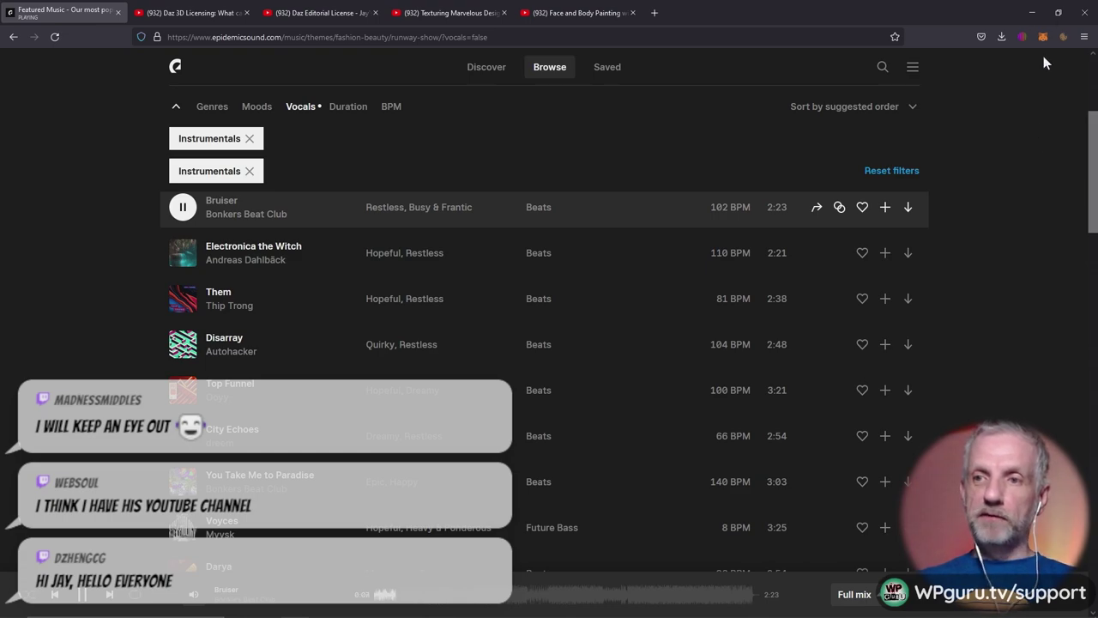
Minimize the Epidemic Sound browser window to reveal Photoshop's Home screen
click(1032, 11)
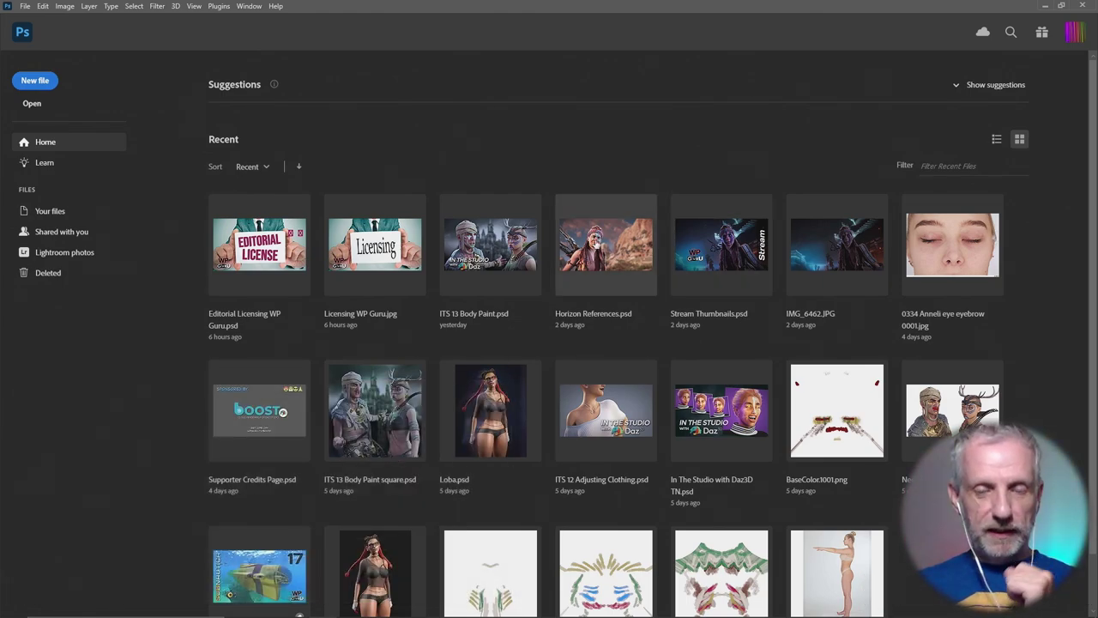
Open Horizon References.psd, expand the Aloy group and zoom into the face
click(596, 242)
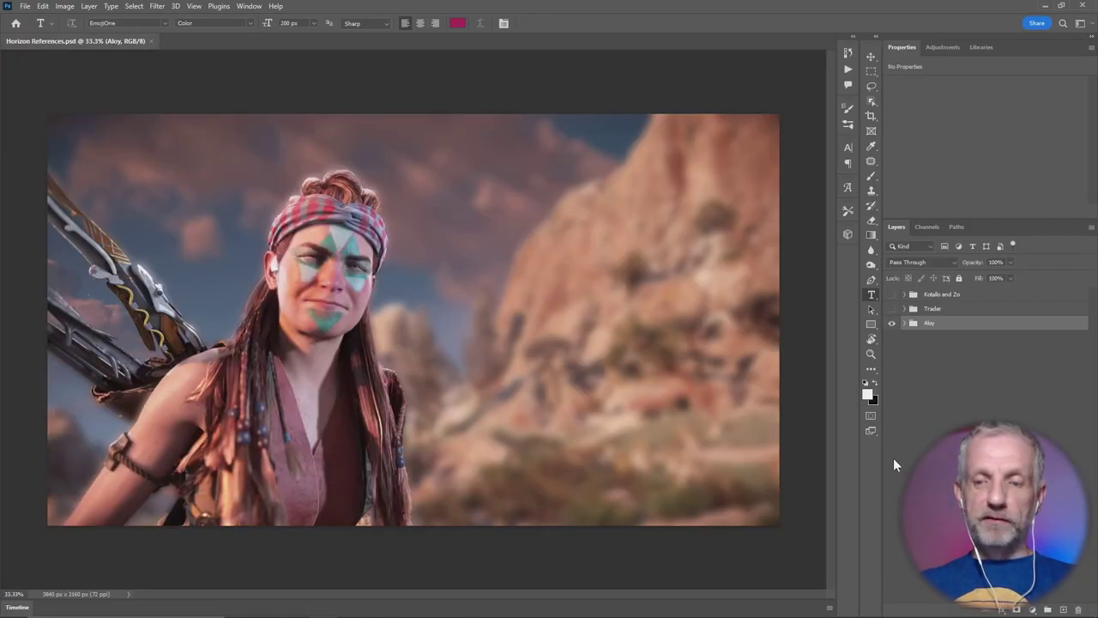
click(903, 323)
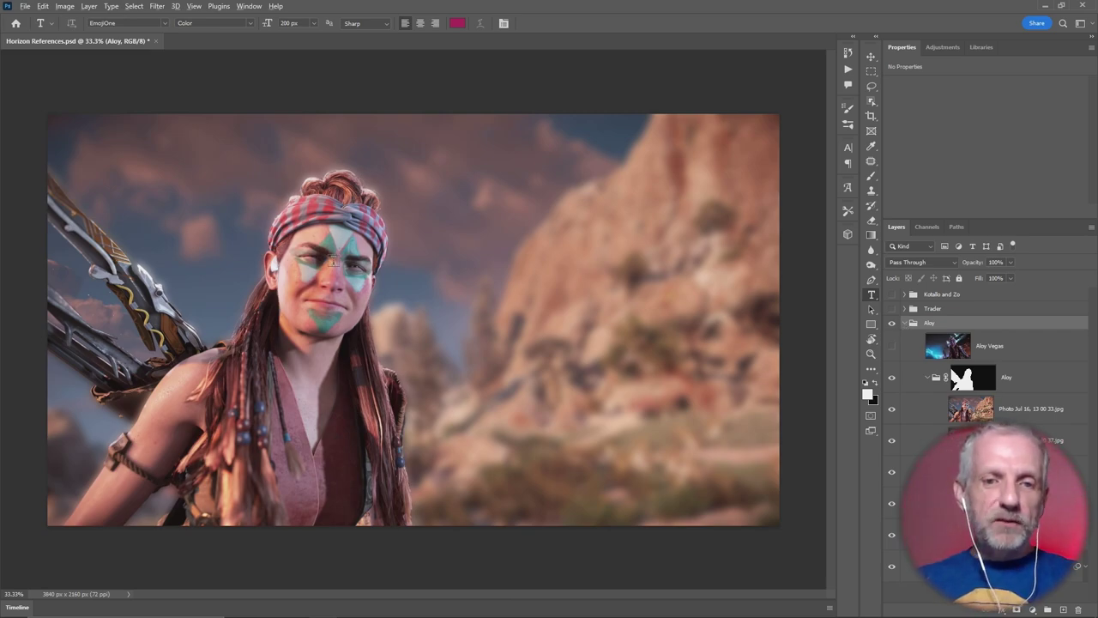
alt+scroll(333, 260, up, 4)
alt+scroll(333, 260, up, 1)
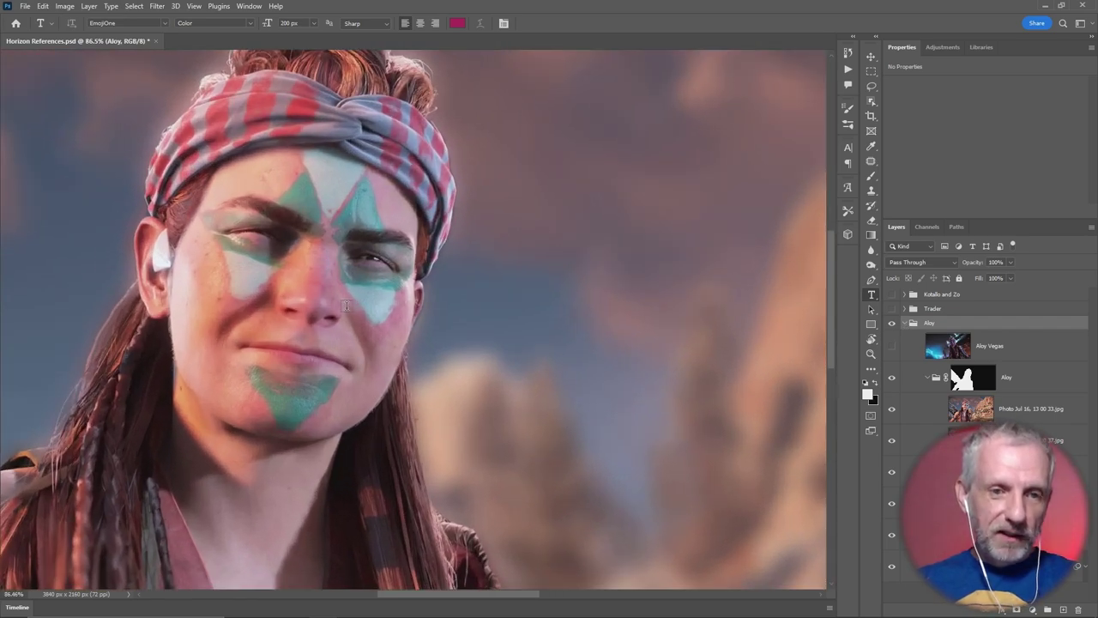
drag(380, 343, 403, 377)
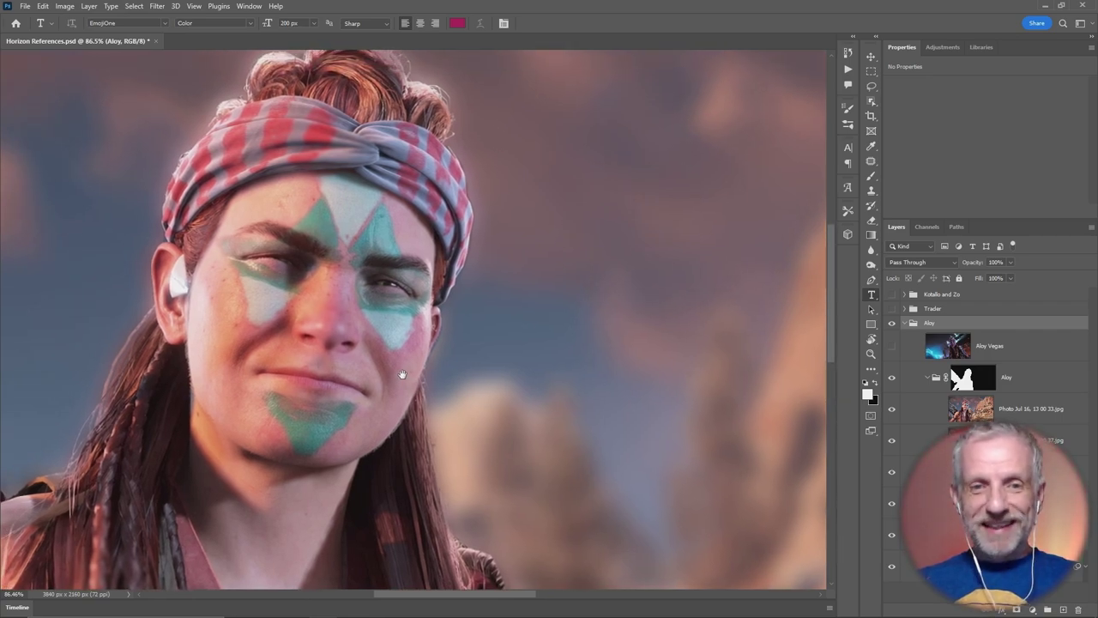
click(871, 56)
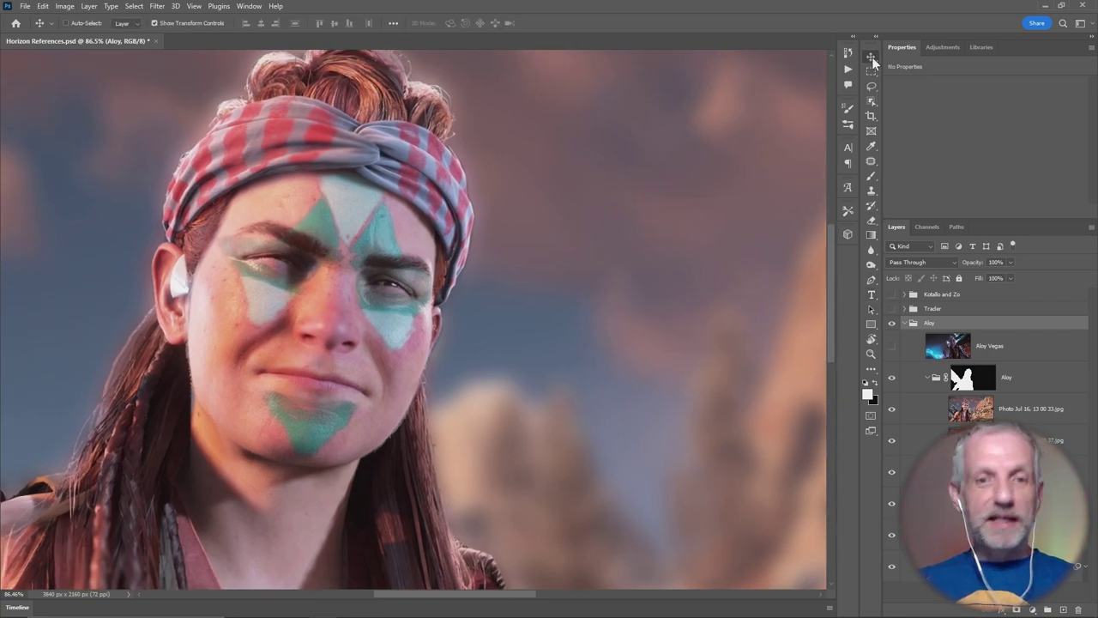
Toggle layers to compare the red, green-yellow, blue and red-black-yellow face paints
click(891, 410)
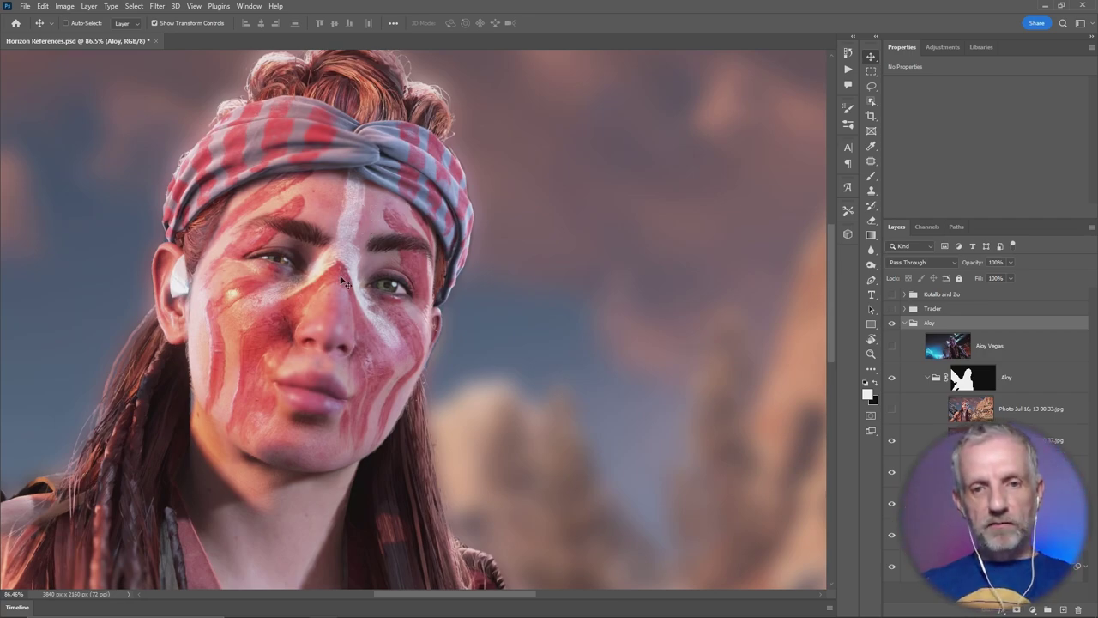
click(892, 441)
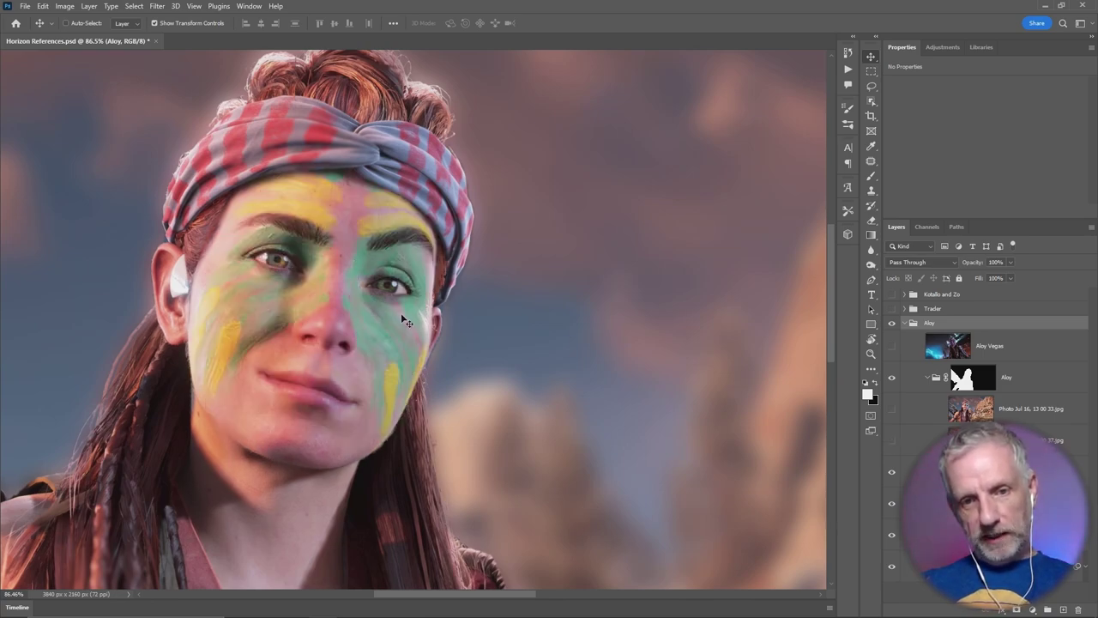
click(892, 473)
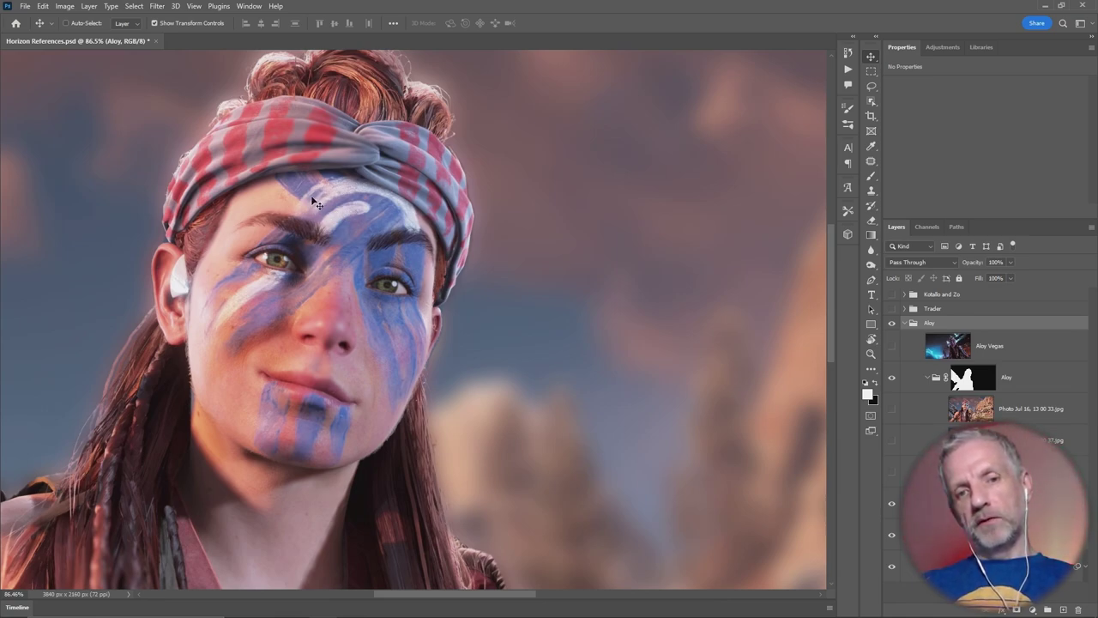
click(892, 505)
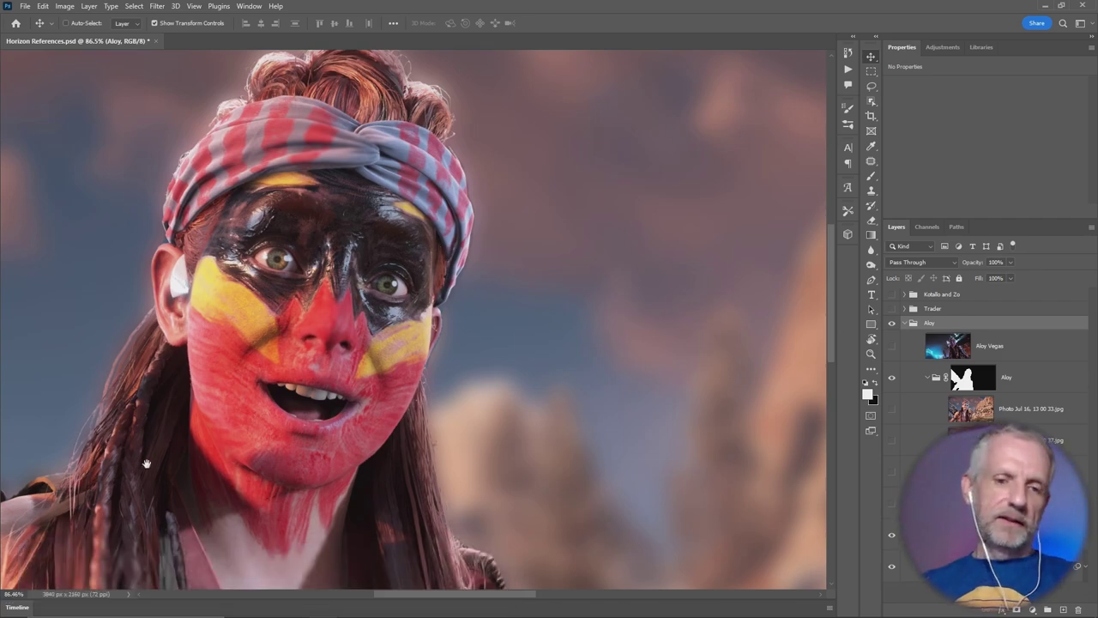
drag(146, 463, 172, 453)
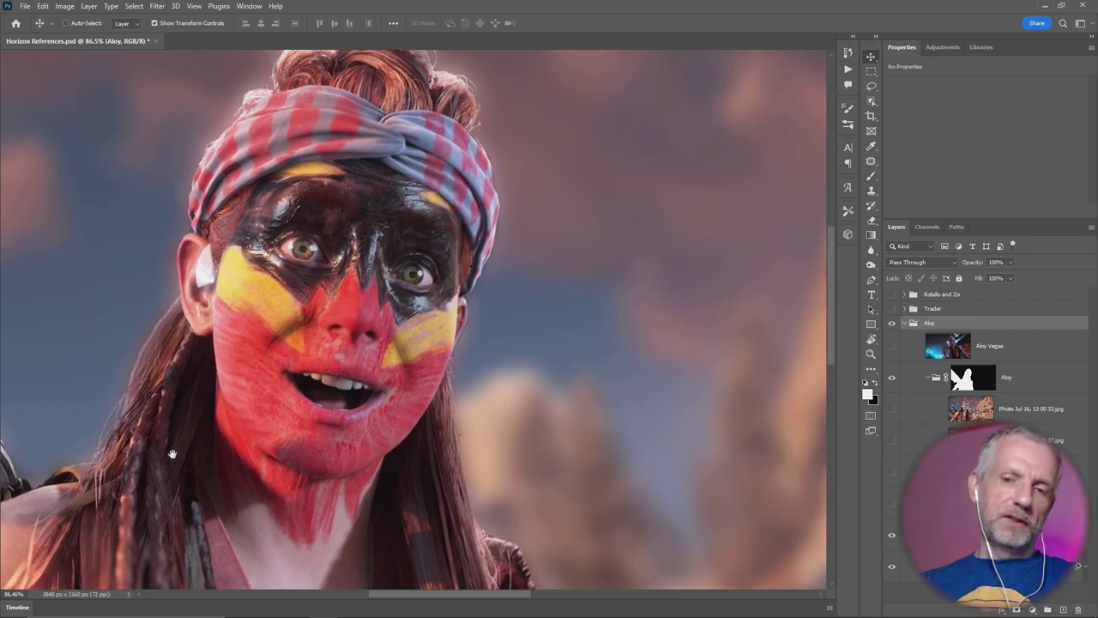
Check the red-striped variant, then show and center the Aloy Vegas purple war-paint portrait
click(891, 410)
click(891, 439)
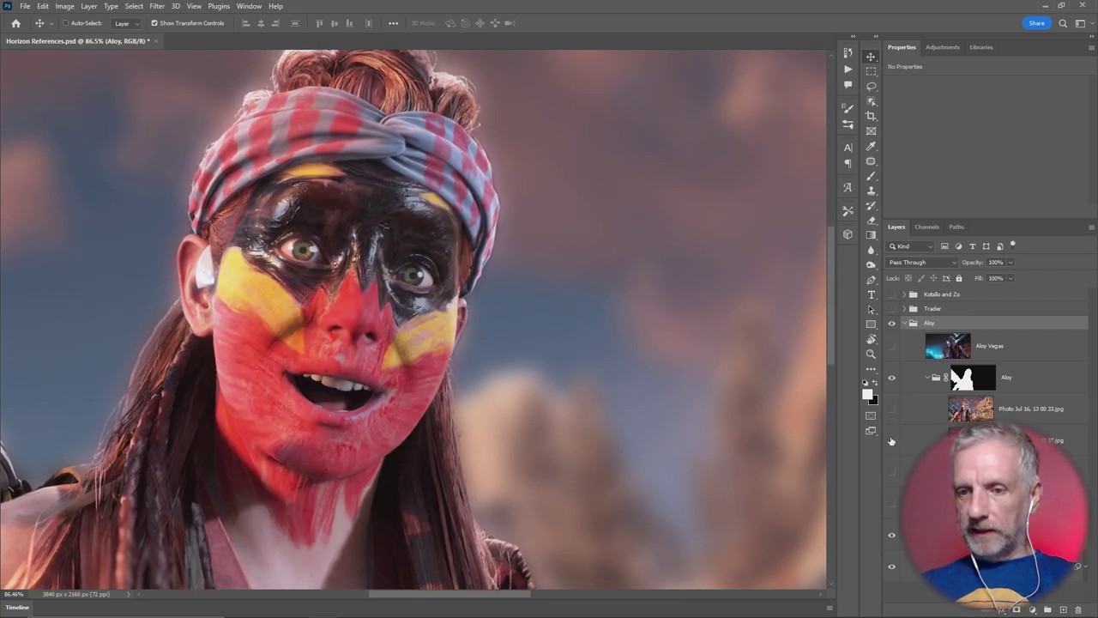
click(893, 518)
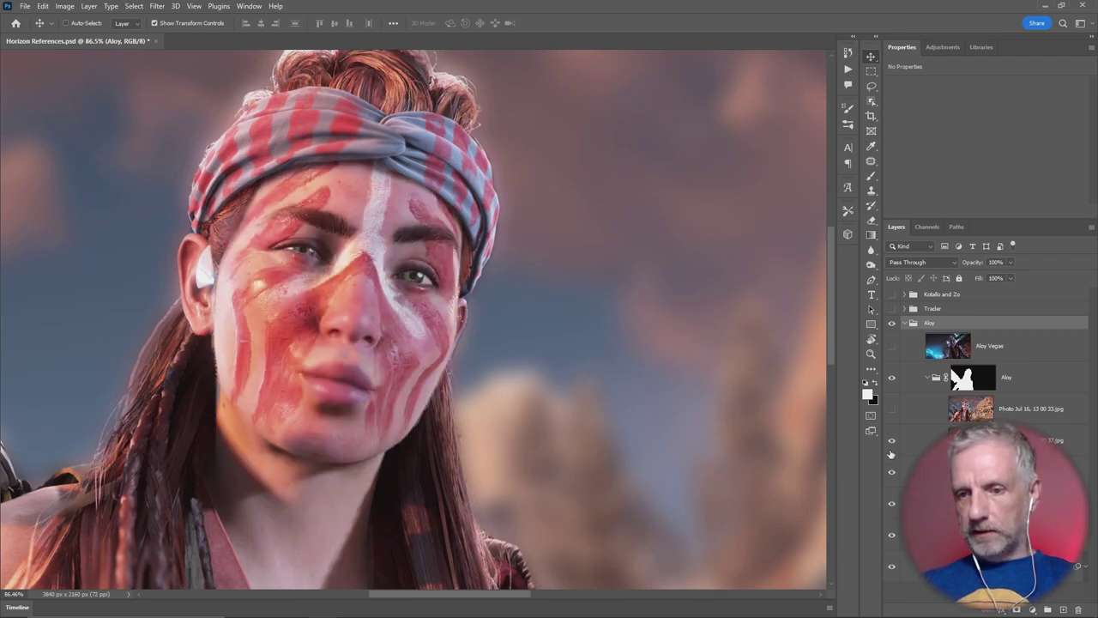
click(893, 534)
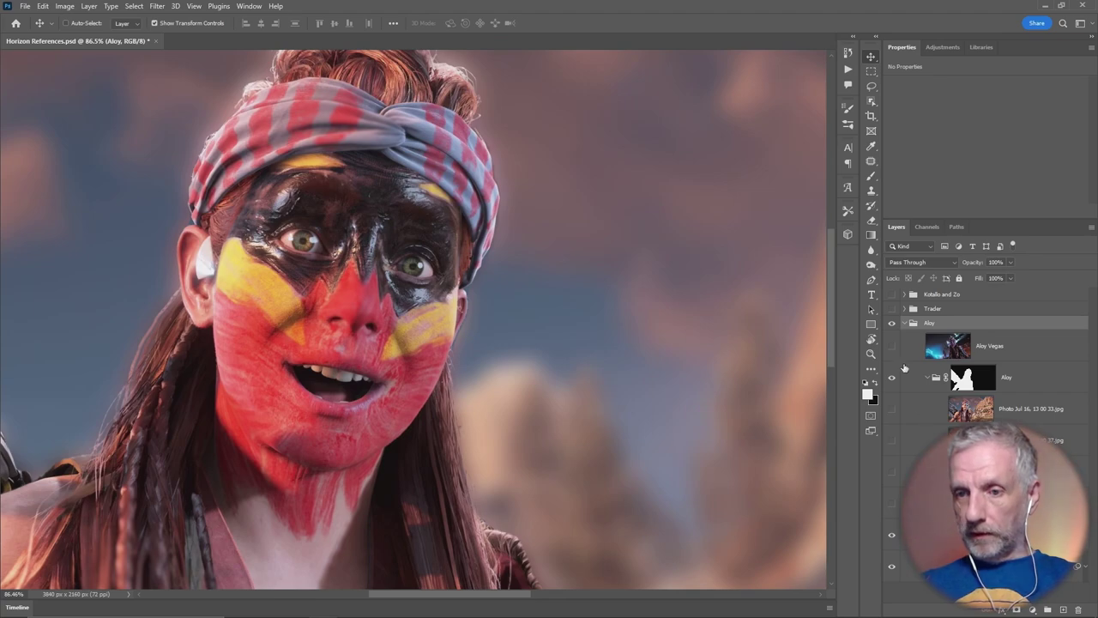
click(893, 346)
drag(623, 394, 330, 406)
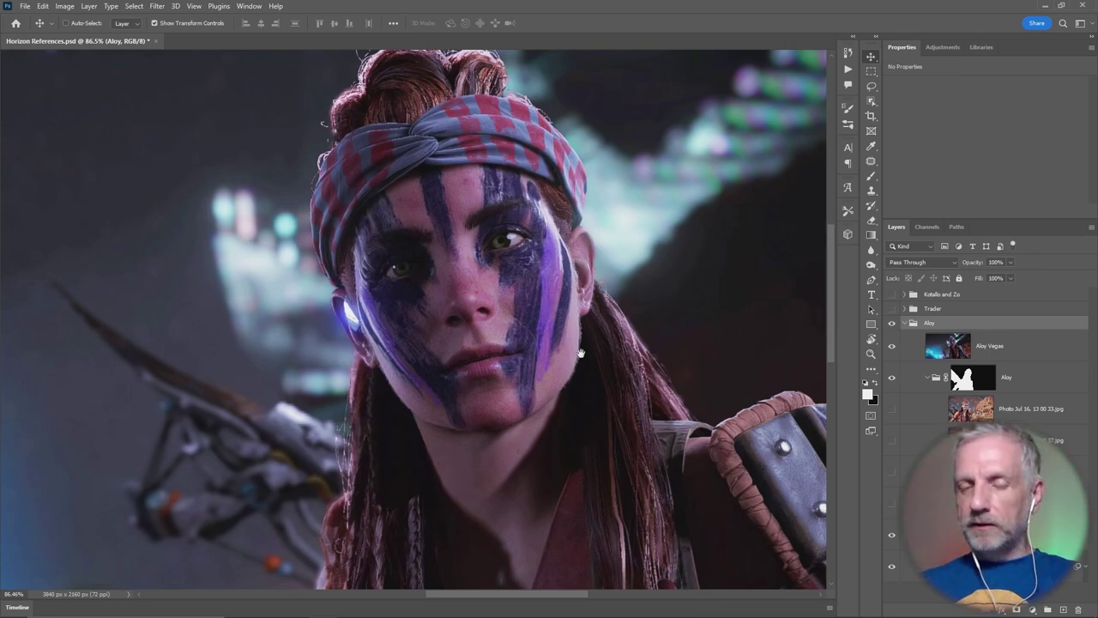
drag(581, 353, 582, 369)
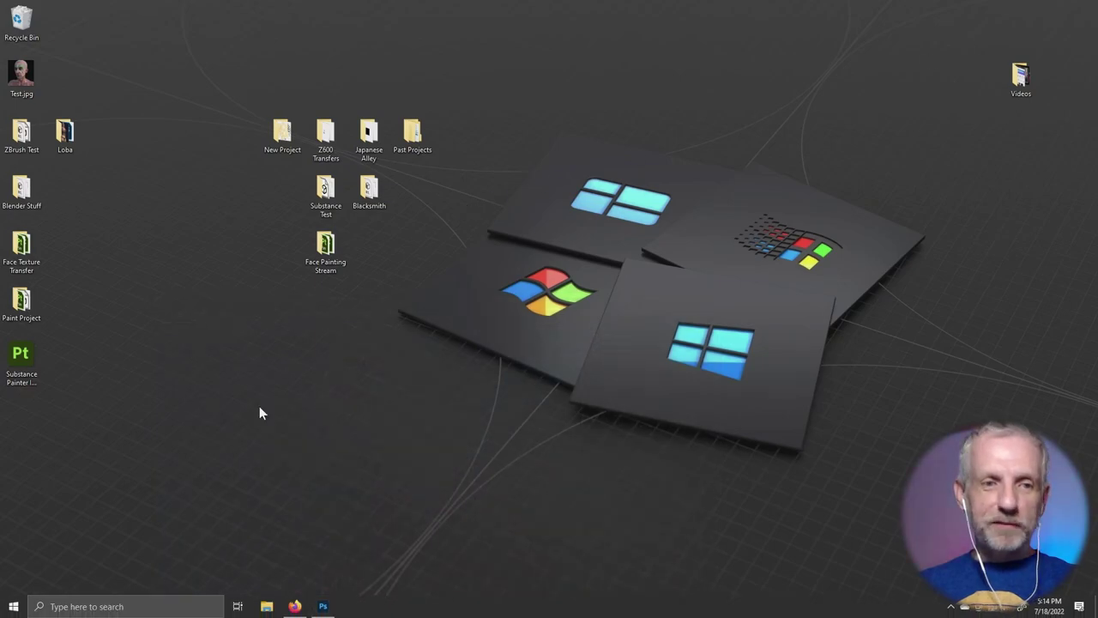
Launch DAZ Studio 4.20 Pro from the Start menu
click(15, 609)
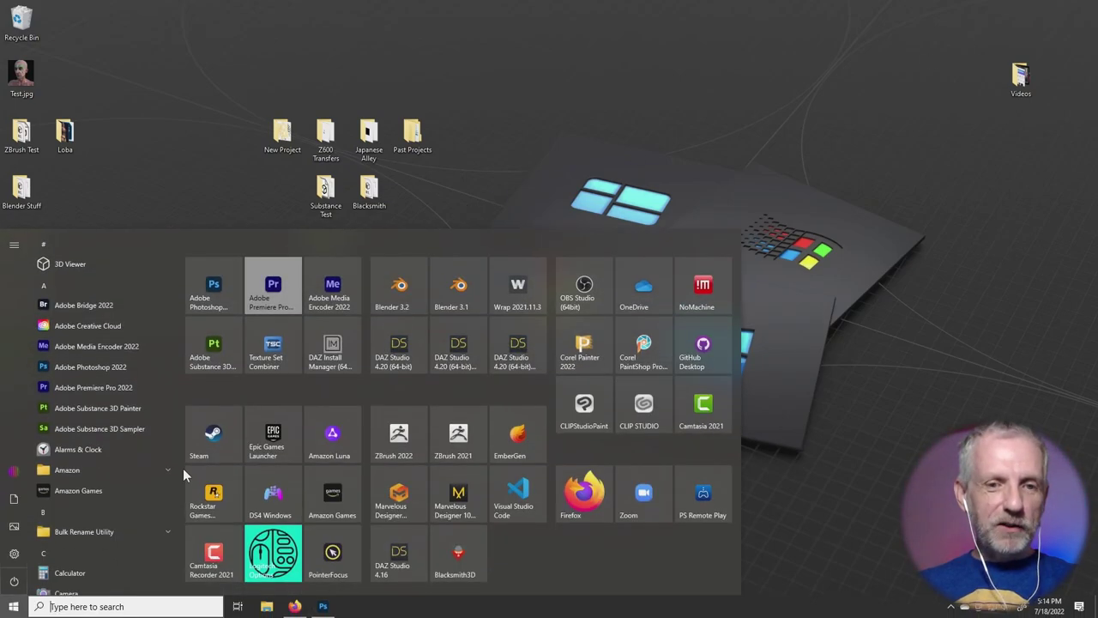
click(399, 350)
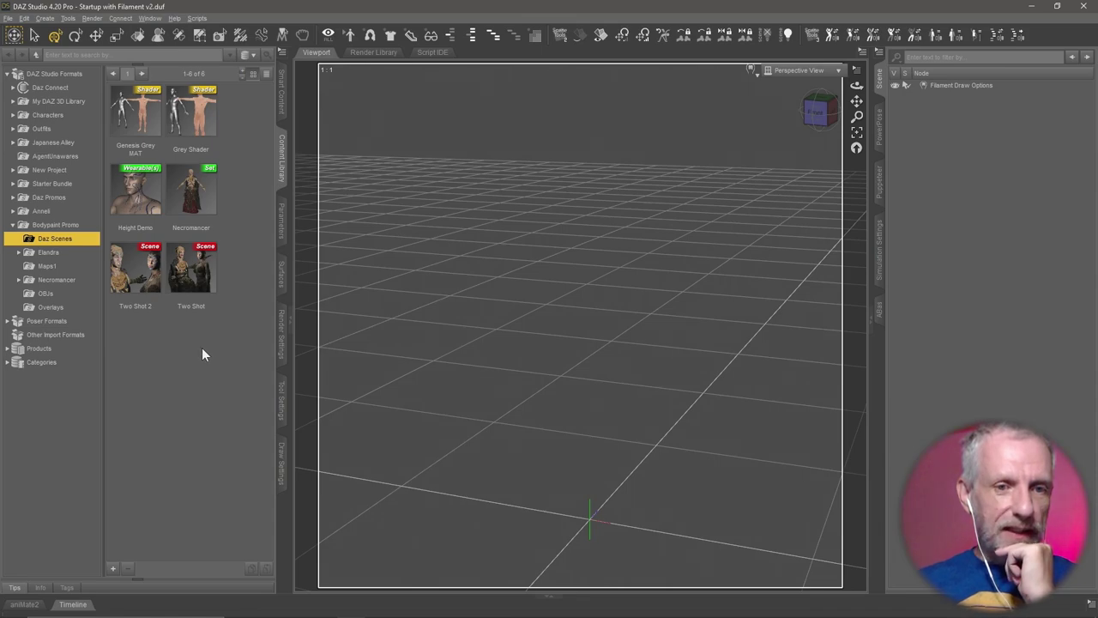
Switch from the Bodypaint Promo folder to Smart Content products filtered to Figures
click(68, 223)
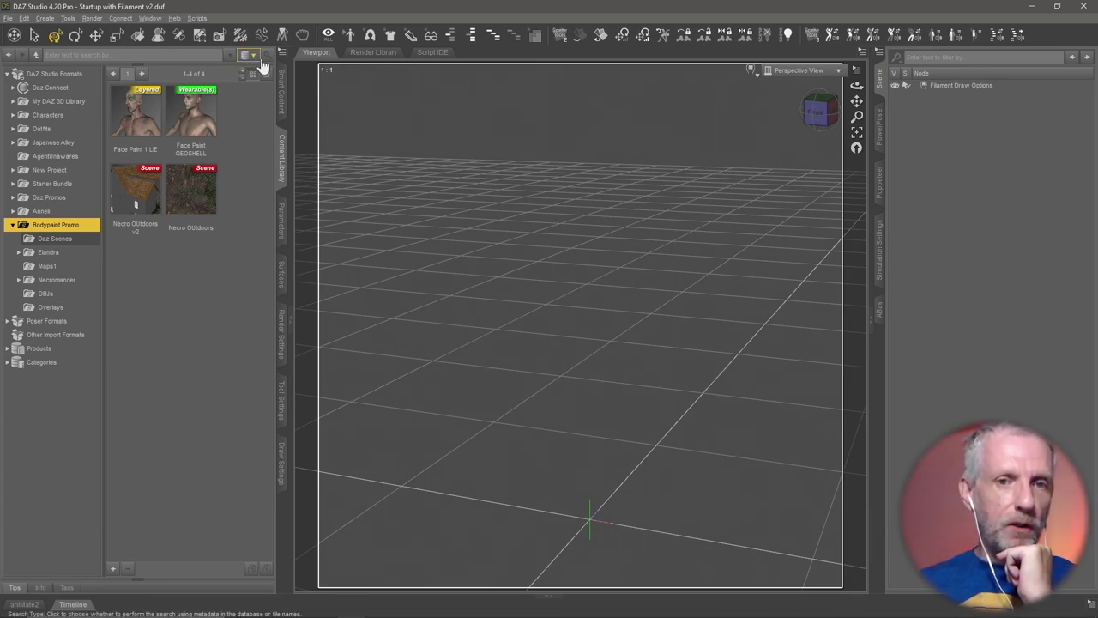
click(282, 96)
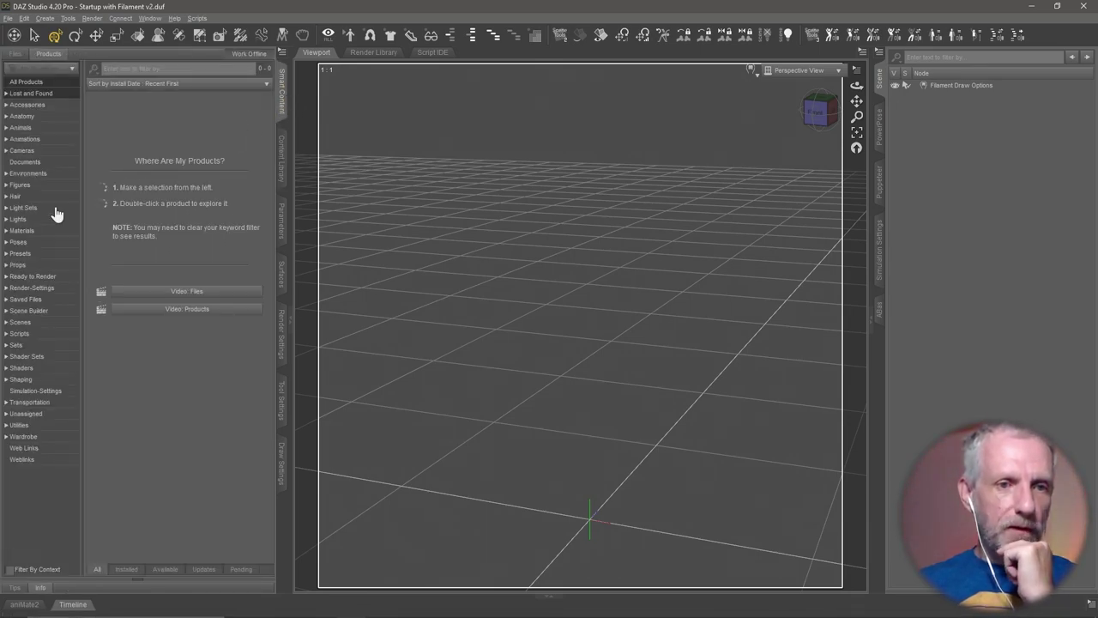
click(60, 185)
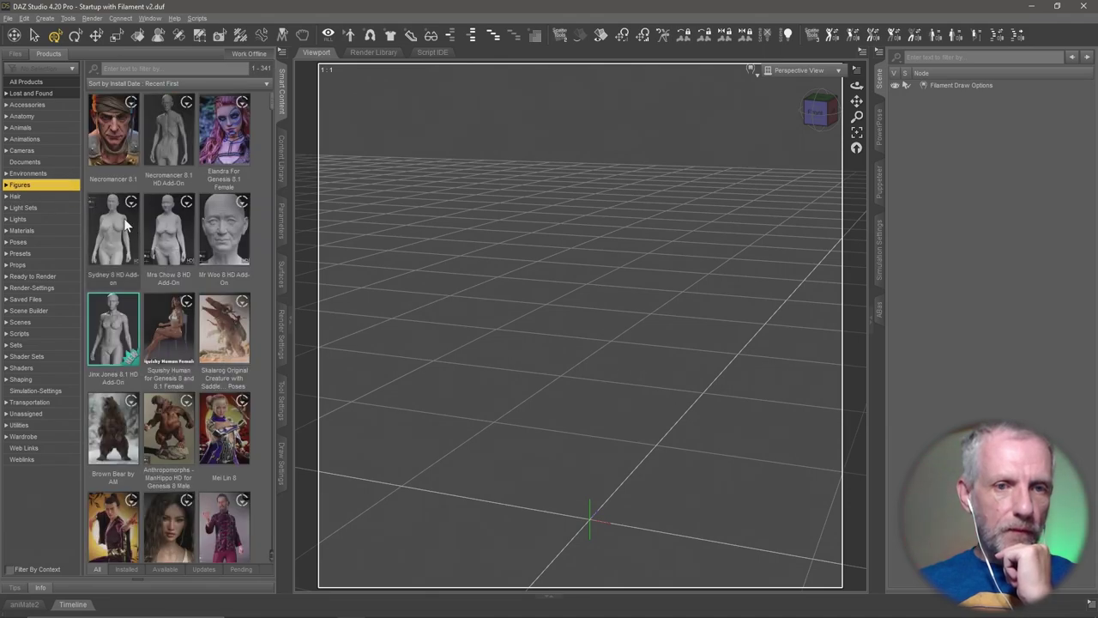
Find and open Snowman HD for Genesis 8 Male, listing its figures
scroll(124, 366, down, 5)
scroll(125, 366, up, 2)
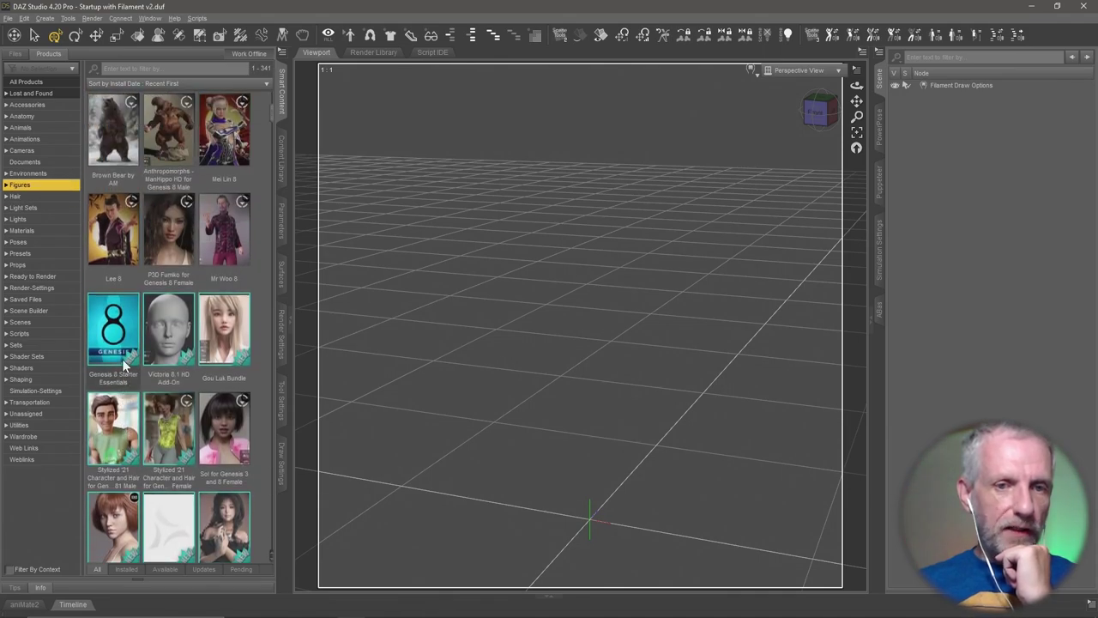
scroll(124, 365, down, 3)
scroll(123, 365, down, 3)
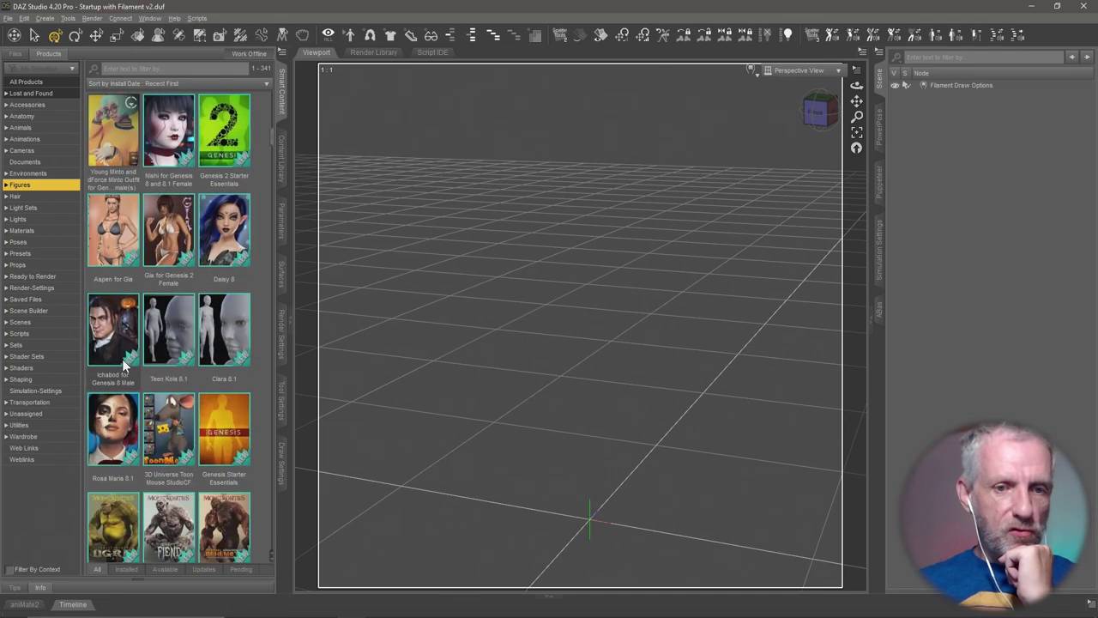
scroll(123, 366, down, 3)
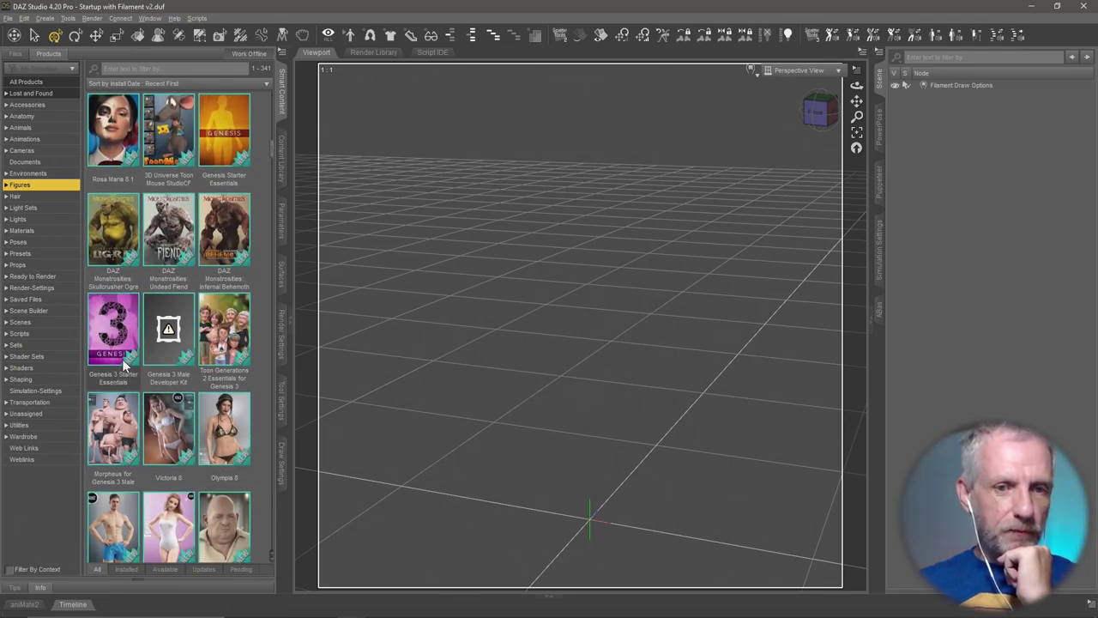
scroll(121, 359, down, 10)
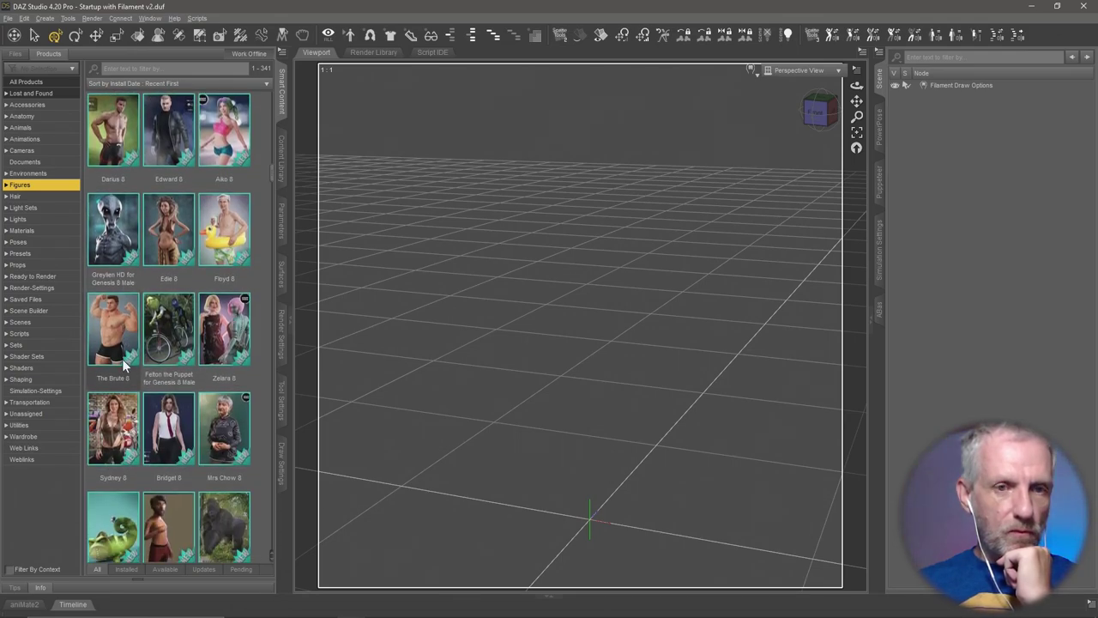
scroll(123, 366, up, 5)
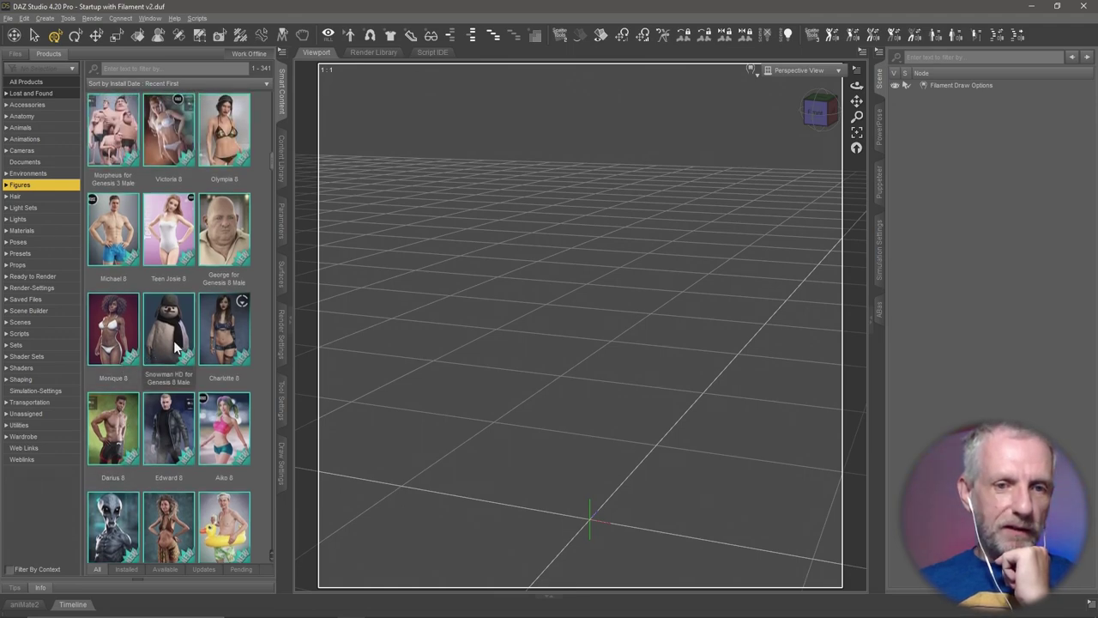
mouse_move(174, 346)
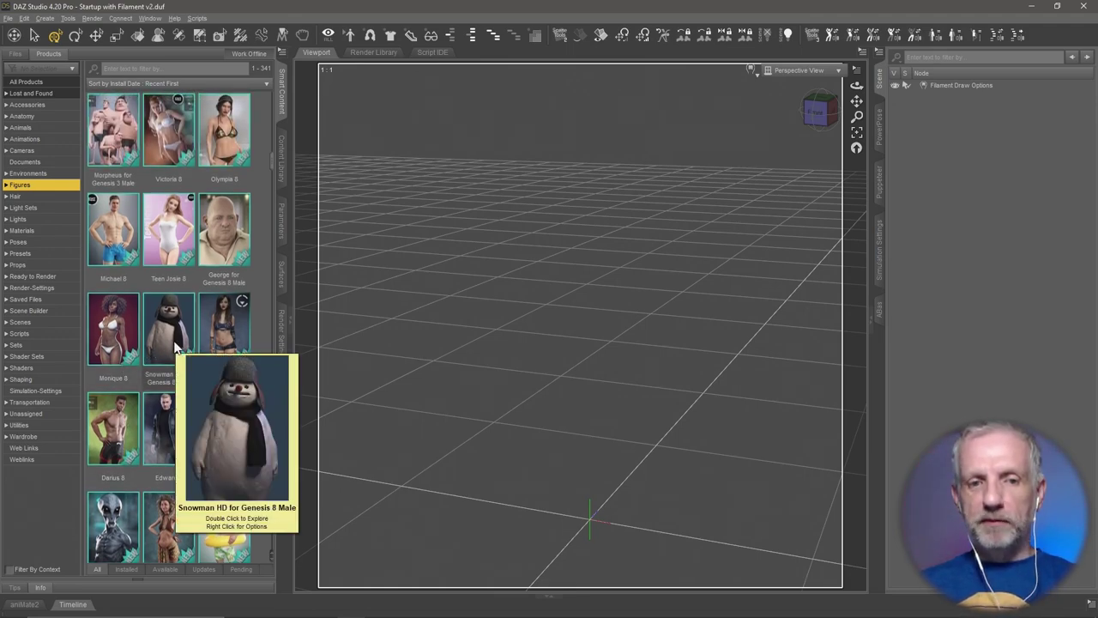
double_click(174, 347)
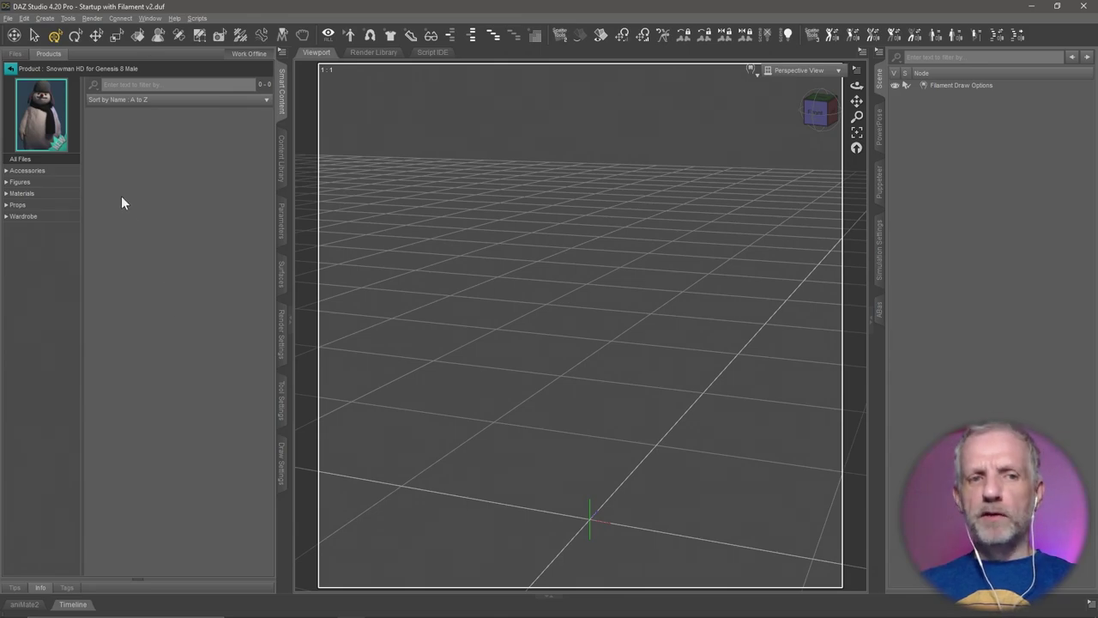
click(57, 182)
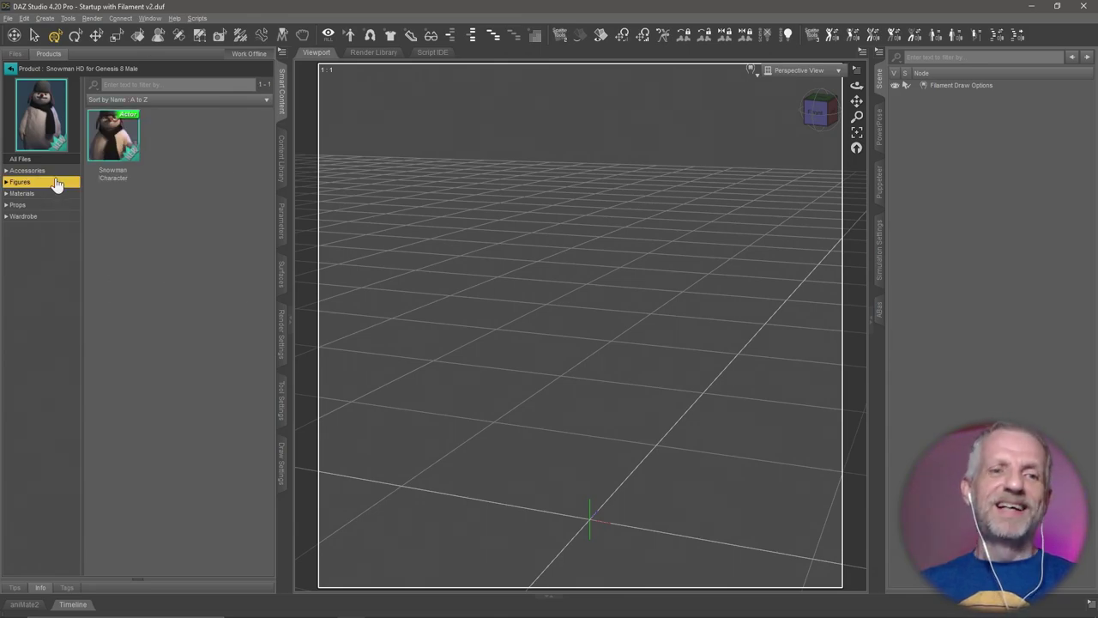
Load the Snowman Character, zoom in on it and turn off the aspect frame
double_click(120, 151)
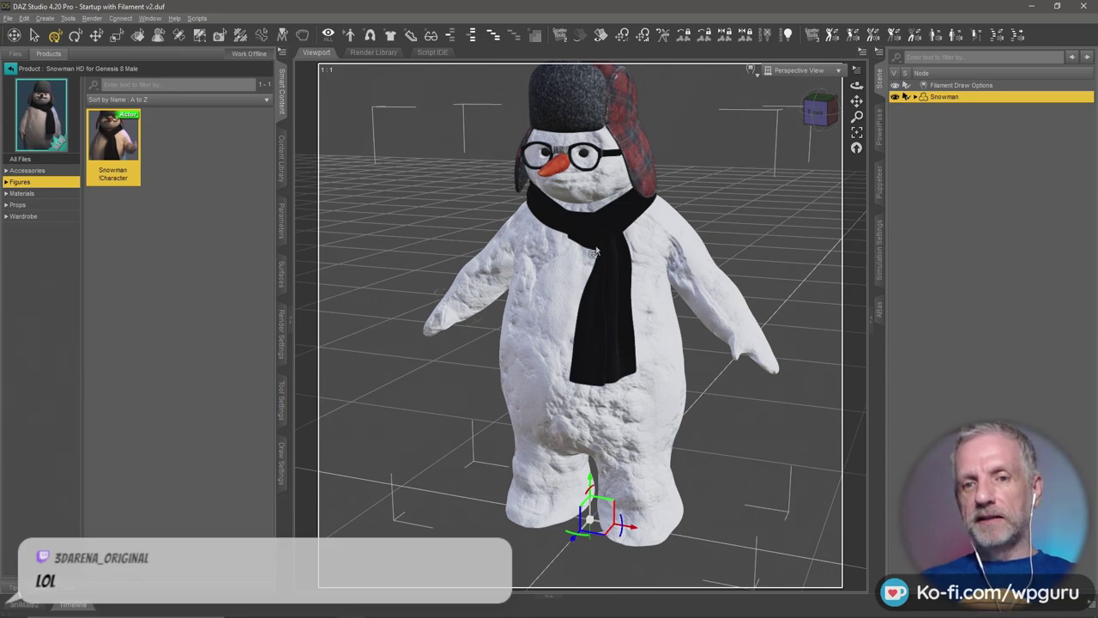
scroll(595, 251, up, 6)
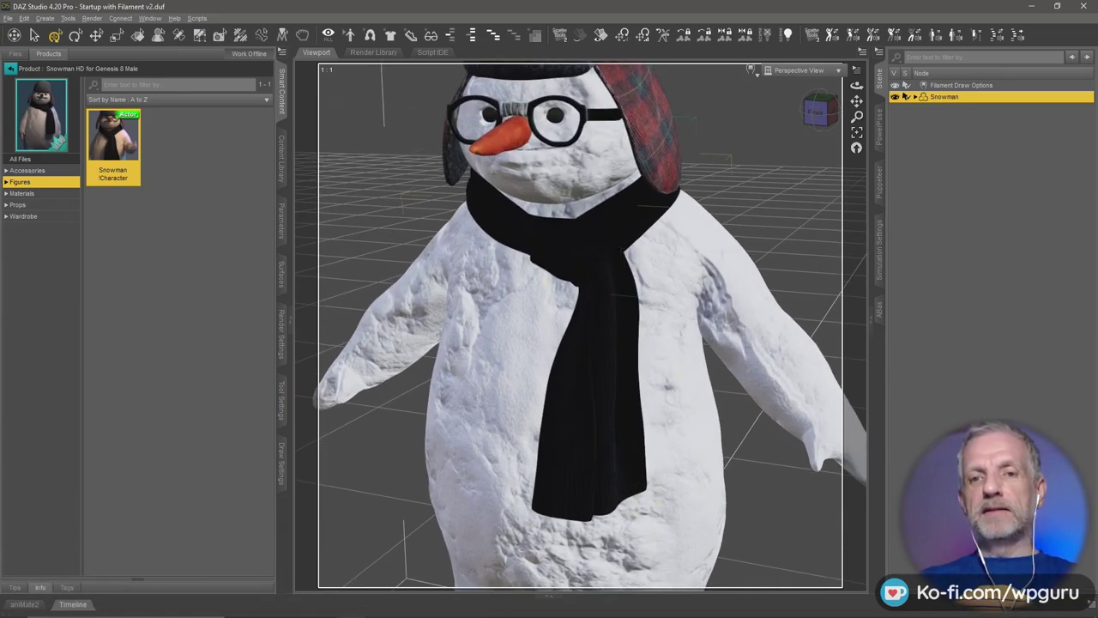
alt+drag(595, 252, 611, 276)
scroll(617, 332, up, 3)
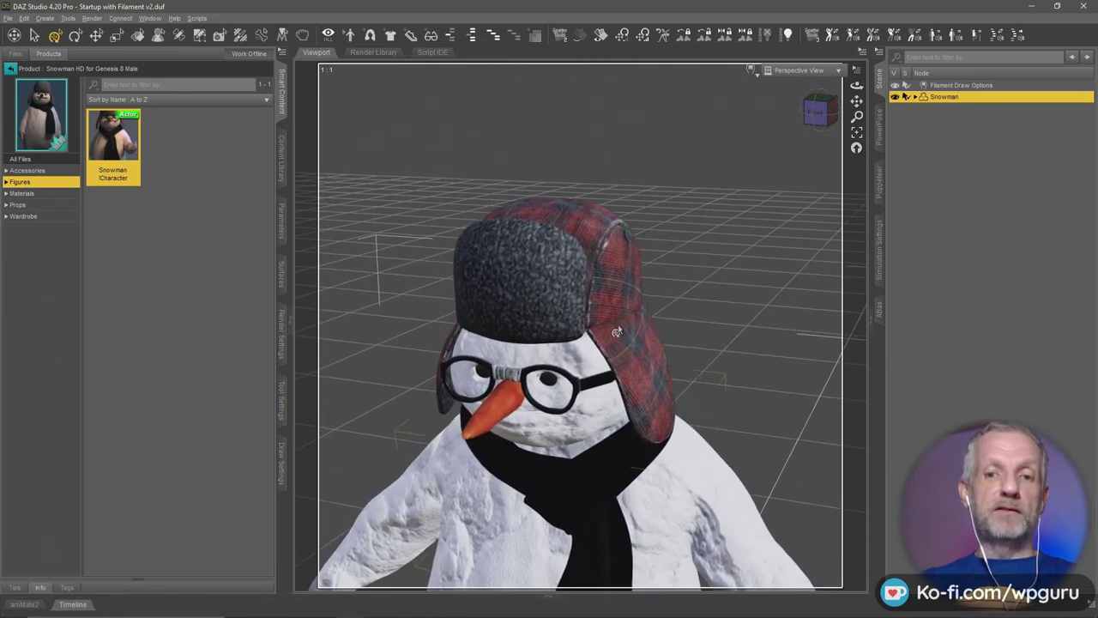
scroll(617, 332, up, 2)
scroll(617, 332, up, 6)
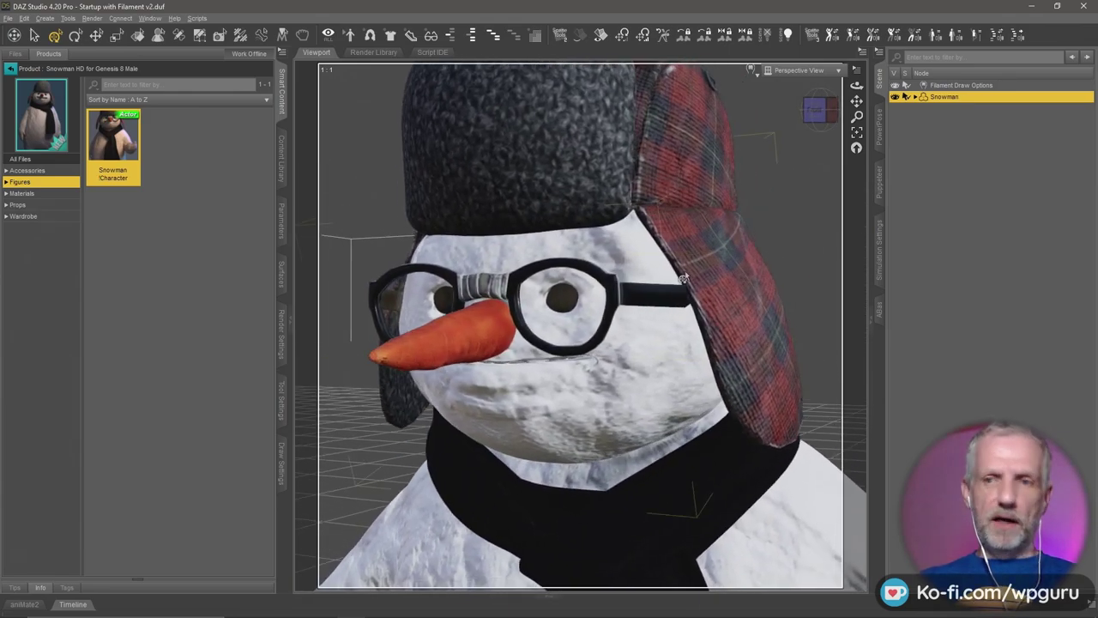
click(855, 71)
click(849, 122)
mouse_move(734, 255)
alt+mouse_down()
mouse_move(721, 263)
mouse_move(738, 249)
alt+mouse_up()
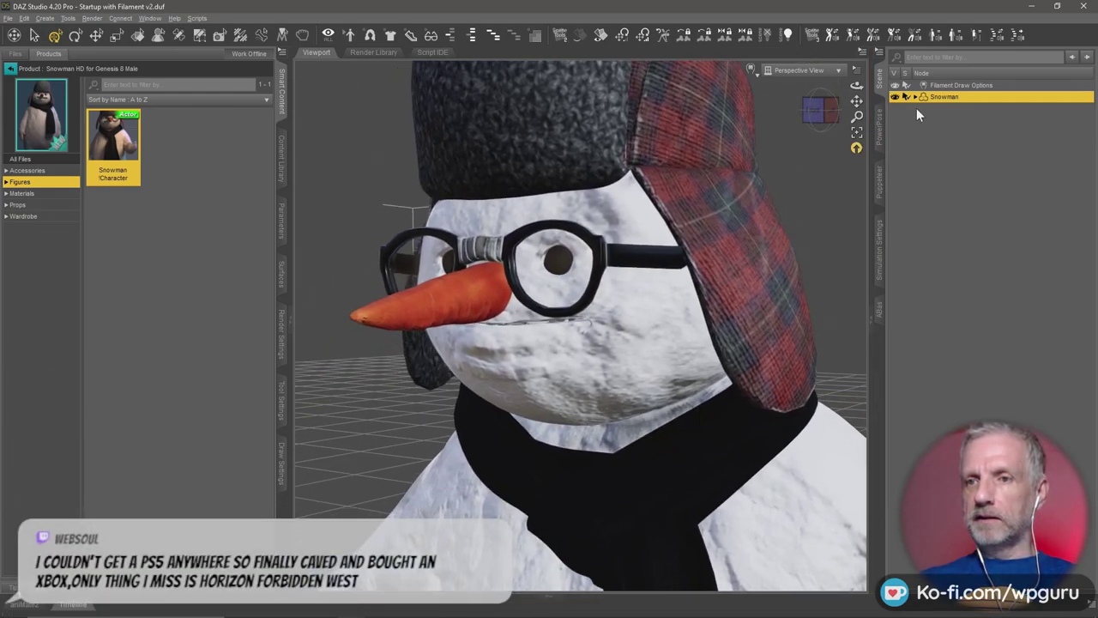
Hide the hat4 object, reselect the Snowman figure and open the Content Library
click(916, 97)
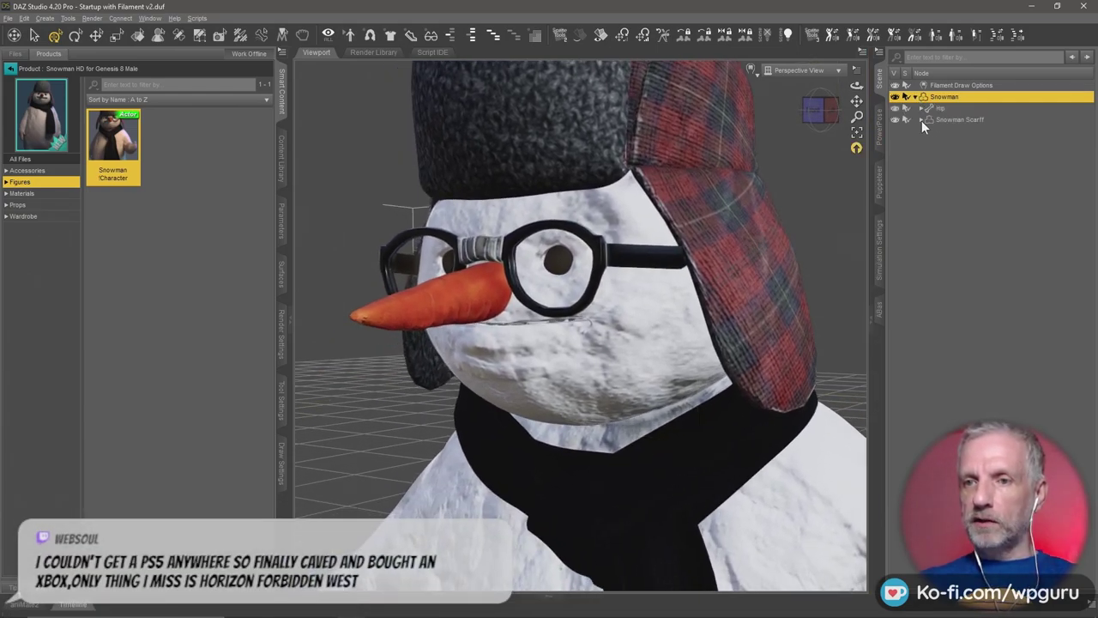
click(922, 119)
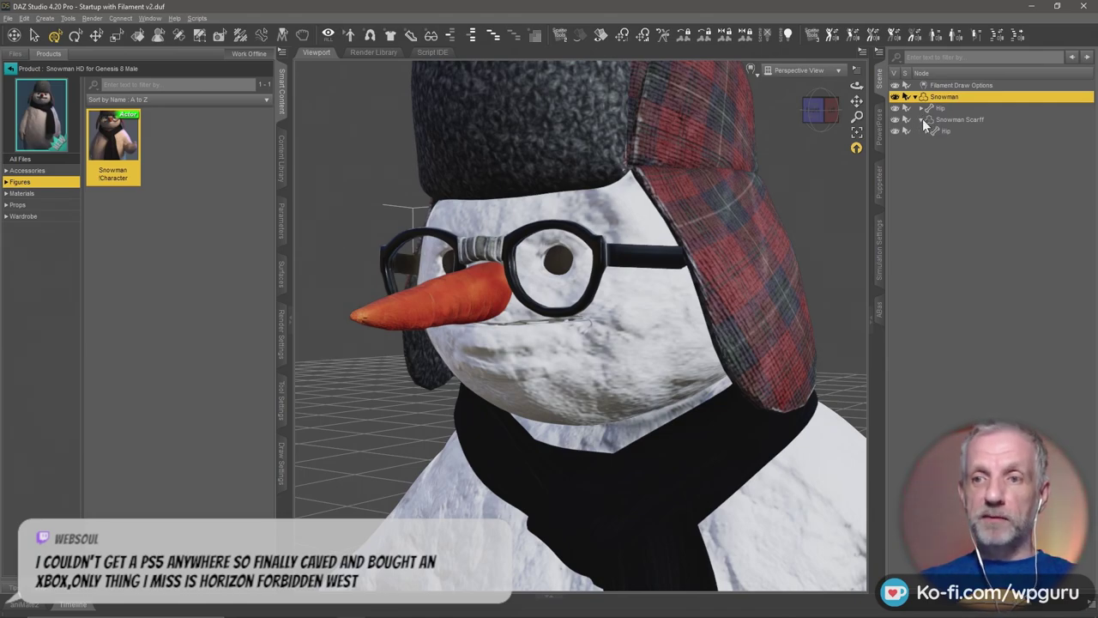
right_click(532, 112)
click(601, 129)
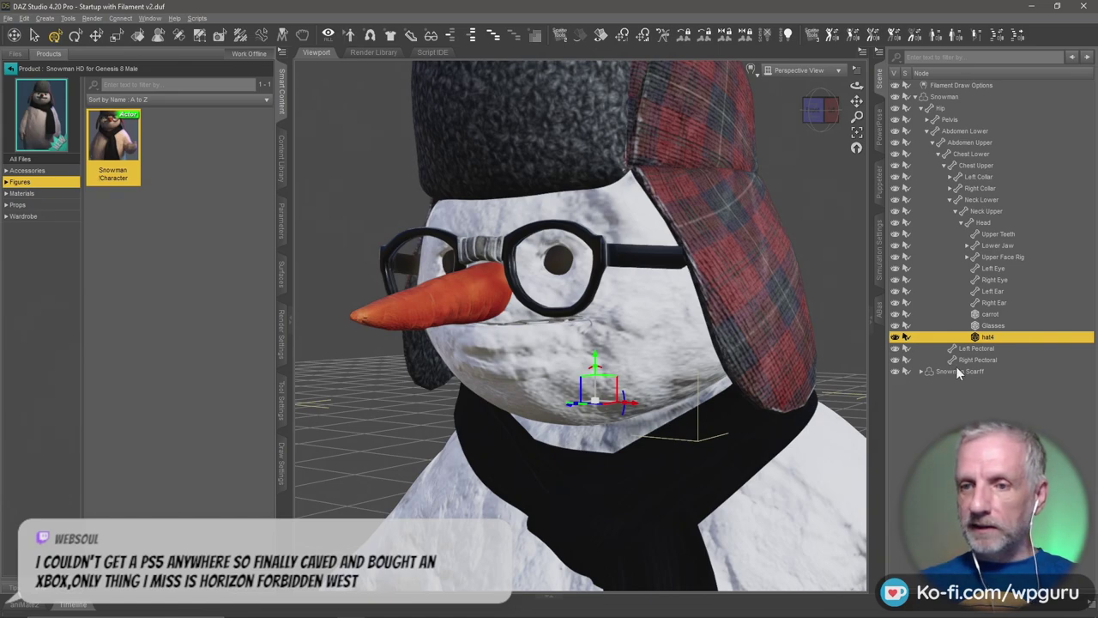
click(895, 337)
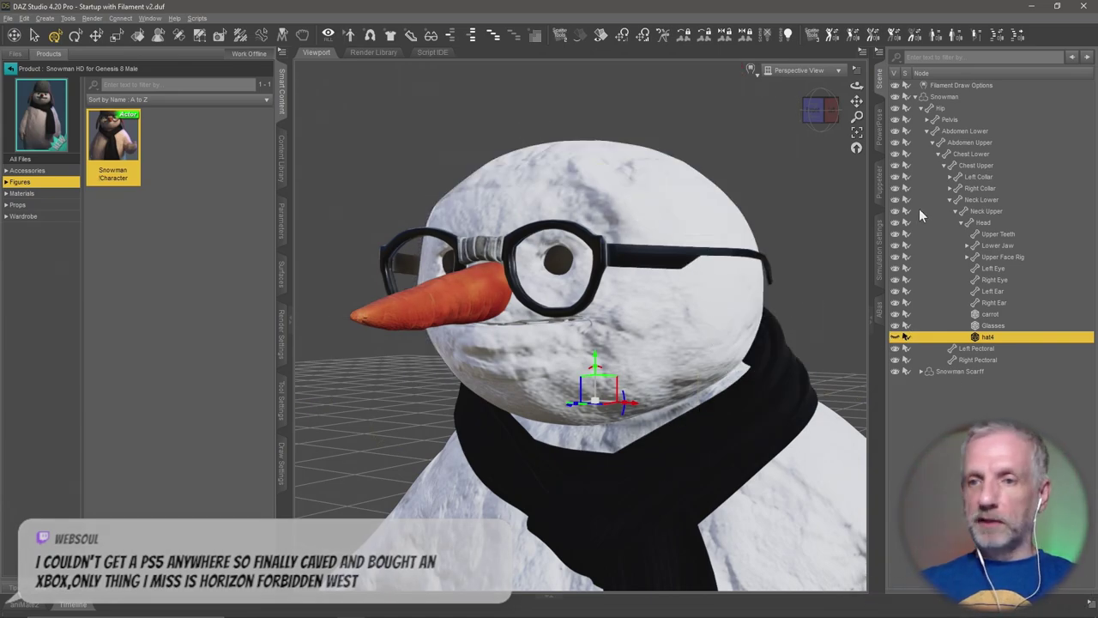
mouse_move(783, 260)
alt+mouse_down()
mouse_move(802, 273)
mouse_move(772, 273)
alt+mouse_up()
click(955, 99)
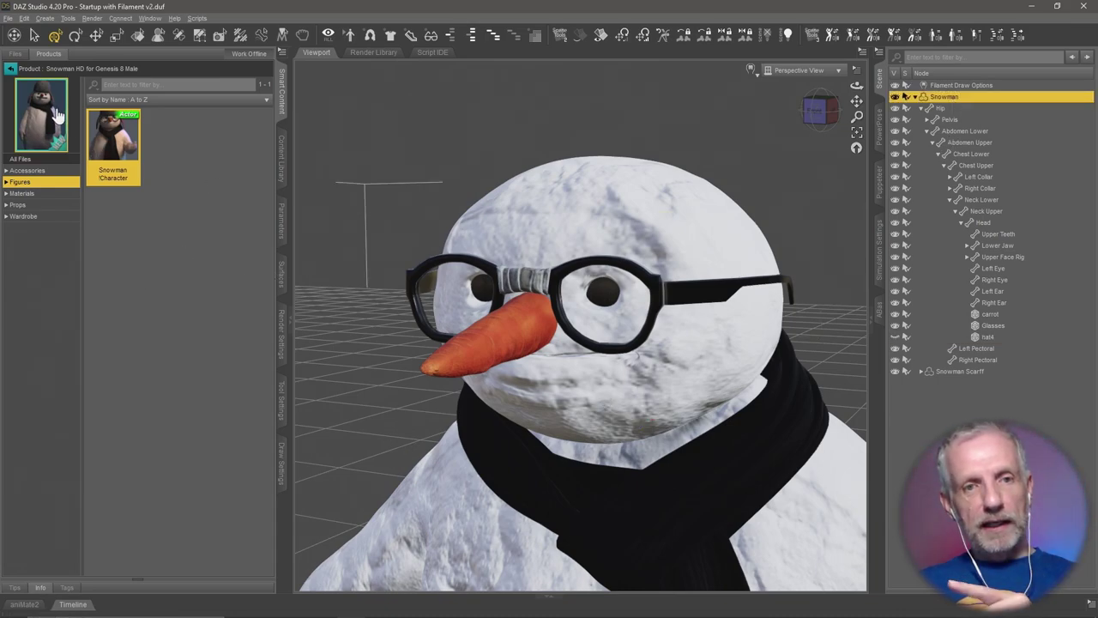
click(279, 159)
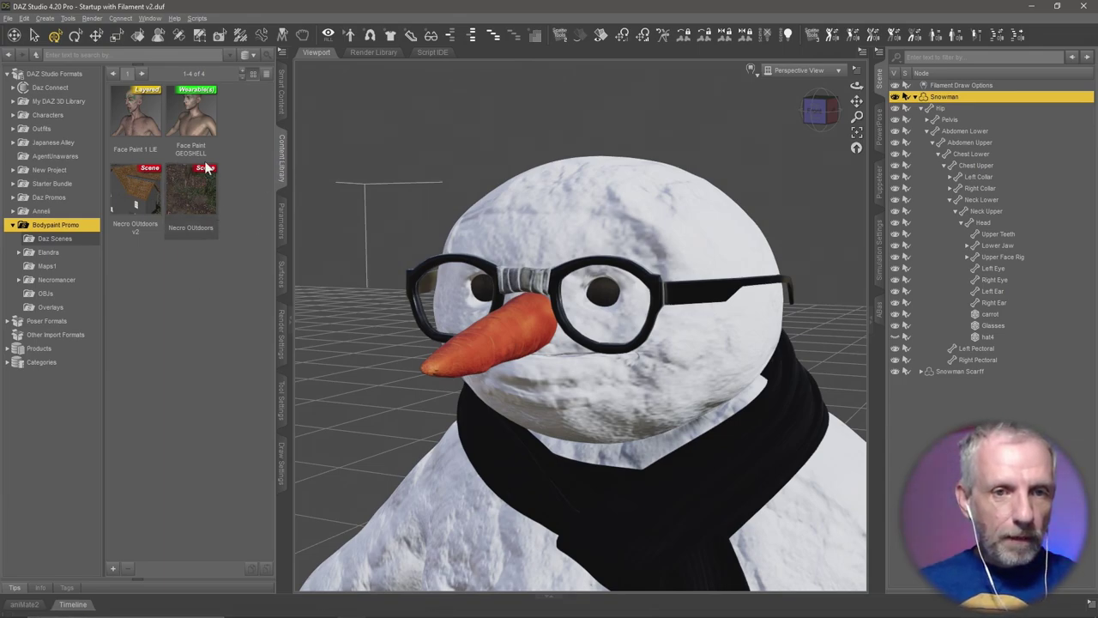
Load Face Paint GEOSHELL on the snowman, preview in NVIDIA Iray, then revert to Filament (PBR)
double_click(203, 110)
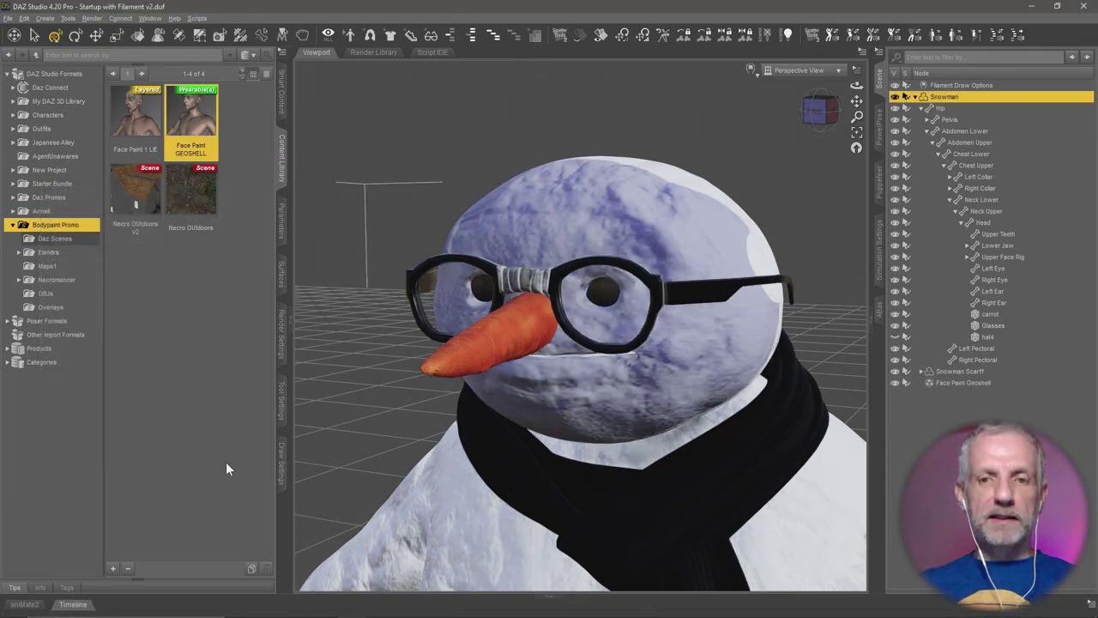
alt+drag(690, 457, 557, 466)
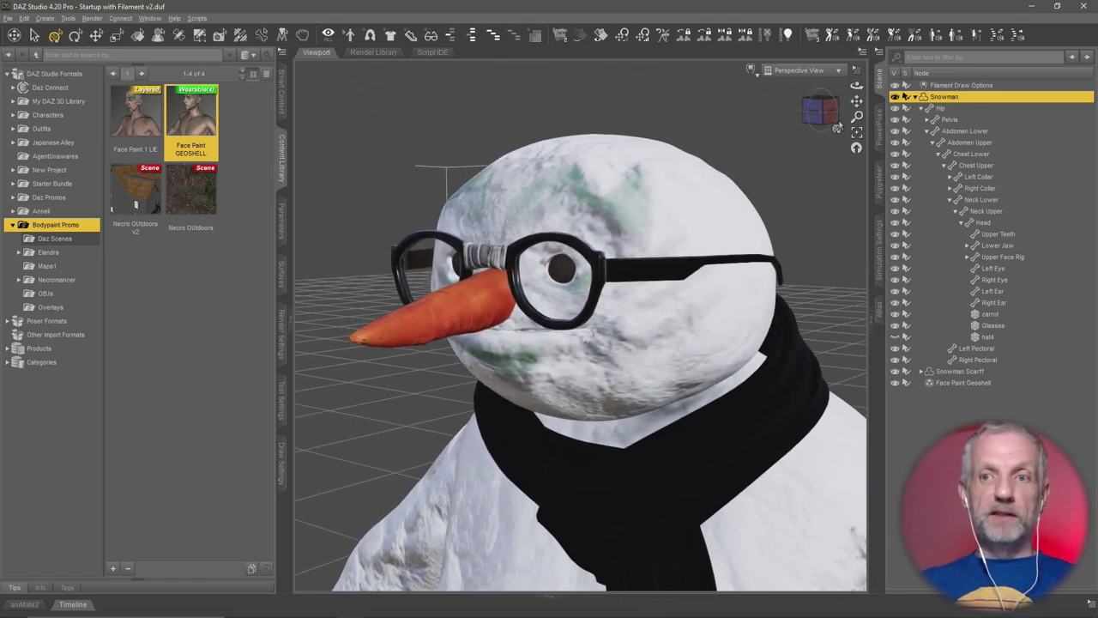
click(750, 73)
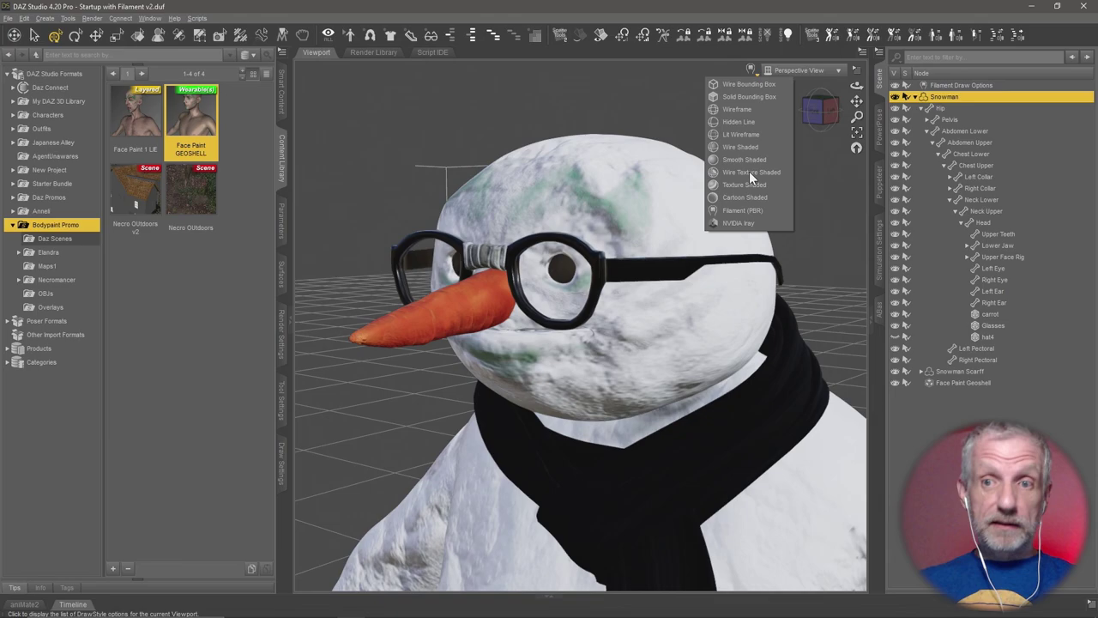
click(748, 222)
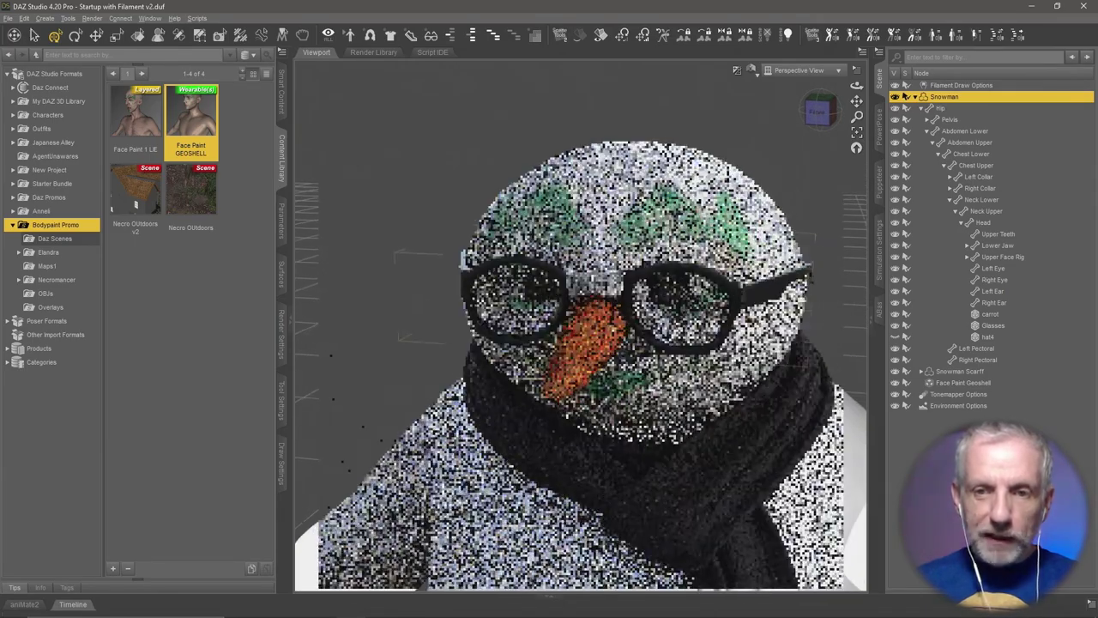
drag(793, 377, 773, 376)
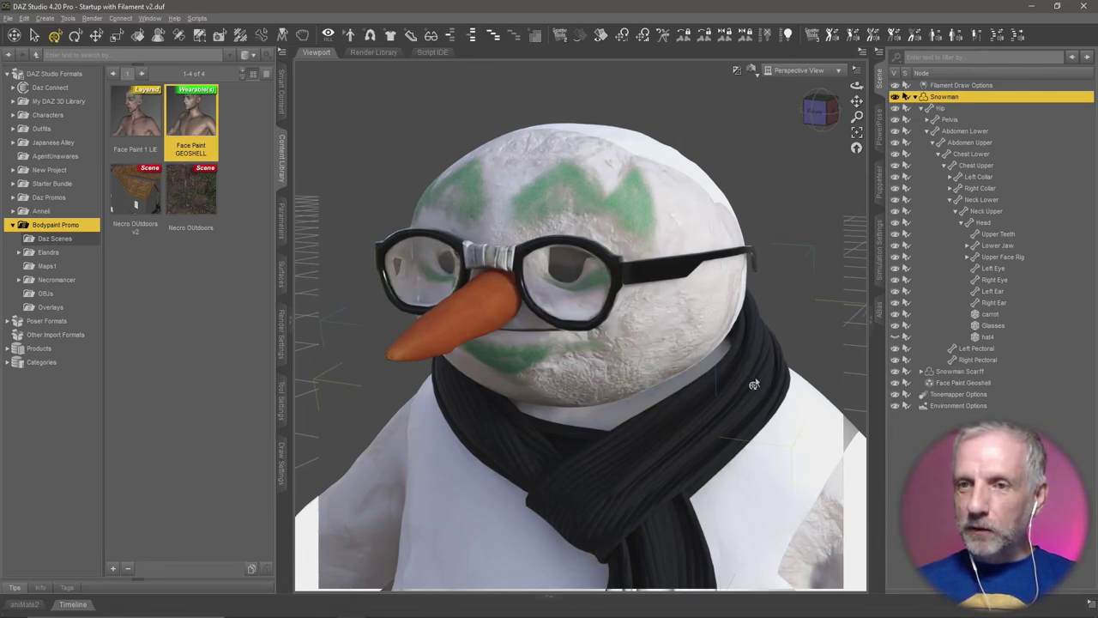
click(751, 69)
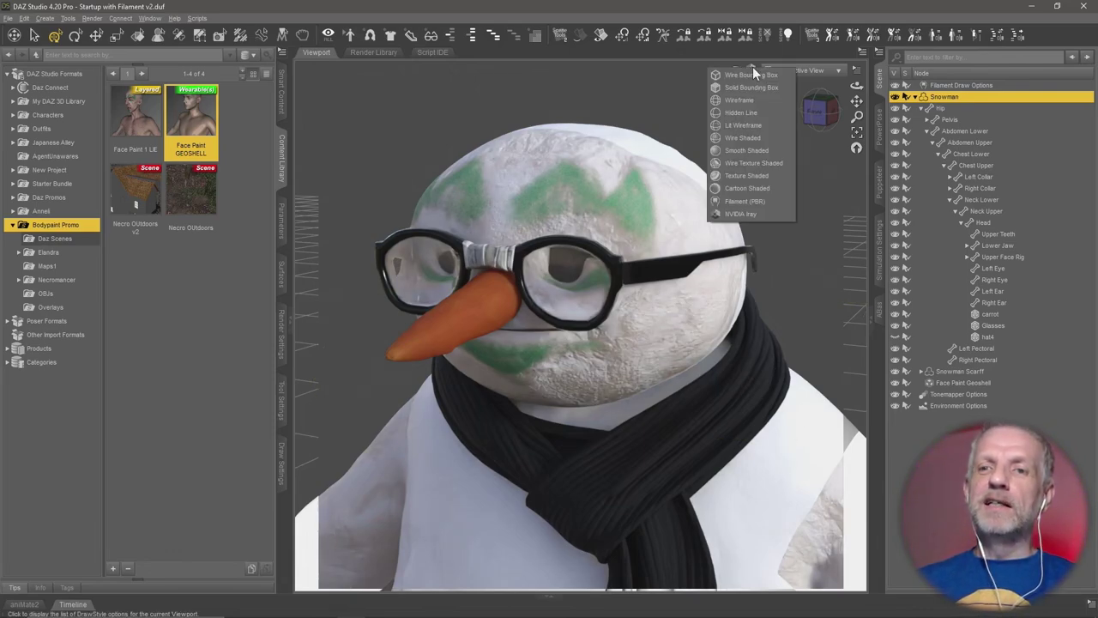
click(759, 201)
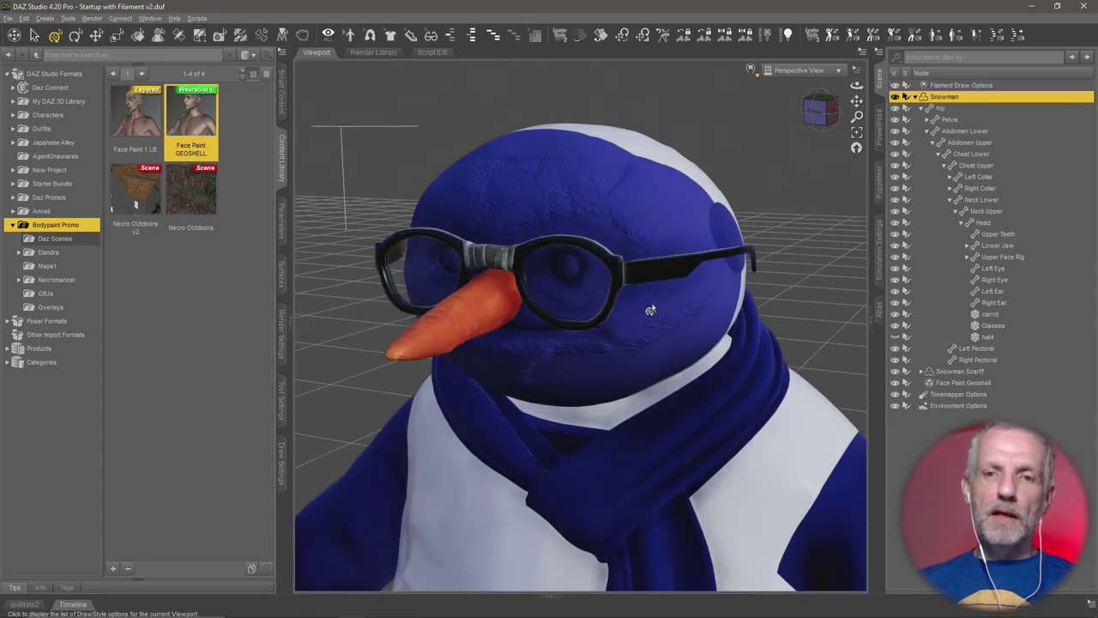
Delete the snowman and open the Anthropomorphs ManHippo HD for Genesis 8 Male product
key(Delete)
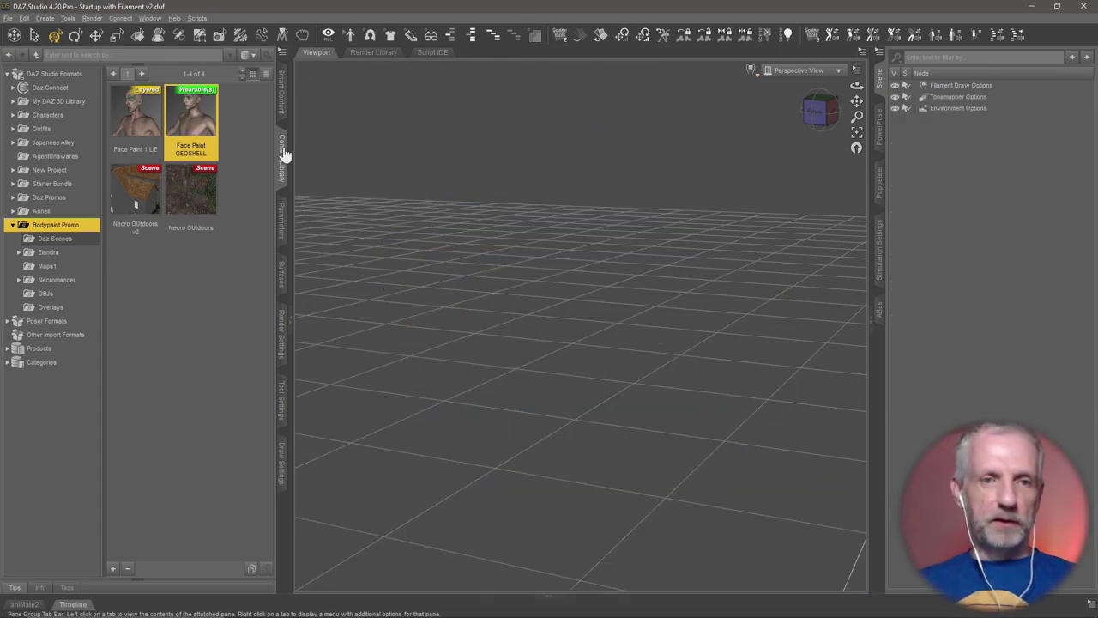
click(281, 86)
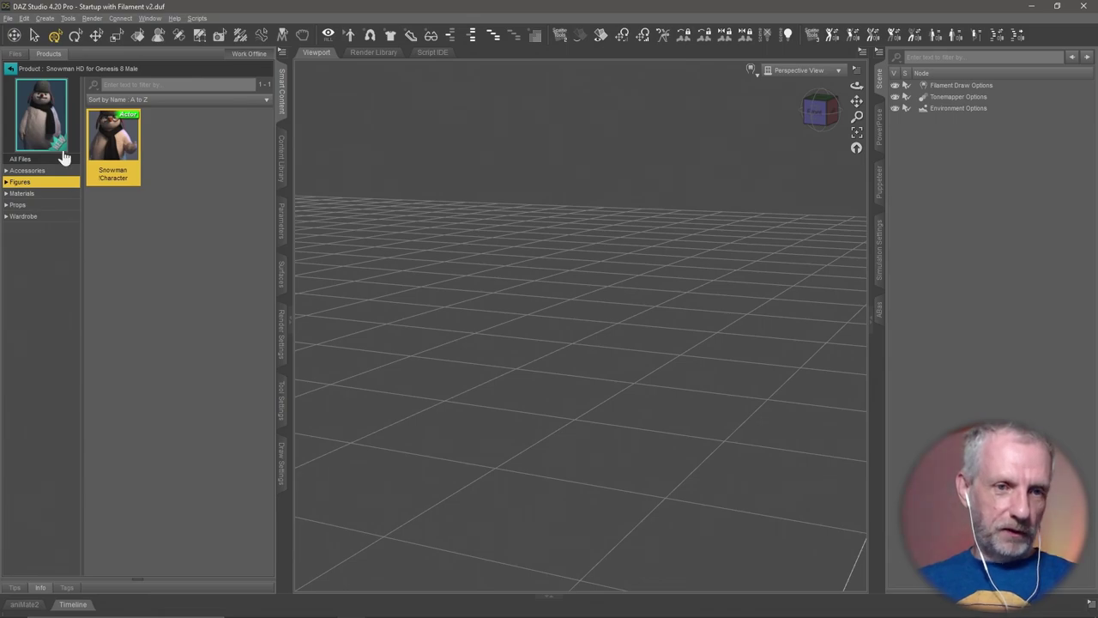
click(11, 68)
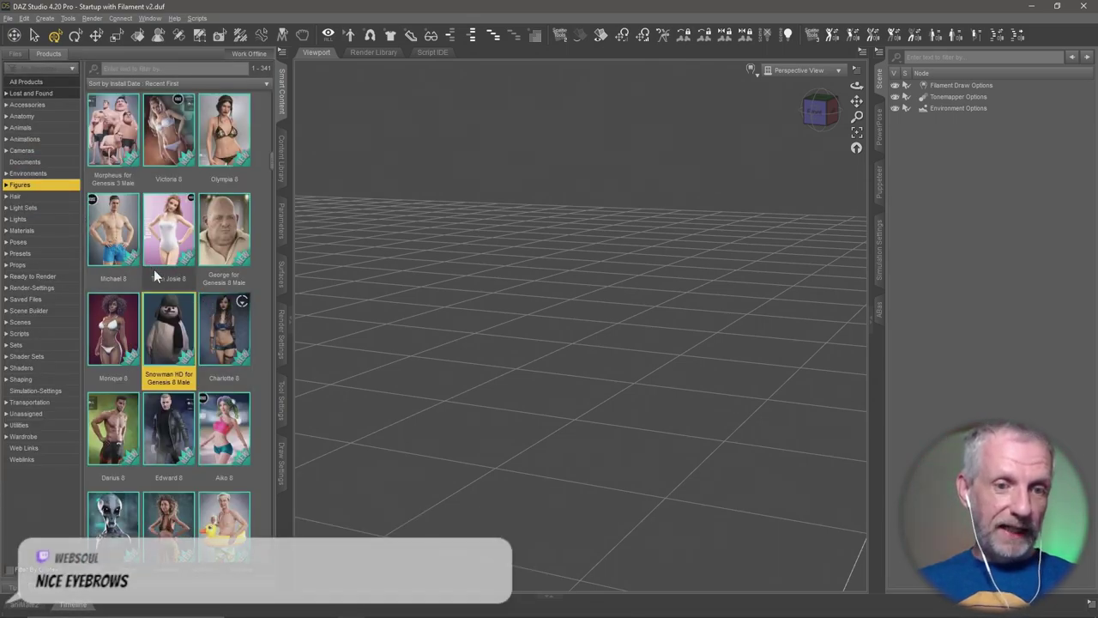
scroll(180, 313, down, 10)
scroll(180, 313, up, 5)
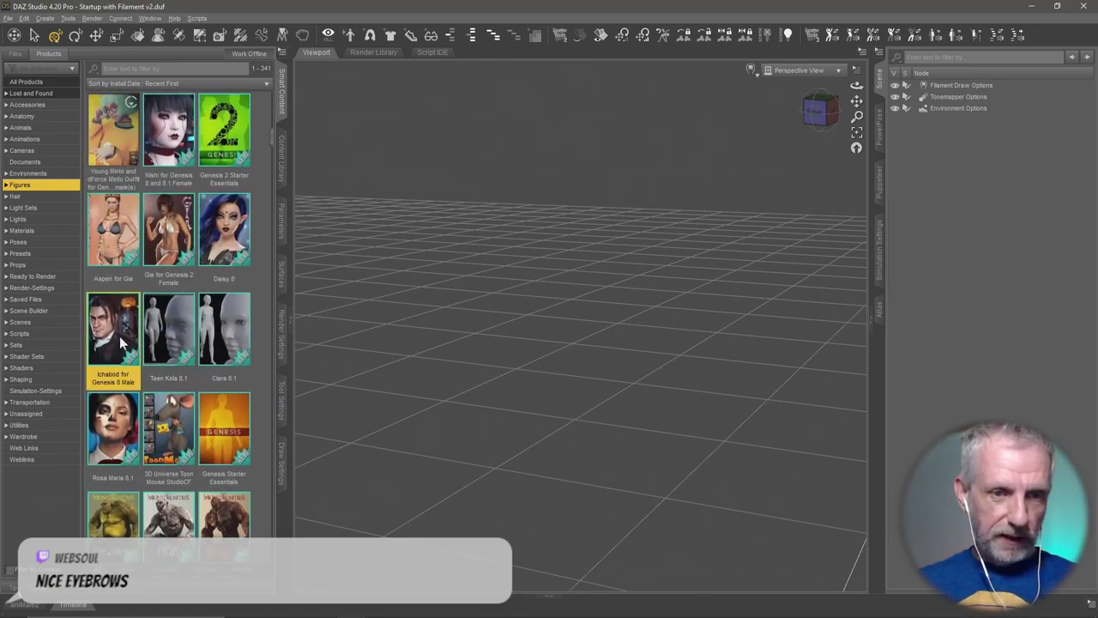
scroll(119, 335, up, 3)
scroll(119, 336, up, 6)
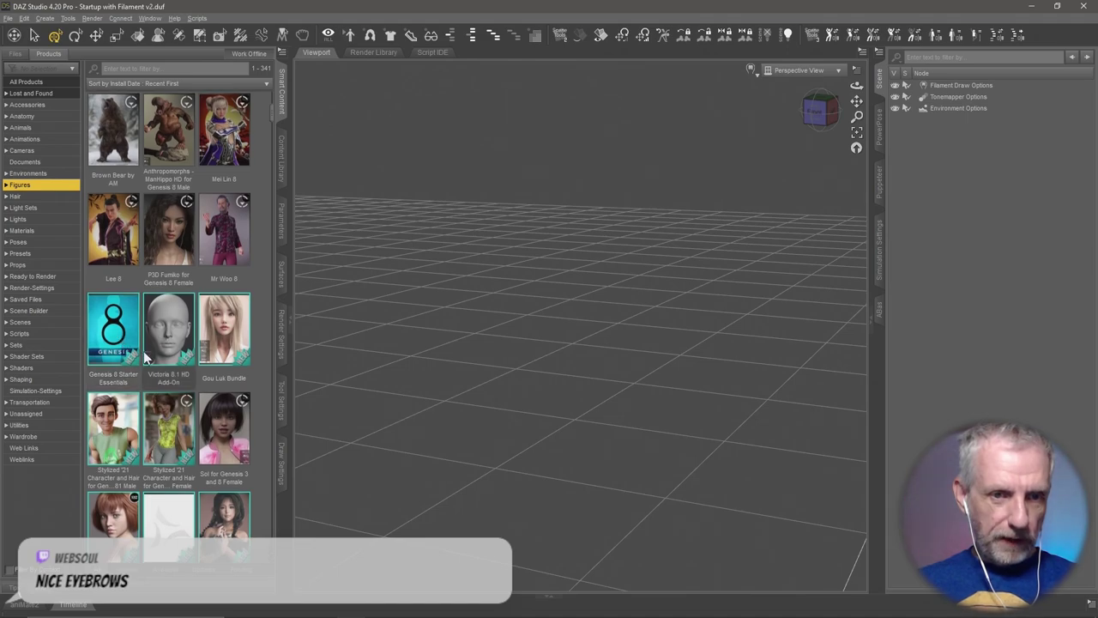
scroll(158, 352, up, 5)
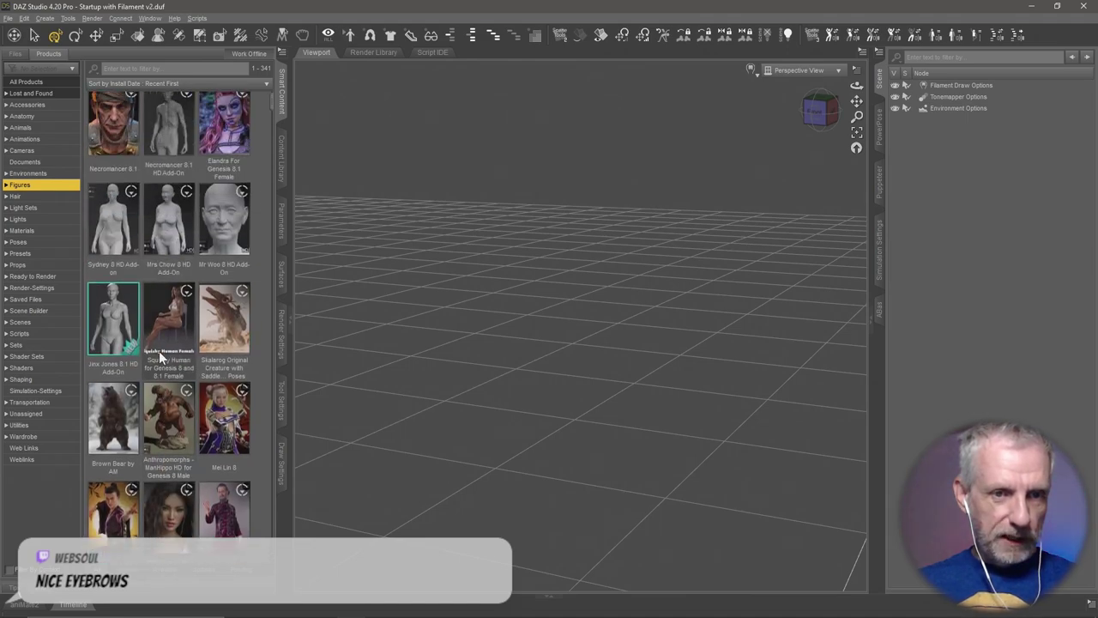
double_click(180, 442)
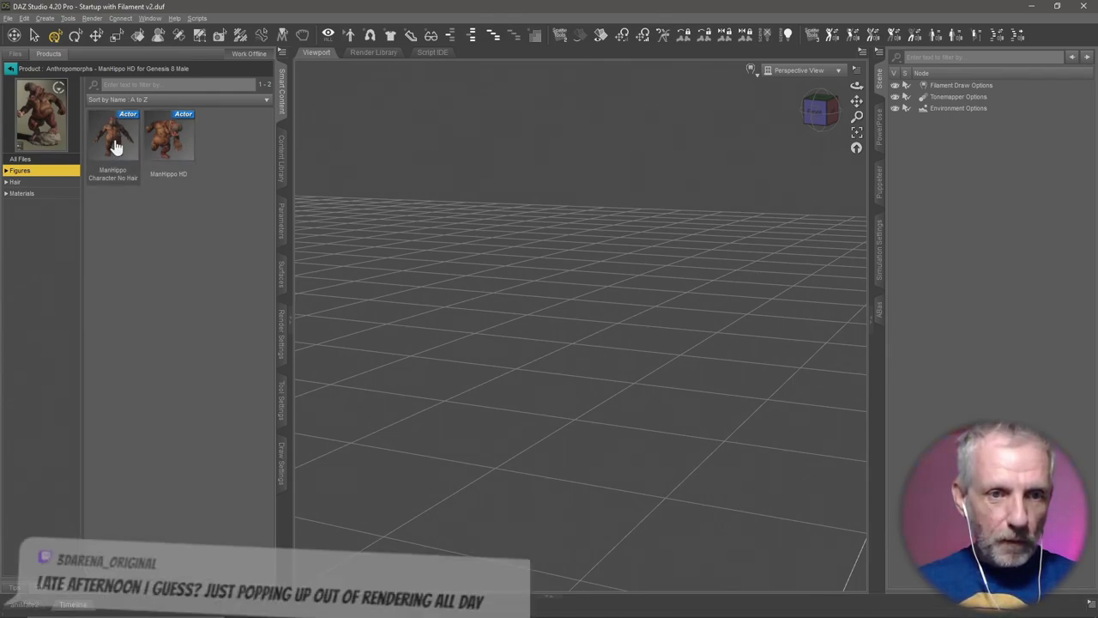
Load ManHippo Character No Hair, orbit to a three-quarter view, and show Bodypaint Promo
double_click(132, 172)
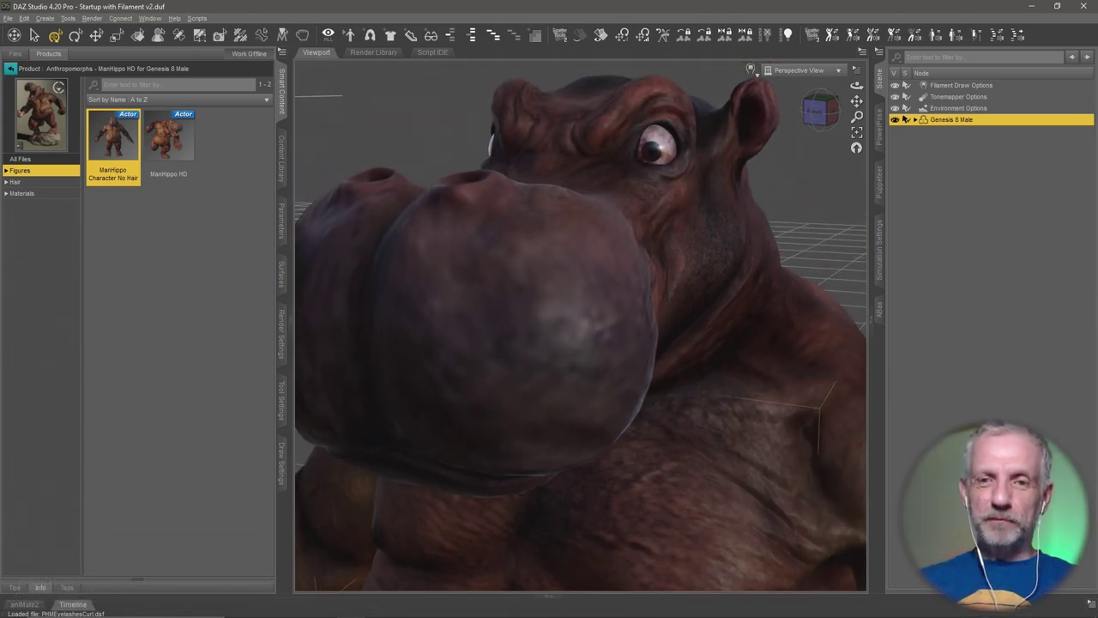
alt+drag(478, 352, 483, 374)
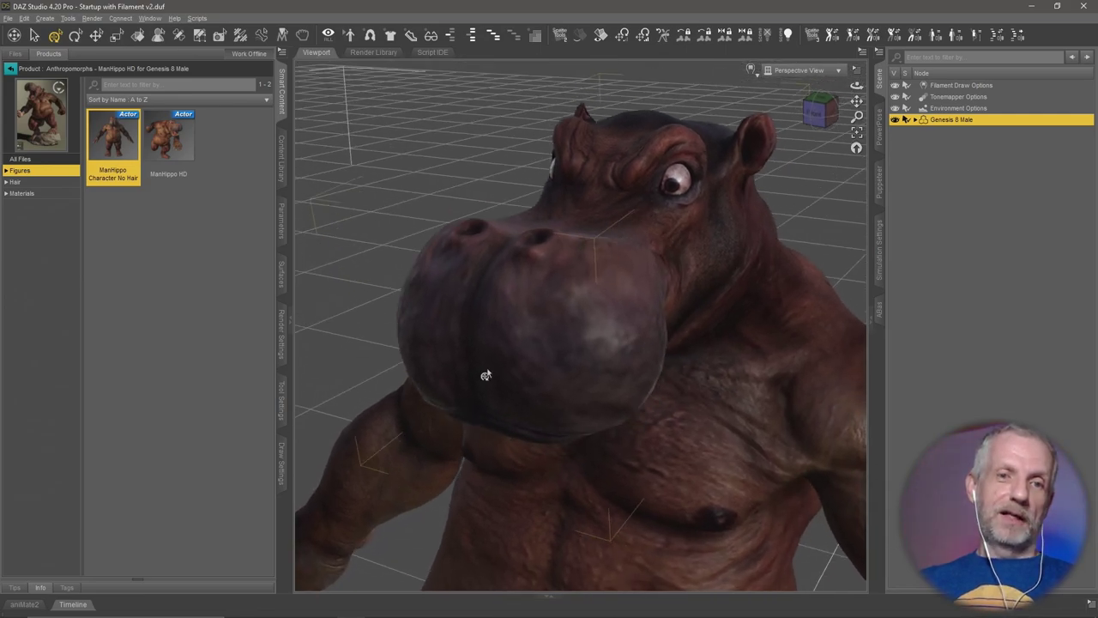
click(281, 167)
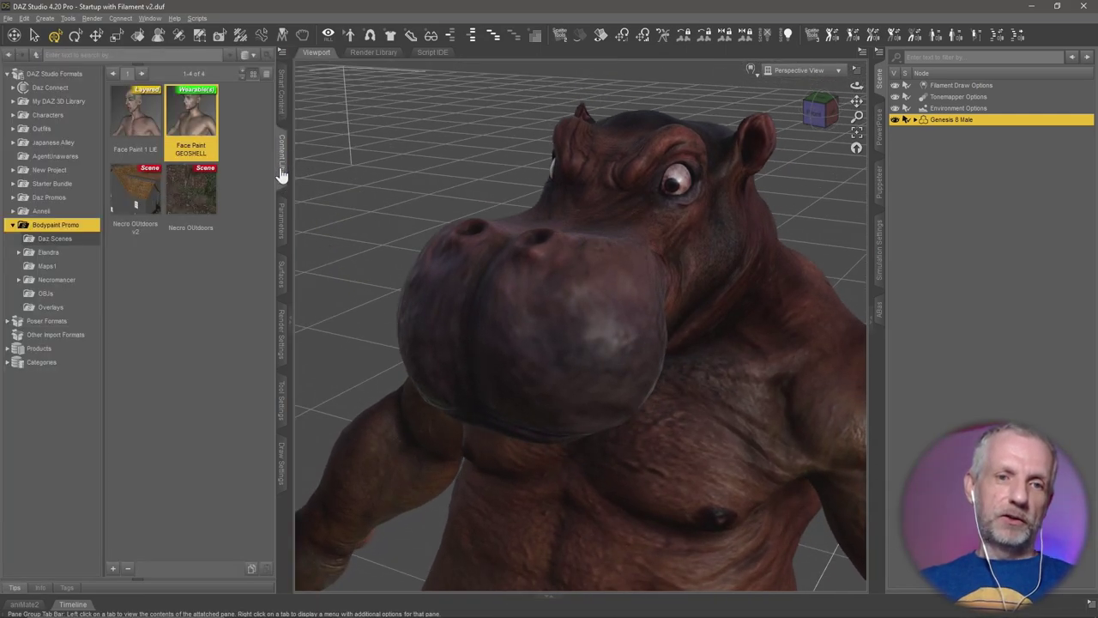
Load the Face Paint GEOSHELL onto the hippo and select it in the Scene pane
double_click(198, 120)
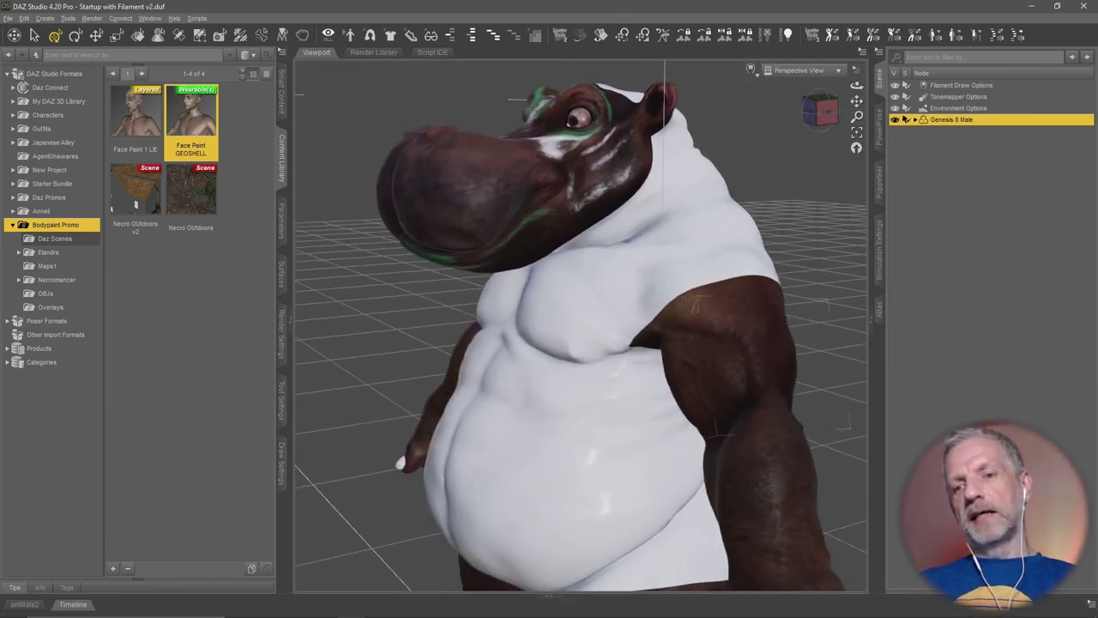
click(277, 235)
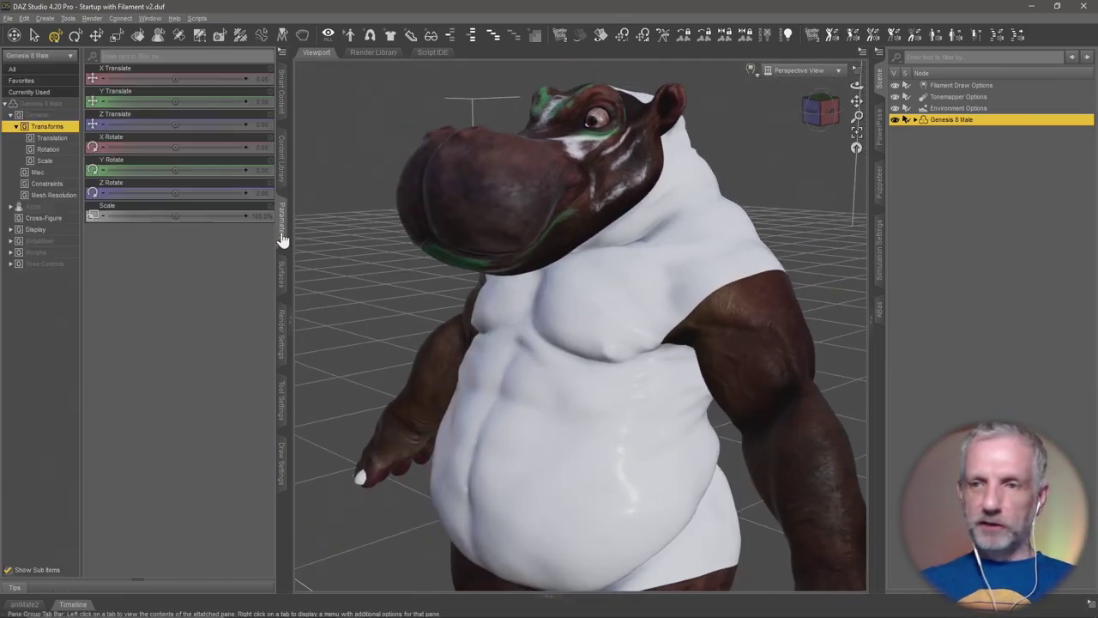
click(914, 121)
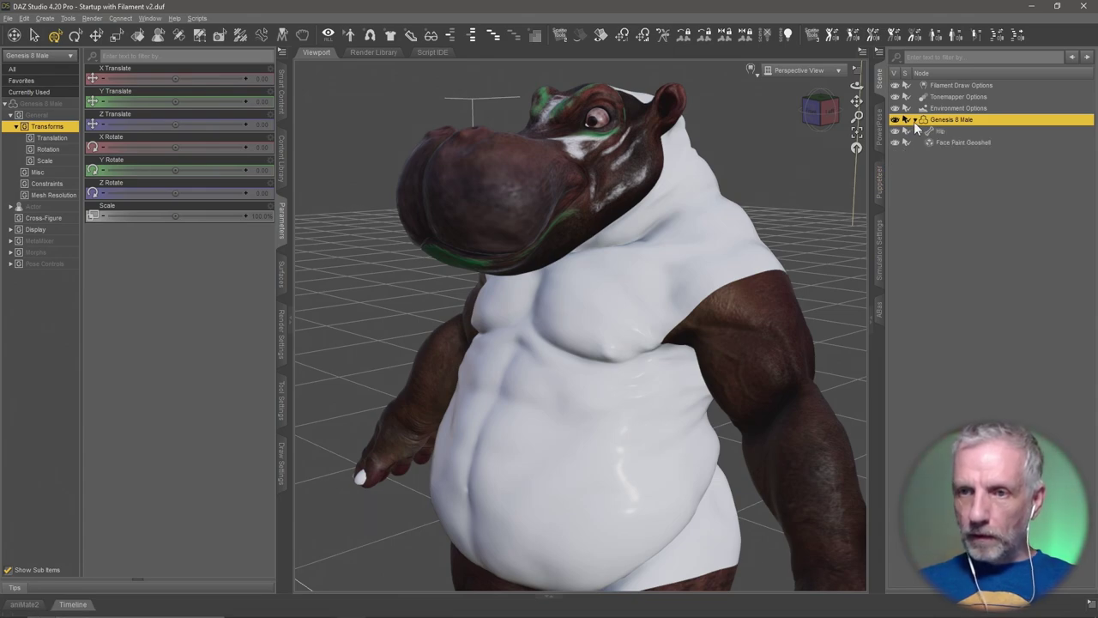
click(964, 143)
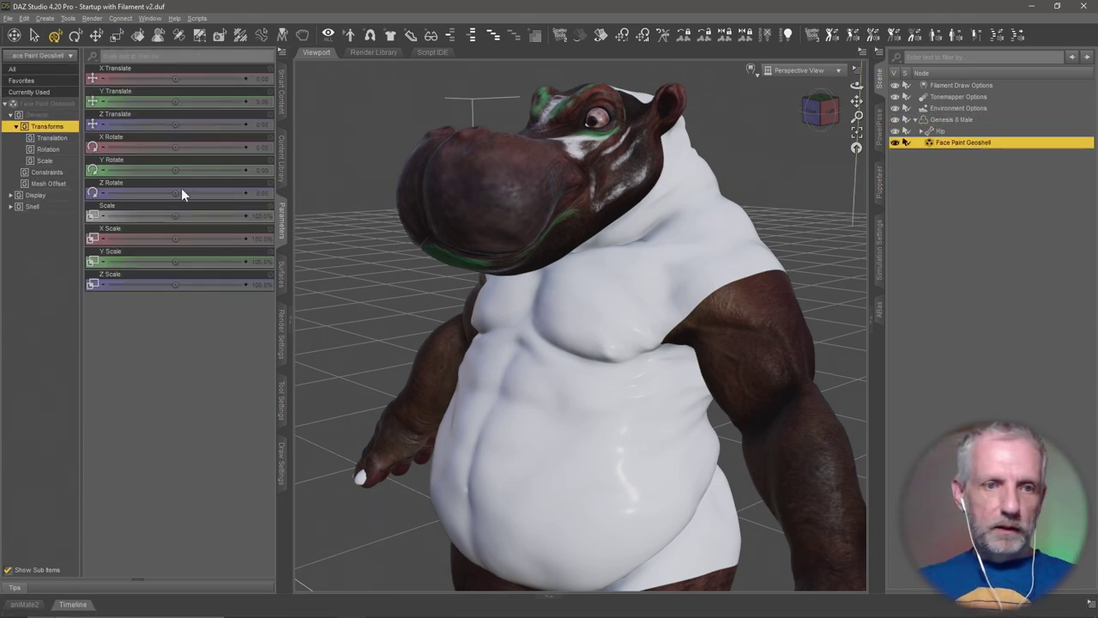
Set the geoshell's Torso surface visibility to Off under Shell > Visibility > Surfaces
click(50, 207)
click(43, 219)
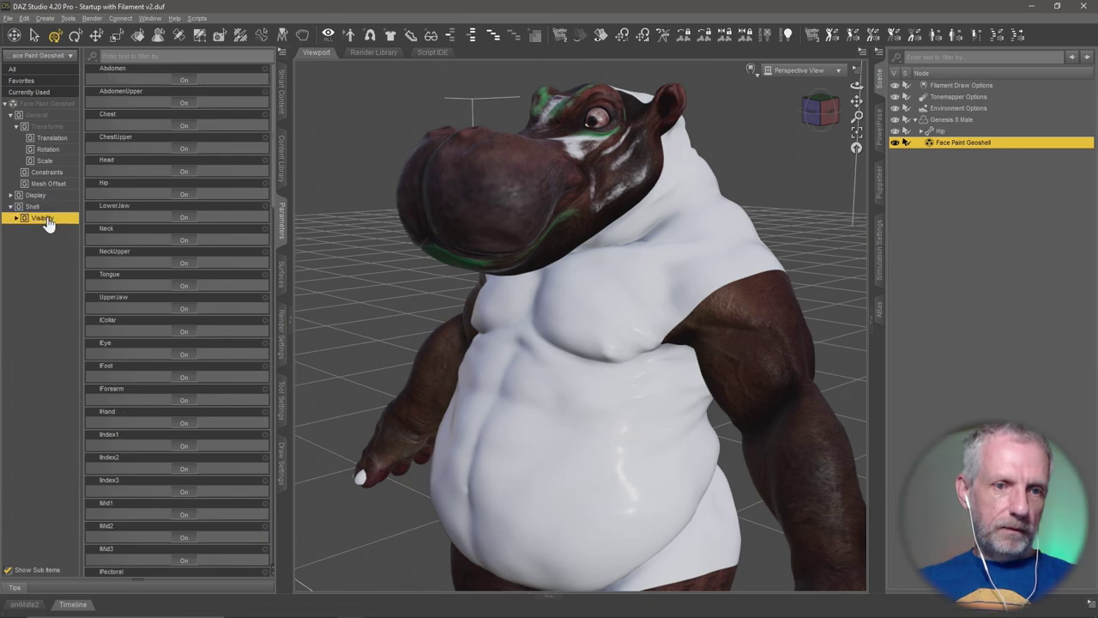
click(49, 241)
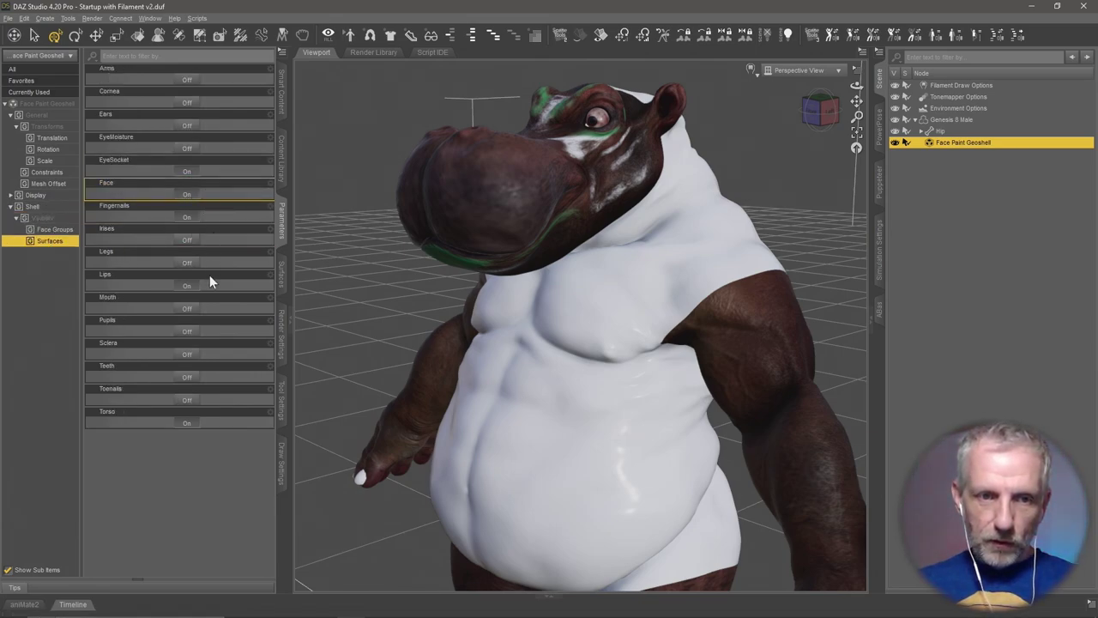
click(188, 424)
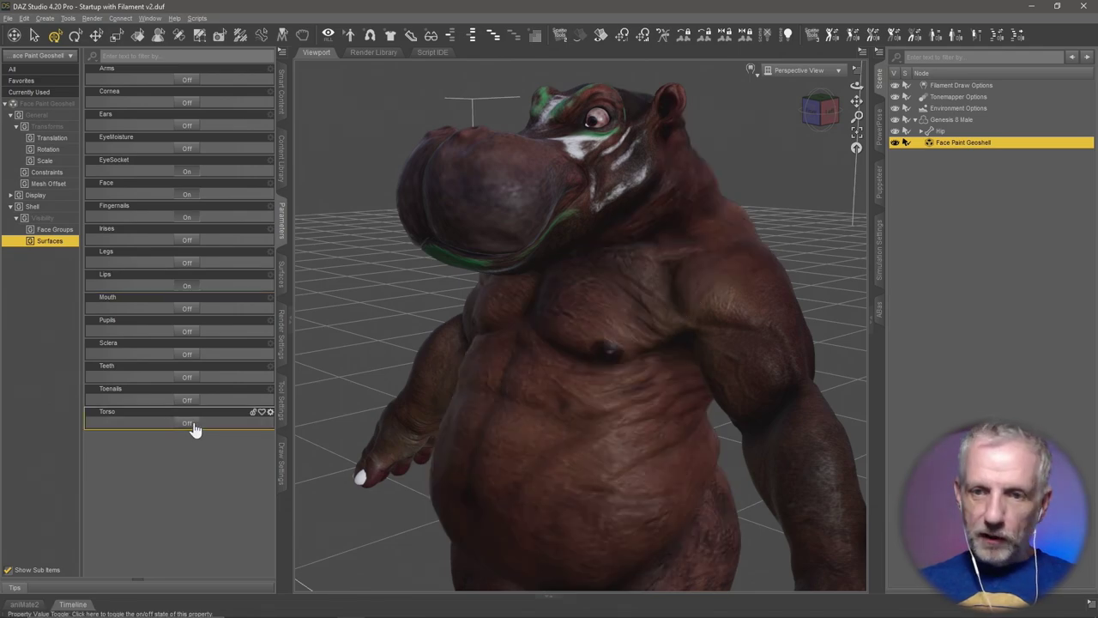
drag(601, 395, 453, 278)
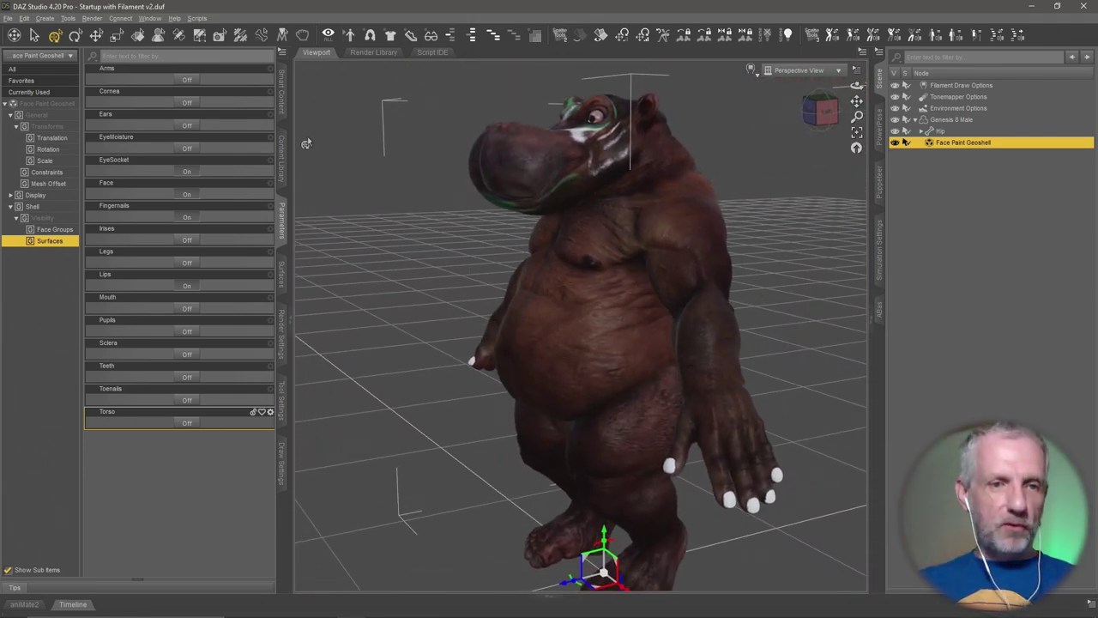
click(62, 91)
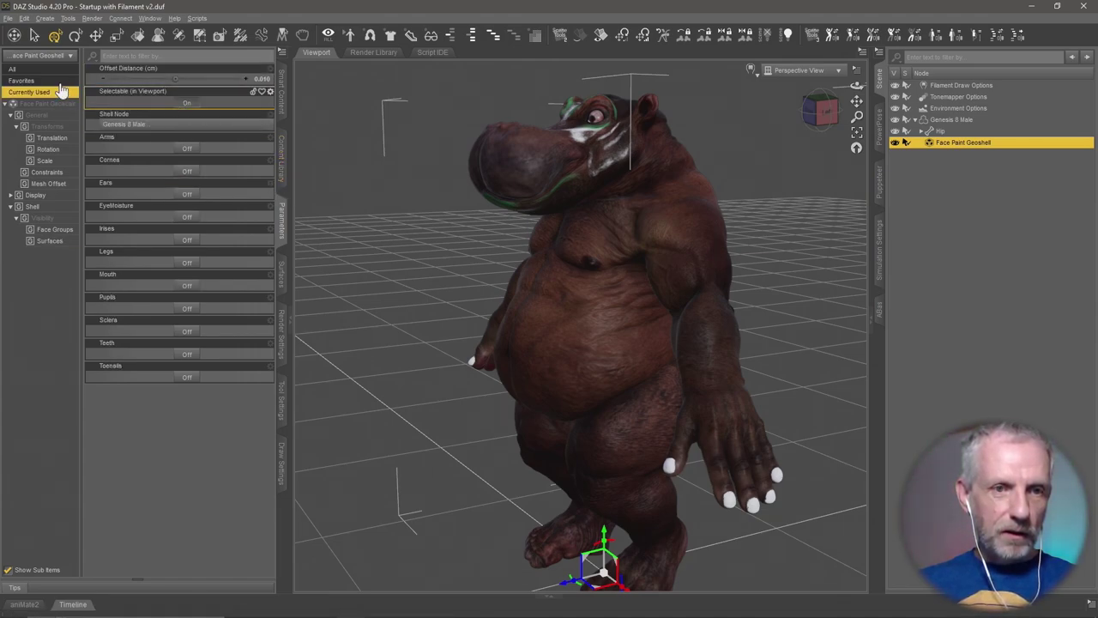
Reduce the Genesis 8 Male's ManHippo-HD morph to 53.6% and view the head frontally
click(965, 118)
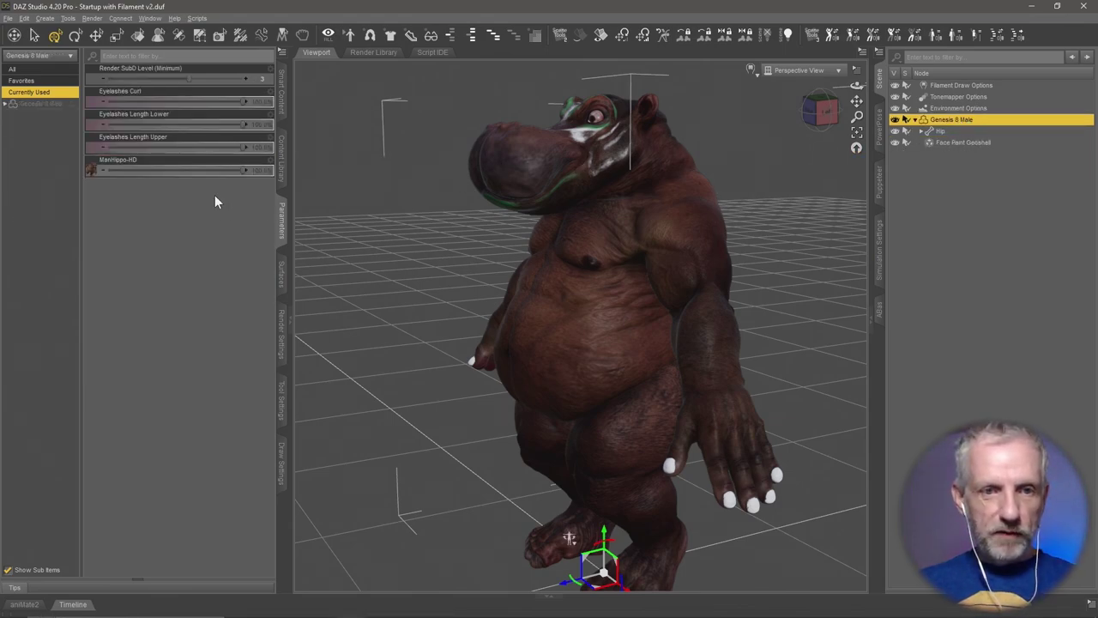
drag(244, 171, 79, 183)
drag(149, 193, 181, 200)
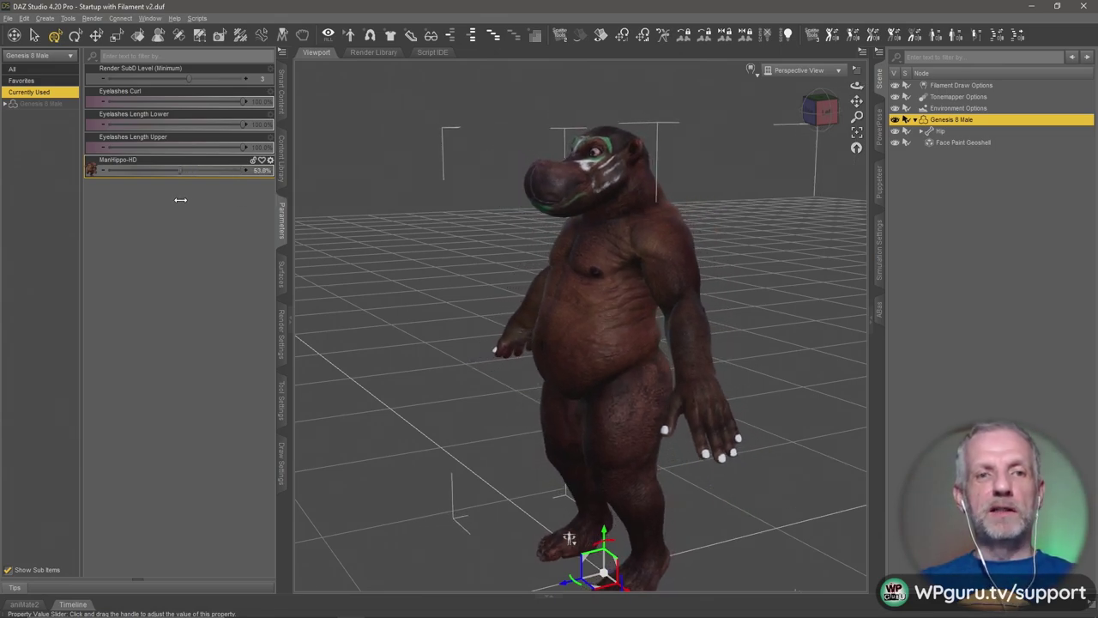
scroll(540, 220, up, 6)
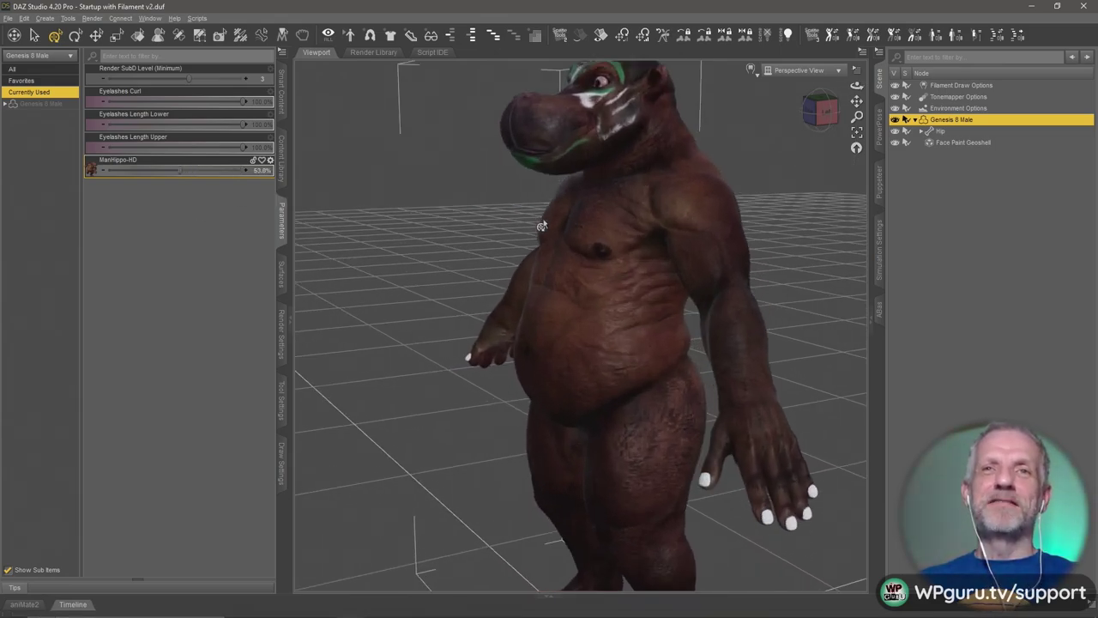
scroll(541, 225, up, 3)
scroll(539, 234, down, 3)
scroll(535, 240, up, 6)
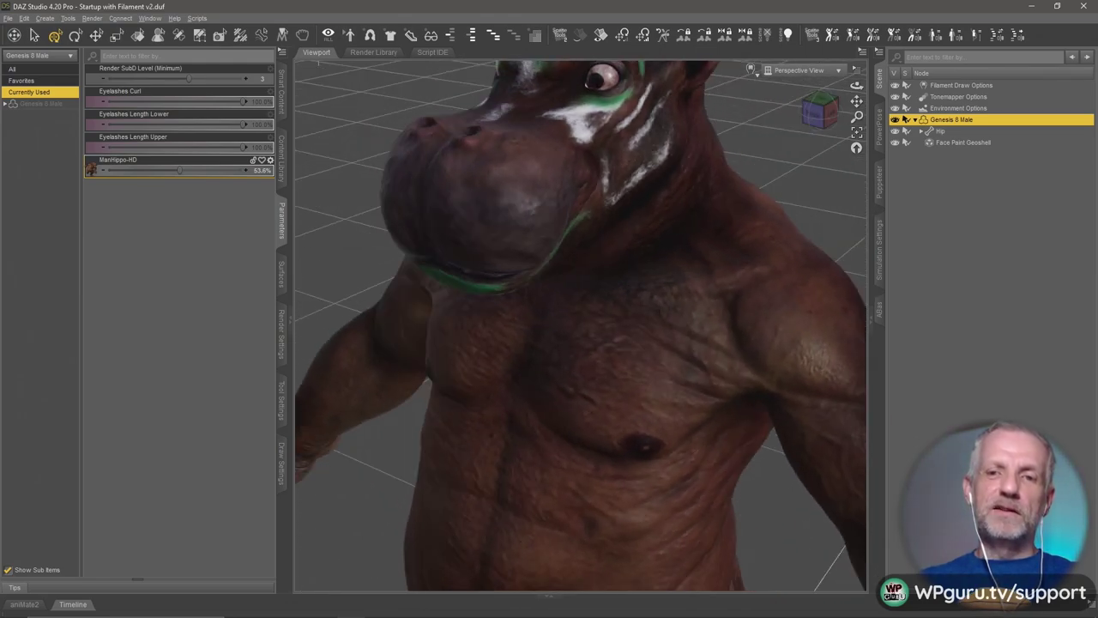
mouse_move(535, 241)
alt+mouse_down()
mouse_move(854, 247)
mouse_move(549, 252)
alt+mouse_up()
Delete the hippo figure and load the Necromancer 8.1 HD figure from Smart Content
key(Delete)
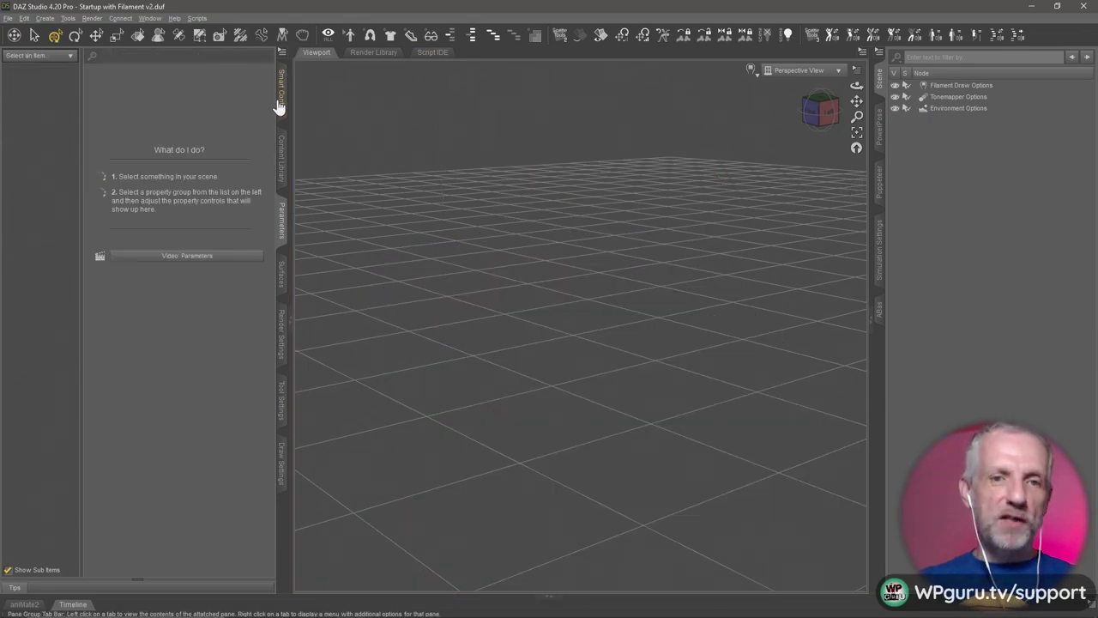
click(281, 101)
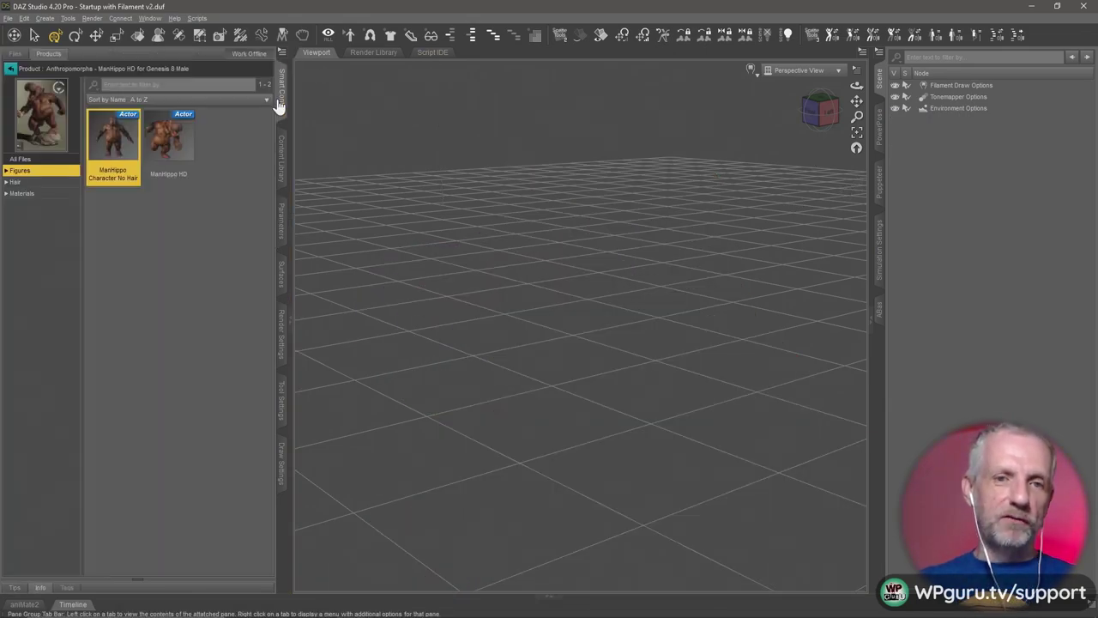
click(11, 69)
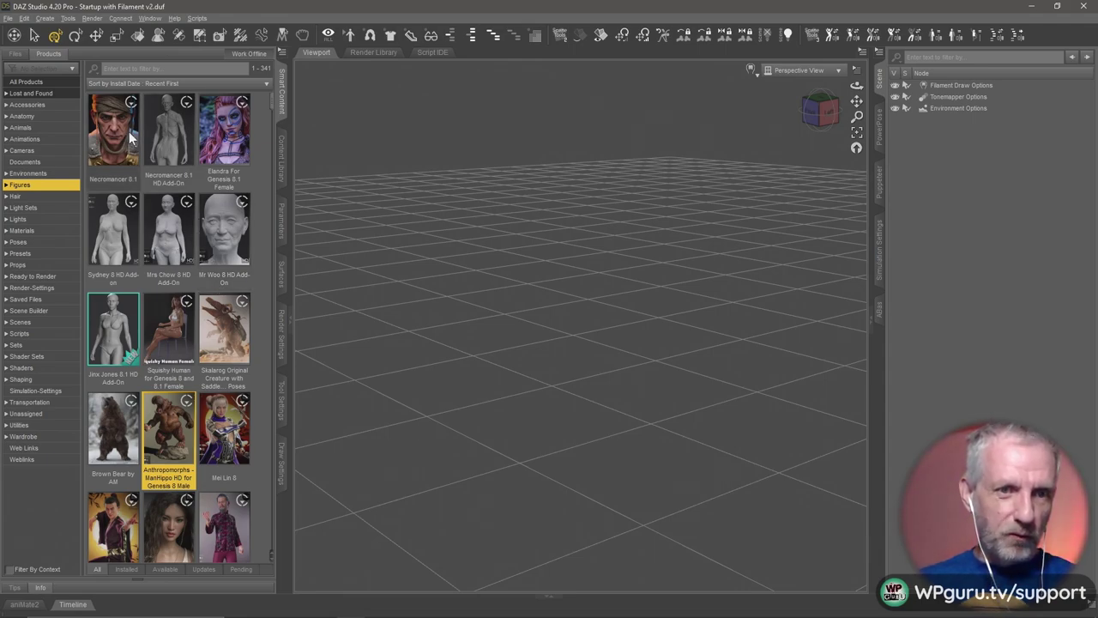
double_click(171, 137)
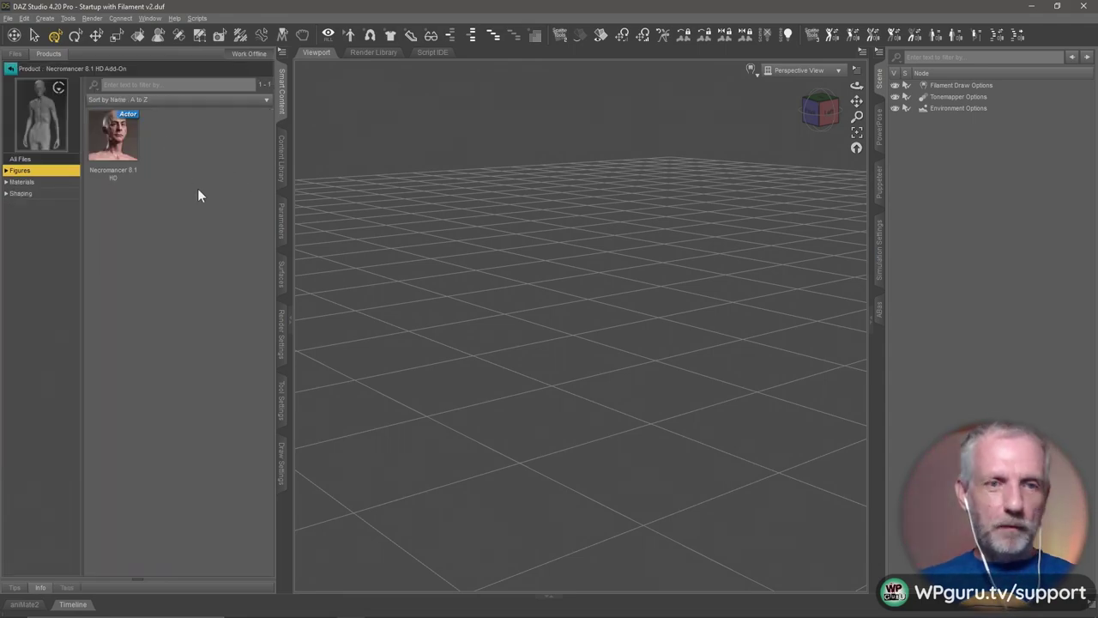
double_click(113, 142)
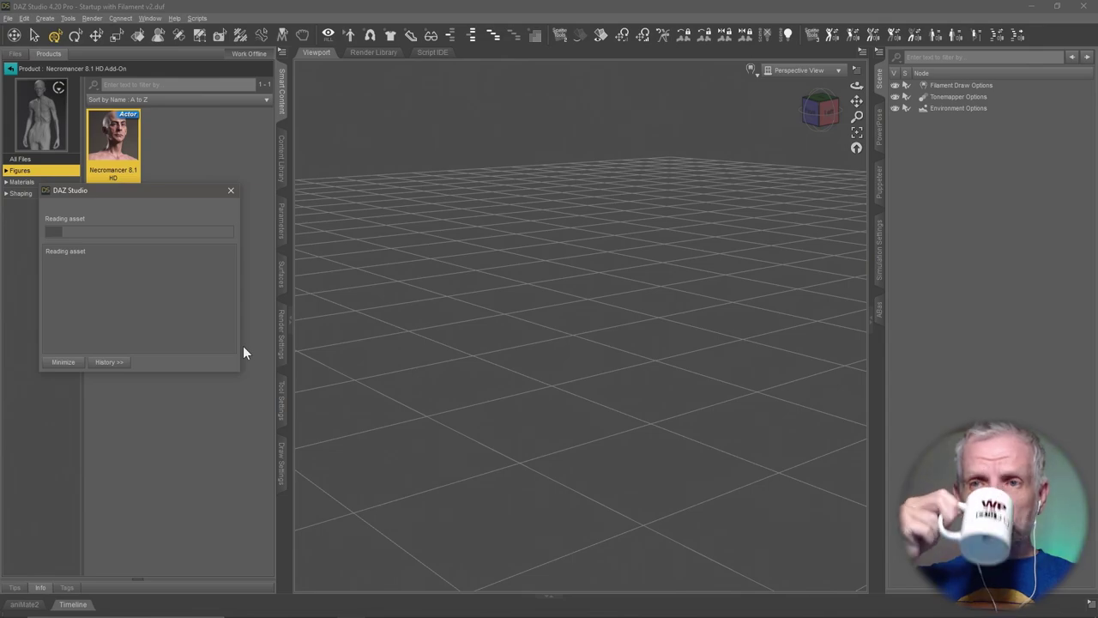
key(alt+Tab)
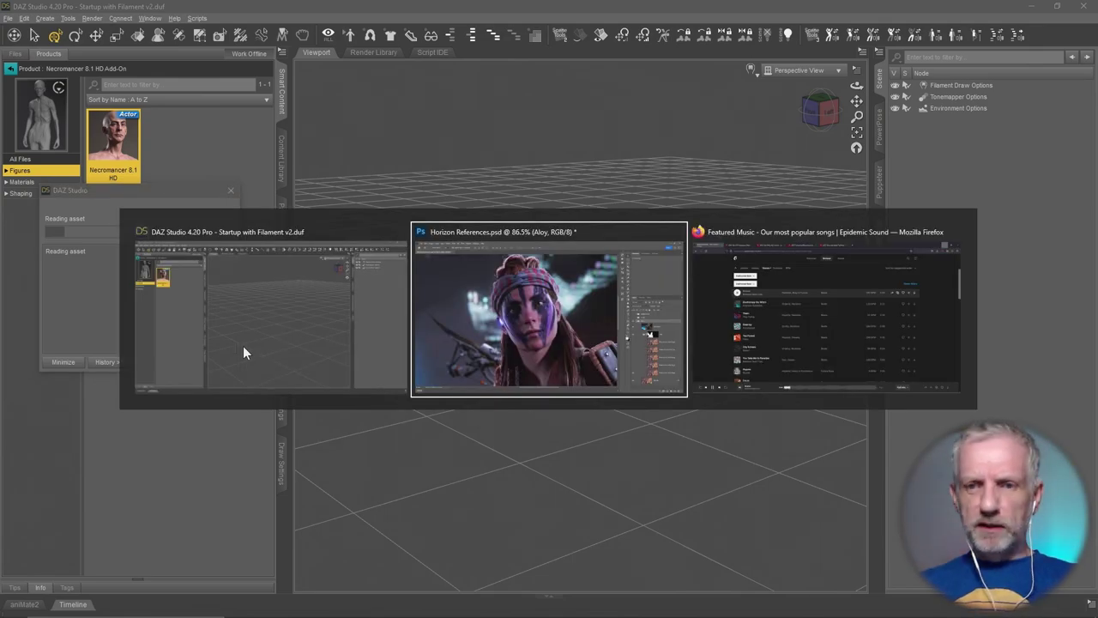
Play 'Rich and Thick' from Epidemic Sound's Makeup & Skincare Routine playlist, then minimize Firefox
key(alt+Tab)
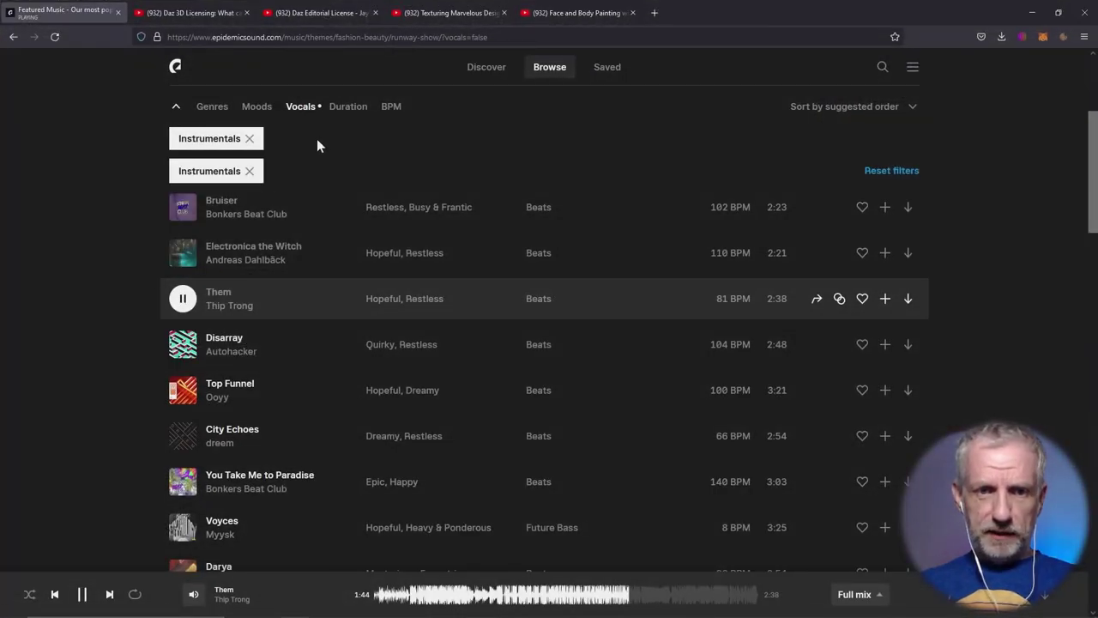
click(537, 71)
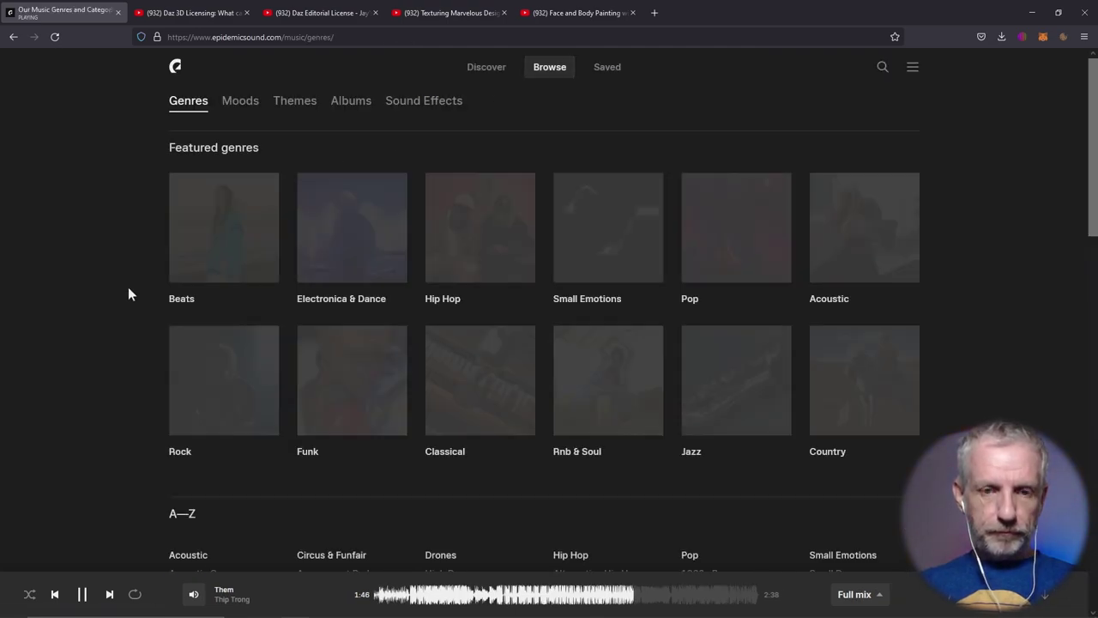
scroll(110, 332, down, 2)
scroll(110, 332, up, 2)
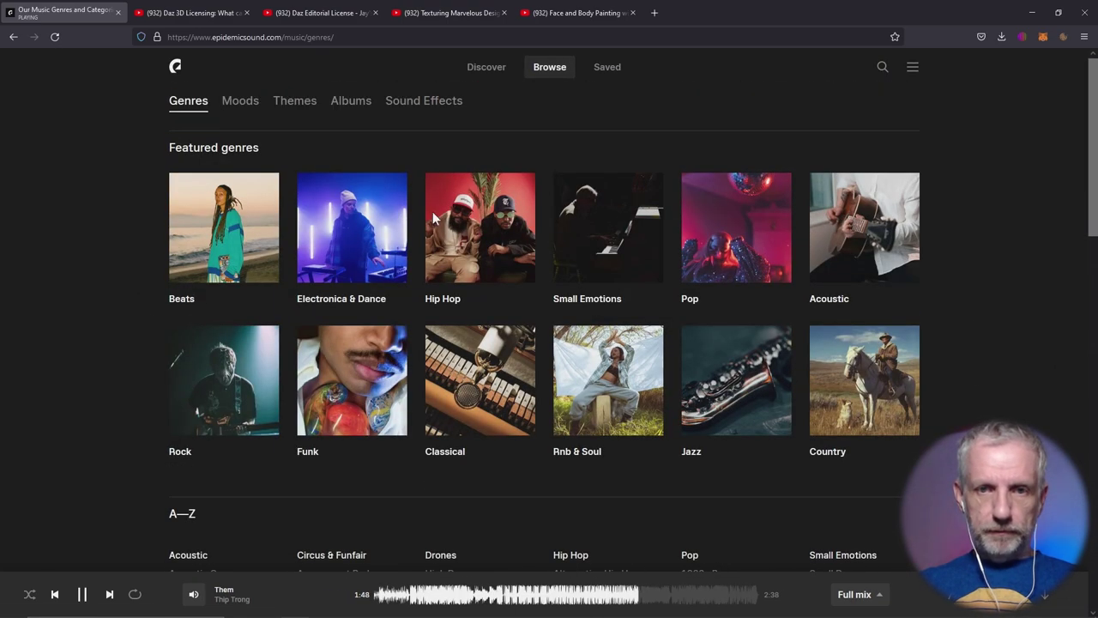
click(500, 67)
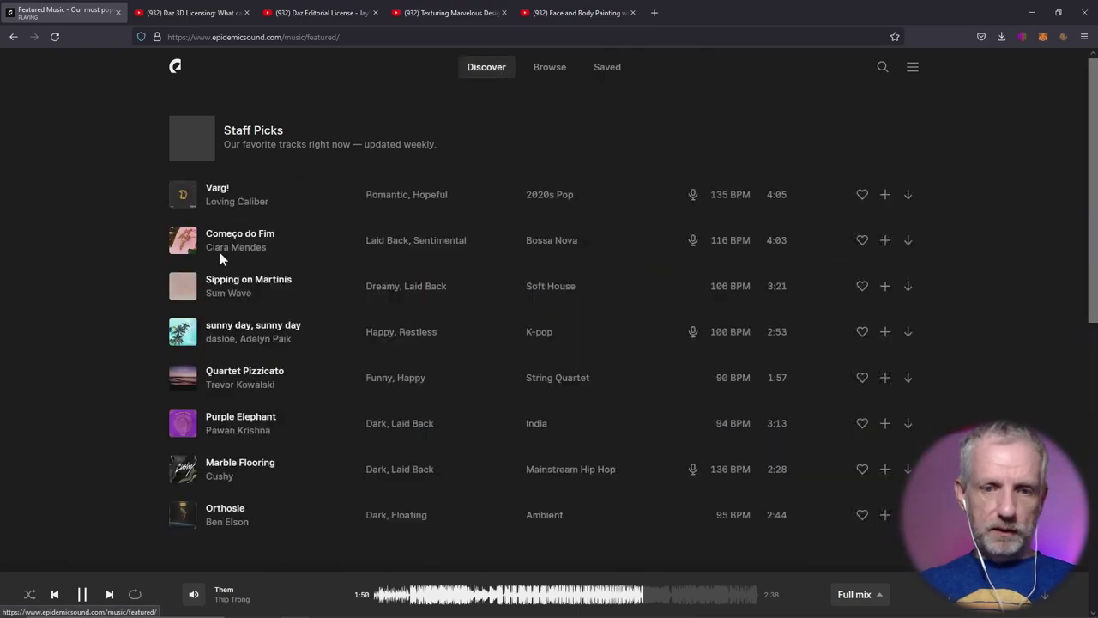
scroll(149, 291, down, 5)
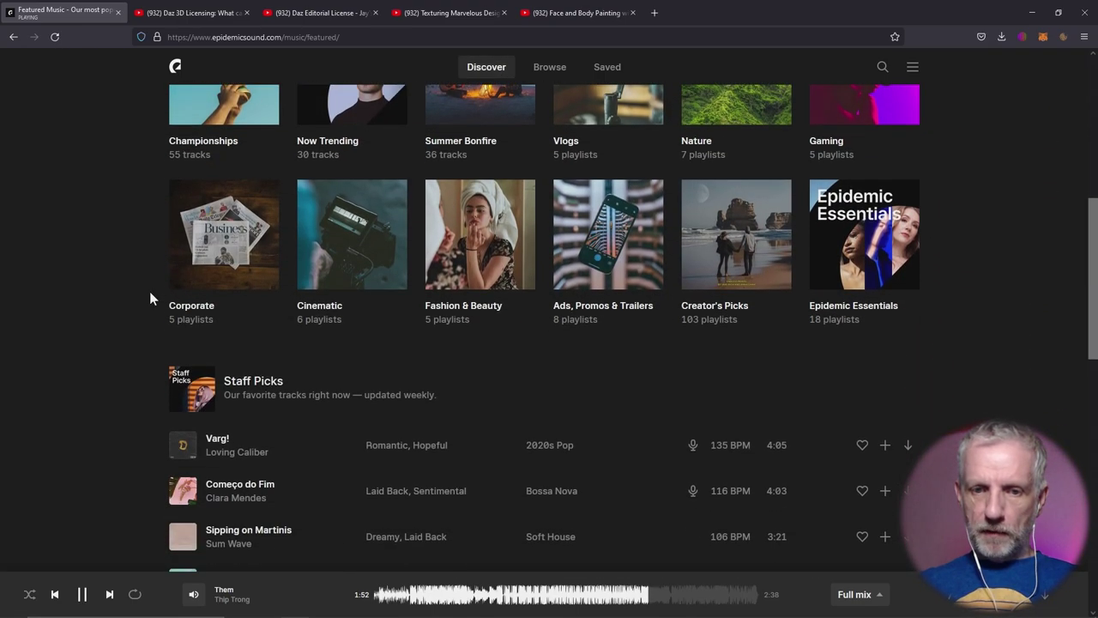
click(507, 257)
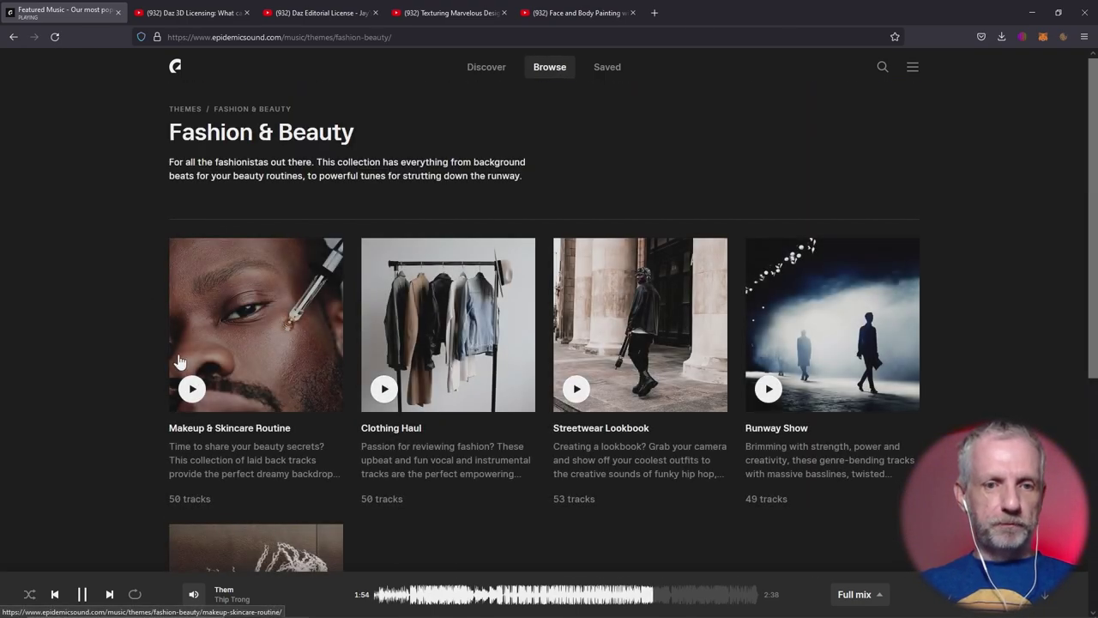
click(207, 344)
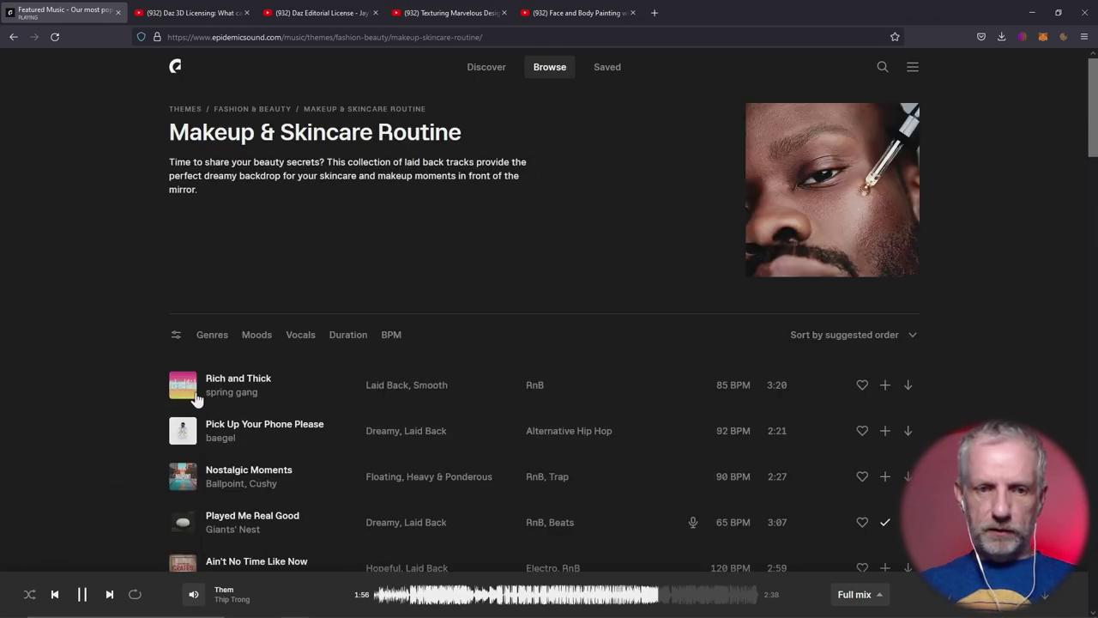
click(192, 395)
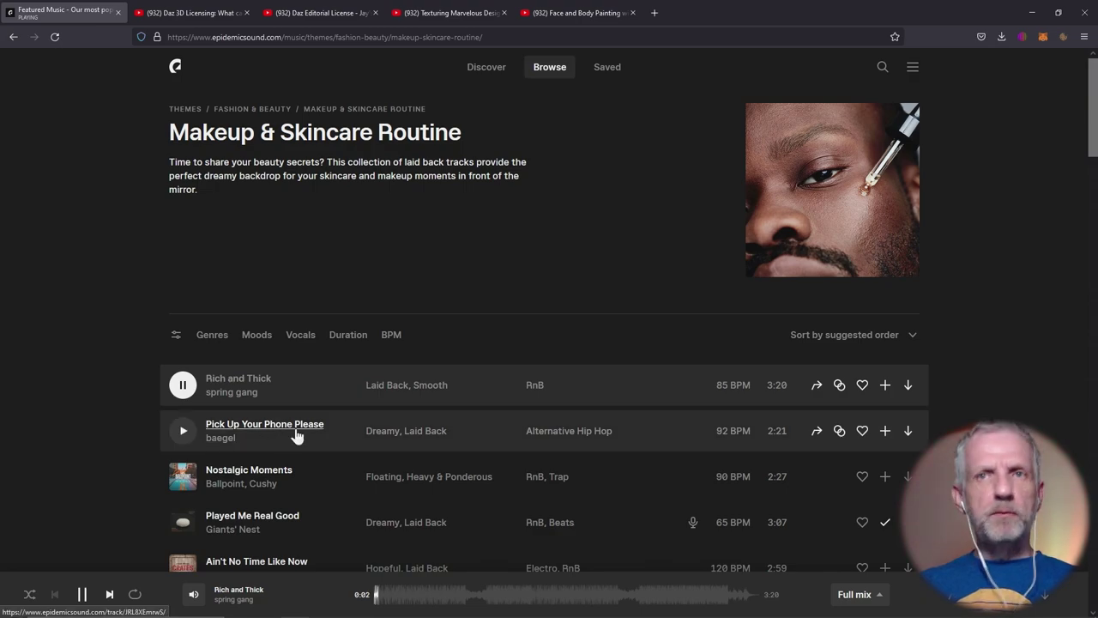
click(1033, 12)
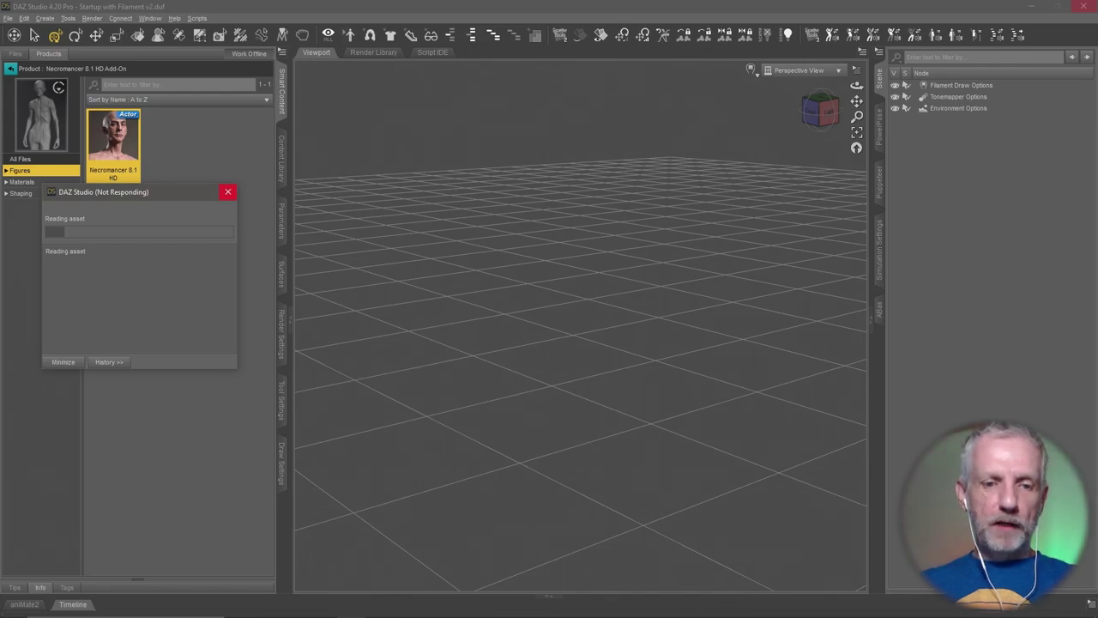
Launch Adobe Substance 3D Painter from the Windows Start menu
click(14, 605)
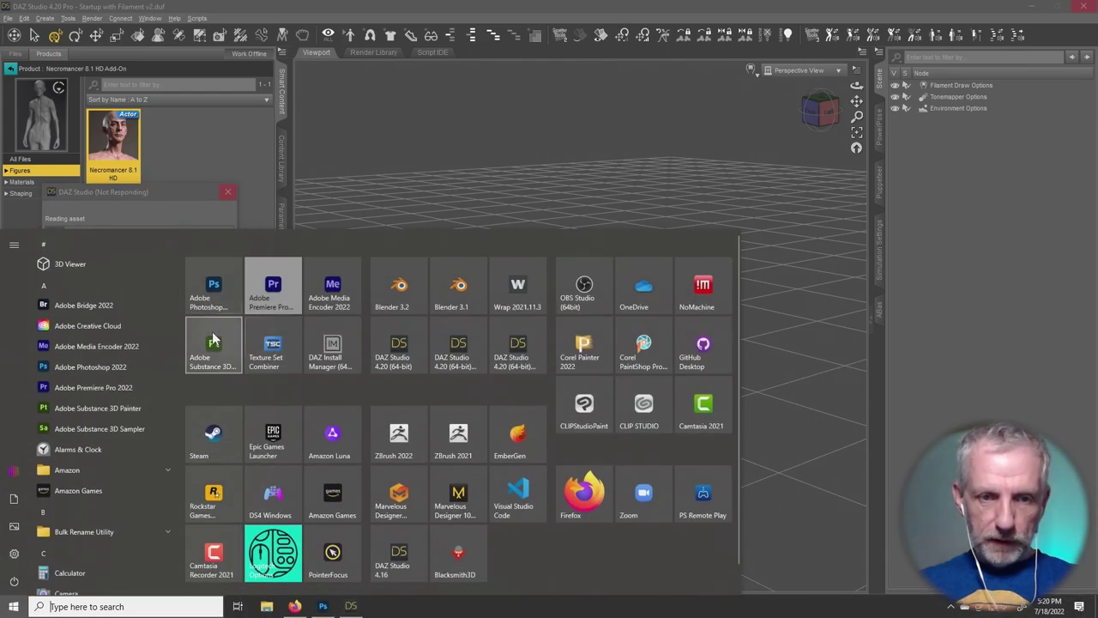
click(213, 341)
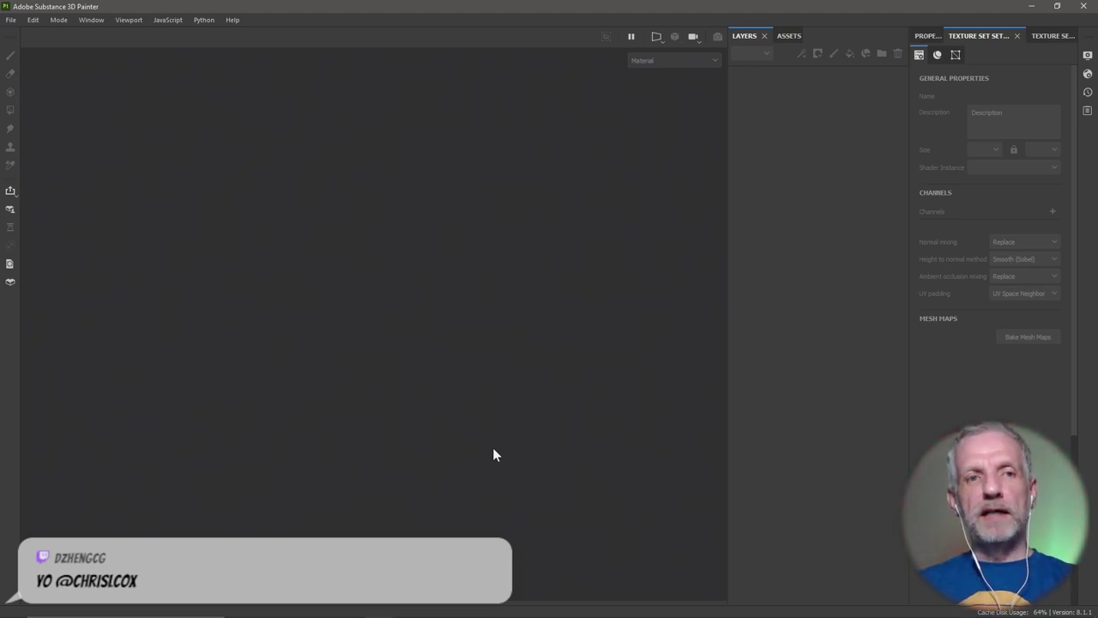
Open the recent project Necromancer v2.spp
click(10, 20)
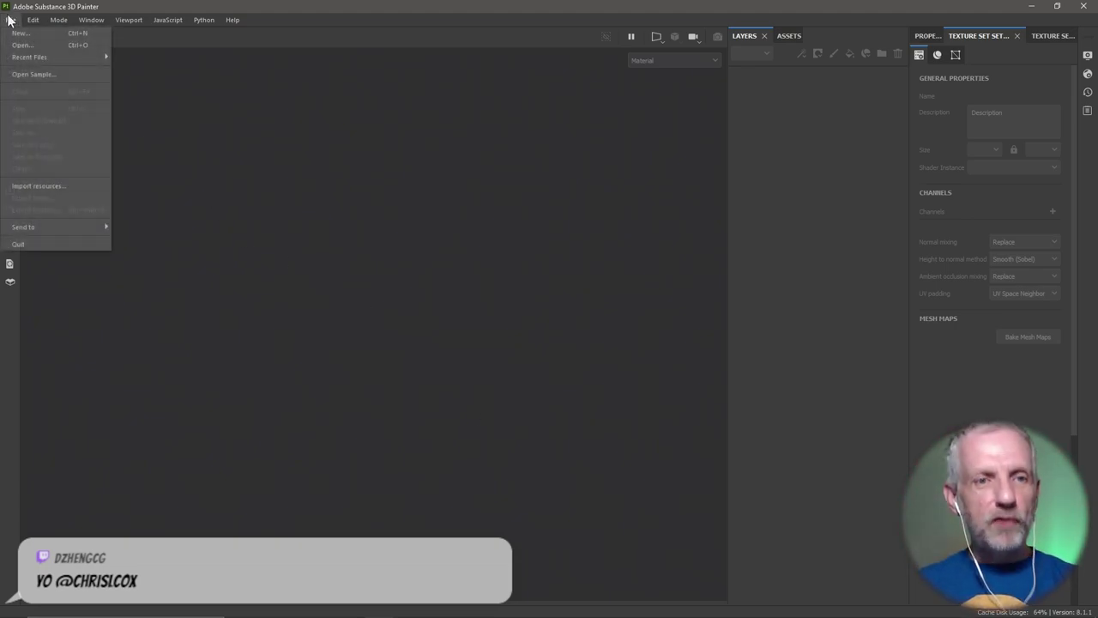
mouse_move(83, 55)
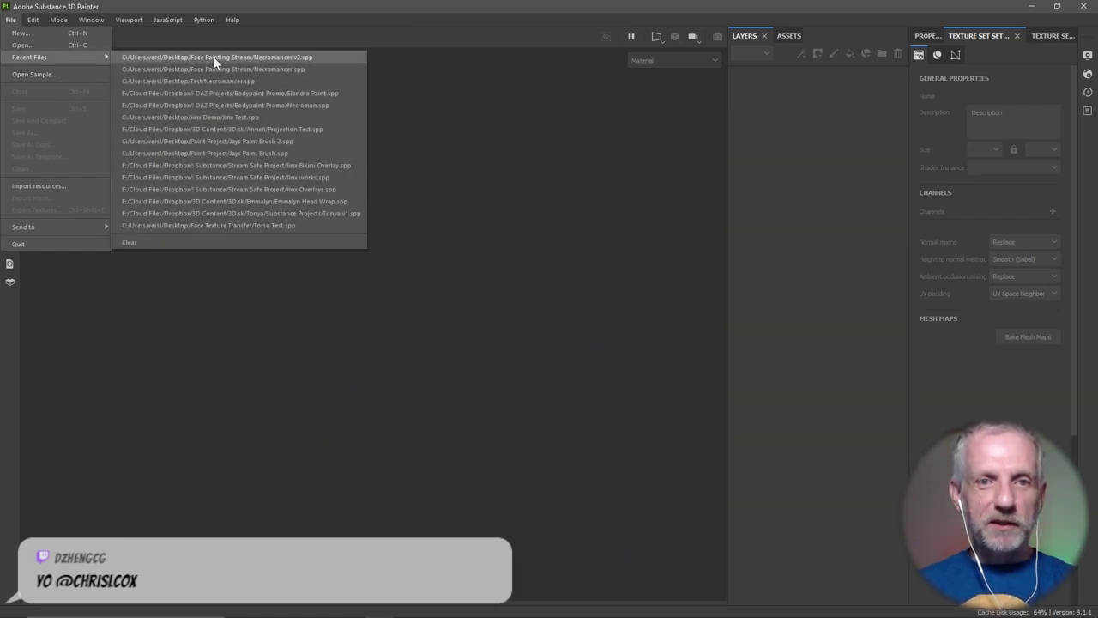
click(324, 59)
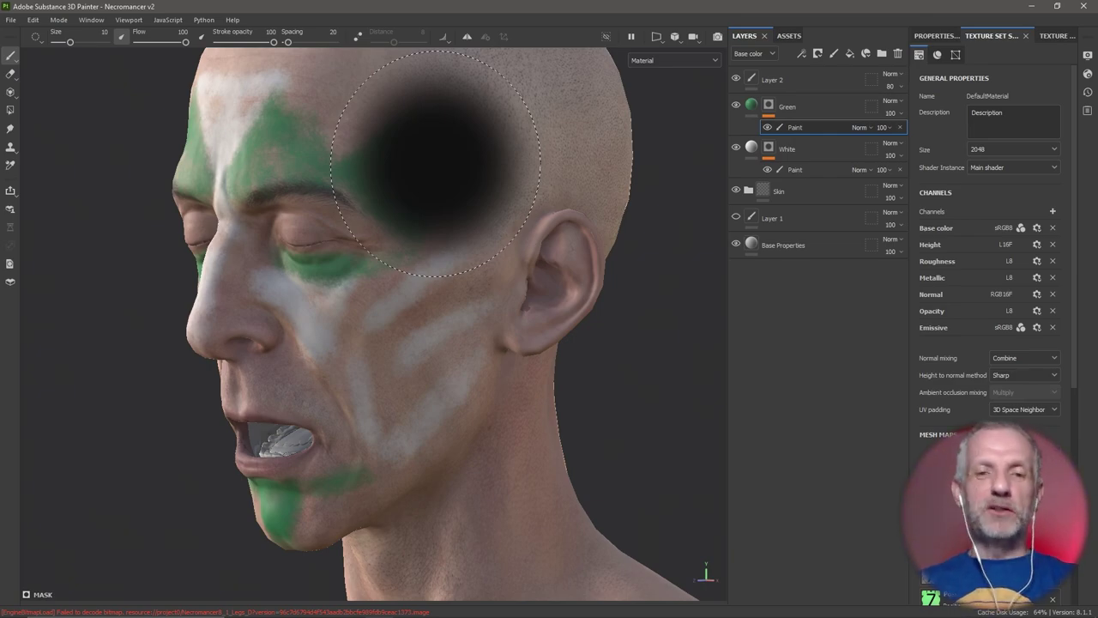
Orbit, zoom out and pan to frame the painted head and the chest skeleton tattoo
mouse_move(478, 265)
alt+mouse_down()
mouse_move(466, 306)
mouse_move(515, 311)
alt+mouse_up()
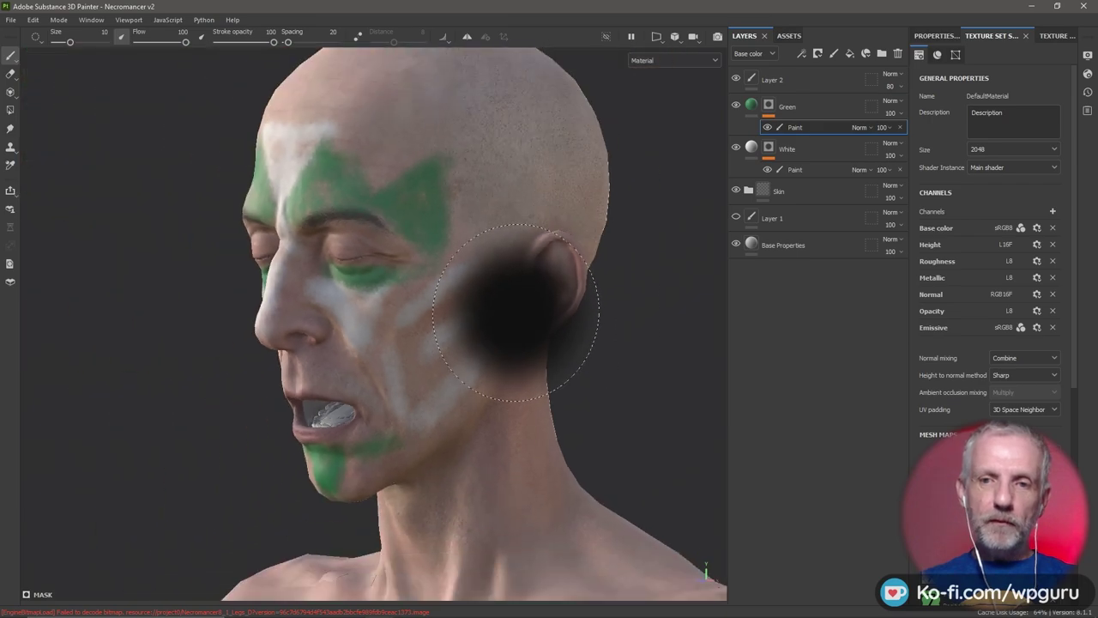
mouse_move(463, 343)
alt+mouse_down()
mouse_move(571, 335)
mouse_move(540, 339)
alt+mouse_up()
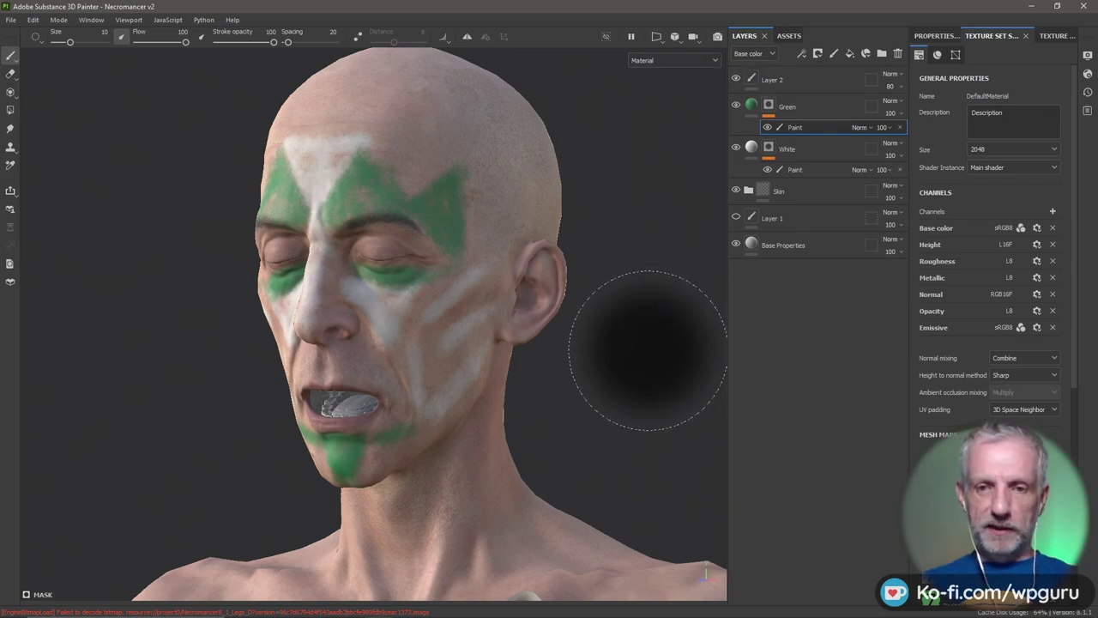
scroll(648, 350, down, 6)
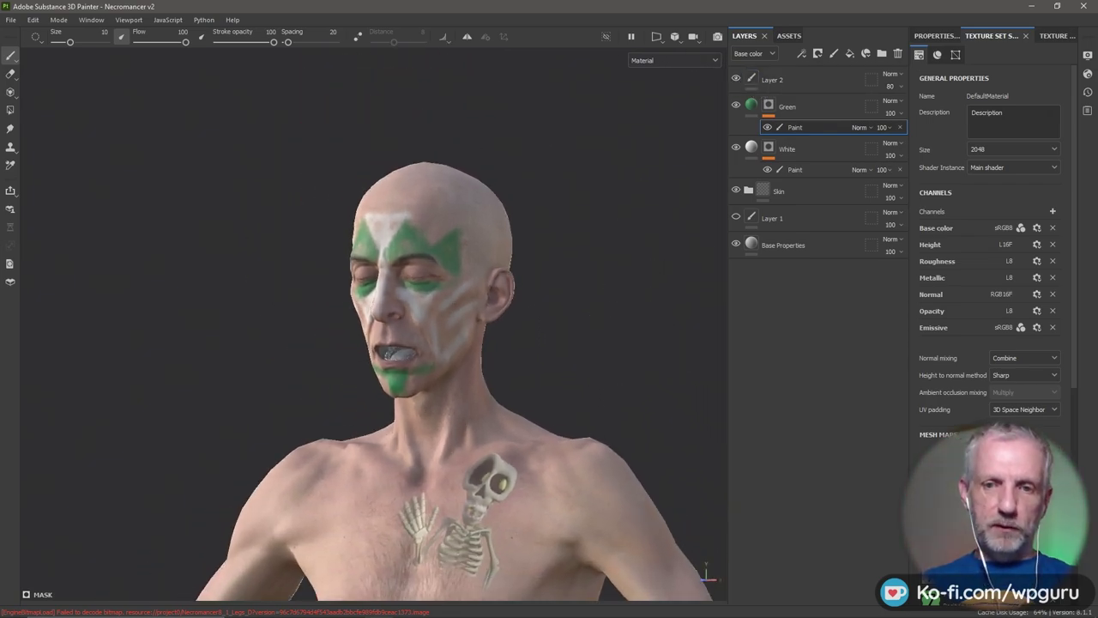
alt+middle_drag(618, 342, 594, 276)
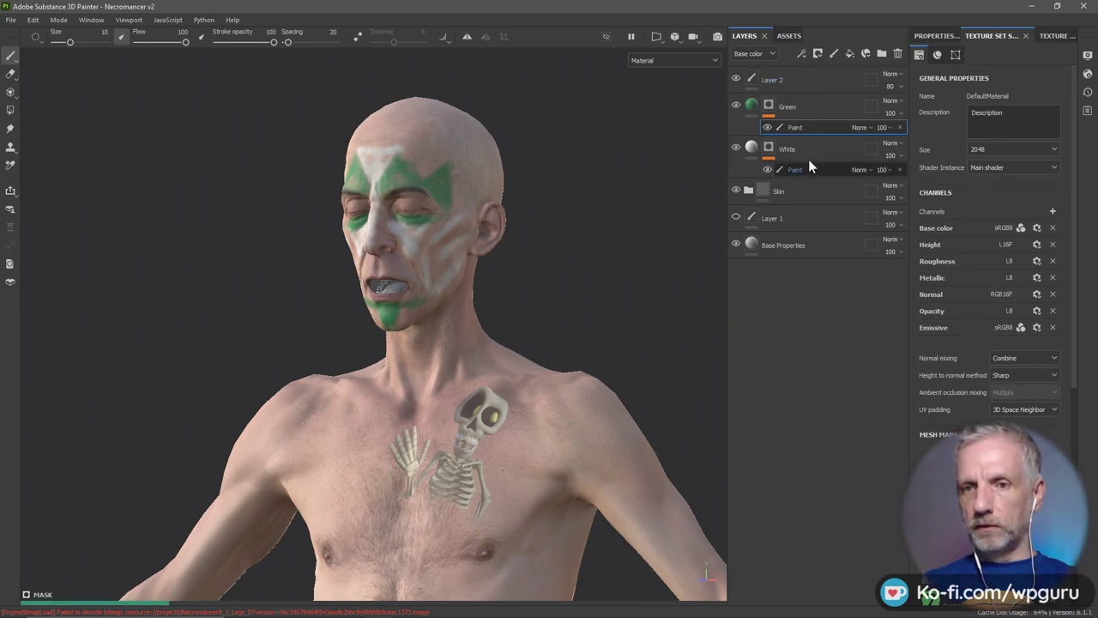
Check the tattoo layer's visibility and rename Layer 2 to 'Skeleton Tattoo'
click(735, 79)
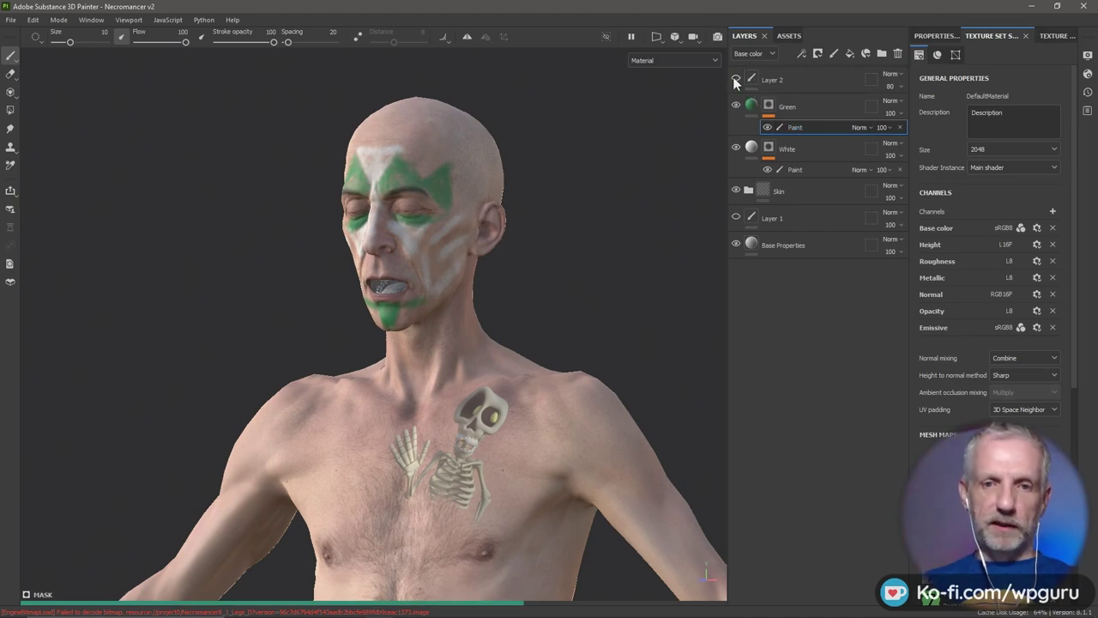
alt+drag(544, 283, 558, 300)
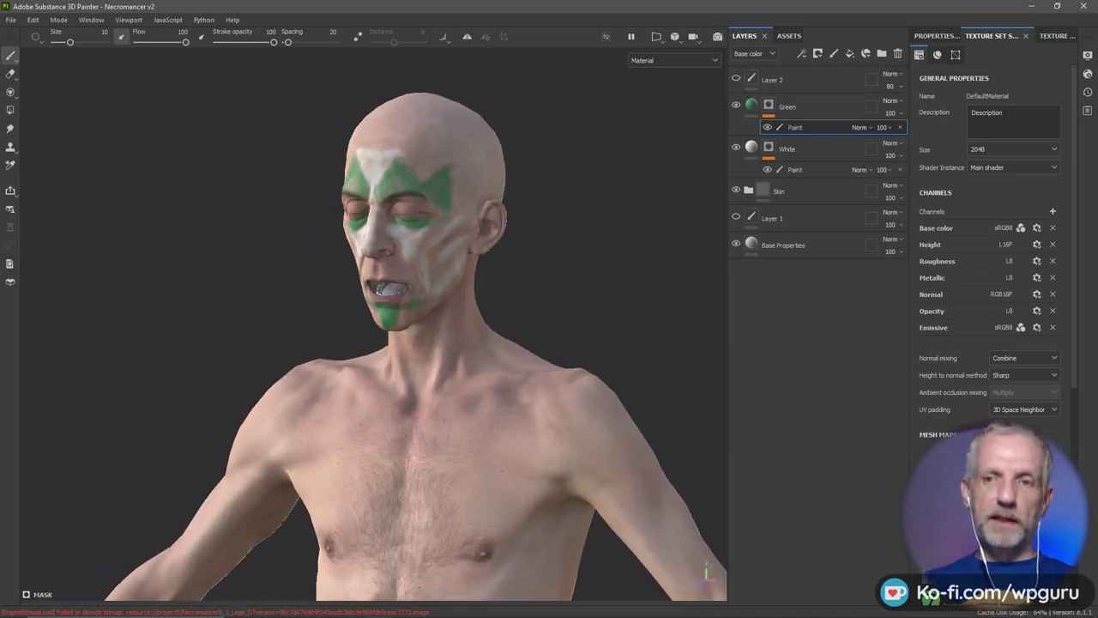
click(736, 77)
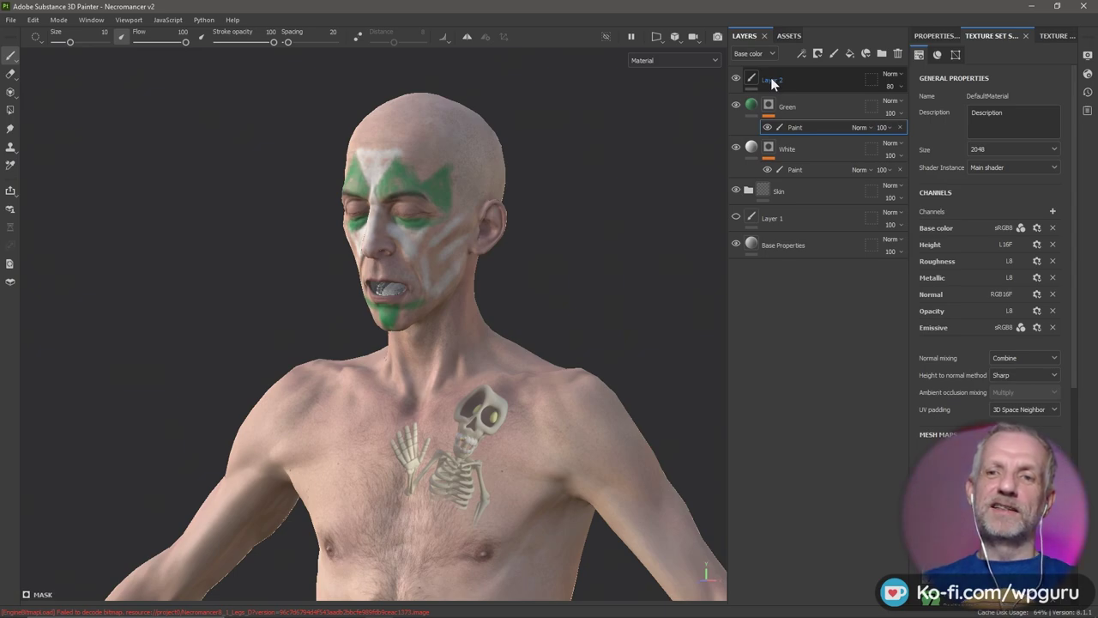
double_click(772, 80)
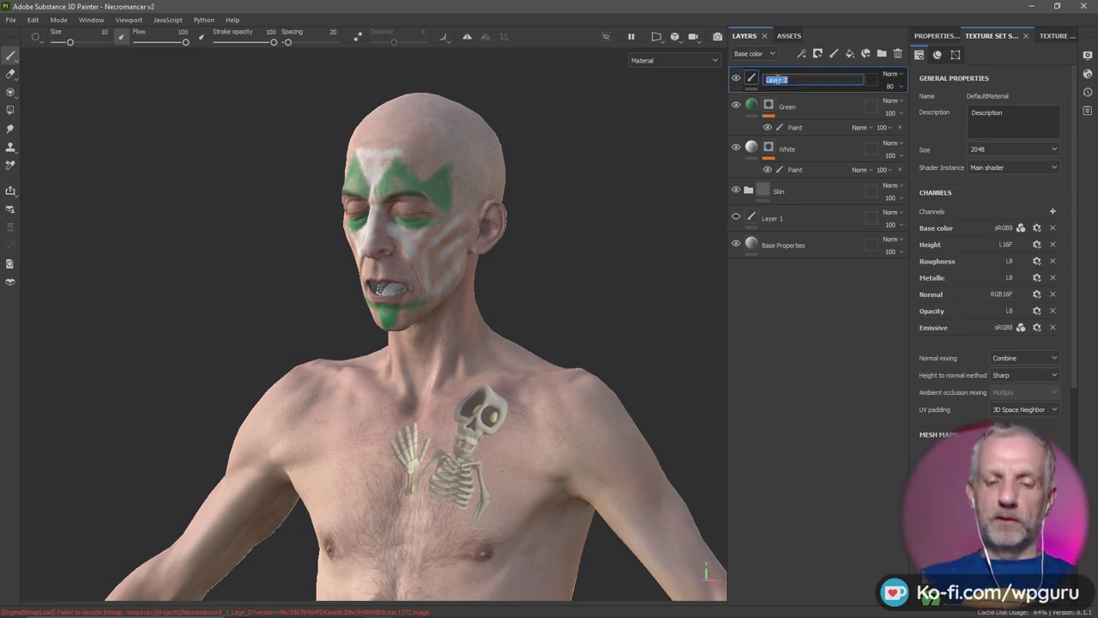
text(T)
text(Skele)
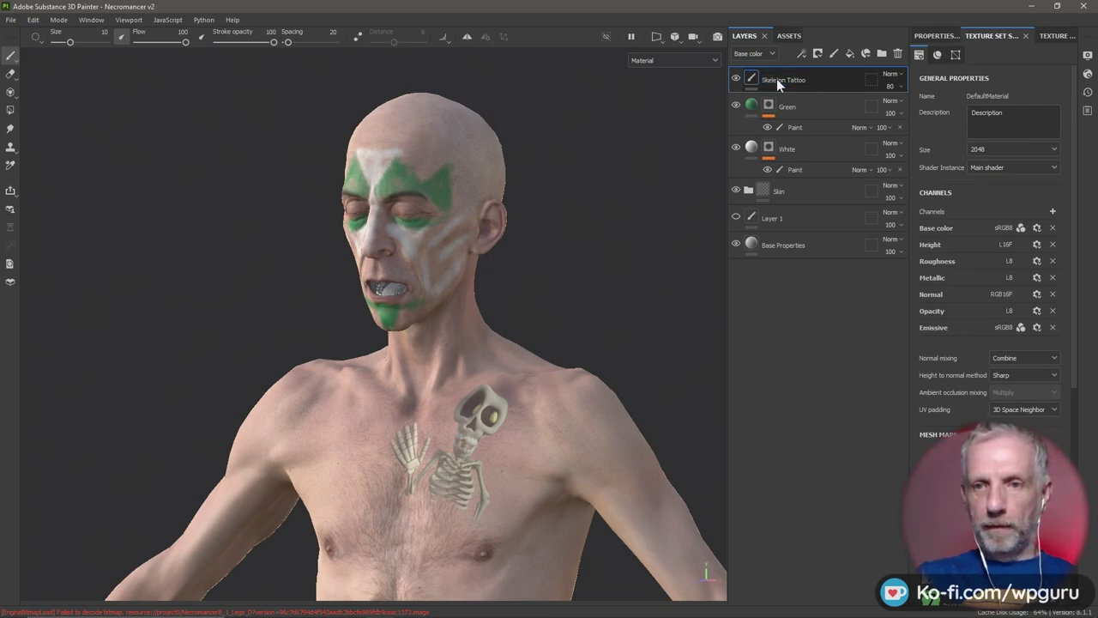
key(Return)
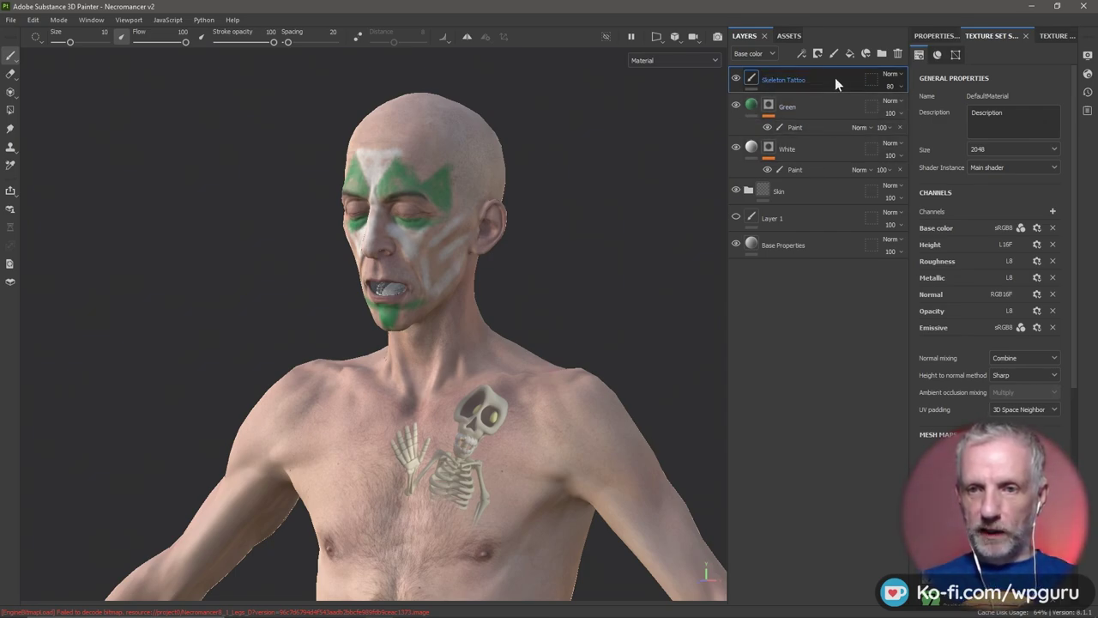
Group the Skeleton Tattoo, Green and White layers into a folder named 'Design 1'
shift+click(826, 149)
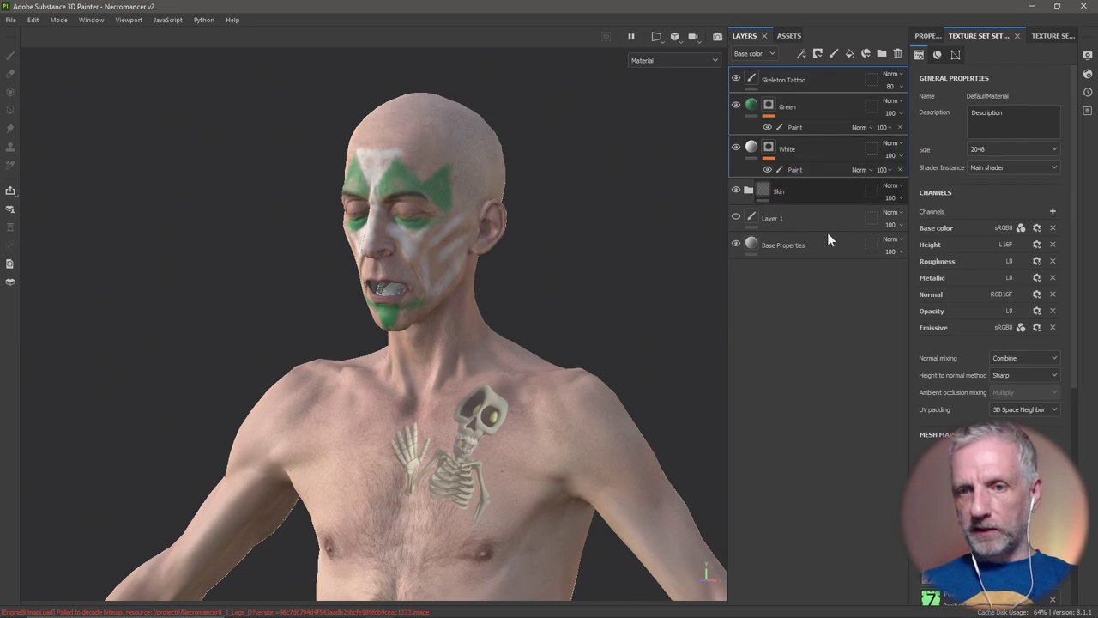
right_click(827, 78)
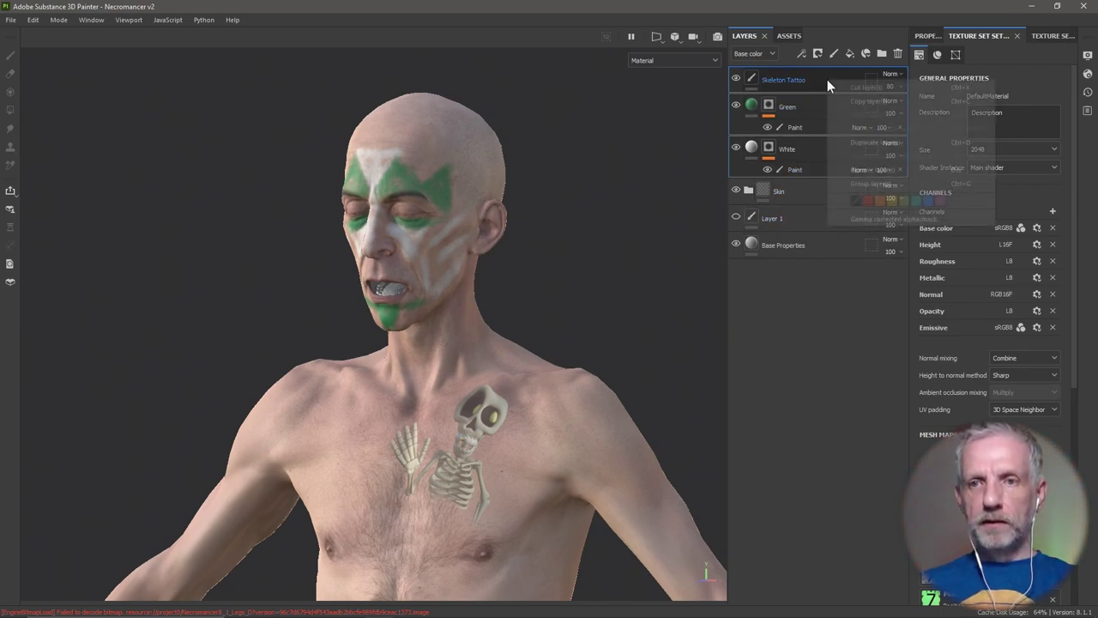
click(899, 181)
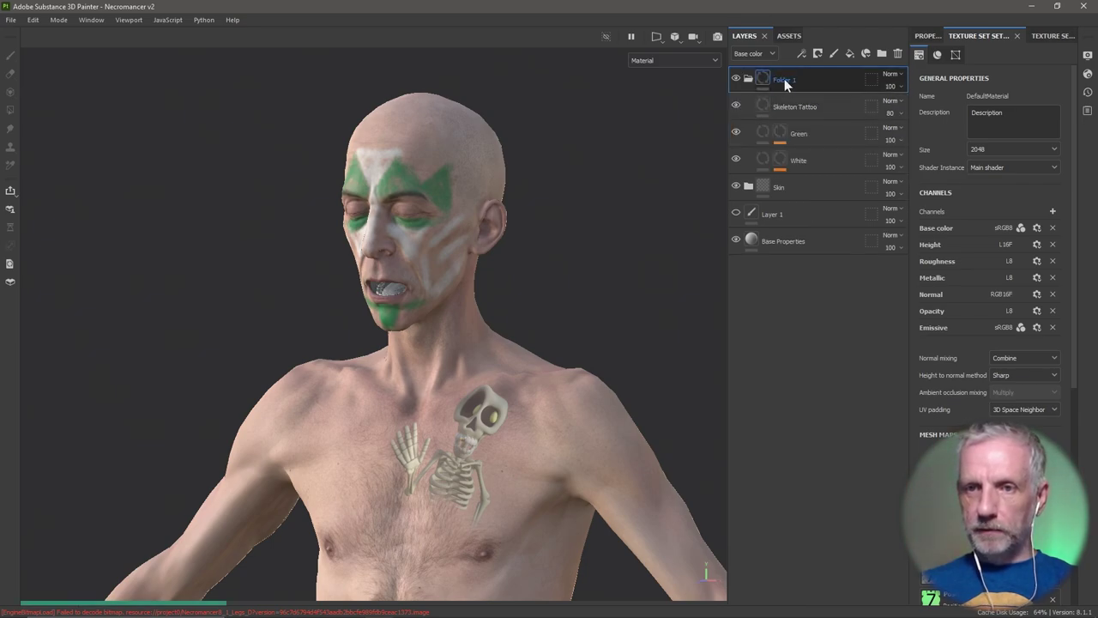
double_click(784, 80)
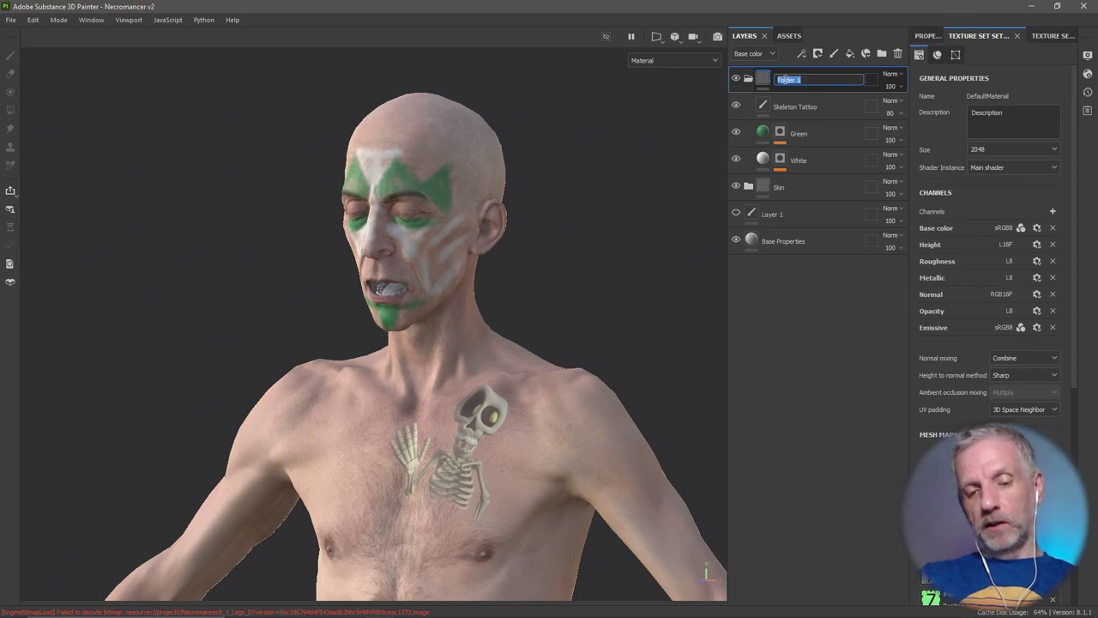
text(Design)
key(Return)
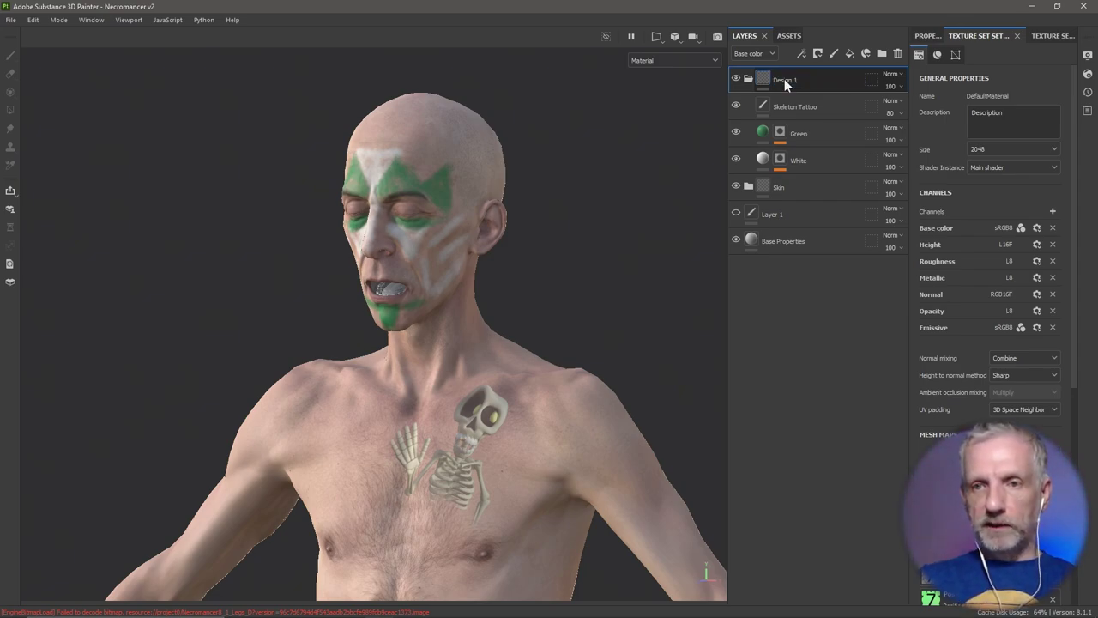
Collapse the folder, rename it 'GReen/White Tris' and hide it
click(746, 81)
double_click(789, 80)
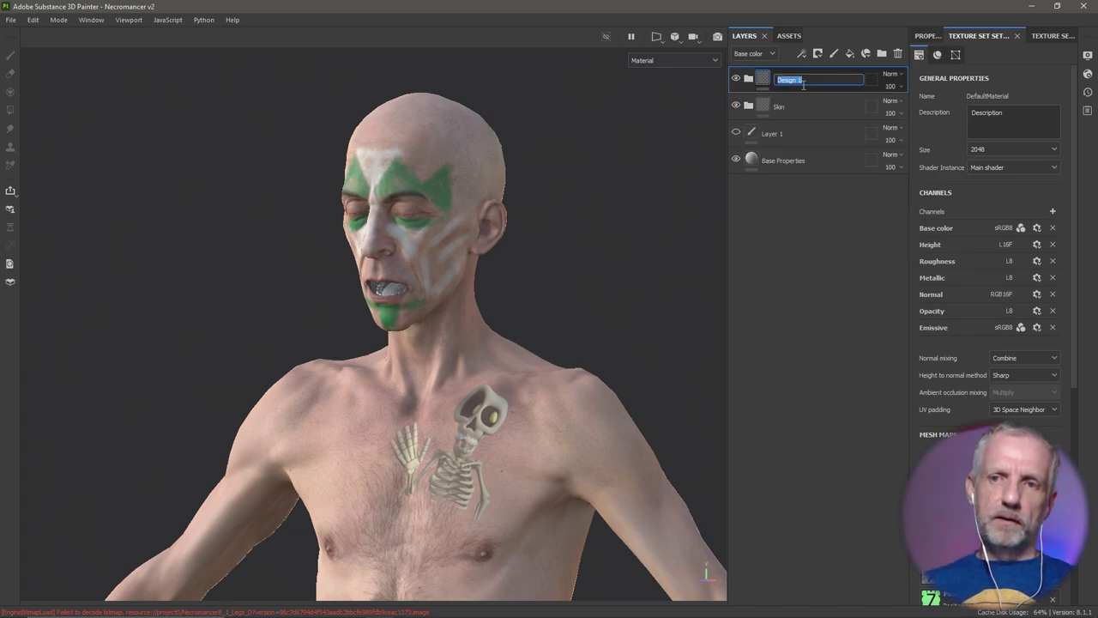
text(GReen/)
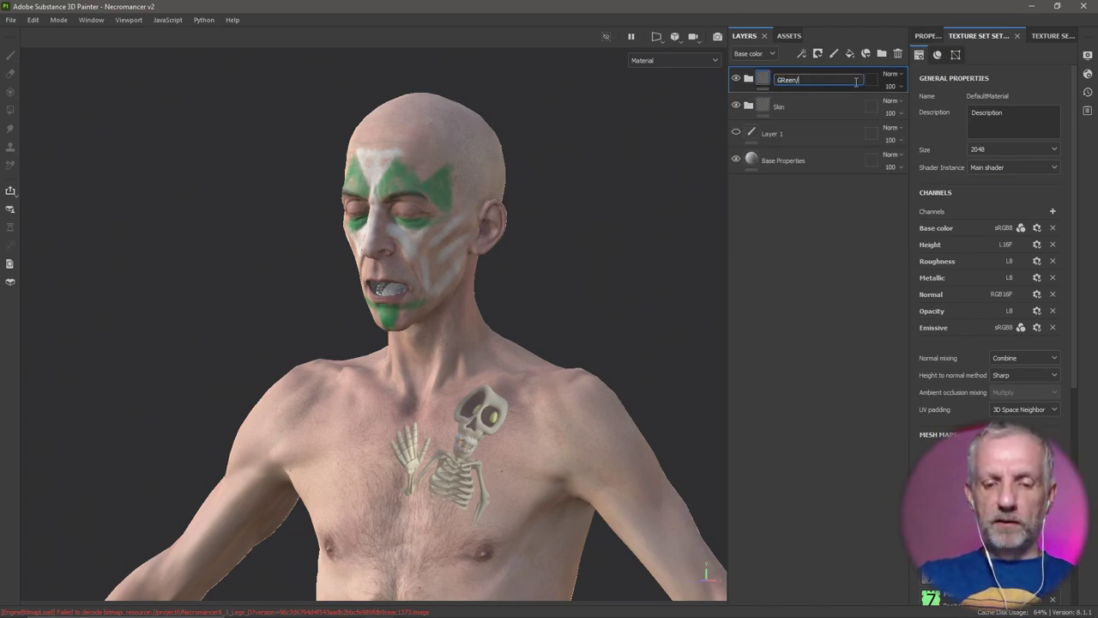
text(White Tris)
key(Return)
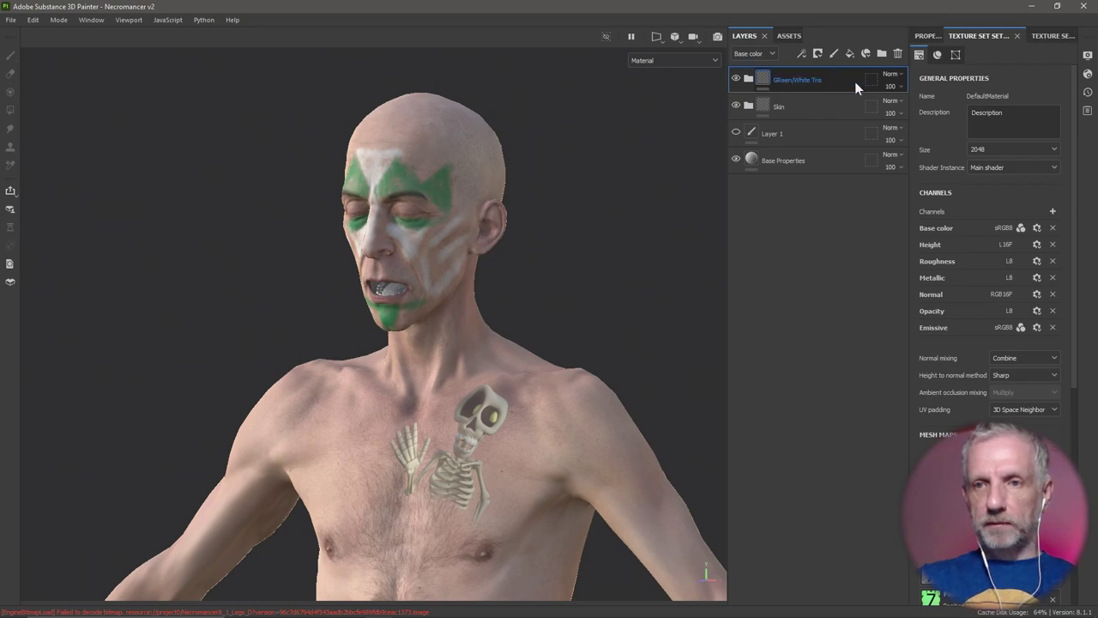
click(739, 77)
scroll(601, 233, up, 4)
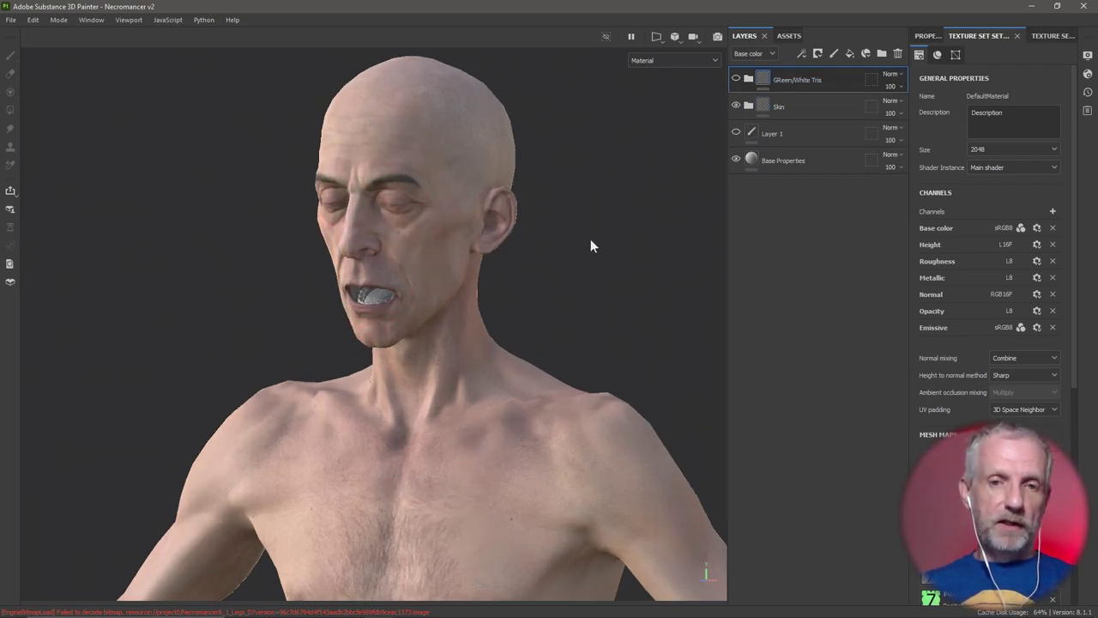
alt+drag(594, 235, 579, 299)
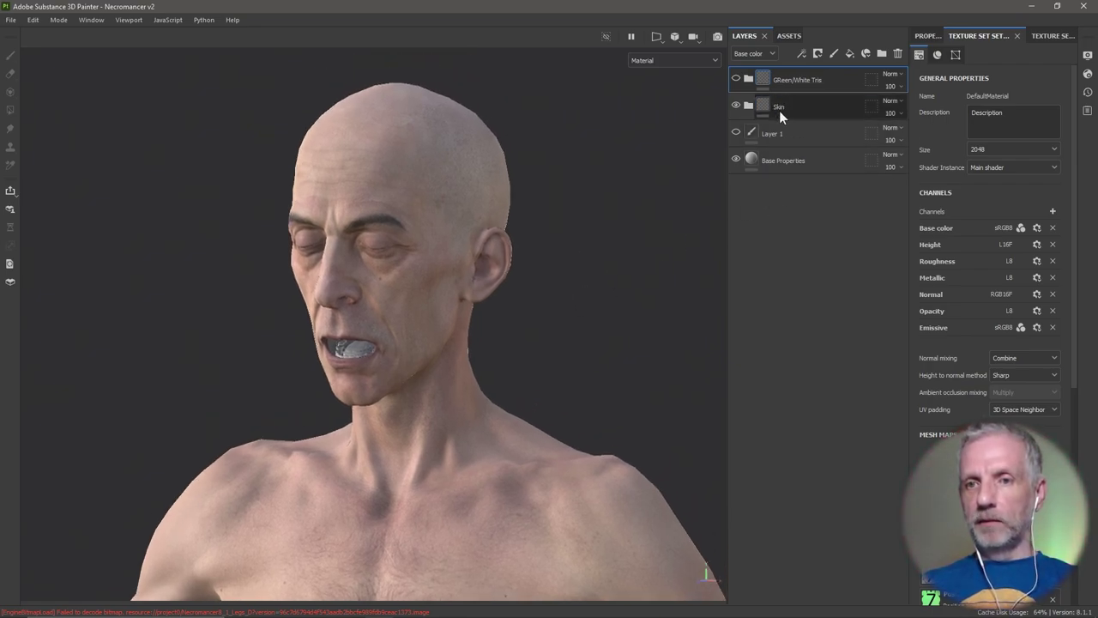
click(735, 105)
click(735, 106)
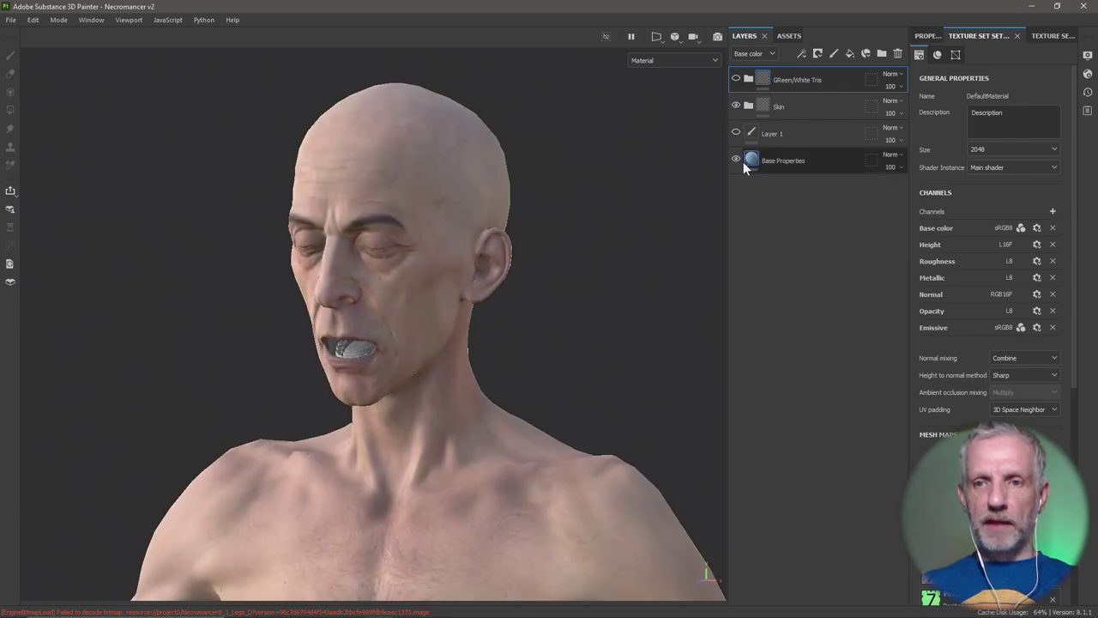
click(736, 160)
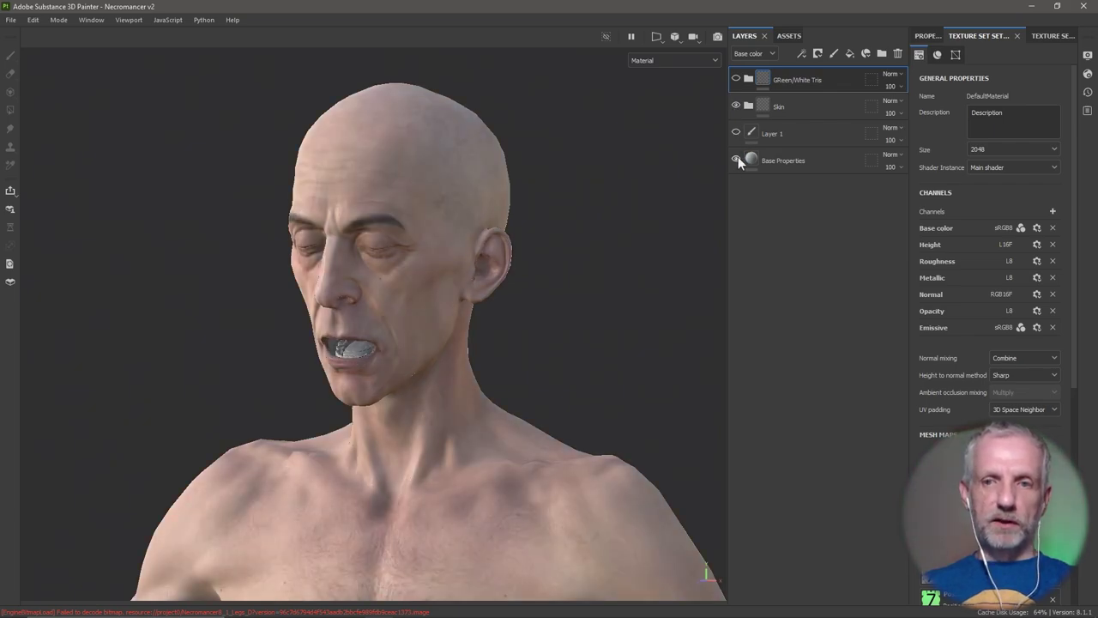
click(754, 160)
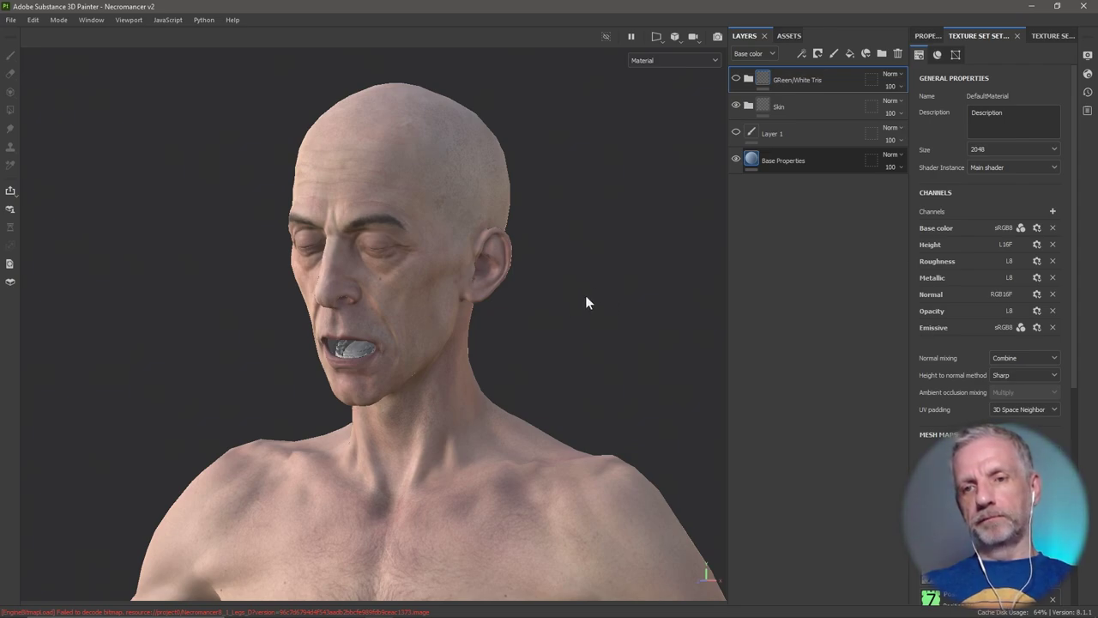
mouse_move(586, 302)
alt+mouse_down()
mouse_move(681, 277)
mouse_move(638, 290)
mouse_move(601, 280)
mouse_move(612, 286)
alt+mouse_up()
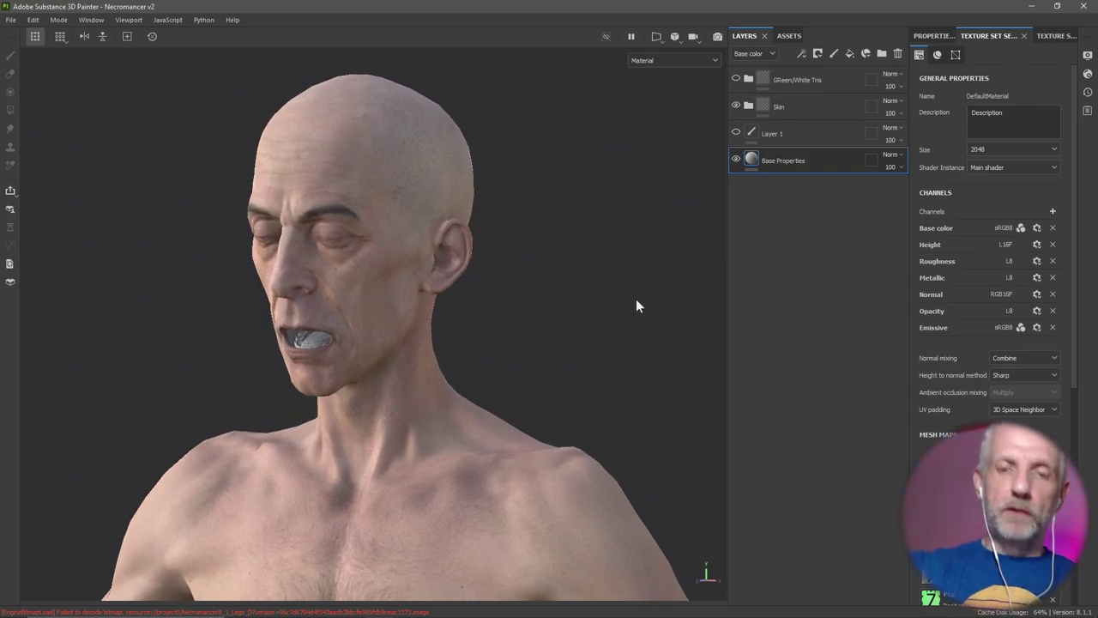
Check the purple war-paint reference in Photoshop's Horizon References.psd, then return to Painter
key(alt+Tab)
key(alt+Tab)
key(alt+Tab)
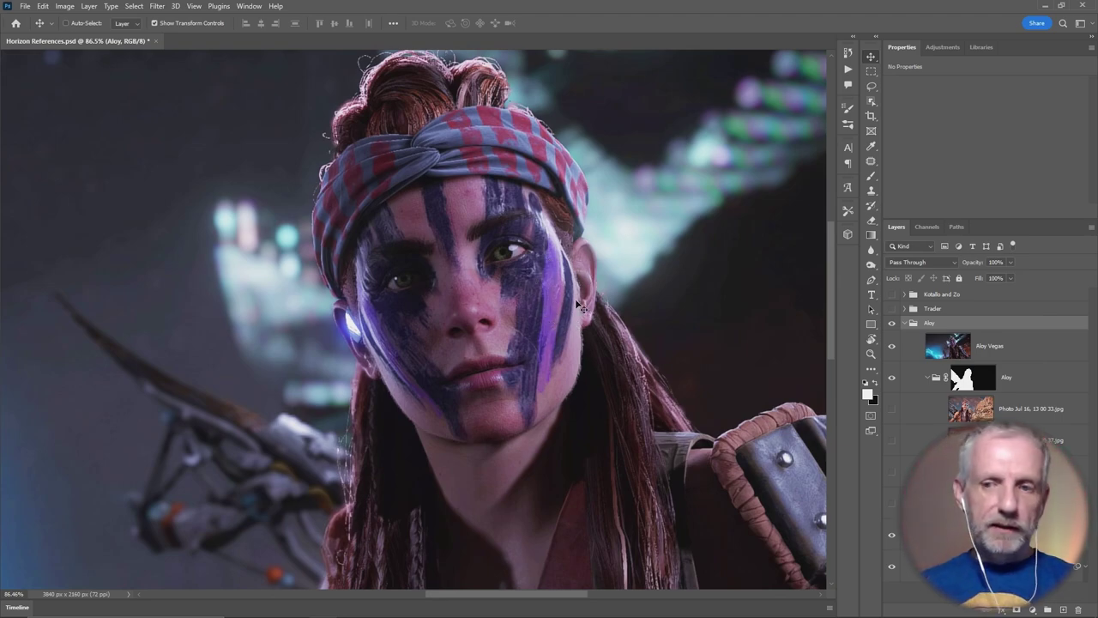
key(alt+Tab)
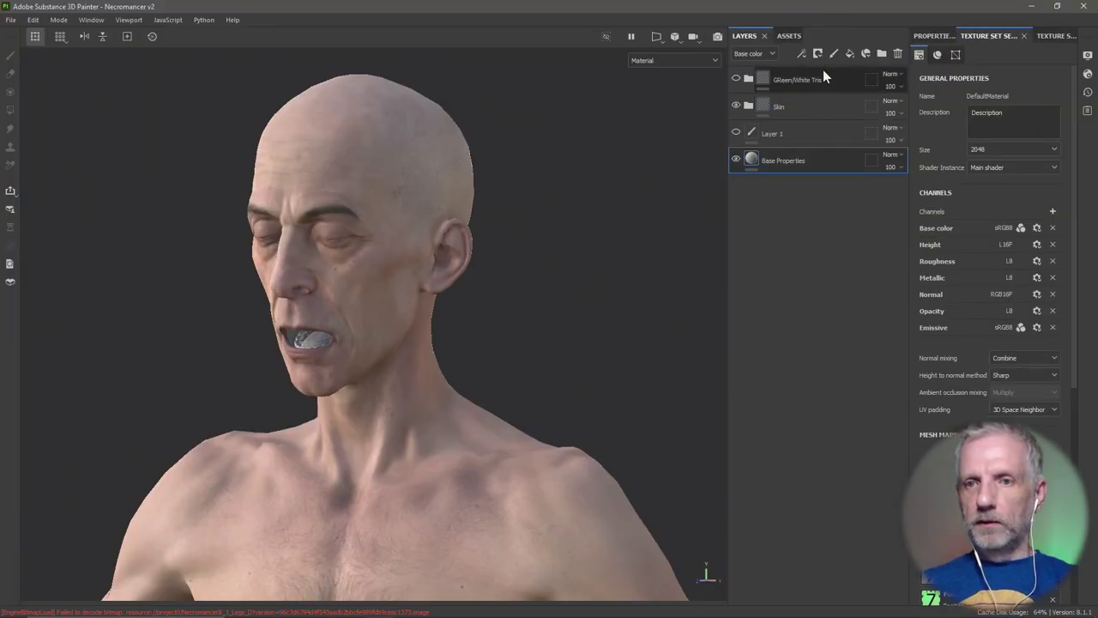
Correct the folder name's capitalisation to 'Green/White Tris'
double_click(801, 79)
click(800, 79)
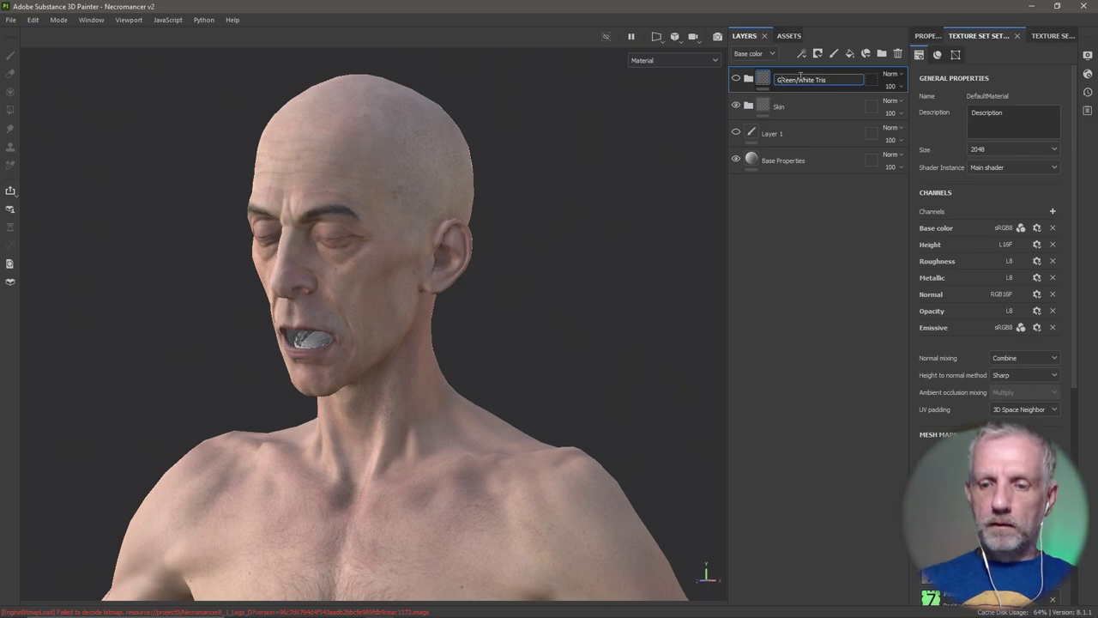
key(BackSpace)
text(r)
key(Return)
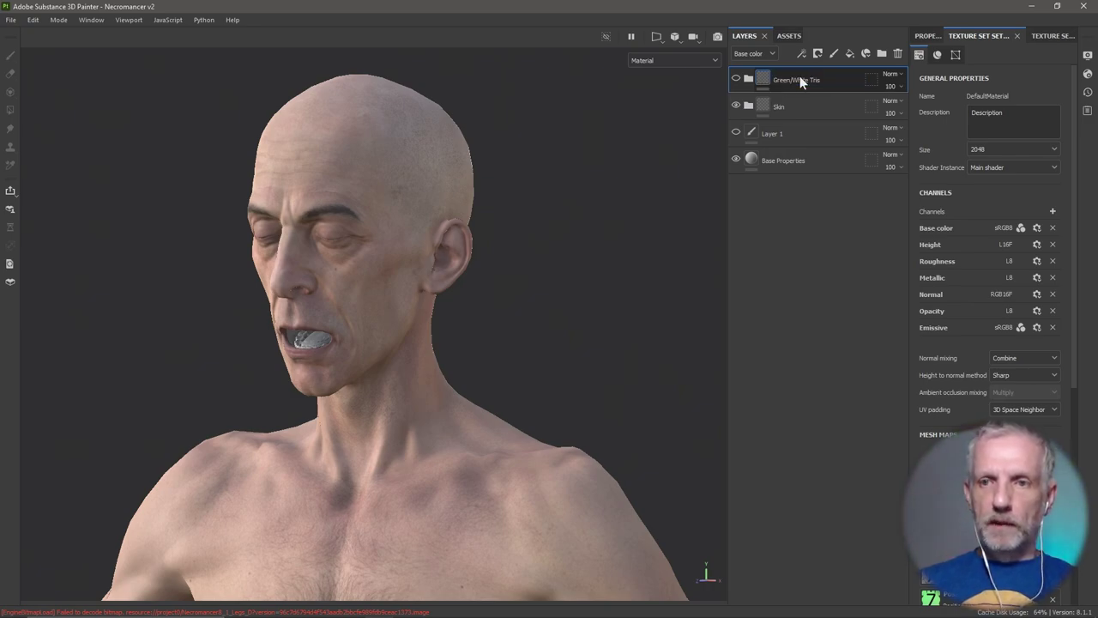
Add a new fill layer on top and name it 'Light Purple'
click(848, 53)
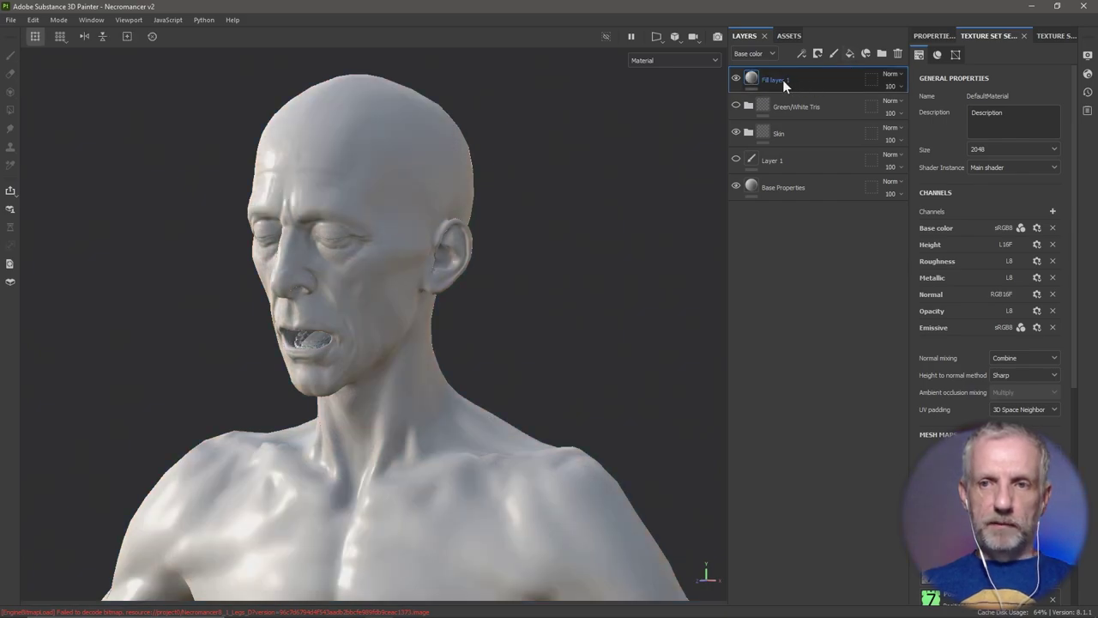
double_click(783, 80)
text(Li)
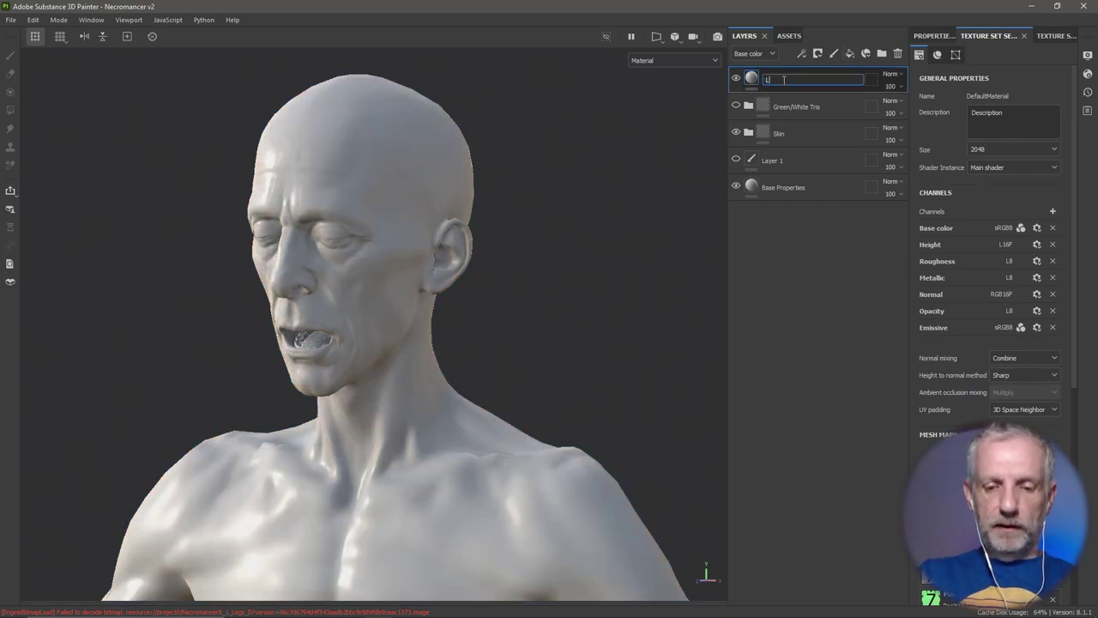
text(ght Purple)
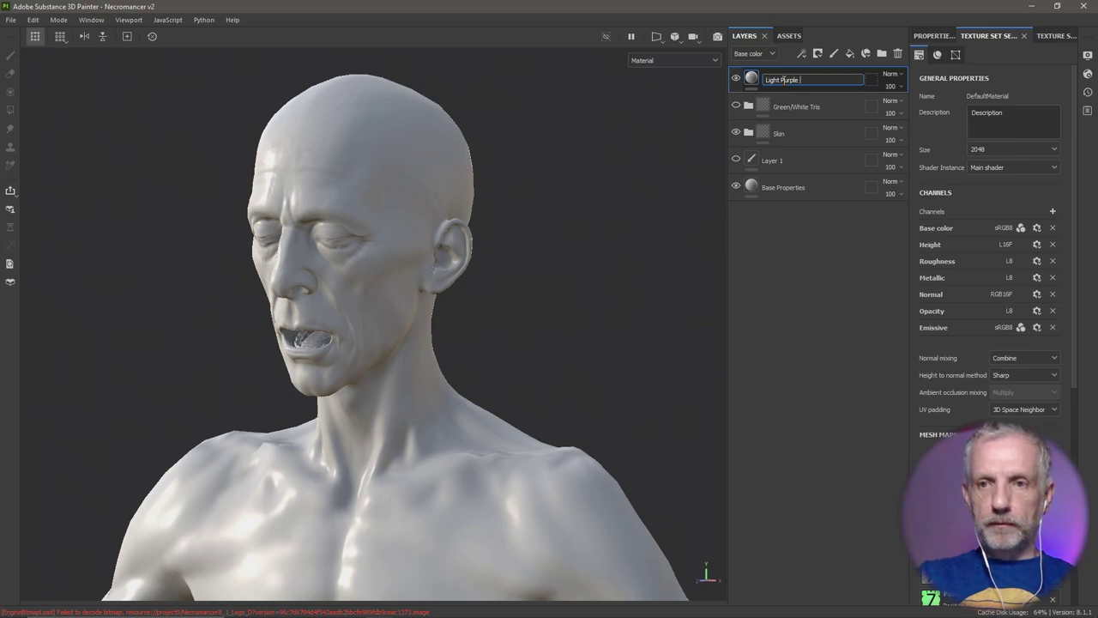
key(Return)
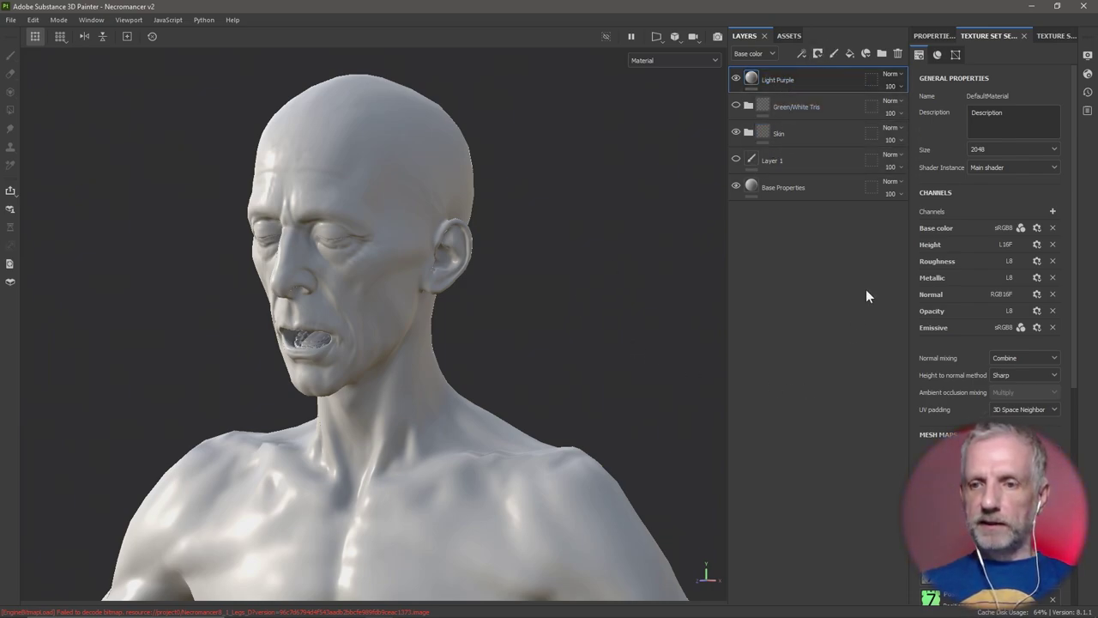
Limit the Light Purple fill to base colour only and set it to blue-purple 281688
click(937, 55)
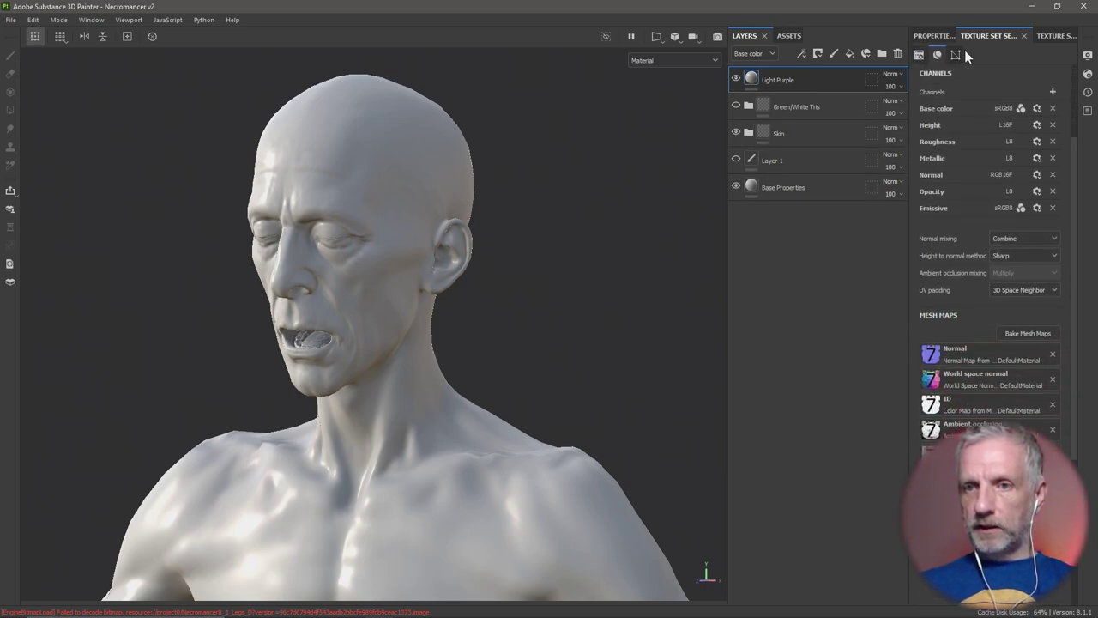
click(939, 34)
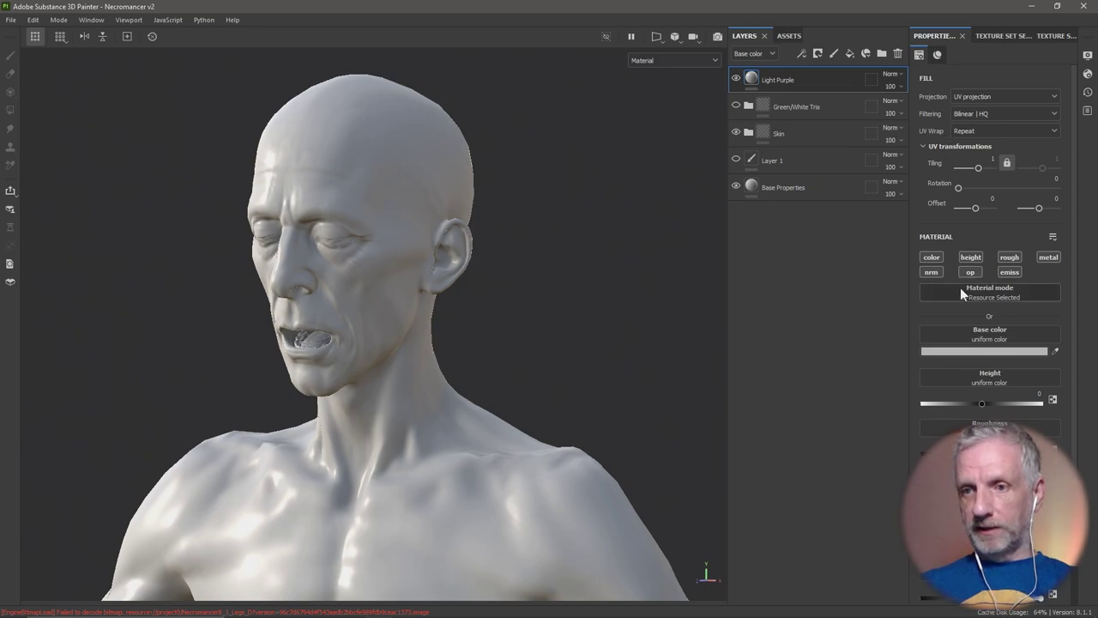
click(932, 258)
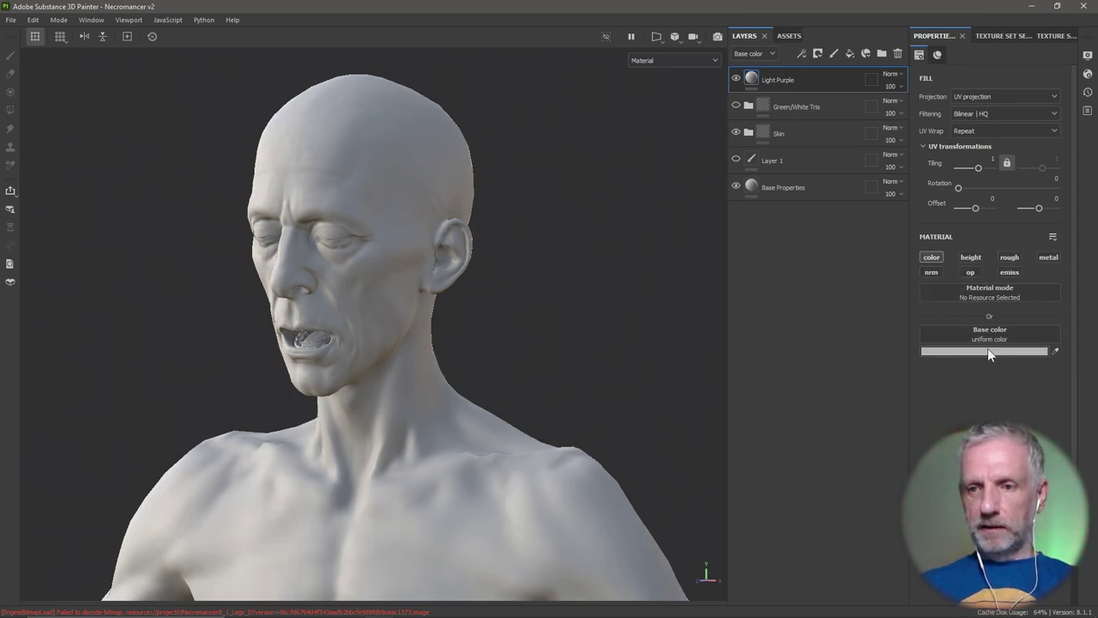
click(988, 351)
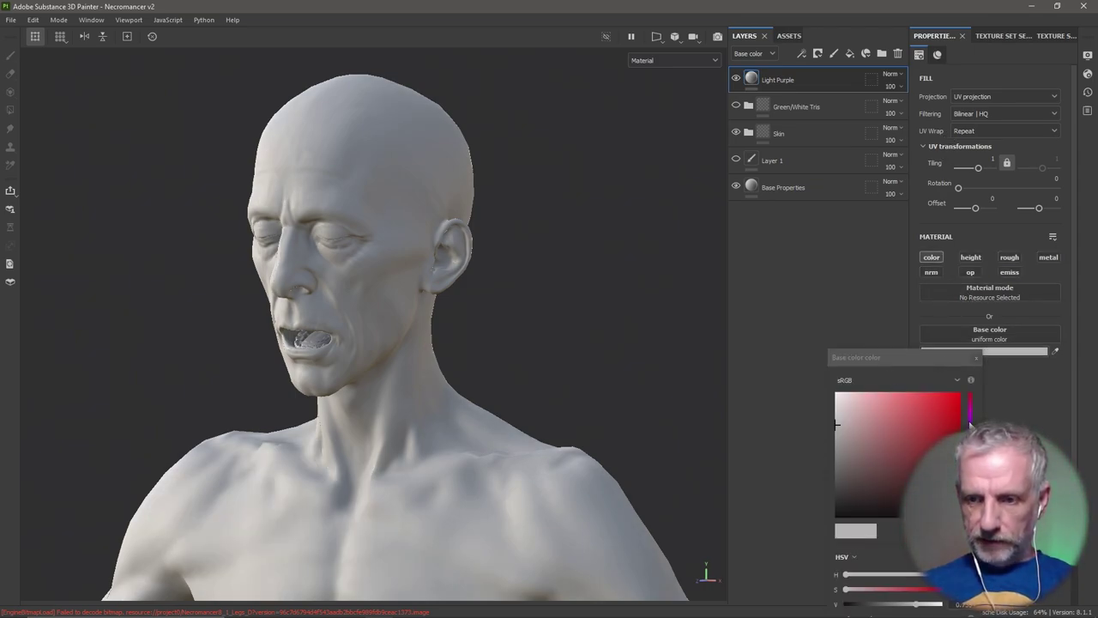
drag(908, 354, 815, 217)
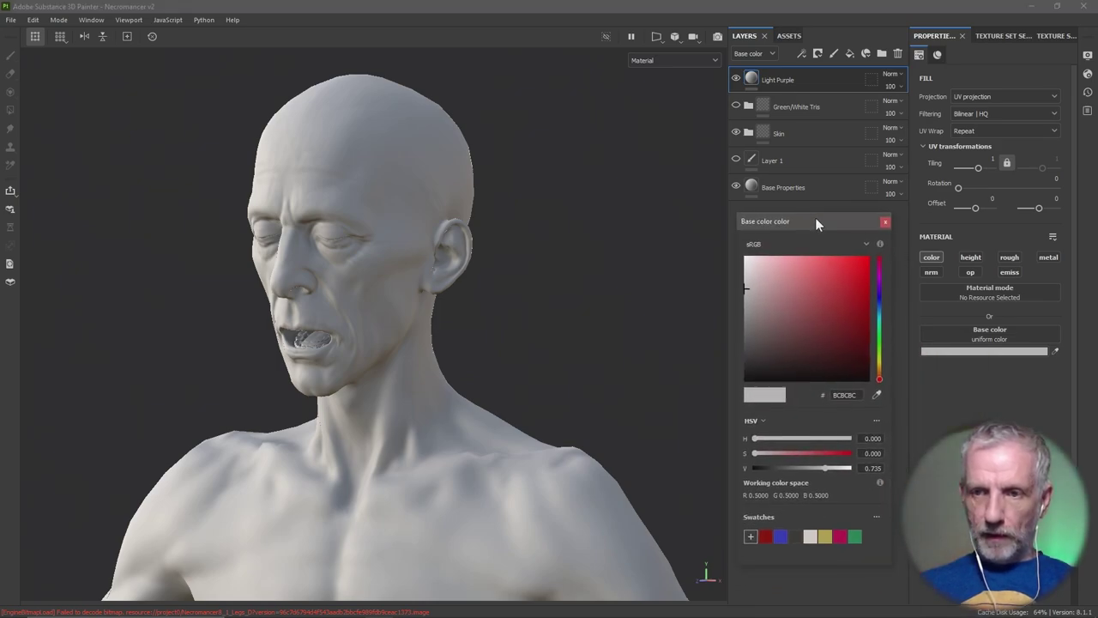
drag(880, 300, 882, 293)
click(856, 293)
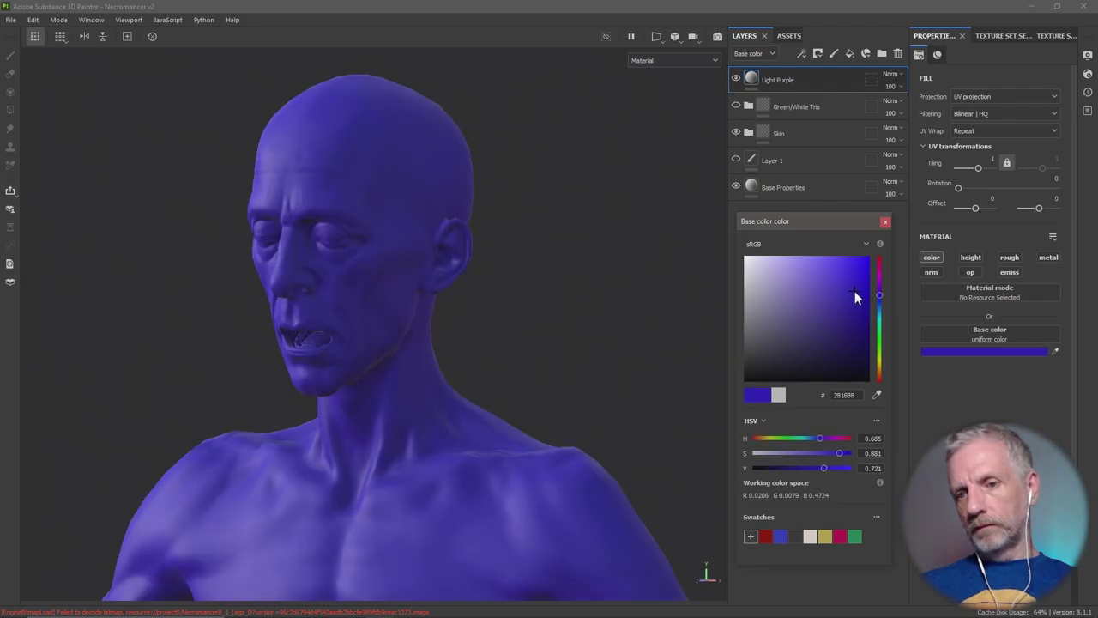
Compare against the Photoshop reference and darken the fill colour to deep purple 2E0D72
key(alt+Tab)
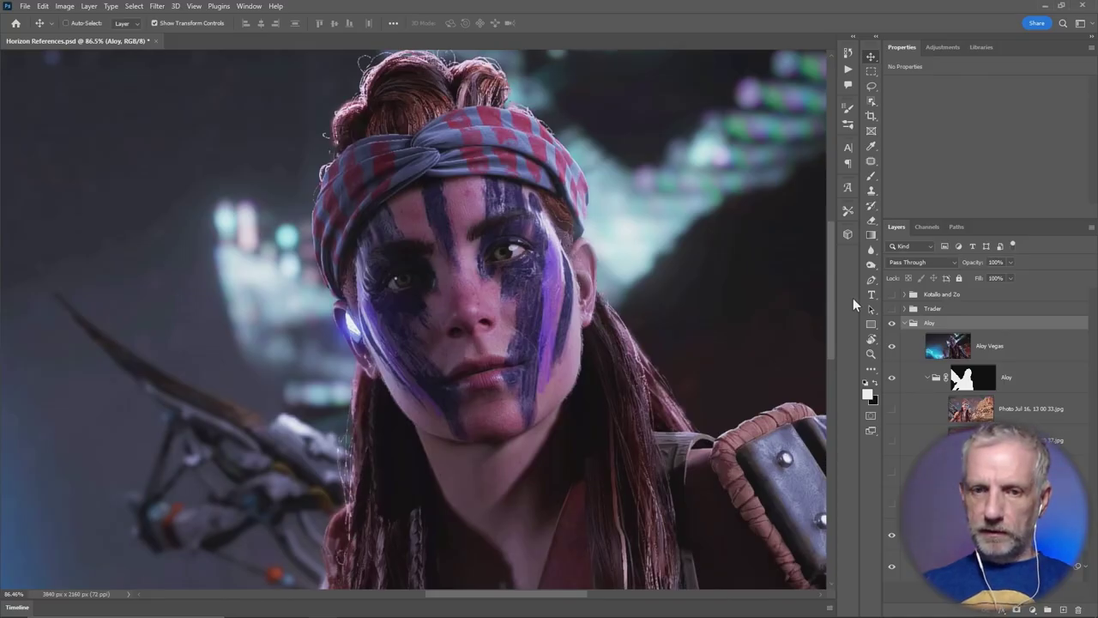
key(alt+Tab)
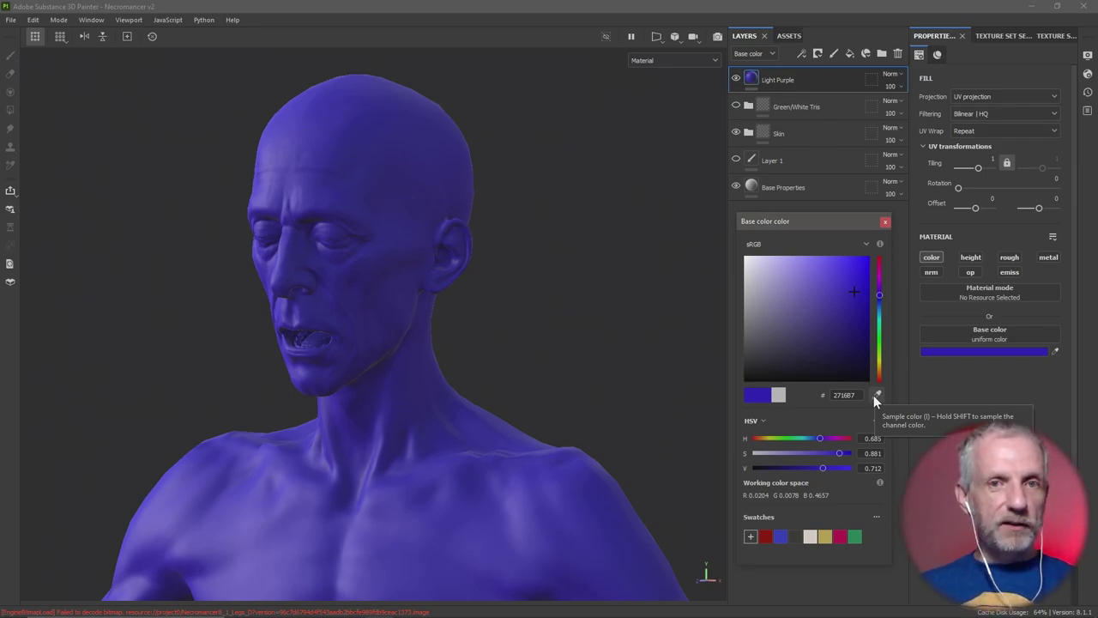
key(alt+Tab)
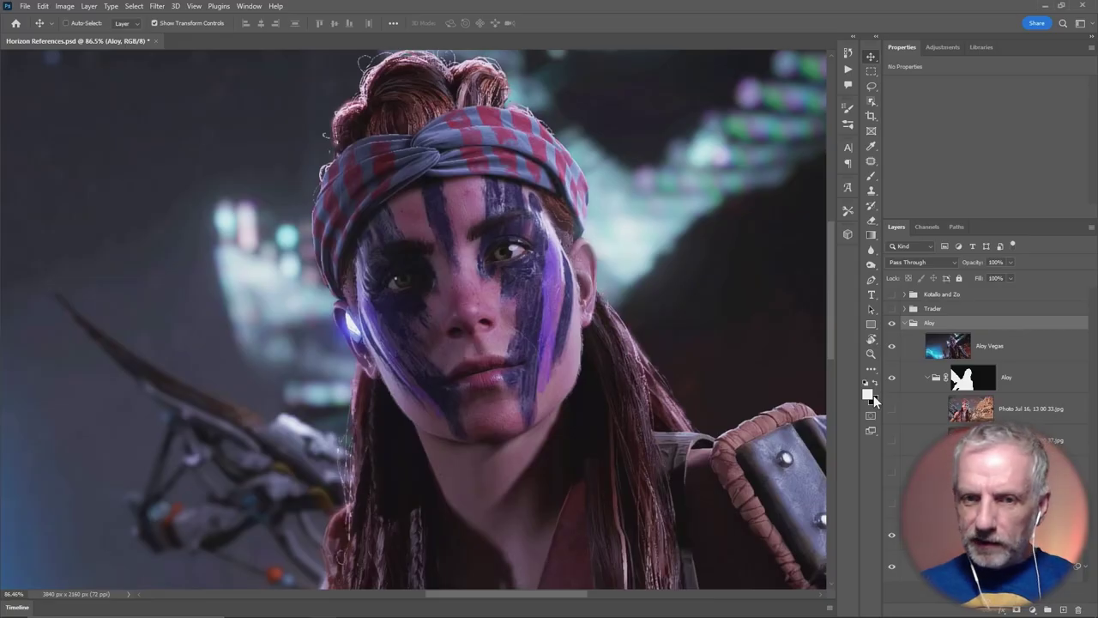
key(alt+Tab)
drag(859, 301, 880, 293)
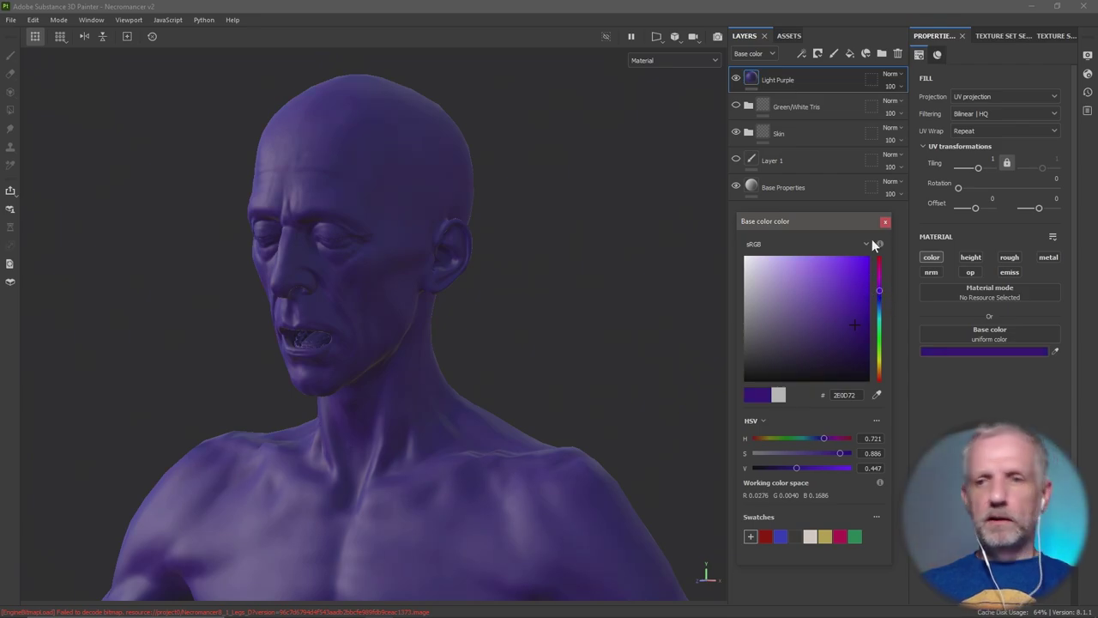
Save the purple as a swatch and give Light Purple a black mask that hides it
click(750, 537)
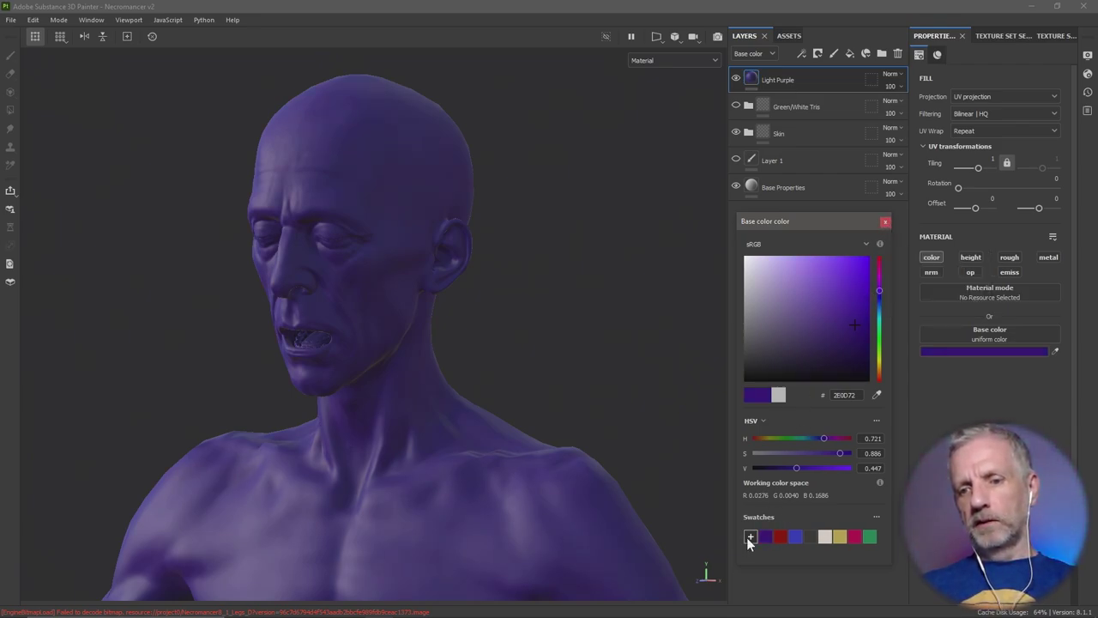
click(885, 223)
click(817, 54)
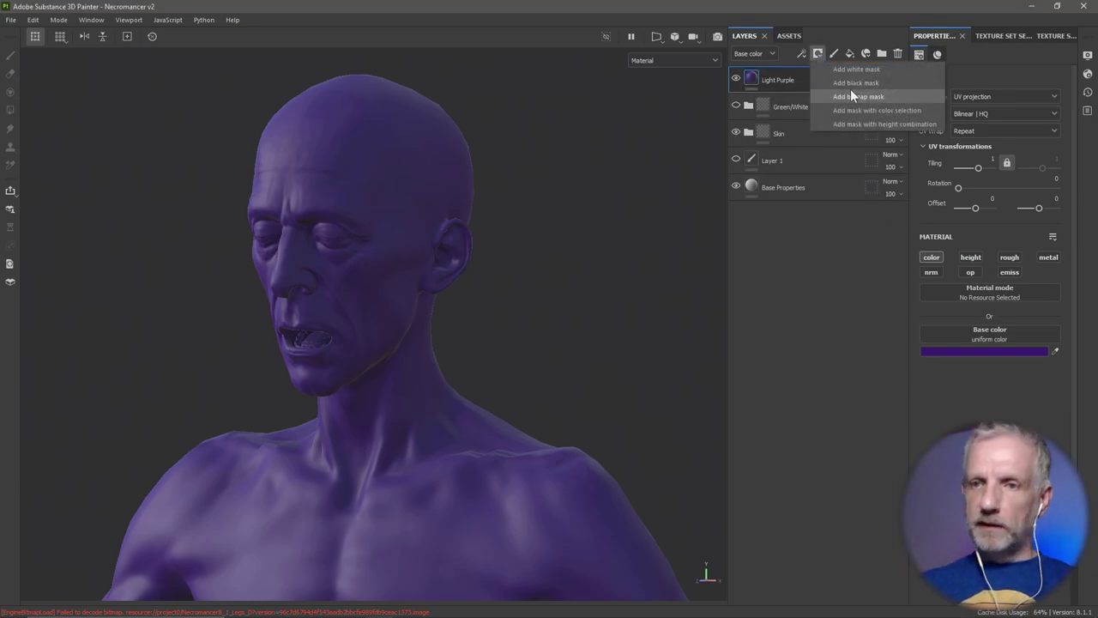
click(872, 83)
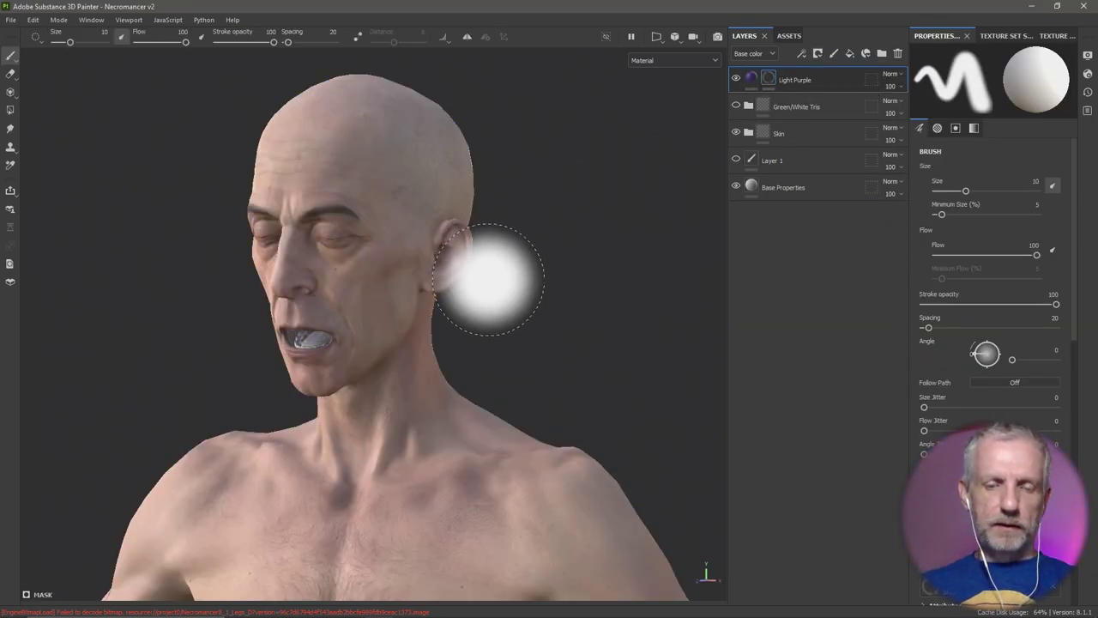
scroll(494, 282, up, 5)
alt+drag(554, 388, 625, 355)
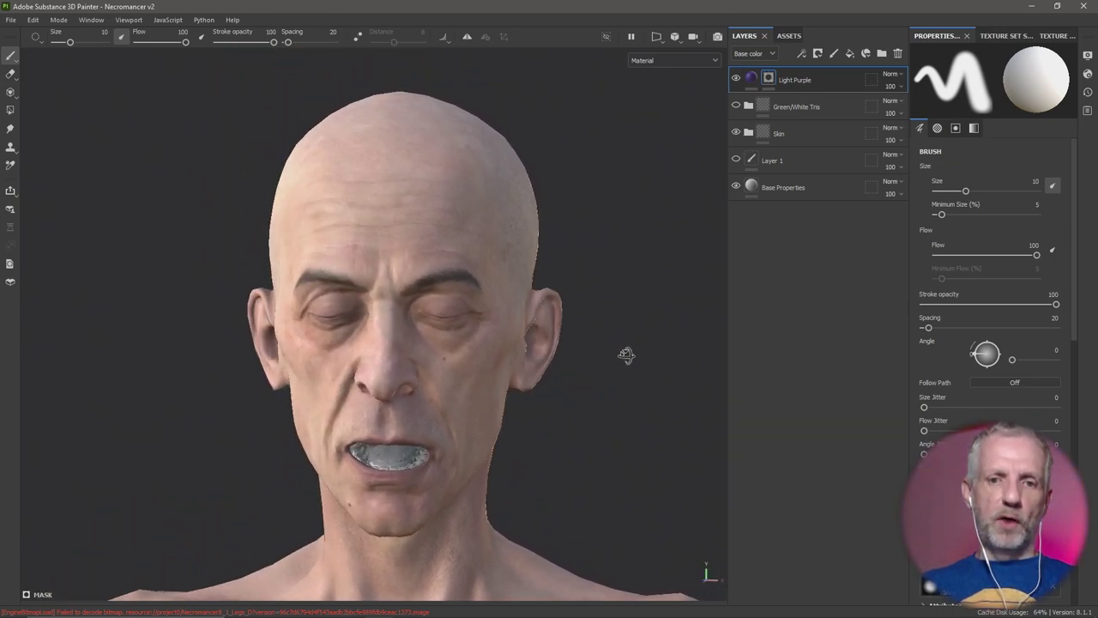
Add a Paint effect to the Light Purple mask and filter the asset library to brushes
click(832, 52)
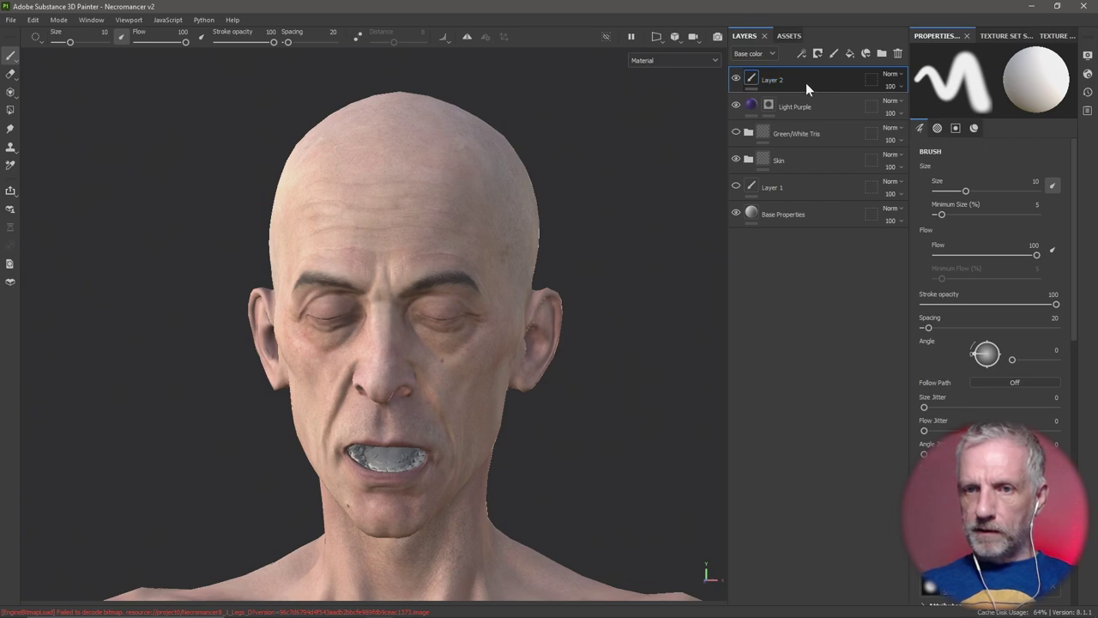
key(Delete)
click(803, 54)
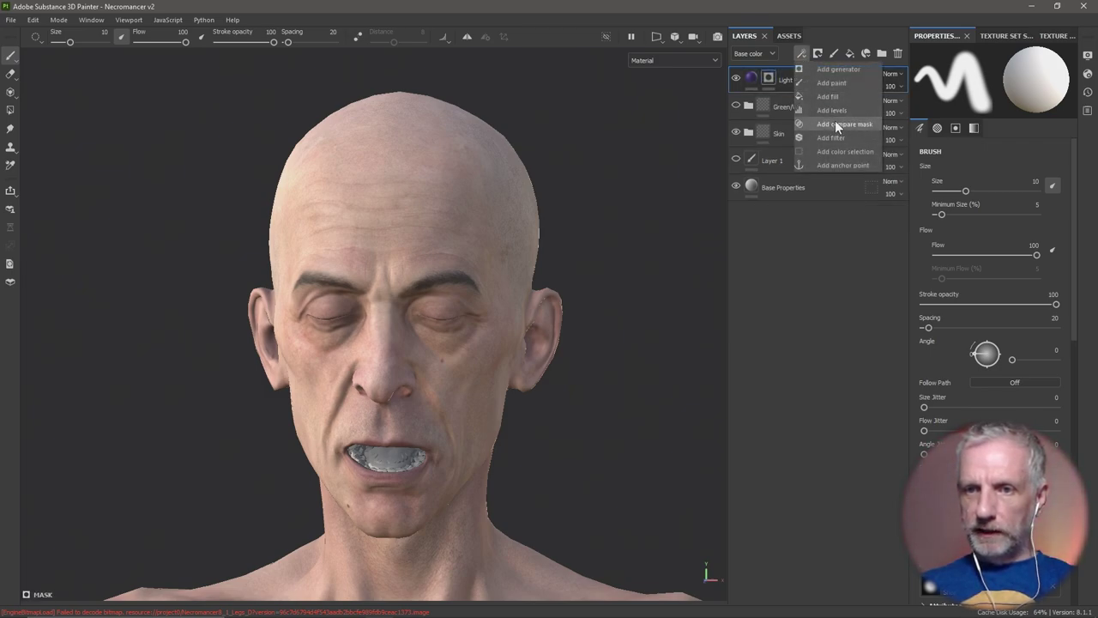
click(849, 83)
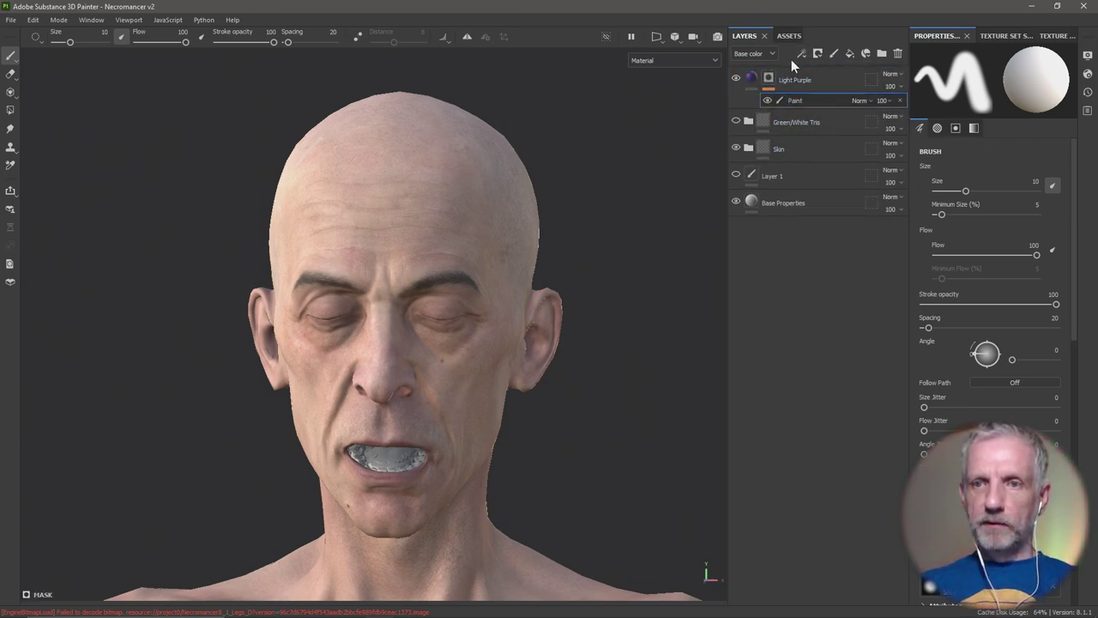
click(790, 36)
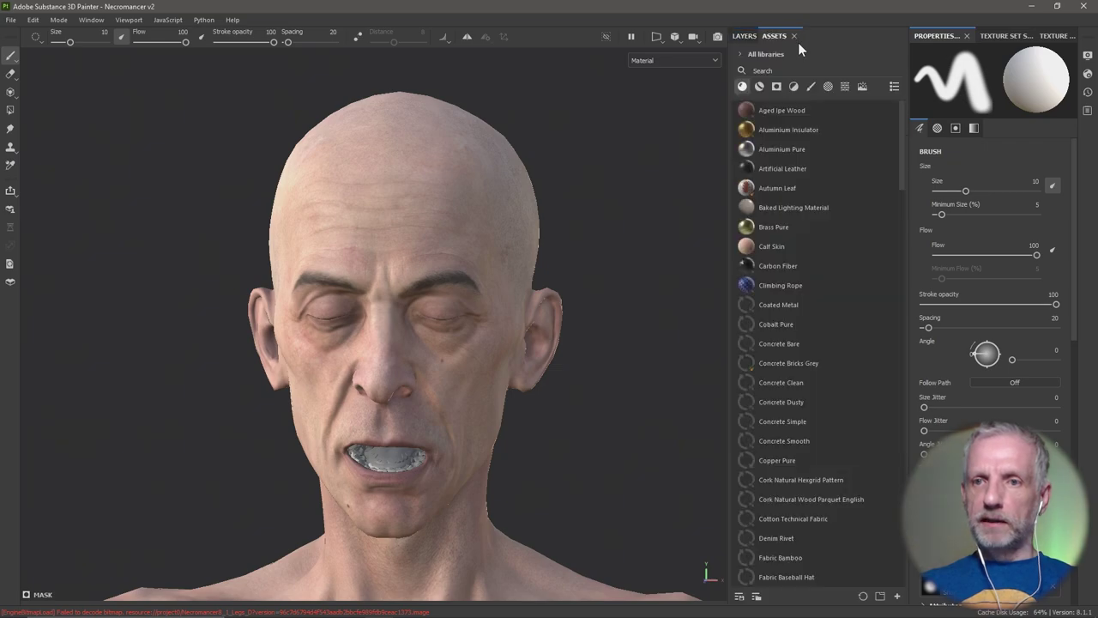
click(811, 86)
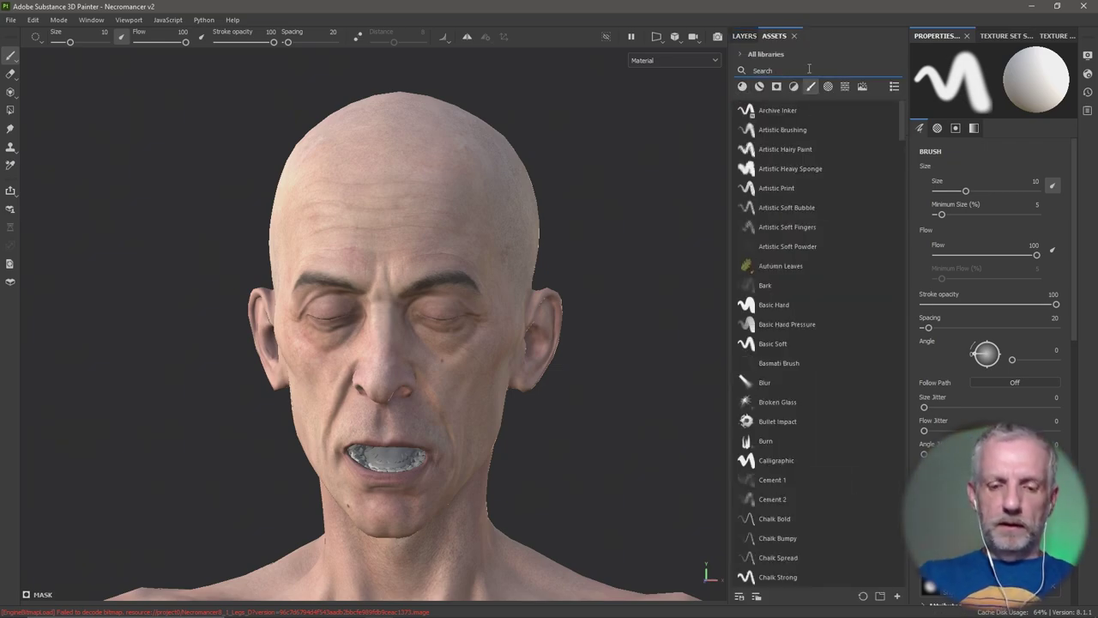
Search the brushes for 'char' and load the Charcoal Medium brush
click(810, 70)
text(char)
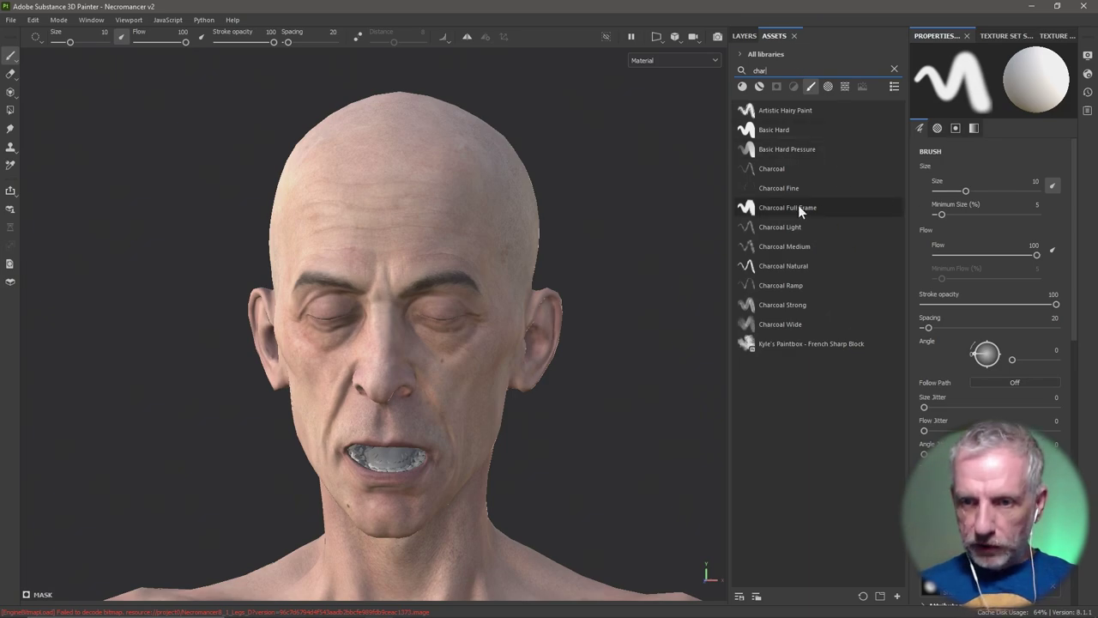
click(800, 324)
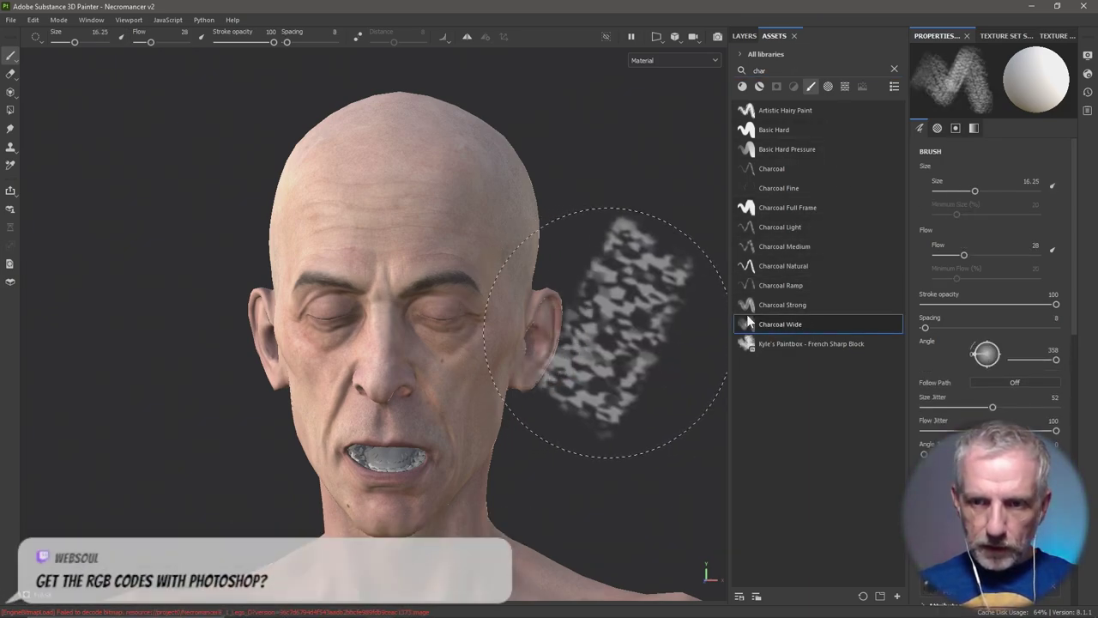
click(805, 246)
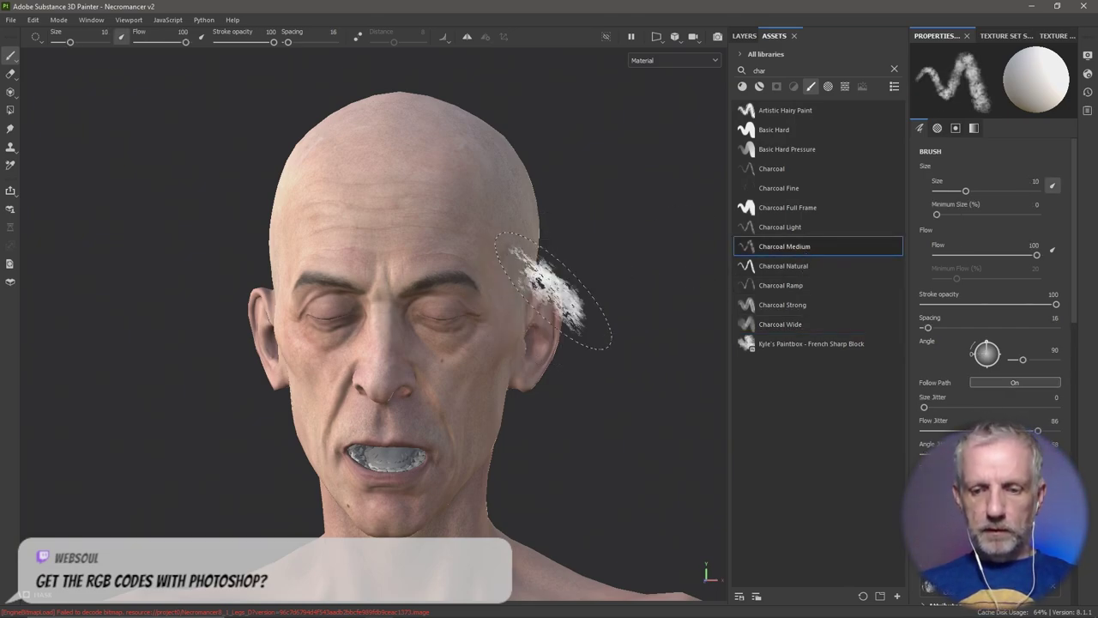
Frame the body, then zoom and orbit the view around the shoulders and chest
key(f)
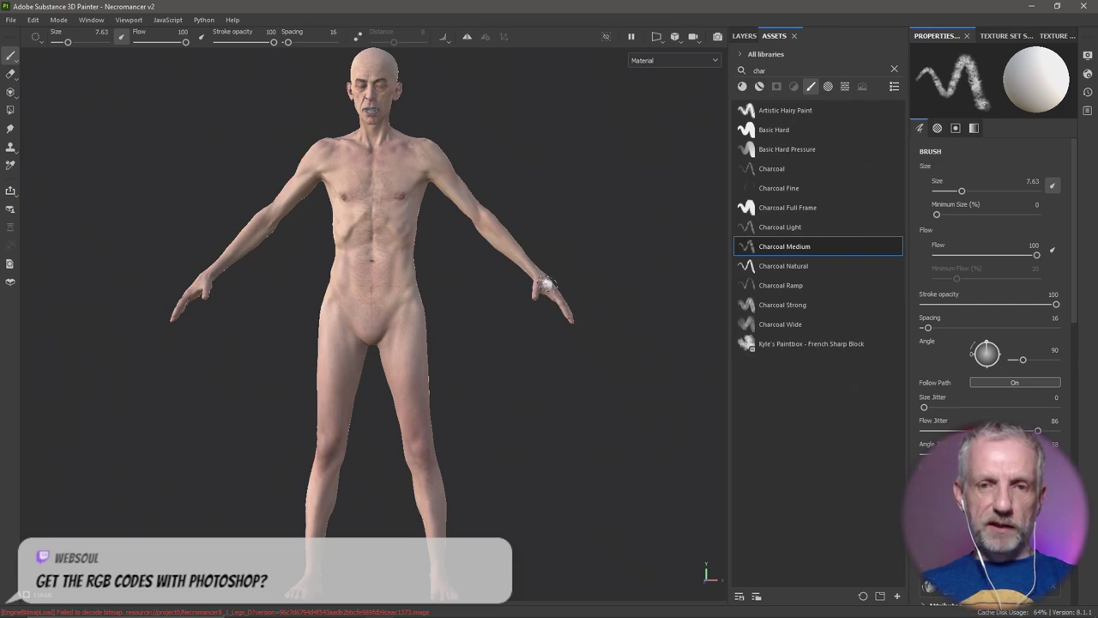
scroll(546, 286, up, 5)
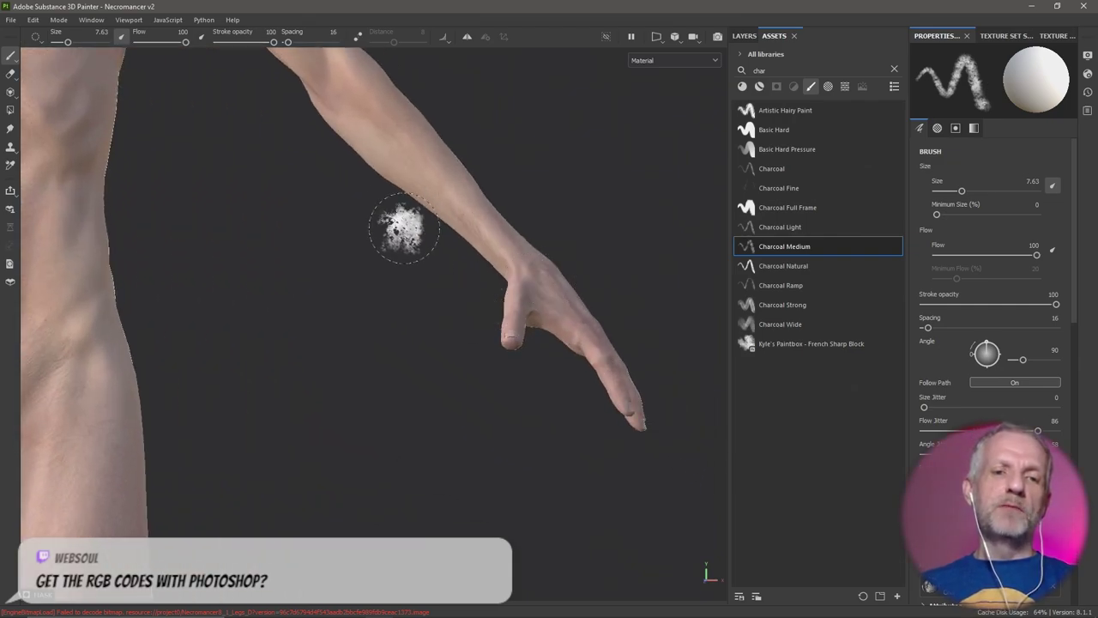
scroll(403, 227, down, 4)
scroll(514, 223, up, 2)
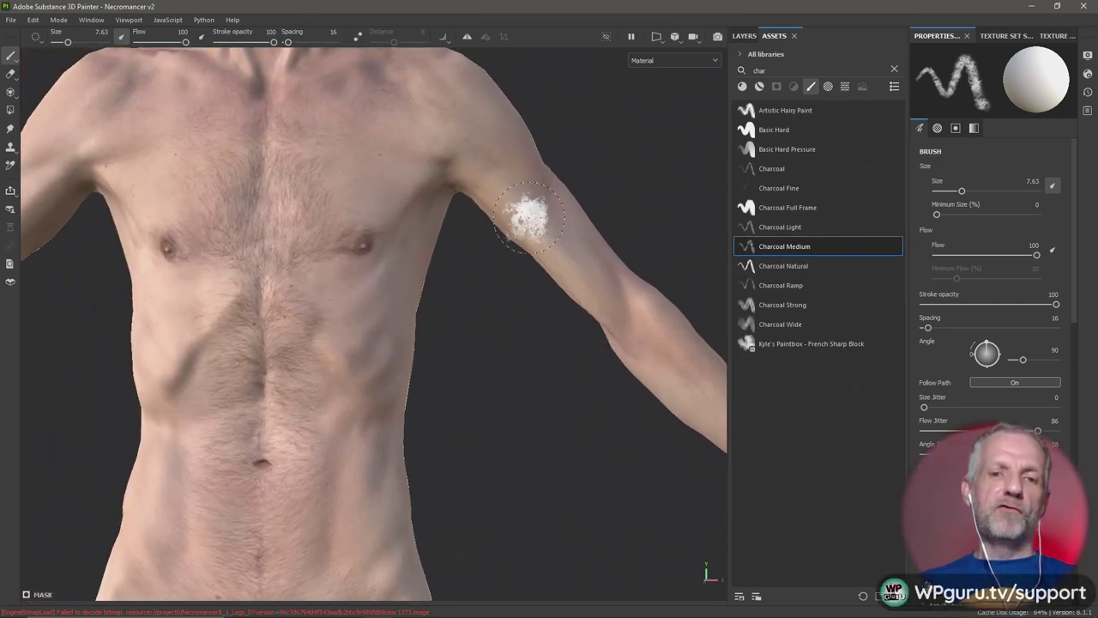
scroll(529, 217, down, 3)
mouse_move(583, 326)
alt+mouse_down()
mouse_move(650, 393)
mouse_move(581, 375)
mouse_move(586, 392)
mouse_move(515, 397)
alt+mouse_up()
scroll(644, 399, up, 2)
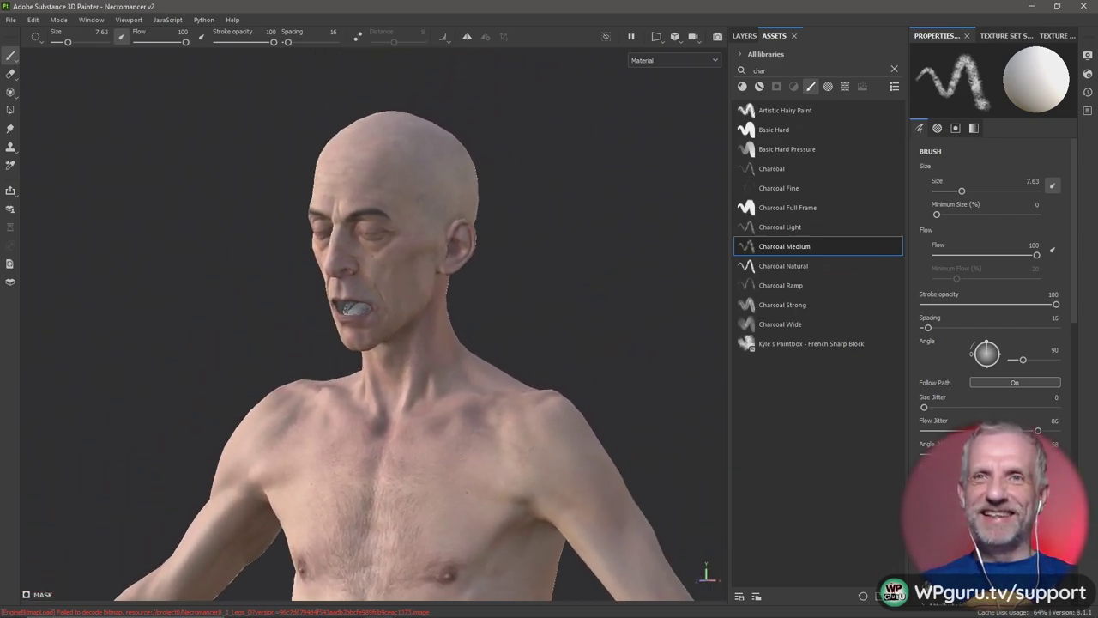
scroll(506, 395, up, 2)
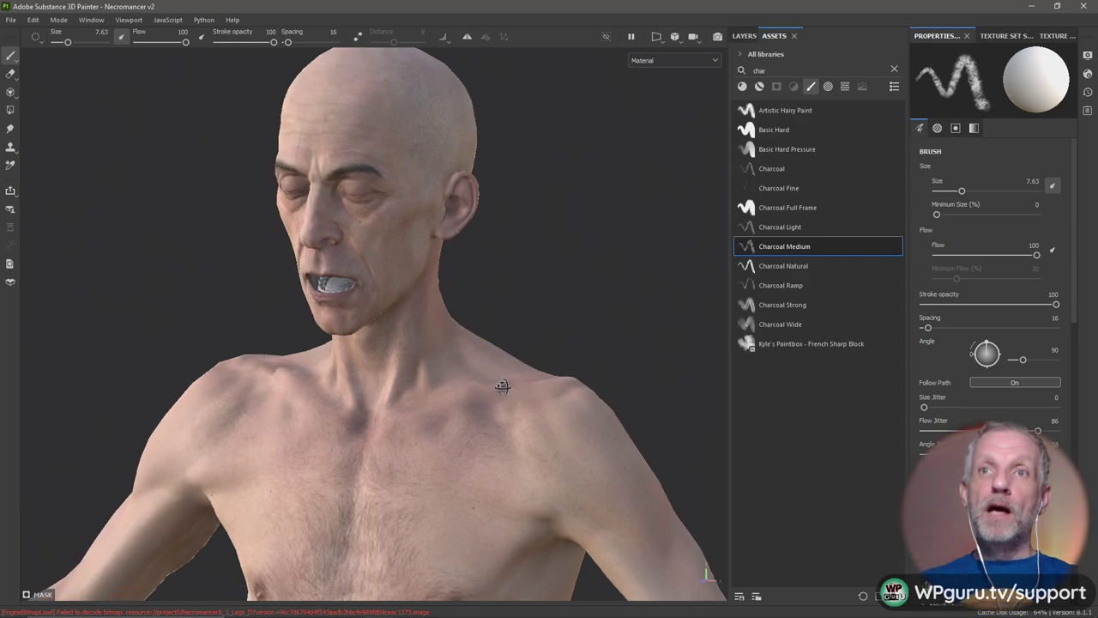
alt+drag(502, 386, 508, 381)
In Photoshop, sample the dark purple 312a5a from the reference war paint as the foreground colour
key(alt+Tab)
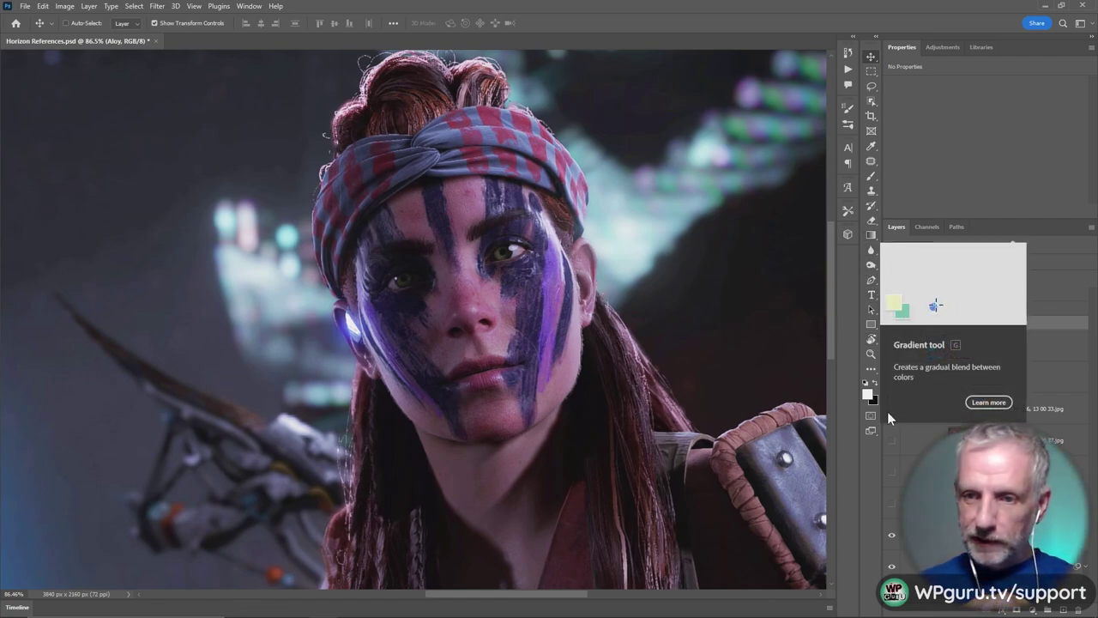
click(868, 394)
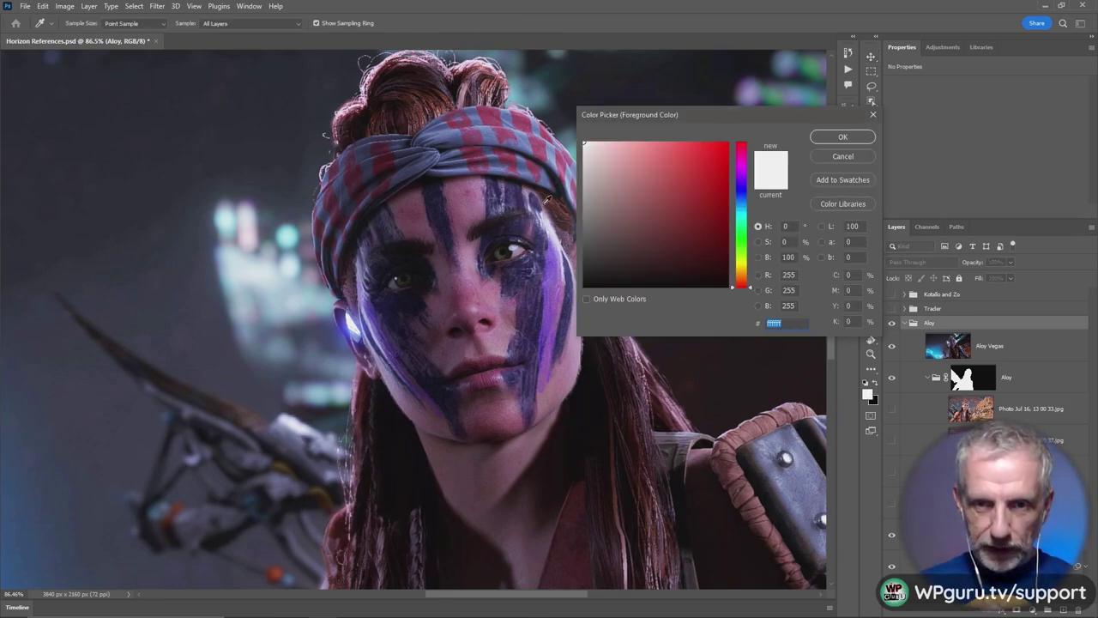
click(562, 333)
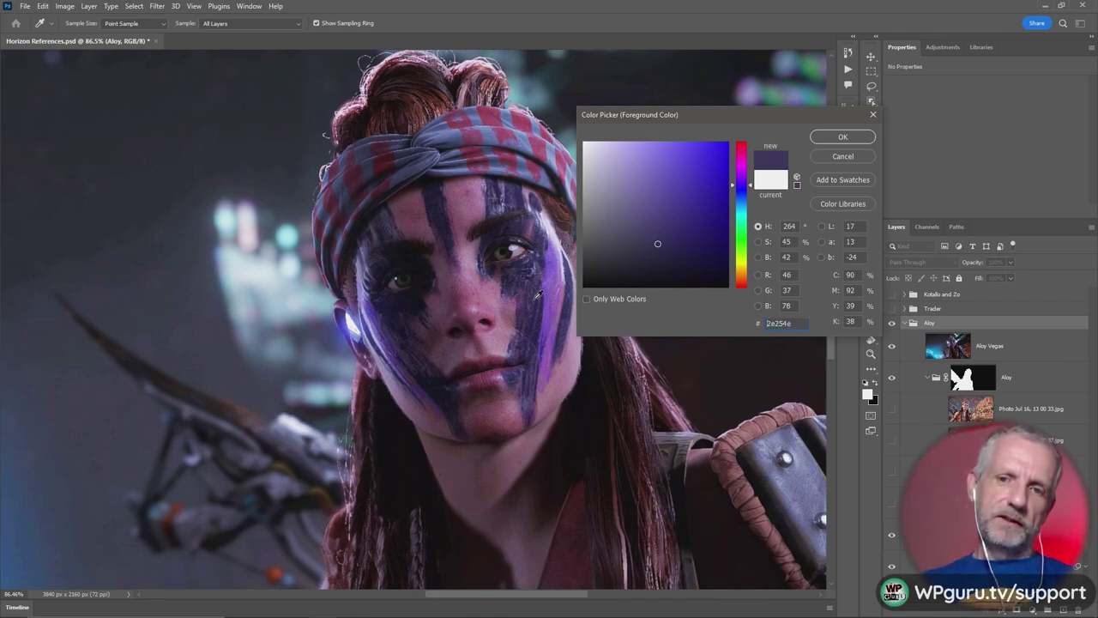
mouse_move(535, 297)
mouse_down()
mouse_move(445, 211)
mouse_move(414, 276)
mouse_move(468, 326)
mouse_move(540, 288)
mouse_move(571, 315)
mouse_up()
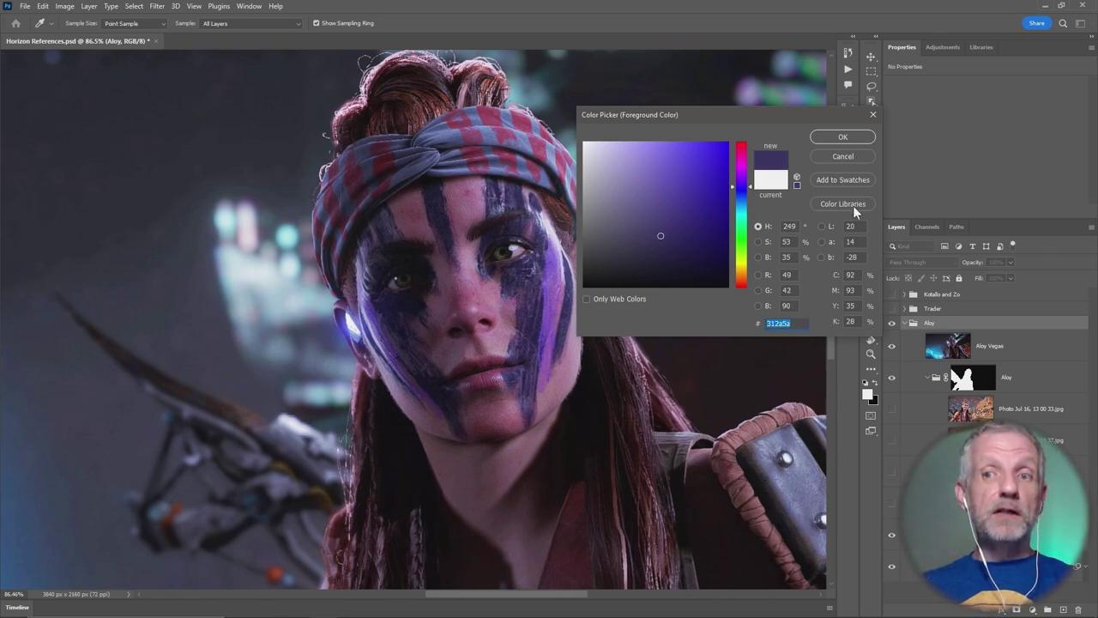
click(843, 137)
Change the Light Purple fill's base colour from 2E0D72 to 312a5a and save it as a swatch
key(alt+Tab)
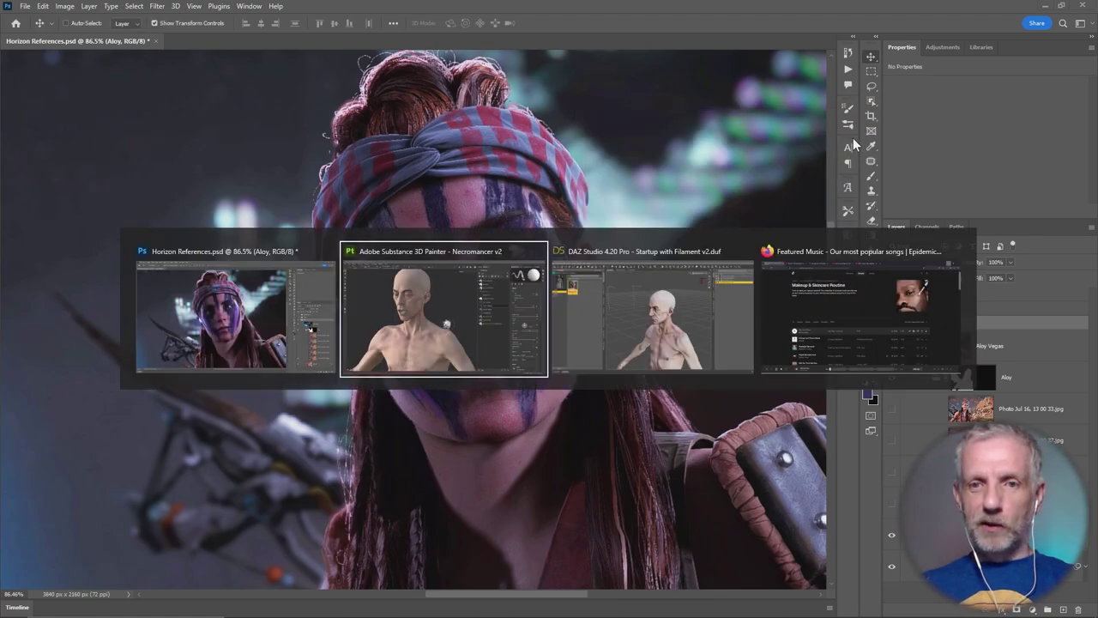
click(745, 36)
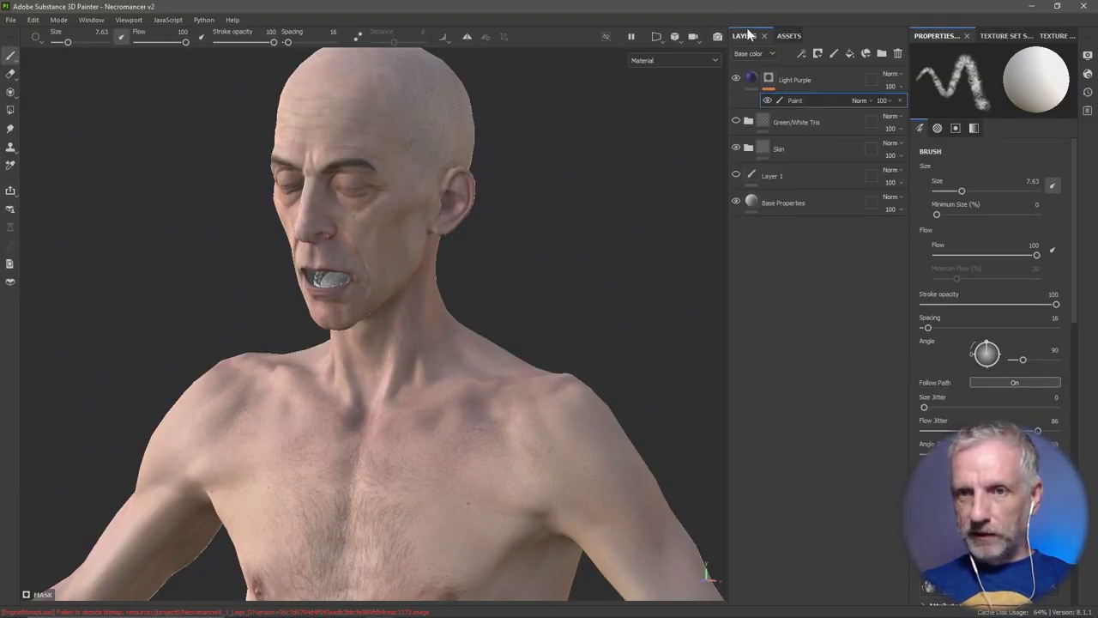
click(753, 79)
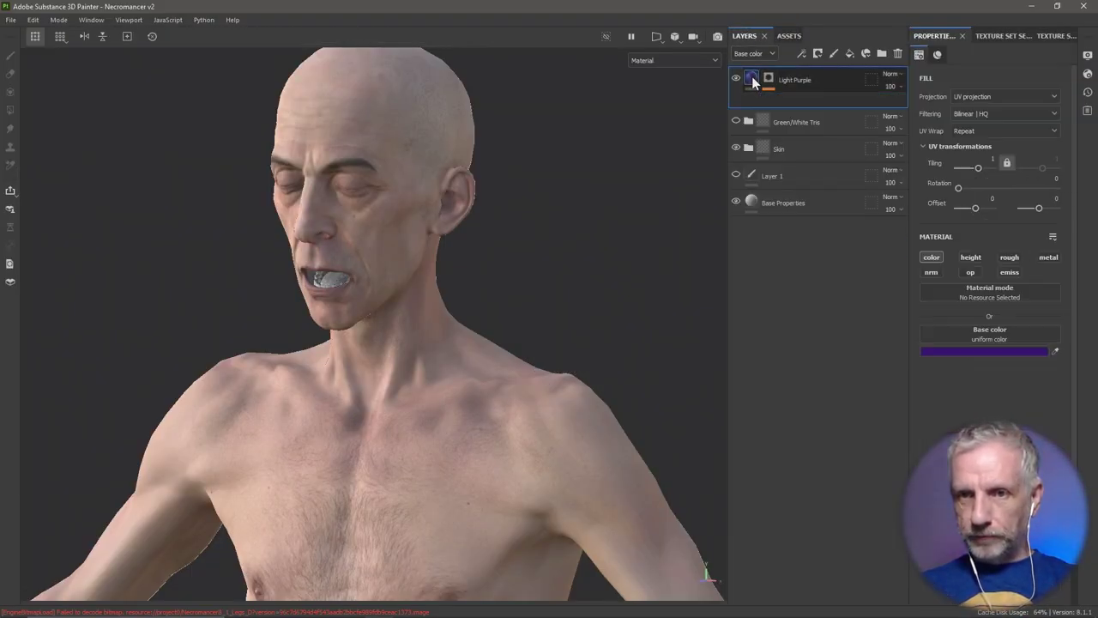
click(977, 355)
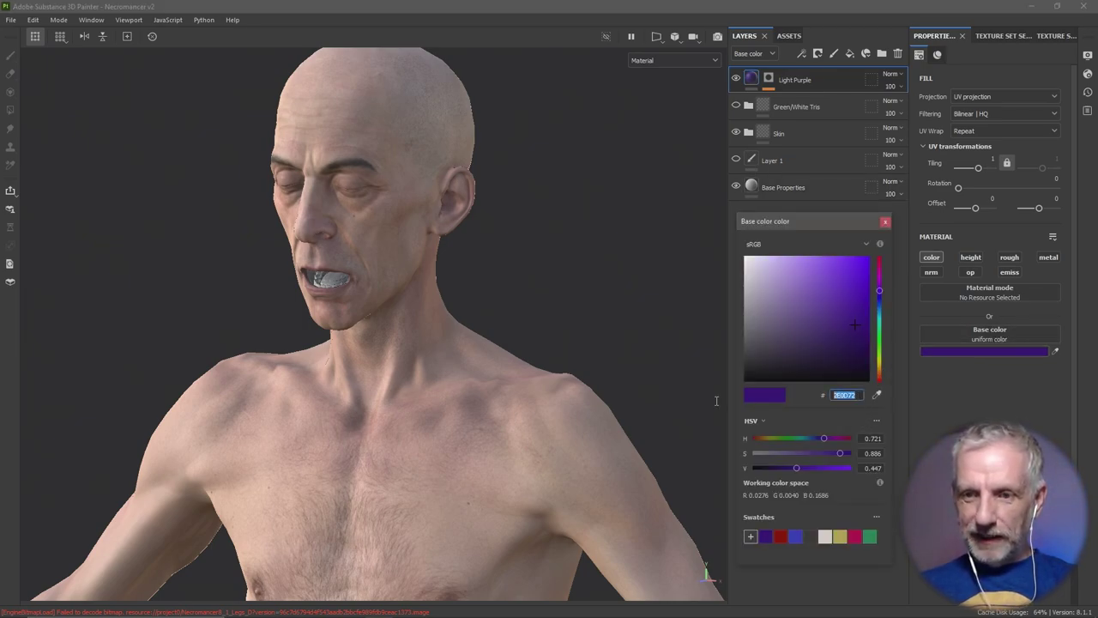
click(836, 395)
text(312a5a)
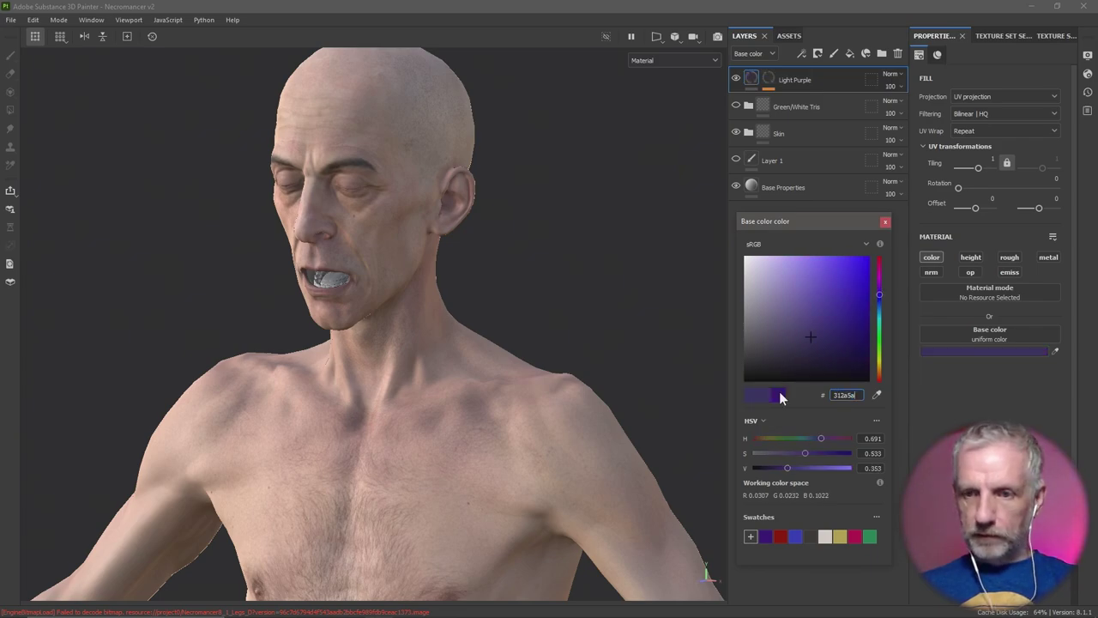
click(756, 534)
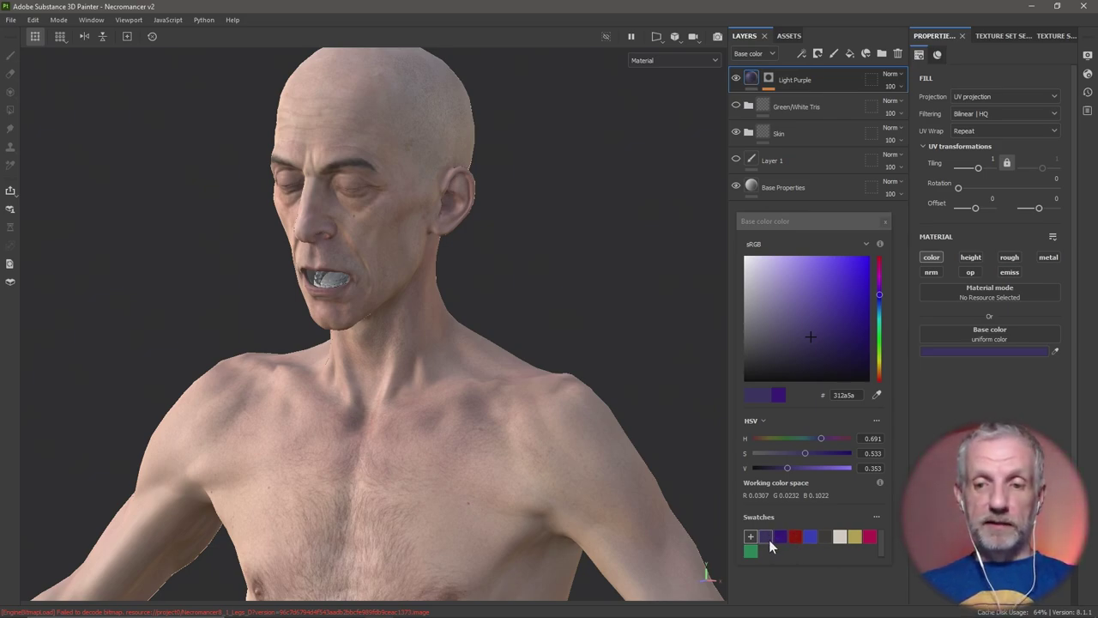
click(886, 222)
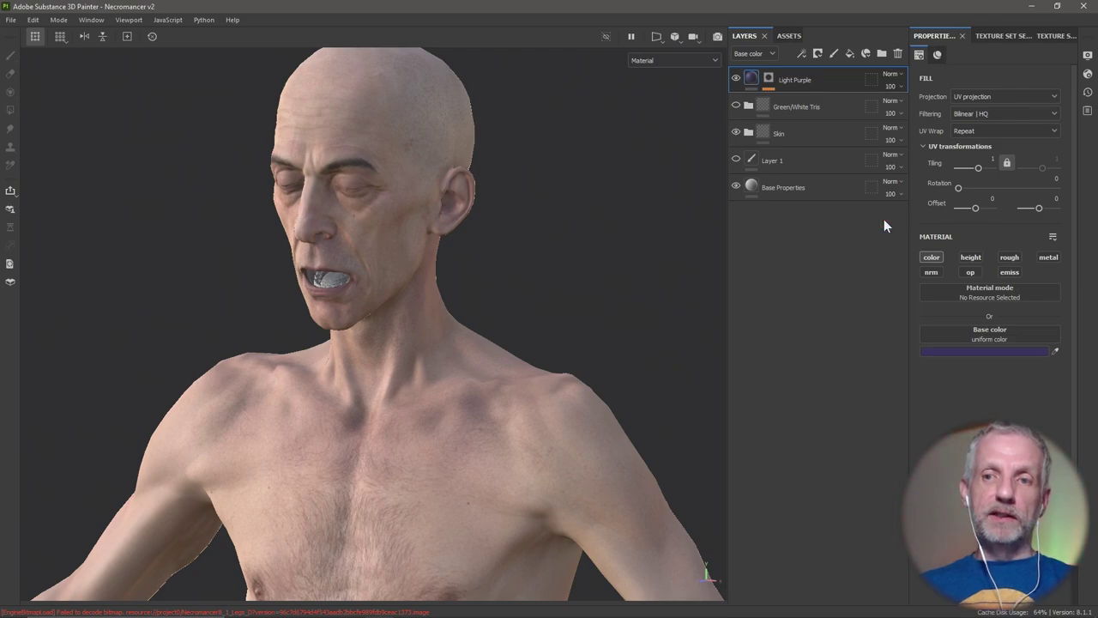
click(768, 80)
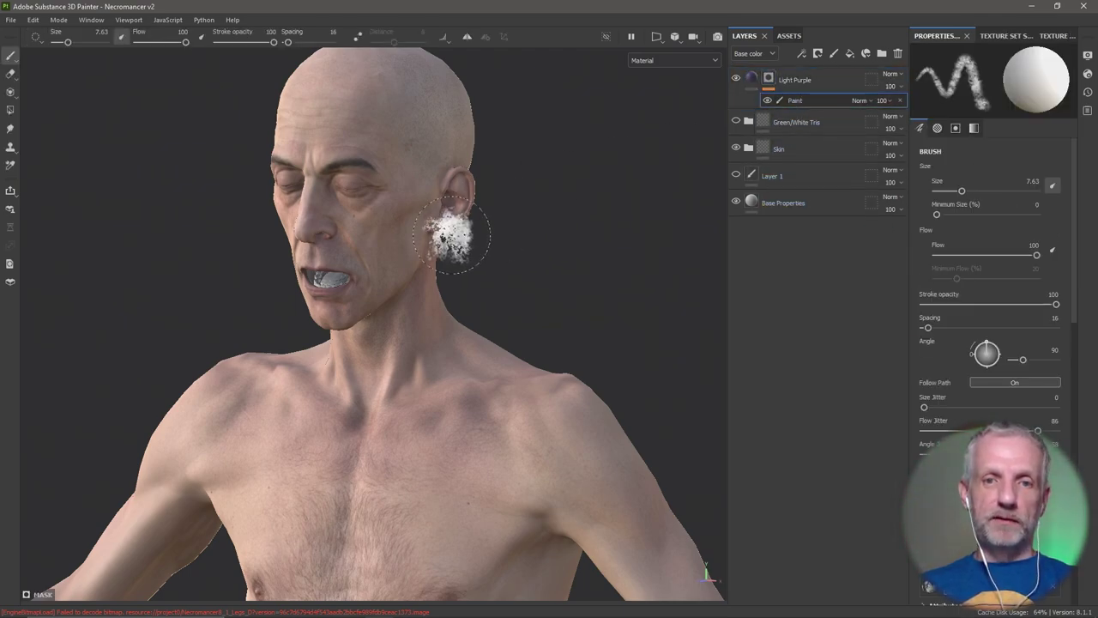
Turn on mirror symmetry and shrink the brush to size 2.44, framing the forehead
scroll(452, 234, up, 2)
mouse_move(444, 263)
alt+mouse_down()
mouse_move(506, 377)
mouse_move(523, 372)
mouse_move(551, 315)
alt+mouse_up()
scroll(513, 388, up, 2)
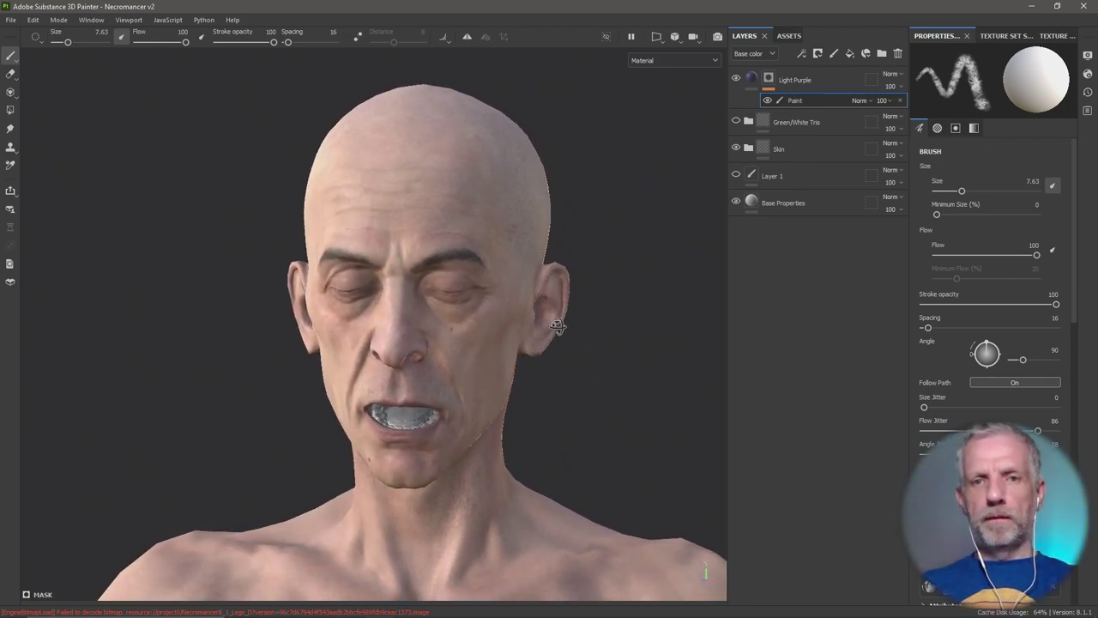
click(468, 36)
alt+drag(503, 196, 512, 205)
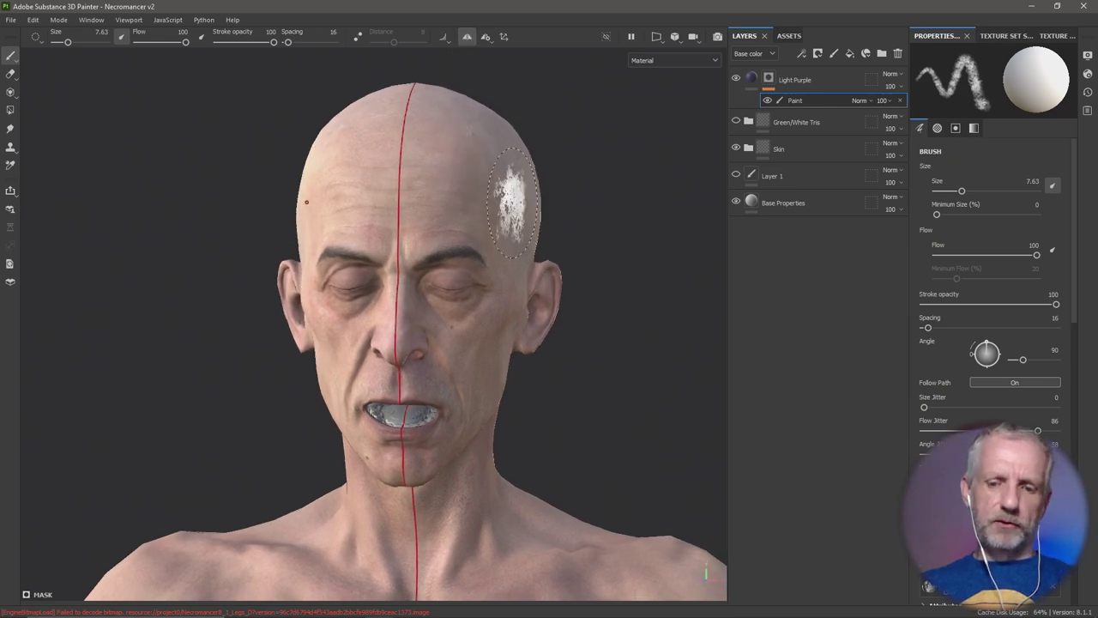
ctrl+right_drag(513, 202, 483, 204)
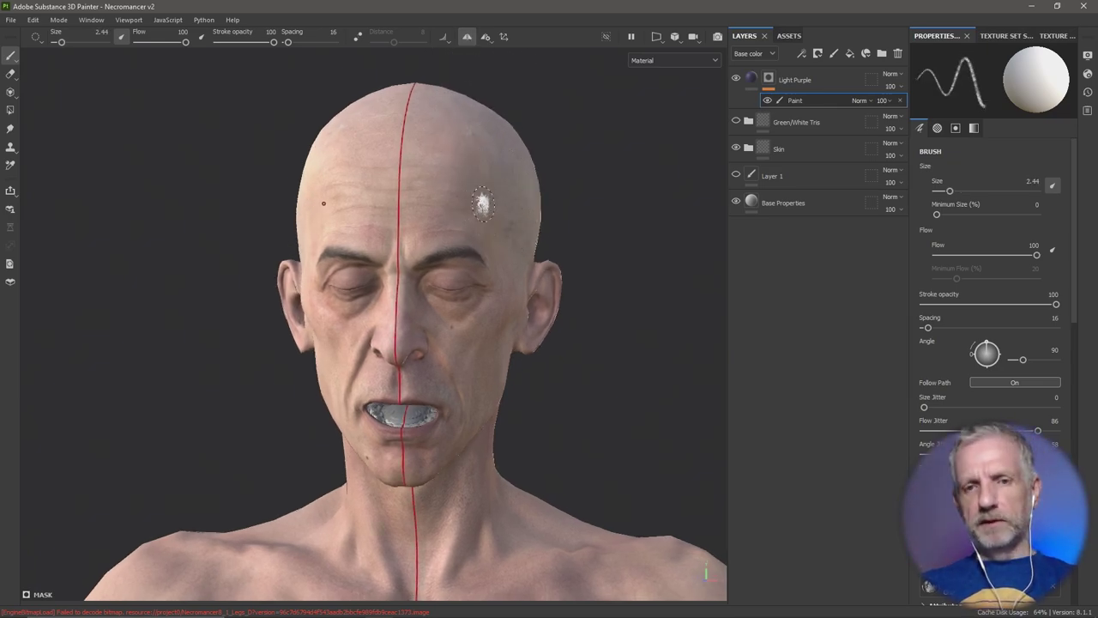
mouse_move(483, 204)
alt+mouse_down()
mouse_move(441, 214)
mouse_move(434, 200)
mouse_move(402, 287)
mouse_move(409, 251)
alt+mouse_up()
scroll(403, 286, up, 1)
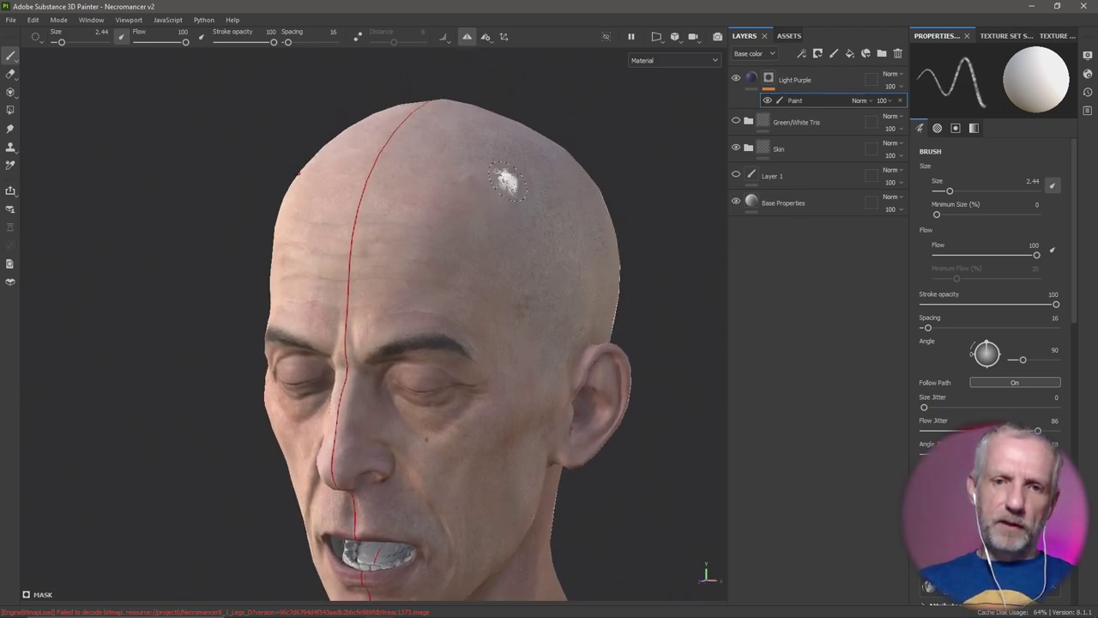
Try forehead stripes at flow 56 and opacity 85, undoing each attempt
mouse_move(442, 179)
mouse_down()
mouse_move(457, 253)
mouse_move(510, 283)
mouse_move(487, 280)
mouse_move(506, 230)
mouse_move(497, 335)
mouse_move(514, 300)
mouse_move(537, 375)
mouse_move(526, 307)
mouse_move(470, 230)
mouse_move(536, 300)
mouse_up()
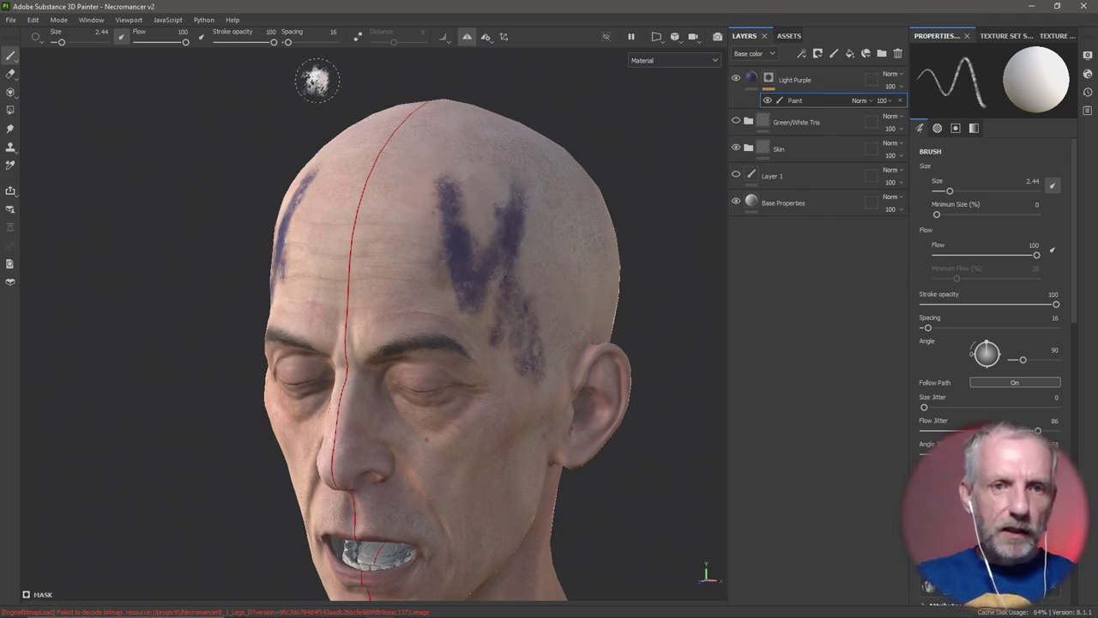
key(ctrl+z)
key(ctrl+z)
key(ctrl+z)
key(ctrl+z)
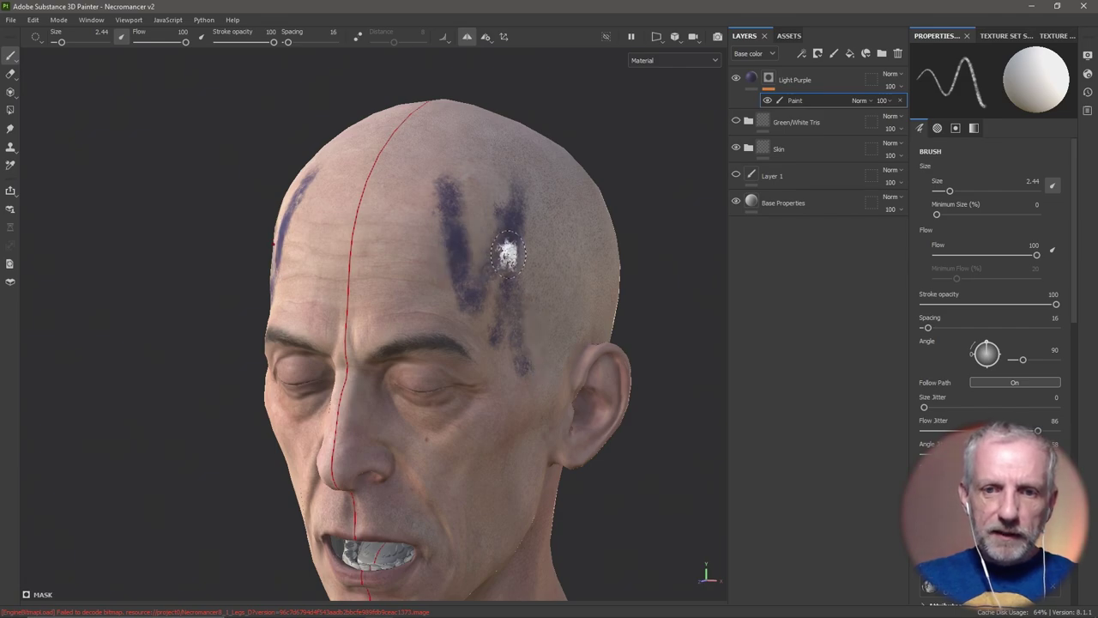
key(ctrl+z)
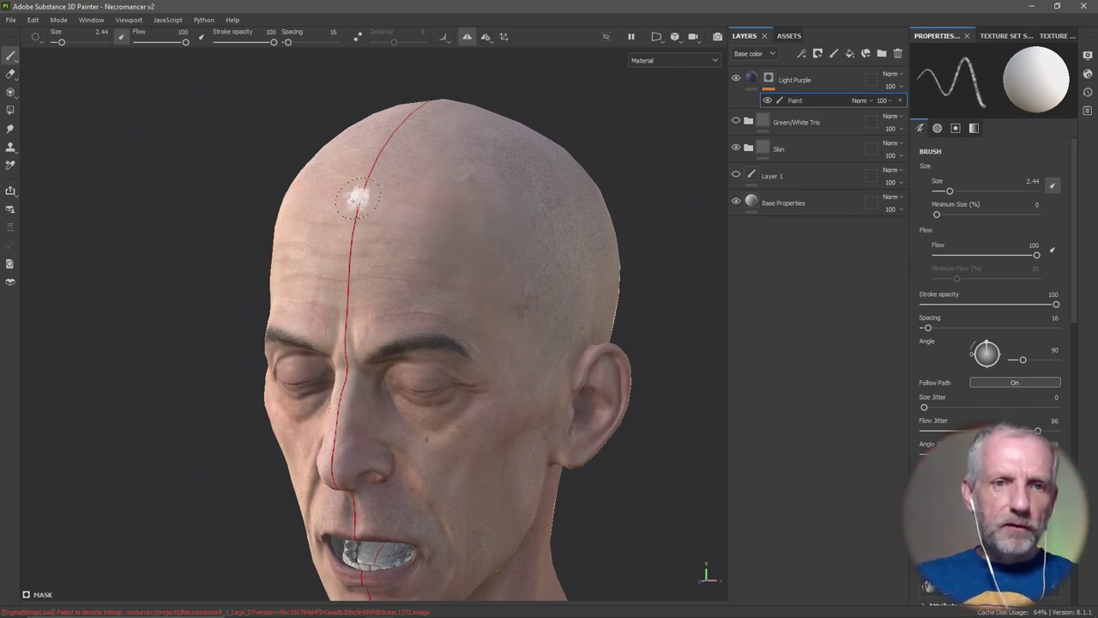
click(164, 42)
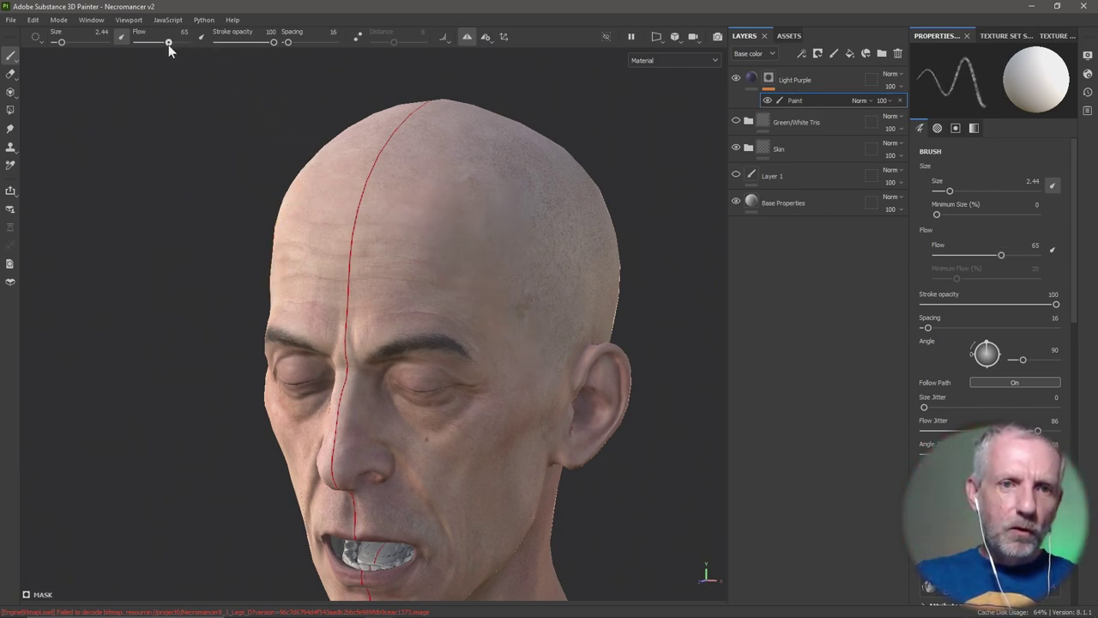
drag(268, 42, 264, 42)
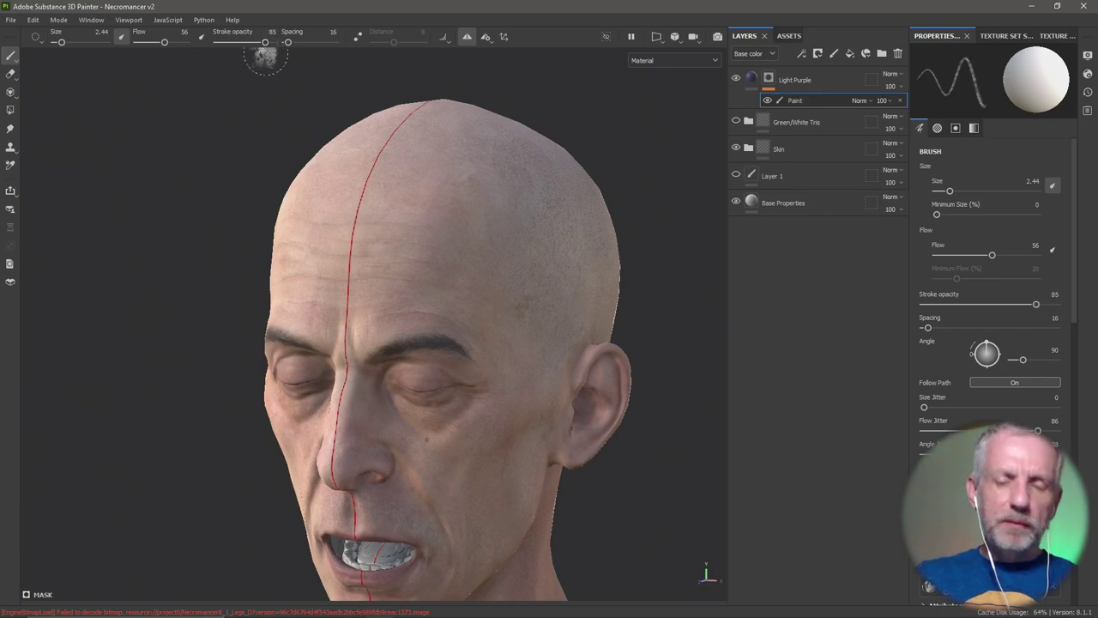
mouse_move(463, 220)
mouse_down()
mouse_move(503, 315)
mouse_move(537, 229)
mouse_move(513, 307)
mouse_move(446, 271)
mouse_move(451, 261)
mouse_move(389, 285)
mouse_move(453, 240)
mouse_move(405, 268)
mouse_move(435, 249)
mouse_move(453, 203)
mouse_move(400, 230)
mouse_move(448, 203)
mouse_move(485, 260)
mouse_move(506, 270)
mouse_move(538, 358)
mouse_up()
mouse_move(513, 221)
mouse_down()
mouse_move(475, 134)
mouse_move(504, 206)
mouse_up()
key(ctrl+z)
key(ctrl+z)
key(ctrl+z)
key(ctrl+z)
key(ctrl+z)
key(ctrl+z)
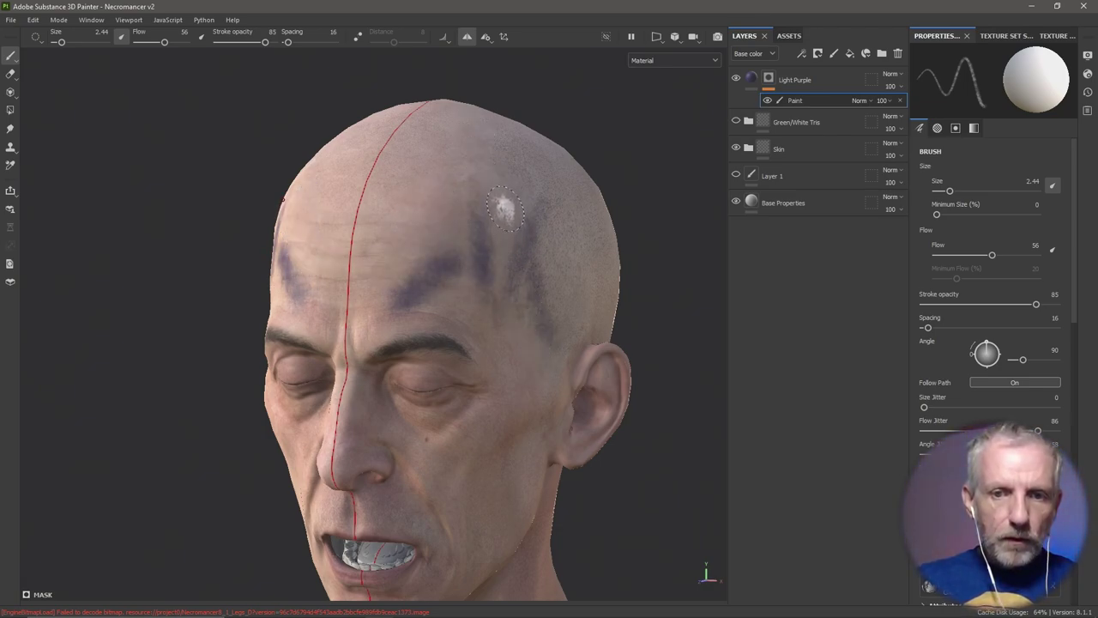
key(ctrl+z)
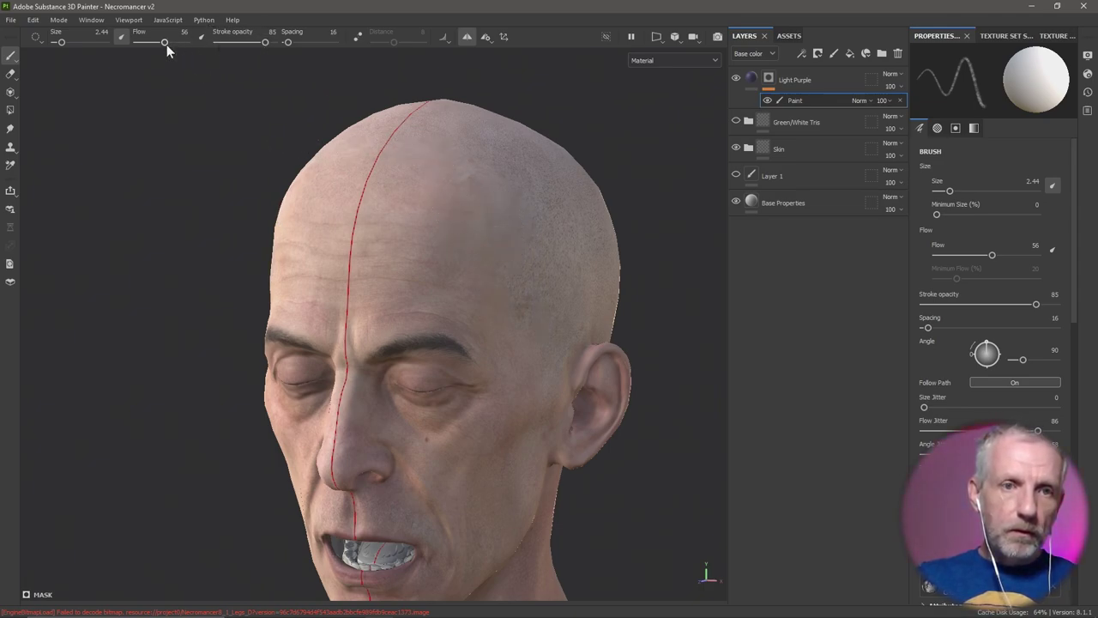
Repaint the purple forehead stripes at flow 60 and stroke opacity 79
drag(163, 45, 167, 43)
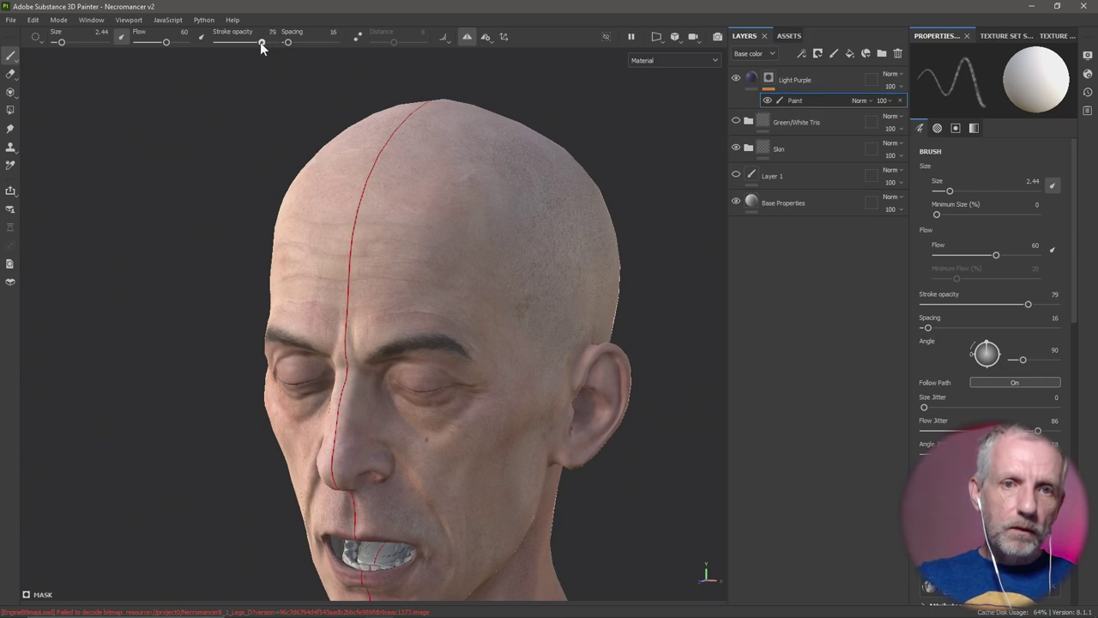
mouse_move(476, 197)
mouse_down()
mouse_move(429, 266)
mouse_move(441, 252)
mouse_move(467, 300)
mouse_move(505, 290)
mouse_move(498, 262)
mouse_move(527, 280)
mouse_up()
drag(254, 43, 262, 42)
drag(479, 229, 500, 252)
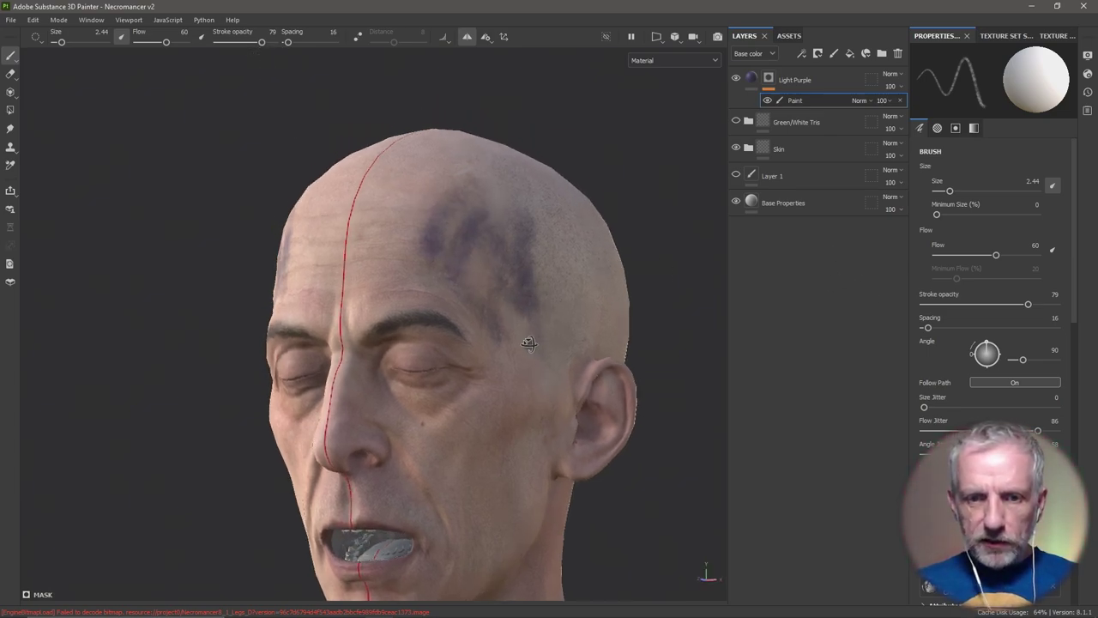
alt+middle_drag(520, 360, 500, 339)
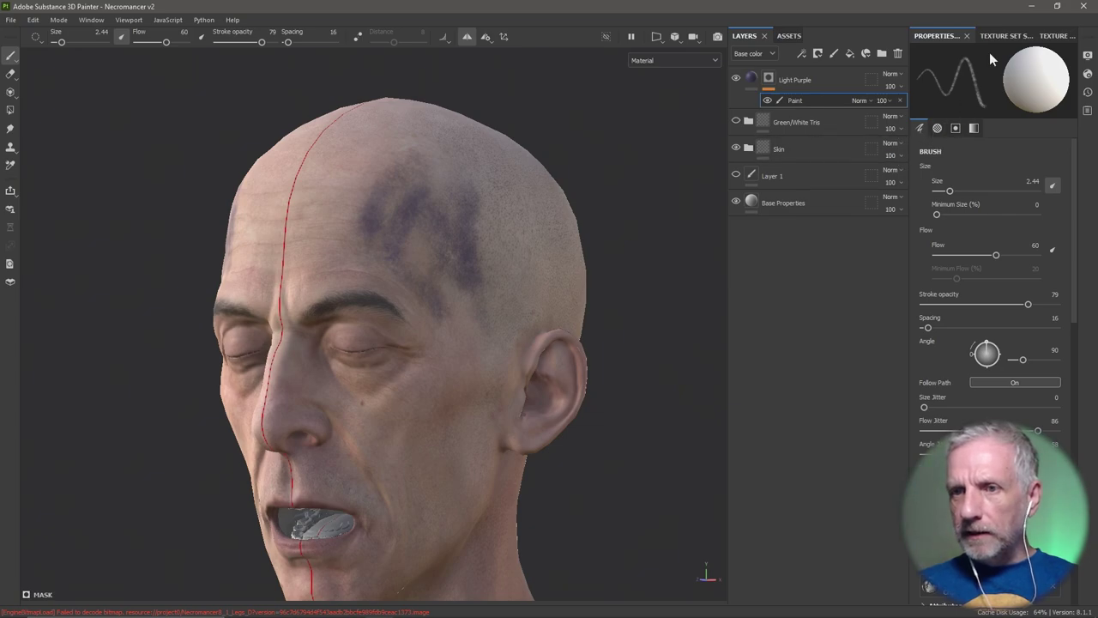
Change the Texture Set Settings size from 2048 to 1024
click(1015, 35)
scroll(962, 214, down, 2)
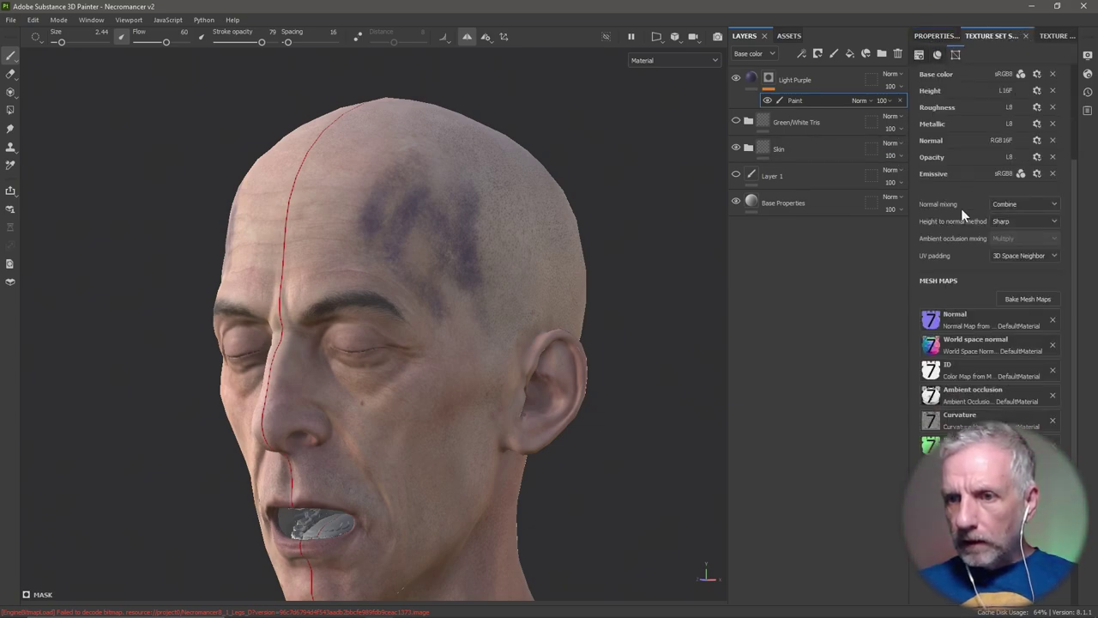
scroll(962, 215, up, 5)
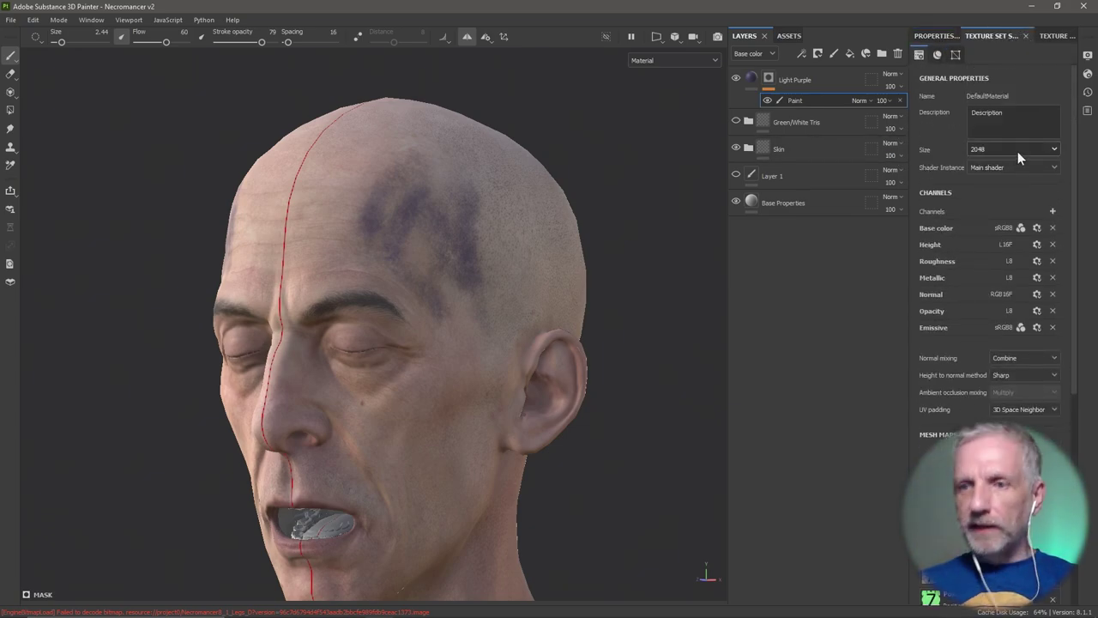
click(1029, 150)
click(1003, 199)
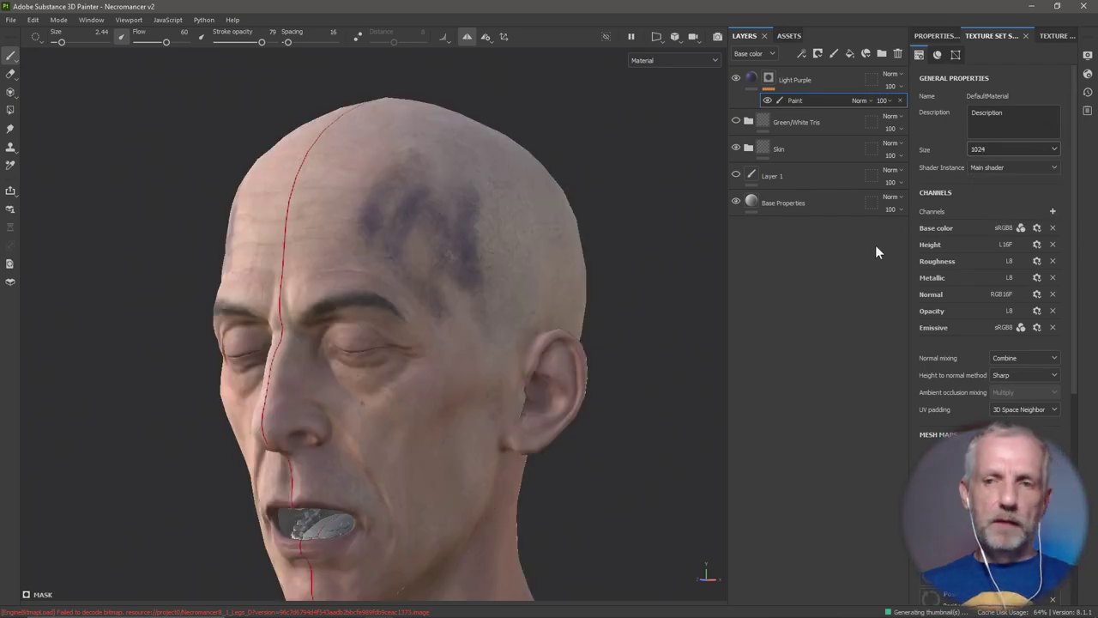
click(942, 37)
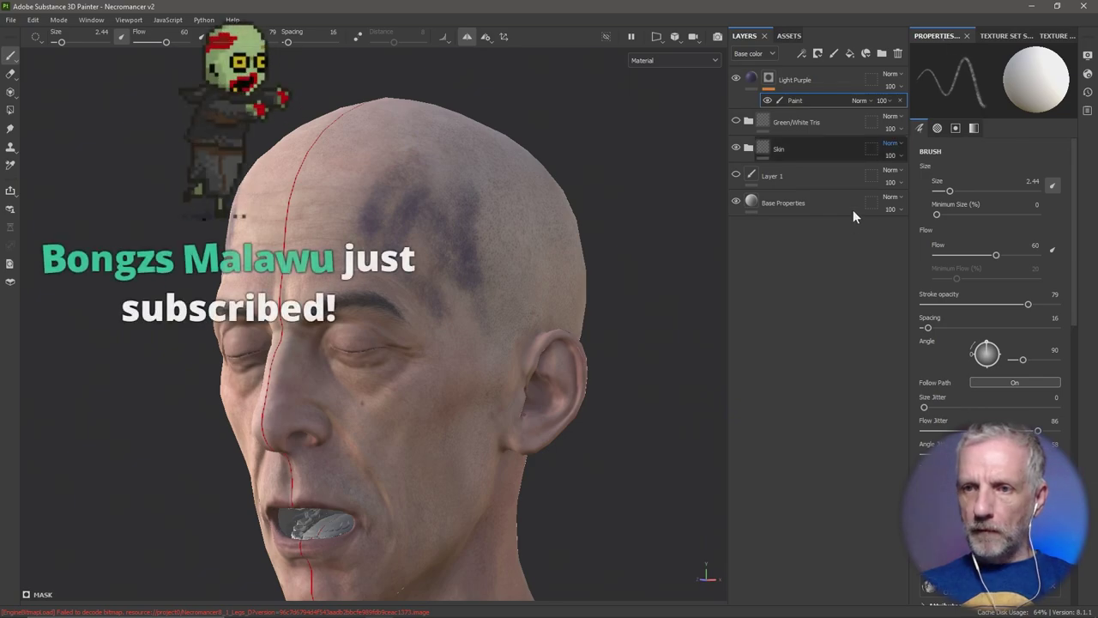
alt+drag(571, 314, 596, 335)
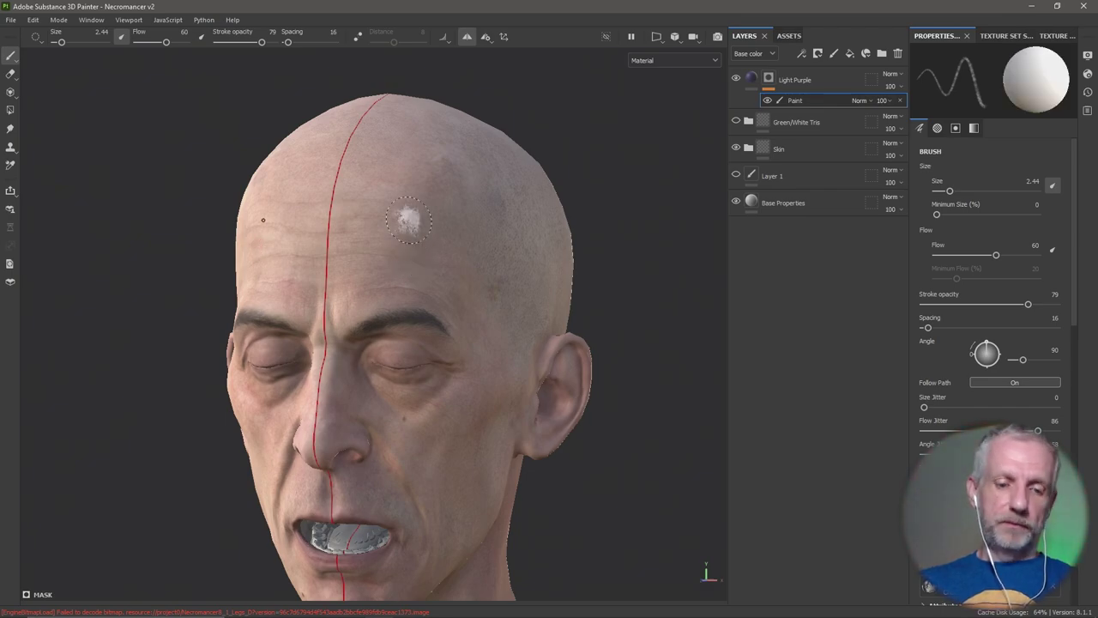
Set Light Purple's base colour to the dark purple swatch 2E0D72 and reselect its mask
shift+right_drag(441, 245, 473, 261)
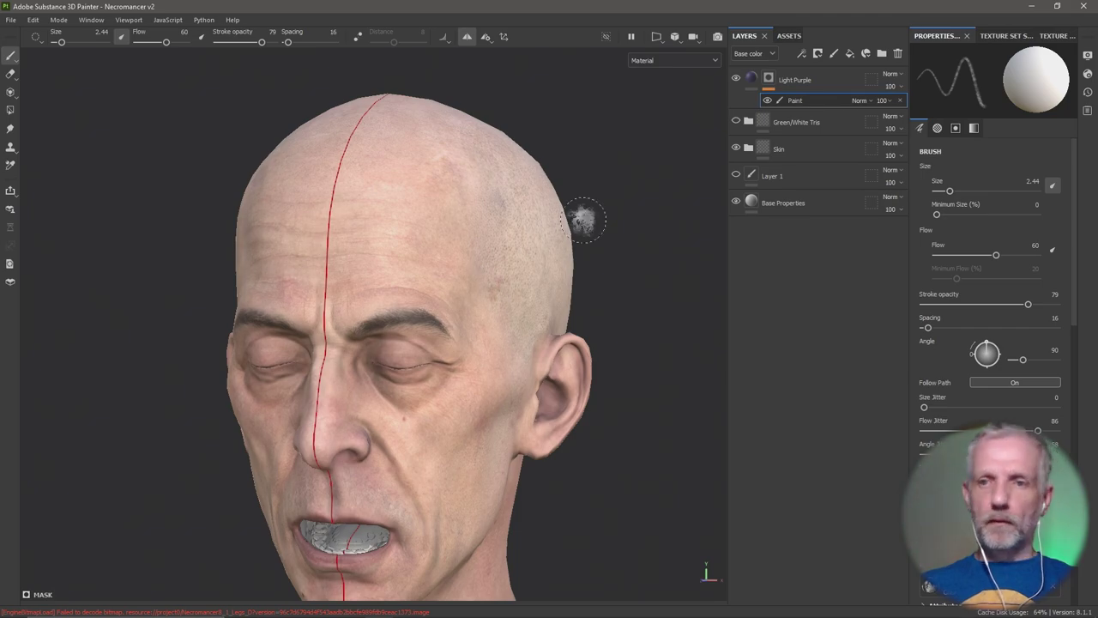
click(750, 79)
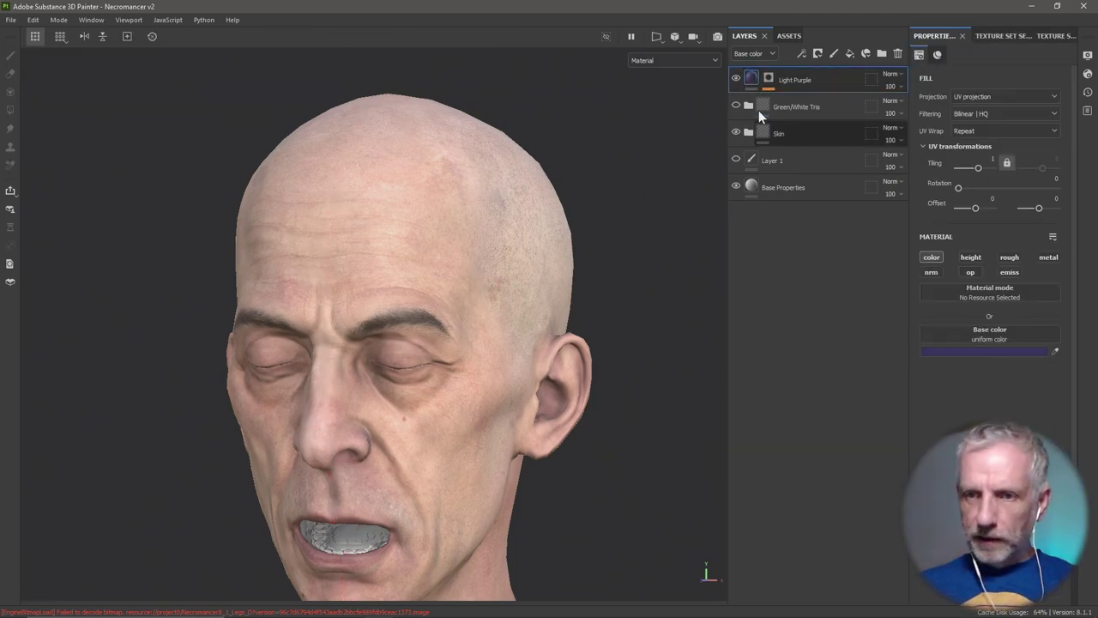
click(998, 351)
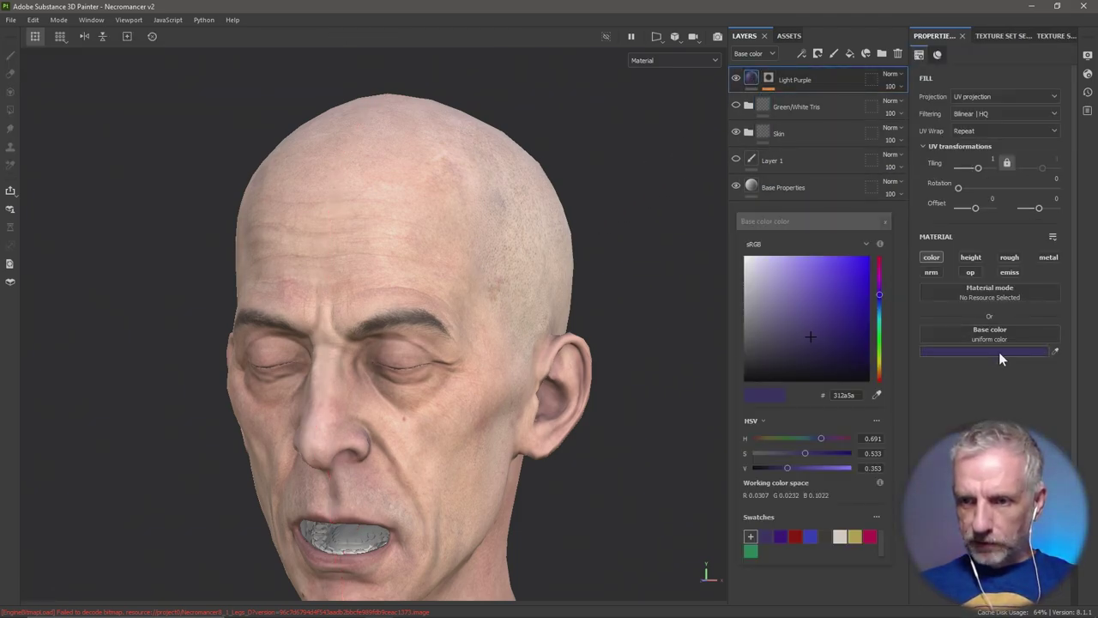
click(781, 538)
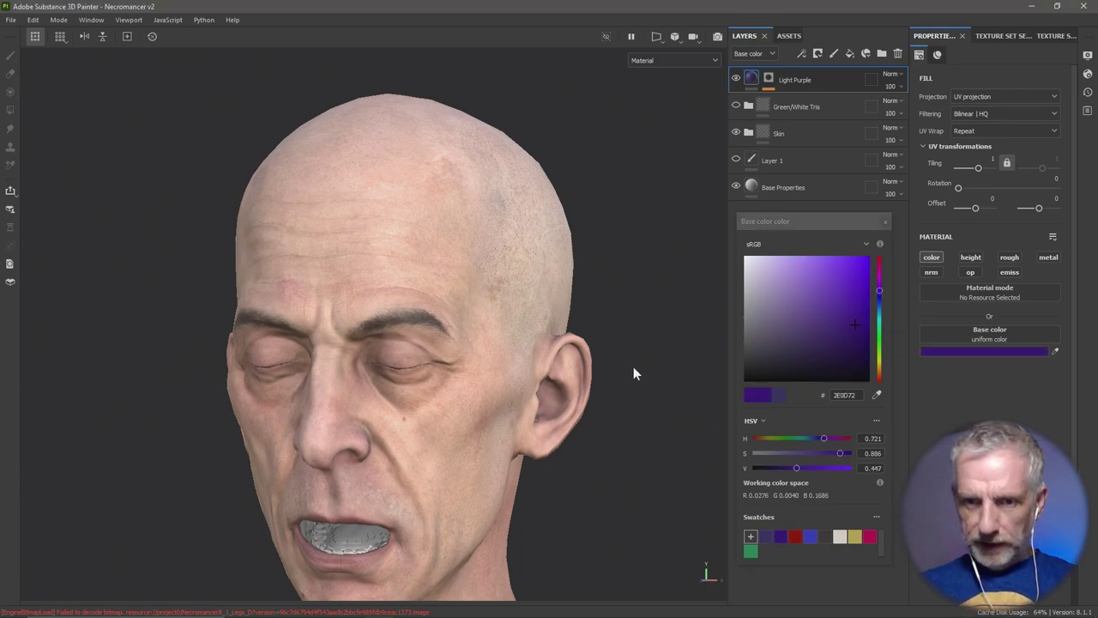
click(884, 223)
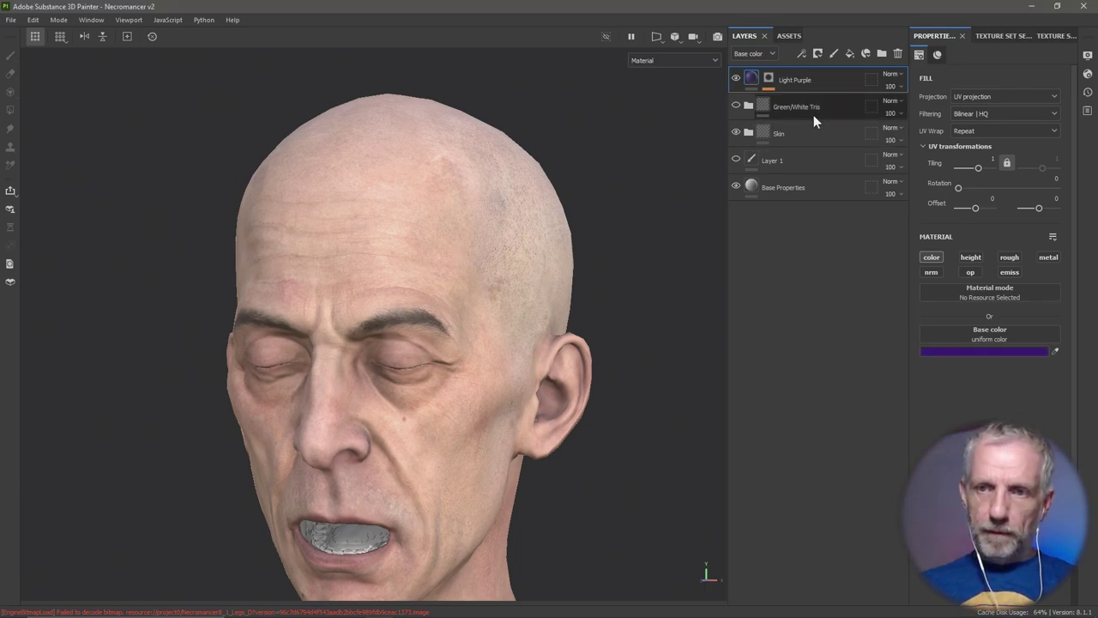
right_click(771, 77)
click(805, 108)
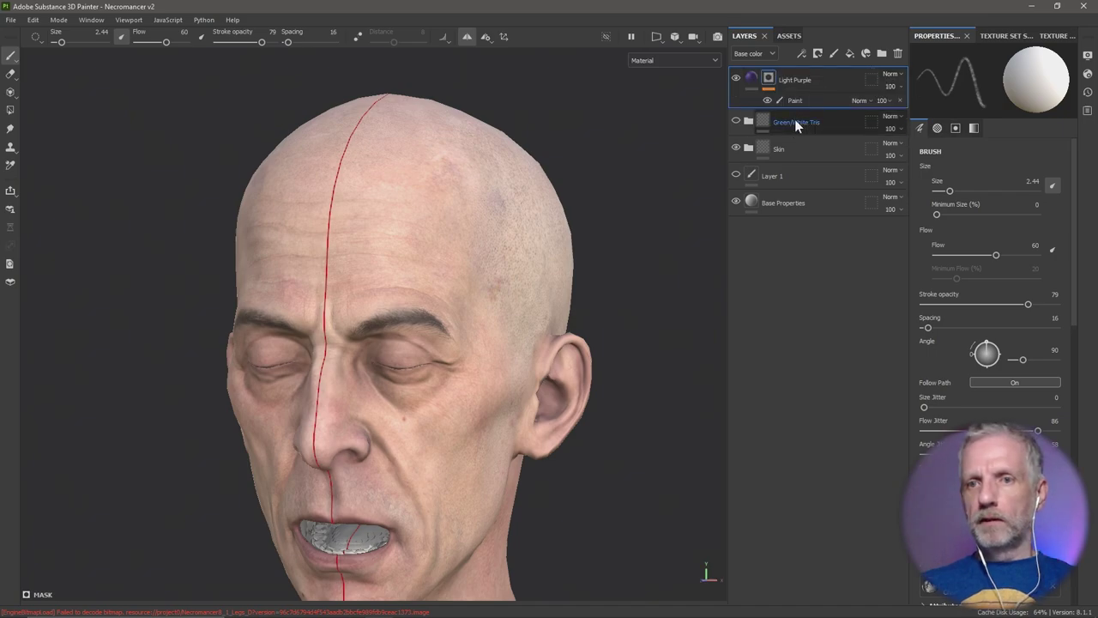
key(alt+Tab)
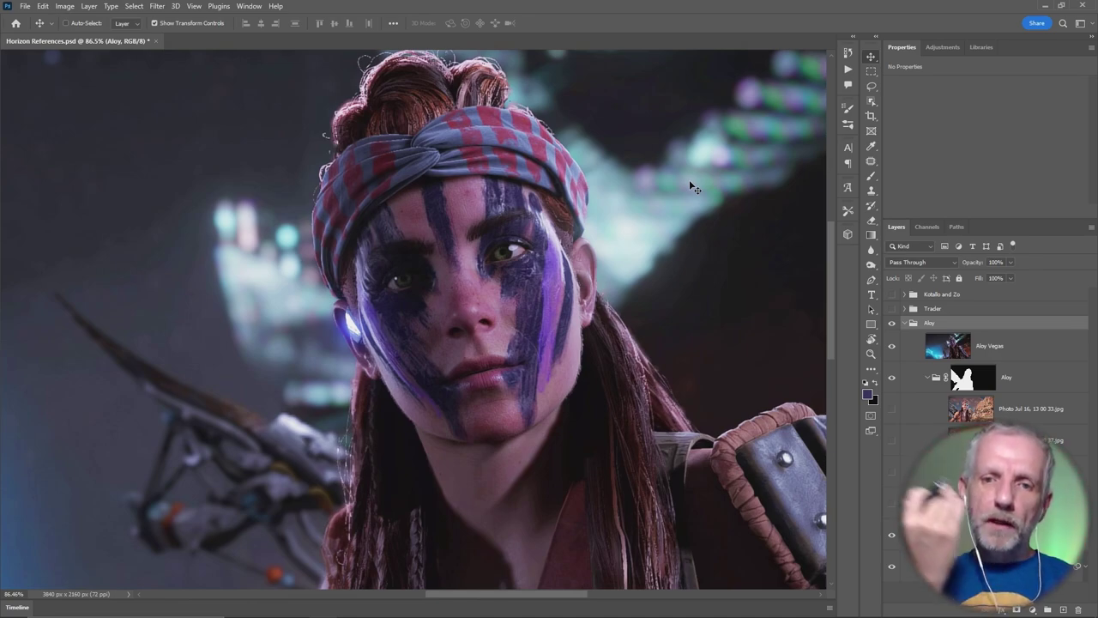
View the Horizon References face-paint image, then return to Substance Painter
key(alt+Tab)
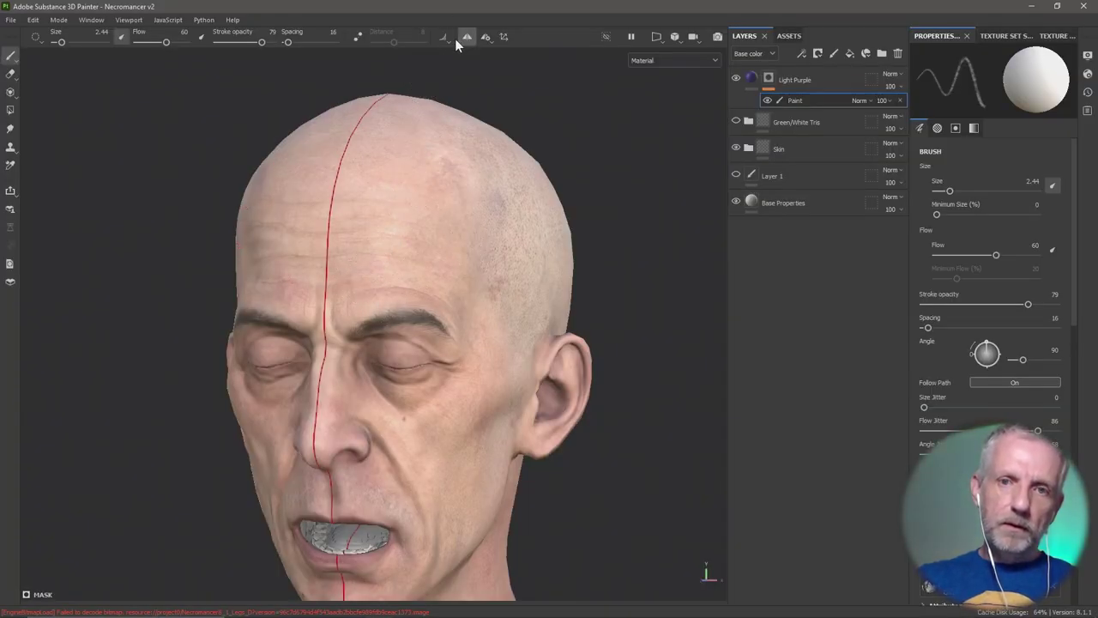
With symmetry off, paint one purple stripe from forehead down the nose bridge, then re-enable symmetry
click(464, 38)
mouse_move(329, 373)
mouse_down()
mouse_move(331, 255)
mouse_move(327, 422)
mouse_move(353, 233)
mouse_move(318, 439)
mouse_up()
mouse_move(643, 277)
alt+mouse_down()
mouse_move(658, 284)
mouse_move(644, 277)
mouse_move(638, 222)
alt+mouse_up()
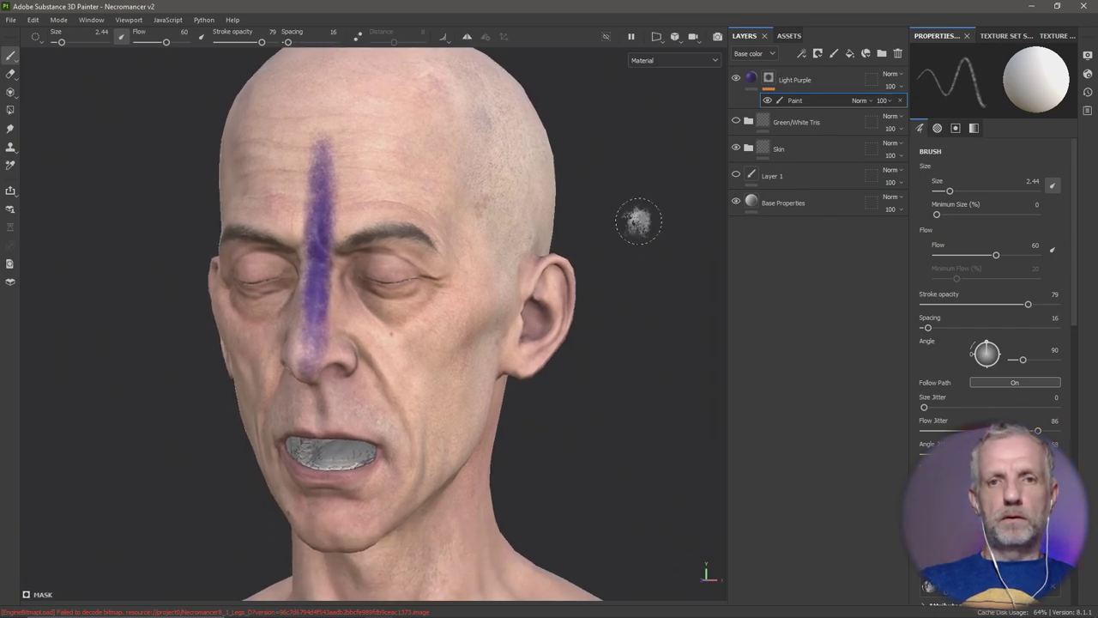
click(467, 36)
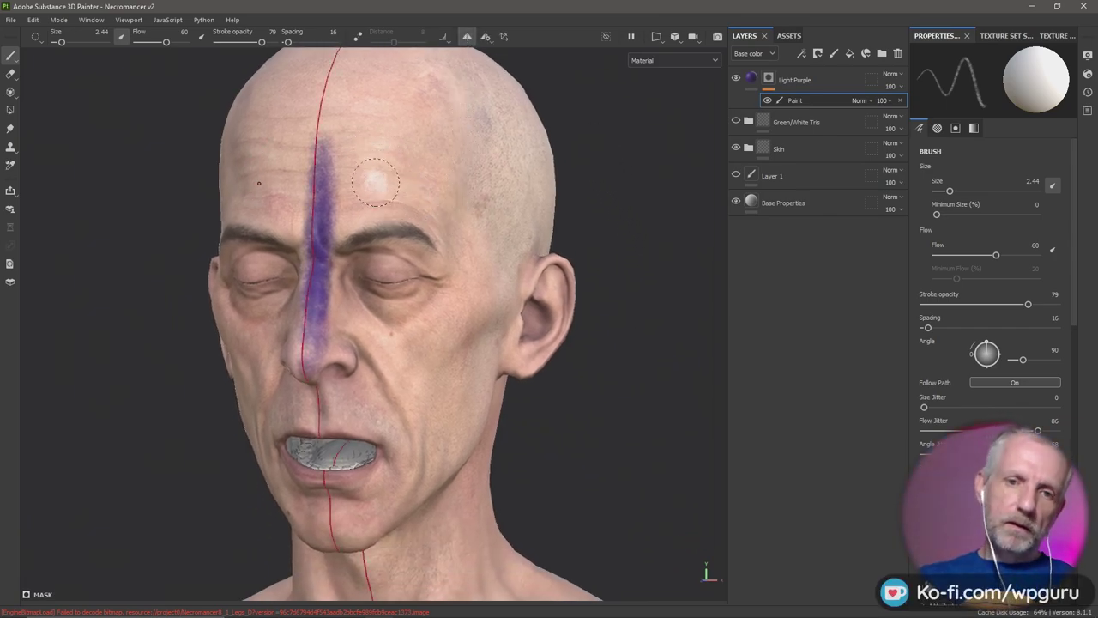
Compare the painted head against the Photoshop face-paint reference
key(alt+Tab)
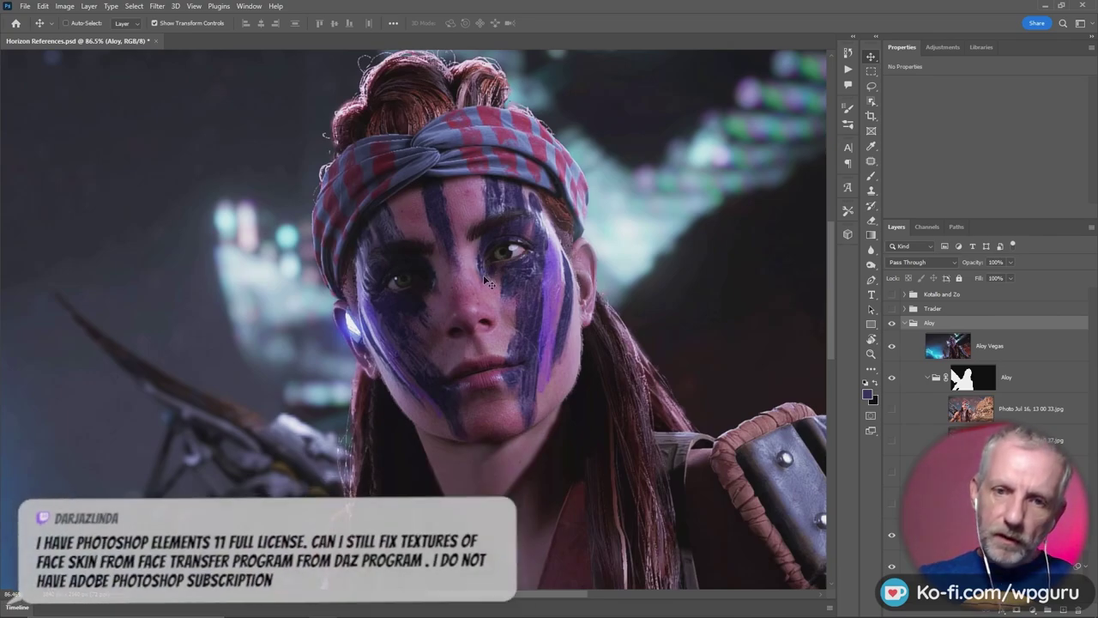
key(alt+Tab)
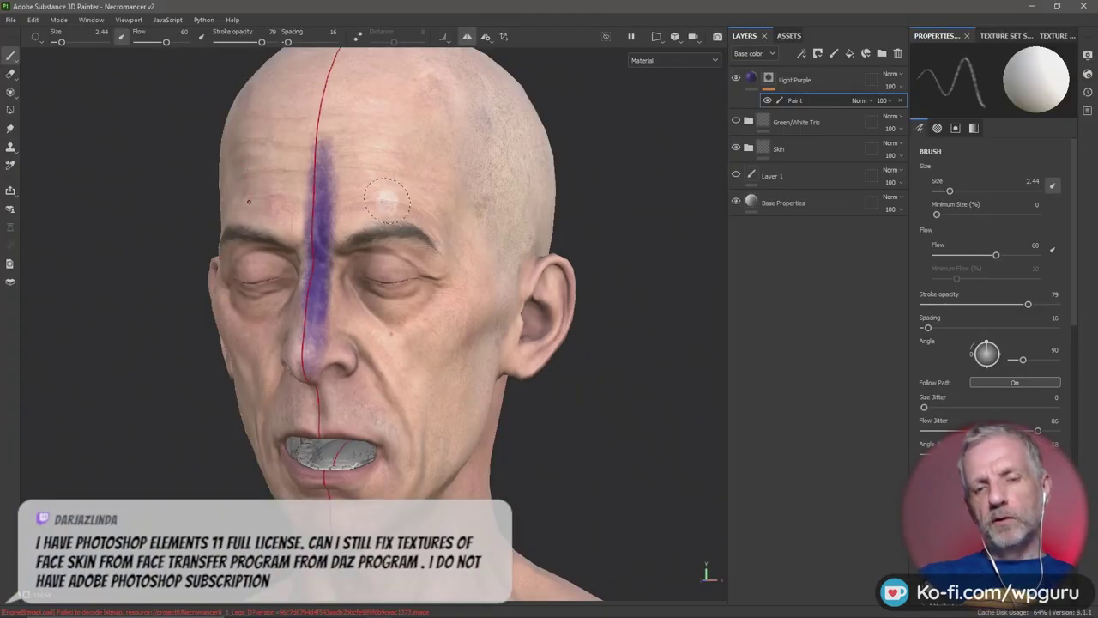
key(alt+Tab)
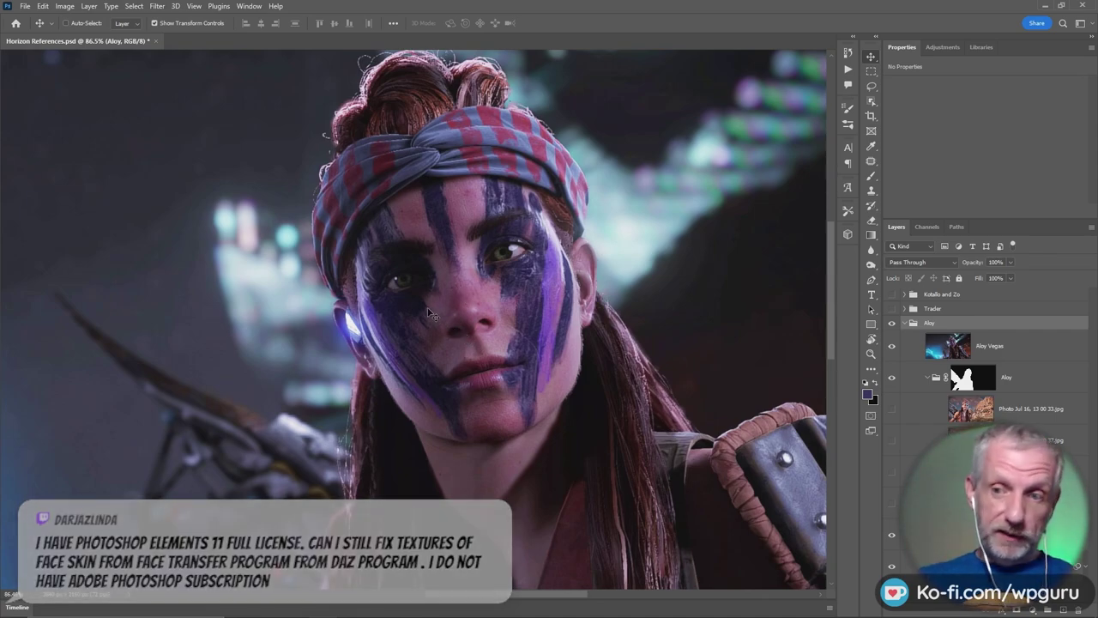
key(alt+Tab)
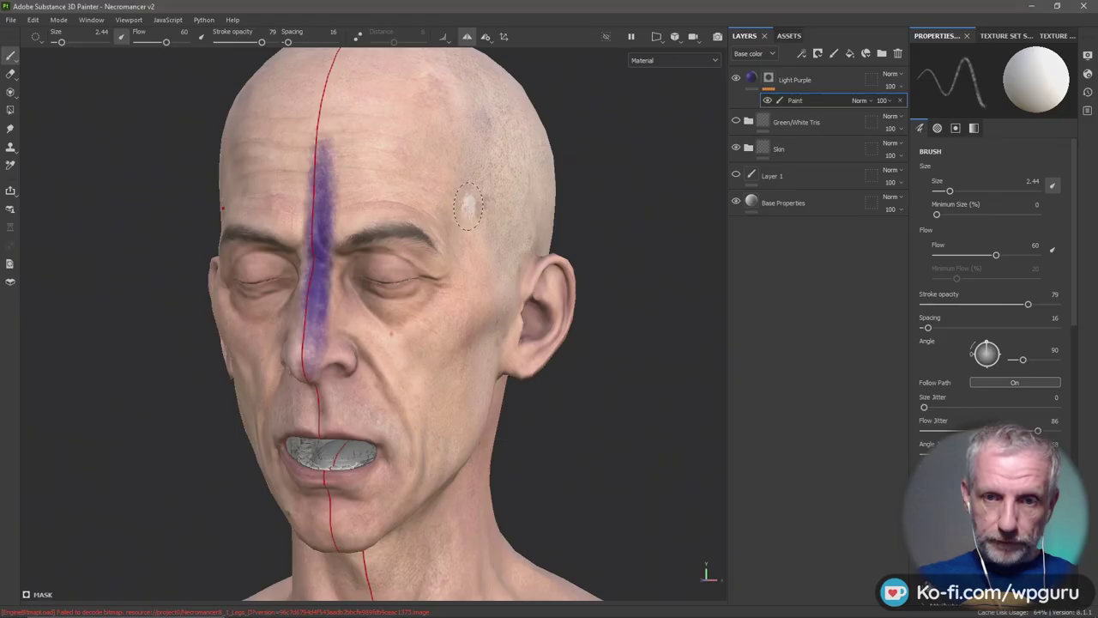
key(alt+Tab)
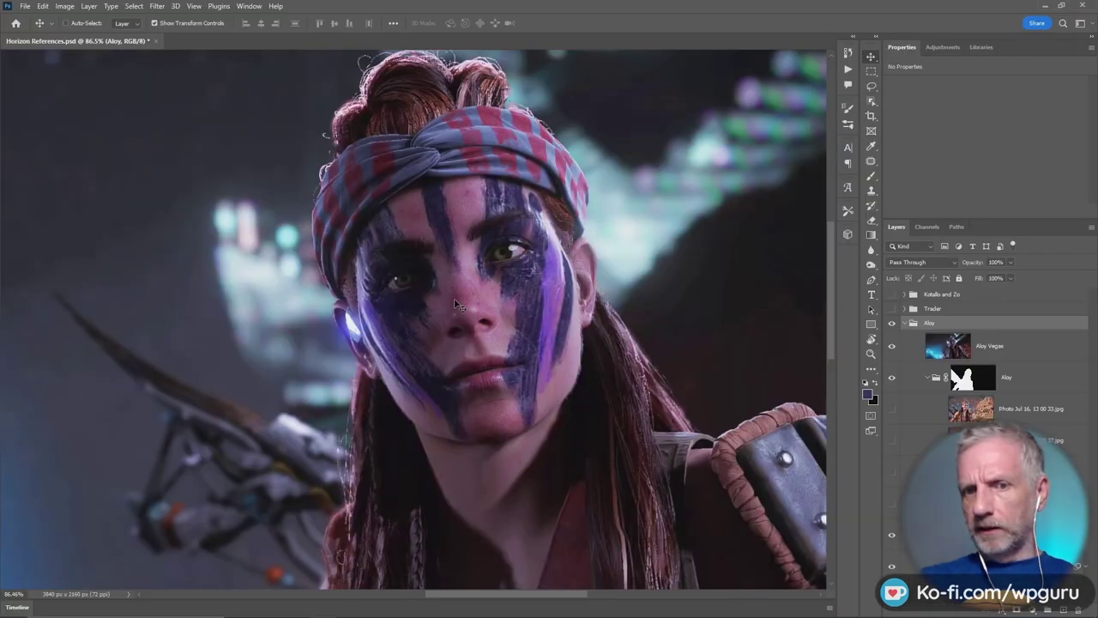
key(alt+Tab)
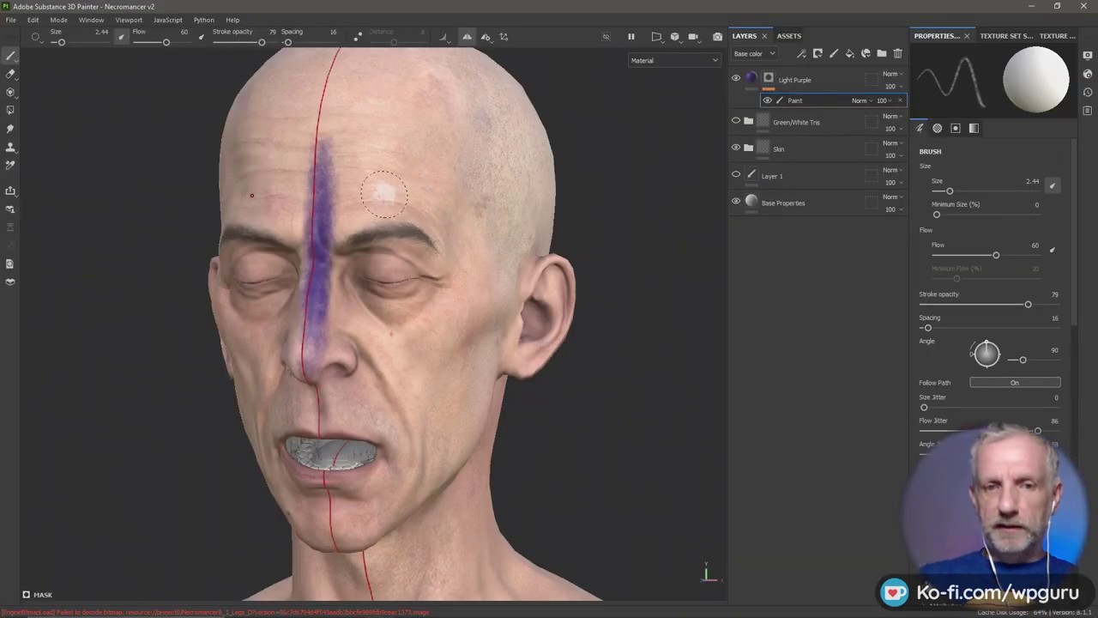
Paint mirrored stripes rising from the brows onto the forehead, checking the reference
mouse_move(354, 268)
mouse_down()
mouse_move(394, 178)
mouse_move(361, 247)
mouse_move(419, 190)
mouse_move(369, 261)
mouse_move(421, 177)
mouse_move(395, 215)
mouse_up()
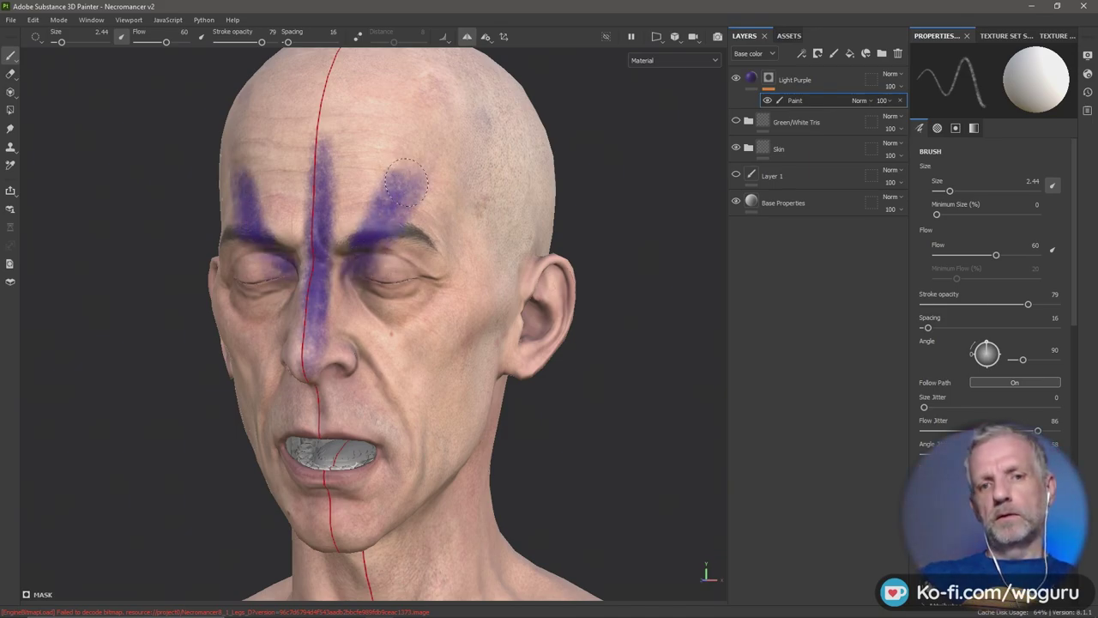
key(alt+Tab)
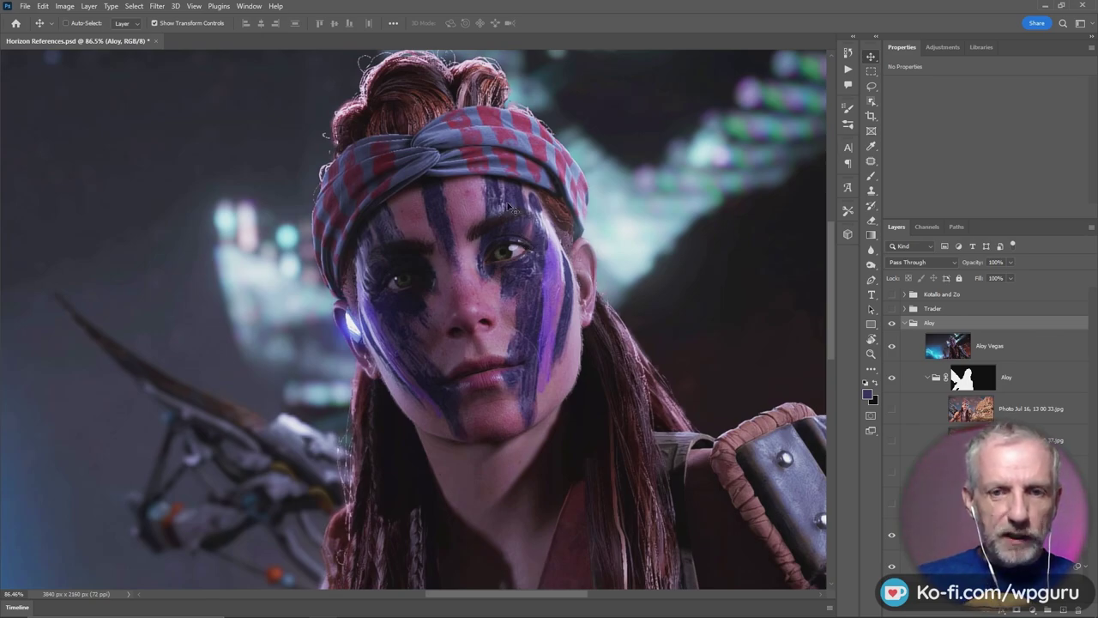
key(alt+Tab)
key(alt+Tab)
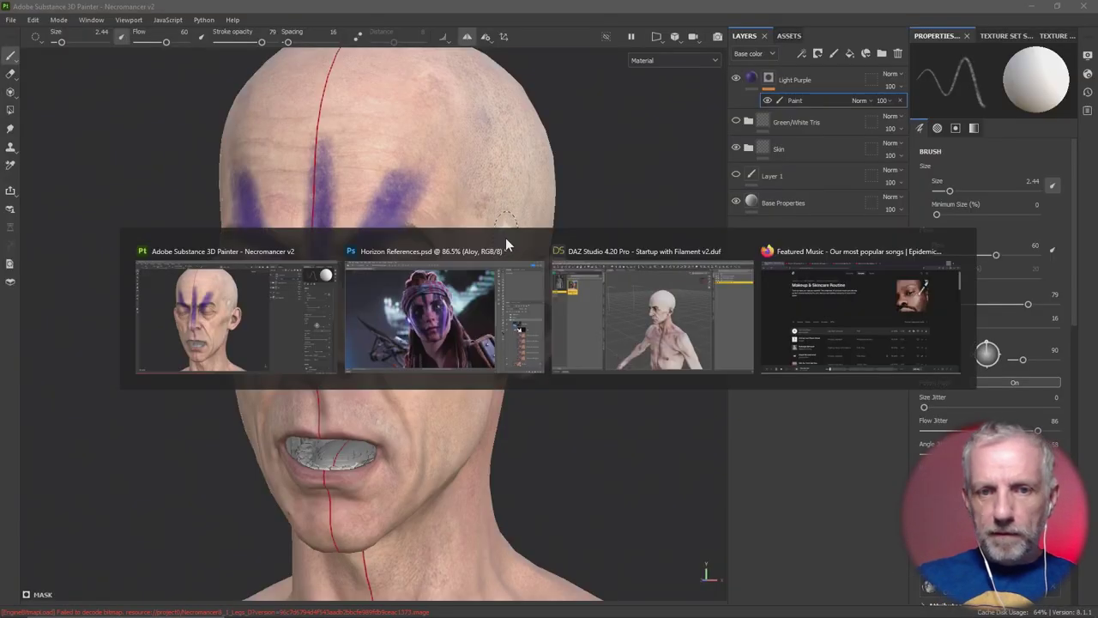
key(alt+Tab)
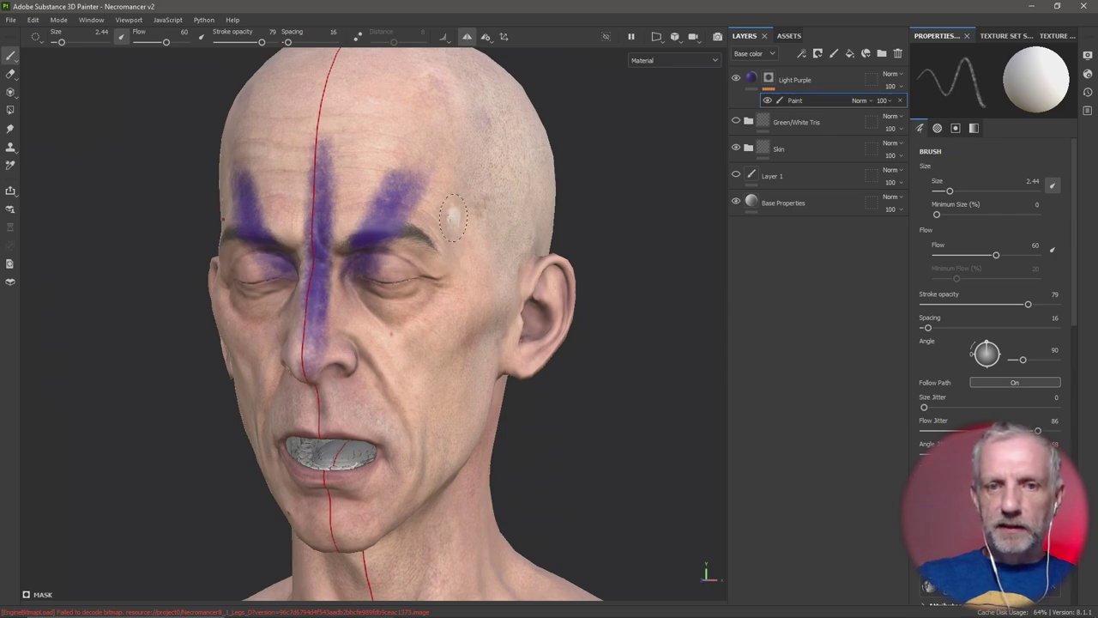
Paint mirrored stripes under the eyes, diagonally down the cheeks, and over the lip and chin
drag(399, 281, 383, 318)
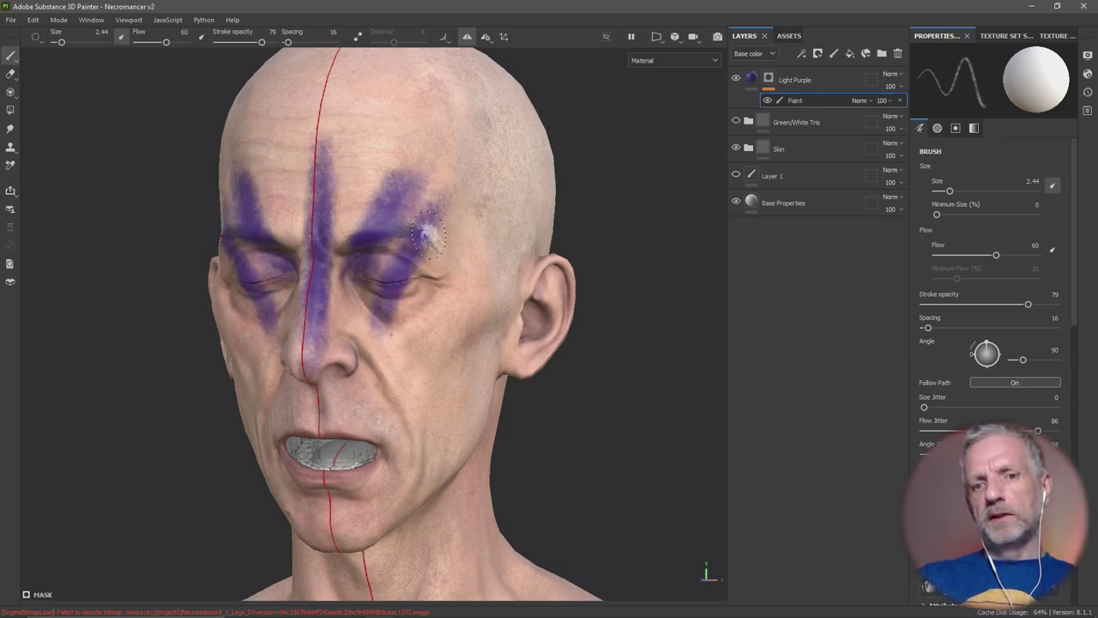
mouse_move(462, 230)
mouse_down()
mouse_move(372, 425)
mouse_move(429, 287)
mouse_move(440, 300)
mouse_move(425, 336)
mouse_move(469, 290)
mouse_up()
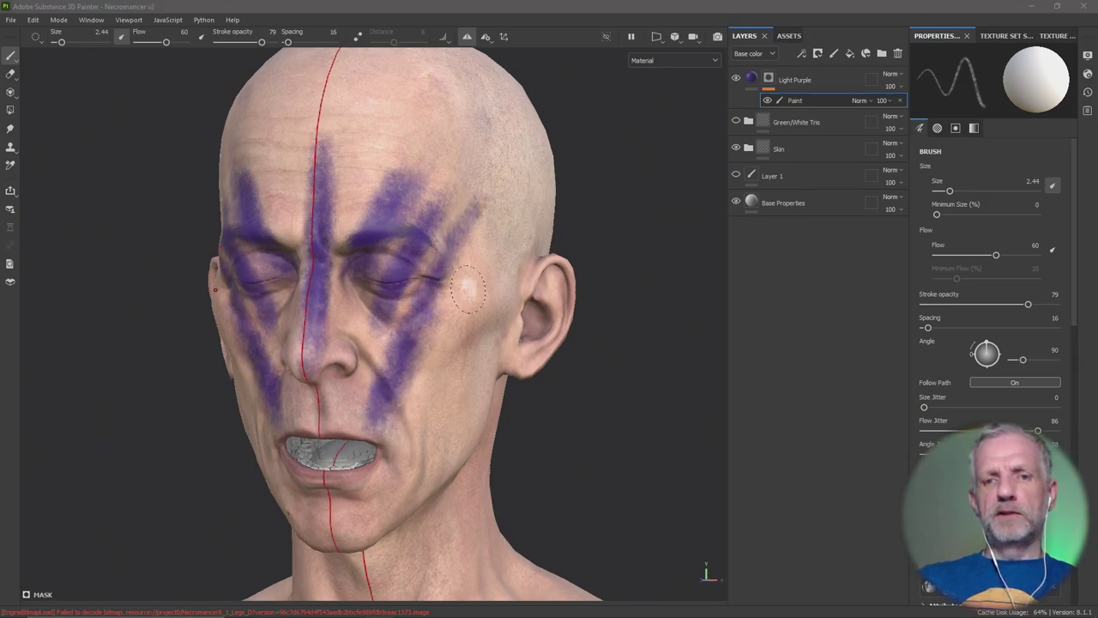
key(alt+Tab)
key(alt+Tab)
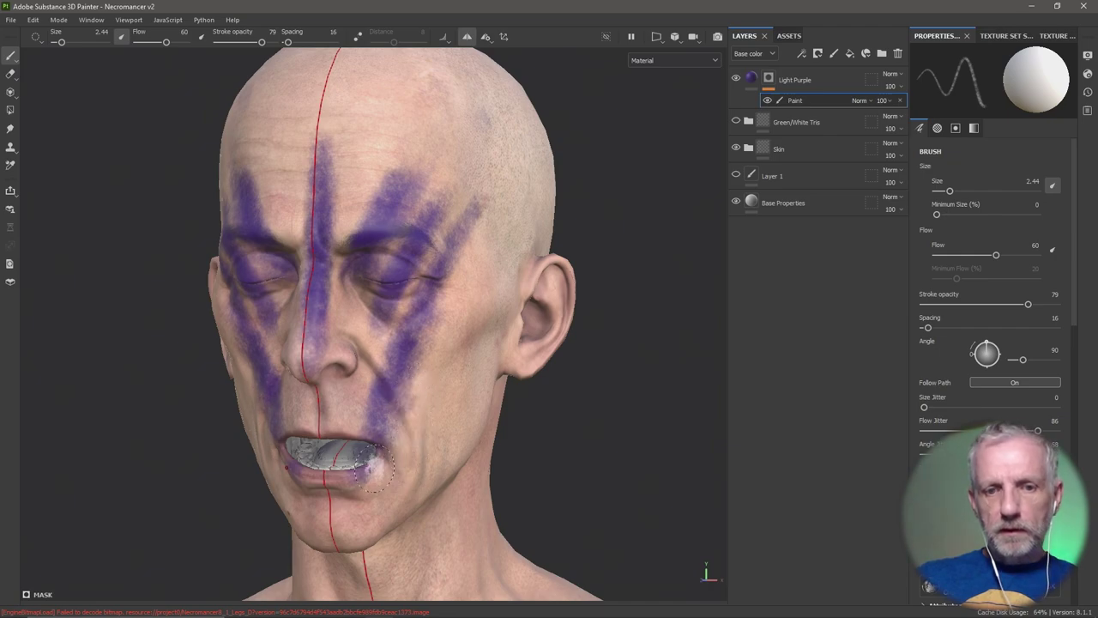
drag(371, 465, 360, 505)
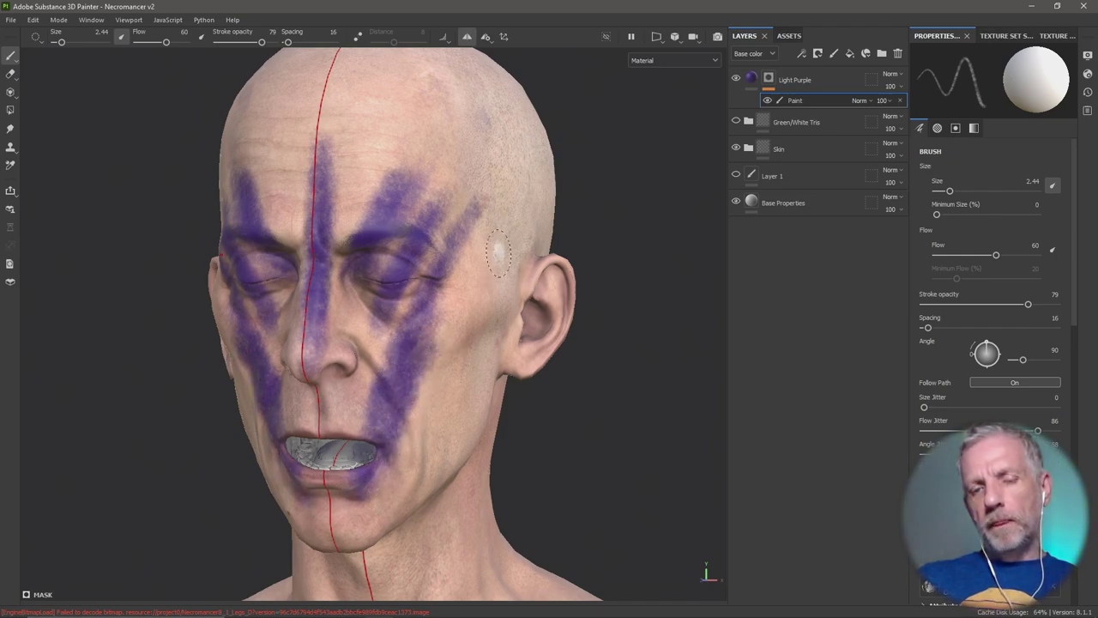
mouse_move(595, 225)
alt+mouse_down()
mouse_move(557, 206)
mouse_move(593, 215)
alt+mouse_up()
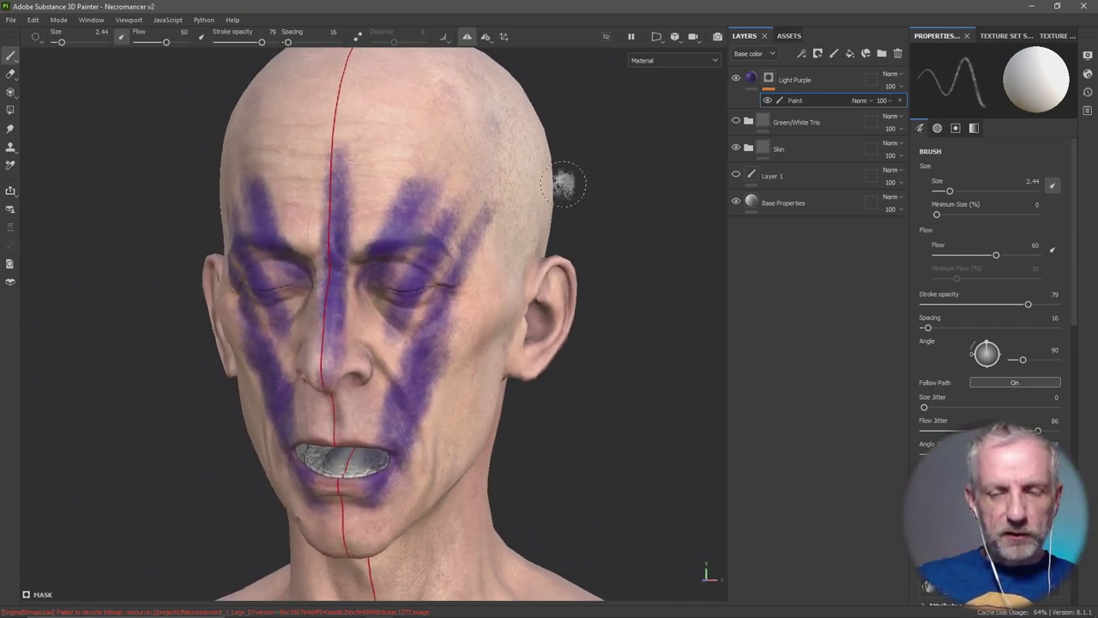
Paint mirrored hatch strokes on the forehead with the Charcoal Strong brush at size about 3
click(793, 36)
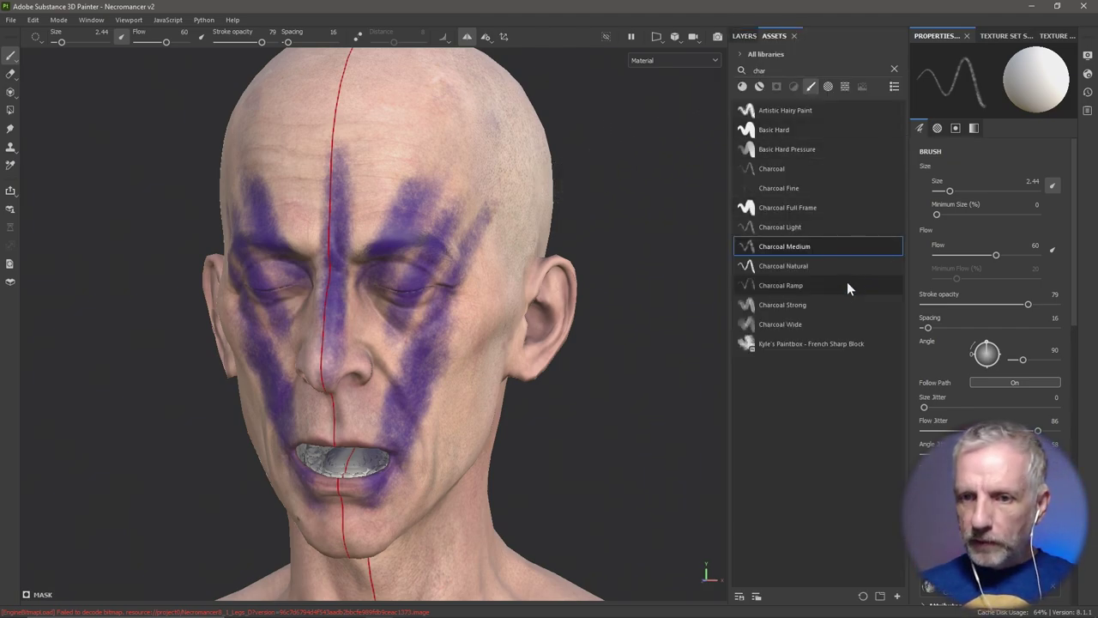
click(827, 302)
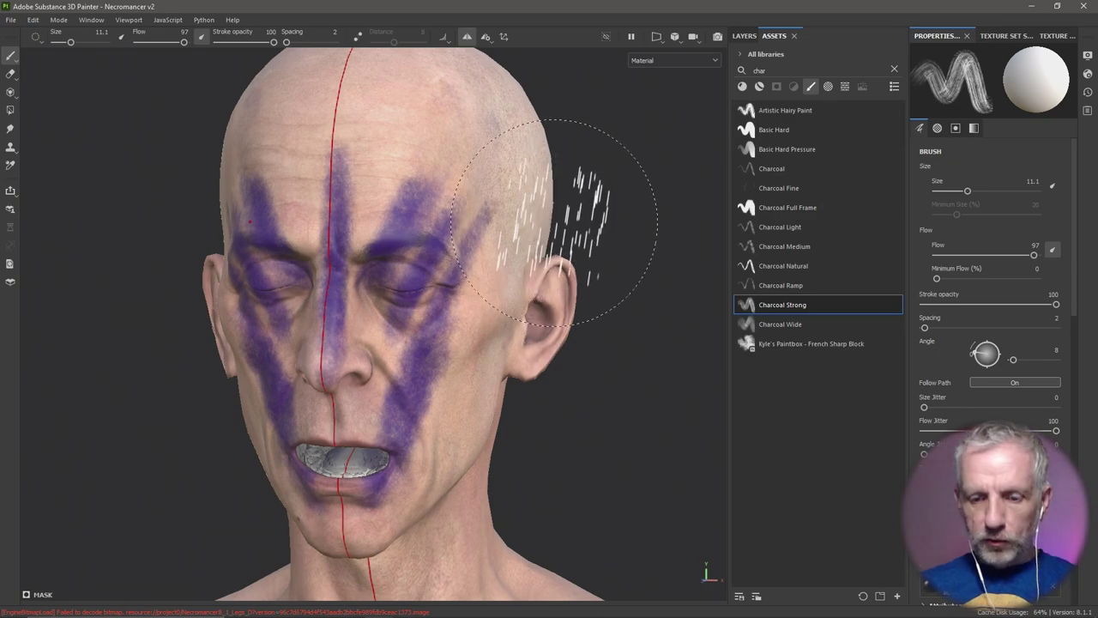
key(bracketleft)
key(bracketleft)
key(bracketleft)
key(bracketleft)
key(bracketleft)
key(bracketleft)
key(bracketleft)
key(bracketleft)
mouse_move(447, 103)
mouse_down()
mouse_move(403, 158)
mouse_move(454, 124)
mouse_move(442, 172)
mouse_move(467, 219)
mouse_up()
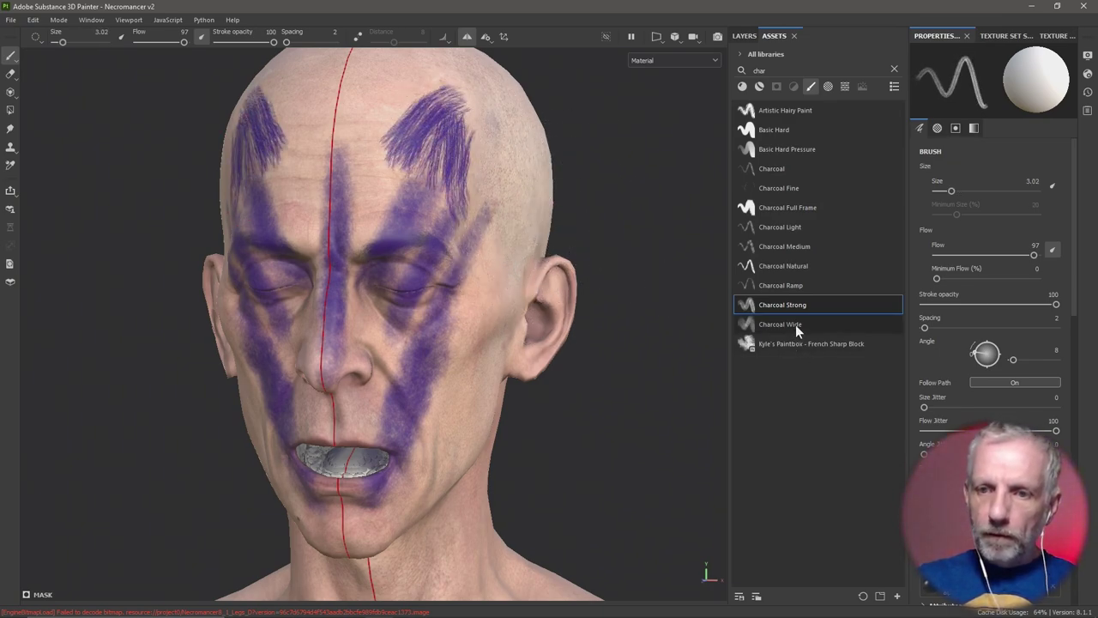
With a smaller Charcoal Wide brush, add mirrored purple stripes down the temples and cheeks to the jaw
click(795, 324)
key(bracketleft)
key(bracketleft)
key(bracketleft)
key(bracketleft)
key(bracketleft)
key(bracketleft)
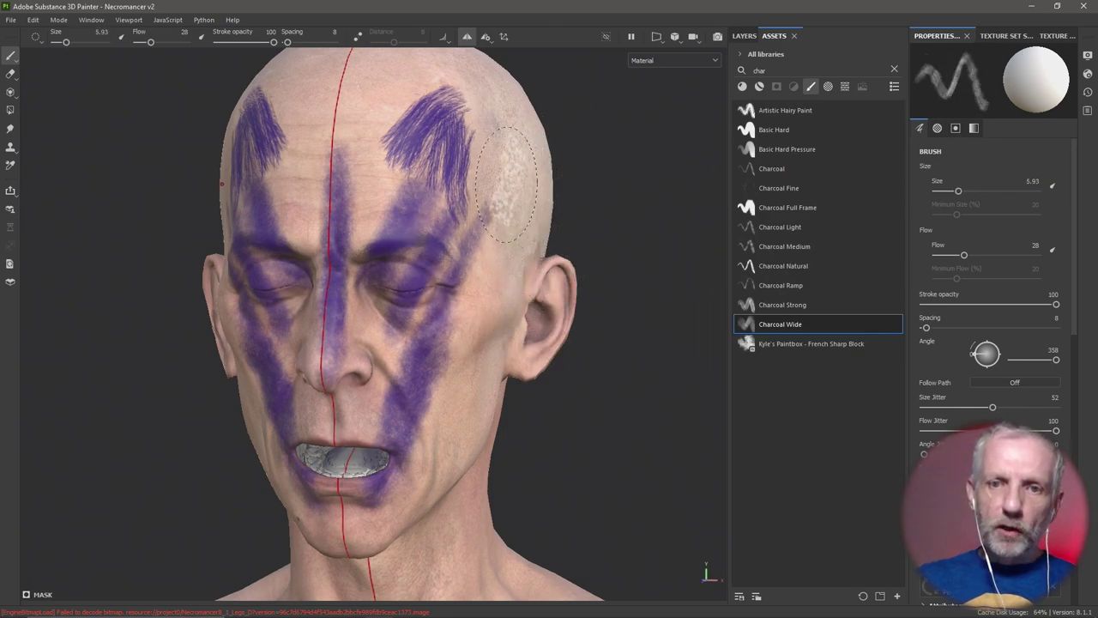
mouse_move(503, 171)
mouse_down()
mouse_move(476, 335)
mouse_move(455, 352)
mouse_move(472, 360)
mouse_up()
mouse_move(474, 129)
mouse_down()
mouse_move(390, 110)
mouse_move(404, 110)
mouse_move(383, 176)
mouse_move(427, 169)
mouse_move(380, 191)
mouse_move(500, 185)
mouse_up()
mouse_move(494, 369)
mouse_down()
mouse_move(469, 407)
mouse_move(489, 378)
mouse_up()
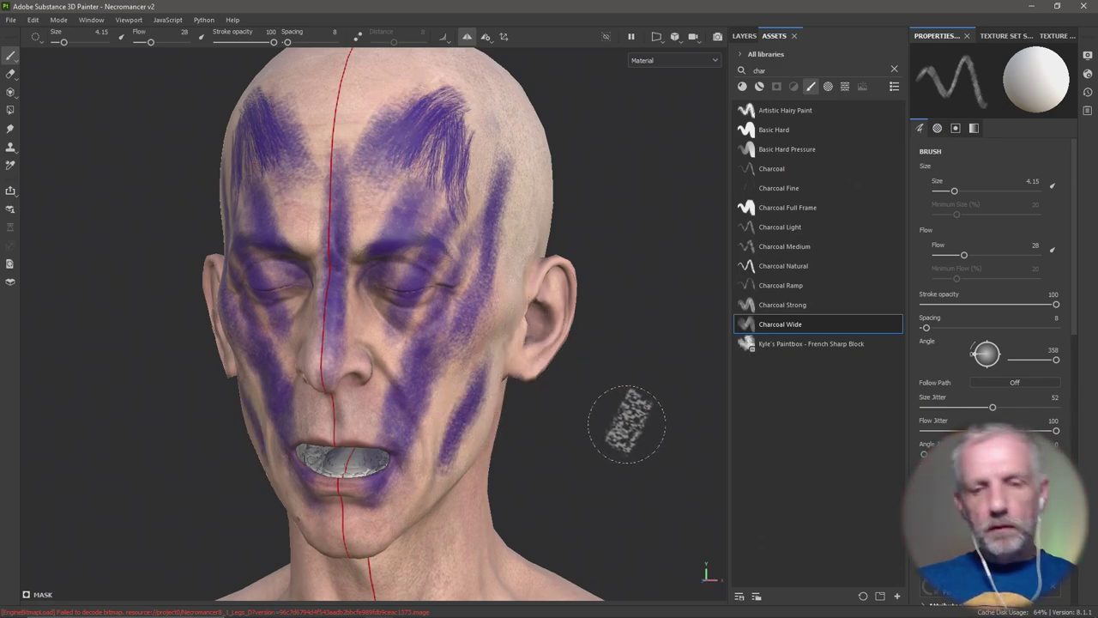
mouse_move(596, 445)
middle_down()
mouse_move(540, 225)
mouse_move(544, 284)
mouse_move(572, 197)
middle_up()
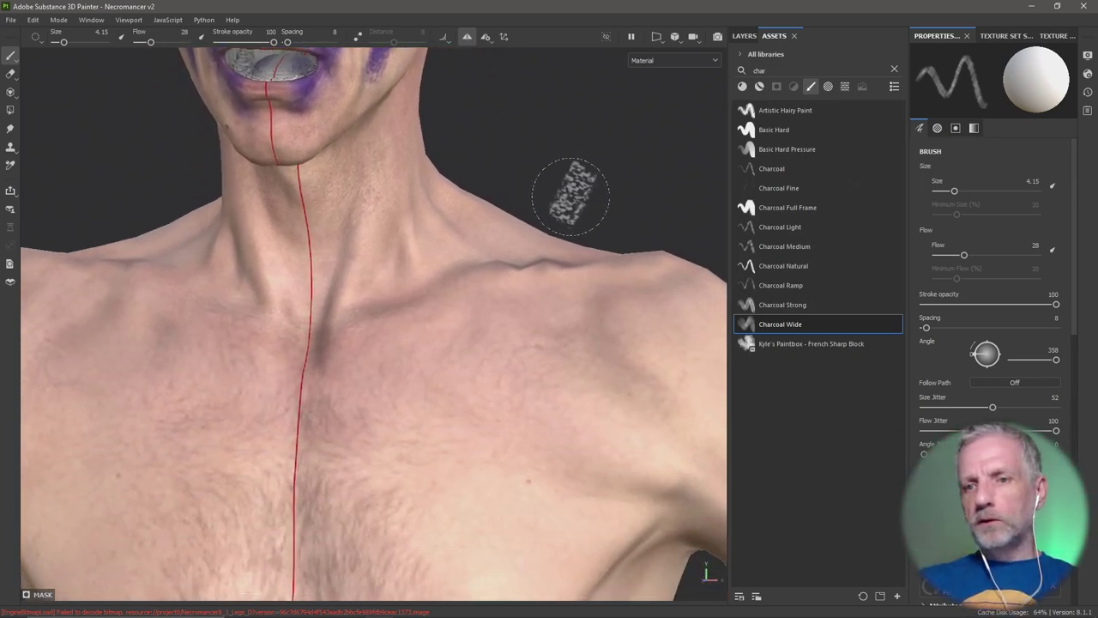
Paint mirrored upper-chest stripes toward the shoulders with the Charcoal Ramp brush at size about 3
click(798, 285)
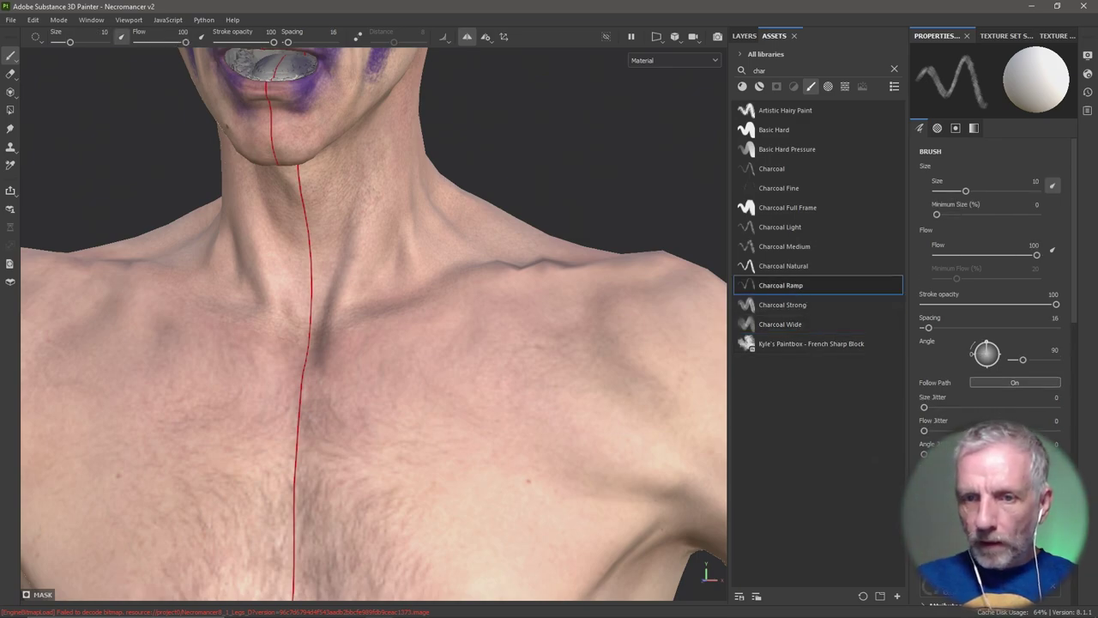
mouse_move(470, 335)
ctrl+right_down()
mouse_move(461, 385)
mouse_move(490, 381)
mouse_move(453, 373)
mouse_move(395, 438)
ctrl+right_up()
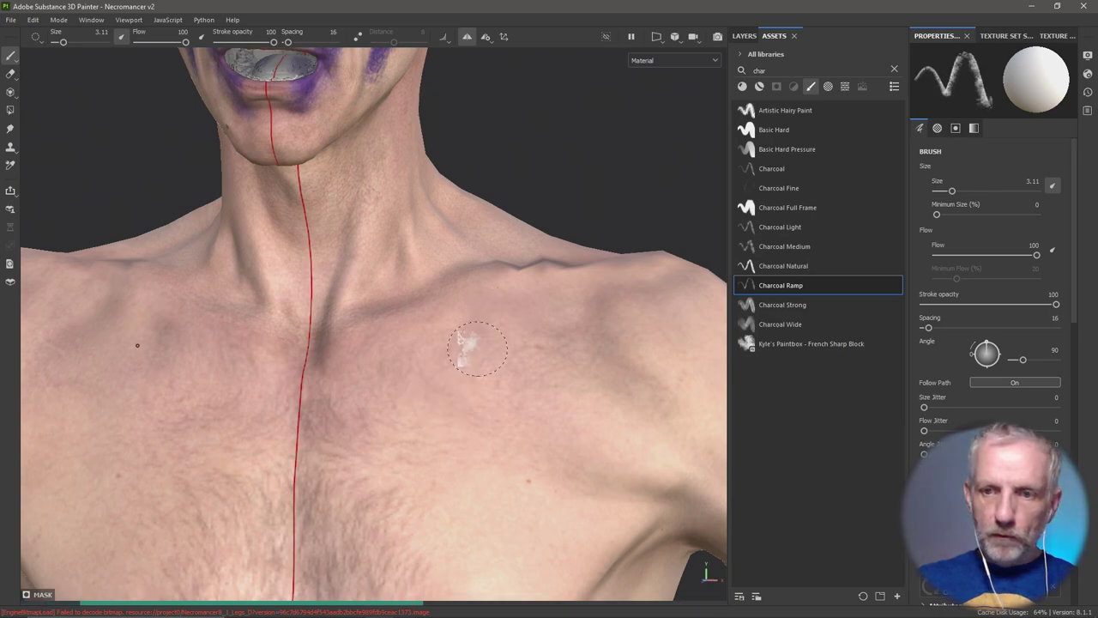
shift+click(481, 330)
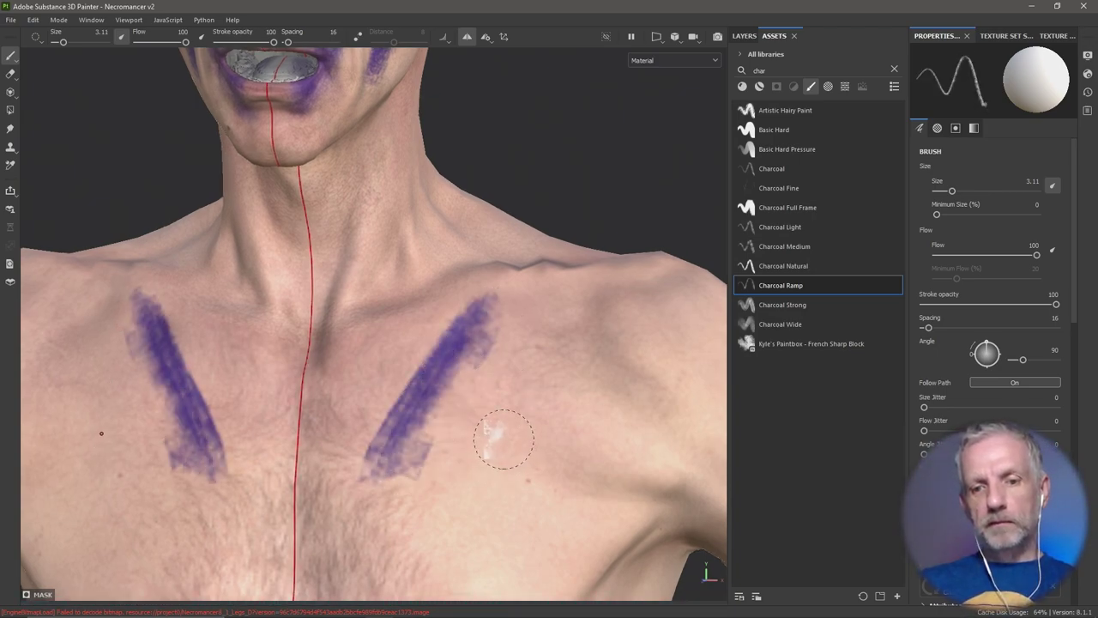
mouse_move(496, 356)
mouse_down()
mouse_move(435, 444)
mouse_move(451, 362)
mouse_move(441, 374)
mouse_move(452, 392)
mouse_move(469, 385)
mouse_move(489, 339)
mouse_move(463, 465)
mouse_move(437, 484)
mouse_move(541, 288)
mouse_move(509, 476)
mouse_up()
At brush size about 1.9, add shoulder strokes, then paint over both collarbones with the plain Charcoal brush
key([)
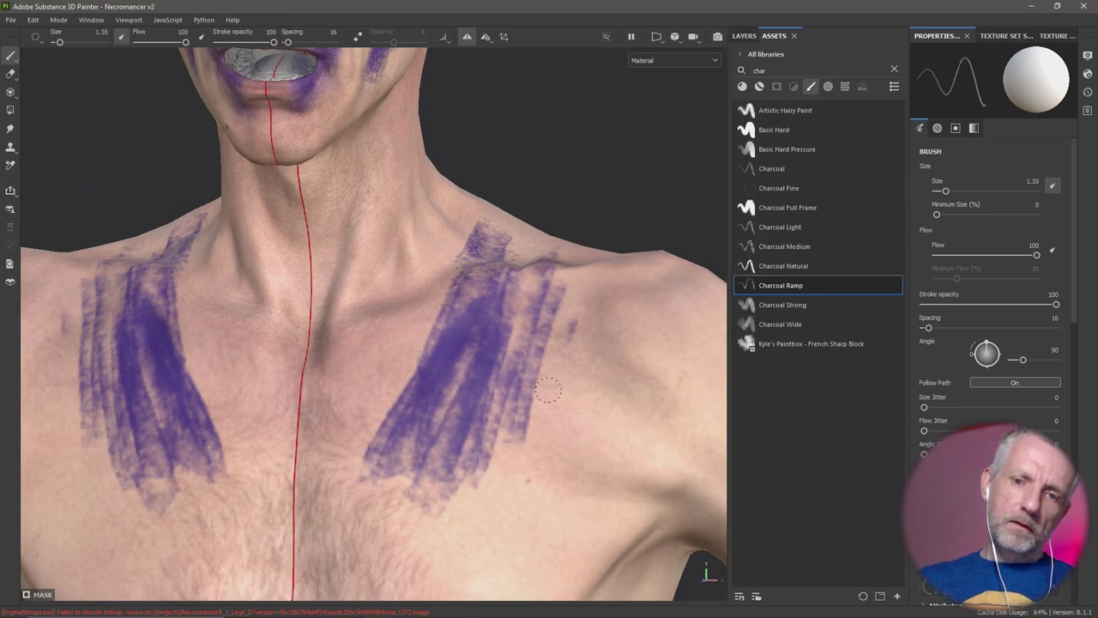
mouse_move(549, 390)
mouse_down()
mouse_move(506, 490)
mouse_move(497, 463)
mouse_move(518, 412)
mouse_move(519, 461)
mouse_up()
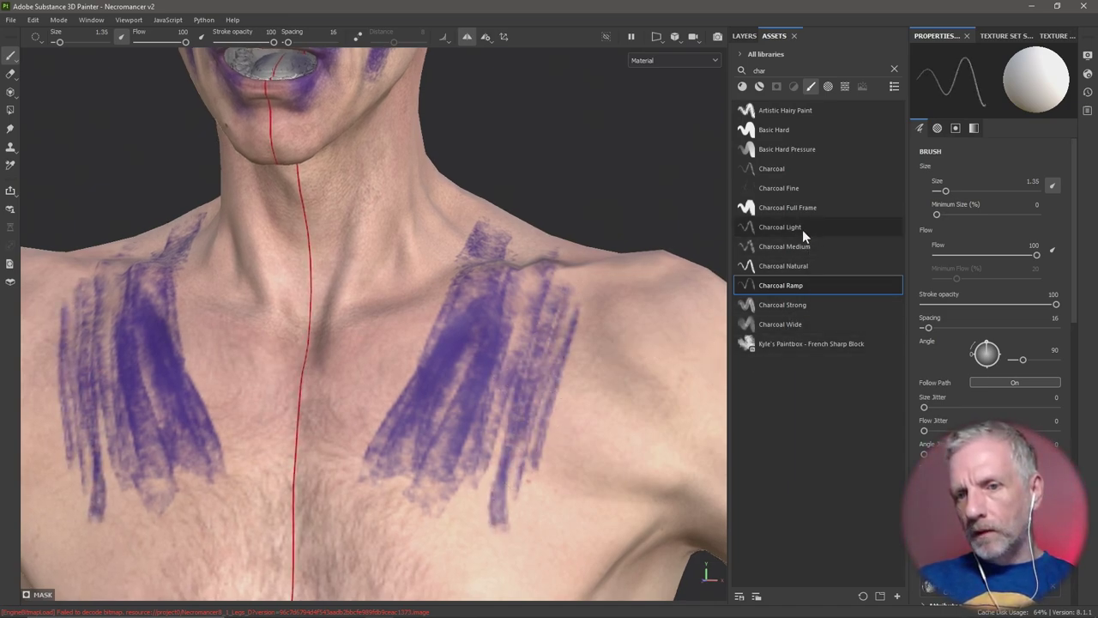
click(795, 172)
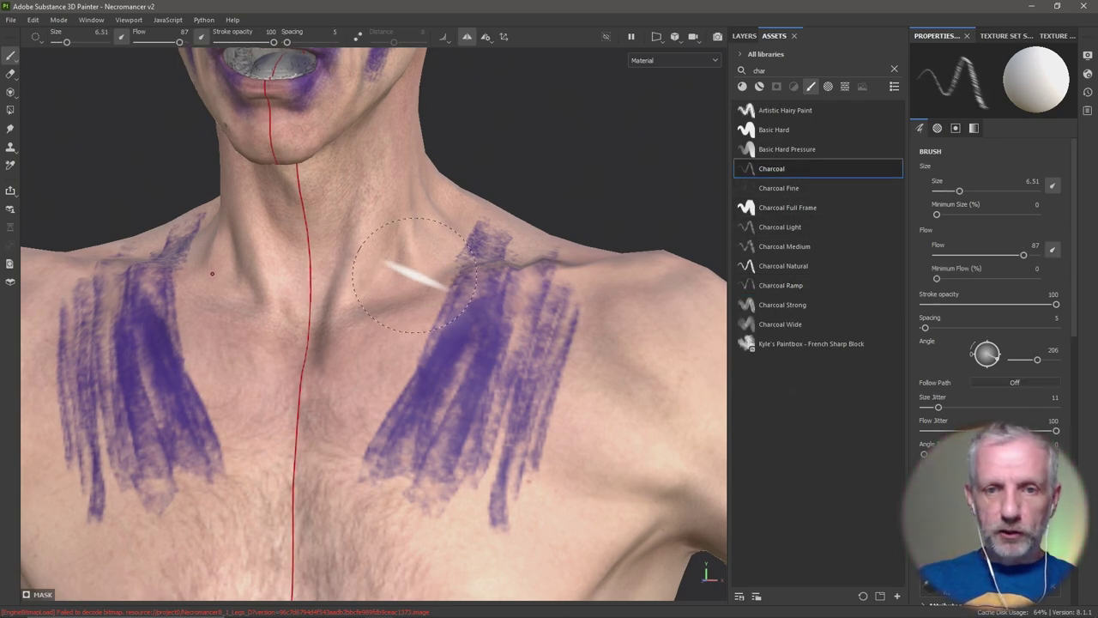
mouse_move(417, 289)
mouse_down()
mouse_move(397, 326)
mouse_move(407, 330)
mouse_move(433, 287)
mouse_up()
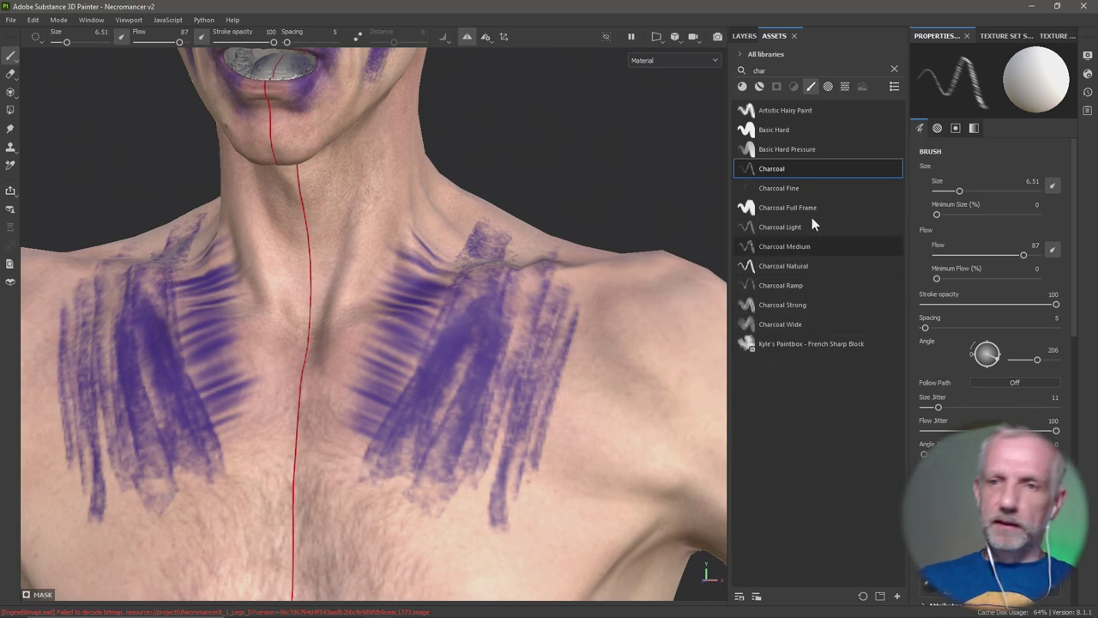
Search brushes for 'photo' and dab purple over both shoulders with Paintbox - Seurat at size about 4.5
click(894, 71)
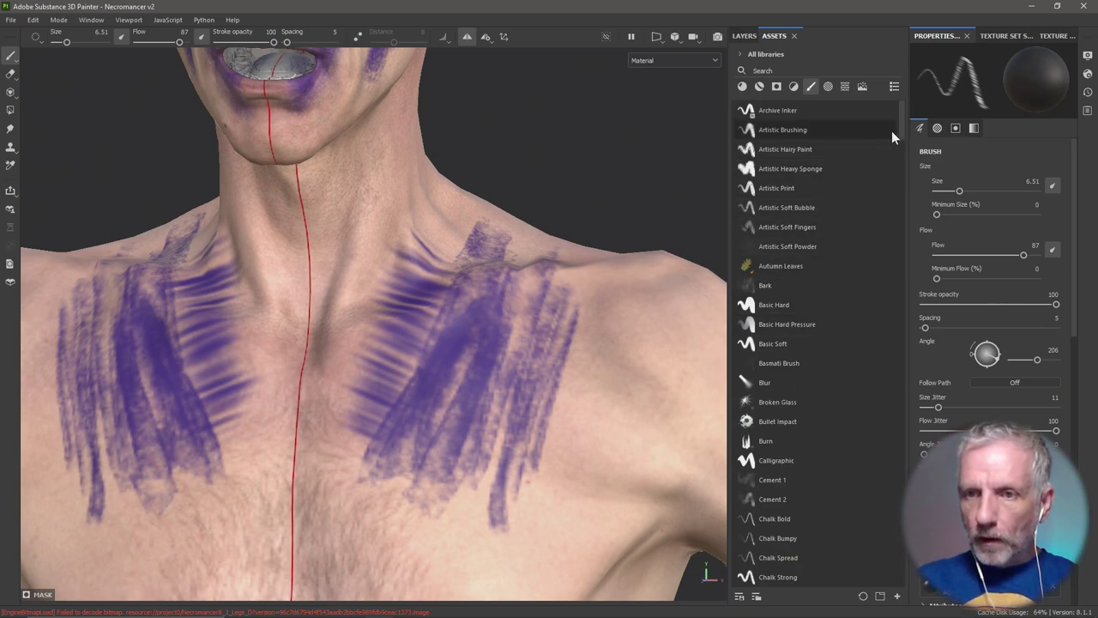
drag(902, 123, 898, 223)
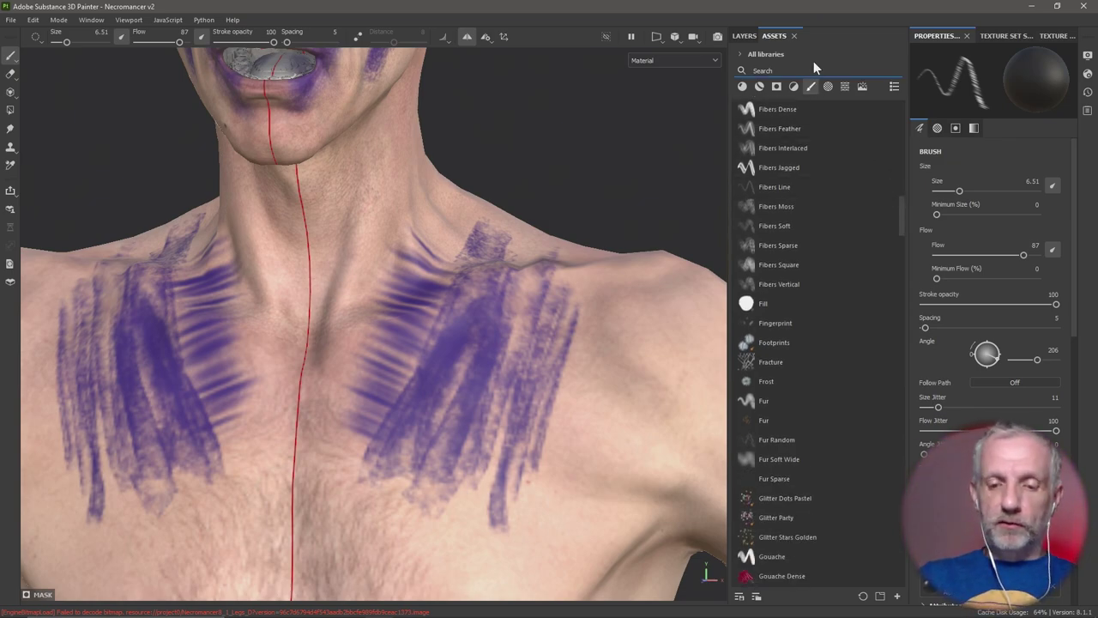
text(photo)
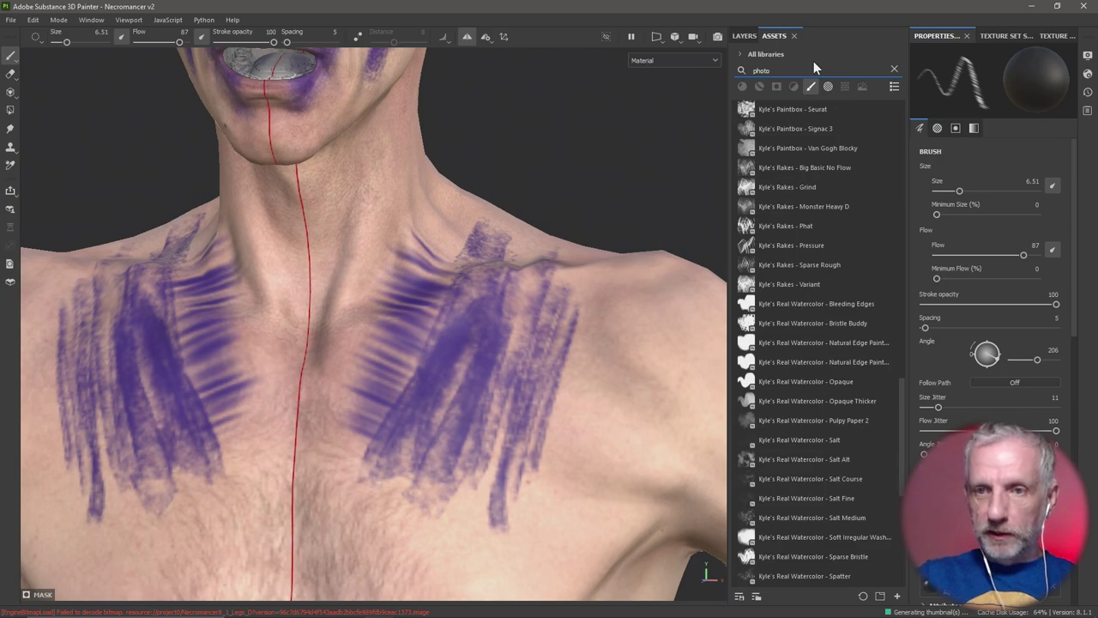
click(838, 108)
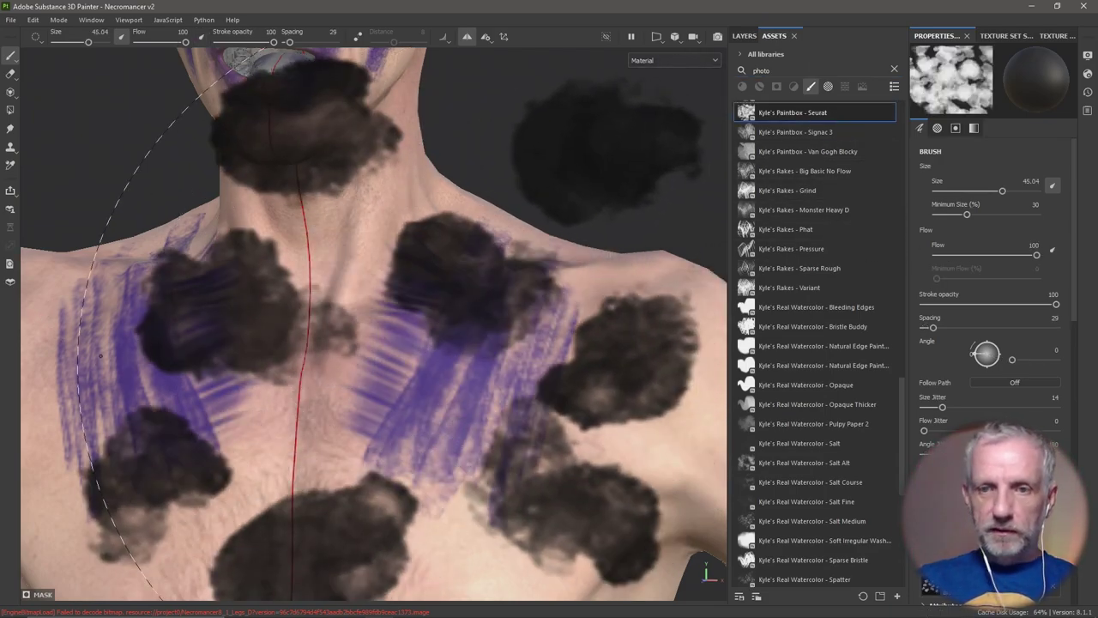
key([)
alt+drag(369, 343, 515, 326)
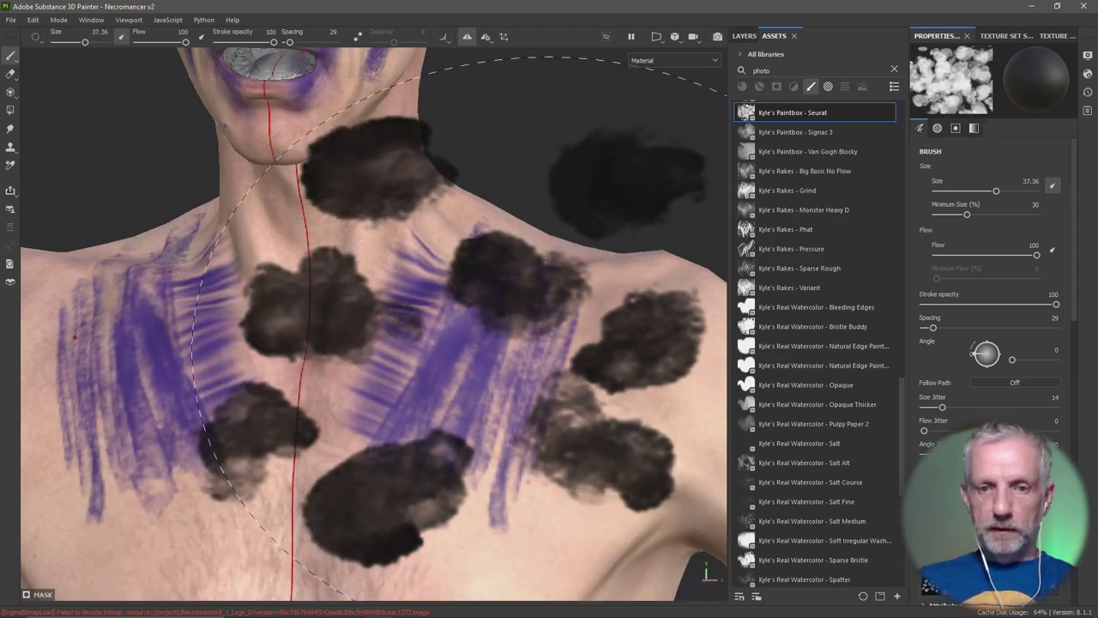
key([)
key([)
key([)
key([)
key([)
key([)
key([)
key([)
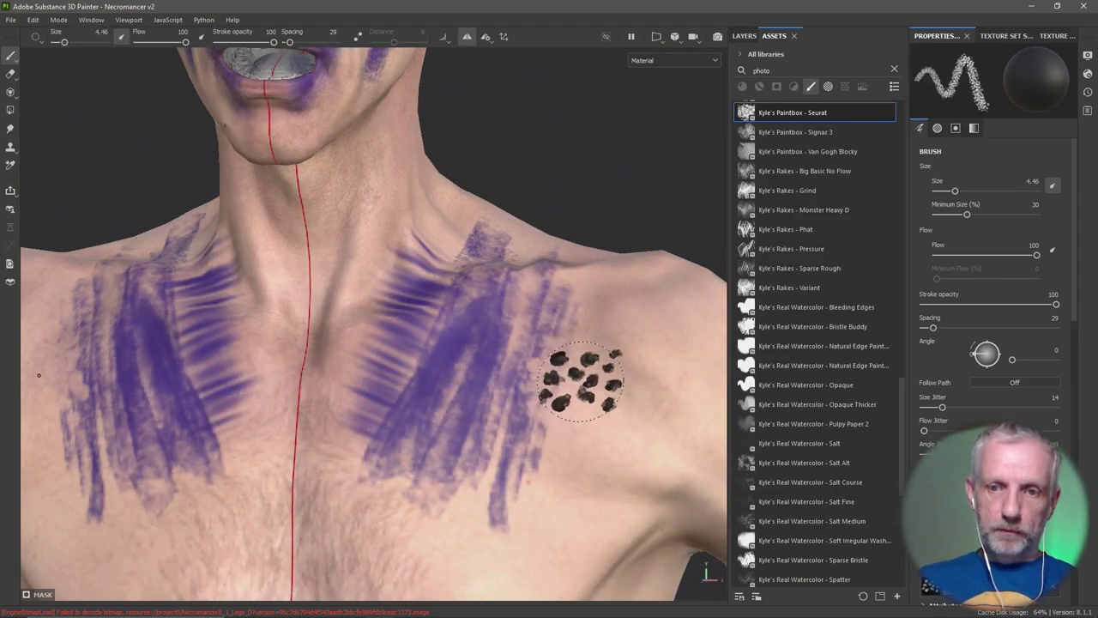
mouse_move(558, 369)
mouse_down()
mouse_move(554, 319)
mouse_move(552, 427)
mouse_up()
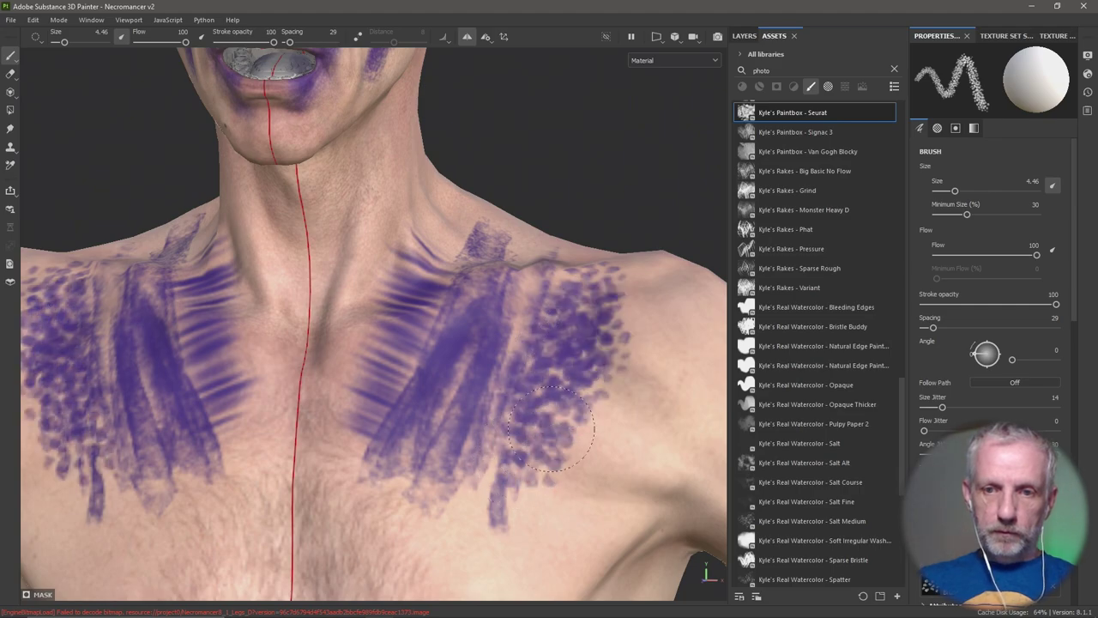
Load the Paintbox - Signac 3 brush and reduce its size to about 7.6
click(829, 133)
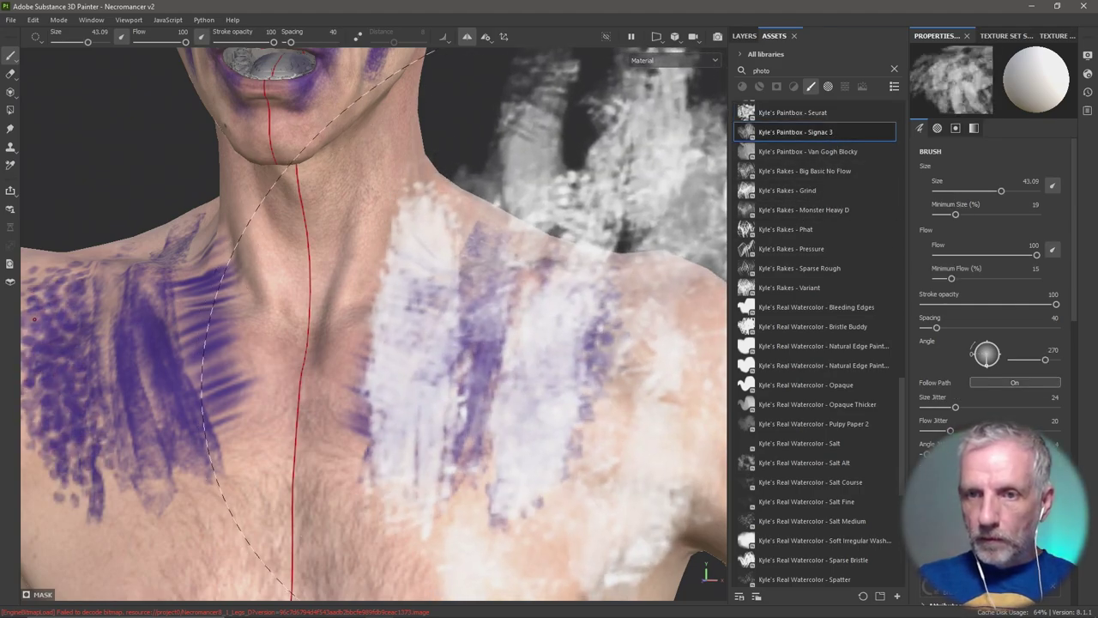
key(bracketleft)
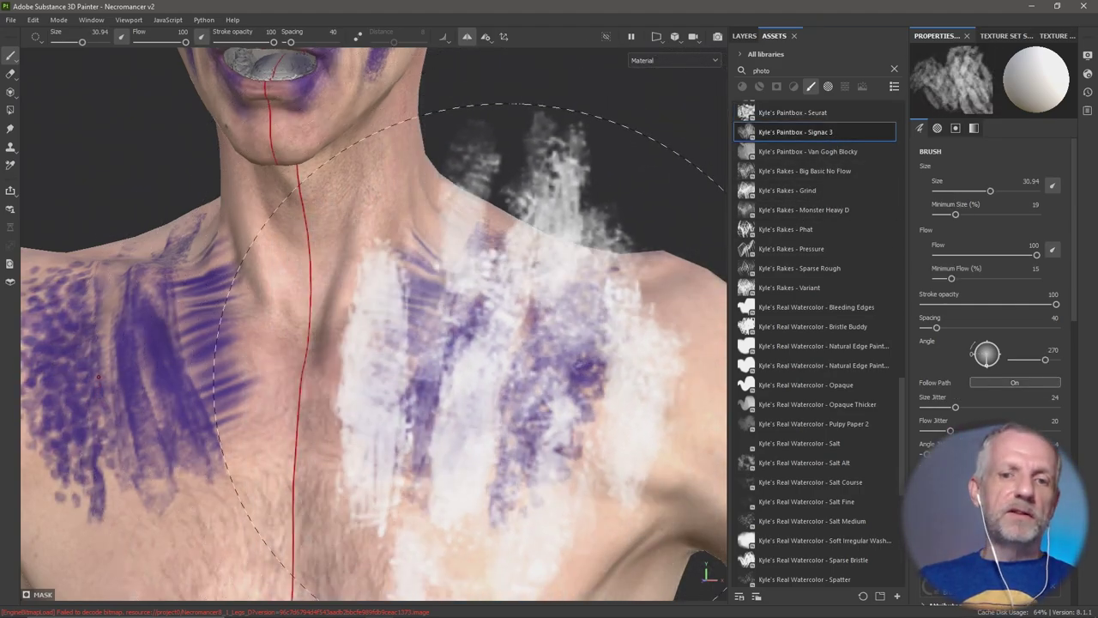
key(bracketleft)
key(bracketleft)
key(bracketleft)
key(bracketleft)
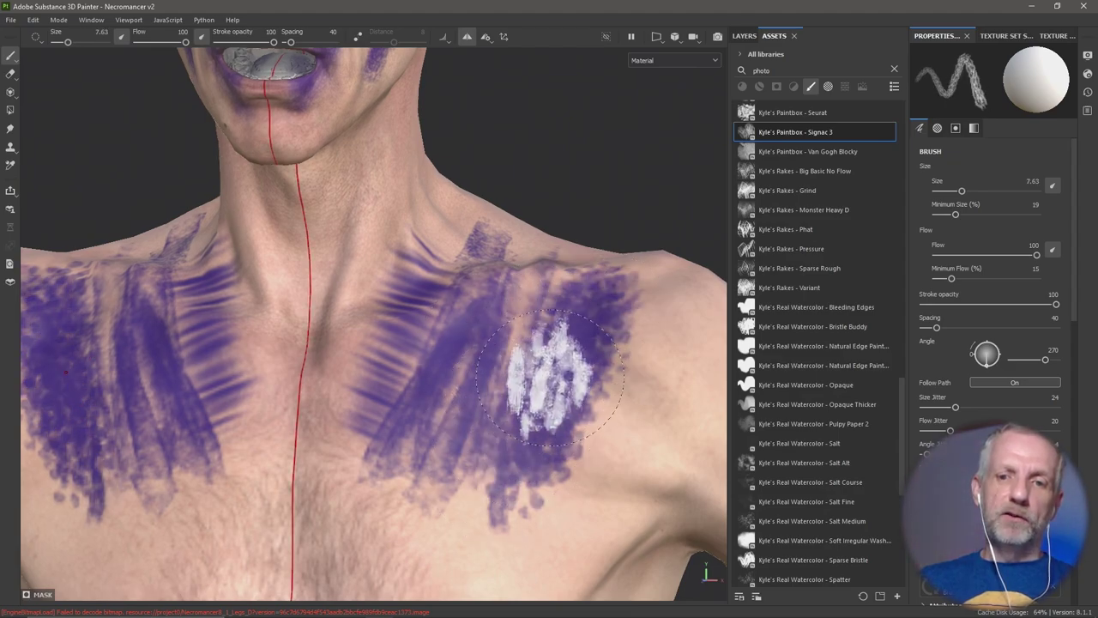
Paint mirrored purple strokes down the chest, then load Paintbox - Van Gogh Blocky at size about 12
middle_drag(576, 412, 577, 199)
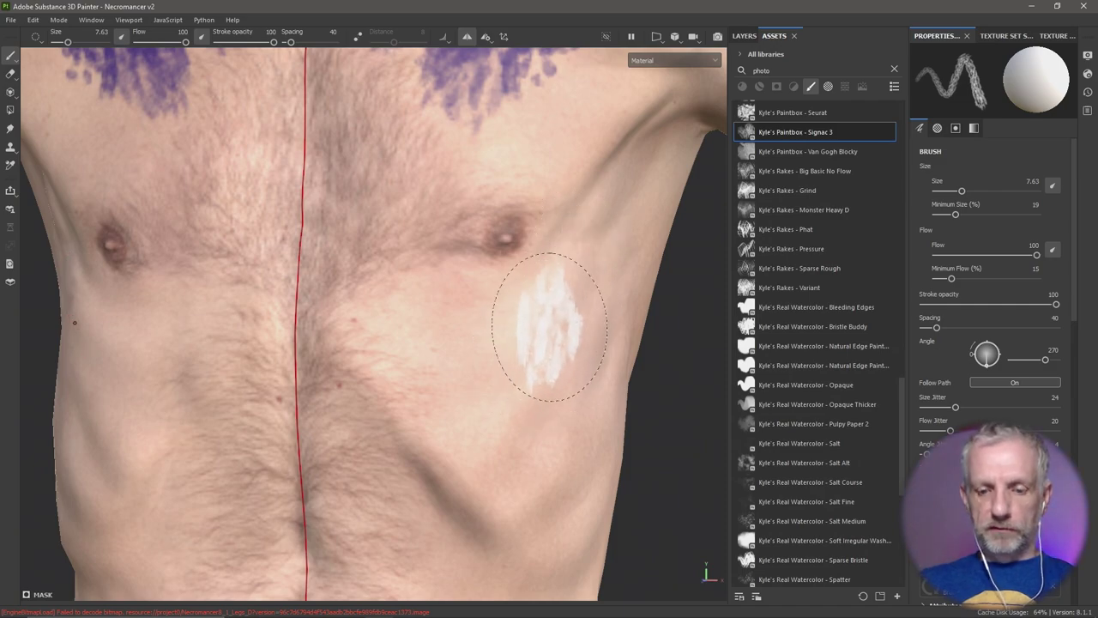
mouse_move(482, 288)
mouse_down()
mouse_move(431, 369)
mouse_move(414, 454)
mouse_move(448, 298)
mouse_move(438, 339)
mouse_move(449, 451)
mouse_move(501, 316)
mouse_move(467, 403)
mouse_move(480, 429)
mouse_up()
click(828, 151)
mouse_move(506, 322)
ctrl+right_down()
mouse_move(446, 251)
mouse_move(460, 255)
ctrl+right_up()
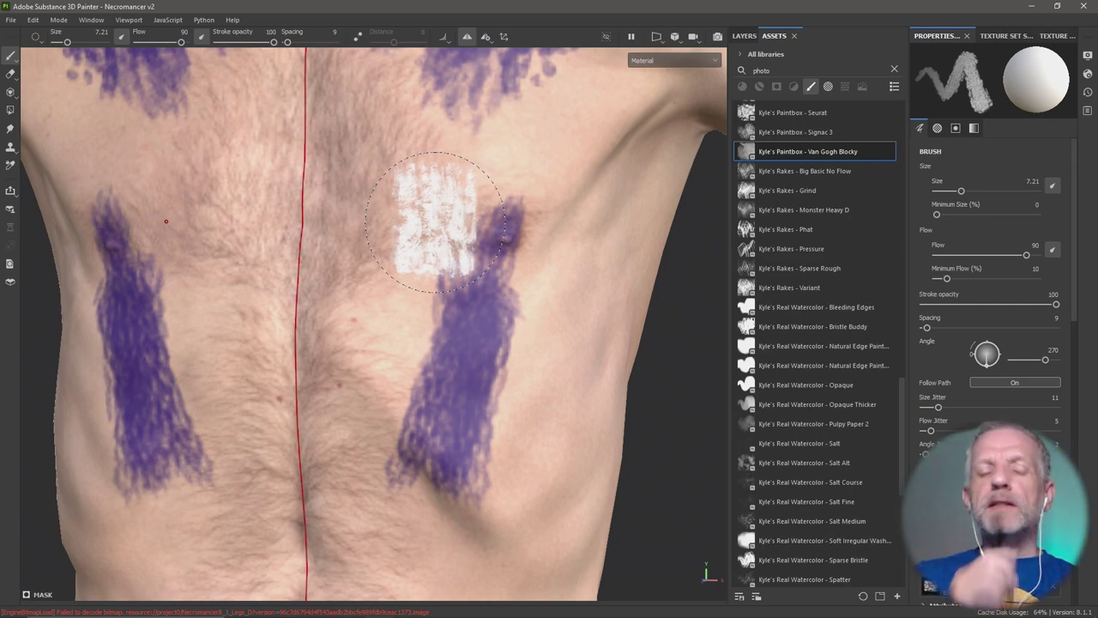
With the brush below size 3, paint narrower mirrored stripes and build up the chest patches, ending at size 1.65
key(bracketleft)
key(bracketleft)
key(bracketleft)
key(bracketleft)
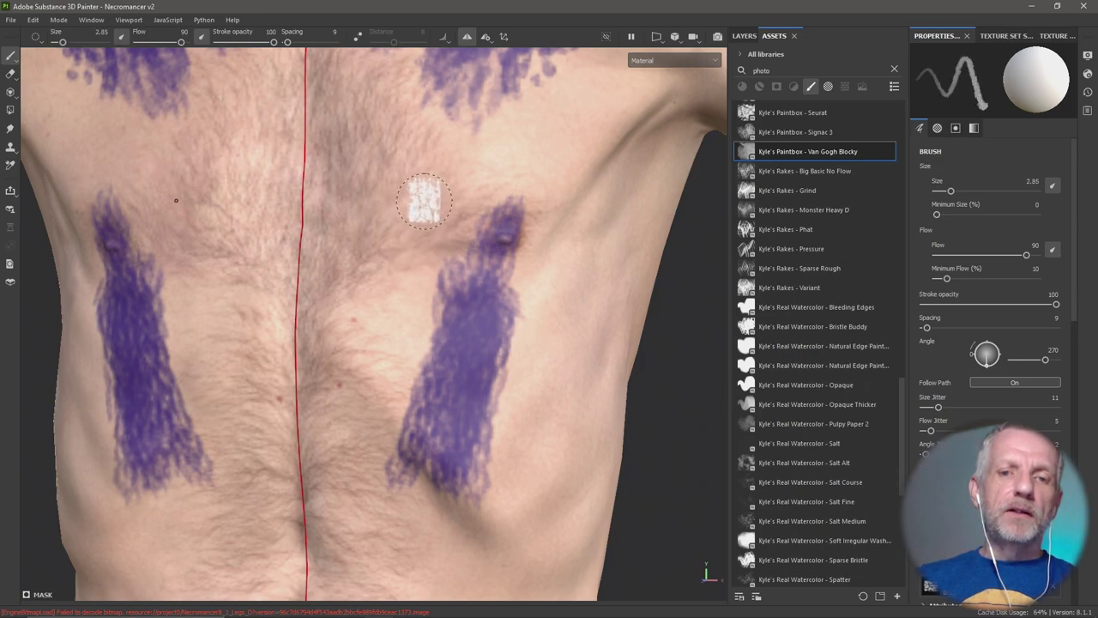
drag(417, 191, 383, 363)
key(bracketleft)
key(bracketleft)
key(bracketleft)
key(bracketleft)
mouse_move(441, 201)
mouse_down()
mouse_move(384, 420)
mouse_move(393, 352)
mouse_move(405, 409)
mouse_move(436, 207)
mouse_up()
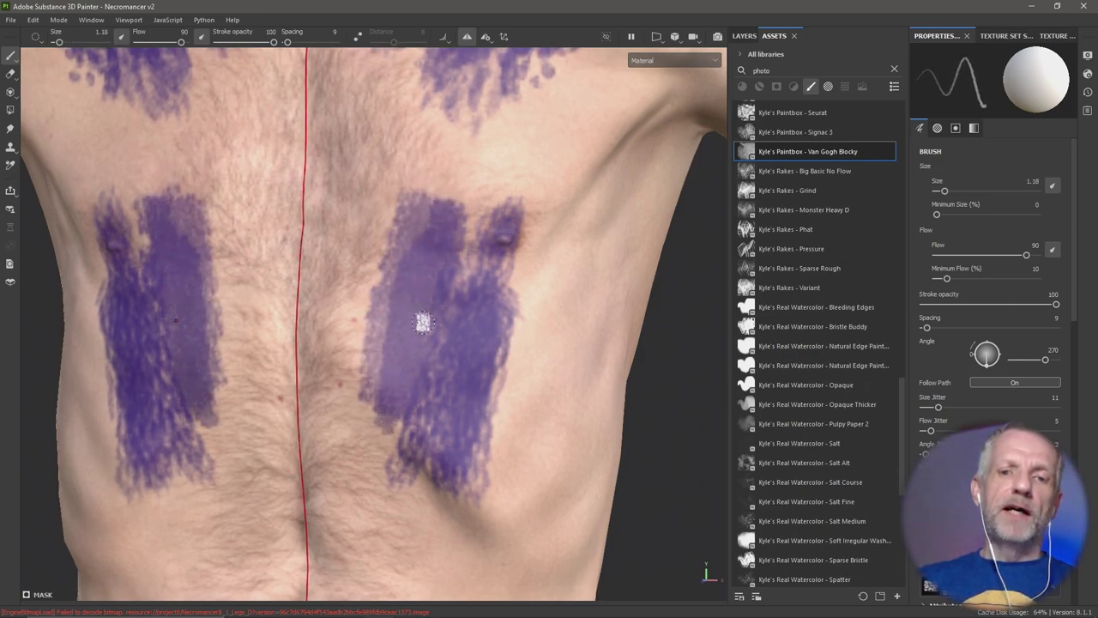
mouse_move(423, 322)
mouse_down()
mouse_move(424, 388)
mouse_move(460, 270)
mouse_move(474, 360)
mouse_move(505, 263)
mouse_move(517, 388)
mouse_move(556, 462)
mouse_up()
key(bracketright)
key(bracketright)
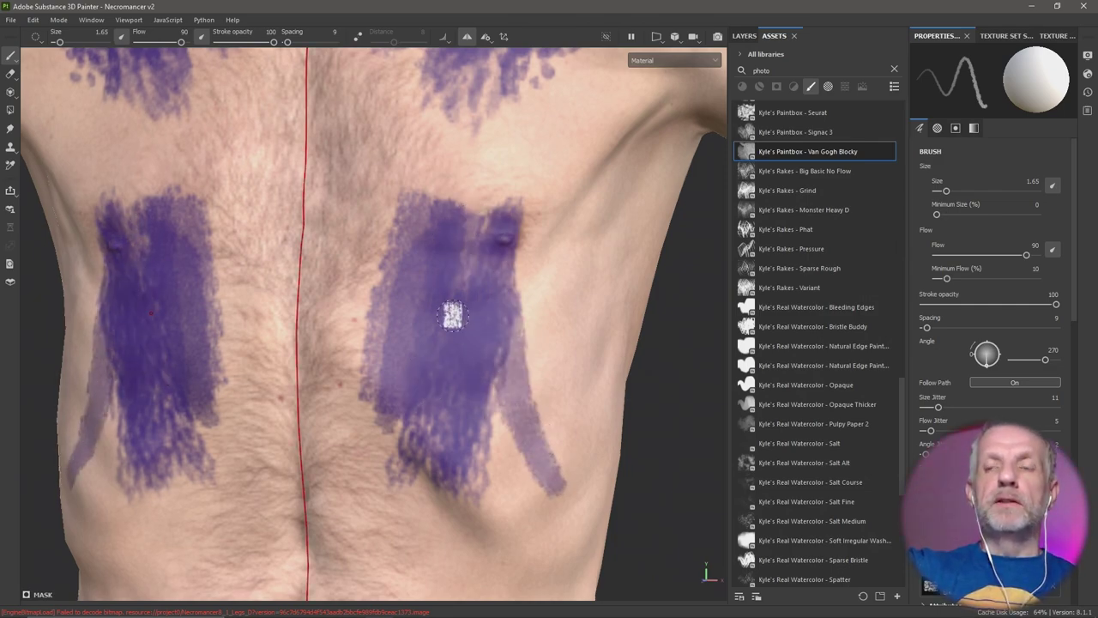
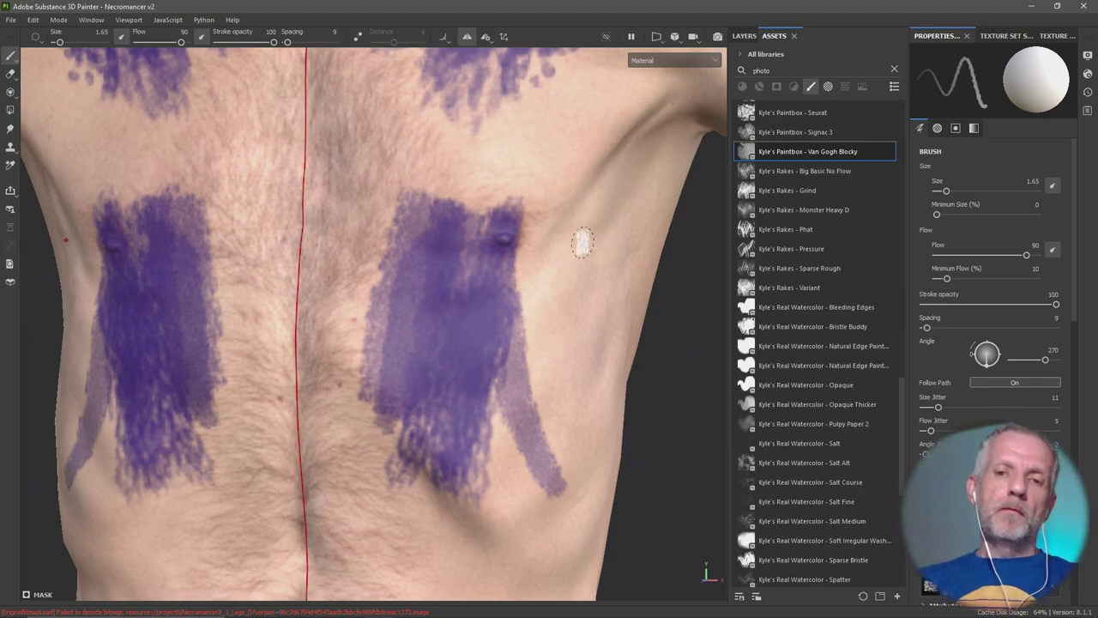
Bring Photoshop forward with the Horizon References purple face-paint image
key(alt+Tab)
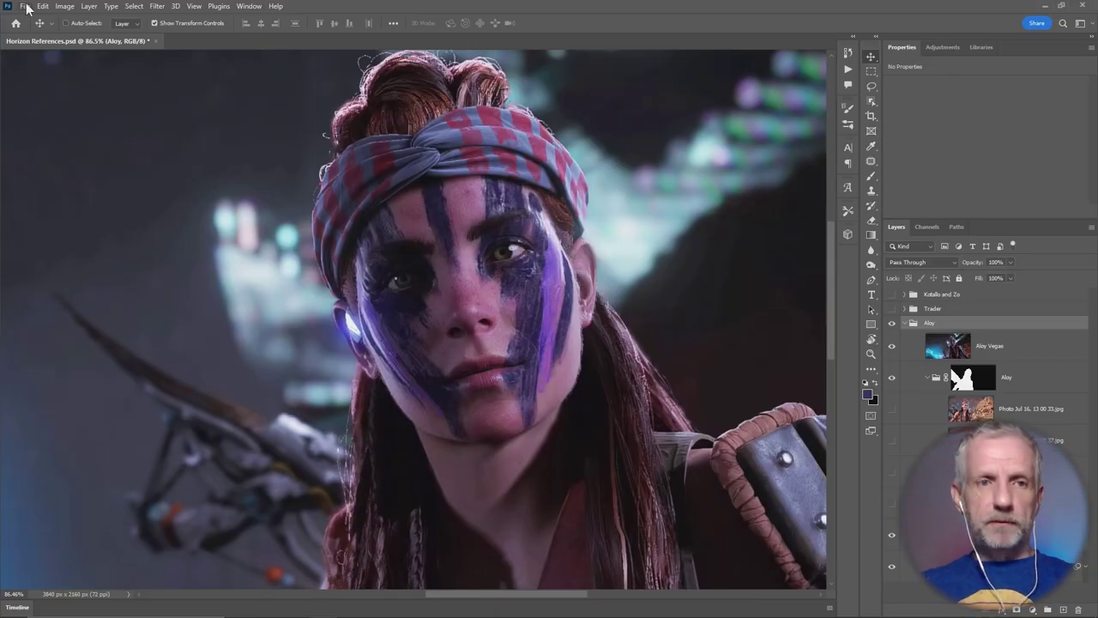
click(25, 6)
Create a new 1920×1080 px Photoshop document
click(34, 19)
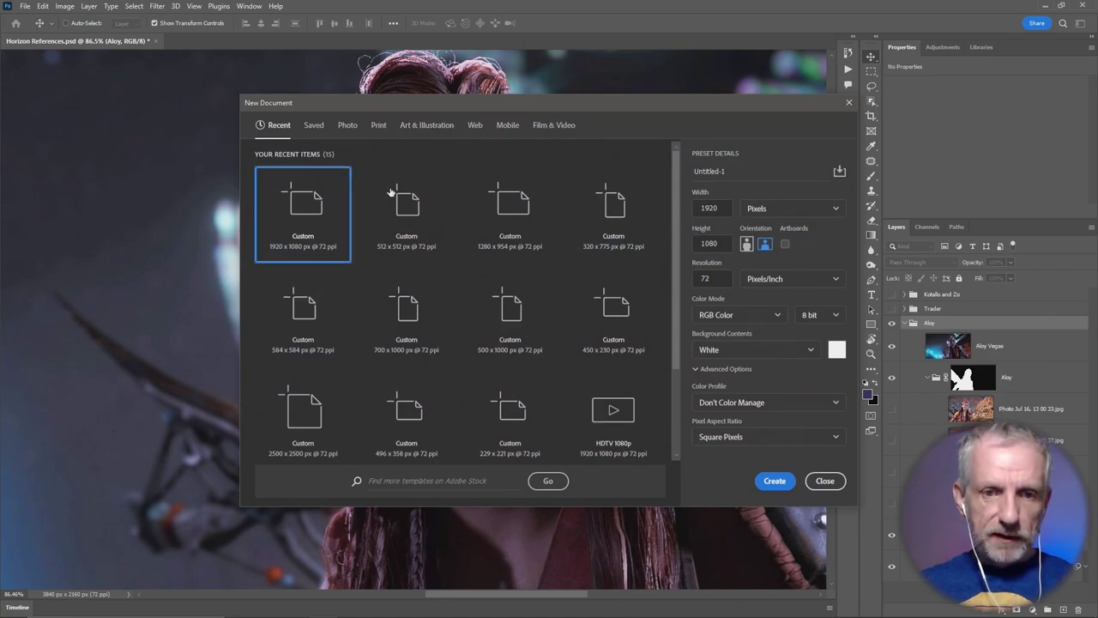
click(775, 482)
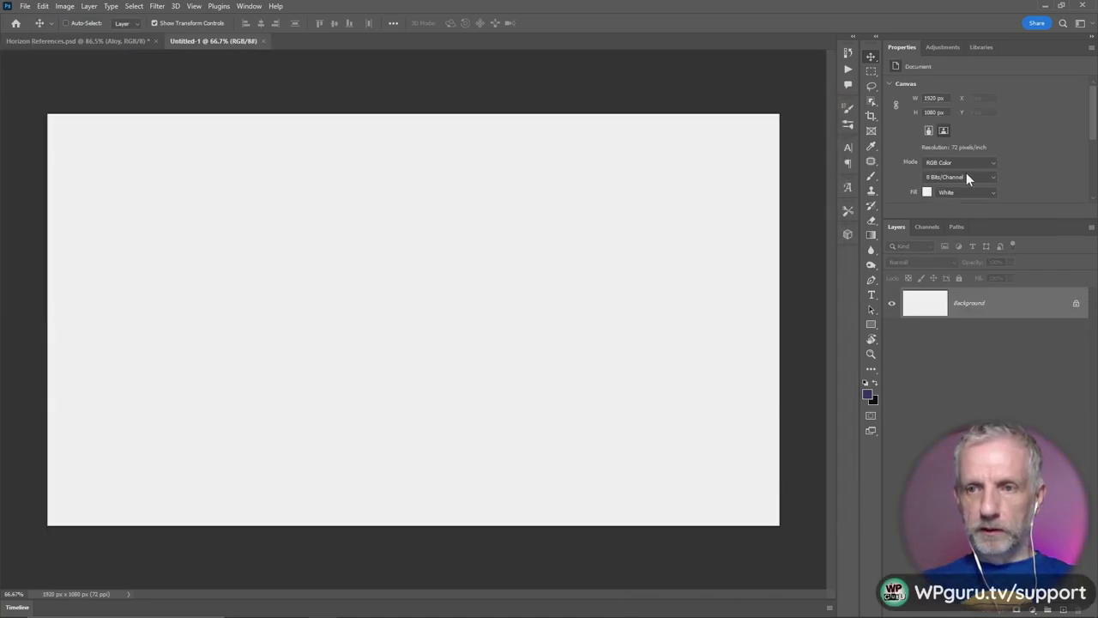
double_click(906, 49)
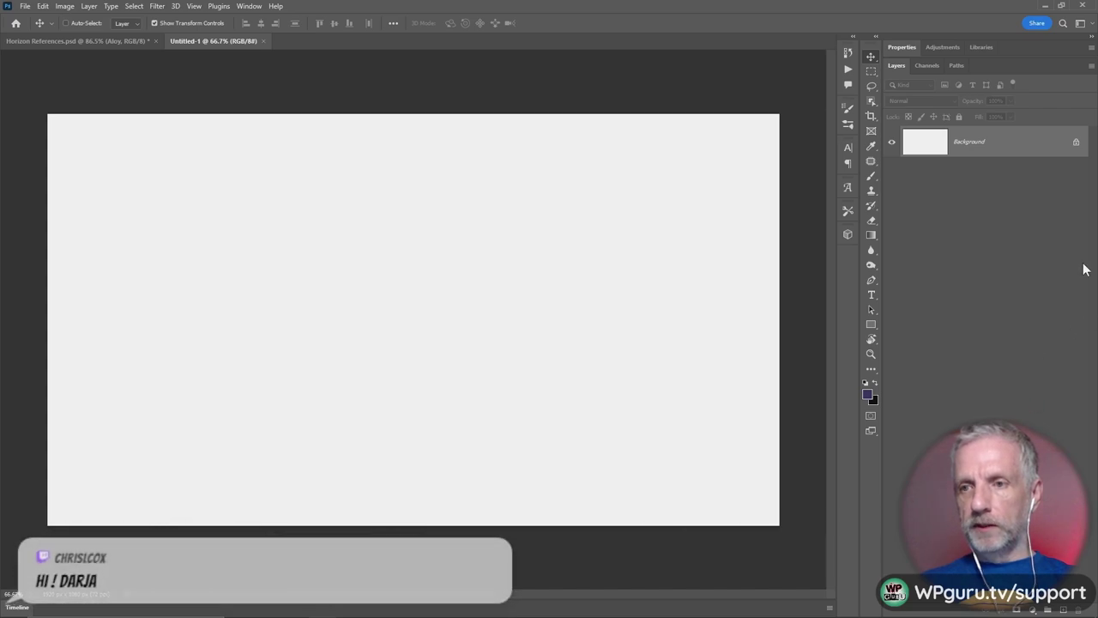
Unlock the background, add a #312a5a dark purple Color Fill layer, and add an empty Layer 1 above
click(1076, 144)
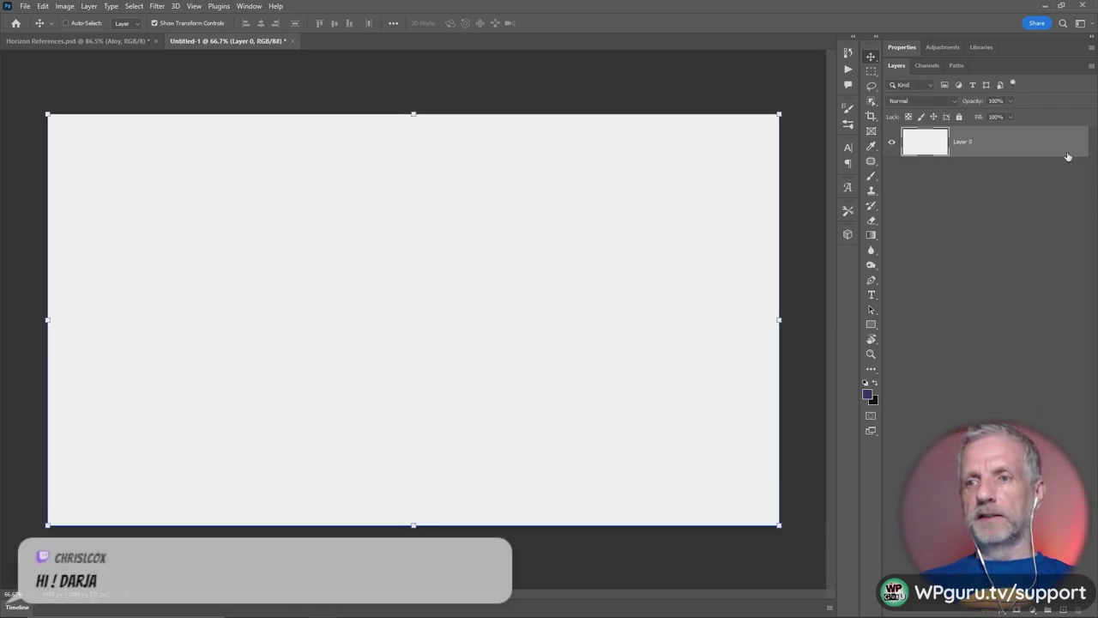
click(1034, 610)
click(1048, 419)
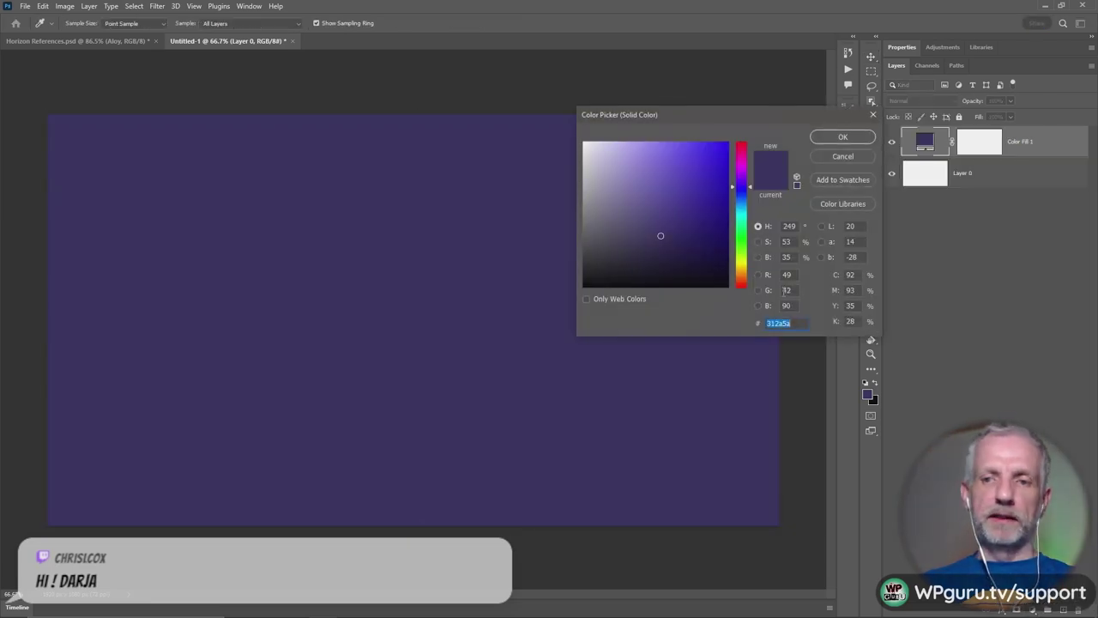
click(845, 137)
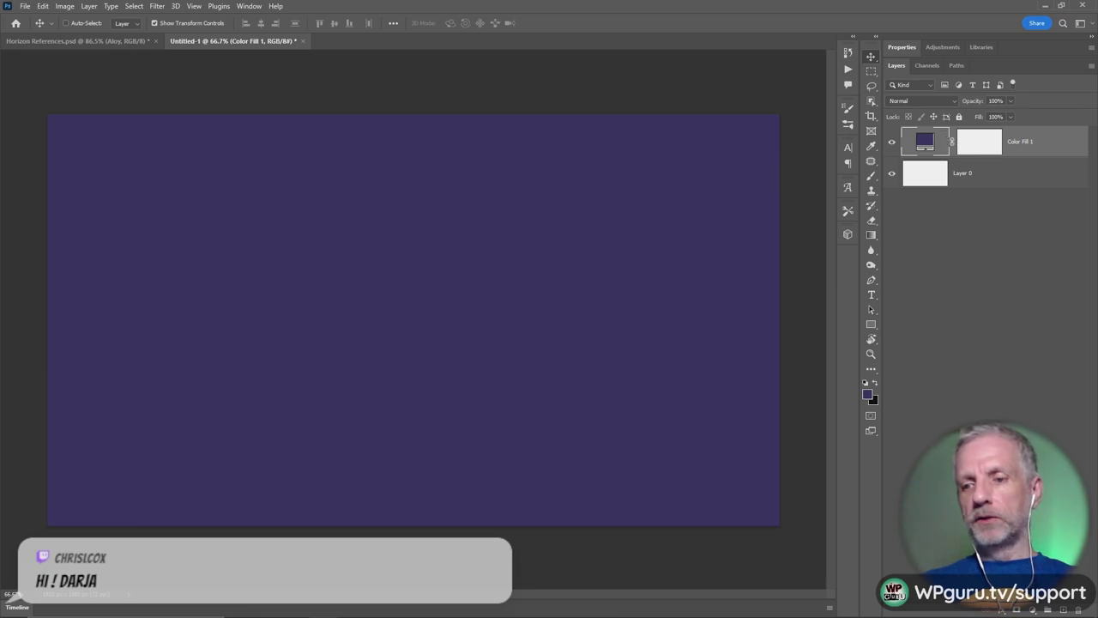
click(1064, 610)
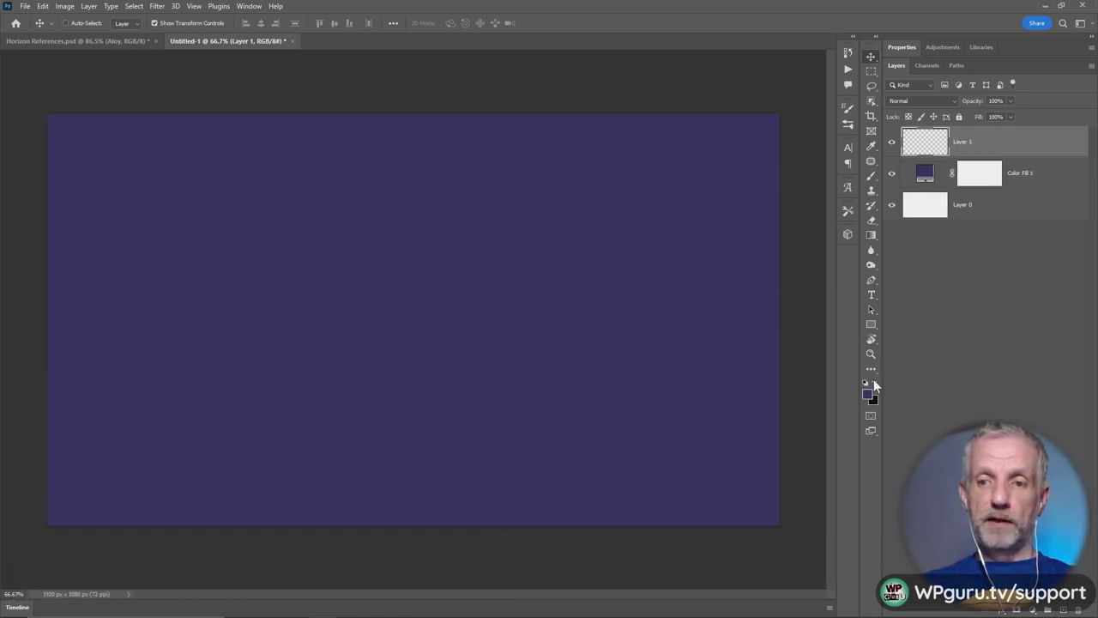
Paint a soft white squiggle with a size-70 brush, checking it with the fill hidden
click(864, 381)
key(x)
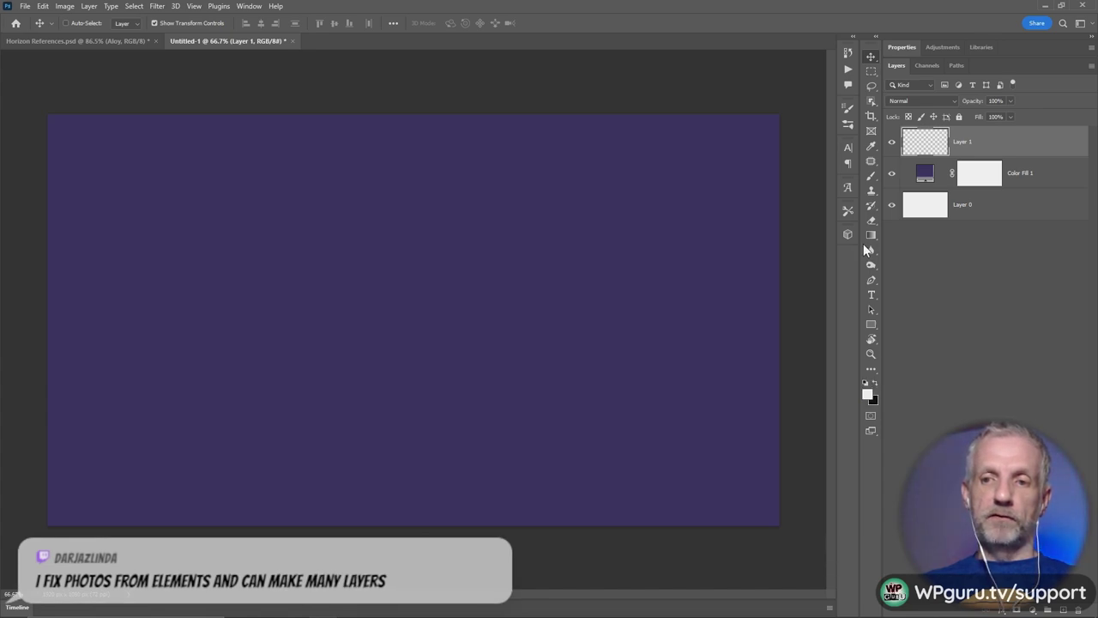
click(871, 176)
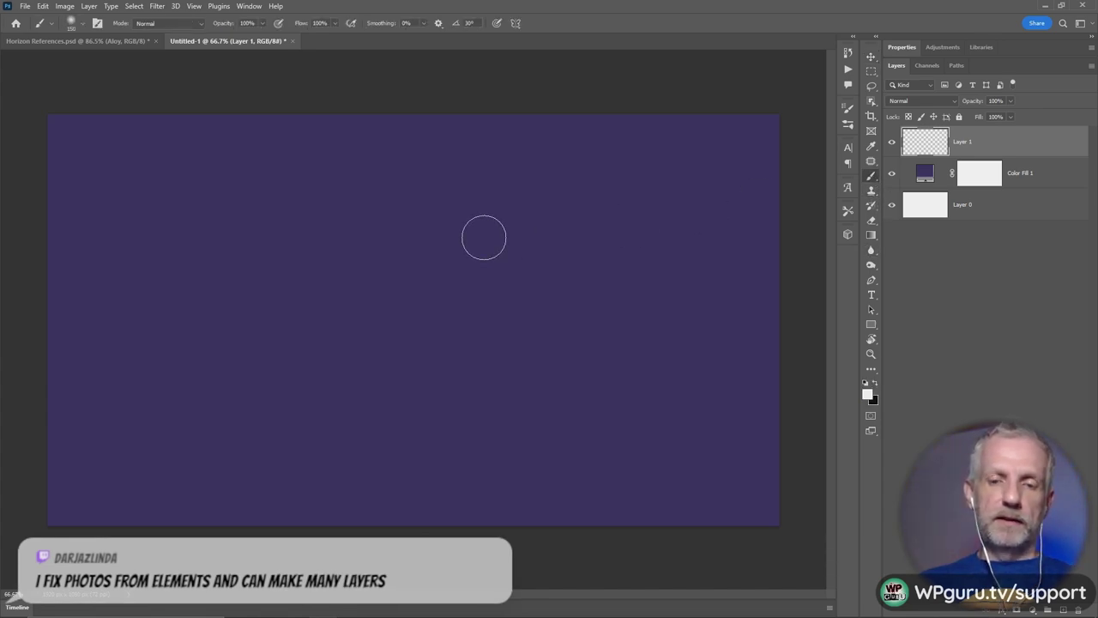
key([)
key([)
key([)
key([)
key([)
mouse_move(274, 191)
mouse_down()
mouse_move(265, 269)
mouse_move(357, 303)
mouse_move(468, 370)
mouse_up()
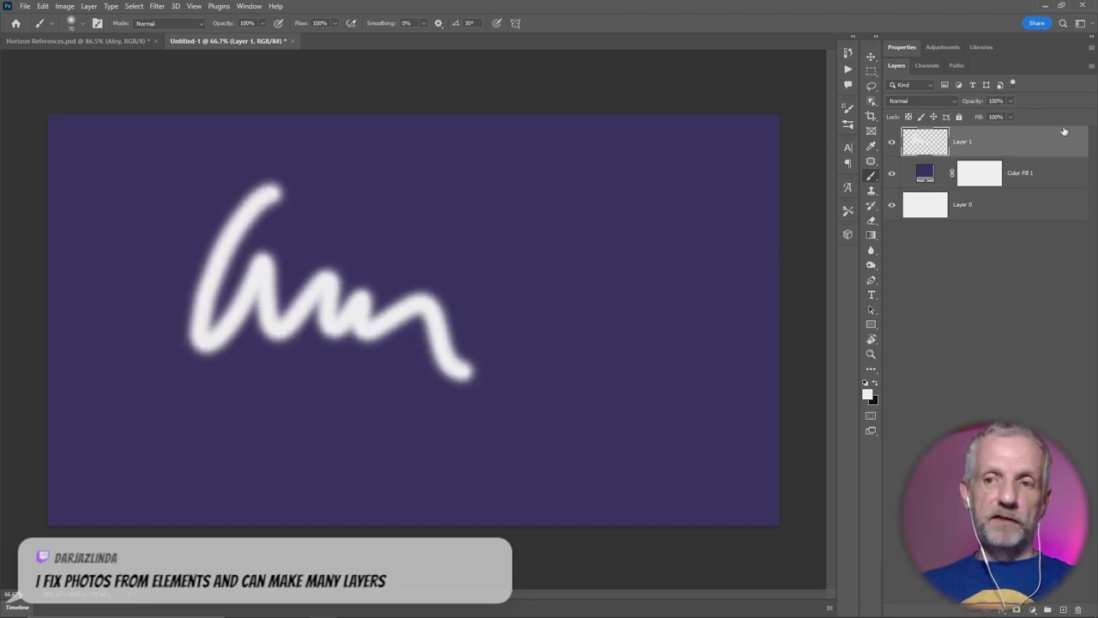
click(892, 174)
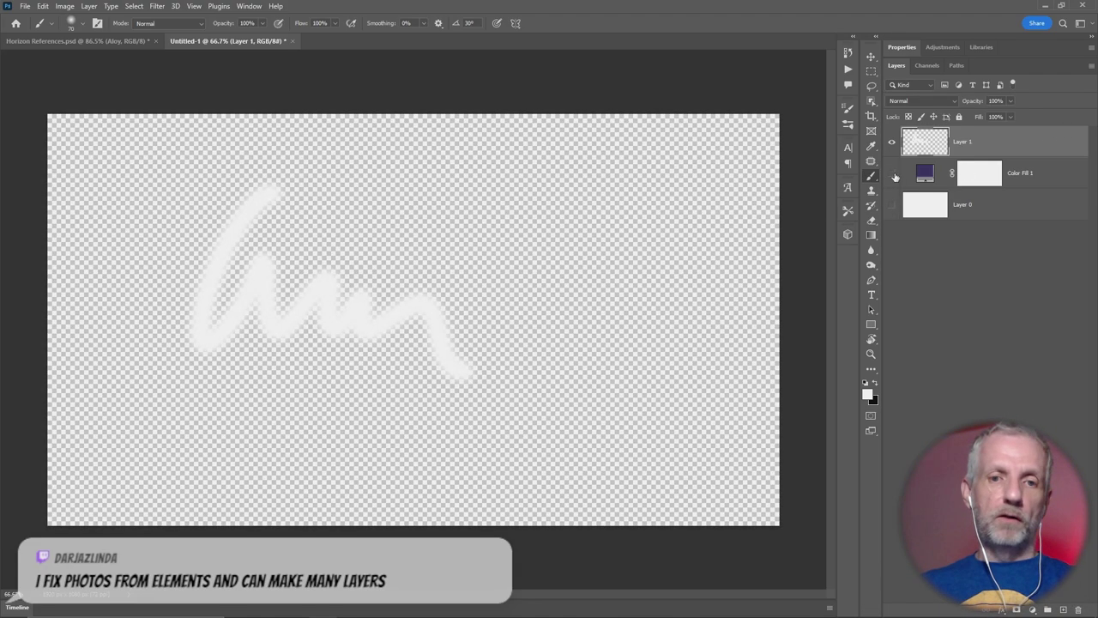
click(892, 174)
click(892, 174)
click(892, 175)
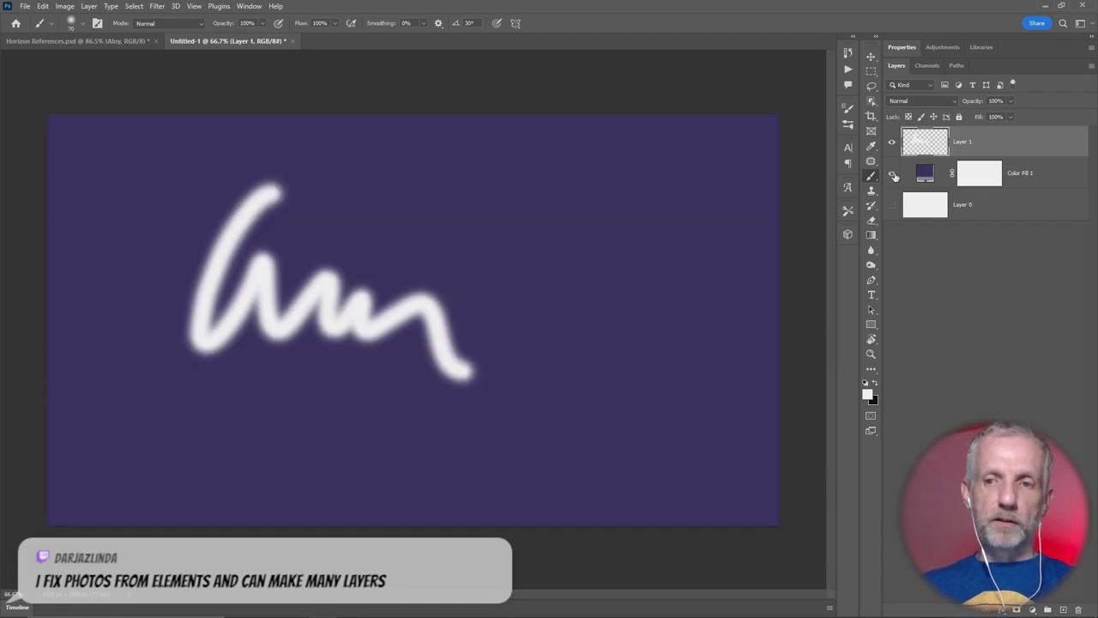
Paint a coral #ea6363 squiggle beside the white one, checking it against the fill
click(869, 396)
drag(707, 180, 671, 153)
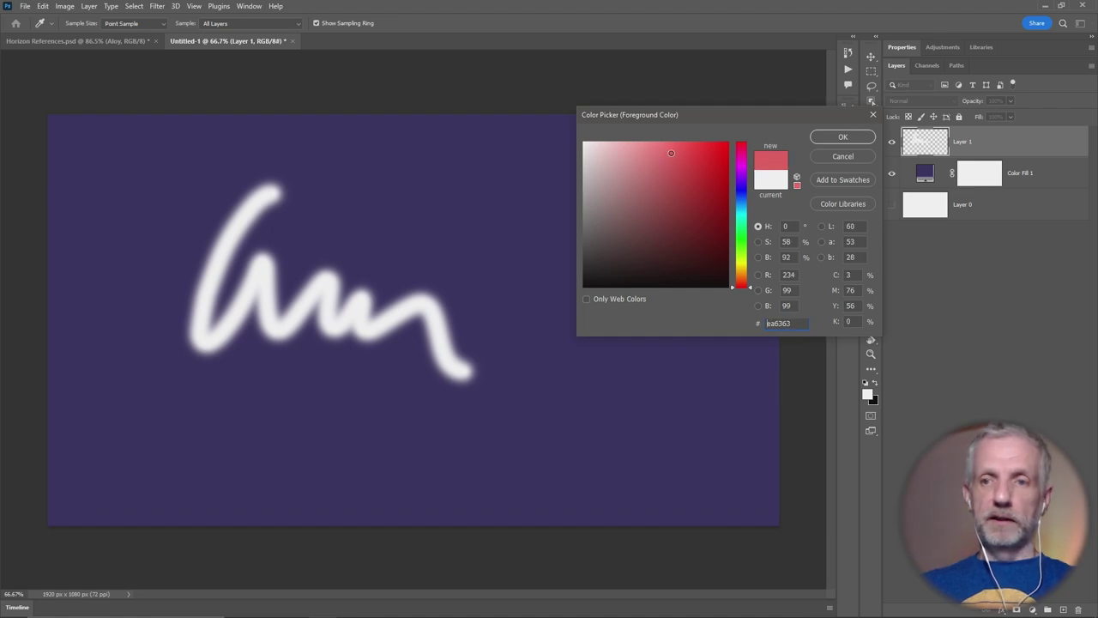
click(859, 136)
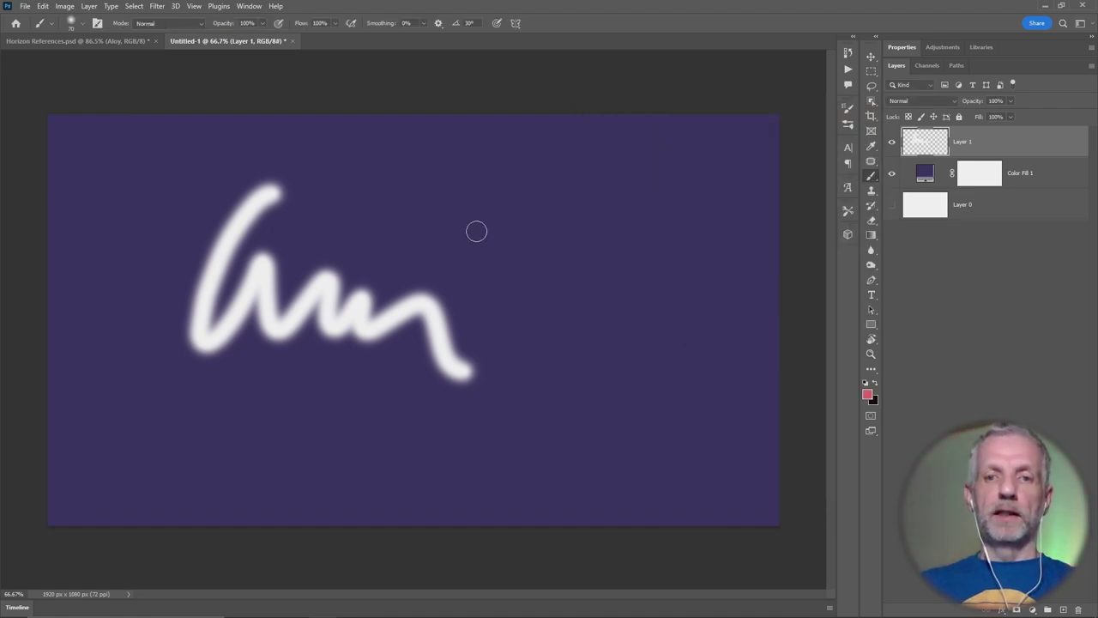
drag(477, 185, 624, 335)
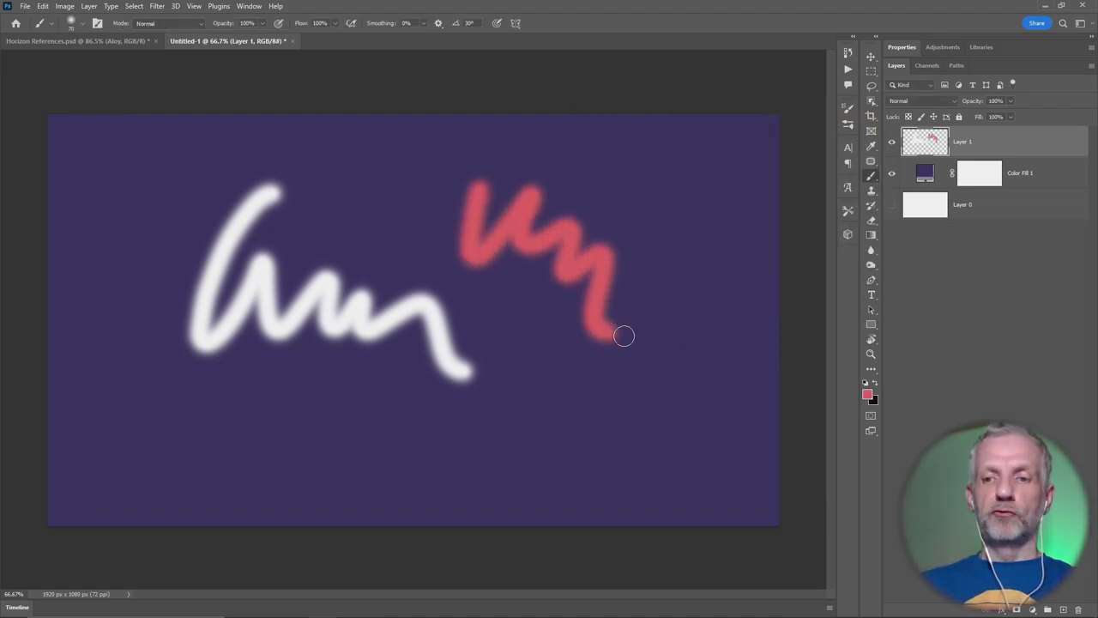
click(892, 173)
click(893, 174)
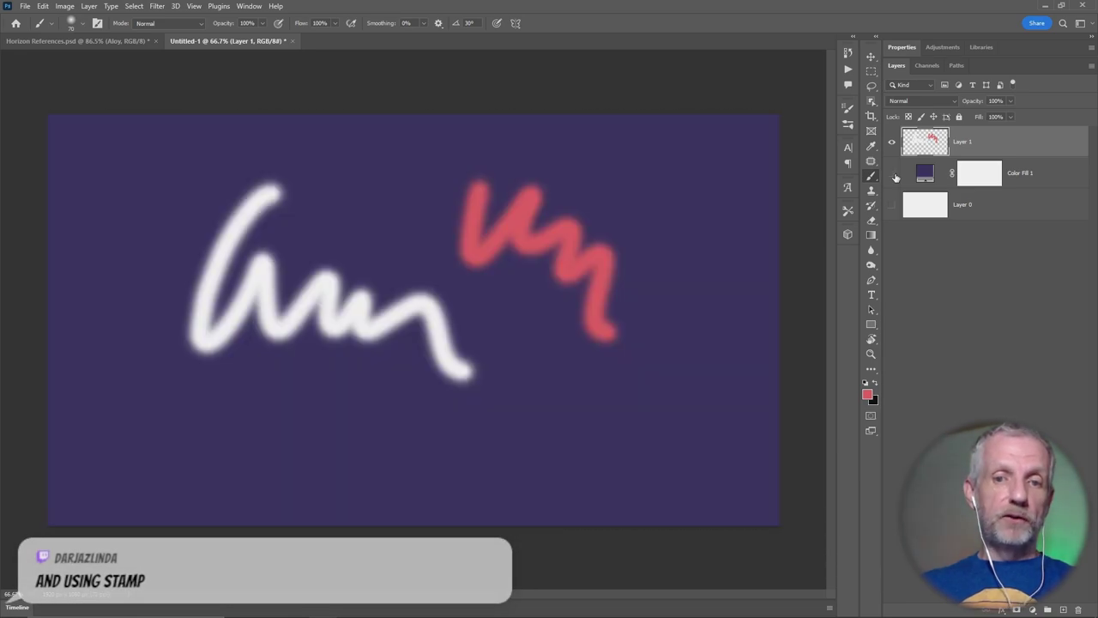
click(892, 174)
click(892, 173)
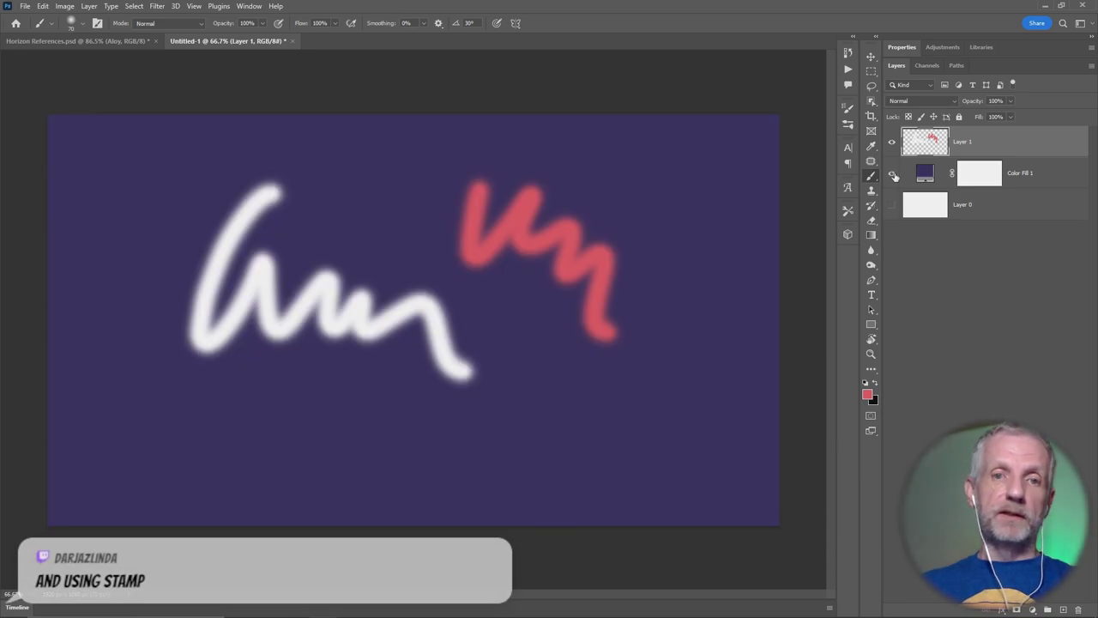
Open Necromancer8_1_Face1_D_1001.jpg from Desktop > Face Painting Stream > OBJs > Maps
click(25, 6)
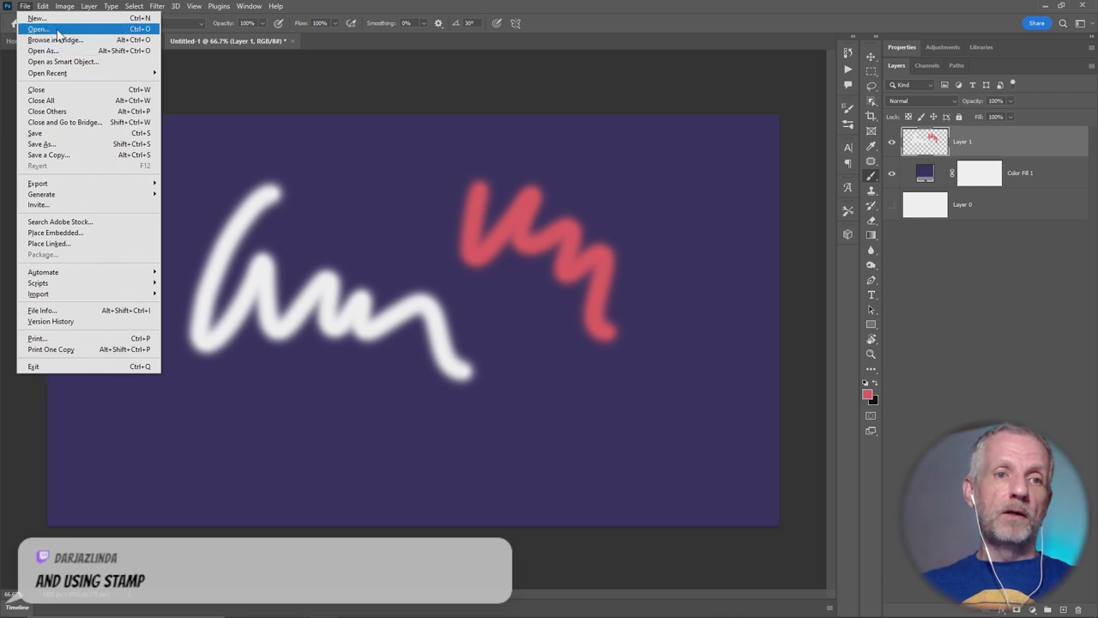
click(57, 30)
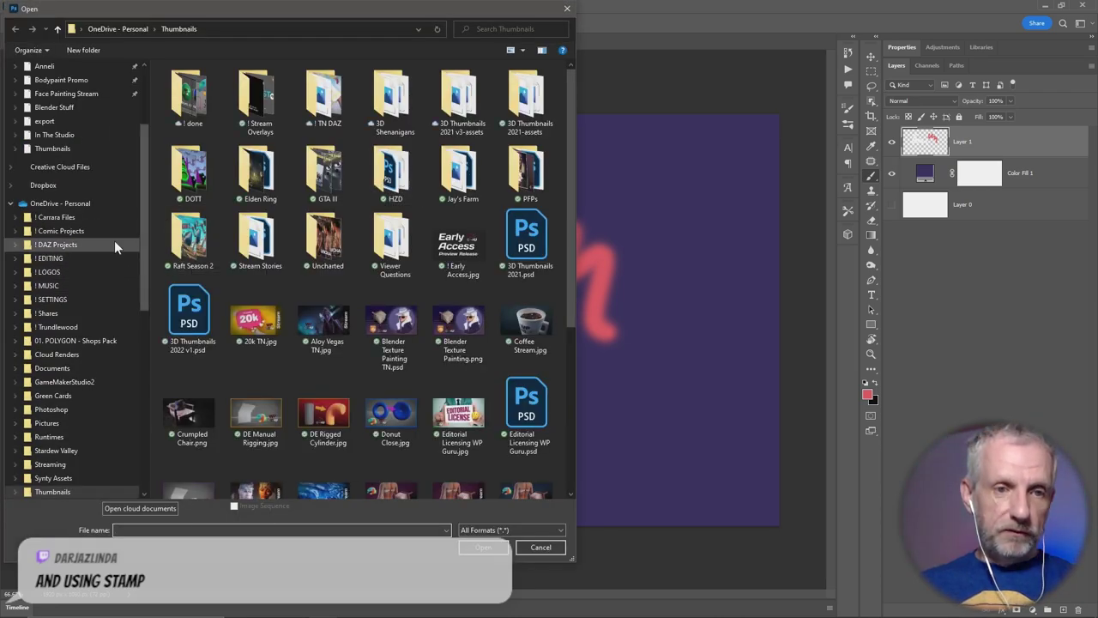
scroll(91, 215, up, 3)
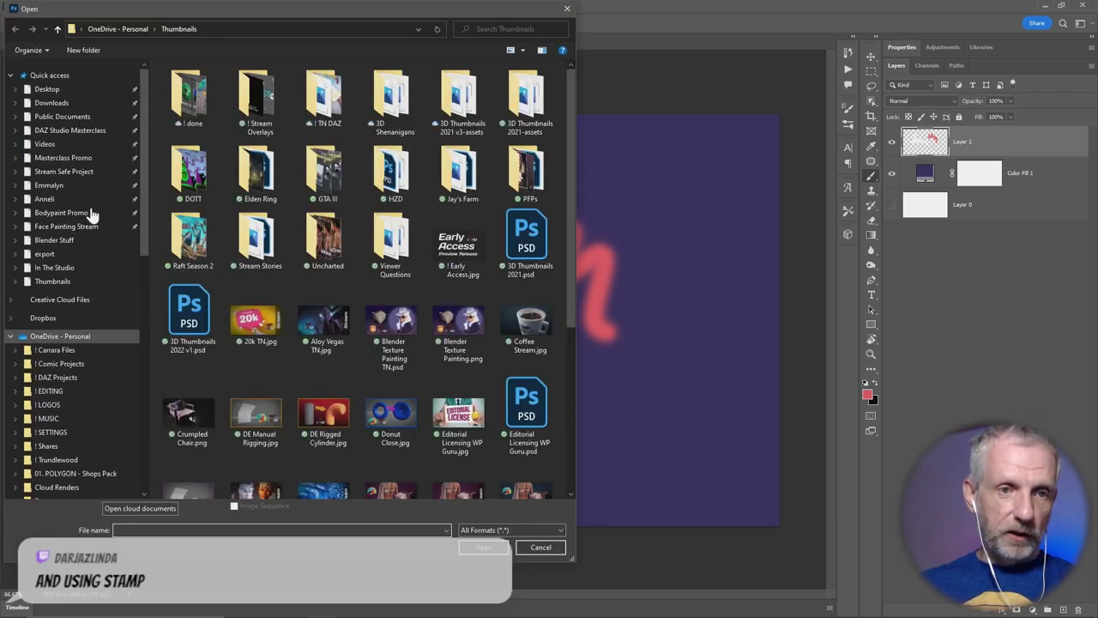
click(88, 88)
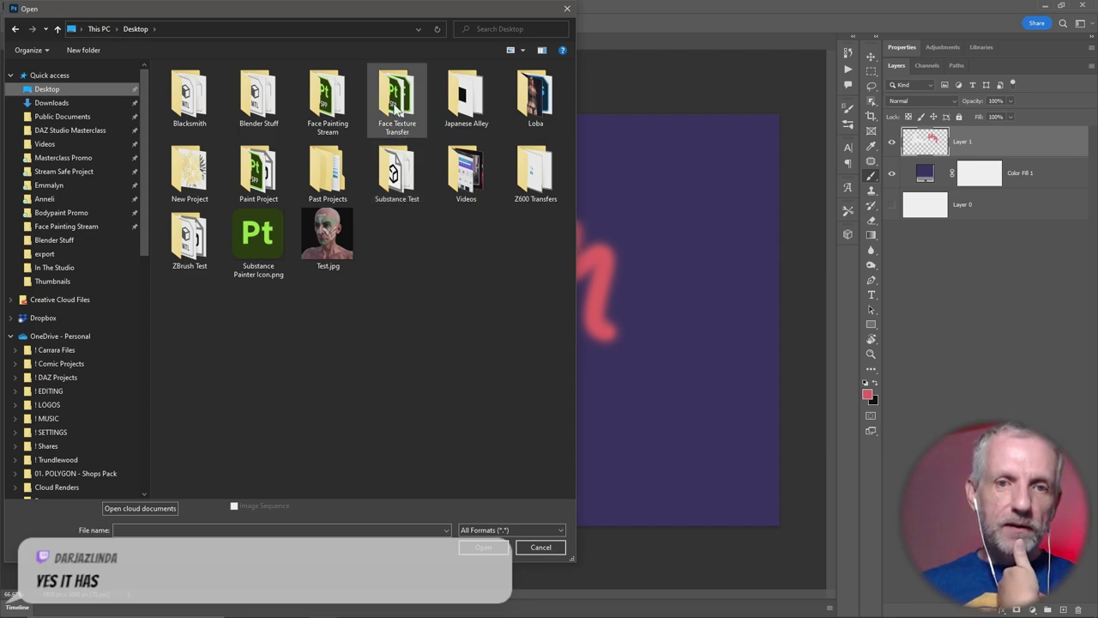
double_click(343, 97)
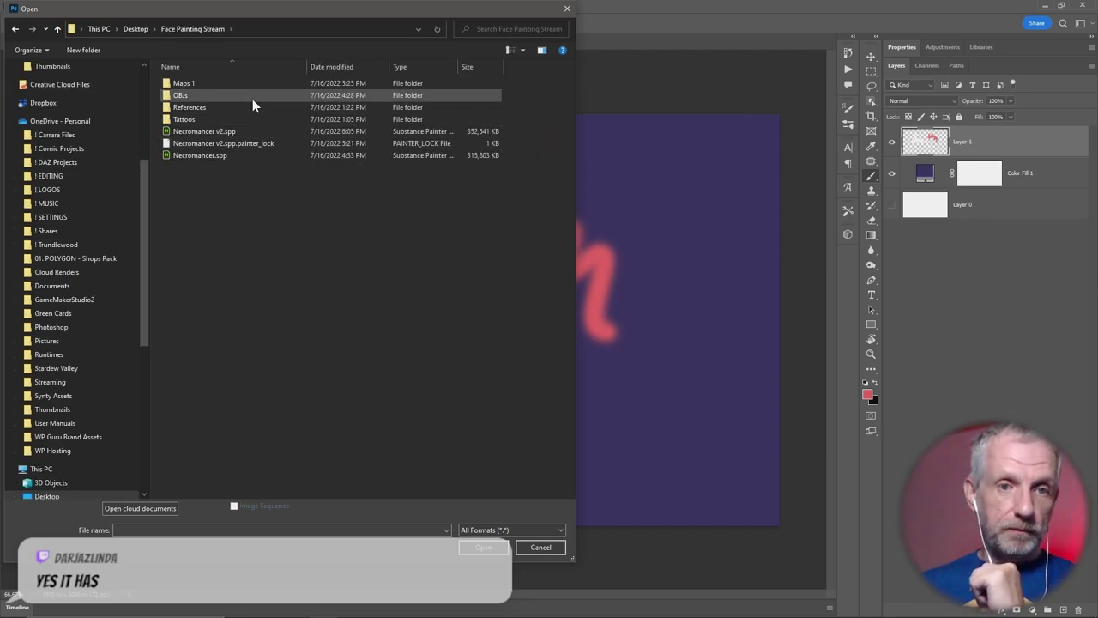
double_click(229, 93)
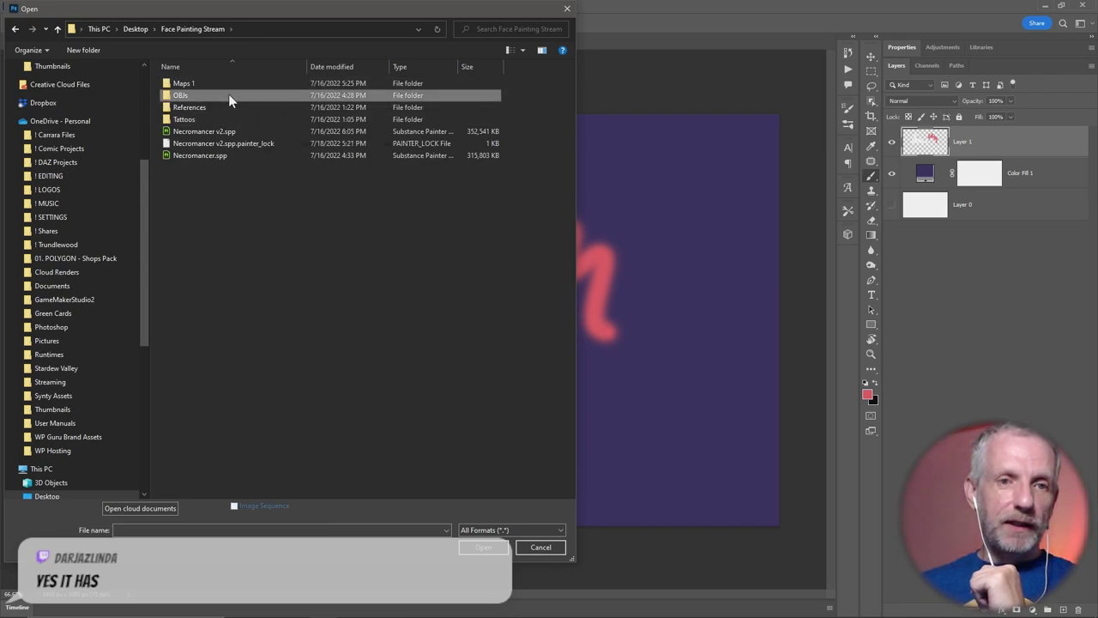
double_click(197, 103)
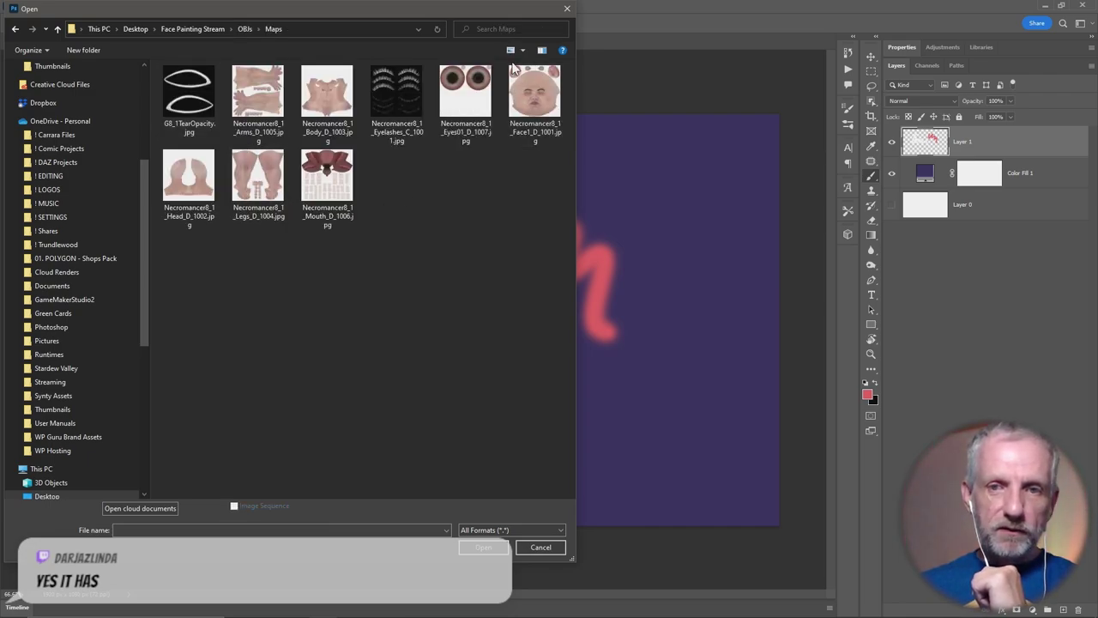
click(520, 81)
click(484, 546)
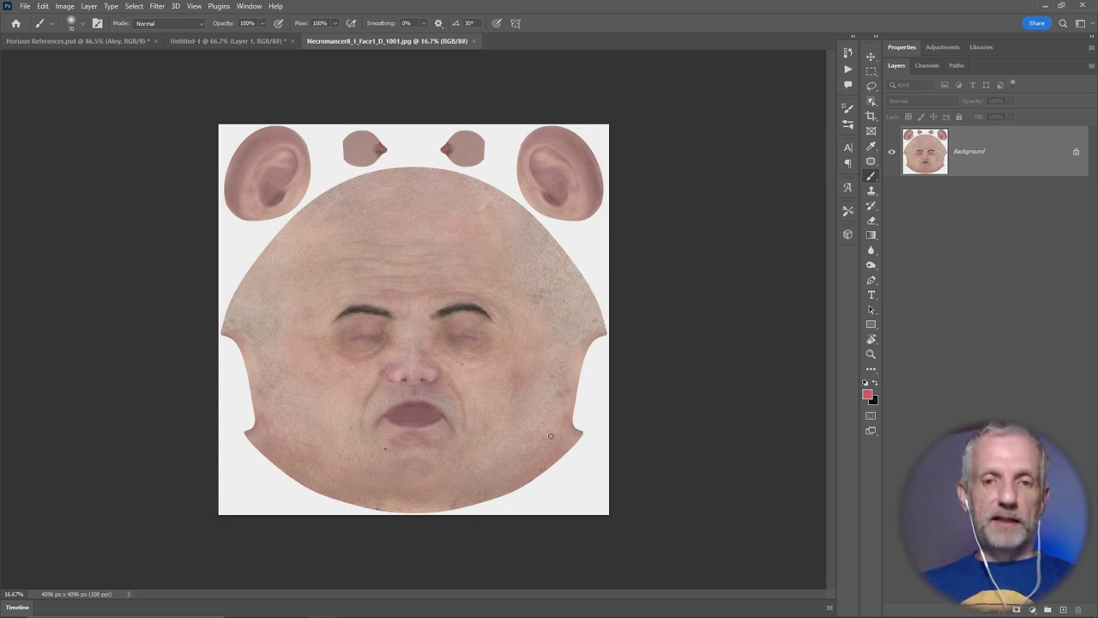
Add a new layer over the face texture and set the foreground colour to dark purple
alt+scroll(438, 349, up, 3)
alt+scroll(484, 380, up, 1)
scroll(485, 380, down, 2)
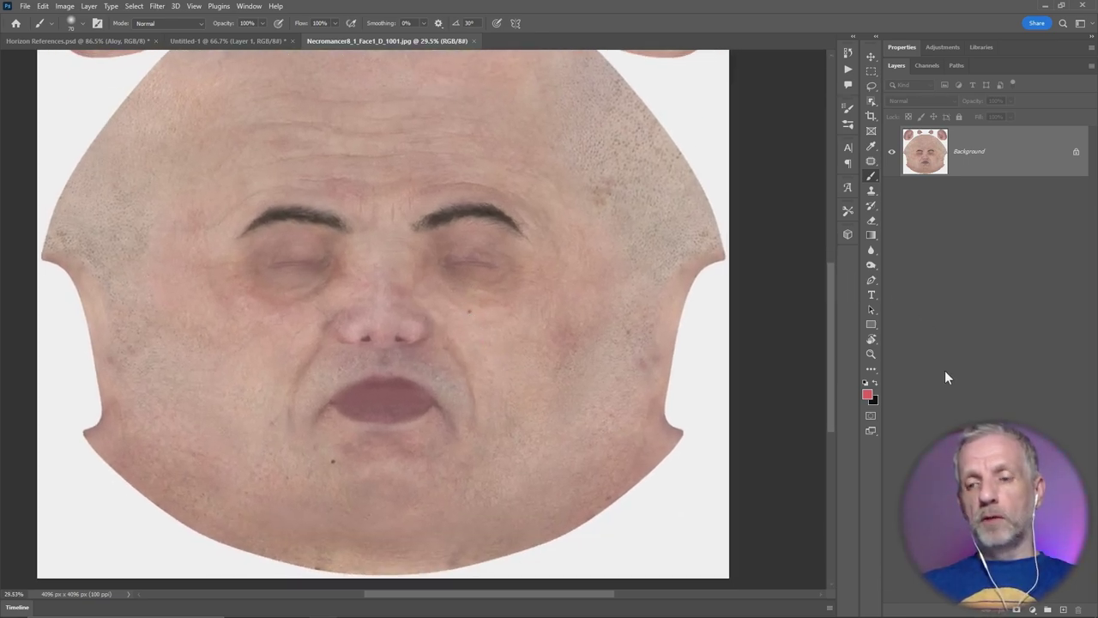
click(1064, 608)
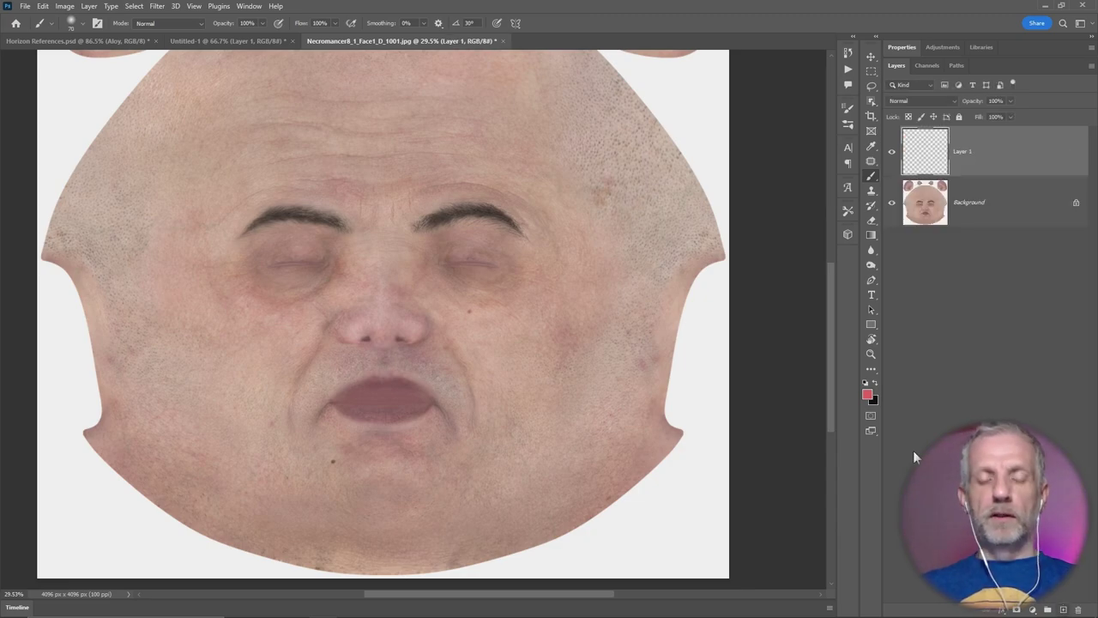
click(868, 394)
click(743, 177)
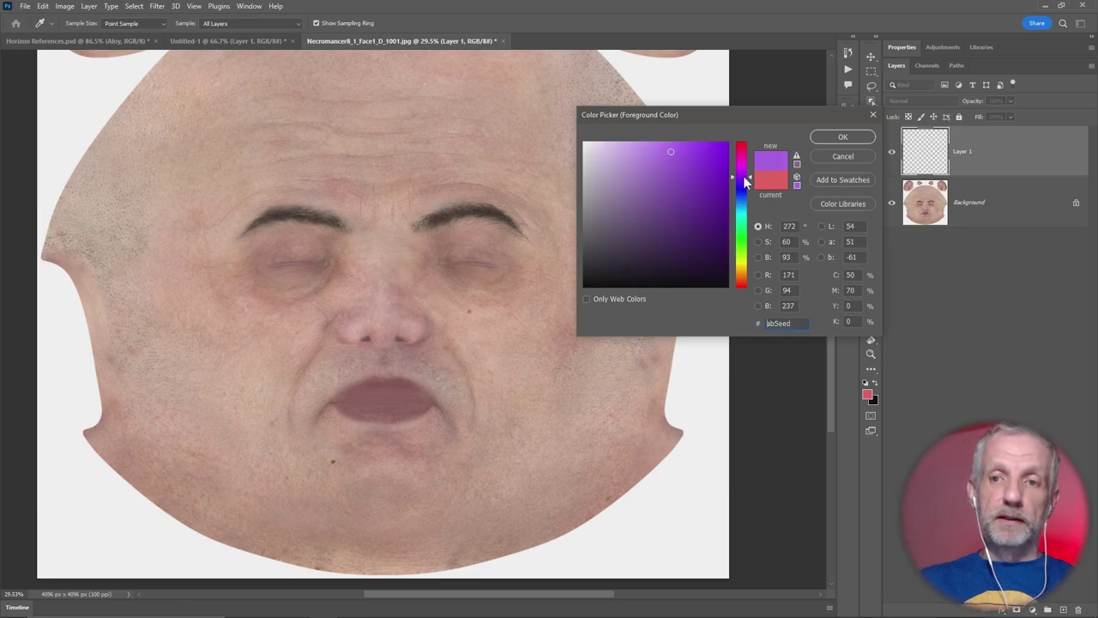
click(690, 192)
drag(744, 182, 744, 188)
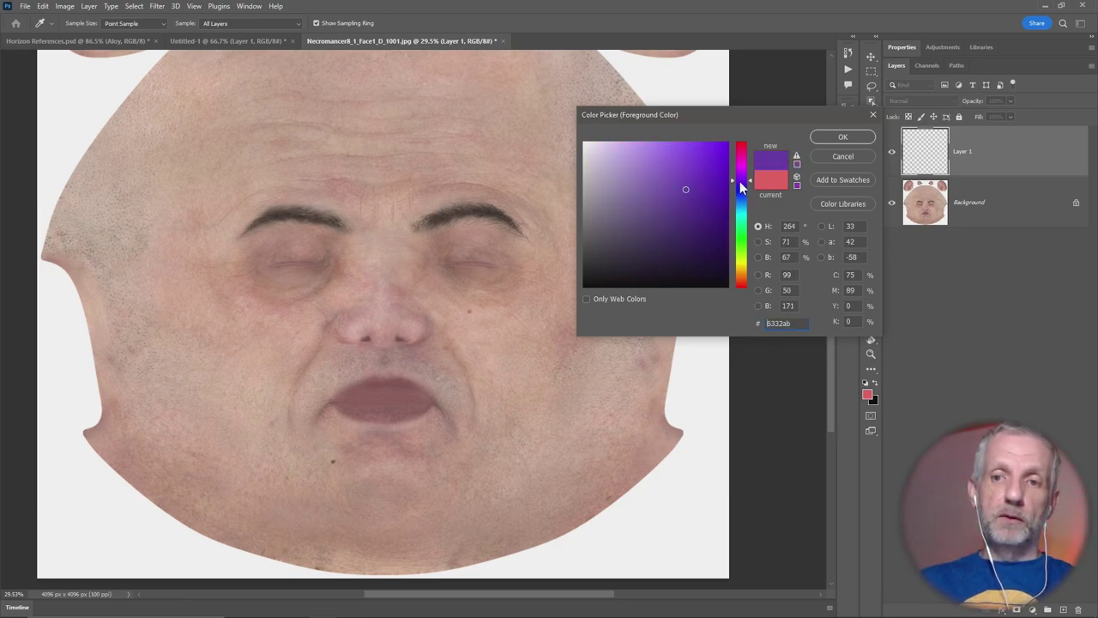
click(693, 201)
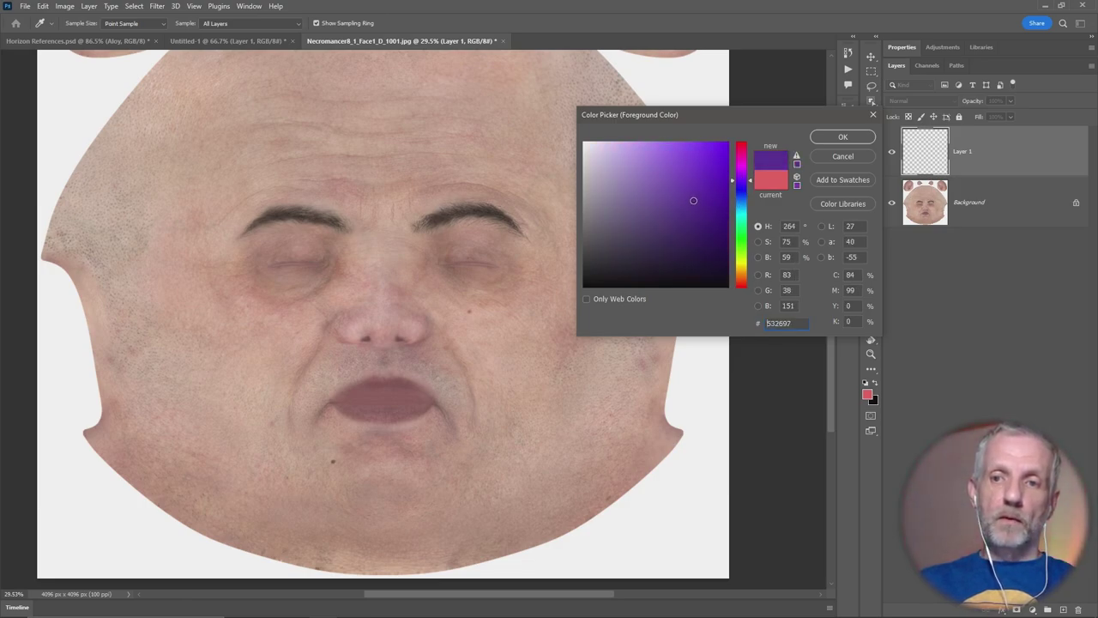
click(841, 139)
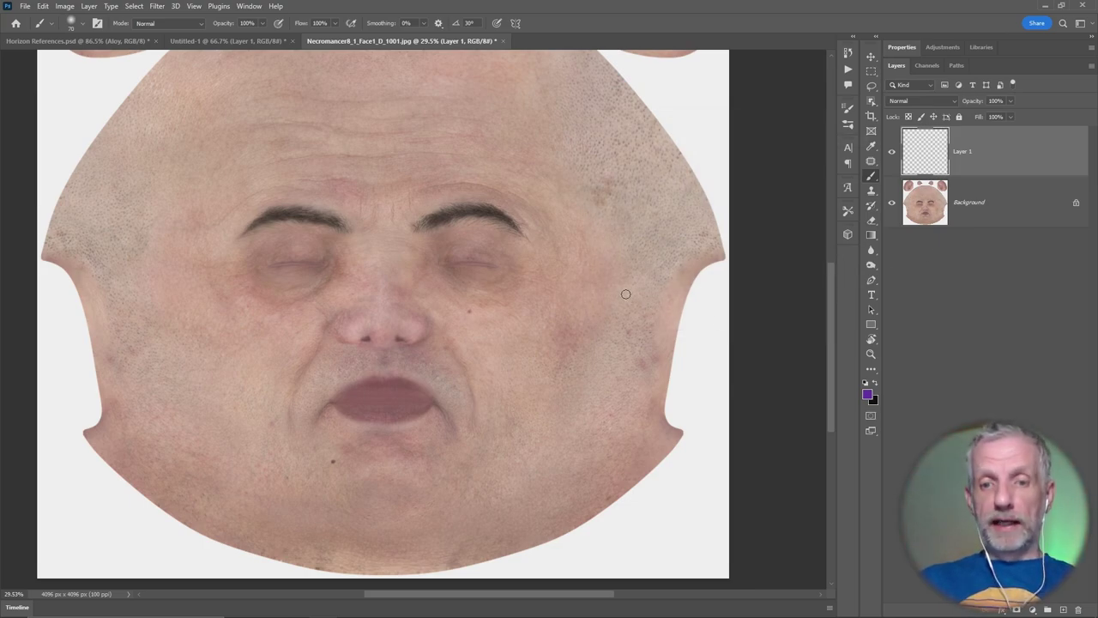
Paint dark purple stripes on the right and left cheeks, checking them without the skin
mouse_move(582, 281)
mouse_down()
mouse_move(513, 409)
mouse_move(611, 286)
mouse_up()
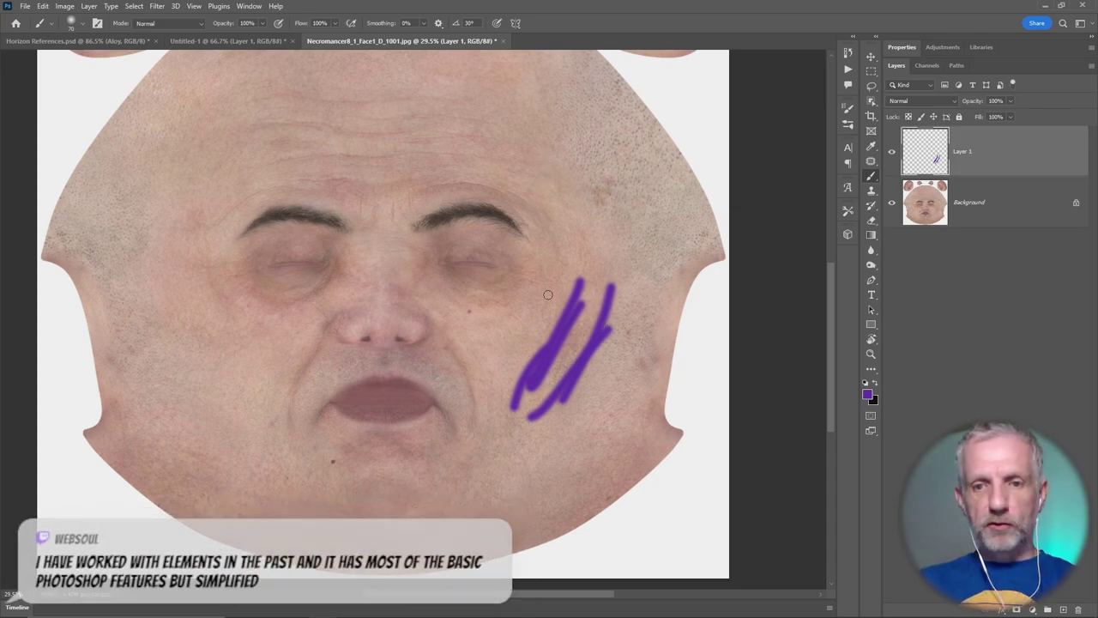
drag(174, 286, 248, 376)
drag(169, 341, 242, 393)
drag(177, 363, 247, 417)
drag(208, 438, 247, 451)
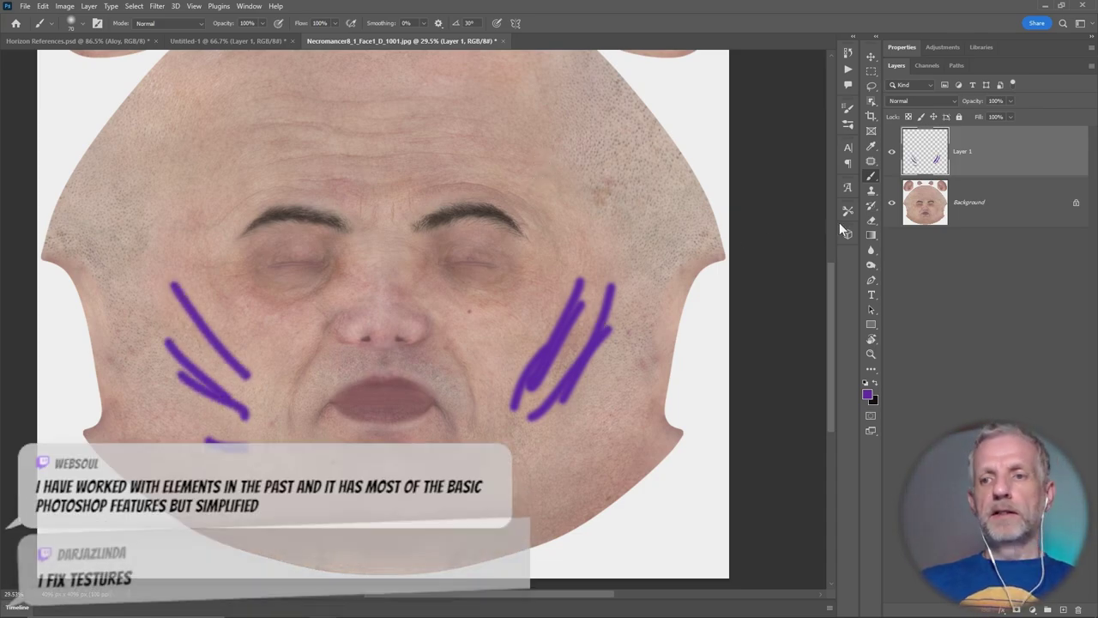
click(892, 202)
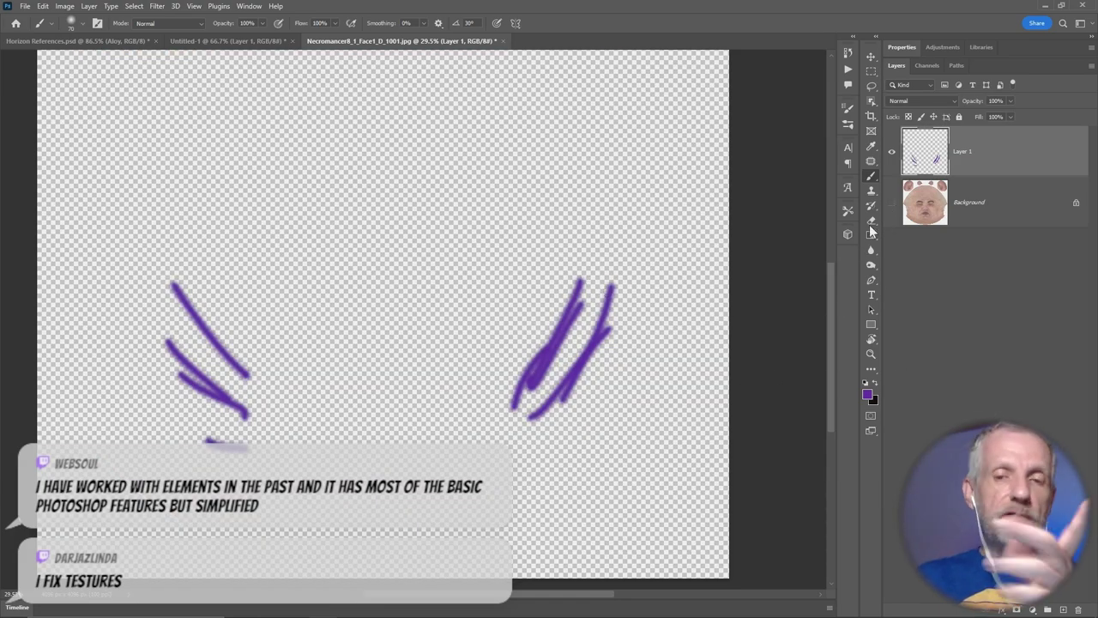
click(892, 203)
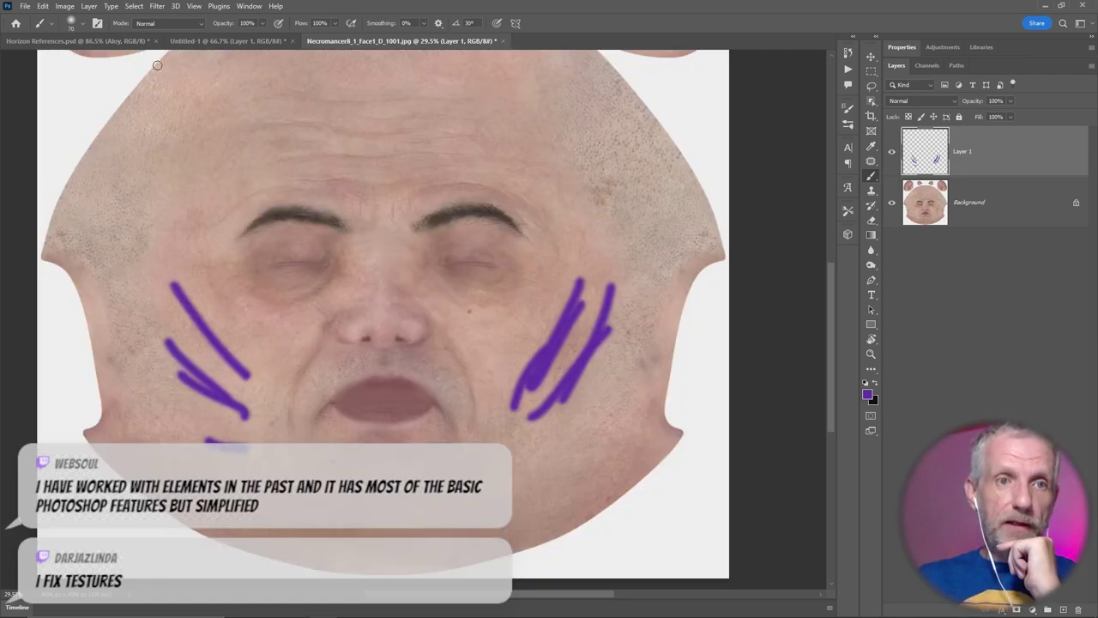
click(24, 6)
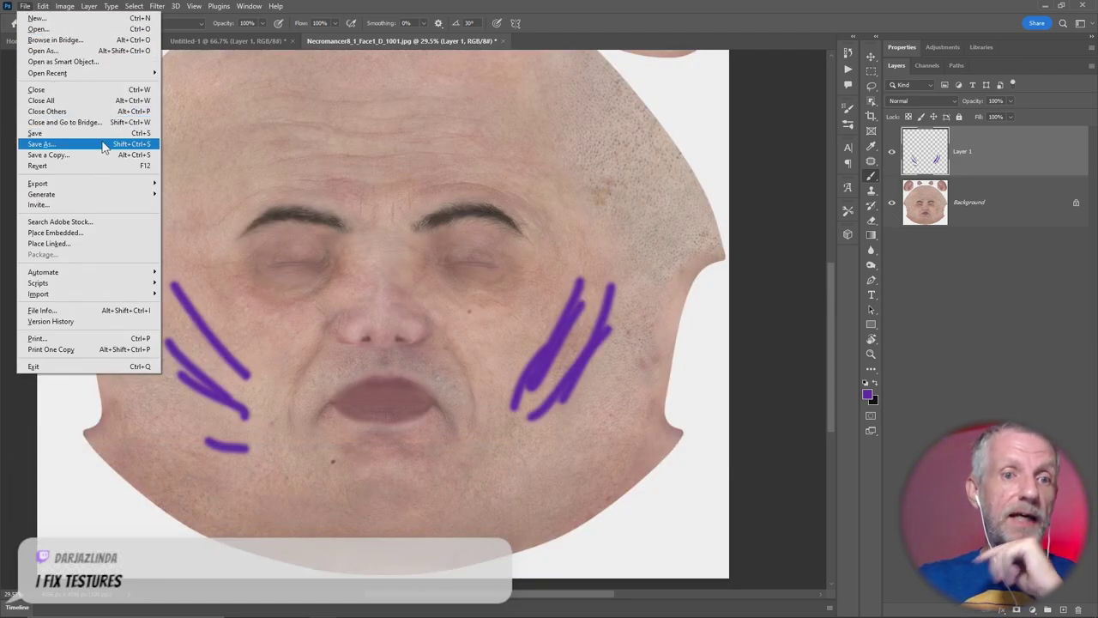
Save the striped face texture as Test.psd, then switch to DAZ Studio
click(103, 146)
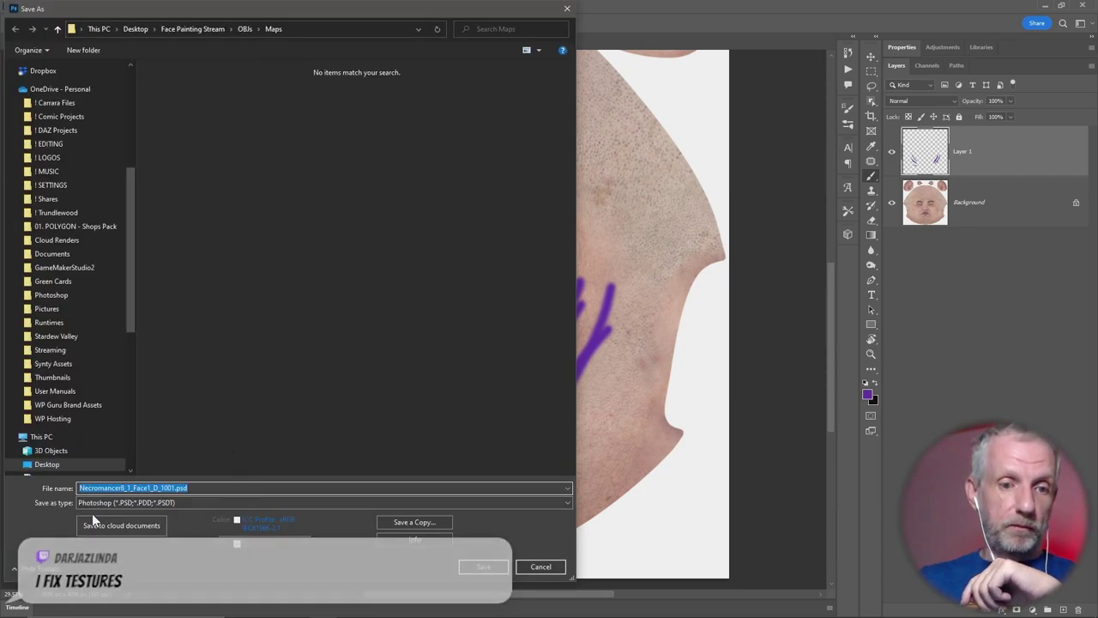
click(541, 567)
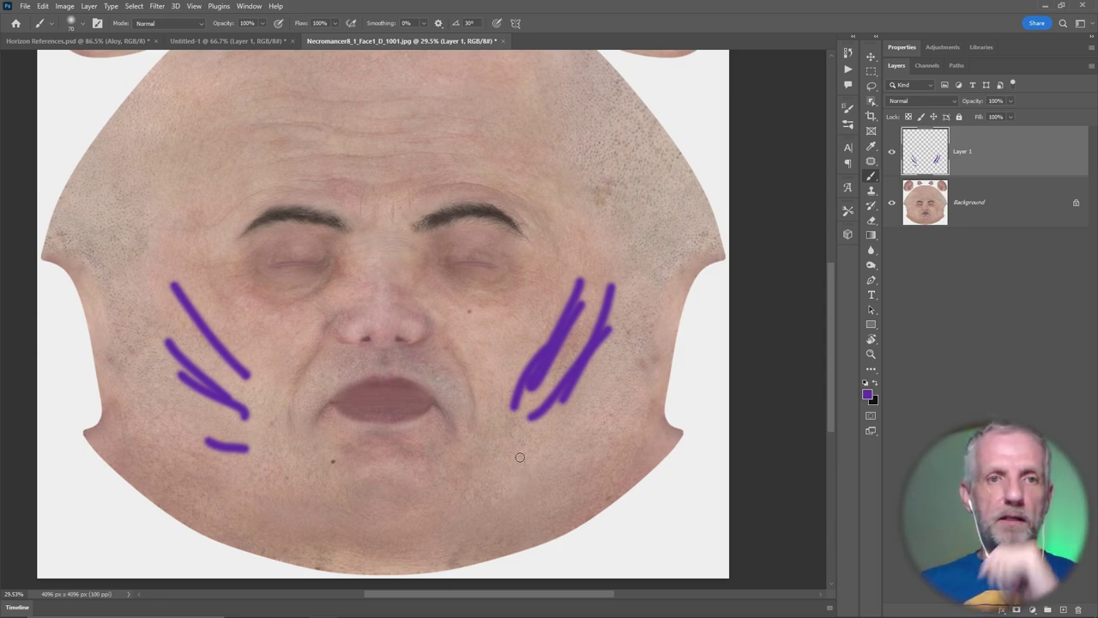
click(26, 6)
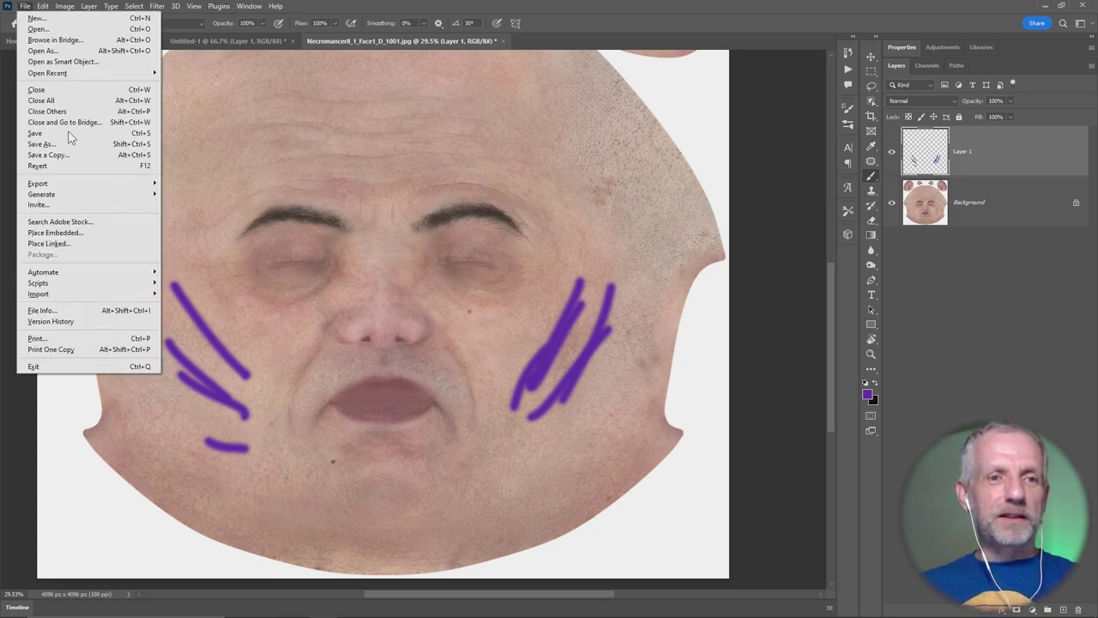
click(74, 142)
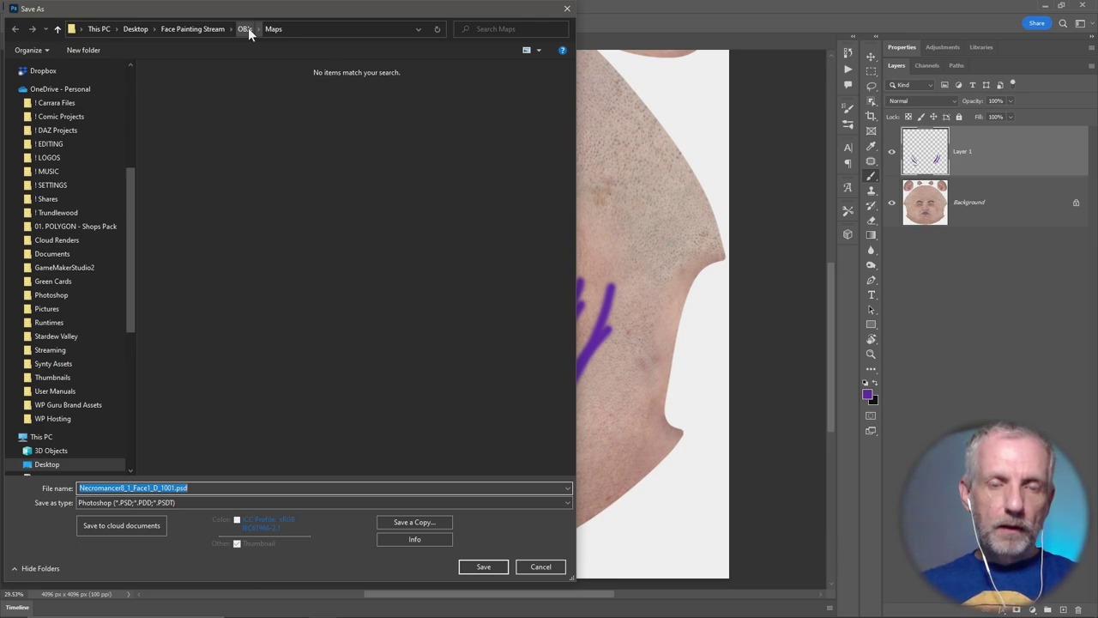
text(Test)
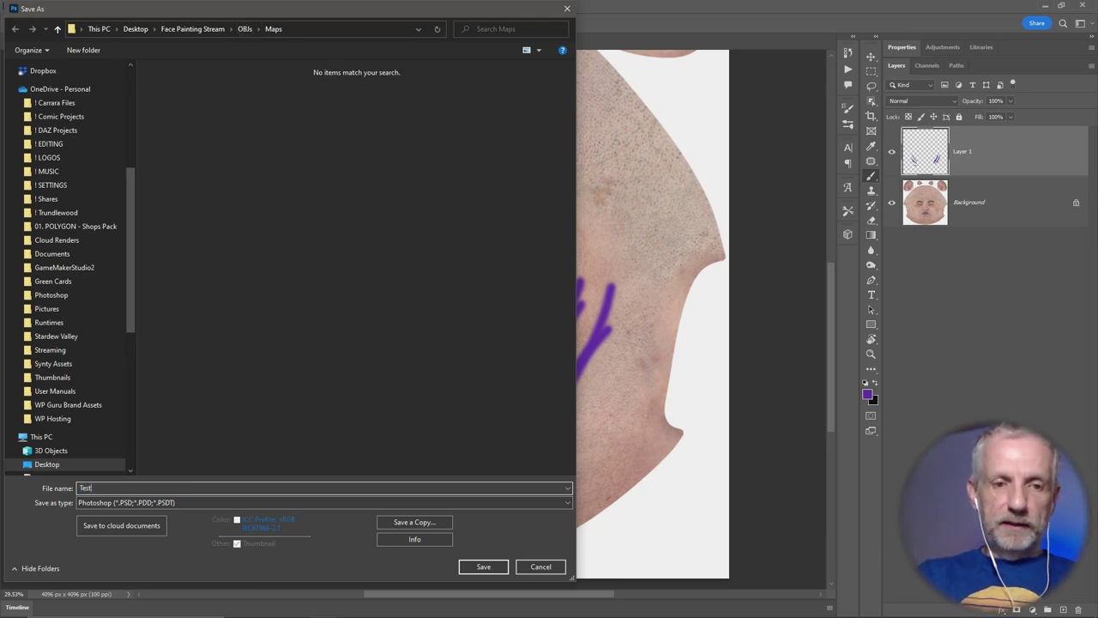
key(Return)
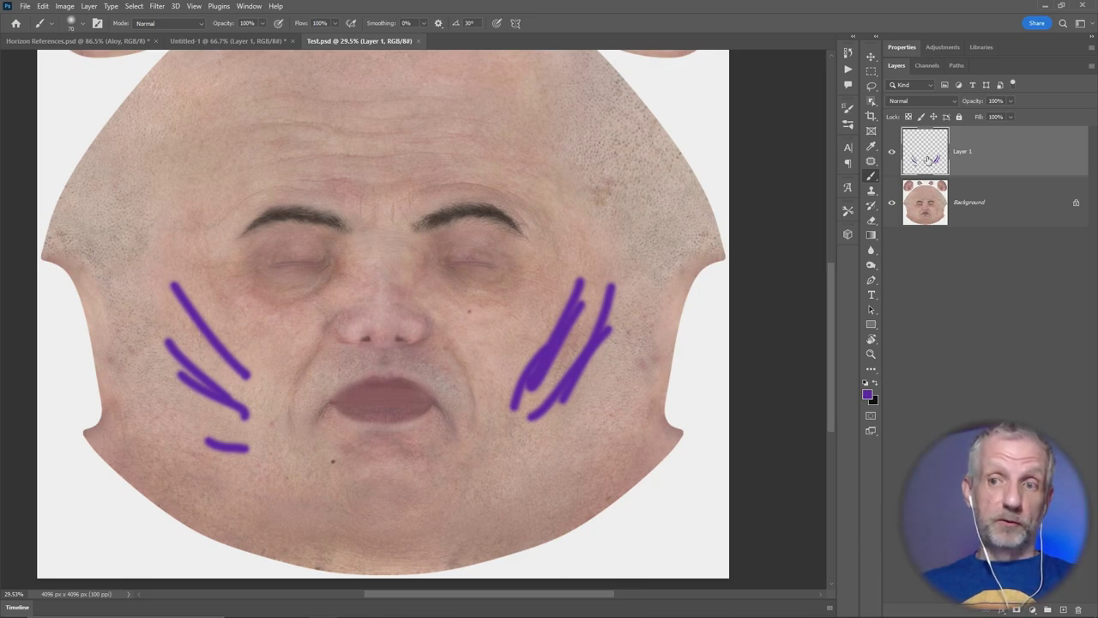
key(alt+Tab)
key(alt+Tab)
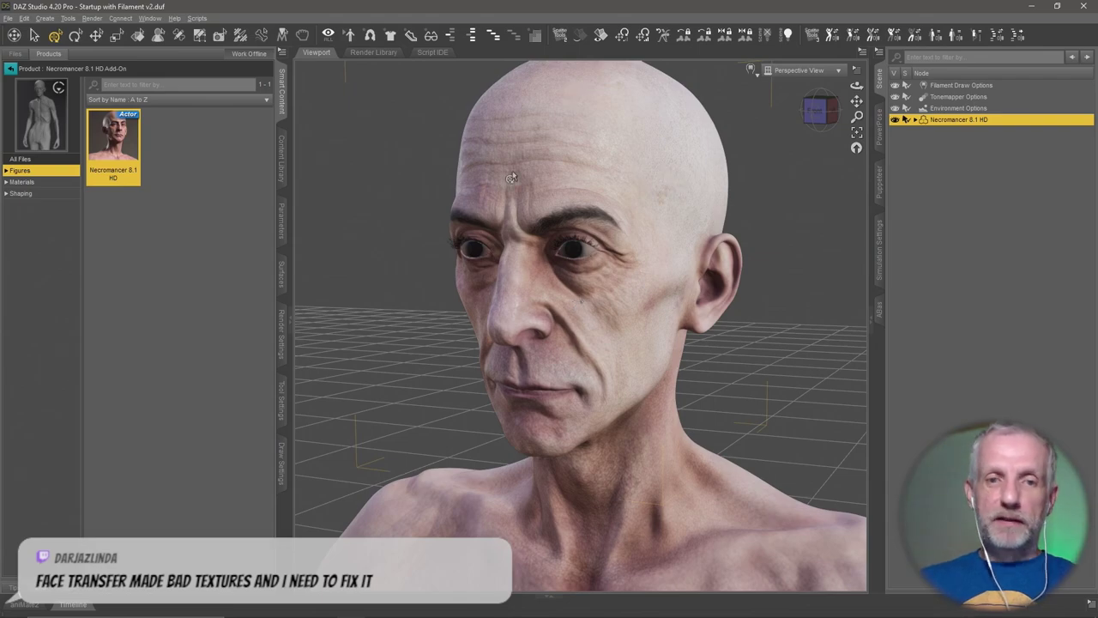
Expand the Necromancer 8.1 HD surfaces, select Body, and expand the Face group
click(283, 273)
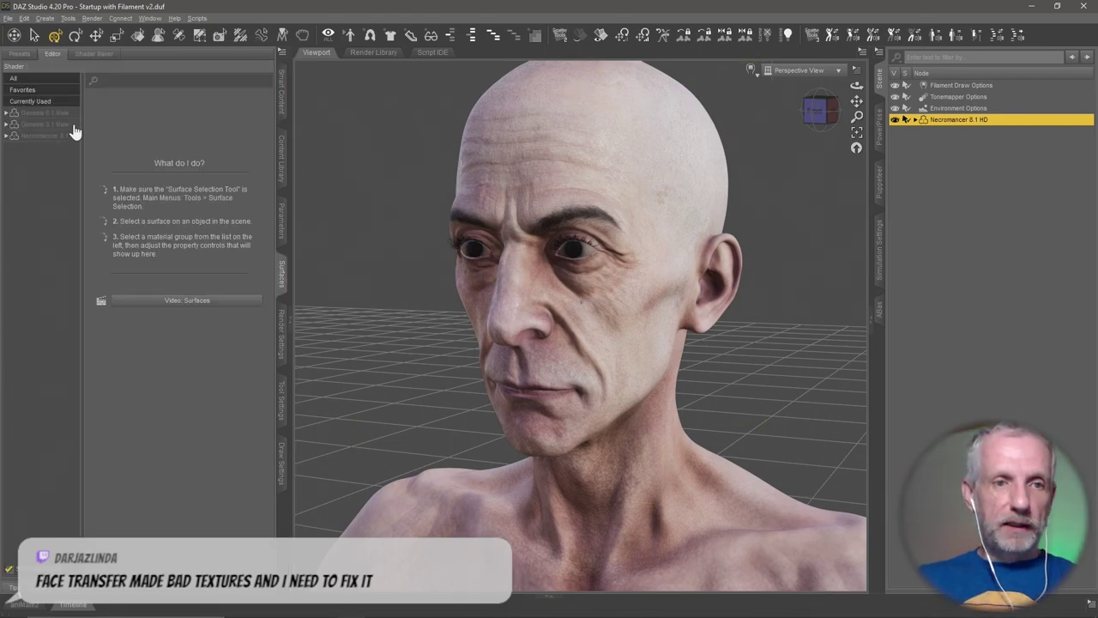
click(43, 137)
click(6, 136)
click(38, 204)
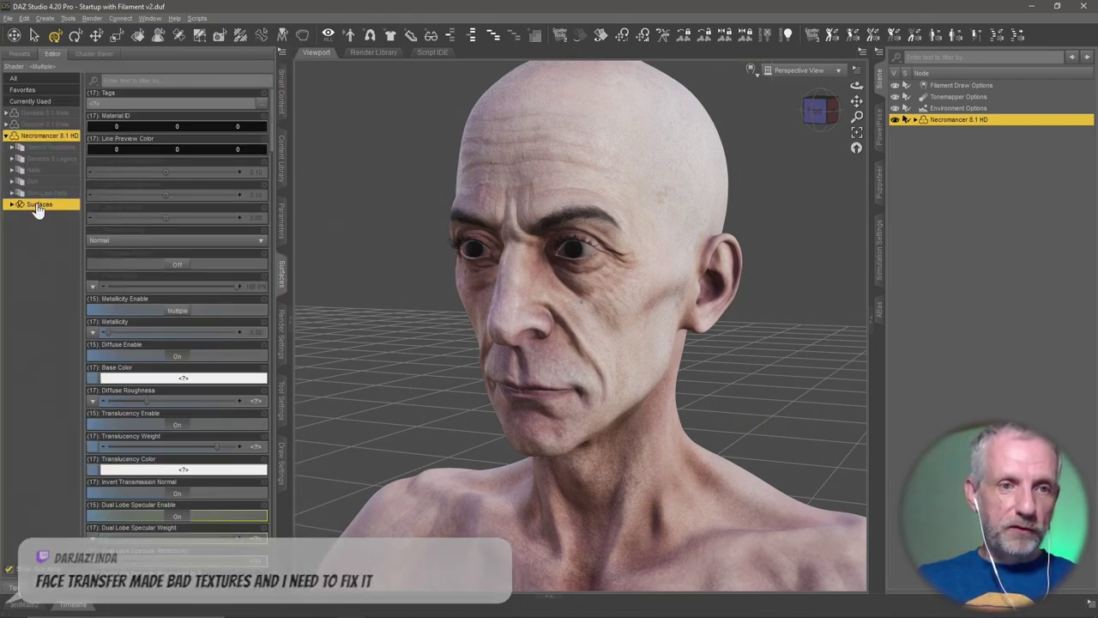
click(12, 205)
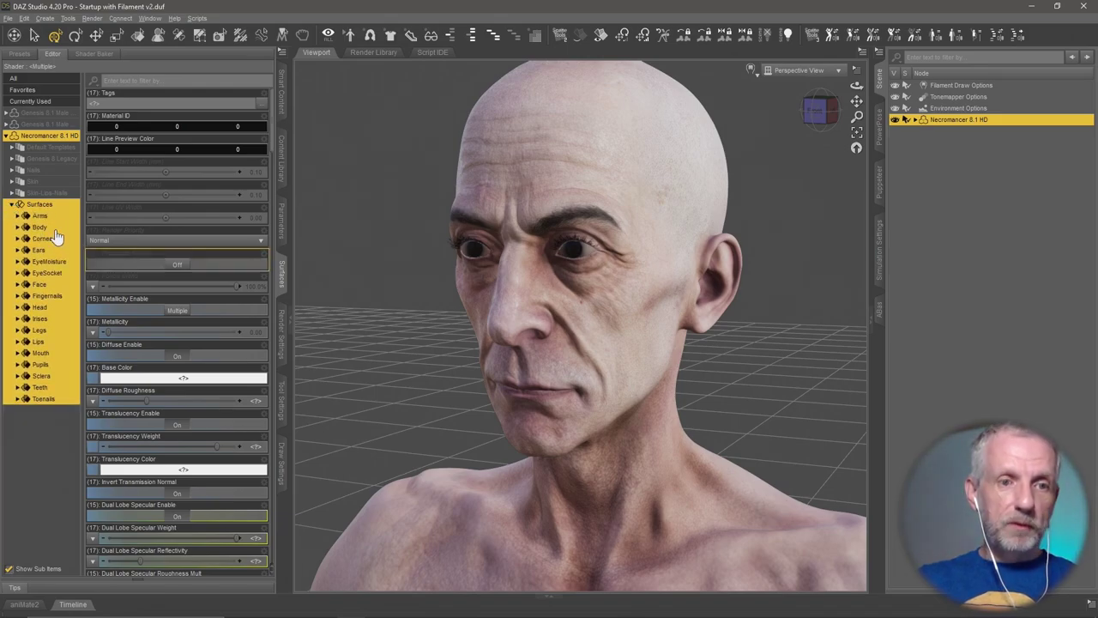
click(39, 226)
click(19, 284)
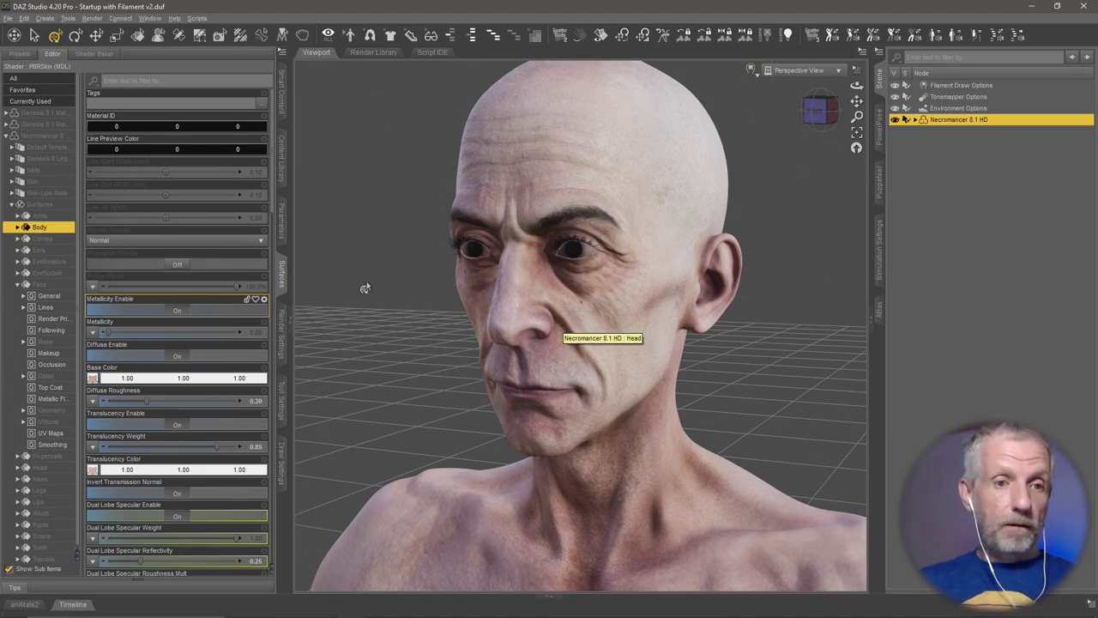
Load Test.psd from Desktop > Face Painting Stream > OBJs > Maps as the Body Base Color image
click(91, 379)
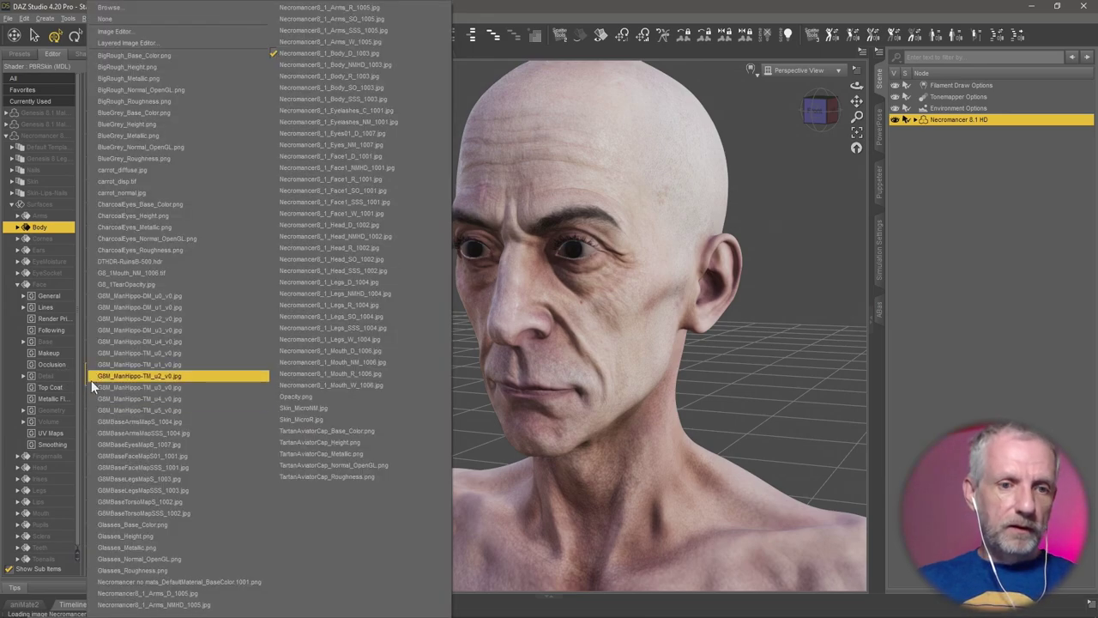
click(160, 9)
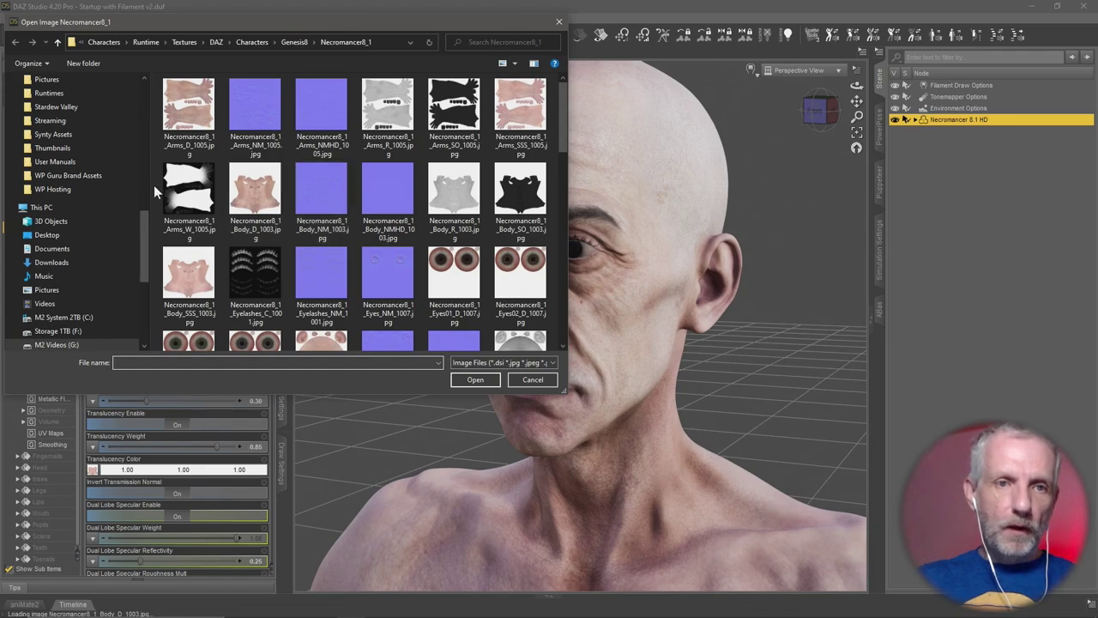
click(84, 235)
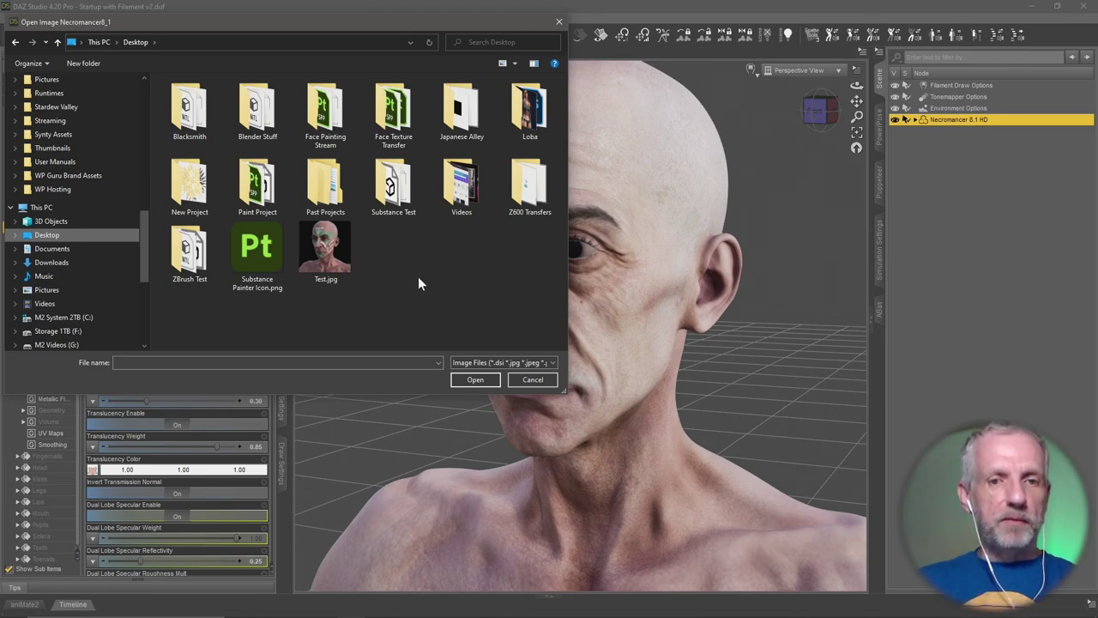
double_click(333, 110)
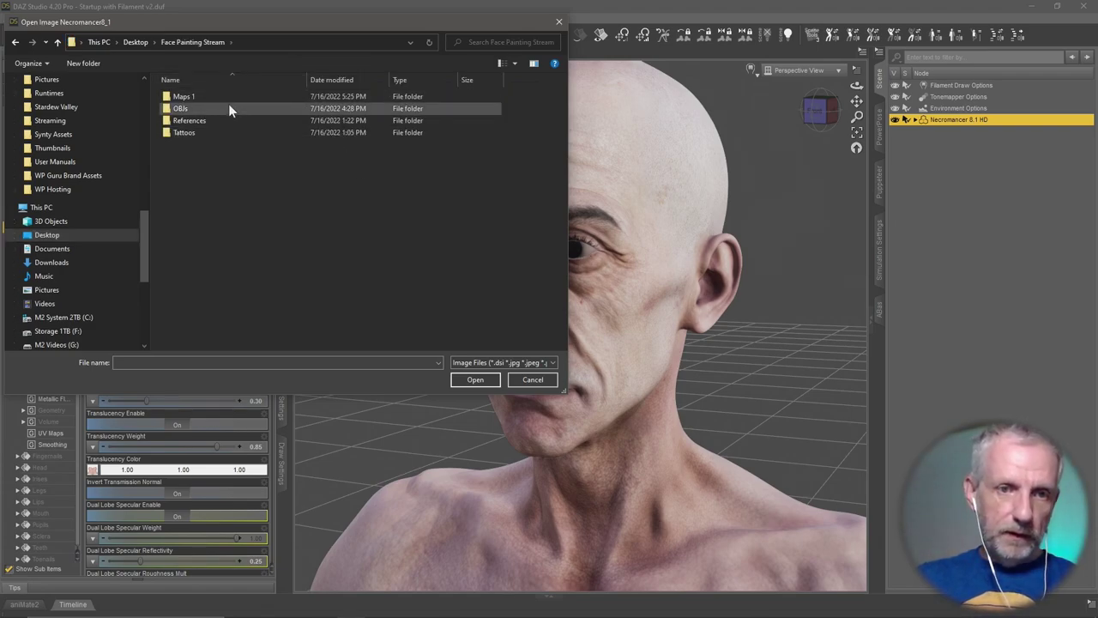
double_click(230, 99)
click(245, 104)
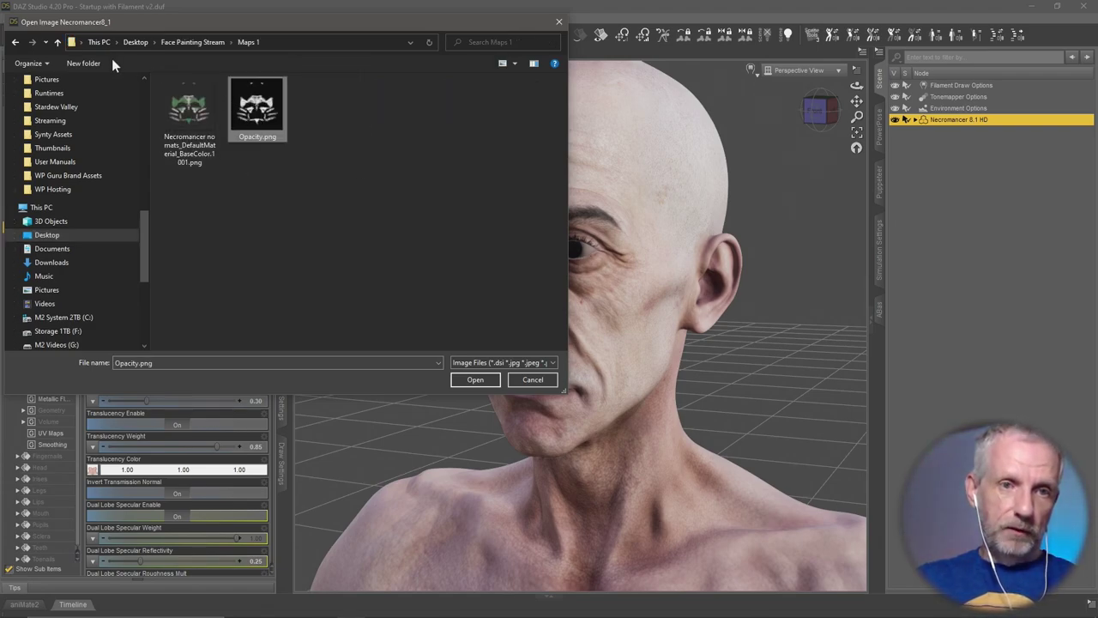
click(58, 44)
double_click(209, 104)
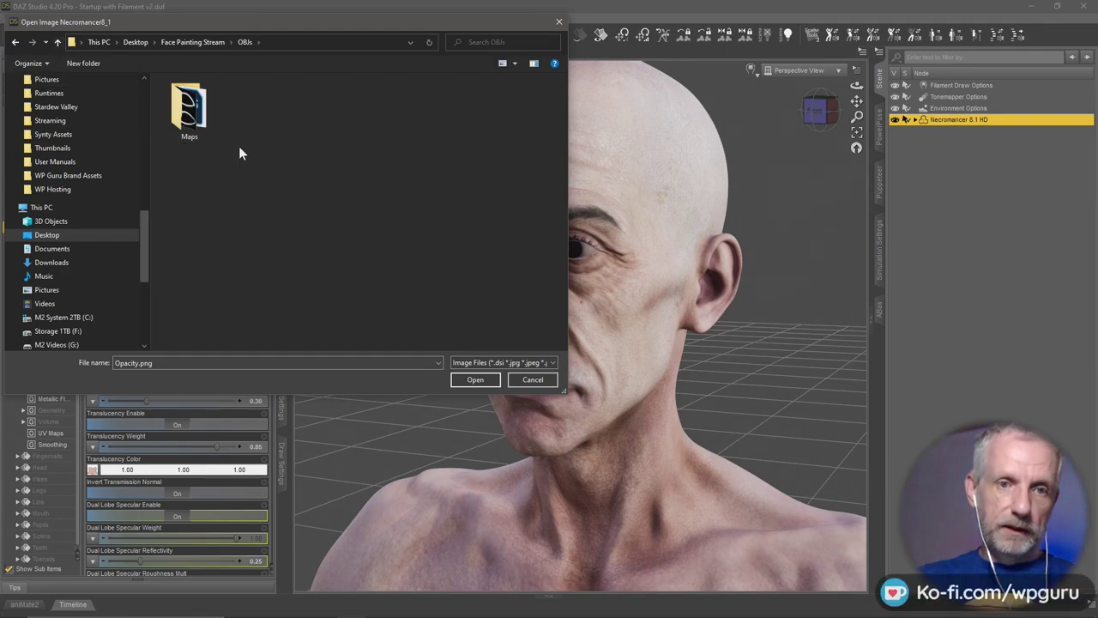
double_click(197, 124)
click(411, 190)
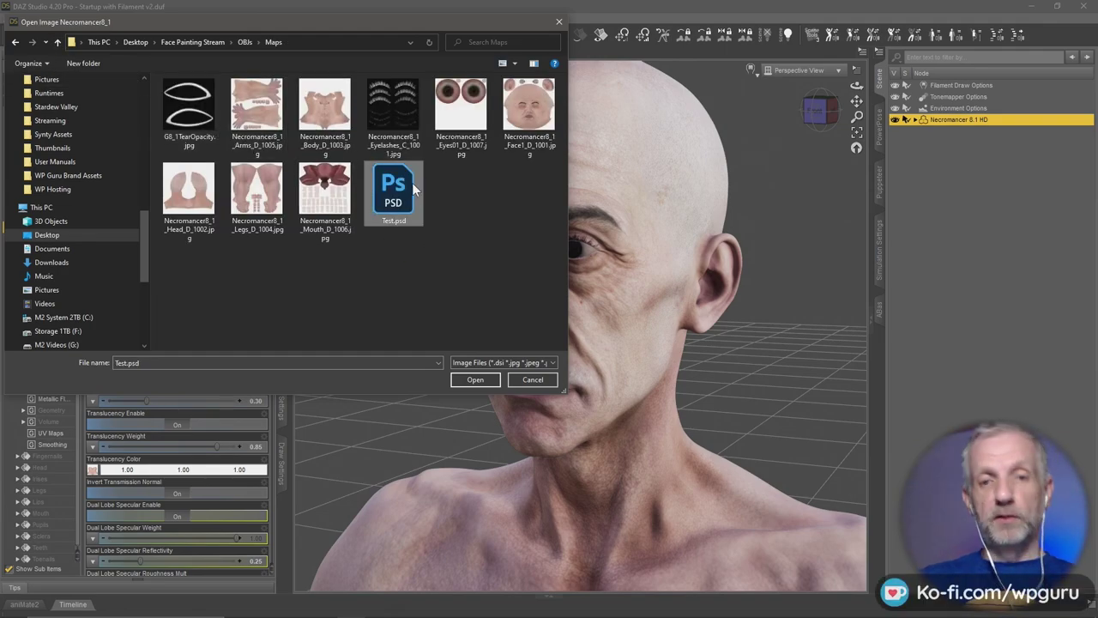
click(484, 383)
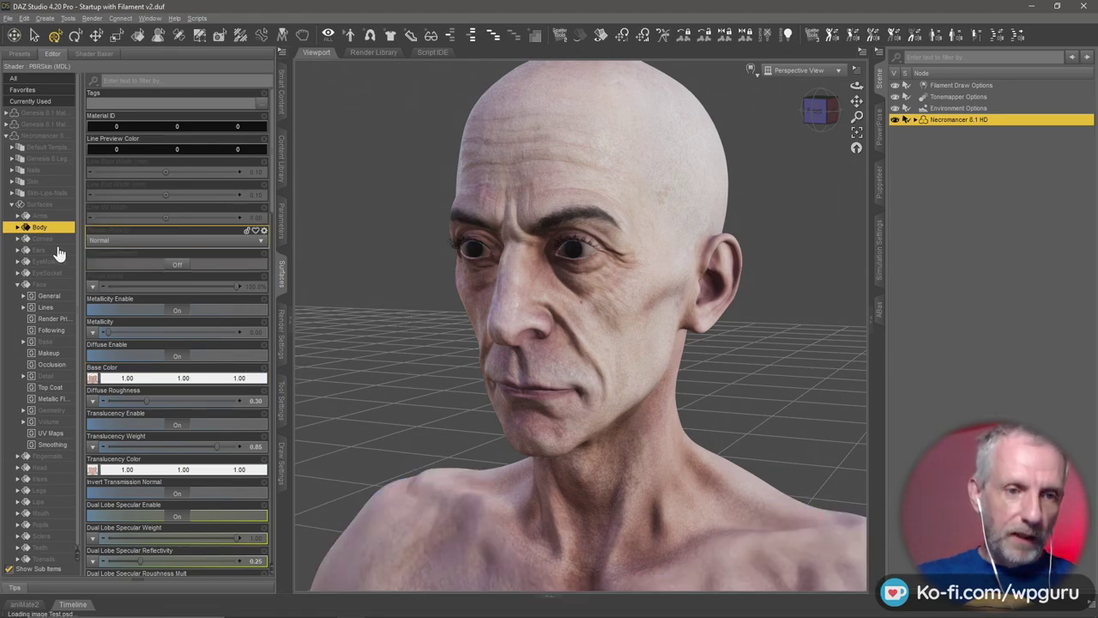
Assign Test.psd to the Face Base surface's Base Color and orbit to see the cheek stripes
click(36, 341)
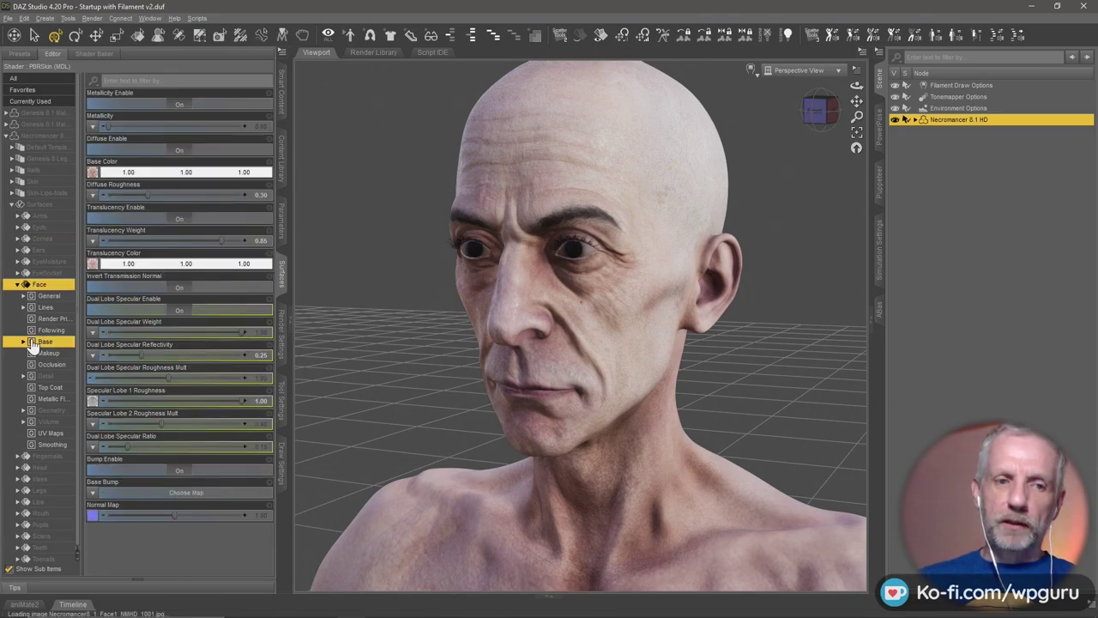
click(92, 172)
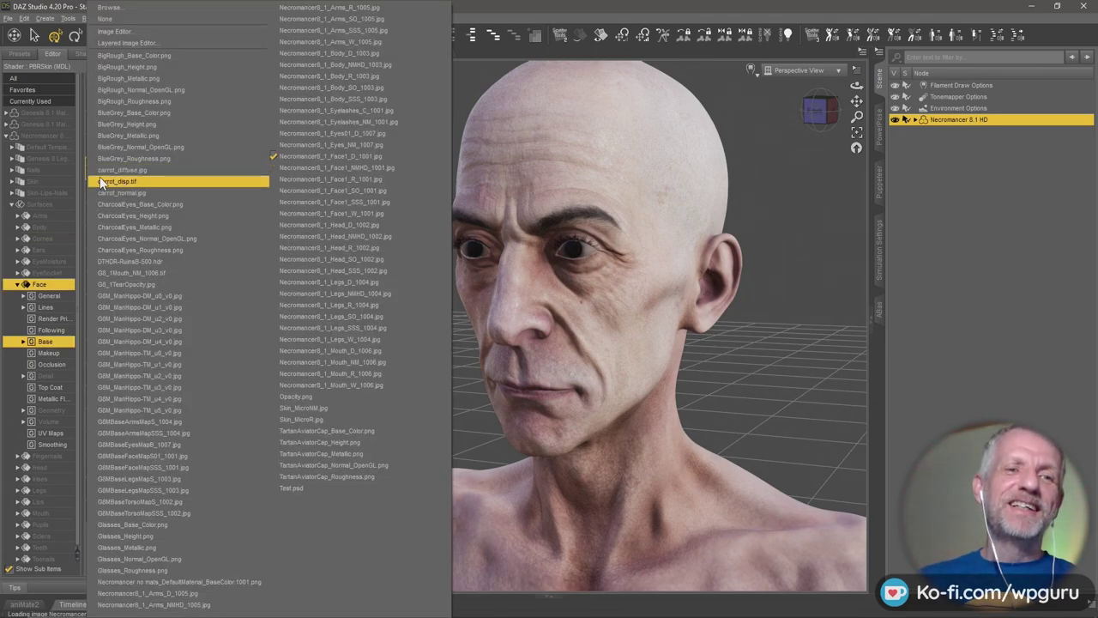
click(155, 9)
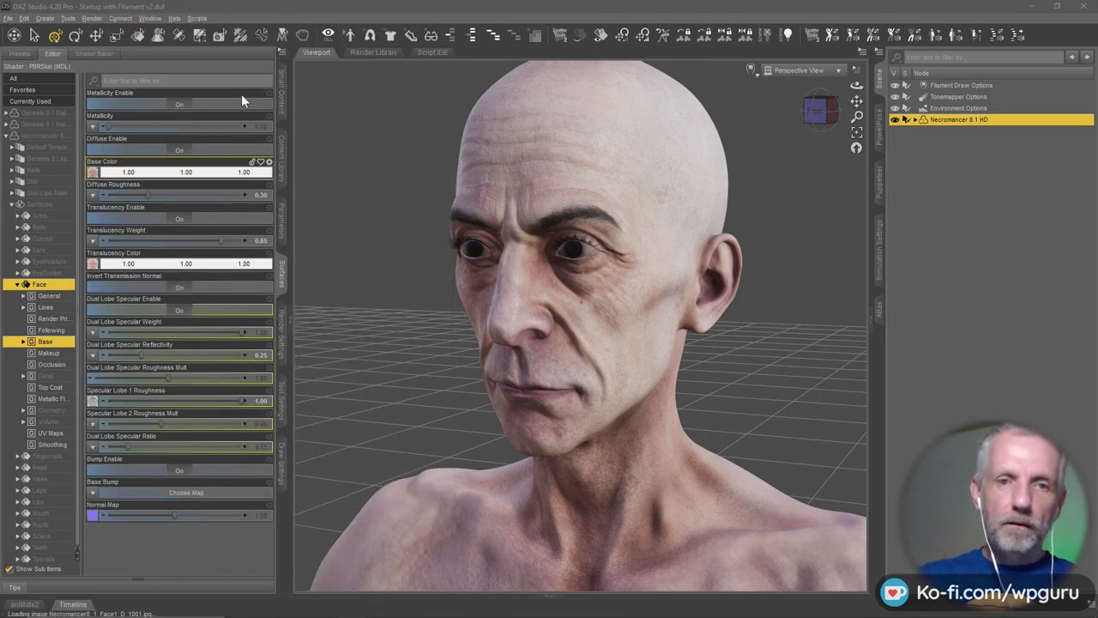
click(86, 235)
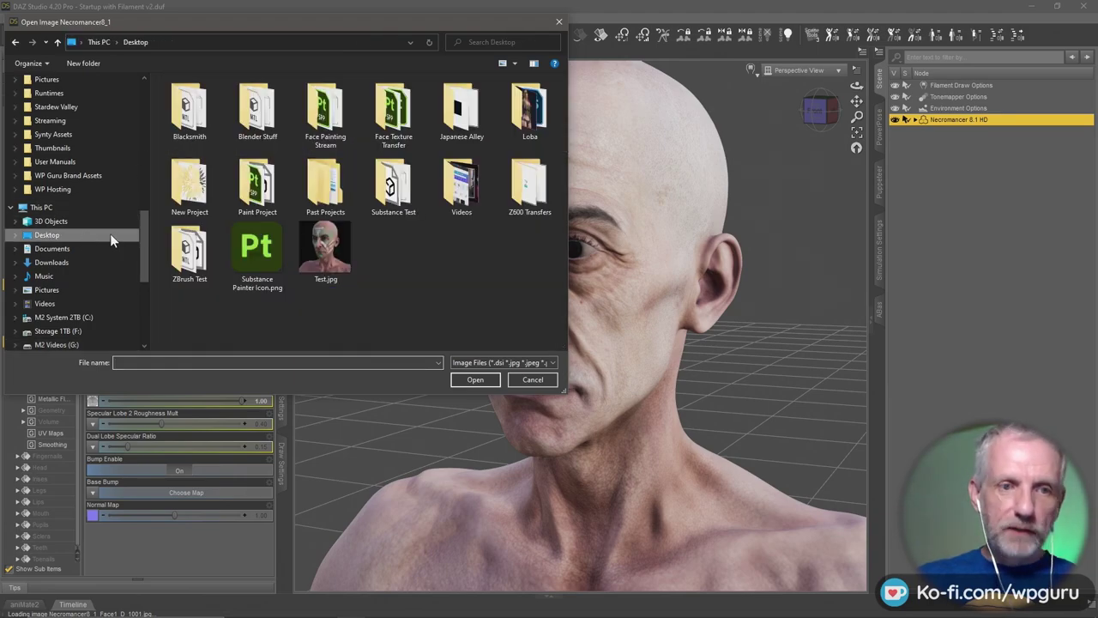
double_click(337, 105)
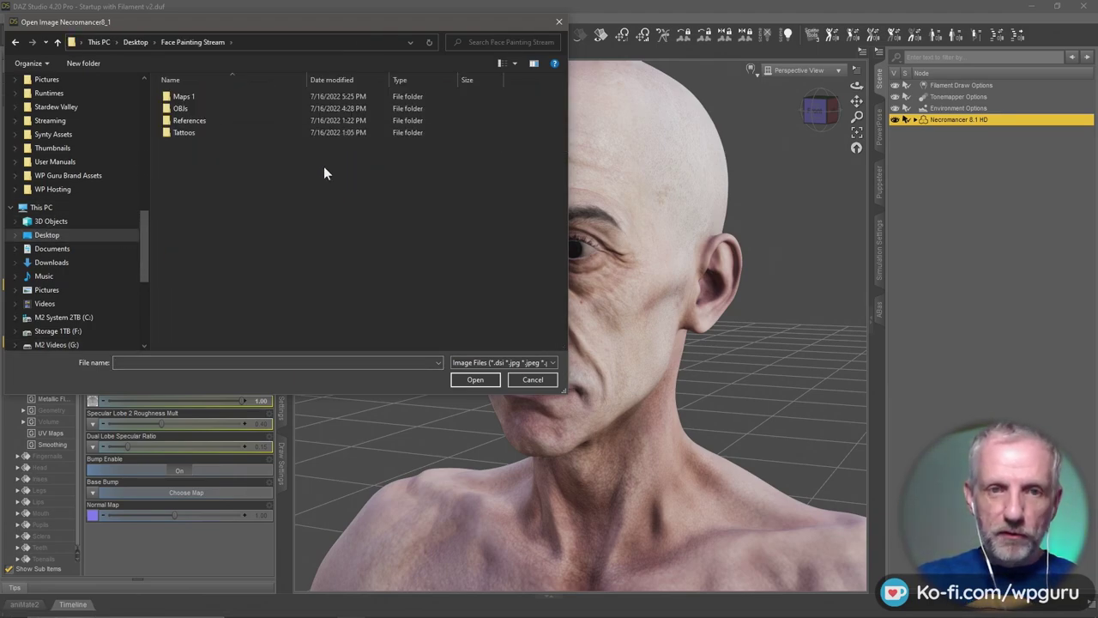
double_click(182, 108)
double_click(195, 112)
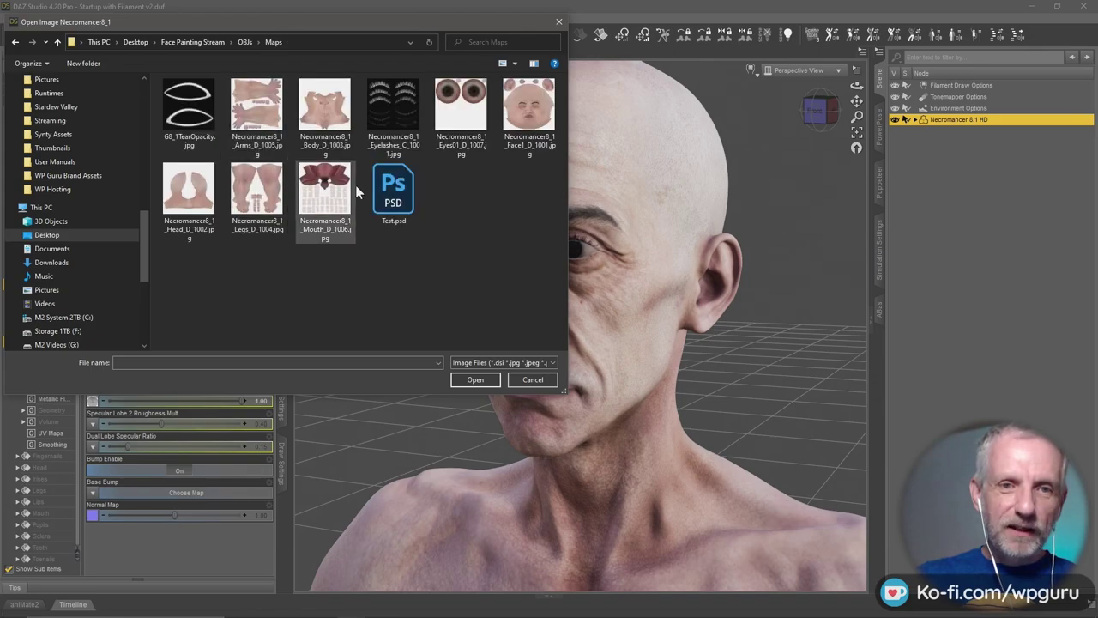
click(415, 209)
click(476, 380)
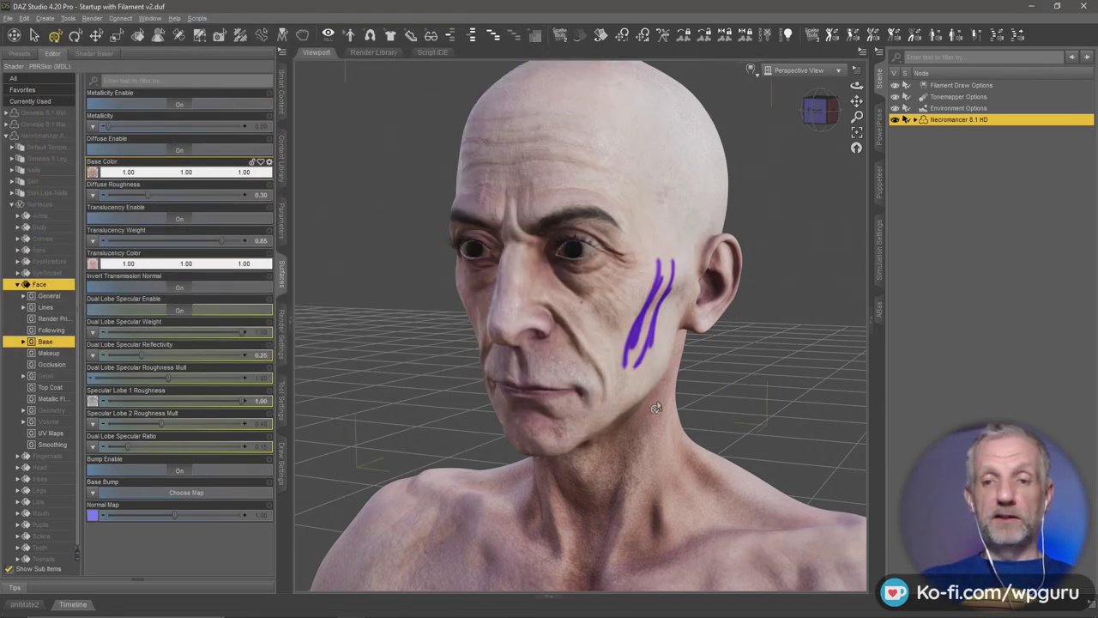
click(753, 388)
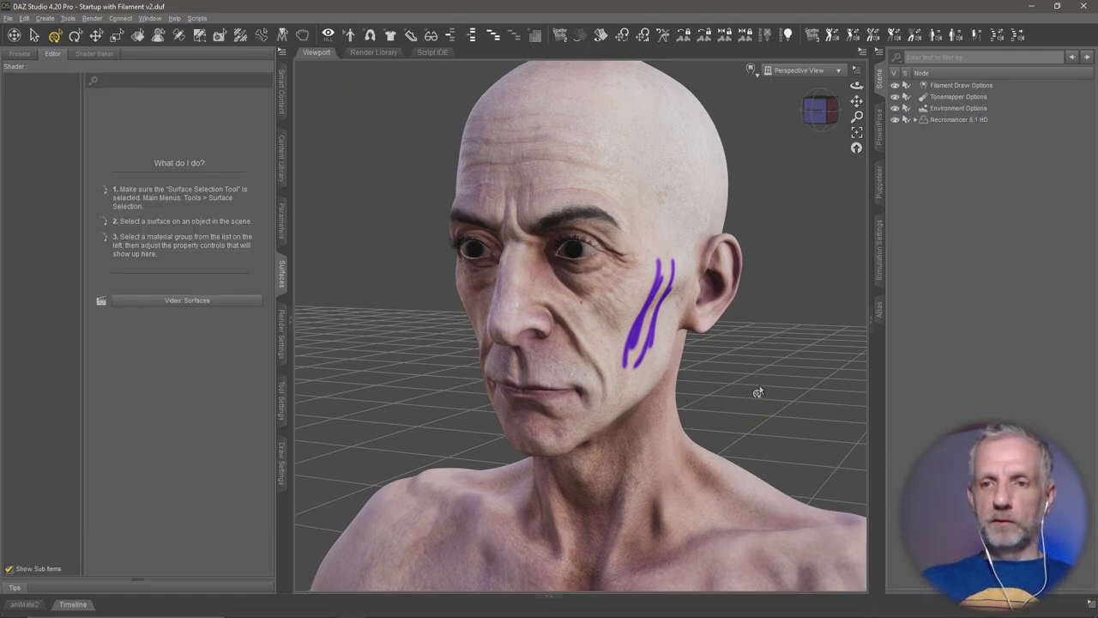
drag(757, 392, 797, 367)
Erase the purple strokes on the right cheek of Test.psd in Photoshop
key(alt+Tab)
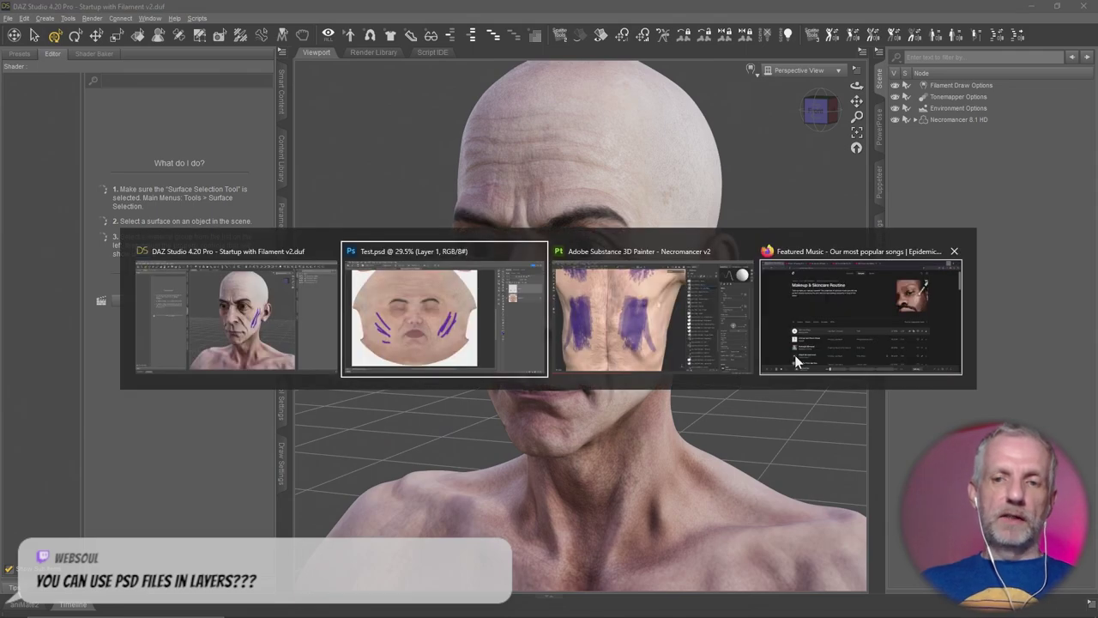
key(alt+Tab)
key(alt+Tab)
key(alt+Tab)
key(alt+Tab)
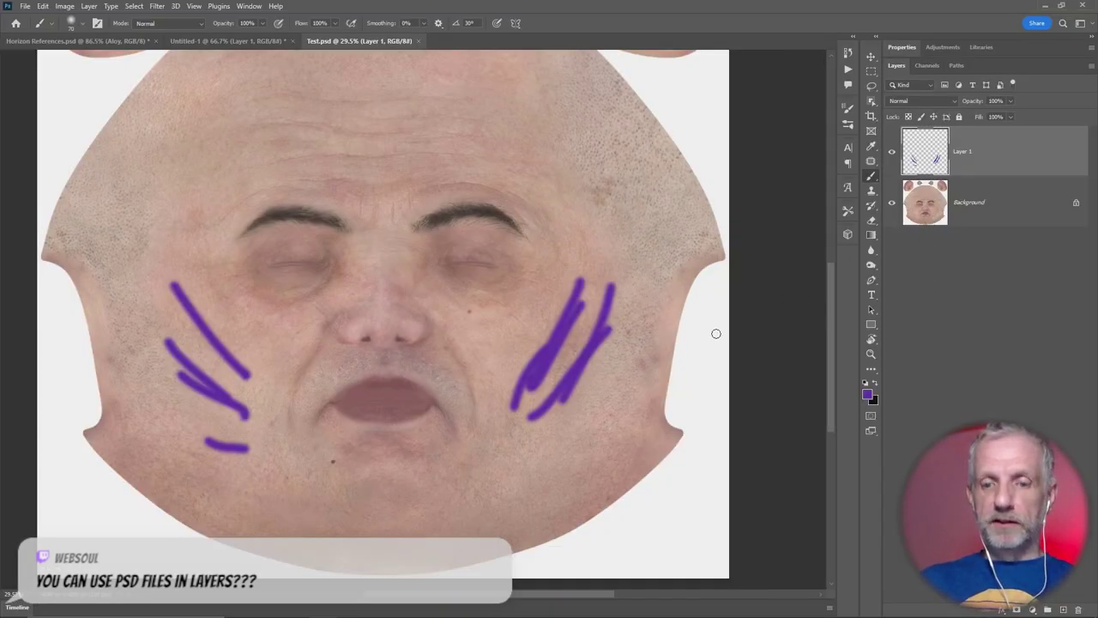
key(e)
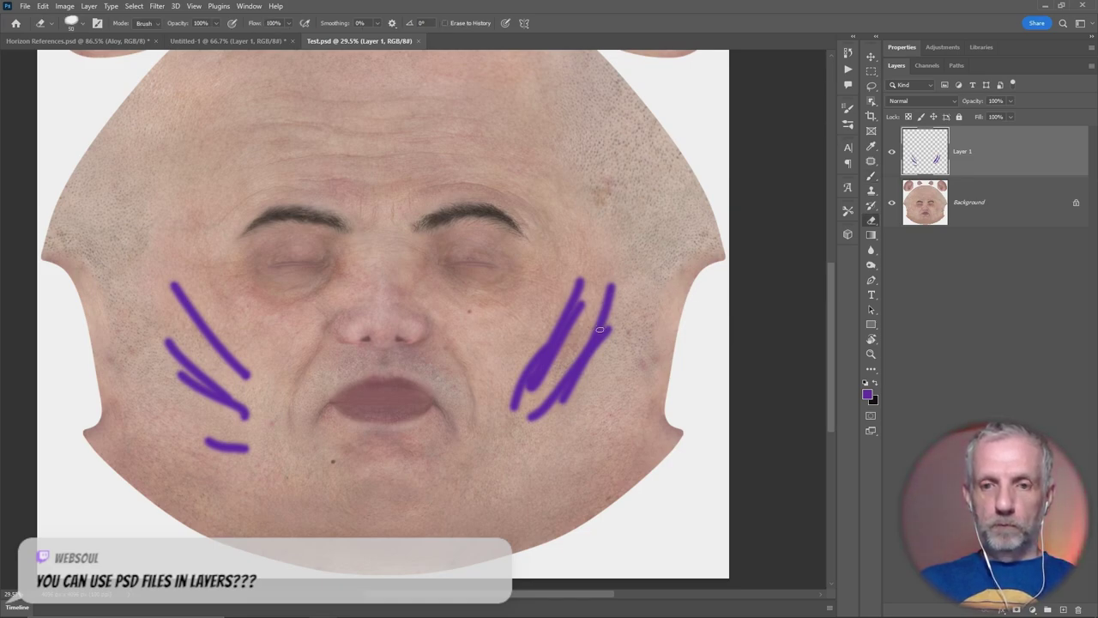
mouse_move(600, 326)
mouse_down()
mouse_move(565, 381)
mouse_move(590, 341)
mouse_move(570, 378)
mouse_move(567, 333)
mouse_move(553, 378)
mouse_move(583, 352)
mouse_move(561, 319)
mouse_move(508, 405)
mouse_move(566, 343)
mouse_move(552, 400)
mouse_move(546, 380)
mouse_move(596, 299)
mouse_move(557, 362)
mouse_move(612, 302)
mouse_move(575, 313)
mouse_up()
drag(581, 367, 597, 380)
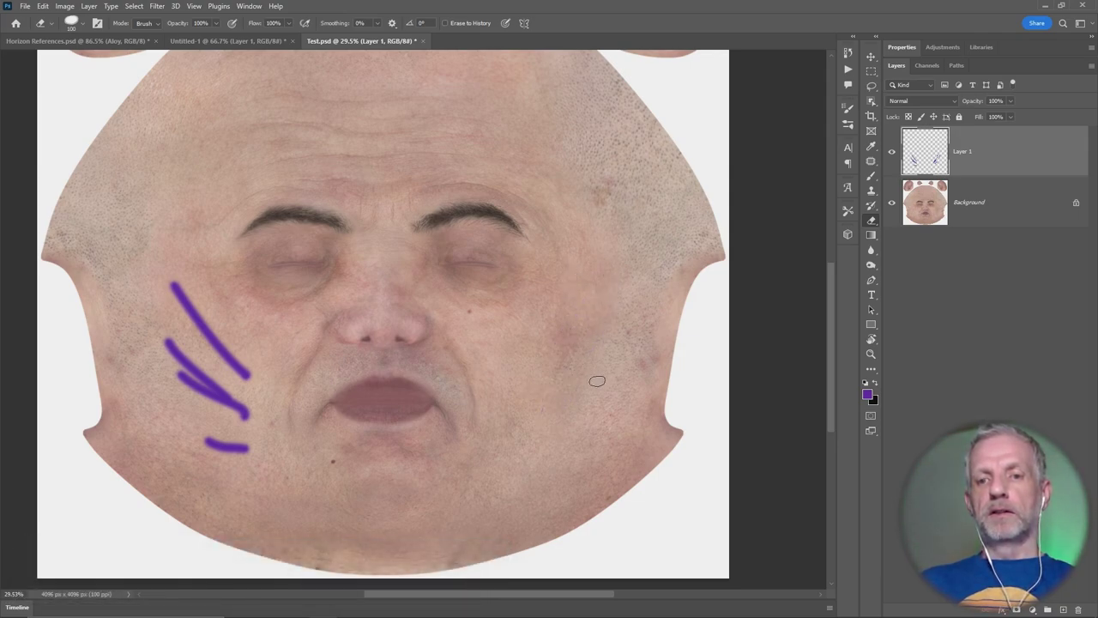
Paint teal #28a99e tally-mark strokes across the forehead and save Test.psd
click(867, 394)
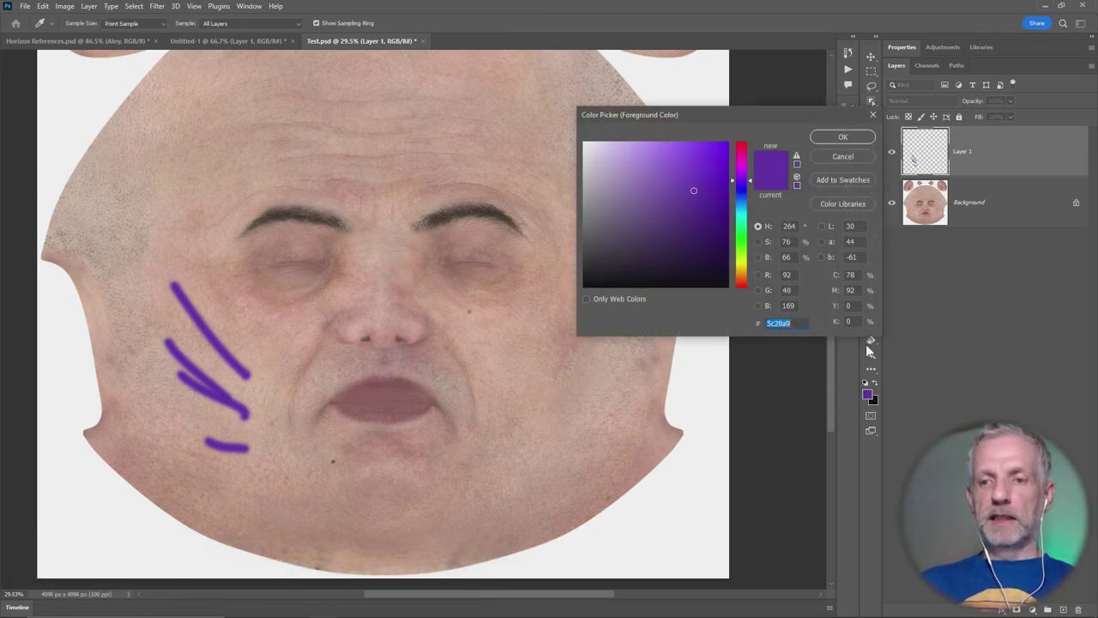
drag(744, 196, 746, 219)
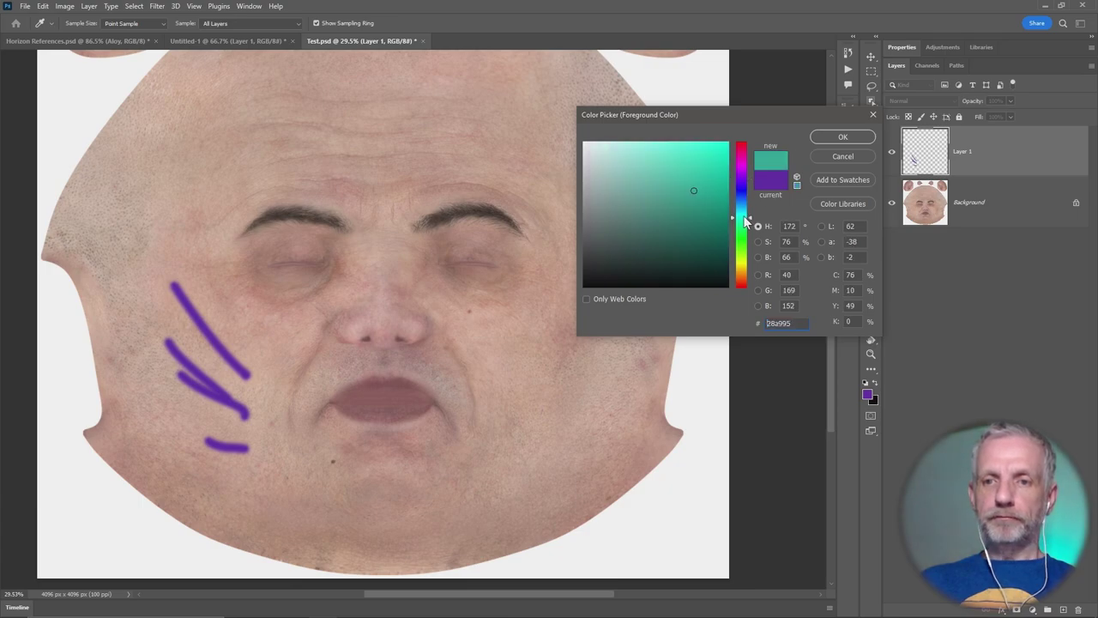
click(843, 137)
key(b)
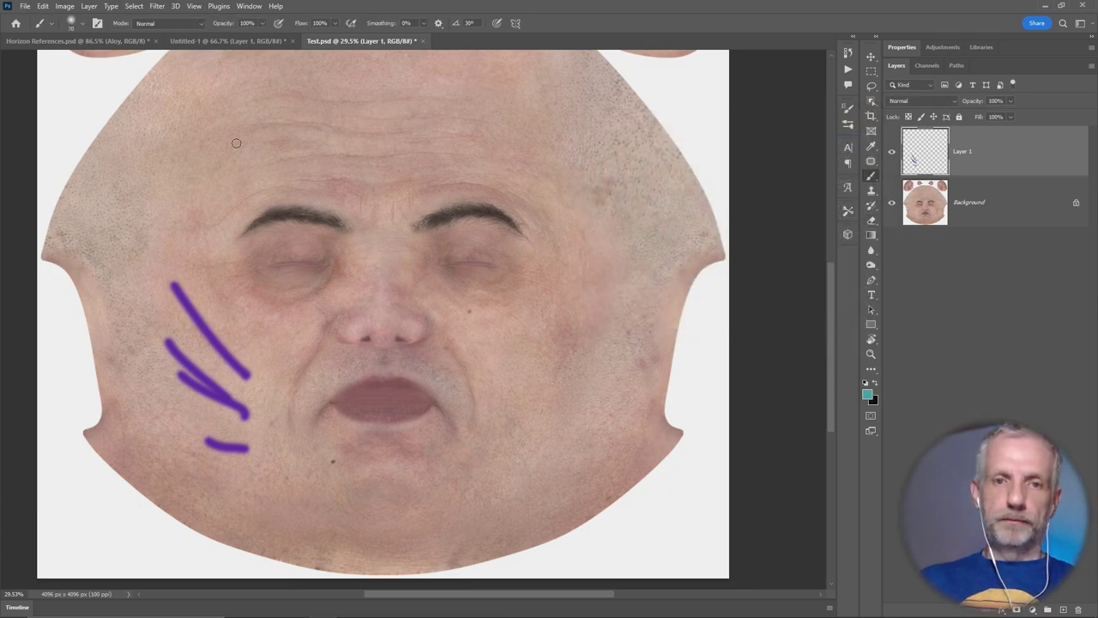
drag(233, 146, 551, 133)
drag(309, 84, 307, 187)
drag(355, 84, 352, 182)
drag(392, 85, 389, 178)
mouse_move(445, 85)
mouse_down()
mouse_move(441, 115)
mouse_move(459, 139)
mouse_up()
drag(486, 87, 477, 189)
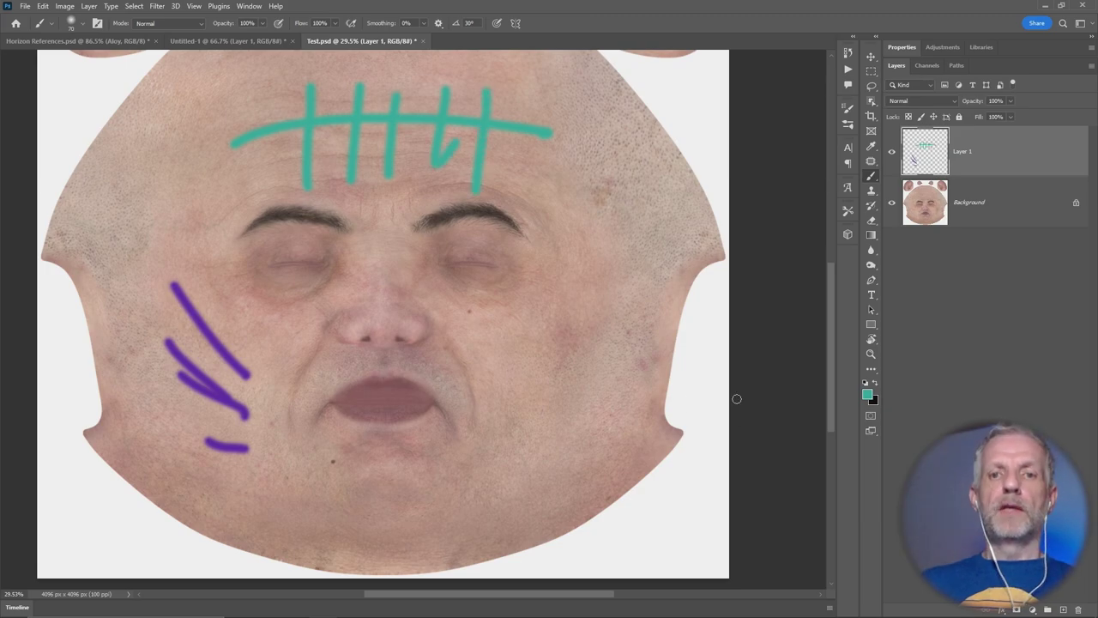
key(ctrl+s)
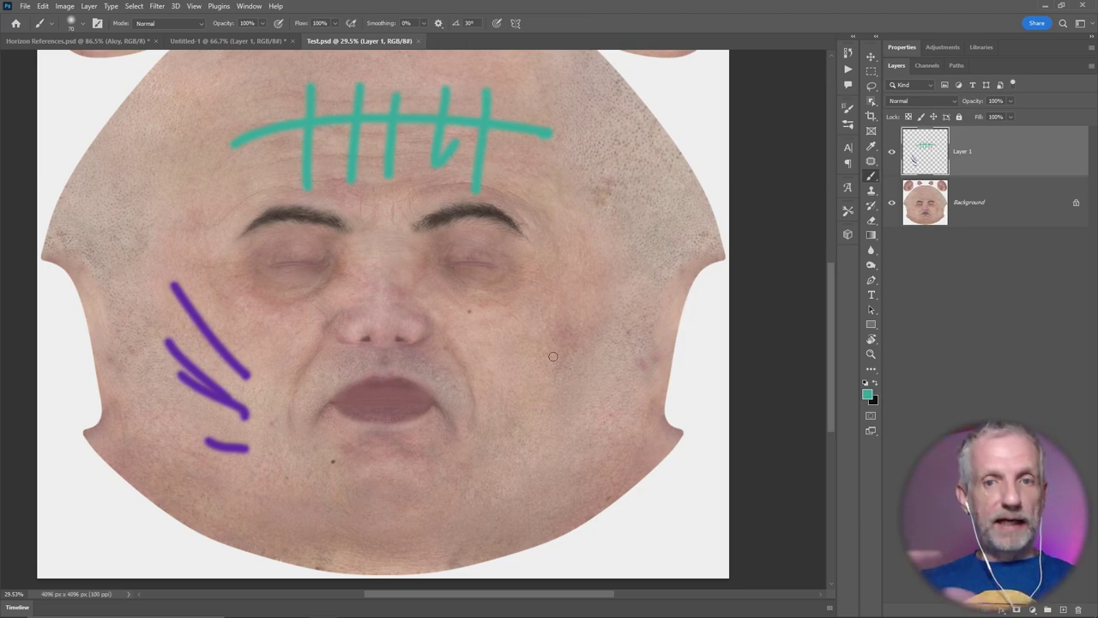
key(alt+Tab)
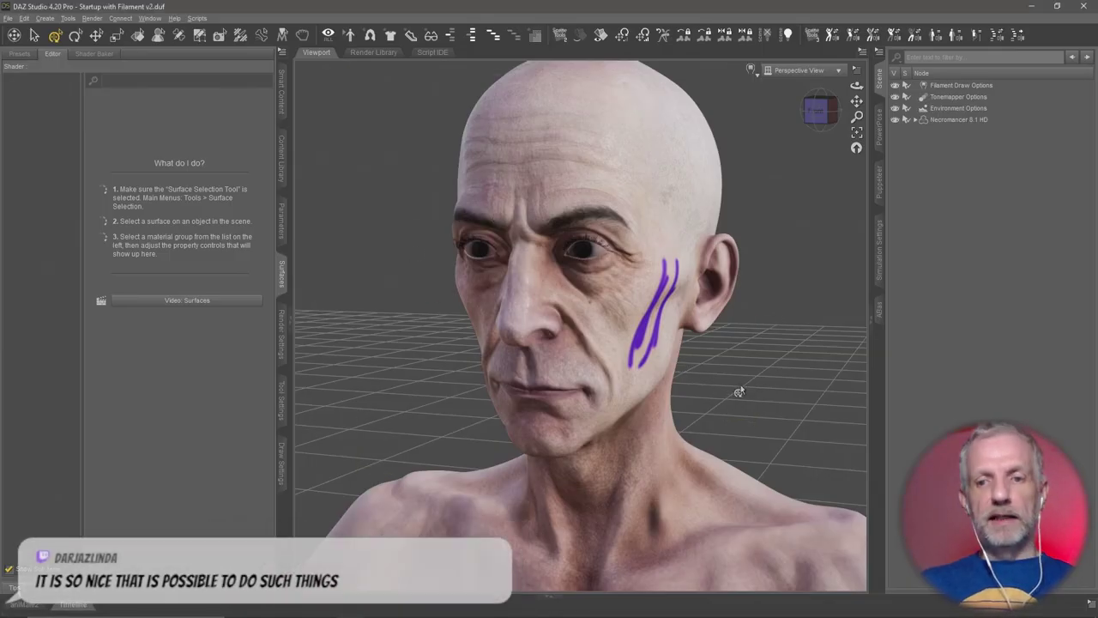
Refresh the Surfaces images and orbit the head to check the teal forehead marks
alt+drag(712, 390, 615, 320)
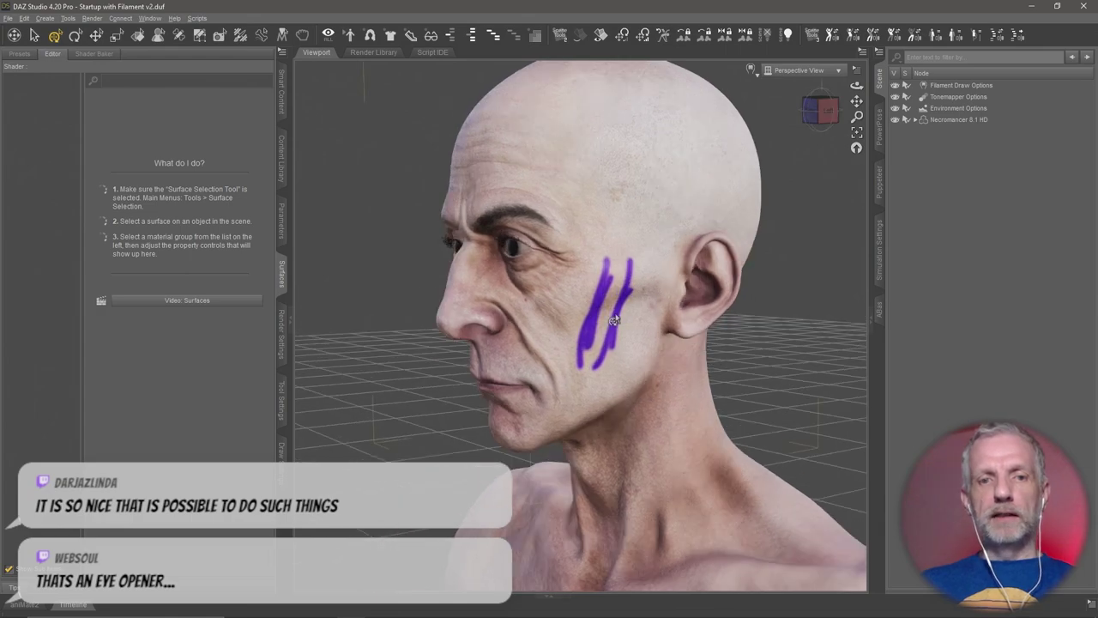
click(283, 55)
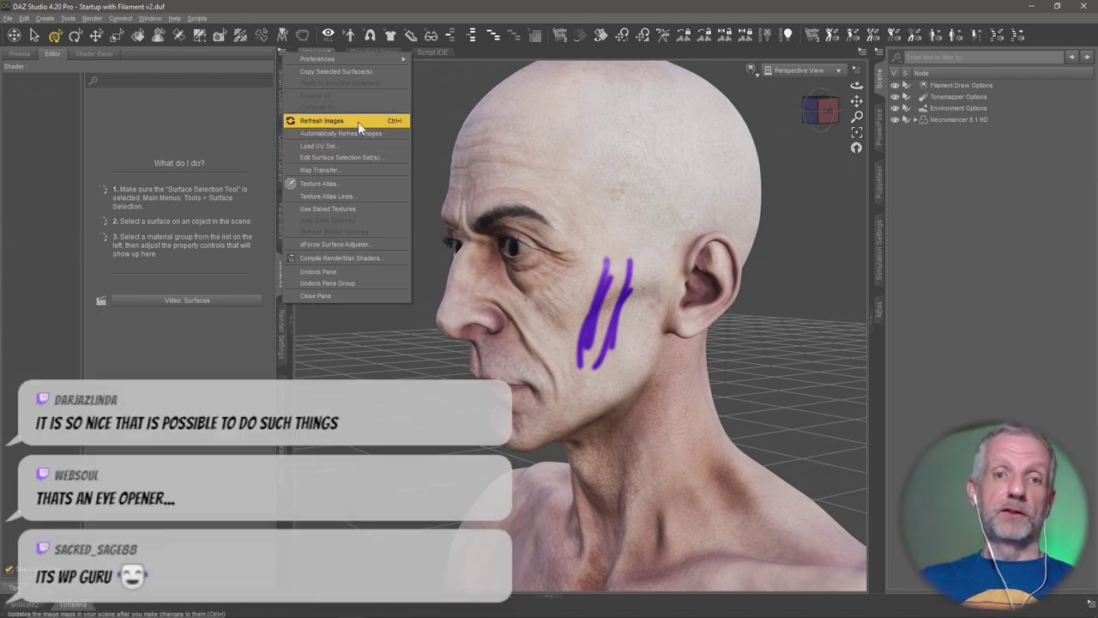
click(372, 121)
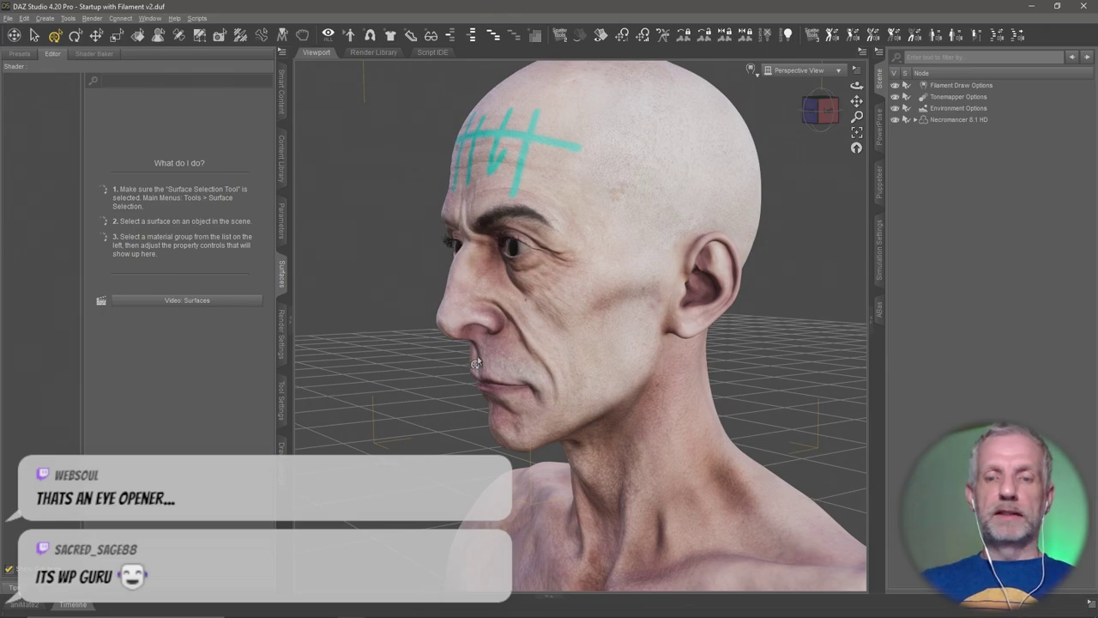
alt+drag(436, 421, 562, 412)
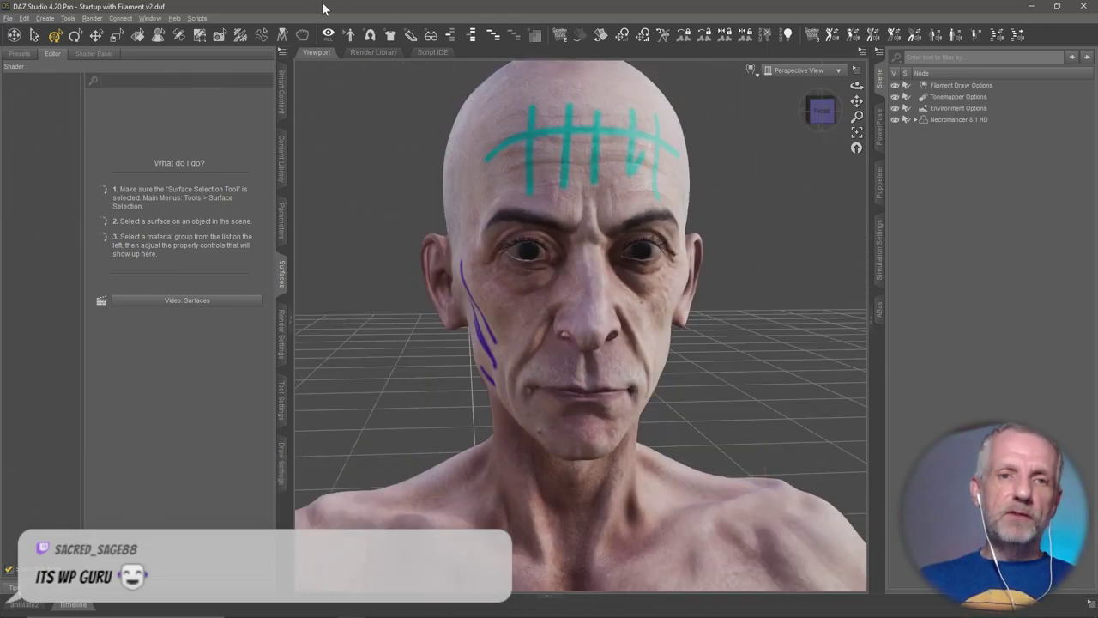
click(284, 56)
click(340, 141)
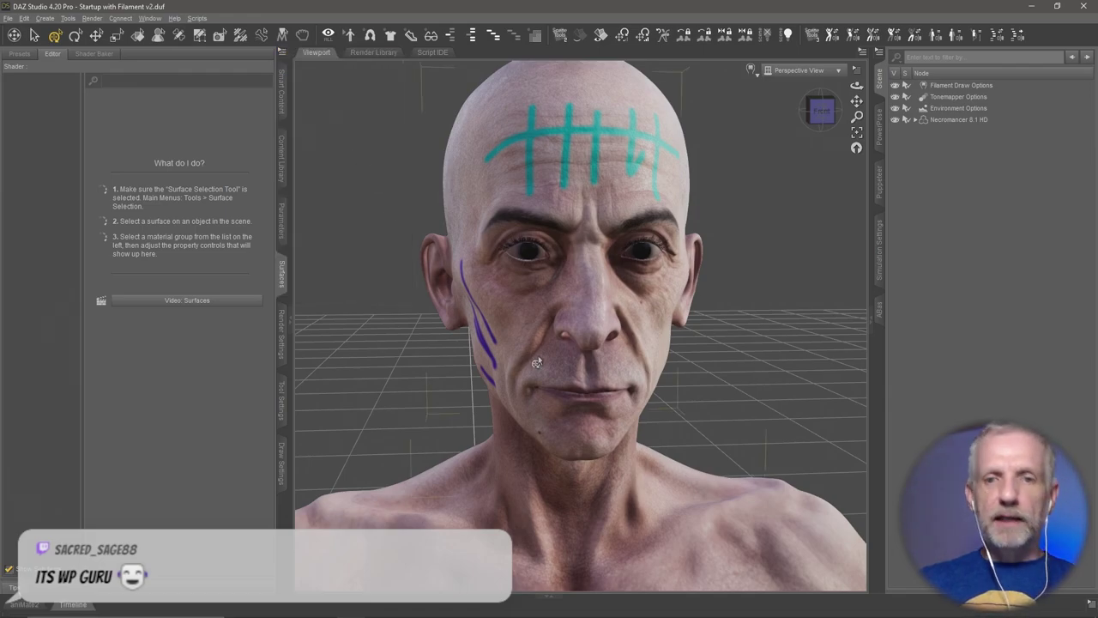
alt+drag(773, 418, 660, 362)
Paint a teal diagonal cheek line with crossing stitches and save Test.psd
key(alt+Tab)
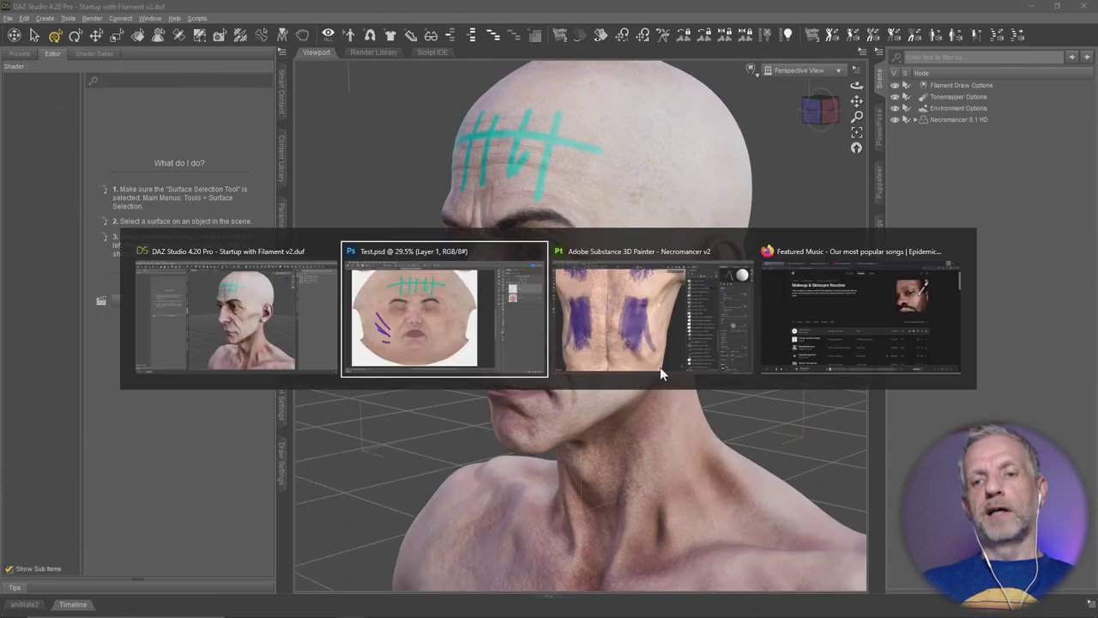
drag(502, 421, 558, 468)
mouse_move(491, 467)
mouse_down()
mouse_move(530, 401)
mouse_move(576, 434)
mouse_up()
drag(520, 413, 554, 369)
drag(549, 325, 601, 392)
drag(558, 372, 592, 297)
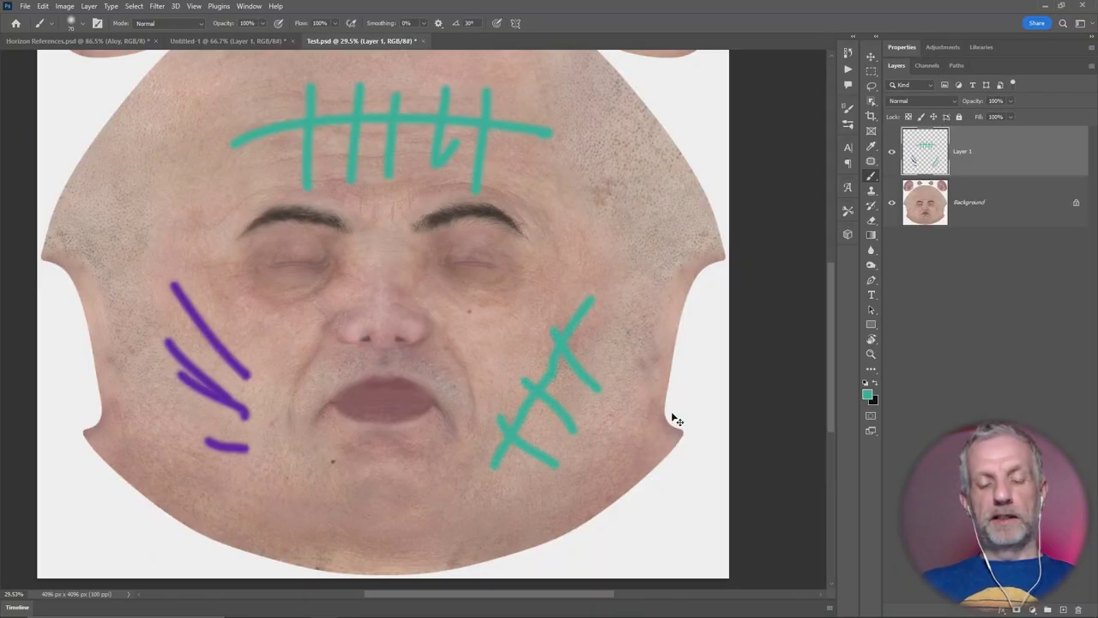
key(ctrl+s)
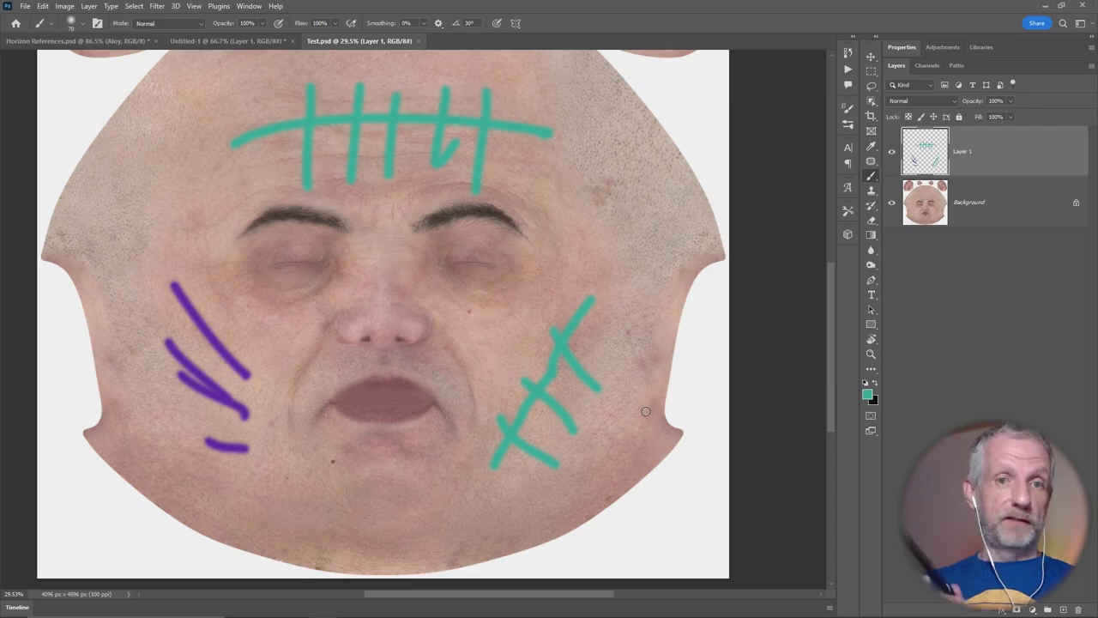
key(alt+Tab)
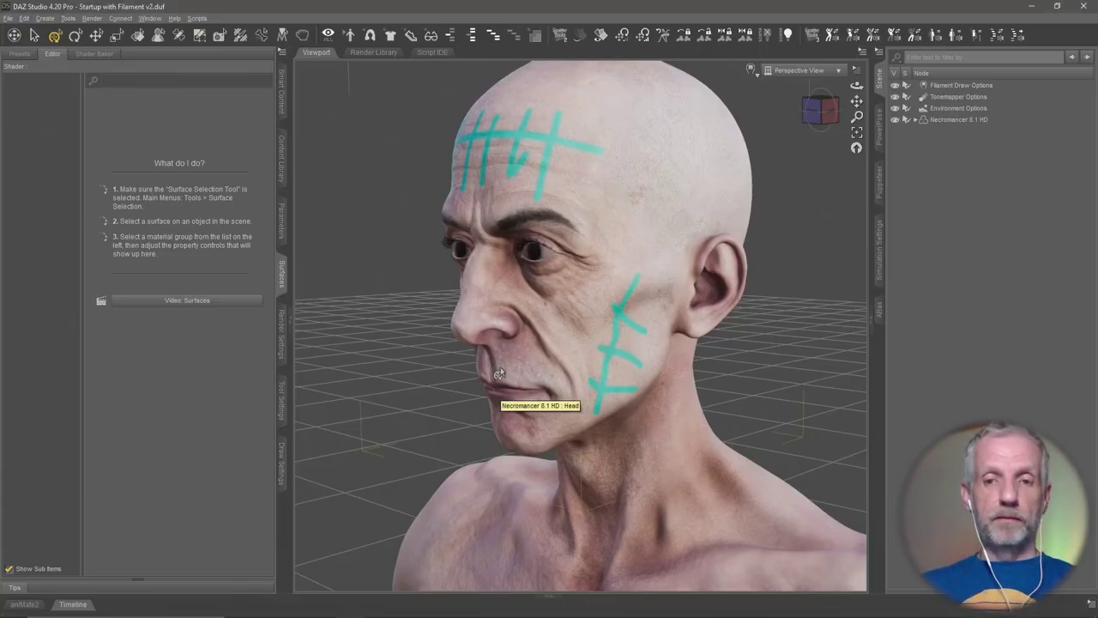
Orbit around the Necromancer's head to inspect the teal forehead and cheek stitches
alt+drag(704, 446, 898, 465)
alt+drag(793, 396, 741, 397)
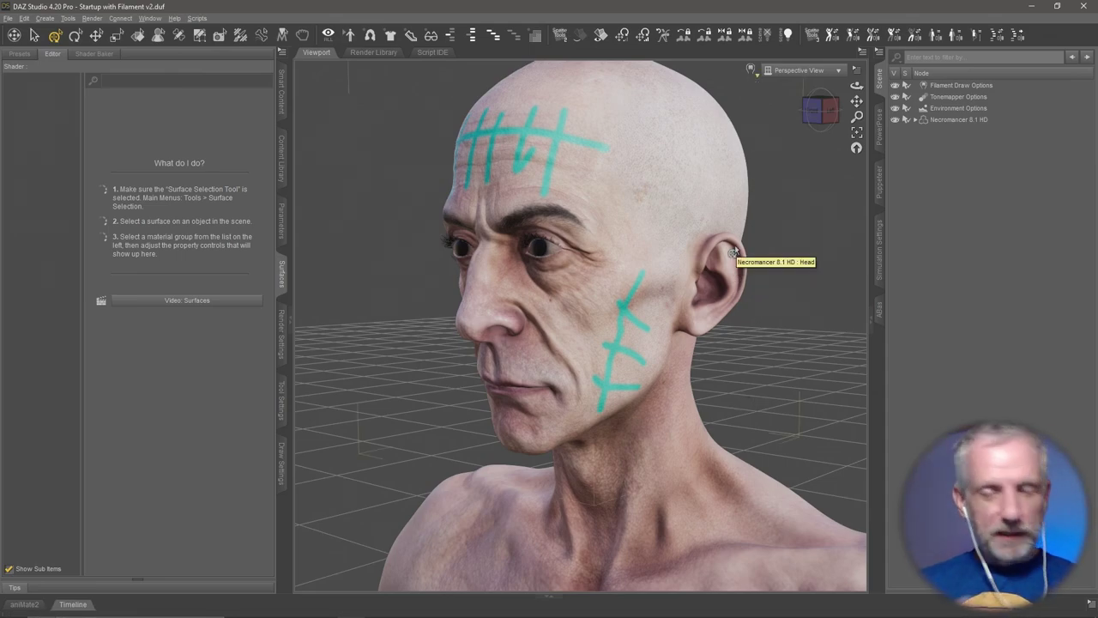
key(alt+Tab)
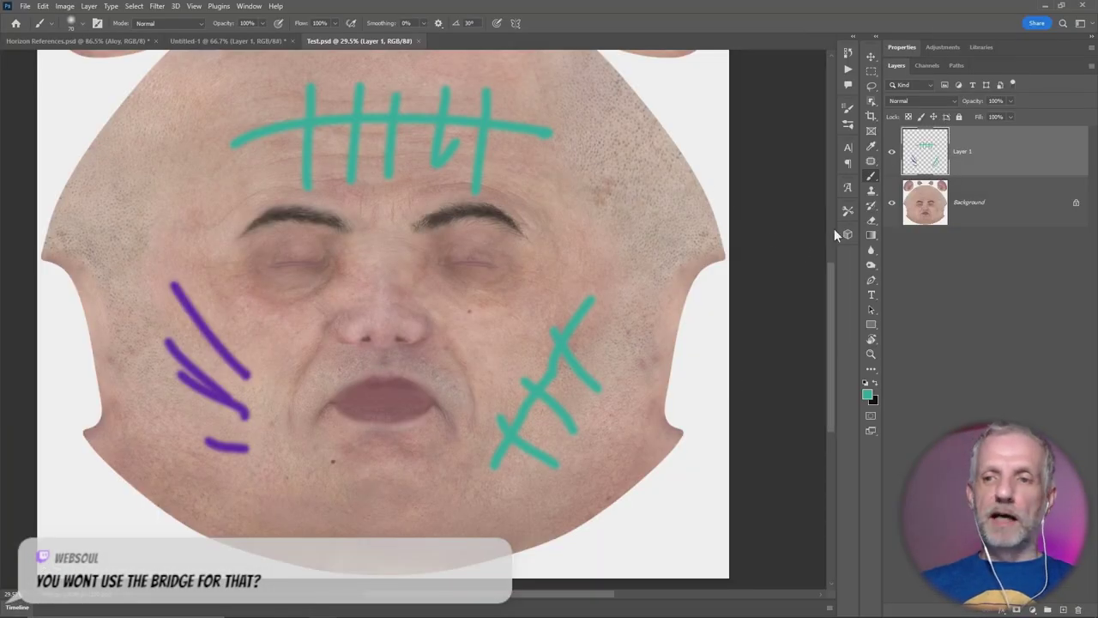
Add a new Layer 2 and set the foreground paint colour to magenta
click(867, 395)
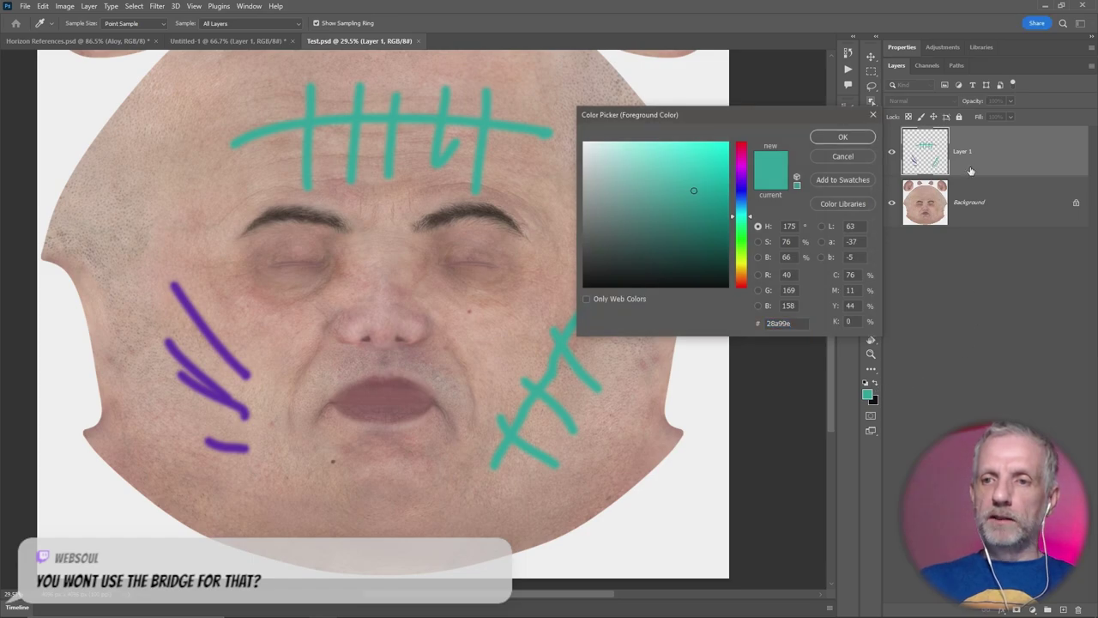
click(837, 156)
click(1062, 609)
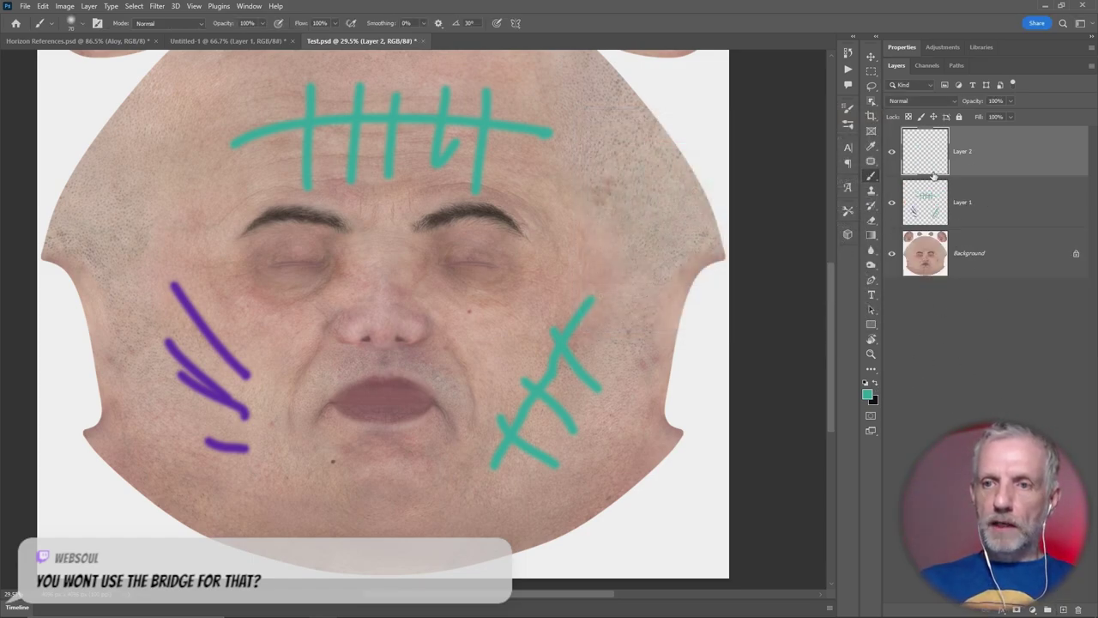
click(868, 396)
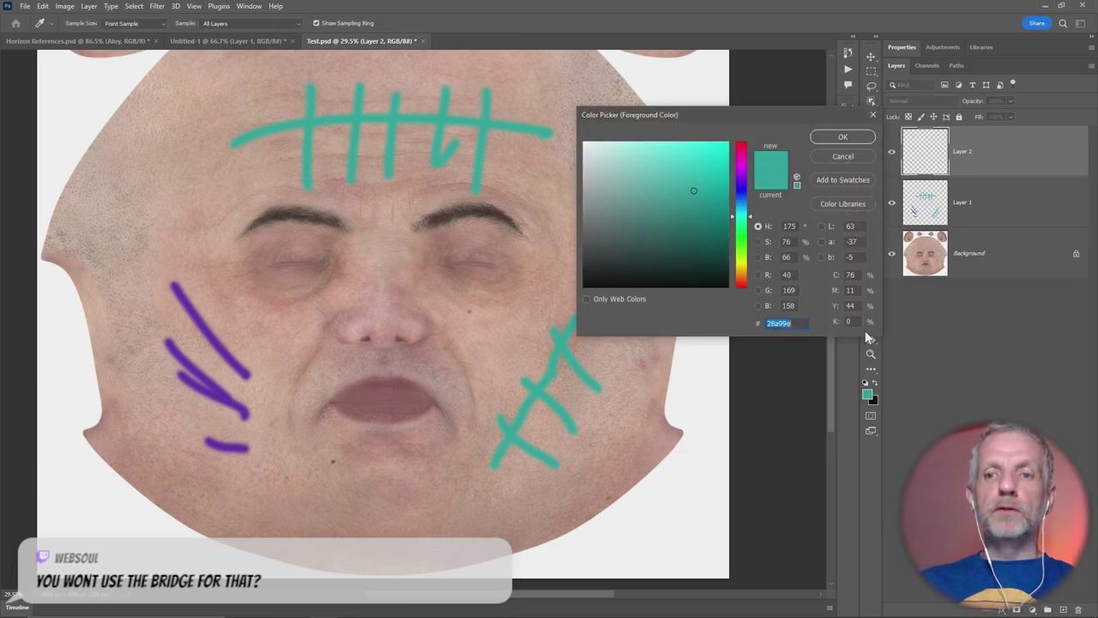
click(743, 157)
click(840, 137)
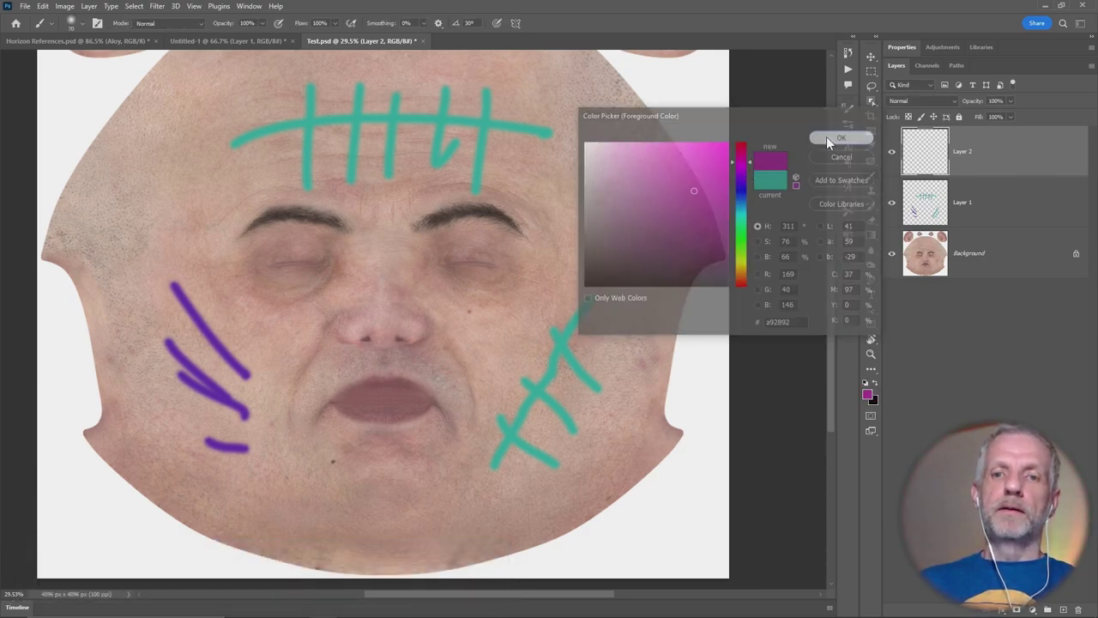
Paint magenta X marks beside both eyes and an enlarged magenta blob on the nose
drag(441, 278, 465, 300)
mouse_move(461, 270)
mouse_down()
mouse_move(435, 302)
mouse_move(495, 297)
mouse_up()
mouse_move(493, 266)
mouse_down()
mouse_move(469, 298)
mouse_move(522, 294)
mouse_up()
drag(519, 269, 491, 299)
drag(245, 277, 272, 306)
mouse_move(272, 276)
mouse_down()
mouse_move(269, 304)
mouse_move(295, 306)
mouse_up()
mouse_move(295, 276)
mouse_down()
mouse_move(268, 307)
mouse_move(317, 302)
mouse_up()
drag(316, 275, 292, 305)
click(378, 319)
drag(387, 316, 378, 321)
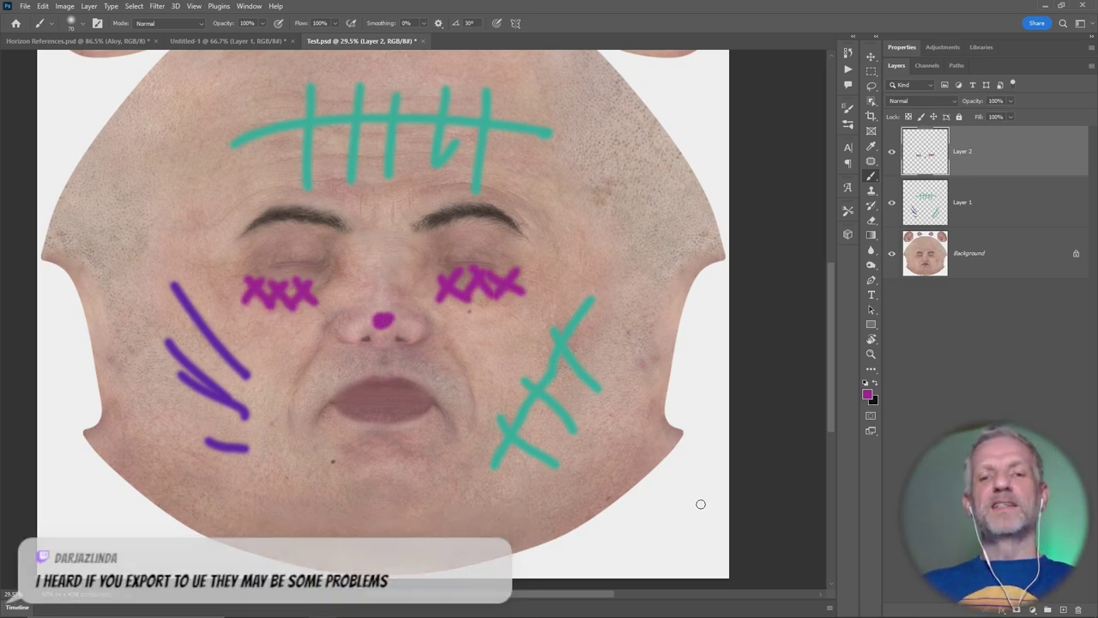
Save Test.psd, dismissing the could-not-save error
key(ctrl+s)
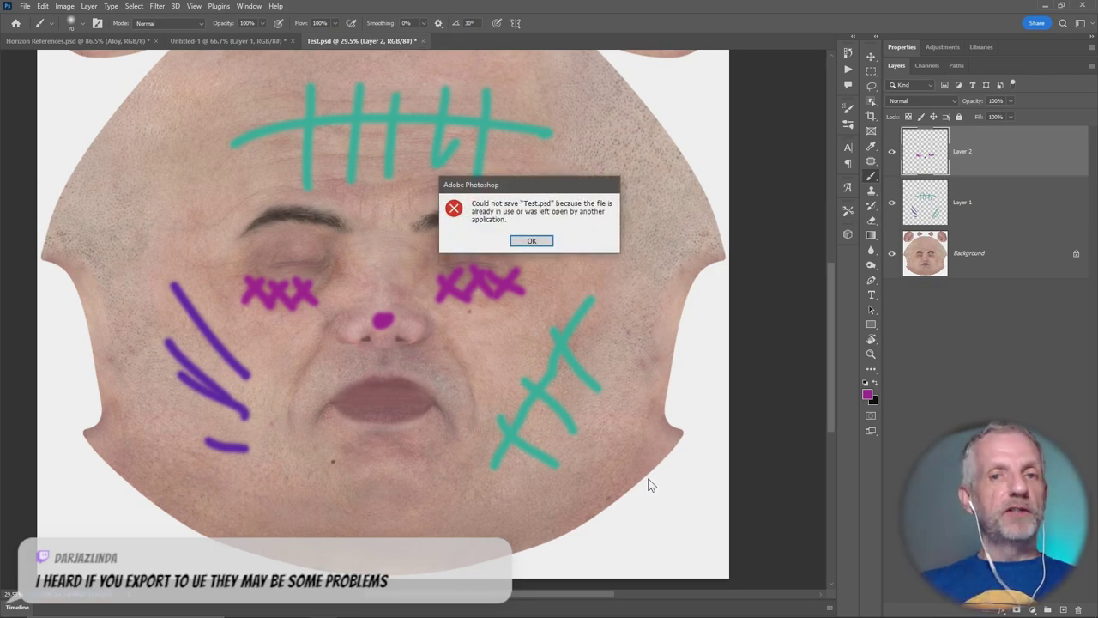
click(532, 241)
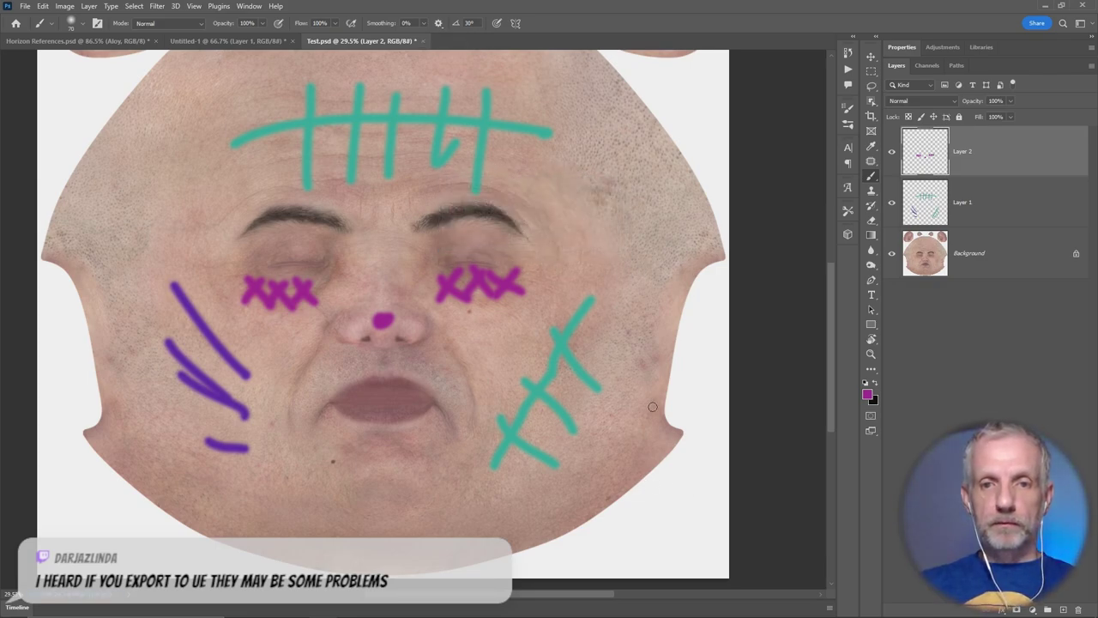
key(ctrl+s)
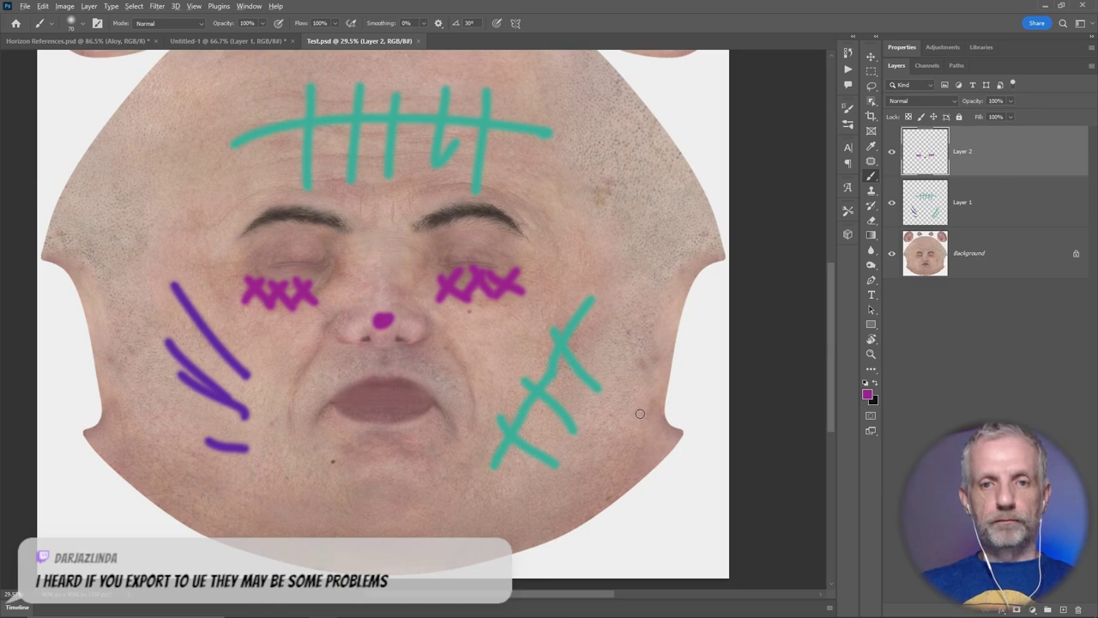
key(alt+Tab)
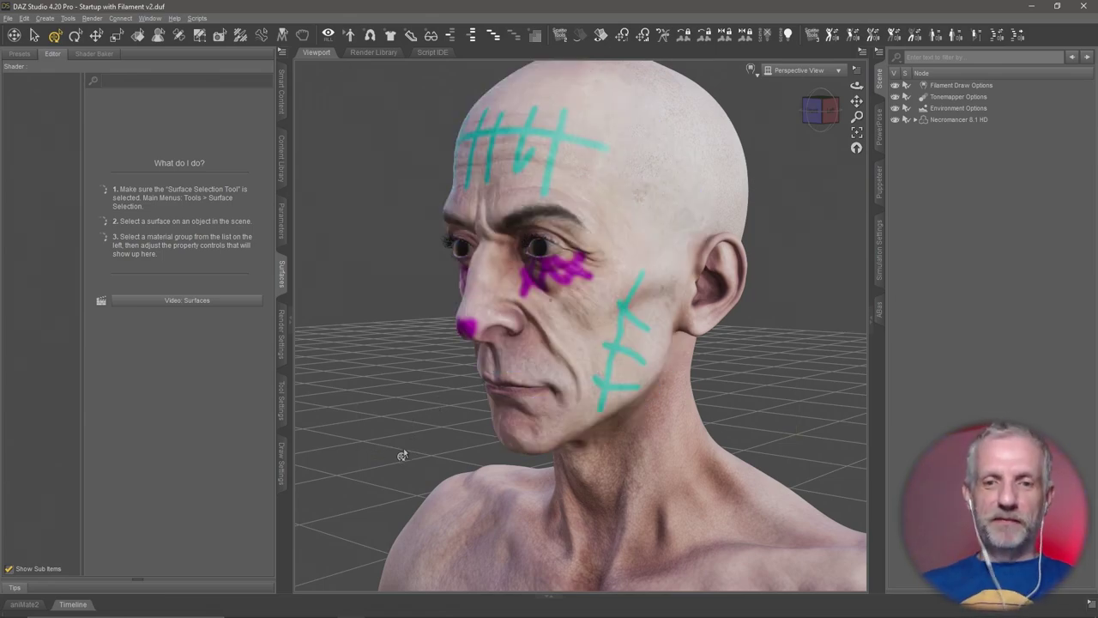
Enable Automatically Refresh Images in the Surfaces options and view the magenta marks from the front
mouse_move(403, 455)
mouse_down()
mouse_move(506, 446)
mouse_move(403, 448)
mouse_up()
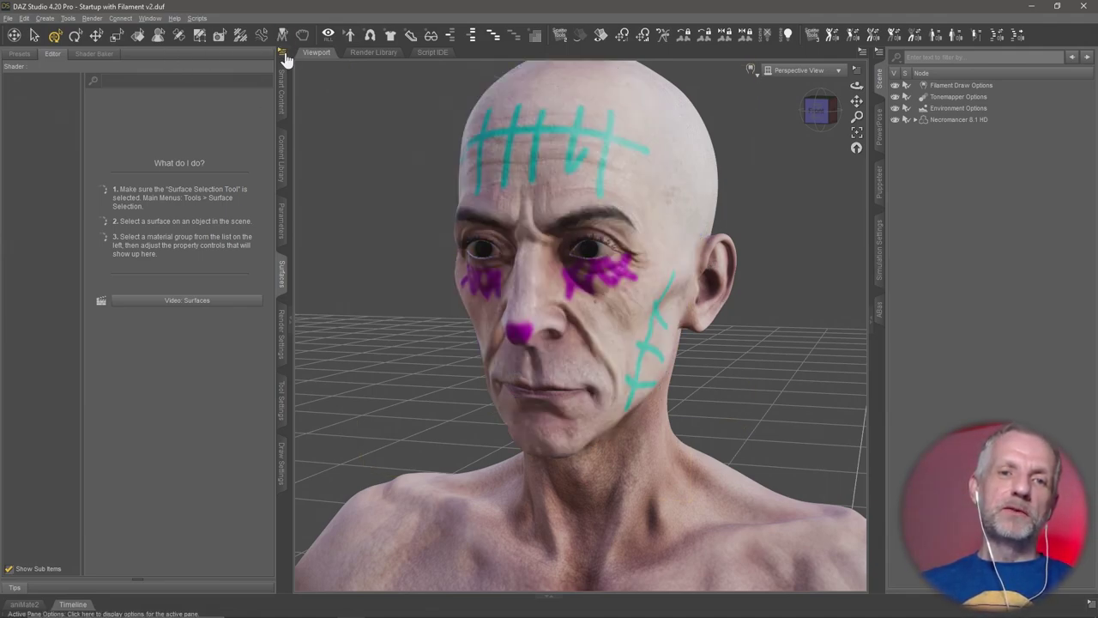
click(280, 51)
click(341, 134)
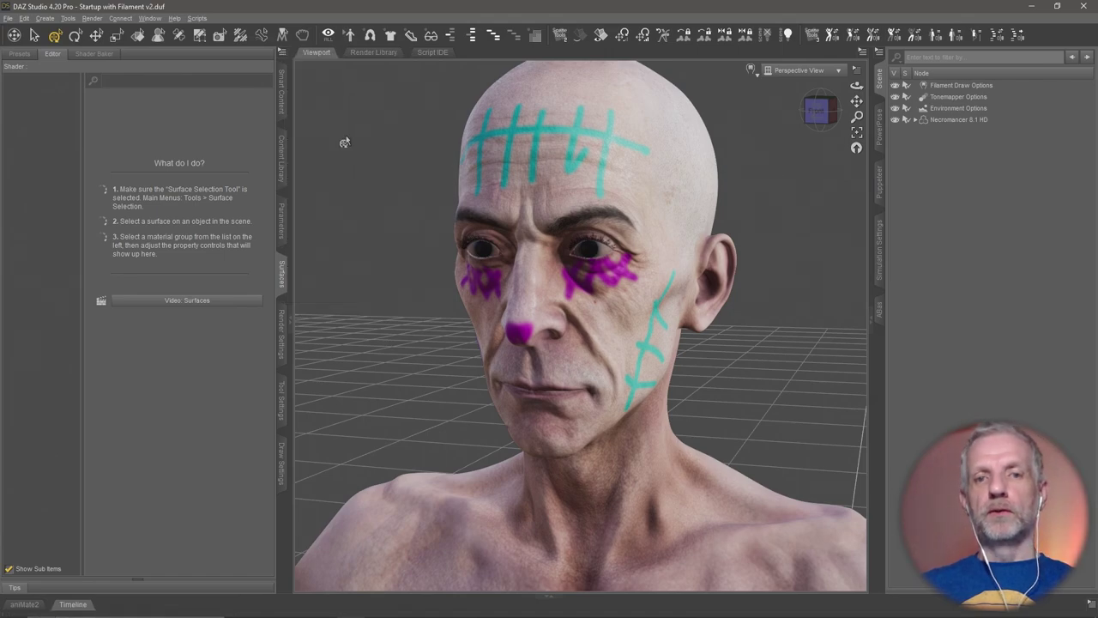
alt+drag(635, 403, 582, 401)
key(alt+Tab)
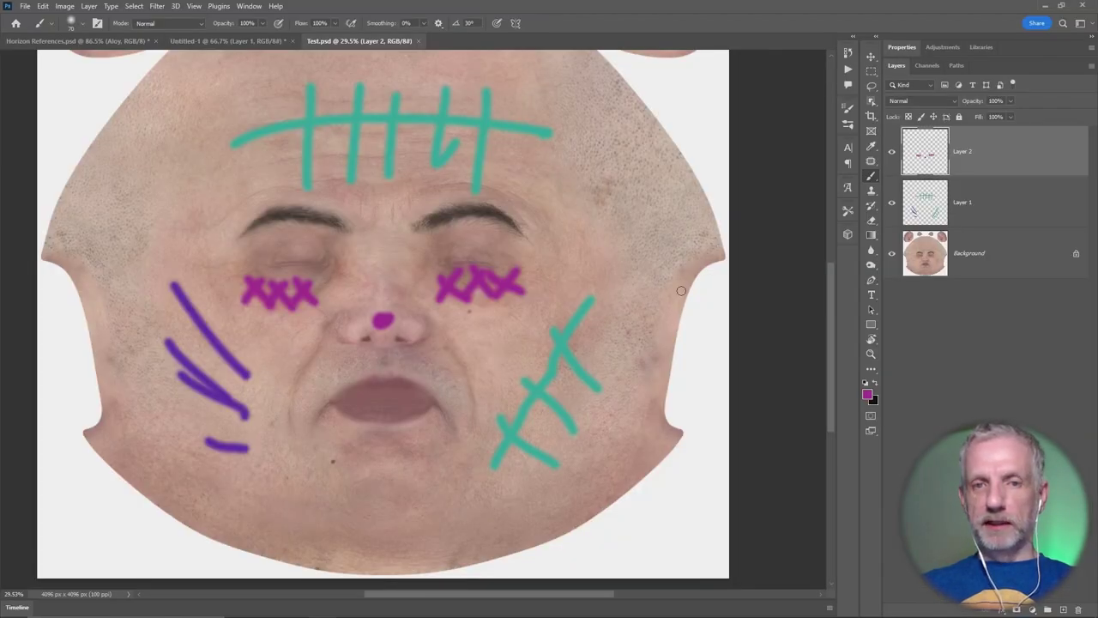
Close Test.psd and Untitled-1 without saving, leaving the Horizon References image
click(418, 42)
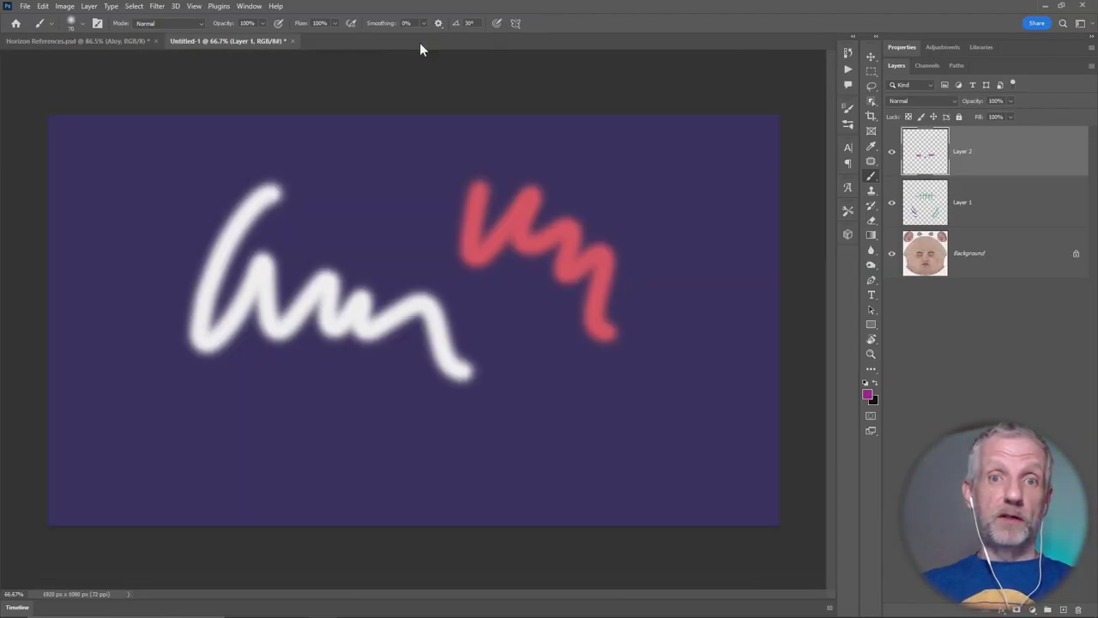
click(292, 41)
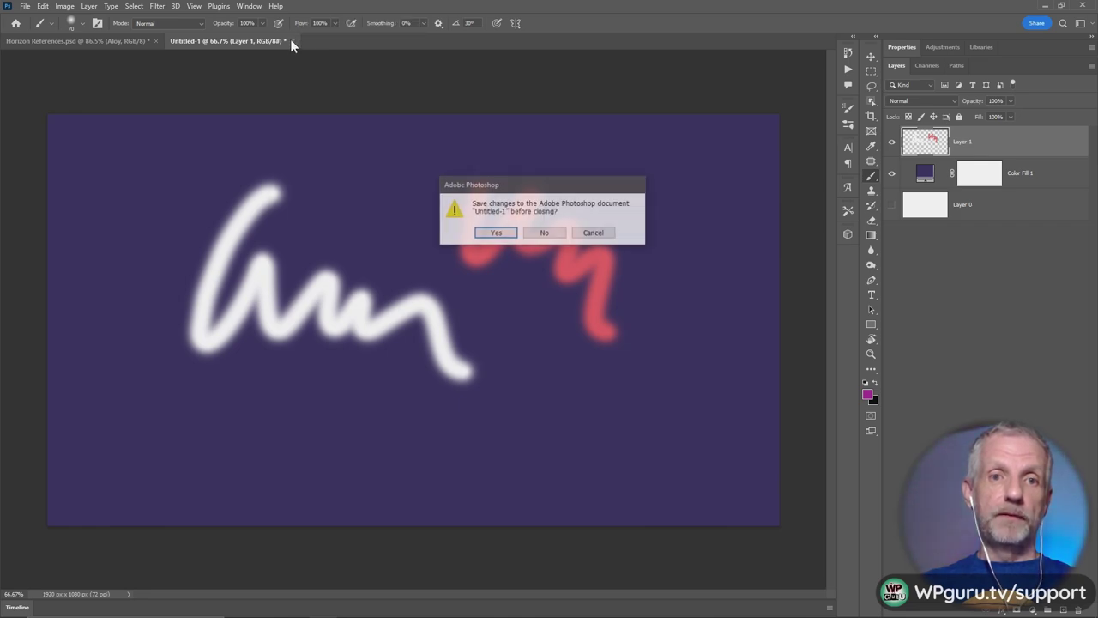
click(544, 233)
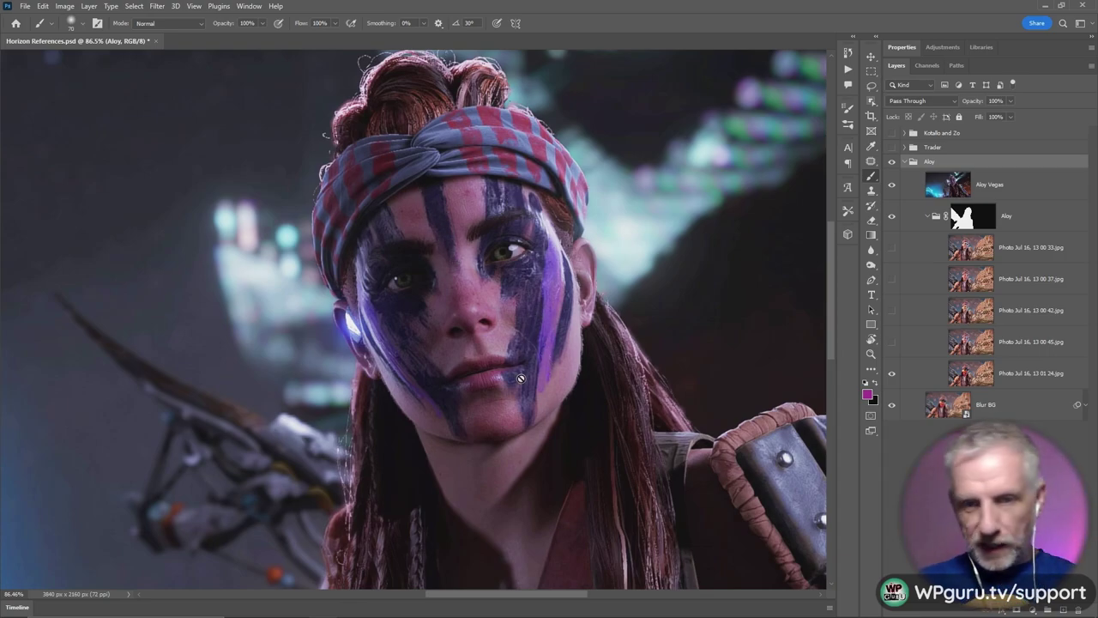
key(alt+Tab)
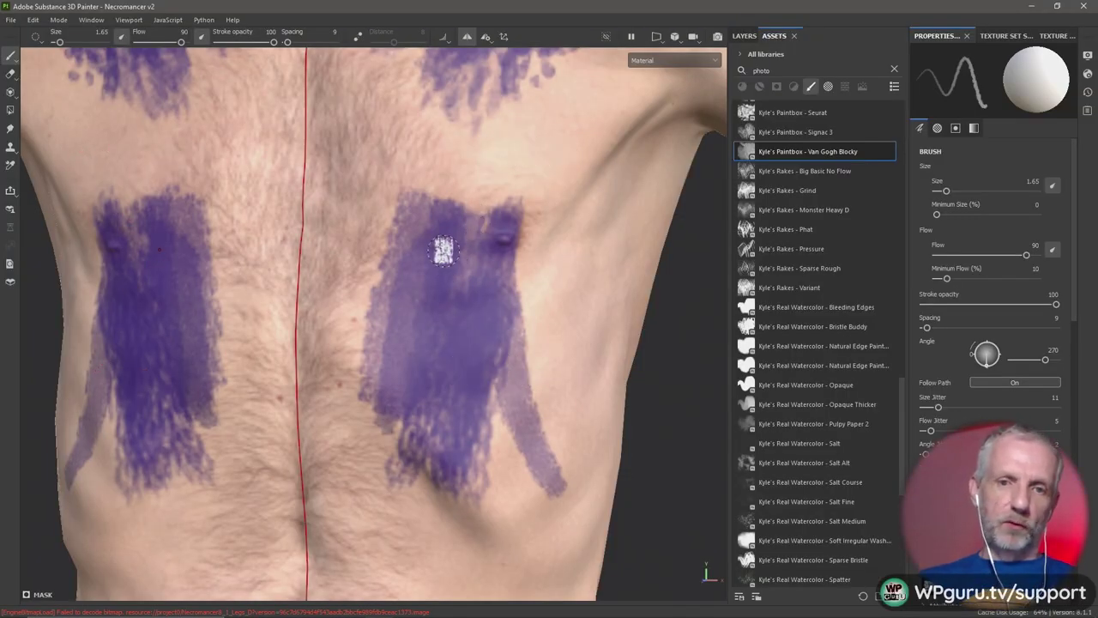
Paint purple rake streaks across the chest with Big Basic No Flow at size 7.36
mouse_move(446, 269)
mouse_down()
mouse_move(441, 130)
mouse_move(507, 155)
mouse_move(524, 184)
mouse_move(517, 309)
mouse_up()
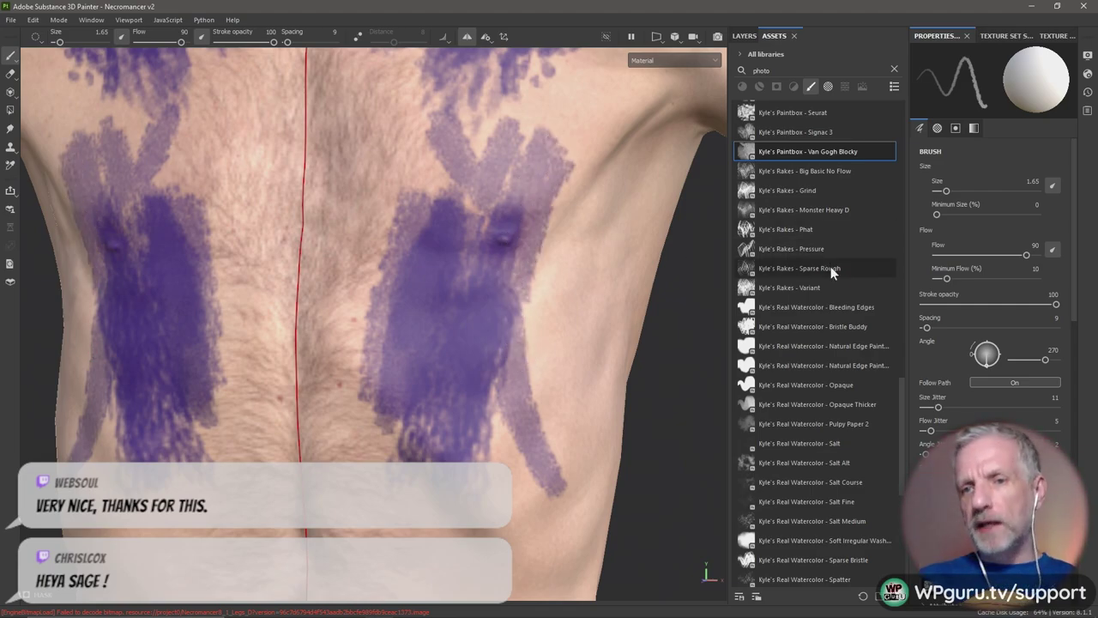
click(850, 176)
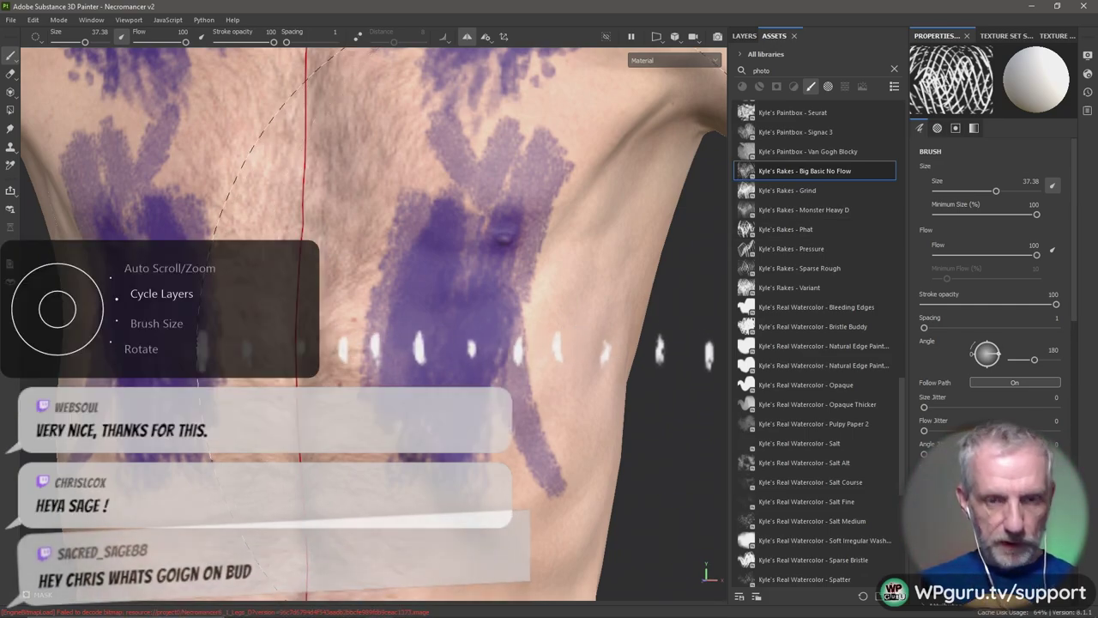
key(bracketleft)
key(bracketleft)
key(bracketleft)
key(bracketleft)
key(bracketleft)
key(bracketleft)
scroll(526, 350, down, 3)
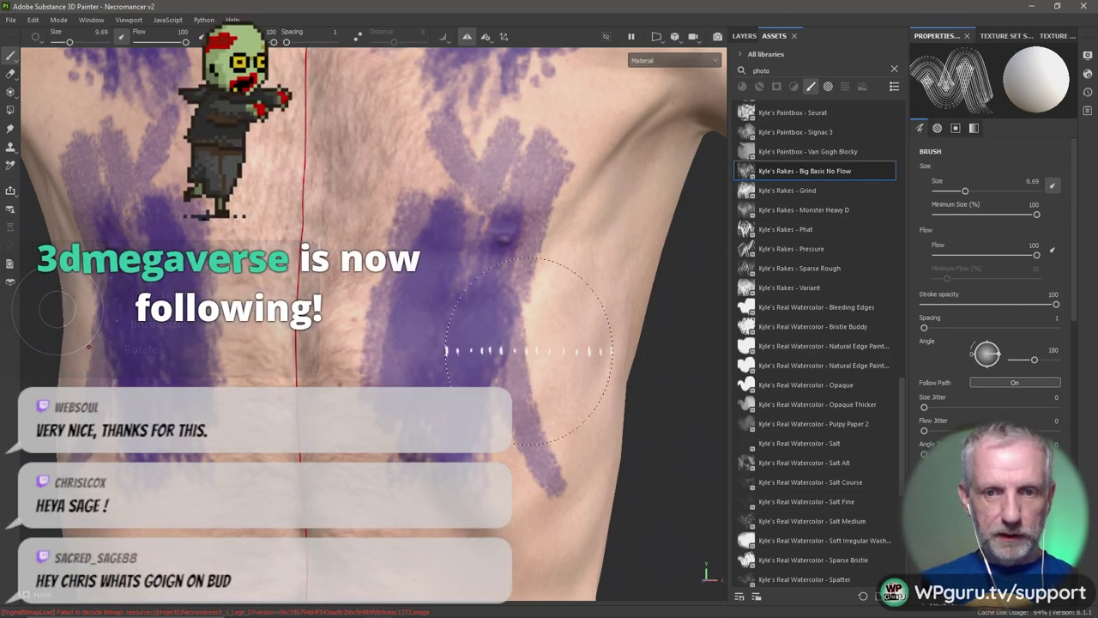
key(bracketleft)
key(bracketleft)
key(bracketleft)
key(bracketleft)
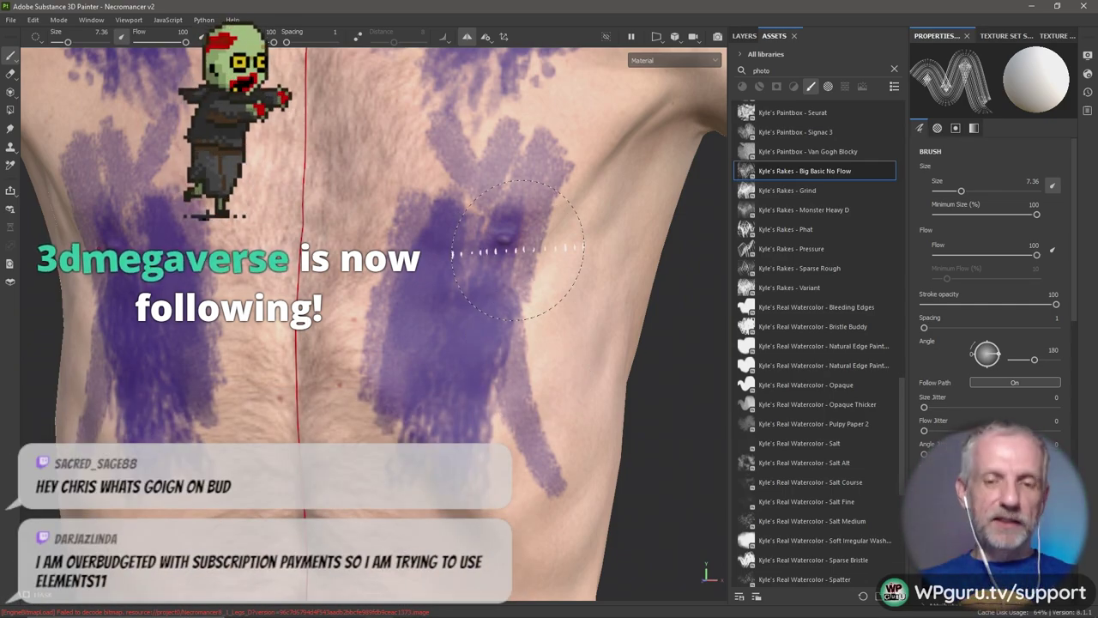
mouse_move(258, 258)
mouse_down()
mouse_move(350, 256)
mouse_move(284, 352)
mouse_move(223, 382)
mouse_move(335, 412)
mouse_move(411, 448)
mouse_move(300, 403)
mouse_move(360, 223)
mouse_move(429, 103)
mouse_up()
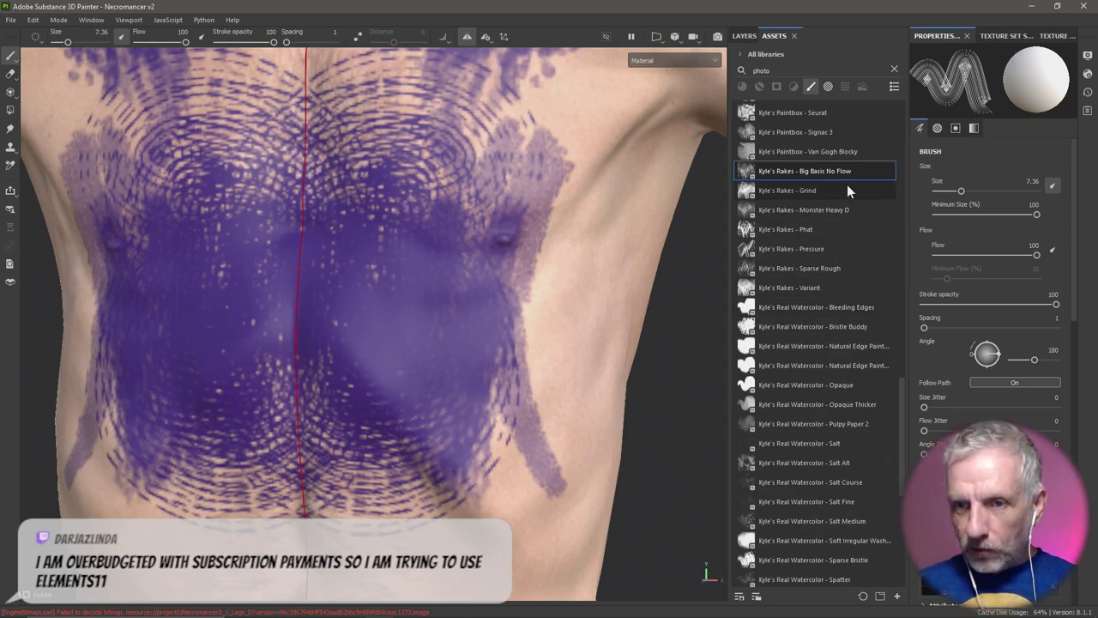
Load the Kyle's Real Watercolor - Salt Alt brush
scroll(854, 239, down, 5)
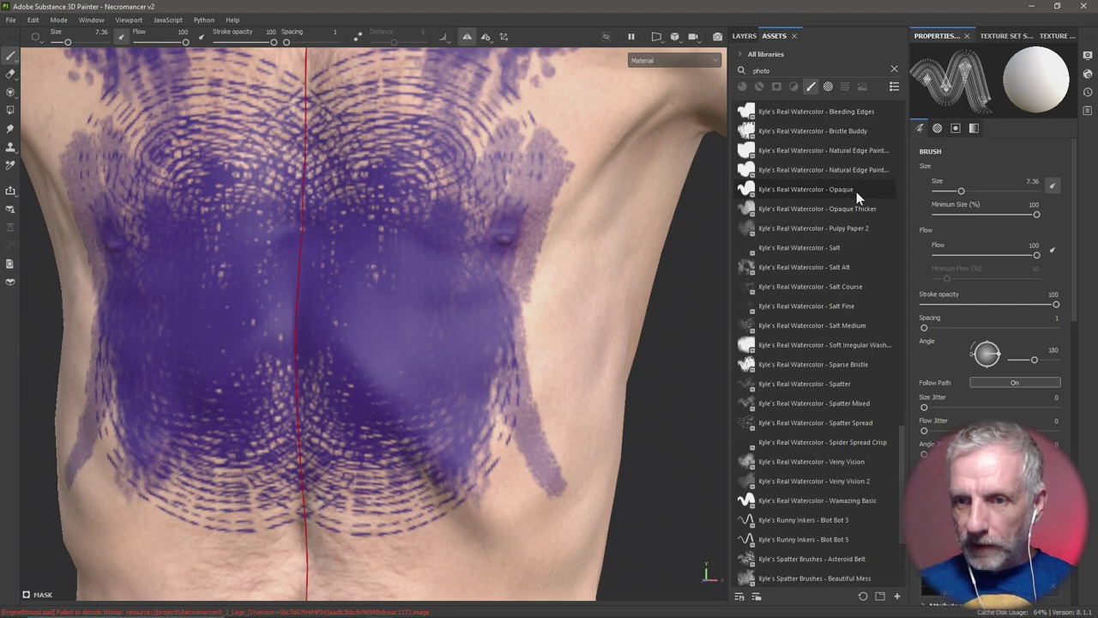
mouse_move(827, 247)
mouse_move(829, 268)
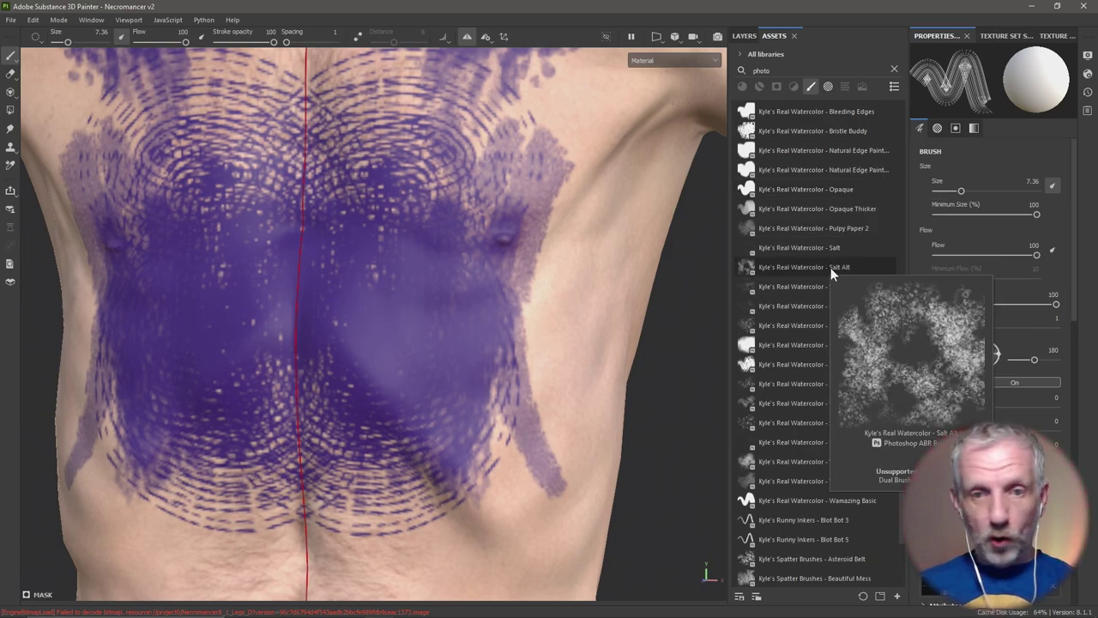
click(831, 267)
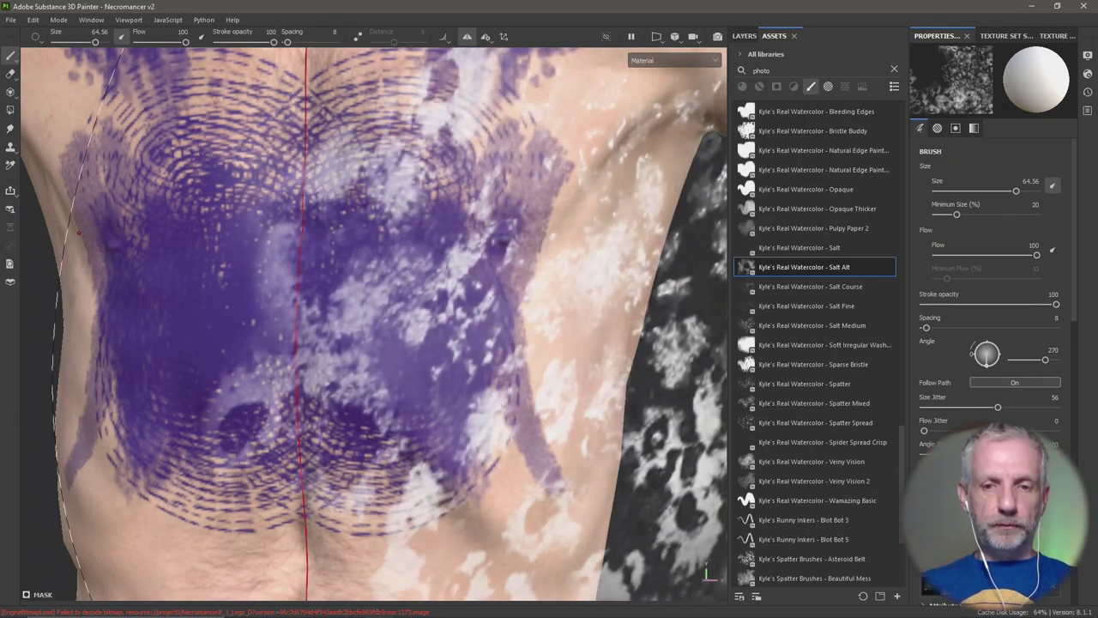
Shrink the Salt Alt brush to 3.38, then try a belly watercolour stroke and undo it
ctrl+right_drag(545, 232, 455, 232)
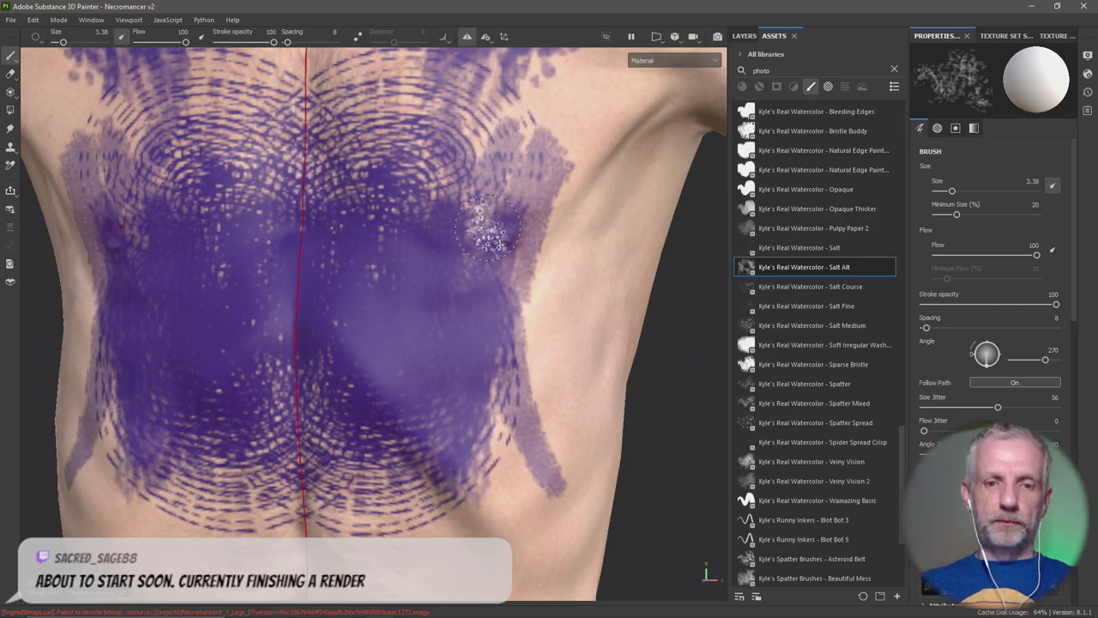
mouse_move(544, 289)
alt+mouse_down()
mouse_move(466, 314)
mouse_move(513, 313)
alt+mouse_up()
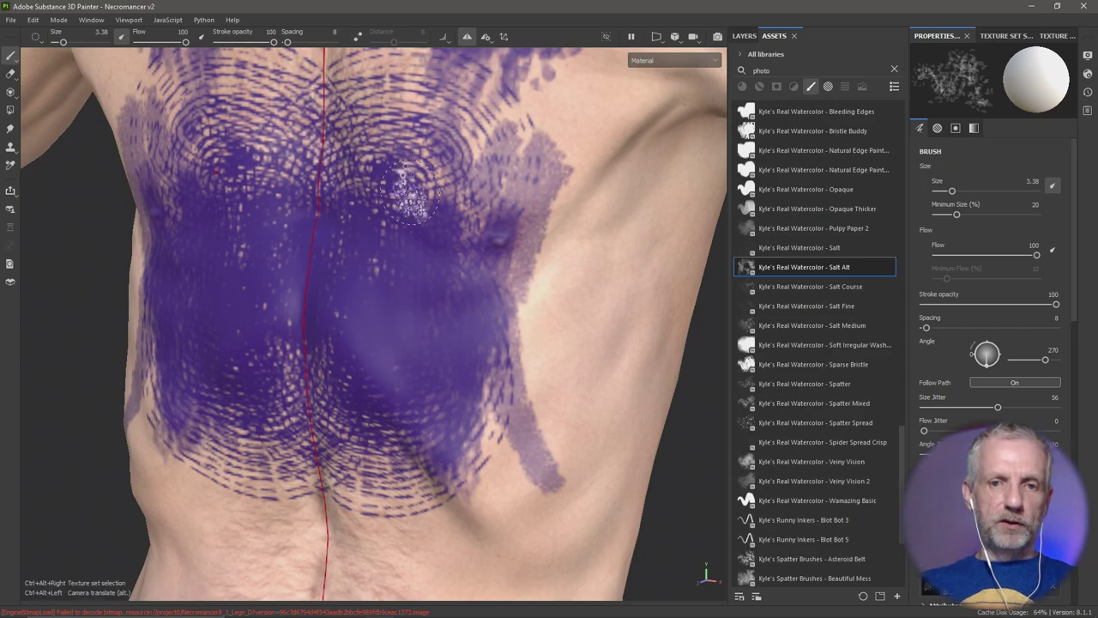
alt+middle_drag(453, 363, 463, 167)
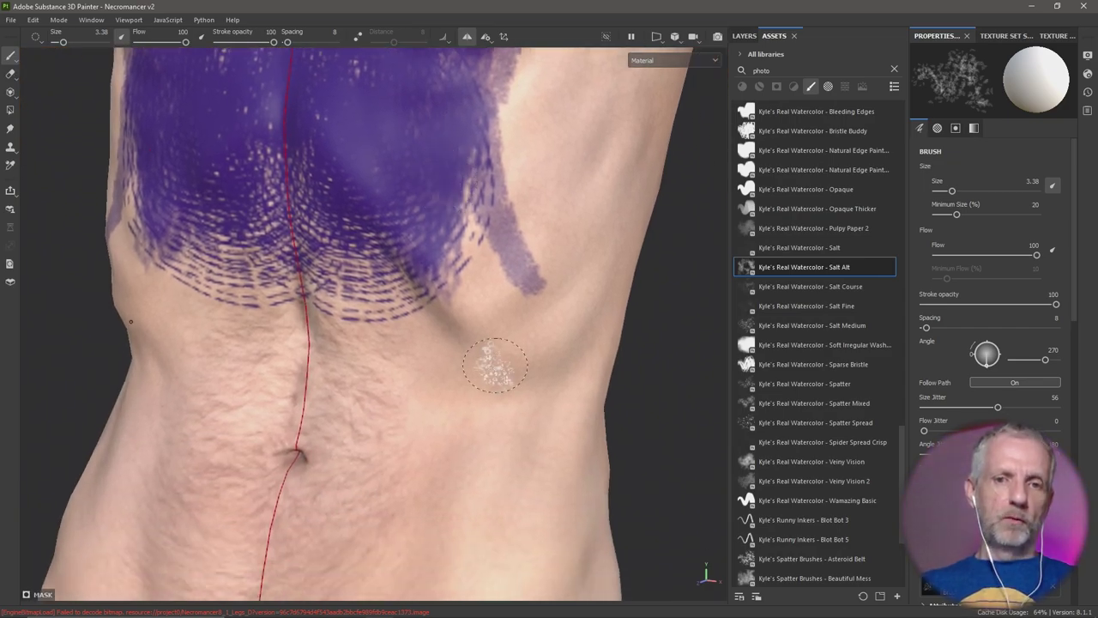
mouse_move(495, 364)
alt+middle_down()
mouse_move(524, 167)
mouse_move(527, 262)
mouse_move(511, 244)
alt+middle_up()
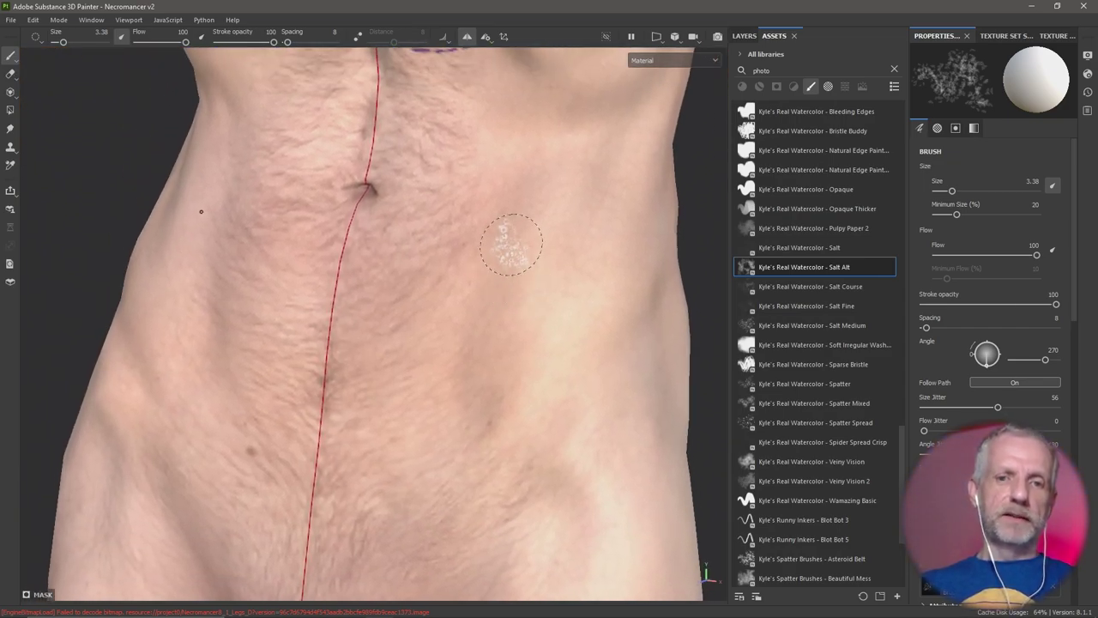
mouse_move(496, 159)
mouse_down()
mouse_move(466, 247)
mouse_move(502, 266)
mouse_move(558, 272)
mouse_up()
key(ctrl+z)
key(ctrl+z)
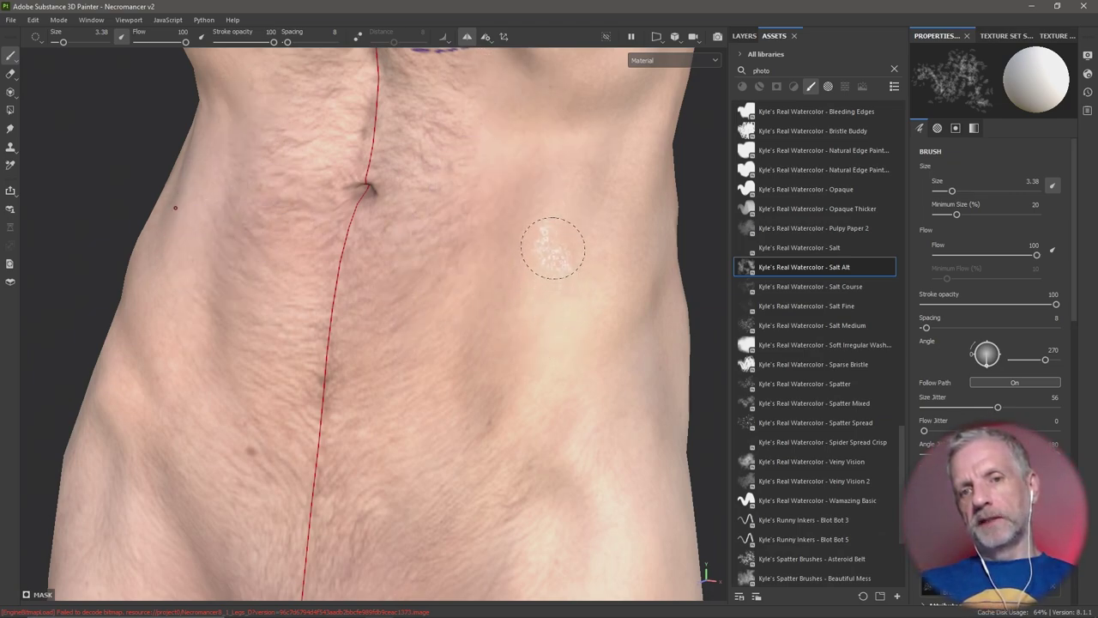
scroll(890, 303, down, 3)
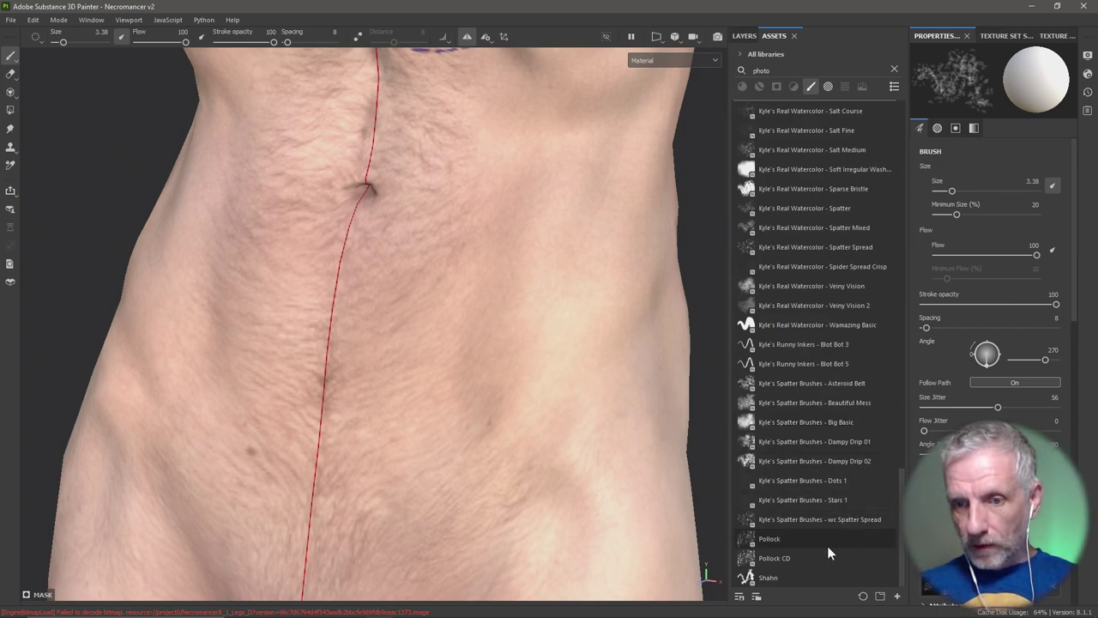
Try purple Shahn brush strokes on the abdomen, then undo them back to bare skin
click(827, 575)
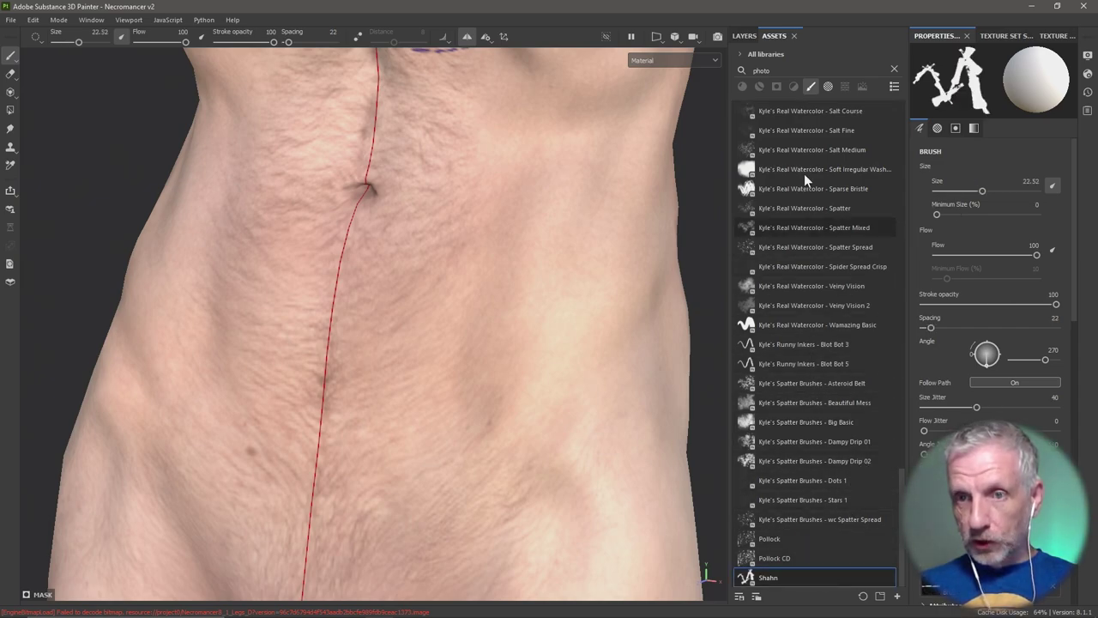
mouse_move(515, 283)
mouse_down()
mouse_move(527, 289)
mouse_move(515, 318)
mouse_move(505, 292)
mouse_up()
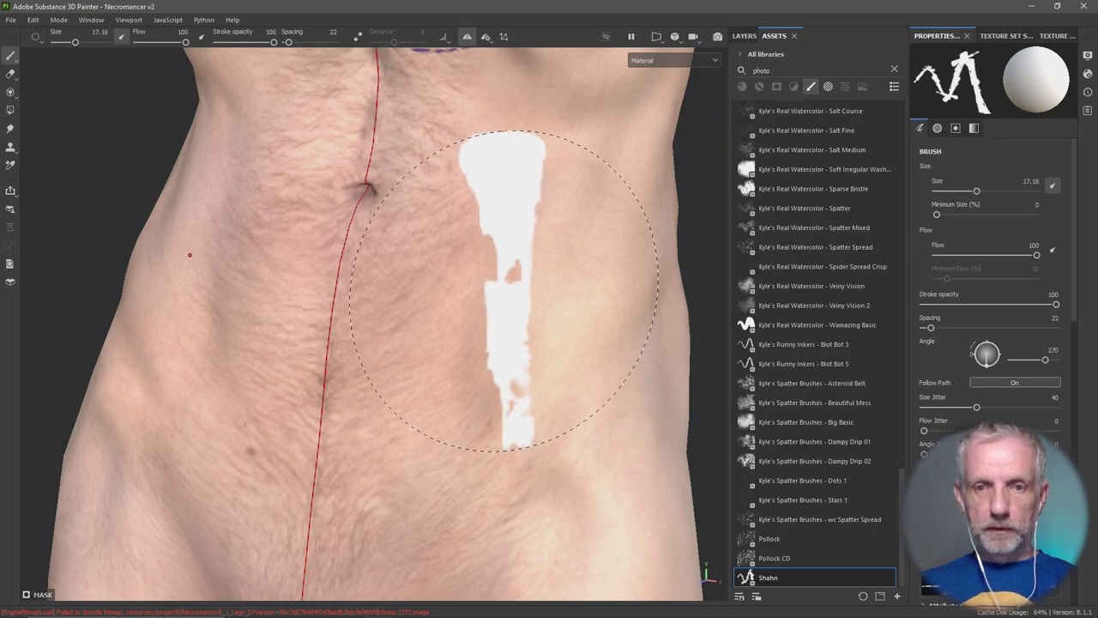
mouse_move(441, 324)
mouse_down()
mouse_move(486, 241)
mouse_move(465, 306)
mouse_move(469, 363)
mouse_move(516, 311)
mouse_move(511, 335)
mouse_move(555, 274)
mouse_move(544, 379)
mouse_move(542, 261)
mouse_move(525, 195)
mouse_move(362, 290)
mouse_move(531, 270)
mouse_move(436, 383)
mouse_move(470, 268)
mouse_move(575, 318)
mouse_move(605, 292)
mouse_up()
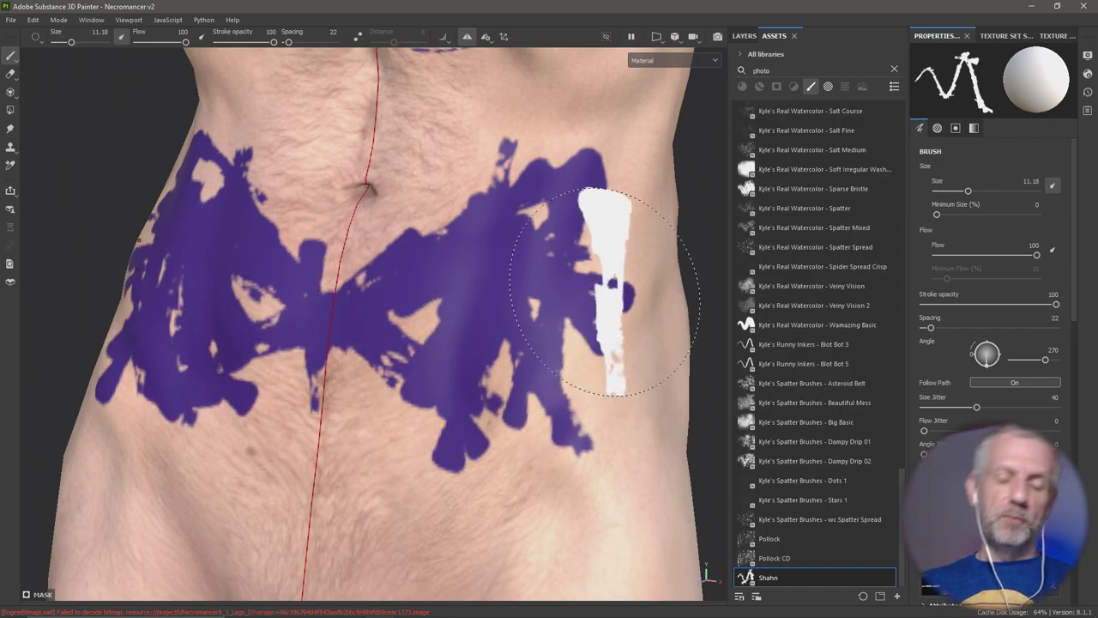
key(ctrl+z)
key(ctrl+z)
key(ctrl+z)
key(ctrl+z)
key(ctrl+z)
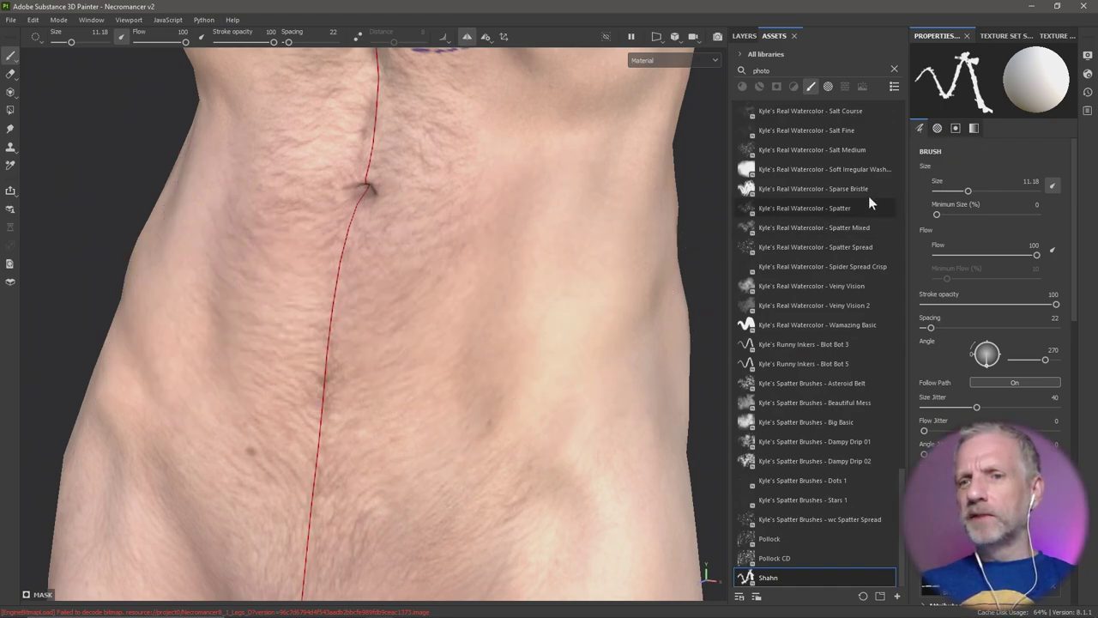
scroll(872, 195, up, 8)
scroll(872, 195, up, 10)
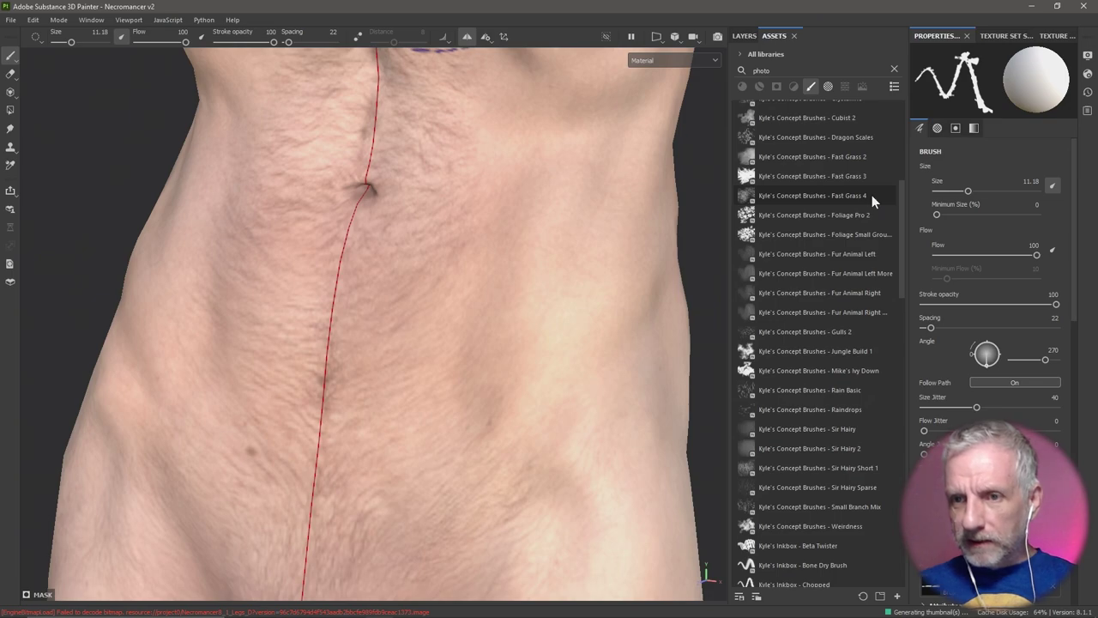
Paint mirrored purple Dragon Scales patches on both sides of the abdomen at size 6.19
click(857, 135)
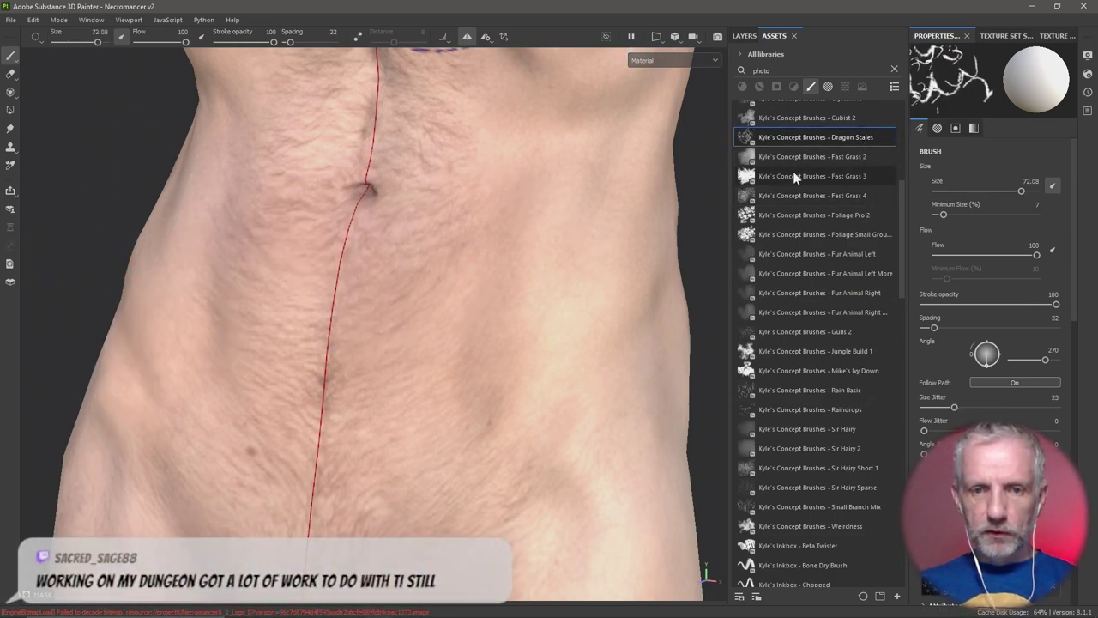
drag(1022, 190, 995, 190)
ctrl+right_drag(200, 220, 194, 200)
ctrl+right_drag(525, 236, 515, 240)
mouse_move(515, 241)
mouse_down()
mouse_move(477, 288)
mouse_move(481, 299)
mouse_move(523, 270)
mouse_move(471, 321)
mouse_move(515, 292)
mouse_up()
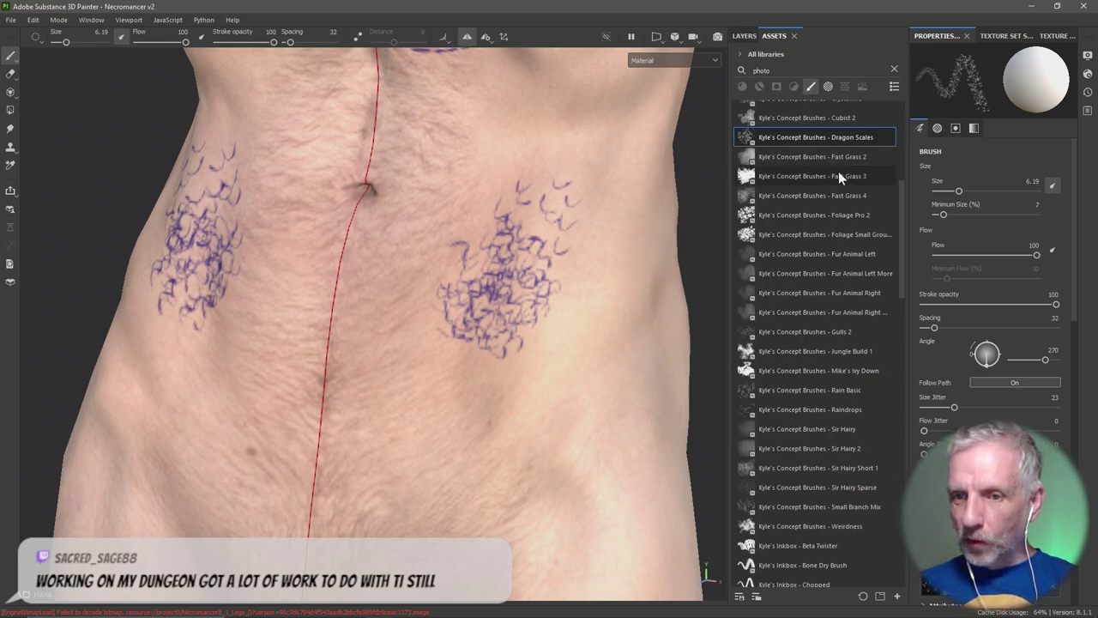
scroll(838, 176, up, 3)
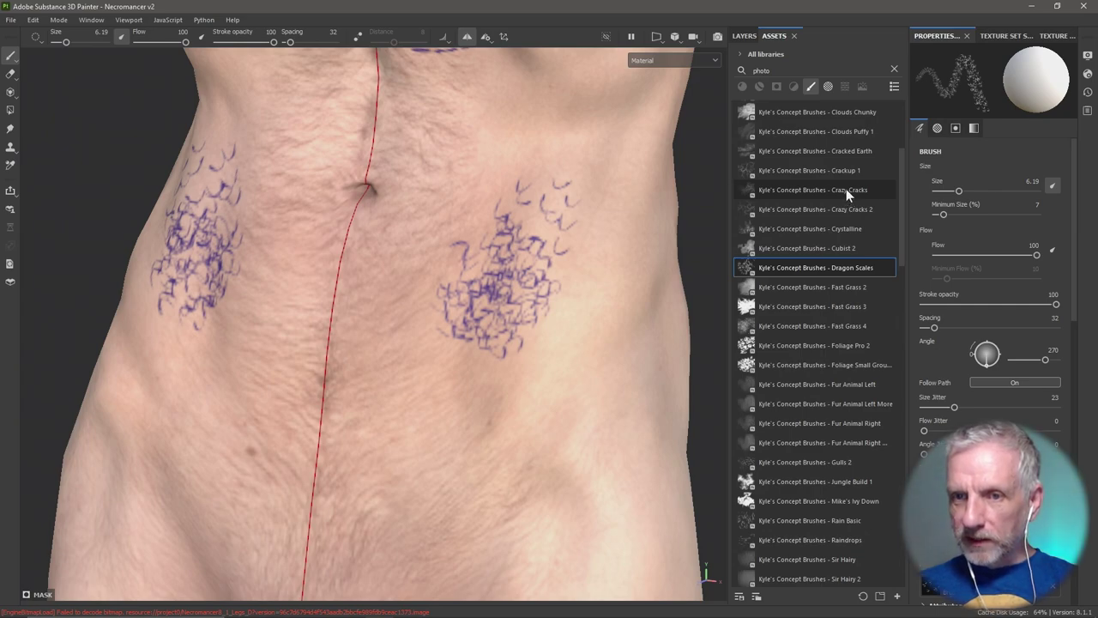
Clear the brush filter and paint a soft purple band across the lower abdomen with Cement 2
click(846, 190)
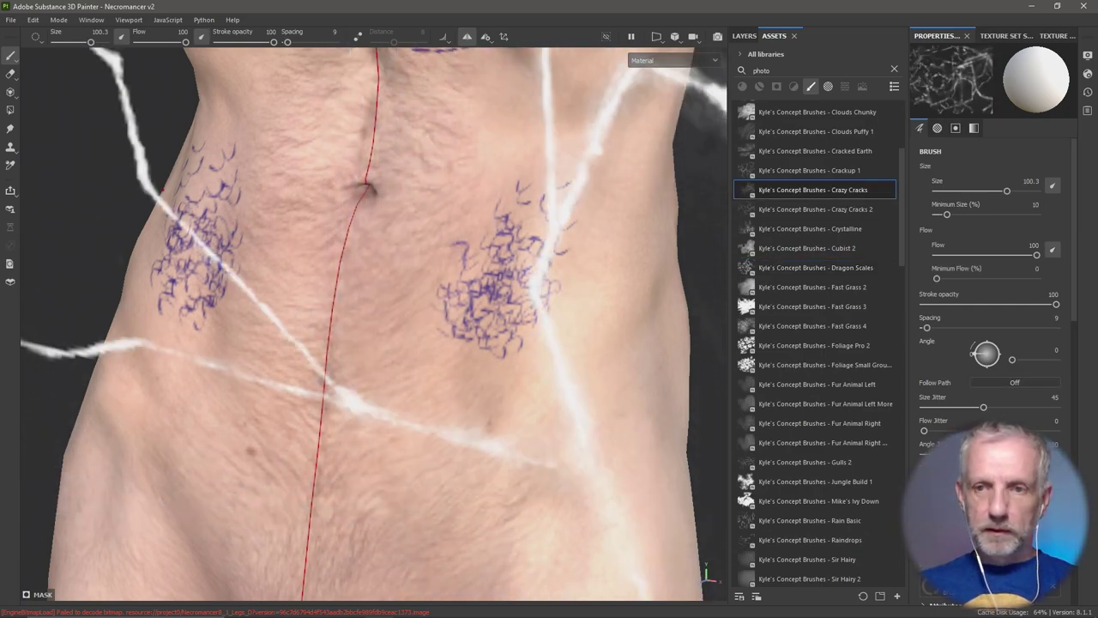
scroll(845, 198, up, 4)
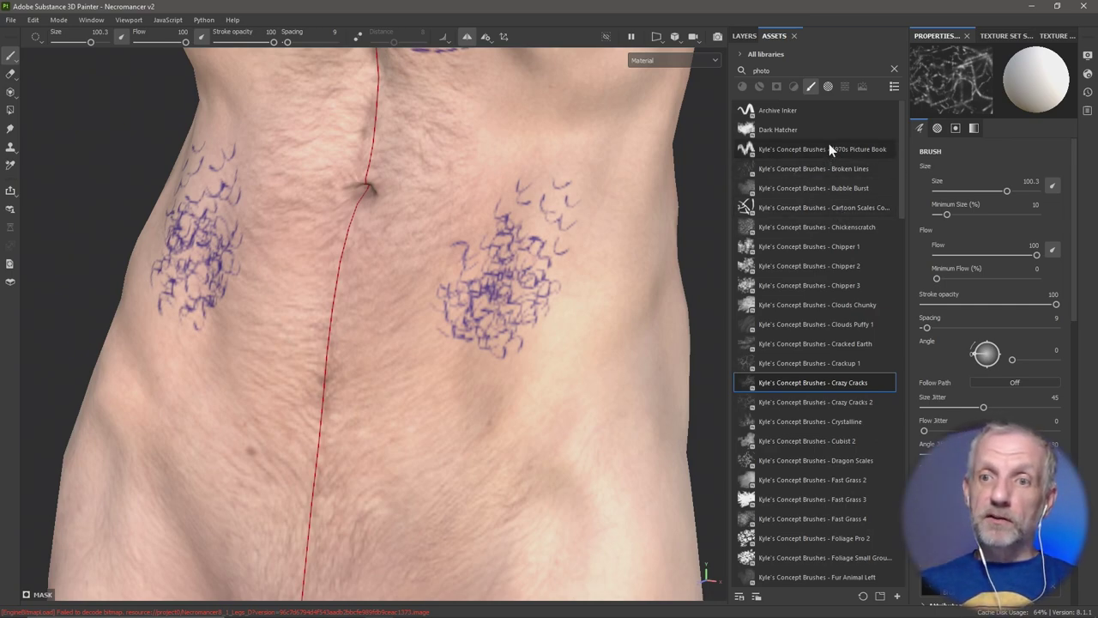
click(894, 68)
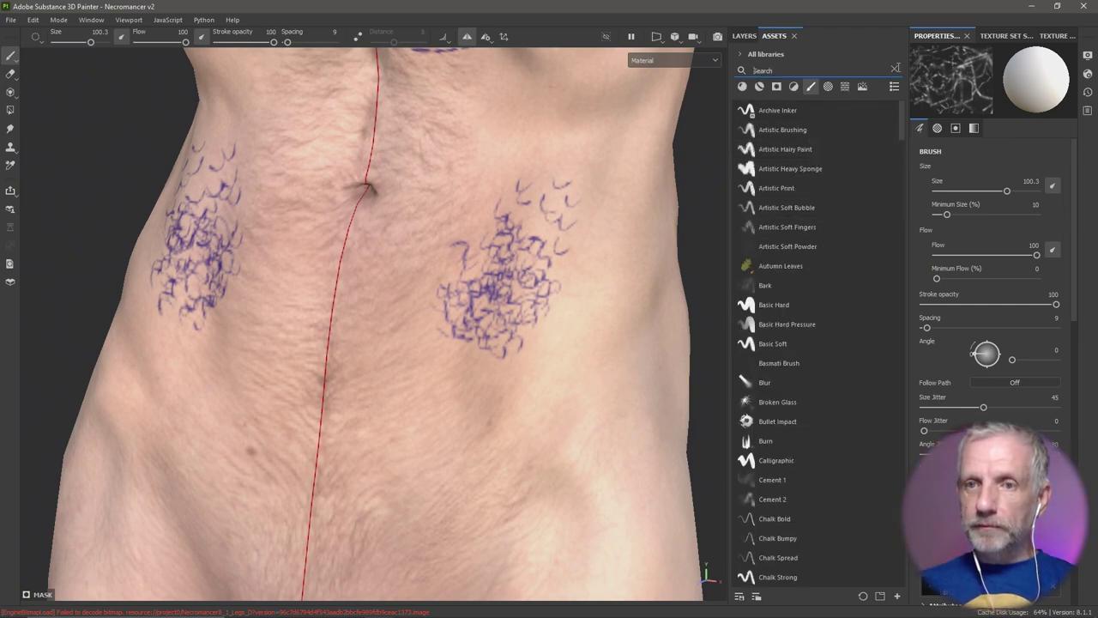
scroll(856, 231, down, 7)
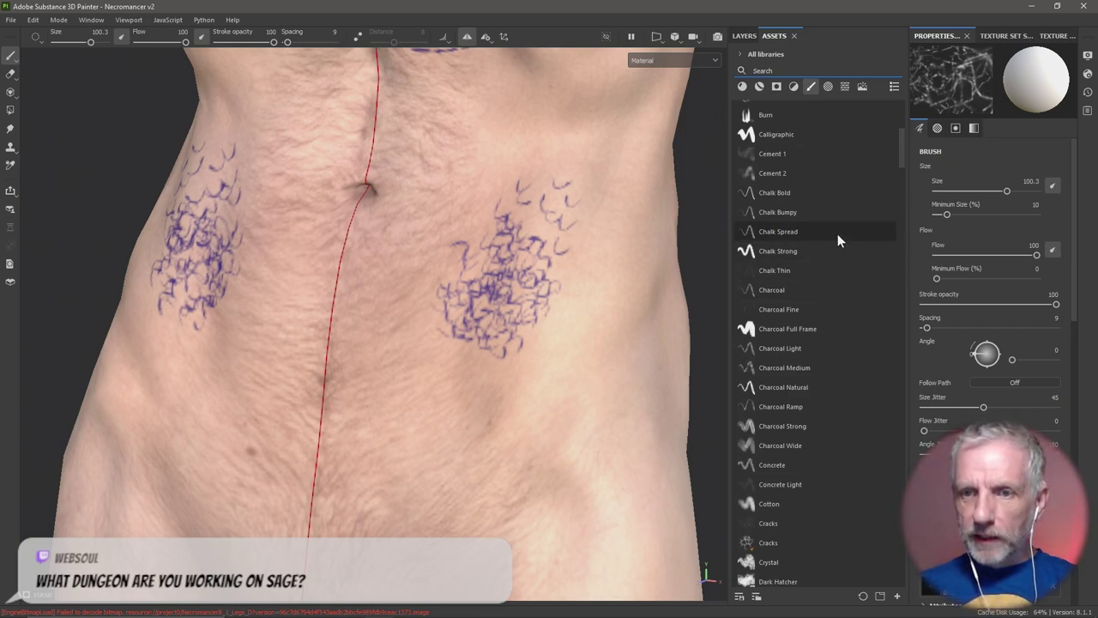
click(821, 171)
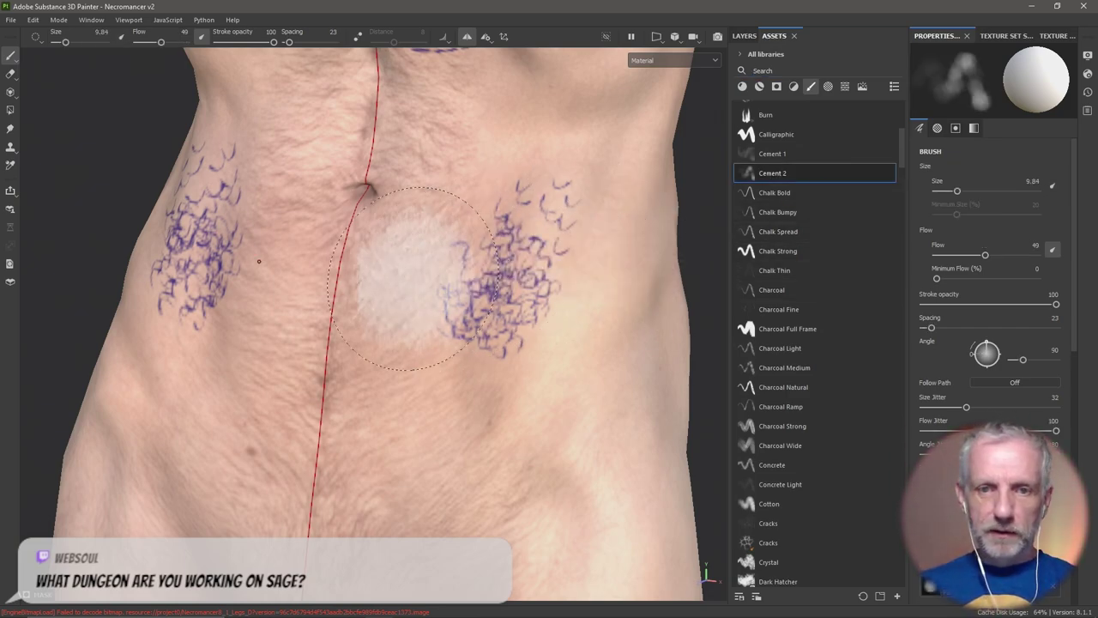
mouse_move(411, 277)
mouse_down()
mouse_move(349, 358)
mouse_move(362, 397)
mouse_move(397, 379)
mouse_move(440, 412)
mouse_move(483, 413)
mouse_move(444, 389)
mouse_move(575, 356)
mouse_up()
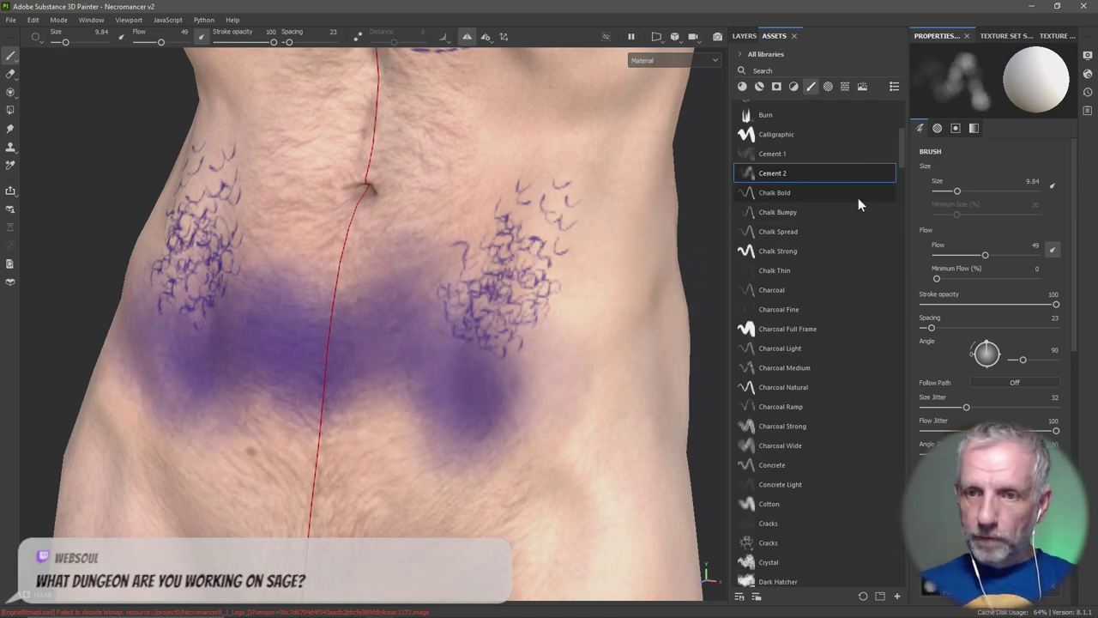
Paint dense purple over the belly patches with Dry Mud at flow 86
scroll(858, 198, down, 5)
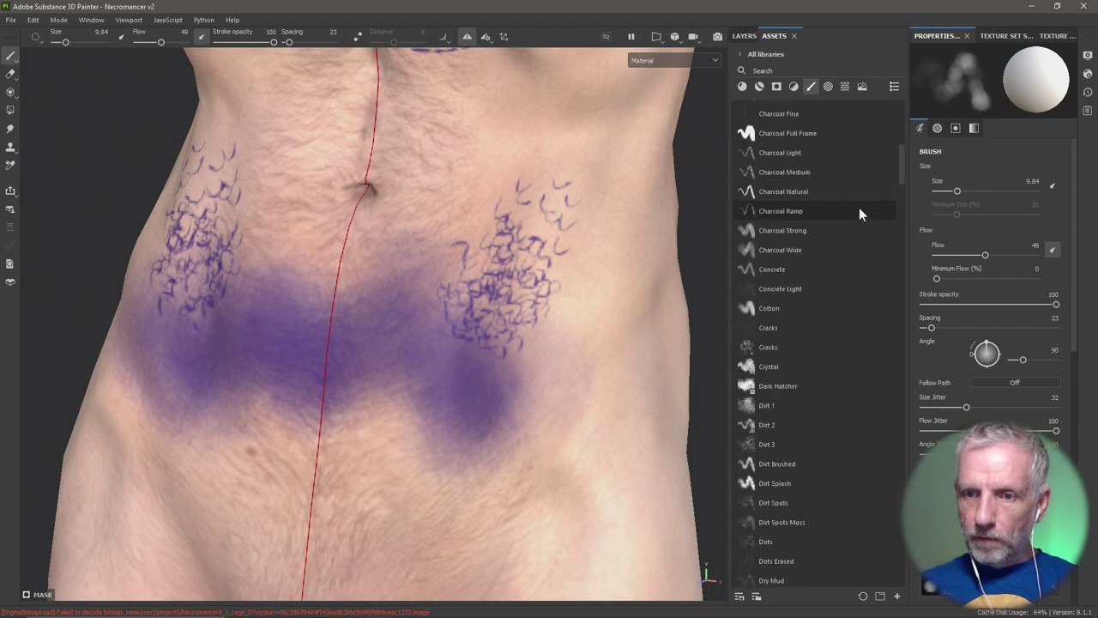
scroll(859, 207, down, 5)
scroll(860, 207, down, 2)
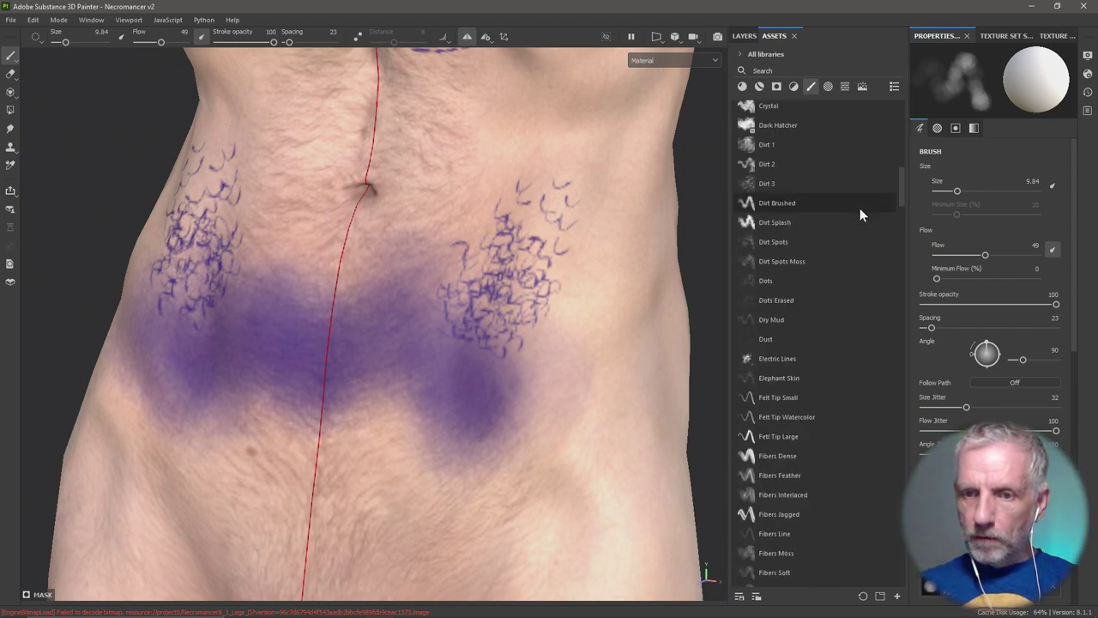
click(798, 317)
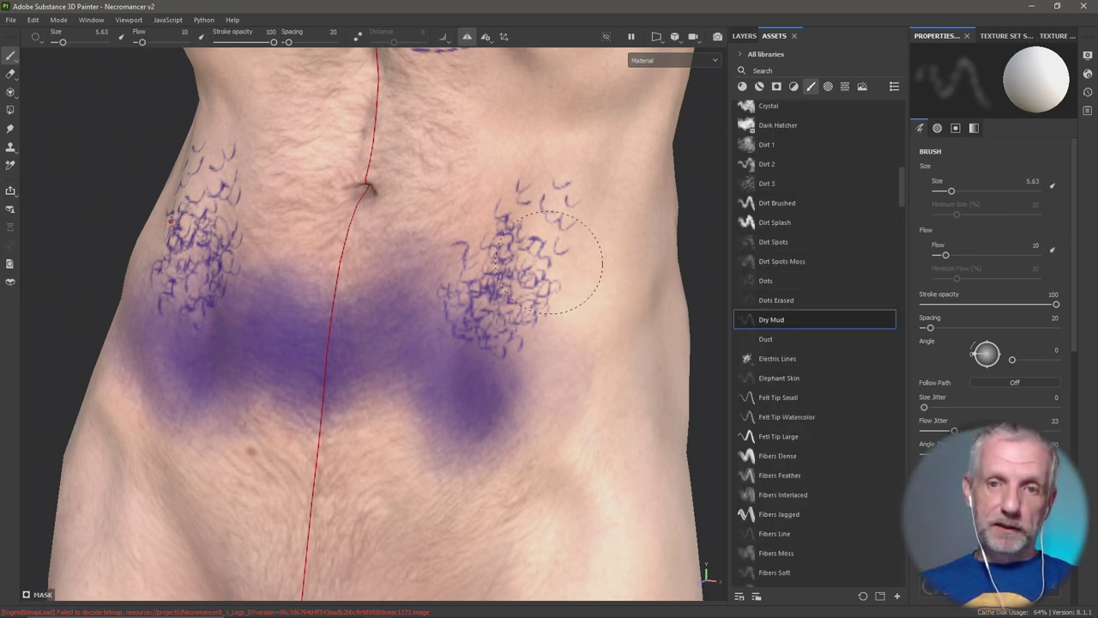
mouse_move(558, 314)
mouse_down()
mouse_move(457, 175)
mouse_move(463, 215)
mouse_move(445, 221)
mouse_move(536, 182)
mouse_move(565, 203)
mouse_move(458, 280)
mouse_move(454, 271)
mouse_move(422, 320)
mouse_up()
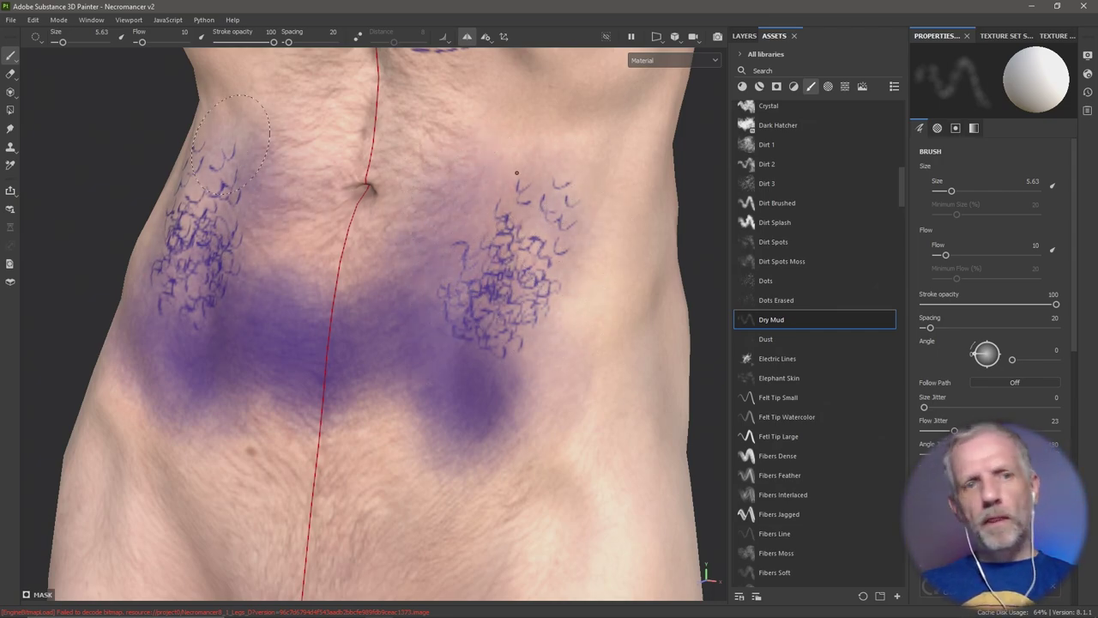
drag(143, 43, 179, 43)
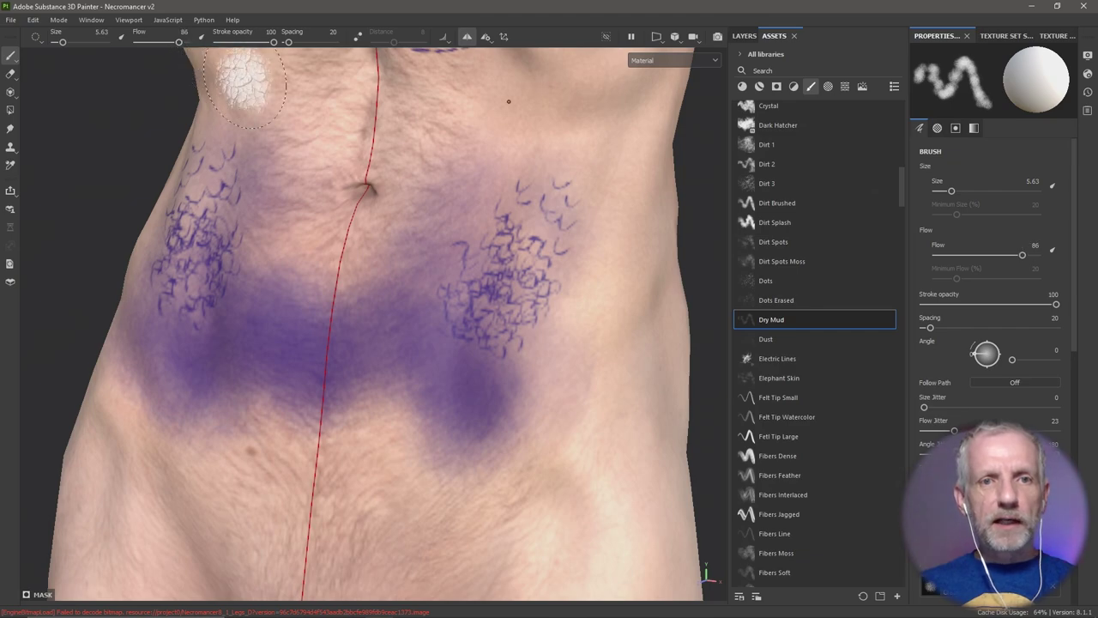
mouse_move(543, 166)
mouse_down()
mouse_move(505, 211)
mouse_move(517, 185)
mouse_move(484, 277)
mouse_move(512, 309)
mouse_move(523, 232)
mouse_move(531, 362)
mouse_move(506, 506)
mouse_up()
mouse_move(616, 326)
mouse_down()
mouse_move(568, 331)
mouse_move(564, 372)
mouse_move(584, 319)
mouse_move(577, 298)
mouse_up()
Add thin purple streaks up the torso and flanks at brush sizes 1.37 and 2.47
mouse_move(577, 299)
ctrl+right_down()
mouse_move(575, 318)
mouse_move(559, 326)
ctrl+right_up()
drag(469, 86, 446, 145)
mouse_move(434, 191)
mouse_down()
mouse_move(469, 95)
mouse_move(469, 200)
mouse_move(483, 199)
mouse_move(502, 98)
mouse_up()
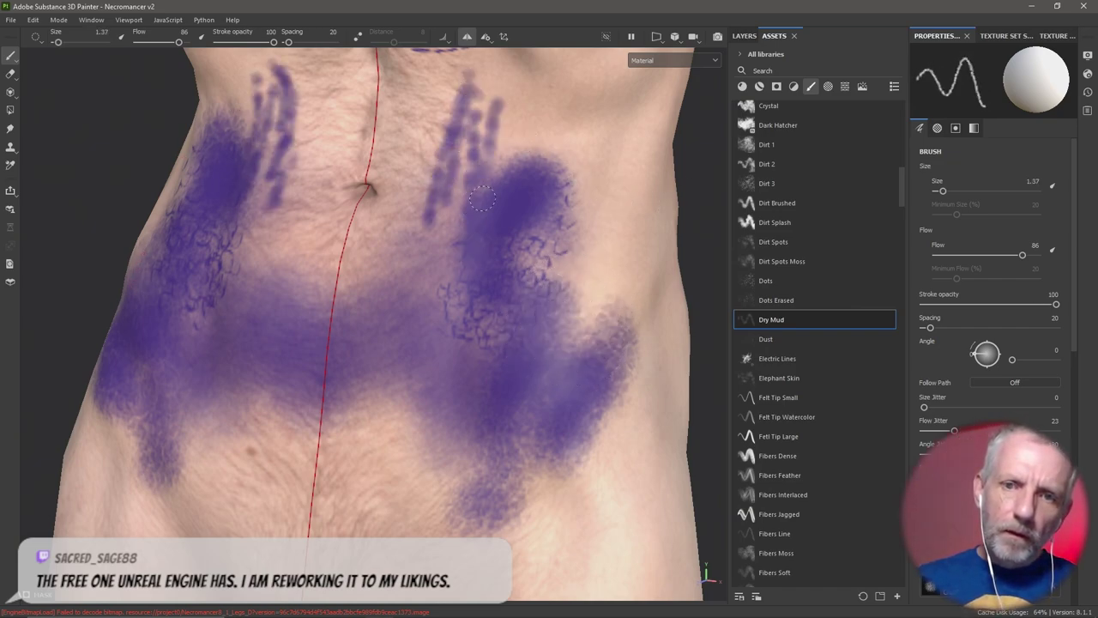
ctrl+right_drag(505, 94, 511, 94)
mouse_move(511, 94)
mouse_down()
mouse_move(505, 128)
mouse_move(531, 110)
mouse_move(593, 300)
mouse_up()
ctrl+right_drag(611, 151, 616, 151)
mouse_move(616, 151)
mouse_down()
mouse_move(620, 186)
mouse_move(642, 206)
mouse_move(642, 363)
mouse_move(599, 288)
mouse_up()
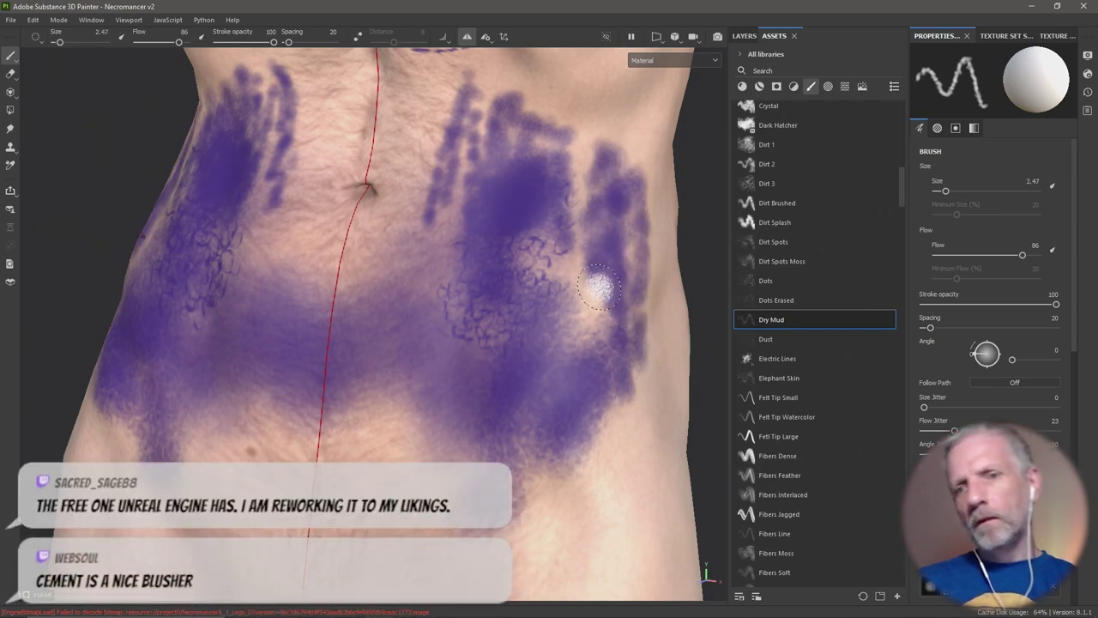
click(874, 340)
scroll(874, 342, down, 3)
Paint jagged purple Fibers Jagged strokes diagonally down both flanks, shrinking the brush partway
click(830, 317)
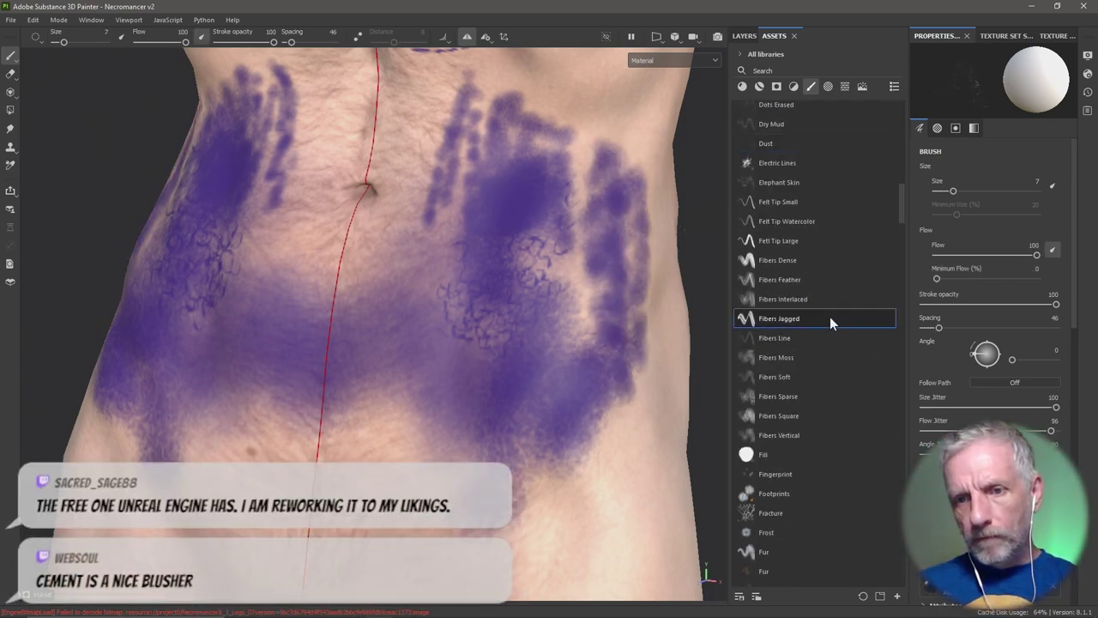
drag(530, 262, 489, 360)
mouse_move(502, 292)
mouse_down()
mouse_move(446, 412)
mouse_move(407, 450)
mouse_up()
mouse_move(430, 396)
mouse_down()
mouse_move(403, 450)
mouse_move(438, 498)
mouse_up()
ctrl+right_drag(523, 429, 502, 429)
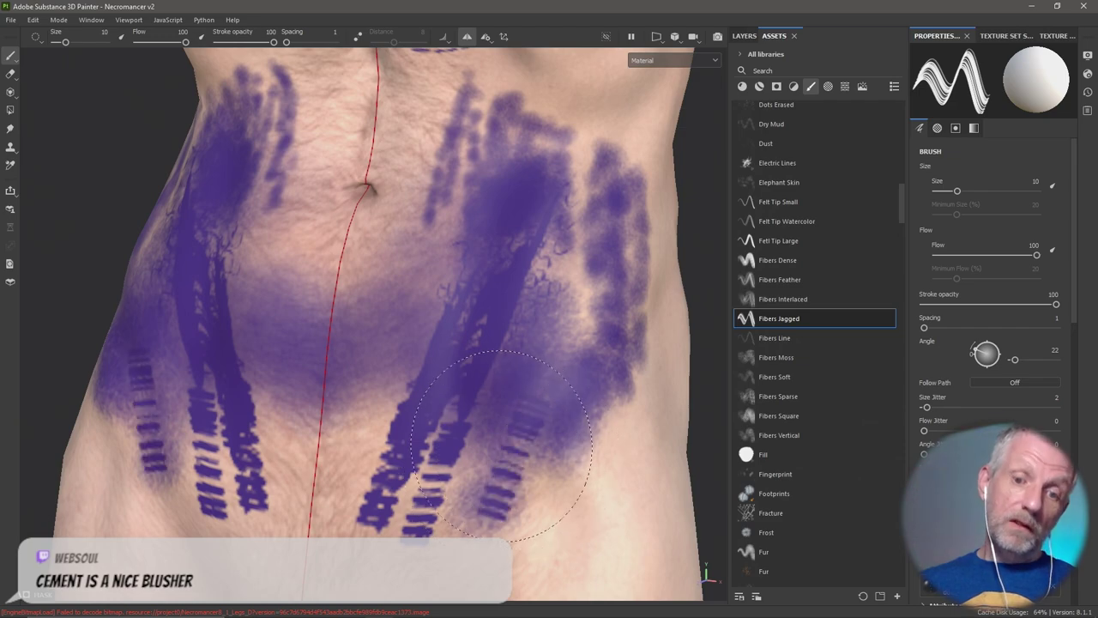
mouse_move(536, 416)
mouse_down()
mouse_move(507, 506)
mouse_move(543, 442)
mouse_up()
Add a jagged stroke on the upper abdomen, then erase zigzag skin-coloured gaps through the purple
mouse_move(442, 146)
mouse_down()
mouse_move(426, 199)
mouse_move(400, 206)
mouse_move(424, 210)
mouse_move(414, 273)
mouse_up()
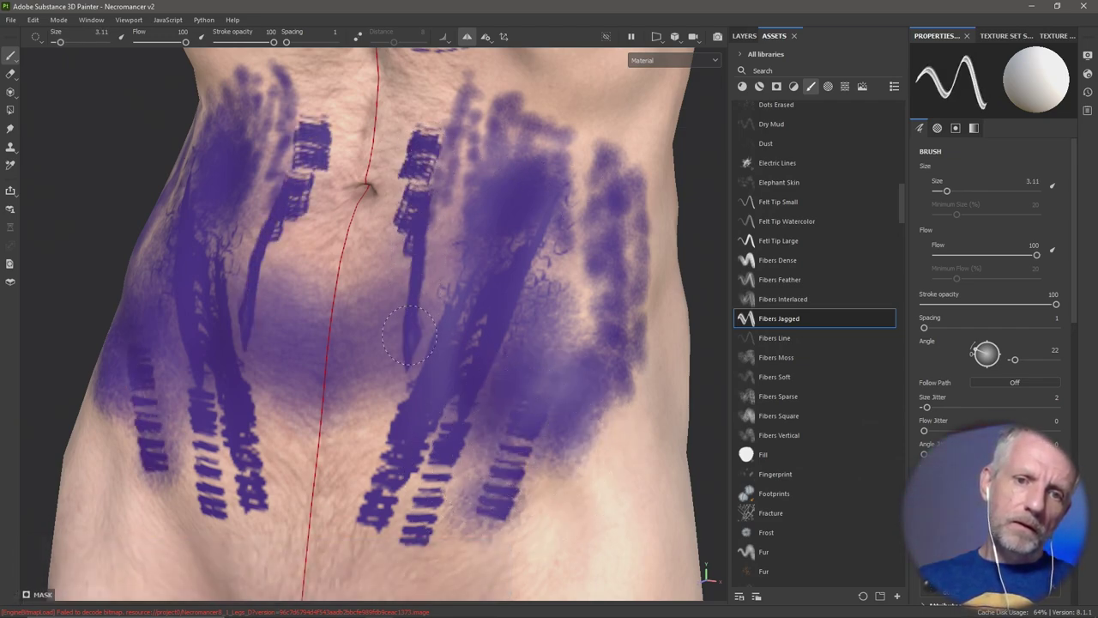
drag(409, 336, 408, 348)
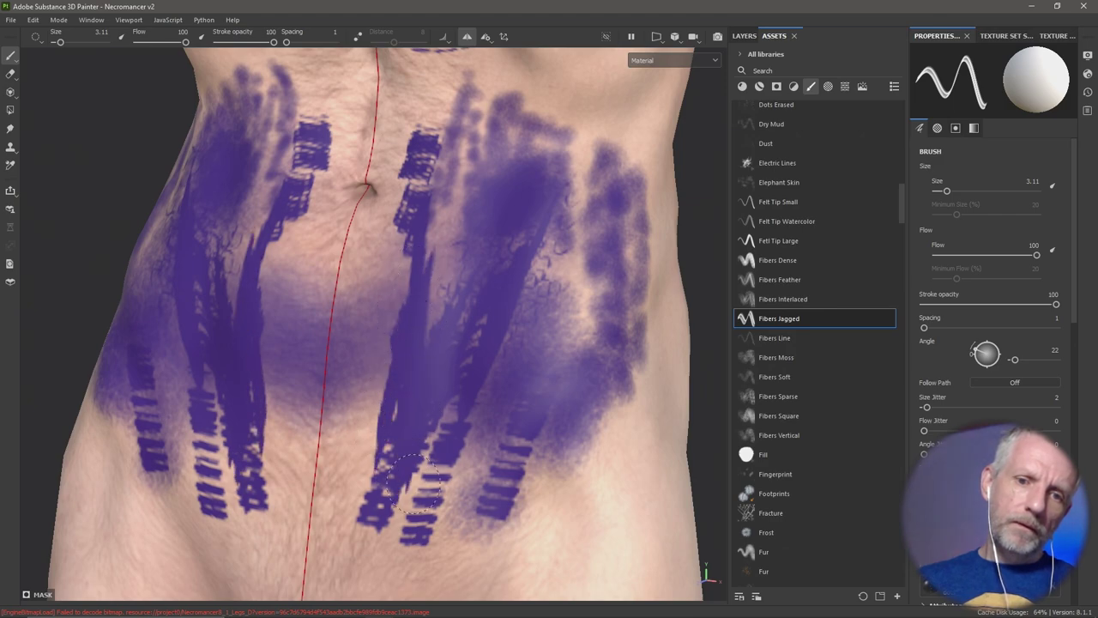
key(x)
mouse_move(604, 149)
mouse_down()
mouse_move(433, 455)
mouse_move(442, 138)
mouse_move(443, 263)
mouse_move(515, 120)
mouse_move(601, 206)
mouse_move(636, 212)
mouse_up()
Clear the mask of the Light Purple layer to remove the earlier purple
click(744, 36)
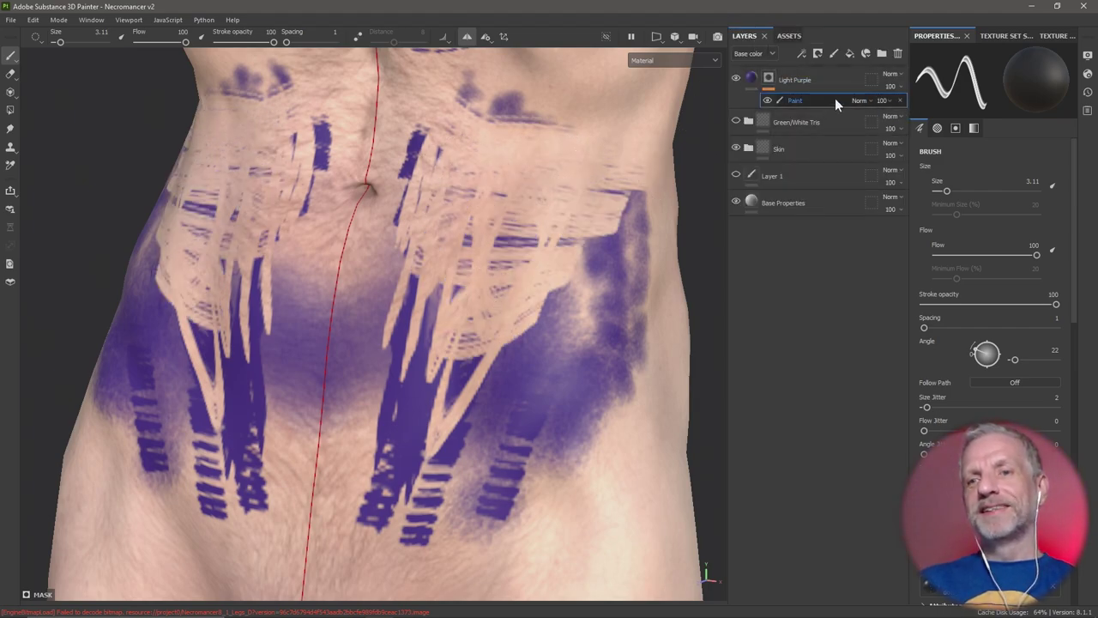
right_click(771, 78)
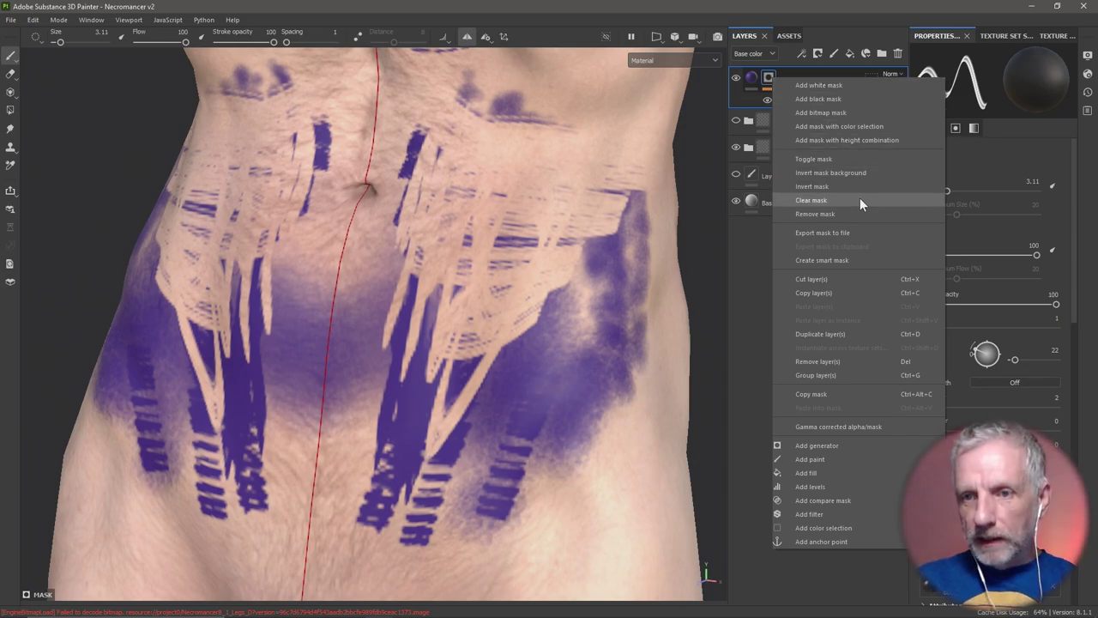
click(860, 198)
Add a Paint effect to Light Purple and paint two slanted purple strokes, undoing the excess
click(800, 52)
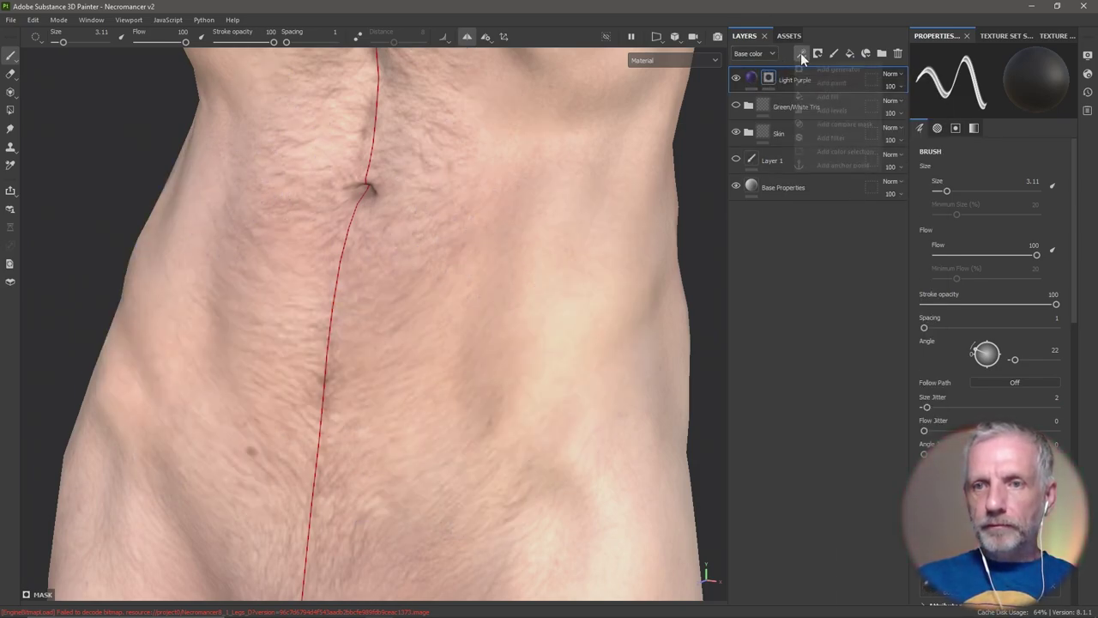
click(853, 83)
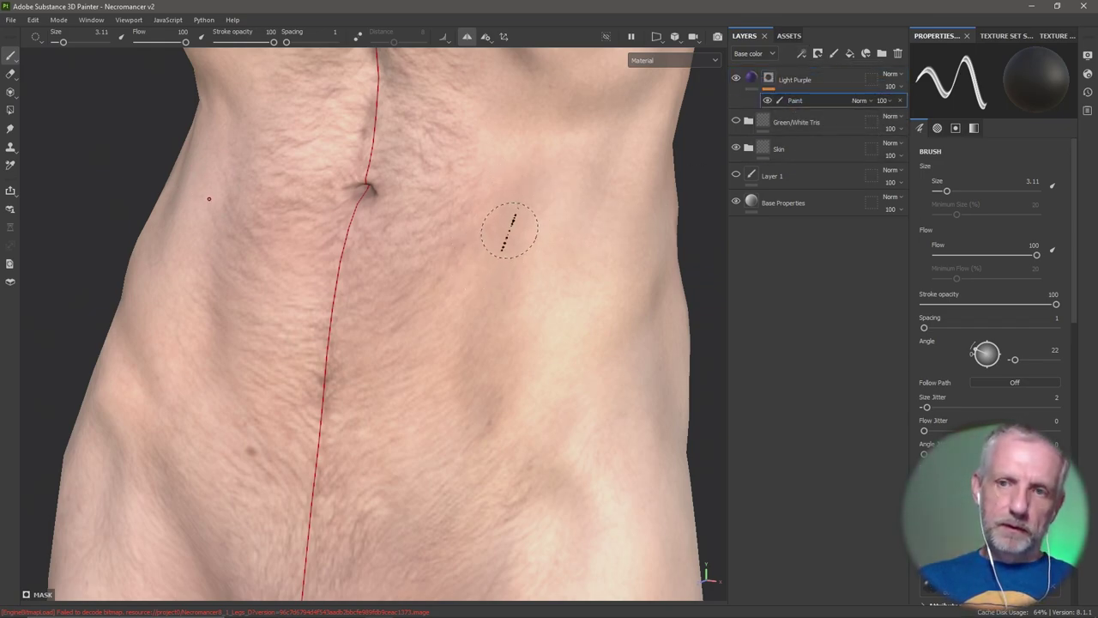
mouse_move(534, 154)
mouse_down()
mouse_move(498, 206)
mouse_move(478, 262)
mouse_up()
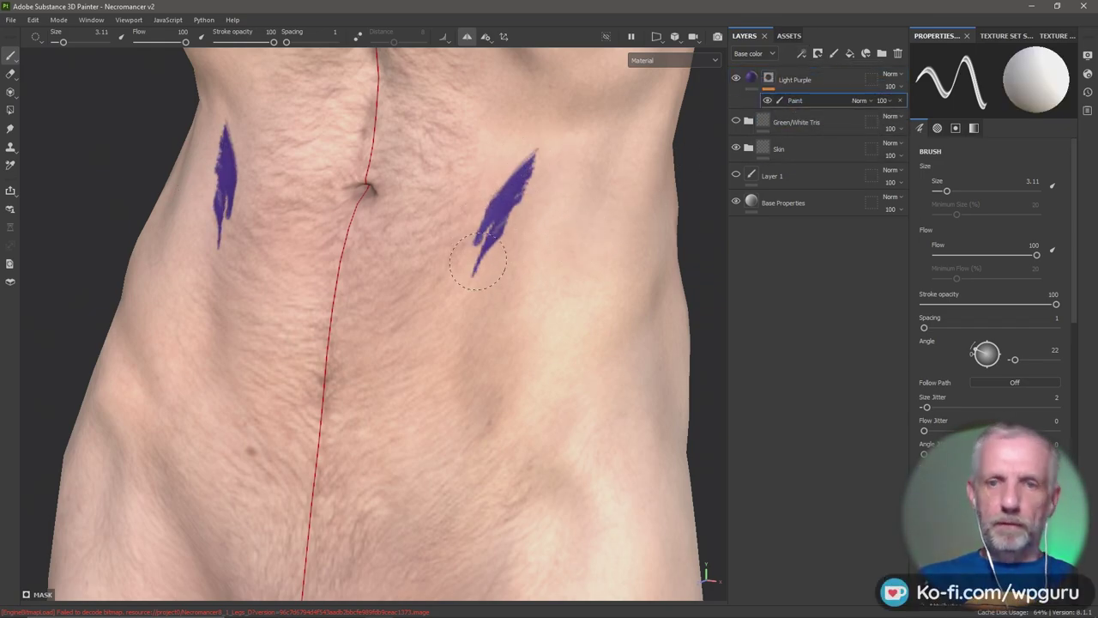
mouse_move(480, 304)
mouse_down()
mouse_move(501, 424)
mouse_move(494, 349)
mouse_move(495, 434)
mouse_move(483, 457)
mouse_move(470, 455)
mouse_move(482, 493)
mouse_up()
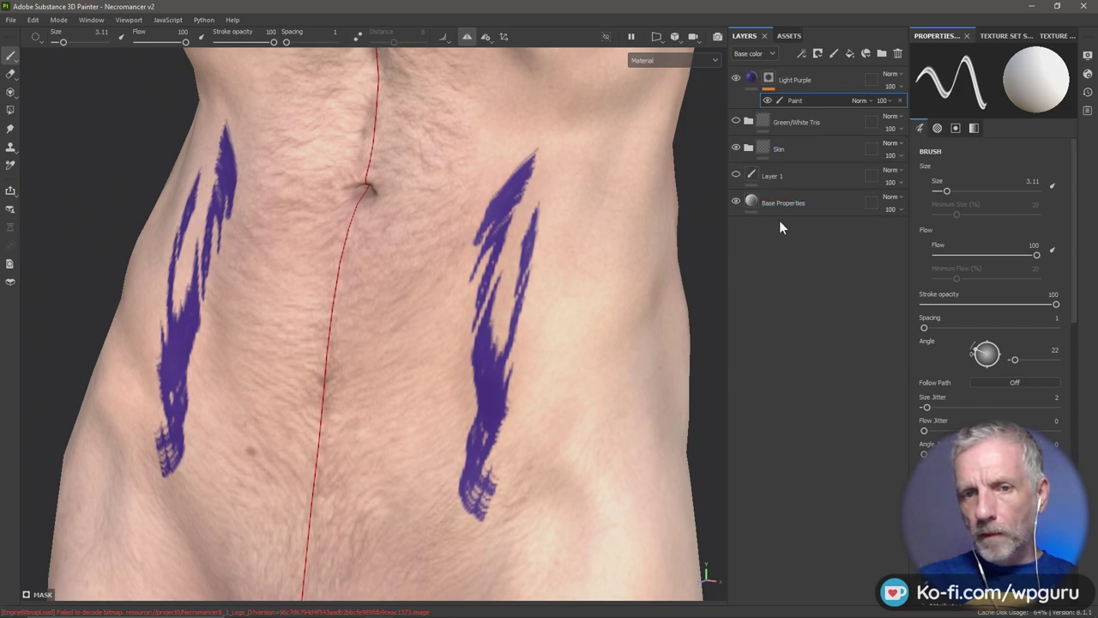
key(ctrl+z)
key(ctrl+z)
key(ctrl+z)
key(ctrl+z)
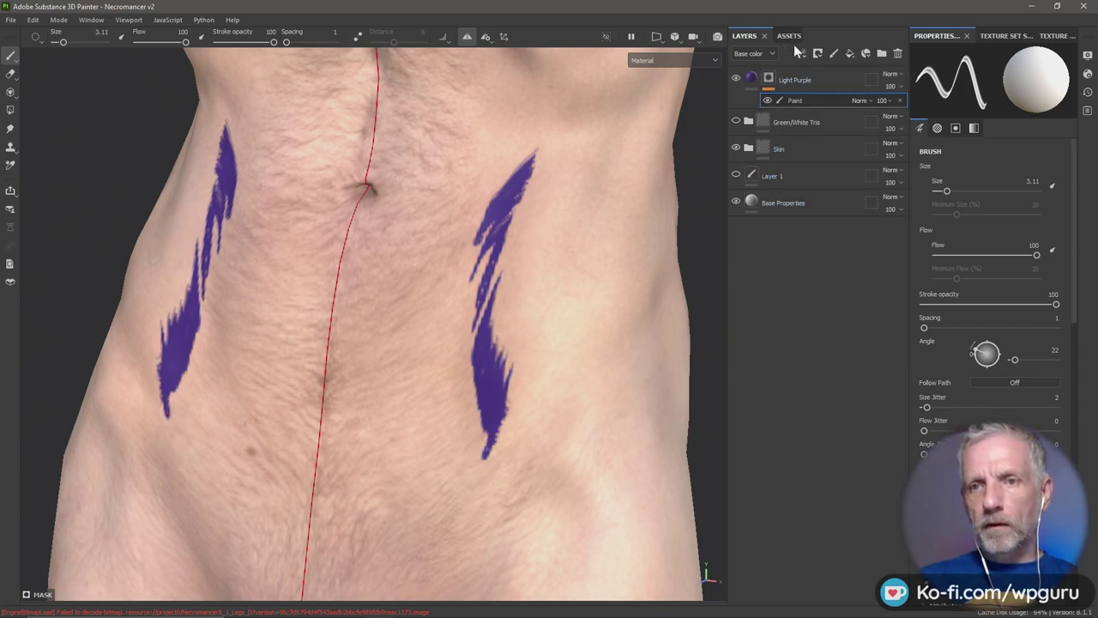
Undo the remaining purple strokes on the abdomen
click(789, 36)
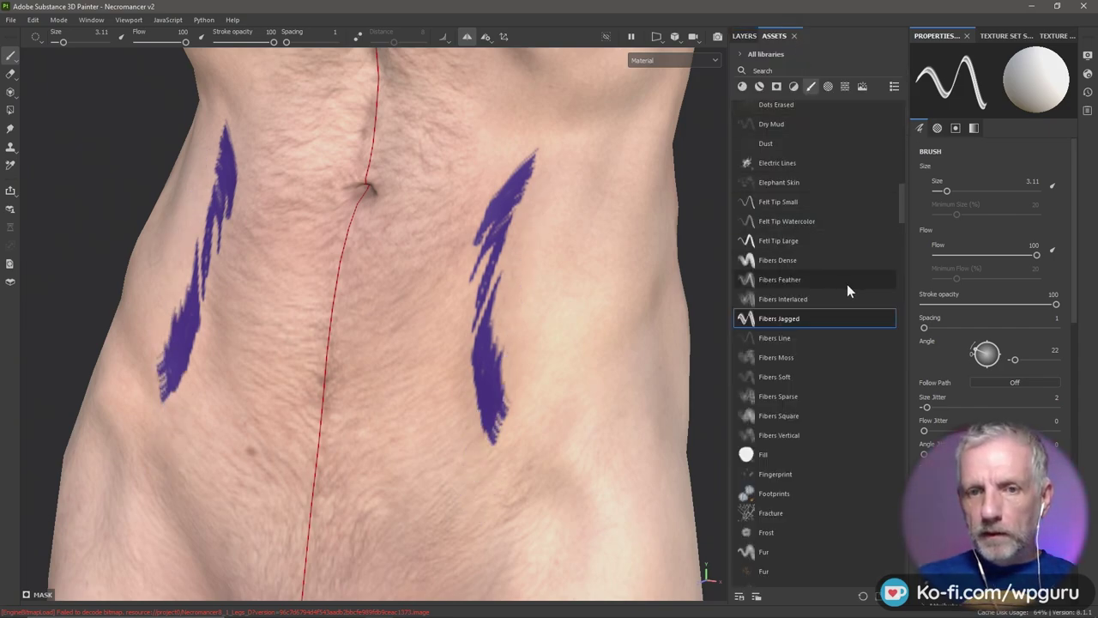
key(ctrl+z)
key(ctrl+z)
key(ctrl+z)
key(ctrl+z)
key(ctrl+z)
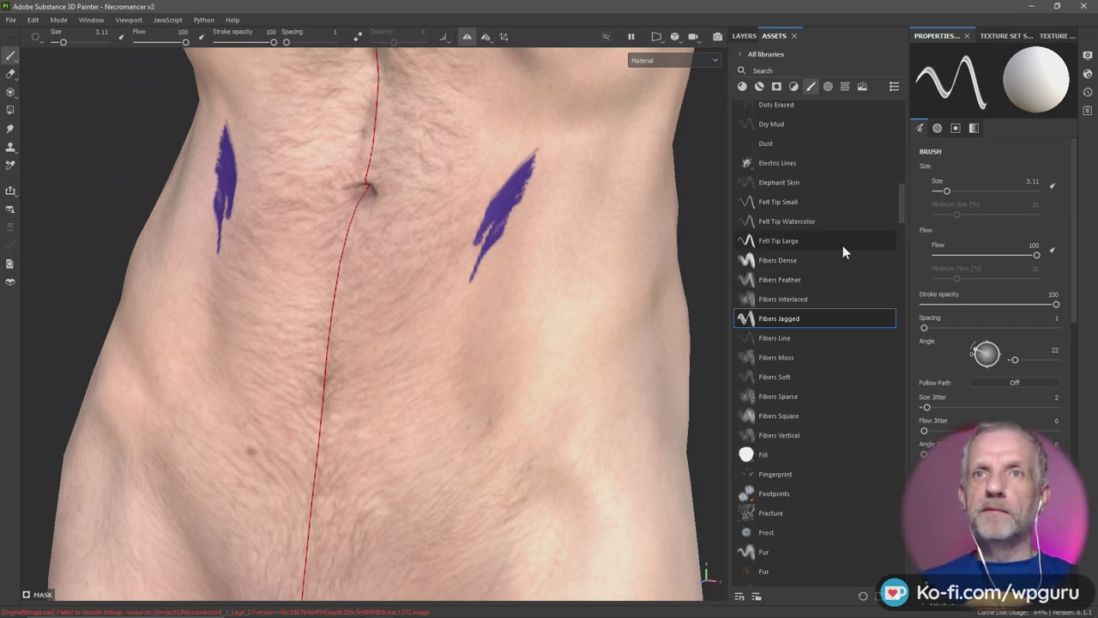
key(ctrl+z)
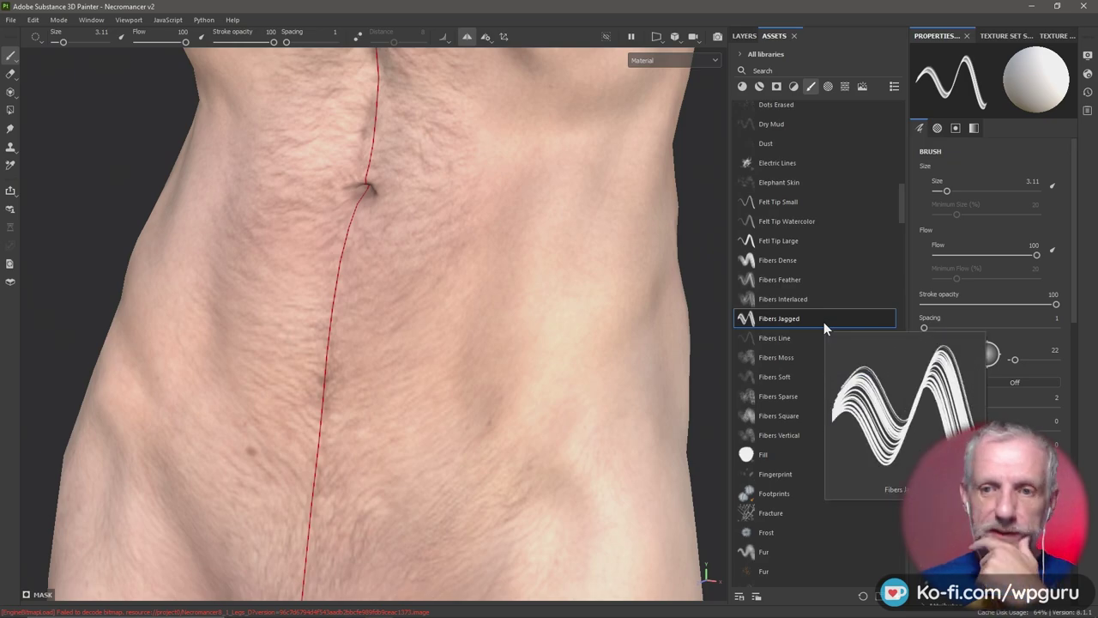
Load the Fibers Moss brush, try a few abdomen strokes, and undo them
click(811, 358)
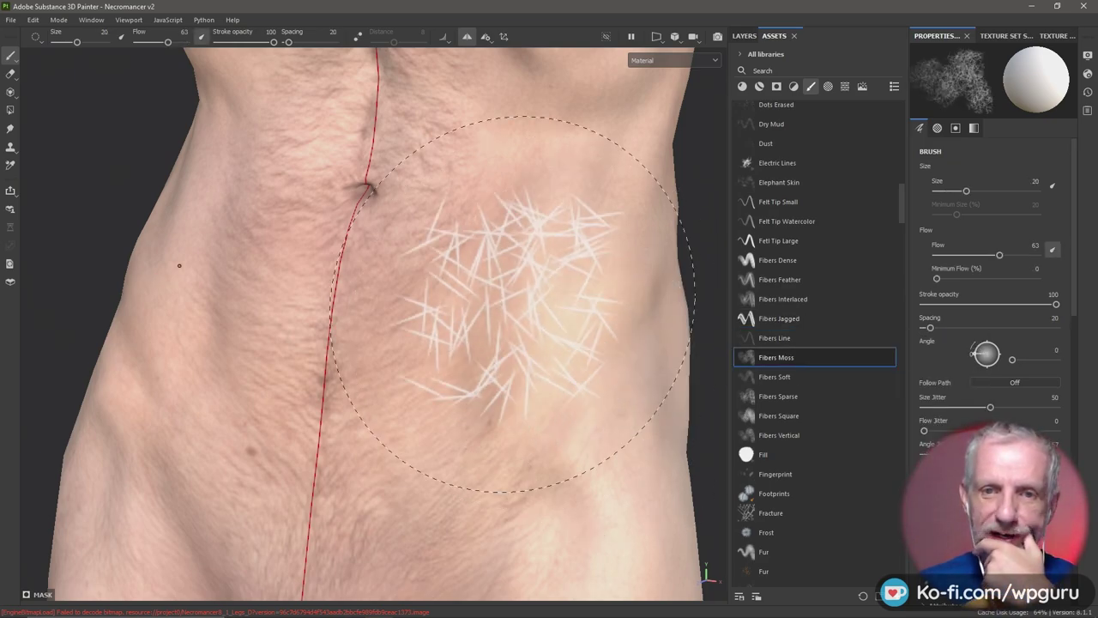
click(536, 293)
click(540, 296)
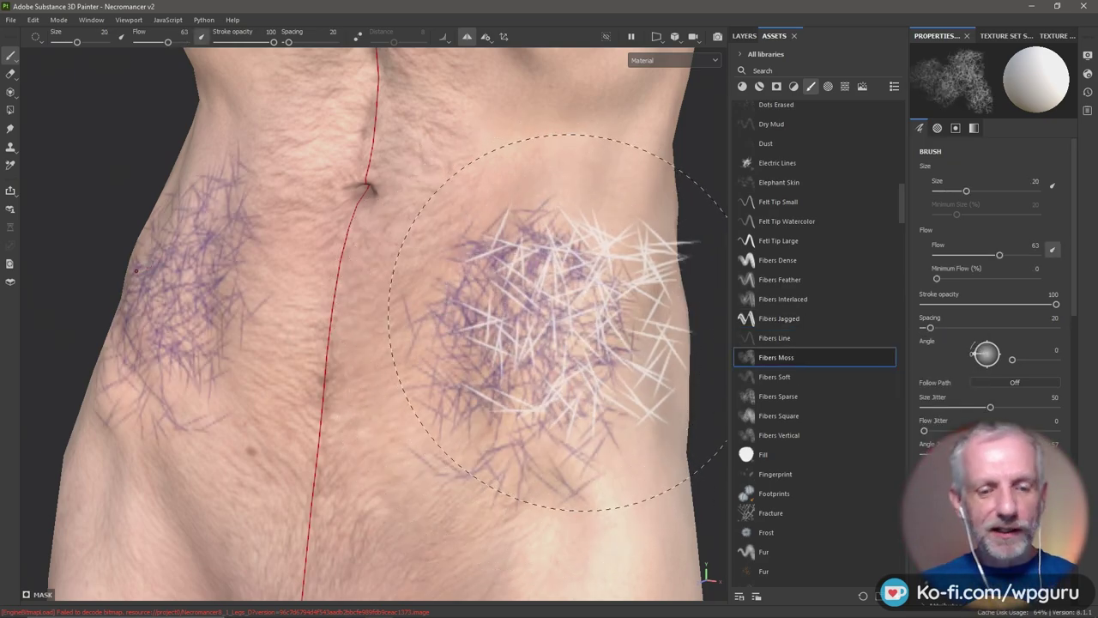
key(ctrl+z)
key(ctrl+z)
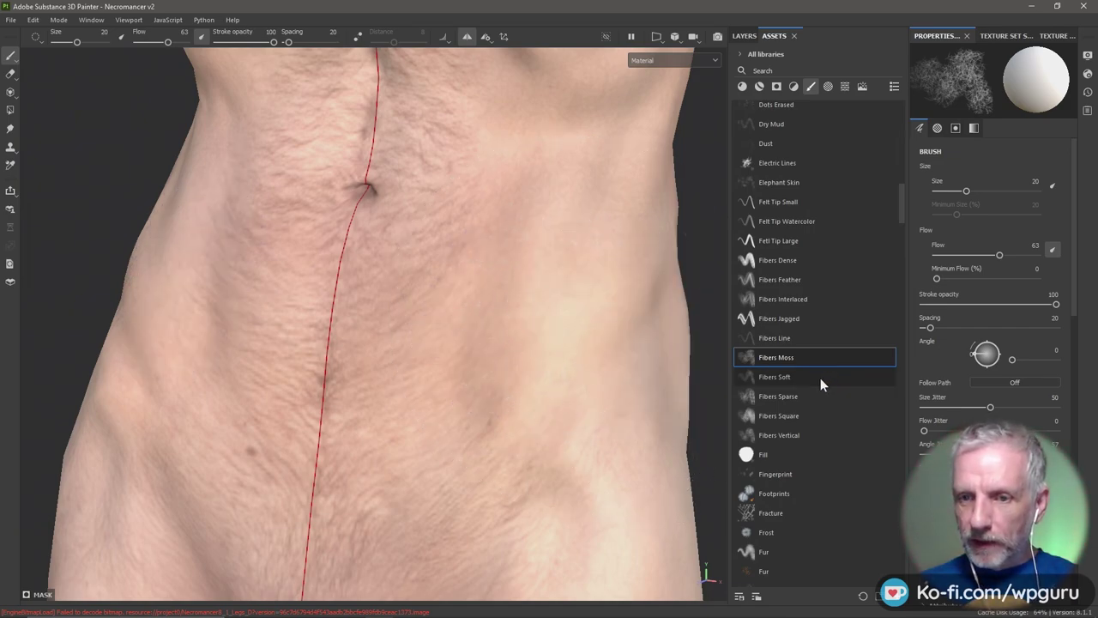
Scroll the brush list down toward the Knife Painting brush
scroll(821, 383, up, 1)
scroll(820, 383, down, 4)
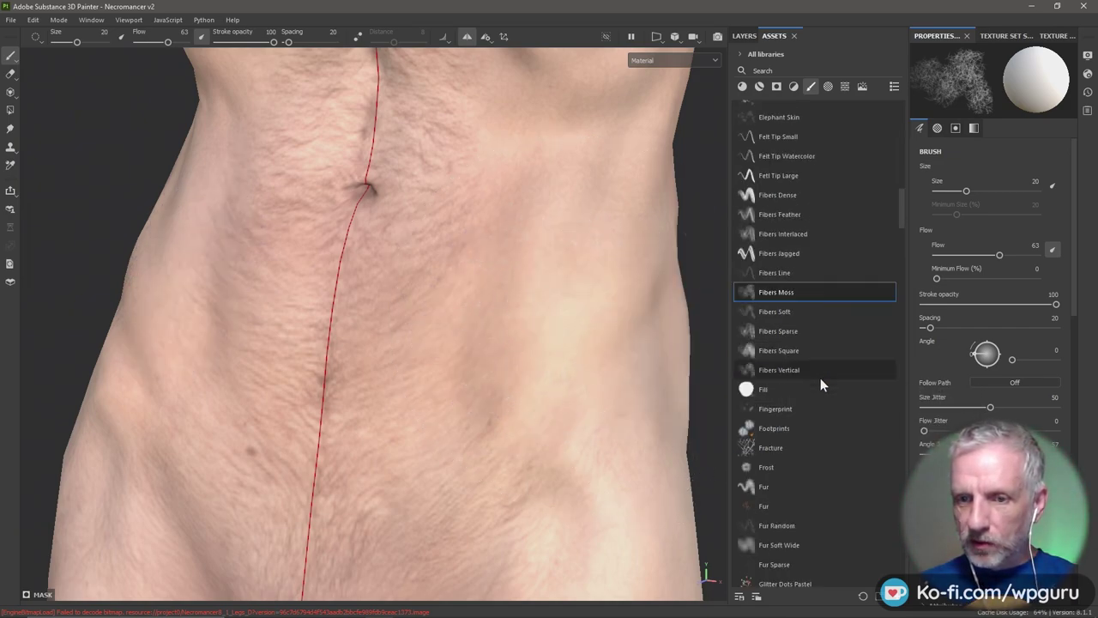
scroll(820, 378, down, 3)
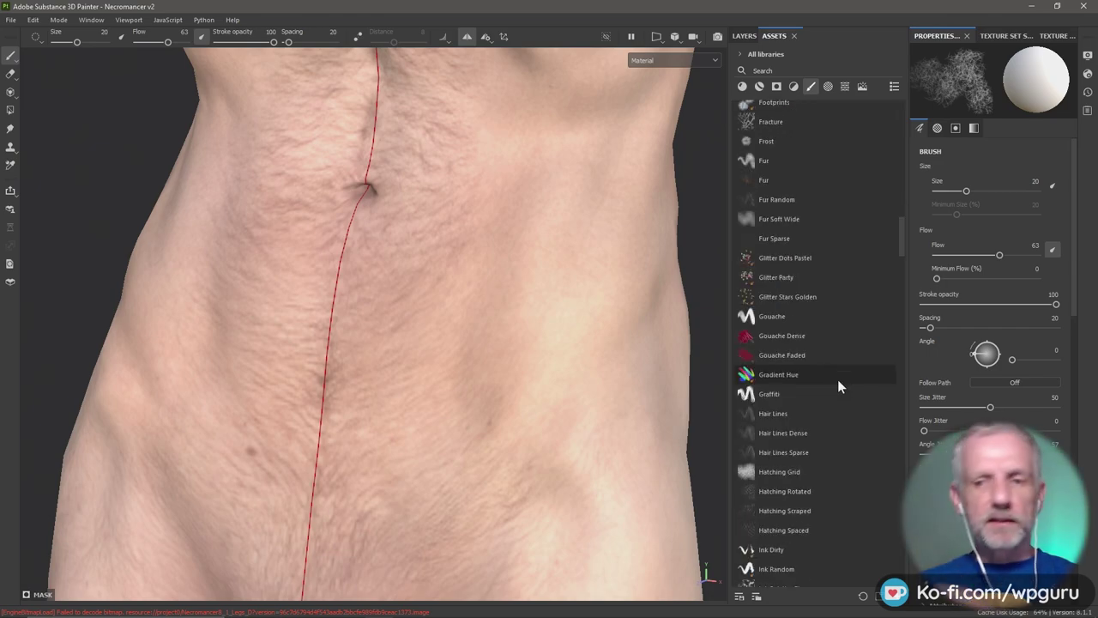
scroll(838, 386, down, 2)
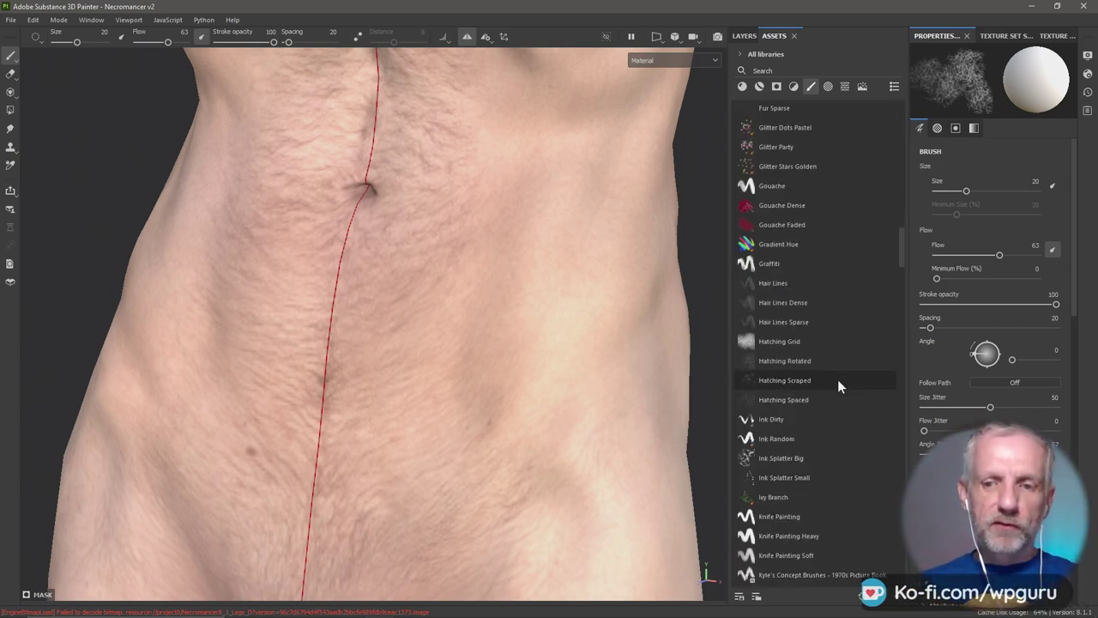
scroll(838, 386, down, 1)
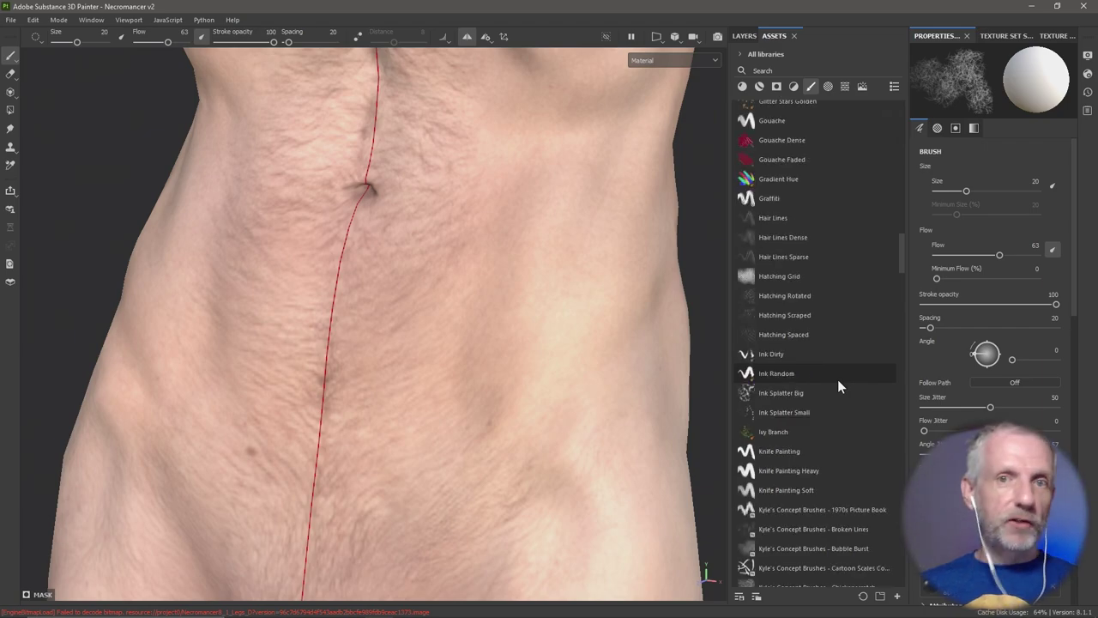
scroll(838, 386, down, 1)
scroll(837, 379, down, 1)
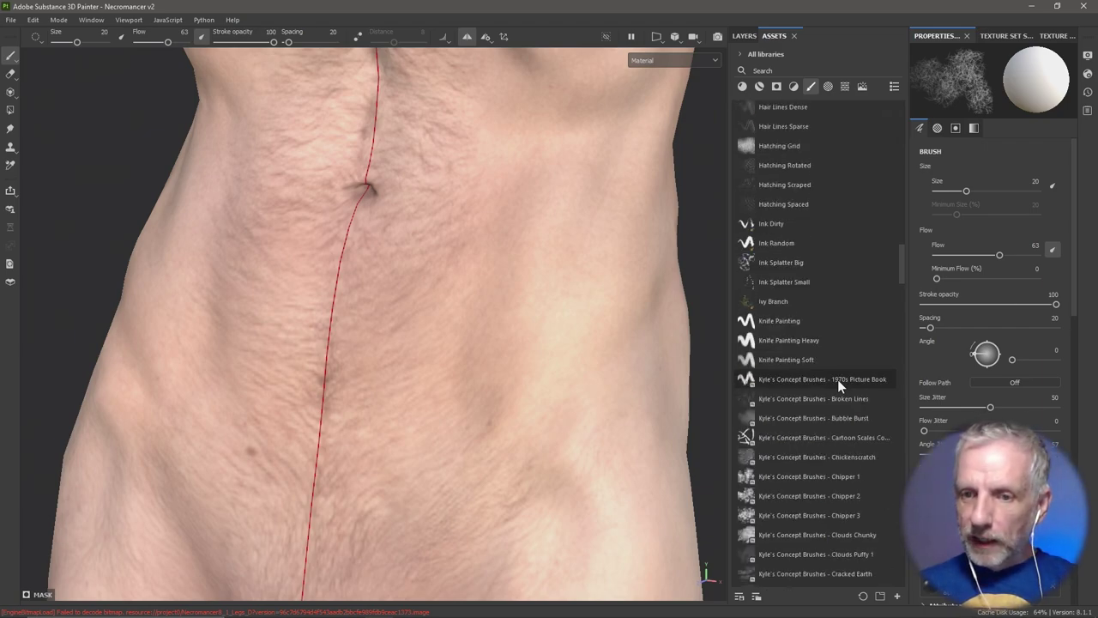
Paint mirrored purple Knife Painting strokes on the abdomen and beside the navel with a smaller brush
click(839, 318)
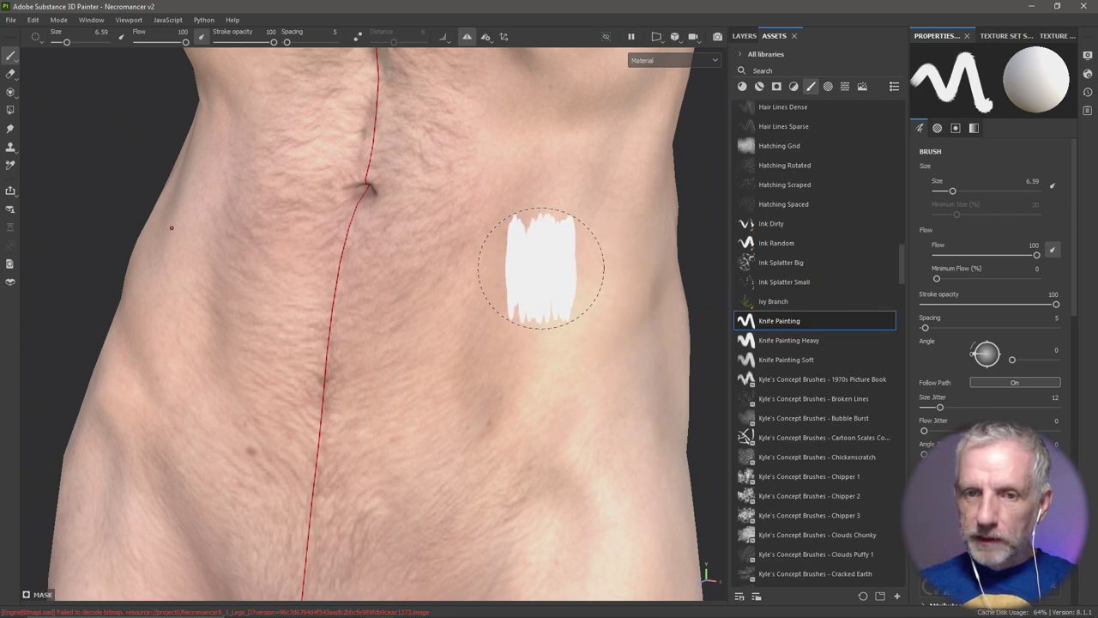
mouse_move(527, 263)
mouse_down()
mouse_move(513, 296)
mouse_move(539, 328)
mouse_move(526, 357)
mouse_move(444, 414)
mouse_move(425, 453)
mouse_move(467, 453)
mouse_move(474, 357)
mouse_move(507, 292)
mouse_move(487, 322)
mouse_move(503, 361)
mouse_move(514, 320)
mouse_up()
key([)
key([)
key([)
key([)
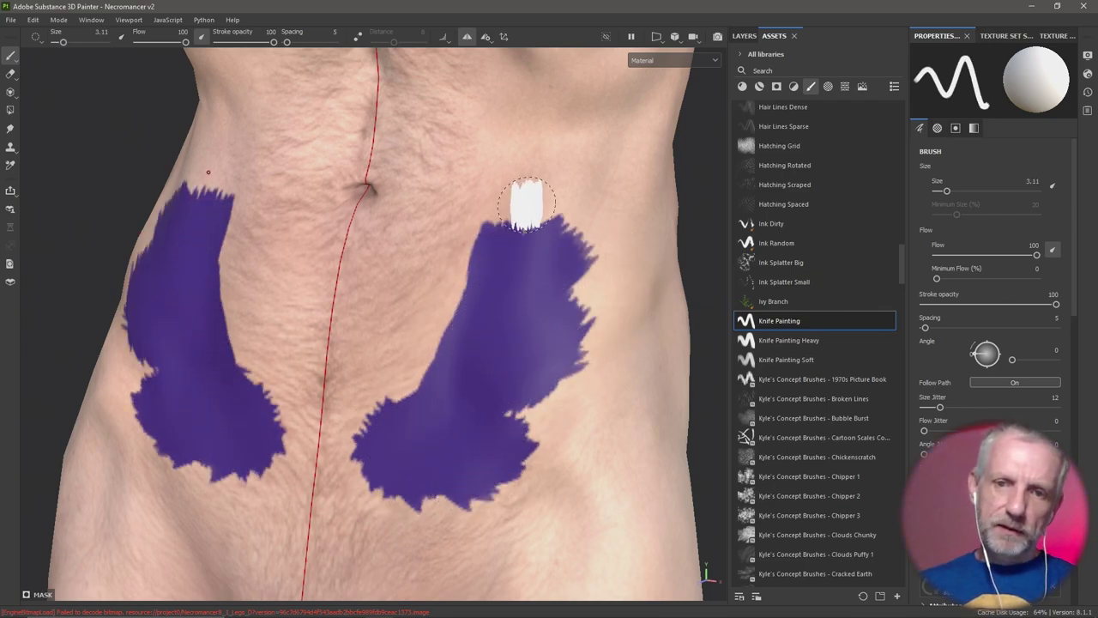
mouse_move(522, 98)
mouse_down()
mouse_move(485, 151)
mouse_move(541, 130)
mouse_move(515, 159)
mouse_up()
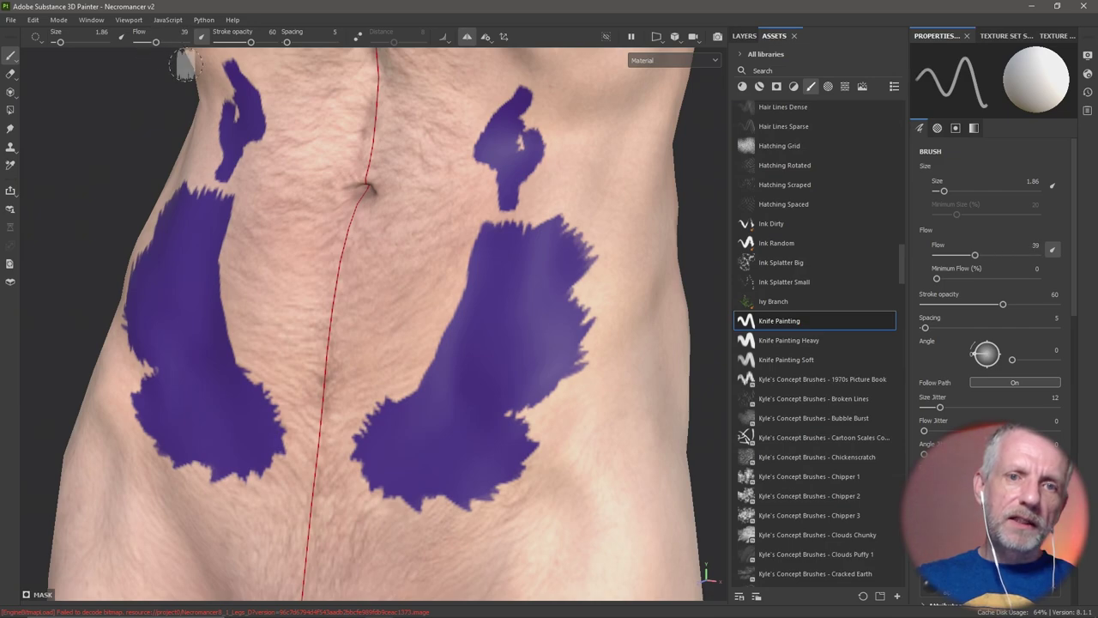
mouse_move(403, 180)
mouse_down()
mouse_move(403, 335)
mouse_move(407, 253)
mouse_move(398, 298)
mouse_move(429, 111)
mouse_move(401, 388)
mouse_move(407, 238)
mouse_up()
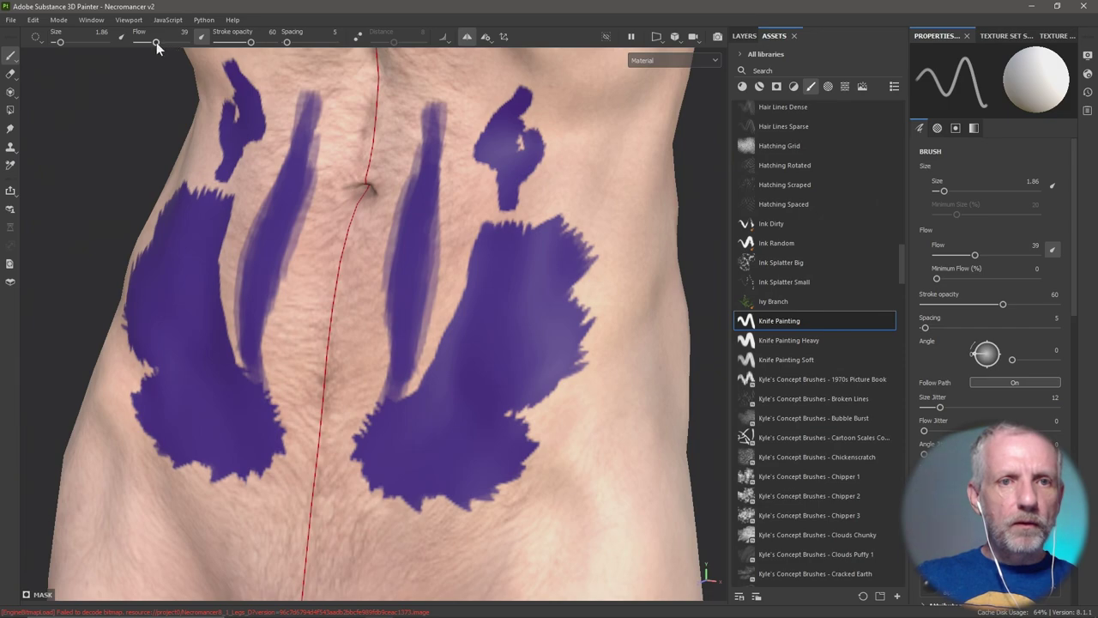
At stroke opacity 75 and flow 15, paint faint purple strokes down the flanks
drag(251, 43, 260, 48)
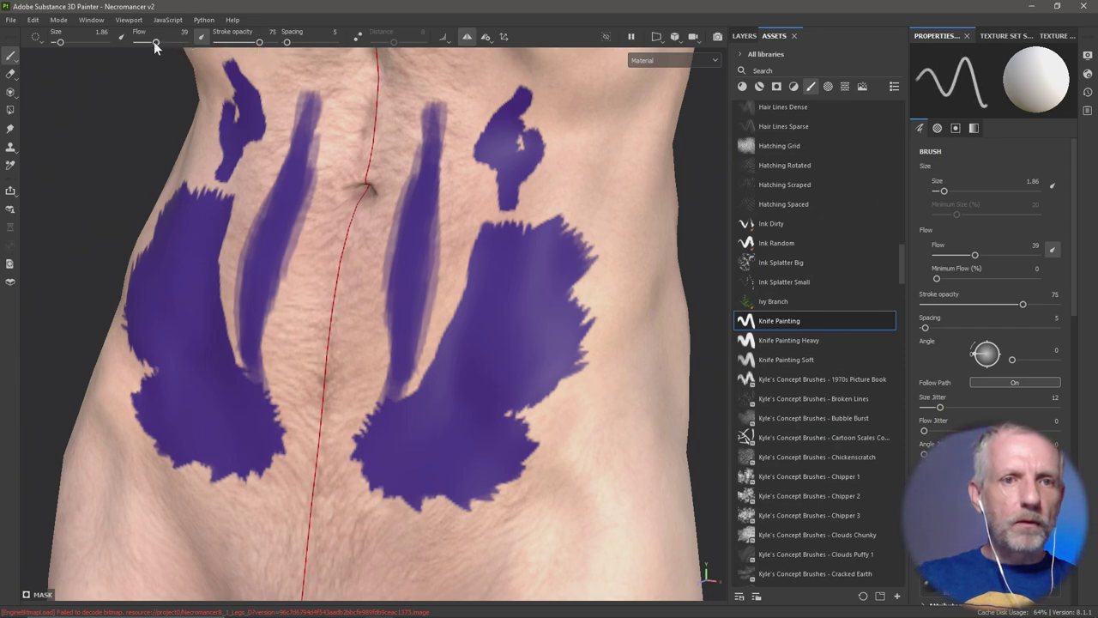
drag(154, 43, 143, 44)
mouse_move(562, 148)
mouse_down()
mouse_move(607, 215)
mouse_move(600, 352)
mouse_up()
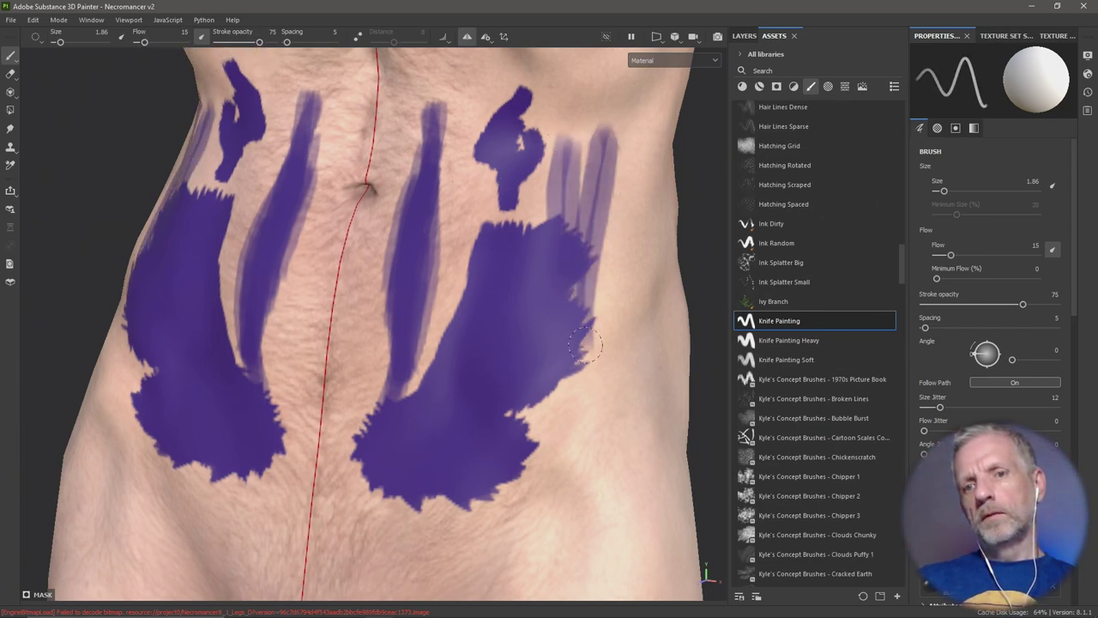
drag(605, 142, 575, 454)
mouse_move(594, 324)
mouse_down()
mouse_move(605, 519)
mouse_move(601, 480)
mouse_up()
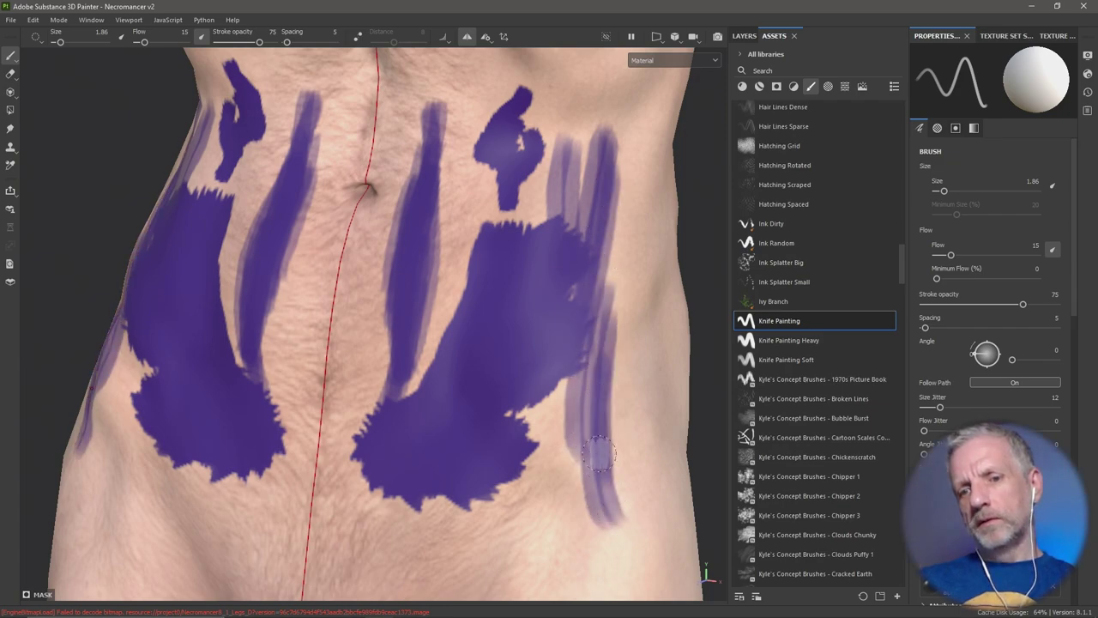
drag(611, 249, 601, 386)
mouse_move(601, 386)
mouse_down()
mouse_move(588, 521)
mouse_move(565, 369)
mouse_move(554, 502)
mouse_move(566, 377)
mouse_up()
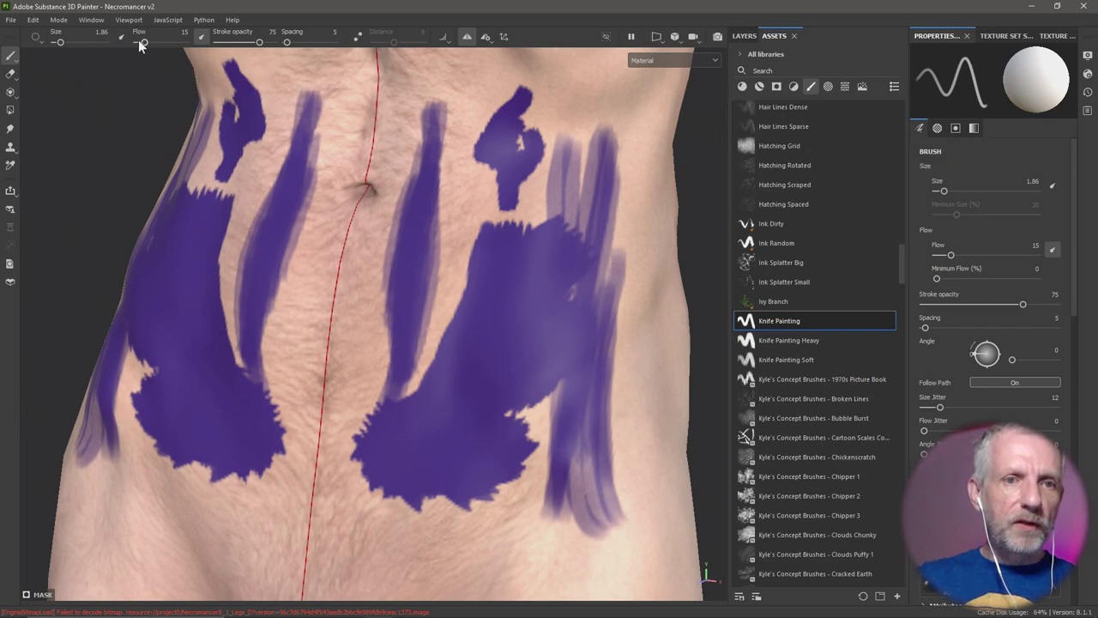
Raise flow to 100 and paint navel stripes plus two mirrored diagonal chest stripes
drag(146, 44, 175, 42)
mouse_move(305, 403)
mouse_down()
mouse_move(331, 302)
mouse_move(312, 388)
mouse_move(317, 336)
mouse_move(310, 352)
mouse_move(367, 295)
mouse_move(353, 278)
mouse_move(355, 353)
mouse_move(377, 371)
mouse_move(364, 354)
mouse_move(355, 427)
mouse_move(368, 303)
mouse_move(354, 434)
mouse_move(426, 230)
mouse_move(342, 488)
mouse_move(374, 317)
mouse_up()
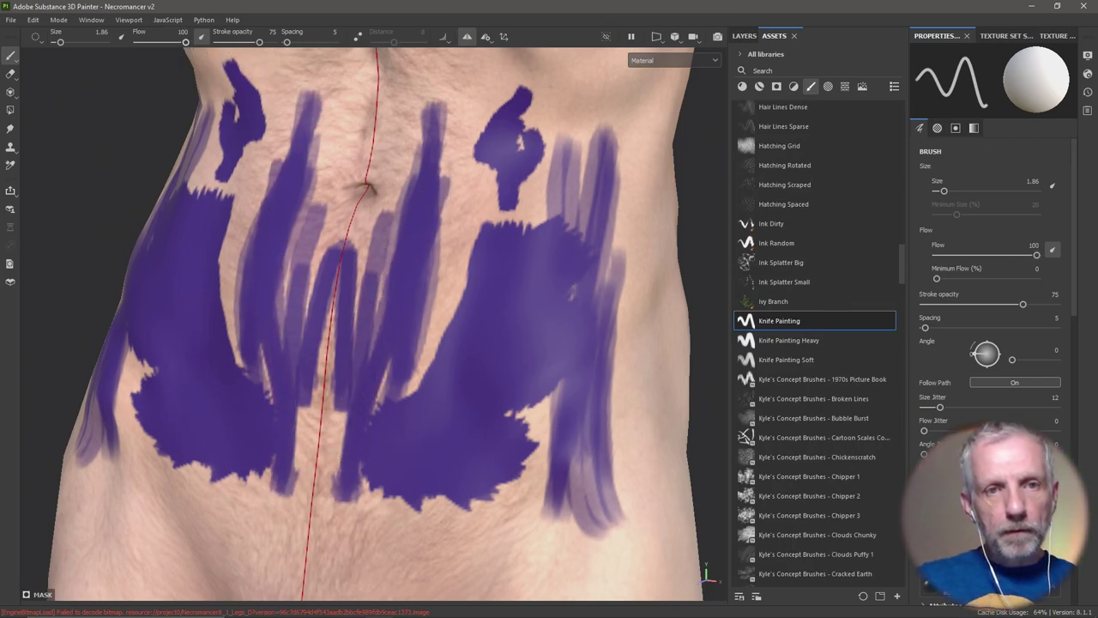
mouse_move(498, 176)
mouse_down()
mouse_move(431, 371)
mouse_move(470, 254)
mouse_move(457, 365)
mouse_up()
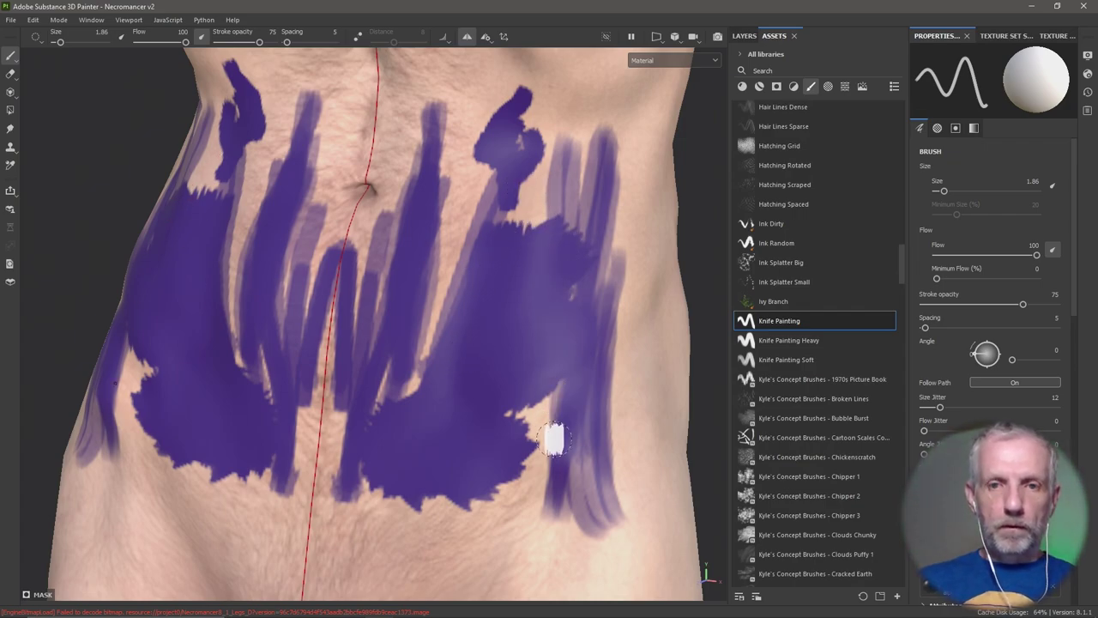
mouse_move(552, 335)
alt+middle_down()
mouse_move(541, 414)
mouse_move(532, 361)
mouse_move(464, 319)
alt+middle_up()
mouse_move(422, 406)
mouse_down()
mouse_move(511, 183)
mouse_move(434, 393)
mouse_move(507, 227)
mouse_up()
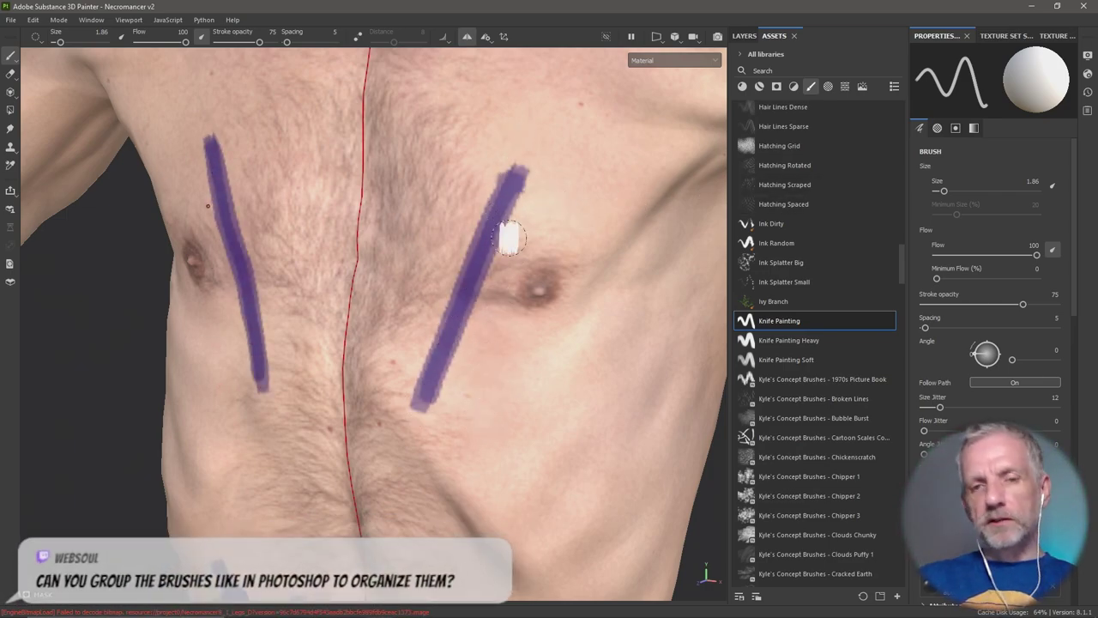
Add lighter strokes below the nipples and raise the texture set size to 4096
mouse_move(496, 326)
mouse_down()
mouse_move(485, 496)
mouse_move(506, 420)
mouse_move(502, 321)
mouse_up()
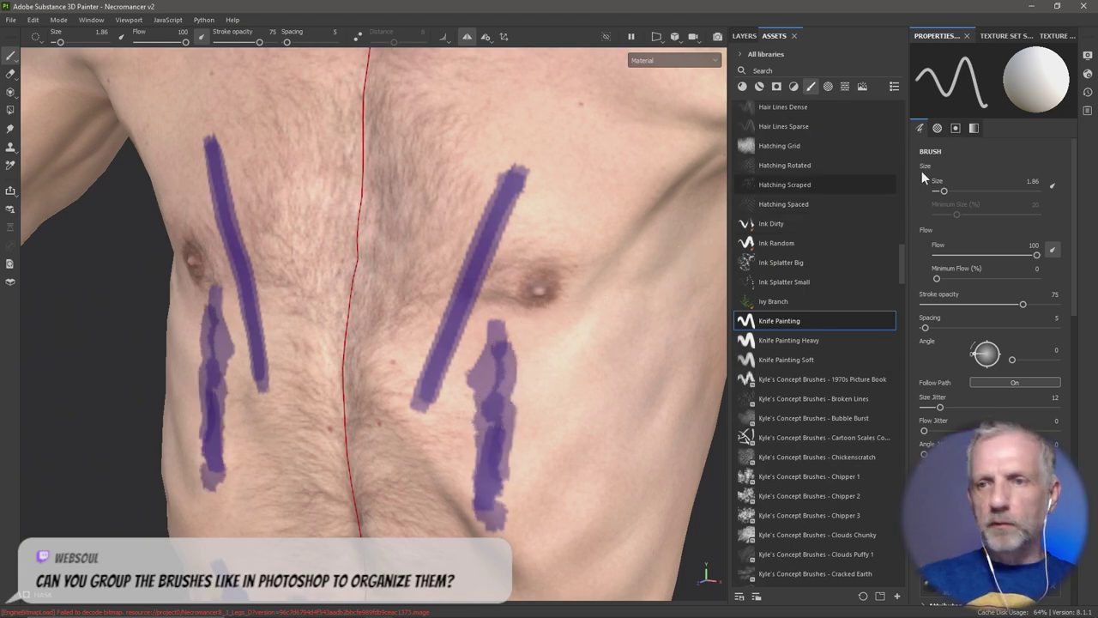
click(999, 36)
click(982, 149)
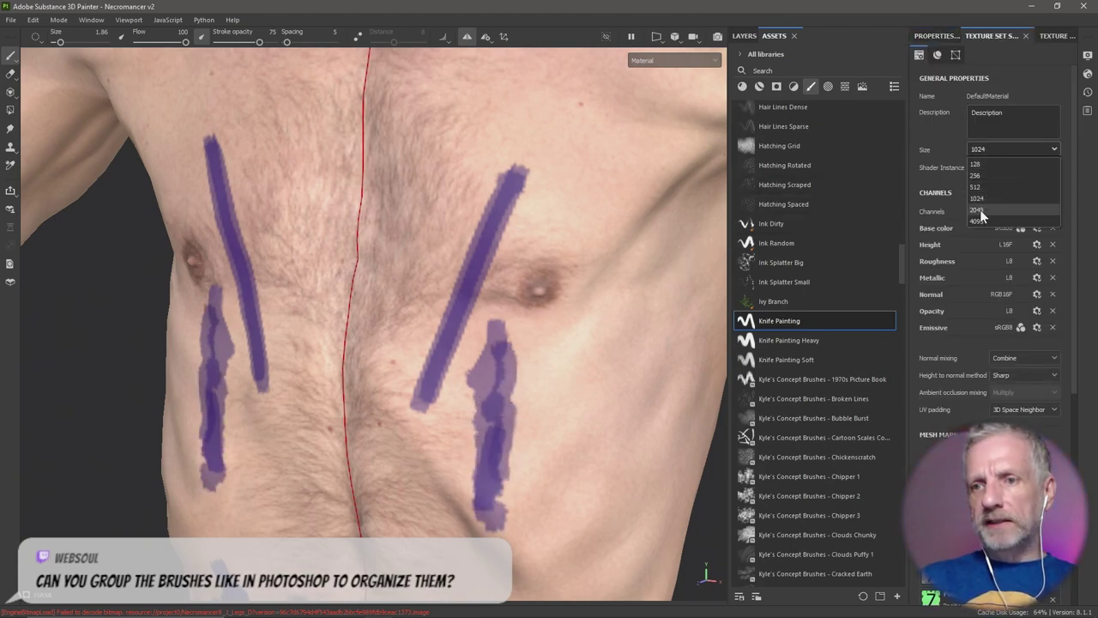
click(976, 210)
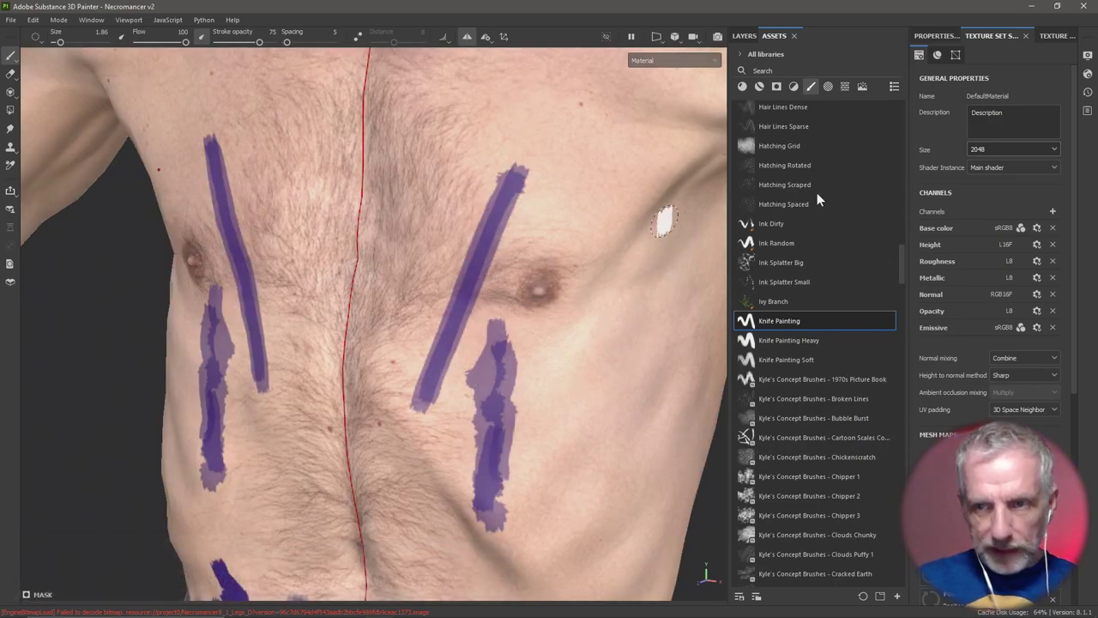
click(989, 148)
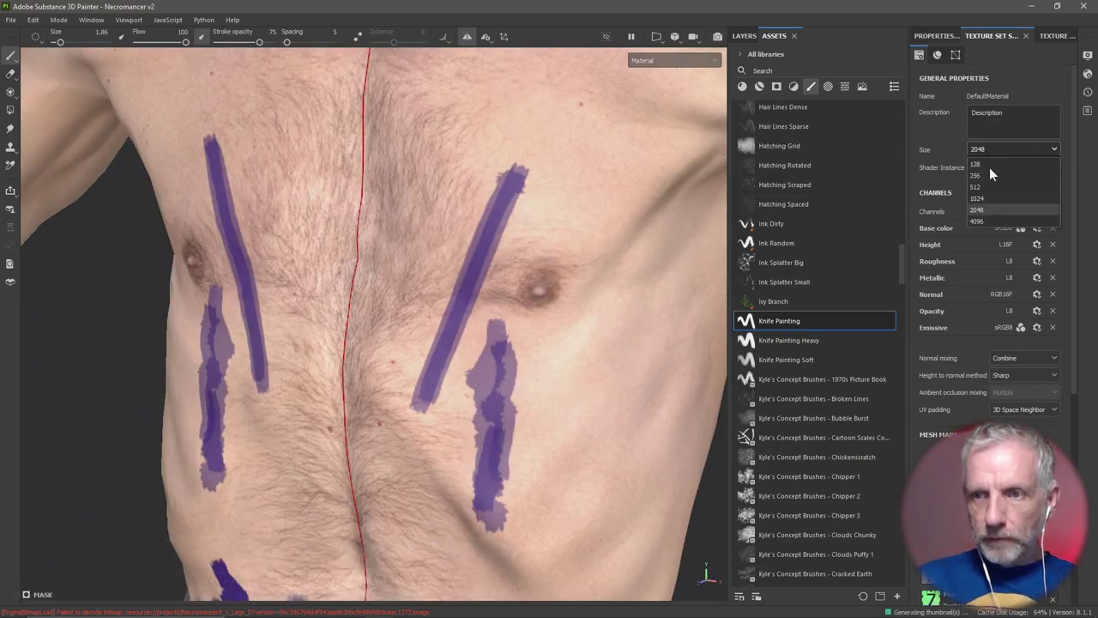
click(992, 220)
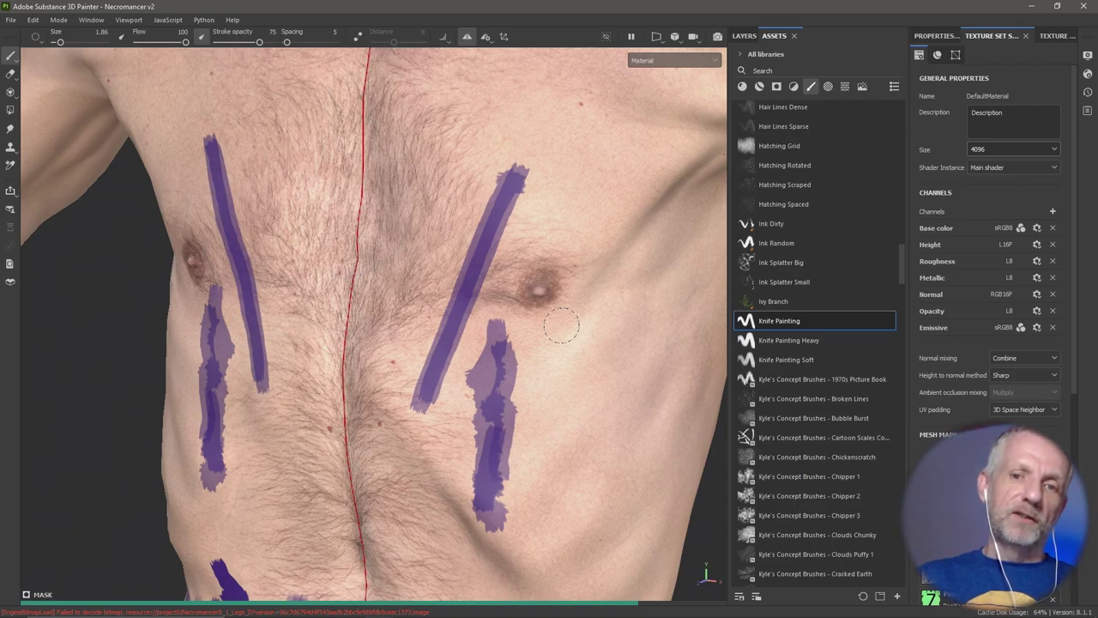
Paint a mirrored upper-chest stripe, then load Knife Painting Heavy at a slightly smaller size
drag(562, 326, 598, 116)
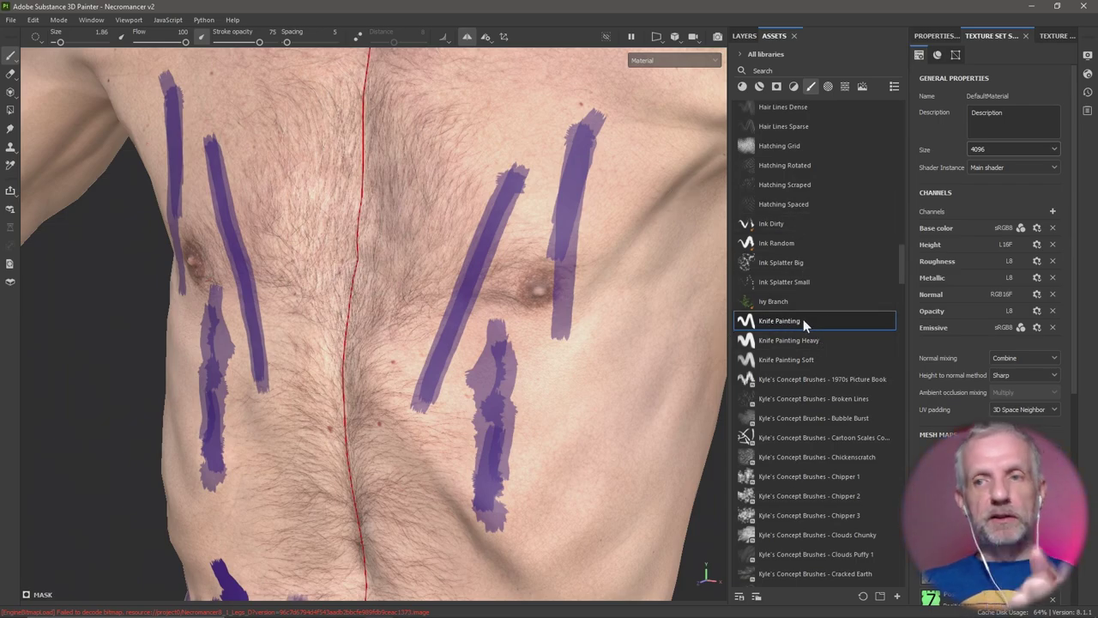
mouse_move(803, 320)
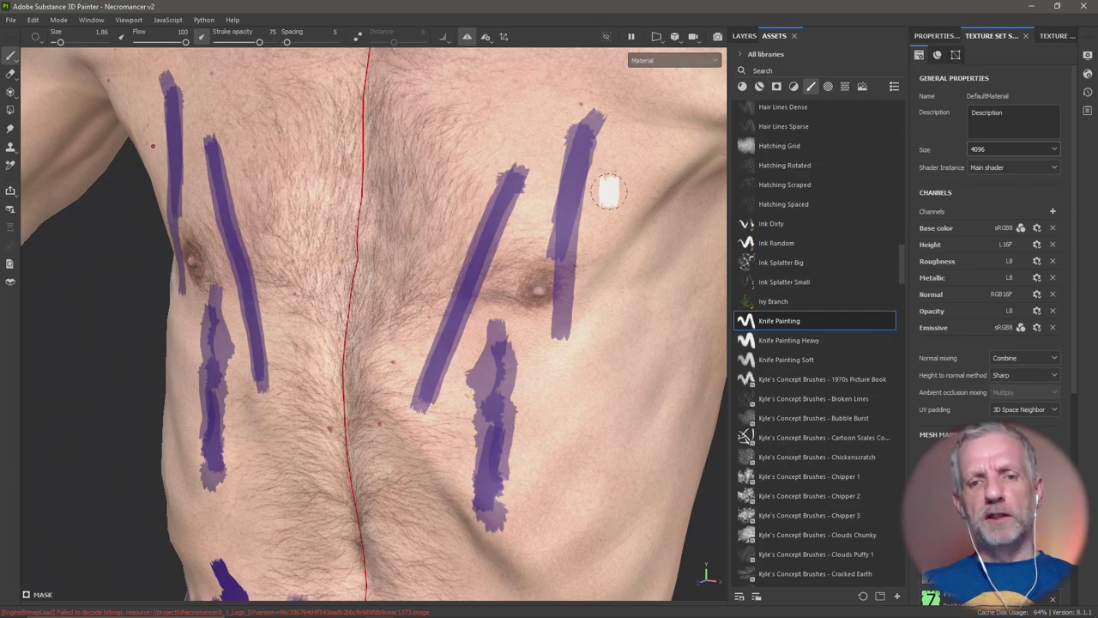
alt+middle_drag(588, 311, 544, 307)
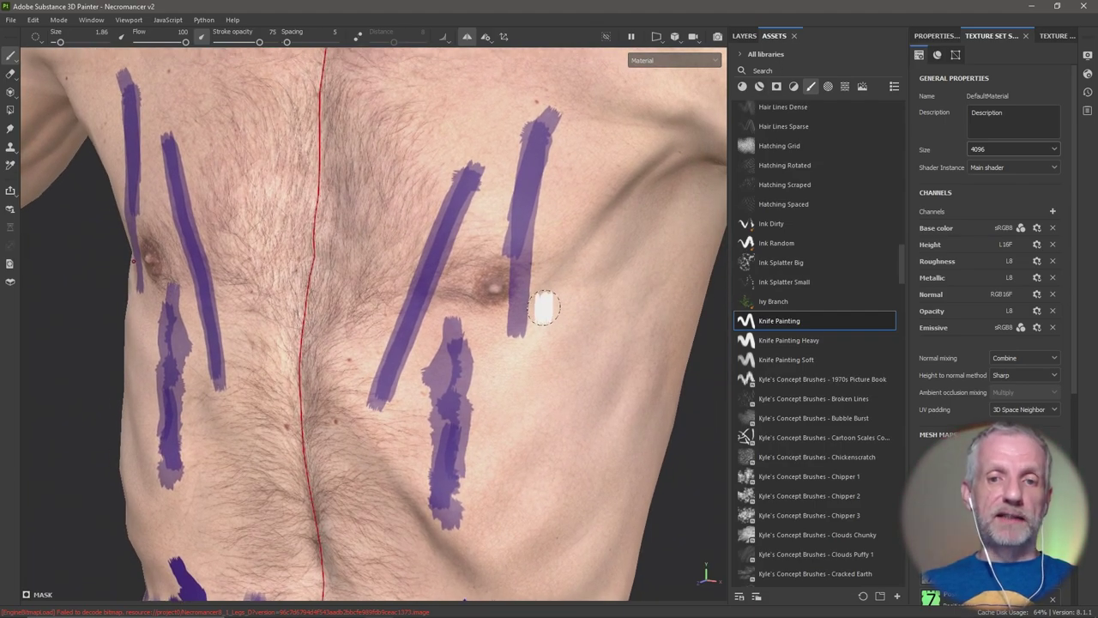
right_click(817, 319)
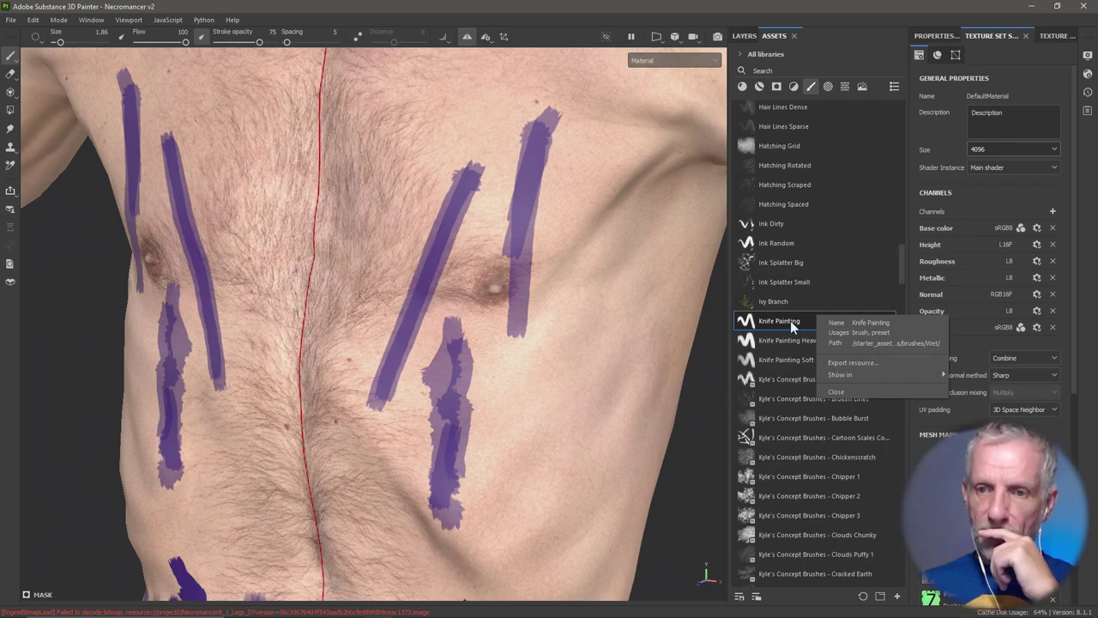
click(797, 340)
ctrl+right_drag(652, 347, 553, 348)
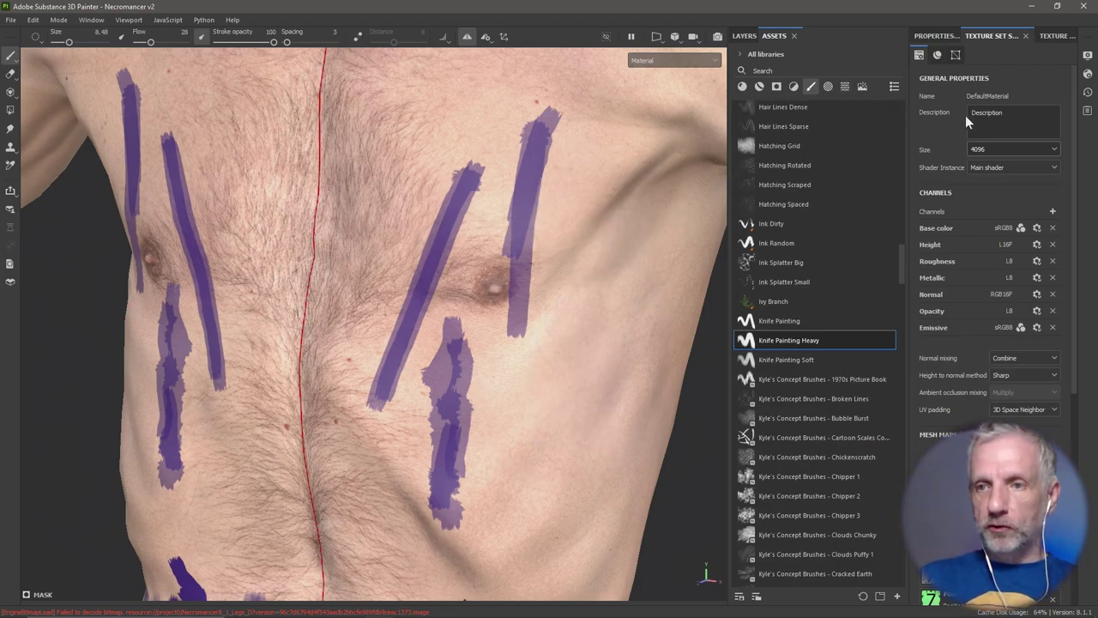
Lower the texture set size to 1024, shrink the brush, and paint a right-chest stroke
click(997, 150)
click(986, 196)
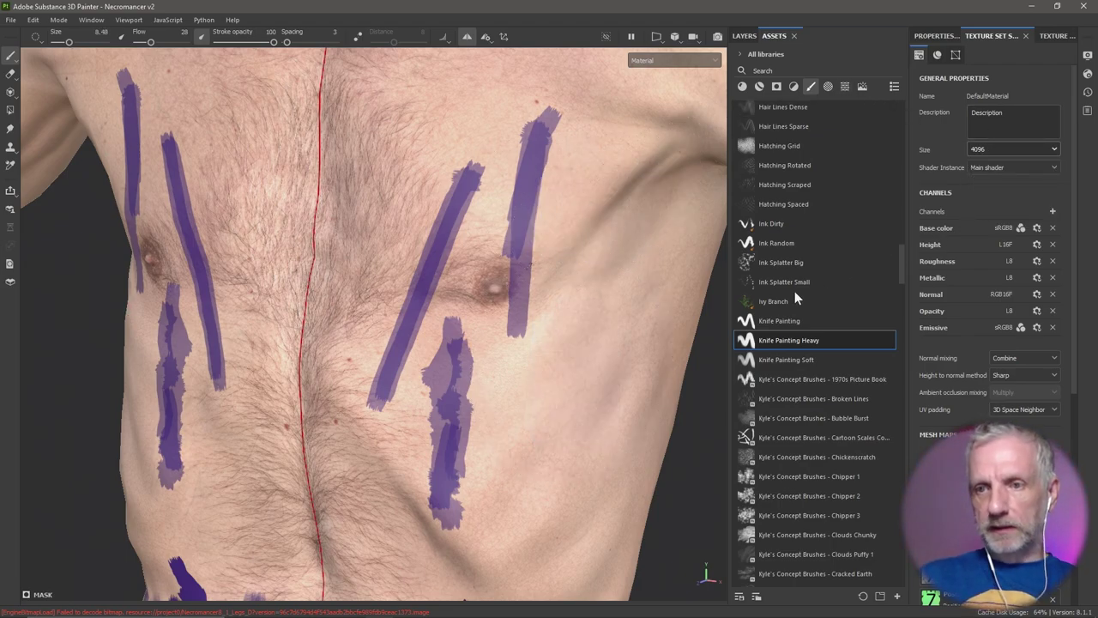
ctrl+right_drag(637, 310, 590, 311)
mouse_move(596, 294)
mouse_down()
mouse_move(562, 359)
mouse_move(565, 382)
mouse_move(596, 324)
mouse_move(569, 436)
mouse_move(548, 474)
mouse_move(544, 435)
mouse_move(623, 150)
mouse_move(593, 242)
mouse_move(579, 402)
mouse_move(577, 238)
mouse_move(509, 428)
mouse_move(527, 320)
mouse_up()
ctrl+right_drag(528, 320, 416, 247)
Paint narrower mirrored Knife Painting Heavy strokes from the collarbones down the chest
mouse_move(425, 150)
mouse_down()
mouse_move(365, 377)
mouse_move(399, 292)
mouse_up()
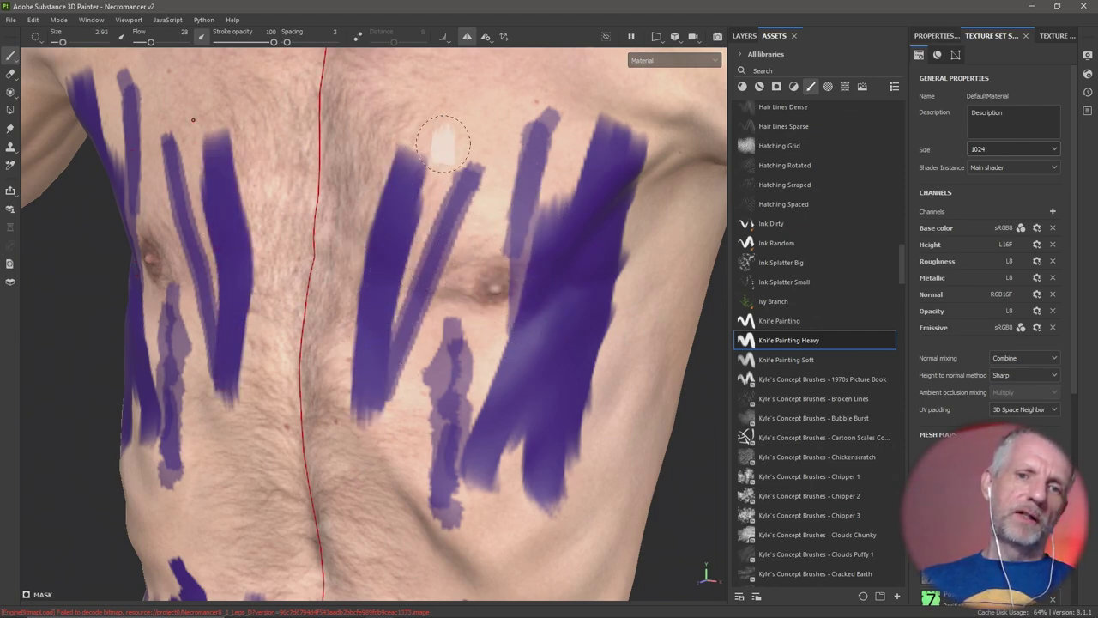
mouse_move(468, 90)
mouse_down()
mouse_move(417, 283)
mouse_move(437, 352)
mouse_move(471, 207)
mouse_move(477, 396)
mouse_move(412, 521)
mouse_move(409, 490)
mouse_move(473, 211)
mouse_move(510, 272)
mouse_move(530, 109)
mouse_move(515, 175)
mouse_up()
ctrl+right_drag(514, 176, 446, 208)
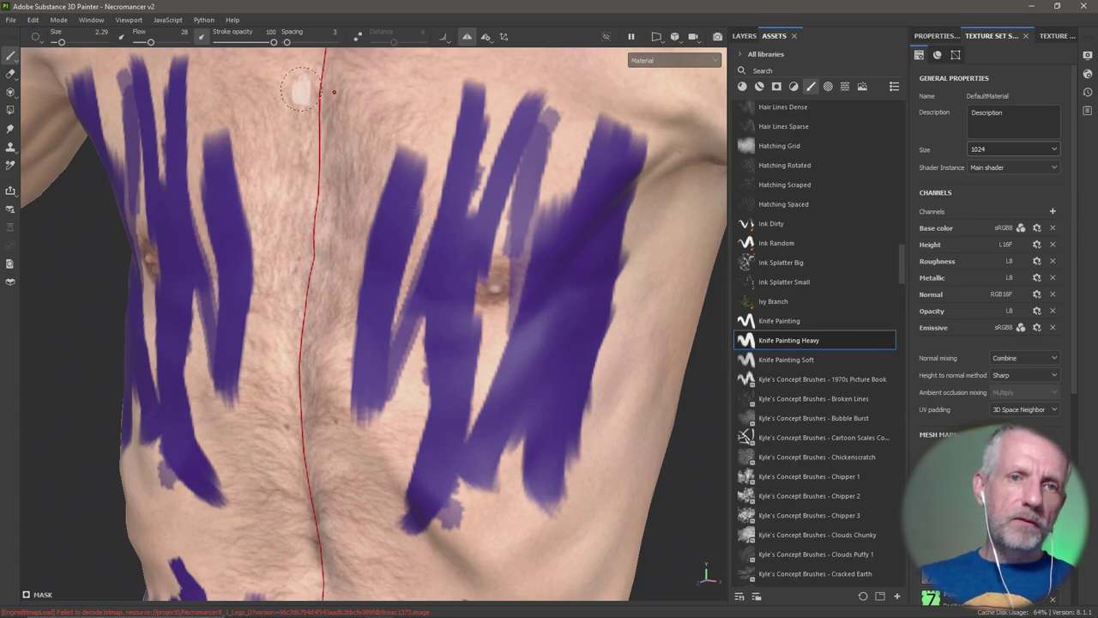
middle_drag(523, 238, 521, 457)
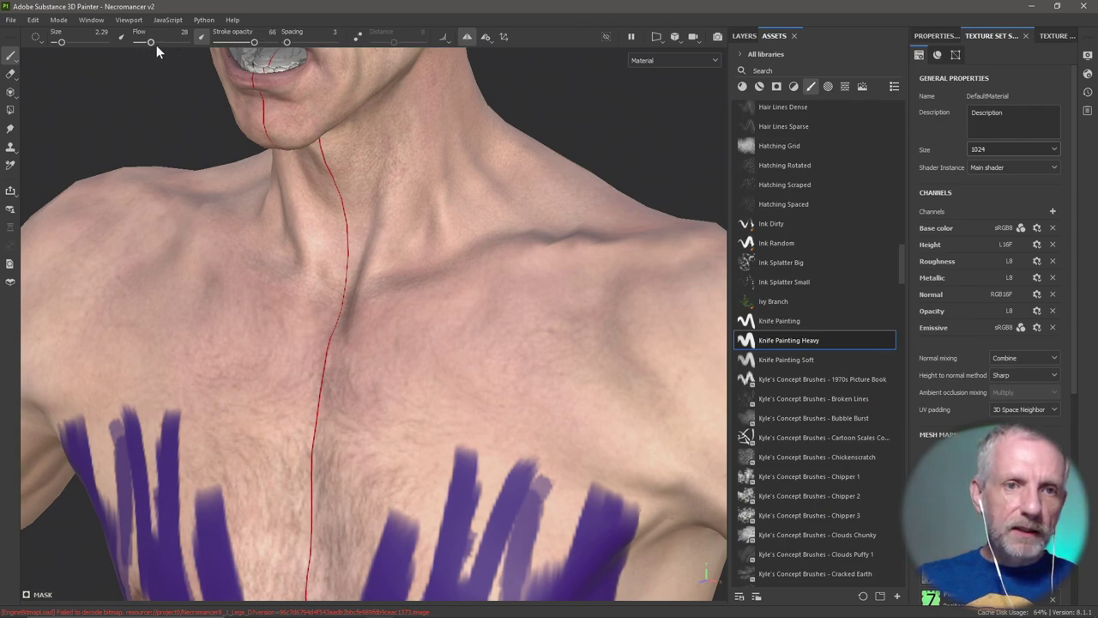
mouse_move(523, 248)
mouse_down()
mouse_move(507, 270)
mouse_move(479, 485)
mouse_up()
mouse_move(488, 321)
mouse_down()
mouse_move(510, 272)
mouse_move(476, 382)
mouse_move(538, 218)
mouse_move(482, 347)
mouse_move(468, 483)
mouse_up()
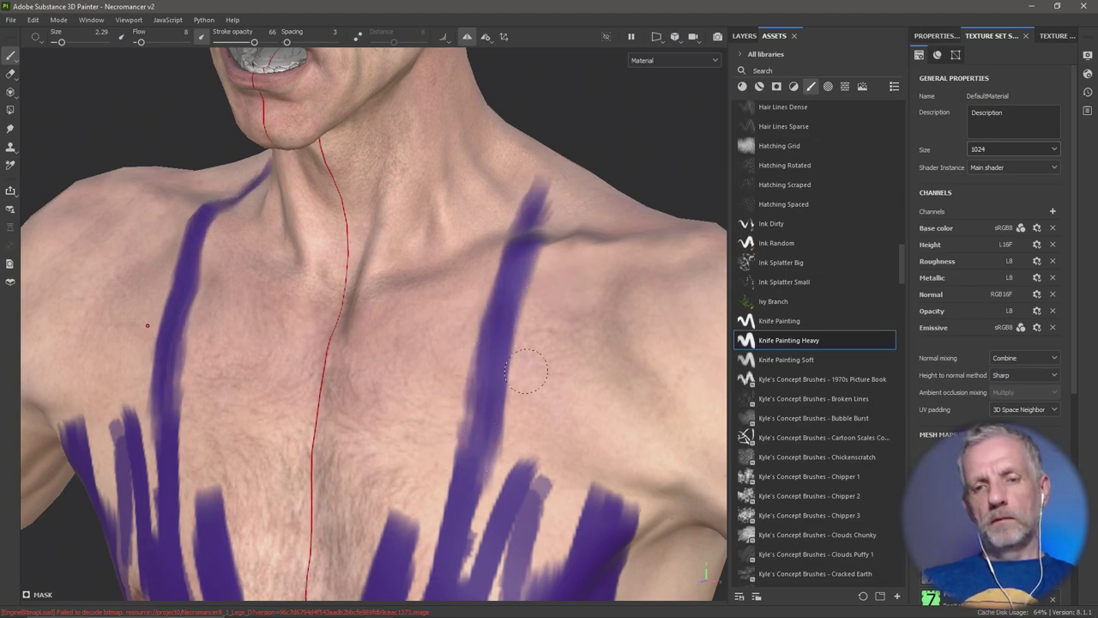
mouse_move(526, 371)
mouse_down()
mouse_move(558, 234)
mouse_move(539, 246)
mouse_move(513, 306)
mouse_move(478, 470)
mouse_move(570, 225)
mouse_move(436, 476)
mouse_move(505, 334)
mouse_move(473, 404)
mouse_move(570, 287)
mouse_move(422, 482)
mouse_move(491, 316)
mouse_move(429, 465)
mouse_move(536, 319)
mouse_up()
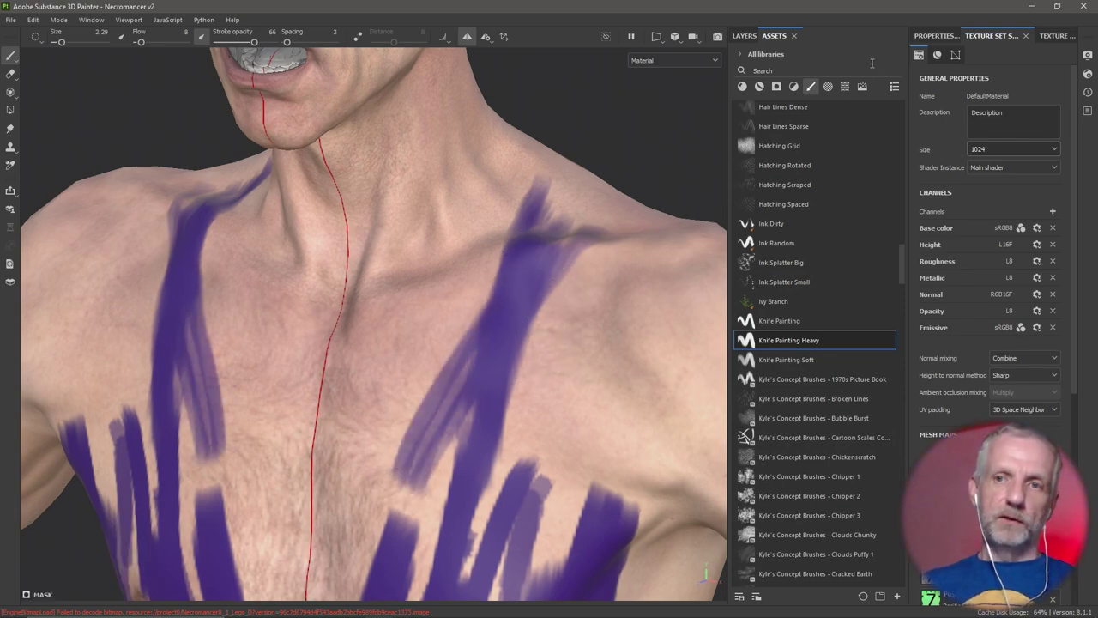
Delete Light Purple's Paint effect to clear the chest strokes and add a fresh empty Paint effect
click(744, 36)
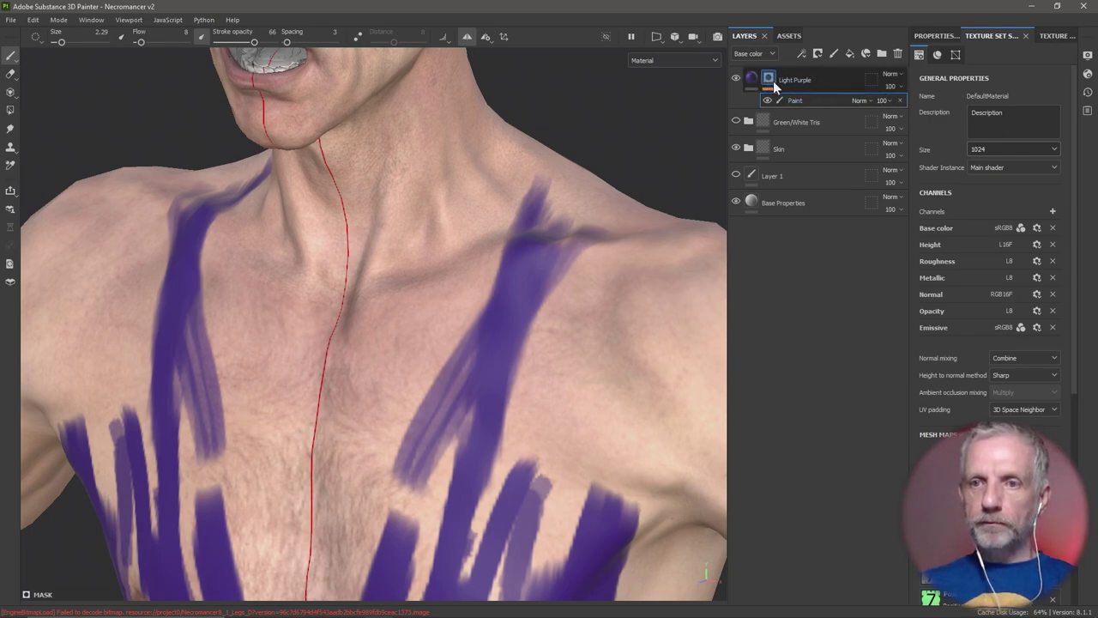
click(794, 100)
key(Delete)
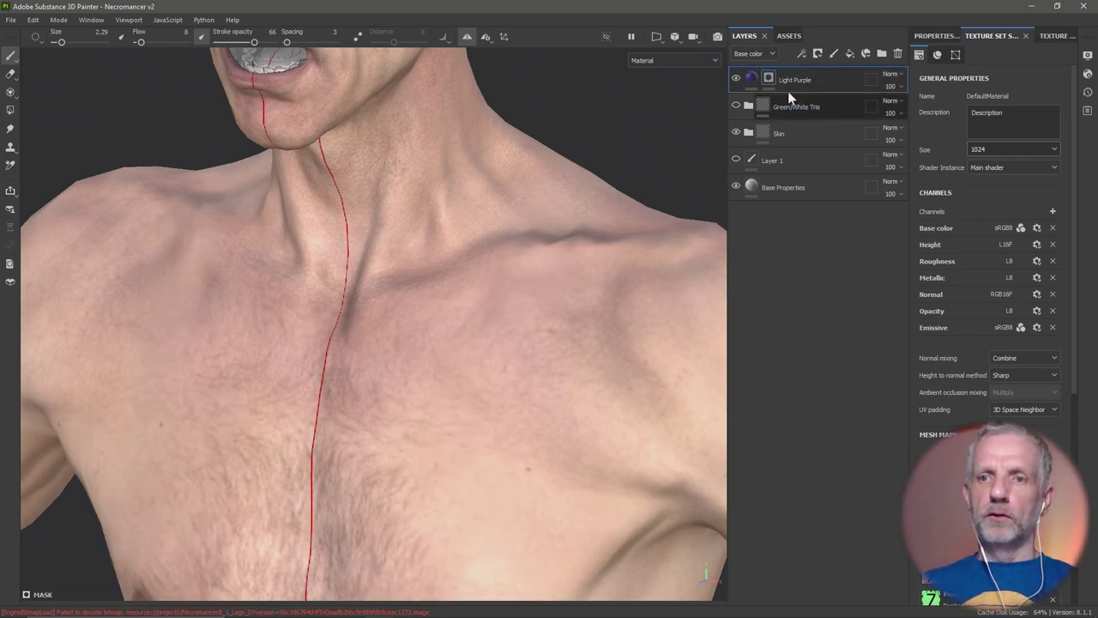
click(802, 56)
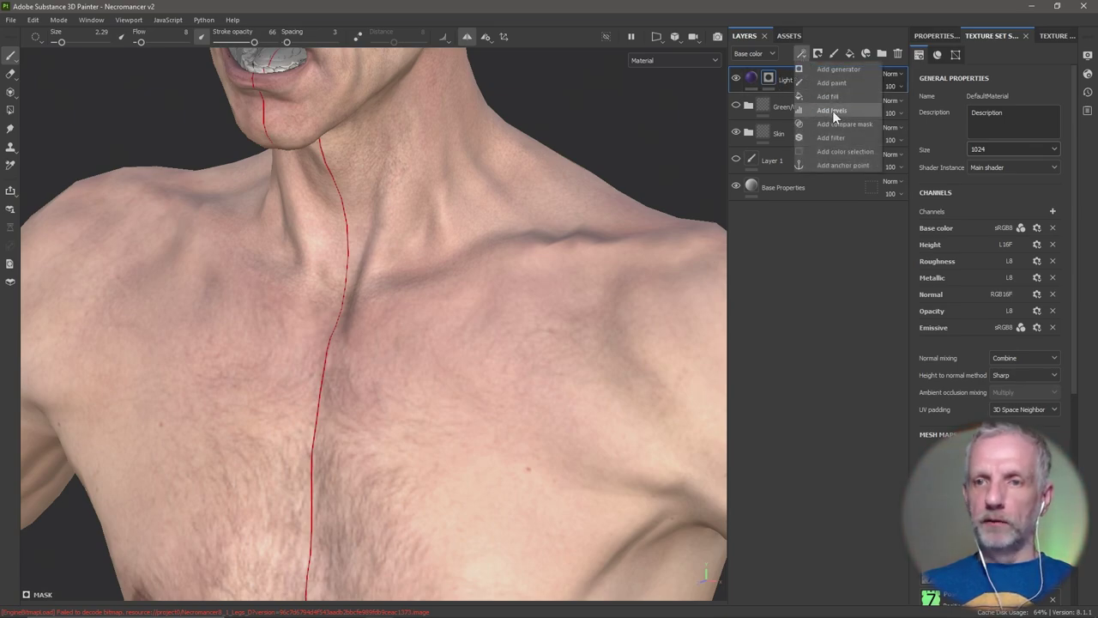
click(843, 84)
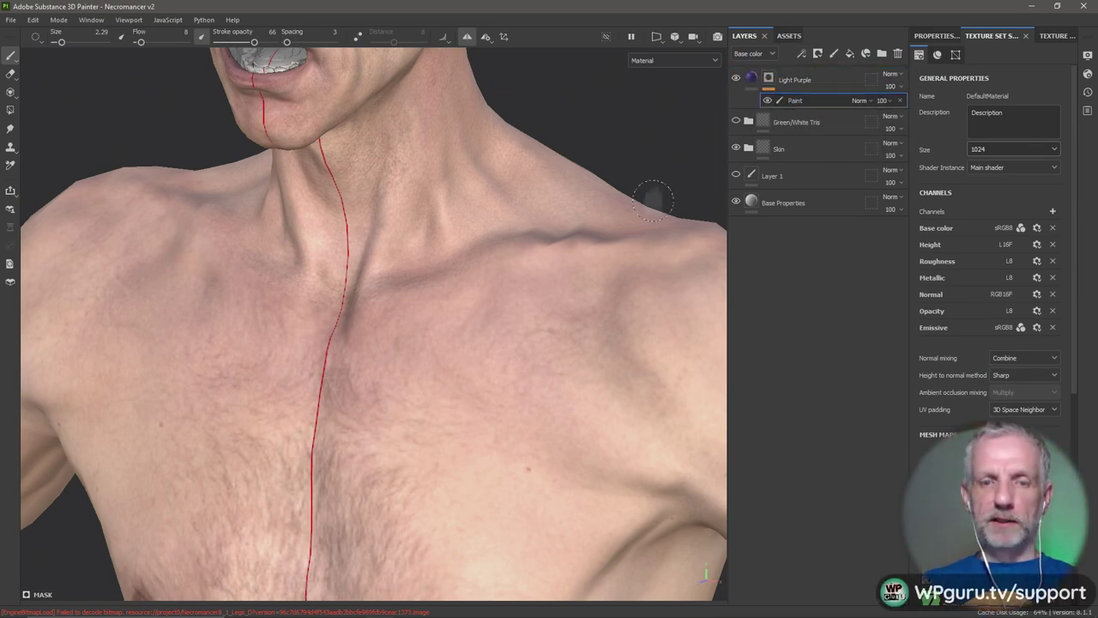
mouse_move(496, 269)
middle_down()
mouse_move(537, 441)
mouse_move(562, 439)
mouse_move(527, 400)
mouse_move(529, 361)
mouse_move(569, 422)
mouse_move(619, 410)
middle_up()
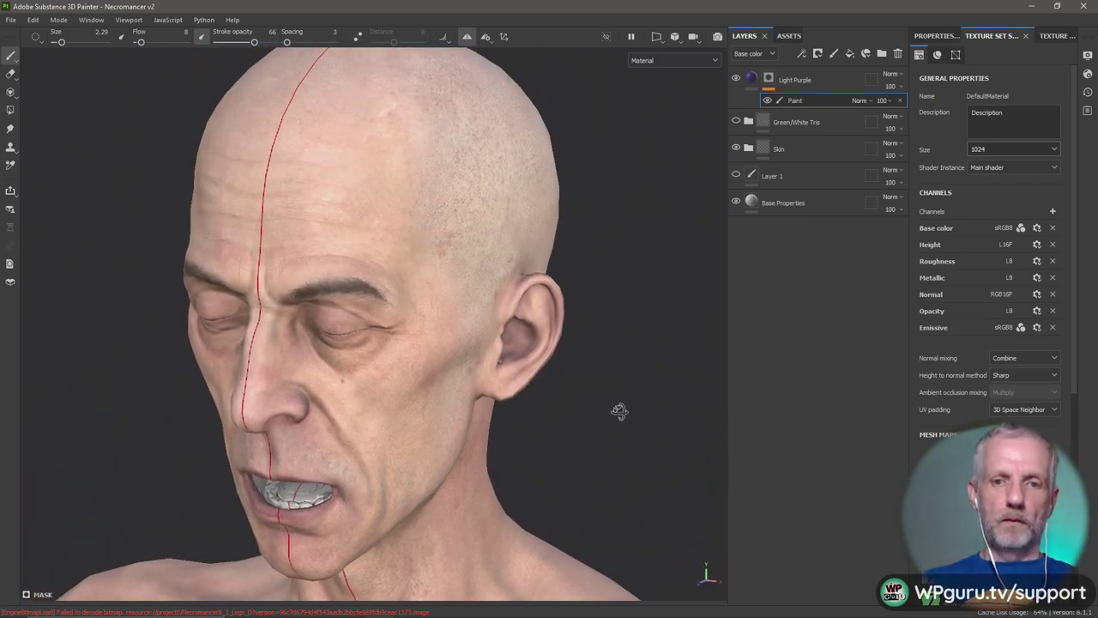
Turn the head frontally, compare with the Photoshop reference, and switch symmetry off
mouse_move(620, 410)
alt+mouse_down()
mouse_move(610, 417)
mouse_move(629, 412)
alt+mouse_up()
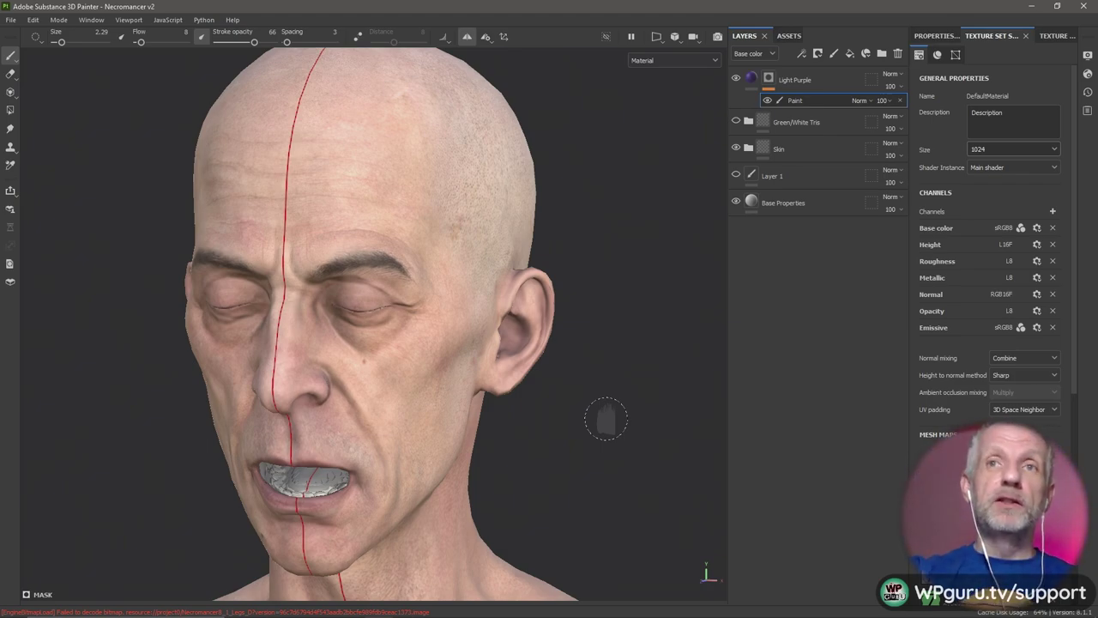
key(alt+Tab)
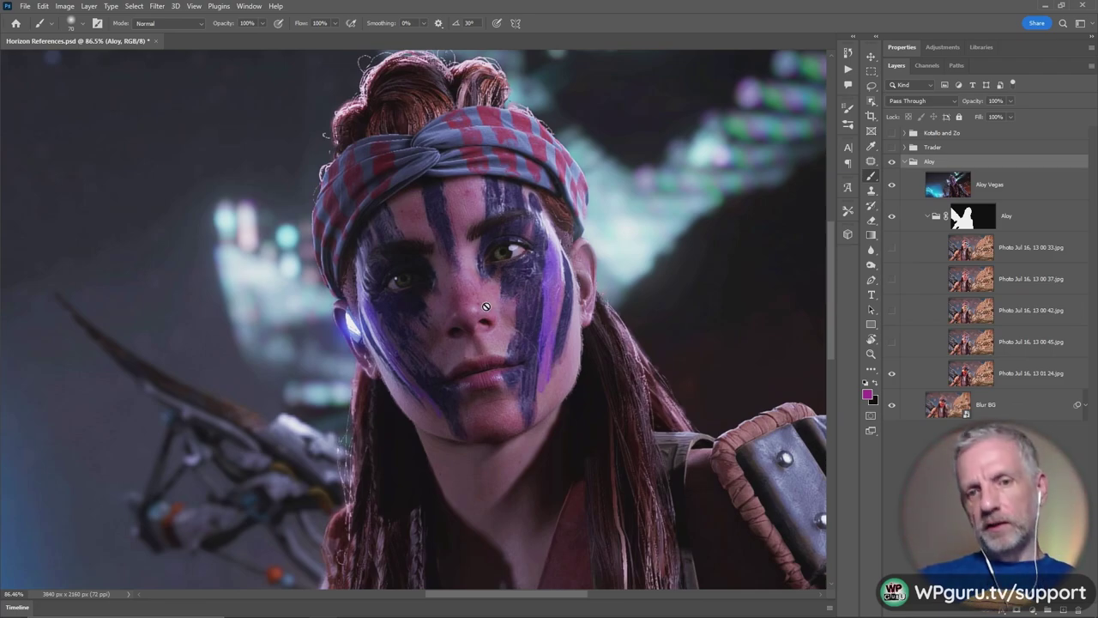
key(alt+Tab)
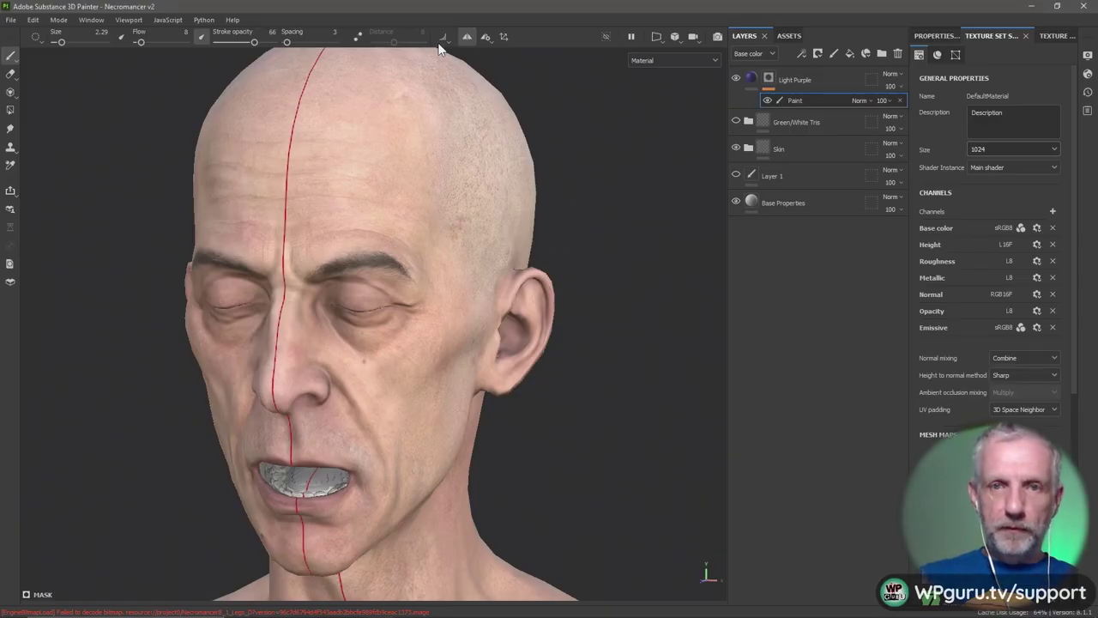
click(464, 38)
Paint a purple stripe from mid-forehead down the nose to its tip, checking the reference
mouse_move(289, 283)
mouse_down()
mouse_move(284, 343)
mouse_move(291, 206)
mouse_move(281, 390)
mouse_move(287, 208)
mouse_move(294, 369)
mouse_move(315, 210)
mouse_move(311, 266)
mouse_up()
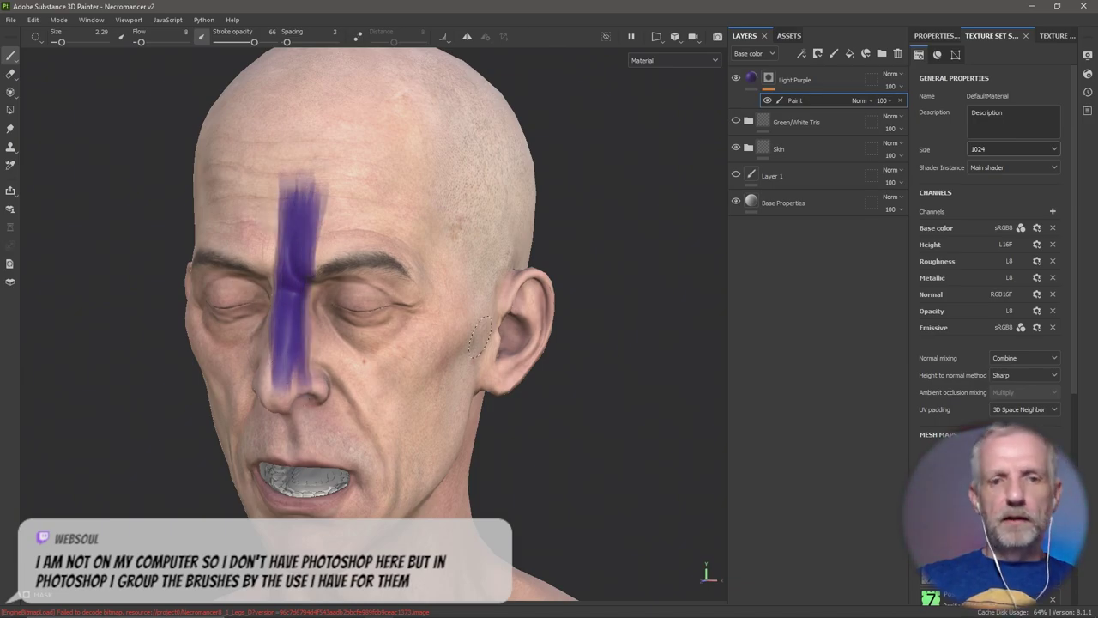
mouse_move(617, 398)
alt+mouse_down()
mouse_move(686, 403)
mouse_move(632, 392)
mouse_move(606, 366)
alt+mouse_up()
mouse_move(282, 230)
mouse_down()
mouse_move(288, 264)
mouse_move(279, 212)
mouse_move(305, 387)
mouse_up()
mouse_move(596, 384)
alt+mouse_down()
mouse_move(544, 375)
mouse_move(621, 368)
mouse_move(607, 340)
alt+mouse_up()
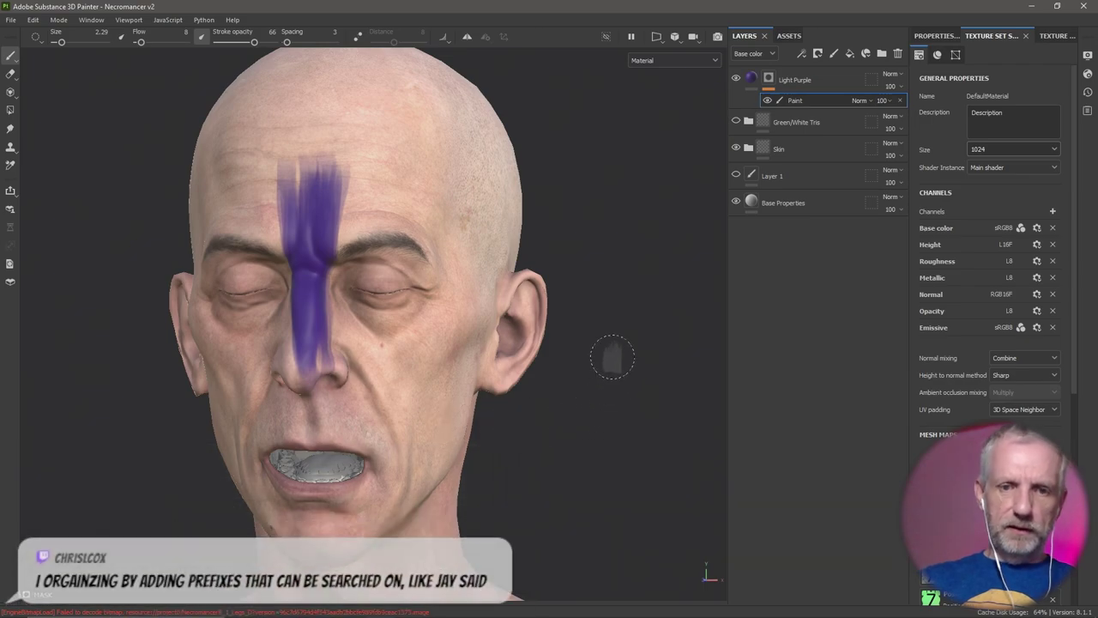
mouse_move(648, 325)
alt+mouse_down()
mouse_move(621, 319)
mouse_move(650, 322)
alt+mouse_up()
key(alt+Tab)
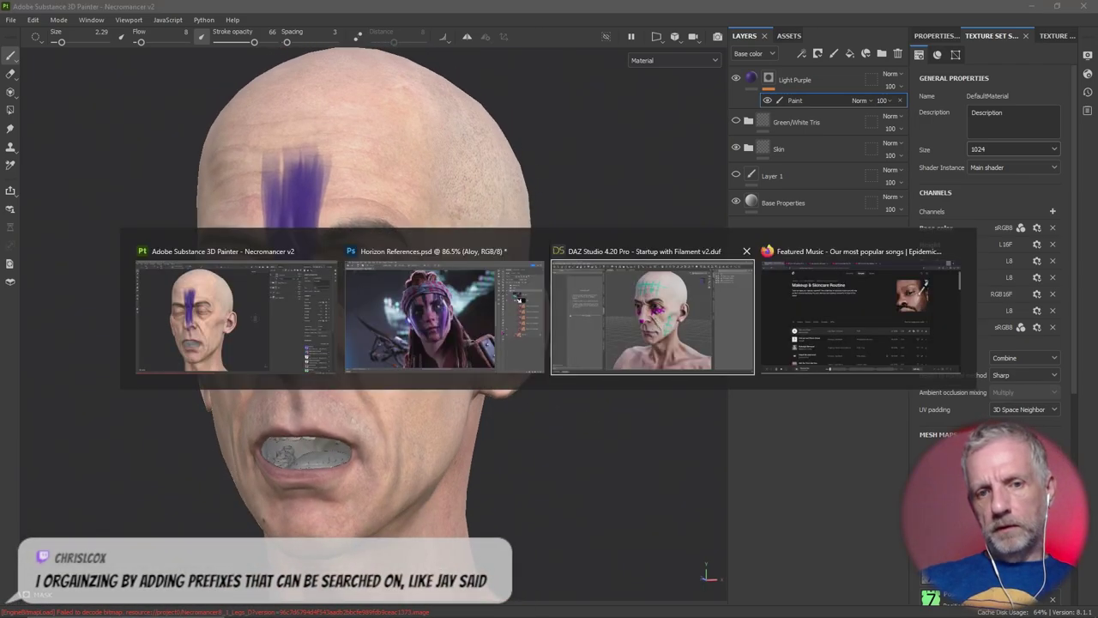
key(alt+Tab)
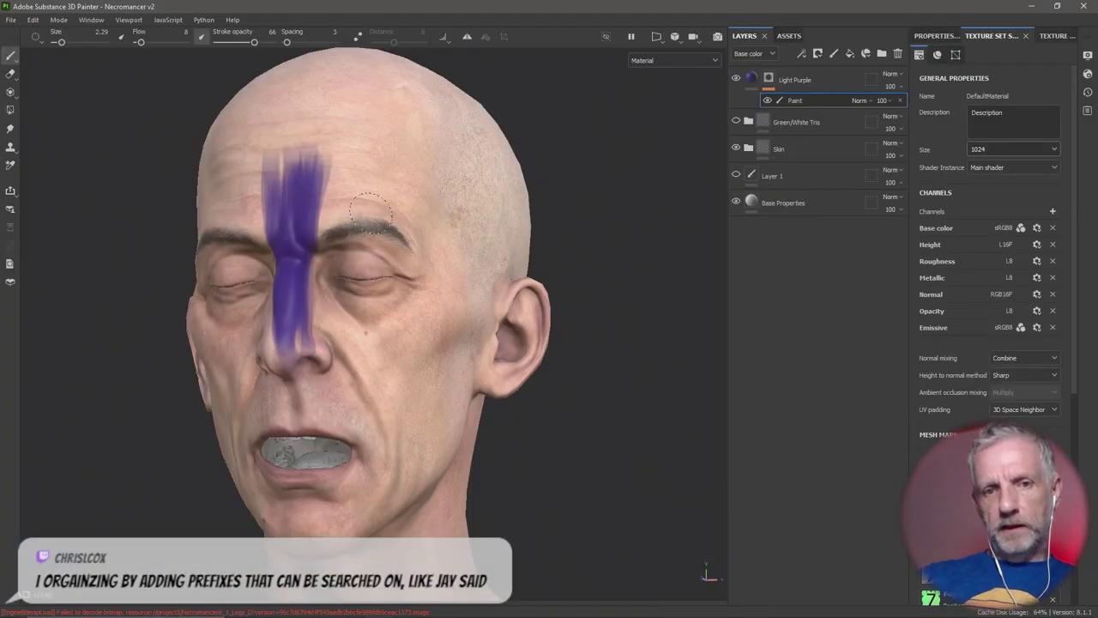
Re-enable symmetry and paint mirrored purple strokes over both brows, comparing with Photoshop
alt+drag(629, 392, 636, 327)
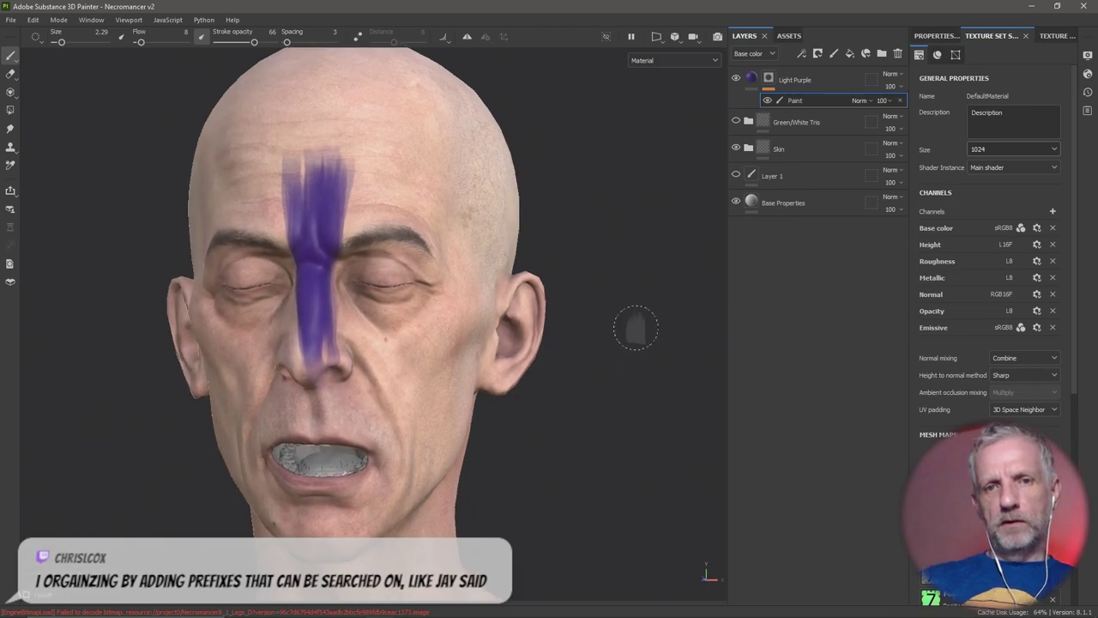
click(467, 36)
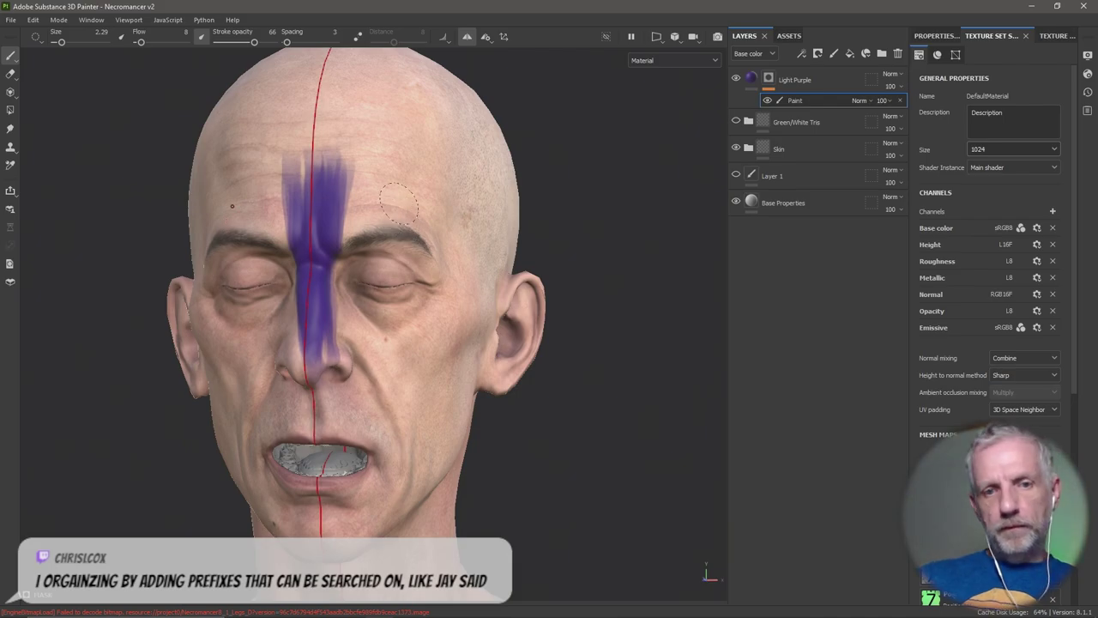
key(alt+Tab)
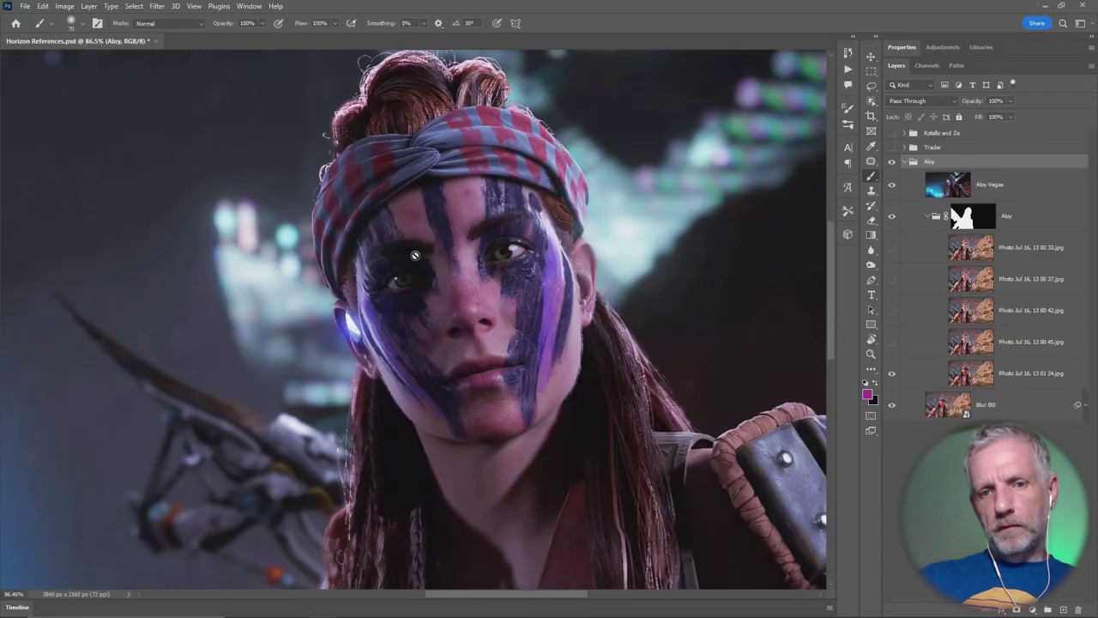
key(alt+Tab)
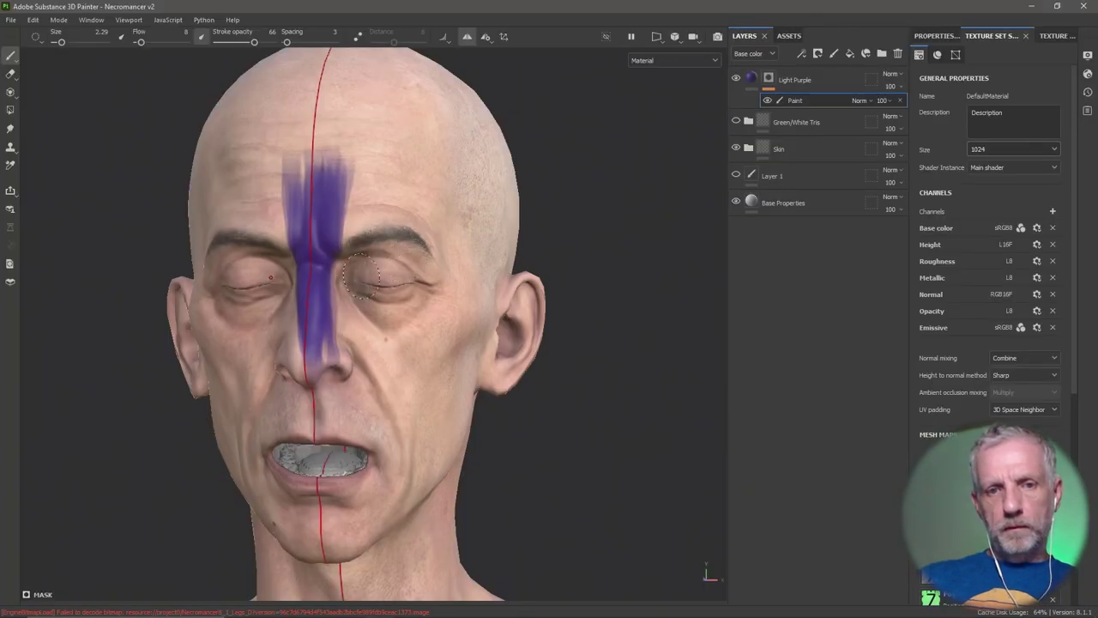
mouse_move(365, 283)
mouse_down()
mouse_move(397, 190)
mouse_move(359, 268)
mouse_move(380, 217)
mouse_move(360, 270)
mouse_up()
key(alt+Tab)
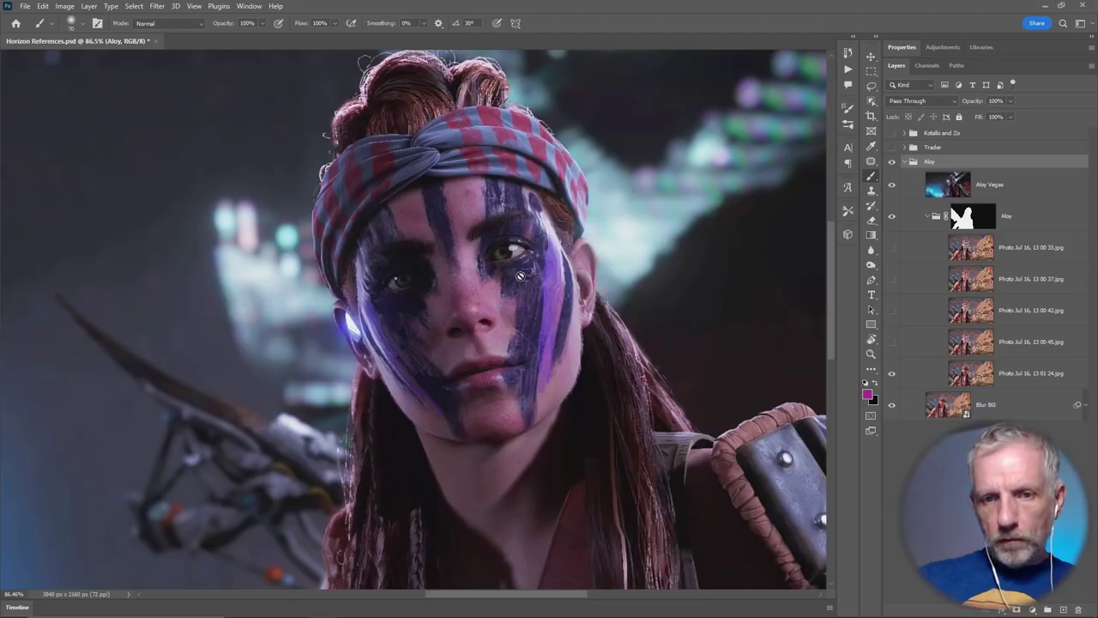
key(alt+Tab)
Add mirrored purple strokes above the outer brows extending over both cheeks
mouse_move(421, 233)
mouse_down()
mouse_move(398, 283)
mouse_move(423, 203)
mouse_move(391, 285)
mouse_move(449, 245)
mouse_up()
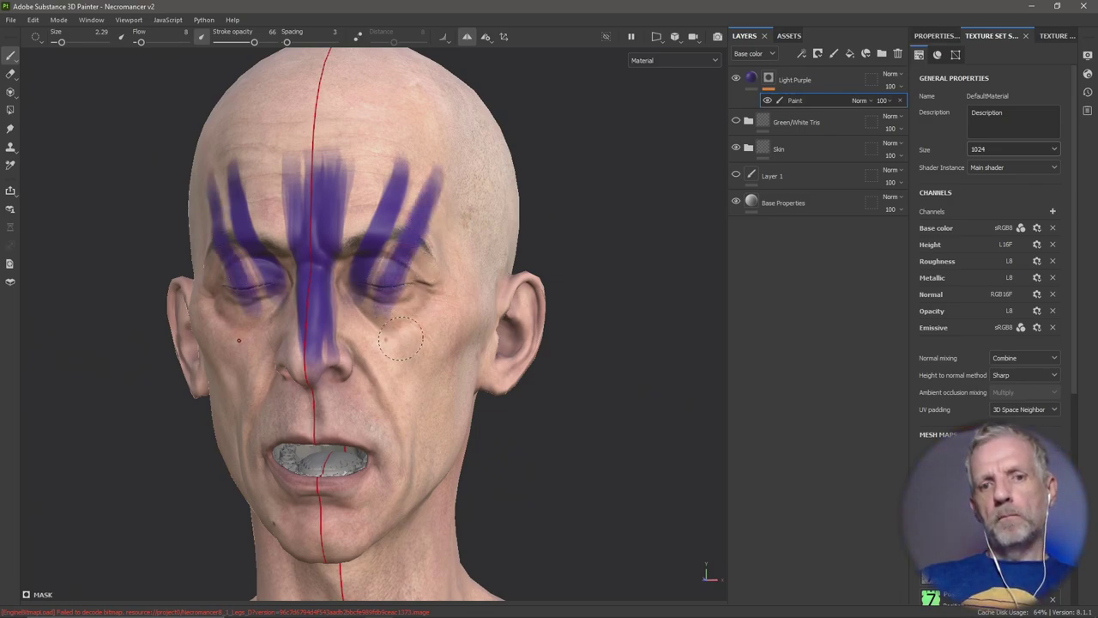
mouse_move(401, 340)
mouse_down()
mouse_move(450, 216)
mouse_move(404, 350)
mouse_move(440, 255)
mouse_move(386, 365)
mouse_move(448, 202)
mouse_move(421, 311)
mouse_move(396, 337)
mouse_up()
alt+drag(514, 373, 493, 374)
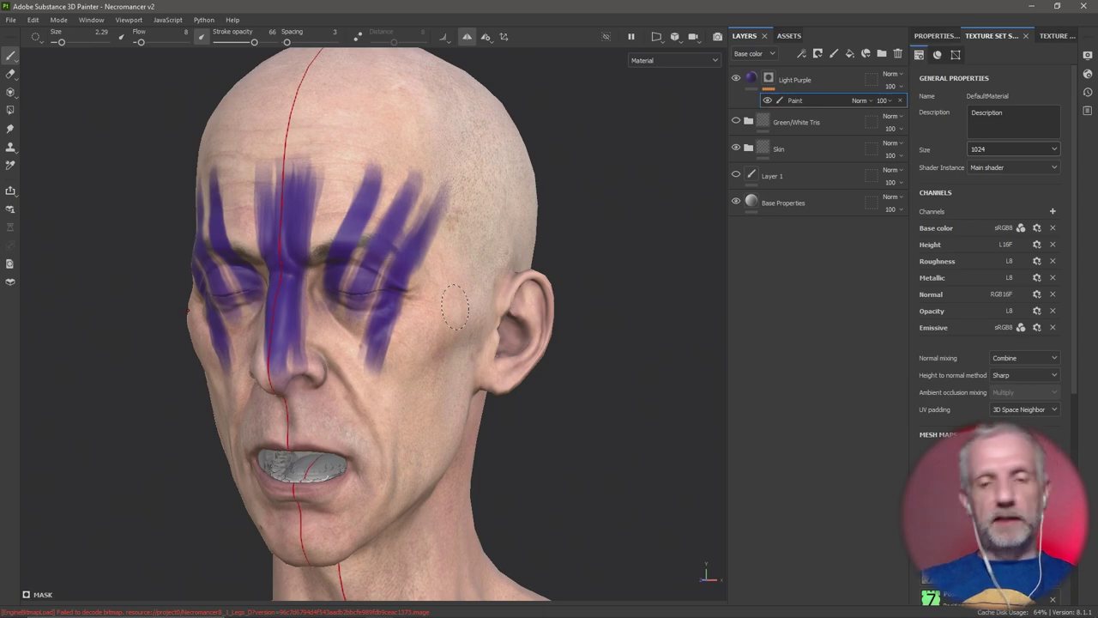
key(alt+Tab)
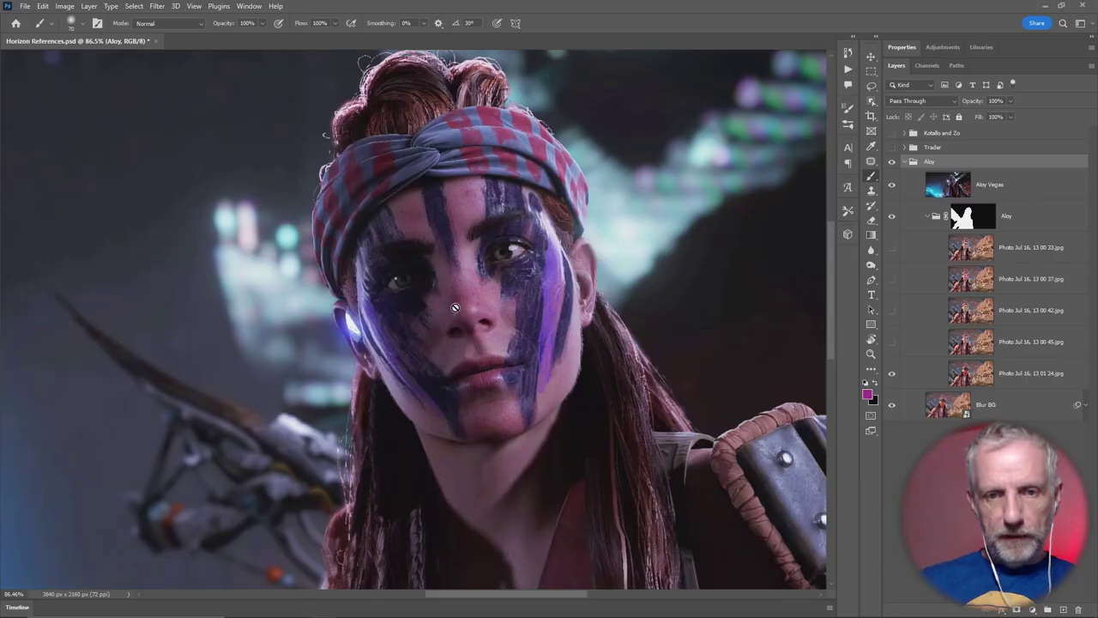
key(alt+Tab)
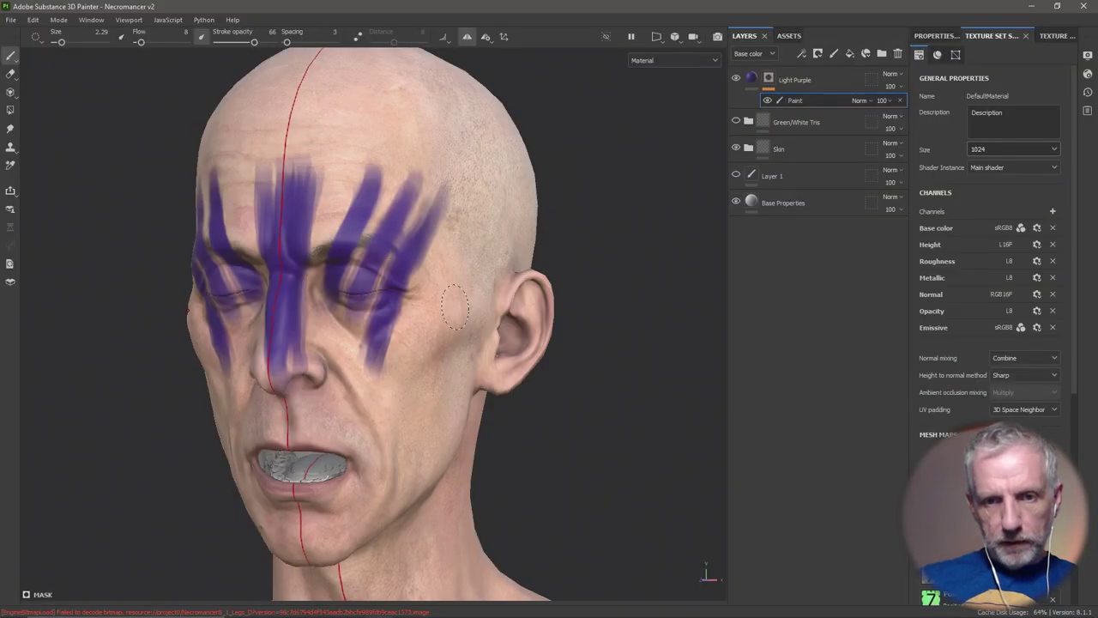
Paint strokes from under the eyes down the cheeks to the chin, checking the reference
mouse_move(369, 309)
mouse_down()
mouse_move(396, 362)
mouse_move(369, 395)
mouse_move(380, 328)
mouse_move(342, 416)
mouse_move(396, 294)
mouse_move(368, 385)
mouse_move(415, 298)
mouse_move(427, 254)
mouse_move(358, 412)
mouse_move(438, 227)
mouse_move(352, 442)
mouse_up()
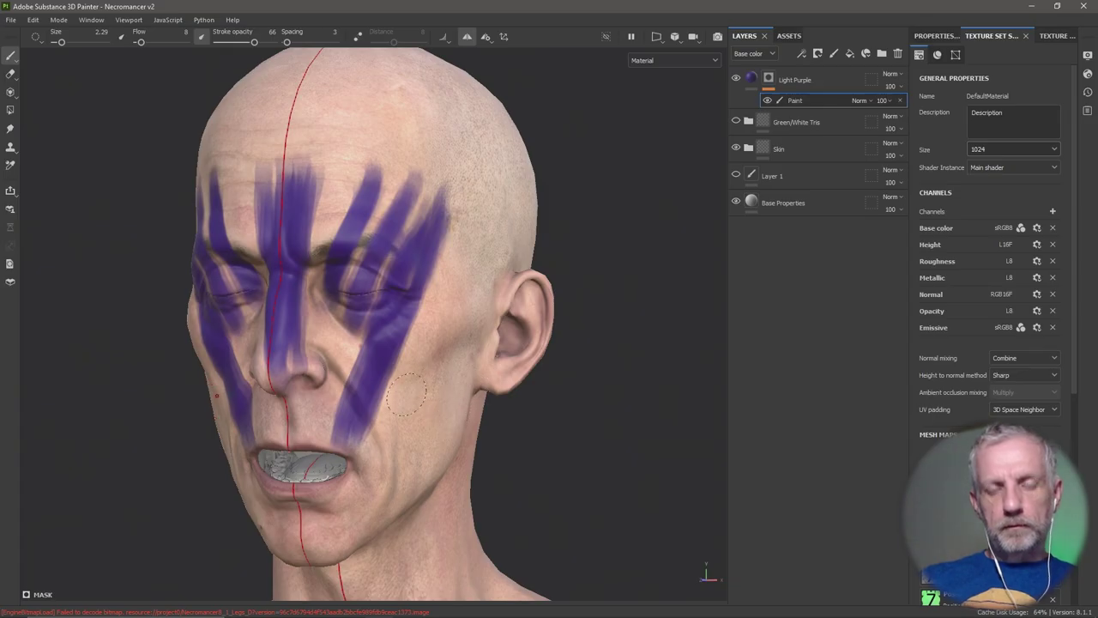
key(alt+Tab)
key(alt+Tab)
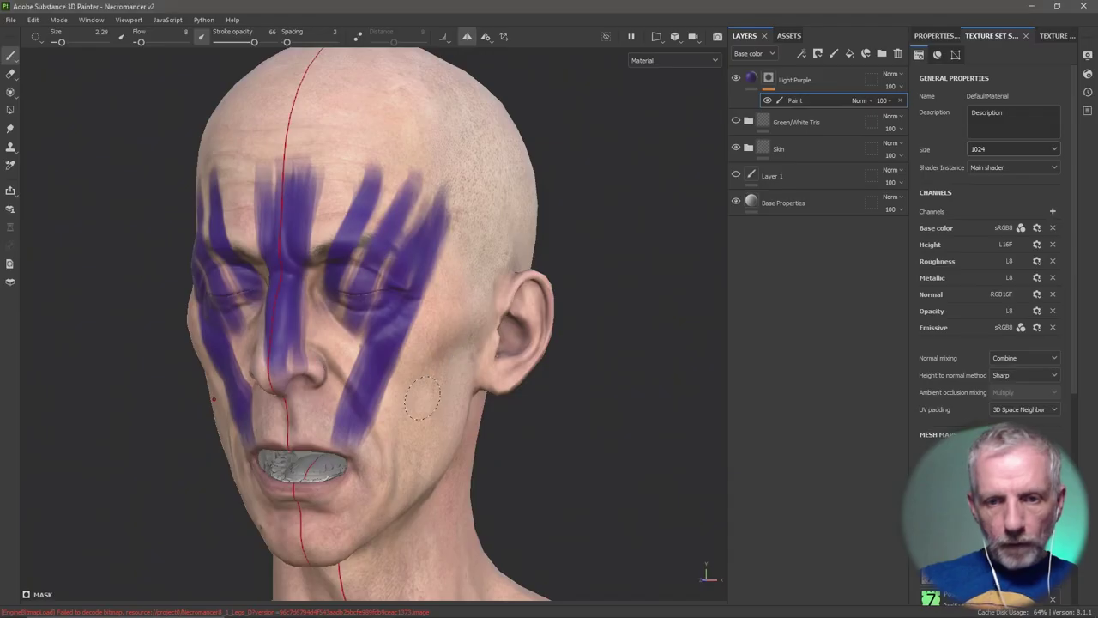
mouse_move(335, 513)
mouse_down()
mouse_move(343, 446)
mouse_move(343, 541)
mouse_move(352, 467)
mouse_move(394, 369)
mouse_up()
key(alt+Tab)
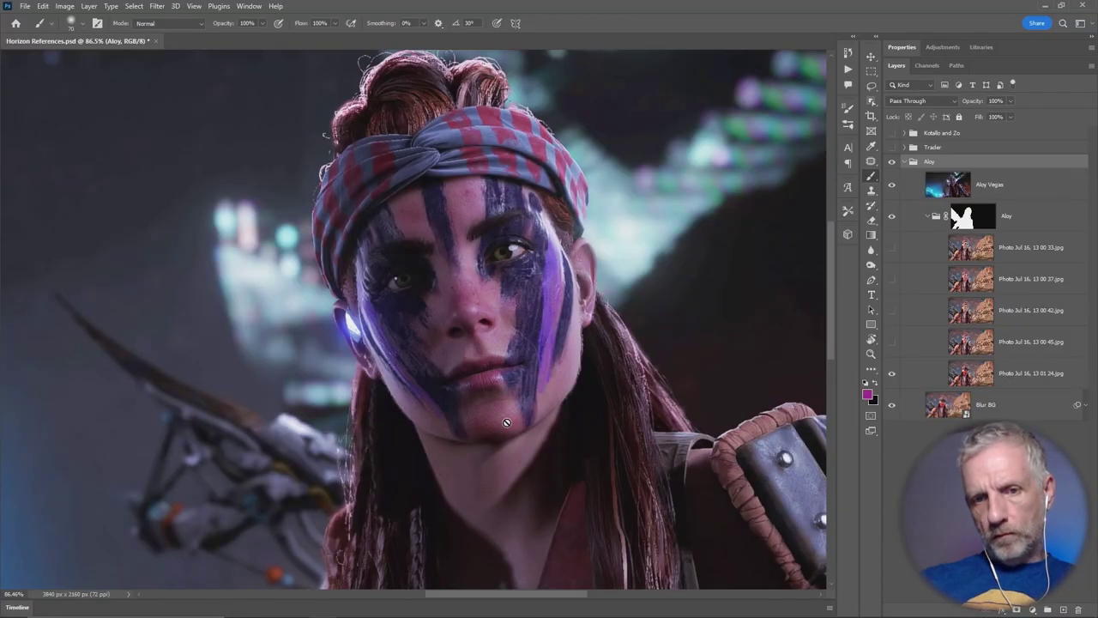
key(alt+Tab)
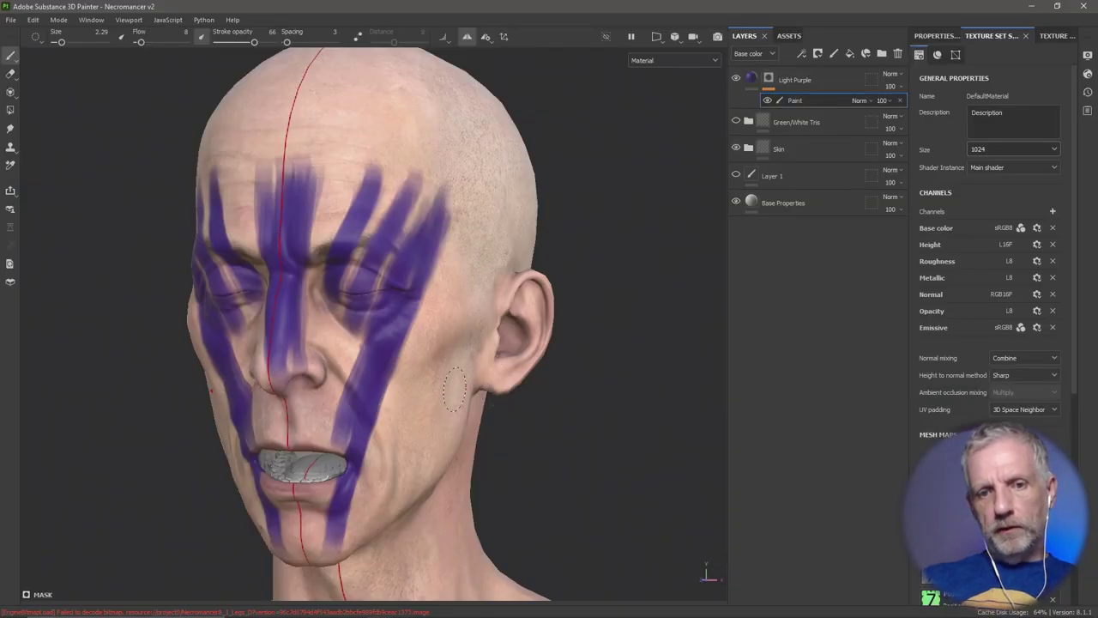
Paint another mirrored purple stripe down the right cheek and compare with the reference
mouse_move(447, 386)
mouse_down()
mouse_move(423, 432)
mouse_move(411, 423)
mouse_move(407, 480)
mouse_move(451, 344)
mouse_move(401, 477)
mouse_move(406, 444)
mouse_move(449, 342)
mouse_move(397, 479)
mouse_move(457, 312)
mouse_up()
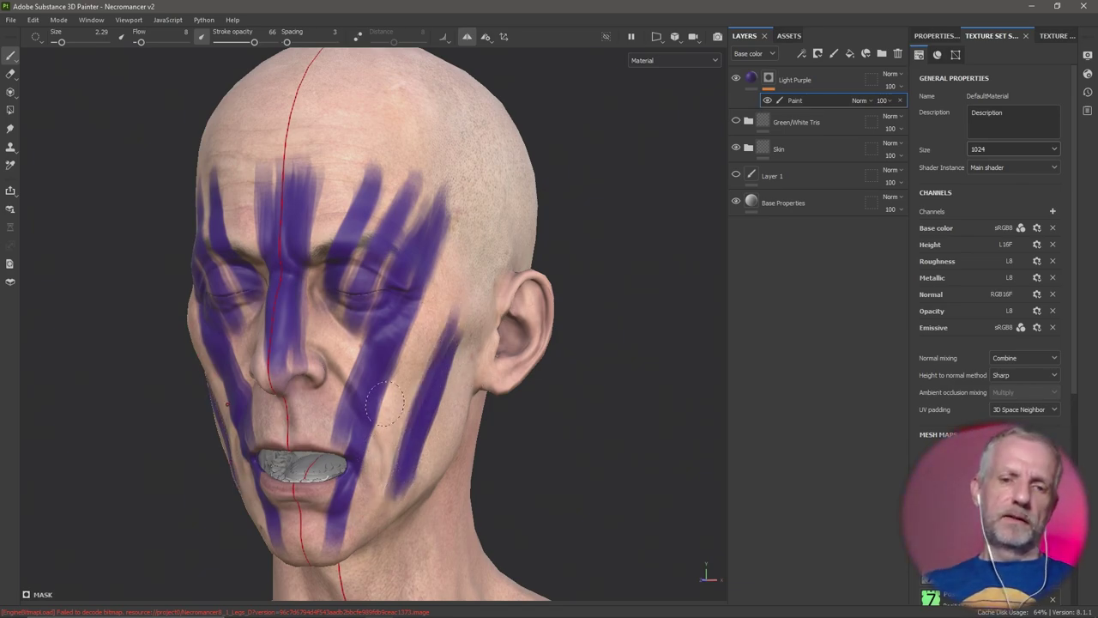
mouse_move(385, 402)
alt+mouse_down()
mouse_move(490, 387)
mouse_move(393, 395)
mouse_move(431, 367)
mouse_move(394, 380)
alt+mouse_up()
key(alt+Tab)
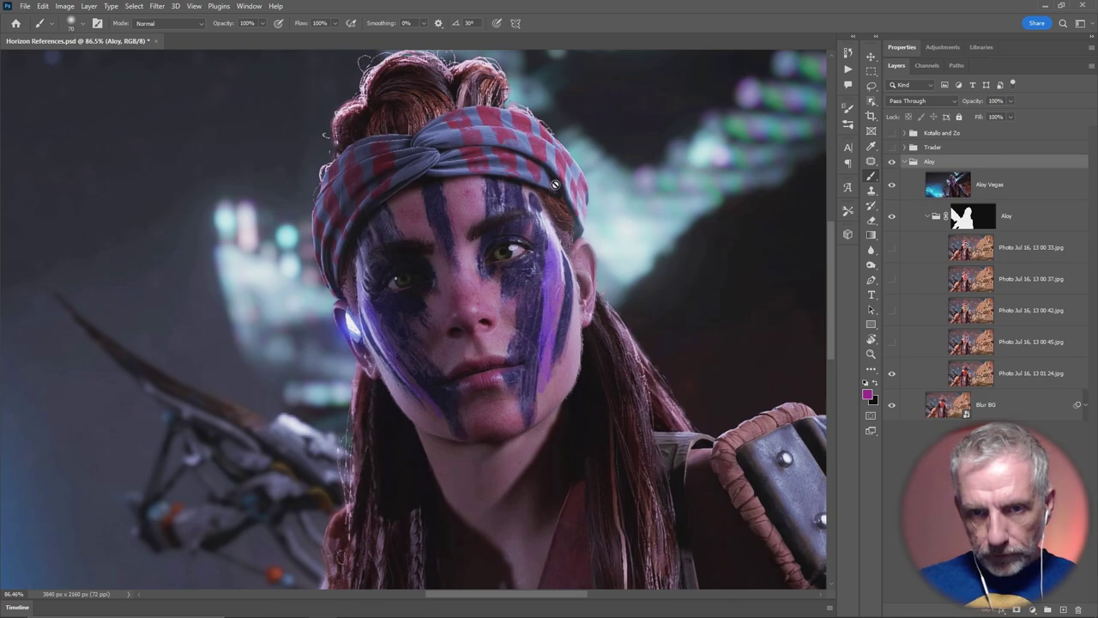
key(alt+Tab)
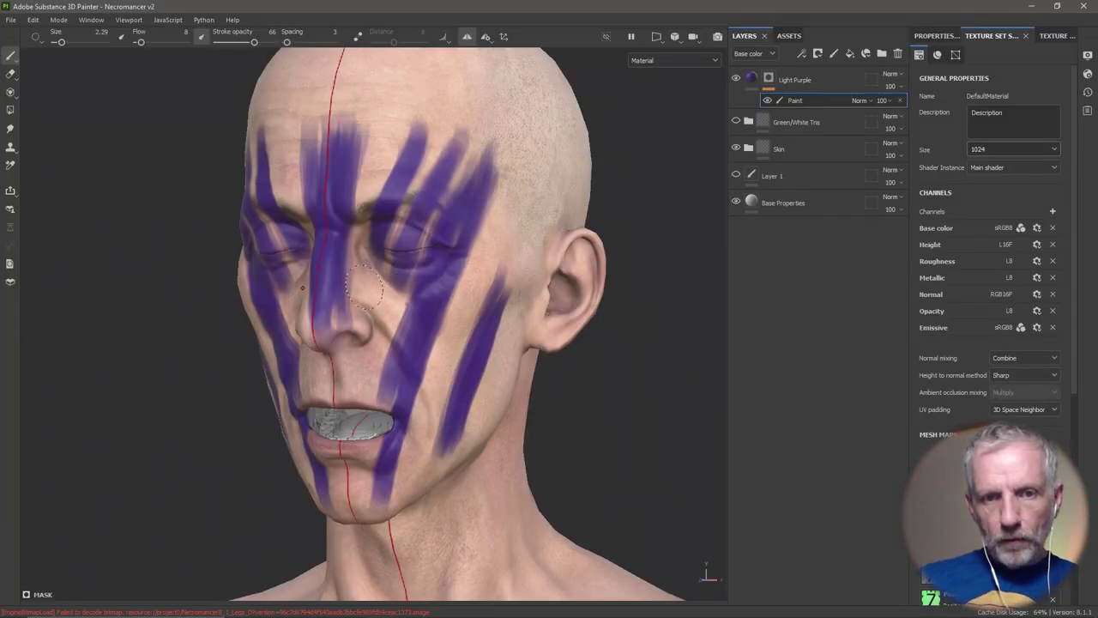
mouse_move(649, 417)
alt+mouse_down()
mouse_move(683, 417)
mouse_move(599, 405)
alt+mouse_up()
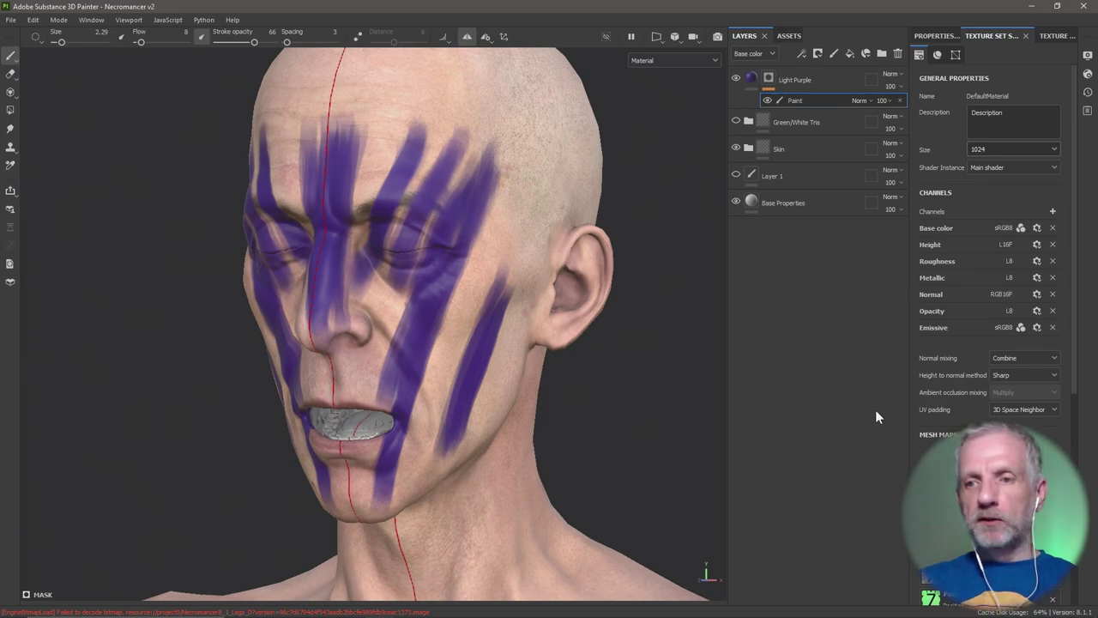
Save the current knife brush settings as a new brush preset
click(939, 36)
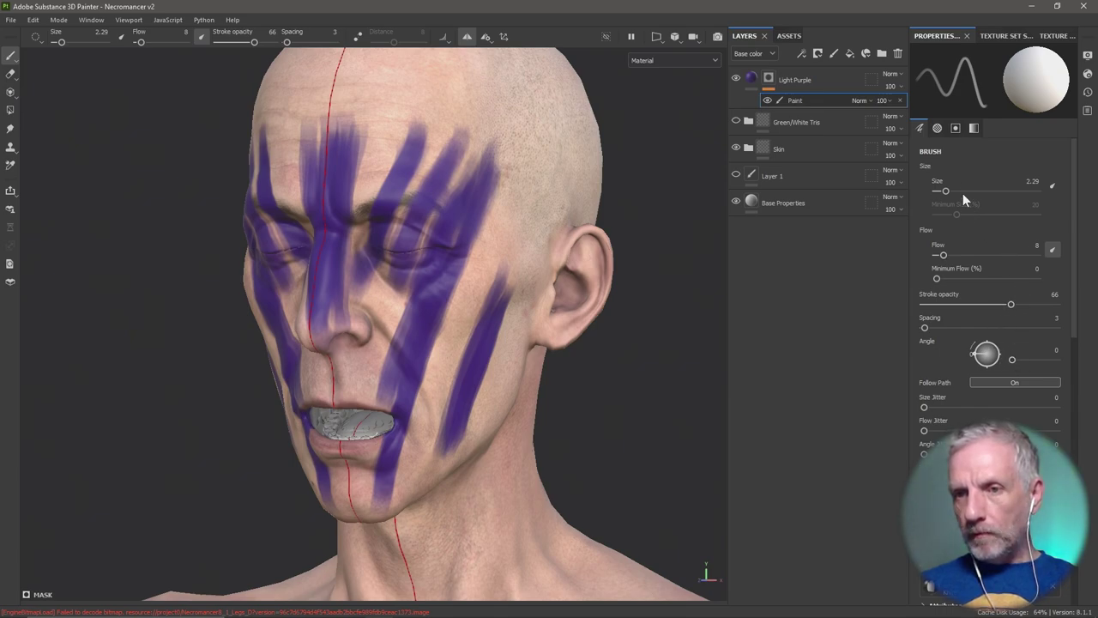
scroll(993, 217, down, 5)
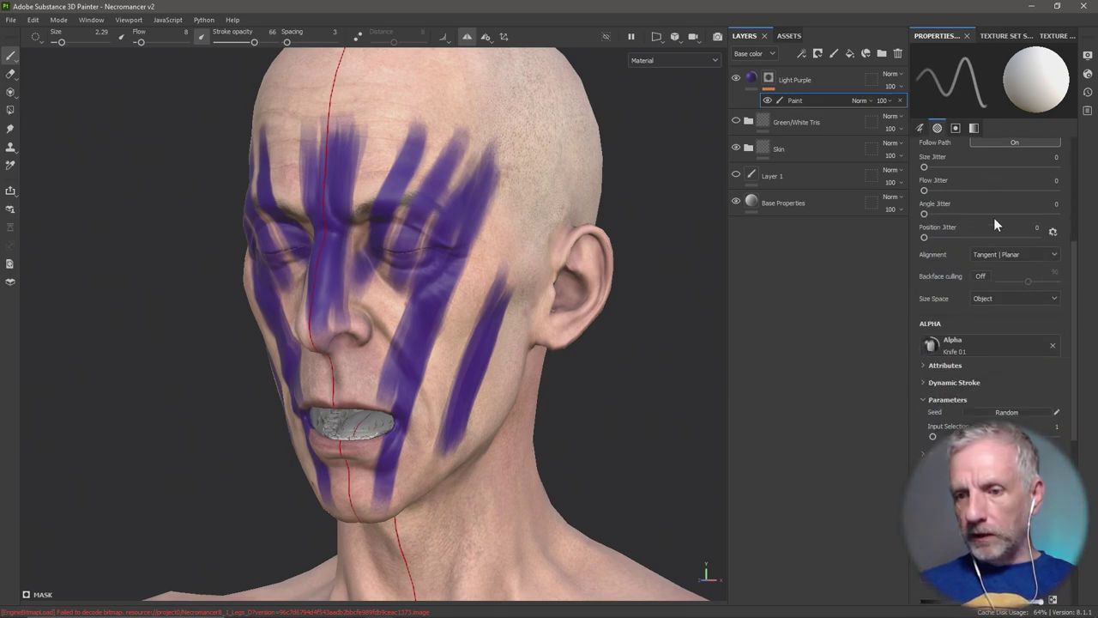
scroll(993, 217, down, 2)
scroll(994, 217, up, 7)
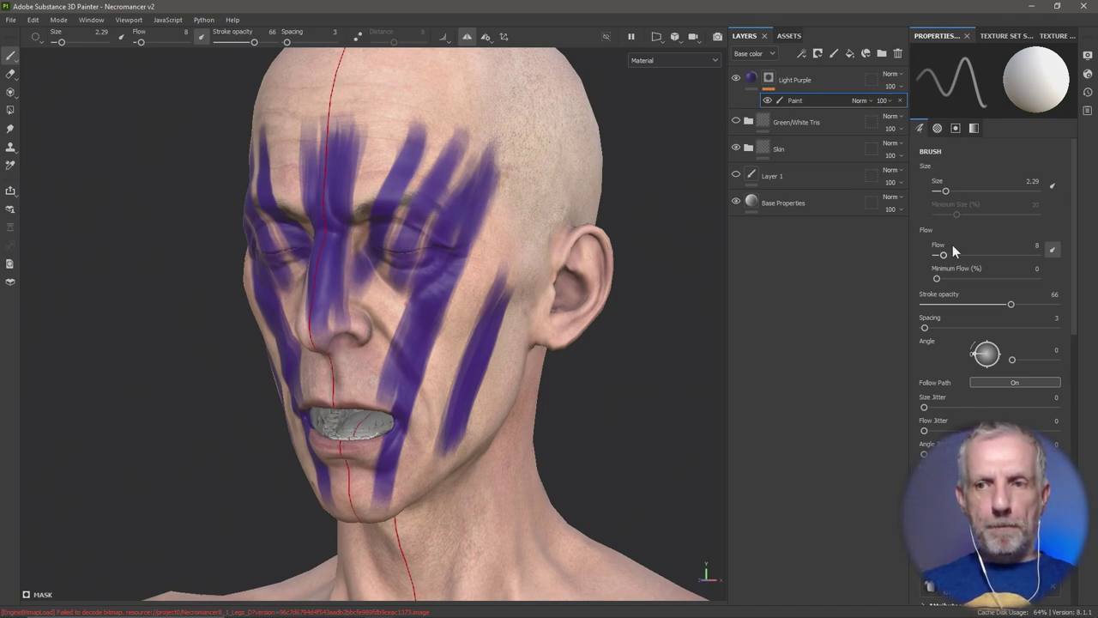
right_click(979, 159)
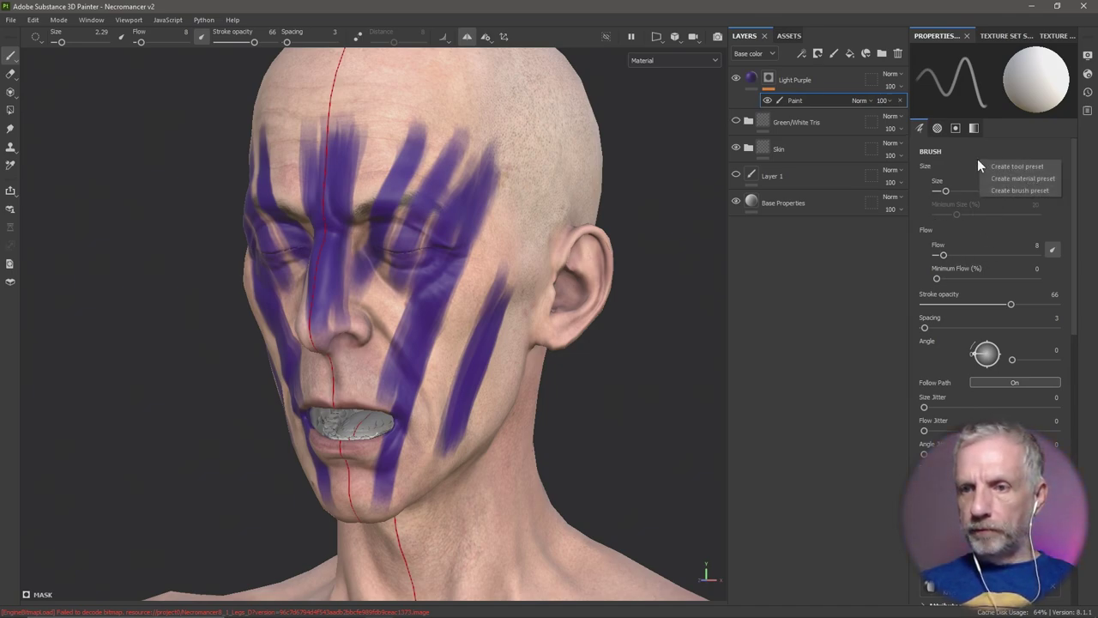
click(1050, 189)
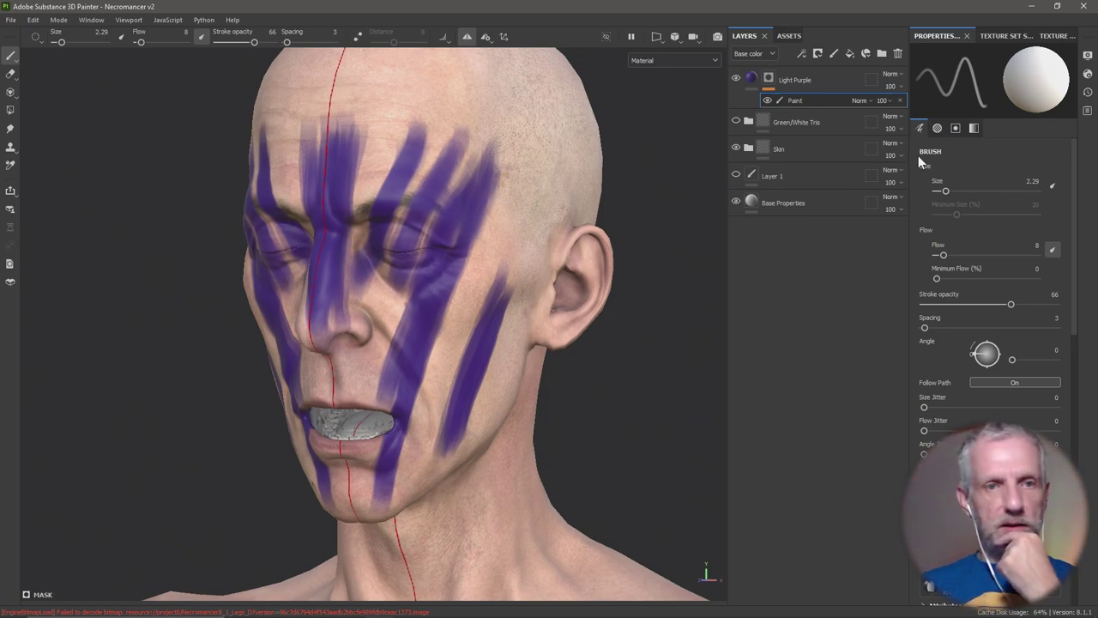
right_click(984, 160)
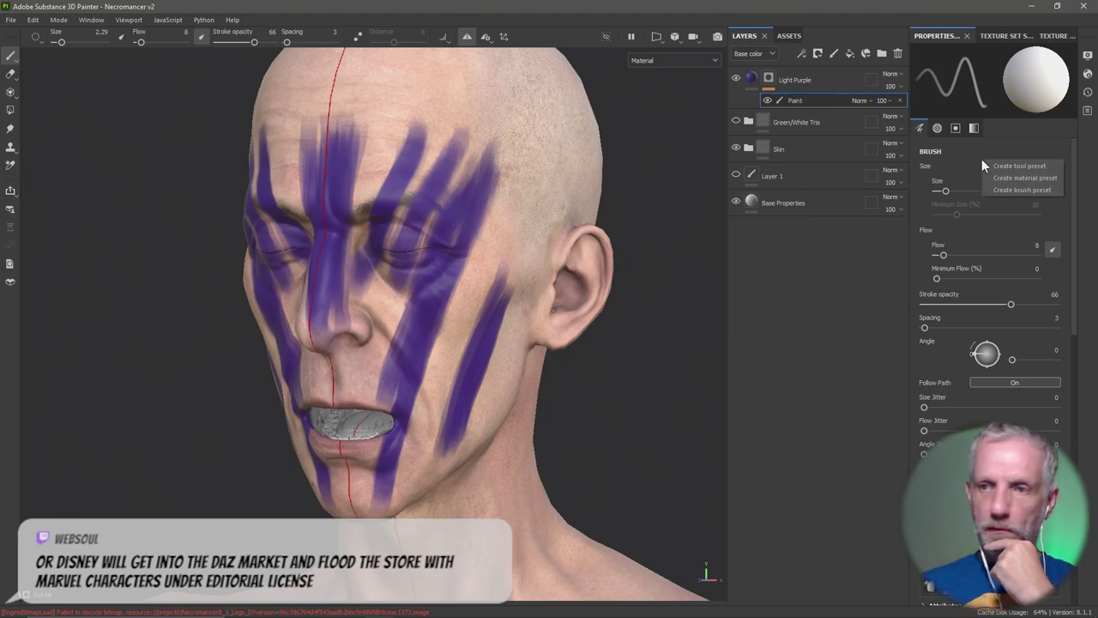
click(792, 36)
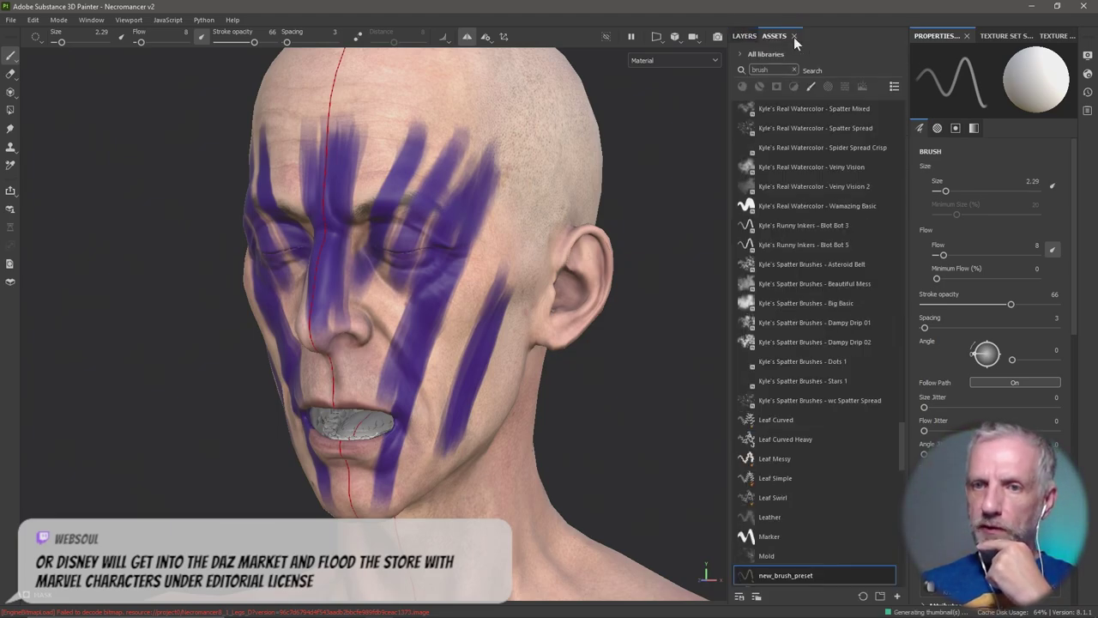
Rename the new preset to JAY Heavy Paint and filter the assets by 'jay'
right_click(804, 583)
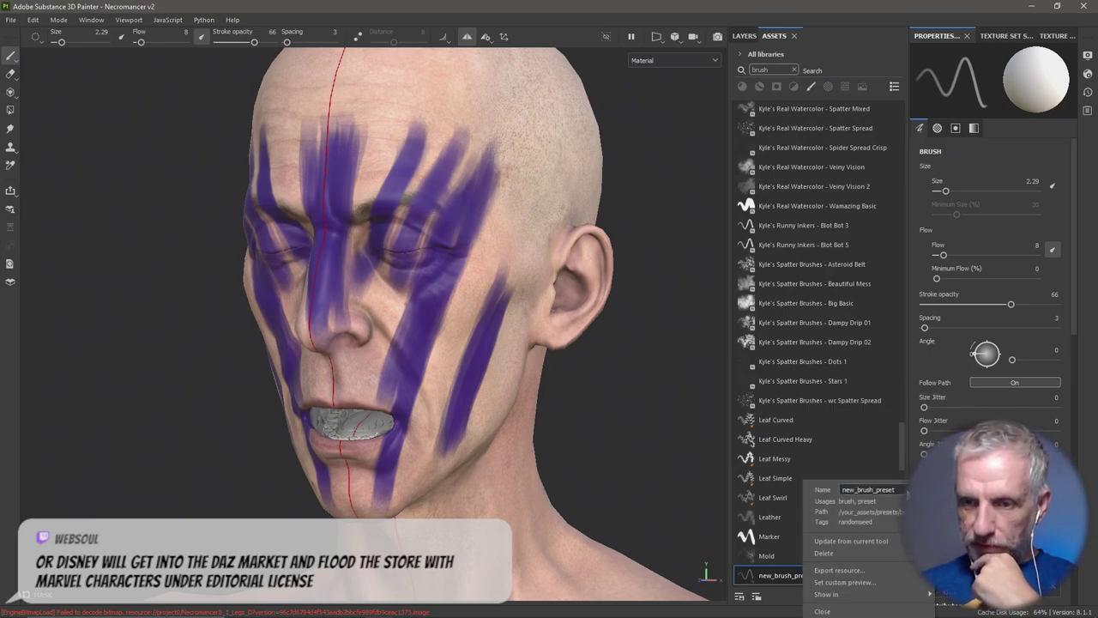
double_click(840, 489)
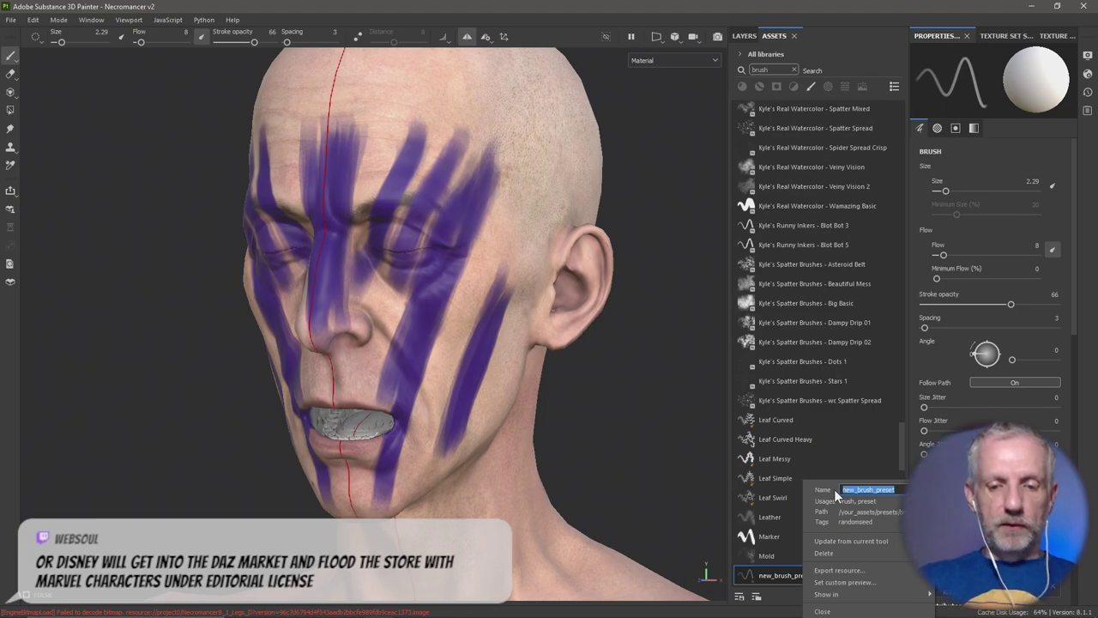
text(JW_H)
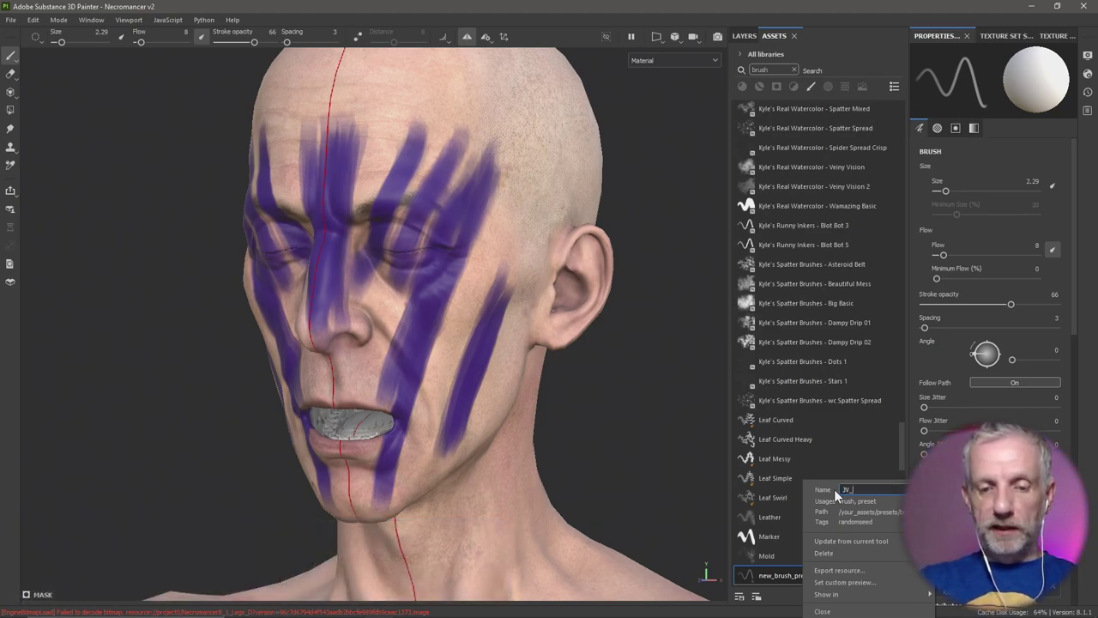
text(eavy Pain)
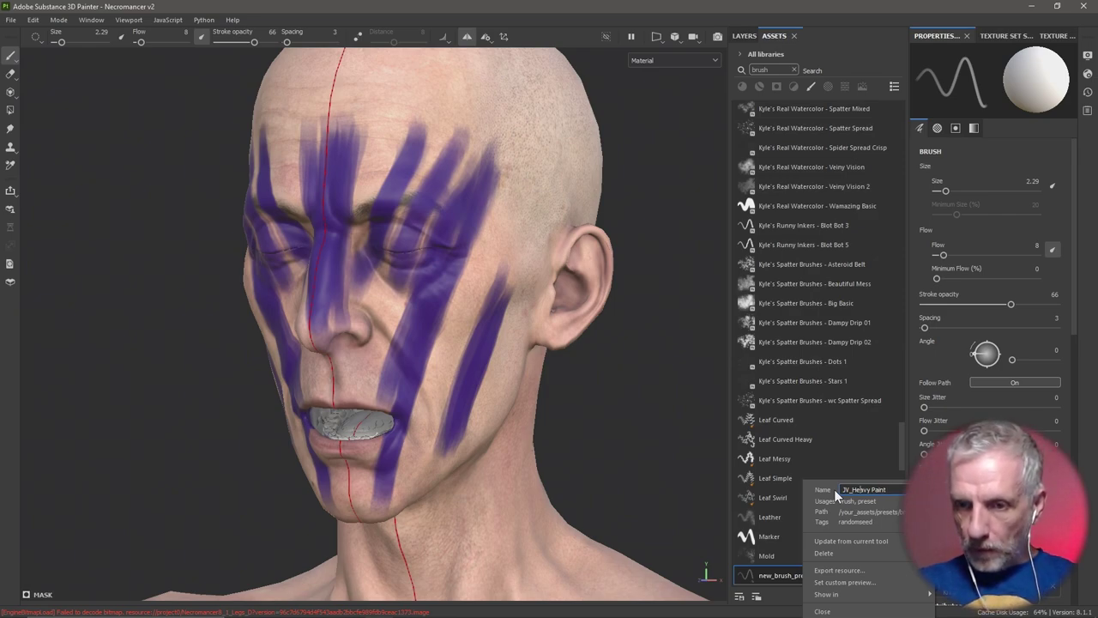
text(t)
key(Home)
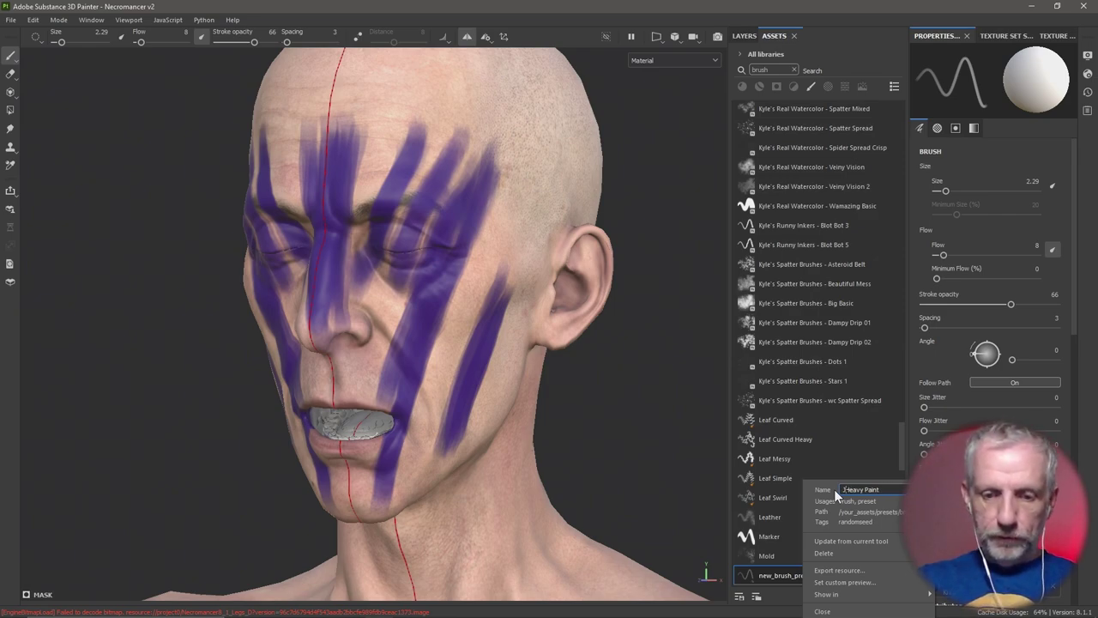
key(Right)
key(Right)
key(Right)
key(Right)
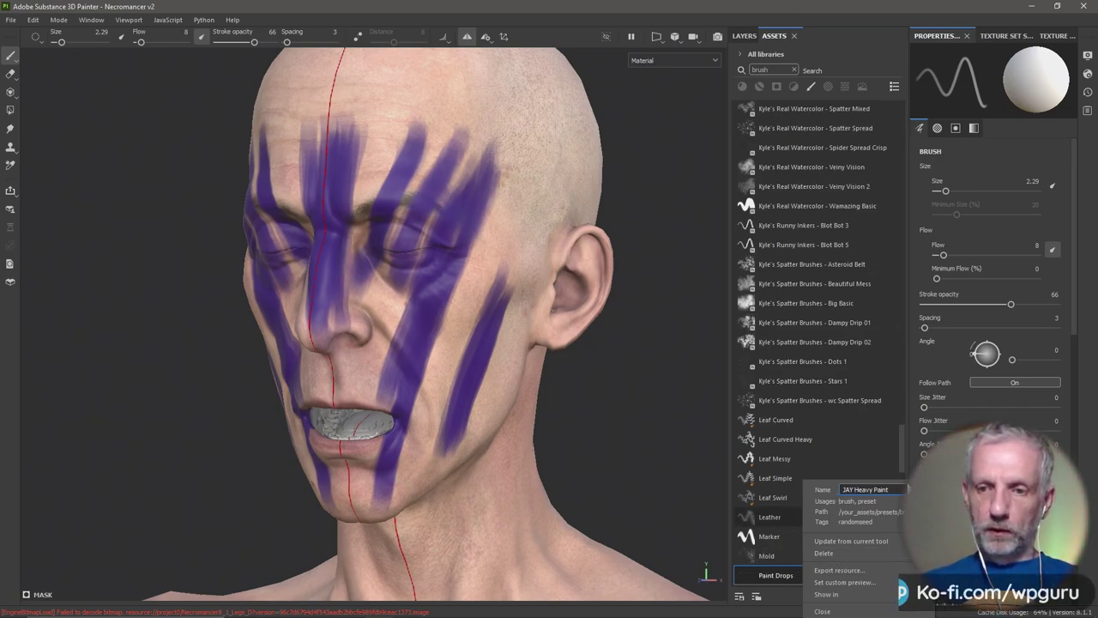
click(823, 72)
text(jay)
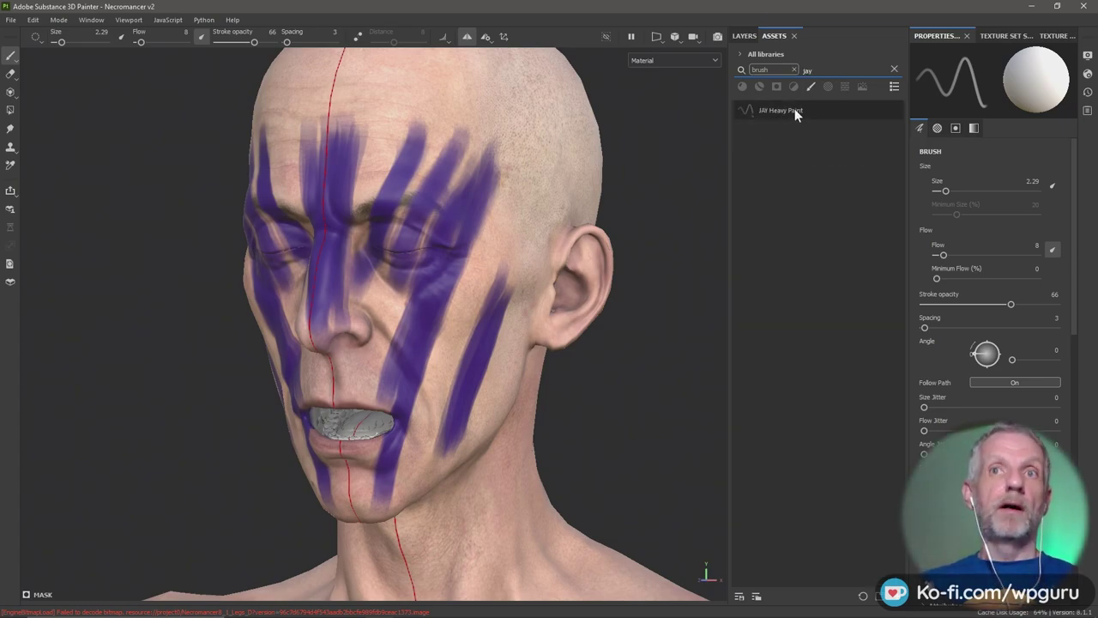
mouse_move(795, 109)
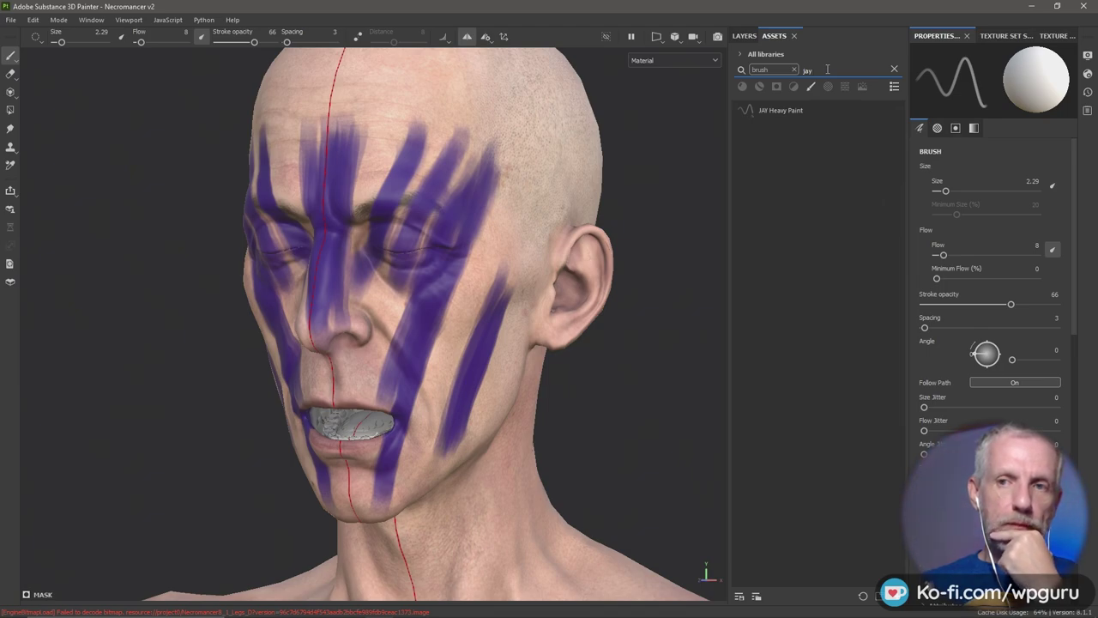
Add a colour-only fill layer below Light Purple after checking the Photoshop reference
click(894, 70)
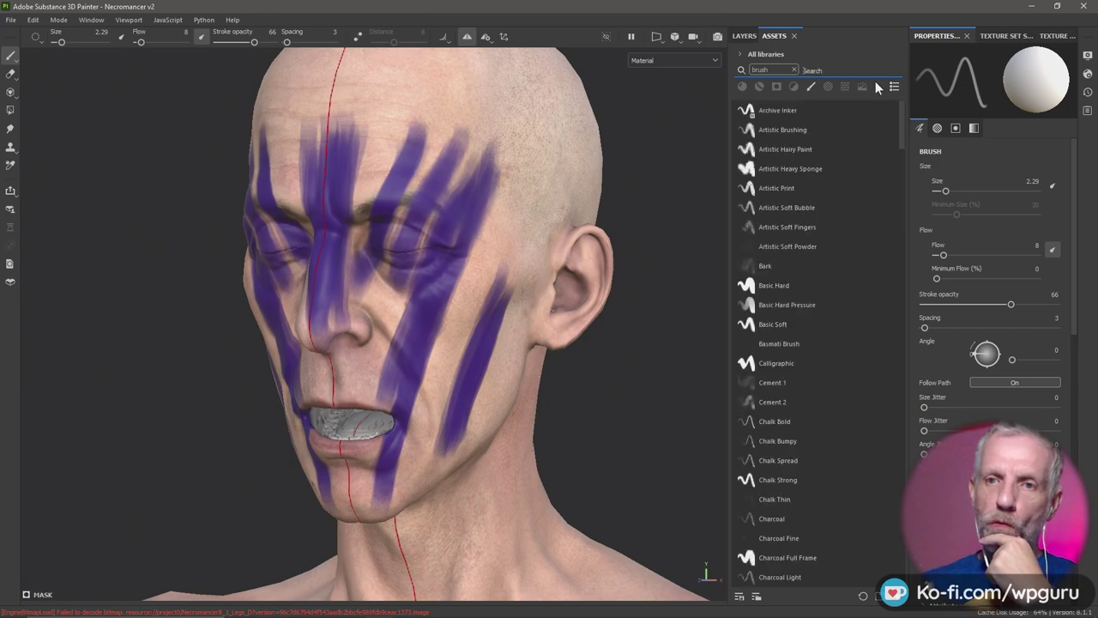
click(738, 36)
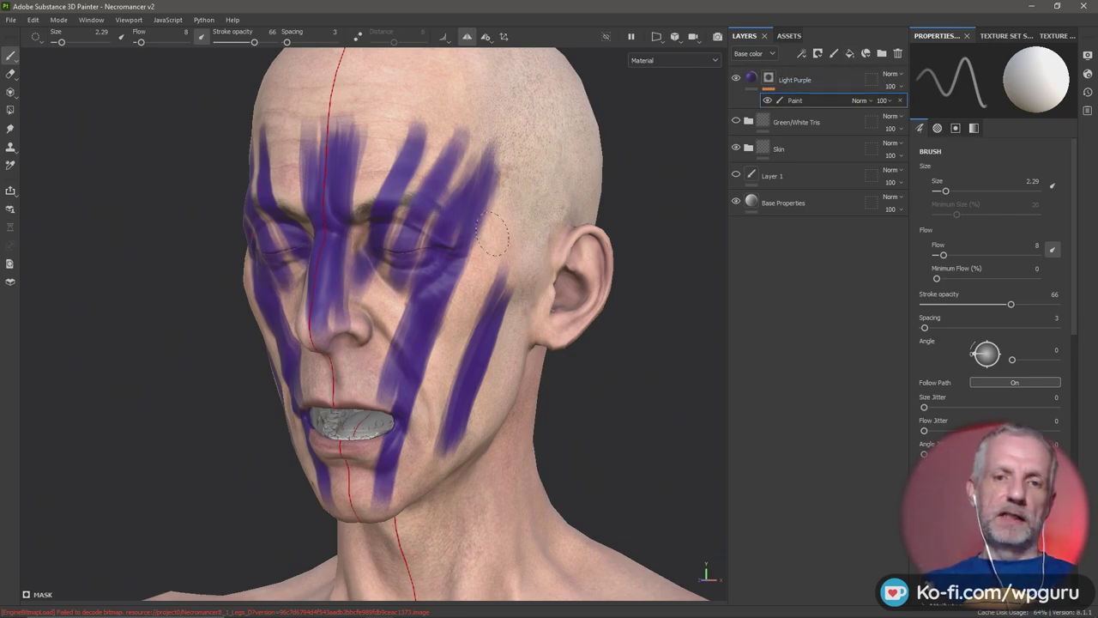
key(alt+Tab)
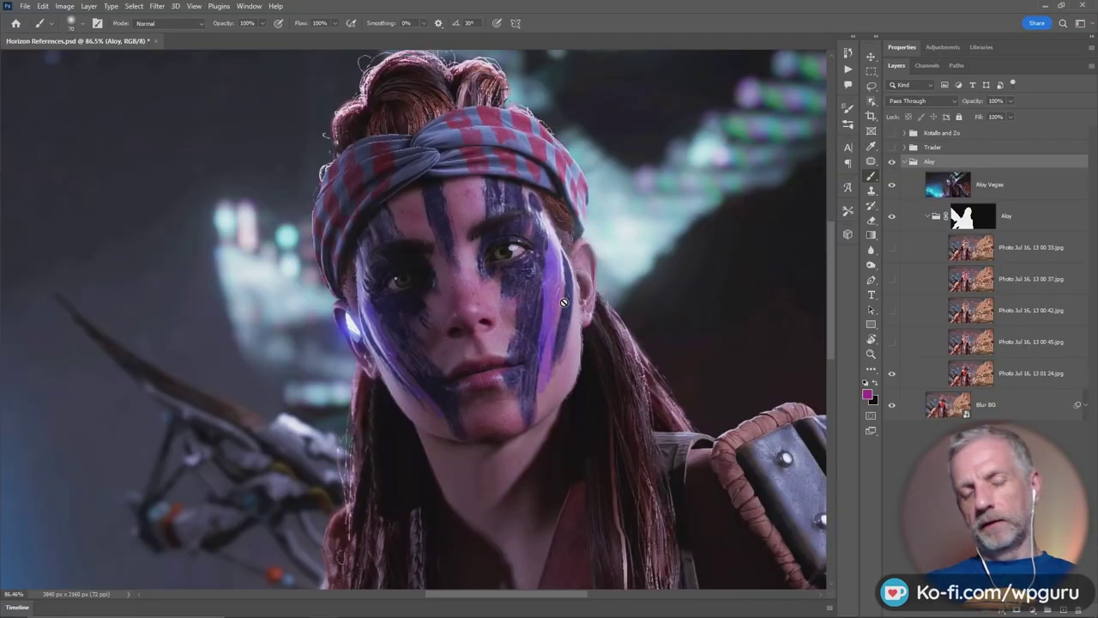
key(alt+Tab)
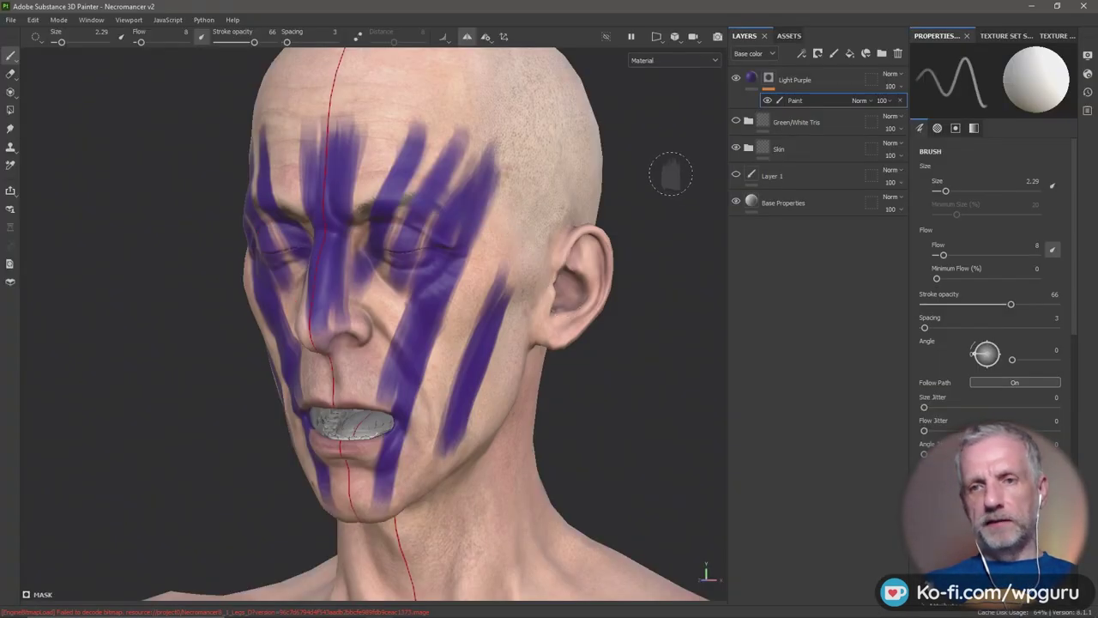
click(848, 52)
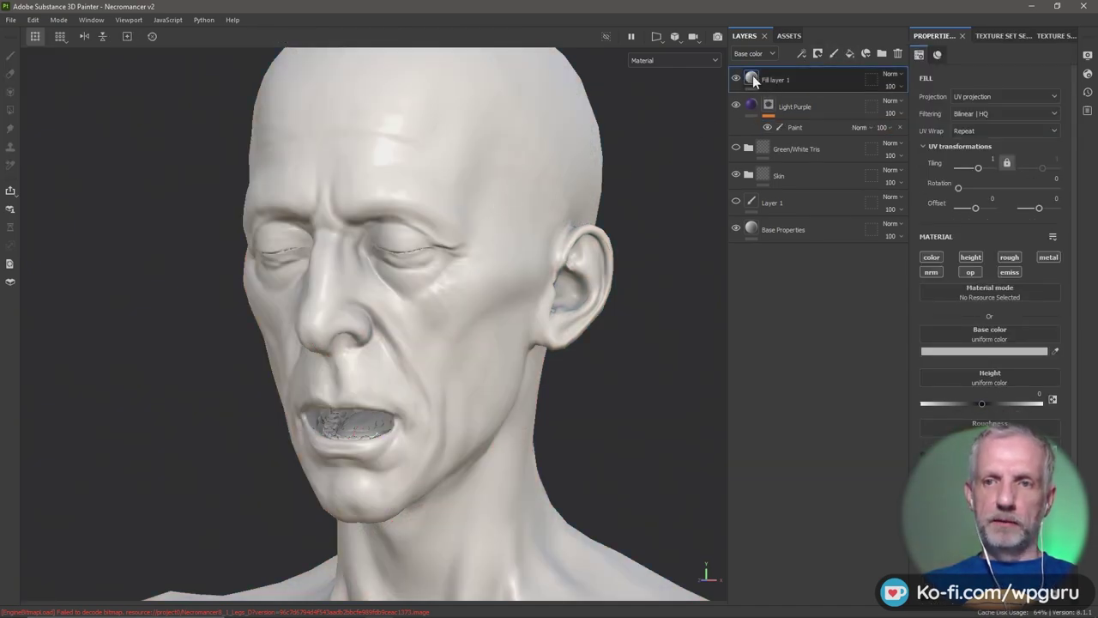
drag(753, 75, 759, 129)
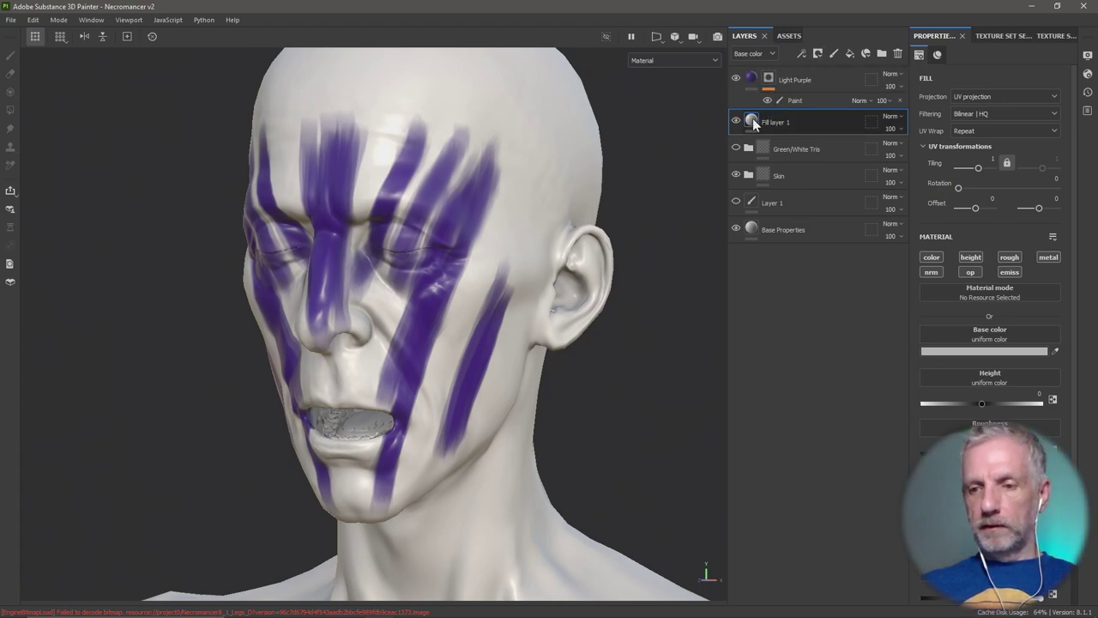
click(935, 258)
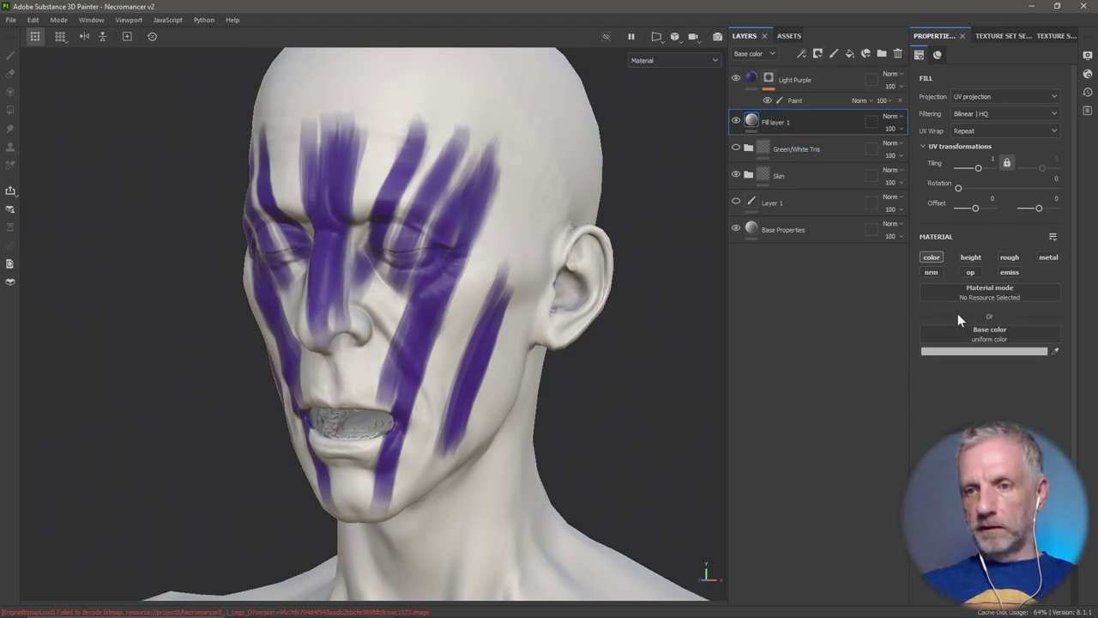
Set the fill's base colour to blue-purple 6569F0 and save it as a swatch
click(969, 351)
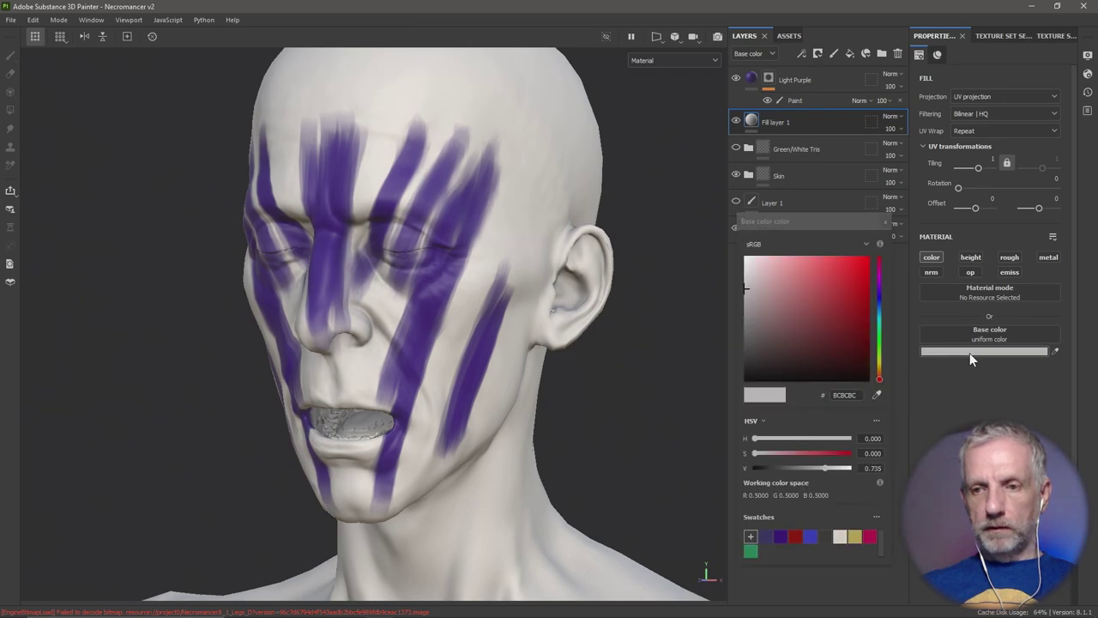
click(811, 536)
drag(836, 285, 818, 269)
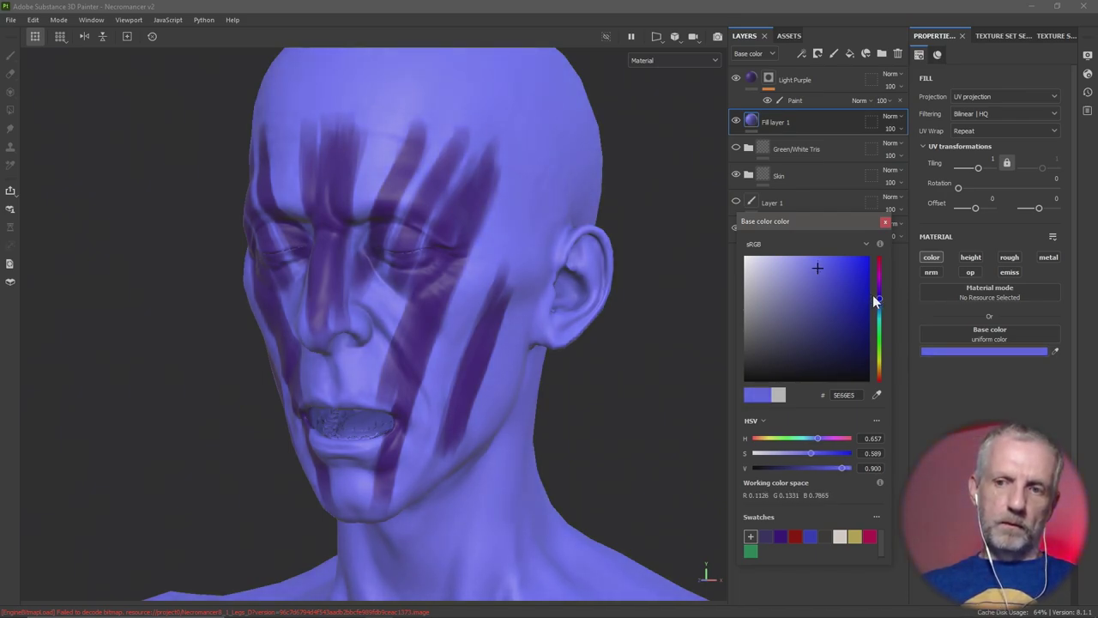
drag(879, 299, 880, 297)
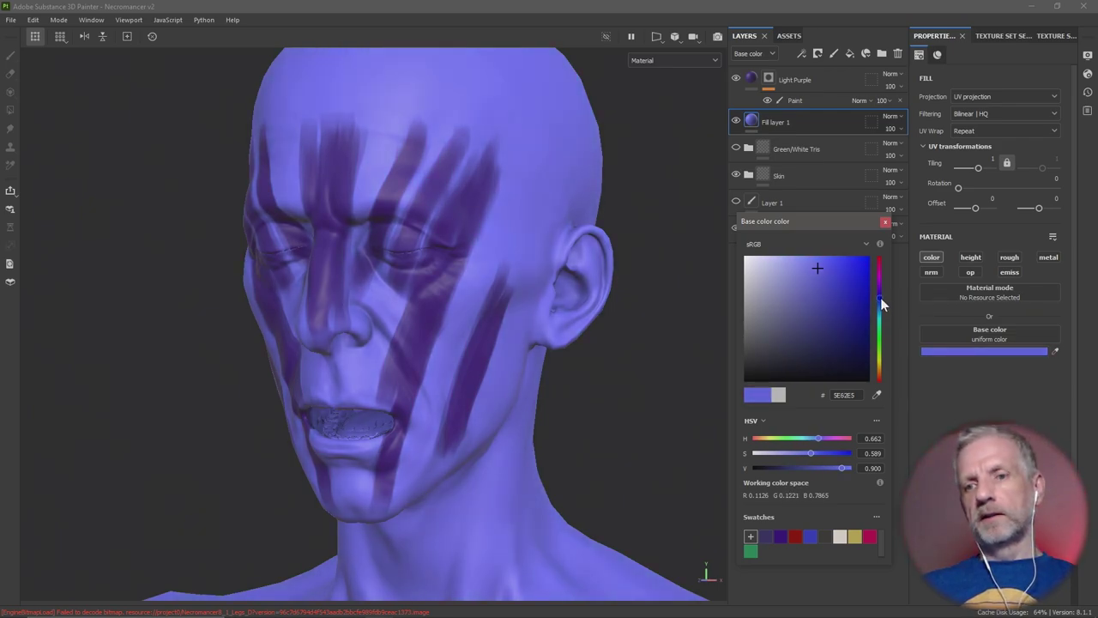
drag(822, 266, 817, 263)
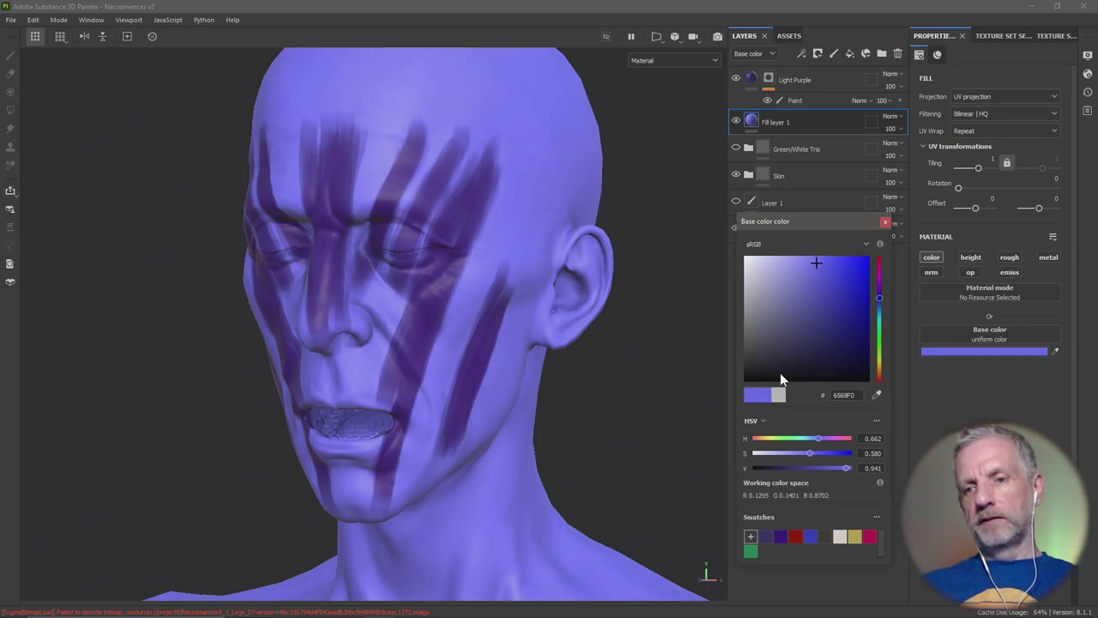
click(750, 536)
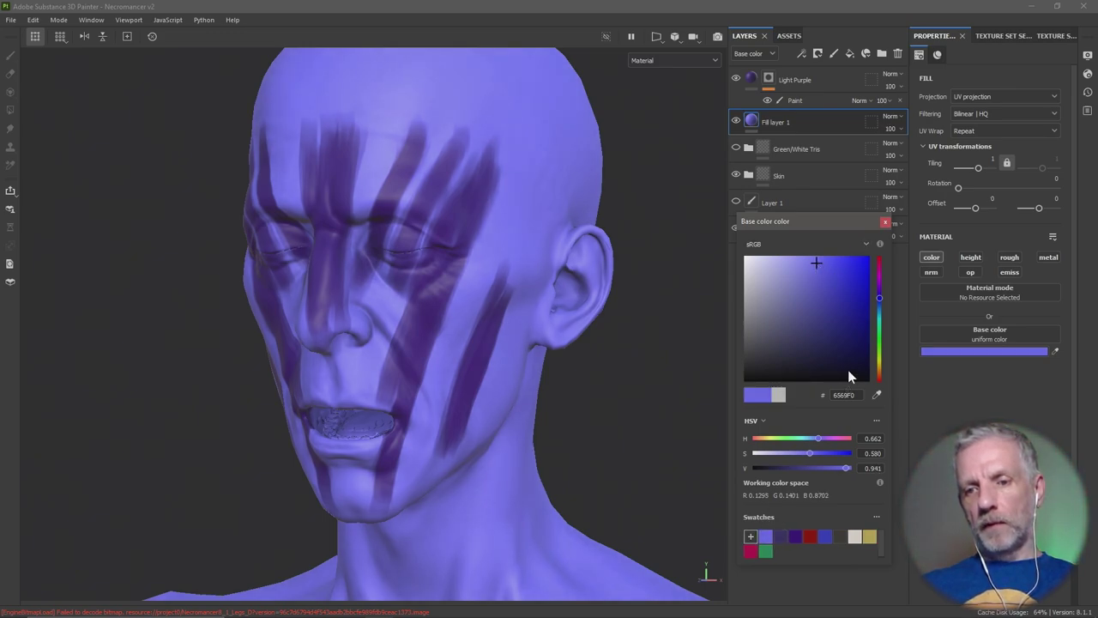
click(884, 224)
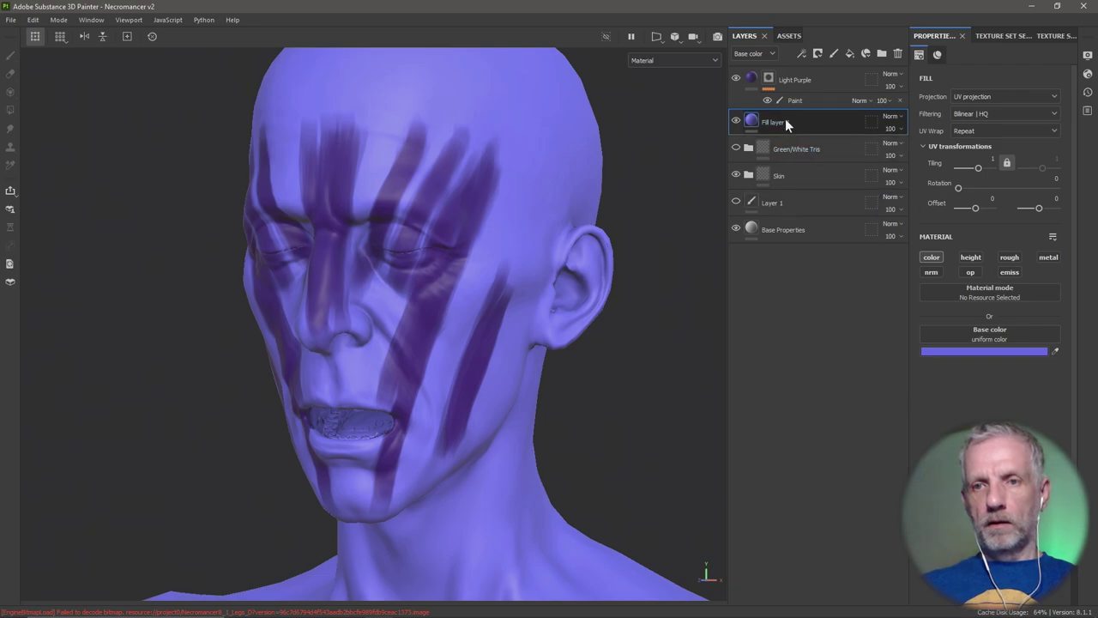
Rename the stripe layer to Dark Purple and Fill layer 1 to Light Purple
double_click(803, 80)
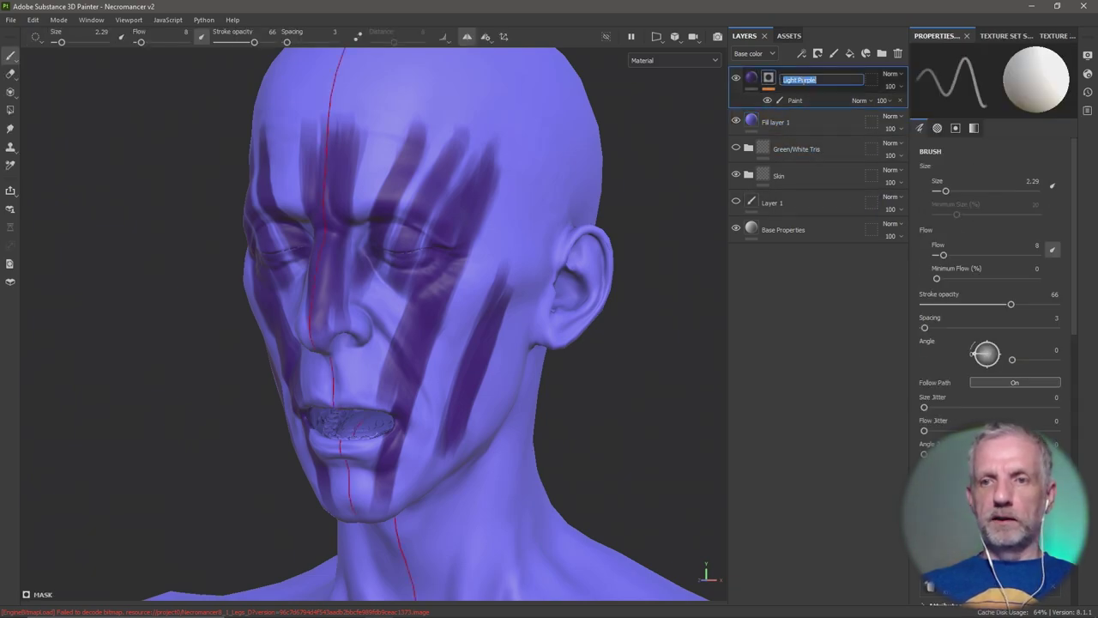
text(Dark)
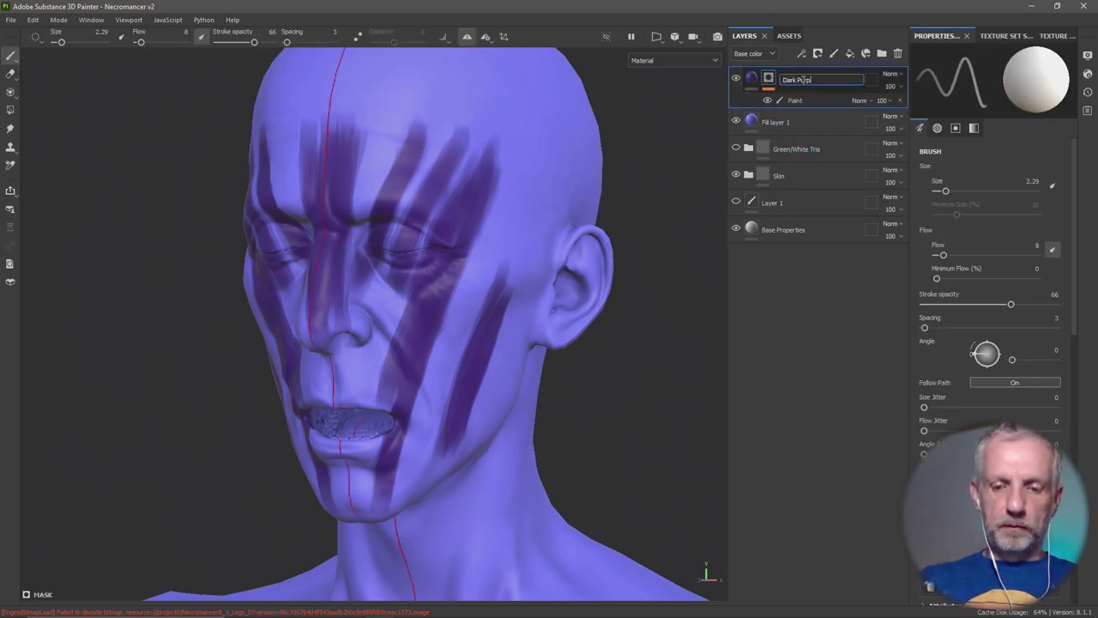
key(Return)
click(781, 126)
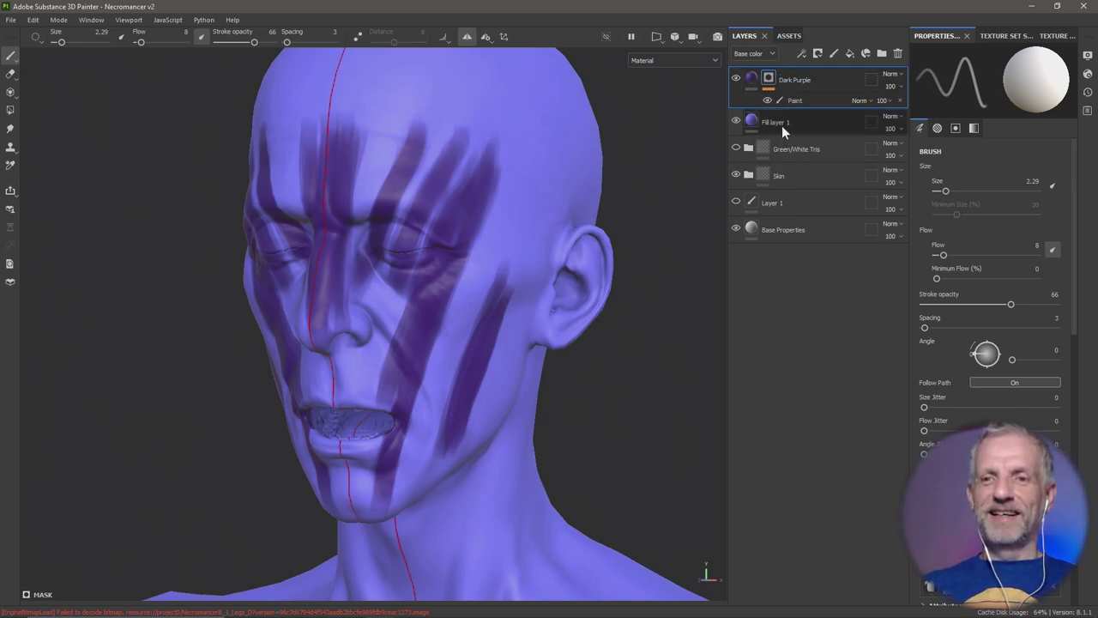
double_click(781, 124)
text(L)
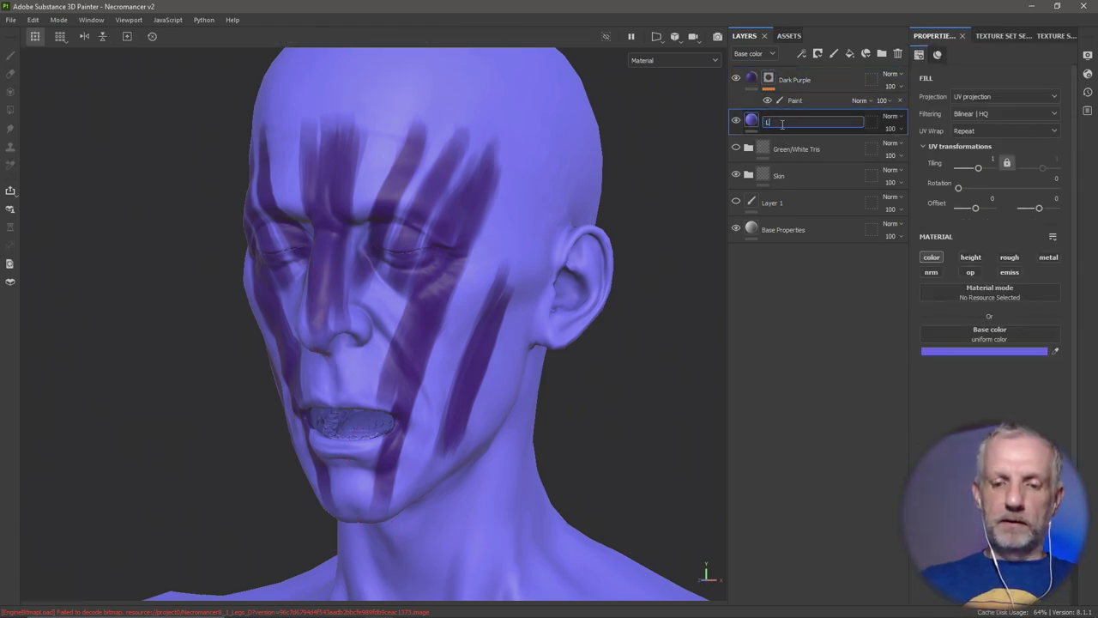
text(ight Purple)
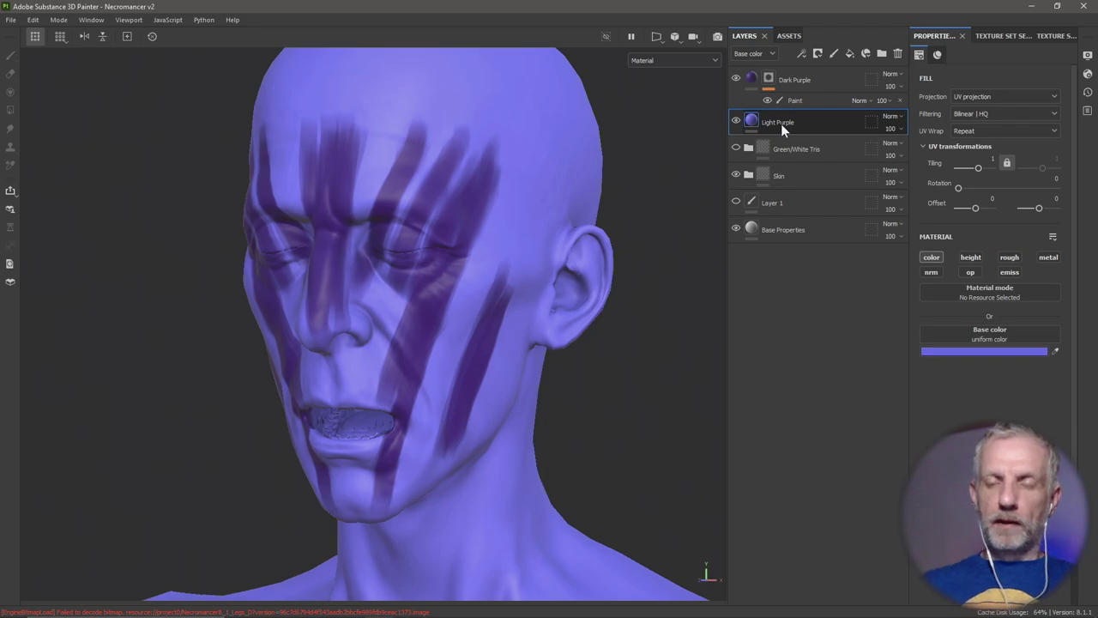
key(Return)
Give Light Purple a black mask with a Paint effect
click(820, 53)
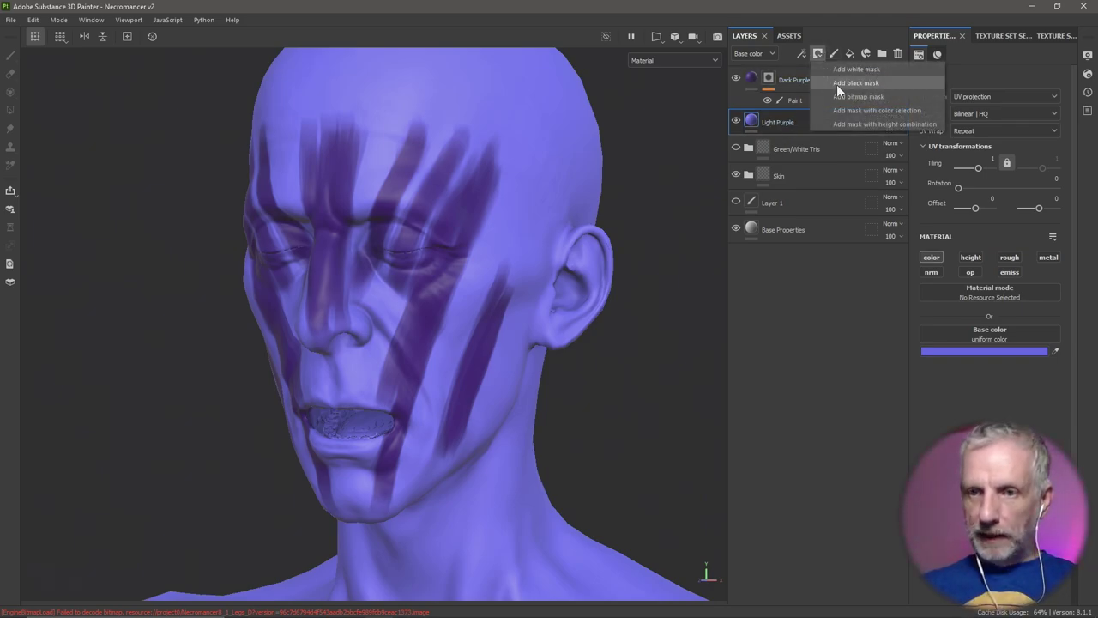
click(836, 84)
click(819, 54)
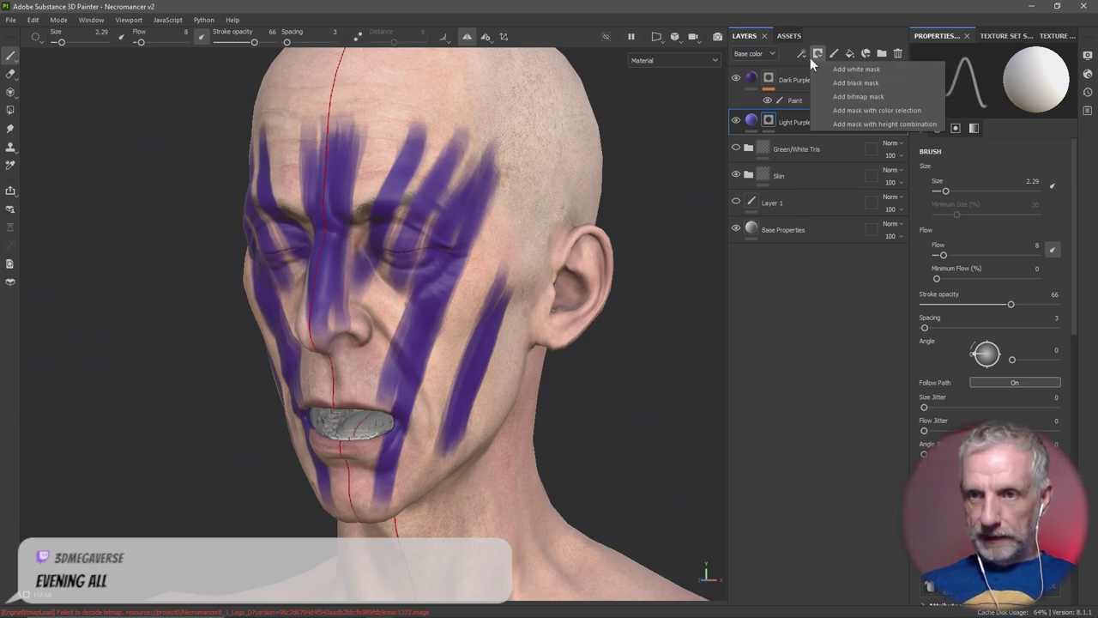
click(803, 55)
click(819, 81)
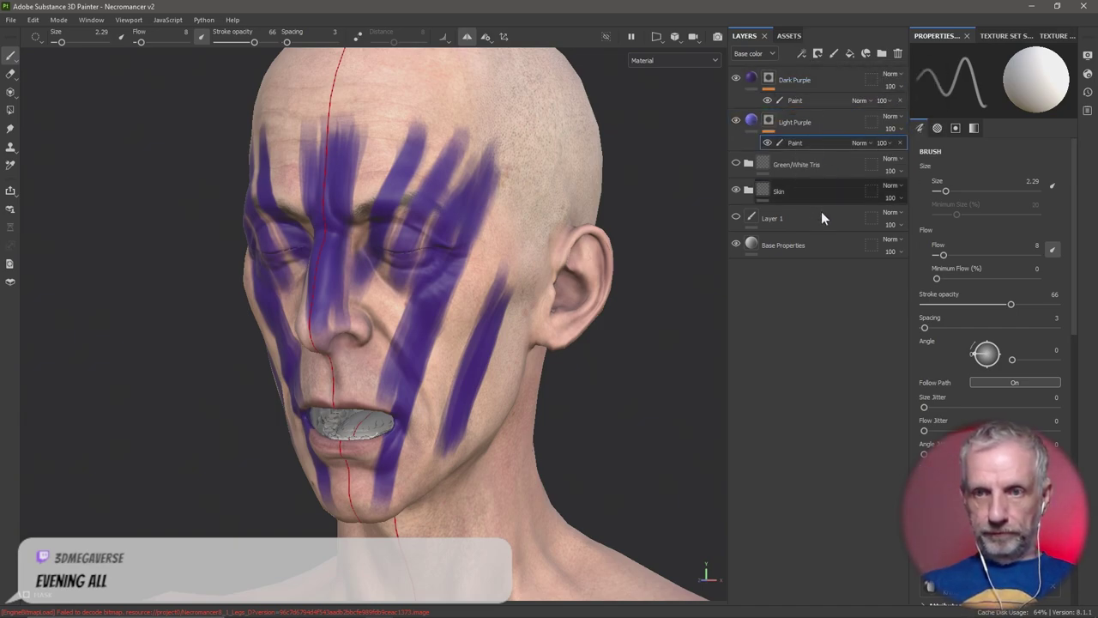
Paint mirrored light purple strokes on the cheeks, beside and under the nose
alt+drag(528, 387, 499, 381)
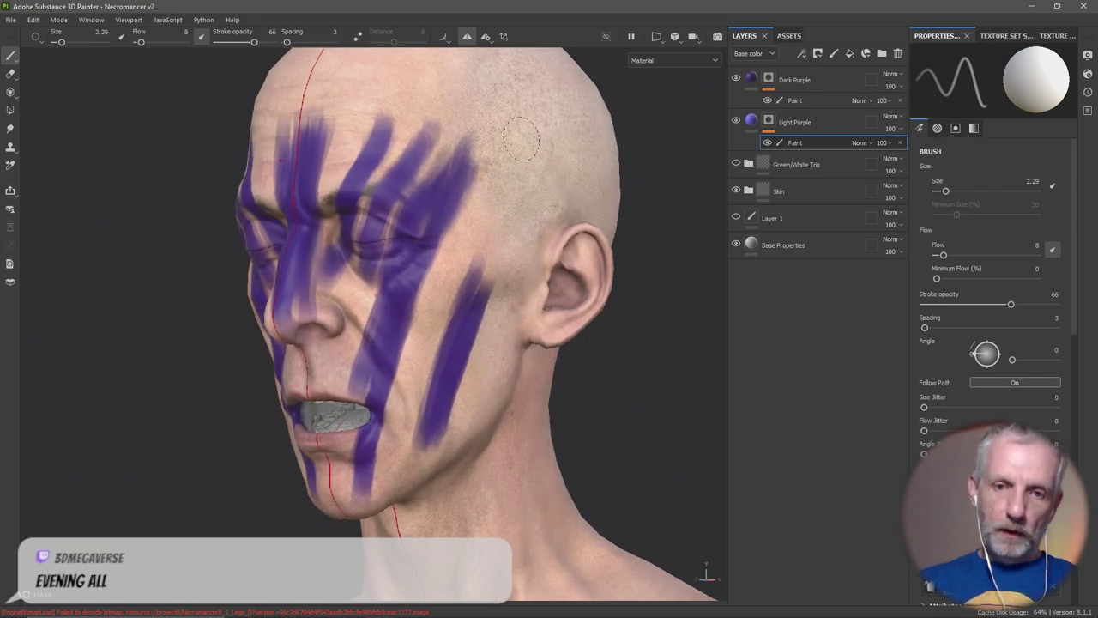
key(alt+Tab)
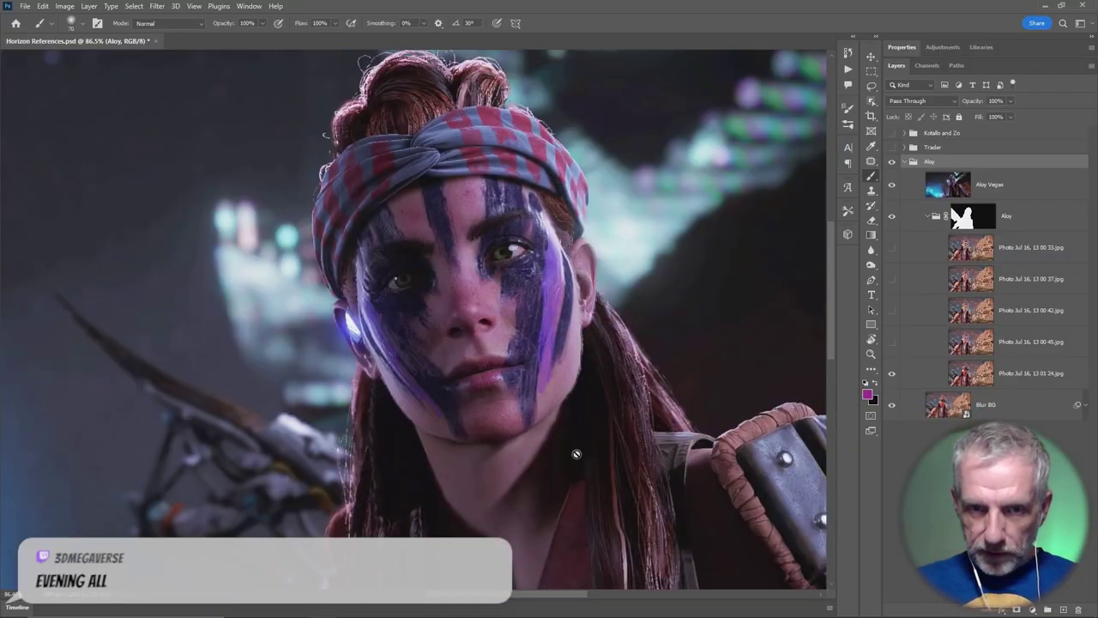
key(alt+Tab)
mouse_move(390, 385)
mouse_down()
mouse_move(430, 273)
mouse_move(400, 410)
mouse_move(413, 400)
mouse_up()
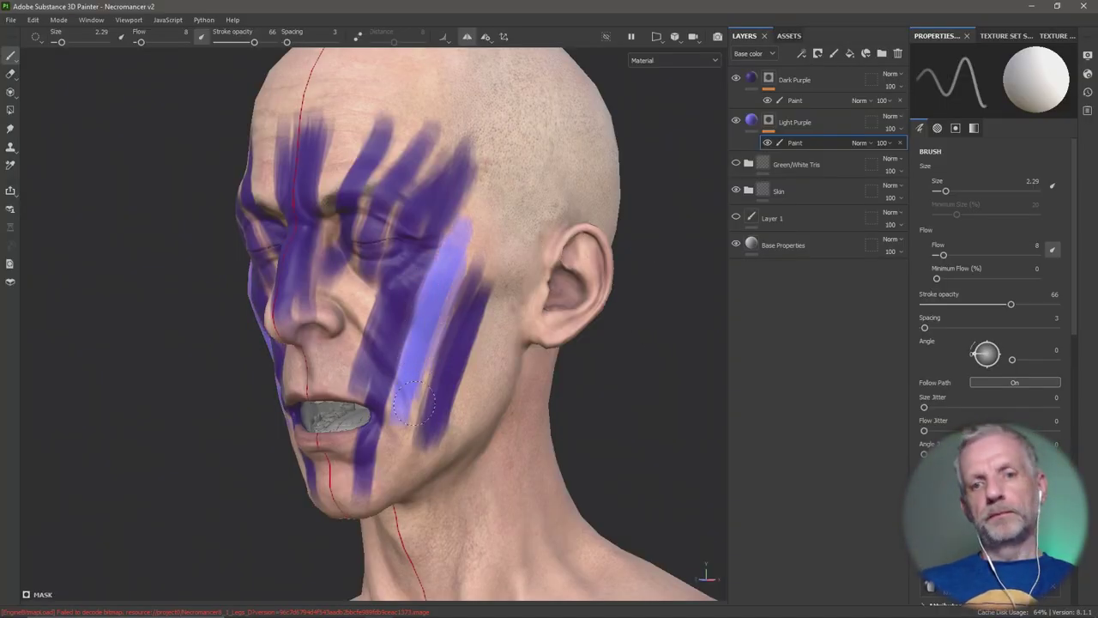
mouse_move(690, 380)
alt+mouse_down()
mouse_move(613, 386)
mouse_move(620, 398)
alt+mouse_up()
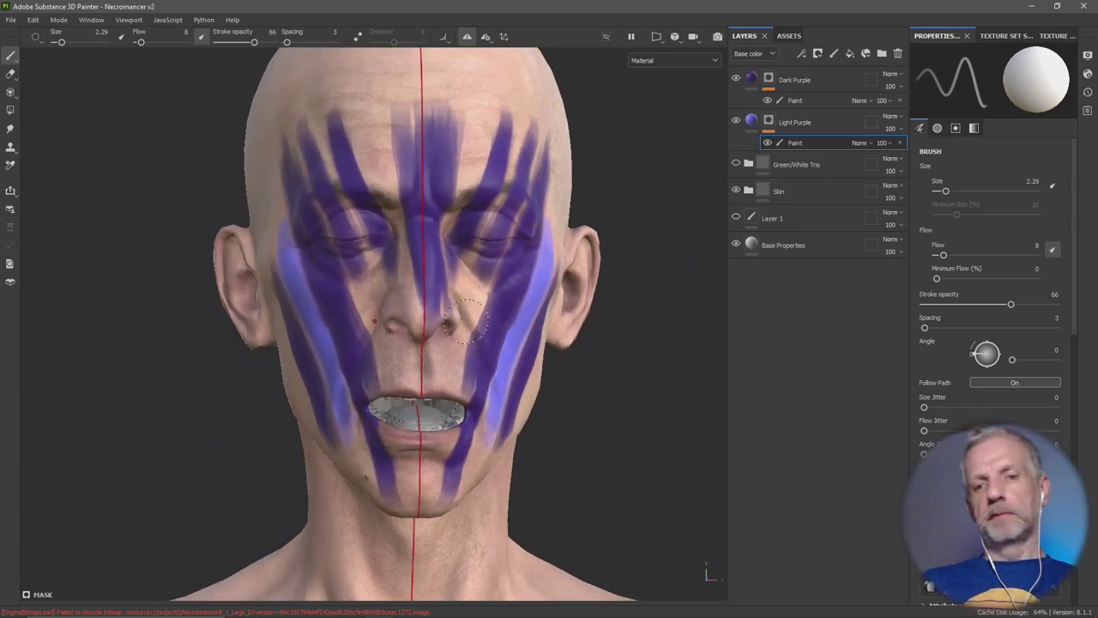
mouse_move(456, 326)
mouse_down()
mouse_move(470, 300)
mouse_move(480, 321)
mouse_move(474, 293)
mouse_up()
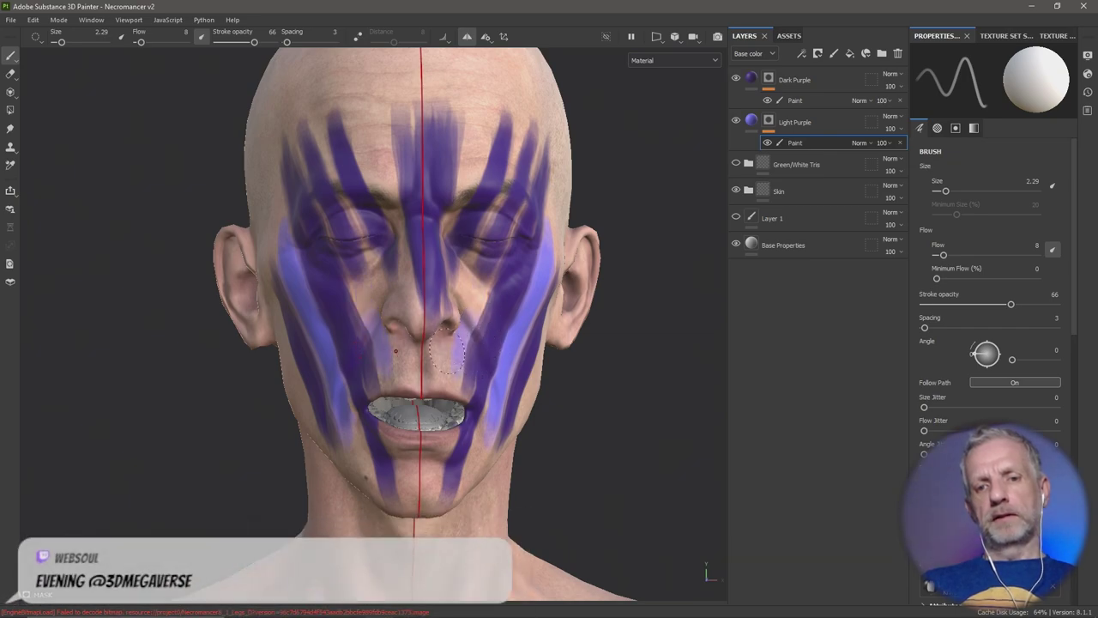
drag(429, 352, 409, 353)
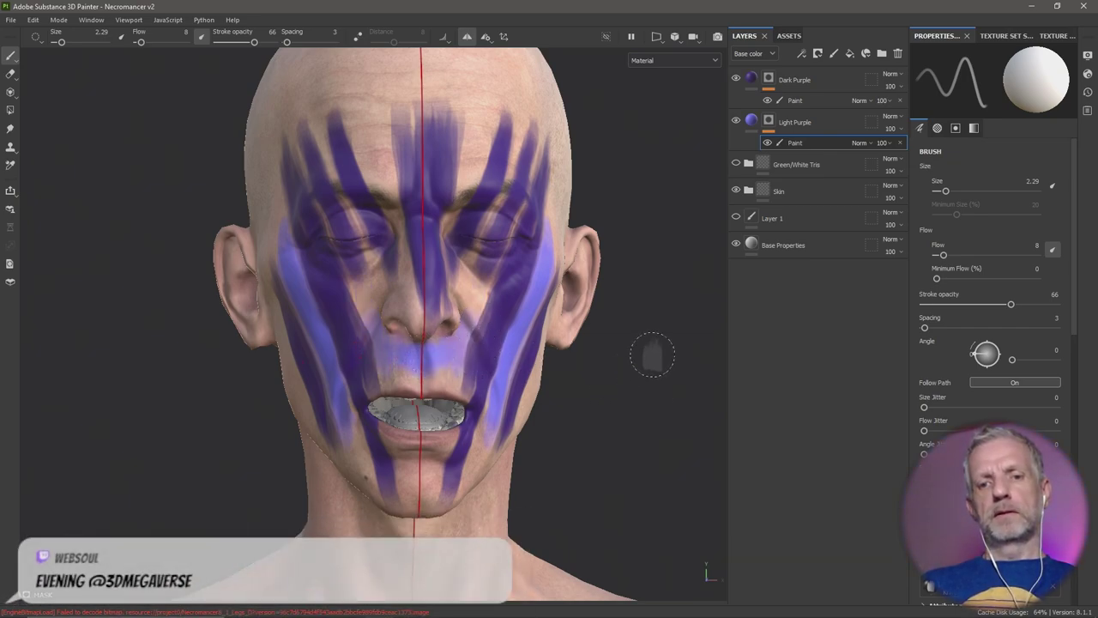
Orbit and zoom around the head to inspect the new light purple strokes
alt+drag(649, 355, 589, 363)
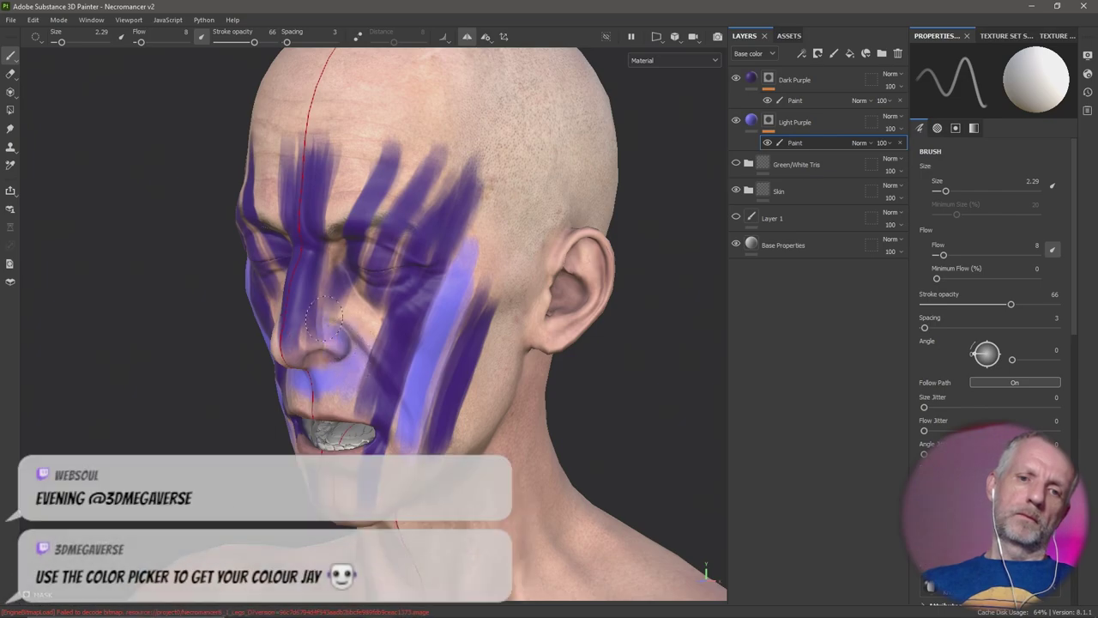
mouse_move(655, 395)
alt+mouse_down()
mouse_move(583, 360)
mouse_move(620, 355)
alt+mouse_up()
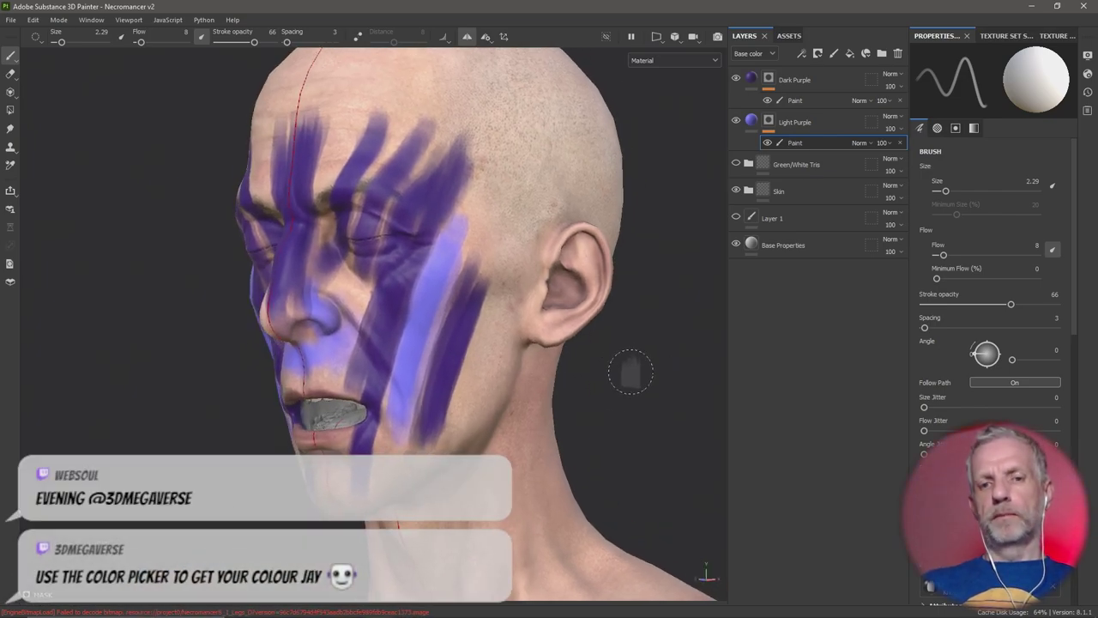
scroll(617, 356, up, 5)
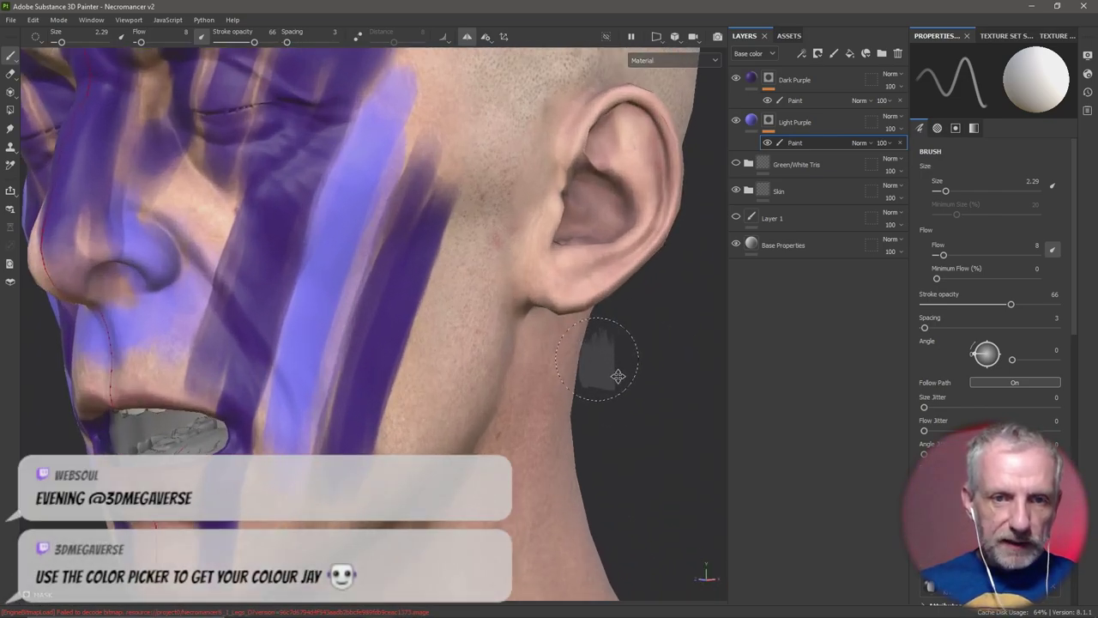
alt+drag(625, 355, 631, 397)
middle_drag(635, 403, 605, 402)
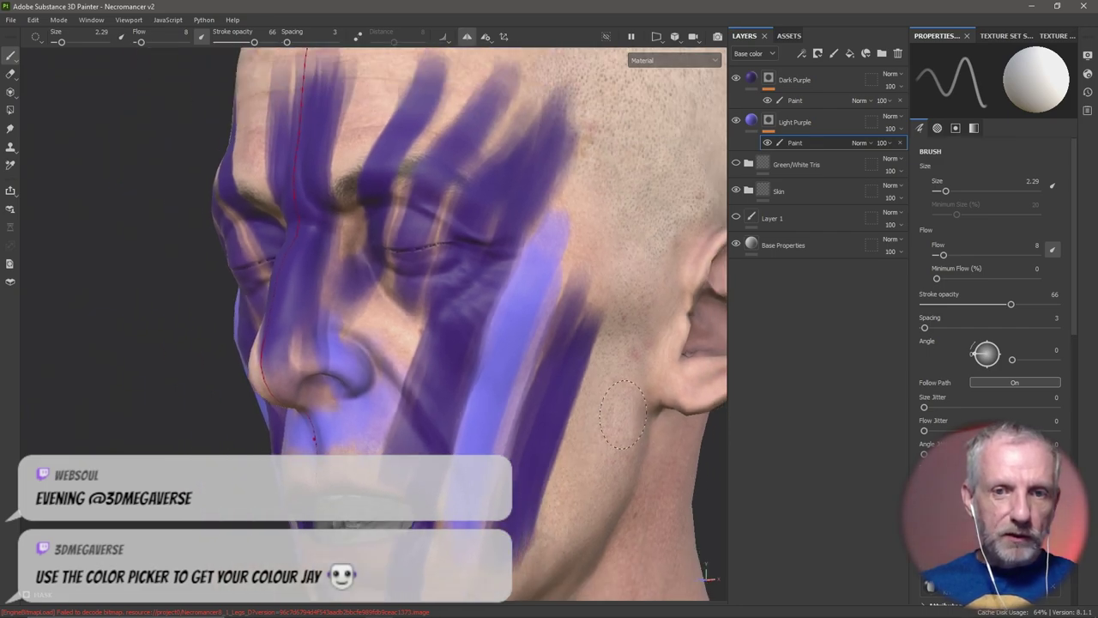
alt+drag(598, 400, 568, 376)
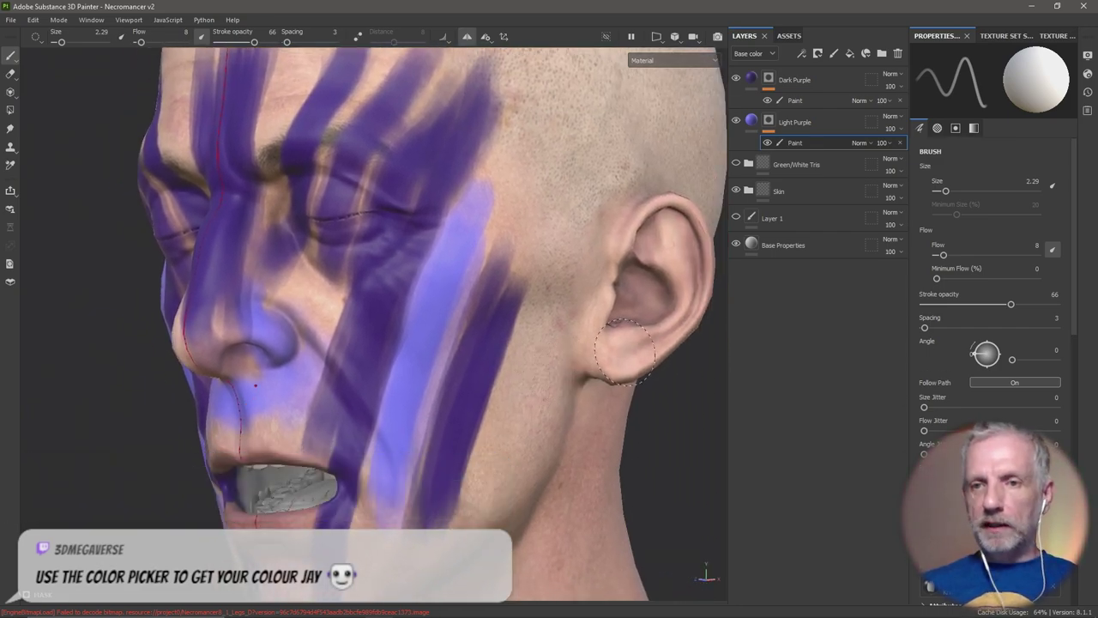
mouse_move(625, 350)
alt+mouse_down()
mouse_move(520, 321)
mouse_move(634, 364)
alt+mouse_up()
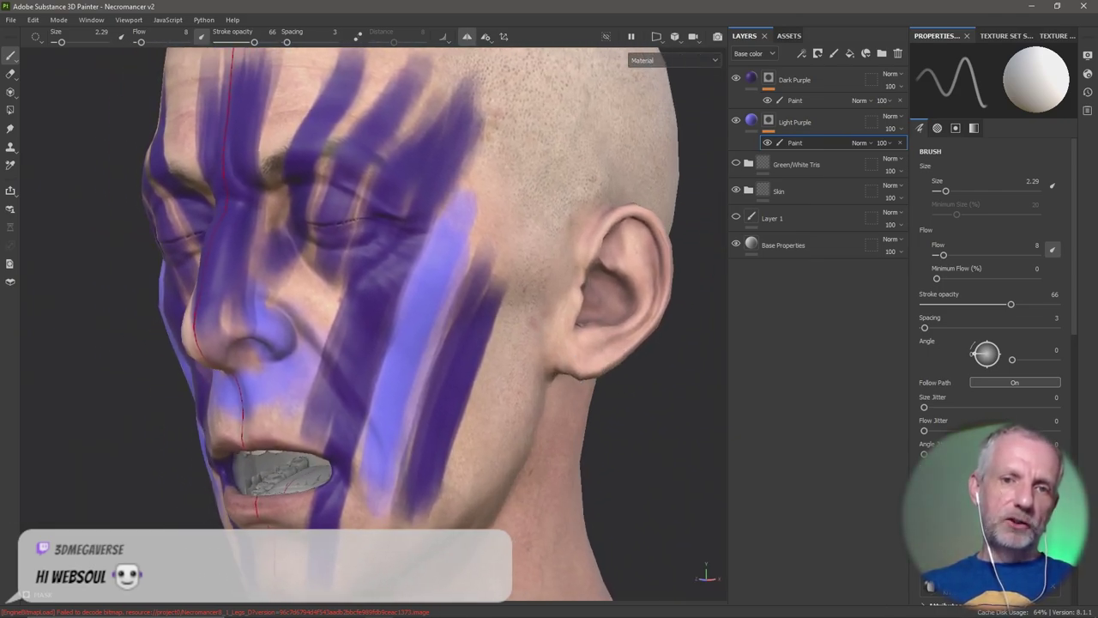
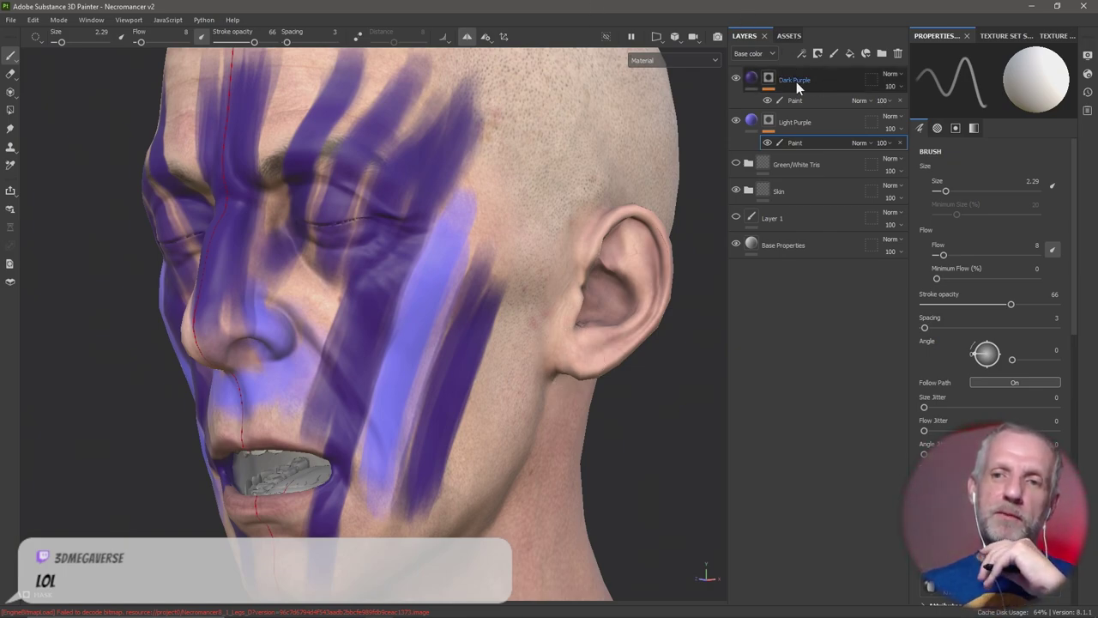
Hide and reshow the Dark Purple layer to compare, then bring up the Add effect list
click(735, 79)
click(736, 79)
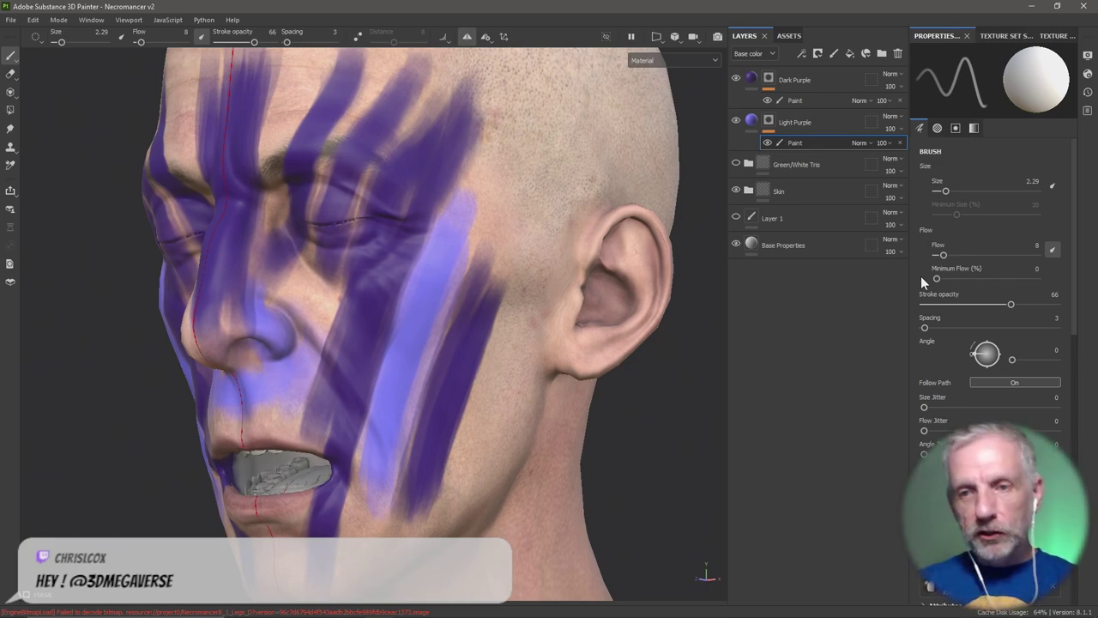
click(803, 53)
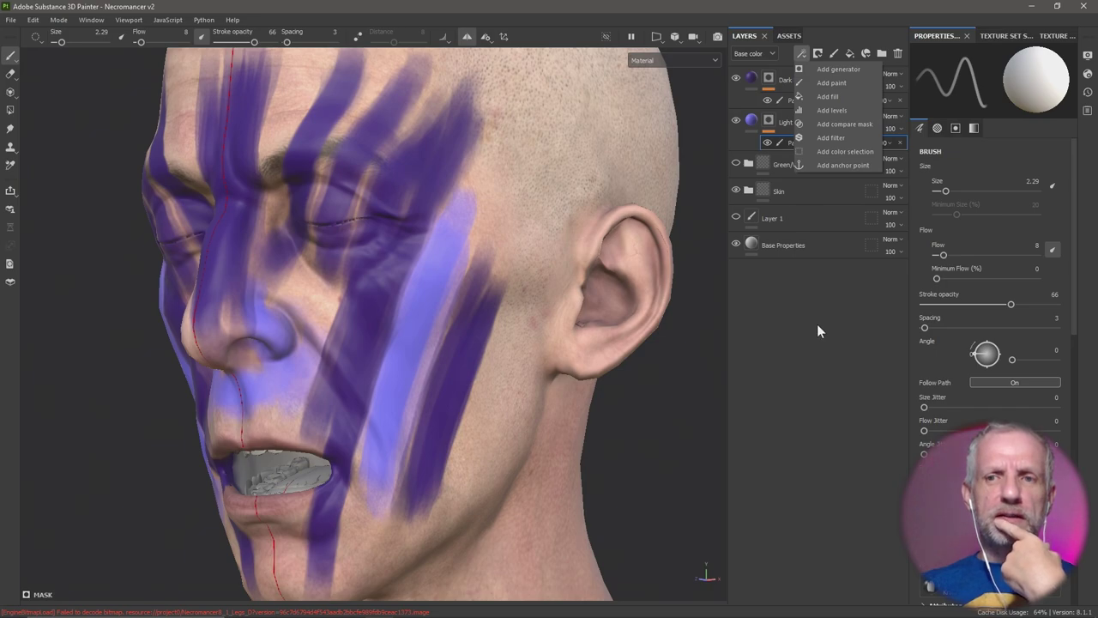
Select the Dark Purple layer, target its mask, and list the effects available for the mask
click(771, 73)
click(770, 74)
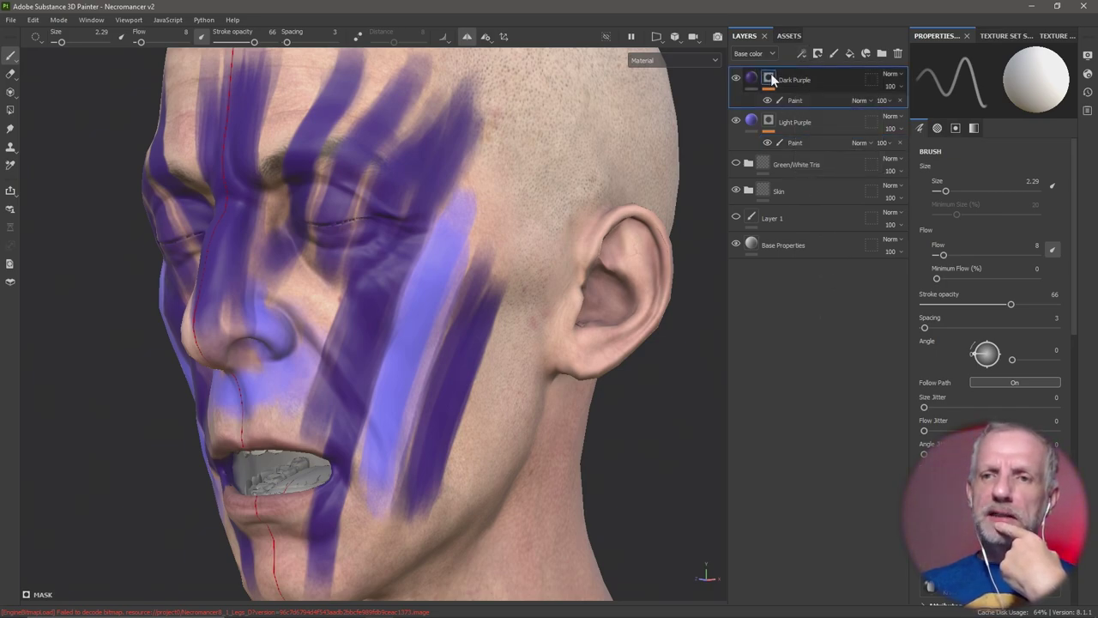
click(816, 54)
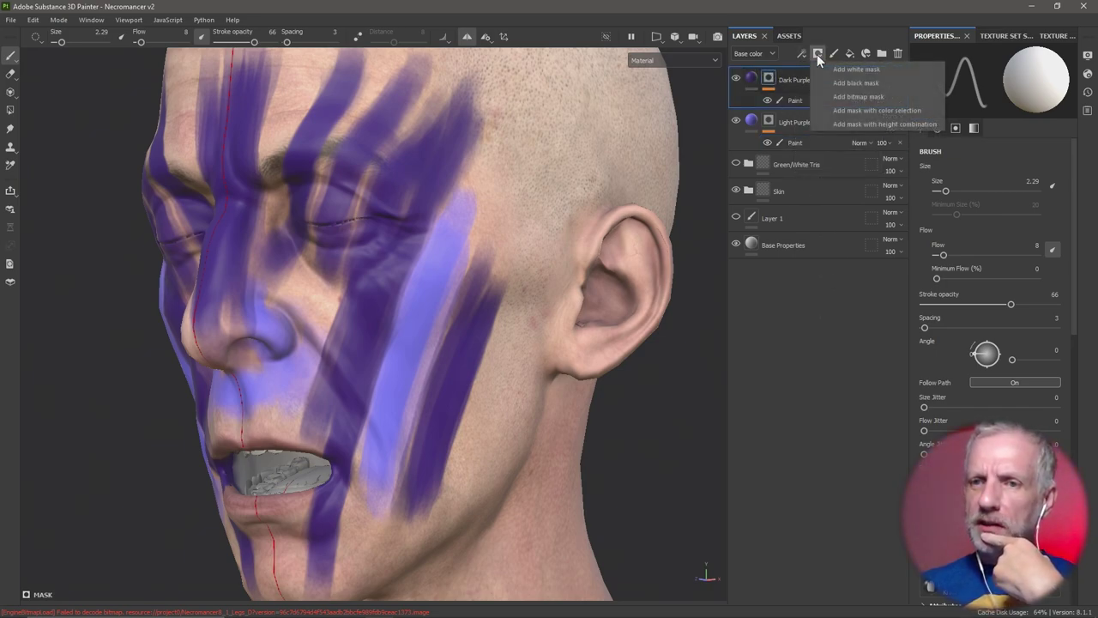
click(754, 79)
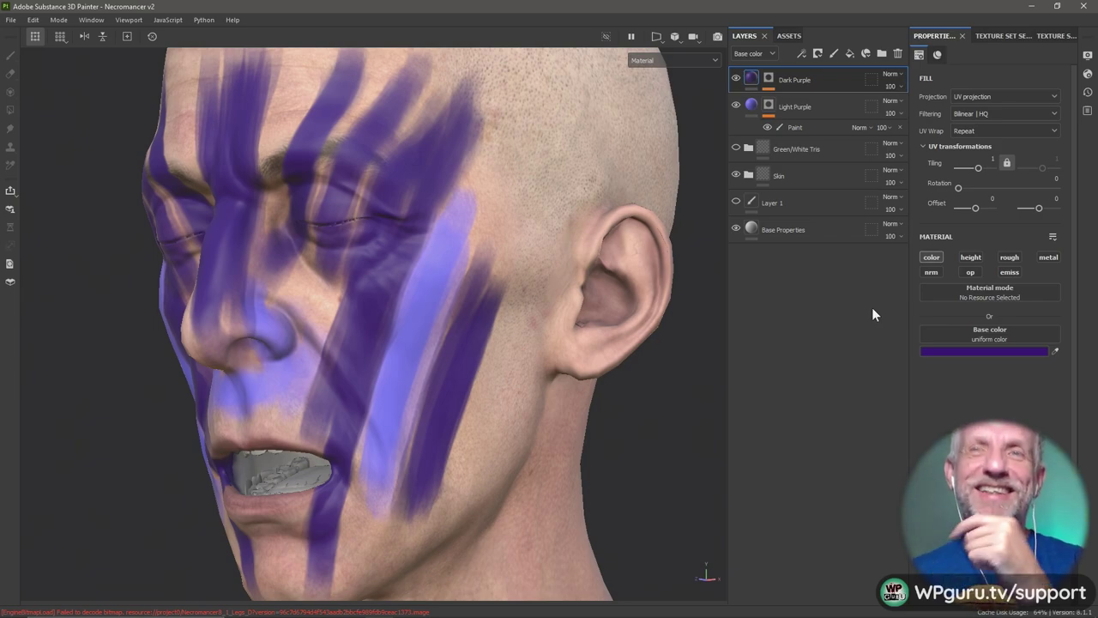
click(769, 79)
click(801, 54)
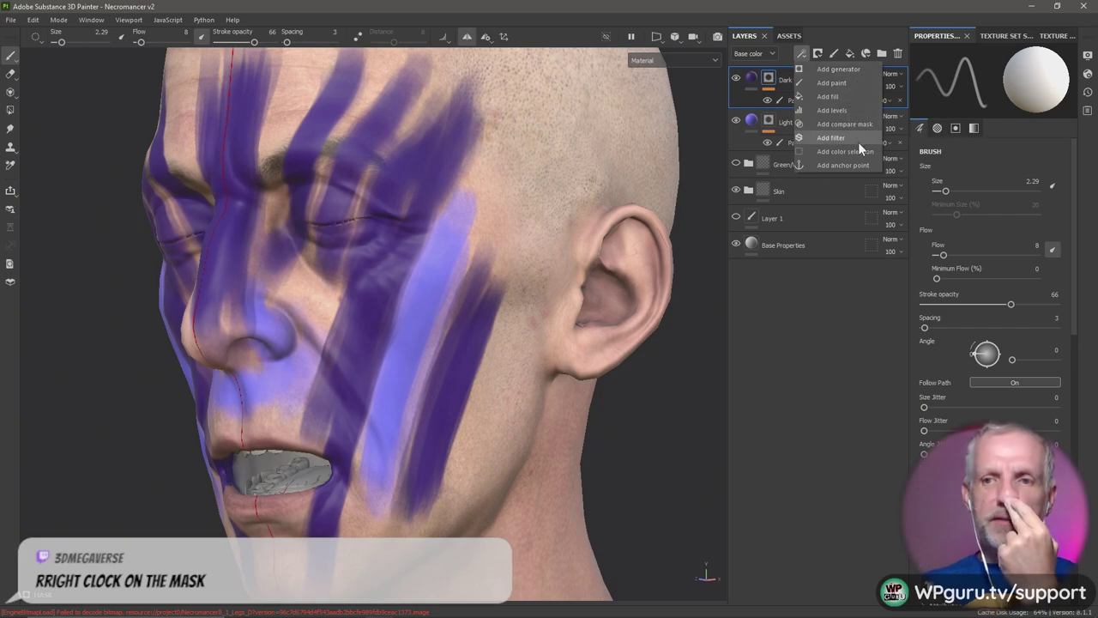
Add an empty generator to Dark Purple's mask and filter the generator picker by 'ma'
click(858, 69)
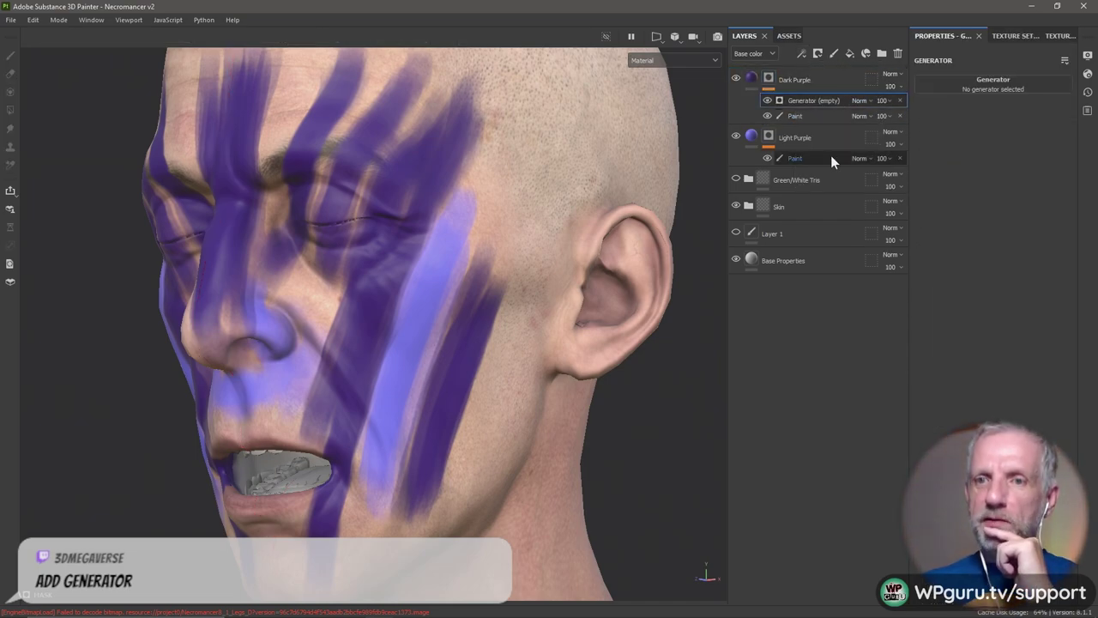
click(1002, 85)
text(m)
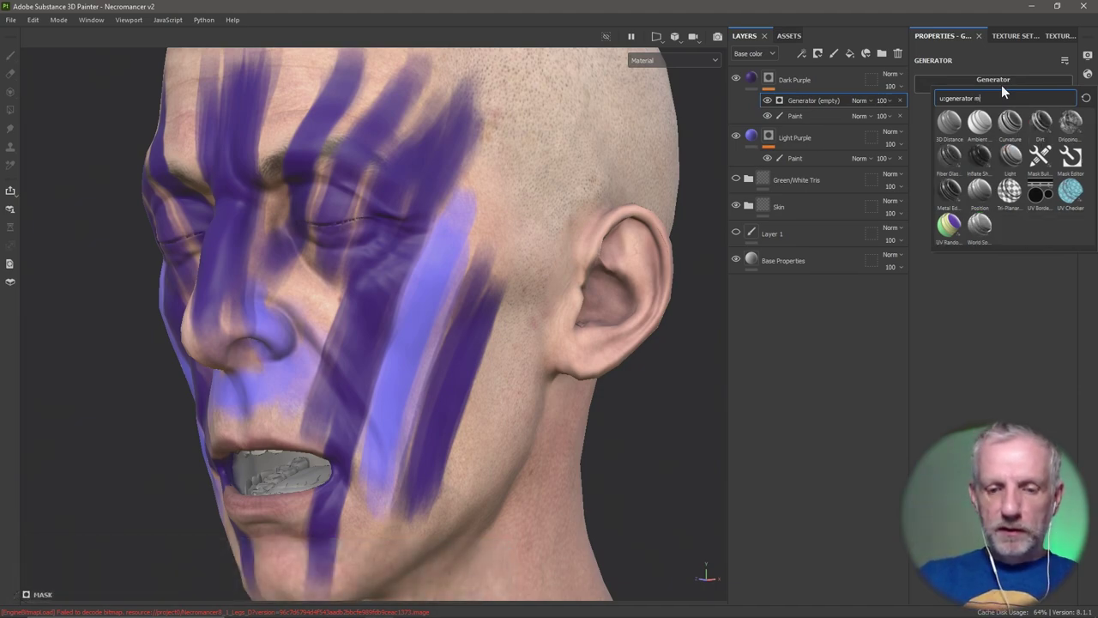
text(ask)
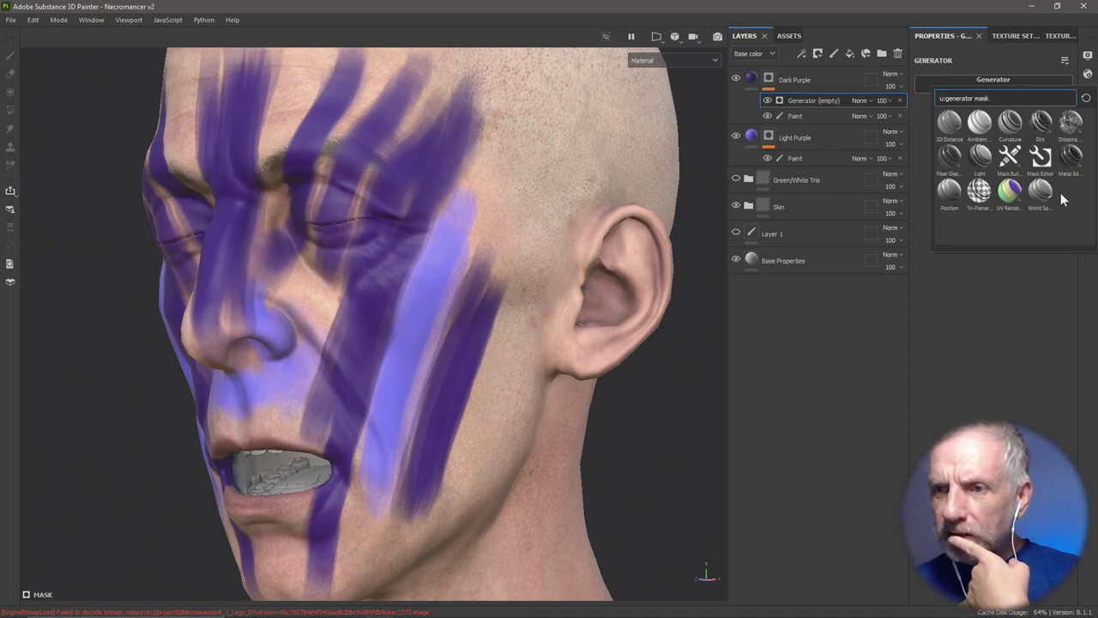
mouse_move(1039, 156)
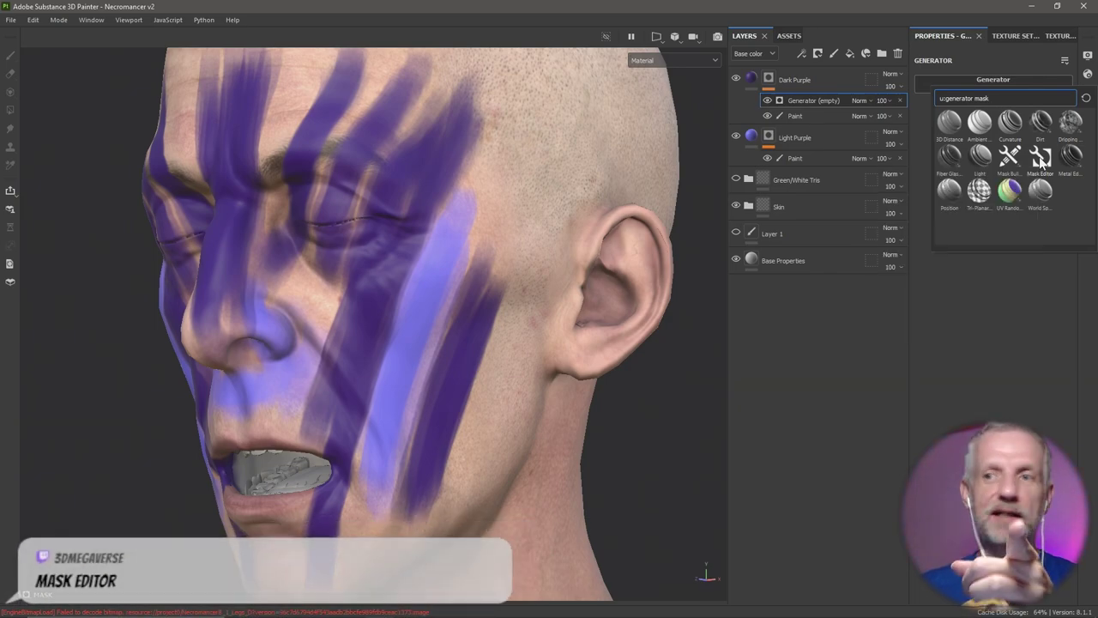
Apply the Mask Editor generator to Dark Purple's mask
click(1039, 156)
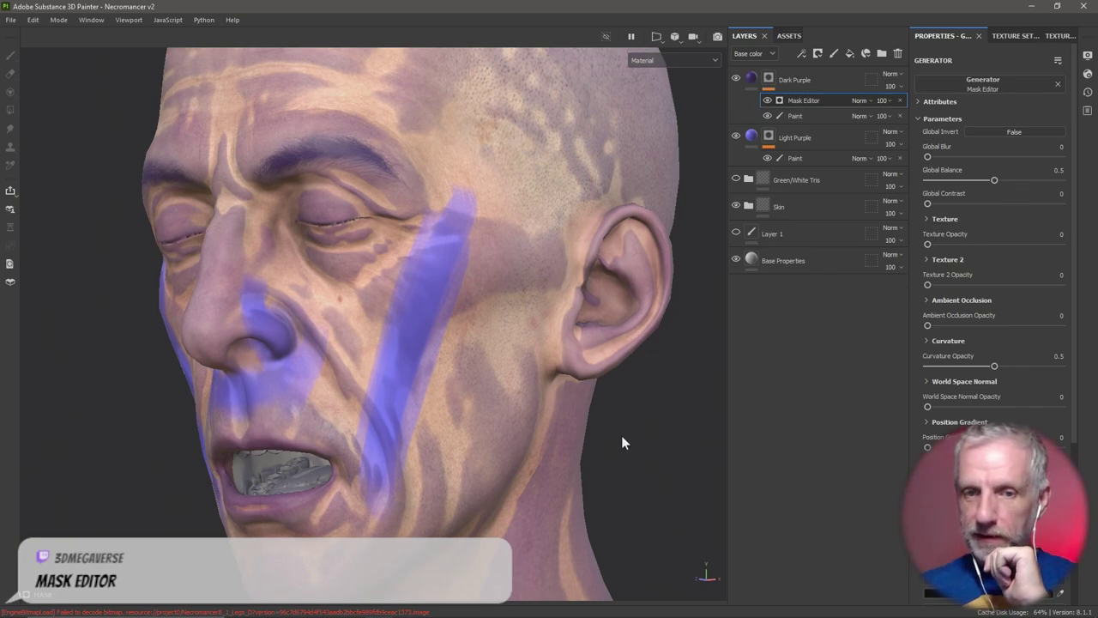
scroll(632, 458, down, 3)
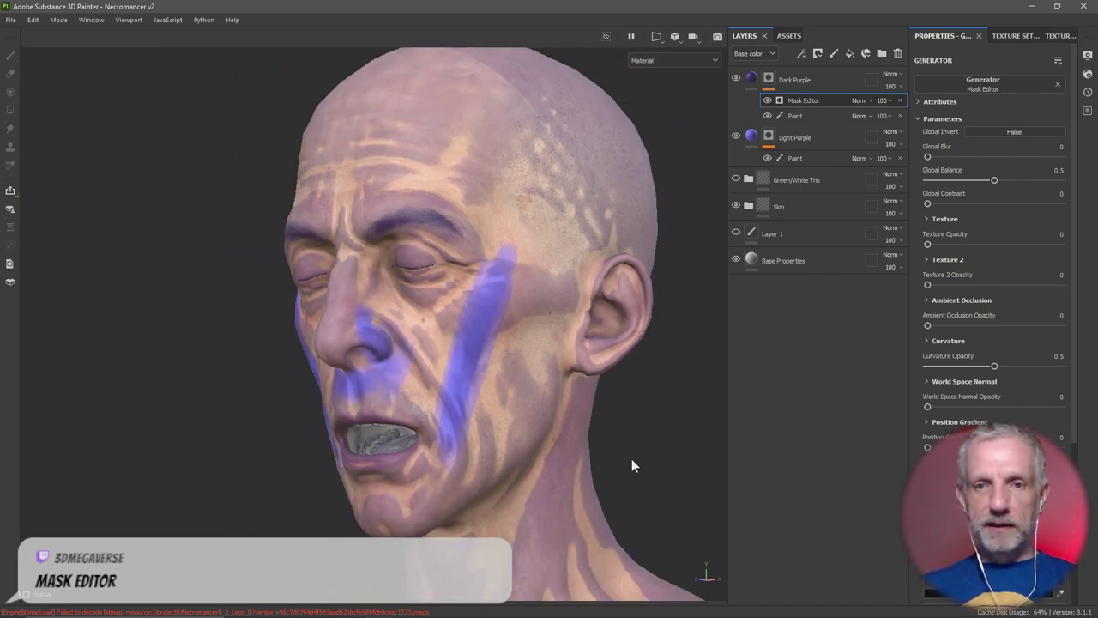
alt+drag(544, 443, 625, 300)
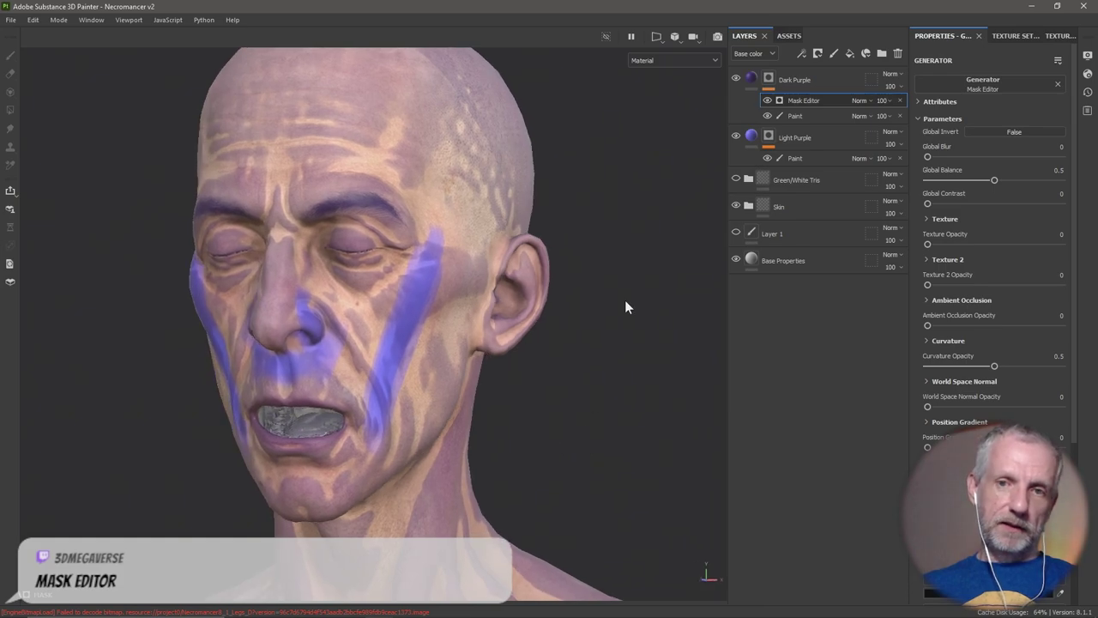
Switch the viewport to the Mask channel and inspect the head, testing global blur
click(676, 59)
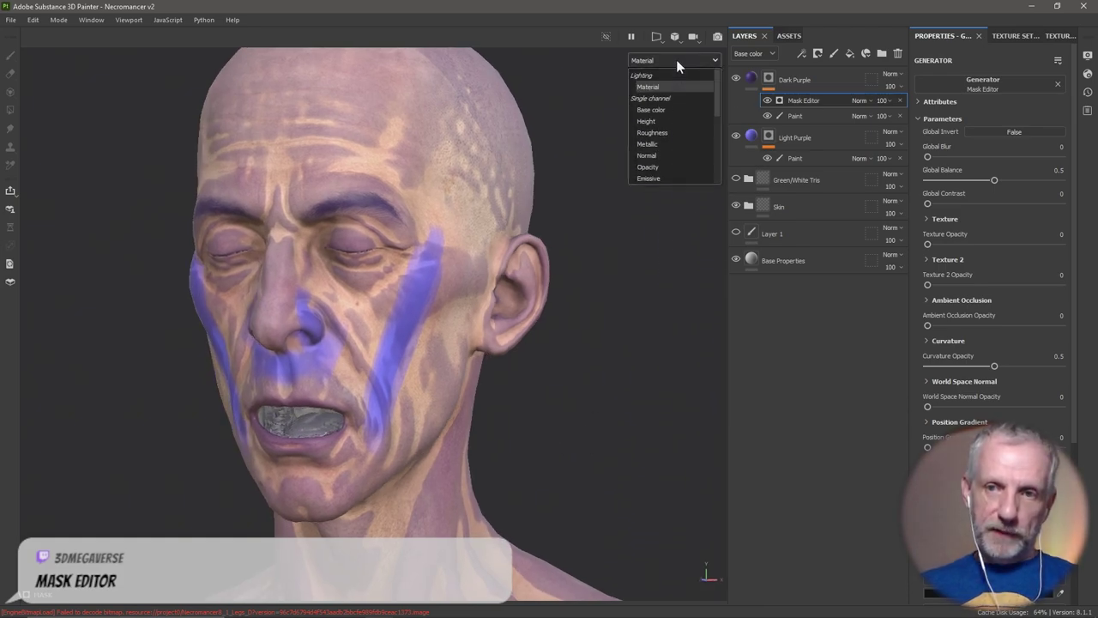
scroll(669, 127, down, 3)
click(666, 130)
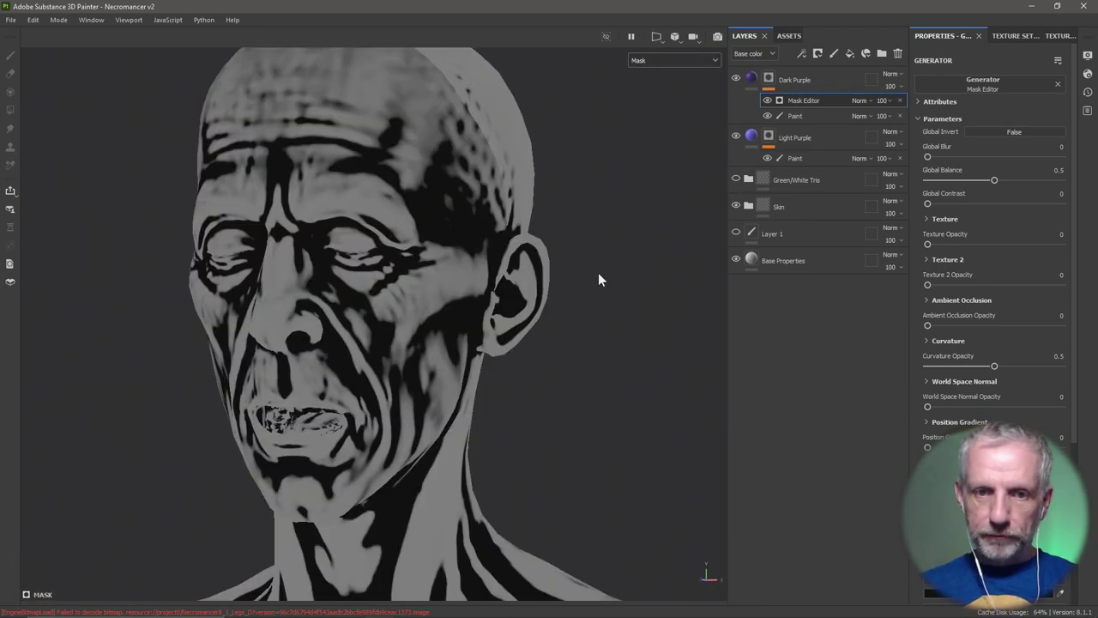
alt+drag(596, 298, 517, 287)
scroll(516, 286, up, 3)
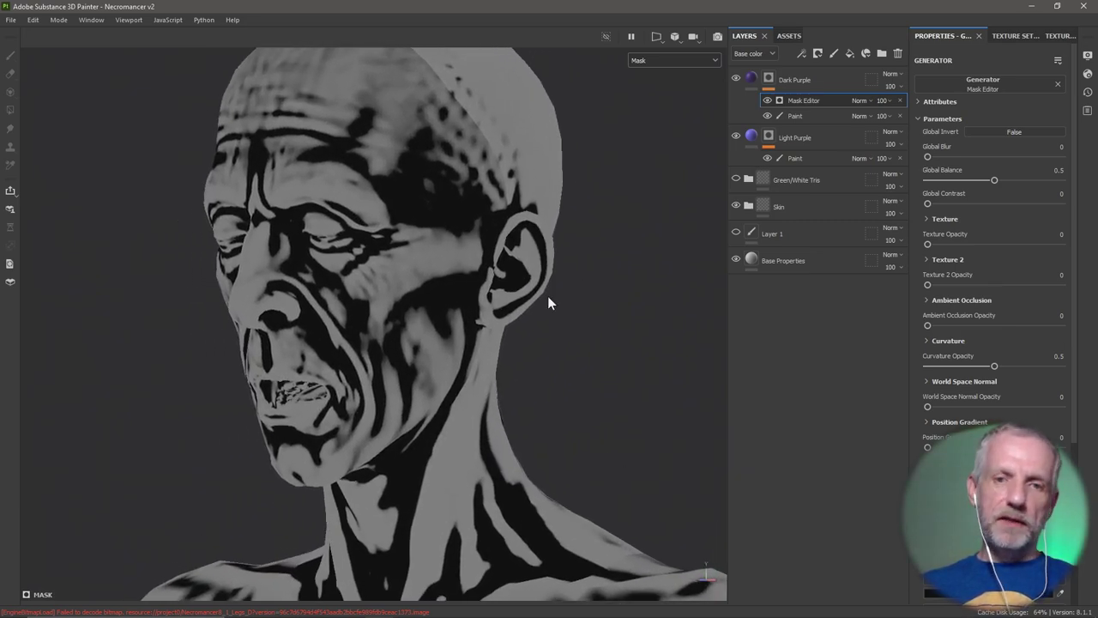
alt+drag(590, 297, 571, 311)
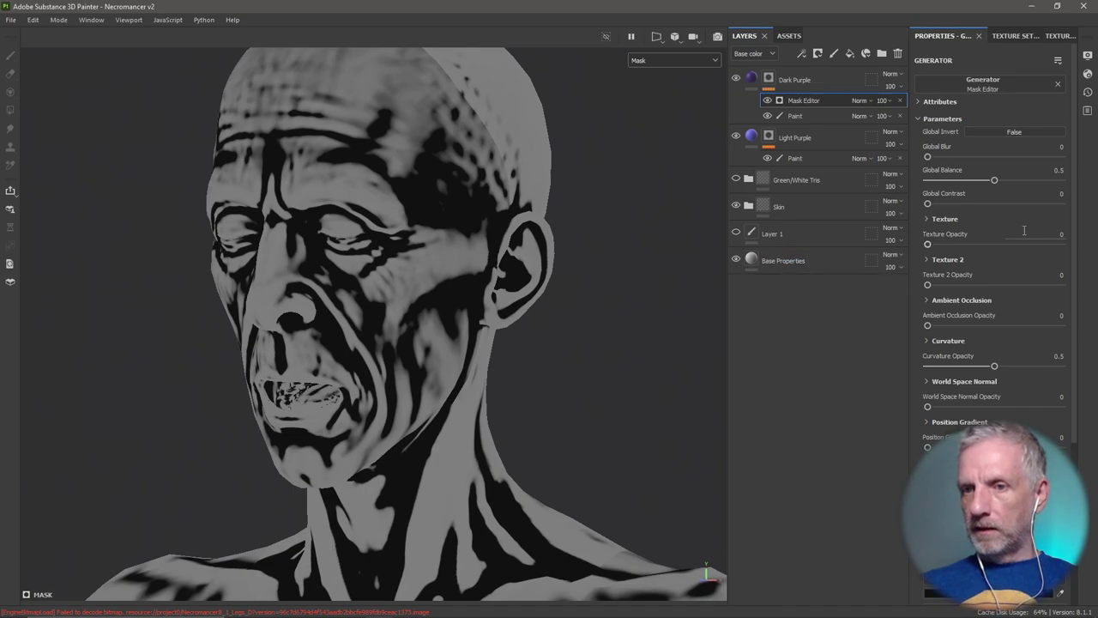
mouse_move(934, 155)
mouse_down()
mouse_move(961, 156)
mouse_move(927, 157)
mouse_up()
scroll(979, 184, down, 2)
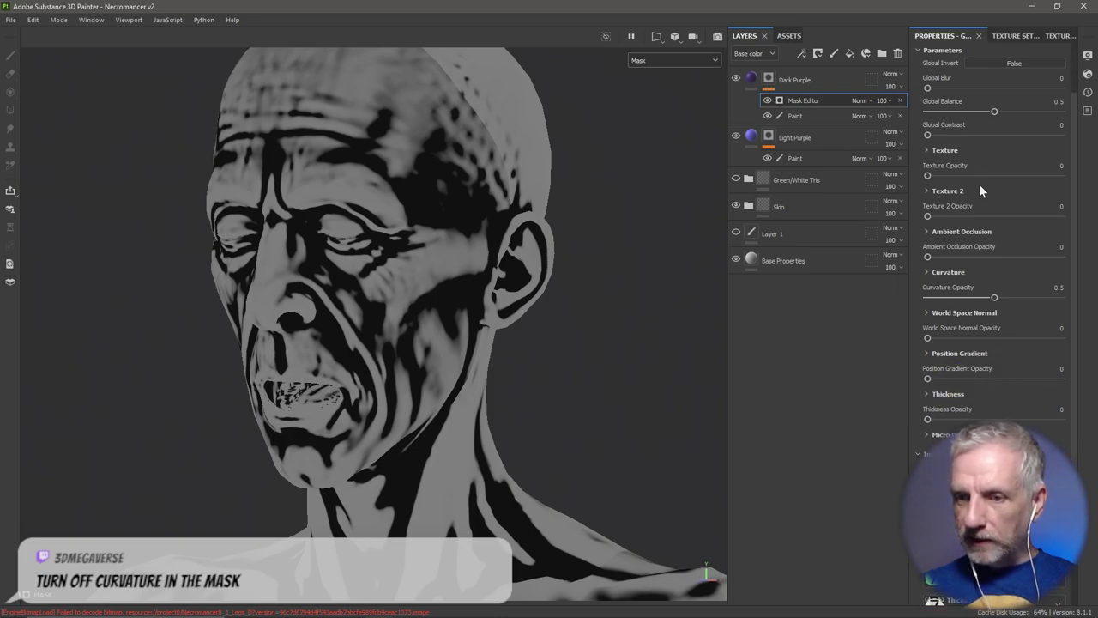
scroll(979, 184, up, 2)
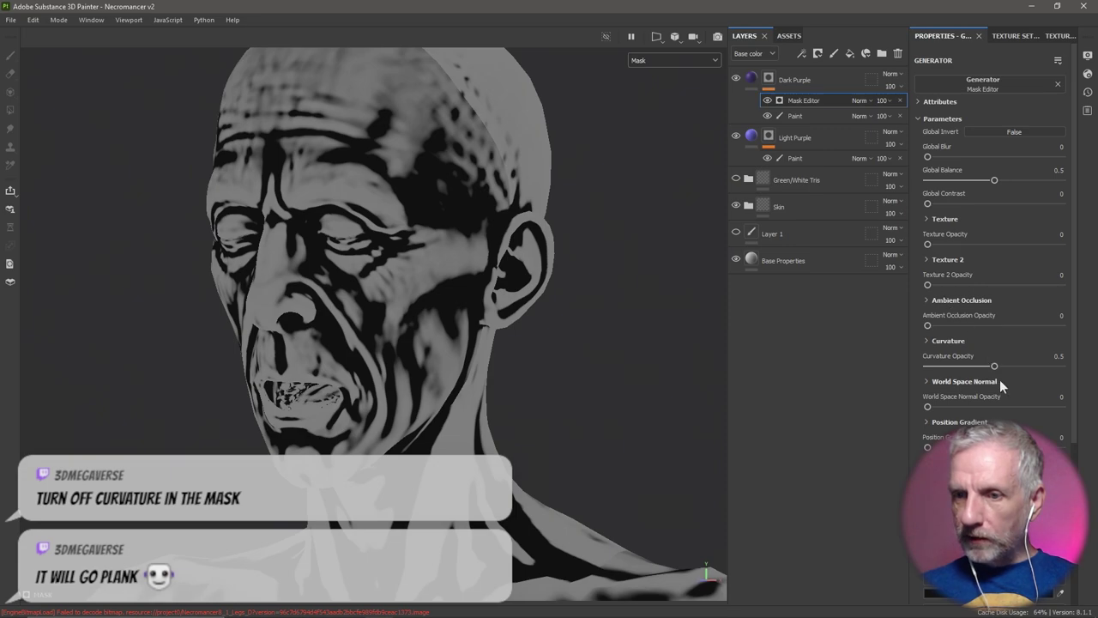
Drag the Mask Editor's Curvature Opacity to 0
drag(994, 367, 855, 372)
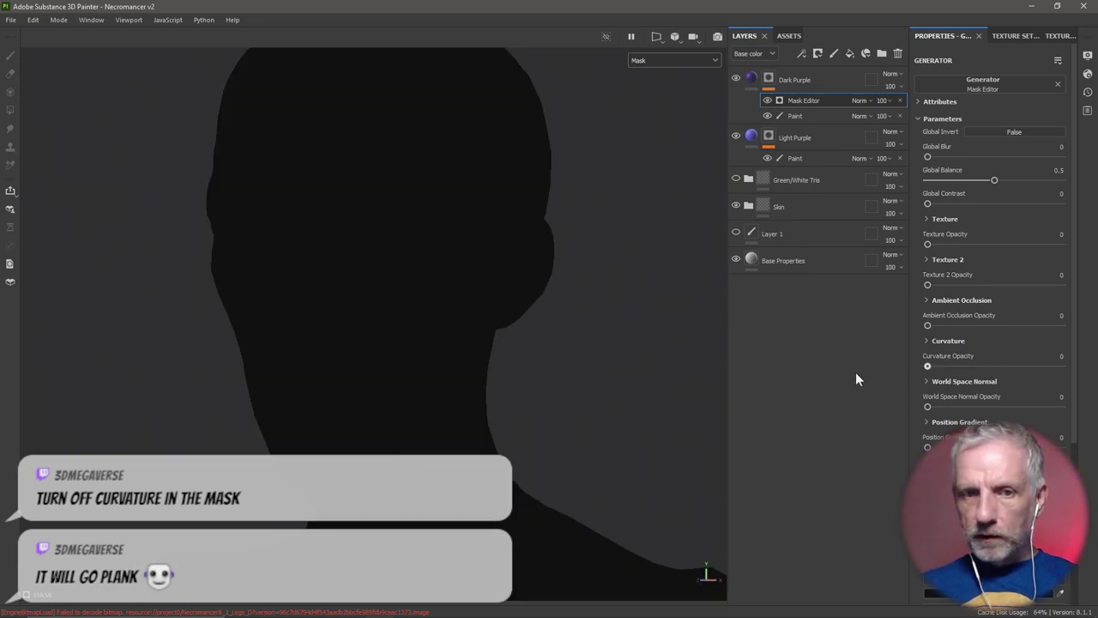
scroll(1019, 376, down, 3)
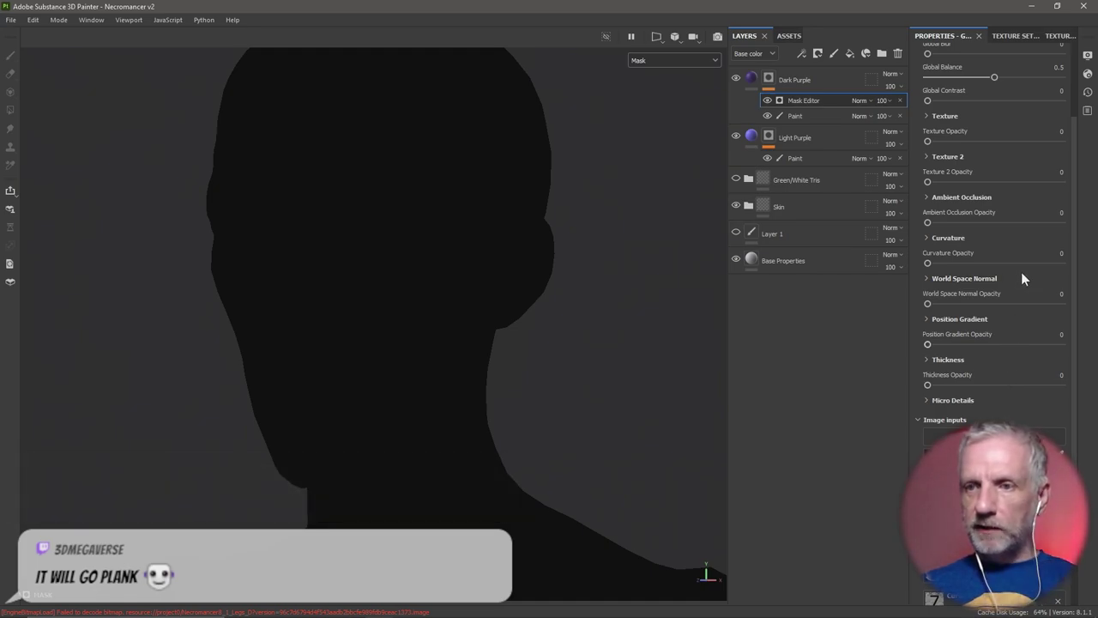
scroll(1021, 275, down, 3)
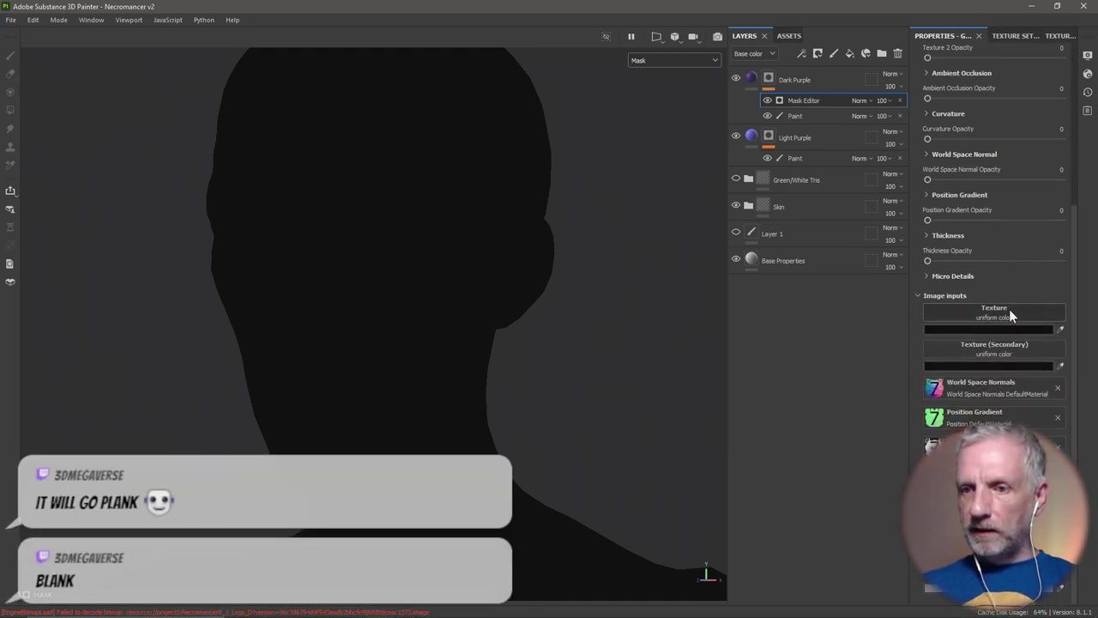
Set the Texture image input to Grunge Dirt Large via a 'dirt' search
click(1005, 311)
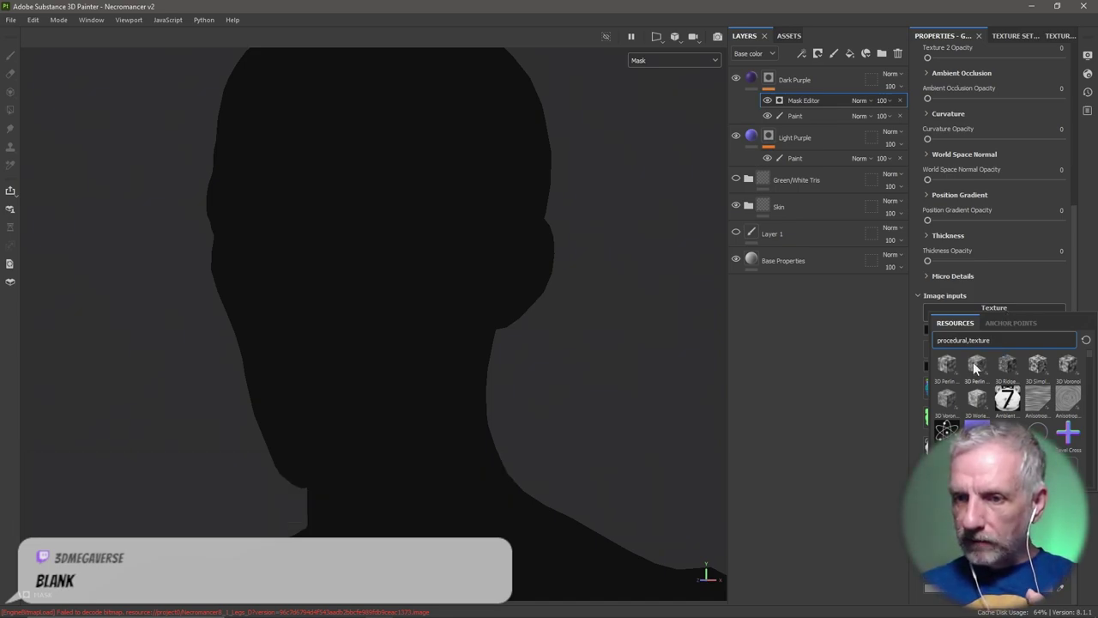
mouse_move(1007, 367)
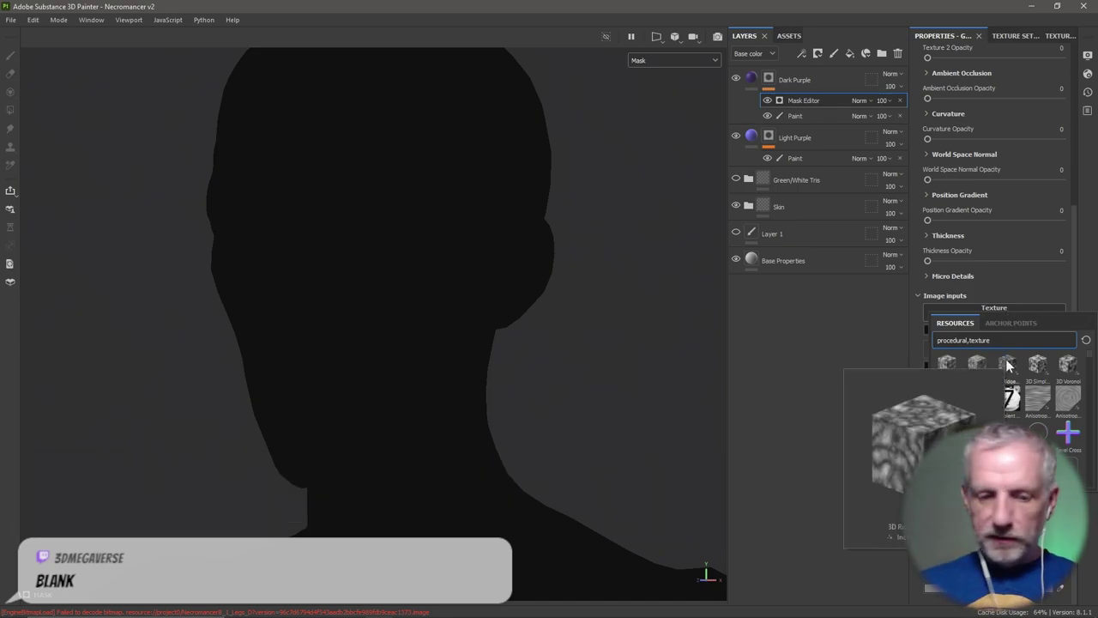
text(dir)
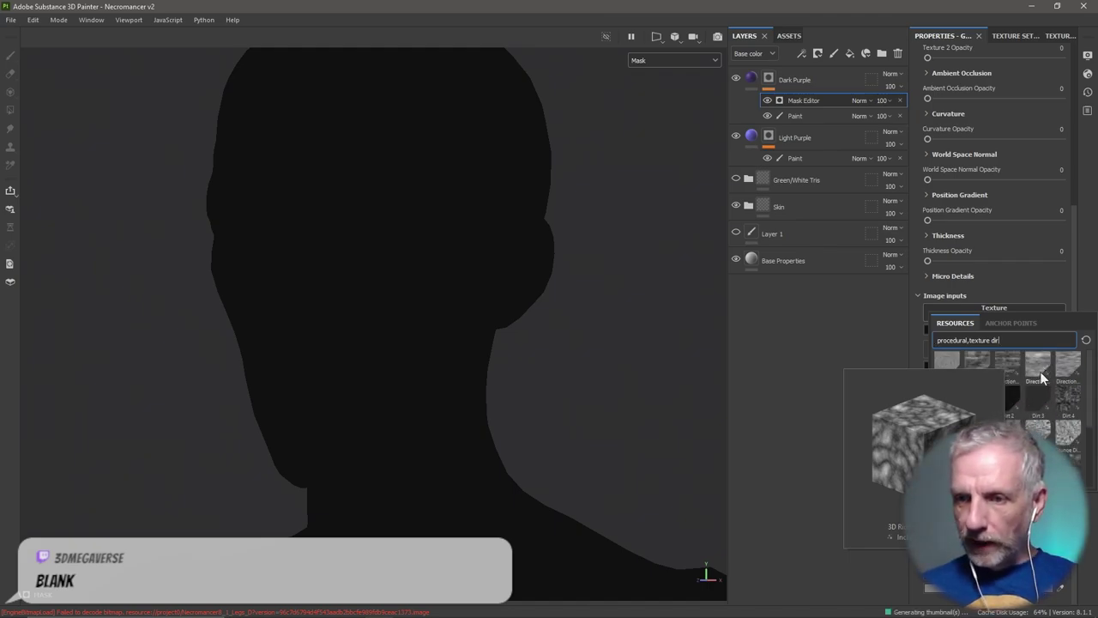
text(t)
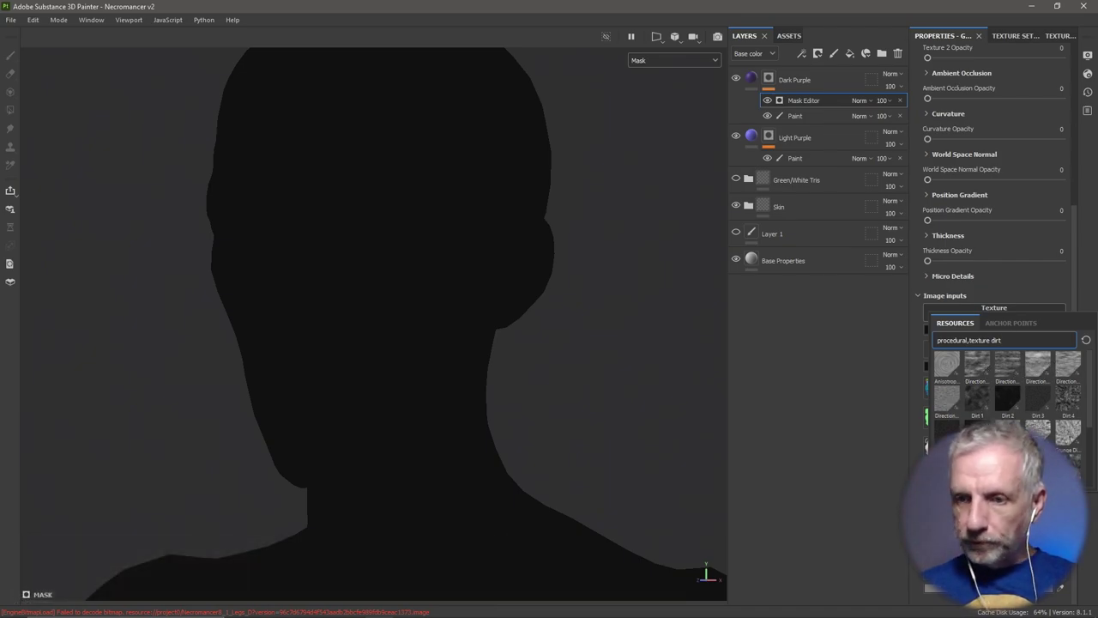
scroll(969, 386, down, 3)
click(978, 366)
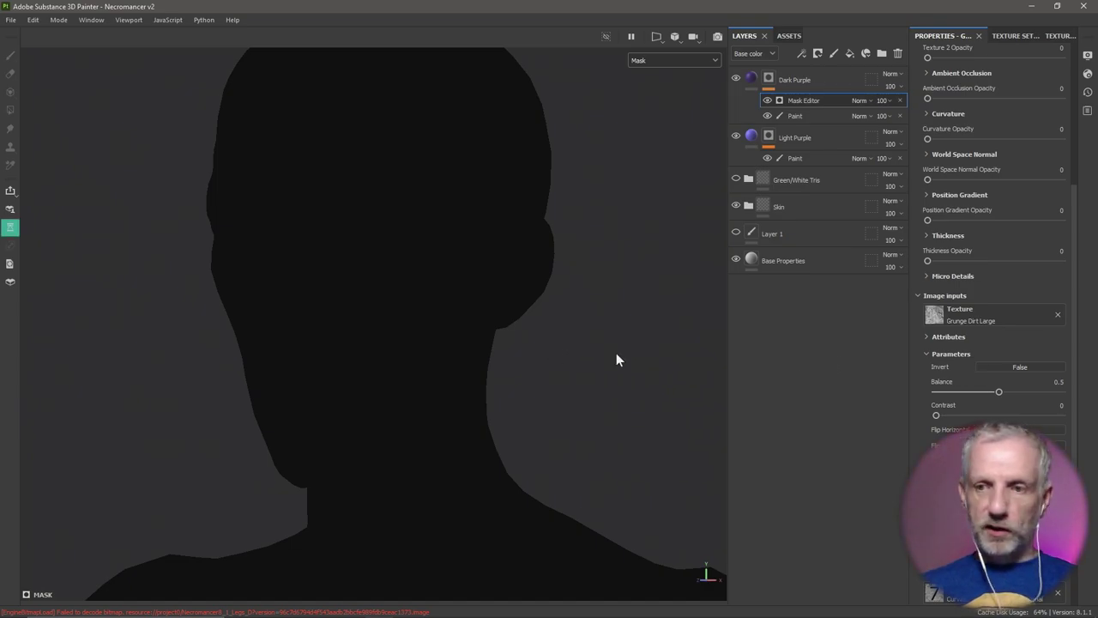
Test texture contrast and global contrast on the mask, then save the project with Ctrl+S
alt+drag(572, 369, 549, 363)
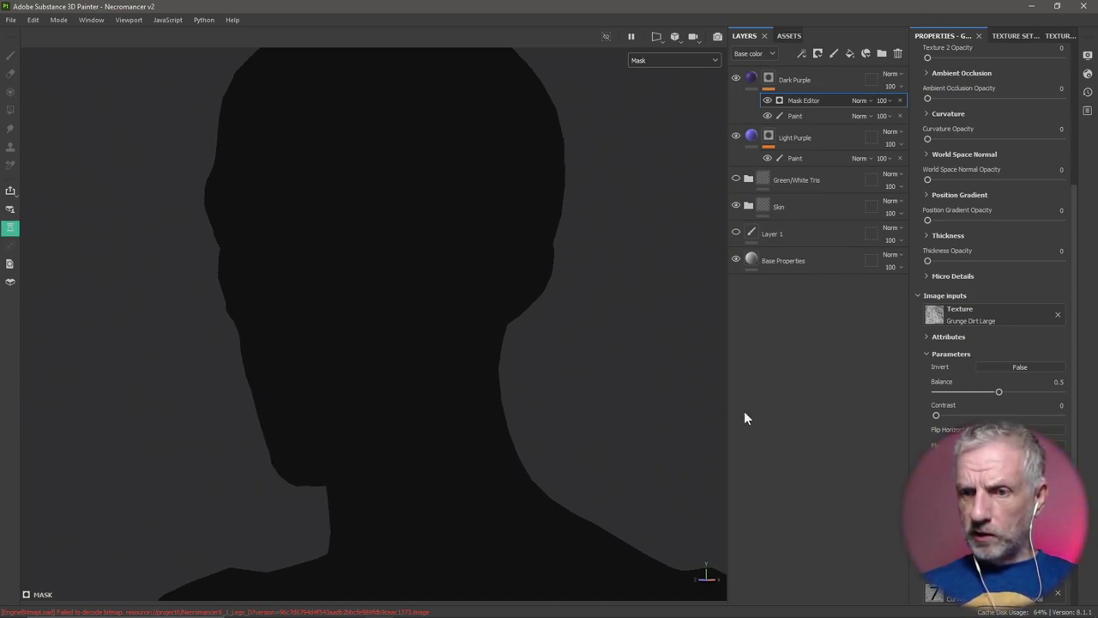
mouse_move(935, 416)
mouse_down()
mouse_move(1035, 420)
mouse_move(936, 416)
mouse_up()
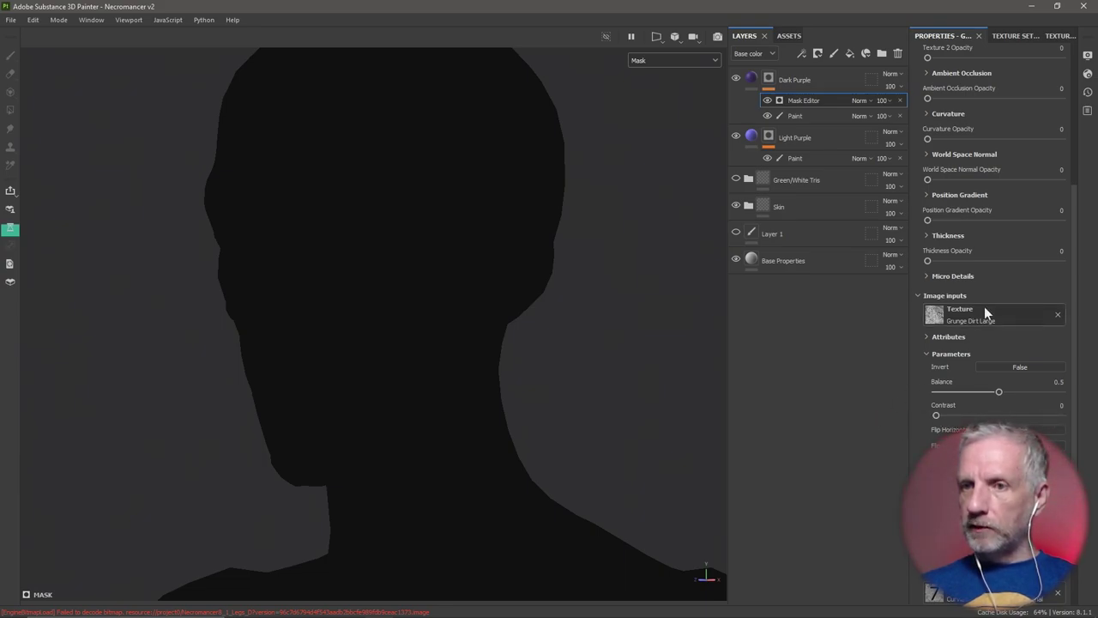
scroll(985, 306, up, 3)
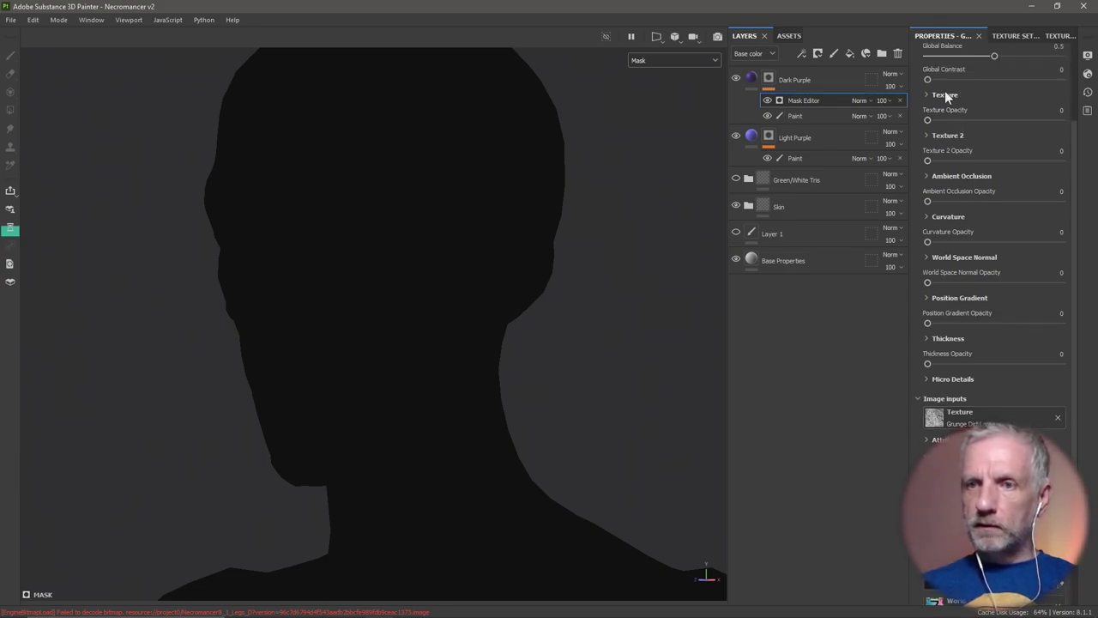
mouse_move(931, 78)
mouse_down()
mouse_move(983, 82)
mouse_move(931, 85)
mouse_up()
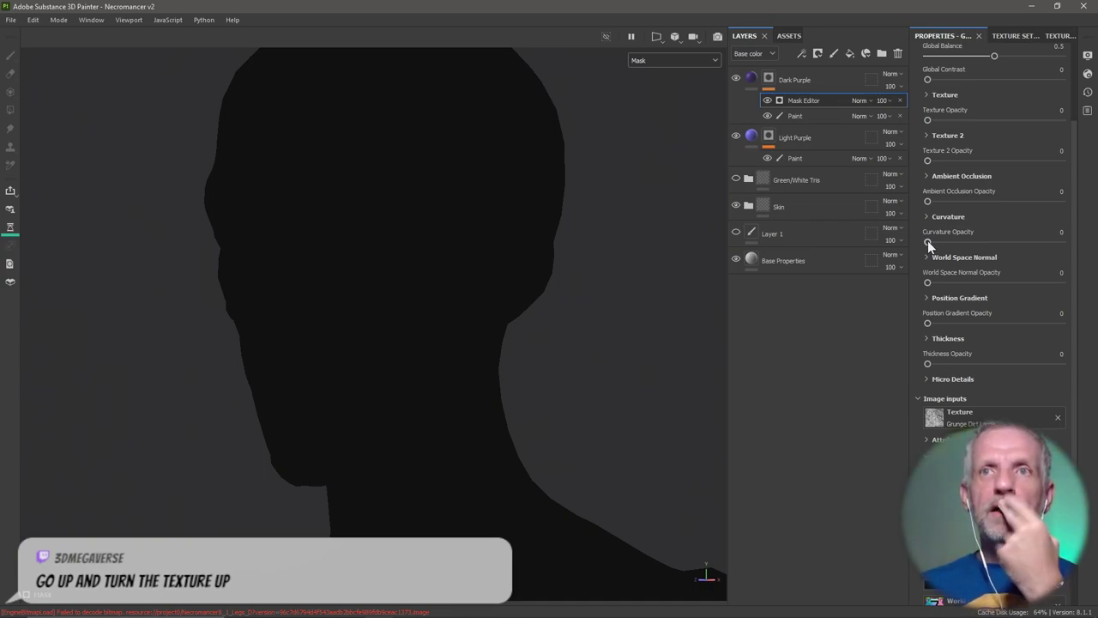
scroll(999, 259, up, 6)
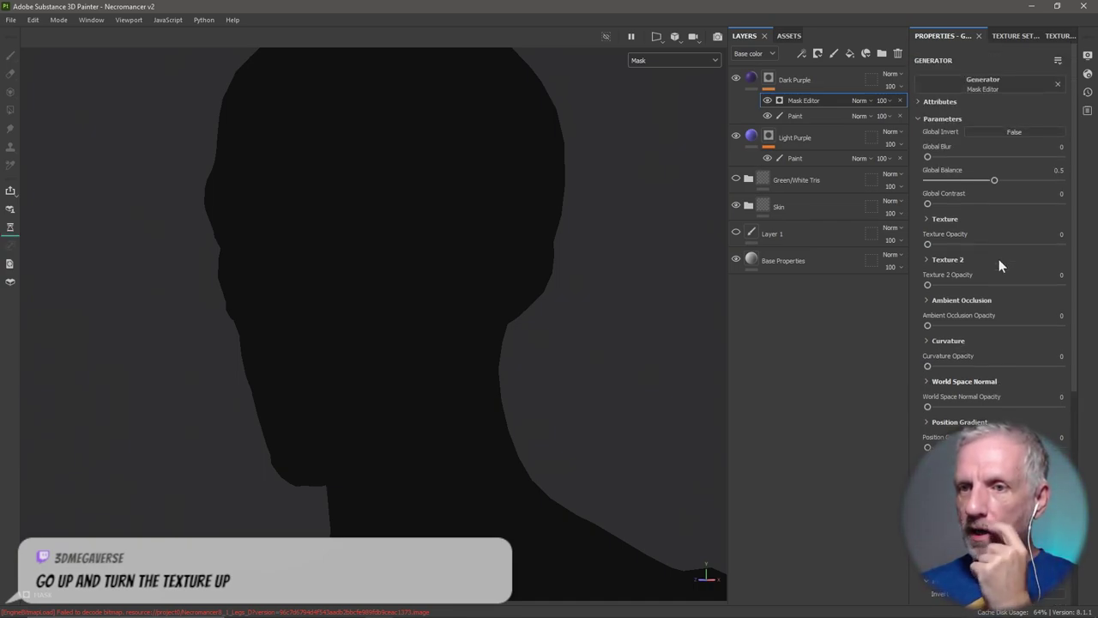
key(ctrl+s)
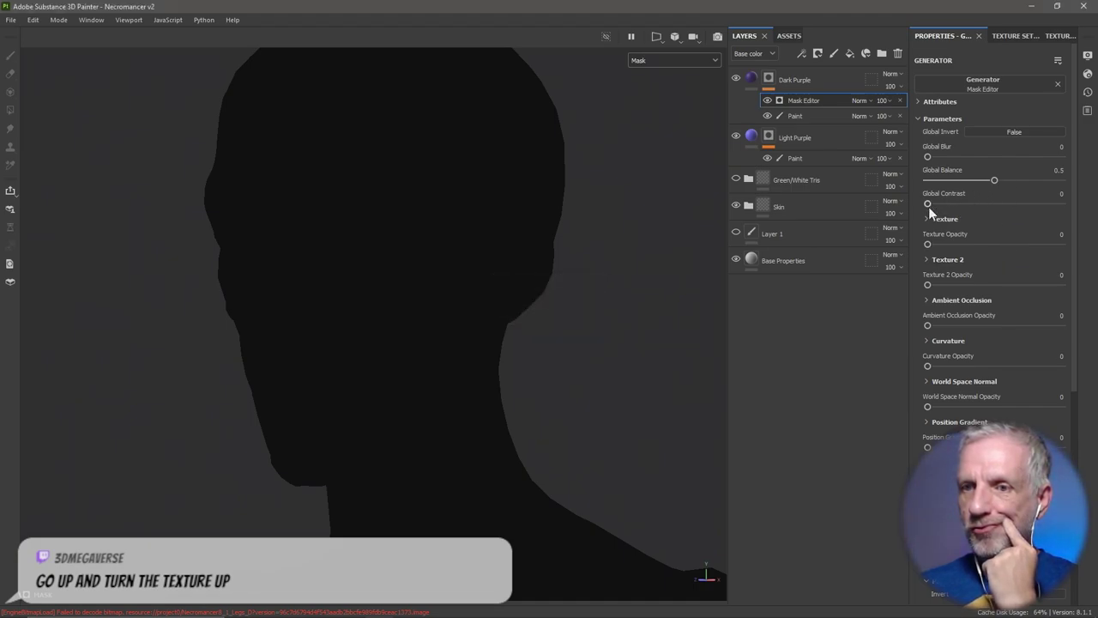
Try Texture Opacity and Global Contrast, returning them to 0
drag(928, 244, 904, 251)
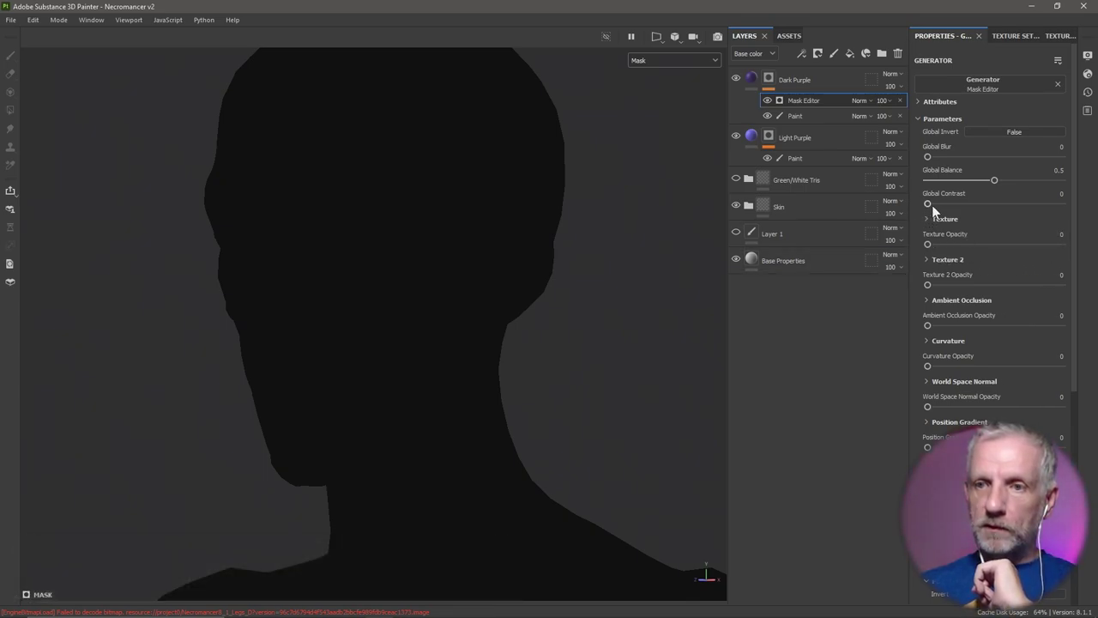
drag(932, 204, 891, 211)
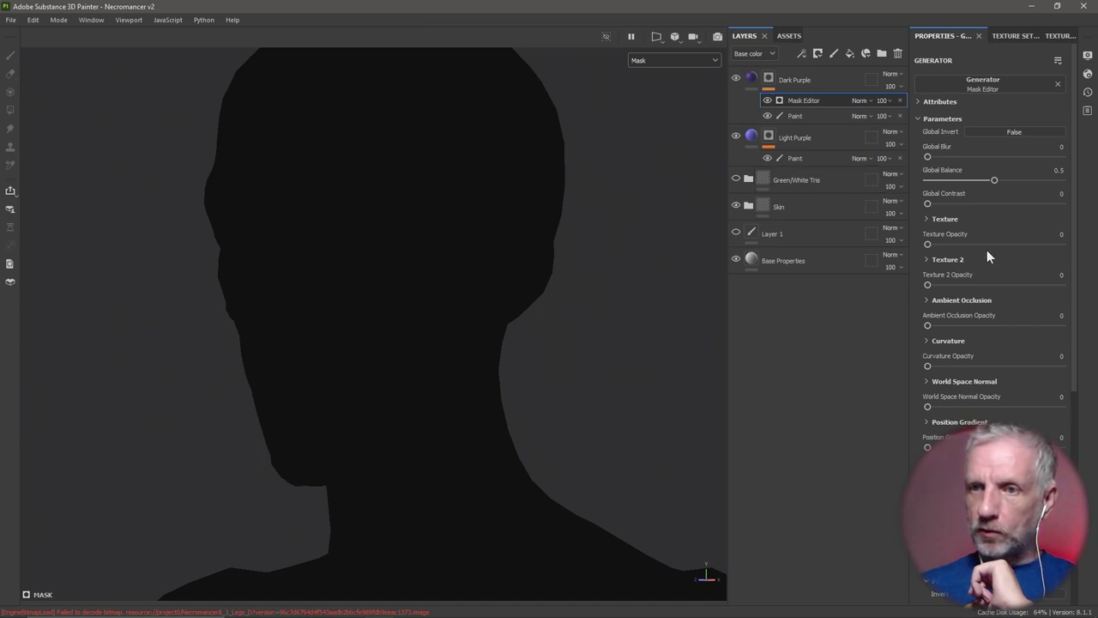
scroll(986, 249, down, 5)
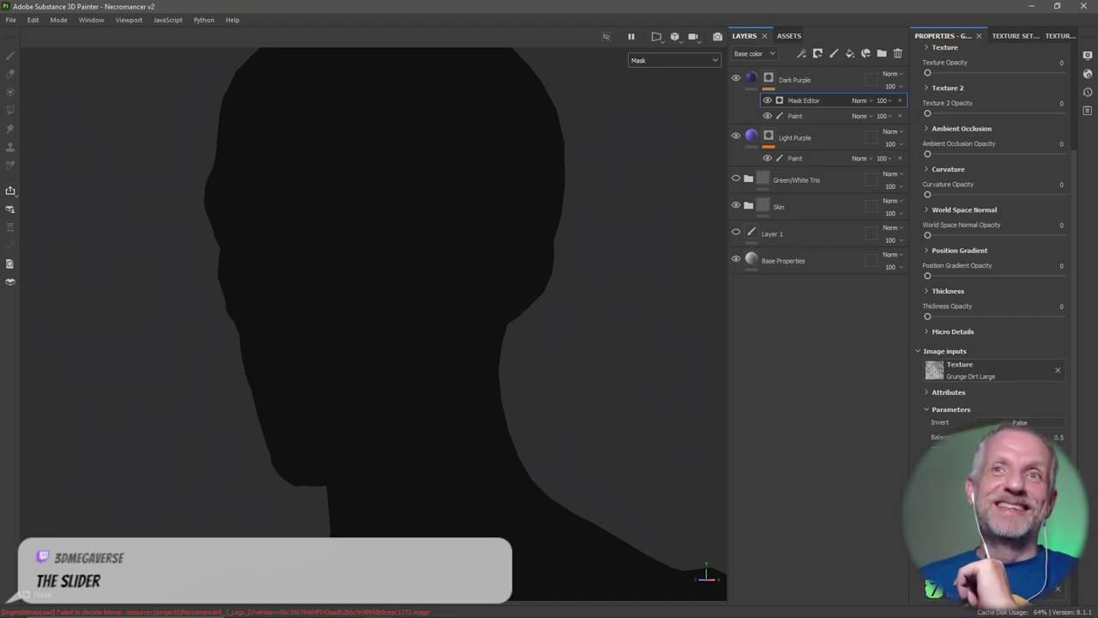
scroll(974, 217, up, 3)
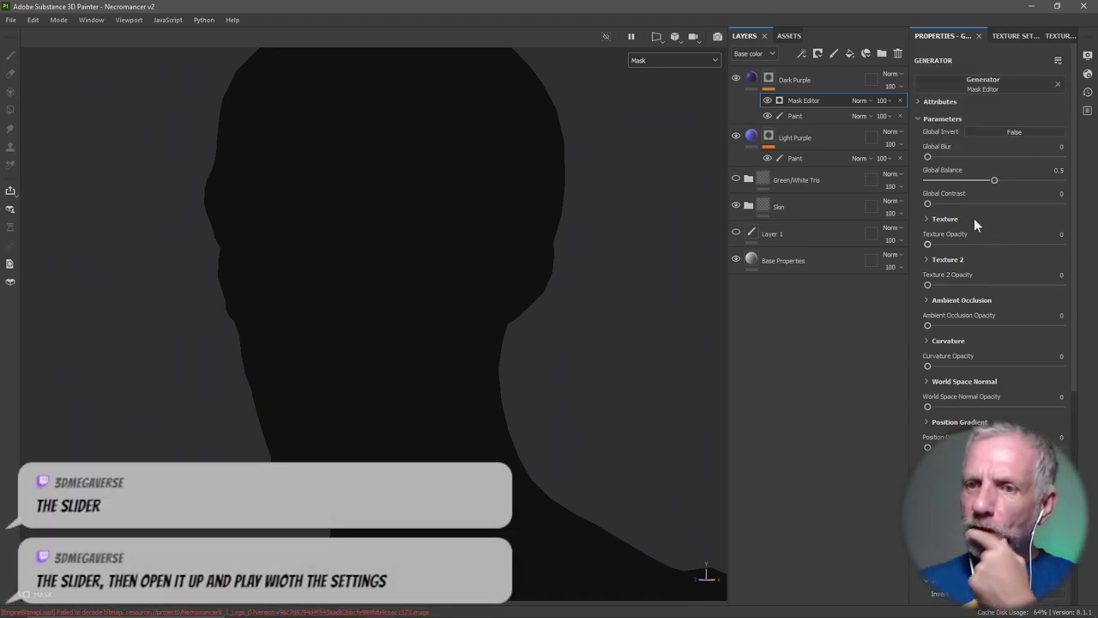
Set texture Brightness to 0.14 and Texture Opacity near 0.82, then delete the Mask Editor
click(929, 218)
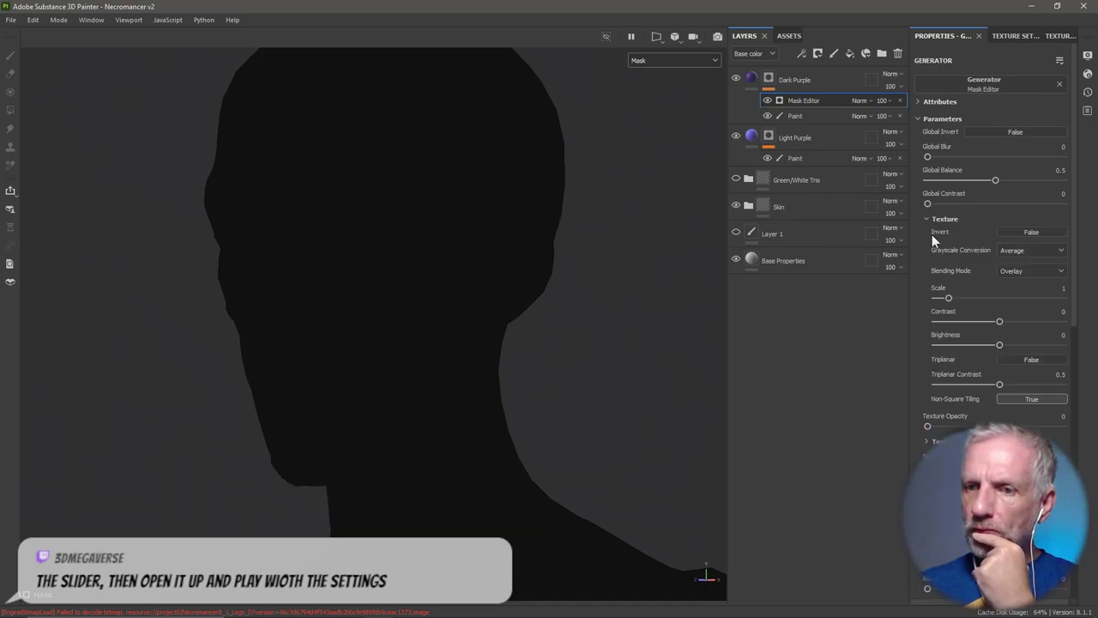
click(1009, 344)
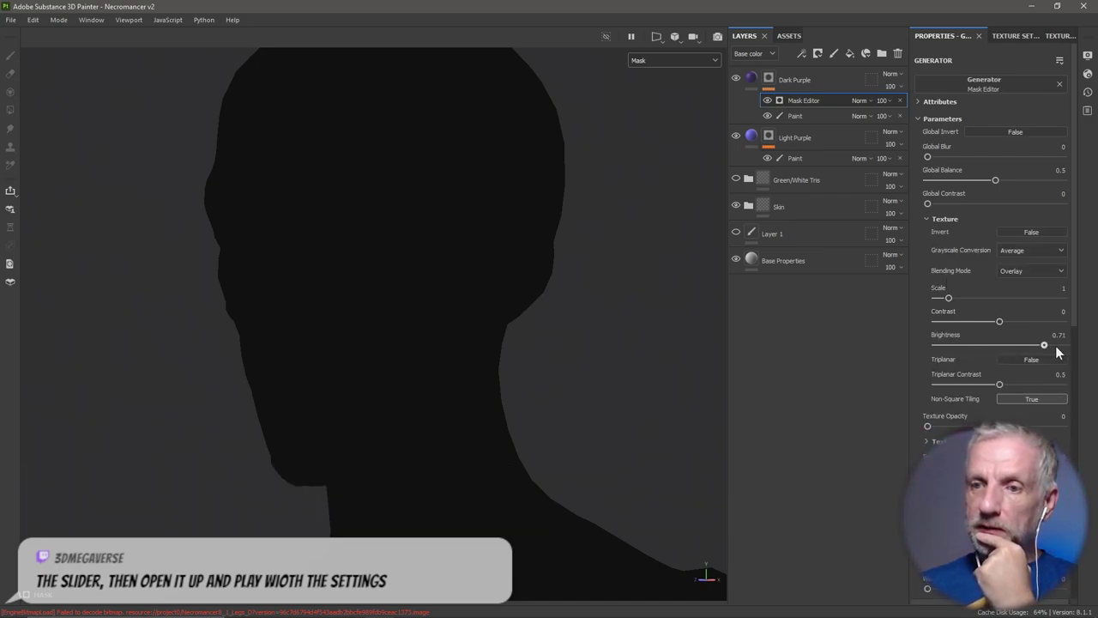
drag(936, 425, 1078, 435)
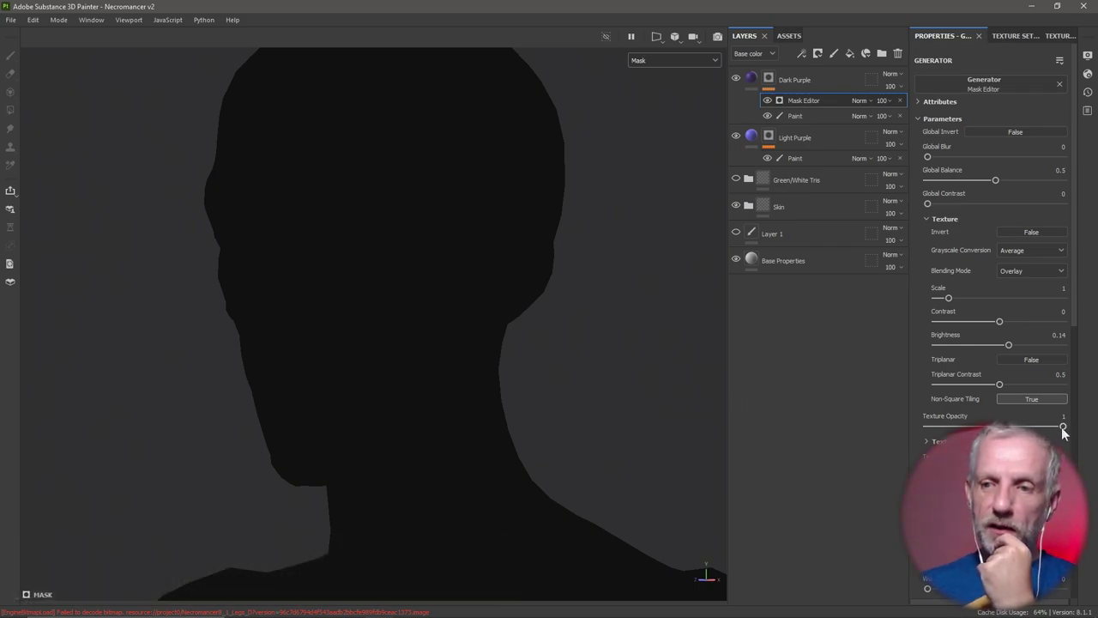
drag(1062, 425, 1033, 428)
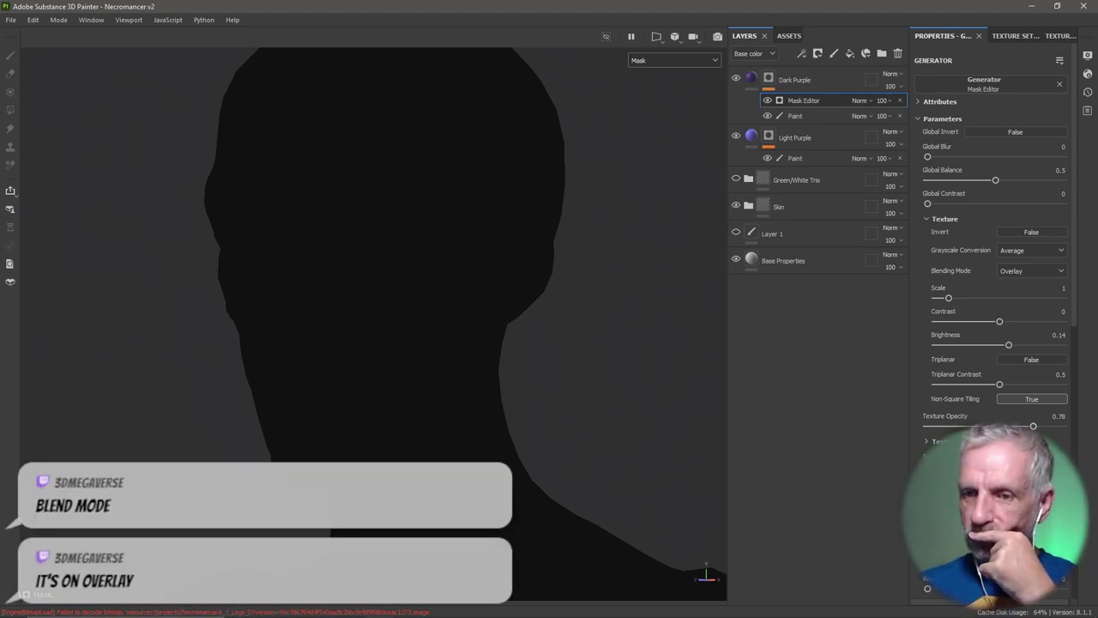
click(900, 101)
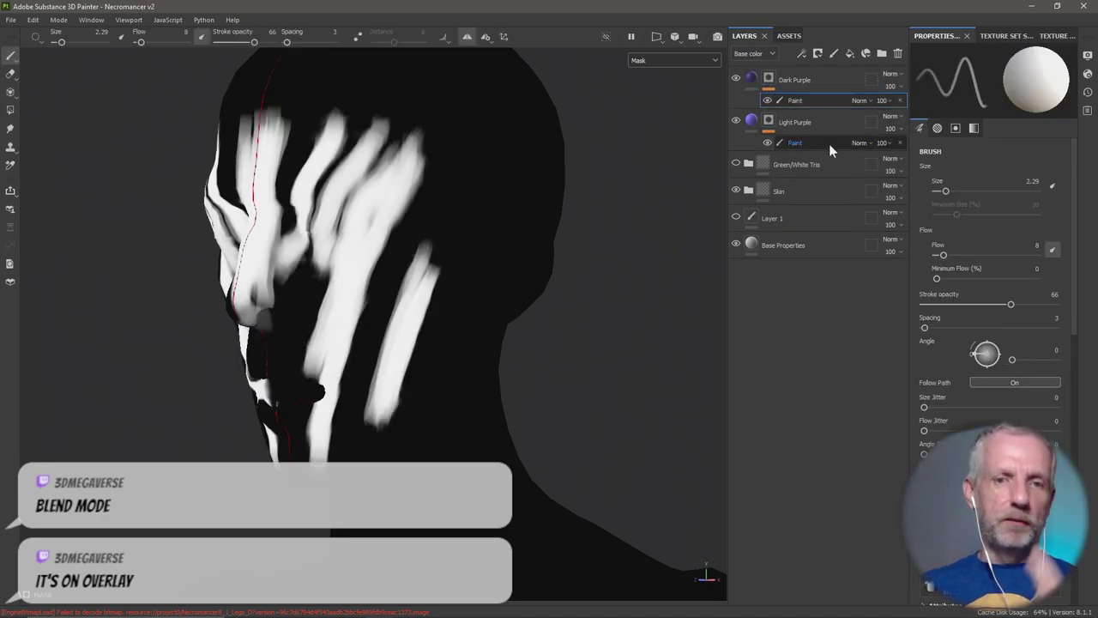
Add a fresh Mask Editor generator to Dark Purple's mask with Curvature Opacity at 0
mouse_move(583, 289)
alt+mouse_down()
mouse_move(652, 290)
mouse_move(554, 290)
mouse_move(571, 286)
alt+mouse_up()
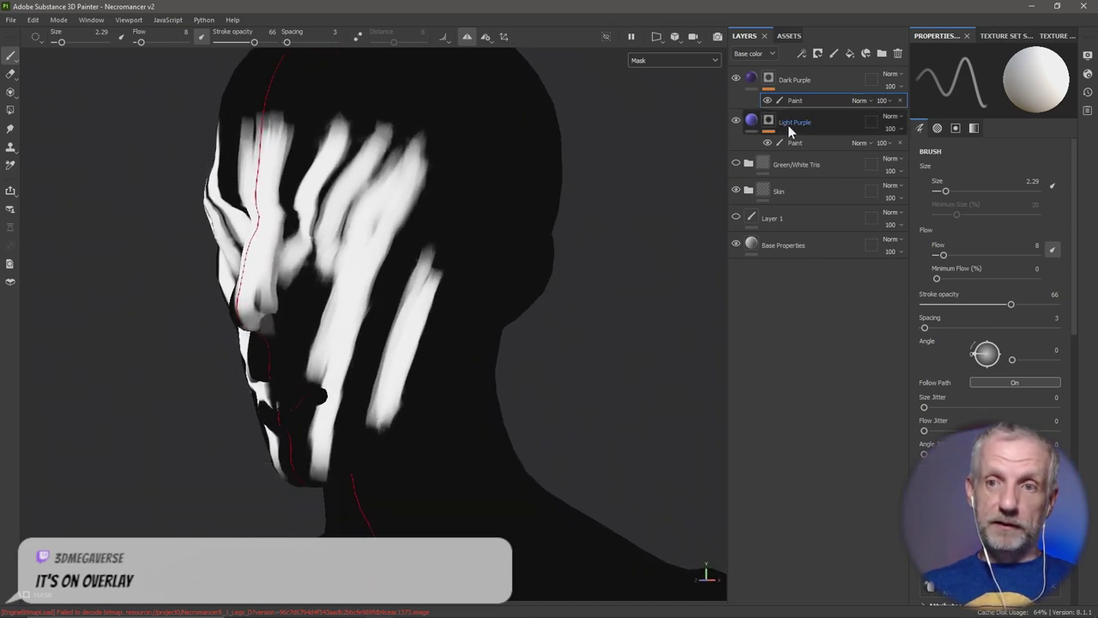
click(808, 54)
click(837, 71)
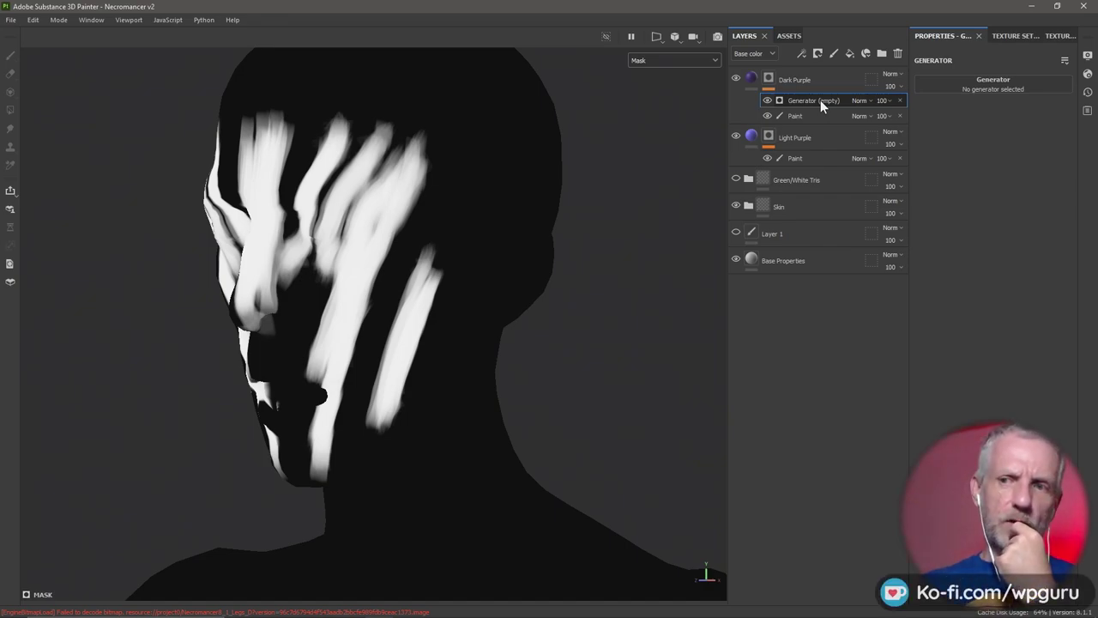
click(995, 86)
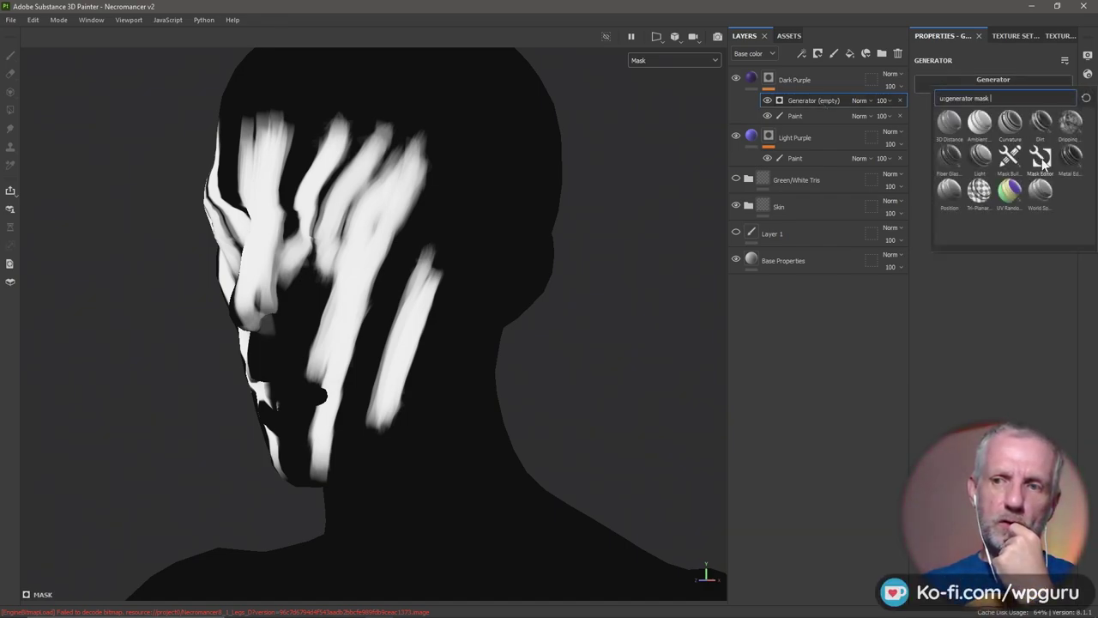
mouse_move(1011, 156)
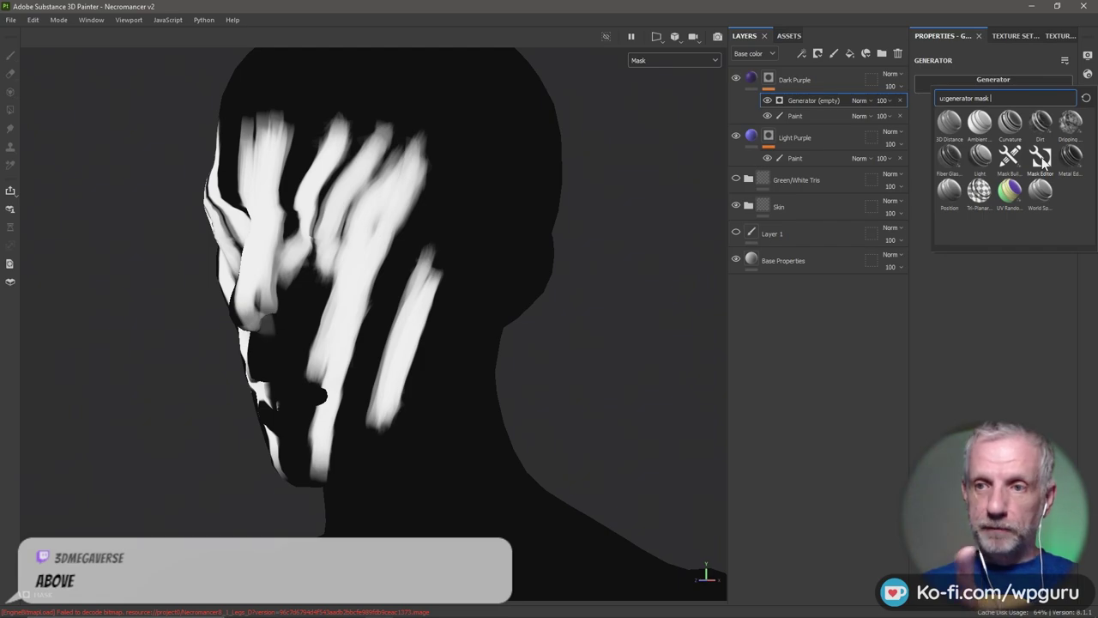
click(1042, 158)
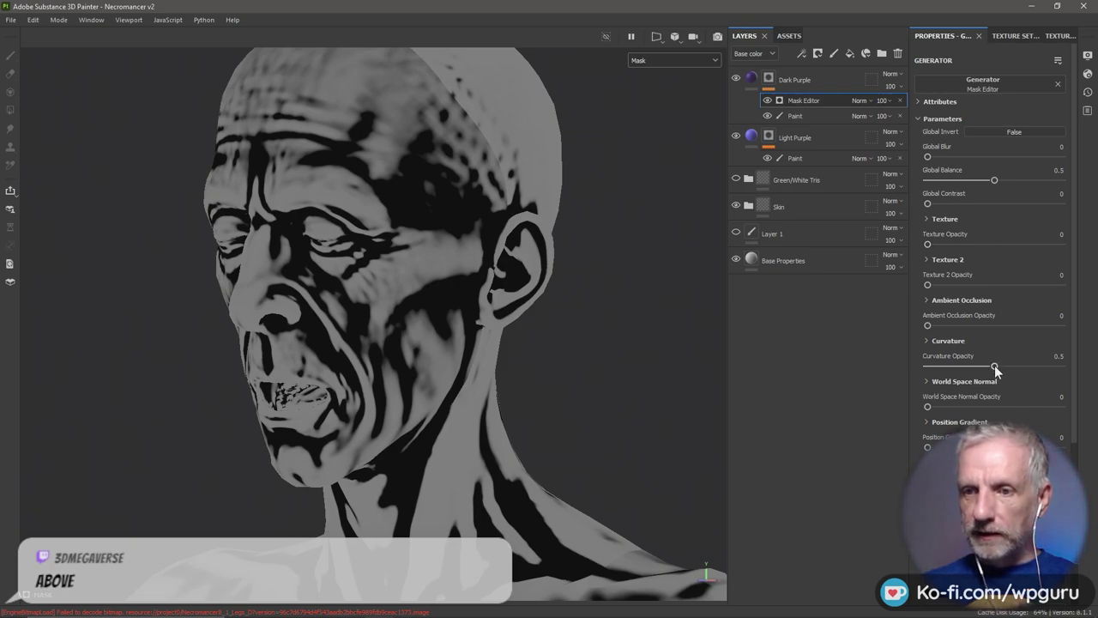
drag(994, 365, 886, 361)
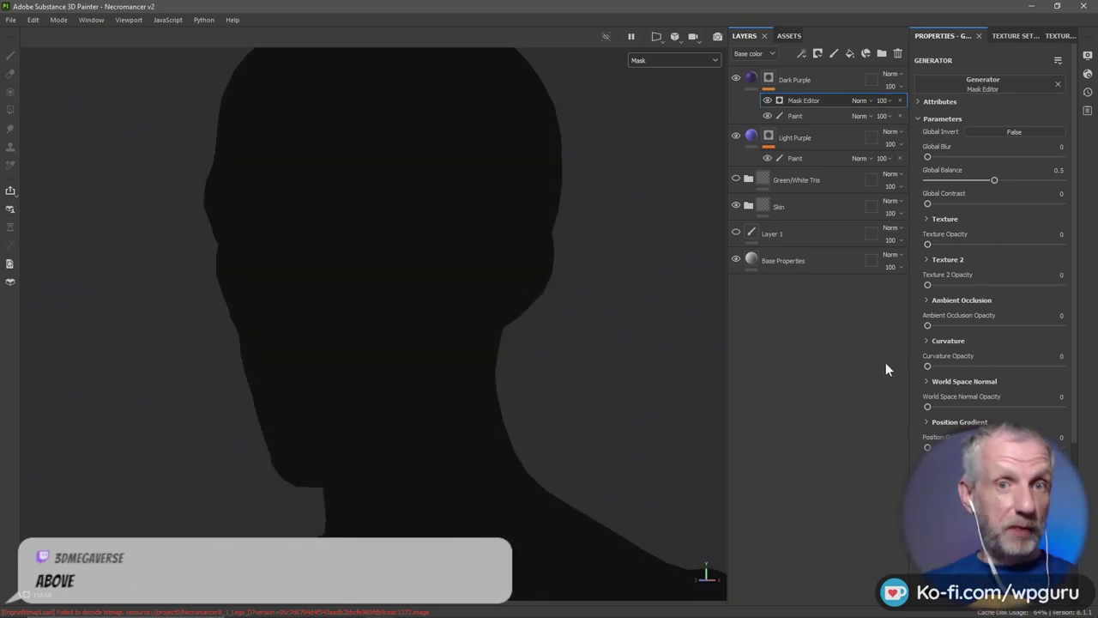
Feed Grunge Dirt Large into the new Mask Editor's Texture image input
scroll(996, 362, down, 5)
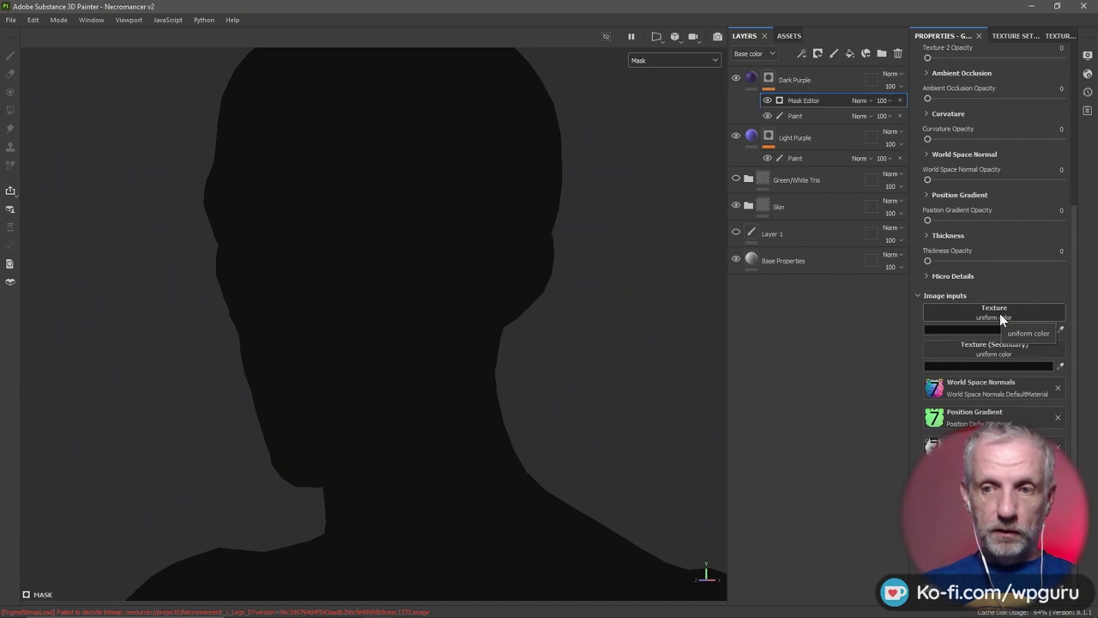
click(999, 313)
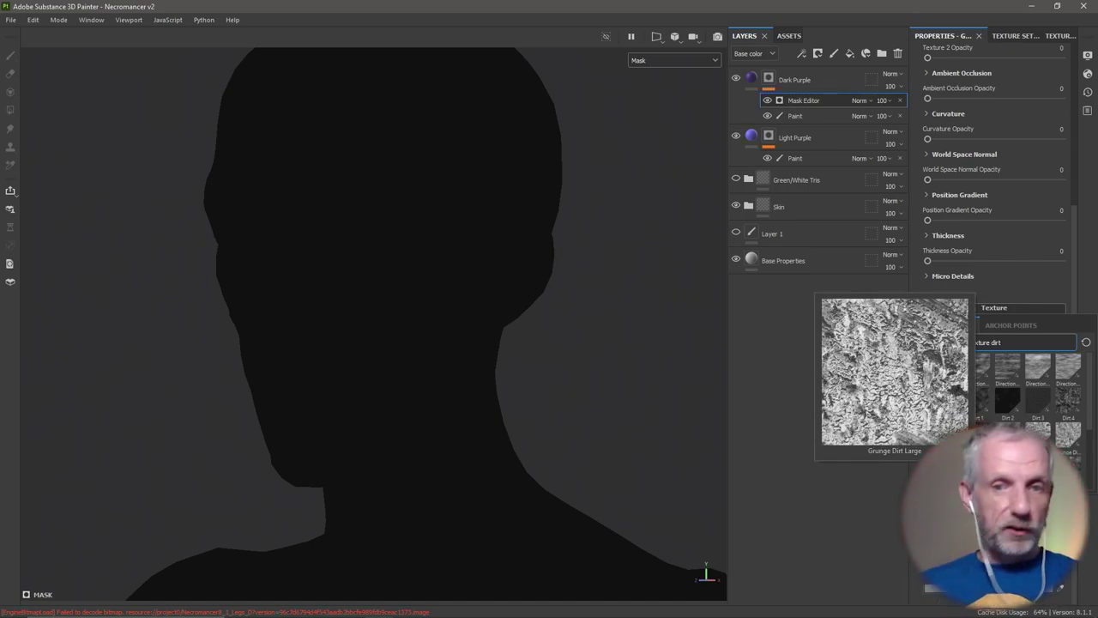
key(Escape)
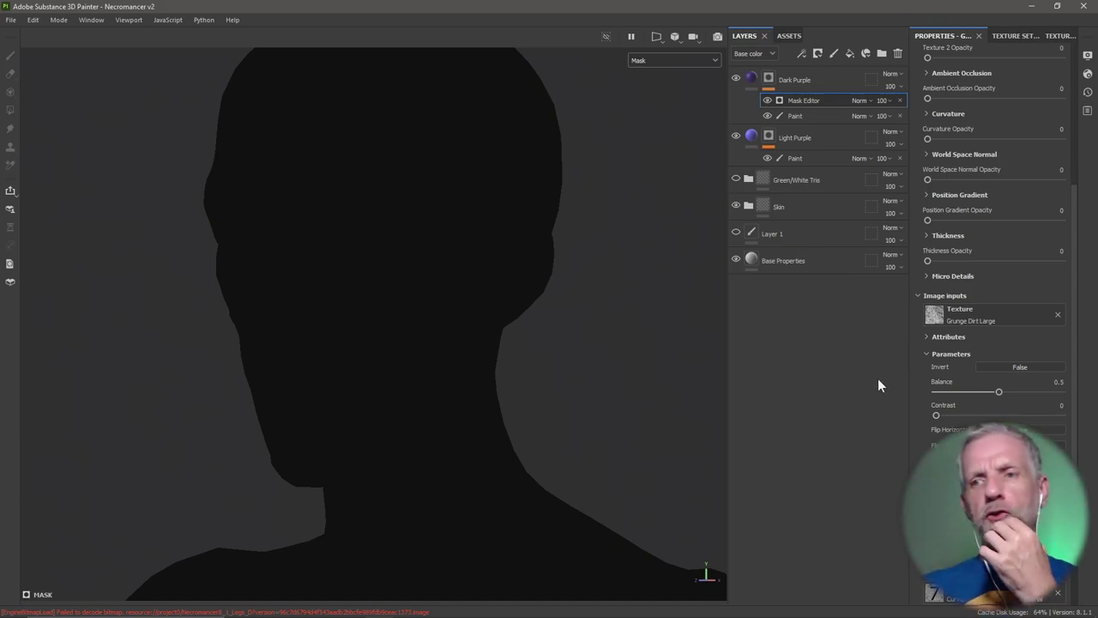
scroll(975, 354, up, 5)
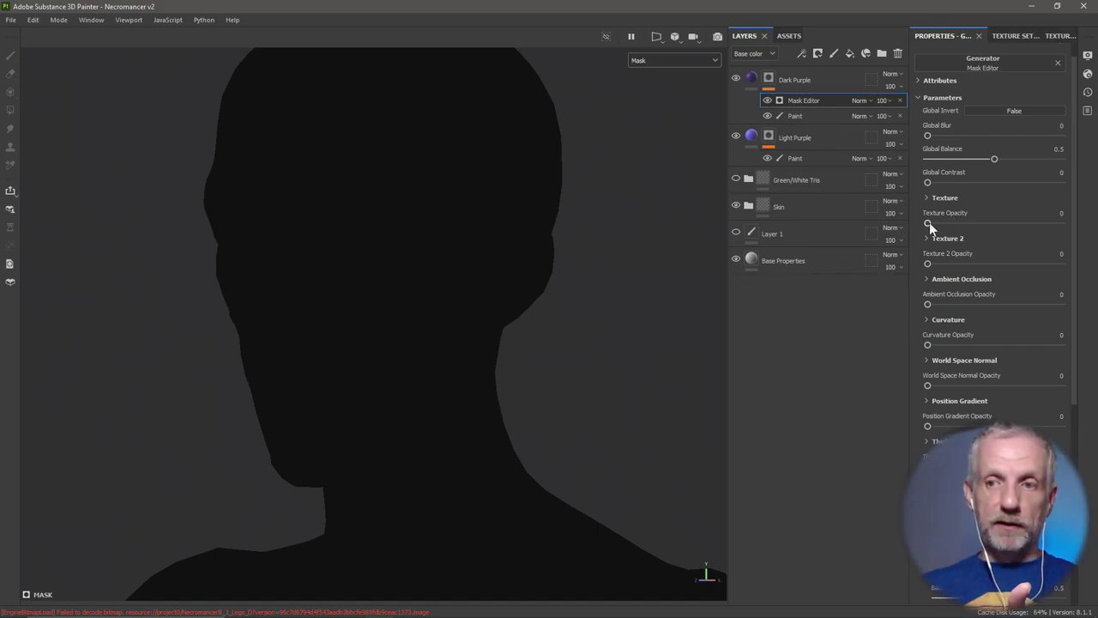
Raise Texture Opacity to 1 and check the blend mode and shown channel, keeping Base color
drag(929, 222, 1066, 228)
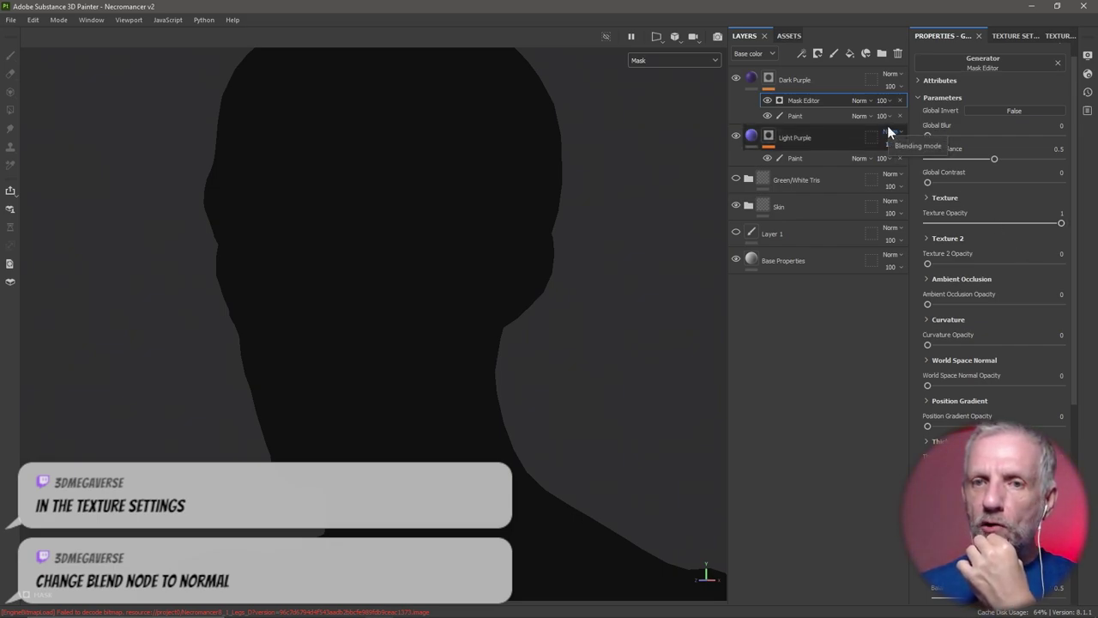
scroll(1027, 235, up, 1)
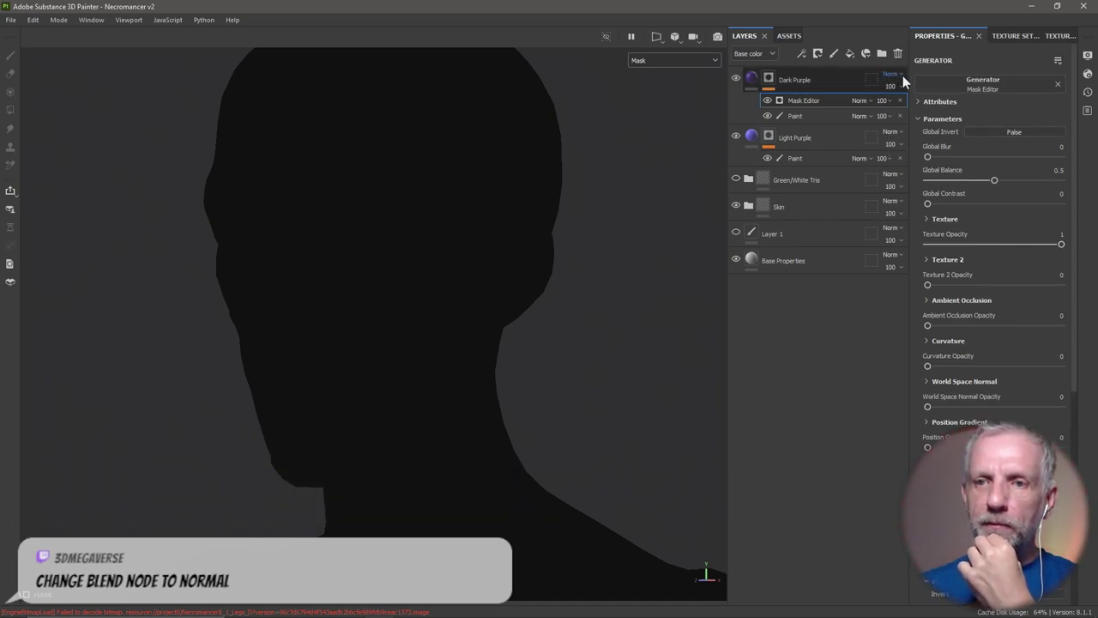
click(867, 99)
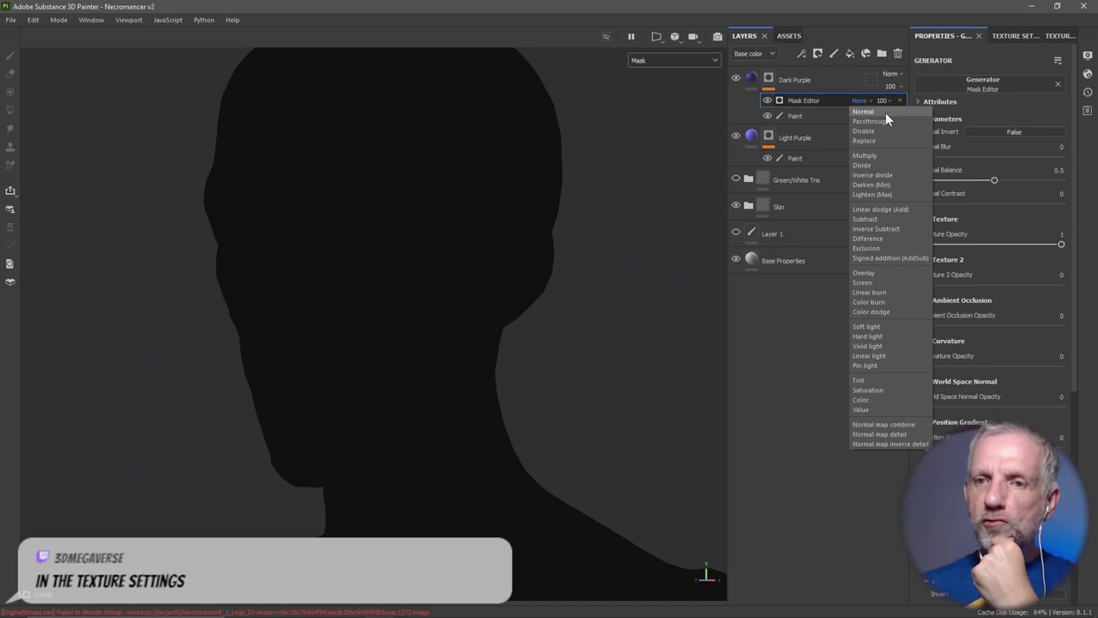
click(768, 58)
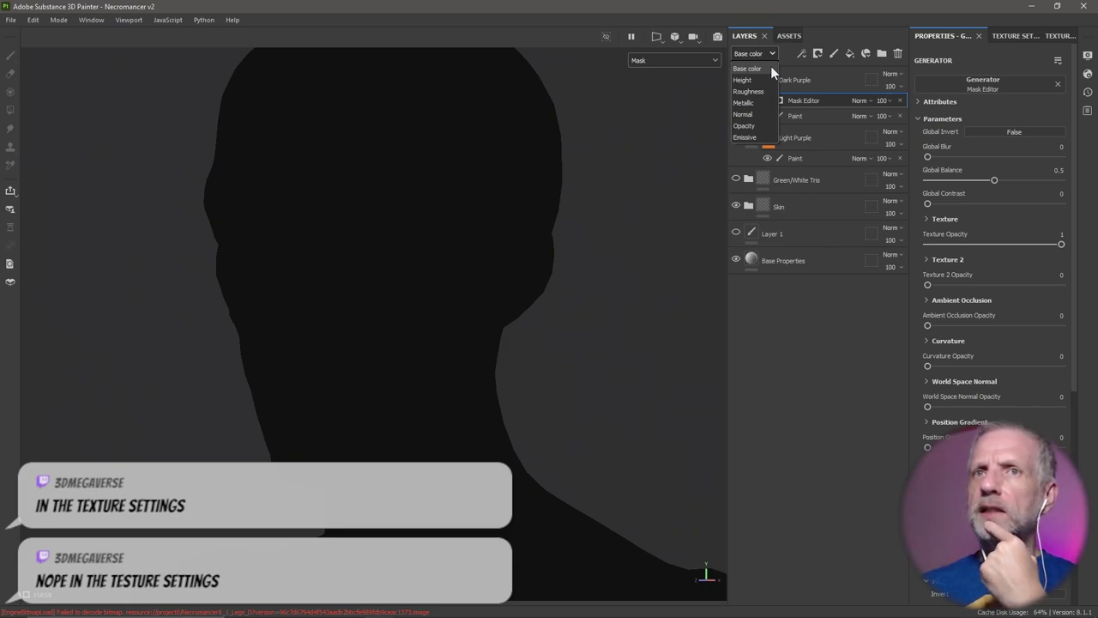
click(771, 67)
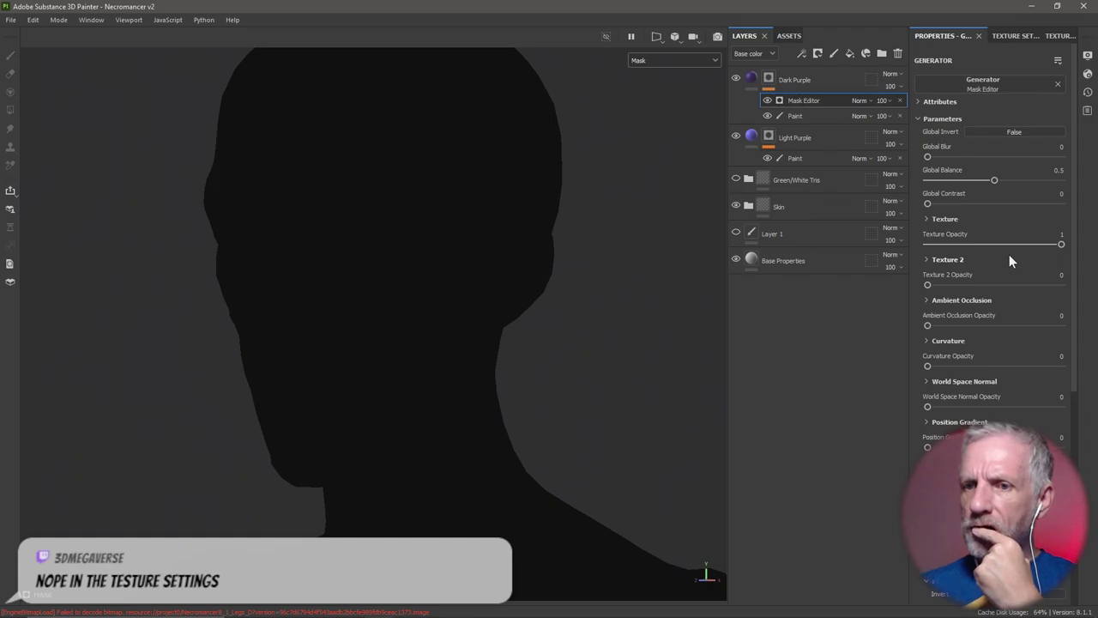
Switch the Dark Purple mask generator's Texture blending from Overlay to Normal
click(926, 218)
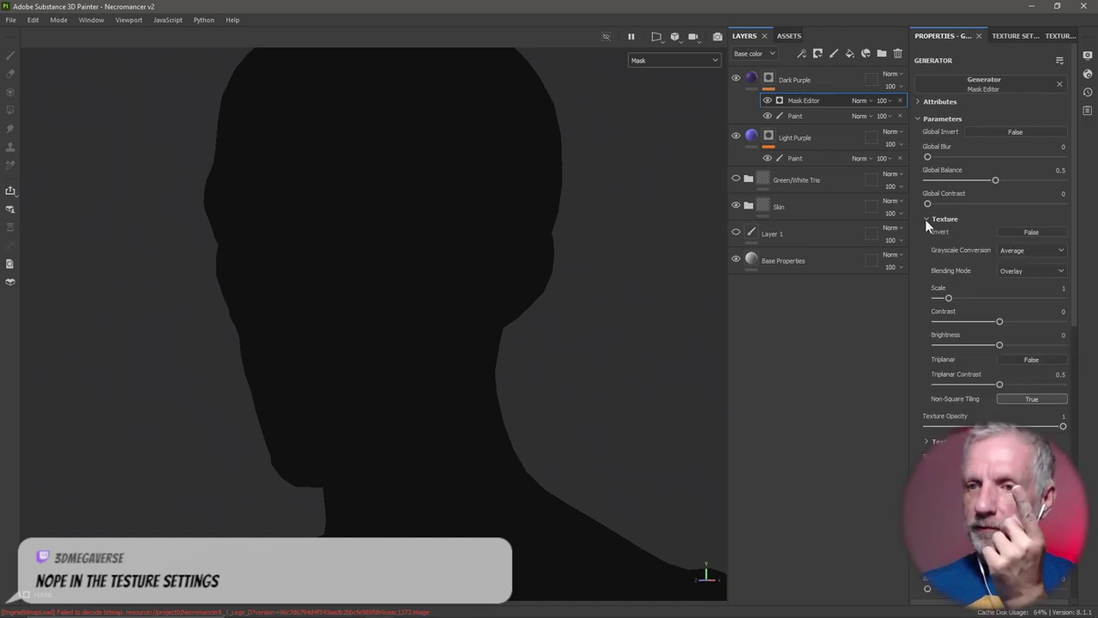
click(1052, 274)
click(1040, 287)
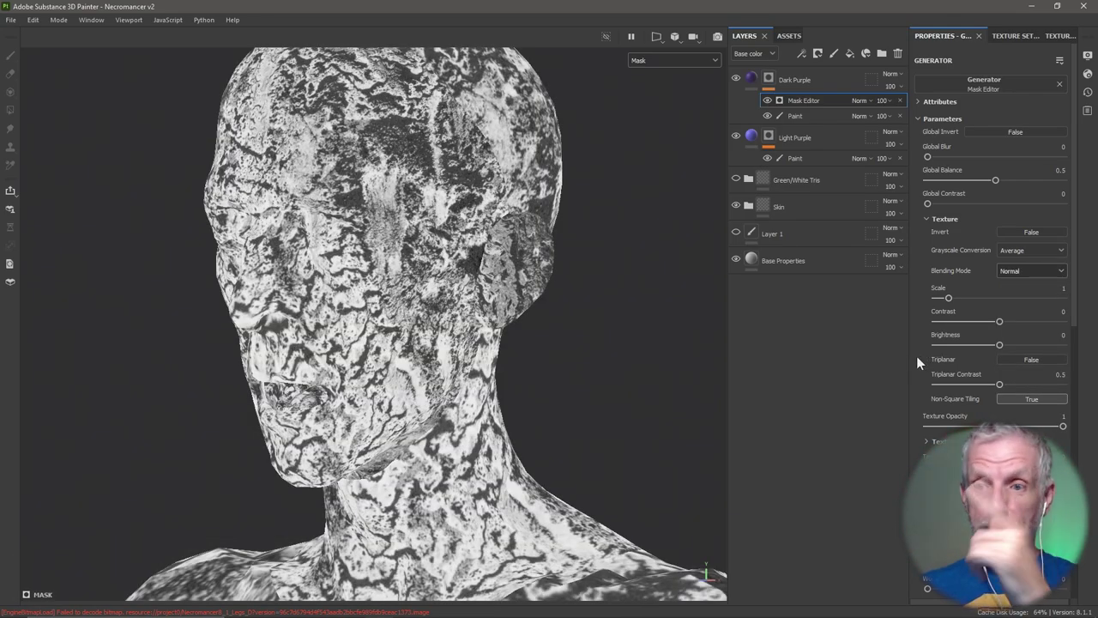
click(1049, 270)
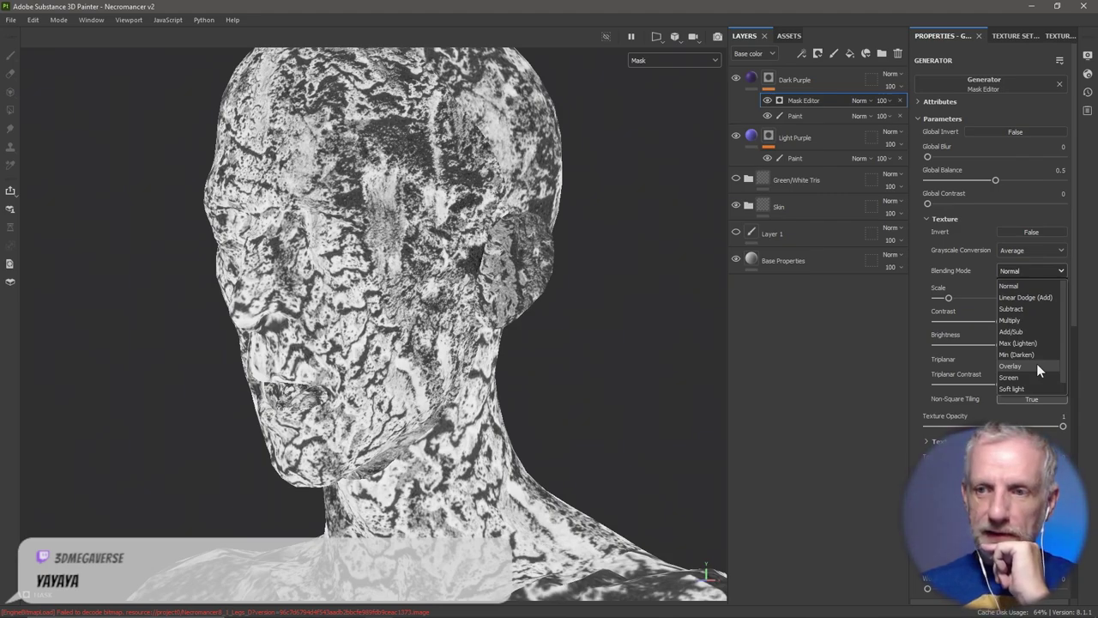
click(920, 315)
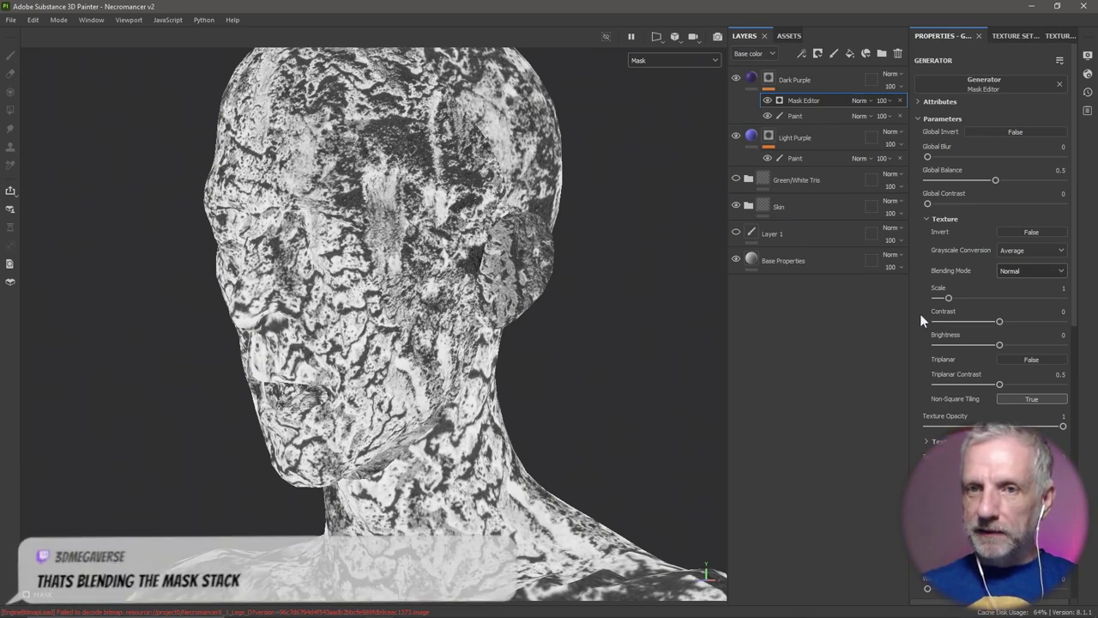
click(717, 60)
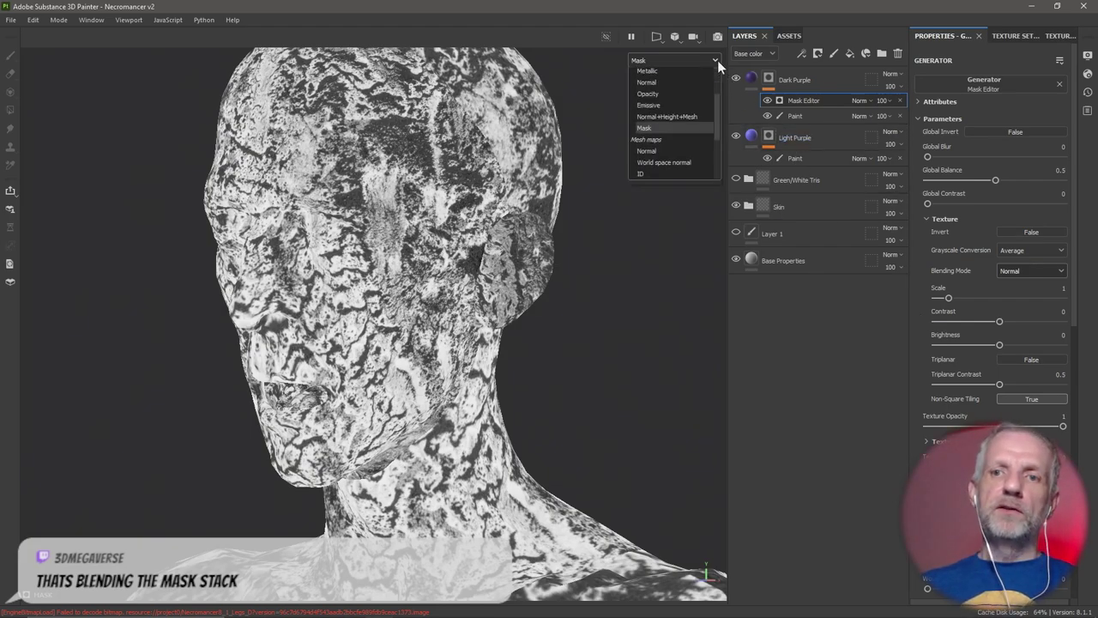
click(691, 73)
click(709, 58)
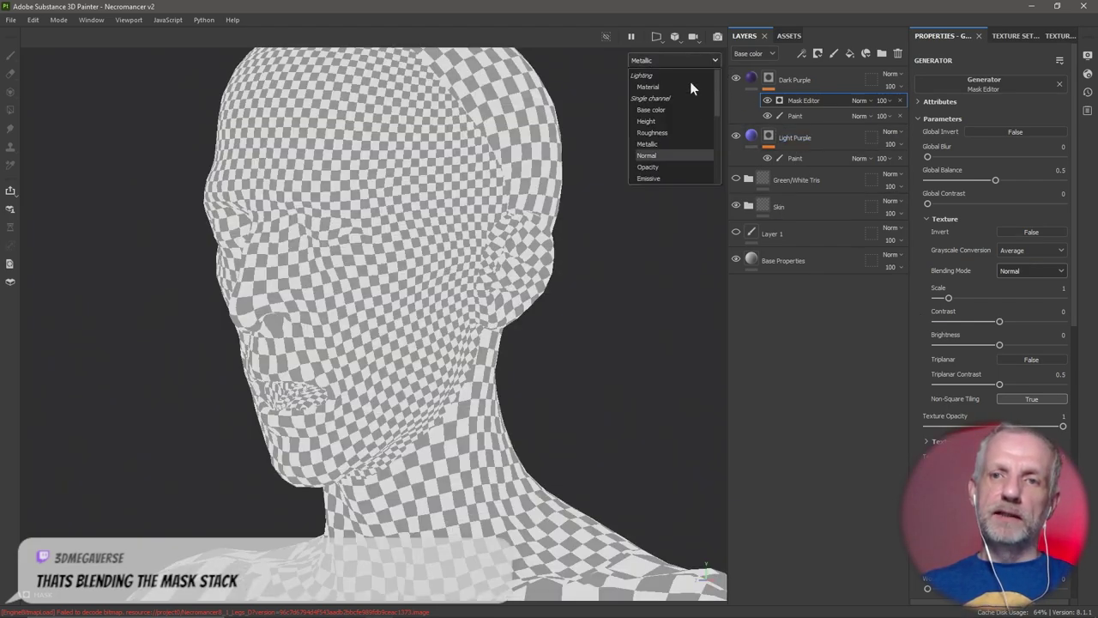
click(674, 86)
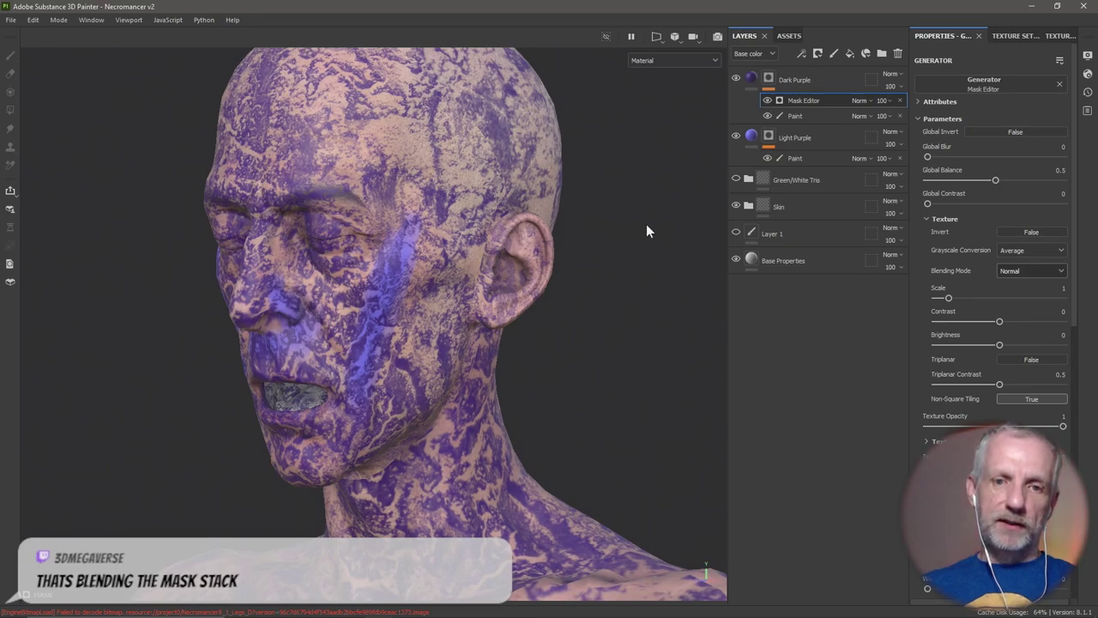
alt+drag(527, 368, 549, 349)
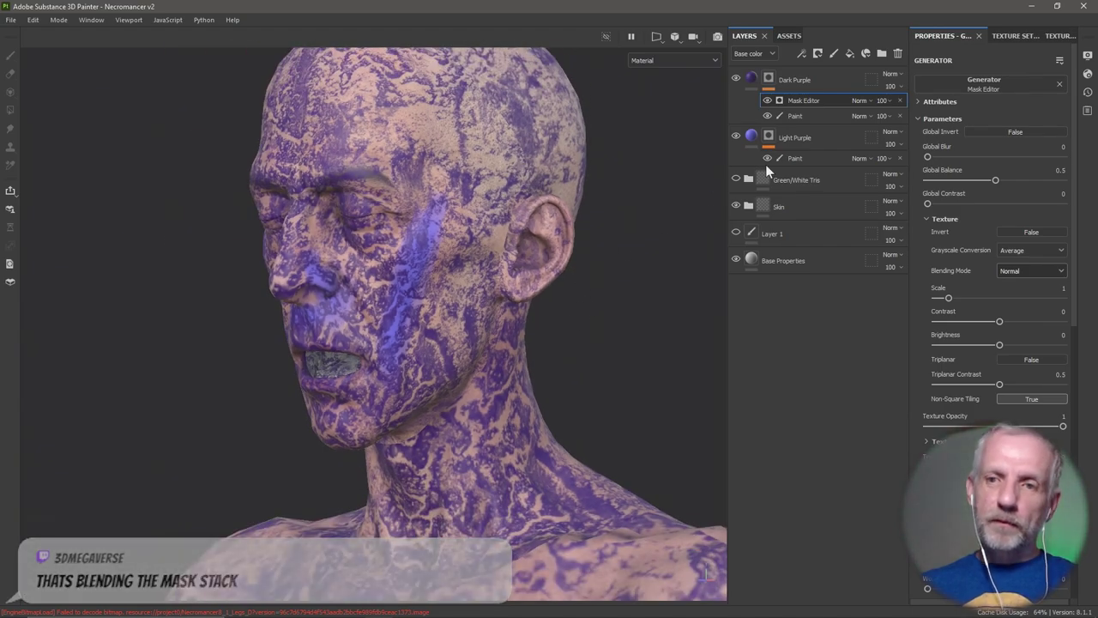
drag(829, 97, 825, 116)
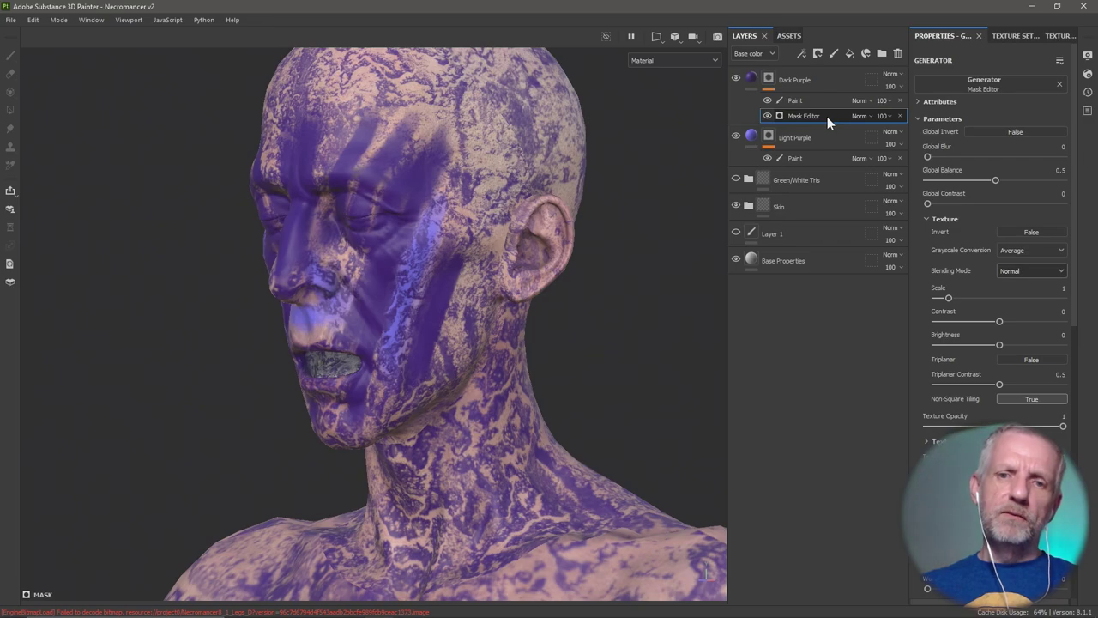
drag(827, 117, 830, 97)
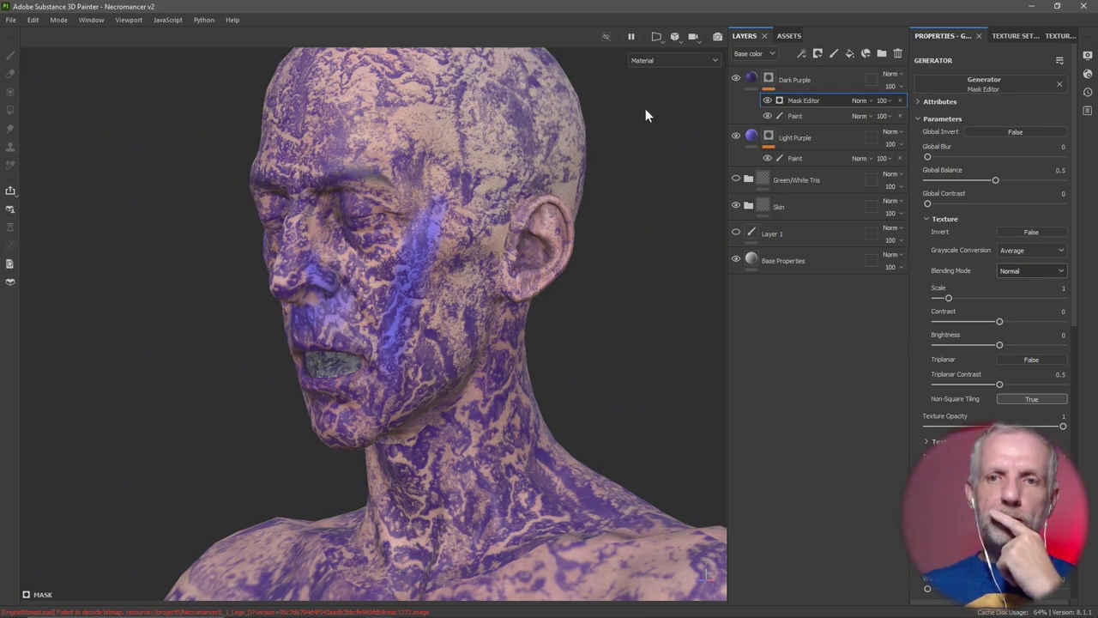
click(687, 59)
scroll(677, 132, down, 5)
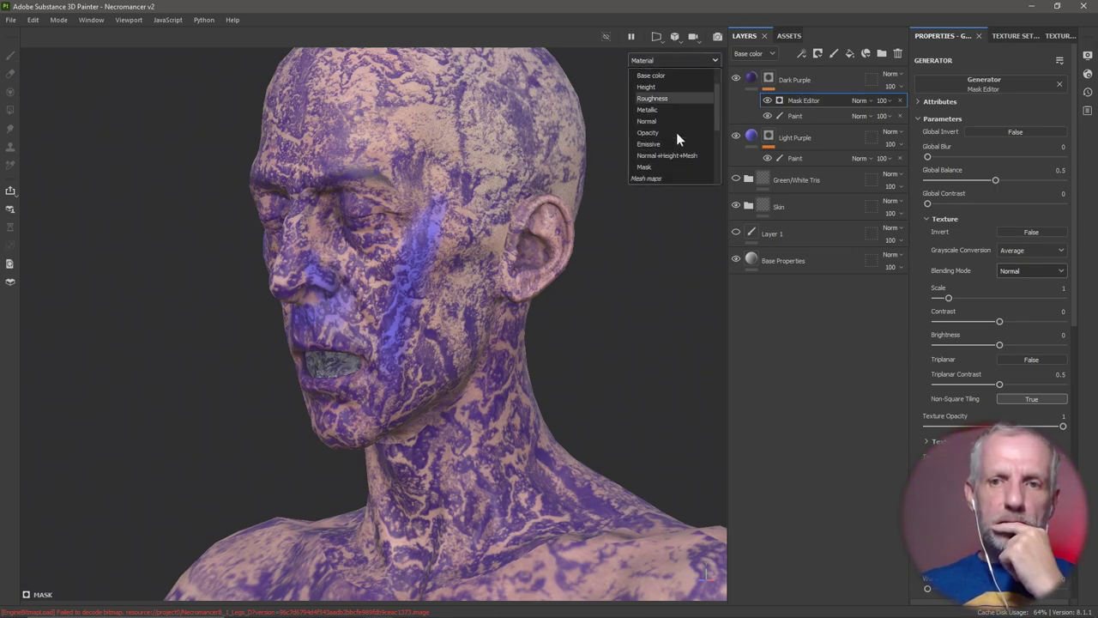
click(667, 133)
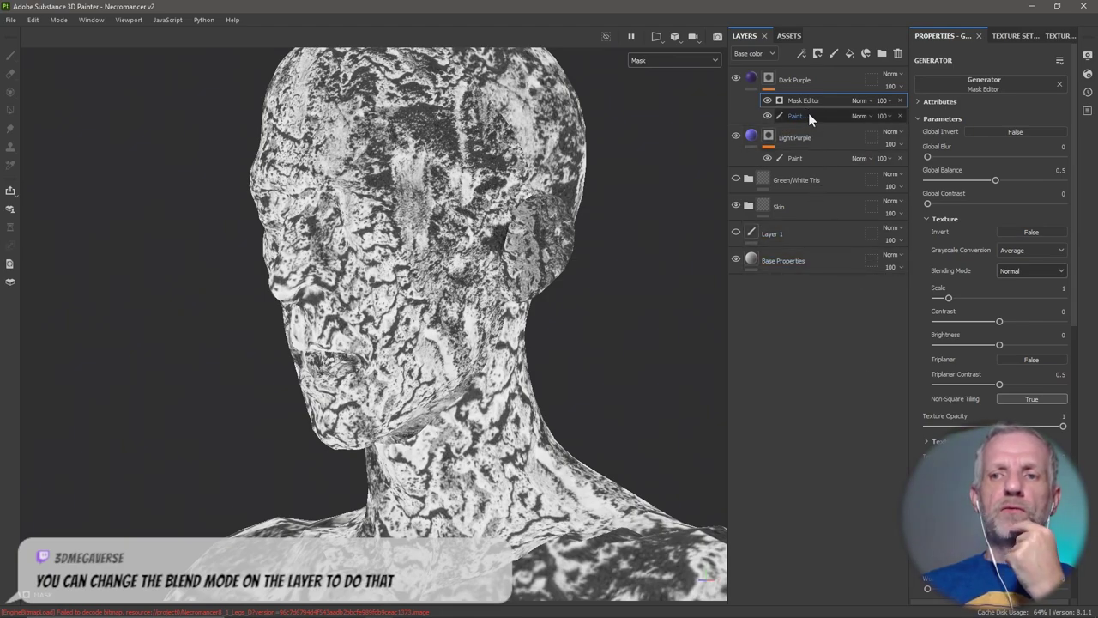
Set the Mask Editor effect to Multiply and view the head in the full Material render
click(871, 98)
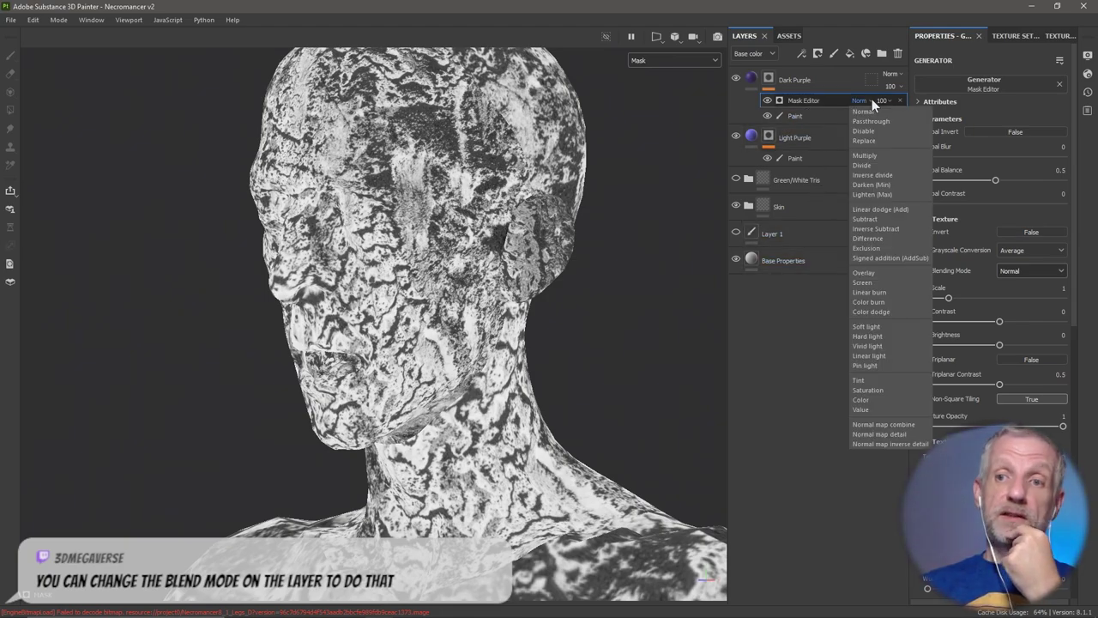
click(884, 157)
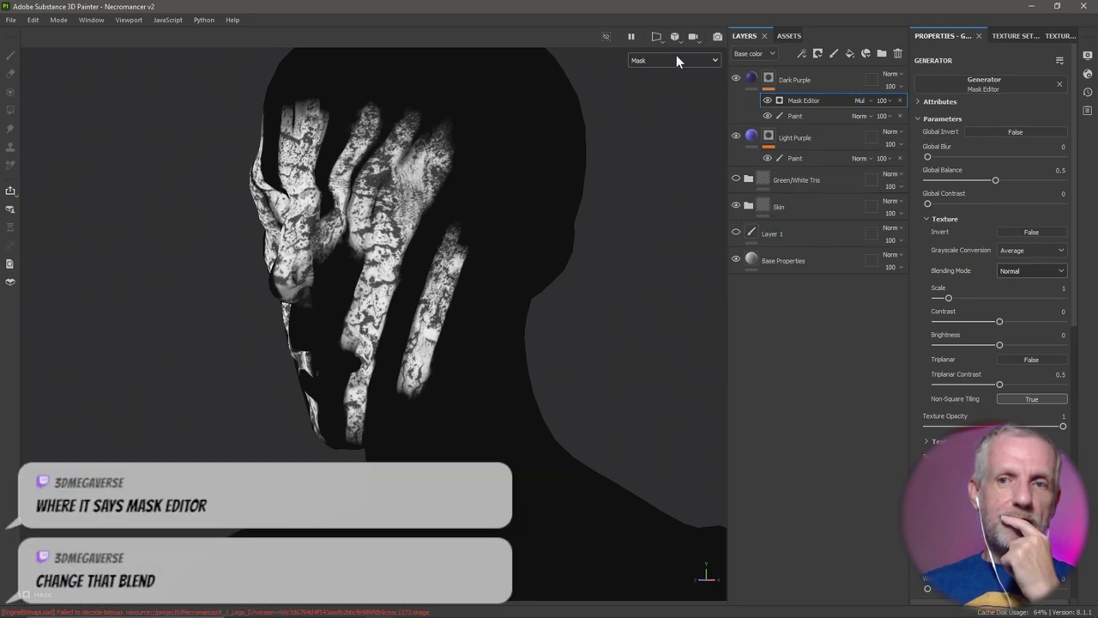
click(676, 58)
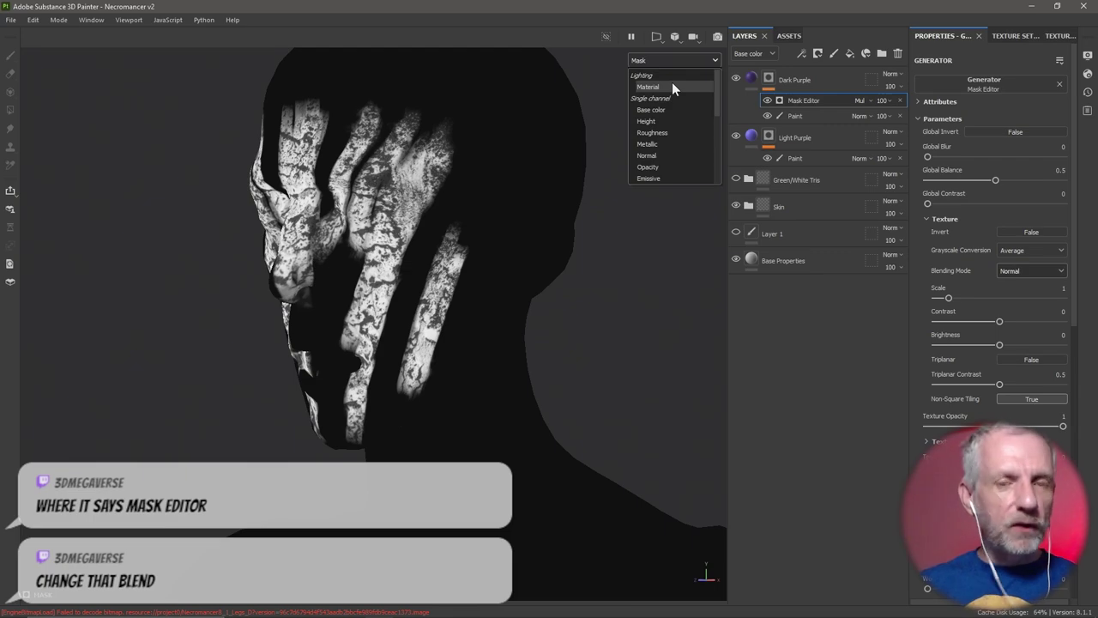
click(673, 86)
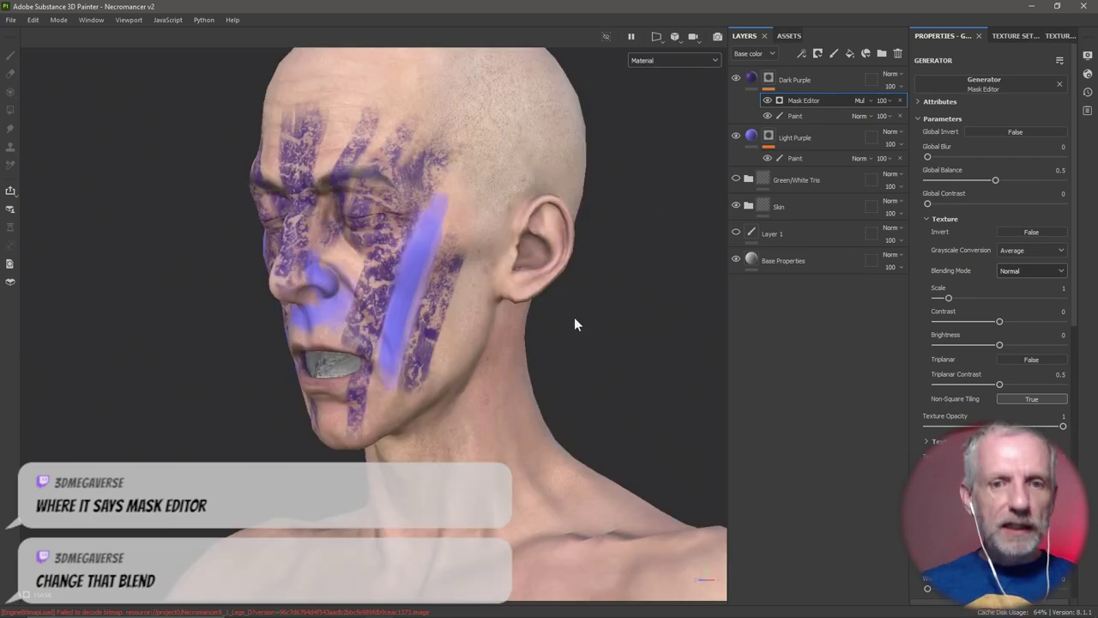
alt+drag(533, 344, 596, 355)
scroll(598, 358, up, 3)
Test the mask texture's invert and scale settings, leaving inversion off and scale at 1
middle_drag(600, 360, 628, 425)
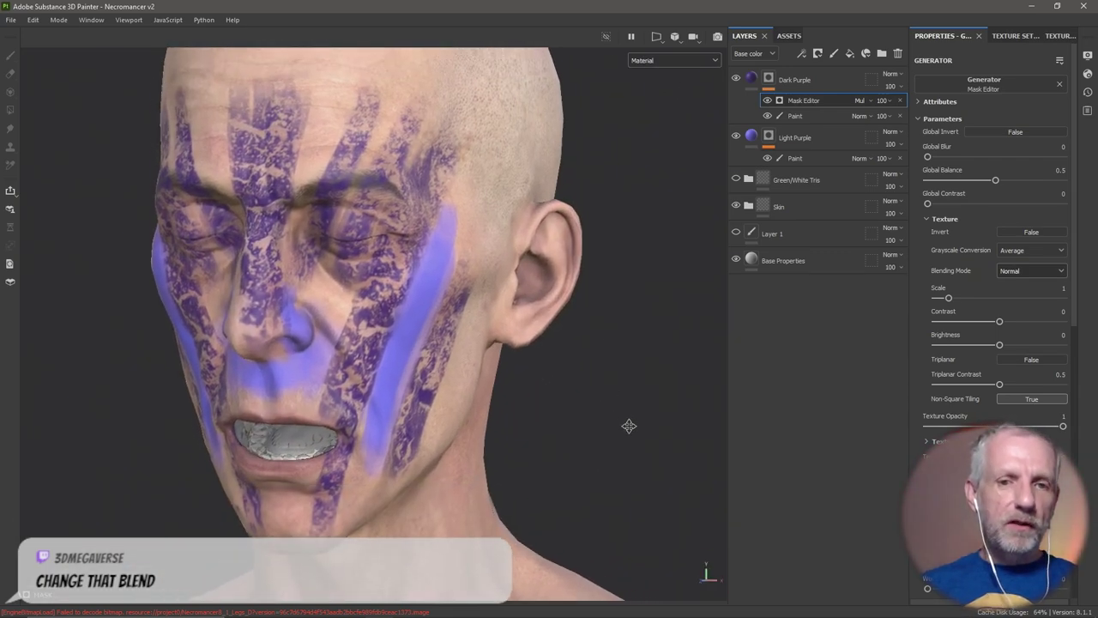
alt+drag(629, 425, 596, 426)
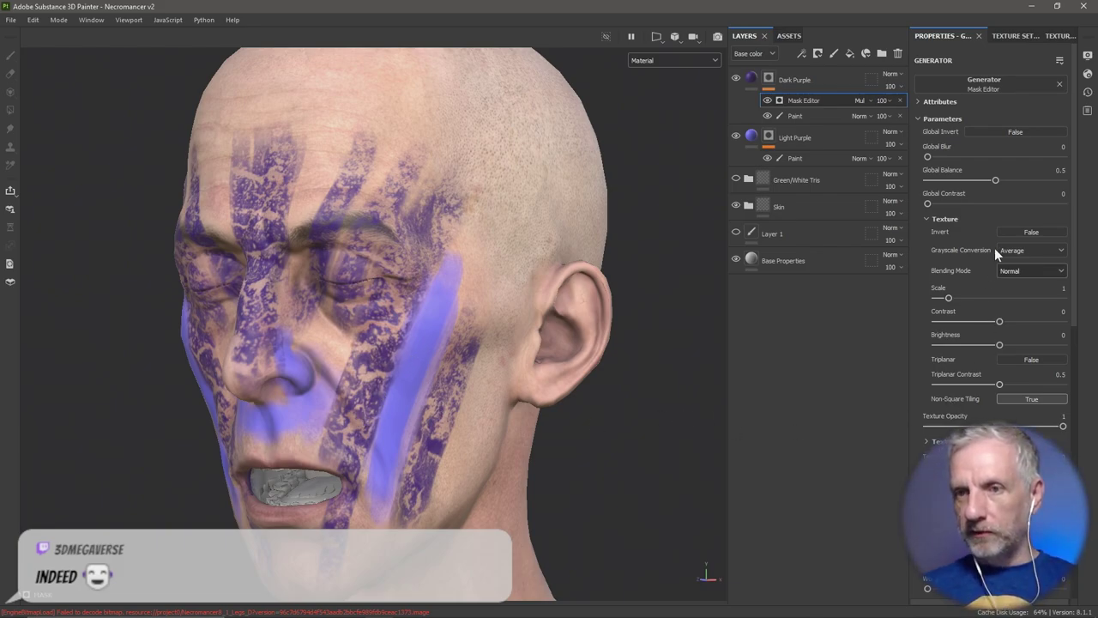
scroll(962, 218, down, 3)
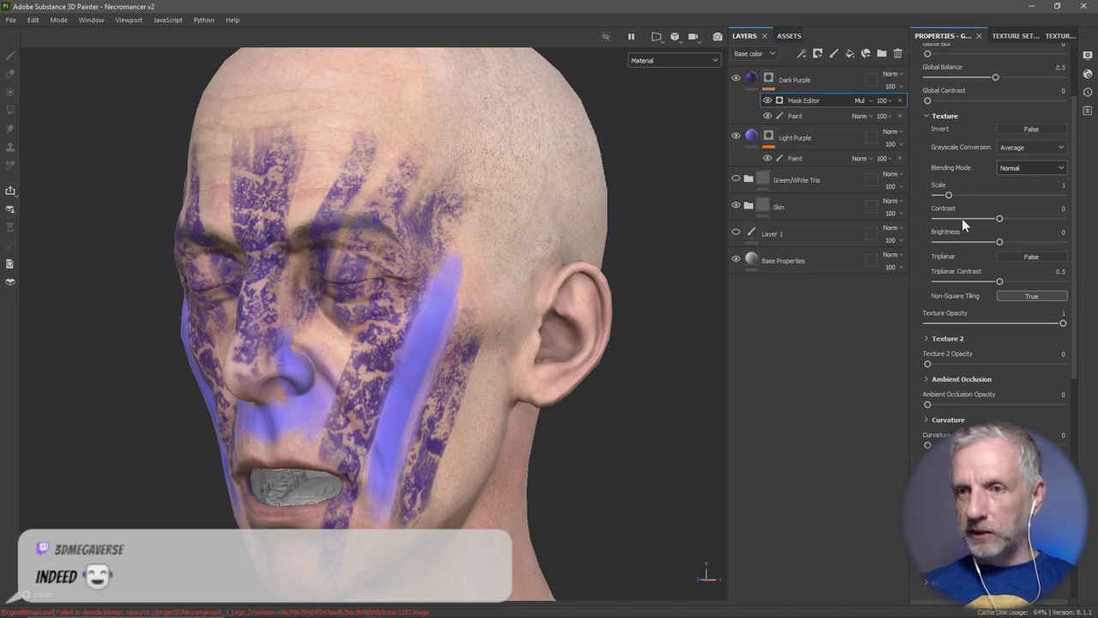
click(1028, 131)
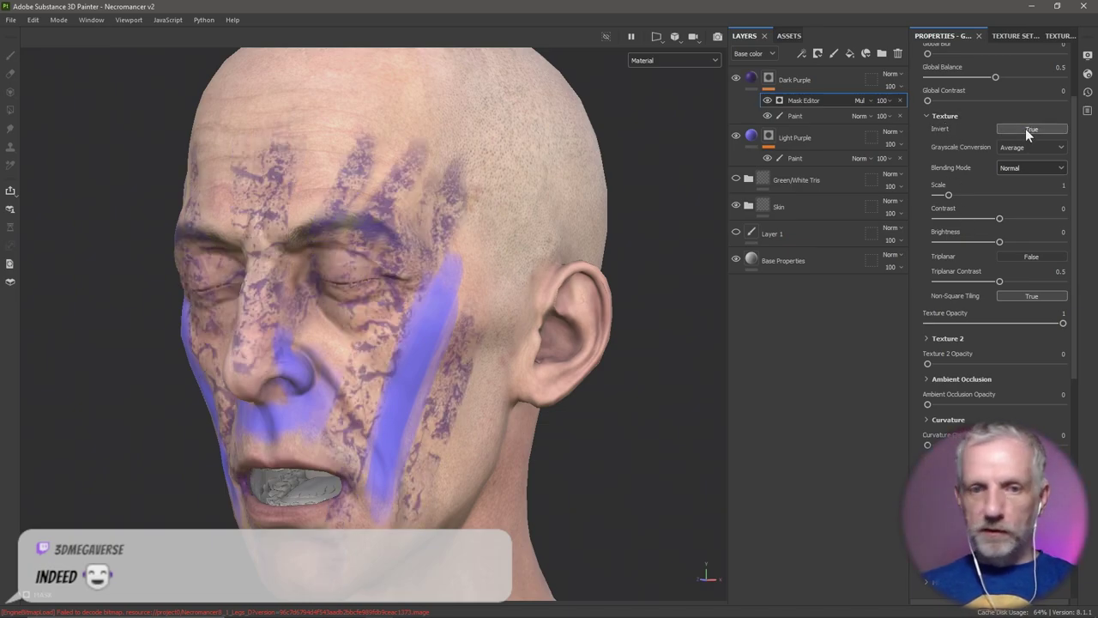
click(1028, 132)
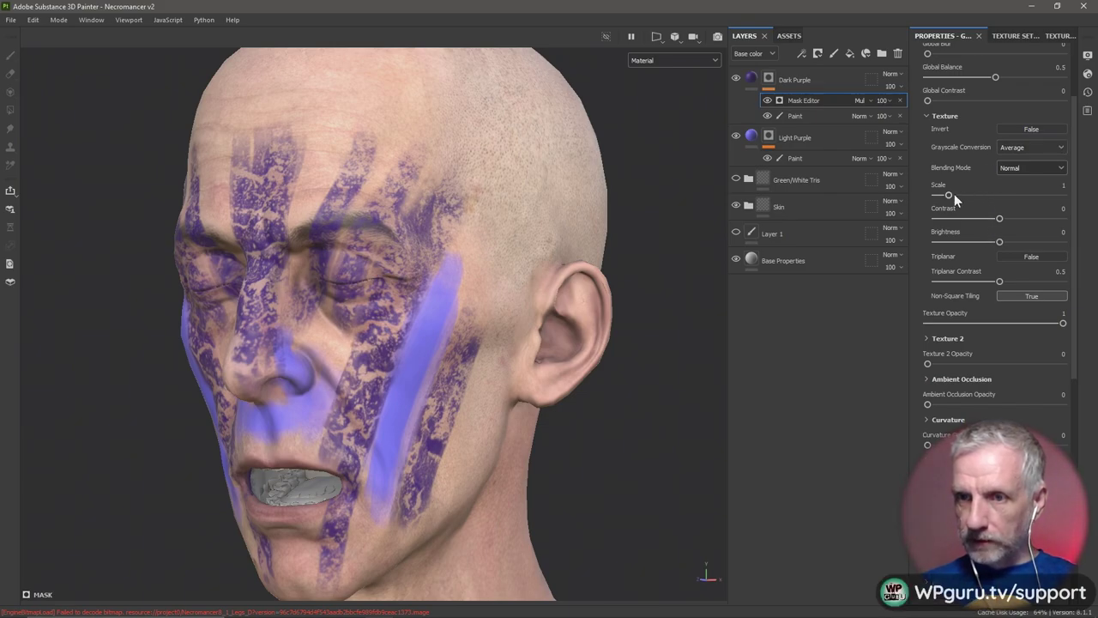
drag(955, 195, 1007, 192)
click(1059, 185)
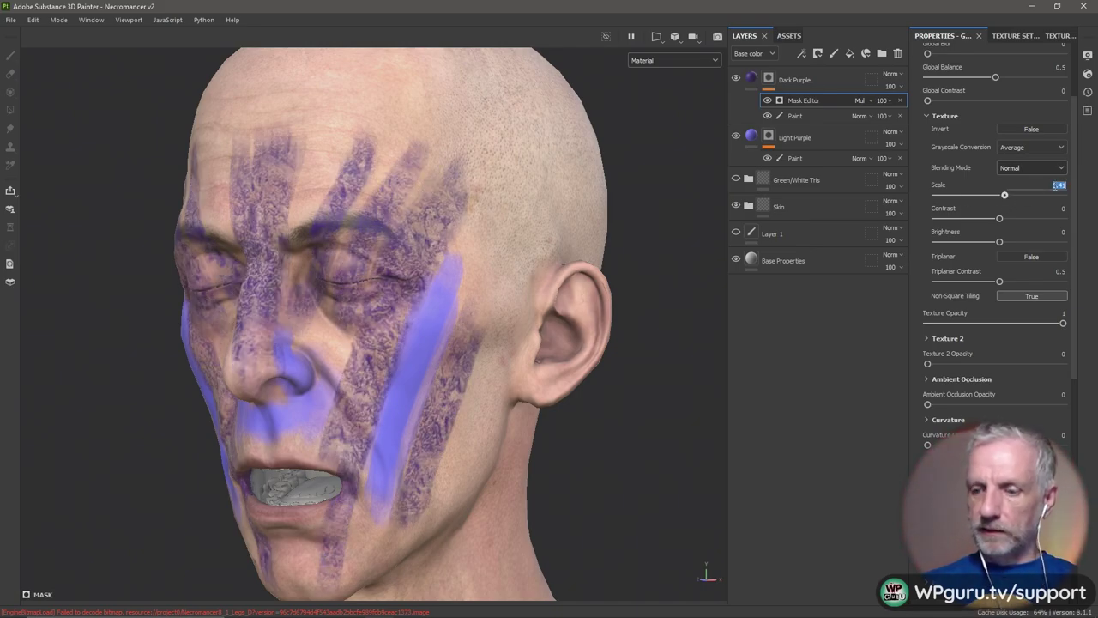
text(1)
key(Return)
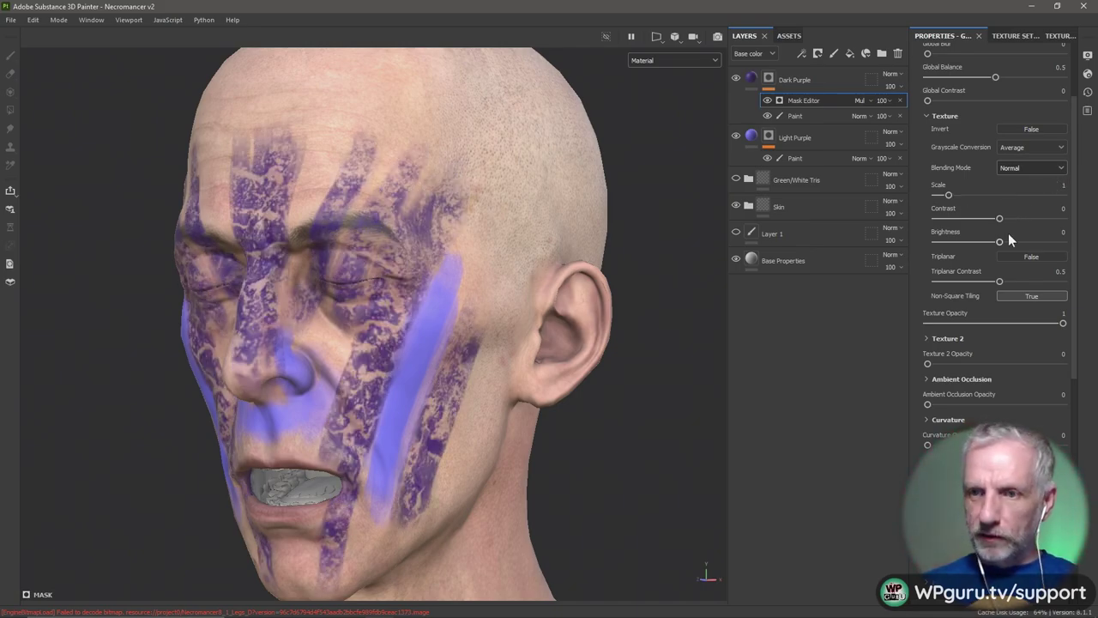
Adjust the mask texture's contrast and brightness, returning brightness to 0
mouse_move(1000, 219)
mouse_down()
mouse_move(1035, 219)
mouse_move(974, 218)
mouse_move(998, 219)
mouse_up()
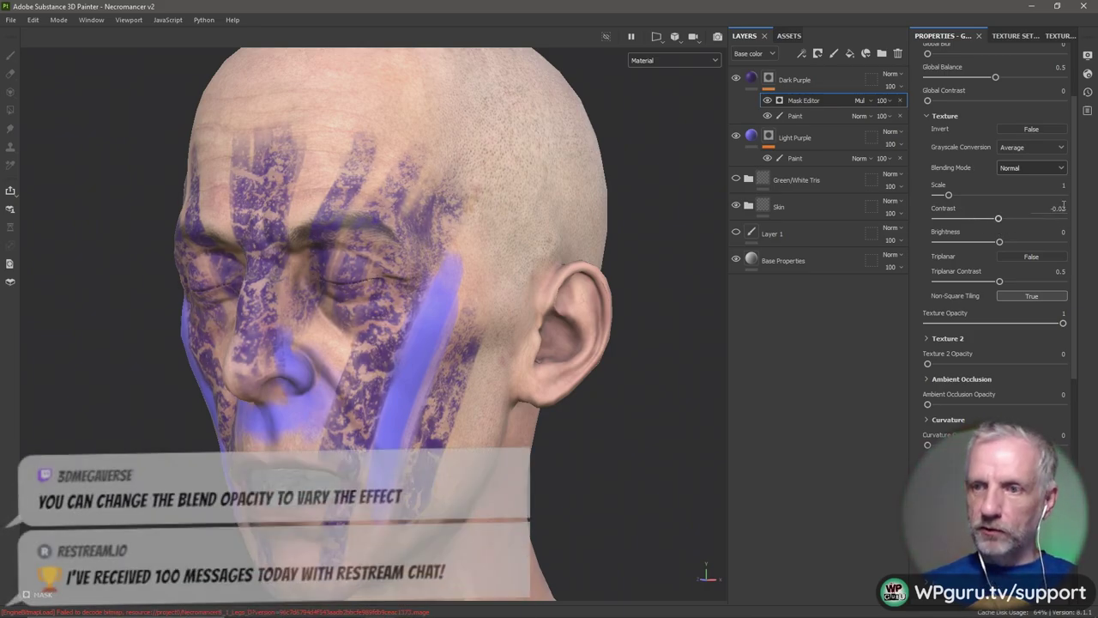
click(1063, 205)
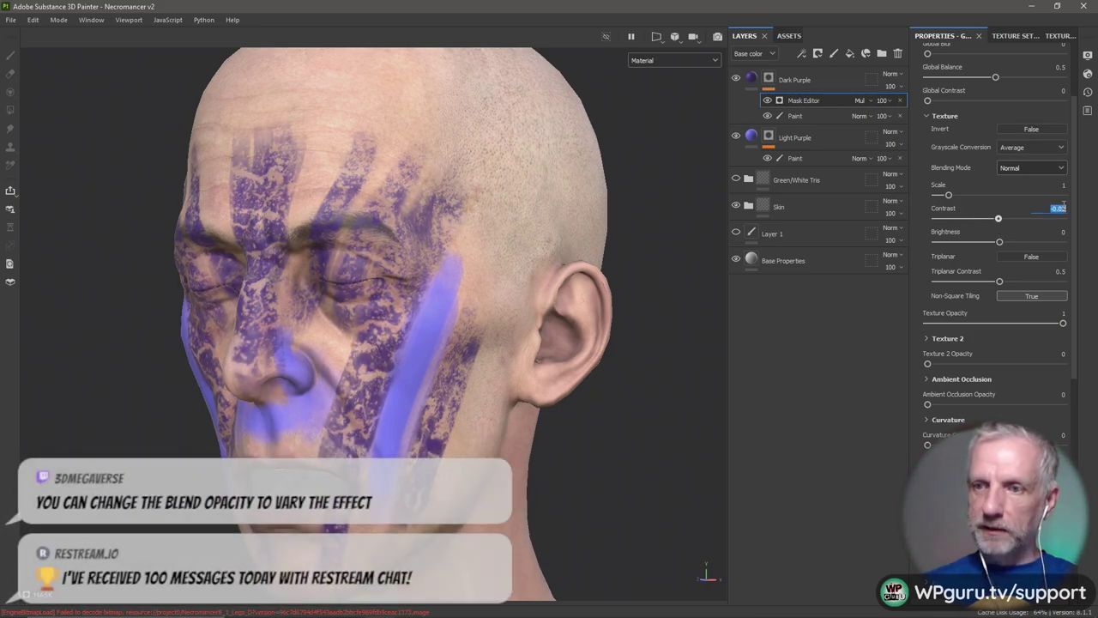
mouse_move(1000, 242)
mouse_down()
mouse_move(984, 246)
mouse_move(995, 242)
mouse_up()
click(1013, 243)
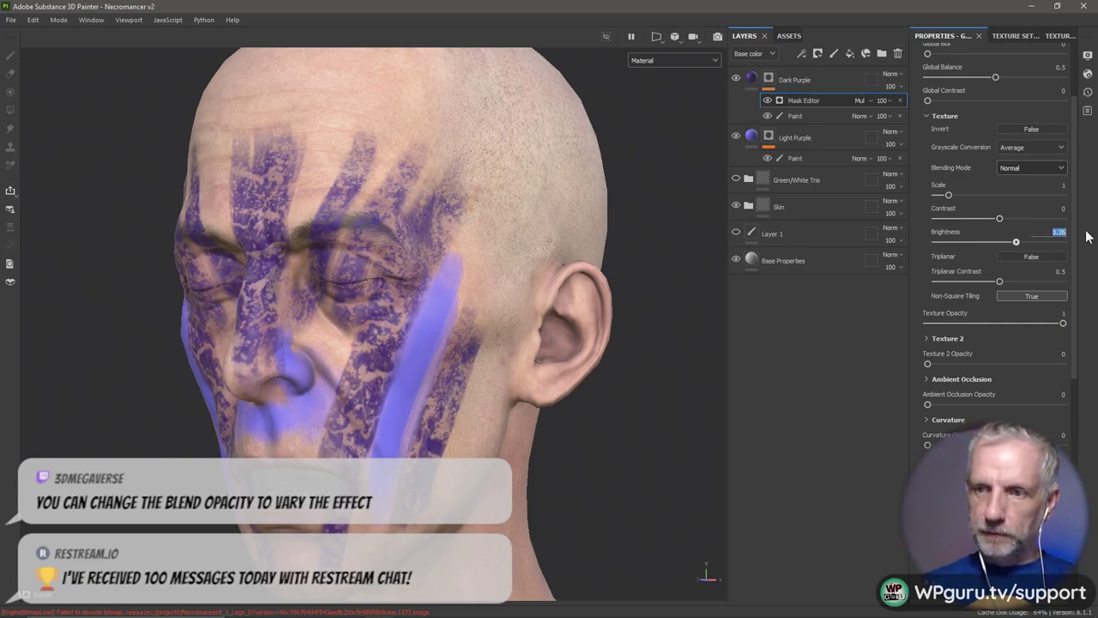
key(Return)
Set the Grunge Dirt Large texture's balance to 0.5 and contrast to 0
scroll(970, 262, down, 2)
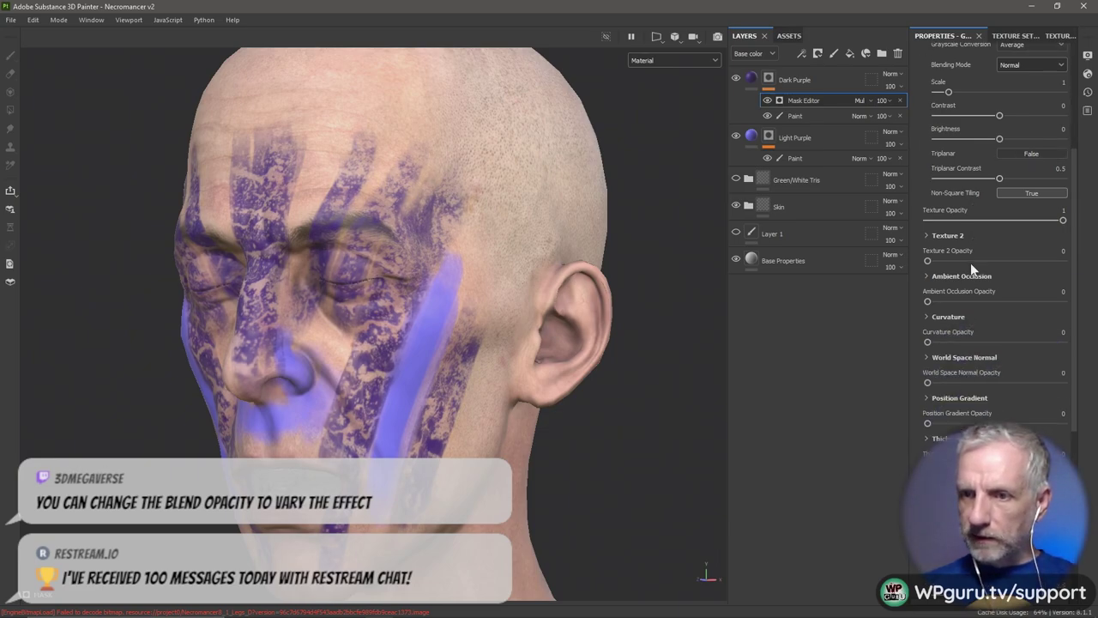
scroll(971, 263, down, 1)
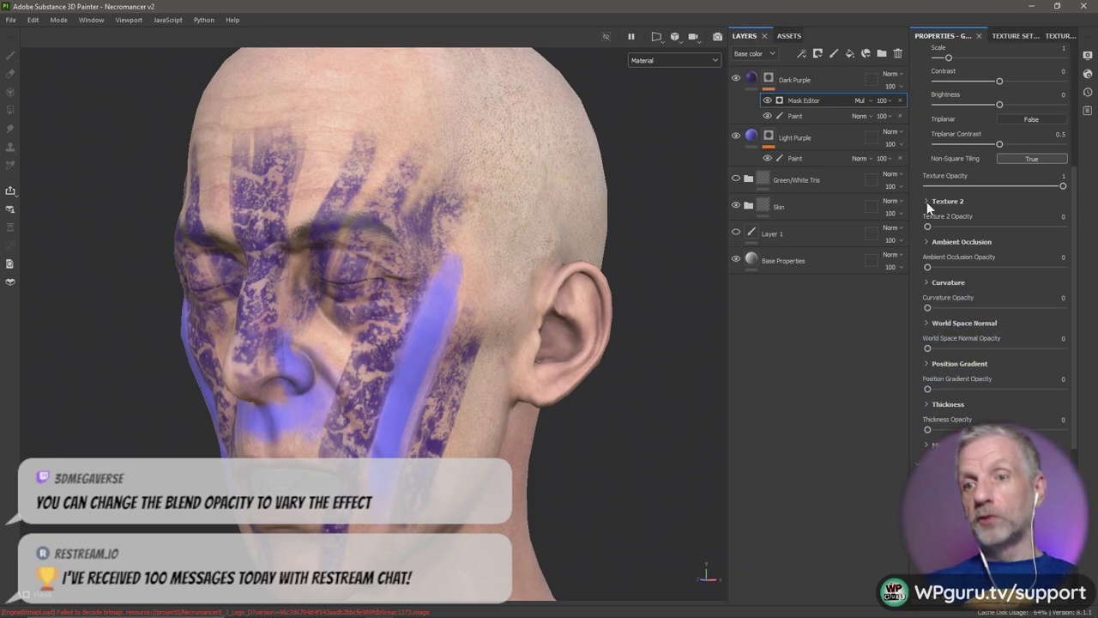
scroll(926, 201, down, 1)
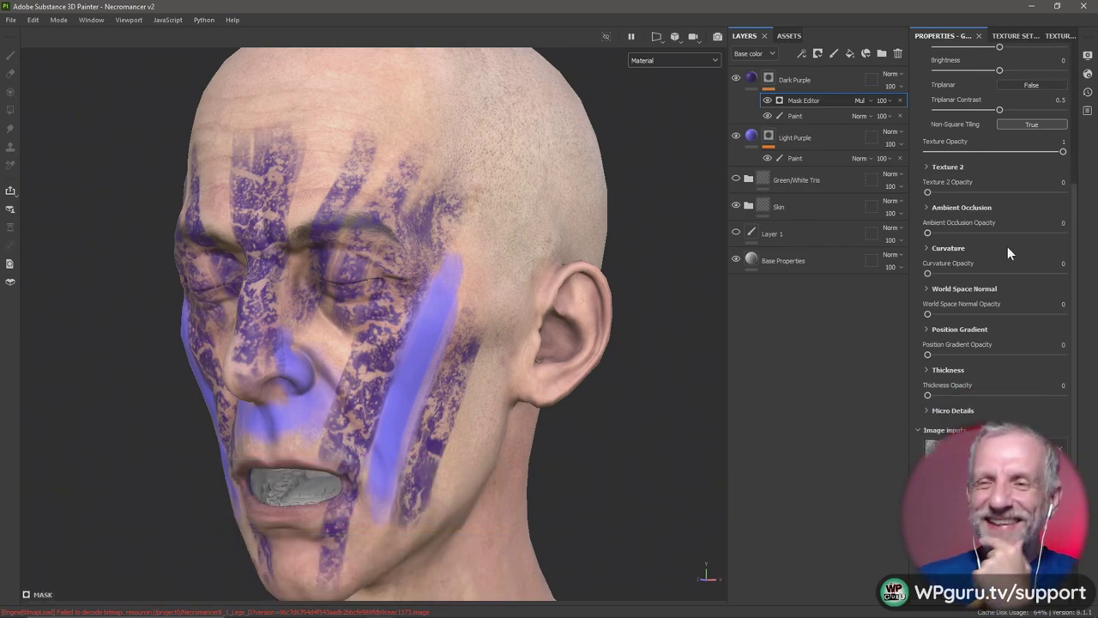
scroll(1008, 251, down, 2)
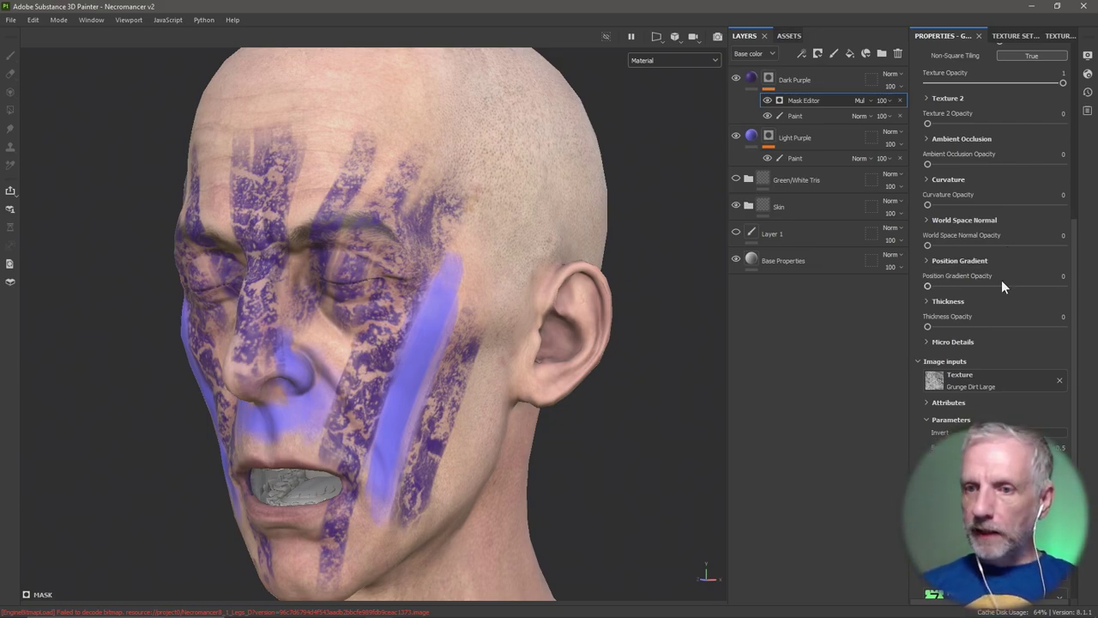
scroll(1002, 280, down, 3)
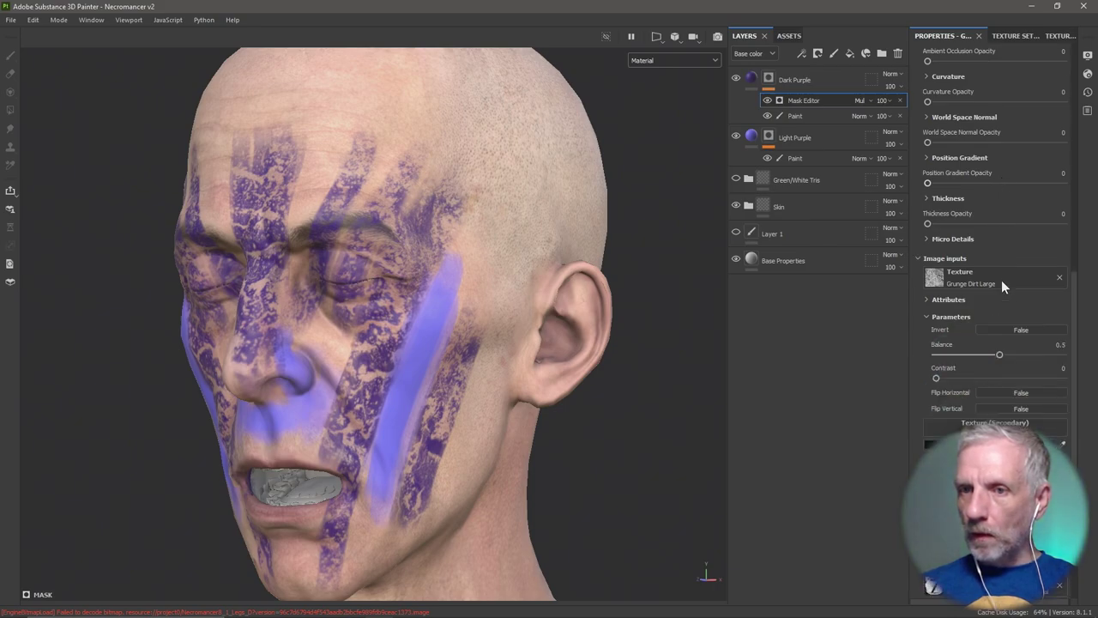
scroll(1001, 280, down, 3)
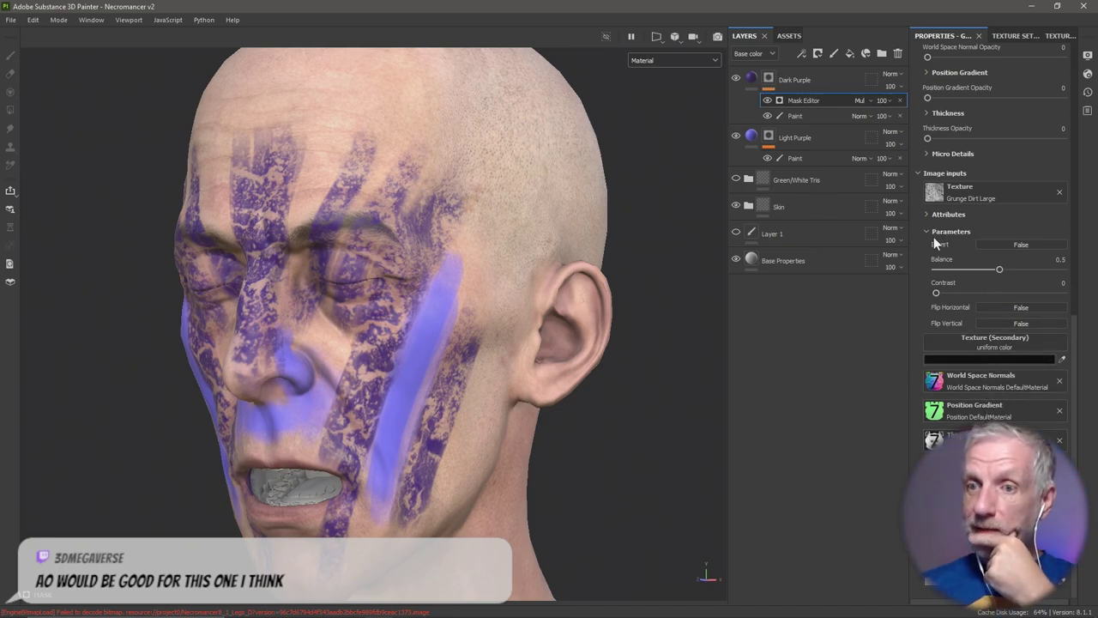
mouse_move(1001, 268)
mouse_down()
mouse_move(1024, 274)
mouse_move(970, 276)
mouse_move(1013, 276)
mouse_move(998, 277)
mouse_up()
mouse_move(936, 292)
mouse_down()
mouse_move(994, 295)
mouse_move(921, 296)
mouse_up()
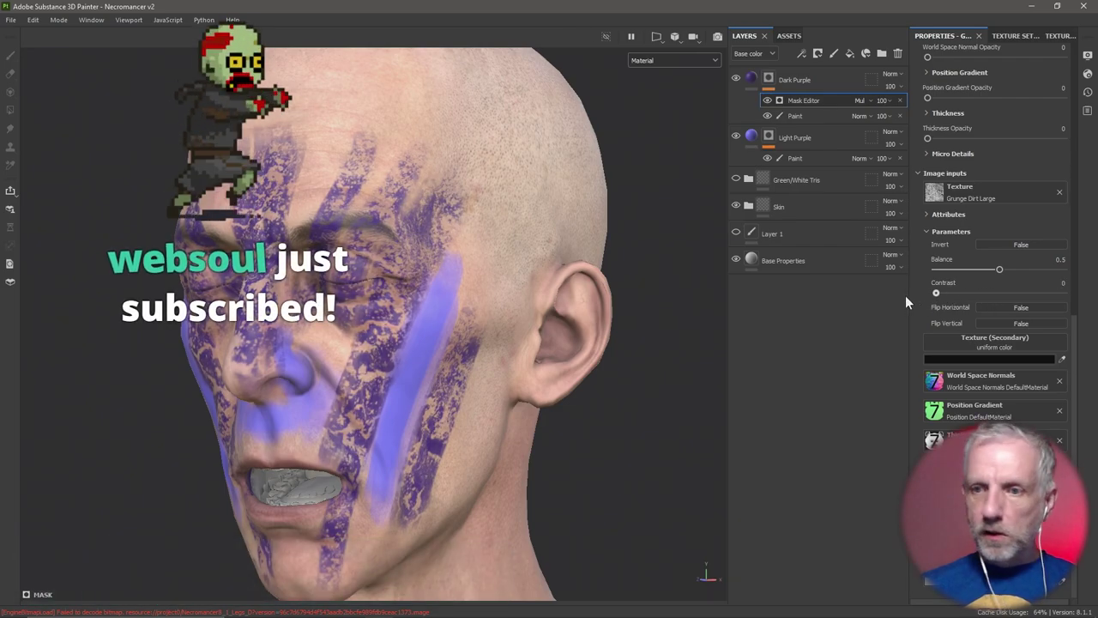
scroll(980, 277, up, 2)
scroll(980, 277, up, 4)
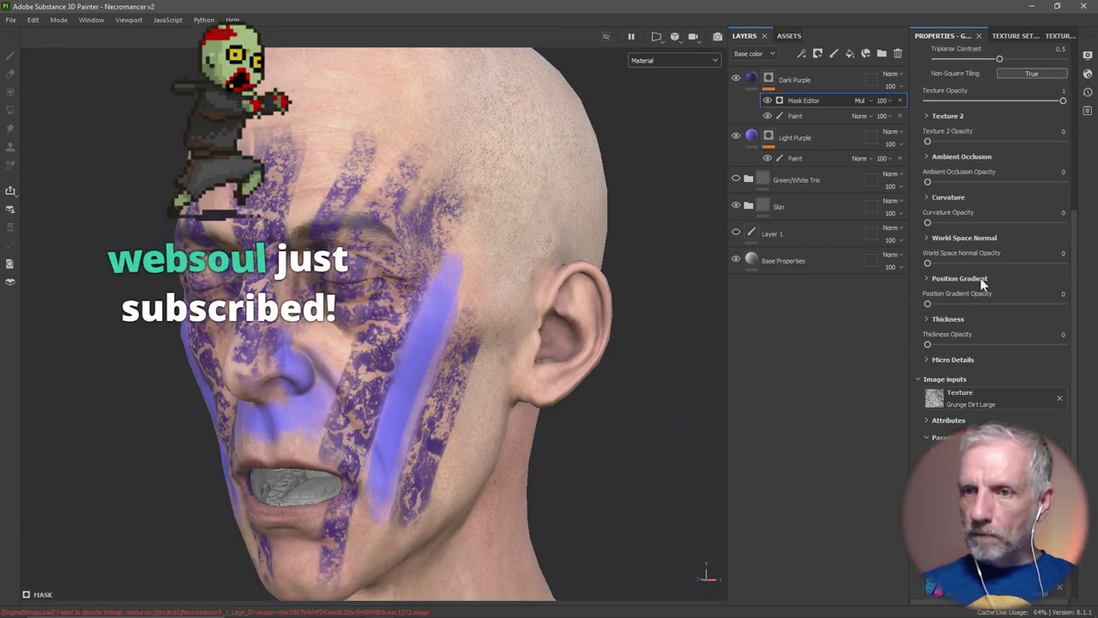
scroll(979, 277, up, 6)
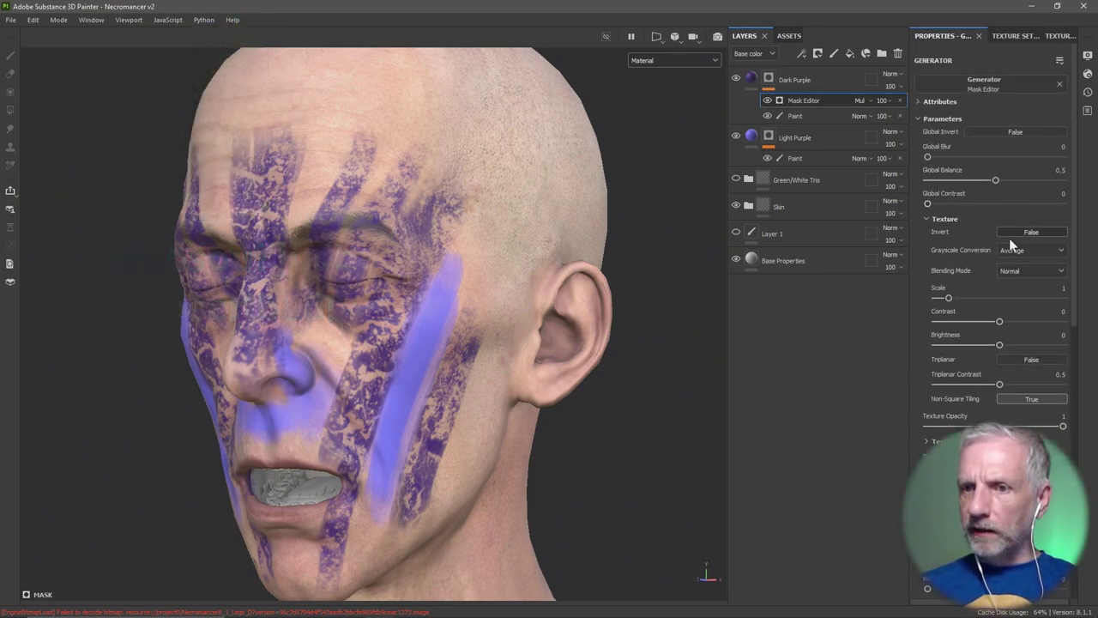
Scale the grunge mask texture to 8.34 and fade the Mask Editor effect to 20 opacity
drag(951, 301, 1042, 308)
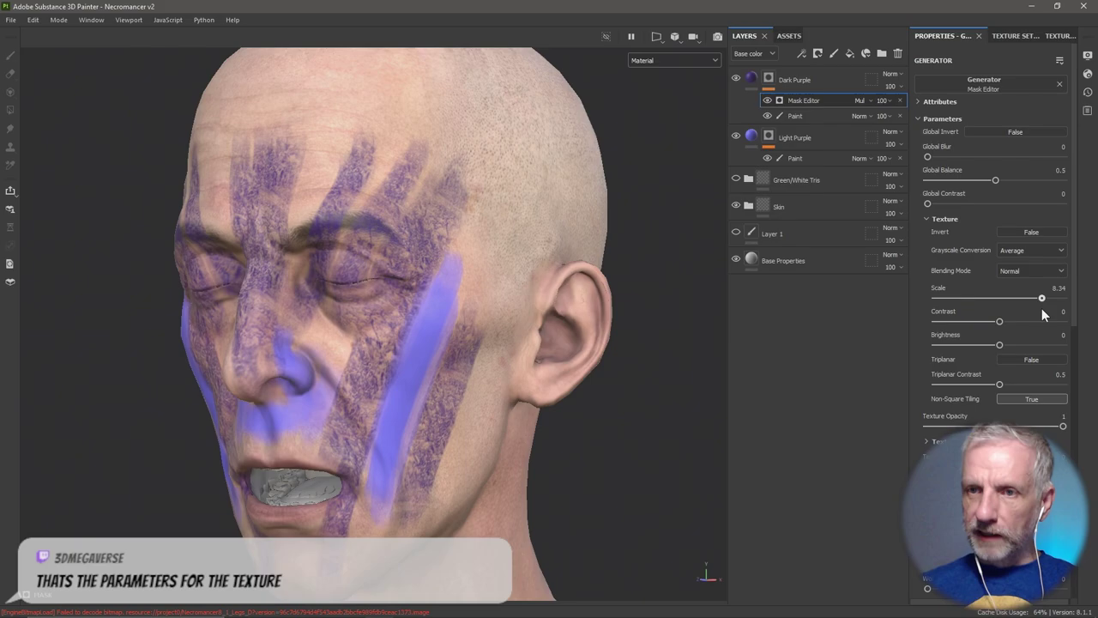
click(891, 100)
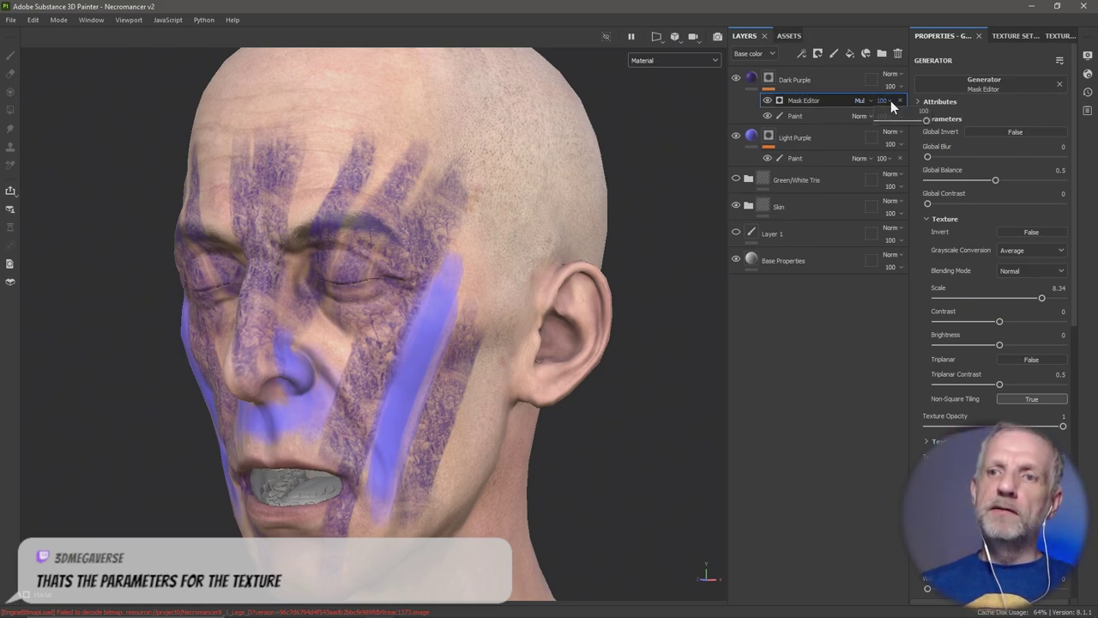
drag(928, 120, 888, 120)
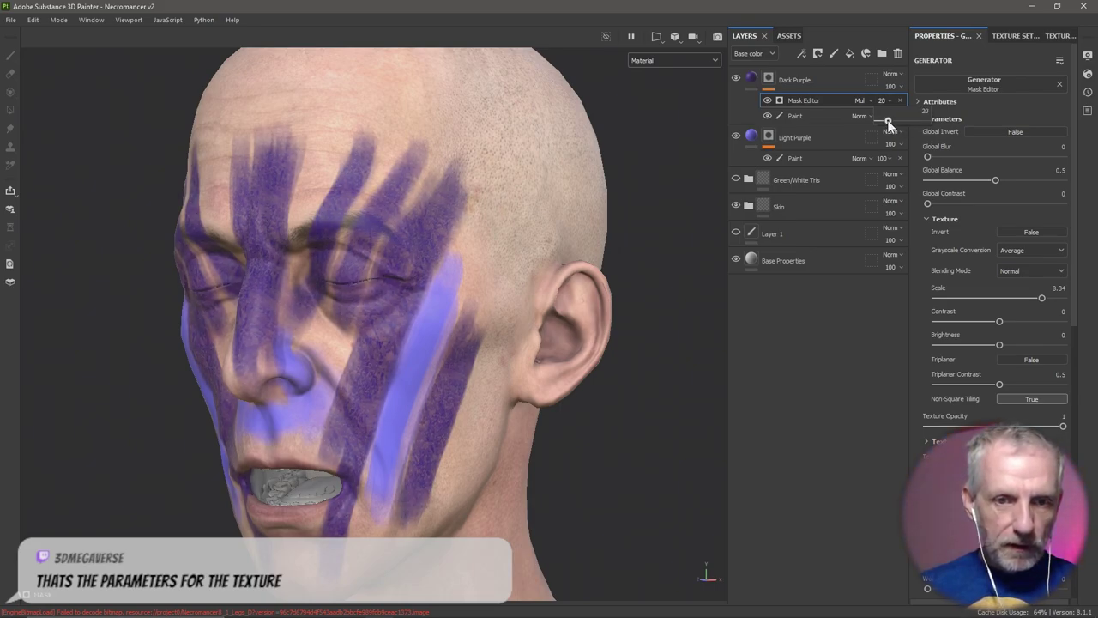
scroll(626, 257, up, 3)
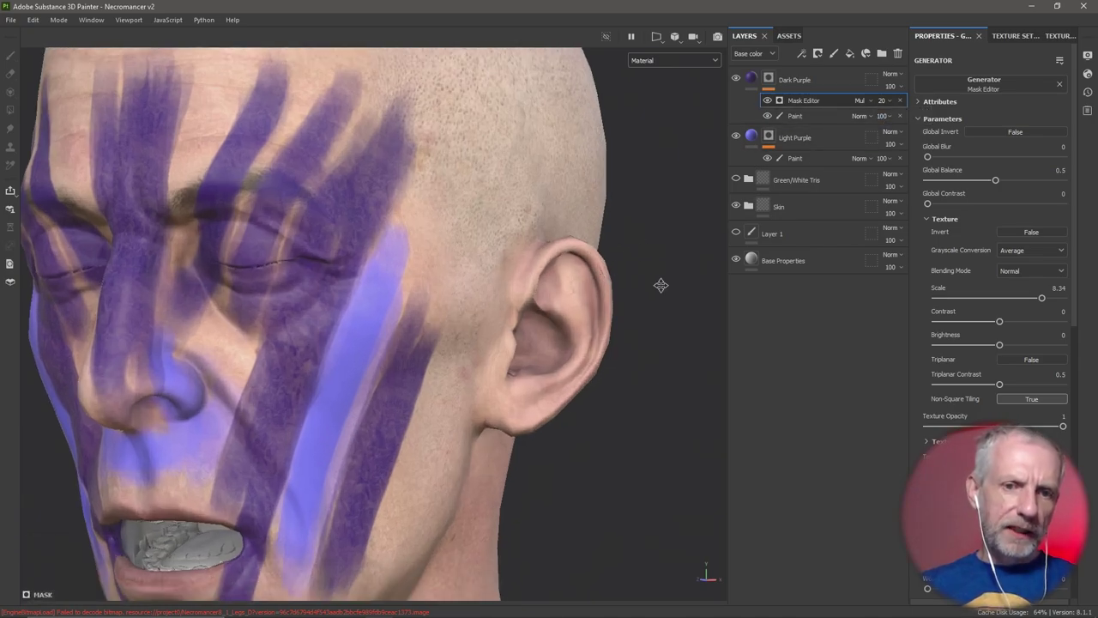
mouse_move(526, 300)
alt+mouse_down()
mouse_move(515, 294)
mouse_move(603, 299)
mouse_move(537, 286)
mouse_move(581, 307)
mouse_move(619, 293)
mouse_move(530, 284)
mouse_move(568, 274)
mouse_move(572, 284)
mouse_move(537, 283)
mouse_move(571, 298)
mouse_move(520, 277)
mouse_move(772, 304)
mouse_move(713, 289)
mouse_move(534, 286)
alt+mouse_up()
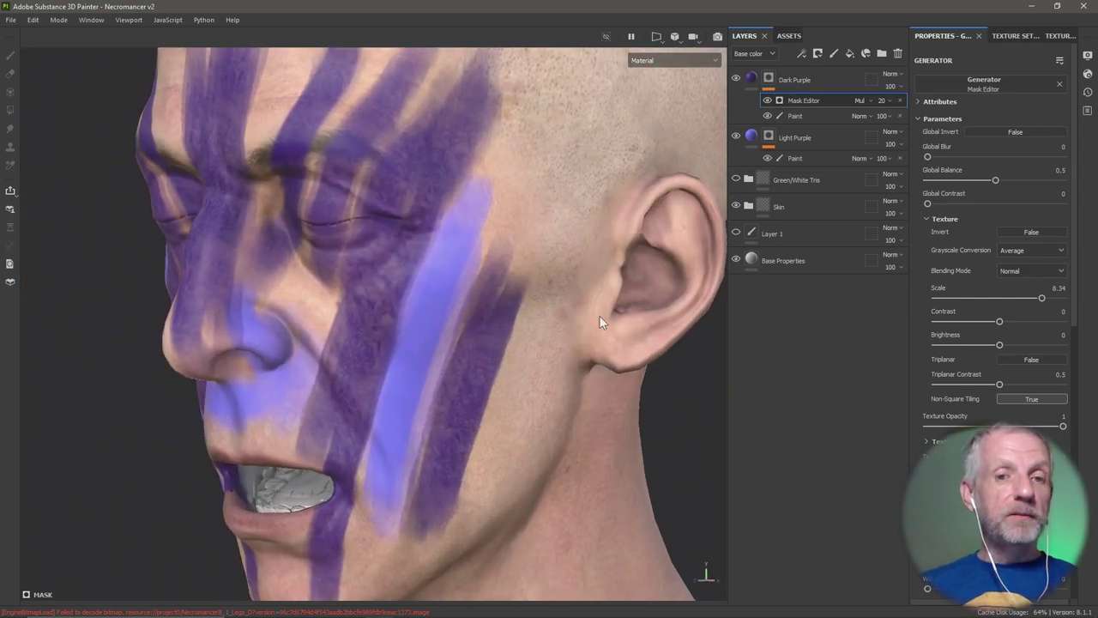
alt+drag(601, 317, 623, 367)
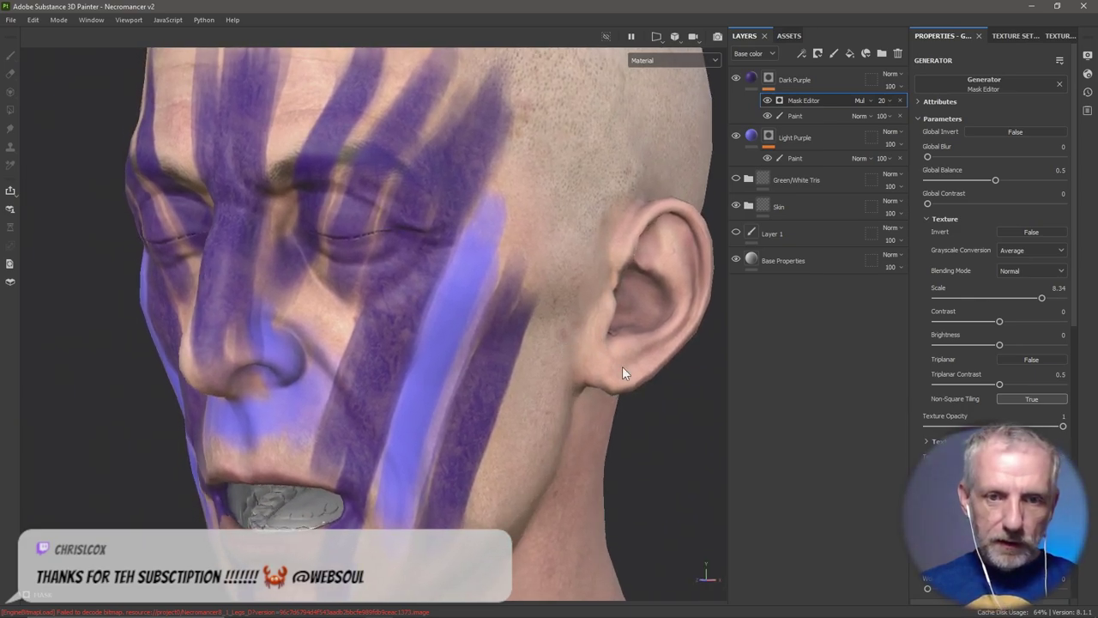
Try Divide, Inverse divide and Subtract blending on the Mask Editor effect, varying its opacity
click(870, 99)
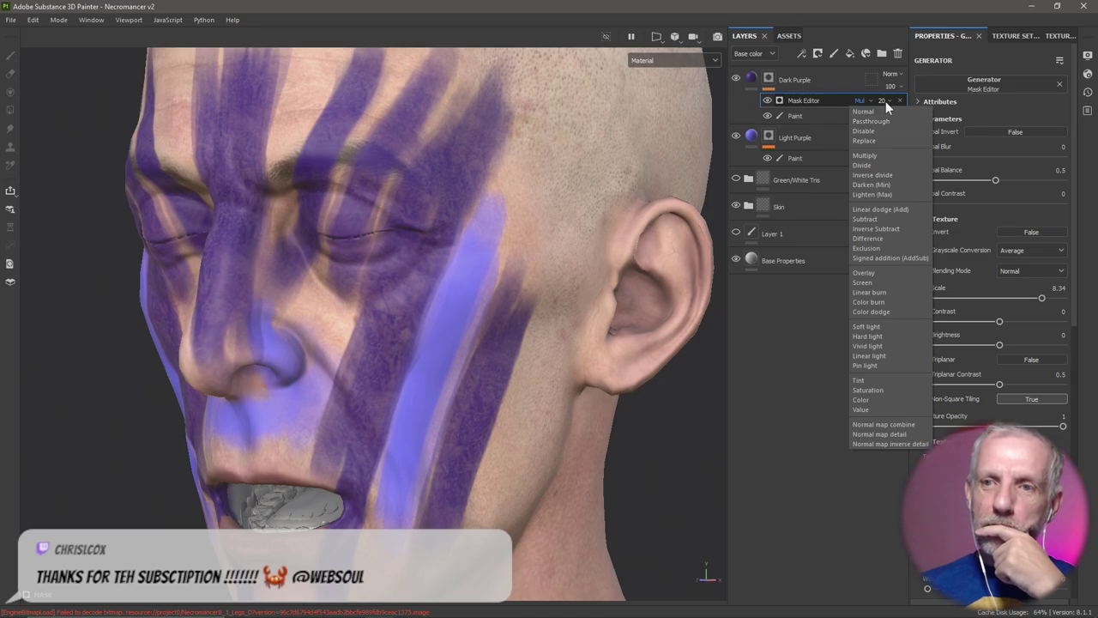
click(892, 99)
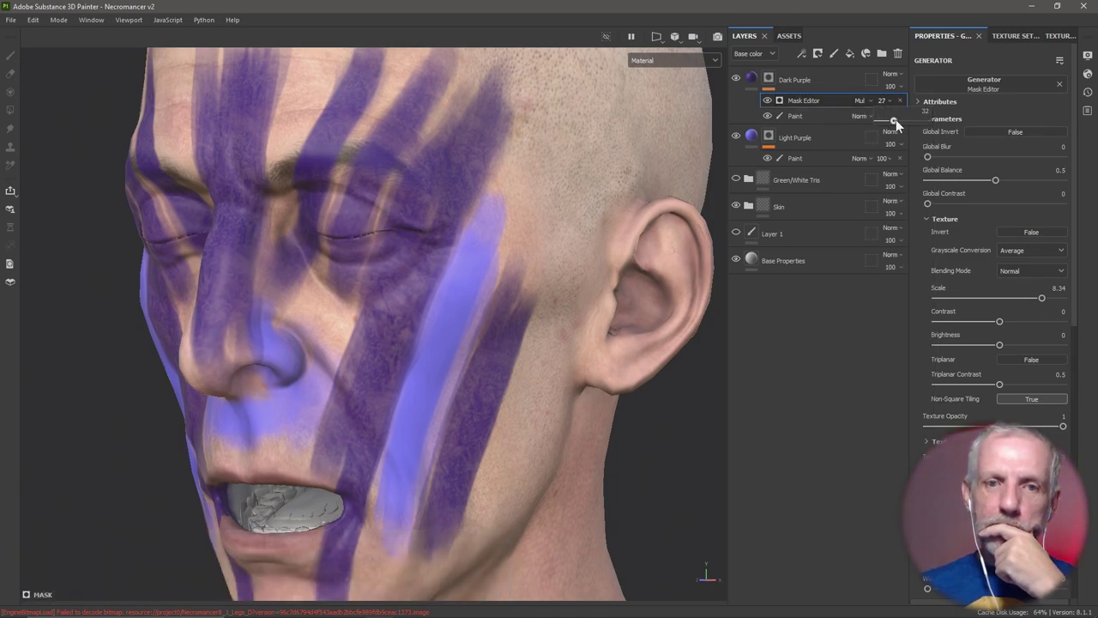
mouse_move(896, 119)
mouse_down()
mouse_move(866, 116)
mouse_move(930, 122)
mouse_move(907, 119)
mouse_up()
click(865, 100)
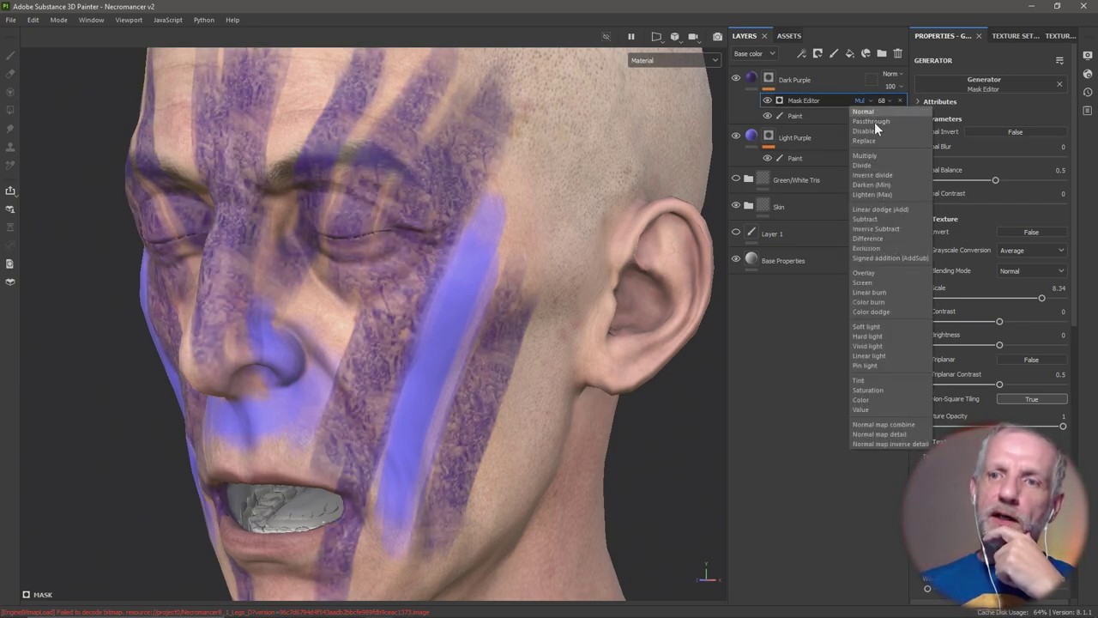
click(905, 163)
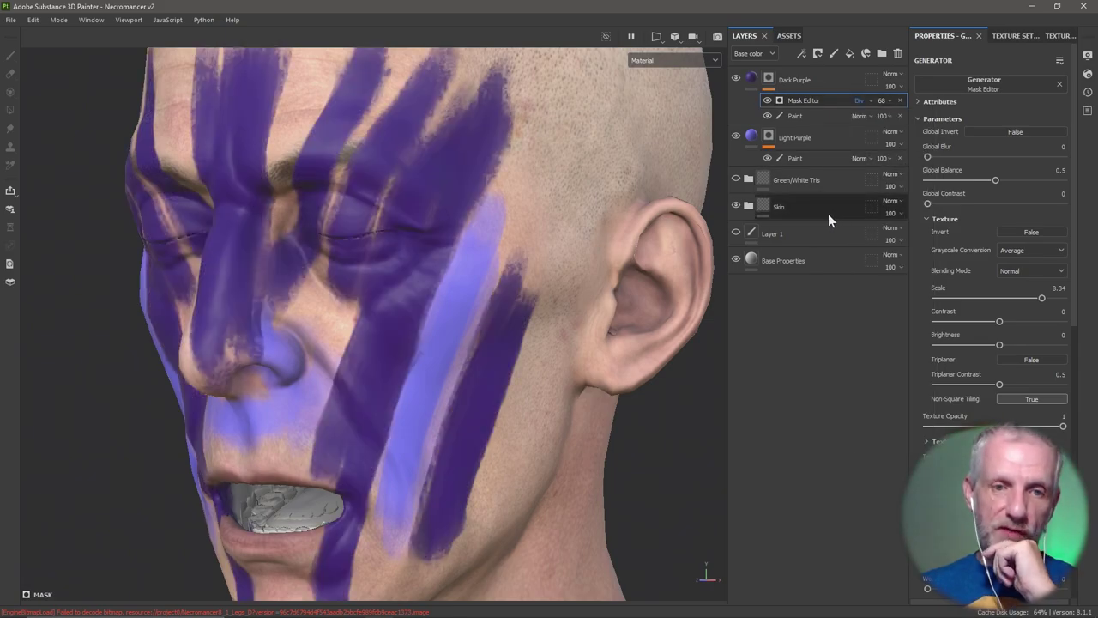
click(872, 99)
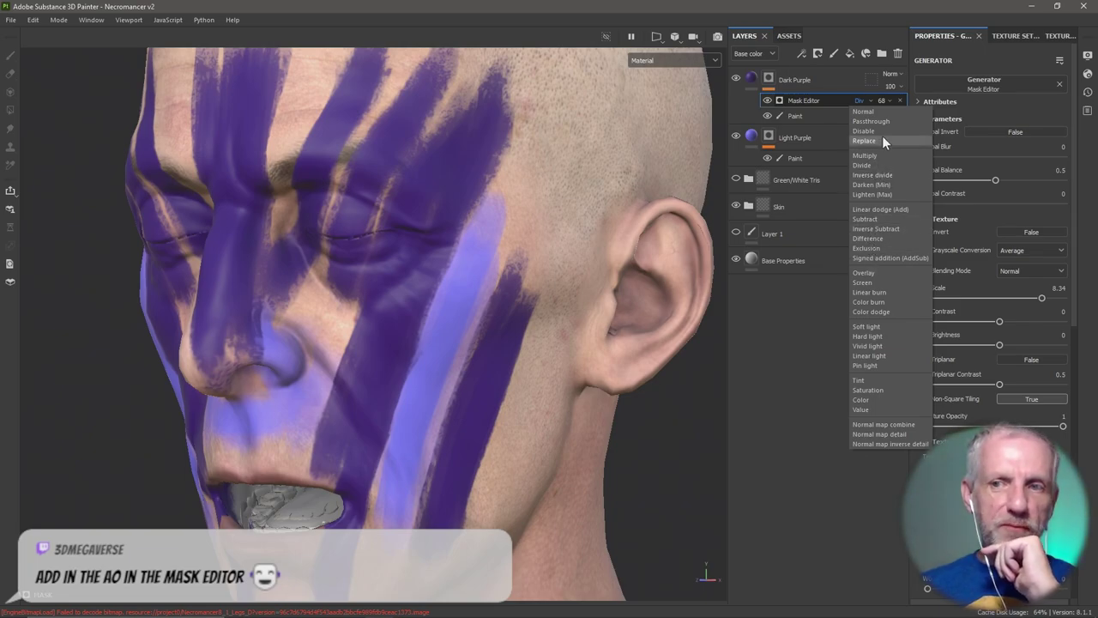
click(888, 176)
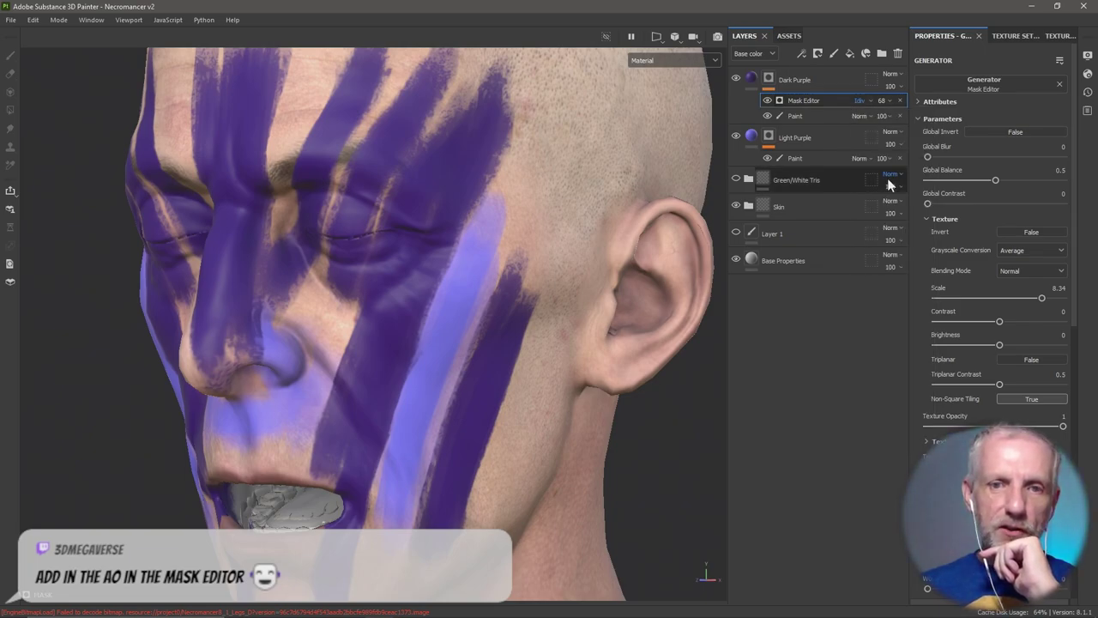
click(861, 100)
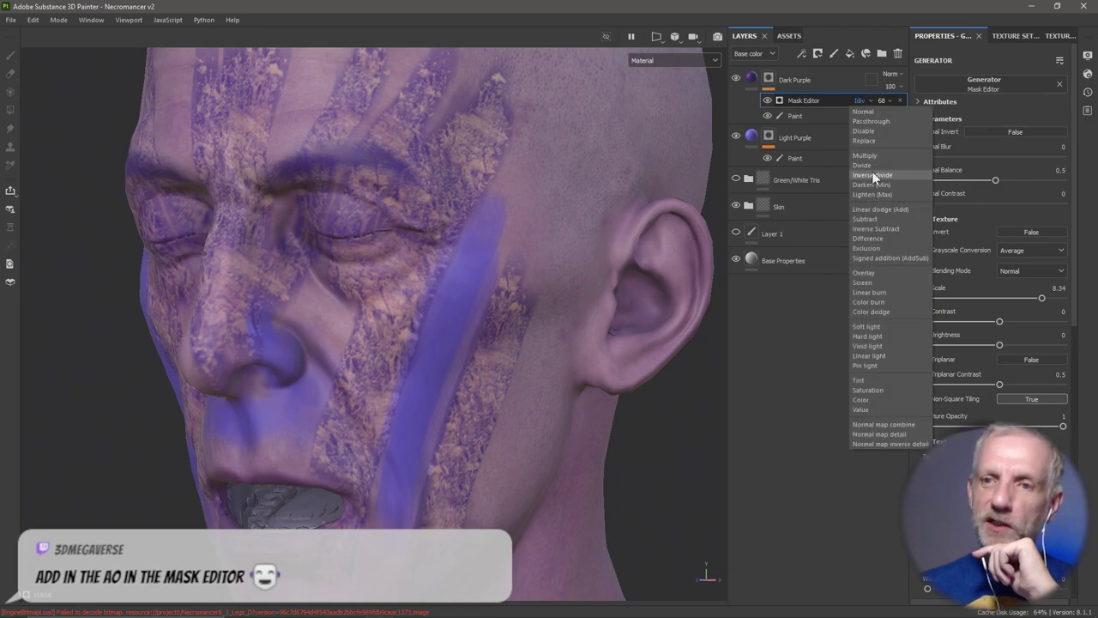
click(889, 220)
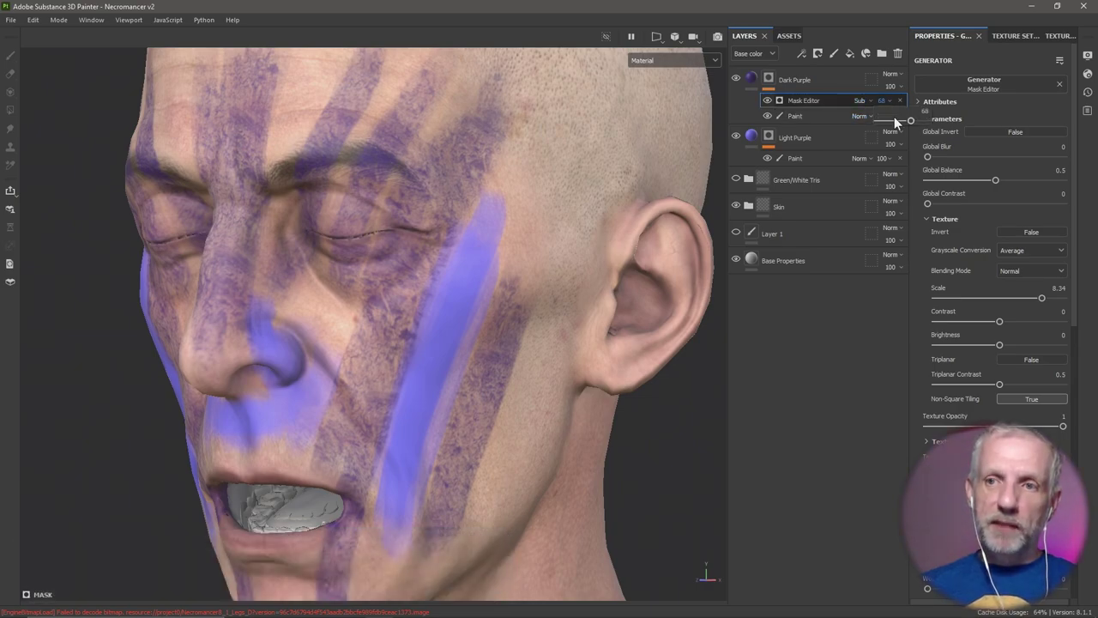
mouse_move(911, 121)
mouse_down()
mouse_move(927, 122)
mouse_move(884, 118)
mouse_up()
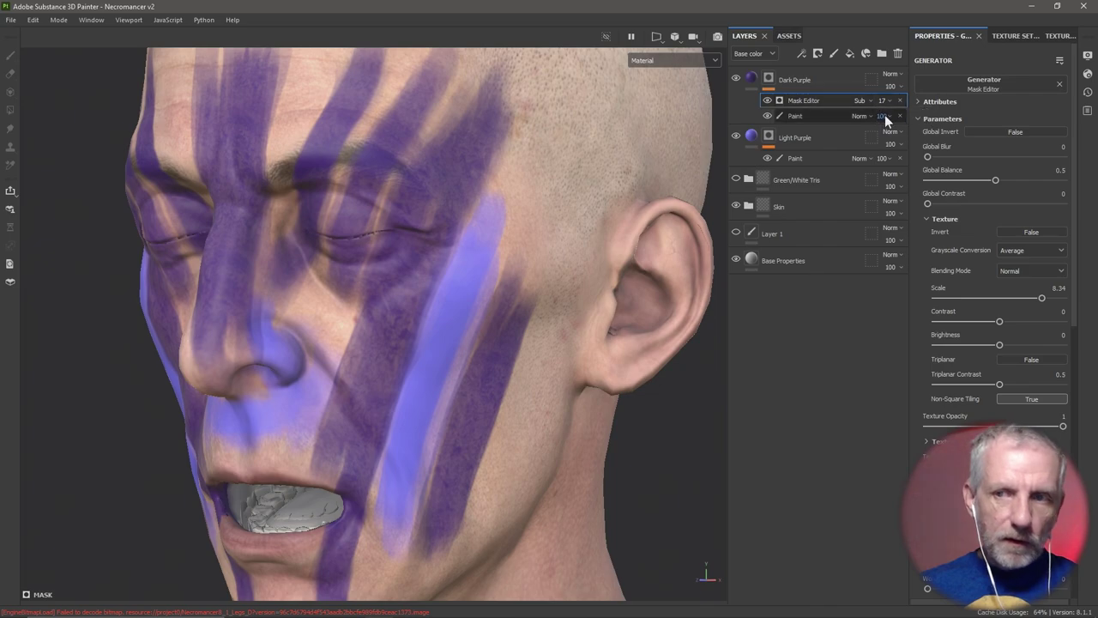
Set the Mask Editor effect to Overlay at 100 opacity and inspect the stripes
click(870, 100)
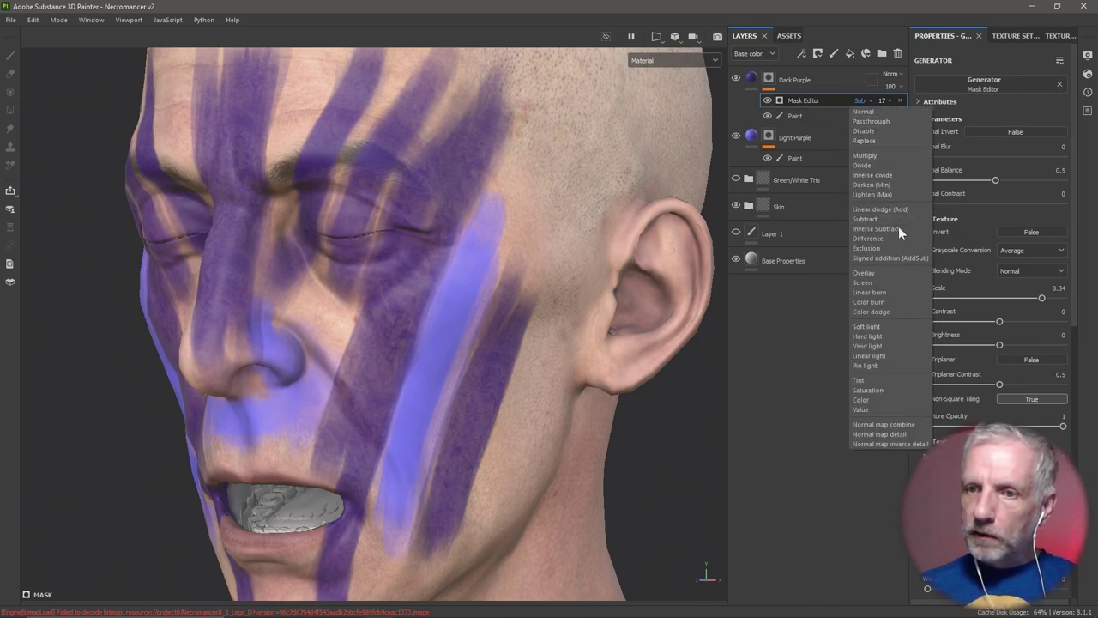
click(897, 273)
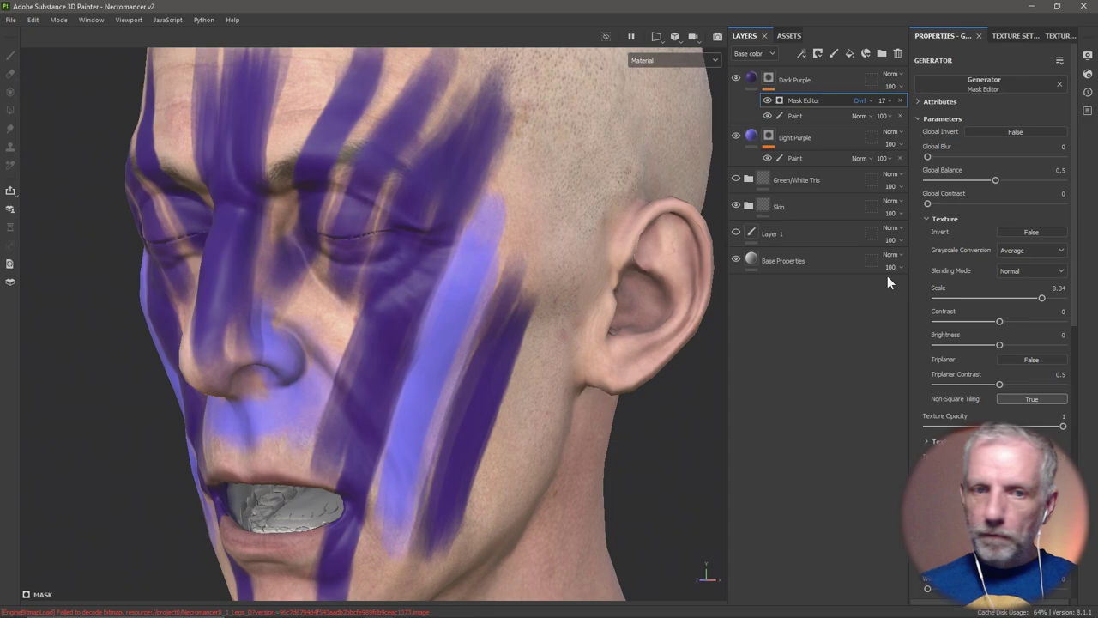
click(871, 98)
click(871, 98)
click(882, 100)
drag(891, 120, 956, 124)
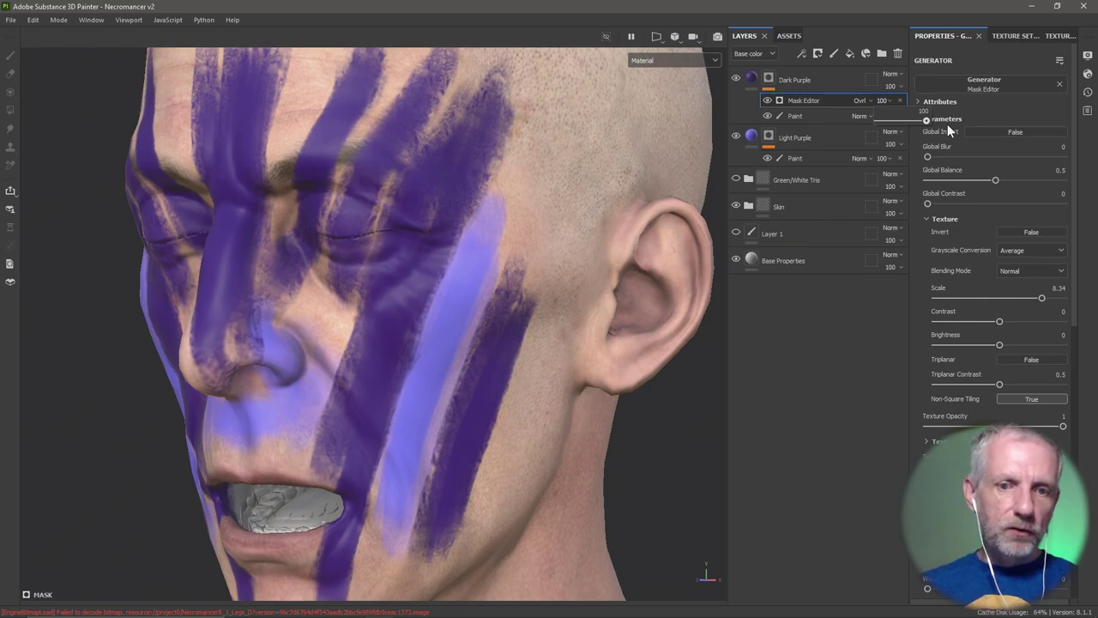
alt+middle_drag(623, 221, 632, 318)
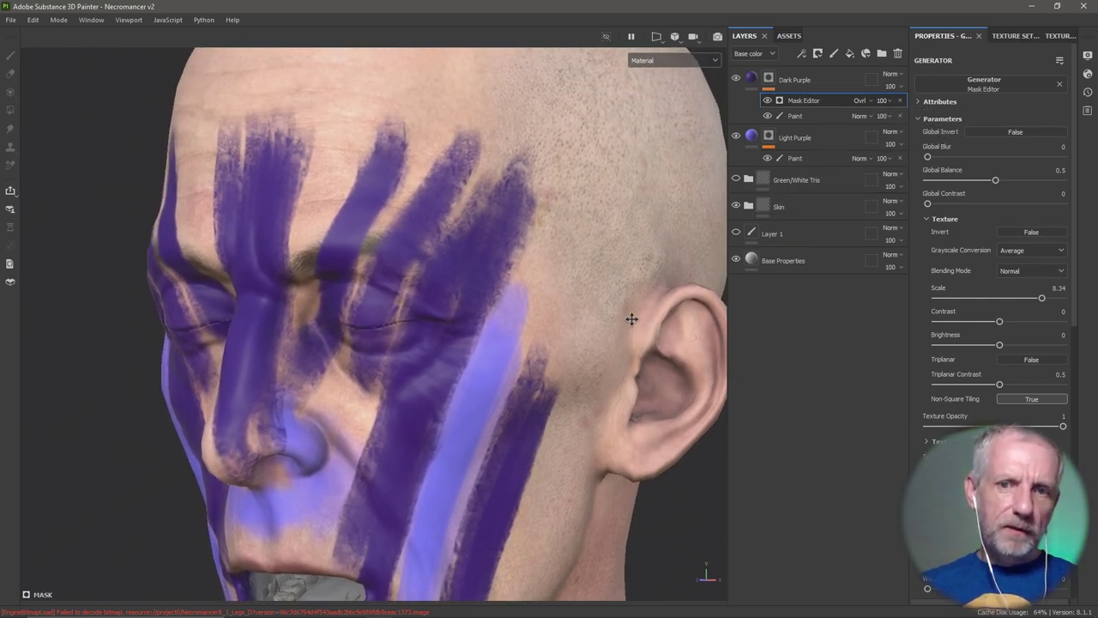
alt+drag(632, 318, 533, 248)
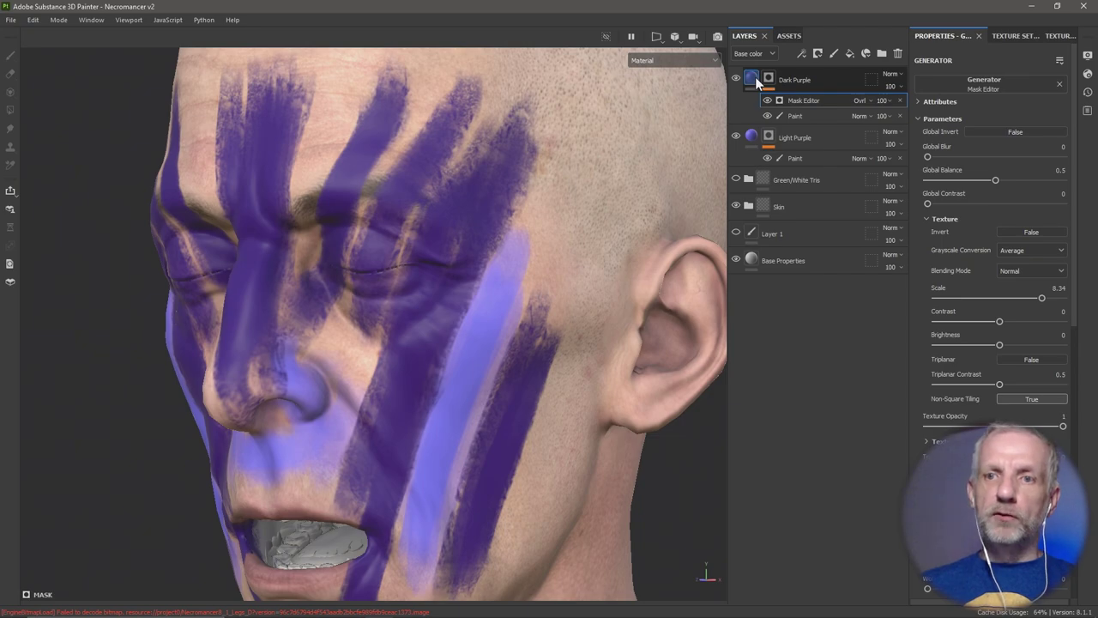
Select the Dark Purple layer, drop its opacity to 95, and try Multiply and Overlay blending
click(755, 76)
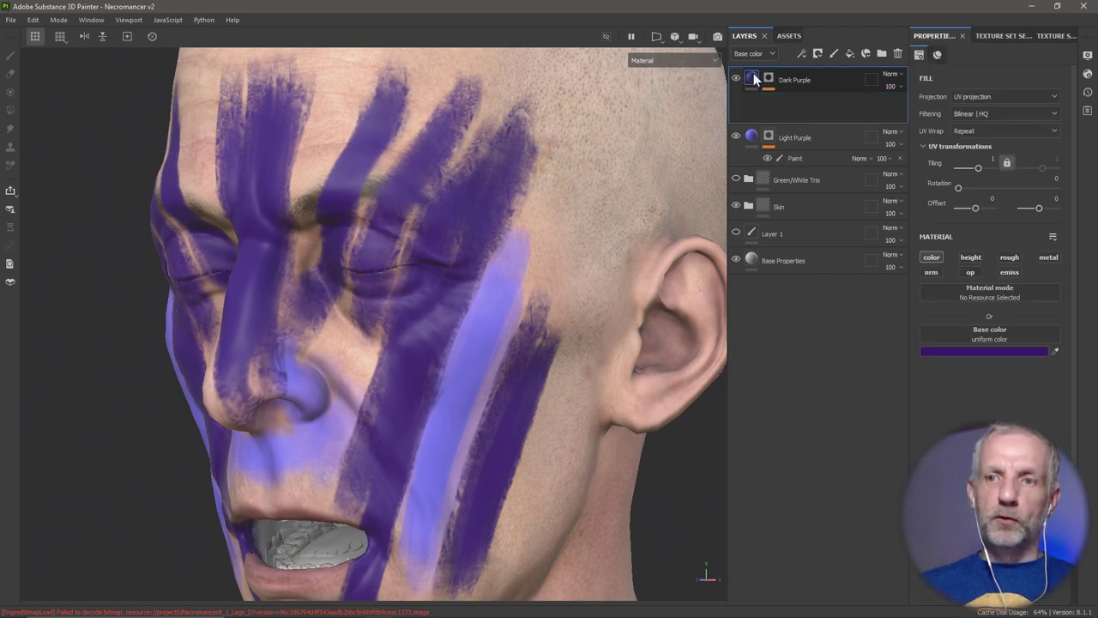
click(899, 85)
drag(931, 105, 928, 104)
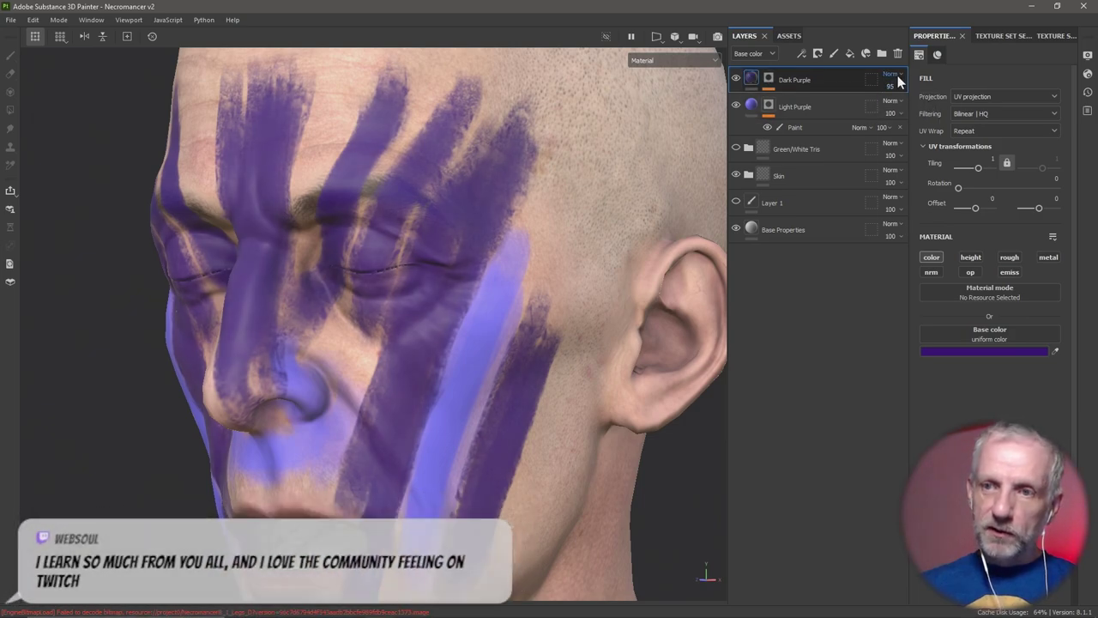
click(896, 74)
click(922, 128)
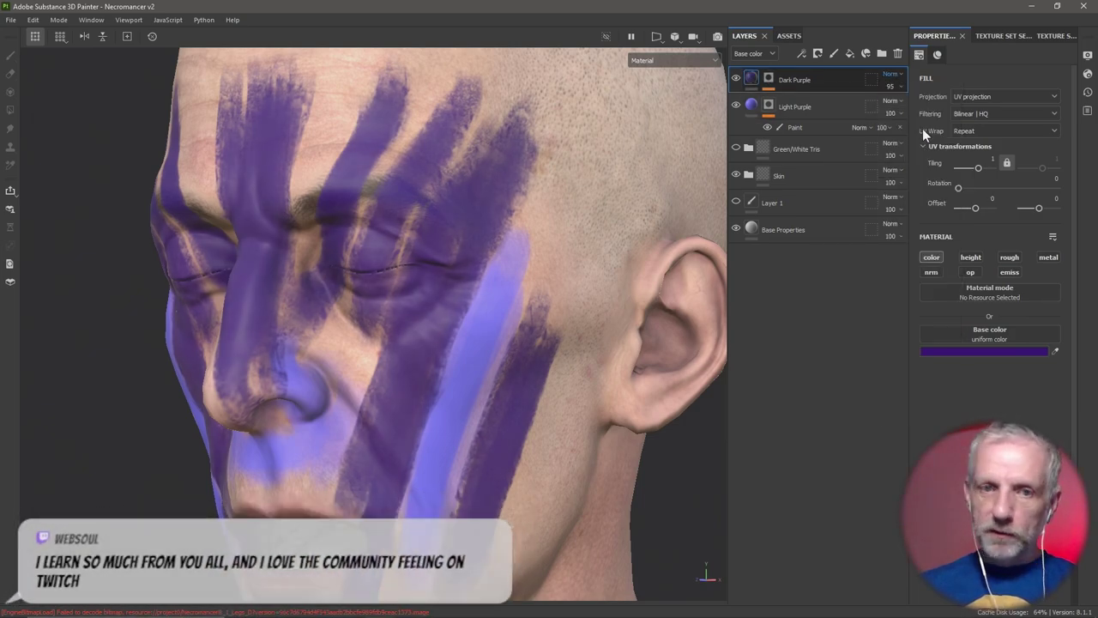
click(895, 75)
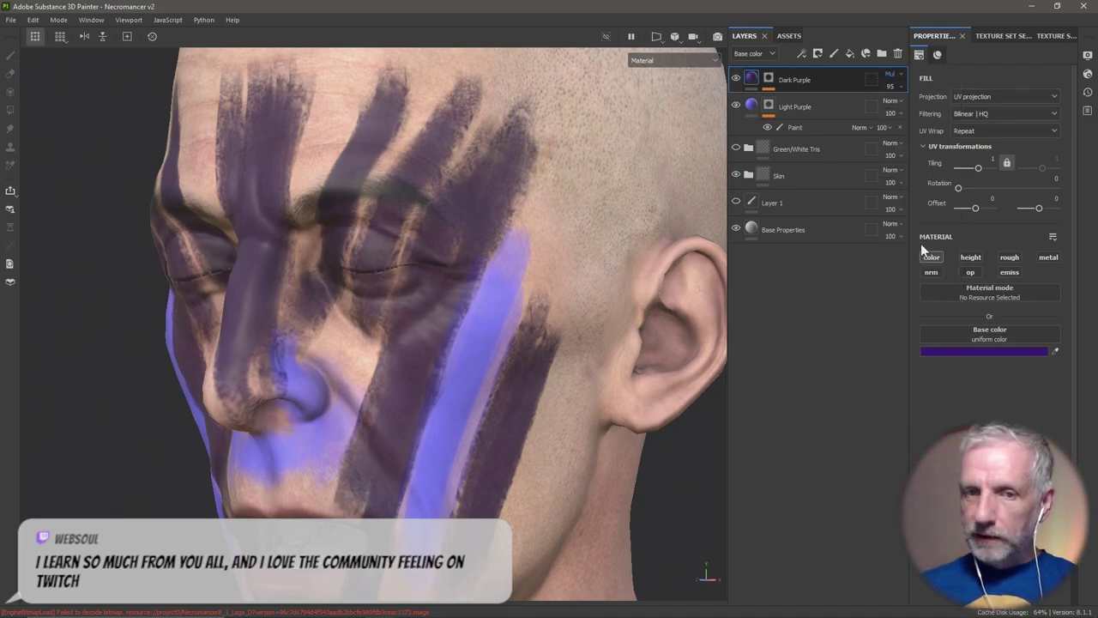
click(921, 246)
mouse_move(623, 259)
alt+mouse_down()
mouse_move(711, 268)
mouse_move(524, 280)
mouse_move(659, 155)
alt+mouse_up()
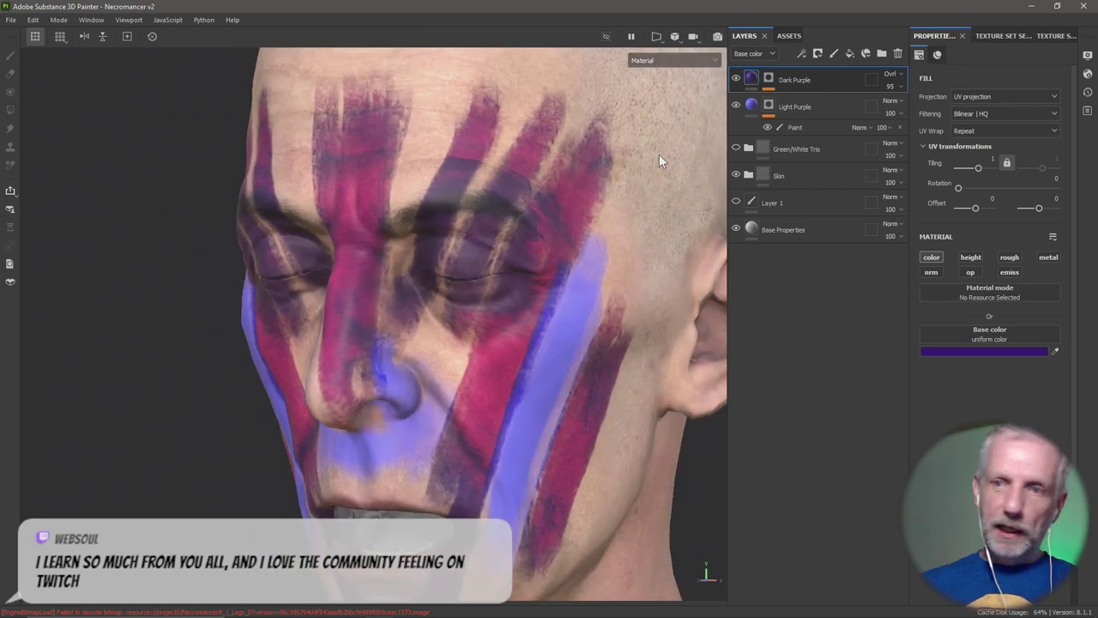
Try Soft light, Linear dodge (Add) and Inverse divide blending on Dark Purple
click(898, 74)
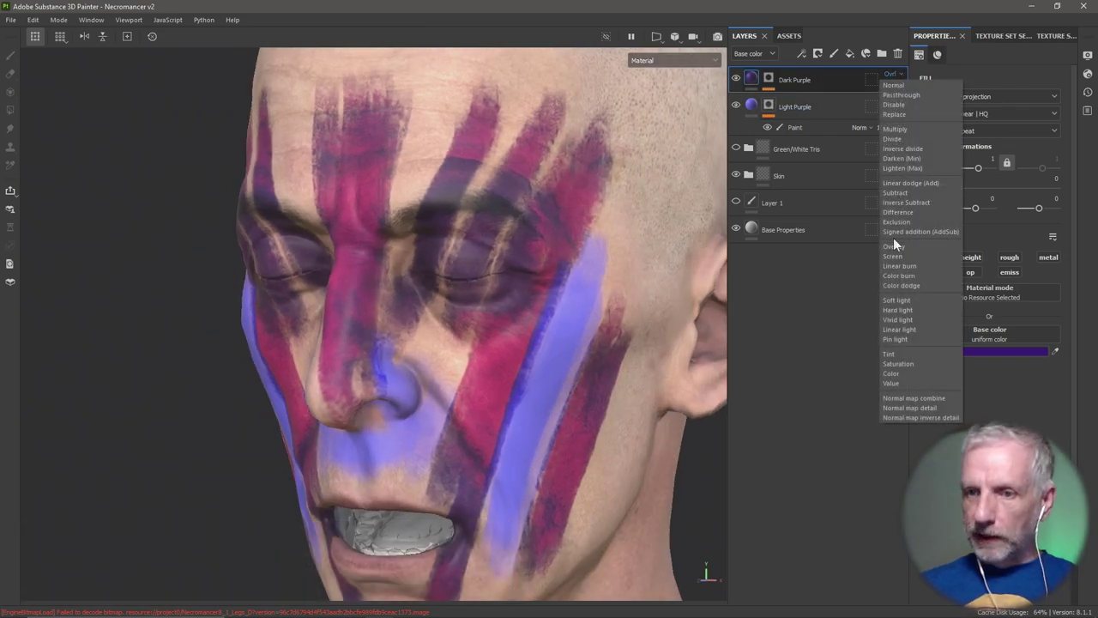
click(911, 297)
alt+drag(692, 267, 530, 255)
click(896, 75)
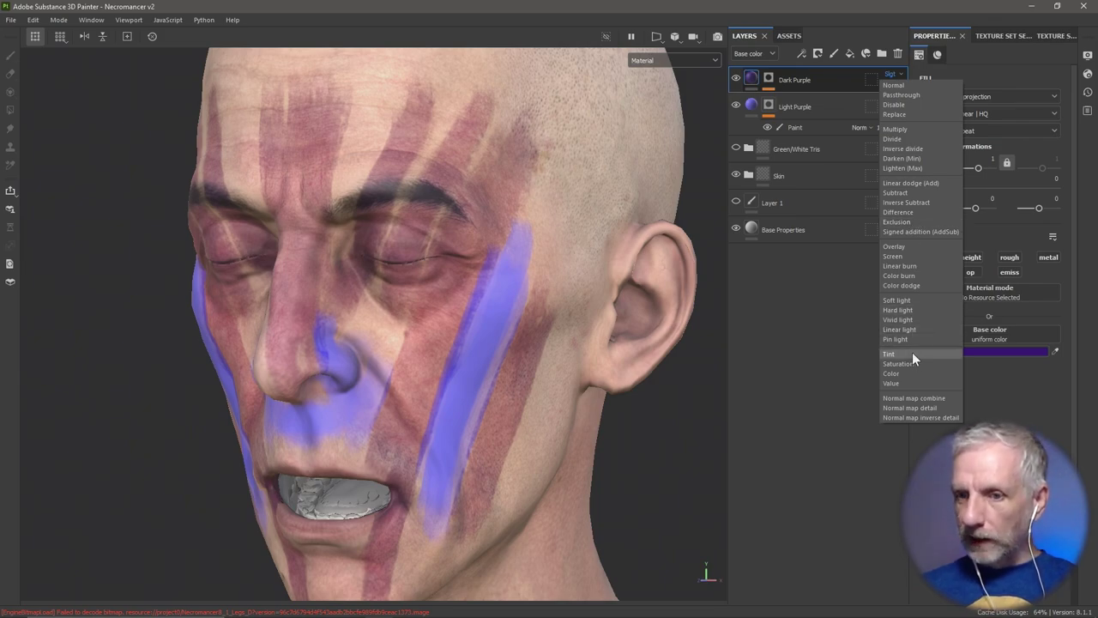
click(933, 181)
click(898, 74)
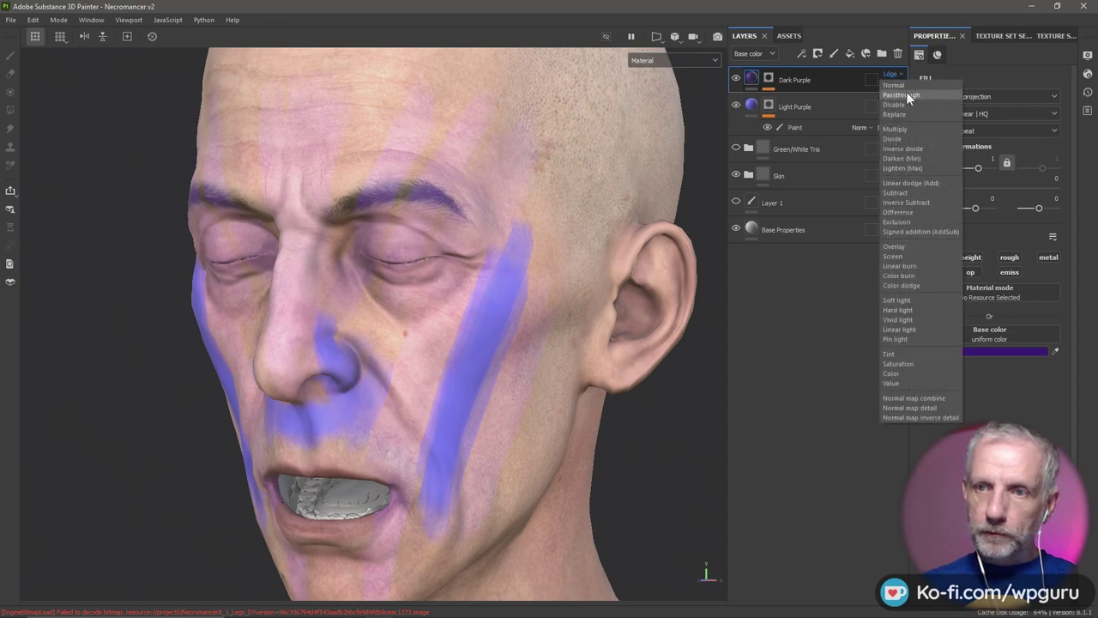
click(917, 148)
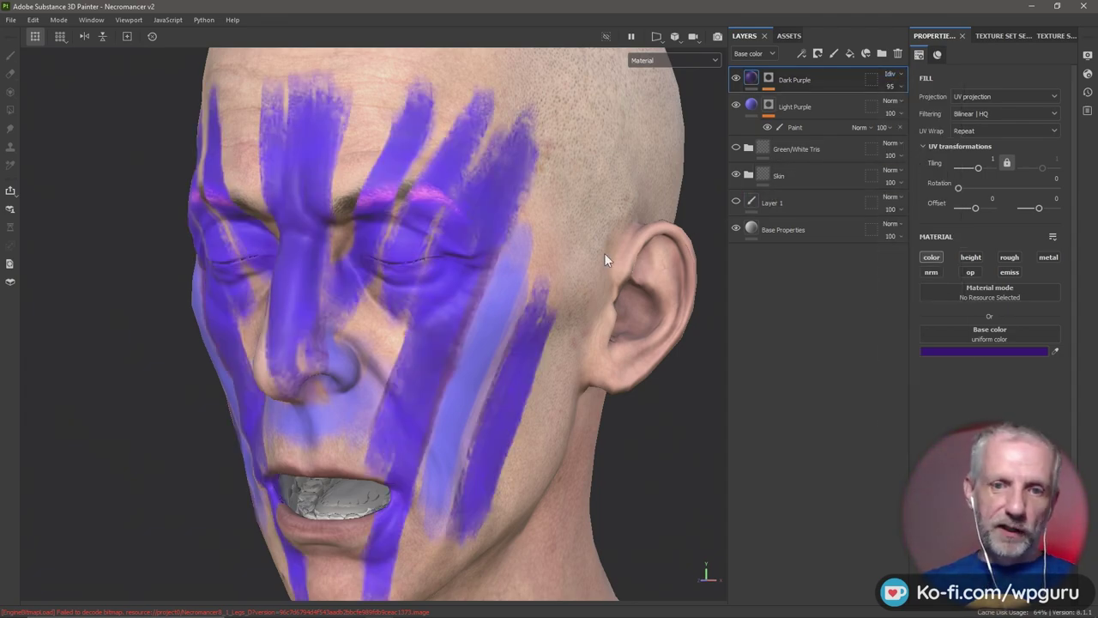
alt+drag(608, 255, 663, 229)
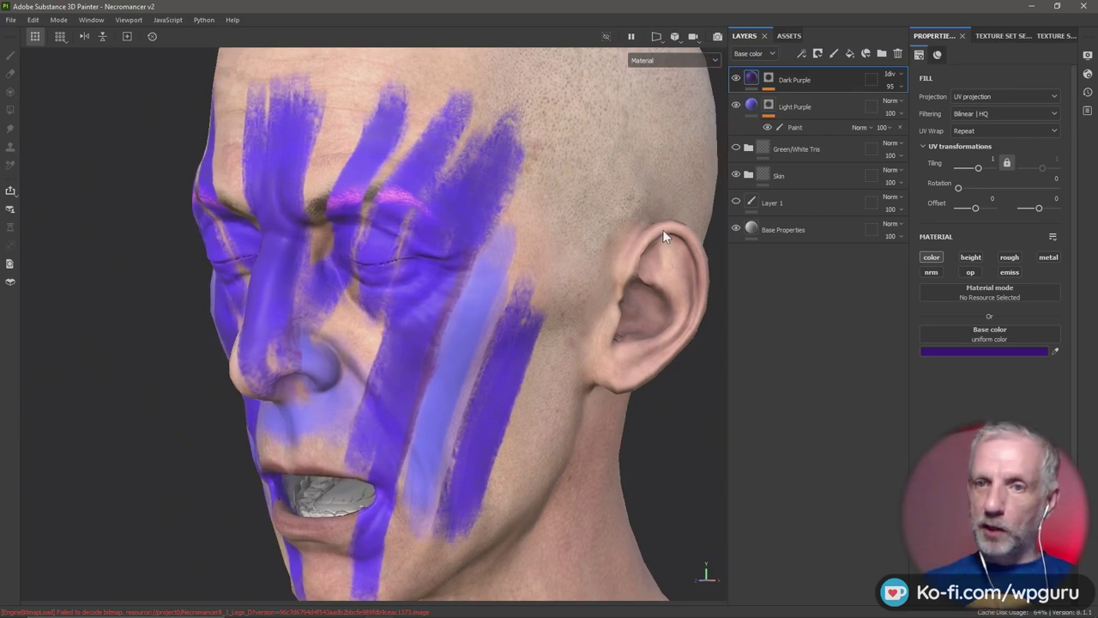
Return Dark Purple to Normal blending at 100 opacity
click(902, 88)
drag(905, 107, 955, 104)
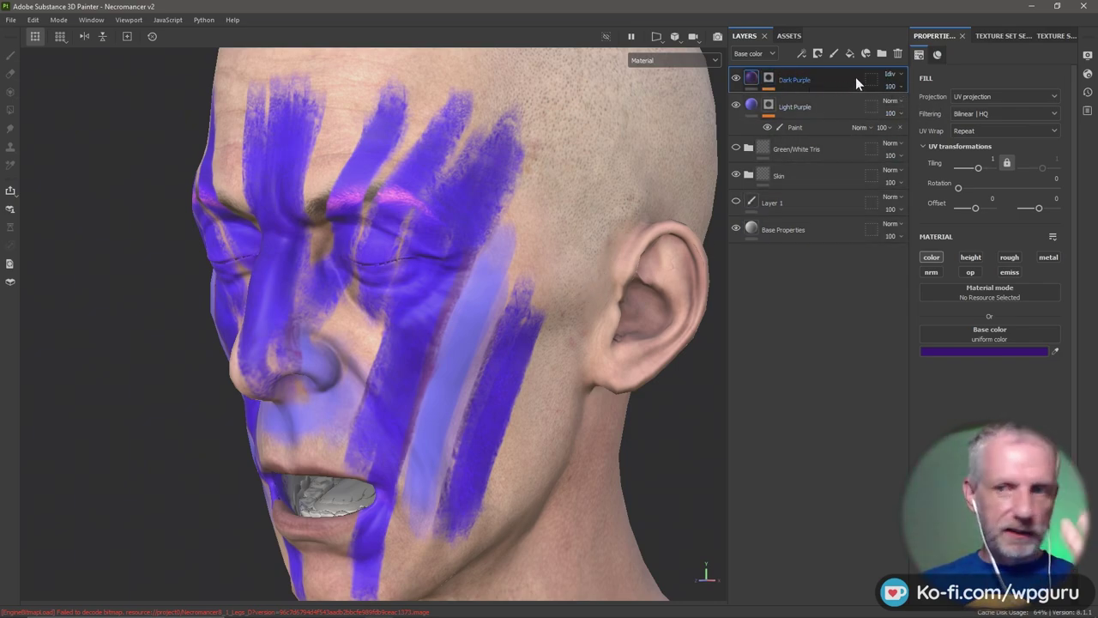
click(897, 75)
click(904, 84)
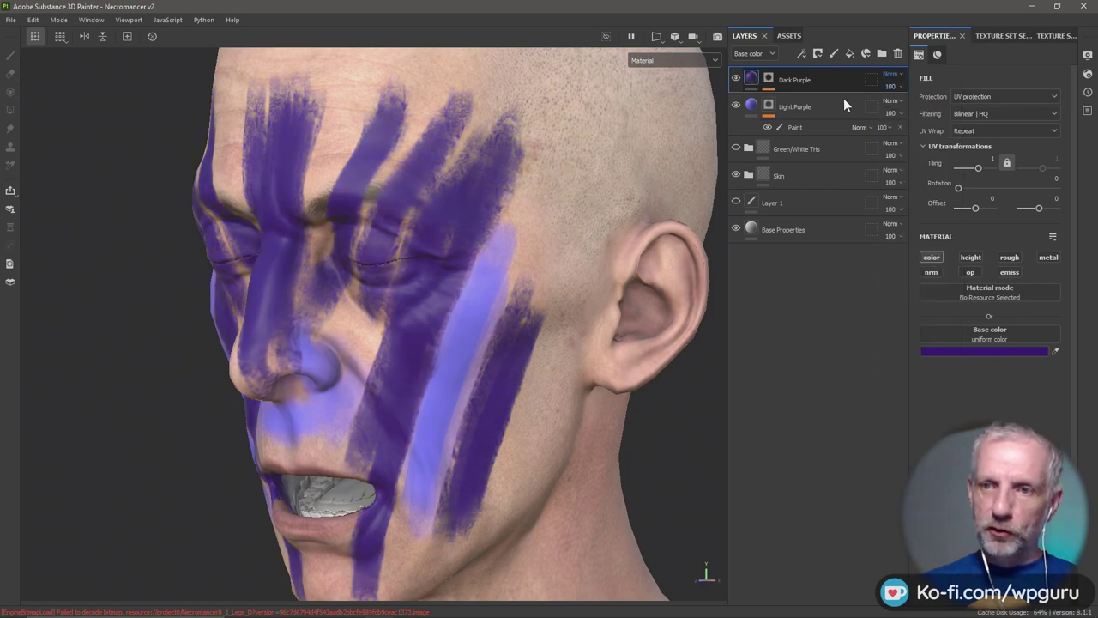
alt+drag(628, 249, 692, 238)
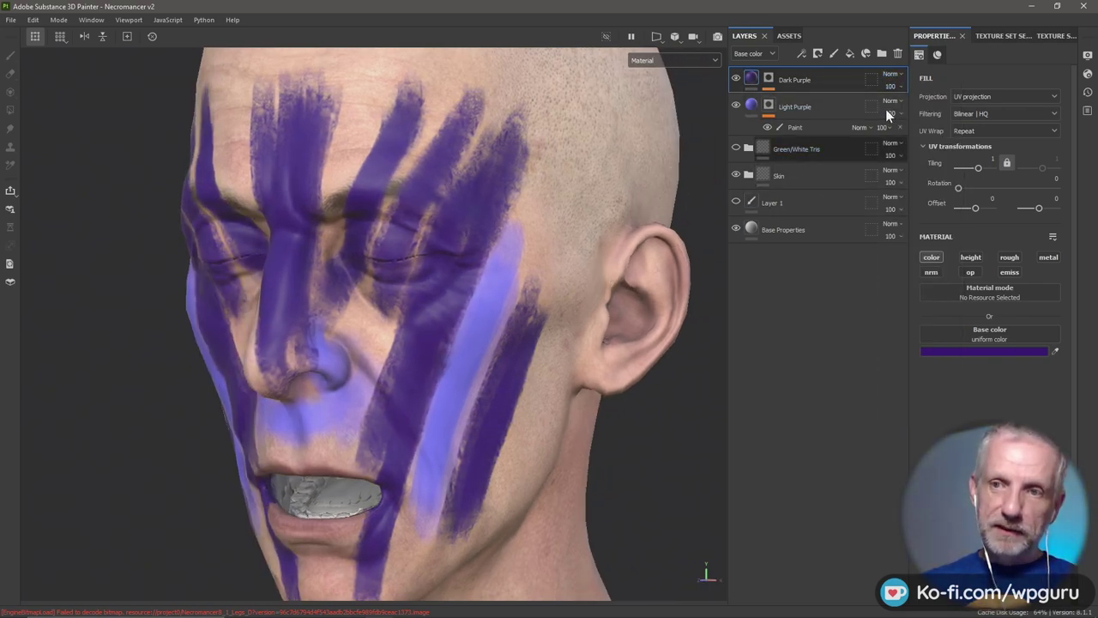
Set Dark Purple to 89 opacity and duplicate it as a Soft light copy at 67
drag(930, 106, 927, 104)
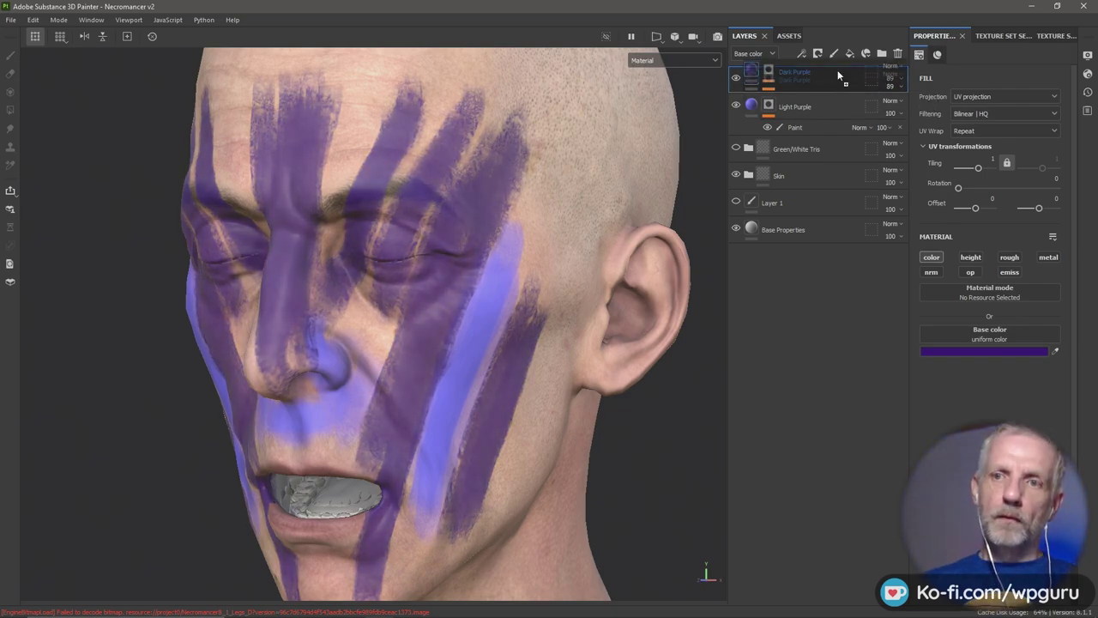
key(ctrl+d)
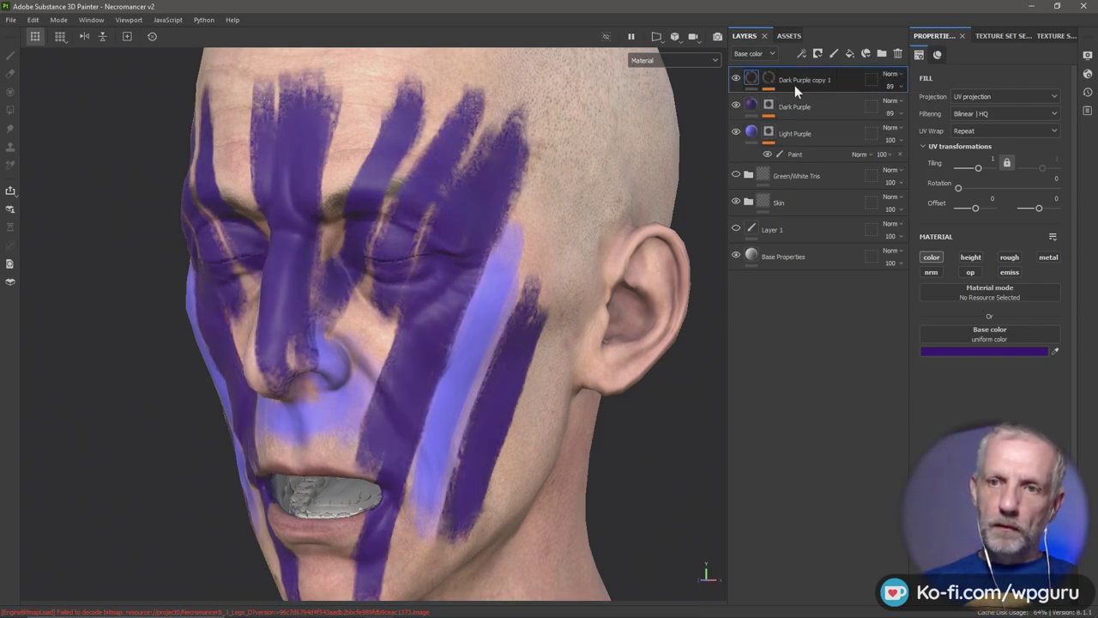
click(892, 76)
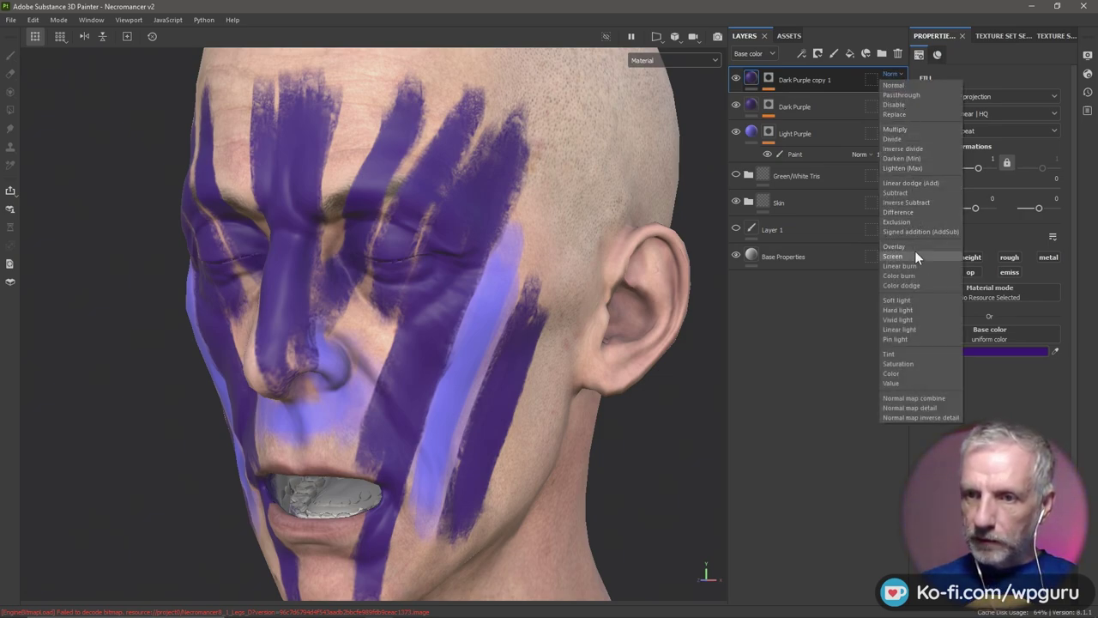
click(910, 299)
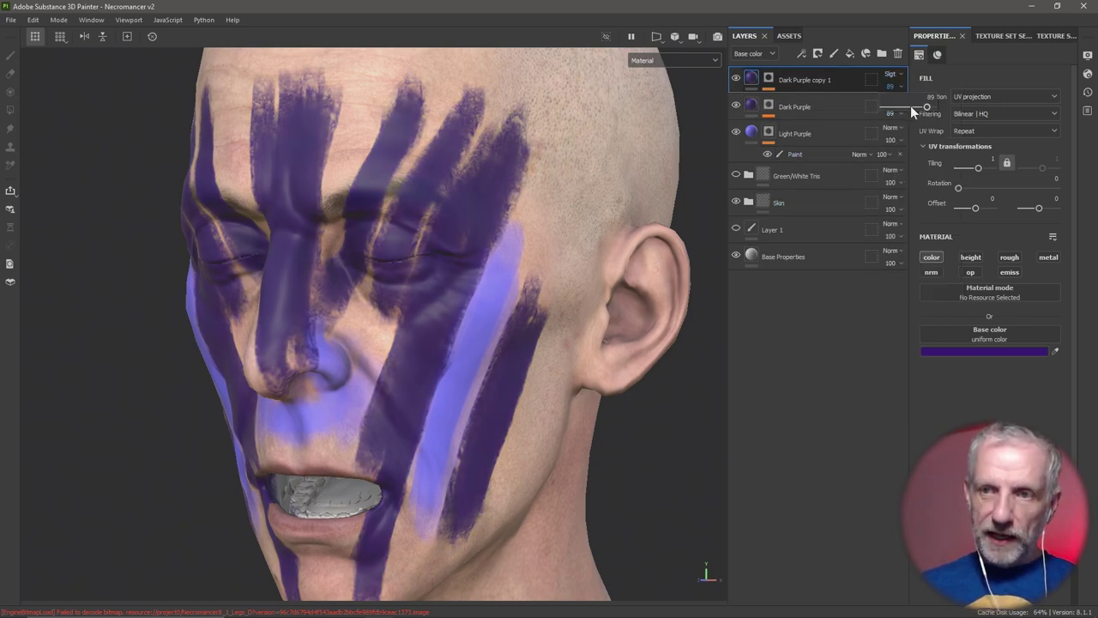
mouse_move(910, 106)
mouse_down()
mouse_move(896, 105)
mouse_move(915, 104)
mouse_up()
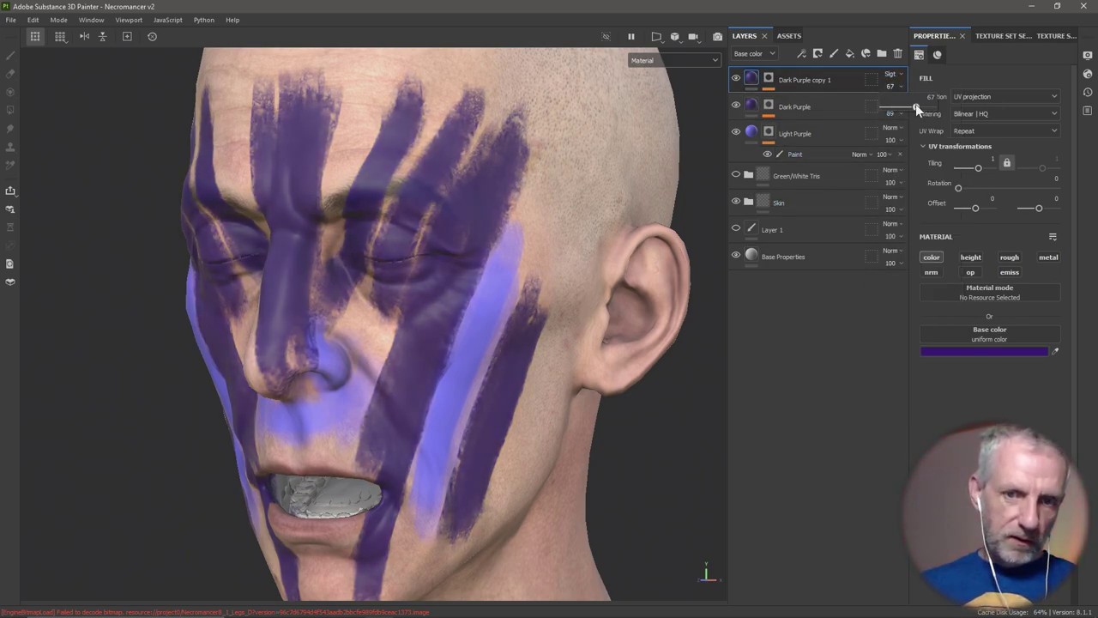
Delete the Dark Purple copy 1 layer
right_click(835, 77)
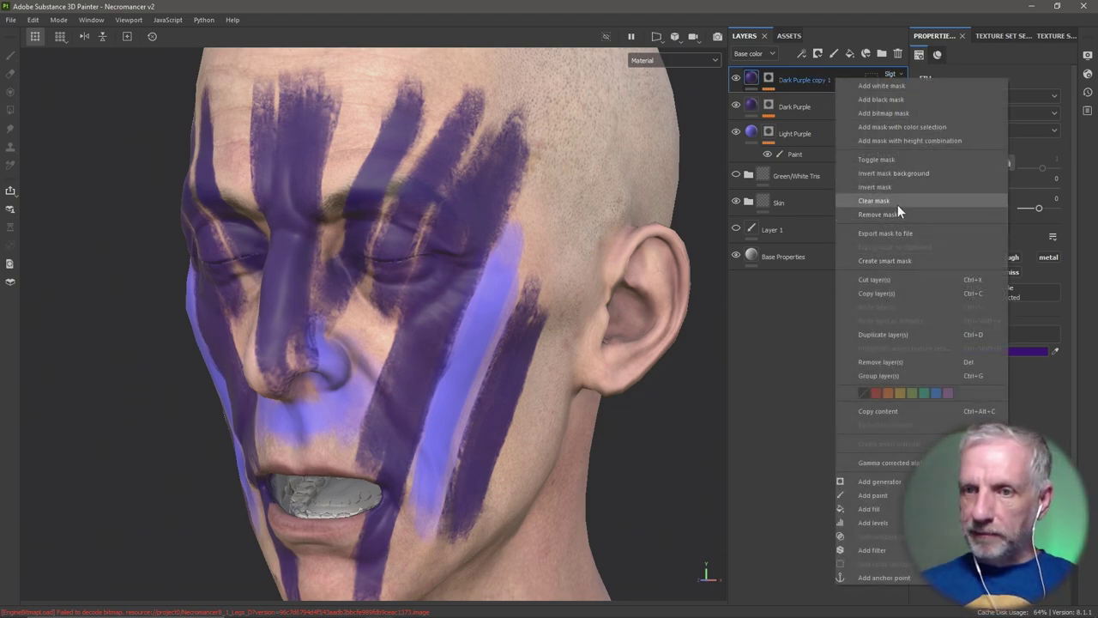
click(837, 75)
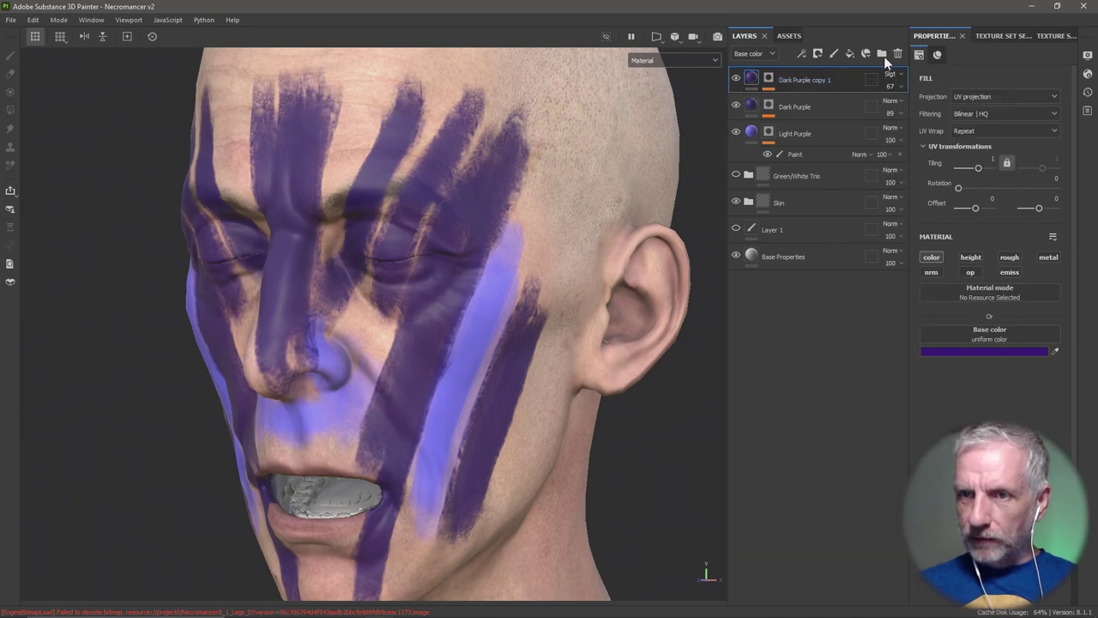
click(898, 54)
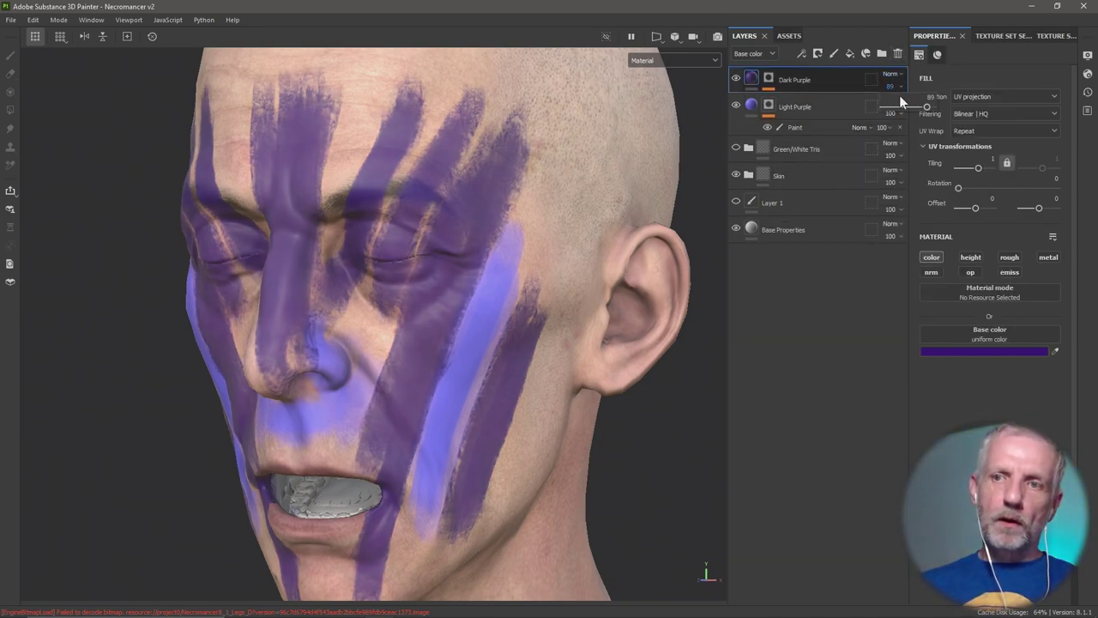
Raise Dark Purple to 100 opacity, frame the face, and select the layer's mask
drag(923, 104, 934, 110)
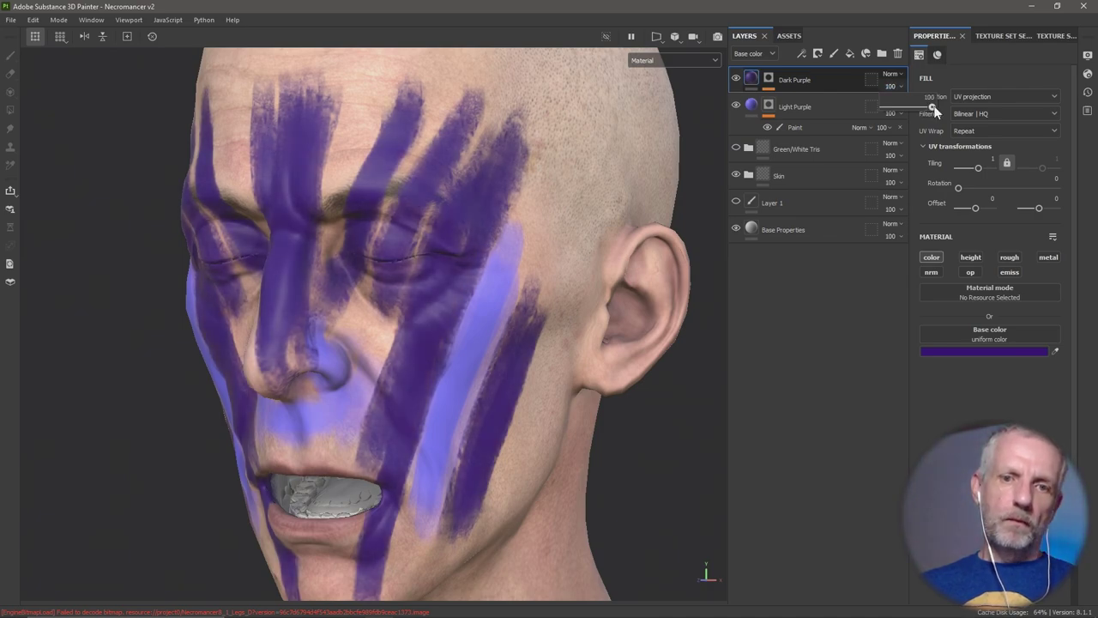
alt+drag(566, 235, 529, 248)
scroll(520, 249, up, 2)
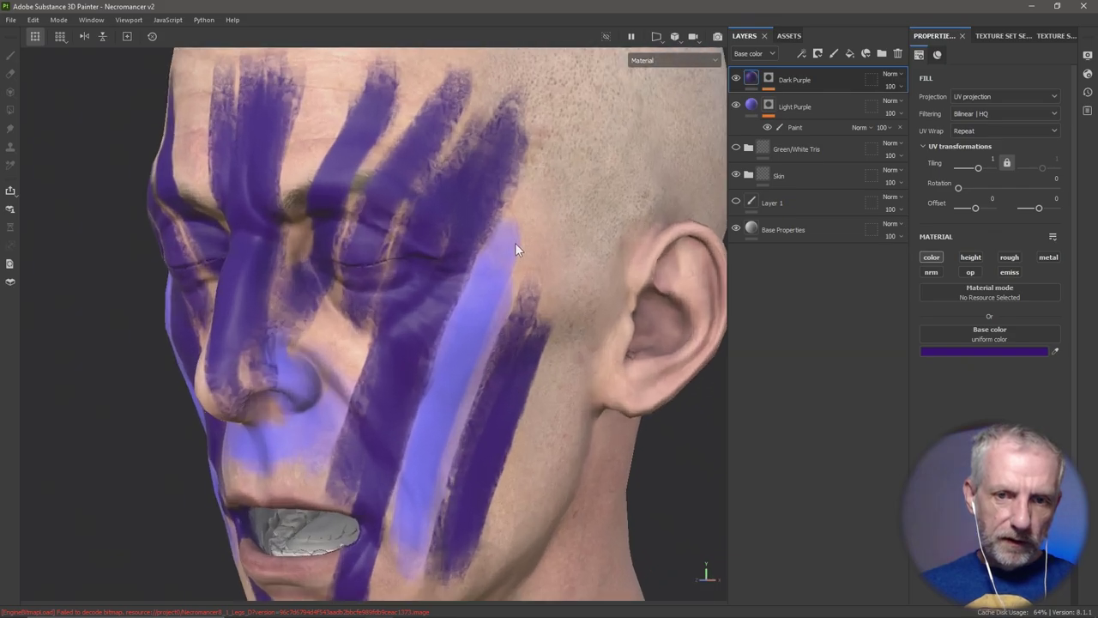
scroll(515, 247, up, 4)
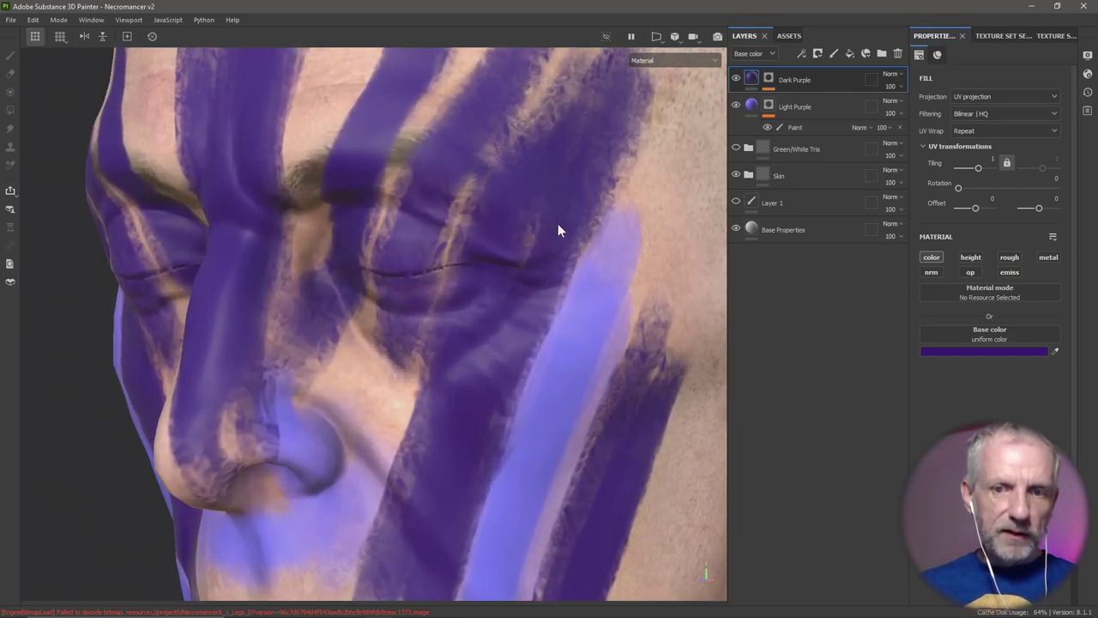
alt+middle_drag(558, 229, 545, 288)
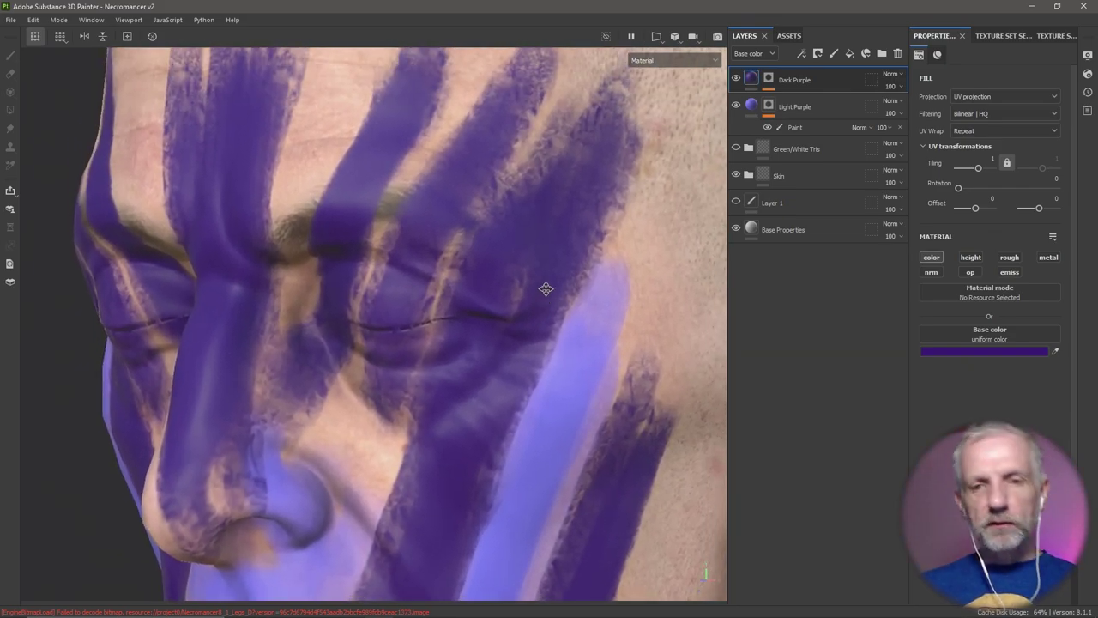
mouse_move(546, 288)
alt+mouse_down()
mouse_move(510, 318)
mouse_move(640, 309)
mouse_move(524, 287)
alt+mouse_up()
alt+middle_drag(524, 288, 515, 226)
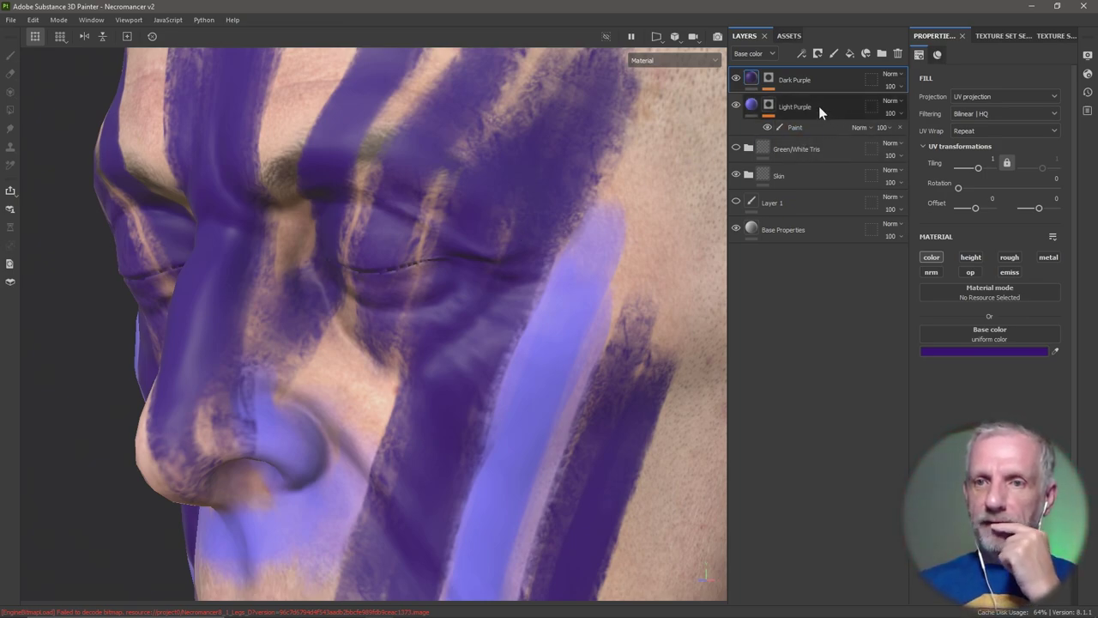
click(771, 77)
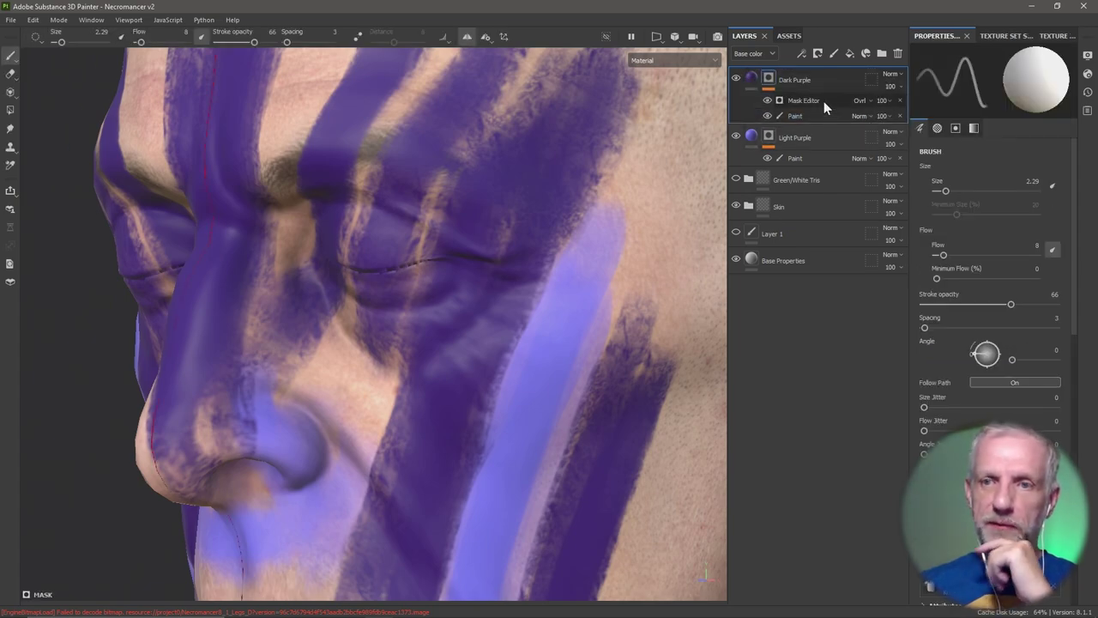
Collapse the Texture input's details and expand the Mask Editor's Parameters, showing Global Balance and opacities
click(824, 101)
alt+drag(482, 347, 392, 305)
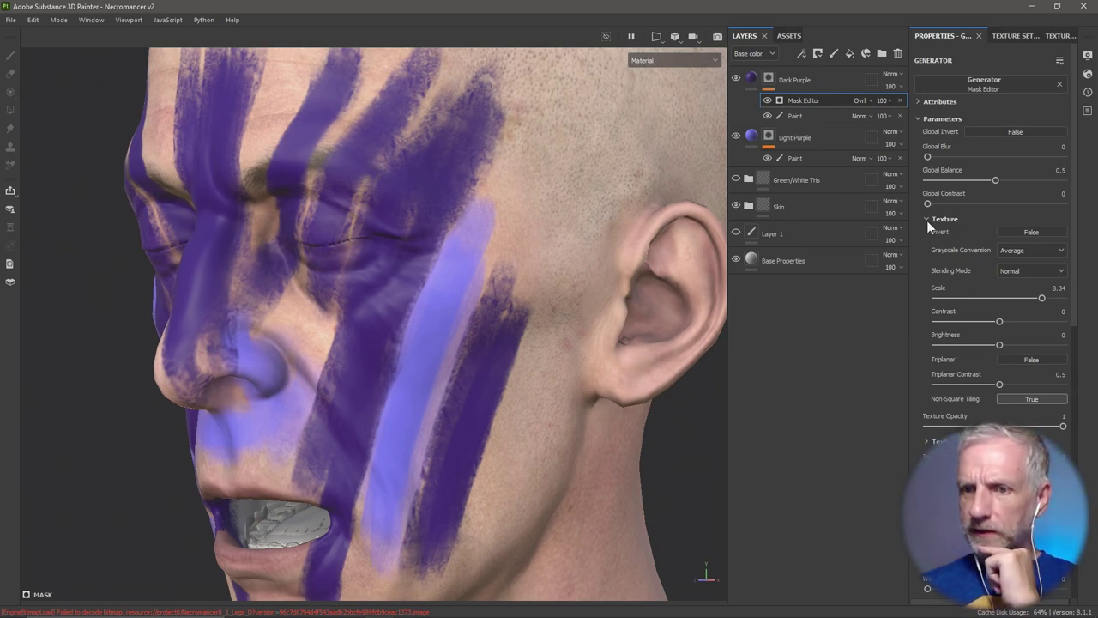
scroll(926, 220, down, 10)
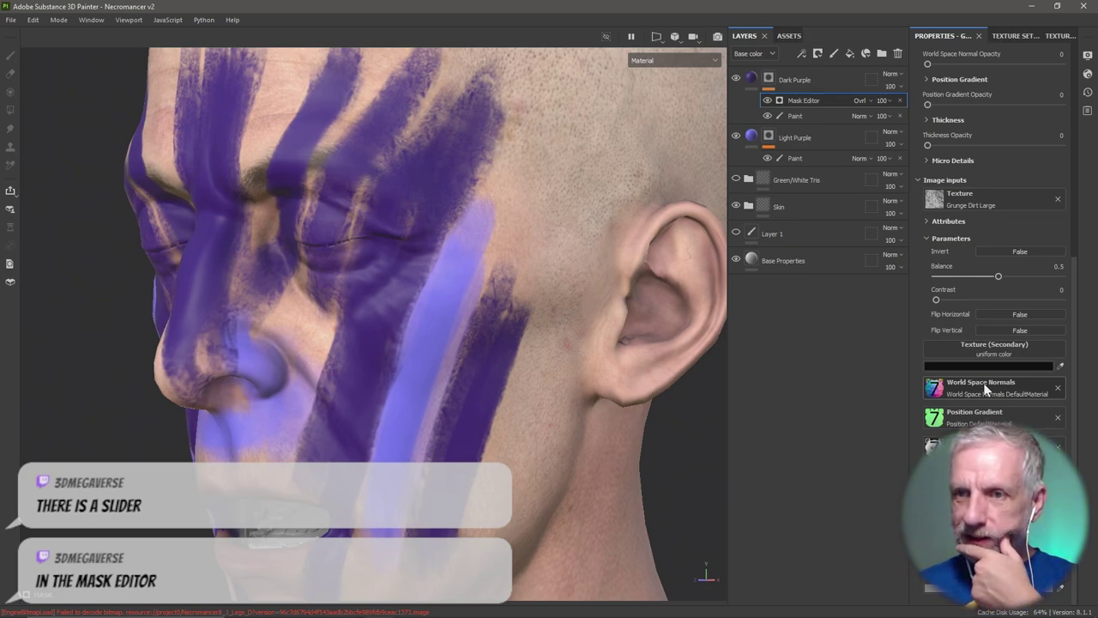
scroll(985, 388, up, 4)
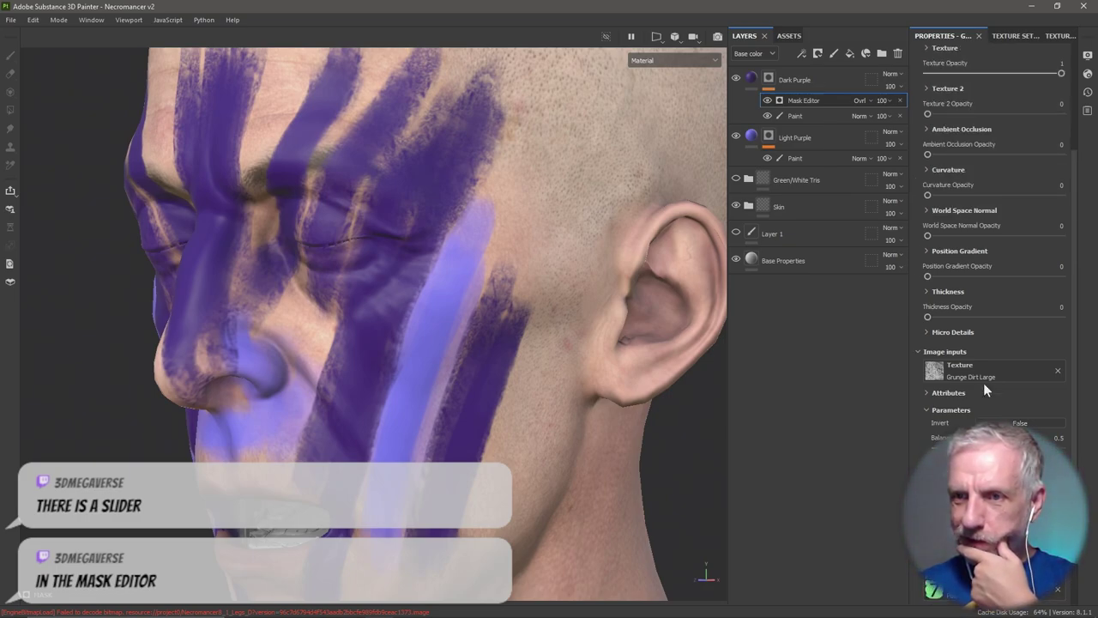
scroll(984, 388, up, 3)
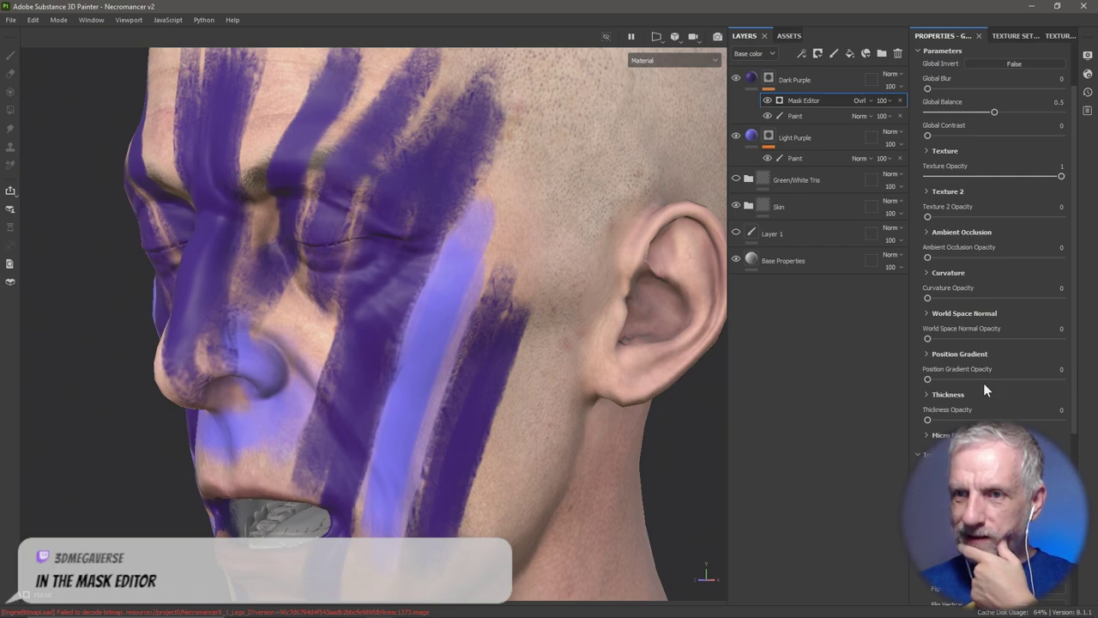
scroll(984, 388, up, 2)
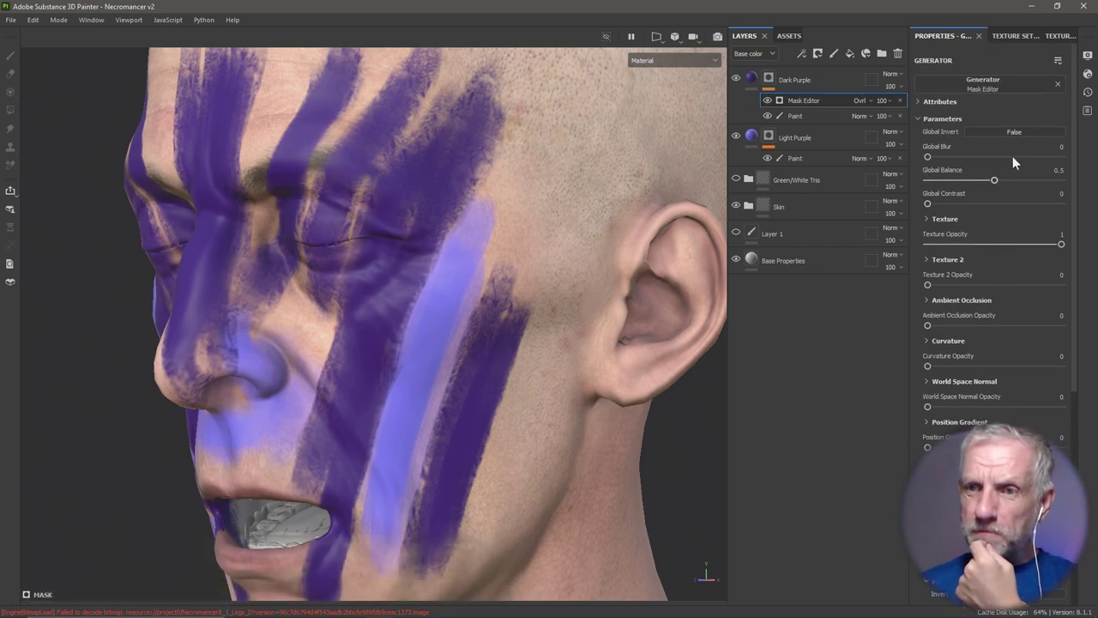
click(916, 118)
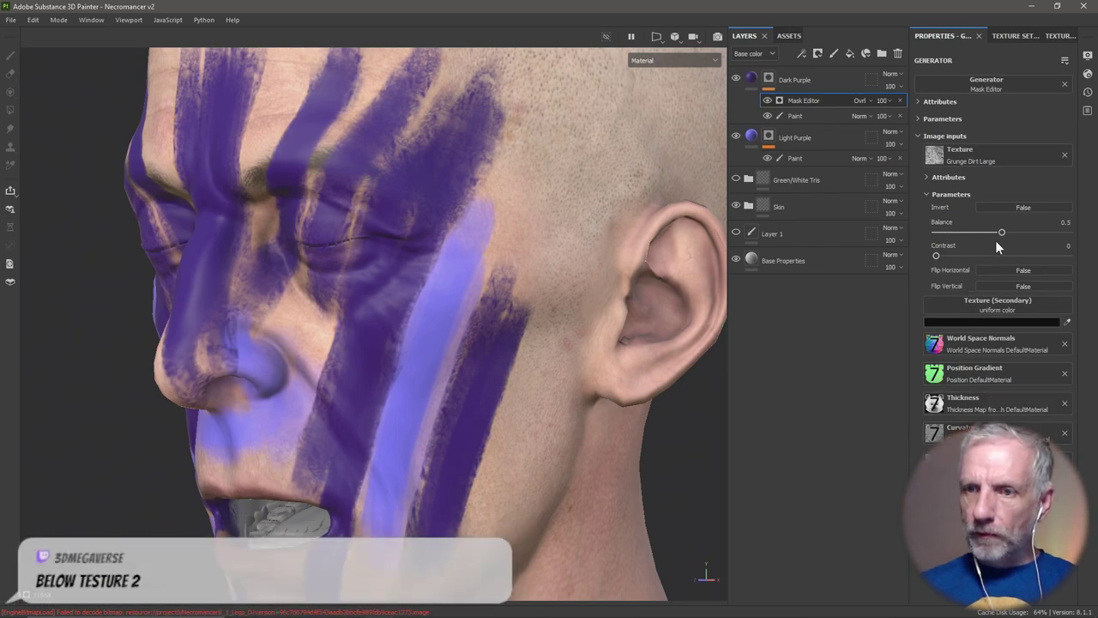
click(927, 193)
click(926, 177)
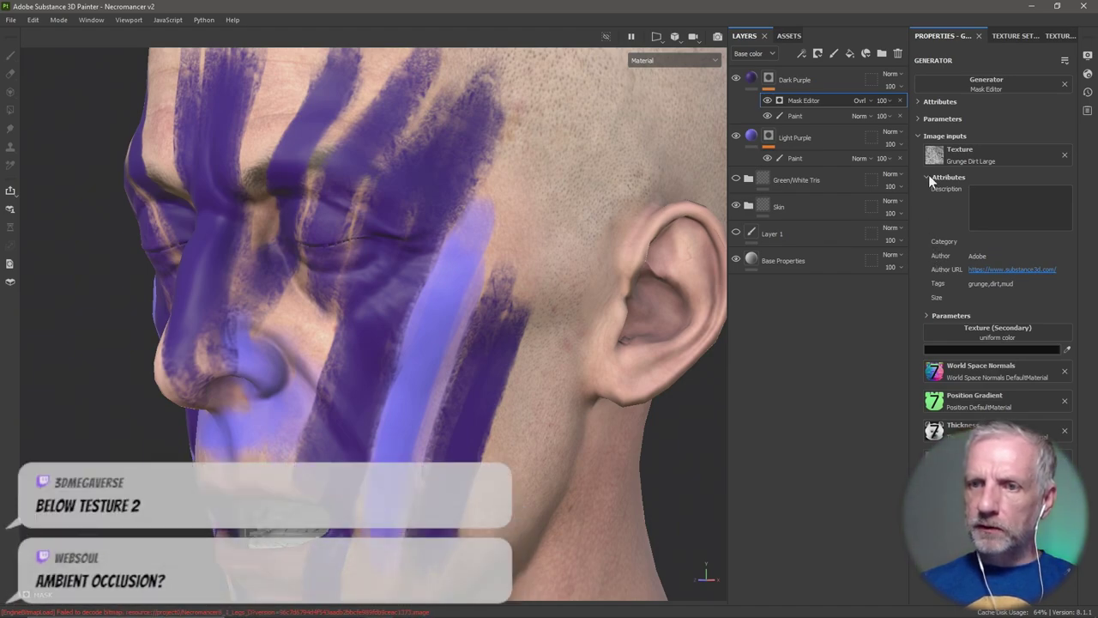
click(928, 176)
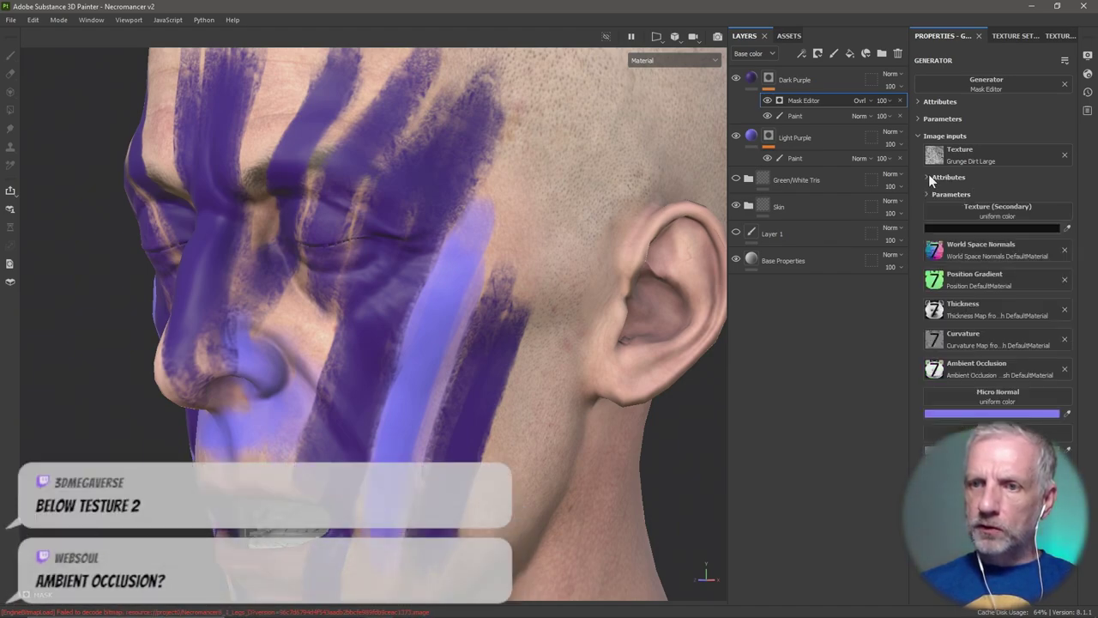
click(920, 119)
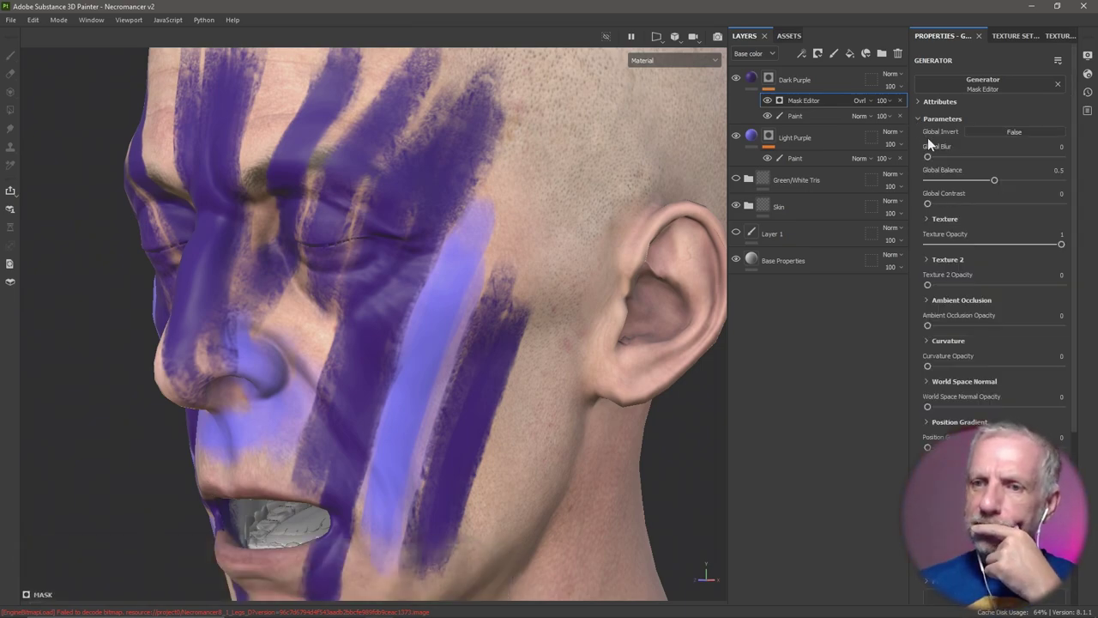
Set the Mask Editor's Ambient Occlusion Opacity to about 0.48 and Texture Opacity to 0.51
scroll(1002, 227, down, 1)
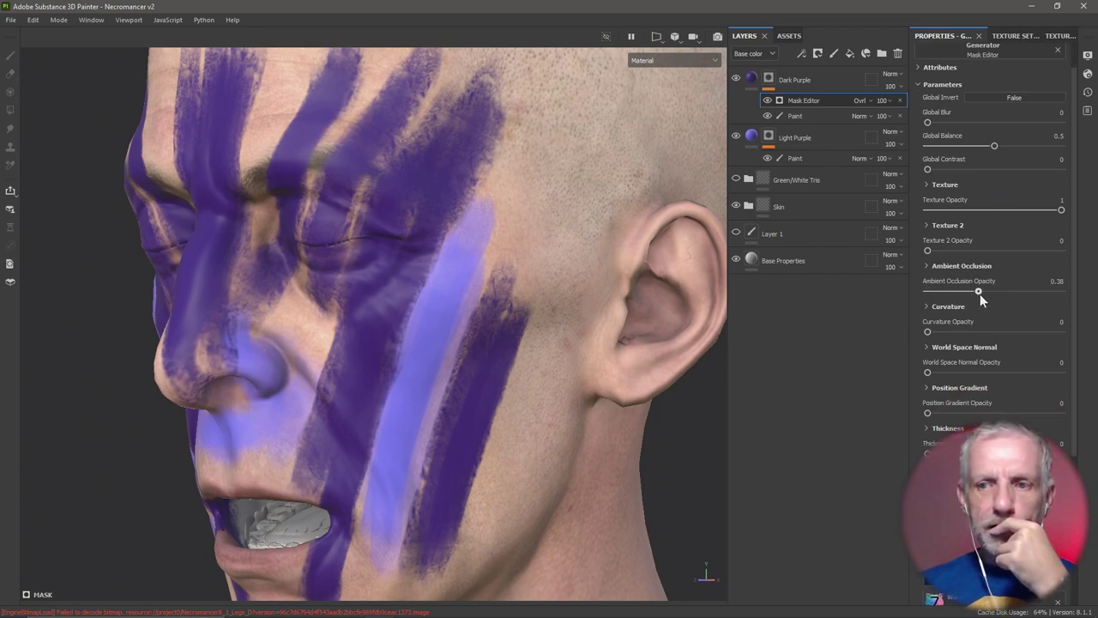
drag(979, 291, 1008, 292)
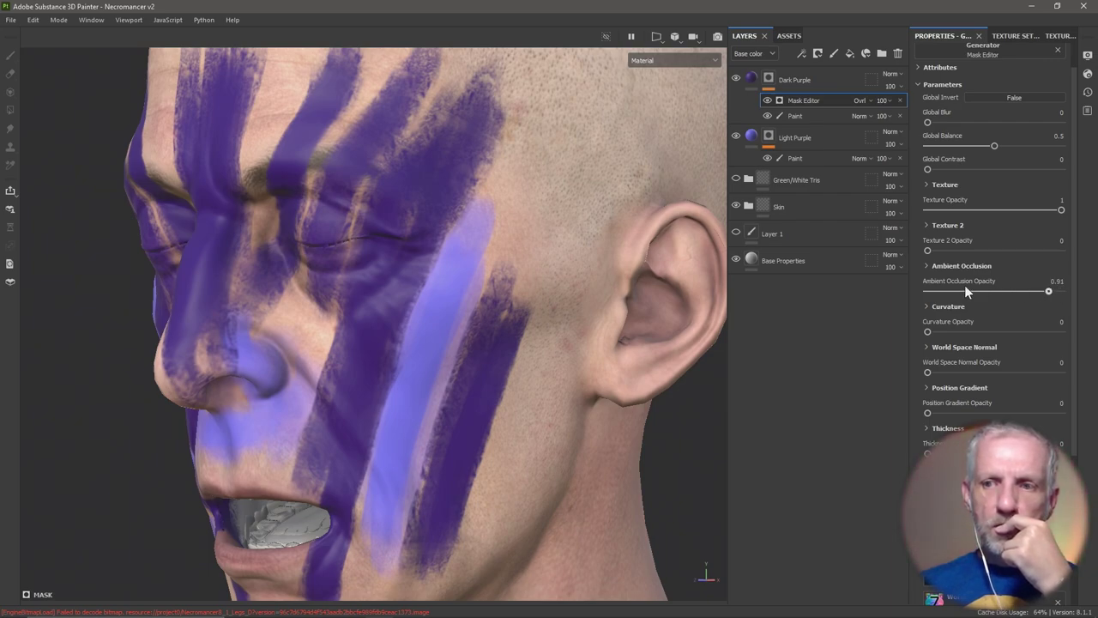
drag(1049, 292, 981, 292)
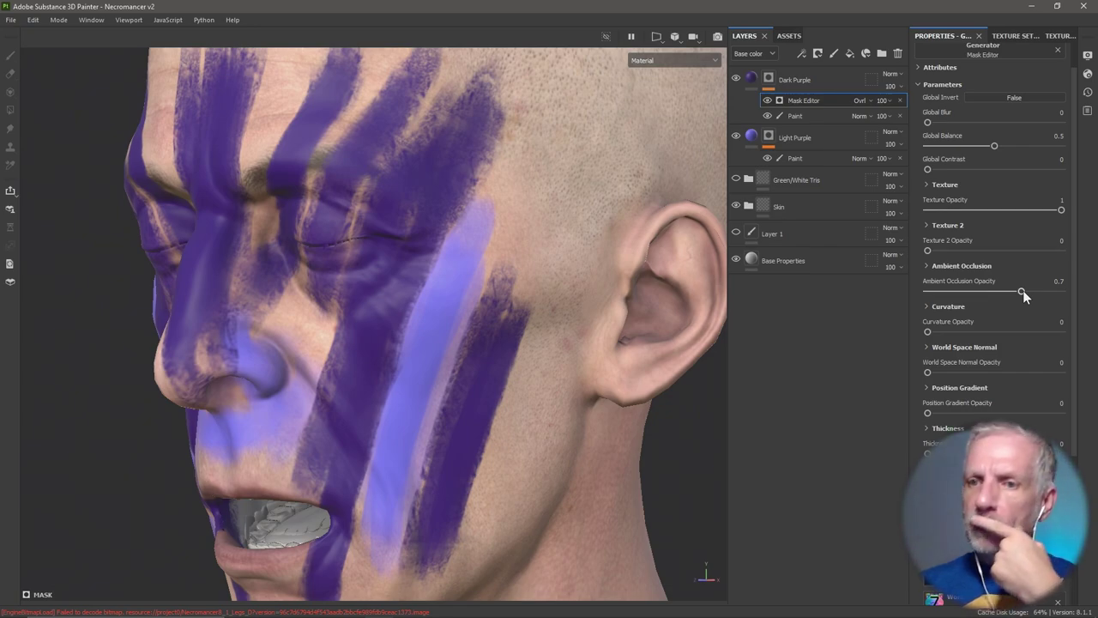
drag(1012, 294, 1002, 295)
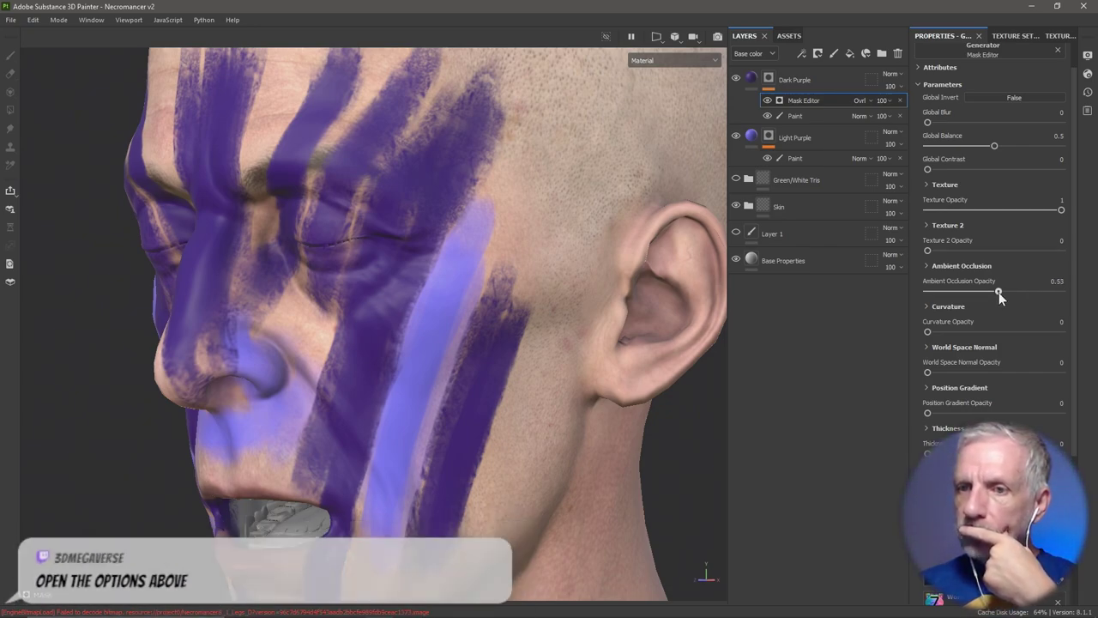
click(925, 224)
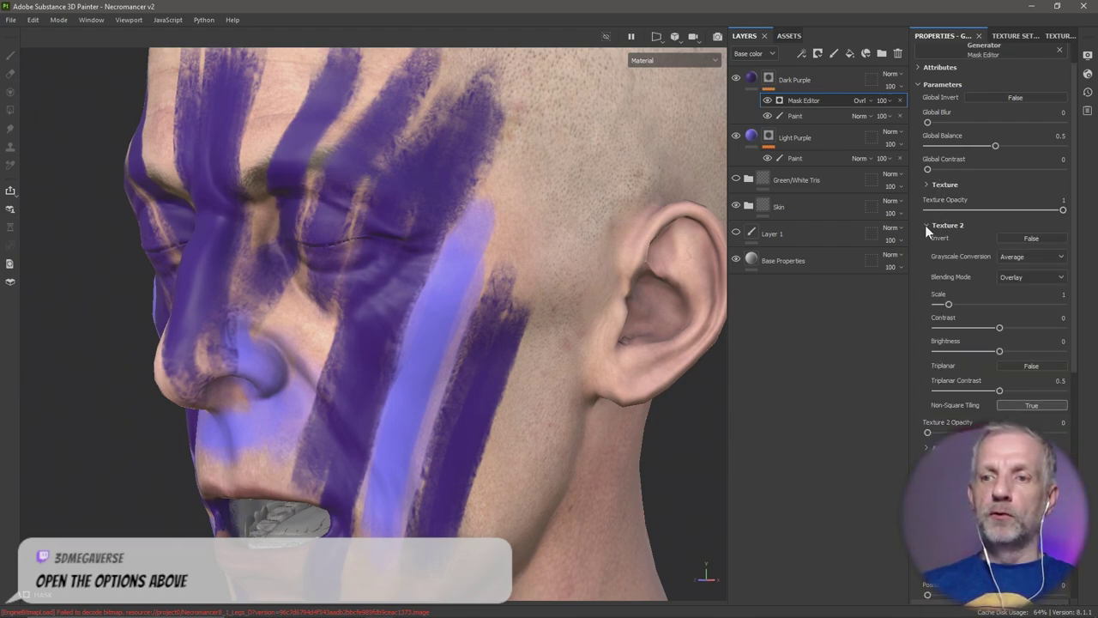
click(925, 225)
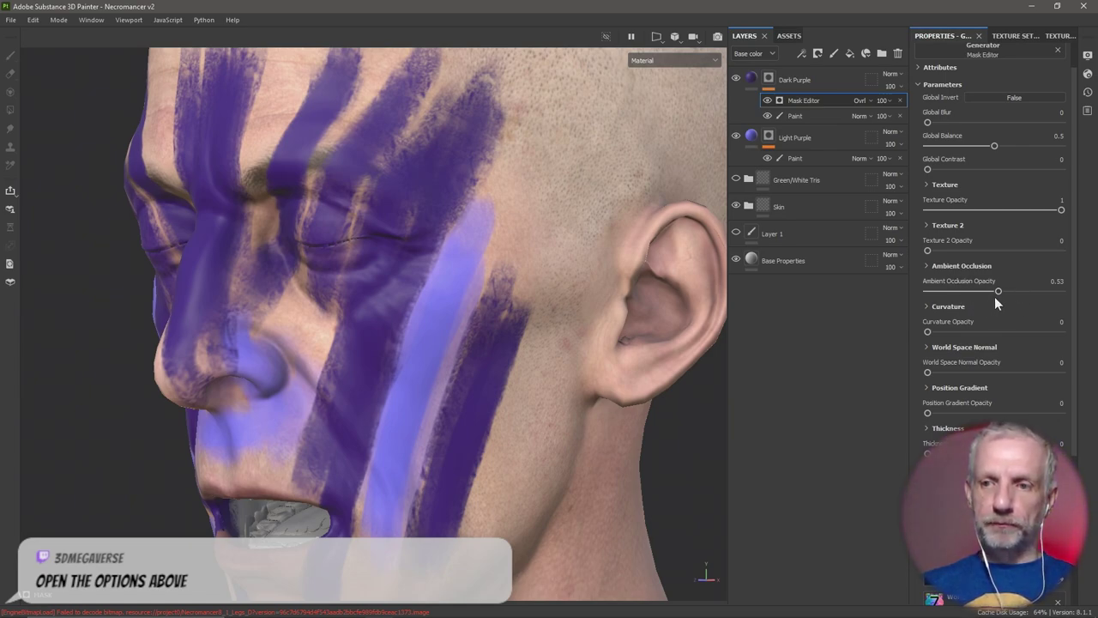
drag(998, 290, 1007, 291)
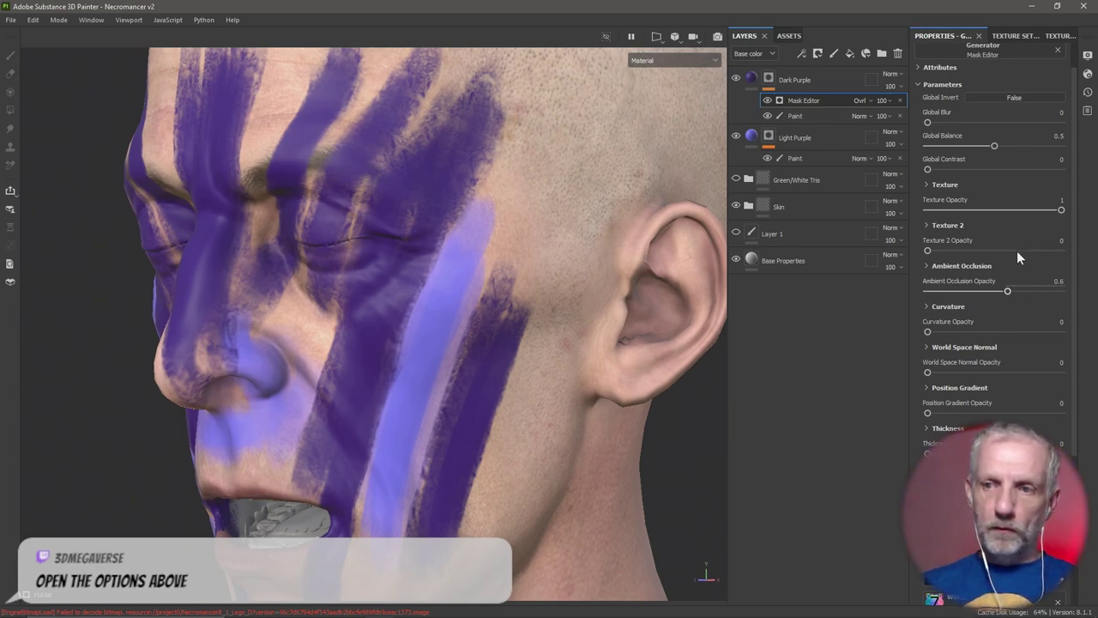
drag(1060, 210, 997, 210)
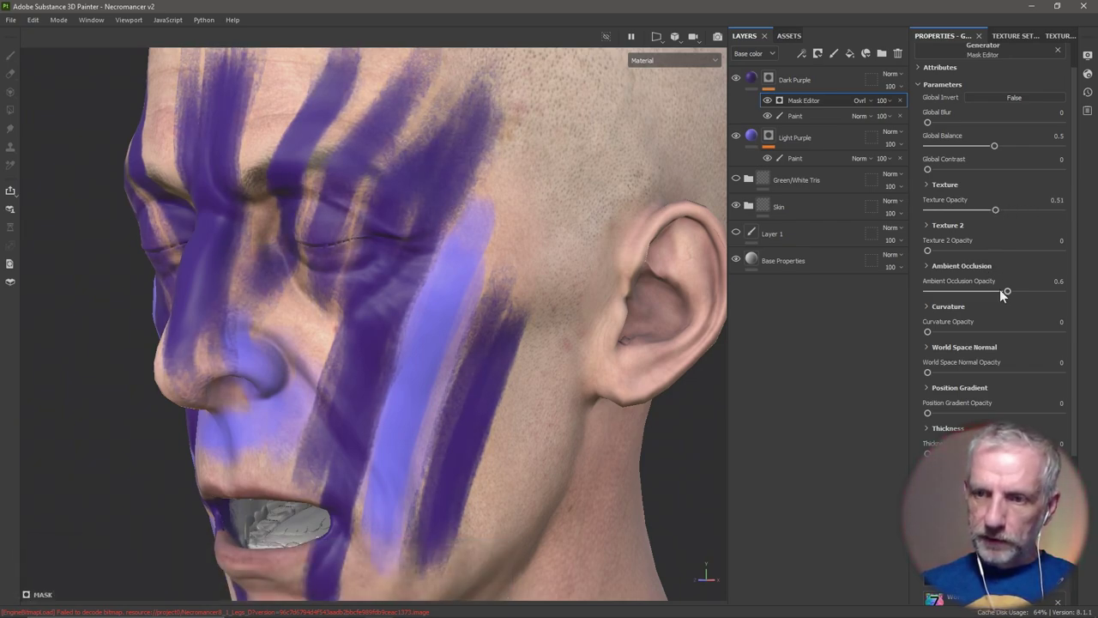
mouse_move(1001, 292)
mouse_down()
mouse_move(932, 291)
mouse_move(1024, 292)
mouse_move(917, 286)
mouse_move(1065, 291)
mouse_move(992, 292)
mouse_up()
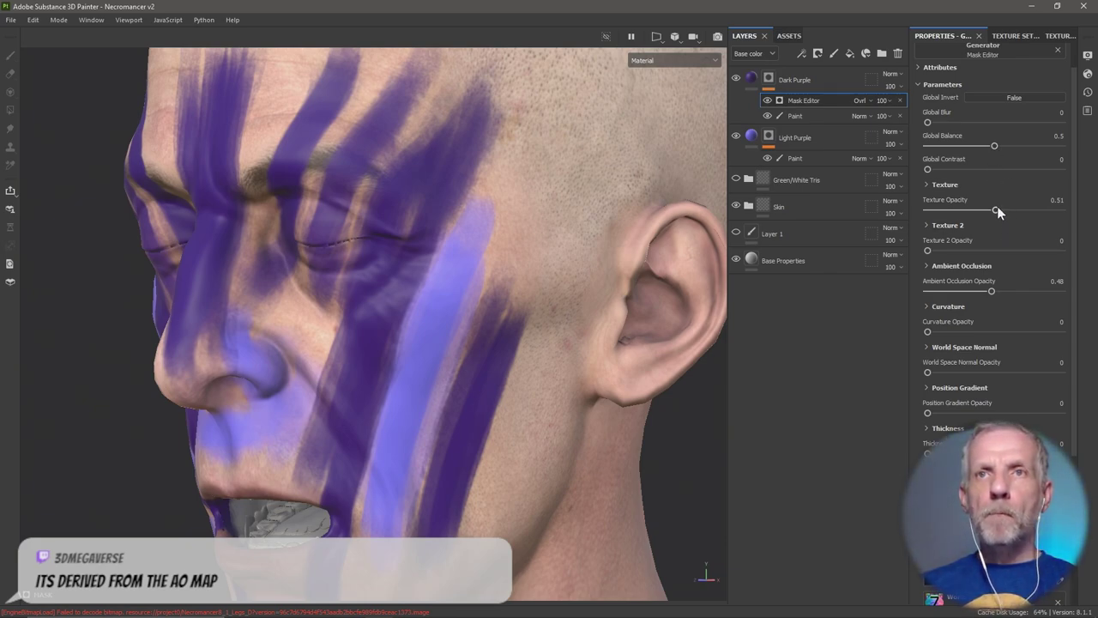
Inspect the Mask Editor's Texture settings and description details, then collapse them
scroll(997, 206, up, 1)
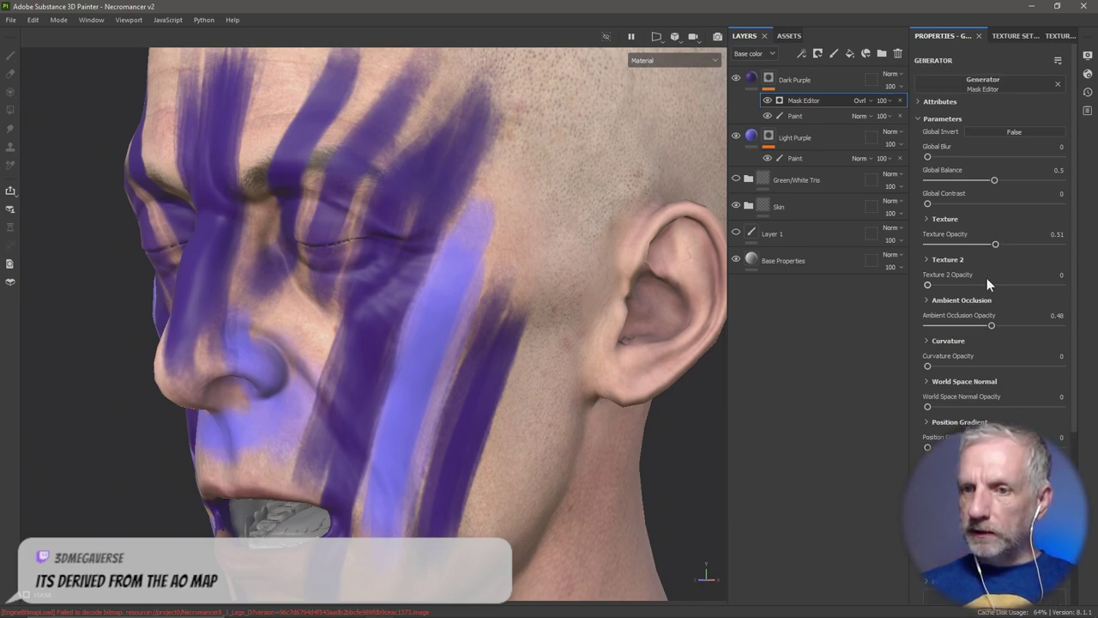
click(924, 218)
scroll(923, 218, down, 2)
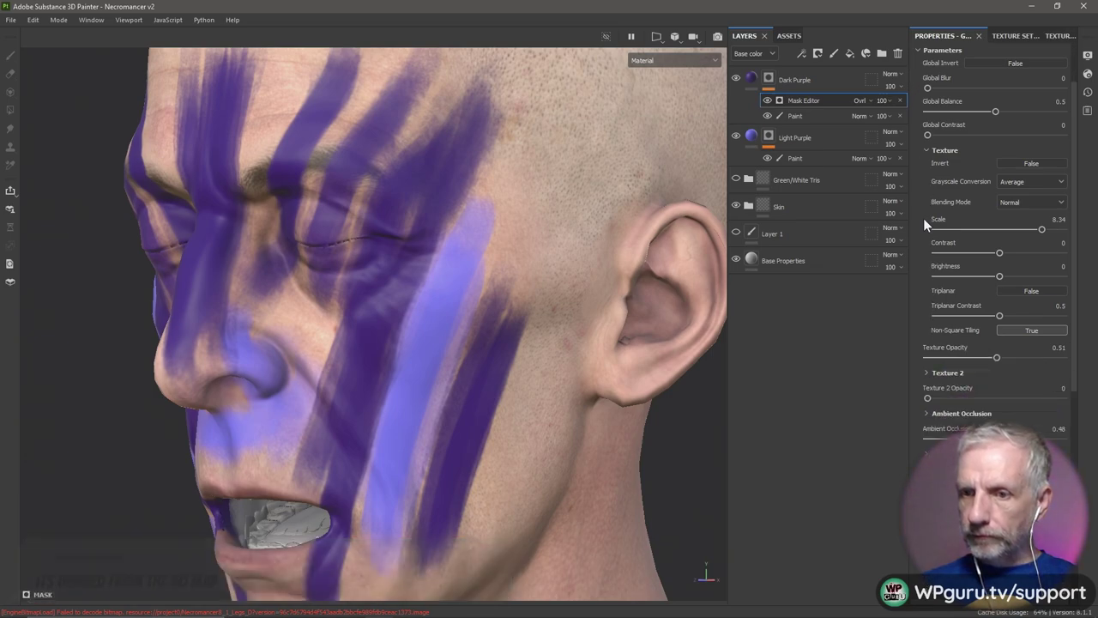
scroll(923, 218, up, 2)
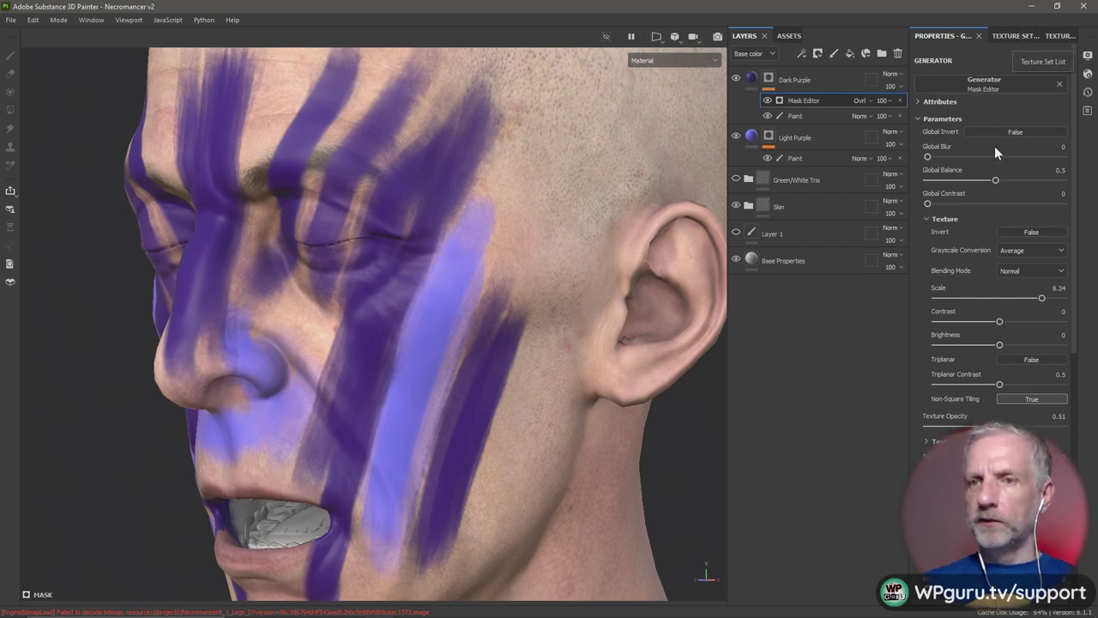
click(920, 101)
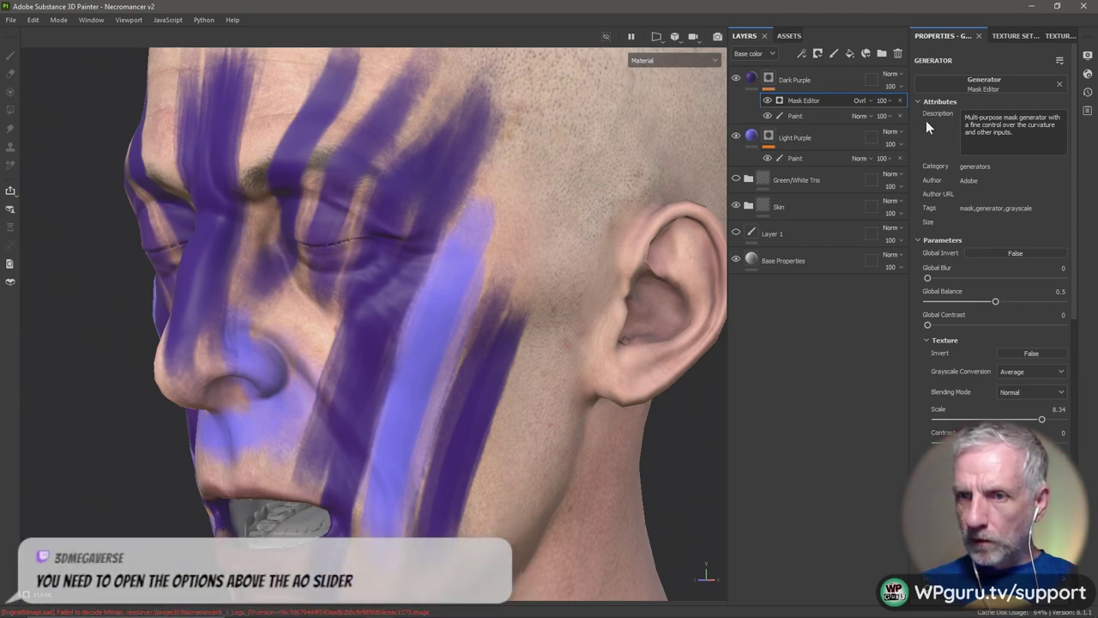
click(918, 102)
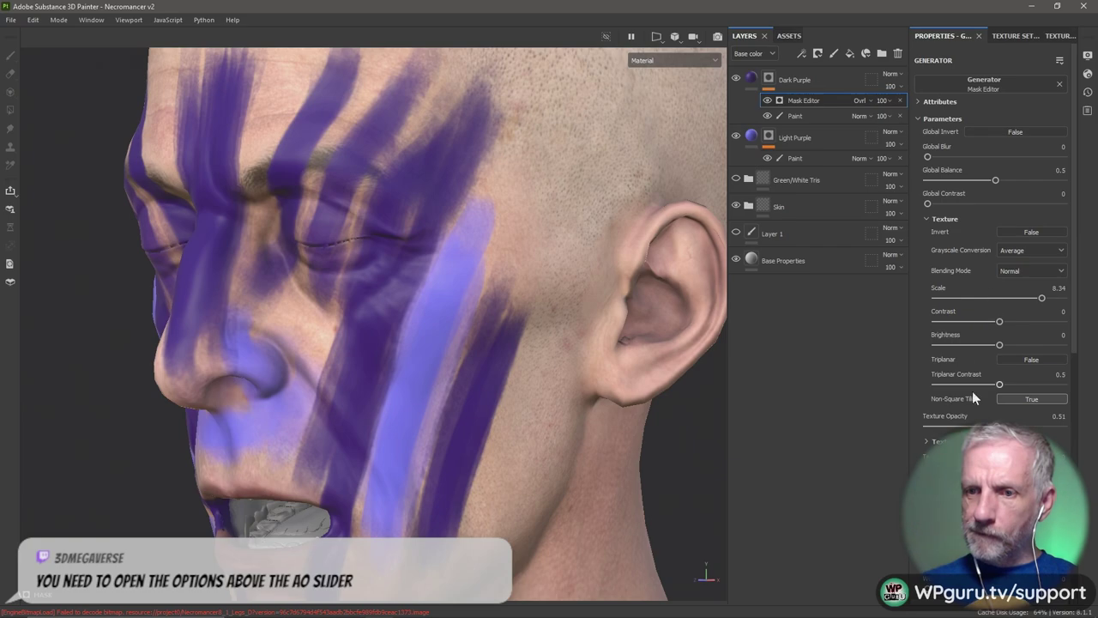
scroll(972, 397, down, 1)
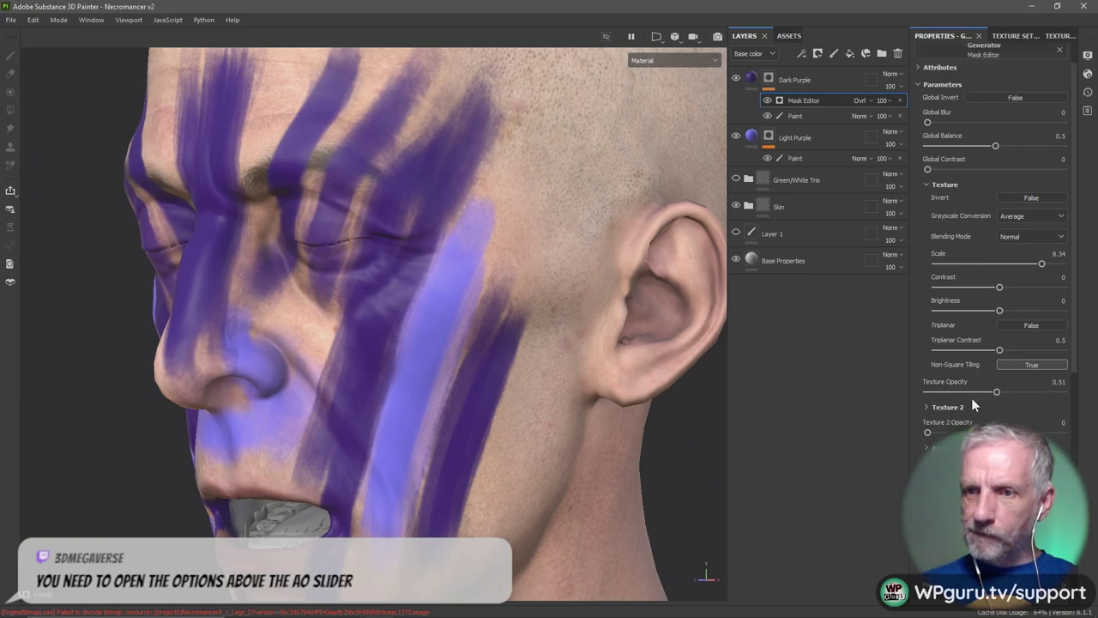
click(928, 184)
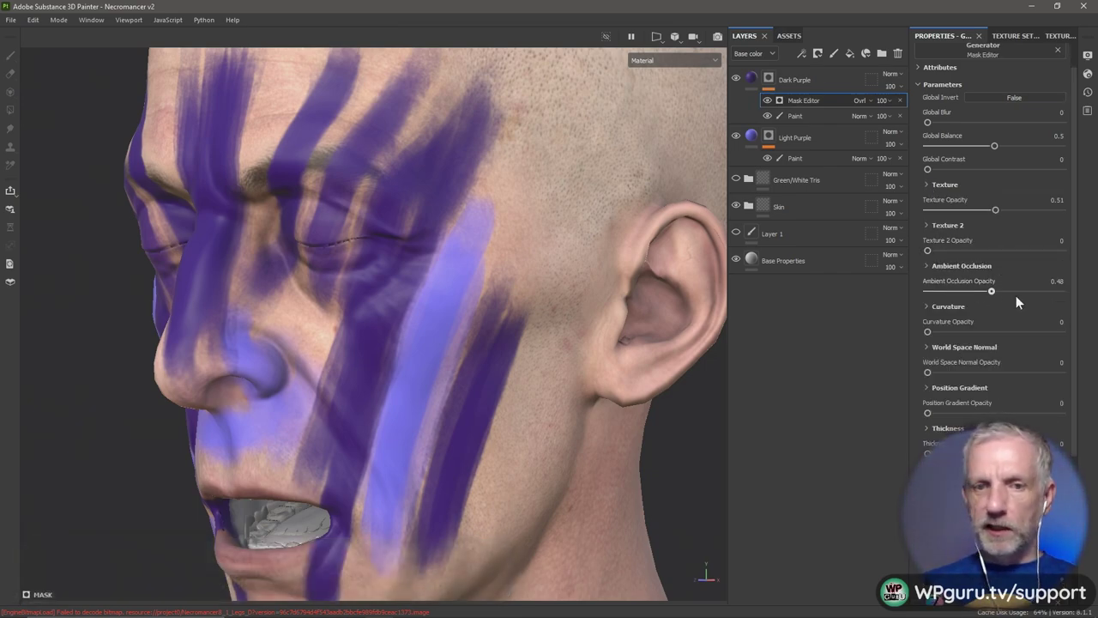
Set Ambient Occlusion Opacity to 0.21 and expand its Multiply blending settings
drag(992, 291, 937, 293)
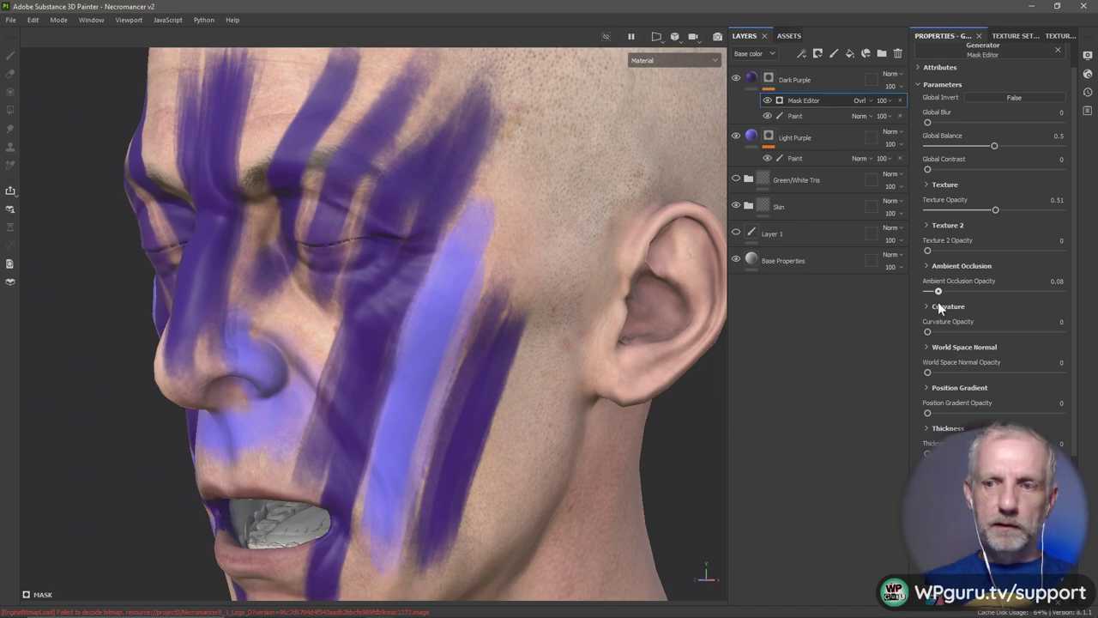
mouse_move(941, 292)
mouse_down()
mouse_move(993, 295)
mouse_move(955, 293)
mouse_up()
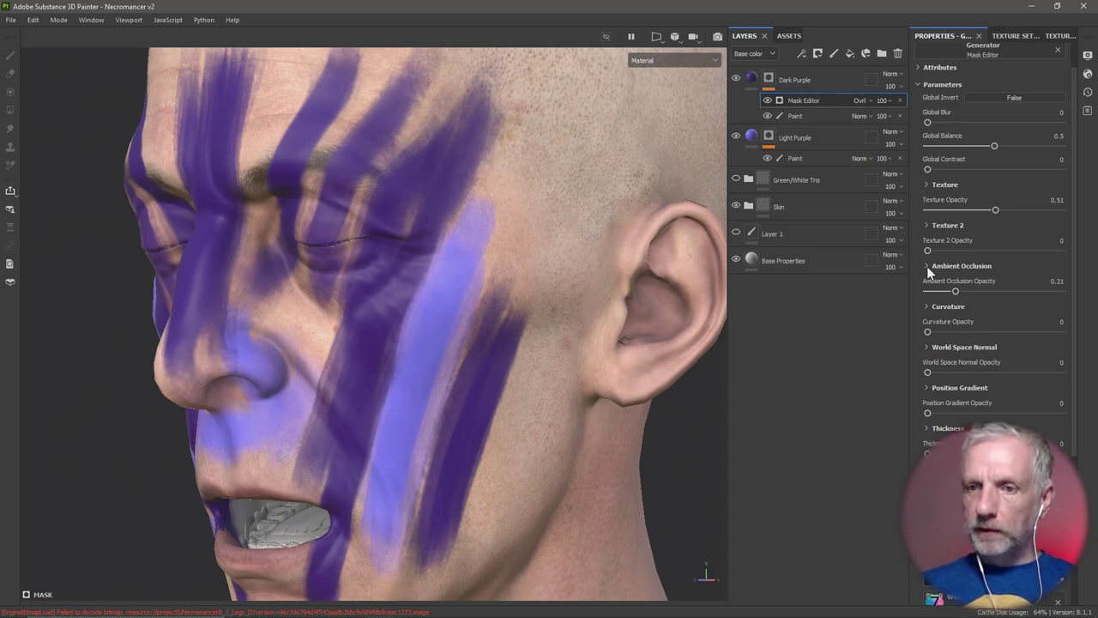
click(927, 266)
scroll(926, 266, down, 3)
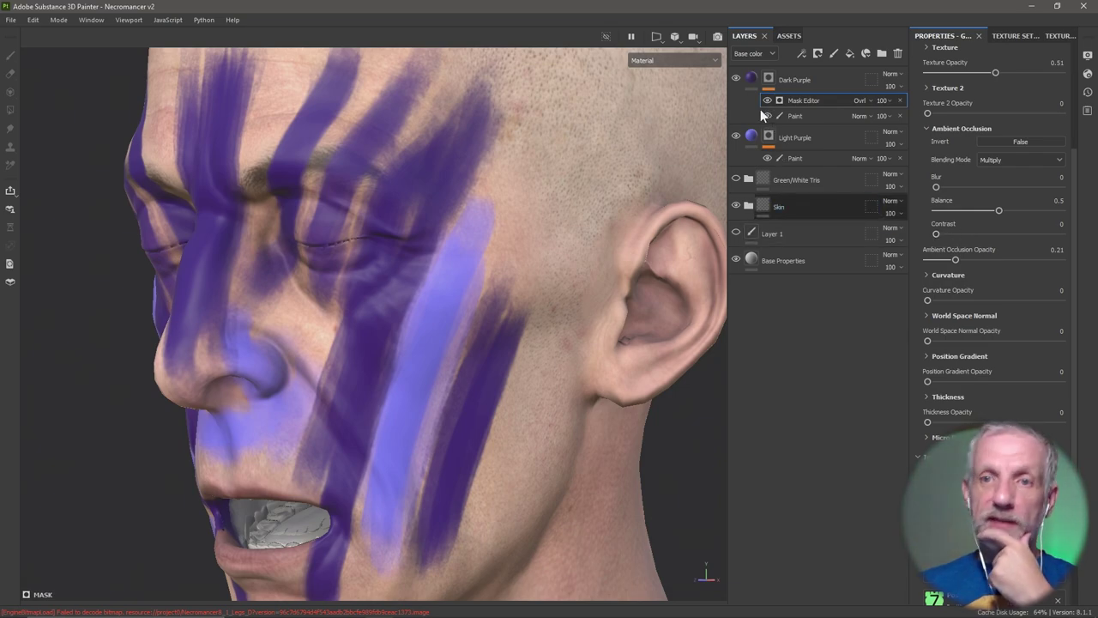
click(685, 60)
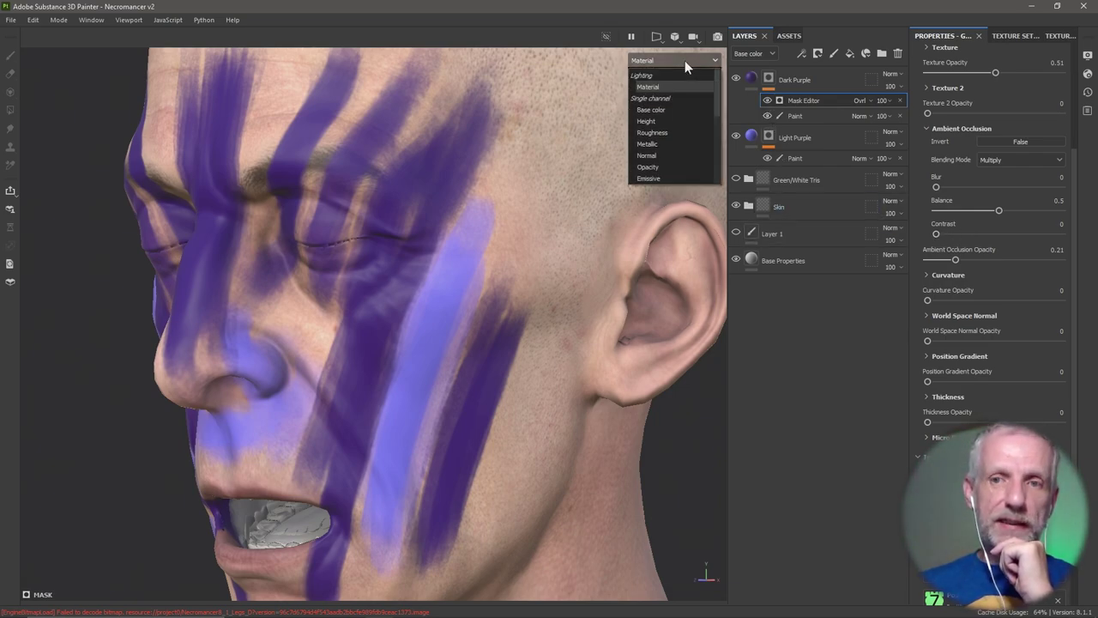
scroll(685, 109, down, 2)
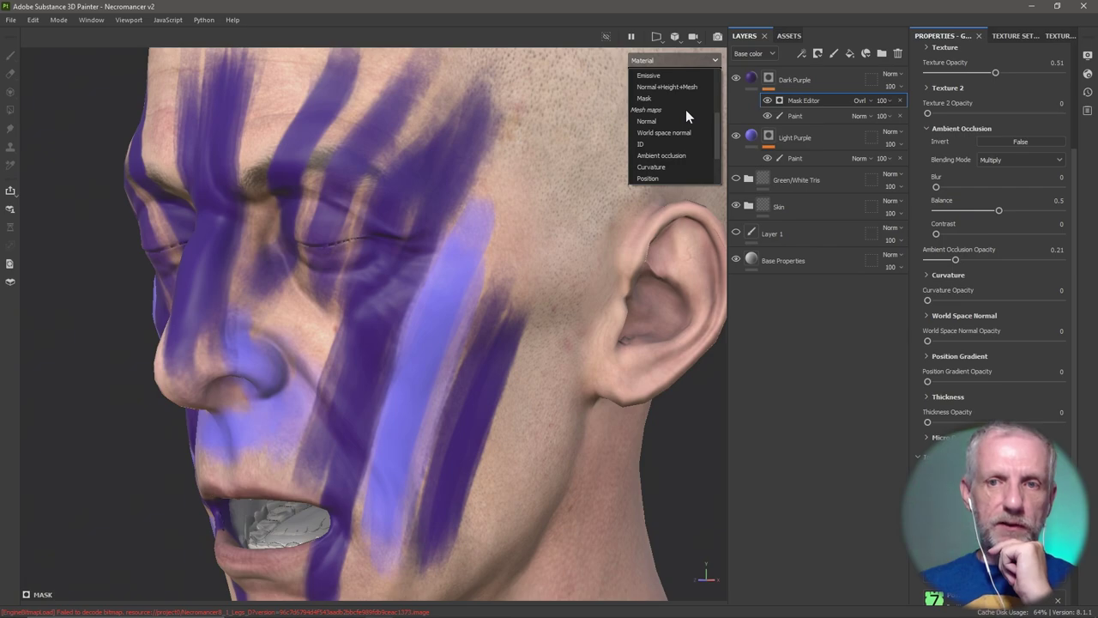
click(672, 155)
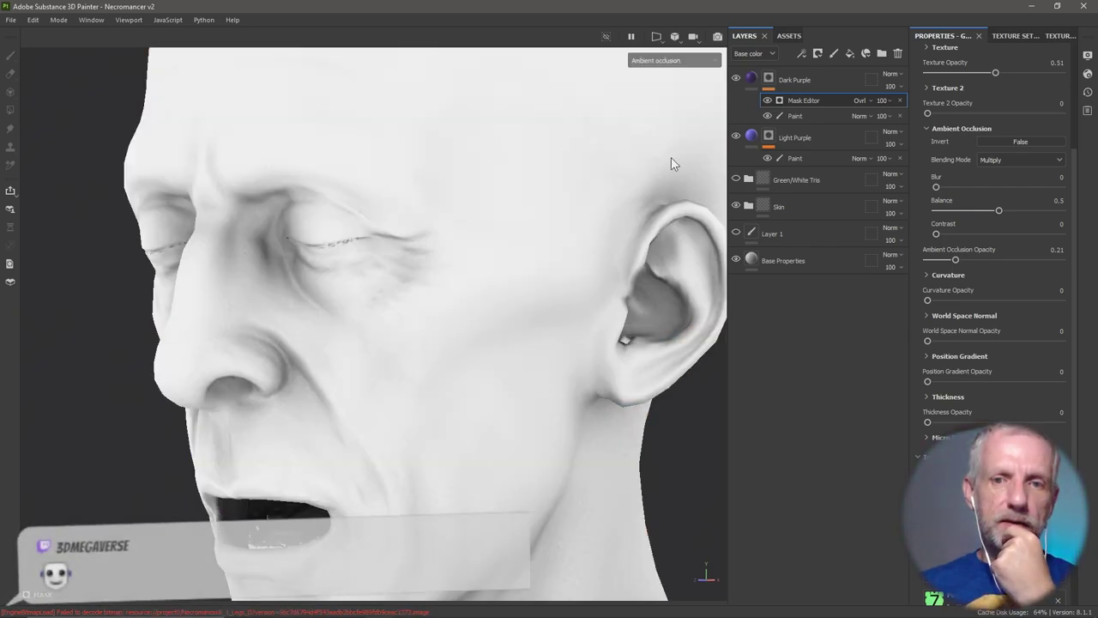
key(f)
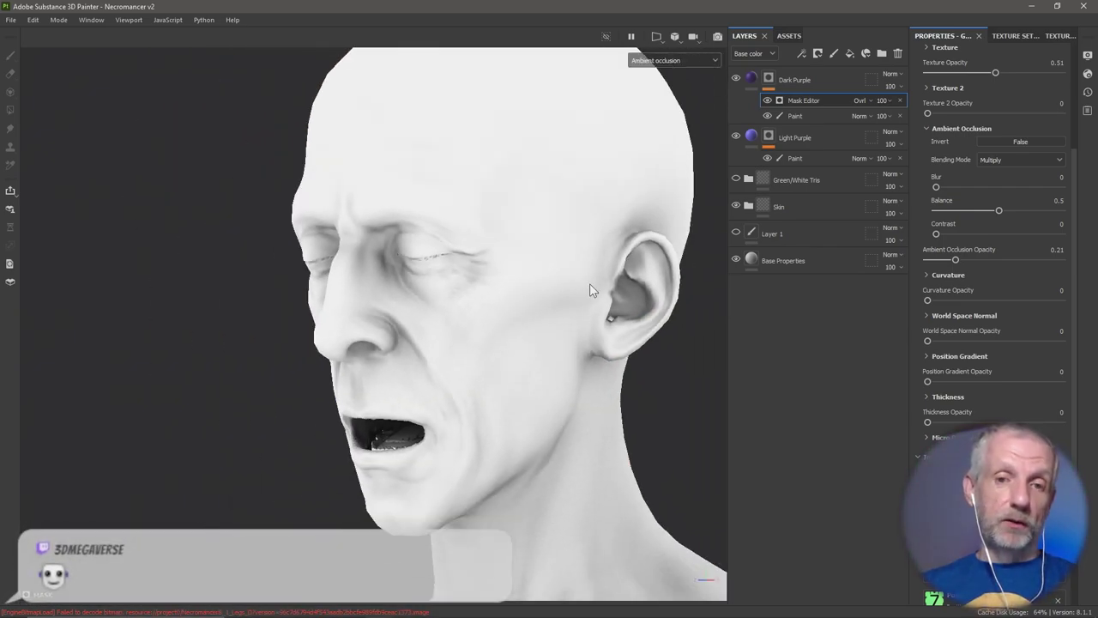
alt+drag(453, 293, 455, 322)
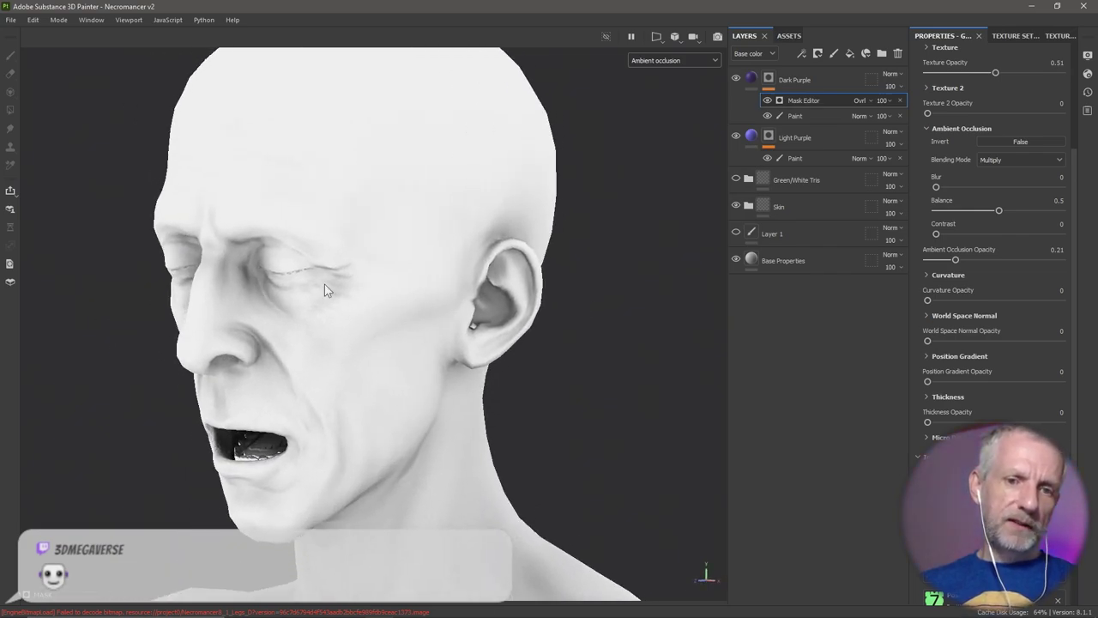
alt+drag(331, 286, 364, 284)
click(704, 59)
scroll(692, 81, up, 3)
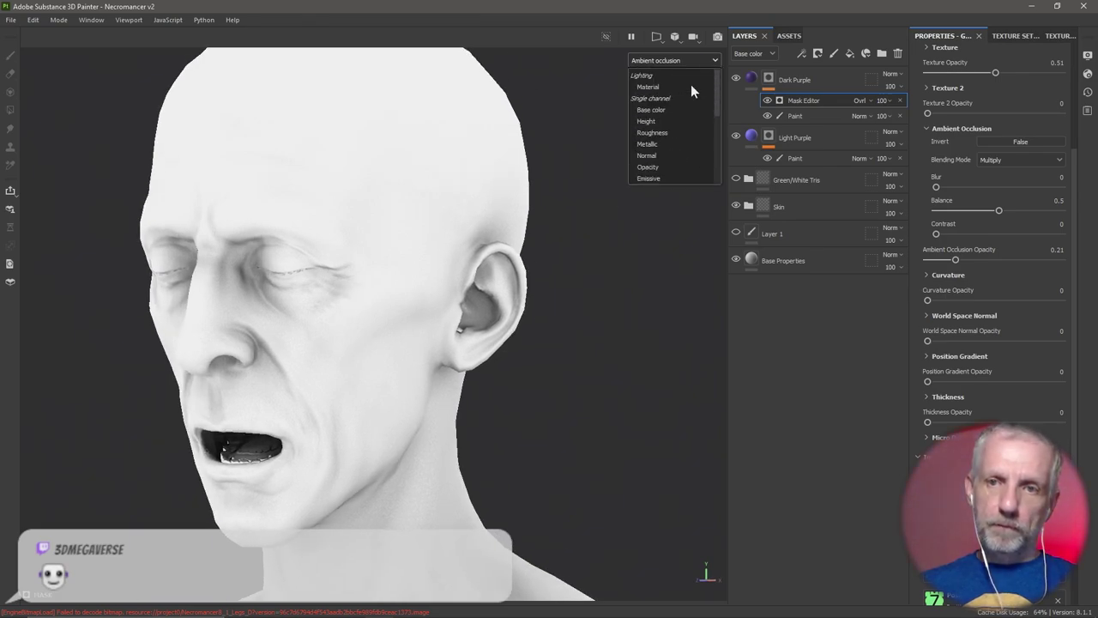
click(659, 86)
alt+drag(606, 210, 677, 201)
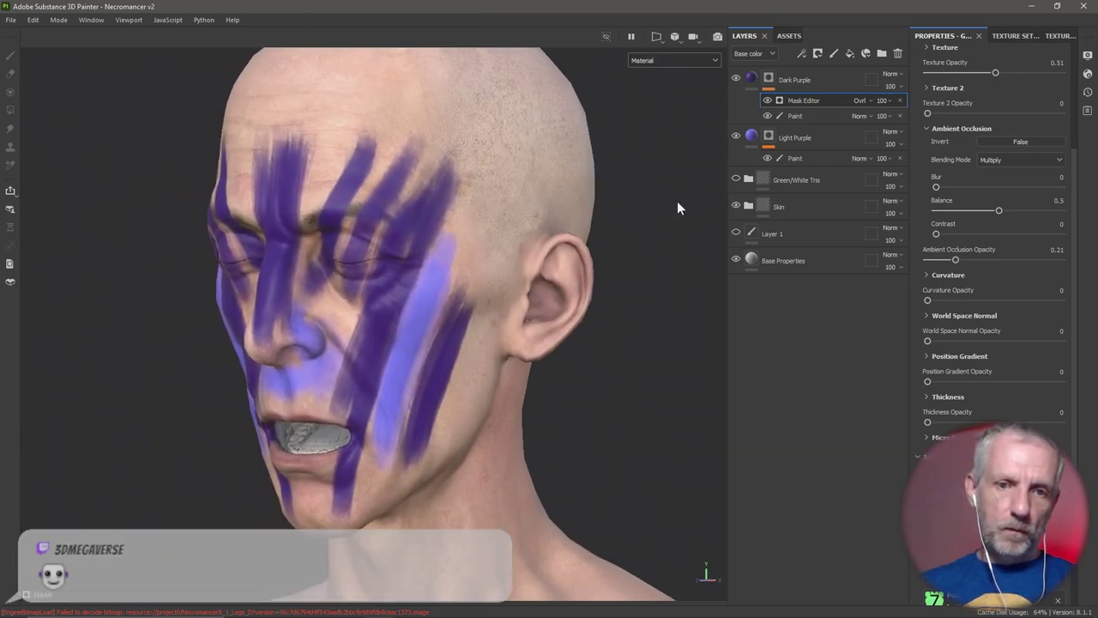
scroll(671, 201, up, 4)
scroll(670, 201, up, 2)
alt+middle_drag(670, 201, 667, 255)
scroll(573, 258, up, 4)
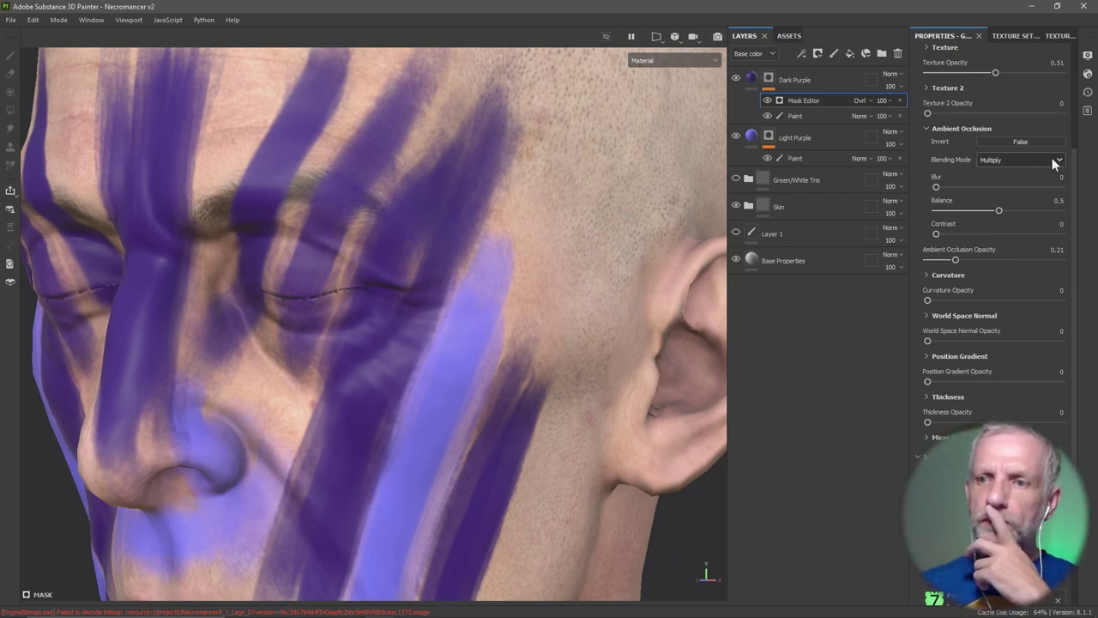
Set ambient occlusion Balance to 0.95 with Multiply blending
click(1052, 158)
click(1030, 174)
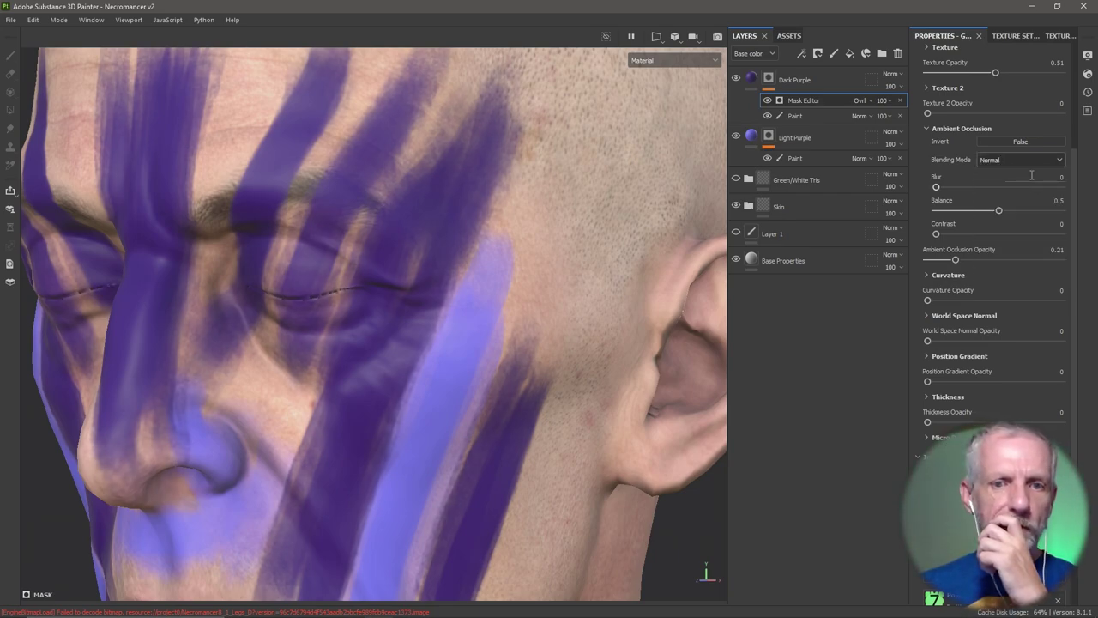
drag(998, 210, 1051, 212)
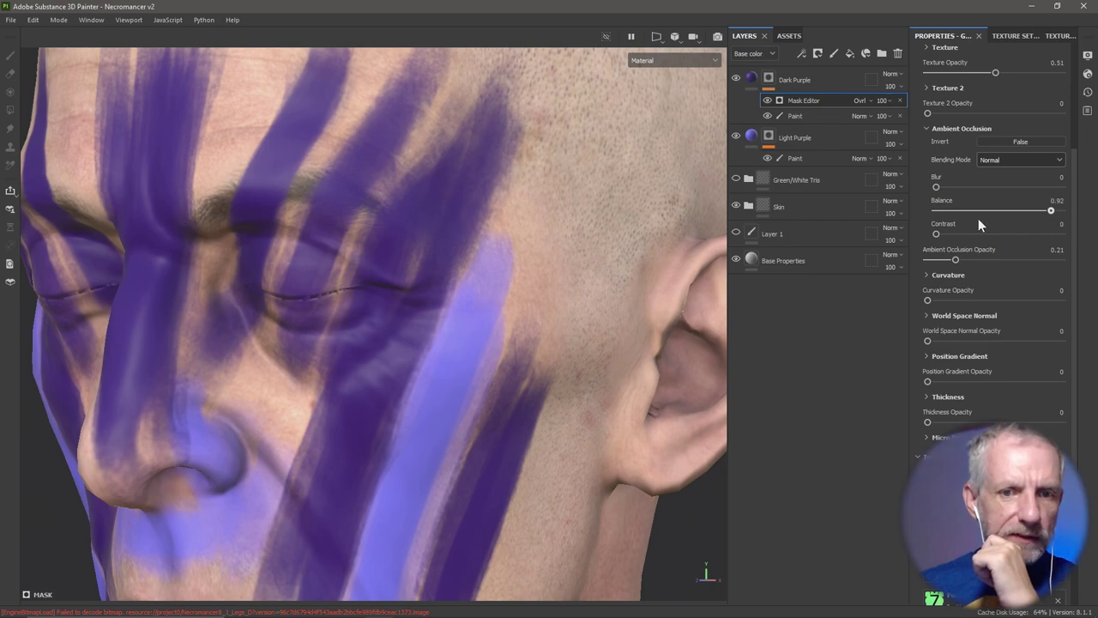
click(1055, 220)
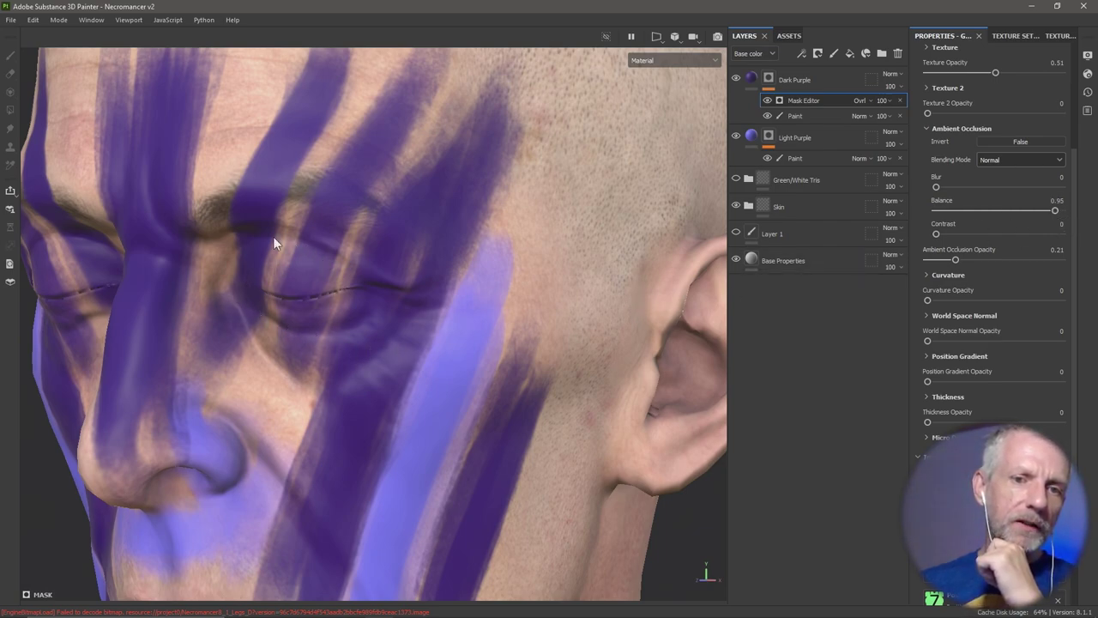
click(1045, 161)
click(1034, 209)
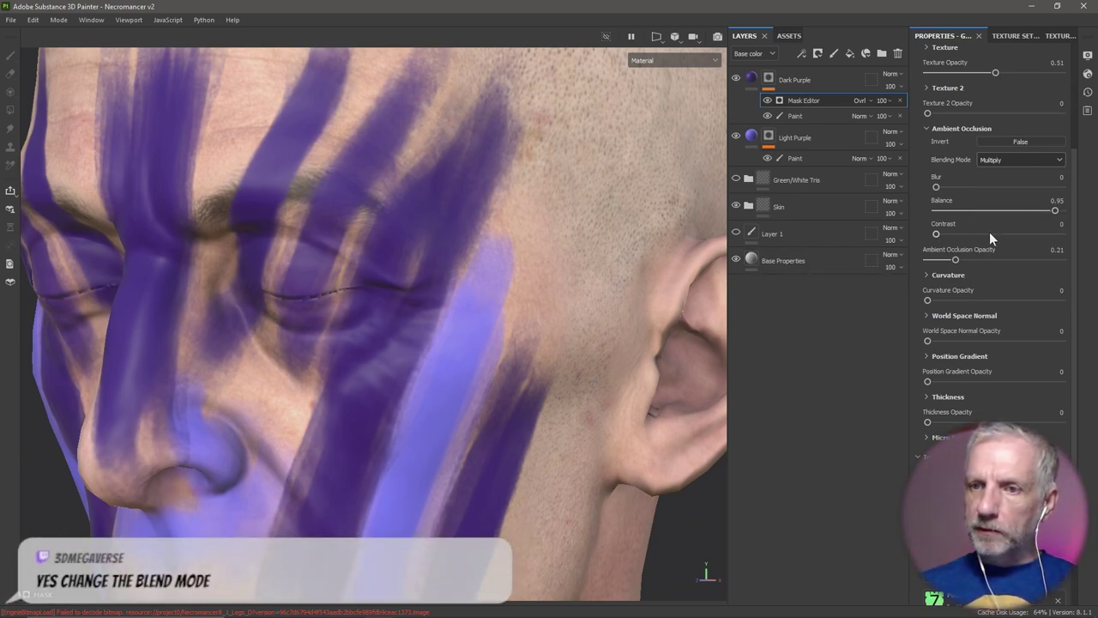
Raise AO Contrast to 0.94, AO Opacity to 0.84 and Texture Opacity to 0.91
drag(937, 234, 1088, 245)
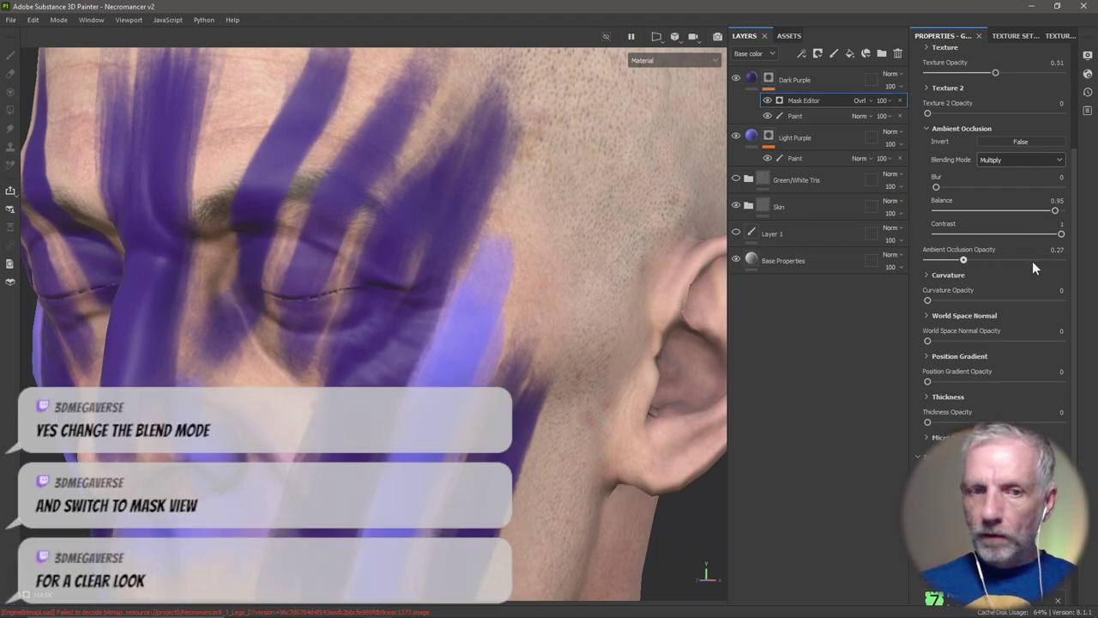
drag(1032, 260, 1049, 234)
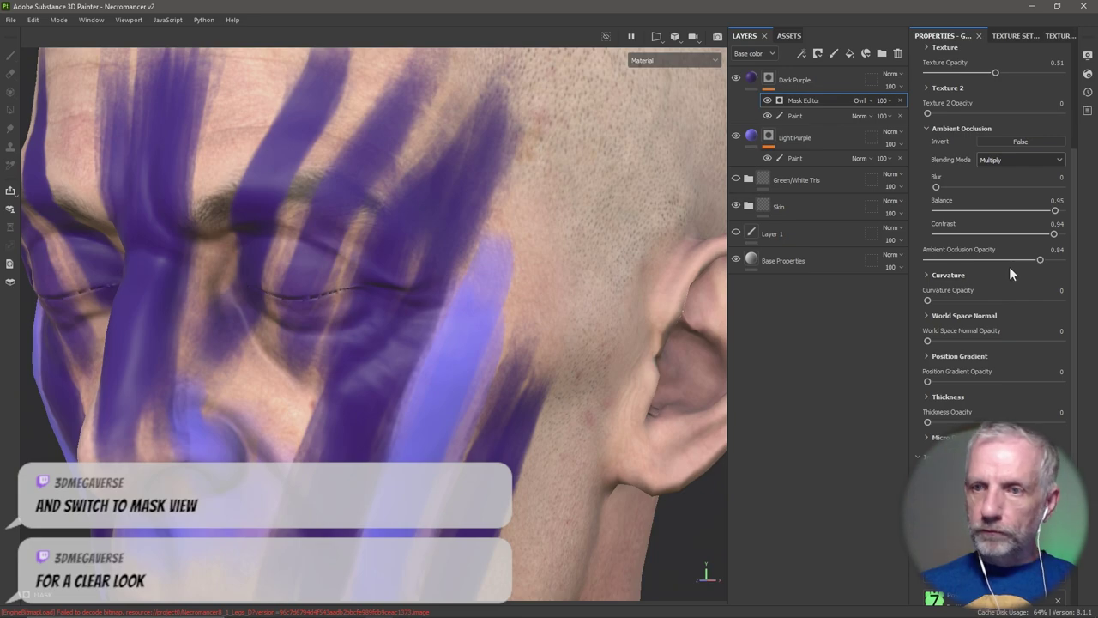
scroll(1009, 267, up, 2)
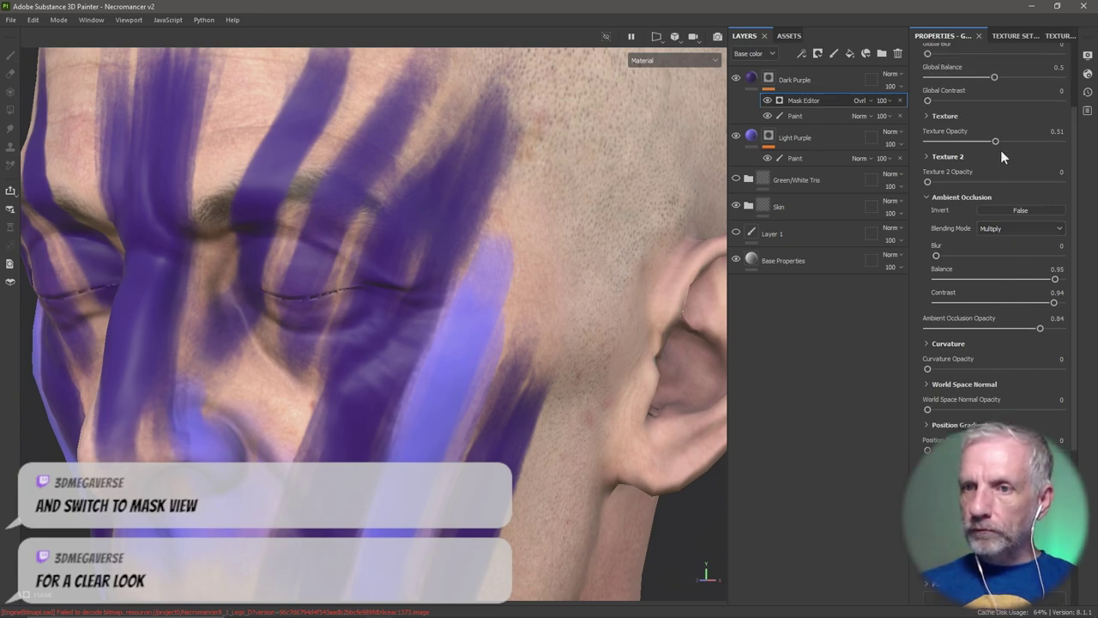
drag(995, 141, 1049, 154)
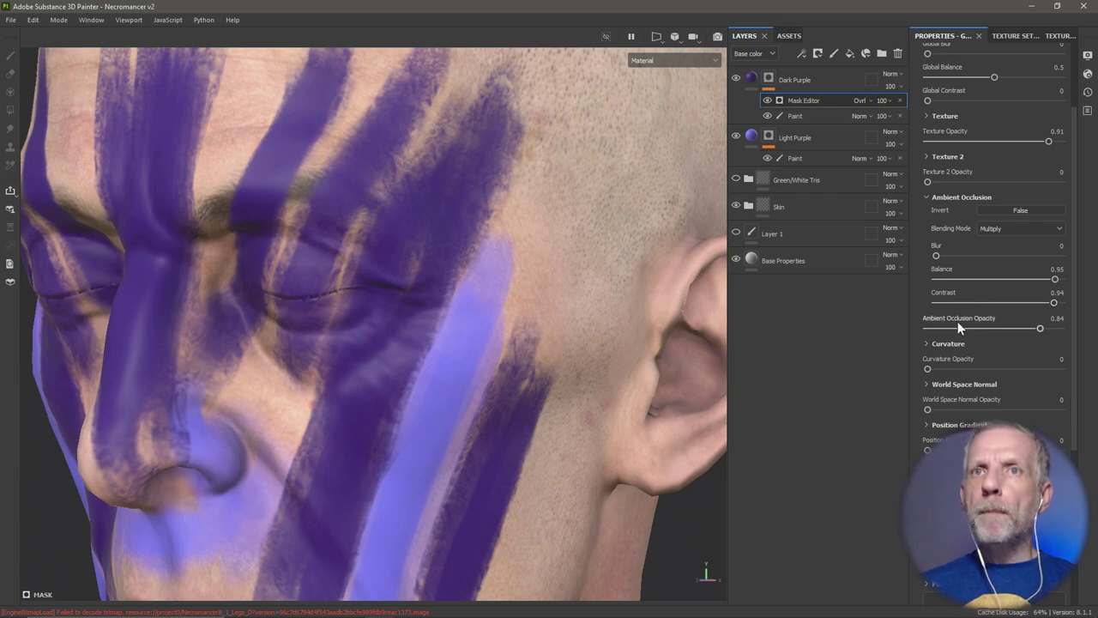
click(650, 61)
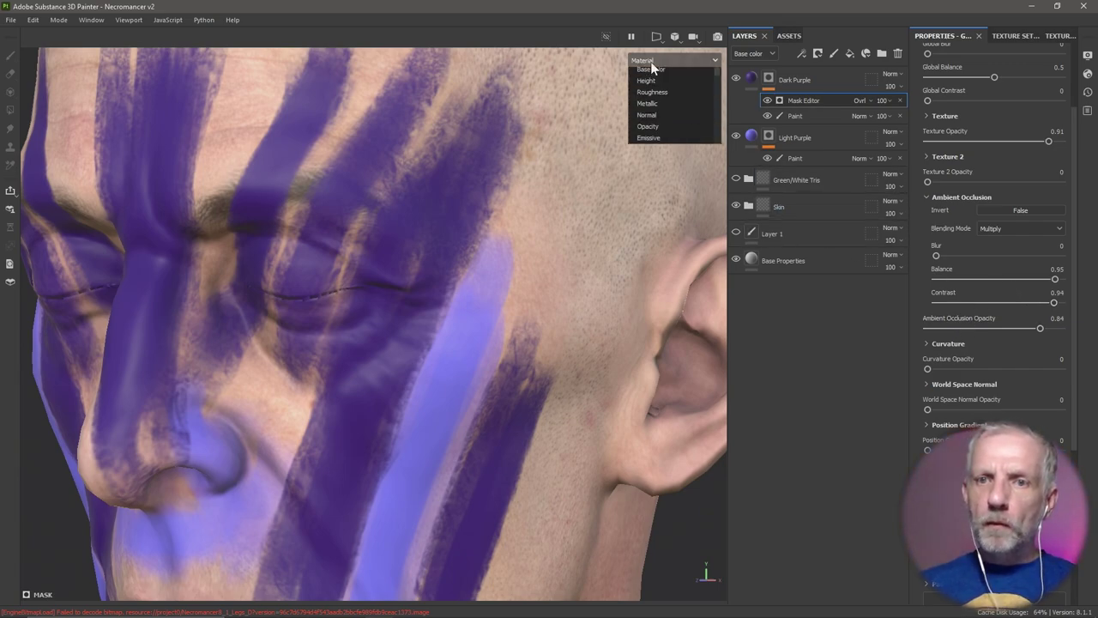
scroll(671, 150, down, 1)
scroll(672, 145, up, 2)
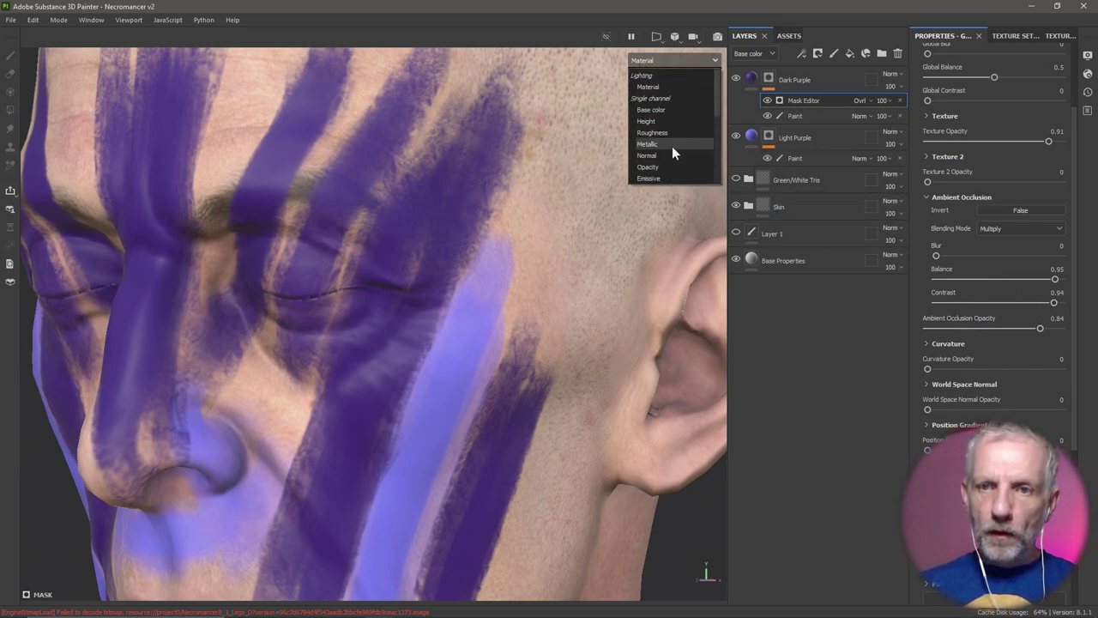
Show the Mask channel in the viewport and reframe the head
scroll(672, 145, down, 2)
click(667, 134)
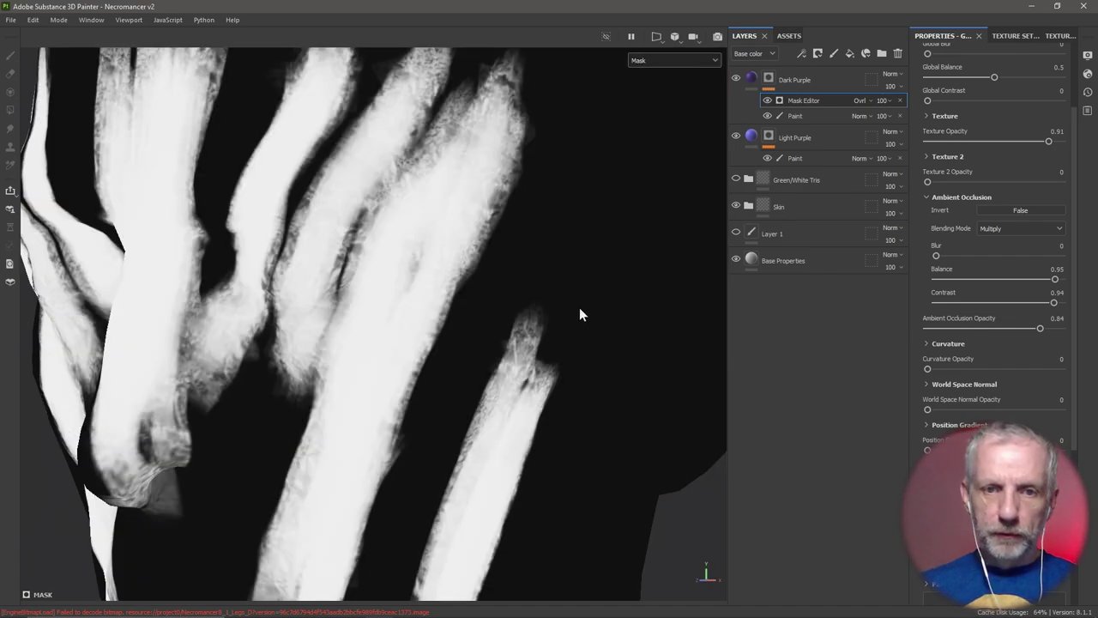
key(f)
middle_drag(579, 307, 555, 274)
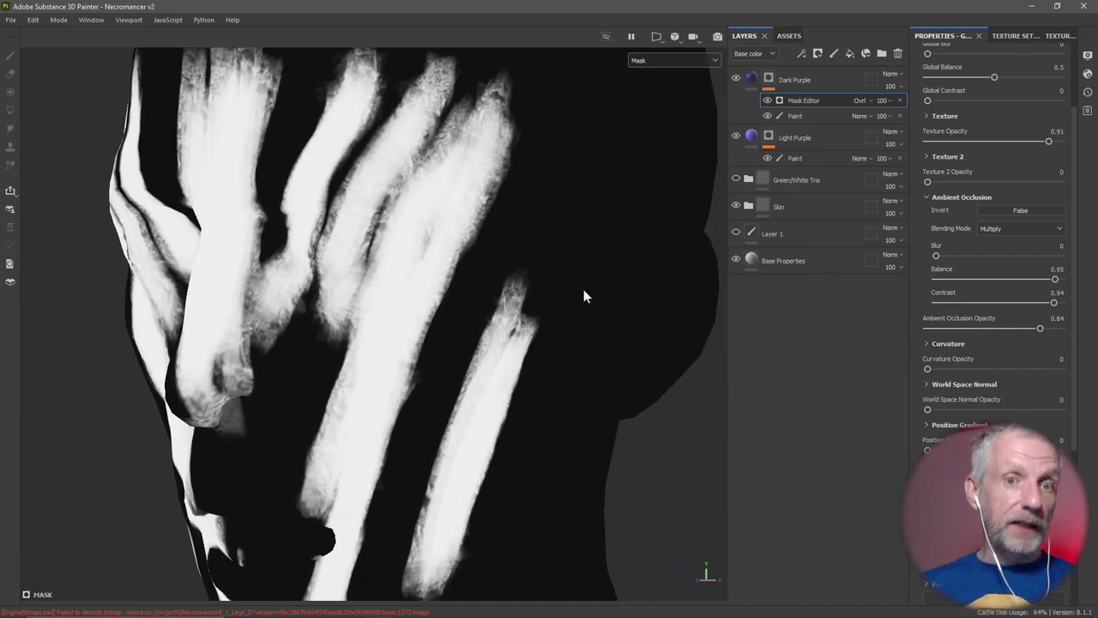
Switch ambient occlusion to Normal blending with Contrast 0.58 and Opacity 0.43, then collapse it
click(1042, 229)
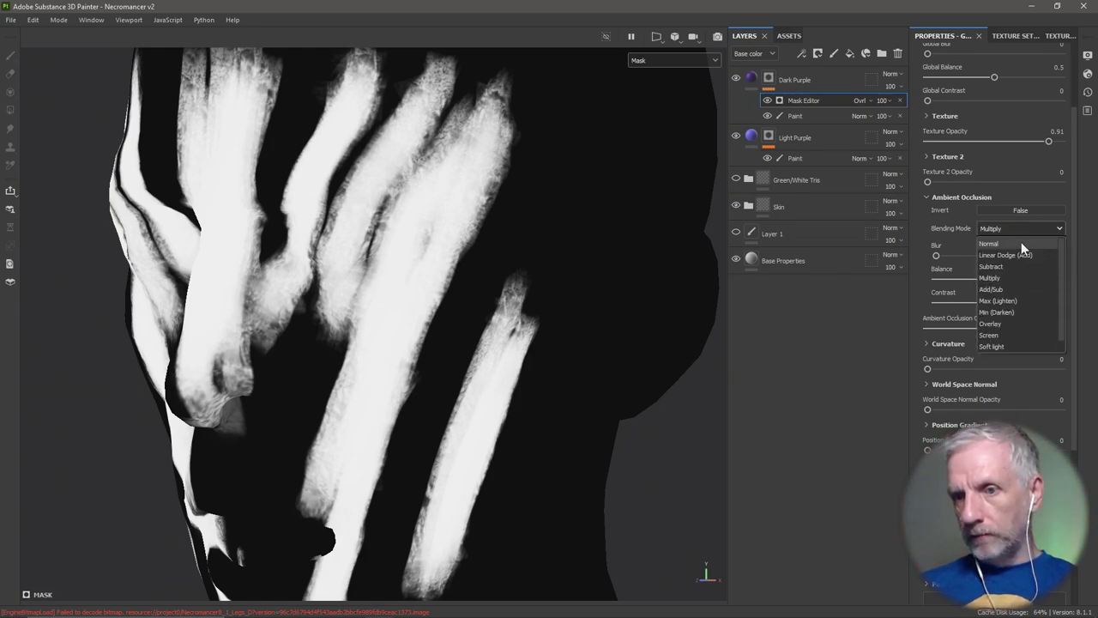
click(1021, 244)
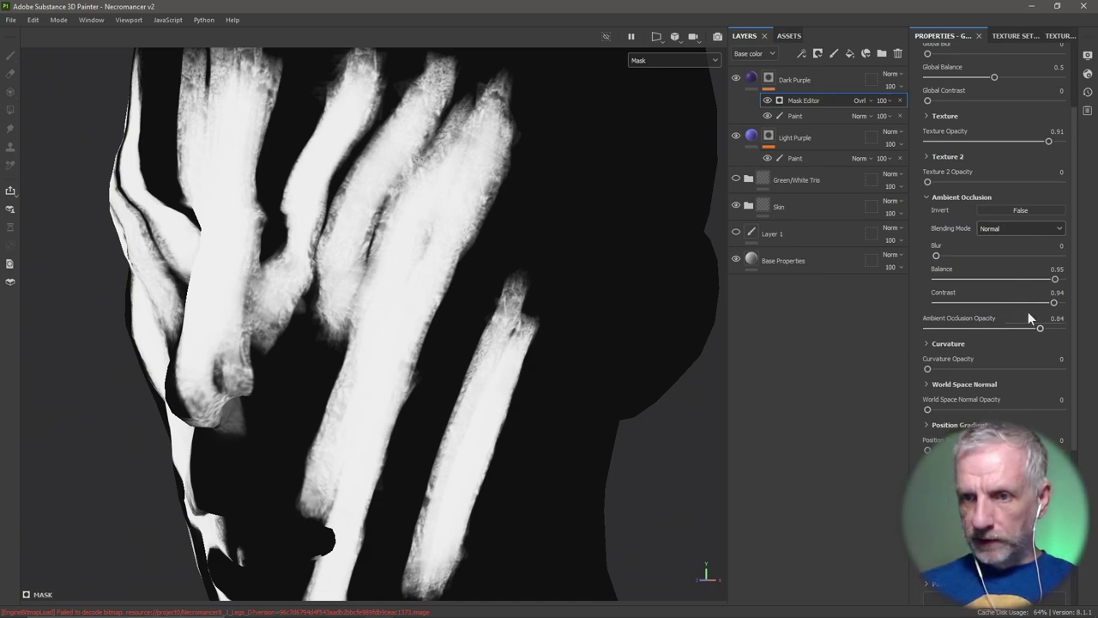
drag(1055, 303, 927, 291)
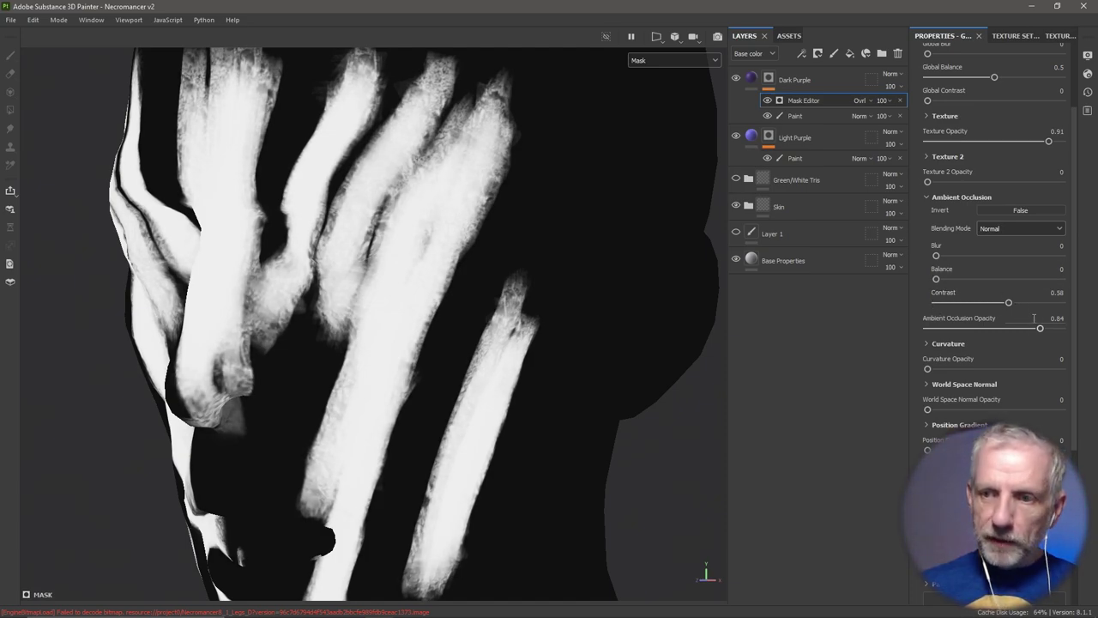
mouse_move(984, 328)
mouse_down()
mouse_move(952, 328)
mouse_move(997, 328)
mouse_up()
drag(1083, 326, 993, 323)
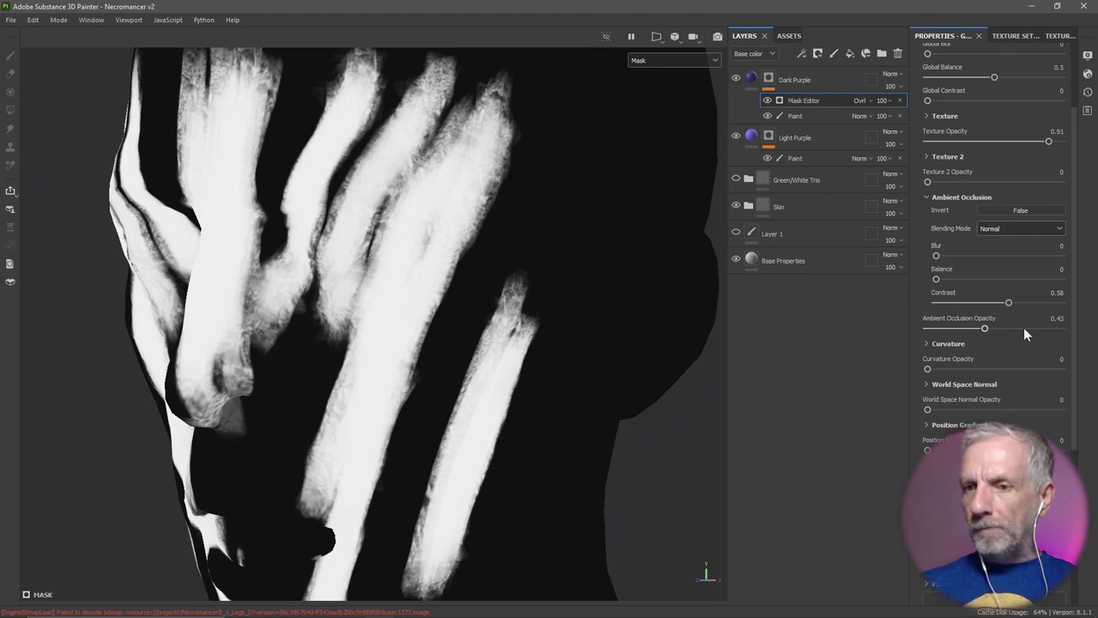
scroll(1023, 327, up, 2)
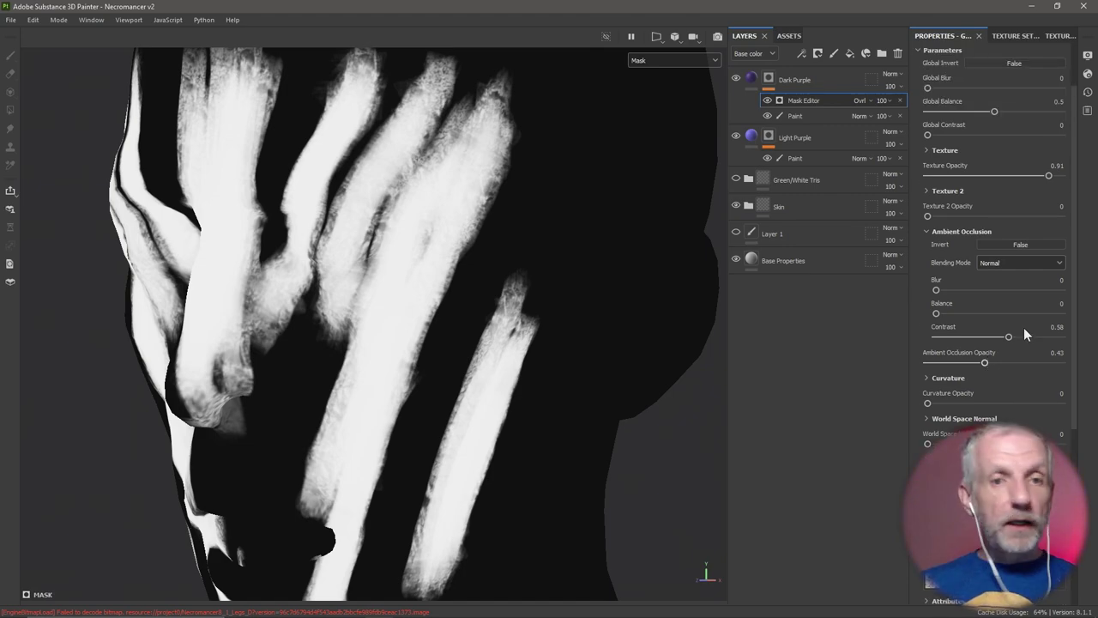
click(927, 231)
scroll(962, 279, up, 4)
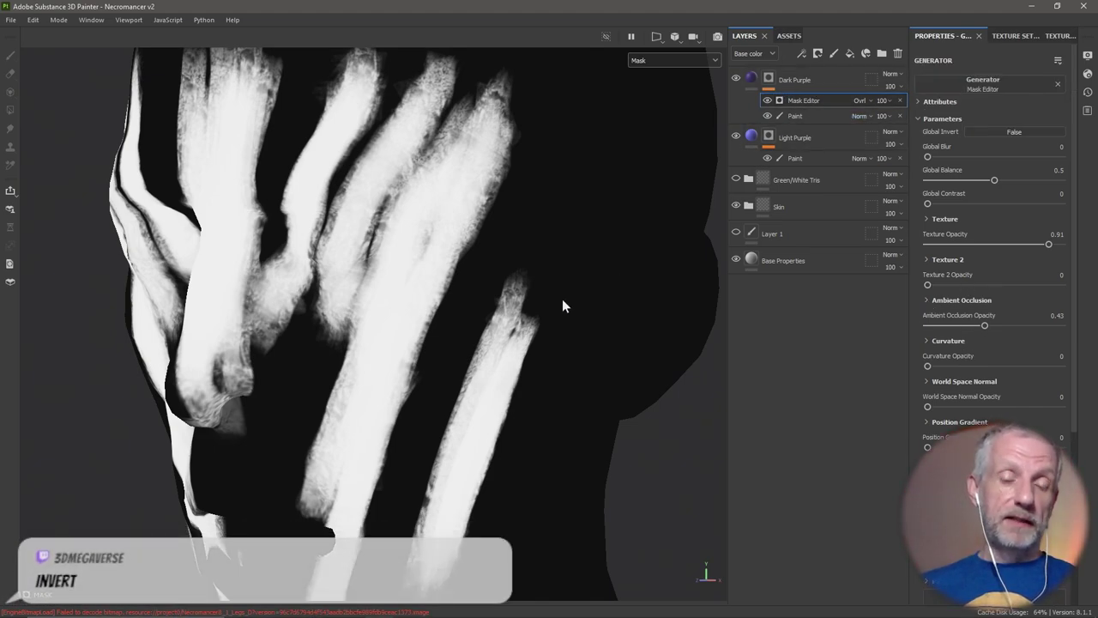
alt+drag(562, 305, 578, 321)
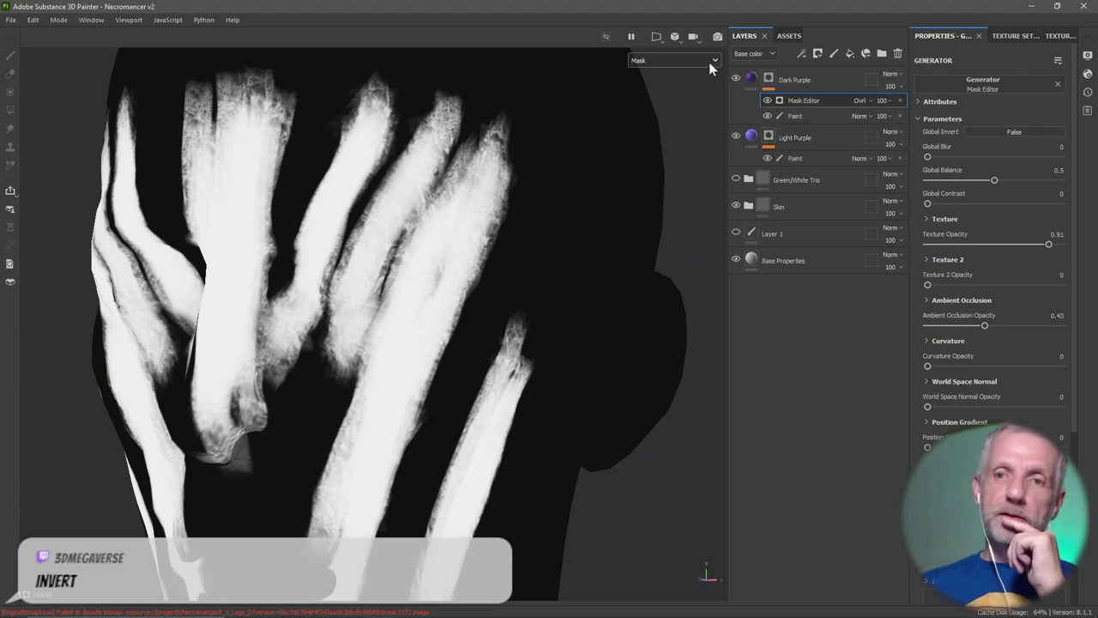
Copy Dark Purple's mask generator and paste it into a new generator on Light Purple
right_click(834, 101)
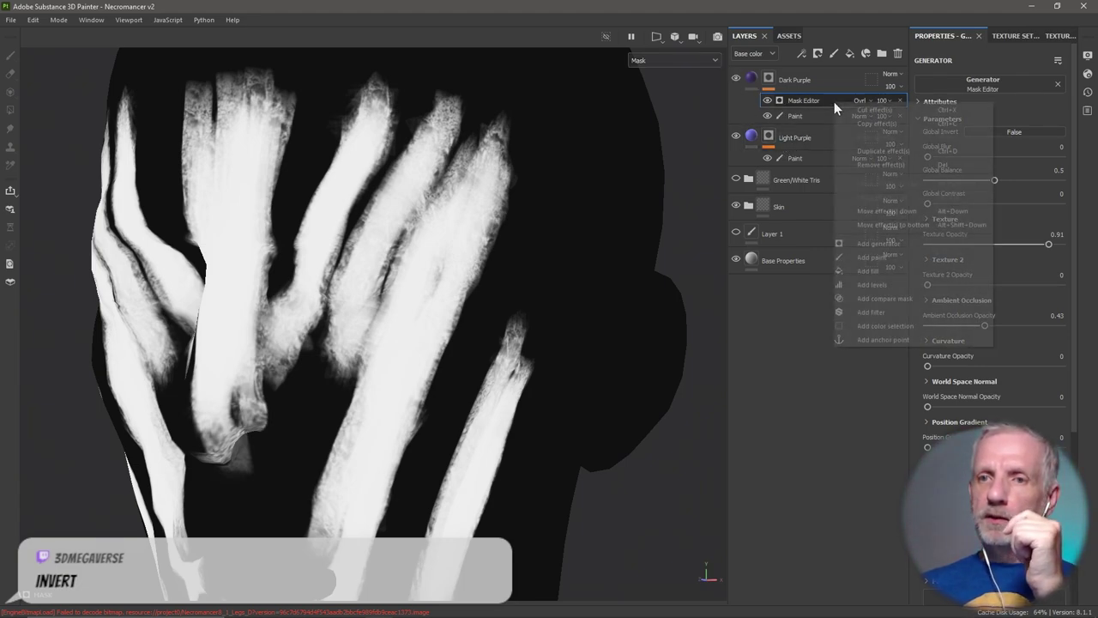
click(887, 122)
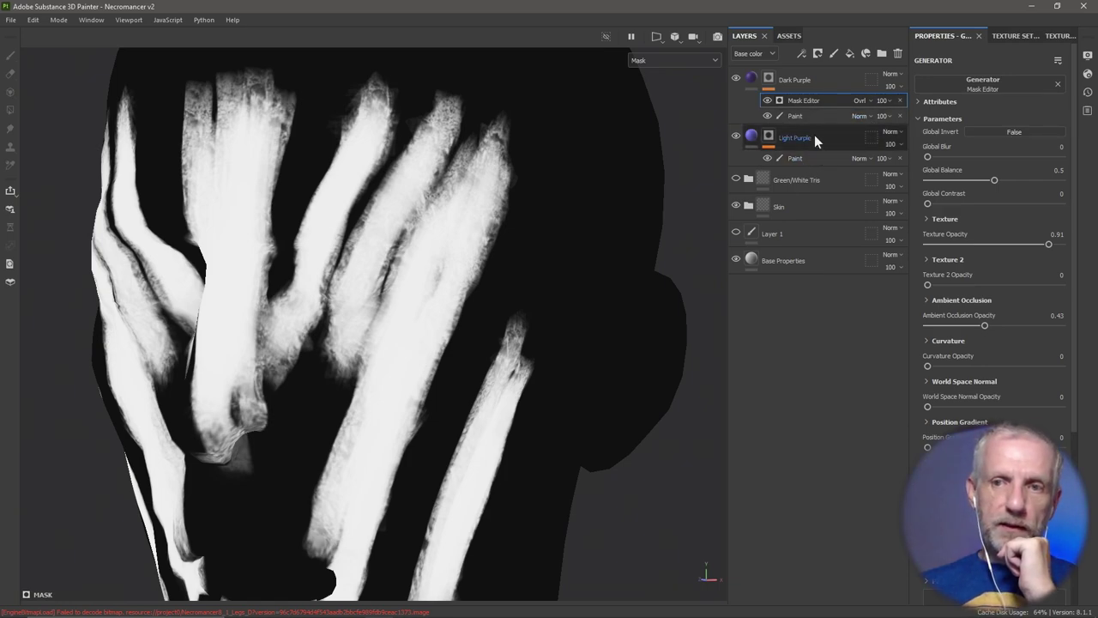
click(769, 137)
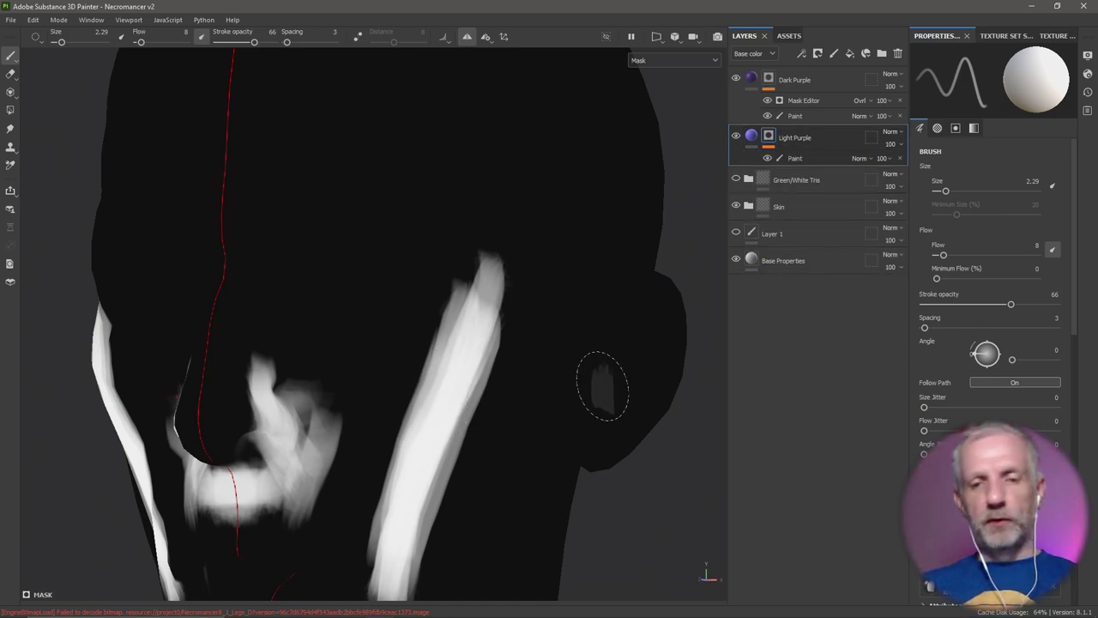
mouse_move(603, 386)
alt+mouse_down()
mouse_move(600, 318)
mouse_move(576, 327)
mouse_move(642, 265)
alt+mouse_up()
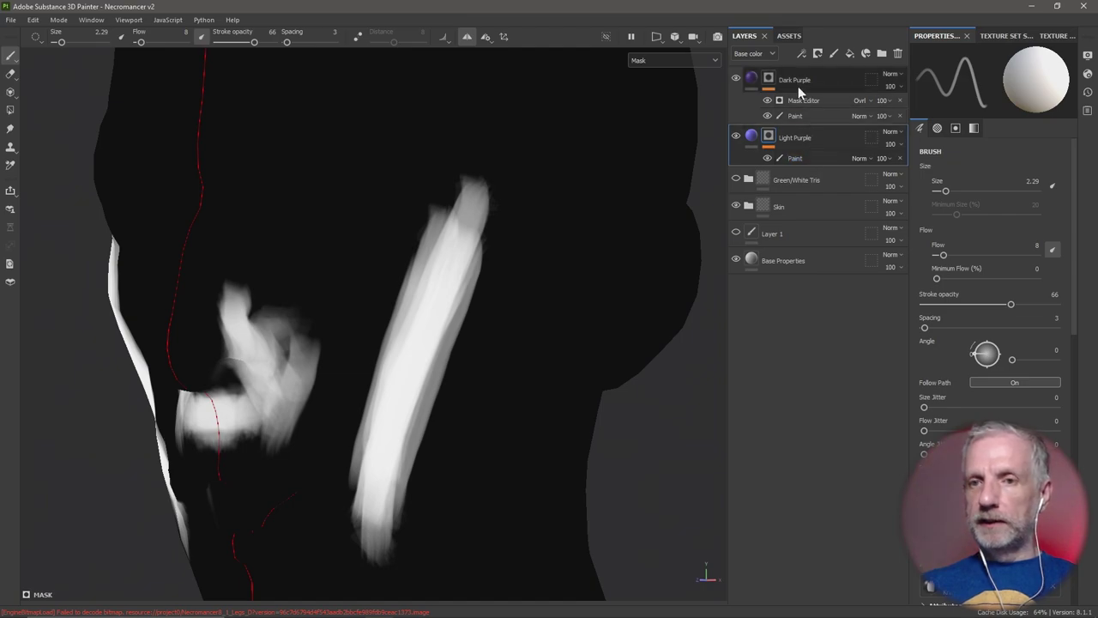
click(802, 56)
click(827, 72)
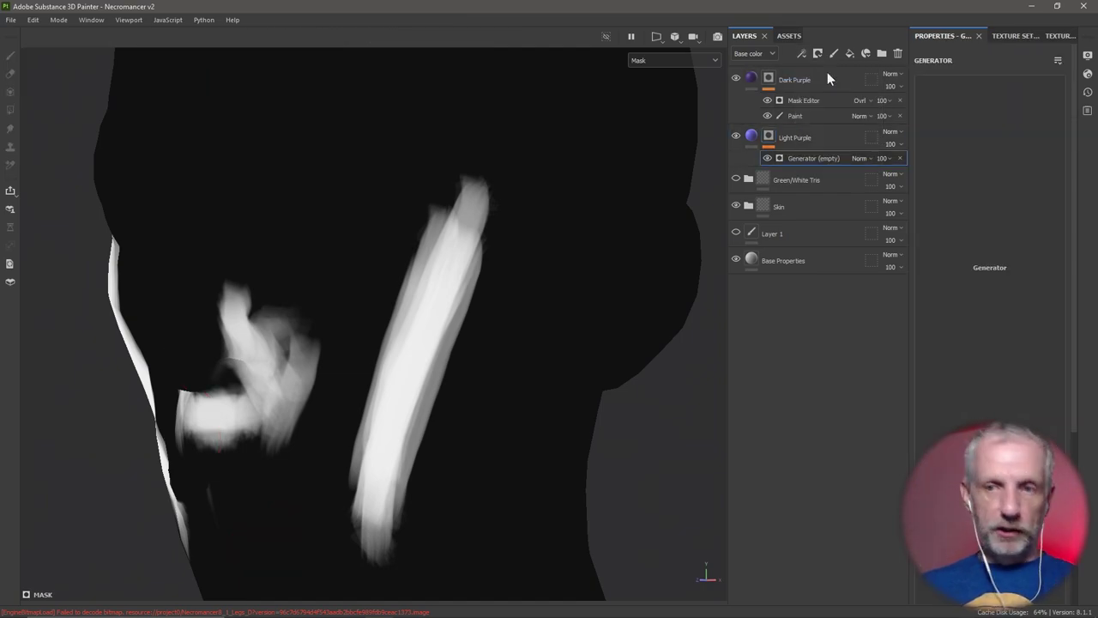
right_click(829, 158)
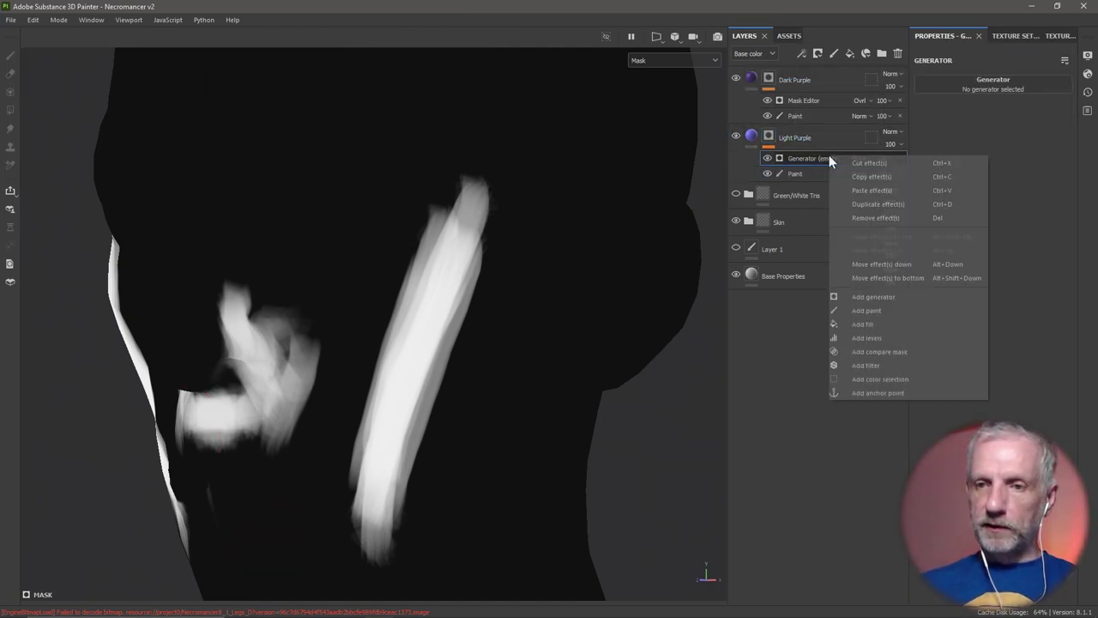
click(869, 194)
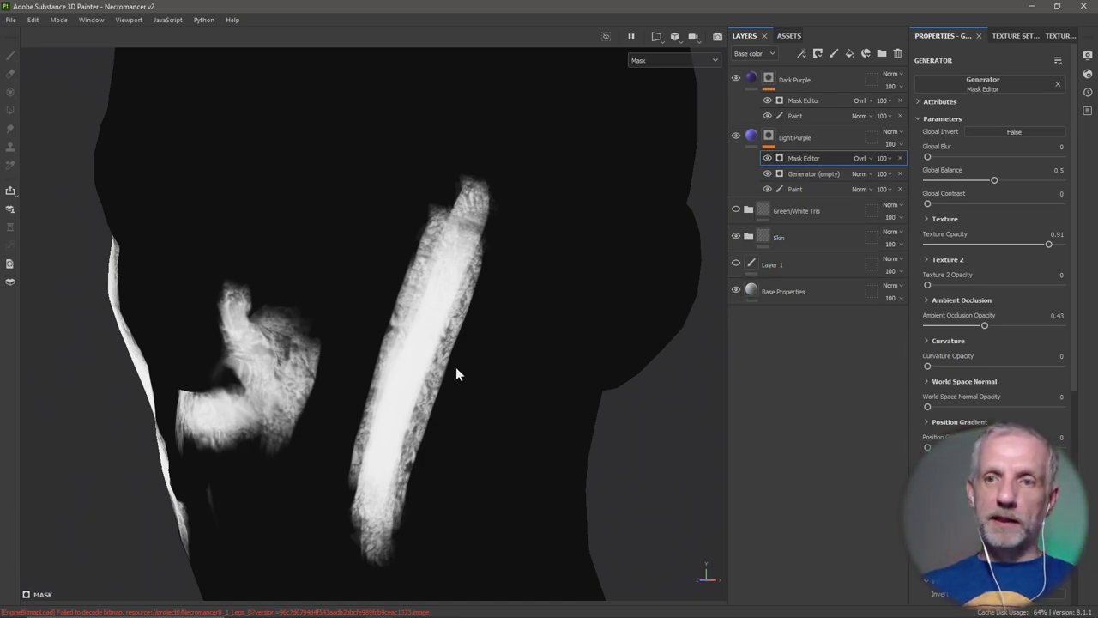
Remove Light Purple's Mask Editor and empty generator, and copy Dark Purple's Mask Editor
alt+drag(456, 367, 537, 394)
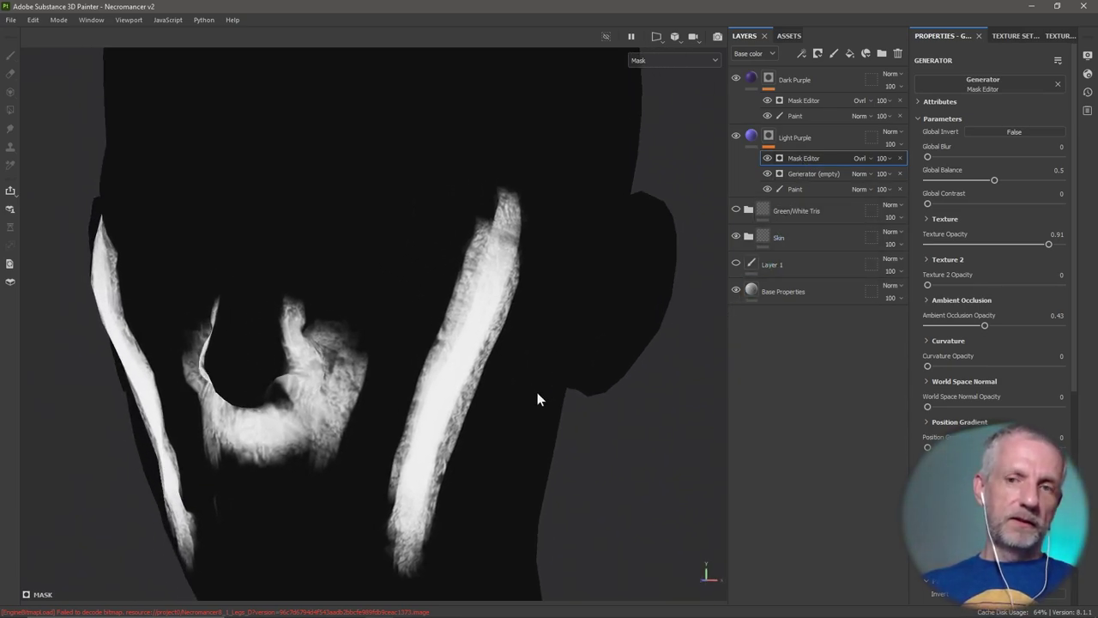
alt+drag(591, 203, 601, 240)
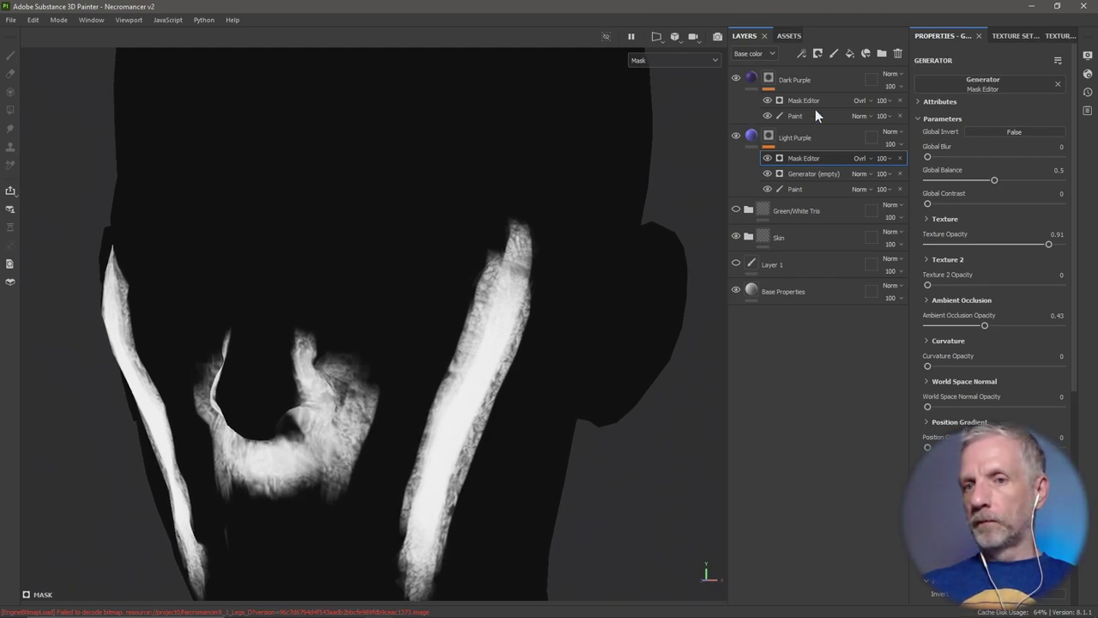
click(900, 157)
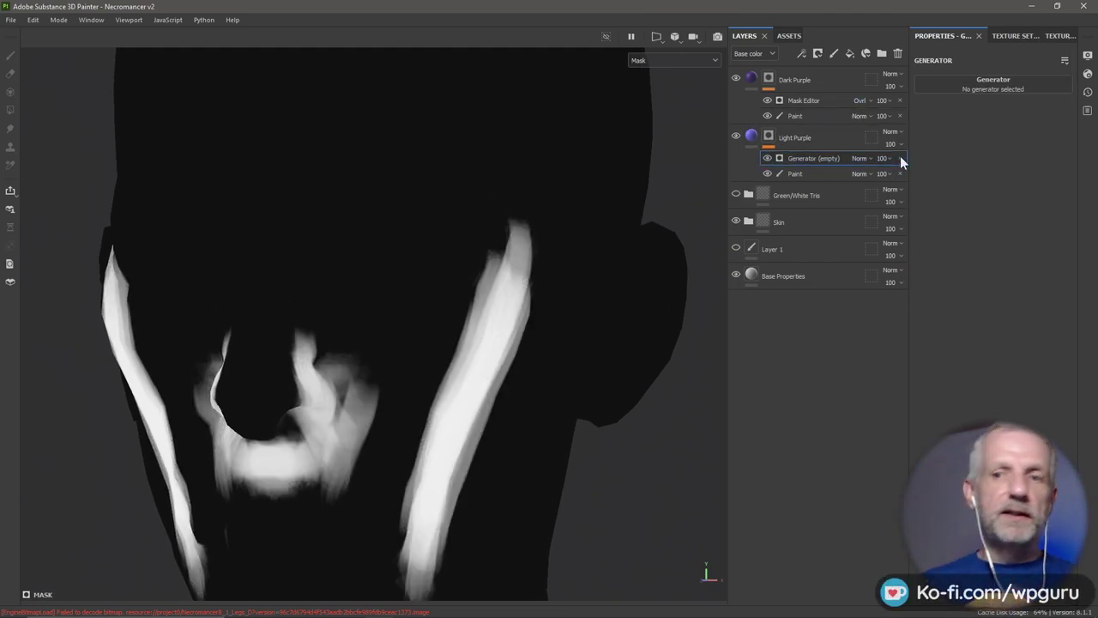
right_click(813, 100)
click(862, 122)
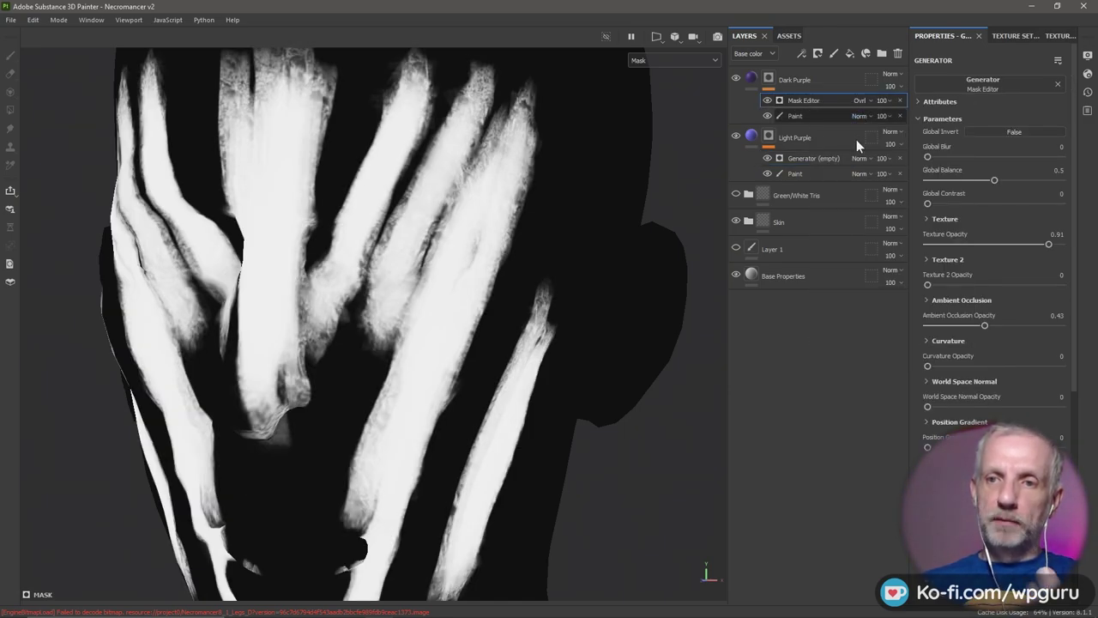
click(821, 158)
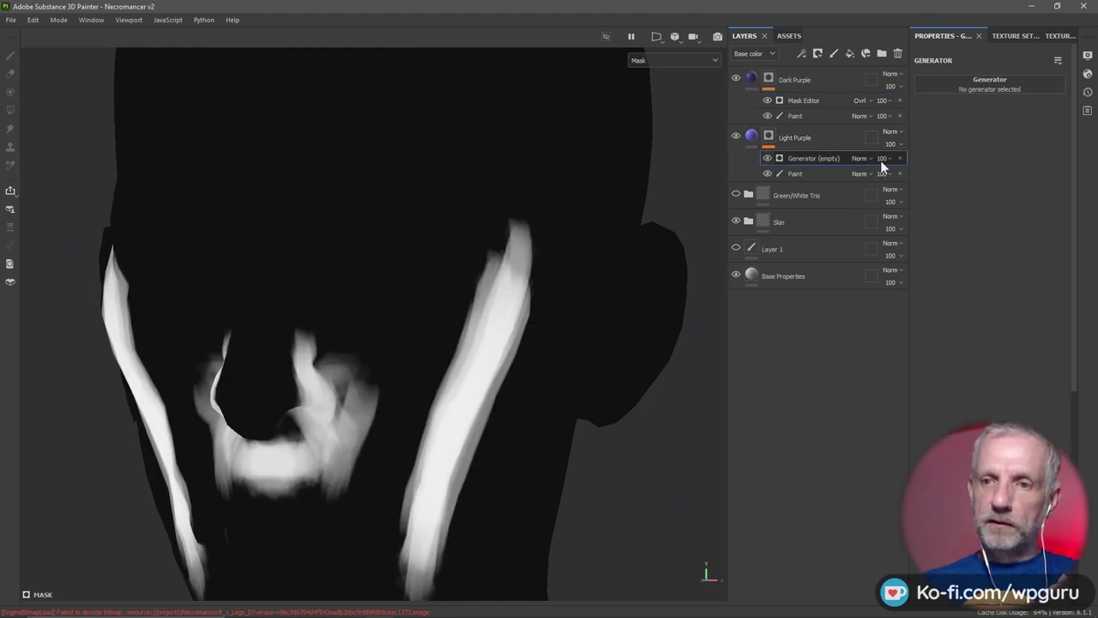
click(900, 158)
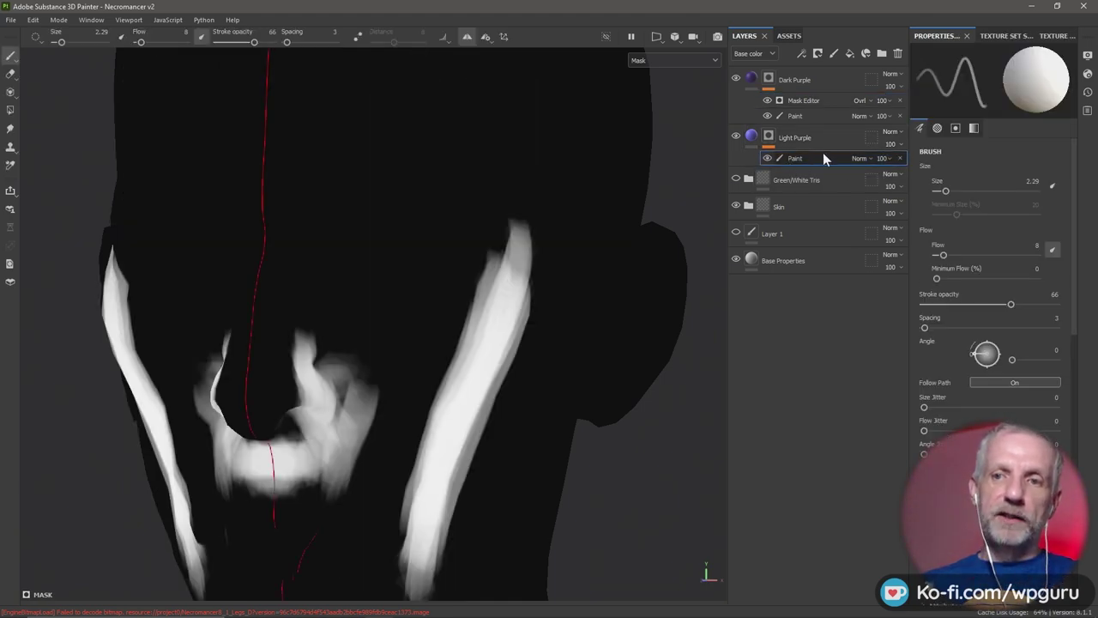
Paste the Mask Editor onto Light Purple's mask and test Ambient Occlusion Invert on both layers
right_click(770, 138)
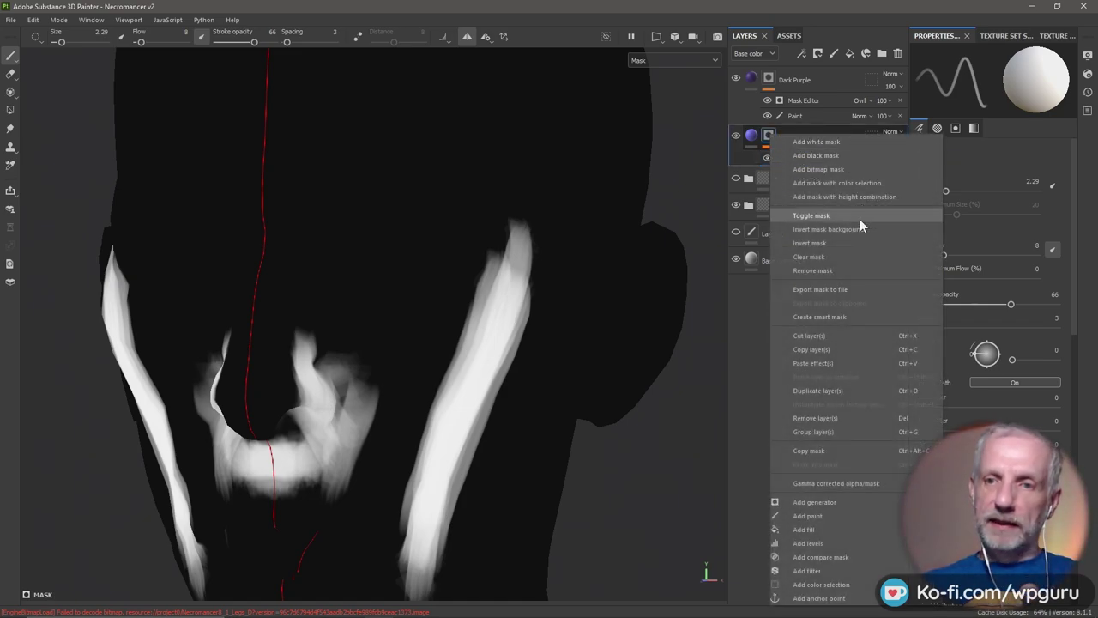
click(846, 363)
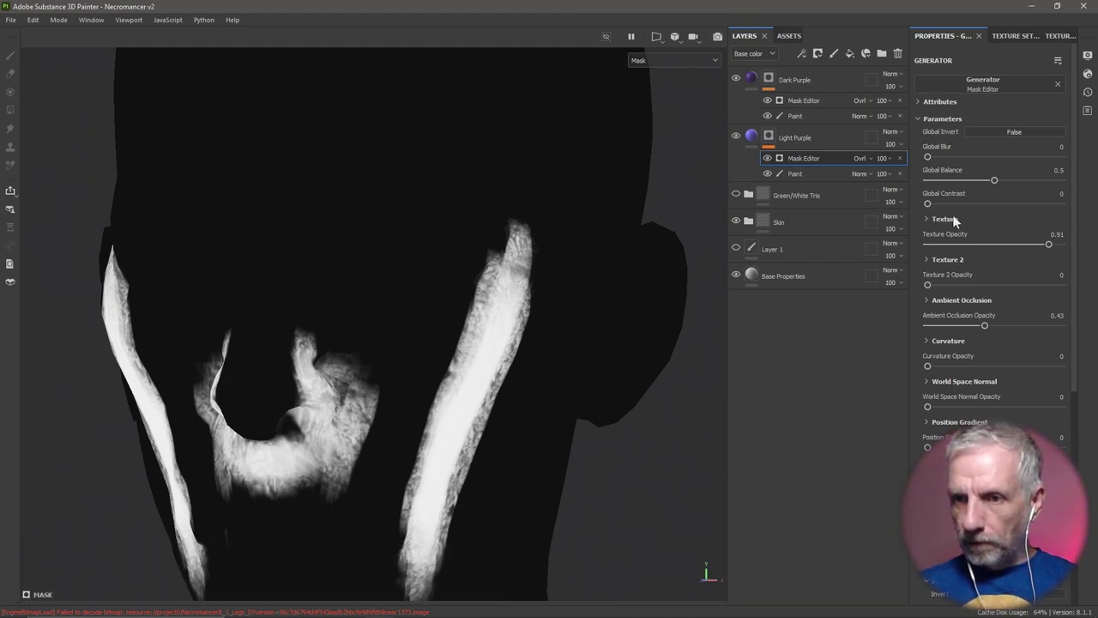
click(927, 301)
scroll(939, 304, down, 1)
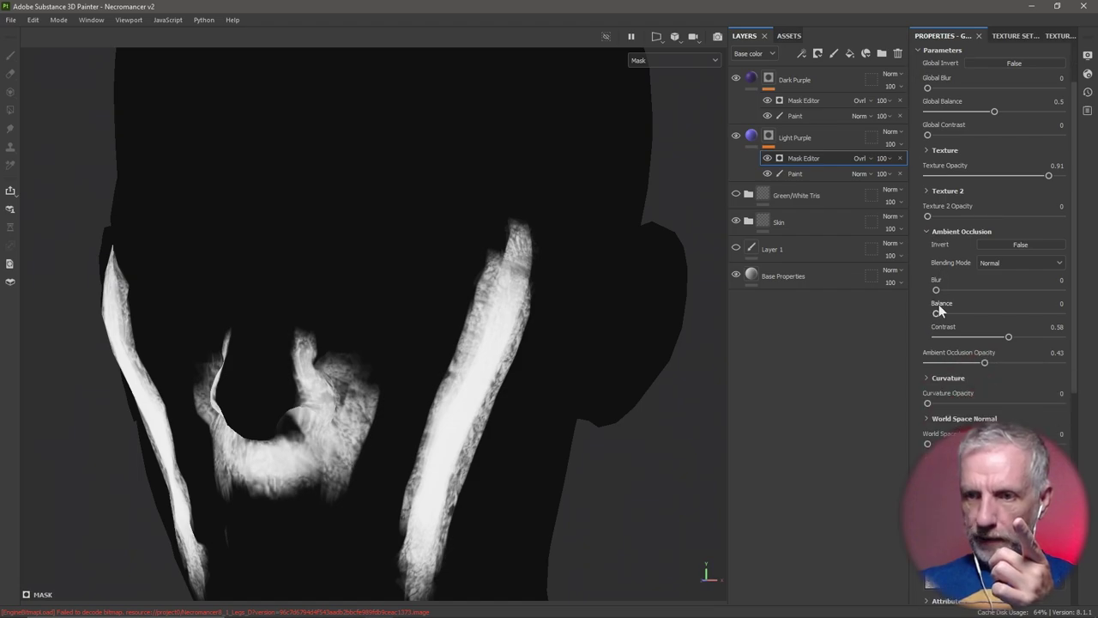
click(1036, 245)
click(1035, 245)
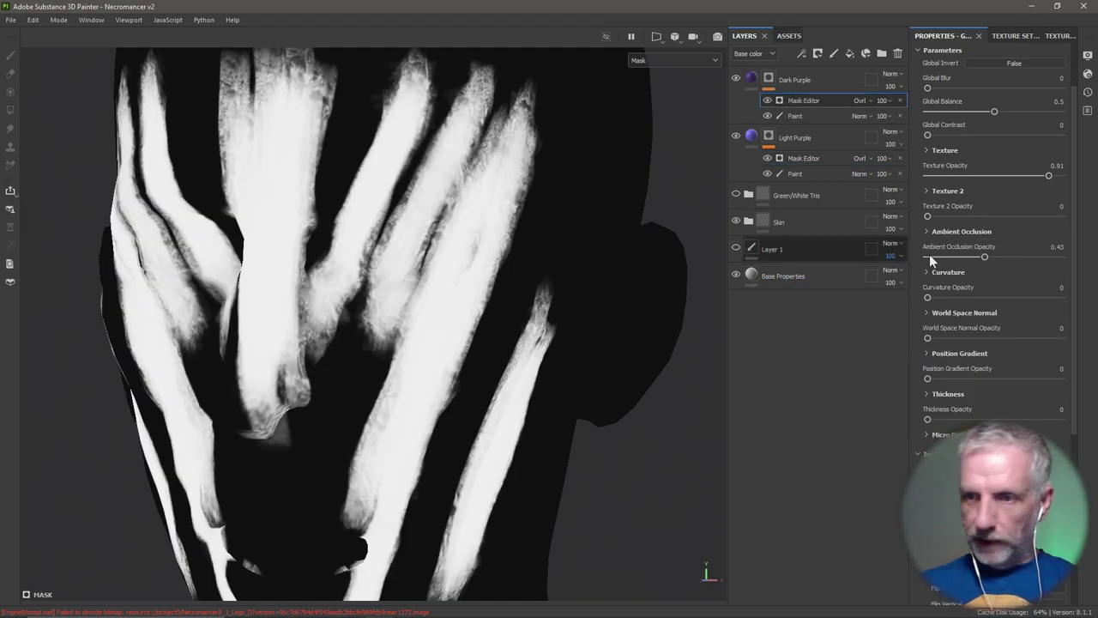
click(927, 231)
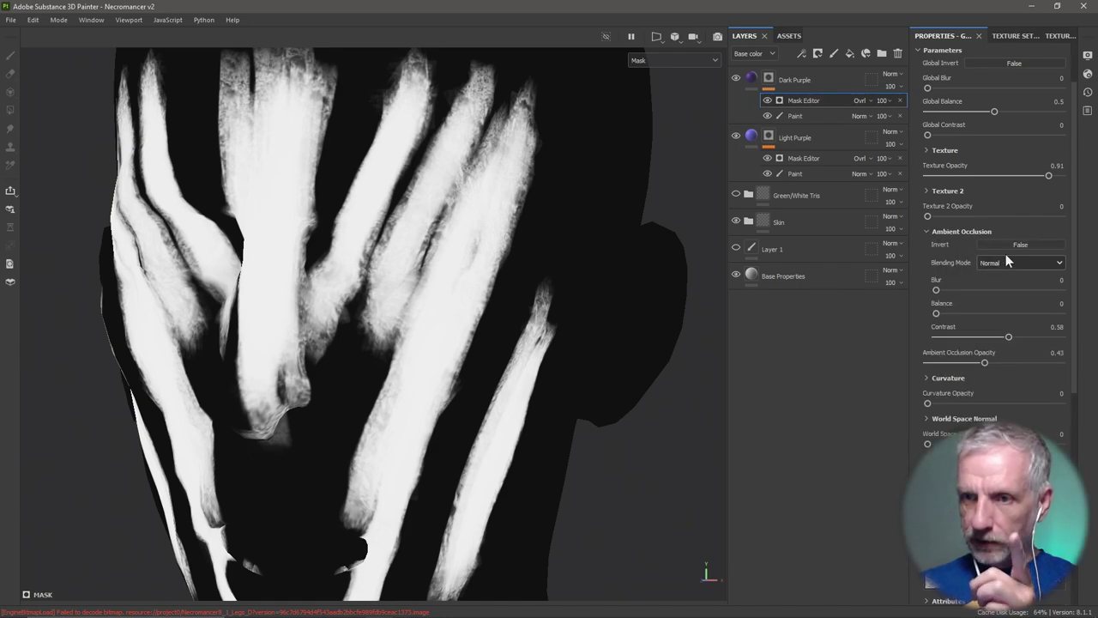
click(1029, 244)
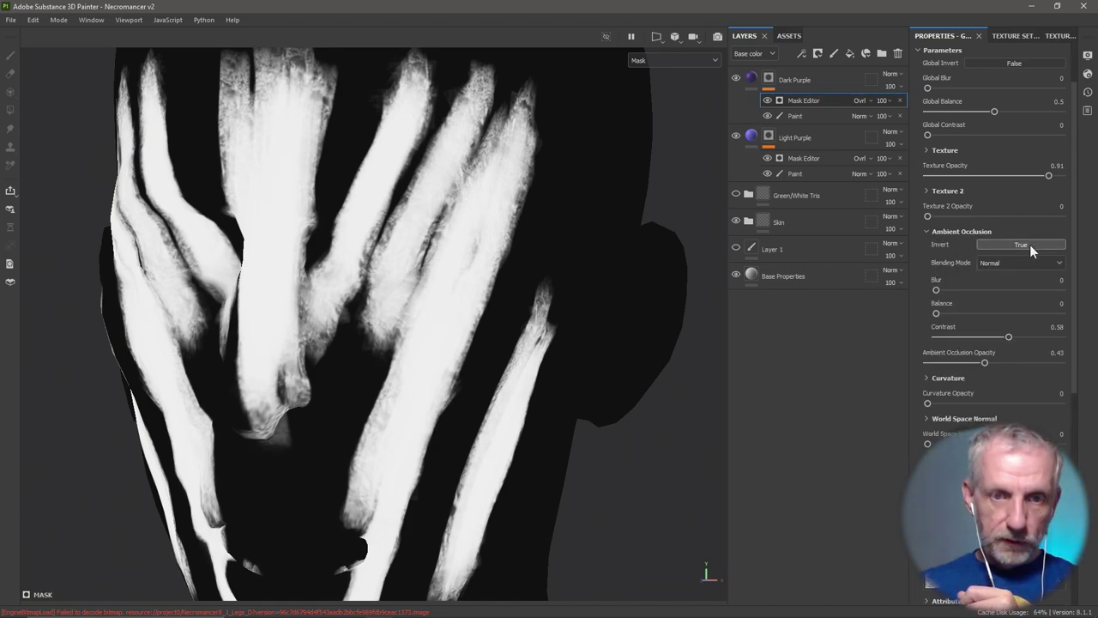
click(1030, 245)
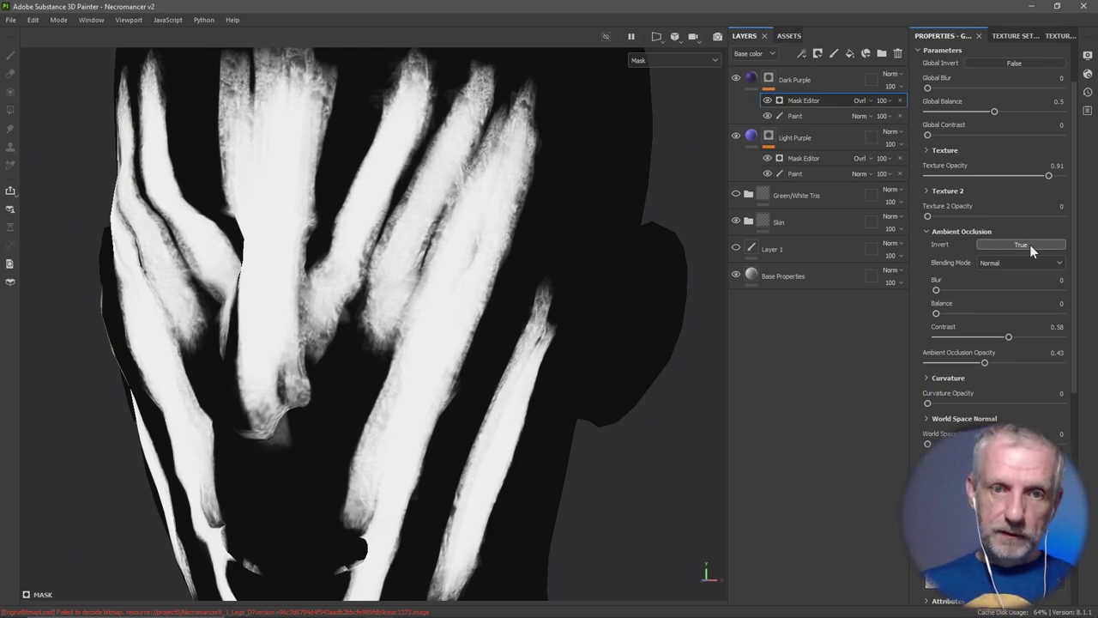
Switch the viewport to the Material channel and orbit around the striped face
scroll(936, 160, up, 2)
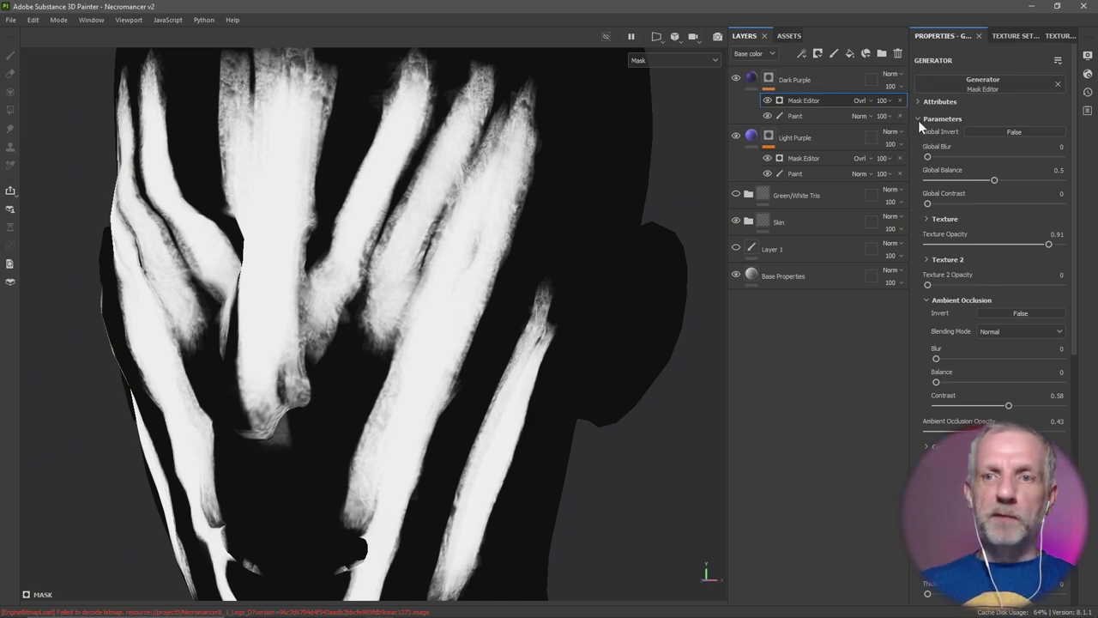
click(683, 57)
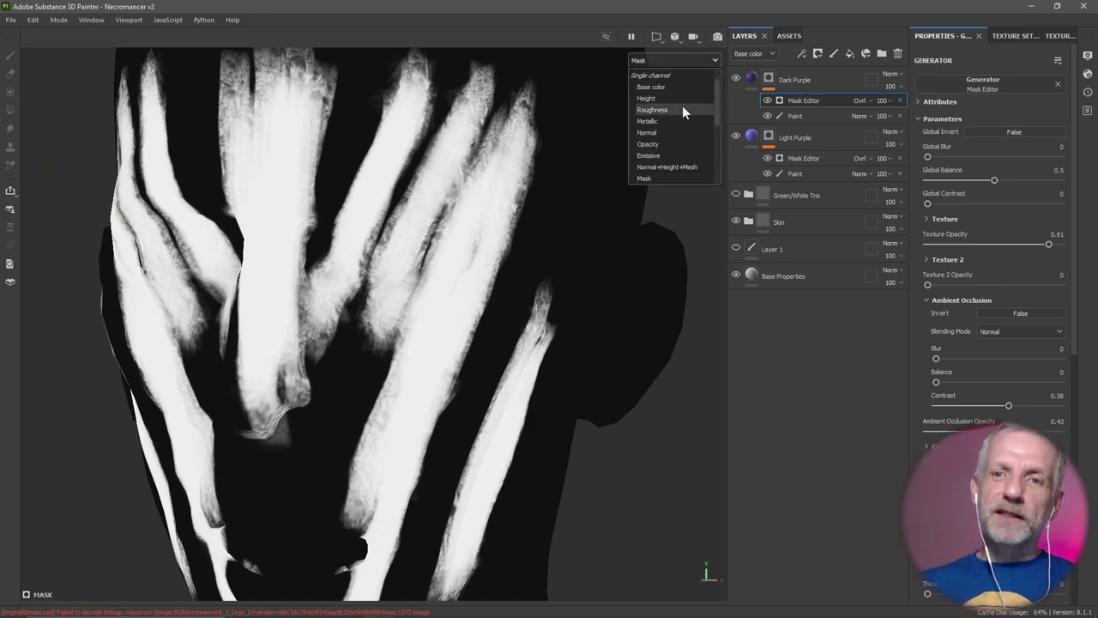
click(667, 89)
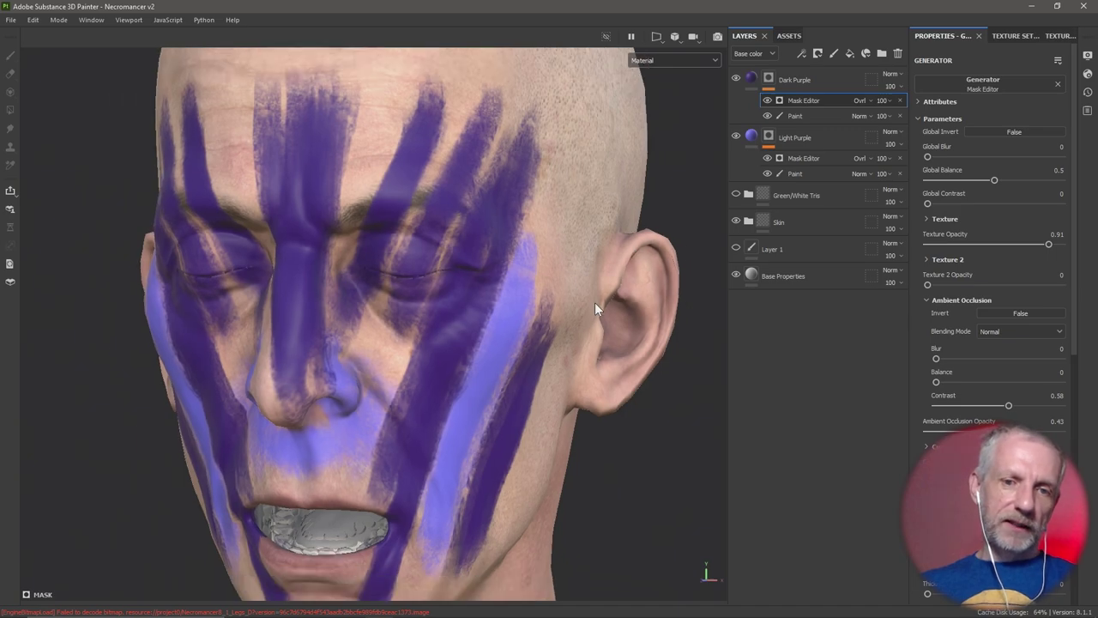
alt+drag(595, 302, 459, 312)
scroll(473, 316, up, 6)
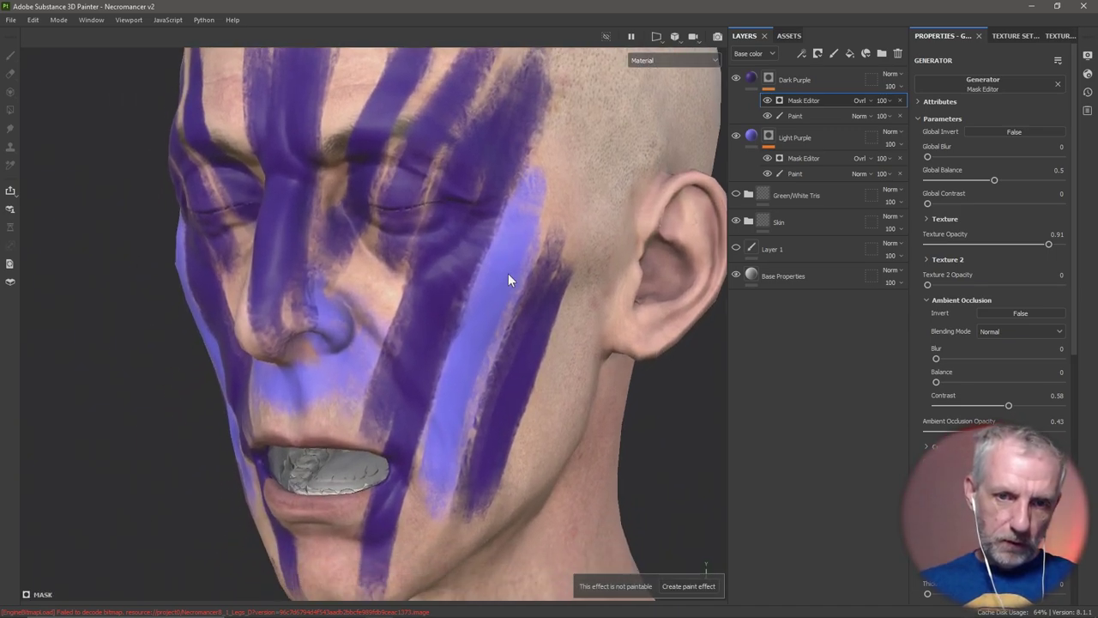
scroll(498, 308, up, 2)
alt+drag(499, 308, 477, 371)
key(alt+Tab)
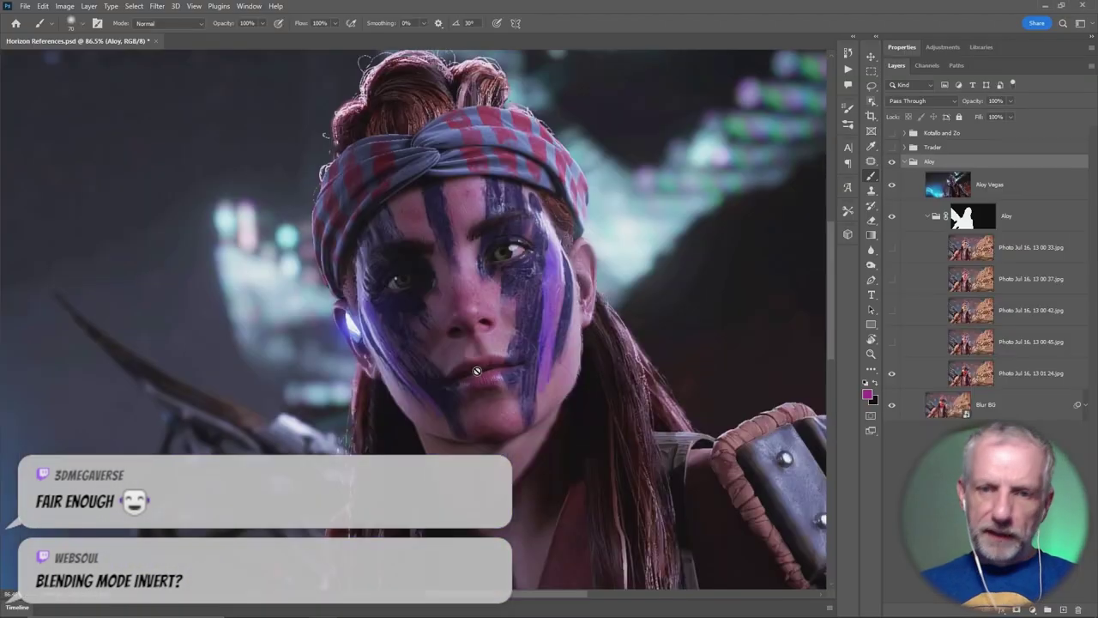
alt+scroll(546, 333, up, 3)
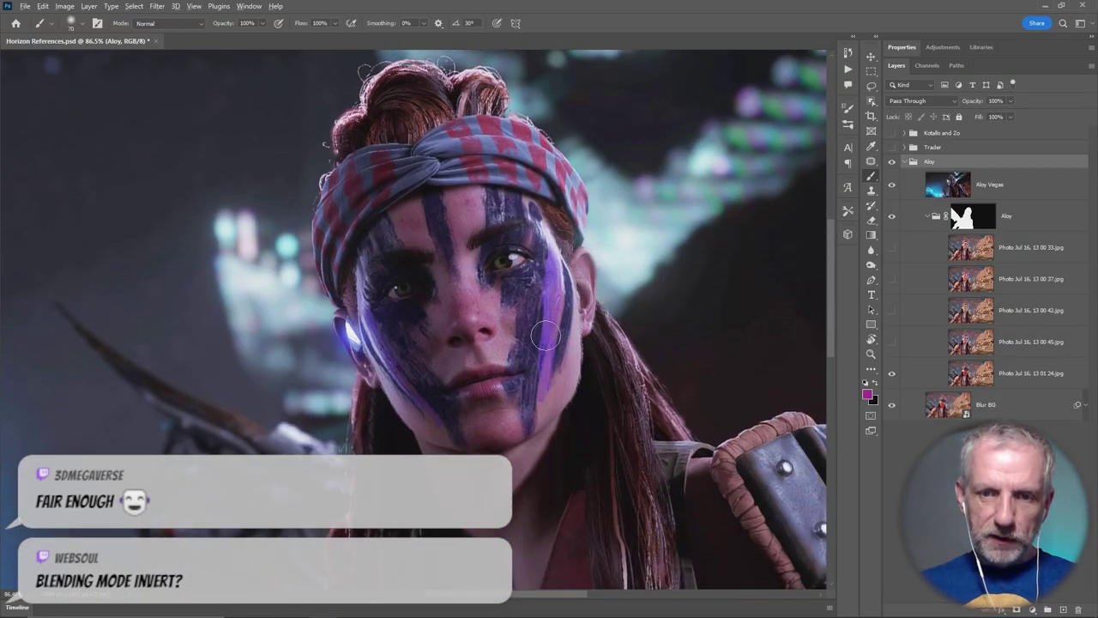
alt+scroll(550, 331, down, 1)
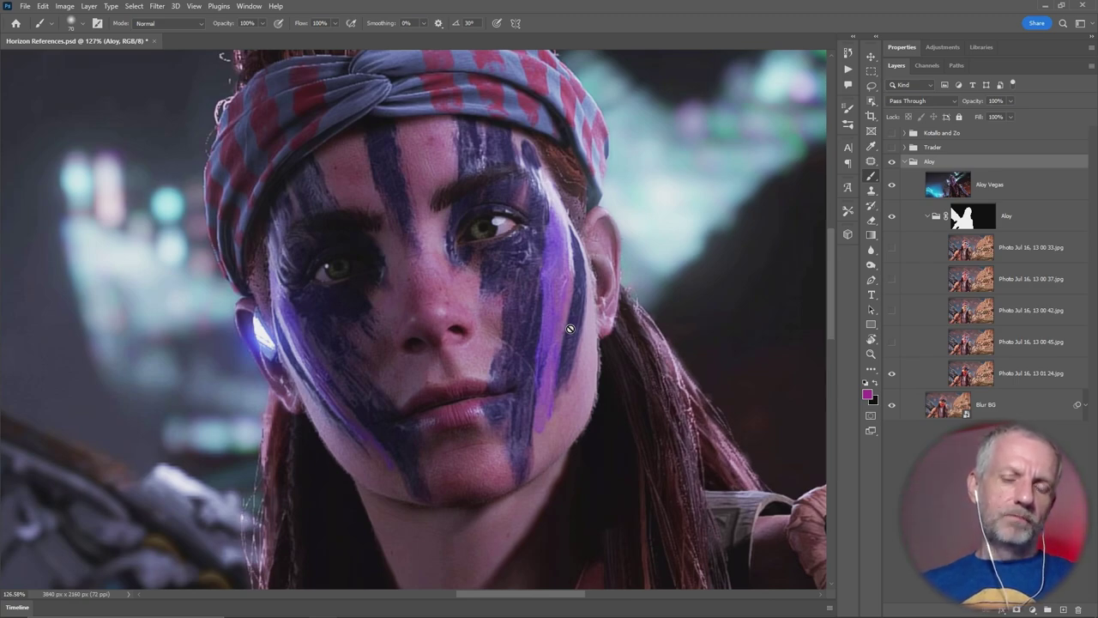
key(alt+Tab)
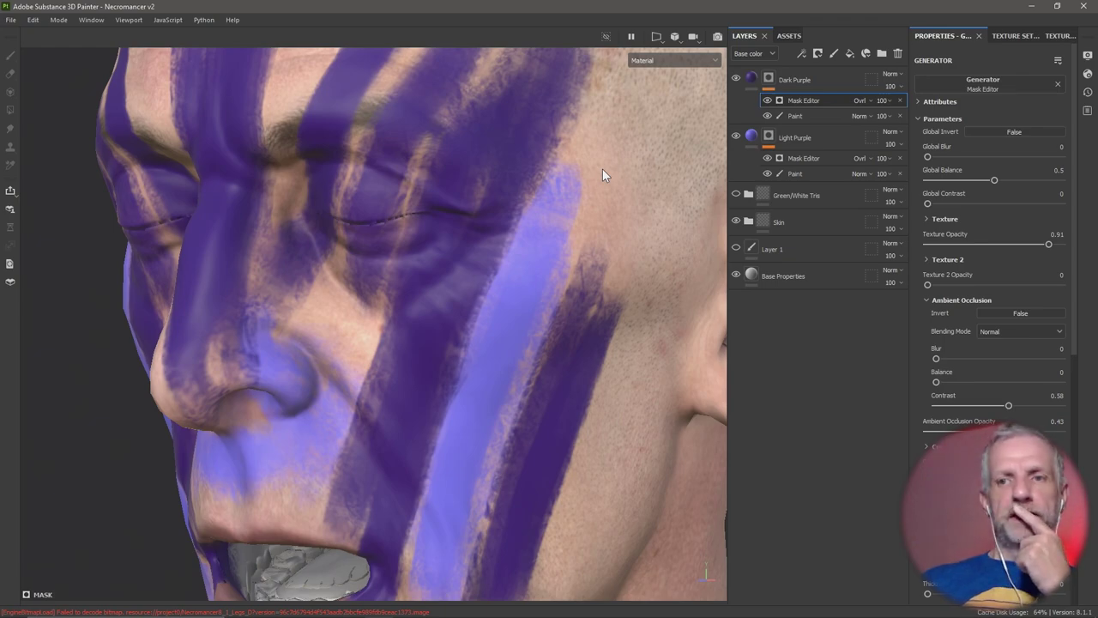
Toggle the visibility of Dark Purple's Mask Editor effect
click(767, 101)
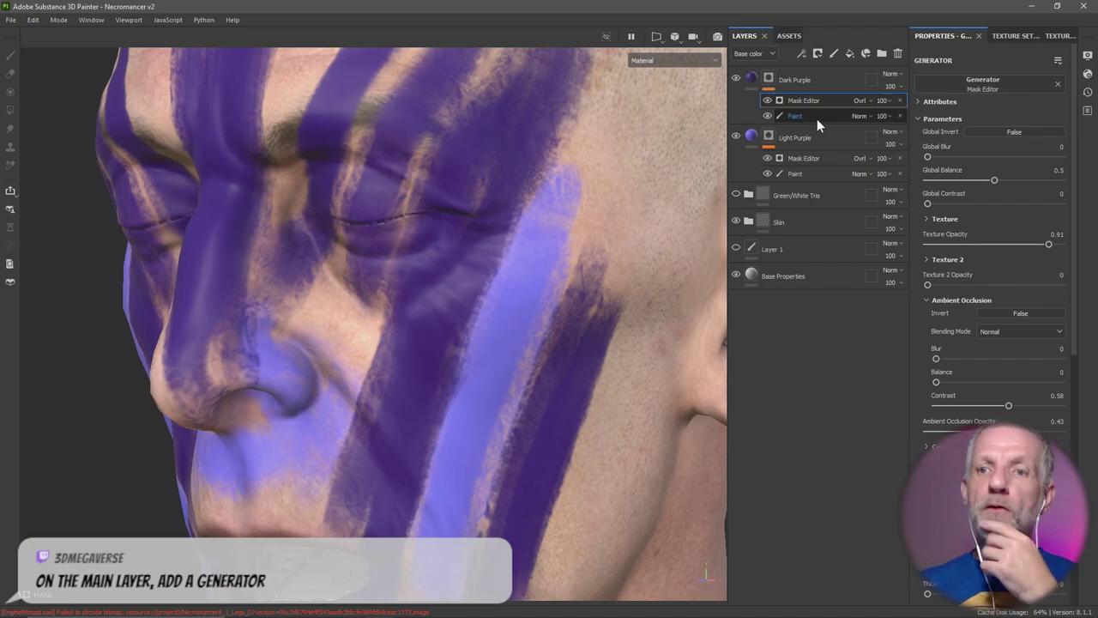
Add Generator (empty) to Dark Purple's fill content and open its generator list
click(751, 78)
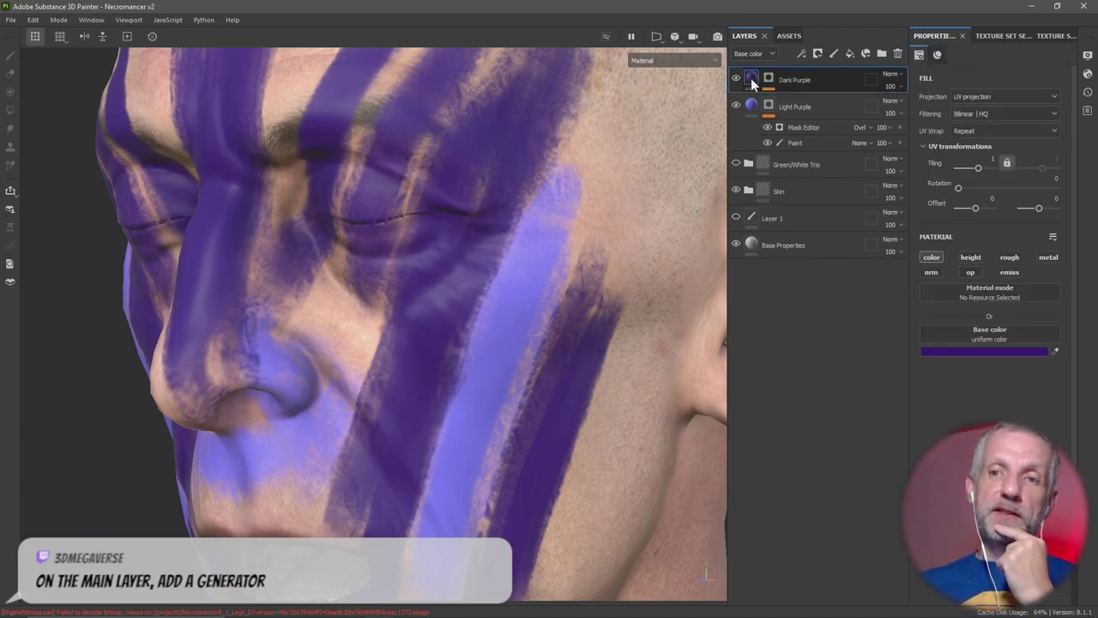
click(806, 52)
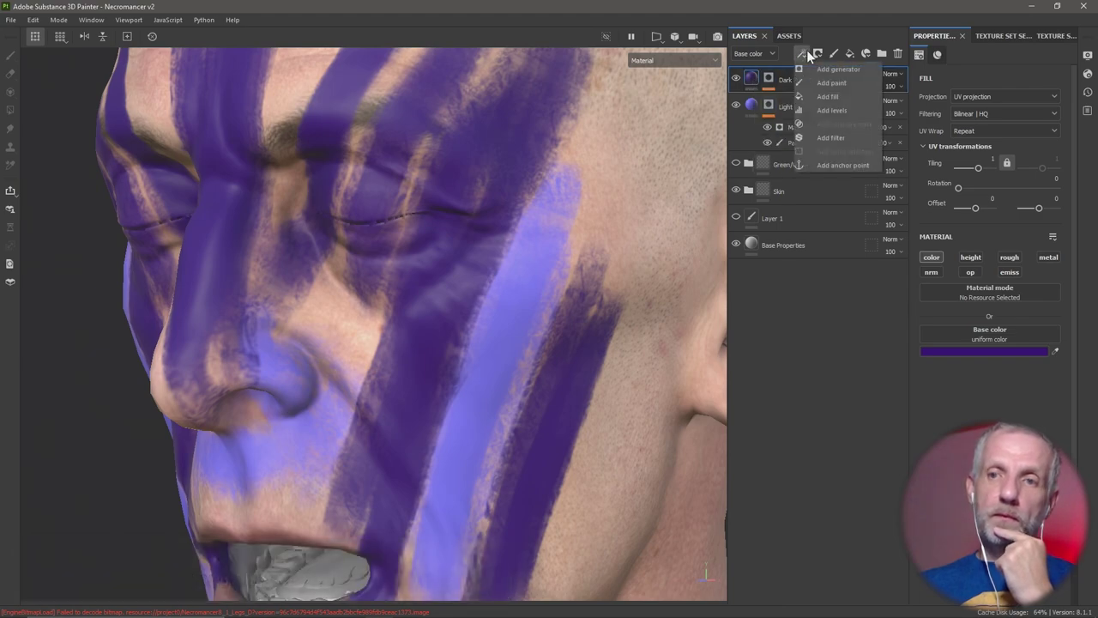
click(837, 65)
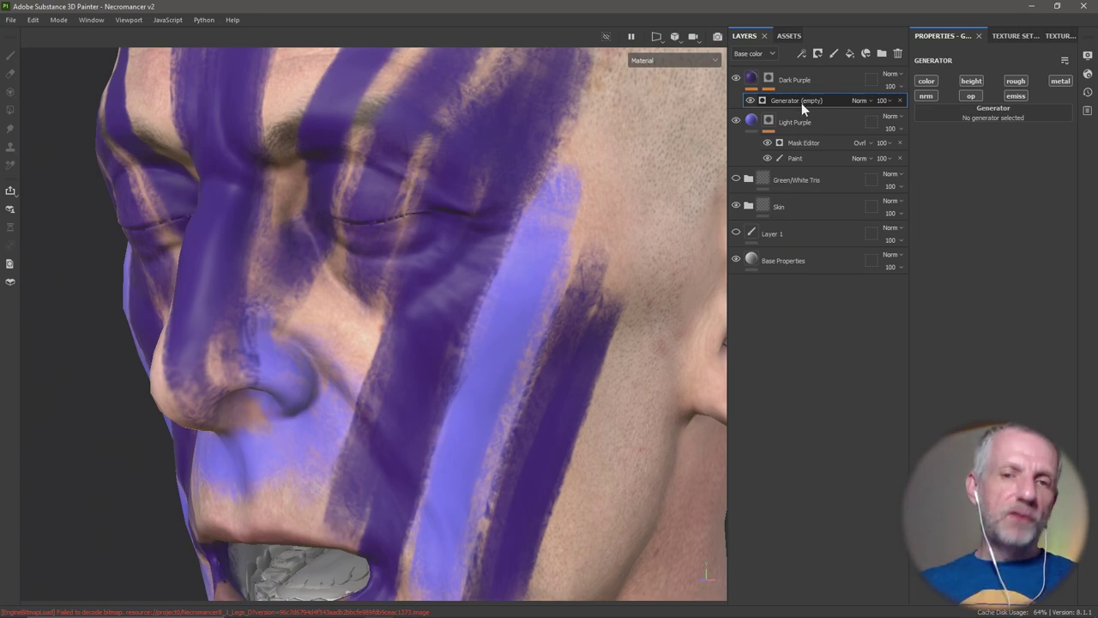
key(ctrl+z)
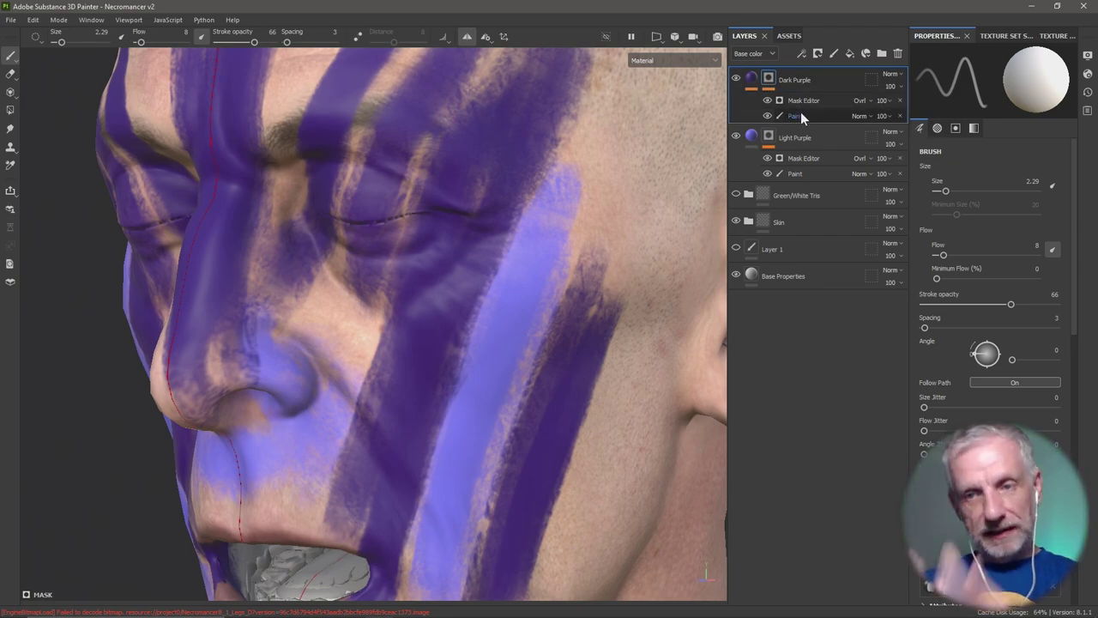
key(ctrl+y)
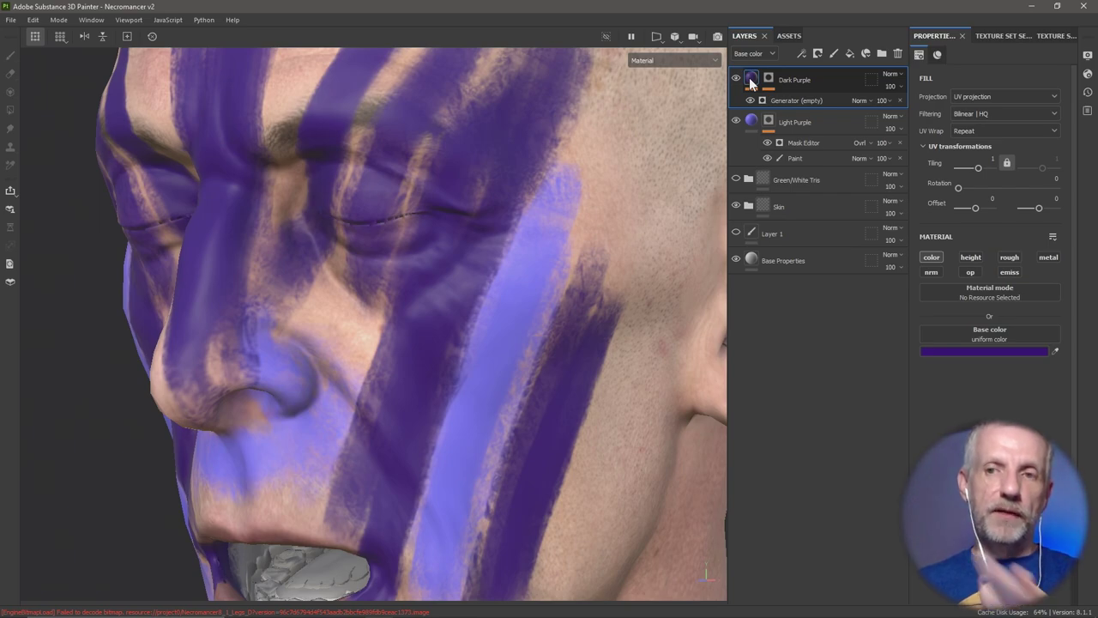
click(804, 100)
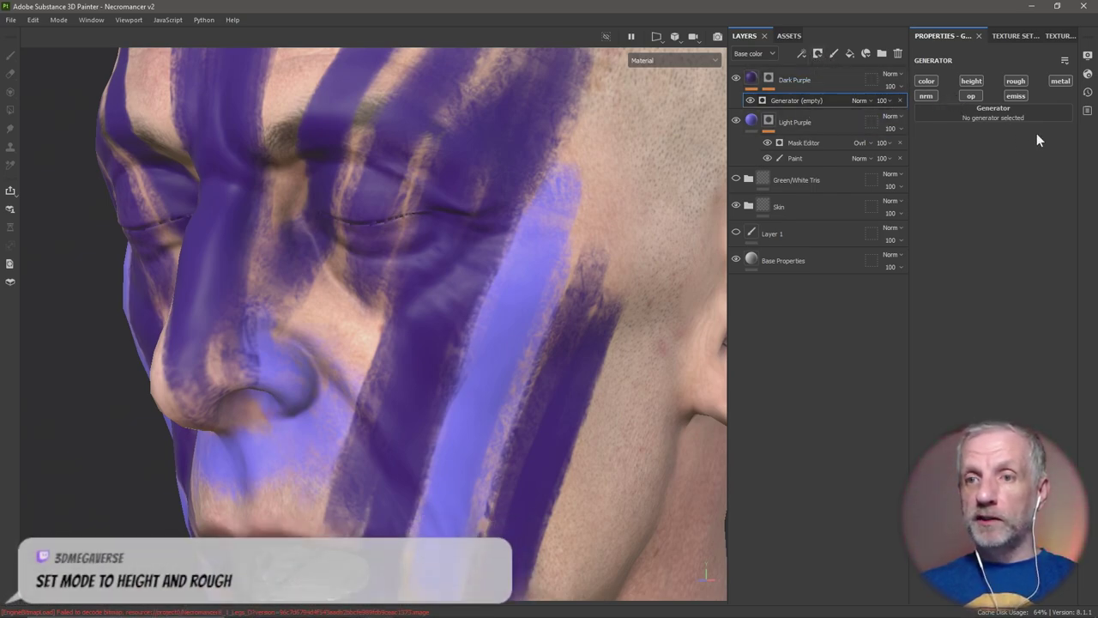
click(1024, 111)
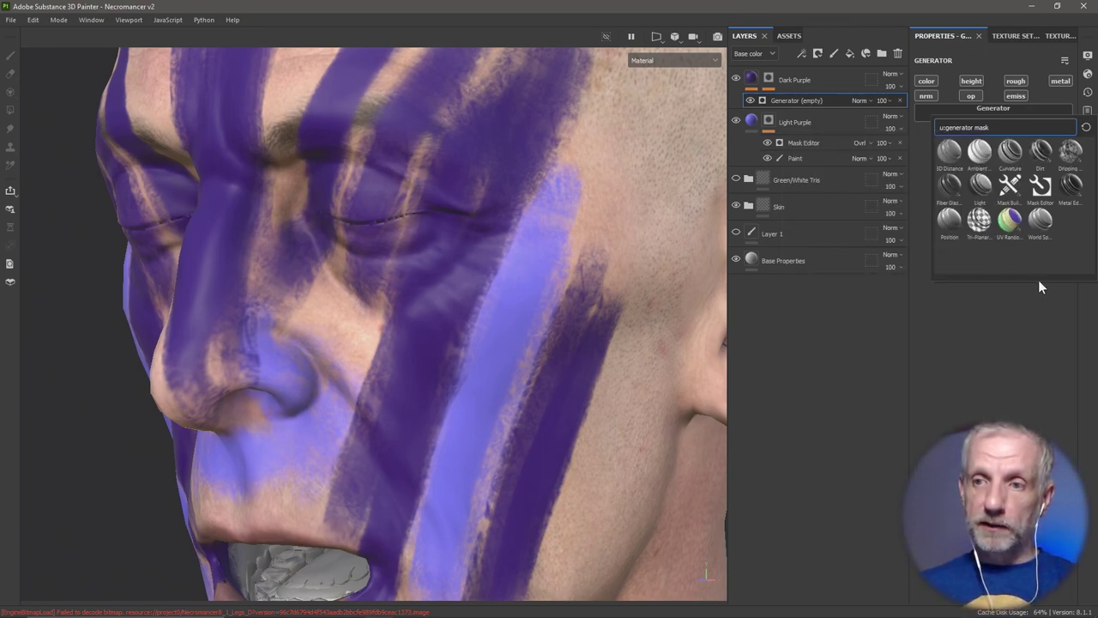
Apply the Mask Editor generator and adjust its affected channels, including metallic
click(1040, 186)
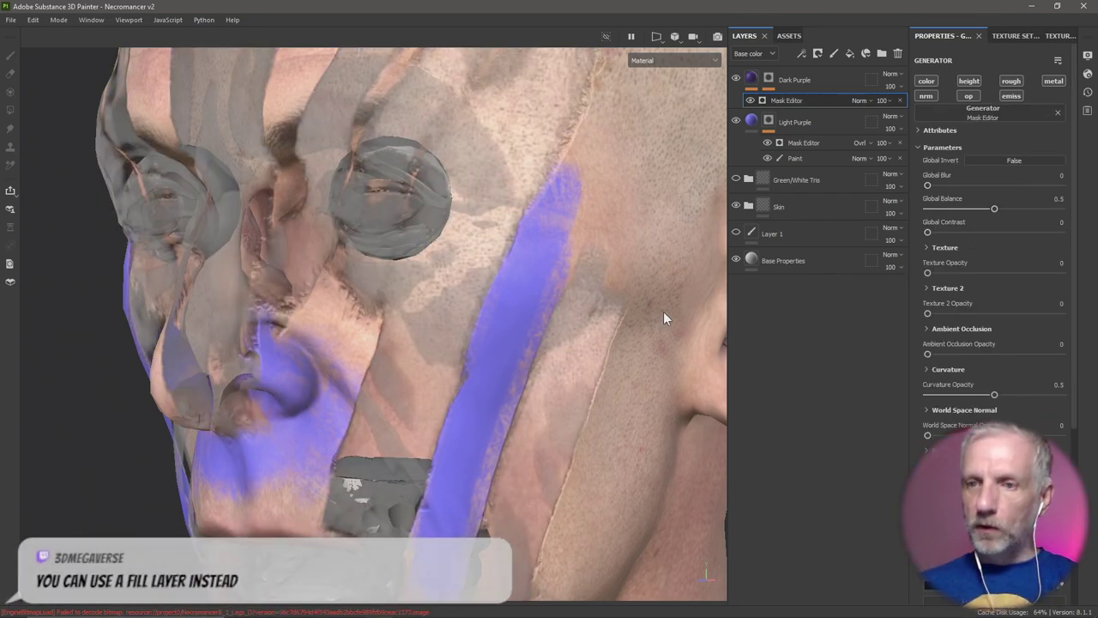
click(968, 96)
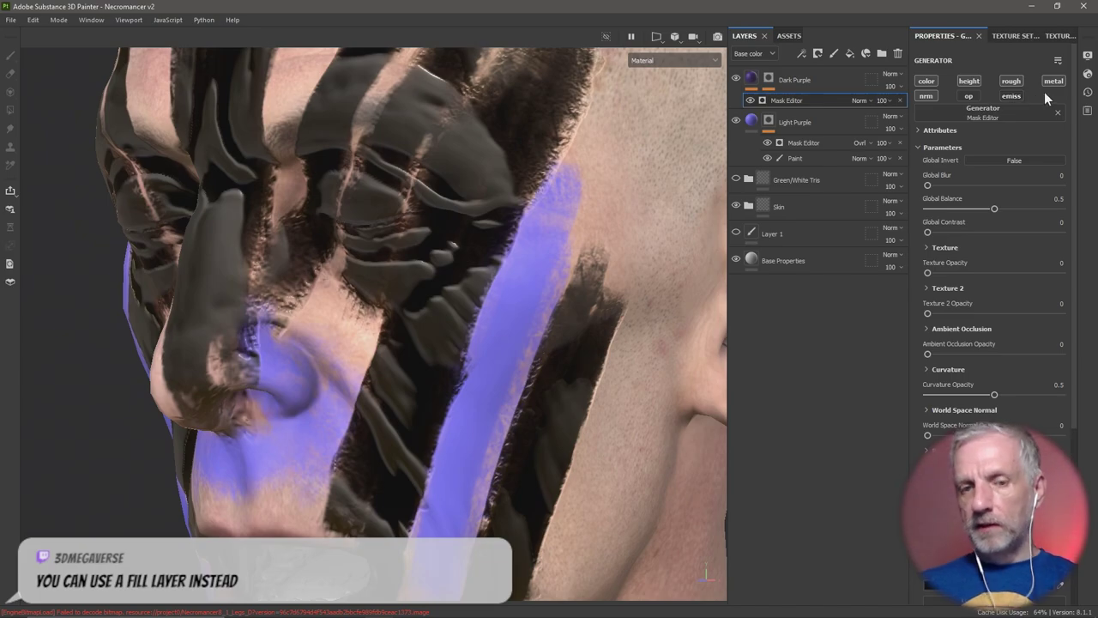
click(1053, 84)
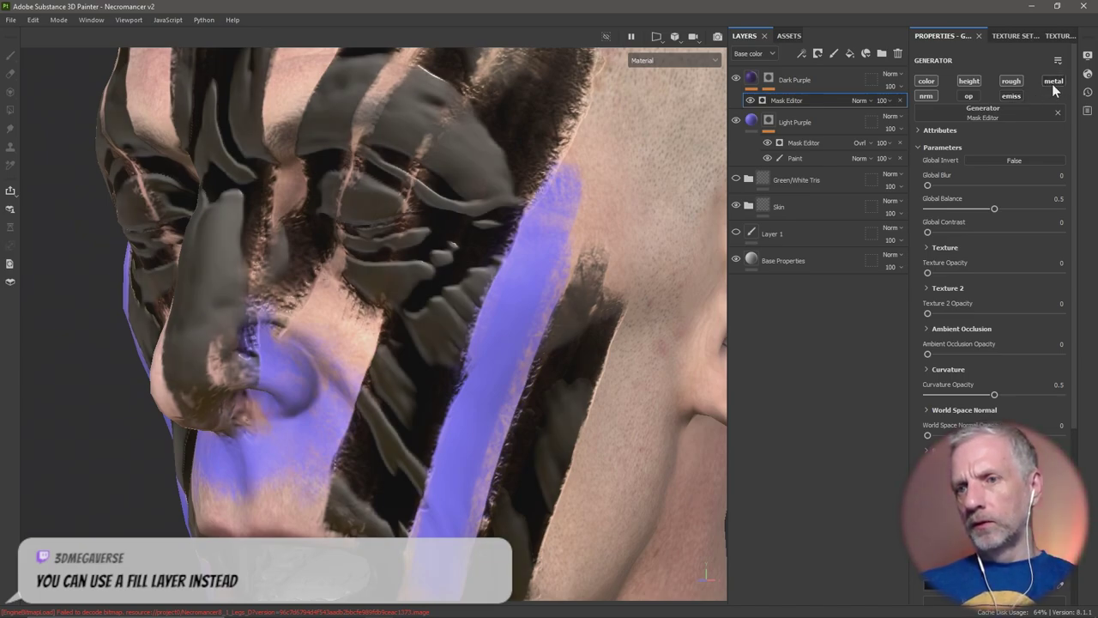
click(929, 98)
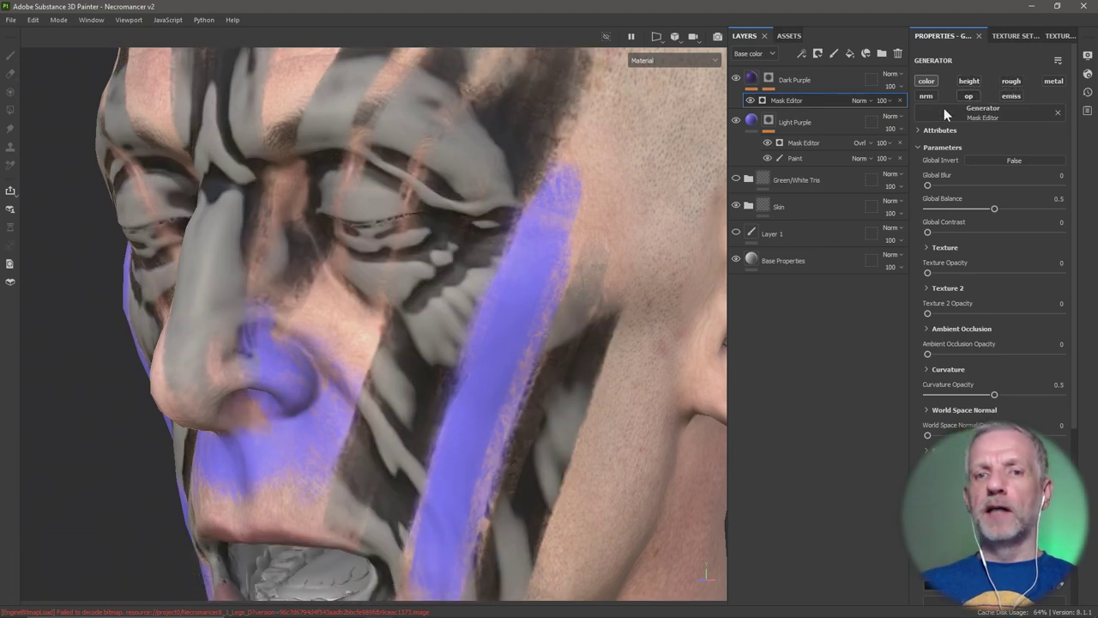
Set the generator's Curvature Opacity to 0
alt+drag(603, 367, 515, 337)
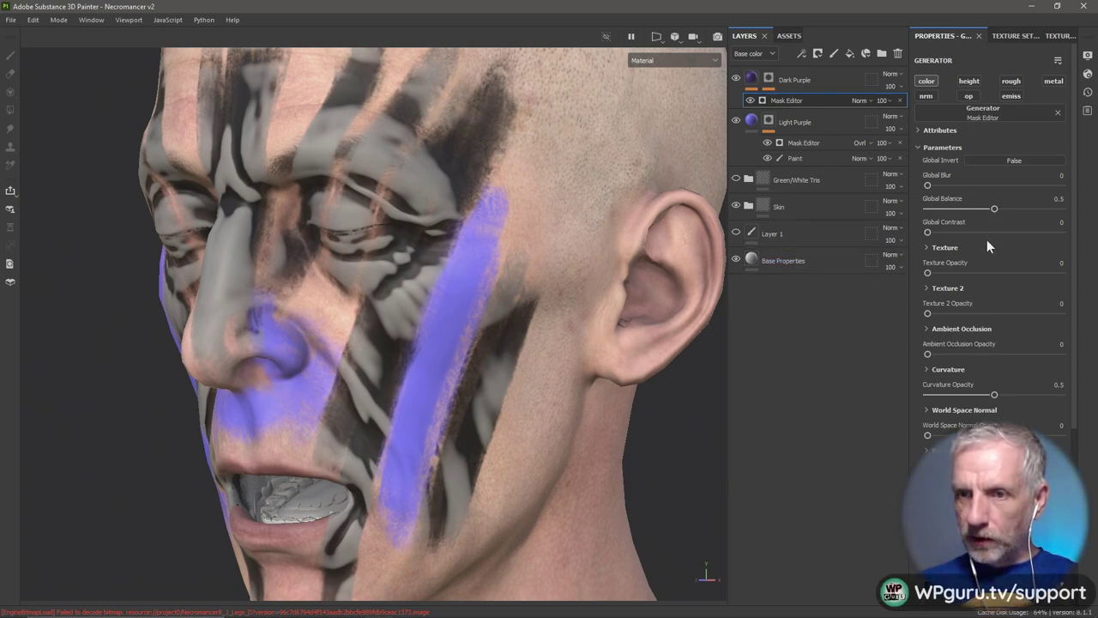
scroll(994, 210, down, 2)
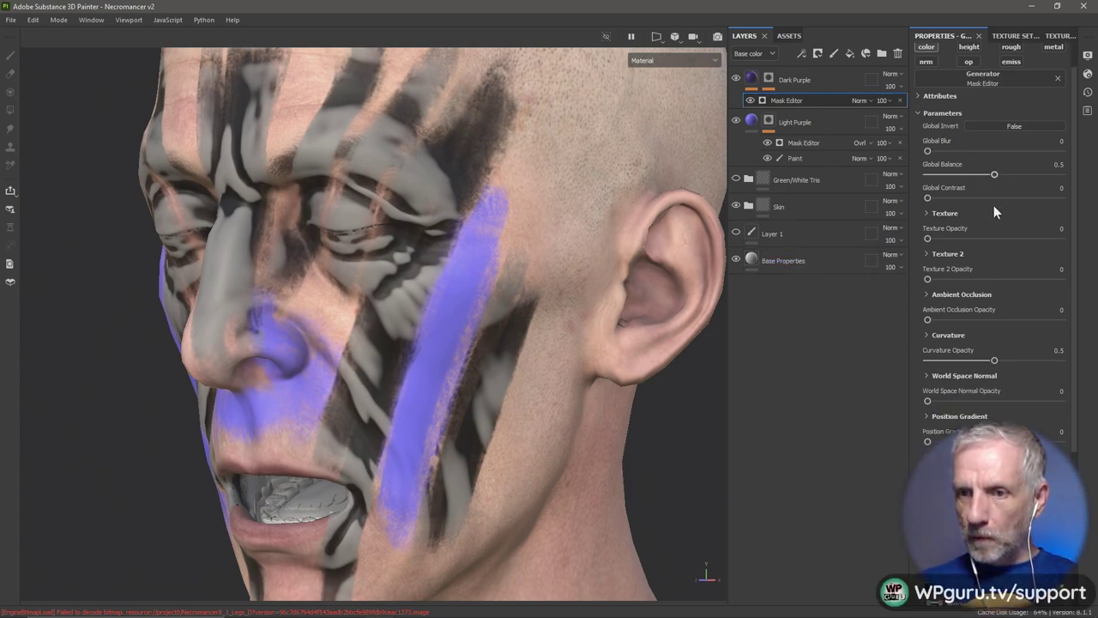
scroll(994, 211, down, 2)
drag(994, 326, 933, 327)
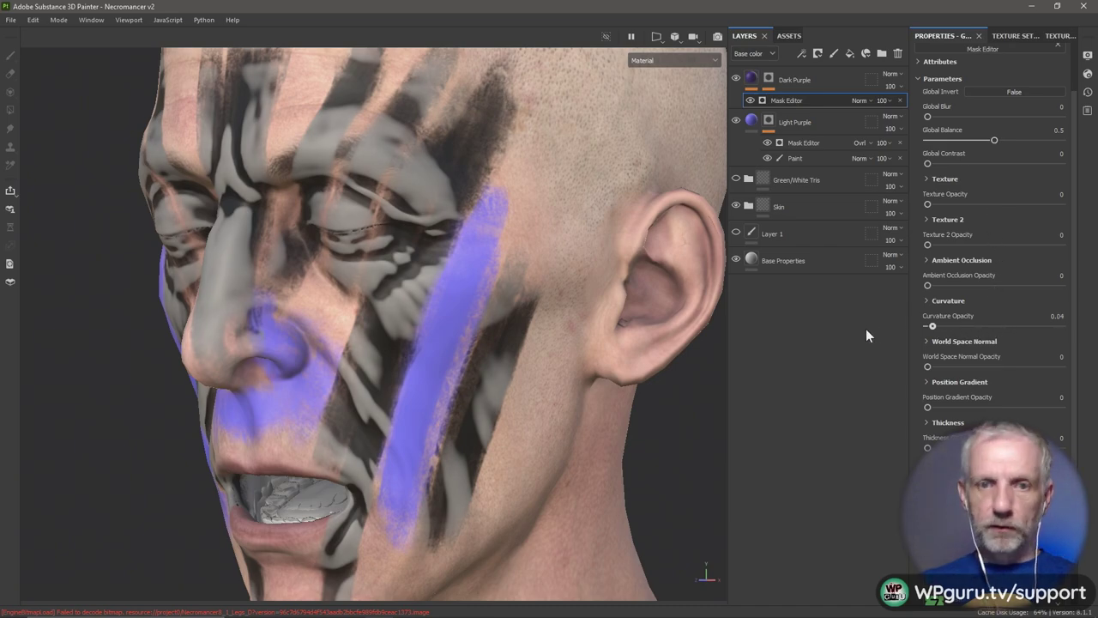
drag(867, 335, 817, 335)
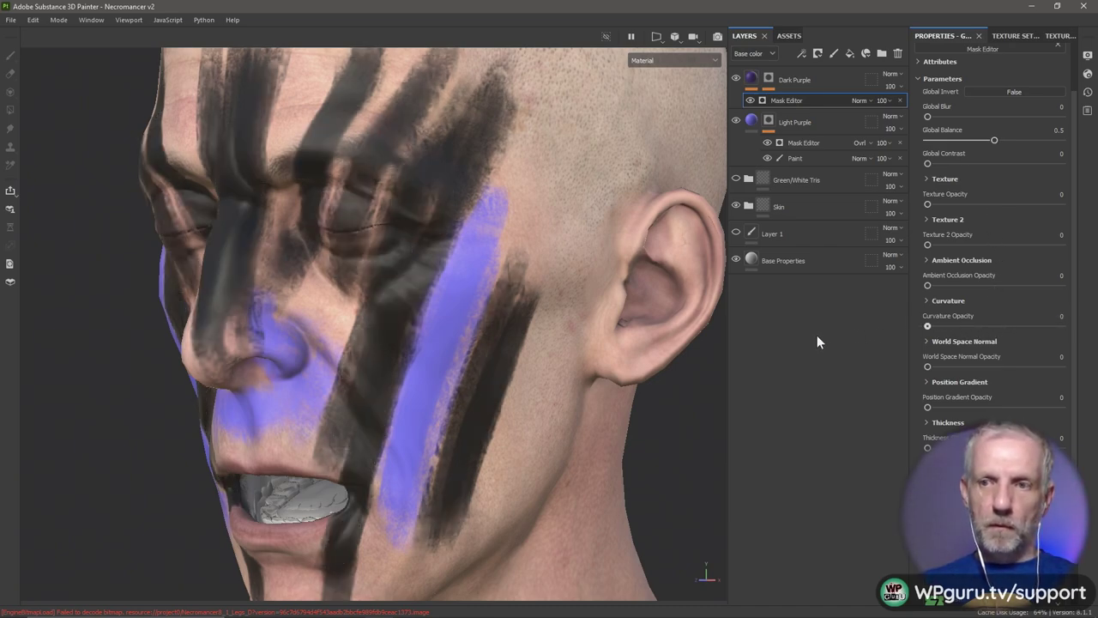
Switch the viewport to the Mask channel and orbit the head
click(693, 60)
scroll(686, 104, down, 3)
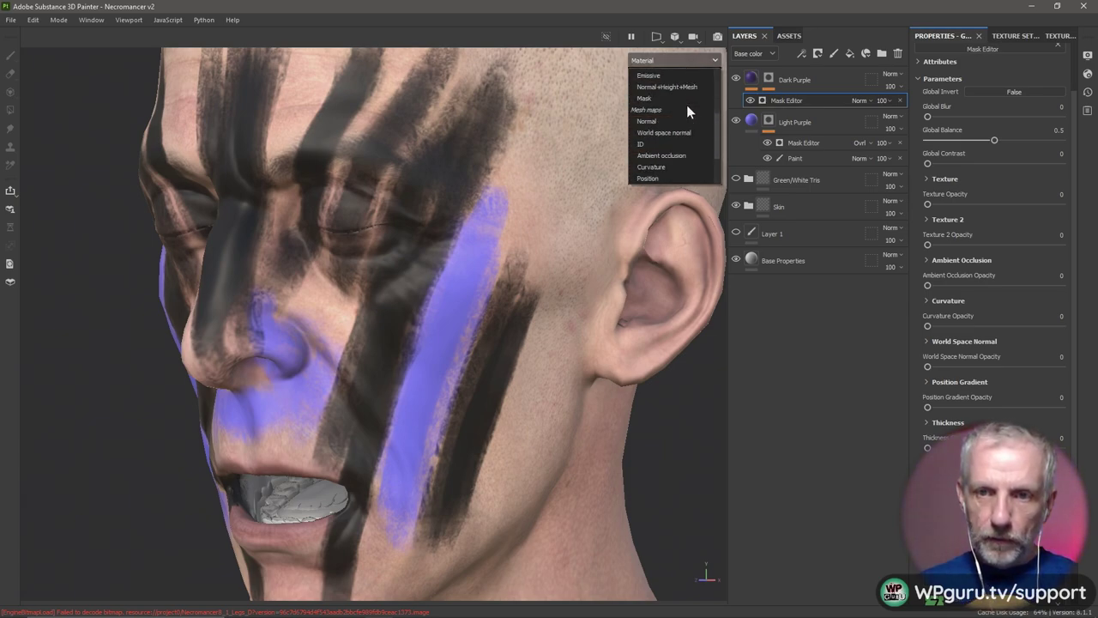
scroll(687, 104, up, 3)
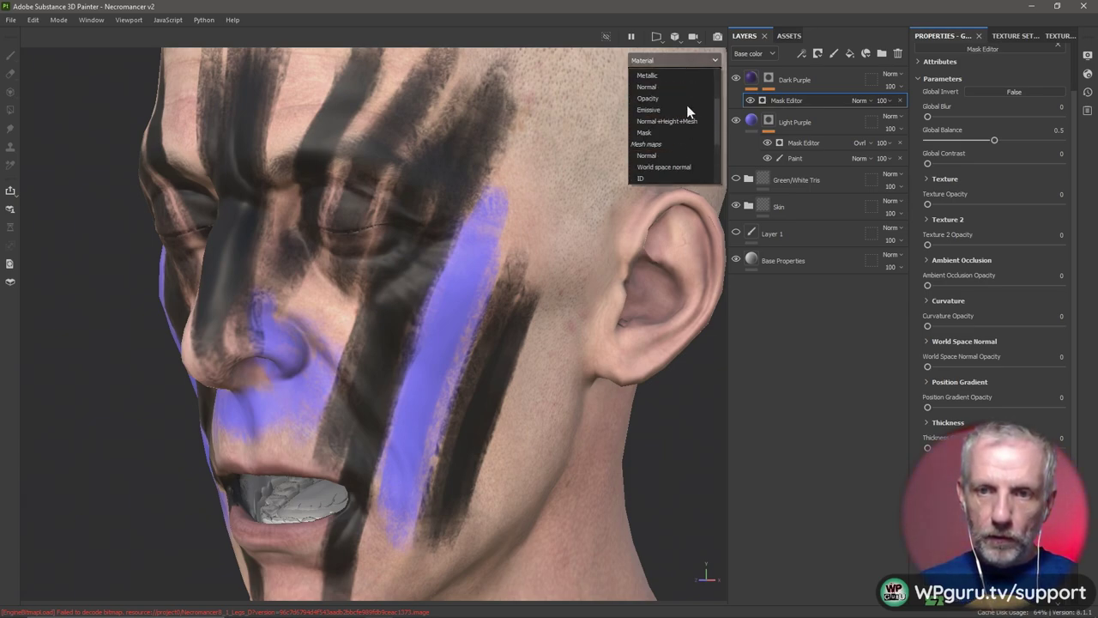
click(662, 138)
mouse_move(603, 222)
alt+mouse_down()
mouse_move(564, 272)
mouse_move(569, 287)
mouse_move(571, 245)
mouse_move(581, 266)
mouse_move(572, 275)
mouse_move(589, 235)
alt+mouse_up()
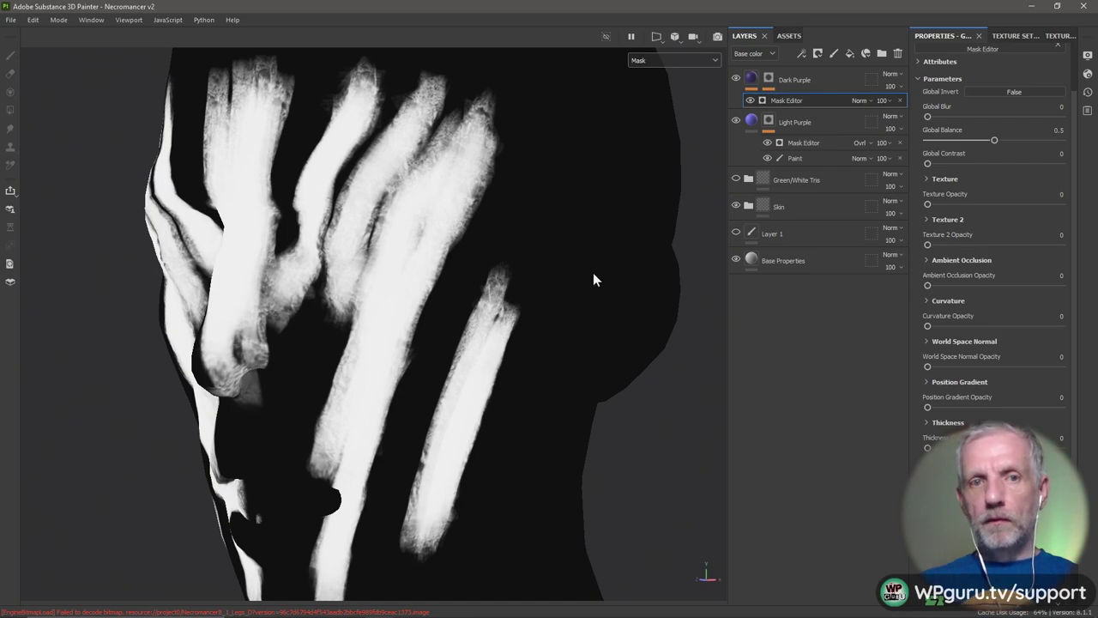
Try Multiply blending at opacity 21 on the Mask Editor, then return it to Normal
click(863, 100)
click(886, 156)
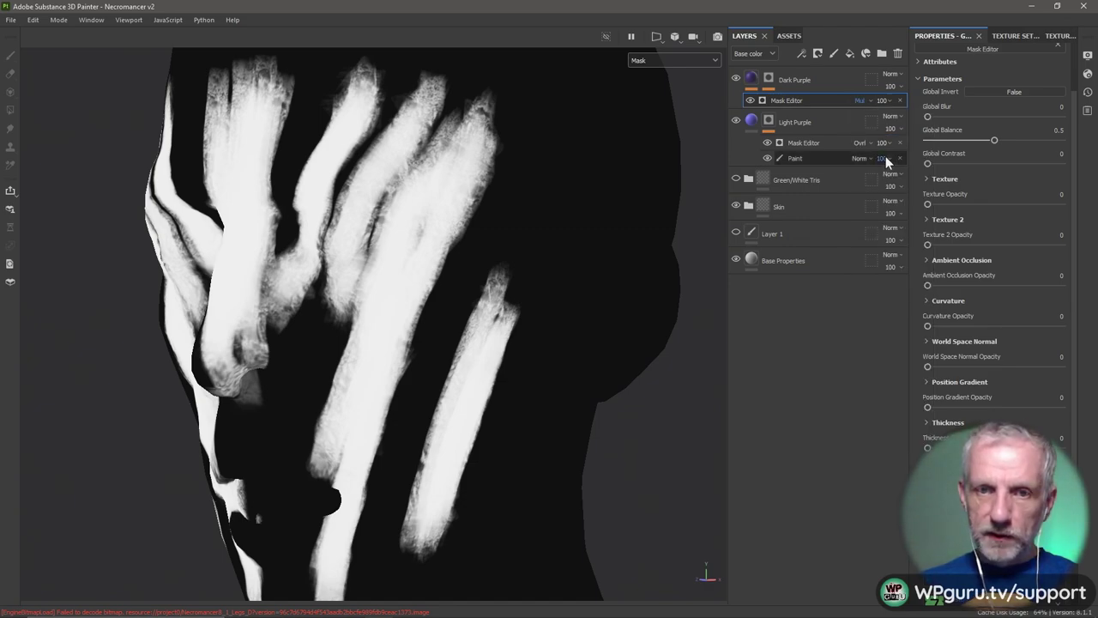
click(893, 103)
drag(918, 118, 898, 120)
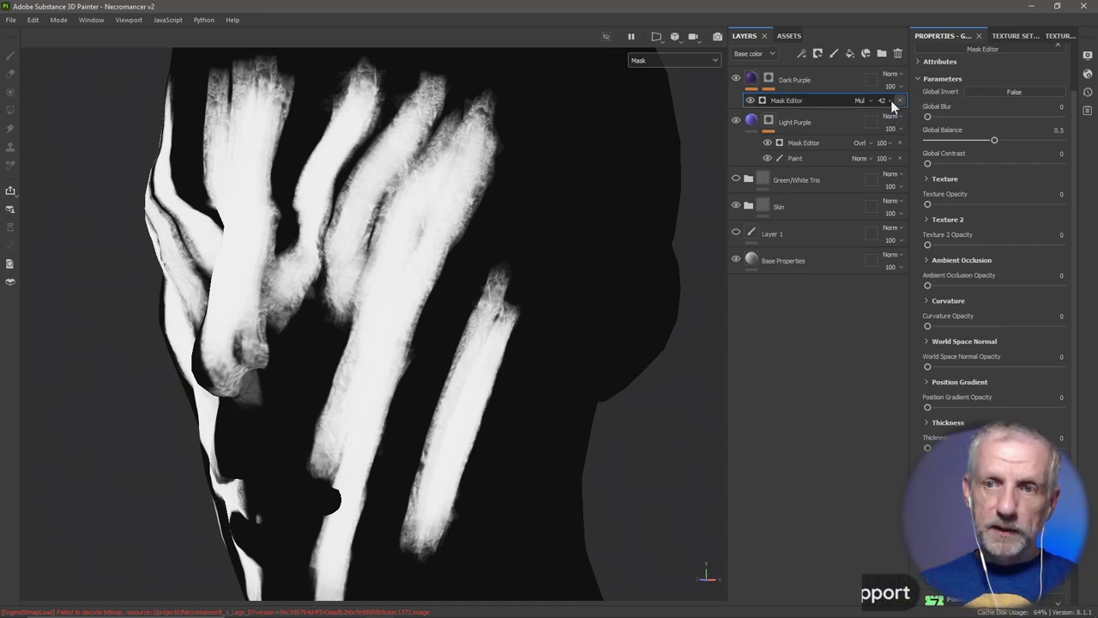
click(888, 100)
drag(898, 115, 888, 118)
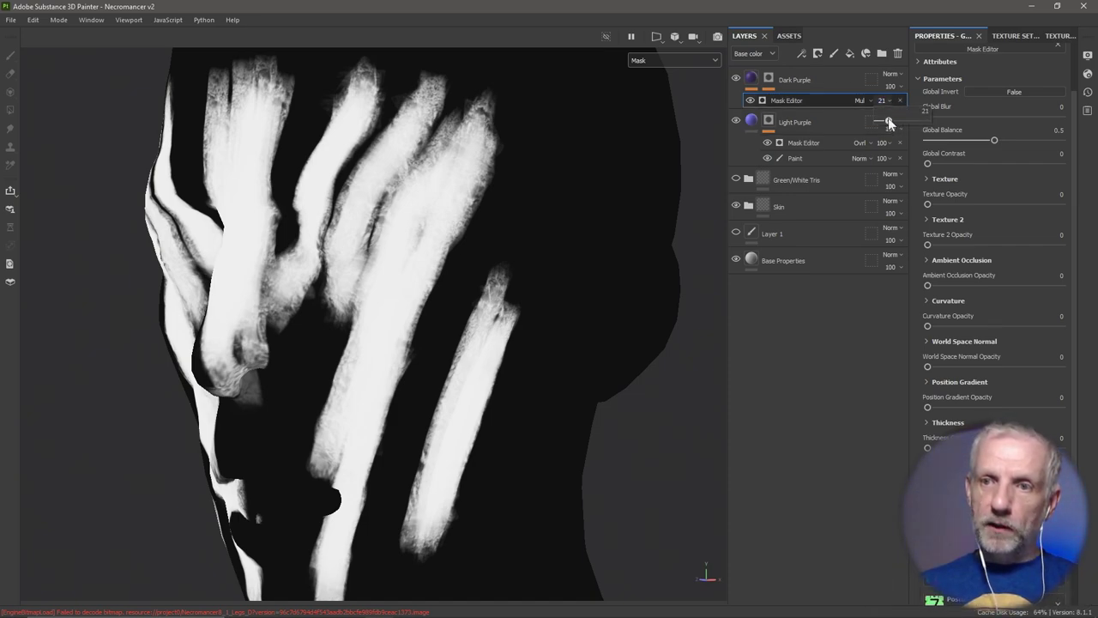
click(861, 101)
click(864, 111)
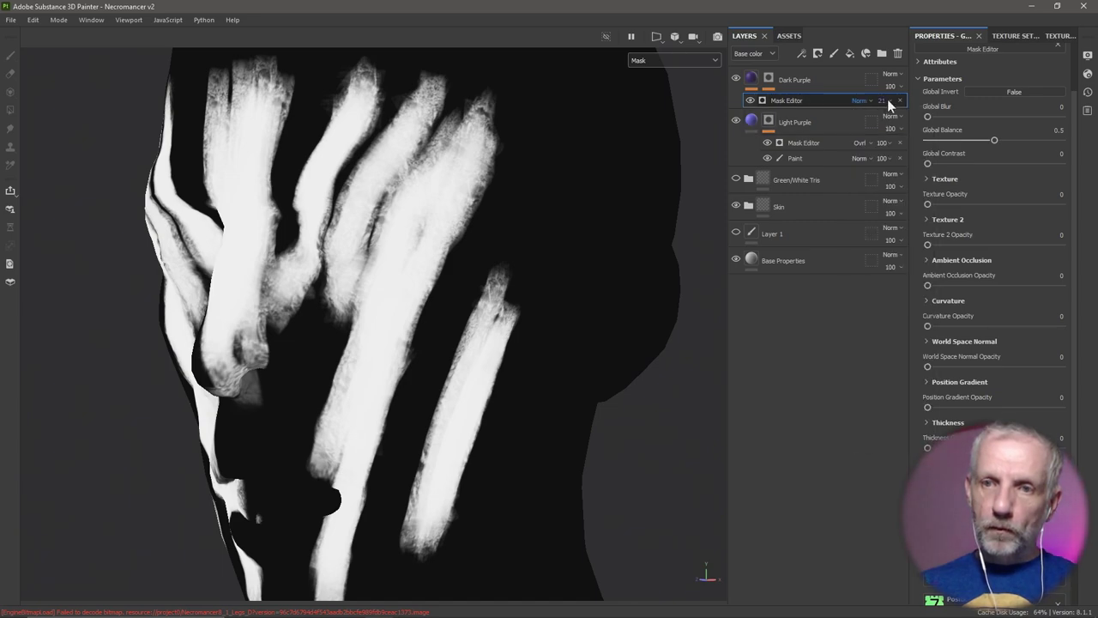
click(887, 102)
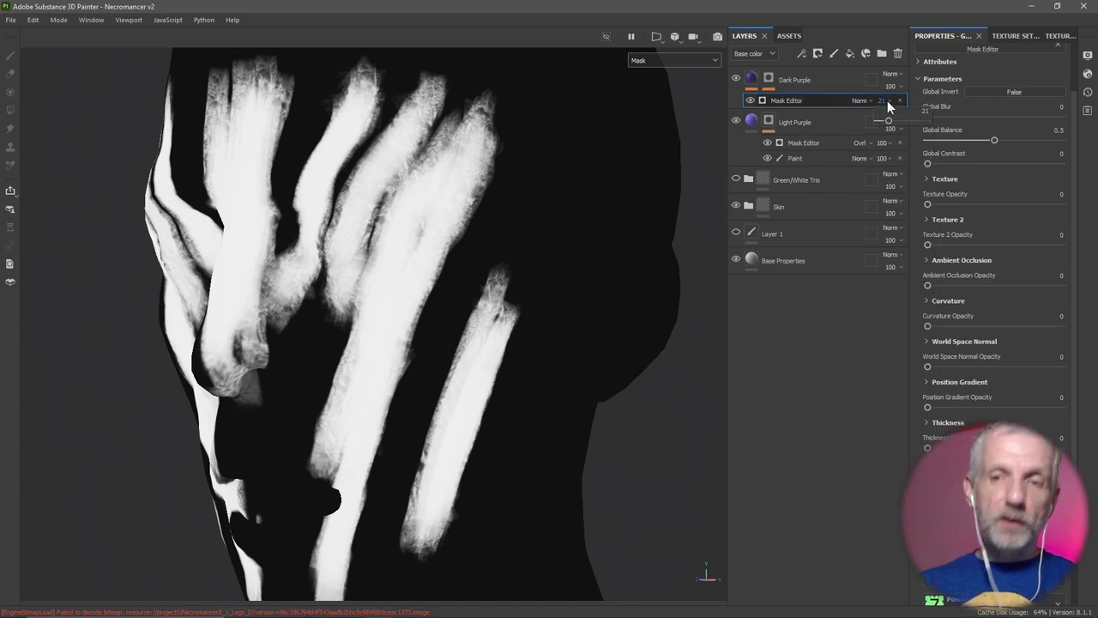
Raise the Mask Editor opacity to 61 while viewing the material, then show the Mask channel again
click(686, 59)
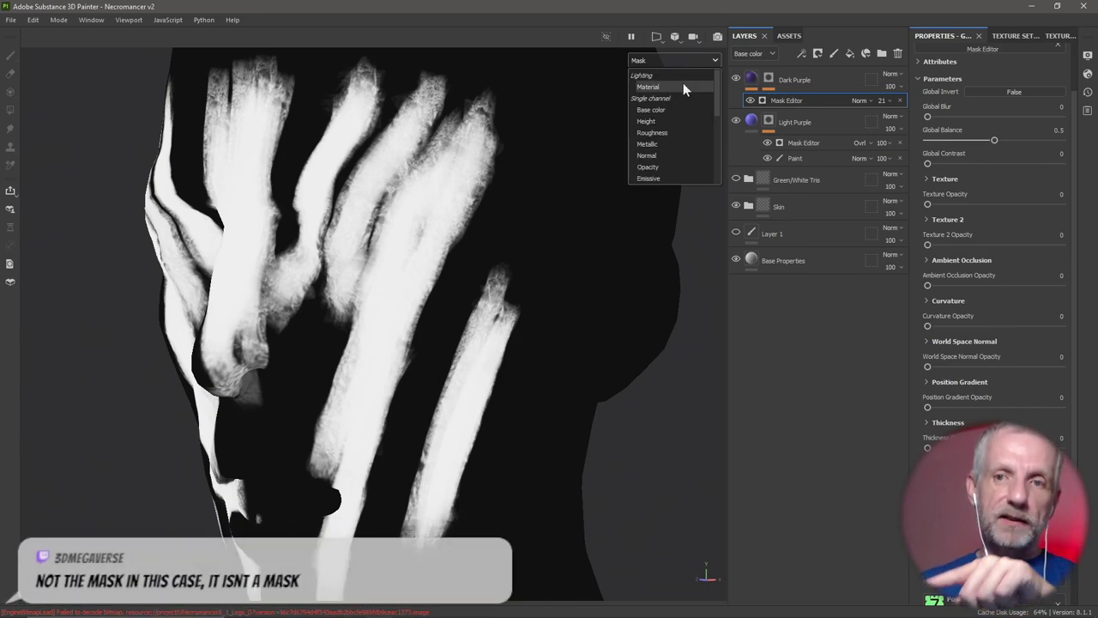
click(677, 88)
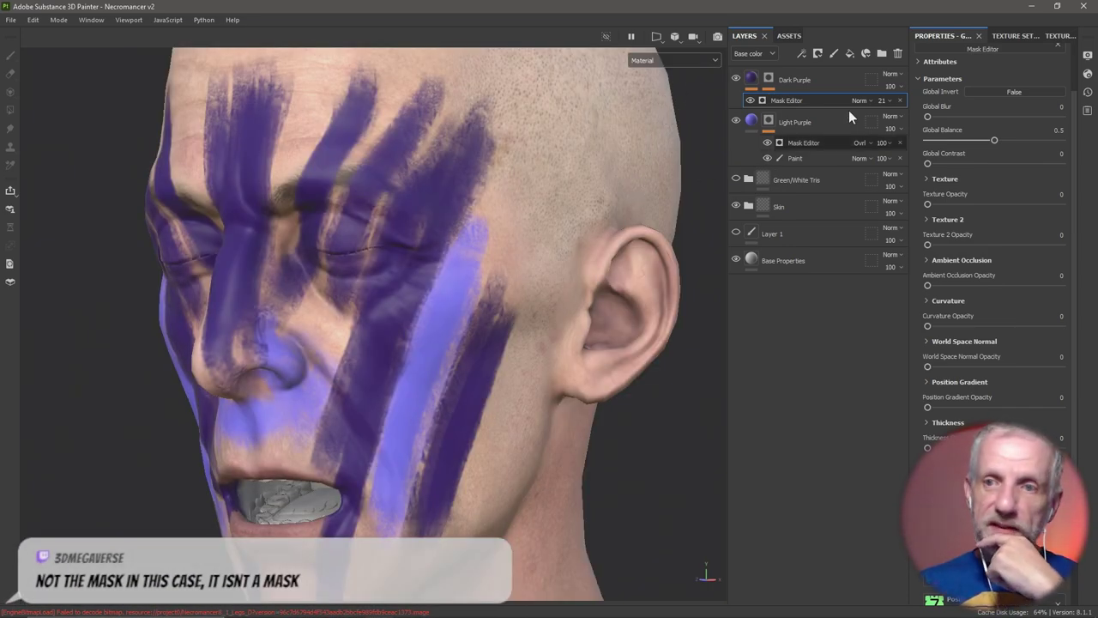
click(884, 102)
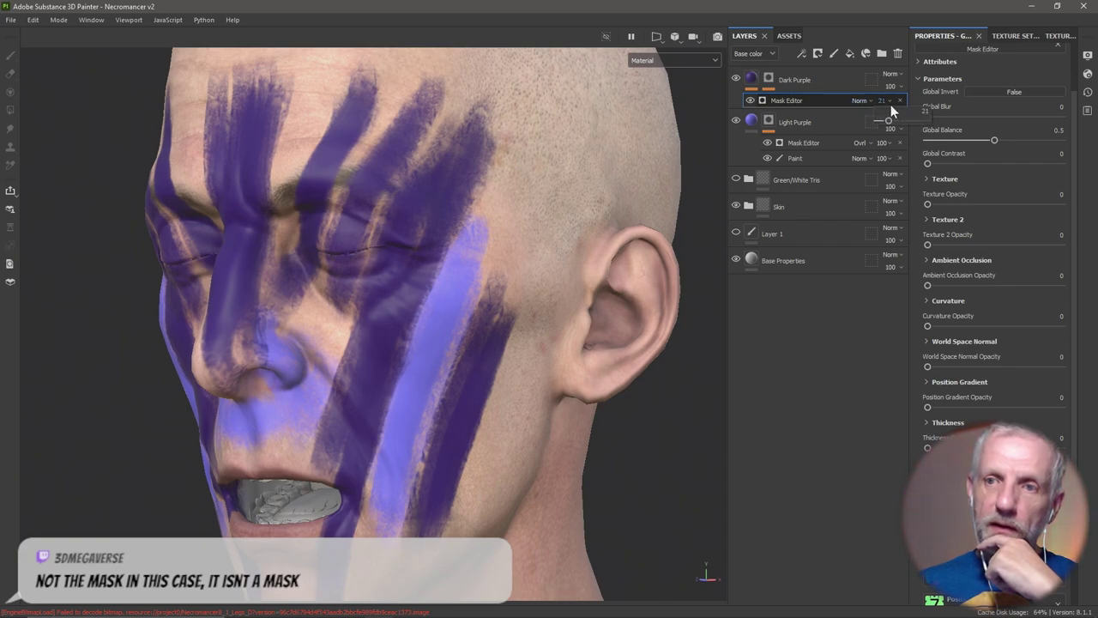
mouse_move(898, 120)
mouse_down()
mouse_move(935, 121)
mouse_move(894, 122)
mouse_up()
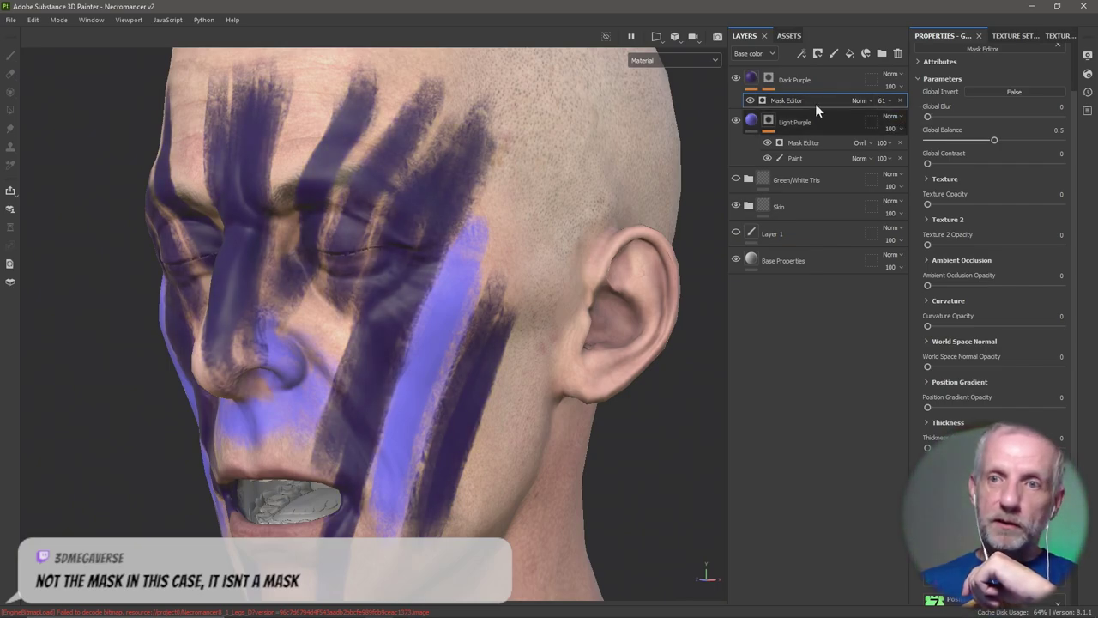
click(699, 61)
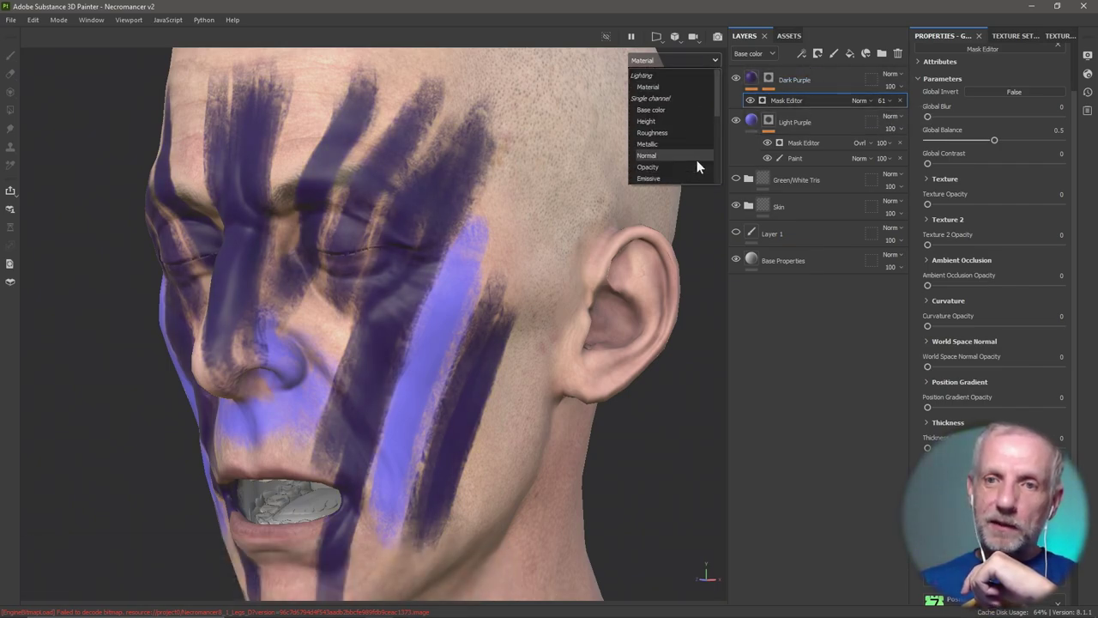
scroll(697, 160, down, 3)
click(684, 136)
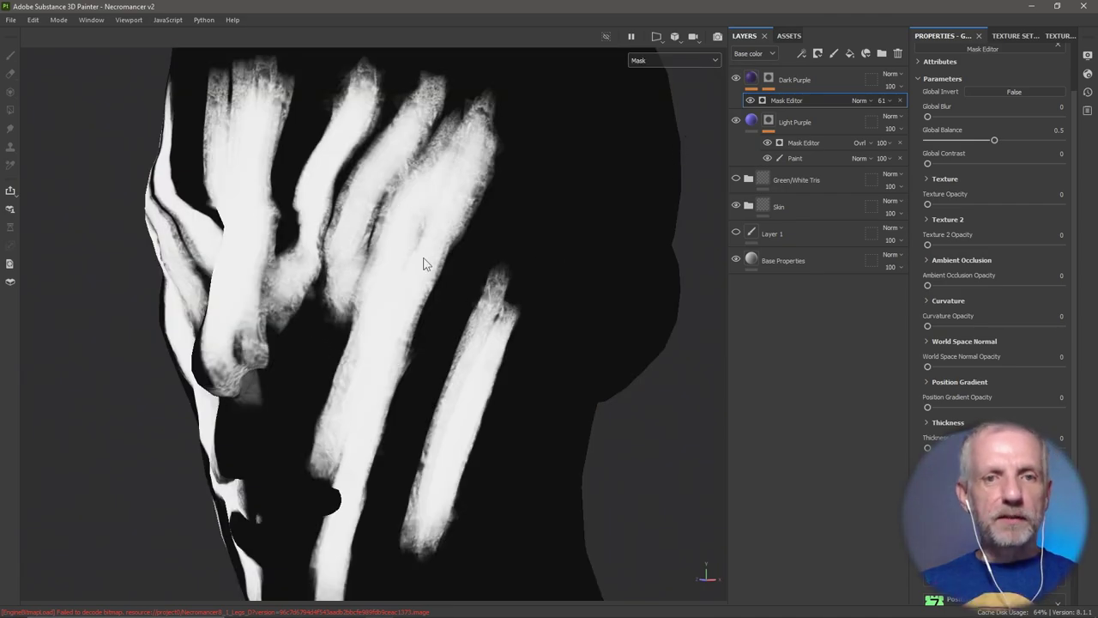
scroll(1035, 232, down, 3)
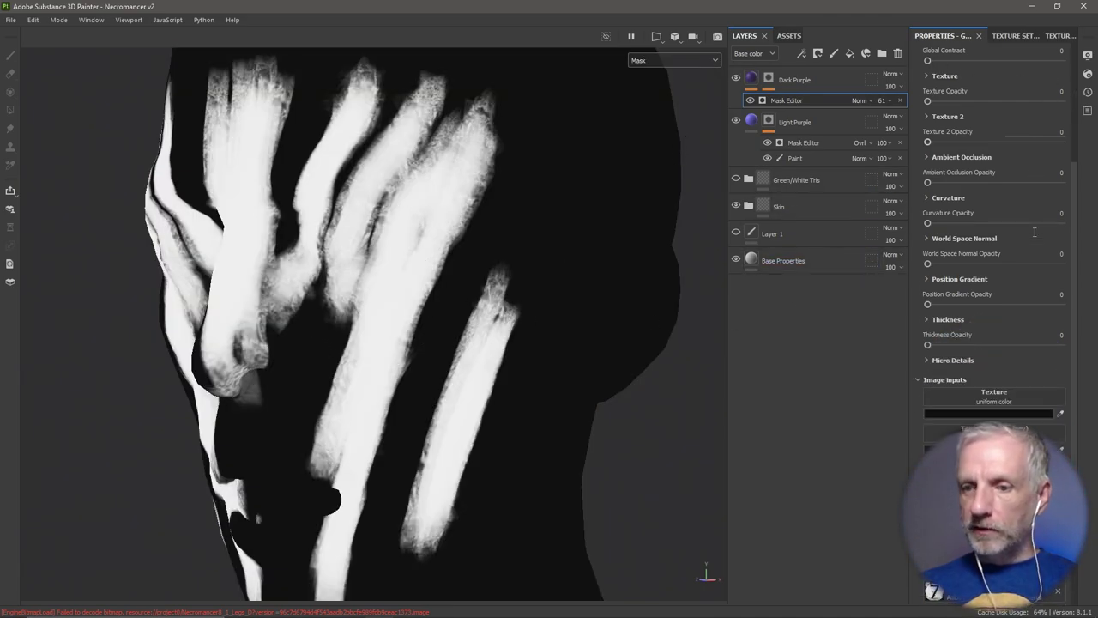
scroll(1035, 232, up, 3)
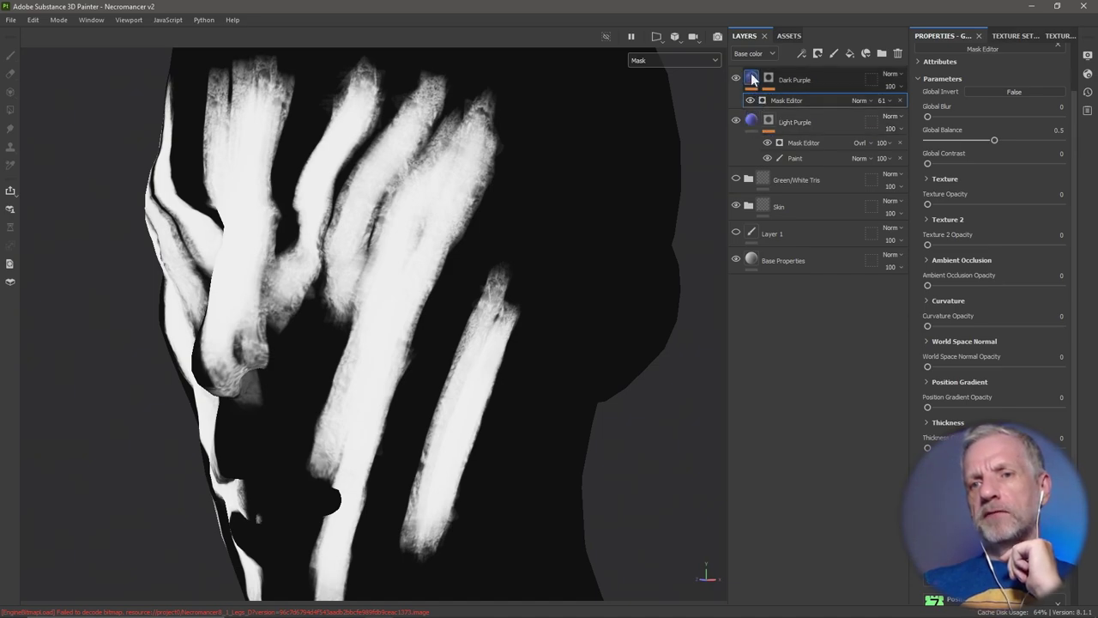
Duplicate Dark Purple, remove the copy's Mask Editor and darken its base colour
mouse_move(755, 131)
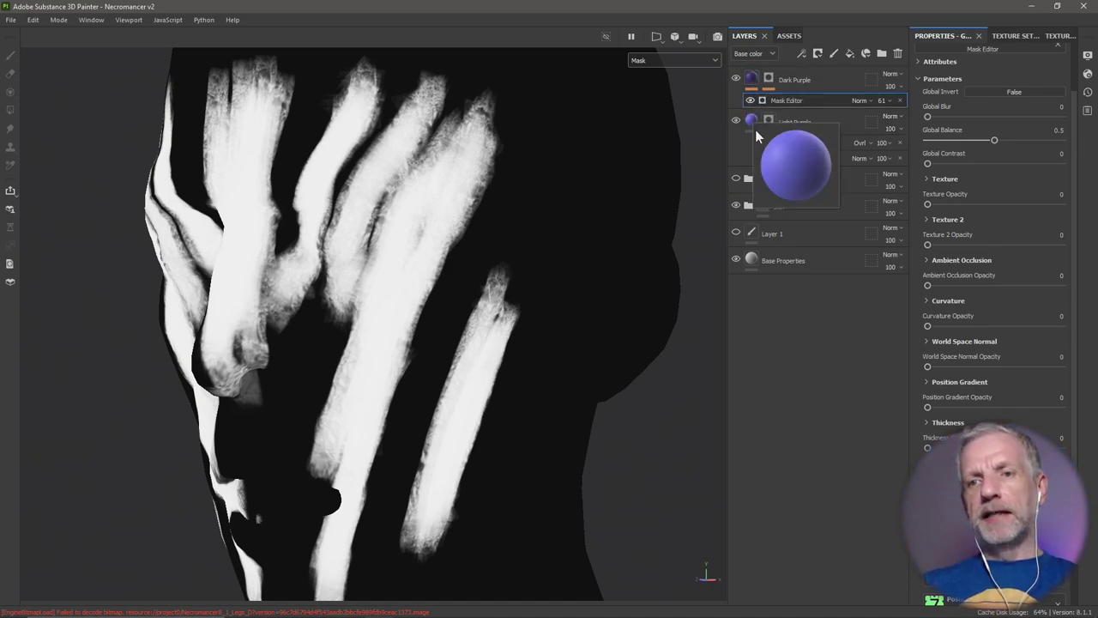
drag(752, 79, 753, 118)
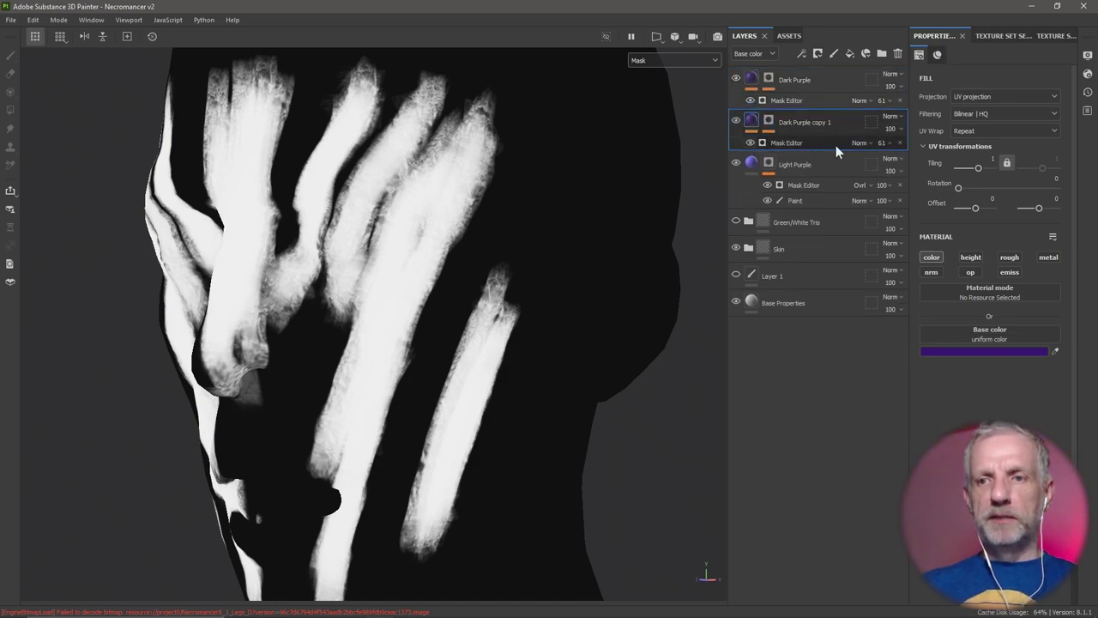
click(898, 53)
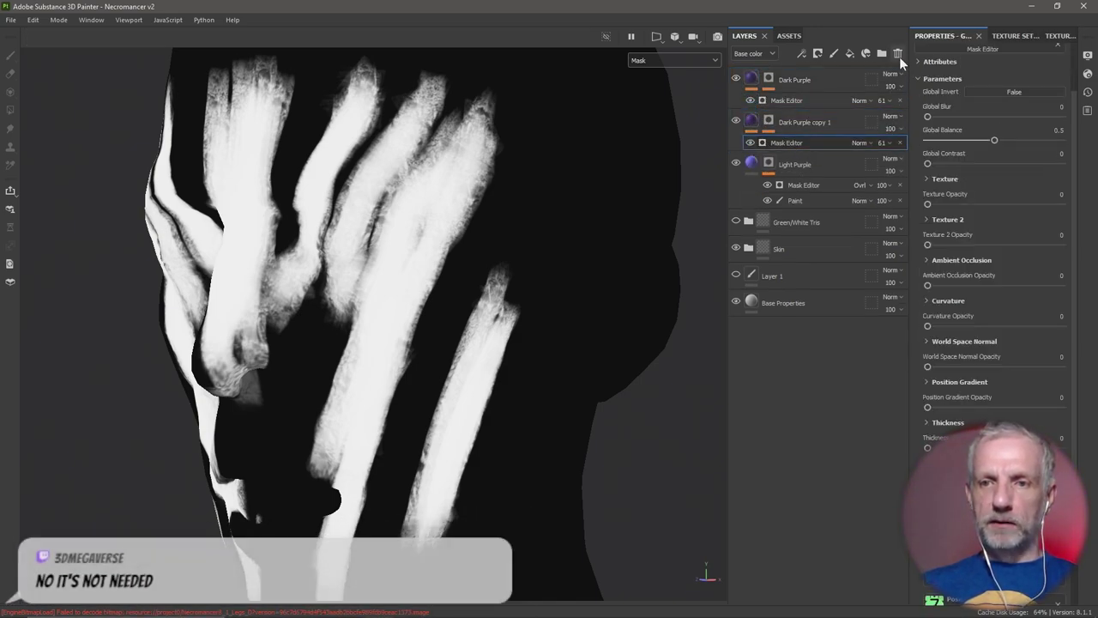
click(794, 113)
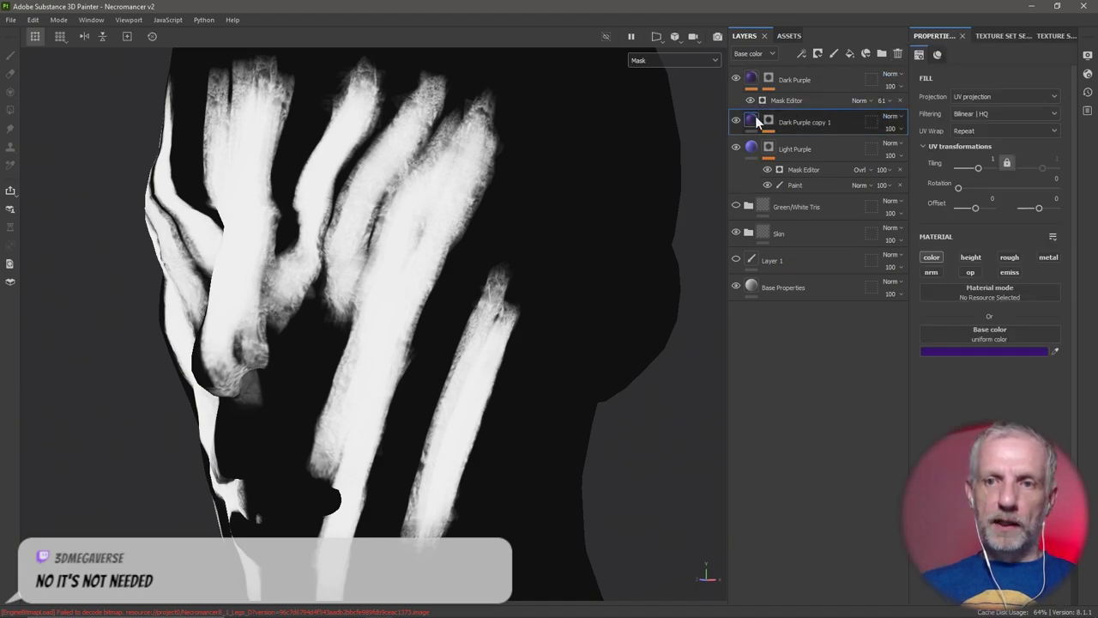
click(987, 352)
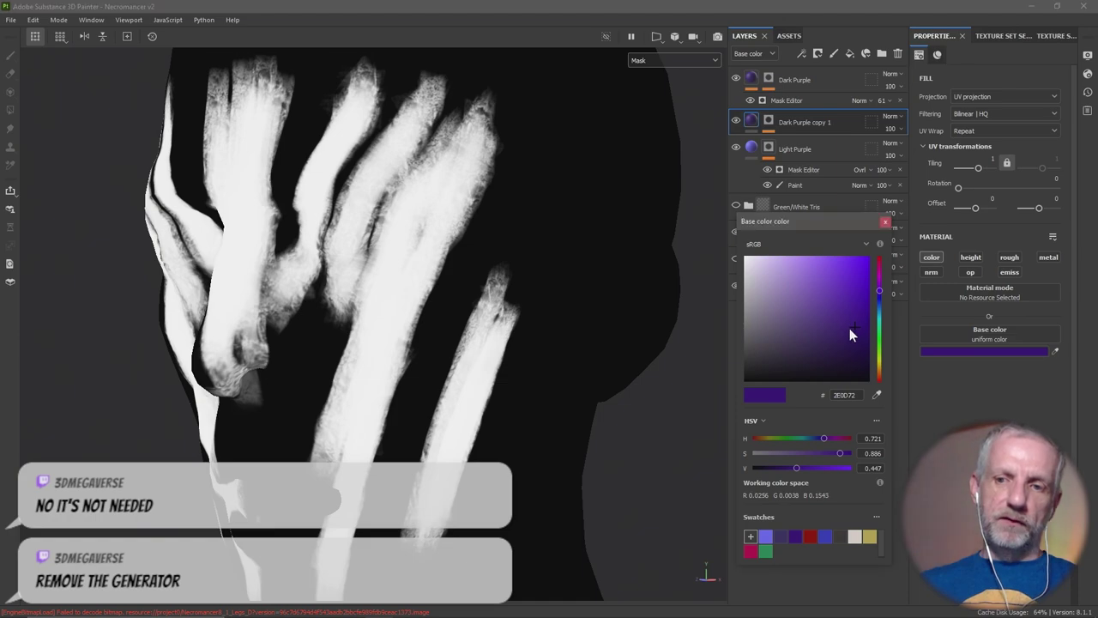
mouse_move(849, 328)
mouse_down()
mouse_move(830, 337)
mouse_move(833, 361)
mouse_up()
click(884, 222)
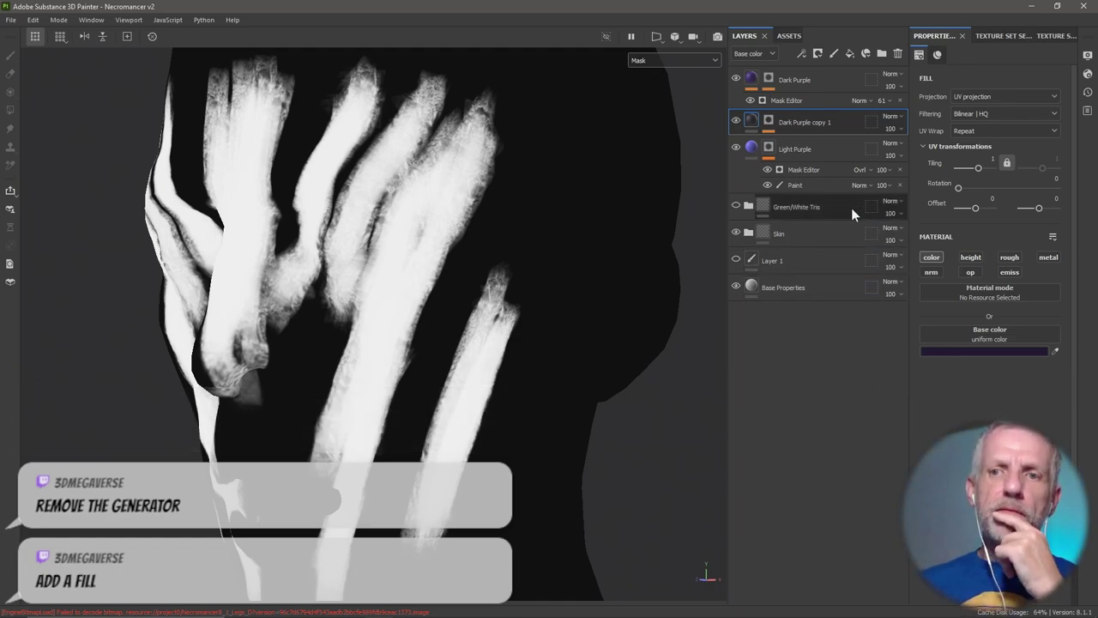
Delete the Dark Purple copy 1 layer and remove Dark Purple's Mask Editor
click(898, 54)
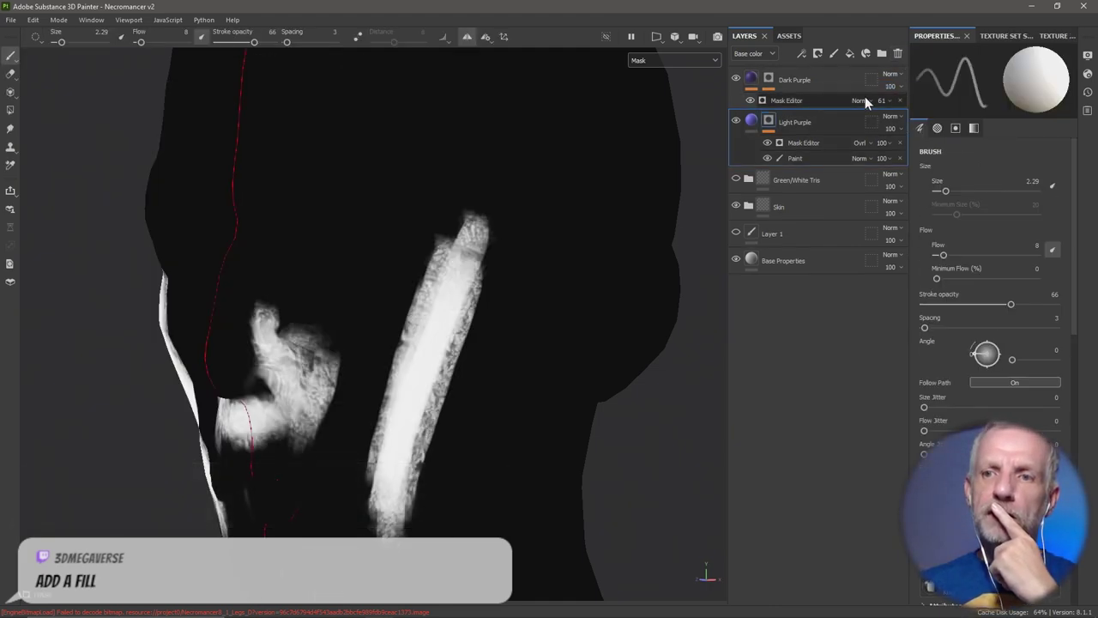
click(901, 100)
click(901, 101)
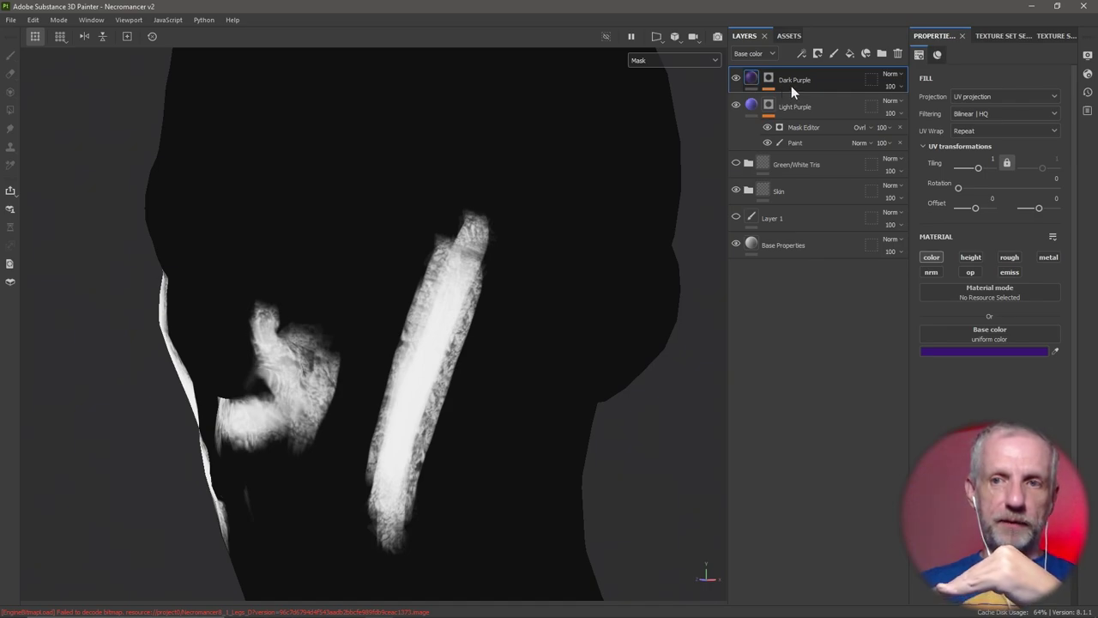
Add Fill layer 1 below Dark Purple, check the head, then delete it to restore the stripes
click(852, 54)
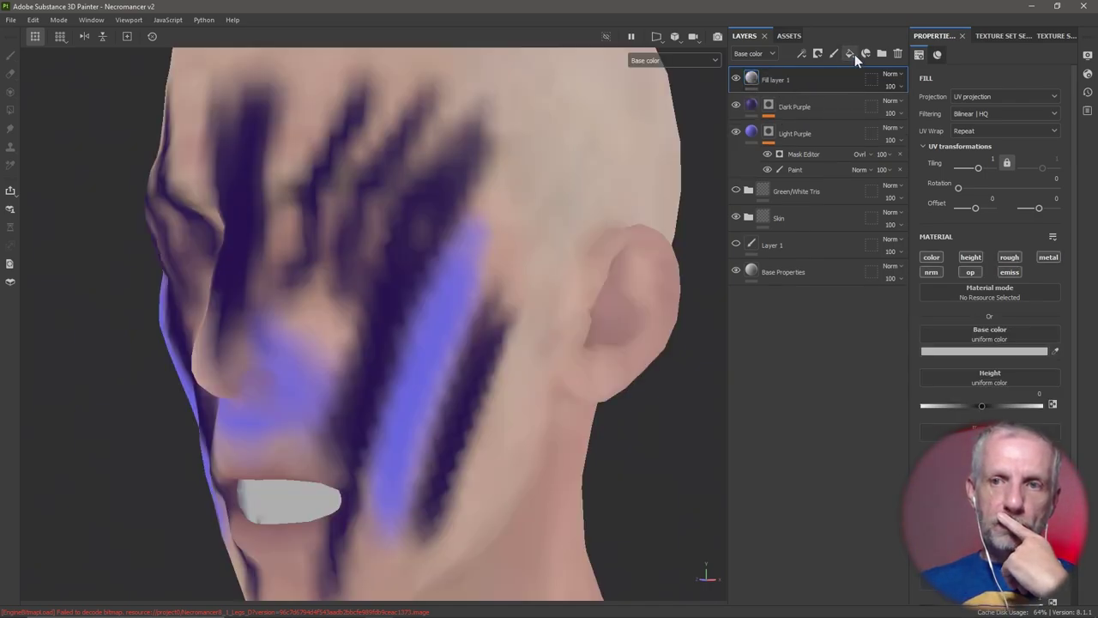
mouse_move(826, 77)
mouse_down()
mouse_move(825, 123)
mouse_move(819, 72)
mouse_move(815, 116)
mouse_up()
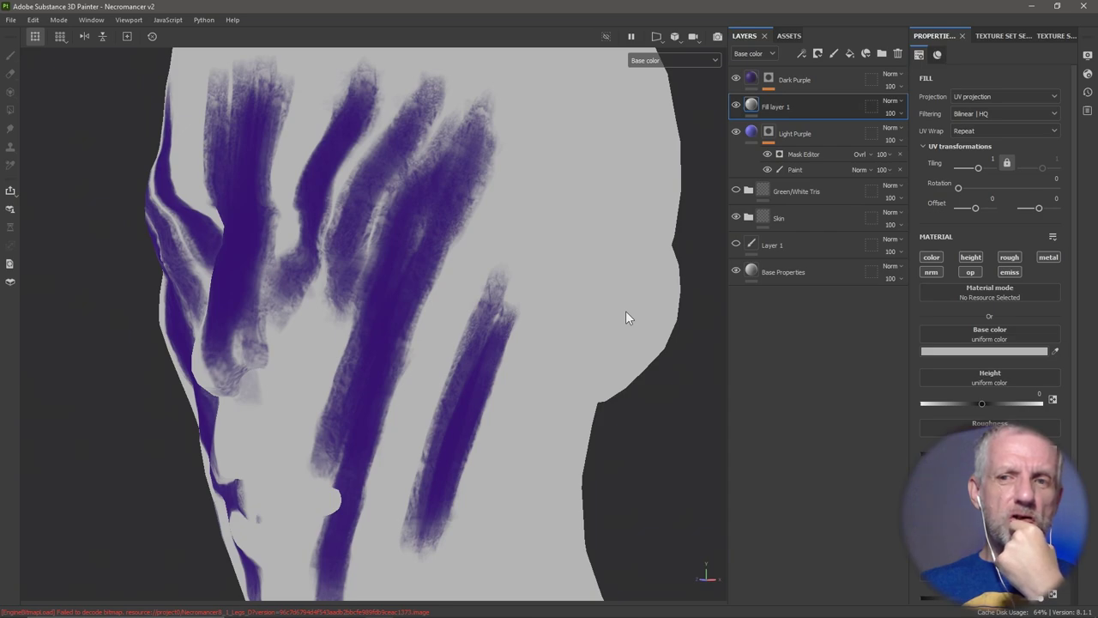
alt+drag(626, 311, 591, 343)
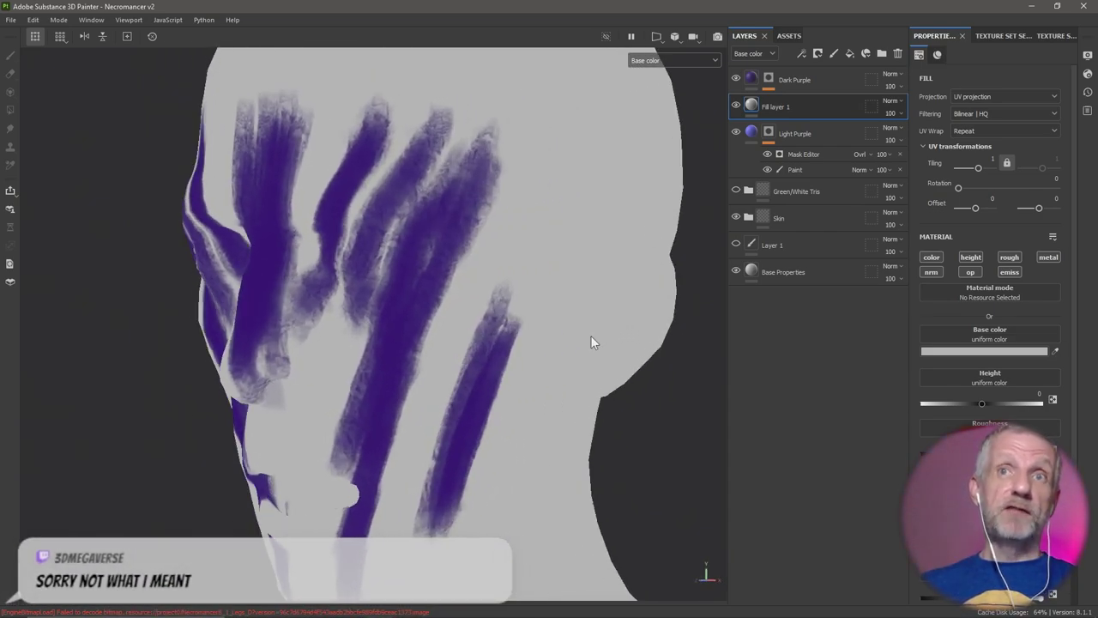
alt+middle_drag(614, 337, 591, 346)
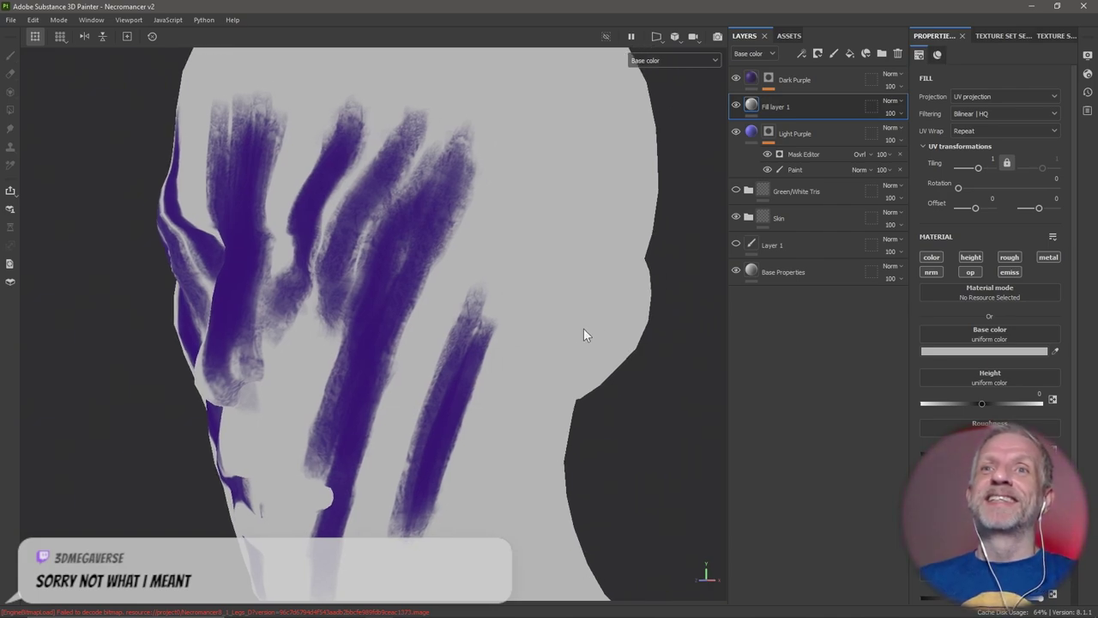
click(898, 52)
alt+drag(642, 387, 662, 326)
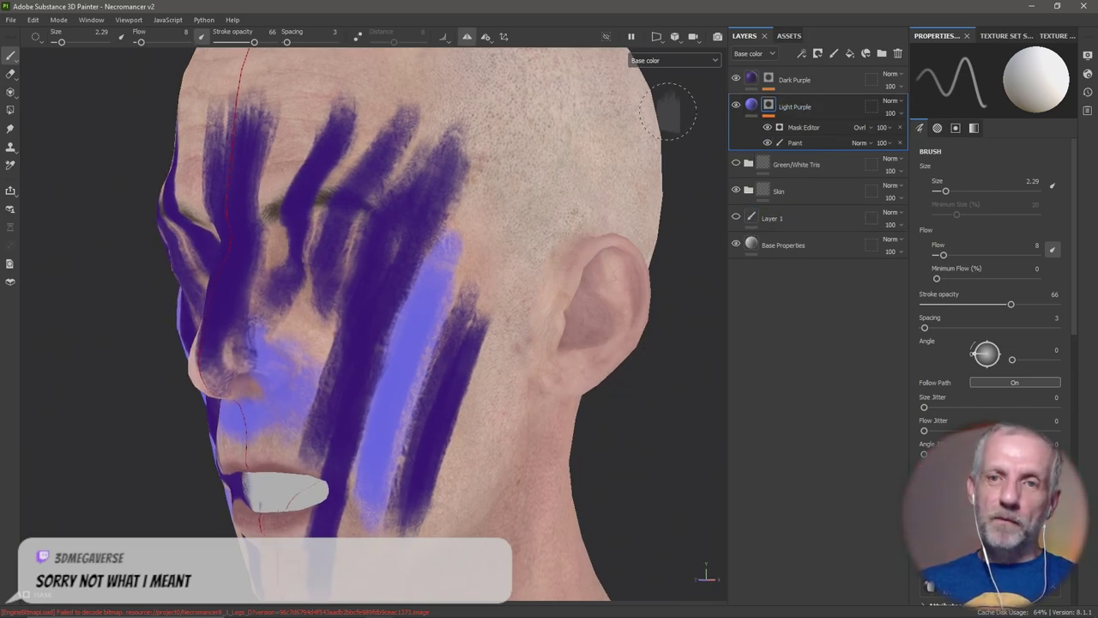
Select Dark Purple and switch the viewport channel from Base color to Material
click(751, 79)
click(774, 76)
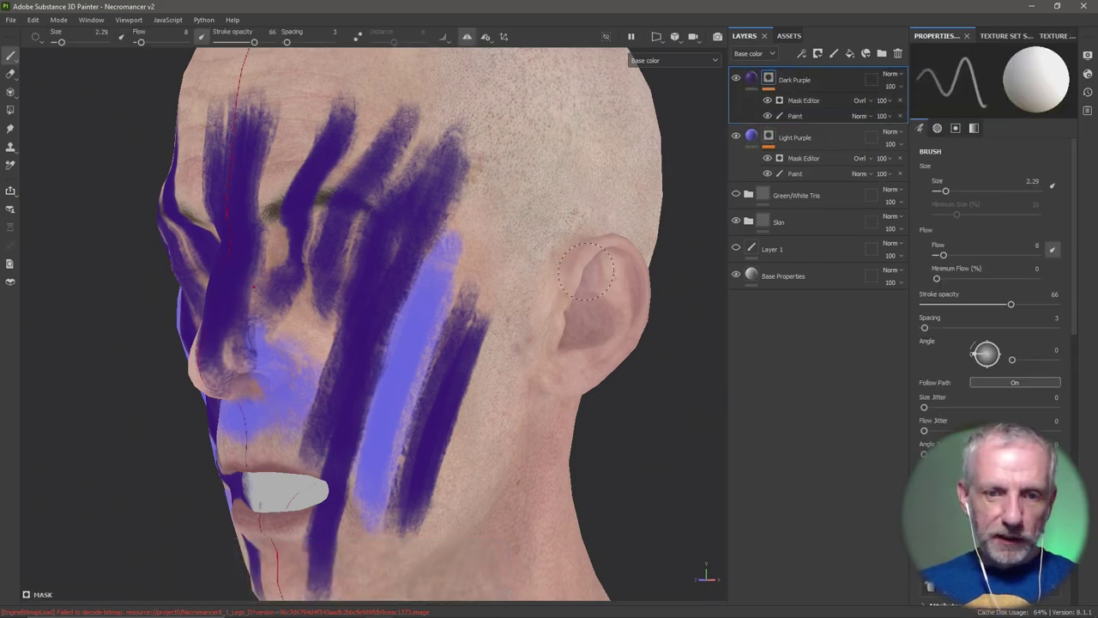
alt+drag(586, 272, 534, 260)
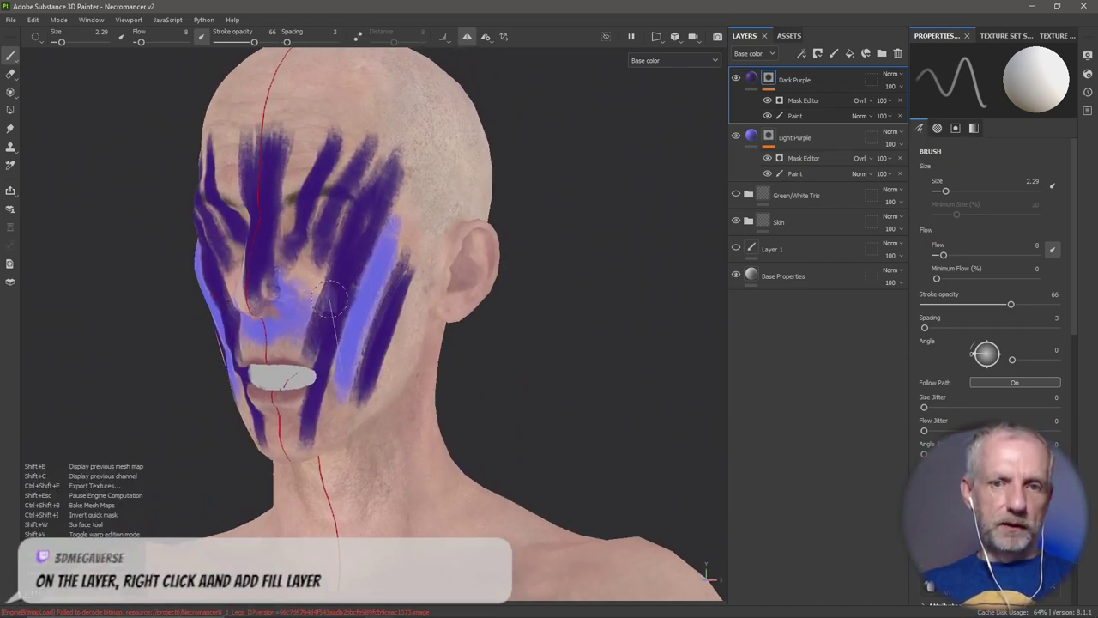
click(681, 61)
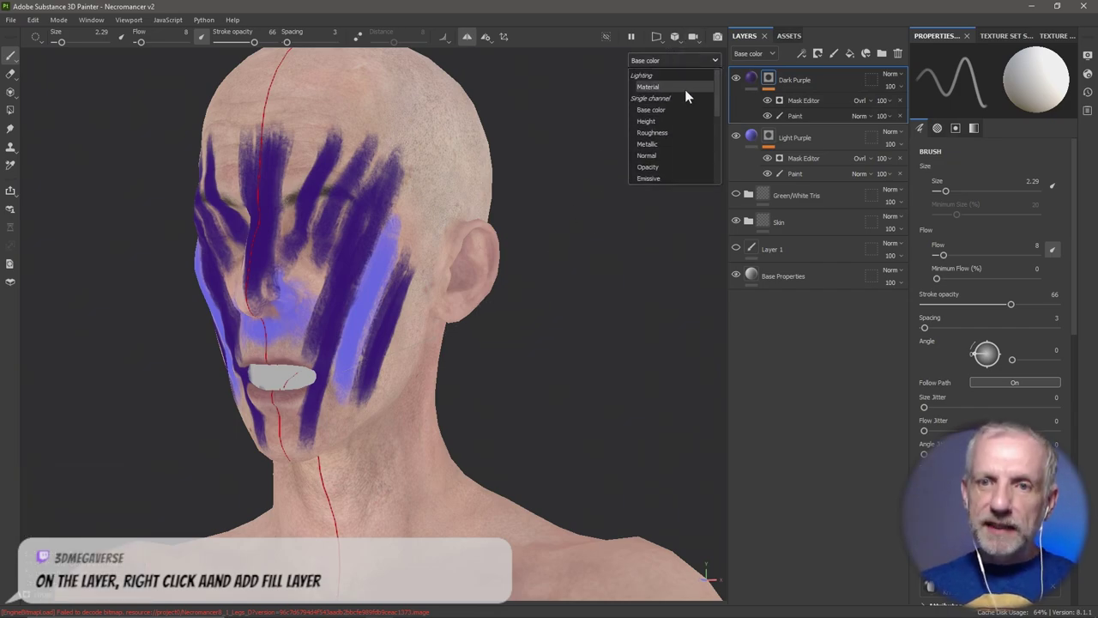
click(648, 86)
mouse_move(598, 287)
alt+mouse_down()
mouse_move(506, 318)
mouse_move(564, 327)
mouse_move(509, 340)
alt+mouse_up()
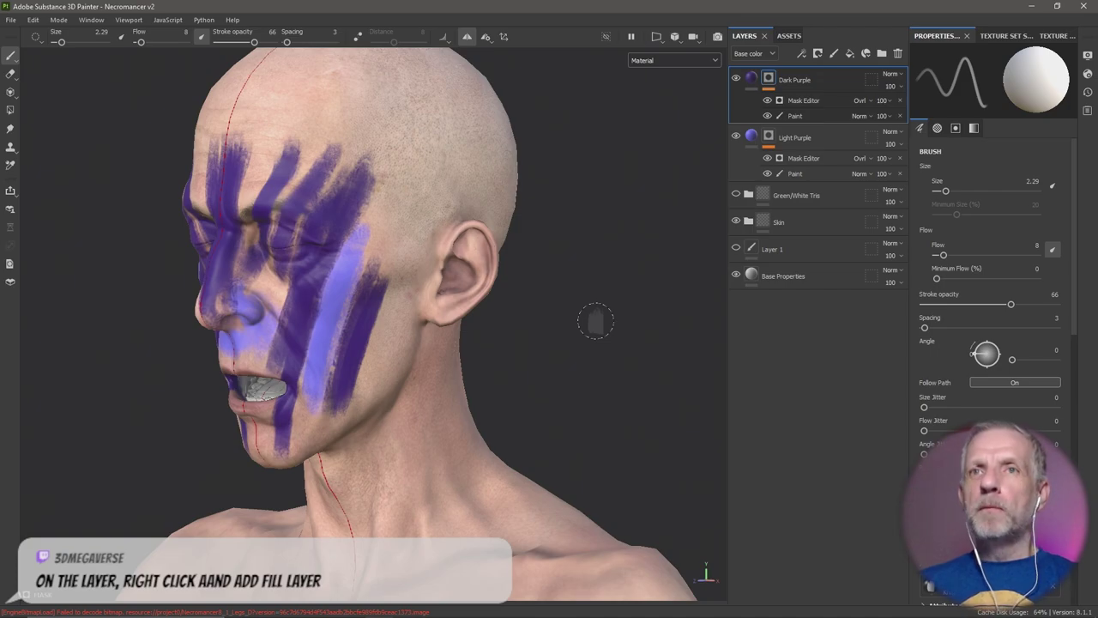
click(751, 78)
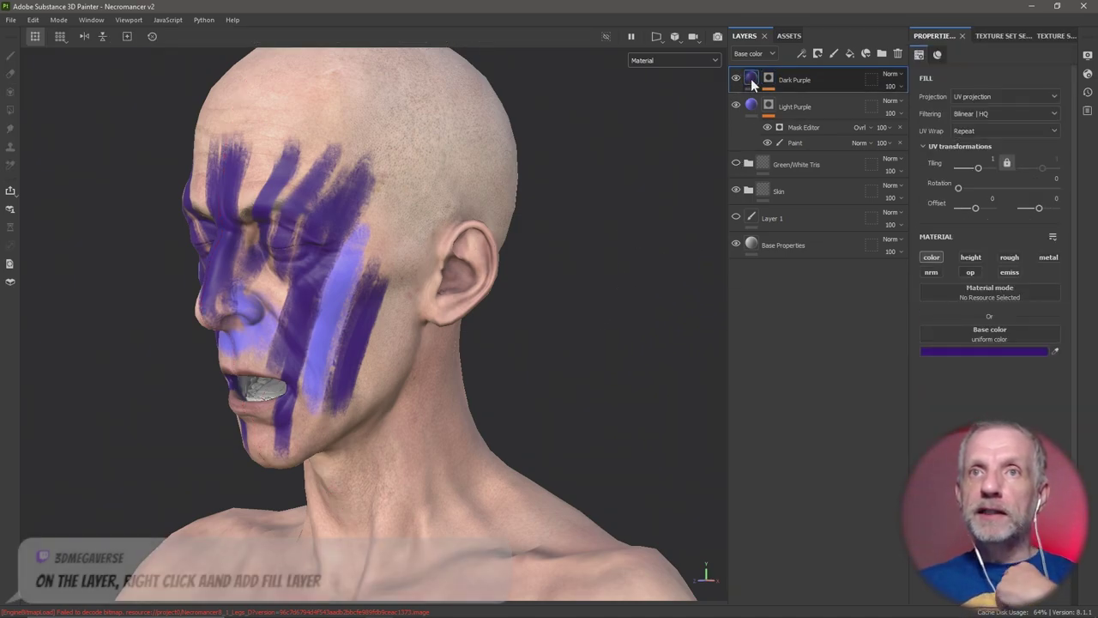
Add a Fill effect inside the Dark Purple layer above its paint
right_click(751, 78)
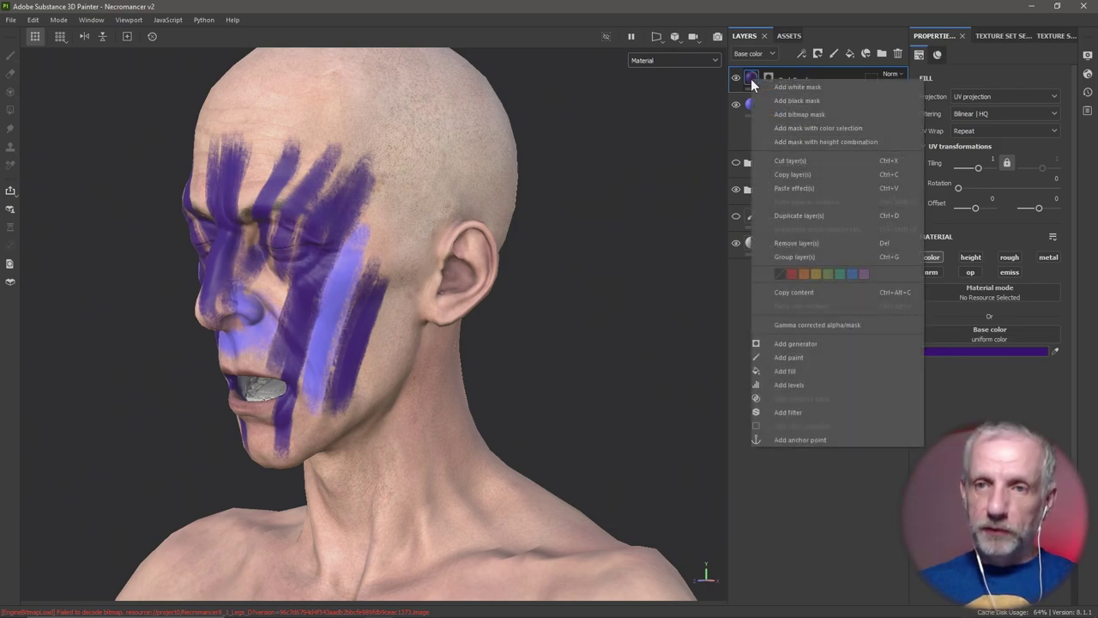
click(801, 52)
click(800, 53)
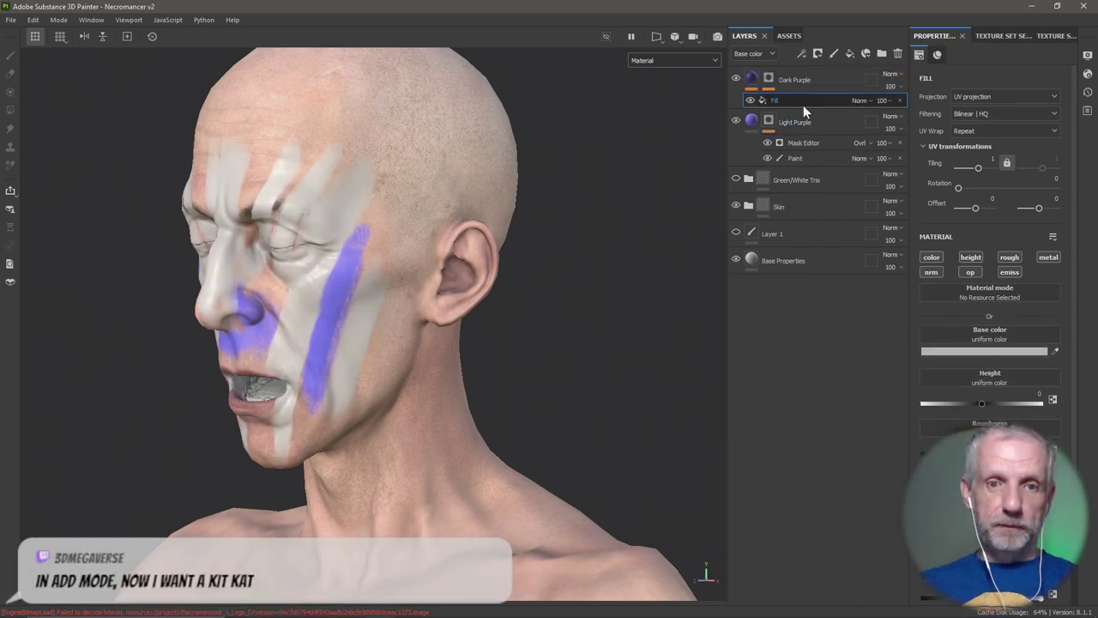
alt+drag(612, 247, 610, 309)
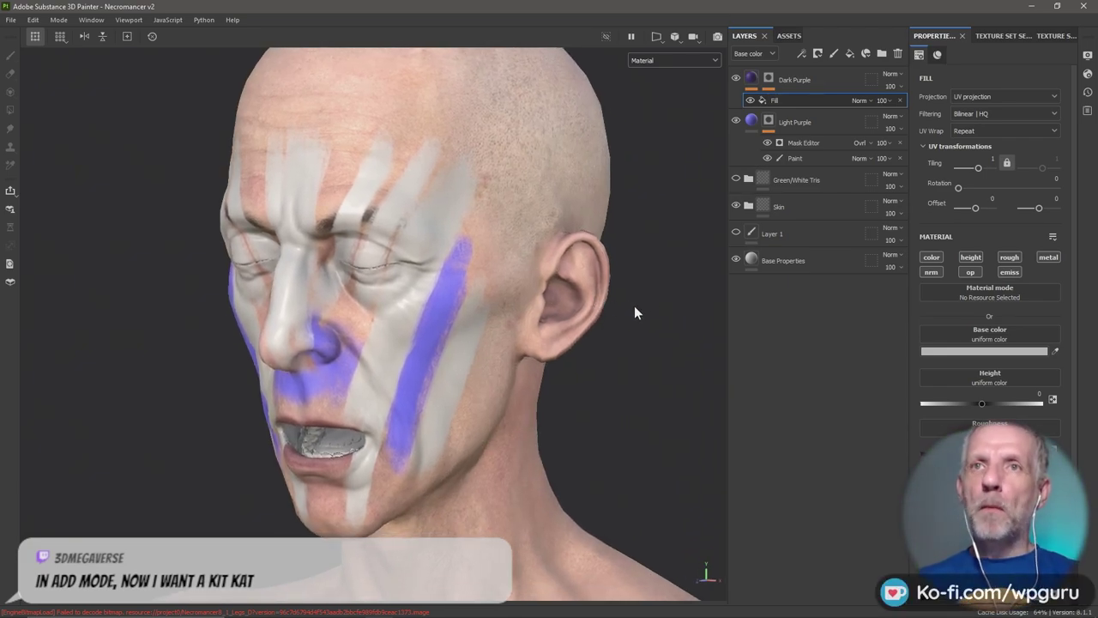
Pop out the Fill effect's properties and review its projection, UV and material channel settings
right_click(634, 306)
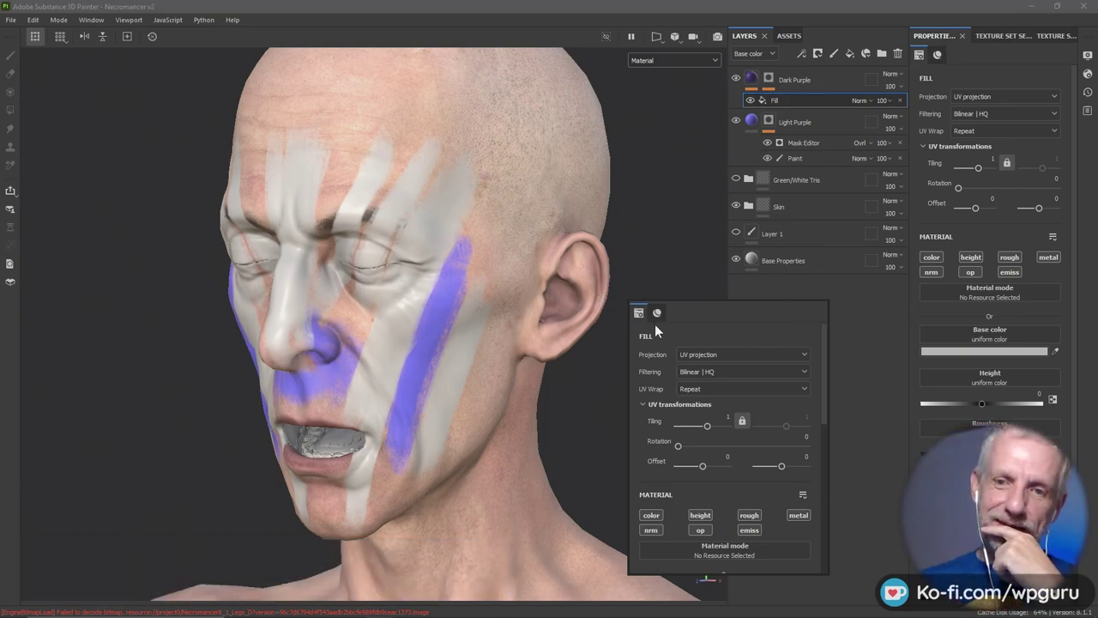
scroll(737, 410, down, 3)
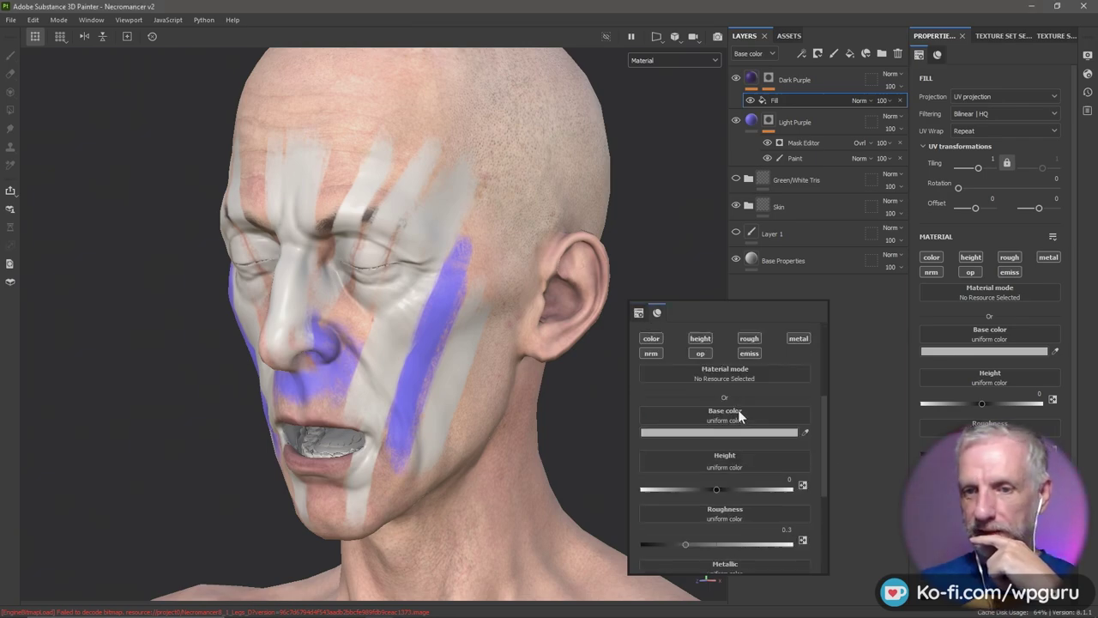
scroll(822, 404, down, 3)
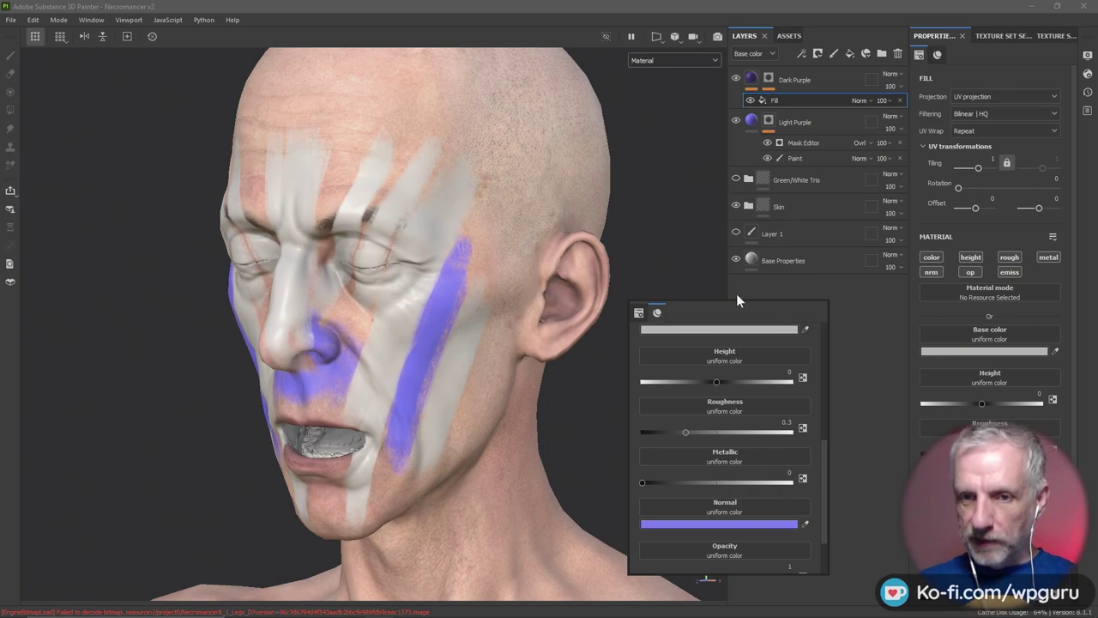
click(637, 313)
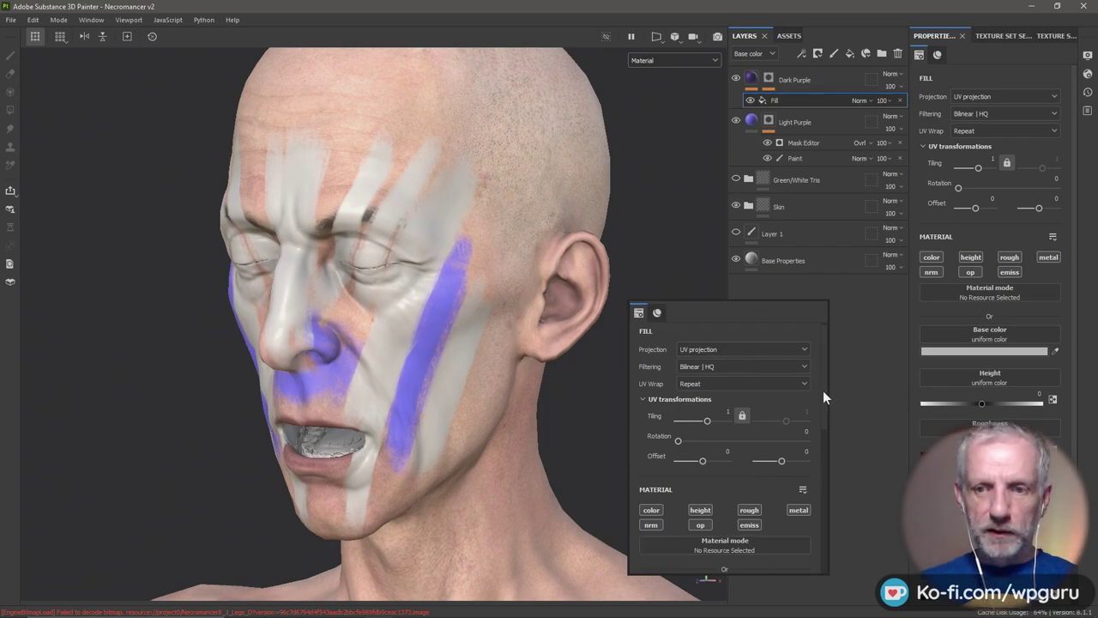
scroll(823, 397, down, 5)
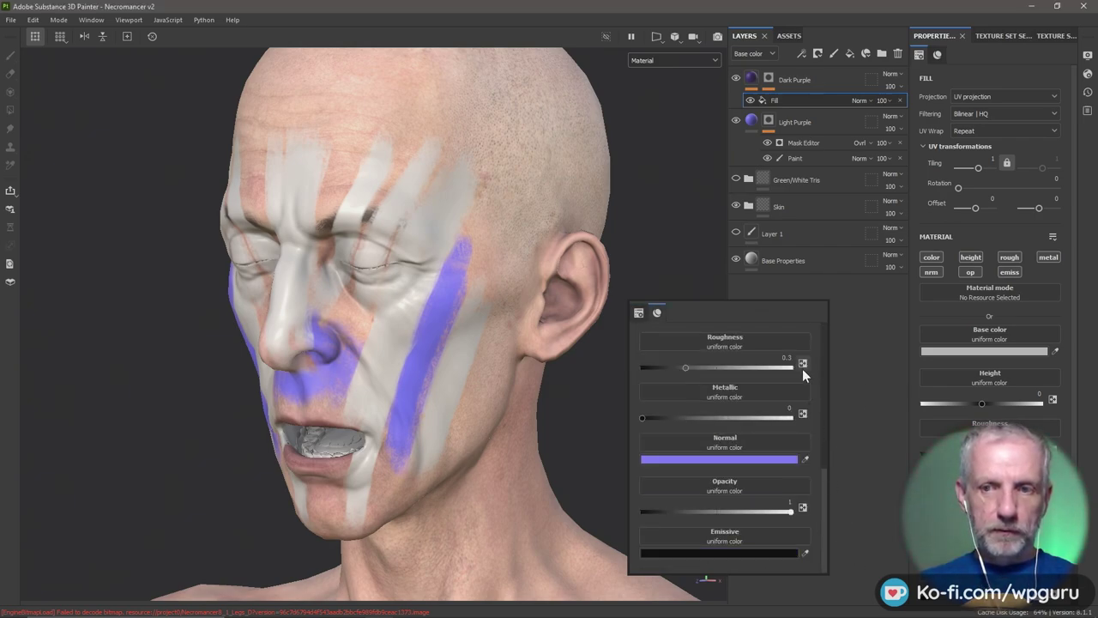
click(660, 311)
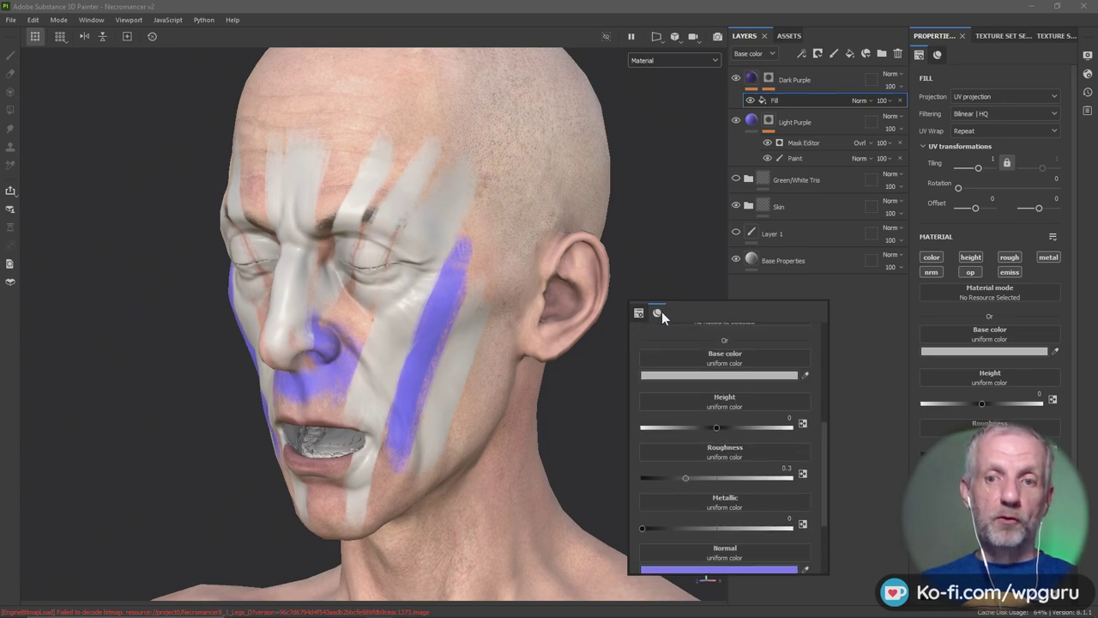
click(639, 312)
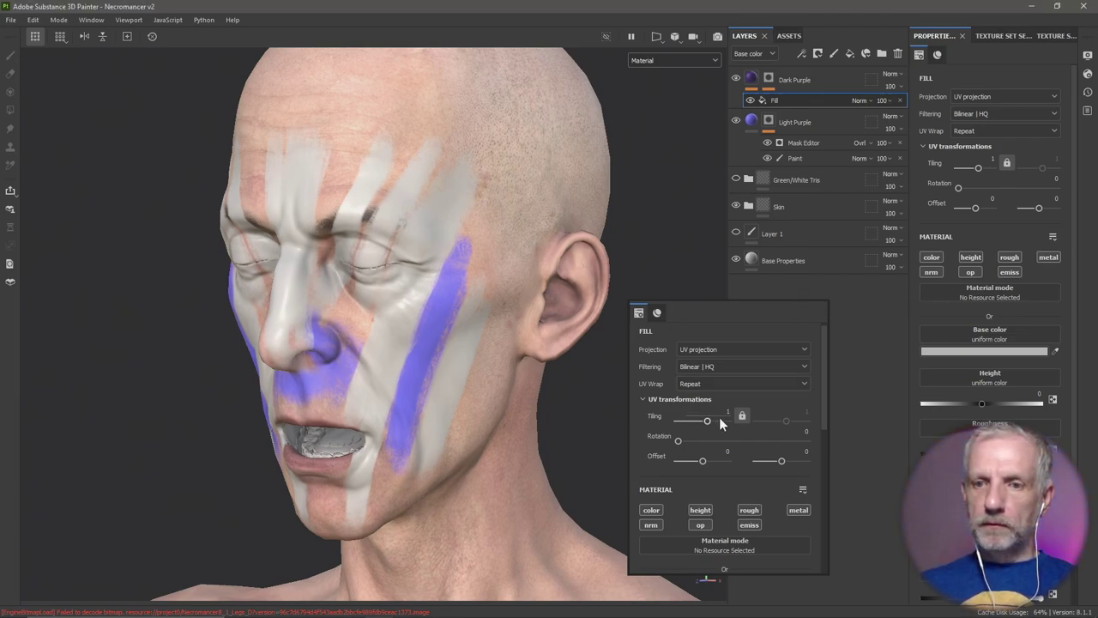
scroll(719, 417, down, 5)
scroll(742, 412, up, 5)
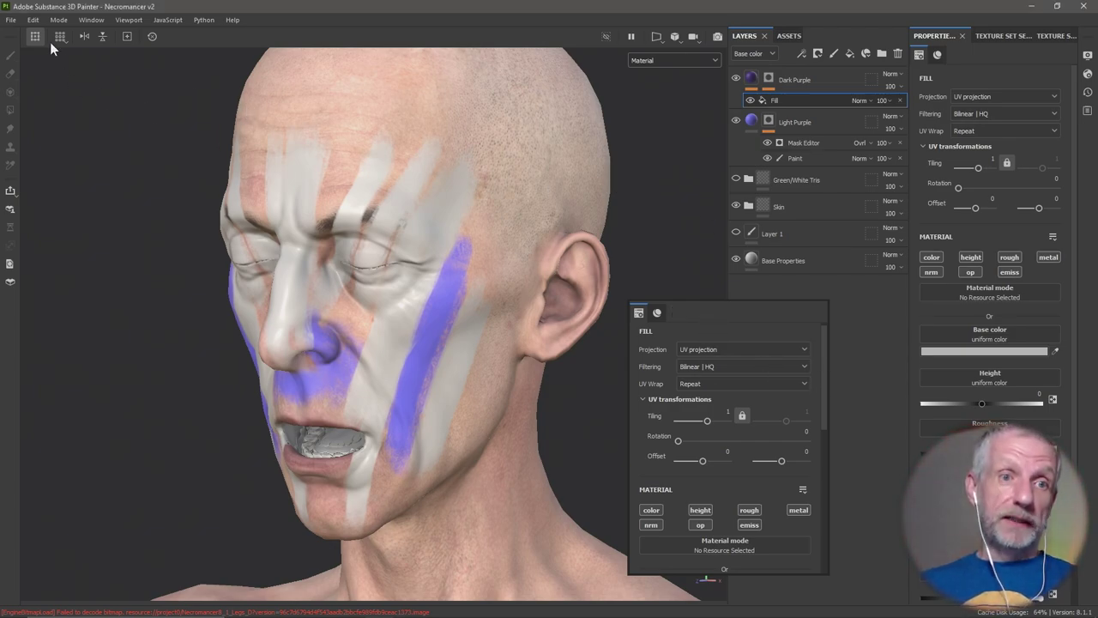
click(10, 19)
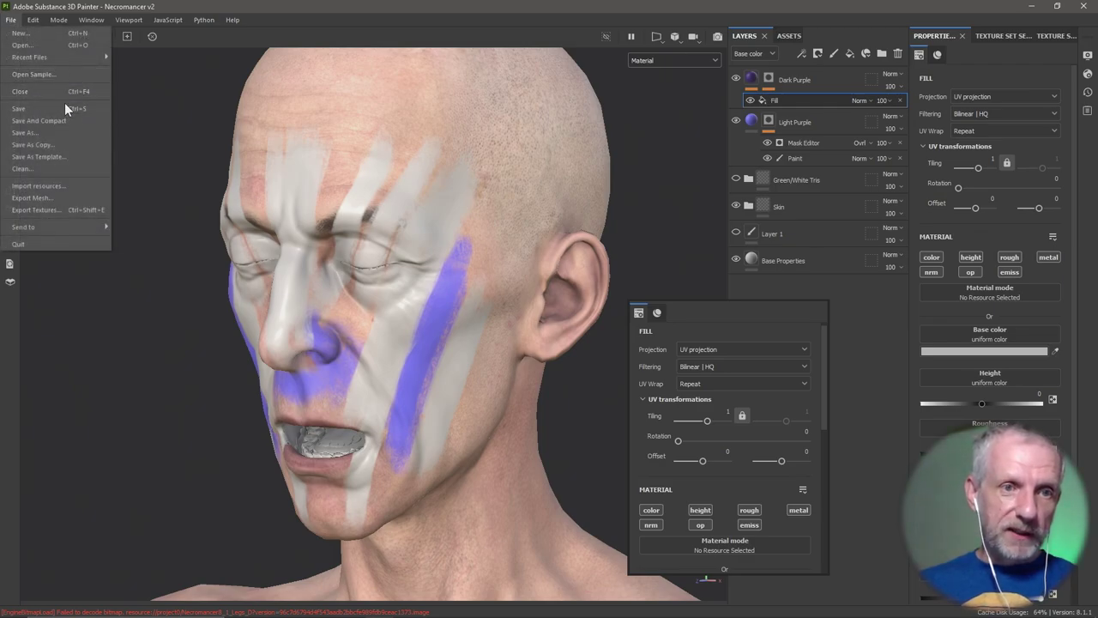
Save the project with Save As, overwriting Necromancer v2.spp in the Face Painting Stream folder
click(65, 132)
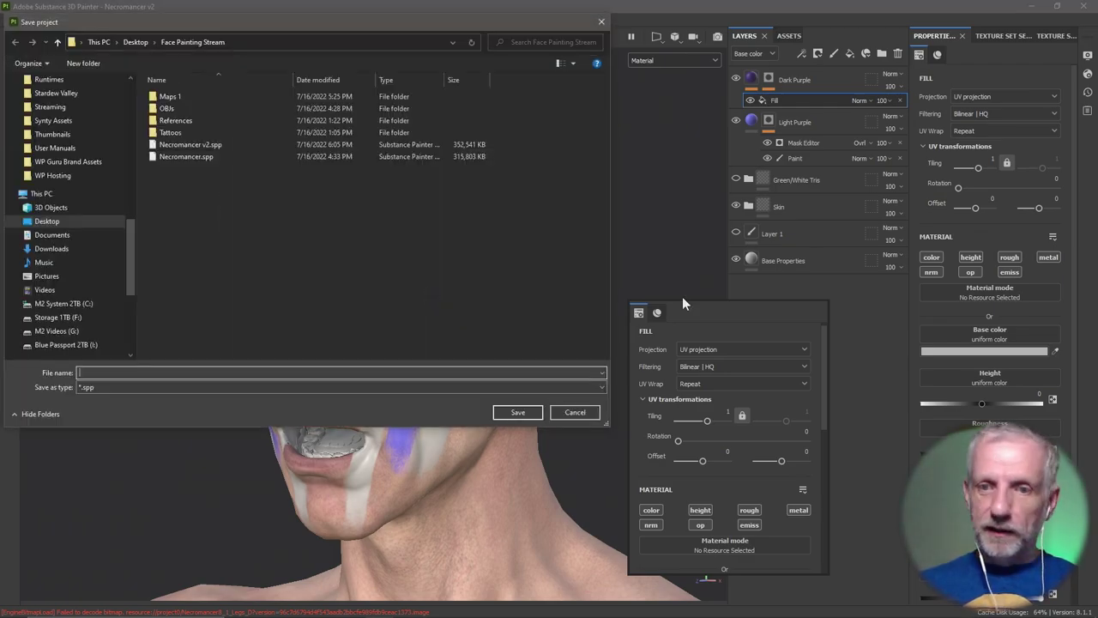
click(220, 149)
click(223, 371)
click(223, 371)
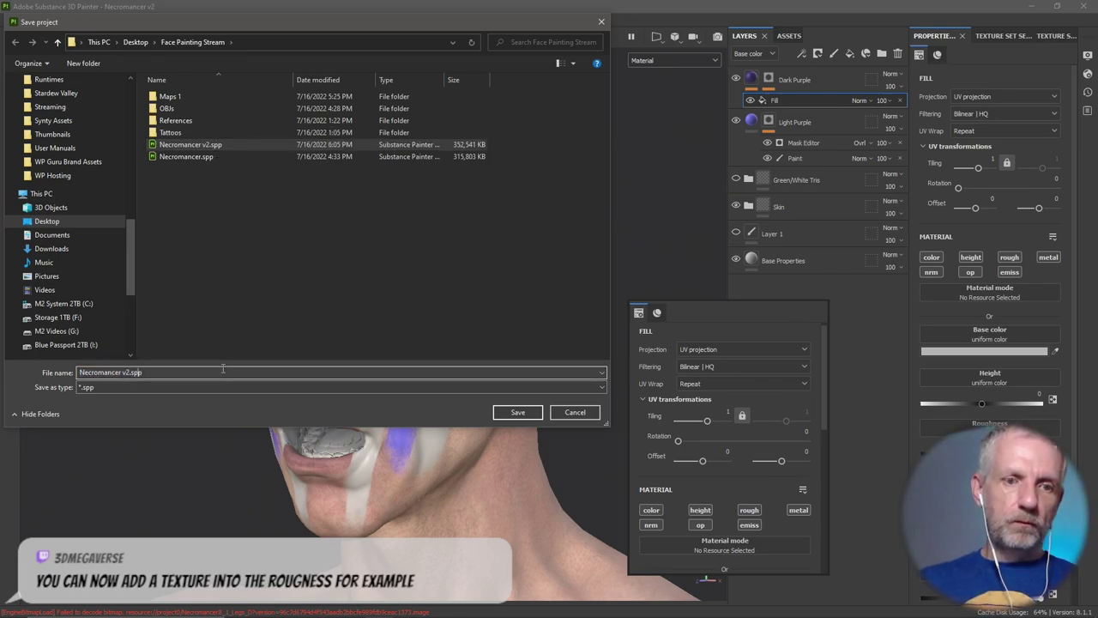
key(Return)
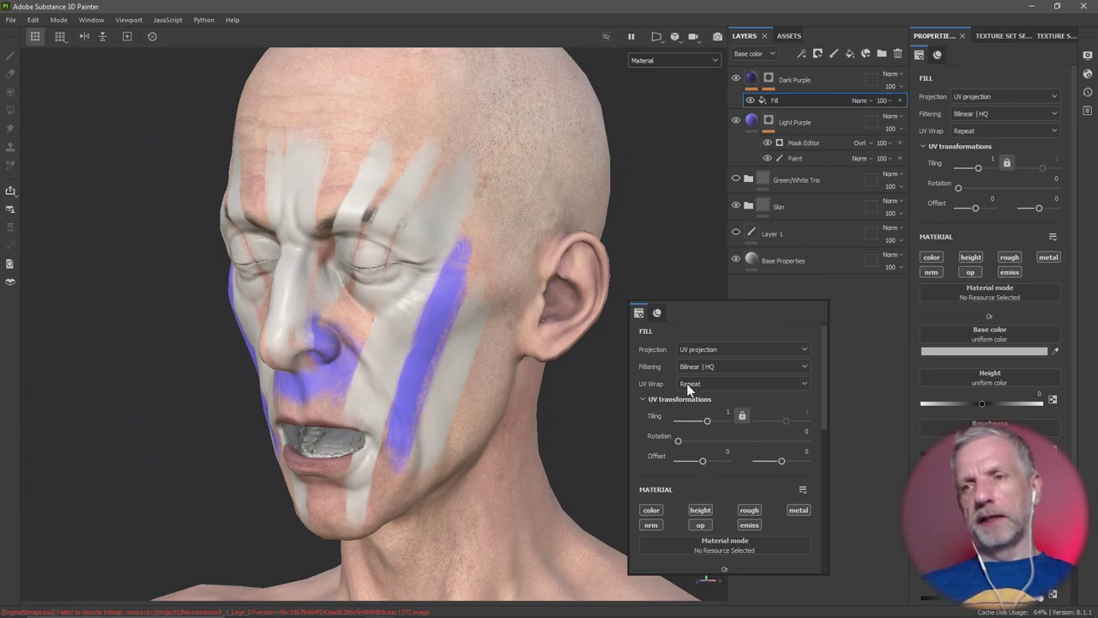
Close the floating Fill panel and switch to the Horizon References face-paint image in Photoshop
double_click(765, 314)
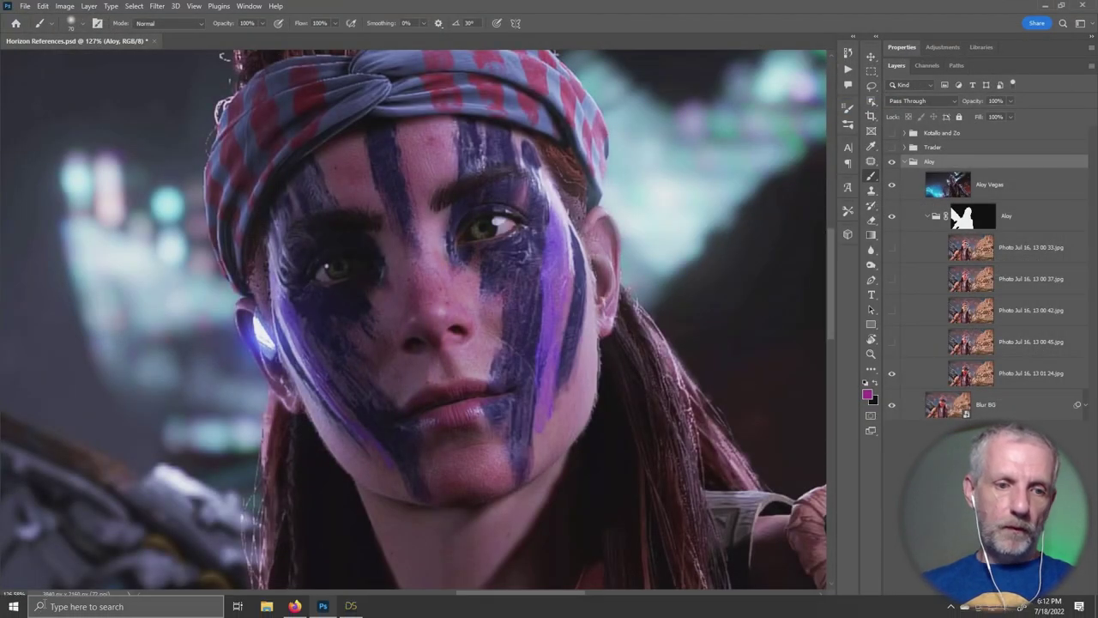
click(15, 607)
click(214, 348)
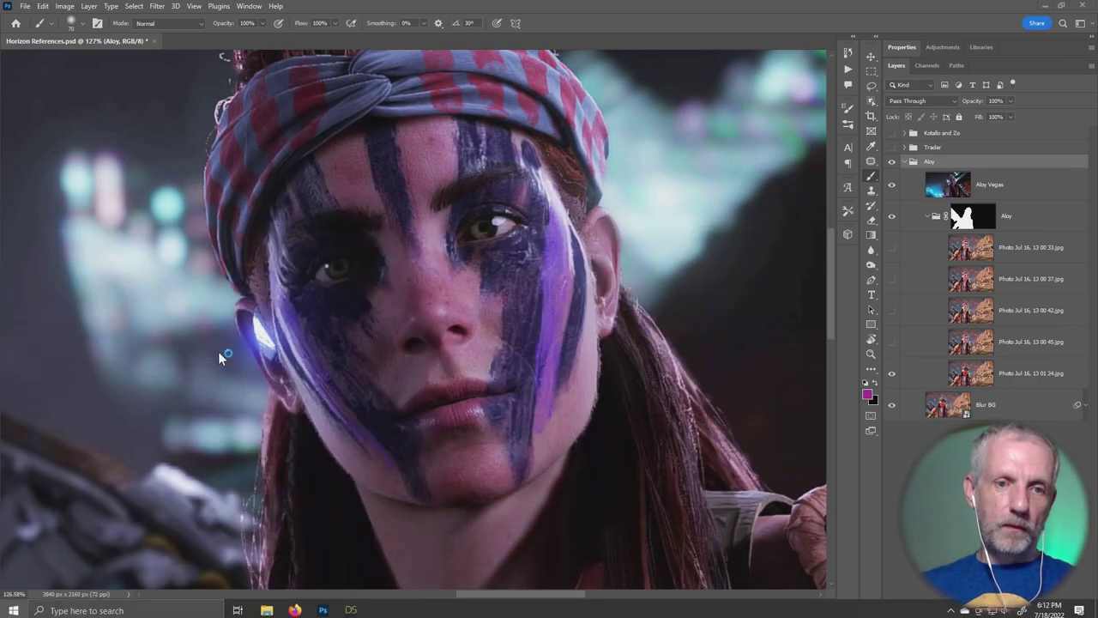
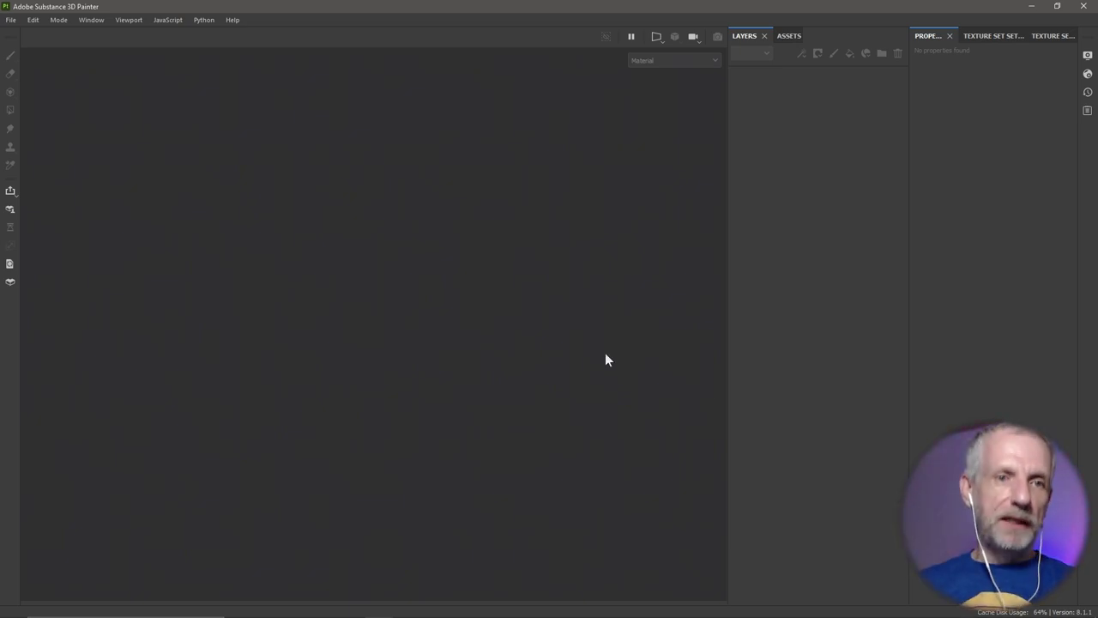
Reopen the Necromancer v3 project from File > Recent Files
click(10, 20)
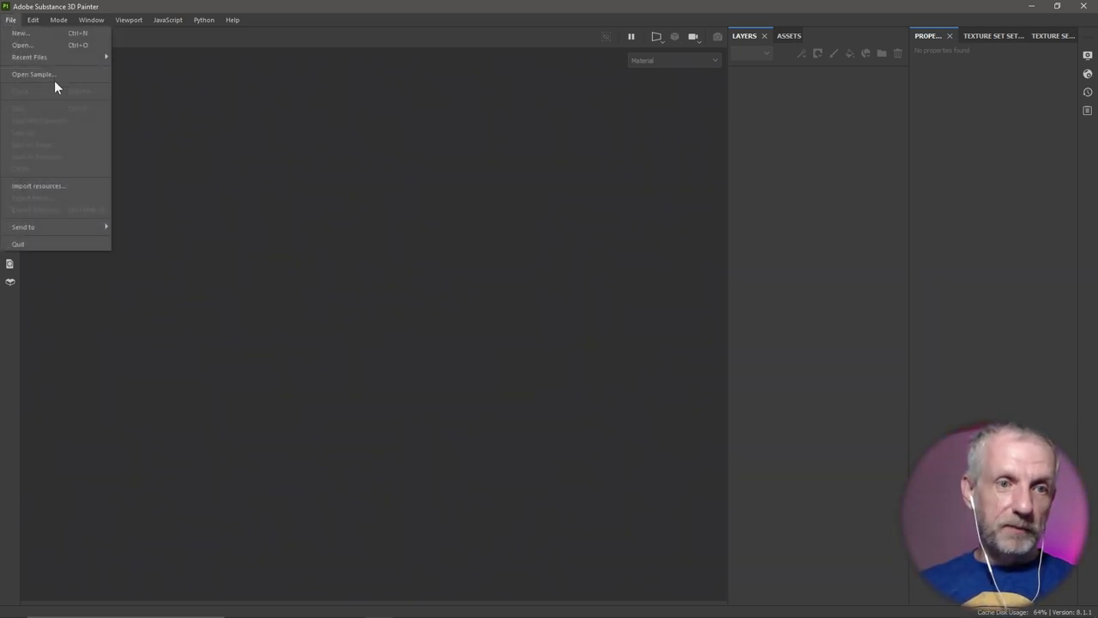
mouse_move(77, 60)
click(164, 61)
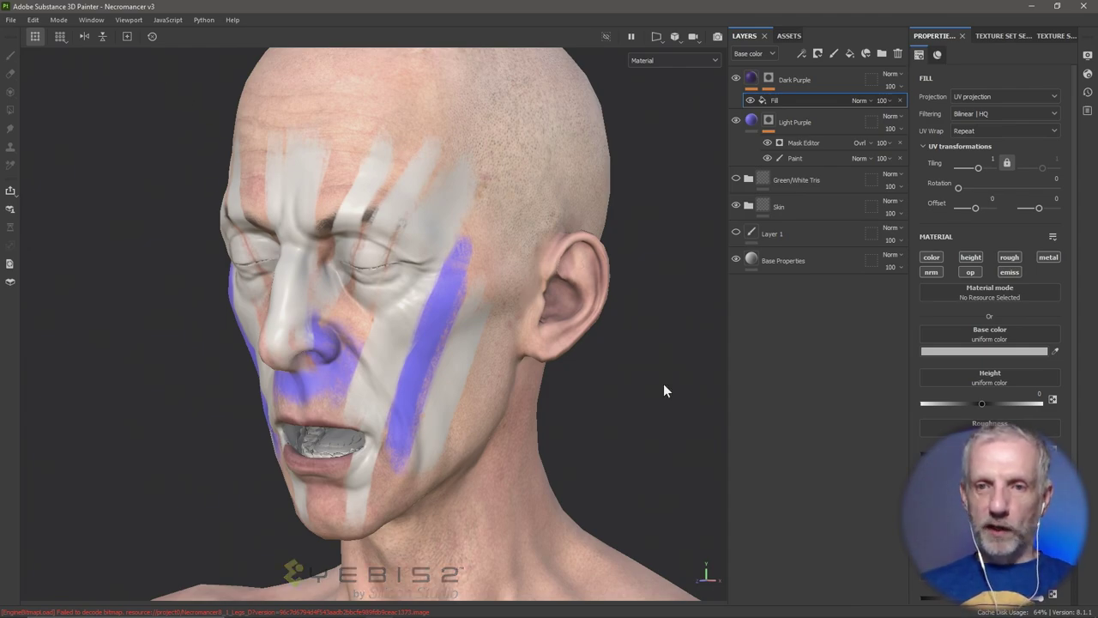
Restrict the Dark Purple fill to the opacity channel only, leaving Opacity at 1
alt+drag(562, 343, 544, 333)
scroll(543, 334, up, 4)
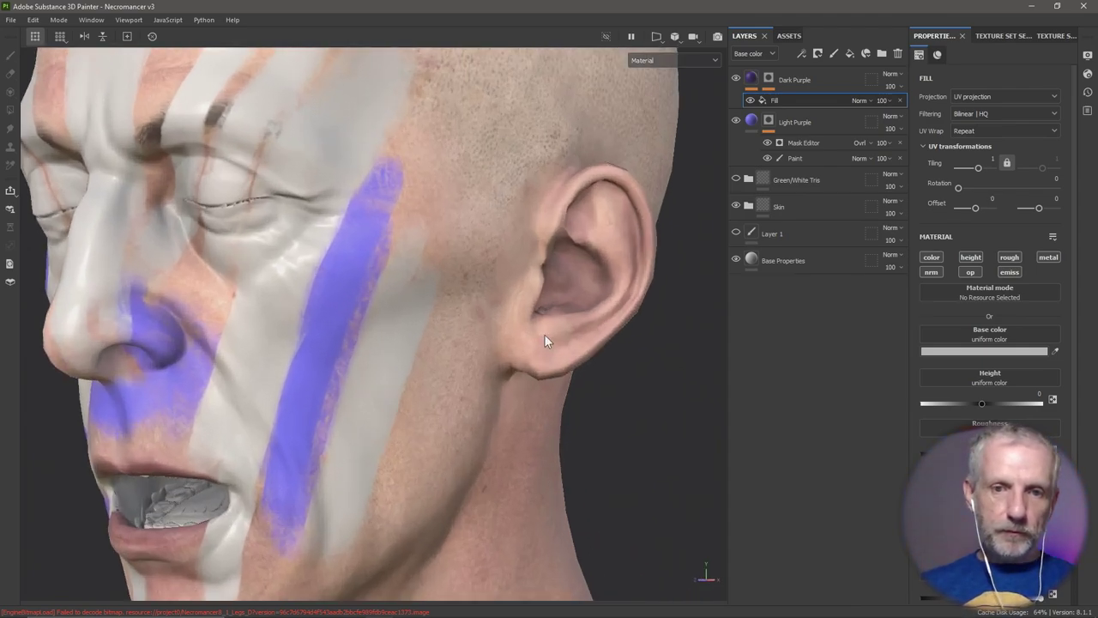
alt+drag(642, 359, 603, 345)
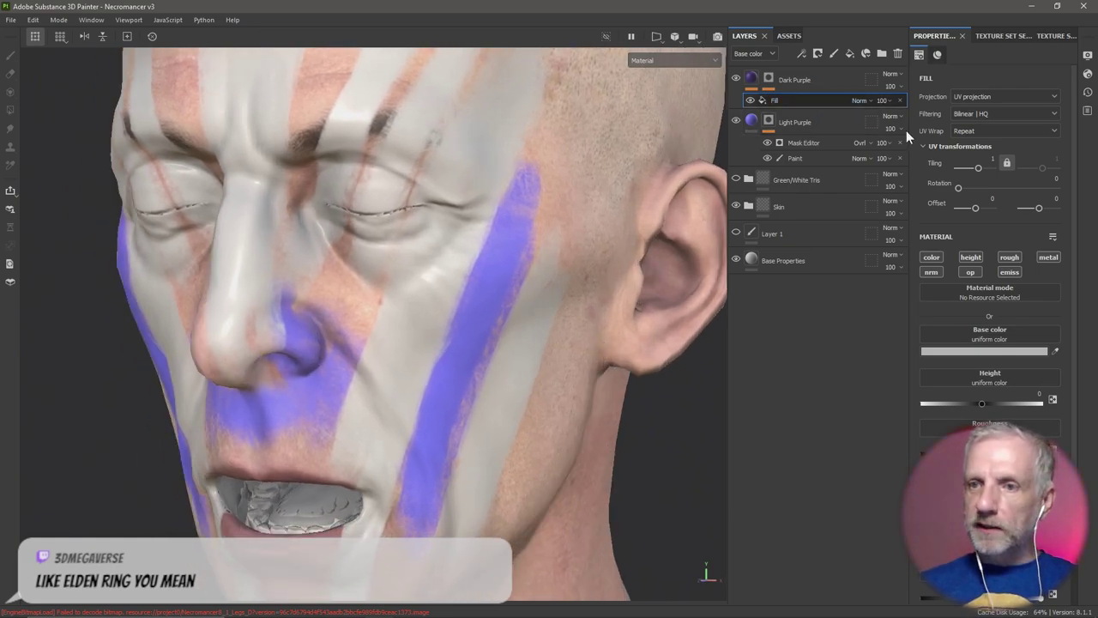
click(973, 272)
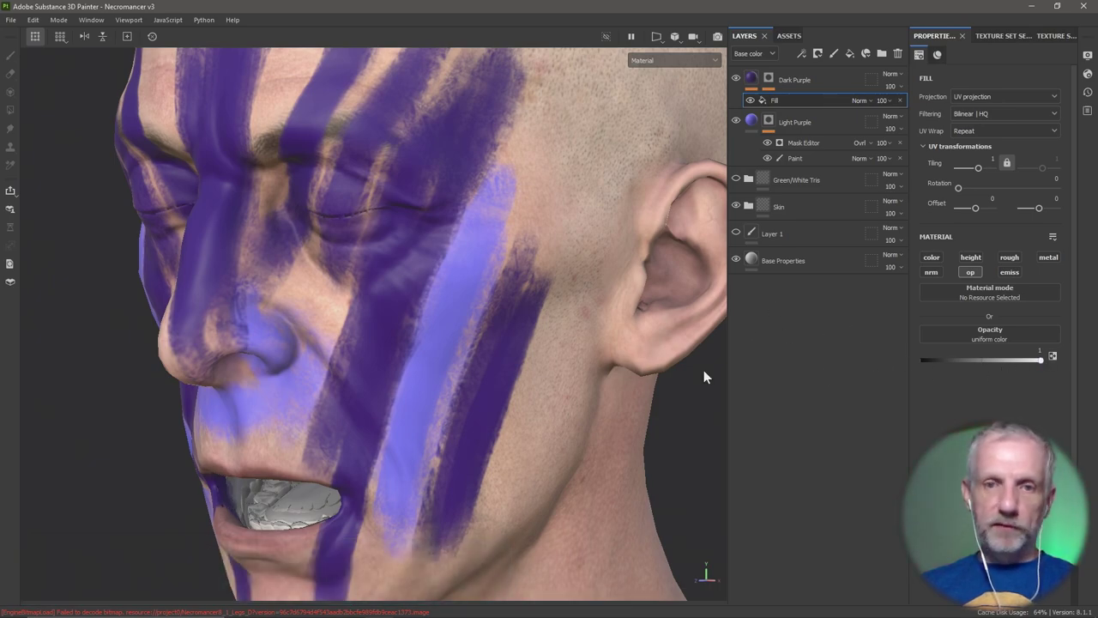
mouse_move(504, 345)
alt+mouse_down()
mouse_move(581, 336)
mouse_move(492, 220)
alt+mouse_up()
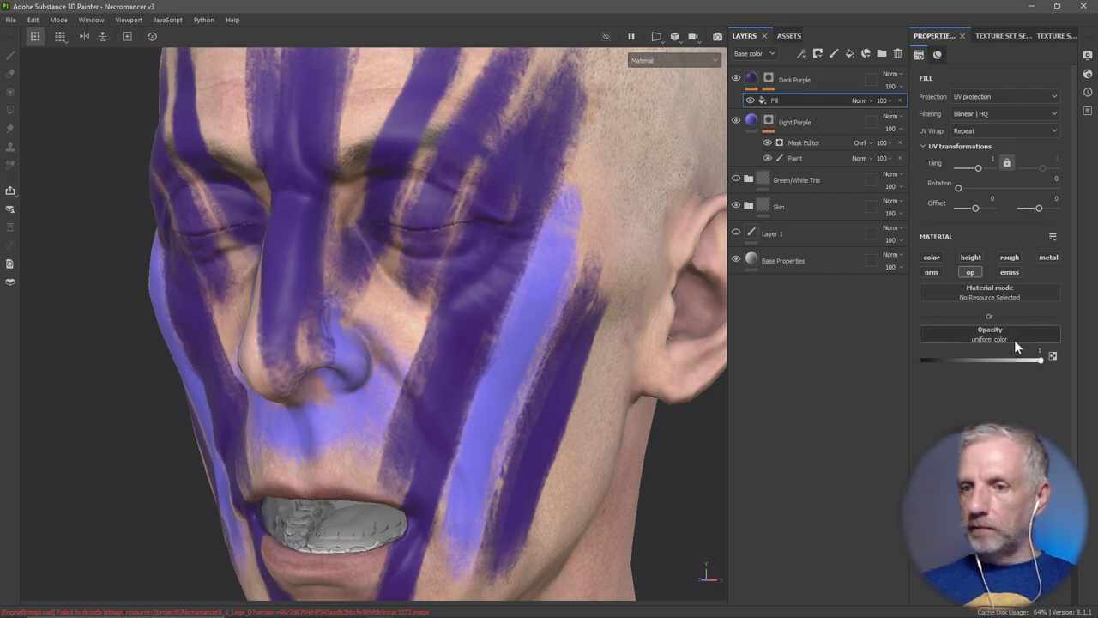
drag(1040, 361, 1096, 375)
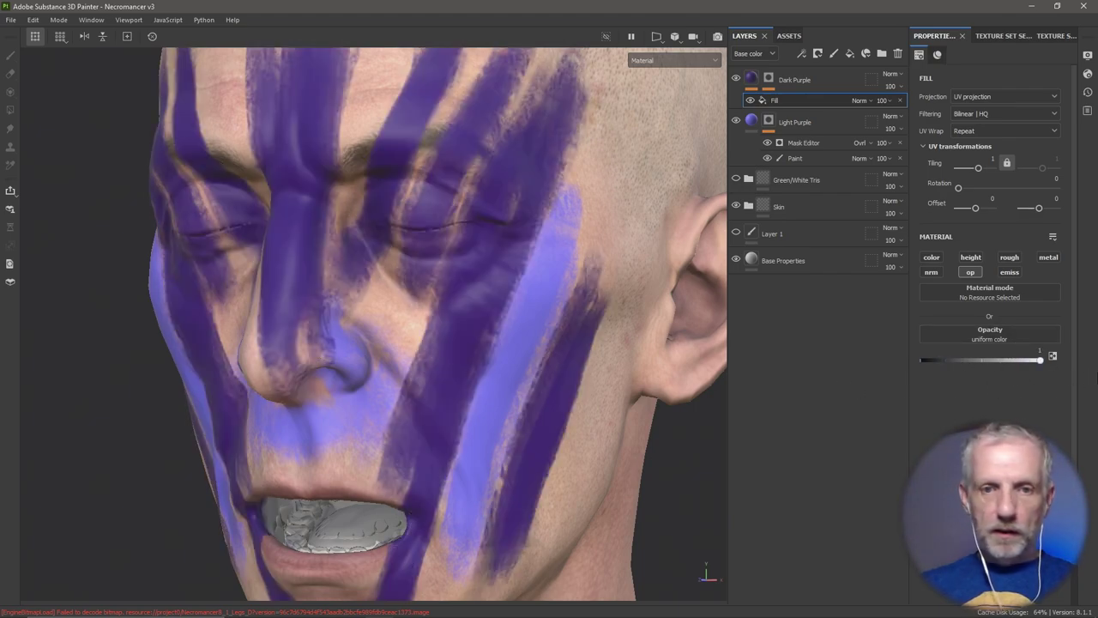
click(1002, 335)
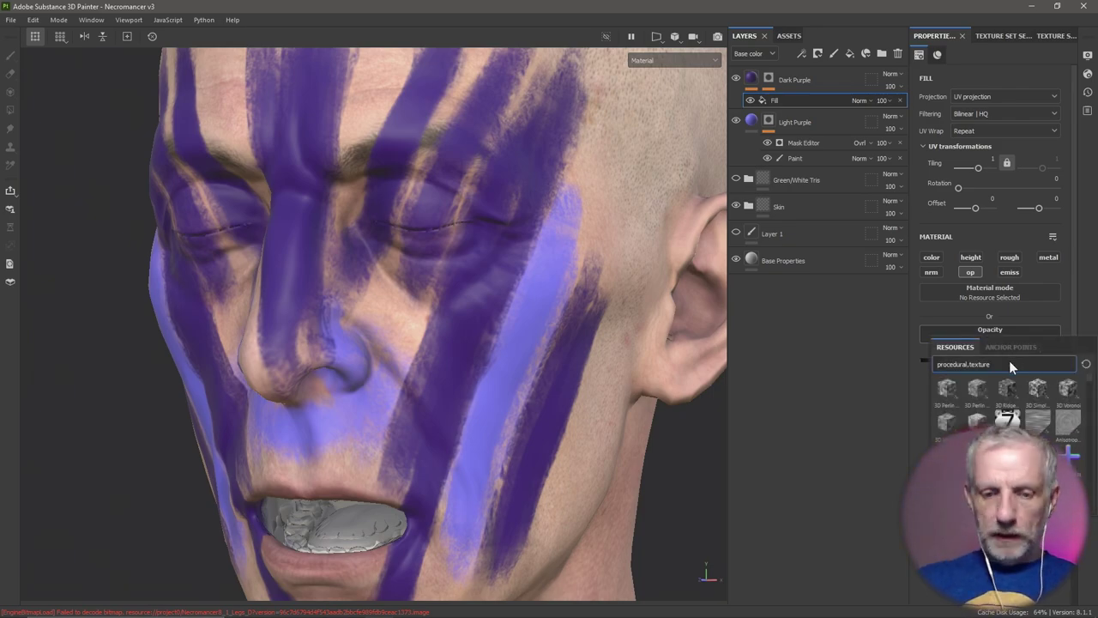
text(dir)
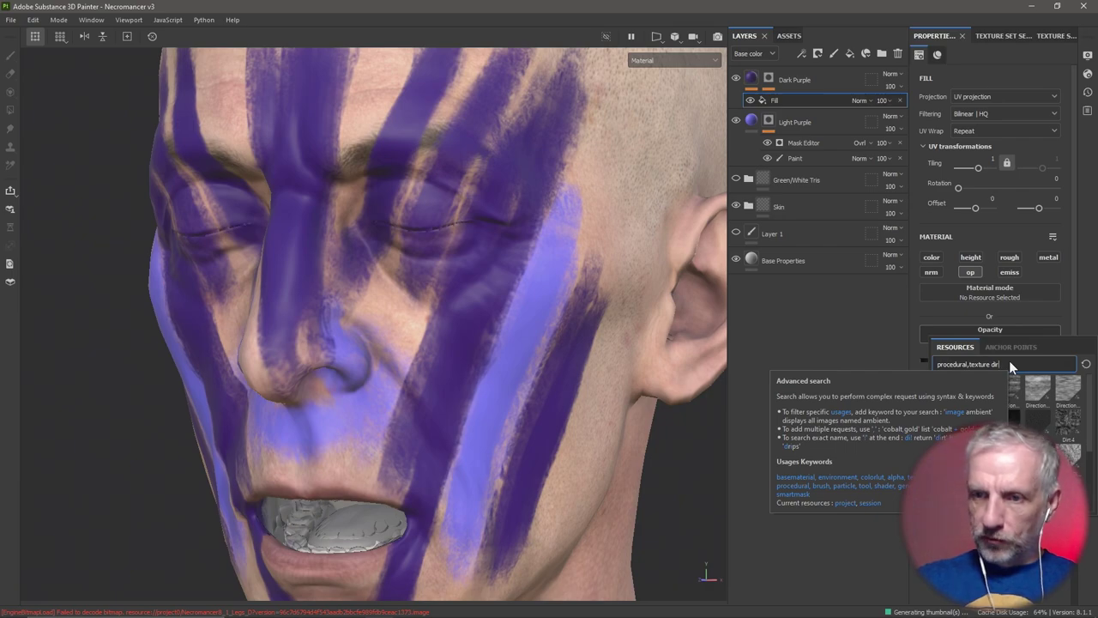
text(t)
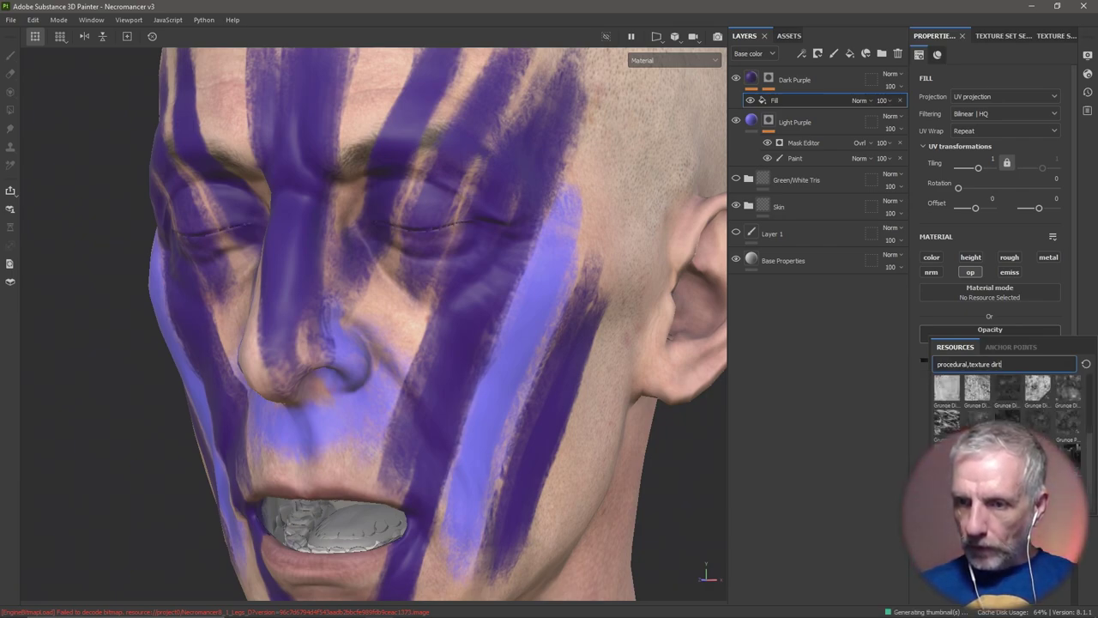
click(943, 418)
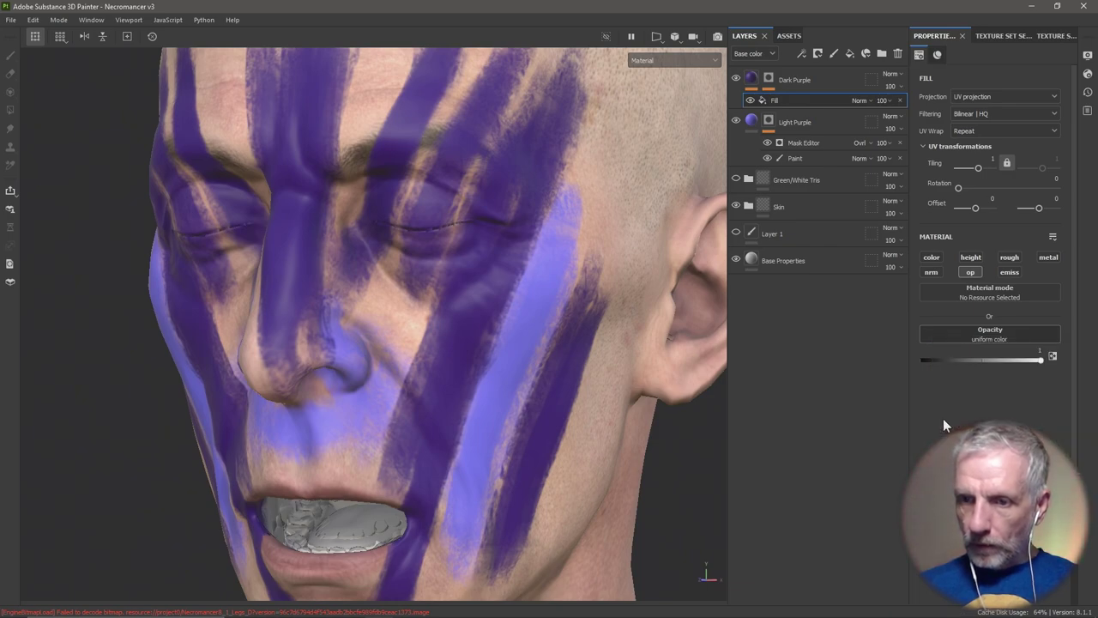
alt+drag(635, 385, 544, 385)
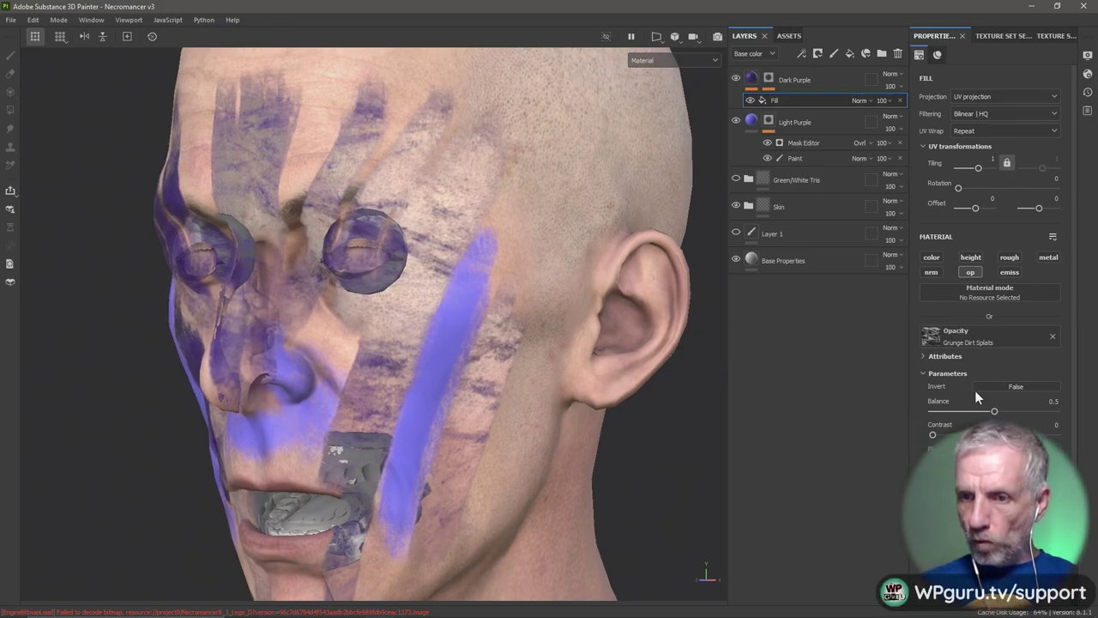
click(924, 356)
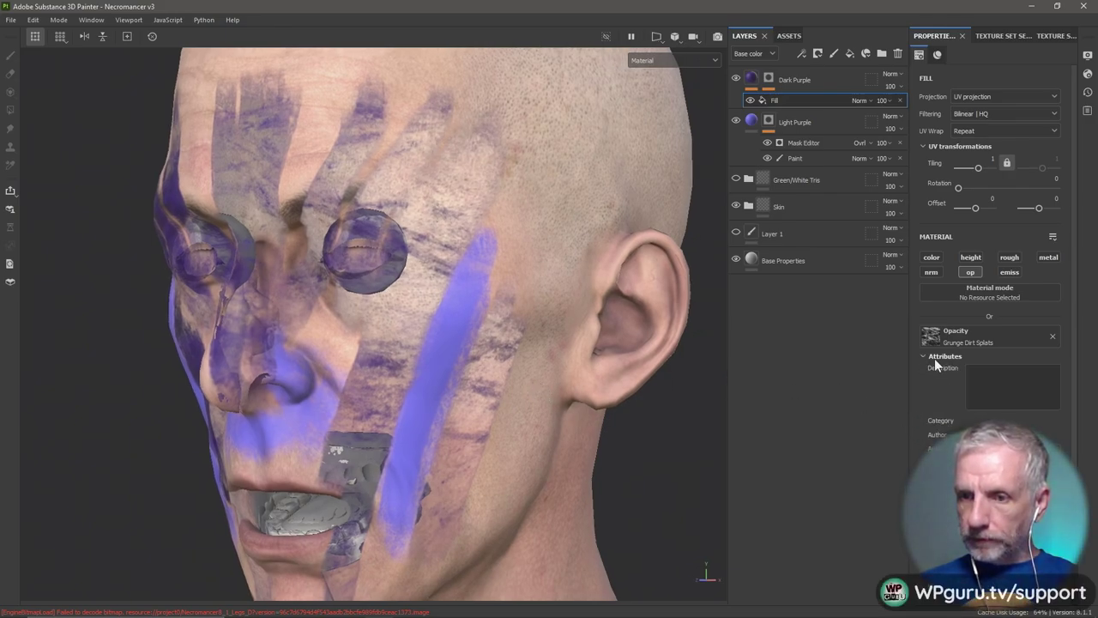
scroll(934, 361, down, 2)
scroll(926, 329, up, 1)
click(925, 322)
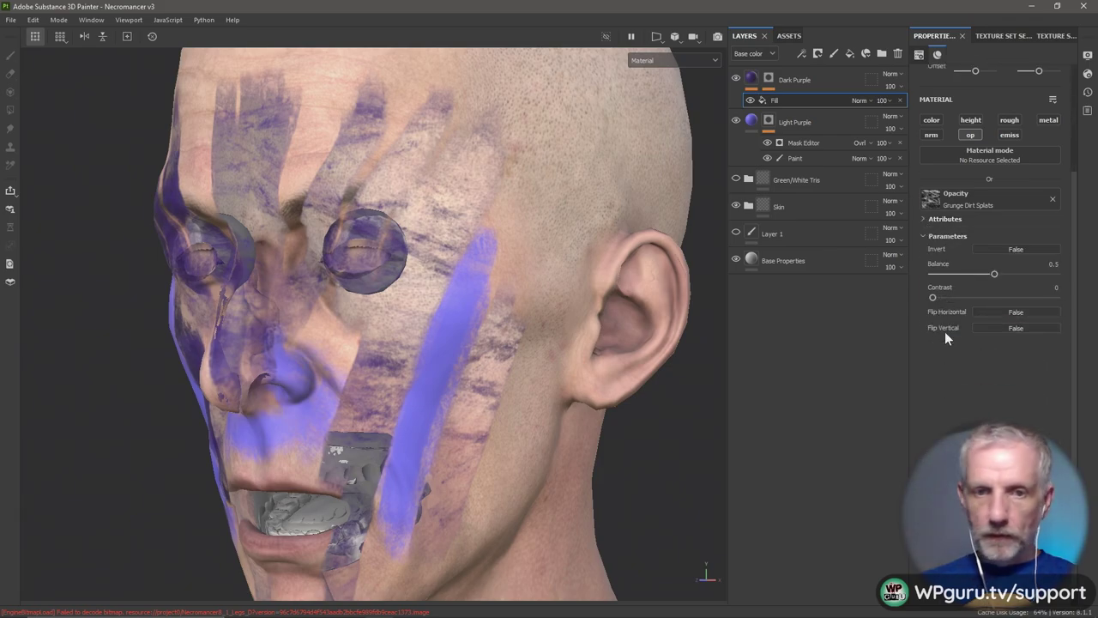
alt+drag(662, 375, 628, 385)
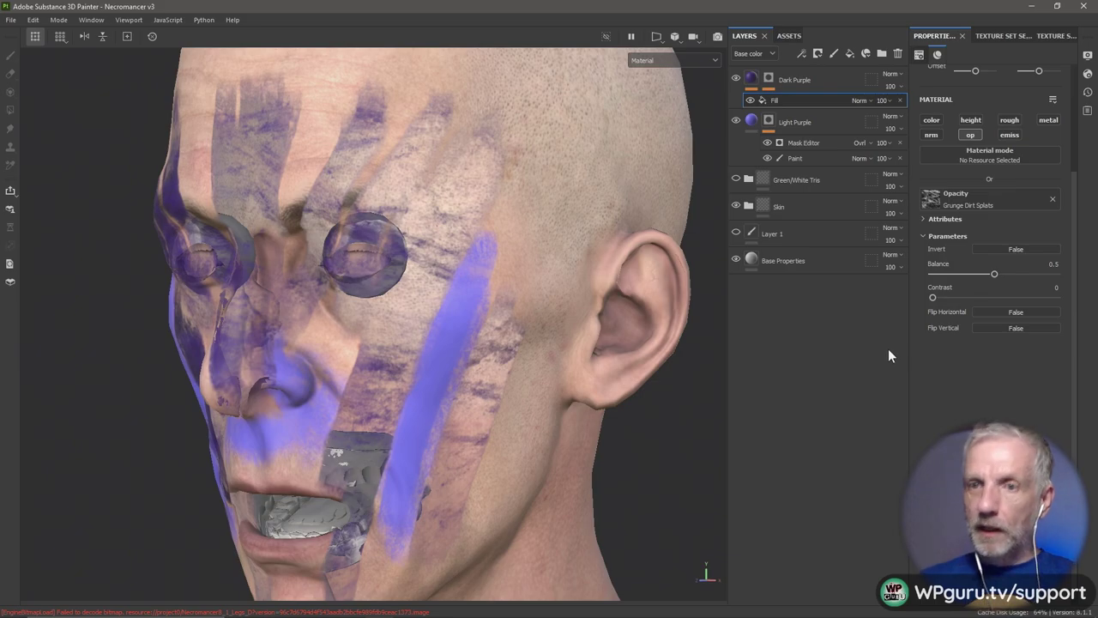
click(893, 101)
drag(919, 115, 893, 117)
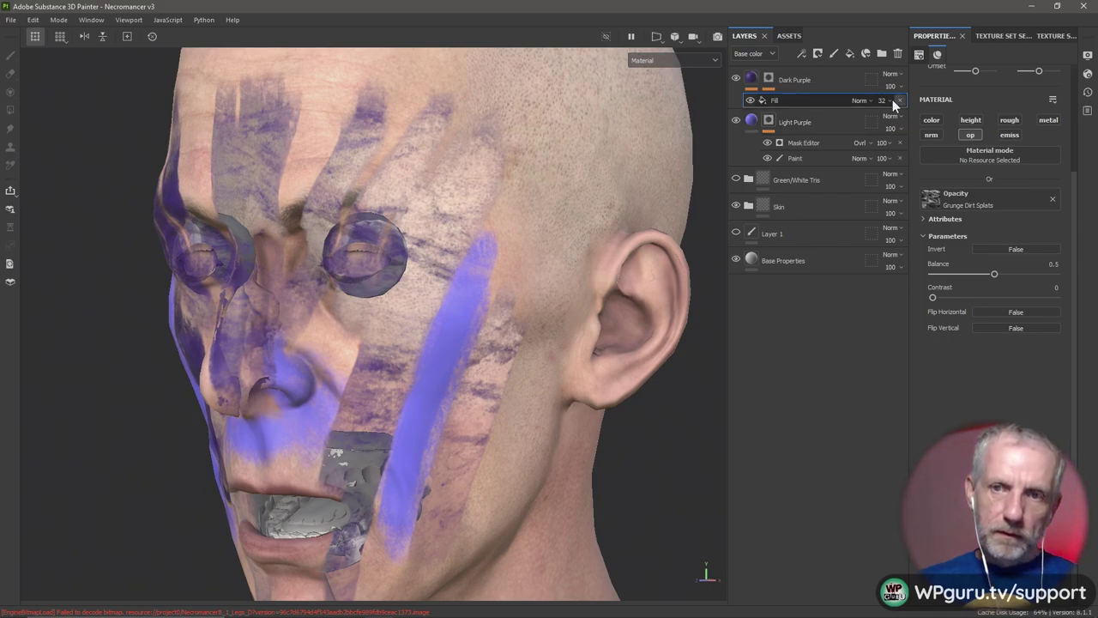
click(893, 99)
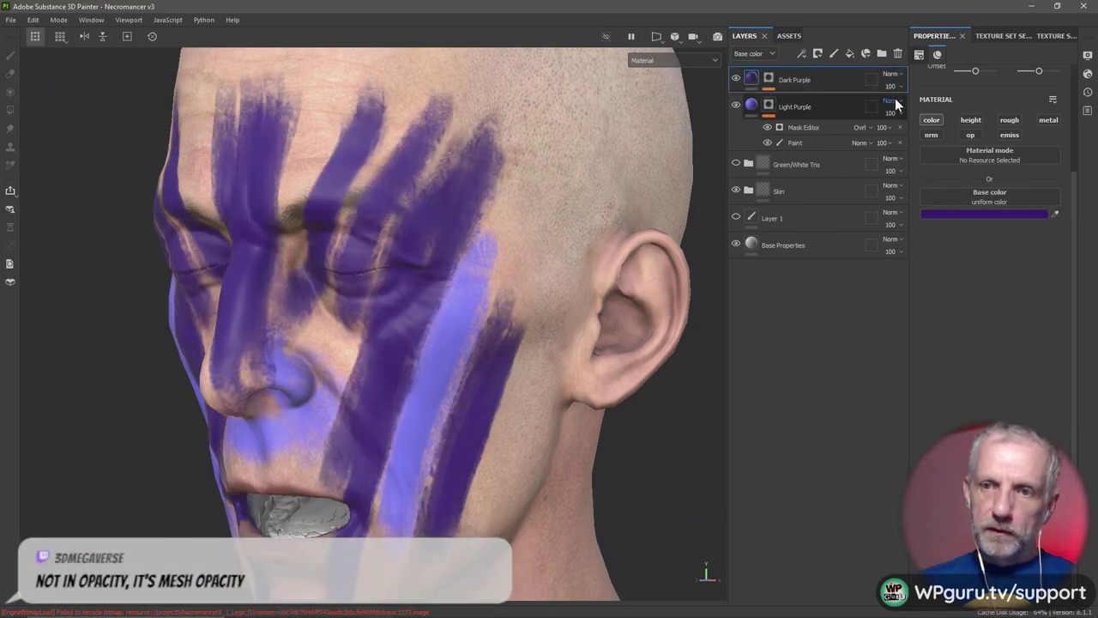
key(ctrl+z)
click(889, 101)
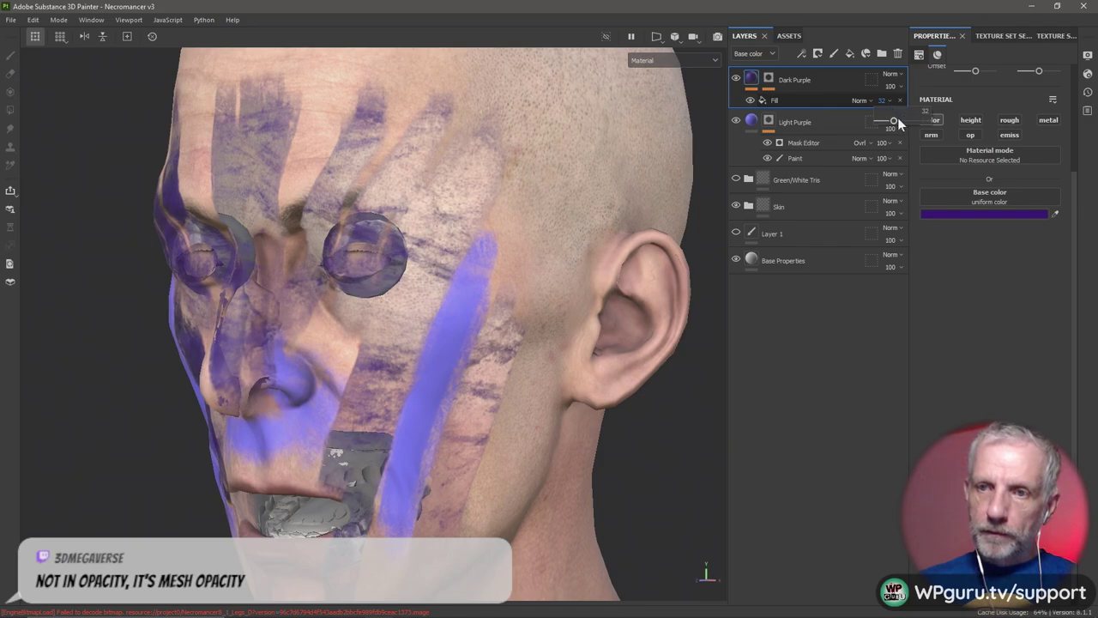
drag(894, 120, 977, 142)
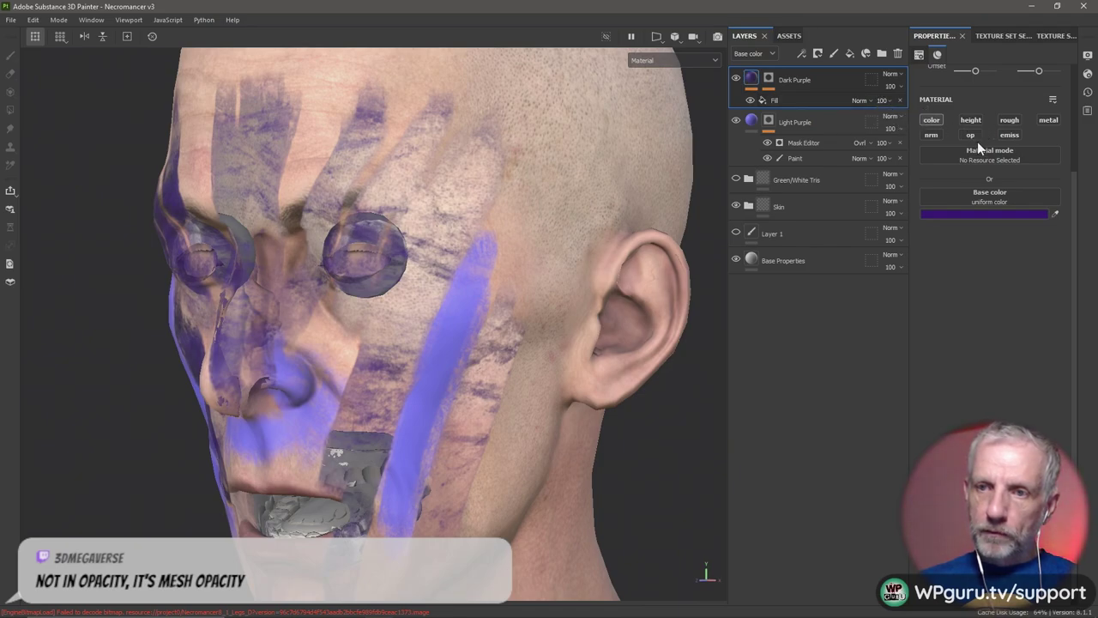
click(786, 101)
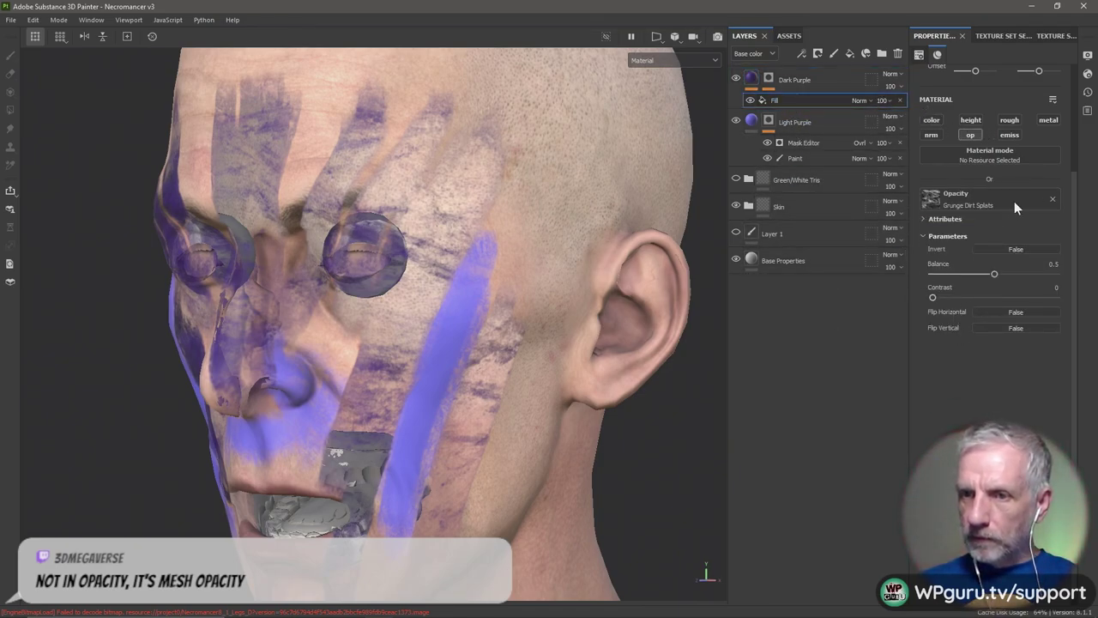
click(1052, 199)
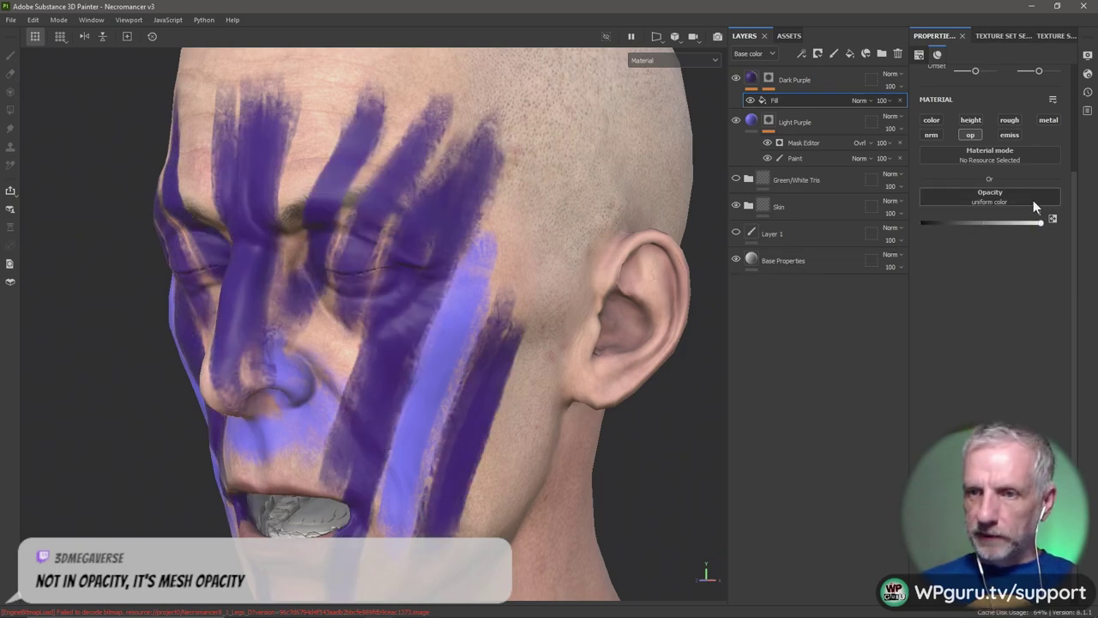
Drive the Dark Purple fill's roughness channel with the Grunge Dirt texture
click(969, 121)
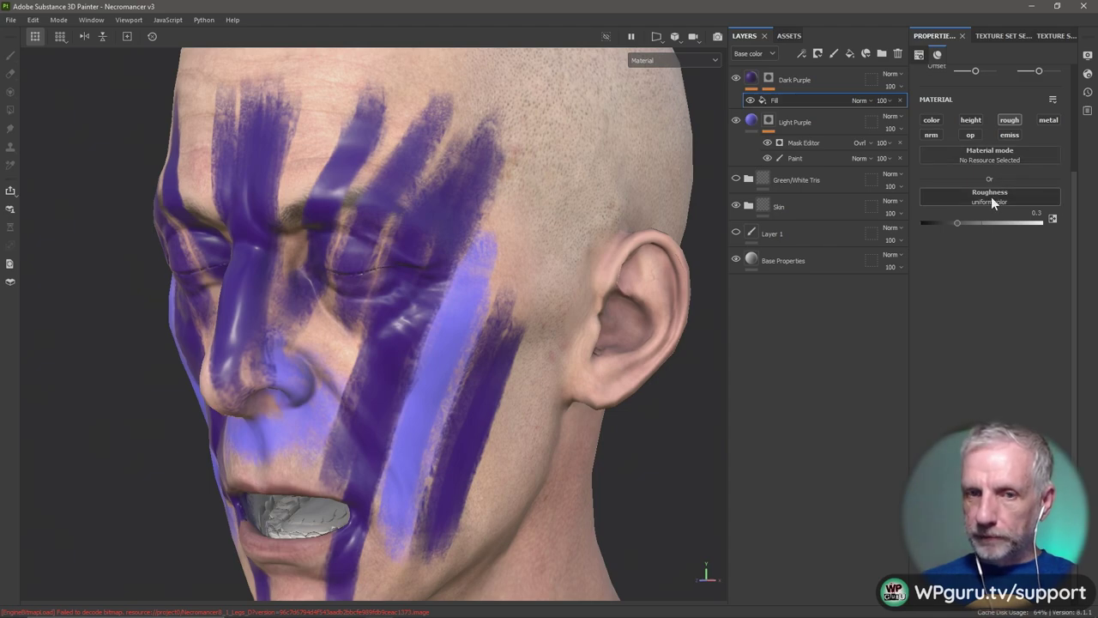
click(991, 197)
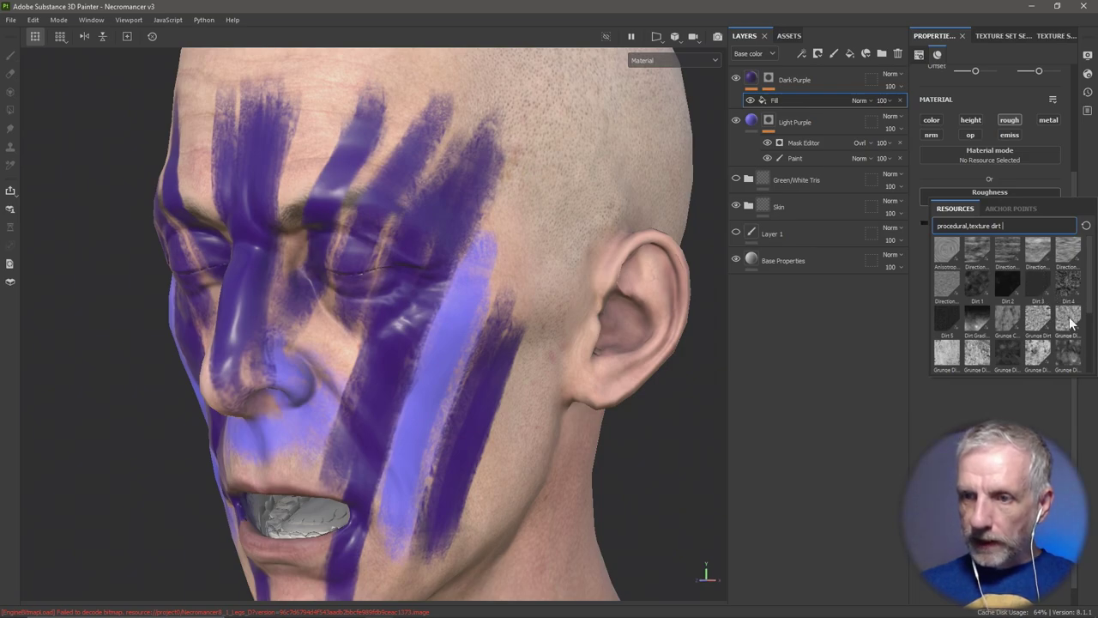
click(1038, 316)
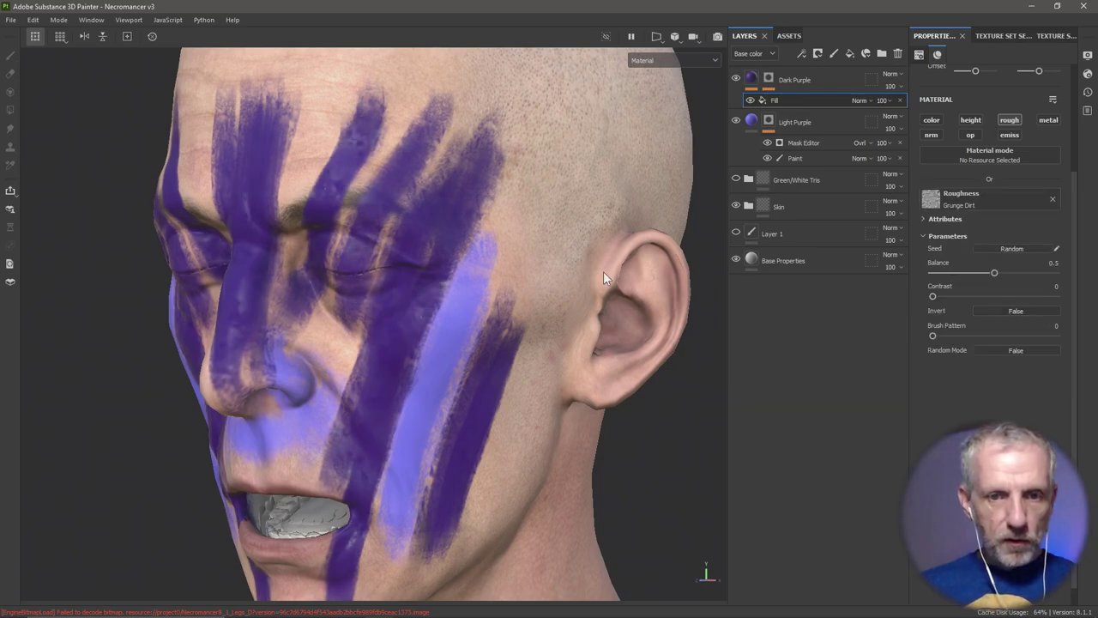
Set the Grunge Dirt Contrast to 0.55 and Balance to 0.55, leaving Invert off
scroll(603, 271, up, 8)
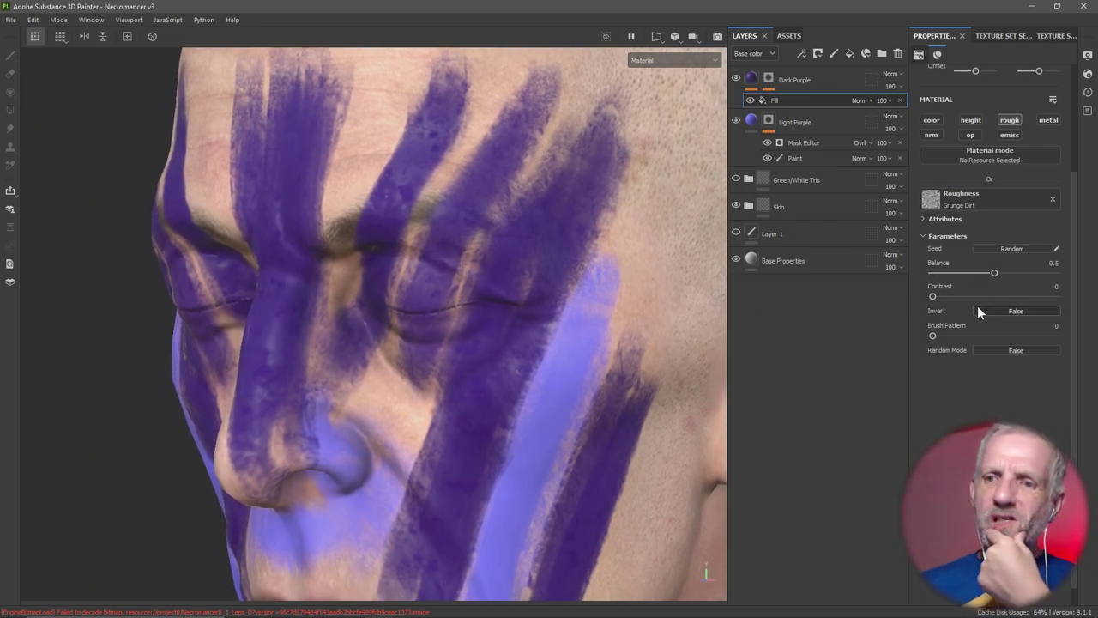
drag(933, 297, 1021, 297)
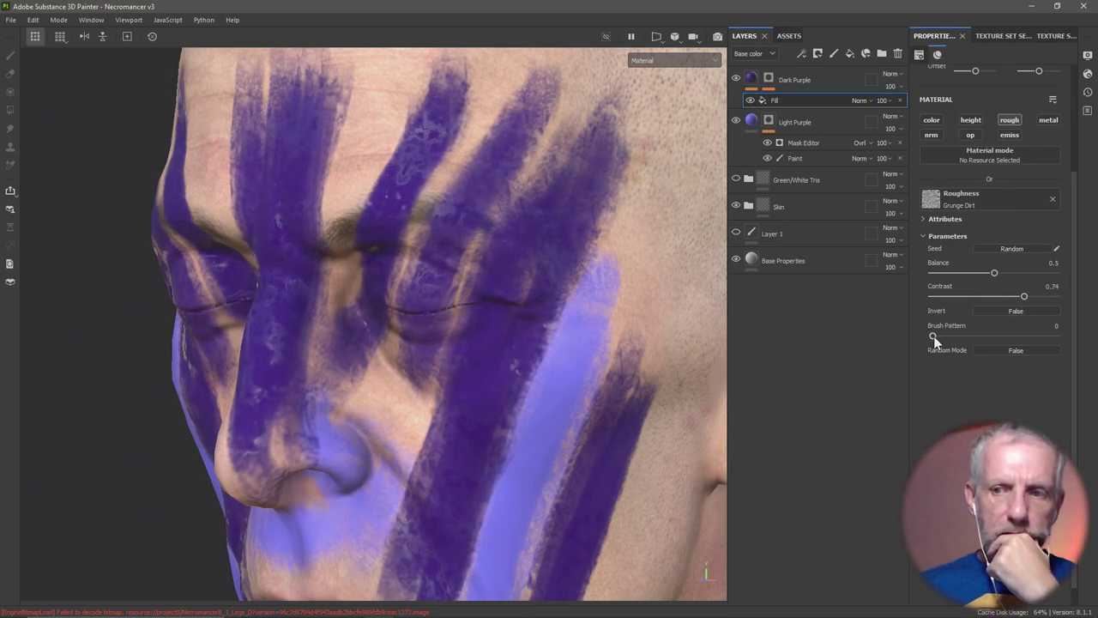
drag(933, 335, 985, 336)
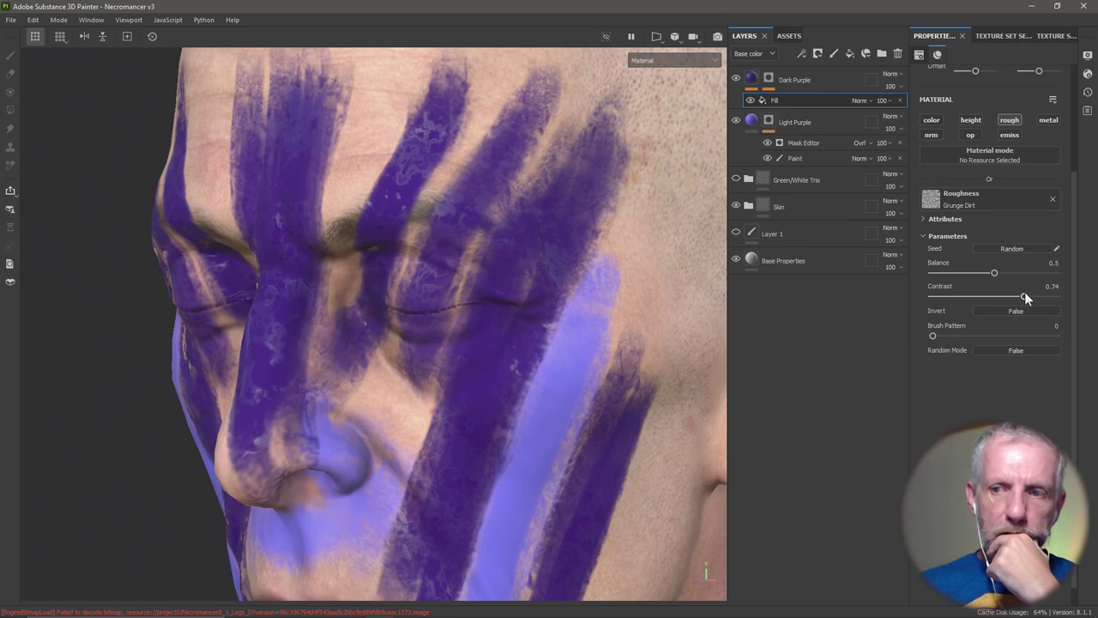
drag(1025, 297, 999, 298)
click(1005, 311)
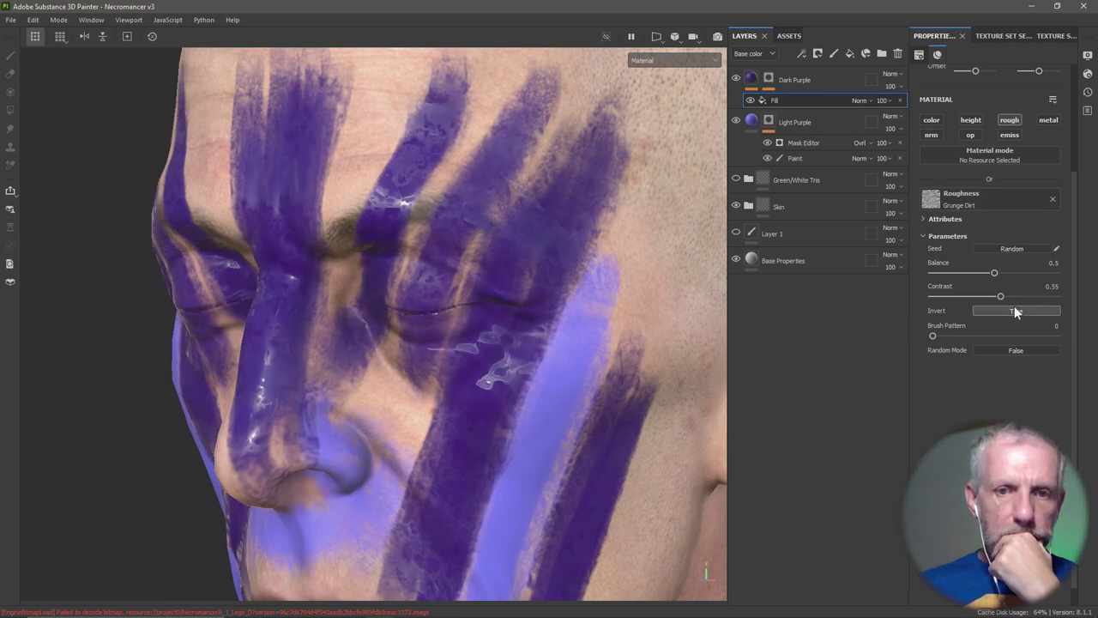
click(1015, 311)
mouse_move(996, 274)
mouse_down()
mouse_move(1050, 271)
mouse_move(989, 275)
mouse_move(1000, 275)
mouse_up()
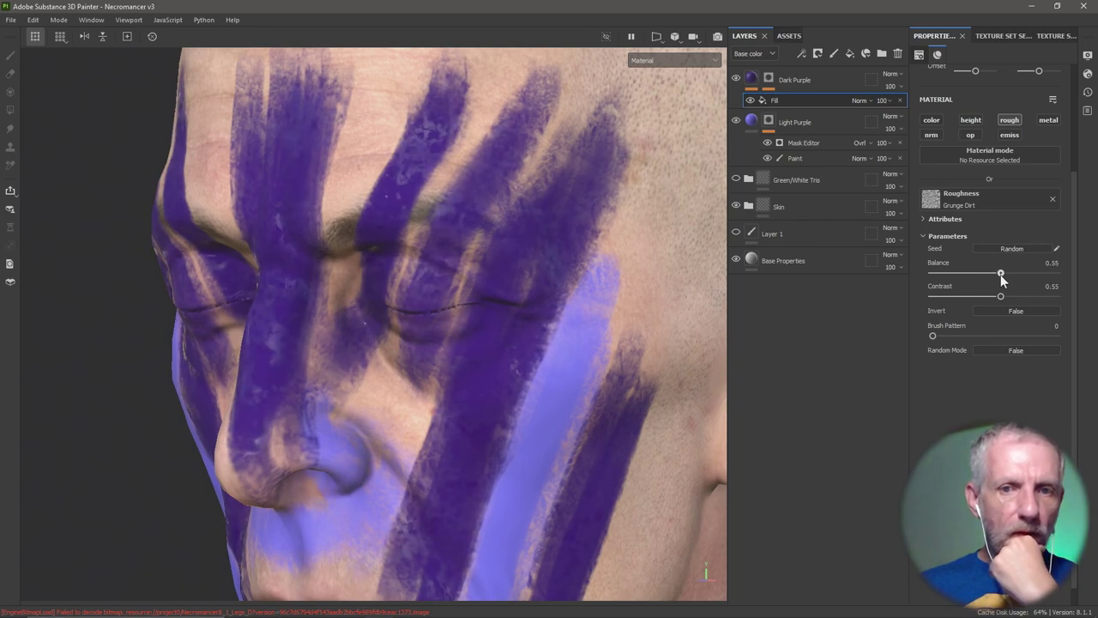
alt+drag(448, 331, 503, 298)
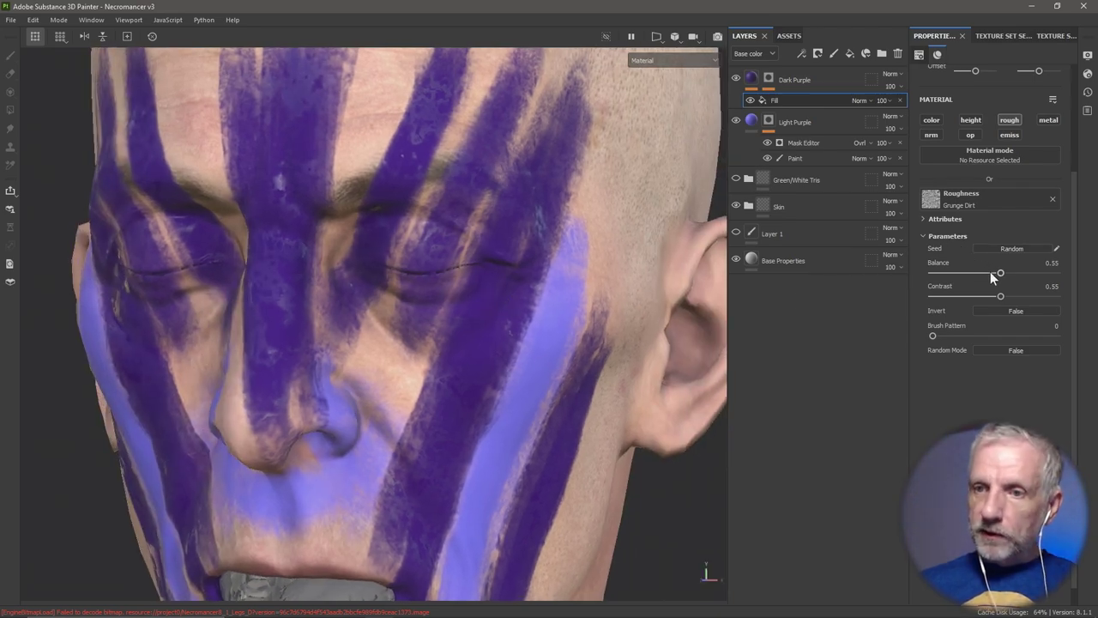
Raise the Grunge Dirt Brush Pattern amount to 0.44
click(923, 219)
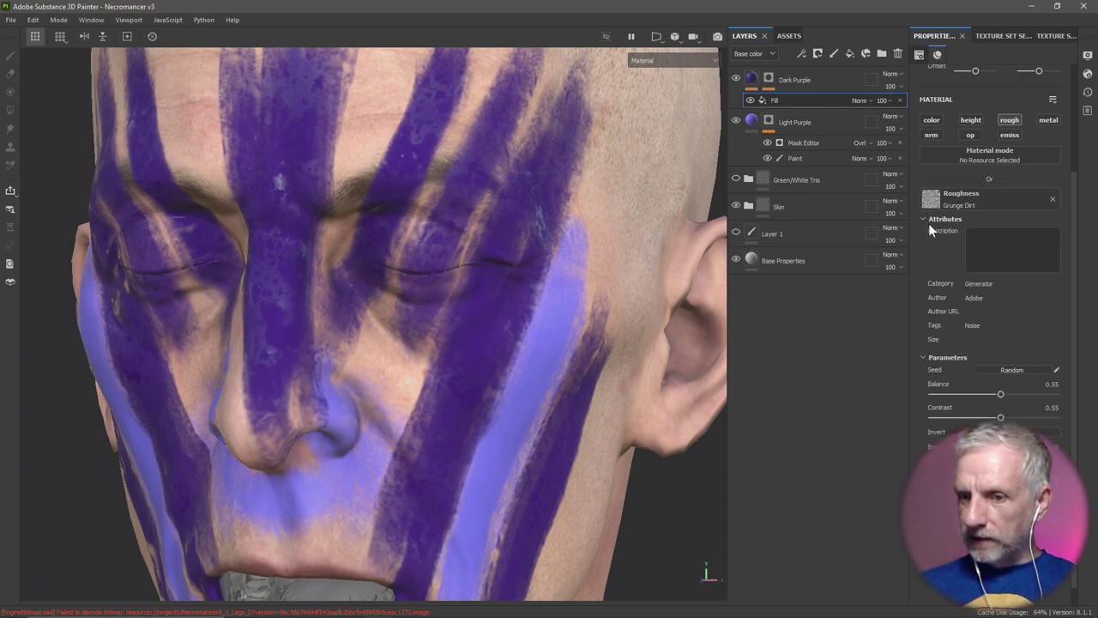
click(925, 218)
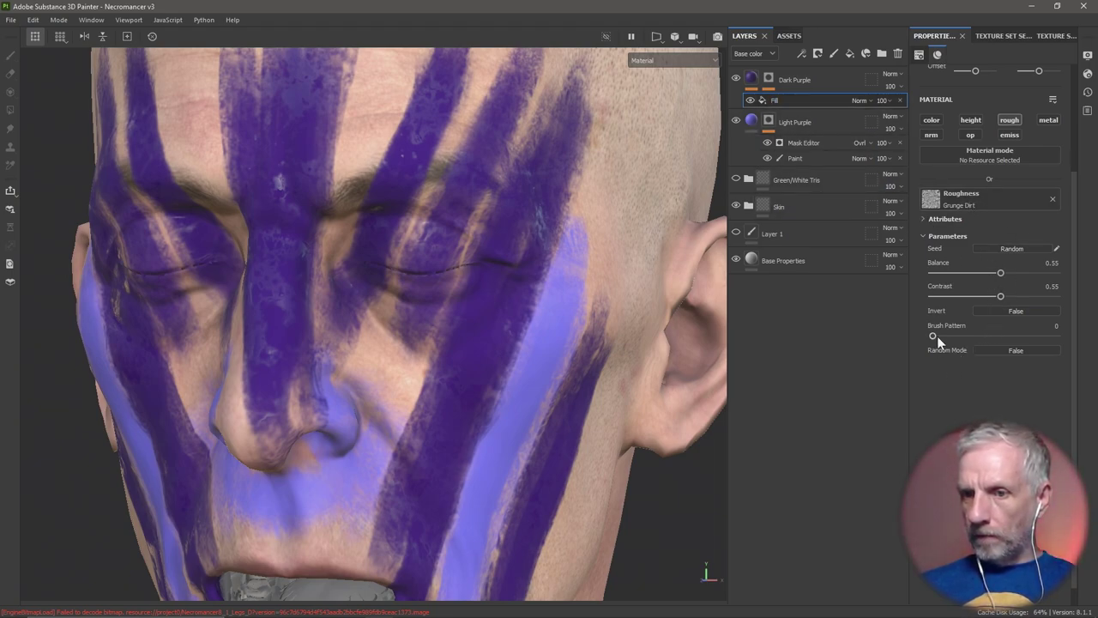
mouse_move(935, 336)
mouse_down()
mouse_move(1050, 343)
mouse_move(988, 340)
mouse_up()
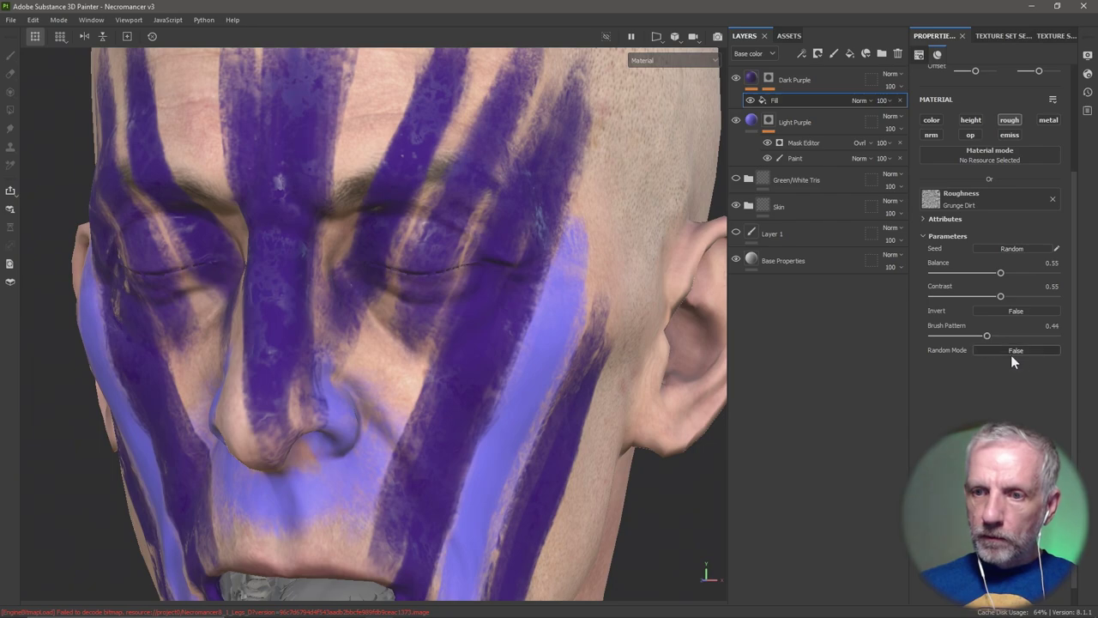
Turn Grunge Dirt Random Mode on and set Rotation Variation to 205
click(1012, 349)
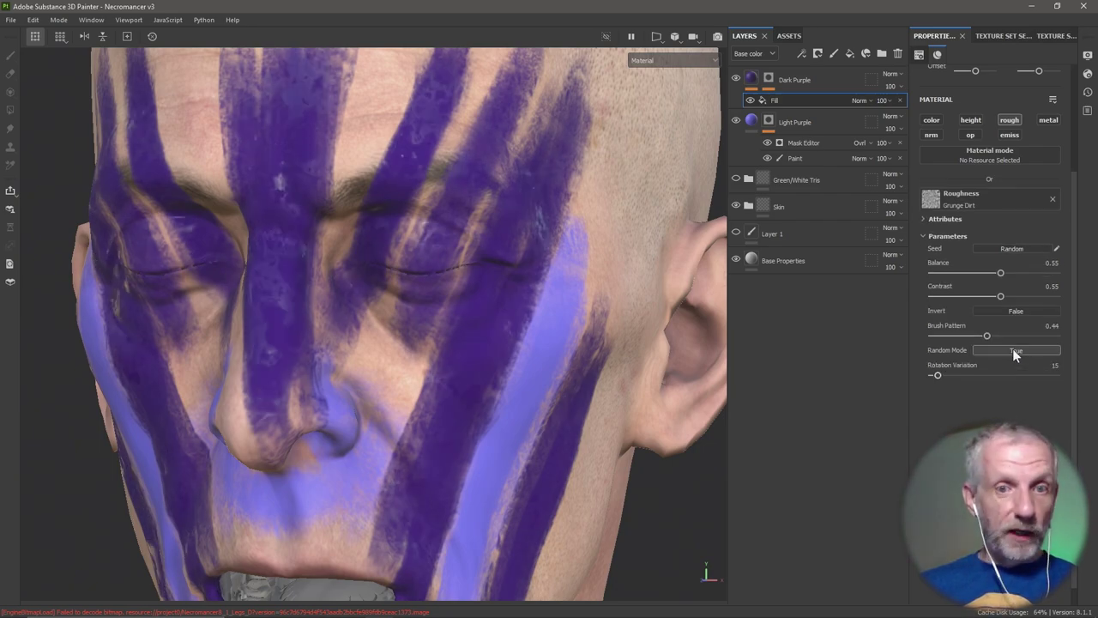
click(1012, 348)
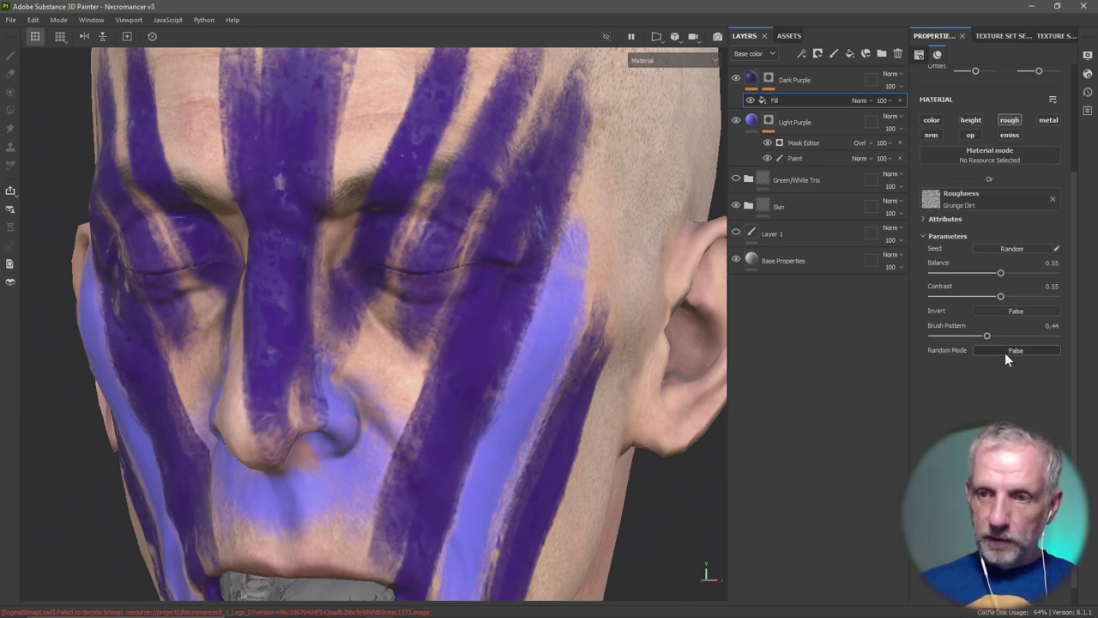
click(1015, 350)
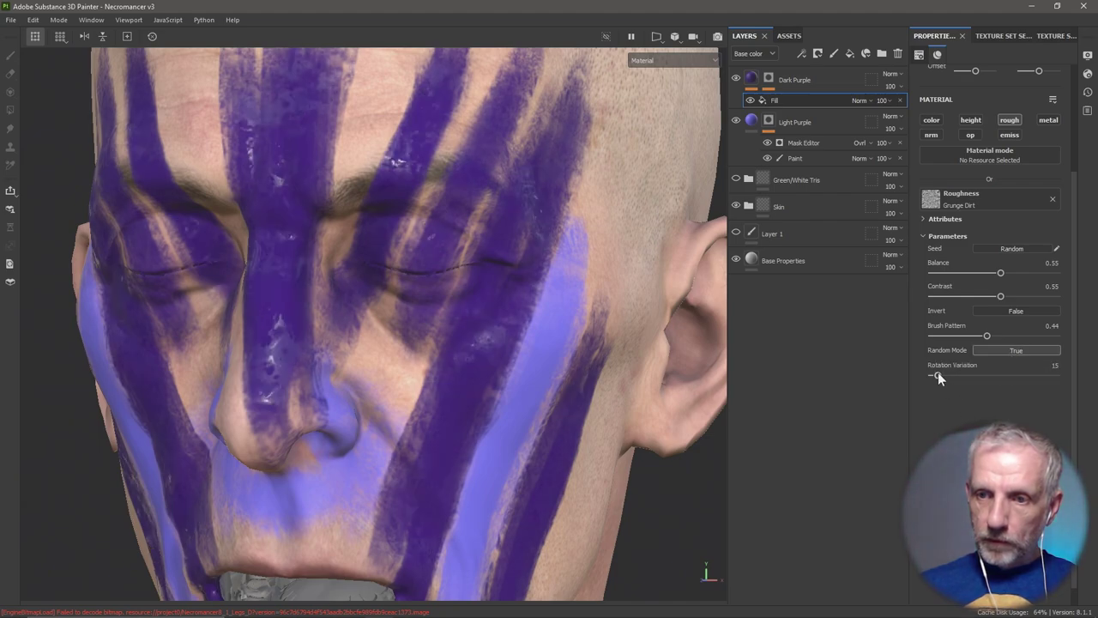
drag(938, 374, 1002, 381)
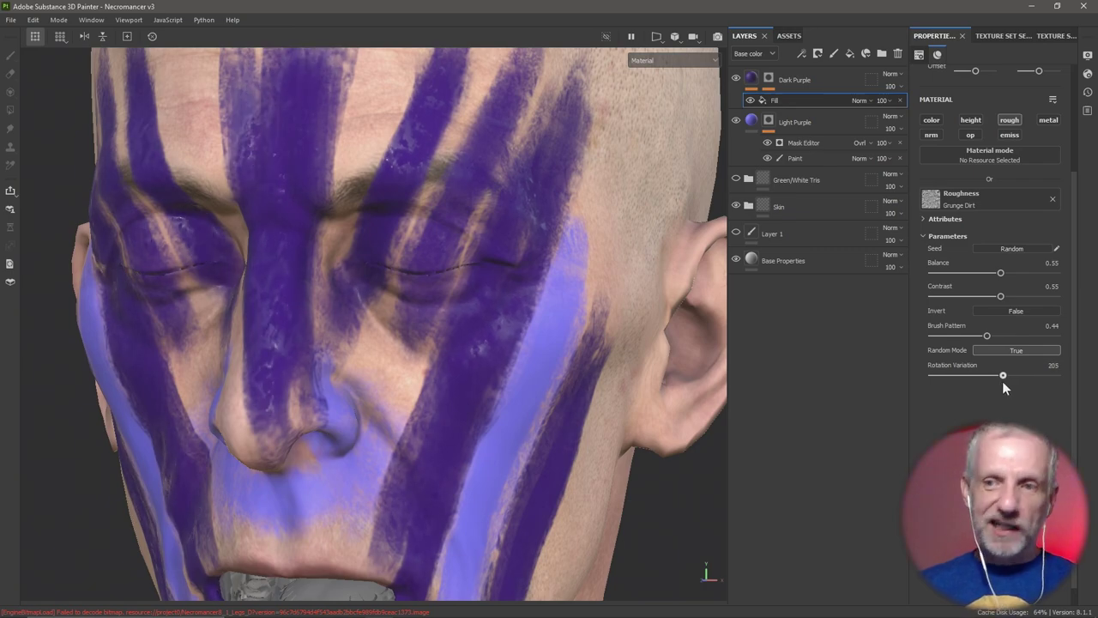
alt+drag(597, 393, 525, 368)
alt+middle_drag(524, 369, 488, 360)
alt+drag(486, 358, 551, 337)
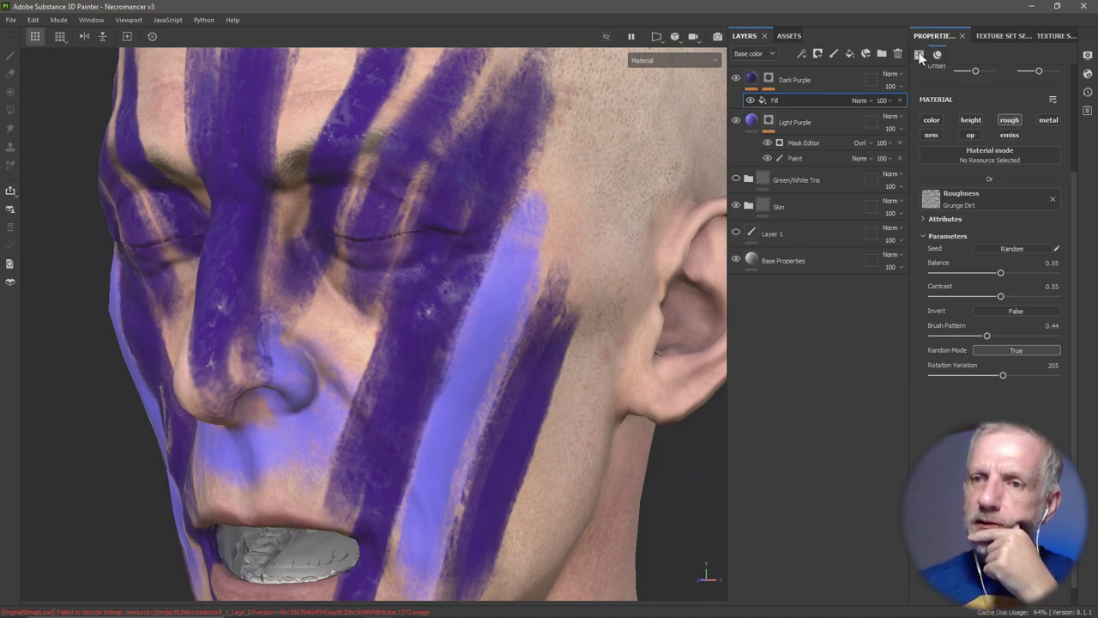
scroll(920, 57, up, 3)
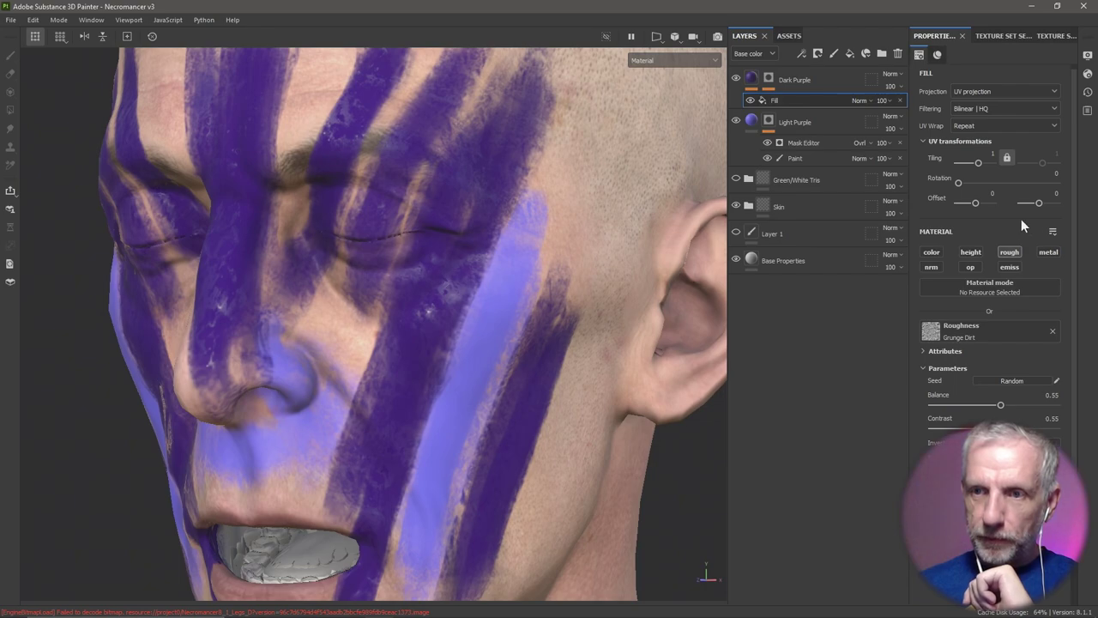
mouse_move(981, 161)
mouse_down()
mouse_move(992, 162)
mouse_move(970, 162)
mouse_move(989, 160)
mouse_move(982, 168)
mouse_move(980, 159)
mouse_up()
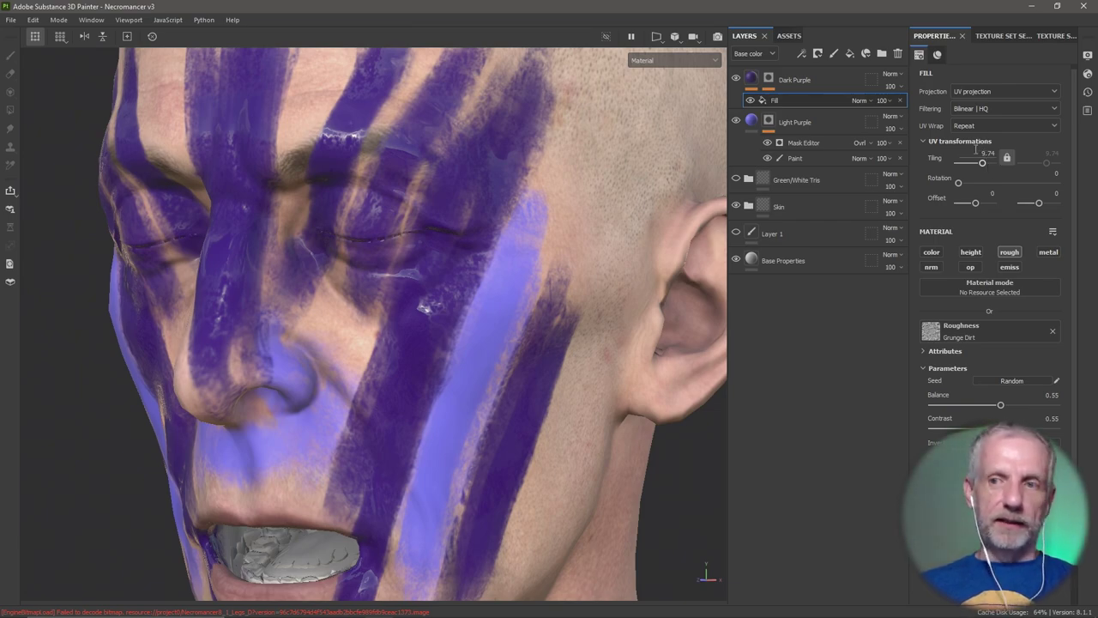
text(1)
key(Return)
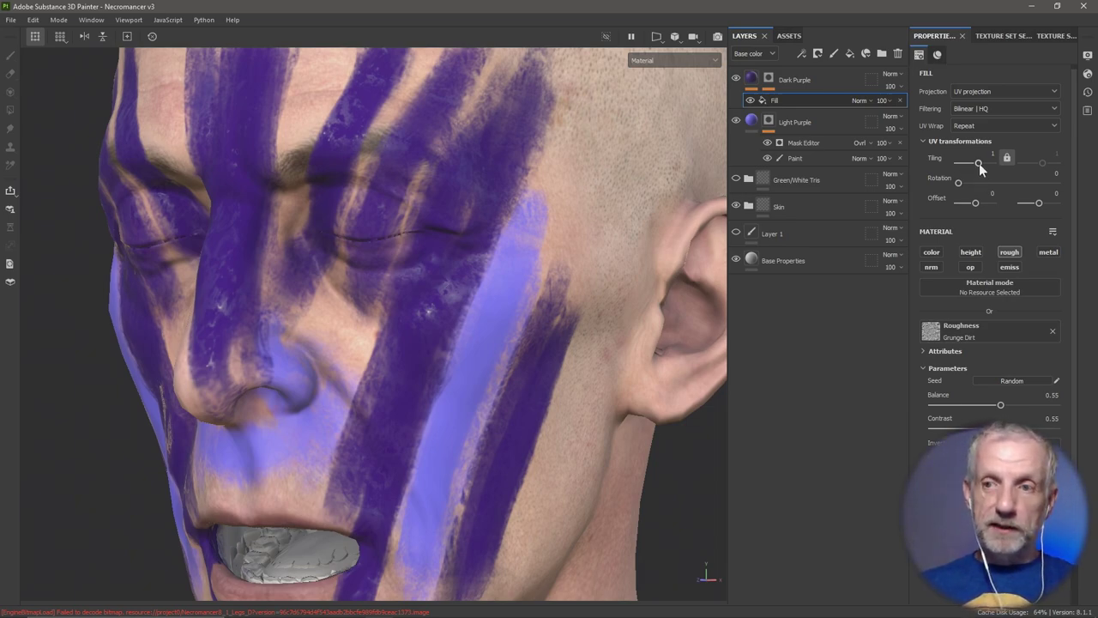
mouse_move(981, 167)
mouse_down()
mouse_move(956, 161)
mouse_move(1000, 167)
mouse_move(980, 158)
mouse_up()
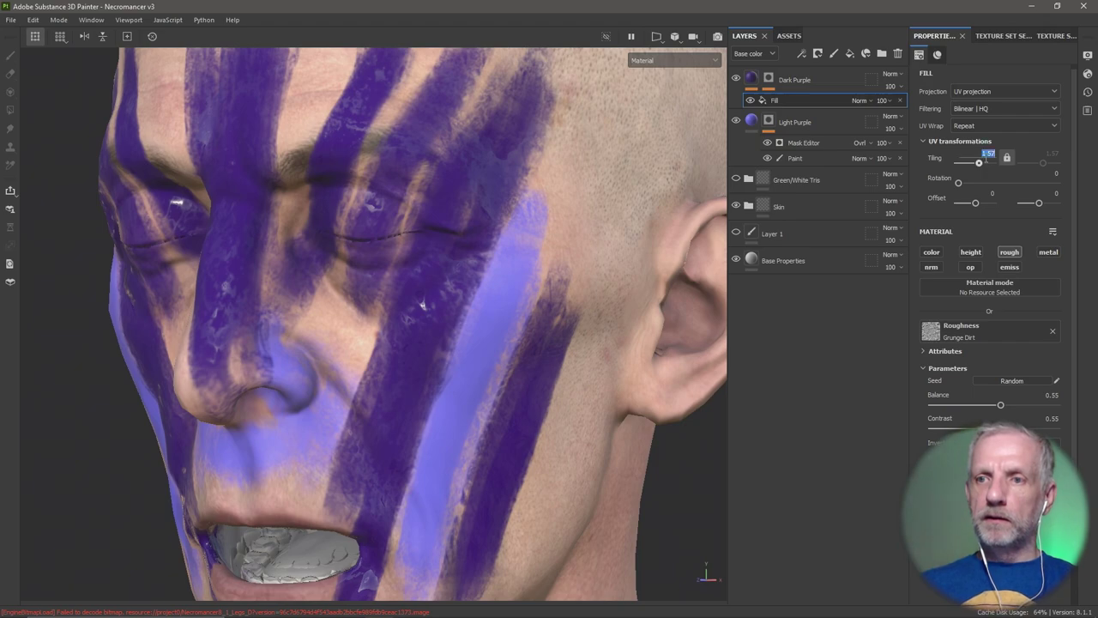
text(73.32)
key(Return)
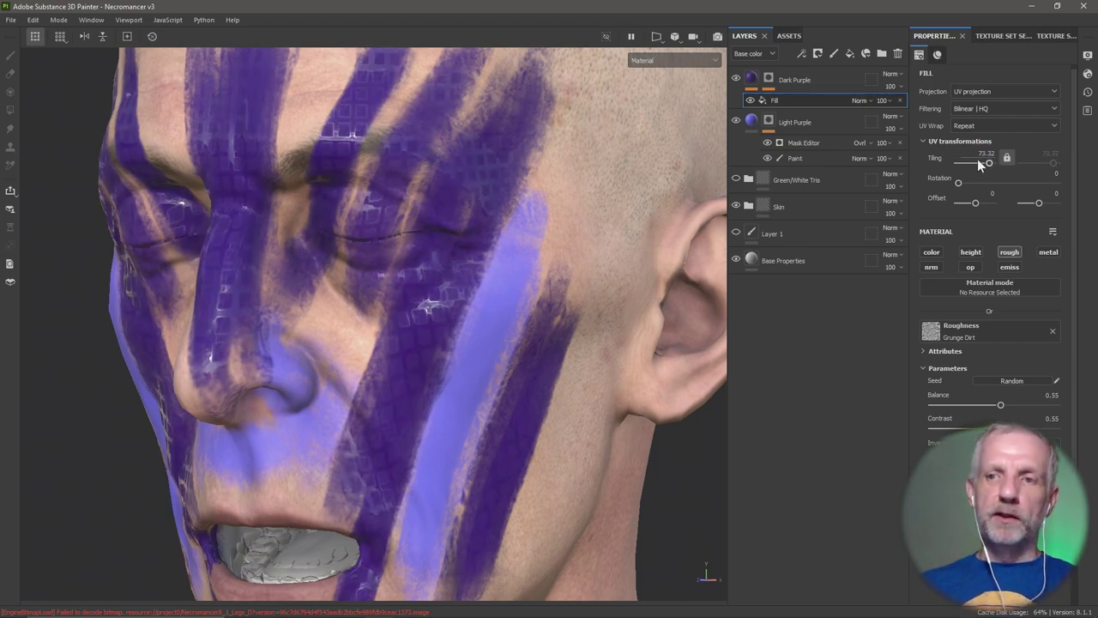
click(981, 162)
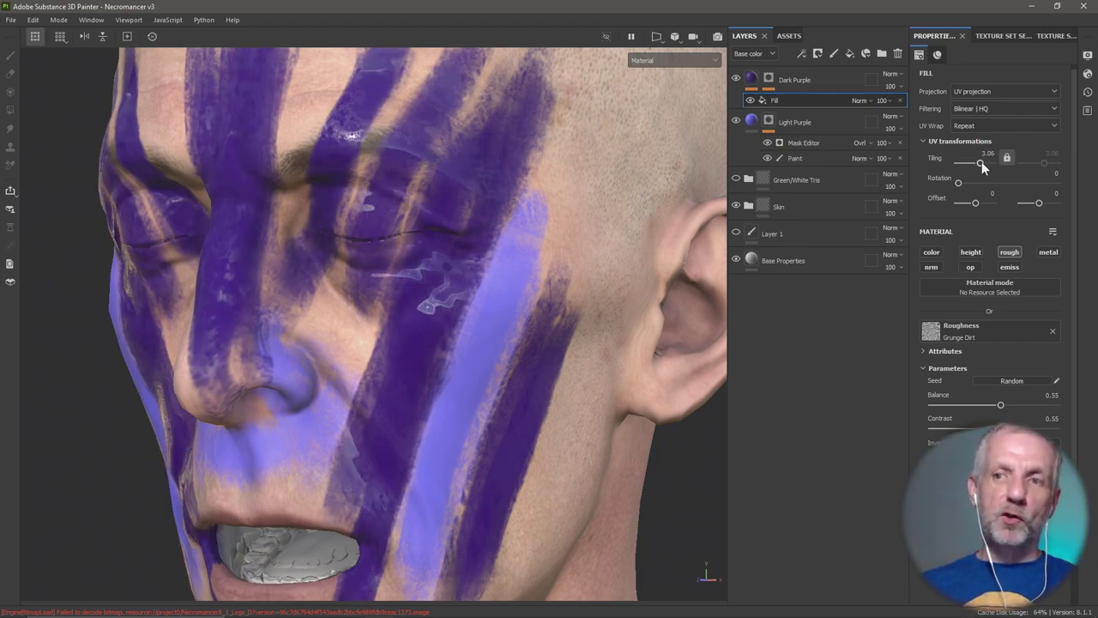
mouse_move(981, 162)
mouse_down()
mouse_move(998, 164)
mouse_move(979, 162)
mouse_up()
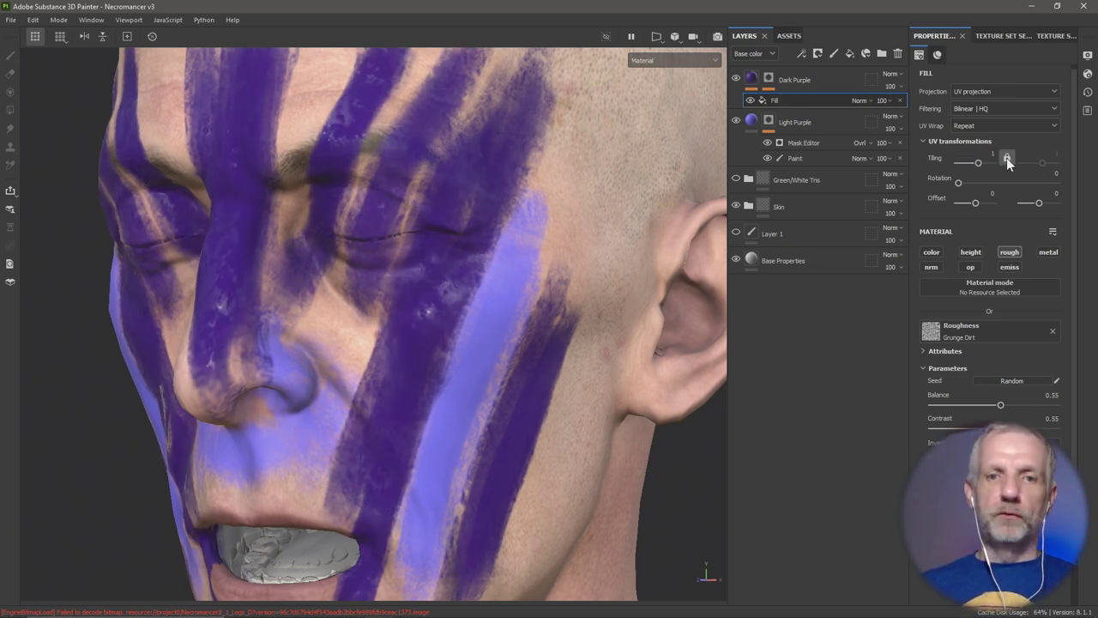
alt+drag(582, 290, 546, 282)
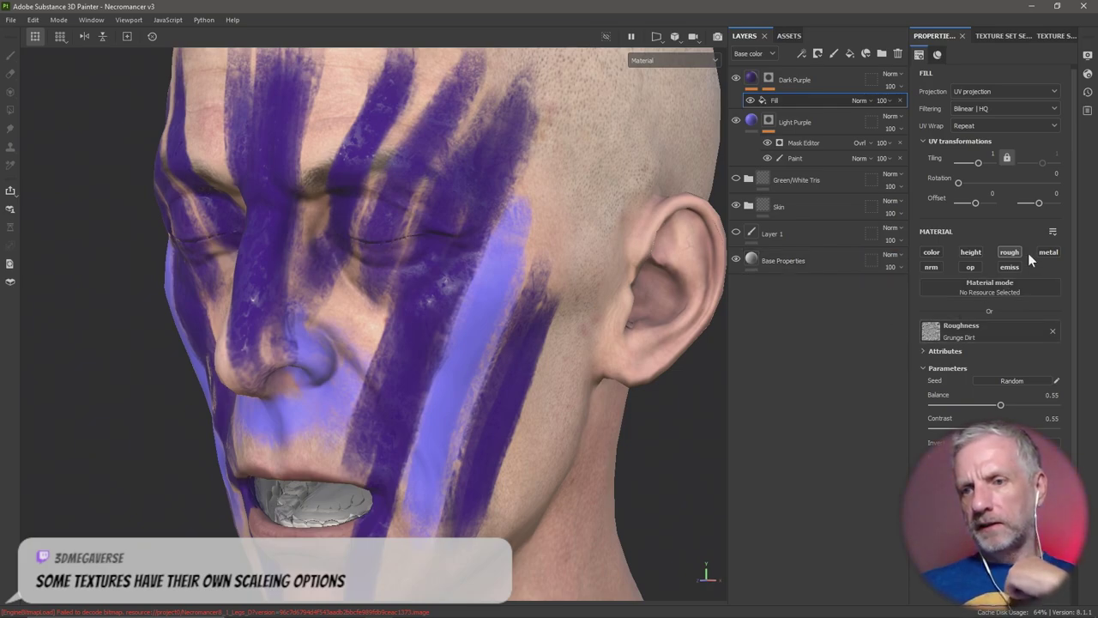
click(972, 251)
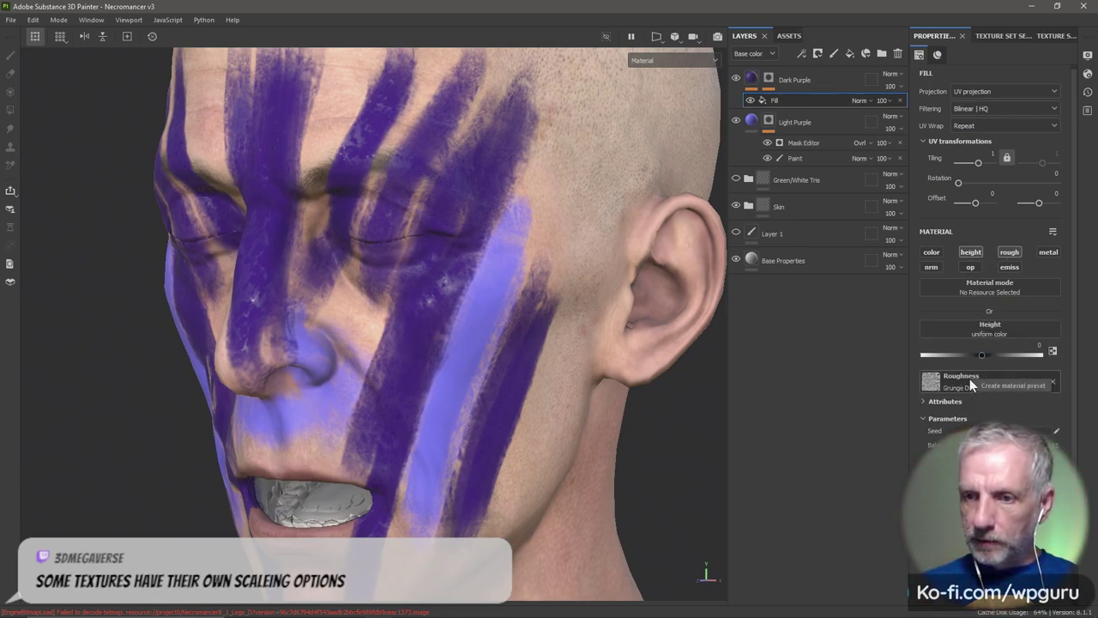
click(998, 329)
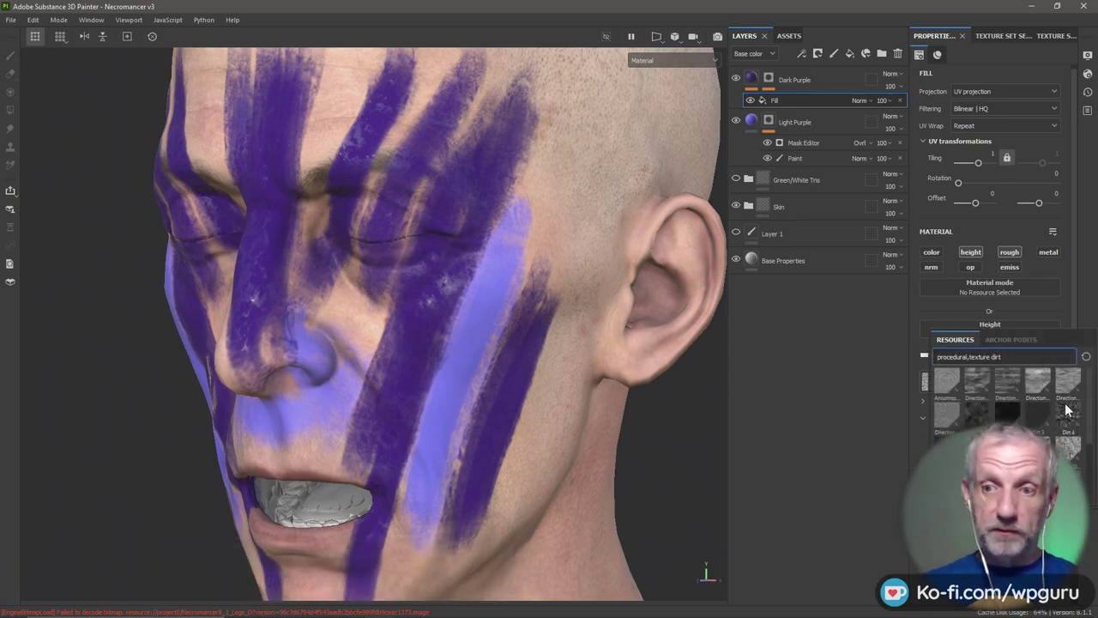
mouse_move(1069, 413)
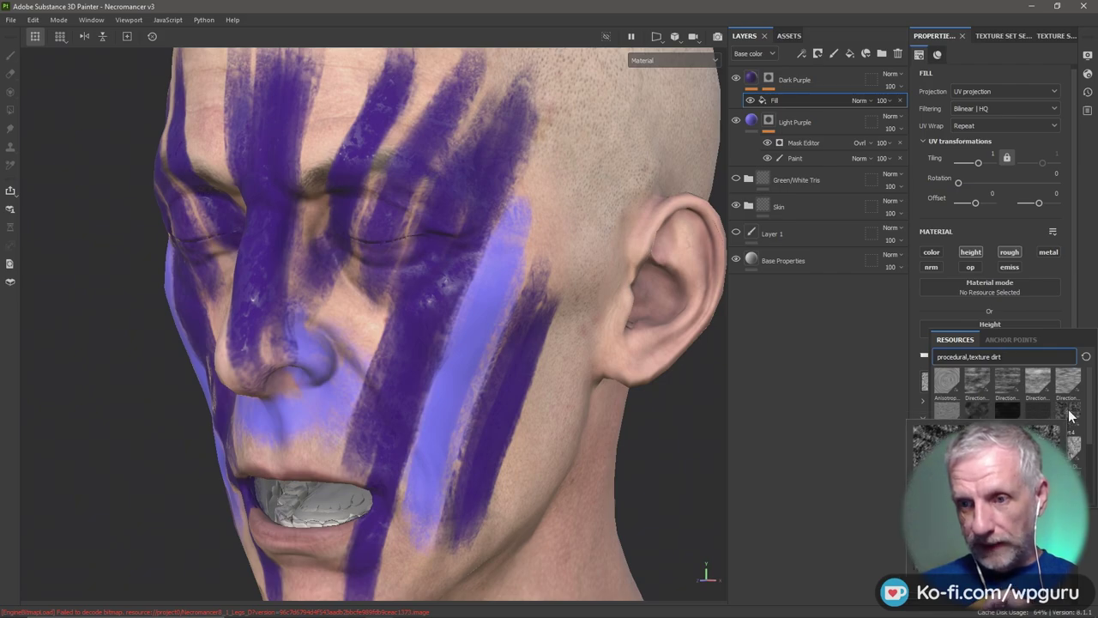
click(1069, 411)
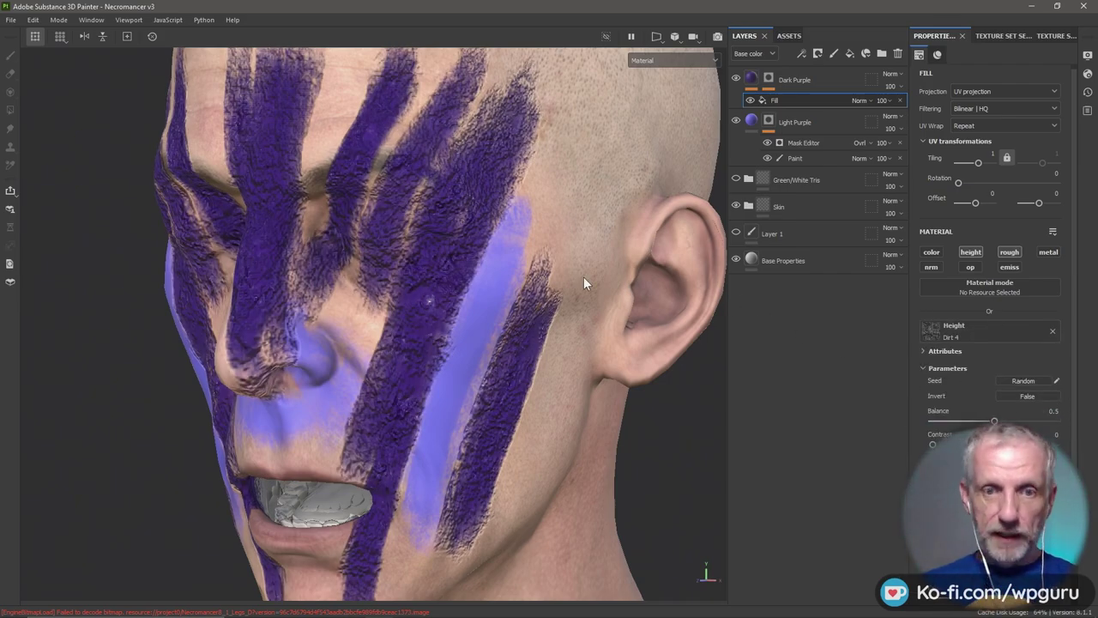
scroll(931, 387, down, 3)
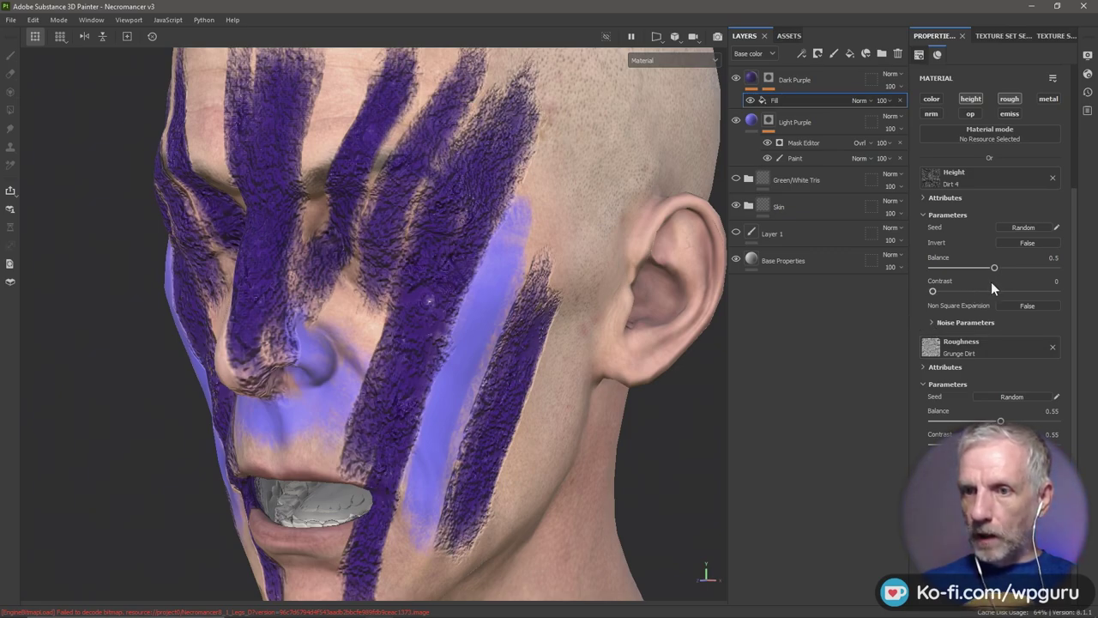
drag(978, 267, 960, 265)
scroll(960, 264, up, 3)
scroll(960, 264, up, 1)
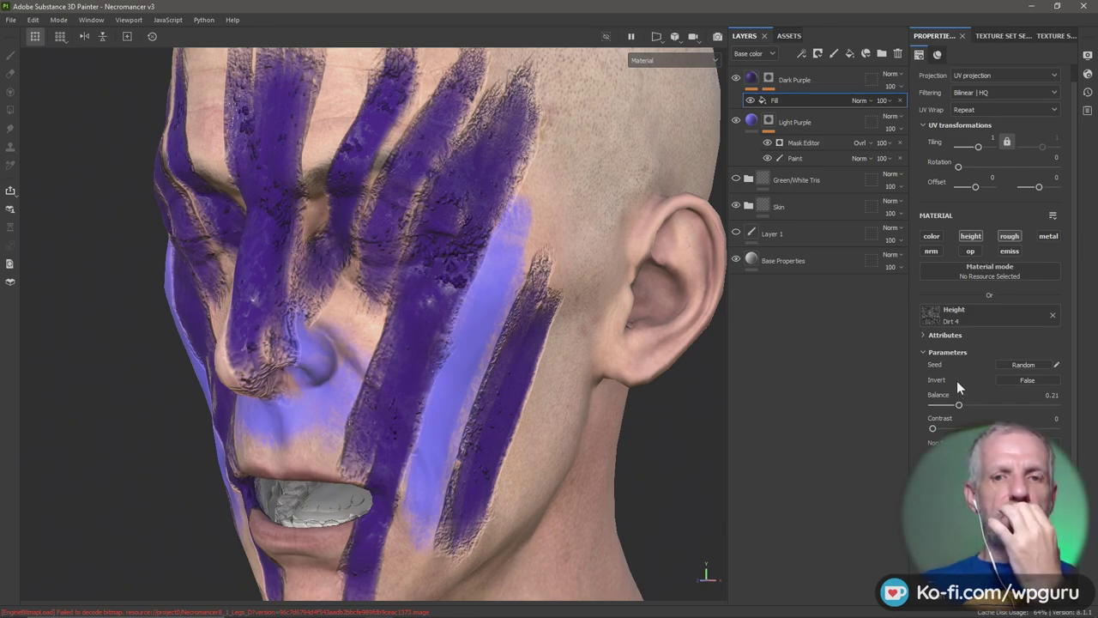
scroll(995, 396, down, 3)
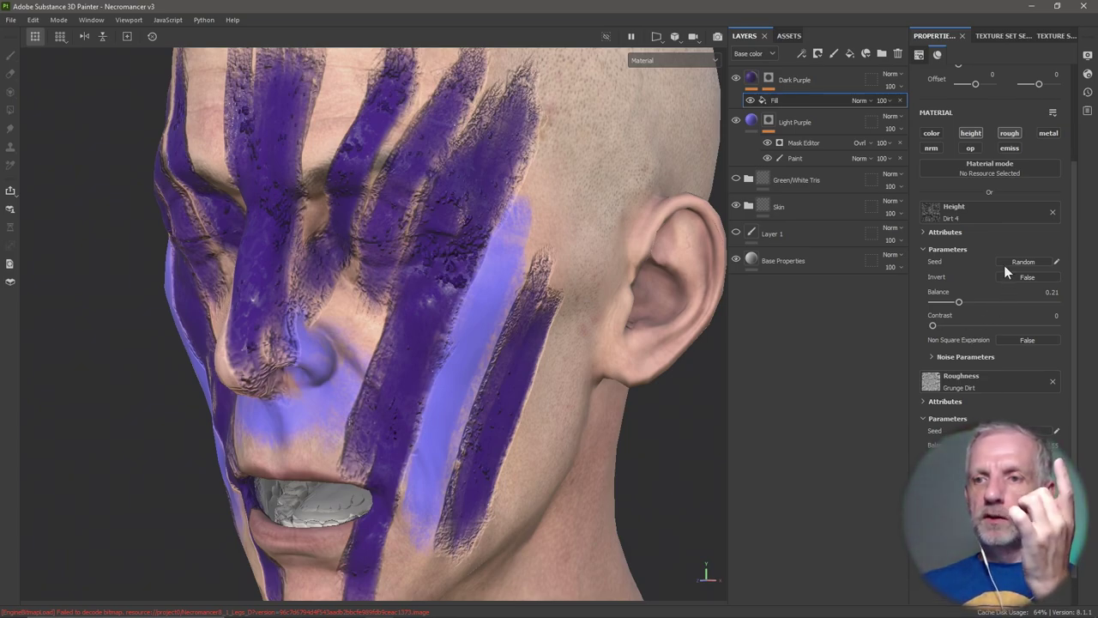
scroll(1004, 265, up, 3)
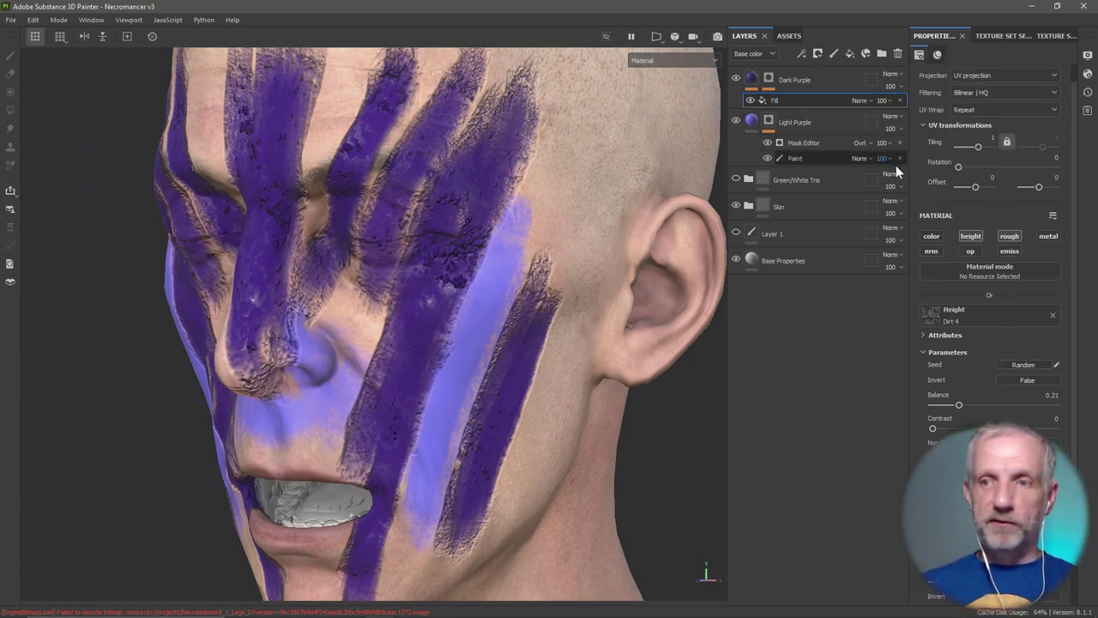
click(1010, 236)
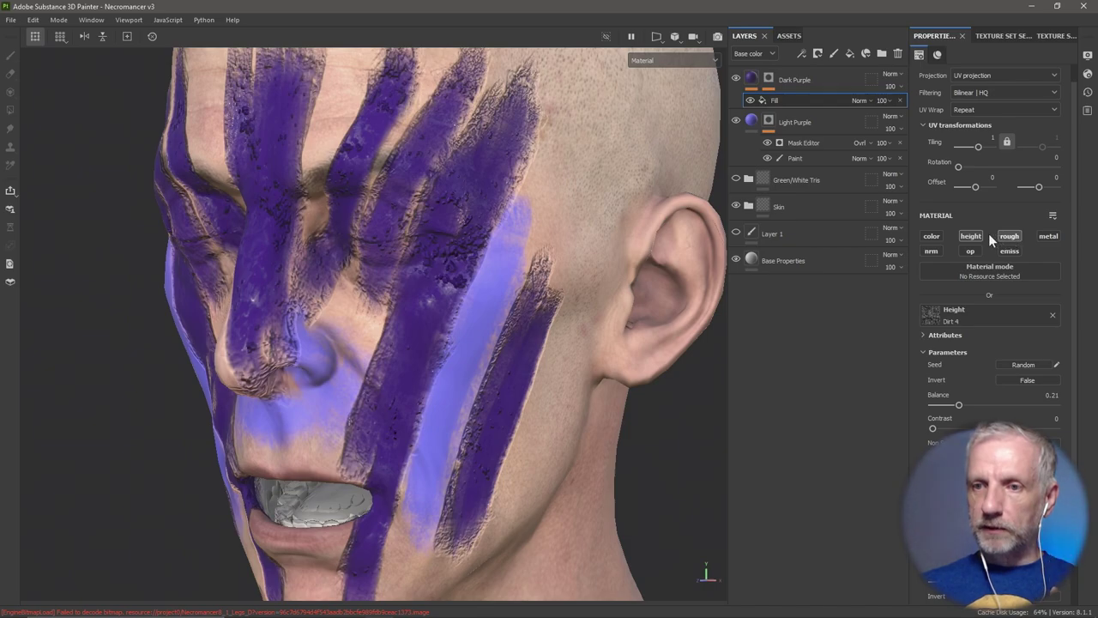
click(975, 236)
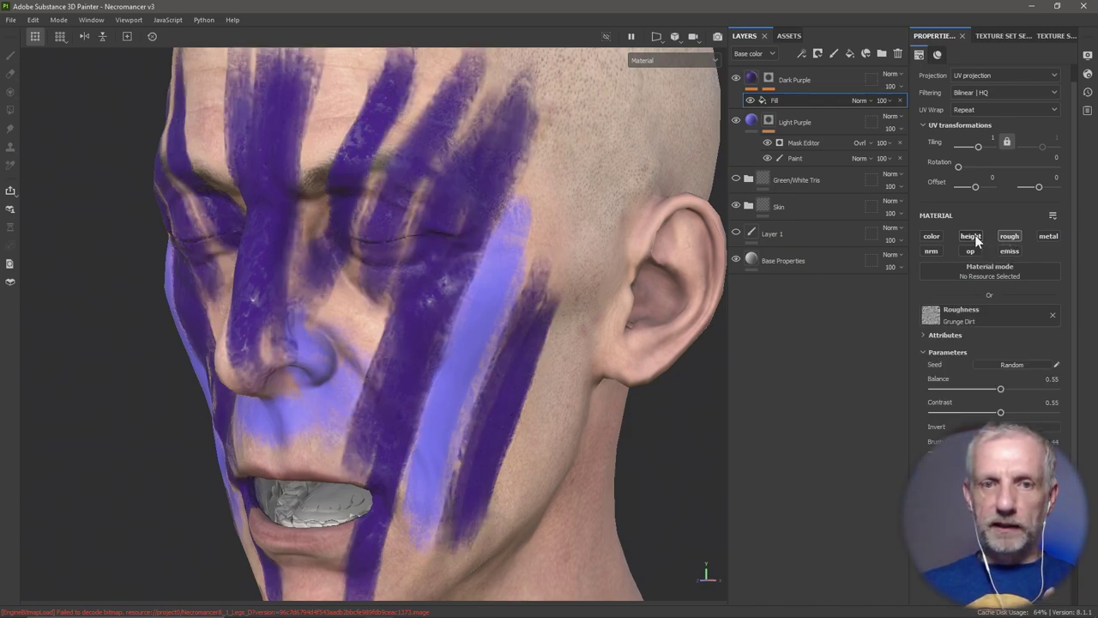
click(801, 53)
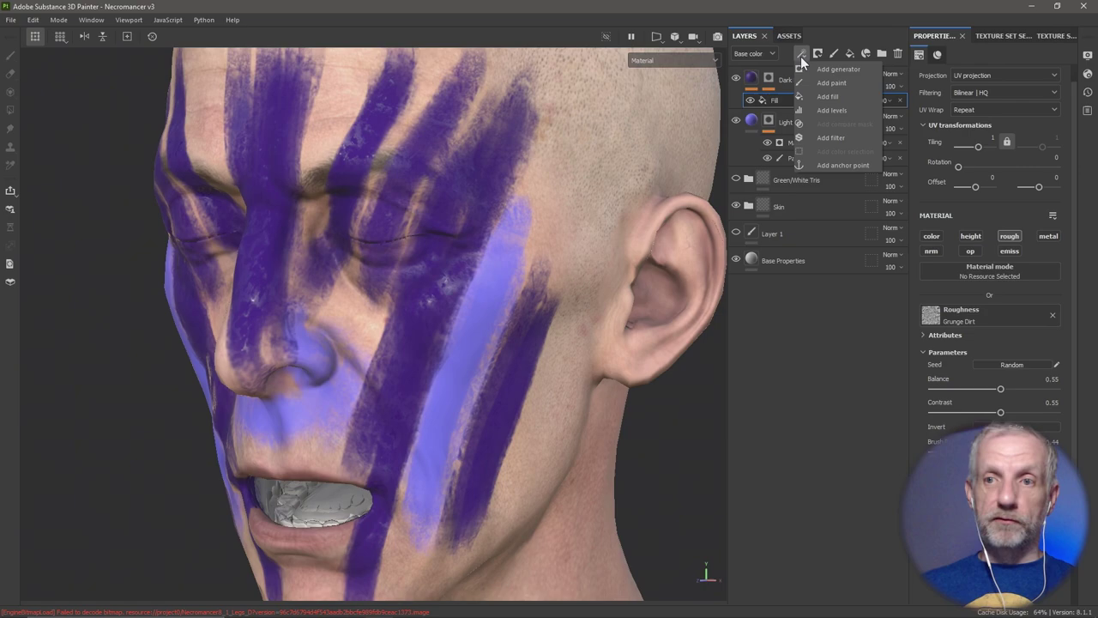
Add a new fill effect in Dark Purple and rename the lower fill 'Roughness'
click(844, 94)
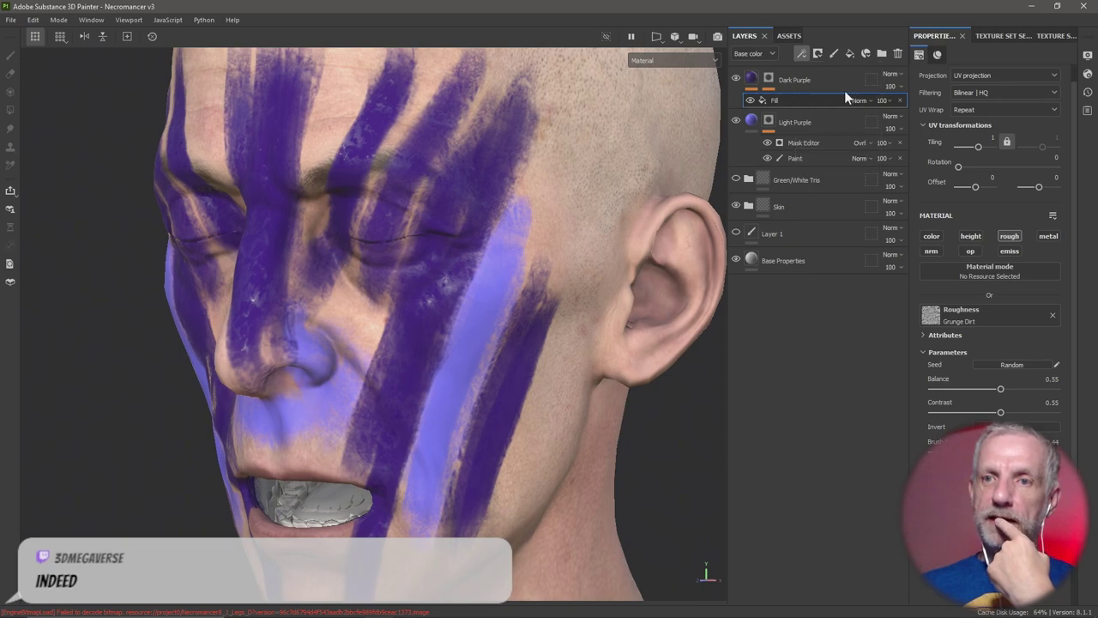
click(773, 114)
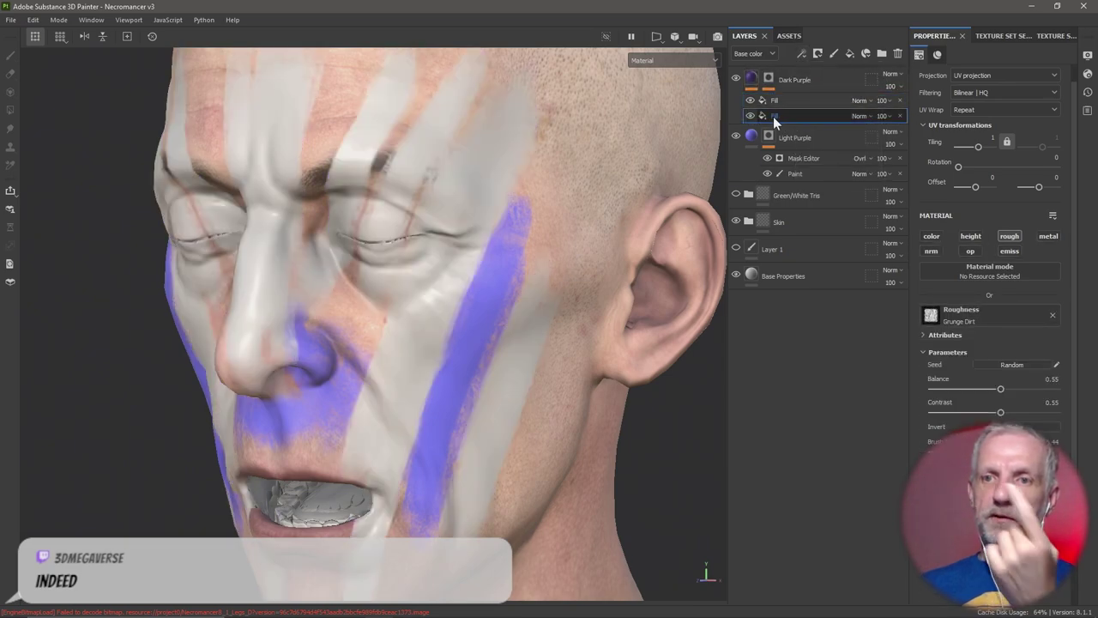
double_click(772, 117)
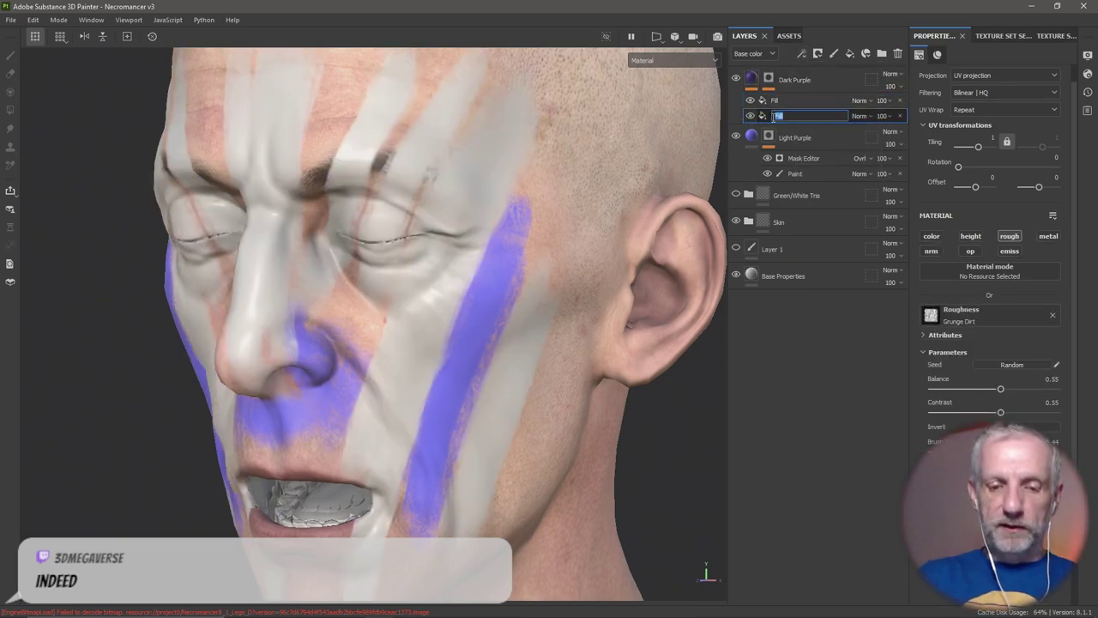
text(Roughness)
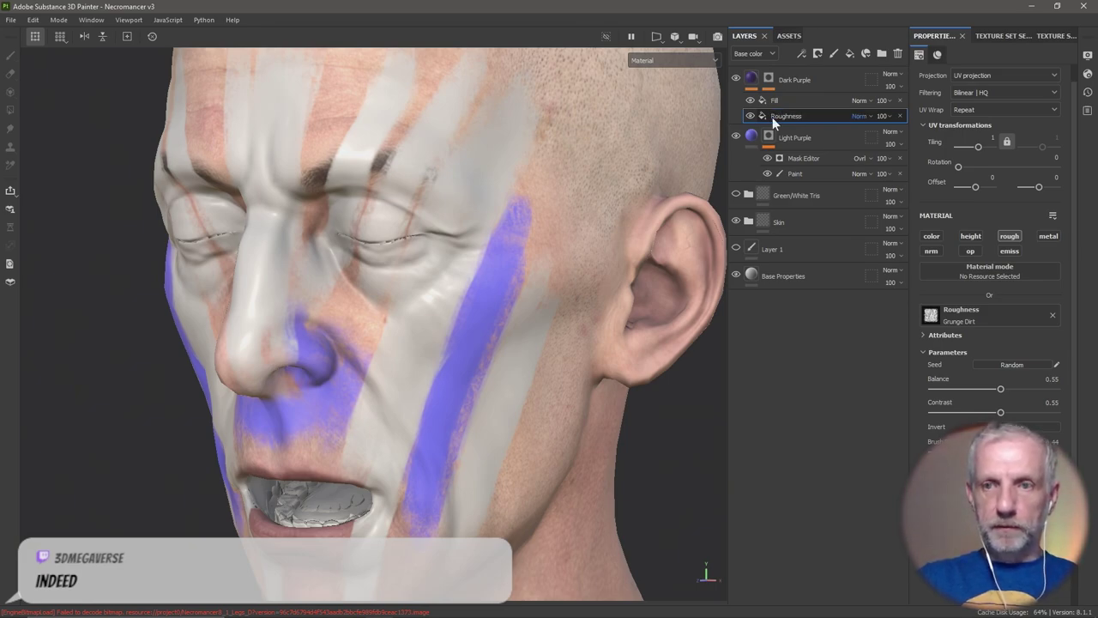
key(Return)
Rename the other fill 'Height' and make it affect only the height channel
click(777, 101)
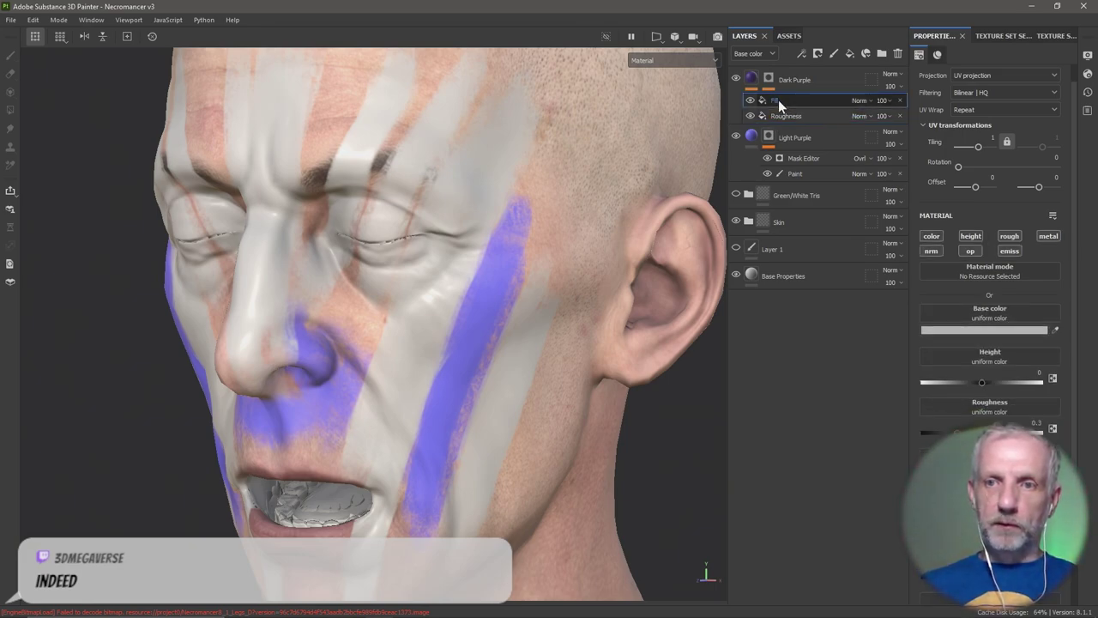
text(Height)
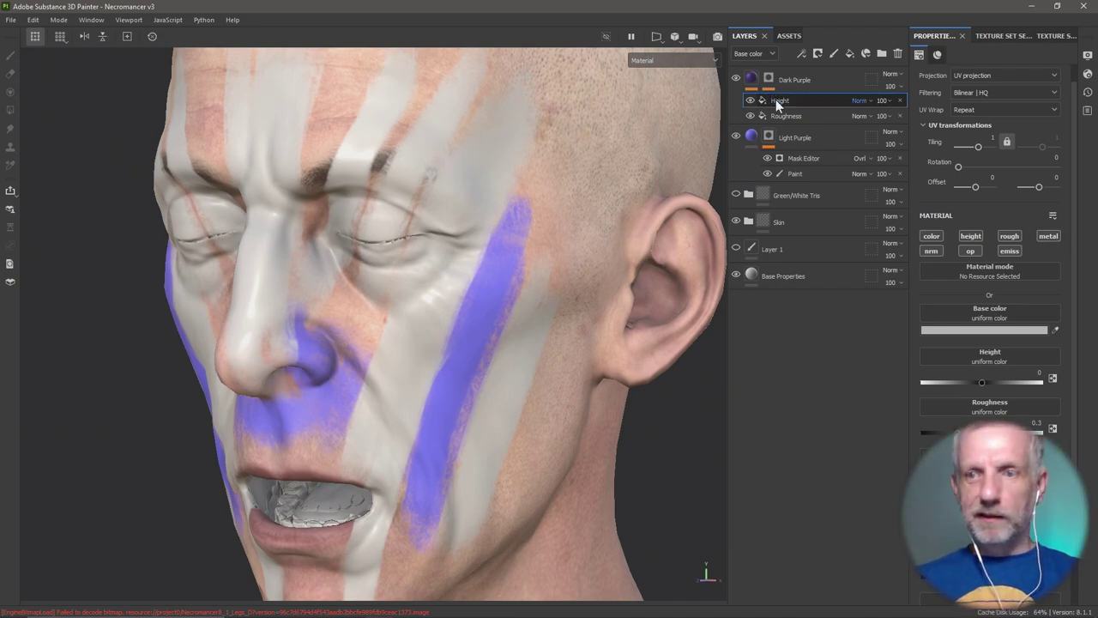
click(970, 238)
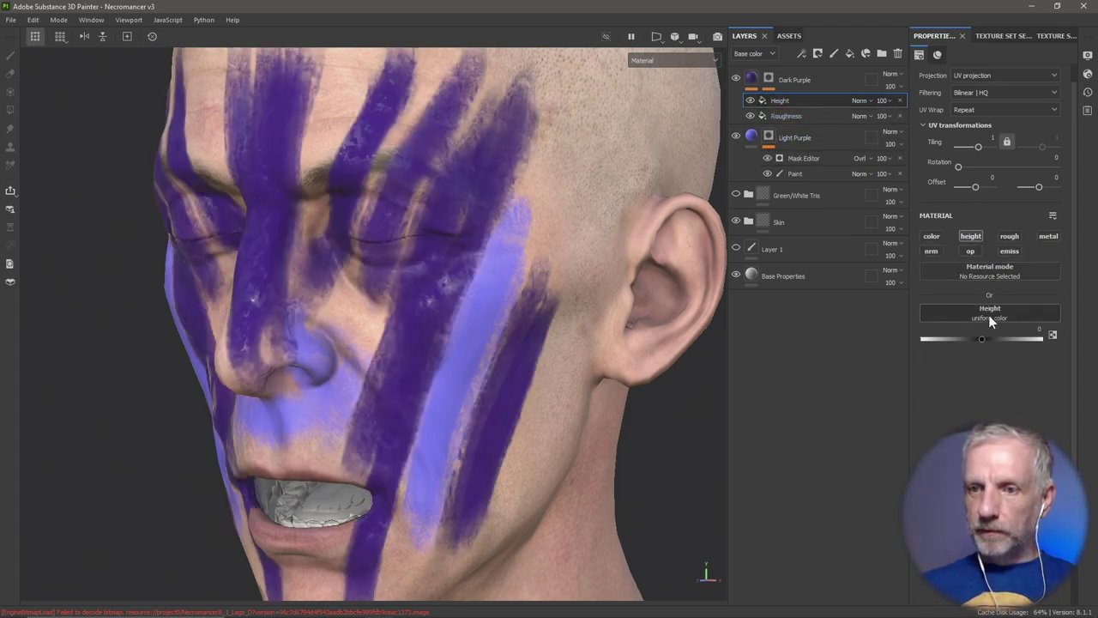
Assign Dirt 4 to the Height fill's height slot with Tiling 3
click(990, 313)
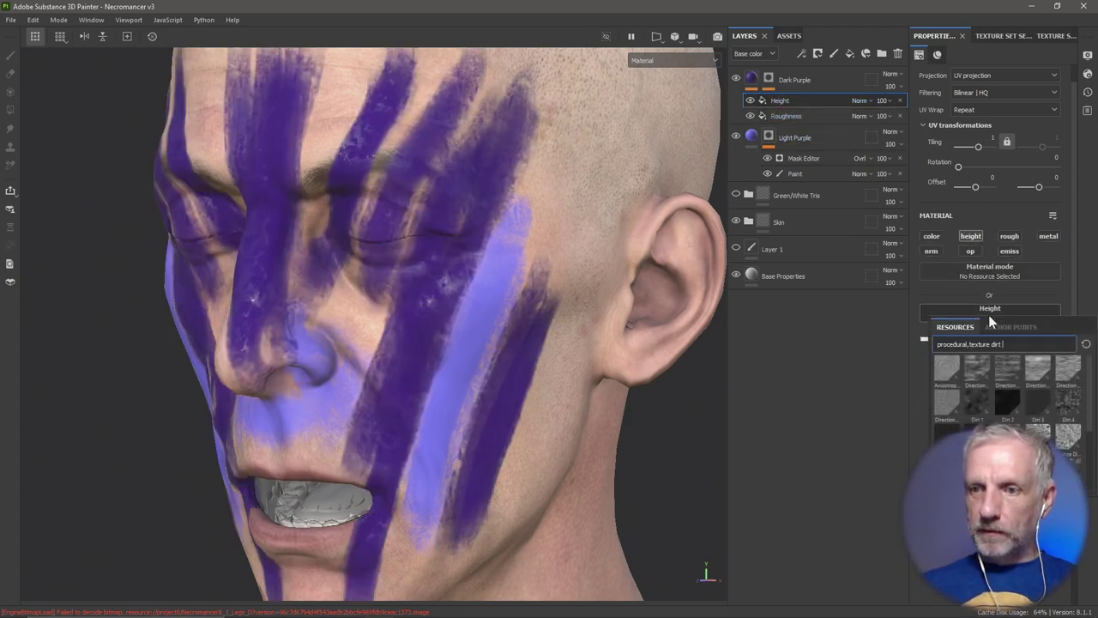
click(1068, 399)
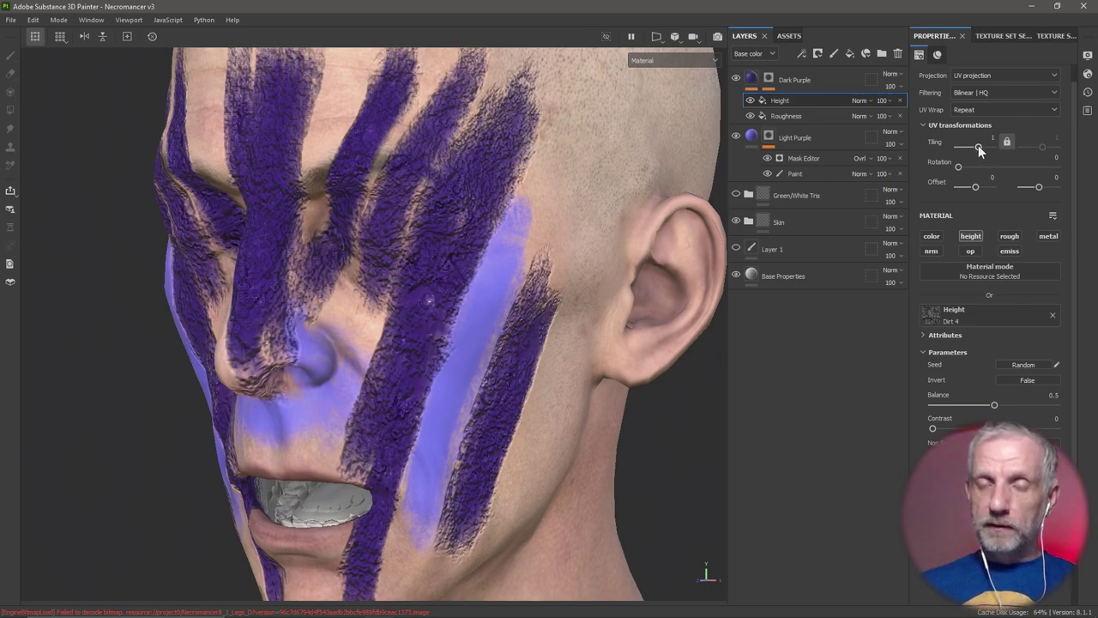
mouse_move(978, 146)
mouse_down()
mouse_move(1009, 150)
mouse_move(981, 153)
mouse_move(994, 155)
mouse_up()
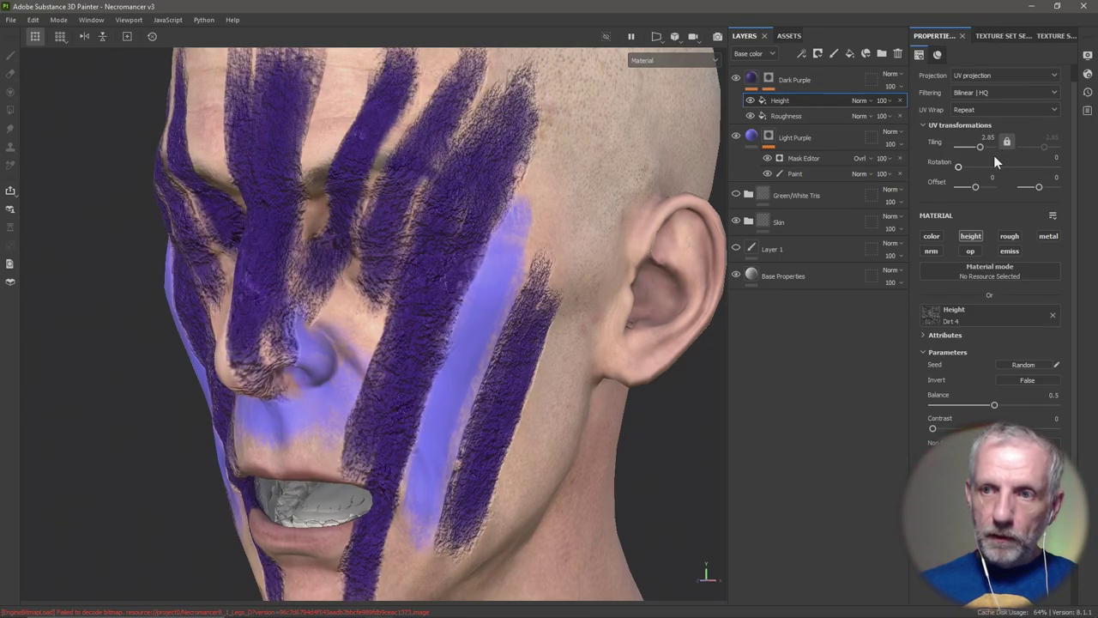
click(988, 137)
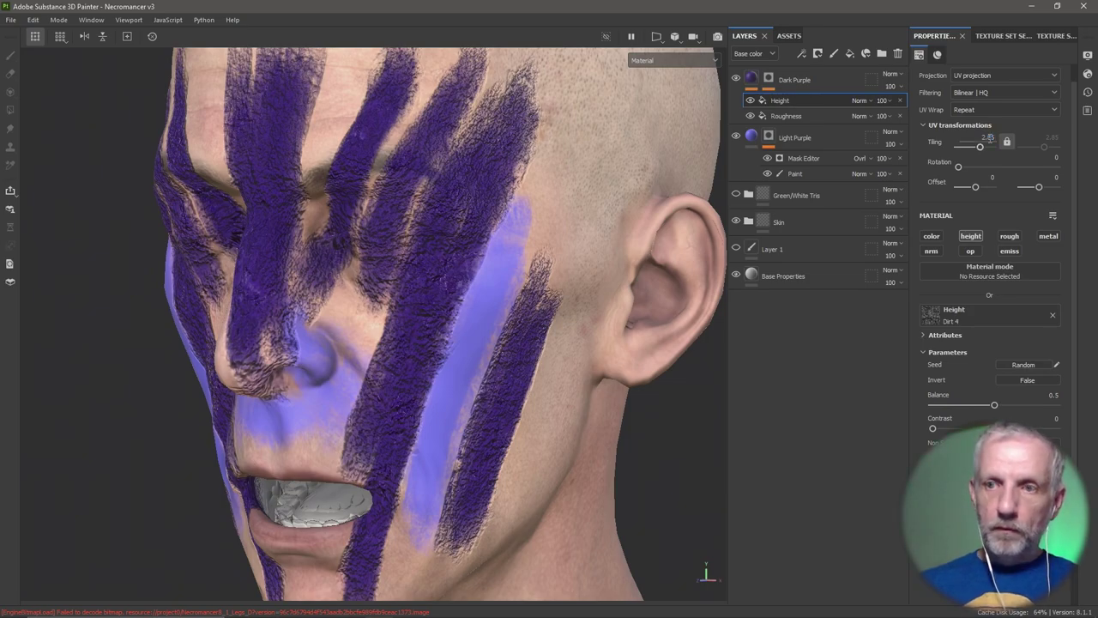
text(3)
key(Return)
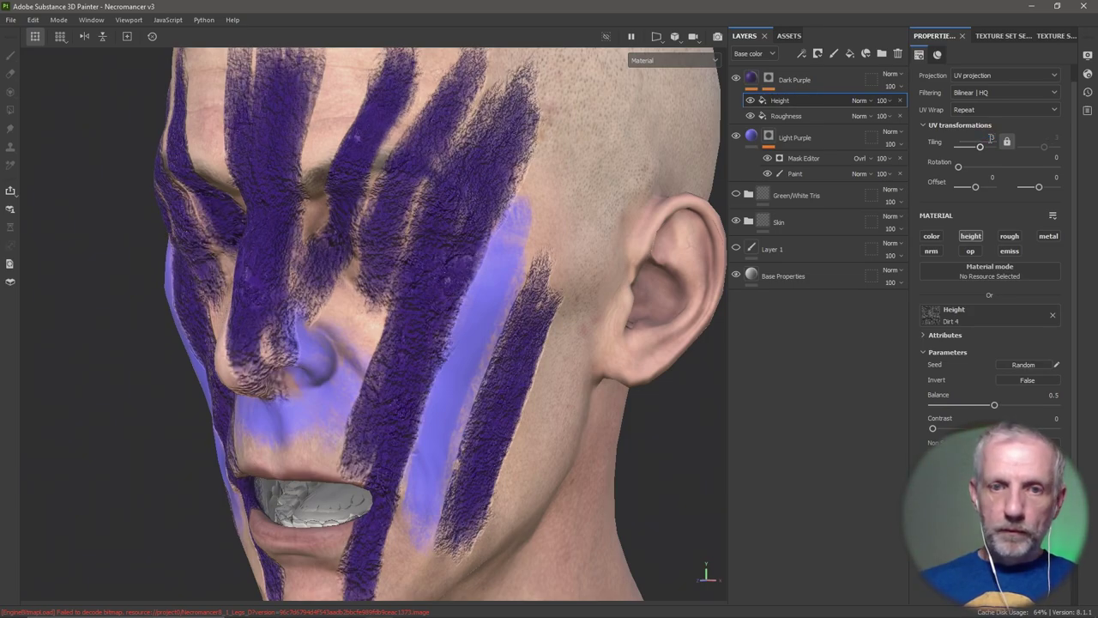
Lower the Dirt 4 Balance to 0.19 and set Invert to True
alt+drag(592, 332, 541, 333)
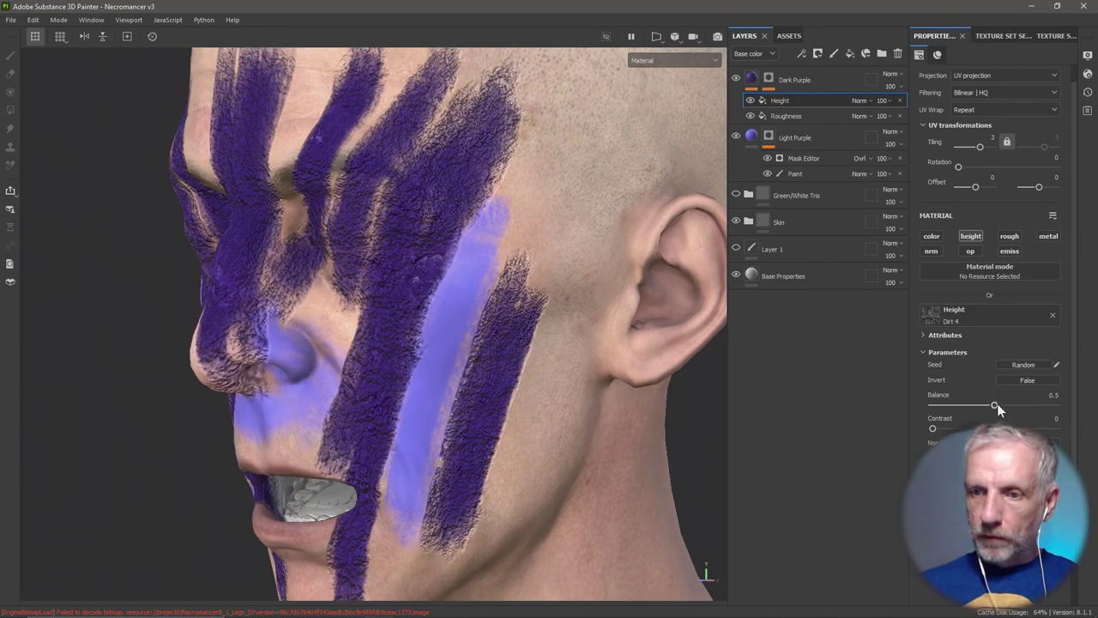
drag(994, 403, 956, 405)
alt+drag(674, 329, 522, 295)
scroll(626, 321, up, 3)
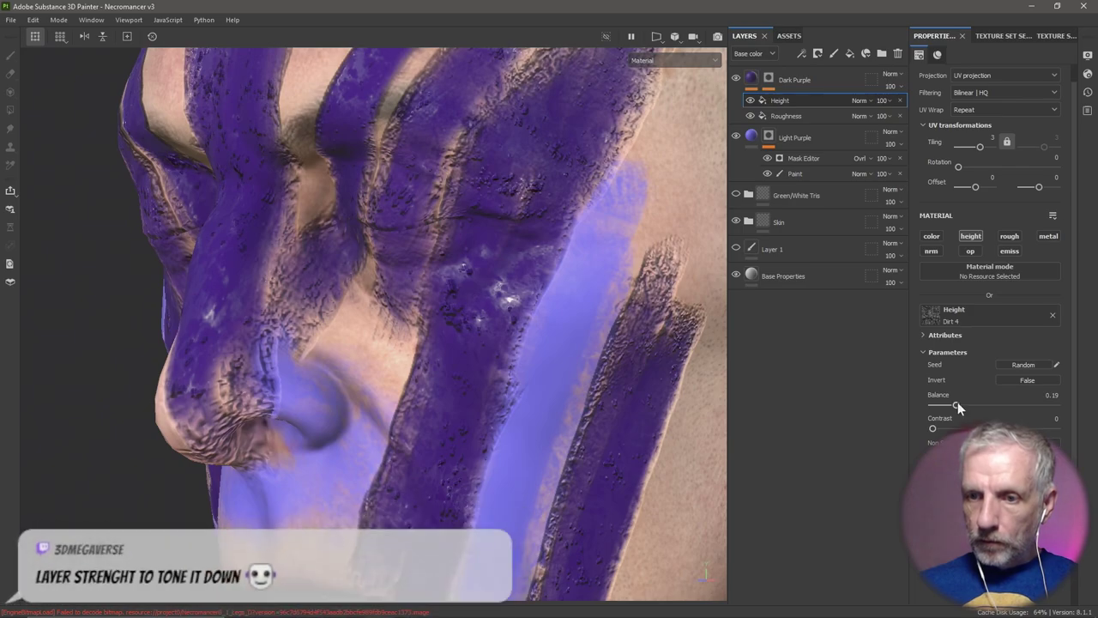
click(1028, 380)
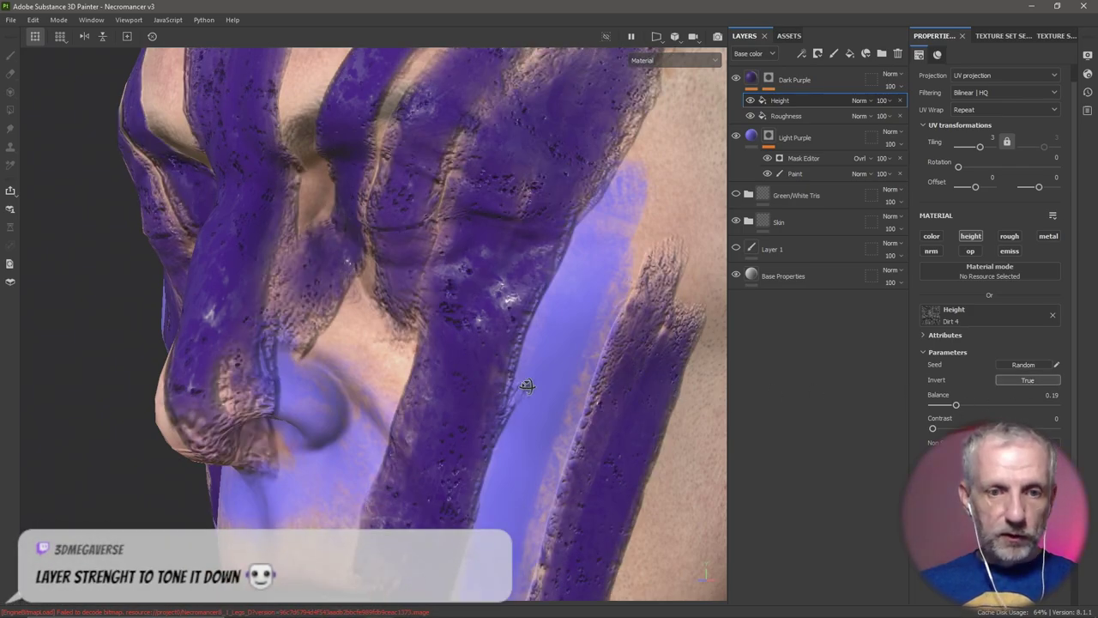
Raise the Dirt 4 height texture's Contrast to 0.8 and Noise Scale to 3
alt+drag(527, 380, 536, 405)
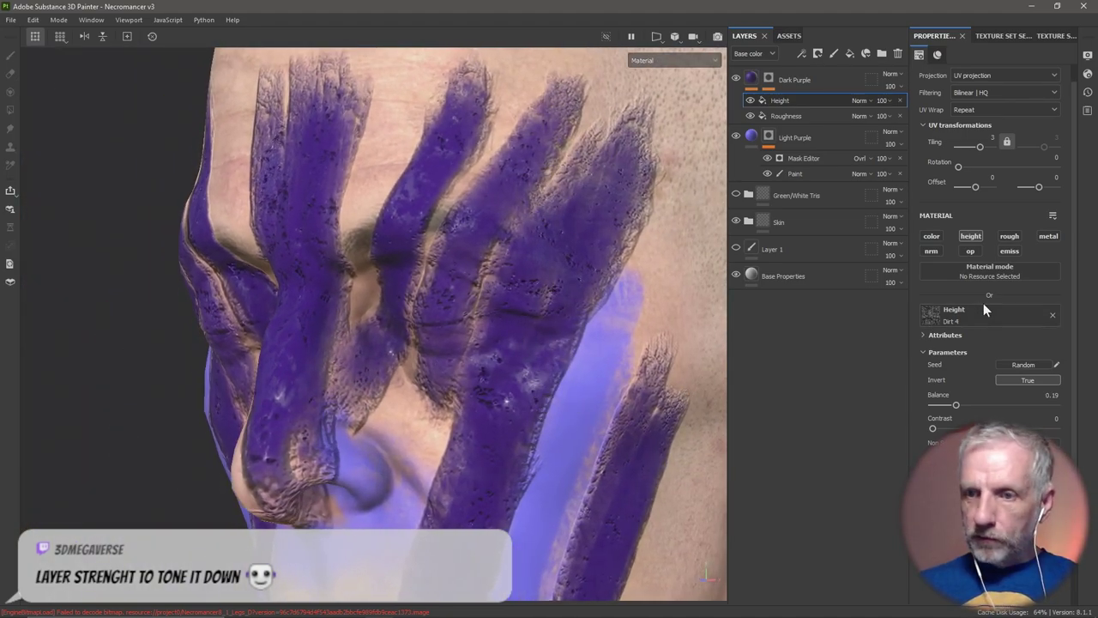
mouse_move(934, 428)
mouse_down()
mouse_move(993, 429)
mouse_move(973, 405)
mouse_move(997, 428)
mouse_move(1032, 428)
mouse_up()
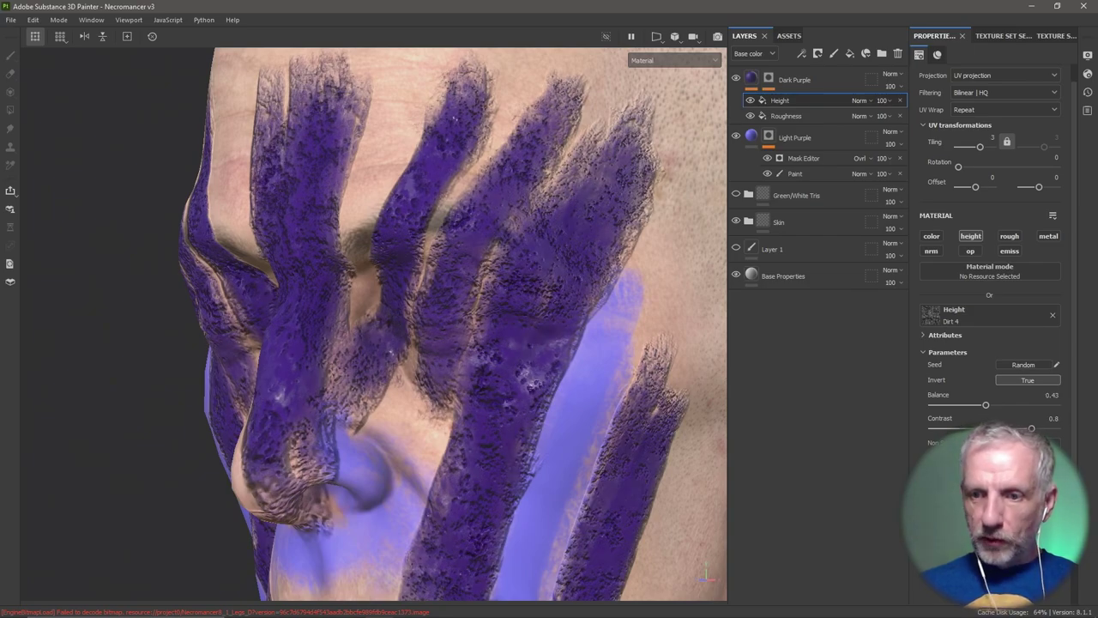
scroll(978, 403, down, 4)
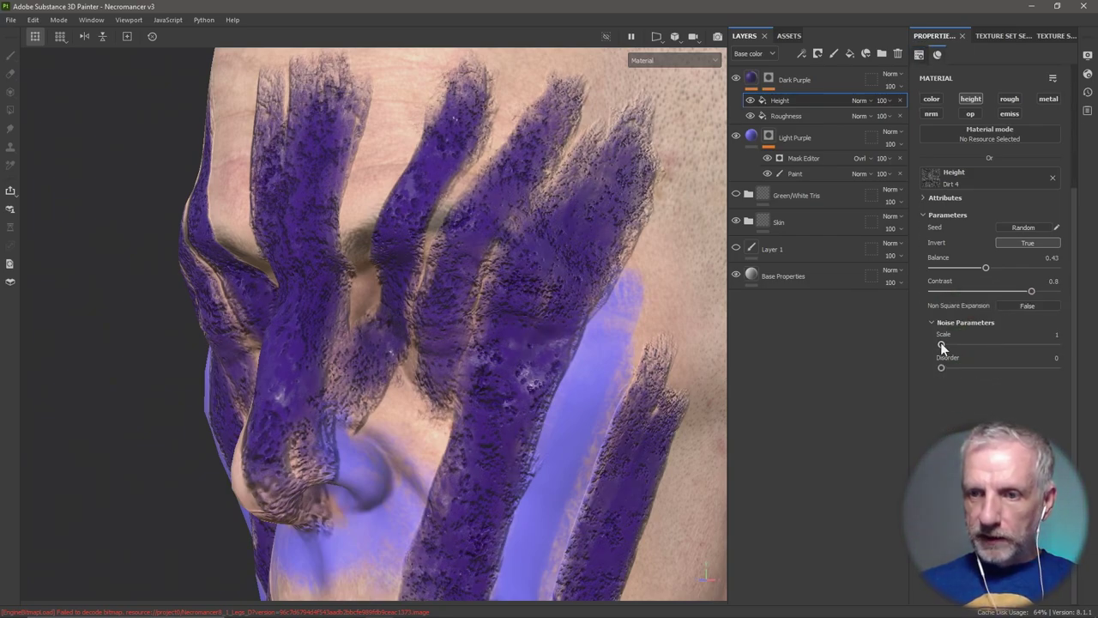
drag(966, 346, 1025, 367)
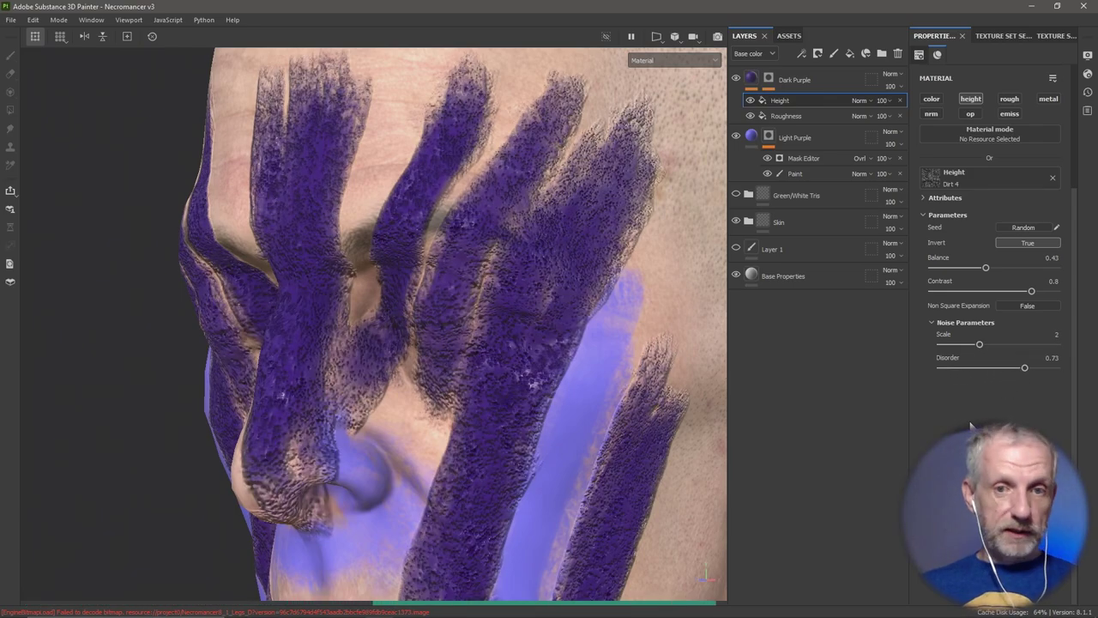
drag(981, 345, 1027, 348)
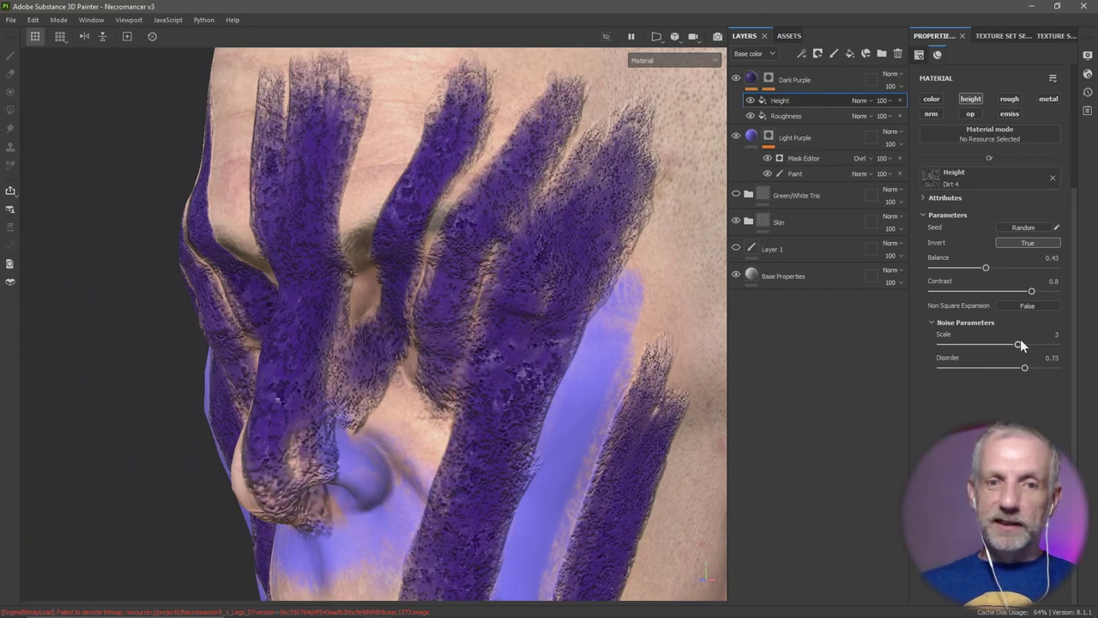
Set the Dirt 4 UV Tiling to 5.45
scroll(954, 325, up, 3)
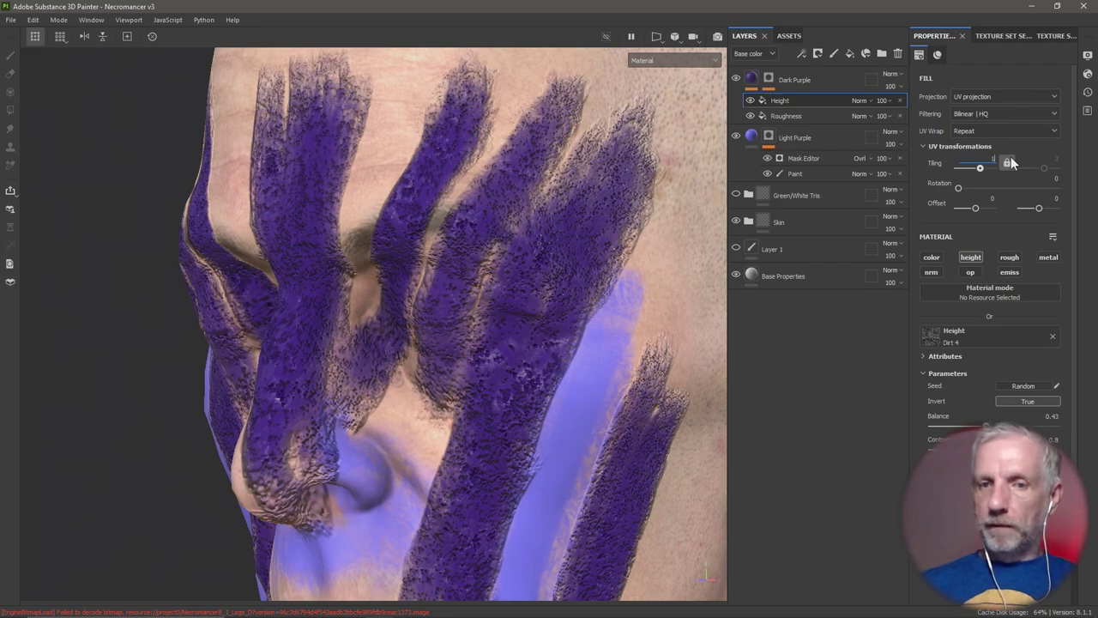
text(10)
key(Return)
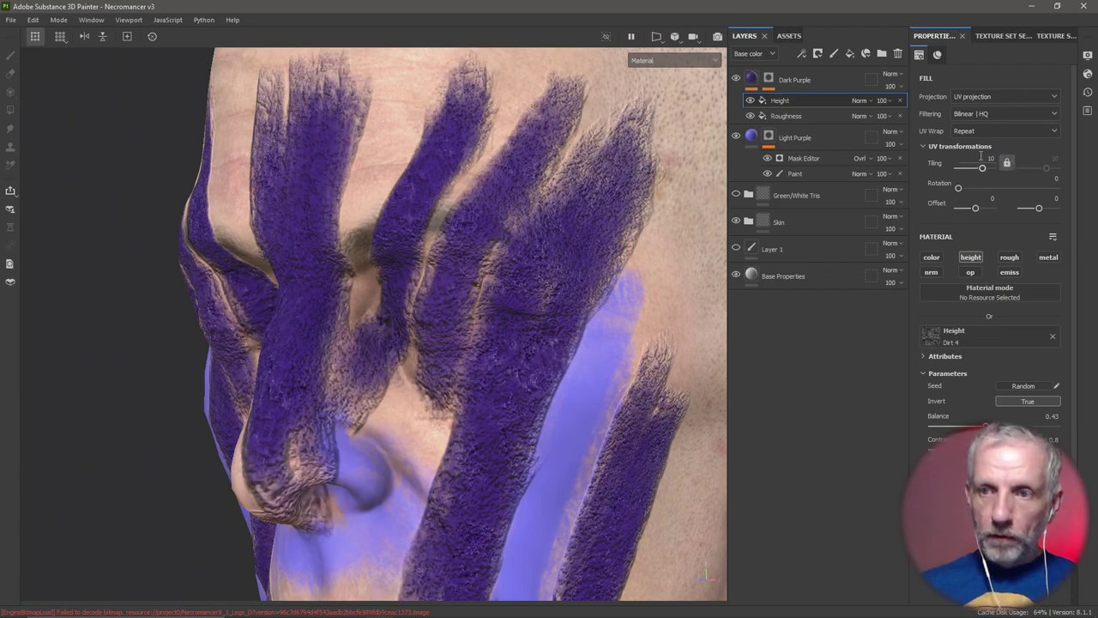
mouse_move(983, 170)
mouse_down()
mouse_move(1083, 185)
mouse_move(949, 177)
mouse_move(970, 185)
mouse_up()
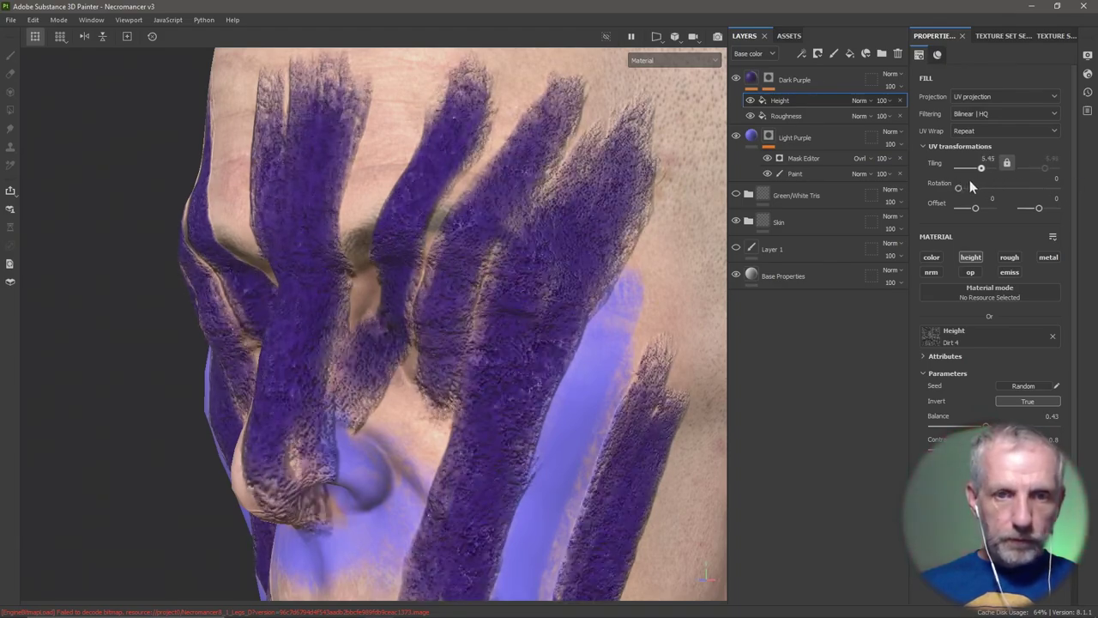
alt+drag(625, 348, 638, 337)
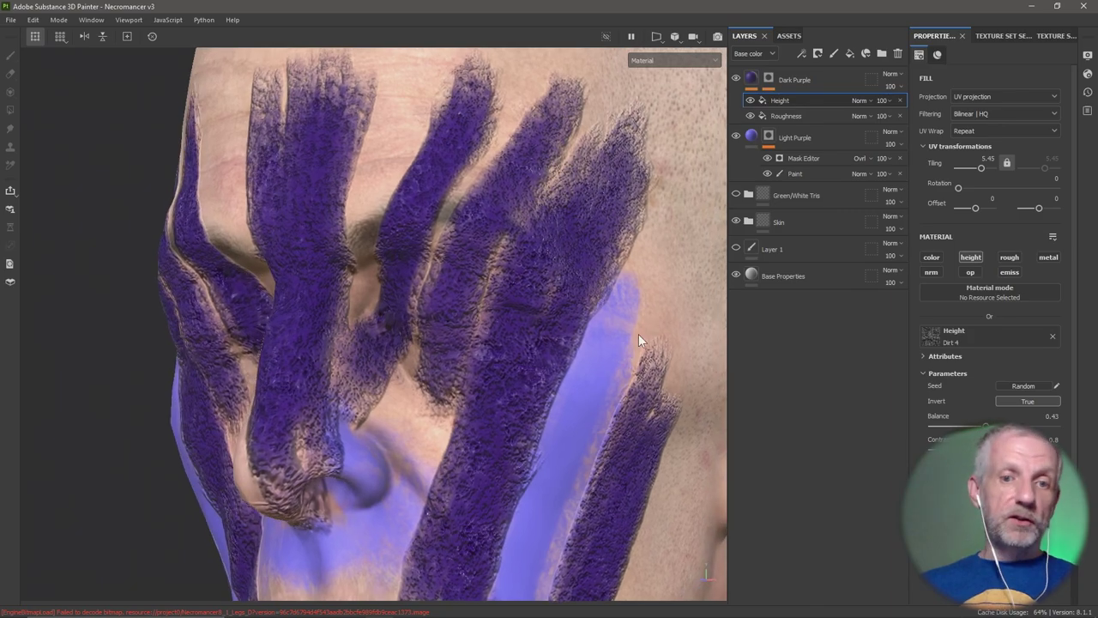
alt+middle_drag(638, 339, 537, 301)
alt+drag(541, 298, 518, 314)
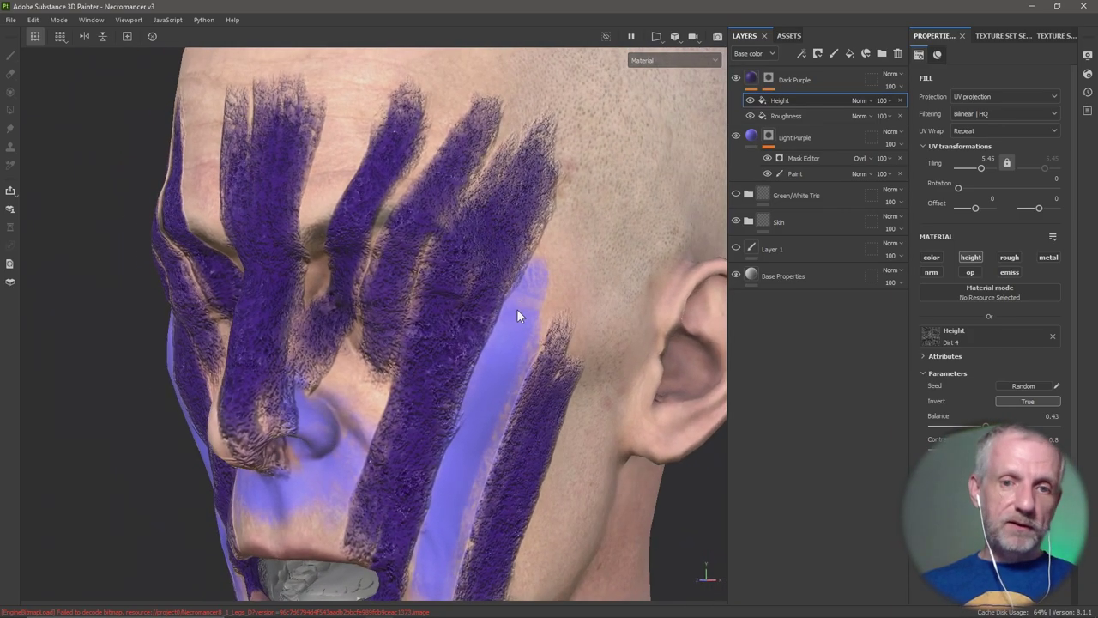
Replace Dirt 4 in the height slot with Grunge Wipe Directional Heavy
click(1054, 335)
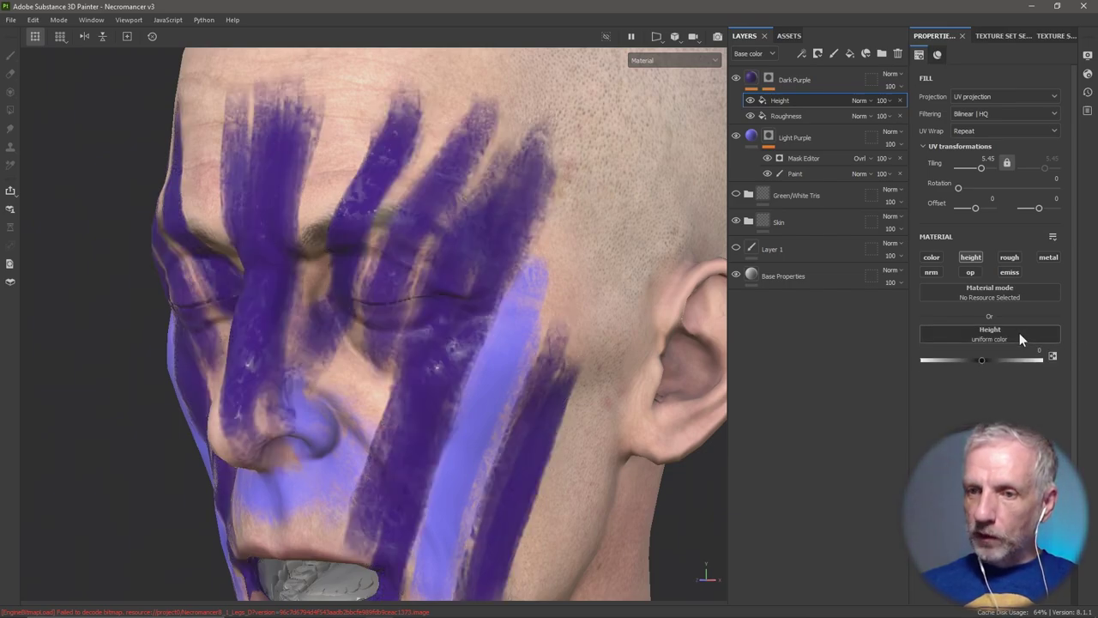
click(1020, 332)
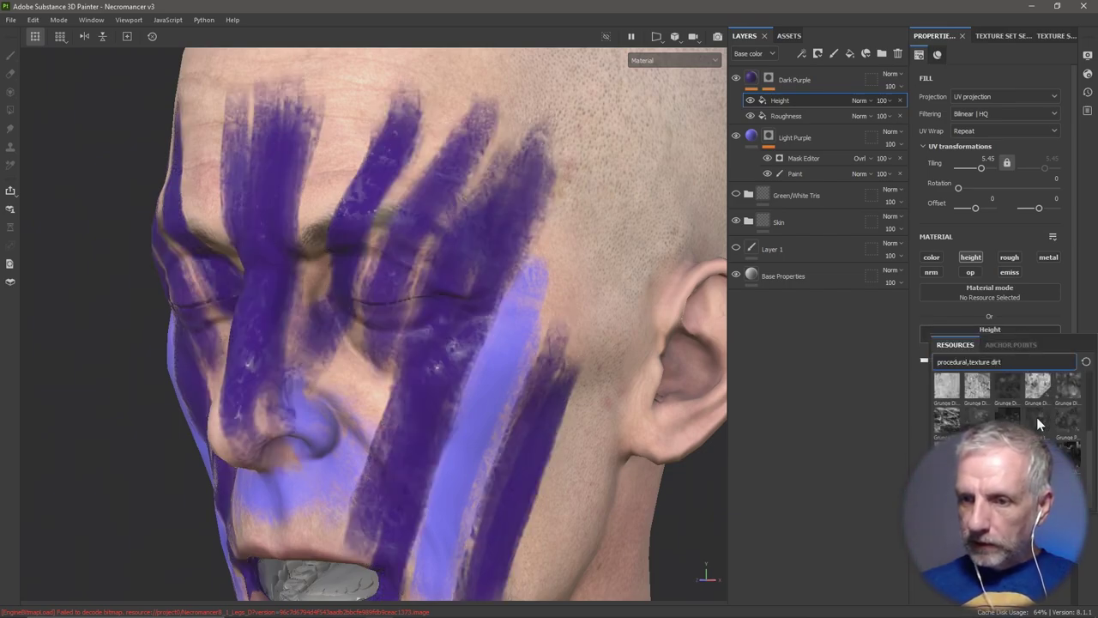
mouse_move(947, 419)
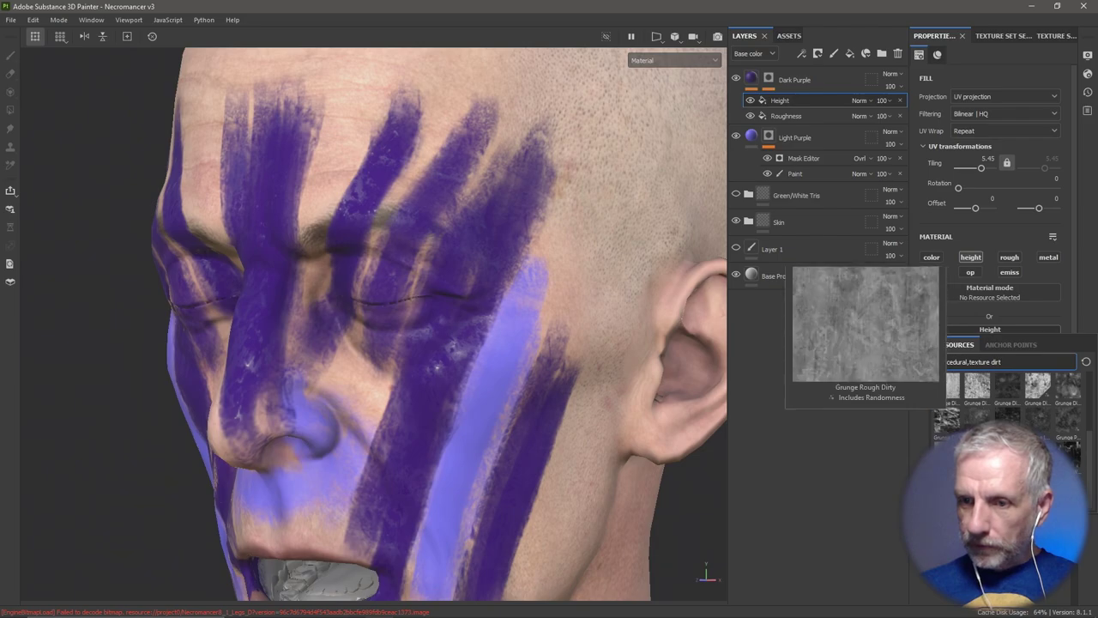
click(949, 417)
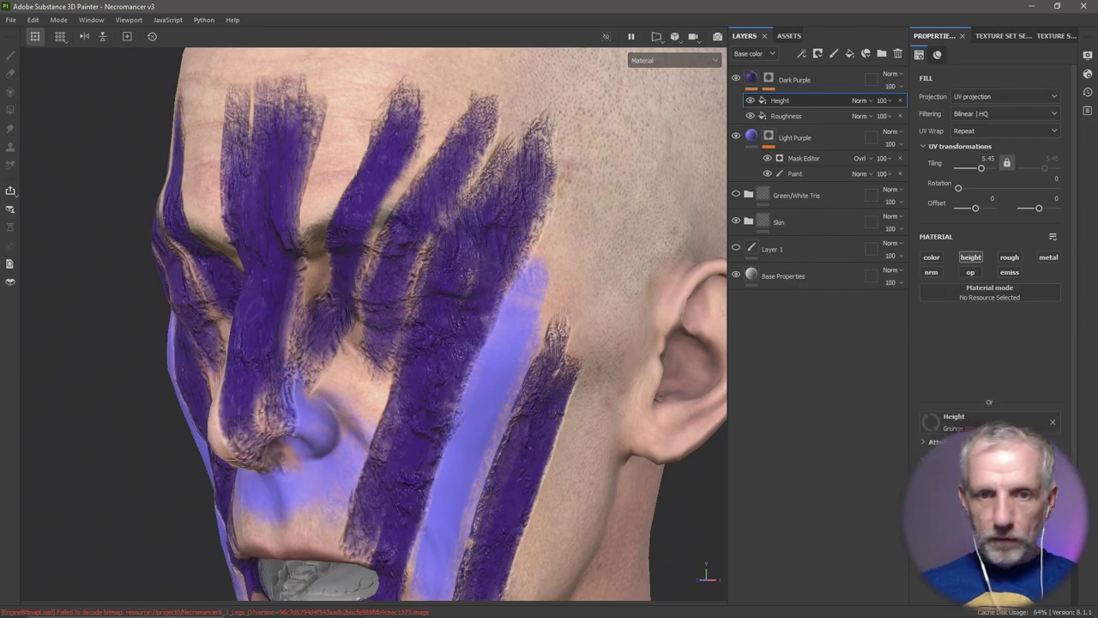
Set the Grunge Wipe Directional Heavy Tiling to 1.94 and Rotation to 7.16
alt+drag(571, 367, 785, 292)
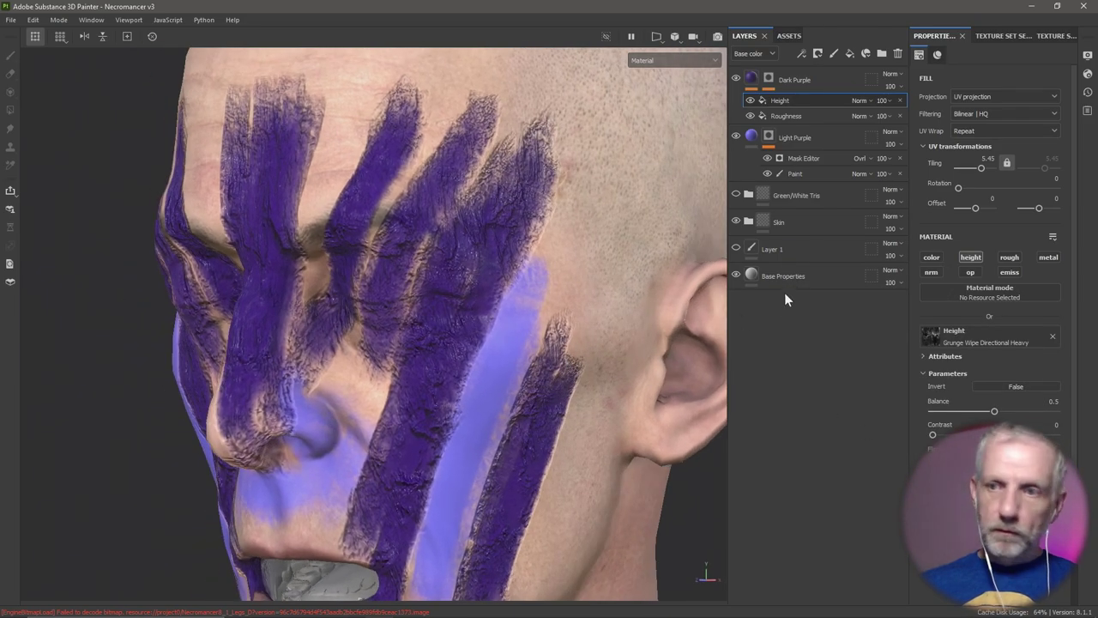
mouse_move(985, 170)
mouse_down()
mouse_move(958, 168)
mouse_move(972, 189)
mouse_move(968, 168)
mouse_move(954, 167)
mouse_move(956, 187)
mouse_move(893, 187)
mouse_move(931, 194)
mouse_up()
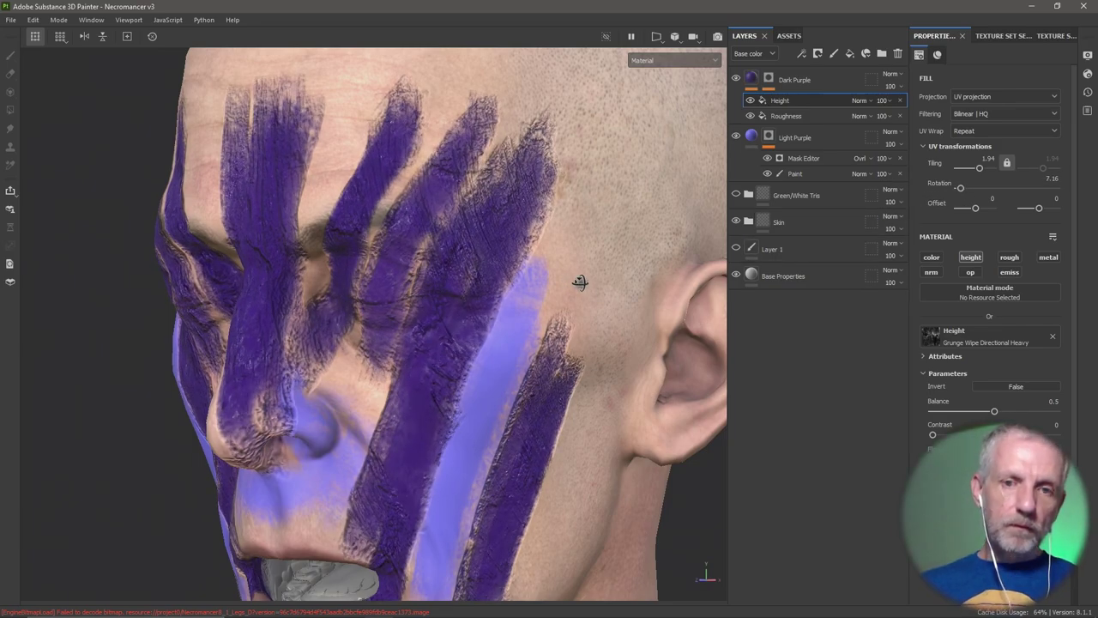
mouse_move(581, 282)
alt+mouse_down()
mouse_move(683, 277)
mouse_move(635, 247)
mouse_move(490, 254)
alt+mouse_up()
scroll(683, 278, down, 3)
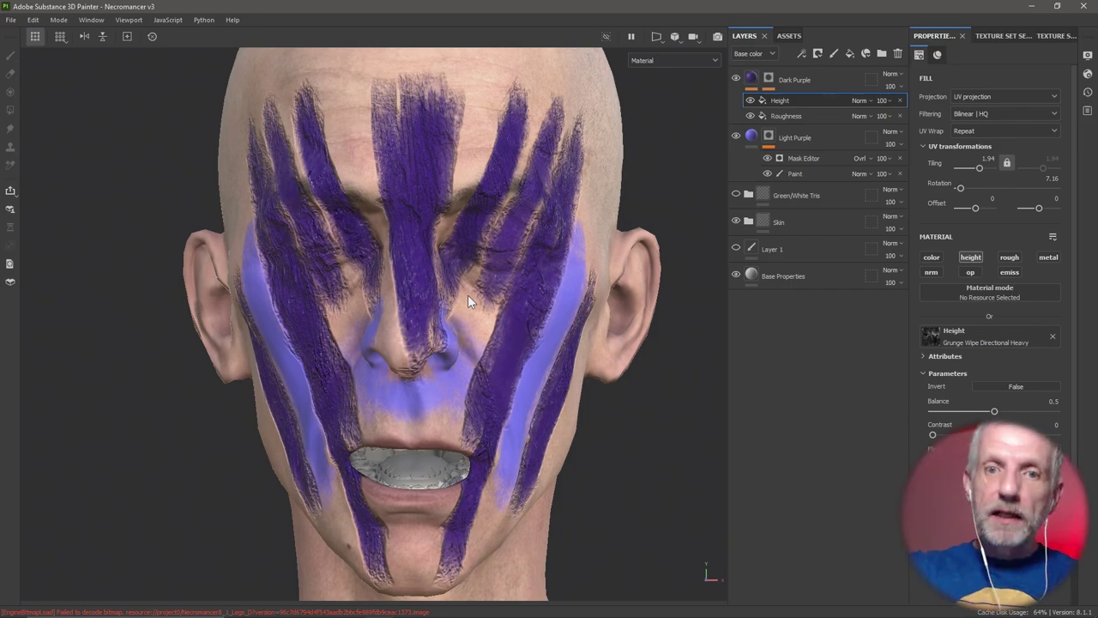
alt+drag(439, 301, 309, 300)
scroll(286, 301, up, 3)
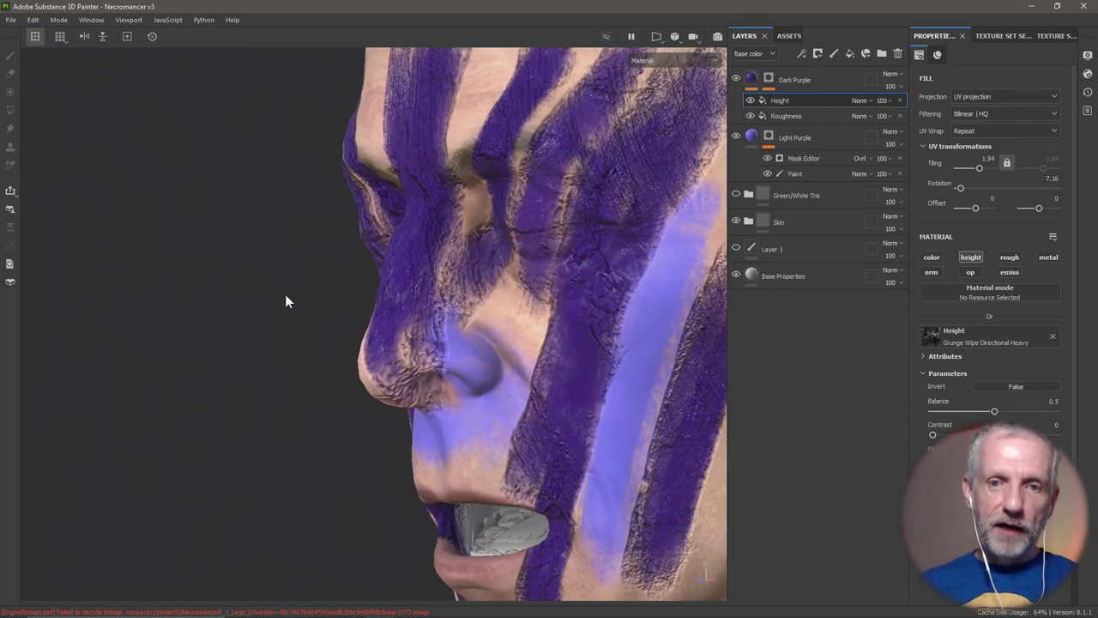
scroll(286, 298, up, 2)
alt+drag(401, 338, 284, 353)
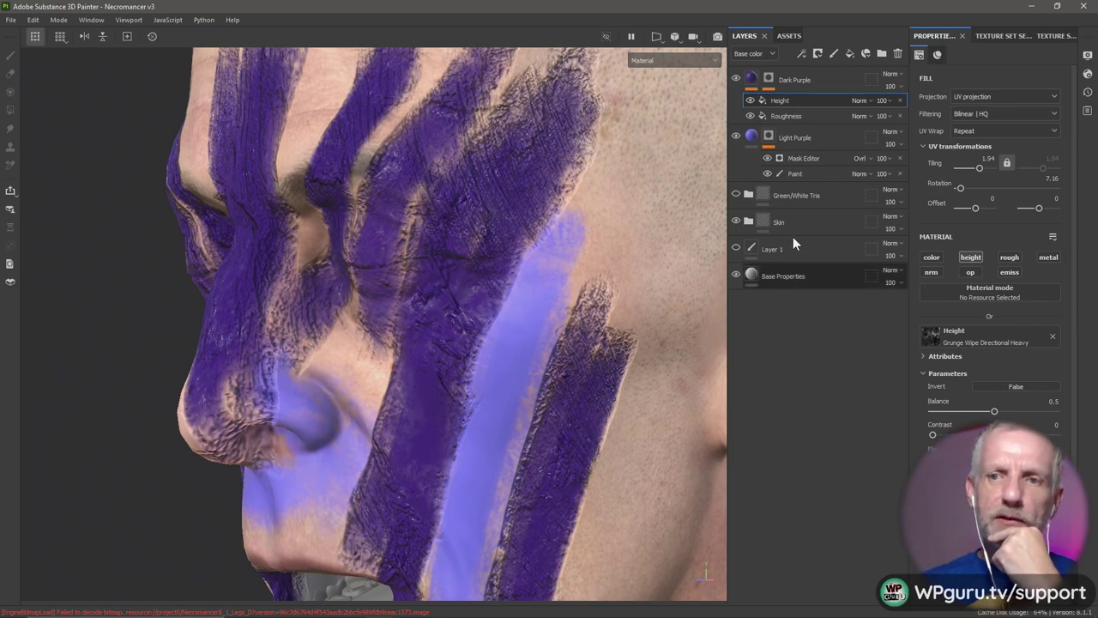
click(871, 100)
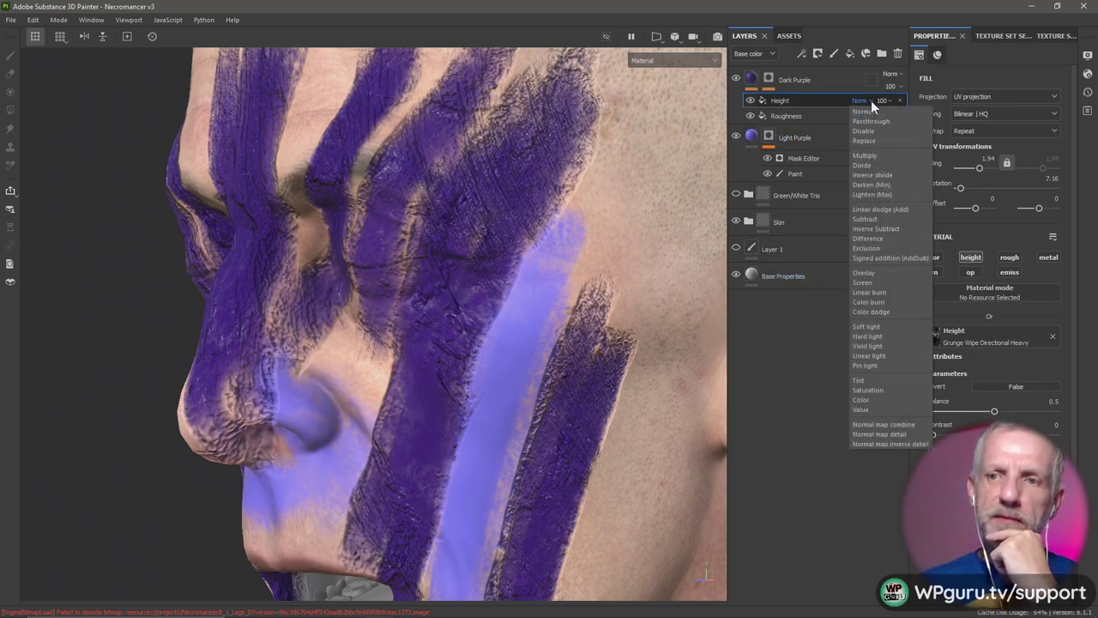
click(871, 100)
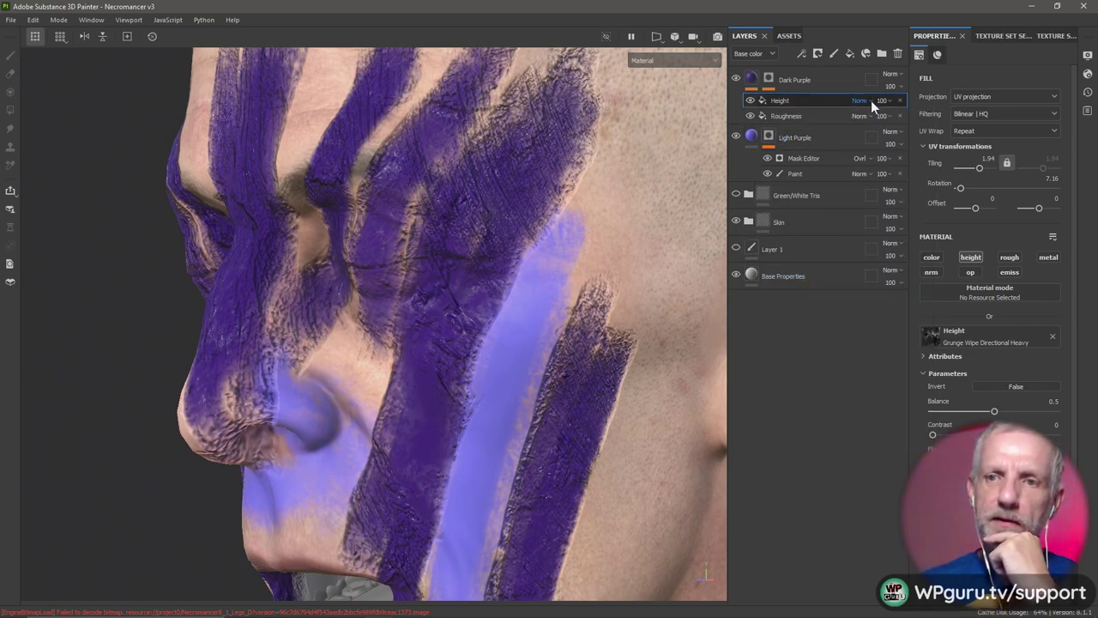
click(752, 101)
click(752, 100)
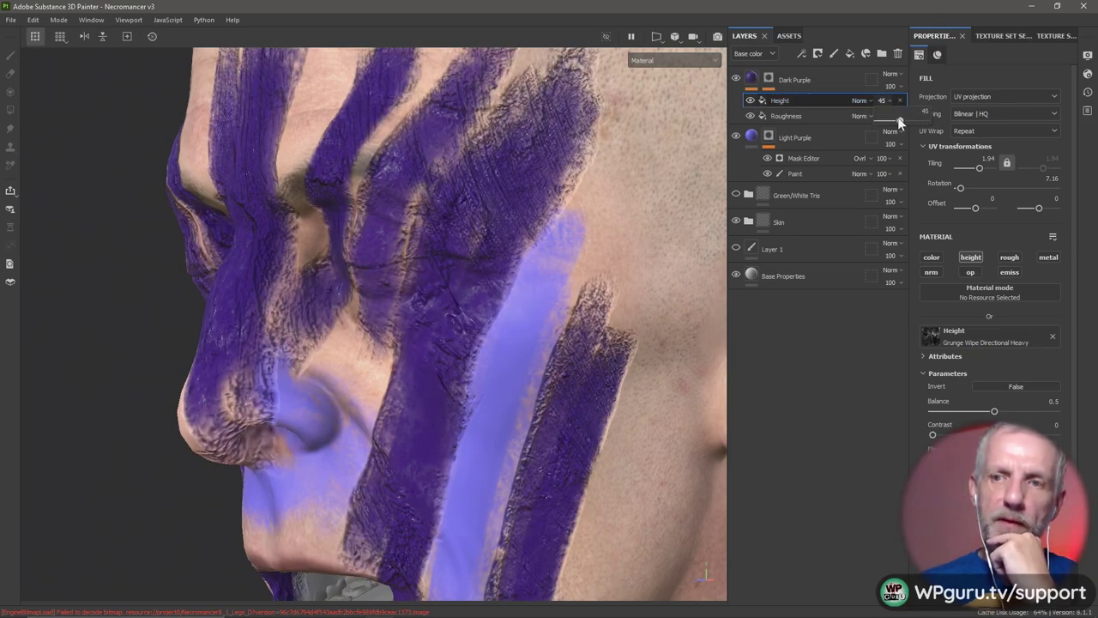
Drop the Height layer's opacity to 0, restore it to 100, then open the layer channel list
drag(897, 117, 896, 116)
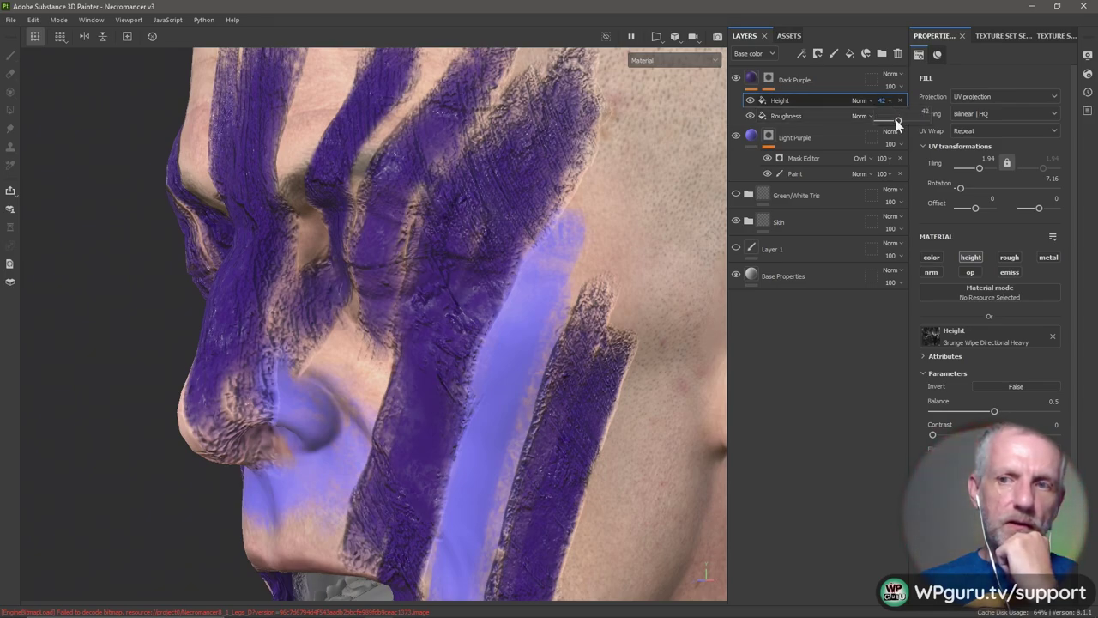
drag(879, 124, 860, 123)
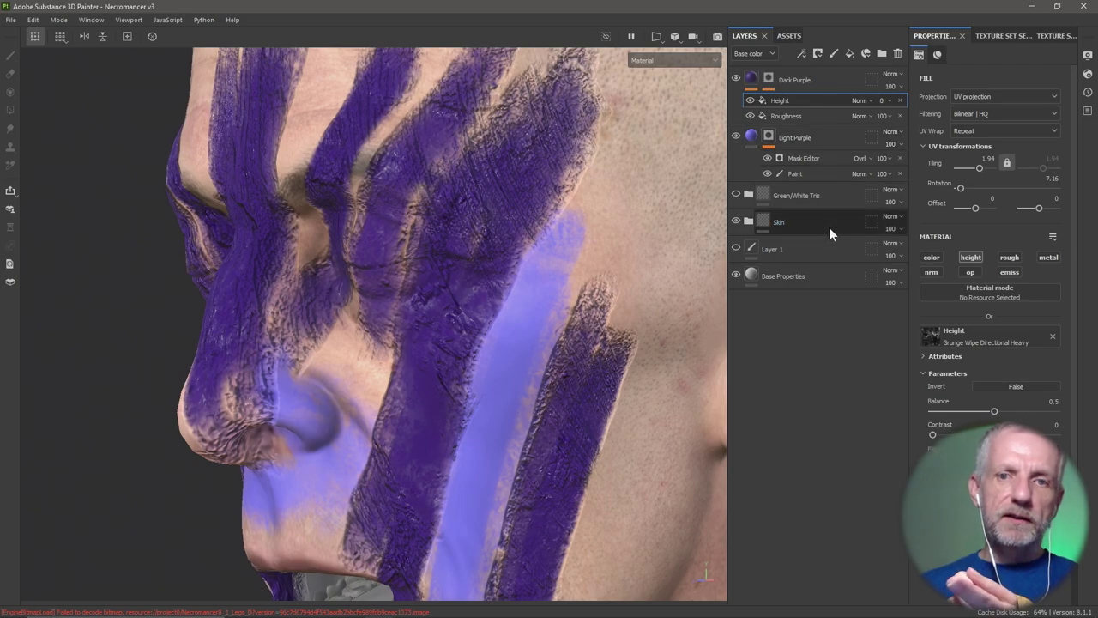
click(873, 99)
click(875, 100)
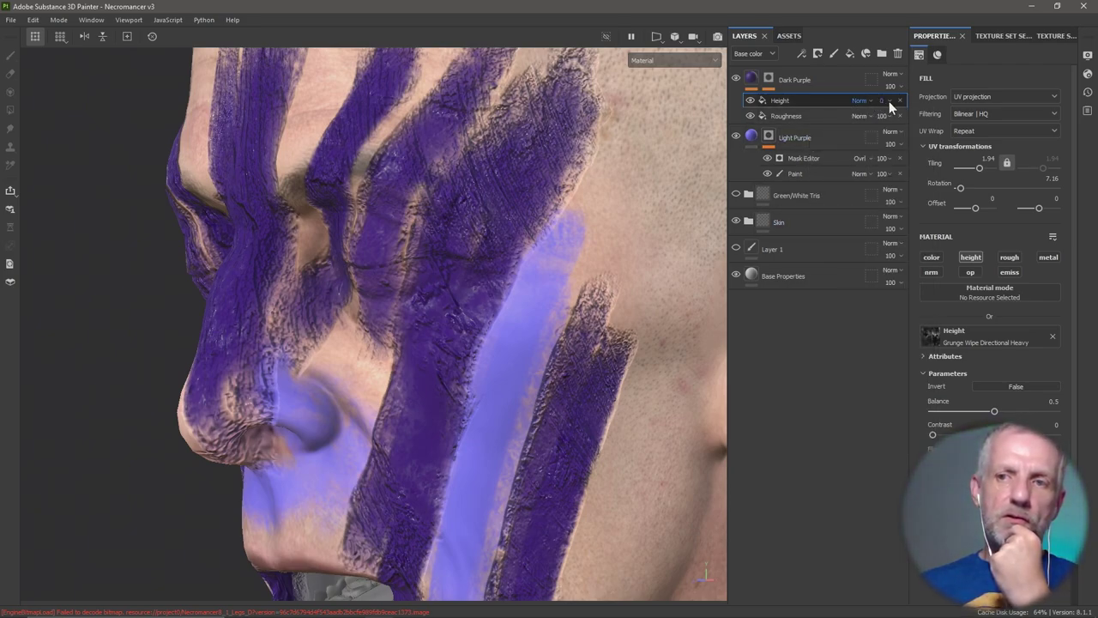
click(886, 100)
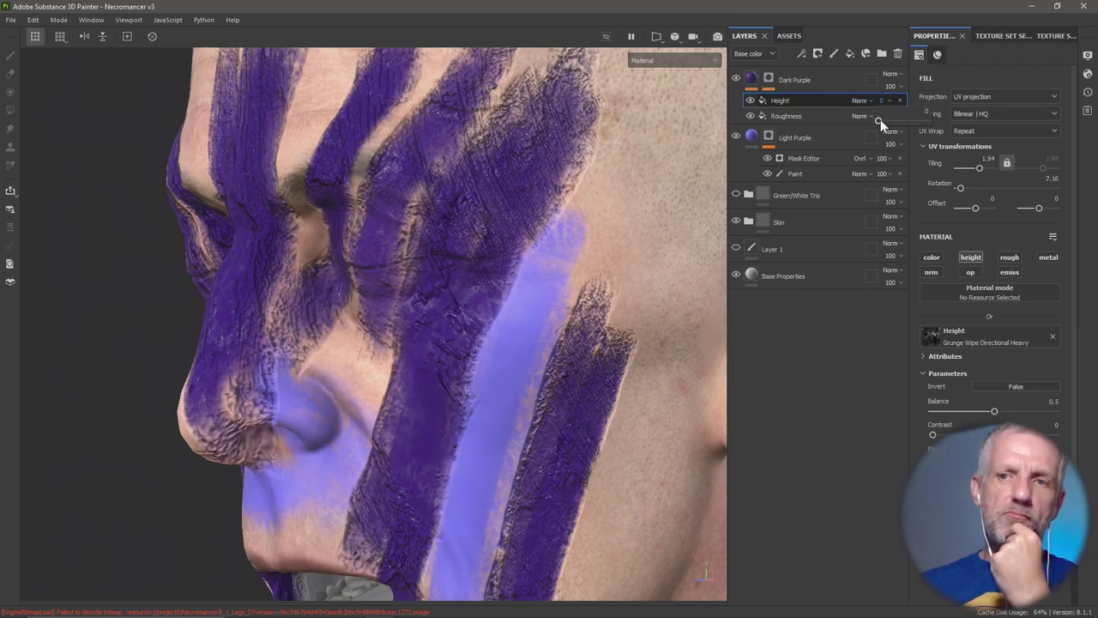
drag(908, 120, 931, 122)
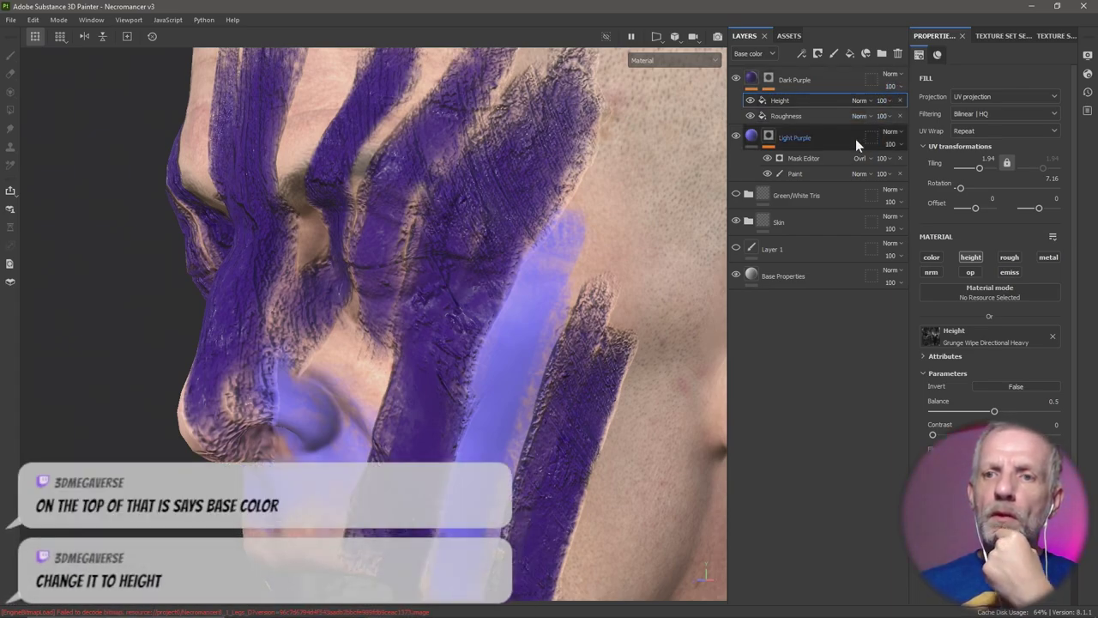
click(771, 54)
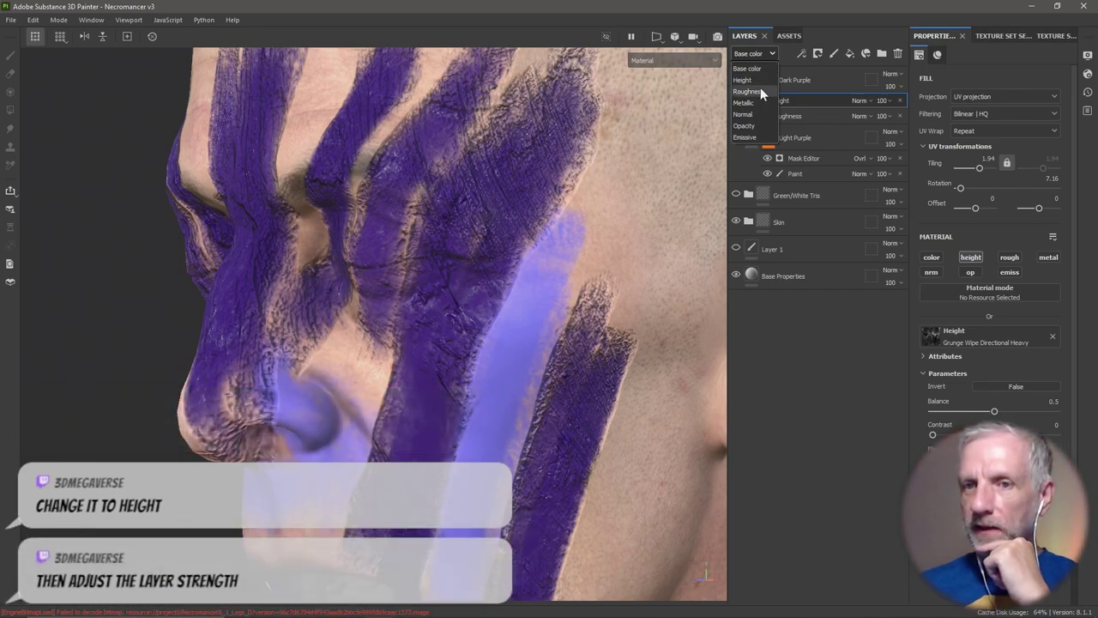
Display the Height channel in the layer stack and set the Height layer's strength to 40
click(764, 79)
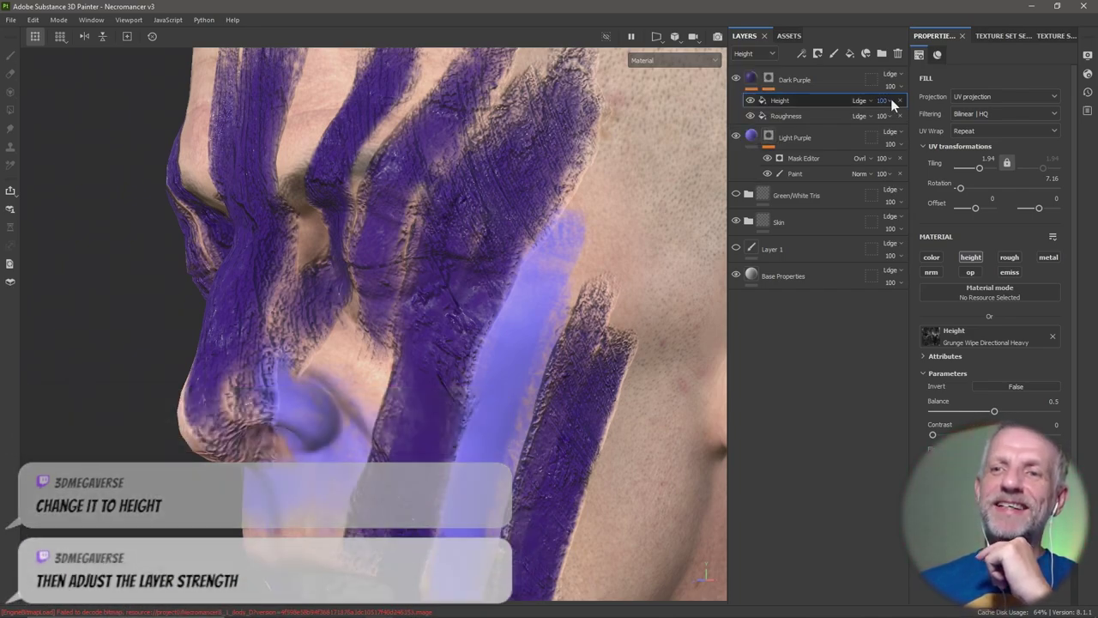
click(892, 102)
drag(924, 121, 890, 122)
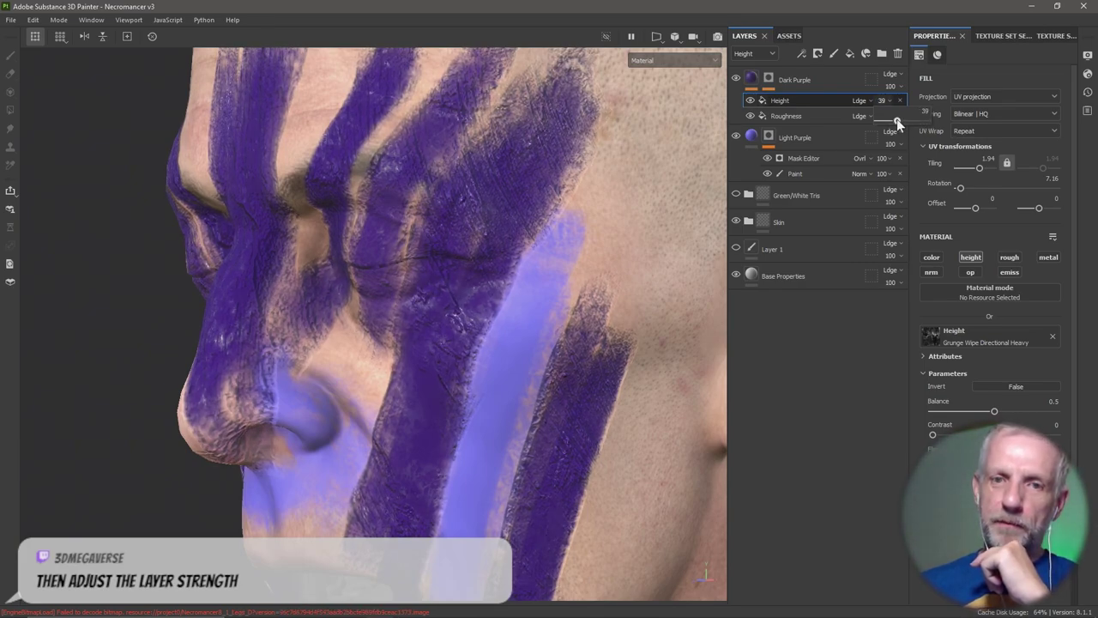
drag(896, 118, 895, 118)
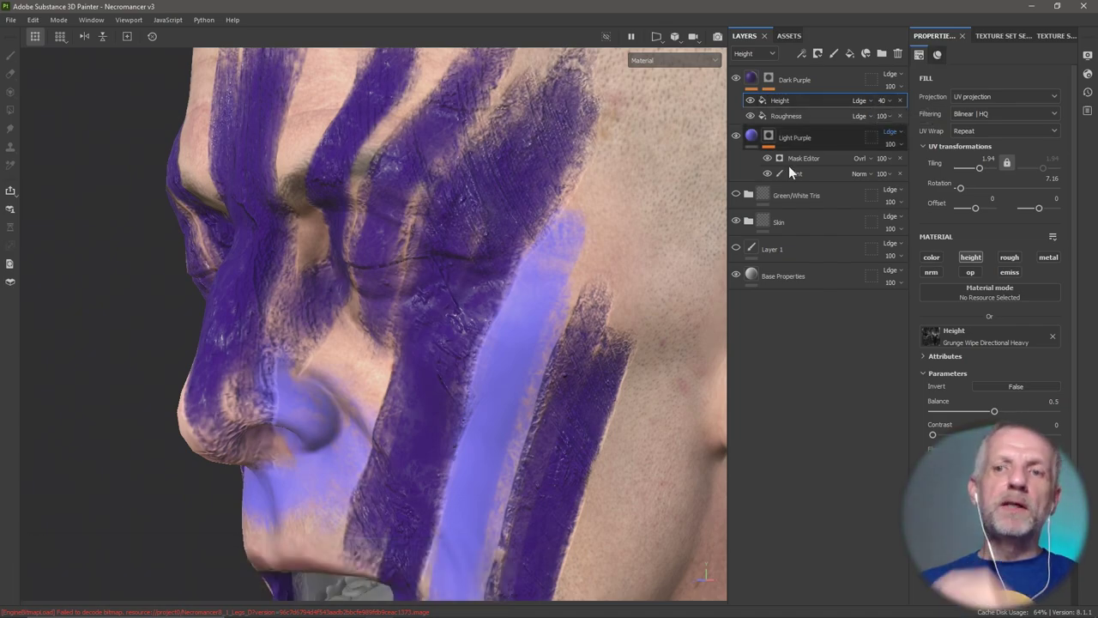
alt+drag(464, 276, 575, 253)
scroll(615, 284, up, 3)
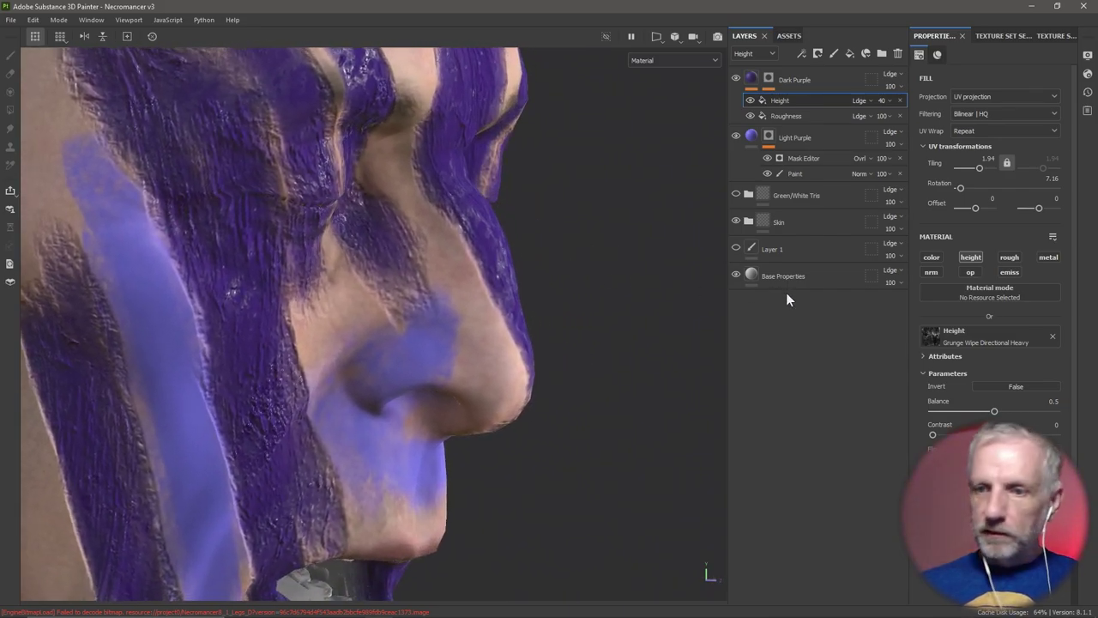
Invert the Grunge Wipe Directional Heavy height pattern and orbit around the head to inspect the stripes
click(1031, 385)
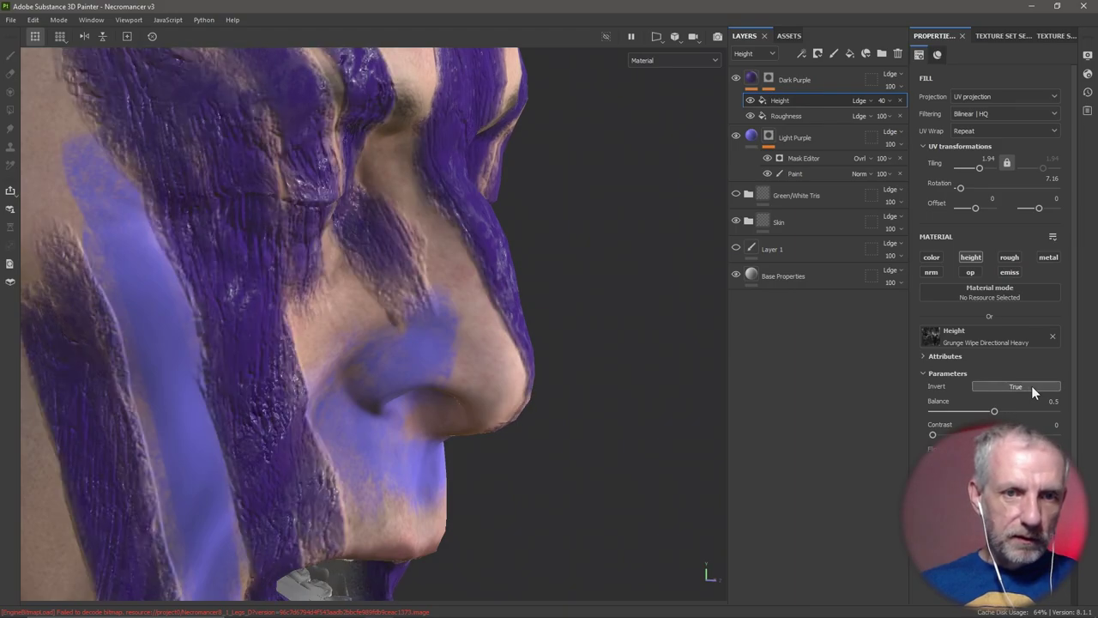
alt+drag(632, 294, 338, 258)
scroll(360, 283, down, 8)
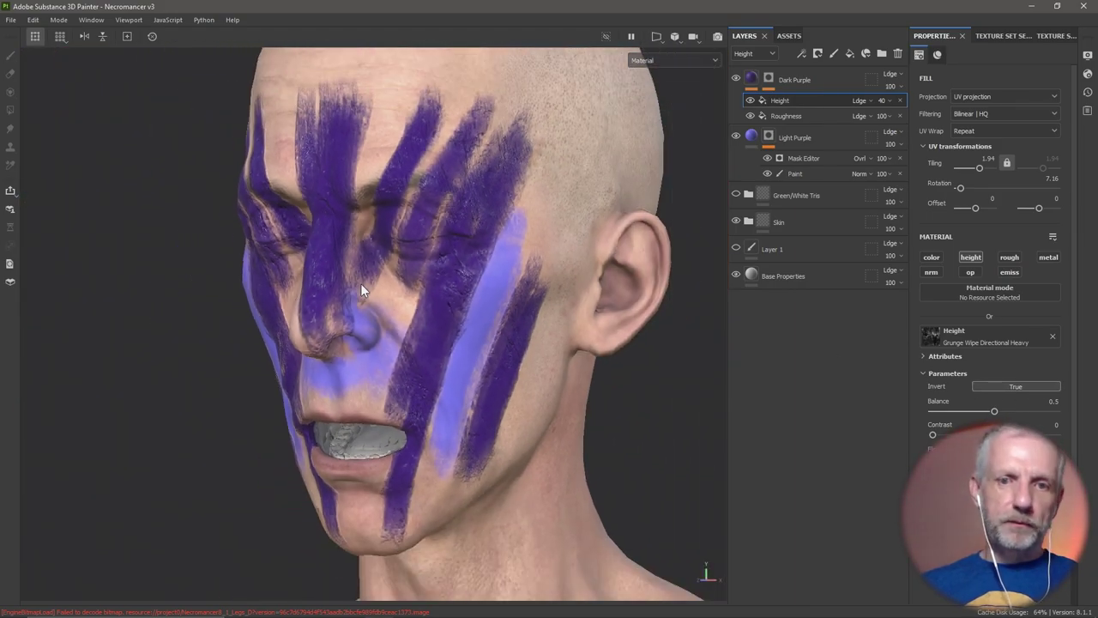
alt+middle_drag(360, 283, 311, 251)
scroll(316, 254, up, 3)
alt+drag(320, 256, 361, 287)
scroll(378, 305, up, 3)
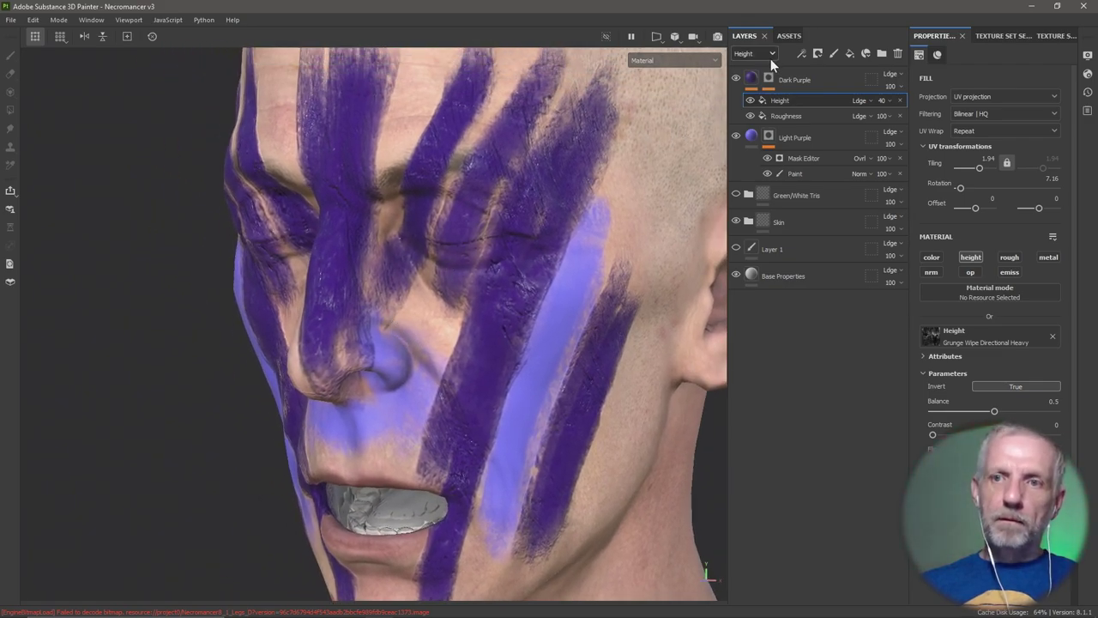
alt+drag(601, 142, 518, 159)
alt+middle_drag(518, 159, 480, 142)
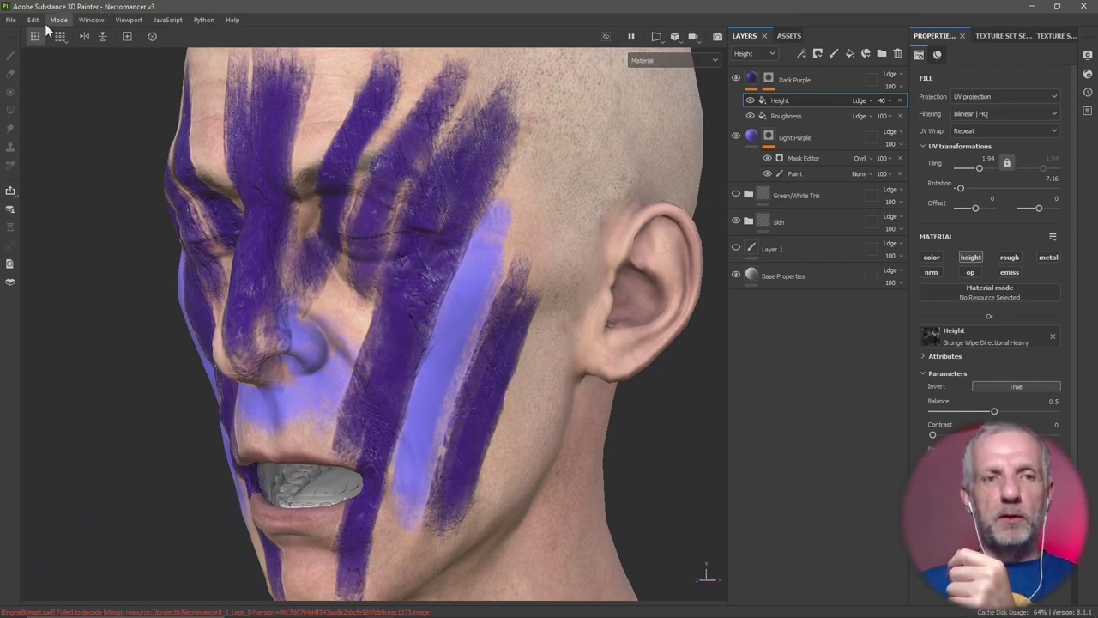
In Export Textures' output templates, duplicate the PBR Metallic Roughness template
click(12, 19)
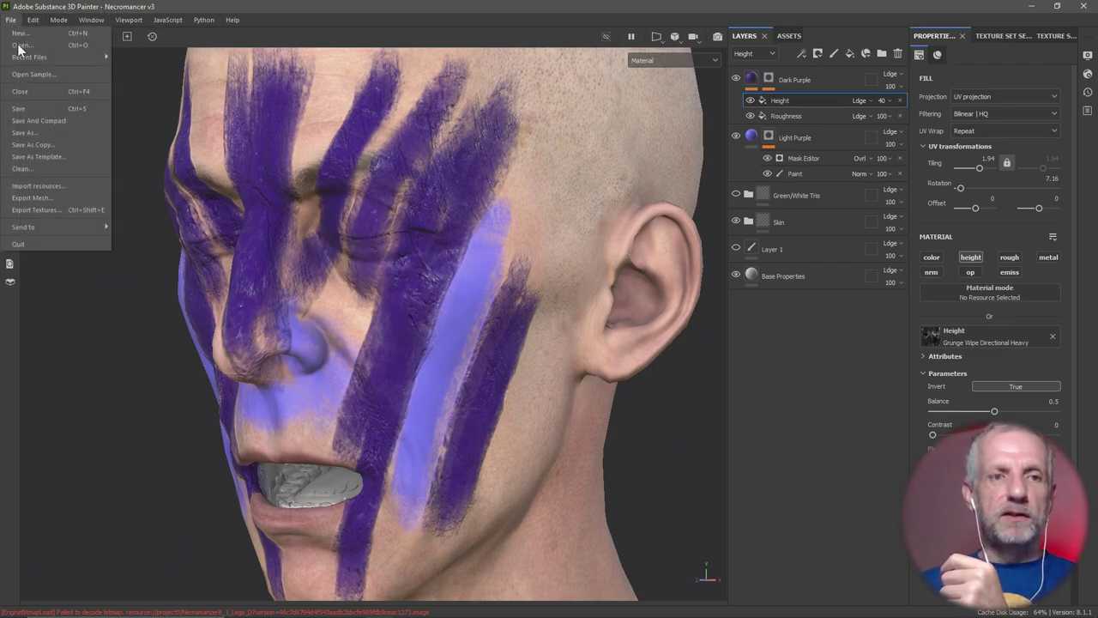
click(66, 208)
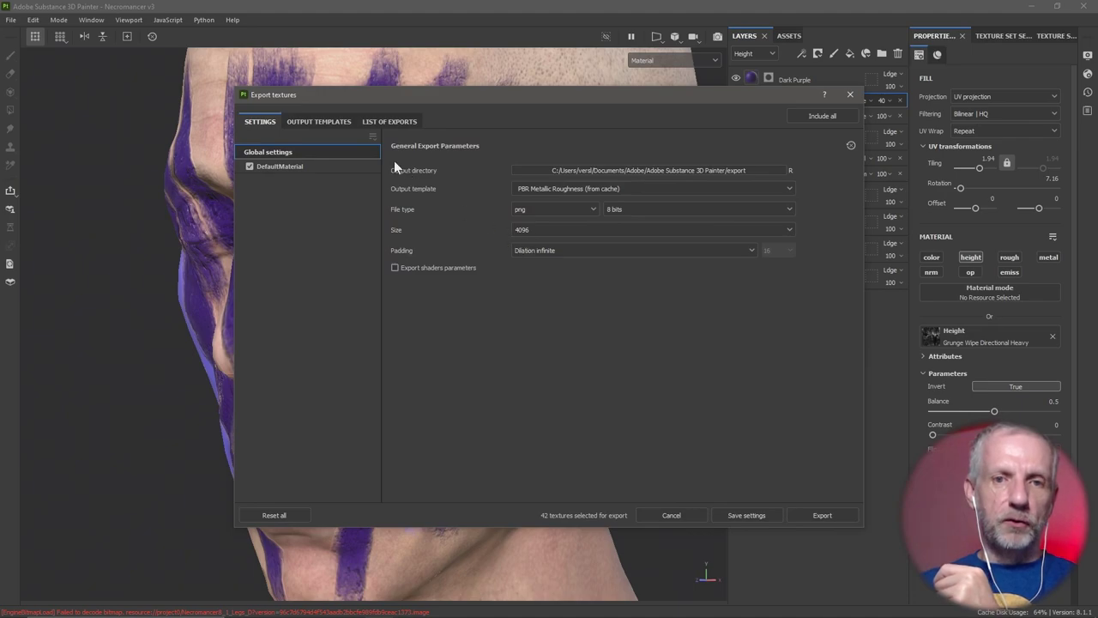
click(334, 120)
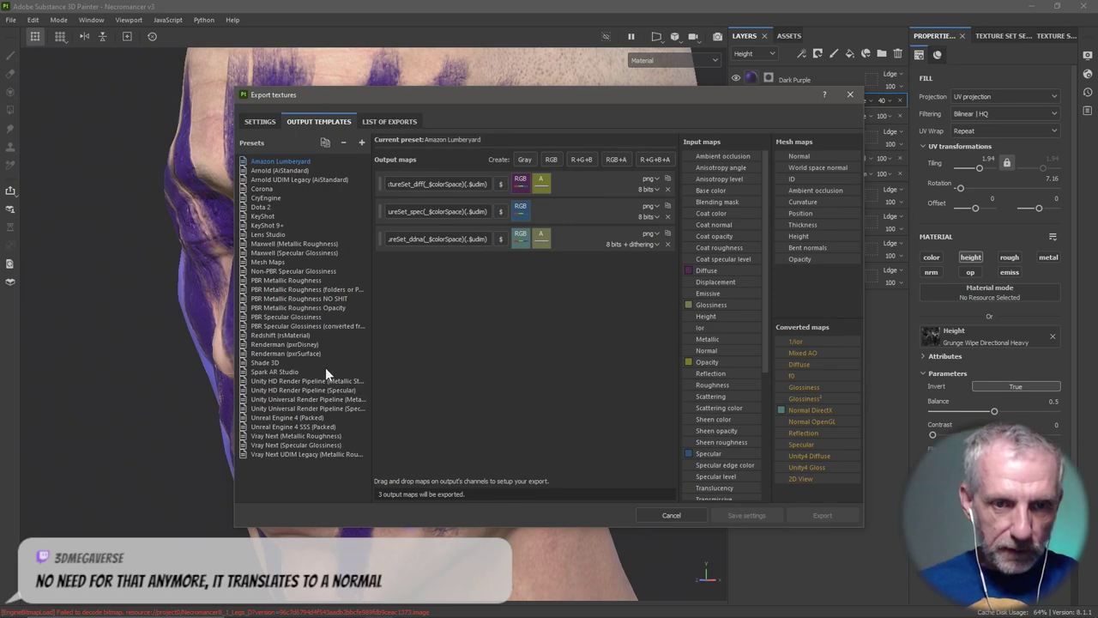
click(320, 279)
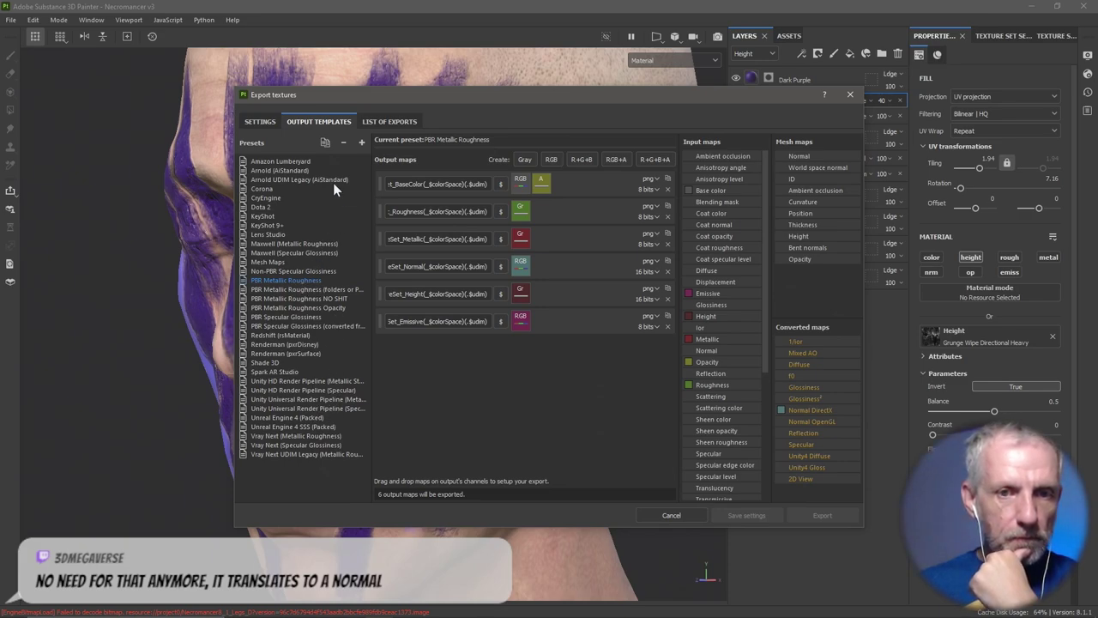
click(325, 143)
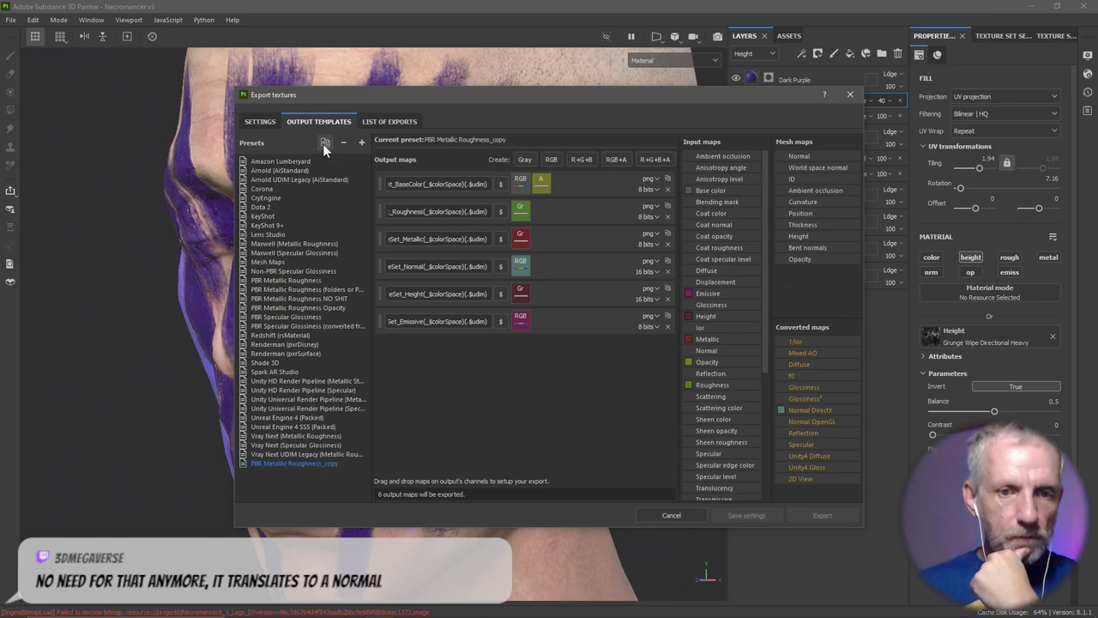
Rename the copy to 'PBR Metallic Roughness Face Paint' and close the export dialog
double_click(324, 462)
key(BackSpace)
key(BackSpace)
key(BackSpace)
key(BackSpace)
key(BackSpace)
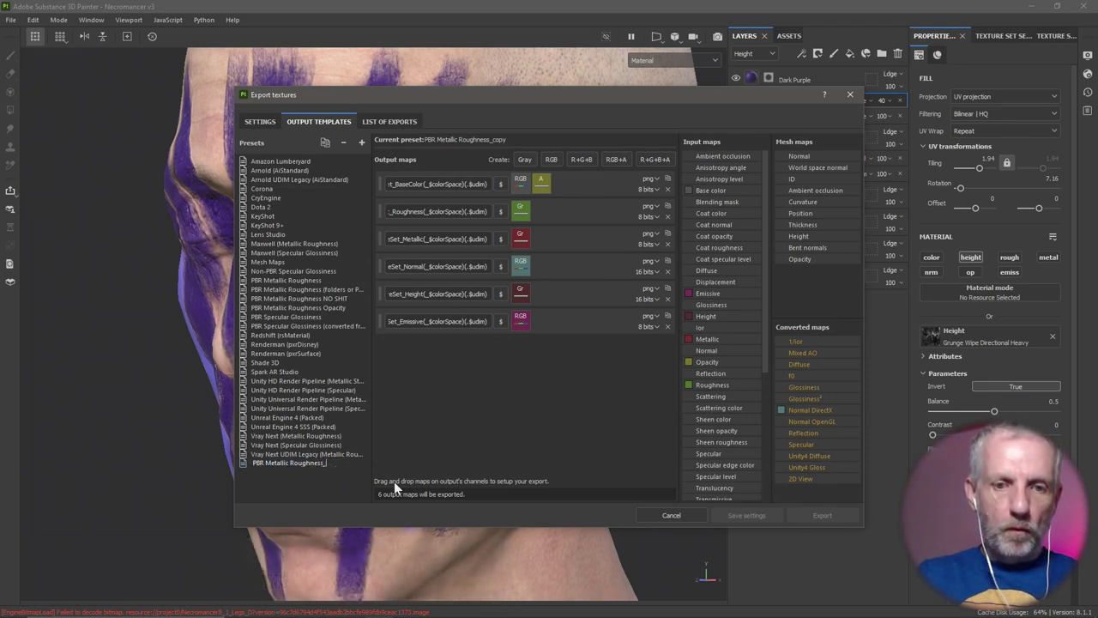
text(JAW)
key(BackSpace)
key(BackSpace)
key(BackSpace)
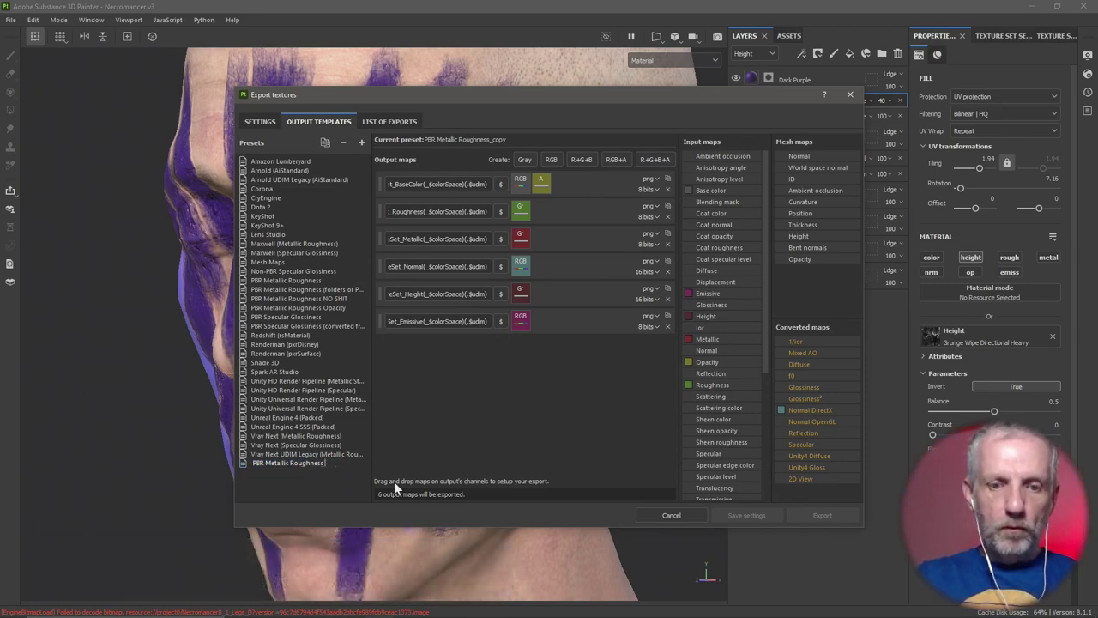
text(Face Paint)
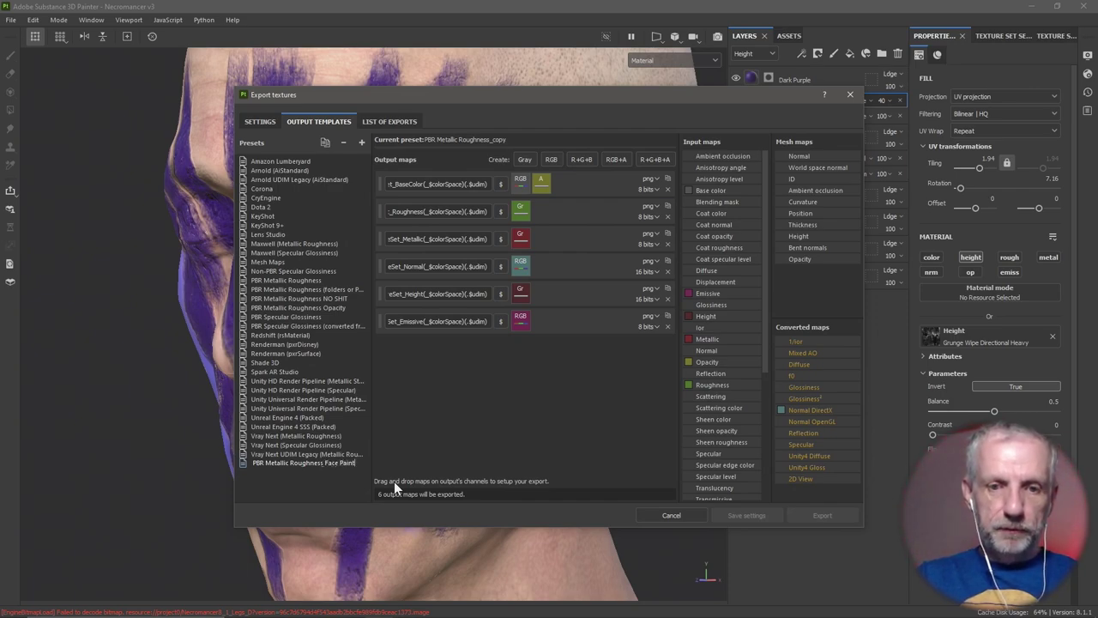
key(Return)
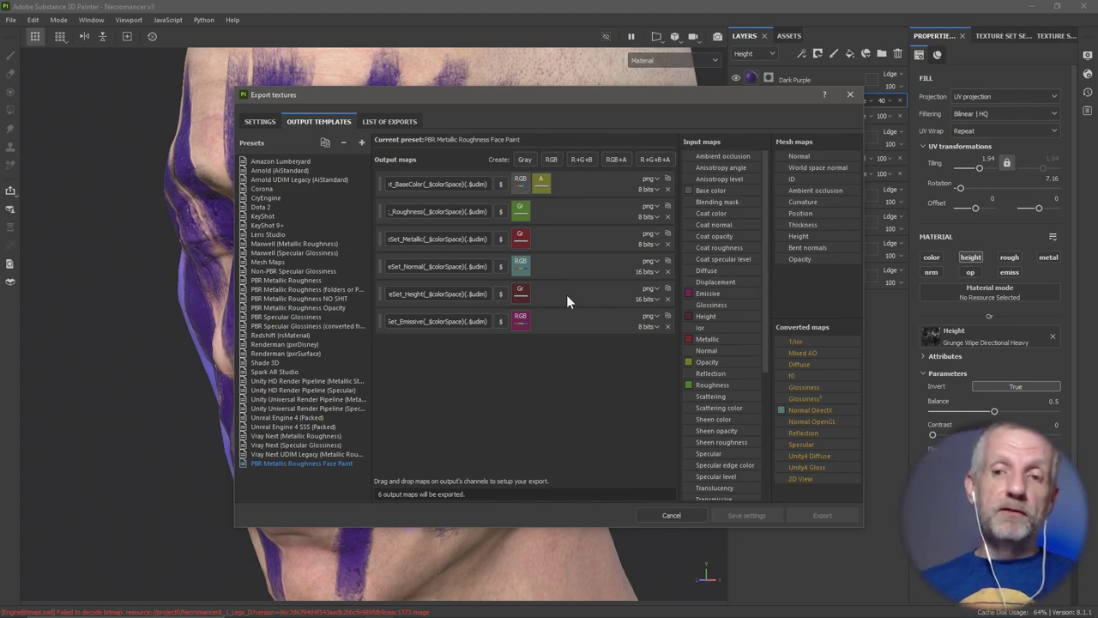
click(852, 94)
alt+drag(436, 269, 421, 225)
alt+drag(432, 299, 476, 205)
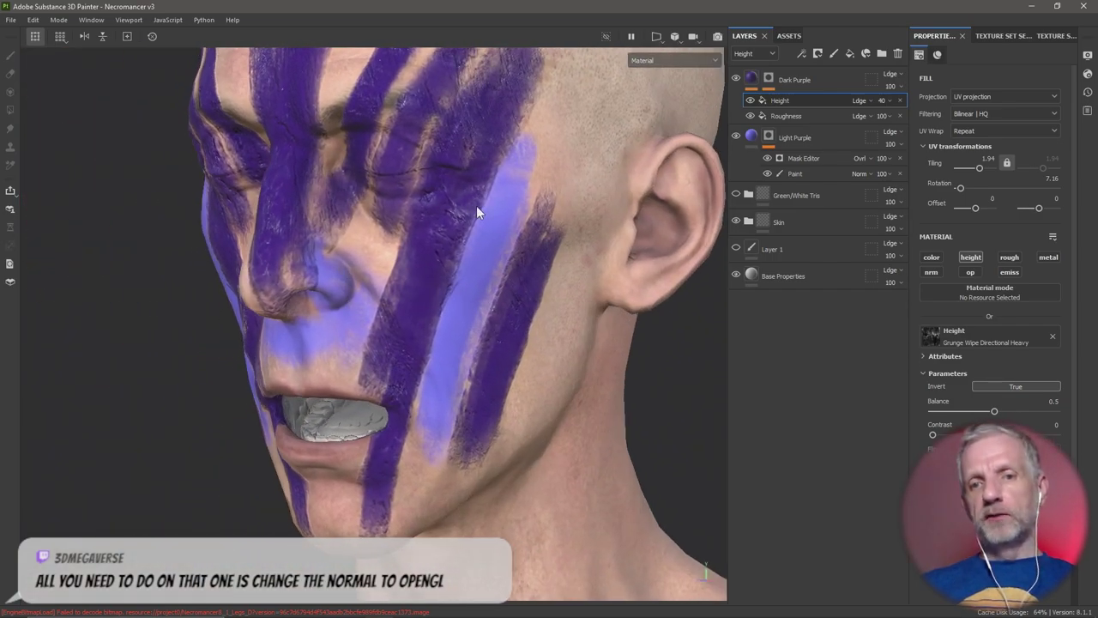
Check a skin tone on the Photoshop face reference, then return to the Necromancer head
alt+drag(448, 319, 430, 326)
key(alt+Tab)
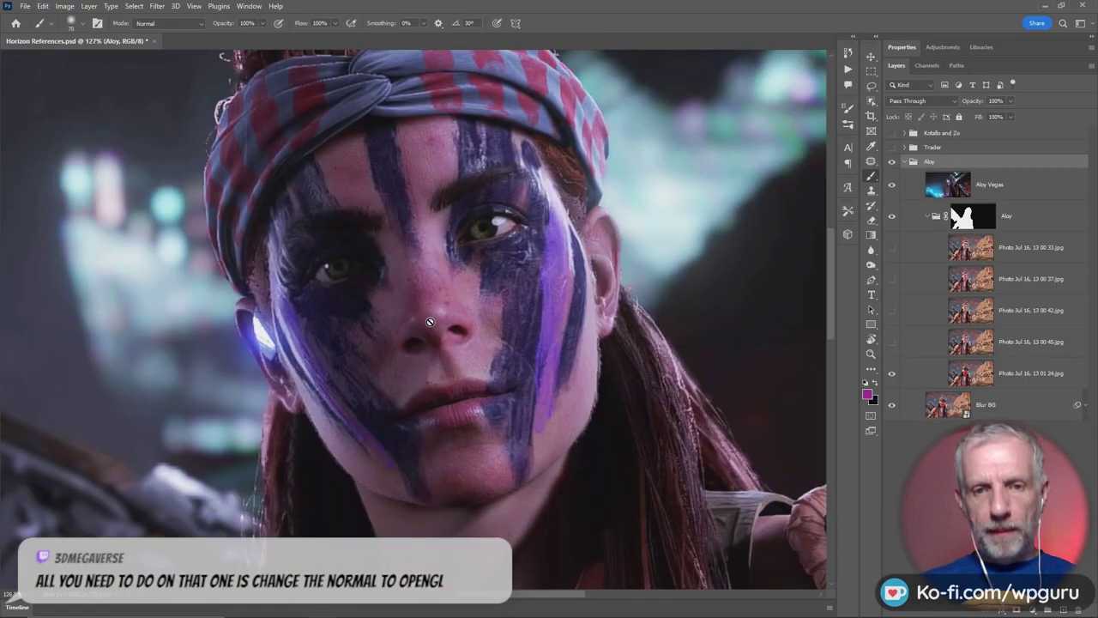
alt+click(483, 343)
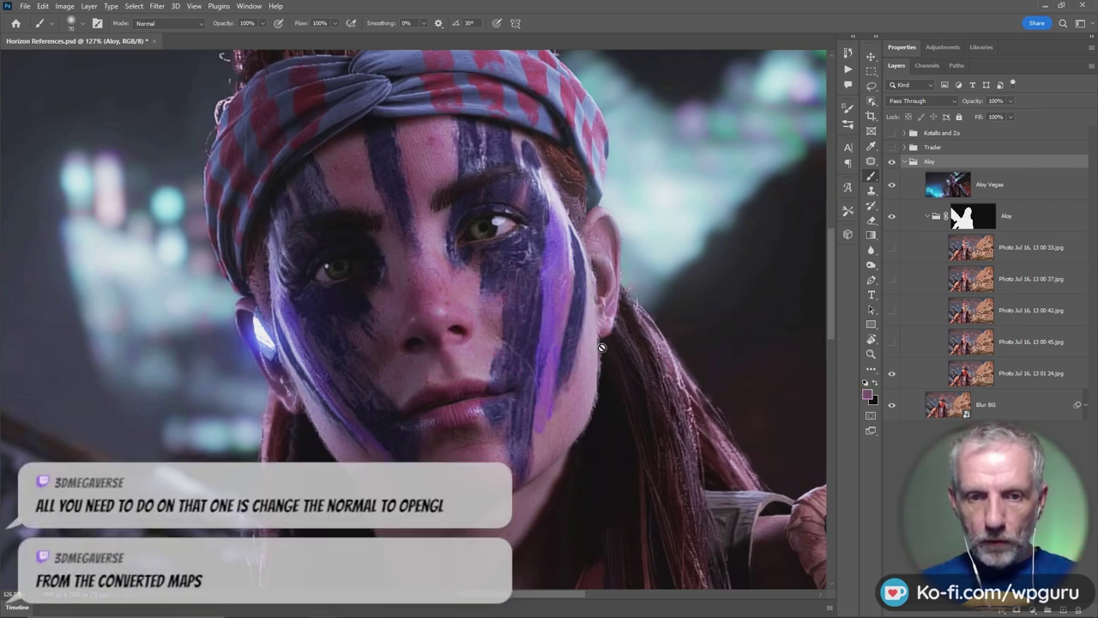
key(alt+Tab)
mouse_move(581, 351)
alt+mouse_down()
mouse_move(677, 343)
mouse_move(558, 349)
mouse_move(535, 300)
mouse_move(518, 317)
alt+mouse_up()
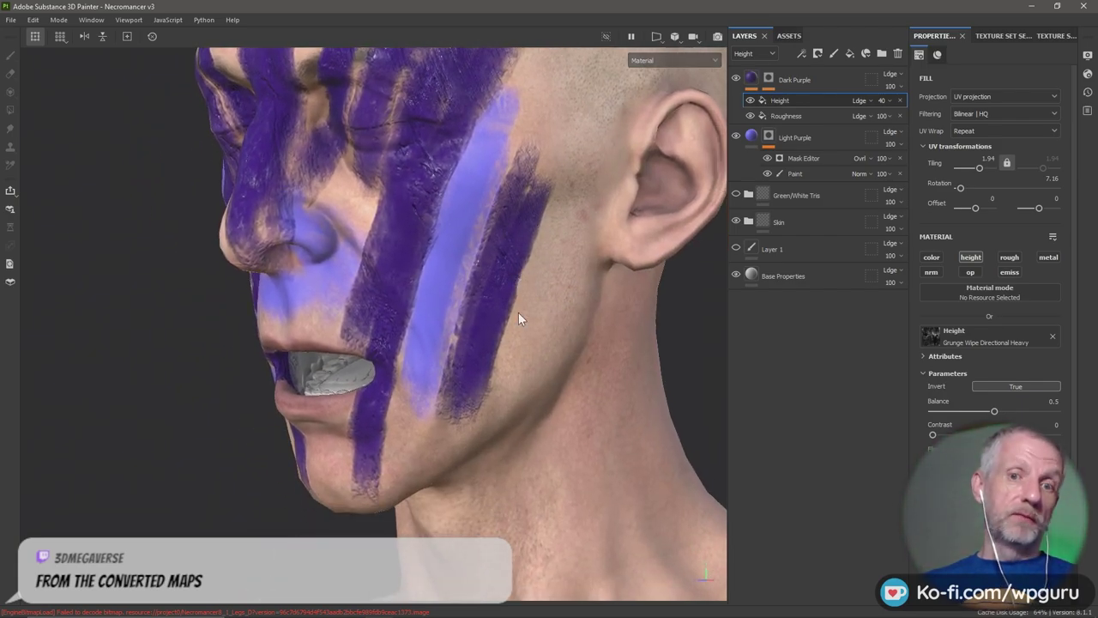
Add a fill effect to the Light Purple layer
alt+drag(491, 230, 464, 318)
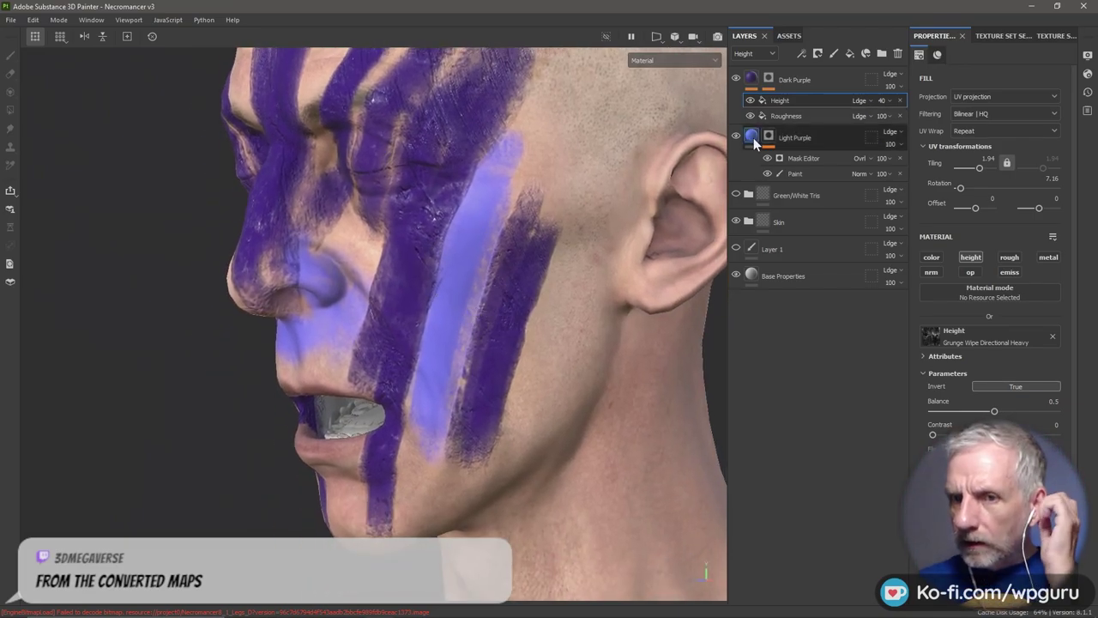
mouse_move(756, 132)
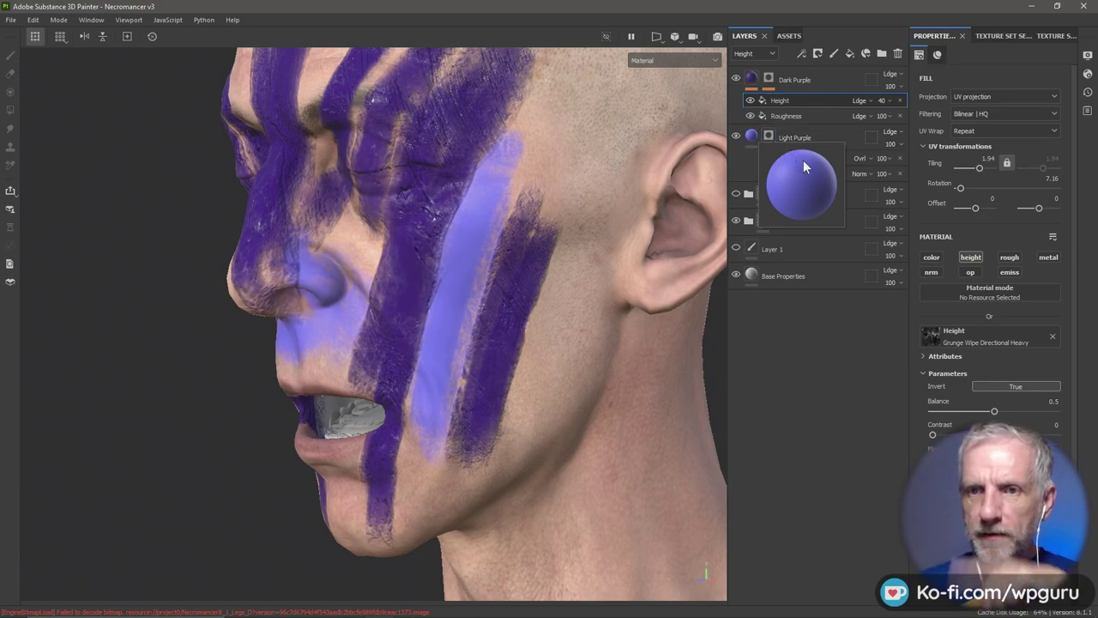
click(753, 140)
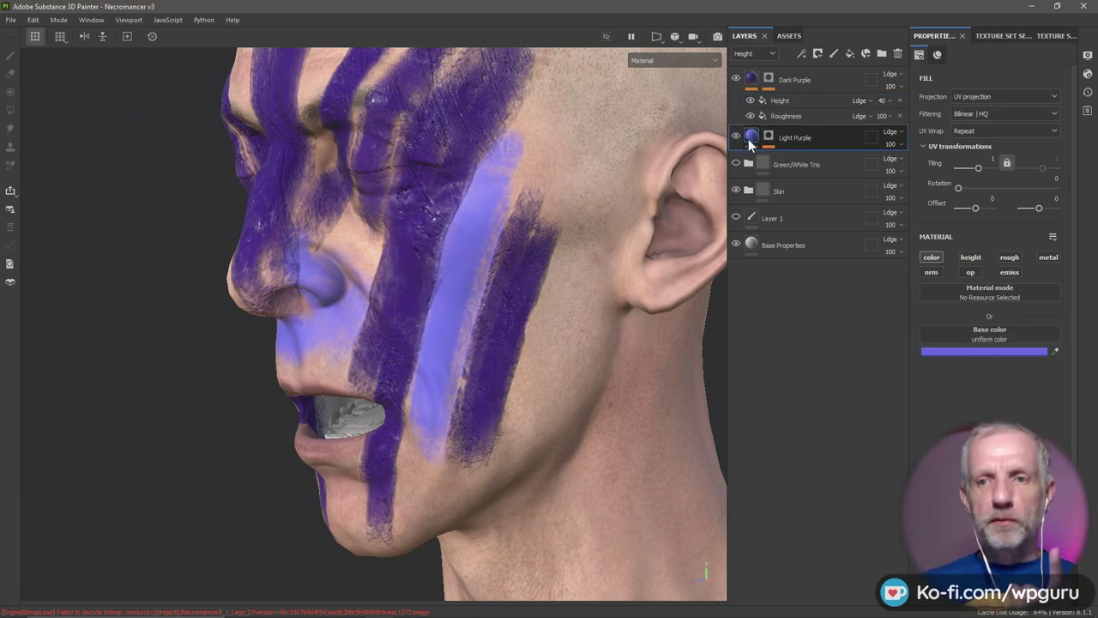
click(804, 55)
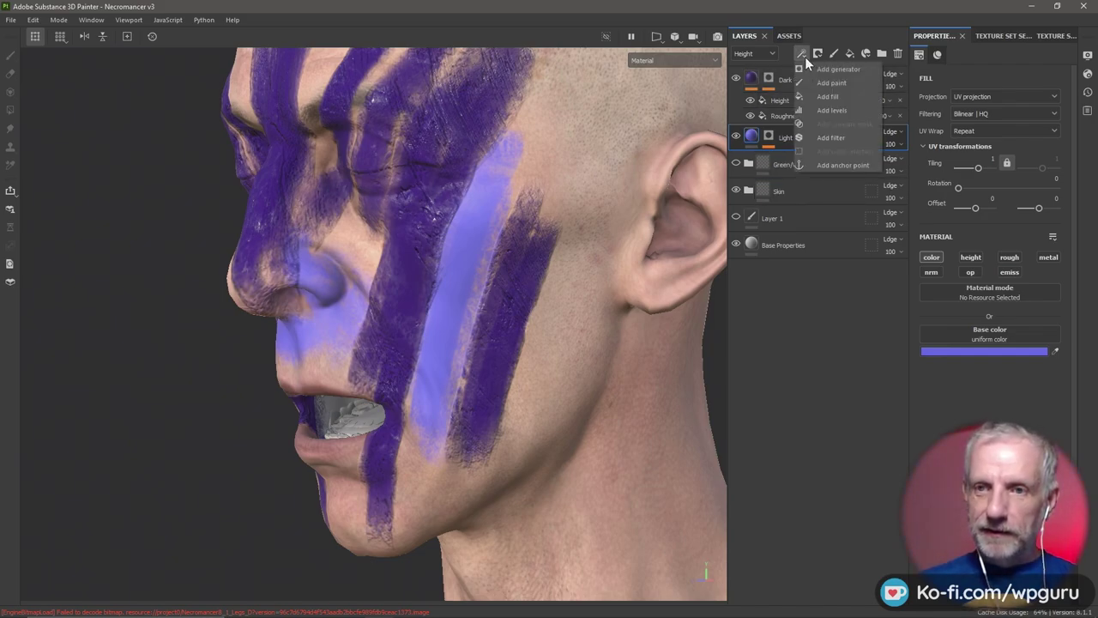
click(848, 91)
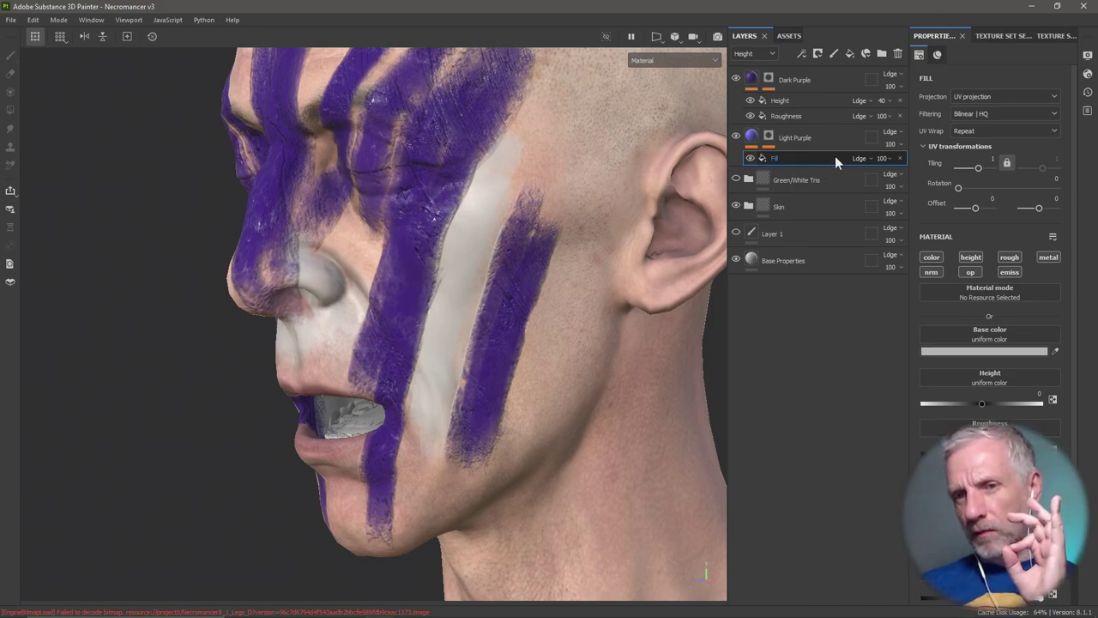
Rename the fill effect 'Rough' and limit it to the roughness channel only
double_click(776, 158)
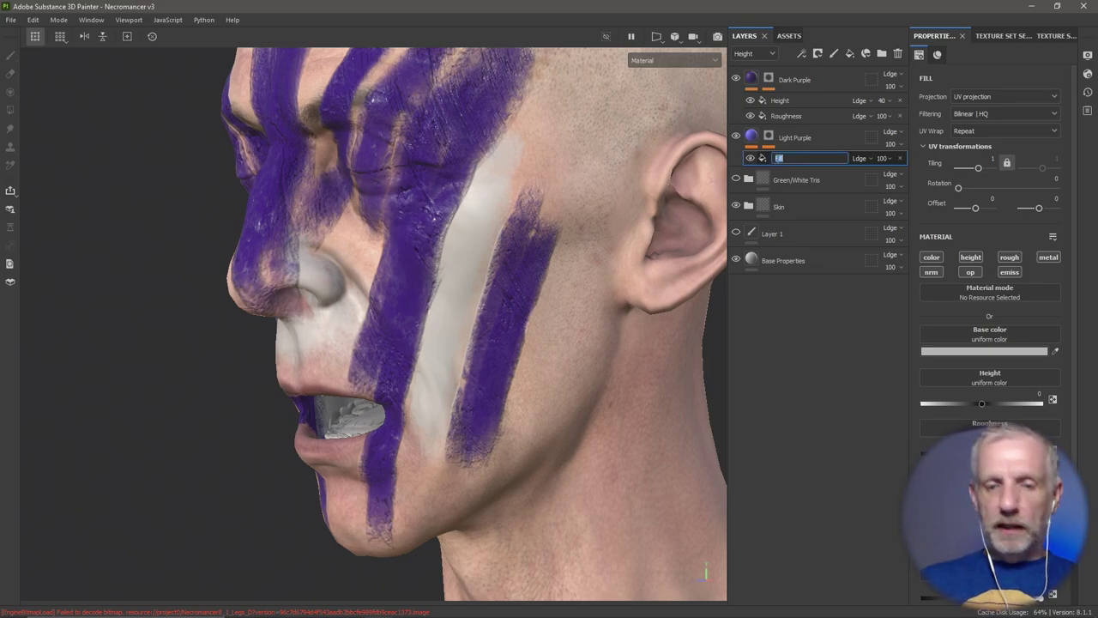
text(R)
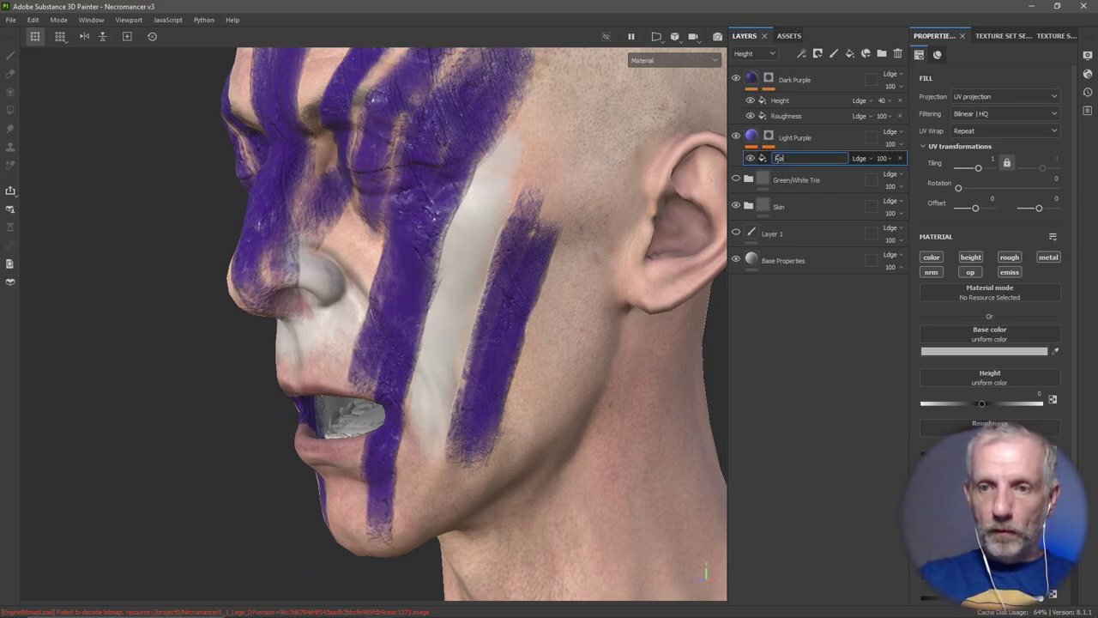
text(ough)
key(Return)
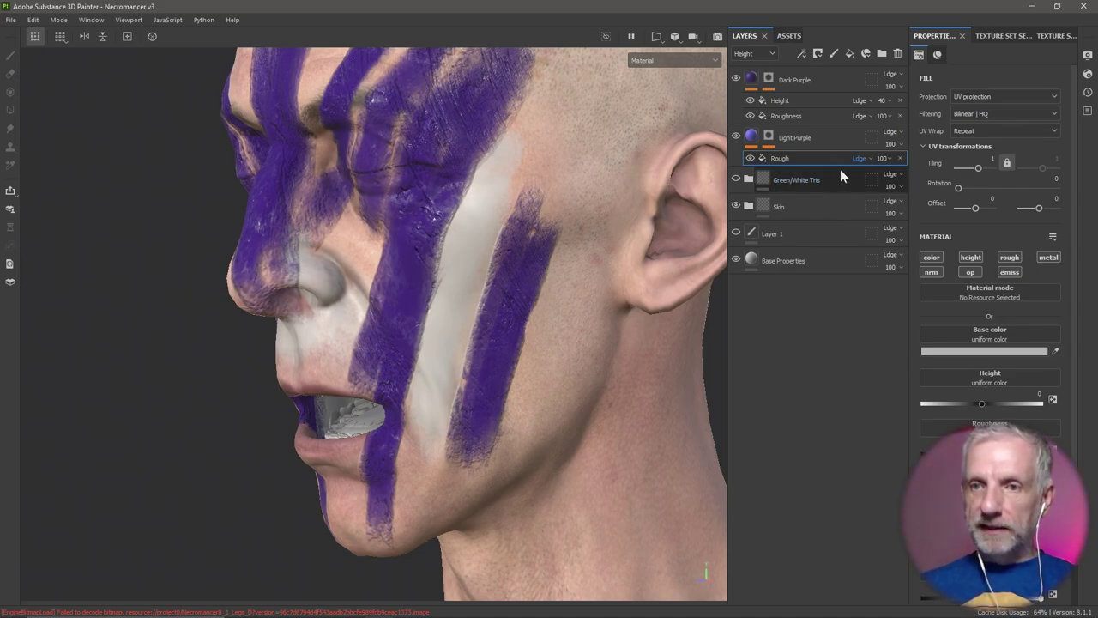
click(1009, 258)
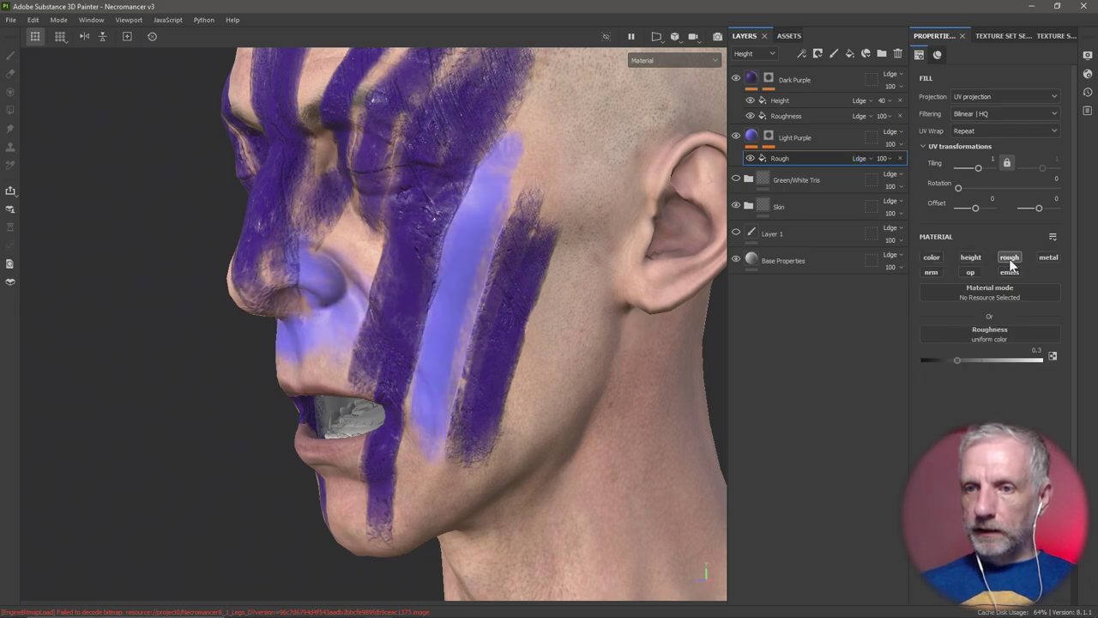
Apply Directional Noise 2 as Rough's roughness texture, with balance 0.46 and rotation about 120°
click(1019, 339)
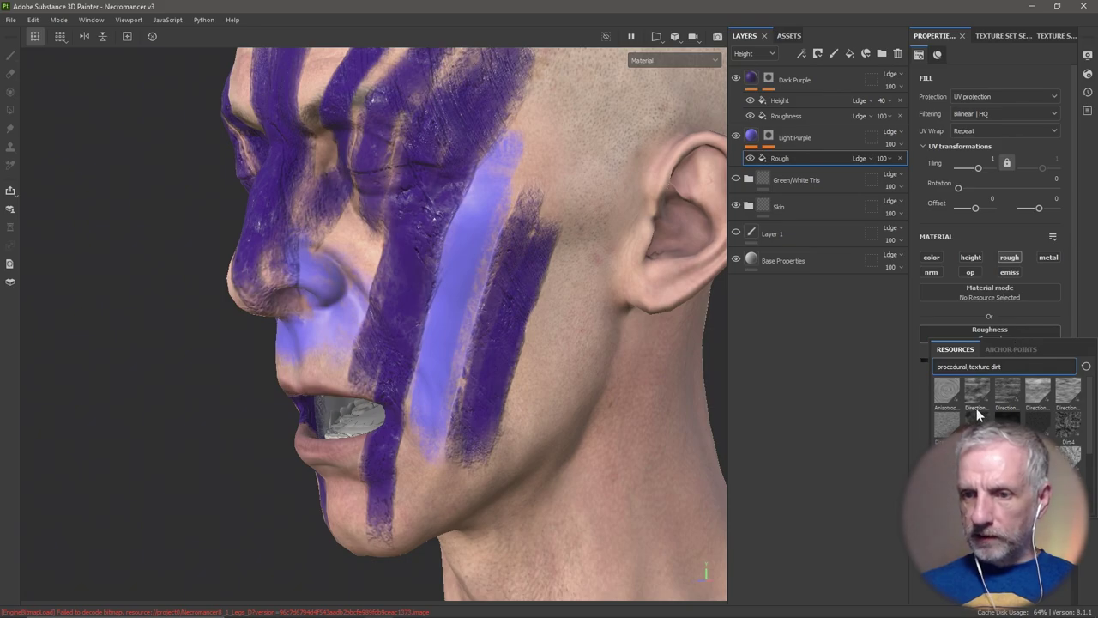
mouse_move(949, 417)
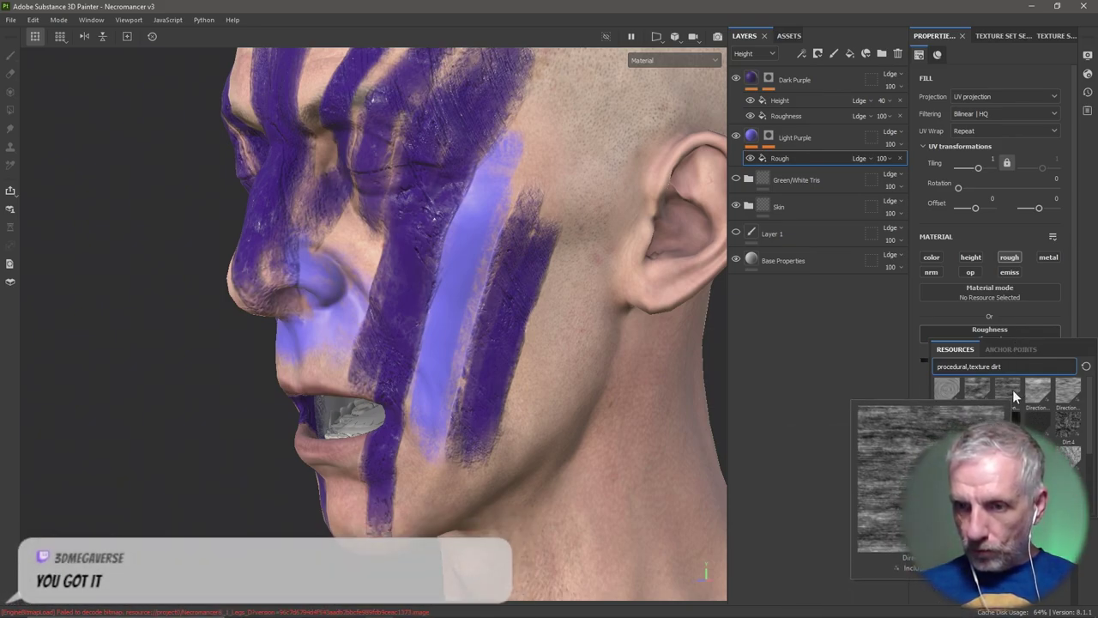
key(Escape)
alt+drag(507, 349, 697, 352)
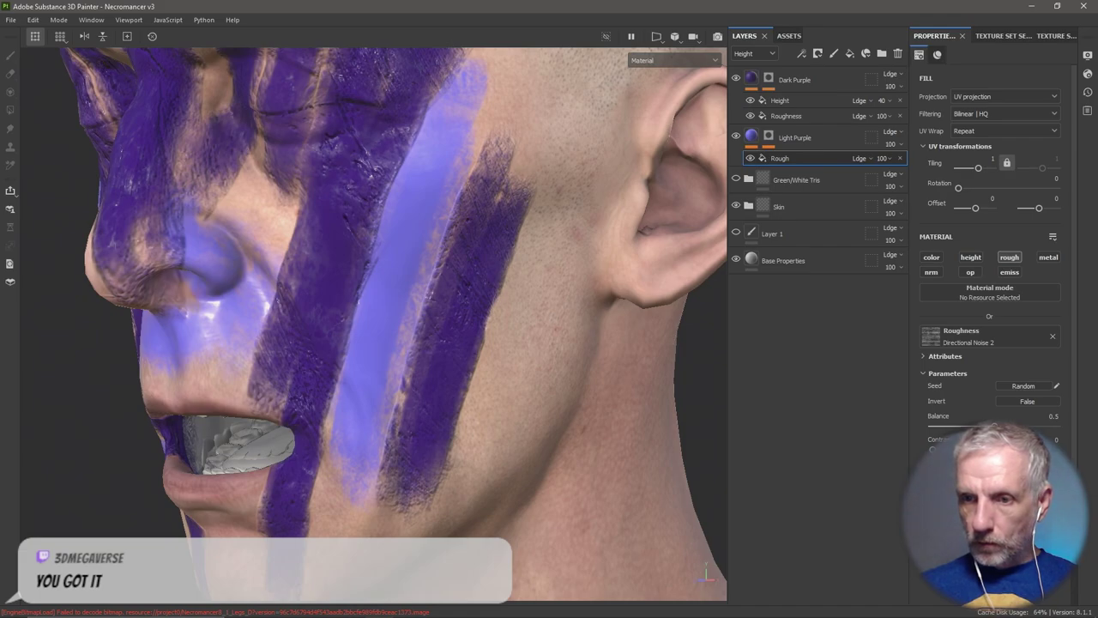
drag(986, 426, 1009, 450)
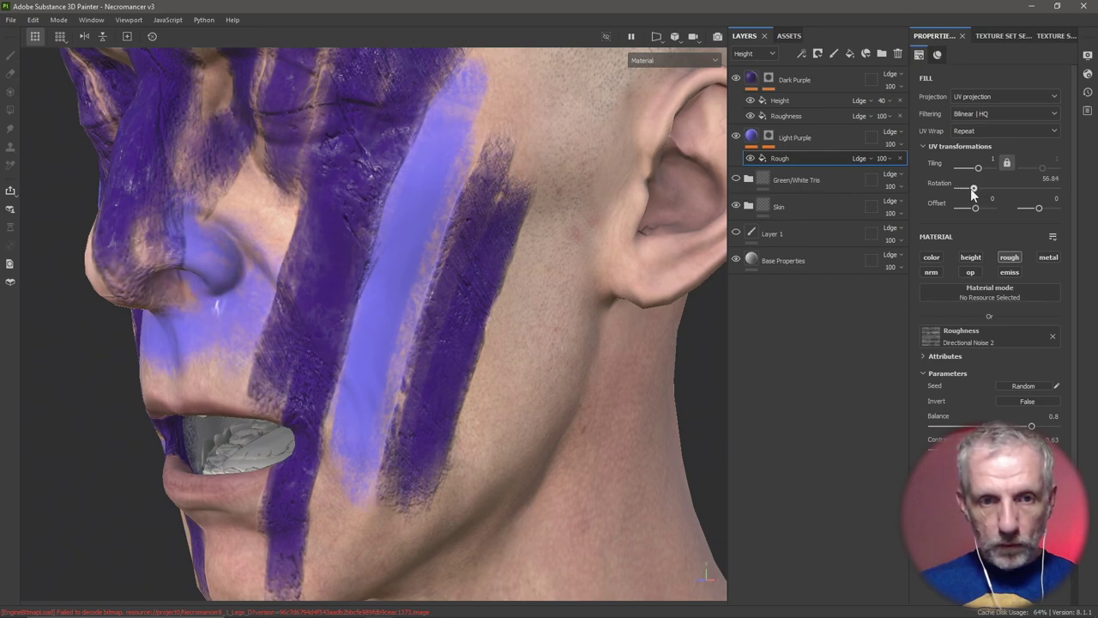
drag(971, 188, 995, 196)
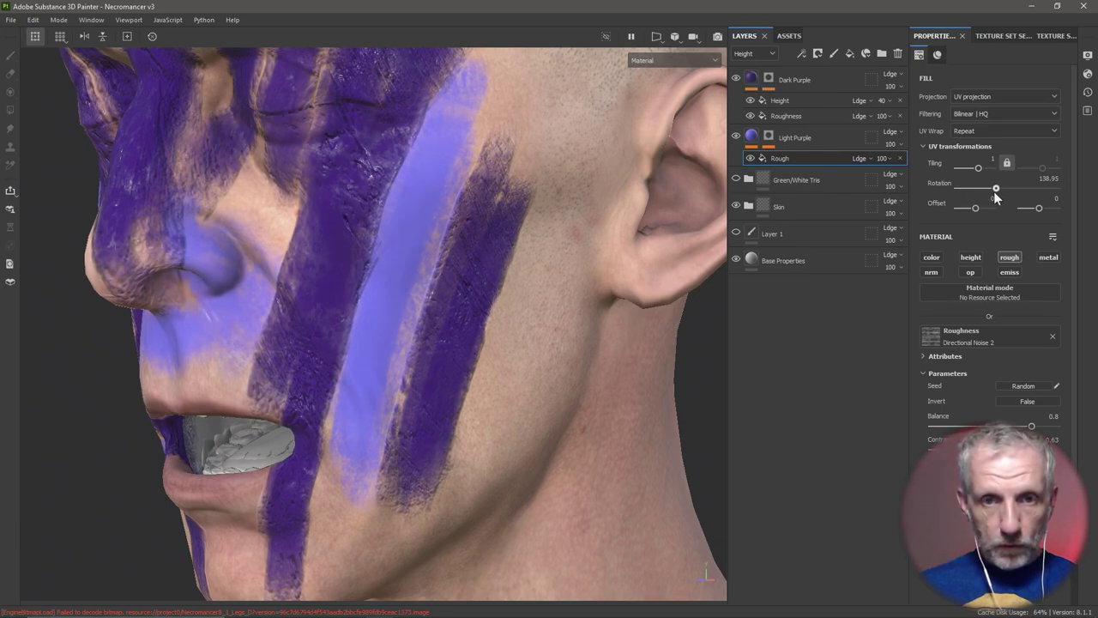
Invert the roughness noise and lower its balance to dull the gloss
click(1025, 401)
click(1026, 401)
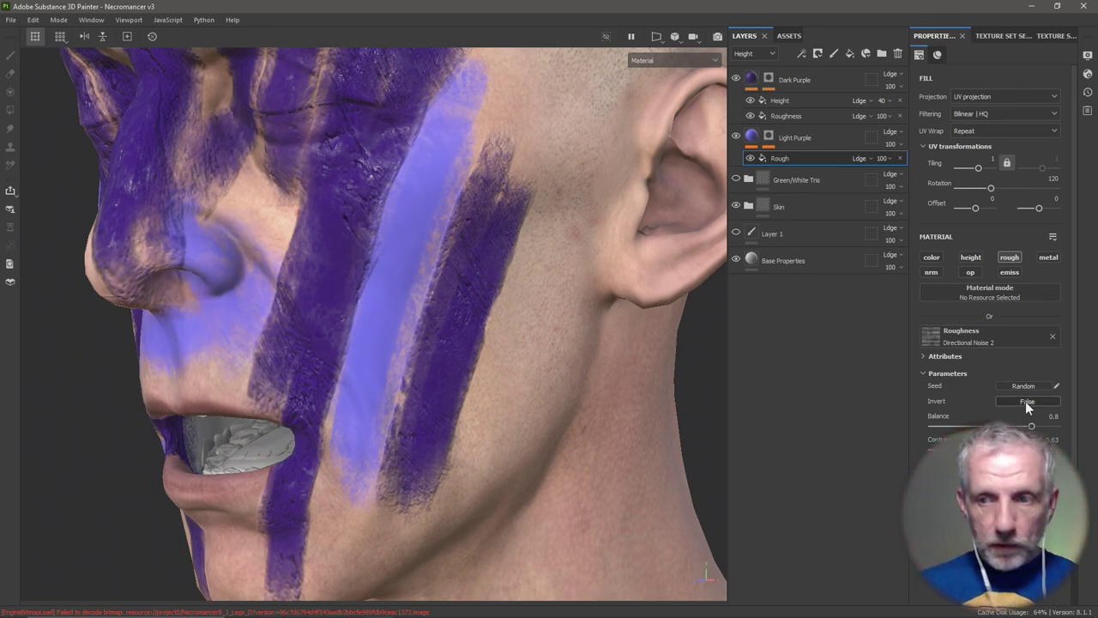
click(1027, 401)
mouse_move(1031, 426)
mouse_down()
mouse_move(969, 426)
mouse_move(1012, 426)
mouse_up()
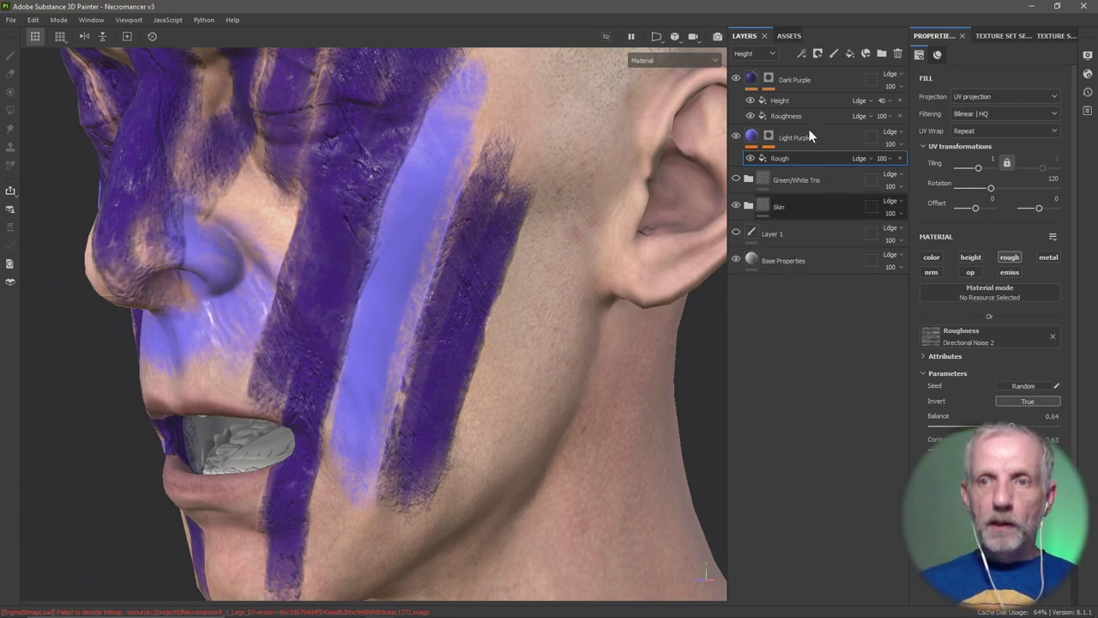
Add another fill effect above Rough and start renaming it
click(802, 54)
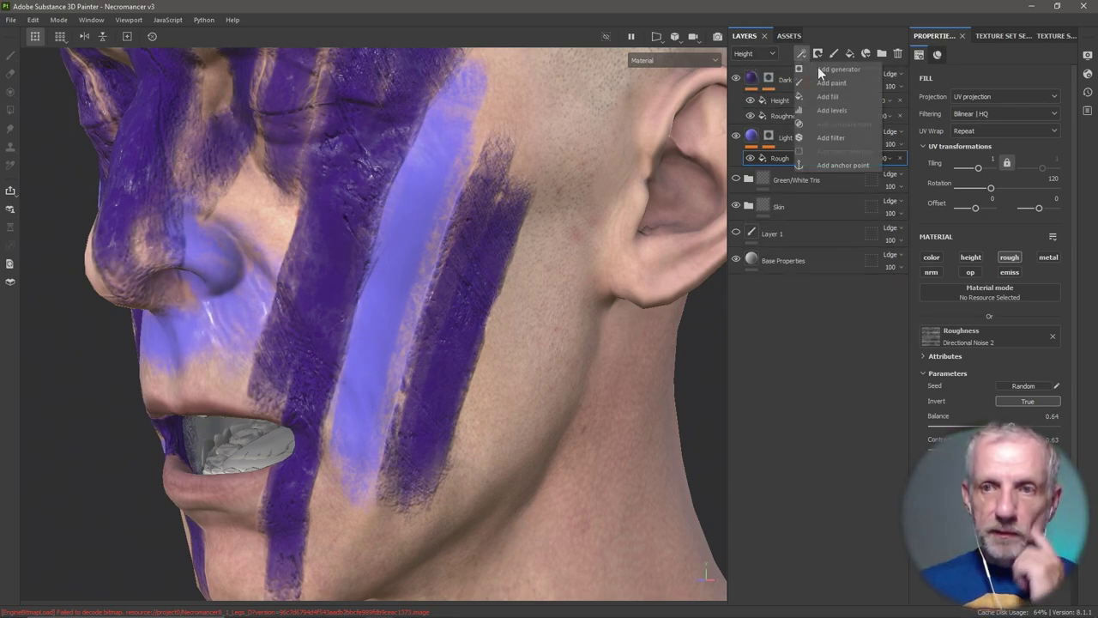
key(Escape)
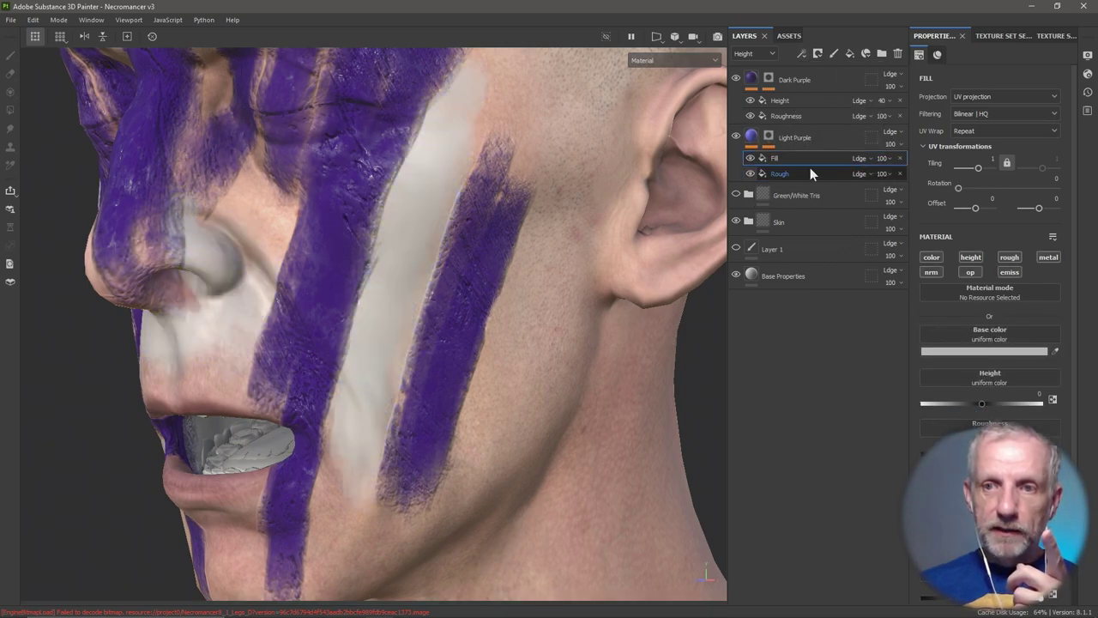
double_click(776, 158)
Name the new effect 'Height', limit it to height, and assign Grunge Pebbles Dirt as its texture
text(Hei)
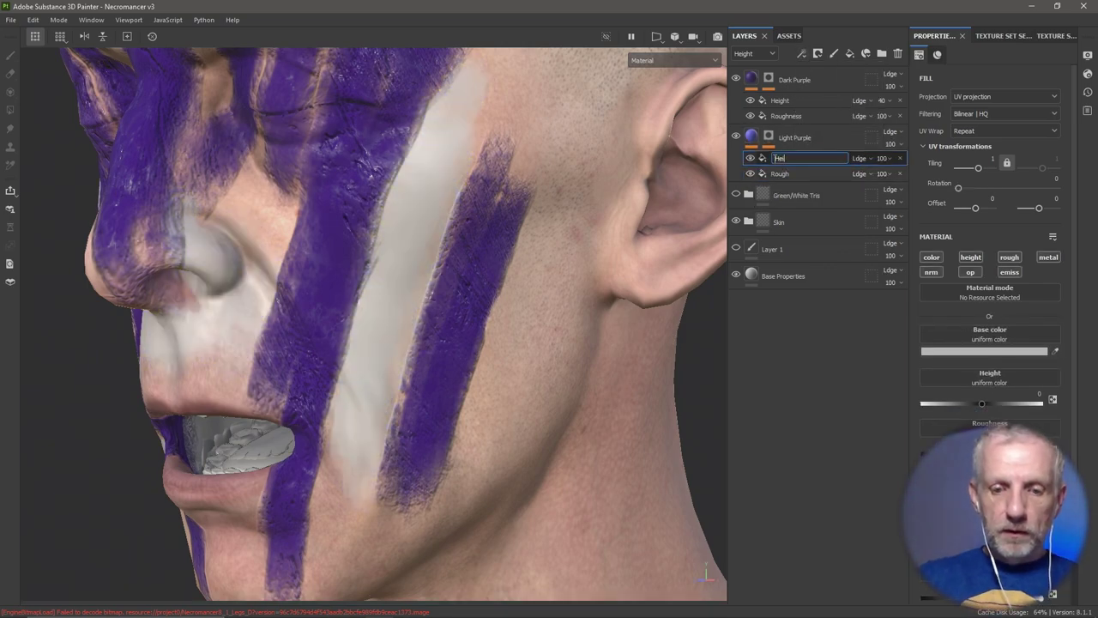
text(ght)
key(Return)
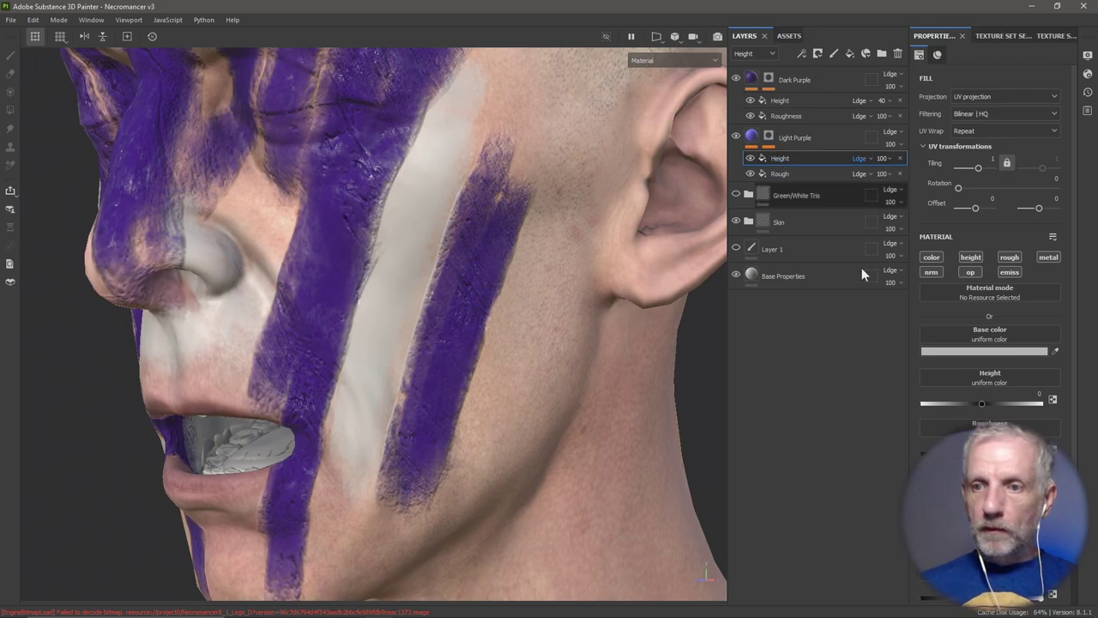
click(969, 257)
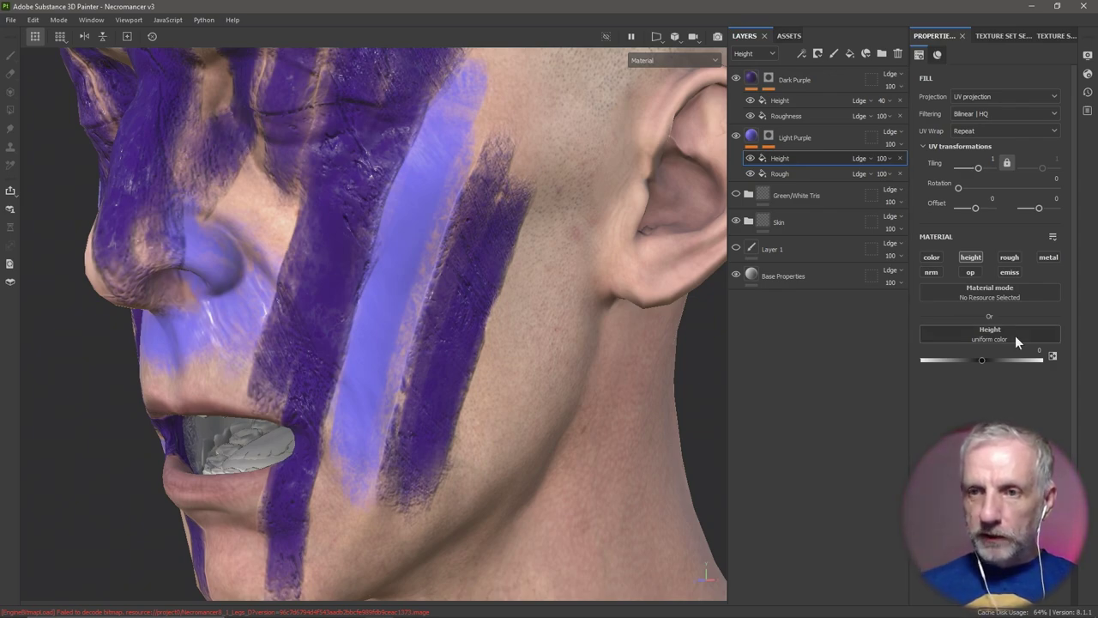
click(1015, 336)
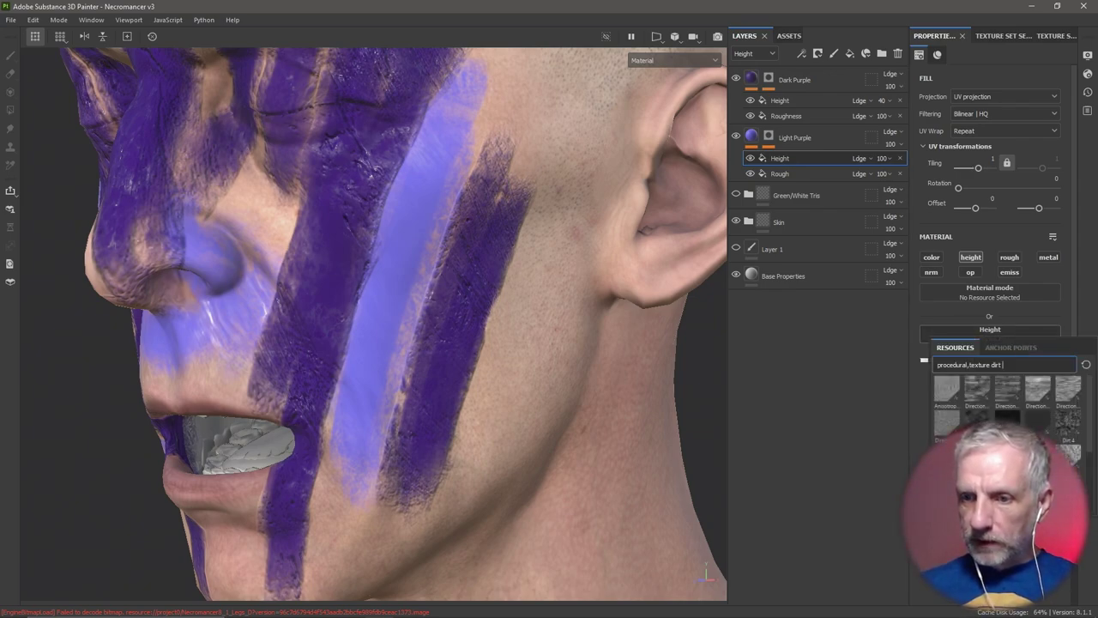
scroll(1004, 429, down, 5)
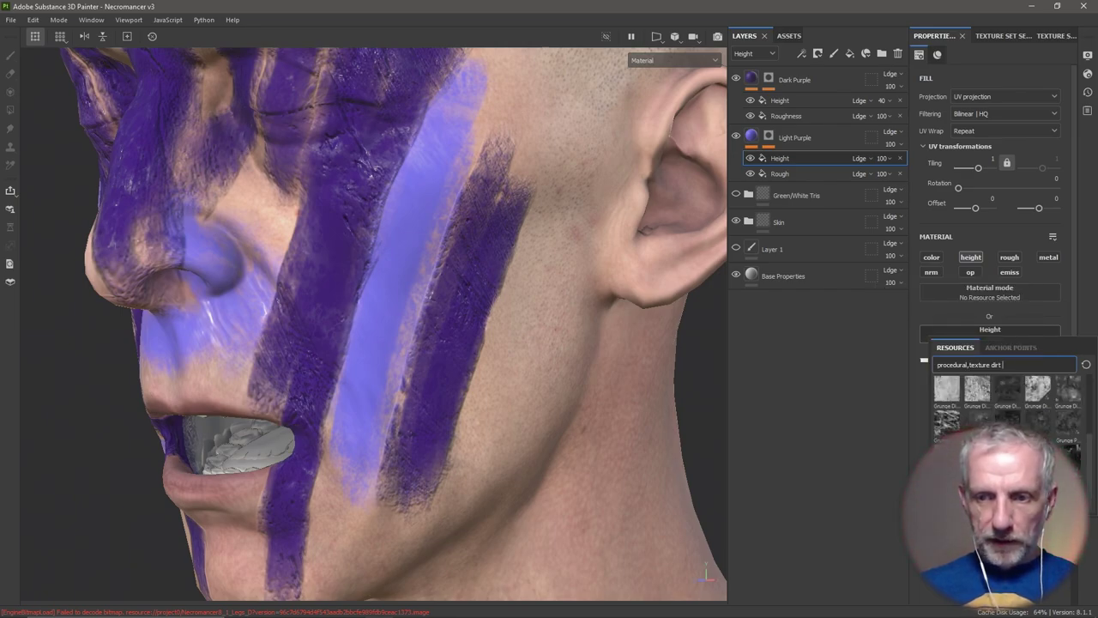
mouse_move(948, 420)
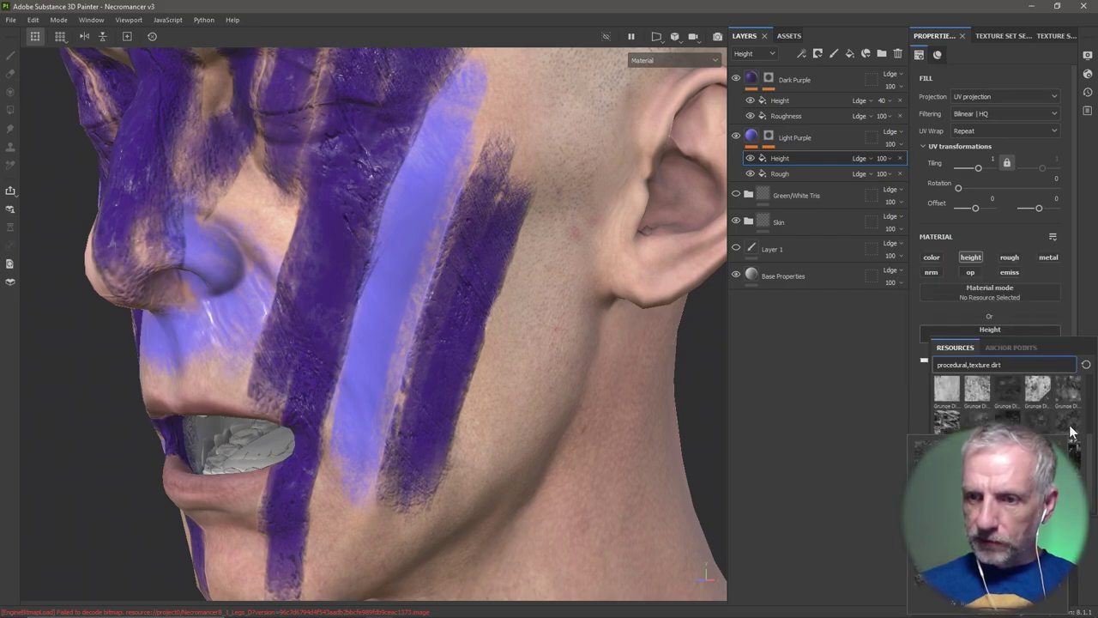
click(1070, 432)
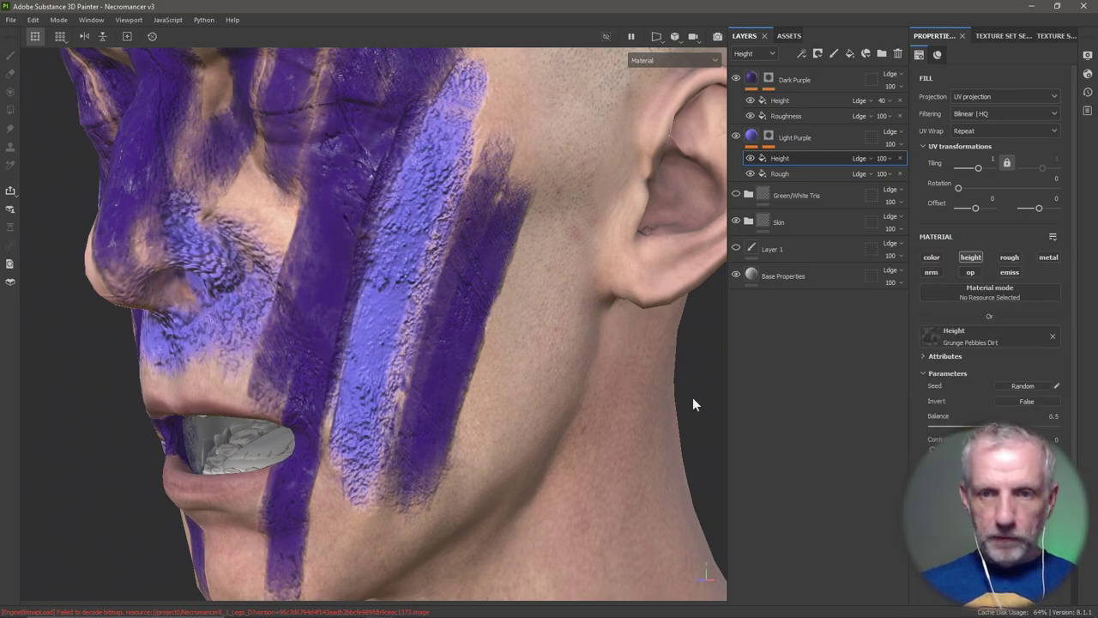
Invert the Grunge Pebbles Dirt height relief and raise its tiling to about 8
click(1025, 402)
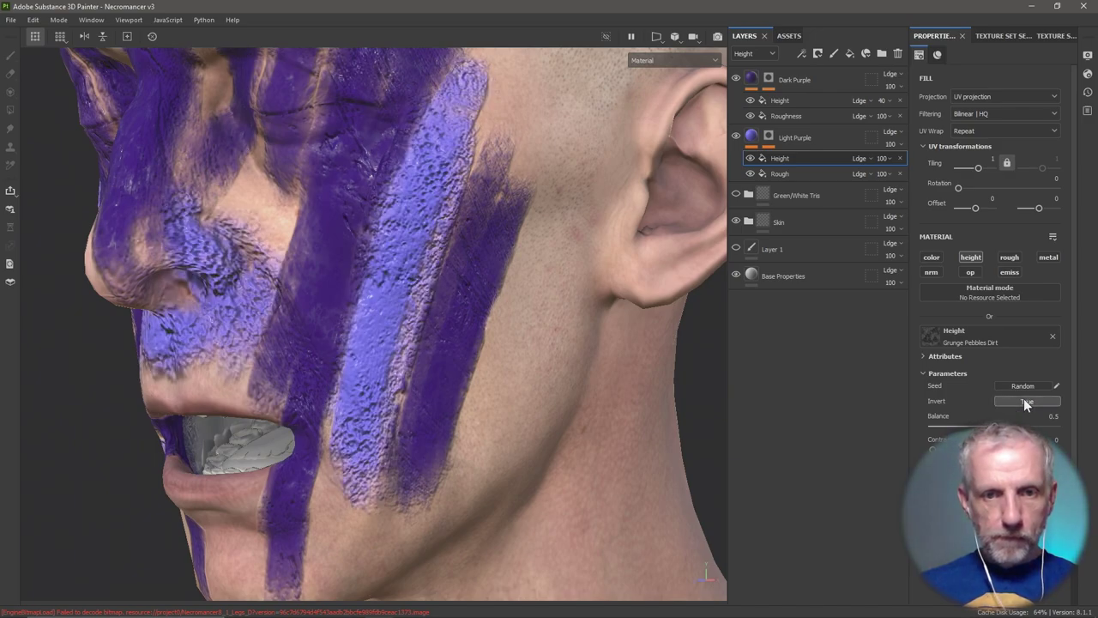
scroll(659, 403, up, 2)
middle_drag(671, 411, 692, 429)
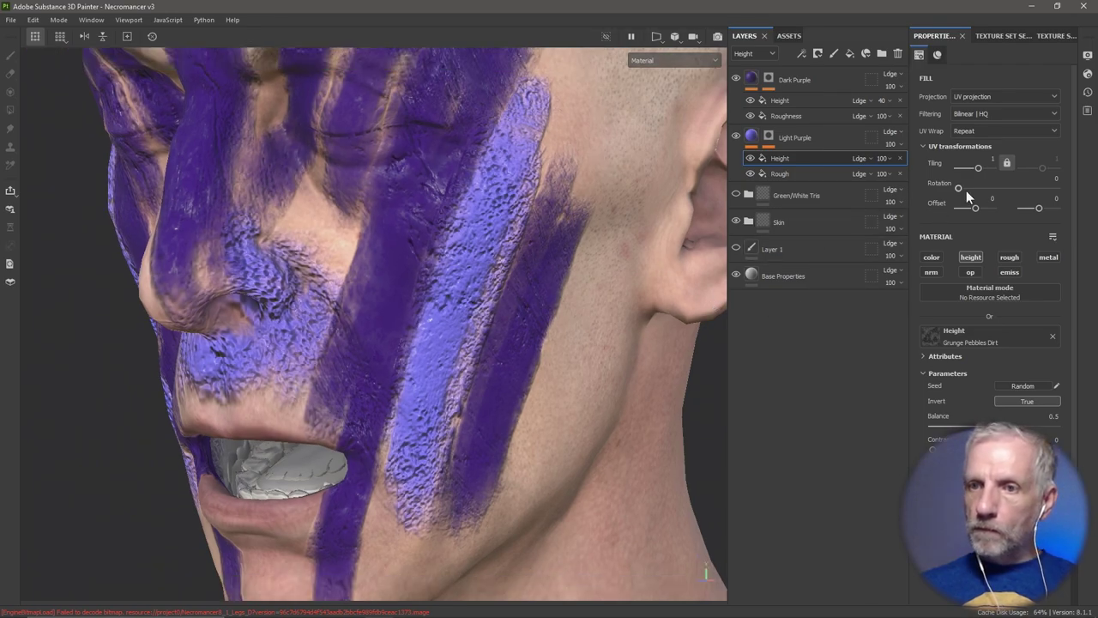
drag(979, 168, 998, 167)
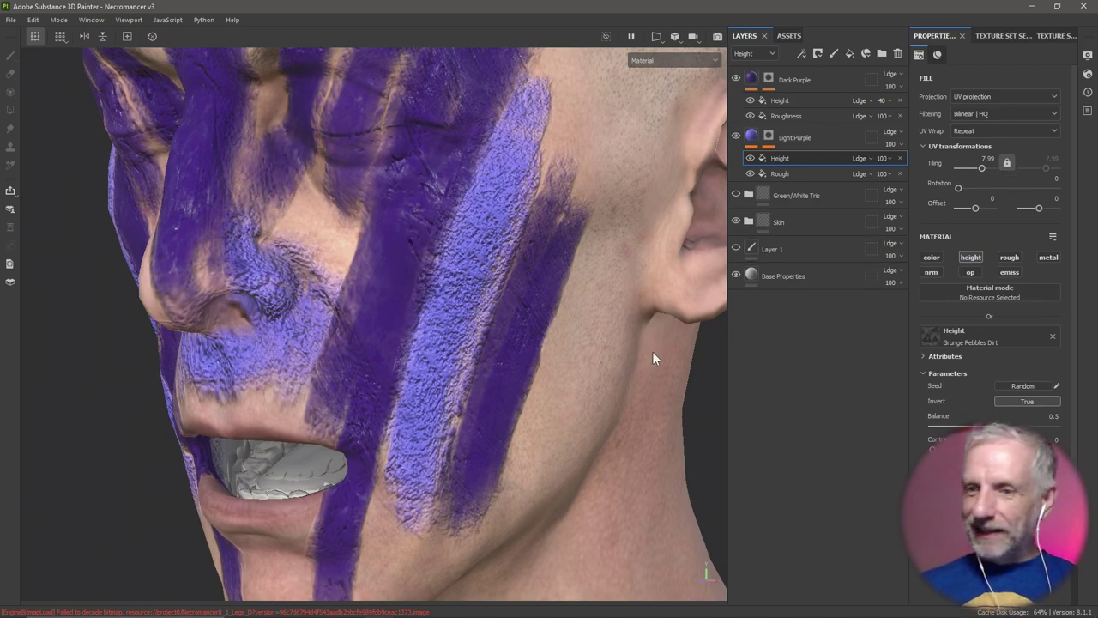
alt+drag(652, 358, 593, 361)
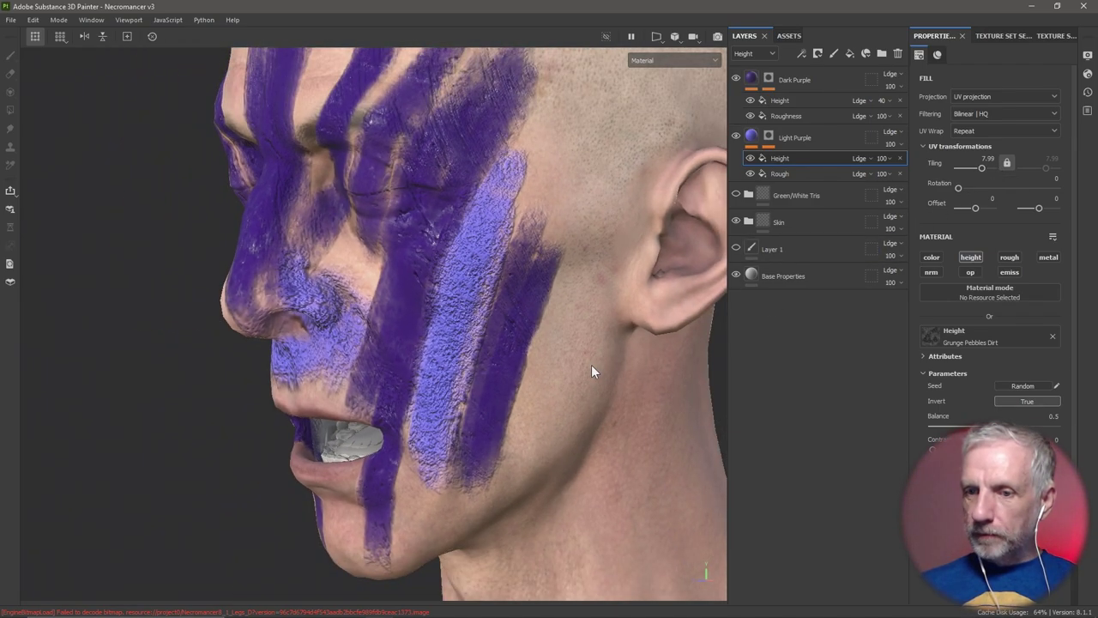
Switch the layer stack's channel view to Base color
click(761, 54)
click(765, 69)
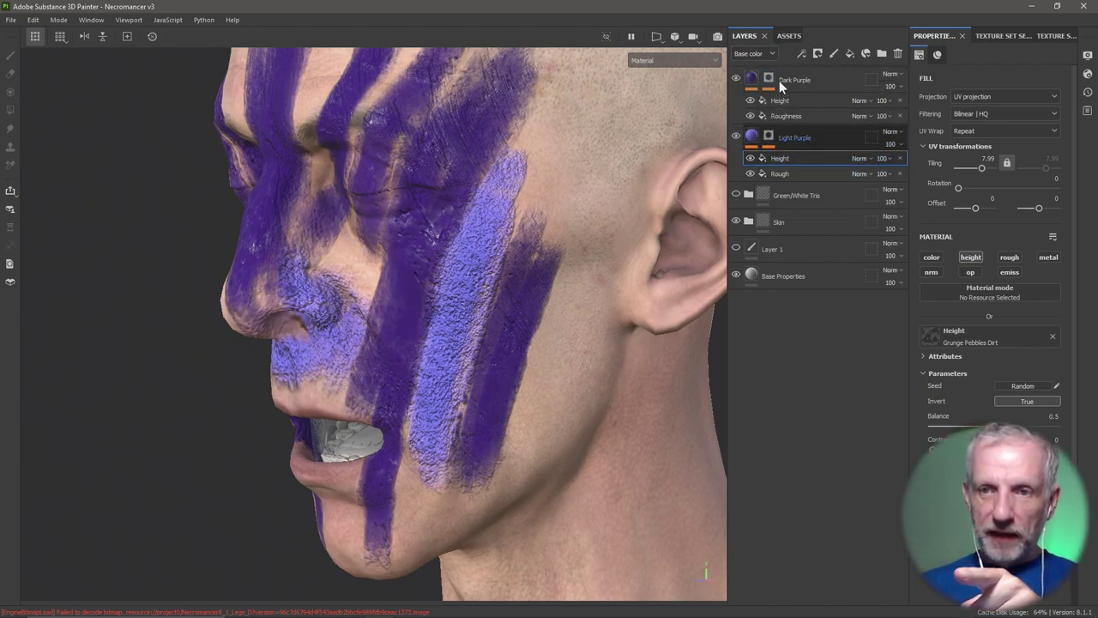
click(770, 54)
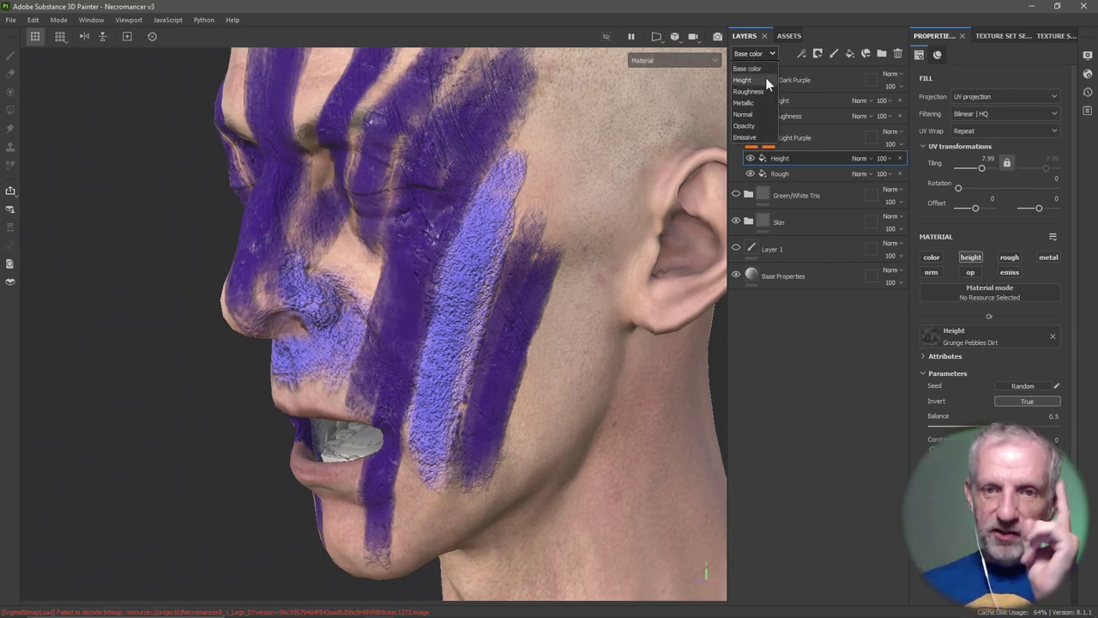
Return the layer view to Height, set Light Purple's height to 24, and inspect the nose and cheek
click(765, 80)
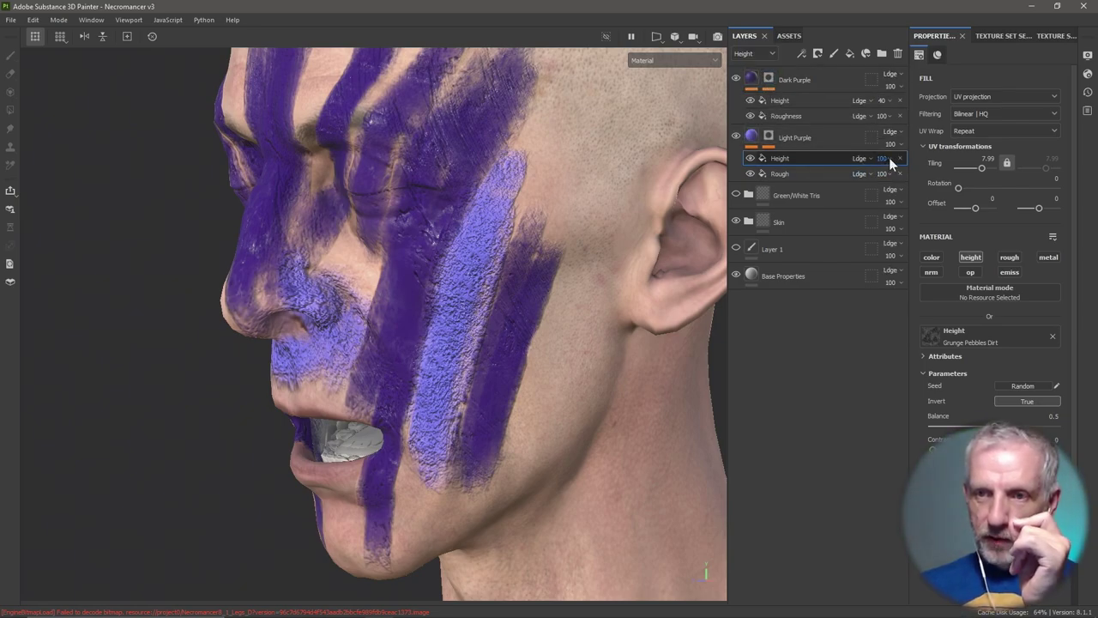
drag(919, 180, 887, 180)
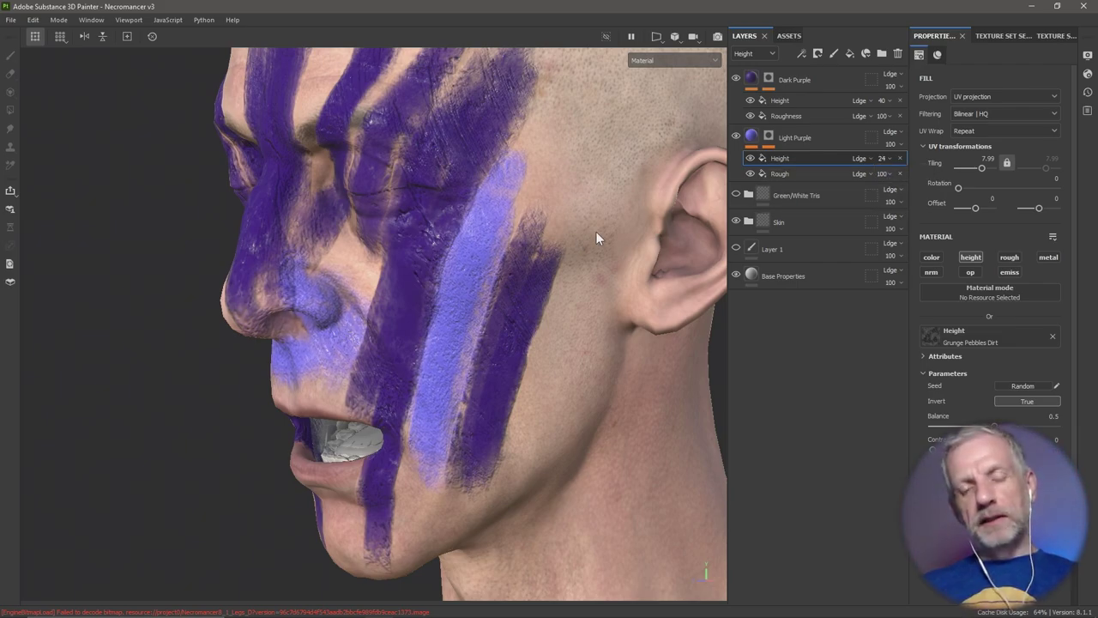
alt+drag(580, 242, 587, 252)
scroll(587, 252, up, 3)
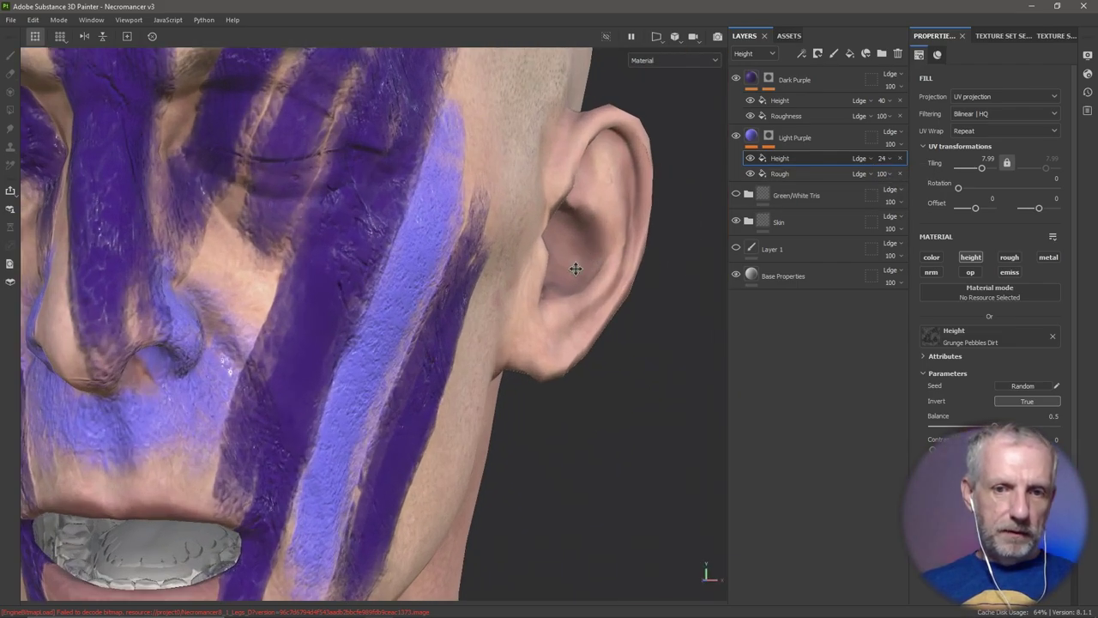
scroll(452, 289, up, 2)
alt+drag(453, 289, 671, 267)
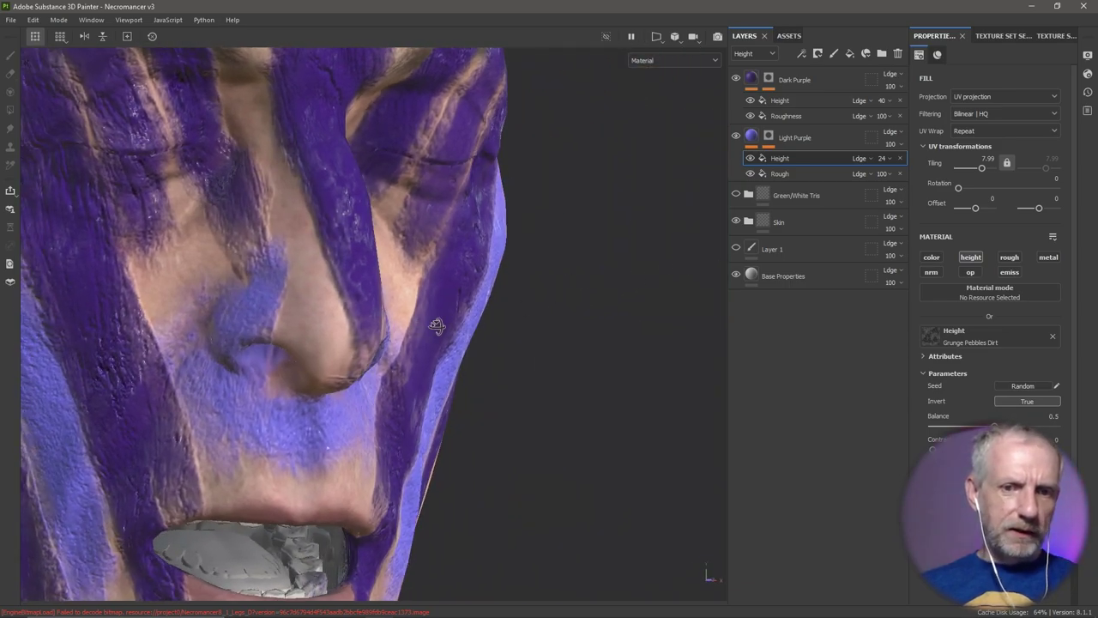
alt+drag(437, 325, 657, 283)
alt+drag(578, 291, 349, 305)
alt+middle_drag(350, 305, 397, 297)
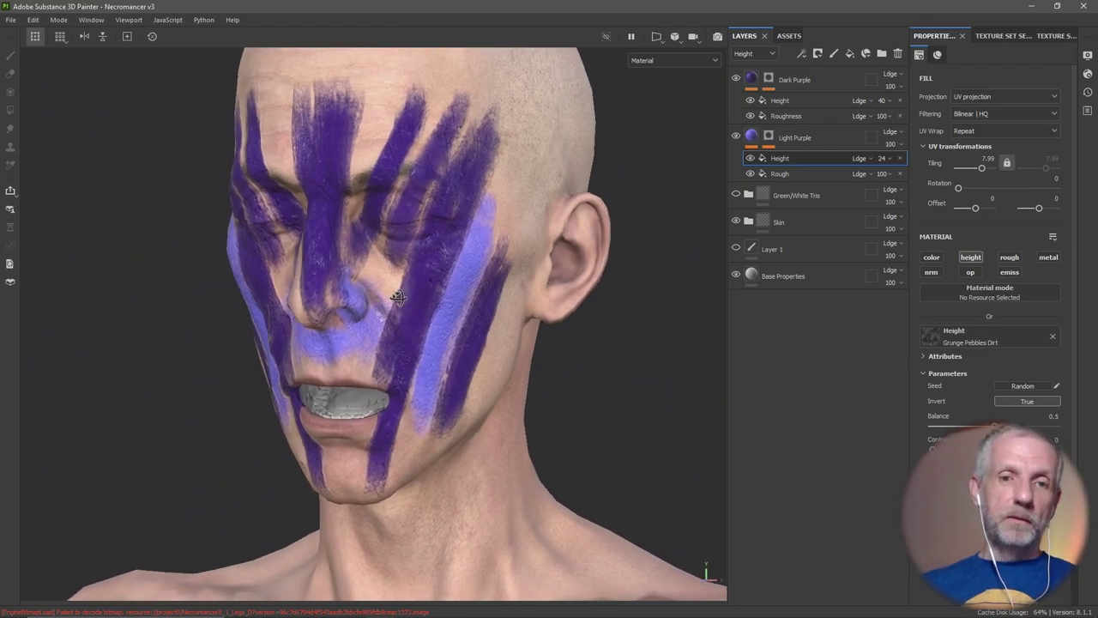
alt+drag(397, 297, 490, 318)
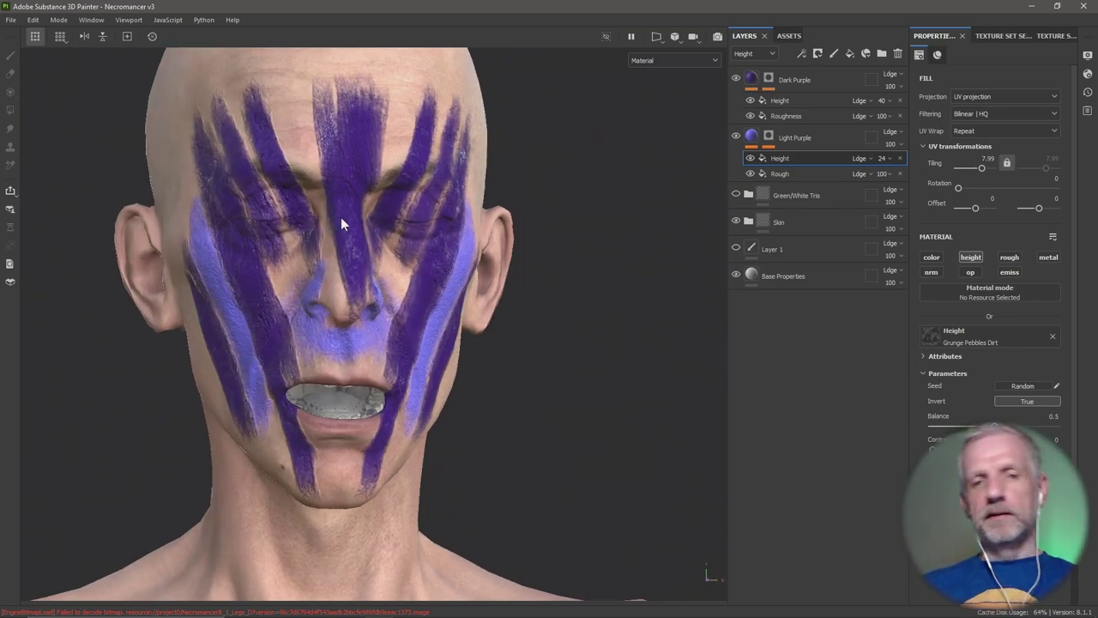
alt+drag(372, 262, 439, 265)
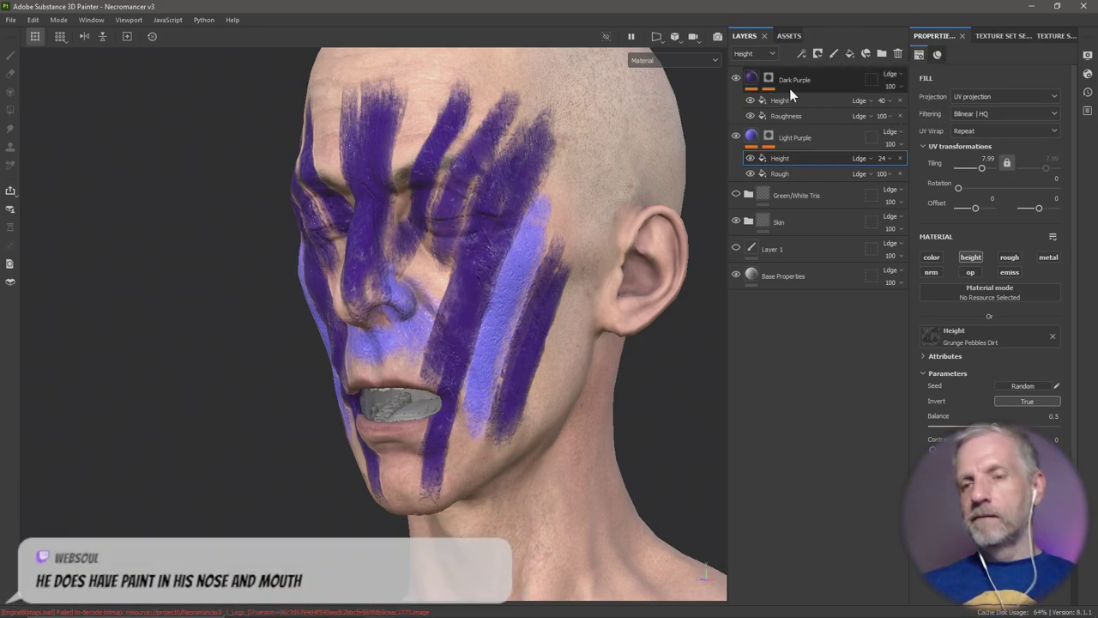
Add a fill layer, move it directly below Light Purple, and name it 'Black Ink'
click(753, 82)
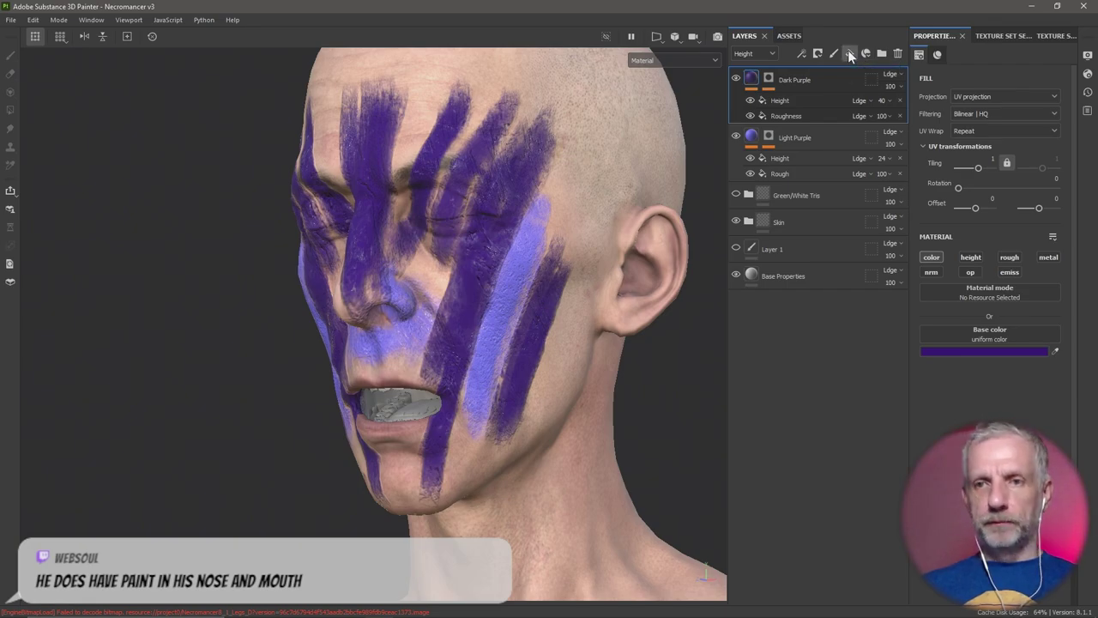
click(849, 51)
drag(752, 75, 751, 202)
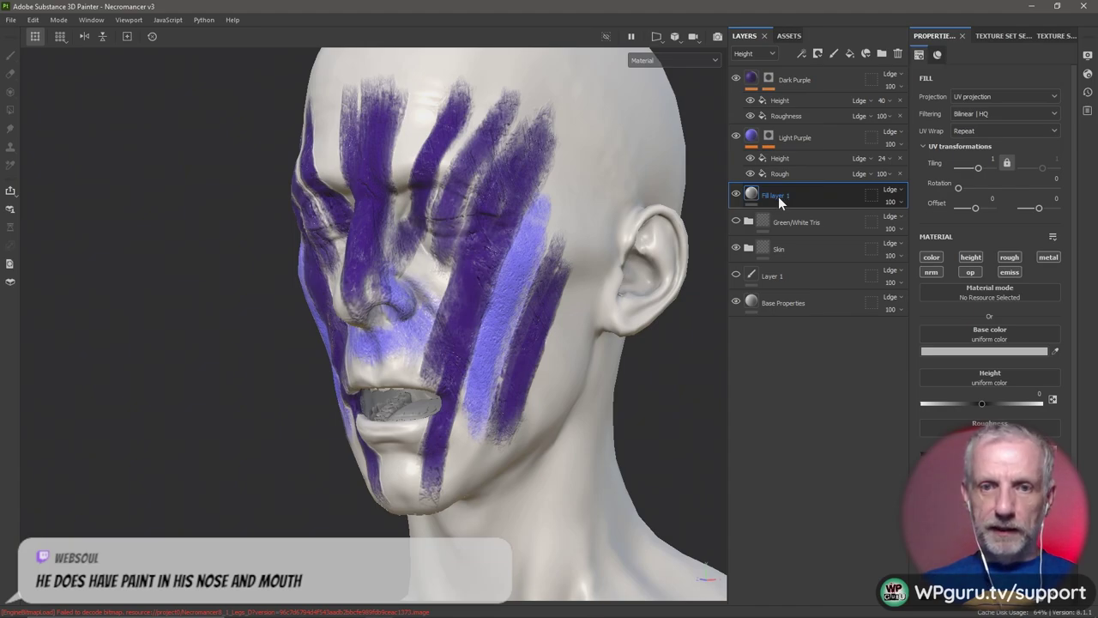
double_click(778, 197)
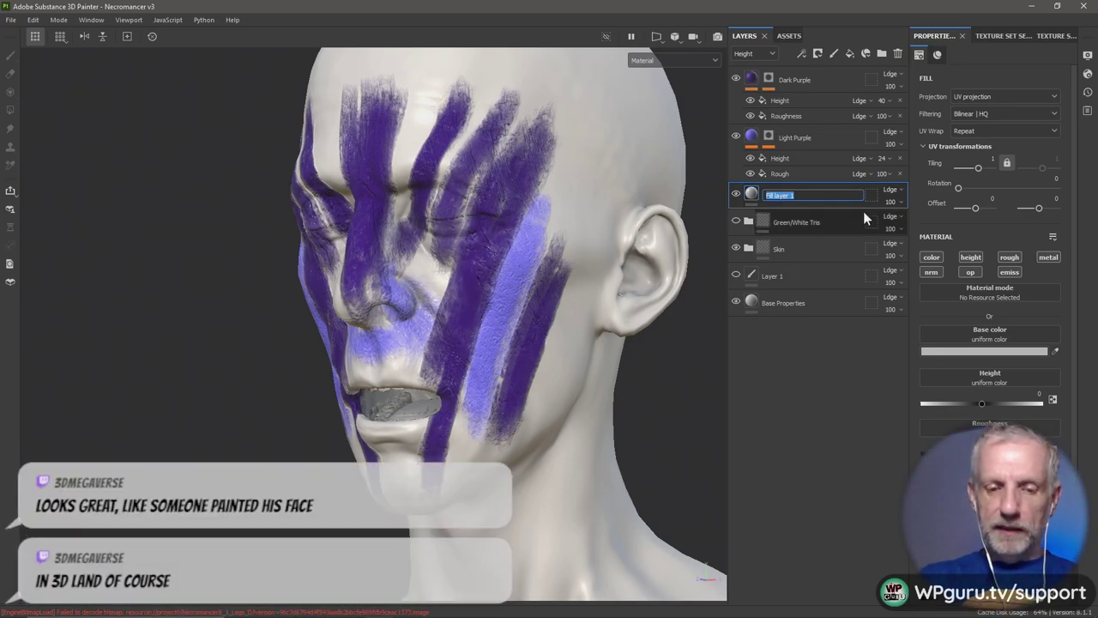
text(Dark)
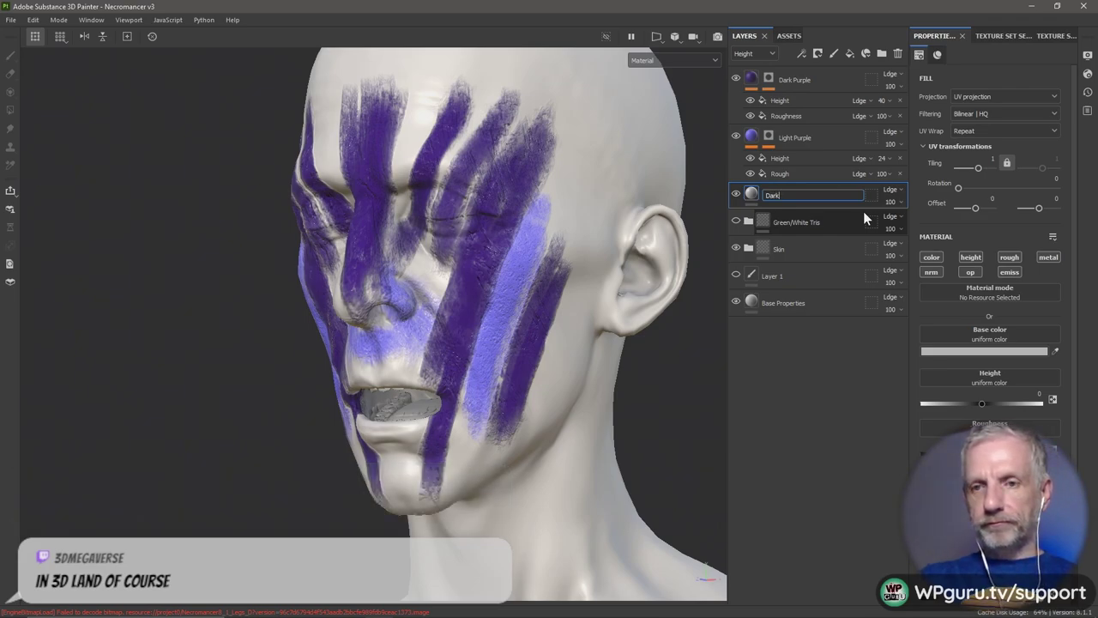
text(er Parts)
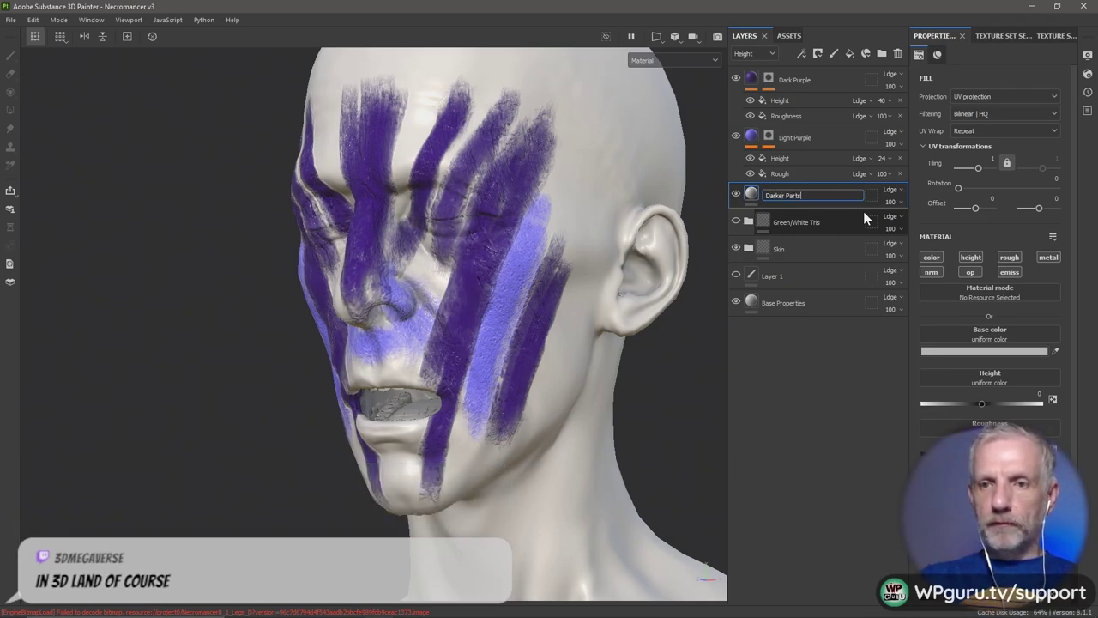
key(ctrl+BackSpace)
key(ctrl+BackSpace)
text(Black)
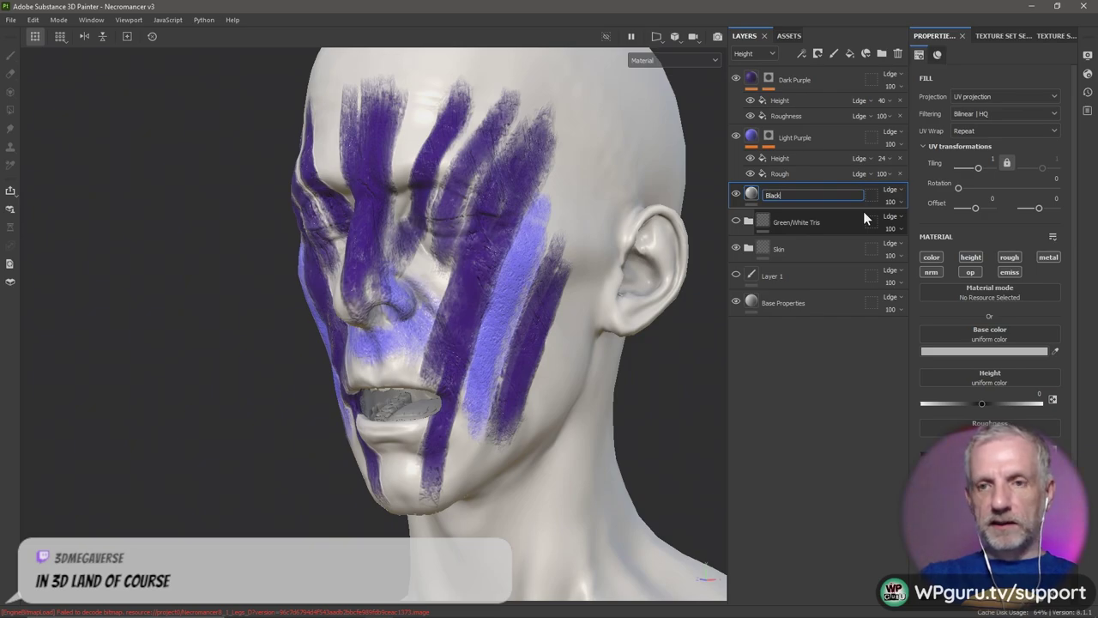
text( Ink)
key(Return)
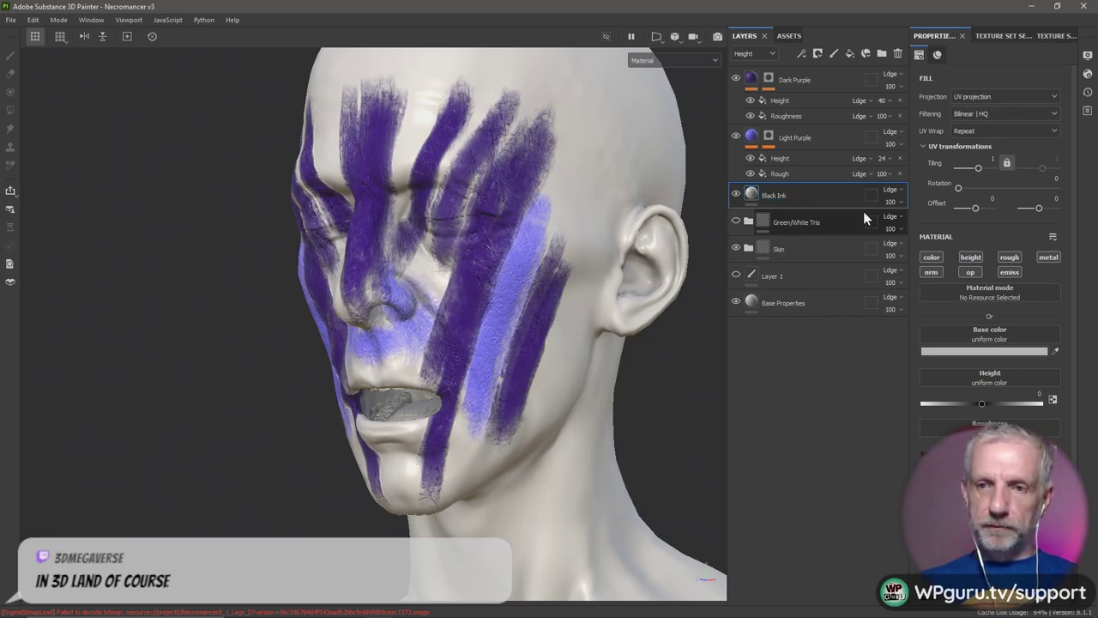
Give Black Ink a black mask and enable its base colour, darkened to near black
click(818, 53)
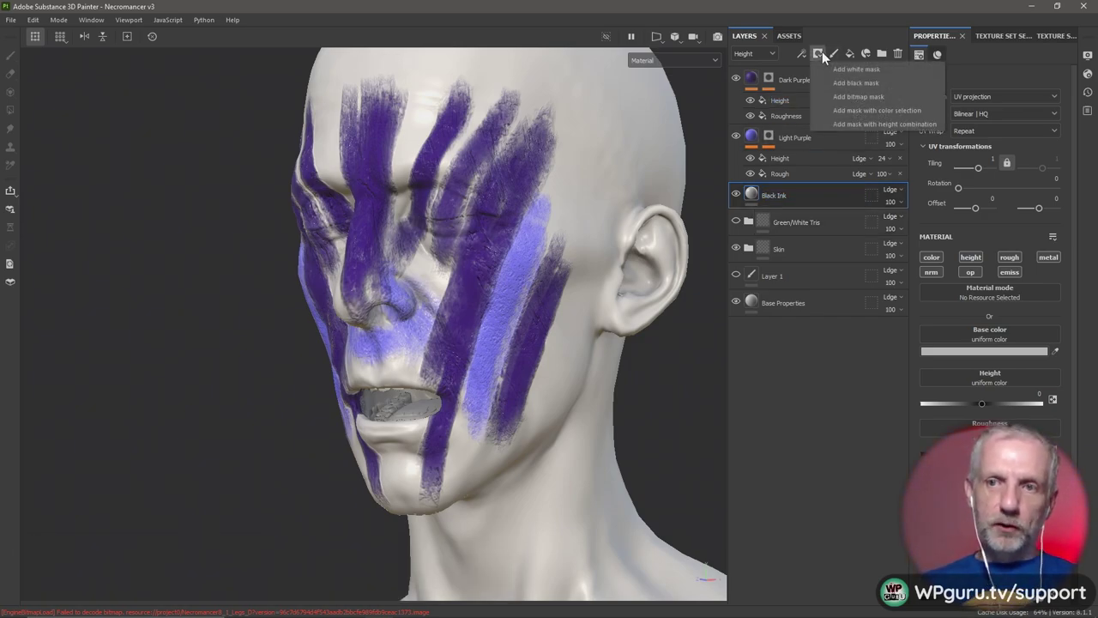
click(882, 83)
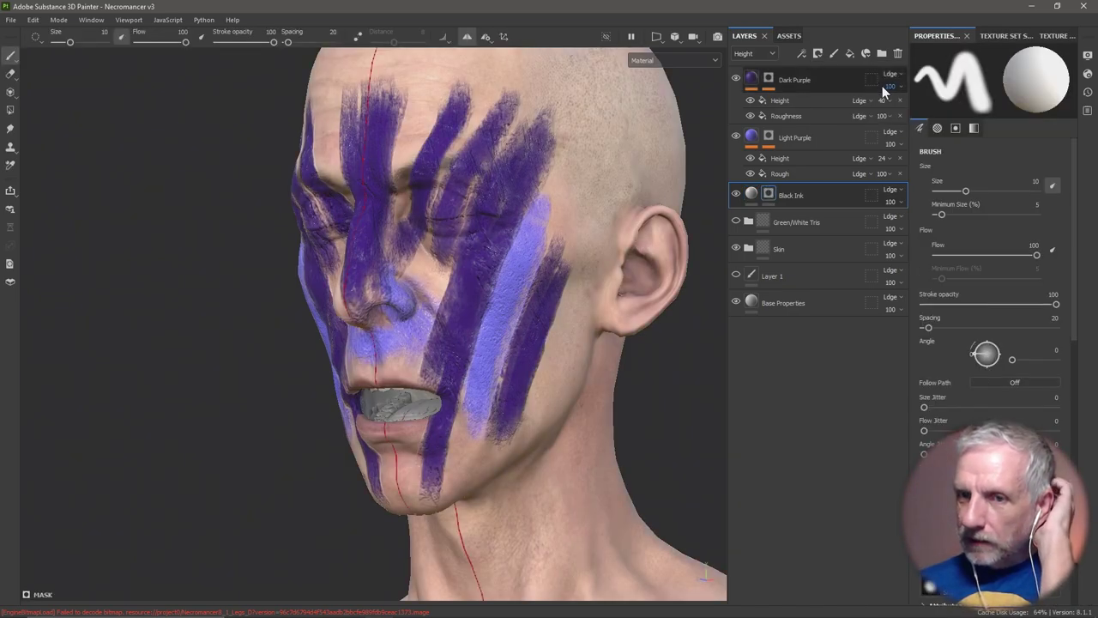
click(751, 196)
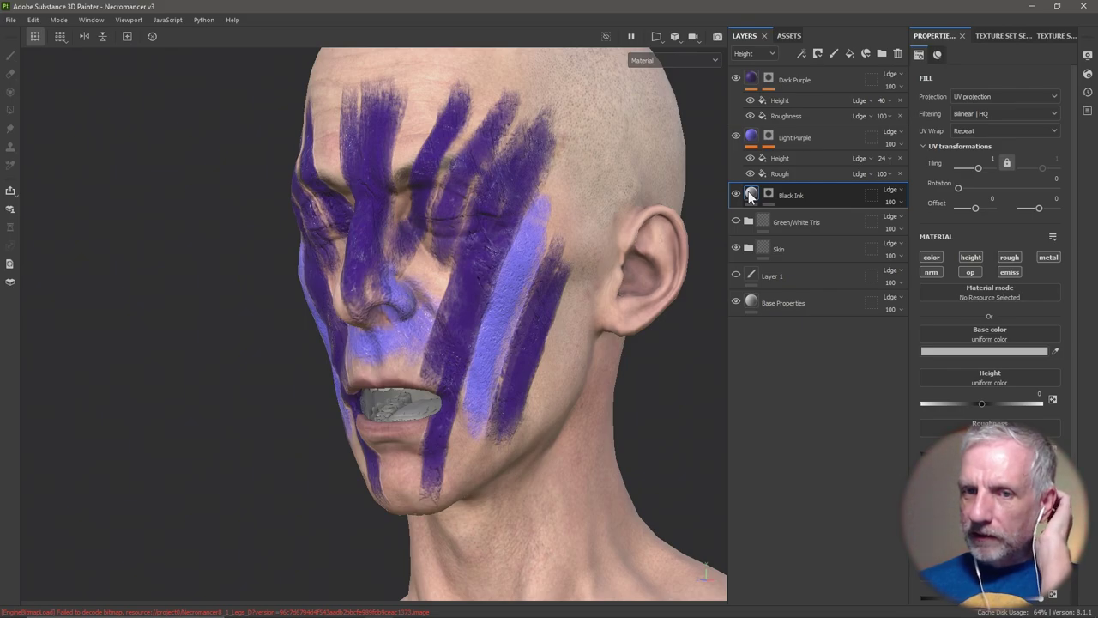
click(931, 257)
click(1000, 352)
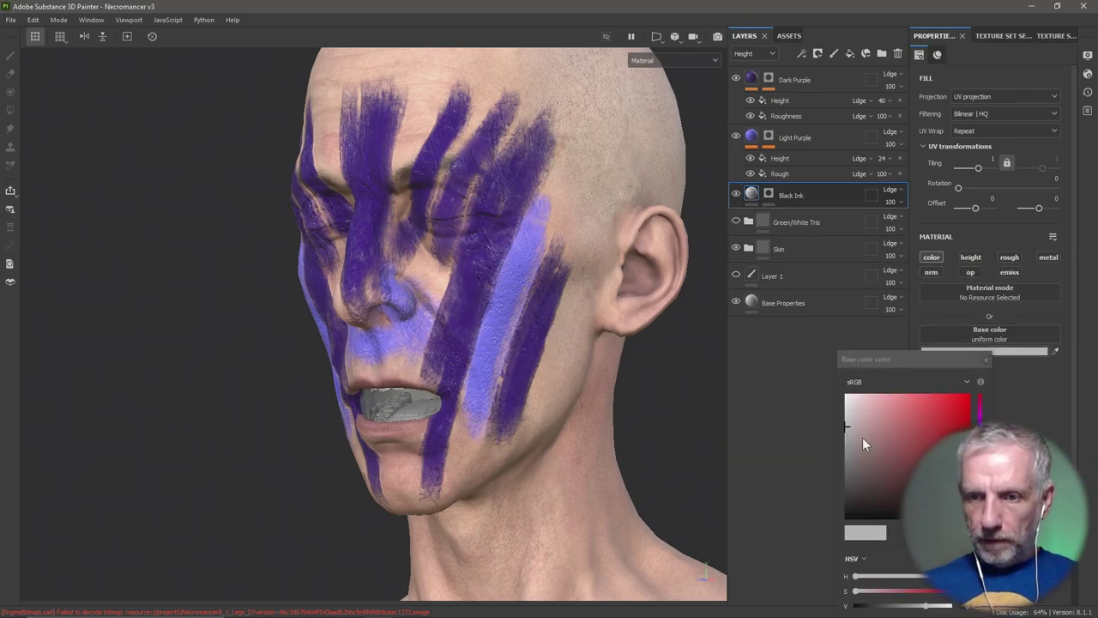
drag(863, 437, 820, 497)
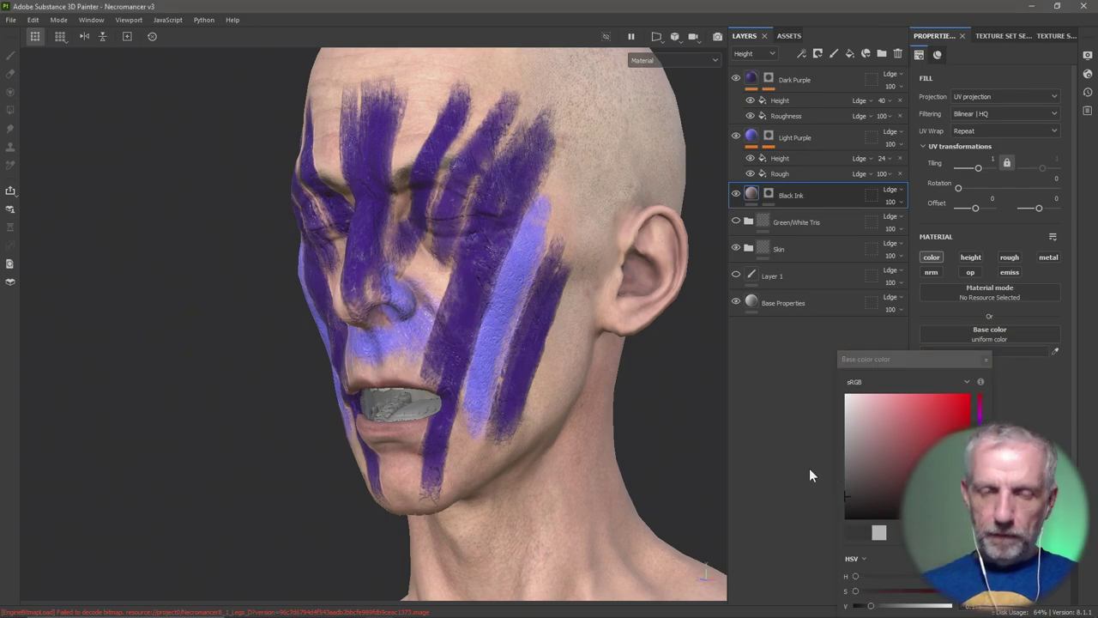
alt+drag(525, 323, 532, 361)
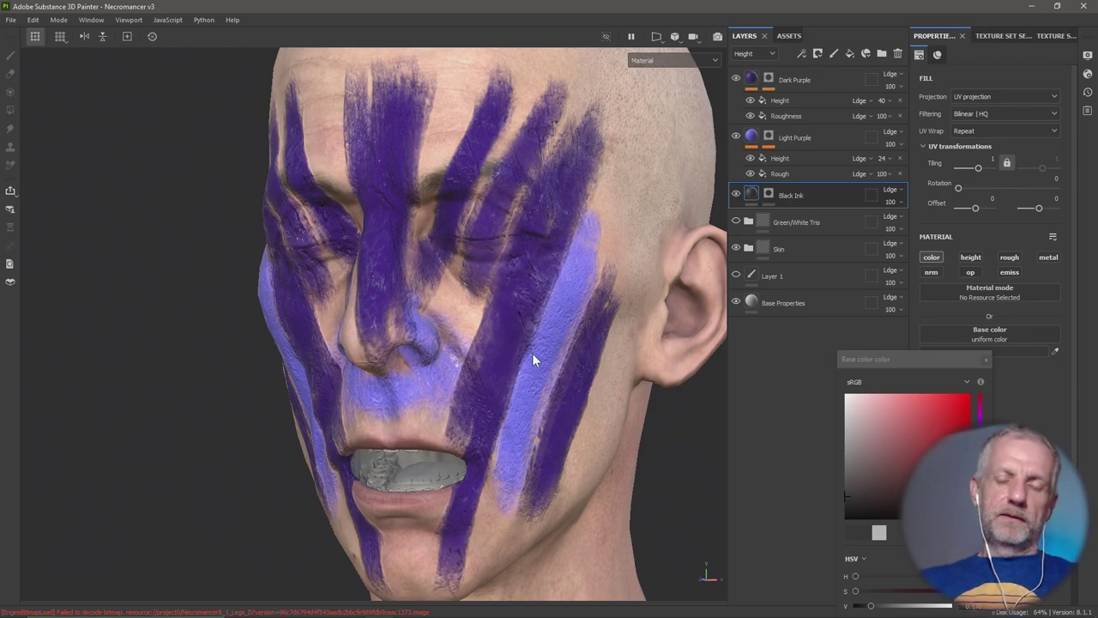
Add a Paint effect to the Black Ink layer's mask
click(771, 193)
click(801, 53)
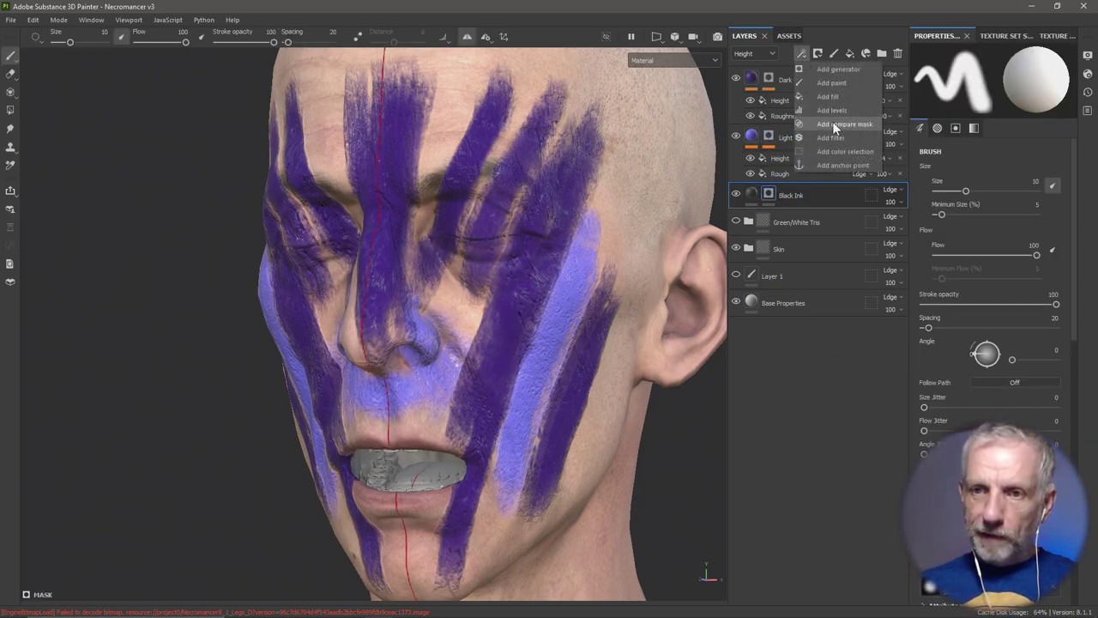
click(855, 83)
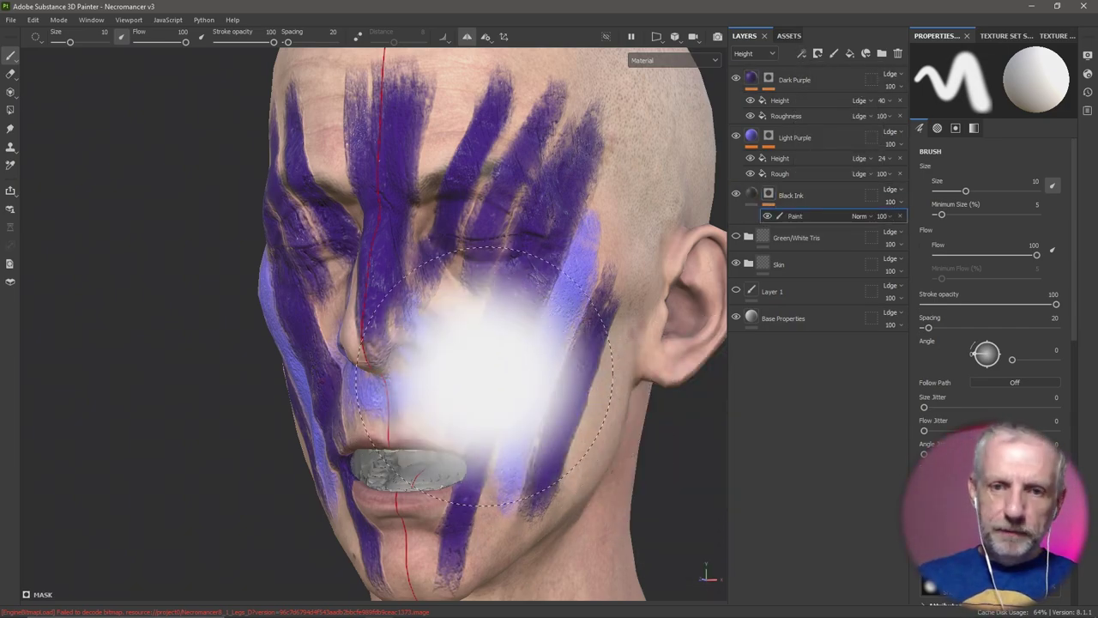
Resize the brush to about 3 and paint dark ink around both eyes
mouse_move(589, 429)
ctrl+right_down()
mouse_move(466, 343)
mouse_move(483, 318)
ctrl+right_up()
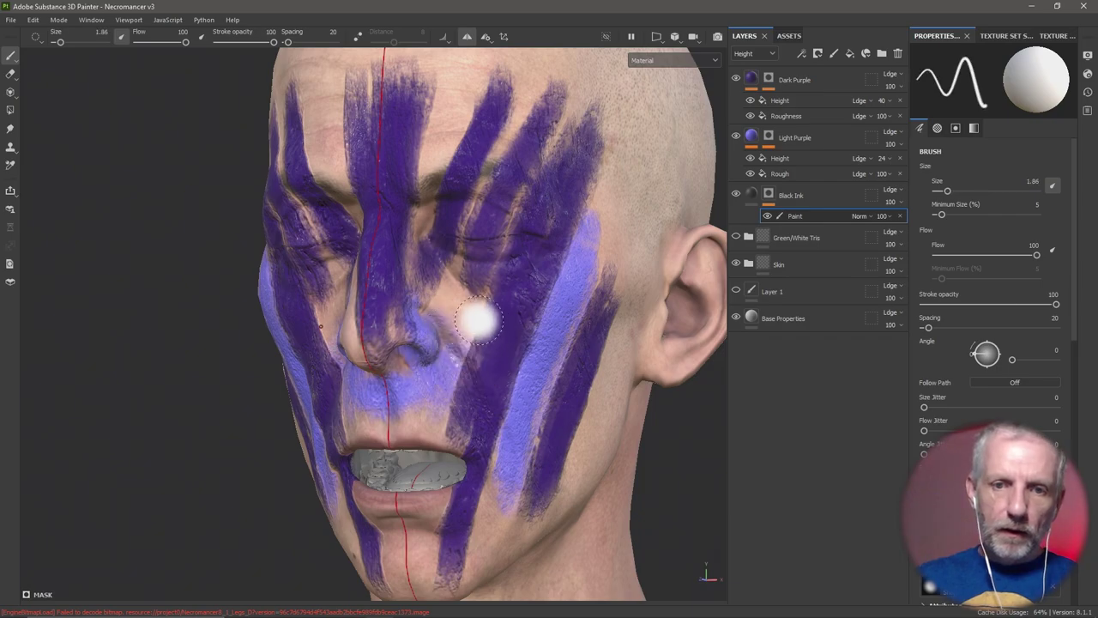
mouse_move(483, 319)
mouse_down()
mouse_move(431, 281)
mouse_move(435, 268)
mouse_move(486, 320)
mouse_move(435, 256)
mouse_move(435, 307)
mouse_move(423, 282)
mouse_move(436, 278)
mouse_move(497, 320)
mouse_up()
mouse_move(490, 306)
ctrl+right_down()
mouse_move(515, 323)
mouse_move(563, 319)
ctrl+right_up()
mouse_move(427, 257)
mouse_down()
mouse_move(487, 312)
mouse_move(462, 277)
mouse_up()
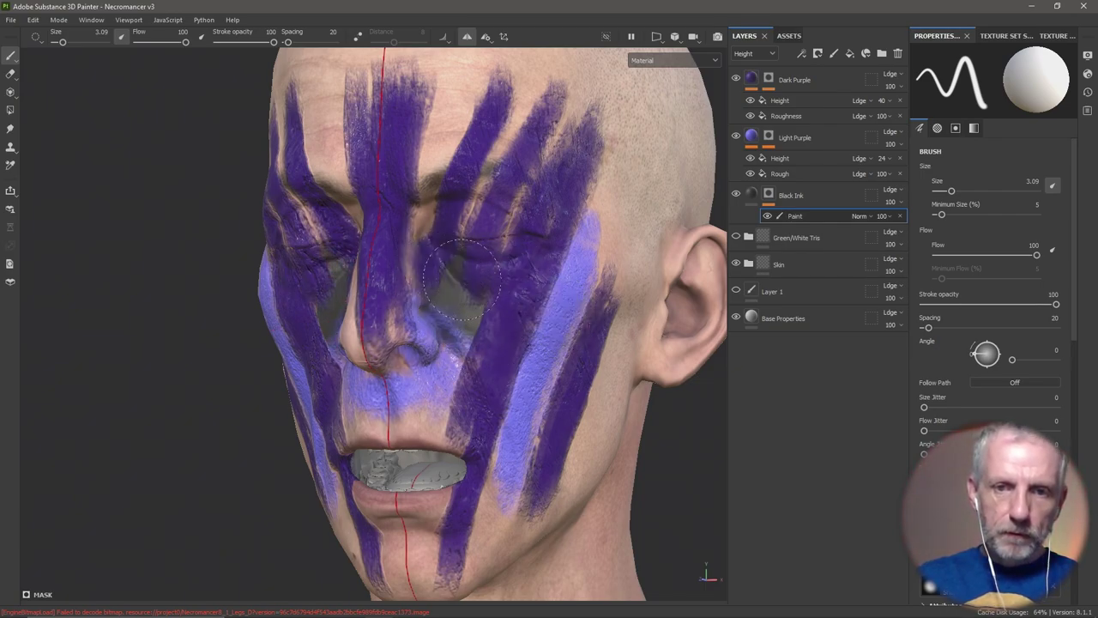
mouse_move(502, 318)
mouse_down()
mouse_move(490, 306)
mouse_move(527, 344)
mouse_move(599, 318)
mouse_up()
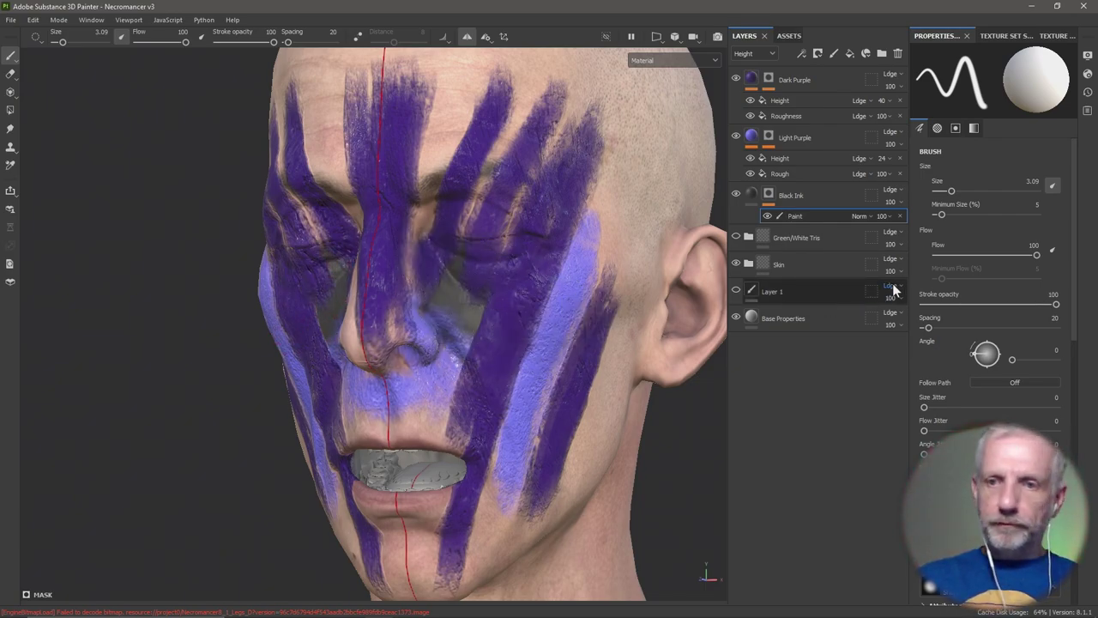
click(768, 54)
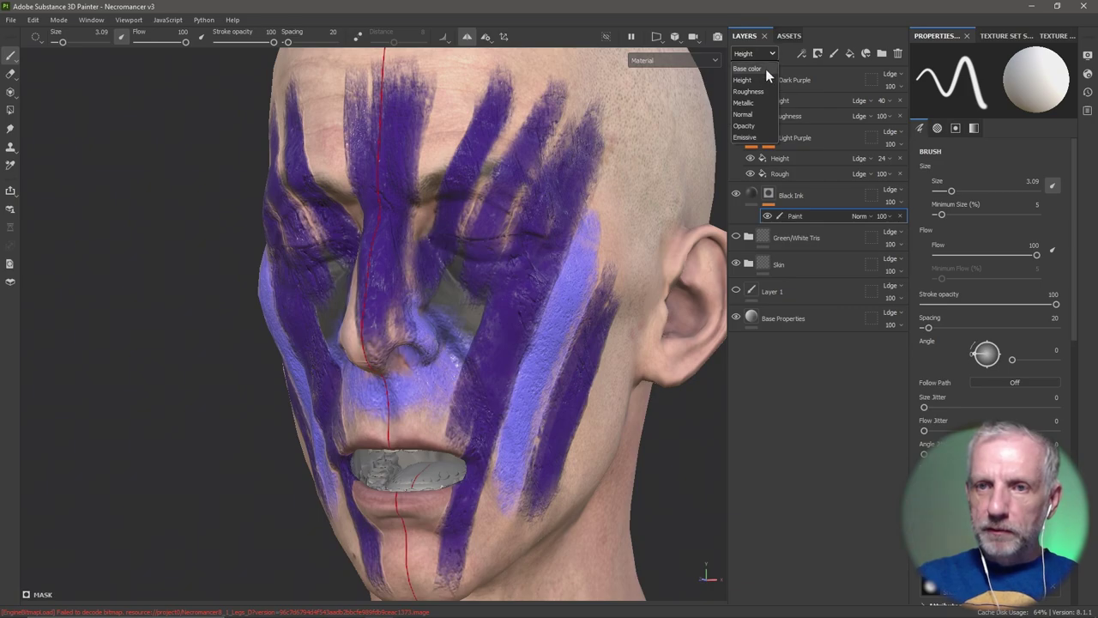
Lower the ink paint's Base color opacity to 79, then orbit the head to inspect the stripes
click(763, 67)
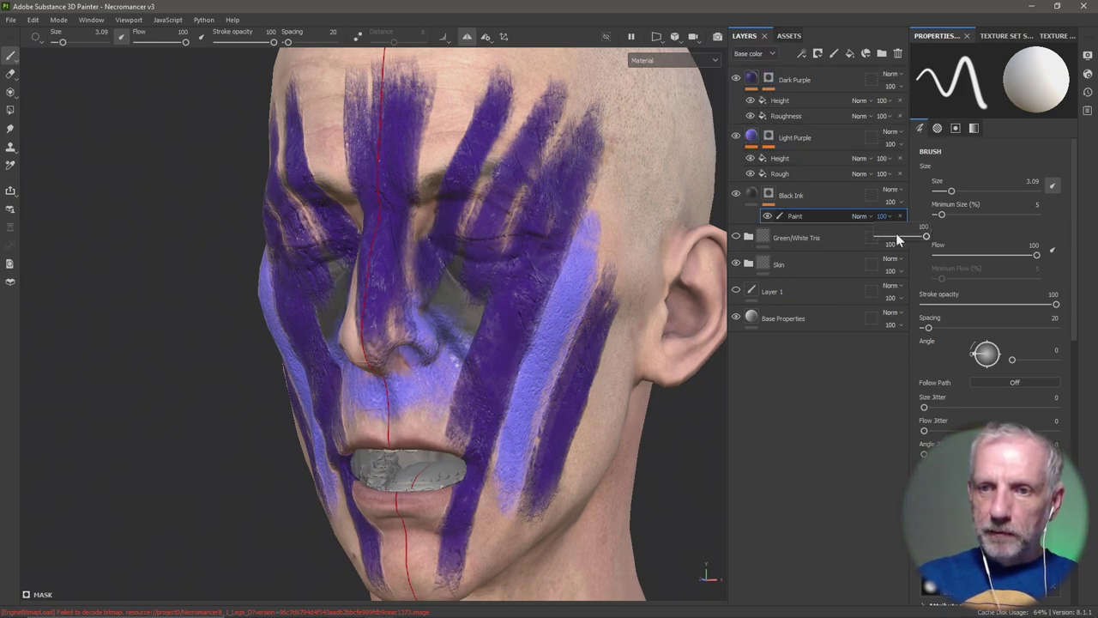
drag(925, 238, 915, 236)
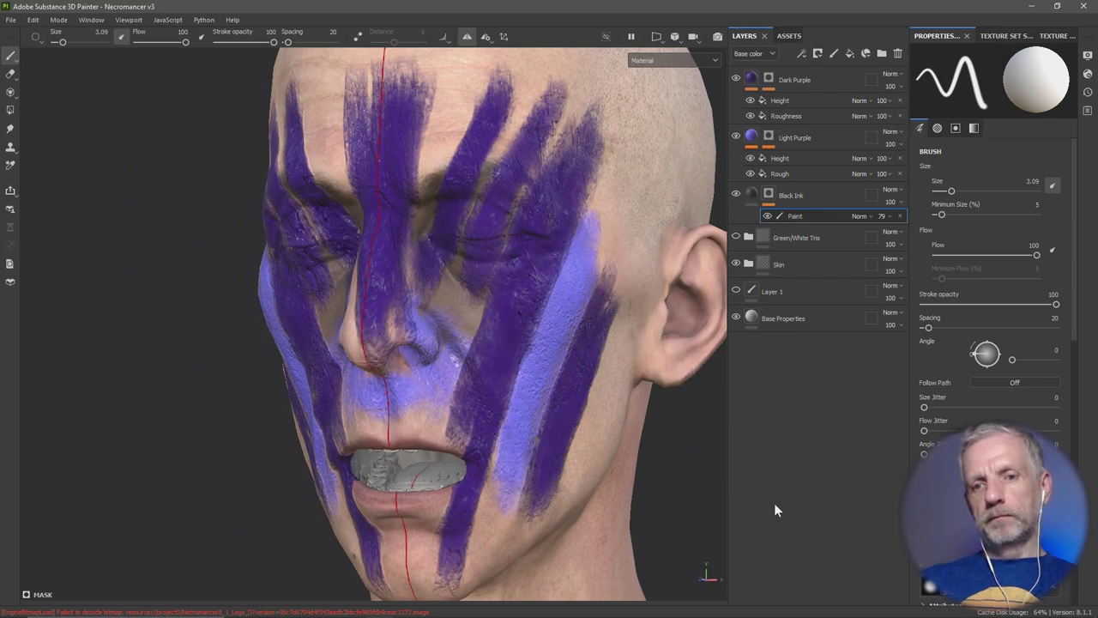
mouse_move(694, 412)
alt+mouse_down()
mouse_move(670, 412)
mouse_move(704, 416)
mouse_move(699, 454)
alt+mouse_up()
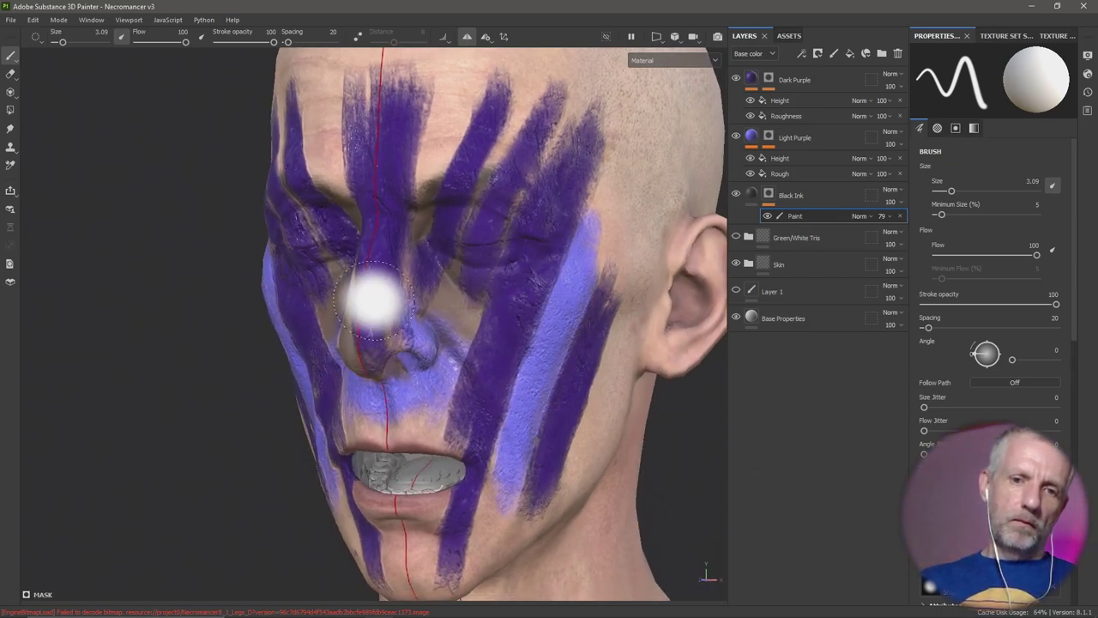
alt+drag(404, 370, 458, 371)
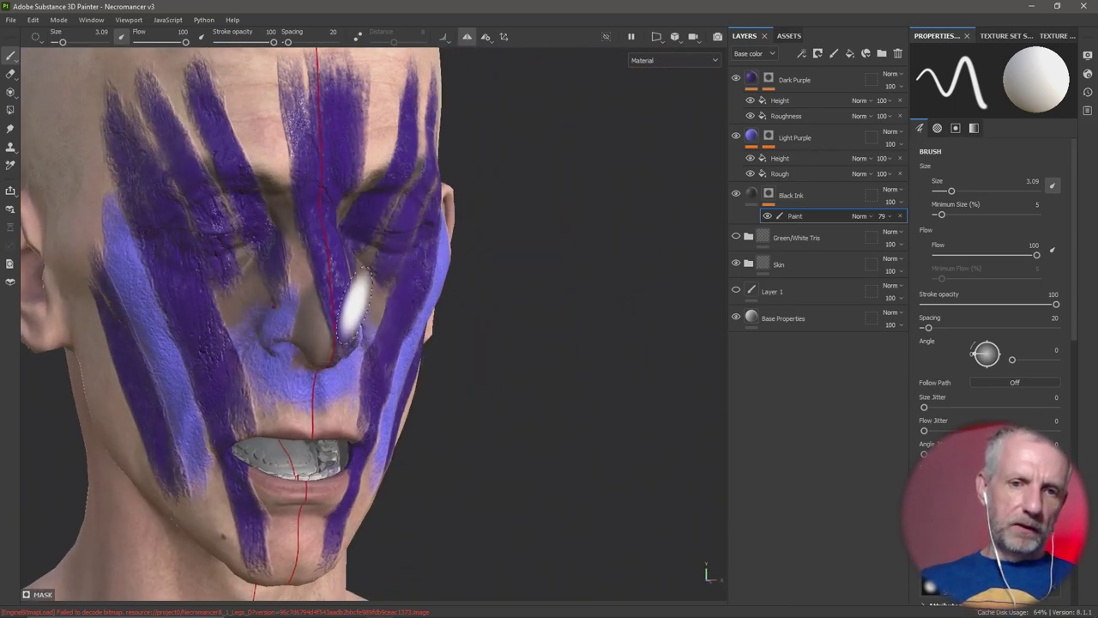
alt+drag(378, 382, 506, 287)
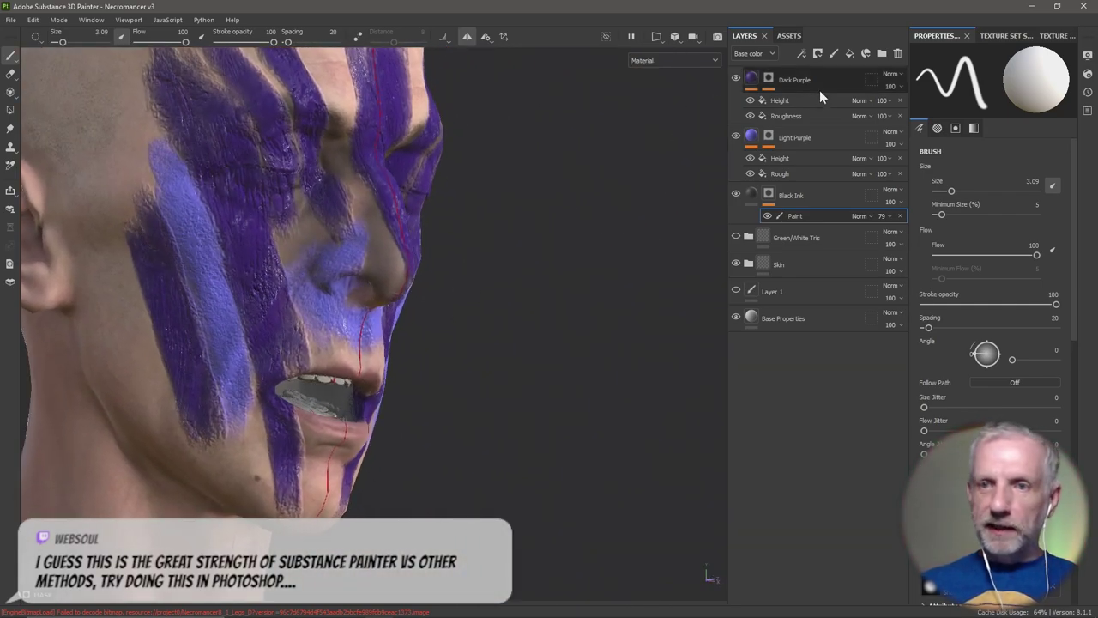
Target the Paint sublayer of Dark Purple's mask and shrink the brush to 1.35
click(768, 82)
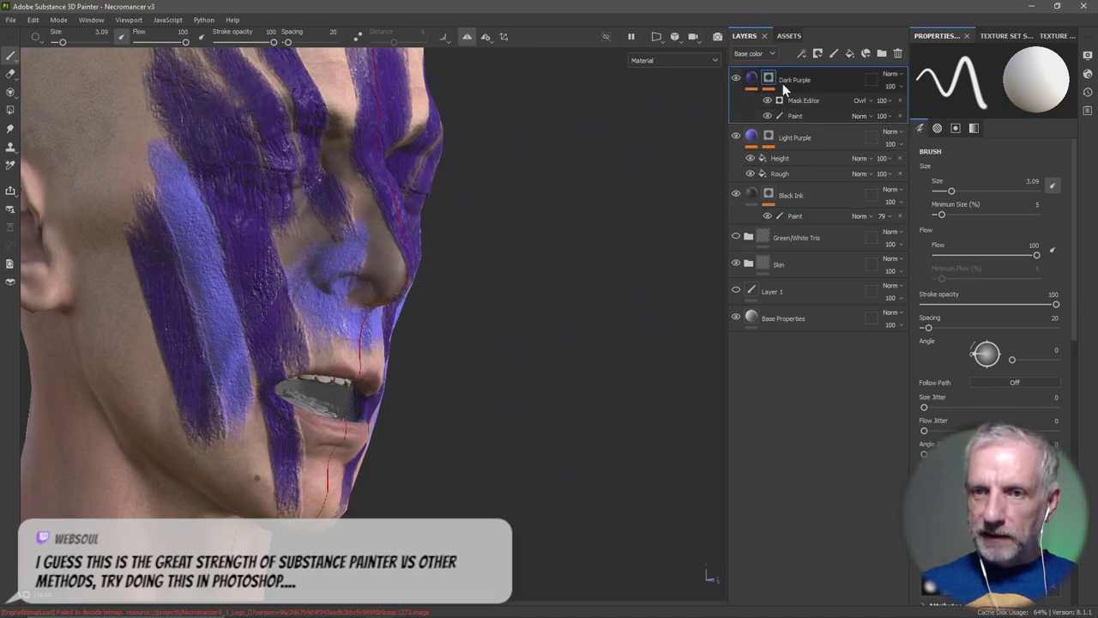
click(811, 119)
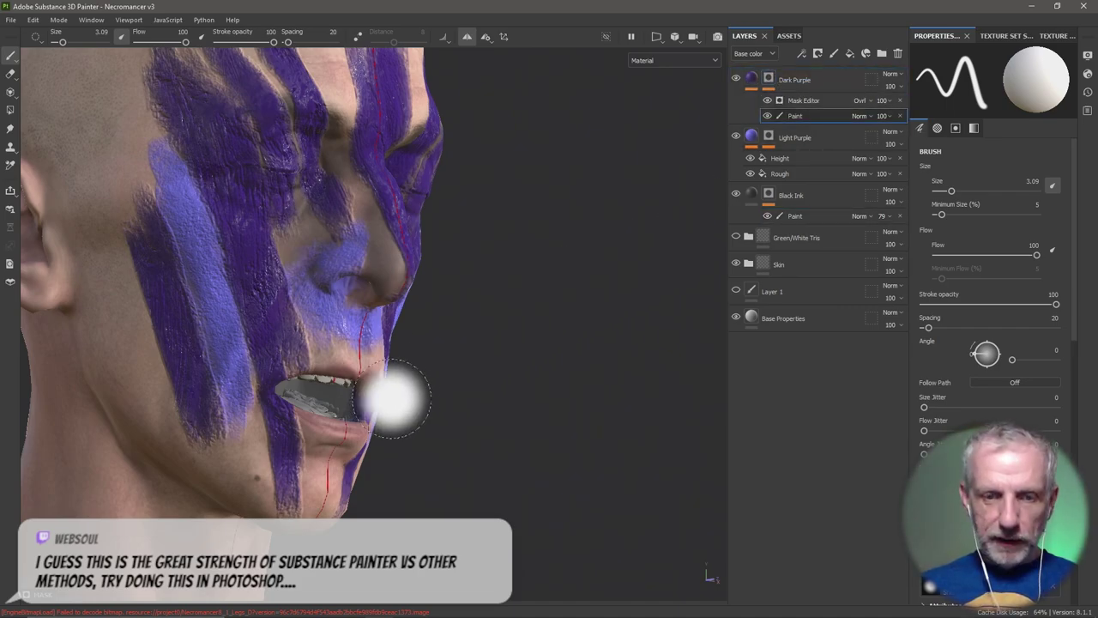
scroll(392, 395, up, 2)
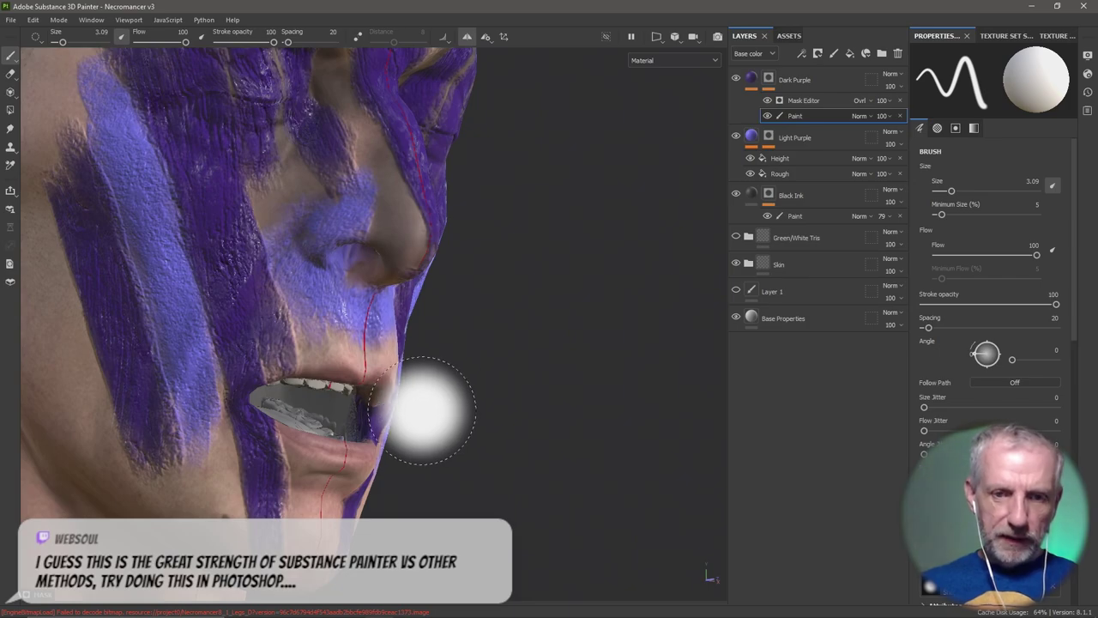
key(bracketleft)
key(bracketleft)
key(bracketleft)
key(bracketleft)
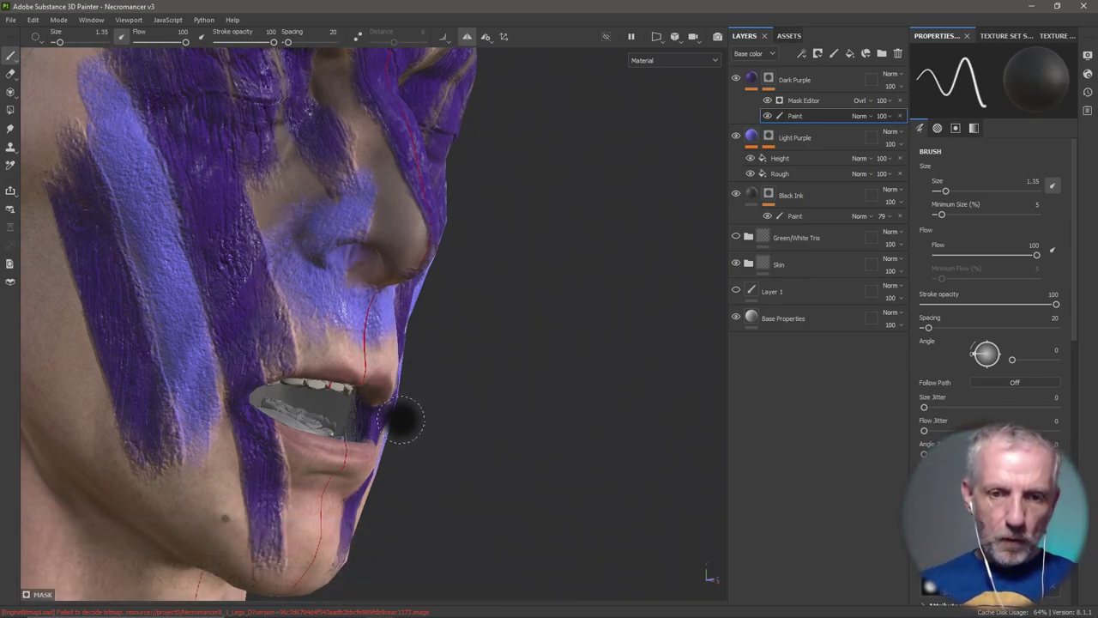
Turn off symmetry and mask the dark purple stripes off the lips at the mouth corners
mouse_move(397, 417)
alt+mouse_down()
mouse_move(441, 400)
mouse_move(429, 433)
alt+mouse_up()
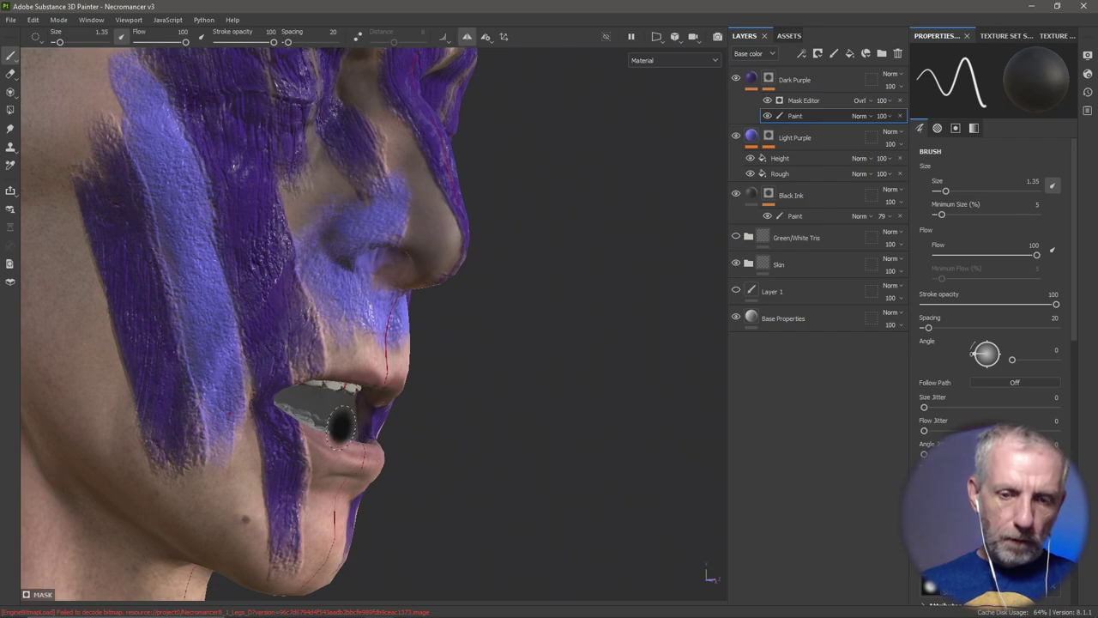
scroll(341, 420, up, 5)
alt+drag(341, 422, 351, 472)
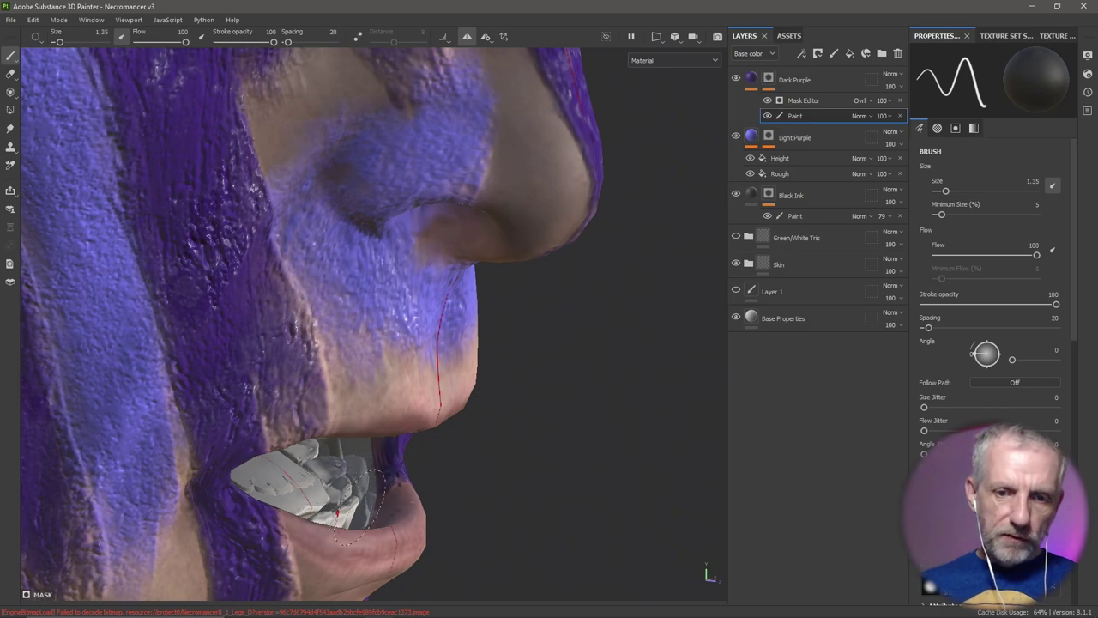
alt+drag(348, 470, 369, 414)
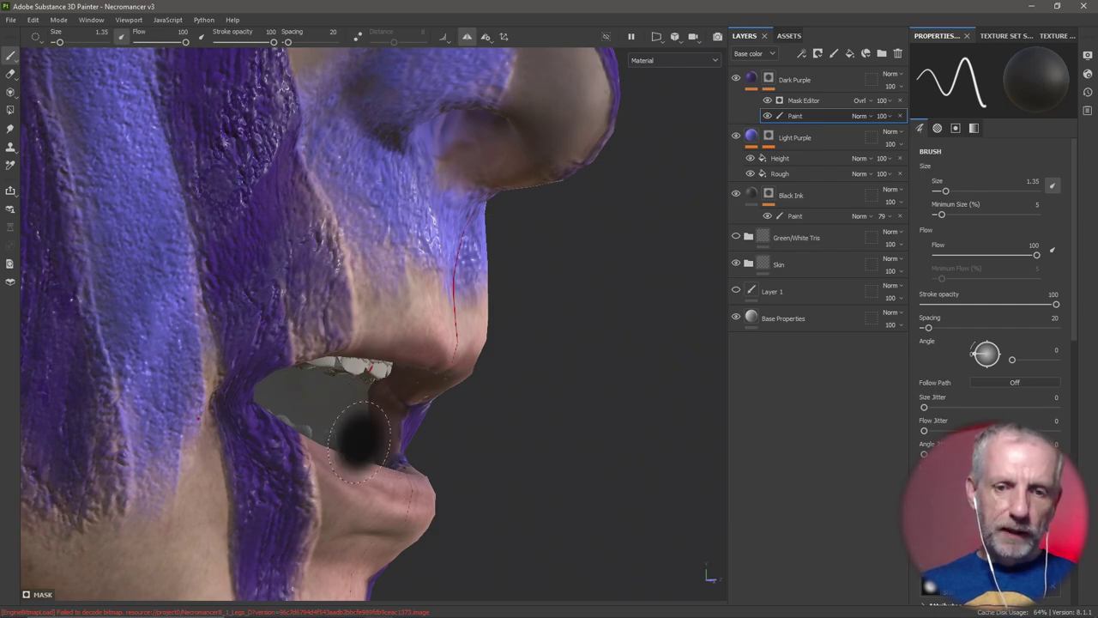
mouse_move(358, 438)
alt+mouse_down()
mouse_move(359, 481)
mouse_move(35, 449)
mouse_move(184, 441)
alt+mouse_up()
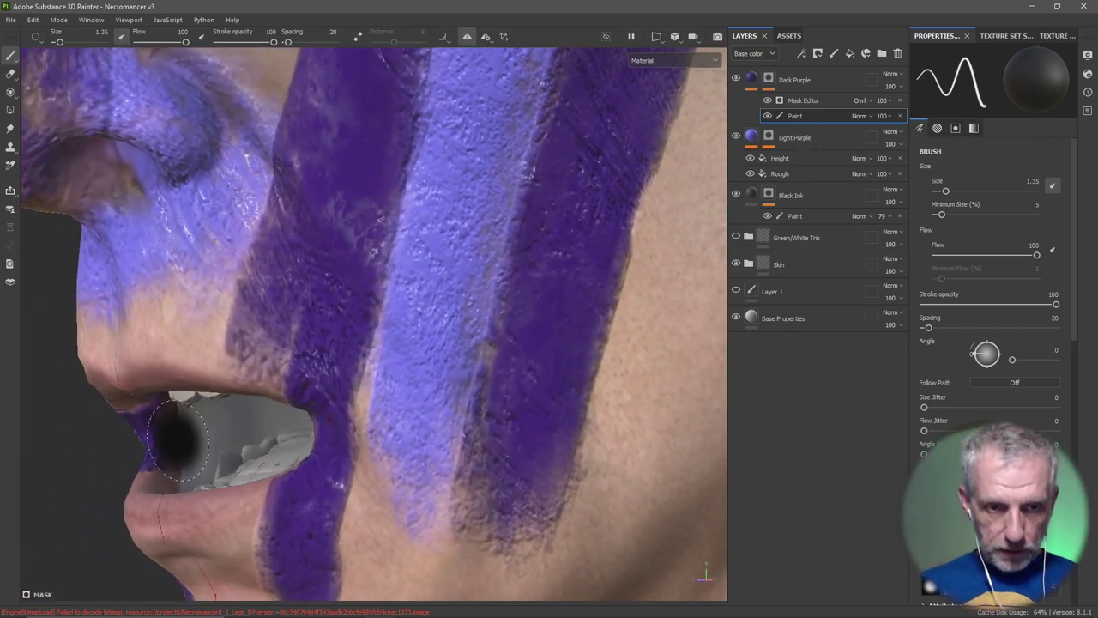
click(469, 36)
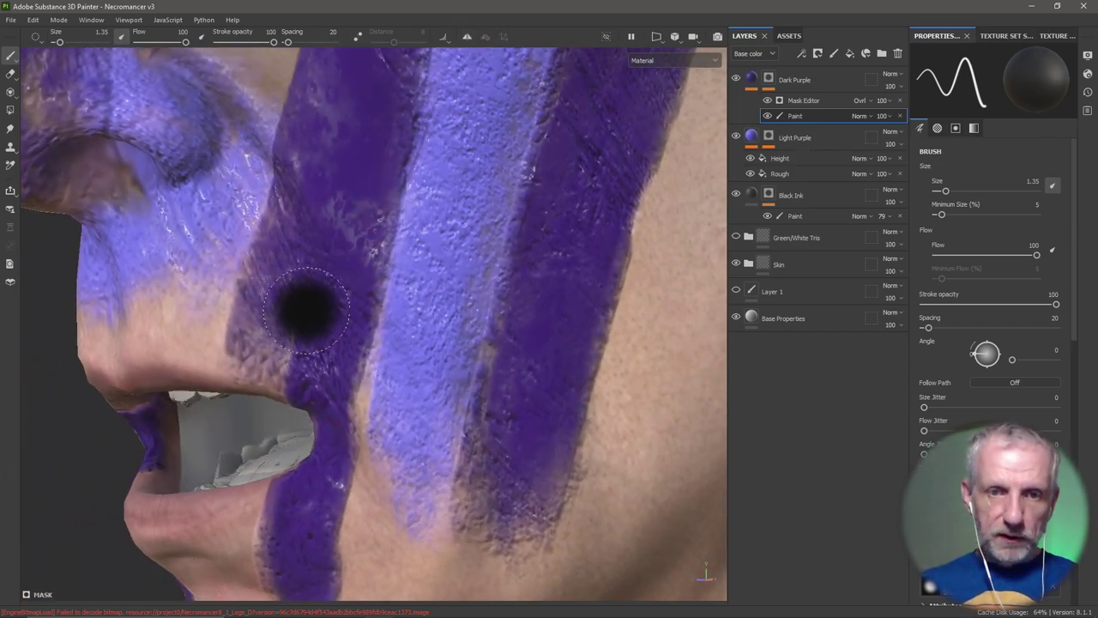
alt+drag(232, 438, 160, 420)
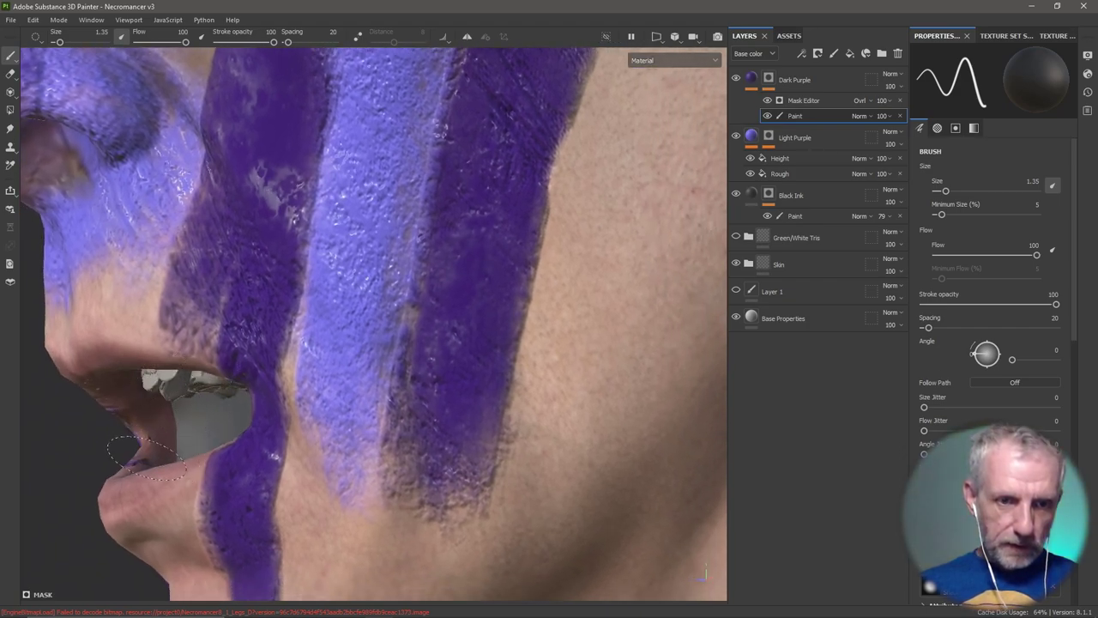
mouse_move(144, 397)
alt+mouse_down()
mouse_move(152, 481)
mouse_move(298, 497)
mouse_move(257, 478)
mouse_move(214, 515)
mouse_move(185, 468)
mouse_move(369, 433)
mouse_move(420, 402)
mouse_move(564, 363)
mouse_move(622, 358)
mouse_move(694, 429)
alt+mouse_up()
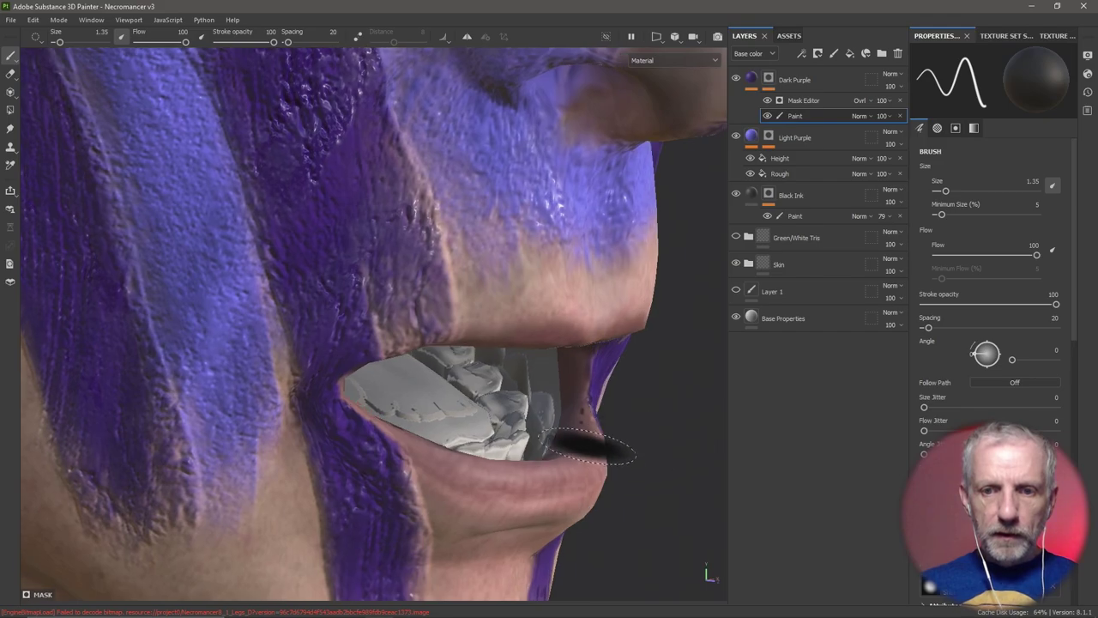
alt+drag(575, 420, 319, 295)
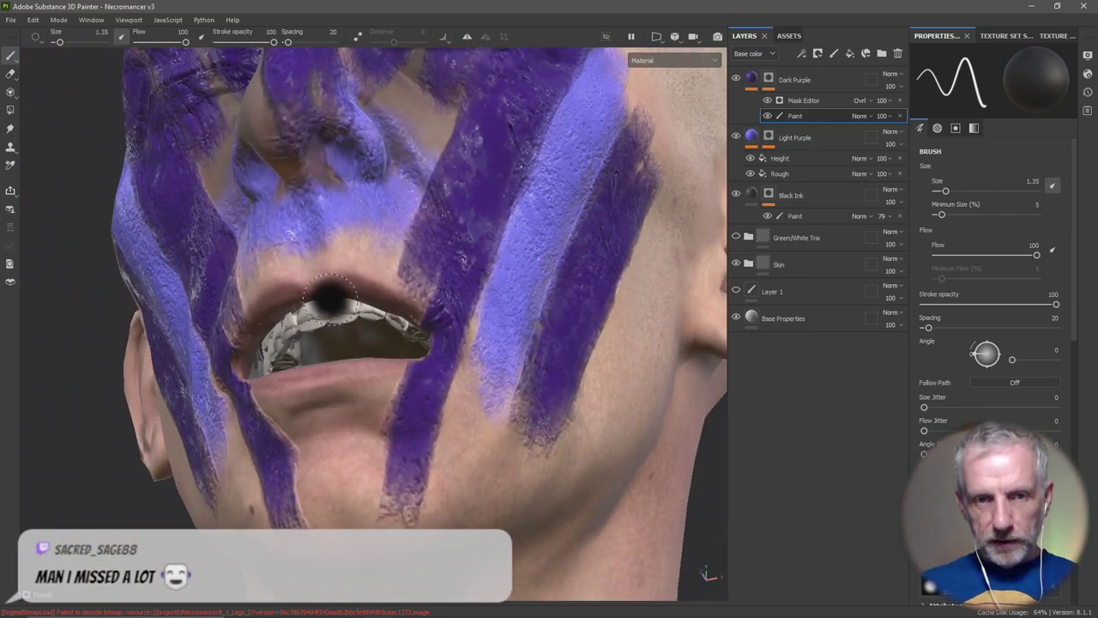
Target the Paint sublayer of Light Purple's mask and shrink the brush to 0.32
click(767, 136)
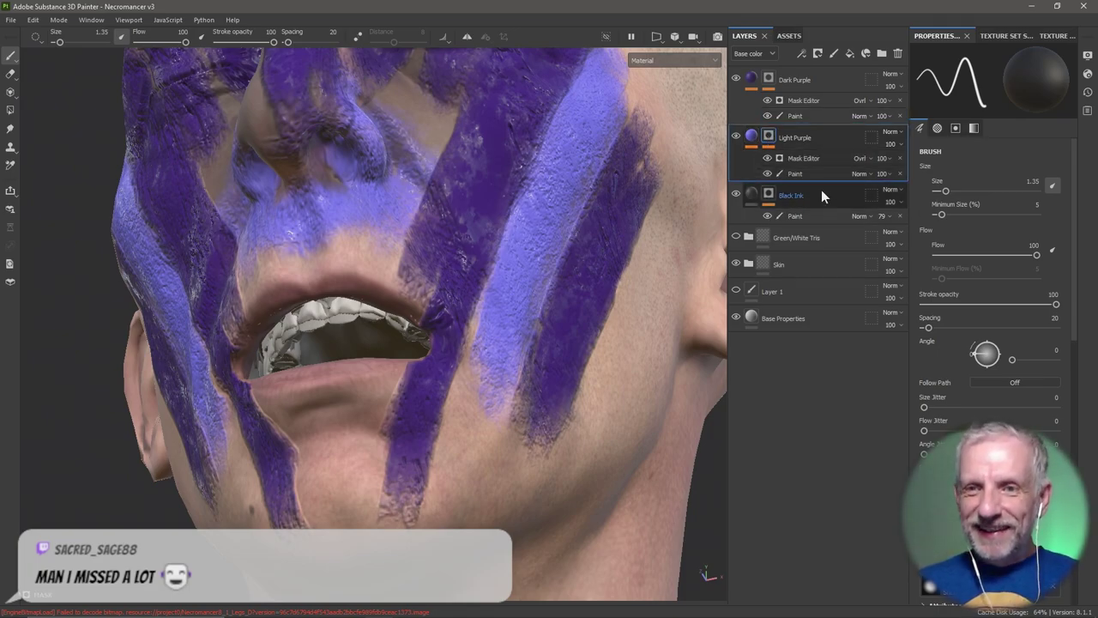
click(795, 172)
mouse_move(327, 238)
alt+mouse_down()
mouse_move(302, 201)
mouse_move(340, 287)
mouse_move(363, 387)
mouse_move(453, 343)
alt+mouse_up()
key(bracketleft)
key(bracketleft)
key(bracketleft)
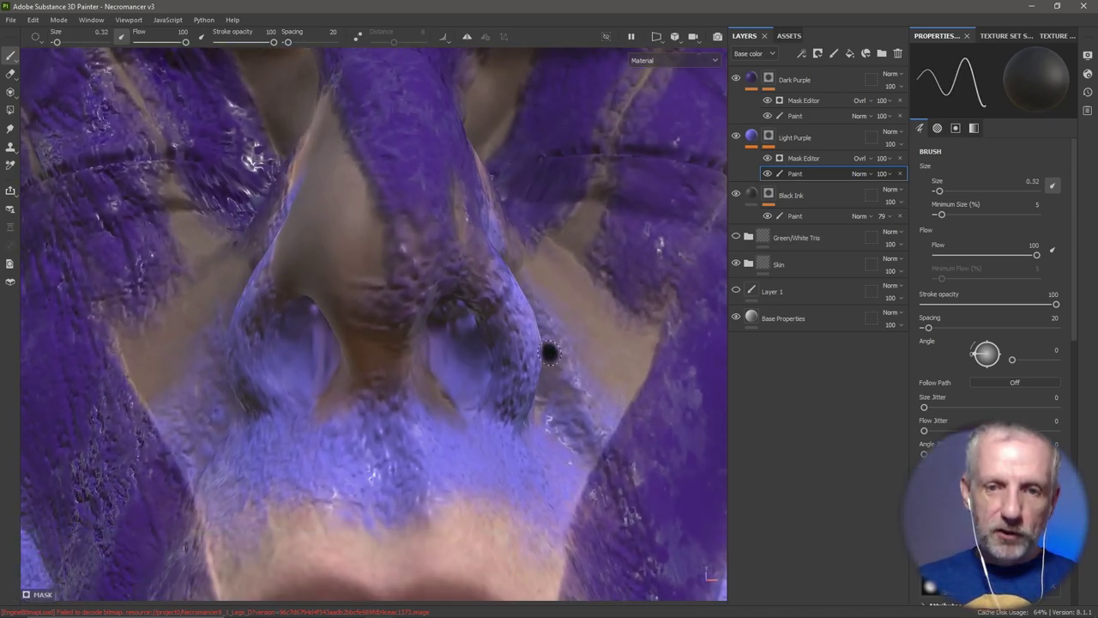
Paint black on the mask to clear light purple from the lip and both nostrils
mouse_move(466, 353)
mouse_down()
mouse_move(472, 384)
mouse_move(452, 322)
mouse_move(440, 365)
mouse_move(429, 347)
mouse_move(465, 314)
mouse_up()
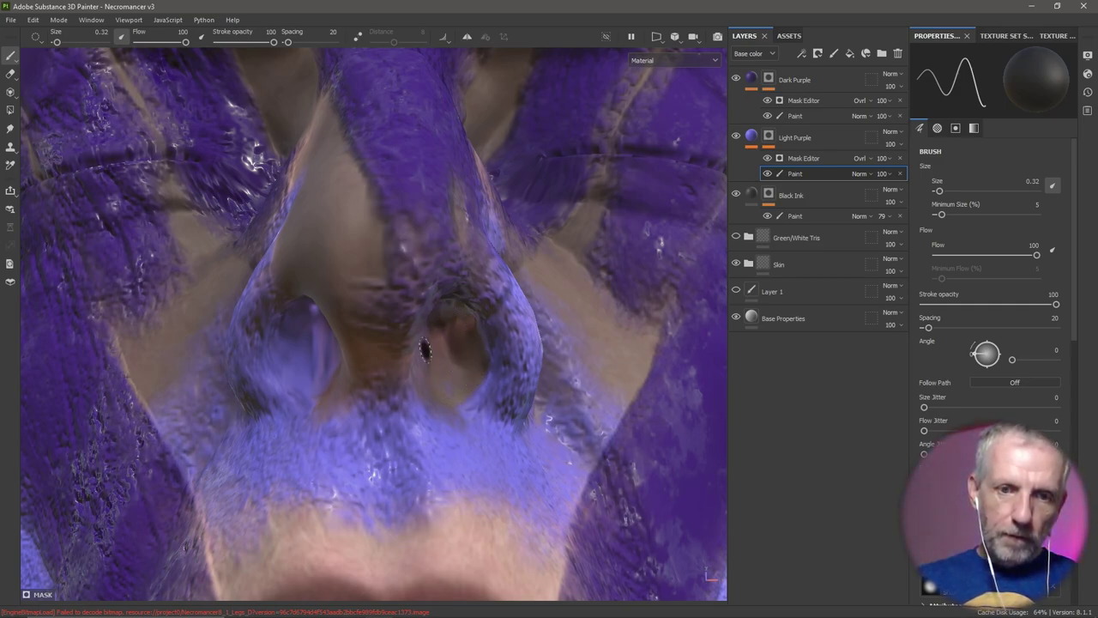
drag(308, 335, 288, 339)
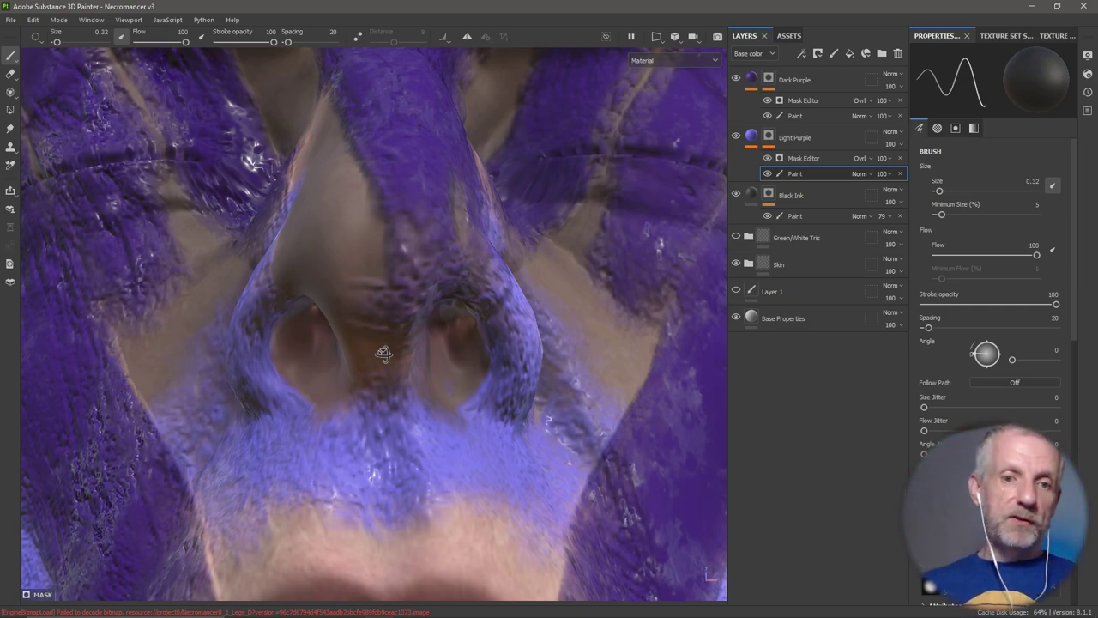
alt+drag(380, 351, 448, 350)
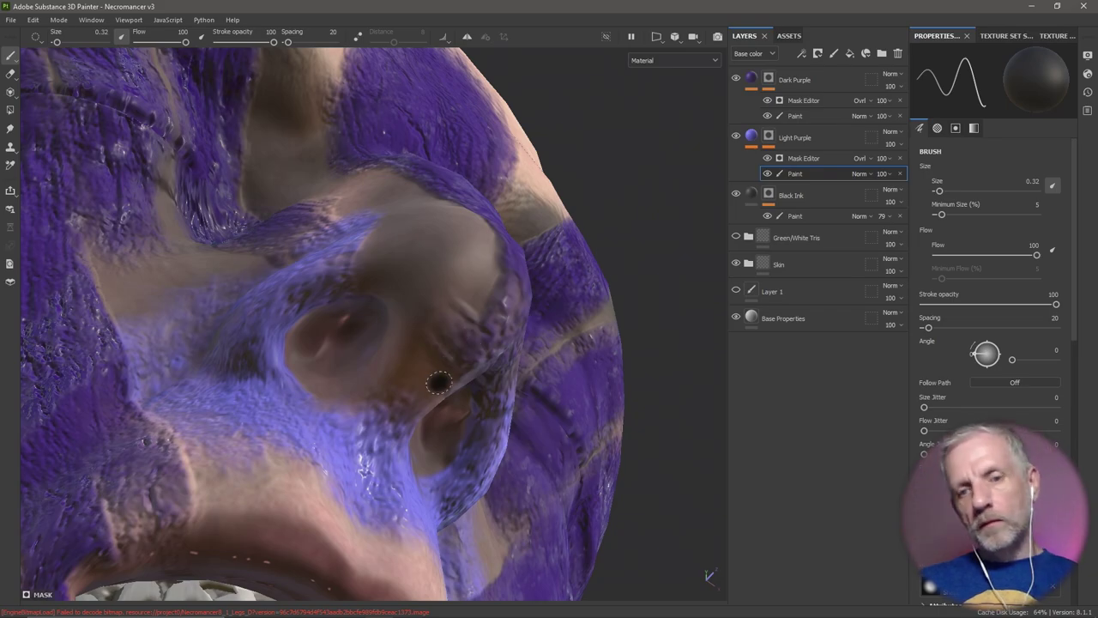
alt+drag(438, 383, 172, 369)
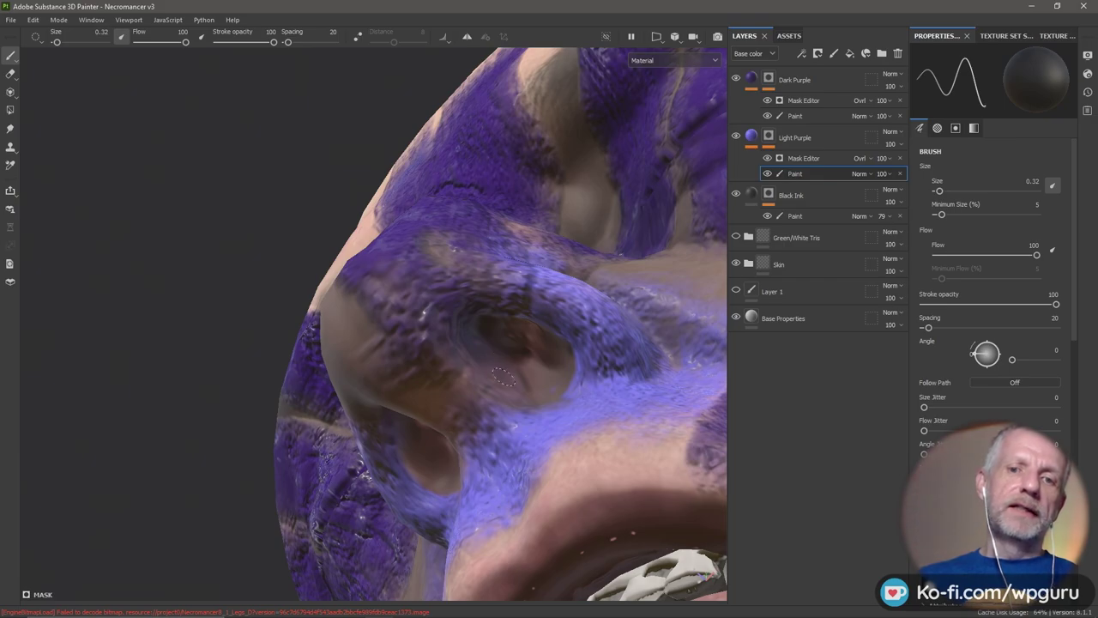
mouse_move(553, 375)
alt+mouse_down()
mouse_move(638, 449)
mouse_move(643, 510)
mouse_move(606, 513)
mouse_move(478, 437)
mouse_move(410, 433)
mouse_move(287, 371)
mouse_move(249, 332)
mouse_move(238, 338)
mouse_move(309, 348)
mouse_move(274, 330)
alt+mouse_up()
scroll(288, 371, down, 2)
scroll(313, 341, up, 2)
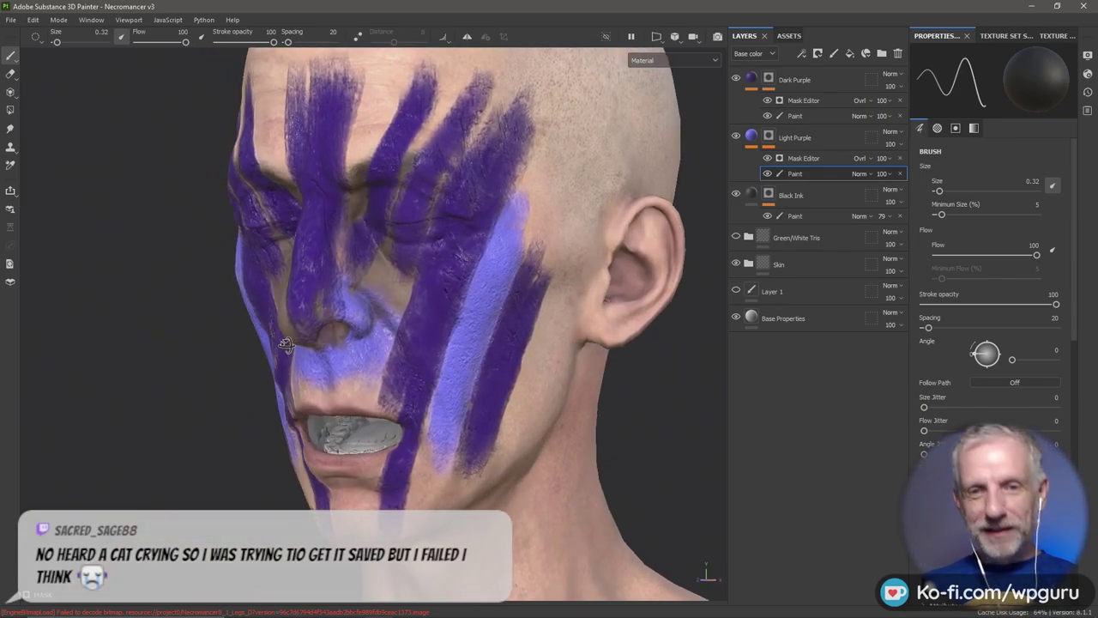
Check the painted face, then select the Dark Purple mask's Paint sublayer
scroll(272, 339, up, 4)
alt+middle_drag(277, 340, 174, 412)
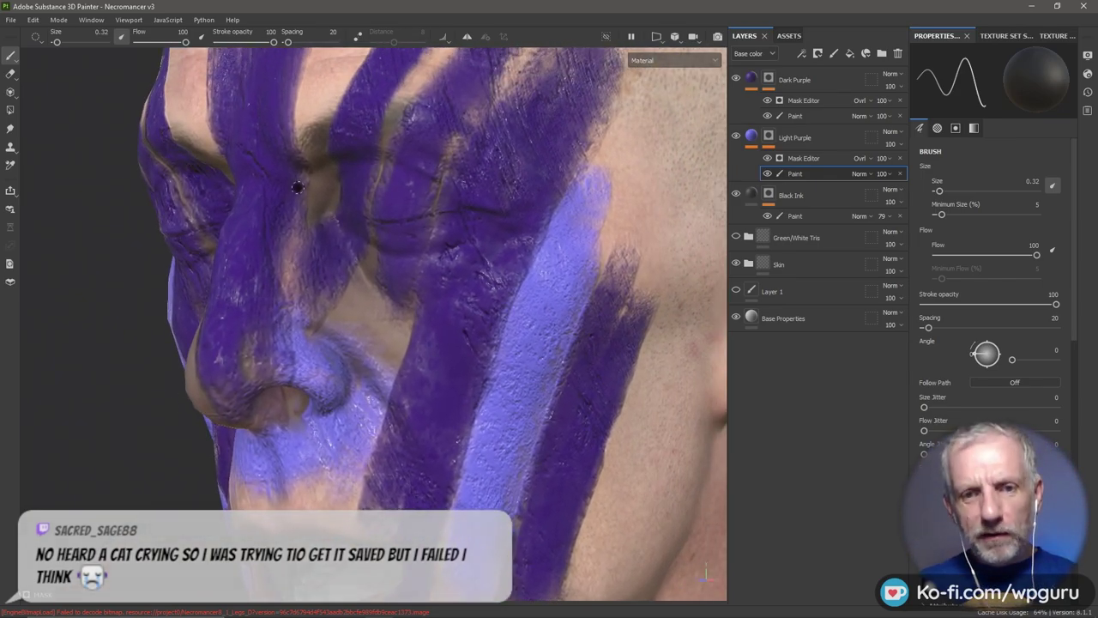
mouse_move(450, 392)
alt+mouse_down()
mouse_move(681, 397)
mouse_move(502, 380)
mouse_move(644, 382)
mouse_move(501, 387)
mouse_move(620, 385)
mouse_move(386, 348)
alt+mouse_up()
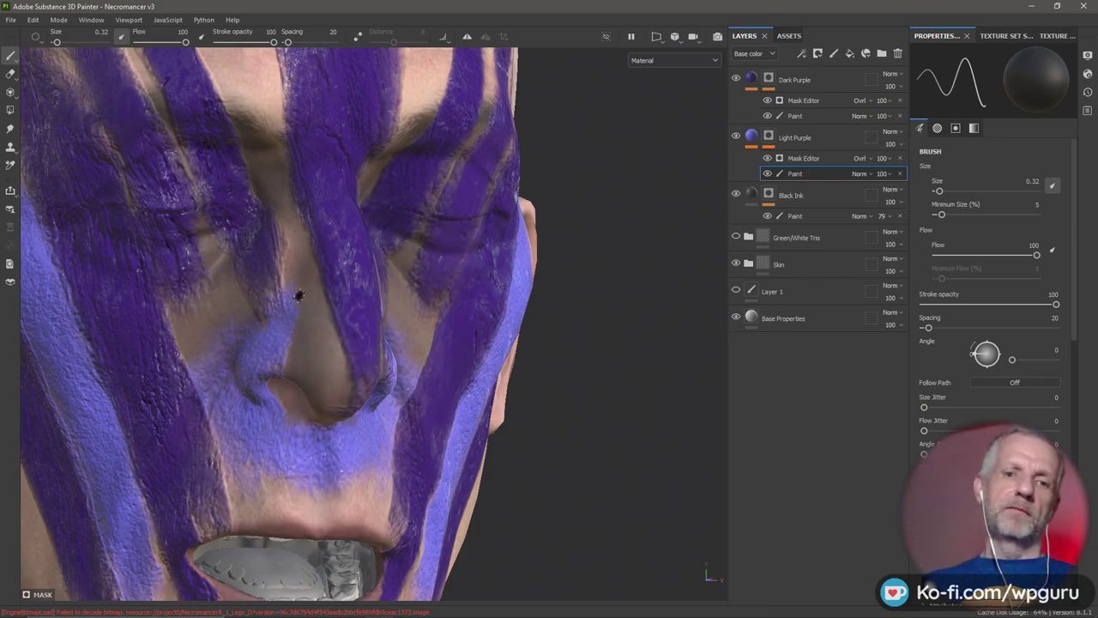
click(812, 115)
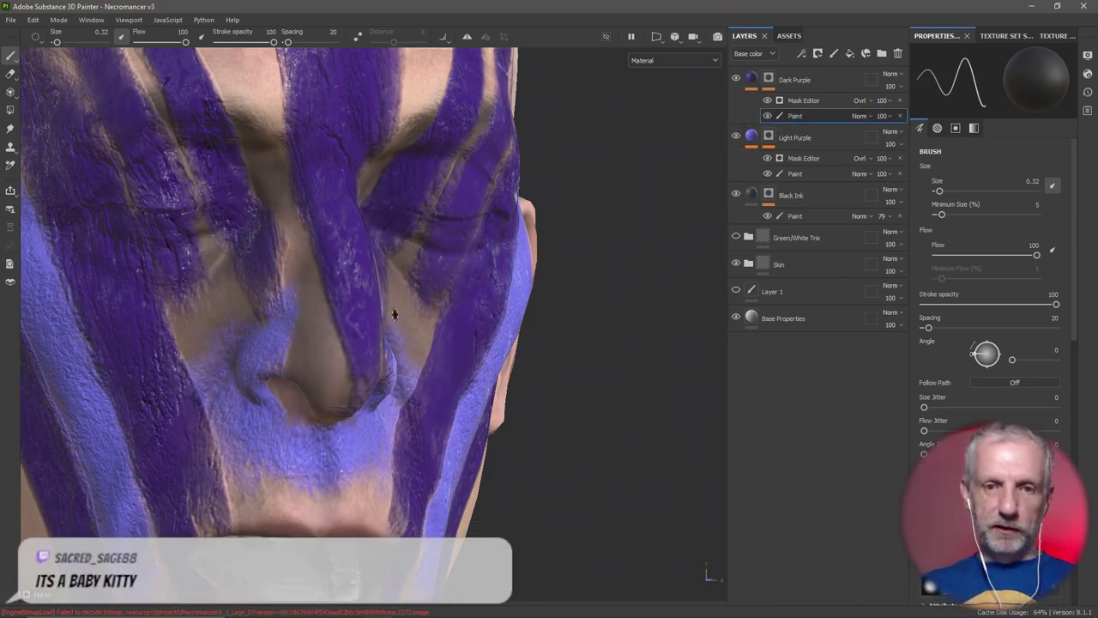
Search the asset library for 'jay' and load the JAY Heavy Paint brush
click(789, 35)
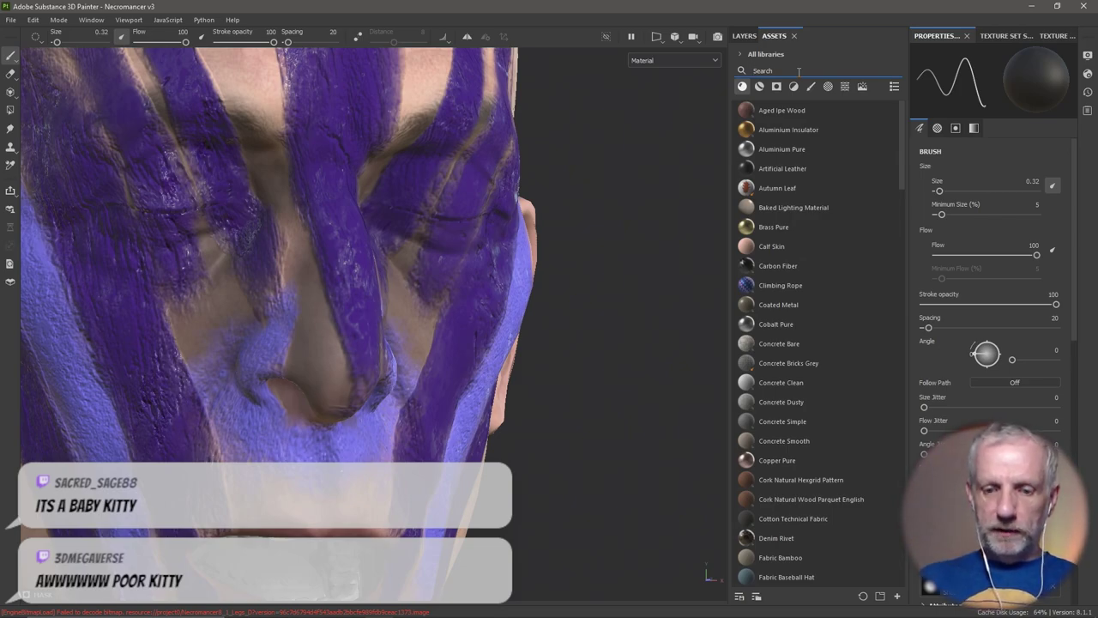
click(799, 71)
text(jay)
click(809, 87)
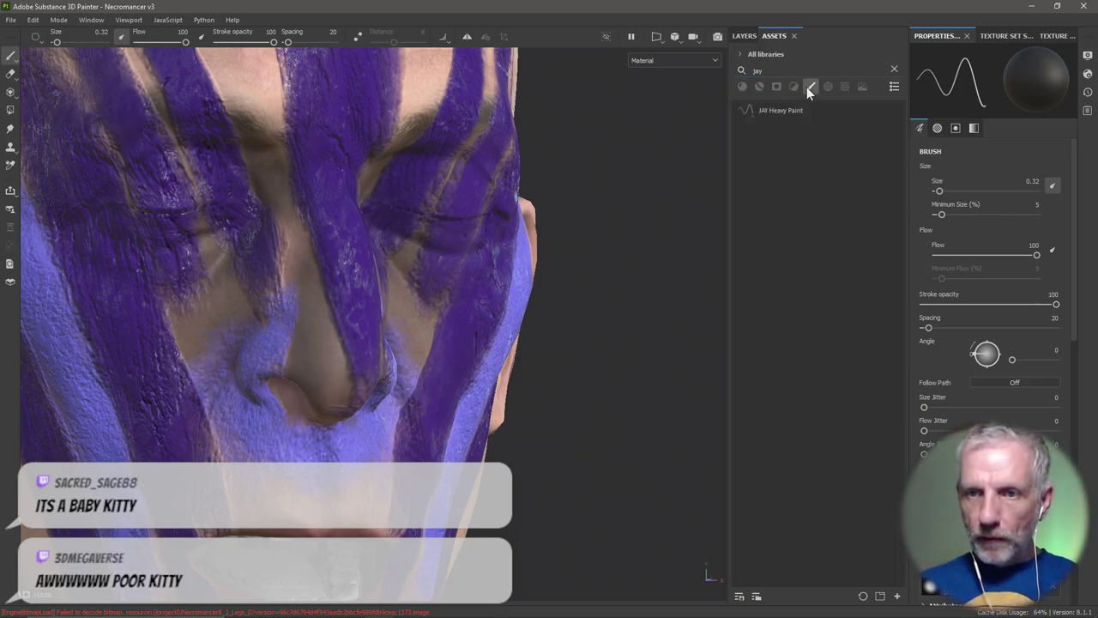
click(791, 108)
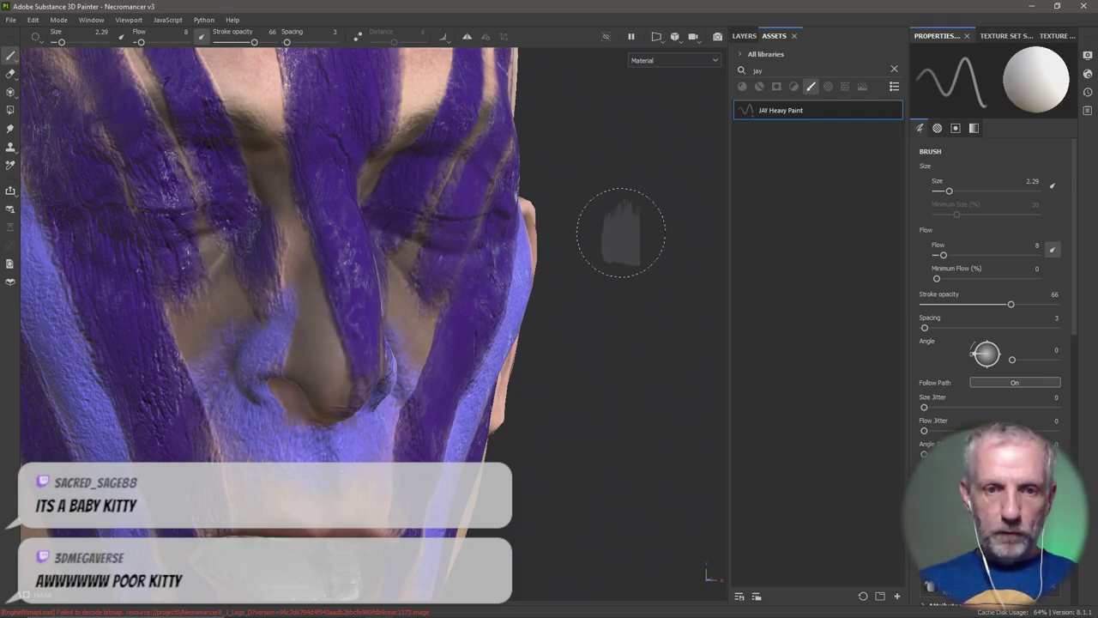
Brush dark purple paint over the bare nose bridge
mouse_move(317, 296)
mouse_down()
mouse_move(322, 241)
mouse_move(332, 285)
mouse_move(332, 253)
mouse_move(330, 341)
mouse_move(314, 247)
mouse_up()
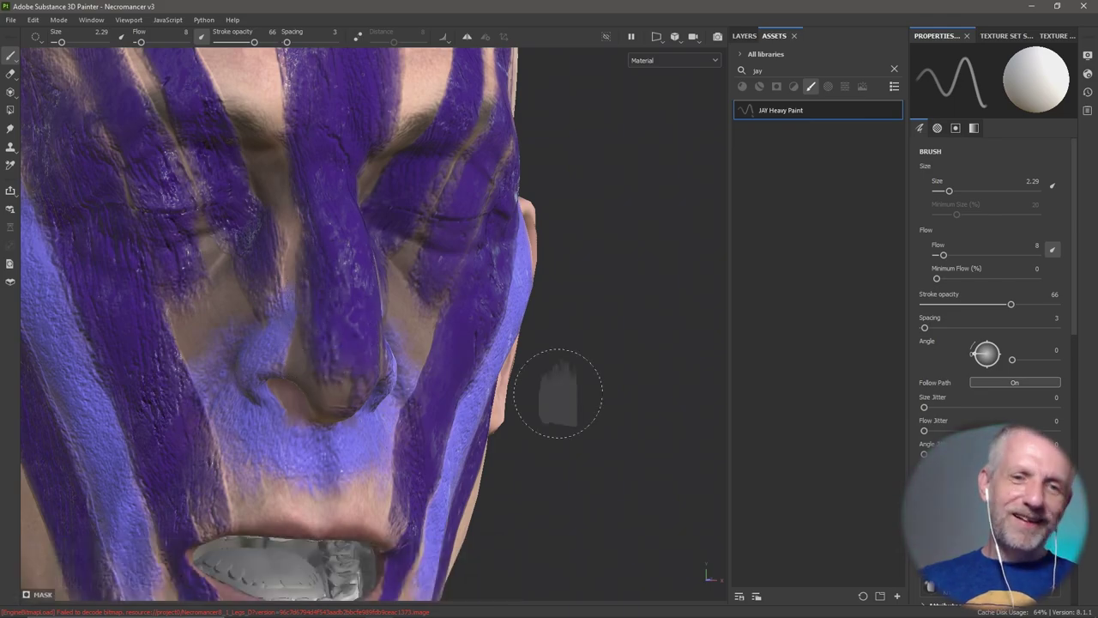
mouse_move(558, 393)
alt+mouse_down()
mouse_move(507, 403)
mouse_move(552, 429)
mouse_move(617, 429)
mouse_move(334, 394)
mouse_move(403, 378)
mouse_move(490, 381)
alt+mouse_up()
scroll(334, 394, down, 5)
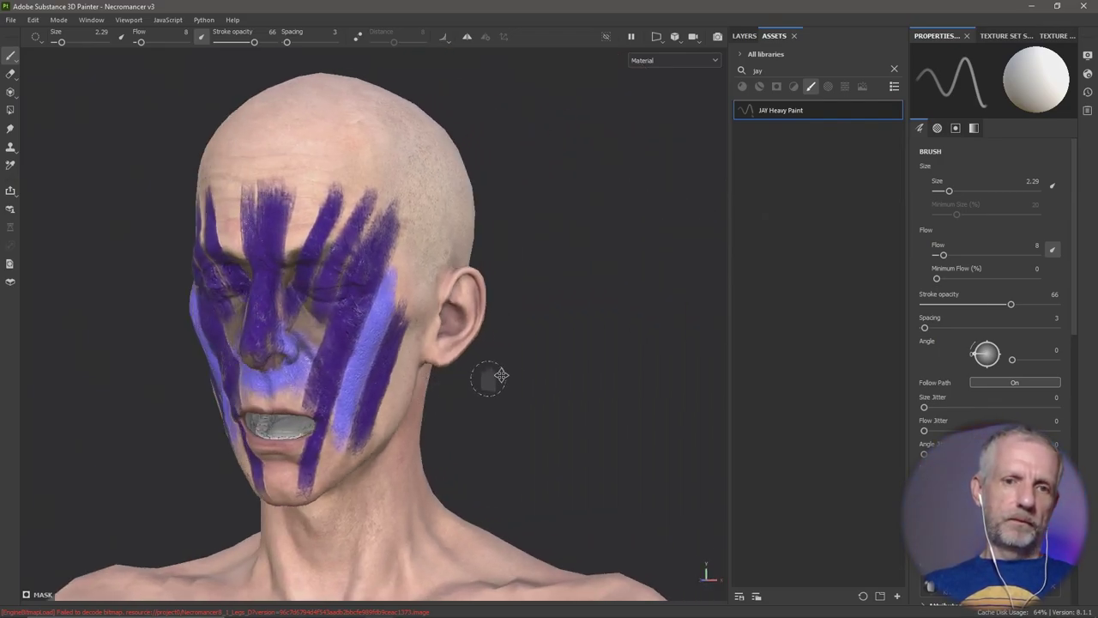
alt+middle_drag(490, 380, 552, 365)
alt+drag(551, 365, 601, 360)
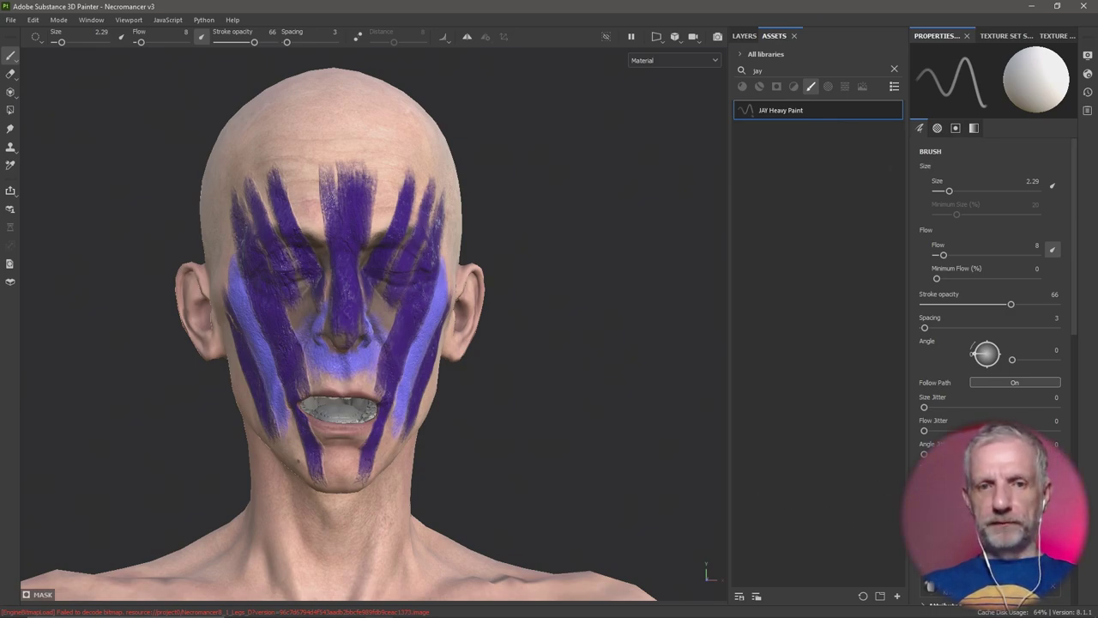
alt+drag(619, 442, 481, 434)
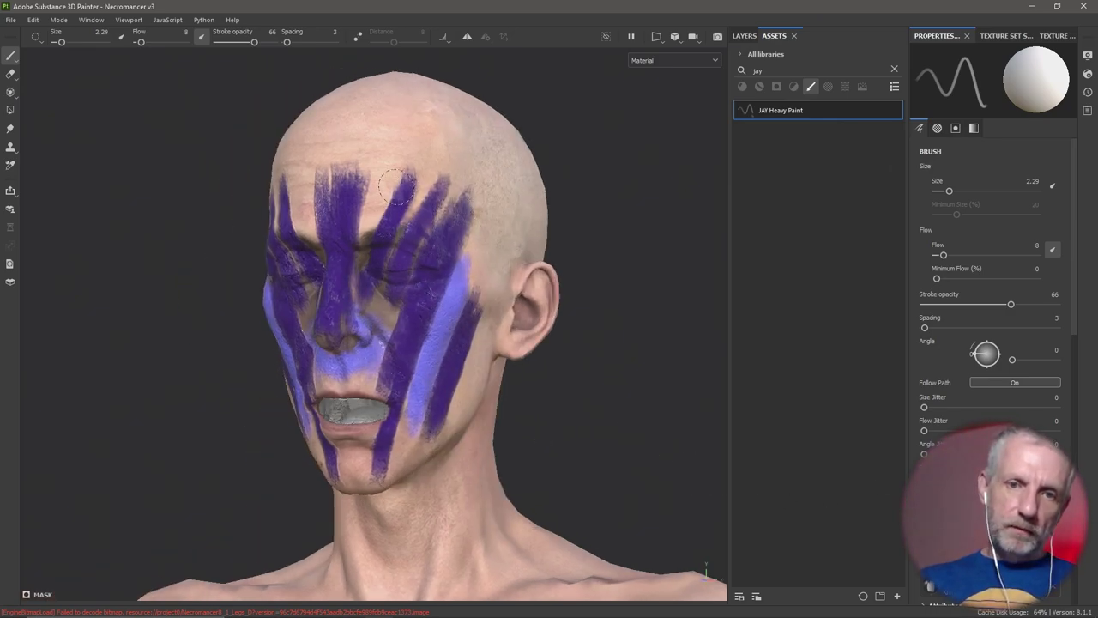
Add extra purple strokes to thicken the forehead stripes
mouse_move(403, 216)
mouse_down()
mouse_move(388, 187)
mouse_move(383, 228)
mouse_up()
mouse_move(433, 279)
alt+mouse_down()
mouse_move(495, 292)
mouse_move(444, 289)
mouse_move(458, 287)
alt+mouse_up()
mouse_move(305, 206)
mouse_down()
mouse_move(310, 240)
mouse_move(312, 180)
mouse_move(319, 245)
mouse_up()
alt+drag(341, 283, 190, 275)
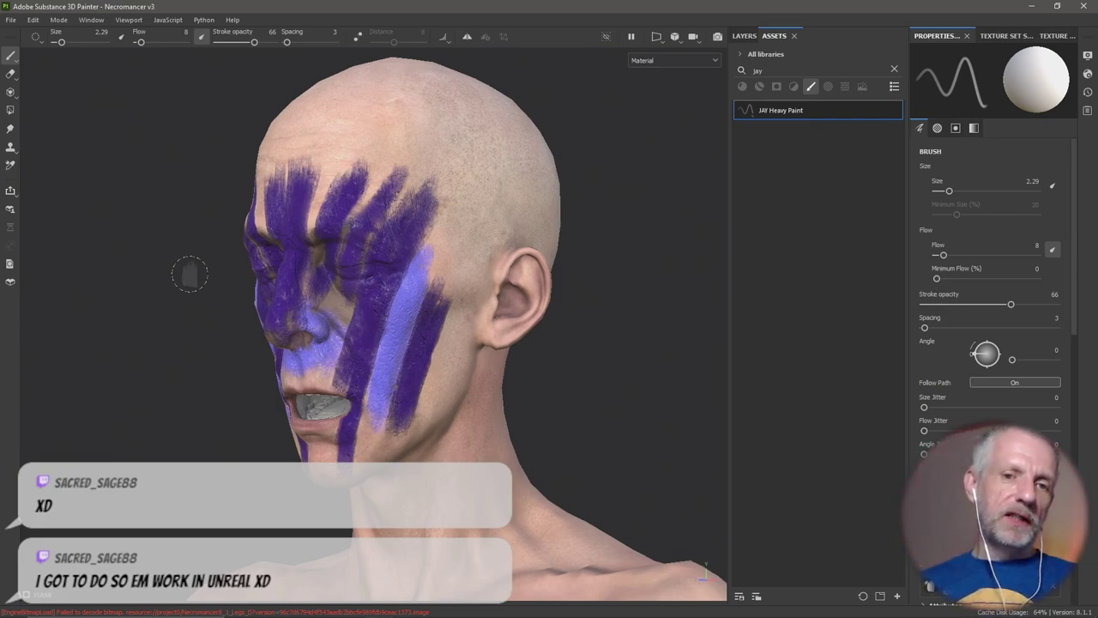
alt+drag(252, 338, 204, 354)
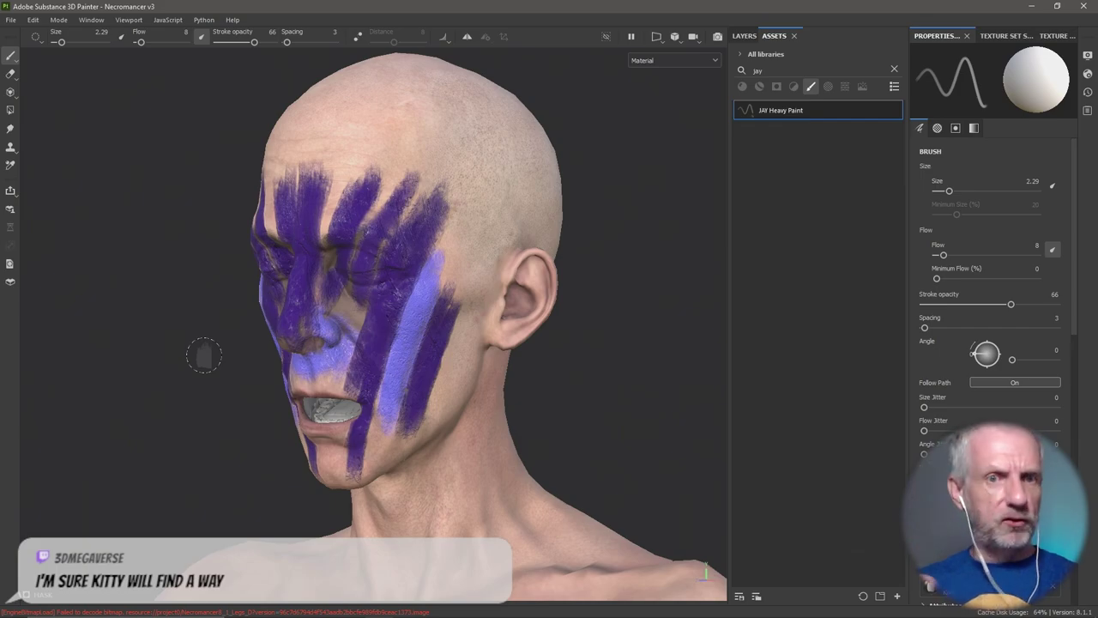
key(alt+Tab)
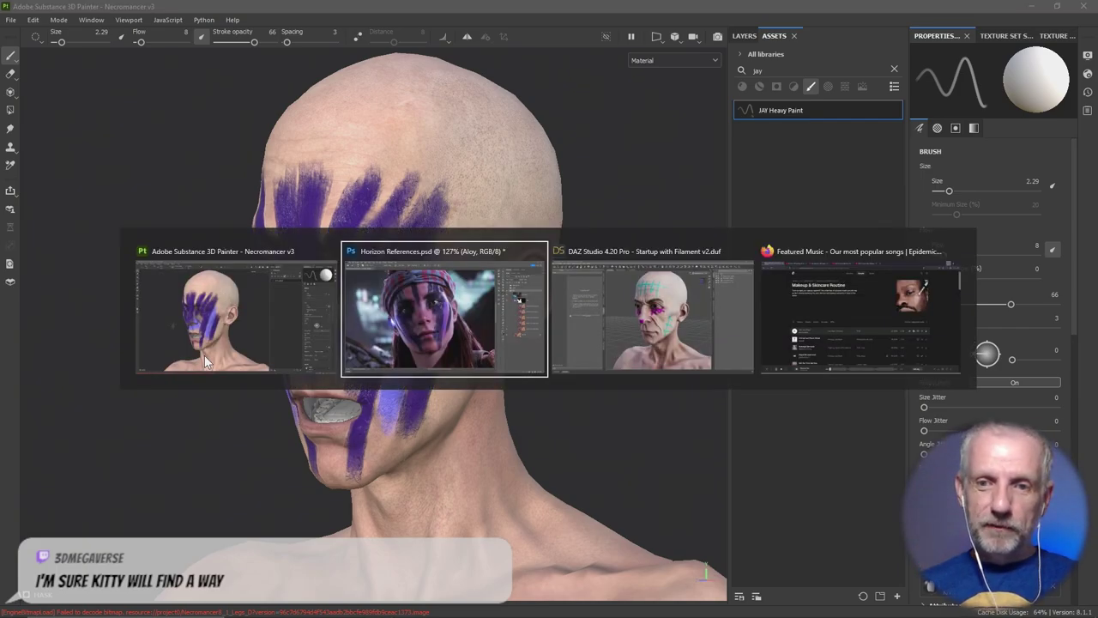
key(alt+shift+Tab)
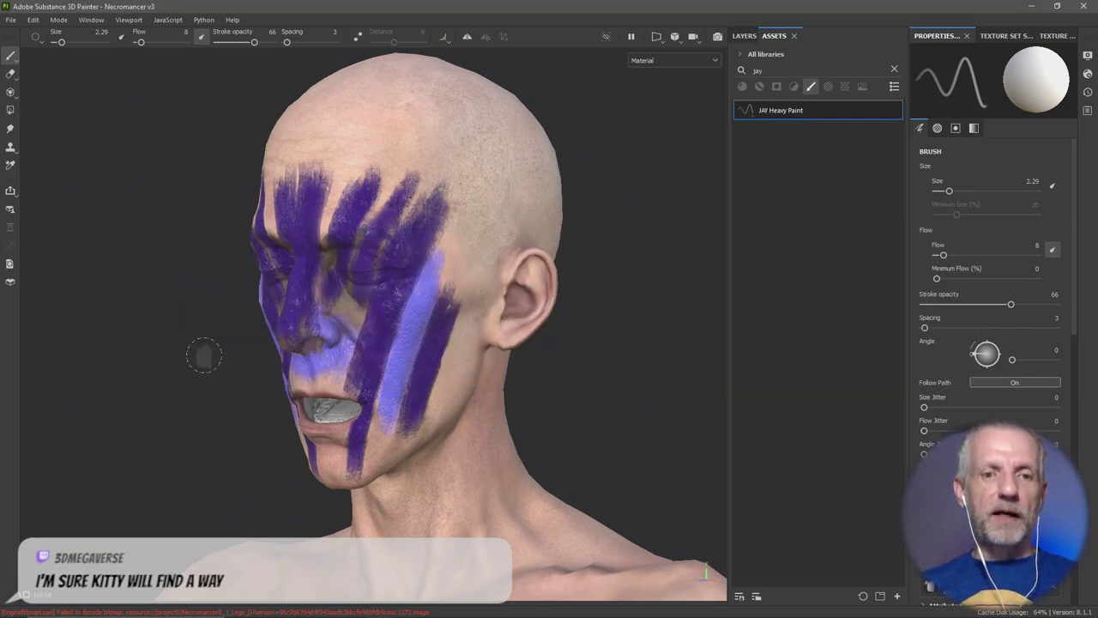
Open Export Textures and view the PBR Metallic Roughness output template's six maps
click(11, 19)
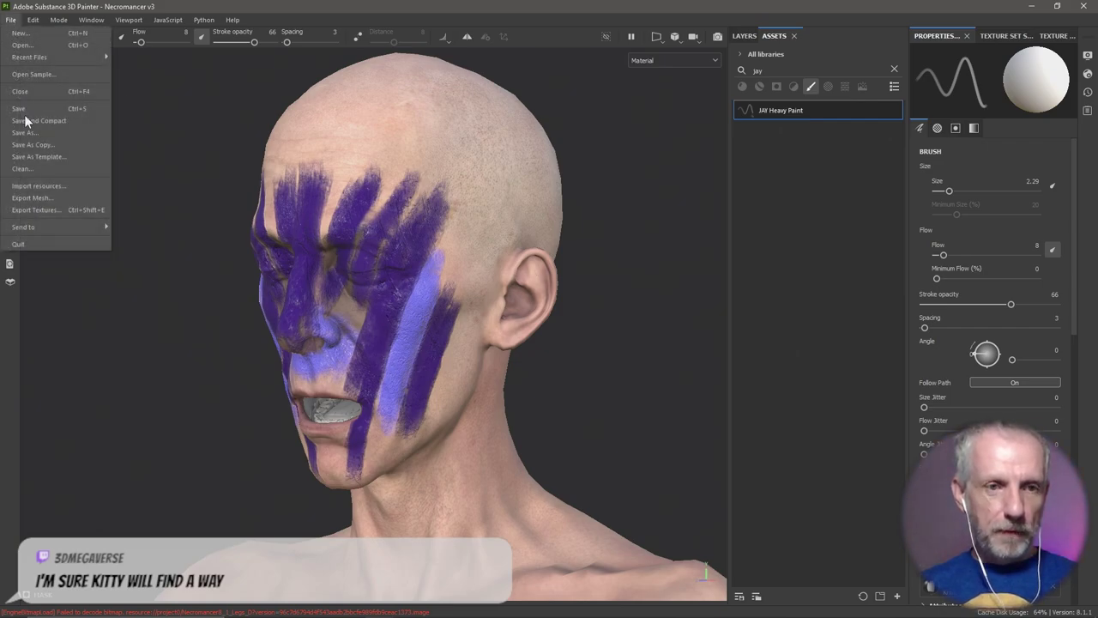
click(53, 212)
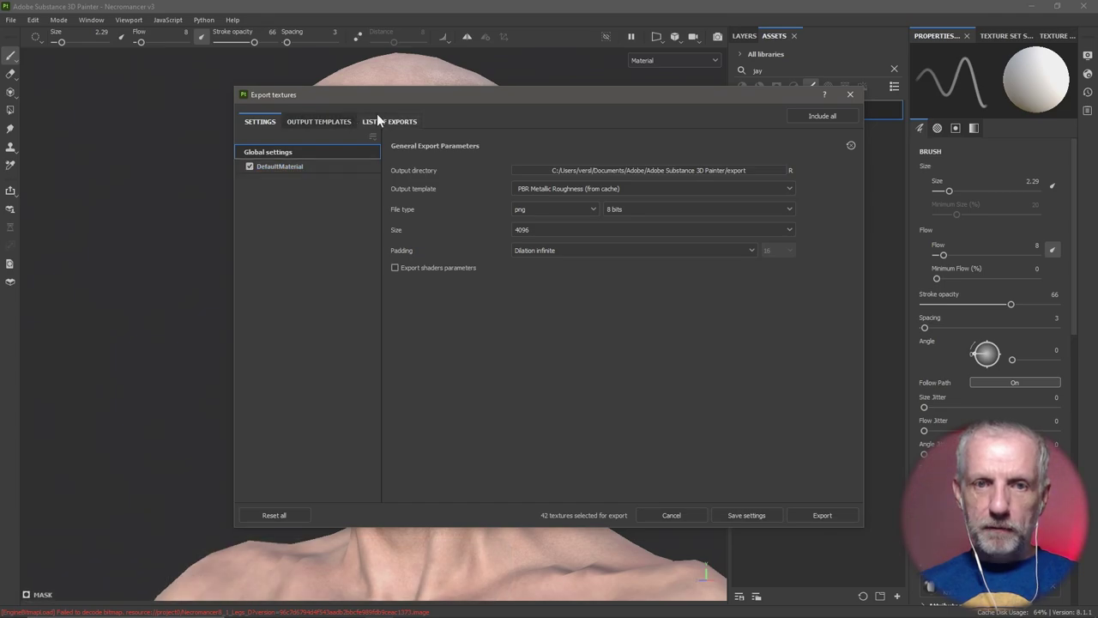
click(335, 124)
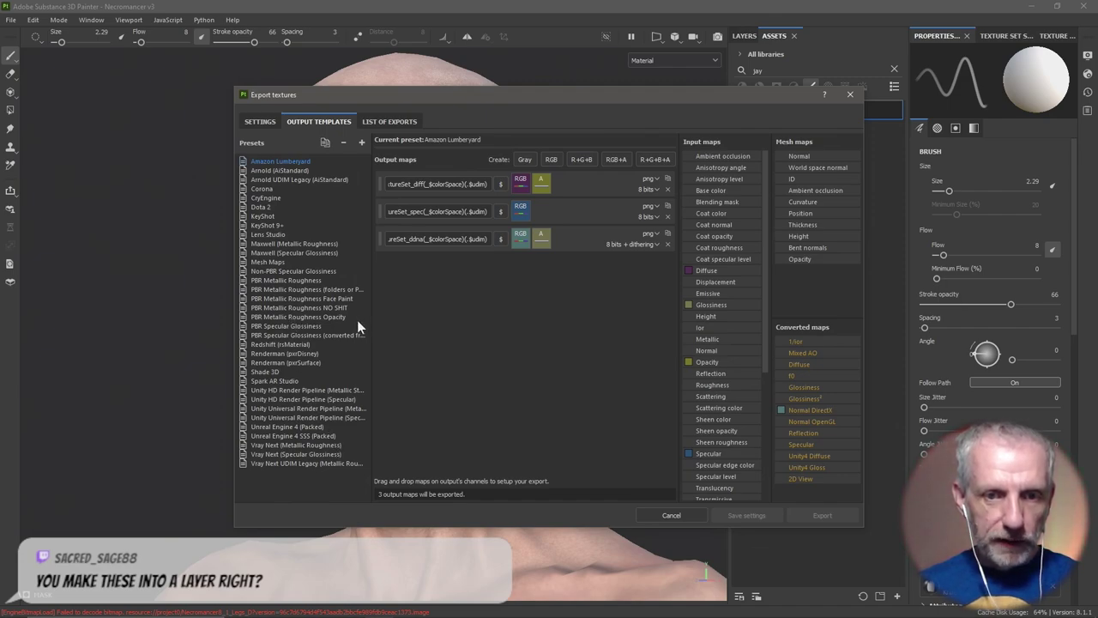
click(324, 282)
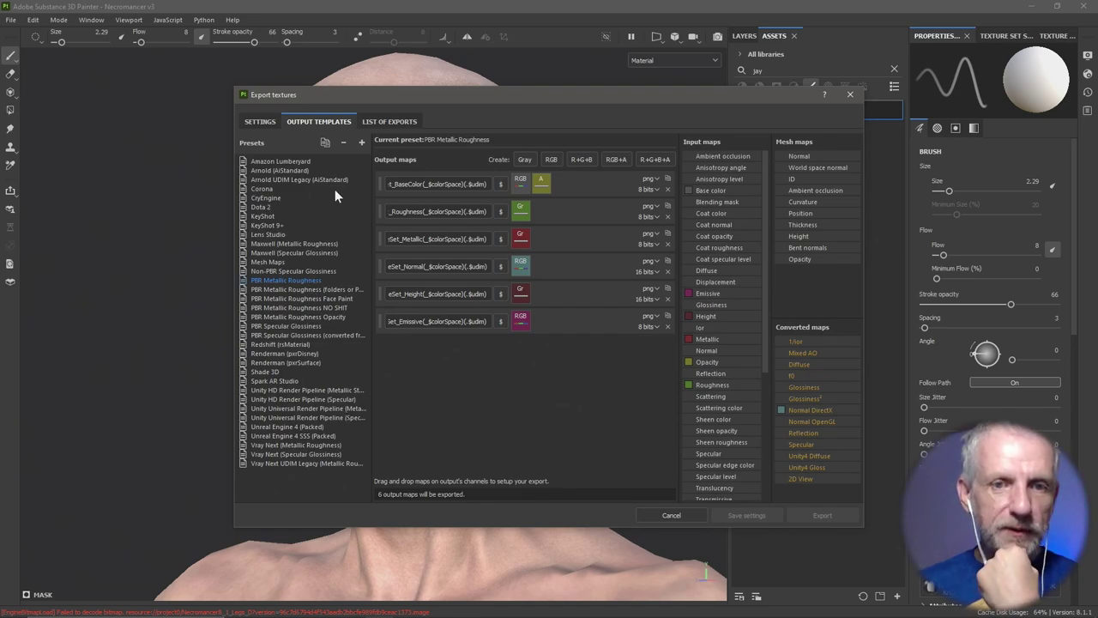
Duplicate the PBR Metallic Roughness preset, try renaming it, then delete the copy
click(326, 143)
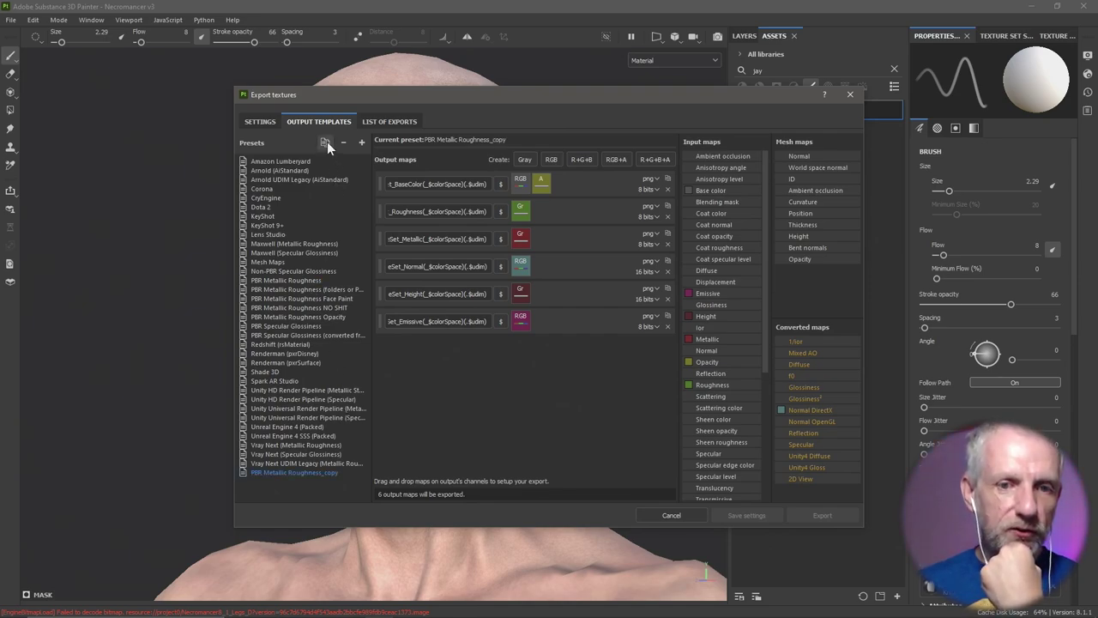
double_click(325, 473)
click(371, 475)
key(BackSpace)
key(BackSpace)
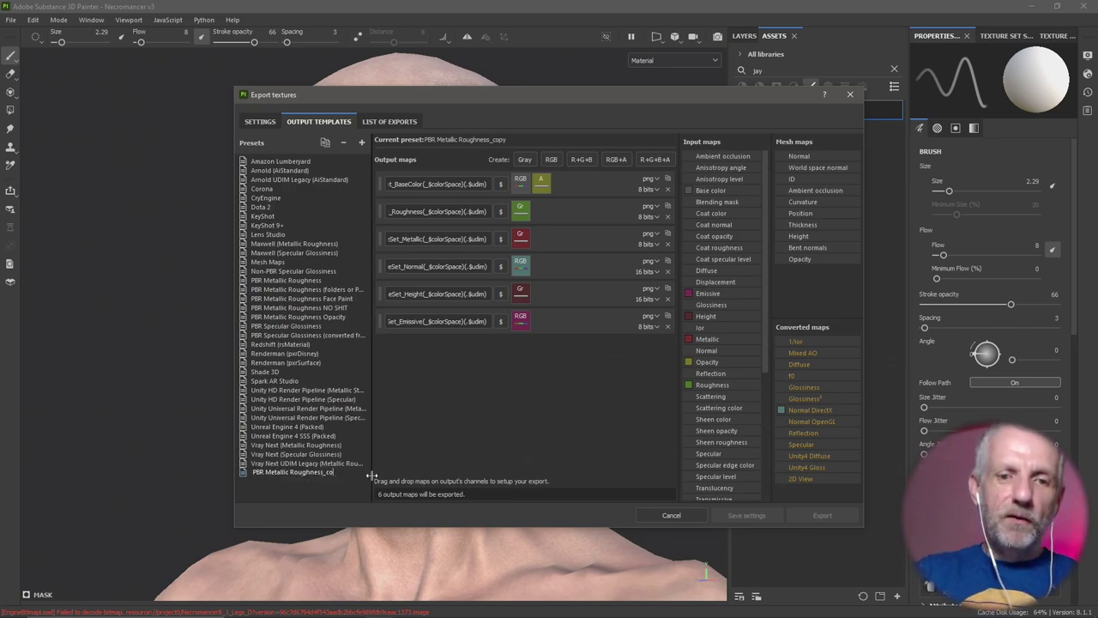
key(BackSpace)
key(BackSpace)
key(BackSpace)
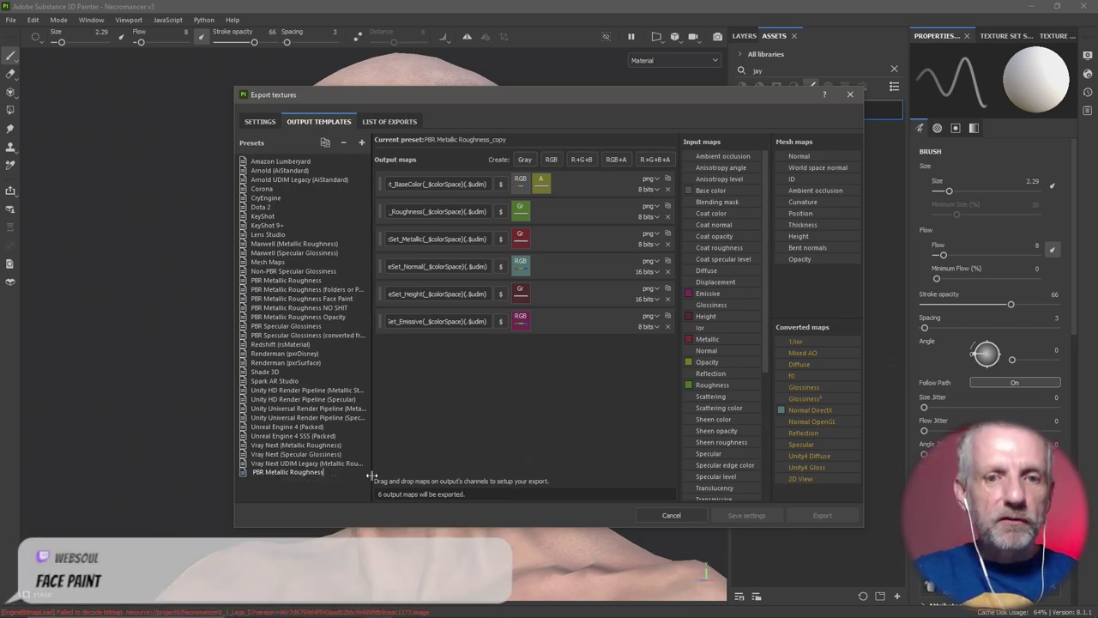
key(Escape)
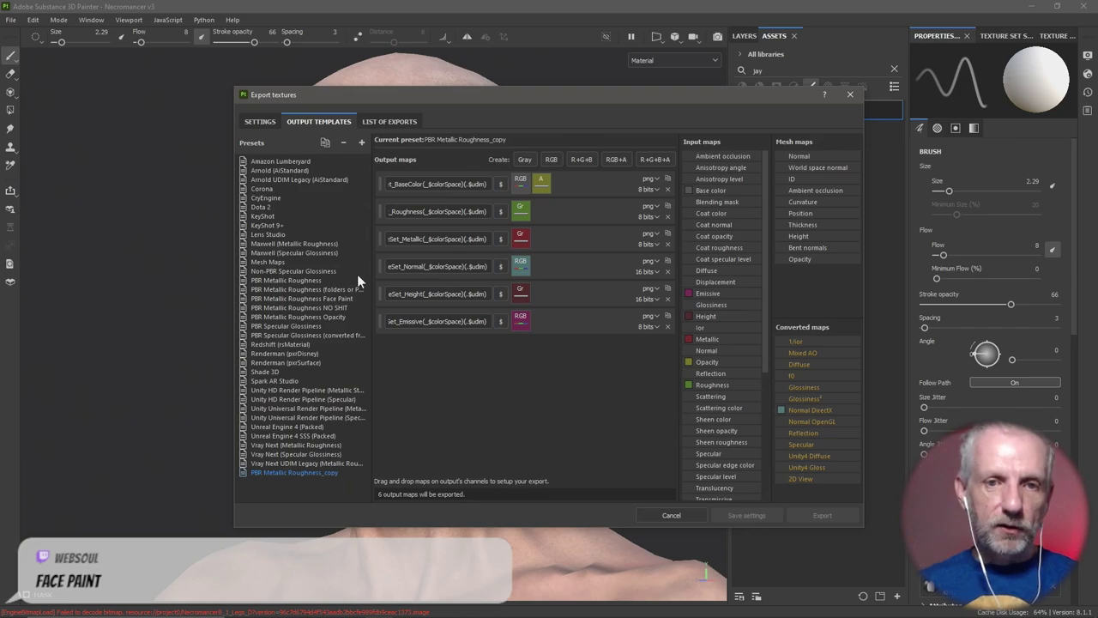
click(343, 141)
Remove the Emissive and Metallic maps from the PBR Metallic Roughness Face Paint preset
click(331, 298)
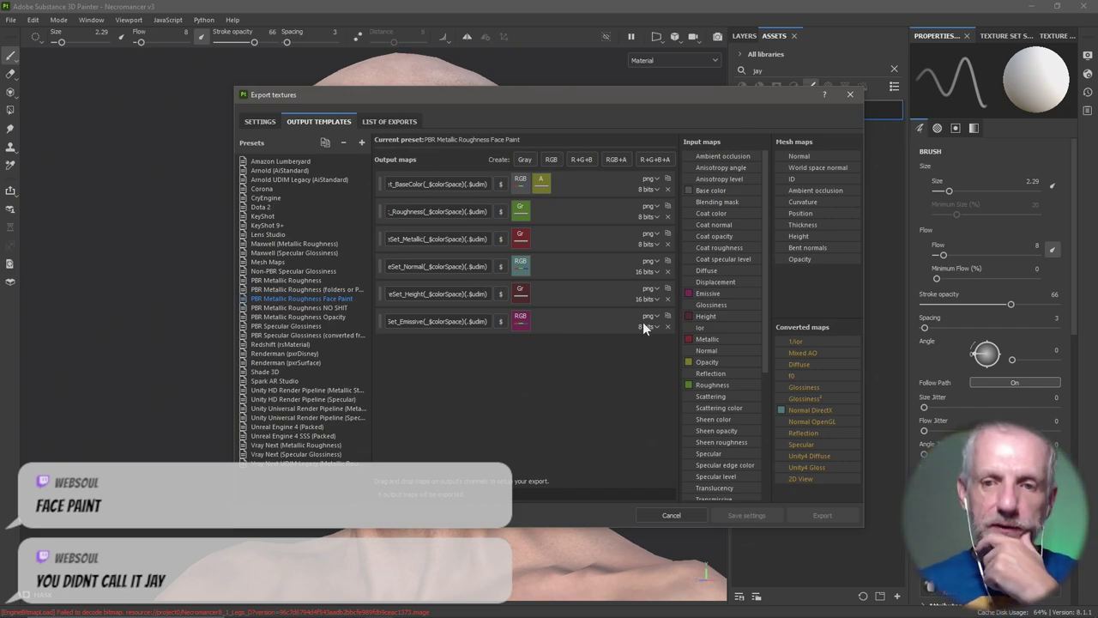
click(668, 326)
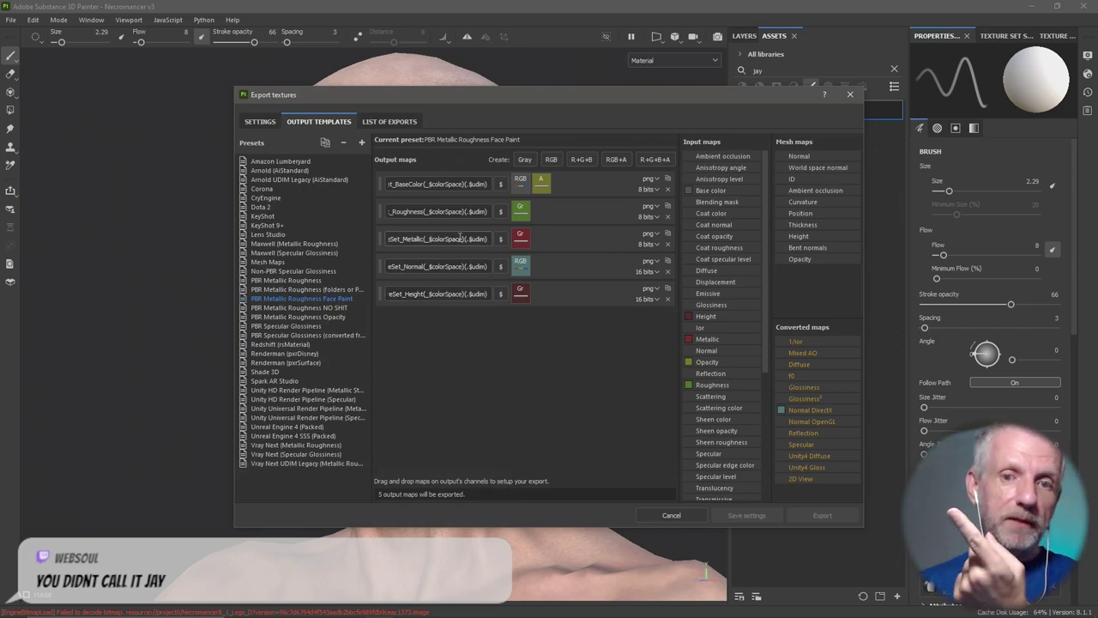
click(667, 244)
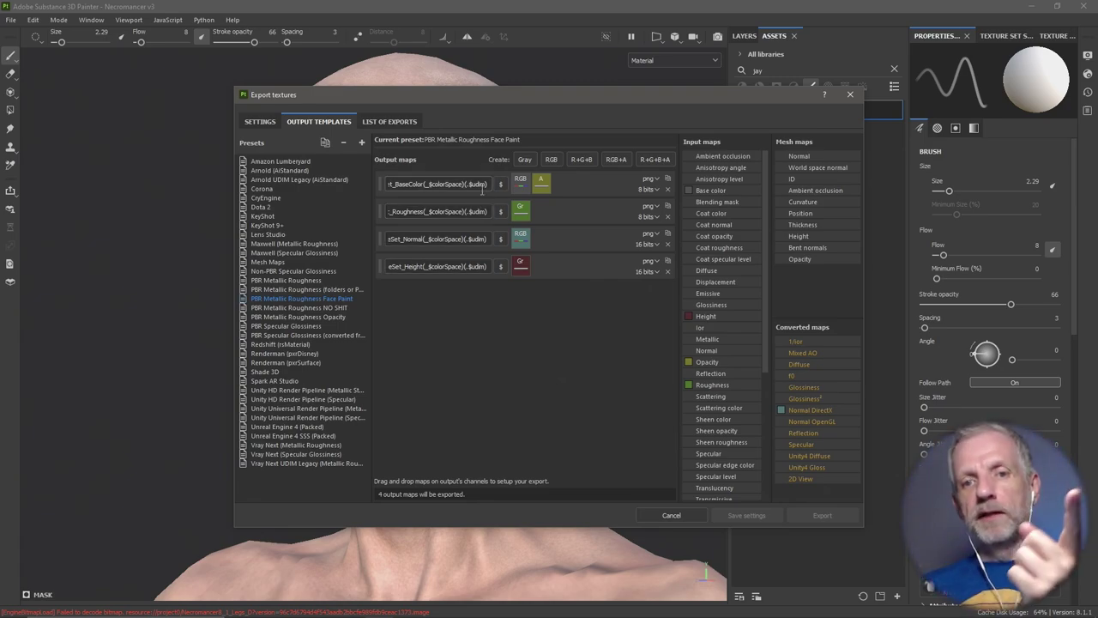
Add a grayscale output named 'Opacity' with the Opacity input in its Gray channel
click(525, 159)
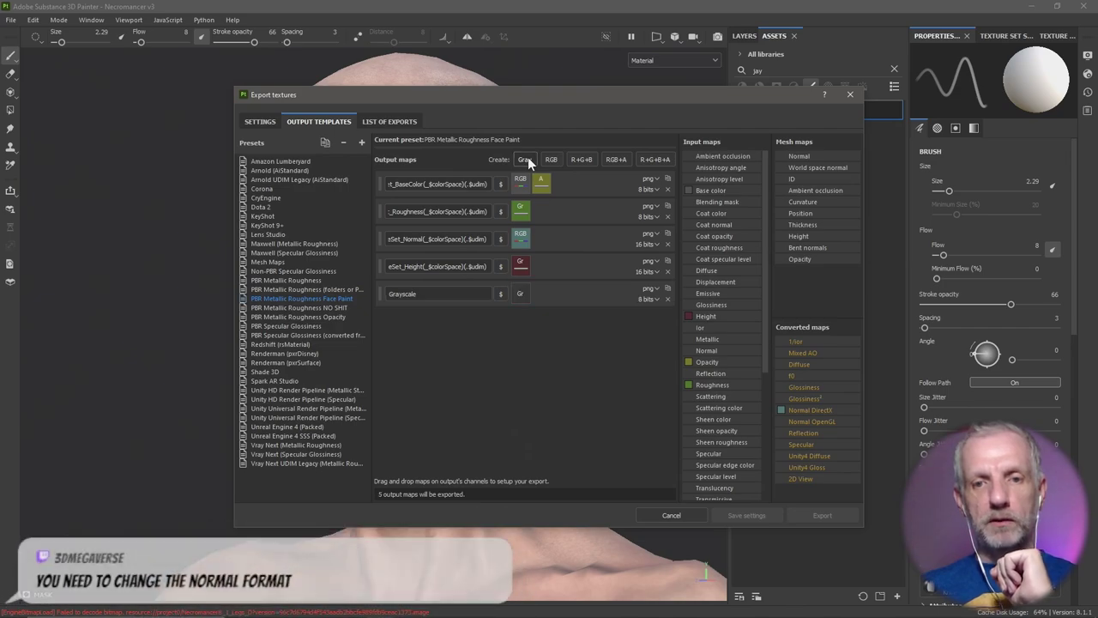
double_click(419, 294)
text(O)
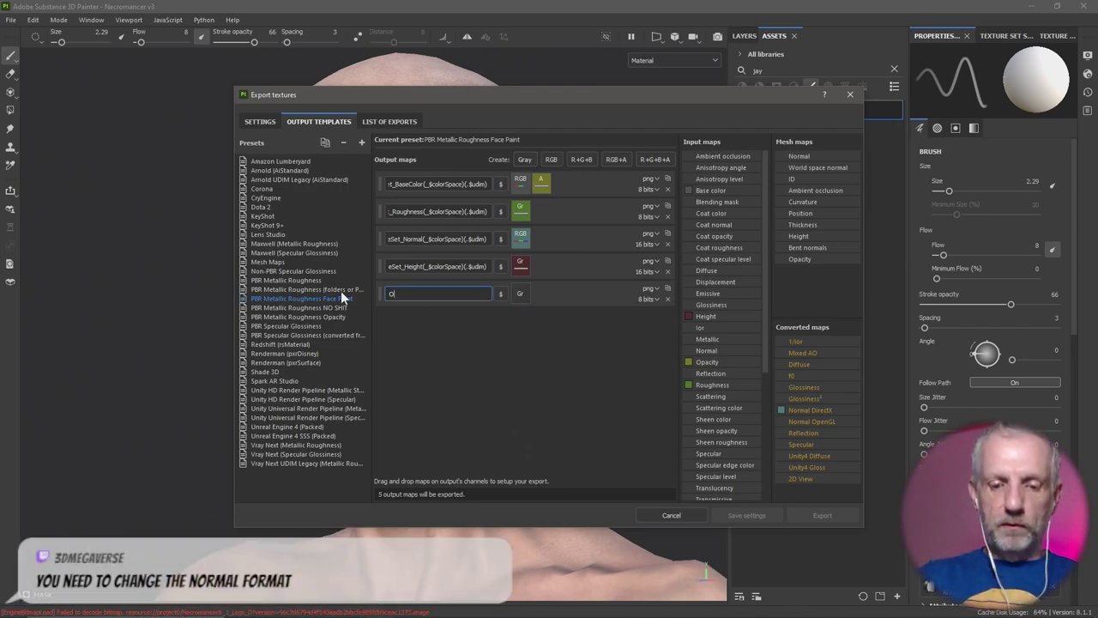
text(pacity)
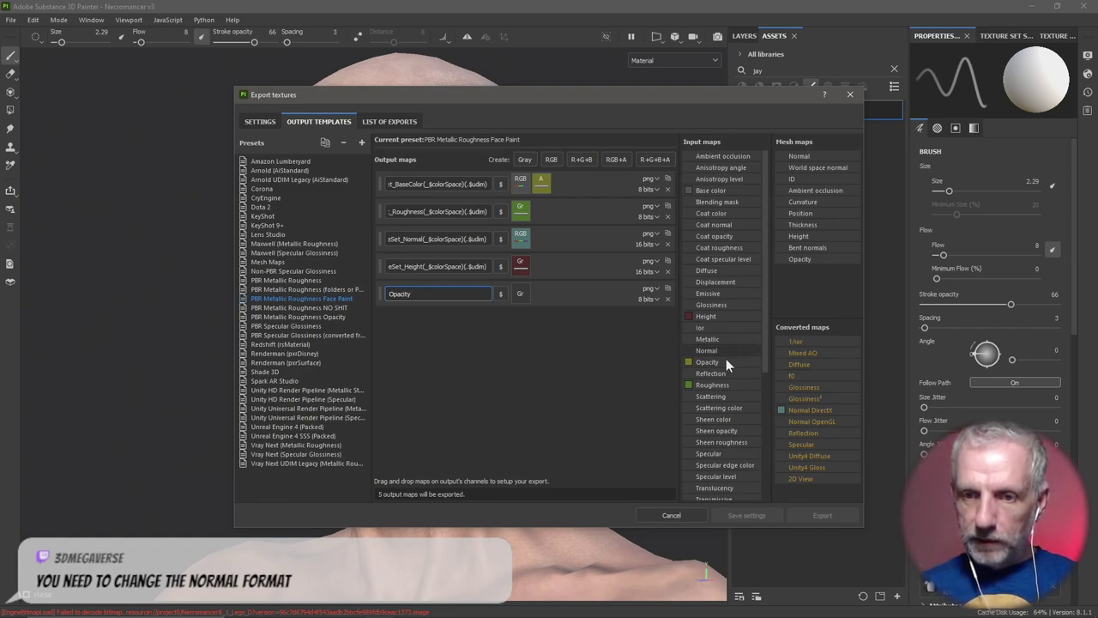
drag(693, 363, 523, 297)
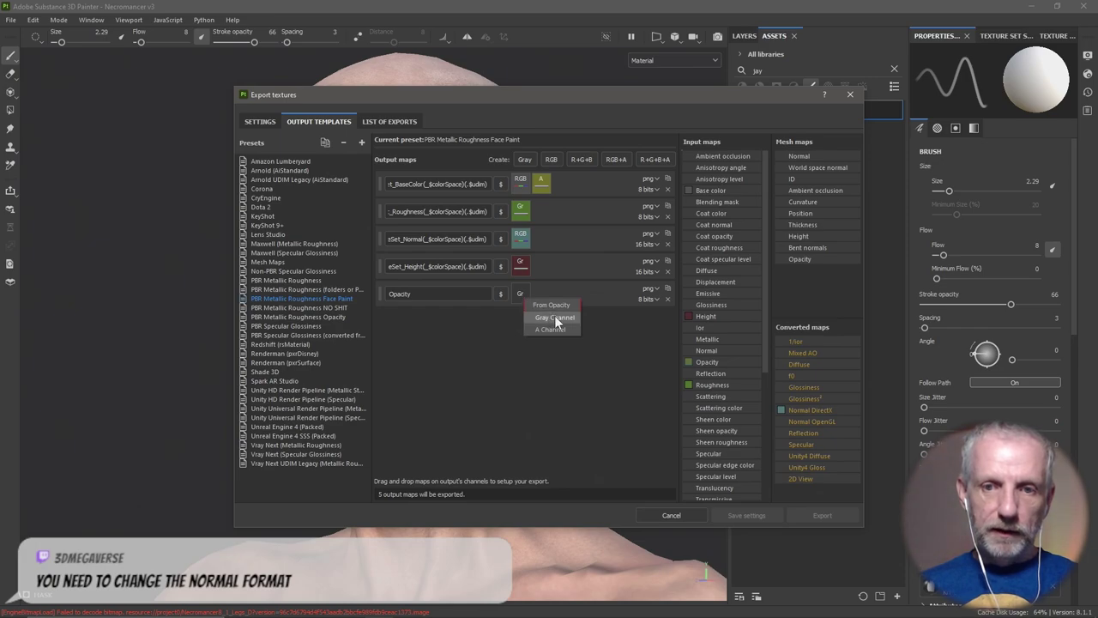
click(555, 318)
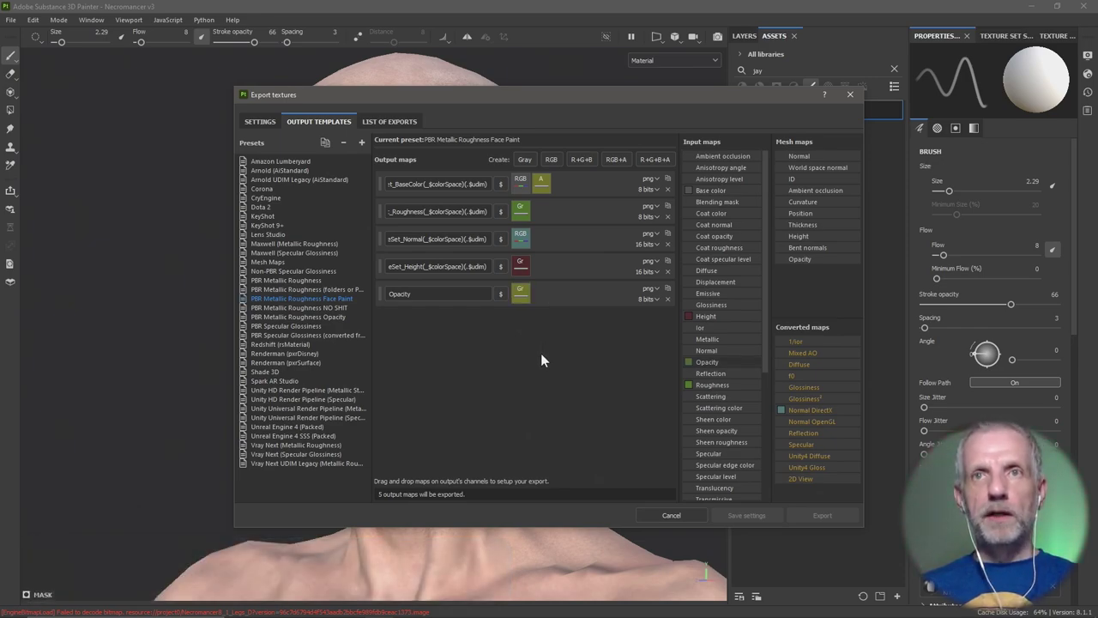
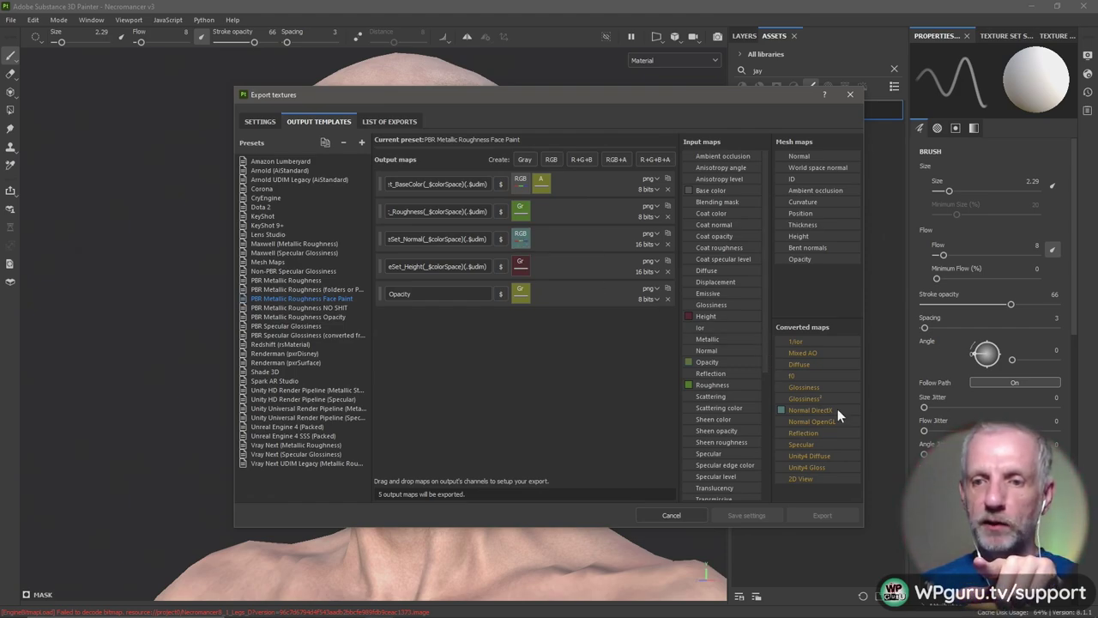
Feed Normal OpenGL's RGB channel into the Face Paint Normal output and view the 42-texture export list
drag(823, 421, 521, 238)
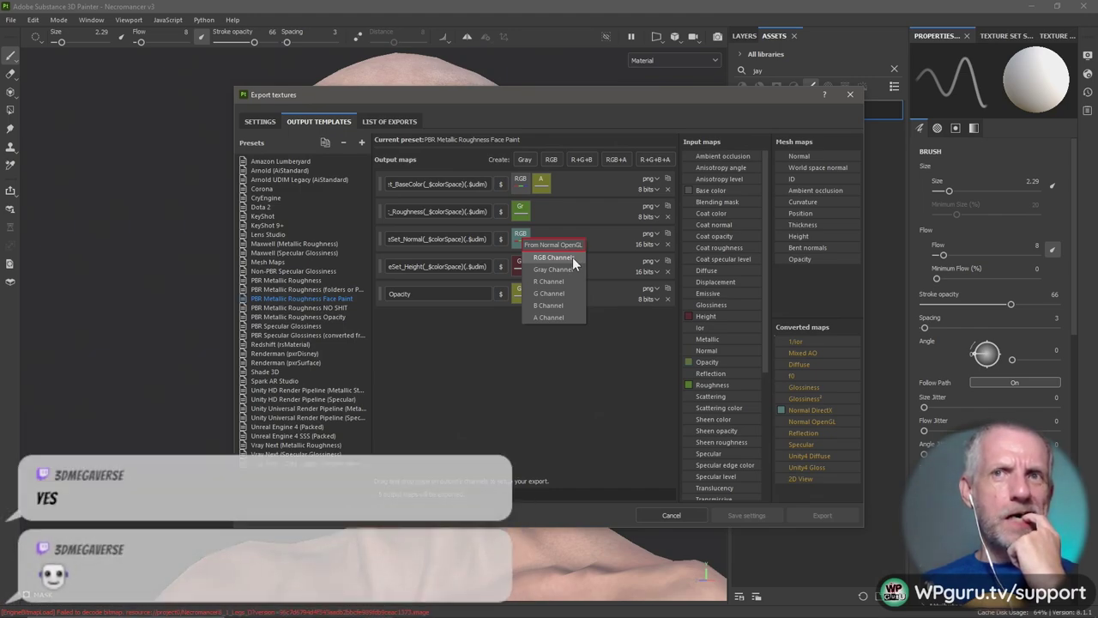
click(573, 257)
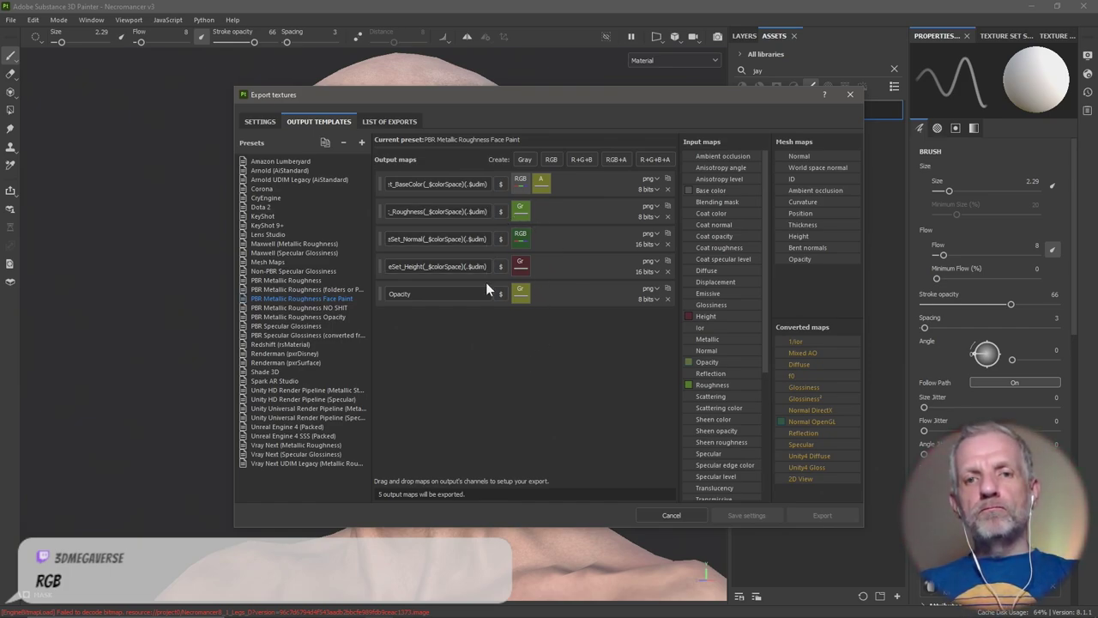
click(390, 121)
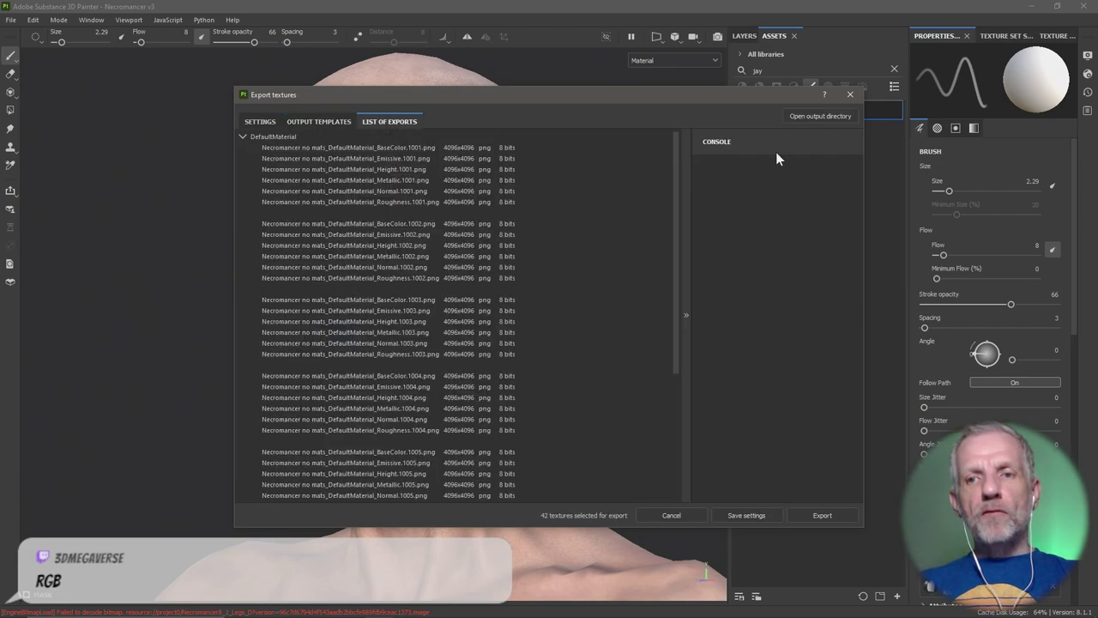
Delete all 49 old texture files from the export output folder and close File Explorer
click(835, 115)
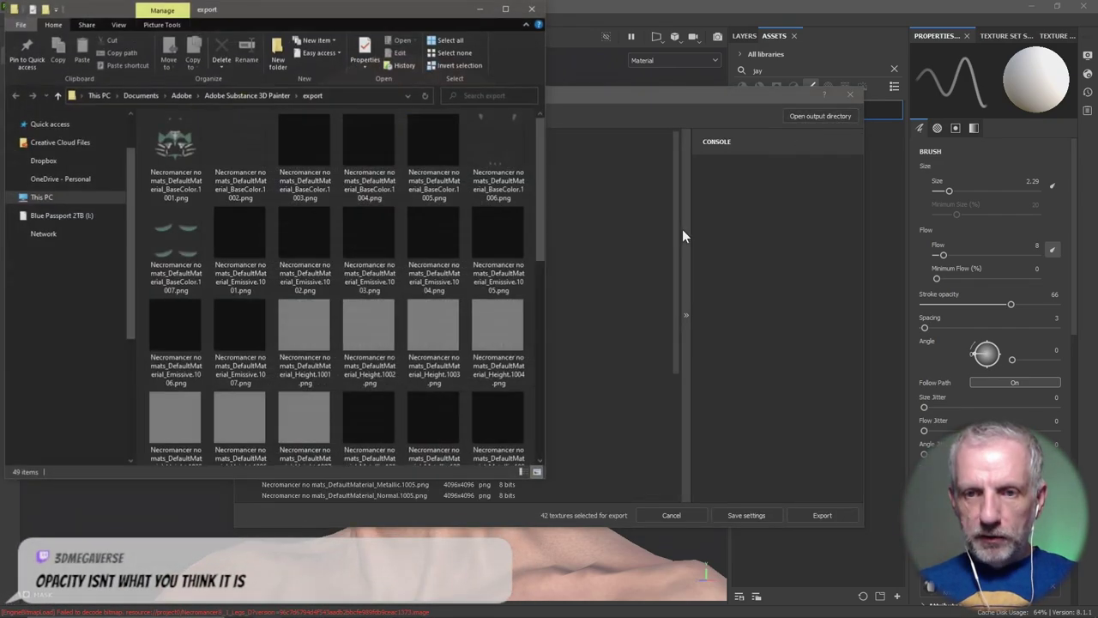
click(309, 221)
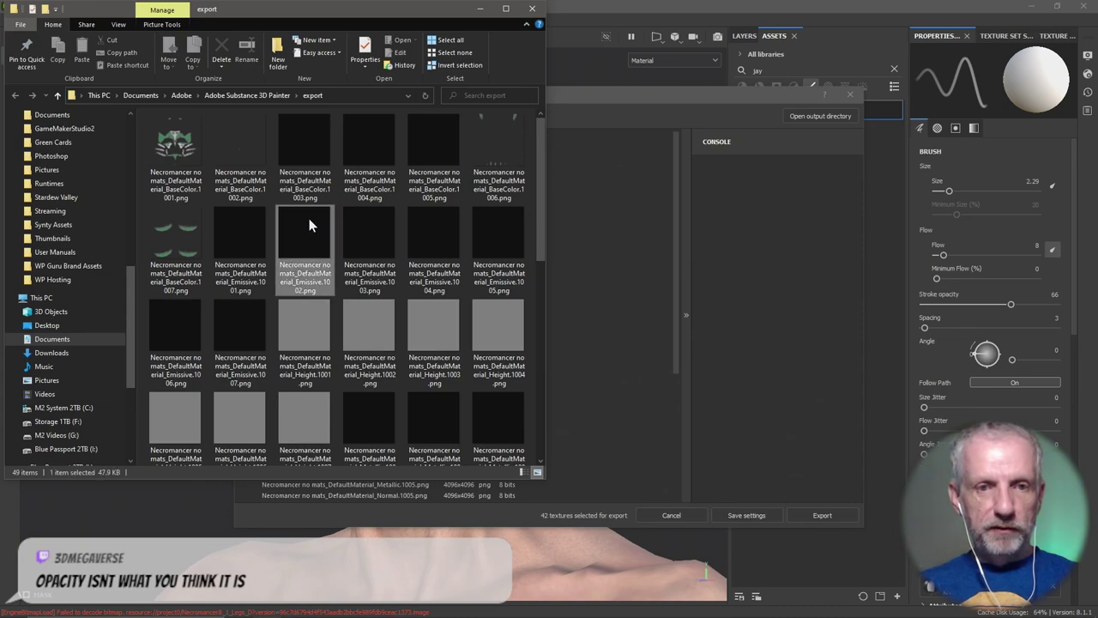
key(ctrl+a)
key(Delete)
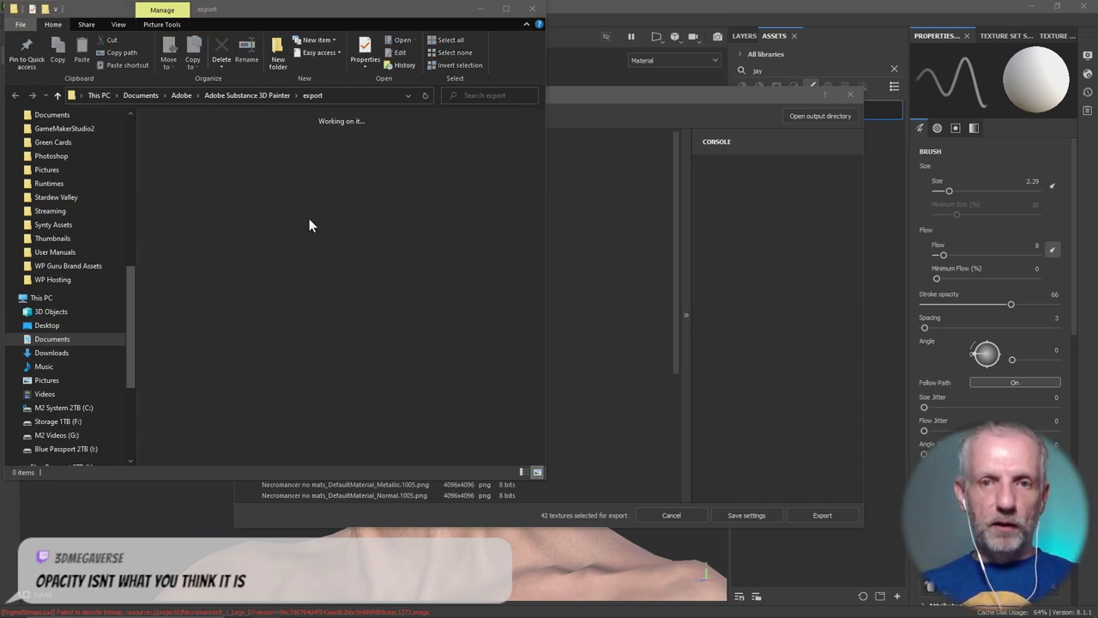
click(598, 98)
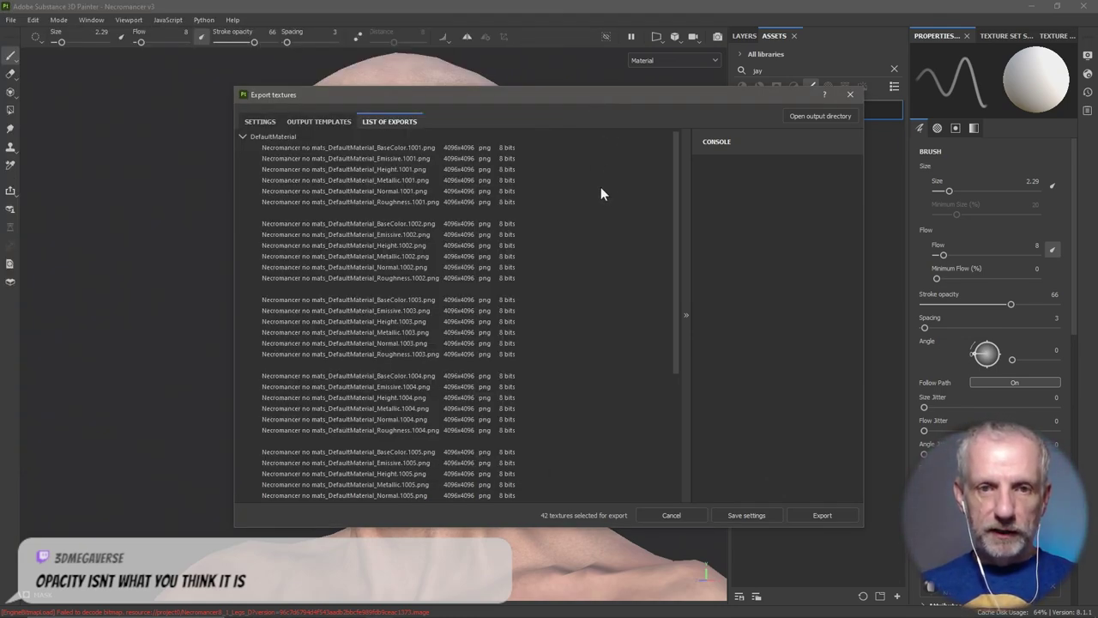
Switch the output template to PBR Metallic Roughness Face Paint, reducing the export to 35 textures
click(319, 121)
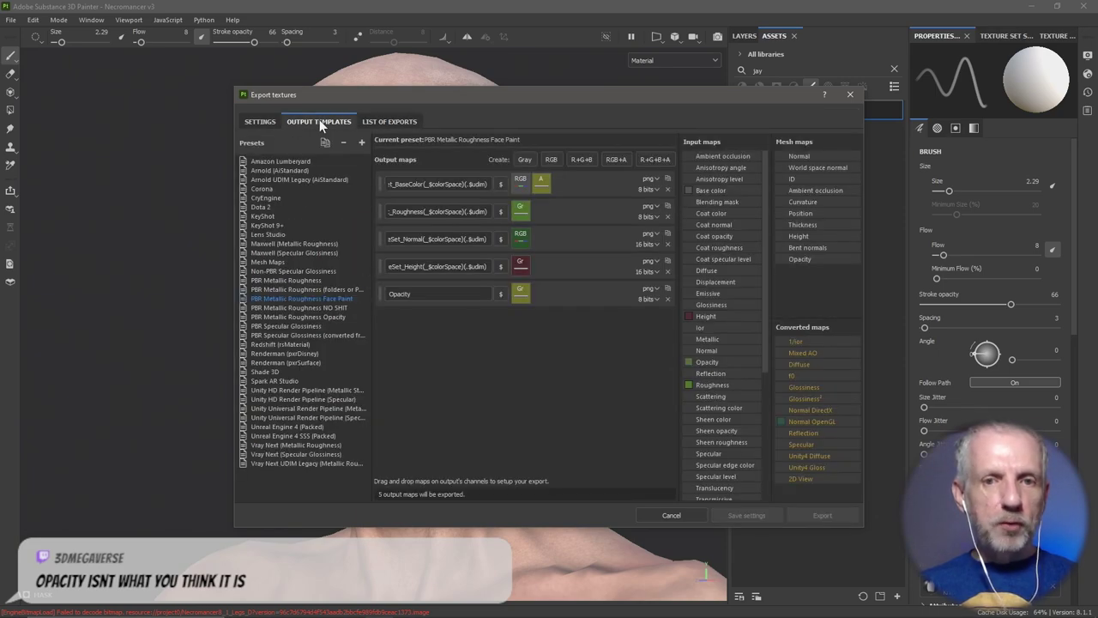
click(260, 122)
click(605, 186)
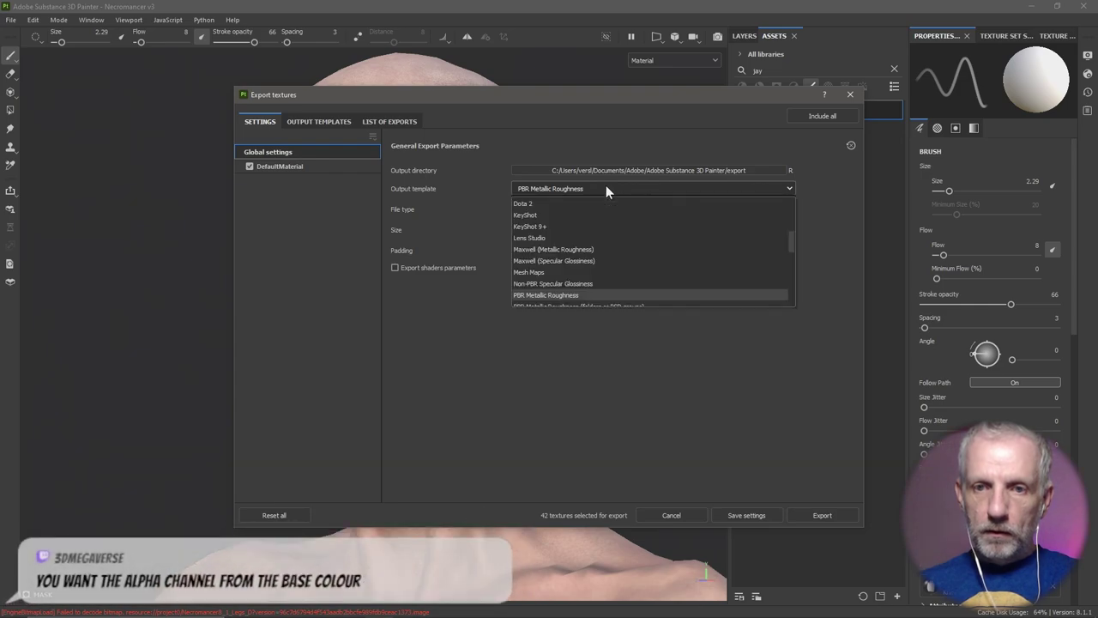
scroll(630, 229, down, 6)
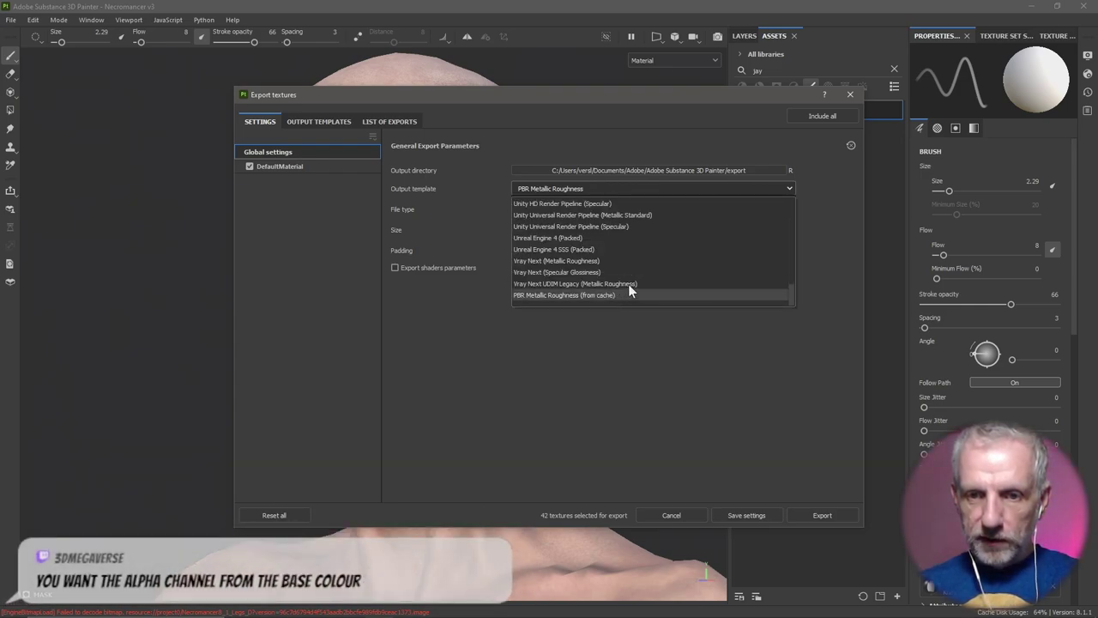
scroll(634, 272, up, 10)
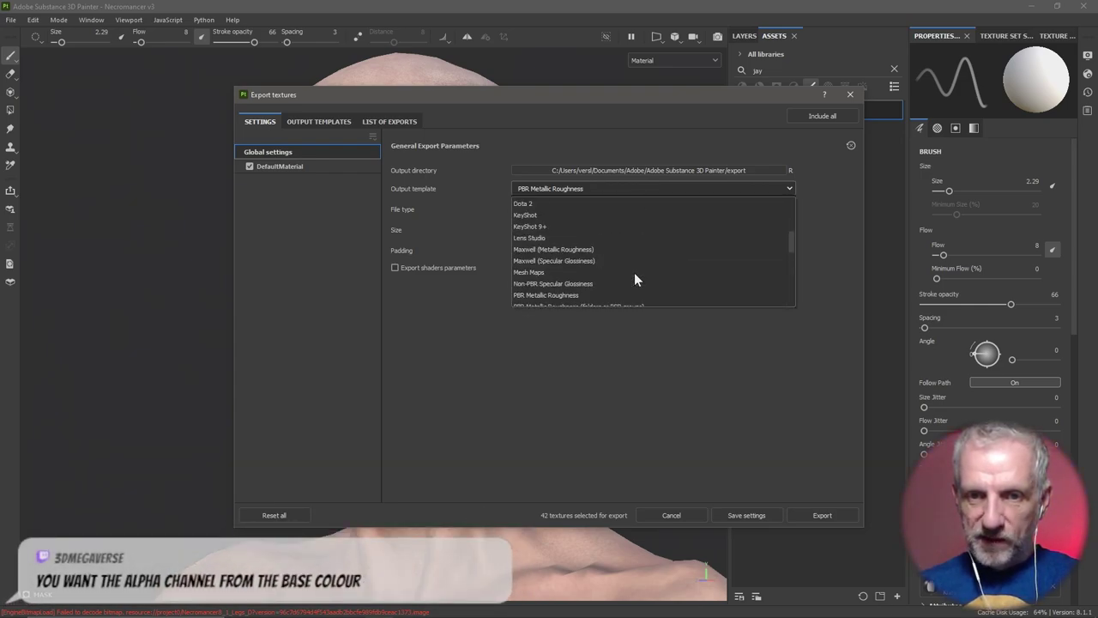
scroll(634, 272, up, 3)
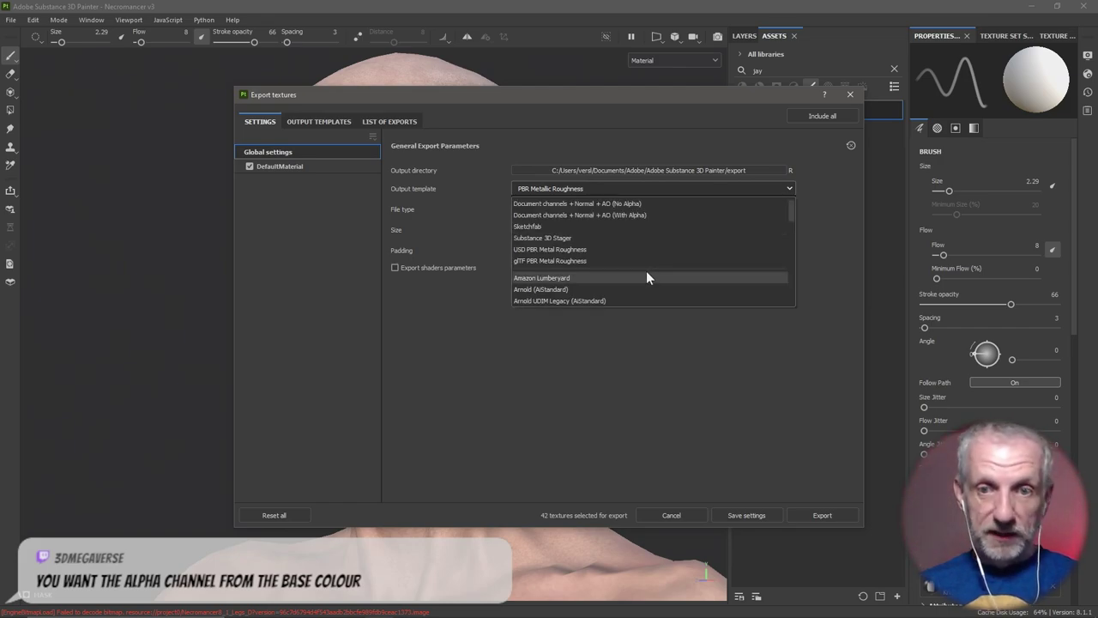
scroll(667, 240, down, 1)
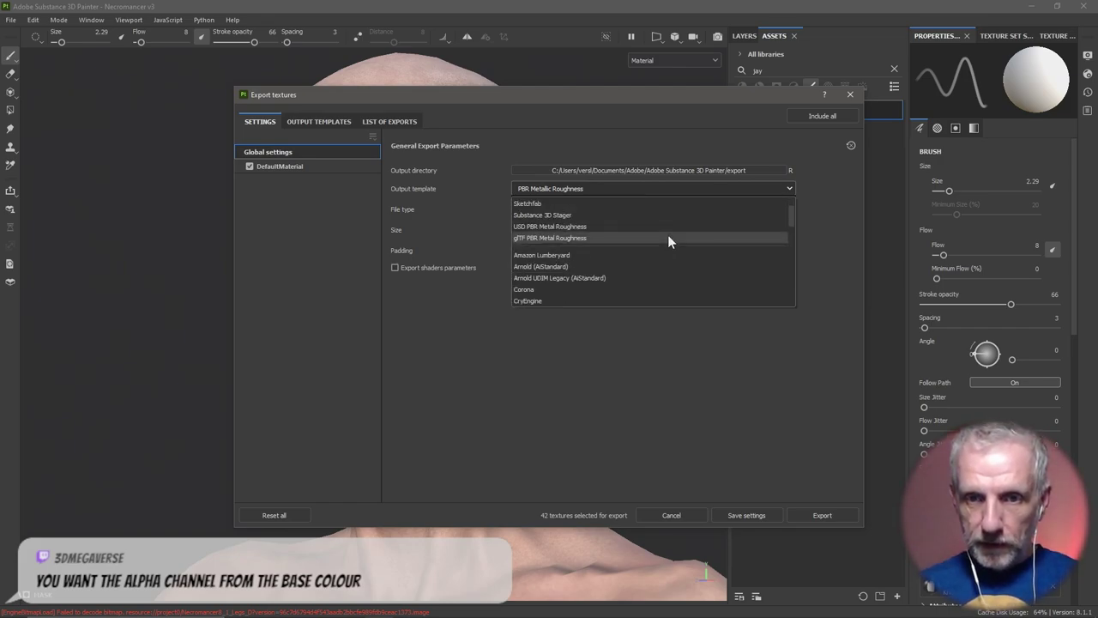
scroll(670, 236, down, 4)
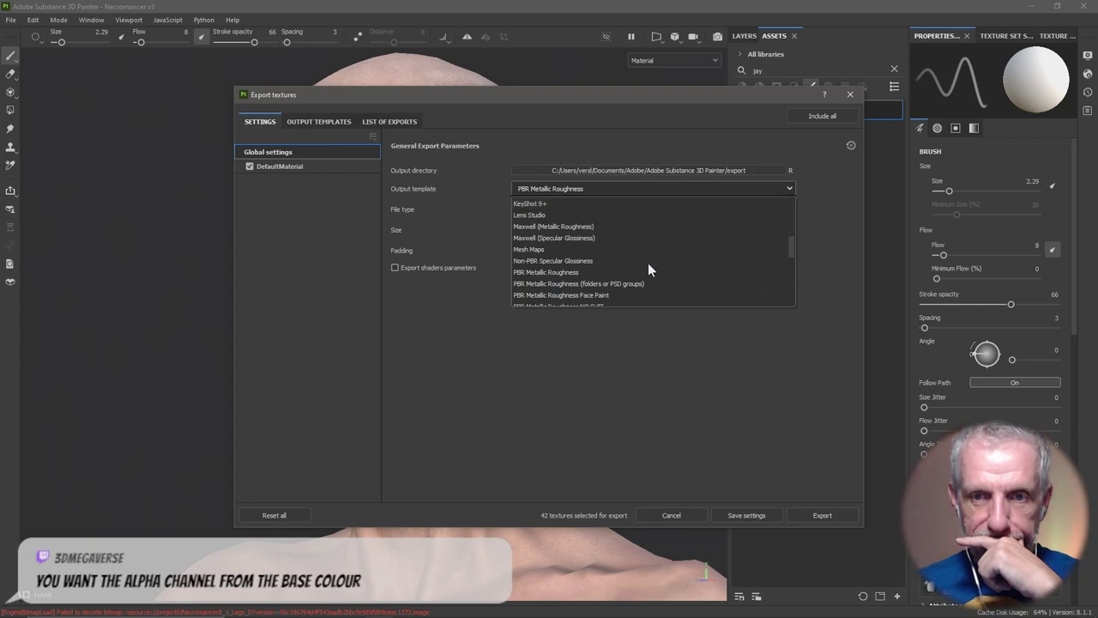
click(608, 292)
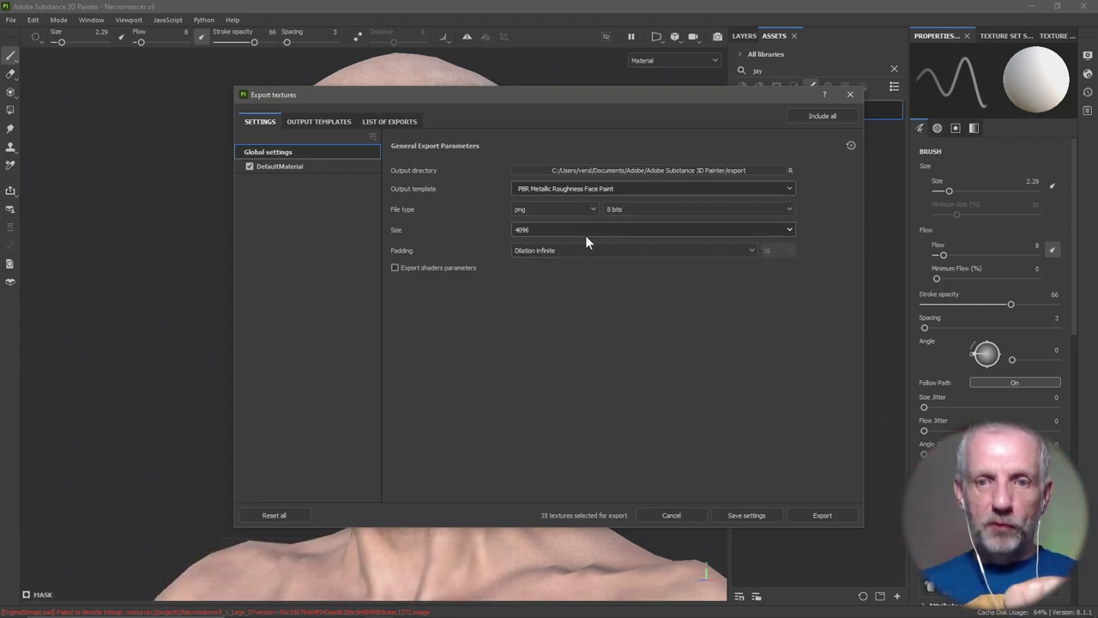
click(315, 121)
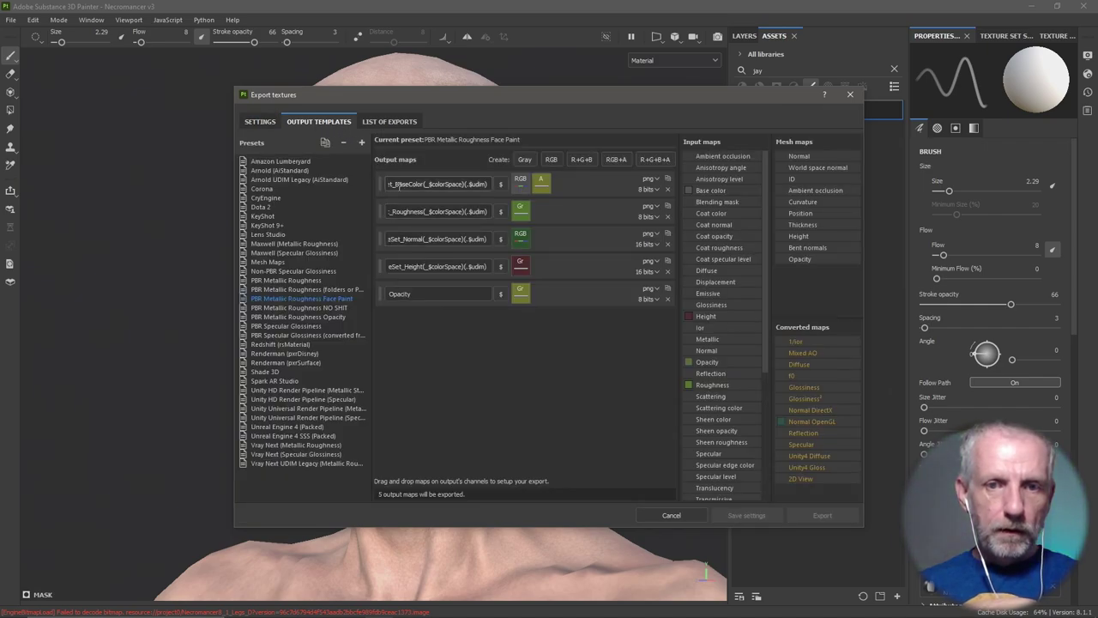
Strip the $mesh_$textureSet_ prefix from four output names and map Opacity's gray channel to Opacity
drag(393, 184, 305, 178)
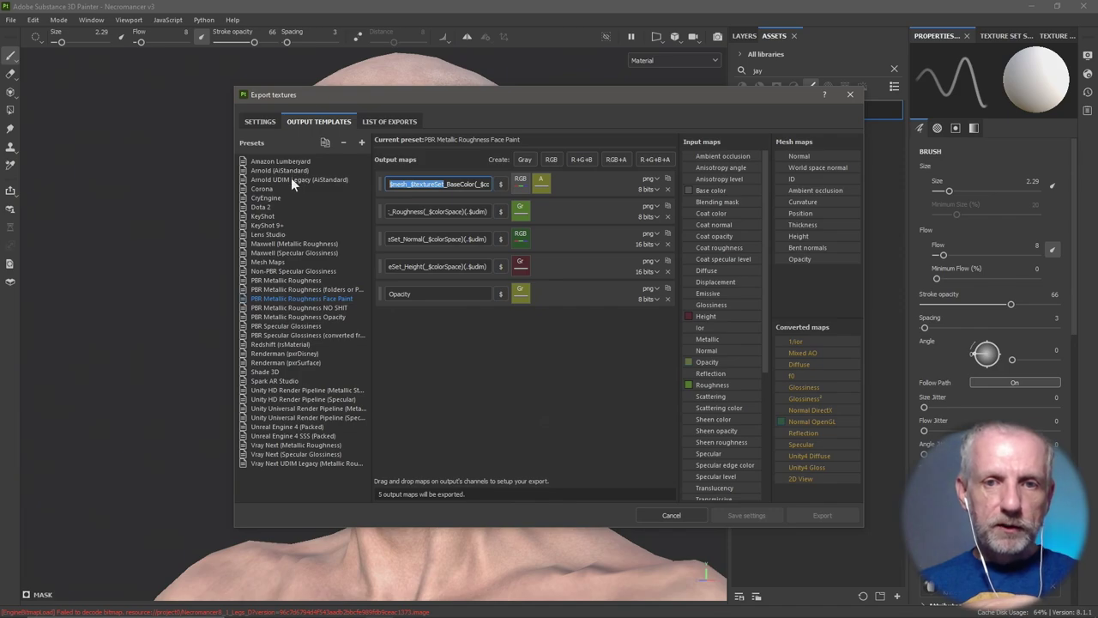
key(BackSpace)
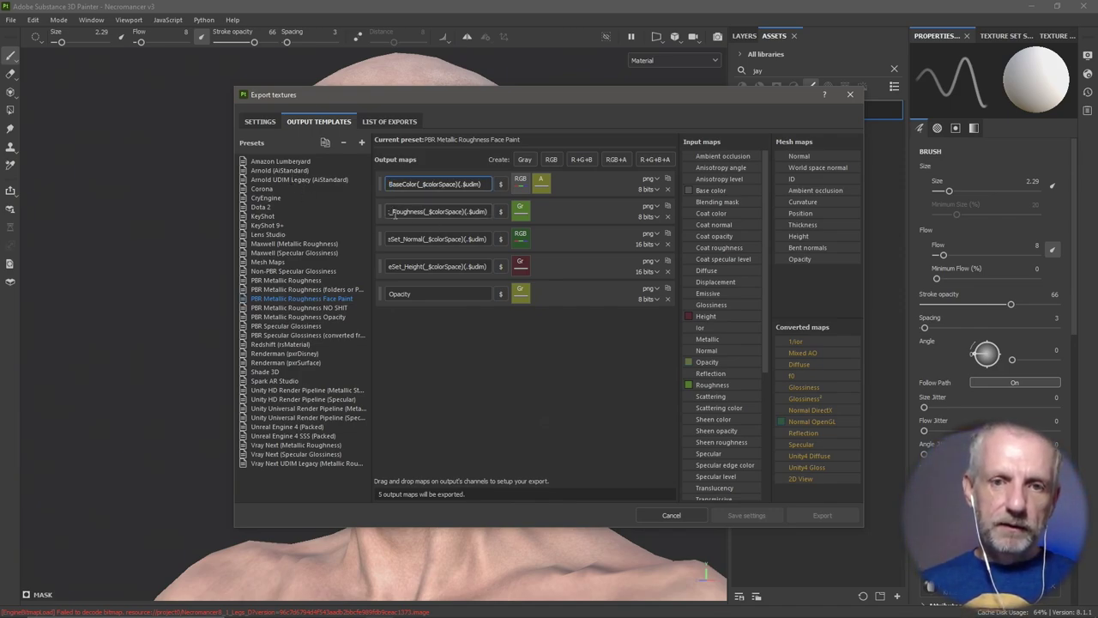
drag(395, 215, 264, 219)
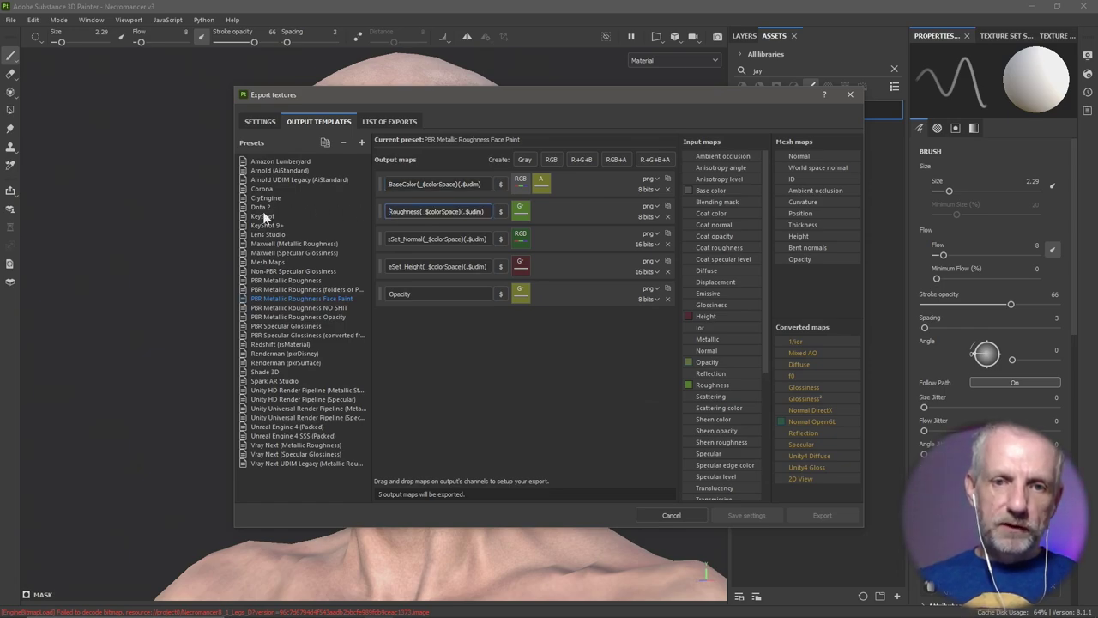
drag(405, 240, 277, 240)
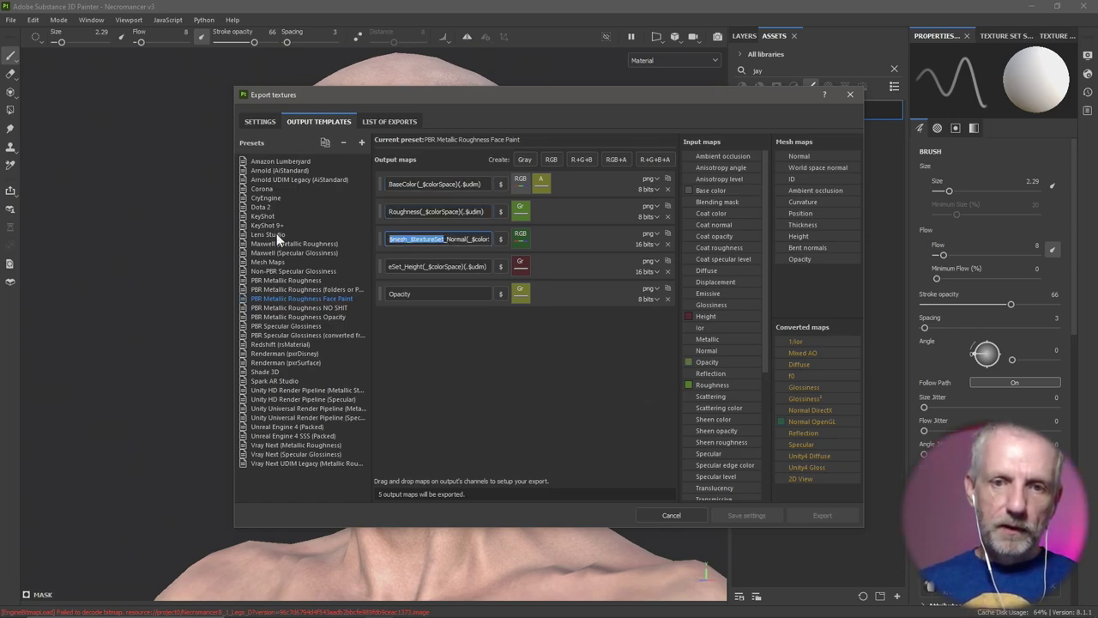
key(BackSpace)
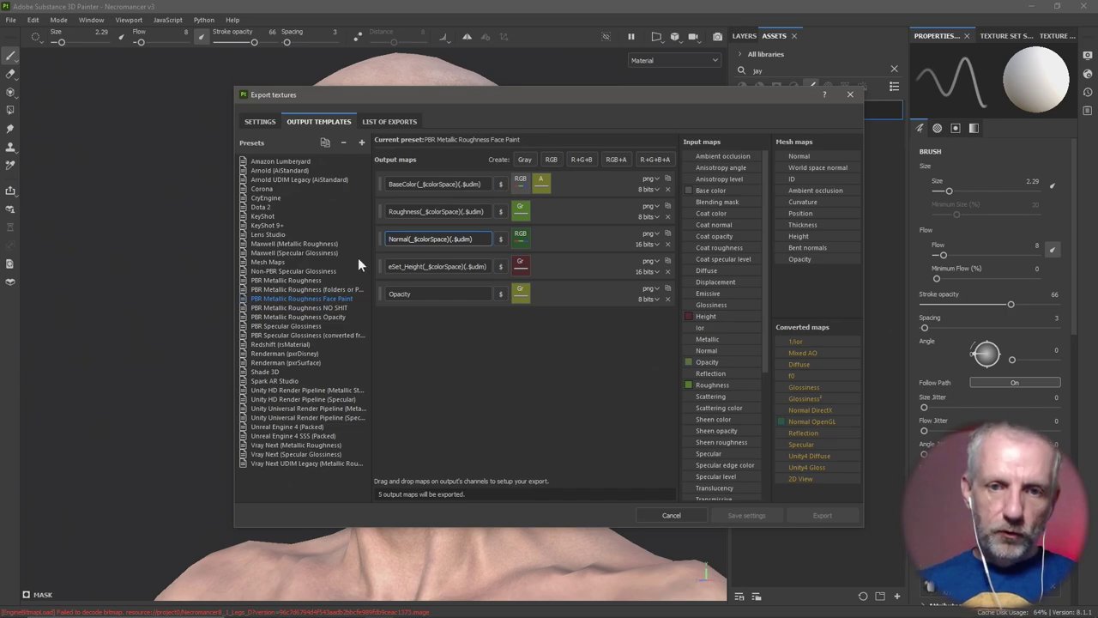
drag(404, 266, 263, 257)
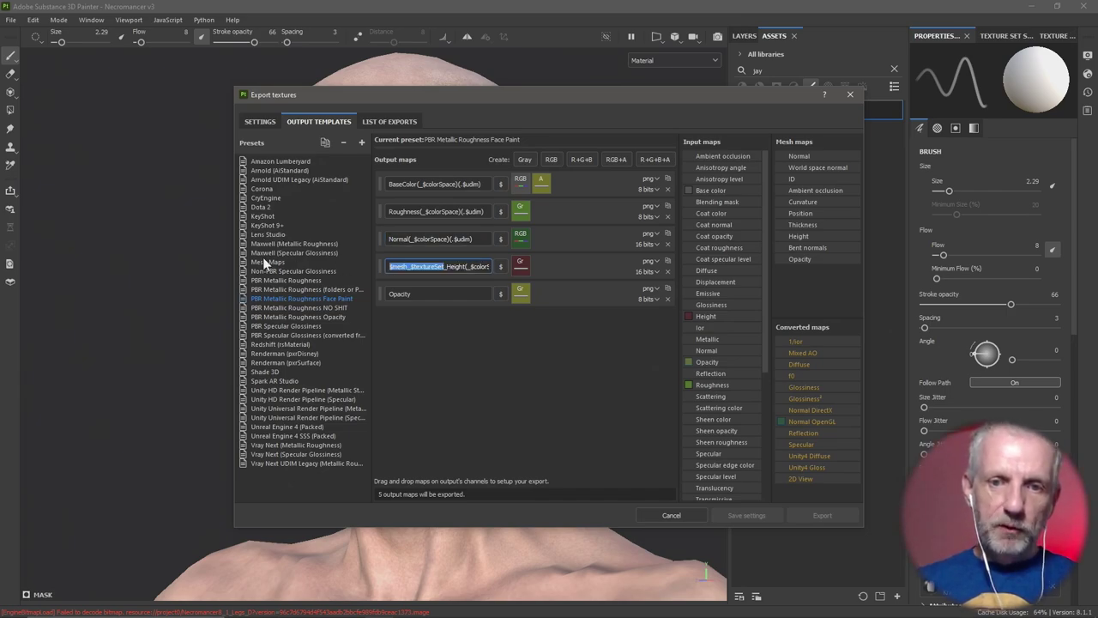
key(BackSpace)
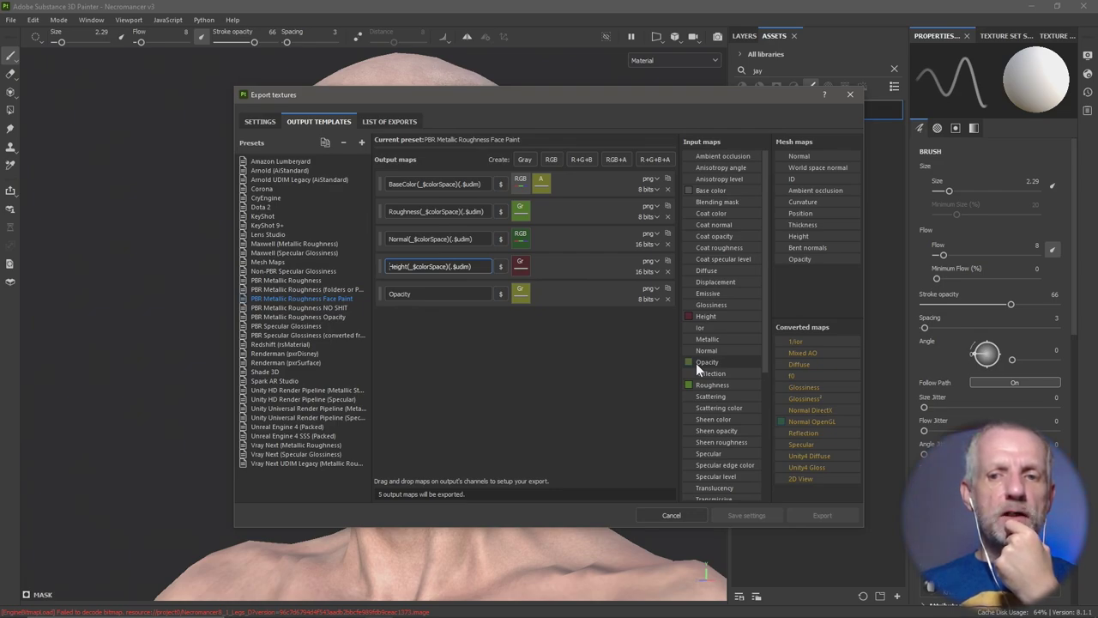
drag(694, 361, 527, 295)
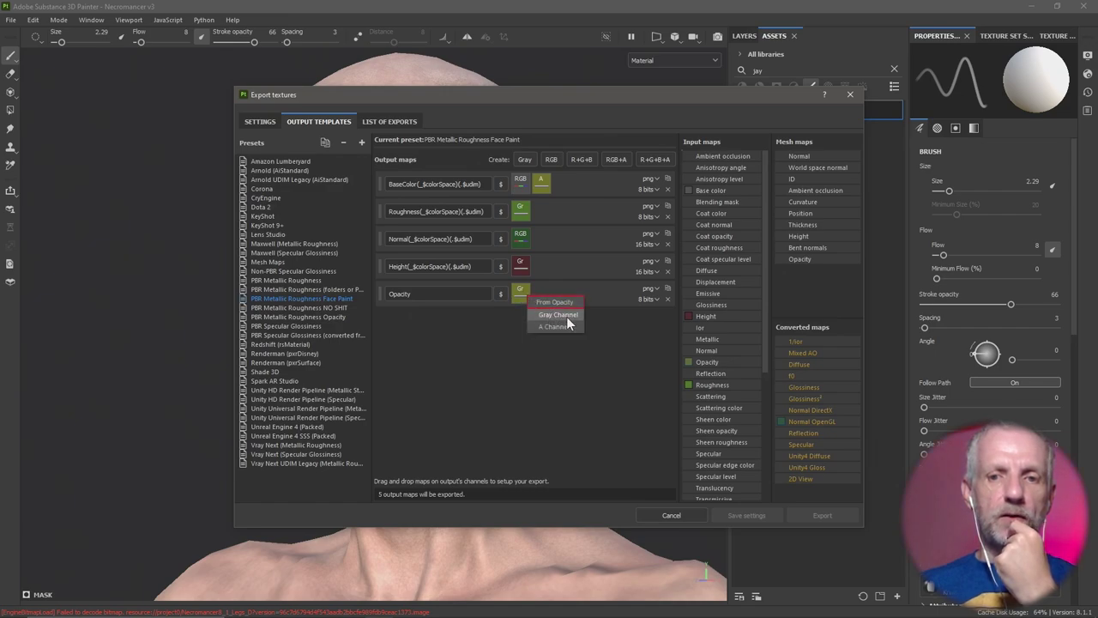
click(567, 317)
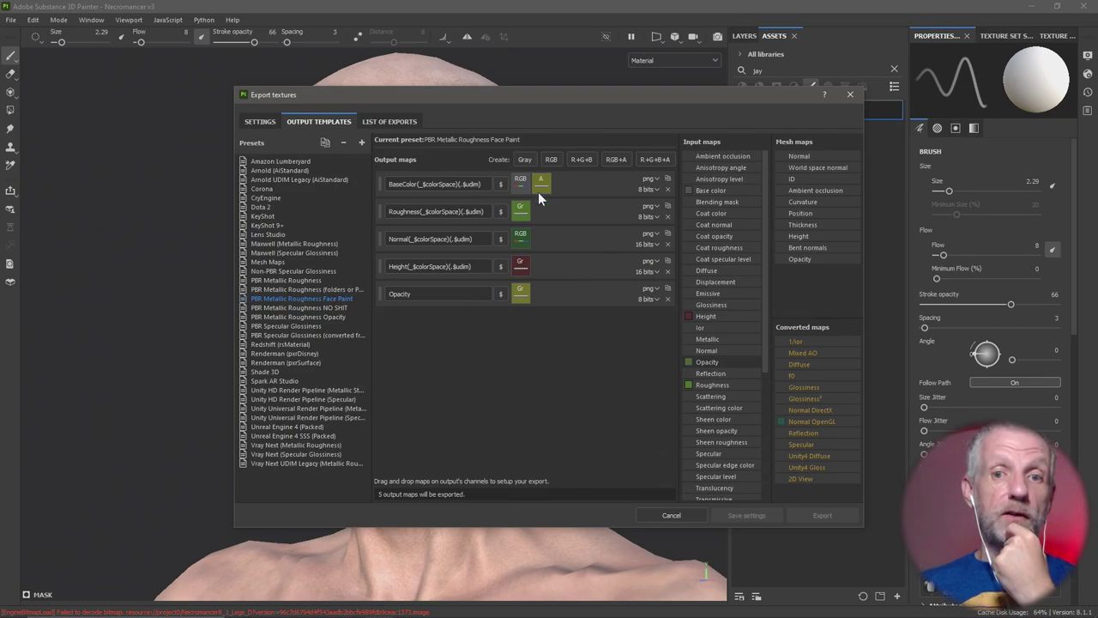
Add a gray output map named 'Opacity from Base' fed by Base color's alpha channel
click(523, 160)
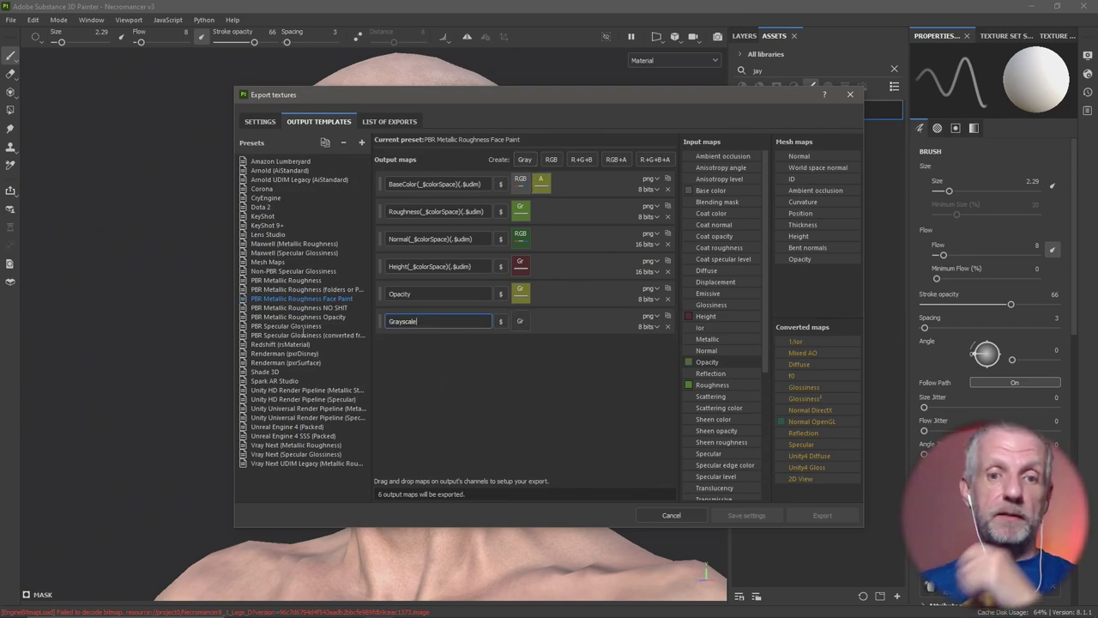
text(Opacity 2)
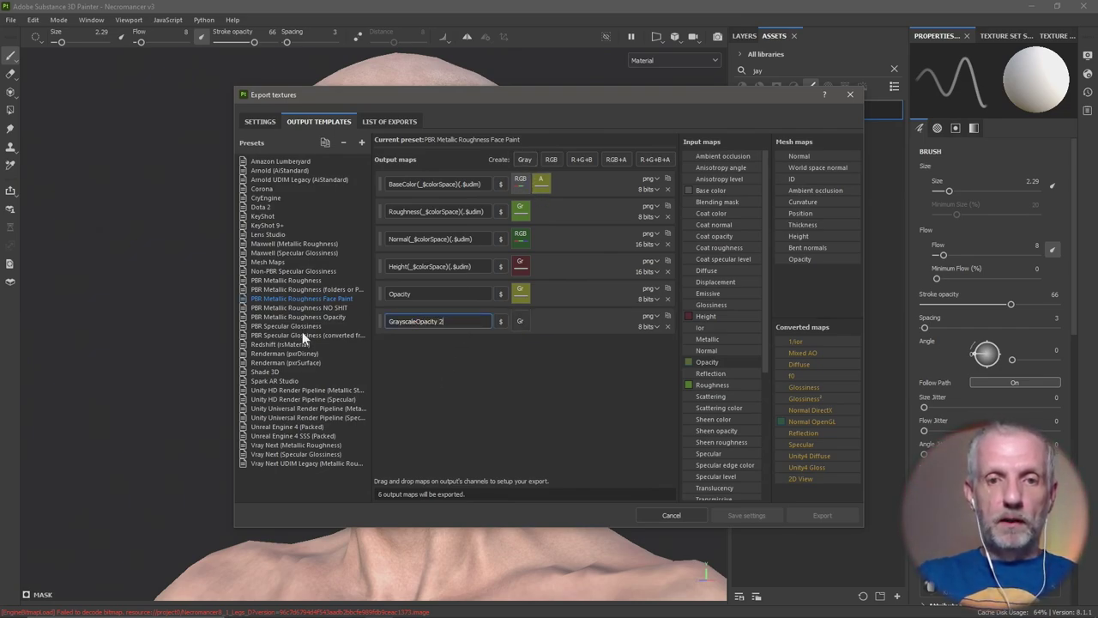
key(BackSpace)
key(BackSpace)
key(BackSpace)
key(BackSpace)
key(BackSpace)
key(BackSpace)
key(BackSpace)
key(BackSpace)
key(BackSpace)
key(BackSpace)
key(BackSpace)
key(BackSpace)
key(BackSpace)
key(BackSpace)
key(BackSpace)
key(BackSpace)
key(BackSpace)
key(BackSpace)
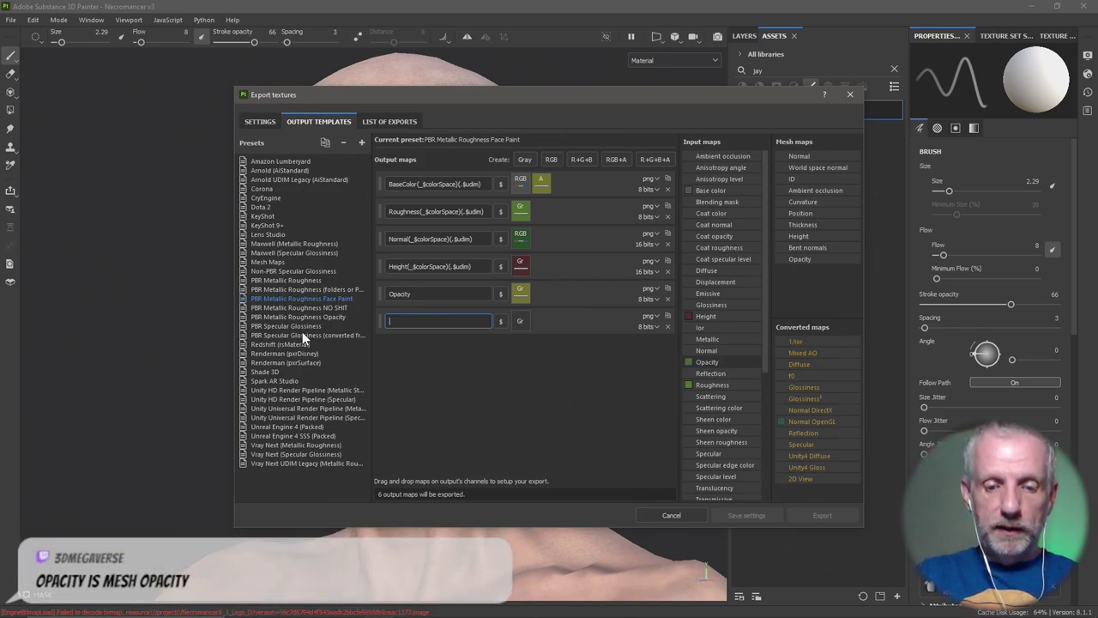
text(opacity)
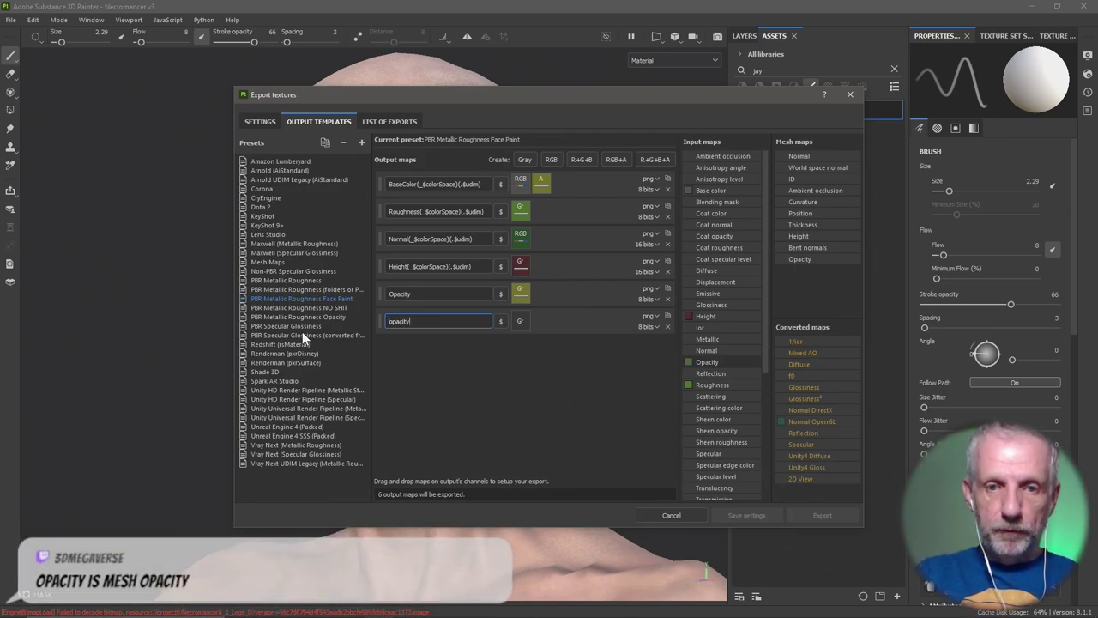
key(BackSpace)
key(BackSpace)
key(BackSpace)
key(BackSpace)
key(BackSpace)
key(BackSpace)
key(BackSpace)
key(BackSpace)
text(Opa)
text(from )
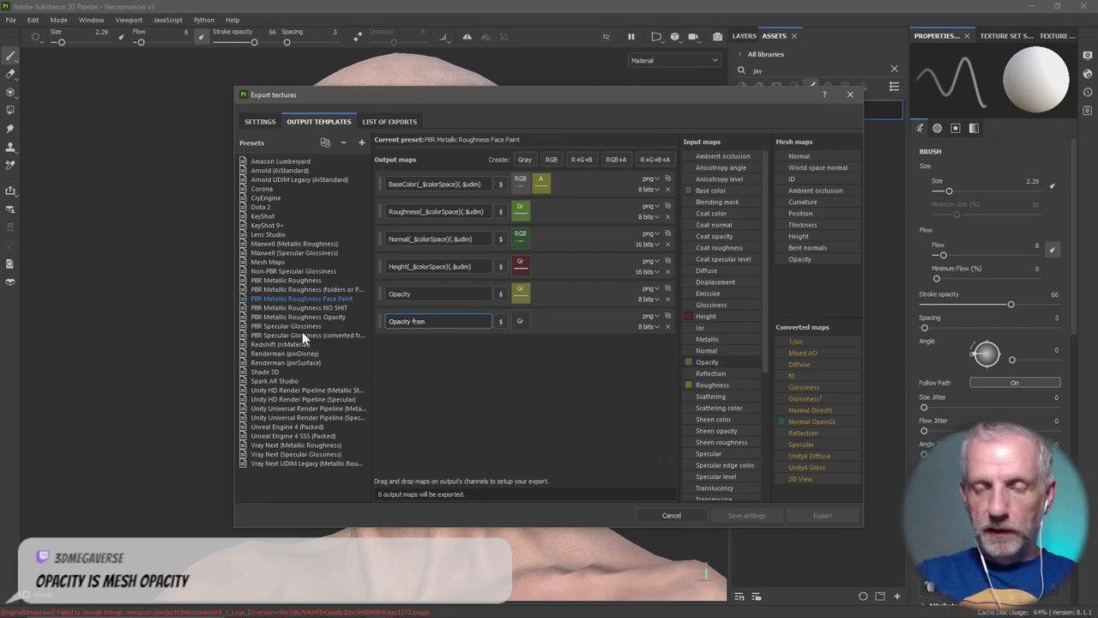
text(Base)
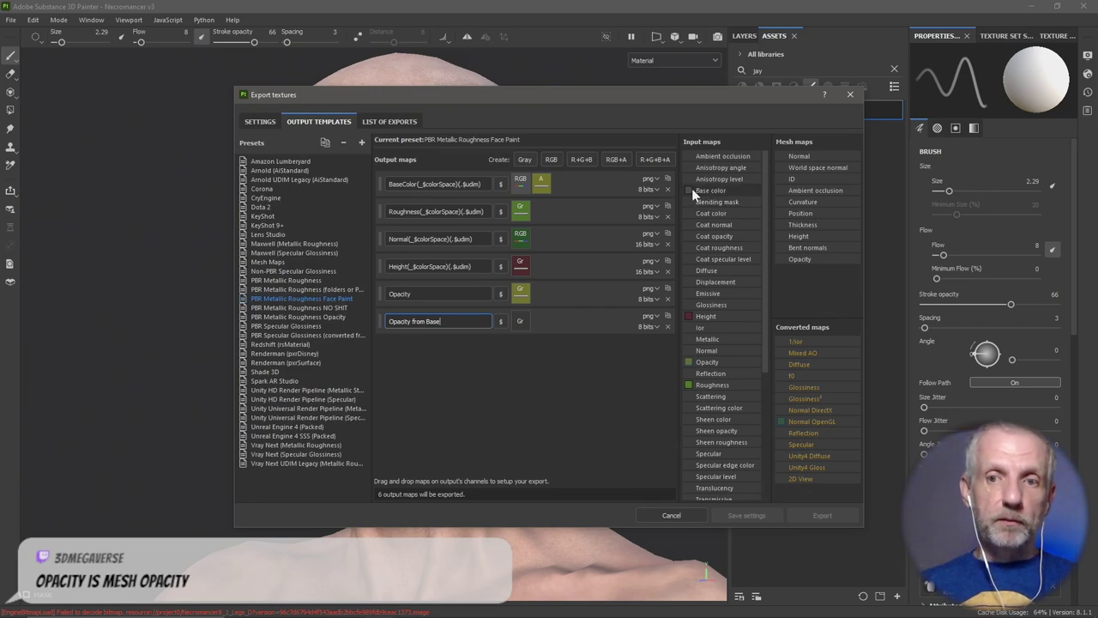
drag(692, 188, 522, 323)
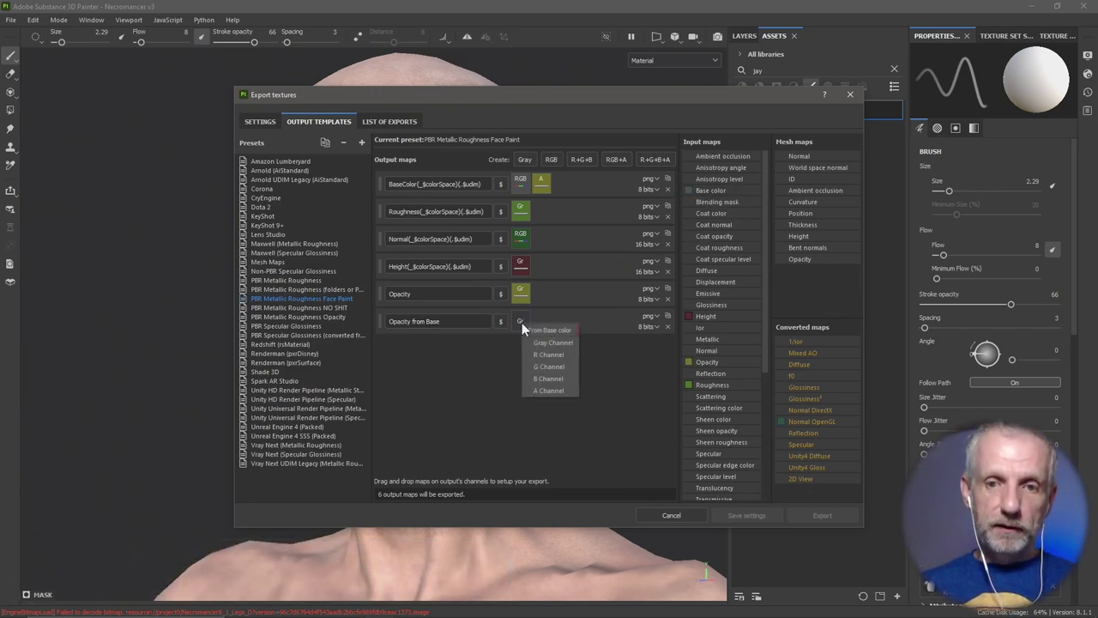
click(563, 390)
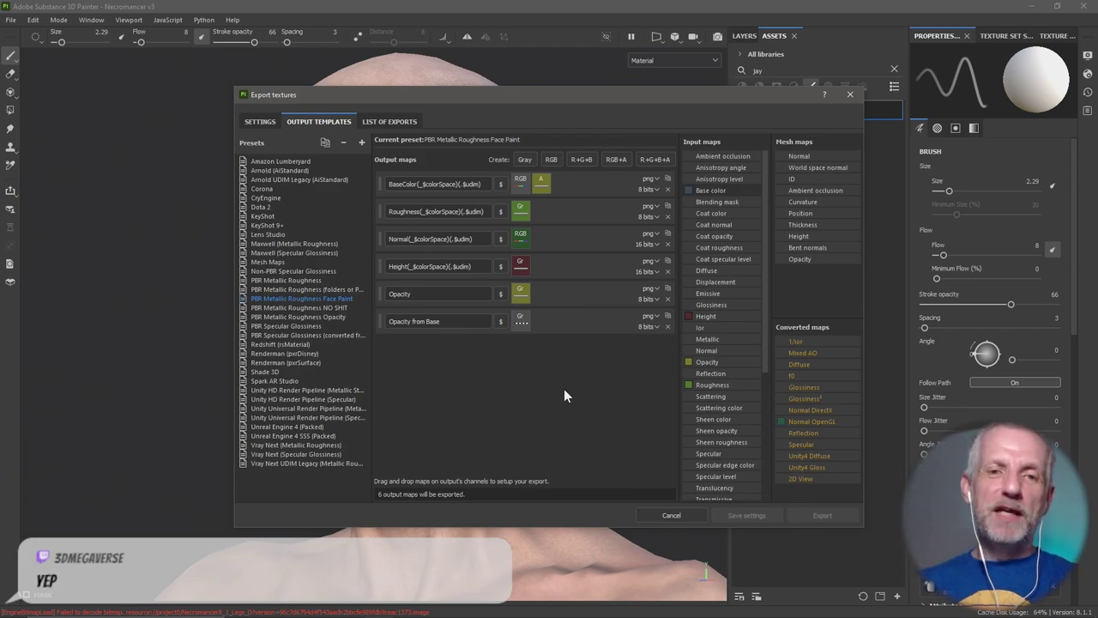
Close the export settings and enable the opacity channel on the Dark Purple and Light Purple fill layers
click(850, 95)
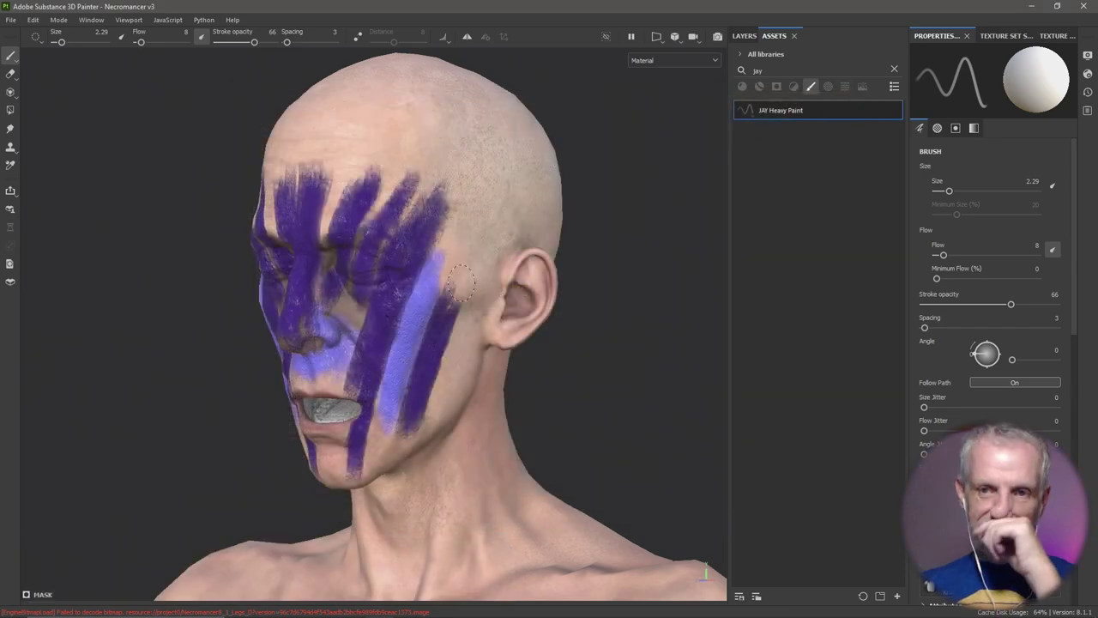
click(743, 36)
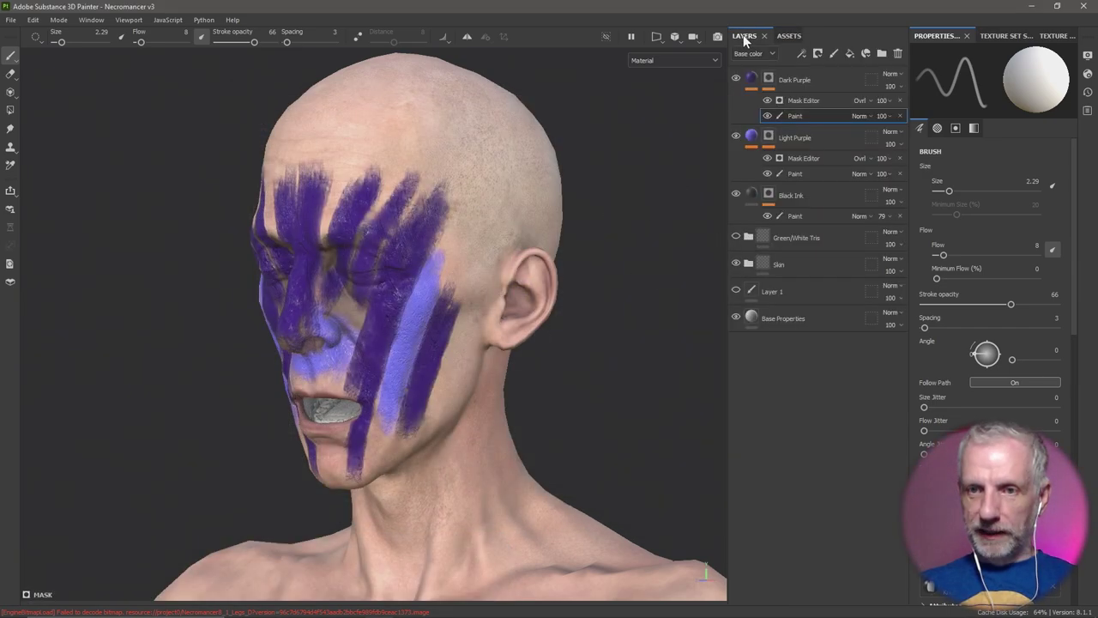
click(795, 79)
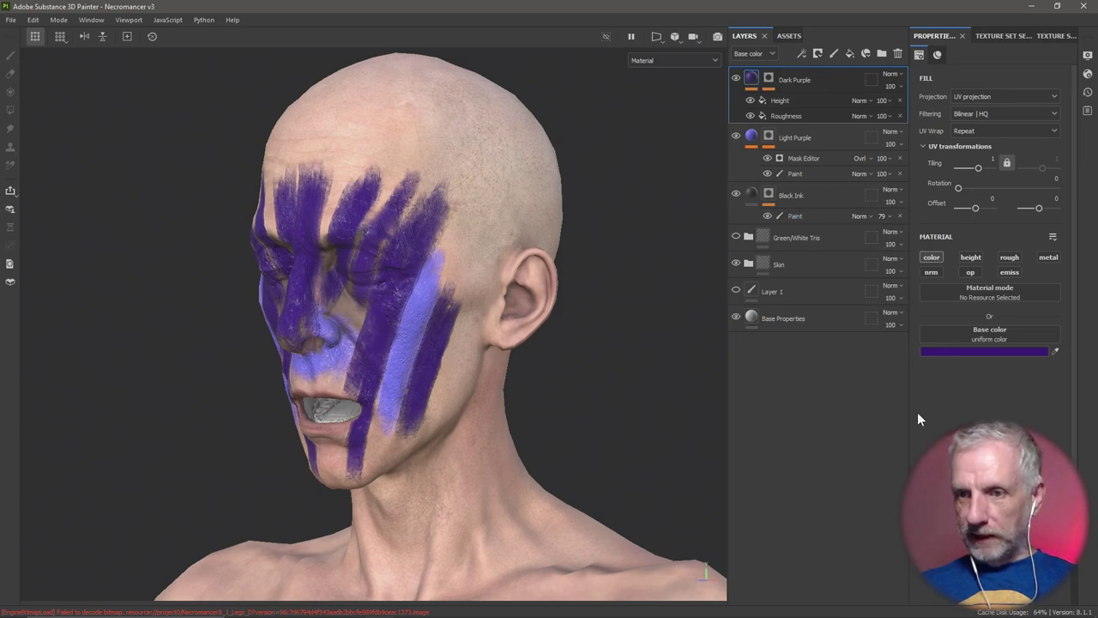
mouse_move(518, 378)
alt+mouse_down()
mouse_move(573, 374)
mouse_move(535, 363)
mouse_move(522, 380)
alt+mouse_up()
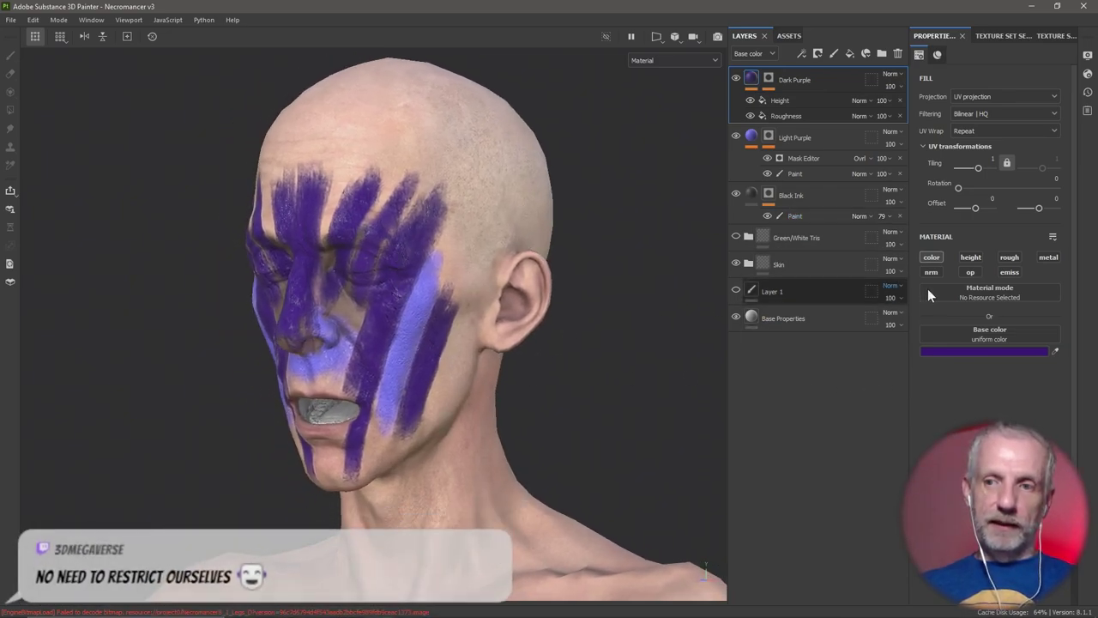
click(970, 272)
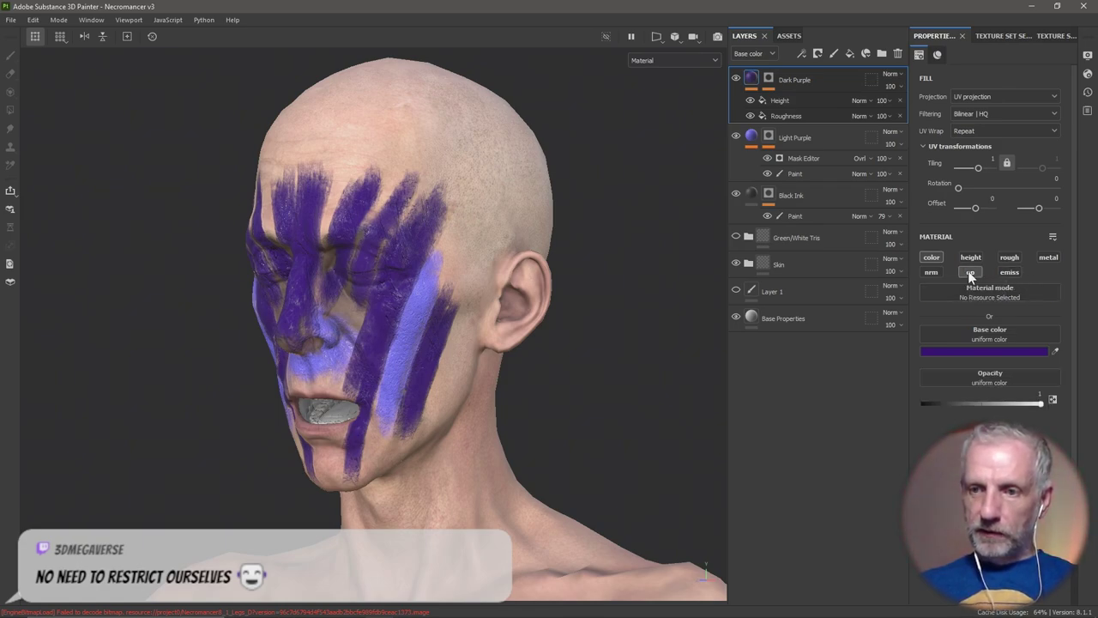
click(761, 143)
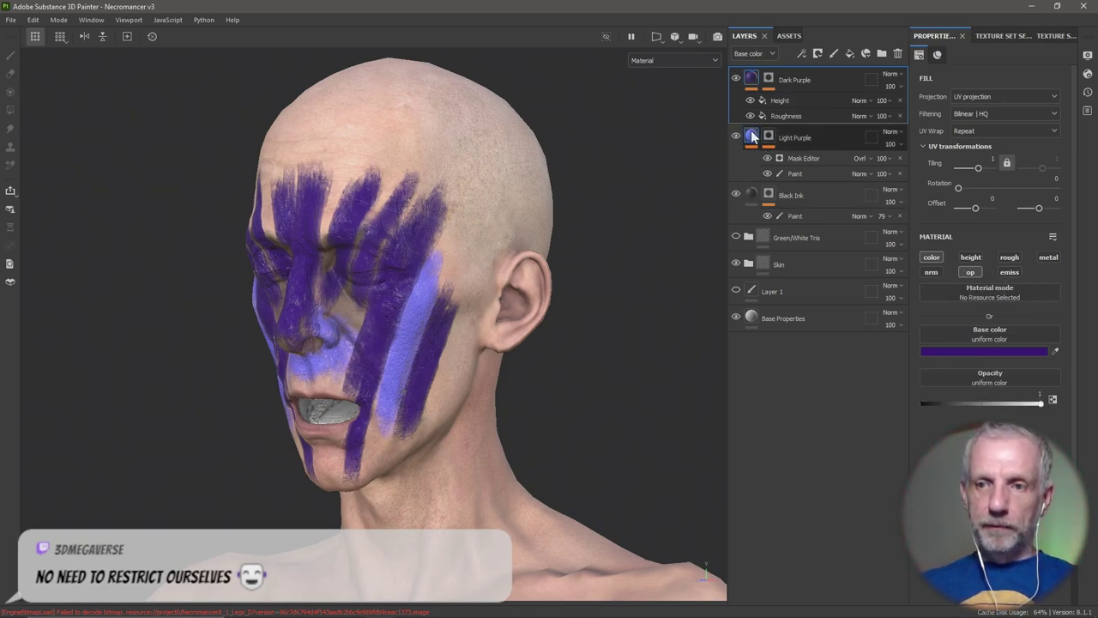
click(973, 272)
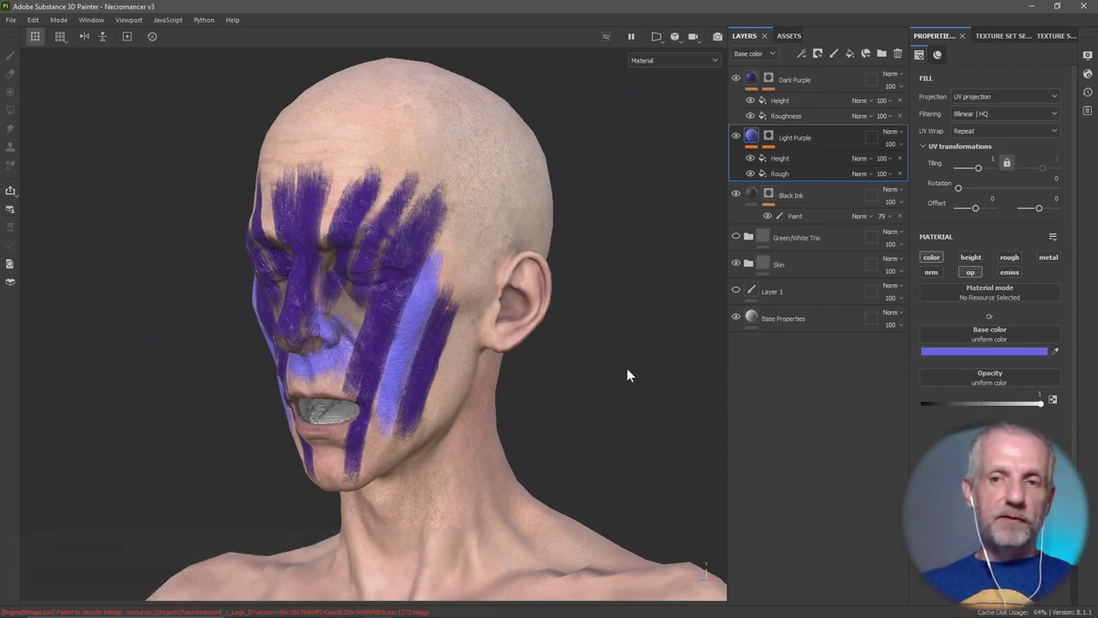
Select the Dark Purple, Light Purple and Black Ink layers together for grouping
click(756, 79)
click(754, 196)
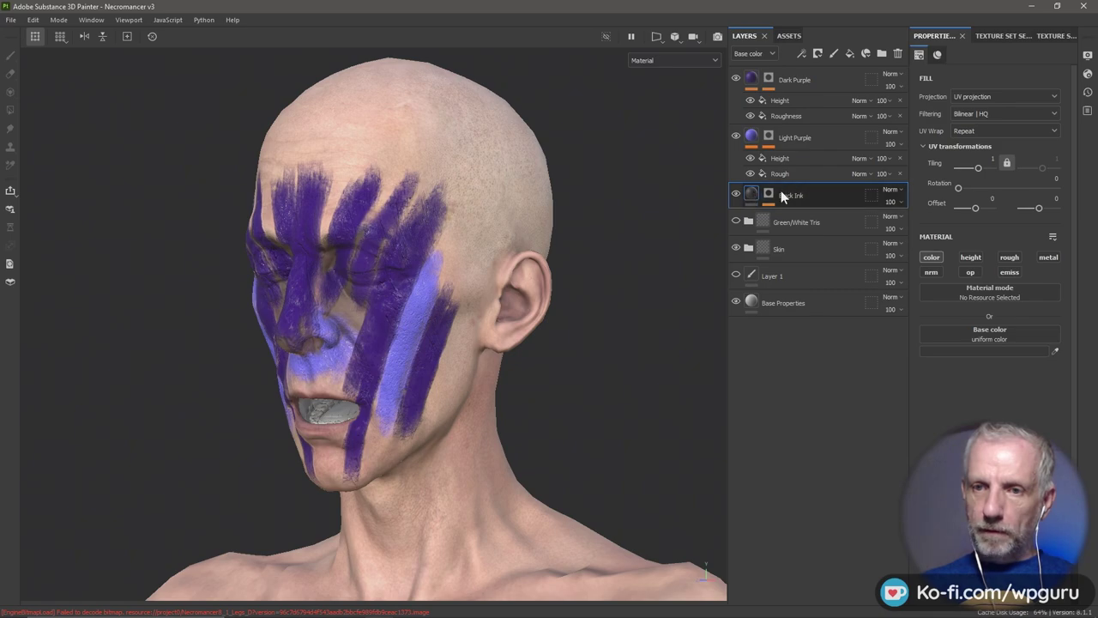
click(814, 81)
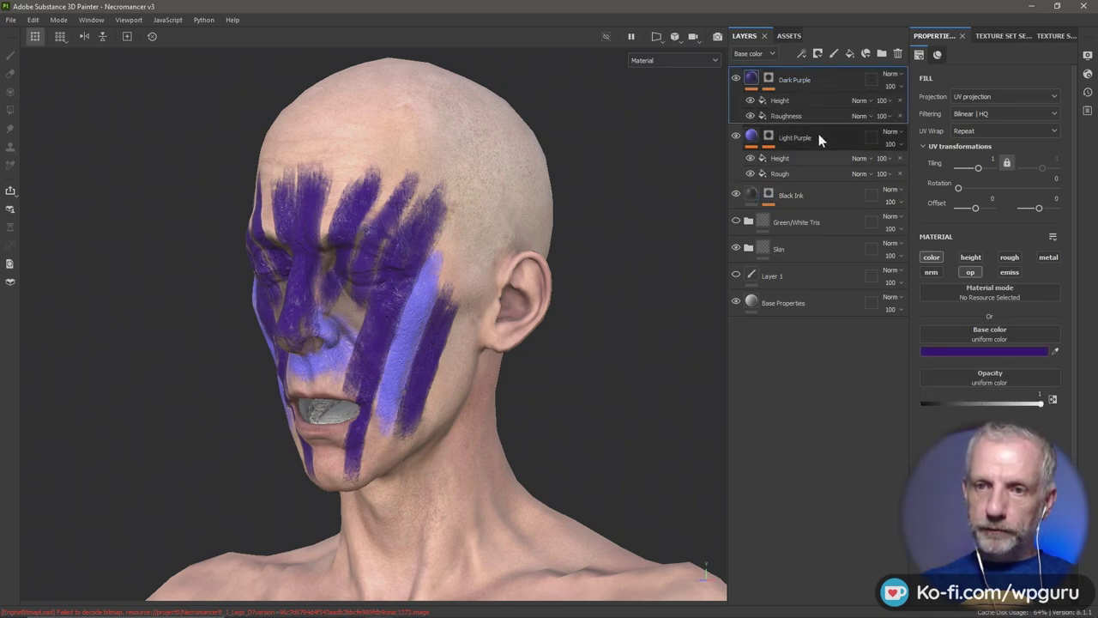
ctrl+click(823, 141)
ctrl+click(826, 194)
right_click(825, 194)
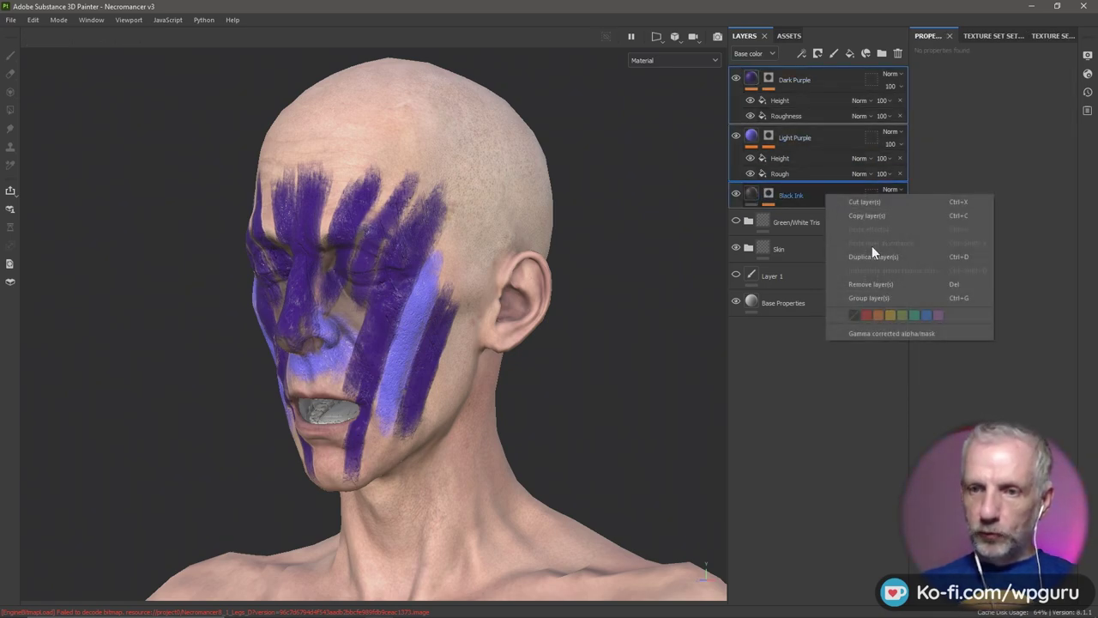
Group the three paint layers into a folder renamed 'Purple' and collapse it
click(892, 298)
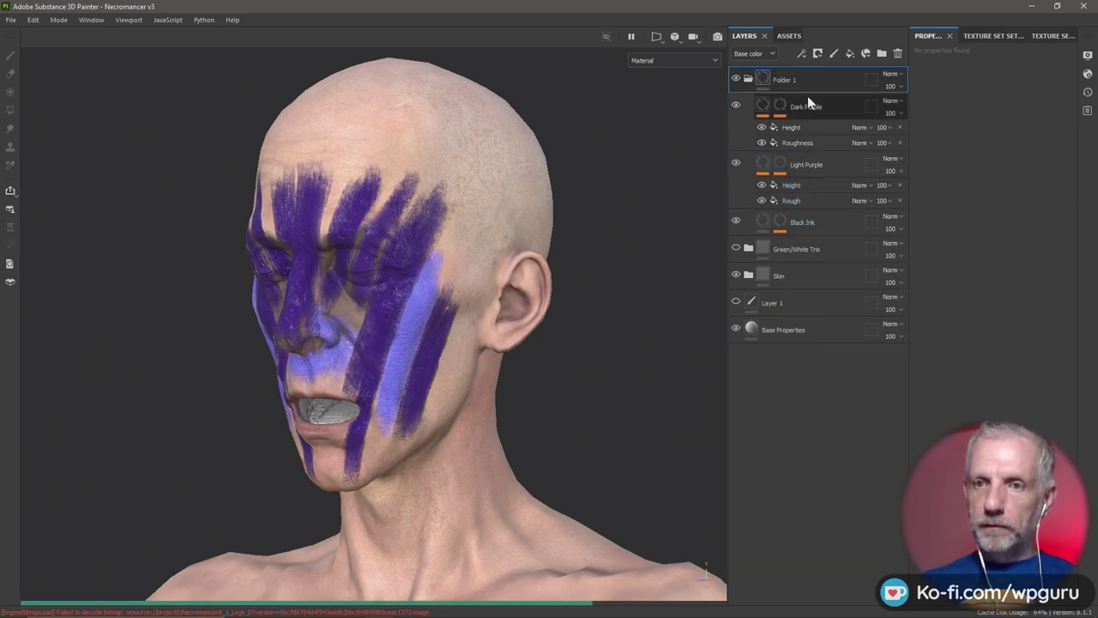
double_click(781, 80)
text(Purp)
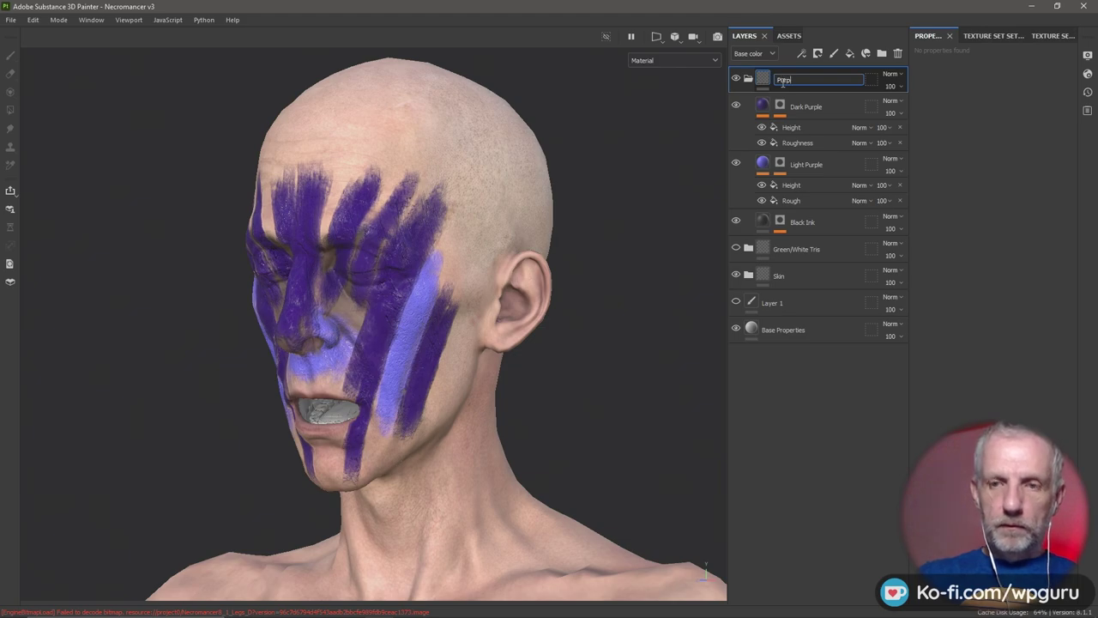
text(le)
key(Return)
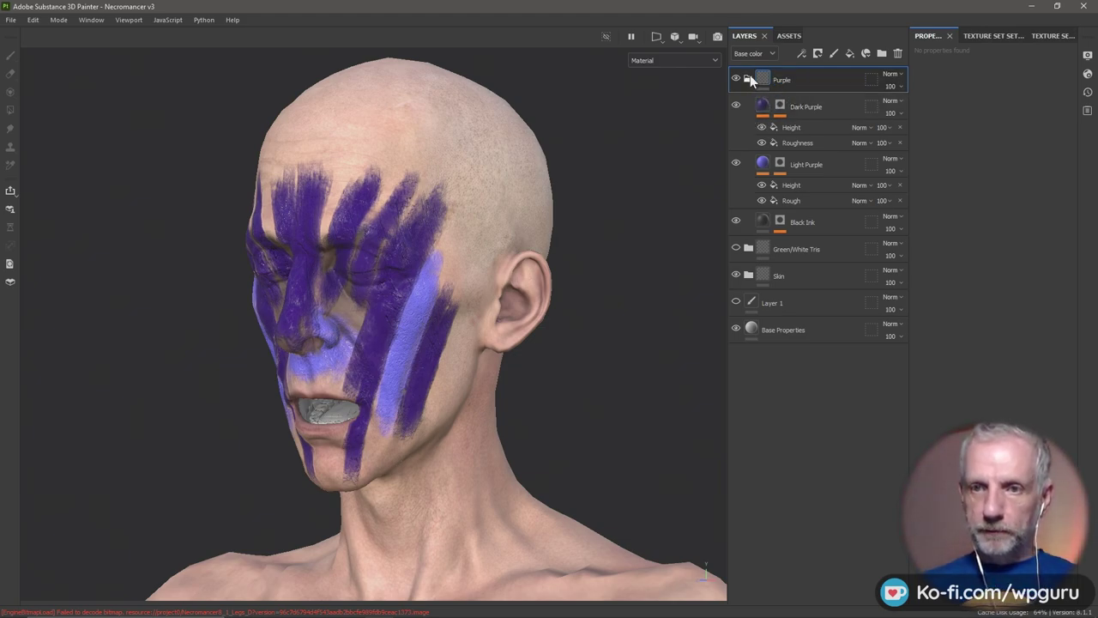
click(749, 77)
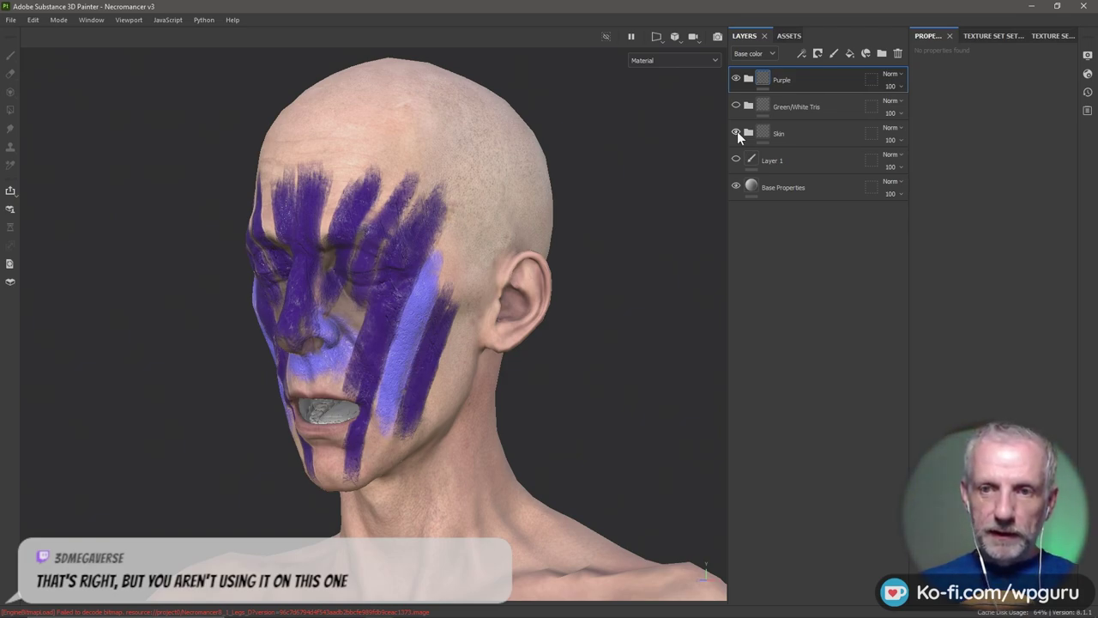
click(756, 187)
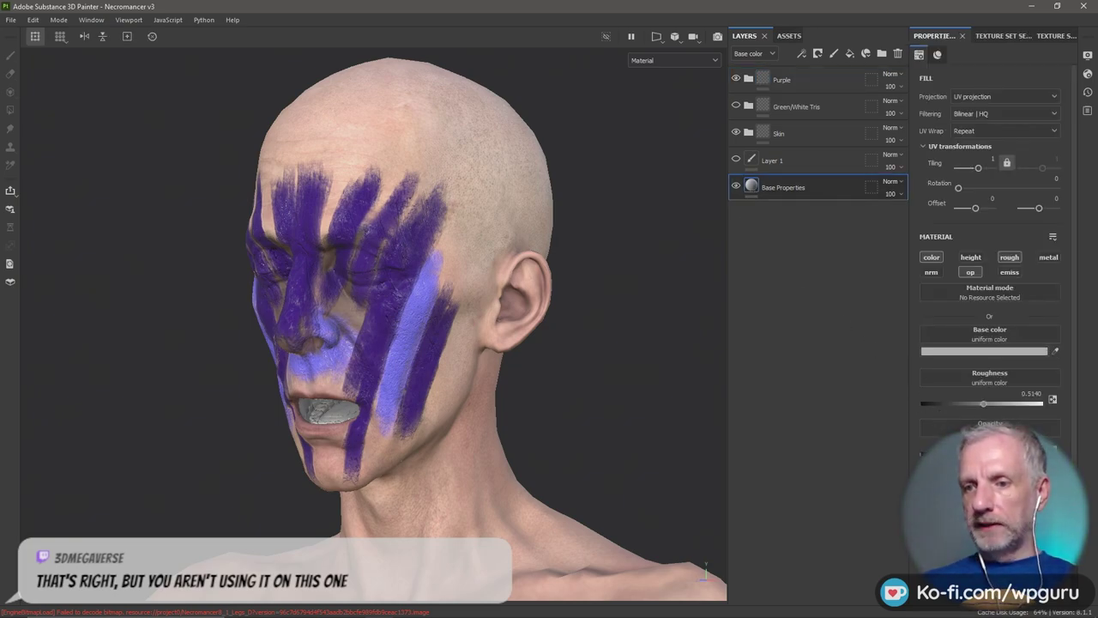
click(923, 454)
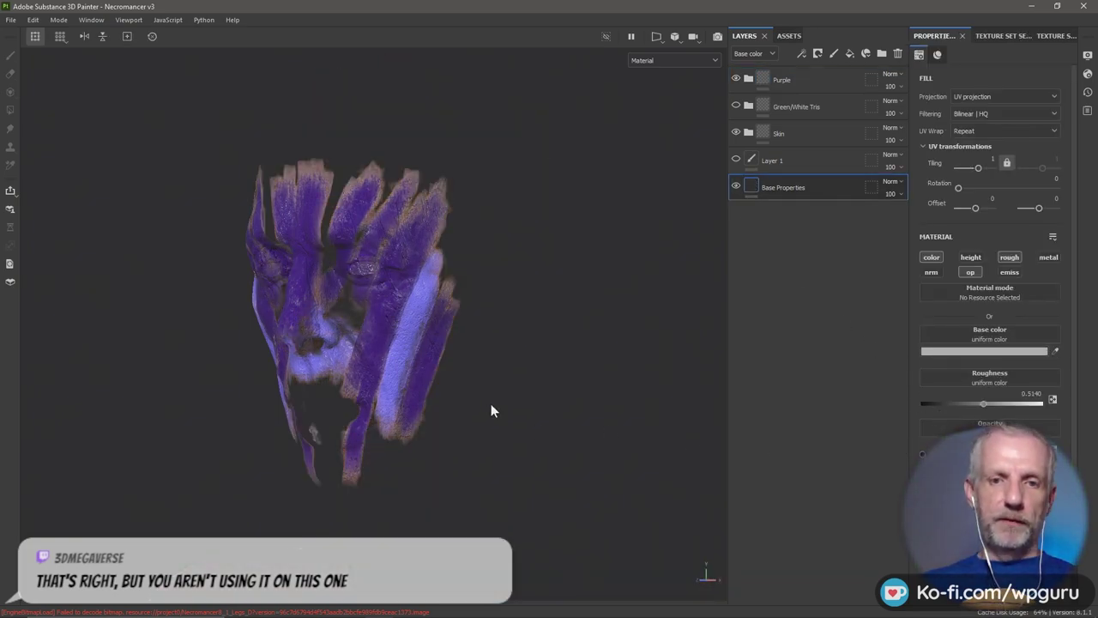
alt+drag(544, 402, 496, 417)
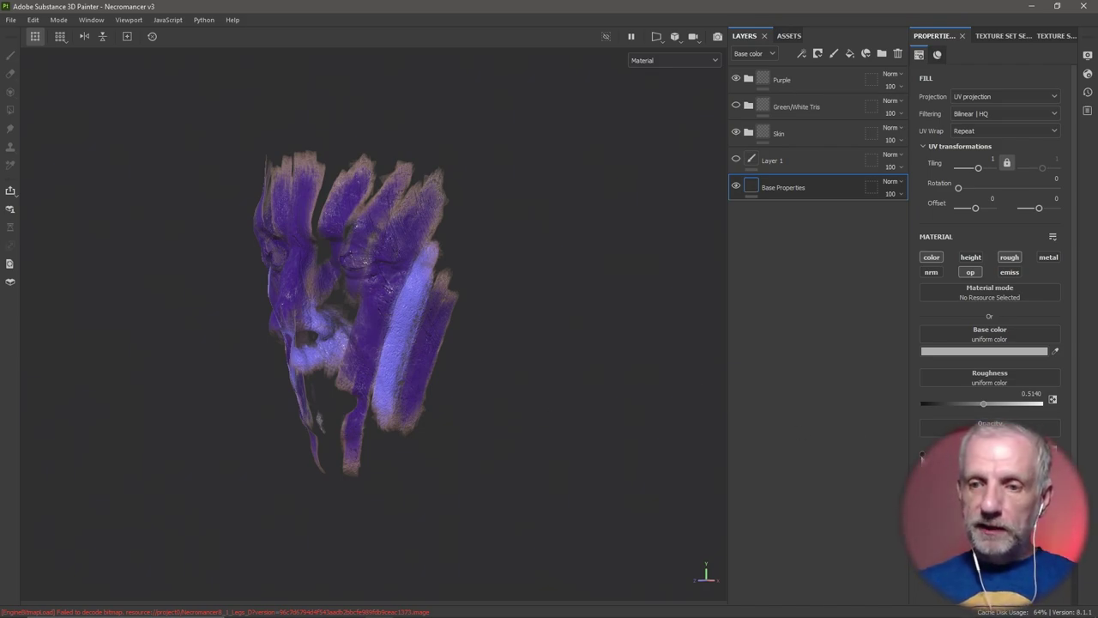
drag(927, 453, 1051, 452)
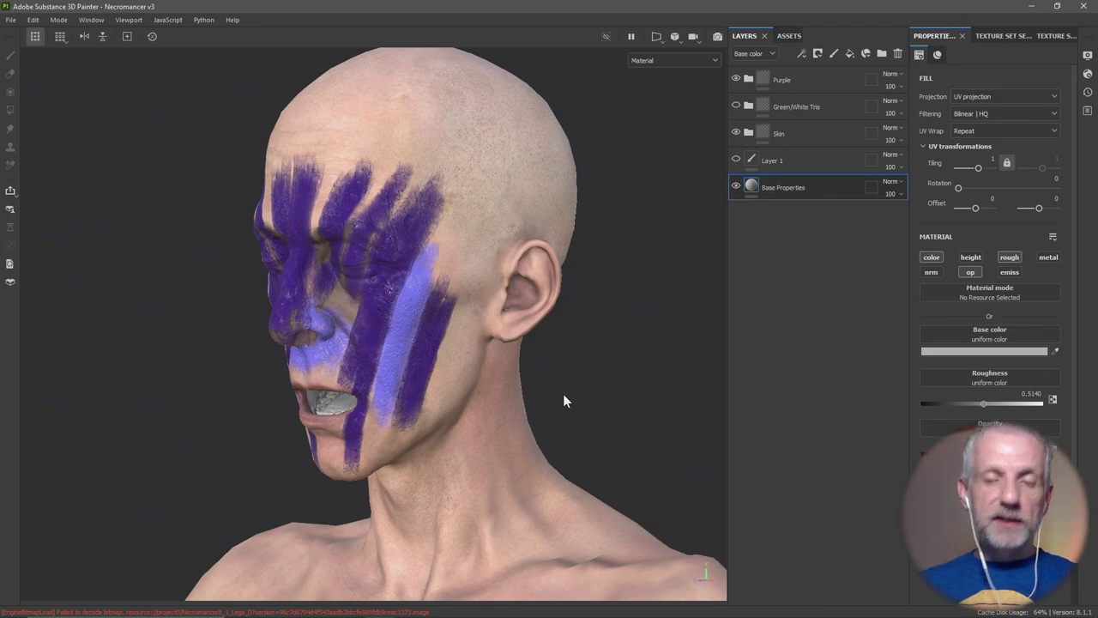
alt+drag(563, 396, 543, 369)
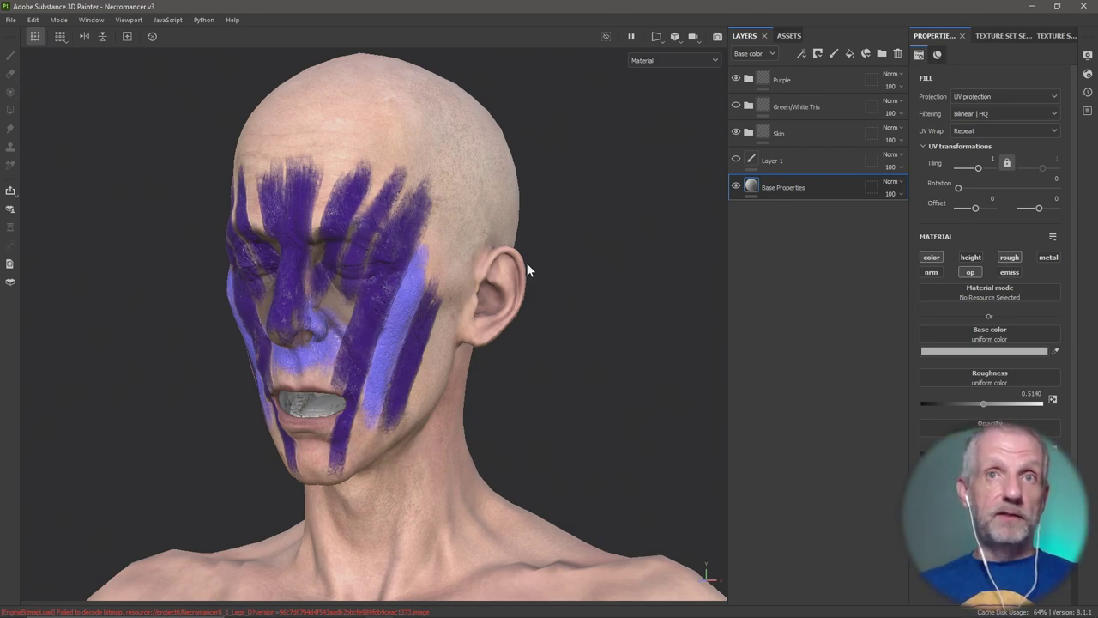
Open Export Textures, pick the PBR Metallic Roughness Face Paint preset and preview the file list
click(11, 19)
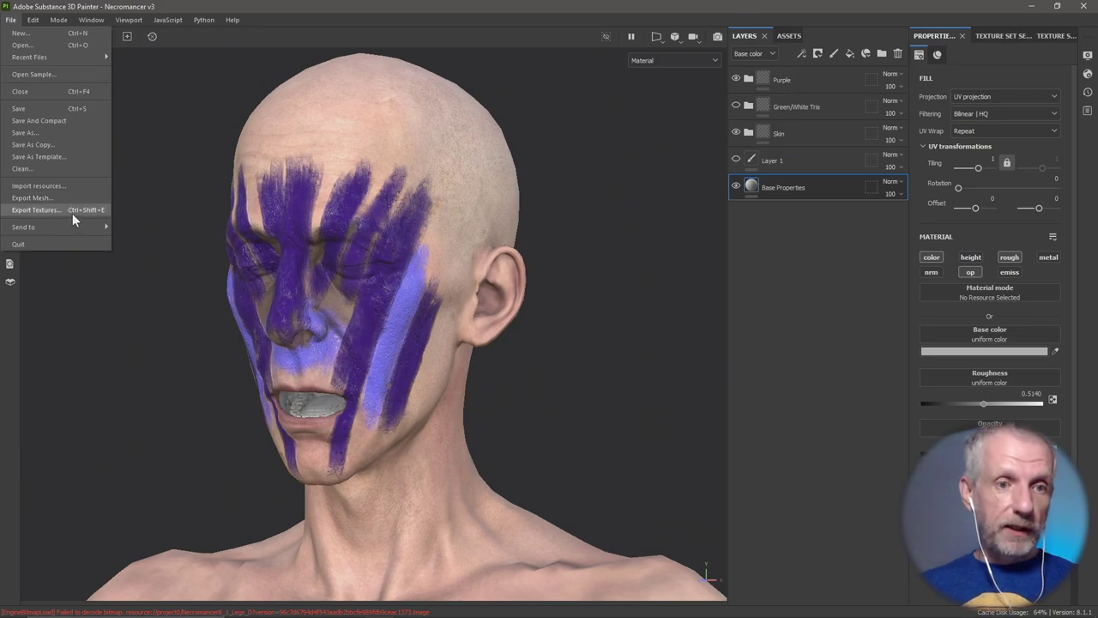
click(72, 213)
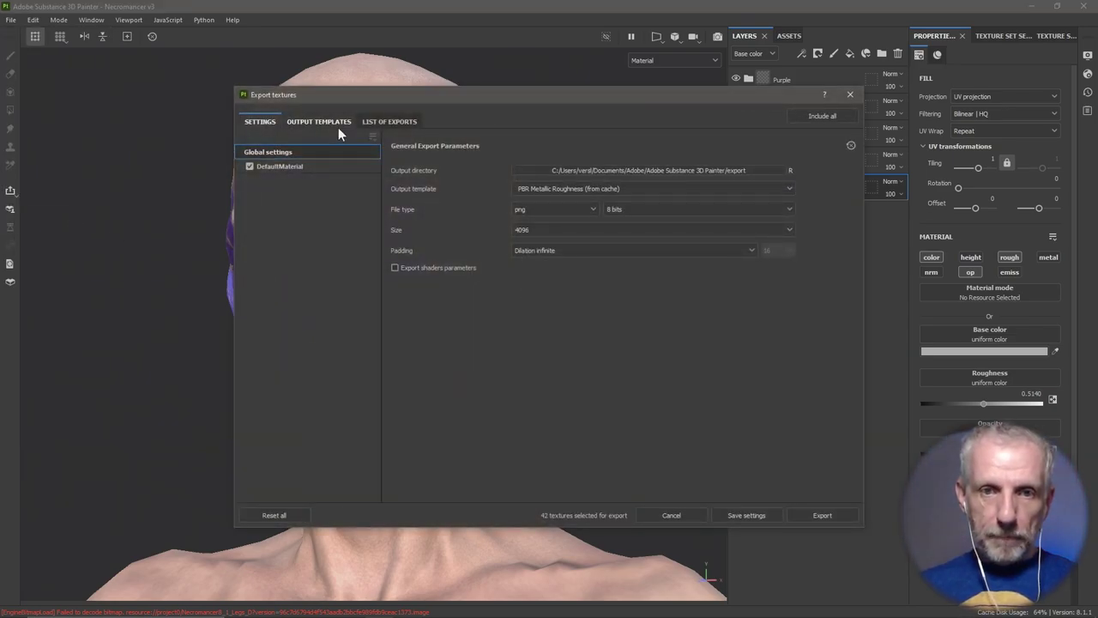
click(333, 120)
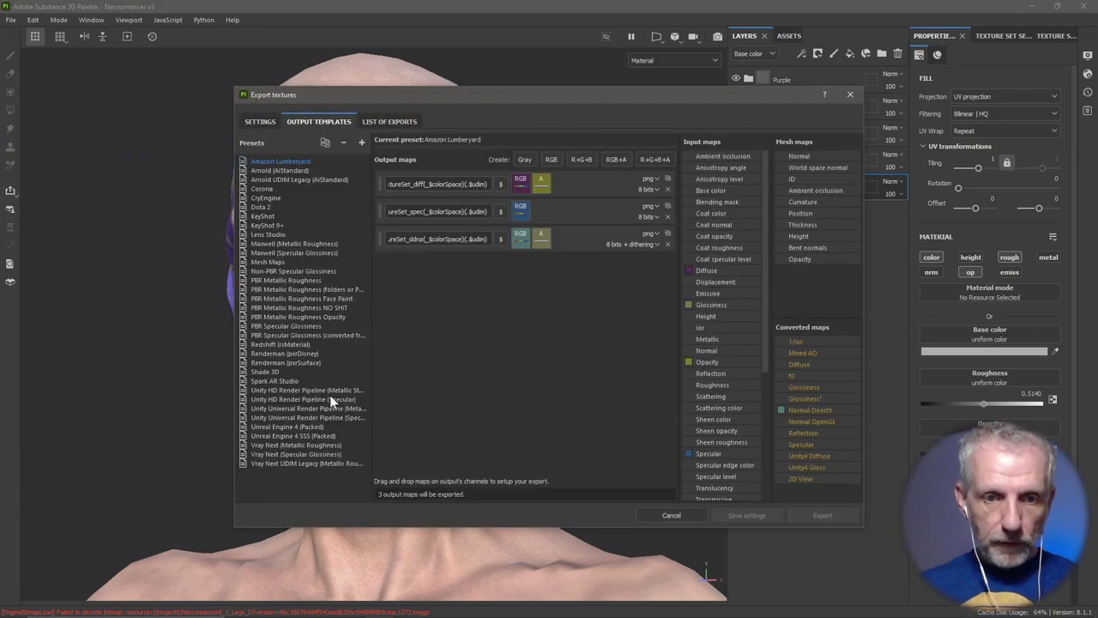
click(344, 299)
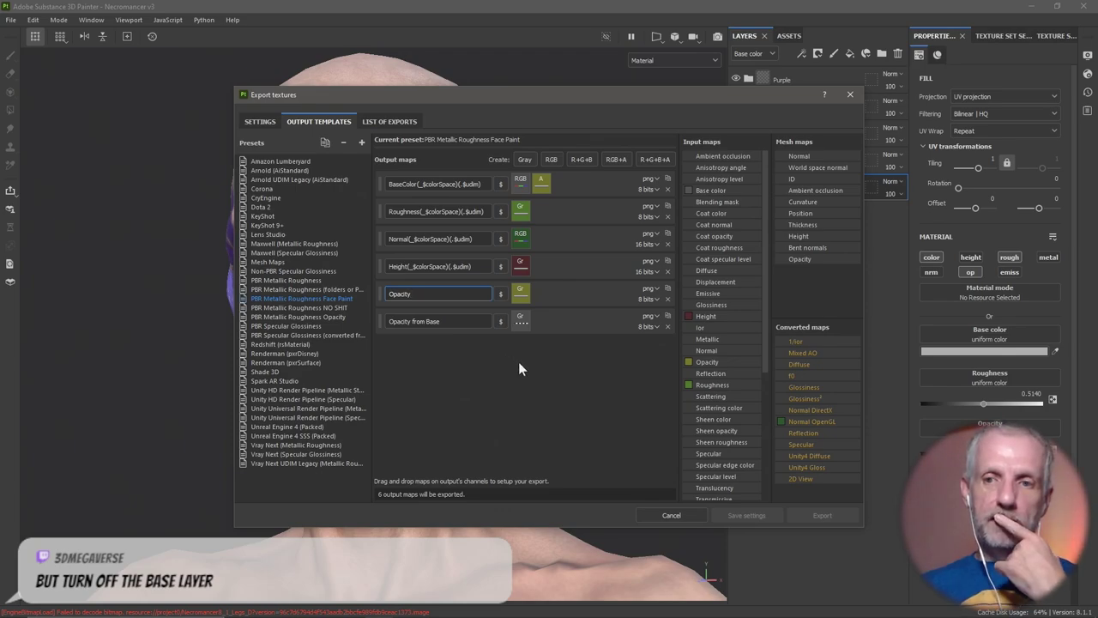
click(397, 122)
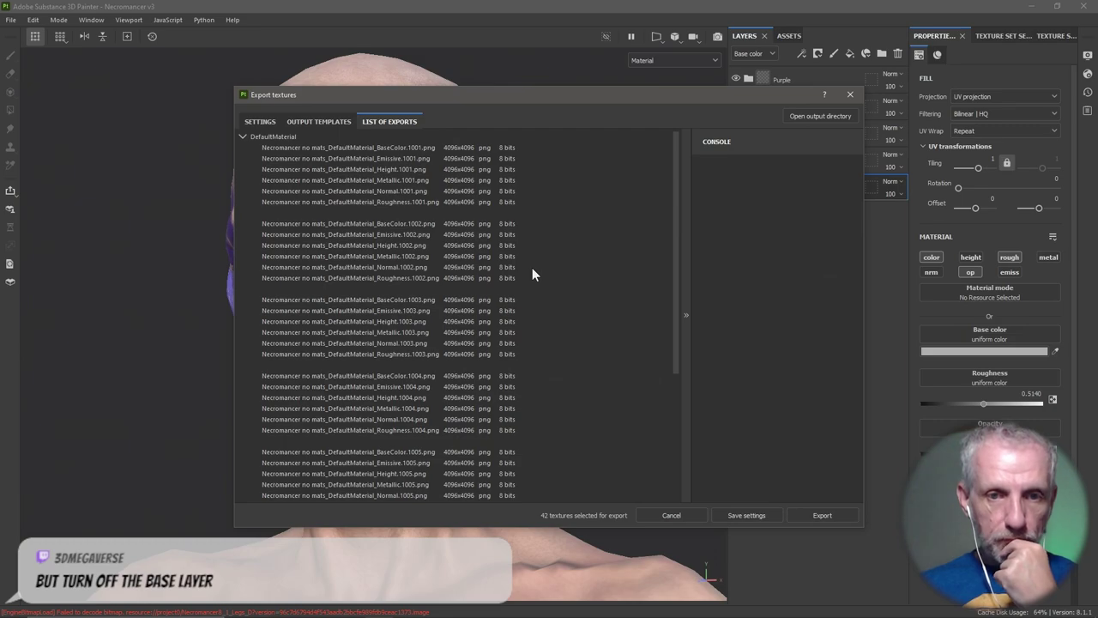
scroll(532, 273, down, 2)
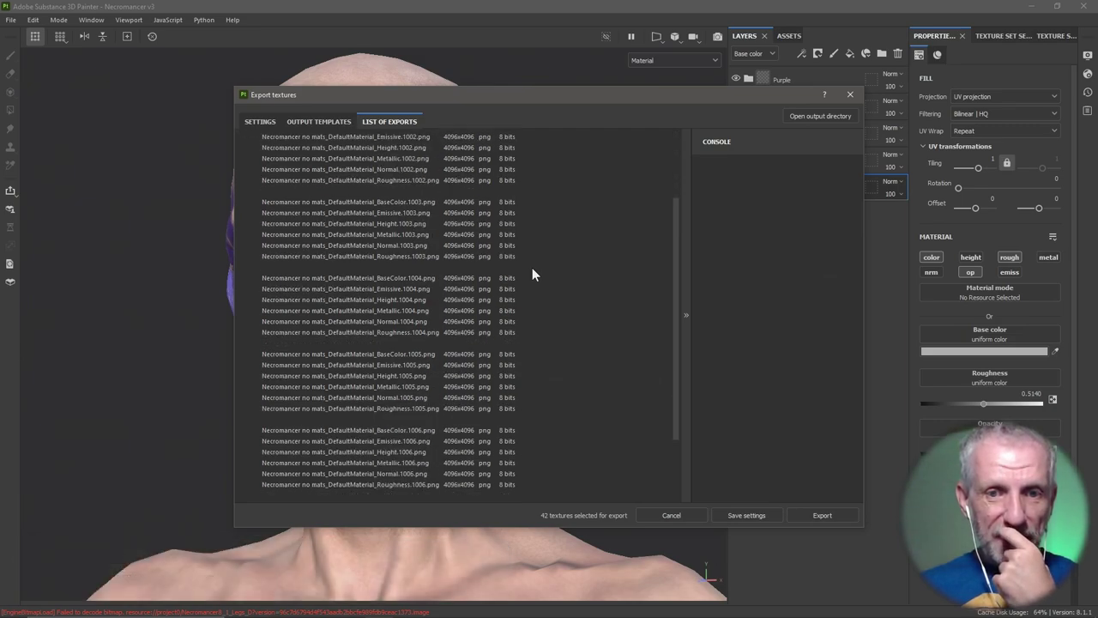
Confirm the Face Paint output template in settings and export the 4096 PNG textures to 100%
click(322, 120)
click(260, 121)
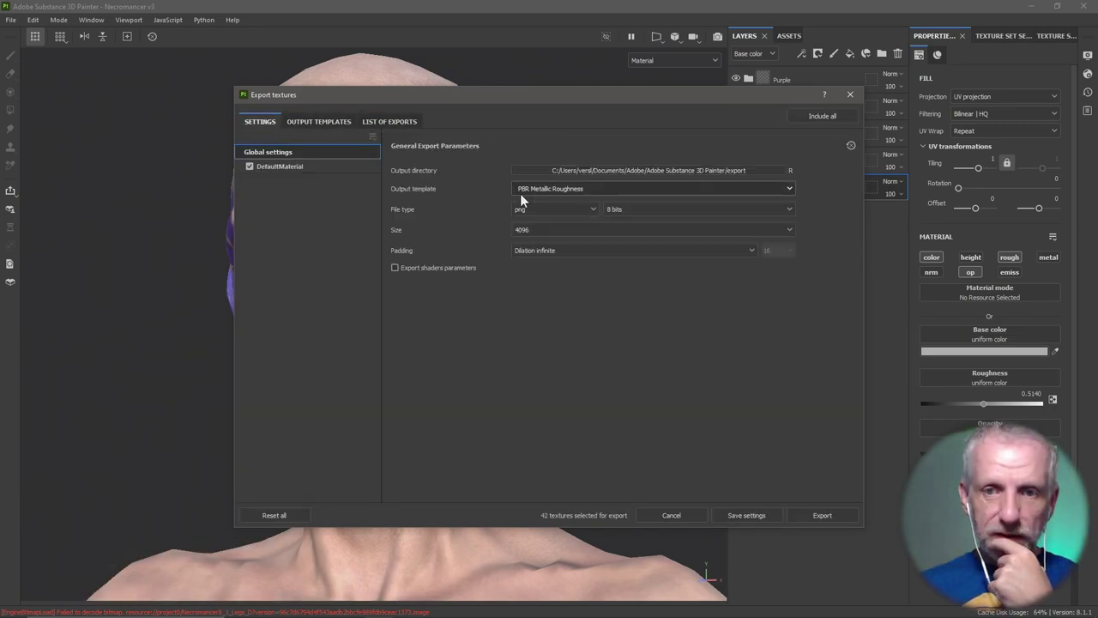
click(594, 190)
scroll(646, 266, down, 1)
scroll(646, 264, down, 1)
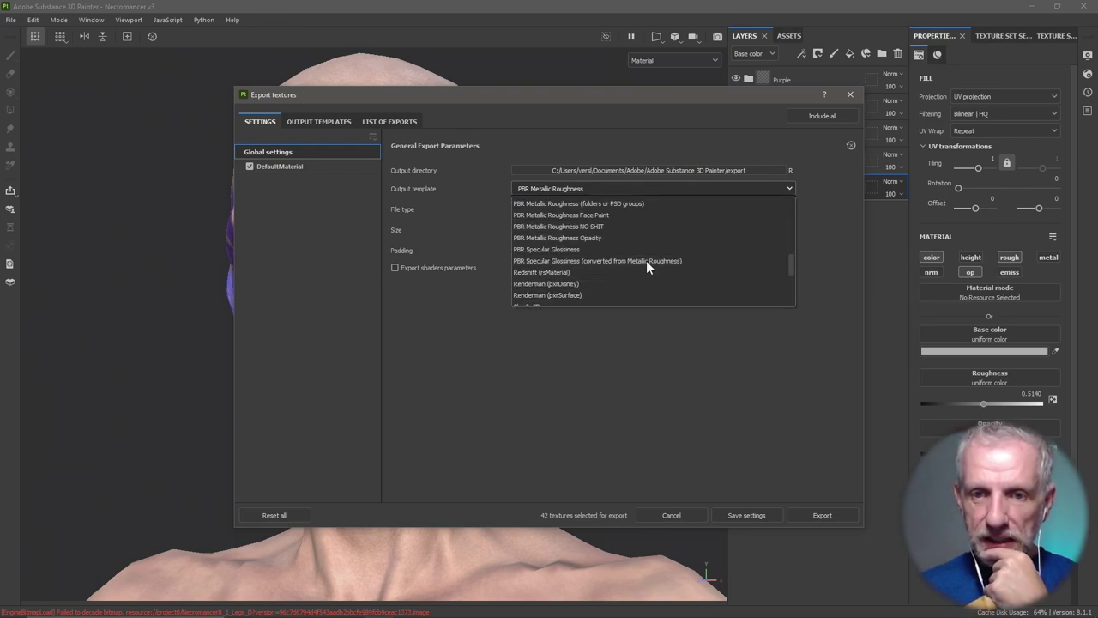
scroll(646, 258, up, 1)
click(635, 252)
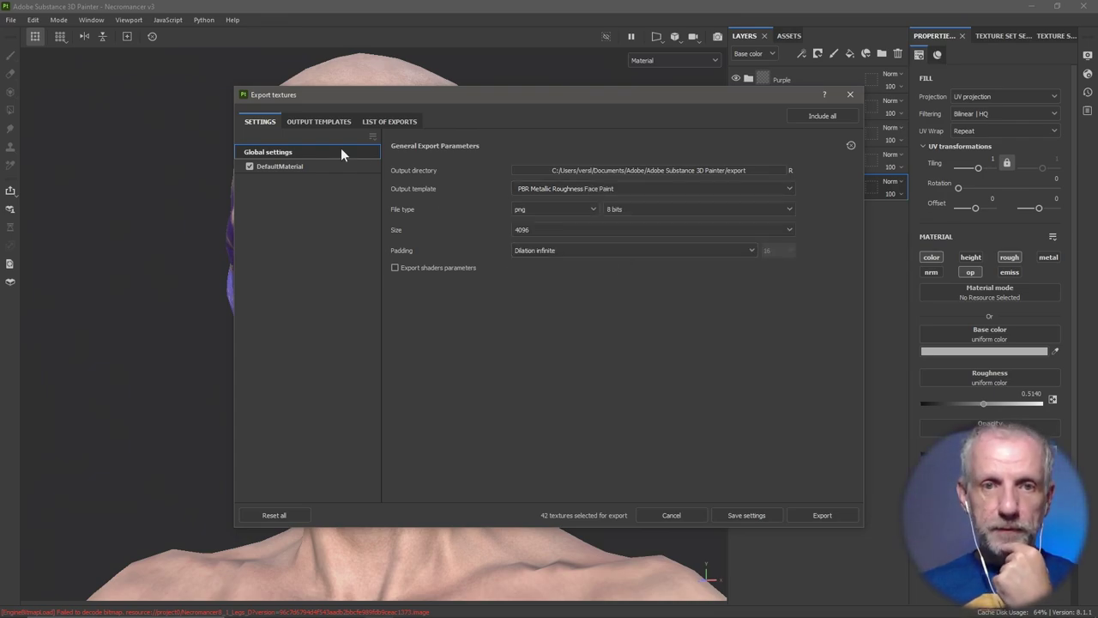
click(376, 121)
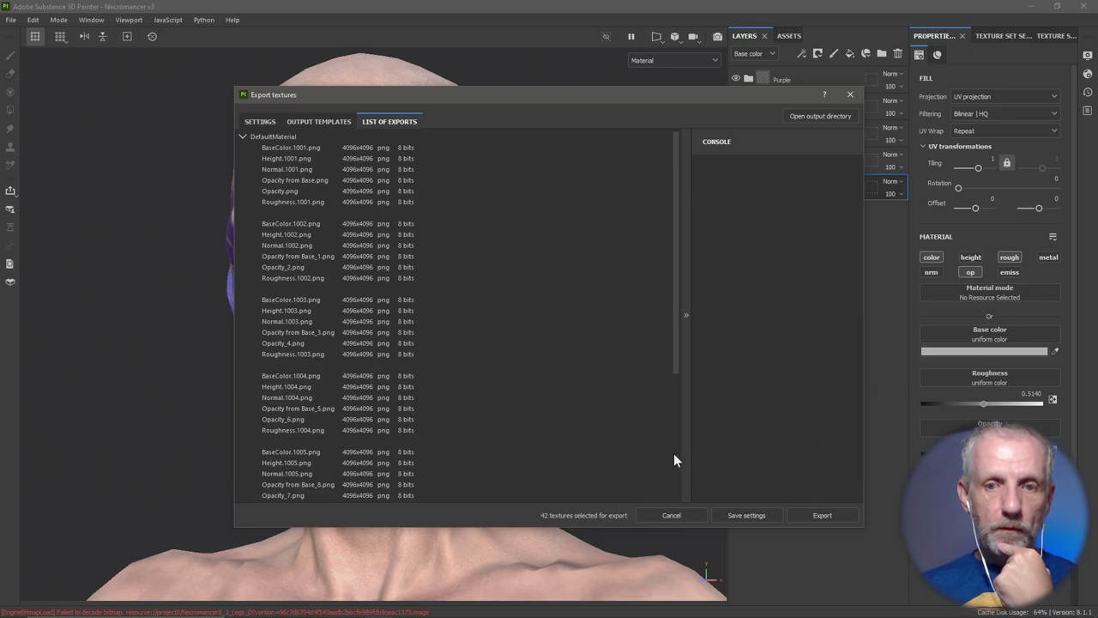
click(817, 513)
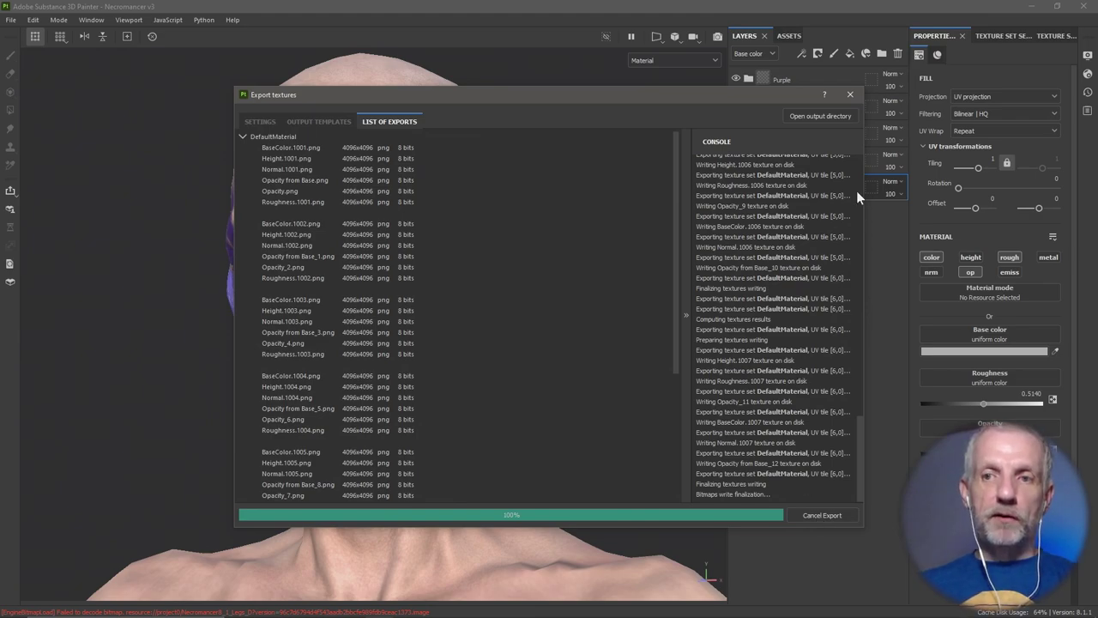
Inspect the exported BaseColor.1001, Roughness.1001, Opacity and Opacity from Base files in the export folder
click(829, 115)
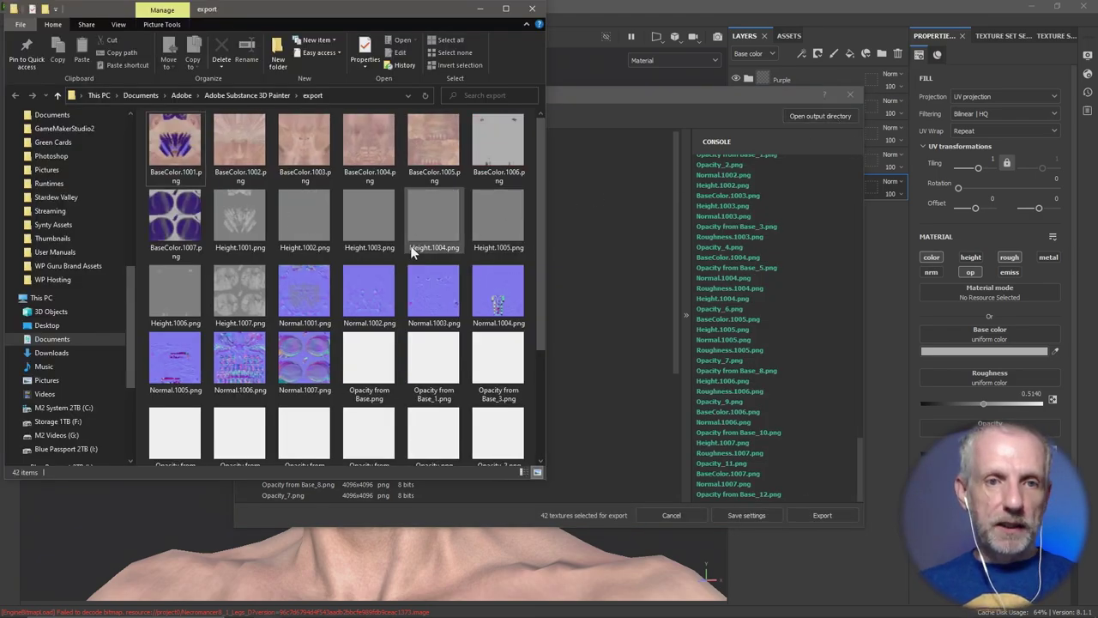
double_click(175, 141)
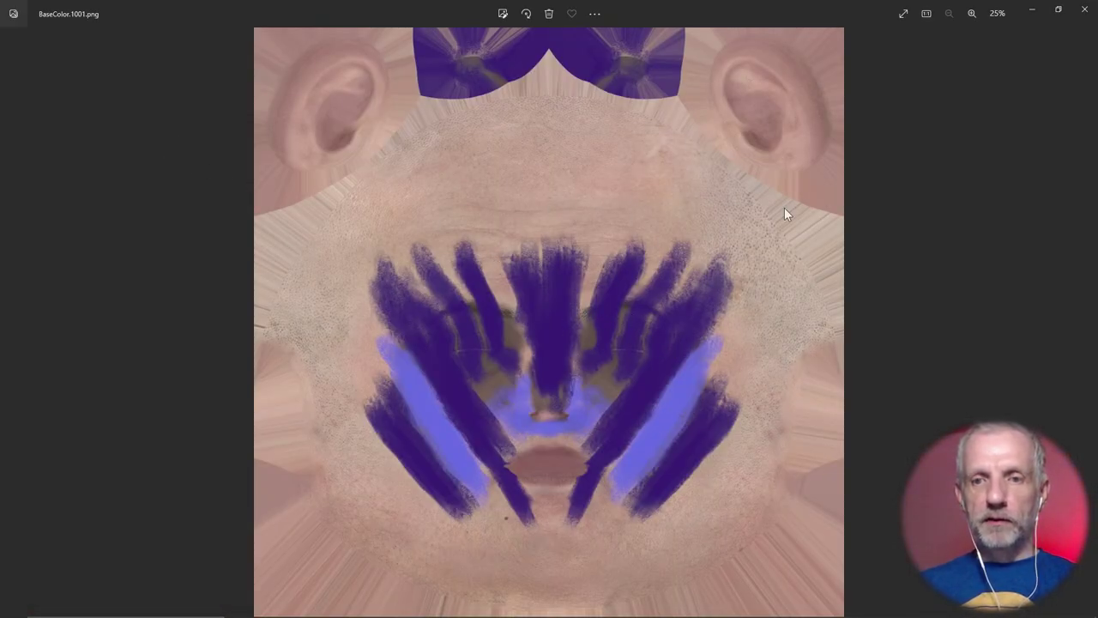
click(1085, 8)
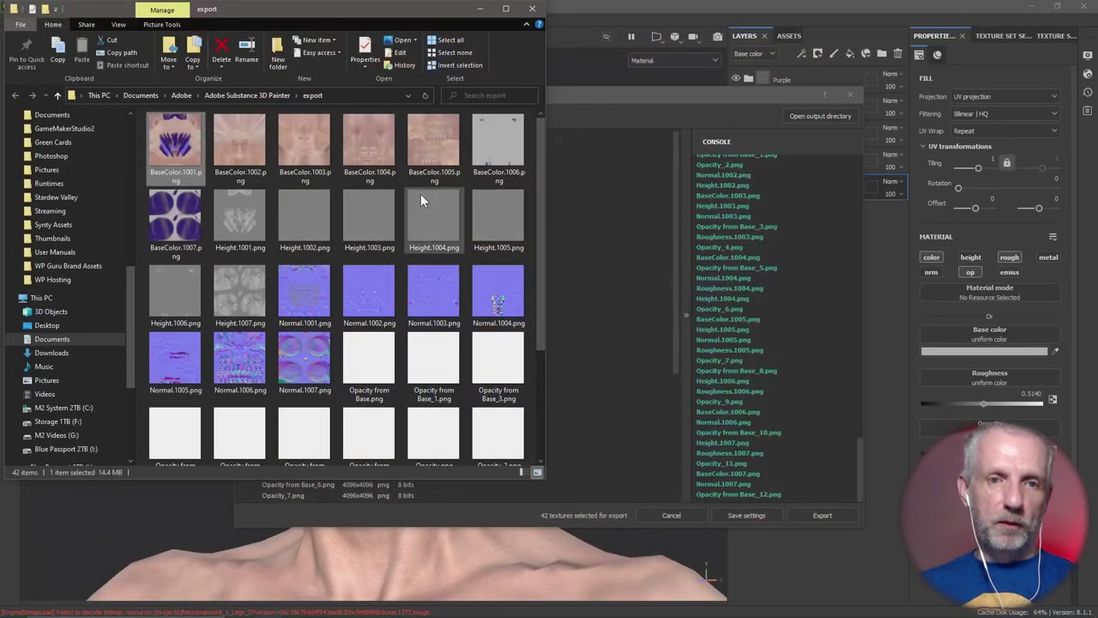
scroll(420, 193, down, 2)
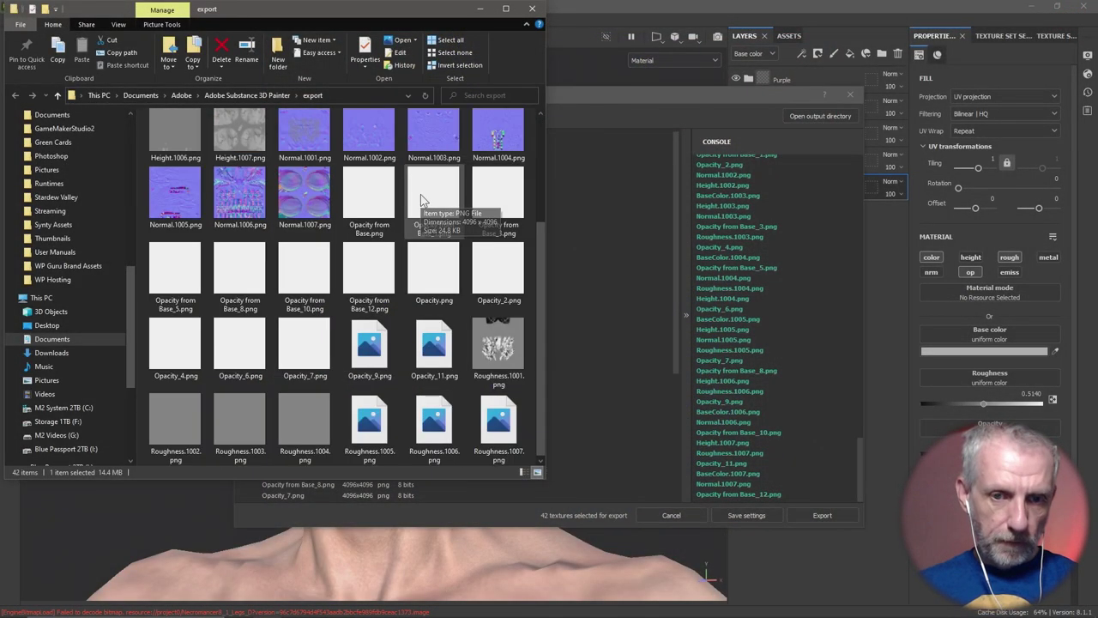
click(371, 197)
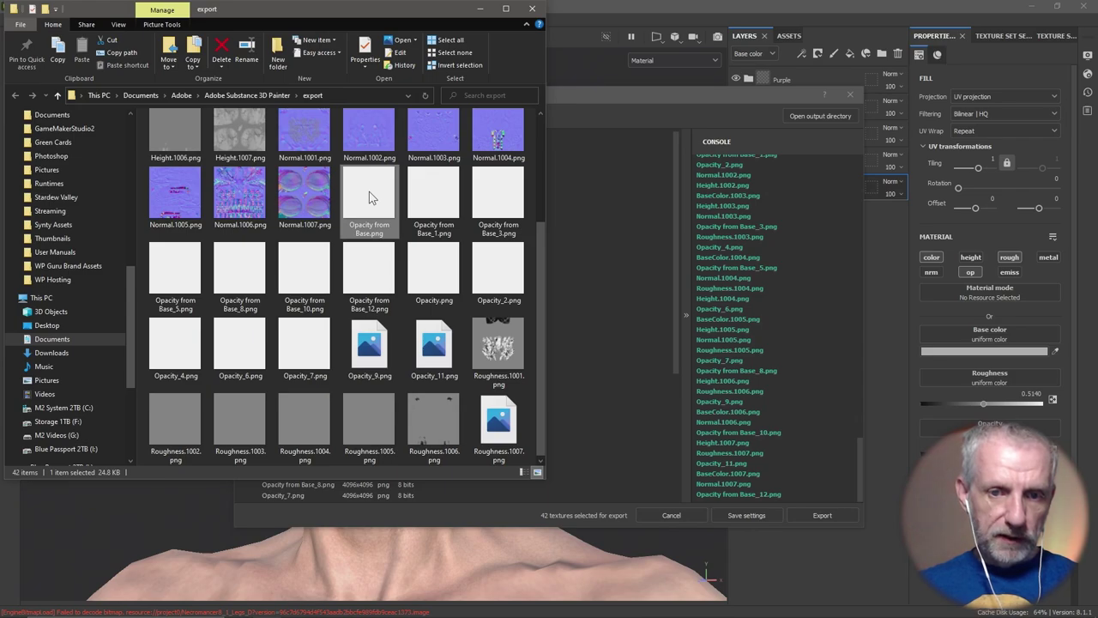
click(512, 350)
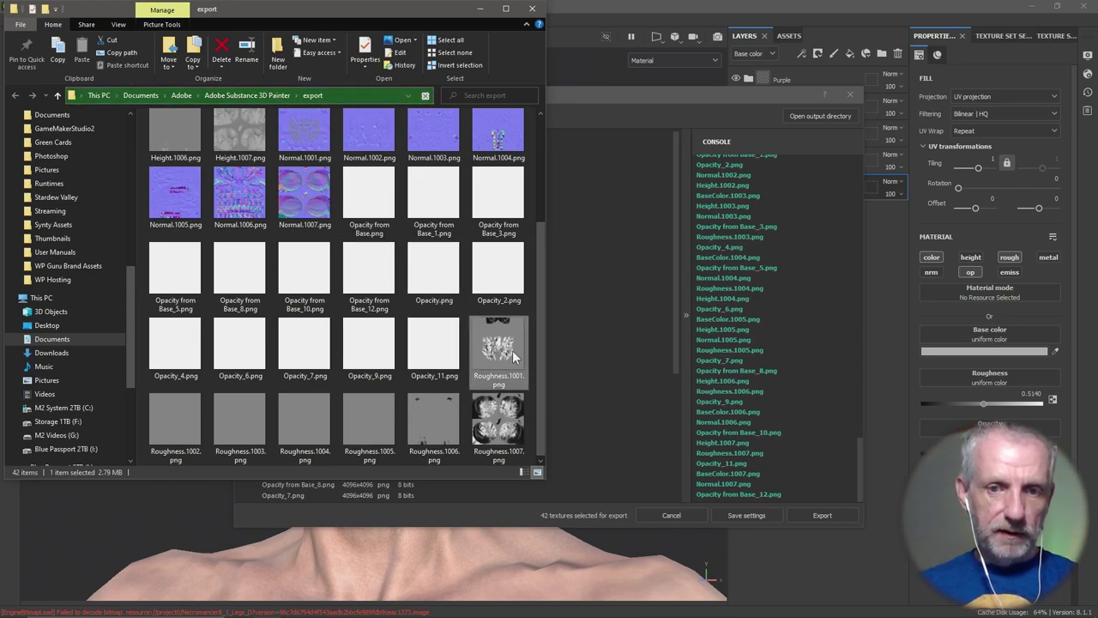
click(438, 281)
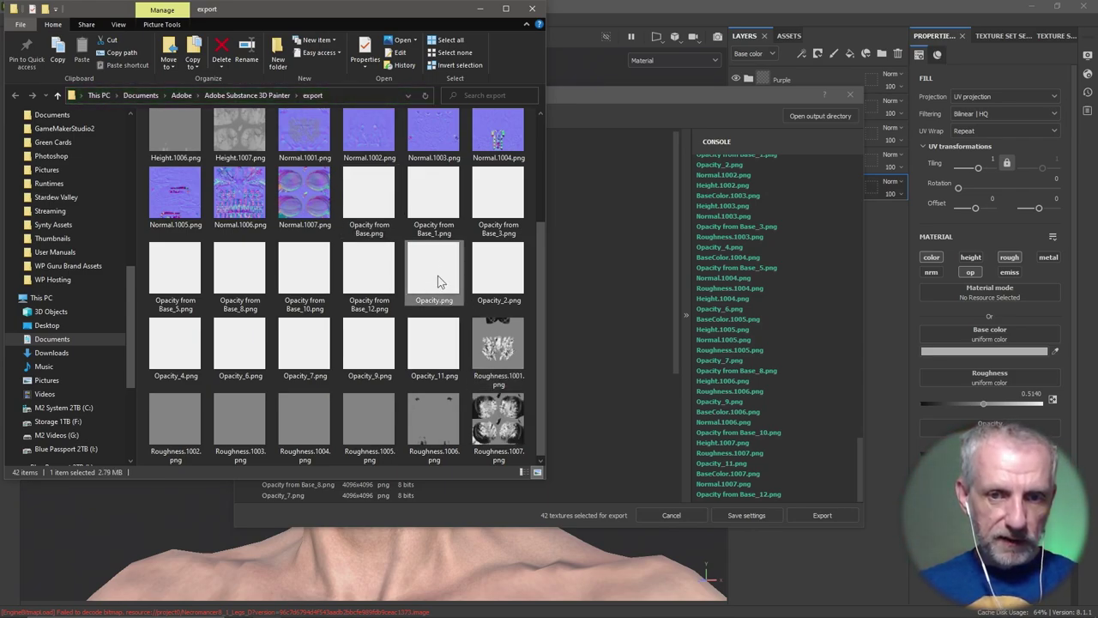
click(370, 192)
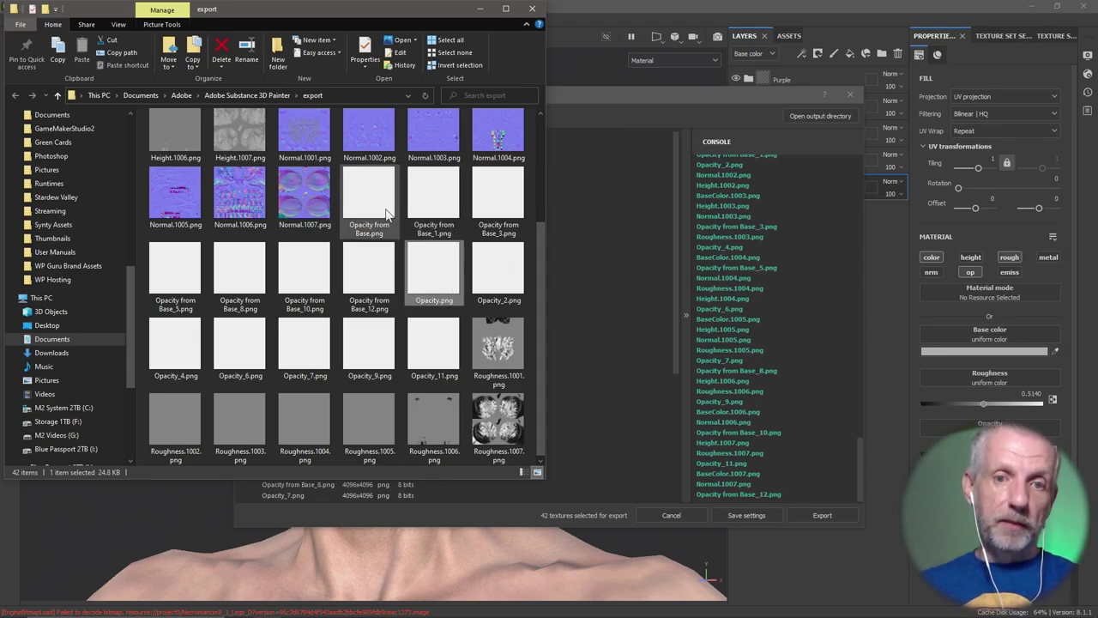
click(446, 275)
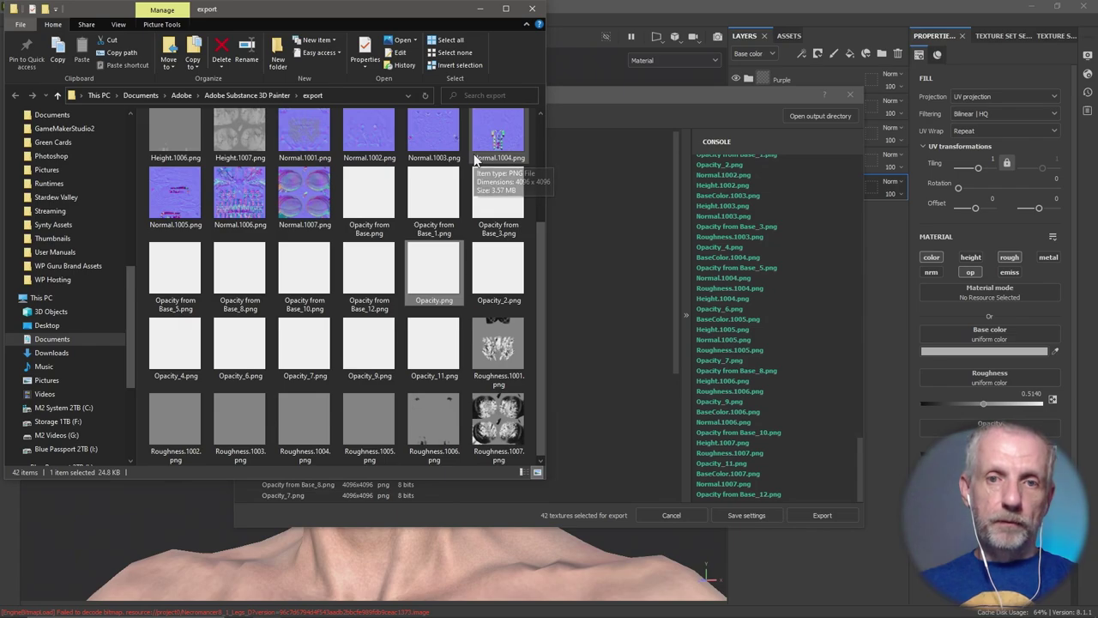
Delete all 42 exported textures from the folder and close File Explorer
key(ctrl+a)
key(Delete)
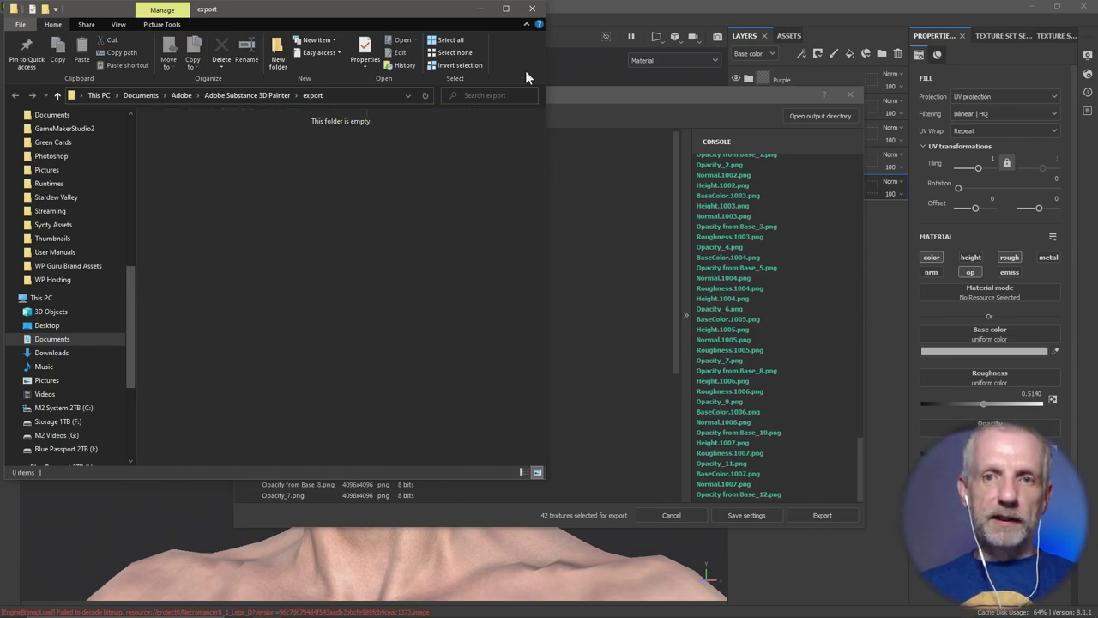
click(626, 104)
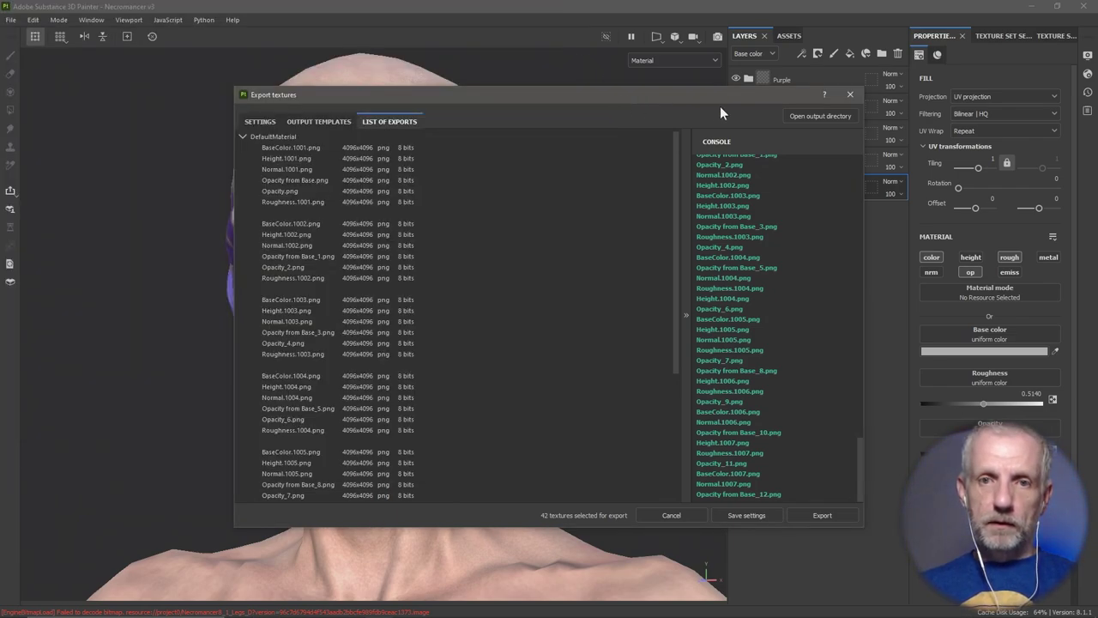
Dismiss the export dialog and orbit the head to see the transparent skin beneath the purple stripes
drag(395, 94, 400, 69)
click(385, 157)
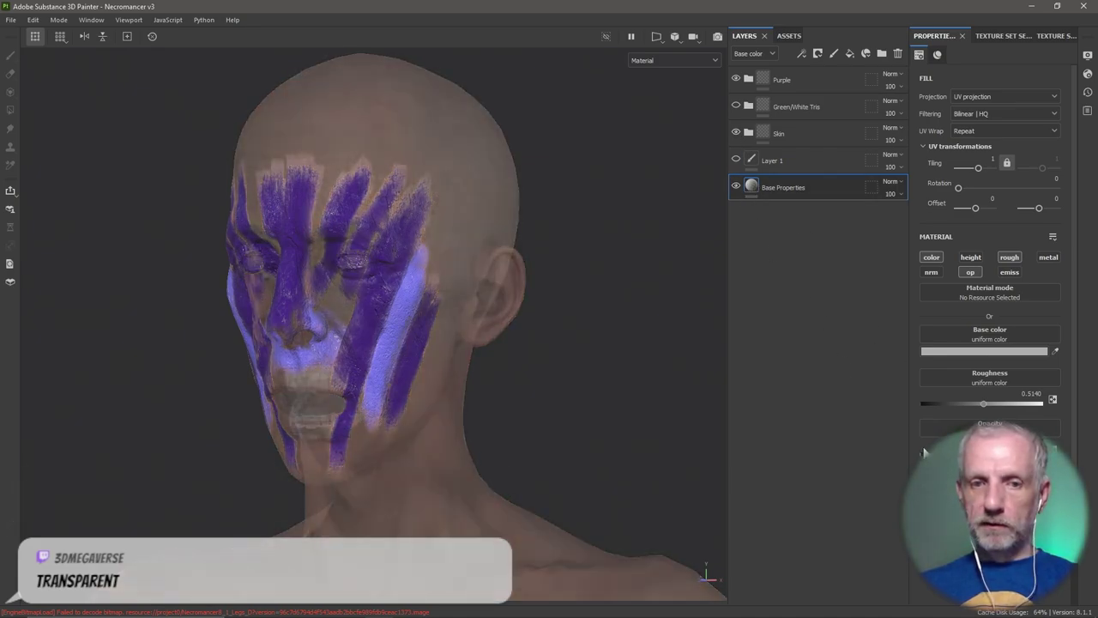
alt+drag(573, 422, 548, 430)
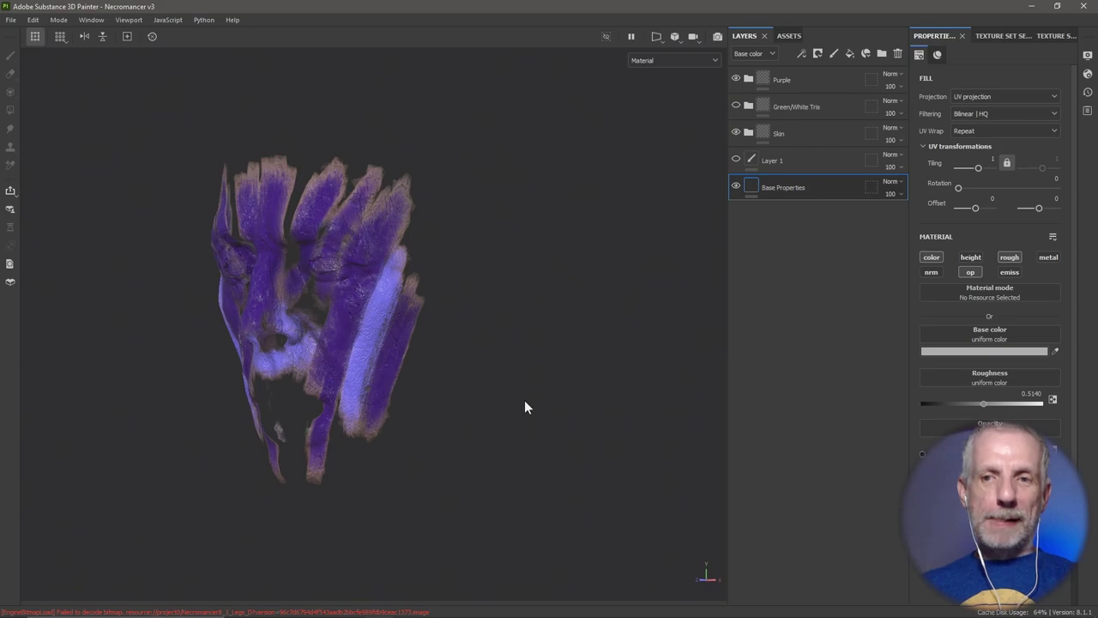
Re-export all 42 face-paint textures from Substance 3D Painter and open the output folder
click(11, 19)
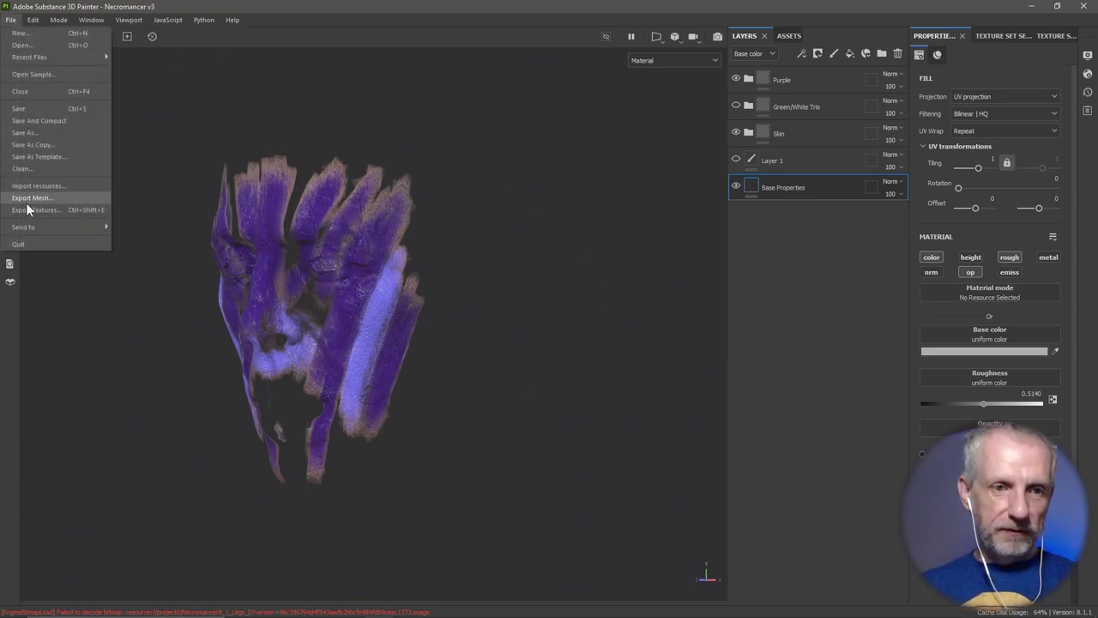
click(37, 209)
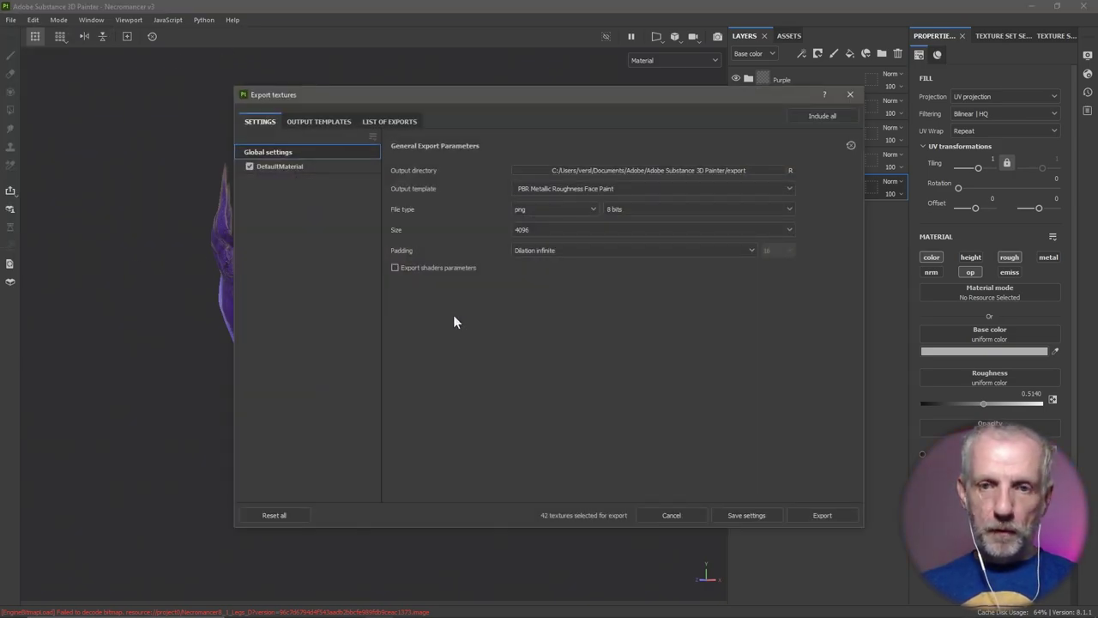
click(389, 121)
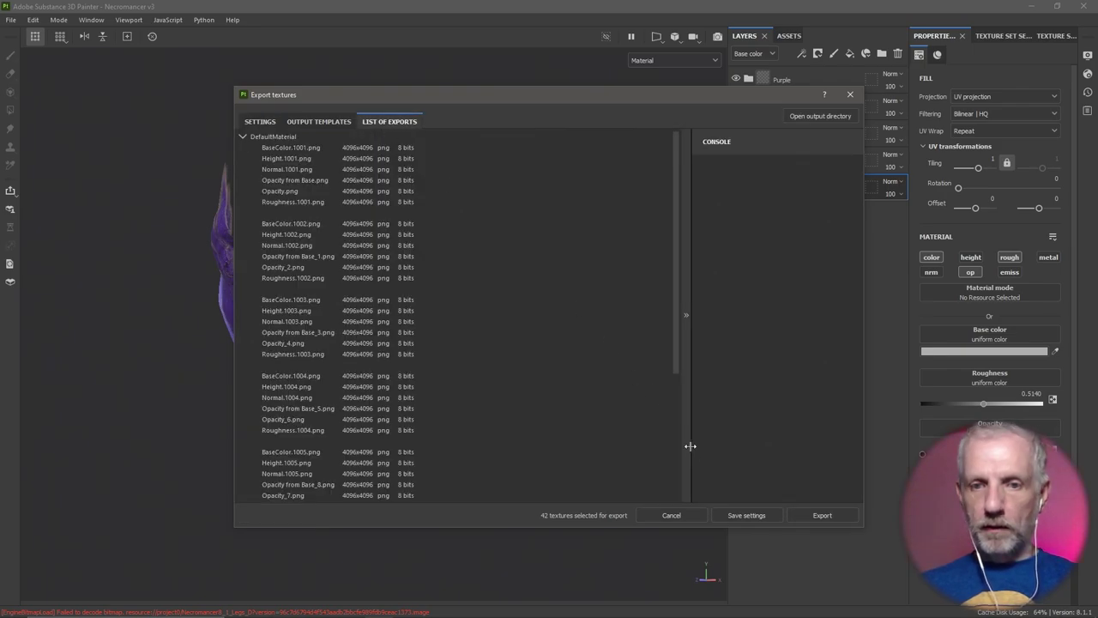
click(820, 515)
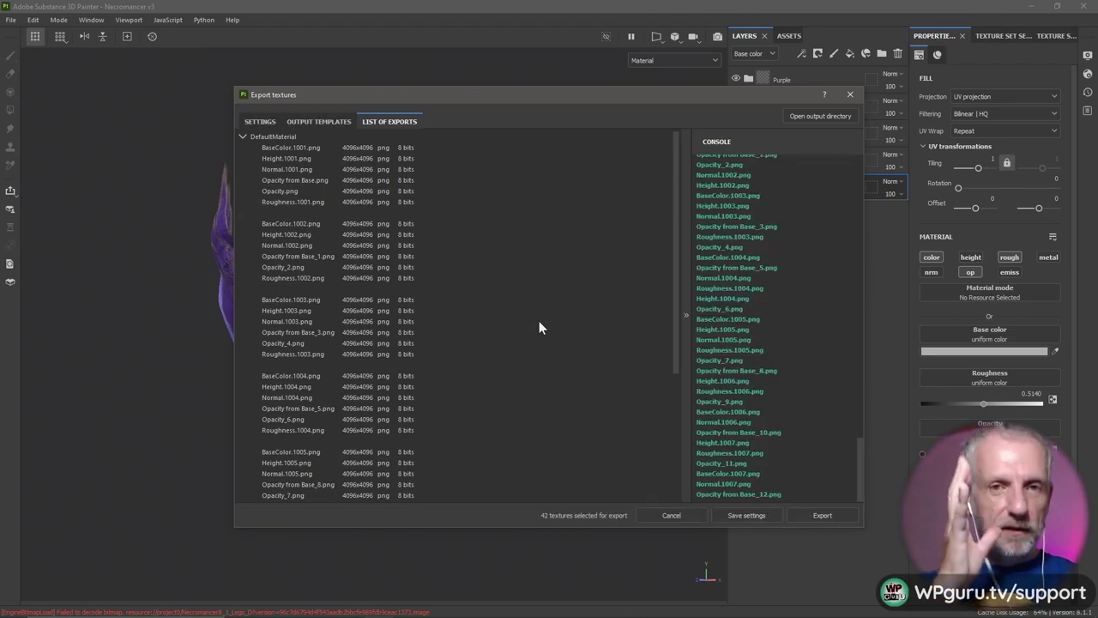
click(820, 116)
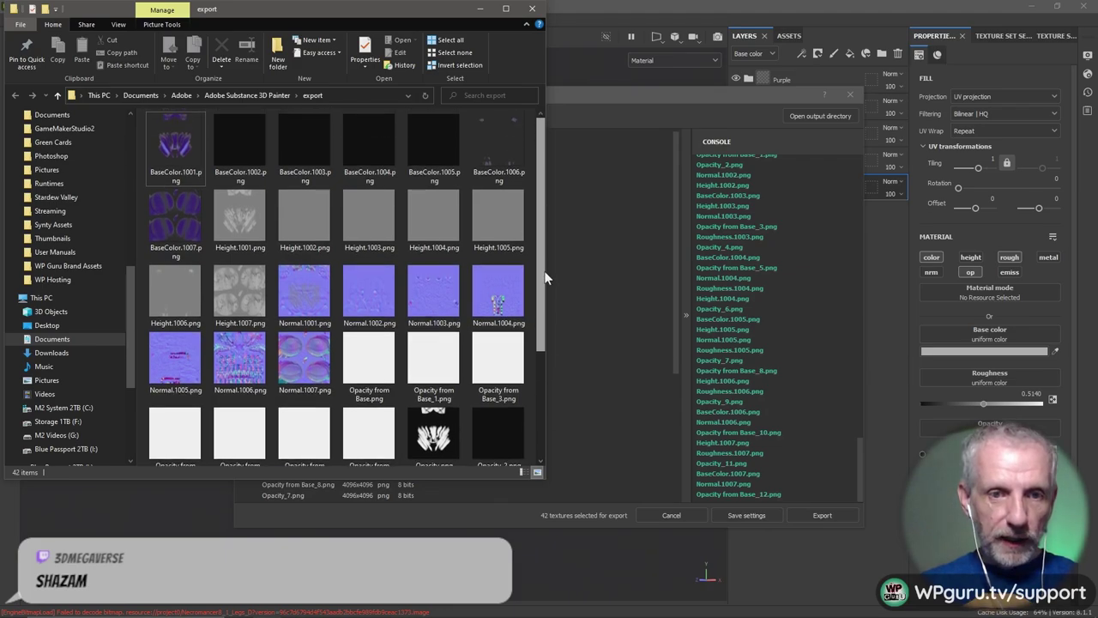
Preview the Normal.1001 texture in Photos, then close the viewer
click(309, 294)
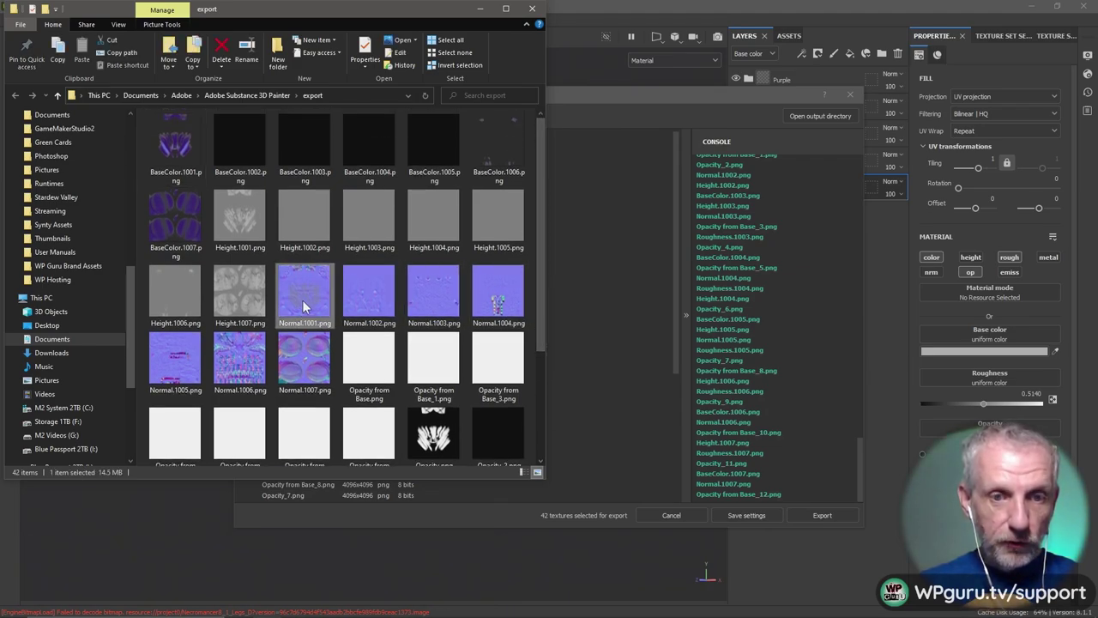
click(247, 214)
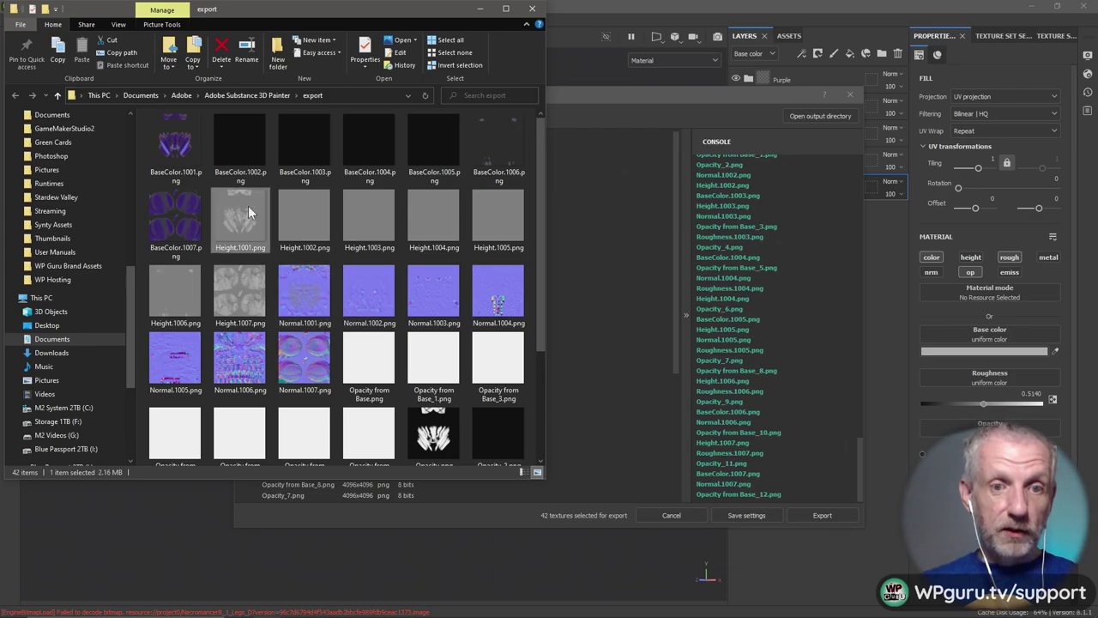
click(308, 289)
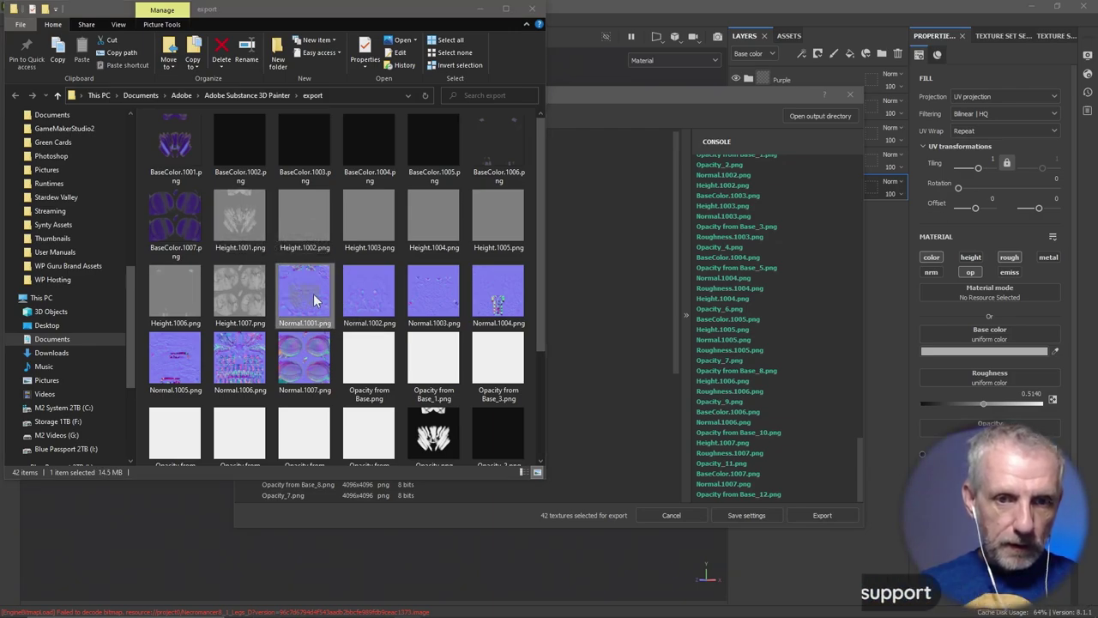
double_click(314, 299)
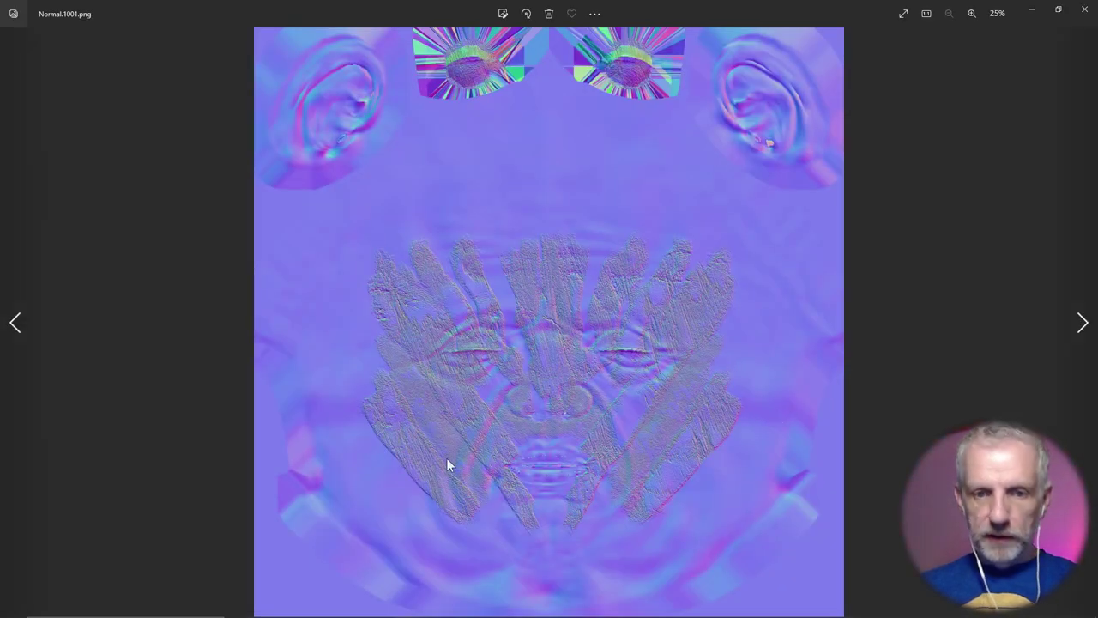
scroll(446, 464, up, 3)
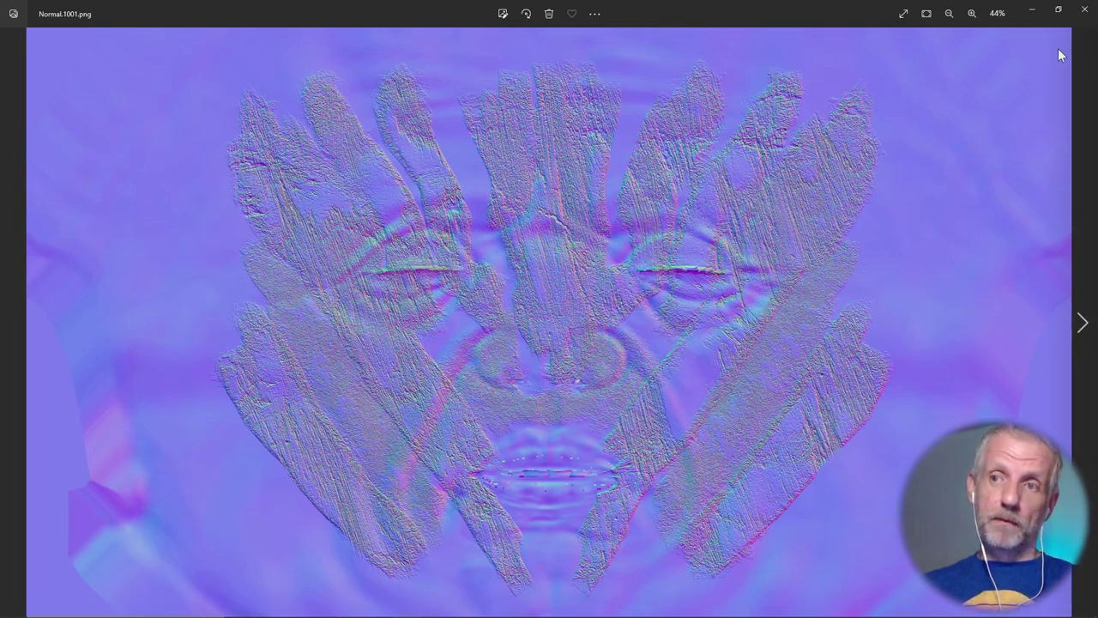
click(1086, 14)
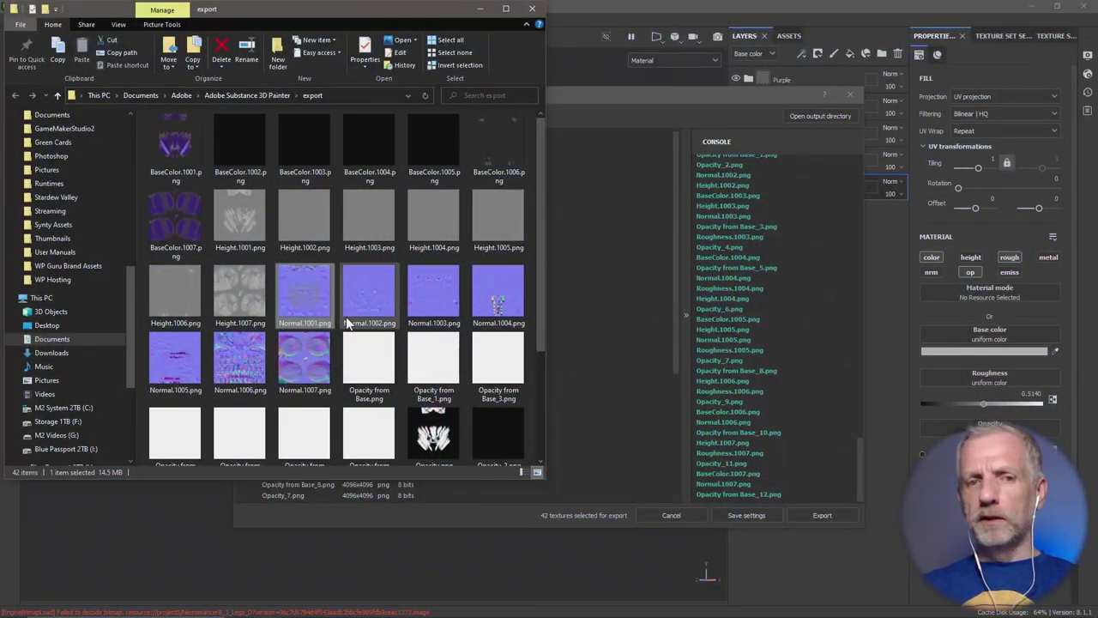
Preview BaseColor.1001, now purple paint on a dark background, then close it
double_click(180, 146)
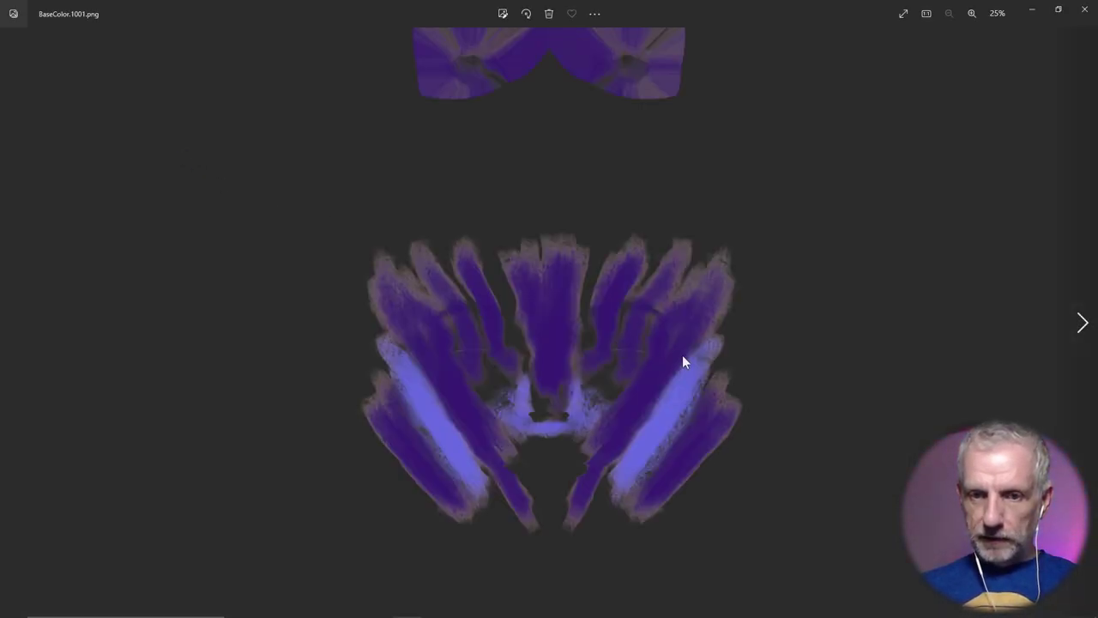
scroll(619, 353, up, 5)
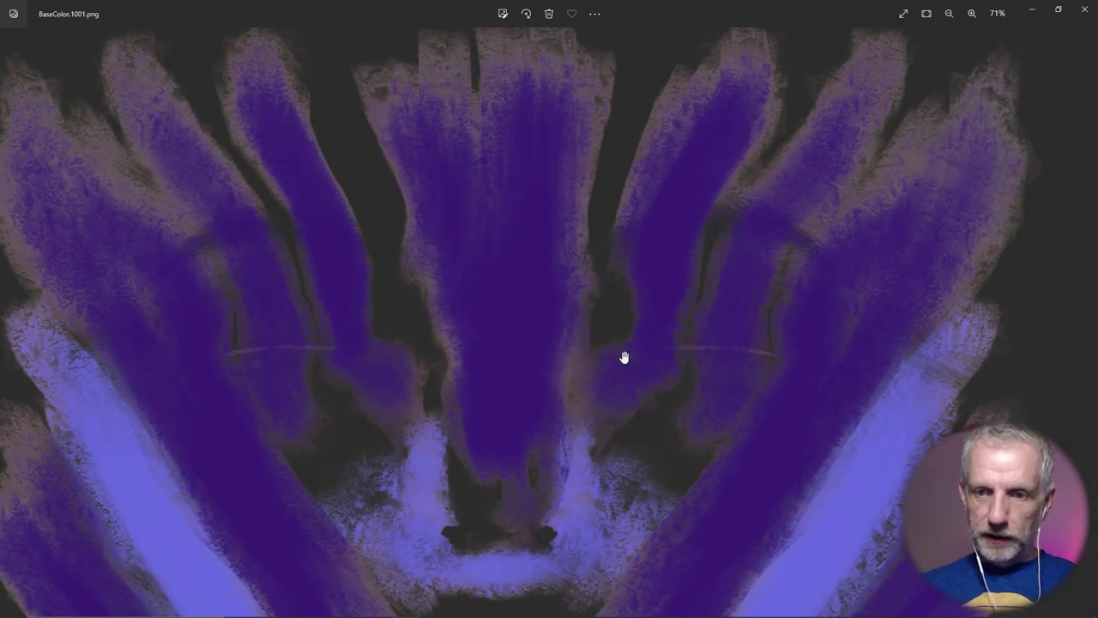
scroll(624, 357, down, 2)
scroll(622, 357, down, 1)
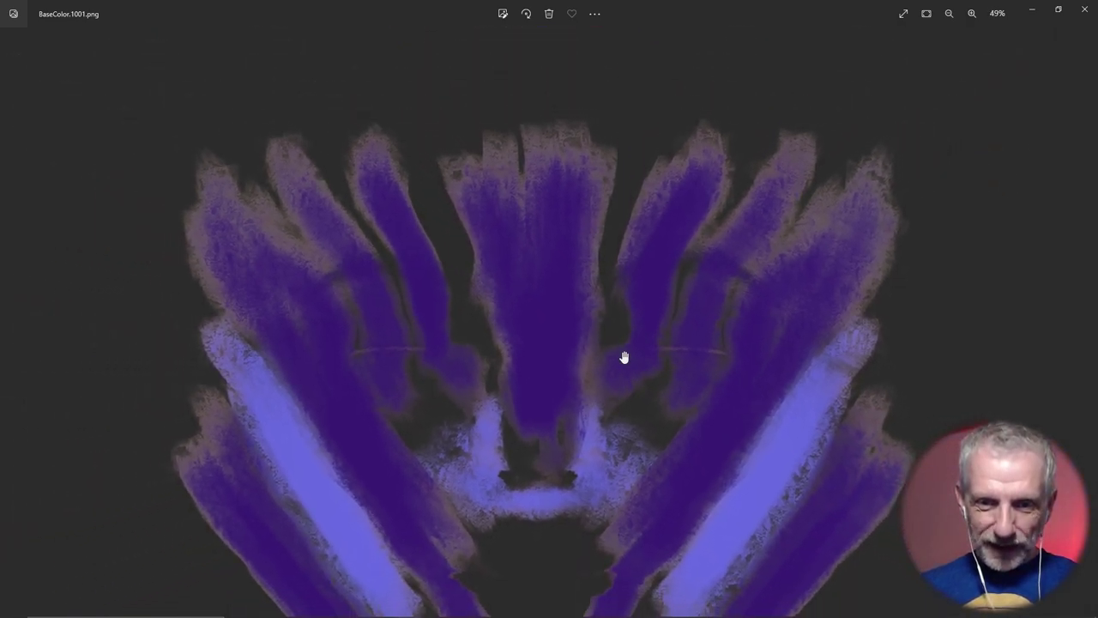
drag(621, 357, 616, 306)
click(1085, 10)
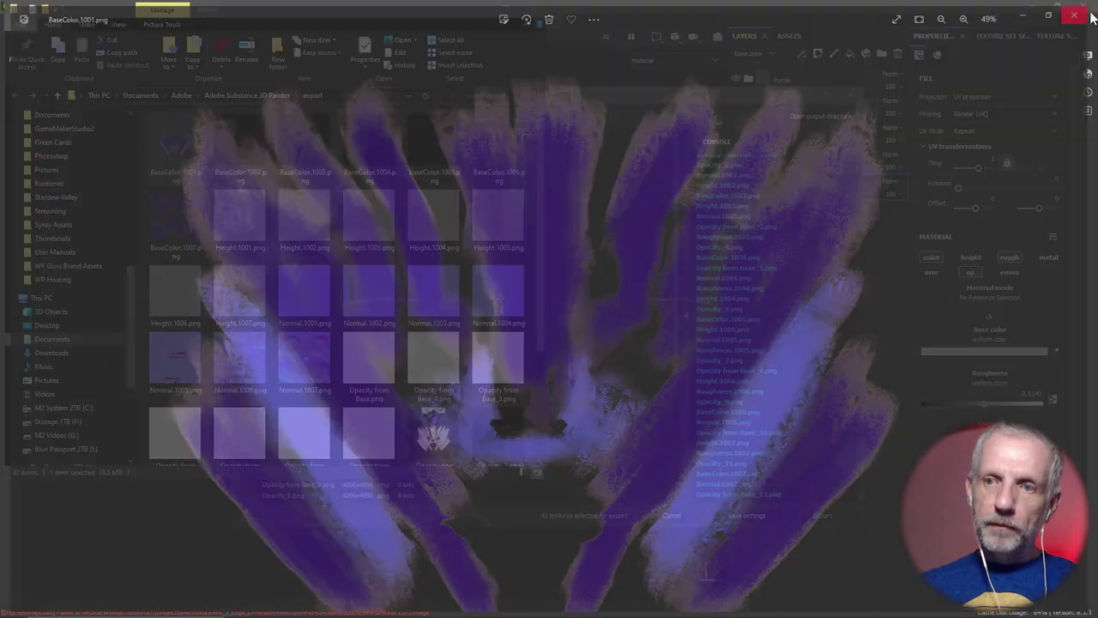
Preview the grey Height.1001 height map, then close it
double_click(248, 223)
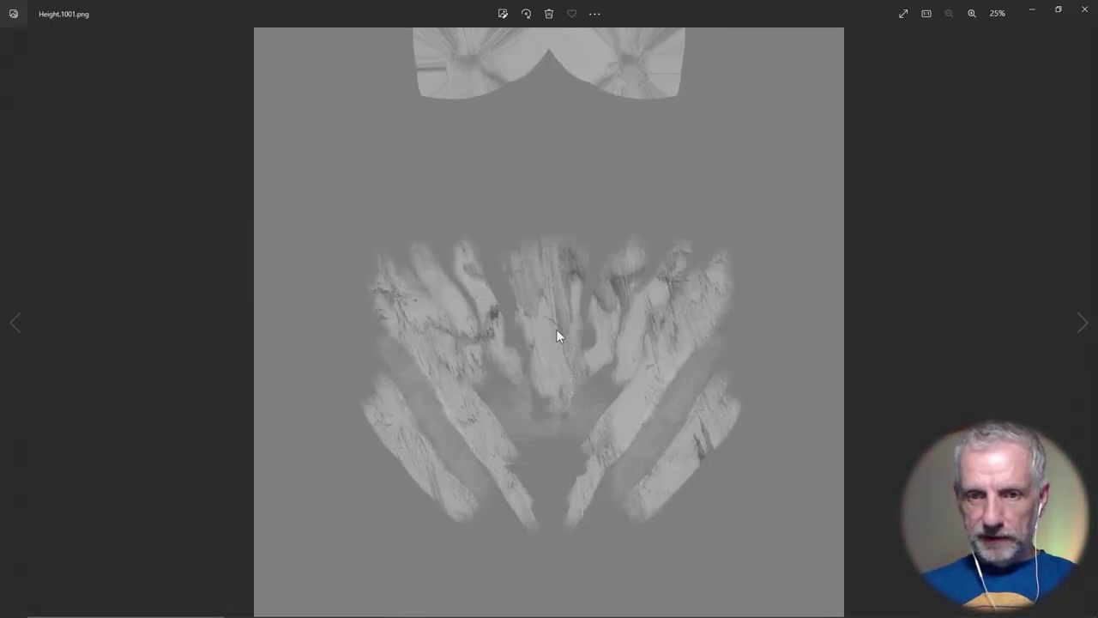
scroll(556, 329, up, 2)
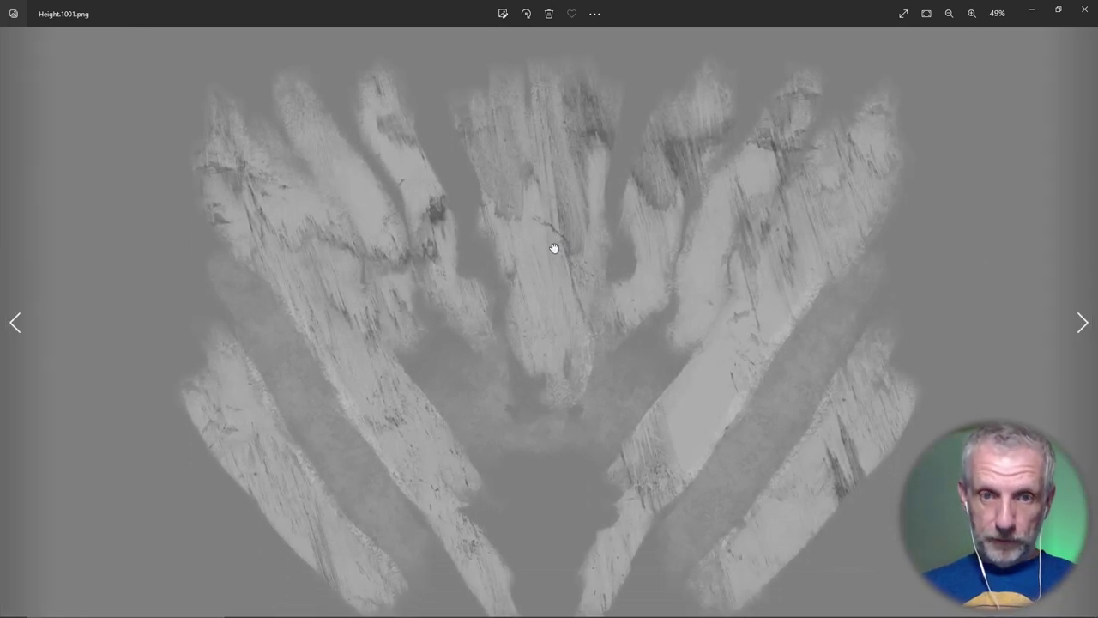
click(1083, 10)
scroll(423, 272, down, 3)
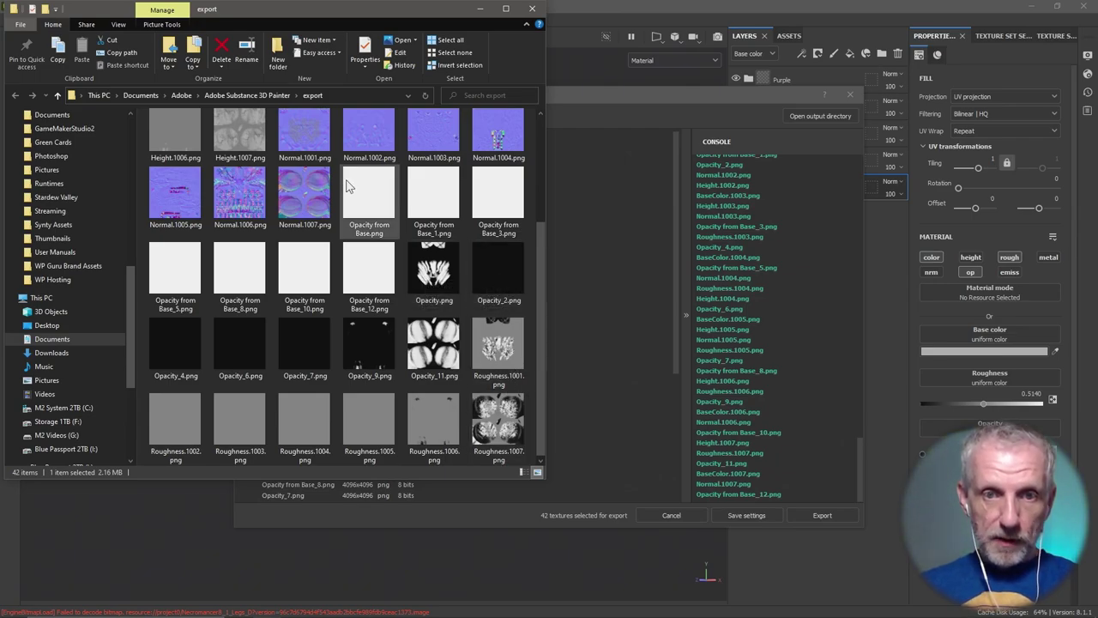
Look over the opacity textures in the export folder, then bring up the window switcher
click(375, 190)
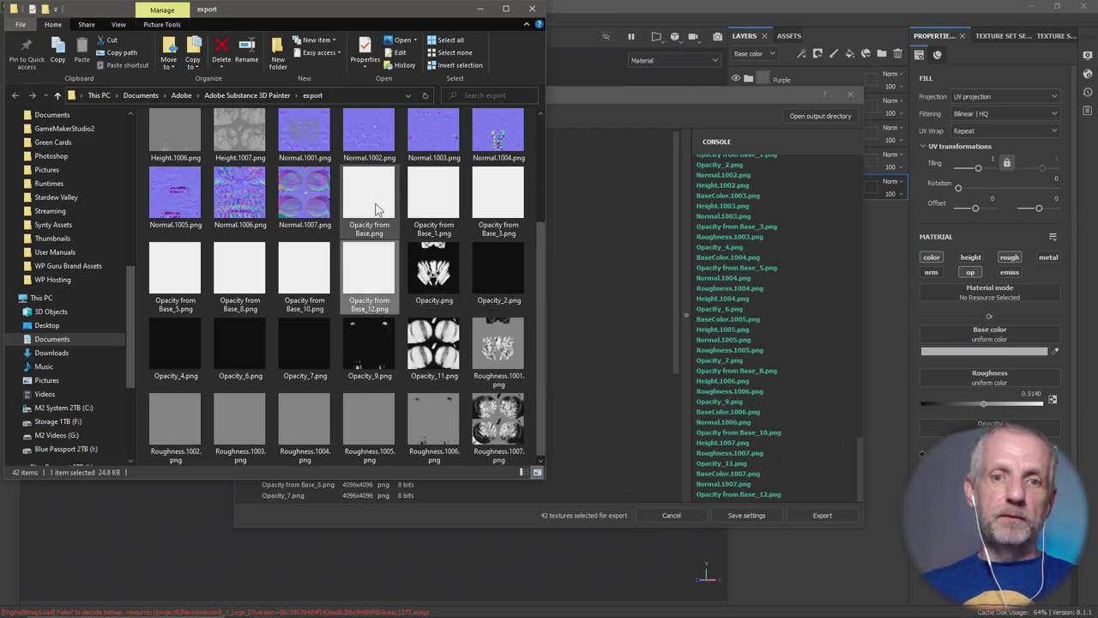
click(440, 269)
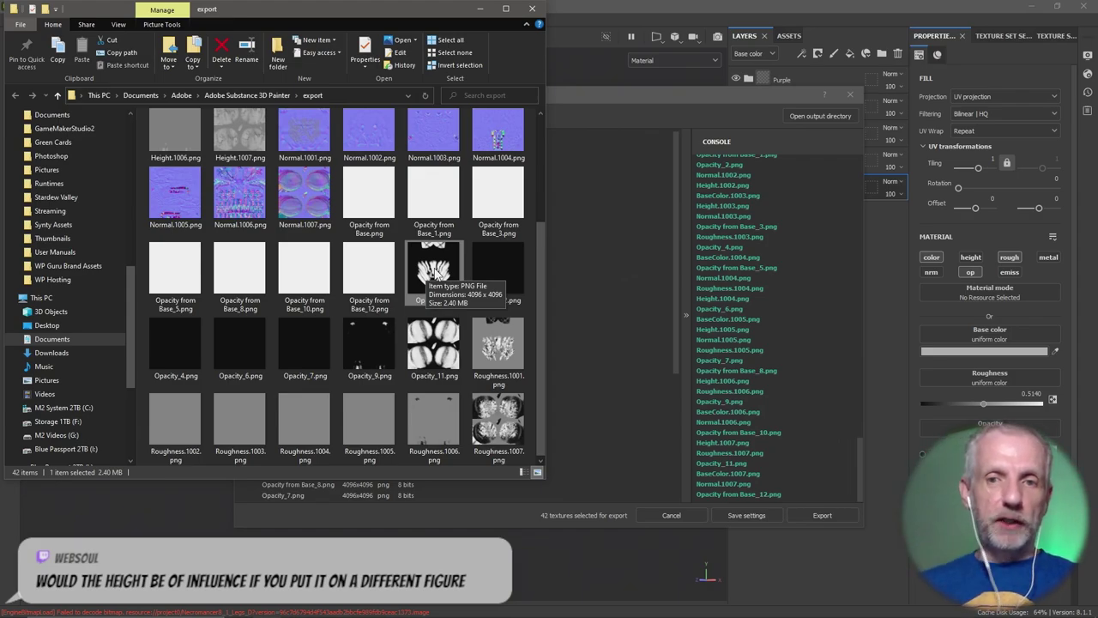
key(alt+Tab)
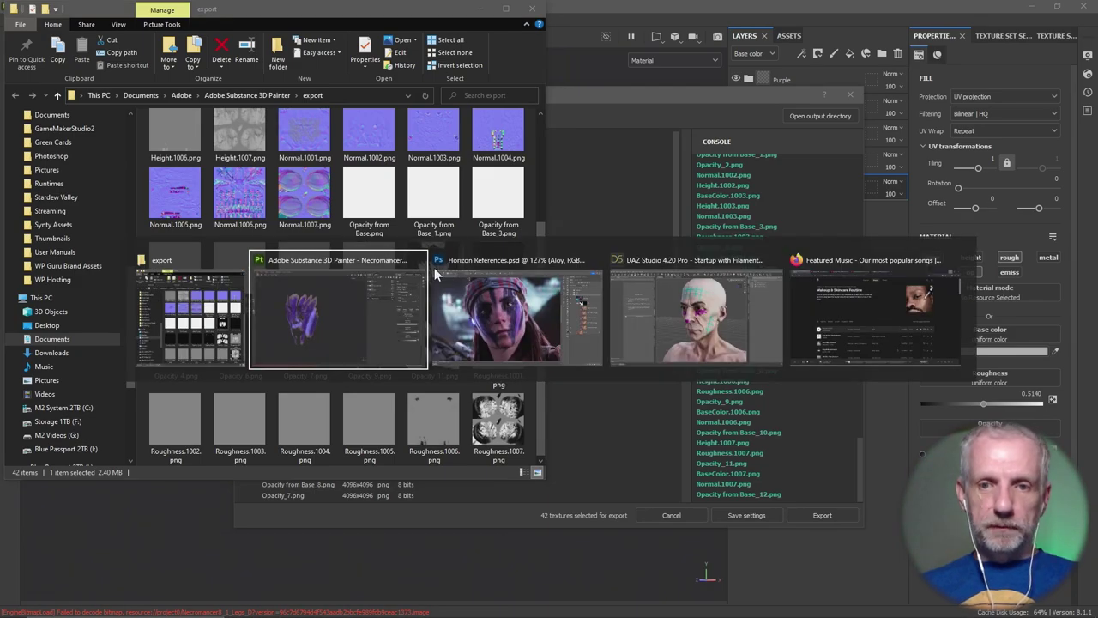
Skip Epidemic Sound's player past Blue Hills to the next track, then return to DAZ Studio
key(alt+Tab)
key(alt+Tab)
key(alt+Tab)
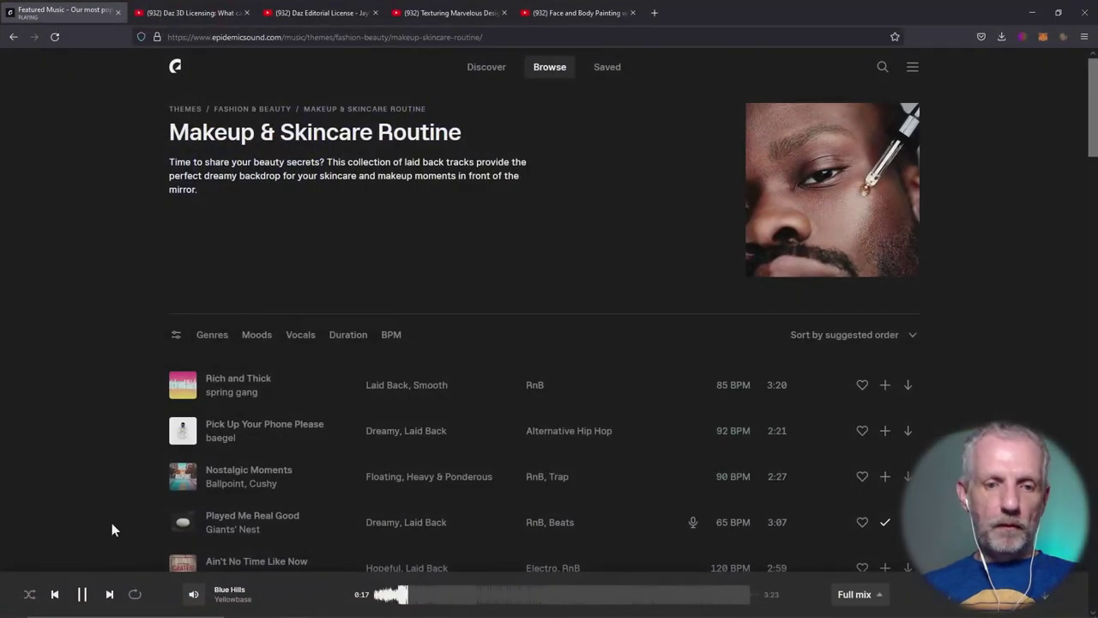
click(106, 595)
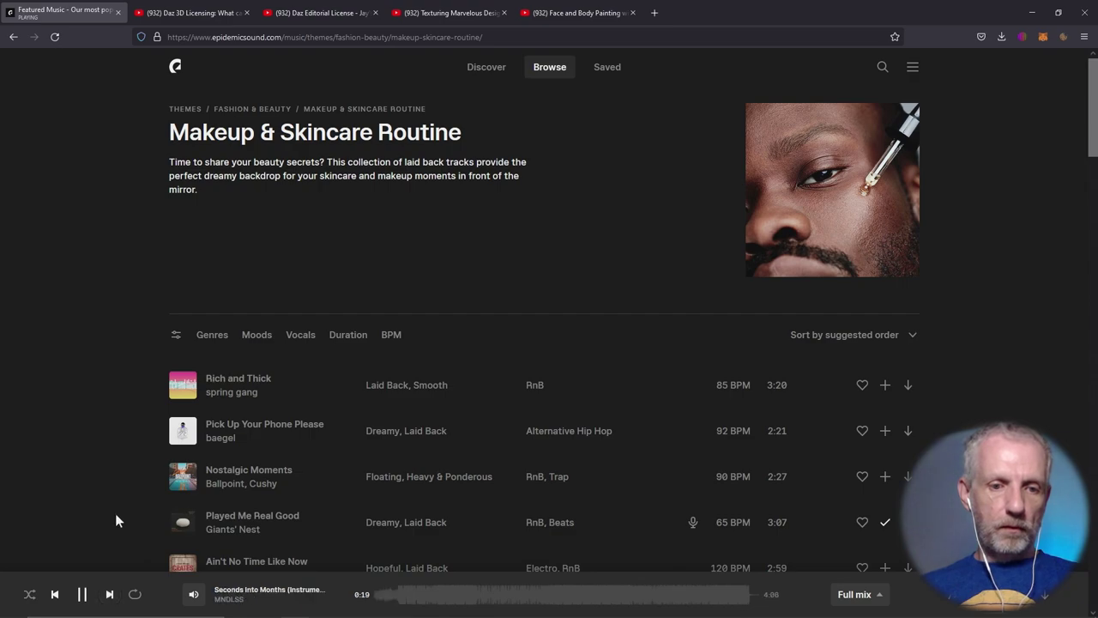
key(alt+Tab)
key(alt+Tab)
key(alt+Tab)
key(alt+Tab)
key(alt+Tab)
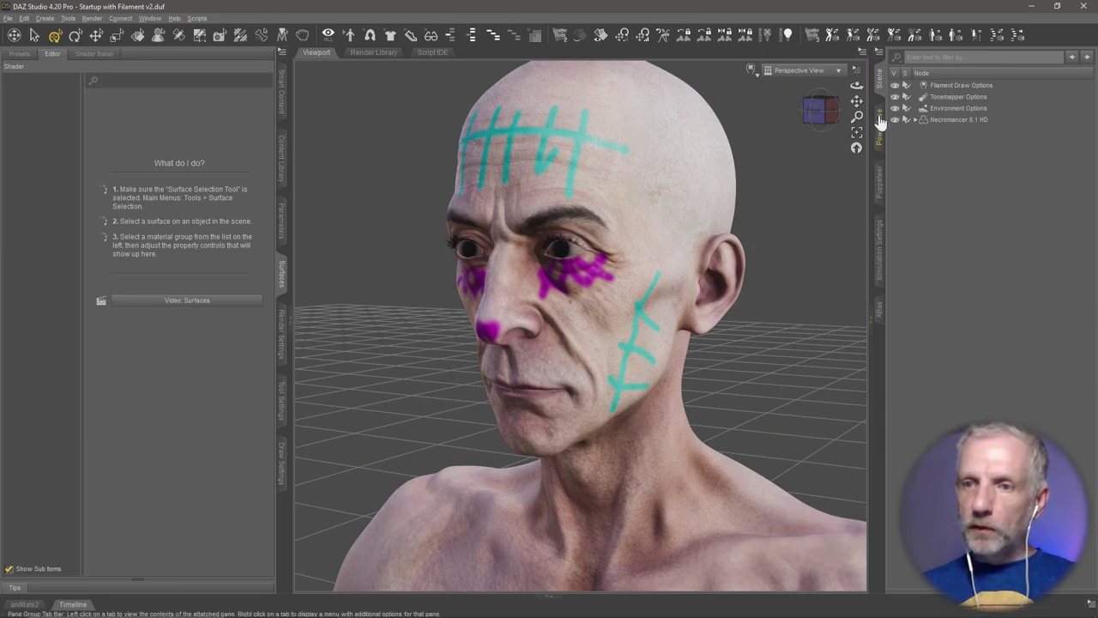
Delete the painted Necromancer 8.1 HD and load a fresh one from Smart Content
click(914, 121)
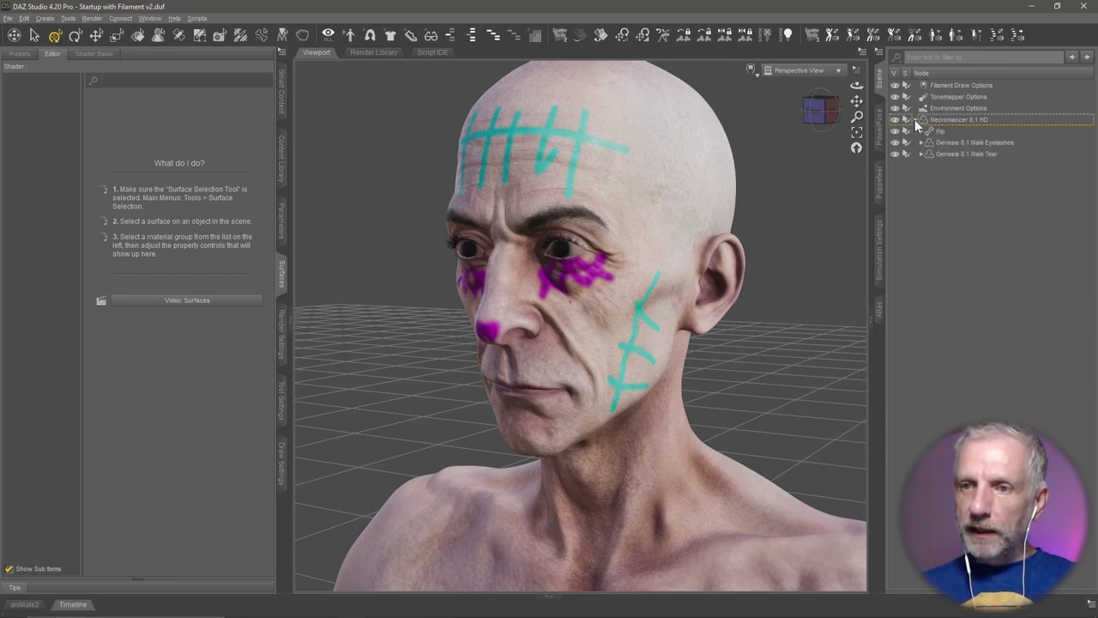
click(962, 121)
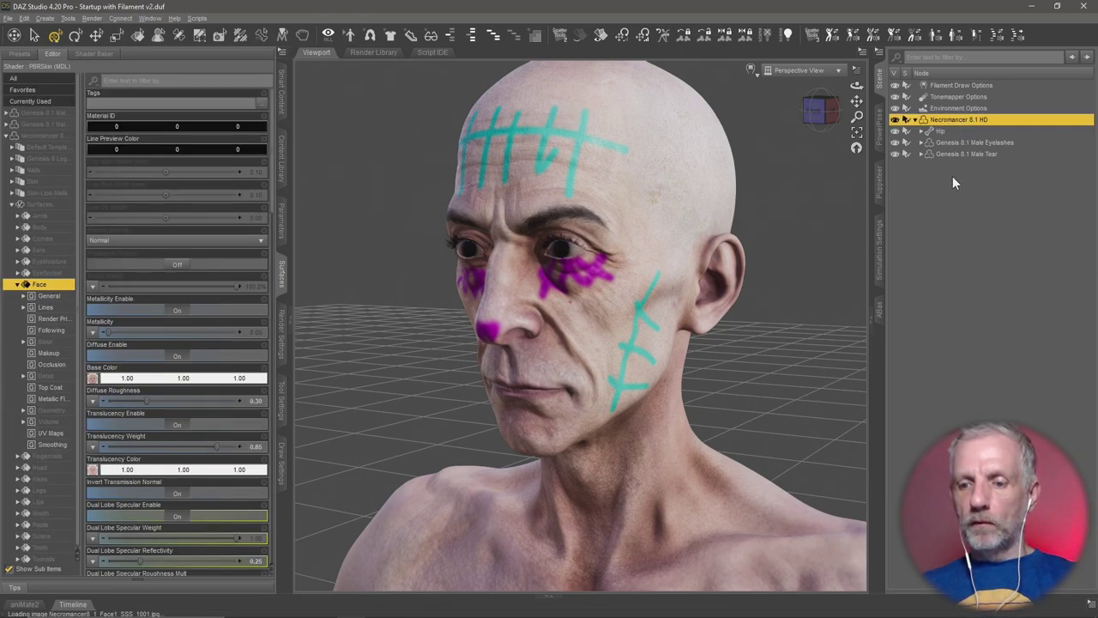
key(Delete)
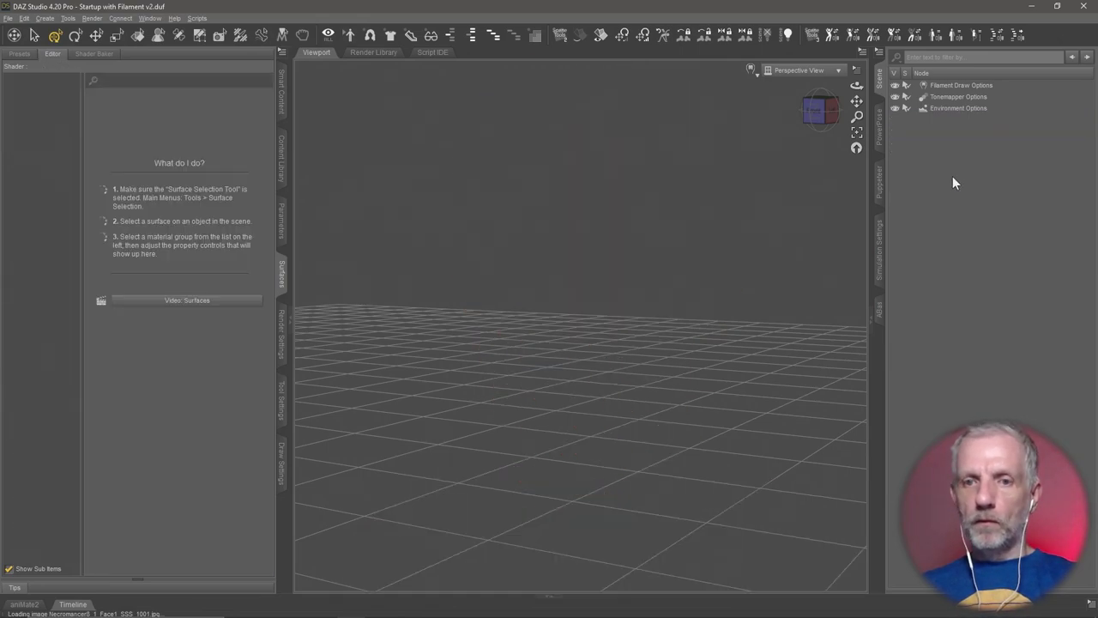
click(281, 101)
double_click(127, 160)
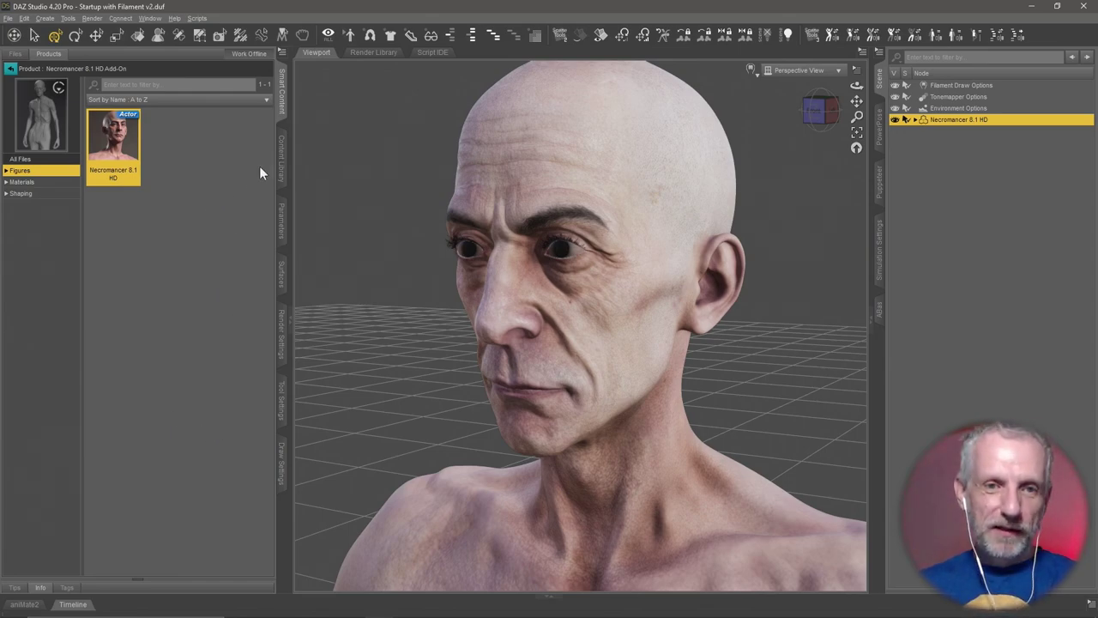
Apply the Bodypaint Promo Face Paint GEOSHELL to the Necromancer and zoom onto the face
click(283, 167)
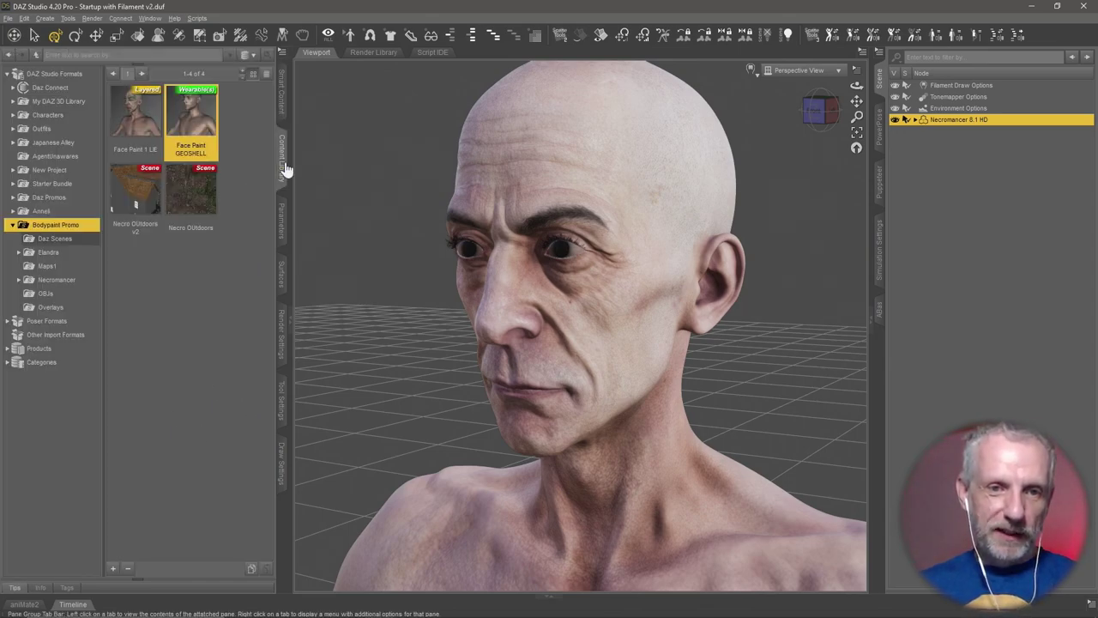
double_click(198, 123)
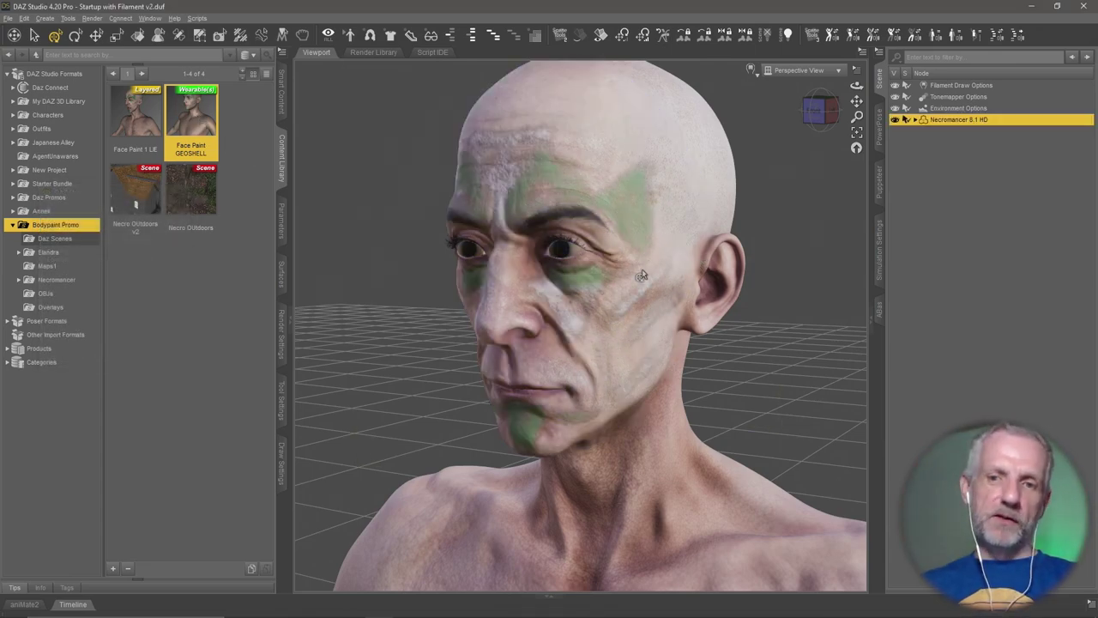
drag(773, 223, 816, 196)
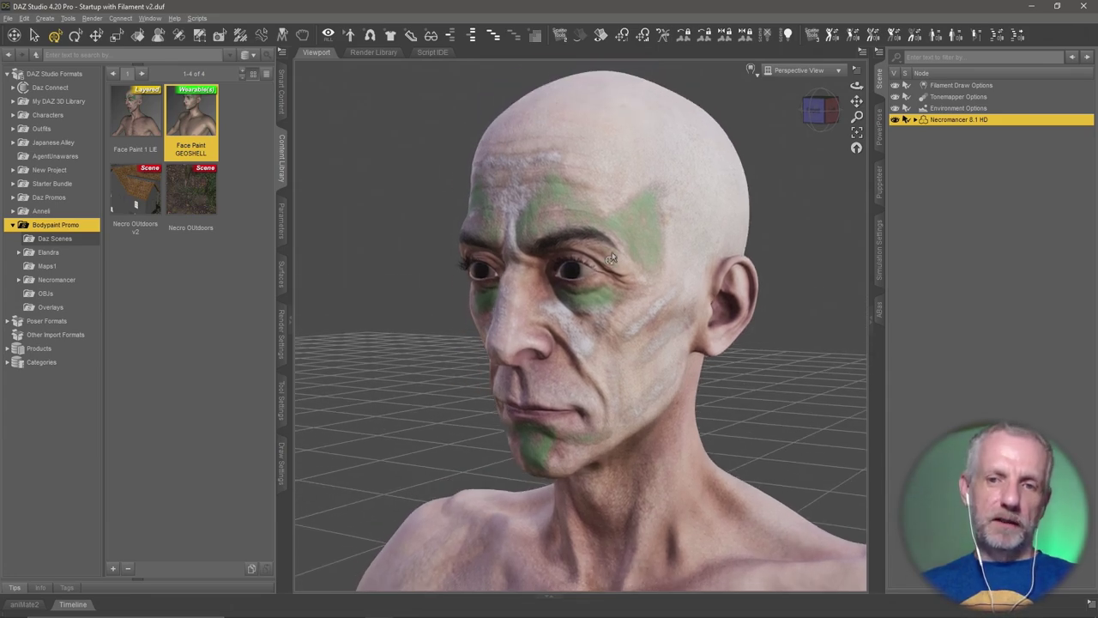
Pick the geoshell's face surface on the model with surface selection
click(915, 119)
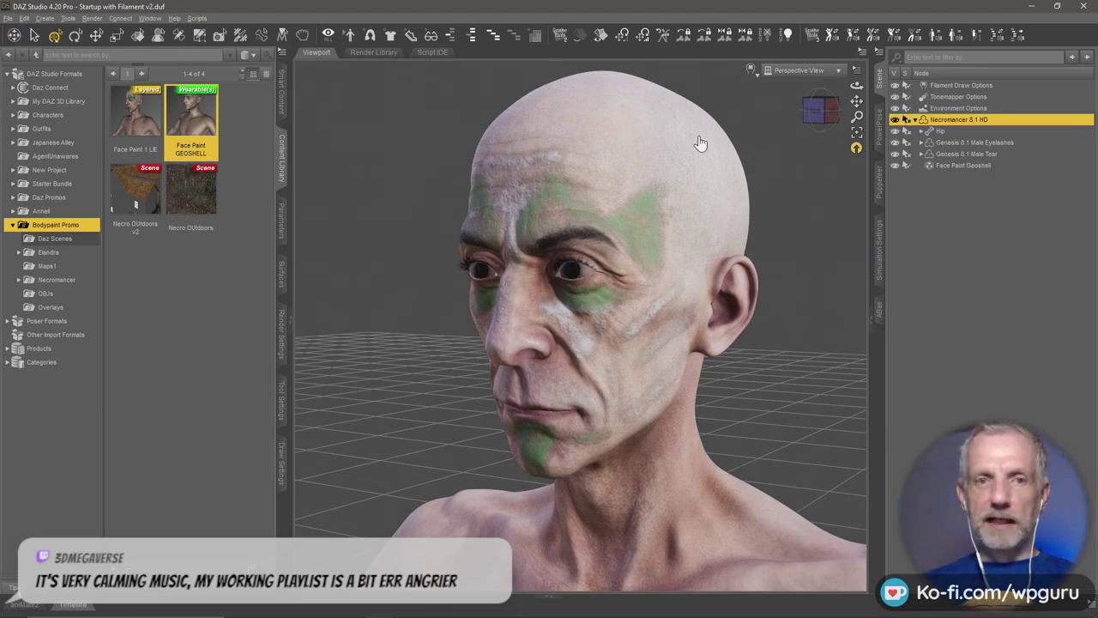
click(137, 36)
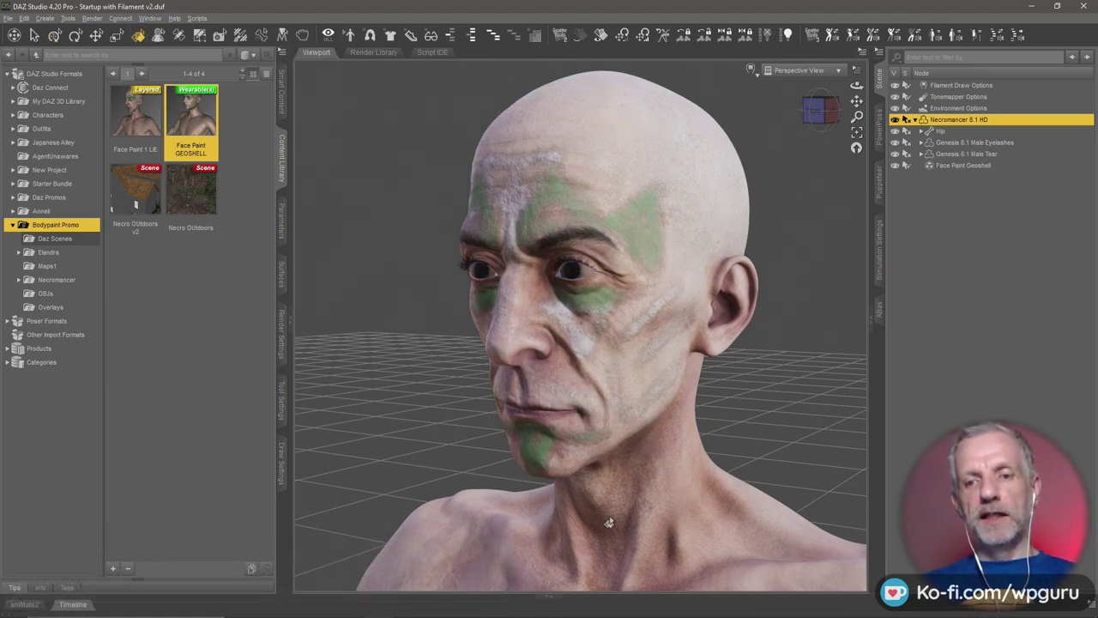
click(614, 365)
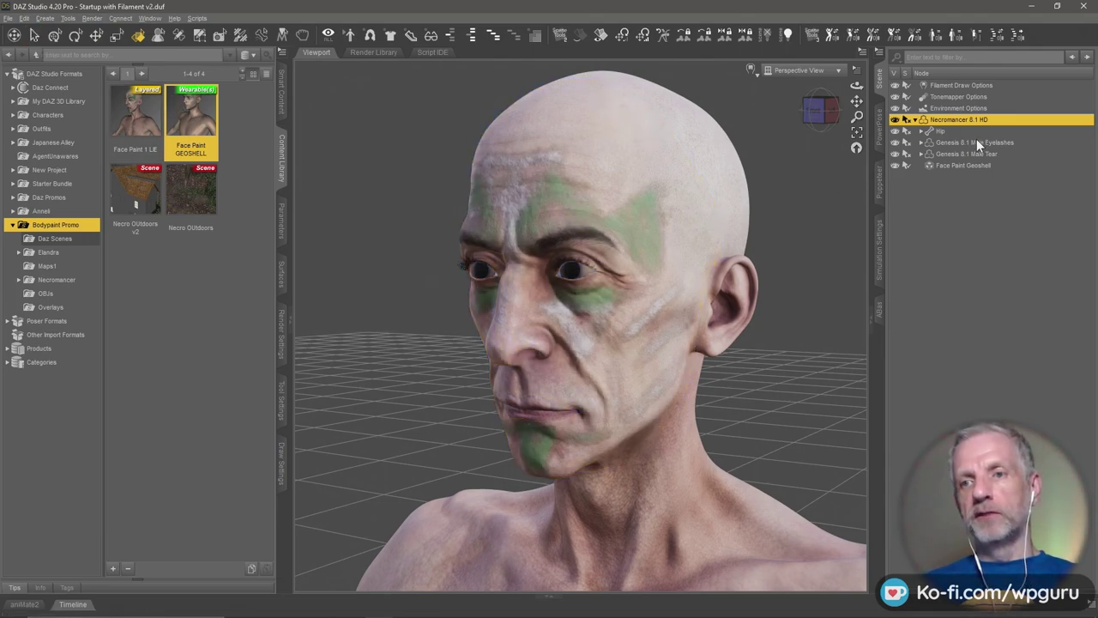
click(57, 36)
In the Surfaces pane, select the geoshell's Face surface and expand Base > Diffuse
click(283, 267)
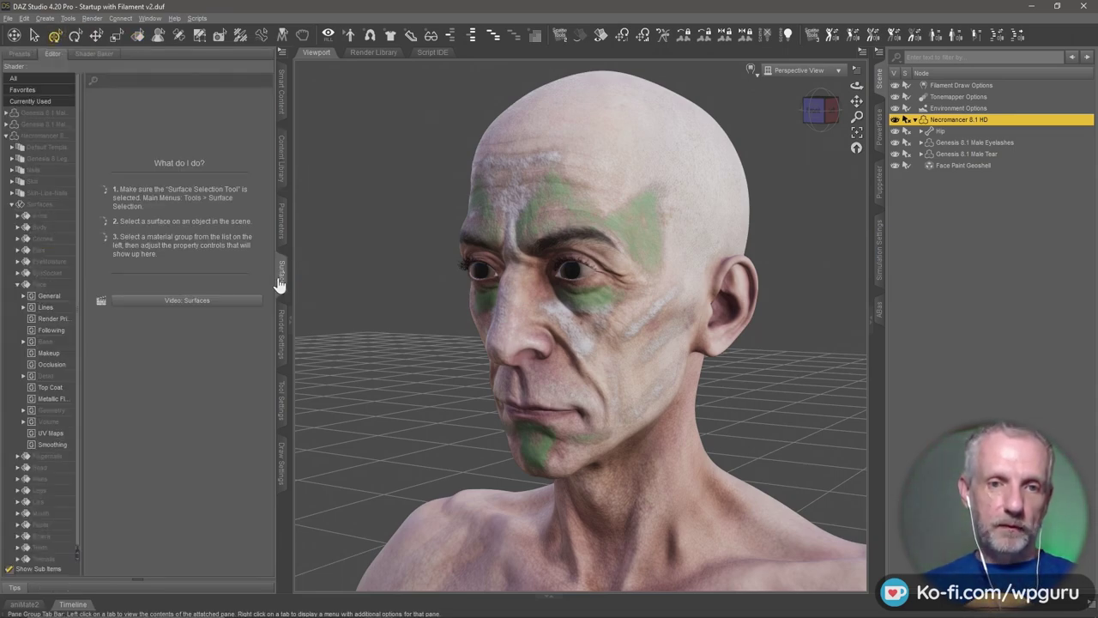
click(138, 34)
click(518, 185)
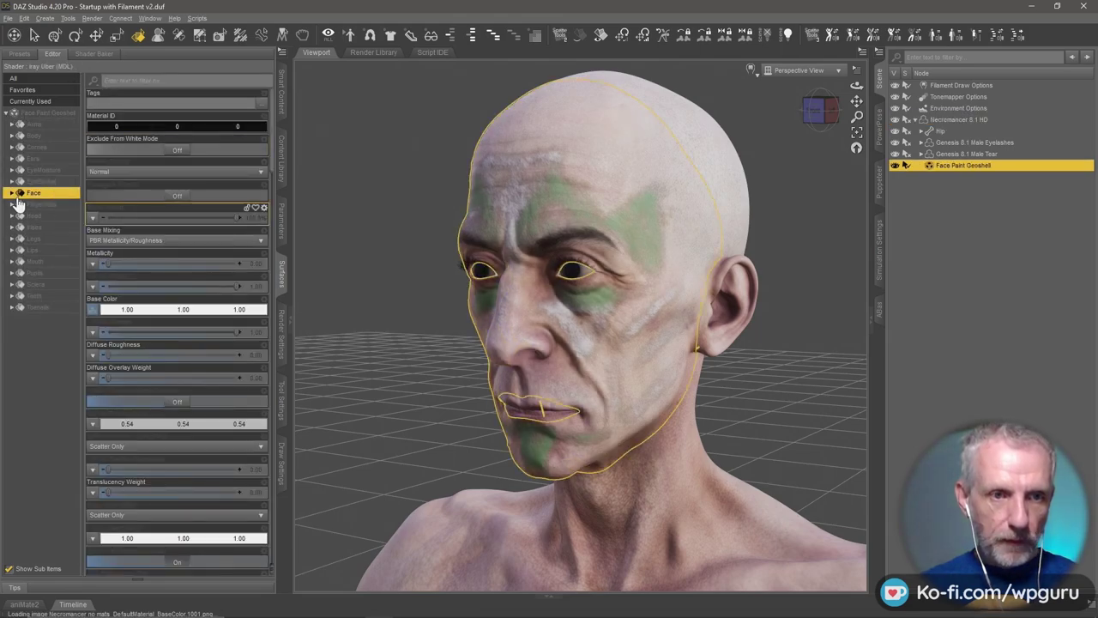
click(11, 194)
click(17, 238)
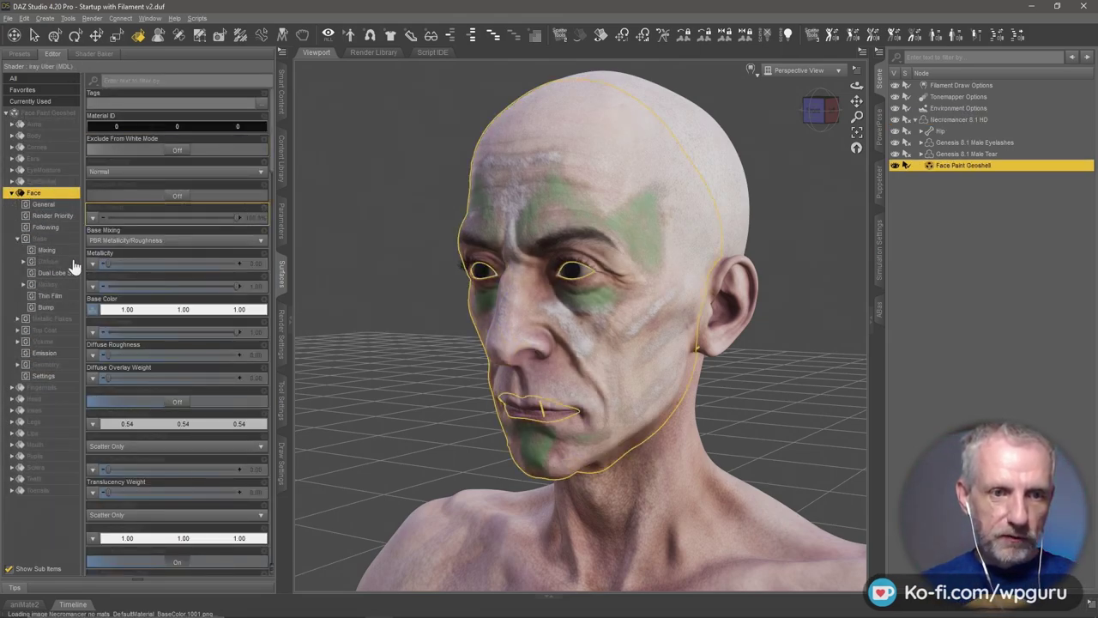
click(44, 262)
click(23, 260)
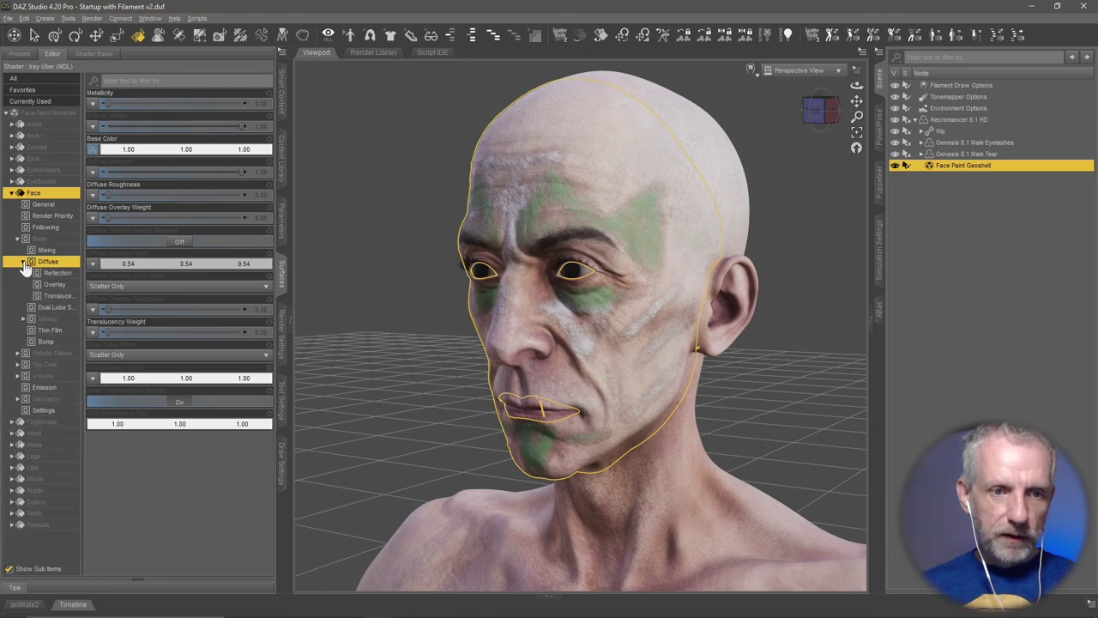
Drag BaseColor.1001.png from Explorer onto the Face surface's Base Color property
key(alt+Tab)
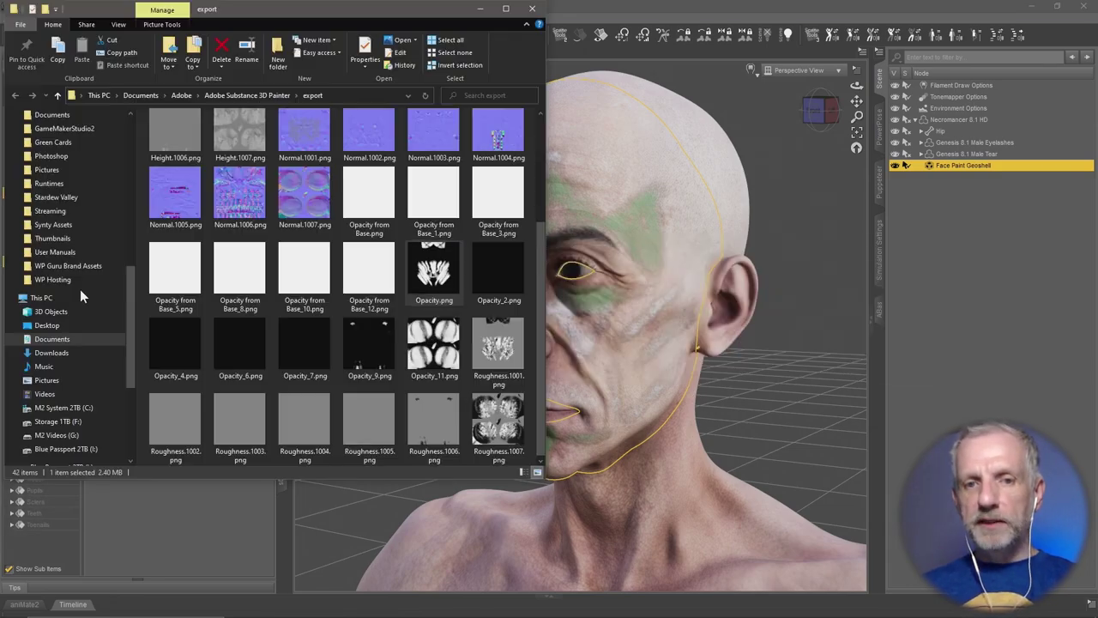
scroll(404, 292, up, 3)
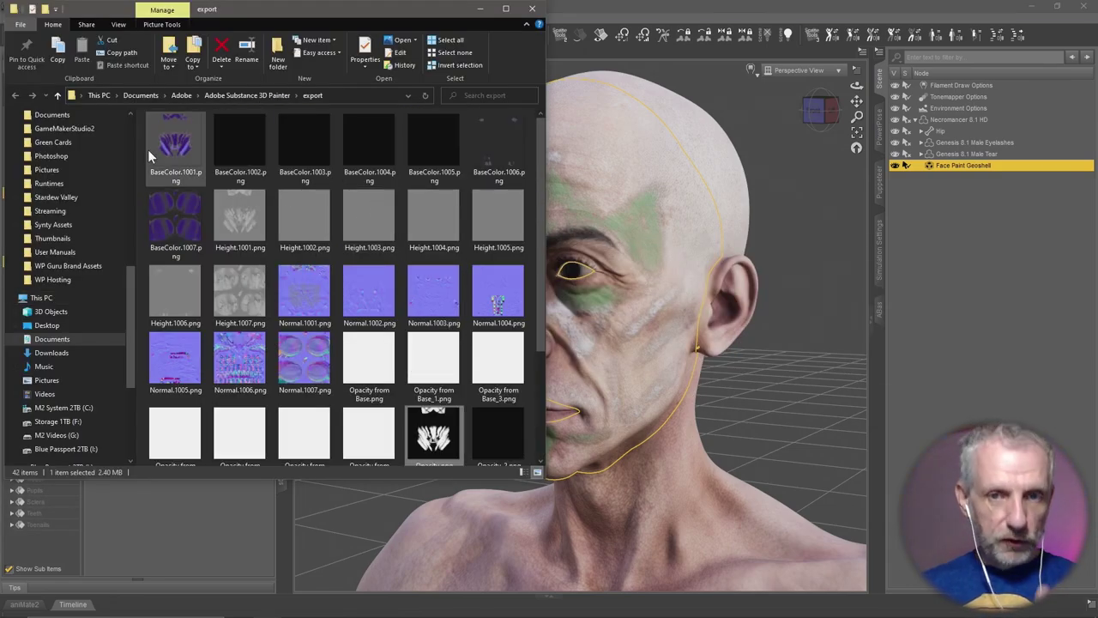
click(178, 140)
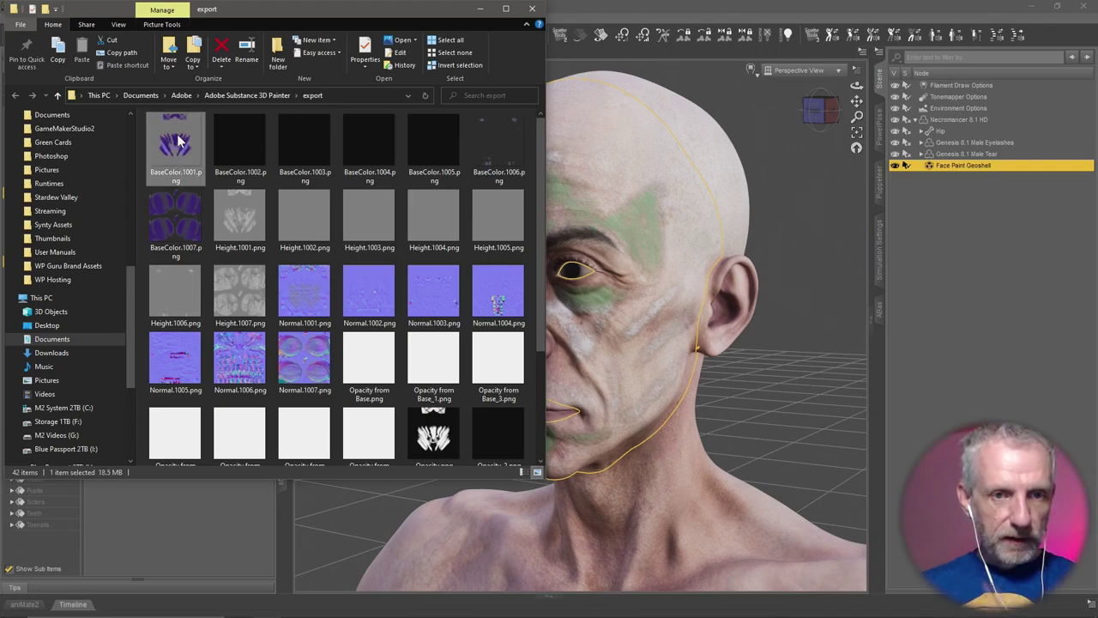
drag(321, 9, 970, 16)
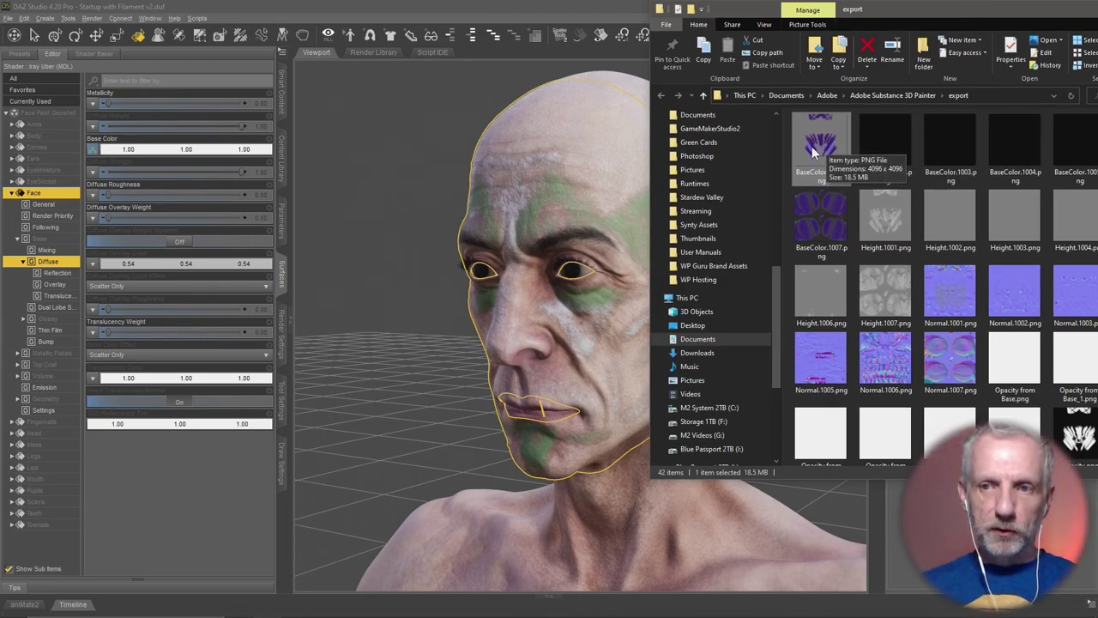
drag(824, 148, 91, 154)
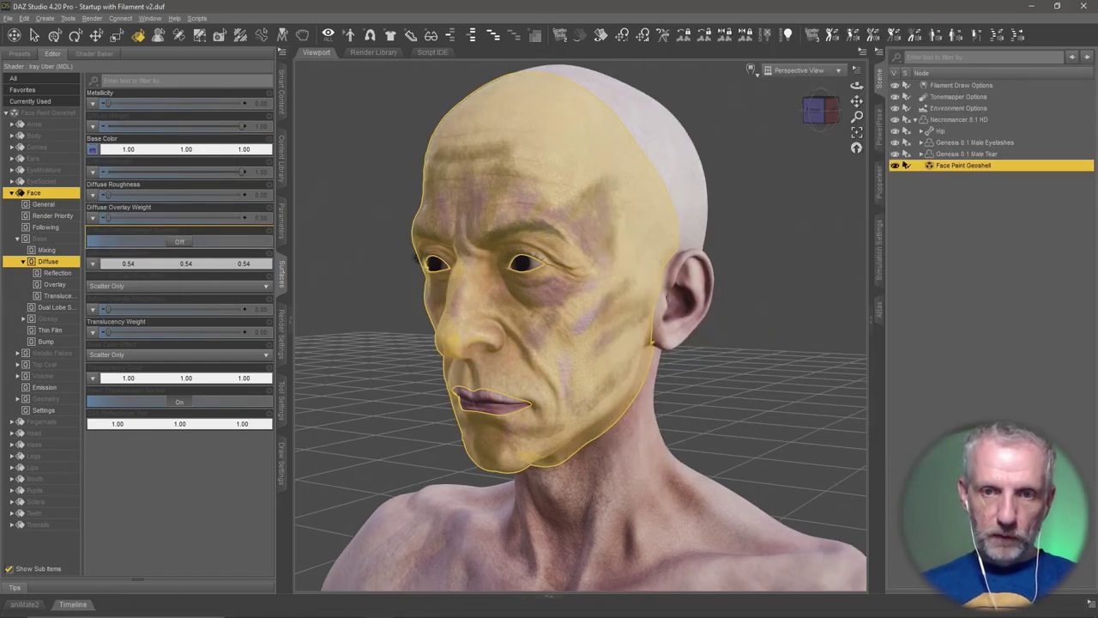
Drag Opacity.png from Explorer onto the geoshell Face's Geometry Cutout Opacity property
alt+drag(463, 326, 496, 326)
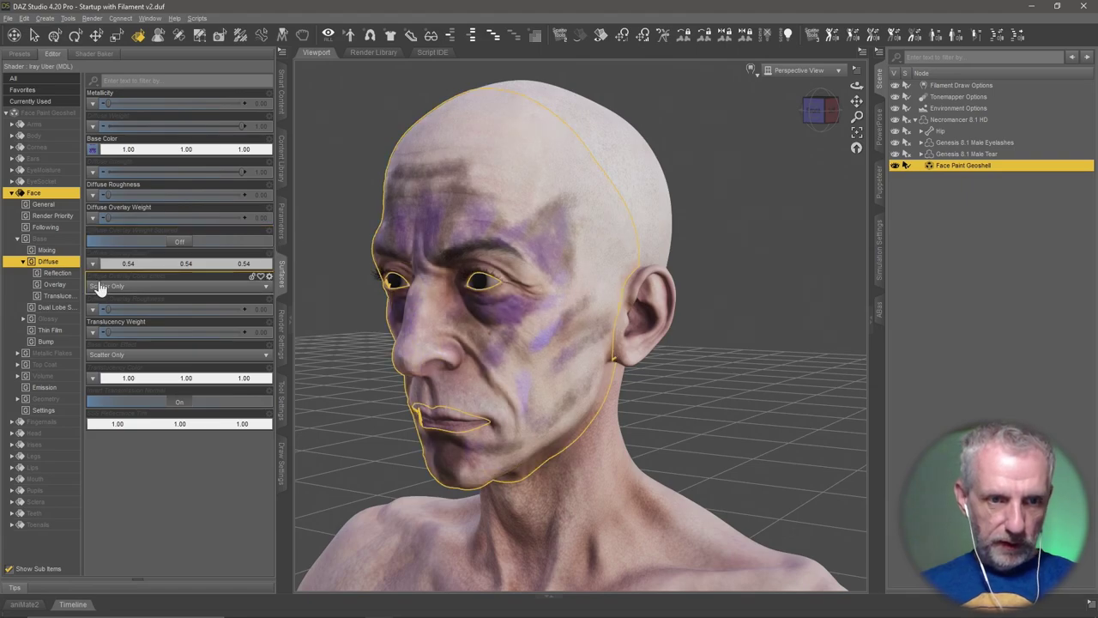
click(66, 400)
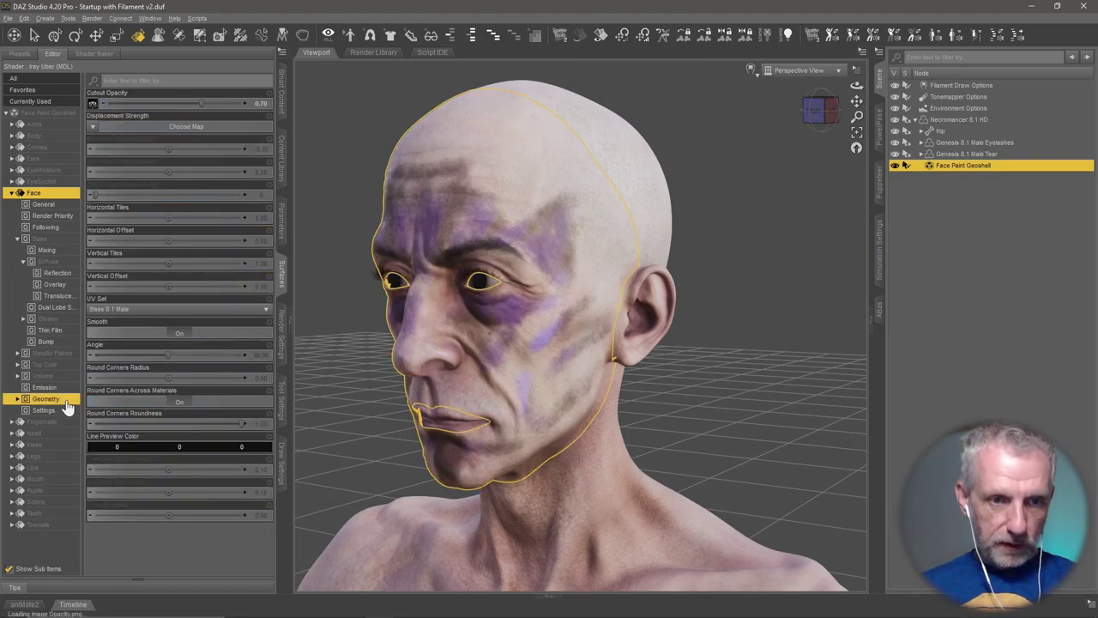
key(alt+Tab)
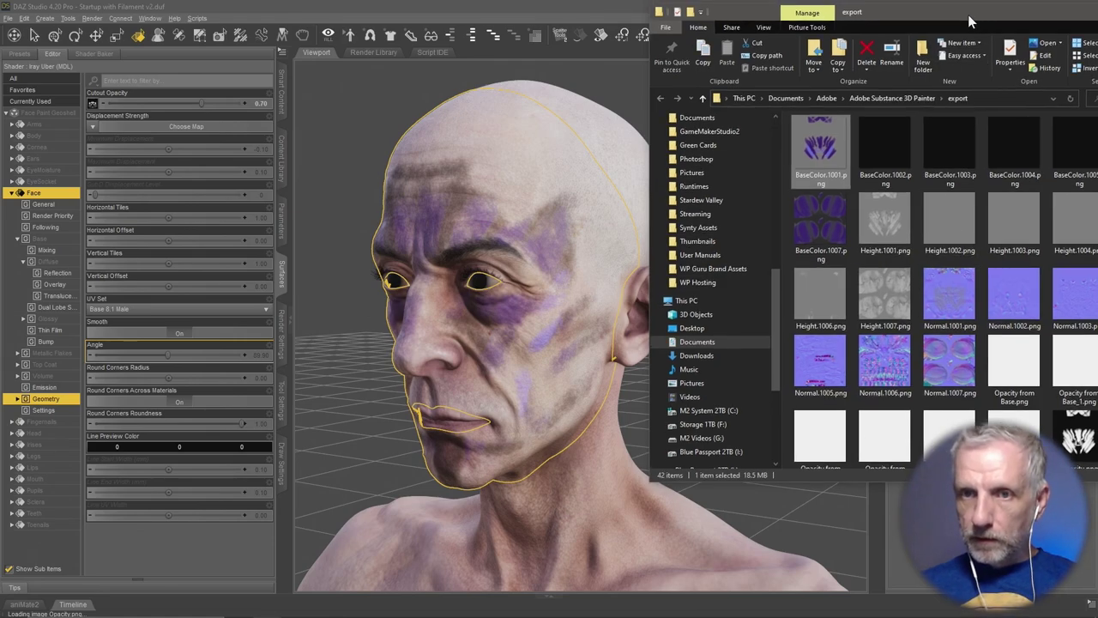
drag(968, 14, 911, 14)
scroll(982, 205, down, 2)
drag(1026, 268, 94, 105)
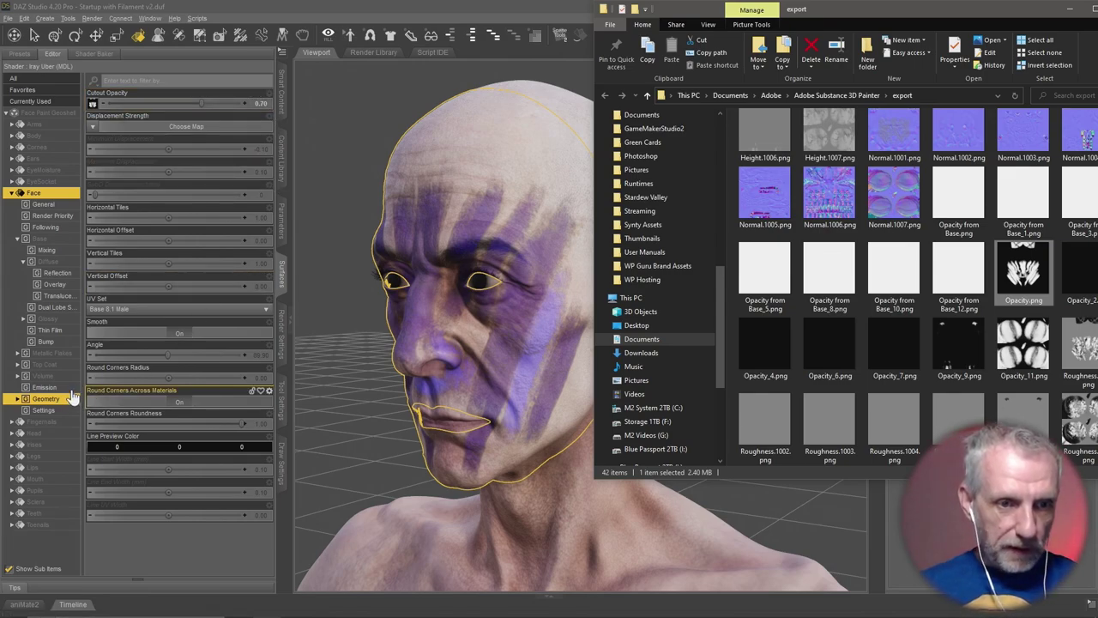
Clear the base bump map and load Normal.1001.png as the geoshell's normal map
click(62, 343)
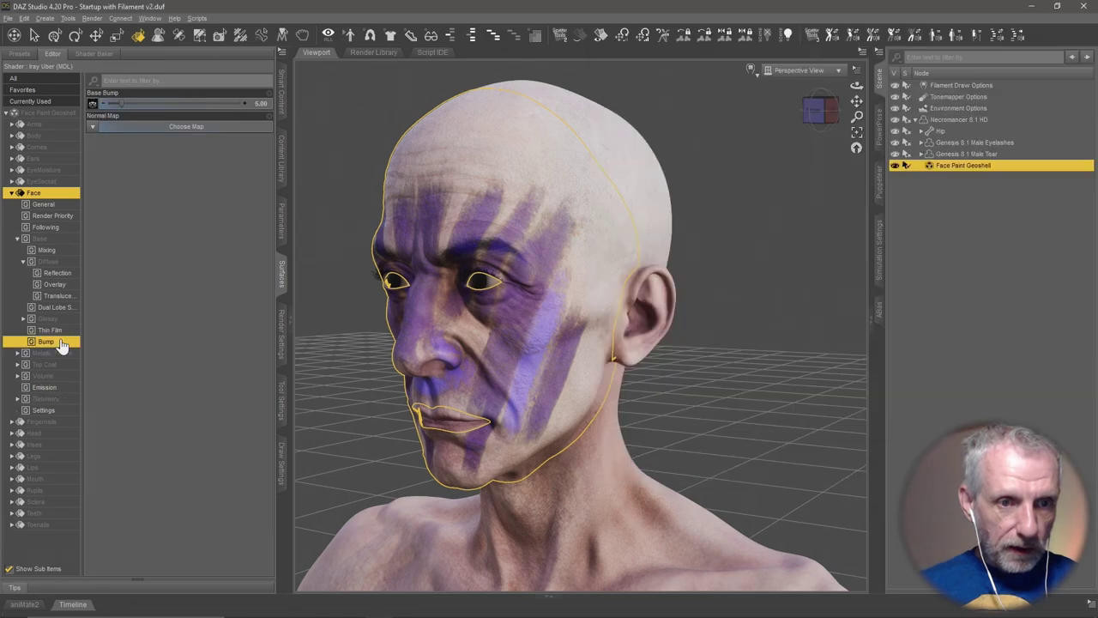
mouse_move(92, 104)
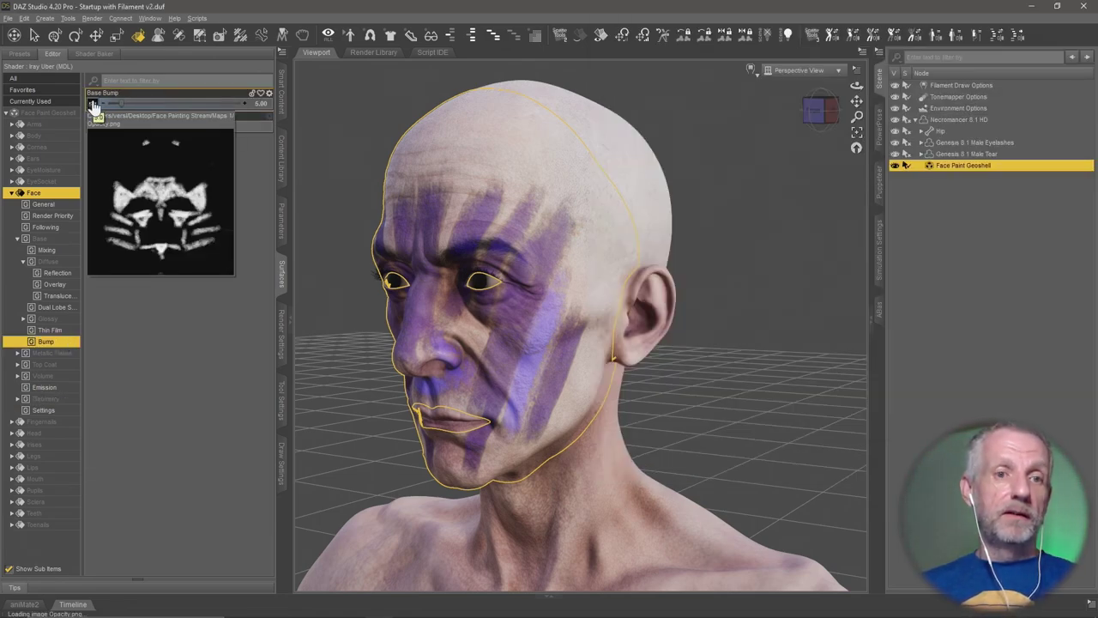
click(93, 104)
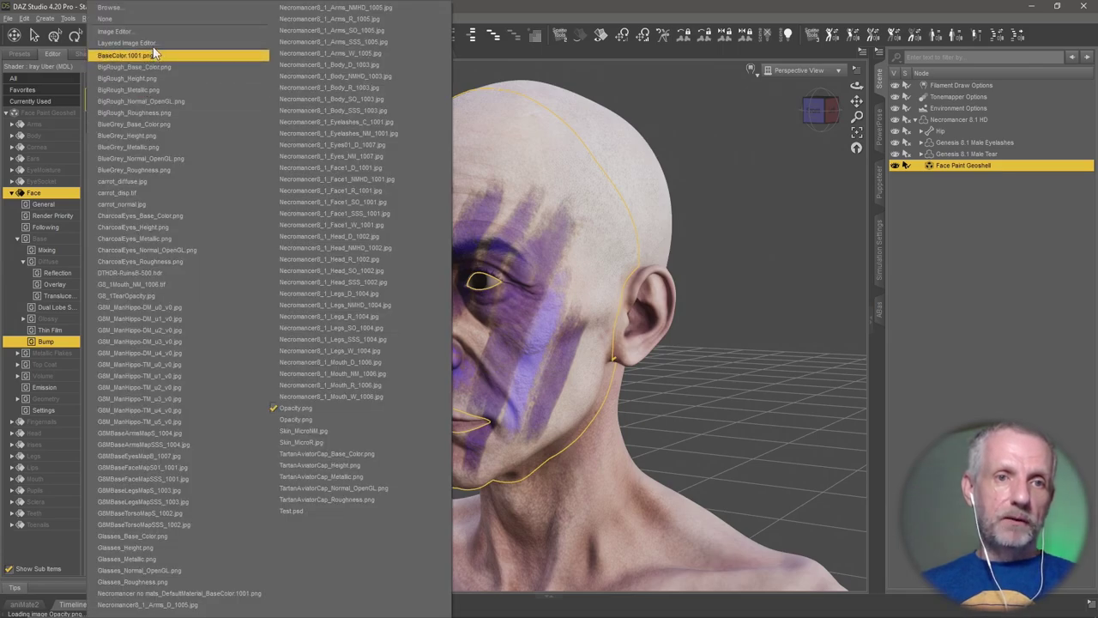
click(157, 14)
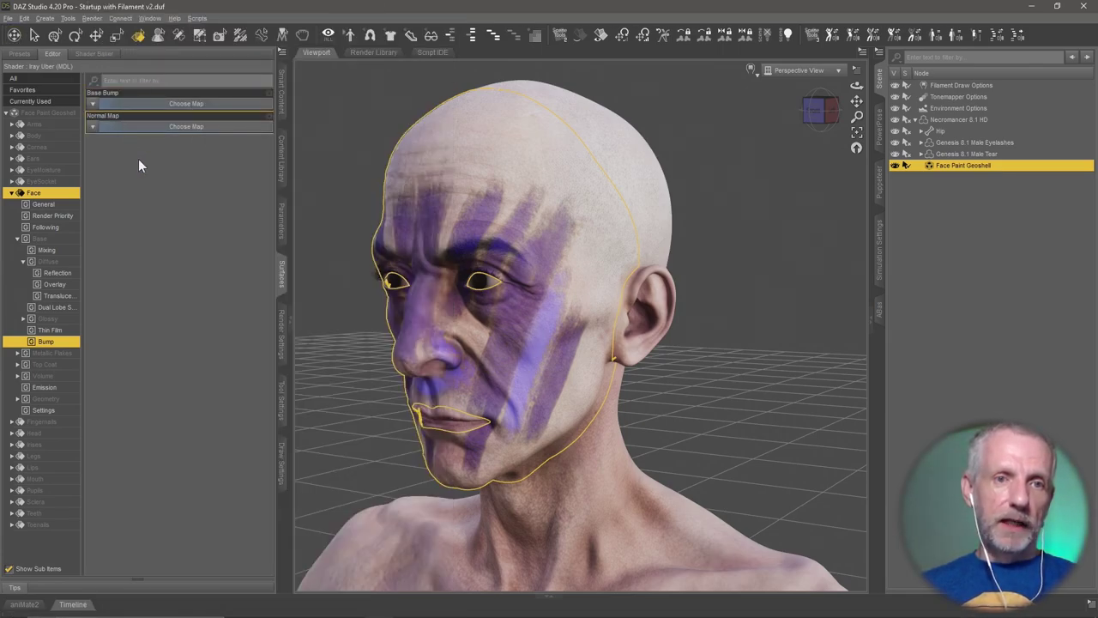
key(alt+Tab)
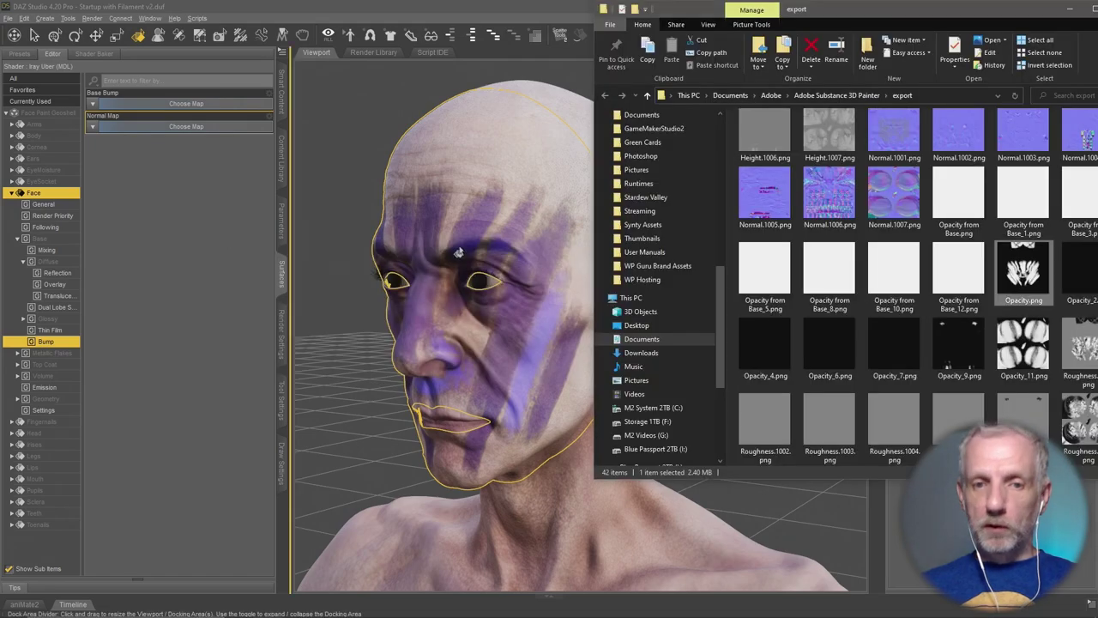
scroll(894, 202, up, 2)
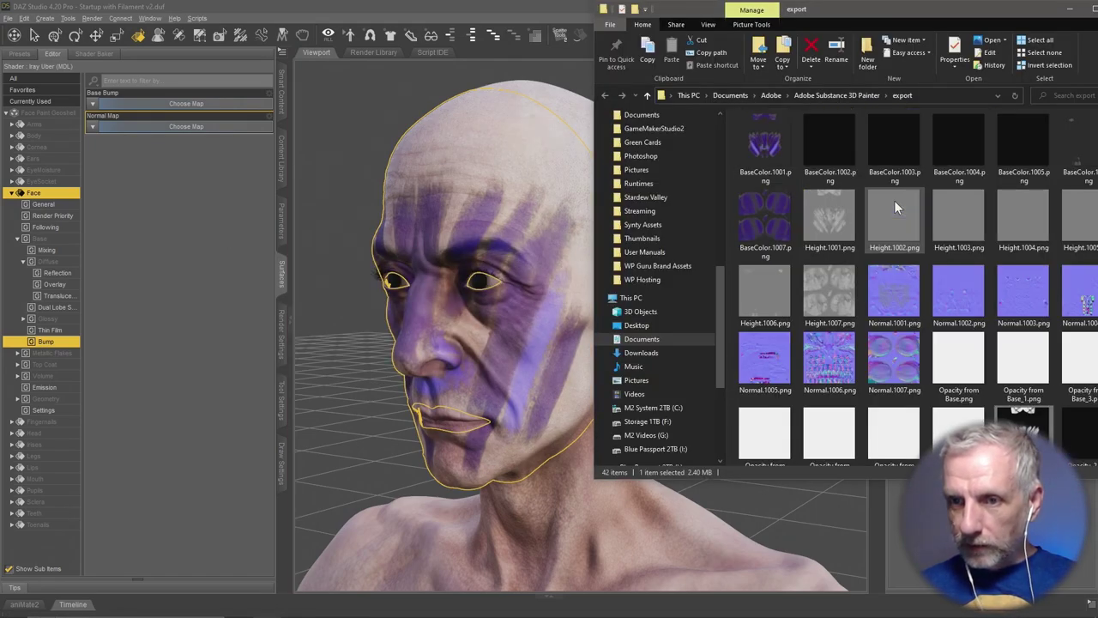
drag(890, 292, 91, 127)
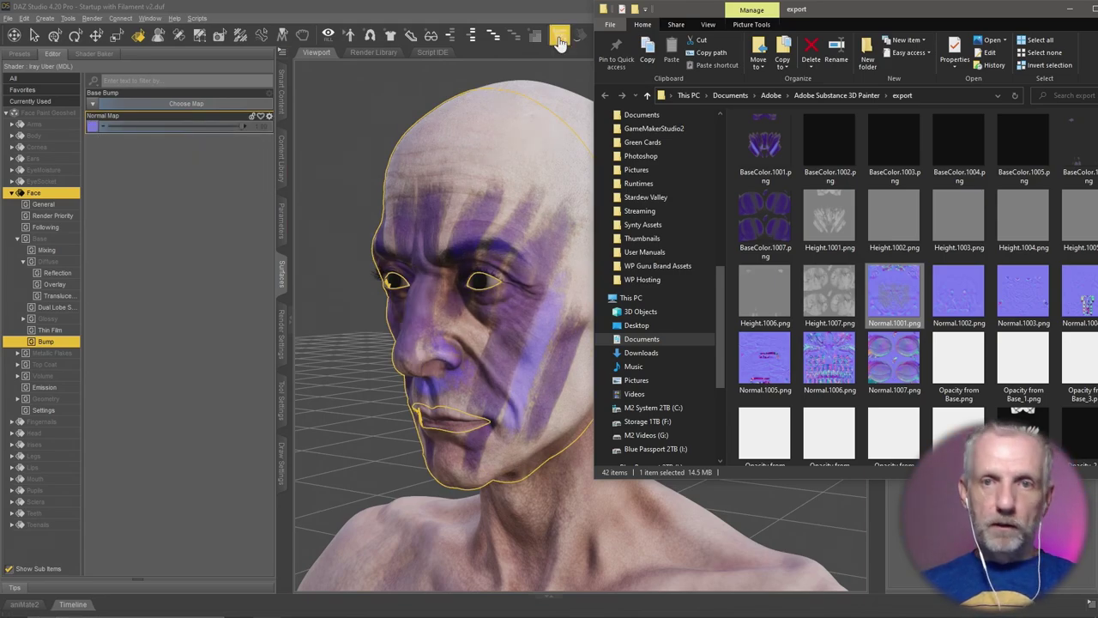
Switch the viewport DrawStyle to NVIDIA Iray and orbit to a frontal head view
click(562, 6)
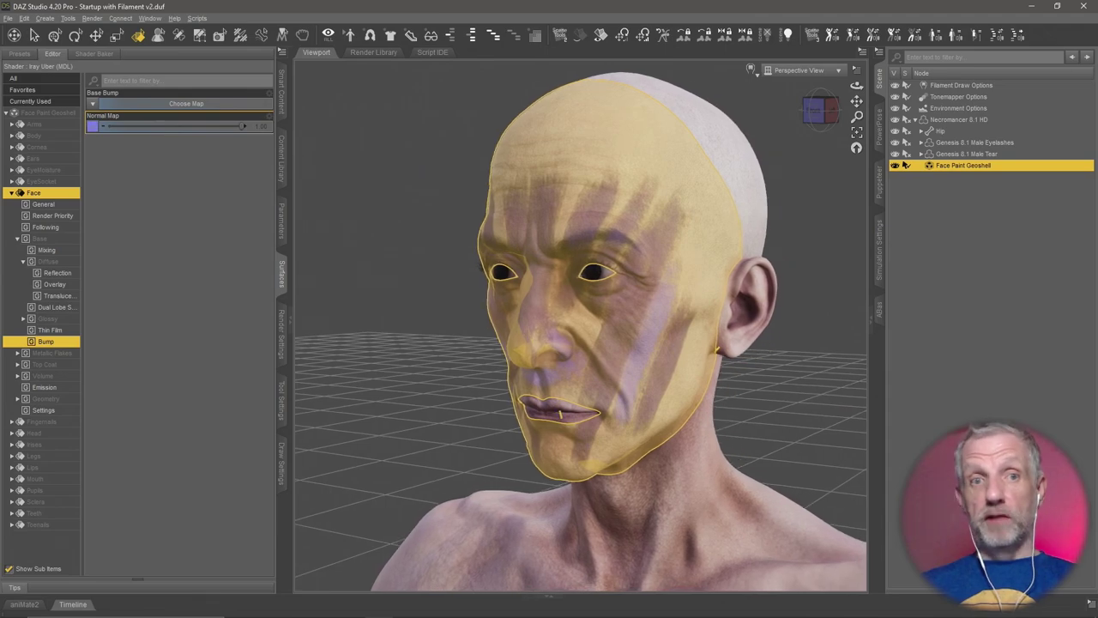
click(54, 34)
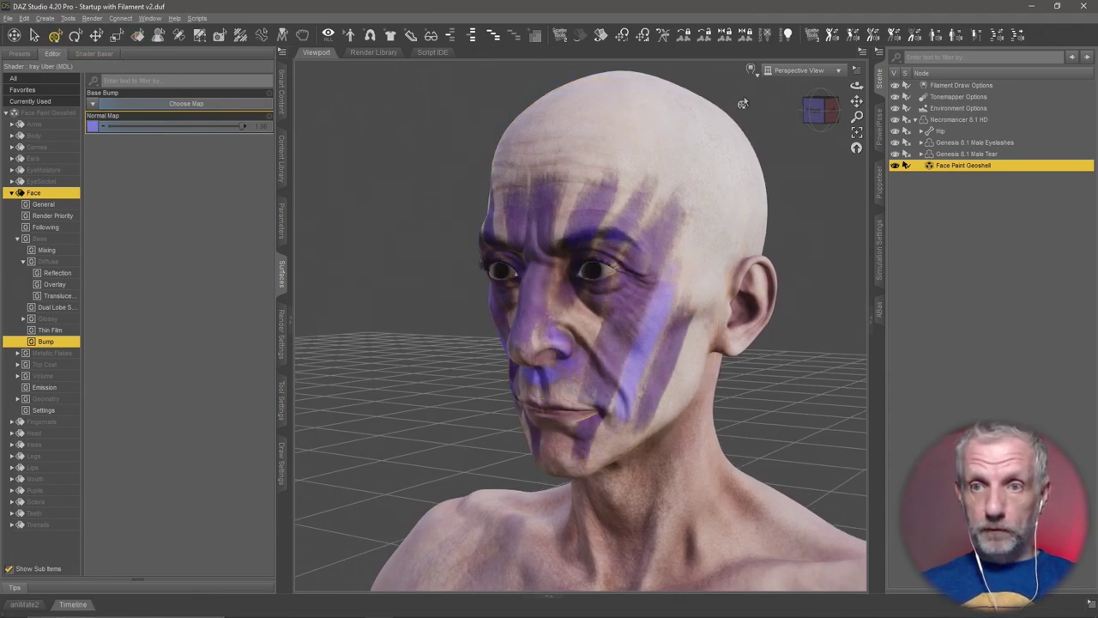
click(752, 71)
click(748, 218)
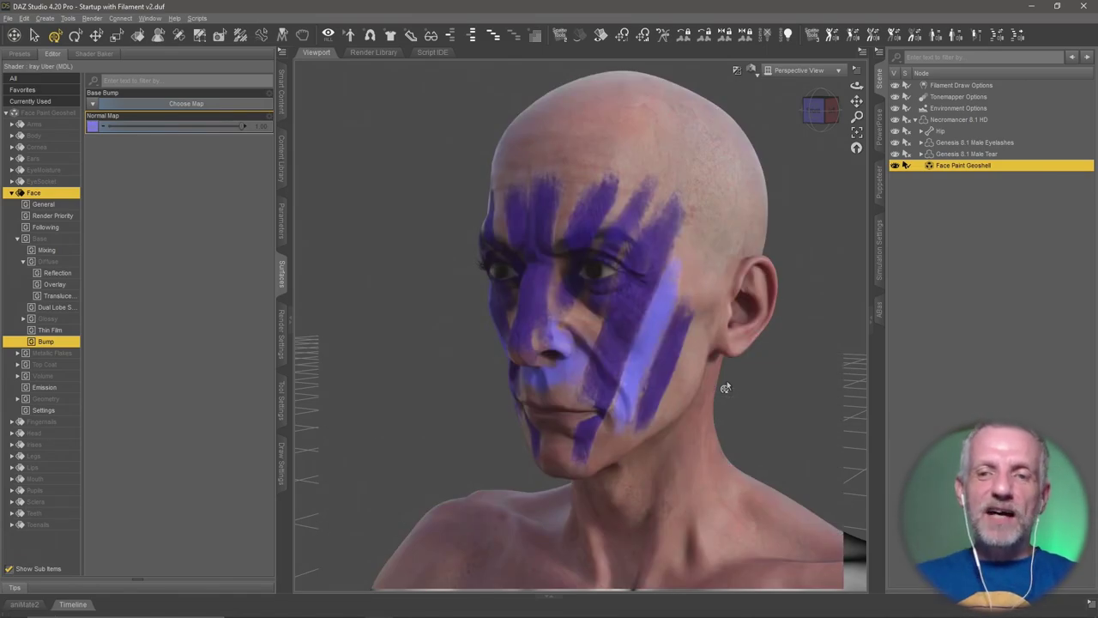
mouse_move(701, 367)
mouse_down()
mouse_move(652, 369)
mouse_move(701, 368)
mouse_up()
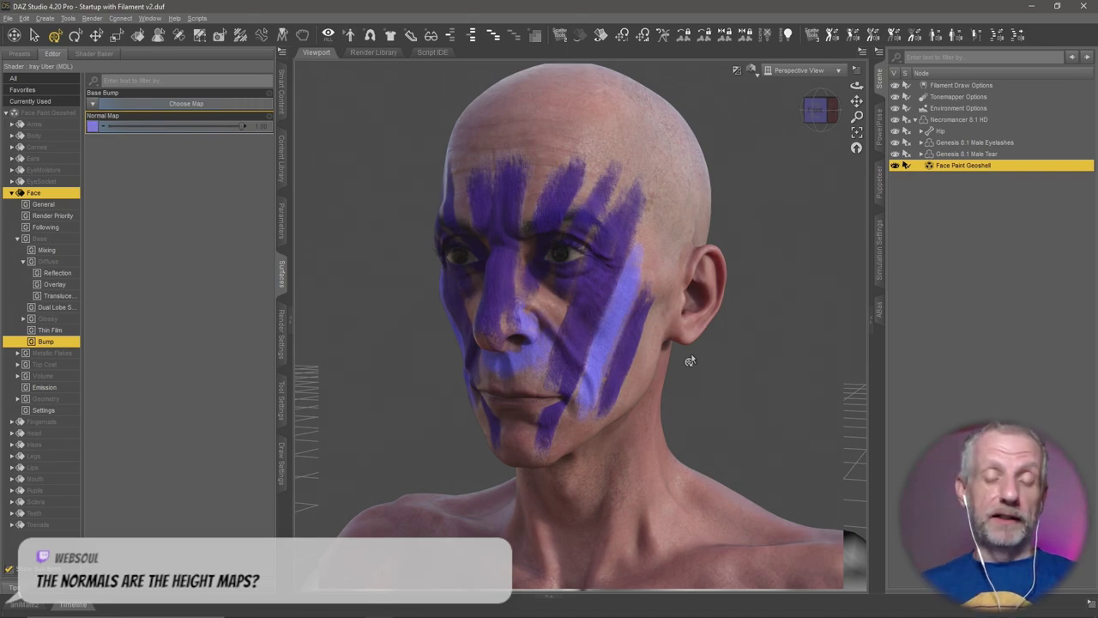
Open wpguru.co.uk/affiliate-links/ in a new Firefox tab and scroll to its Miscellaneous Links
click(294, 606)
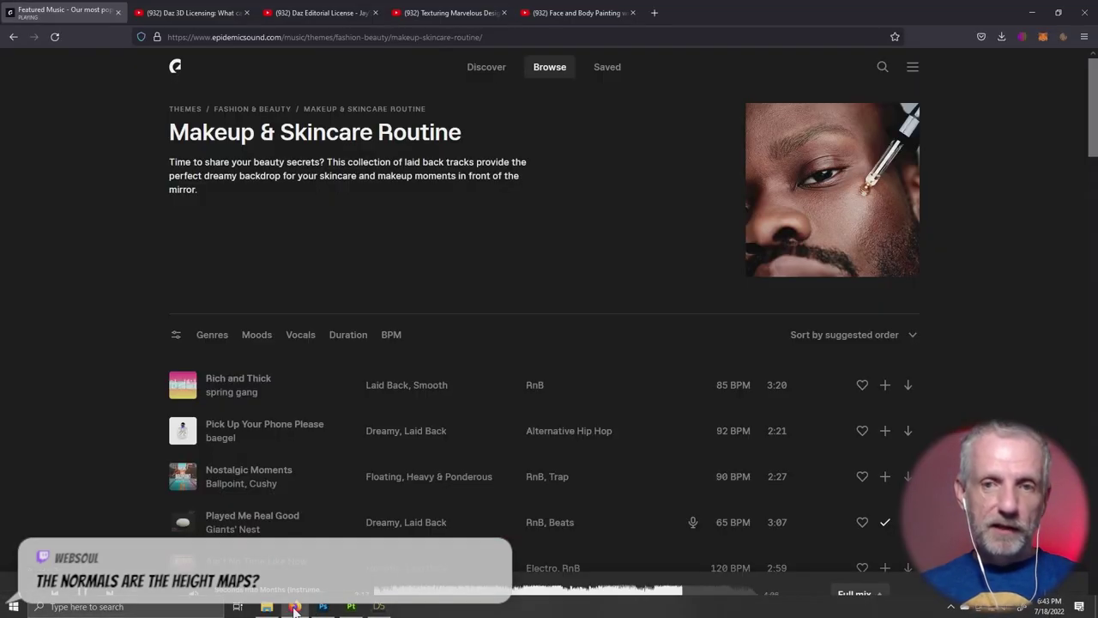
click(654, 13)
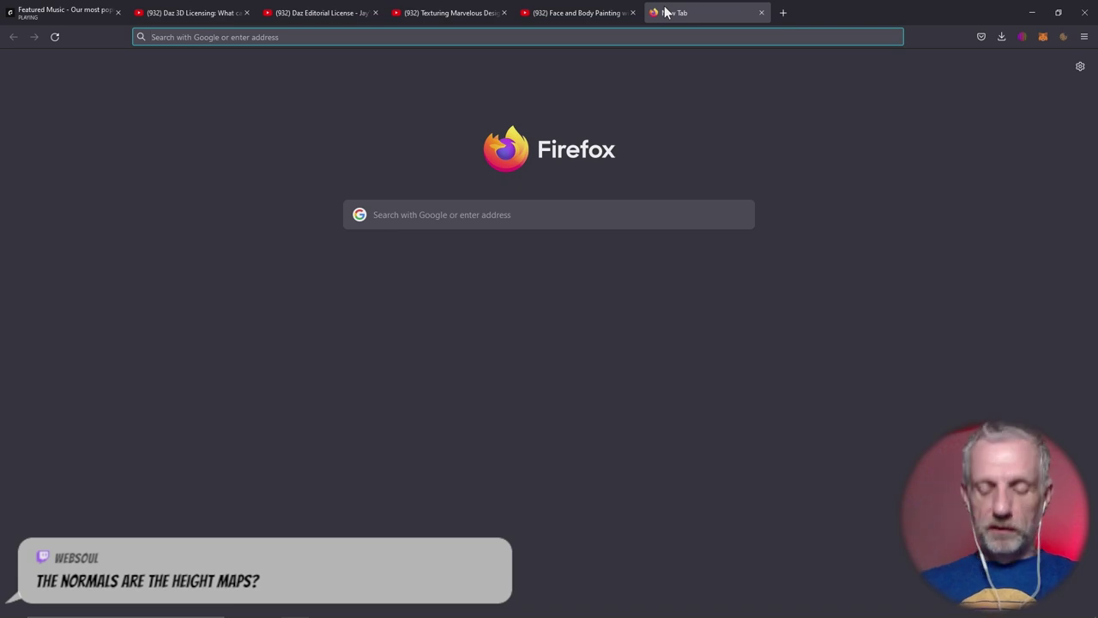
text(wp)
key(Right)
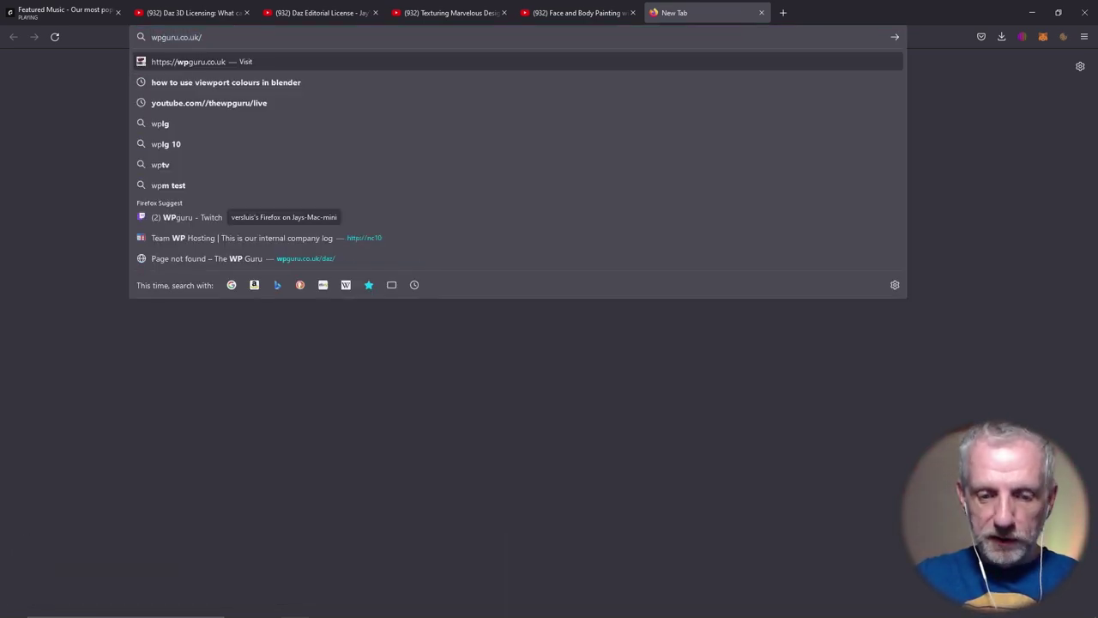
text(aff)
key(Return)
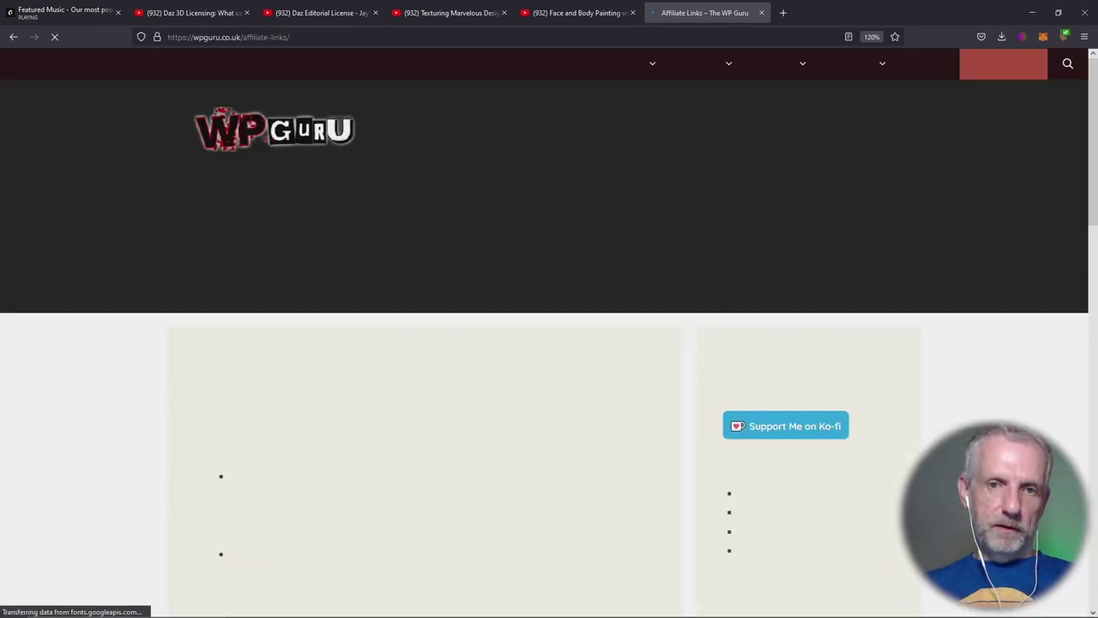
scroll(129, 445, down, 1)
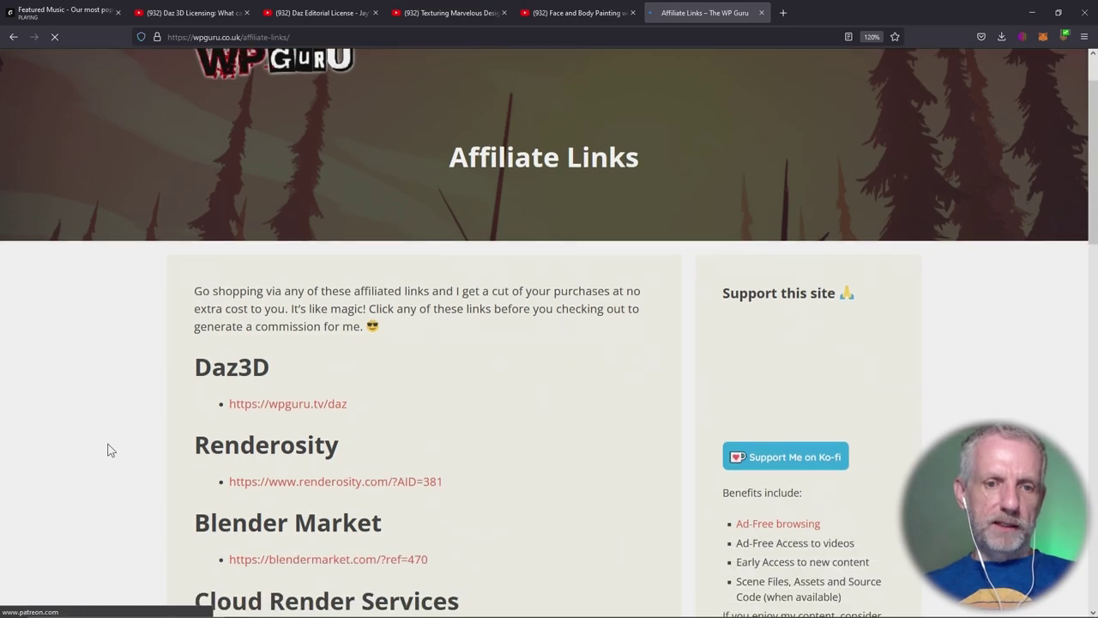
scroll(133, 416, down, 2)
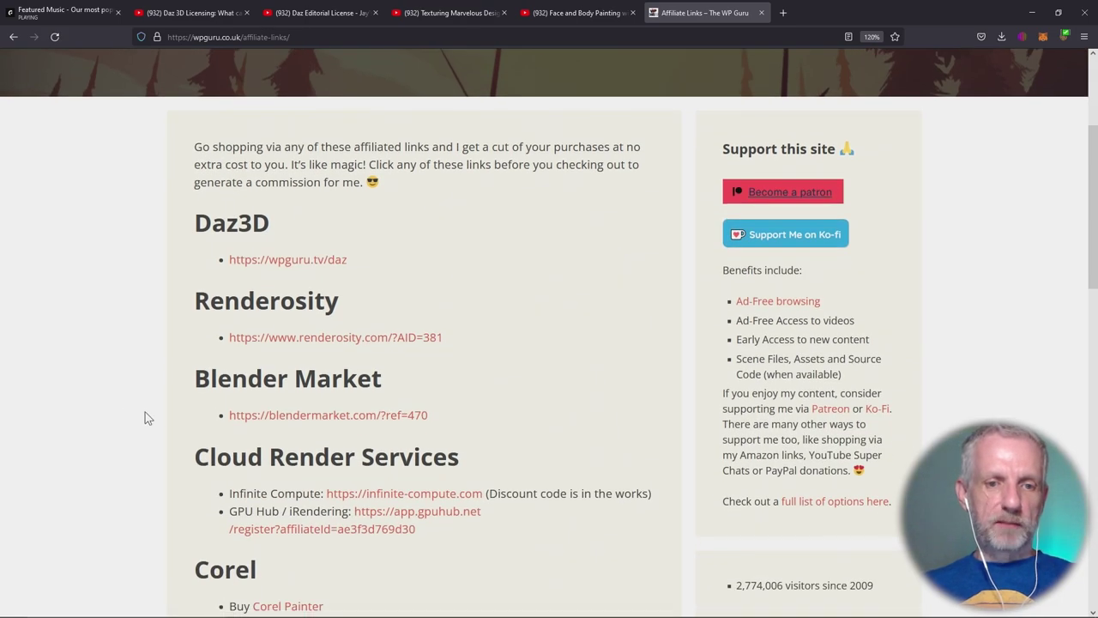
scroll(295, 388, down, 2)
scroll(294, 388, down, 4)
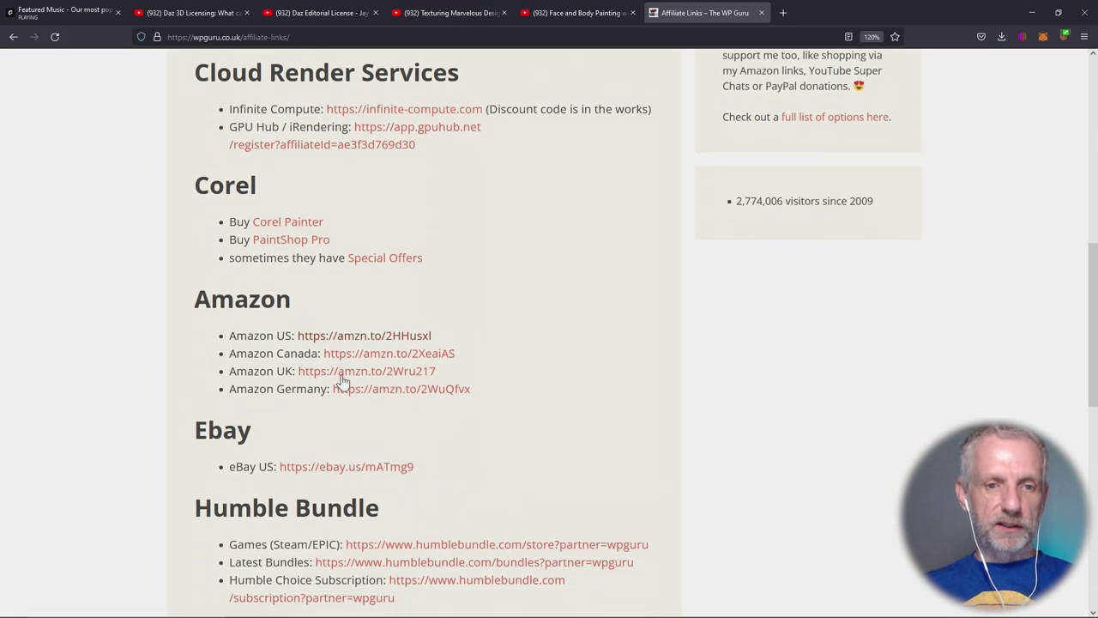
scroll(416, 346, down, 4)
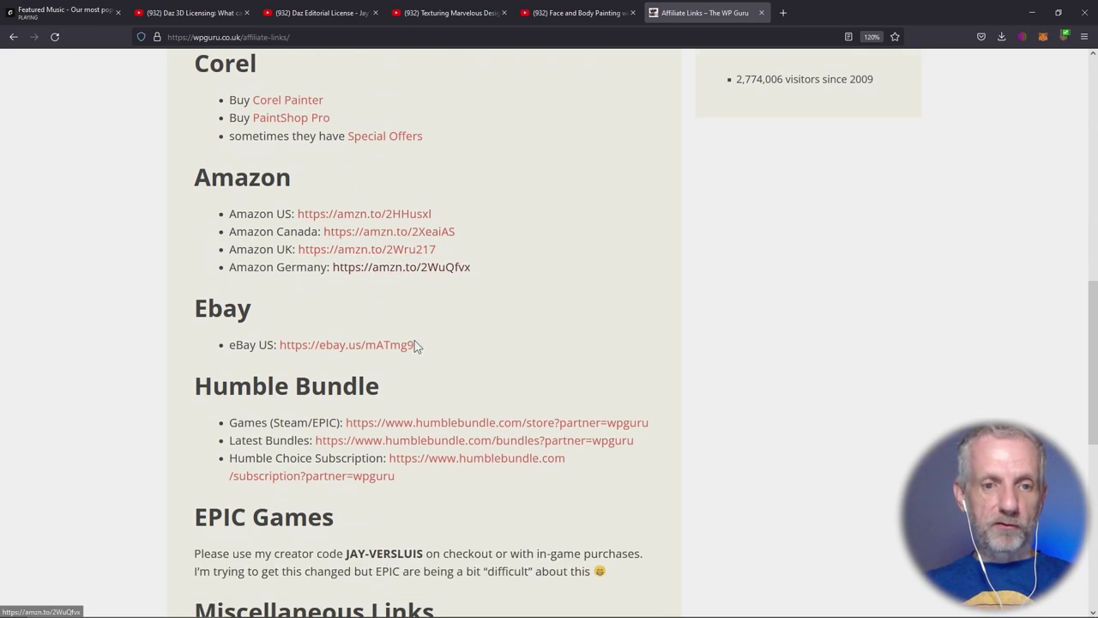
scroll(415, 346, down, 1)
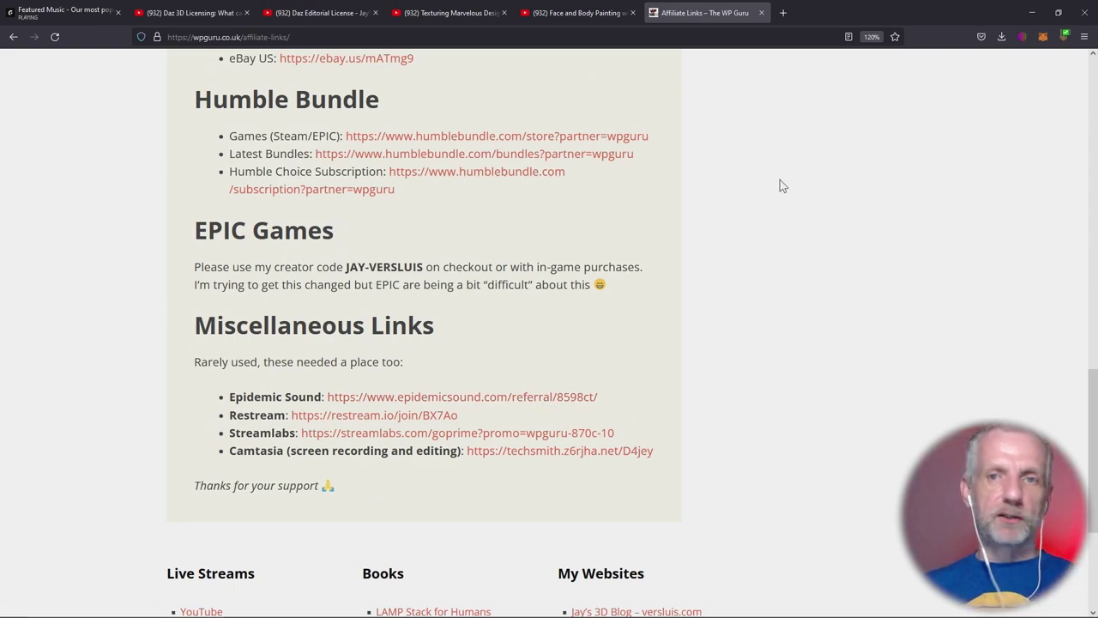
Load pretzel.rocks in a new tab, then return to the Epidemic Sound Featured Music tab
click(784, 13)
text(pre)
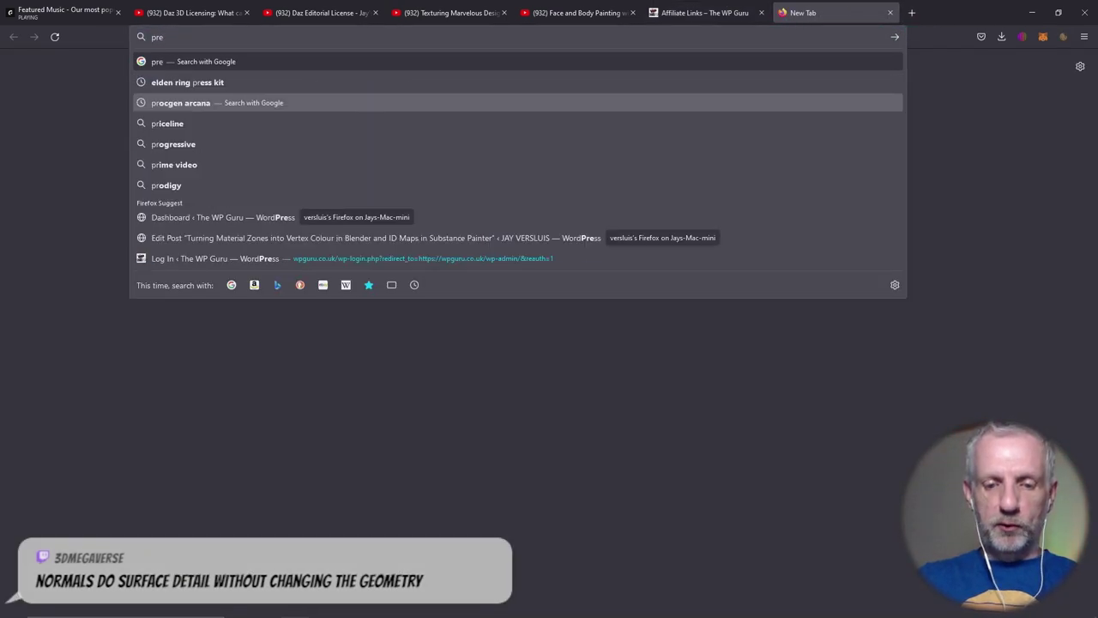
text(tzel.rocks)
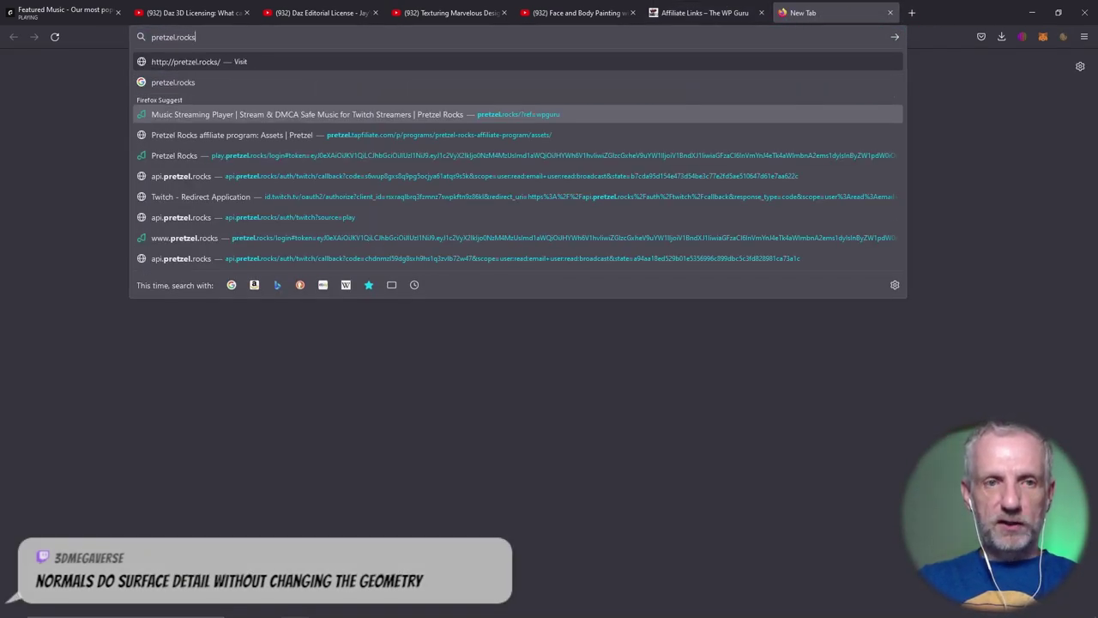
key(Return)
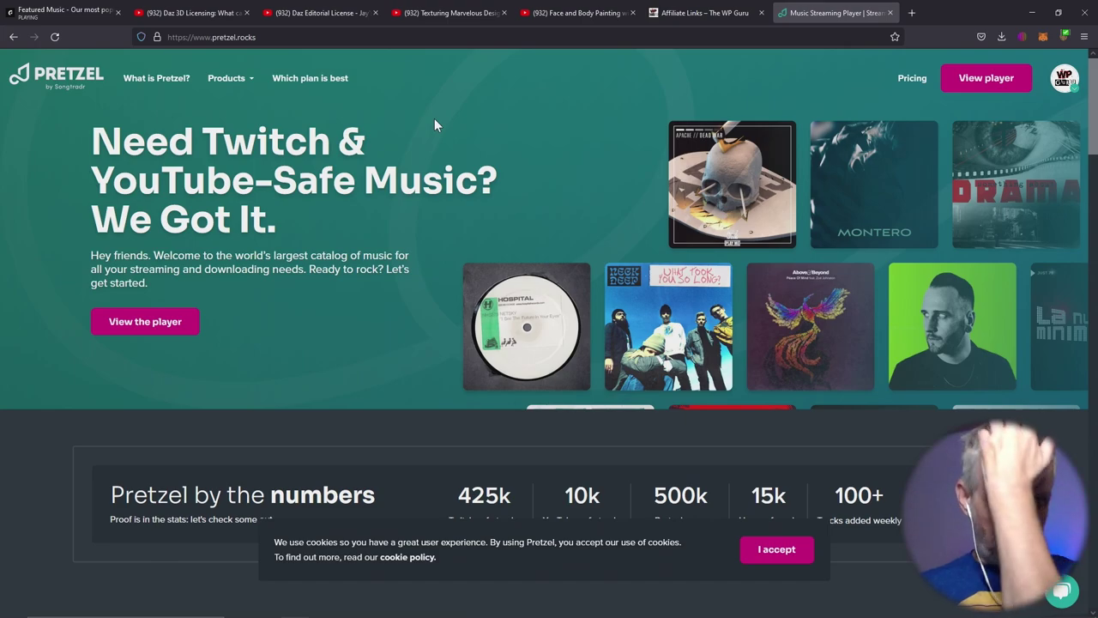
click(52, 12)
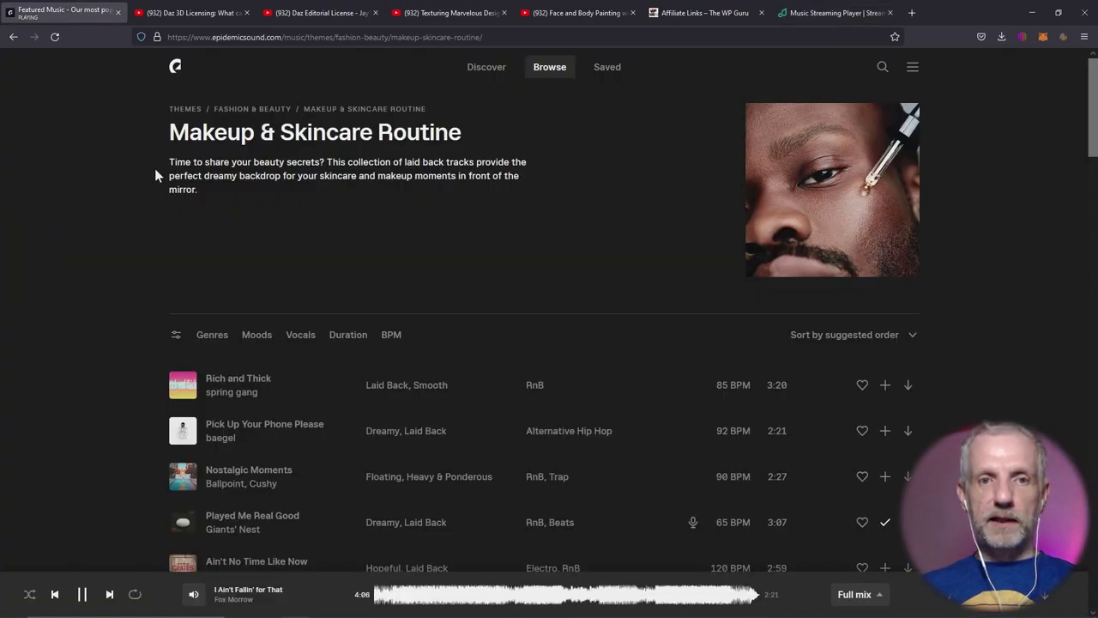
Look through Epidemic Sound's Saved and Browse pages, then scroll Discover to Featured playlists & themes
click(614, 69)
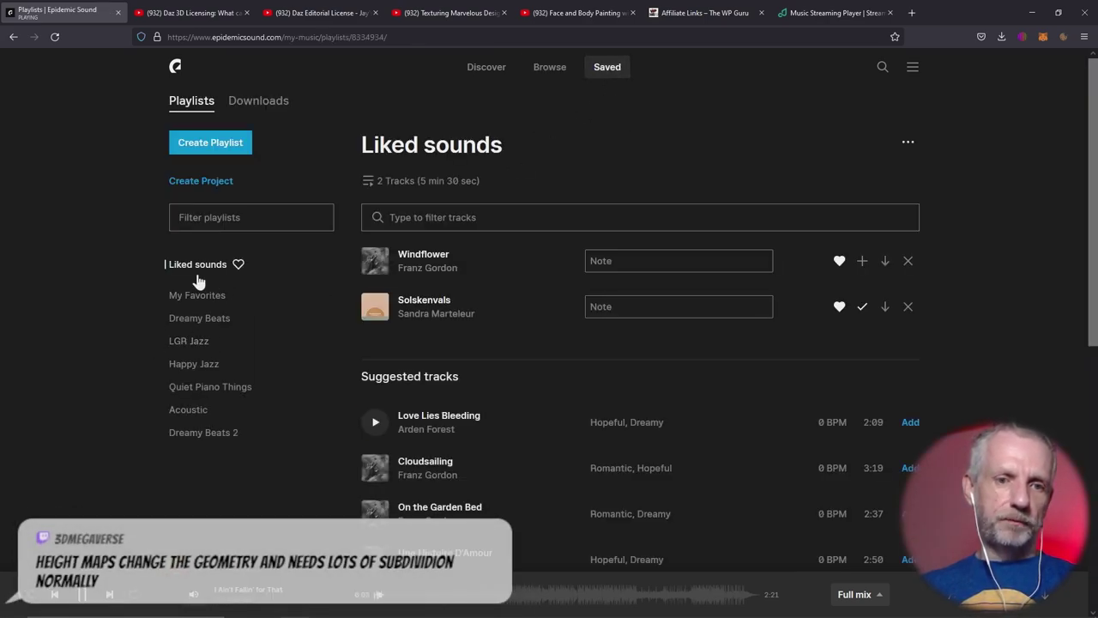
click(563, 73)
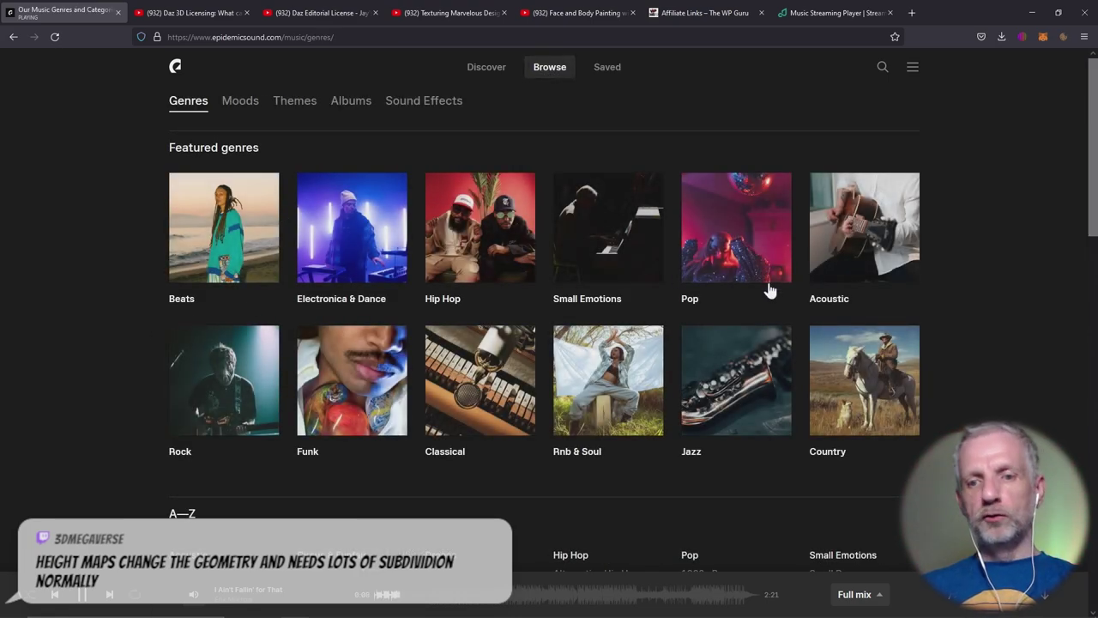
scroll(850, 304, down, 2)
scroll(987, 325, up, 3)
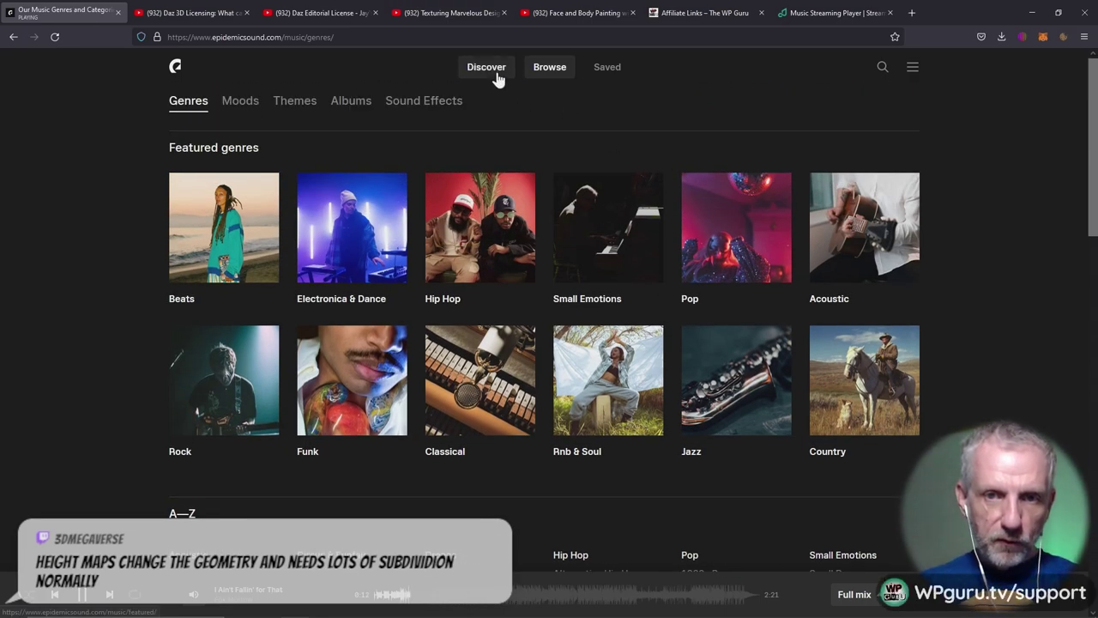
click(486, 67)
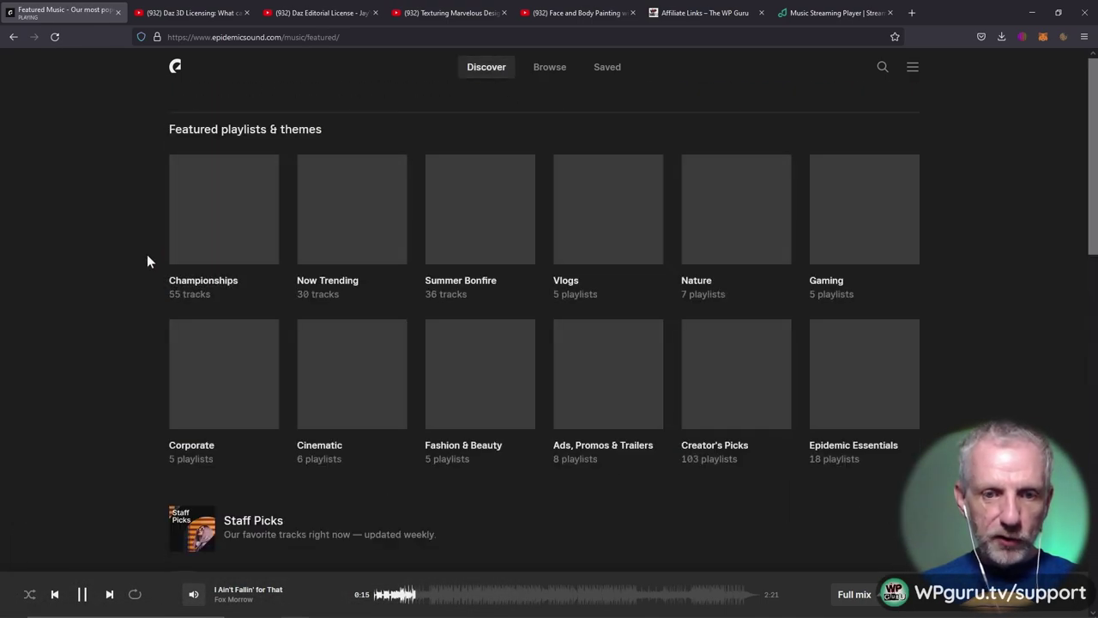
scroll(146, 261, down, 3)
scroll(148, 255, down, 2)
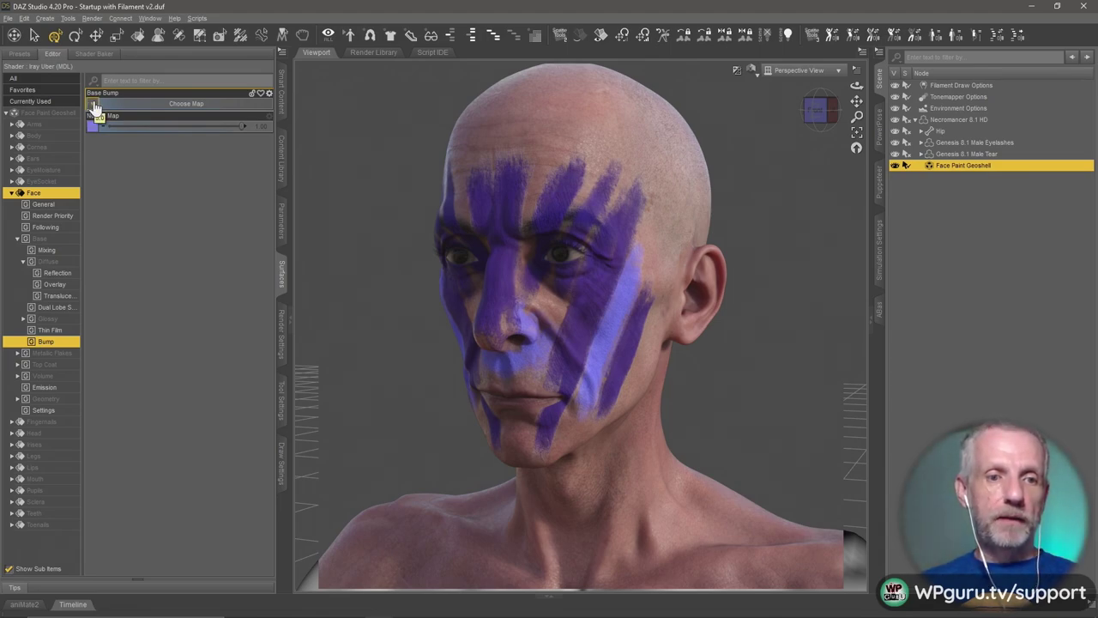
Expand the Face surface's Geometry group and show only its Displacement settings
click(63, 401)
double_click(60, 401)
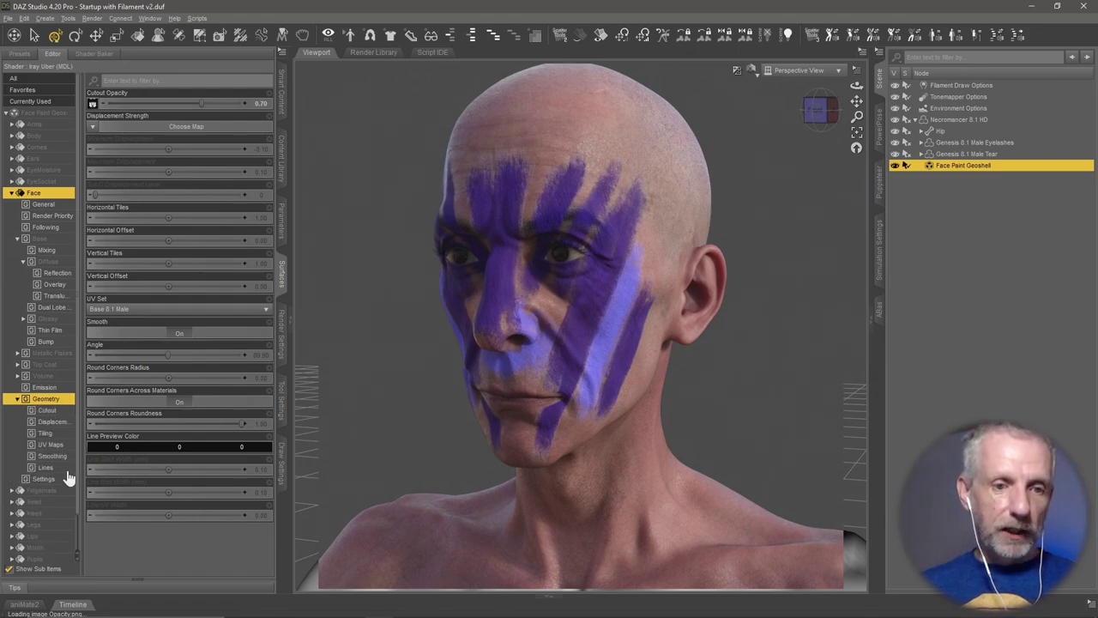
click(58, 423)
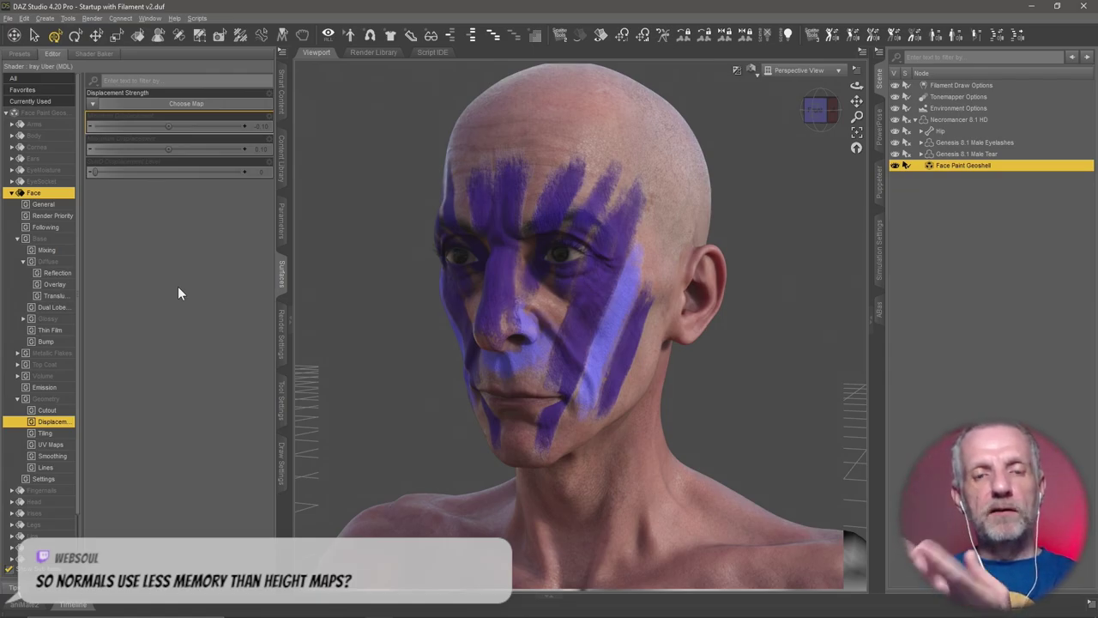
scroll(449, 272, down, 2)
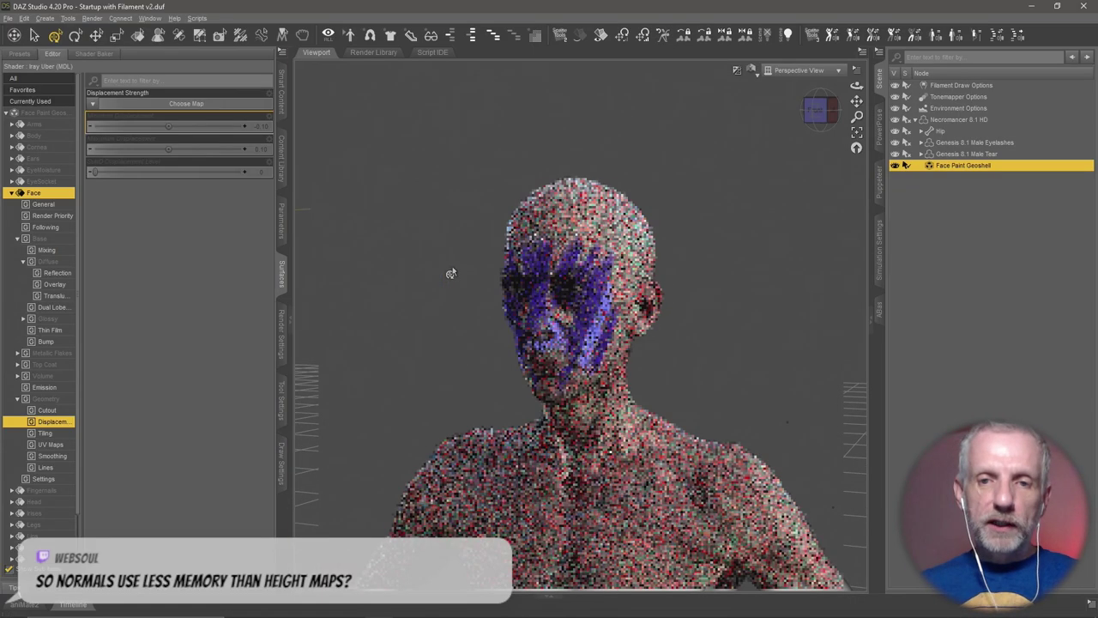
scroll(450, 272, up, 6)
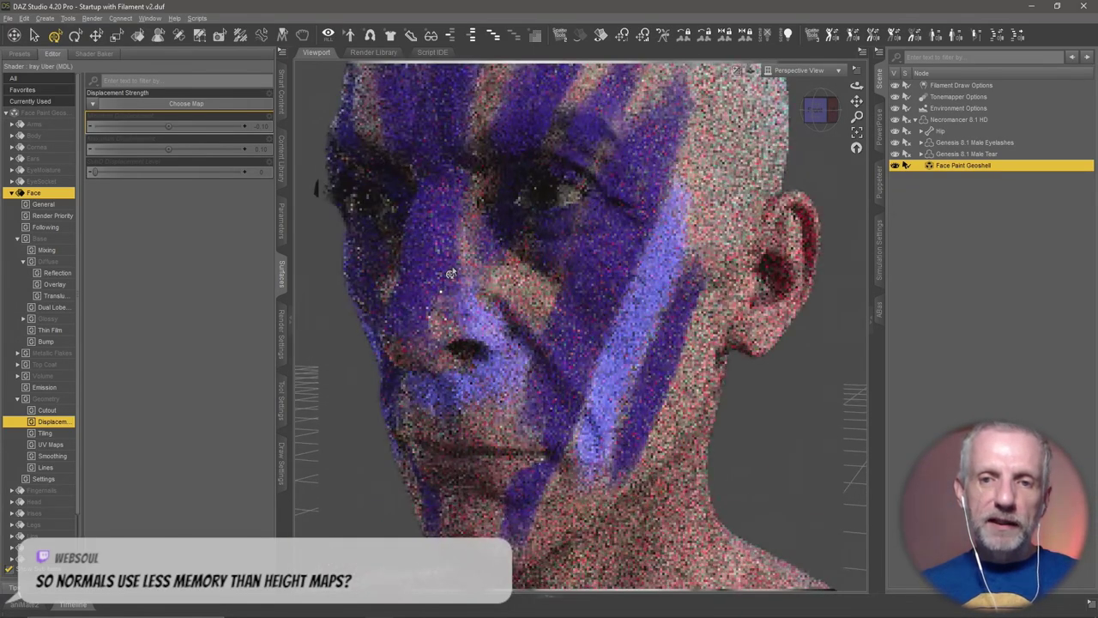
Frame the head front-on in the viewport and bring up the face paint's Bump settings
alt+drag(452, 266, 572, 307)
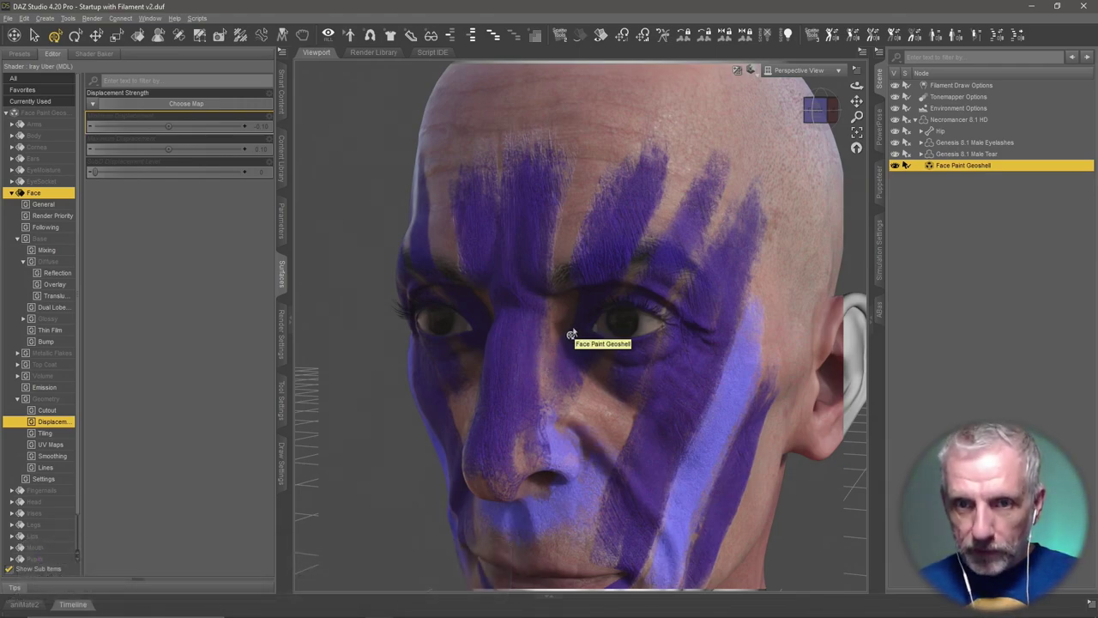
scroll(572, 330, up, 3)
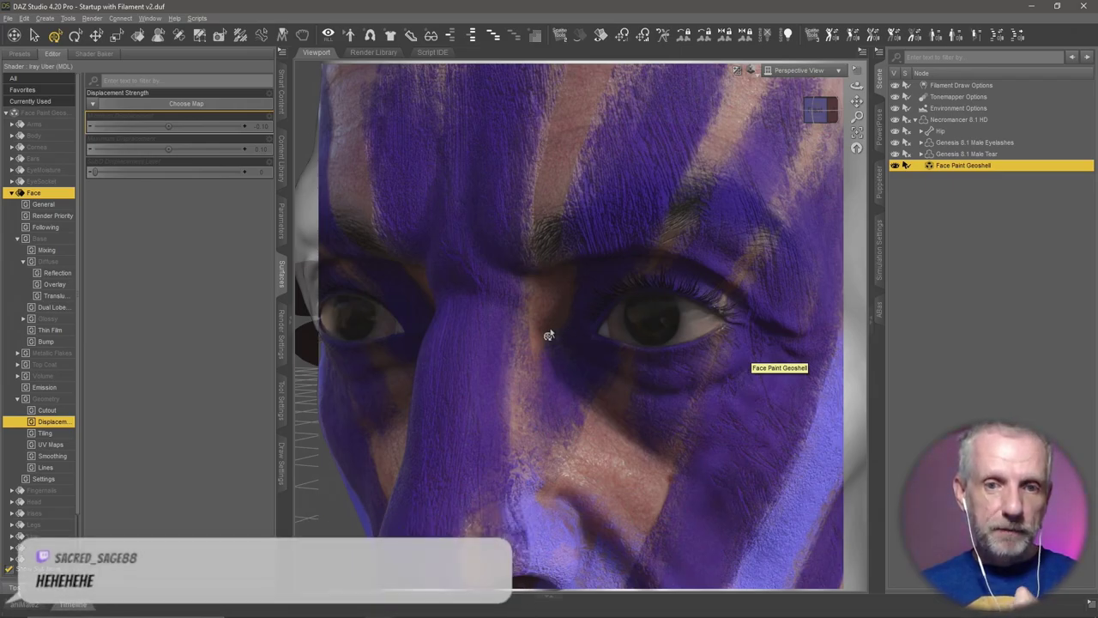
scroll(548, 334, up, 5)
scroll(549, 335, down, 8)
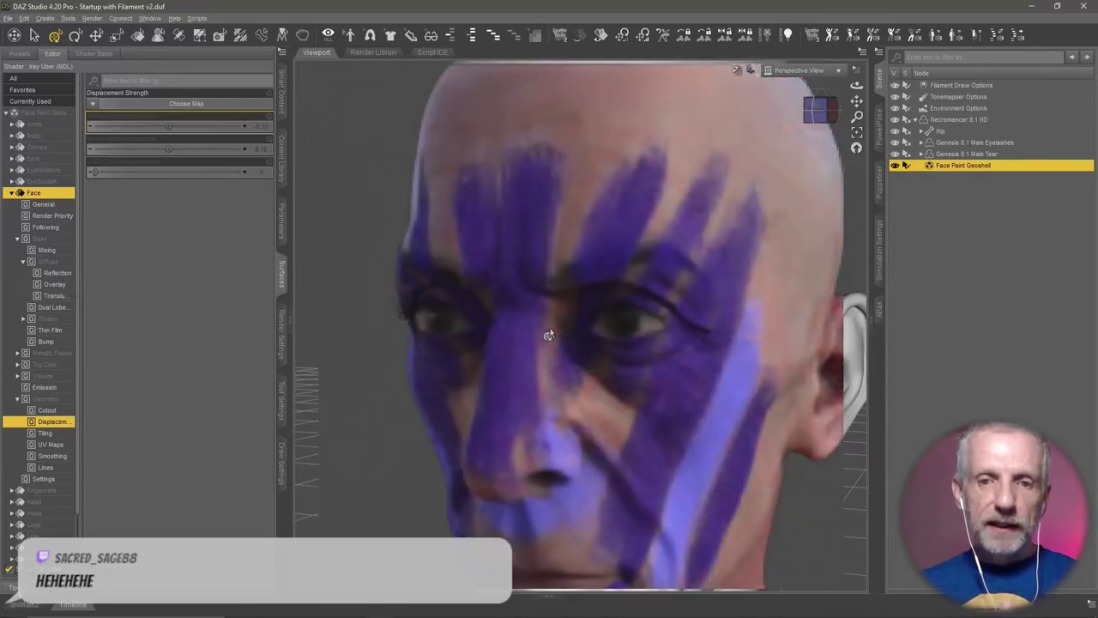
scroll(550, 327, up, 1)
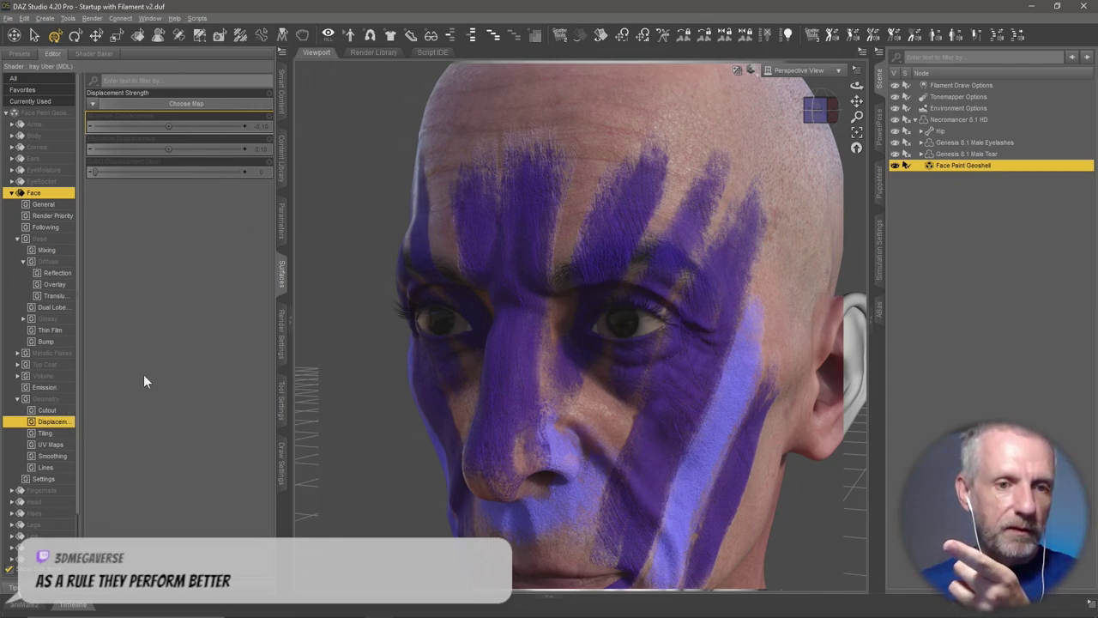
click(57, 343)
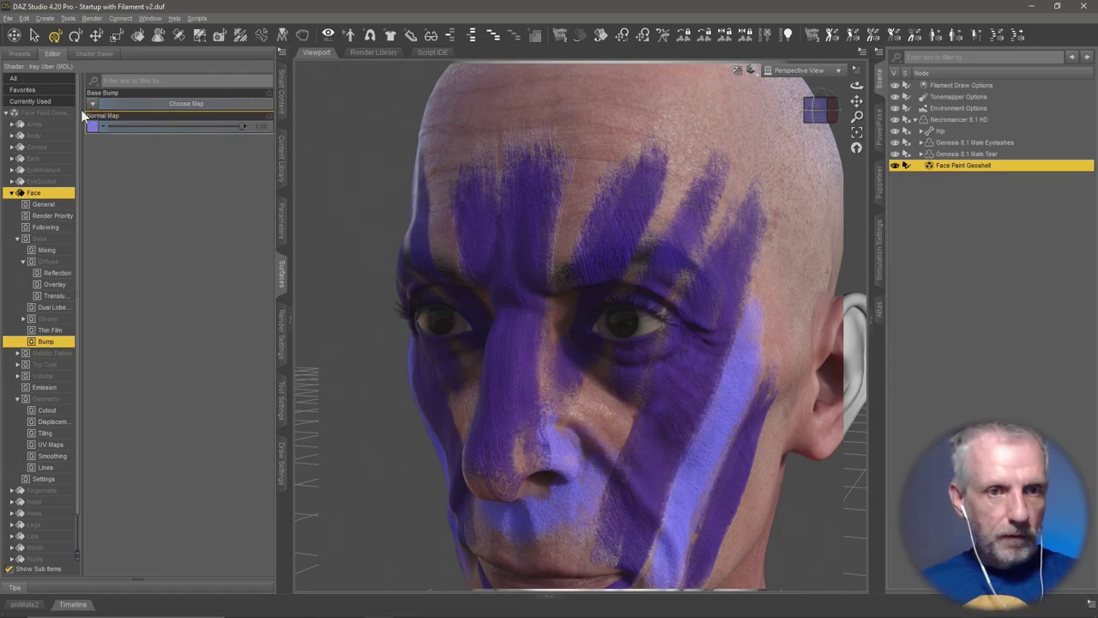
Drag Height.1001.png from the export folder onto the face paint's Base Bump map slot
key(alt+Tab)
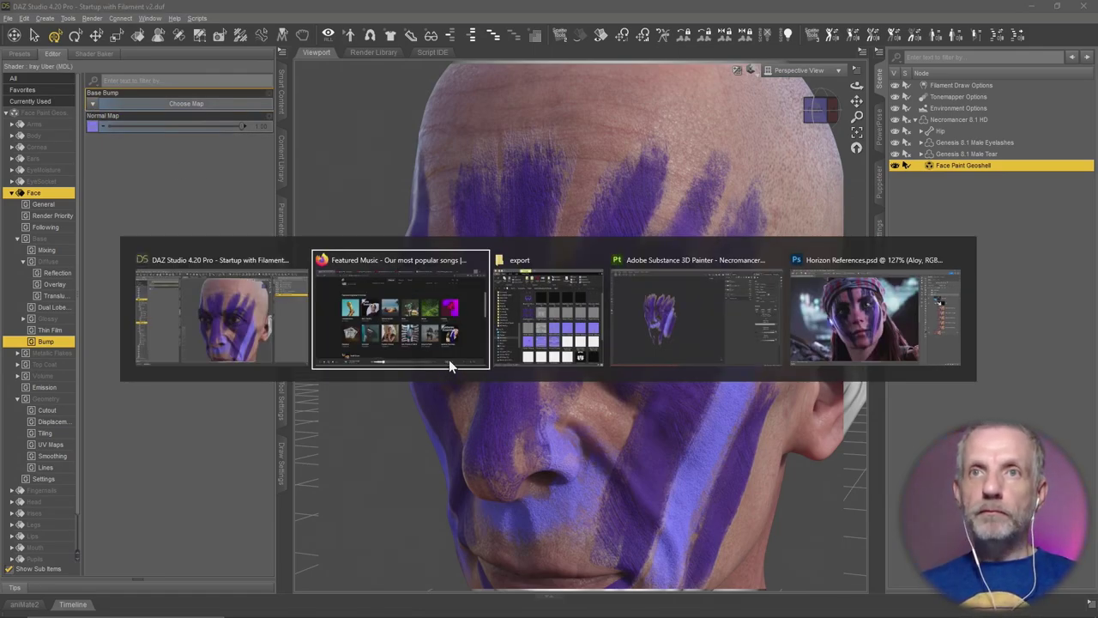
key(alt+Tab)
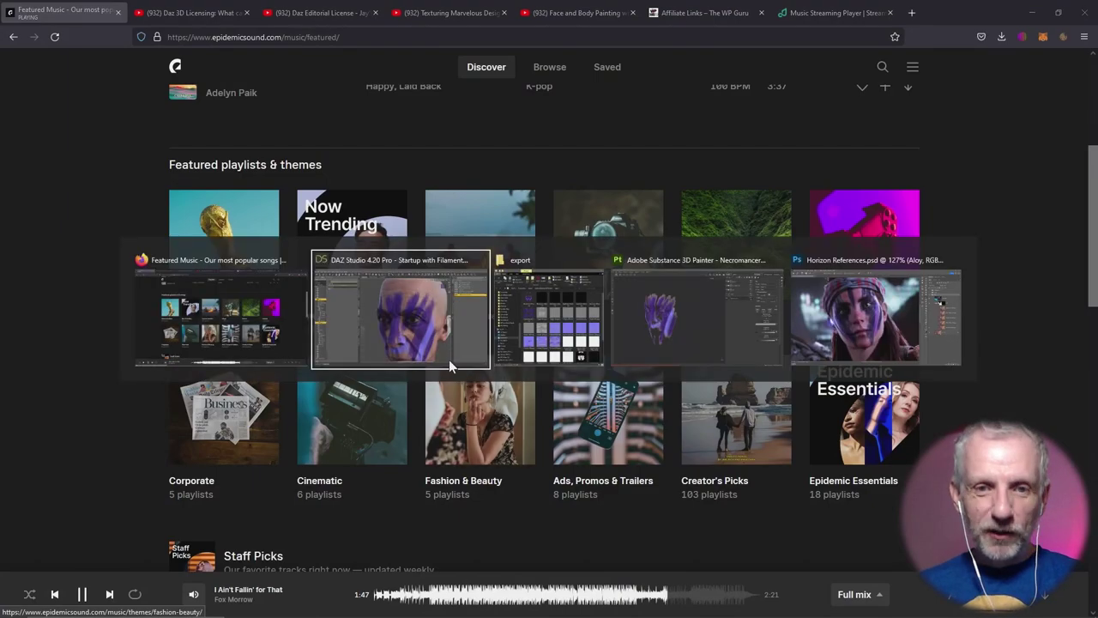
key(alt+Tab)
key(alt+Tab)
key(alt+Tab)
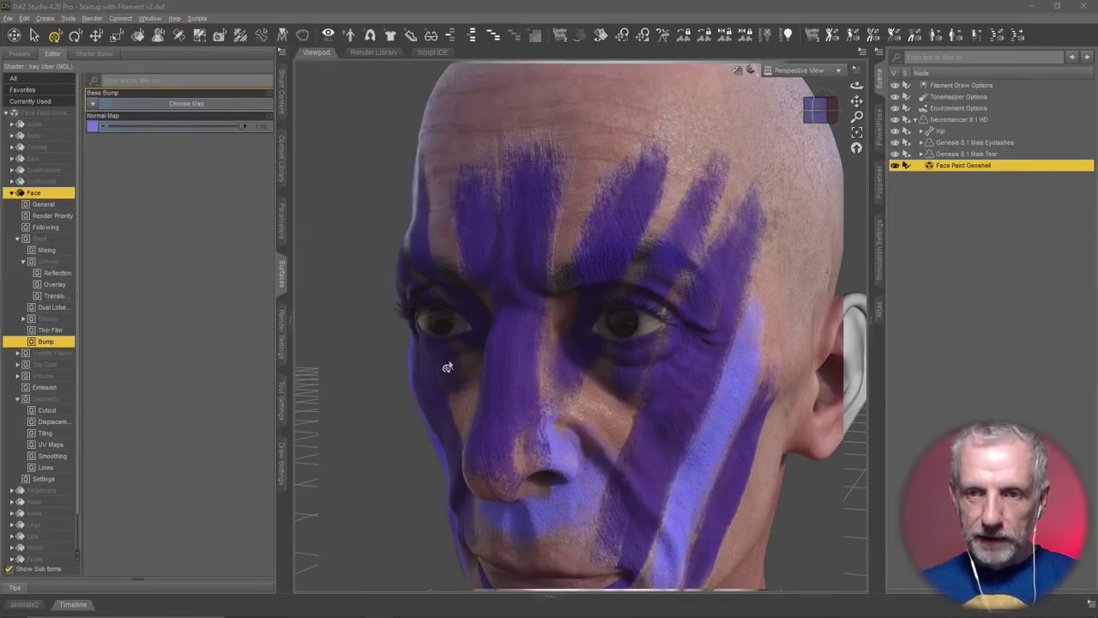
key(alt+Tab)
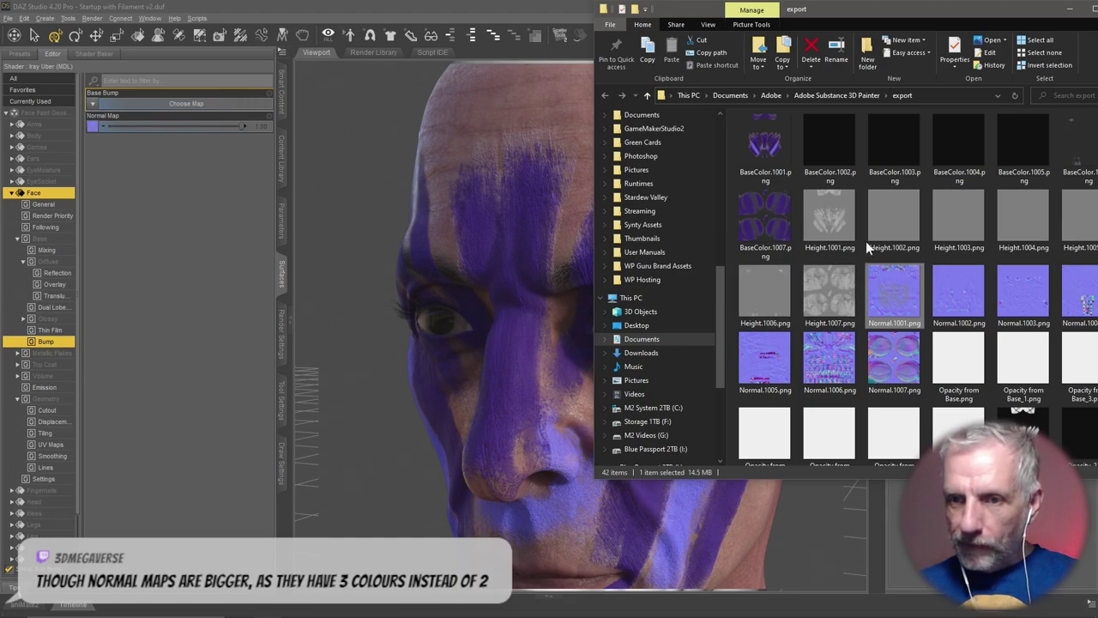
click(836, 218)
drag(836, 222, 92, 106)
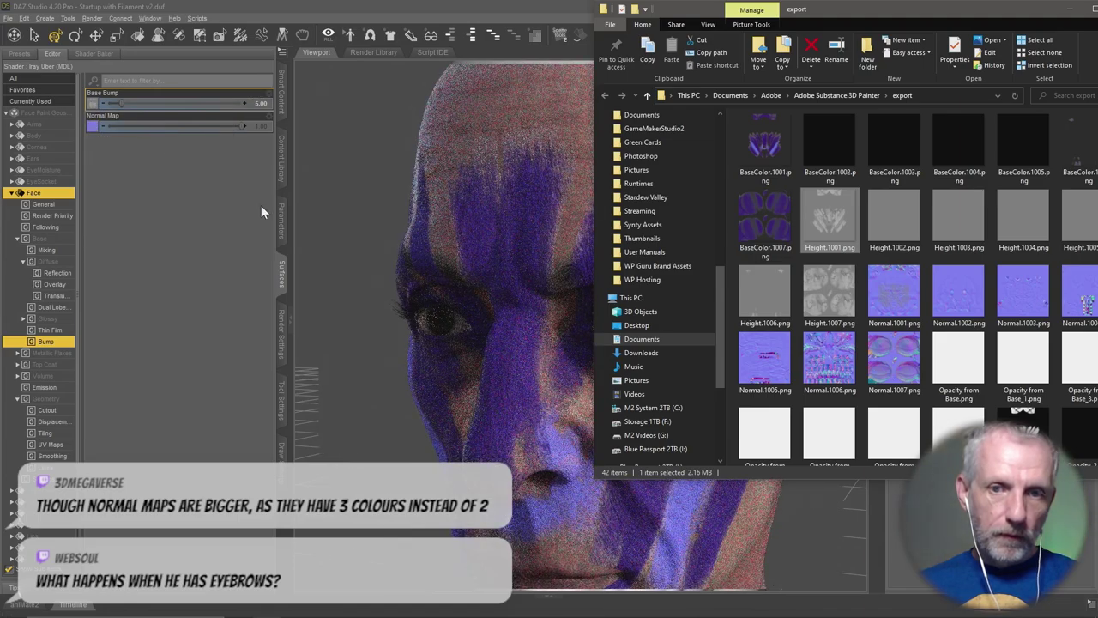
click(532, 249)
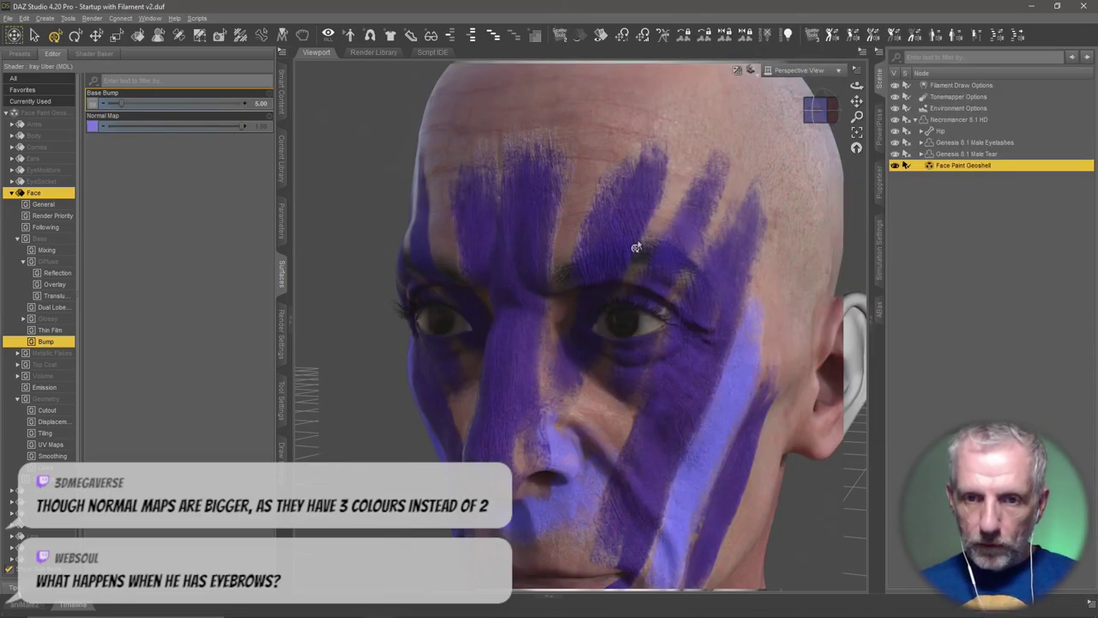
scroll(635, 247, up, 5)
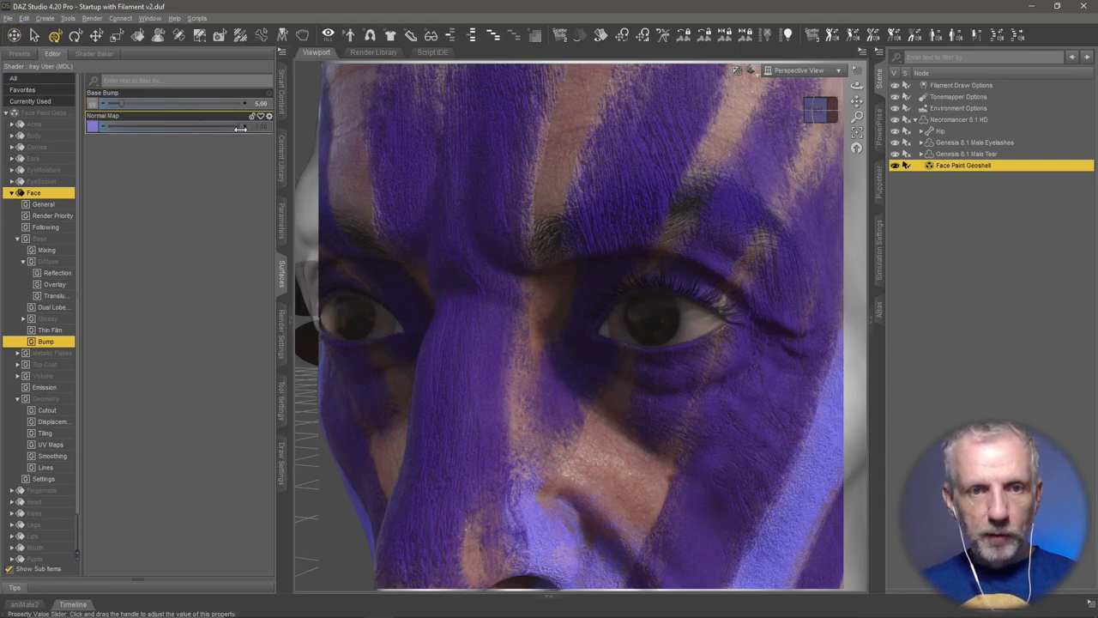
Test Normal Map at 0 and Base Bump at 20, then restore Normal Map to 1
drag(240, 127, 203, 226)
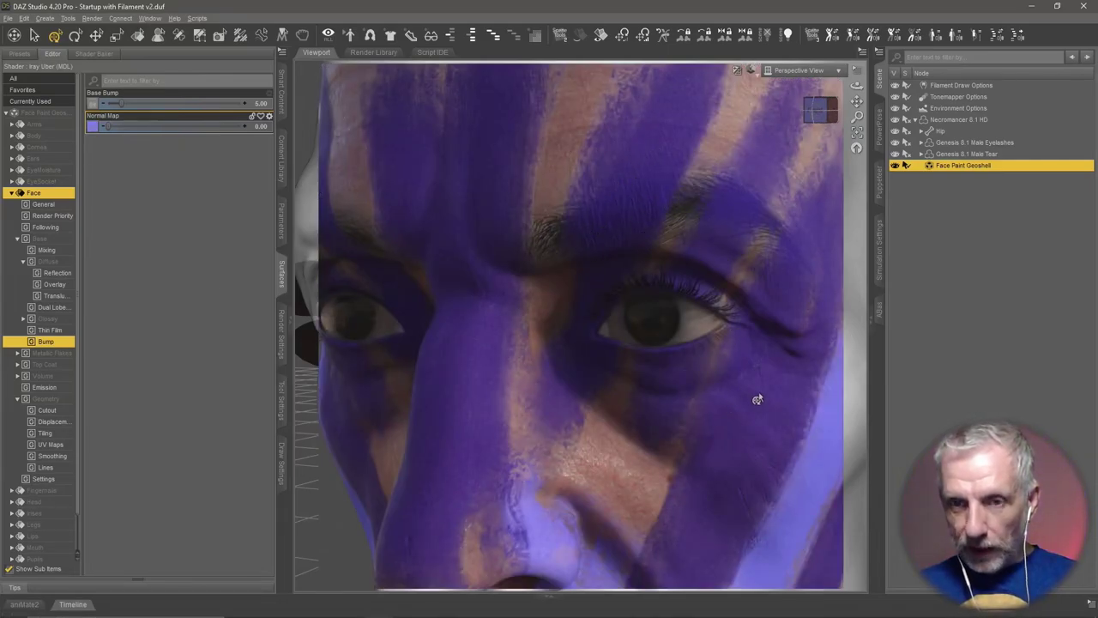
click(261, 105)
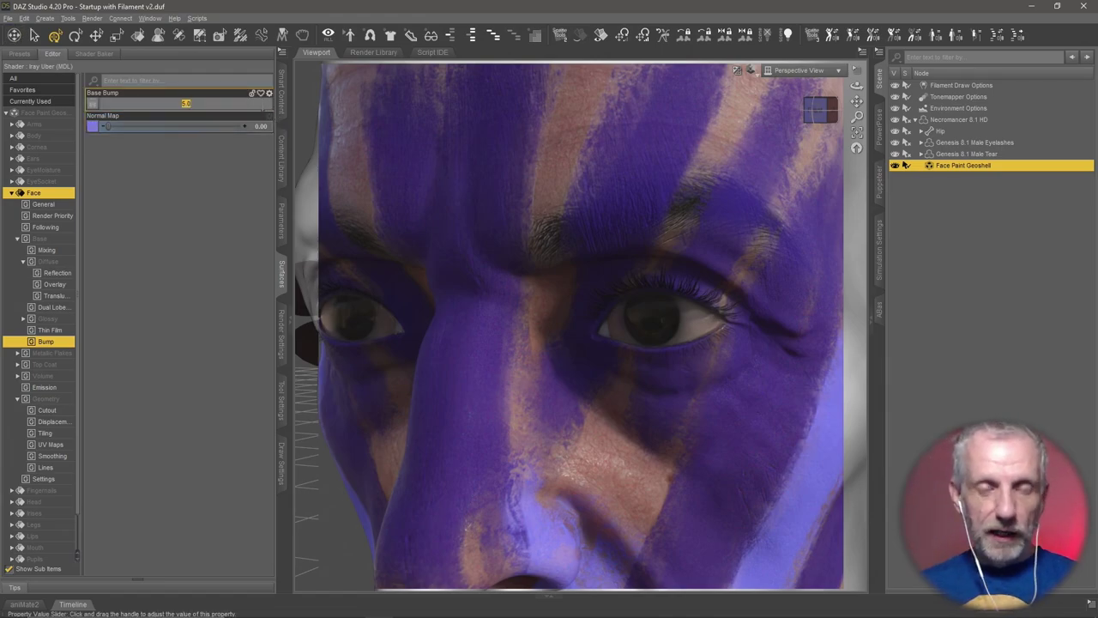
text(20)
key(Return)
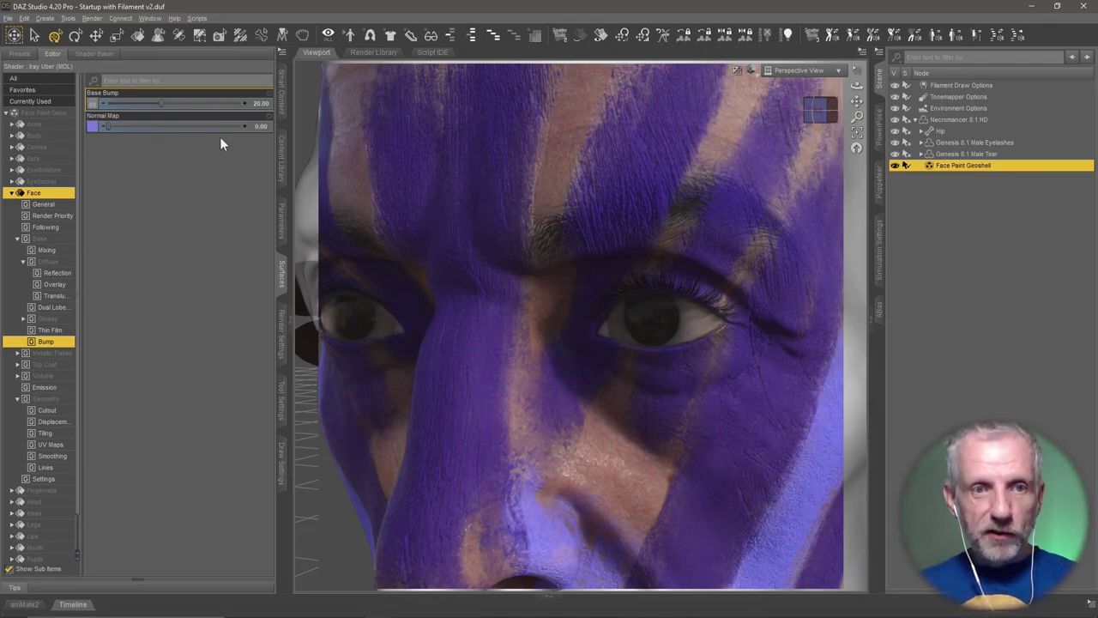
click(260, 127)
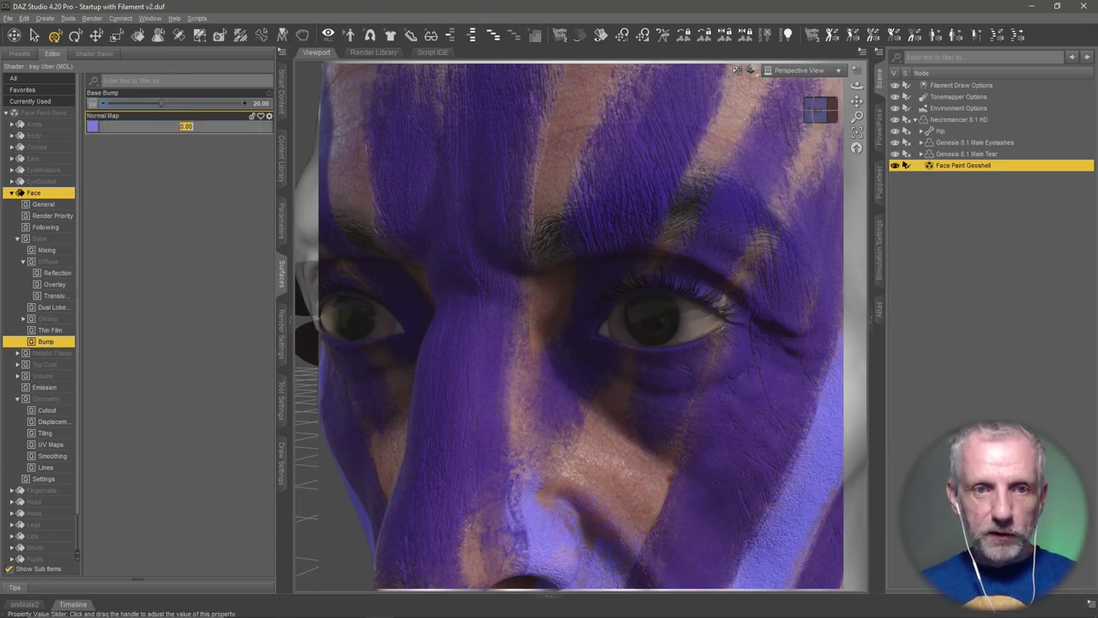
text(1)
key(Return)
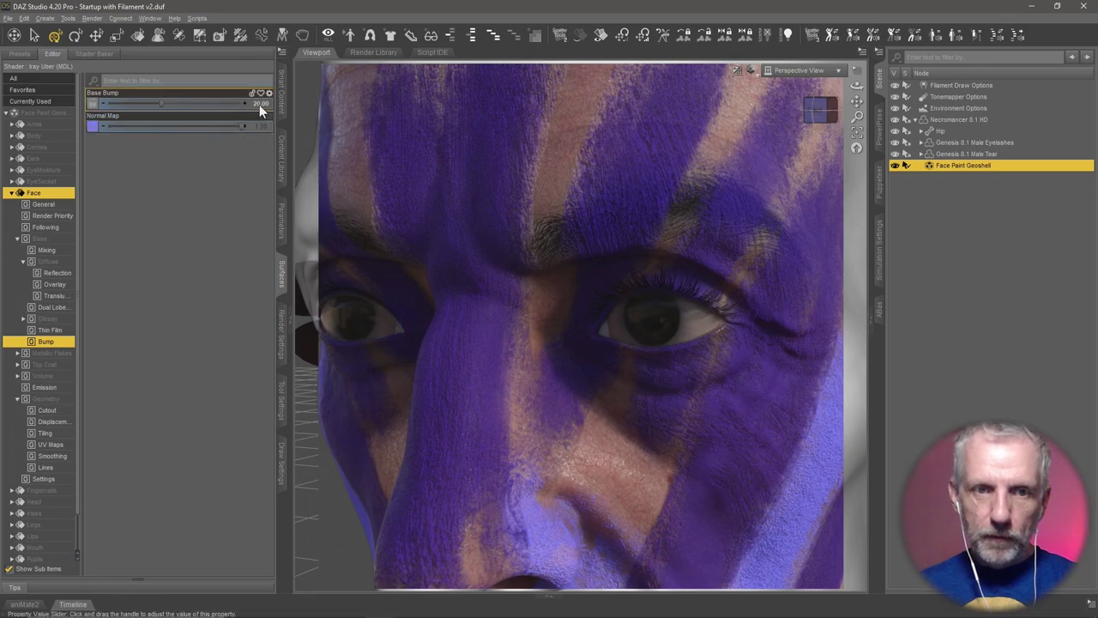
Set Base Bump to 0.00 and bring up the Render Settings
click(259, 104)
text(0)
key(Return)
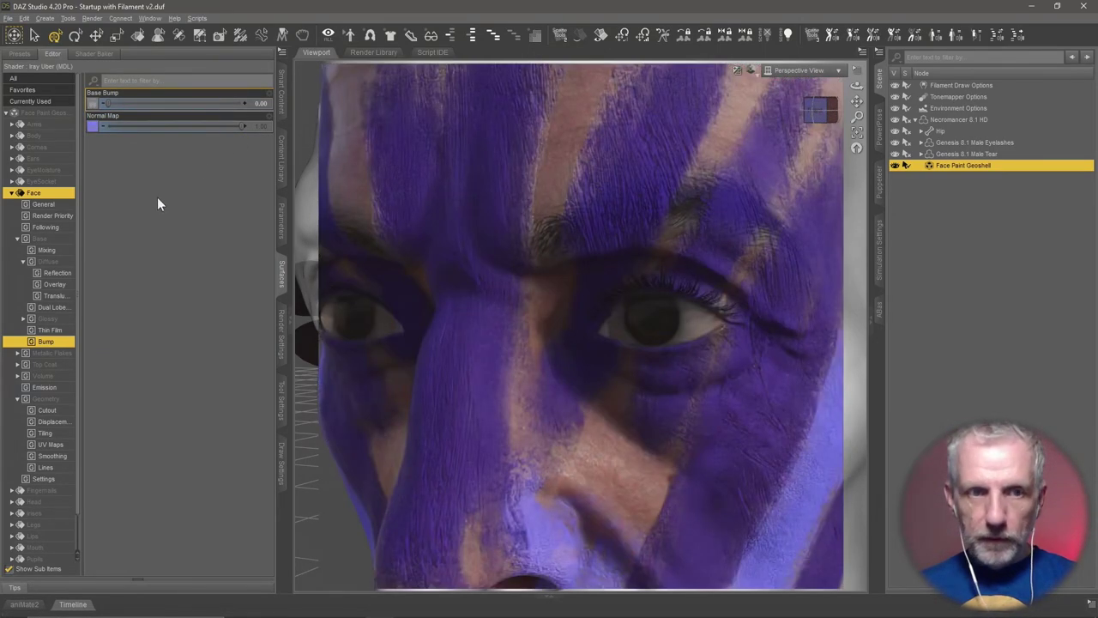
click(282, 330)
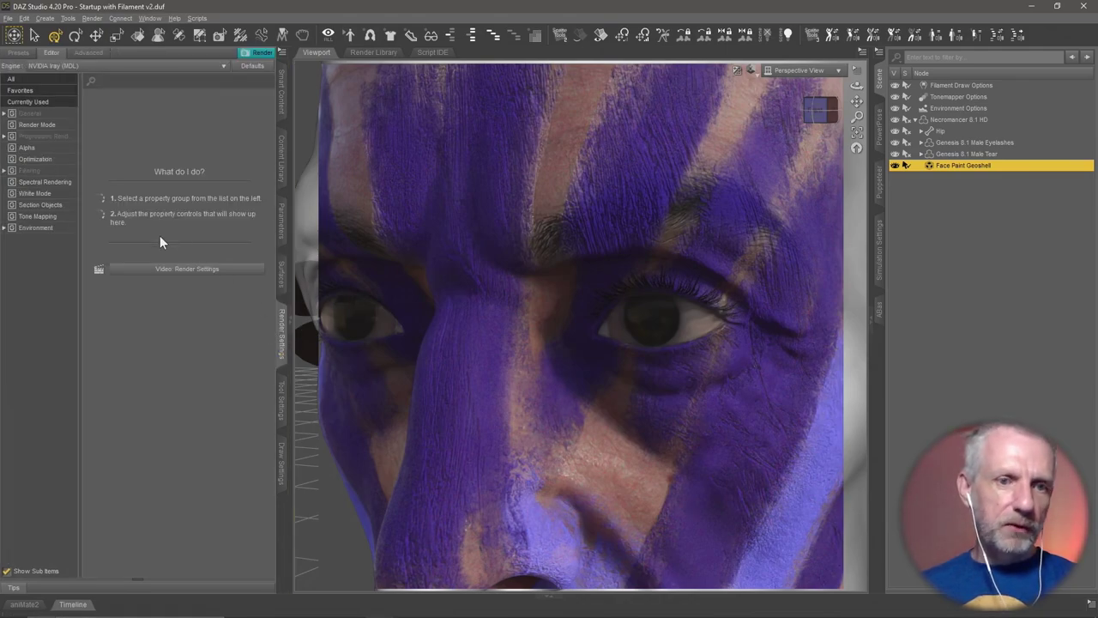
Raise the Iray Environment Intensity to 2.00, then return to the face's surface settings
click(35, 227)
click(259, 172)
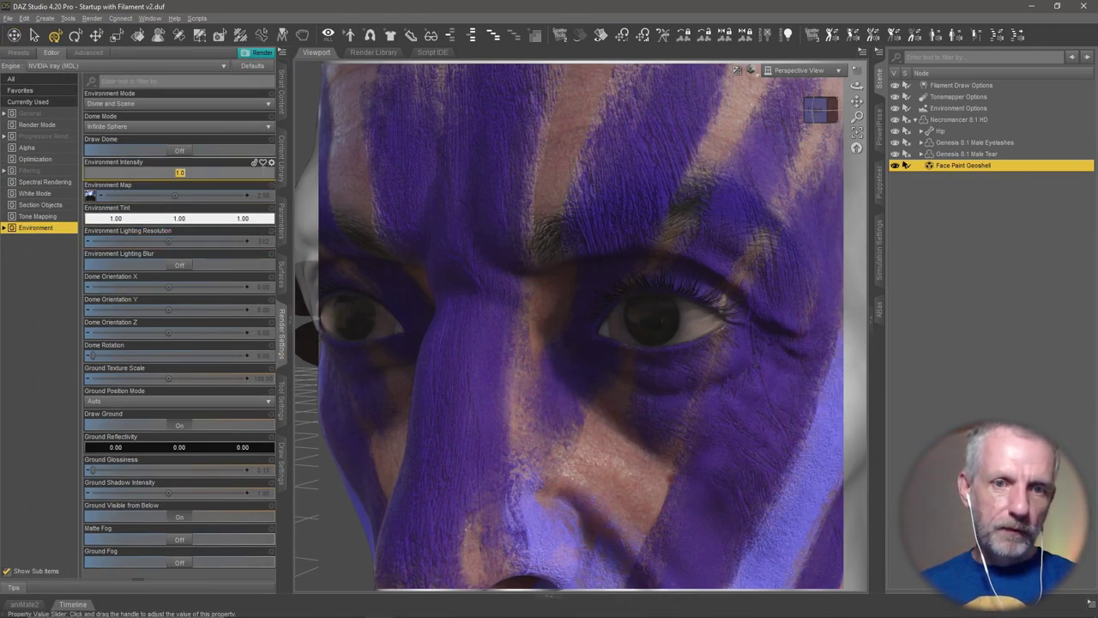
text(2)
key(Return)
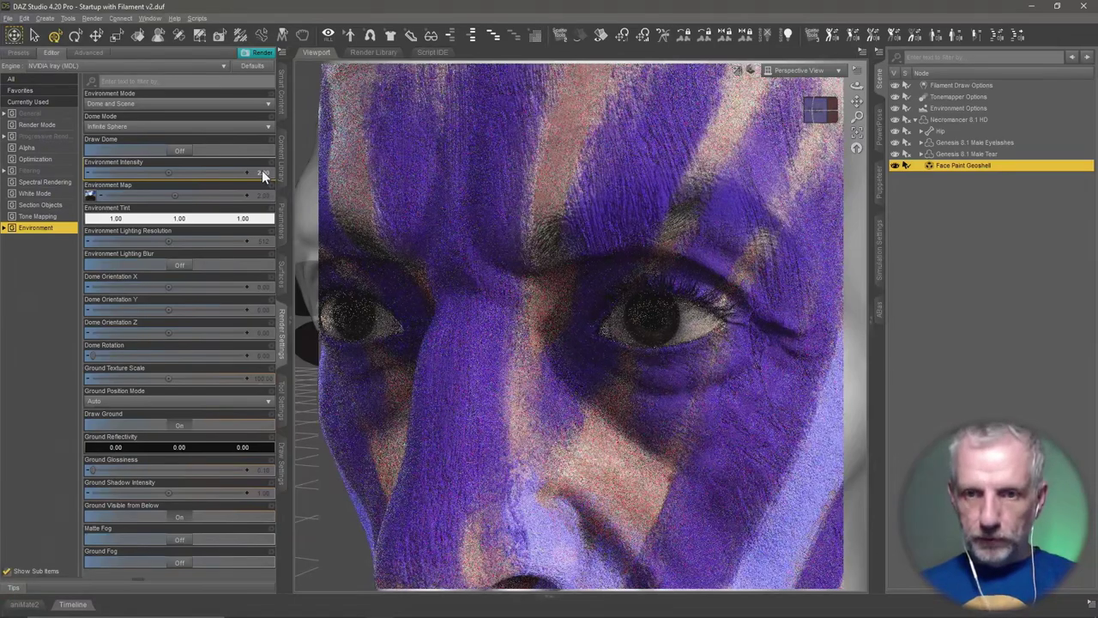
click(281, 276)
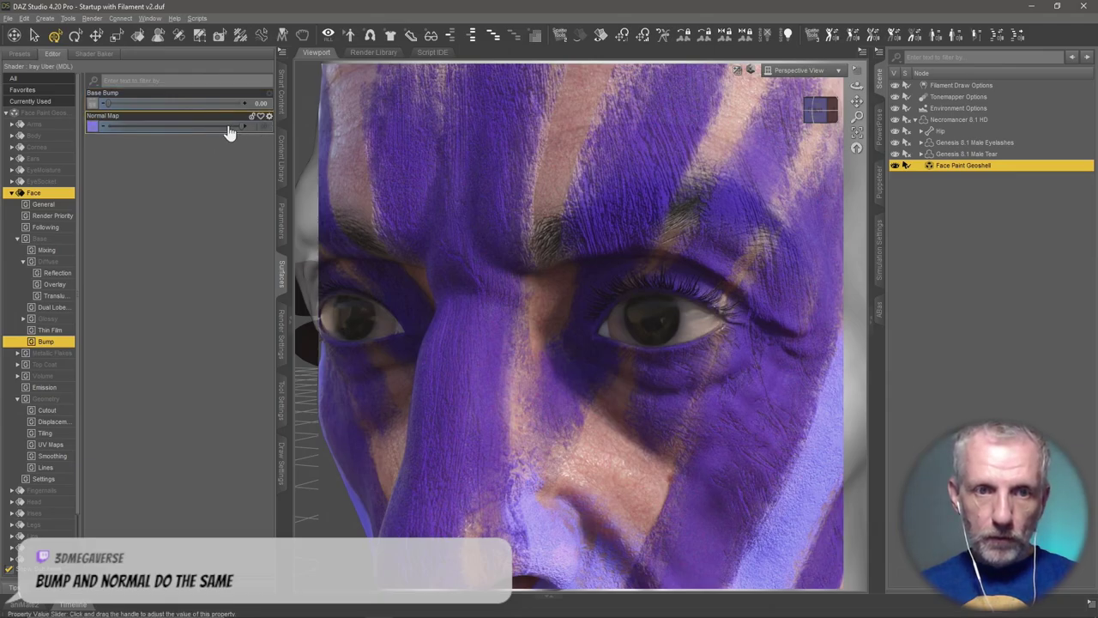
drag(222, 127, 261, 125)
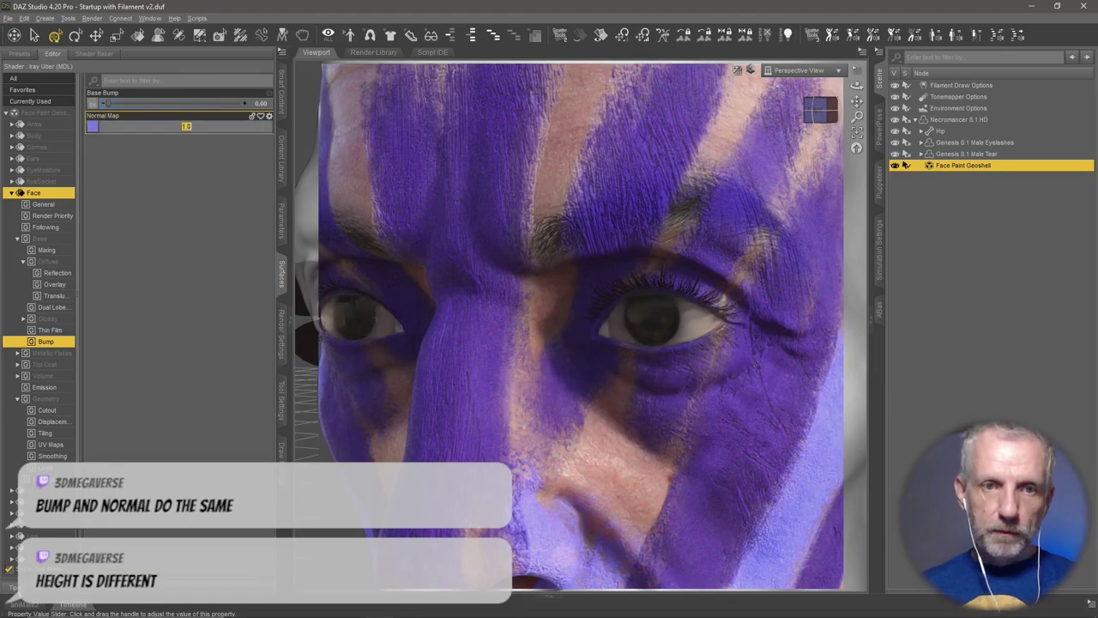
text(0)
key(Return)
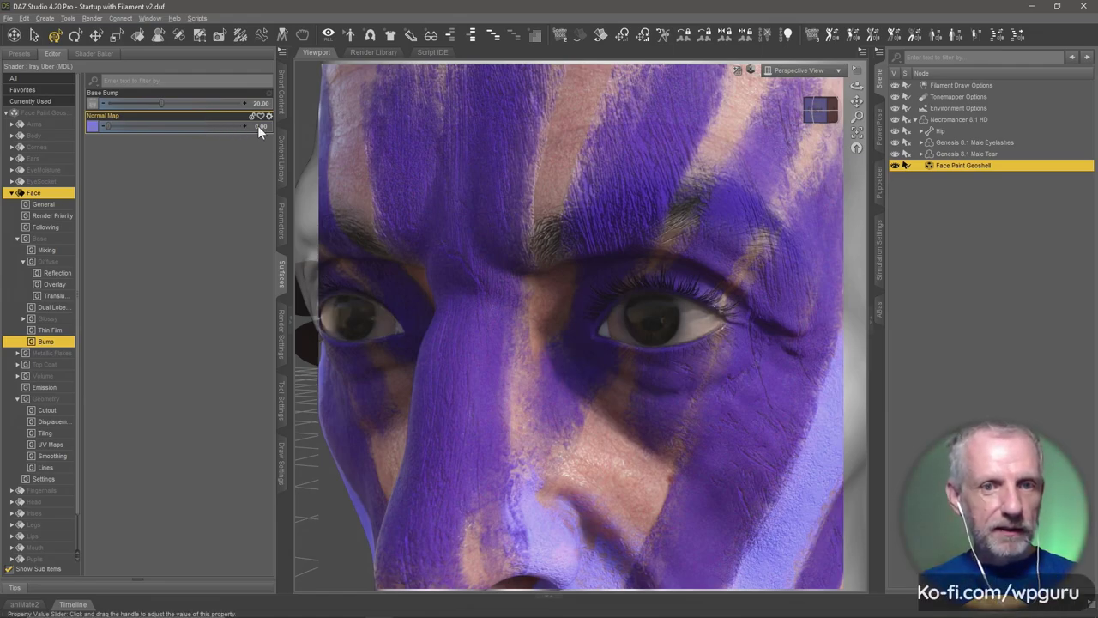
drag(237, 113, 260, 105)
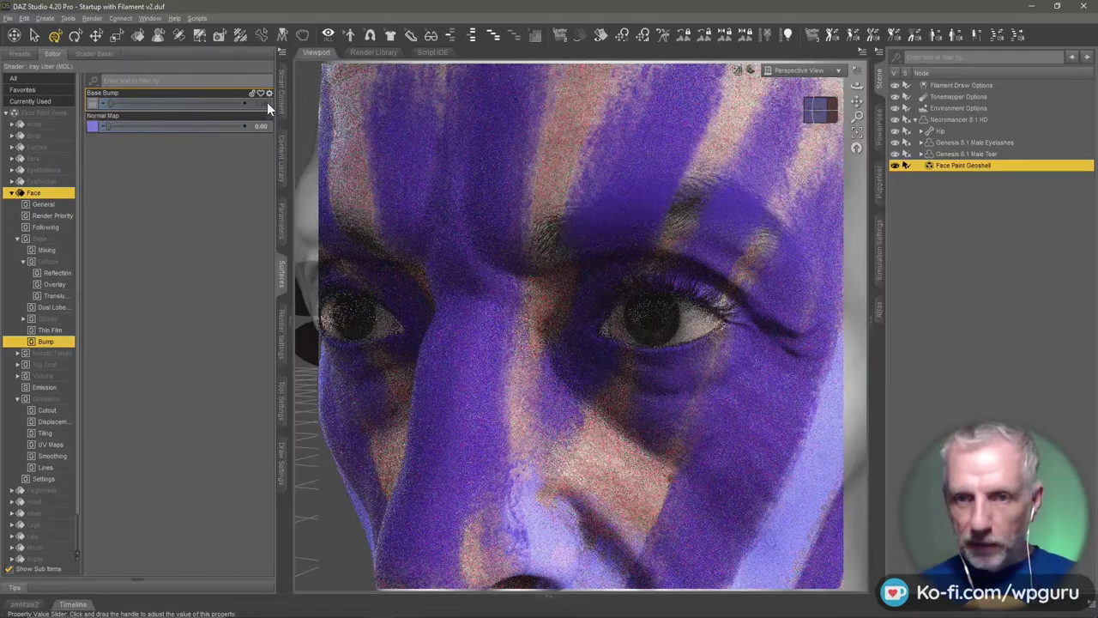
click(266, 102)
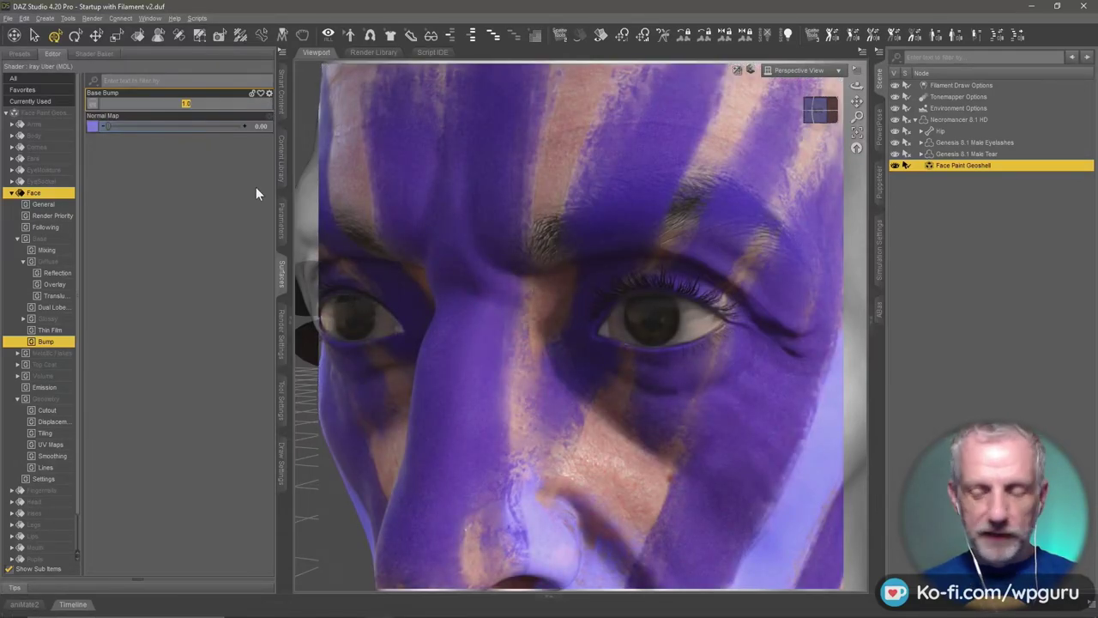
text(10)
key(Return)
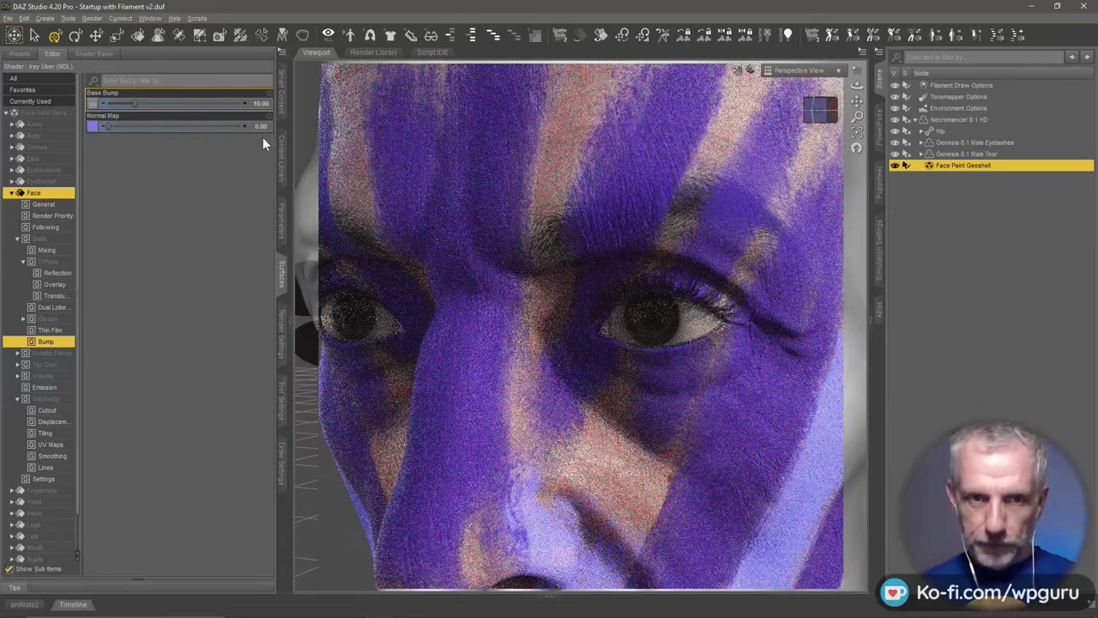
click(260, 126)
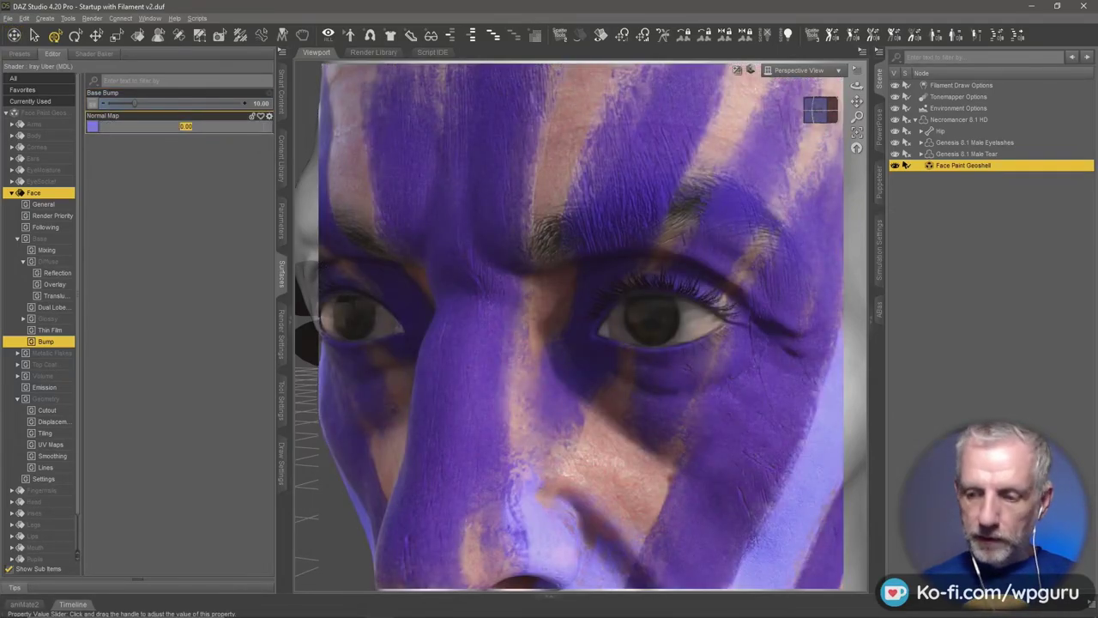
text(1)
key(Return)
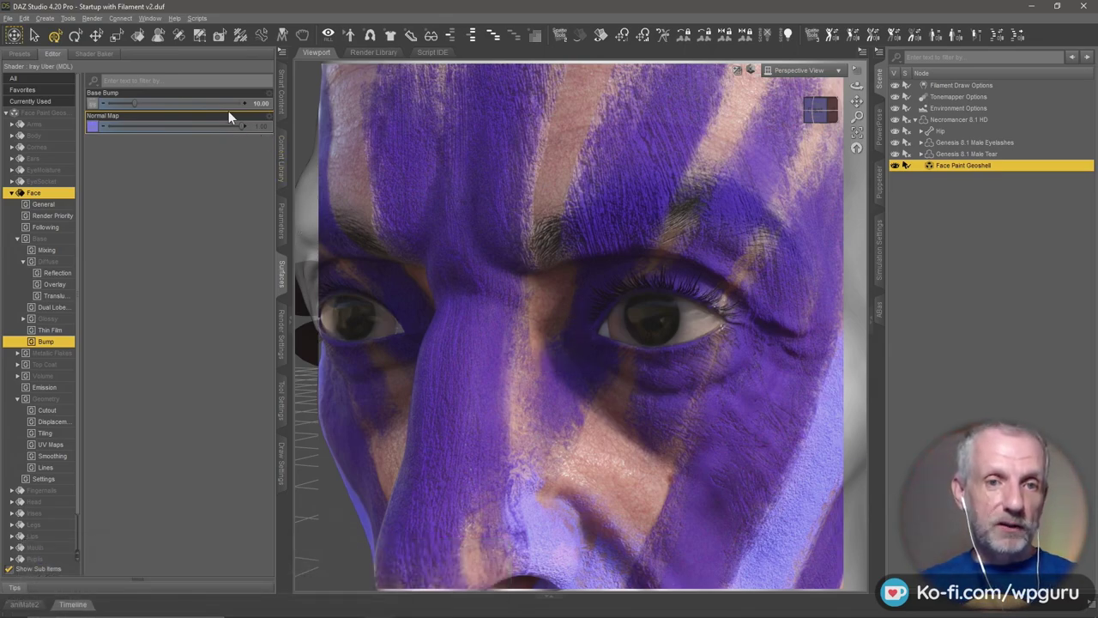
click(255, 102)
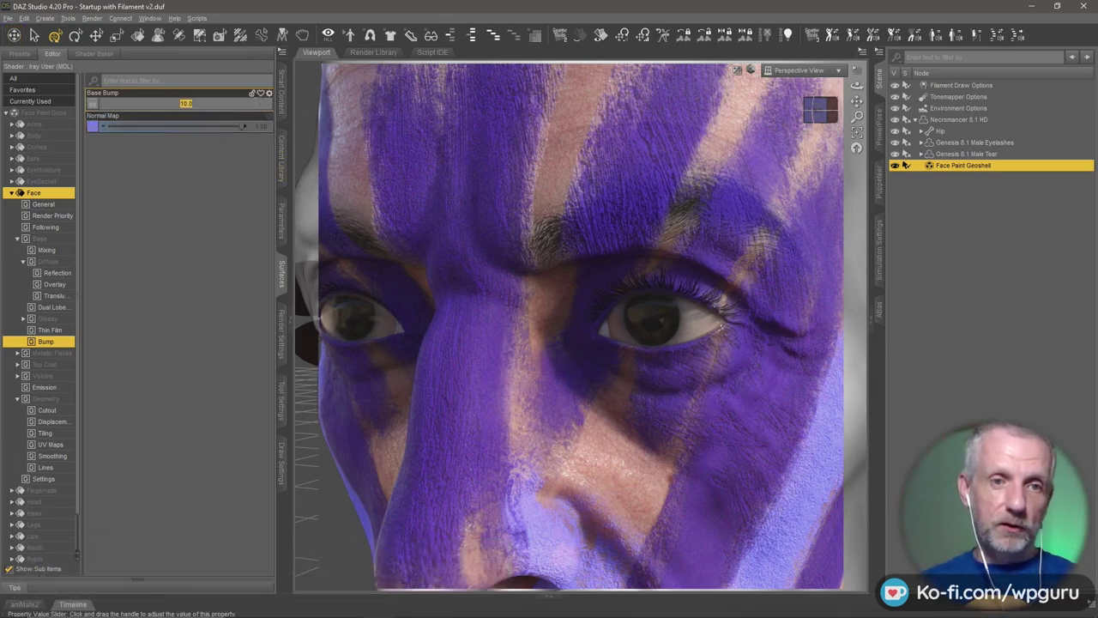
text(0)
key(Return)
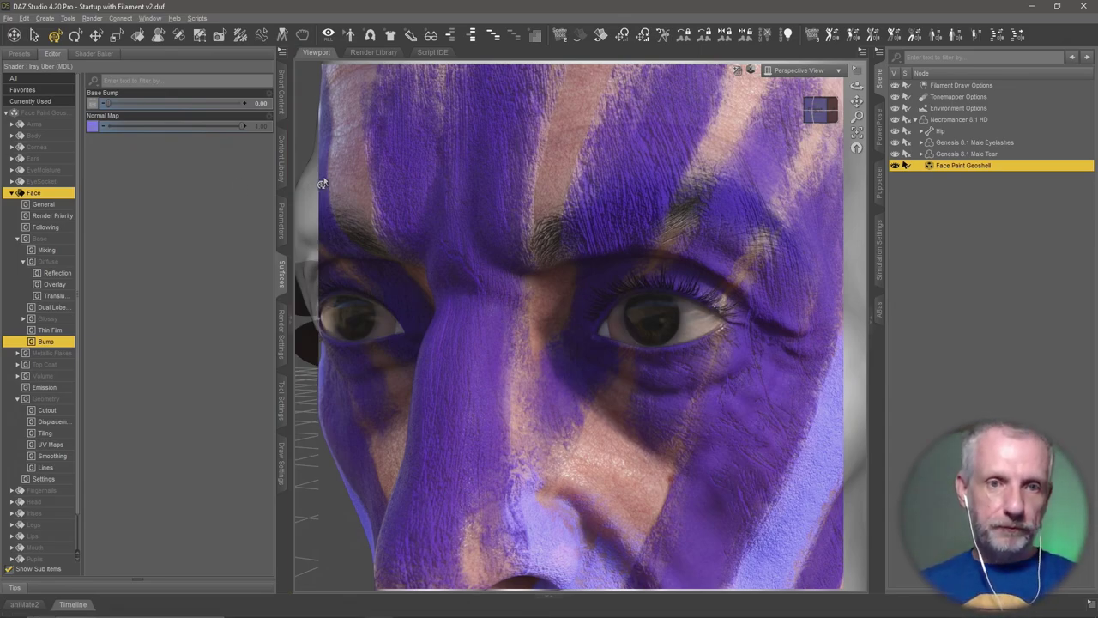
Raise the Normal Map maximum limit to 4 and try strengths of 3, then 1
click(271, 126)
click(285, 127)
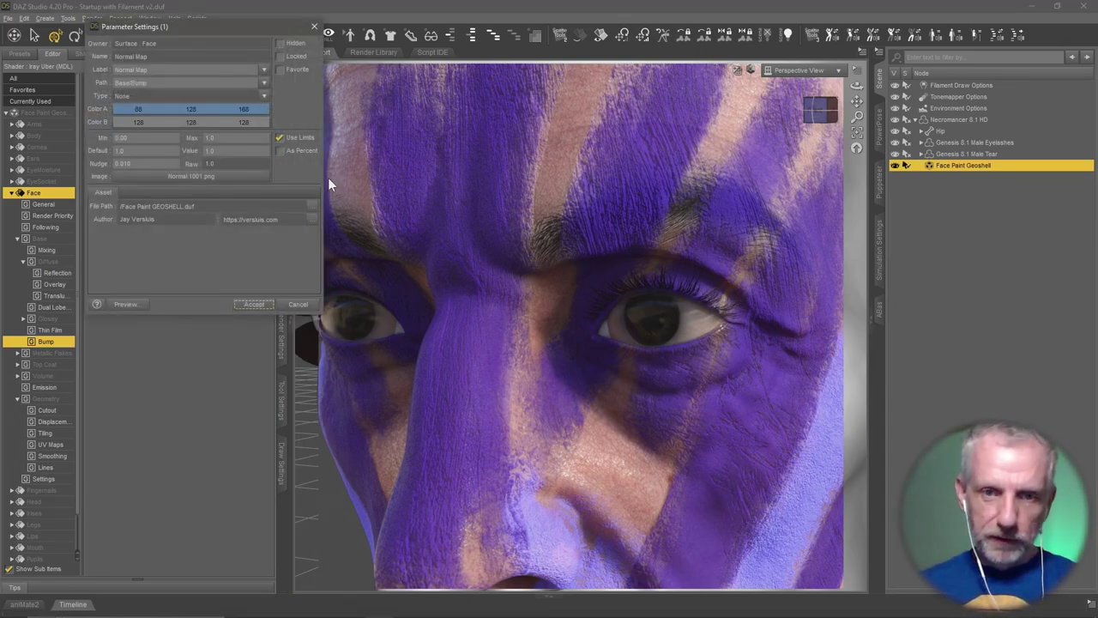
click(210, 137)
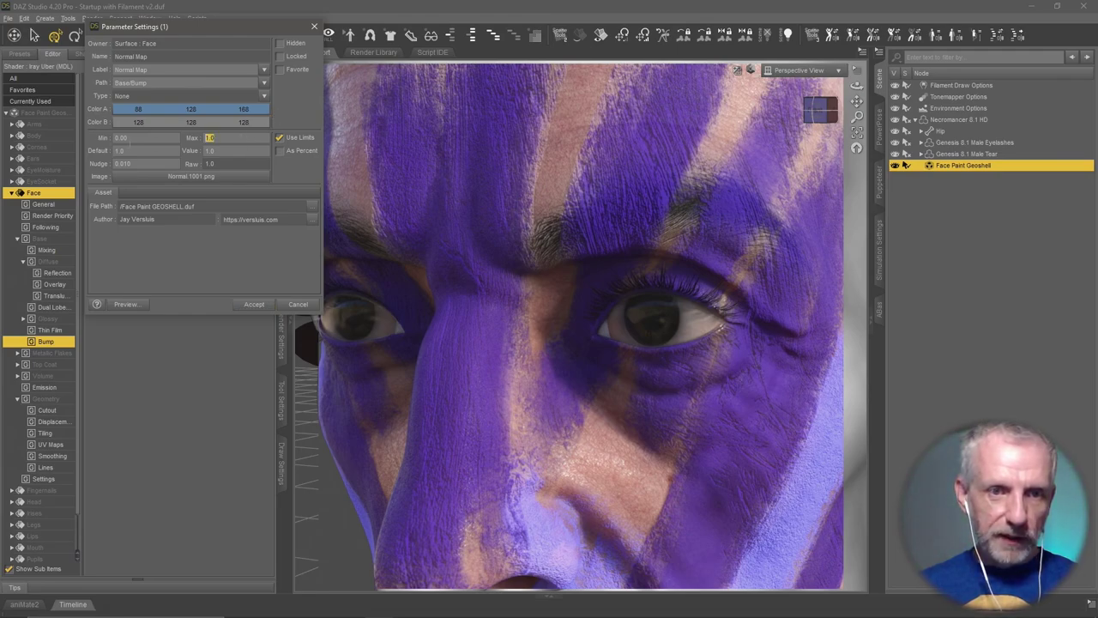
text(4)
key(Return)
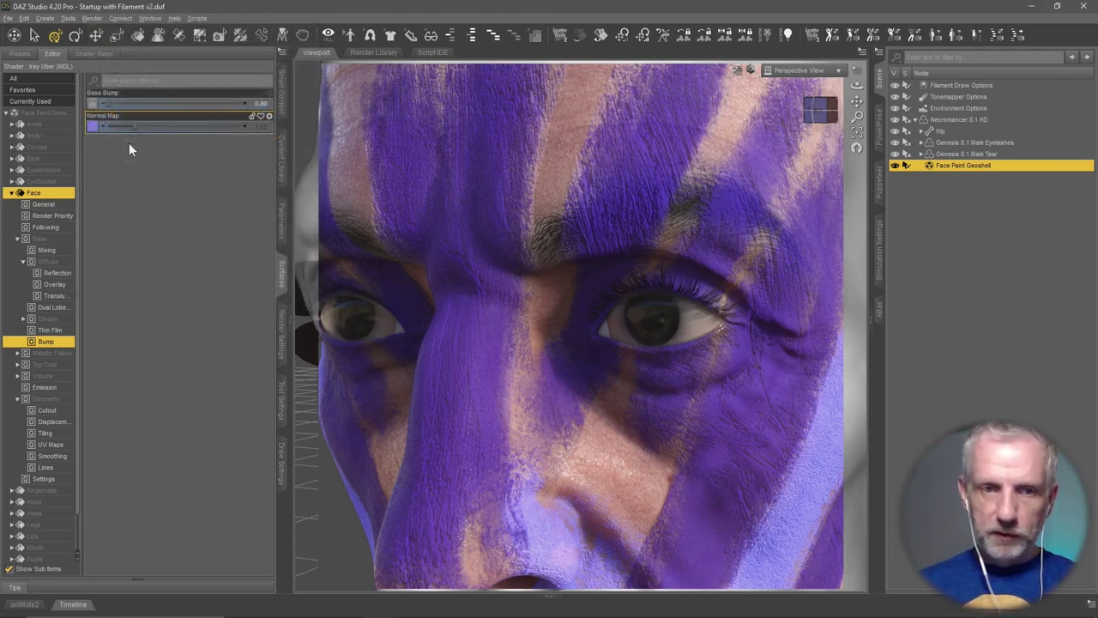
click(256, 126)
text(3)
key(Return)
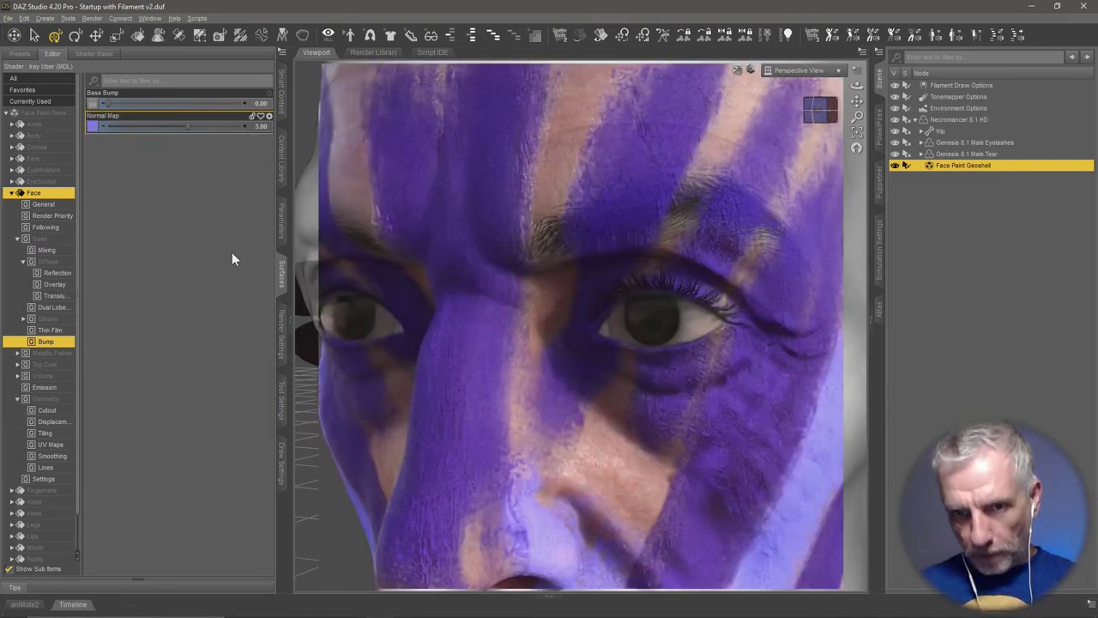
click(261, 125)
text(1)
key(Return)
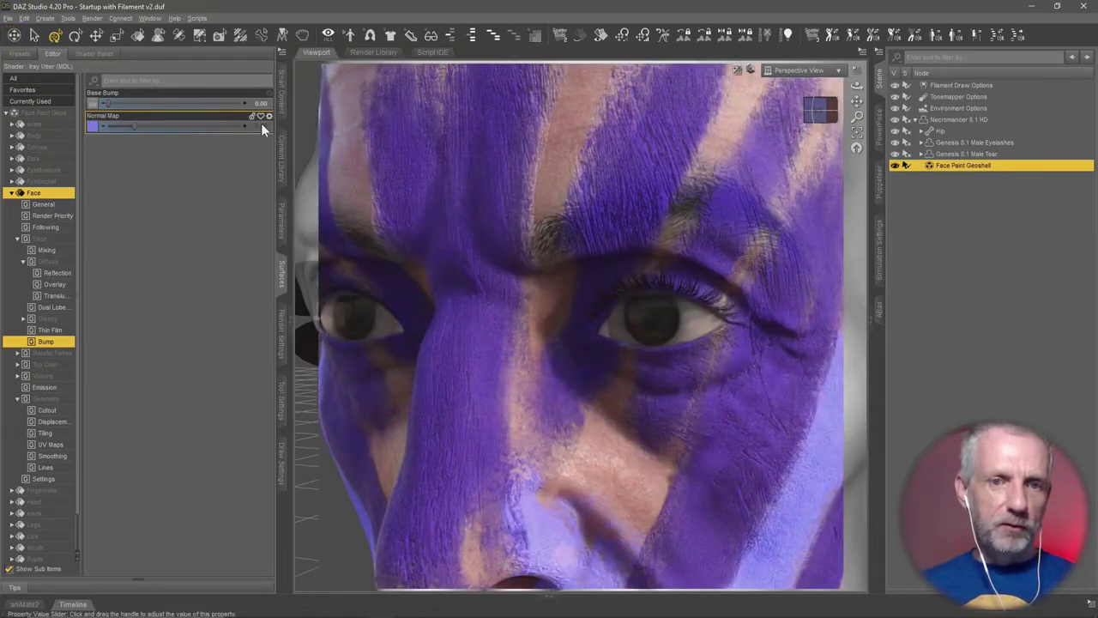
Try Normal Map strengths of 0.50, 0.10 and 0.40
click(261, 122)
text(0.5)
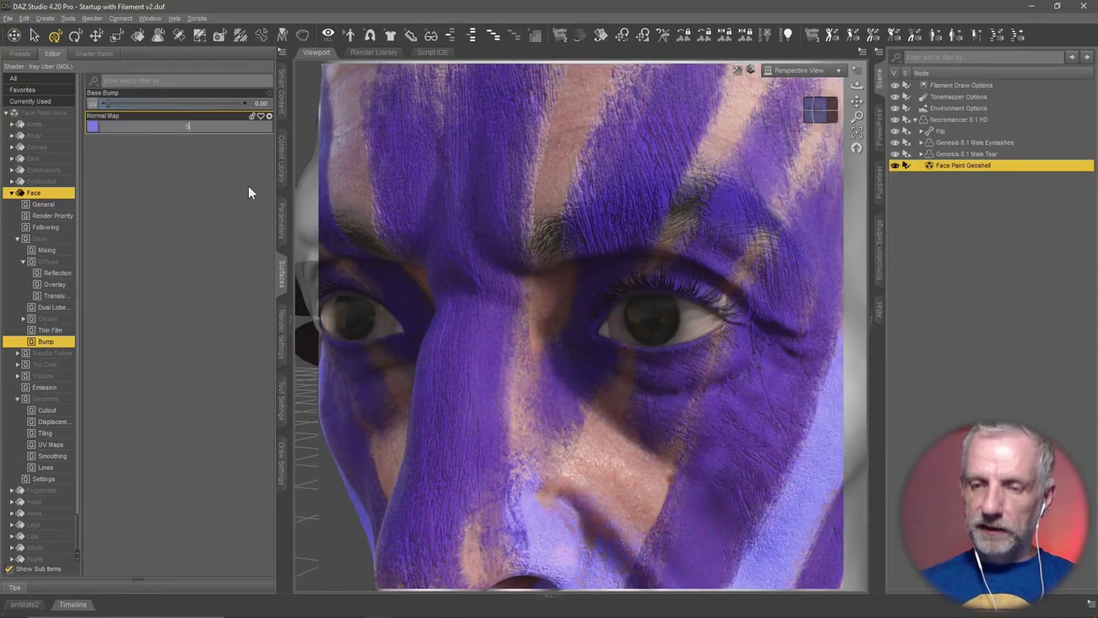
key(Return)
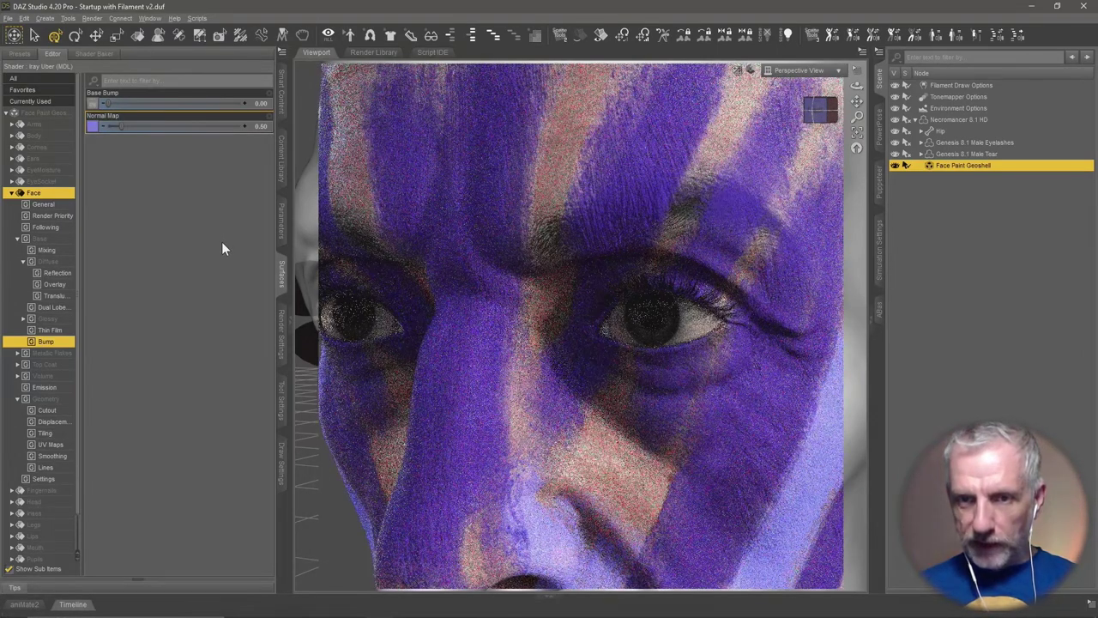
click(262, 127)
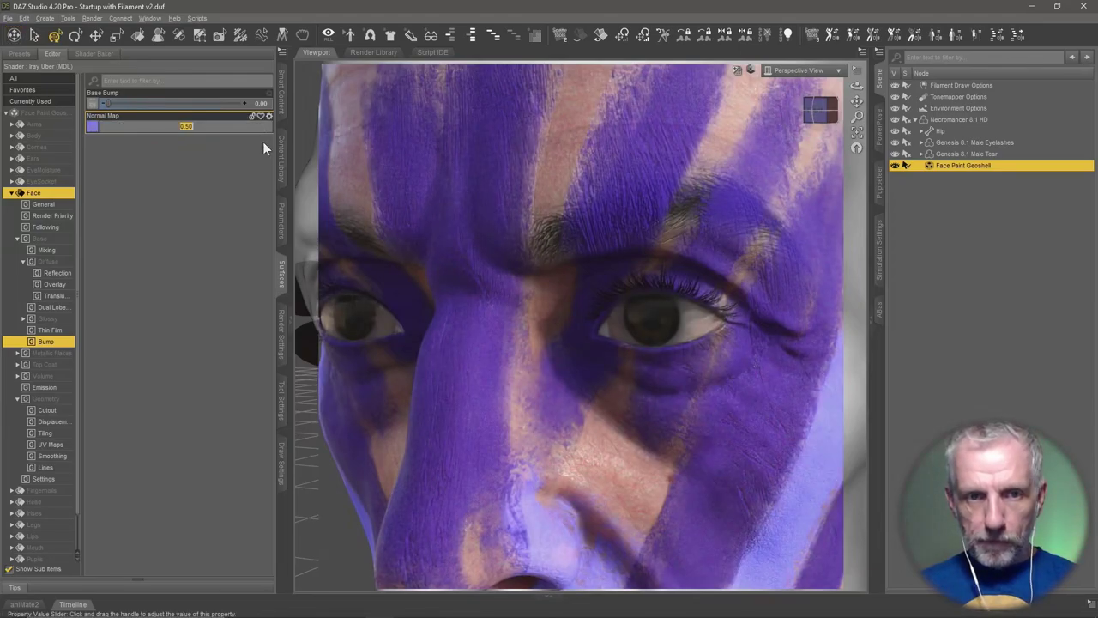
key(BackSpace)
text(0.1)
key(Return)
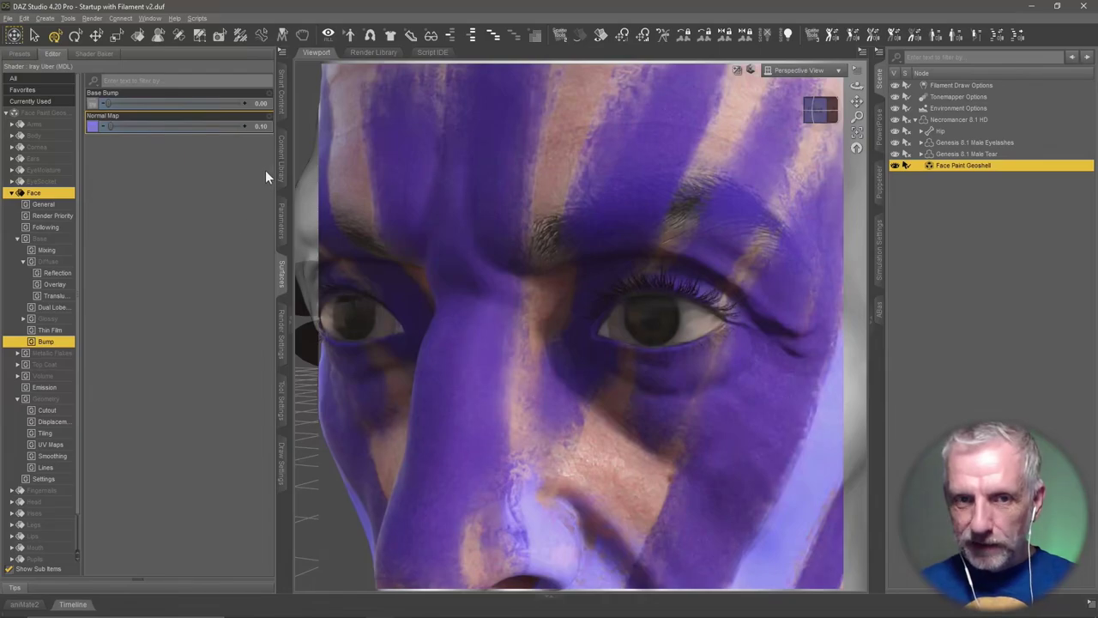
click(261, 129)
key(BackSpace)
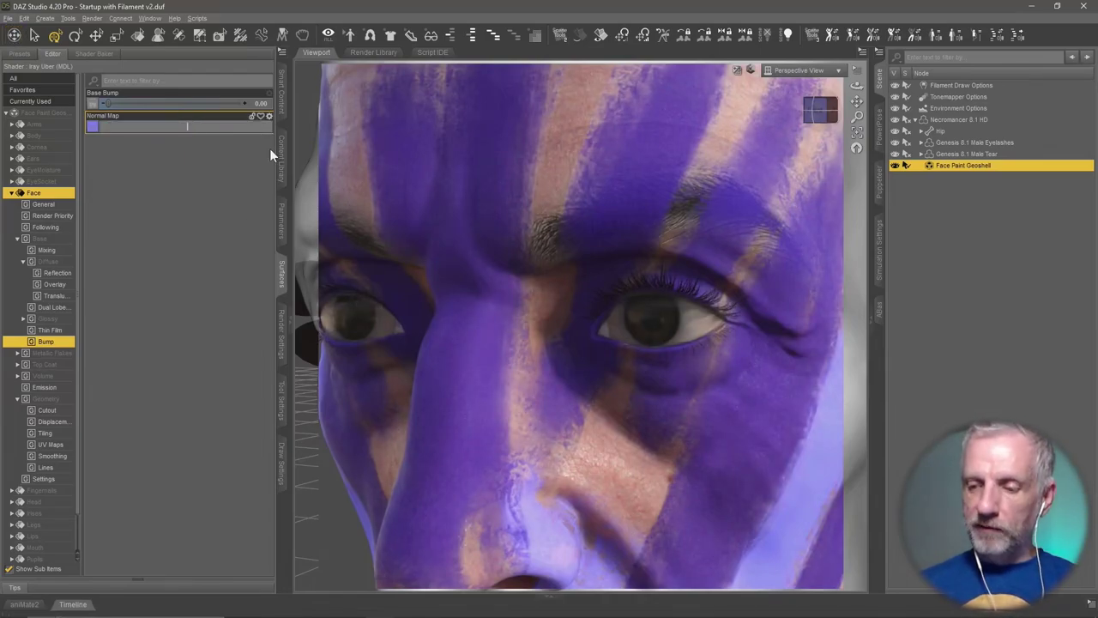
text(0.4)
key(Return)
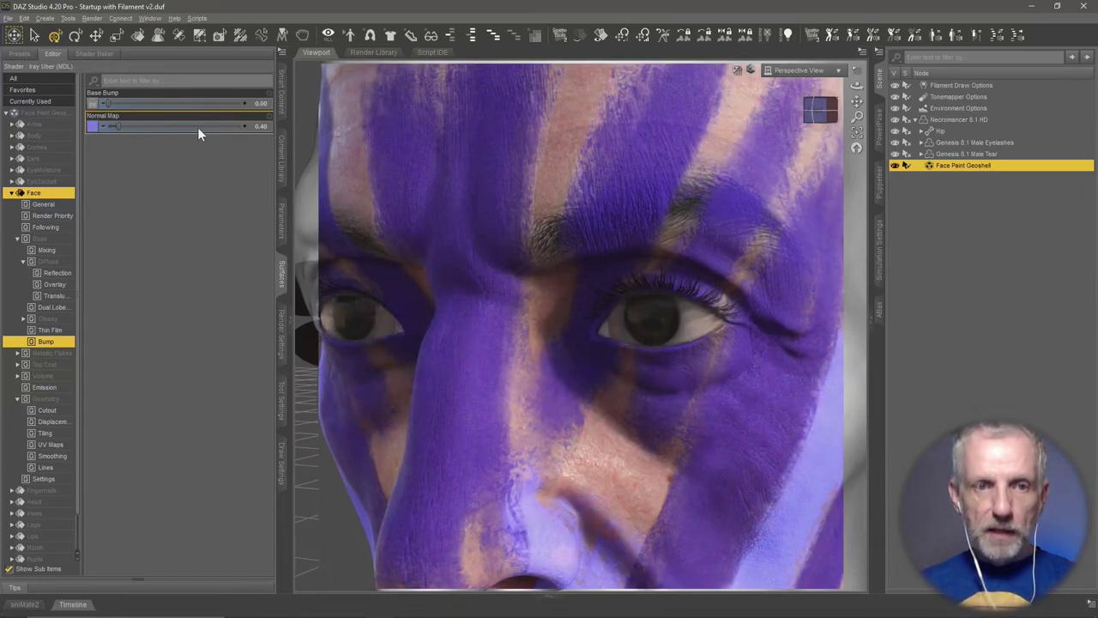
Reset Normal Map strength to 0.00 and orbit to a closer, lower view of the face
click(258, 126)
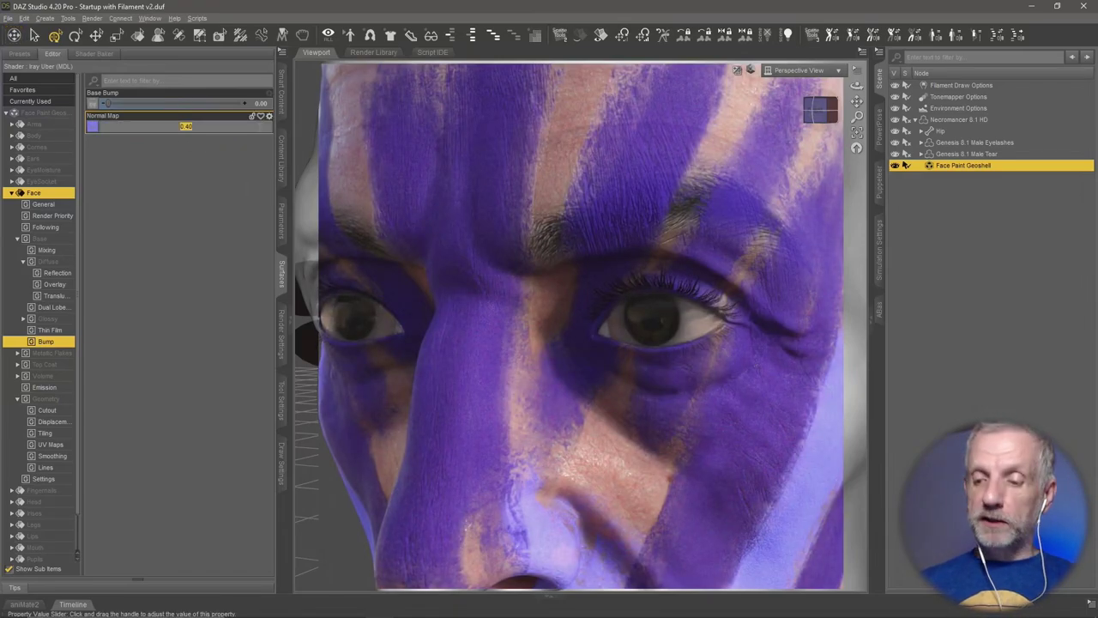
text(0)
key(Return)
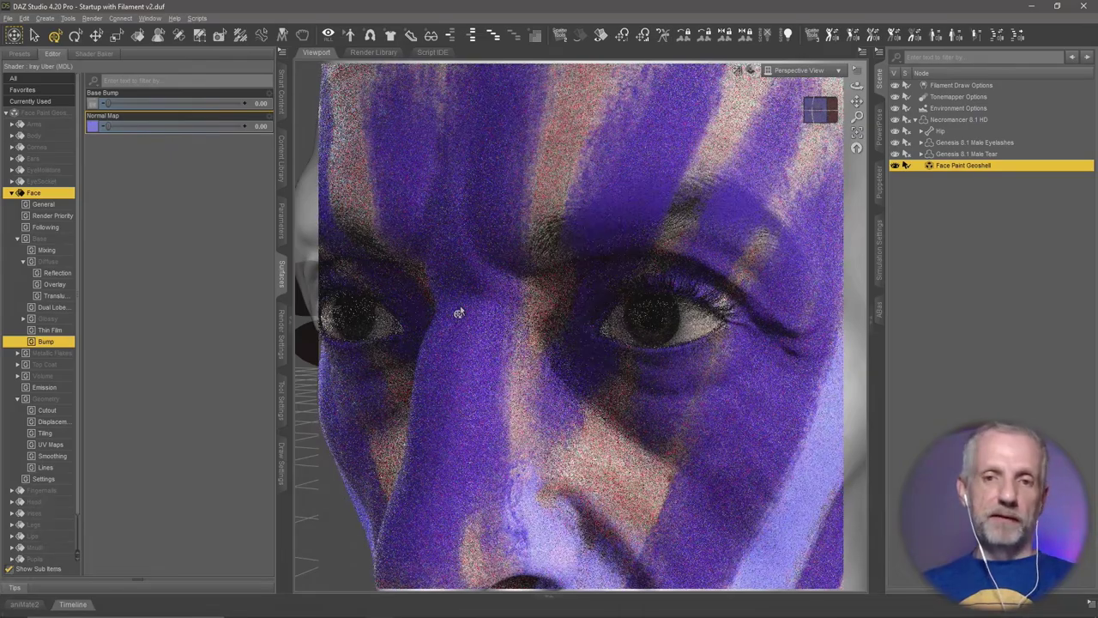
scroll(459, 313, down, 5)
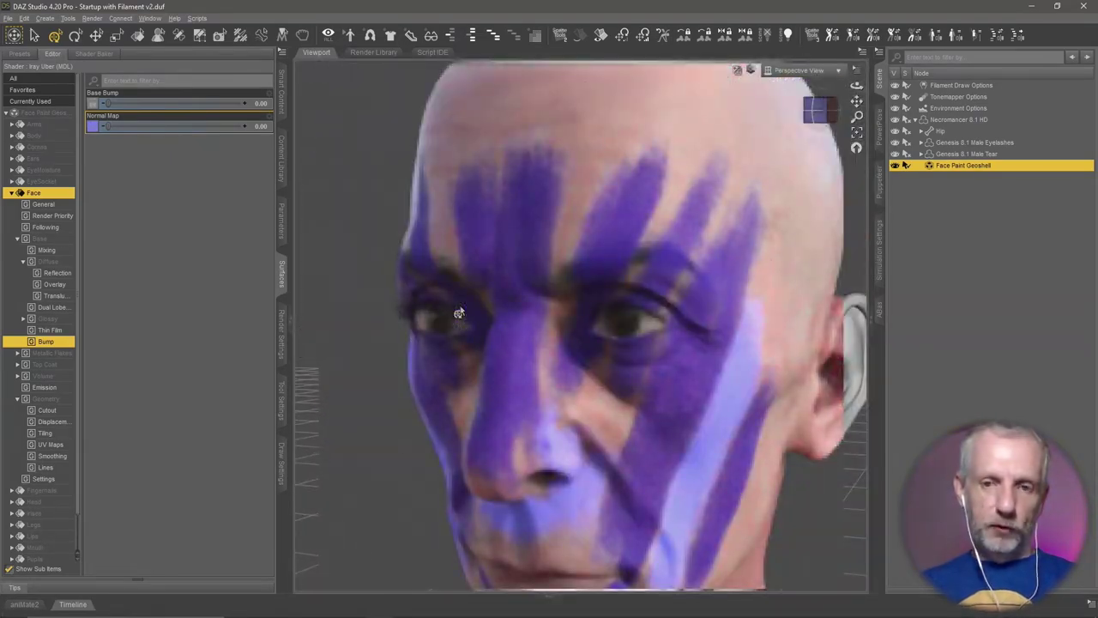
drag(459, 313, 82, 469)
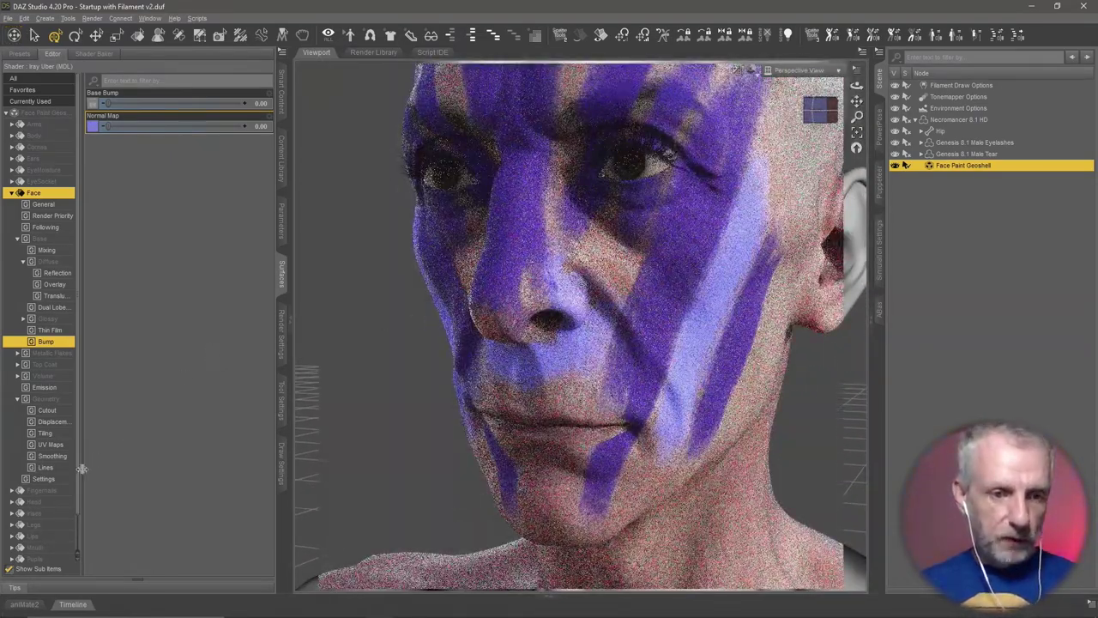
Assign Height.1001.png from the export folder as the Face surface's Displacement Strength map
click(56, 421)
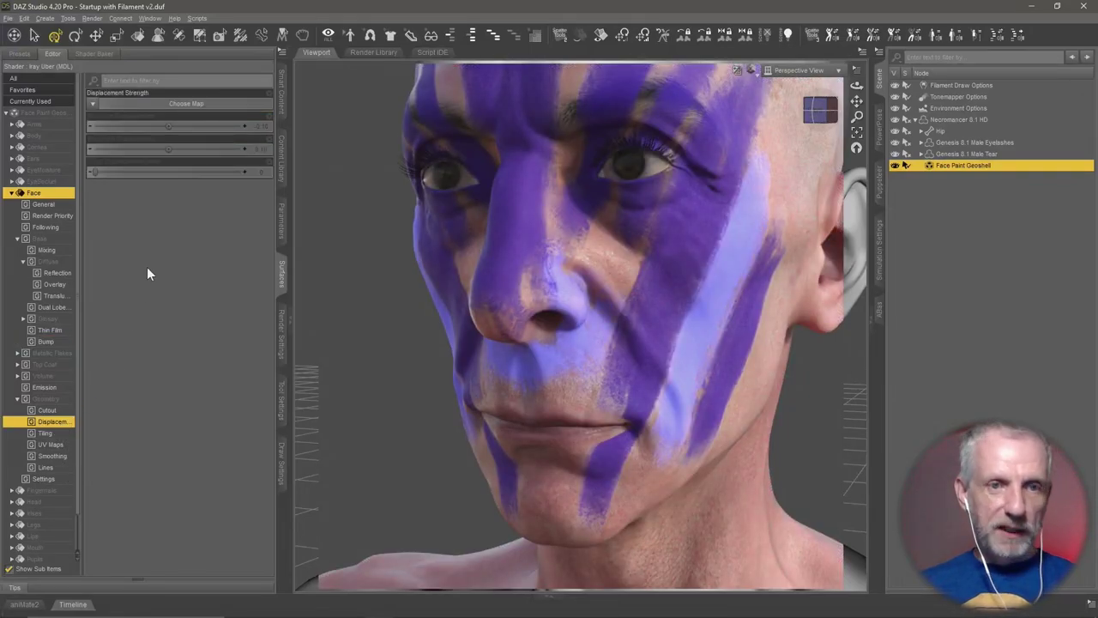
key(alt+Tab)
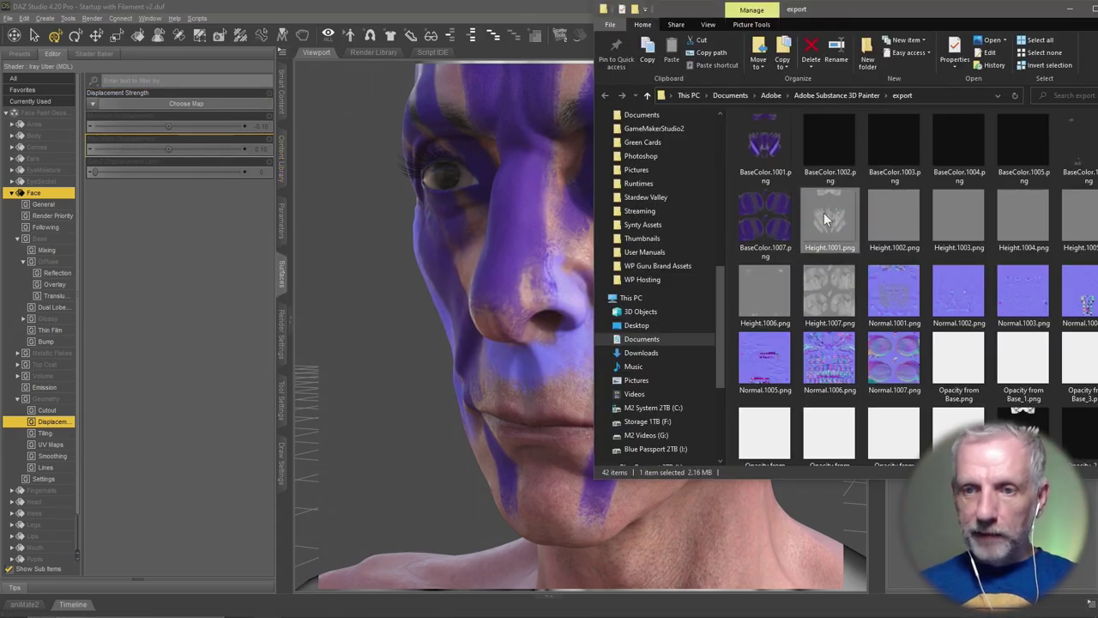
drag(825, 219, 90, 103)
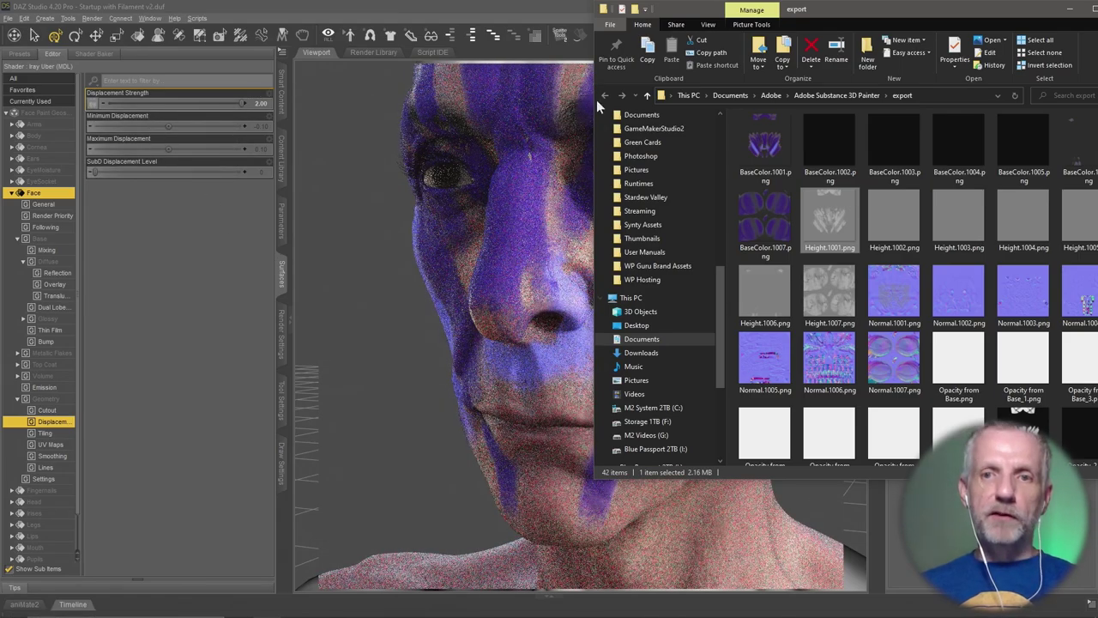
click(553, 176)
scroll(552, 183, up, 10)
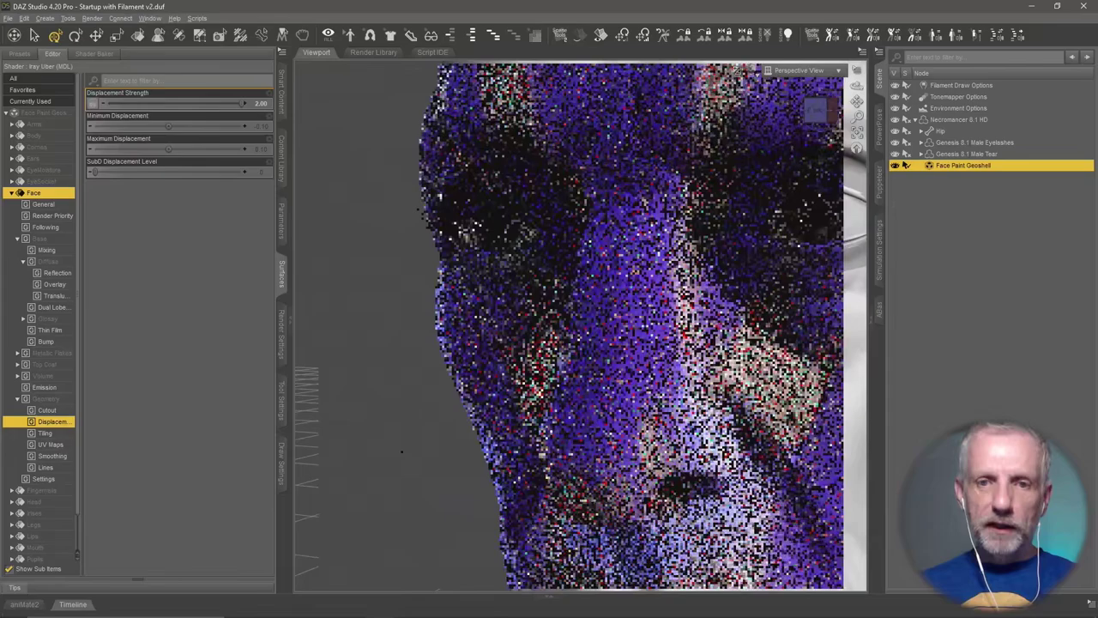
scroll(554, 267, down, 2)
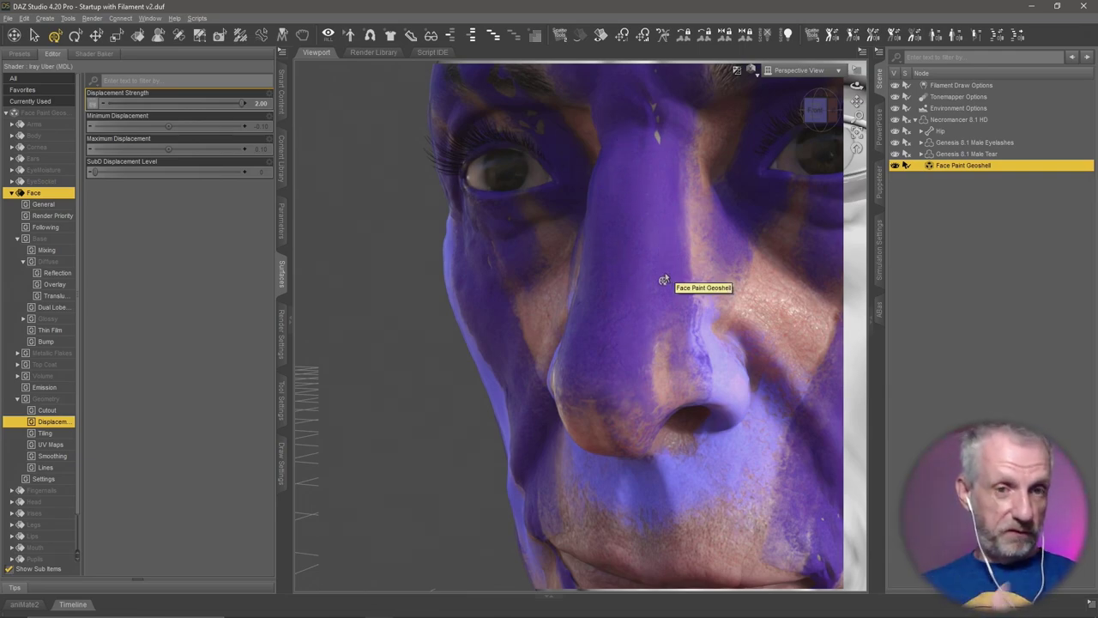
Enable Displacement Strength's Max limit and set Minimum Displacement to -0.50
click(268, 92)
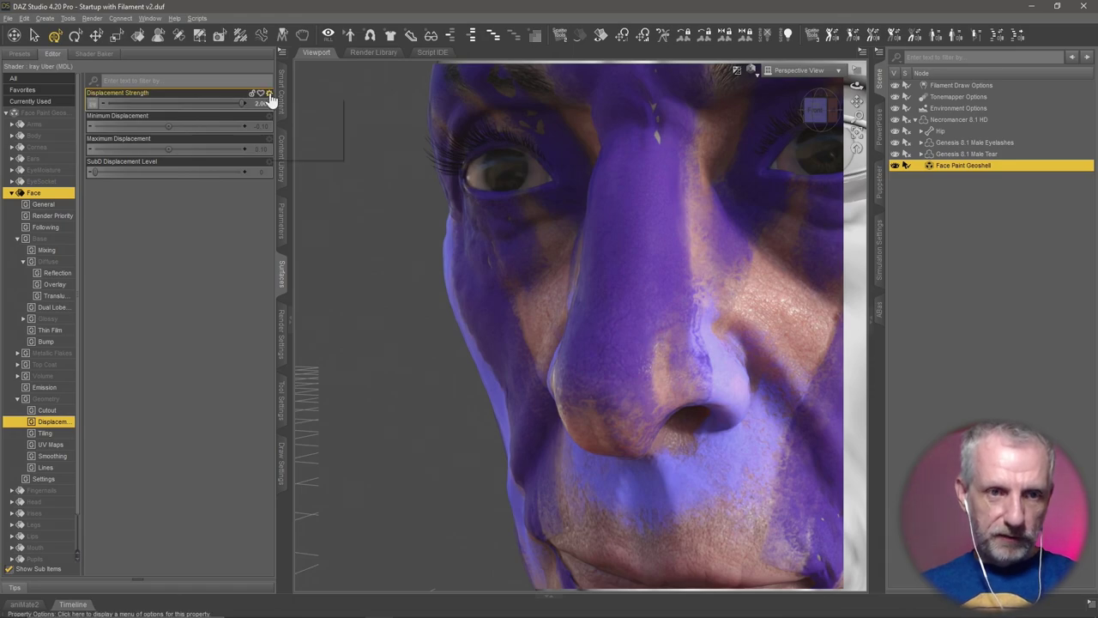
click(300, 104)
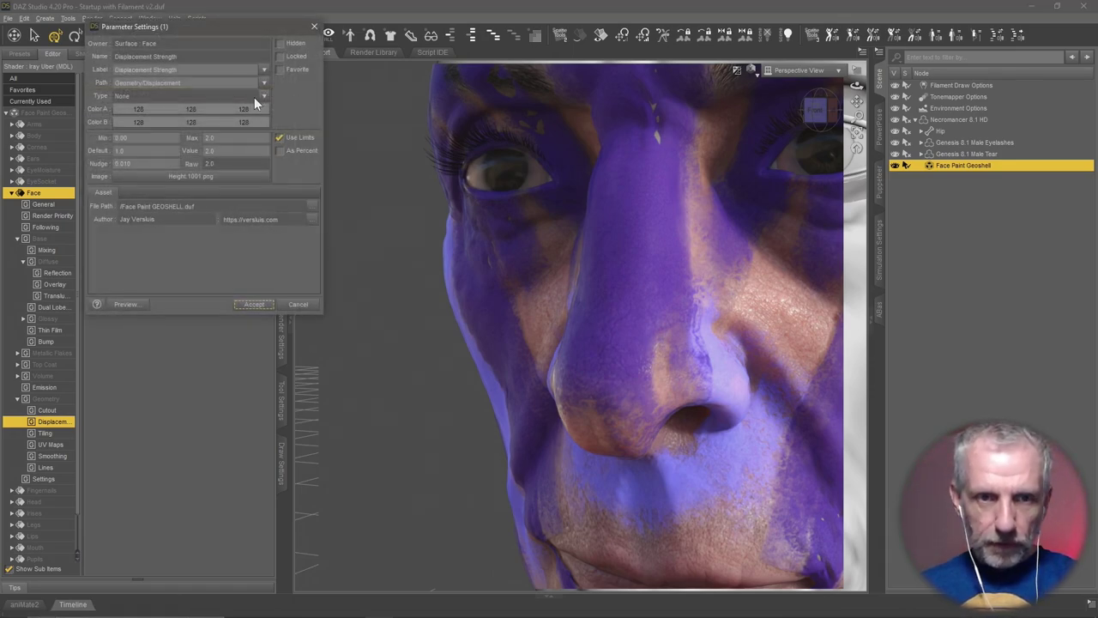
double_click(209, 138)
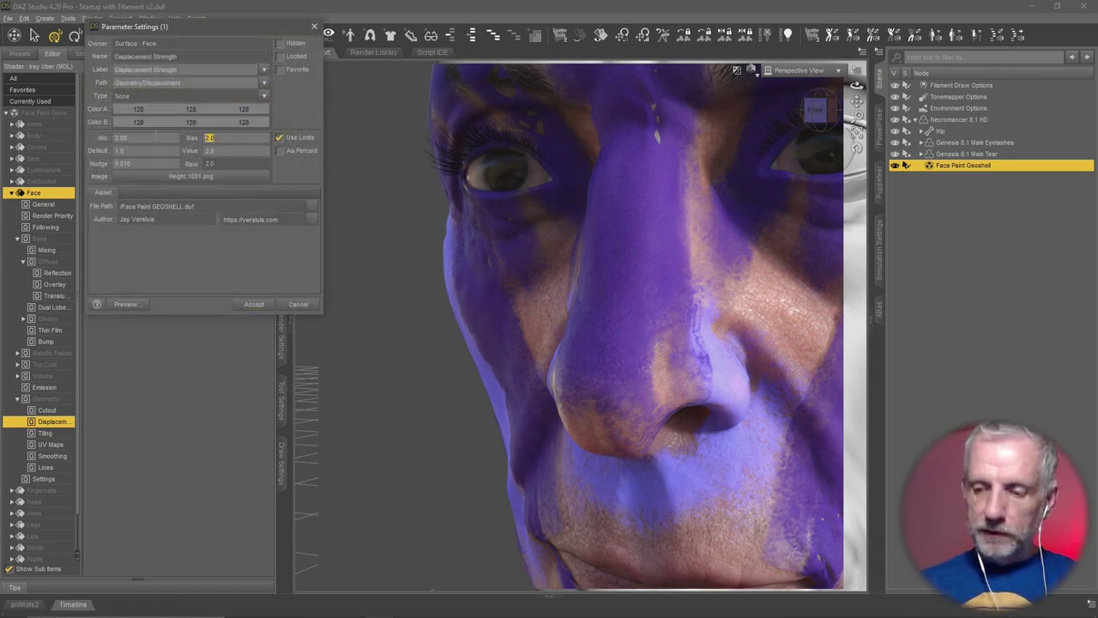
key(Return)
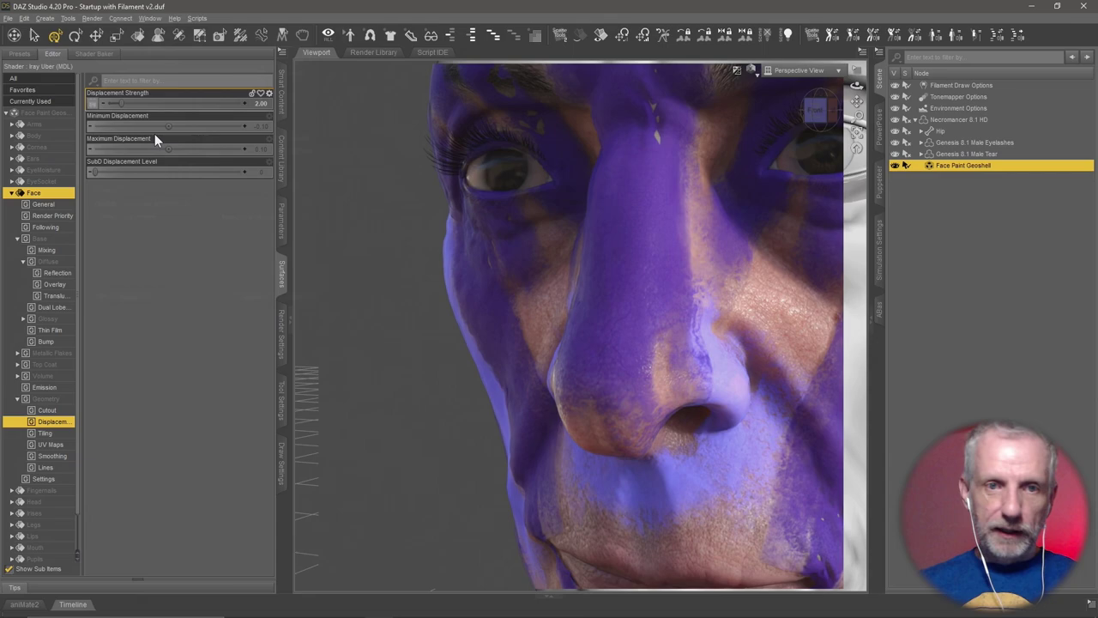
double_click(264, 124)
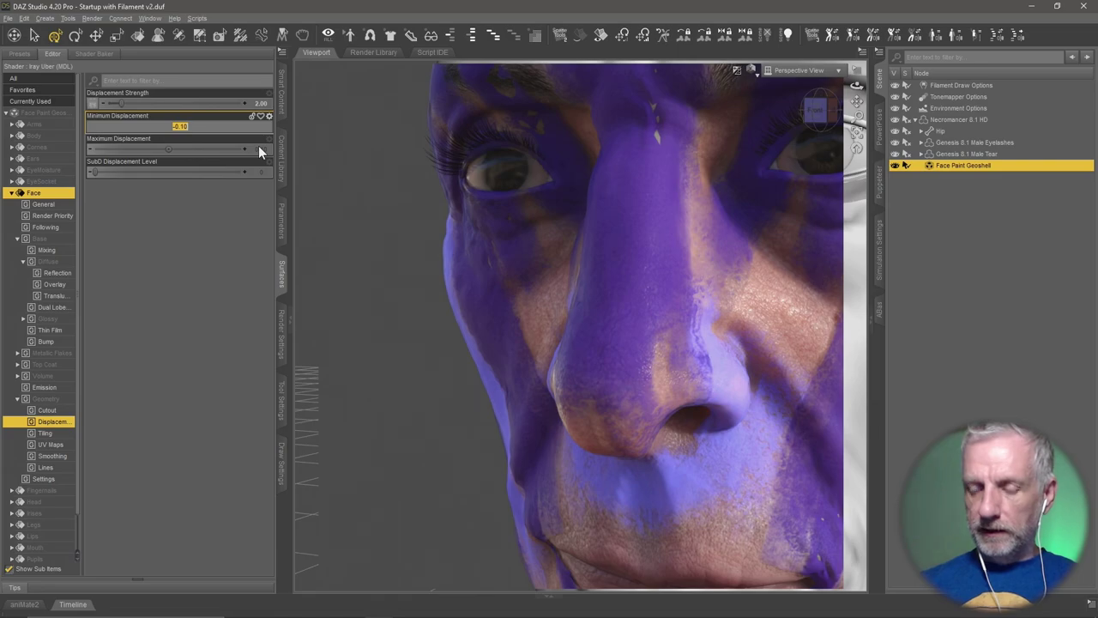
text(-0.1)
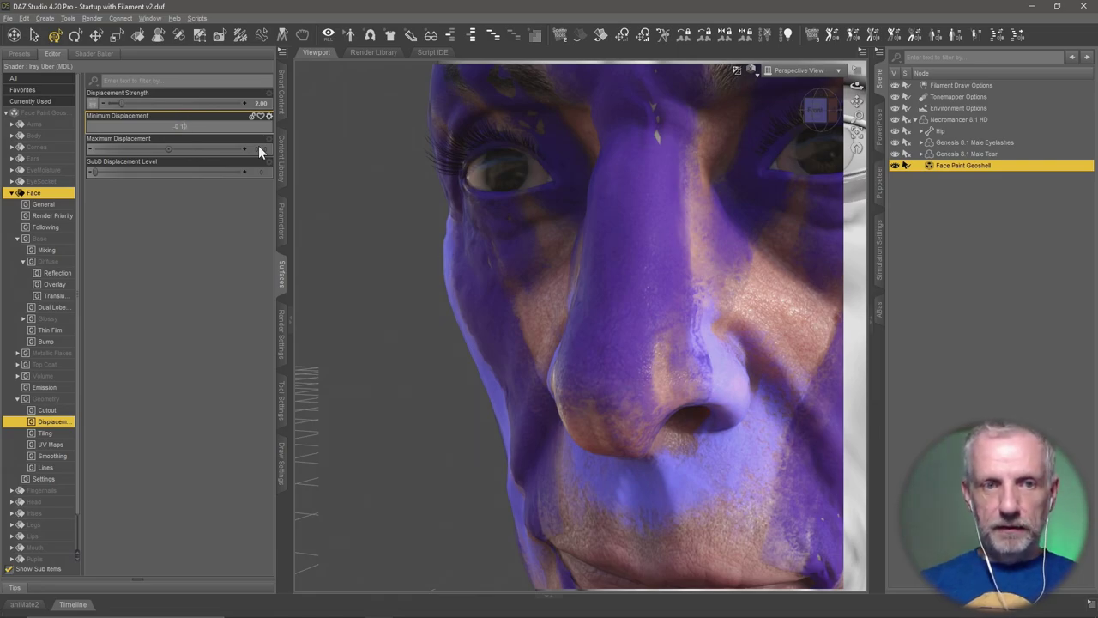
key(BackSpace)
text(5)
key(Return)
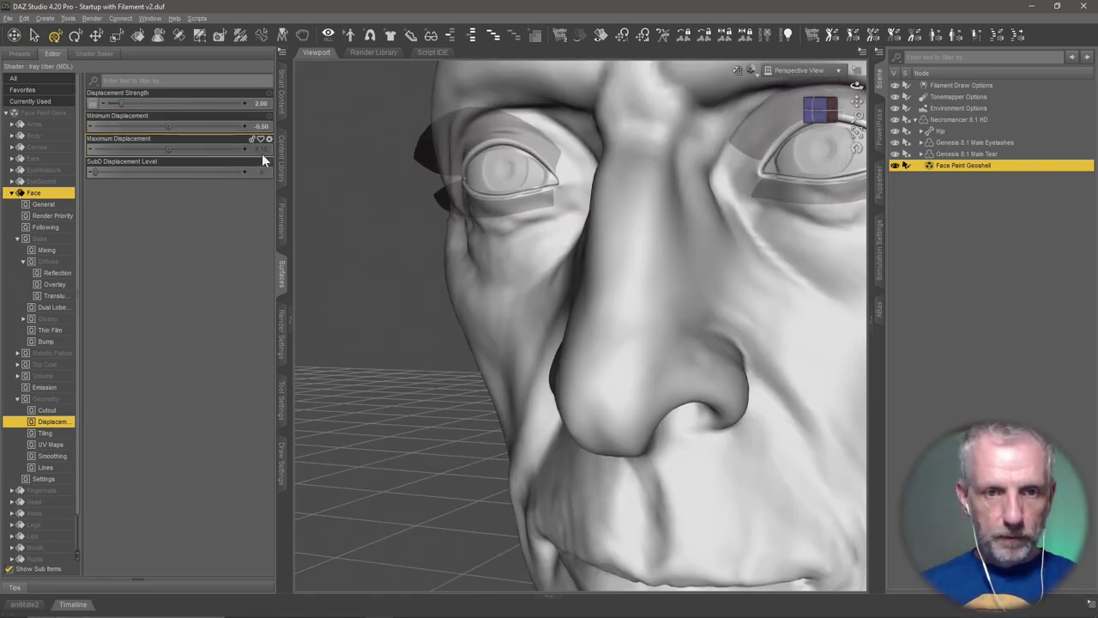
Set Maximum Displacement to 1.00 and SubD Displacement Level to 2
double_click(262, 150)
text(1)
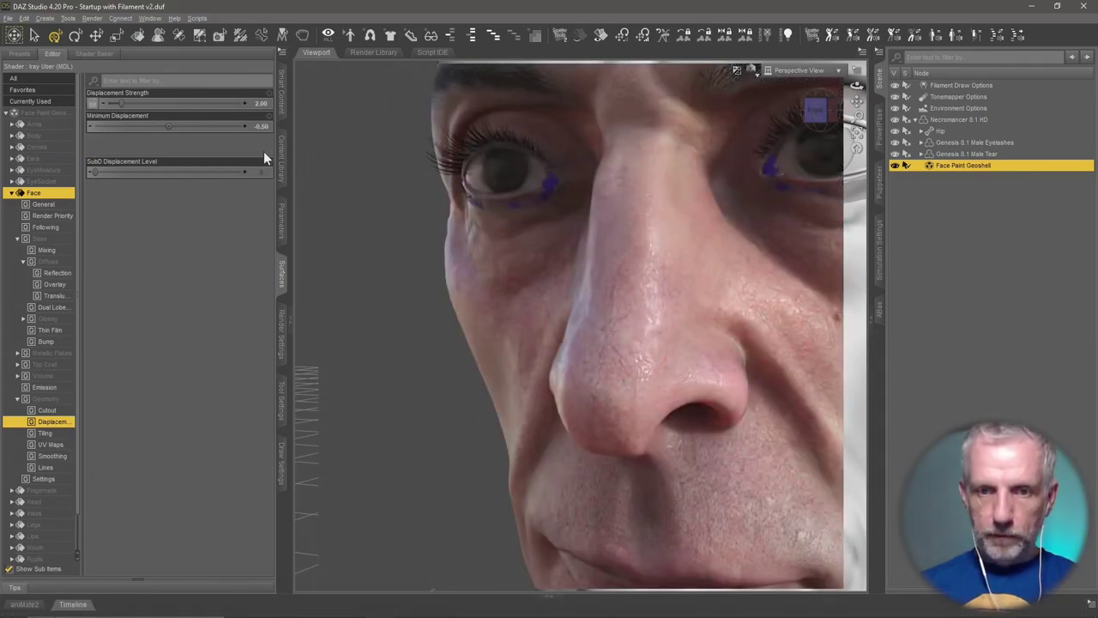
key(Return)
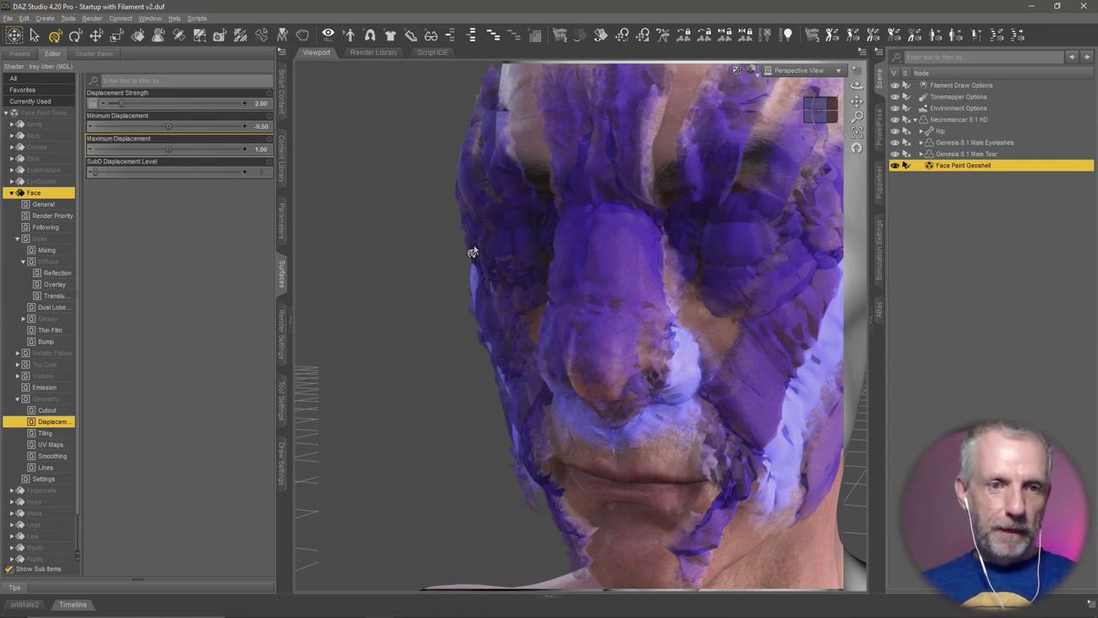
click(258, 171)
text(2)
key(Return)
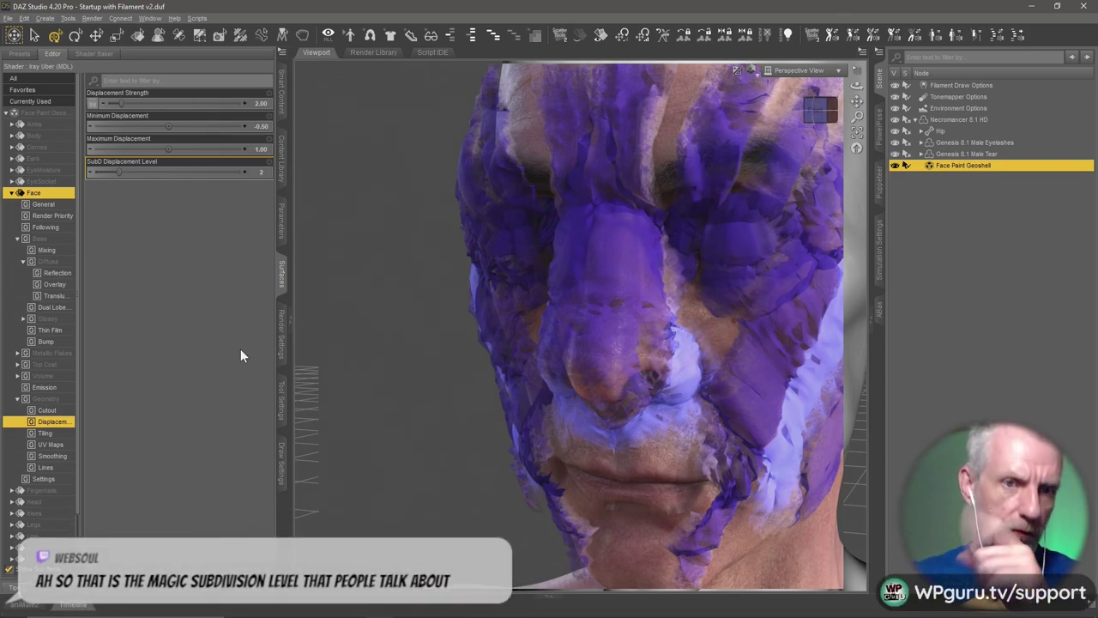
Remove the displacement map, then set Normal Map to 1.00 and Base Bump to 10.00
click(91, 104)
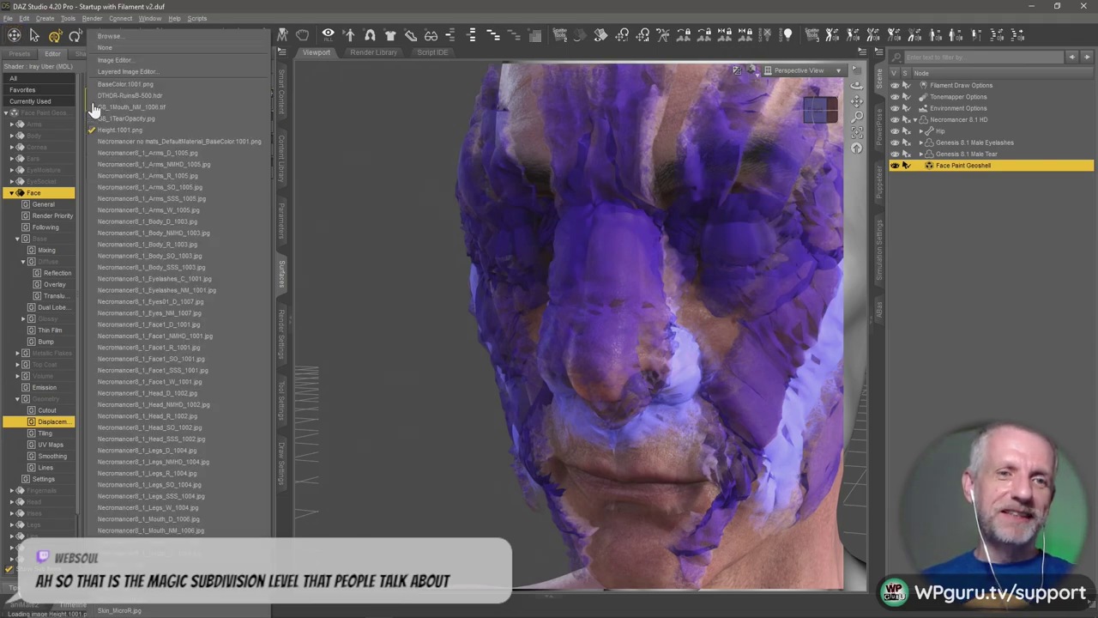
click(146, 48)
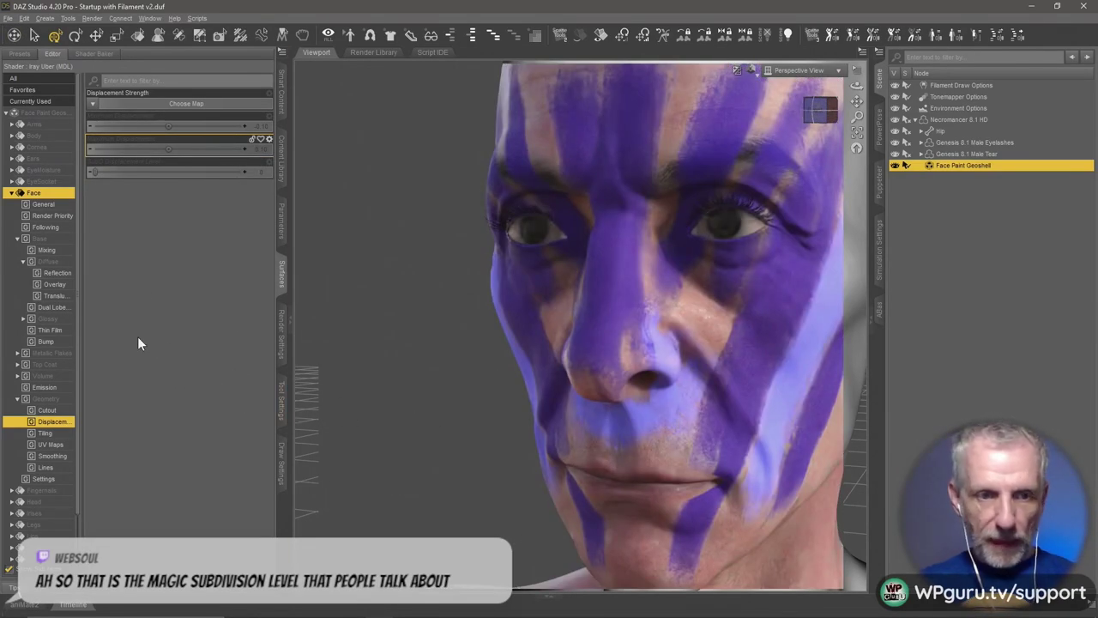
click(62, 342)
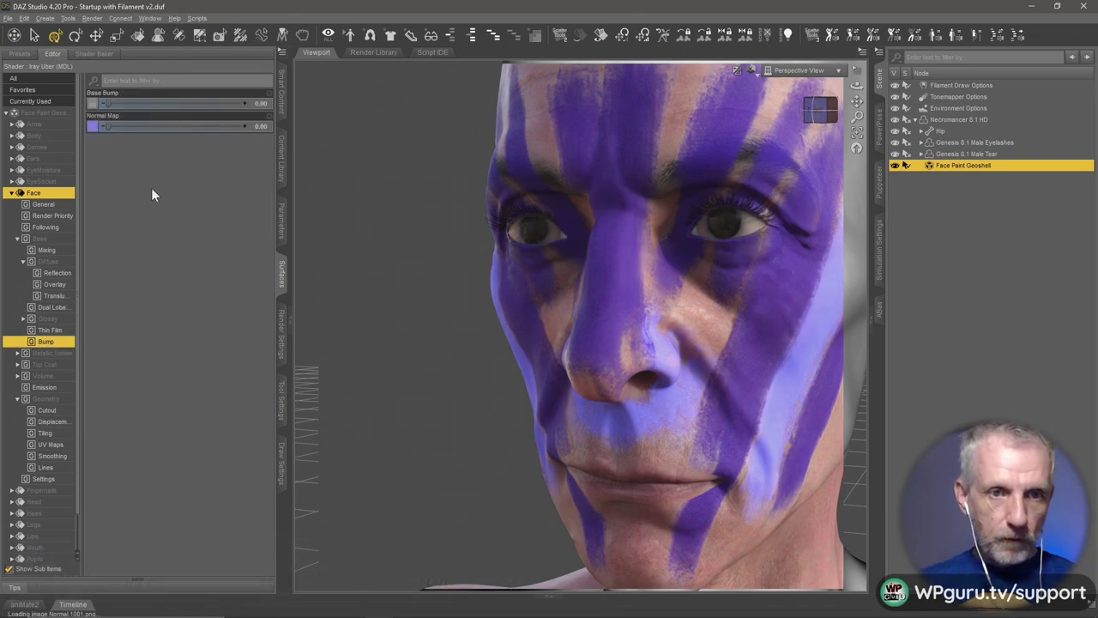
drag(208, 132, 263, 127)
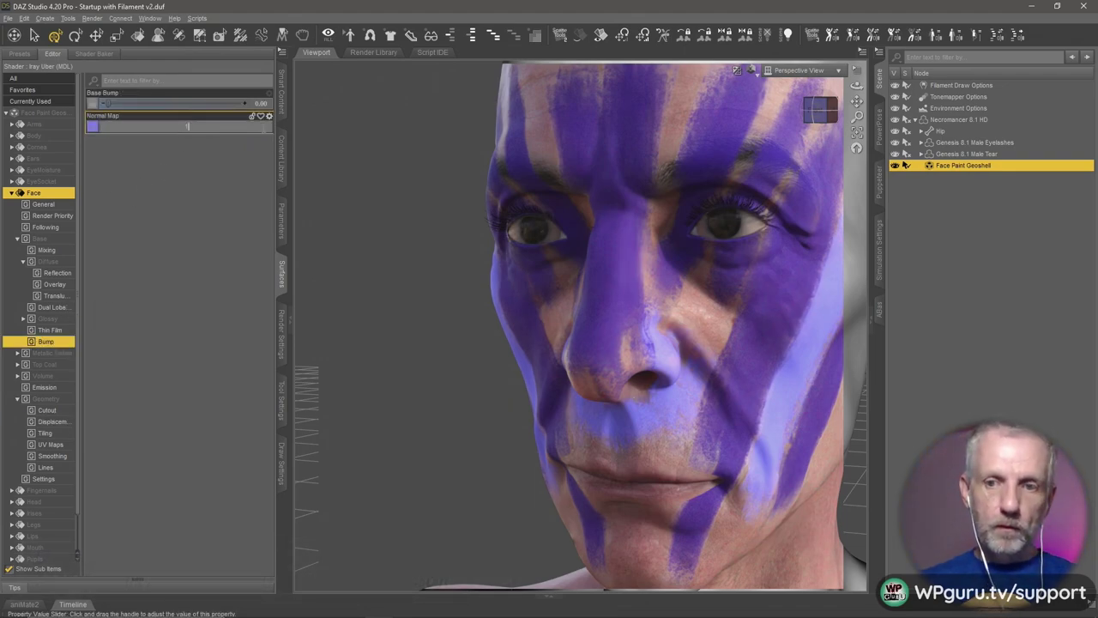
drag(482, 253, 467, 256)
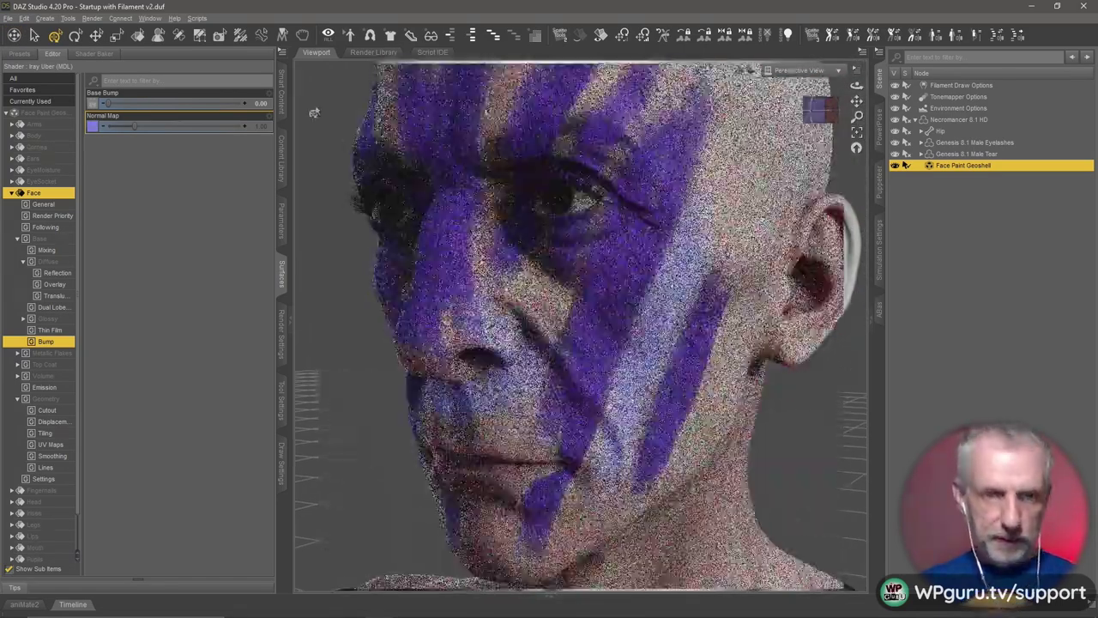
drag(187, 103, 265, 101)
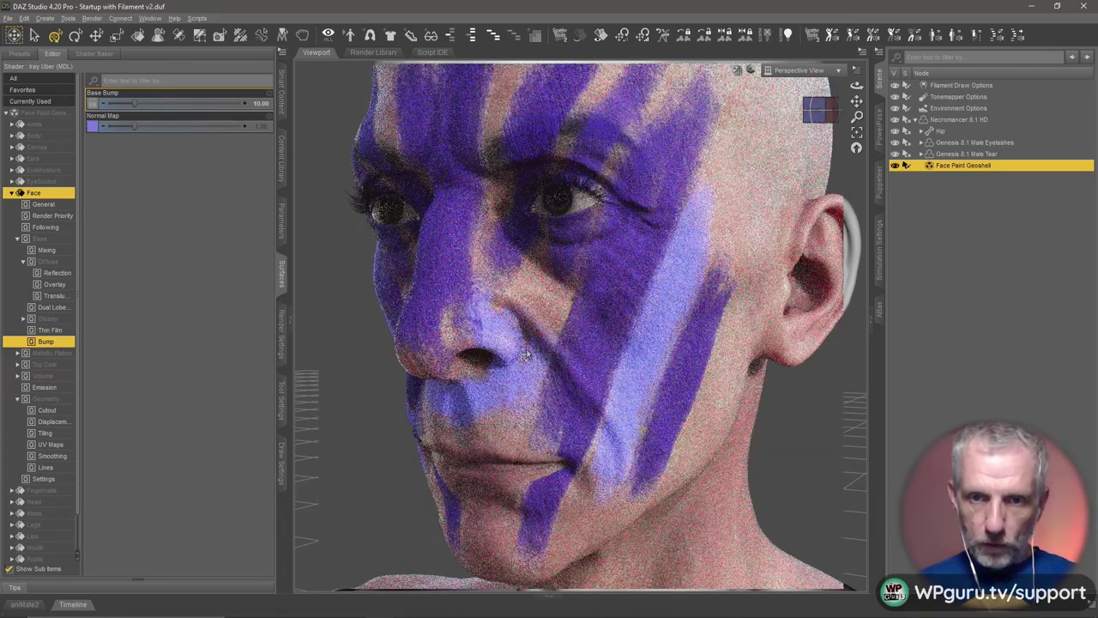
scroll(515, 344, up, 3)
alt+drag(515, 344, 528, 359)
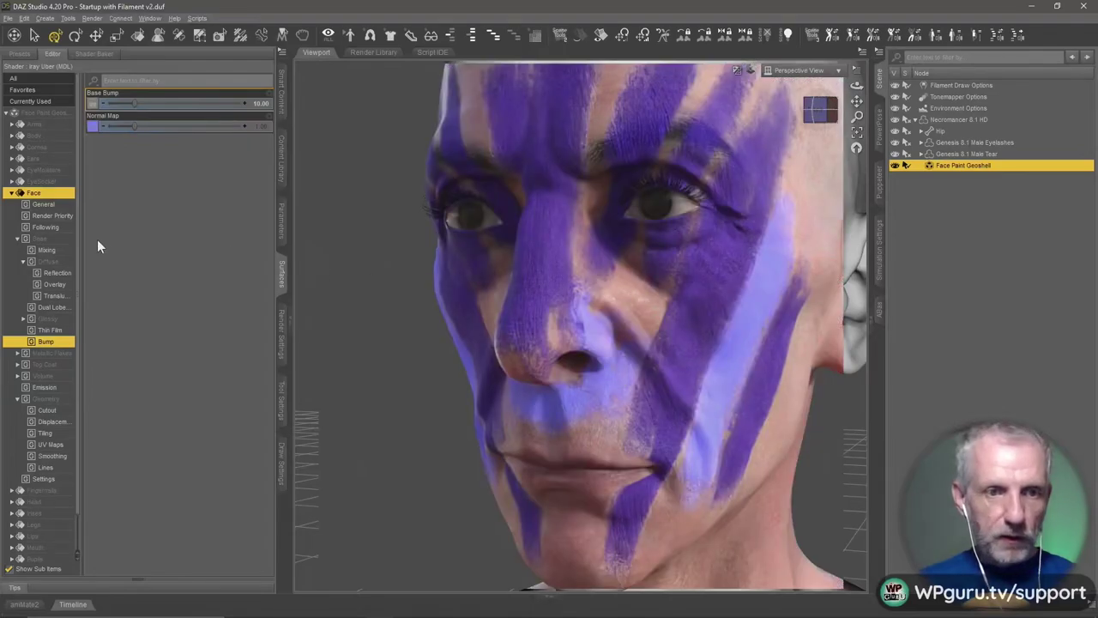
Open the face paint's Cutout settings, push Cutout Opacity to full, then enter 0
click(51, 239)
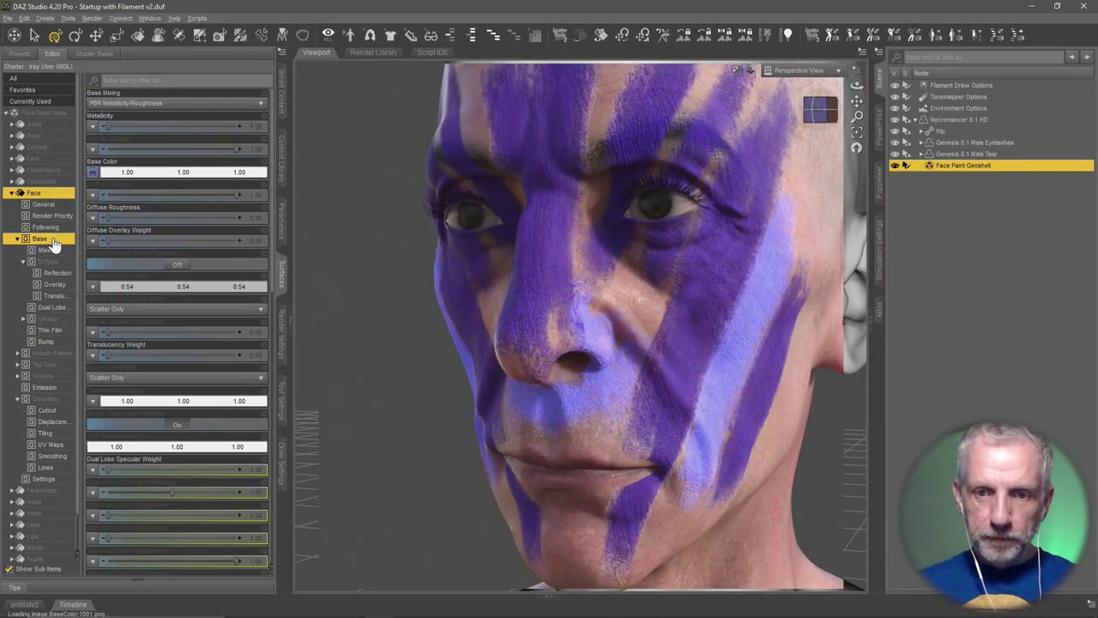
click(50, 412)
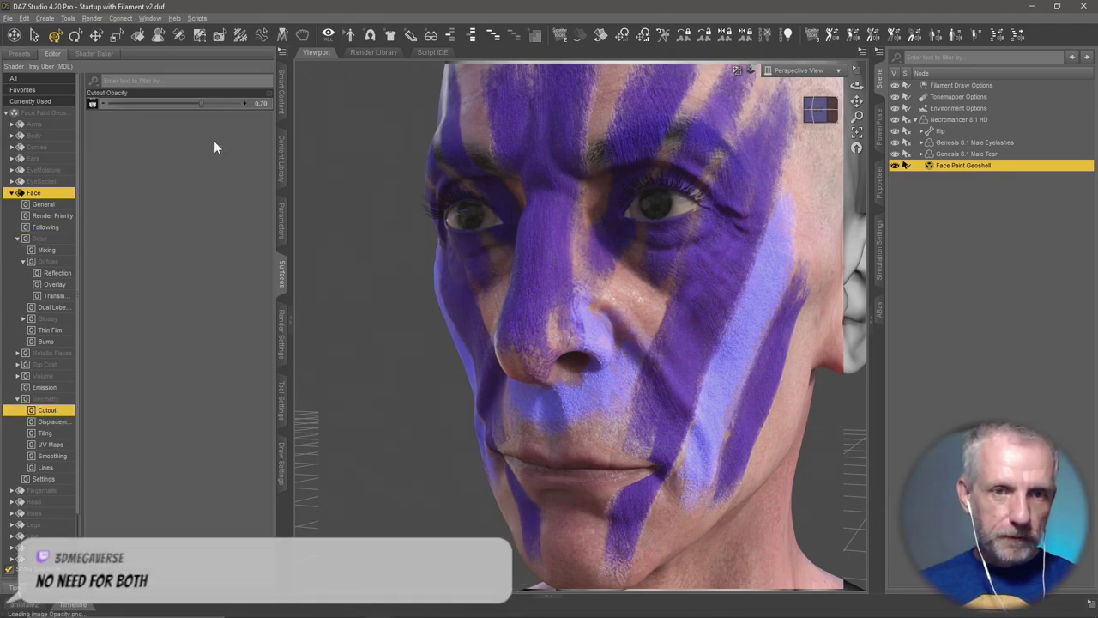
click(259, 101)
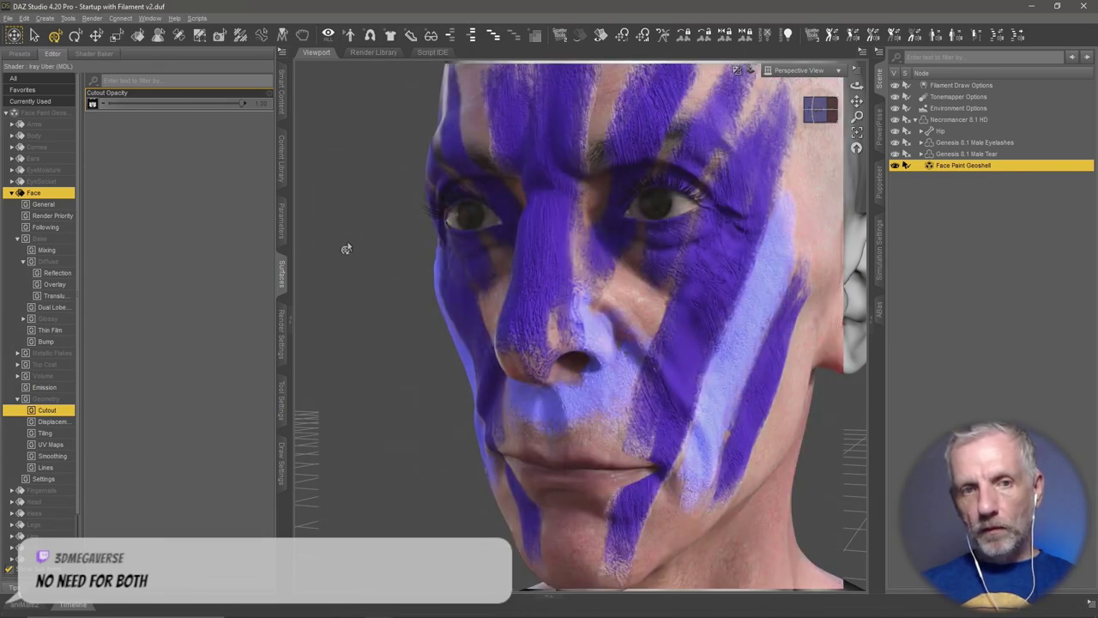
click(186, 103)
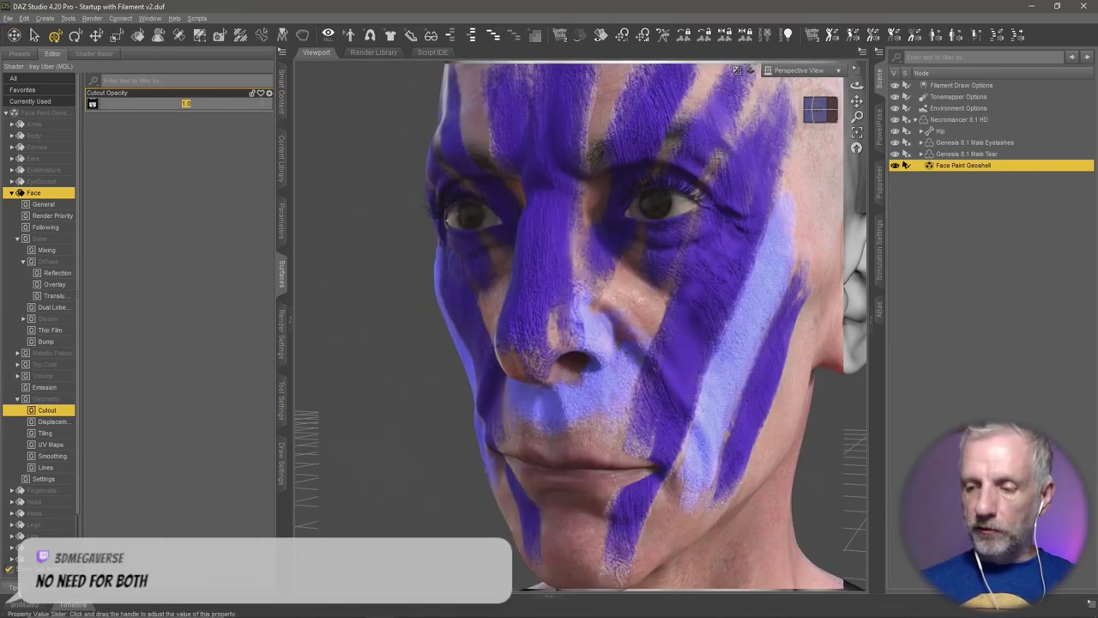
text(0.6)
key(Return)
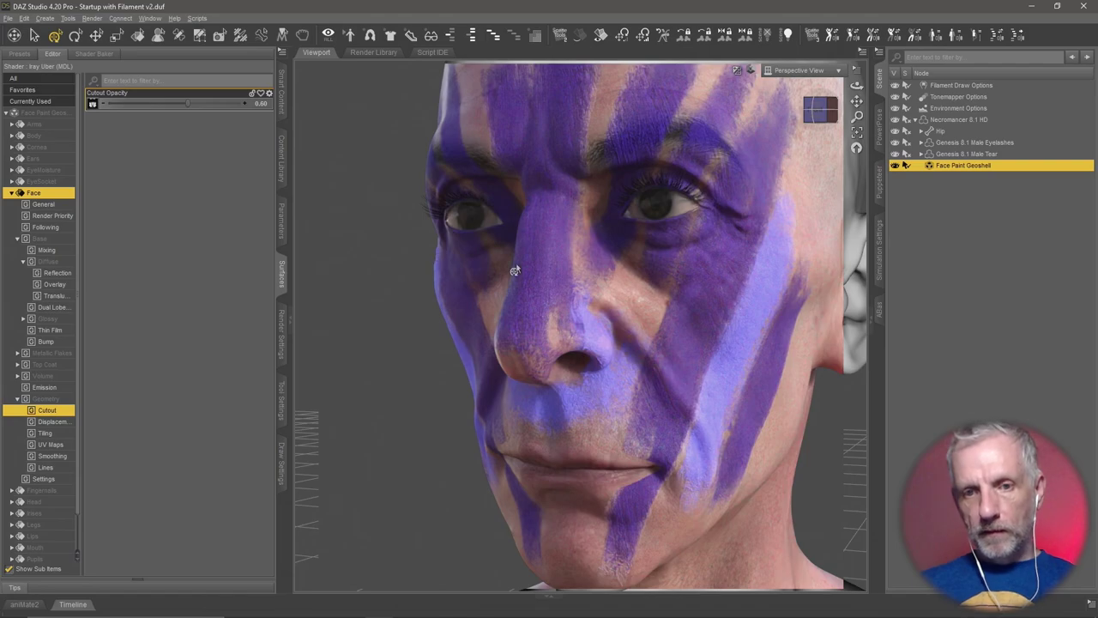
Try a Cutout Opacity of 0.70, then settle on 0.80
click(257, 103)
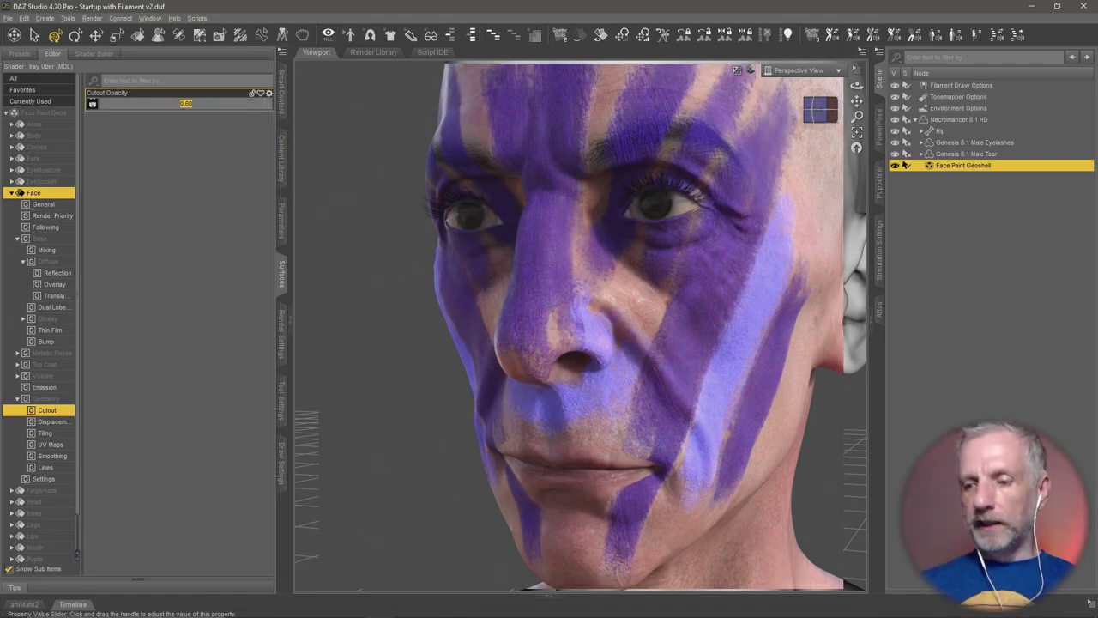
text(0.7)
key(Return)
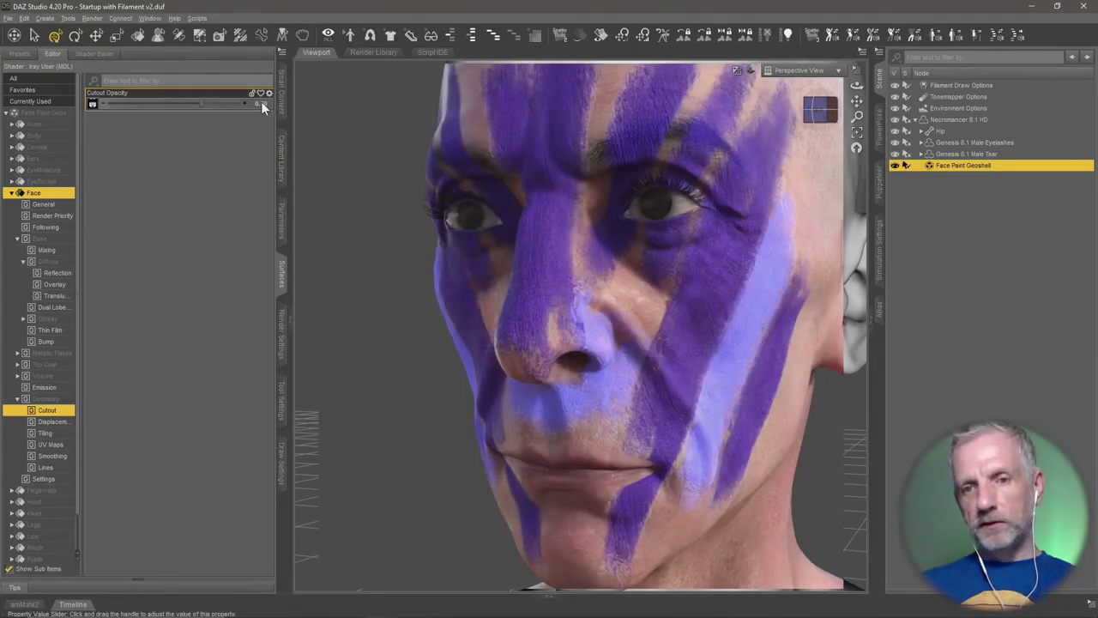
click(262, 103)
text(0.8)
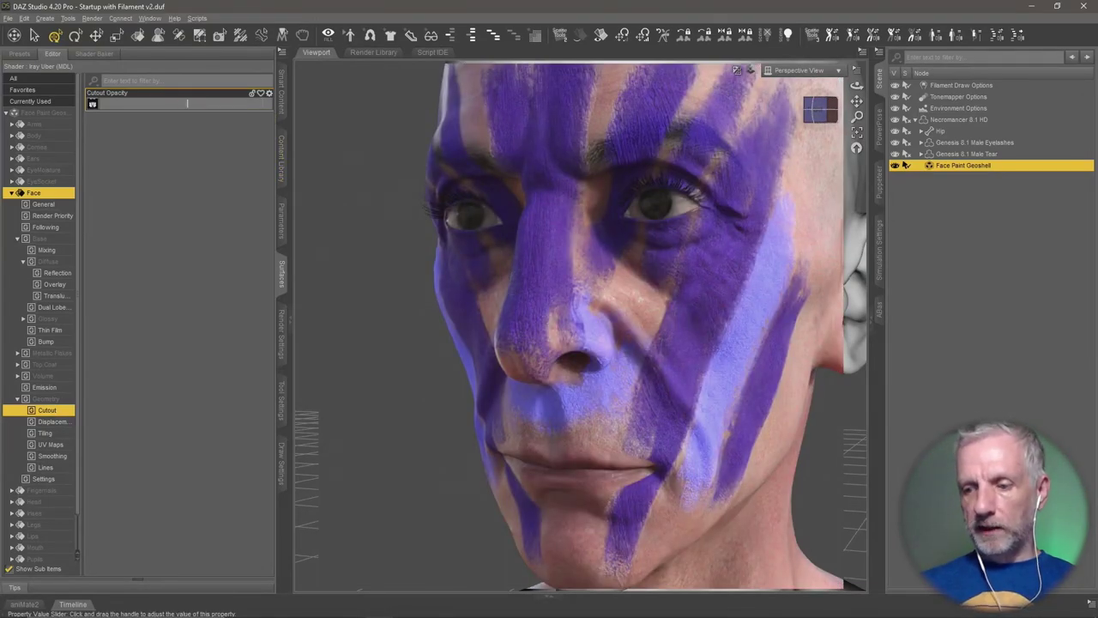
key(Return)
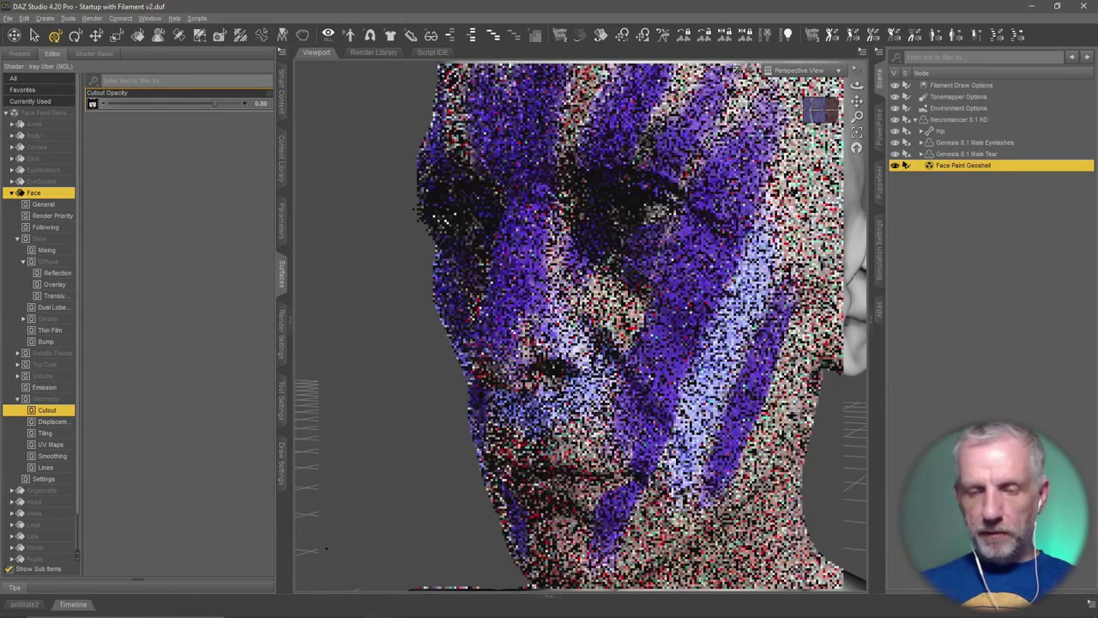
Orbit and zoom around the painted head, then switch to the face-paint reference image
drag(404, 395, 453, 405)
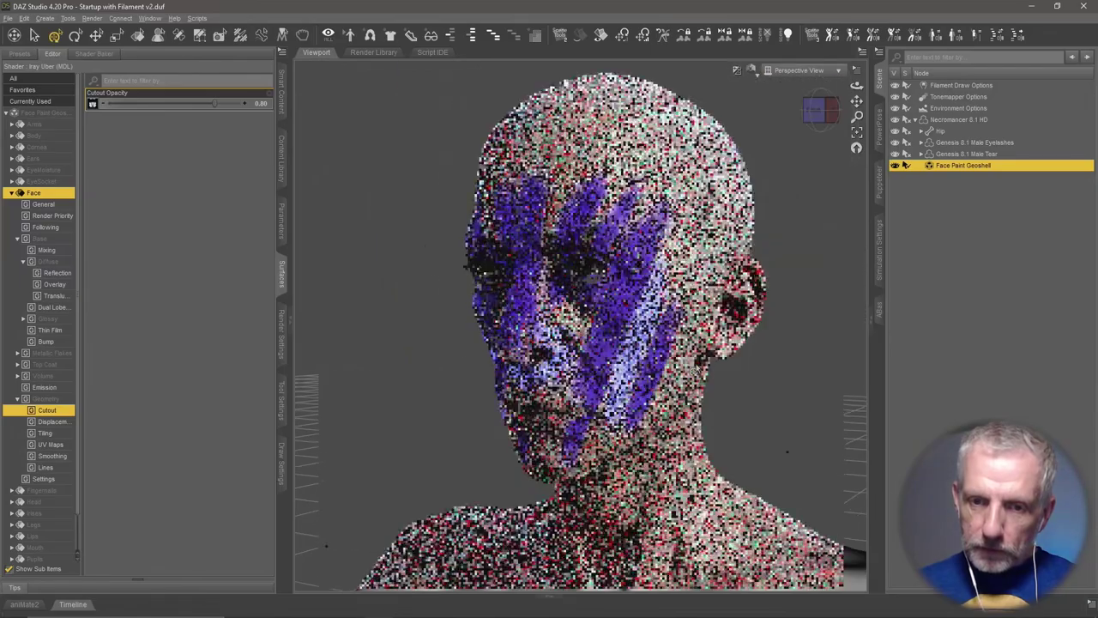
scroll(696, 363, up, 5)
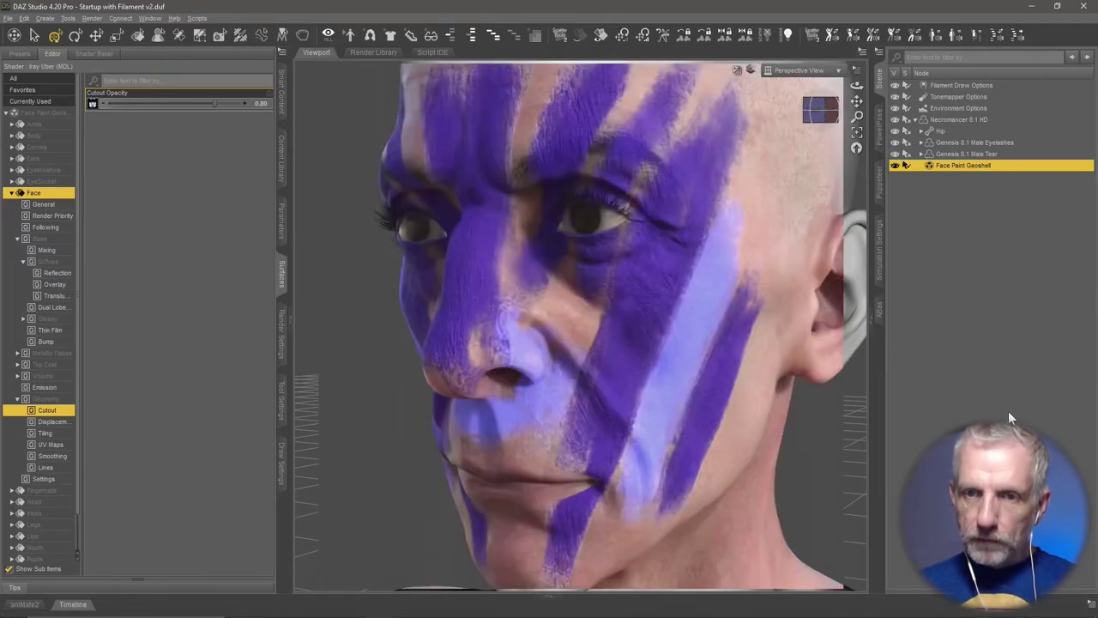
scroll(751, 395, up, 10)
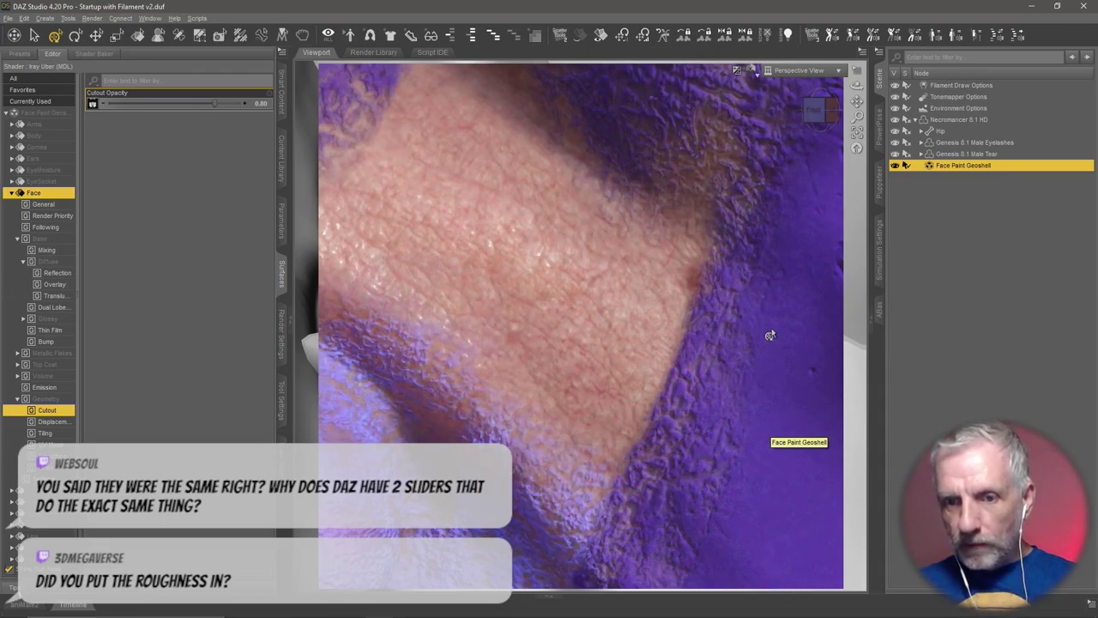
scroll(765, 369, down, 10)
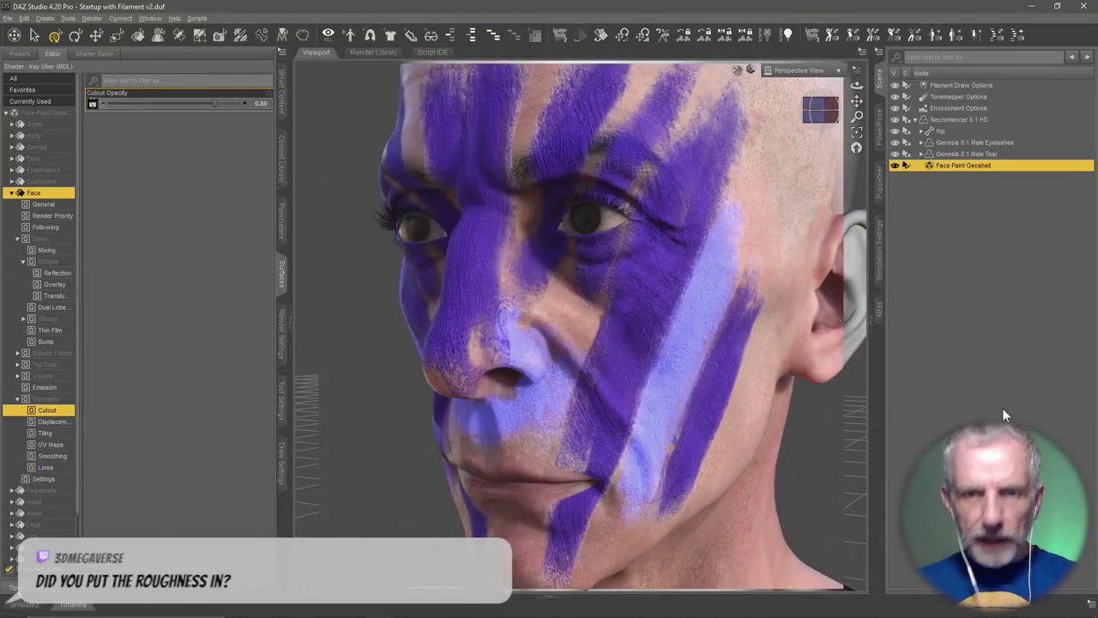
key(alt+Tab)
key(alt+Tab)
key(alt+Tab)
key(alt+Tab)
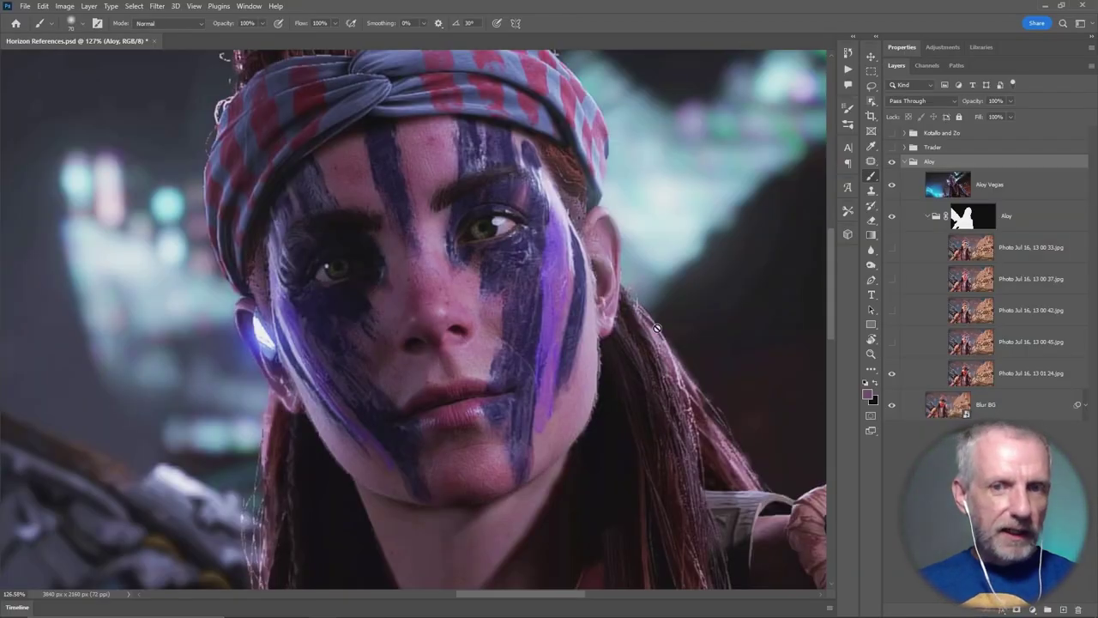
Switch back from the Horizon reference image to the DAZ Studio scene
key(alt+Tab)
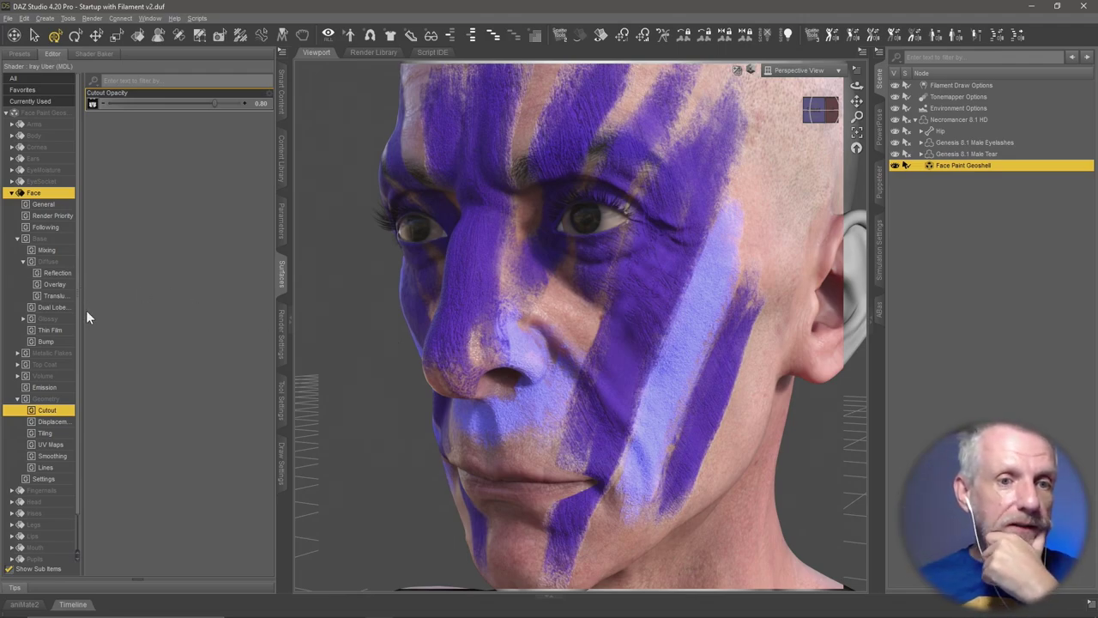
Collapse the Diffuse group and expand Glossy to show the face paint's Reflection settings
click(24, 261)
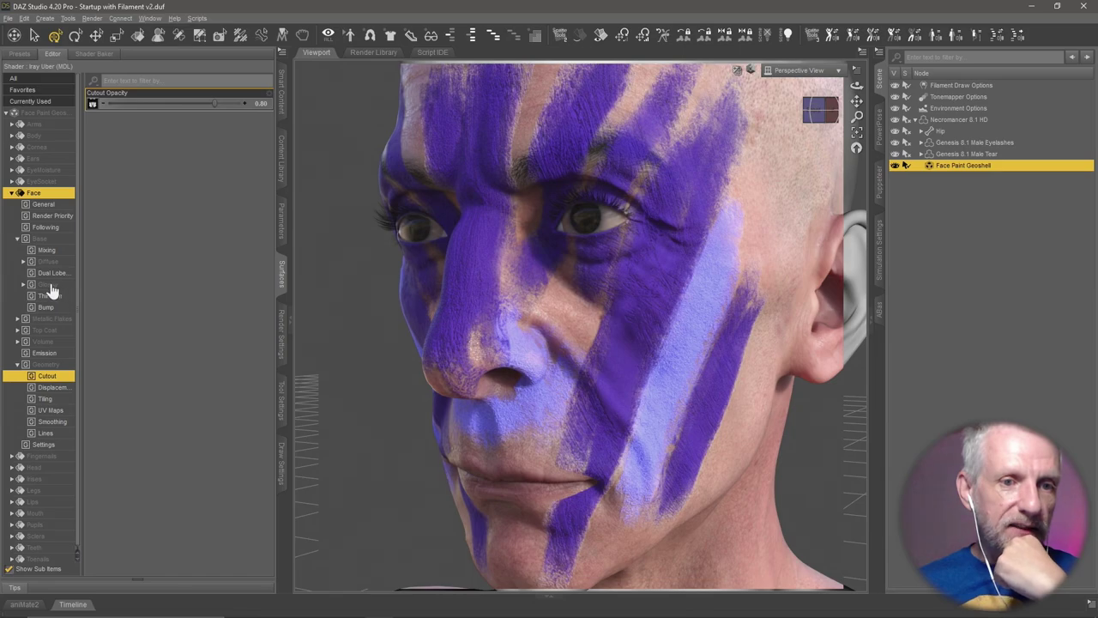
click(46, 284)
click(23, 285)
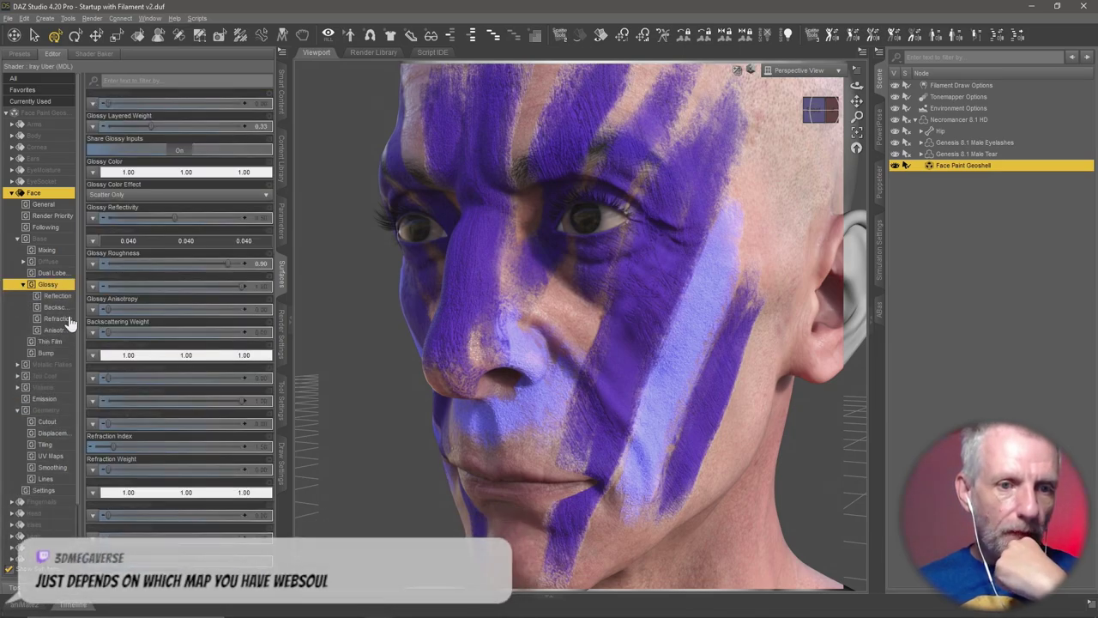
click(58, 296)
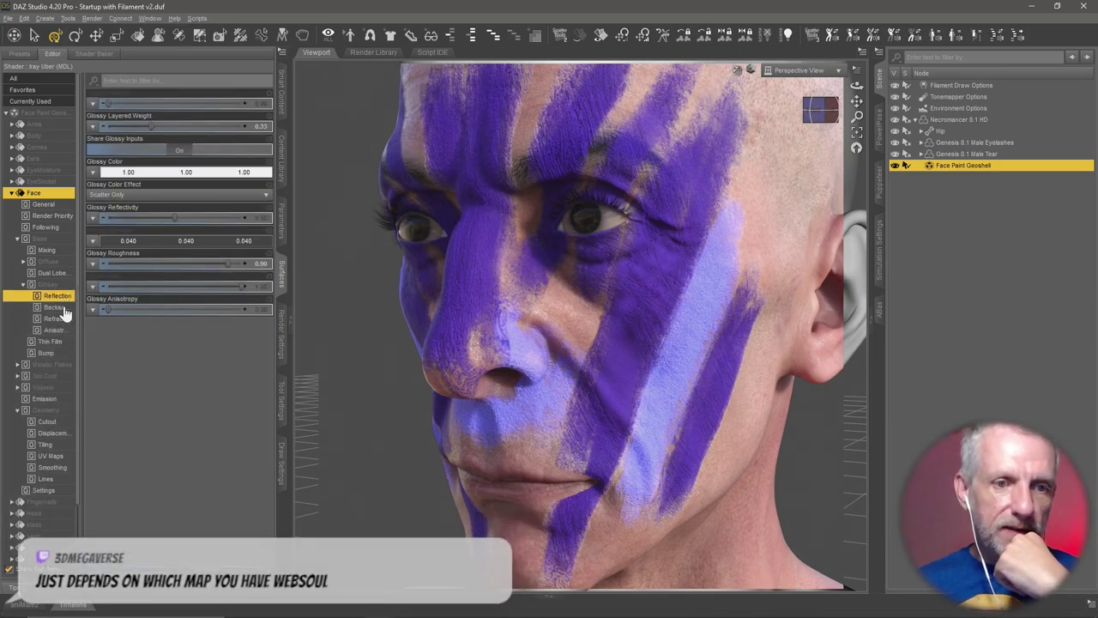
click(60, 319)
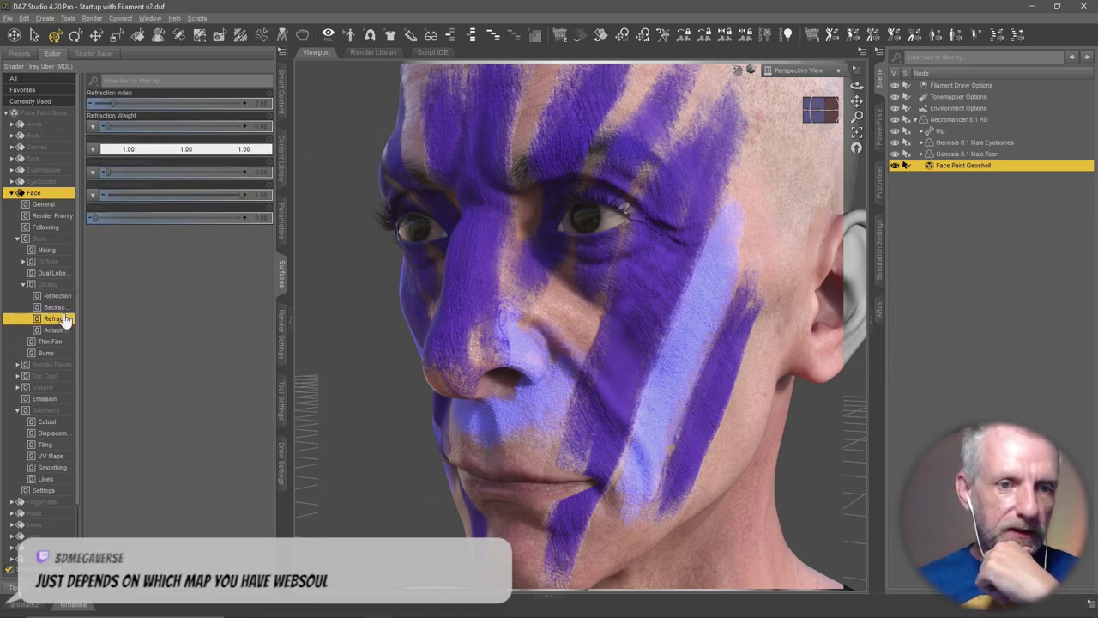
click(63, 298)
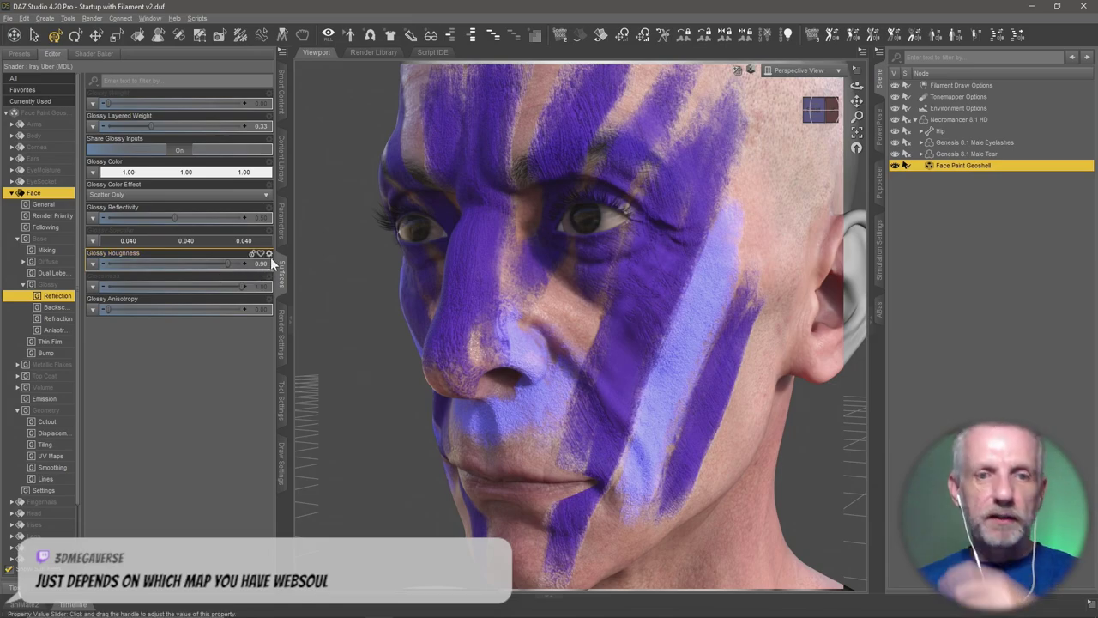
Drag Roughness.1001.png from the textures folder onto Glossy Roughness and set it to 1.00
key(alt+Tab)
key(Tab)
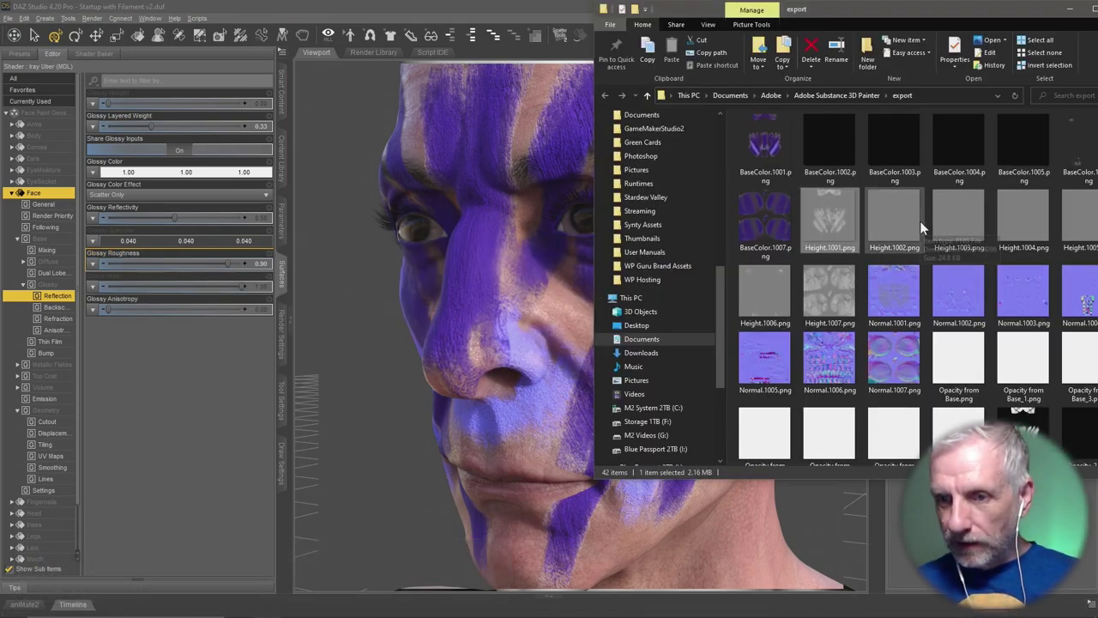
scroll(920, 220, down, 2)
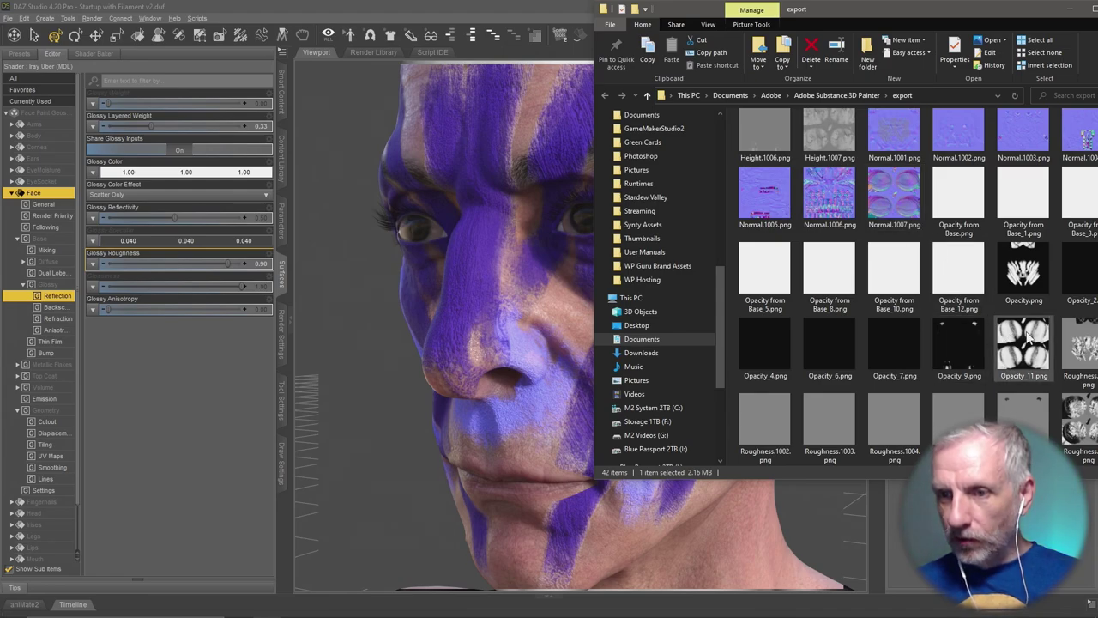
drag(1005, 10, 984, 10)
drag(1071, 347, 175, 319)
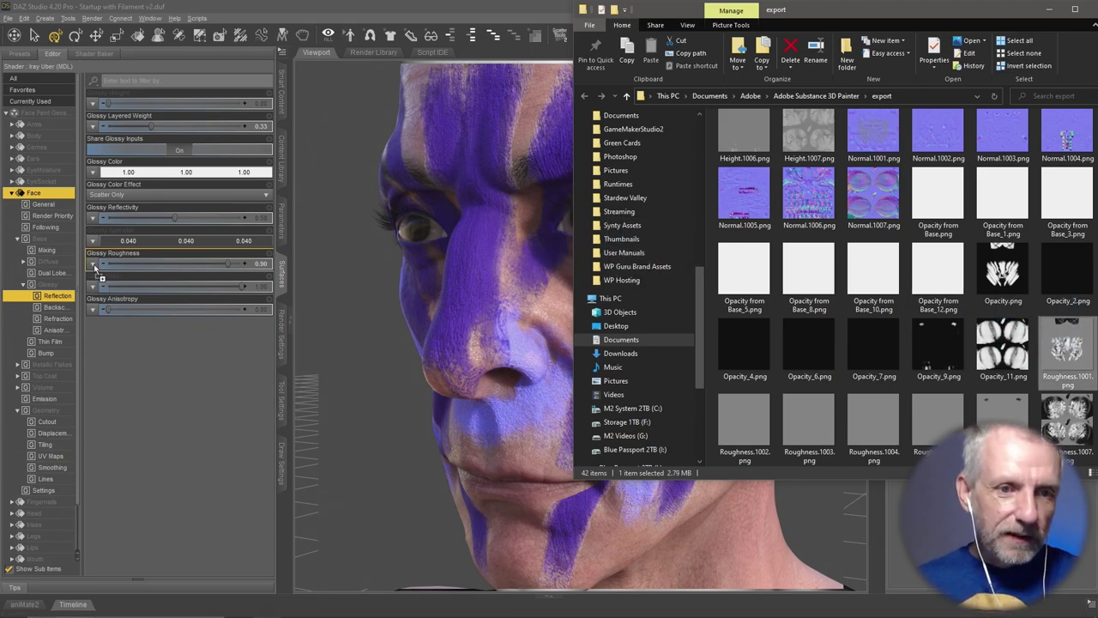
drag(92, 269, 95, 270)
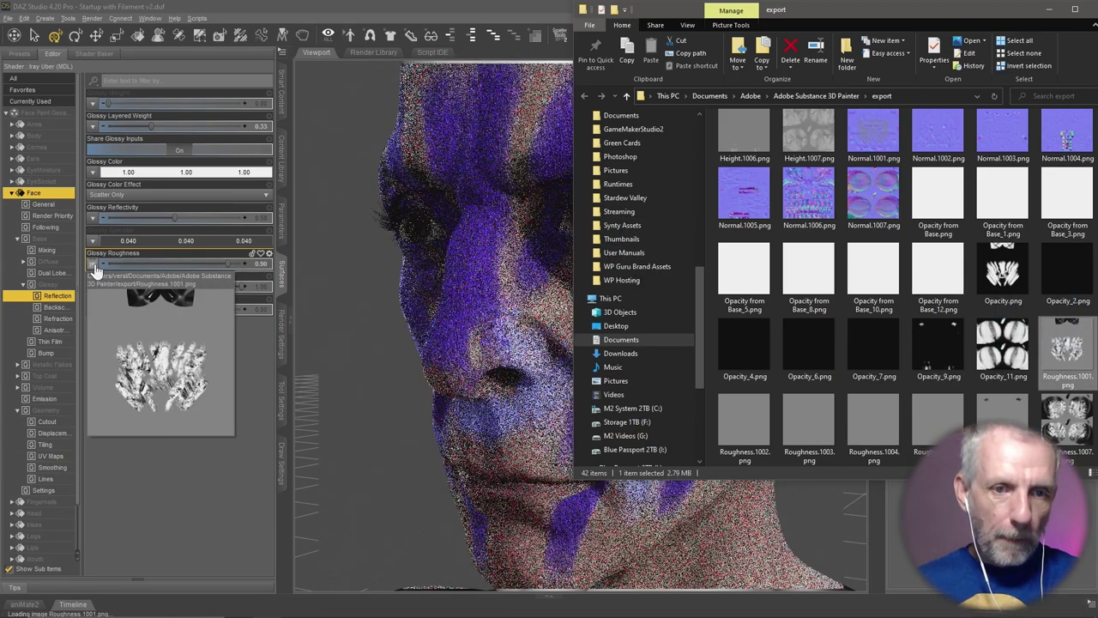
click(264, 262)
text(1)
key(Return)
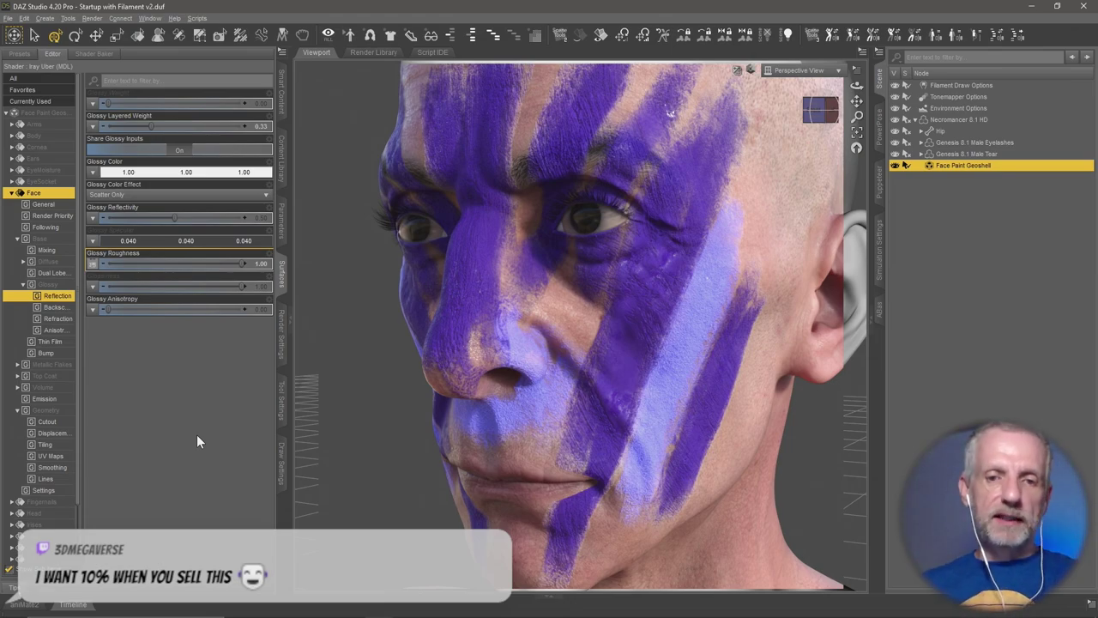
Preview Normal.1006.png, then open Normal.1001.png in Photos and zoom into its brush strokes
key(alt+Tab)
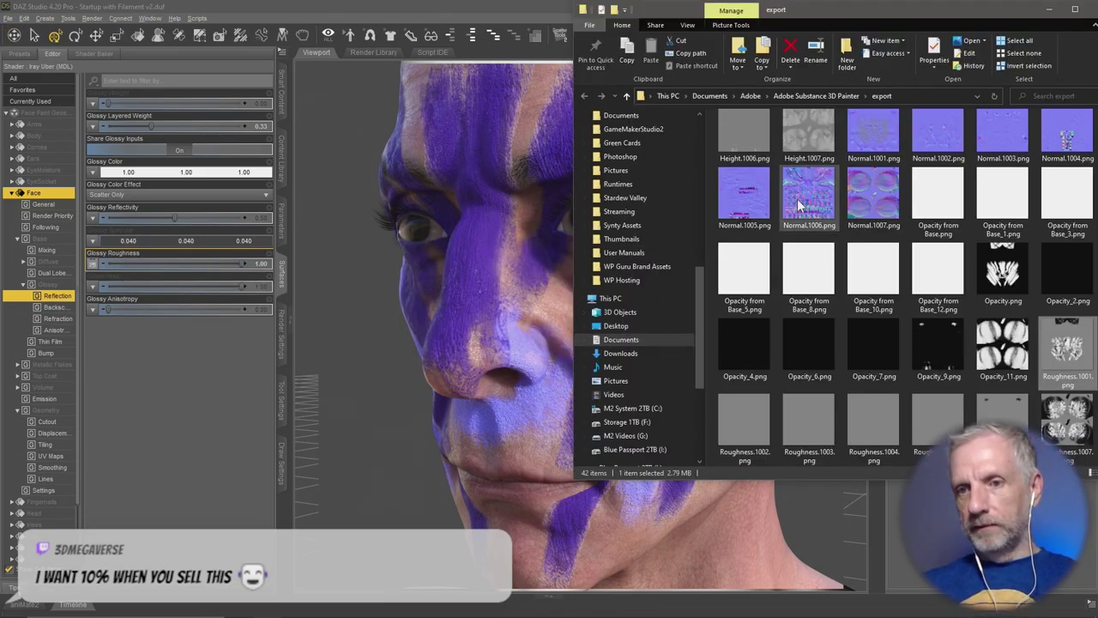
click(812, 189)
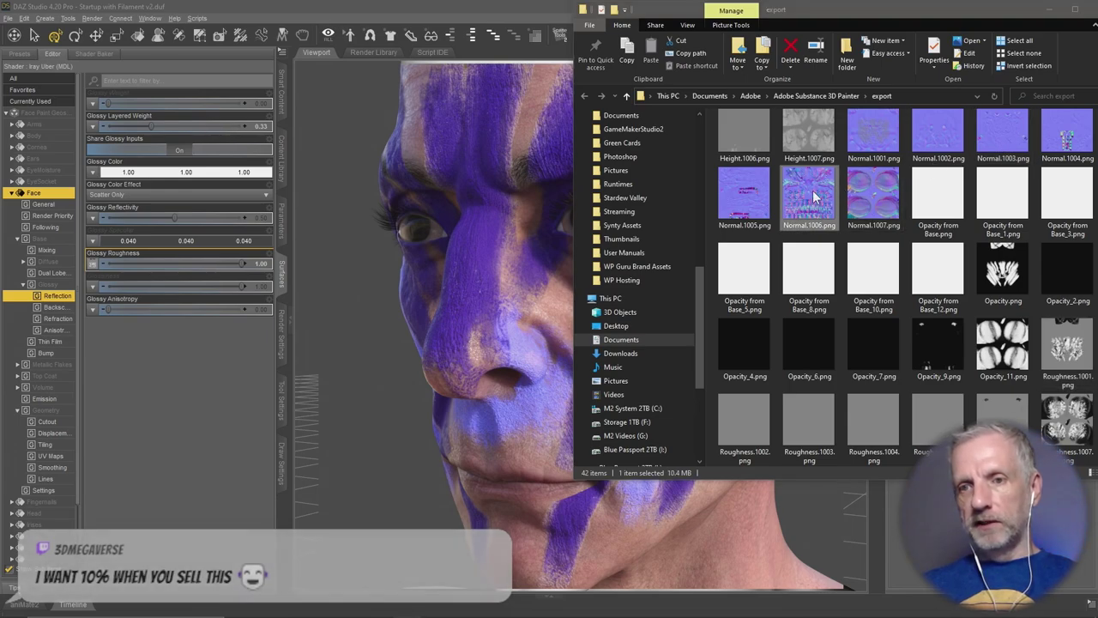
double_click(812, 189)
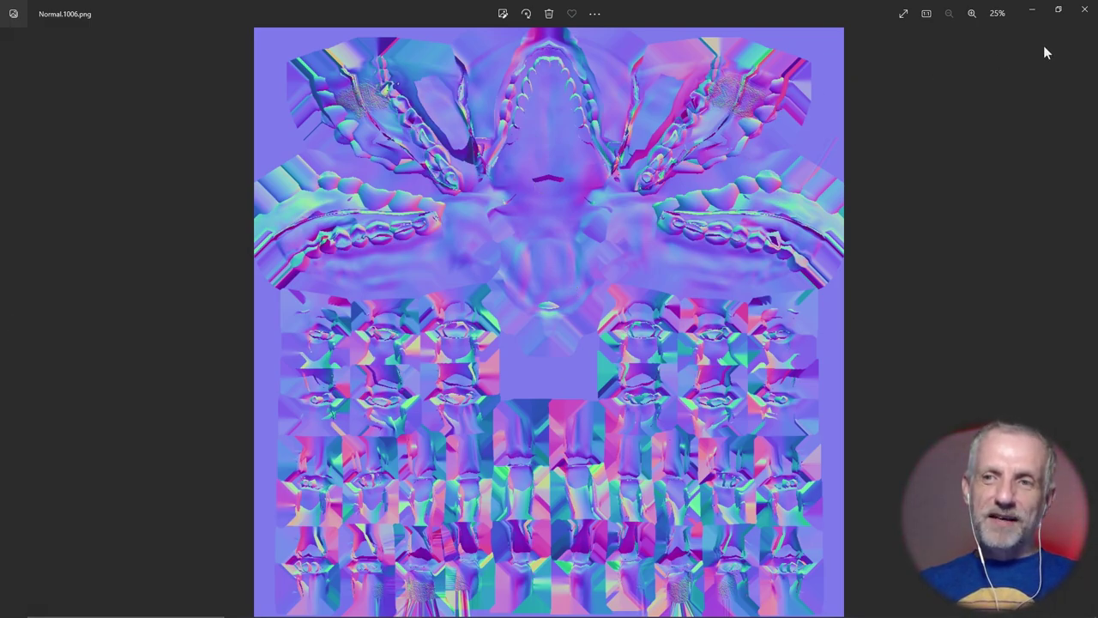
click(1084, 9)
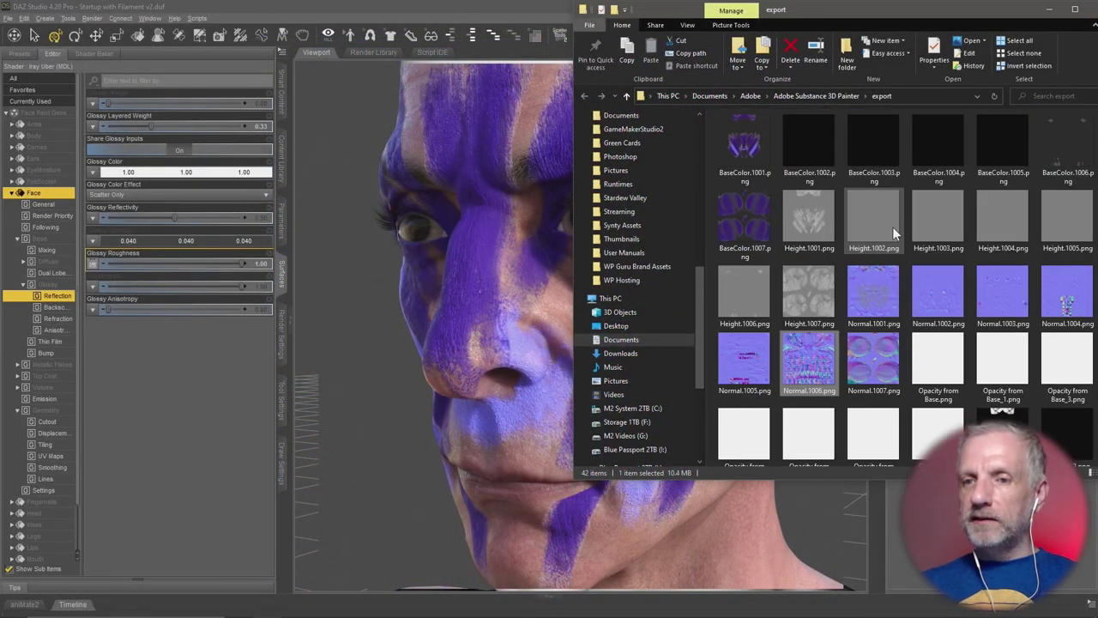
double_click(877, 297)
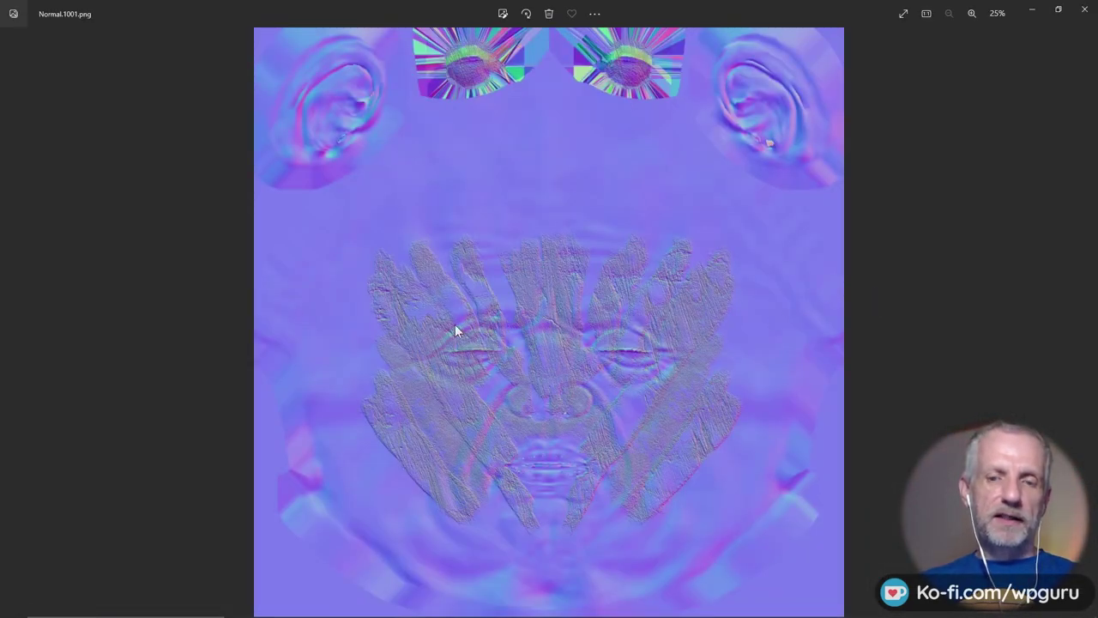
scroll(455, 330, up, 5)
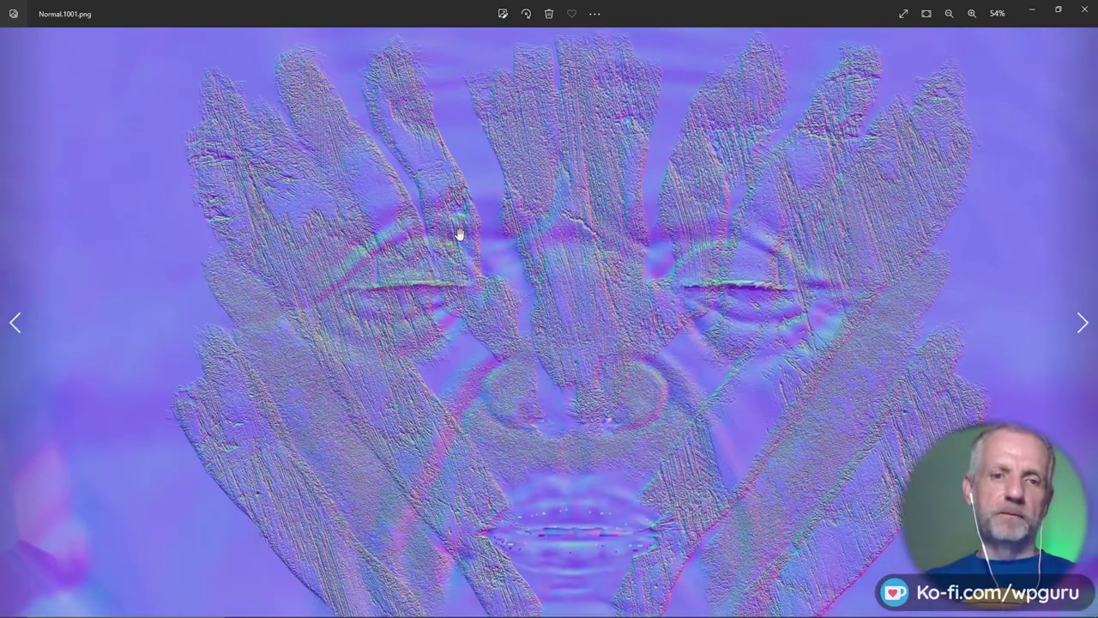
scroll(457, 233, up, 1)
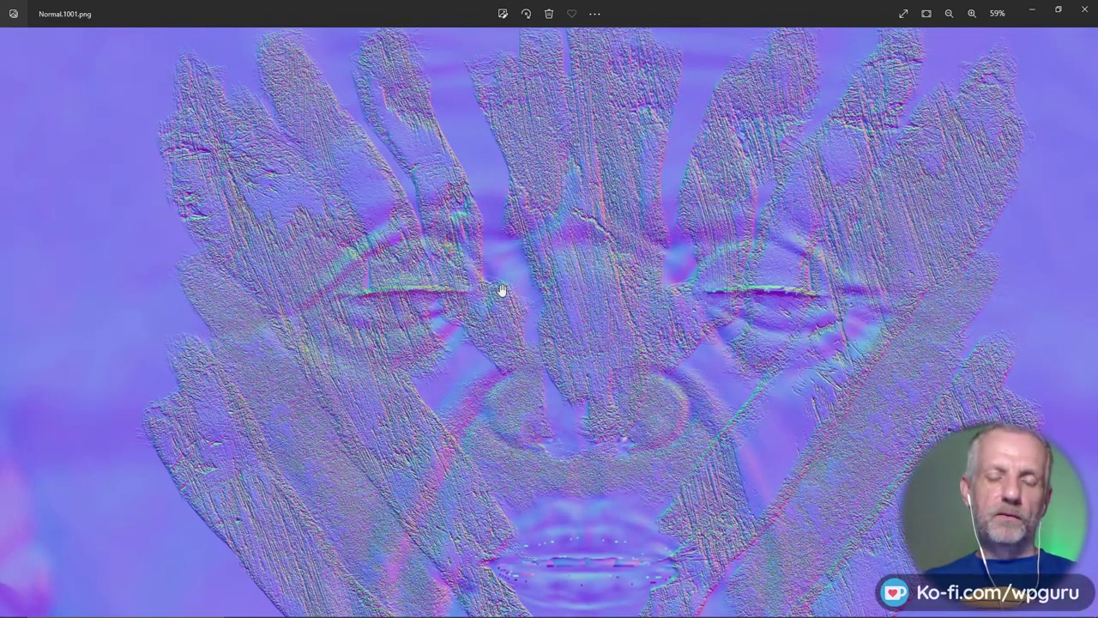
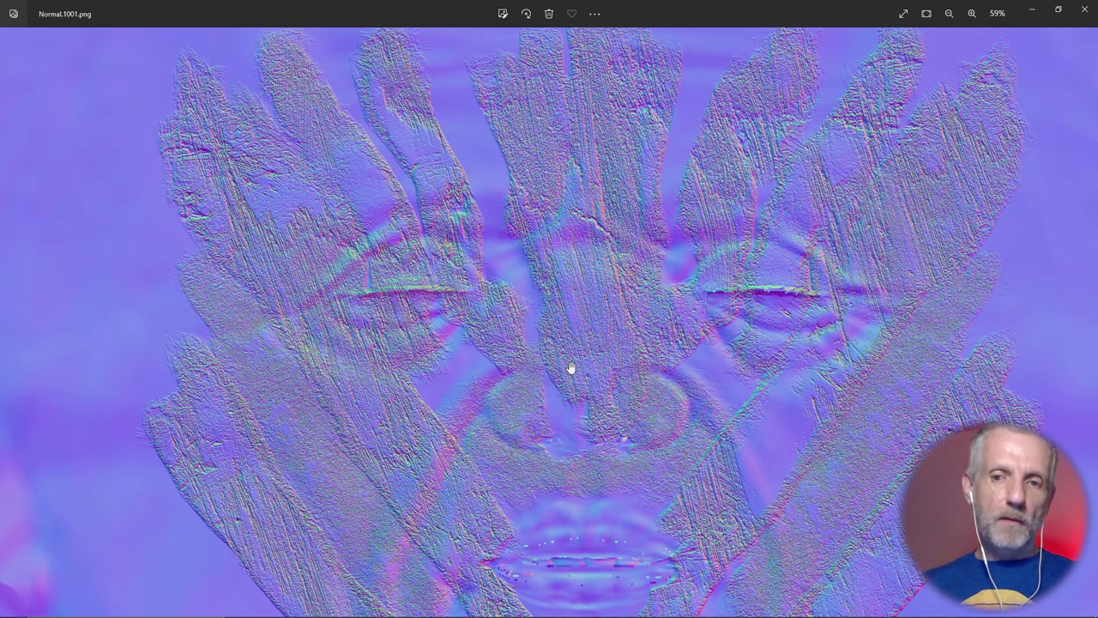
Zoom out on Normal.1001.png, then check the export folder and return to the map
scroll(571, 368, down, 2)
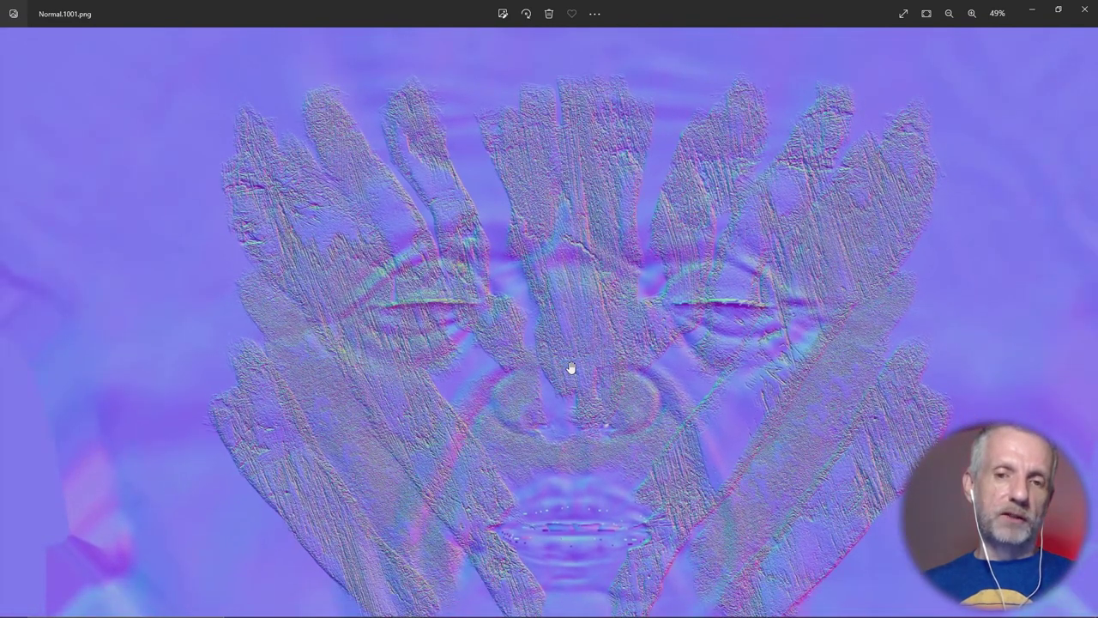
key(alt+Tab)
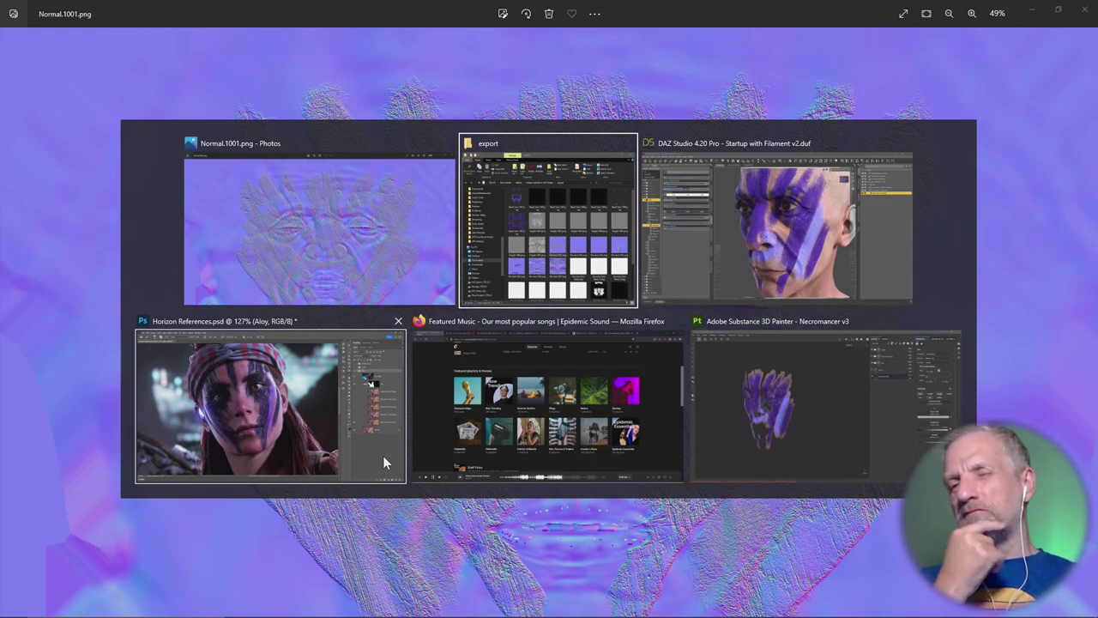
key(Return)
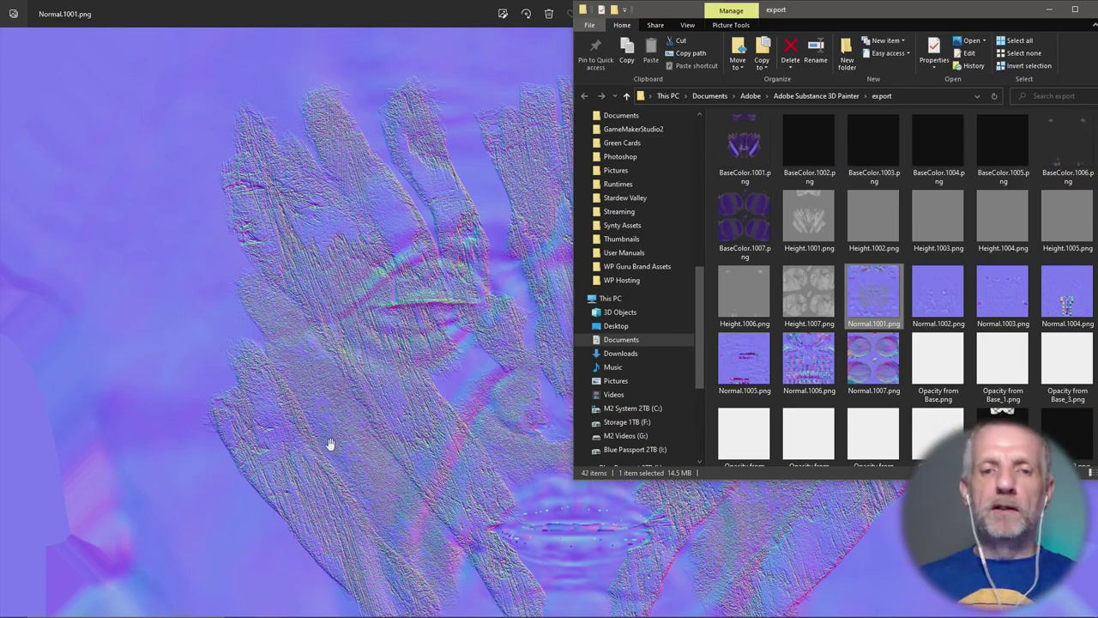
click(331, 372)
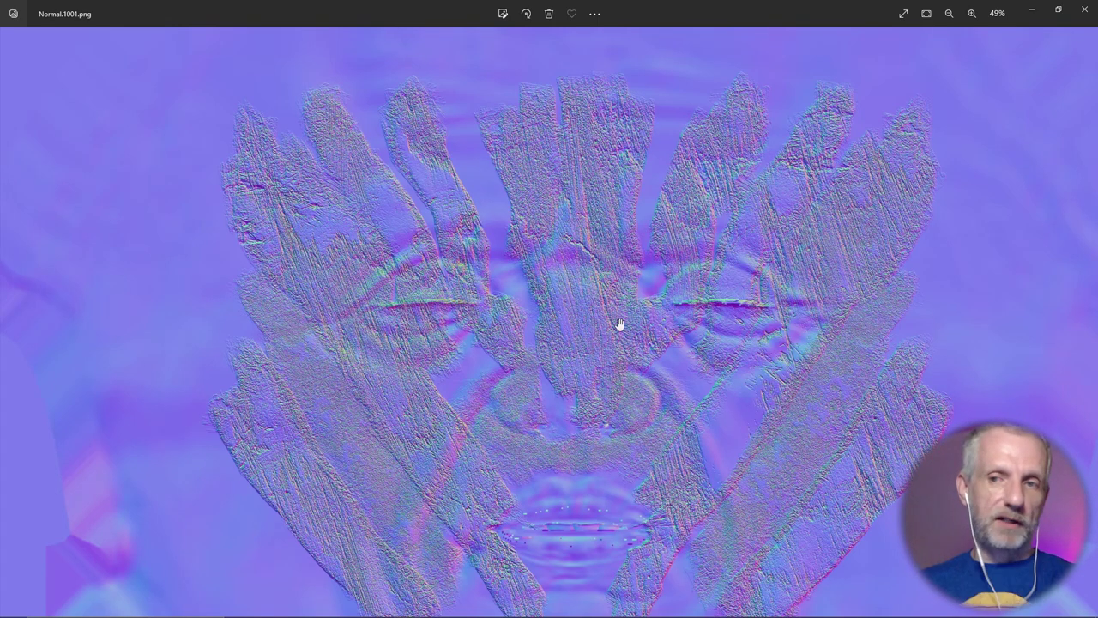
Close the normal map viewer and move the export folder window over DAZ Studio toward the centre
click(1084, 10)
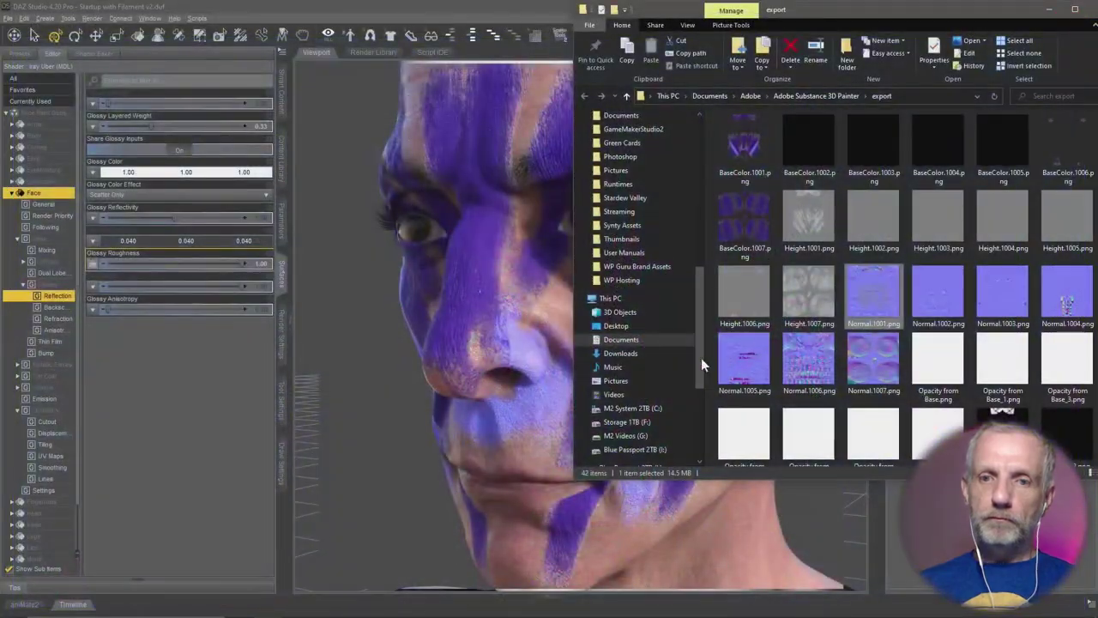
click(556, 83)
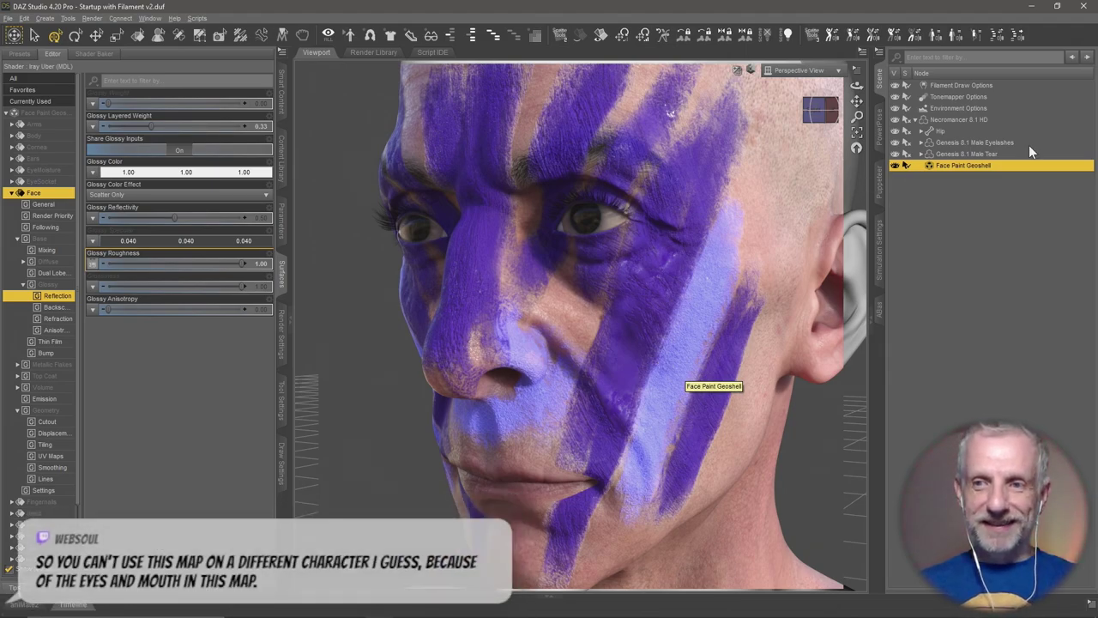
key(alt+Tab)
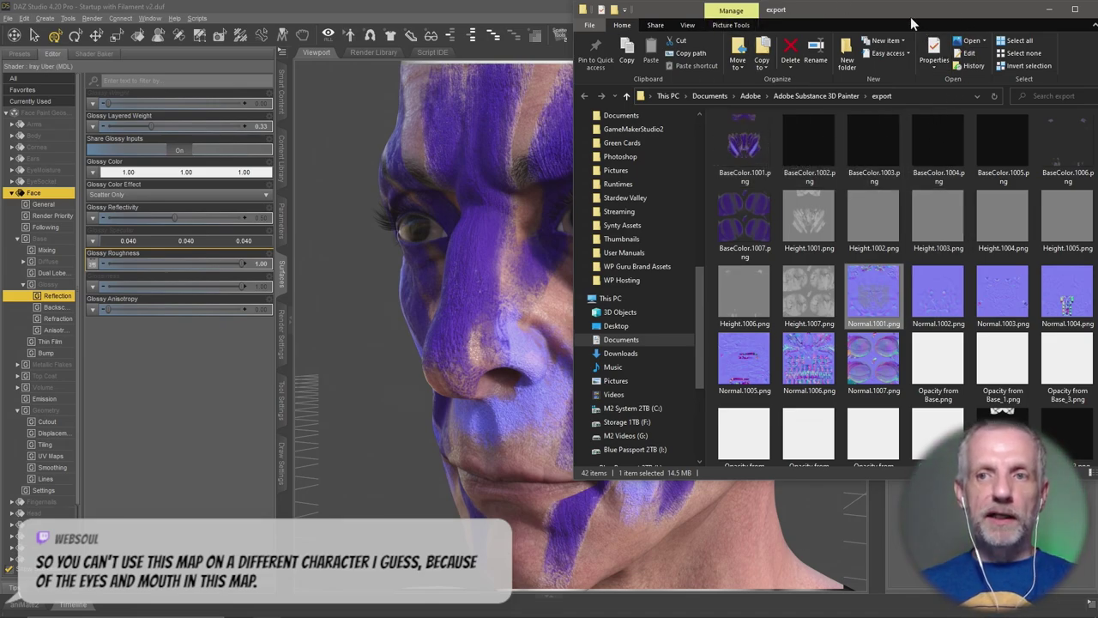
drag(912, 17, 696, 8)
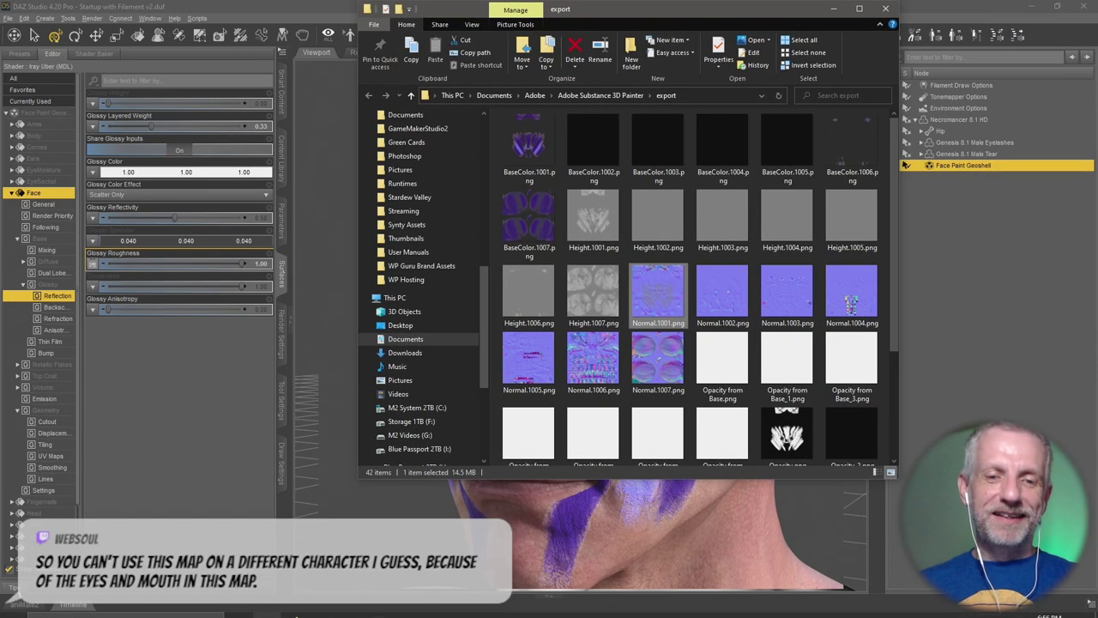
Open a second File Explorer beside the export folder, showing Desktop > Face Painting Stream
right_click(267, 608)
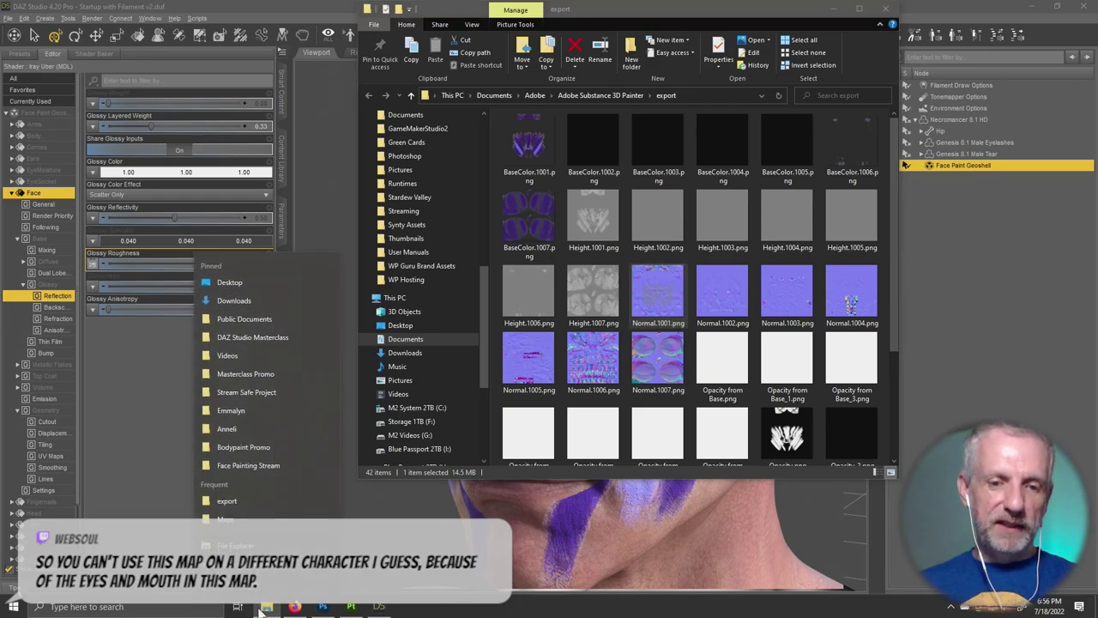
click(235, 545)
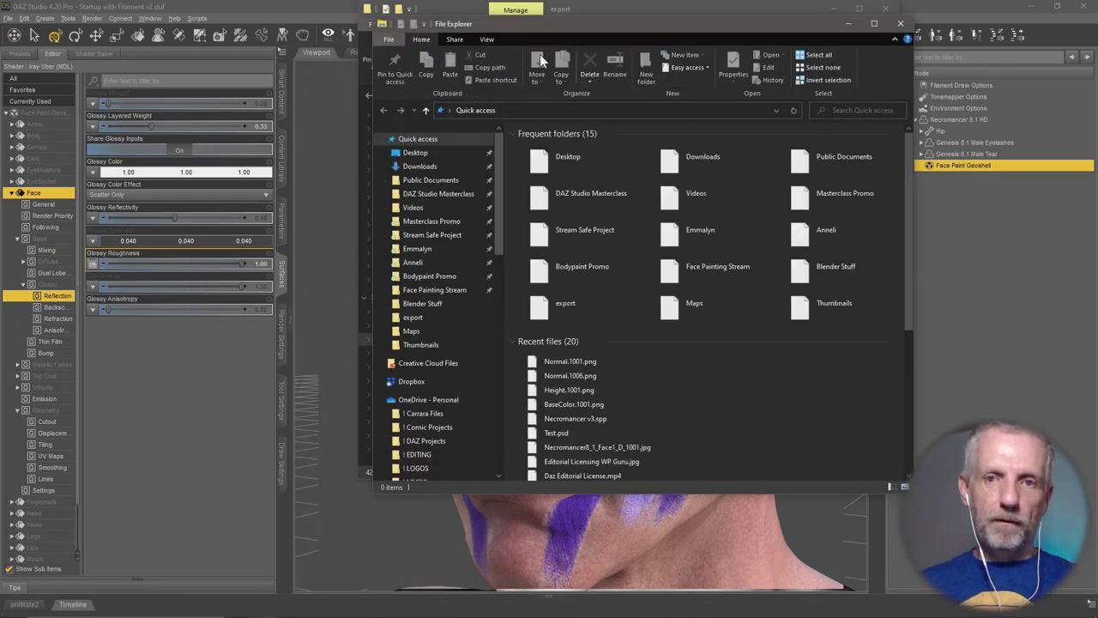
drag(564, 34, 204, 23)
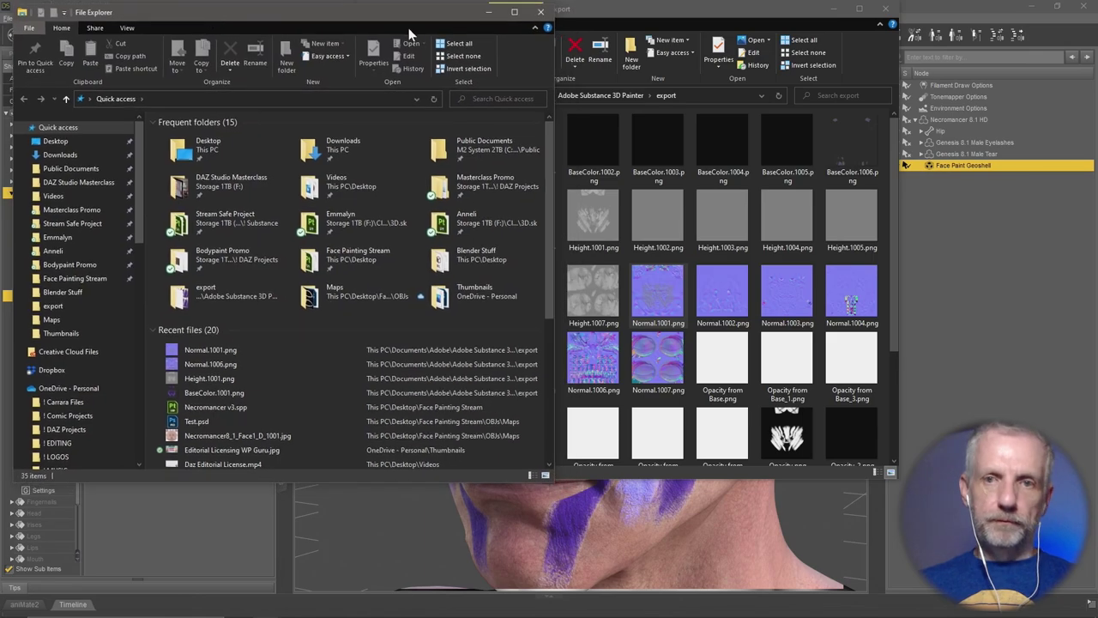
click(639, 15)
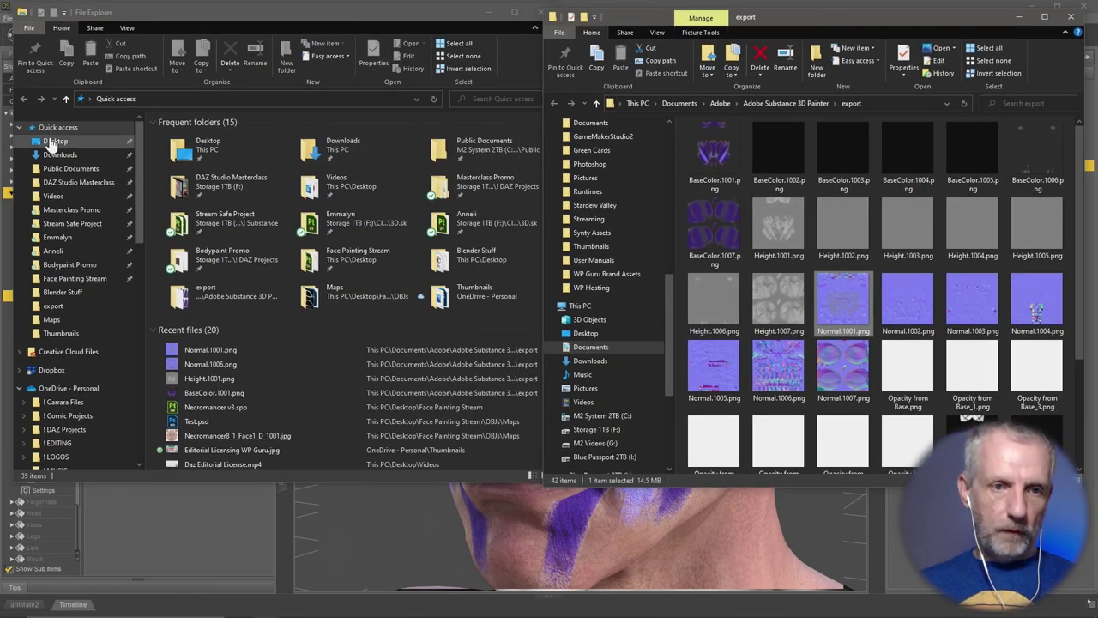
click(55, 141)
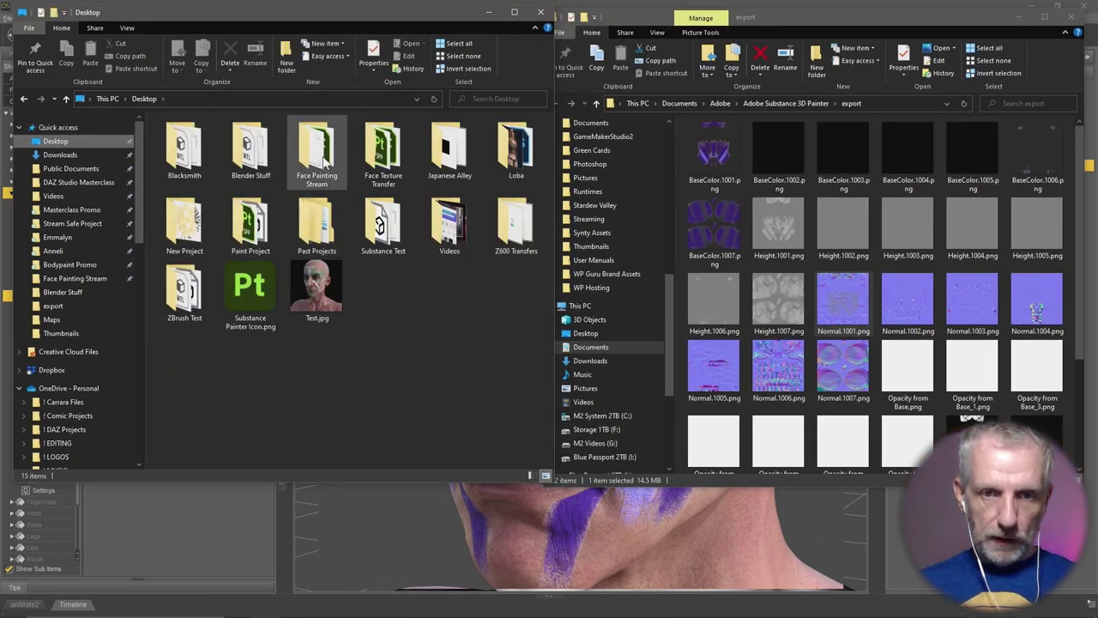
click(324, 162)
double_click(325, 161)
click(235, 138)
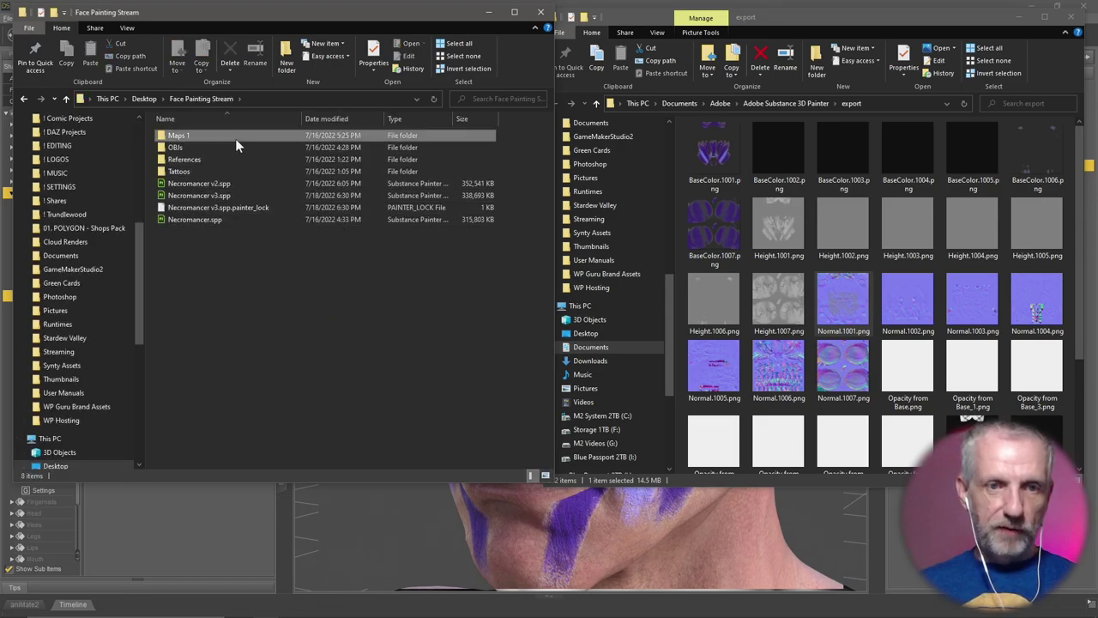
Create a new folder named 'Maps Purple' in Face Painting Stream and open it
right_click(203, 278)
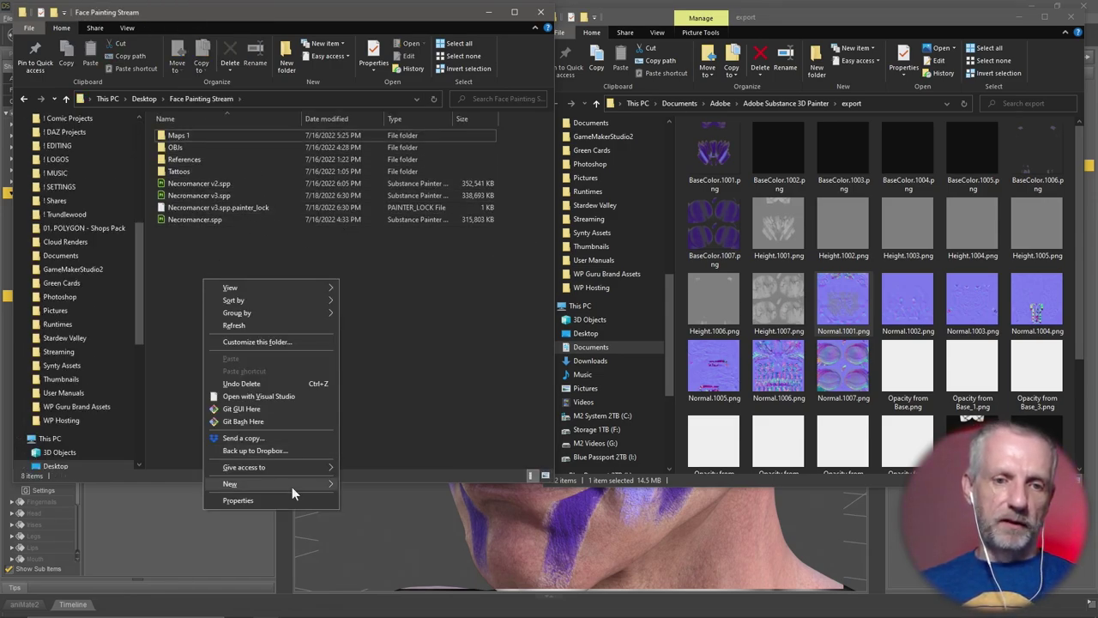
mouse_move(292, 485)
click(385, 487)
text(Ma)
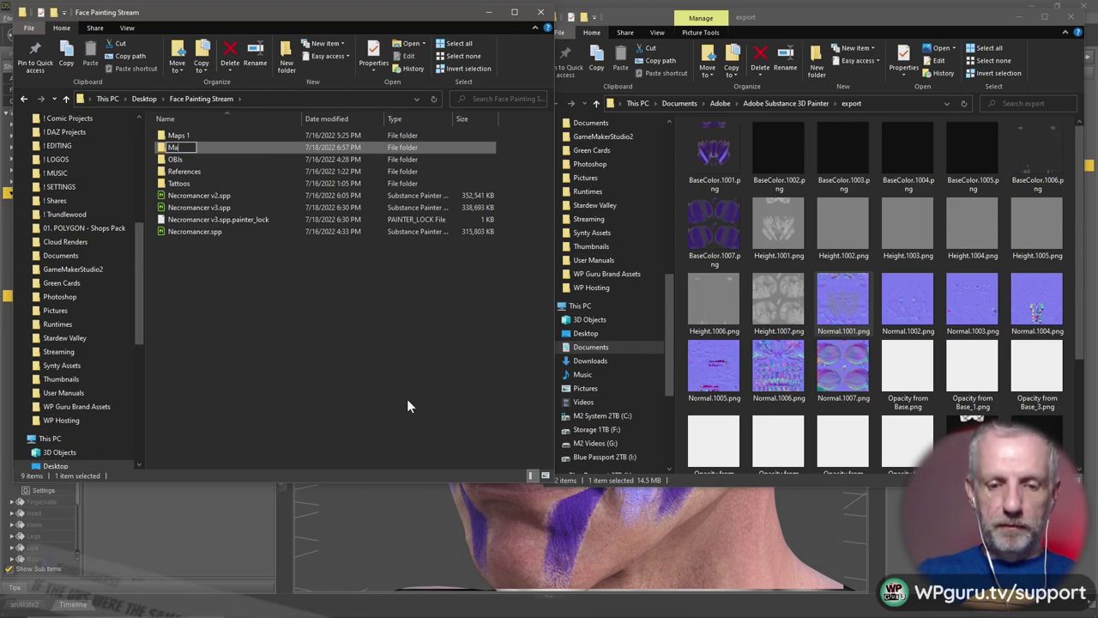
text(ps Purple)
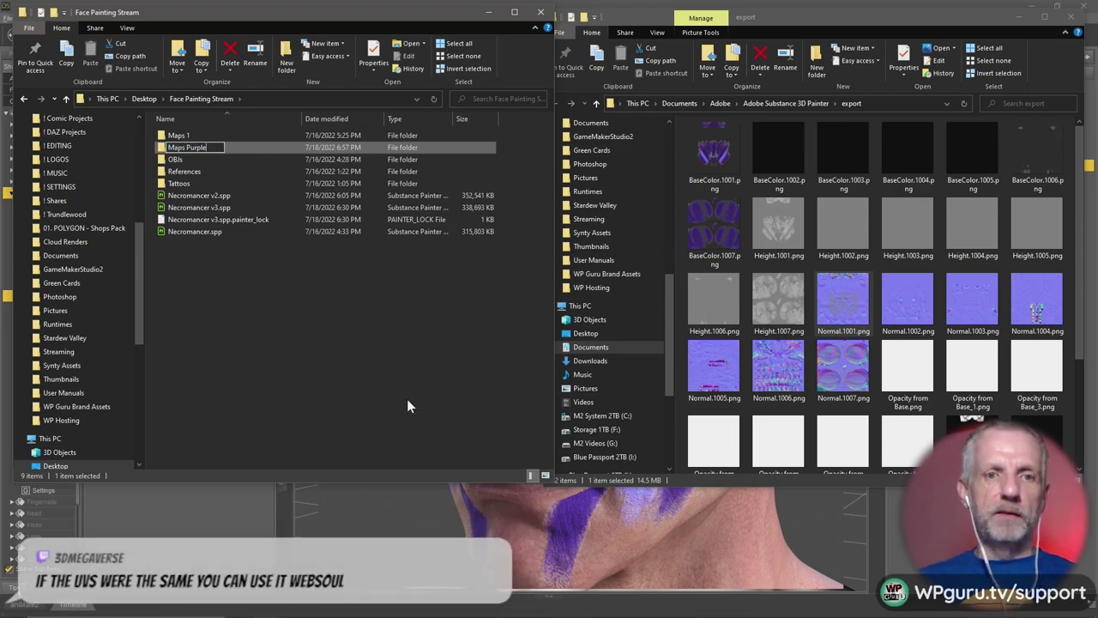
key(Return)
double_click(199, 147)
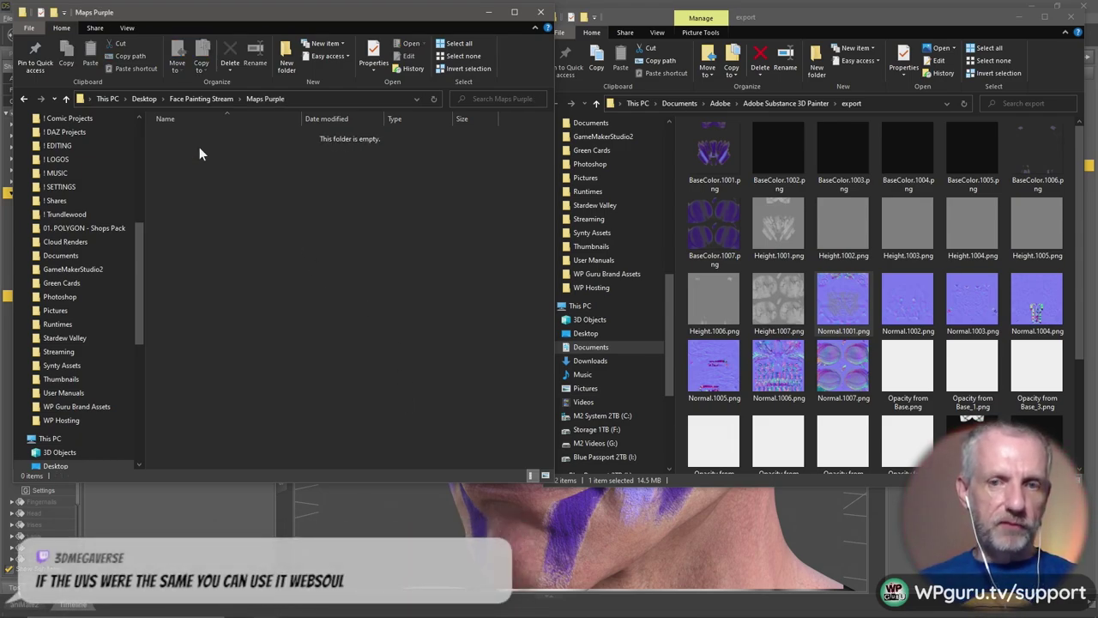
Paste the BaseColor, Height, Normal, Opacity and Roughness export maps into Maps Purple
click(724, 155)
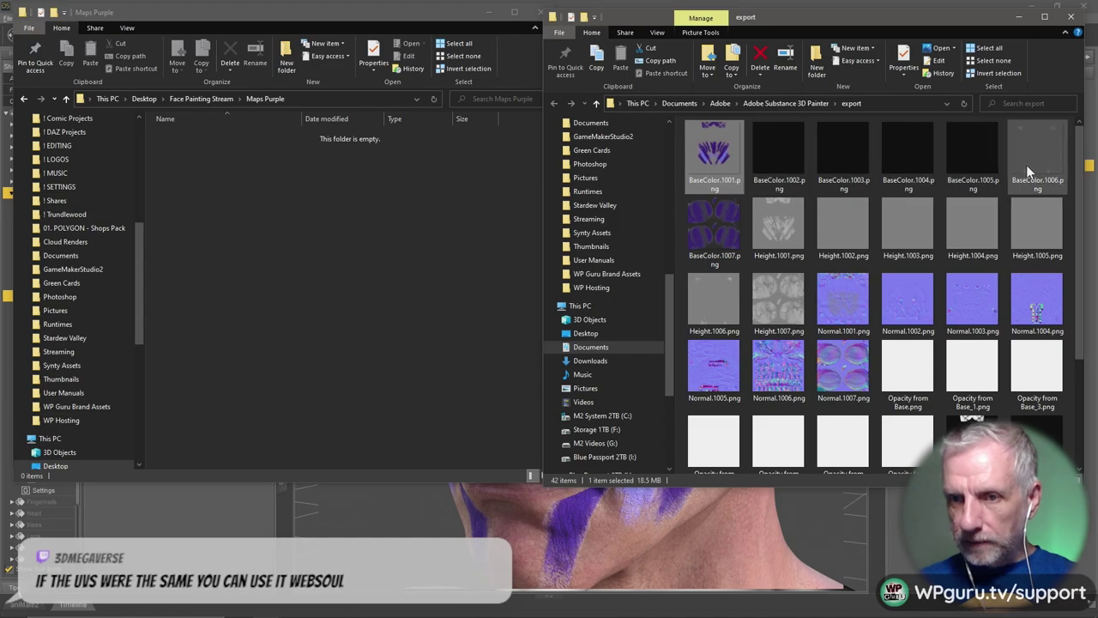
ctrl+click(784, 233)
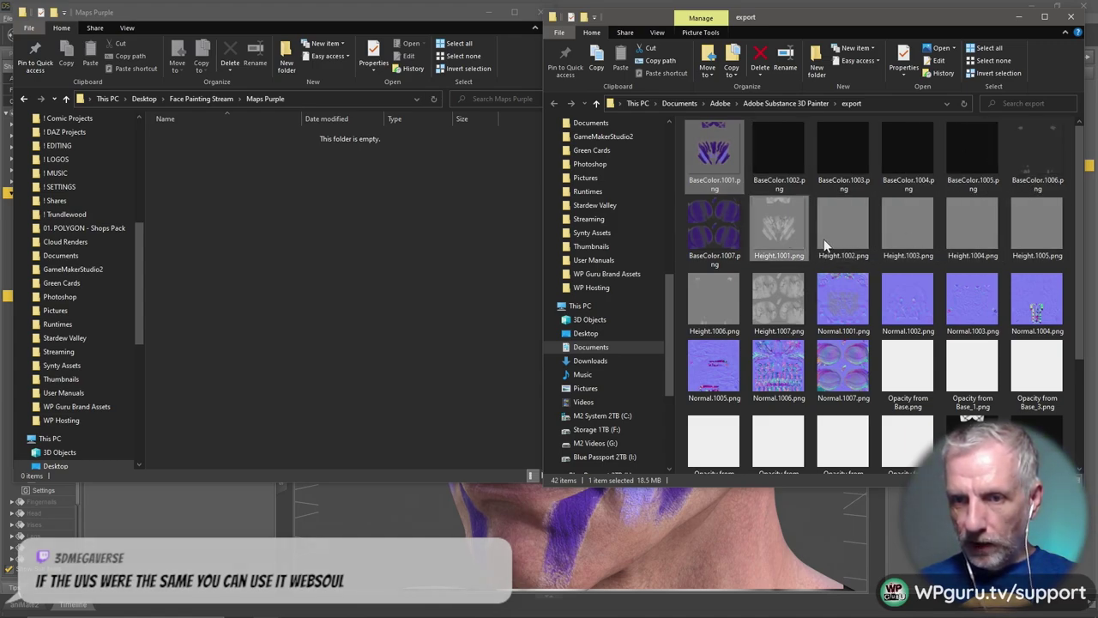
ctrl+click(849, 310)
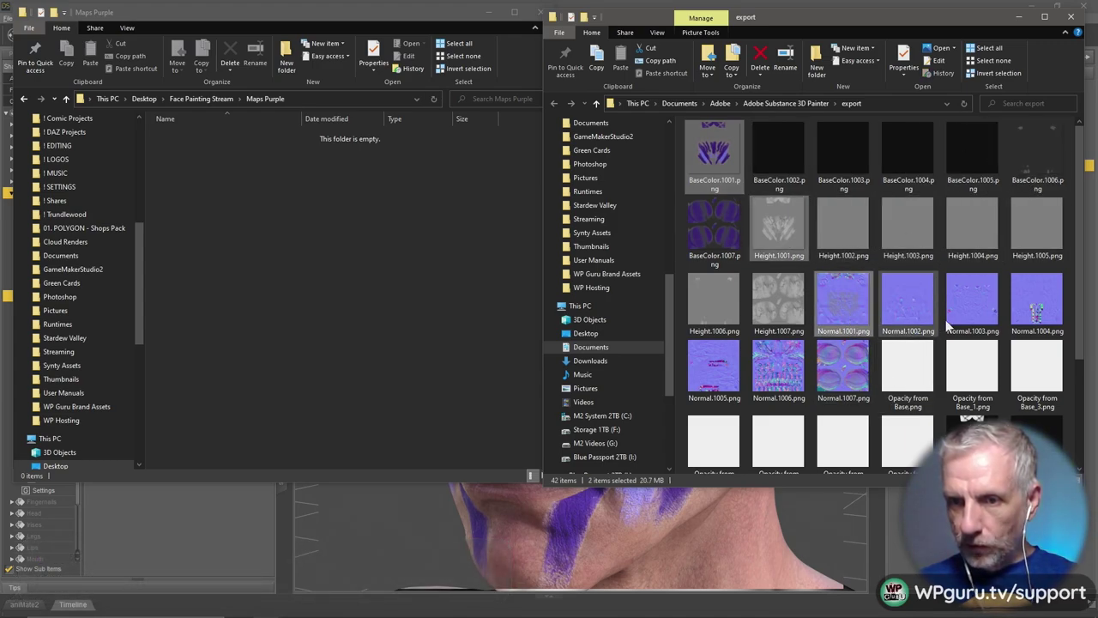
scroll(970, 354, down, 2)
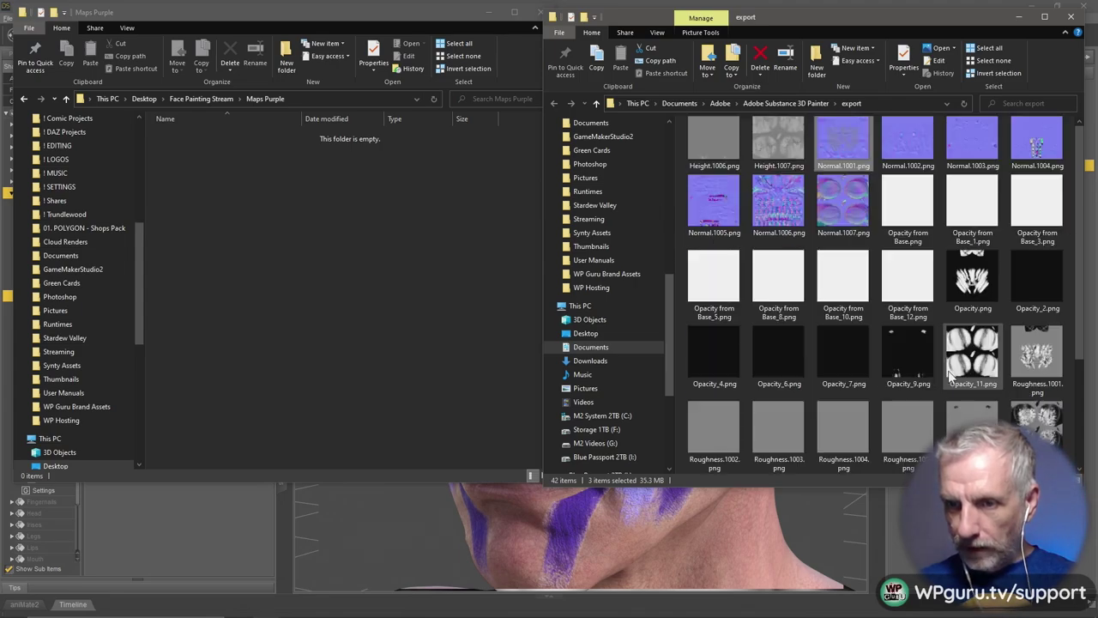
ctrl+click(973, 283)
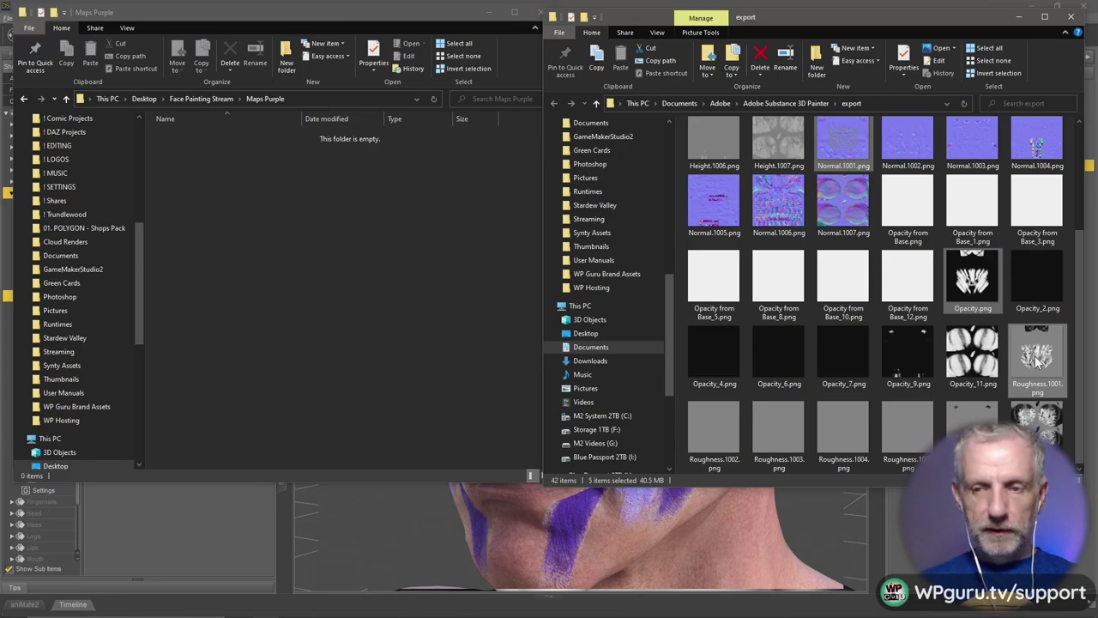
click(312, 221)
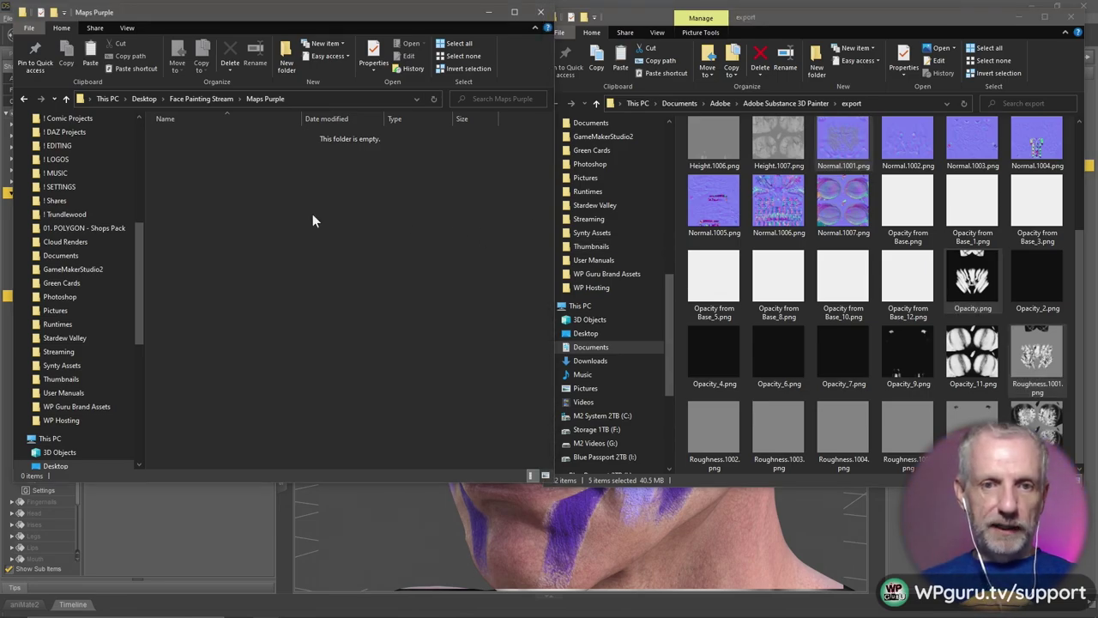
key(ctrl+v)
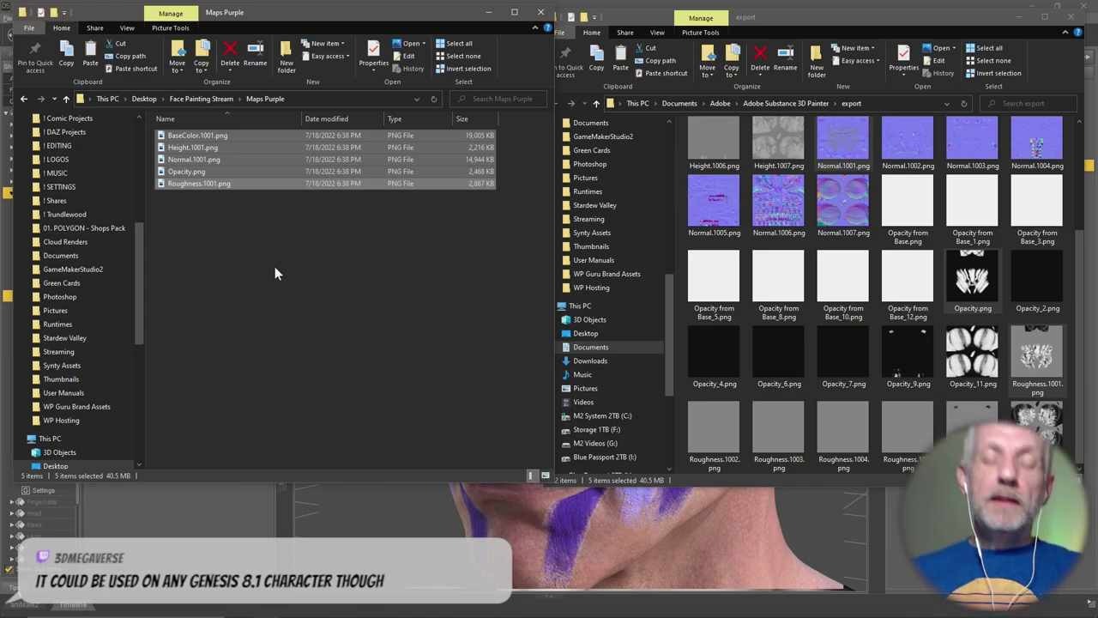
click(238, 529)
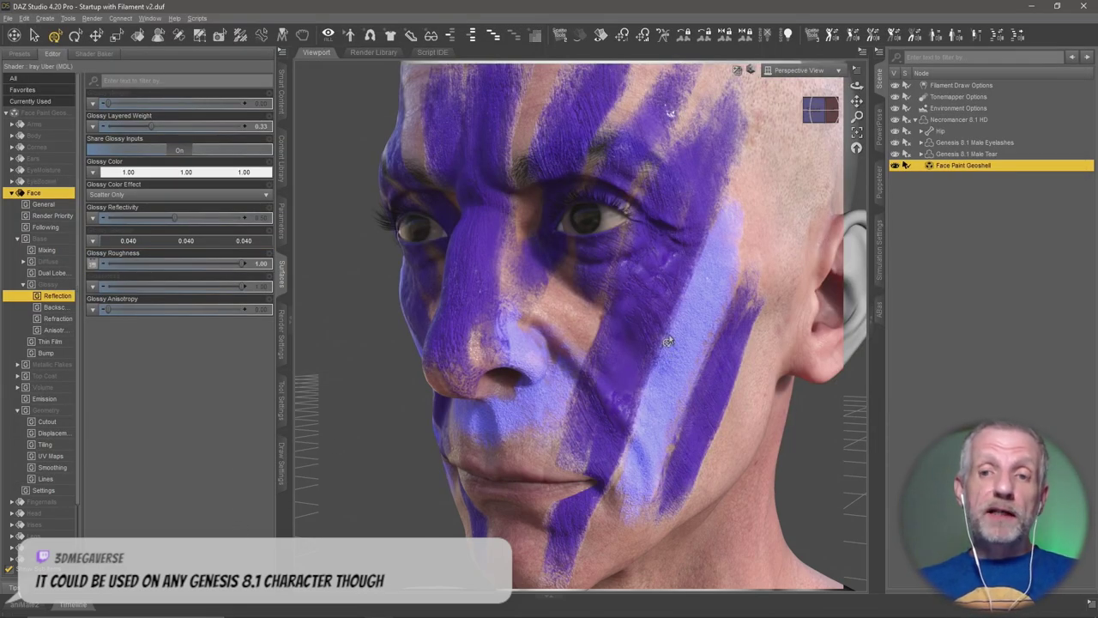
Show the Face surface's Base properties beside Maps Purple, with BaseColor.1001.png selected
click(753, 76)
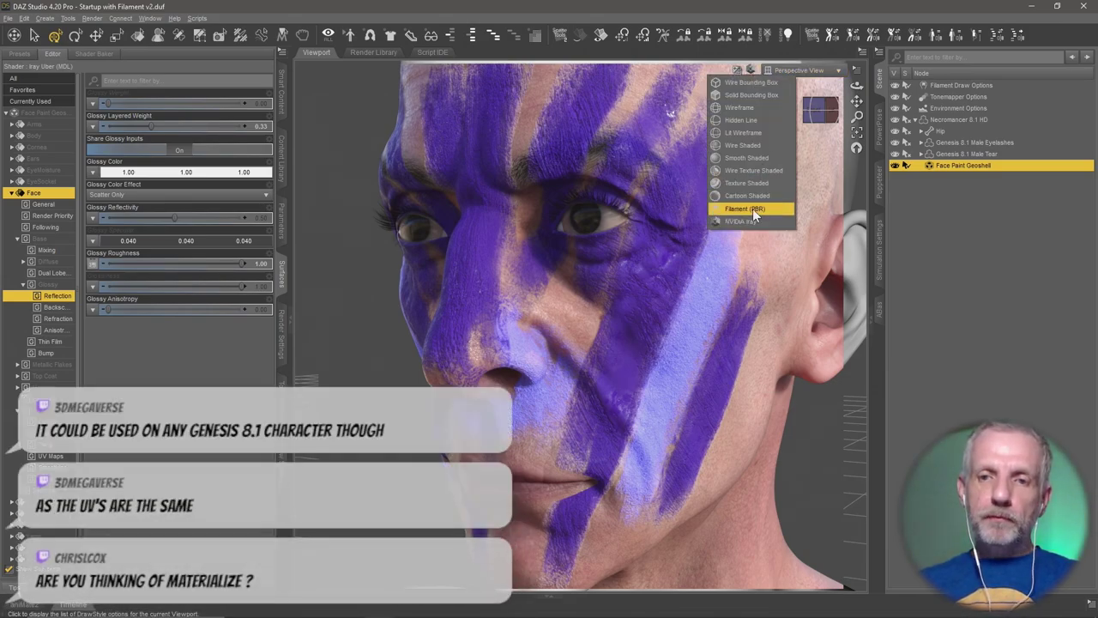
key(alt+Tab)
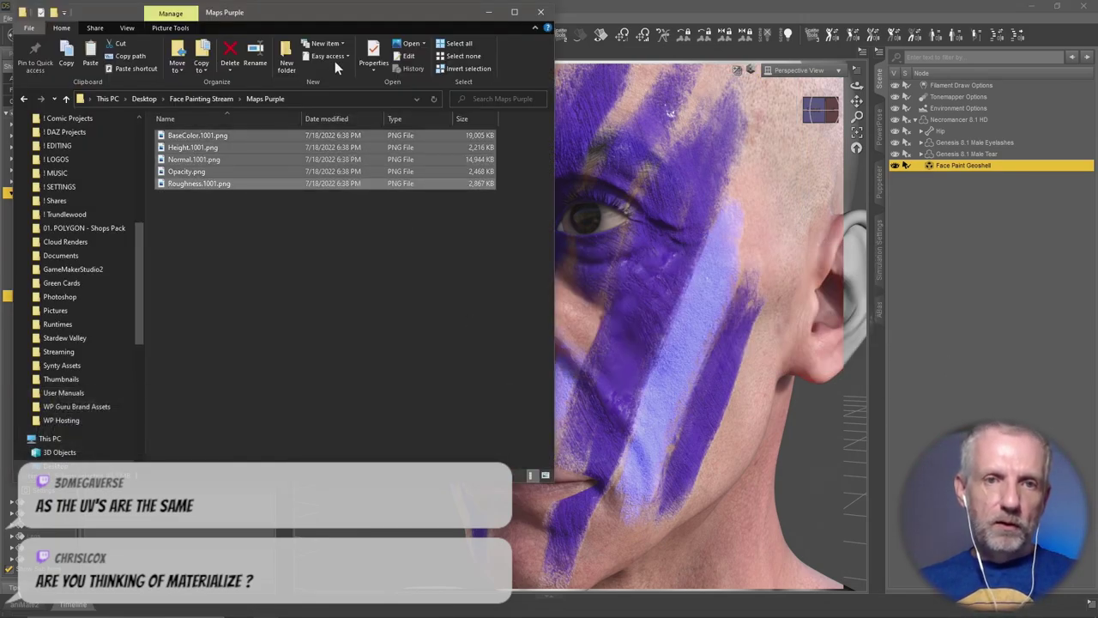
drag(319, 9, 880, 11)
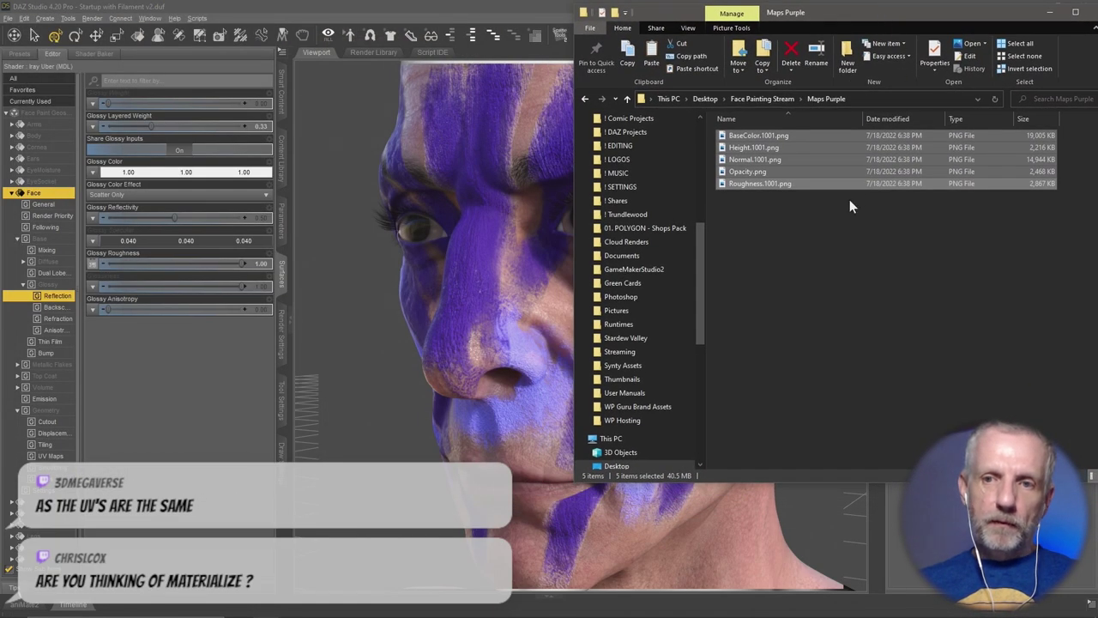
click(837, 221)
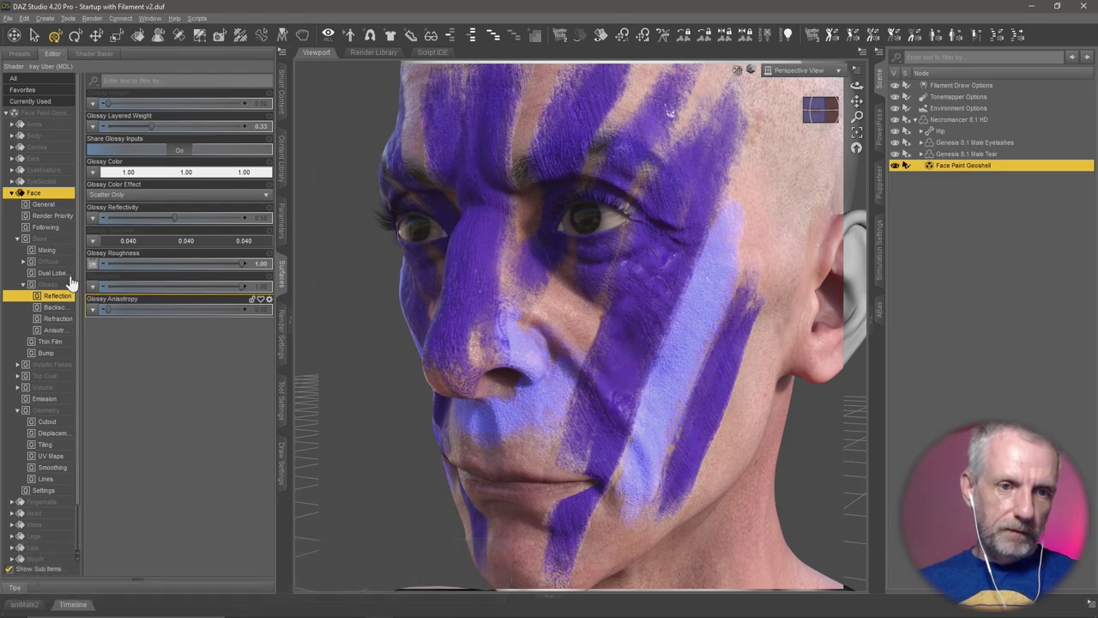
click(43, 240)
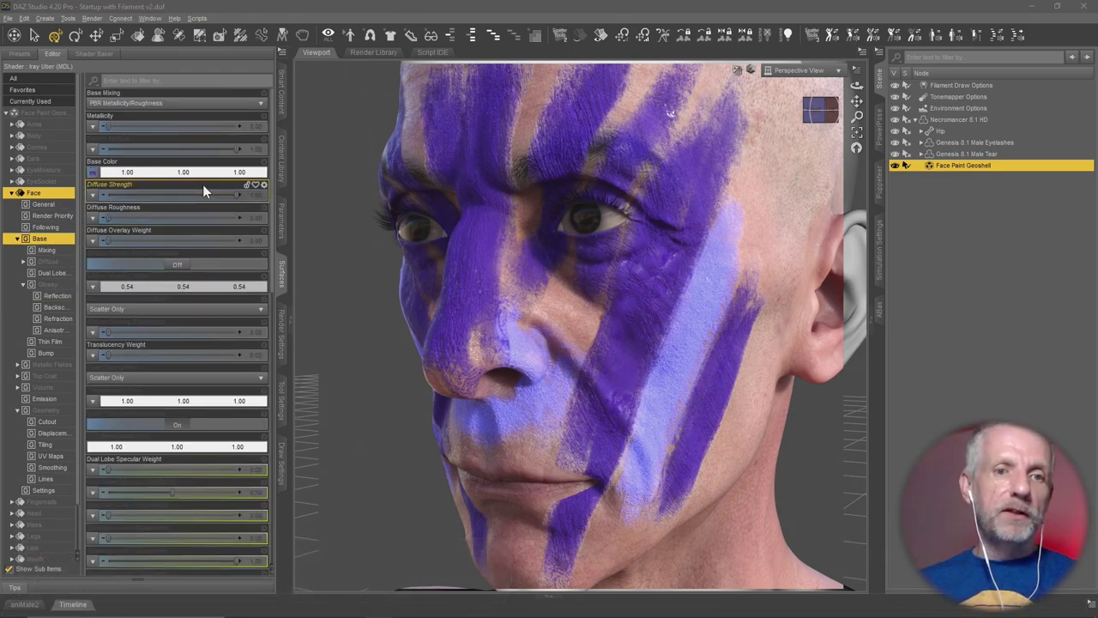
key(alt+Tab)
key(alt+Tab)
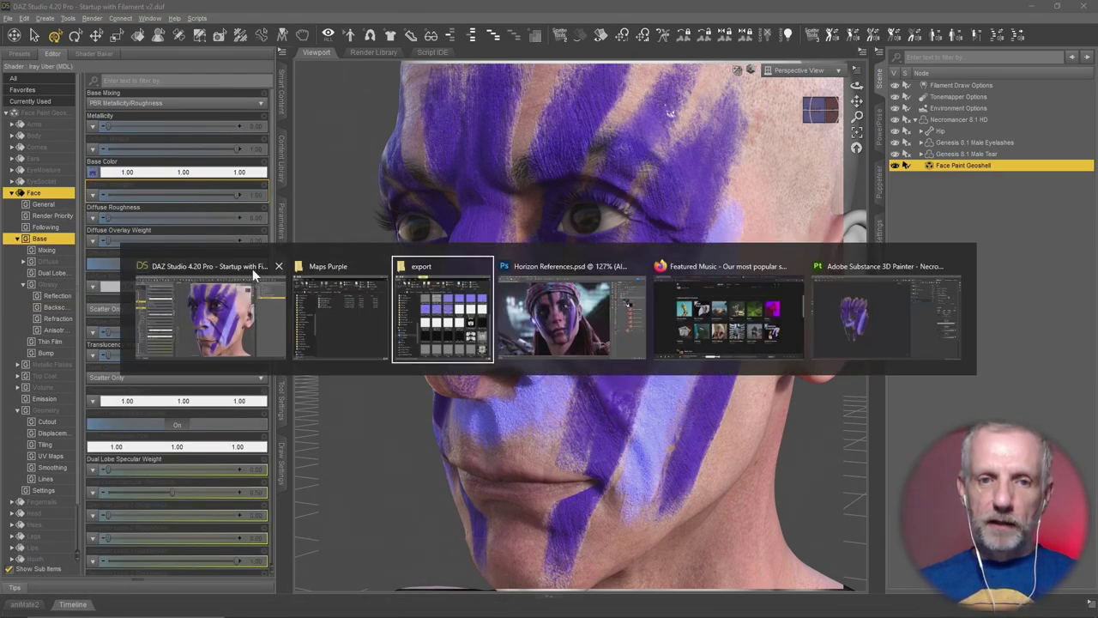
click(339, 319)
click(765, 136)
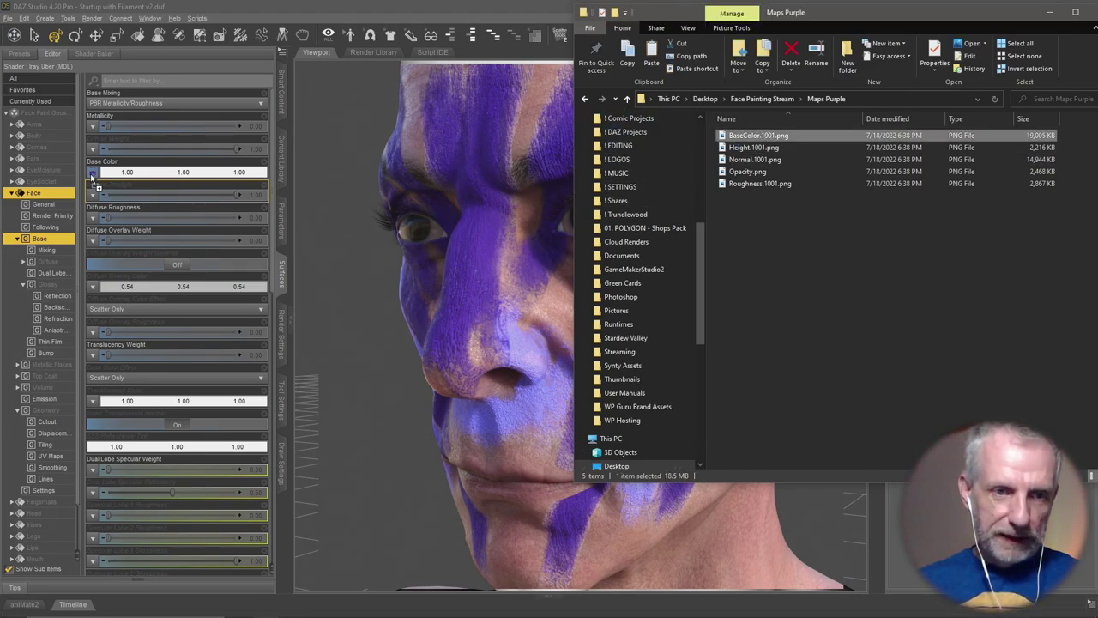
Assign BaseColor.1001.png as Base Color and Roughness.1001.png as Glossy Roughness on the Face surface
drag(92, 176, 90, 173)
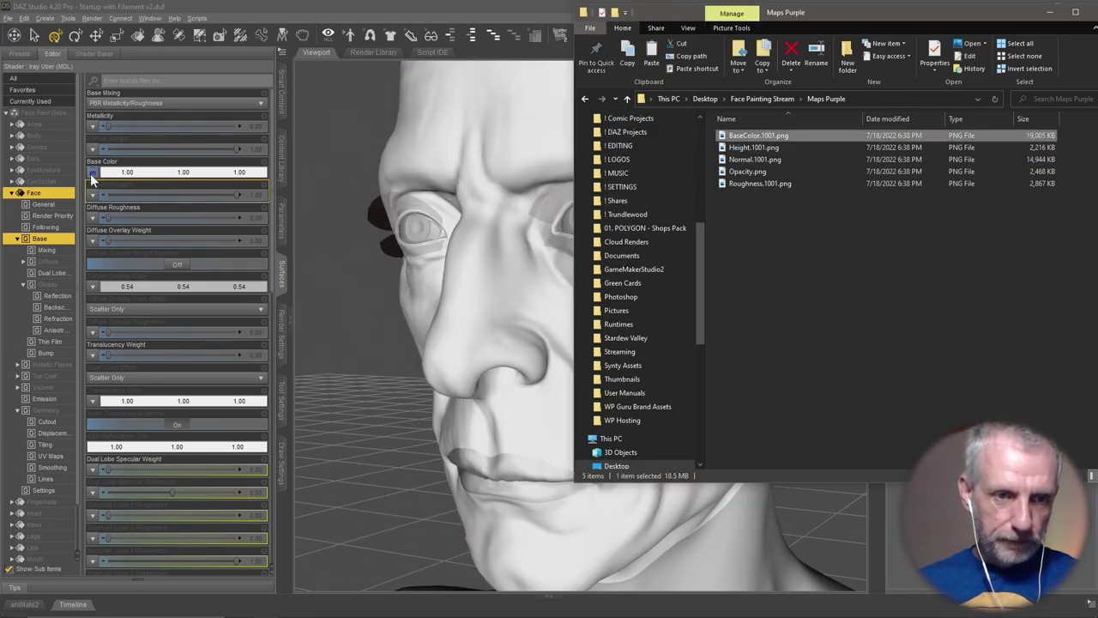
click(60, 285)
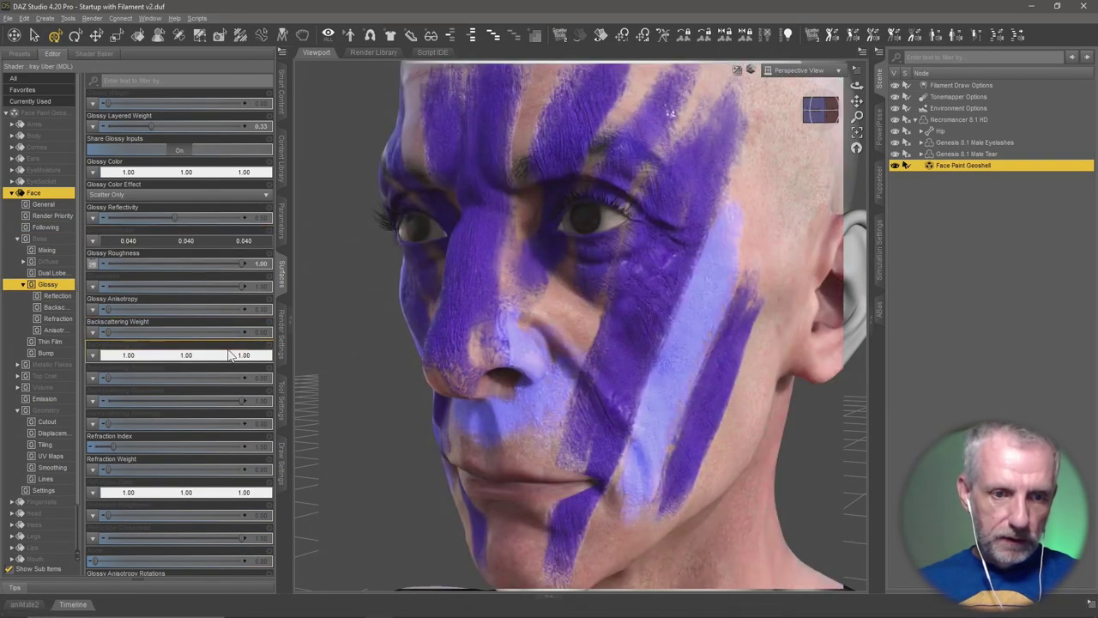
key(alt+Tab)
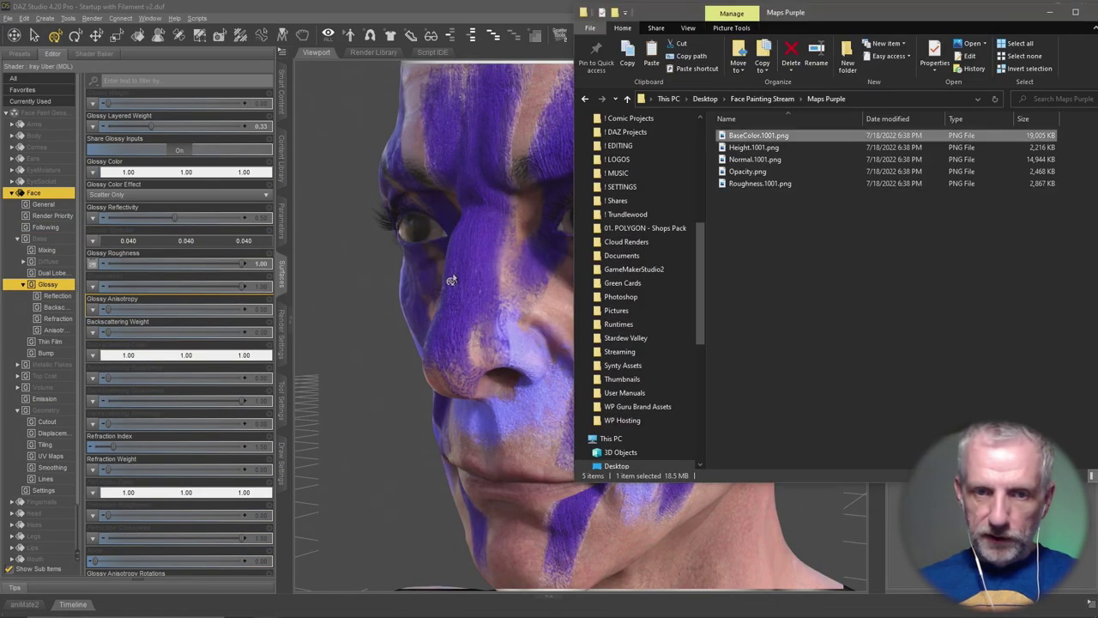
drag(748, 183, 223, 255)
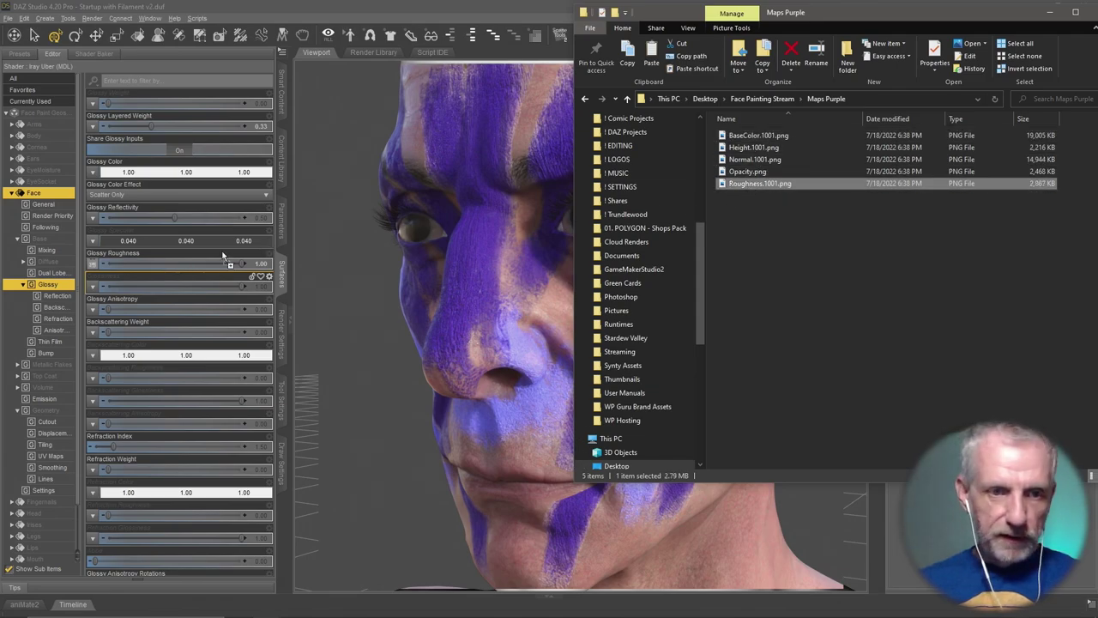
drag(85, 268, 91, 266)
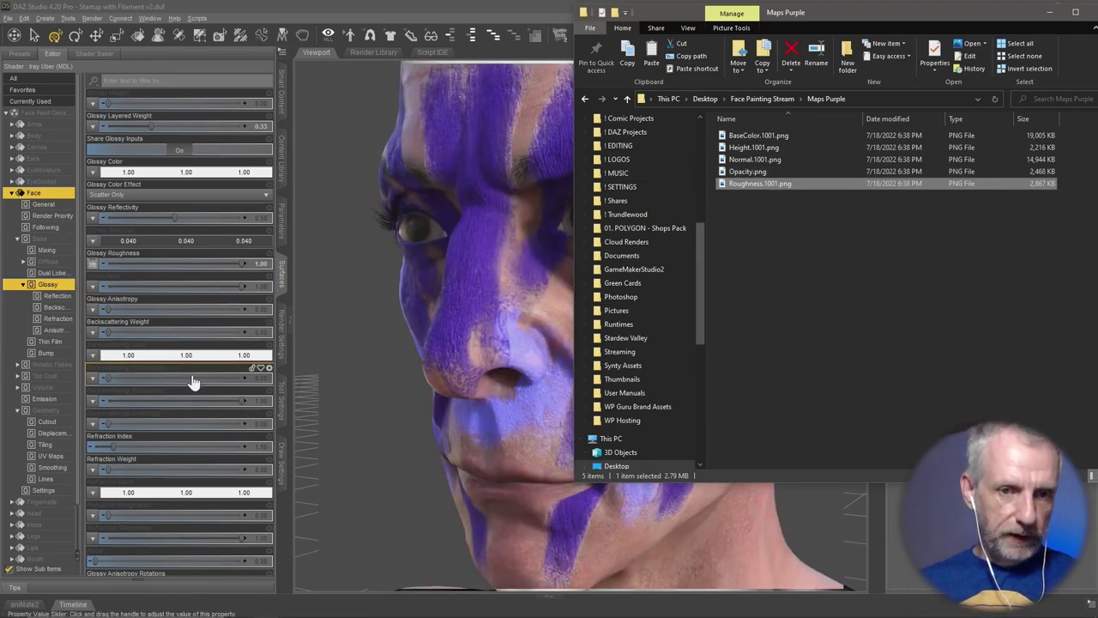
click(32, 364)
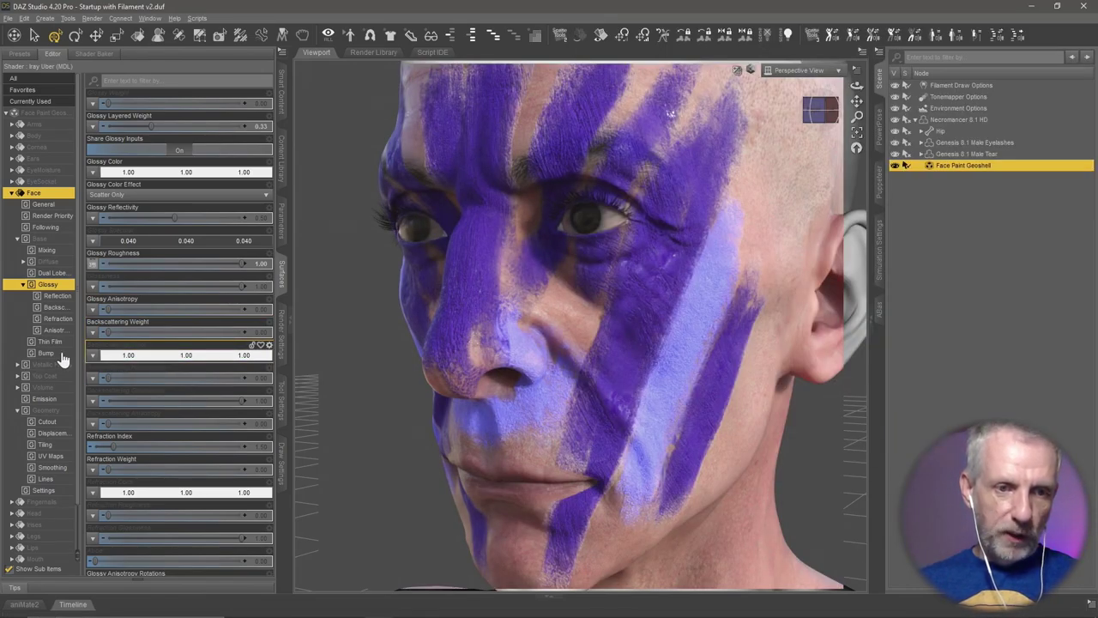
Show Maps Purple as large thumbnails; apply Normal.1001.png as Normal Map and Height.1001.png as Base Bump
click(62, 358)
key(alt+Tab)
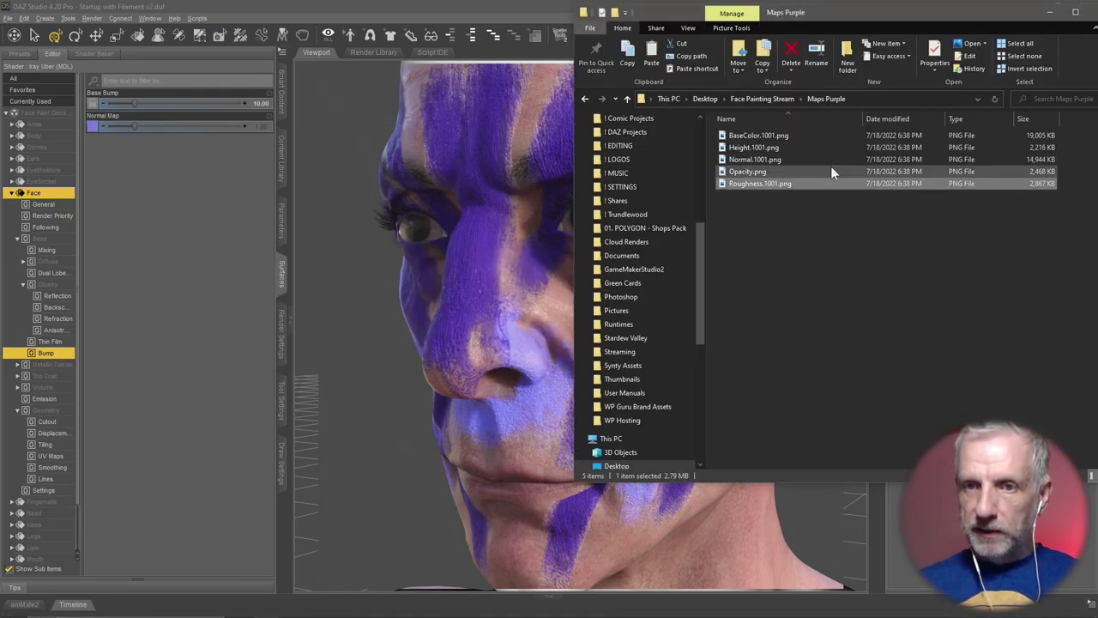
click(699, 30)
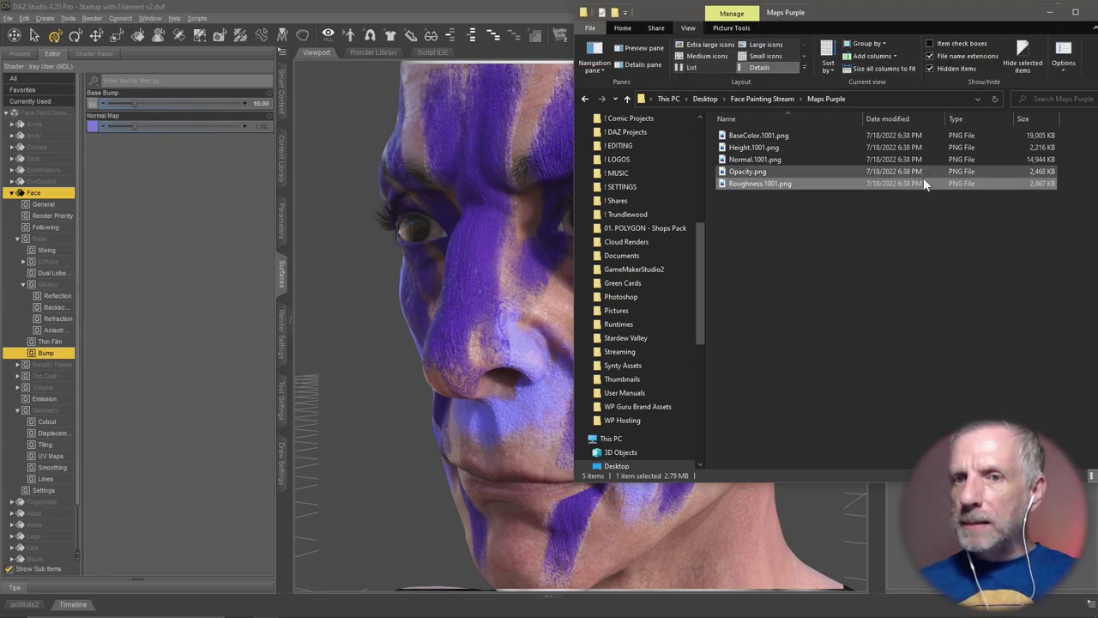
click(768, 47)
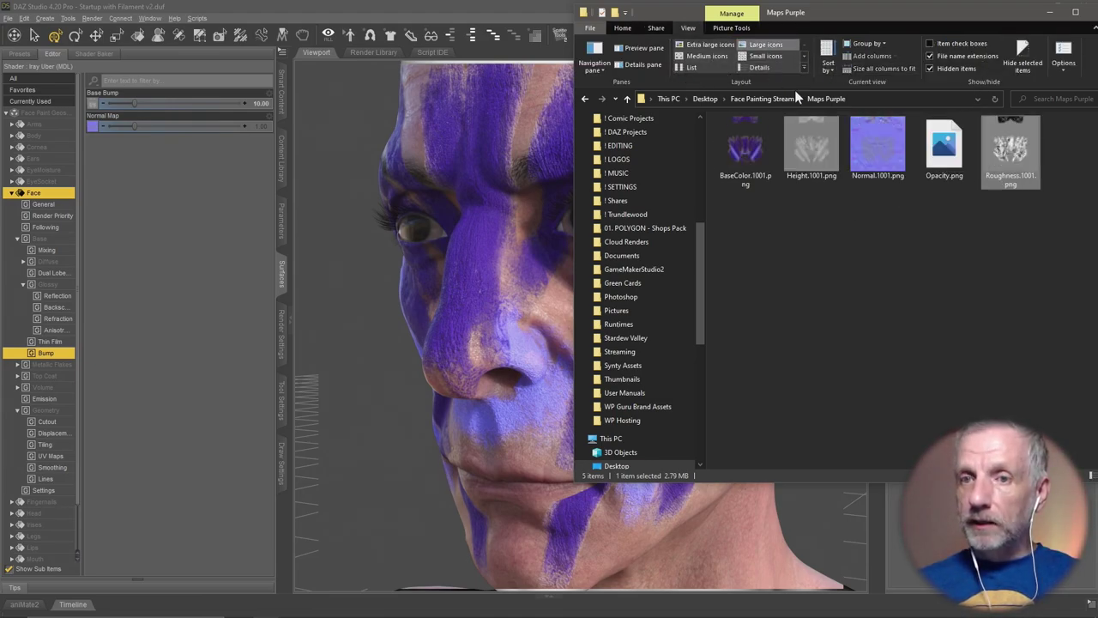
click(826, 206)
drag(889, 133, 93, 127)
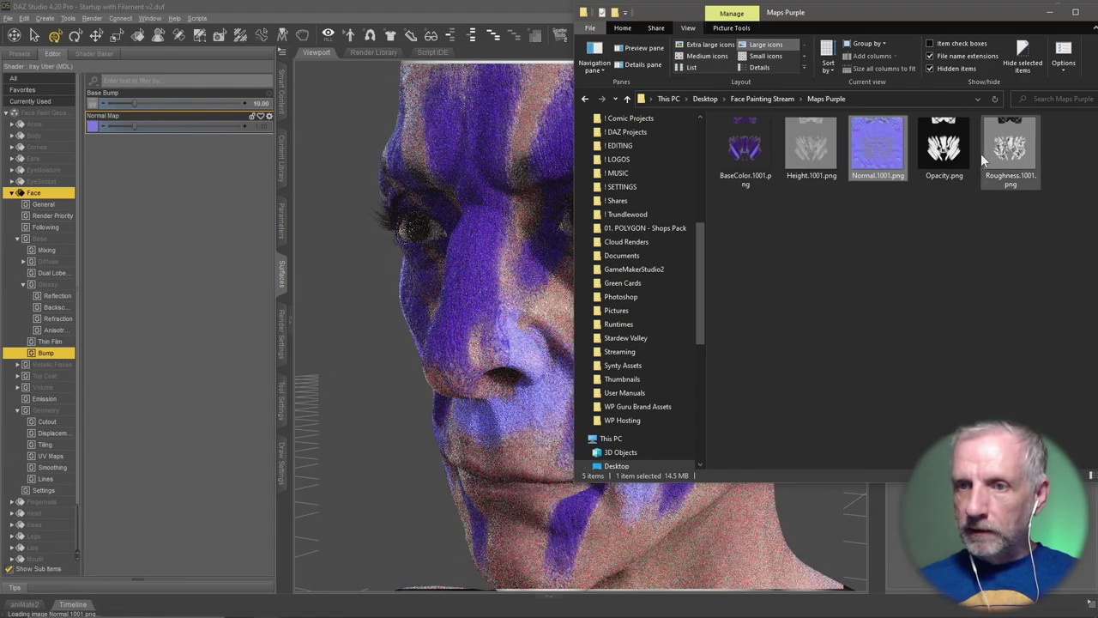
drag(811, 144, 91, 104)
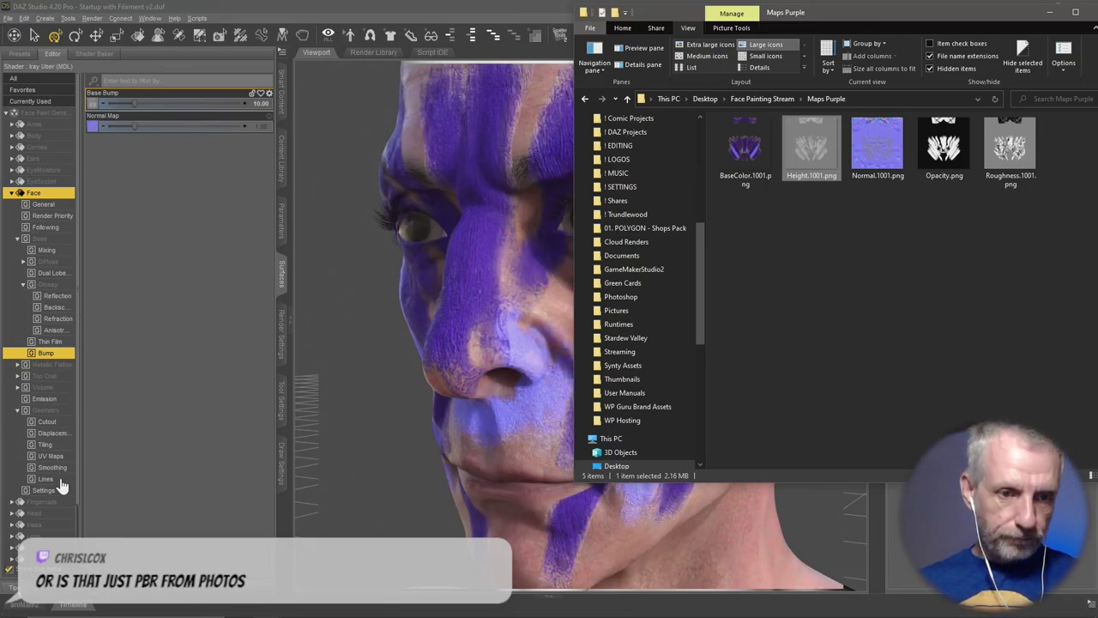
Apply Opacity.png as the Cutout Opacity map and select the Necromancer 8.1 HD figure
click(56, 421)
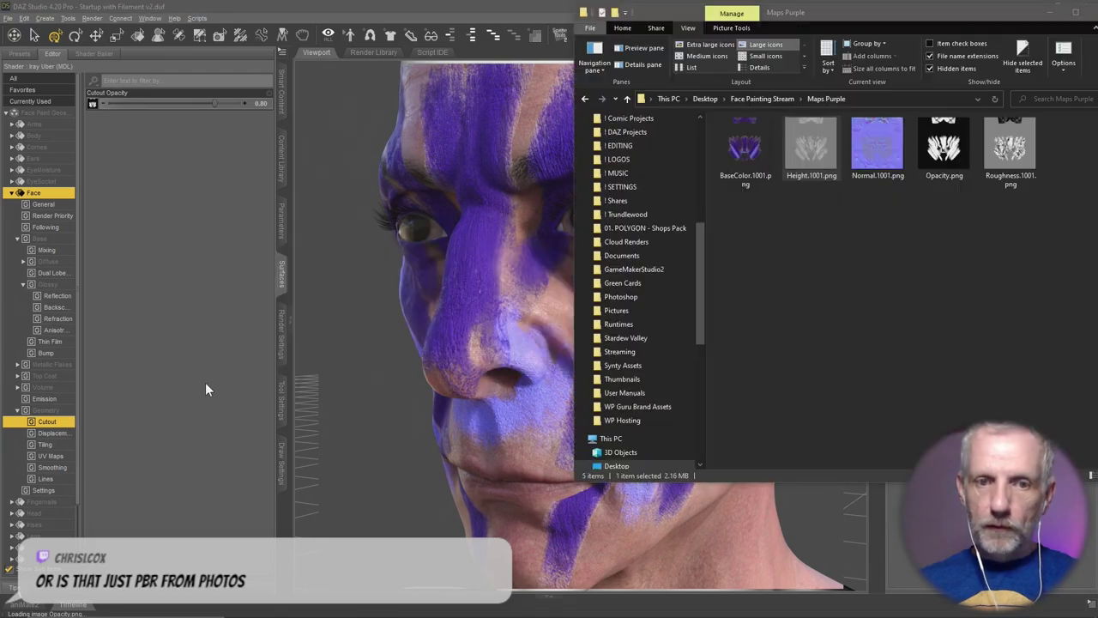
drag(944, 146, 91, 103)
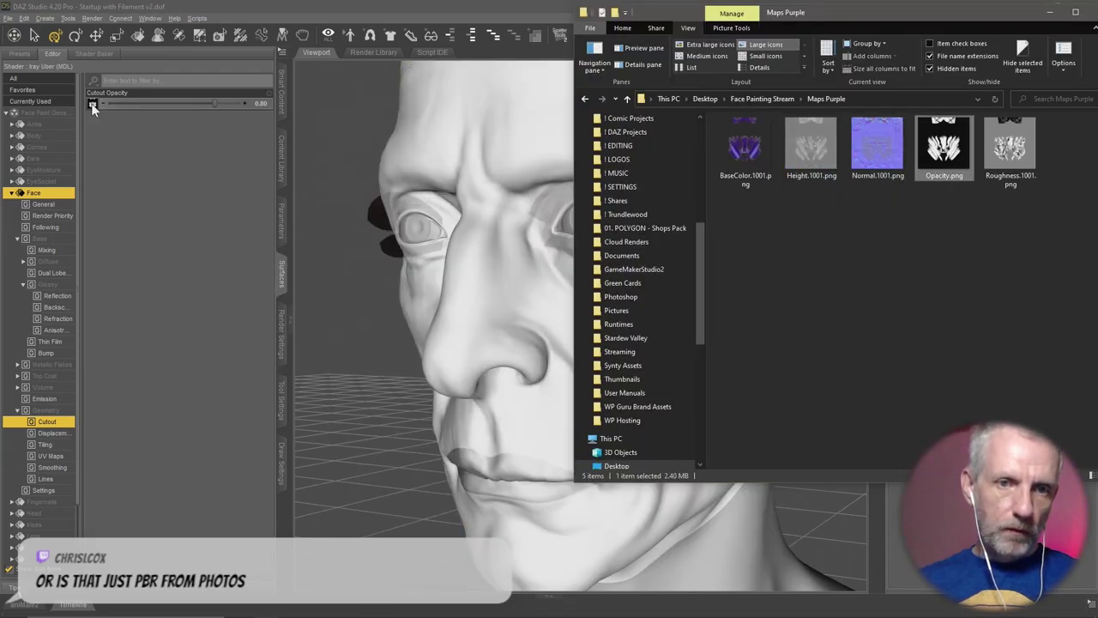
click(495, 7)
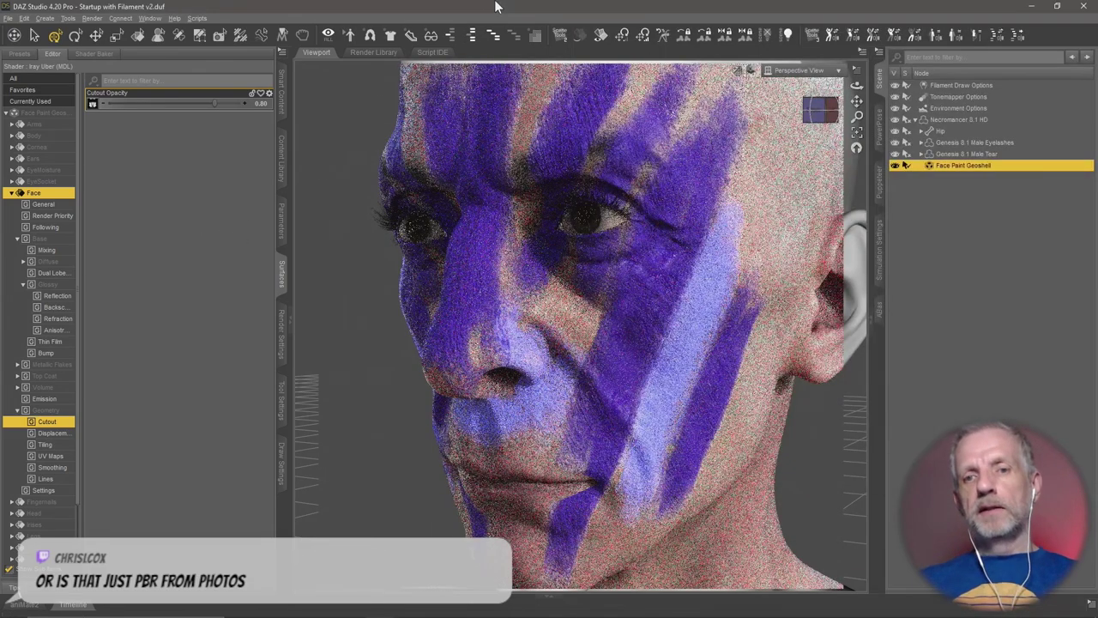
click(972, 120)
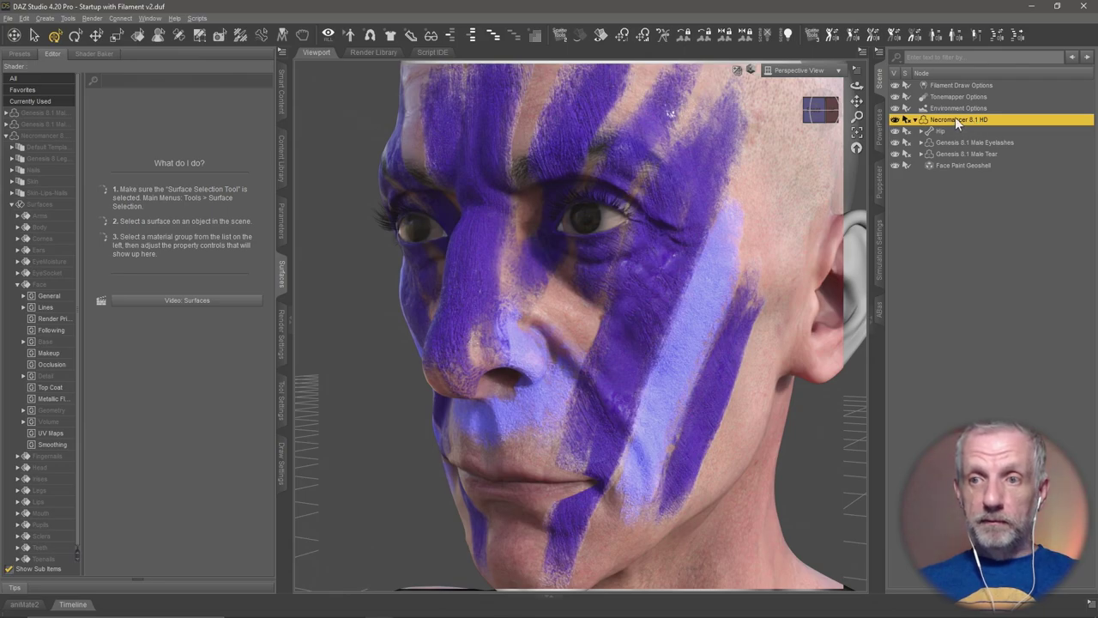
Save the Face Paint Geoshell as a wearable preset named 'Face Paint Purple' in Bodypaint Promo
click(283, 161)
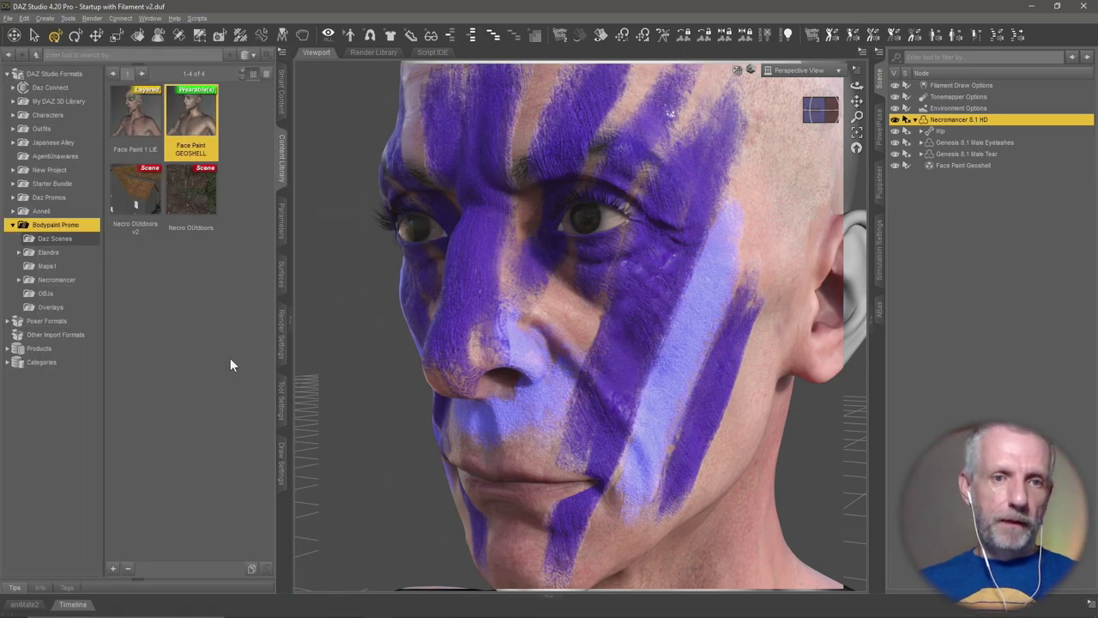
click(112, 568)
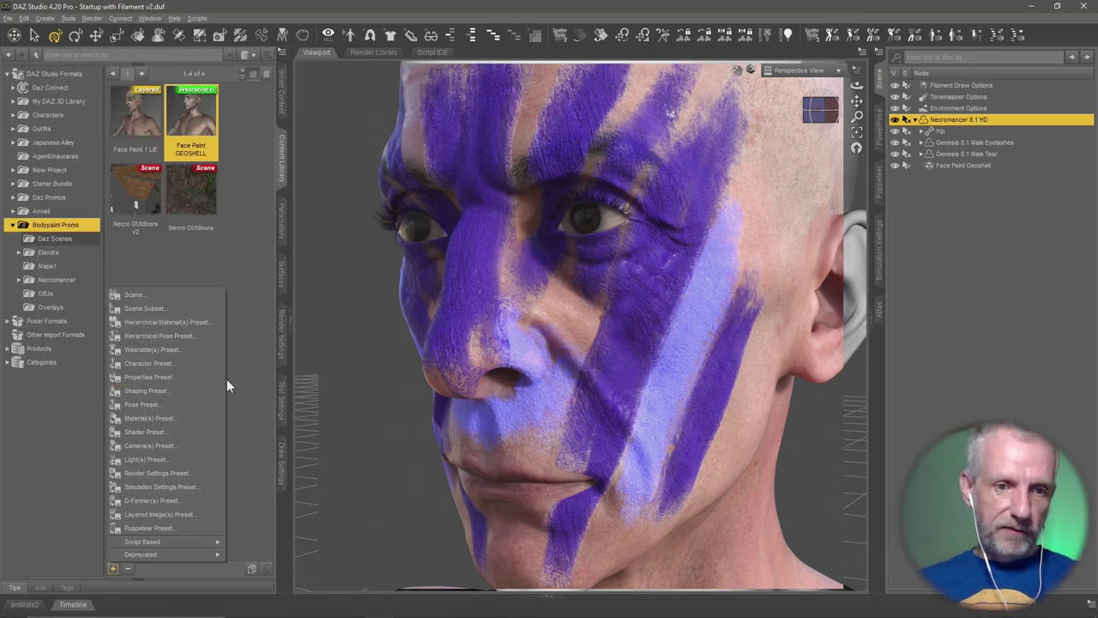
click(199, 350)
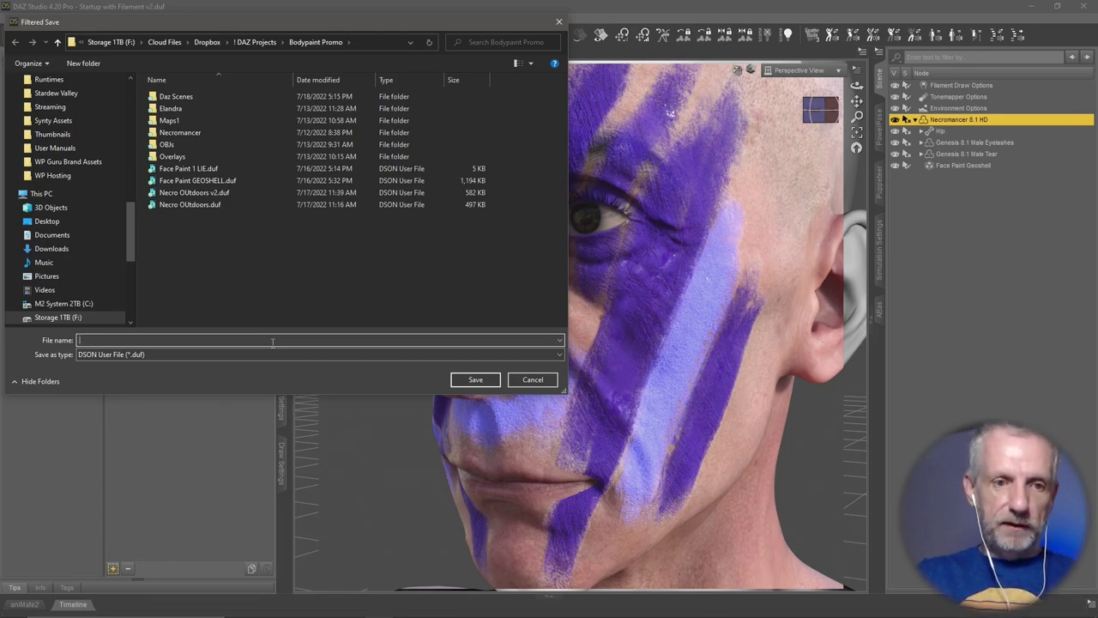
text(Face Paint Purple)
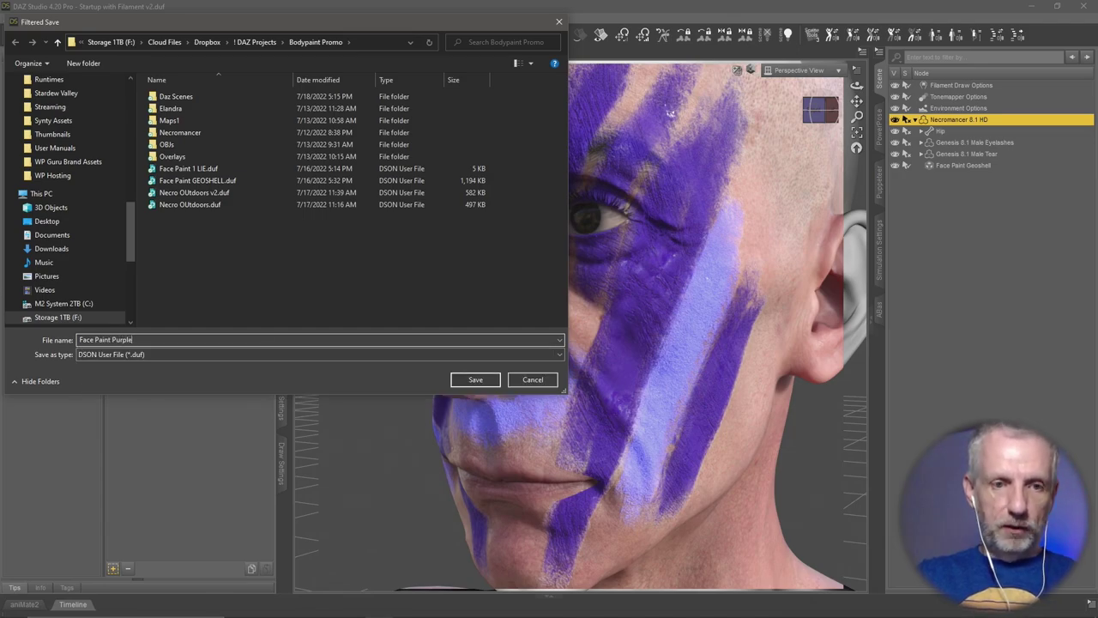
key(Return)
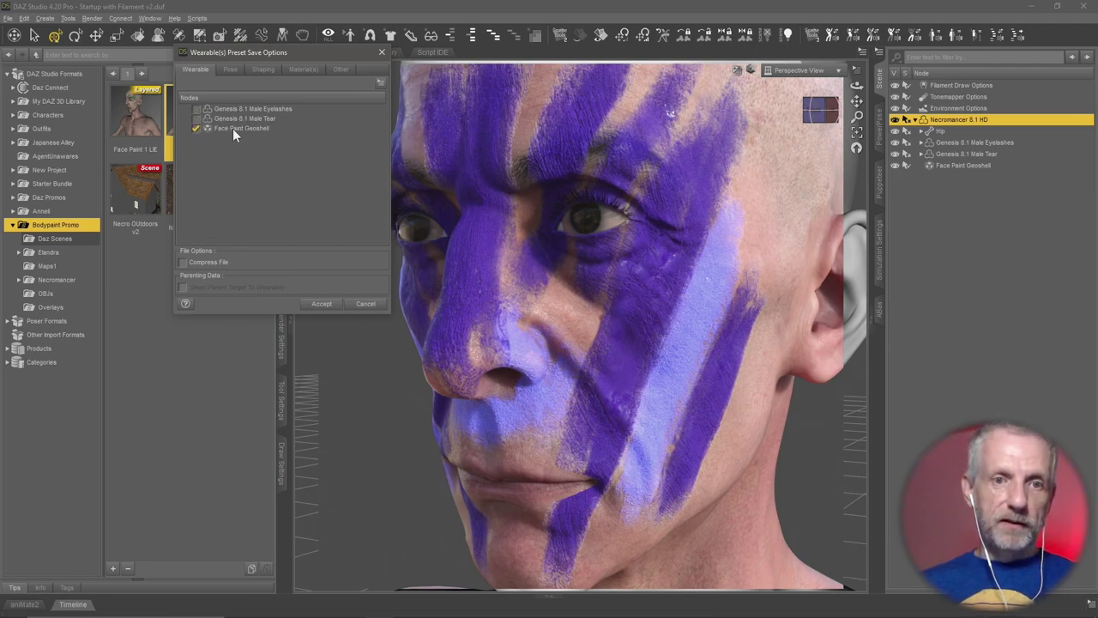
click(328, 305)
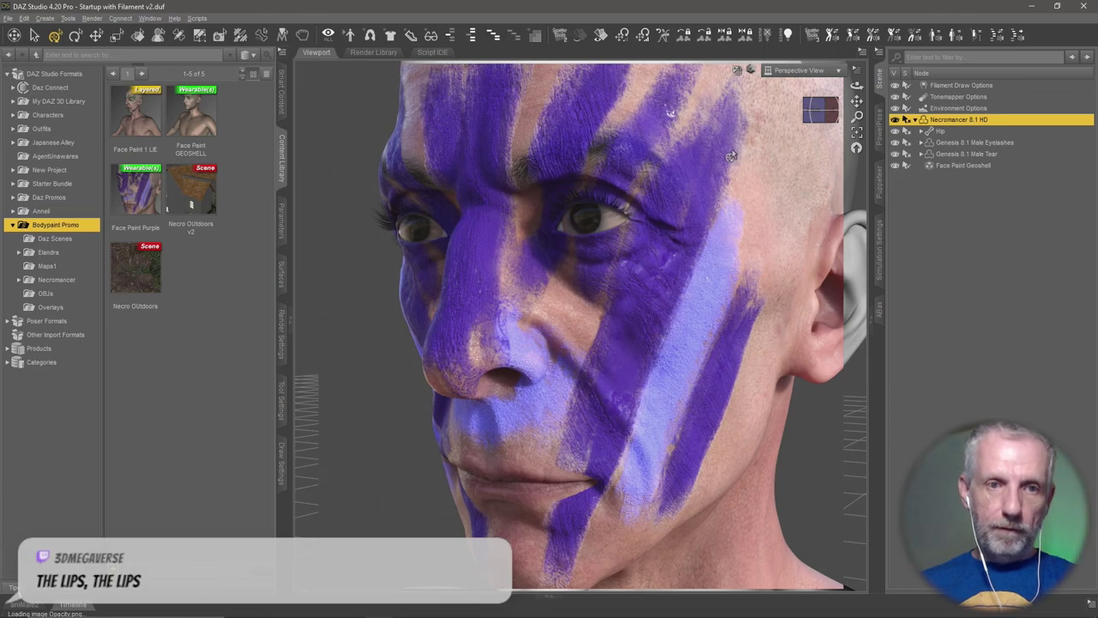
Change the viewport shading style and delete the Necromancer figure from the scene
click(751, 73)
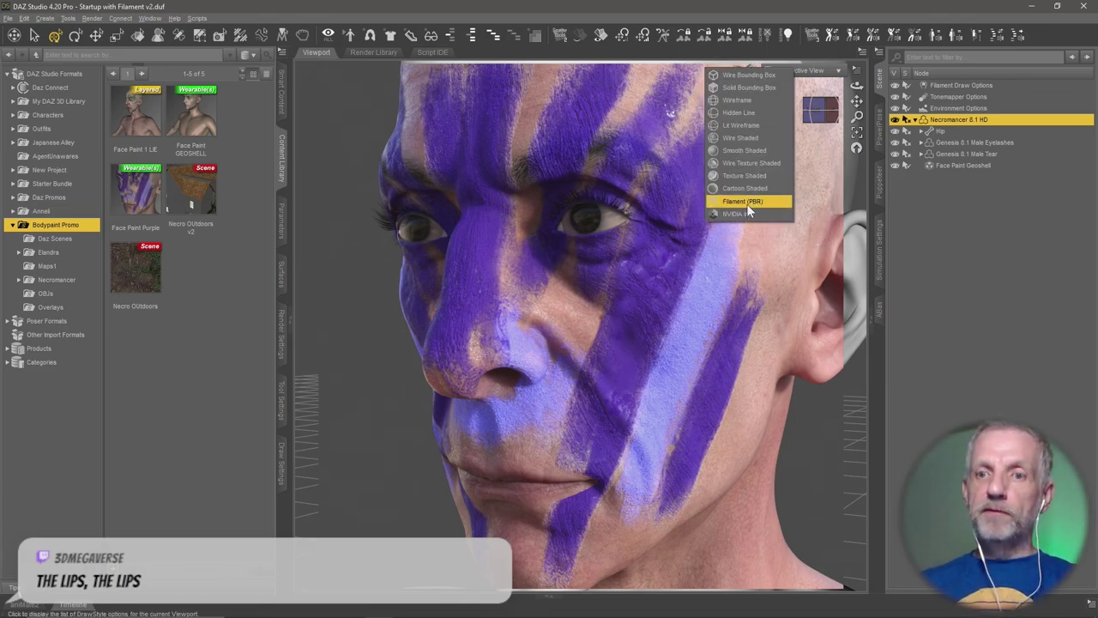
click(747, 203)
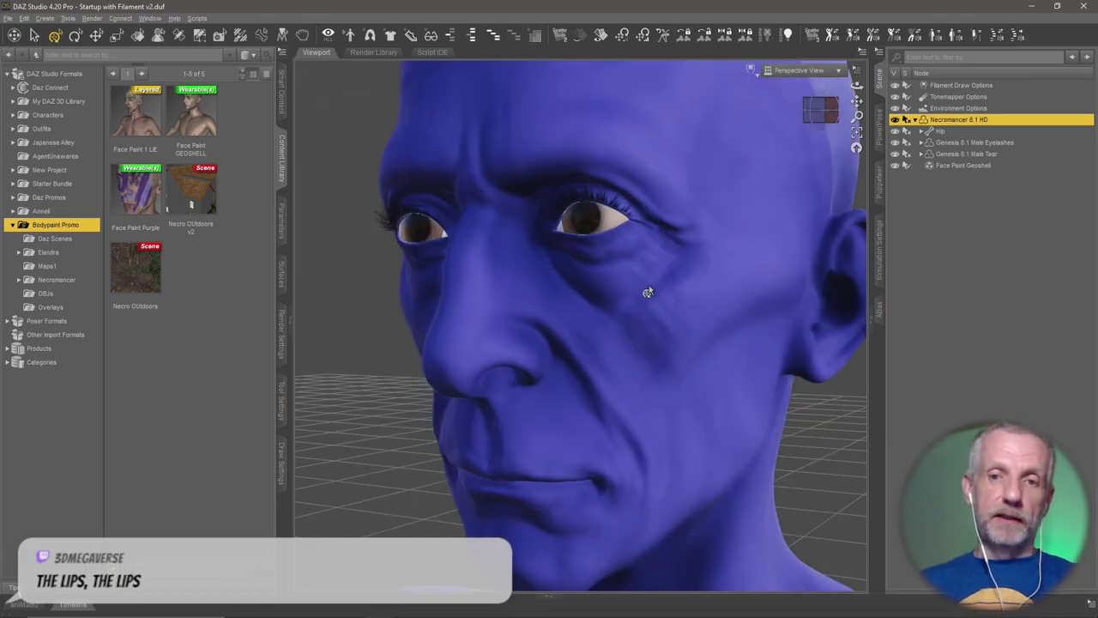
scroll(649, 292, down, 5)
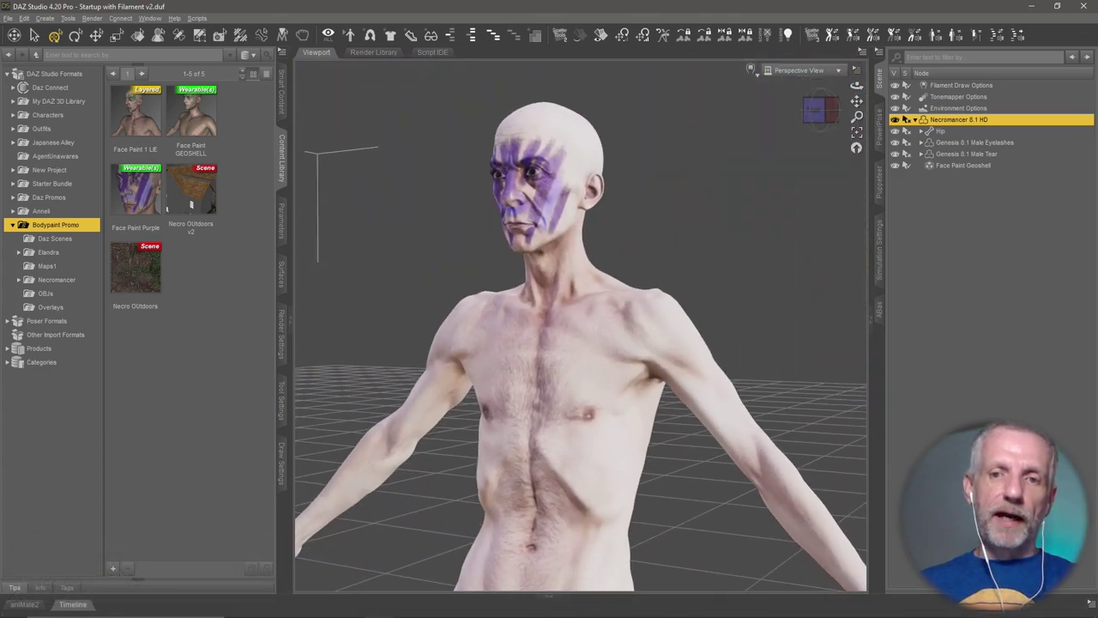
alt+drag(649, 292, 643, 307)
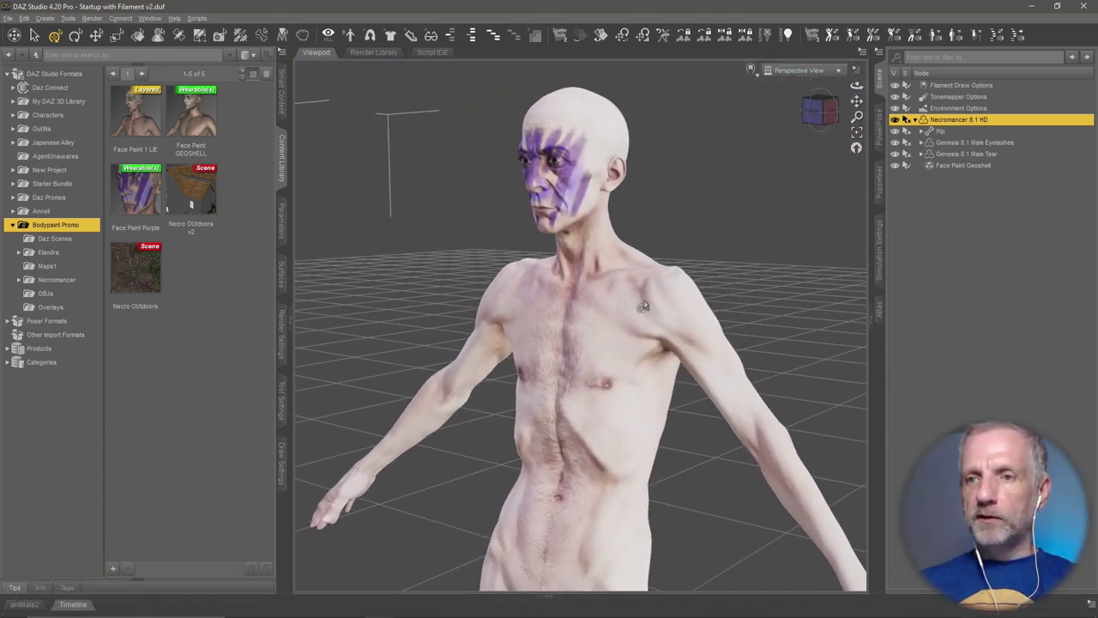
key(Delete)
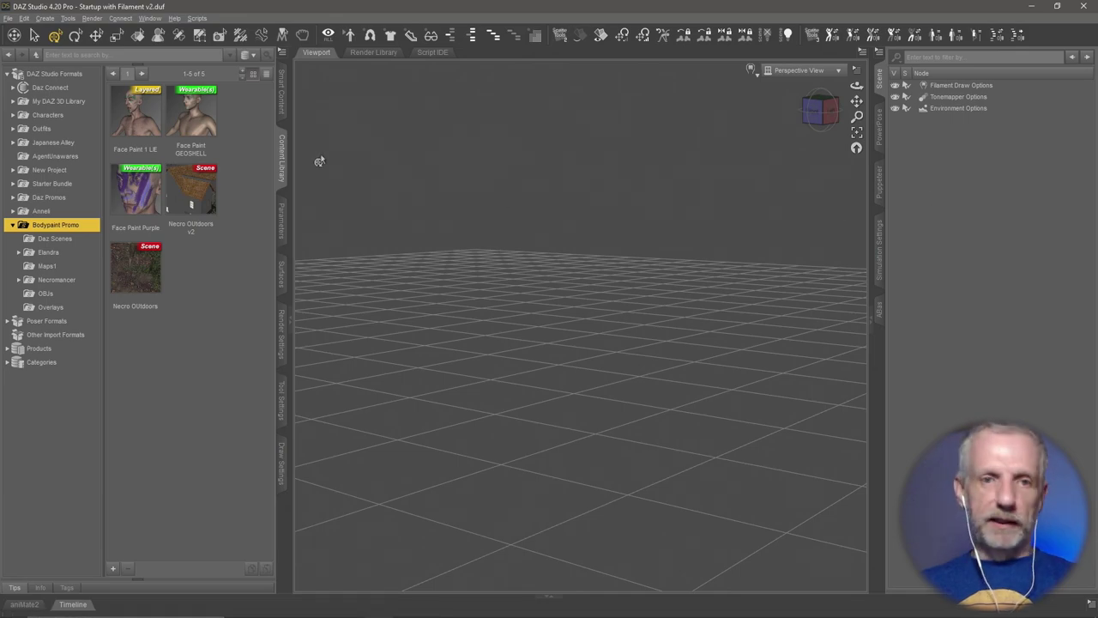
In Smart Content, go back to all products and open Stylized '21 Character and Hair
click(282, 96)
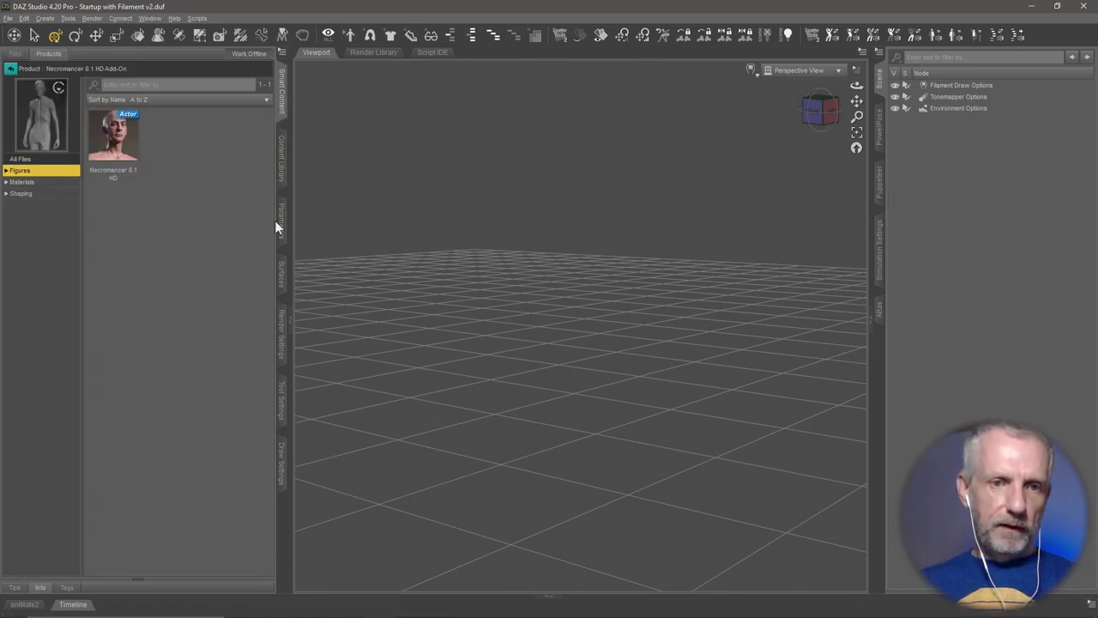
click(10, 69)
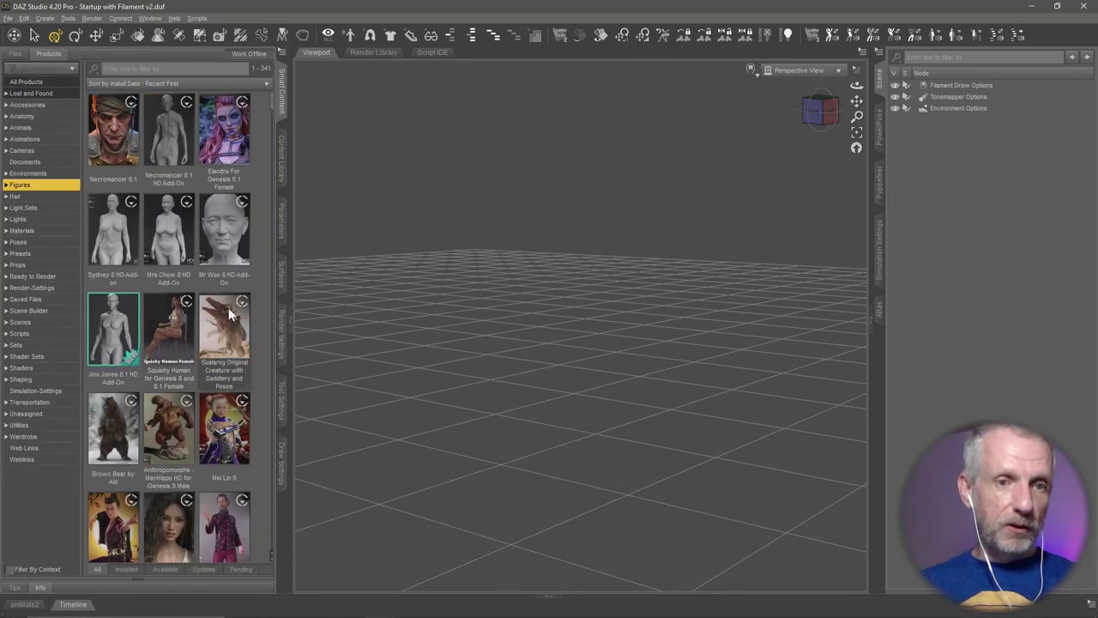
mouse_move(229, 312)
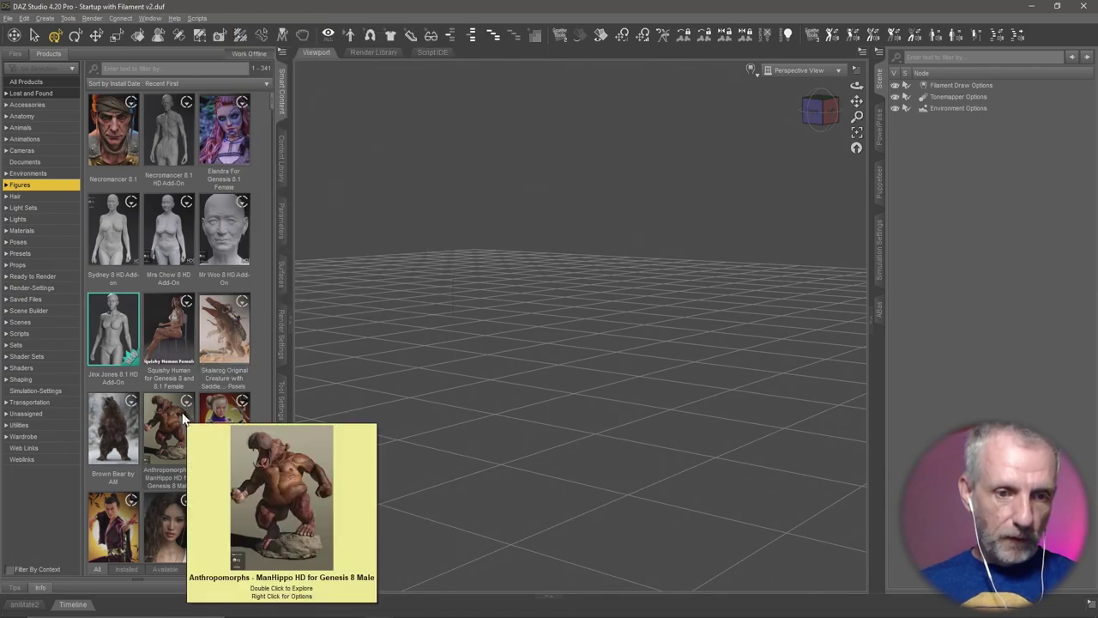
scroll(199, 378, down, 3)
click(162, 139)
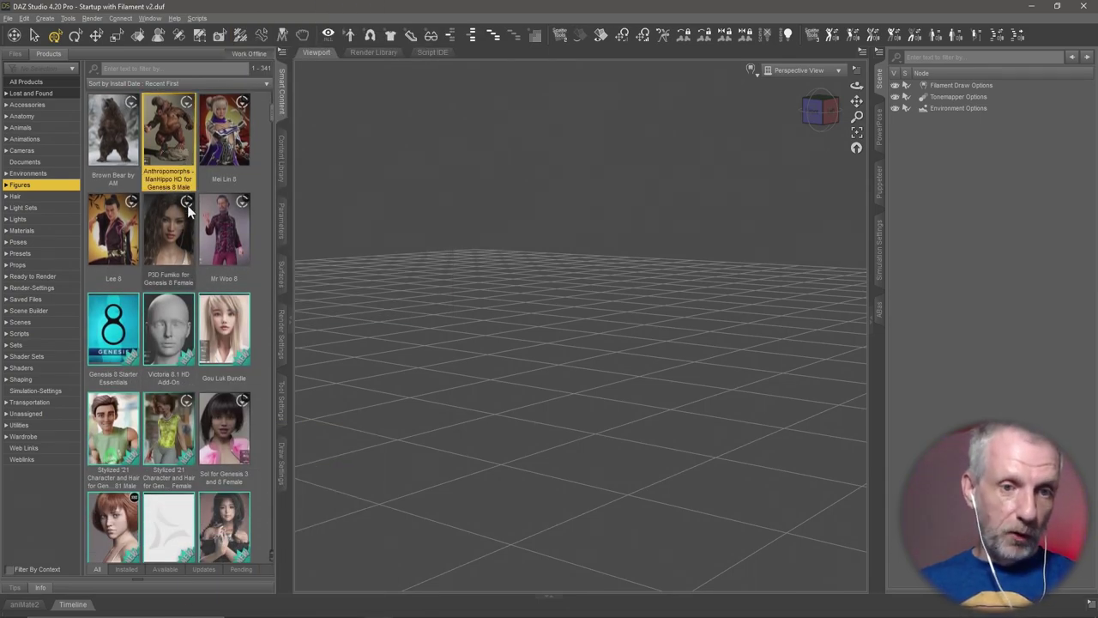
mouse_move(115, 238)
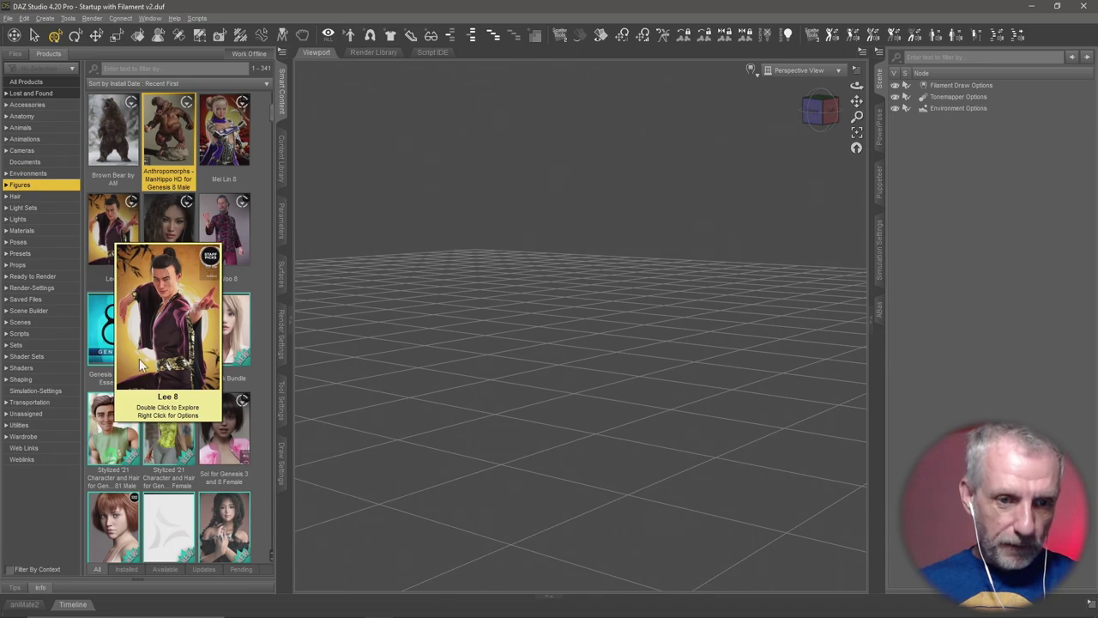
mouse_move(117, 436)
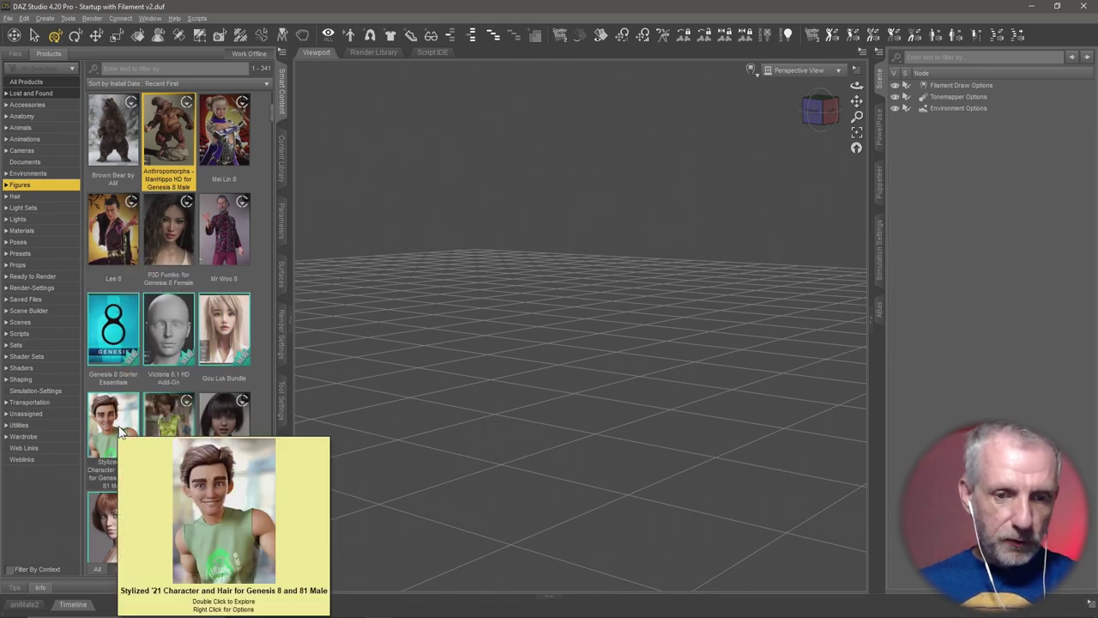
double_click(120, 432)
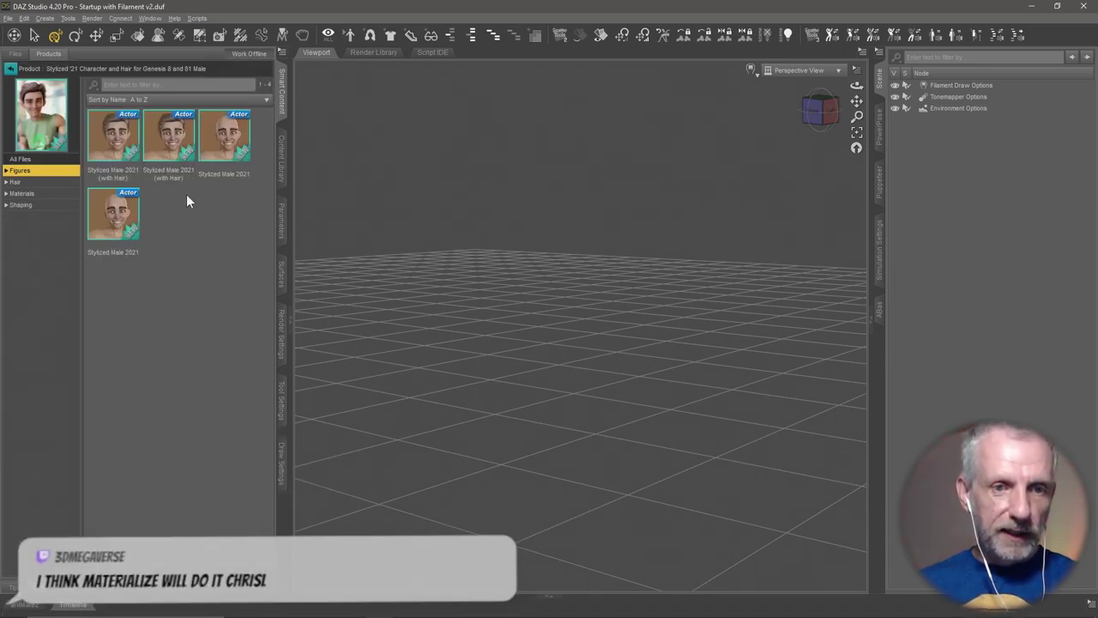
Select a Stylized Male 2021 (with Hair) actor and drag open the Info pane for its file details
click(176, 146)
click(118, 139)
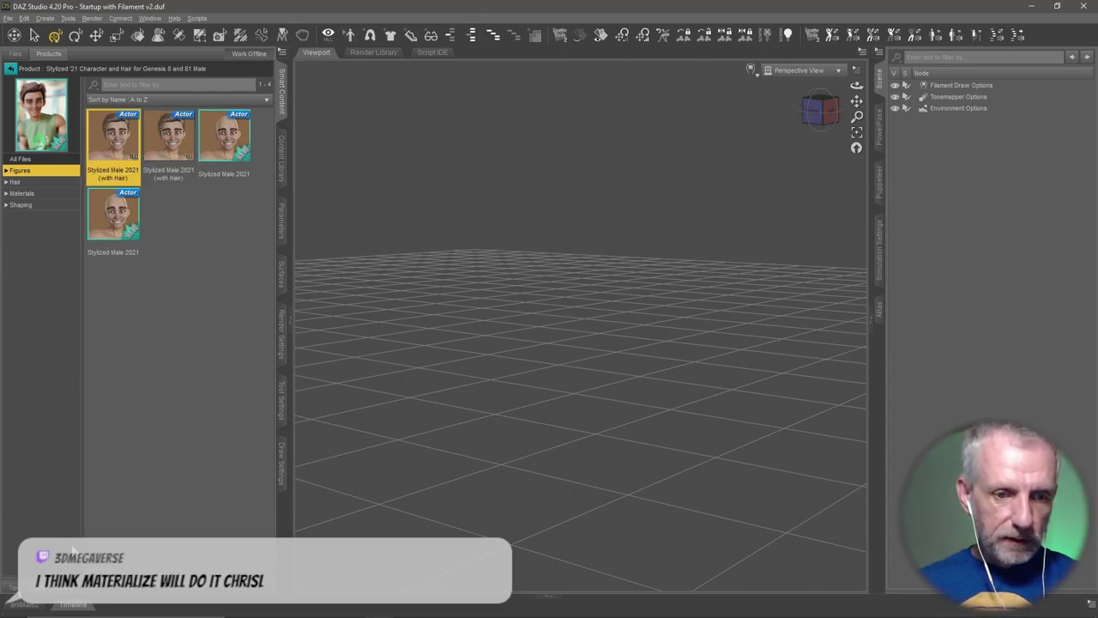
drag(133, 592, 131, 443)
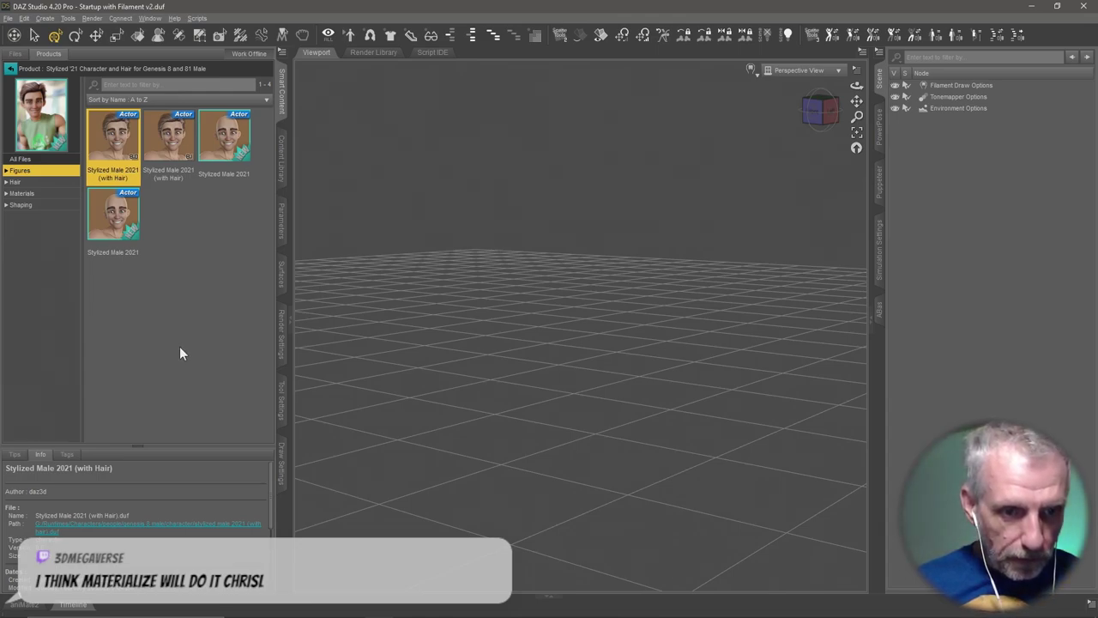
click(183, 173)
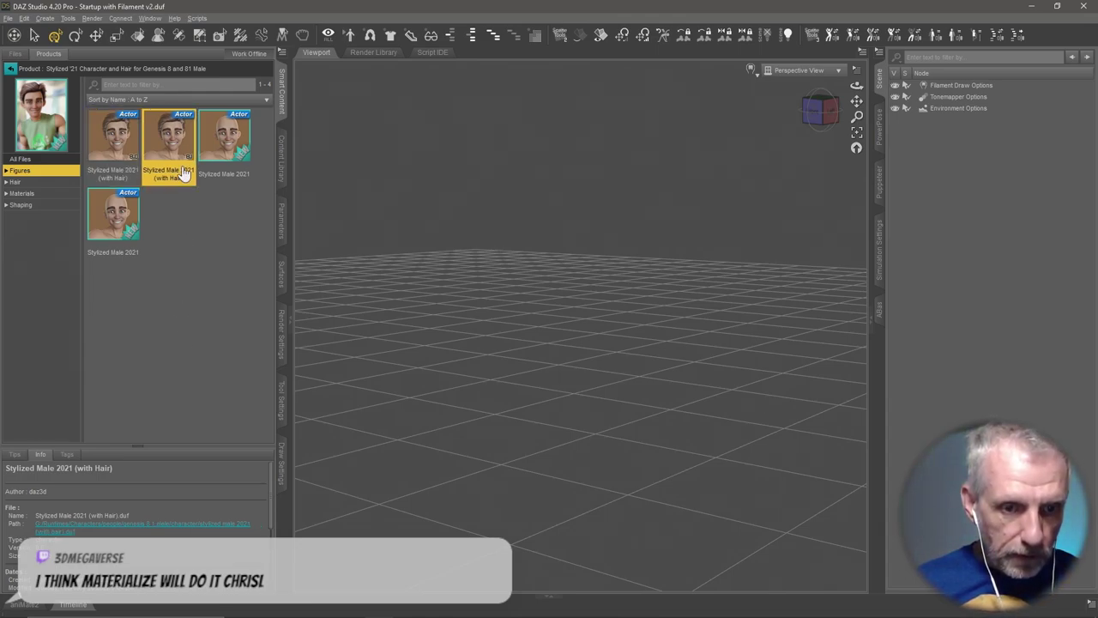
Load the Stylized Male 2021 (with Hair) figure into the scene
double_click(175, 140)
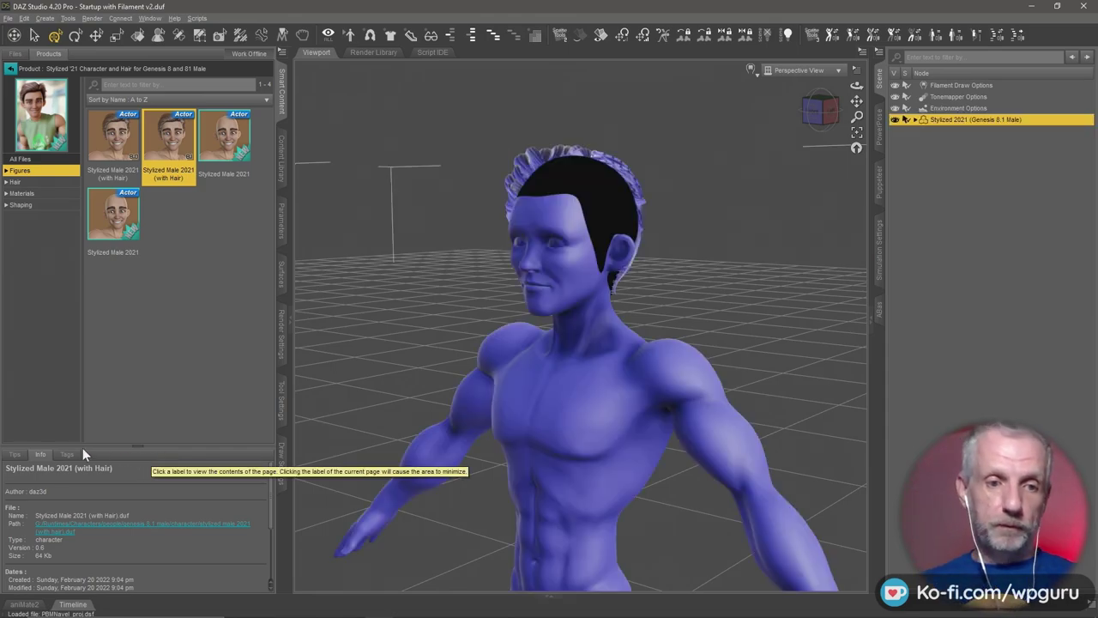
alt+drag(446, 369, 497, 363)
scroll(525, 354, up, 5)
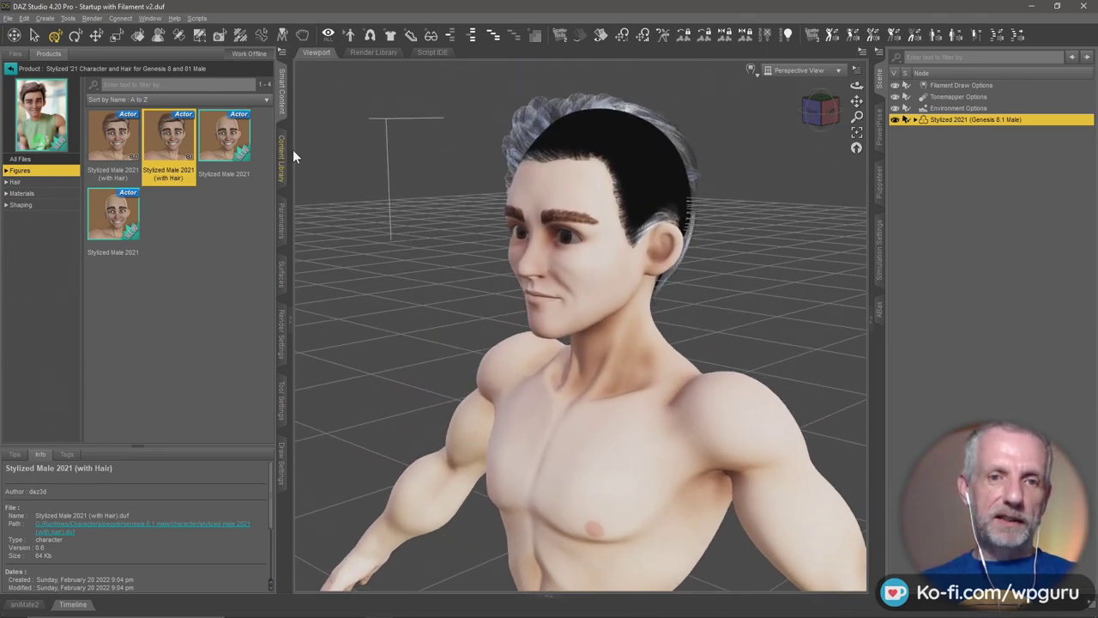
Apply the Face Paint Purple preset from Bodypaint Promo and inspect the painted face
click(283, 157)
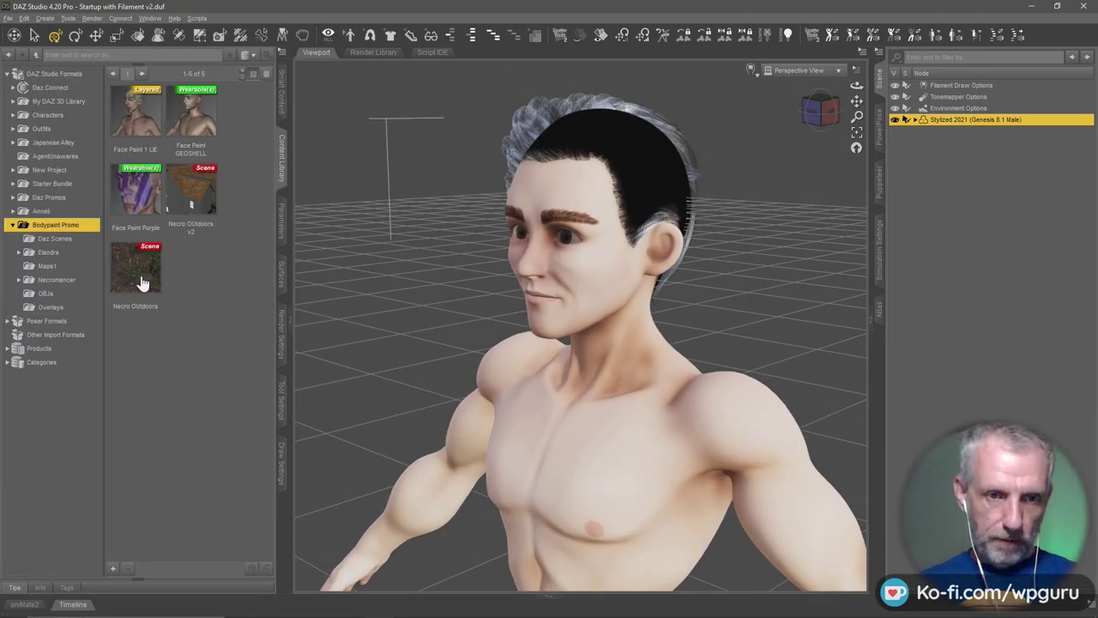
double_click(131, 200)
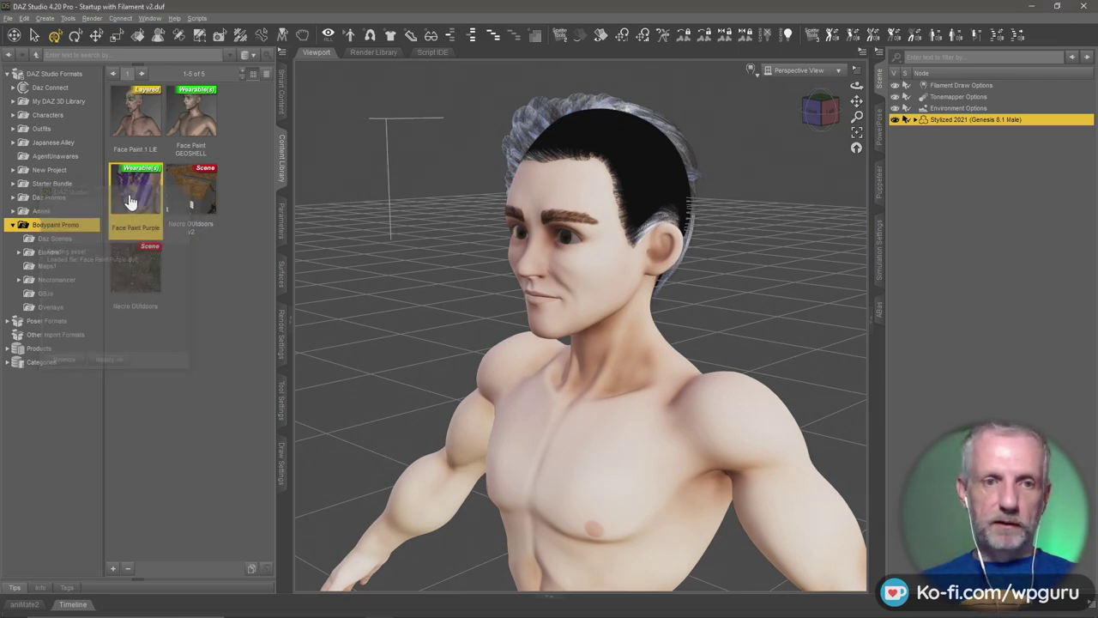
scroll(592, 297, up, 5)
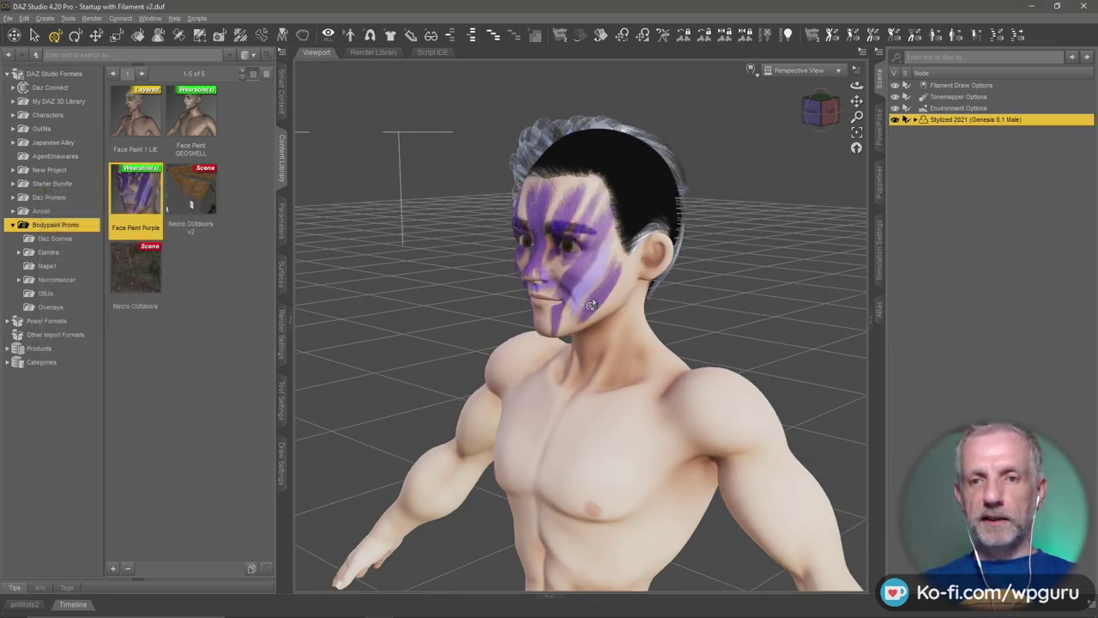
mouse_move(584, 304)
alt+mouse_down()
mouse_move(549, 305)
mouse_move(618, 304)
mouse_move(571, 305)
mouse_move(581, 307)
alt+mouse_up()
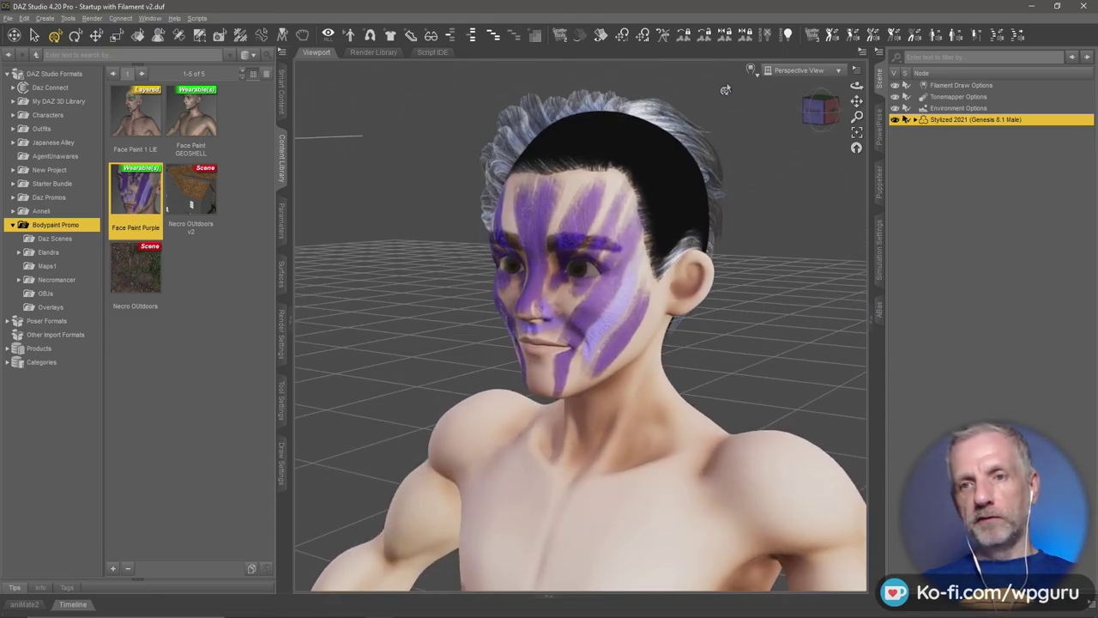
click(752, 69)
Switch the viewport draw style to NVIDIA Iray to render the painted face
click(774, 218)
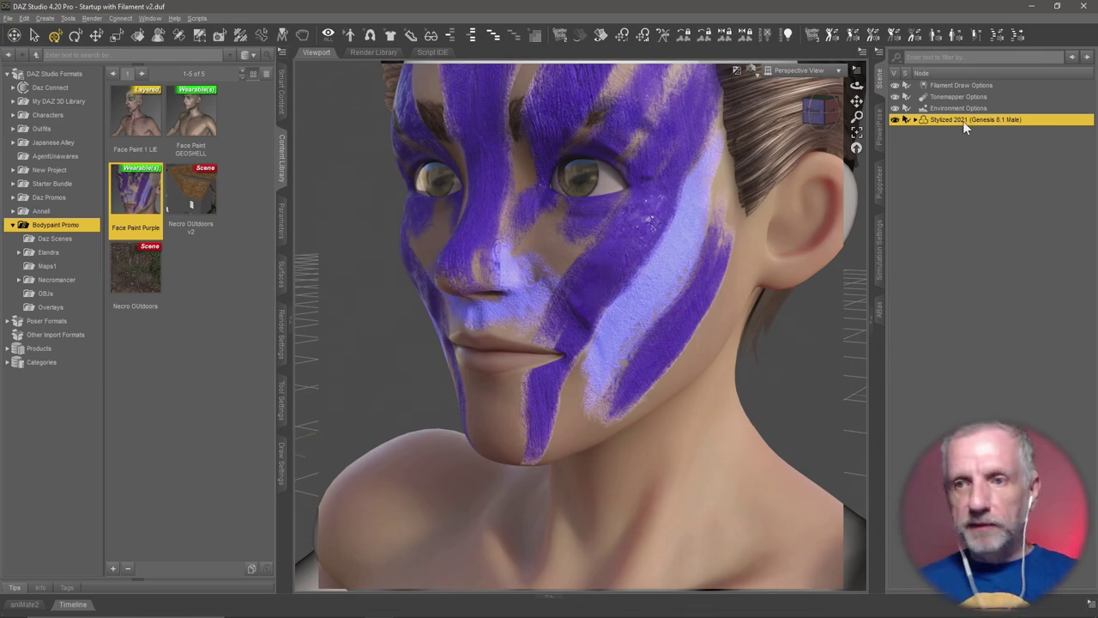
In the Surfaces editor, expand the scene's surface groups and select the Face Paint Geoshell
click(281, 276)
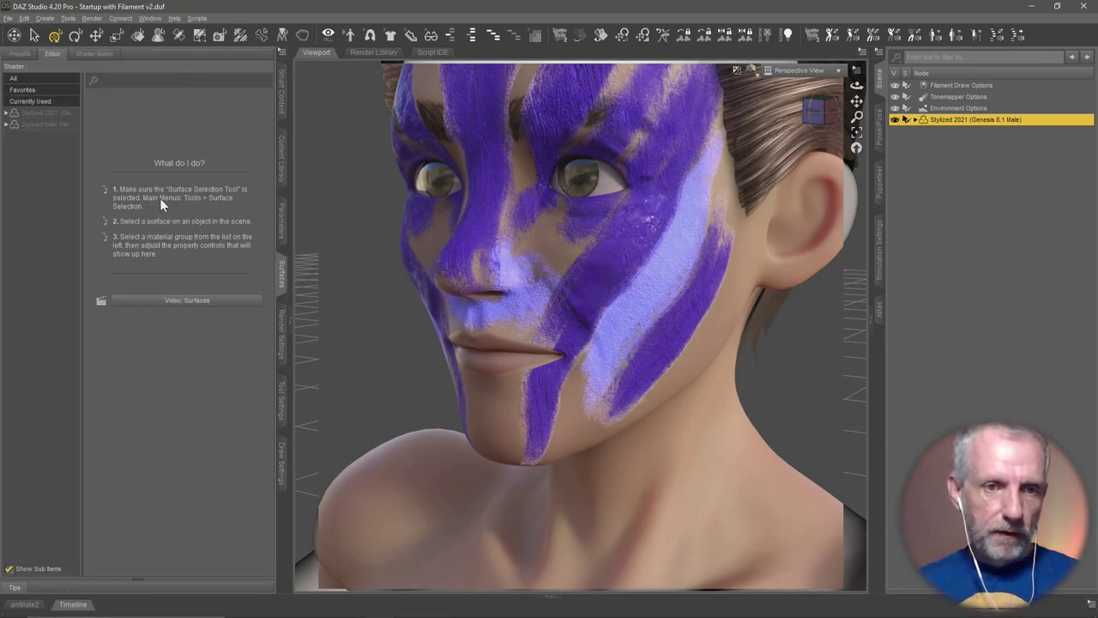
click(49, 127)
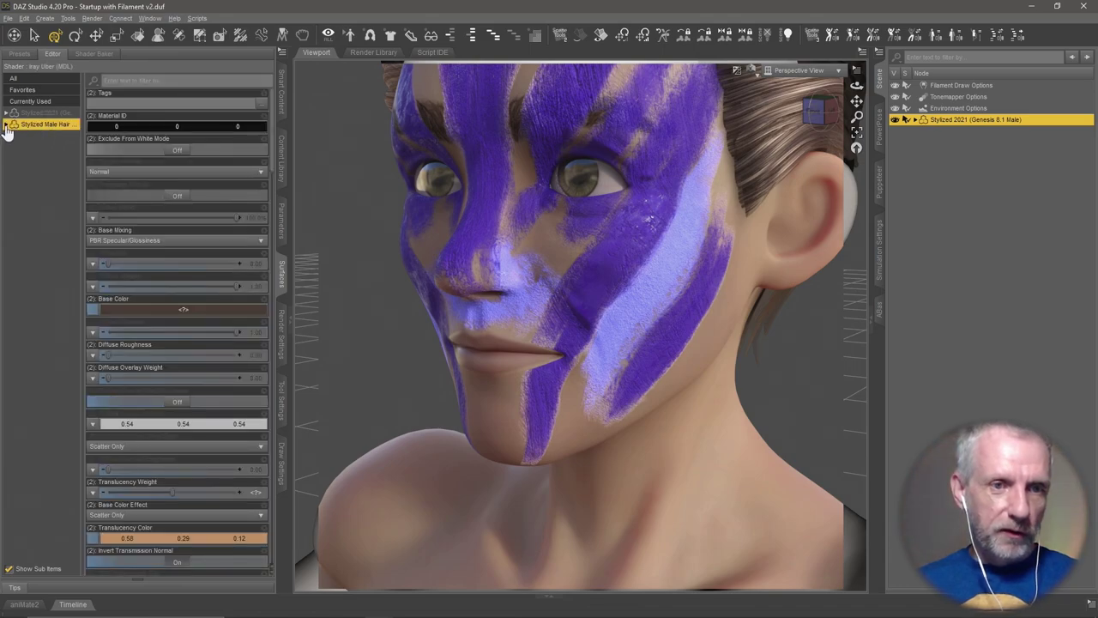
click(6, 124)
click(10, 102)
click(6, 113)
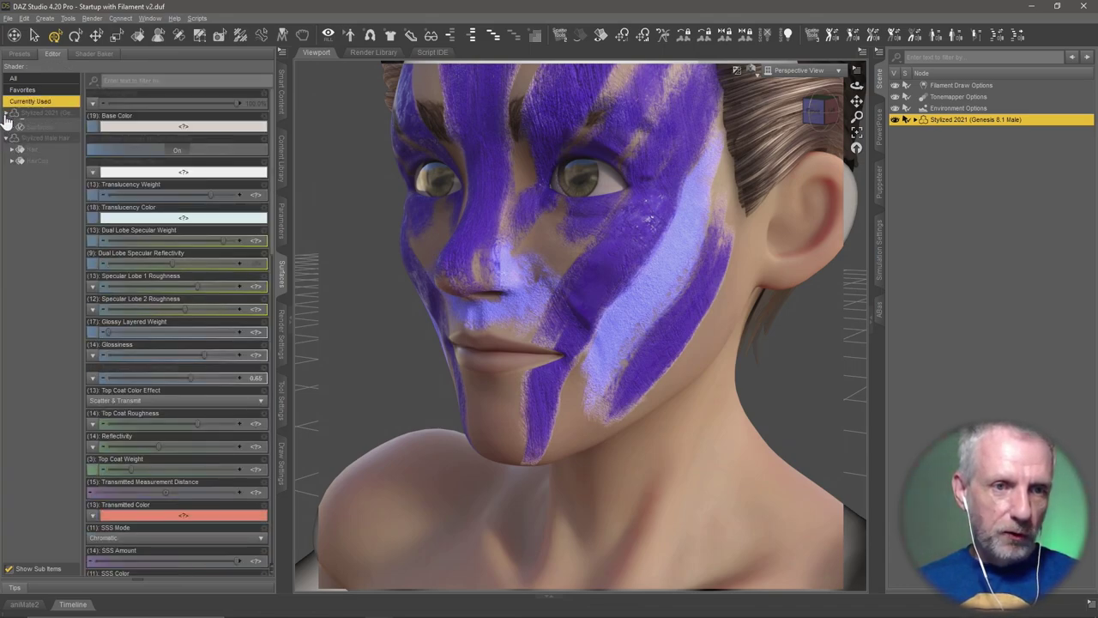
click(915, 120)
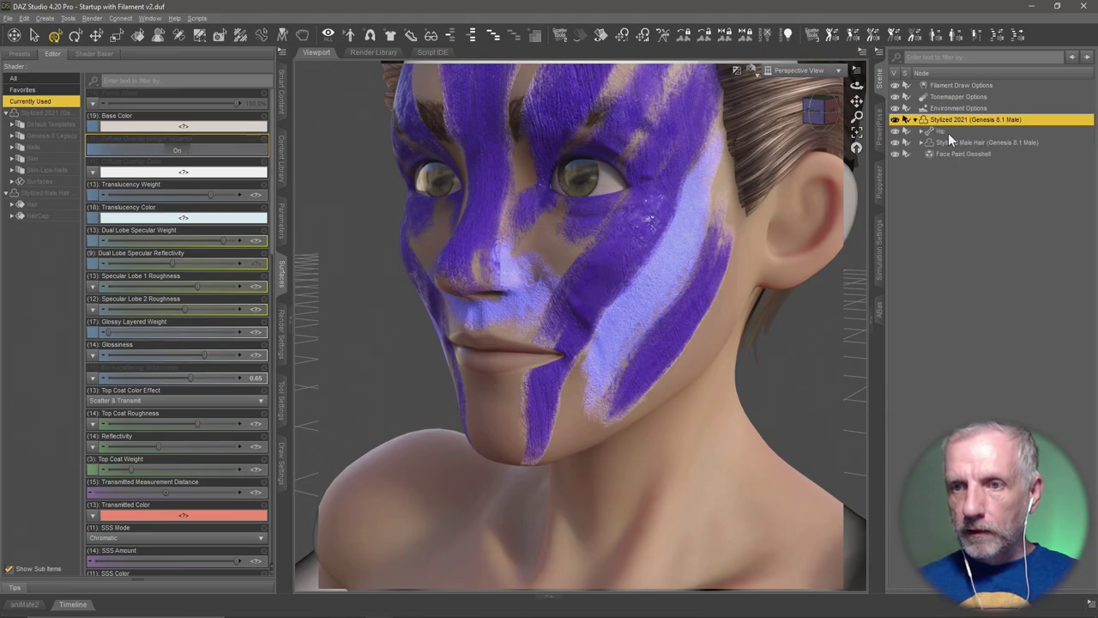
click(970, 154)
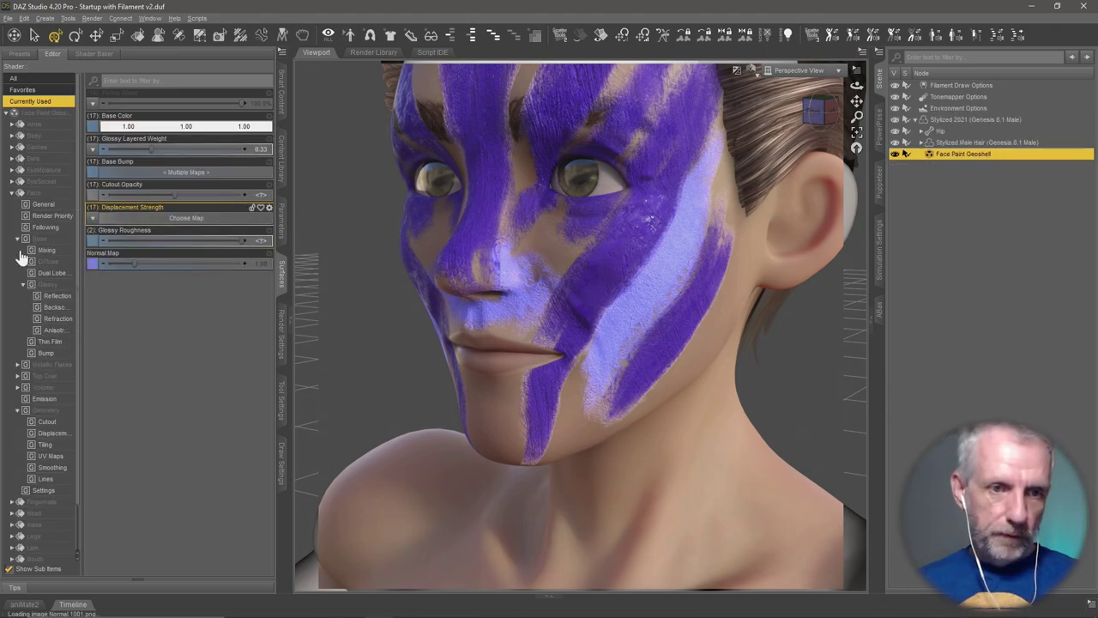
View the geoshell's Face and Lips surface properties and turn the head to inspect the stripes
click(17, 240)
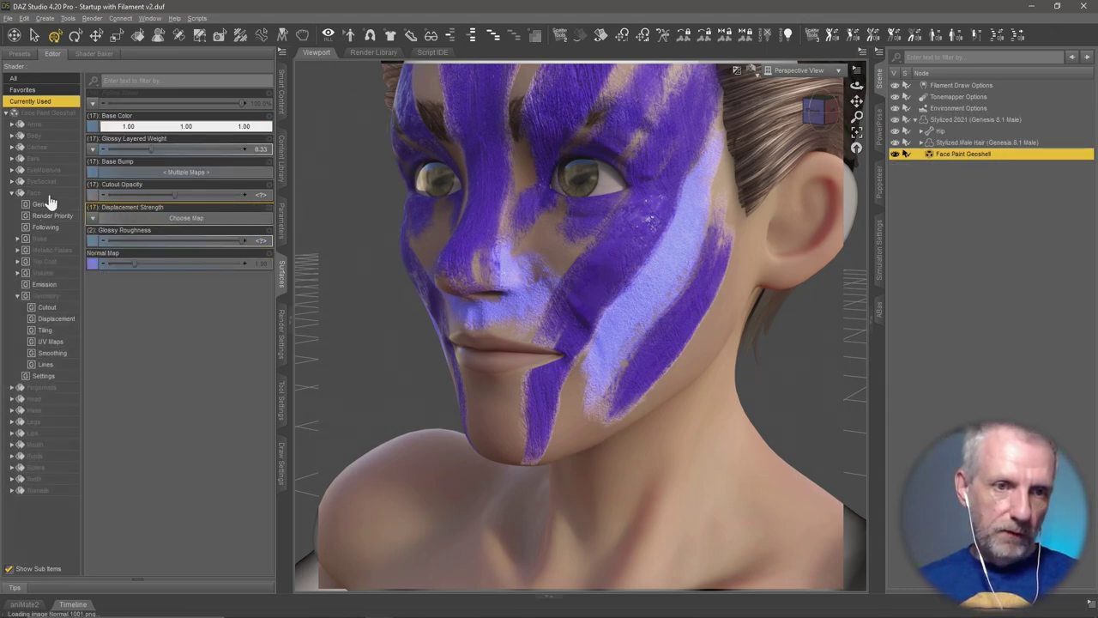
click(41, 192)
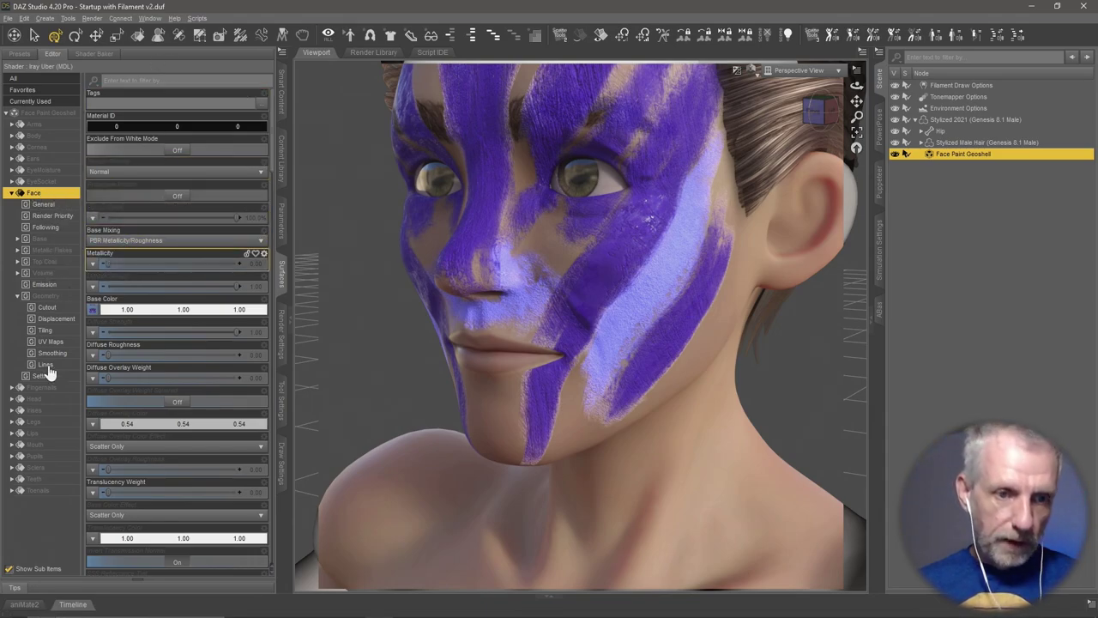
click(53, 433)
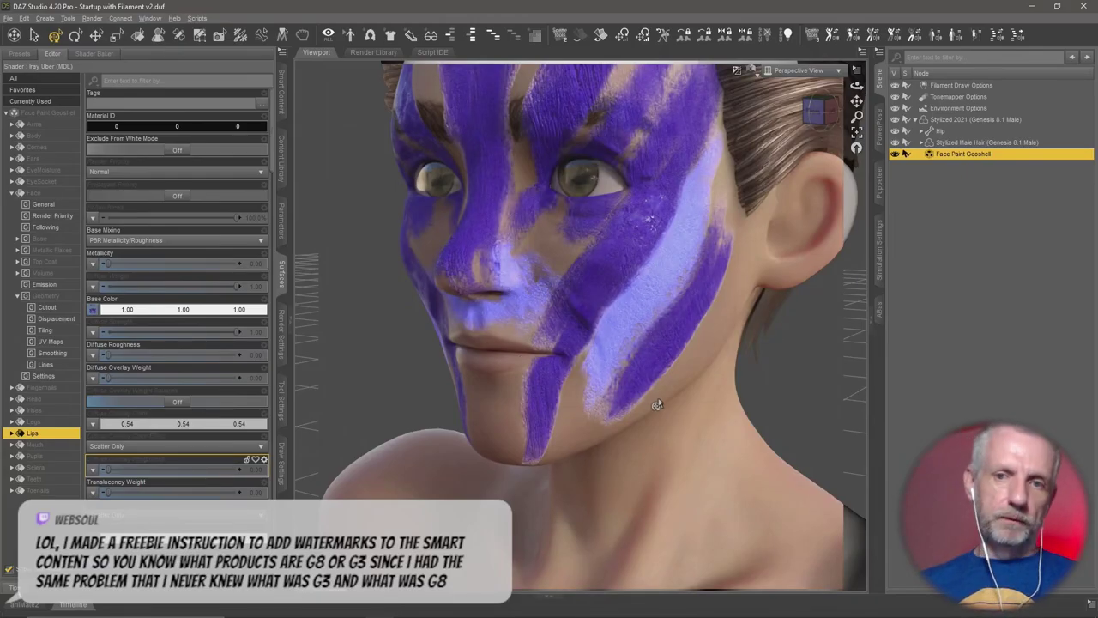
mouse_move(781, 320)
mouse_down()
mouse_move(481, 343)
mouse_move(416, 176)
mouse_move(597, 354)
mouse_move(587, 357)
mouse_up()
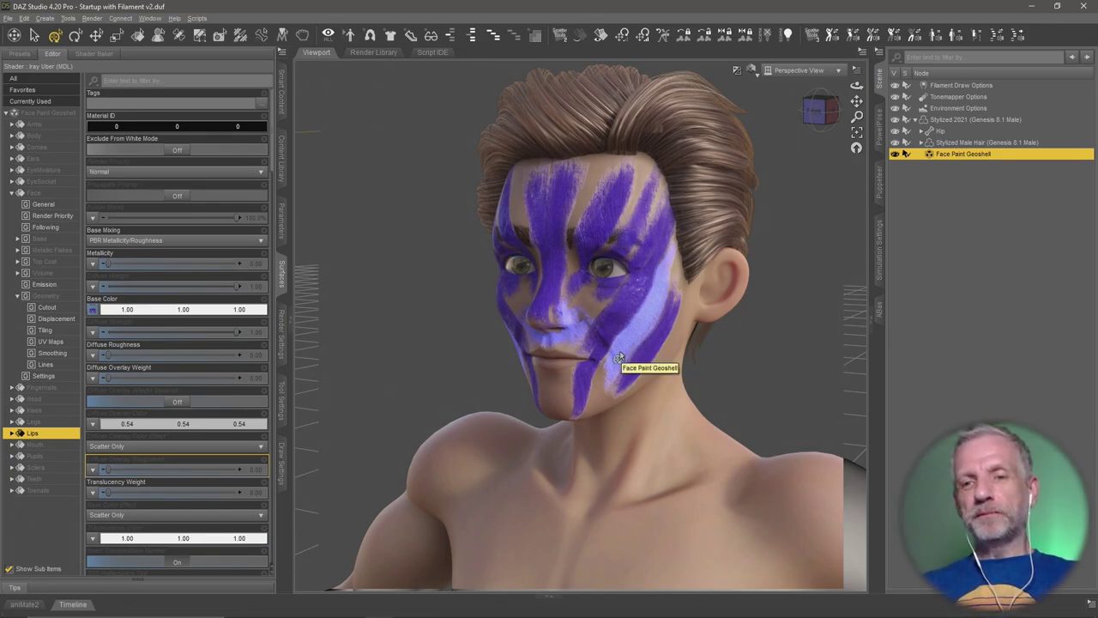
Return the viewport DrawStyle from Iray to texture-shaded preview, then switch to Photoshop
click(754, 70)
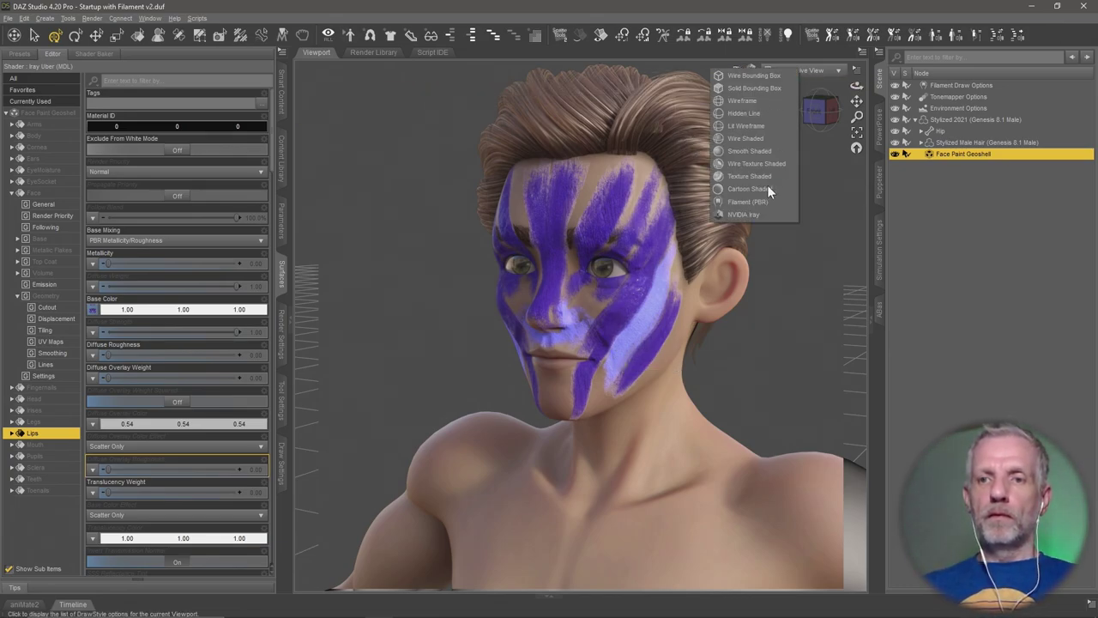
click(763, 211)
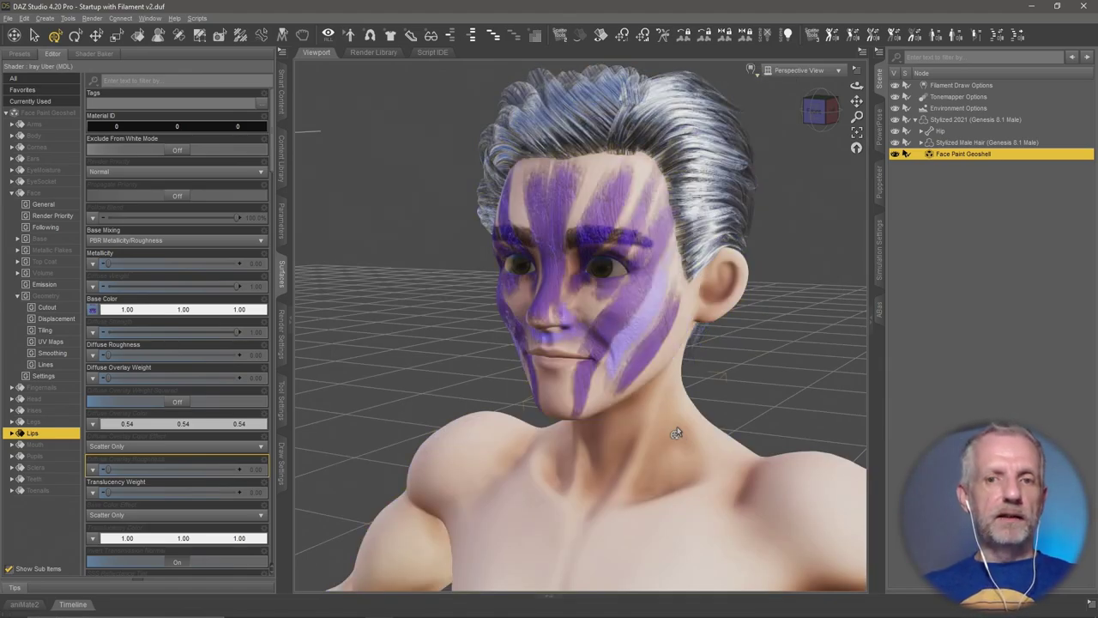
key(alt+Tab)
key(alt+Tab)
key(alt+Tab)
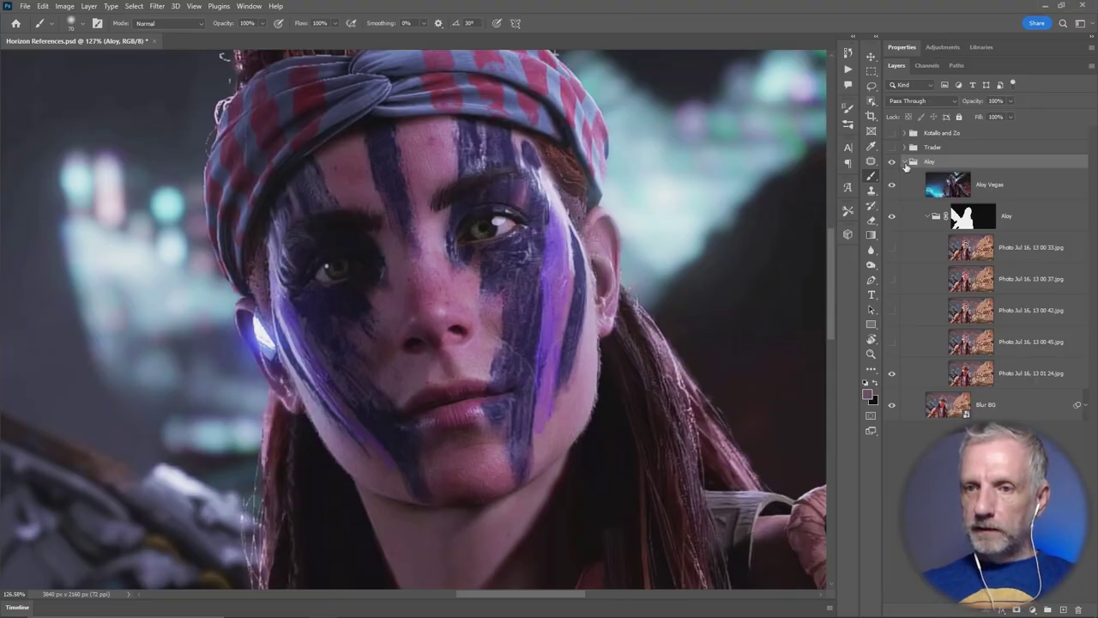
Hide the Aloy Vegas layer and toggle the Photo Jul 16, 13 00 33 reference layer
click(893, 185)
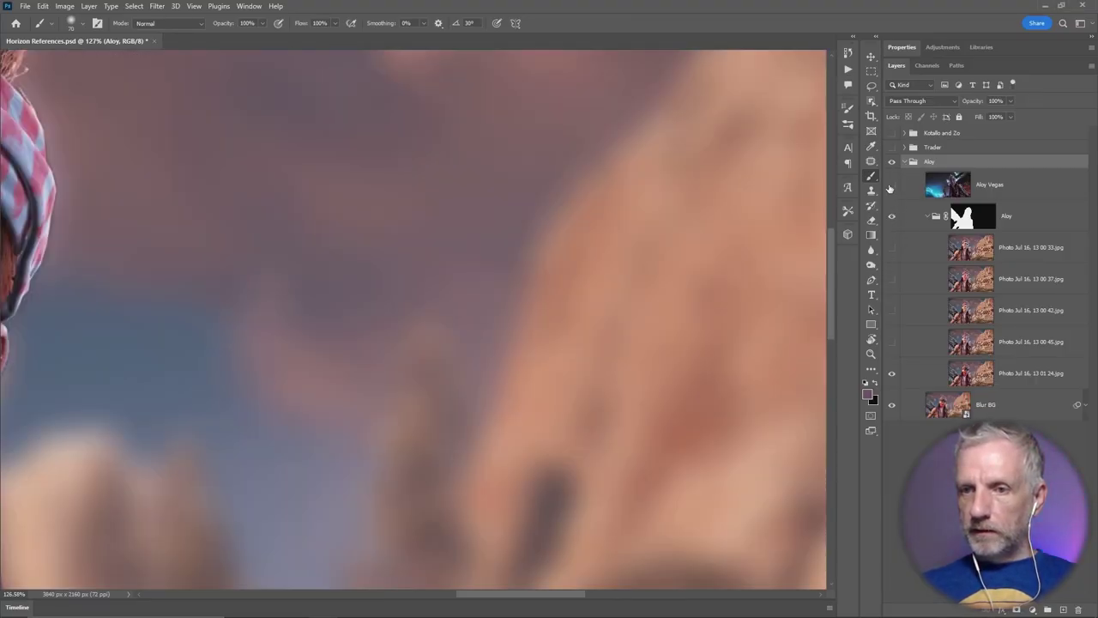
click(892, 248)
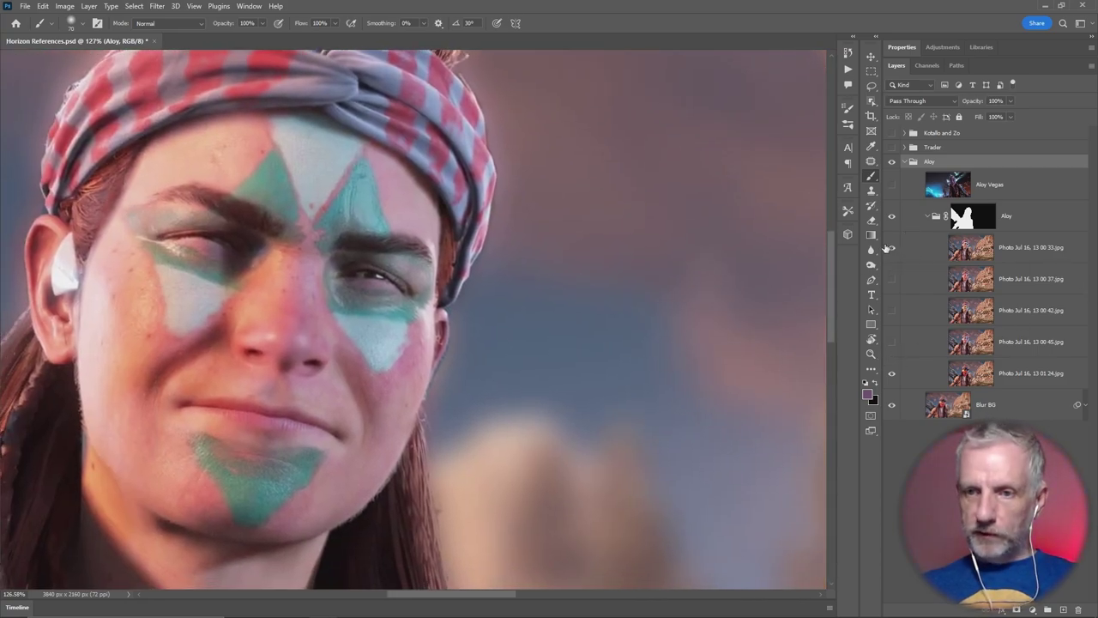
click(891, 248)
scroll(628, 357, down, 1)
scroll(627, 358, left, 1)
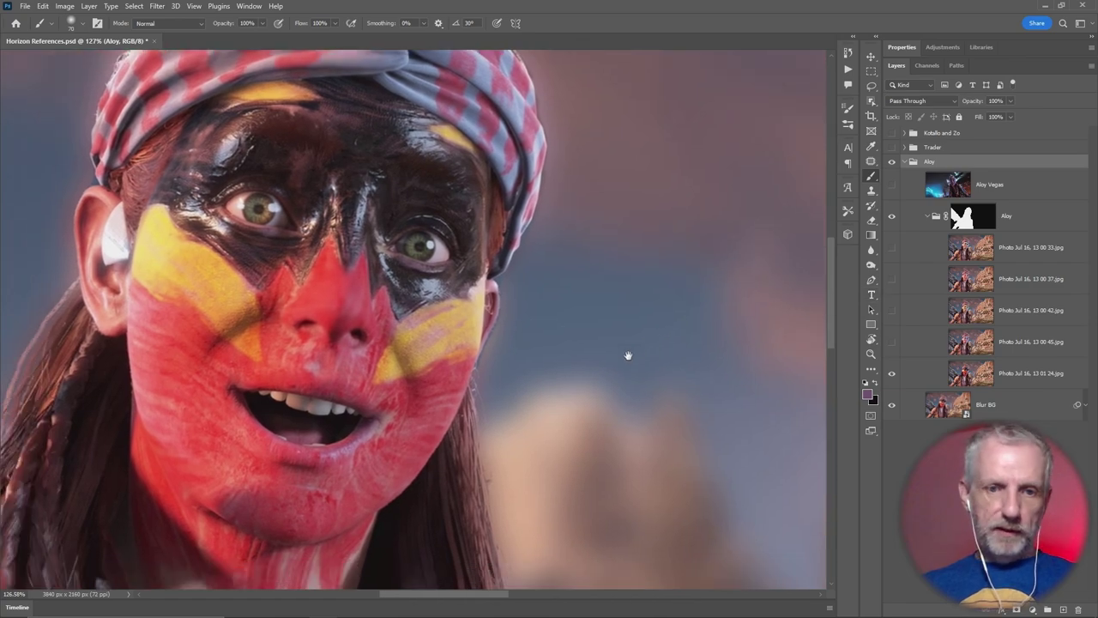
alt+scroll(627, 358, down, 2)
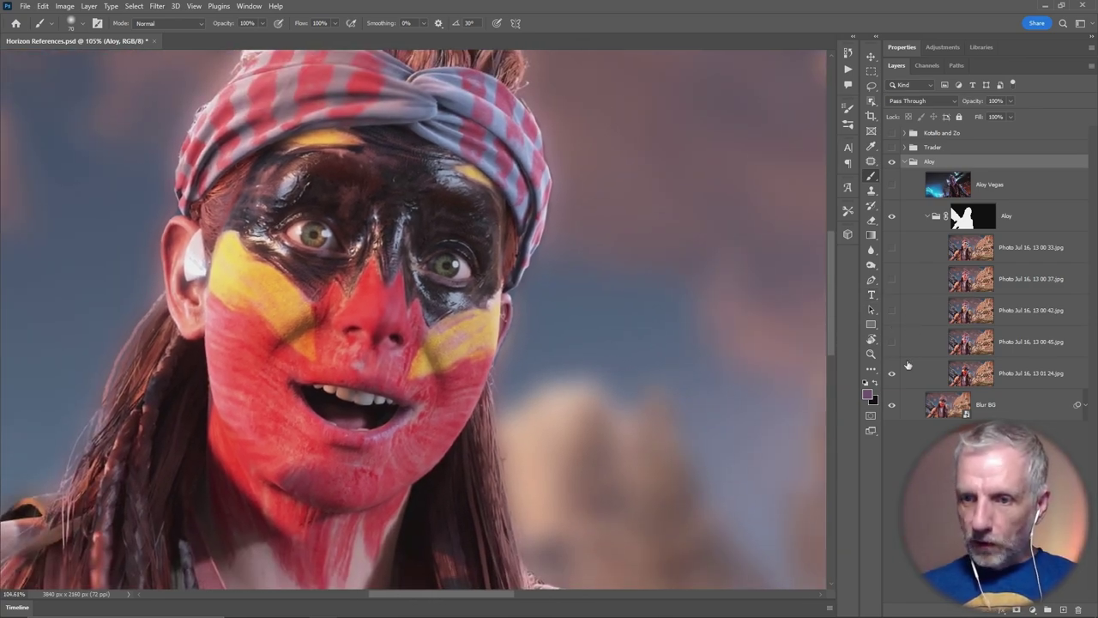
Compare the blue-and-white, green-and-yellow and red-and-white face paint references, leaving blue visible, then minimize Photoshop
click(891, 342)
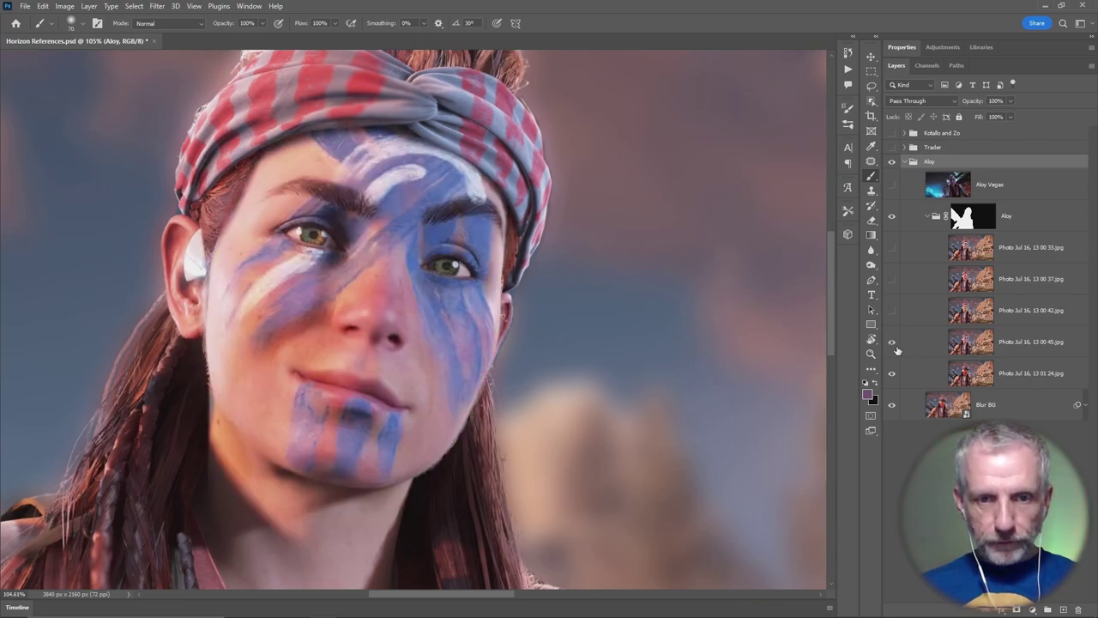
click(891, 309)
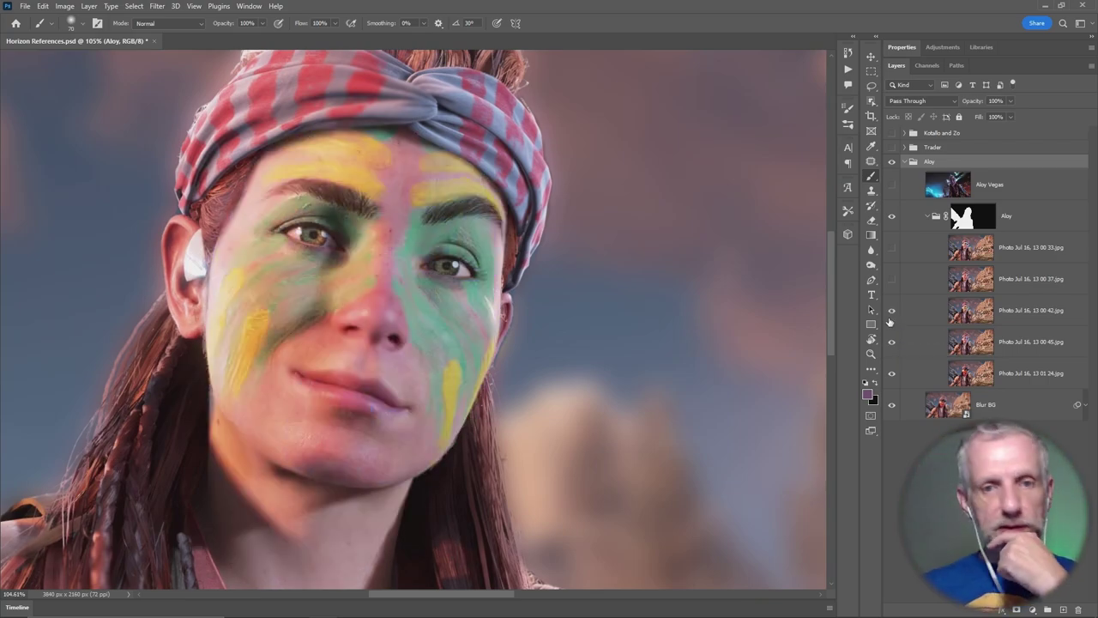
click(891, 280)
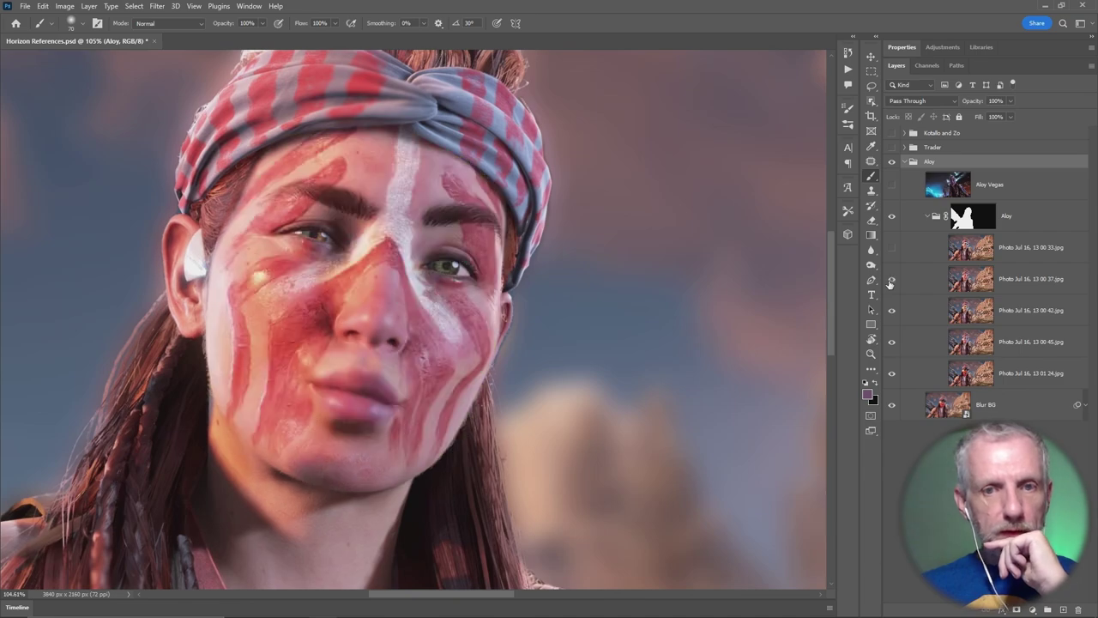
click(892, 279)
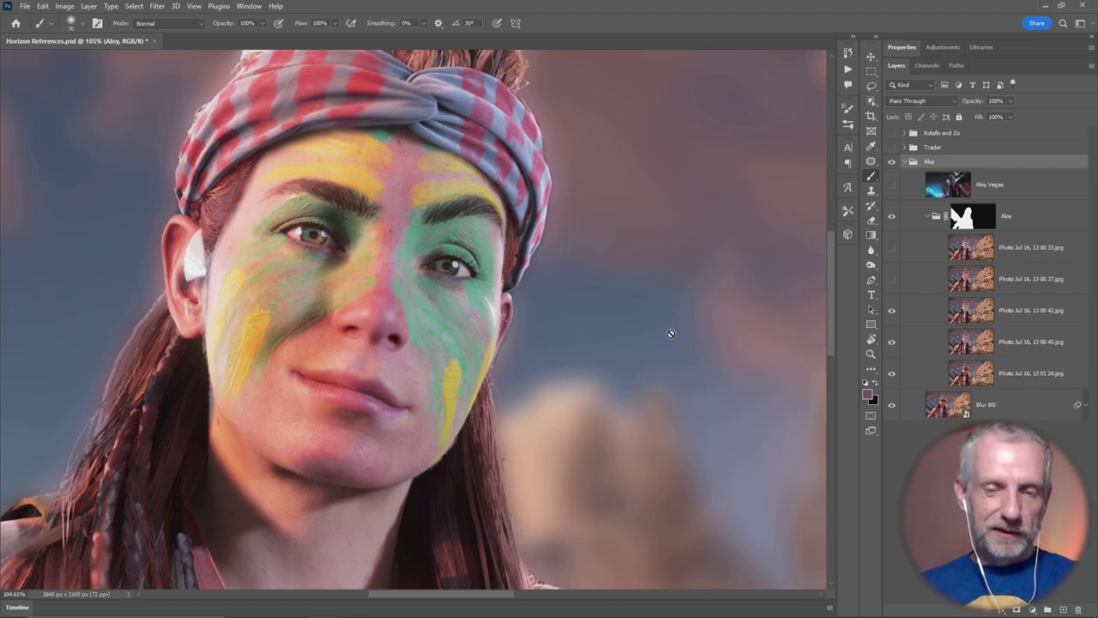
click(892, 312)
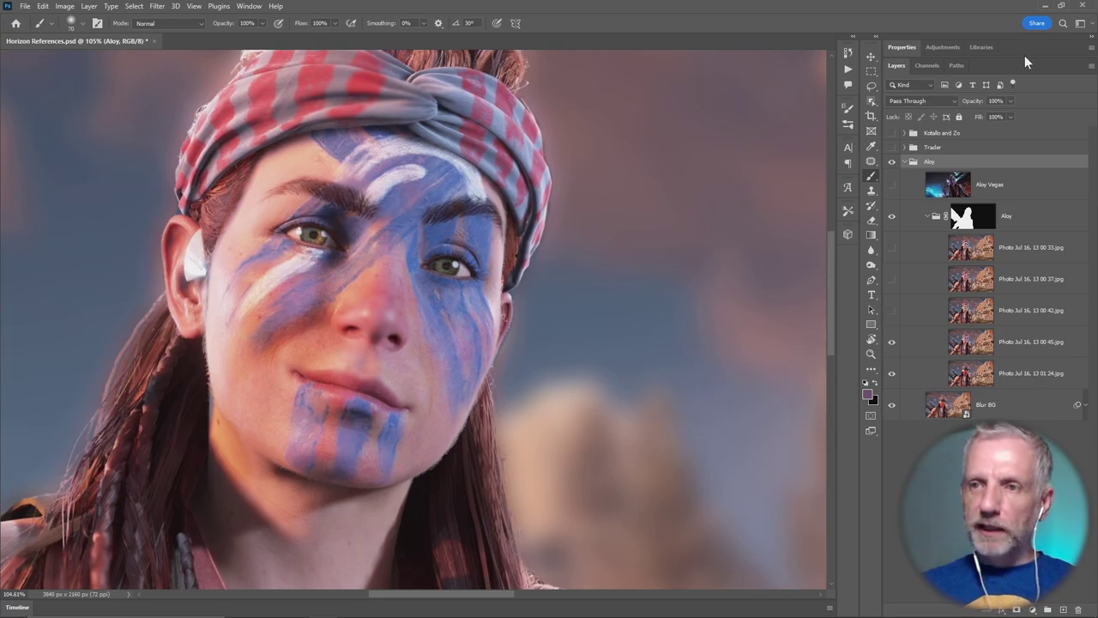
click(1044, 5)
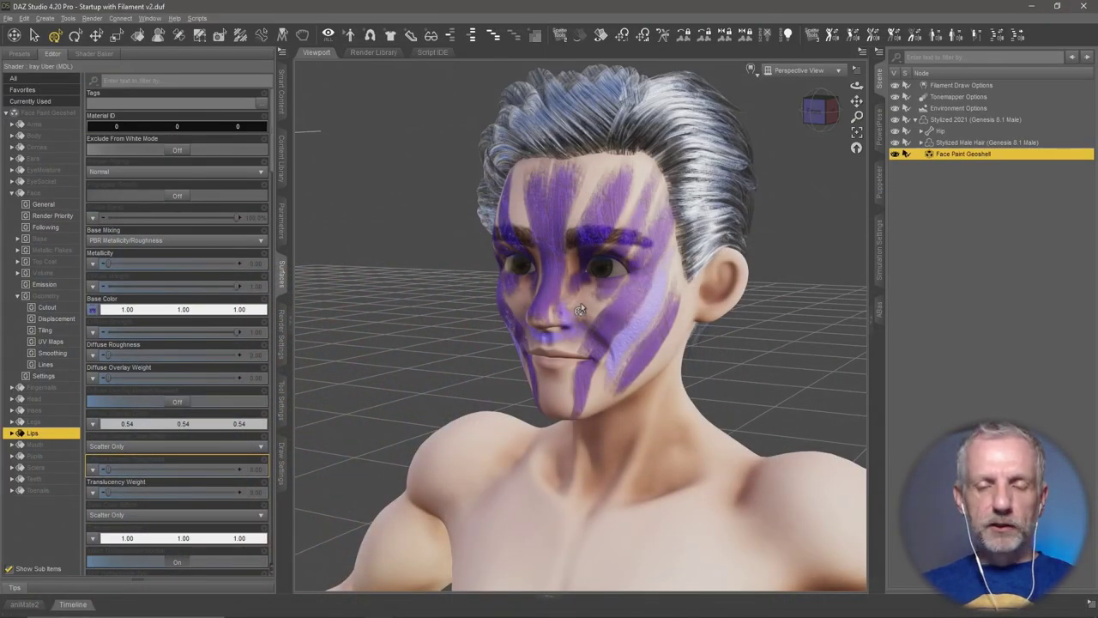
Select the Stylized 2021 figure and delete it from the scene
click(956, 141)
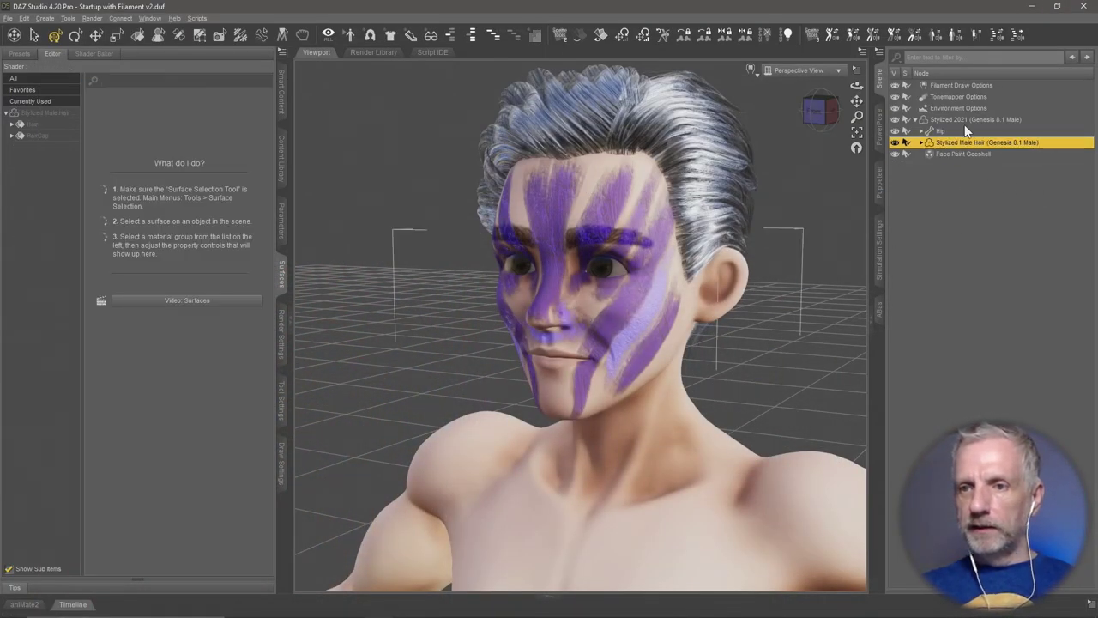
click(966, 119)
key(Delete)
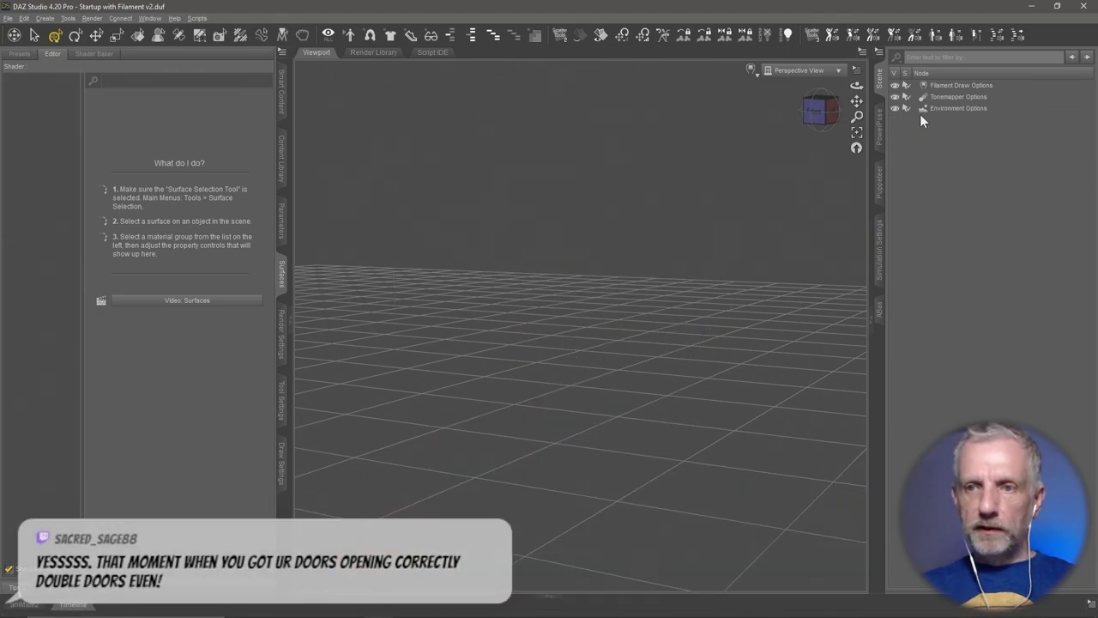
Show the Content Library folders and bring up the Explorer window with the export folder
click(281, 163)
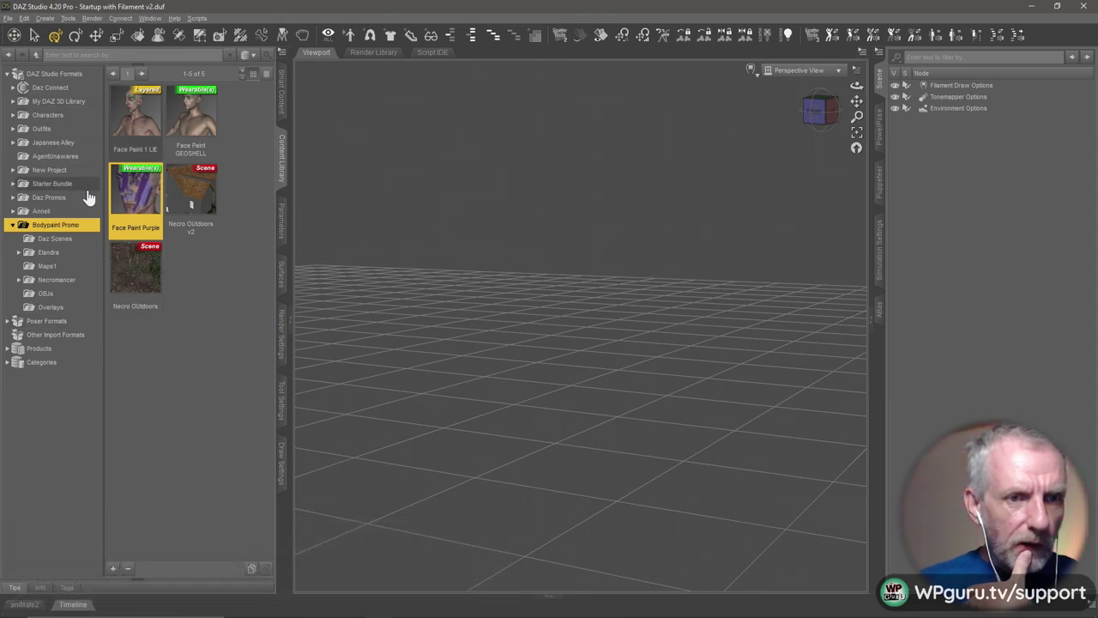
mouse_move(172, 615)
mouse_move(269, 608)
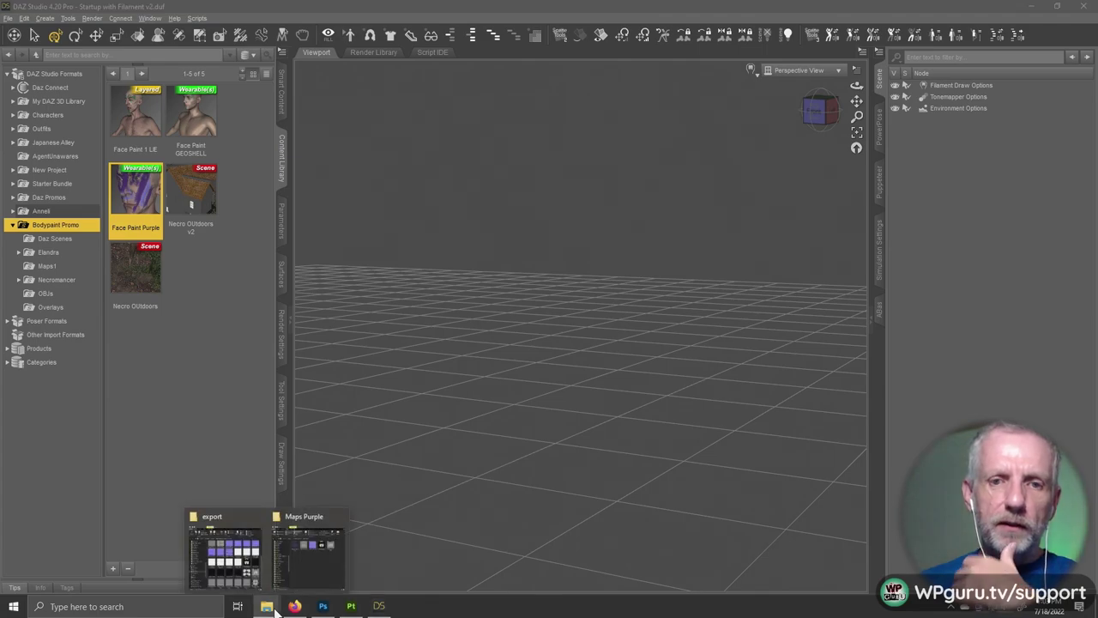
click(260, 573)
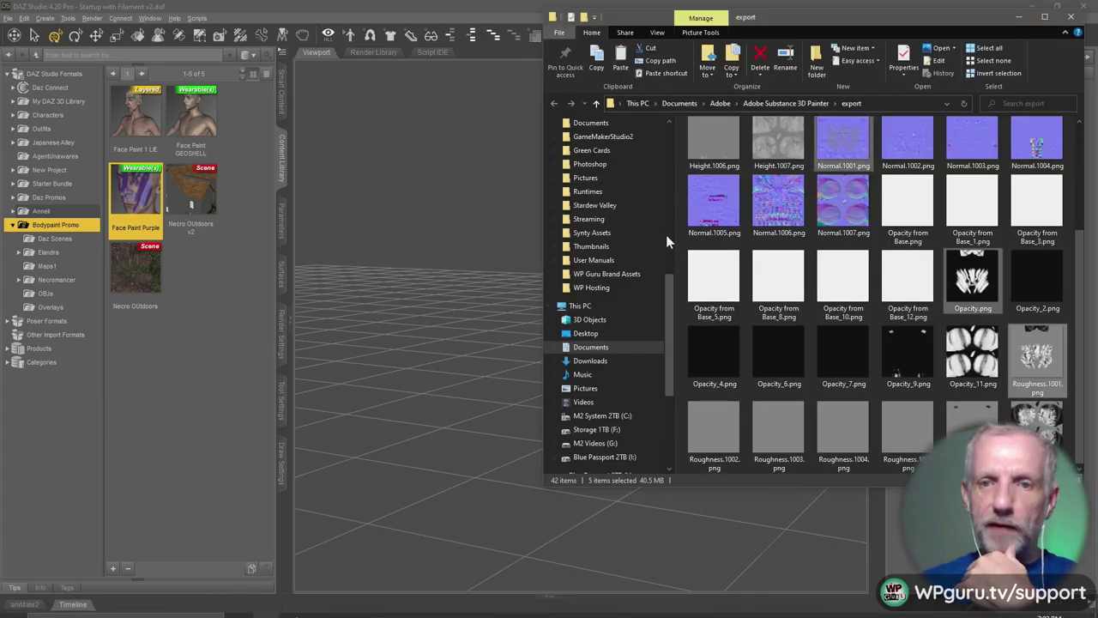
Browse Desktop > Paint Project, then Stream Safe Project > Daz Scenes, and return to DAZ Studio
click(600, 333)
scroll(649, 279, up, 6)
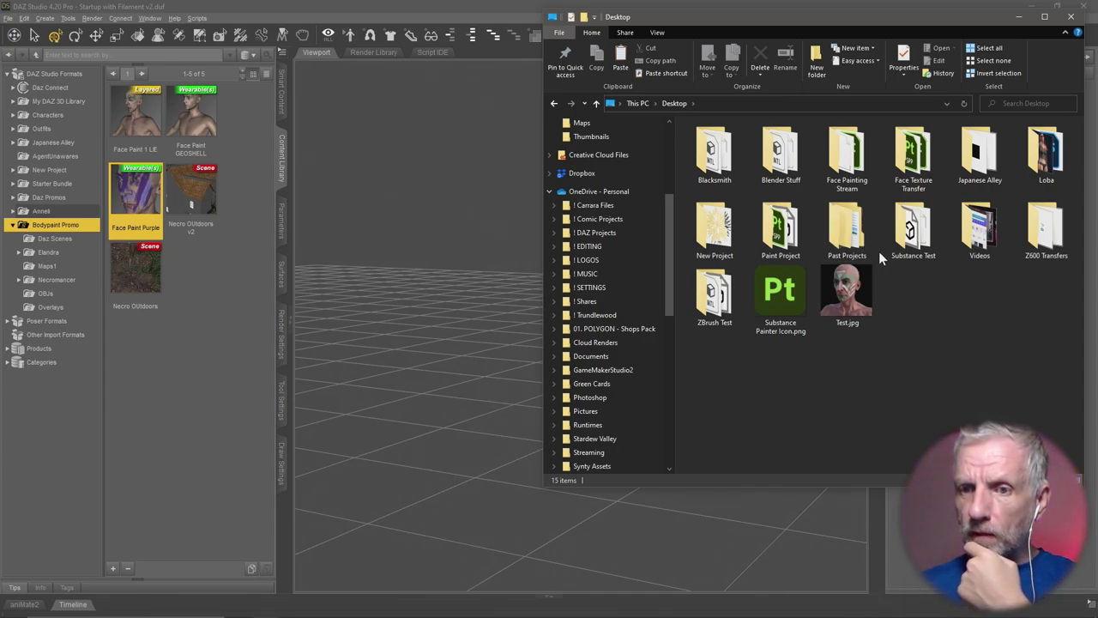
double_click(780, 227)
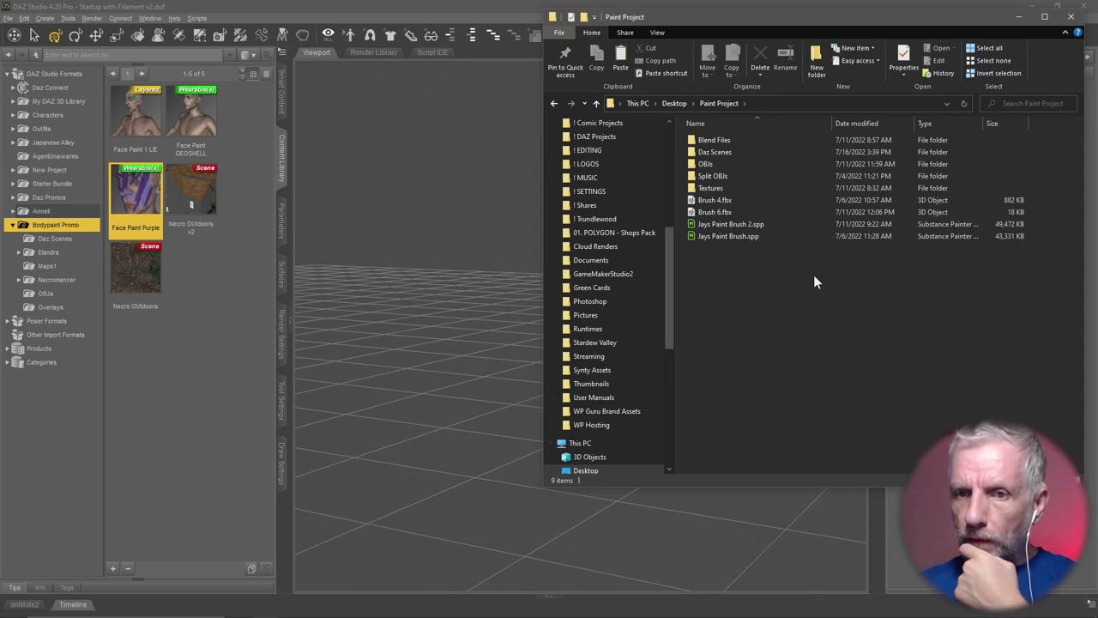
drag(669, 309, 669, 202)
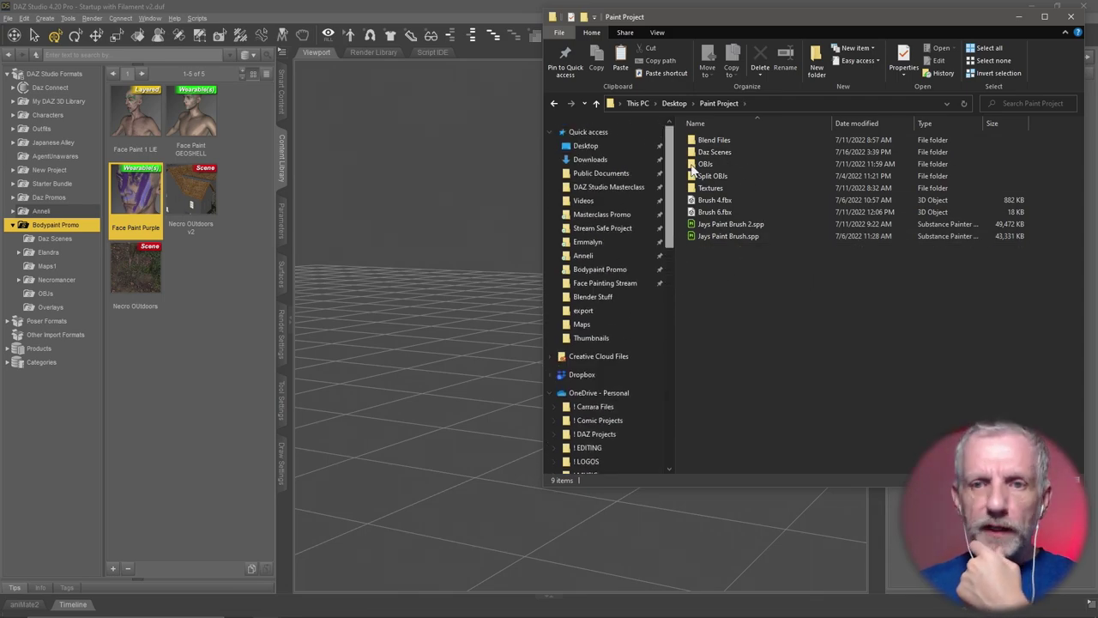
click(623, 228)
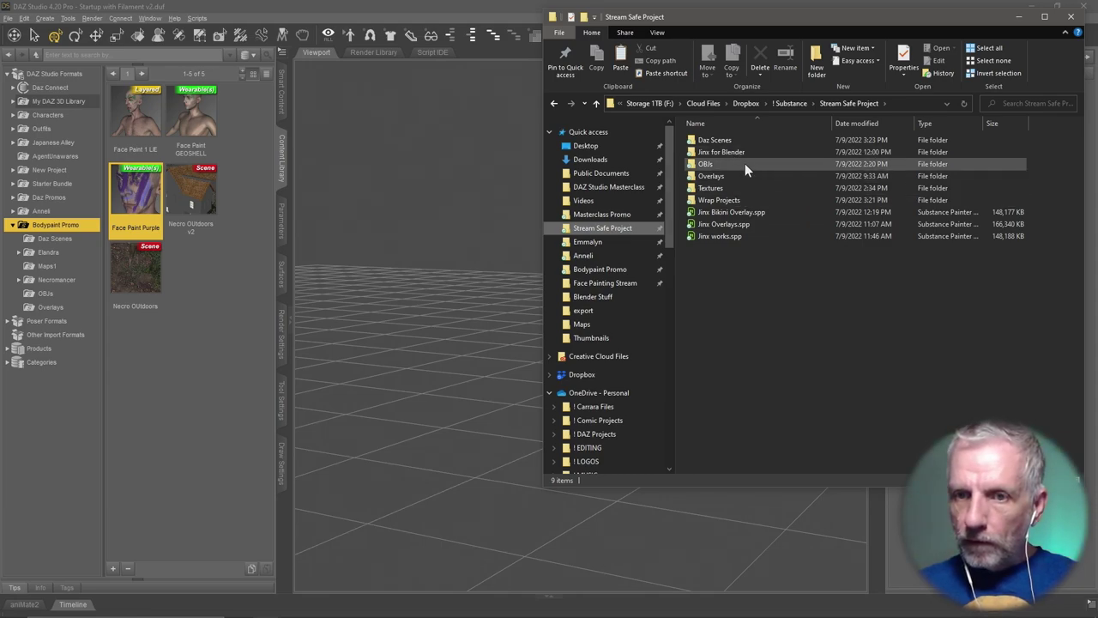
double_click(736, 139)
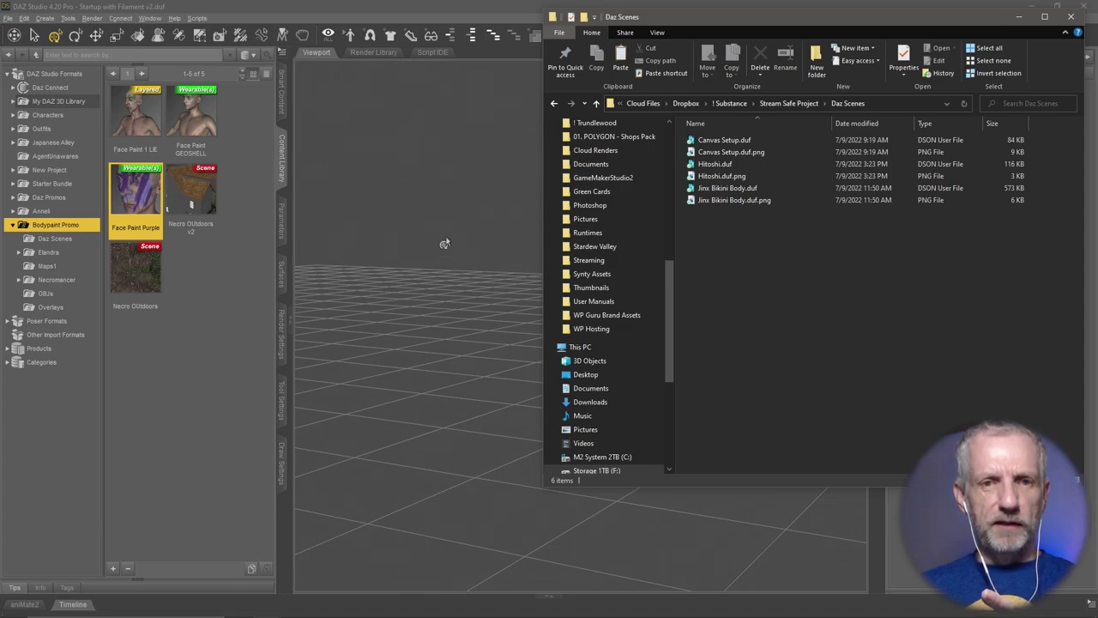
click(453, 6)
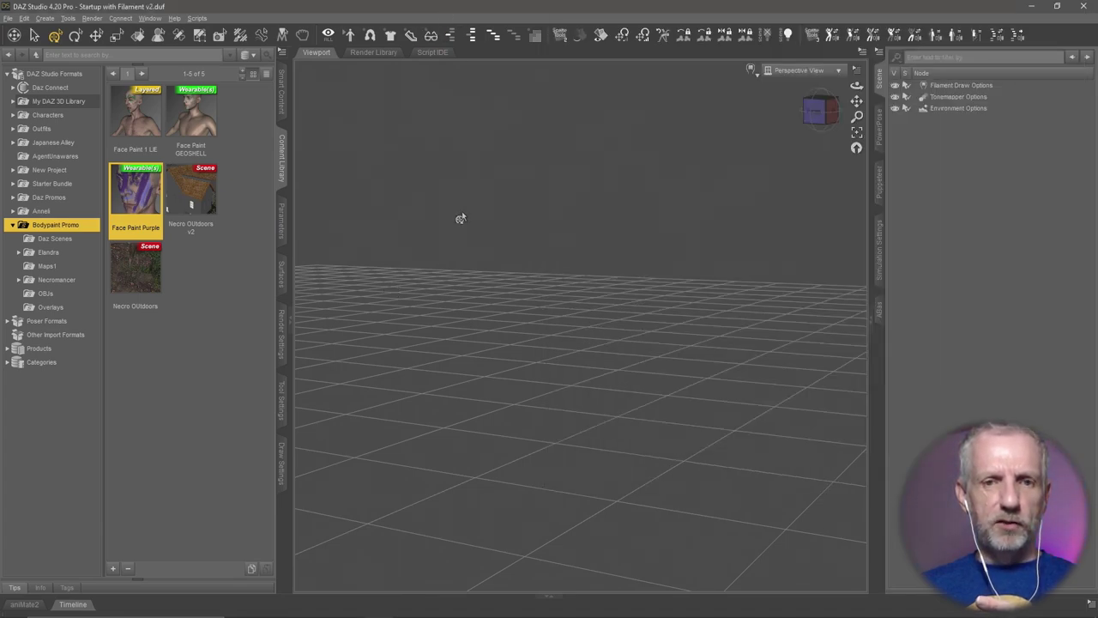
Load the Jinx Jones 8.1 B HD actor from the Jinx Jones 8.1 HD Add-On product
click(283, 96)
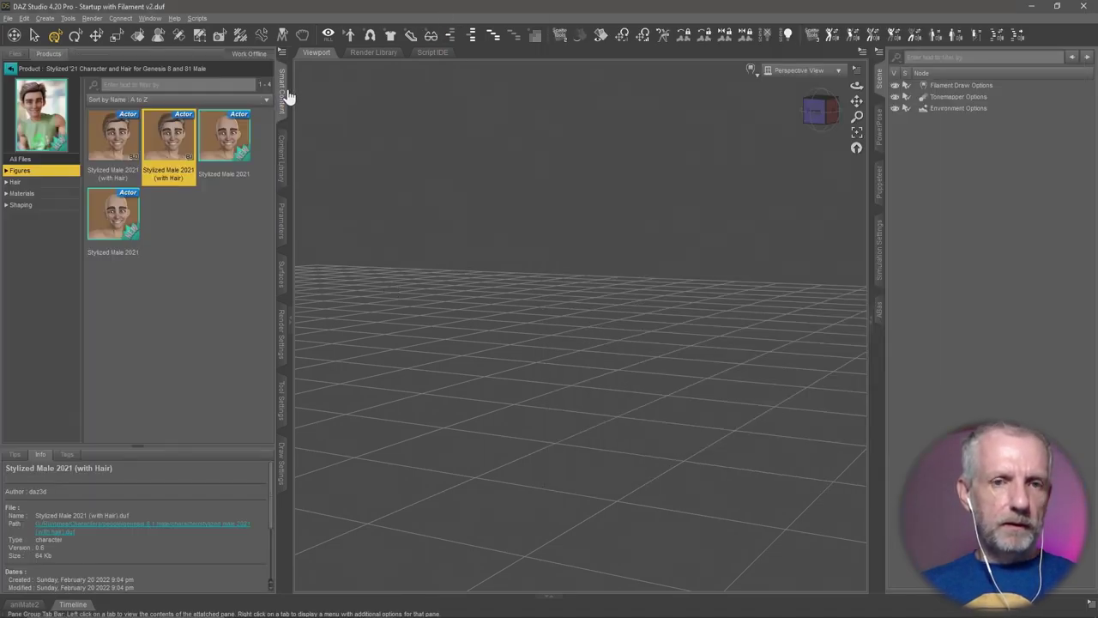
click(8, 68)
click(141, 444)
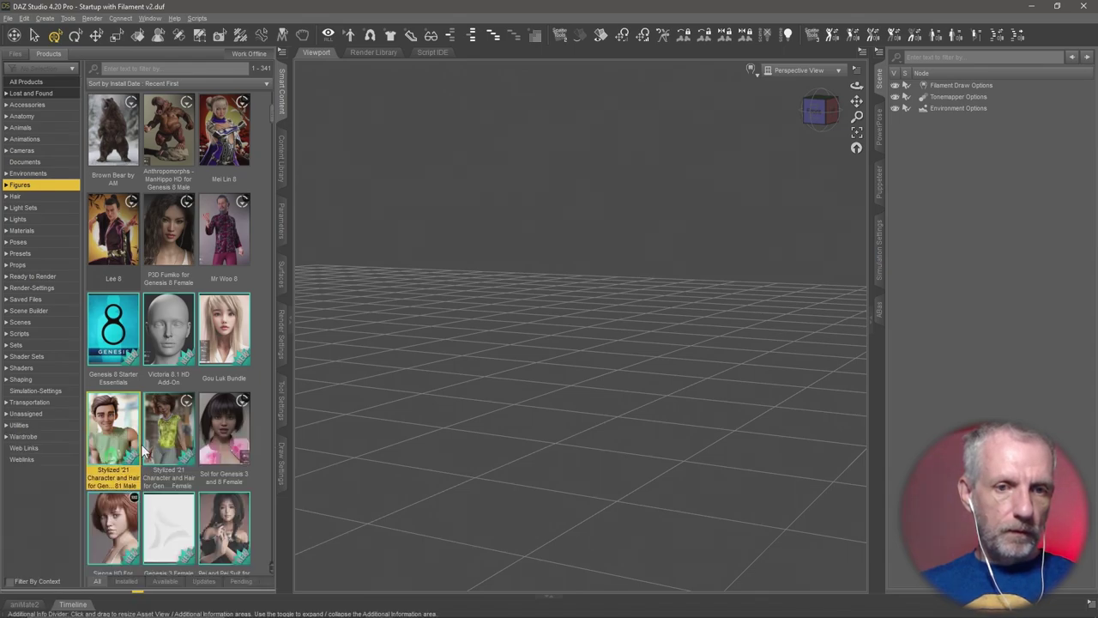
drag(576, 343, 576, 385)
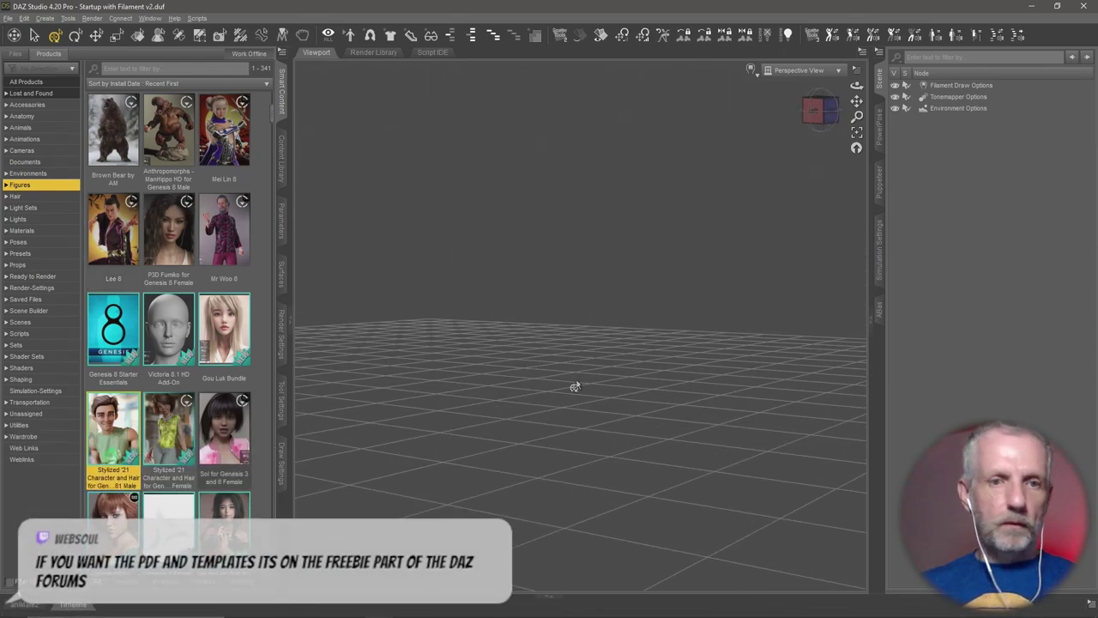
scroll(160, 286, down, 5)
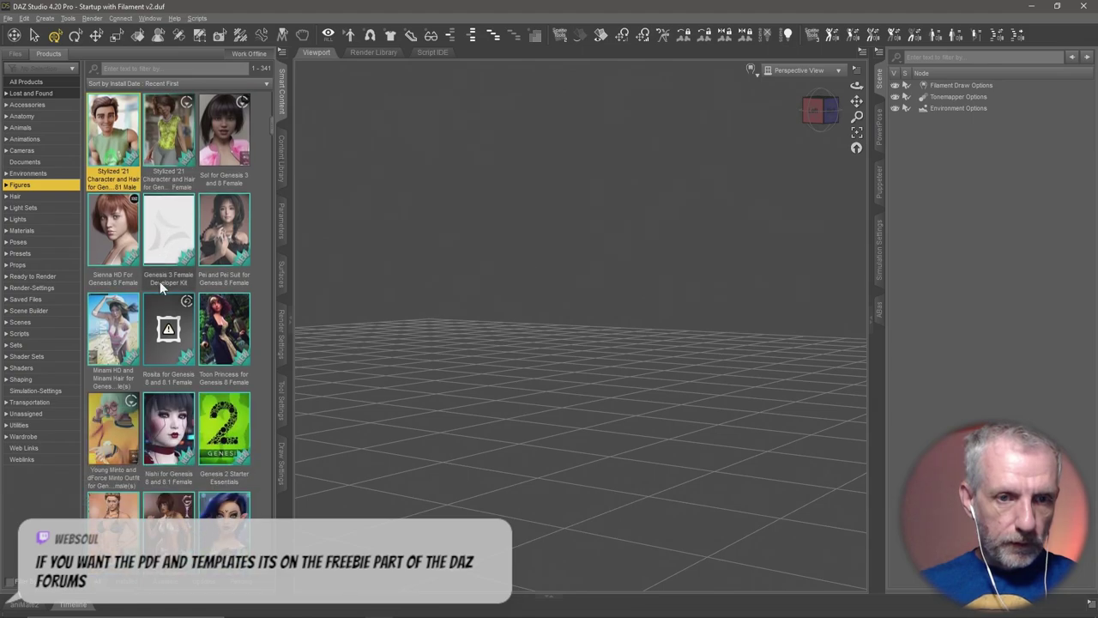
scroll(160, 286, up, 10)
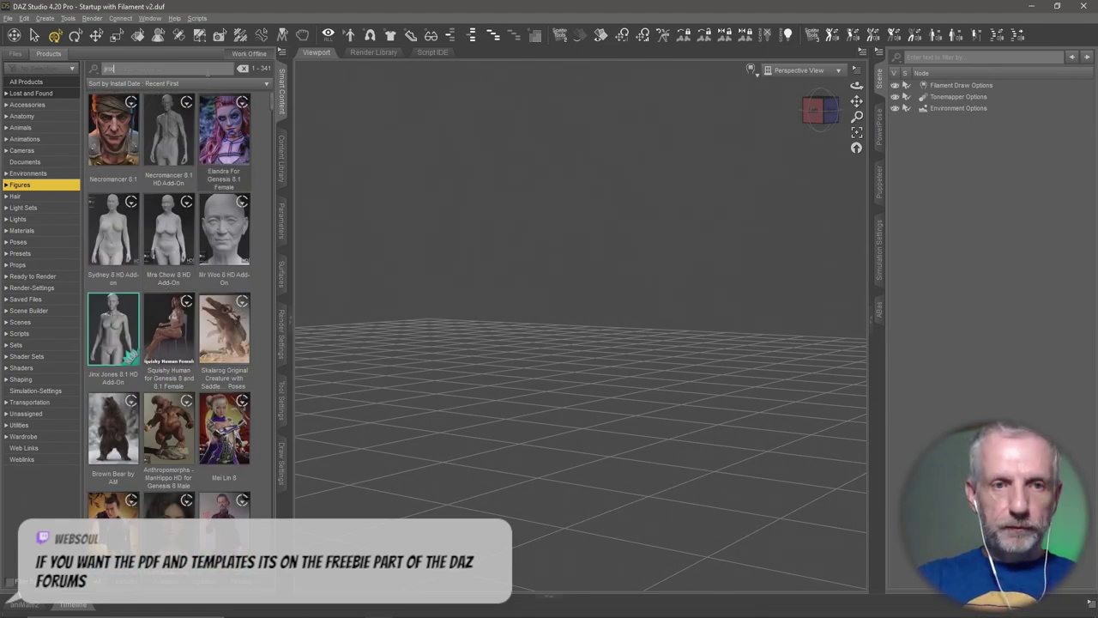
double_click(112, 128)
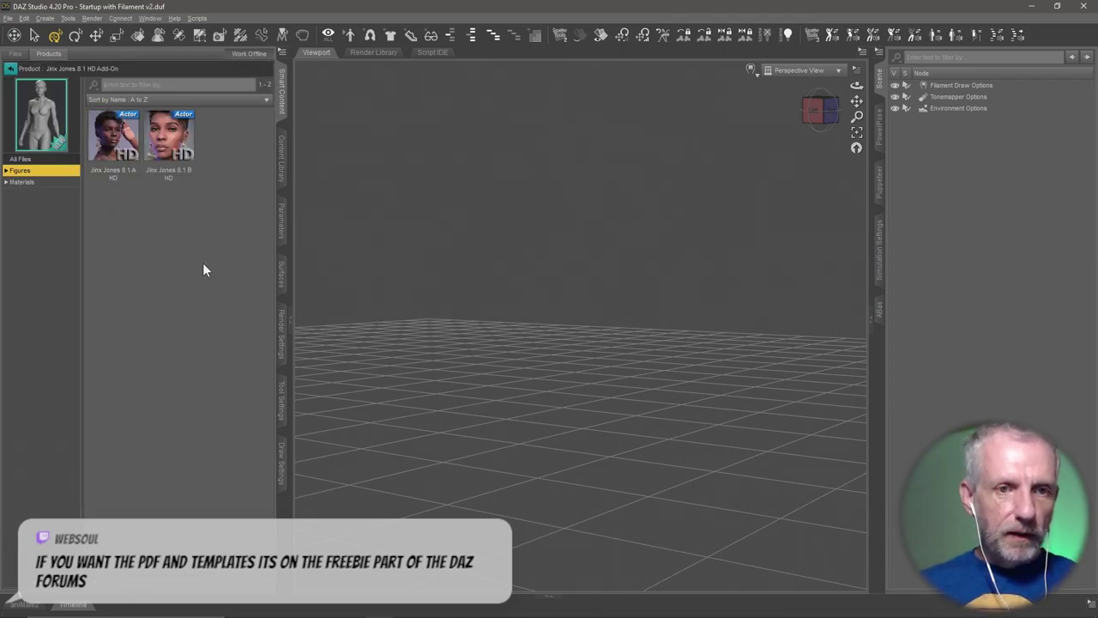
click(167, 155)
double_click(167, 155)
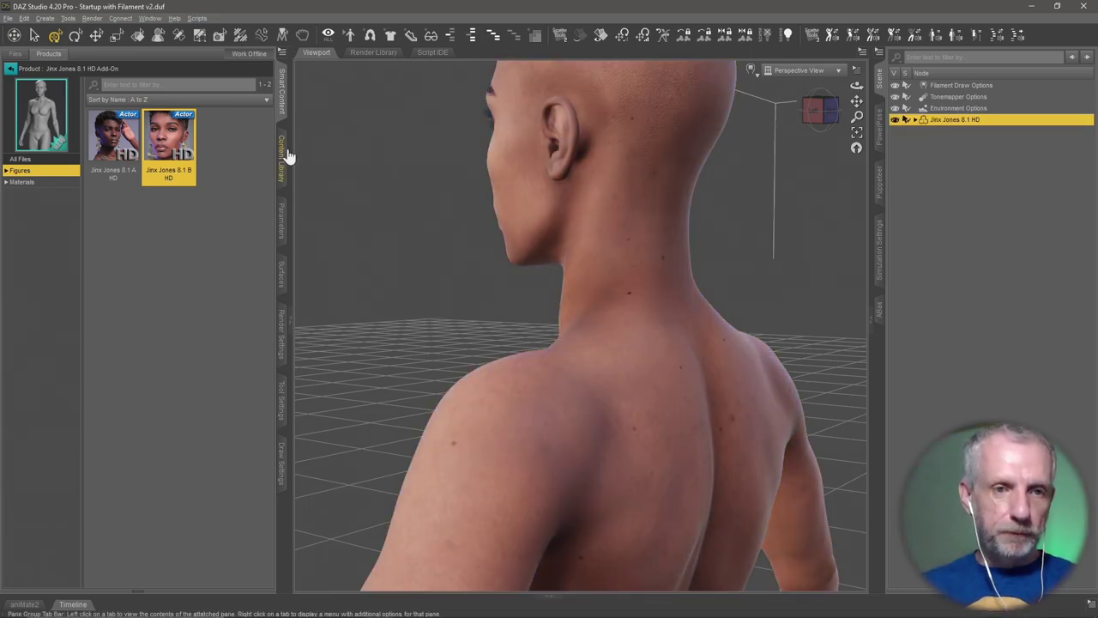
Add Desktop > Stream Safe Project as a new native content directory
click(9, 70)
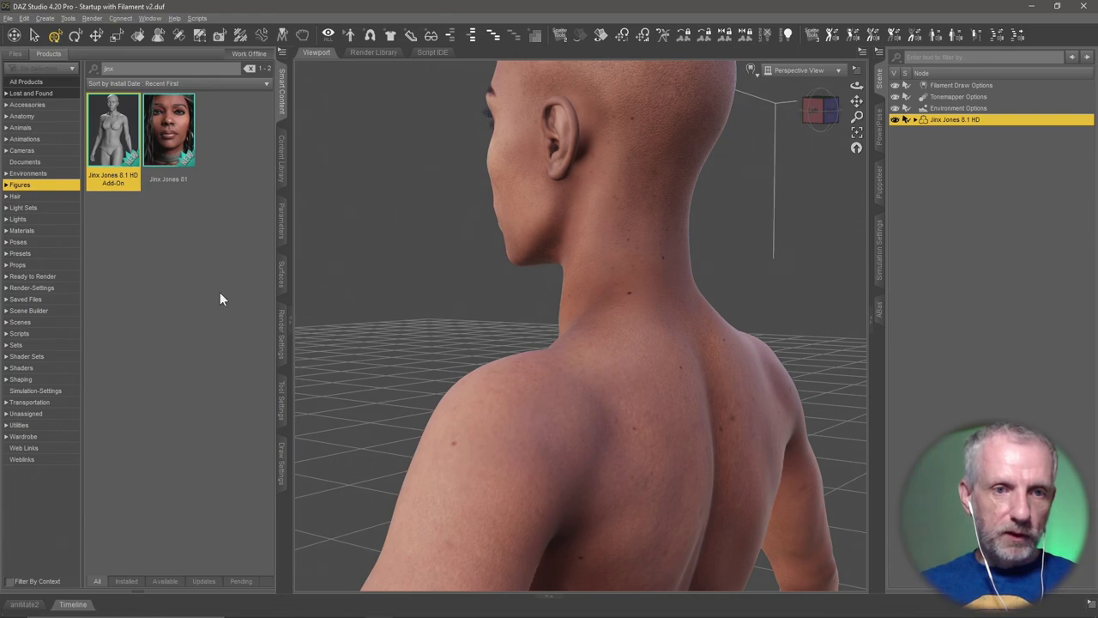
click(284, 184)
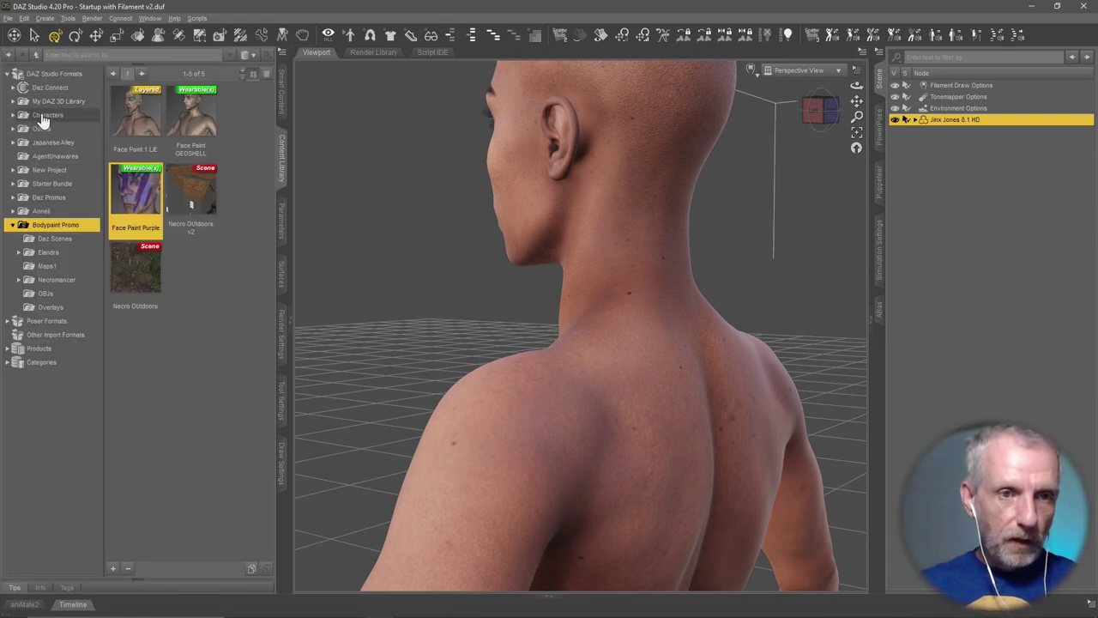
right_click(62, 81)
click(100, 82)
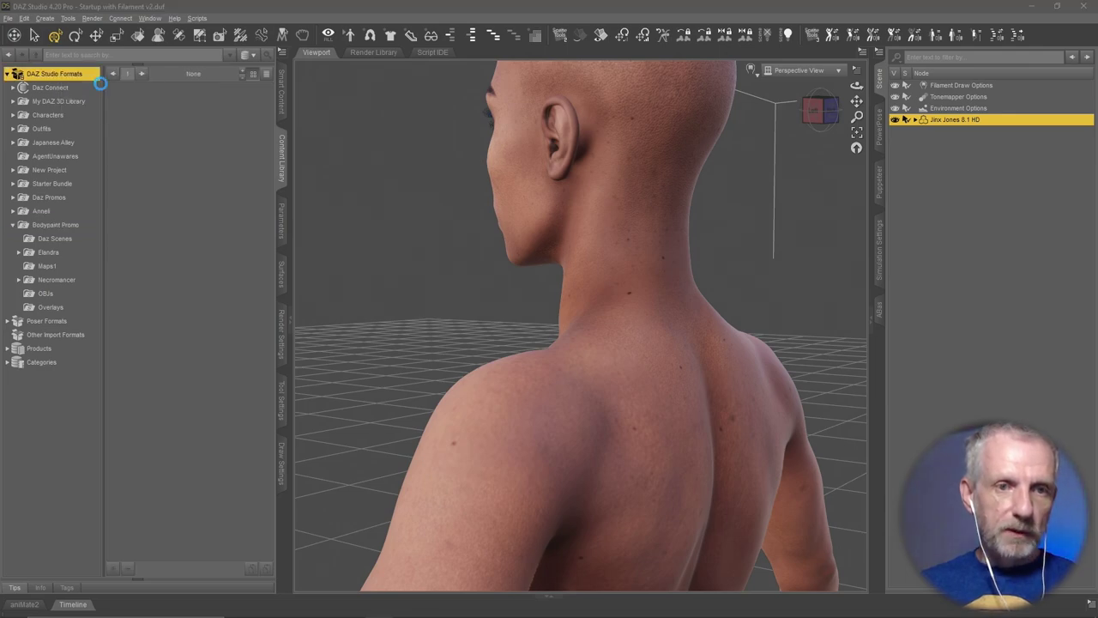
click(64, 246)
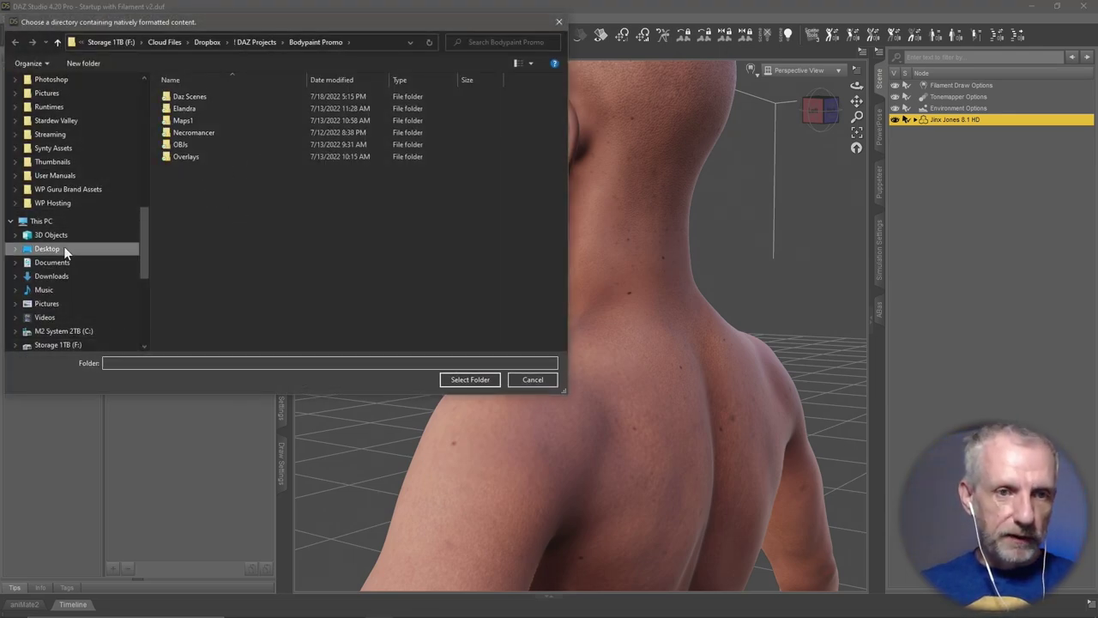
scroll(110, 182, up, 10)
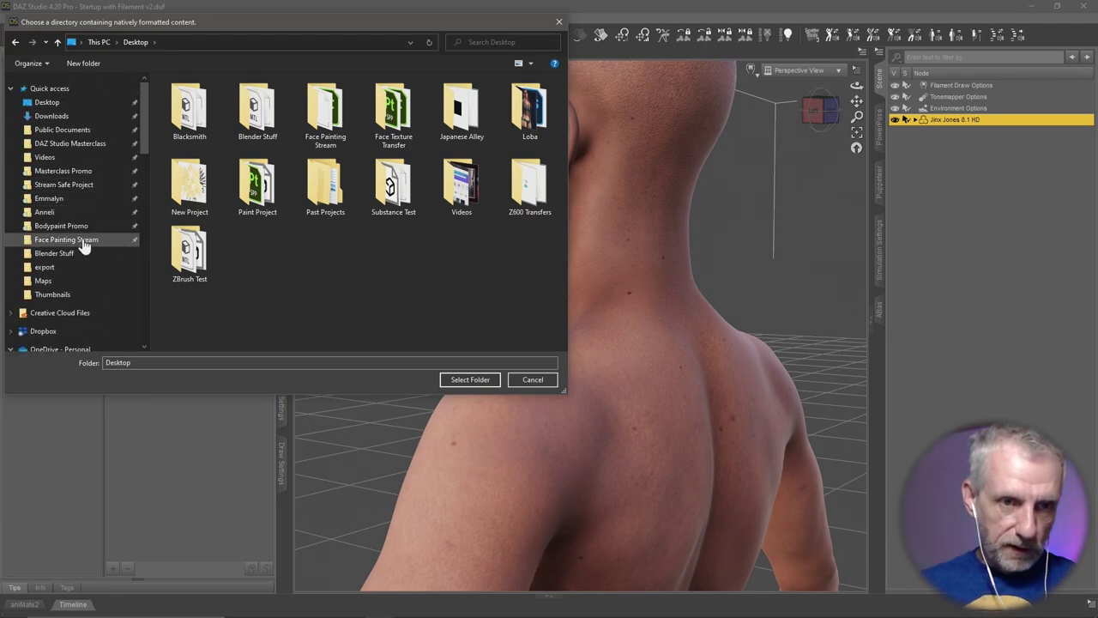
click(86, 185)
click(469, 380)
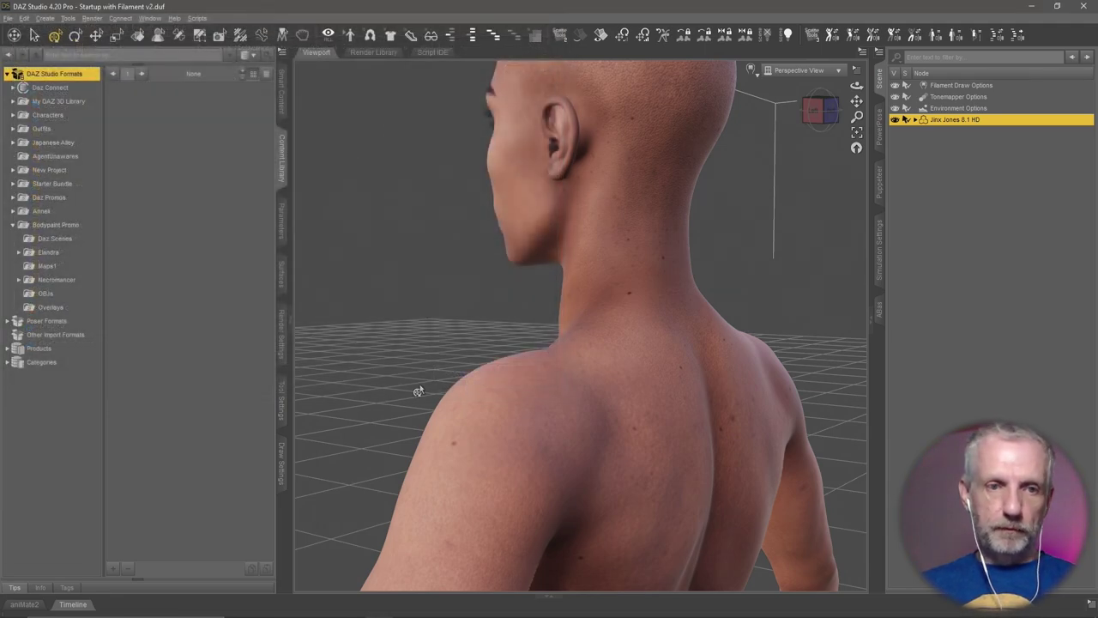
Expand Stream Safe Project in the Content Library and show its Daz Scenes folder
click(10, 77)
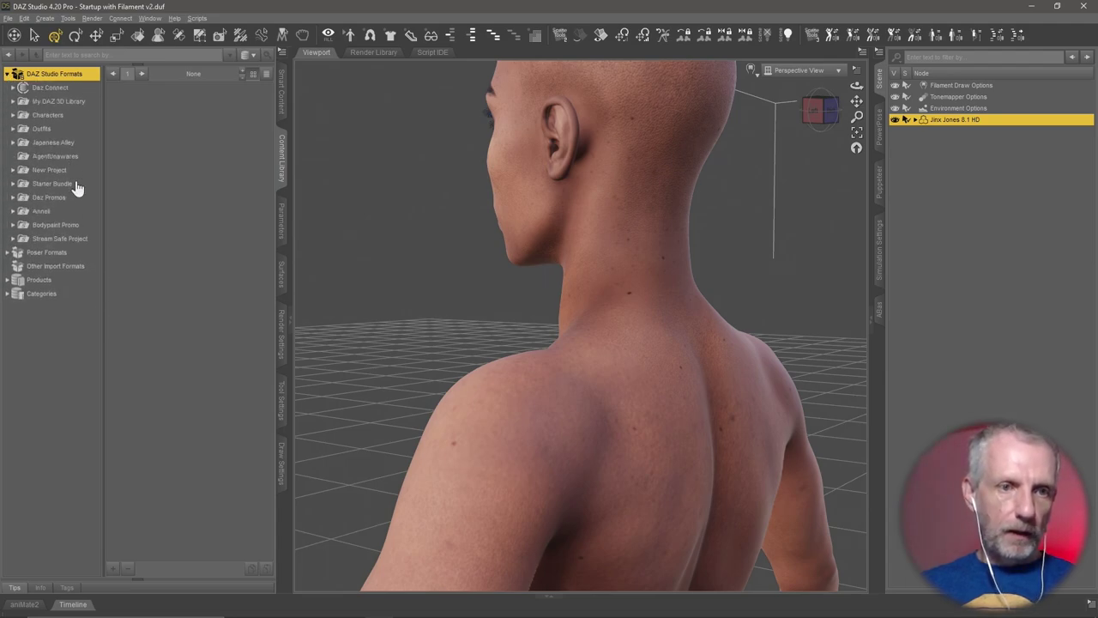
click(77, 238)
click(73, 253)
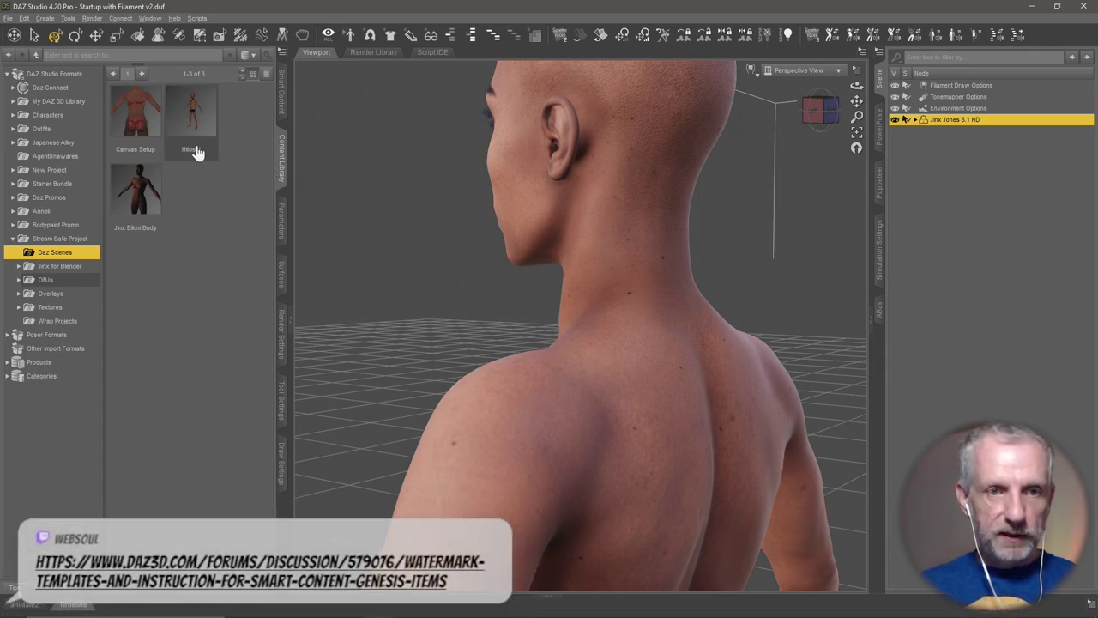
Load the Jinx Bikini Body scene and delete the original Jinx Jones 8.1 HD figure
double_click(135, 193)
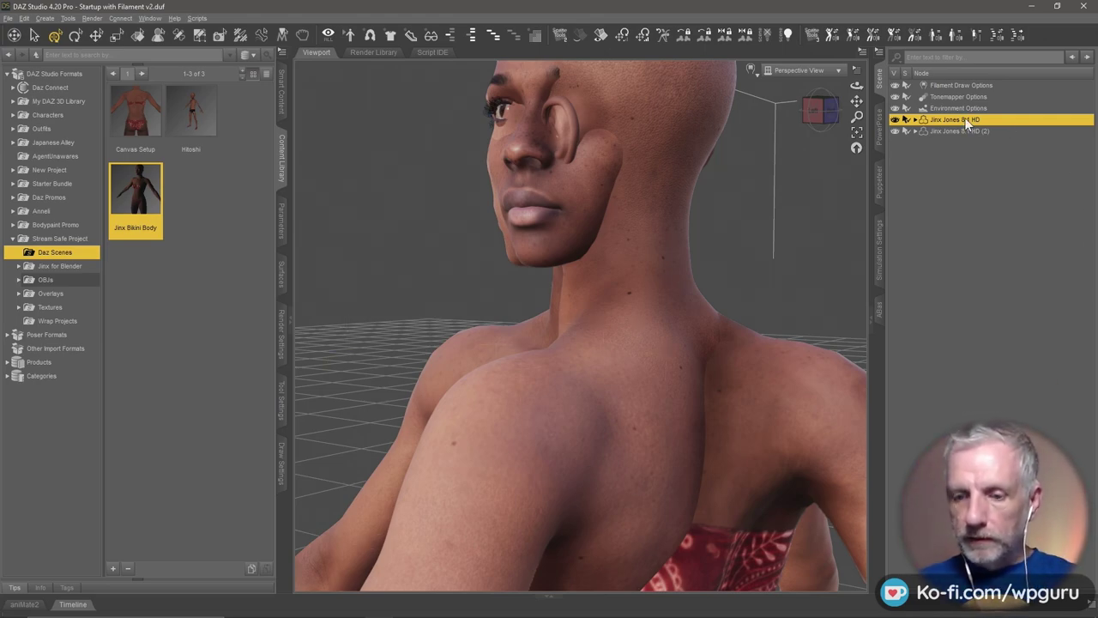
key(Delete)
scroll(580, 363, up, 3)
scroll(580, 363, down, 5)
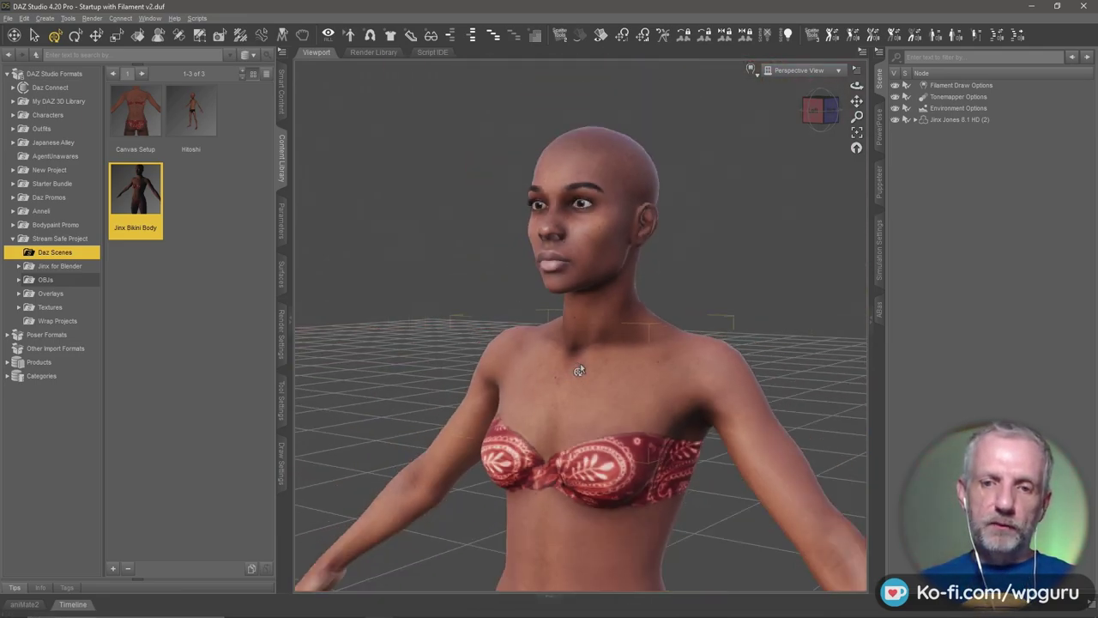
scroll(580, 363, down, 3)
alt+drag(580, 363, 374, 371)
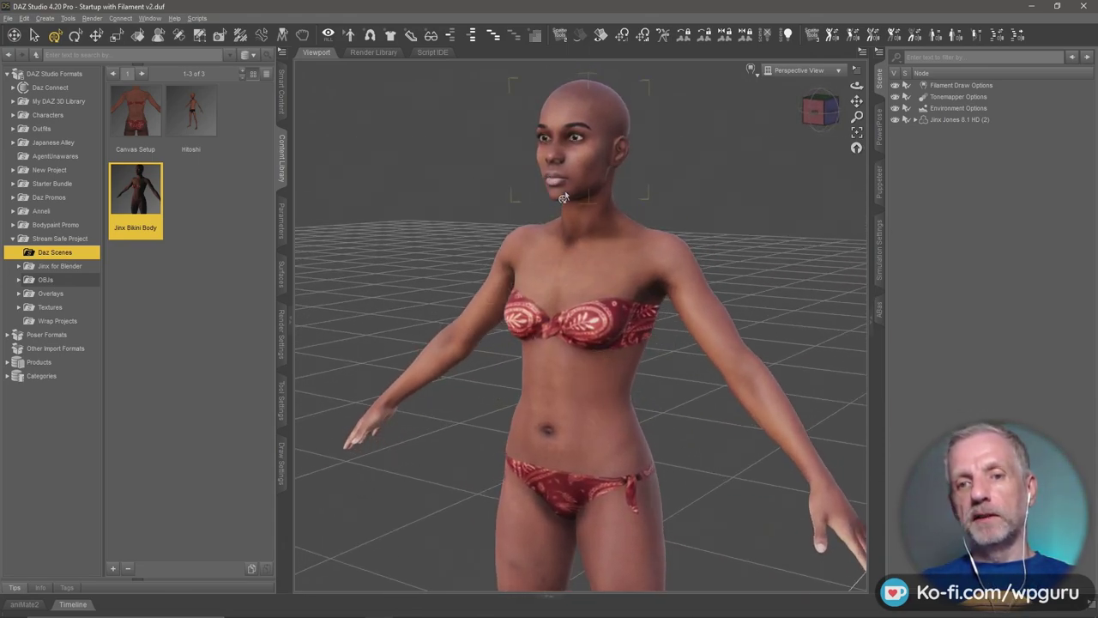
Select the remaining Jinx figure and clear the Smart Content 'jinx' search to list all products
click(962, 122)
click(282, 96)
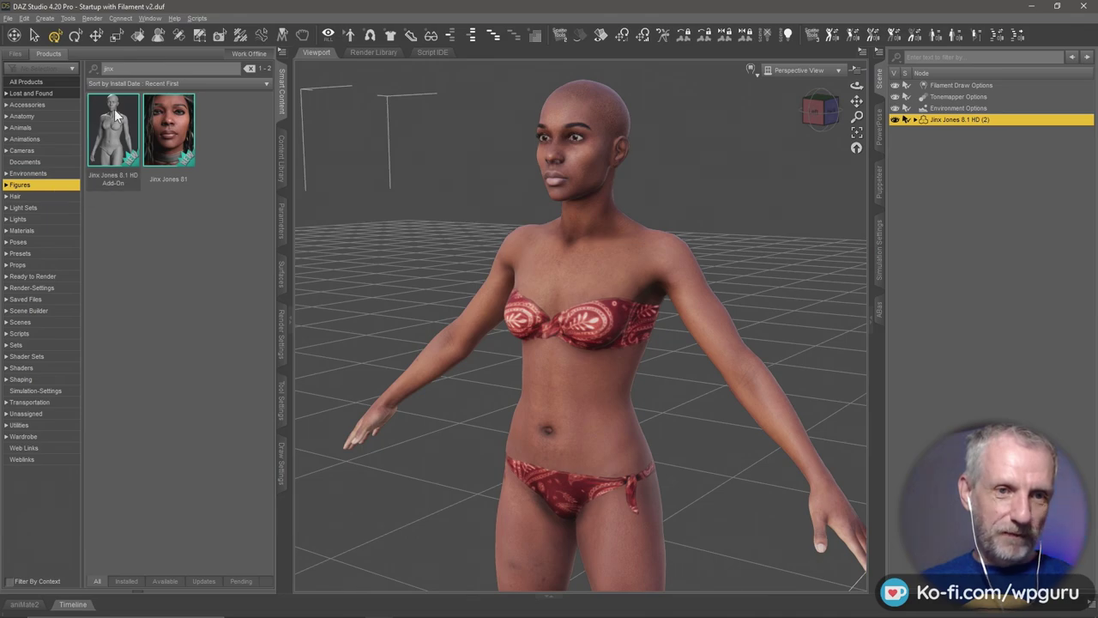
click(250, 68)
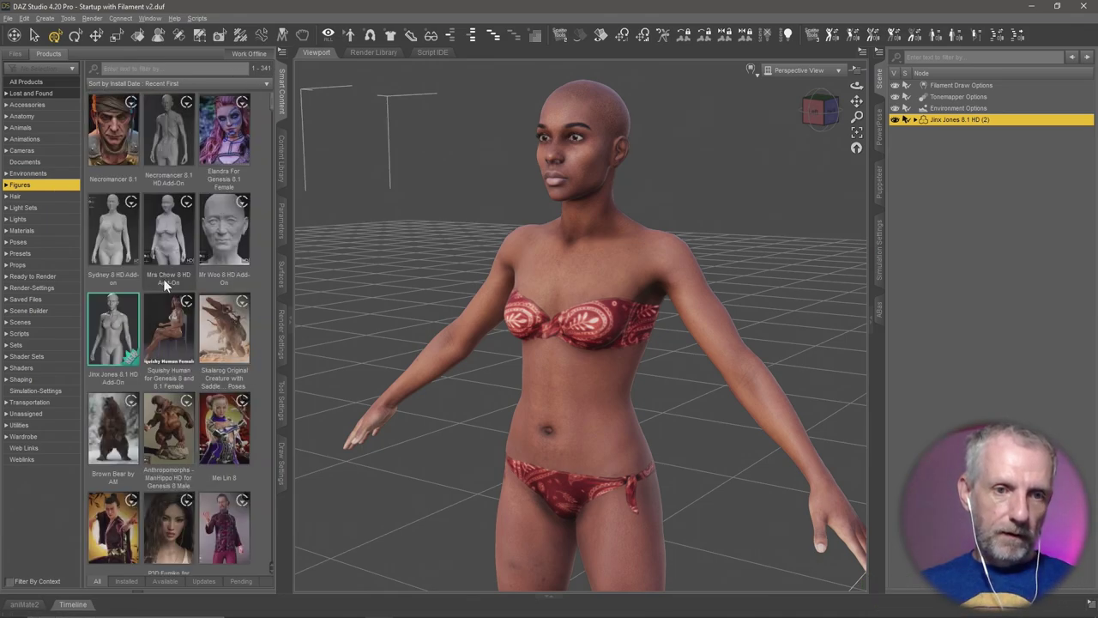
Apply the Genesis 8 Female UV Prep Pose from Genesis 8 Starter Essentials poses
scroll(165, 286, down, 3)
click(96, 358)
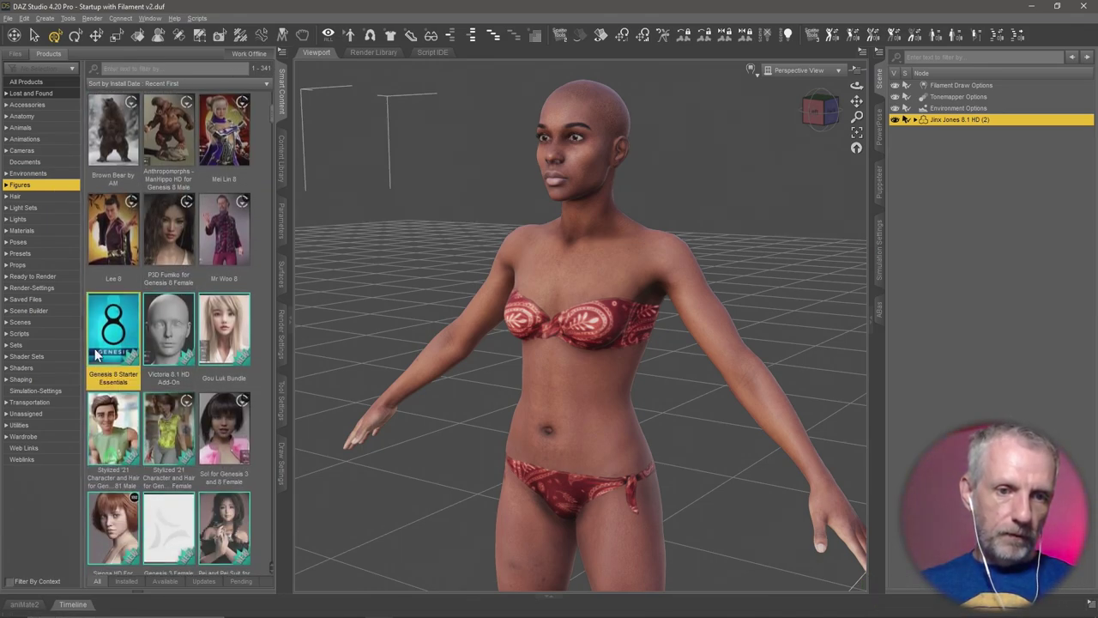
double_click(96, 359)
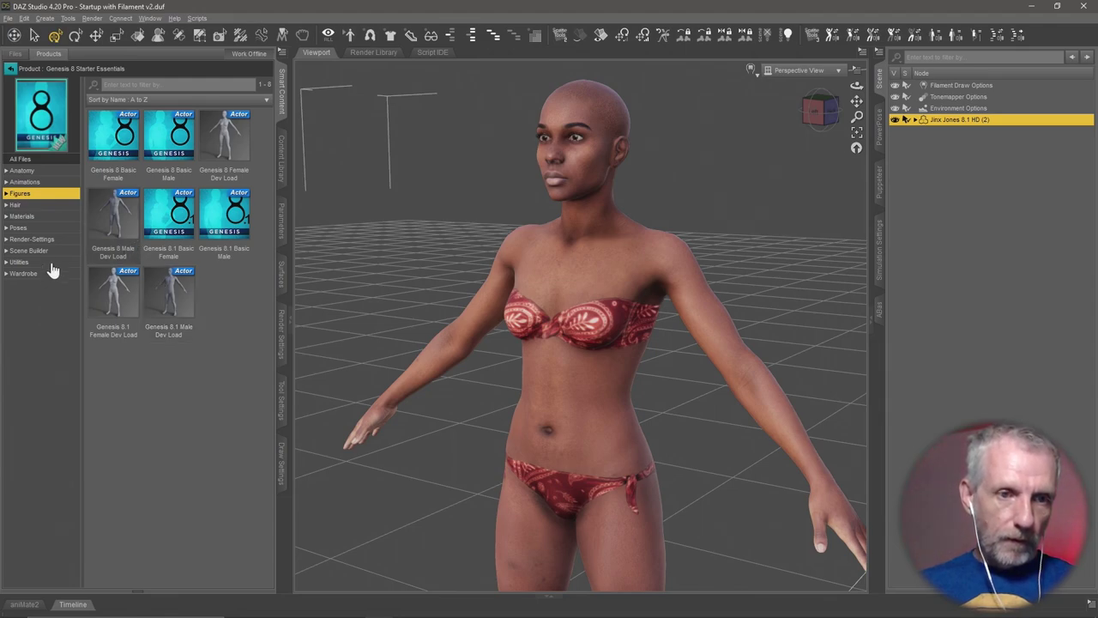
click(54, 228)
scroll(201, 314, down, 5)
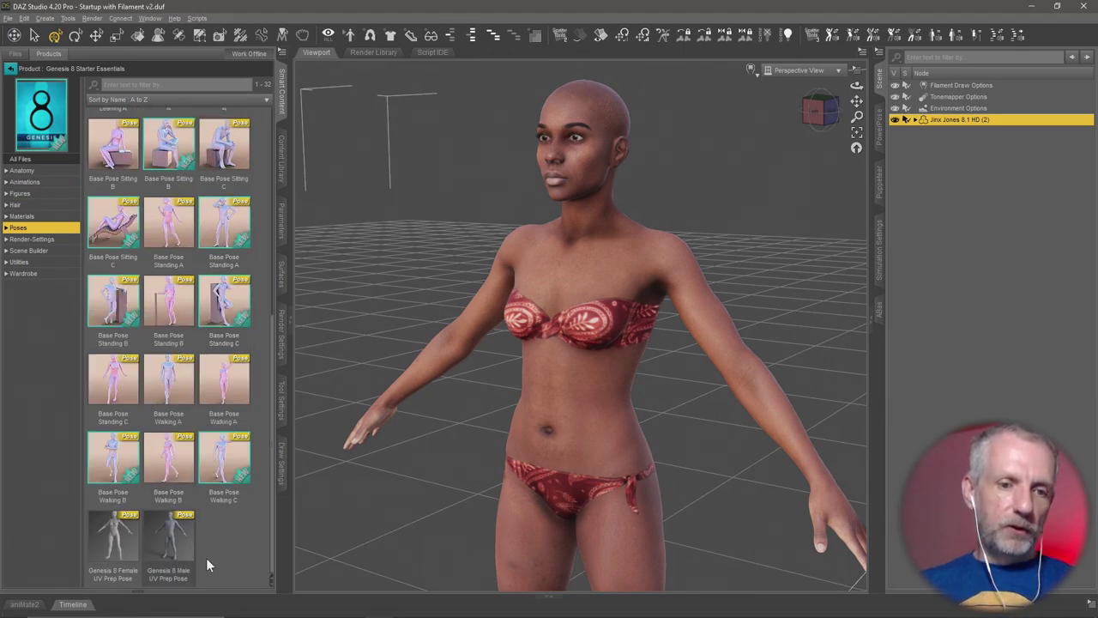
double_click(118, 540)
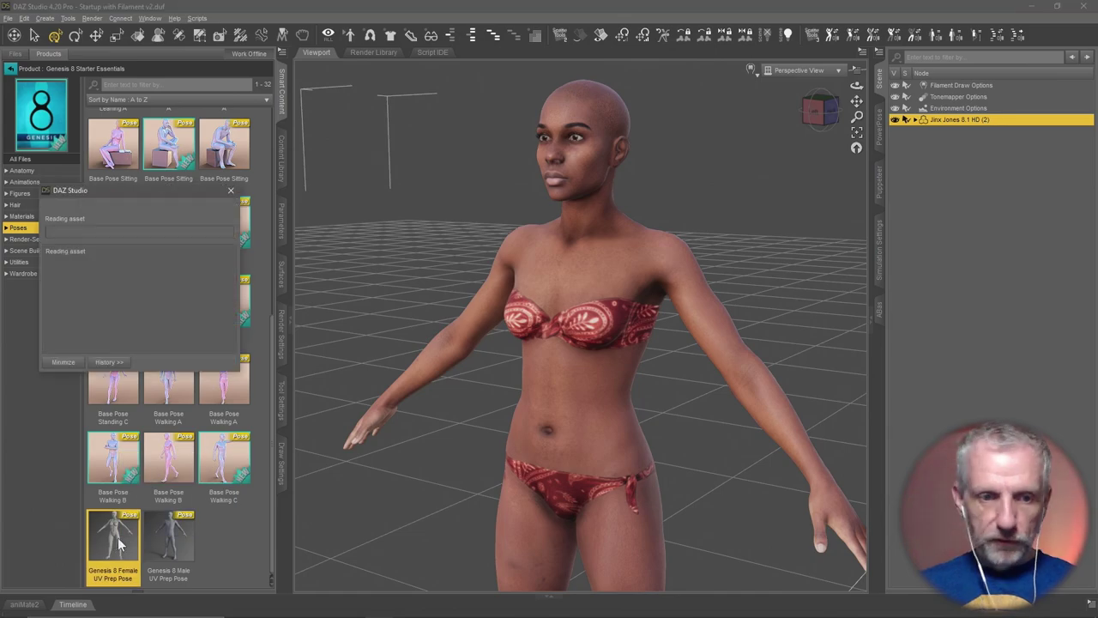
Inspect the posed figure's back, chest and shoulders, then expand the Jinx Jones 8.1 HD node
drag(549, 356, 860, 362)
scroll(581, 326, up, 2)
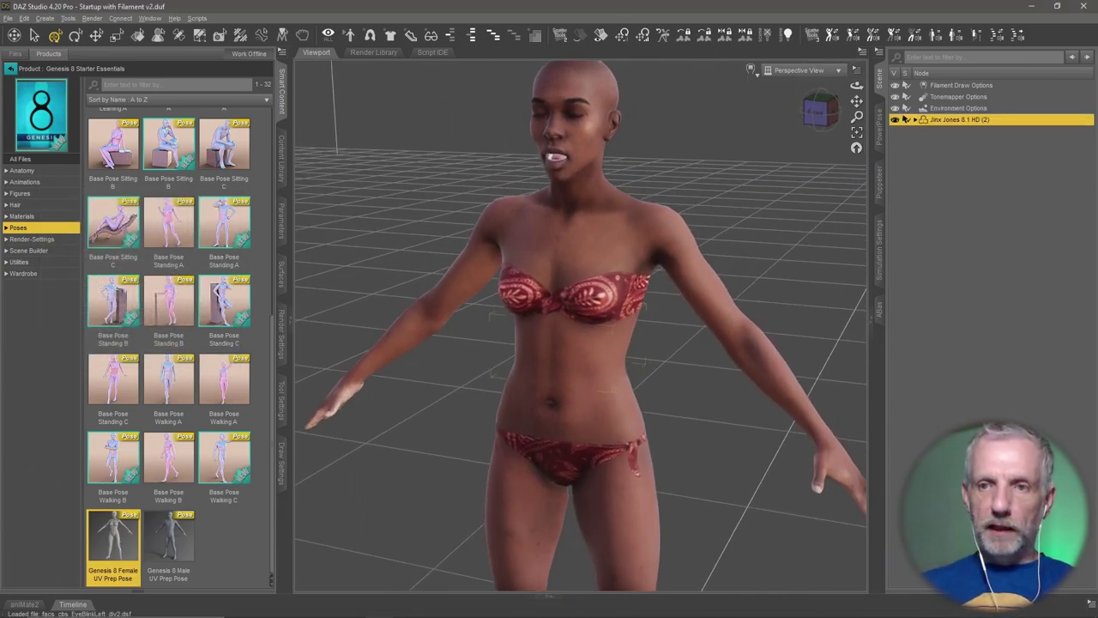
drag(623, 214, 850, 330)
scroll(580, 327, up, 2)
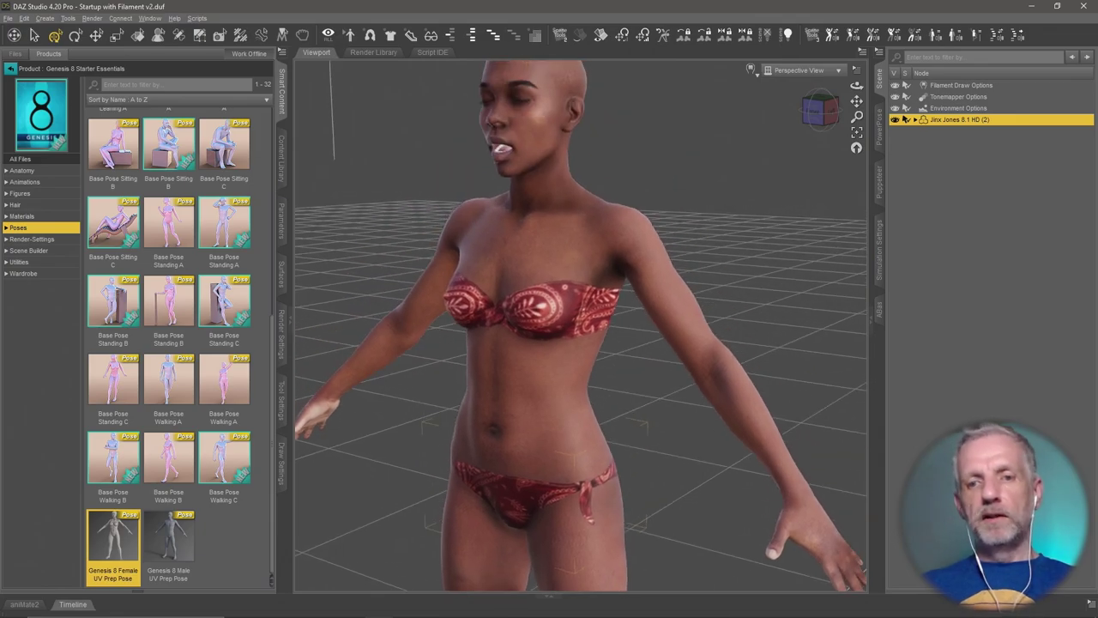
scroll(598, 367, down, 2)
scroll(598, 366, up, 4)
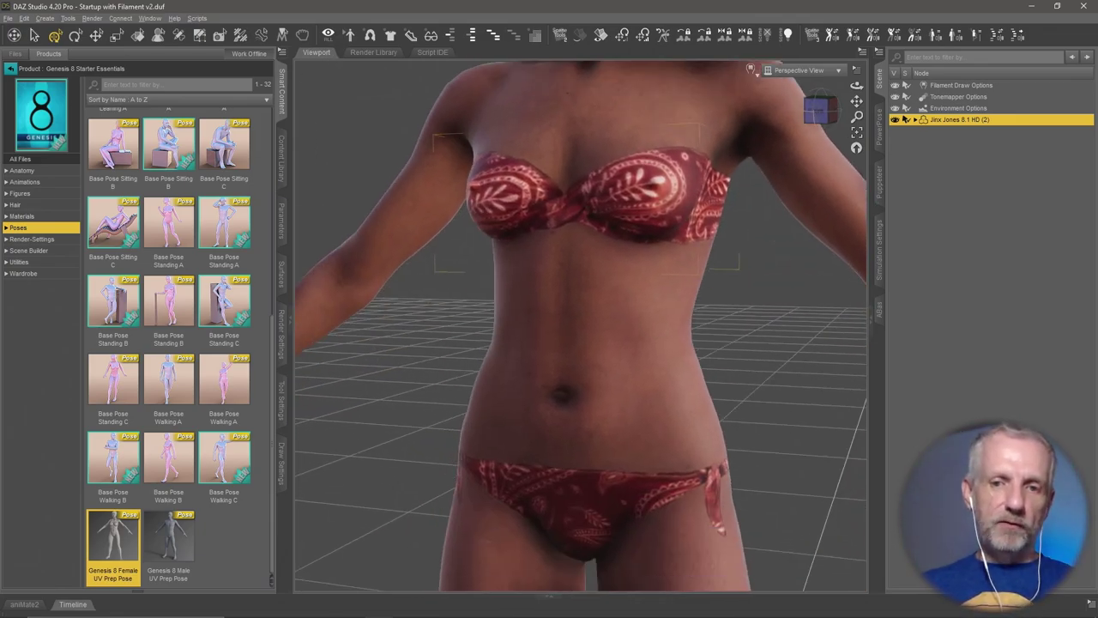
scroll(598, 366, down, 1)
scroll(601, 363, up, 2)
drag(601, 363, 557, 225)
scroll(655, 285, down, 2)
scroll(557, 224, up, 2)
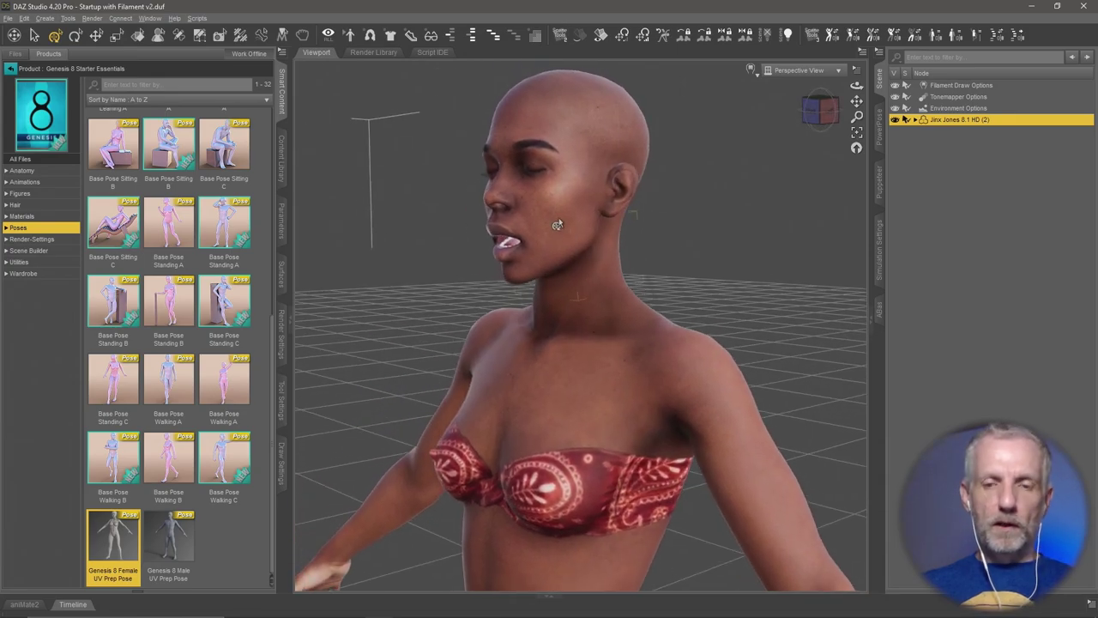
click(916, 119)
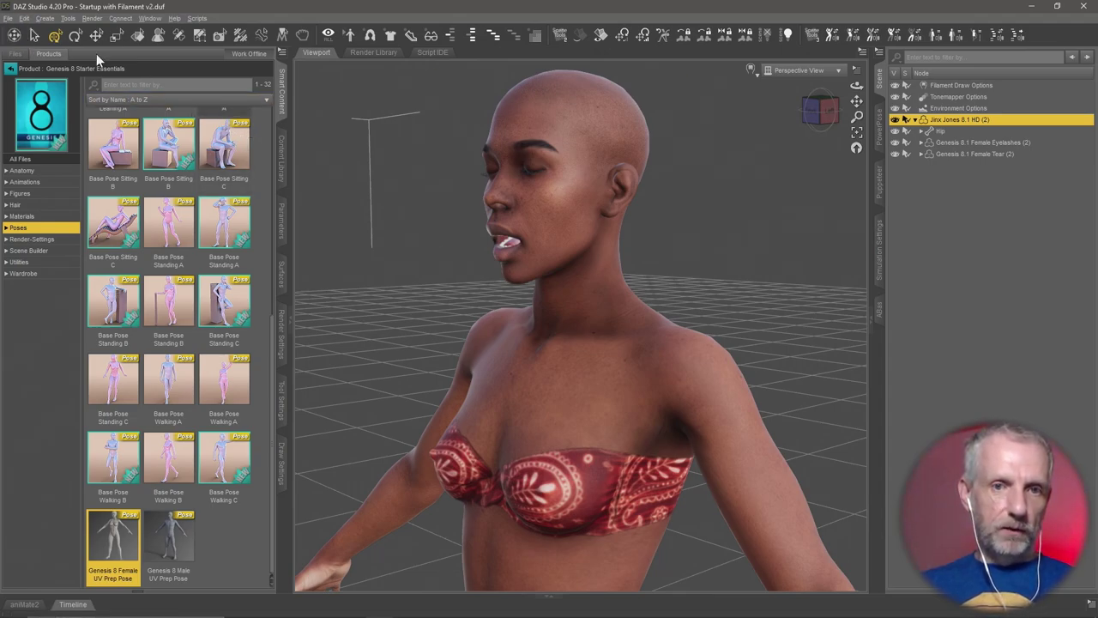
click(7, 18)
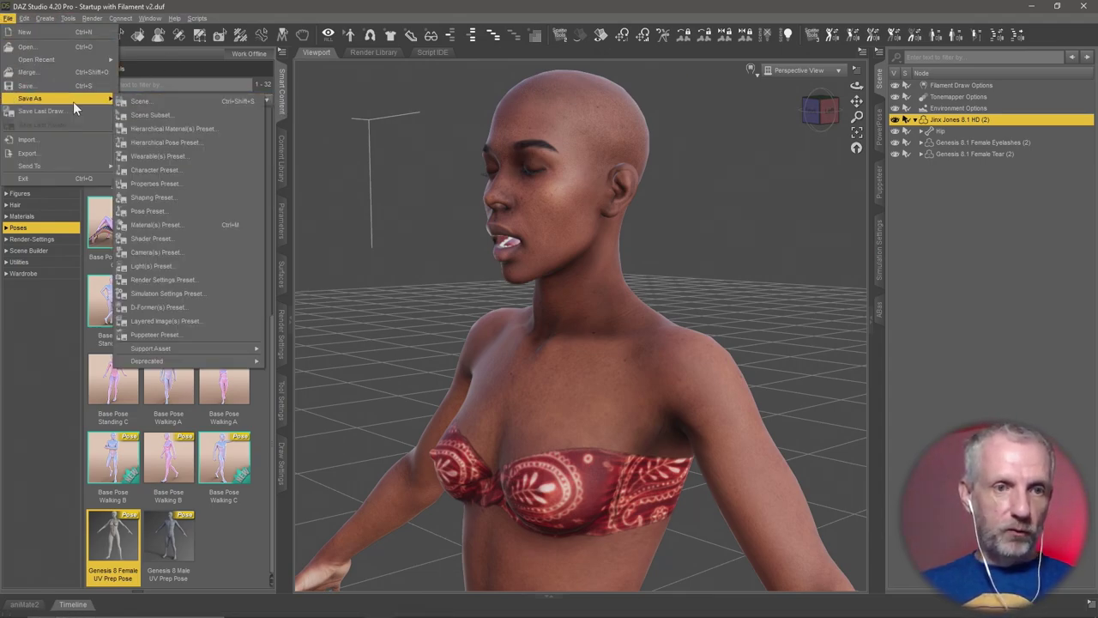
Start an export and create a new 'Jinx OBJs' folder inside Face Painting Stream
click(67, 154)
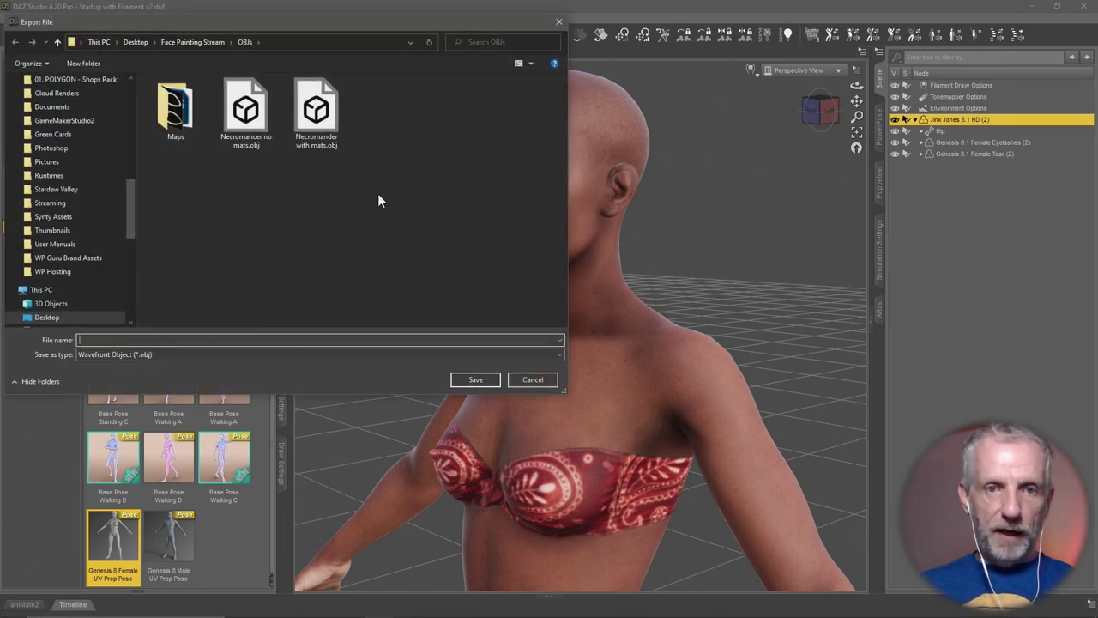
click(196, 41)
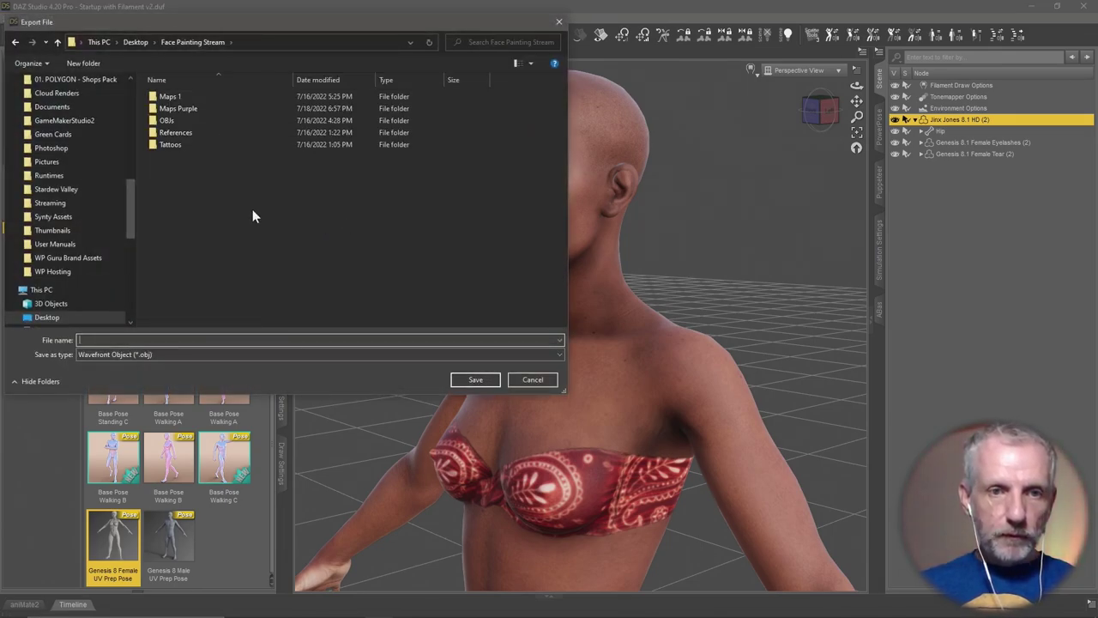
right_click(252, 210)
mouse_move(307, 401)
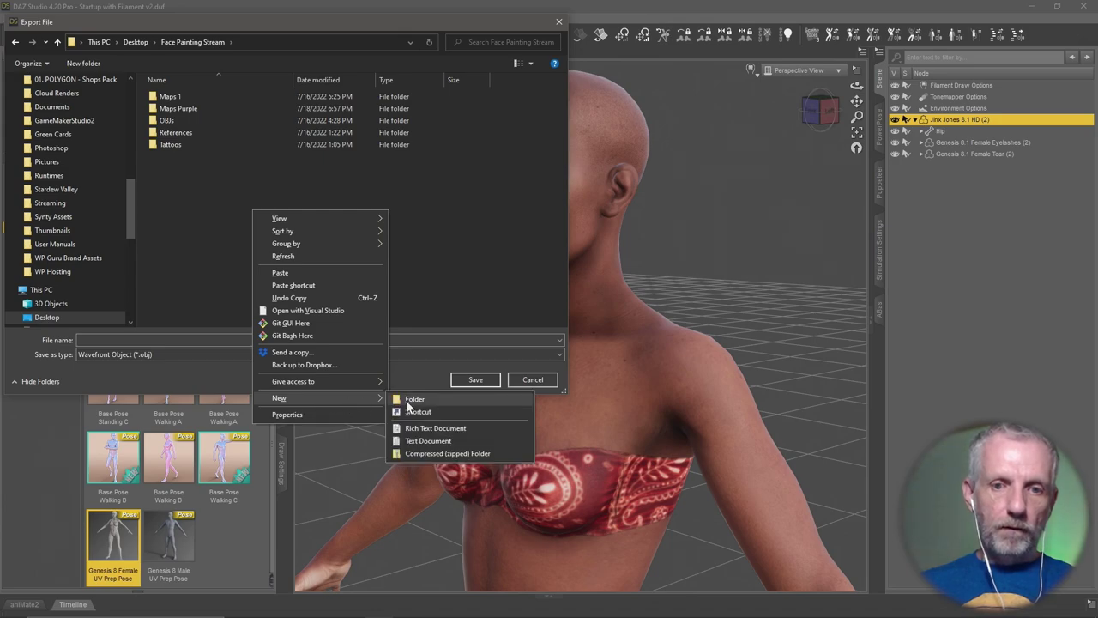
click(406, 399)
text(Jinx OBS)
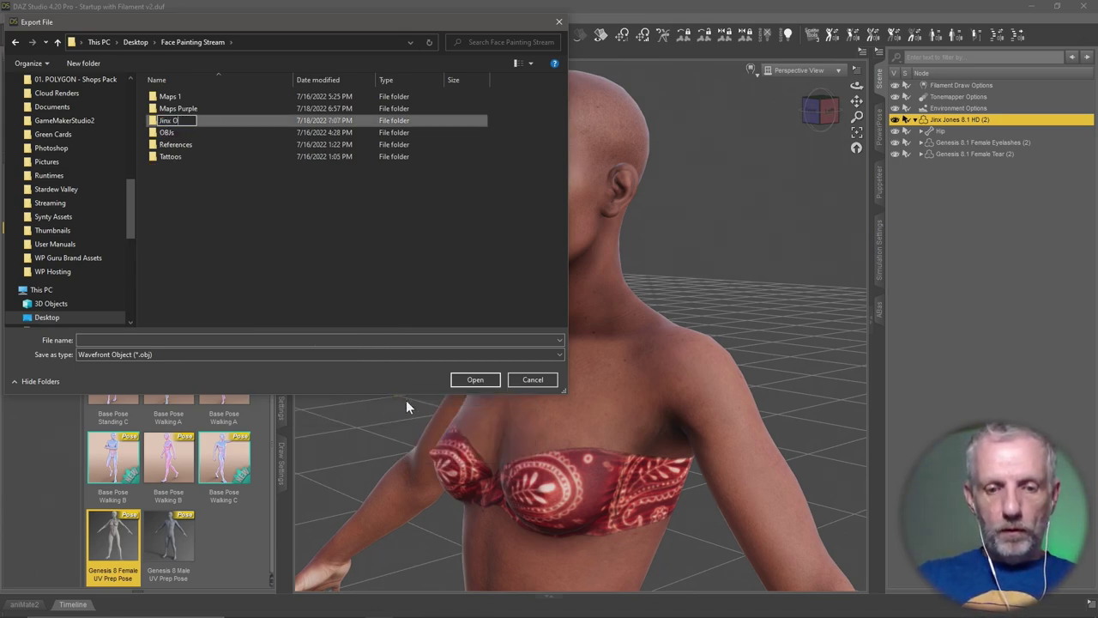
key(BackSpace)
key(BackSpace)
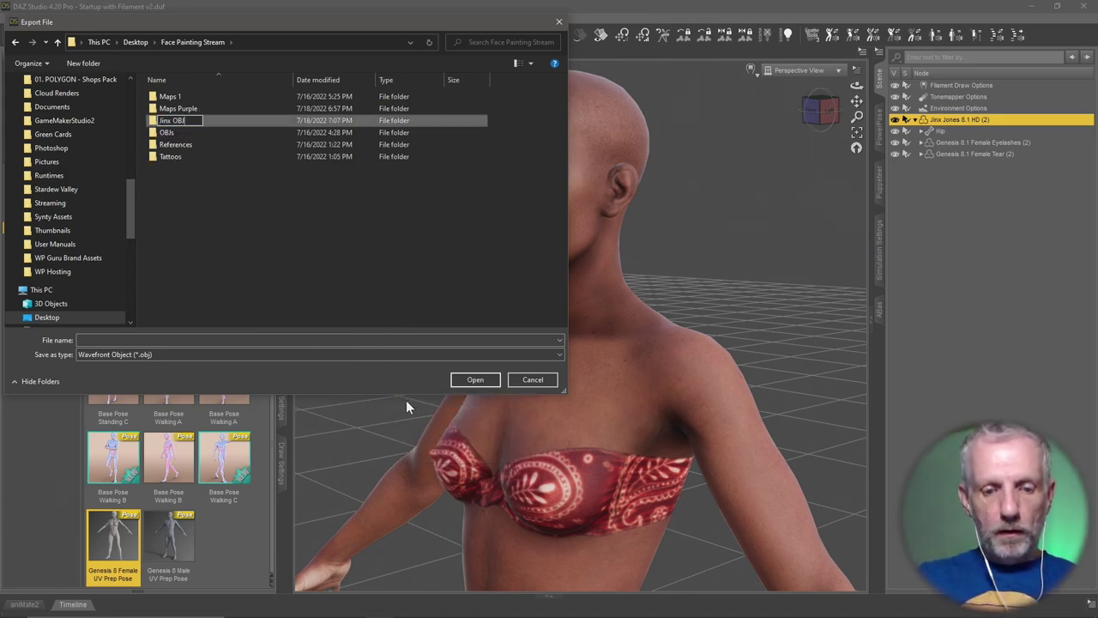
text(Js)
key(Return)
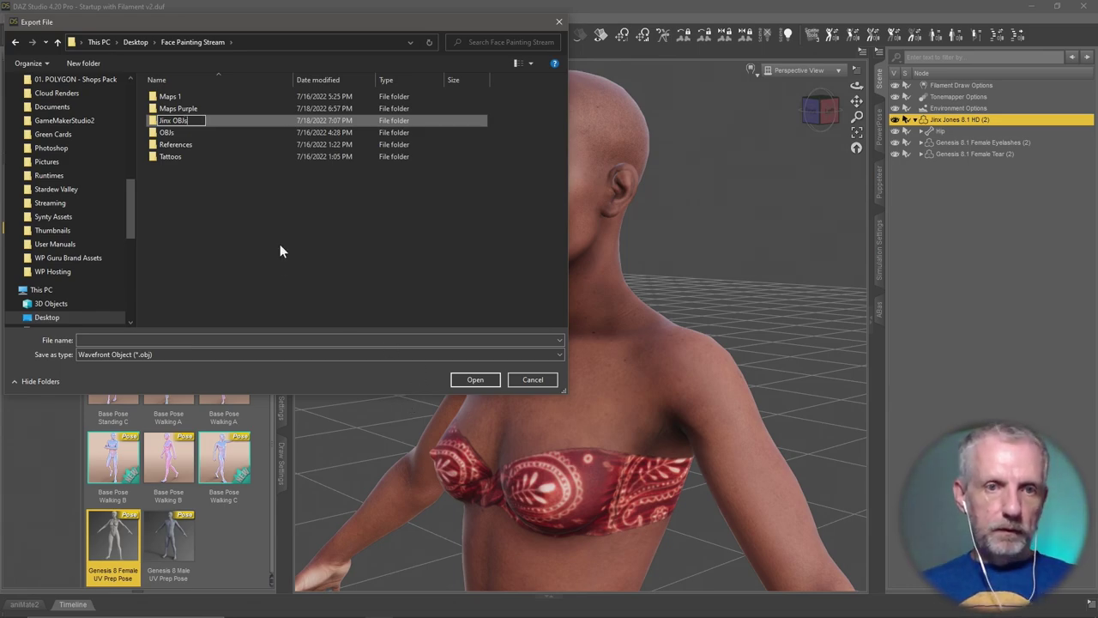
double_click(190, 118)
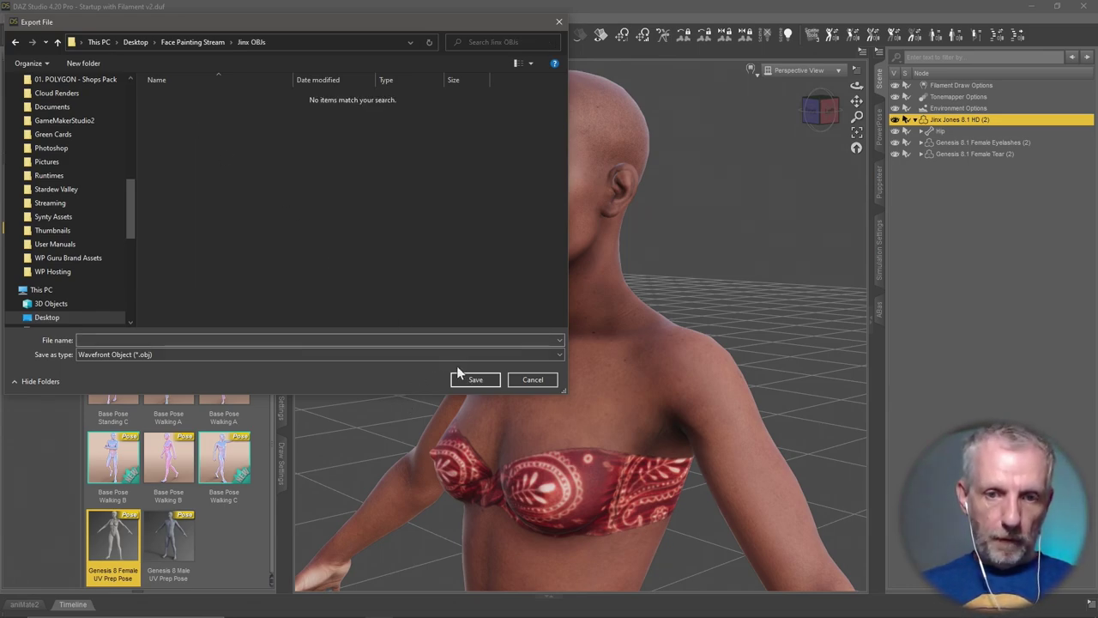
Export as 'Jinx with mats' using DAZ Studio (1 unit = 1cm), Selected Roots only, maps collected
click(423, 338)
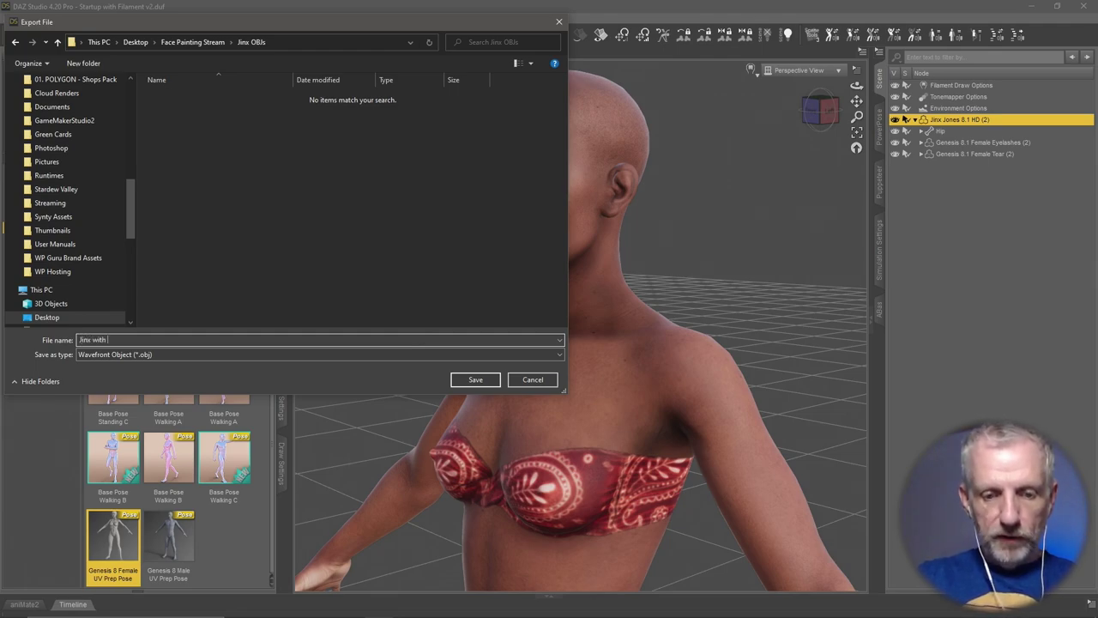
text(Jinx with mats)
key(Return)
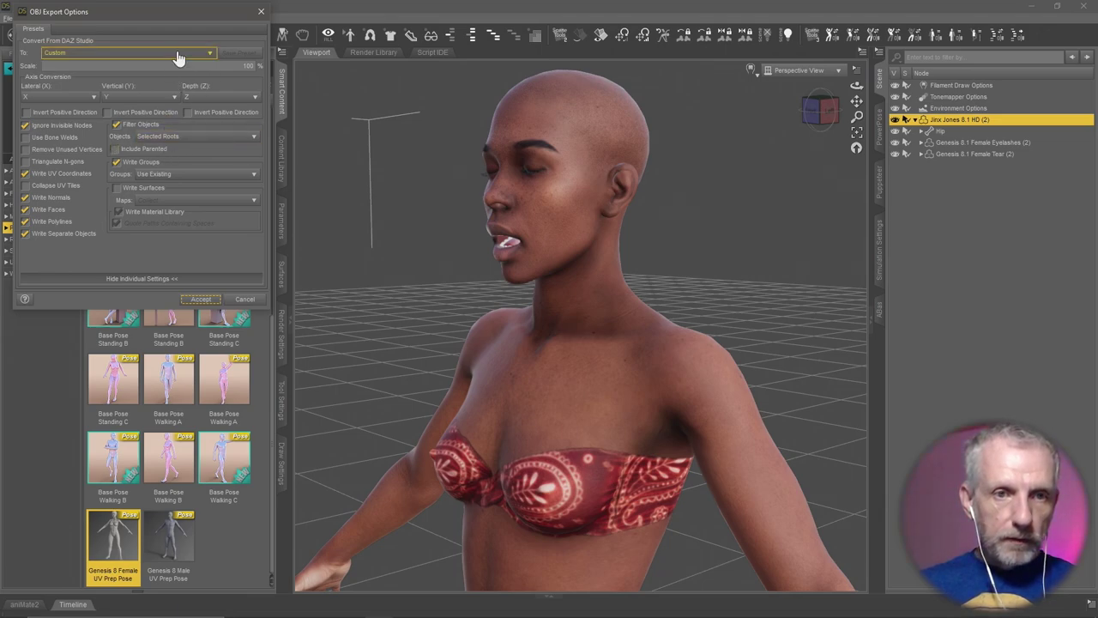
click(179, 54)
click(111, 134)
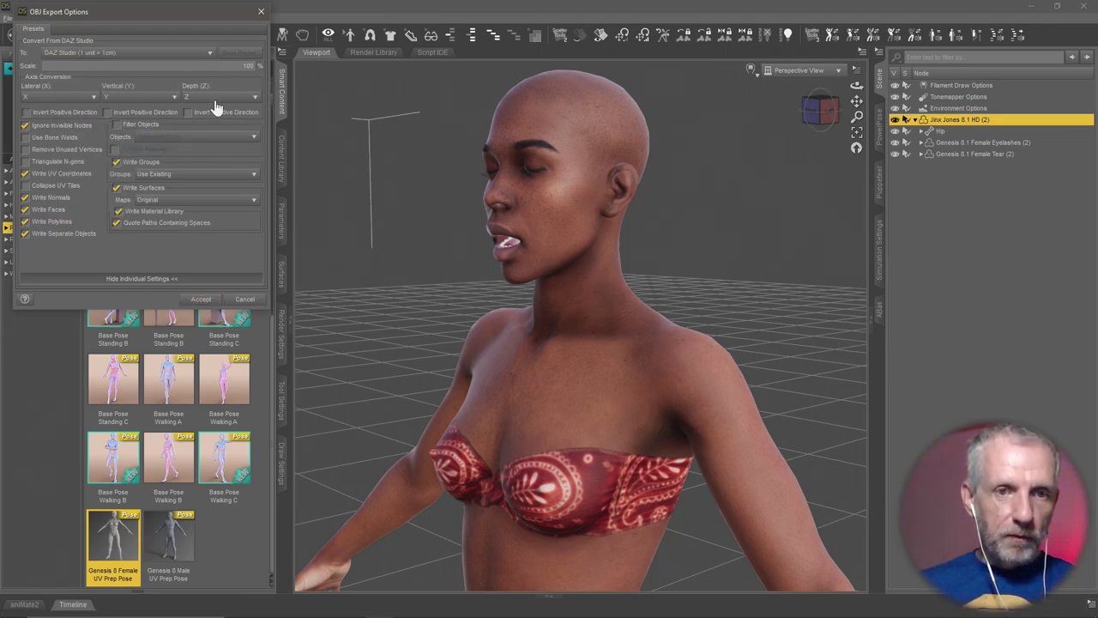
click(118, 126)
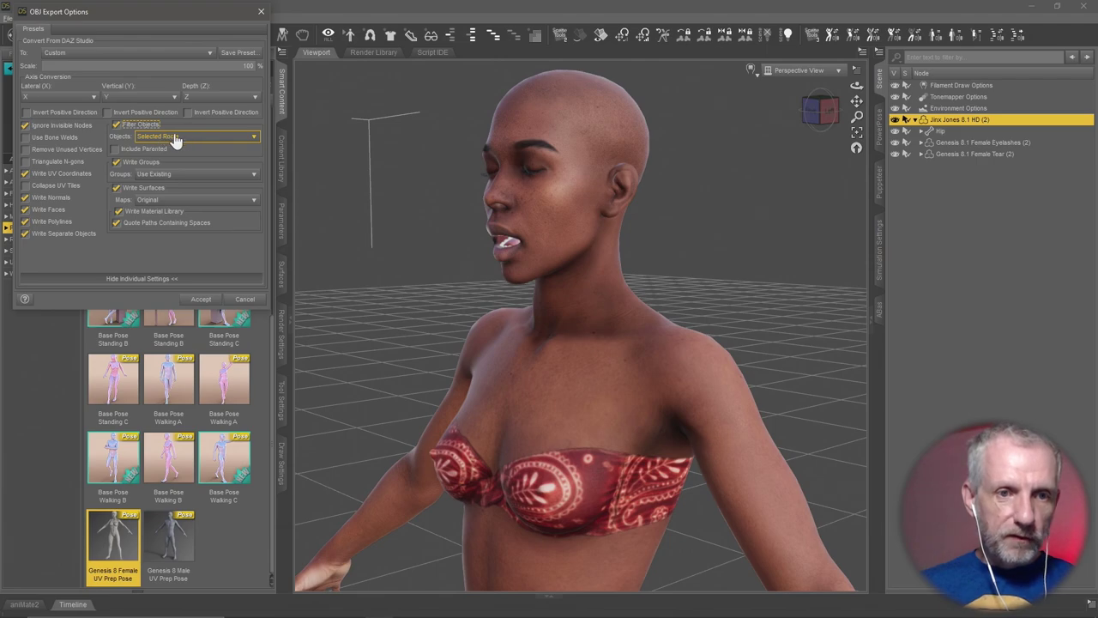
click(159, 201)
click(170, 214)
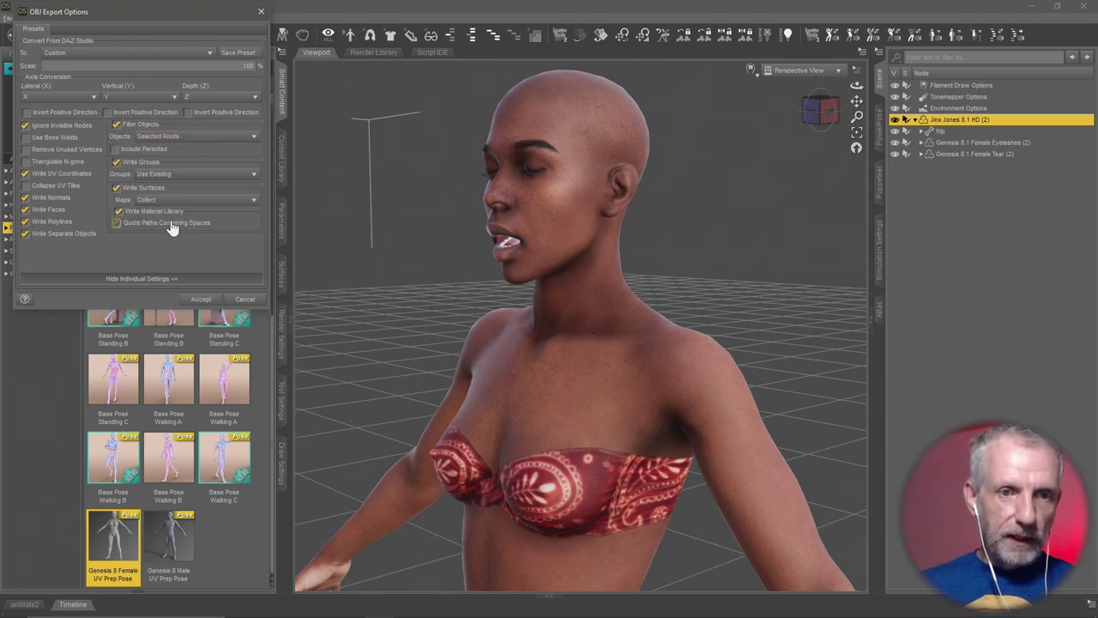
click(200, 300)
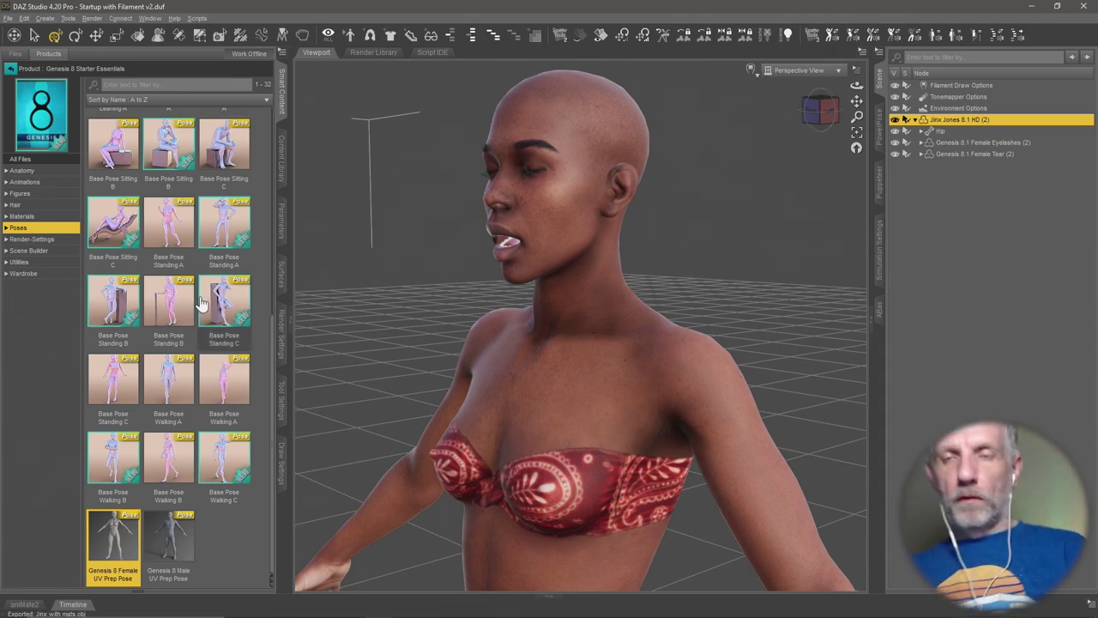
In Parameters, set the figure's General > Mesh Resolution Level from Base to High Resolution
mouse_move(194, 299)
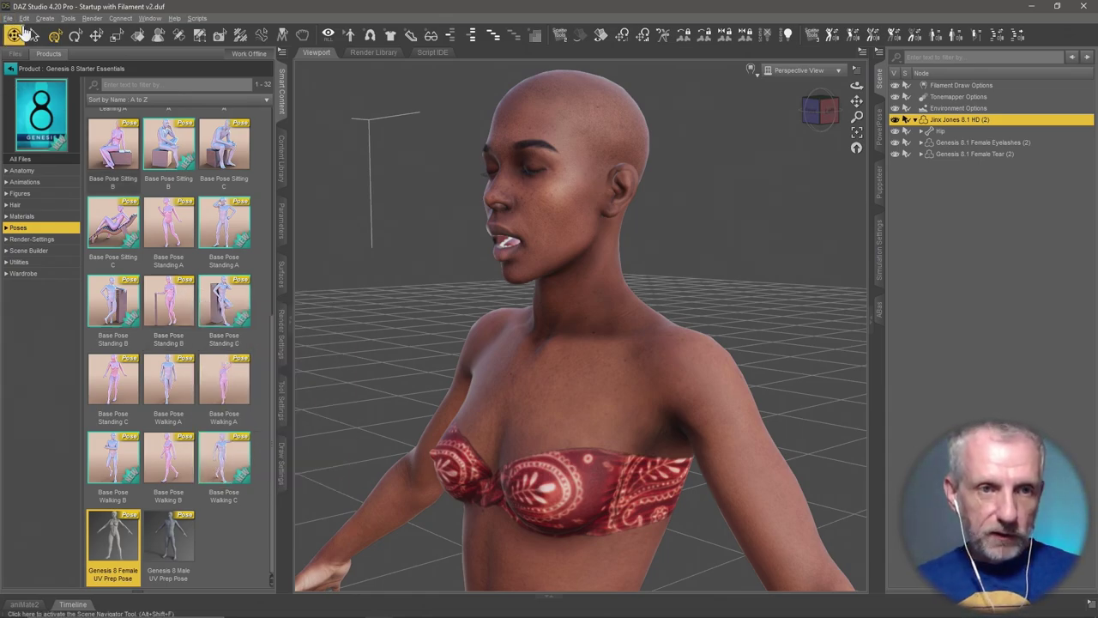
click(51, 35)
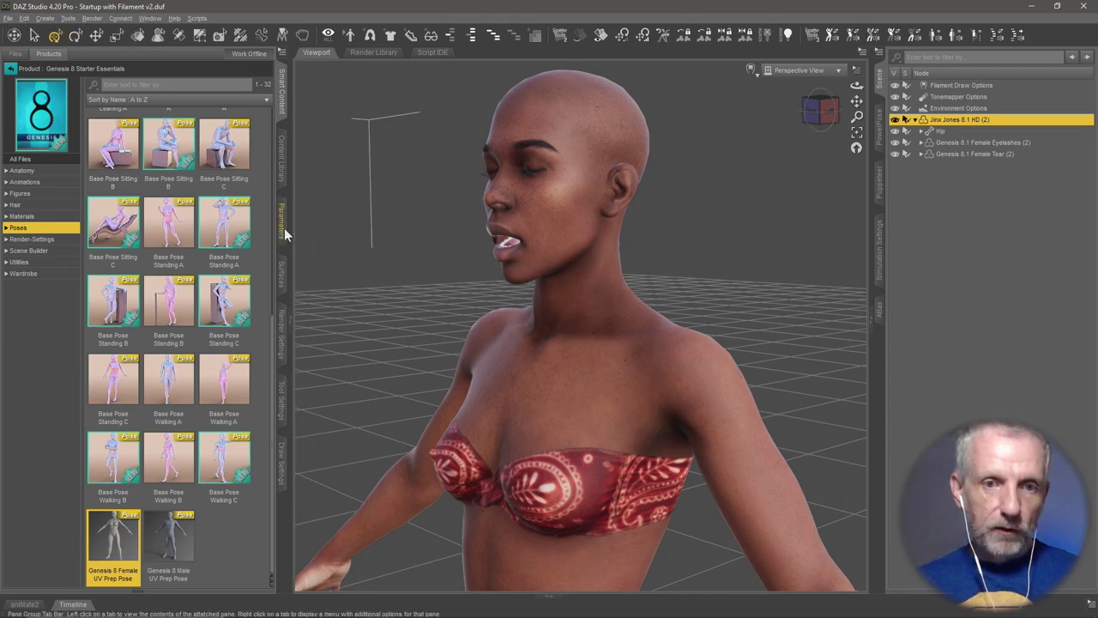
click(282, 221)
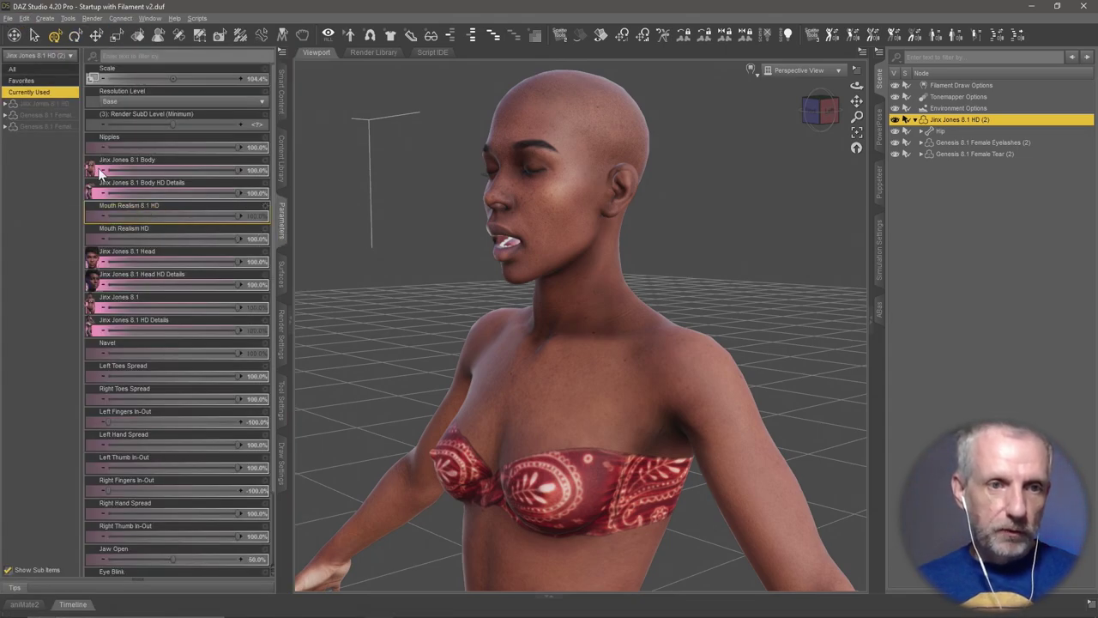
click(6, 104)
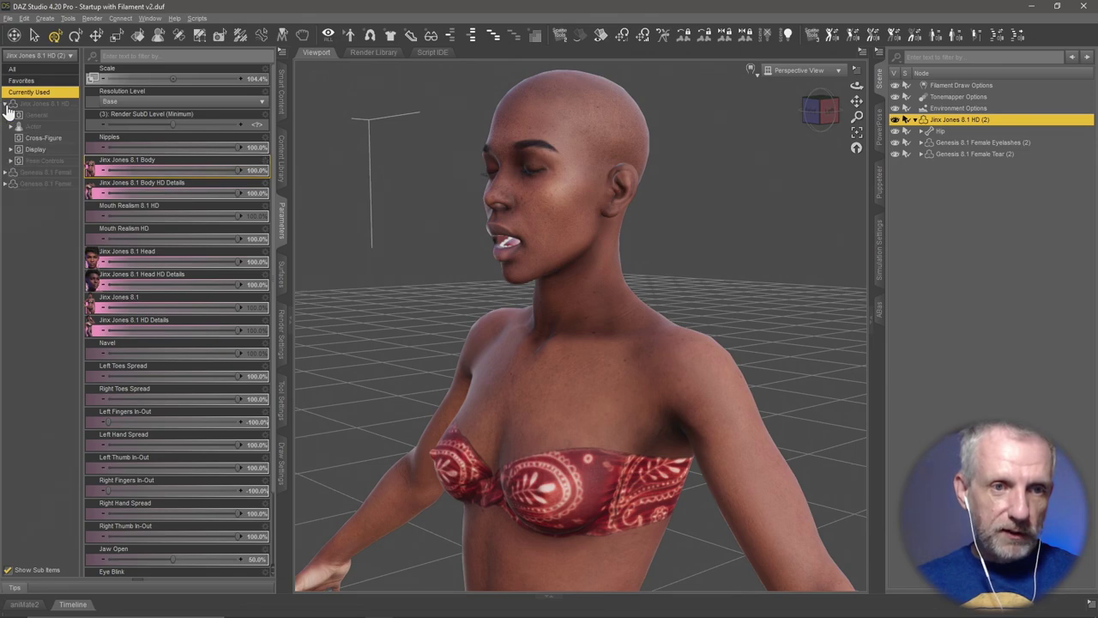
click(10, 161)
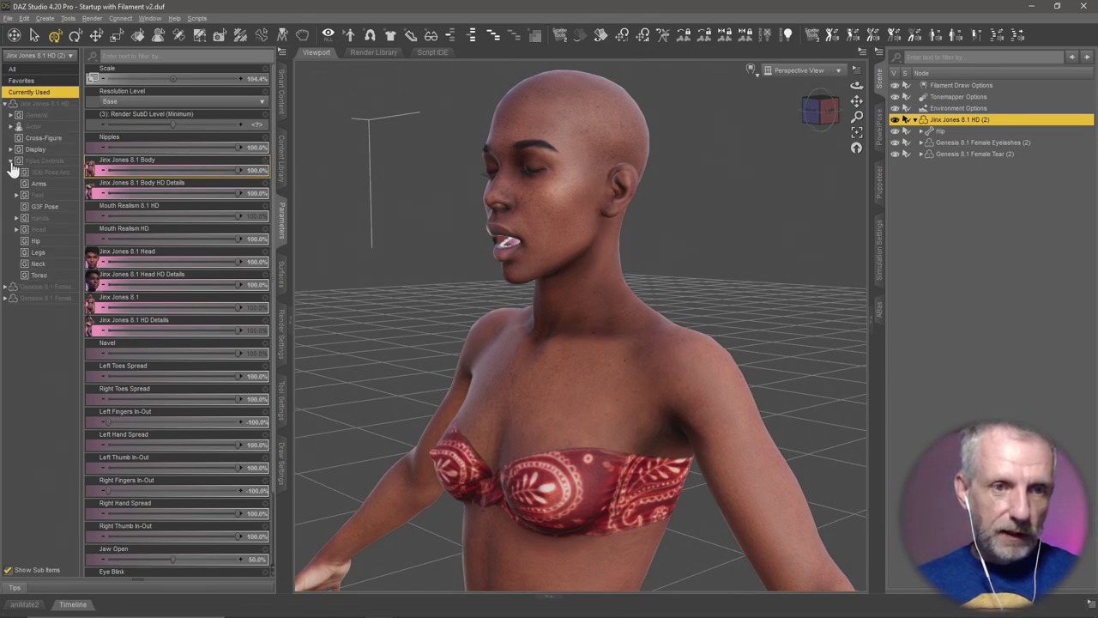
click(10, 114)
click(57, 161)
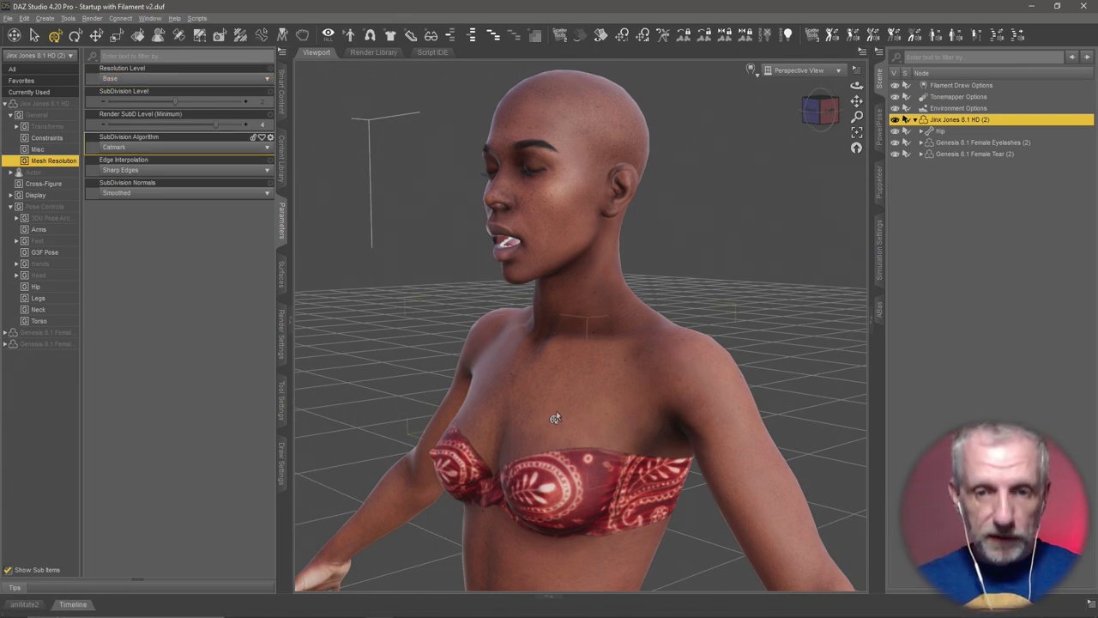
click(222, 79)
click(149, 101)
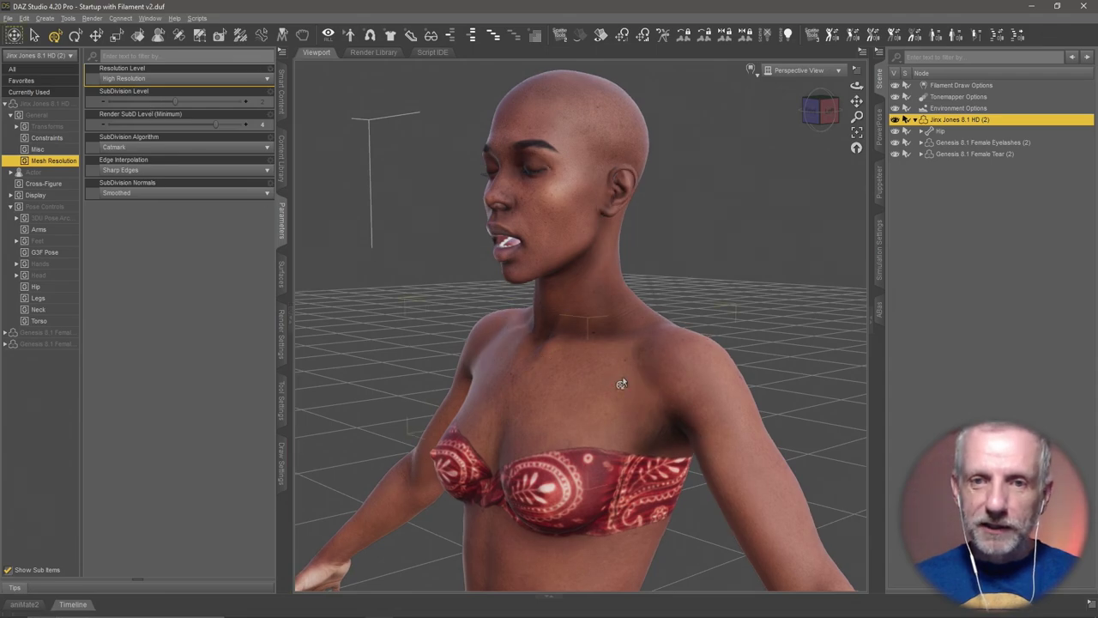
click(8, 18)
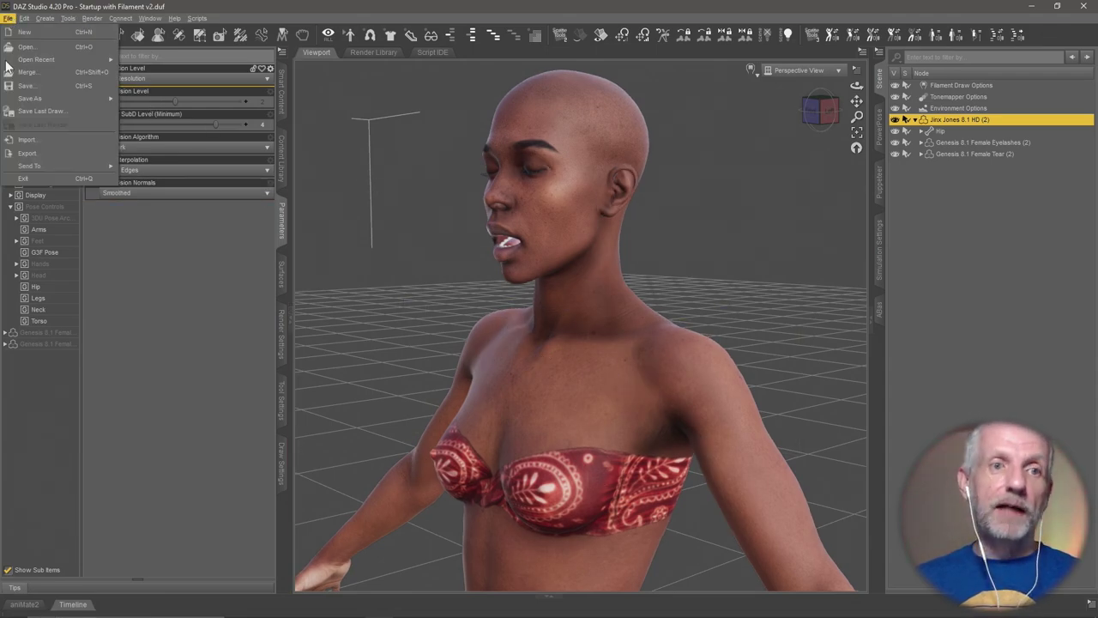
Re-export the high-resolution figure, overwriting Jinx with mats.obj with the default OBJ options
click(58, 153)
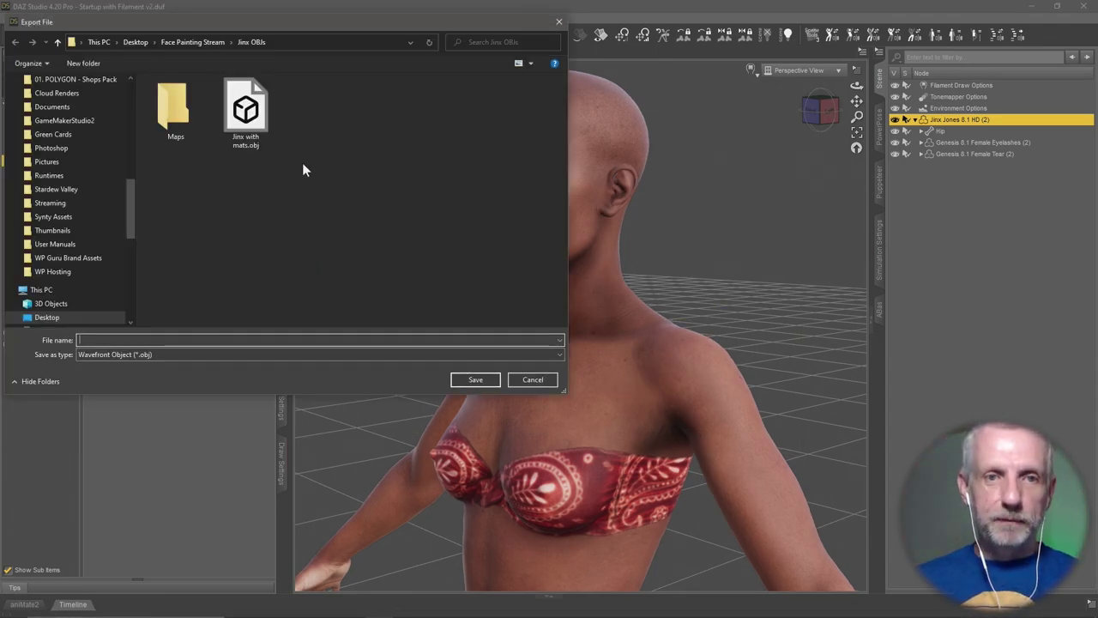
click(245, 110)
click(476, 379)
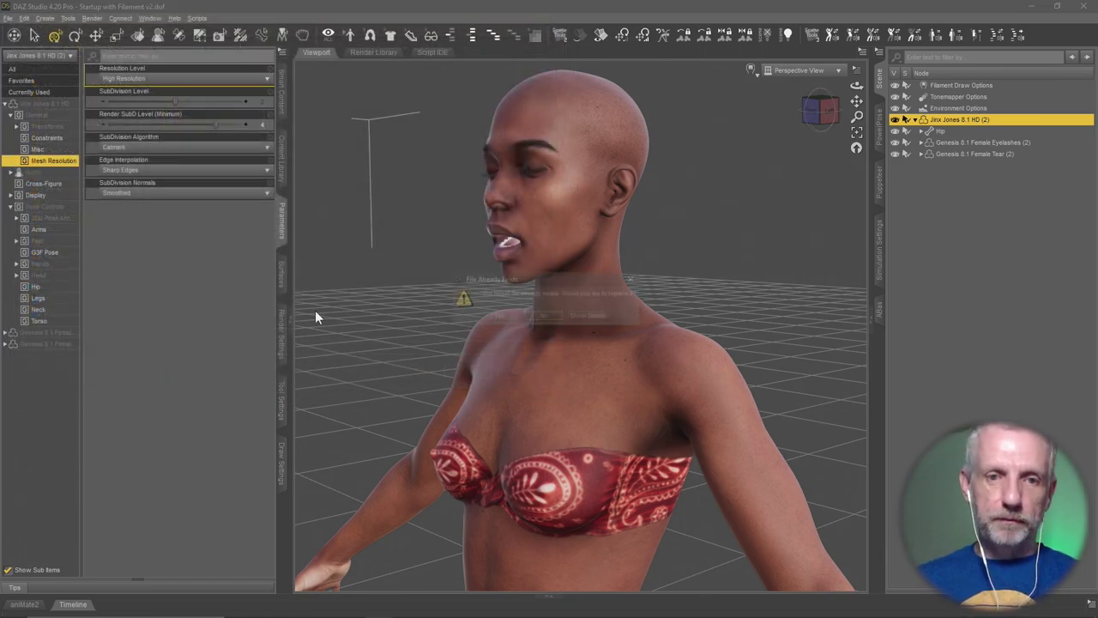
click(515, 314)
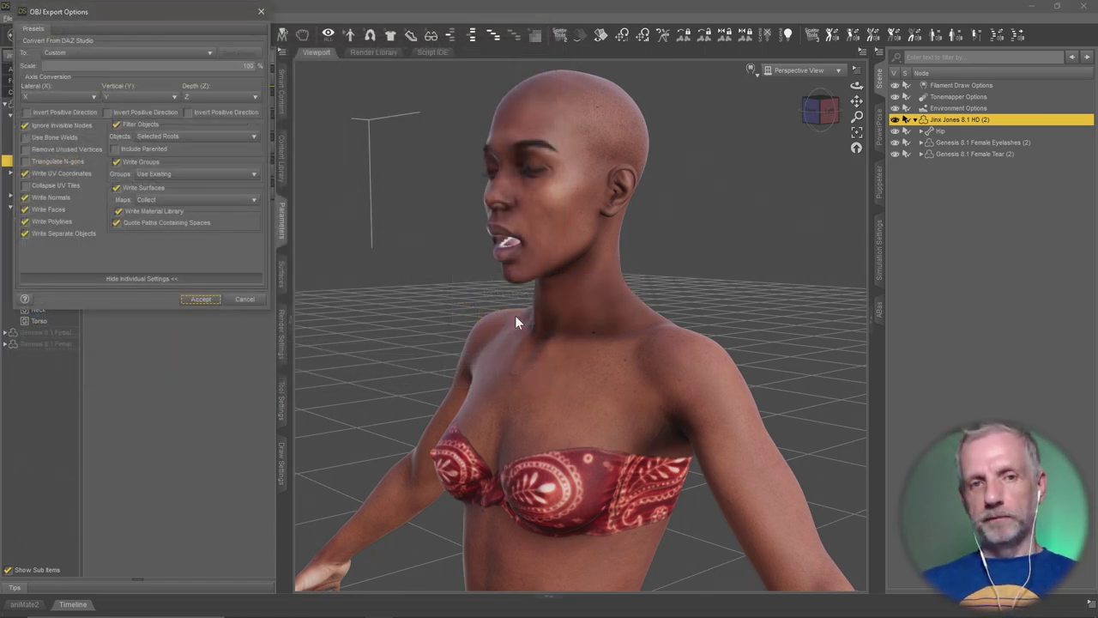
click(200, 298)
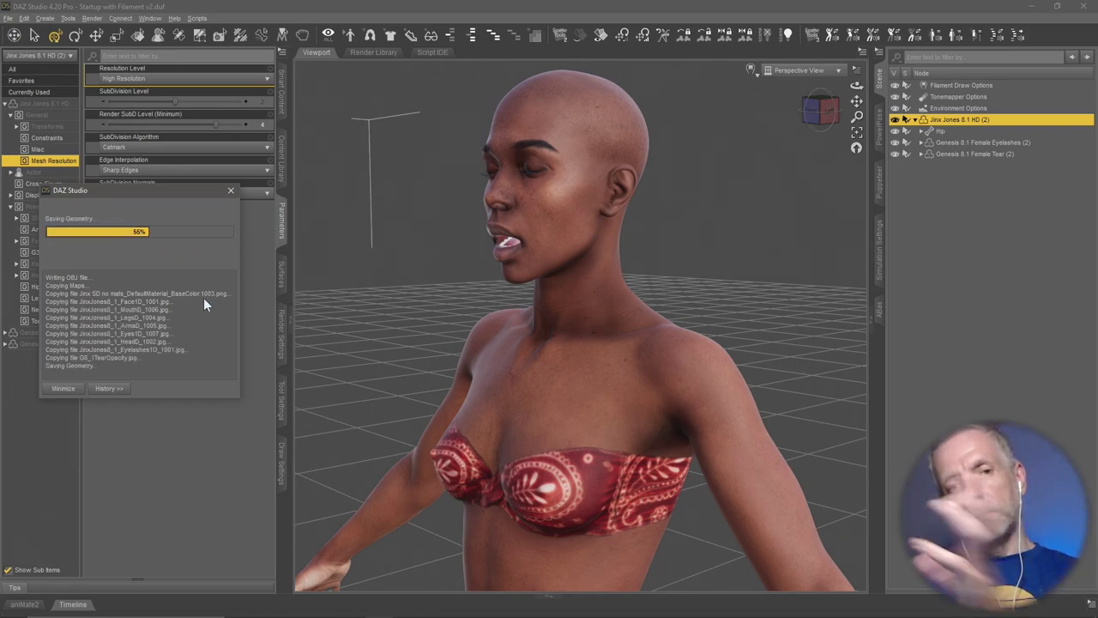
Set the figure's resolution level back to Base and triangulate its geometry
click(214, 86)
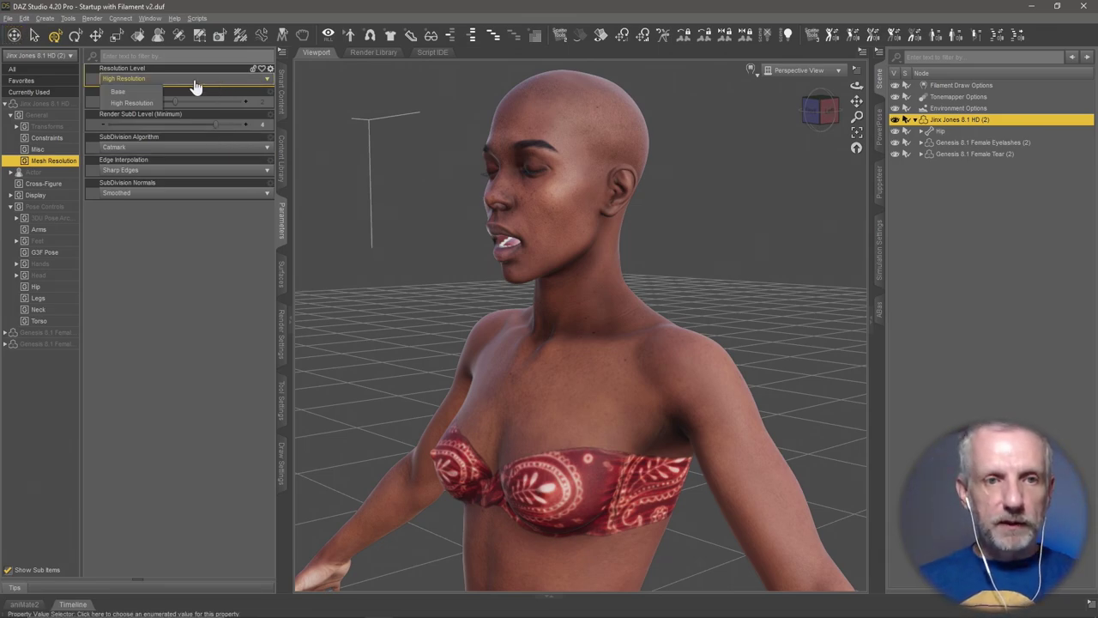
click(150, 92)
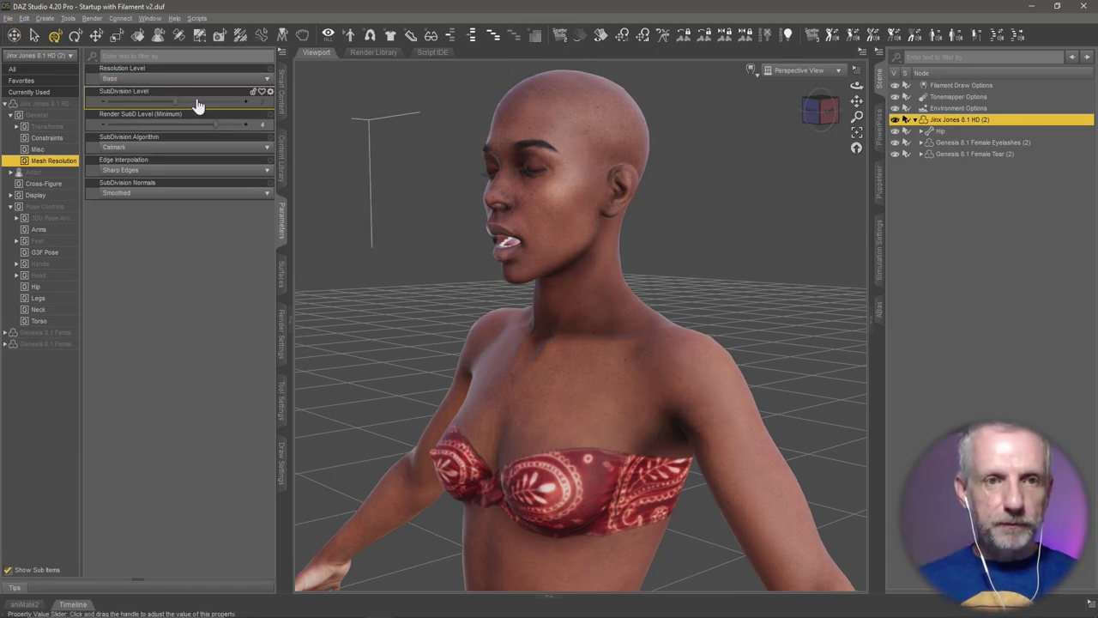
click(24, 19)
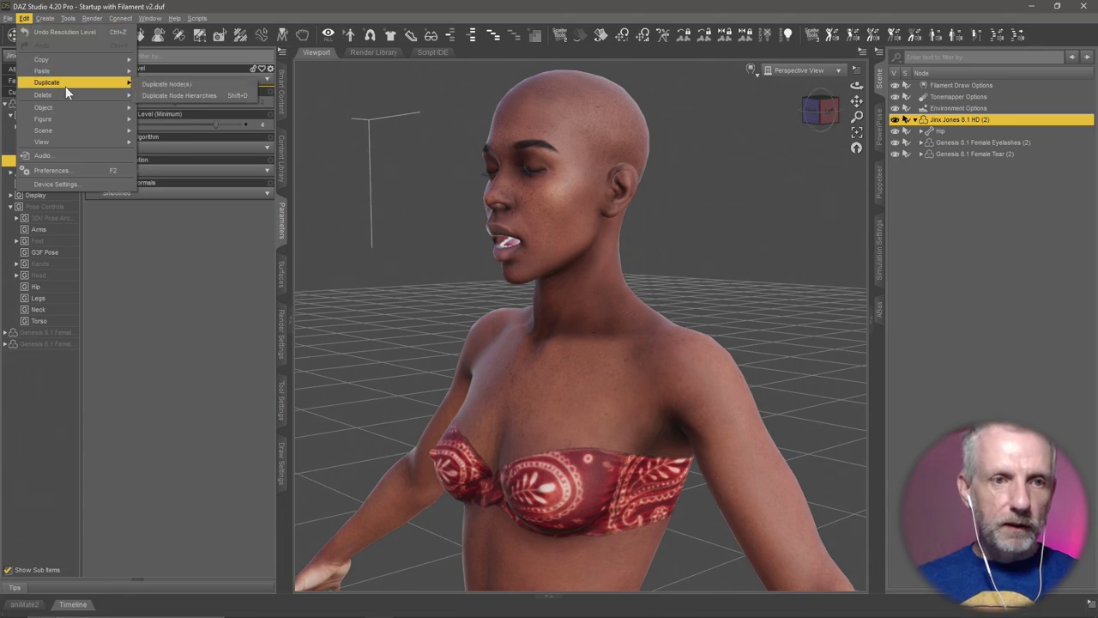
mouse_move(96, 109)
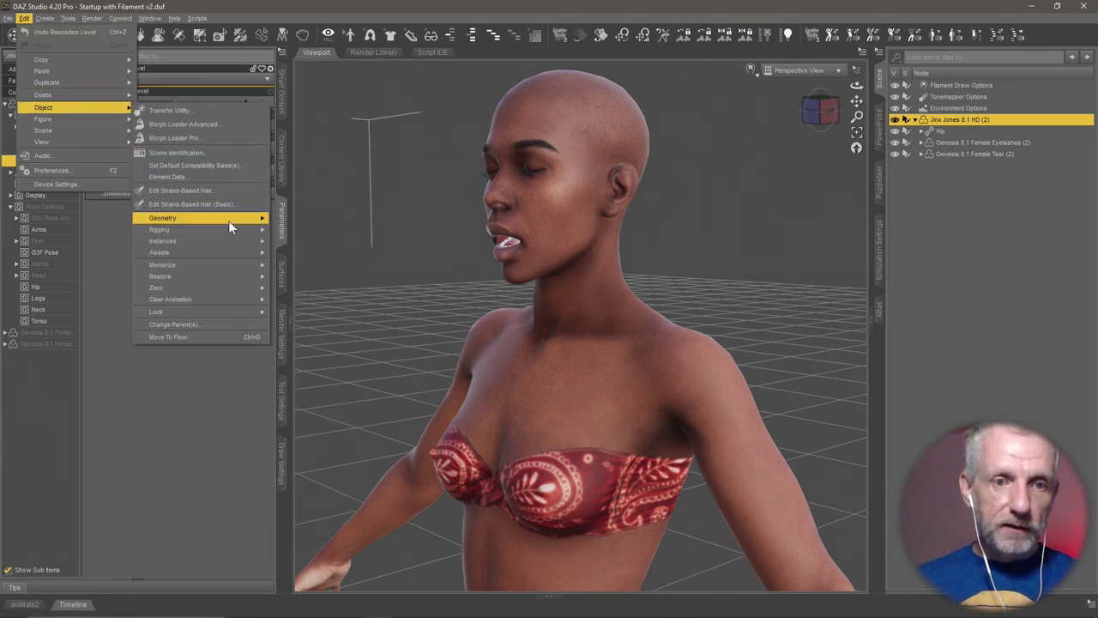
mouse_move(228, 220)
click(338, 231)
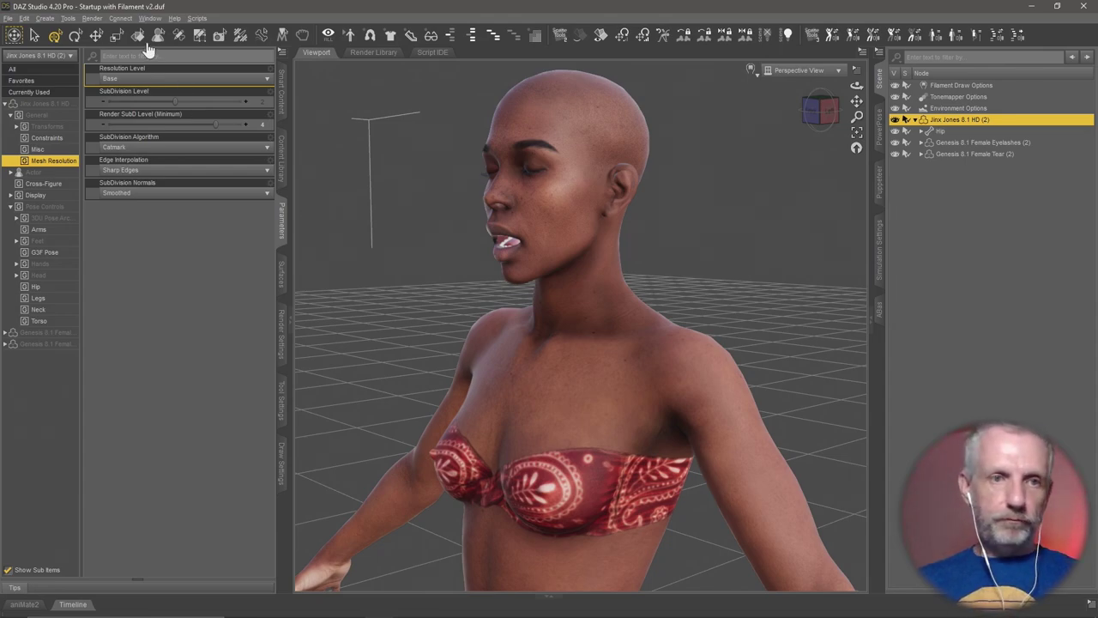
Export the figure as Jinx no mats.obj with Write Surfaces unchecked
click(7, 18)
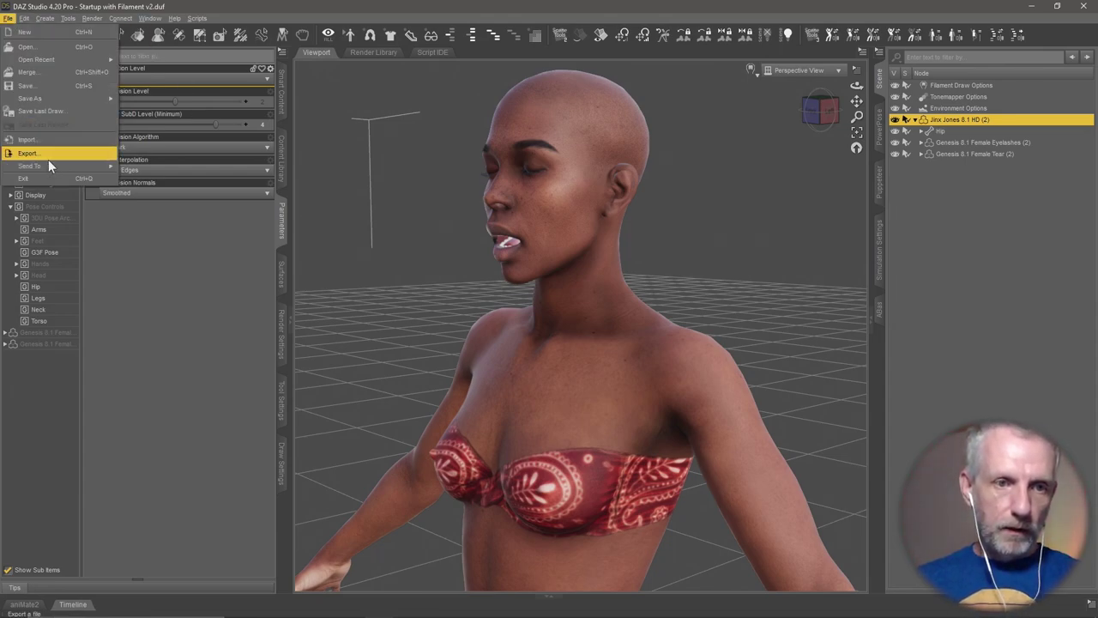
click(45, 154)
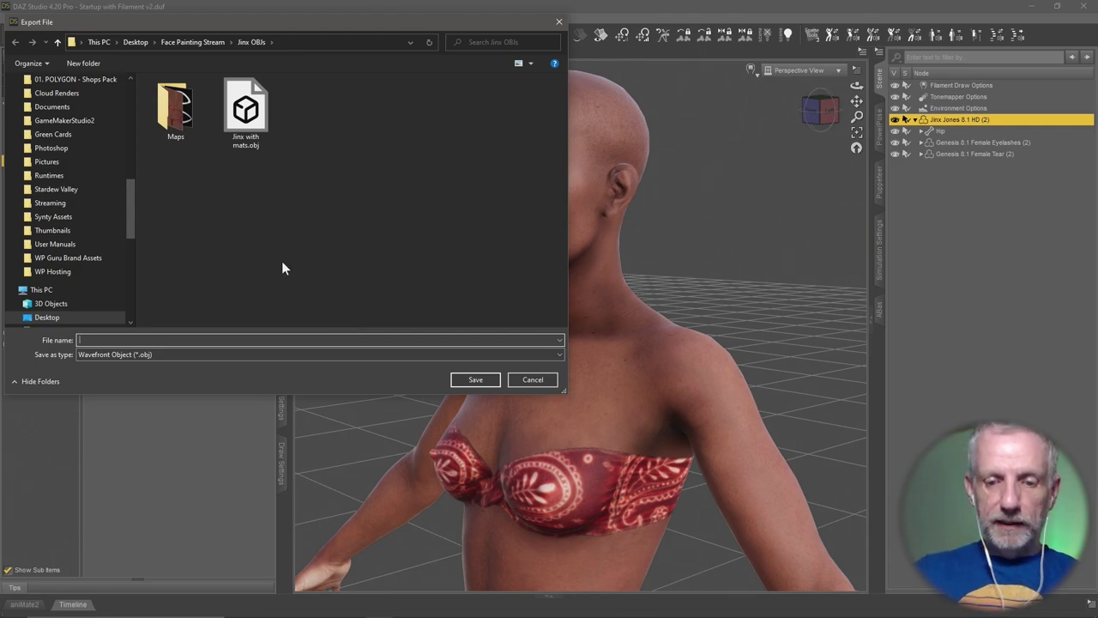
text(Jinx n oma)
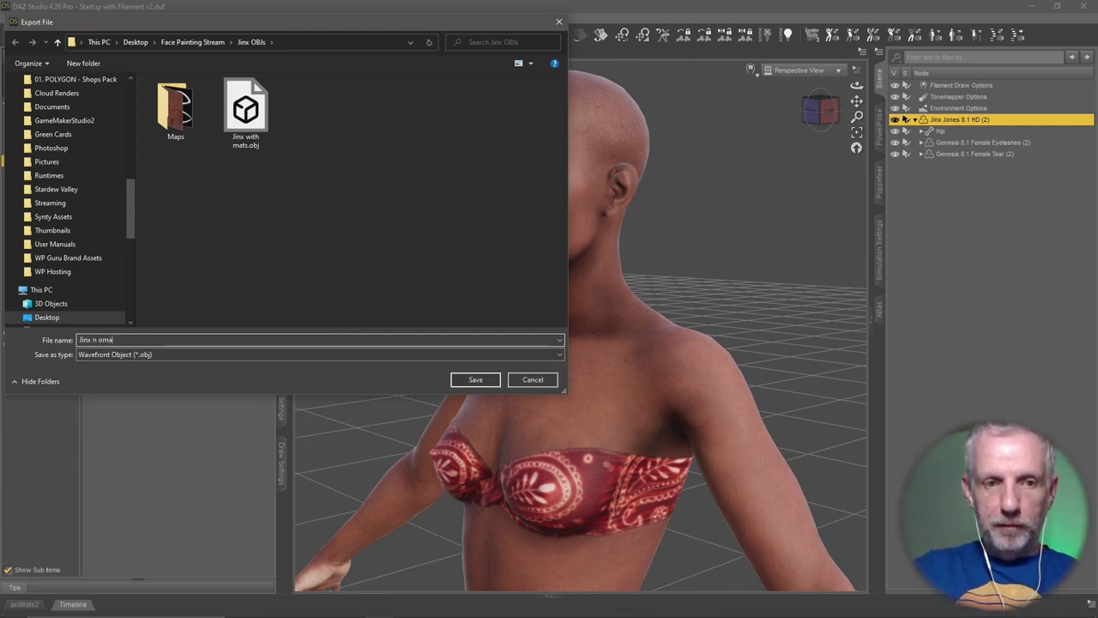
text(ts)
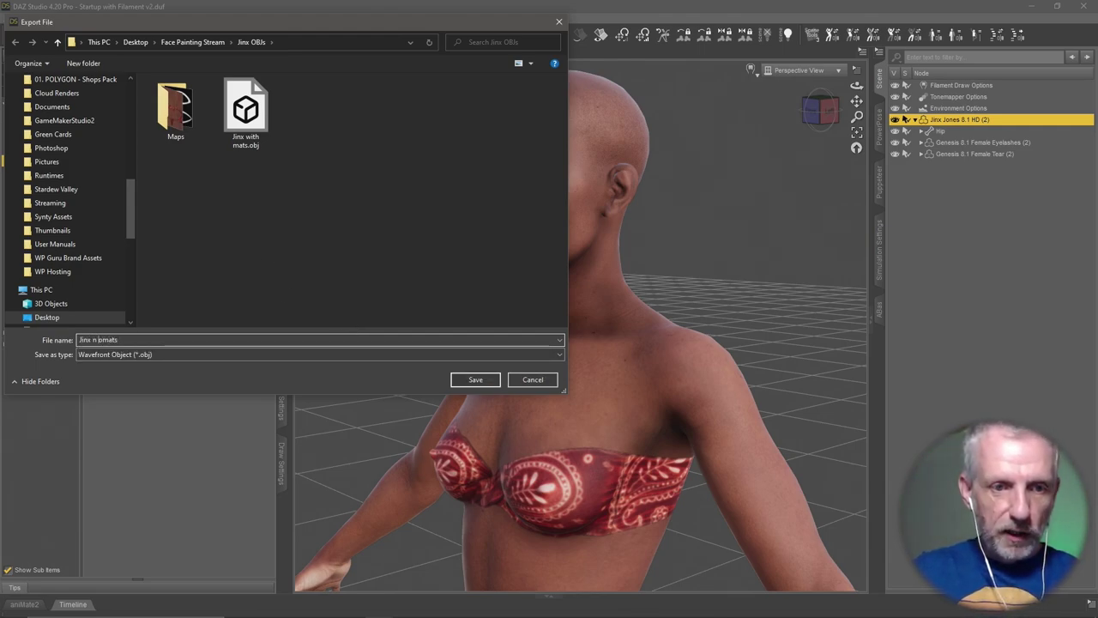
click(99, 339)
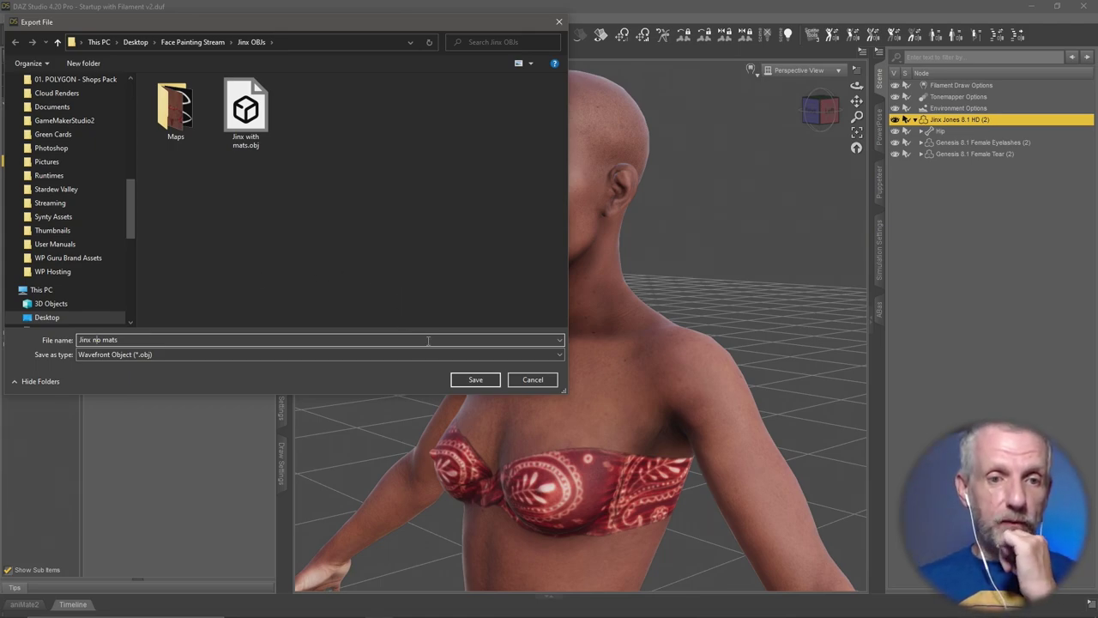
click(477, 382)
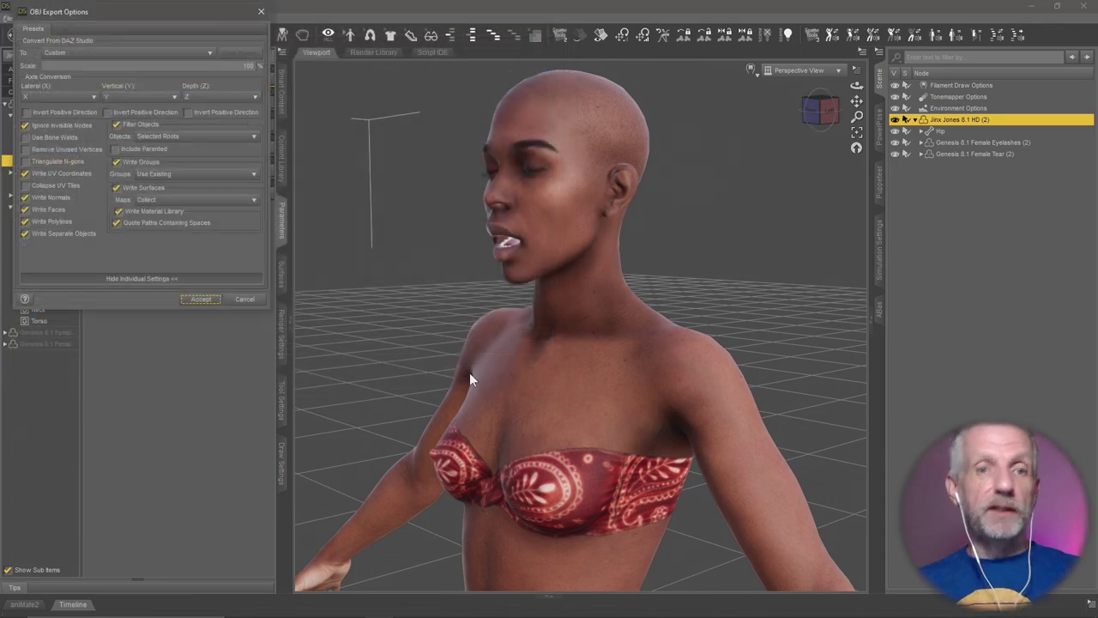
click(121, 189)
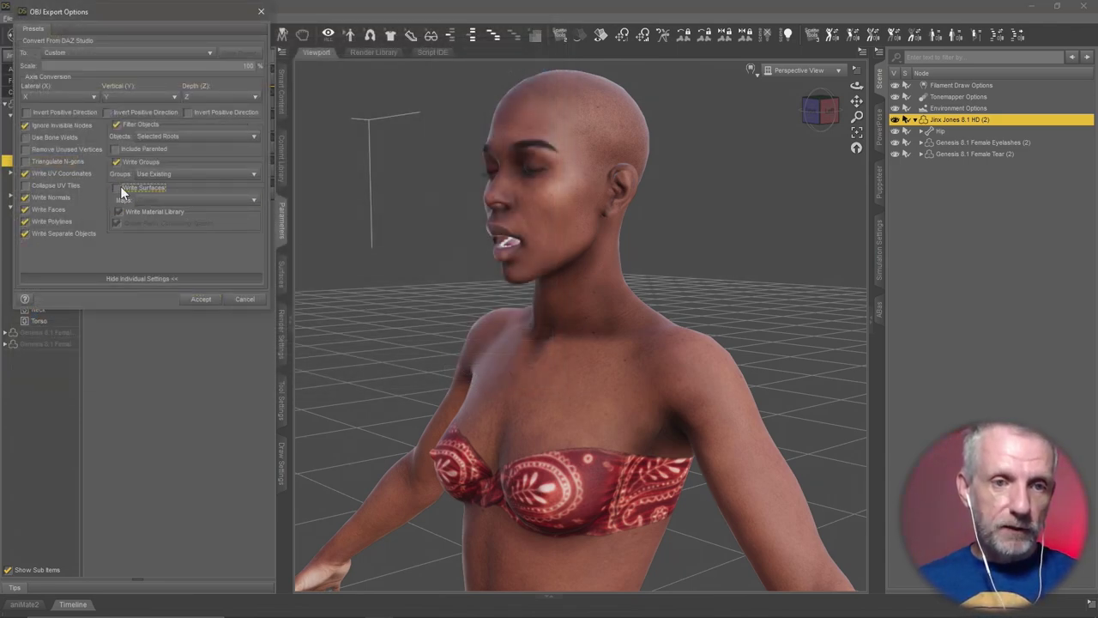
click(203, 299)
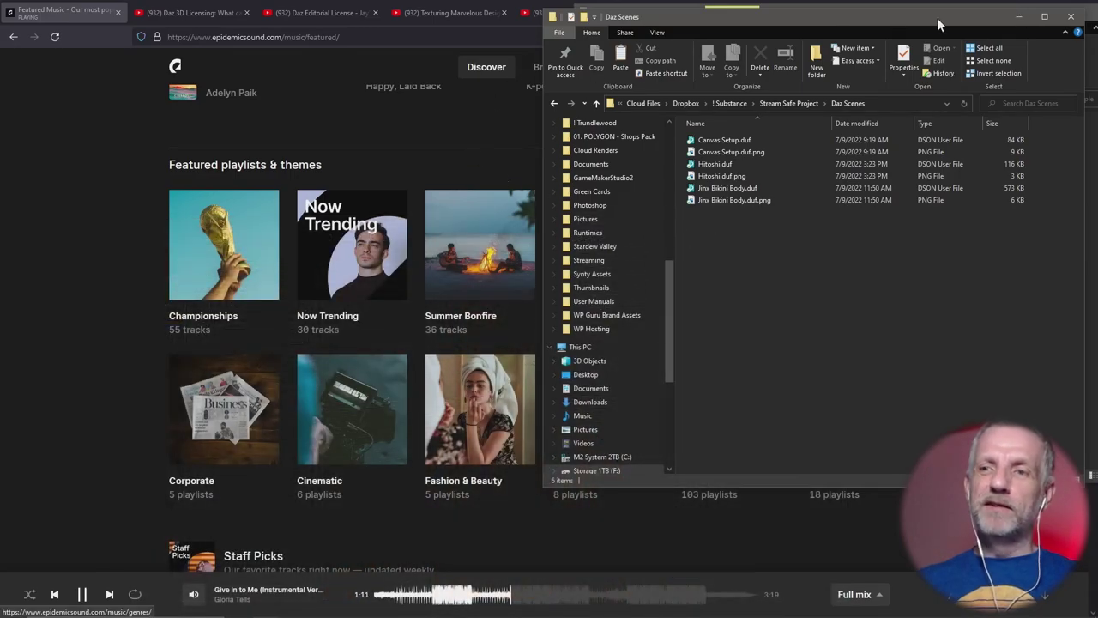
Minimize both folder windows and the browser, then close Substance Painter's Export textures dialog
click(1016, 18)
click(1035, 14)
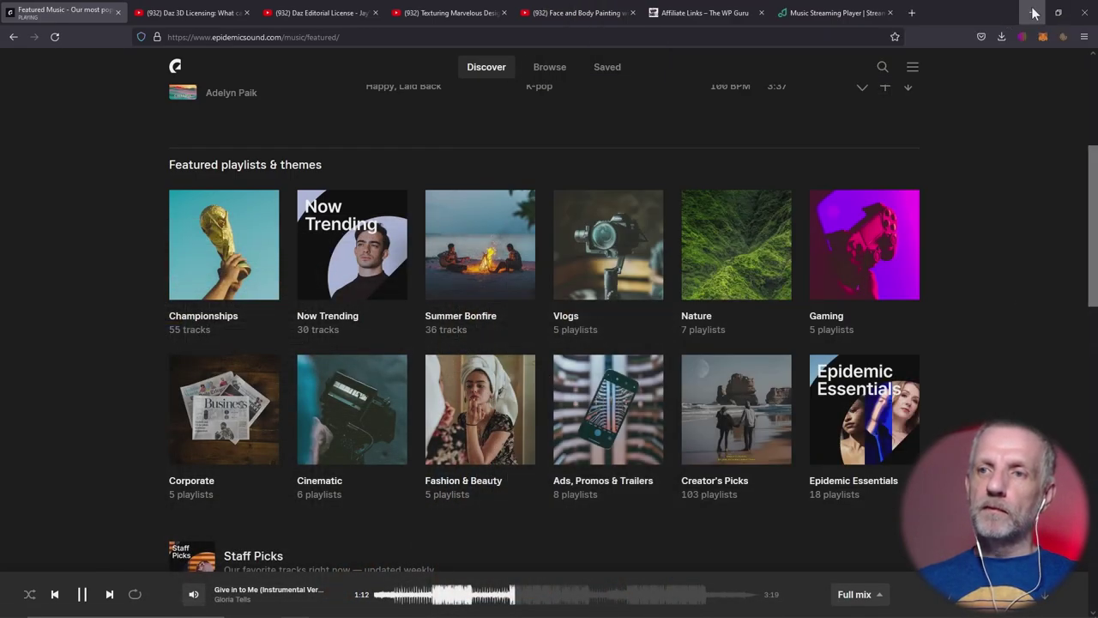
click(1034, 13)
click(849, 96)
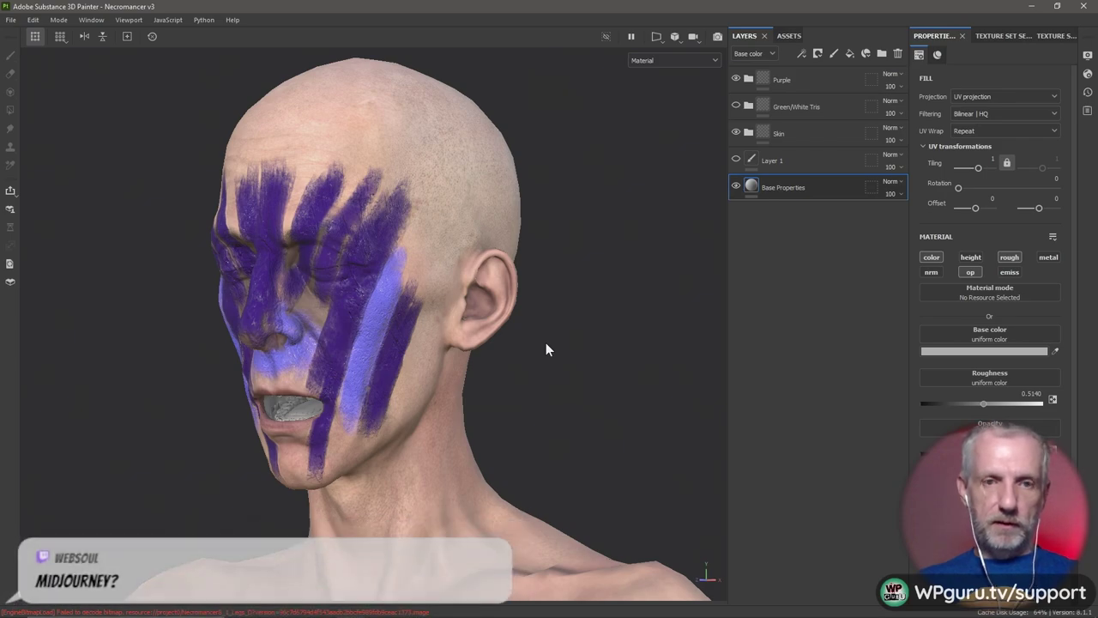
Save the Necromancer v3 project and start a new project with the baked maps section expanded
click(11, 20)
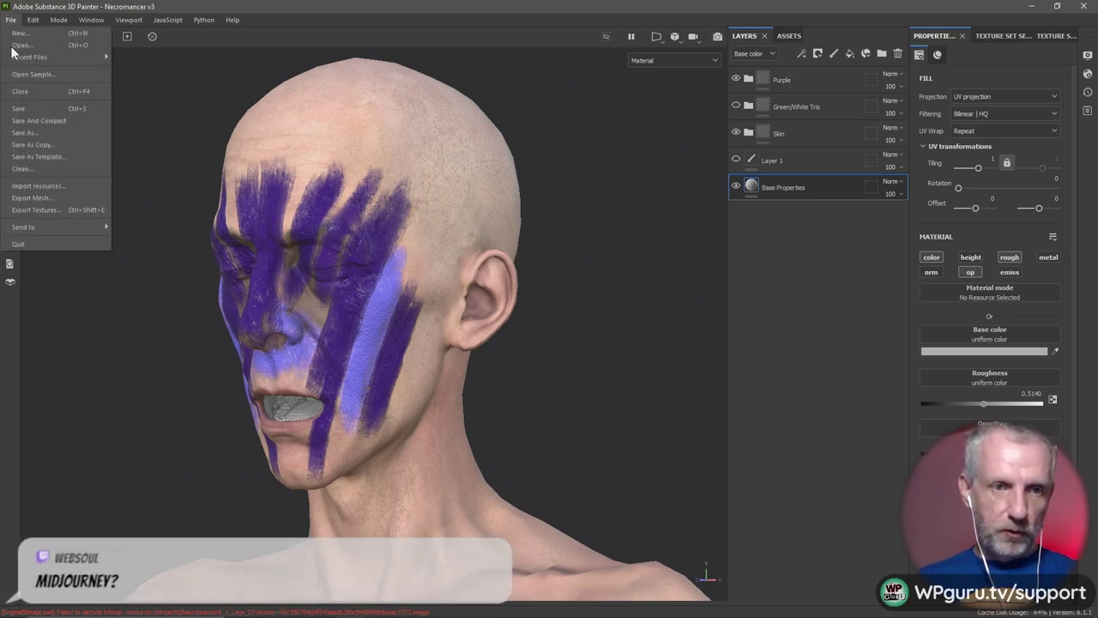
click(48, 111)
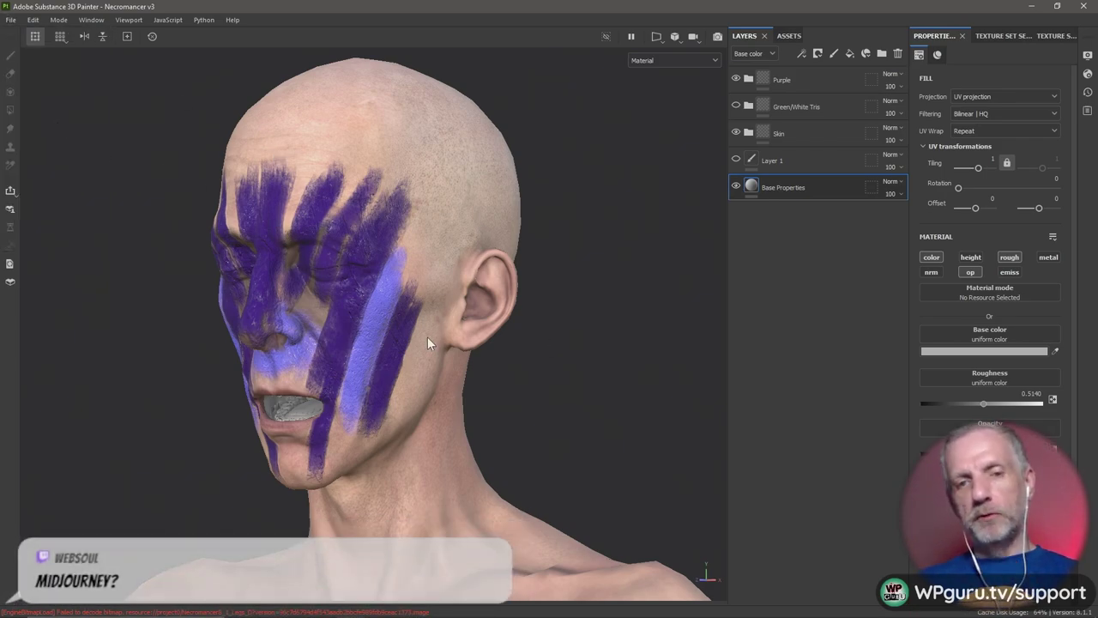
click(11, 20)
click(29, 38)
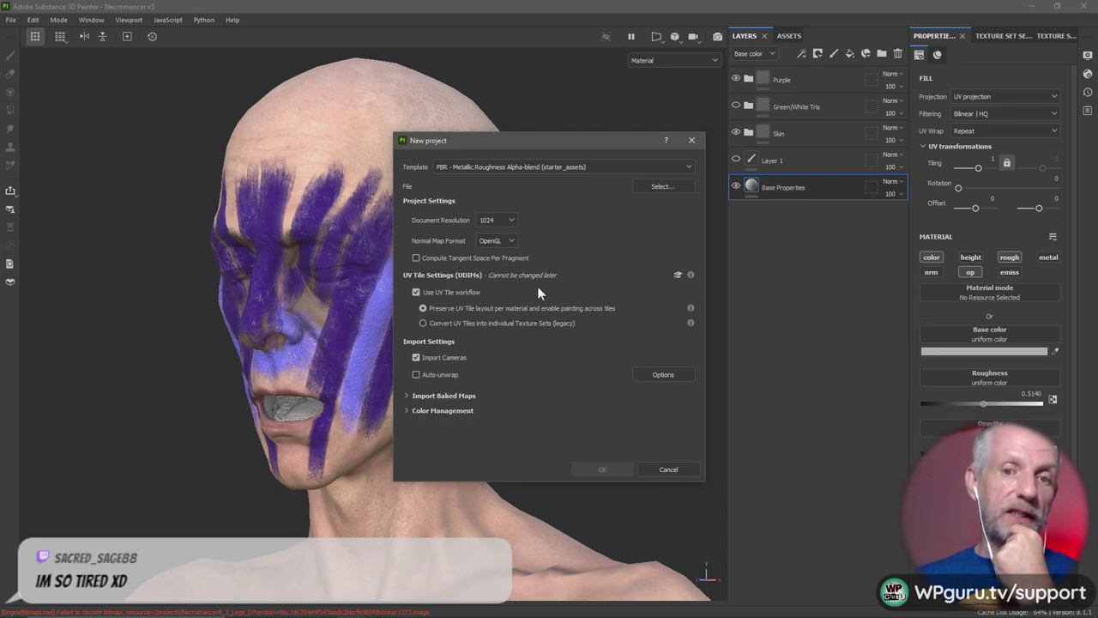
click(403, 396)
drag(571, 141, 409, 73)
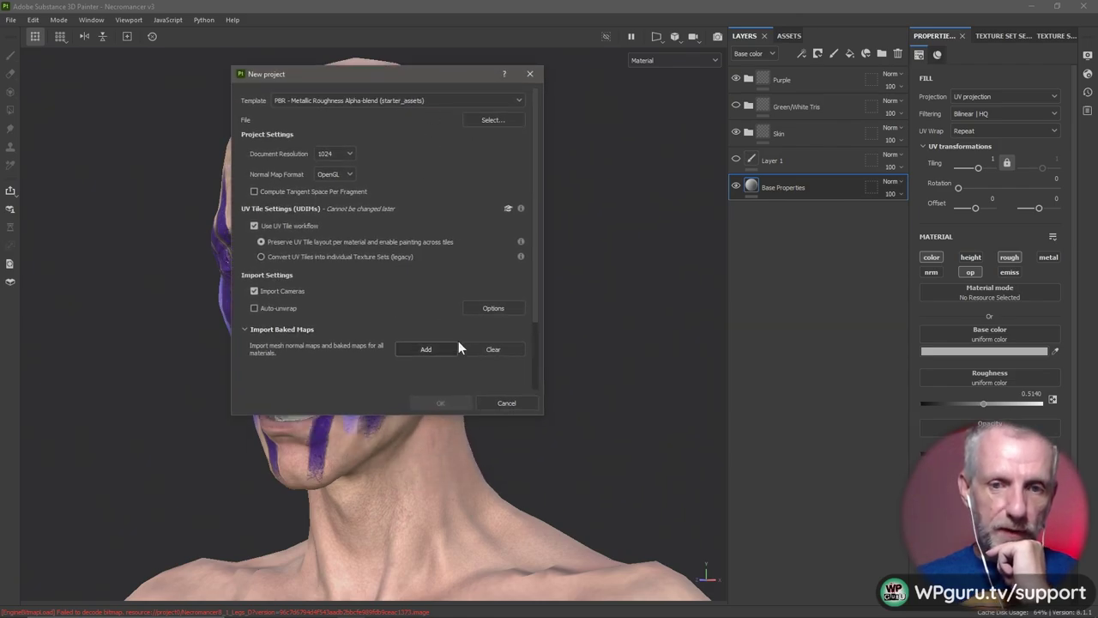
Import the five Jinx maps (base colour, ArmsD, Face1D, HeadD, LegsD) from the Maps folder
click(434, 348)
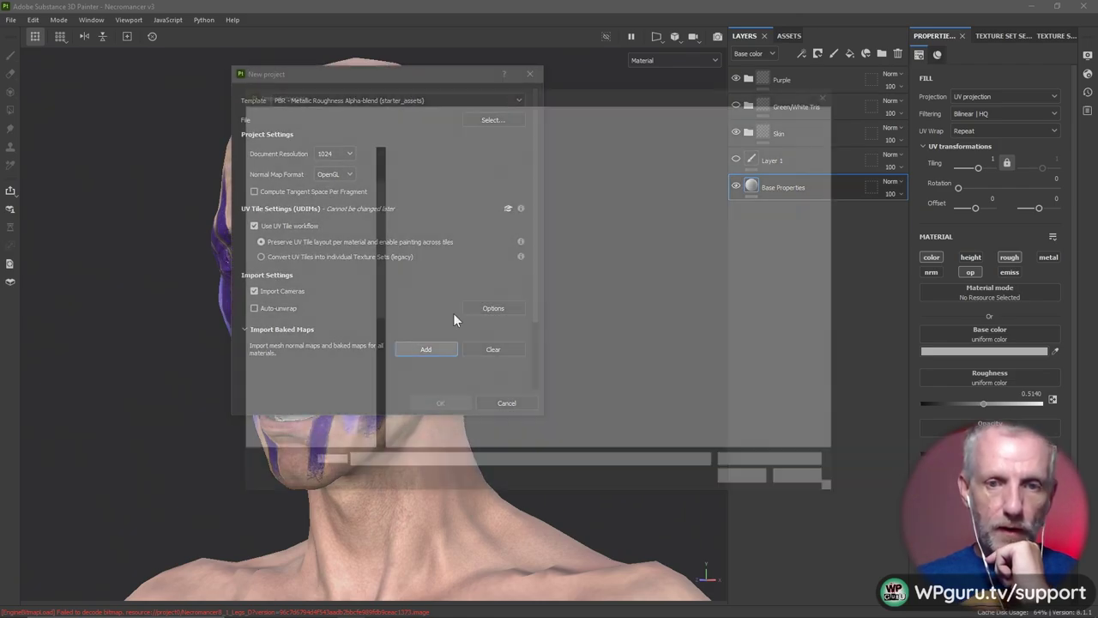
click(434, 110)
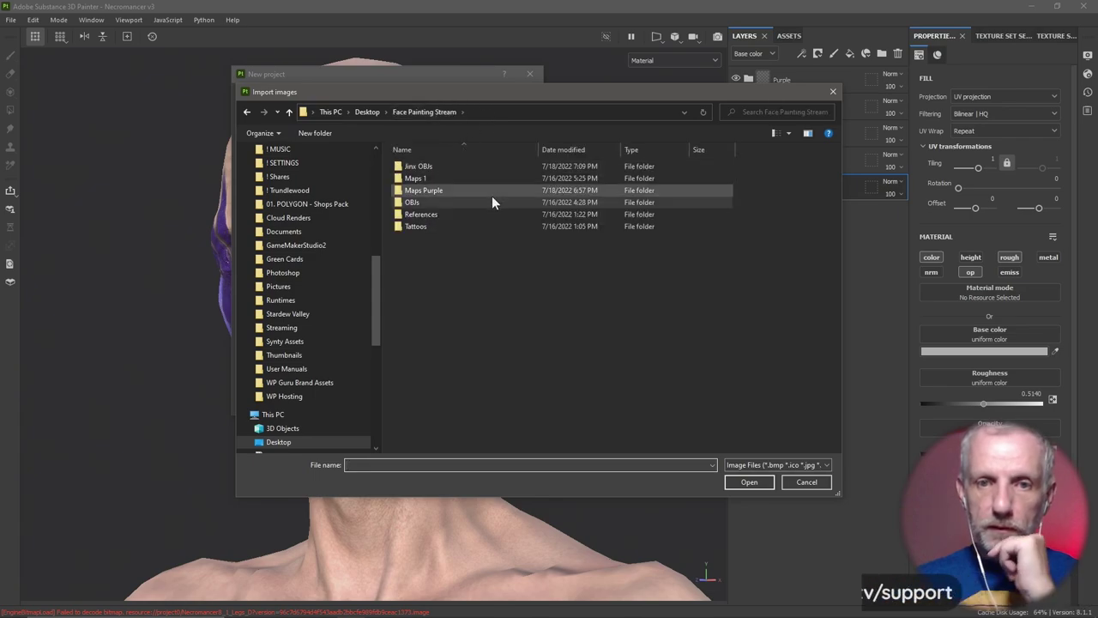
double_click(456, 165)
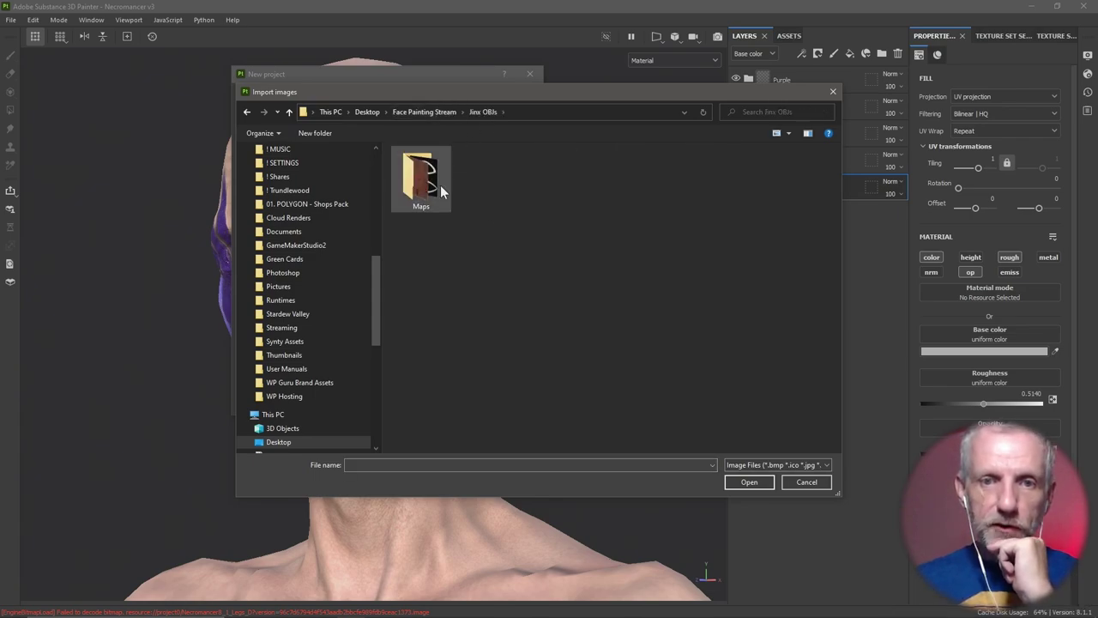
double_click(440, 184)
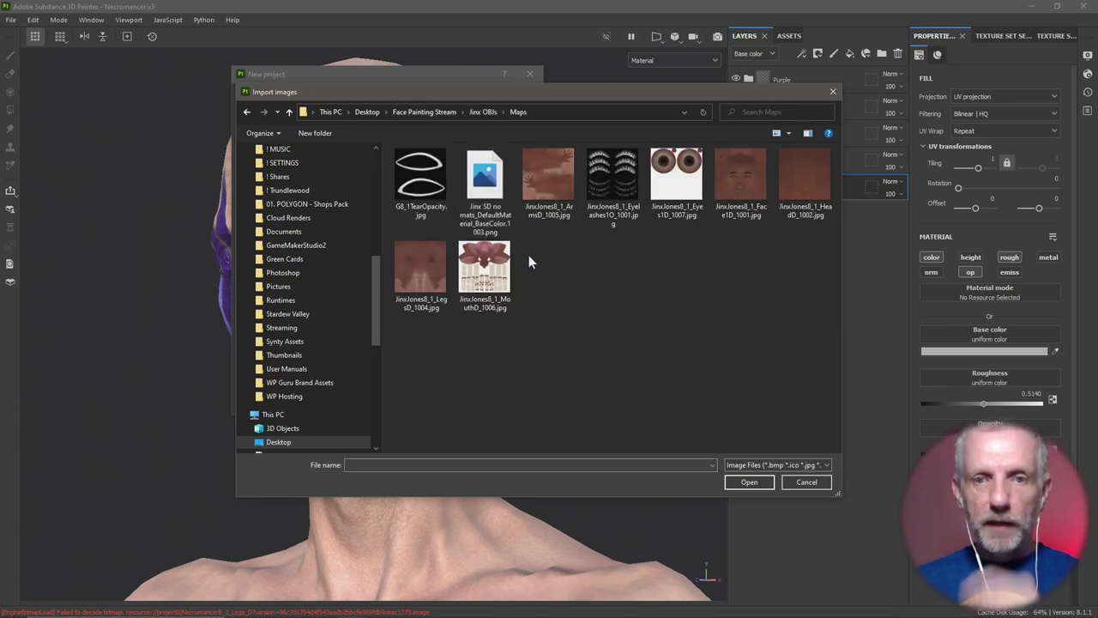
click(485, 182)
ctrl+click(554, 185)
ctrl+click(738, 186)
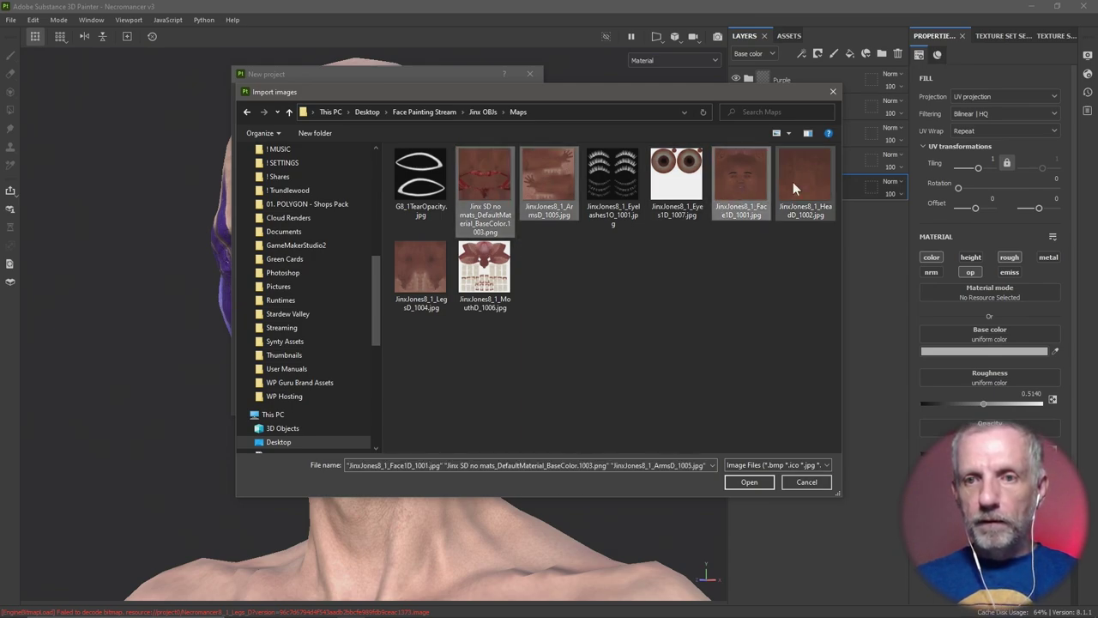
ctrl+click(793, 181)
ctrl+click(426, 272)
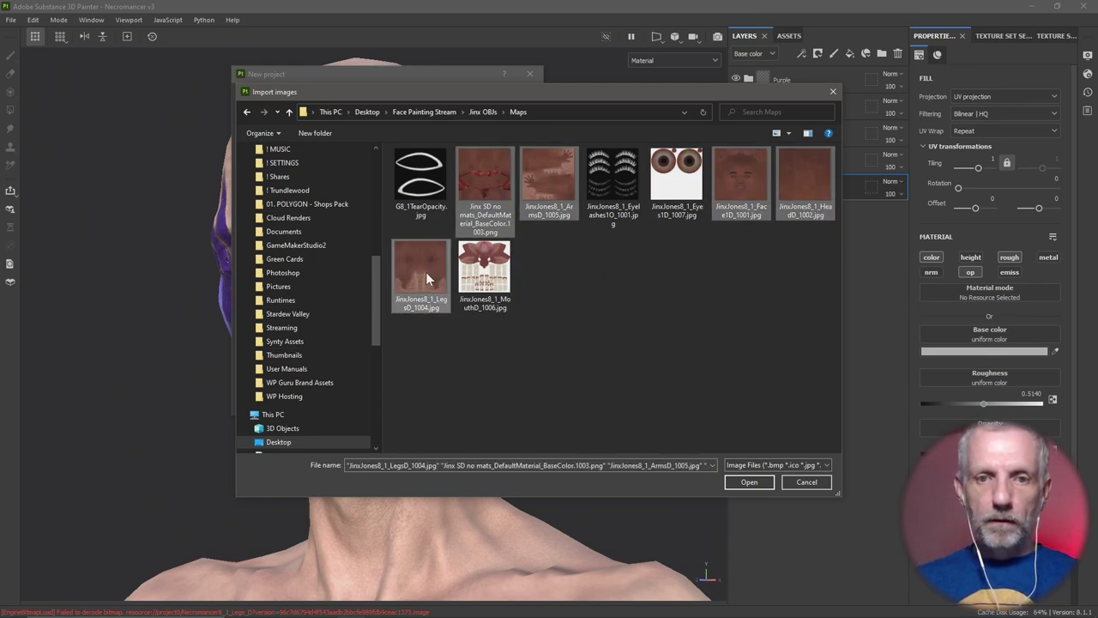
click(756, 483)
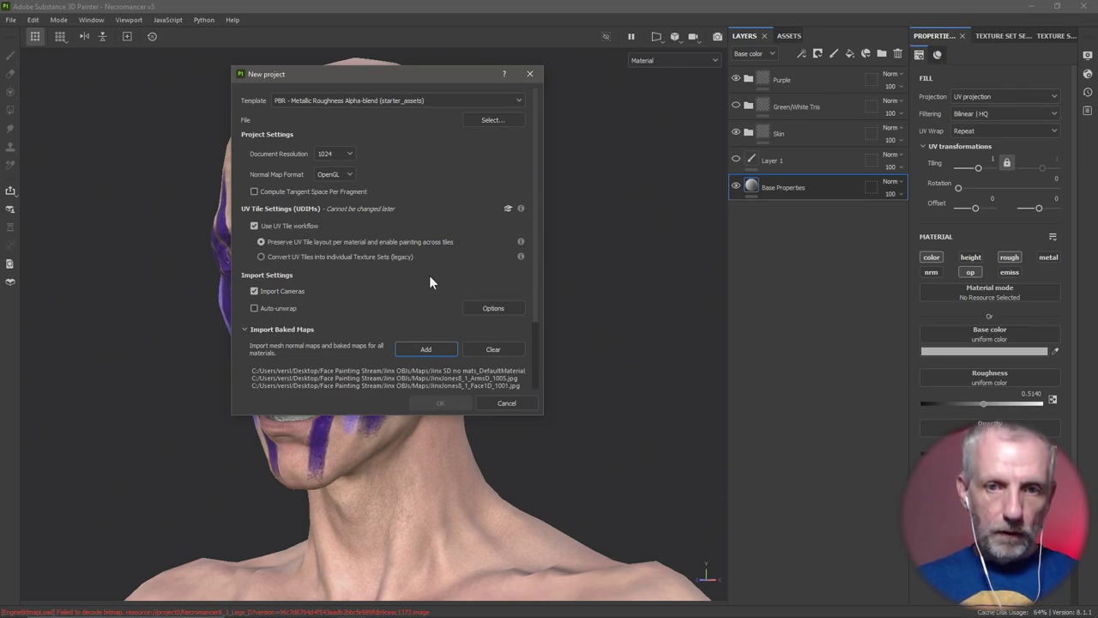
Choose Jinx no mats.obj as the project mesh and create the project
click(504, 119)
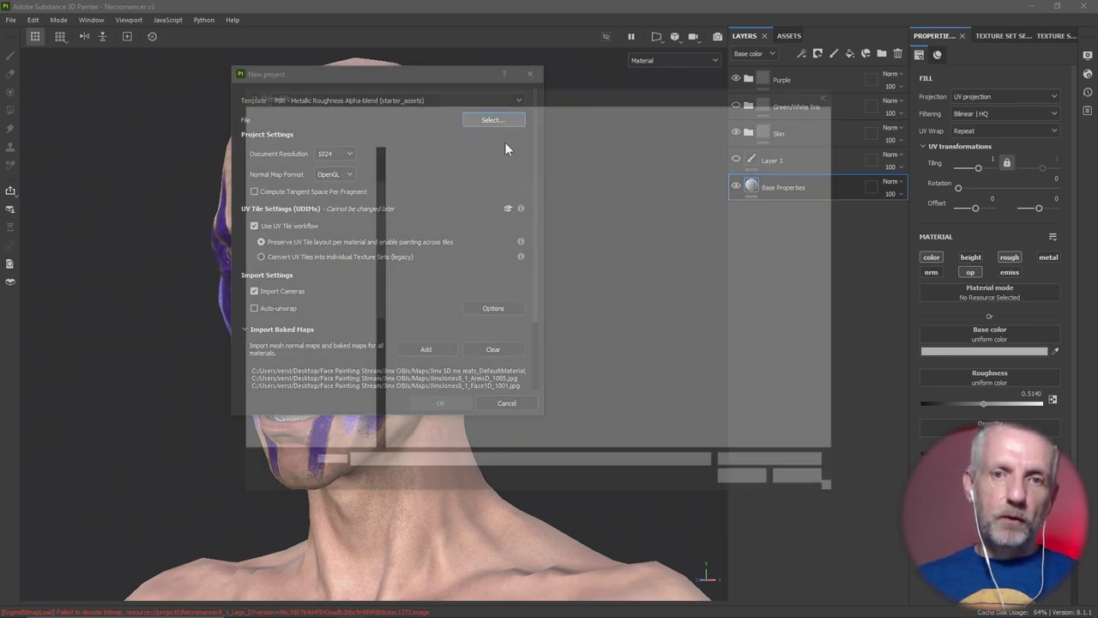
click(483, 111)
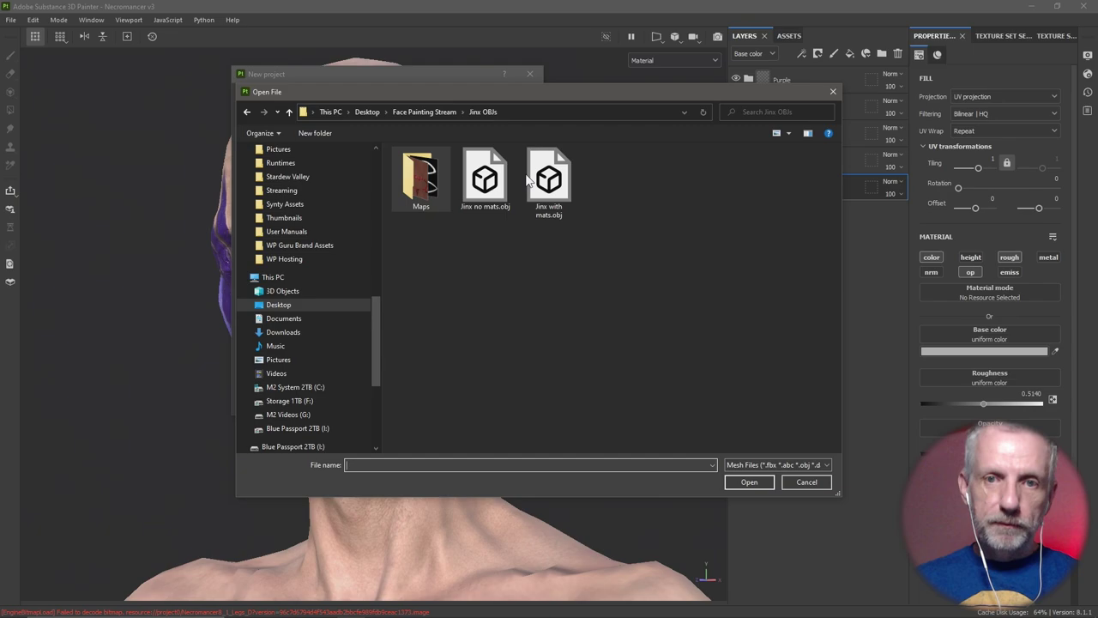
click(473, 182)
click(749, 481)
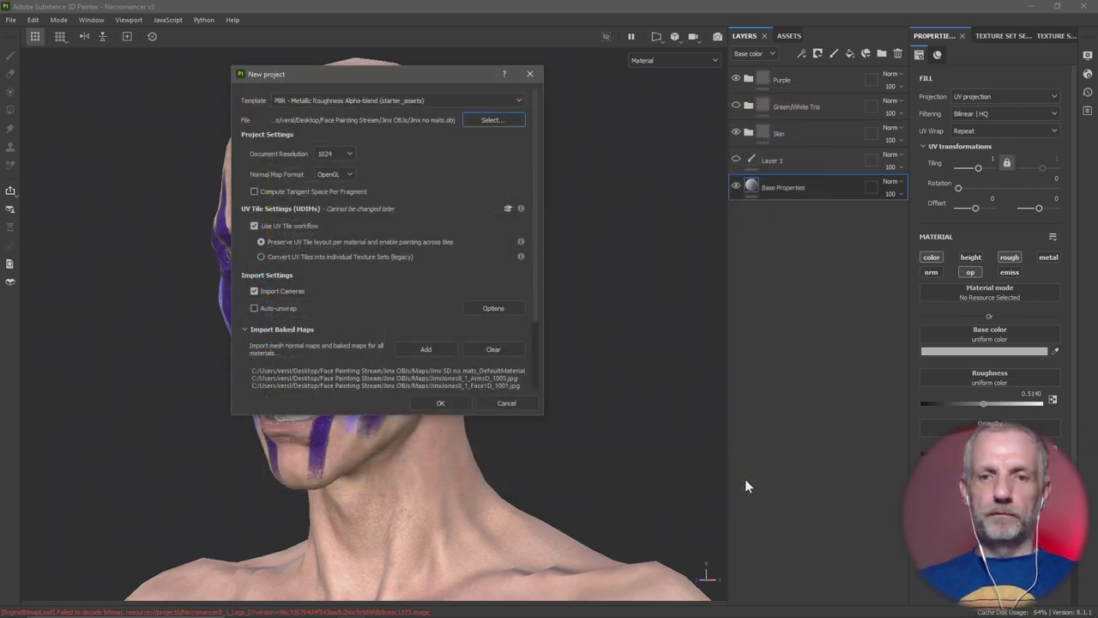
click(448, 405)
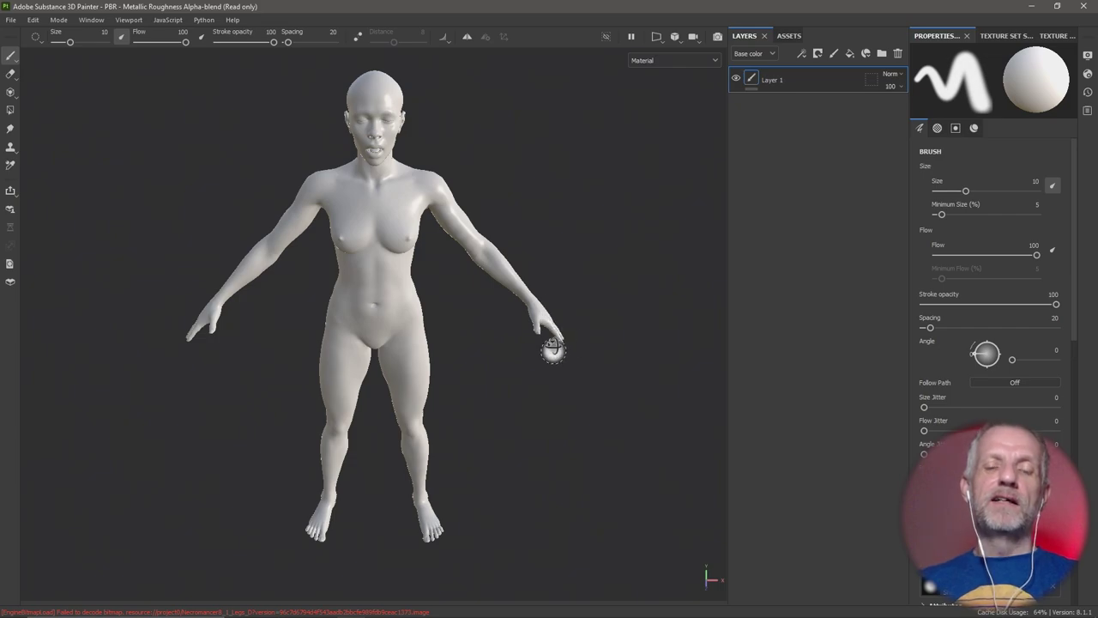
Orbit to inspect the untextured Jinx body, then bring up the Edit menu
mouse_move(554, 355)
alt+mouse_down()
mouse_move(419, 324)
mouse_move(403, 361)
mouse_move(412, 319)
mouse_move(443, 314)
mouse_move(381, 296)
mouse_move(441, 318)
alt+mouse_up()
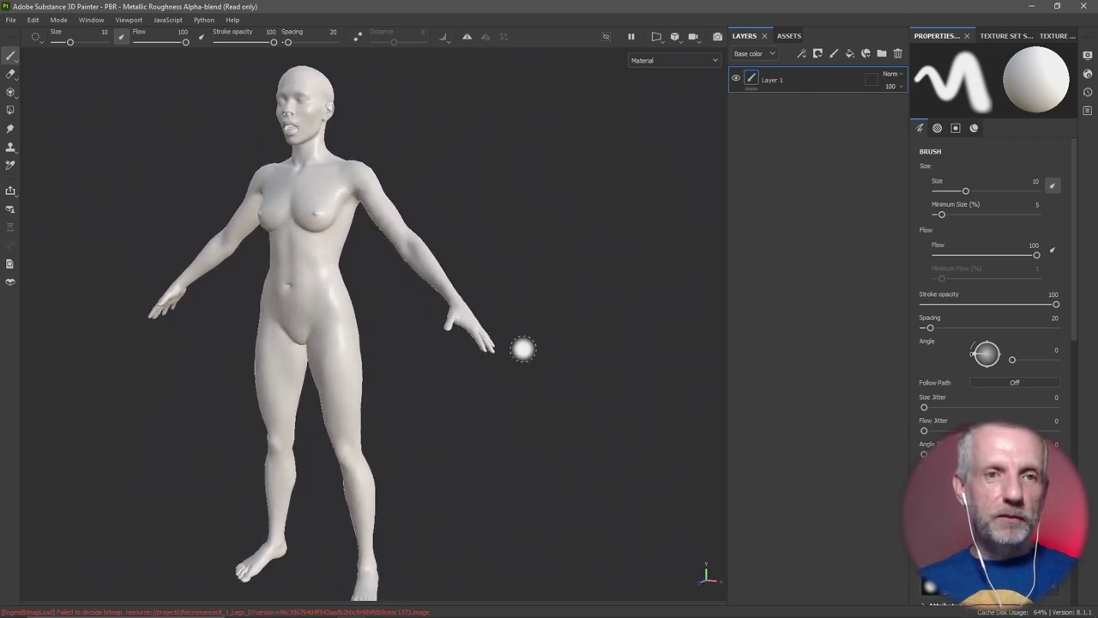
click(32, 20)
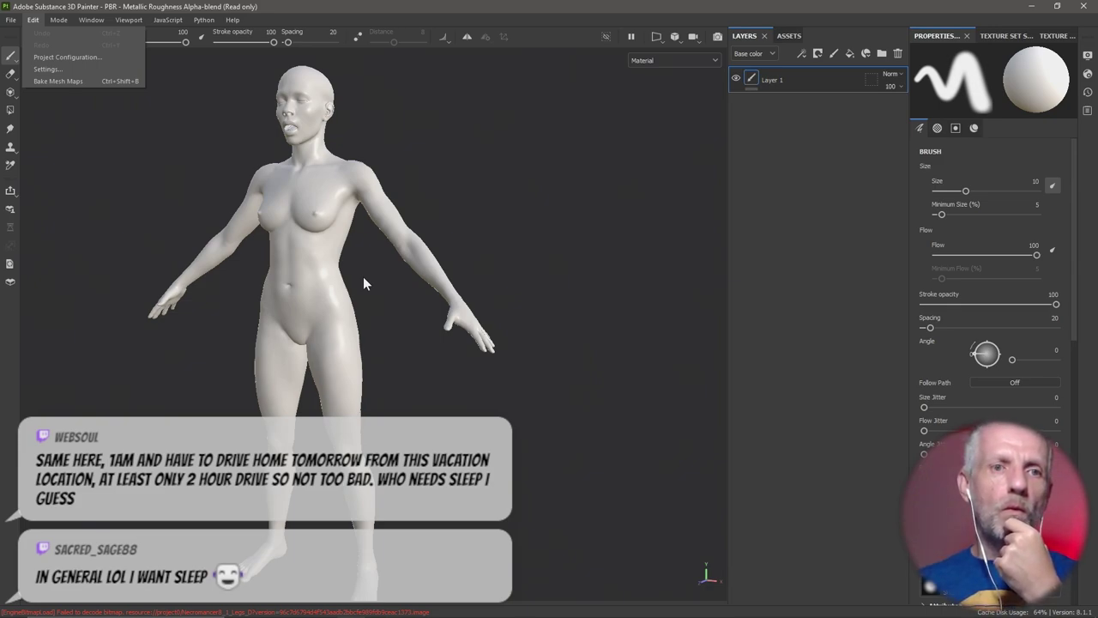
Bake mesh maps at 2048 output size using Jinx with mats.obj as the high-definition mesh
click(62, 80)
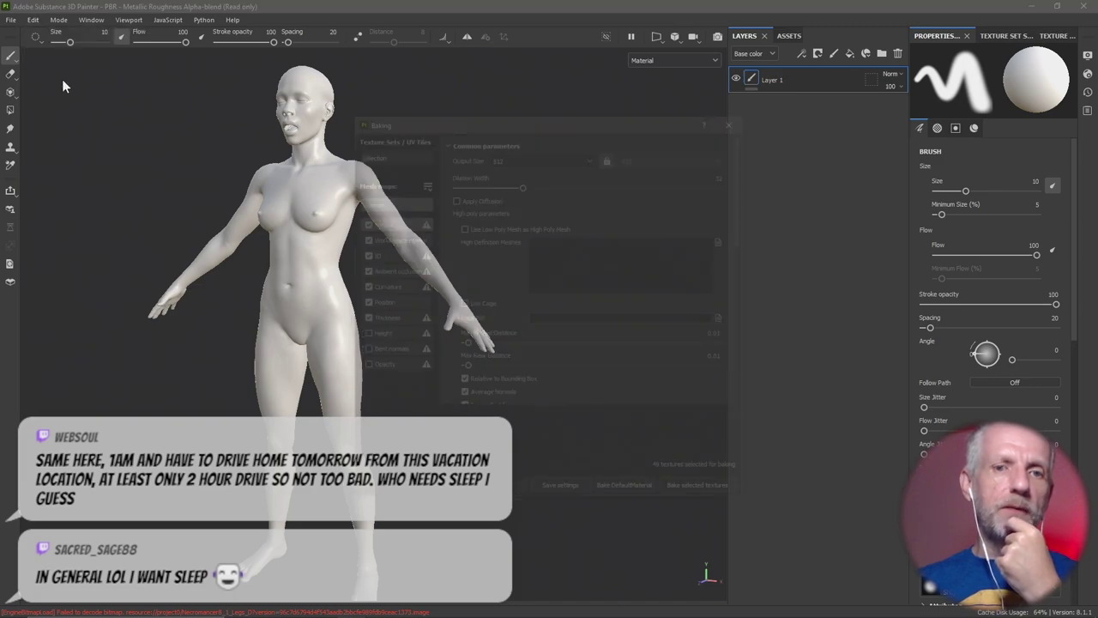
click(582, 157)
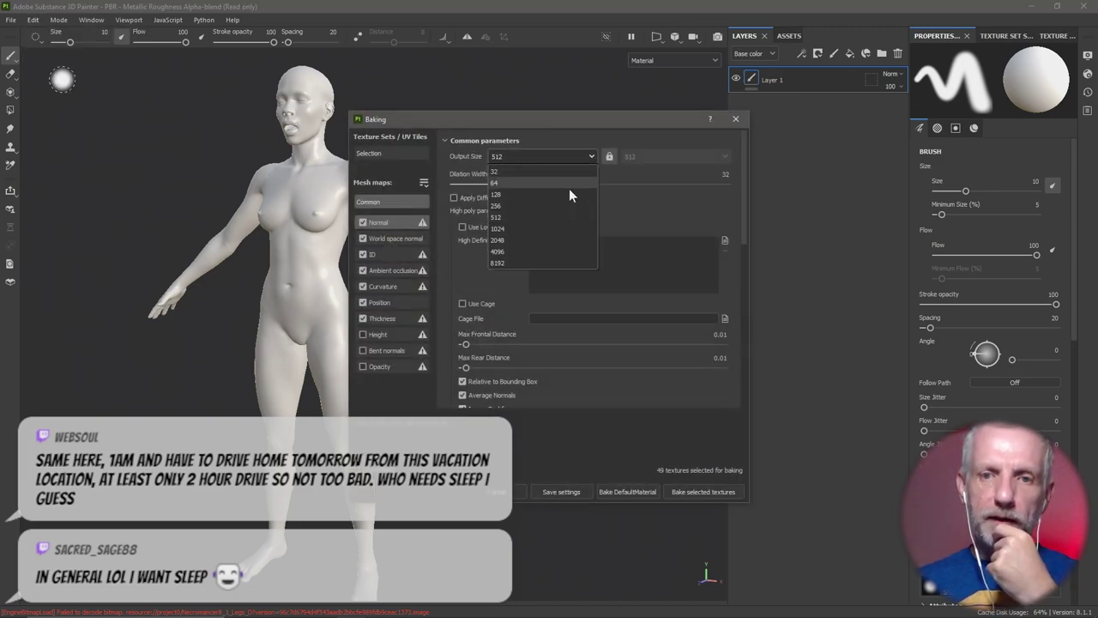
click(554, 241)
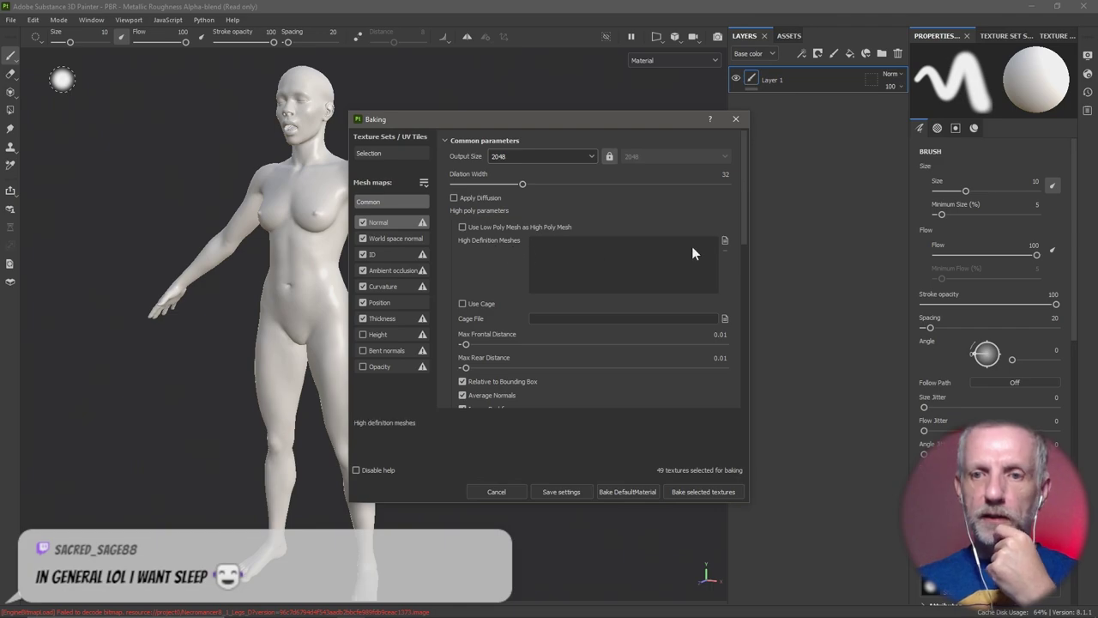
click(725, 242)
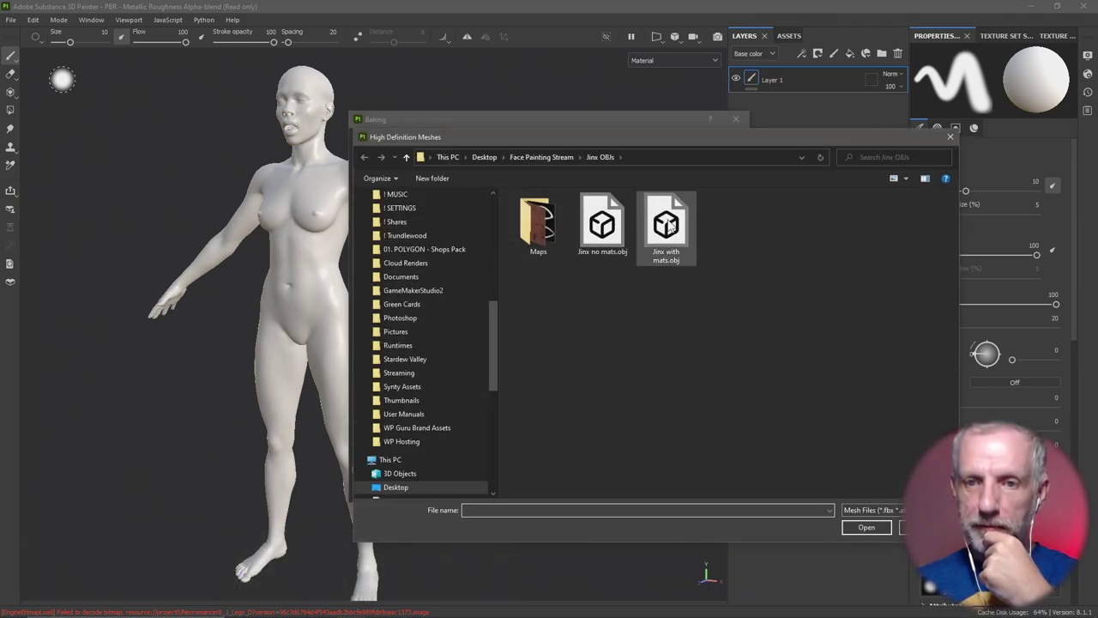
click(666, 240)
click(869, 525)
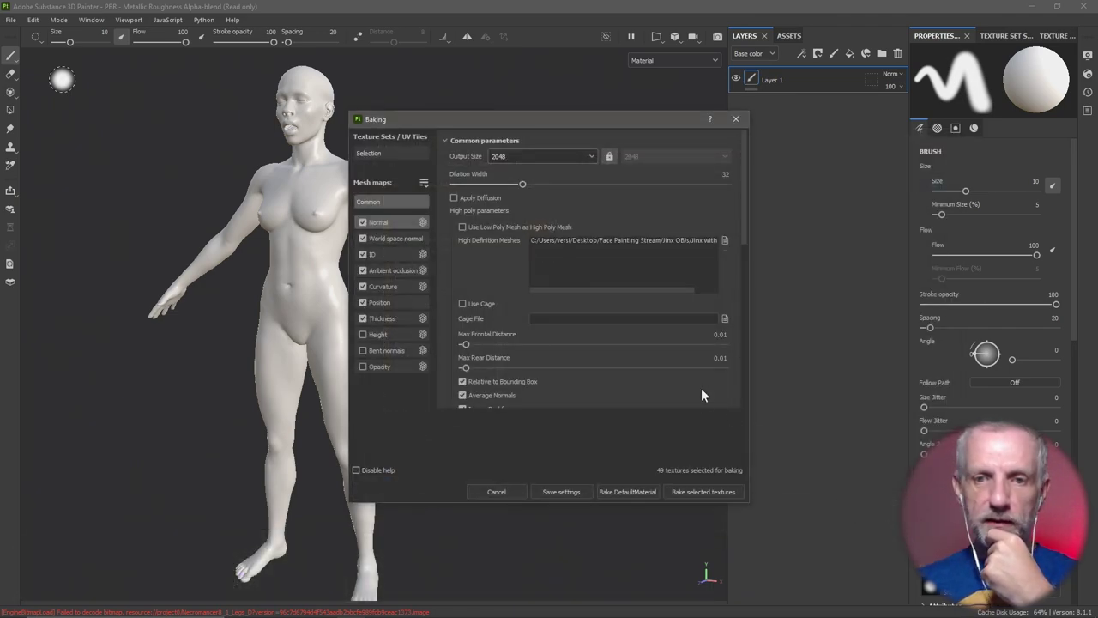
click(711, 491)
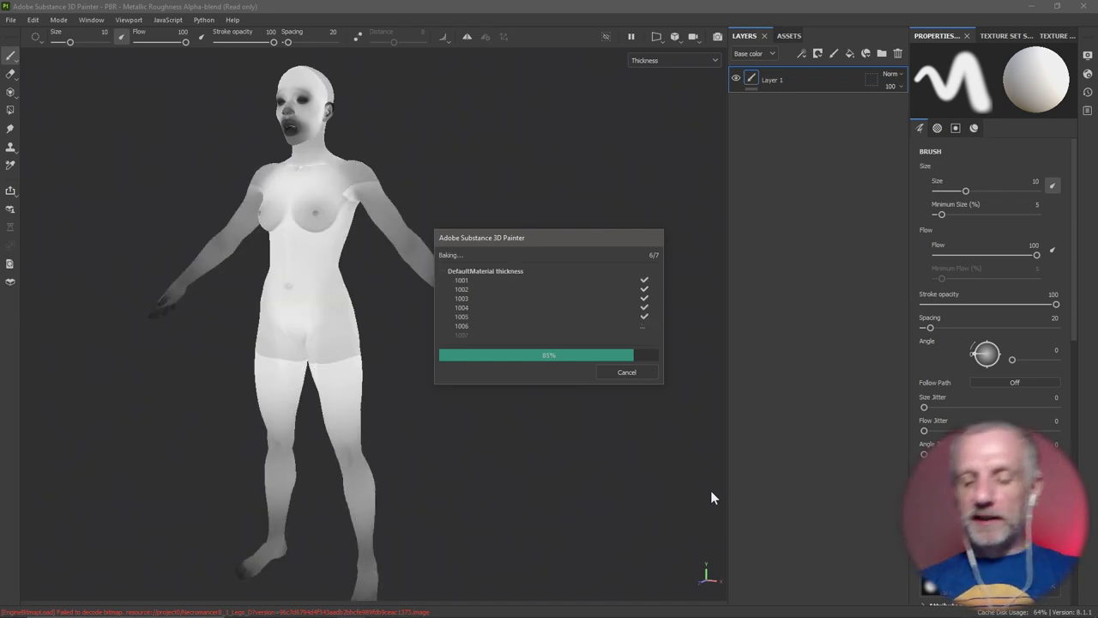
click(710, 490)
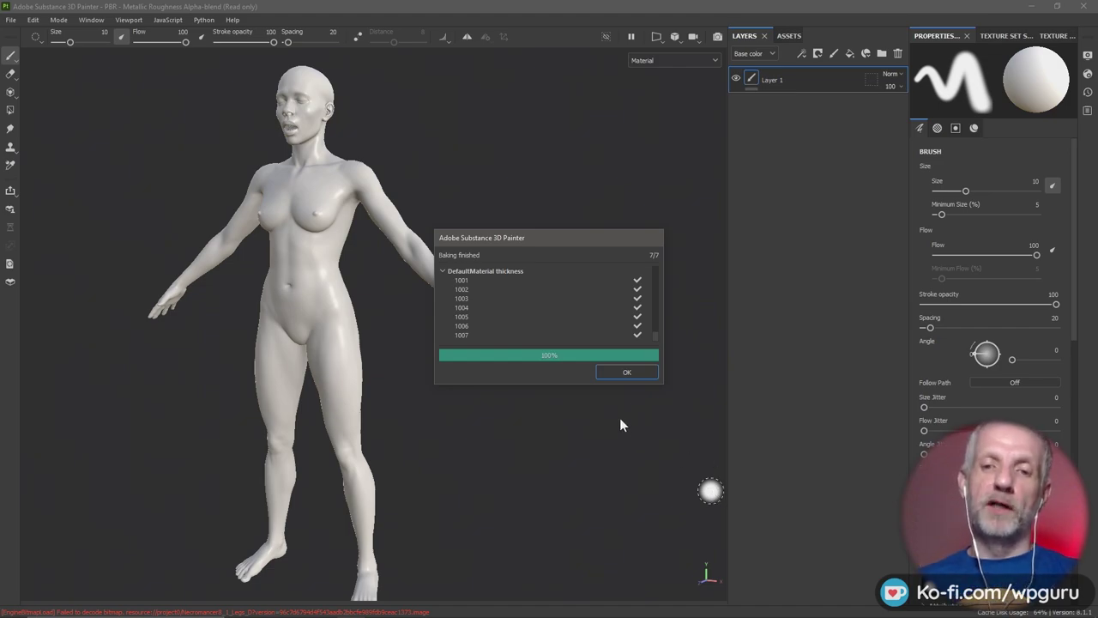
Dismiss the bake report and set the viewport camera focal length to 80 mm
click(627, 372)
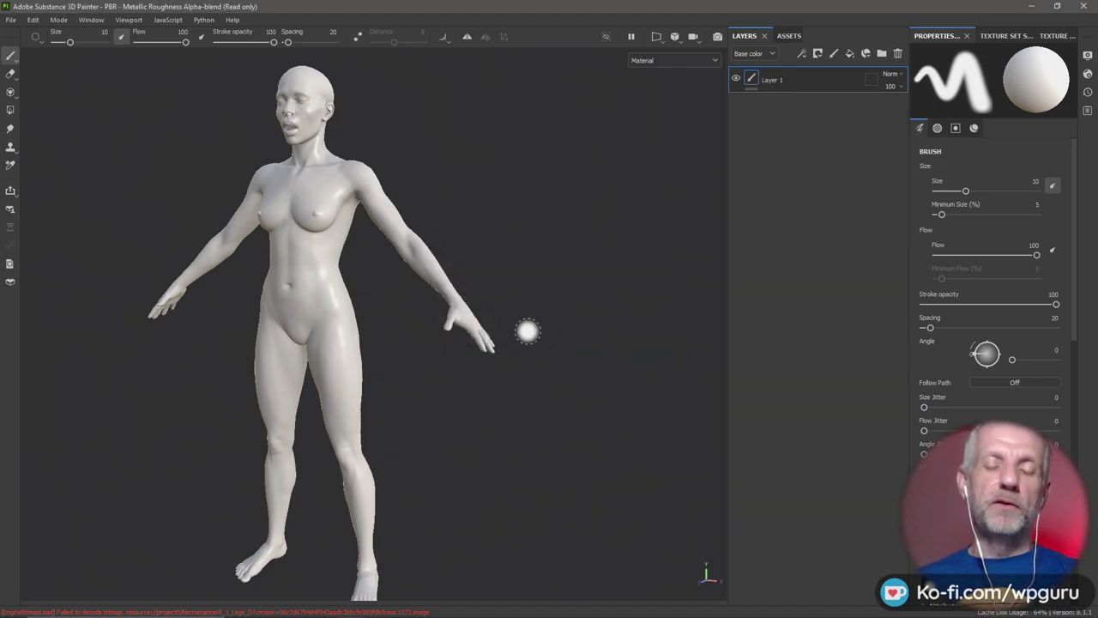
alt+drag(522, 332, 583, 337)
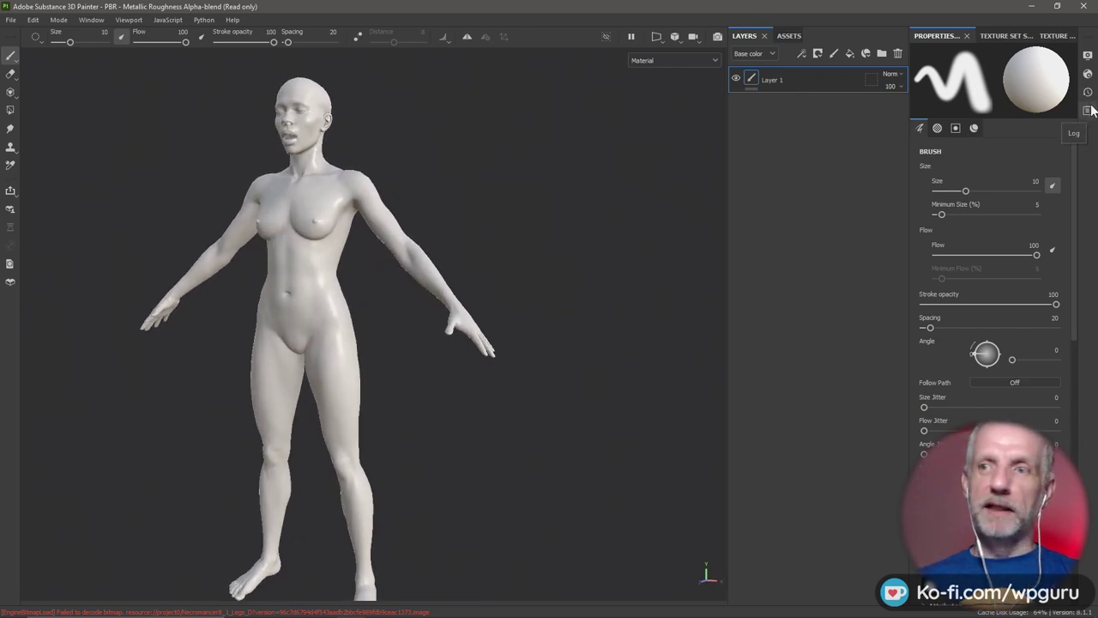
click(1088, 56)
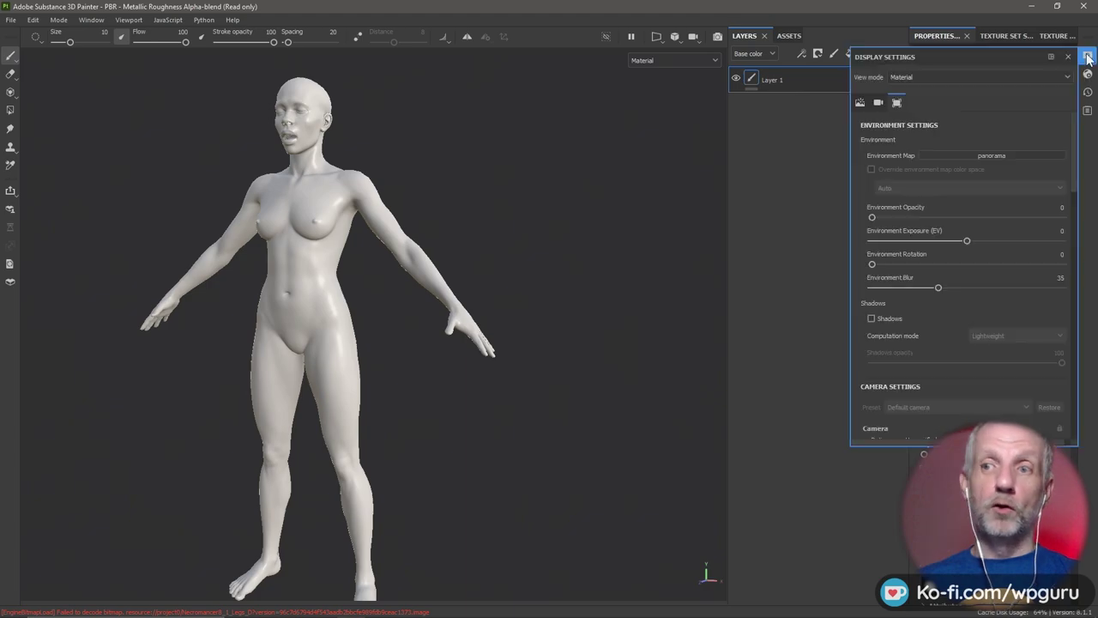
click(879, 103)
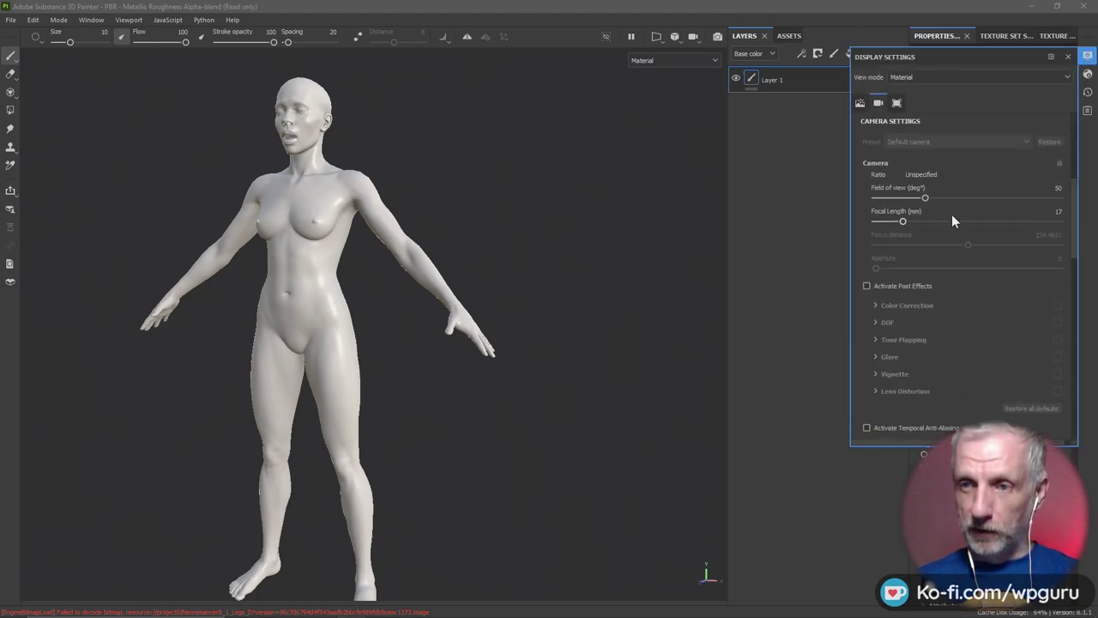
drag(924, 199, 947, 221)
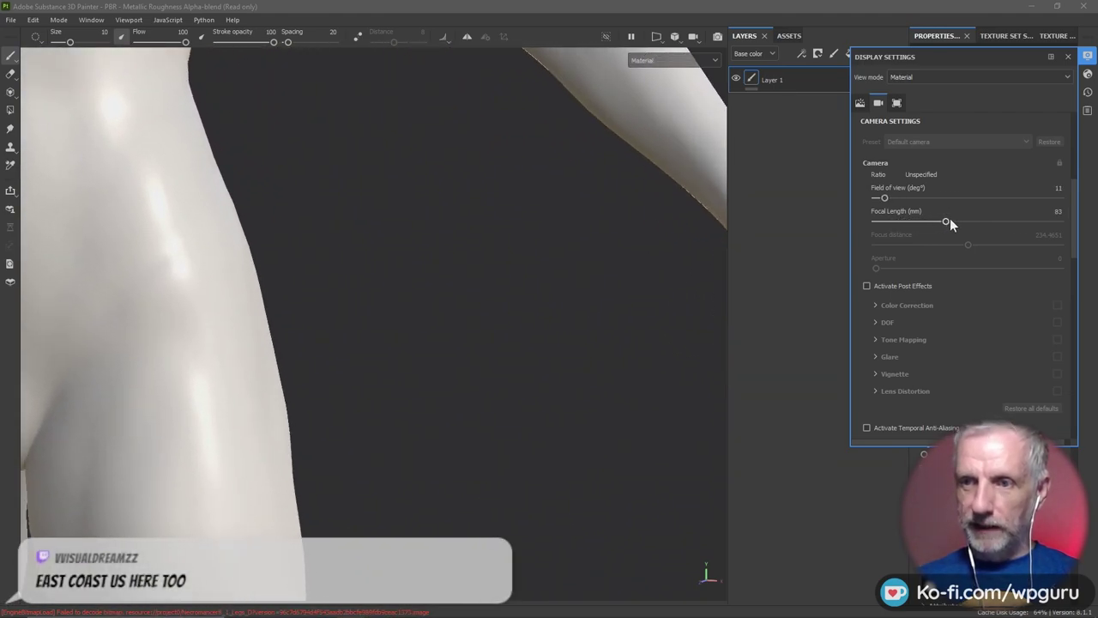
click(1047, 211)
text(80)
key(Return)
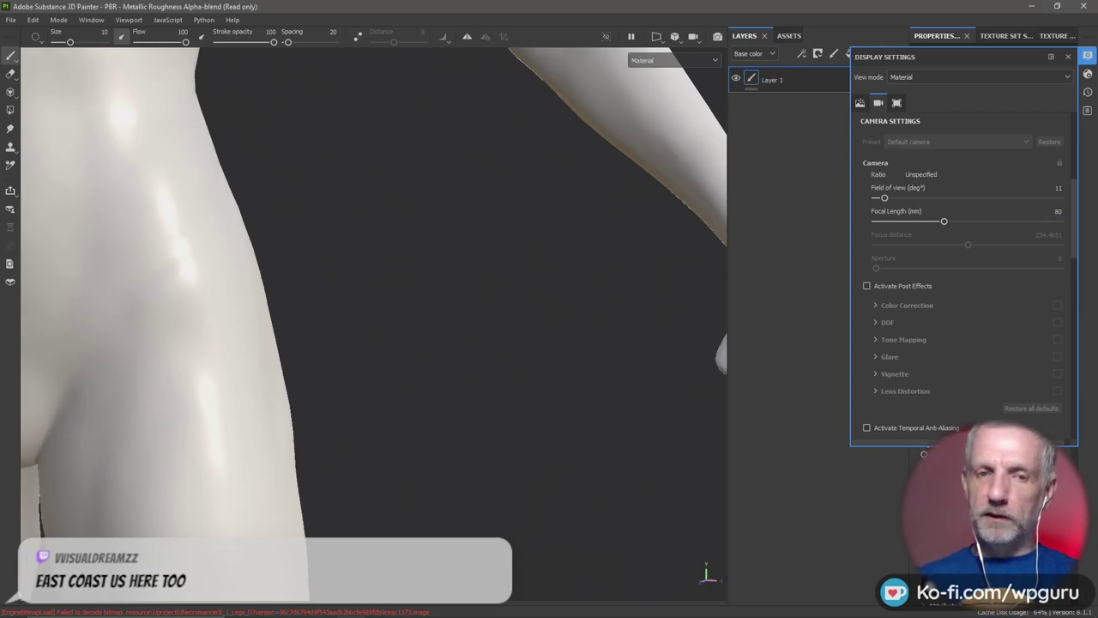
Frame the head and chest, close Display Settings, and show the asset library list
scroll(550, 292, down, 5)
alt+middle_drag(550, 292, 526, 386)
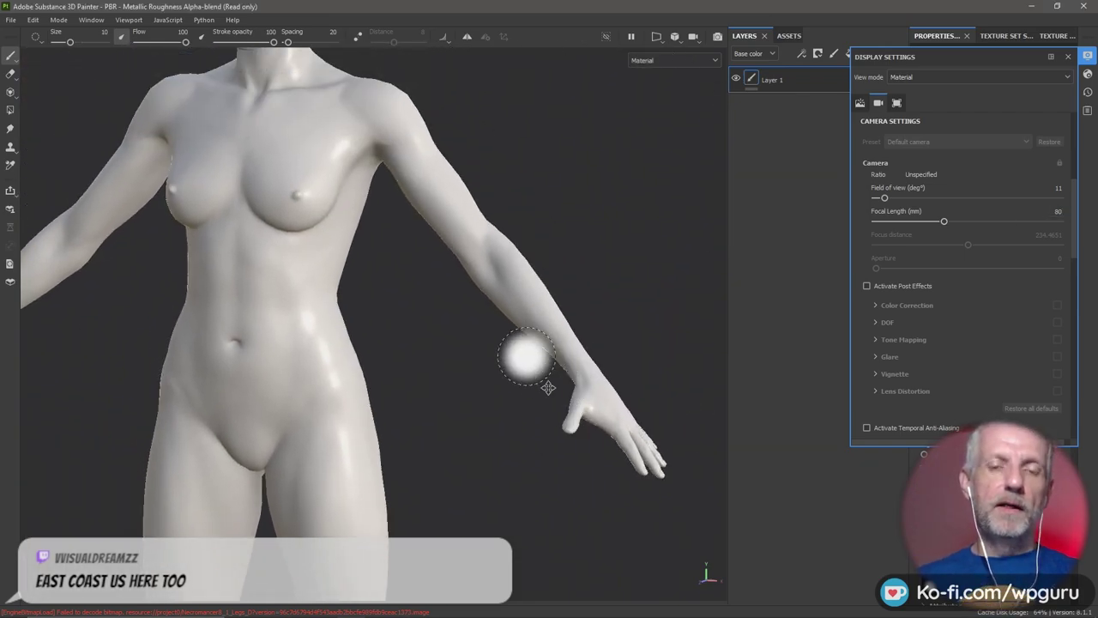
alt+drag(520, 355, 555, 370)
alt+middle_drag(555, 370, 563, 397)
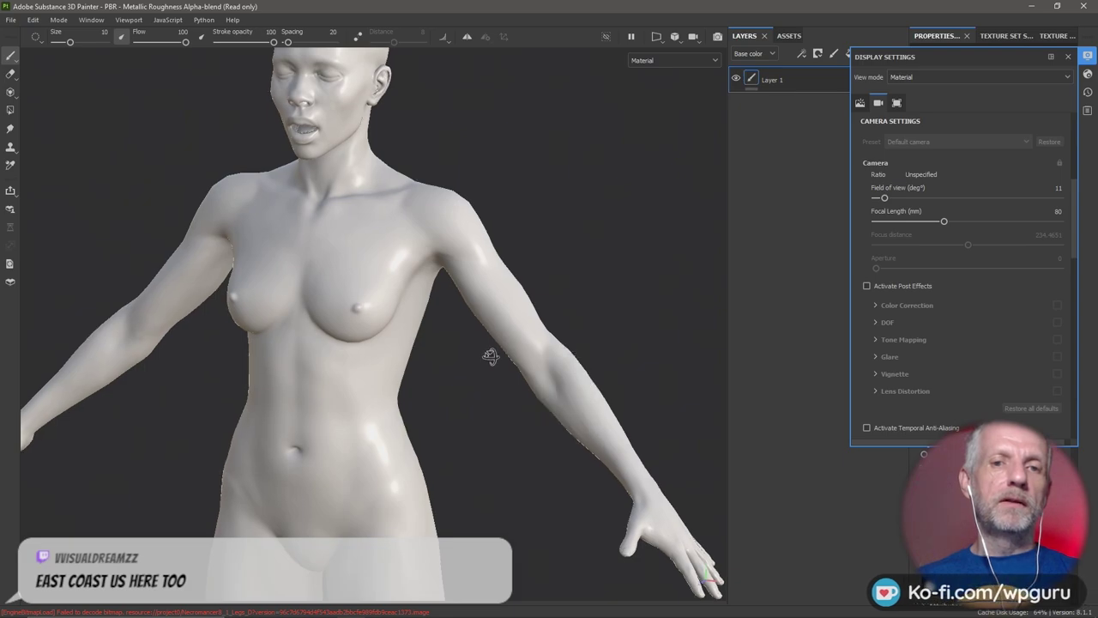
alt+drag(490, 355, 583, 403)
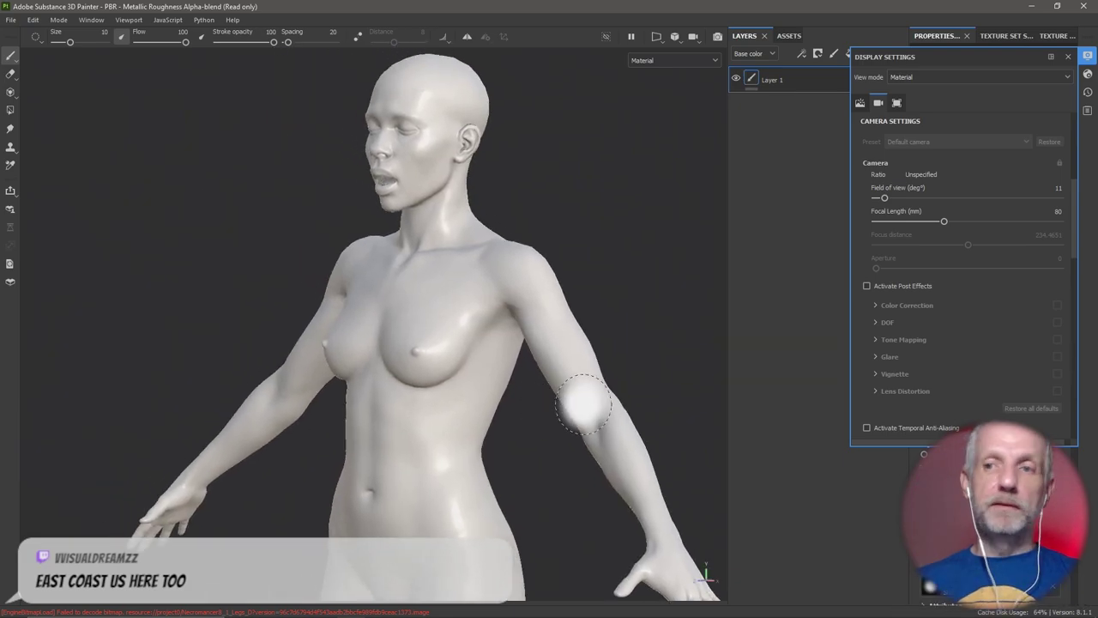
click(1087, 55)
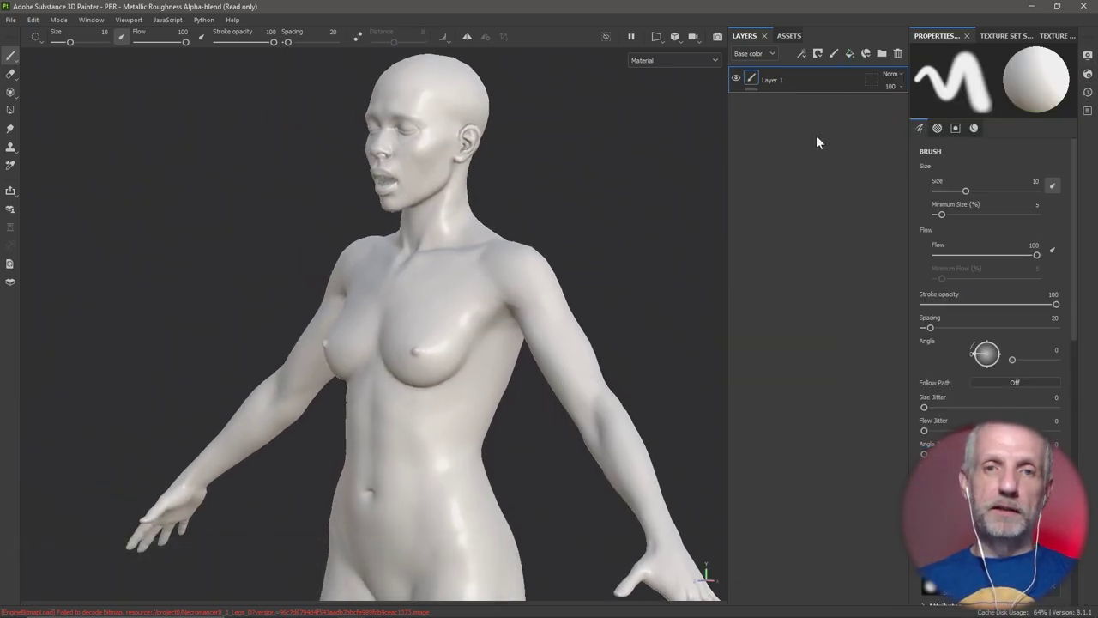
click(788, 36)
click(743, 54)
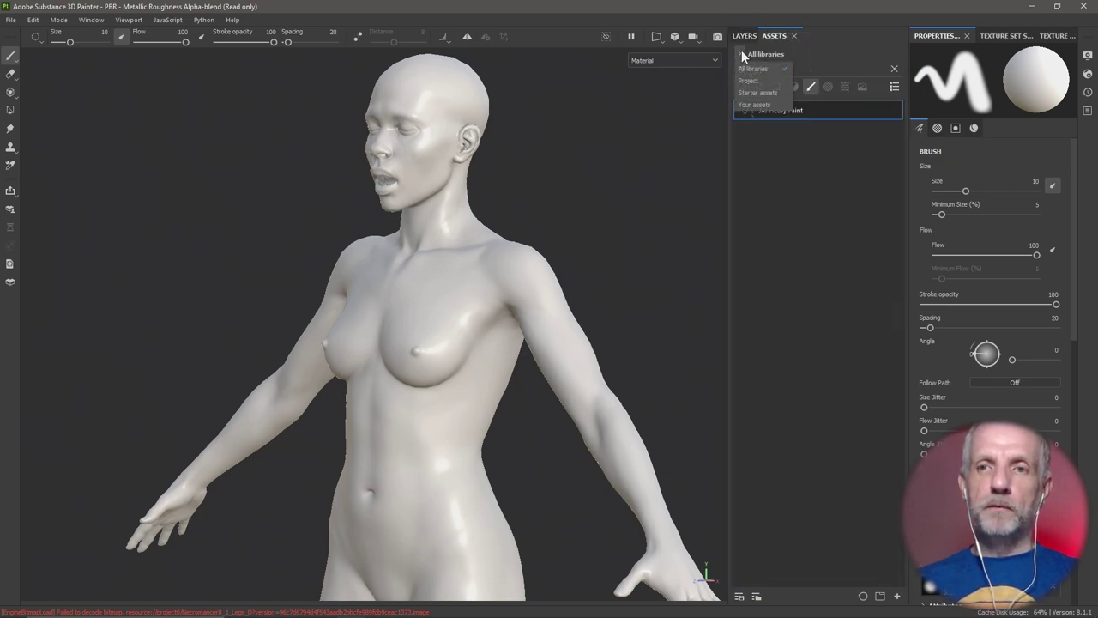
Clear the 'jay' search, set the asset library to Project, and filter to Textures
click(771, 83)
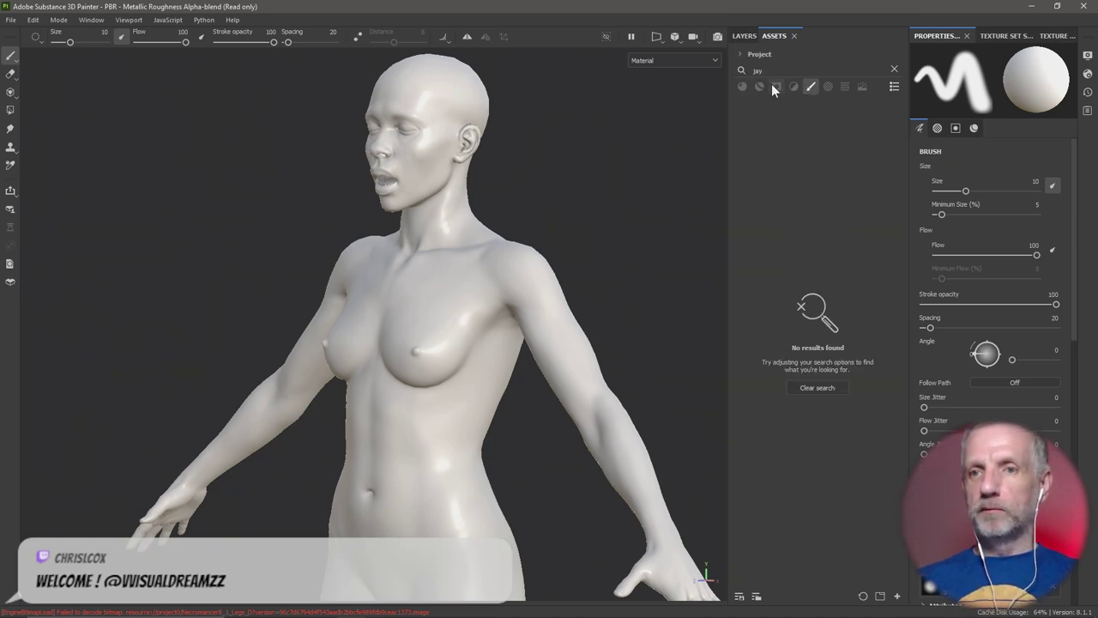
click(894, 69)
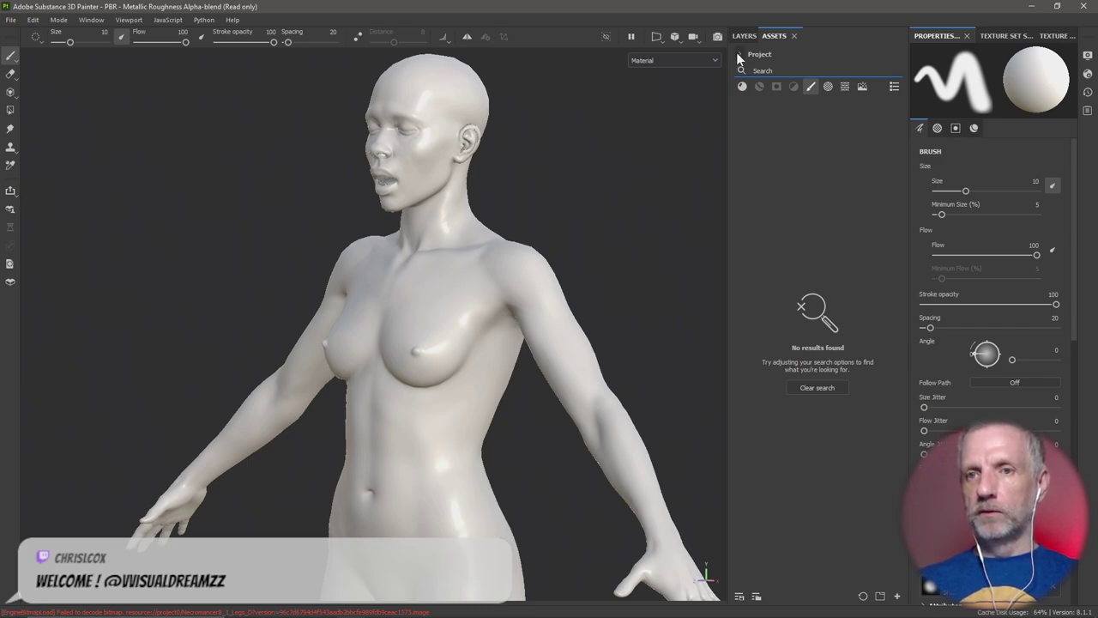
click(739, 54)
click(766, 102)
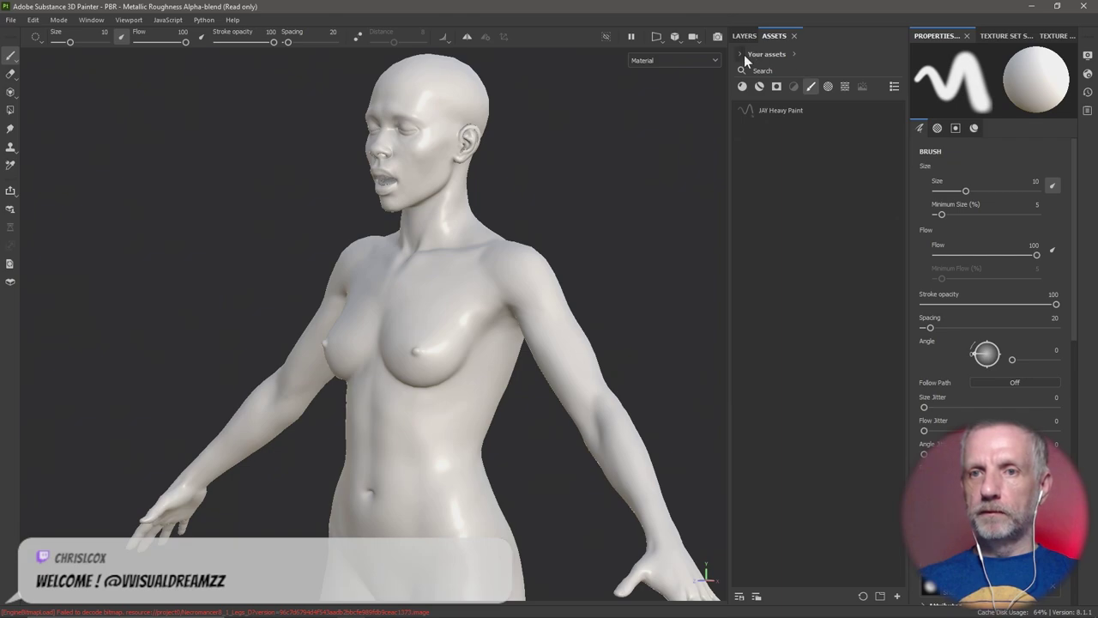
click(743, 54)
click(777, 80)
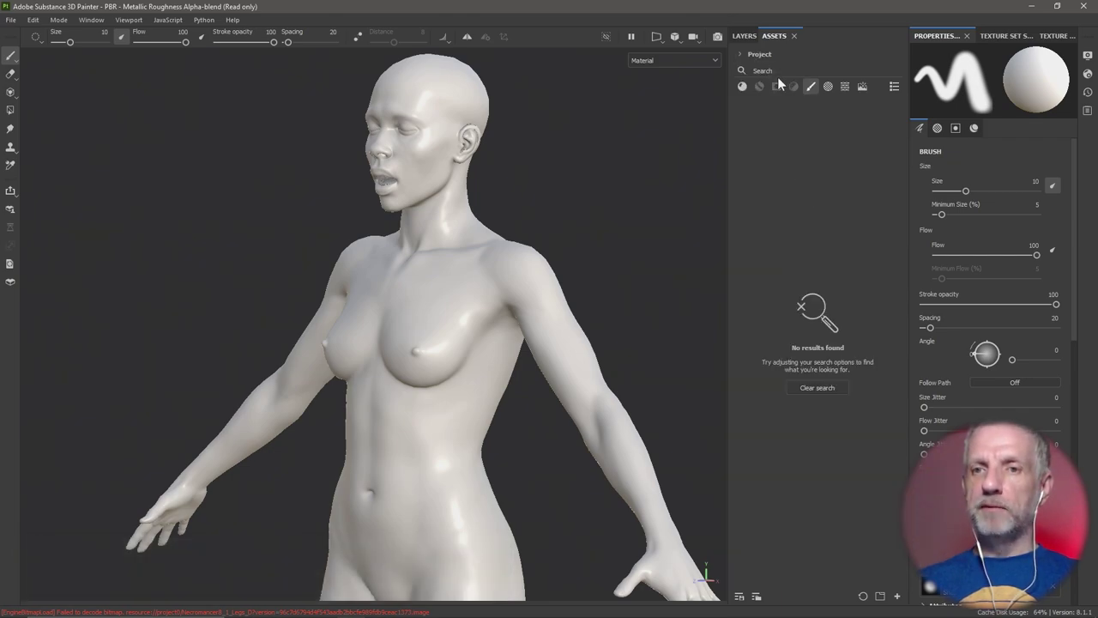
click(737, 55)
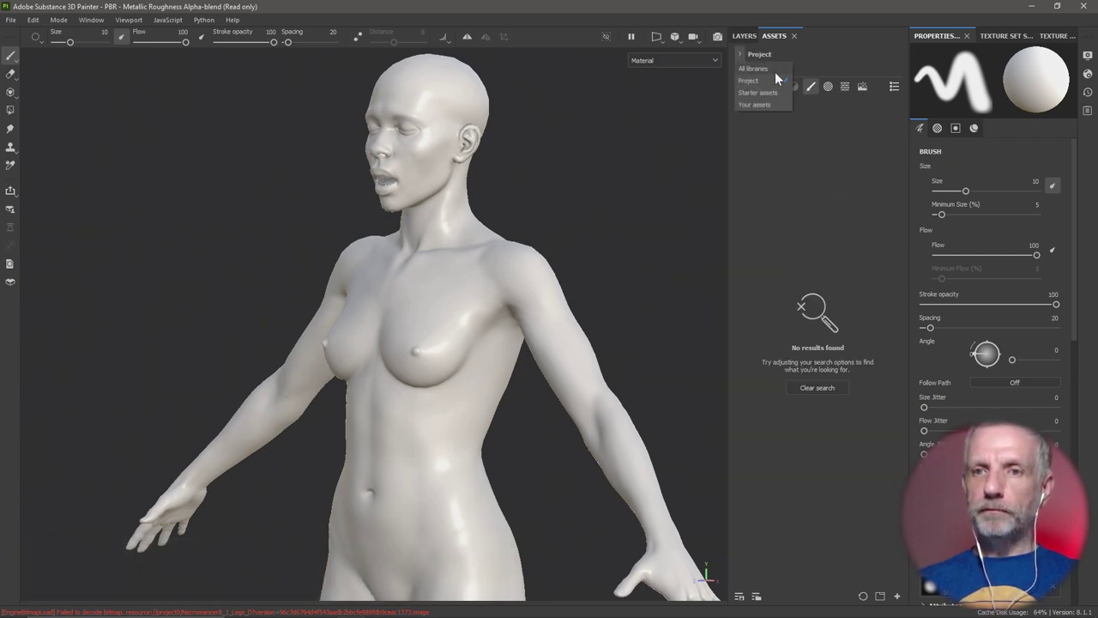
click(769, 88)
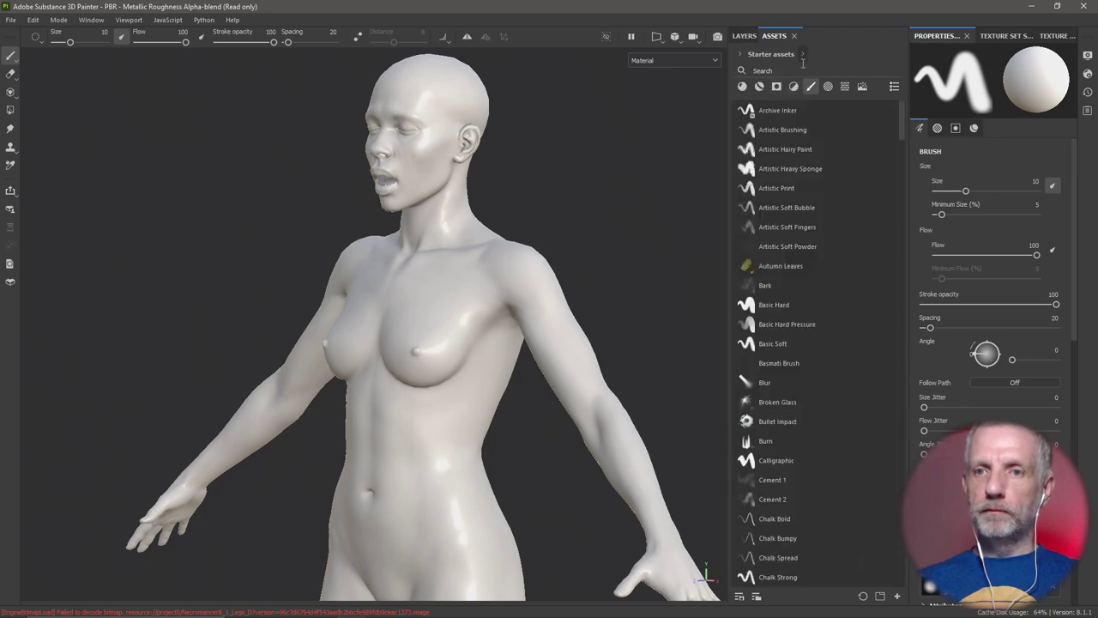
click(799, 69)
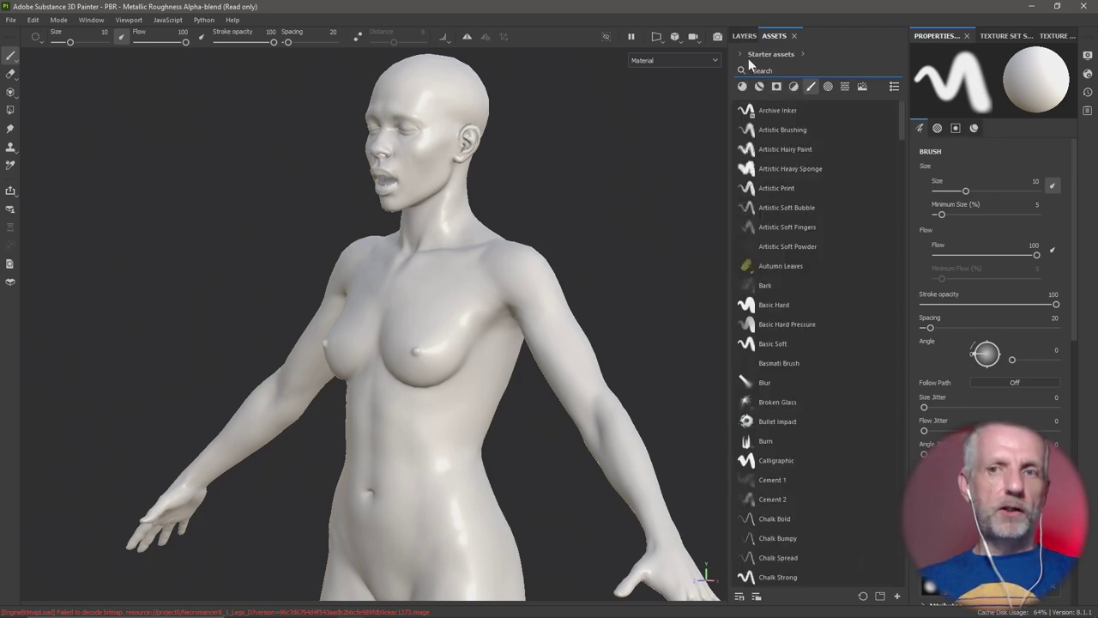
click(753, 54)
click(779, 80)
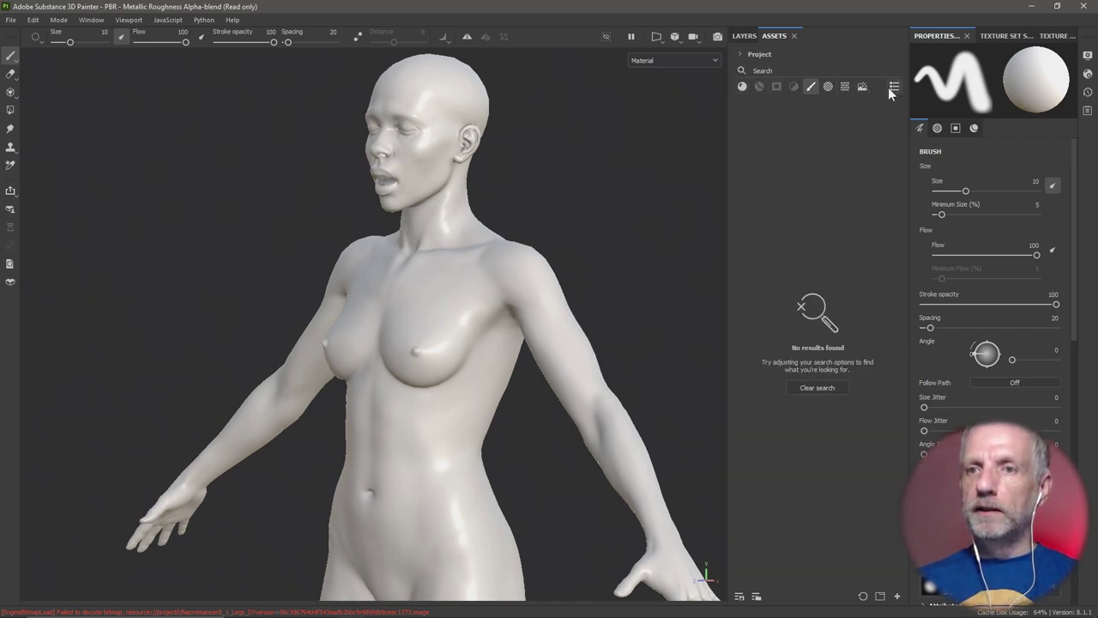
click(863, 86)
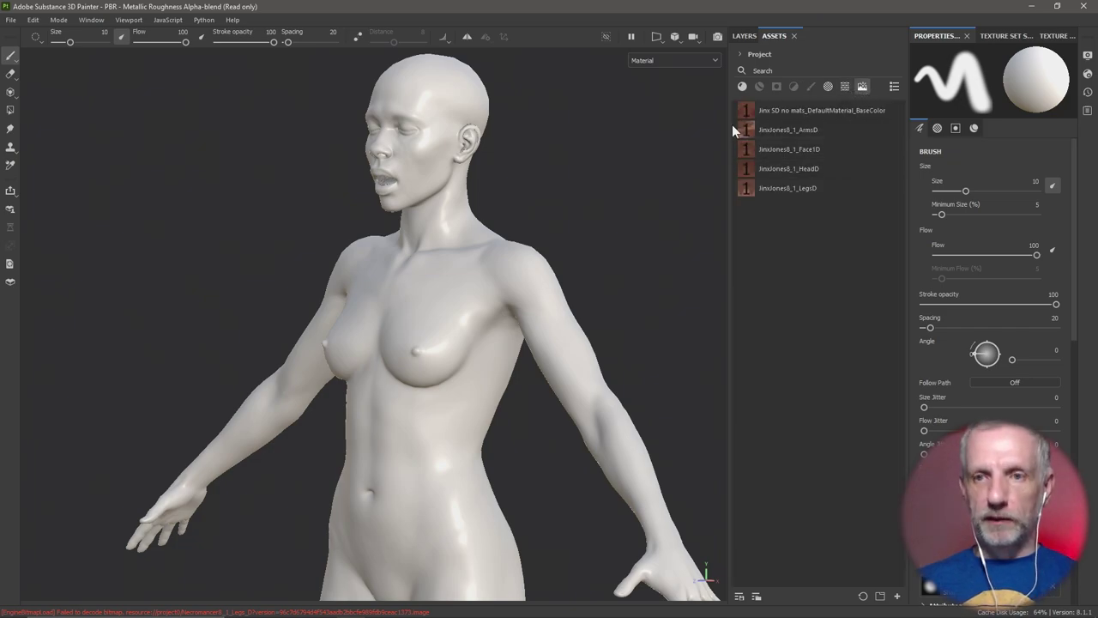
mouse_move(748, 113)
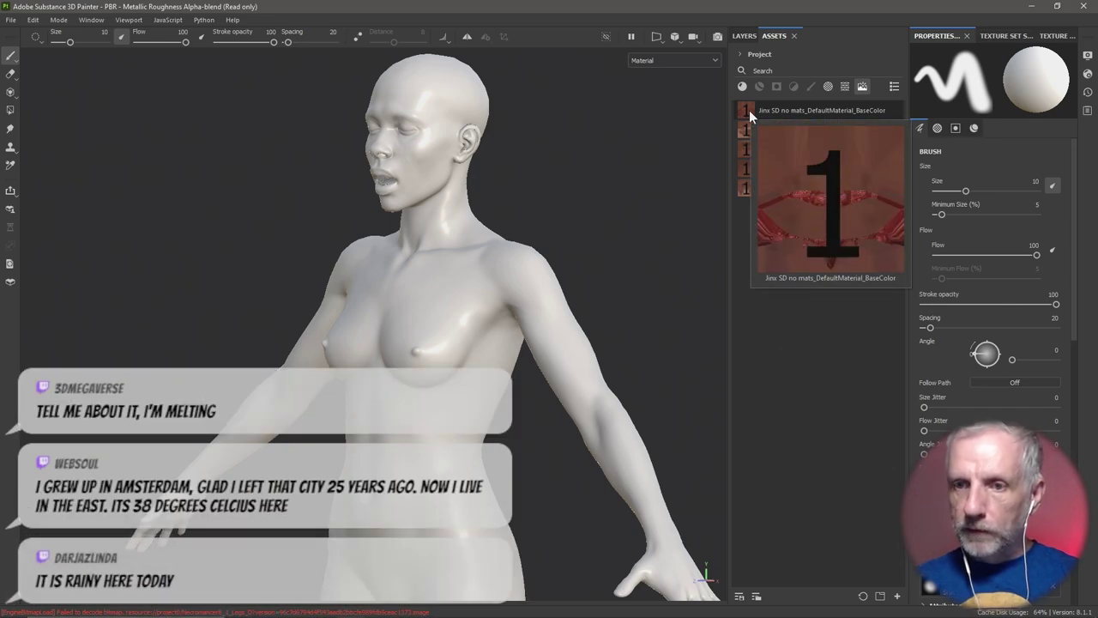
Drop the BaseColor, ArmsD and Face1D textures onto the model as base-colour fill layers
drag(749, 110, 402, 398)
click(415, 404)
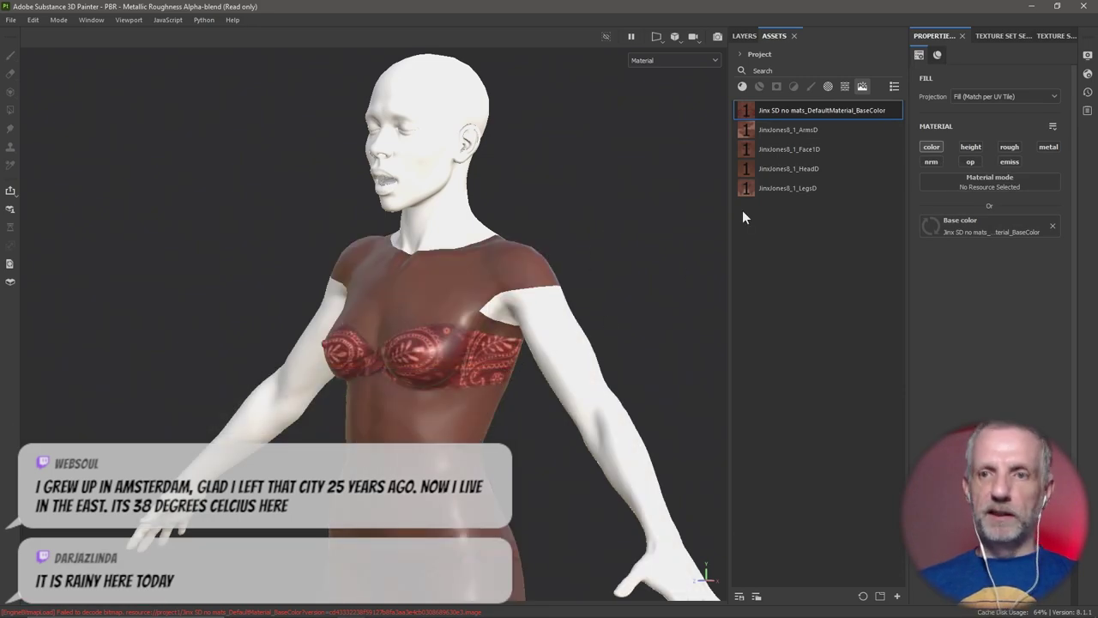
drag(750, 131, 588, 359)
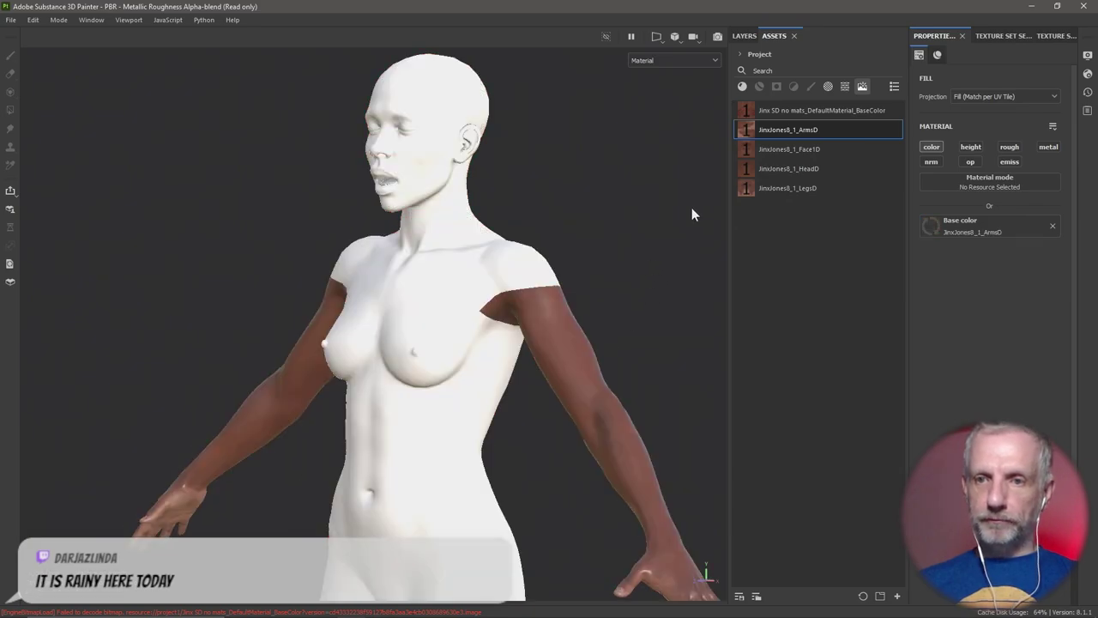
drag(748, 148, 401, 153)
click(426, 172)
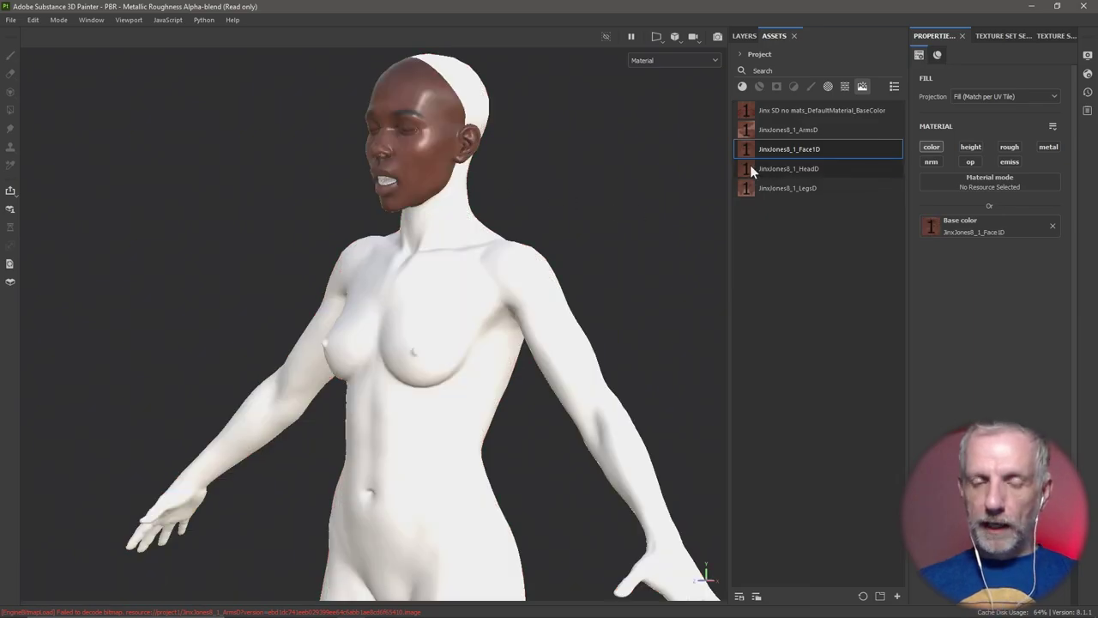
Drop the HeadD and LegsD textures onto the model as base-colour fill layers
drag(750, 168, 492, 115)
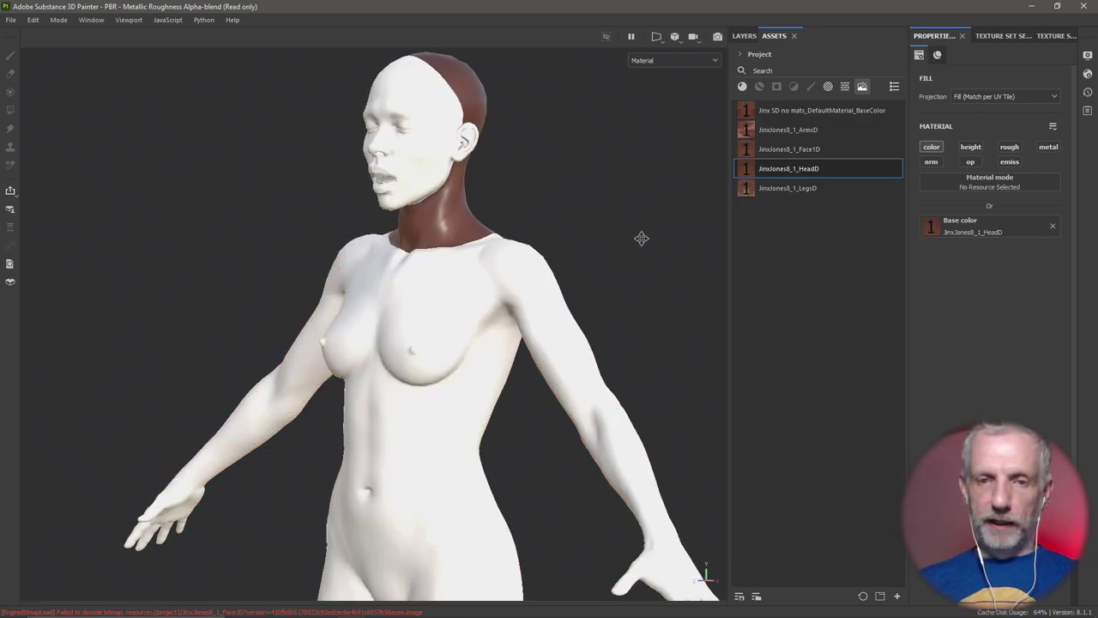
alt+right_drag(642, 237, 603, 178)
alt+drag(603, 177, 635, 185)
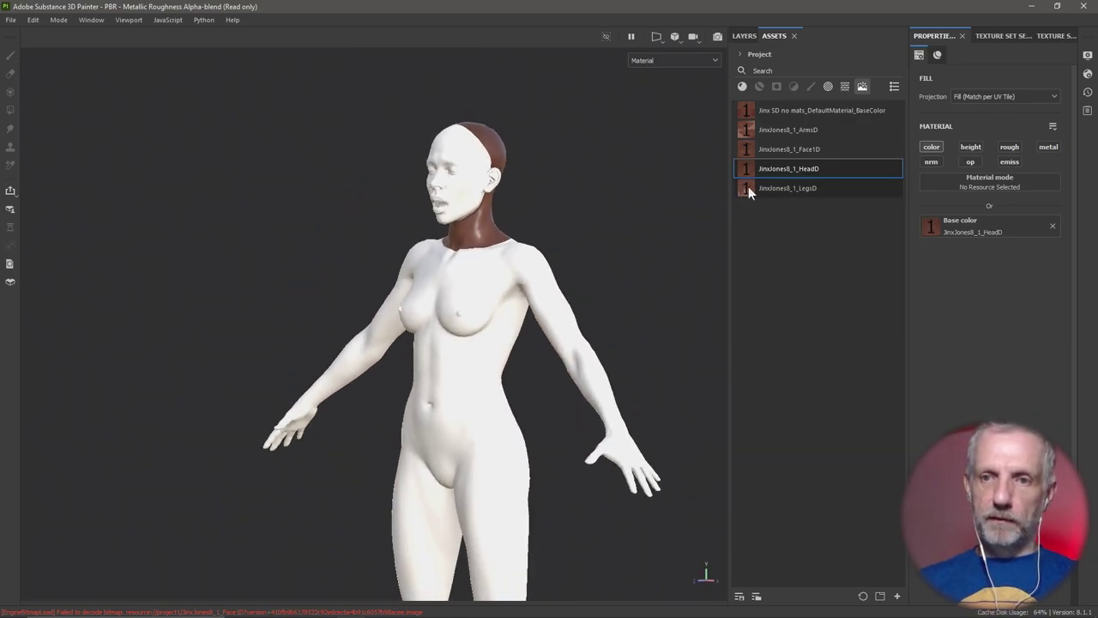
drag(748, 188, 556, 500)
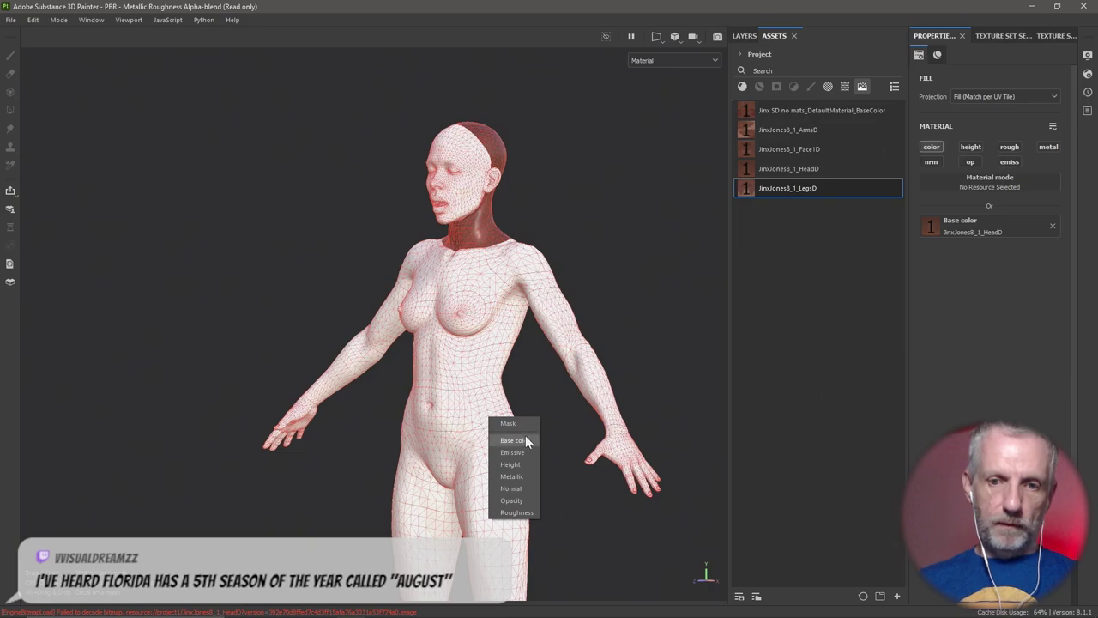
drag(526, 435, 524, 436)
scroll(478, 373, up, 3)
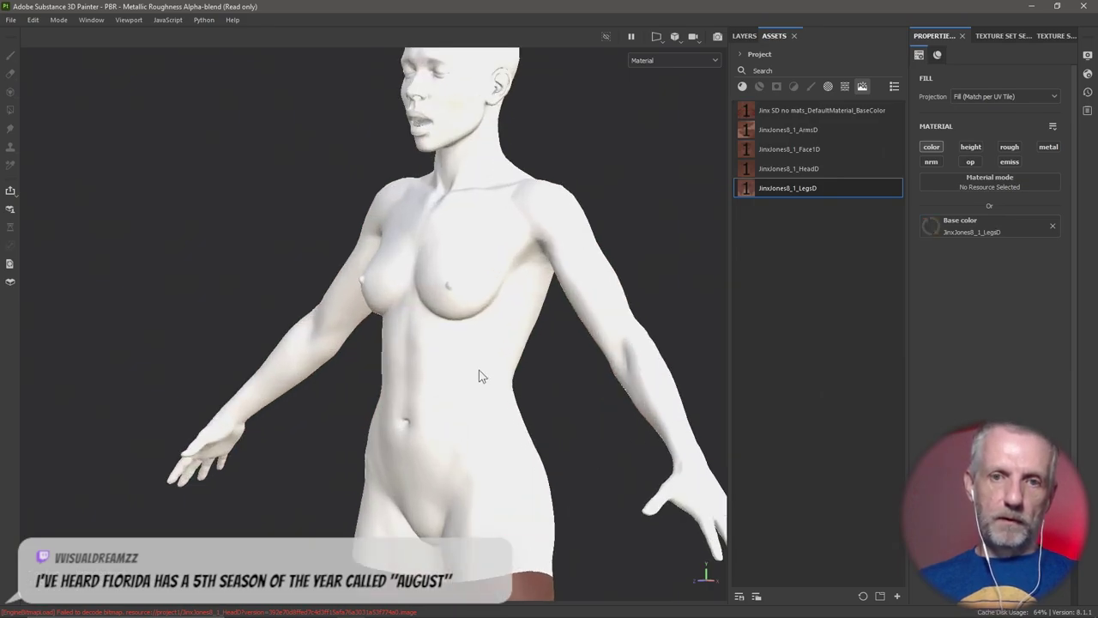
scroll(411, 367, down, 2)
scroll(426, 372, down, 1)
middle_drag(427, 372, 368, 324)
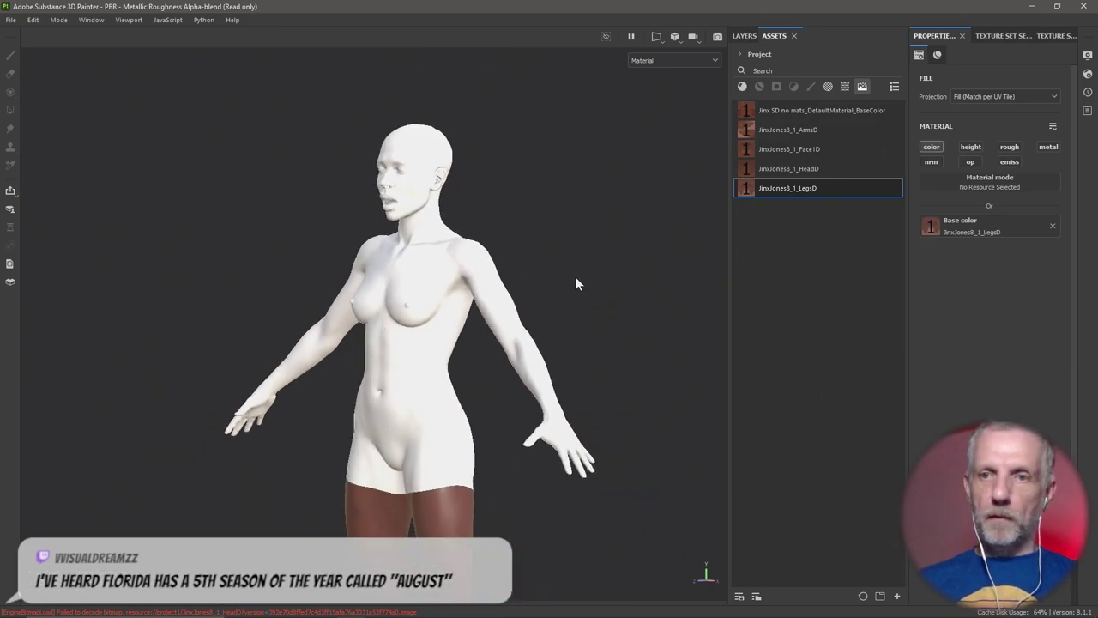
Return to the layer stack and delete the empty Layer 1
click(741, 36)
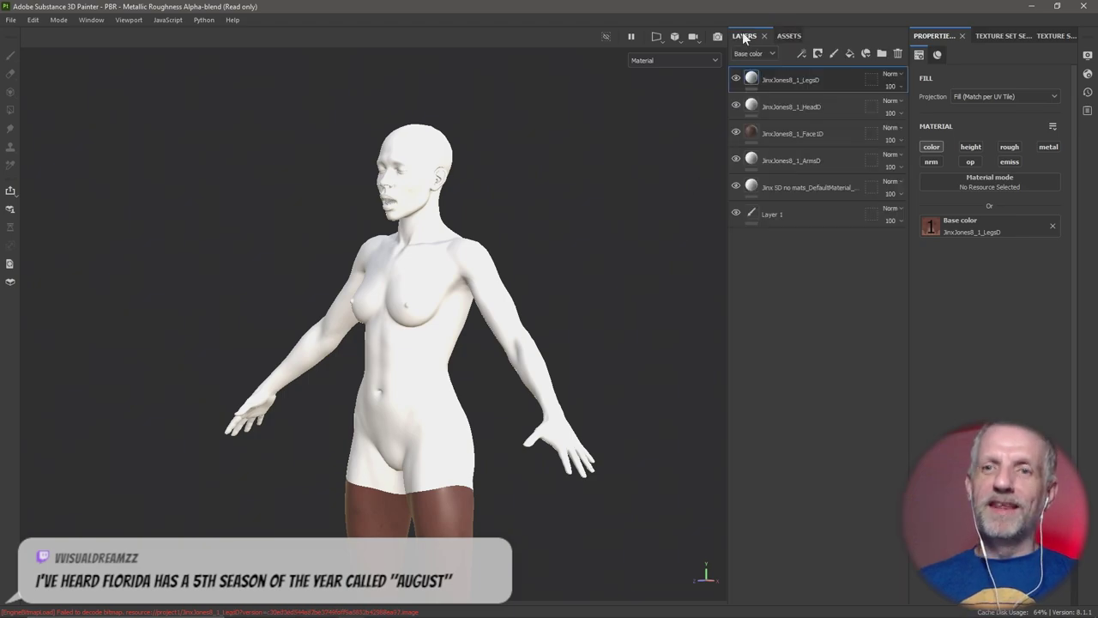
click(825, 211)
click(897, 53)
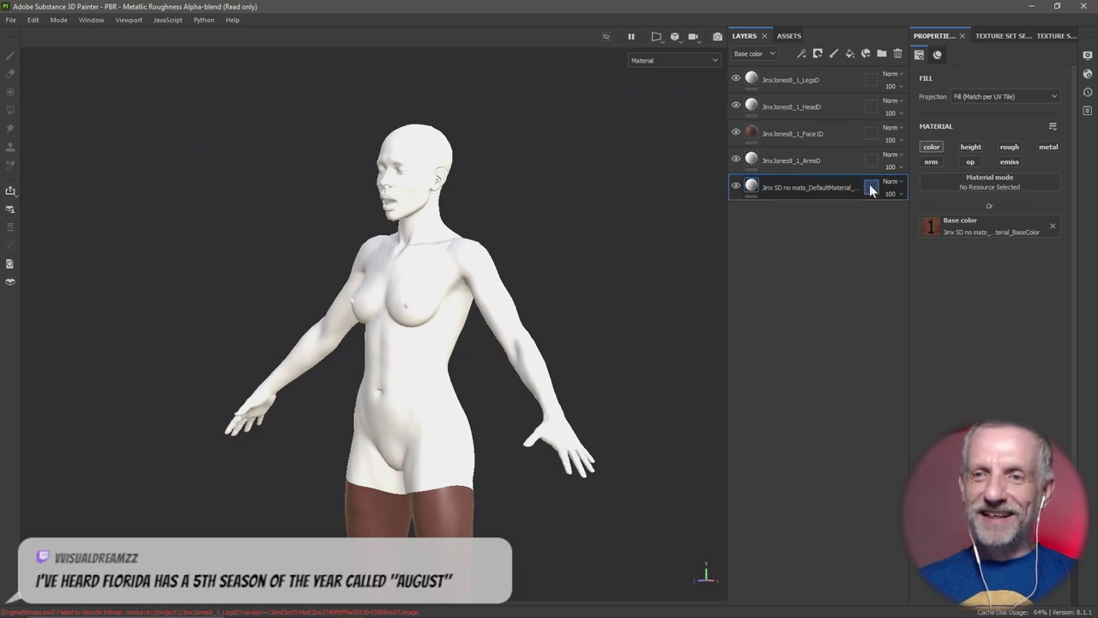
Restrict geometry masks to UV tiles: Jinx SD 1003, Face1D 1001, HeadD 1002, LegsD 1004
click(871, 187)
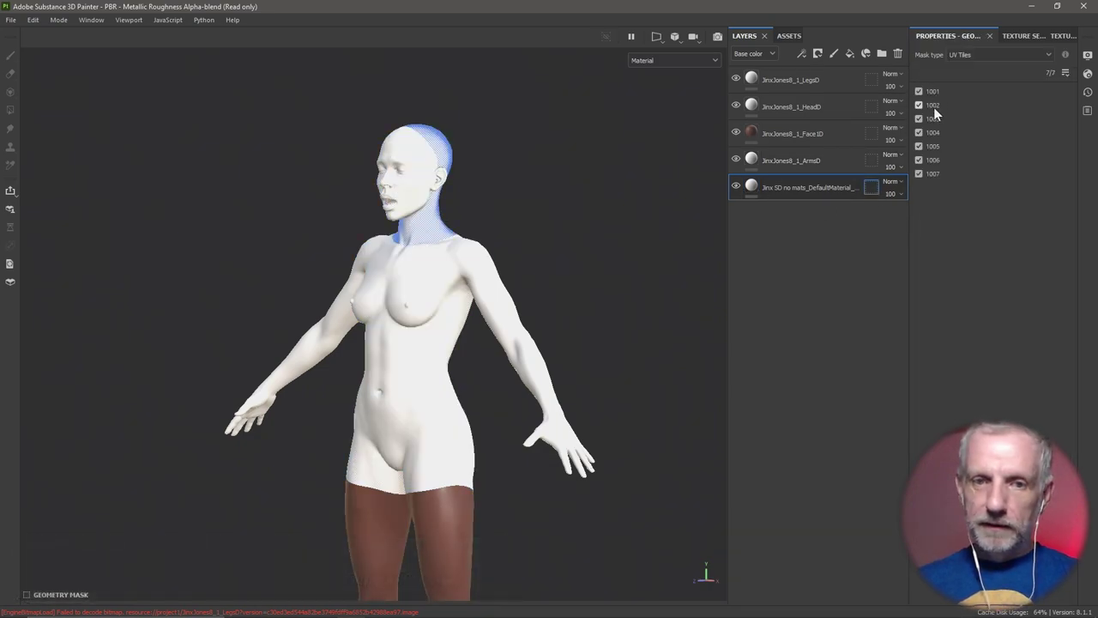
click(936, 117)
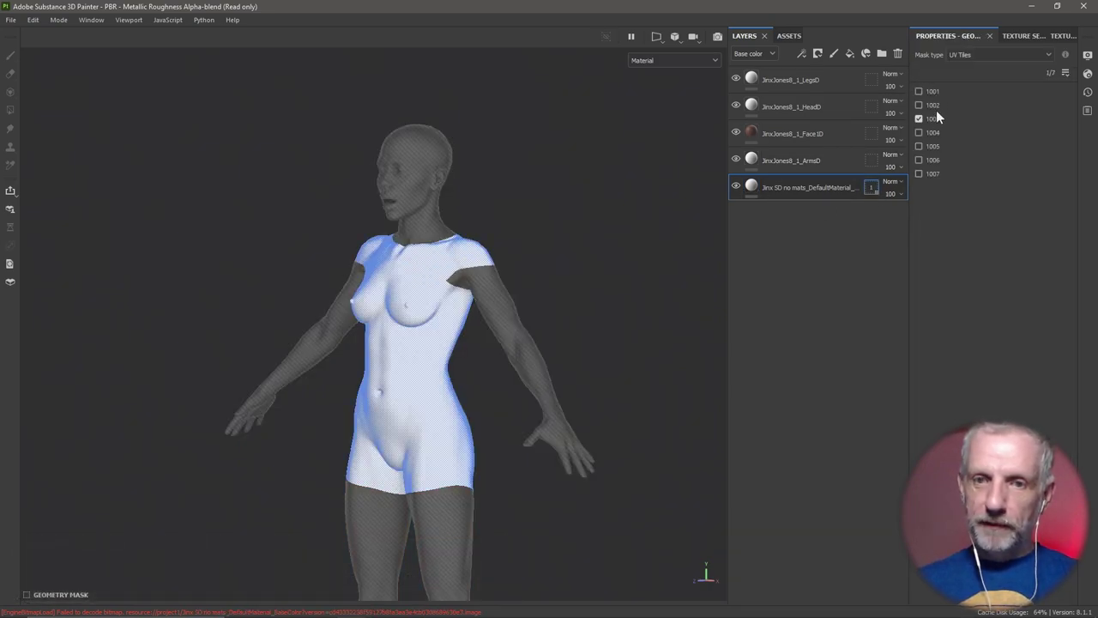
click(874, 159)
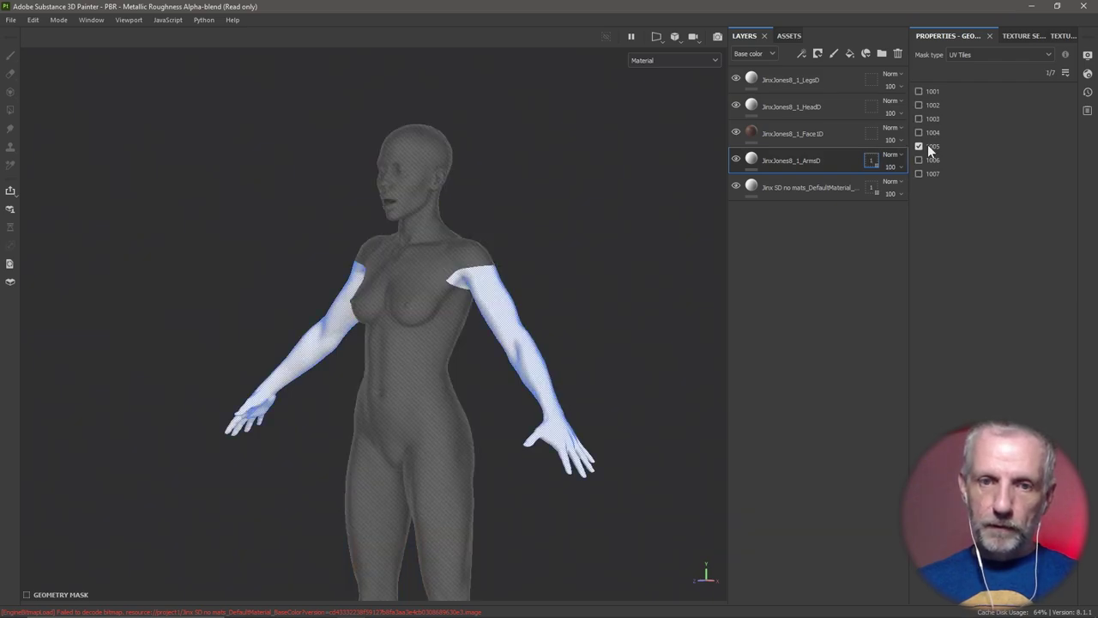
click(870, 136)
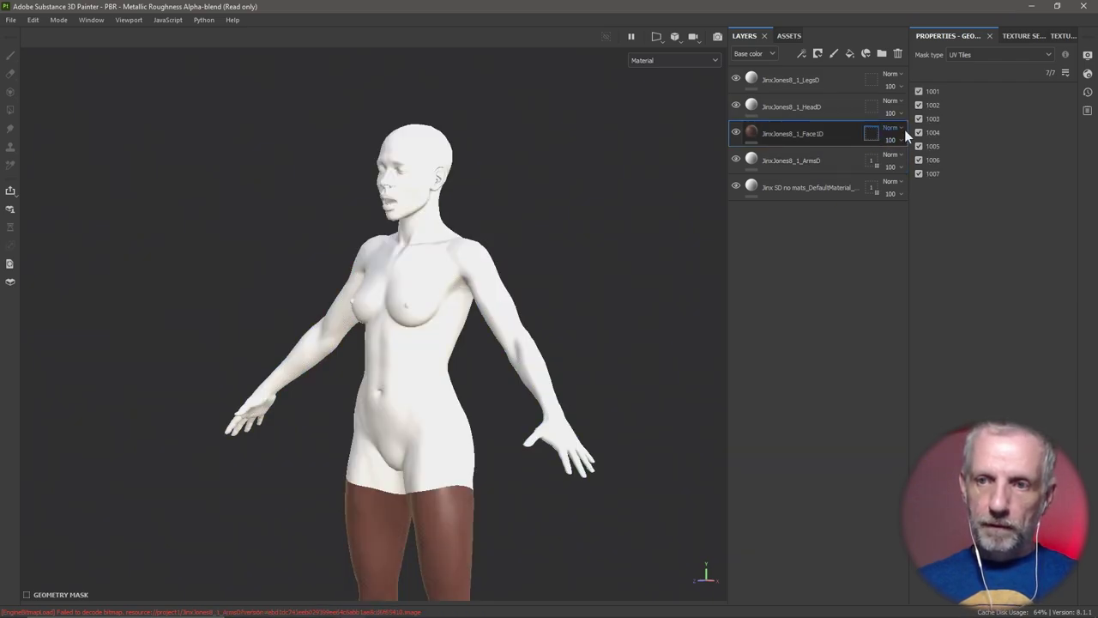
click(934, 92)
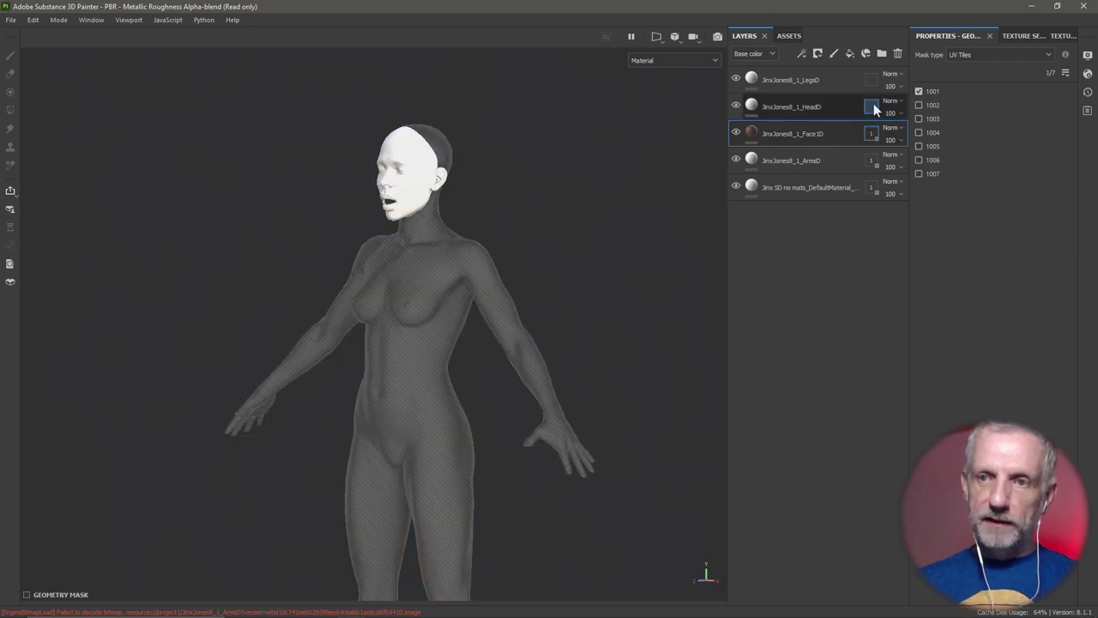
click(881, 106)
click(933, 104)
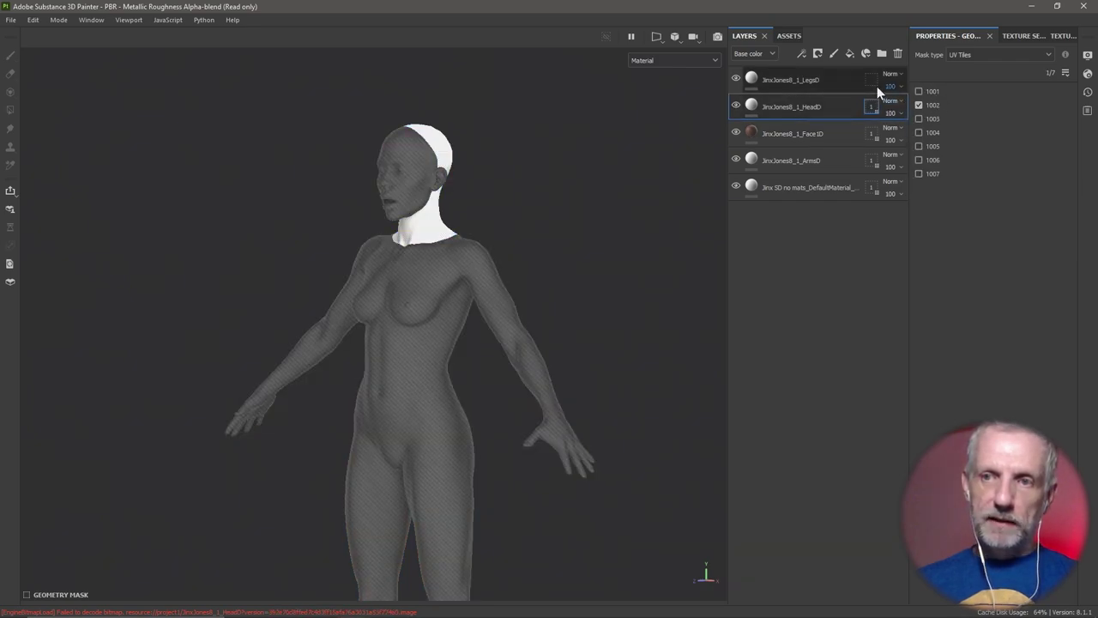
click(872, 78)
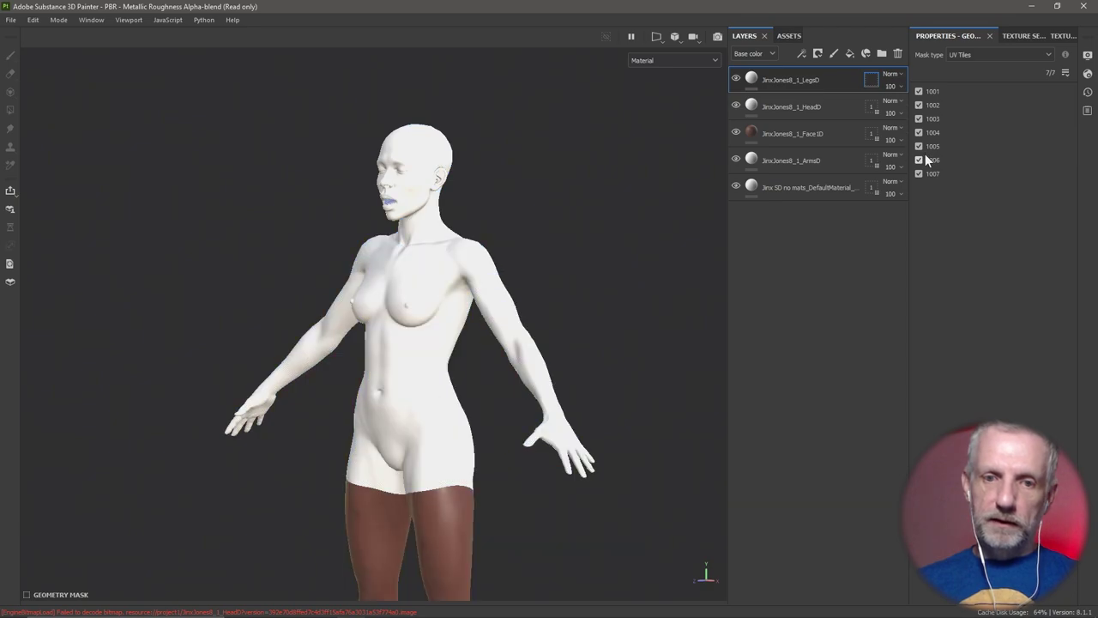
click(924, 135)
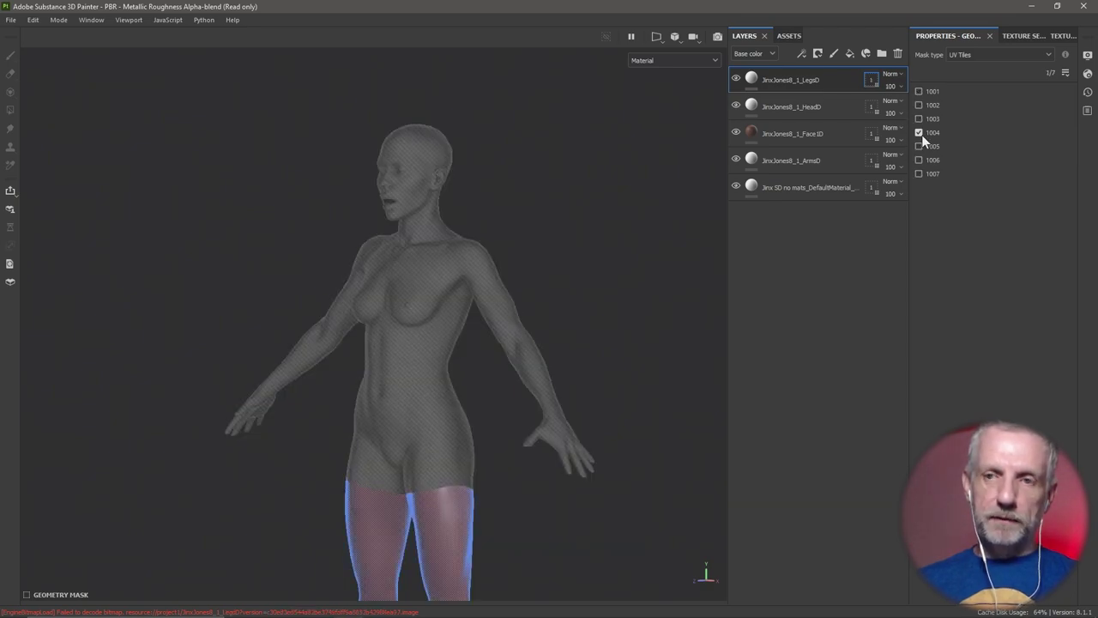
Select the LegsD layer content and orbit and zoom to check the textured body
click(754, 78)
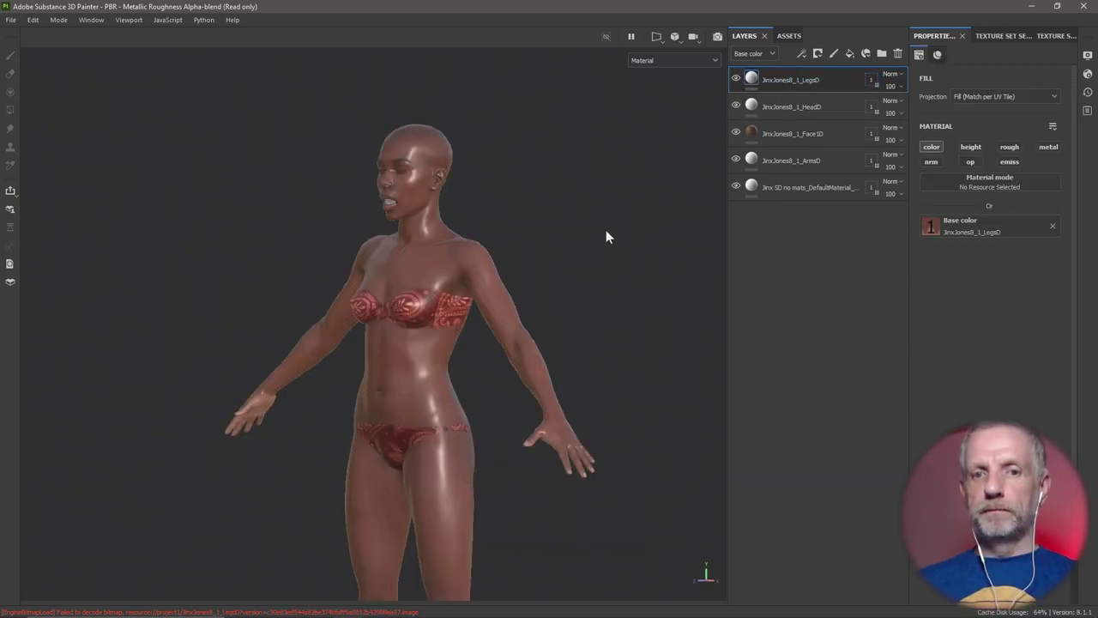
alt+drag(599, 265, 554, 257)
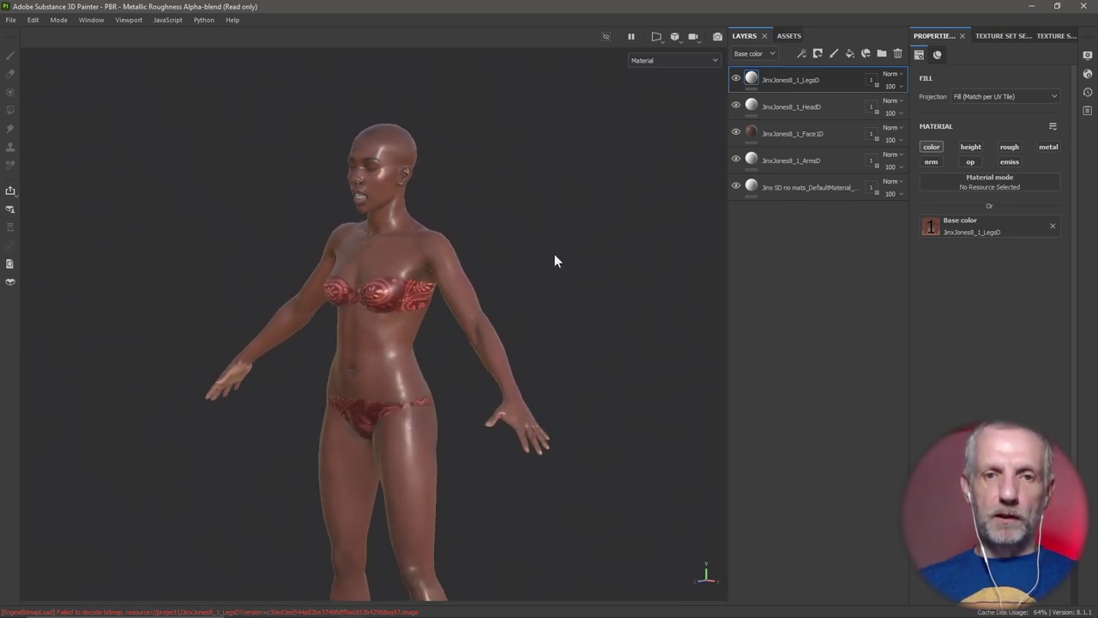
alt+right_drag(557, 259, 559, 409)
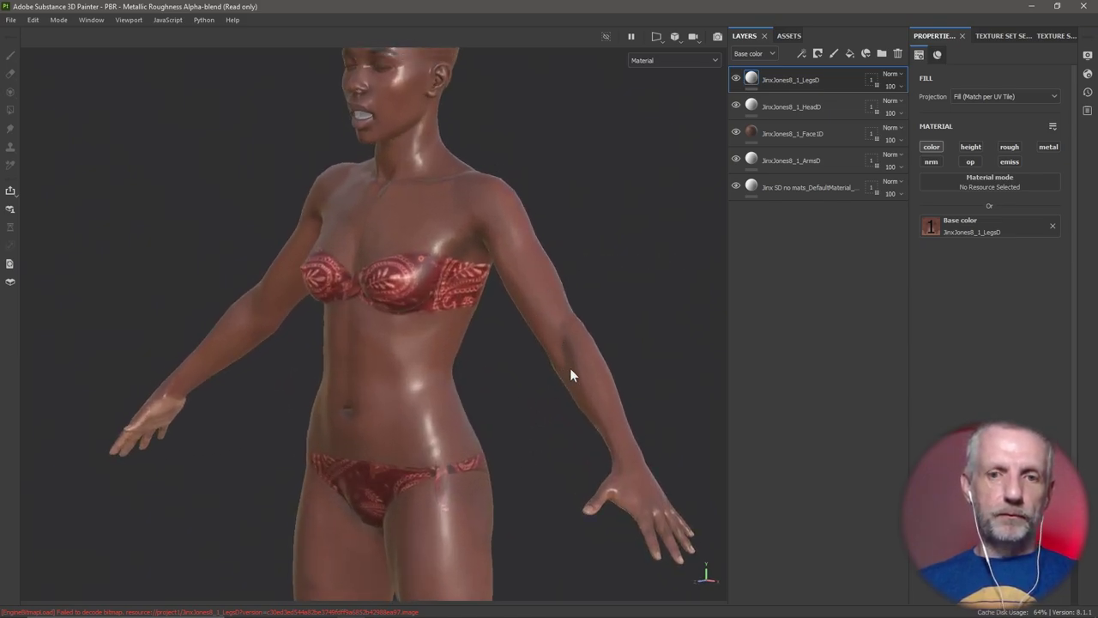
alt+drag(559, 409, 595, 355)
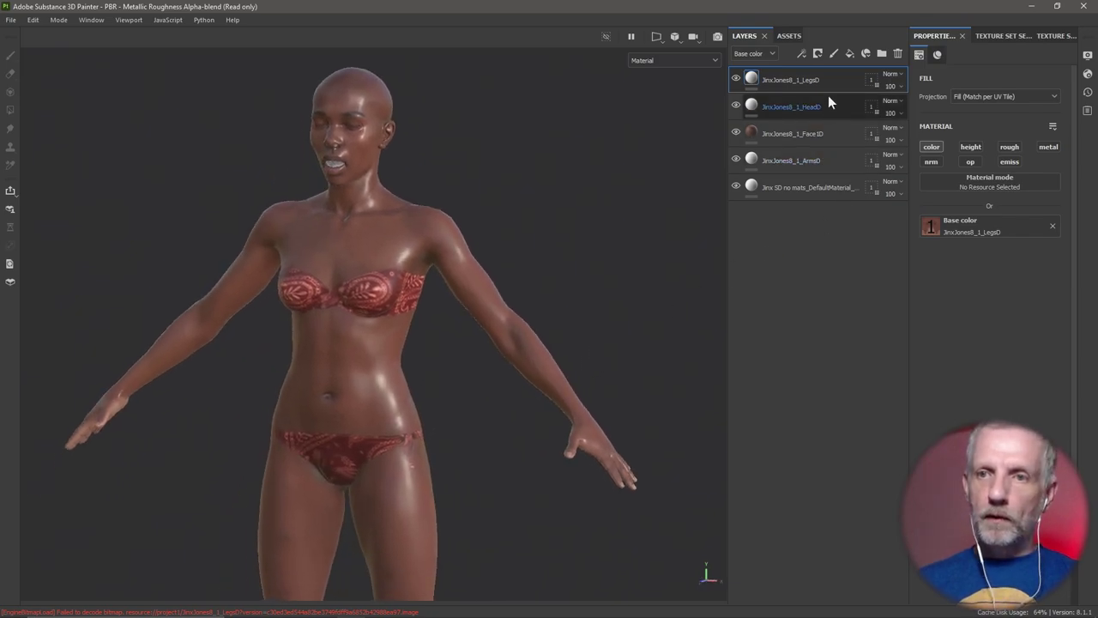
Add a new fill layer above the skin layers and name it Base Properties
click(851, 53)
double_click(784, 81)
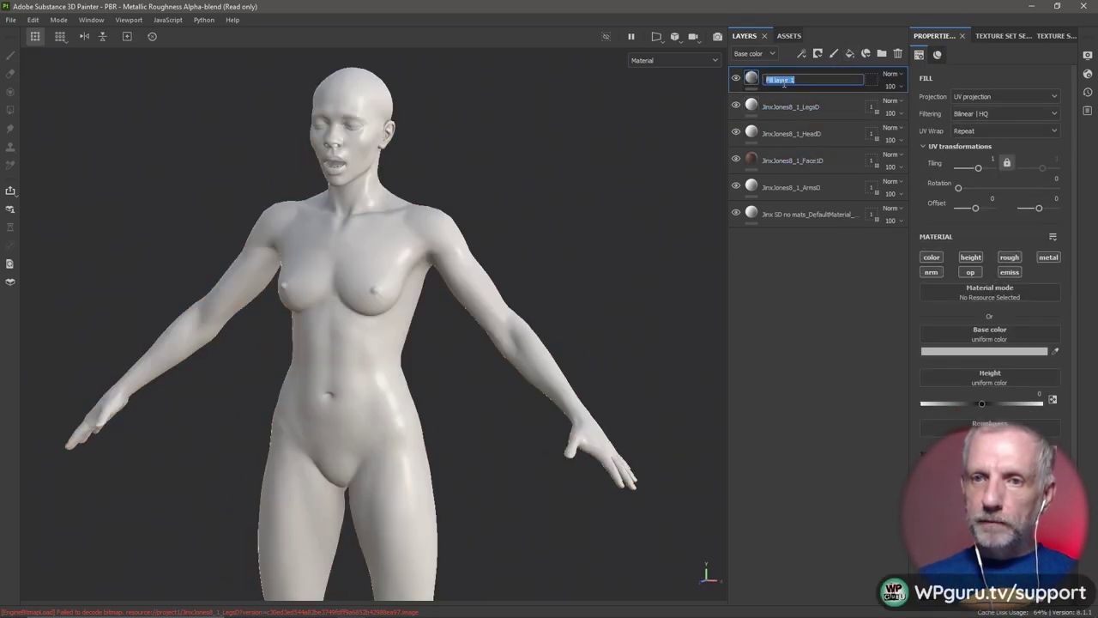
text(Base Prope)
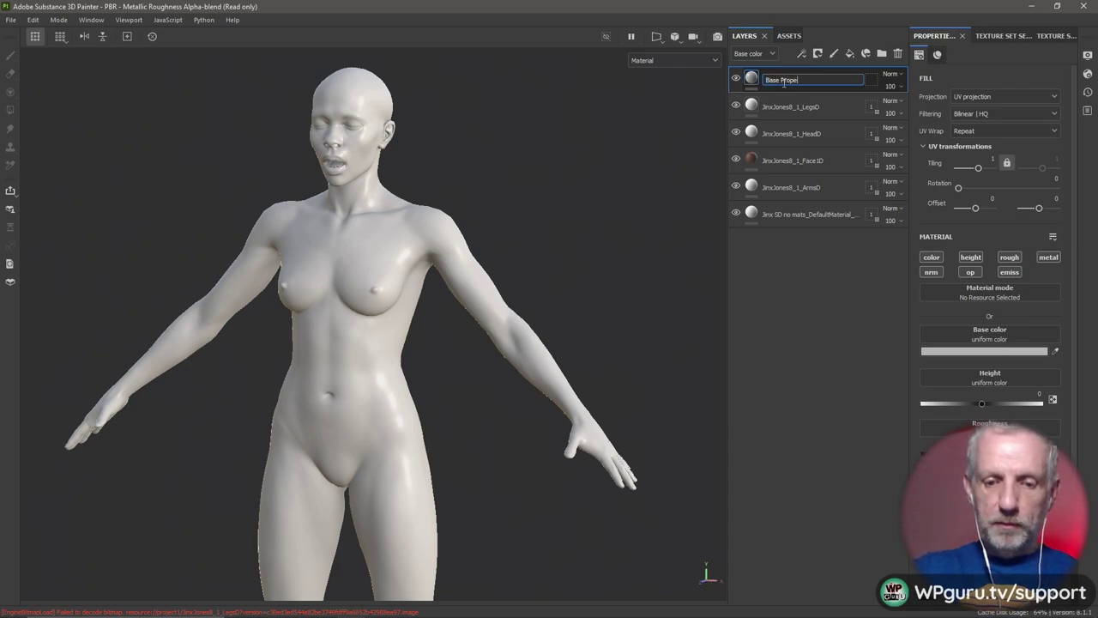
text(rties)
key(Return)
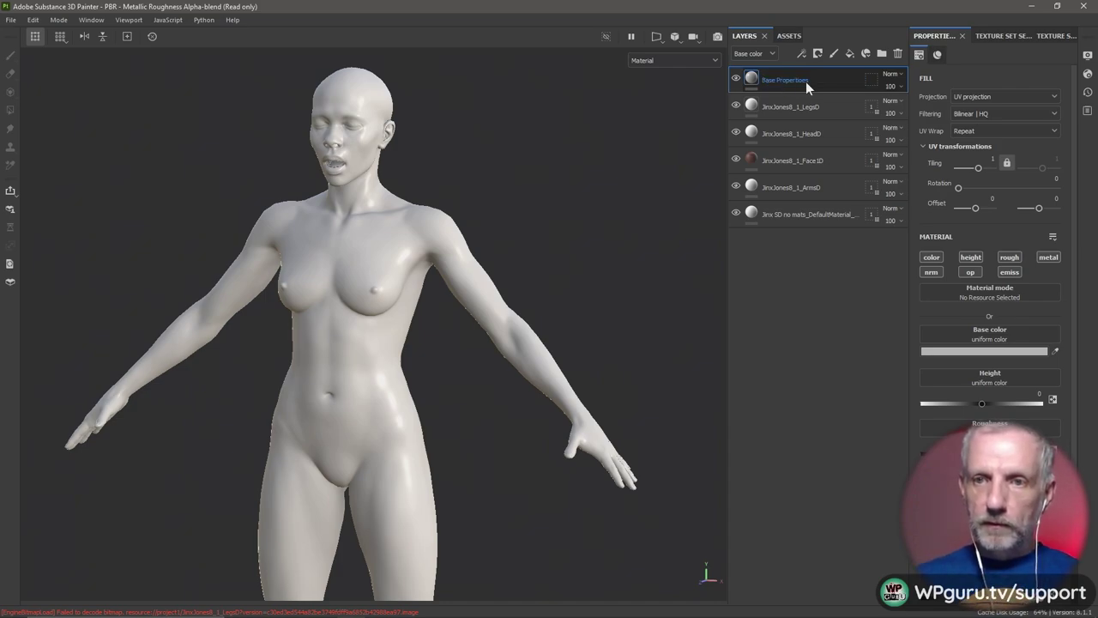
double_click(806, 81)
click(806, 82)
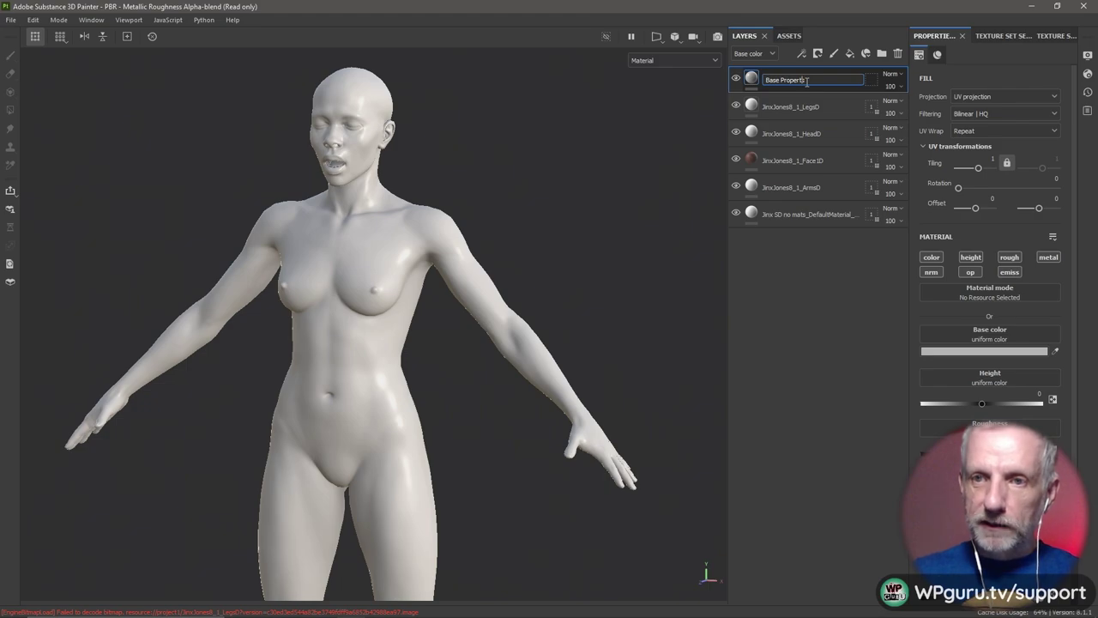
key(Return)
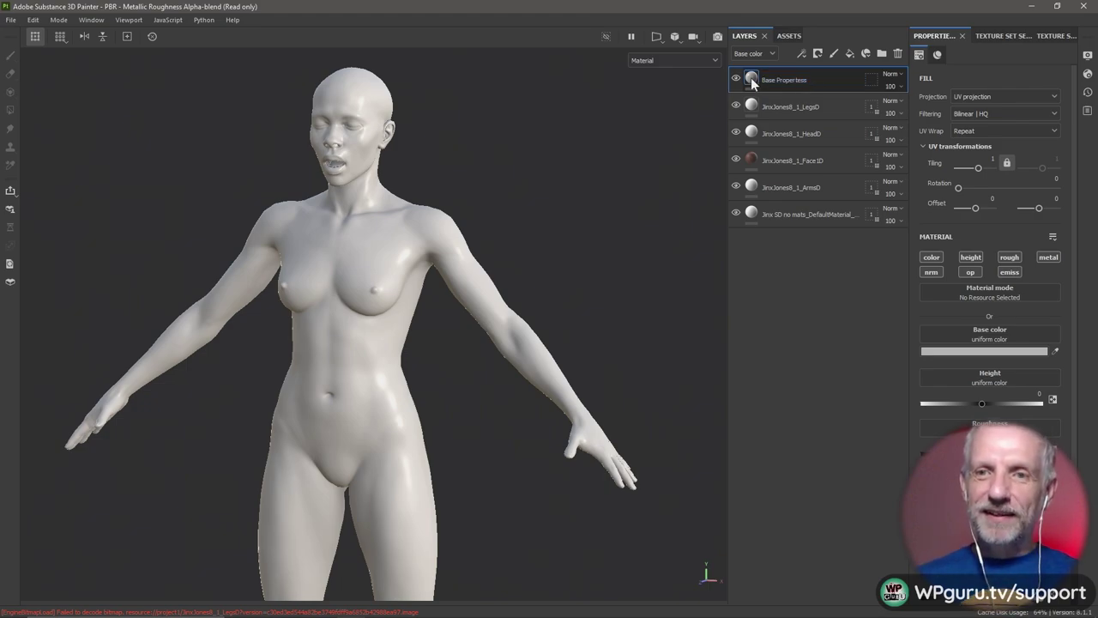
Move Base Properties to the bottom of the stack and raise its roughness to about 0.44
drag(751, 82, 761, 222)
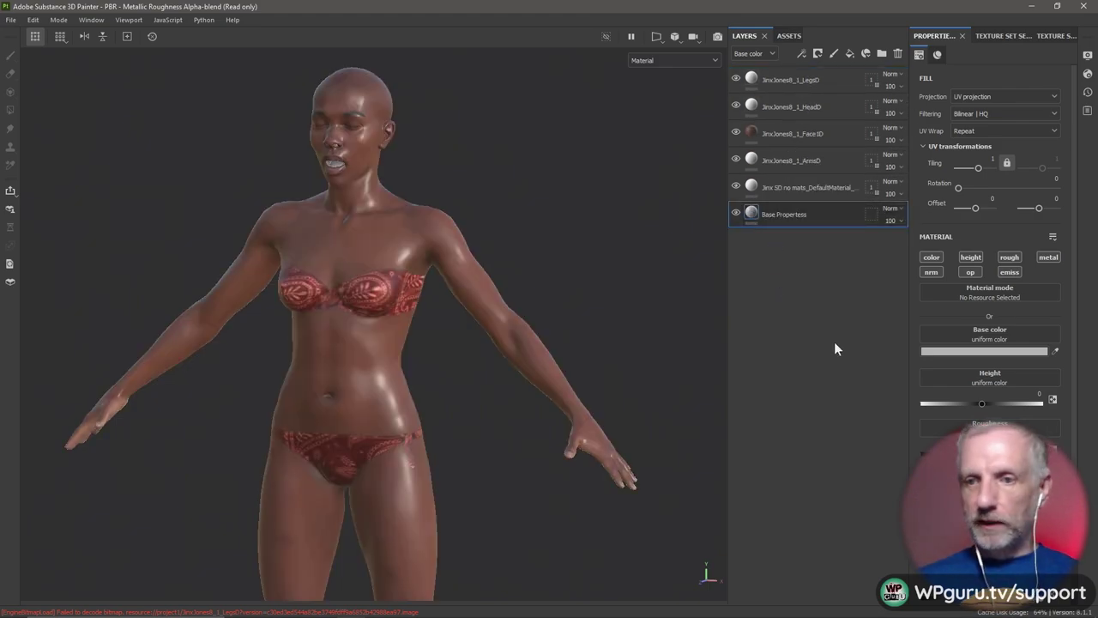
click(1010, 257)
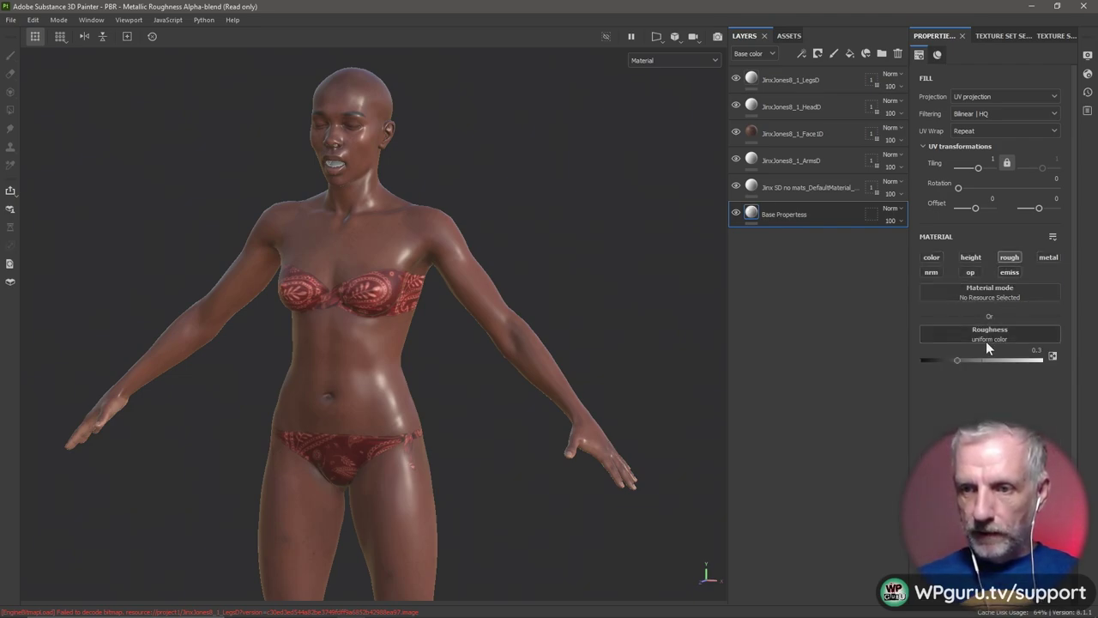
drag(957, 359, 975, 360)
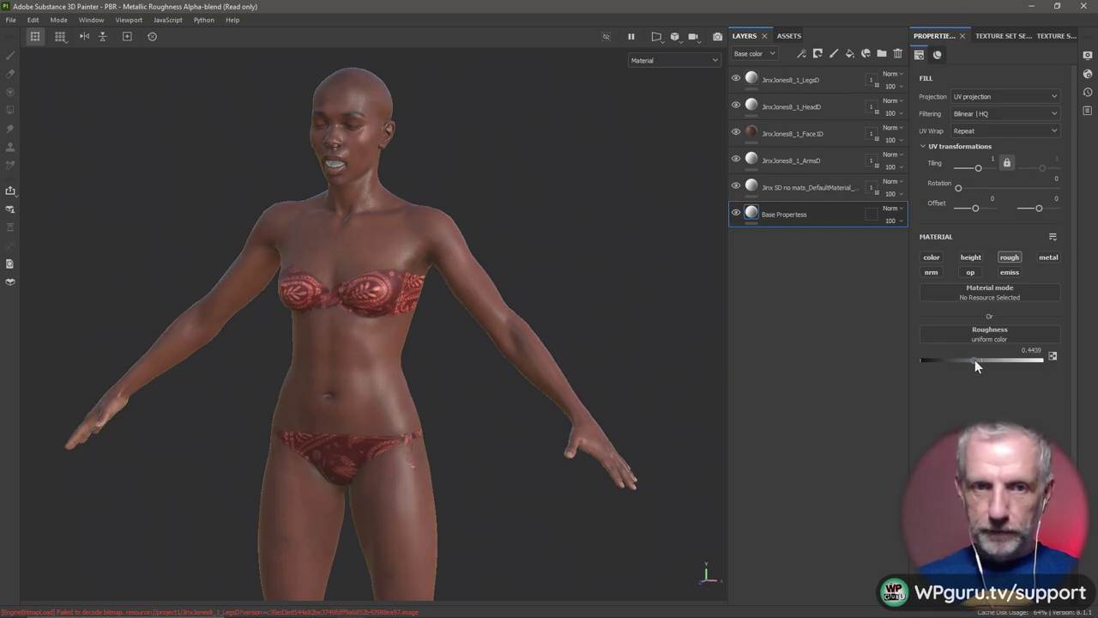
alt+drag(621, 302, 562, 419)
scroll(562, 419, up, 6)
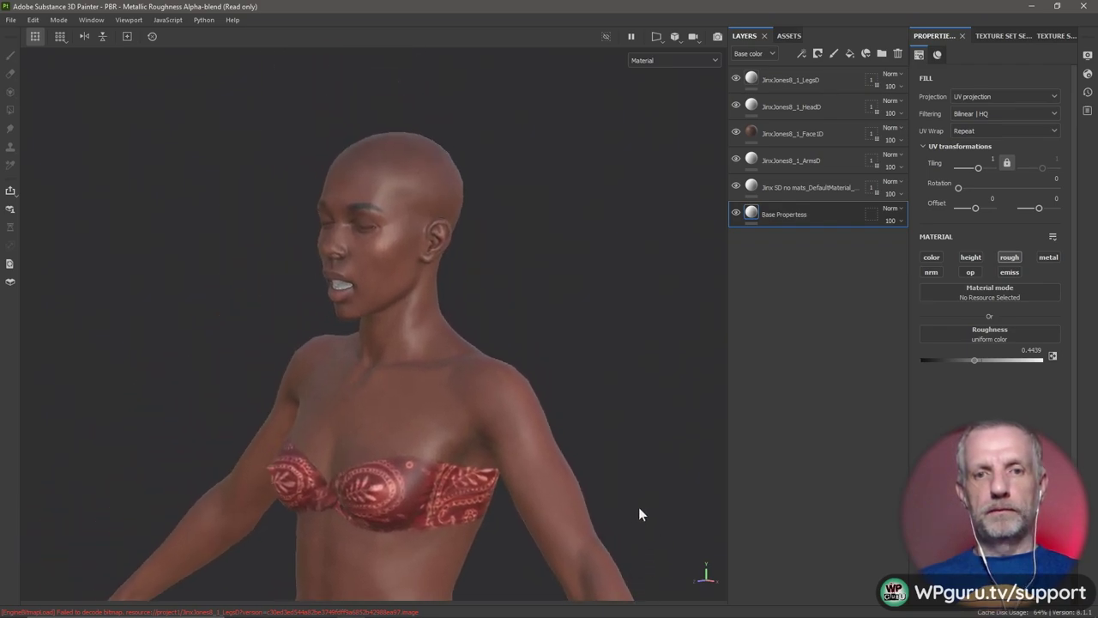
alt+drag(639, 509, 578, 403)
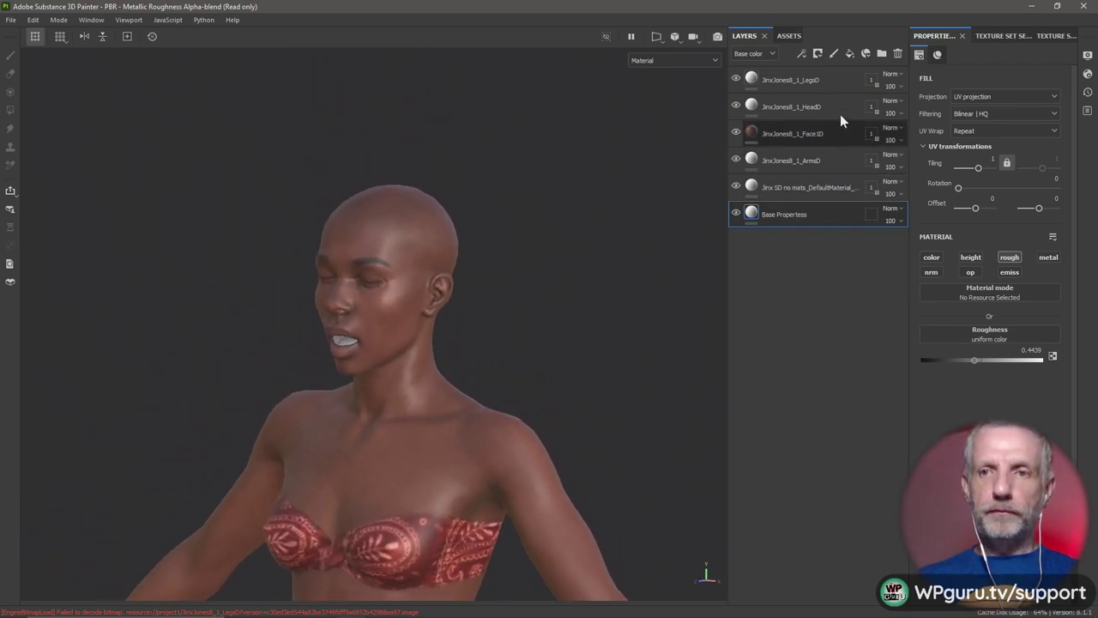
Restore the five skin layers after accidentally removing them, using Ctrl+Z
click(827, 85)
shift+click(837, 183)
right_click(837, 184)
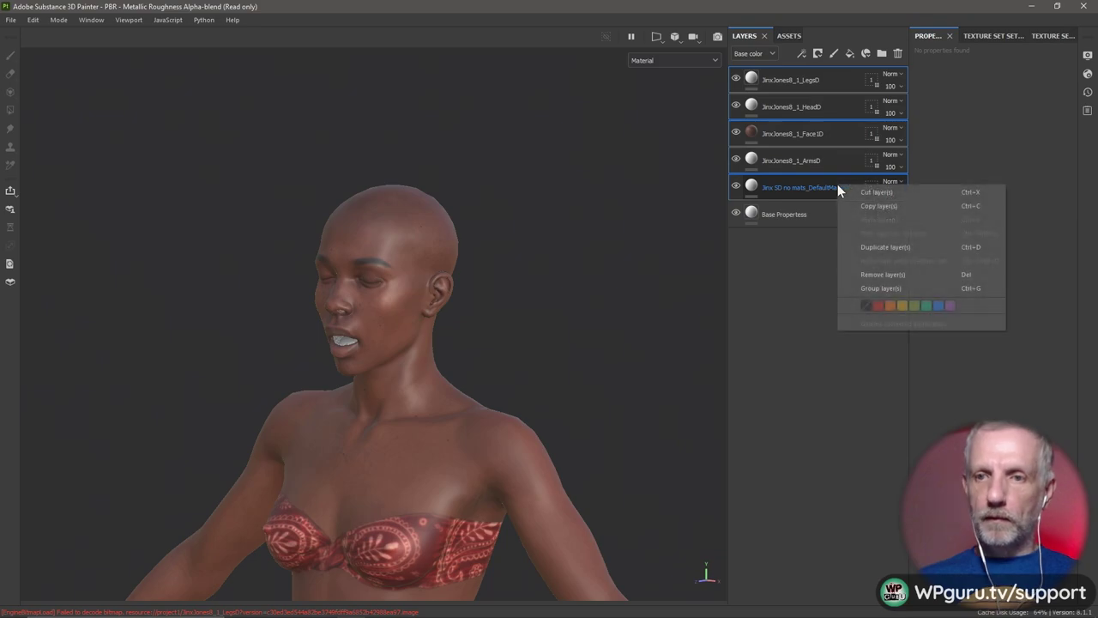
click(901, 277)
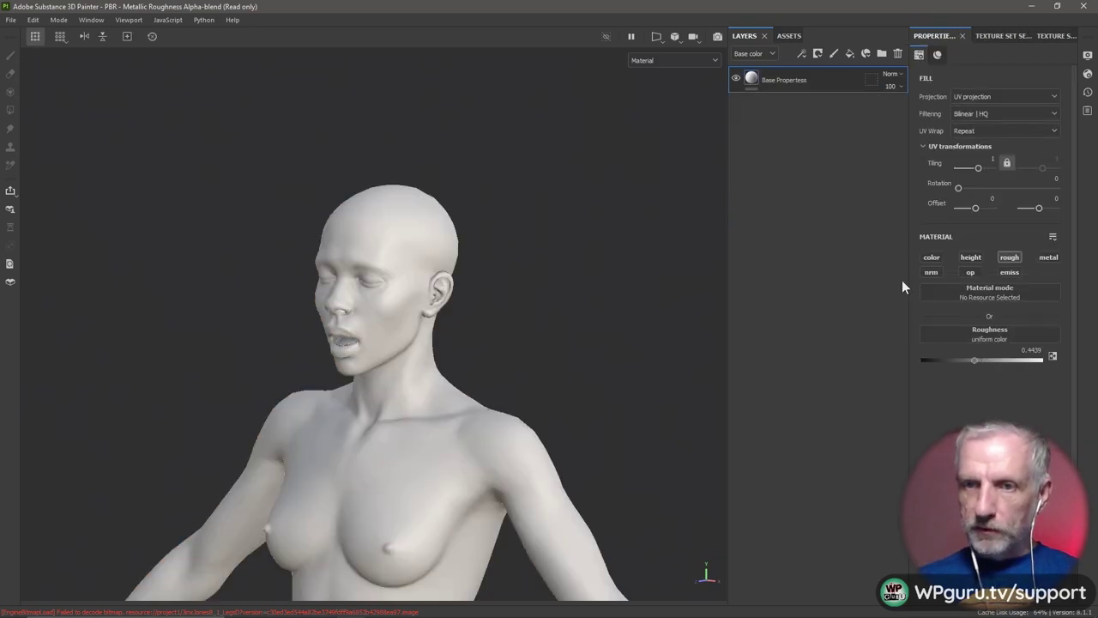
key(ctrl+z)
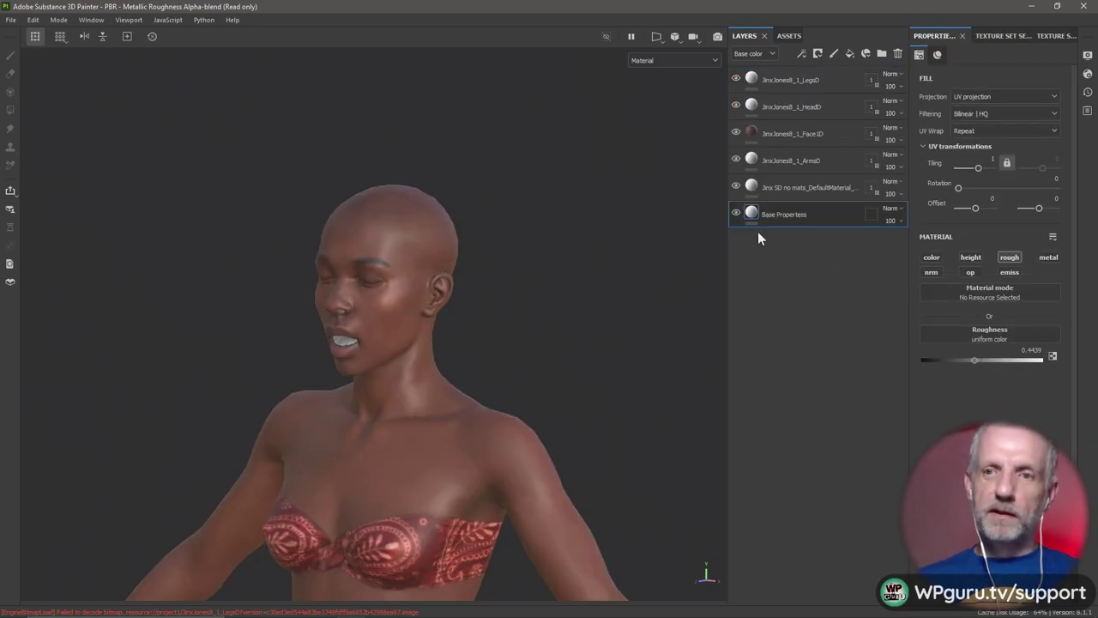
Group the five skin layers, LegsD to Jinx SD no mats, into a collapsed folder named Jinx Skin
click(823, 80)
shift+click(842, 183)
right_click(842, 183)
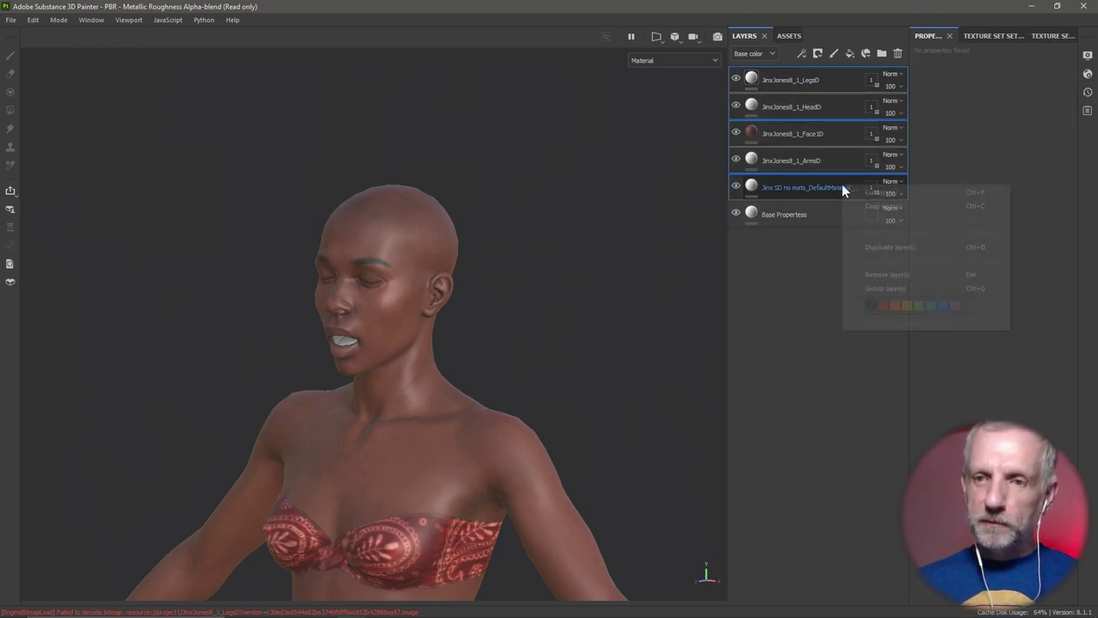
click(892, 291)
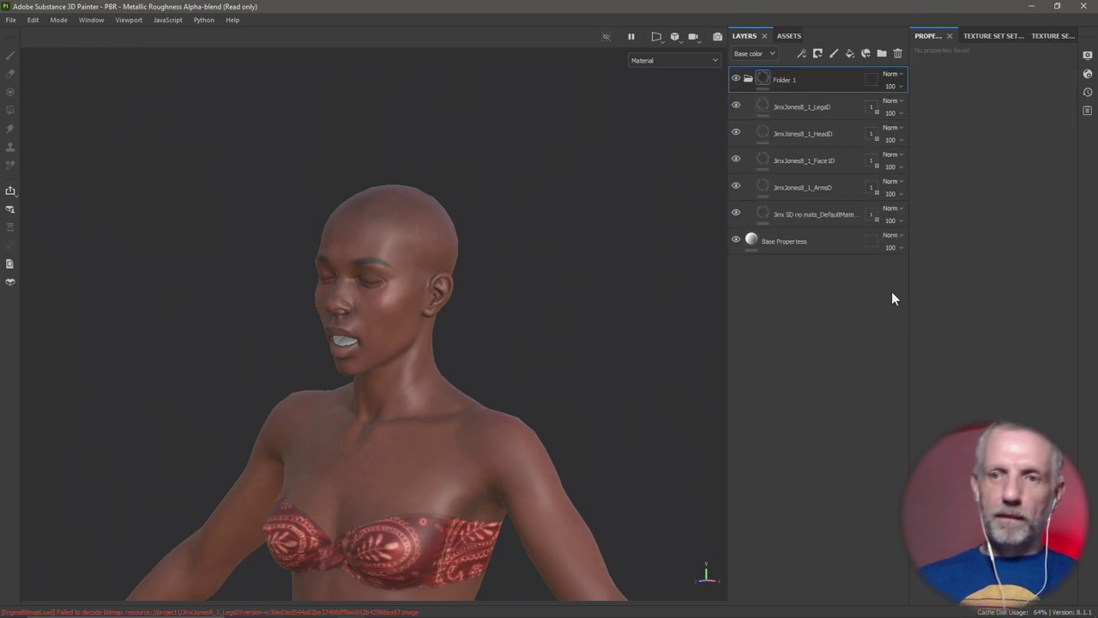
double_click(785, 80)
text(Jinx Sk)
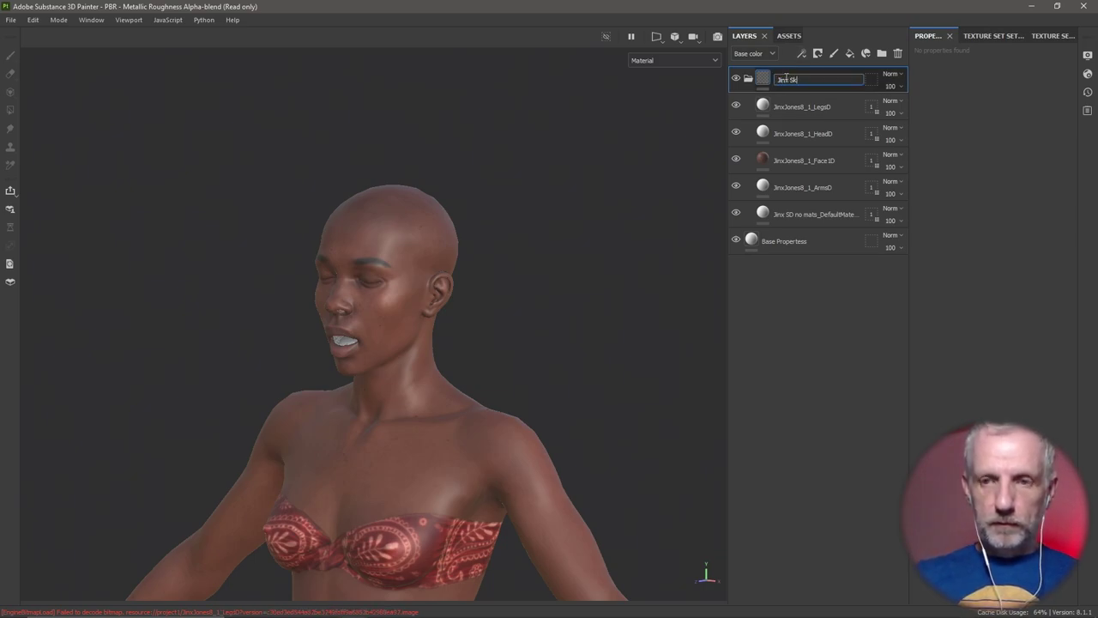
text(in)
key(Return)
click(748, 78)
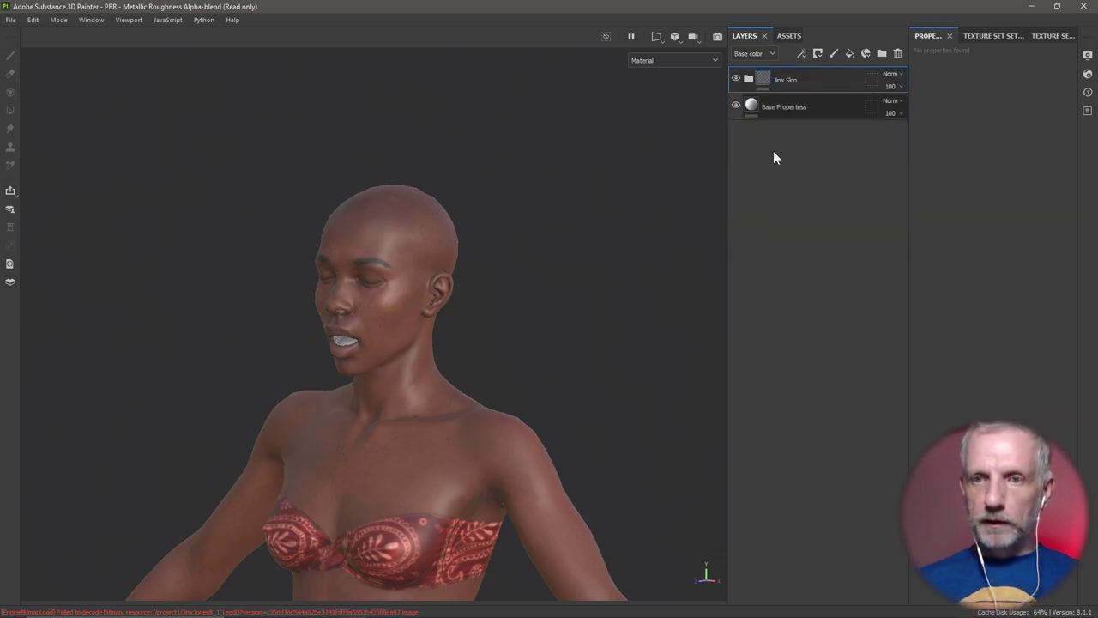
Bring the face into a frontal view and add a new fill layer on top
alt+drag(652, 206, 584, 264)
scroll(558, 261, up, 2)
alt+middle_drag(541, 259, 617, 344)
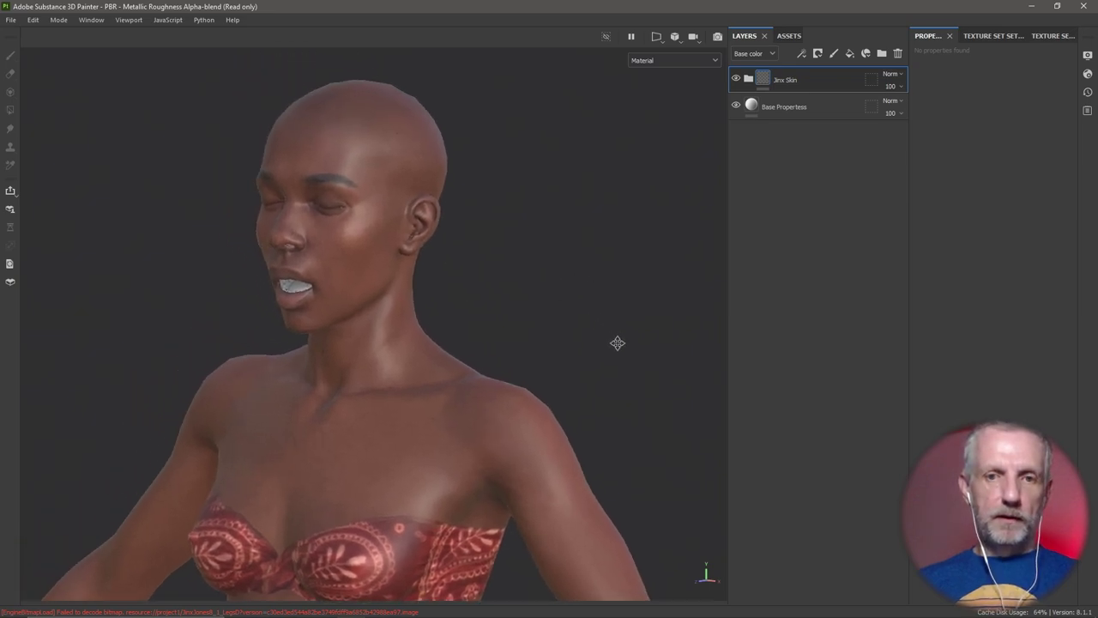
alt+middle_drag(578, 312, 581, 333)
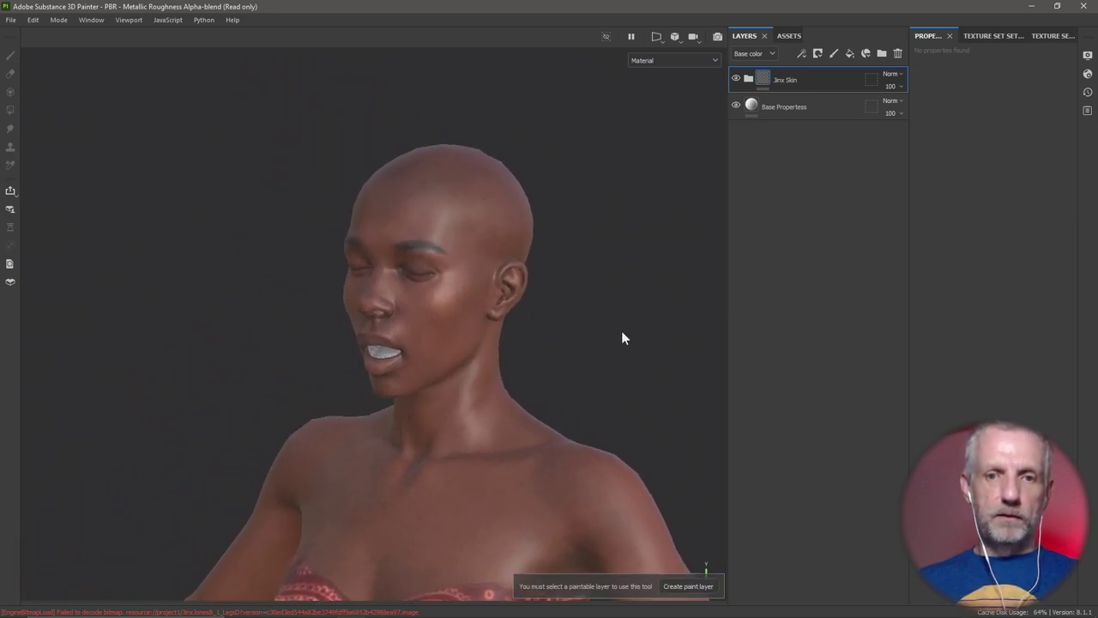
alt+drag(623, 337, 586, 312)
scroll(642, 338, up, 2)
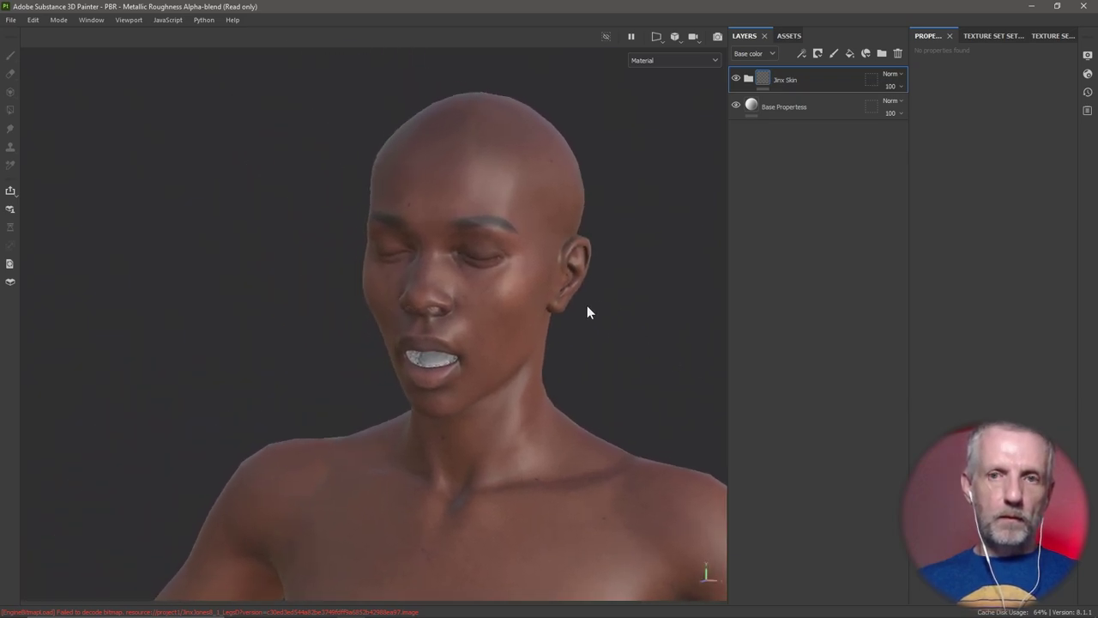
click(854, 53)
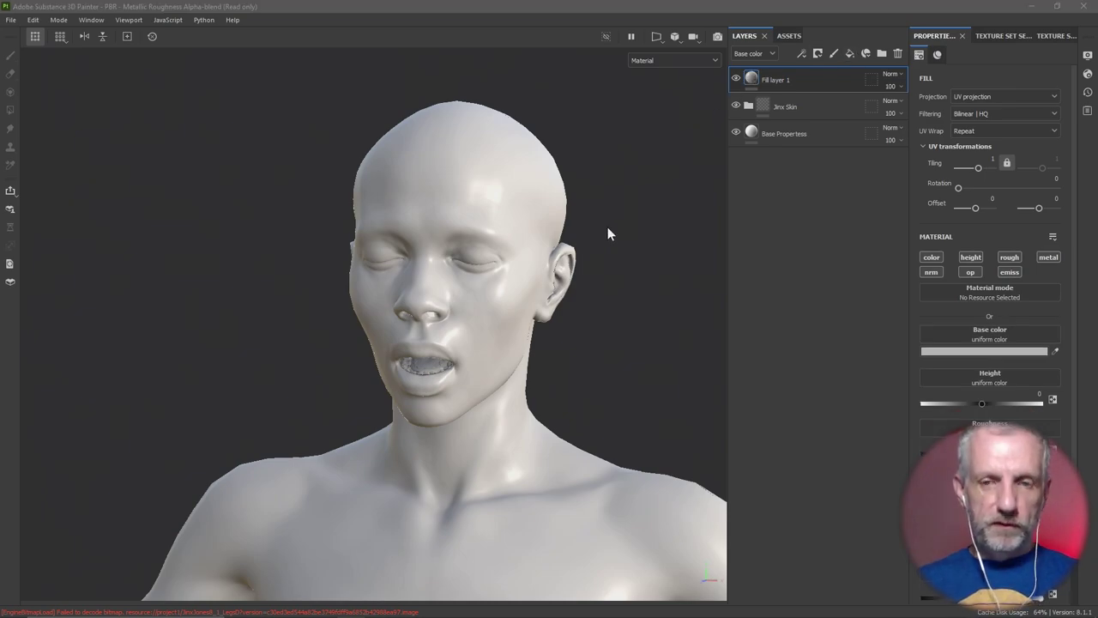
Switch to the Photoshop window showing Horizon References.psd
key(alt+Tab)
key(alt+Tab)
key(alt+Tab)
key(alt+Tab)
key(alt+Tab)
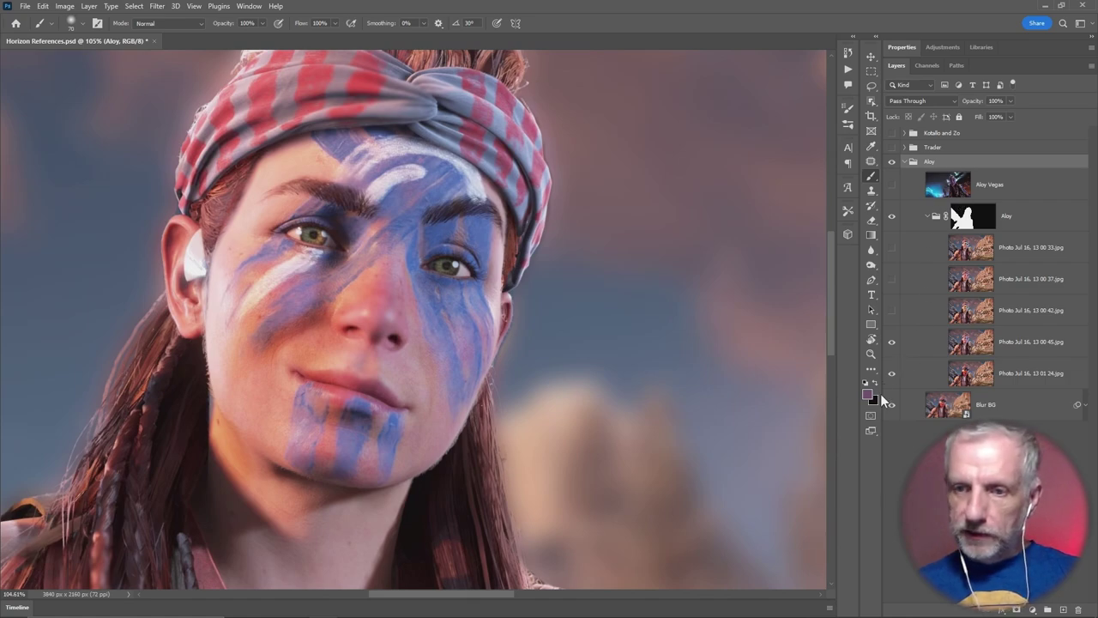
Sample the reference's blue face paint in the Color Picker, copy hex 5366a8, and cancel
click(869, 395)
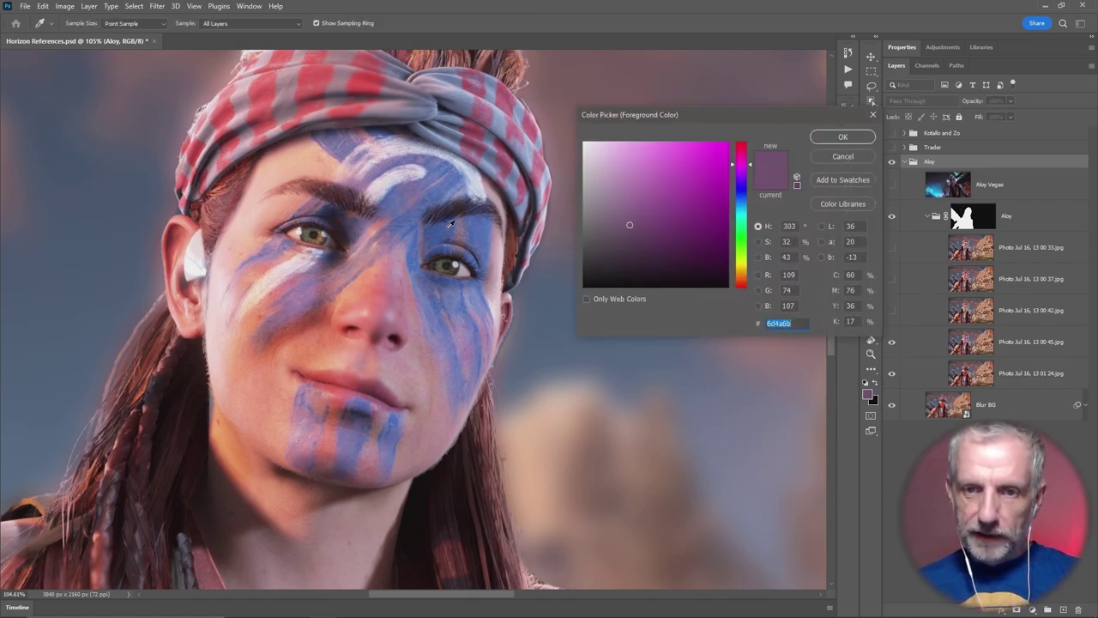
click(449, 224)
click(449, 224)
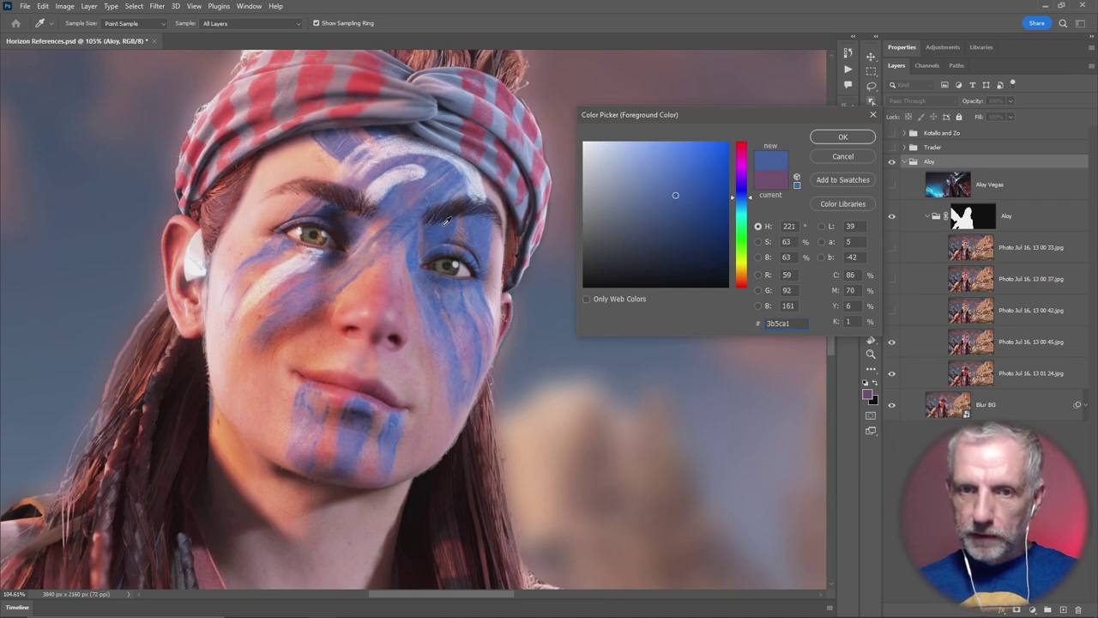
drag(446, 221, 392, 197)
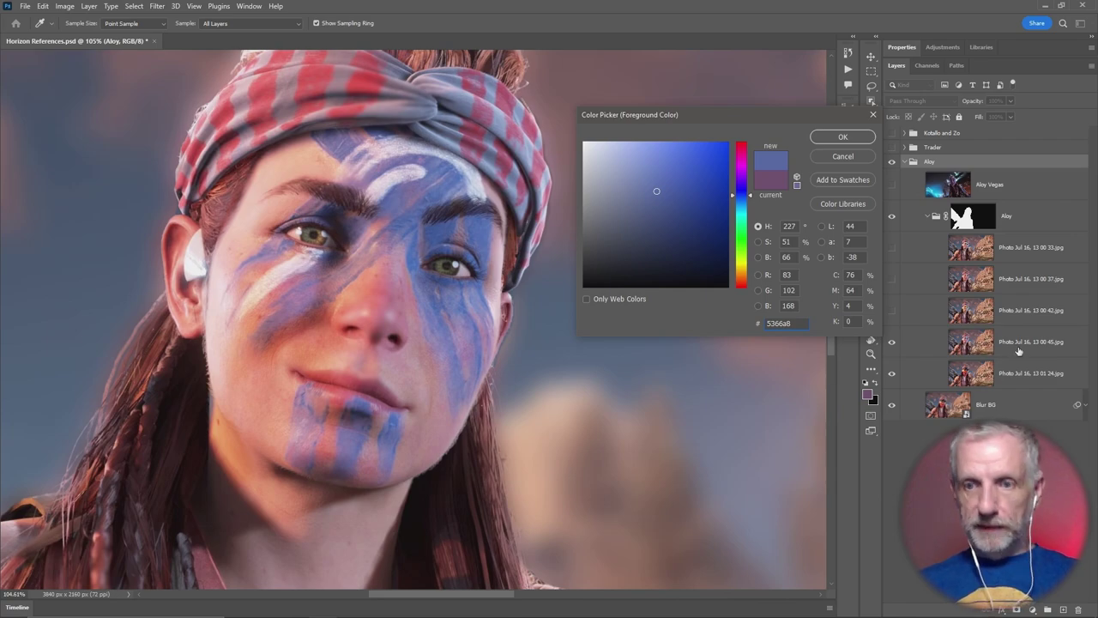
double_click(776, 323)
key(ctrl+c)
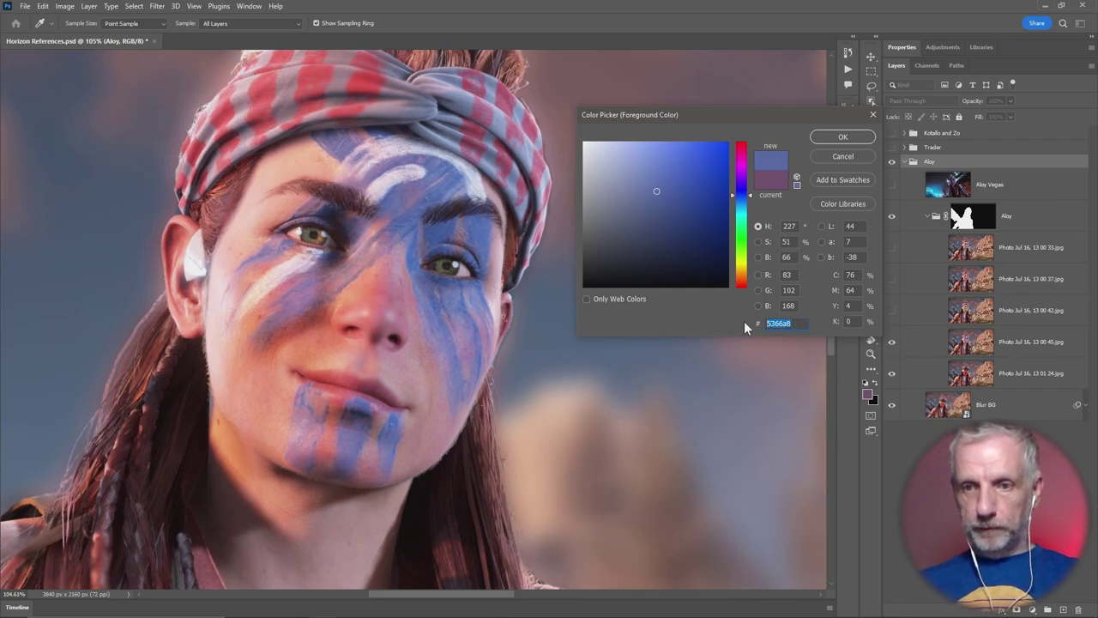
click(852, 152)
key(b)
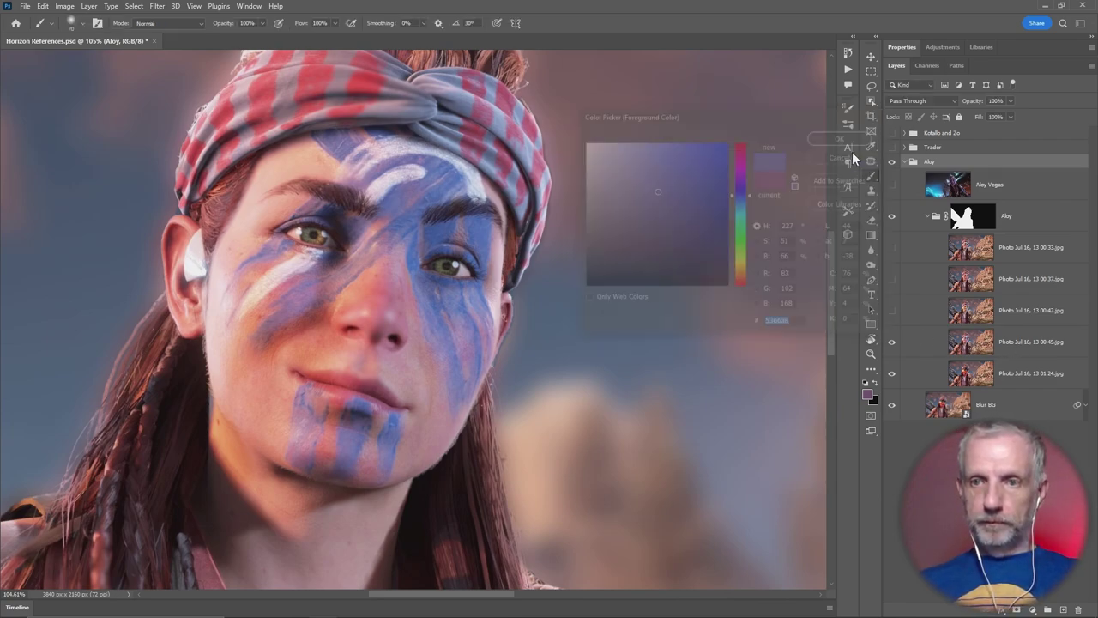
key(alt+Tab)
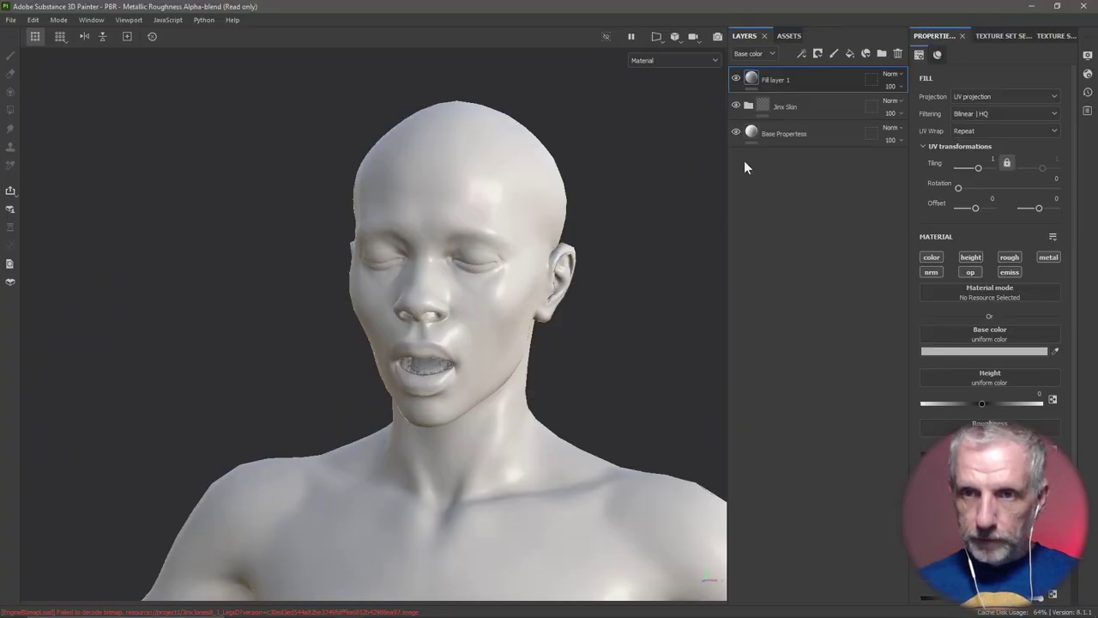
Make the fill colour-only with base colour 5366a8 and save that blue as a swatch
click(931, 257)
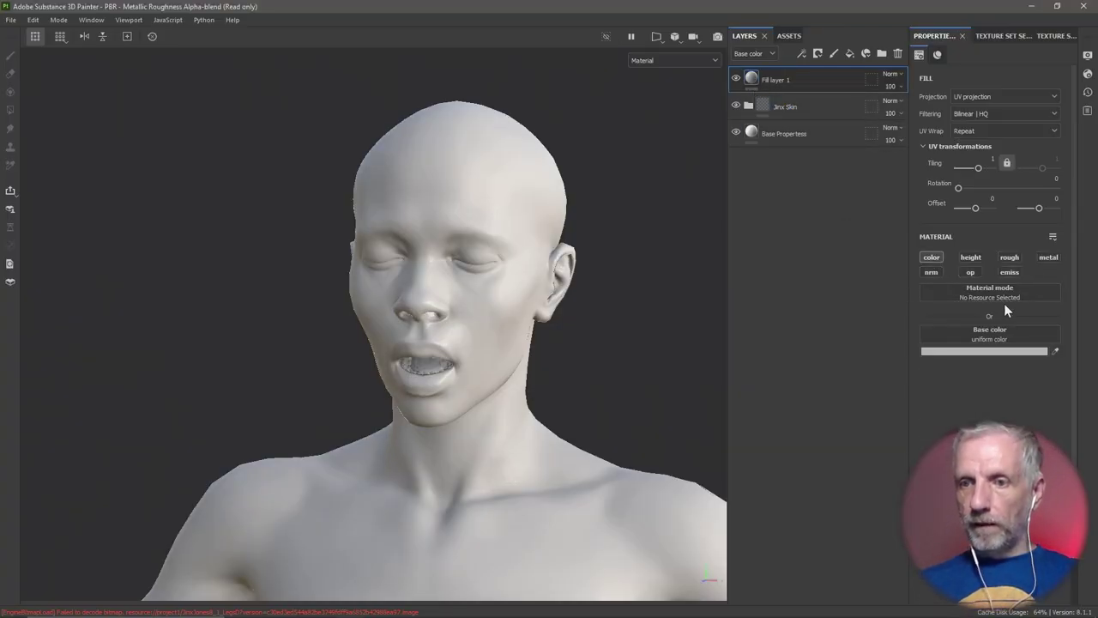
click(990, 351)
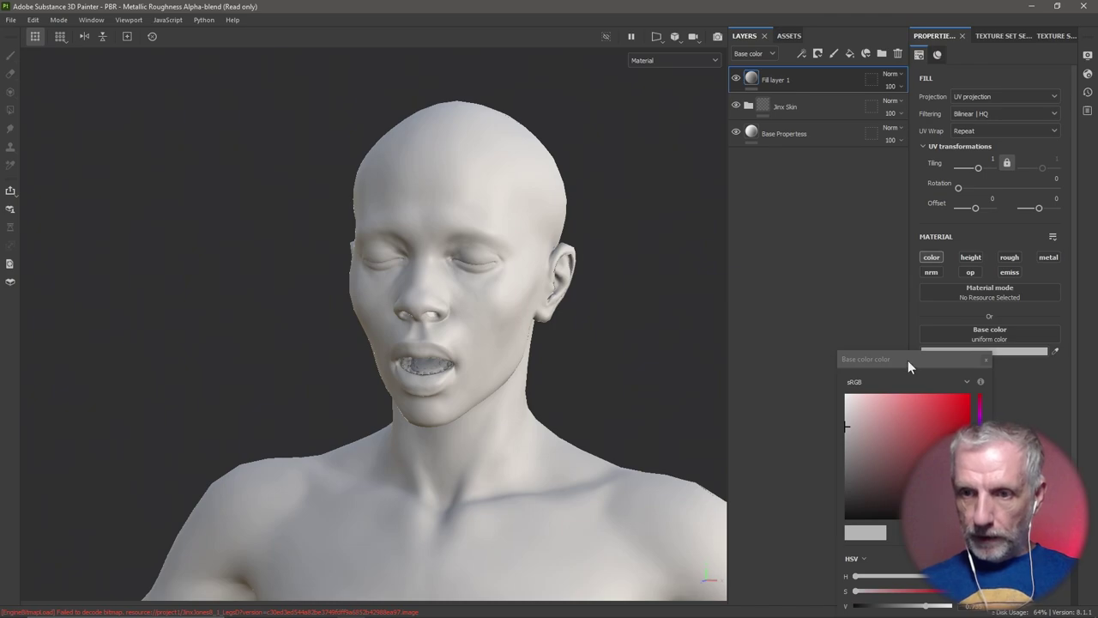
drag(908, 361, 823, 251)
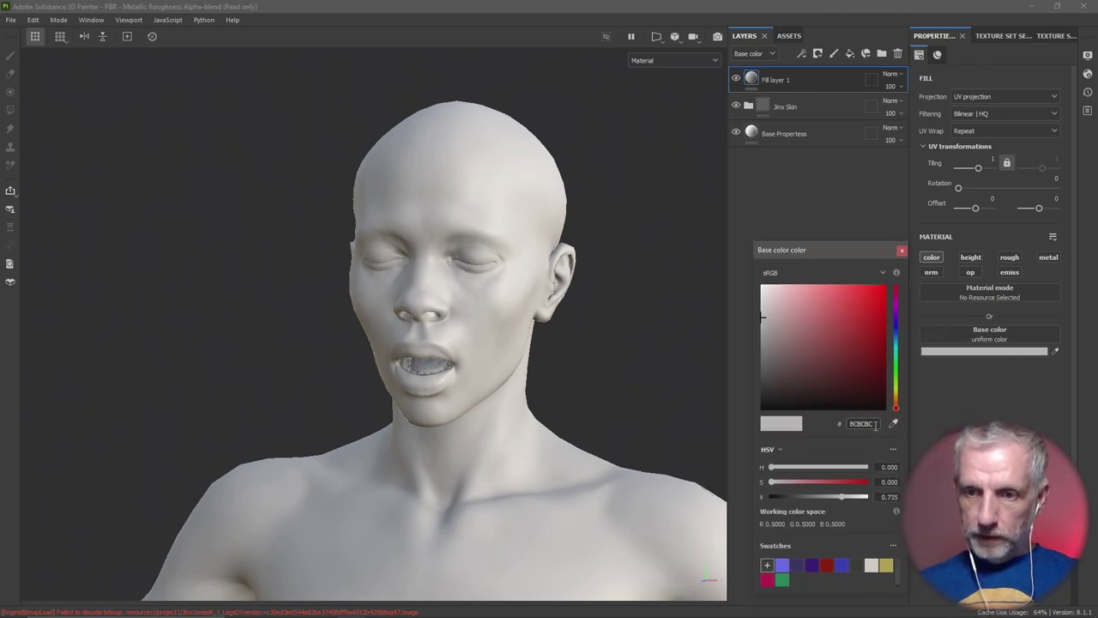
double_click(875, 424)
key(ctrl+v)
key(Return)
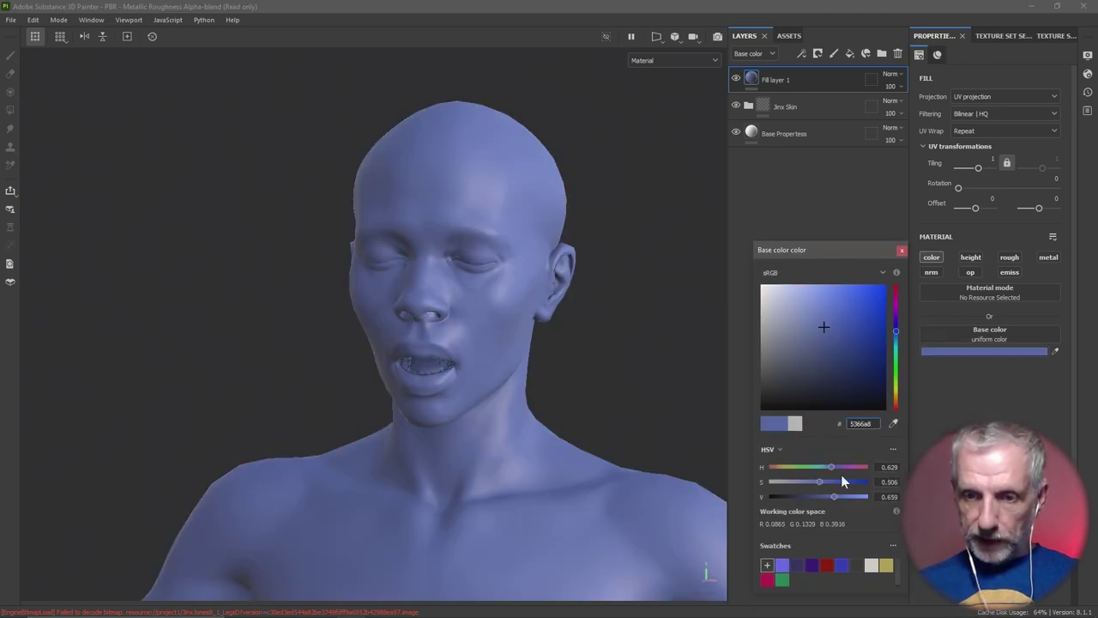
click(767, 565)
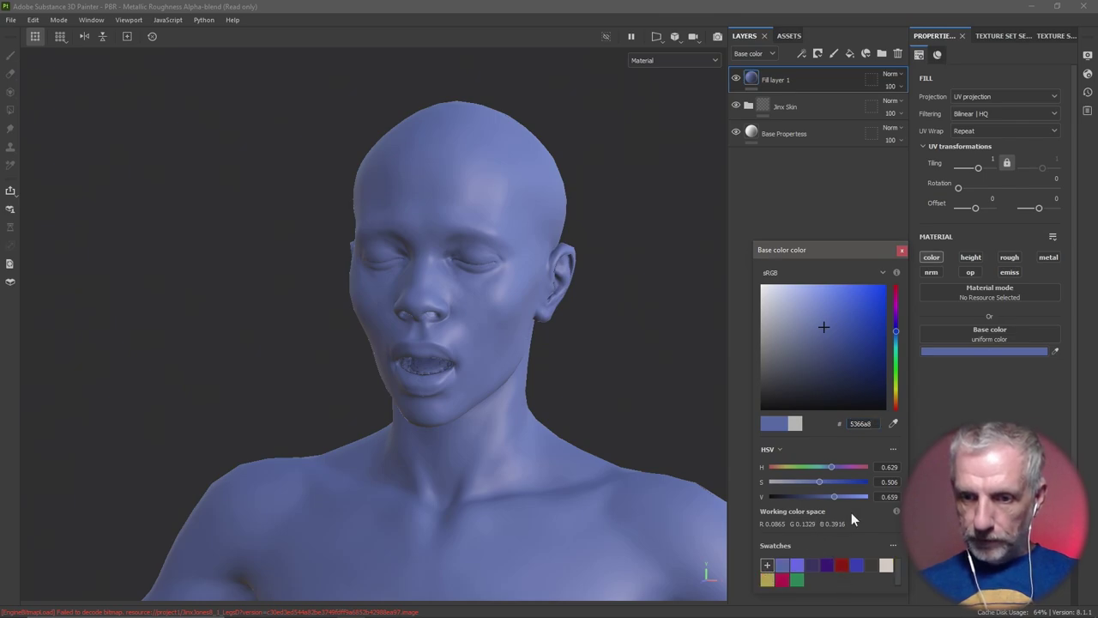
click(900, 249)
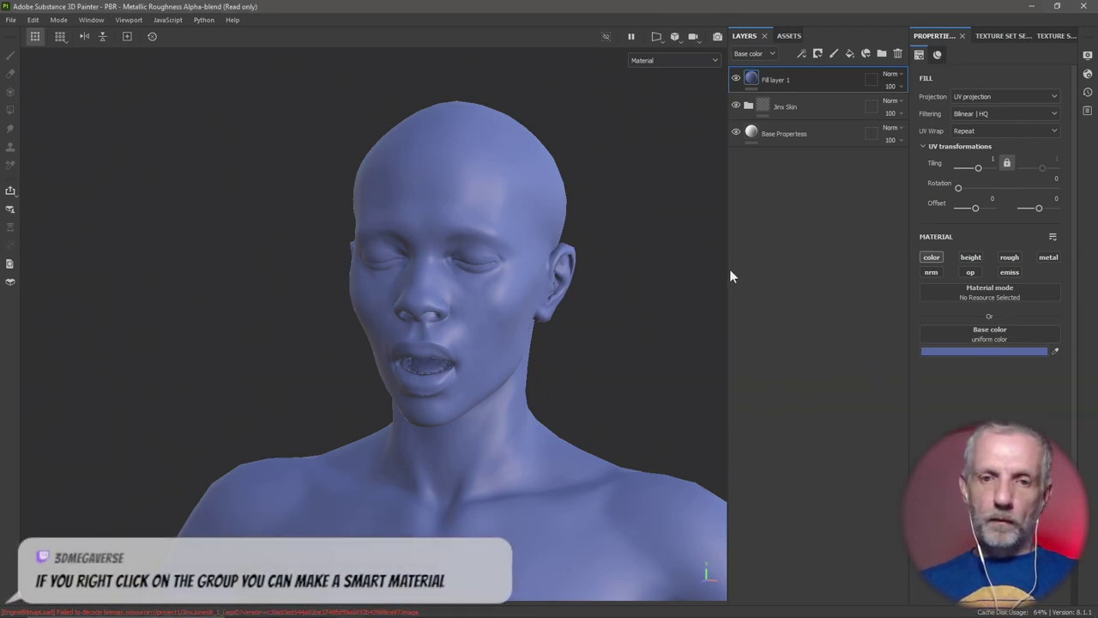
alt+drag(630, 287, 592, 292)
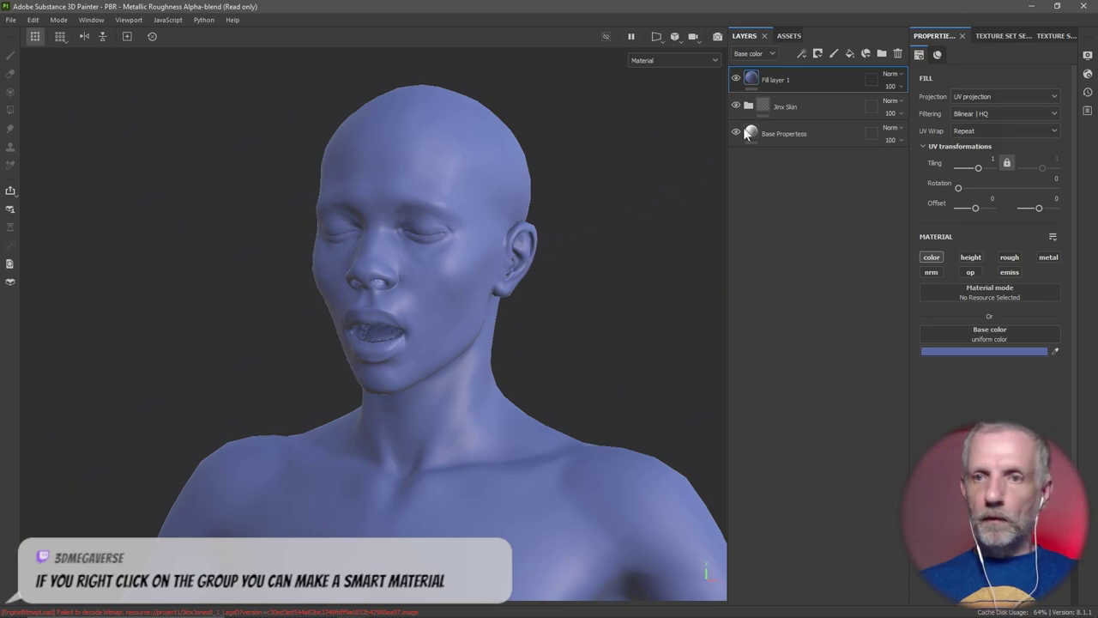
Rename Fill layer 1 to Blue
double_click(779, 80)
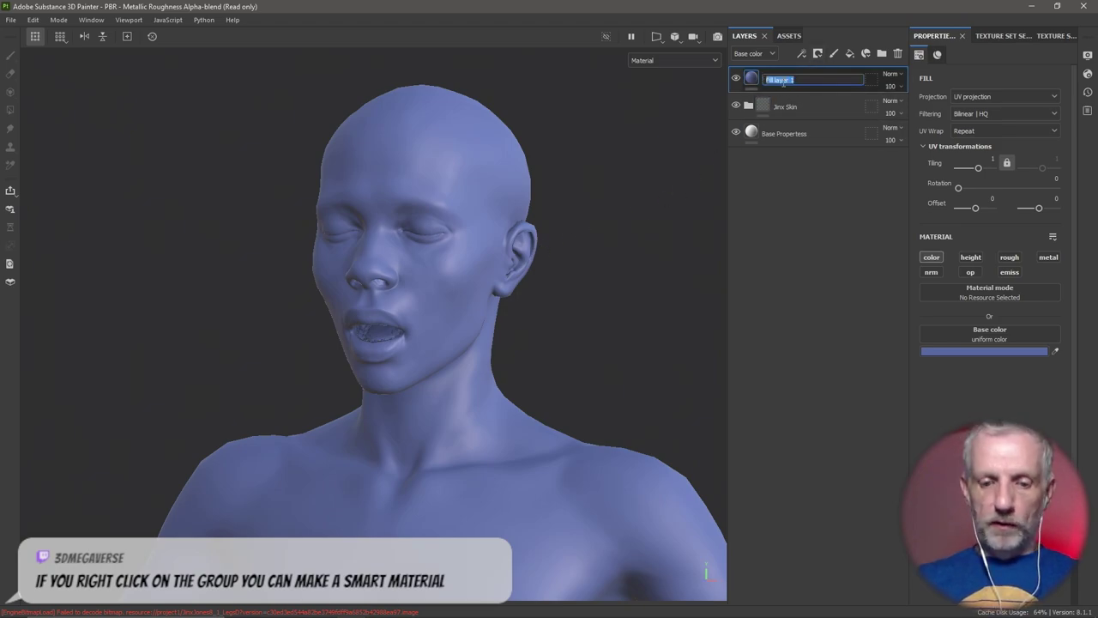
text(Blue)
key(Return)
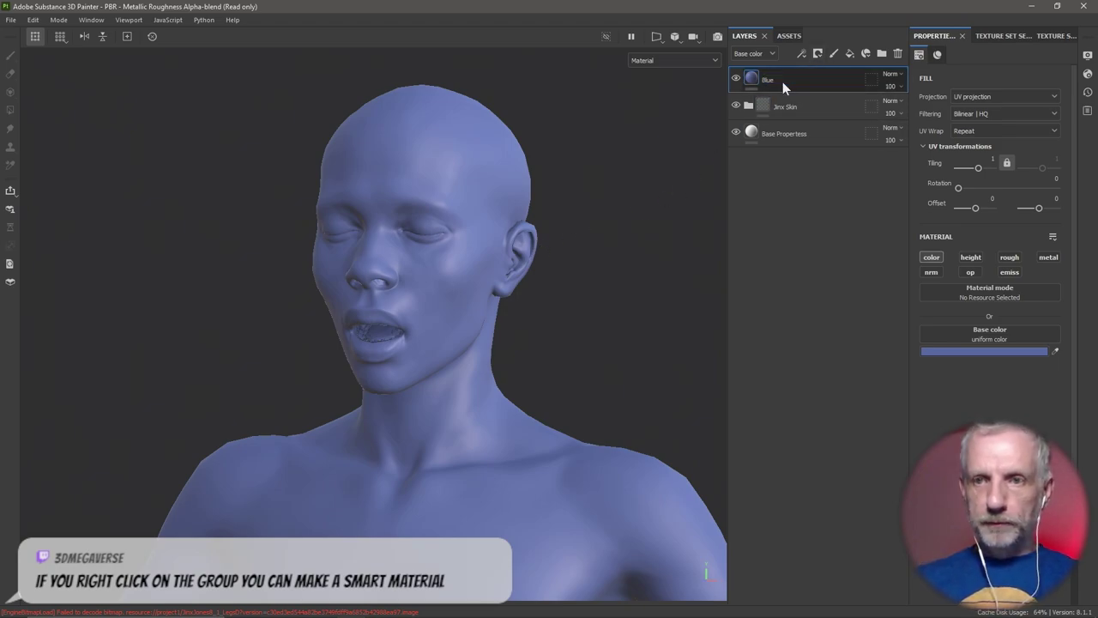
click(819, 54)
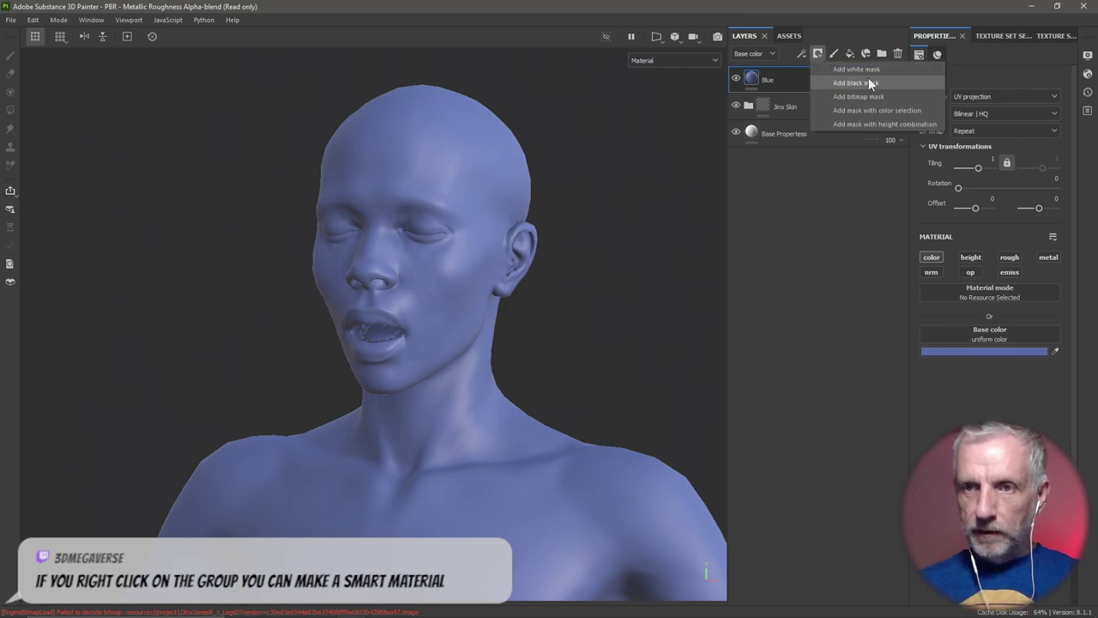
Give the Blue layer a black mask with a paint effect
click(868, 82)
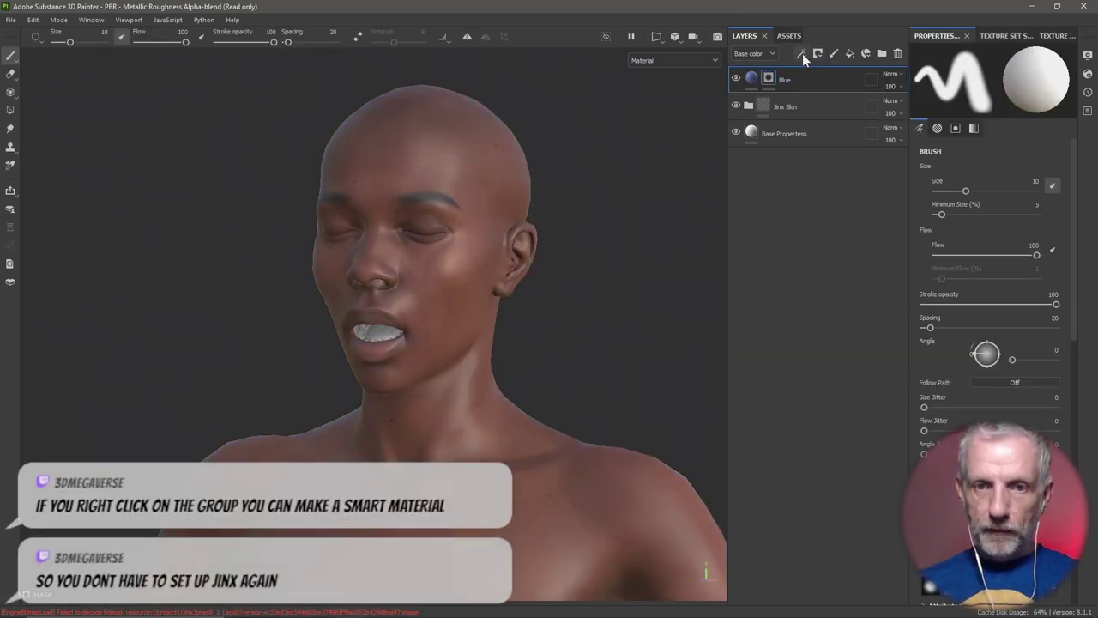
click(802, 53)
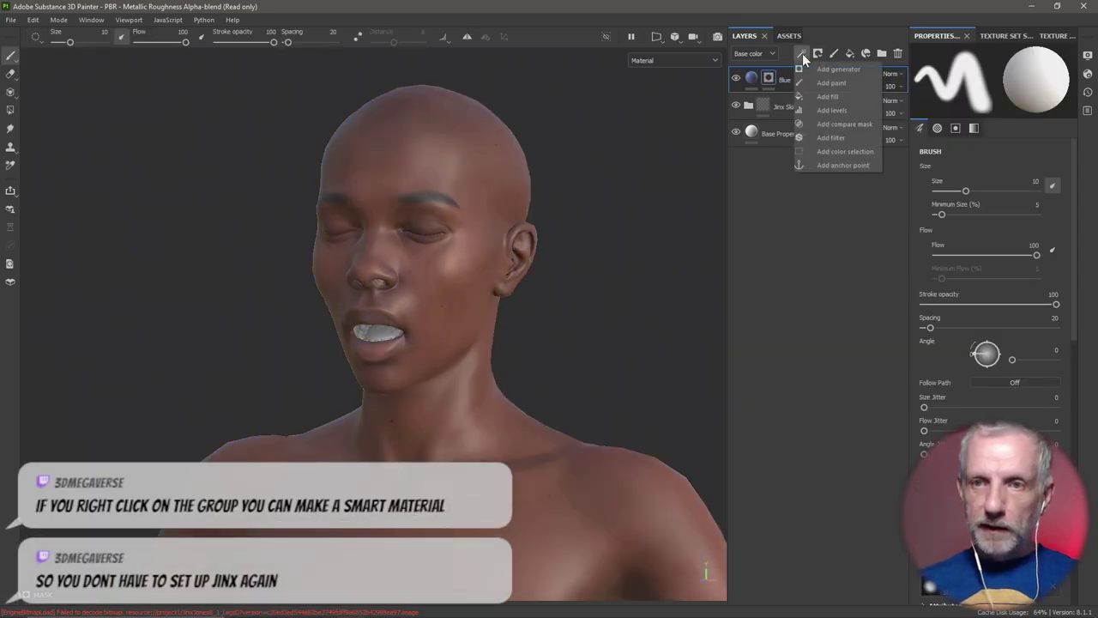
click(851, 89)
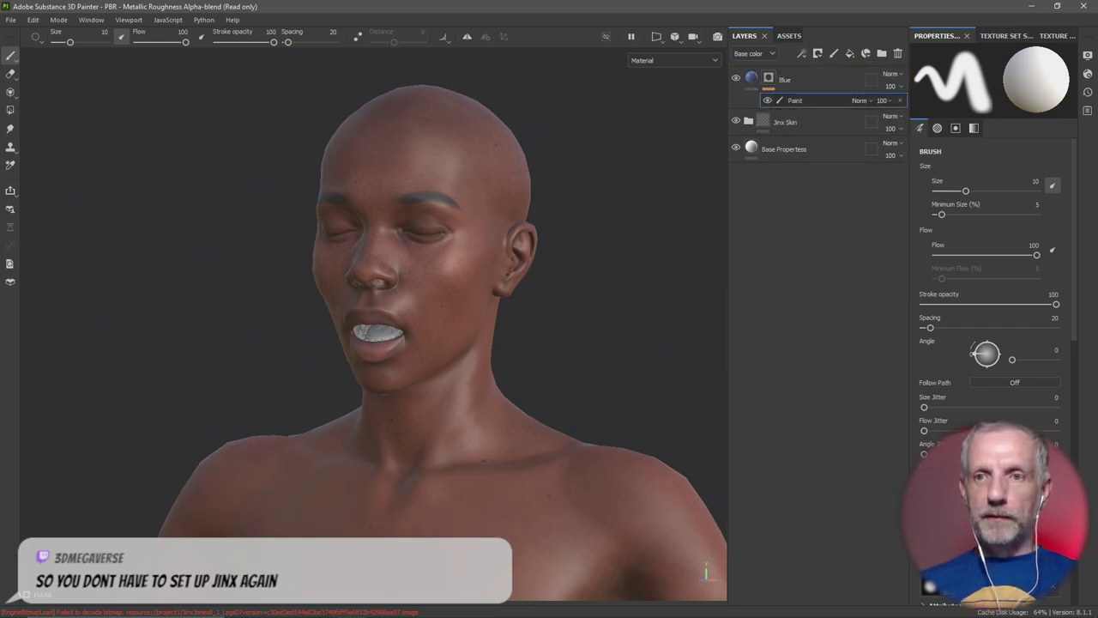
Load the JAY Heavy Paint brush by searching 'jay' among brushes in all libraries
click(790, 36)
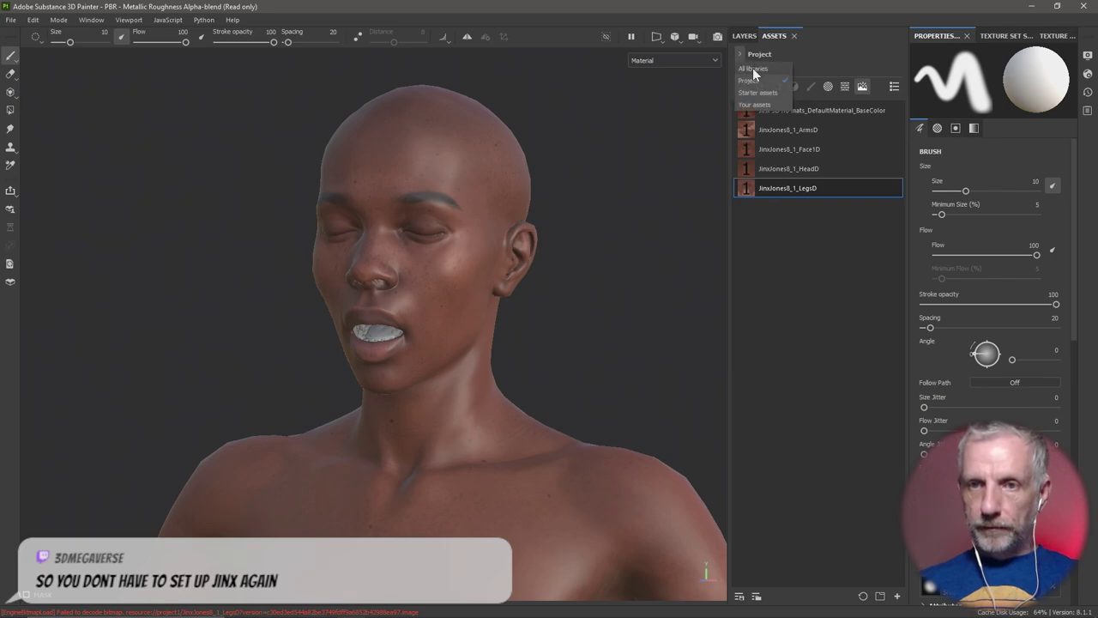
click(741, 55)
click(810, 86)
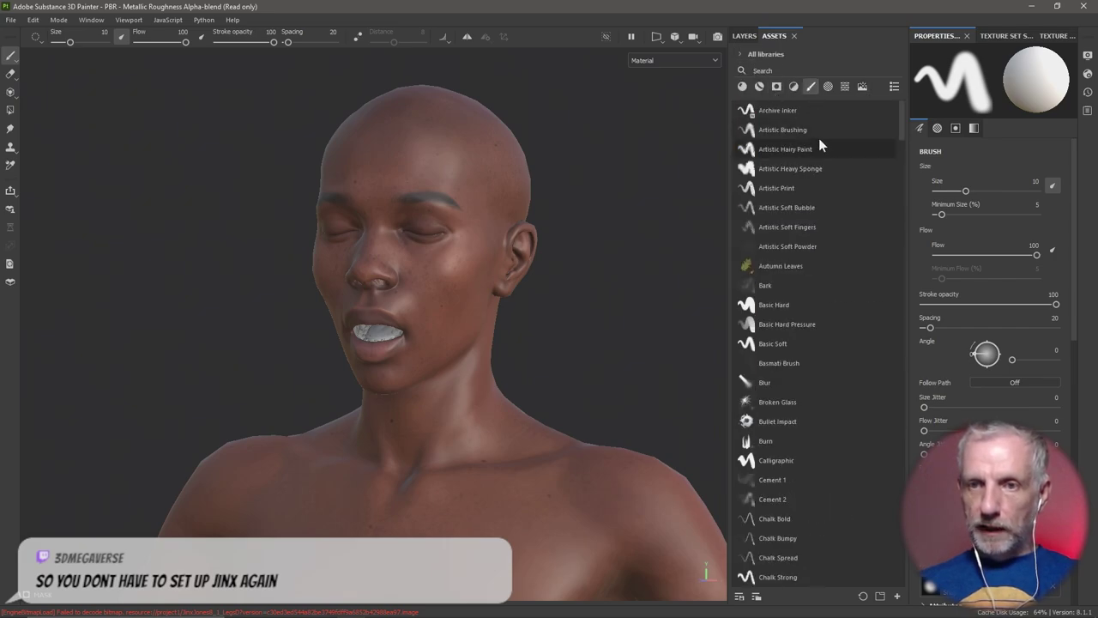
click(817, 66)
text(jay)
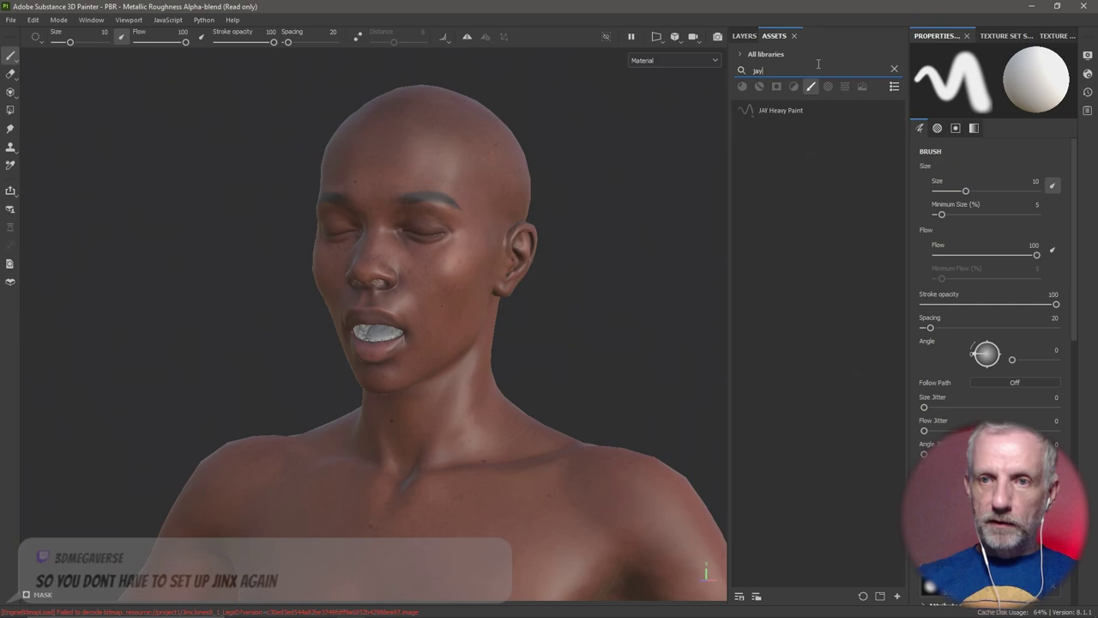
click(792, 112)
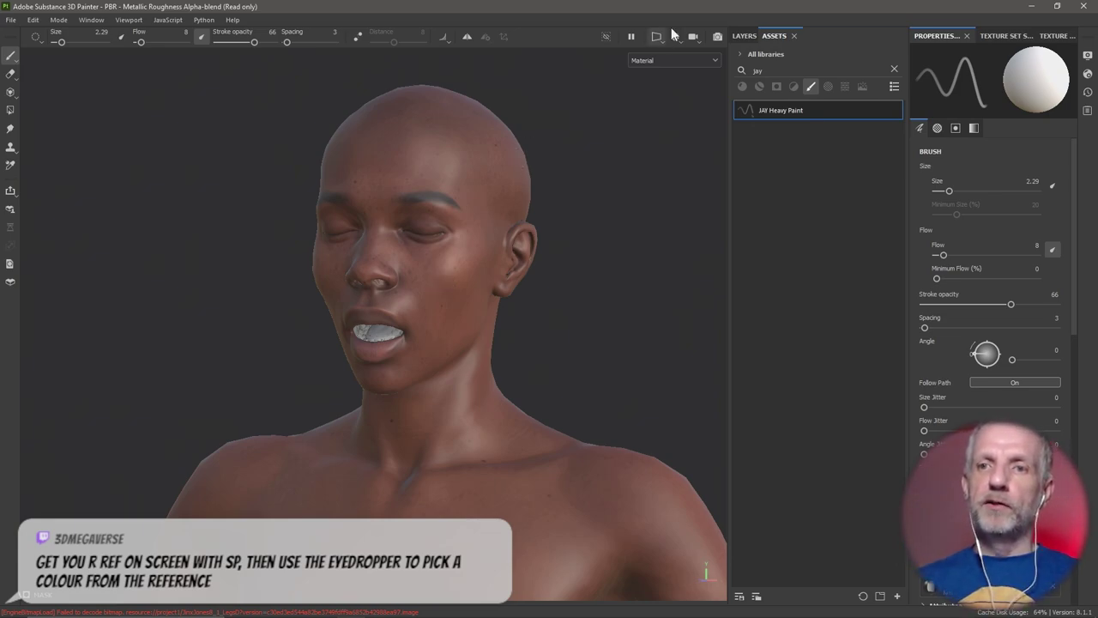
Create a smart material from the Jinx Skin group
click(744, 35)
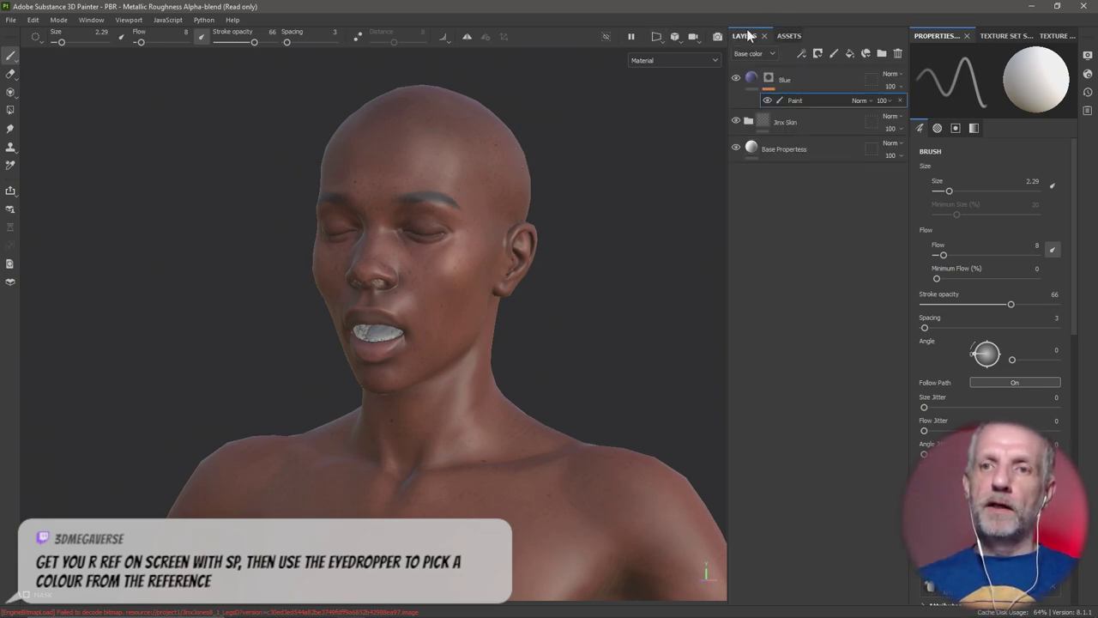
click(815, 122)
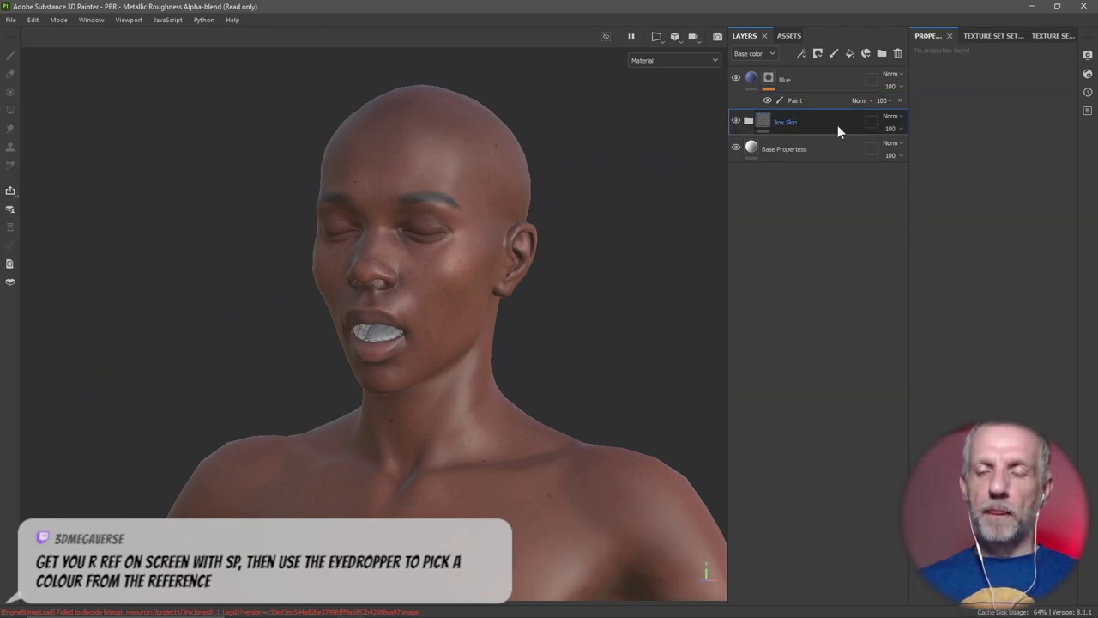
right_click(840, 121)
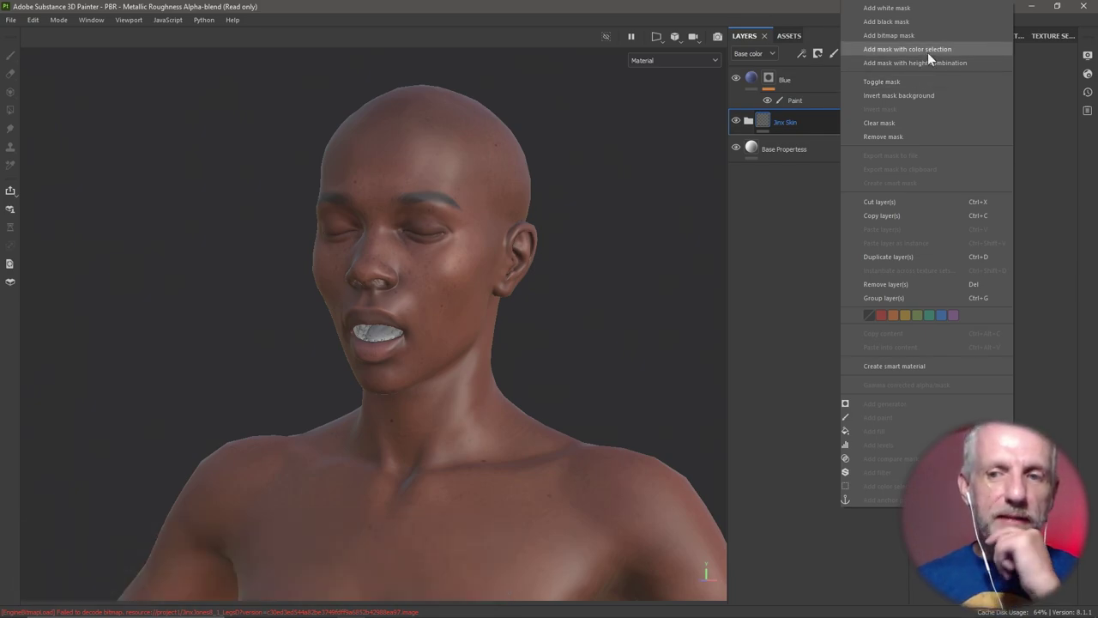
click(929, 367)
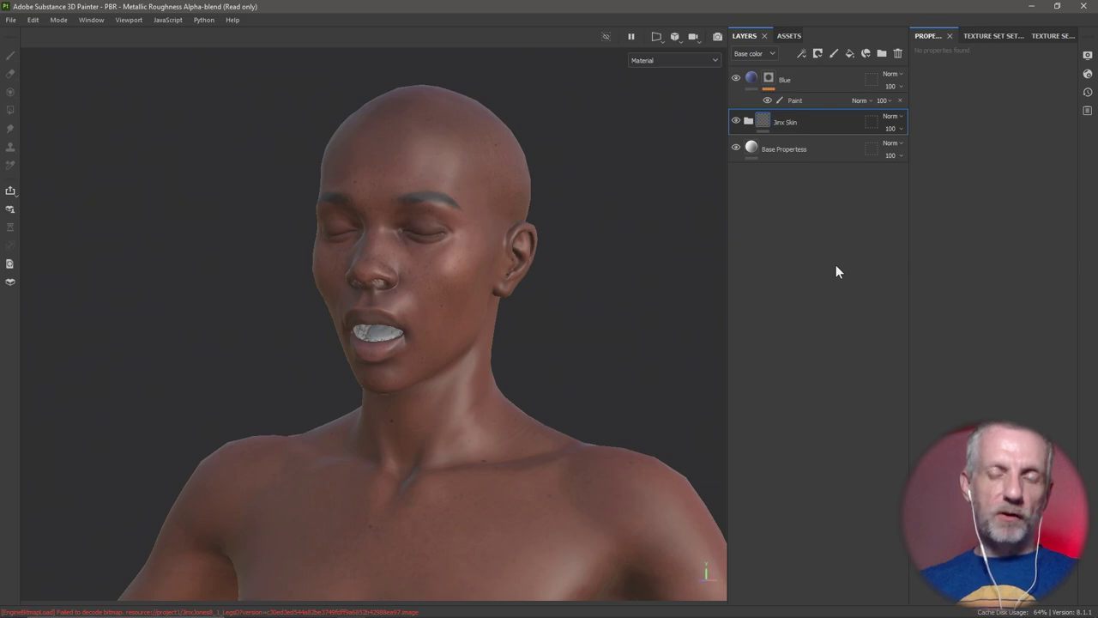
Search the asset library's smart materials for the new Jinx Skin entry
click(789, 36)
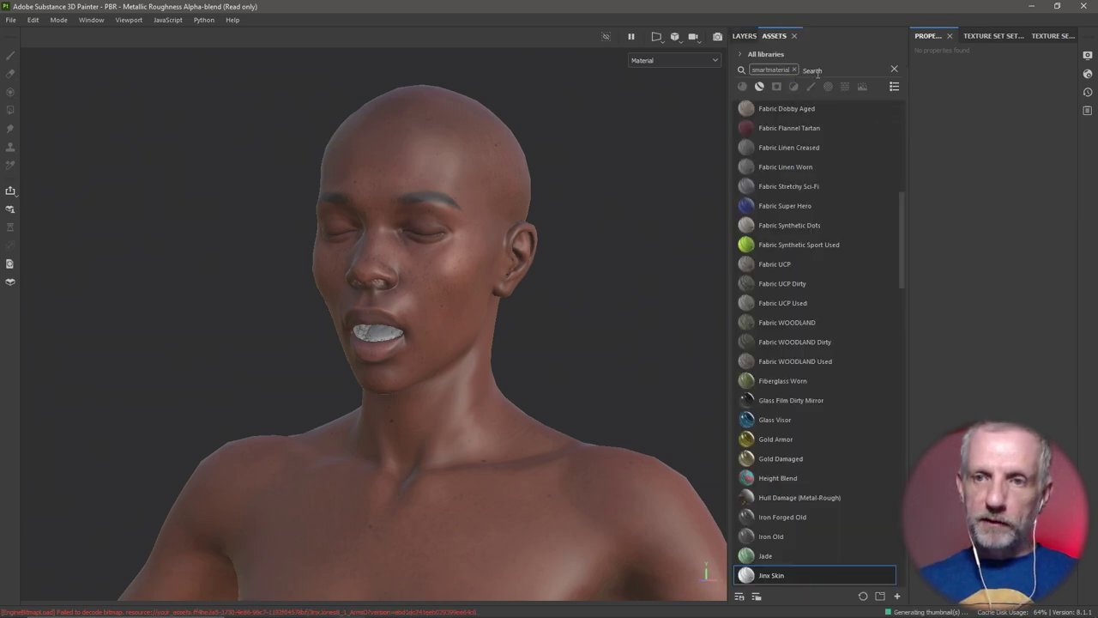
click(812, 71)
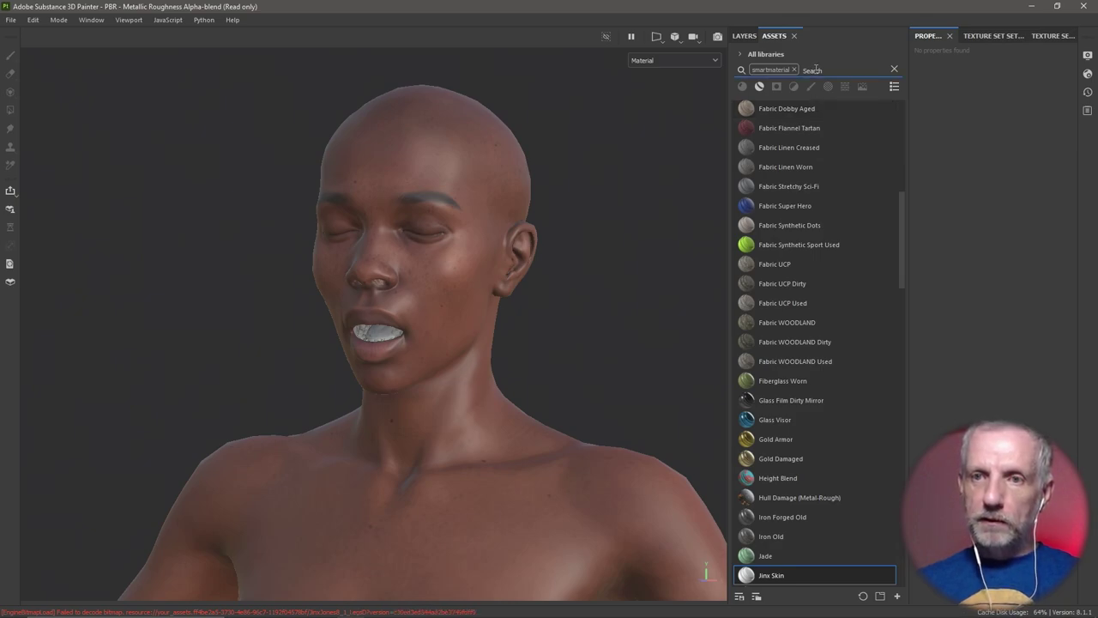
text(j)
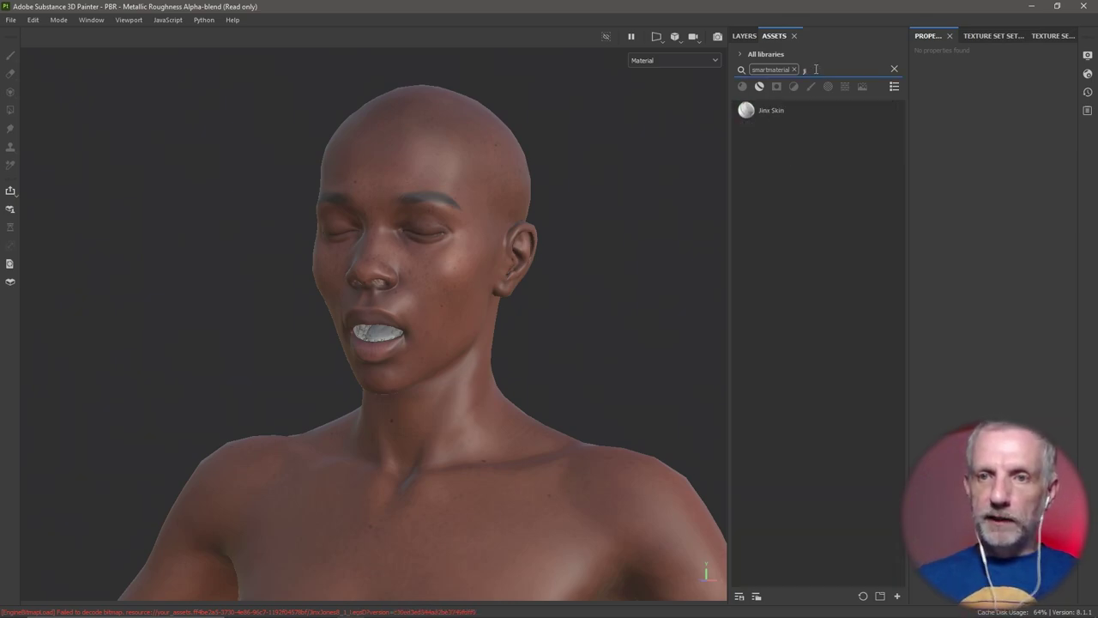
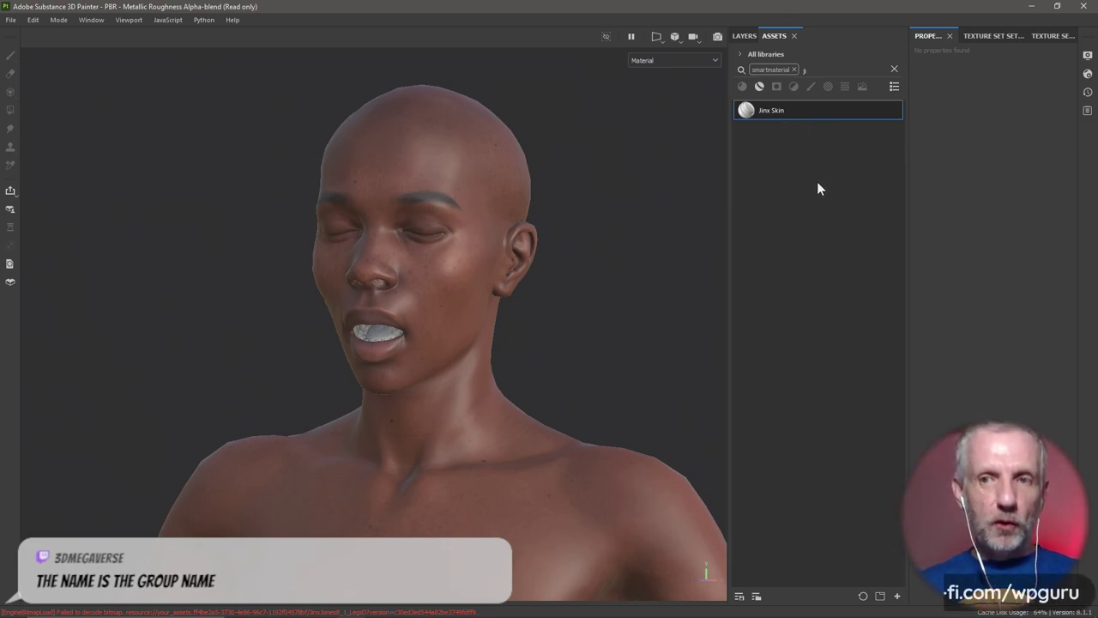
Select the Paint sublayer under Blue in the layer stack and frame the face and ears
click(743, 36)
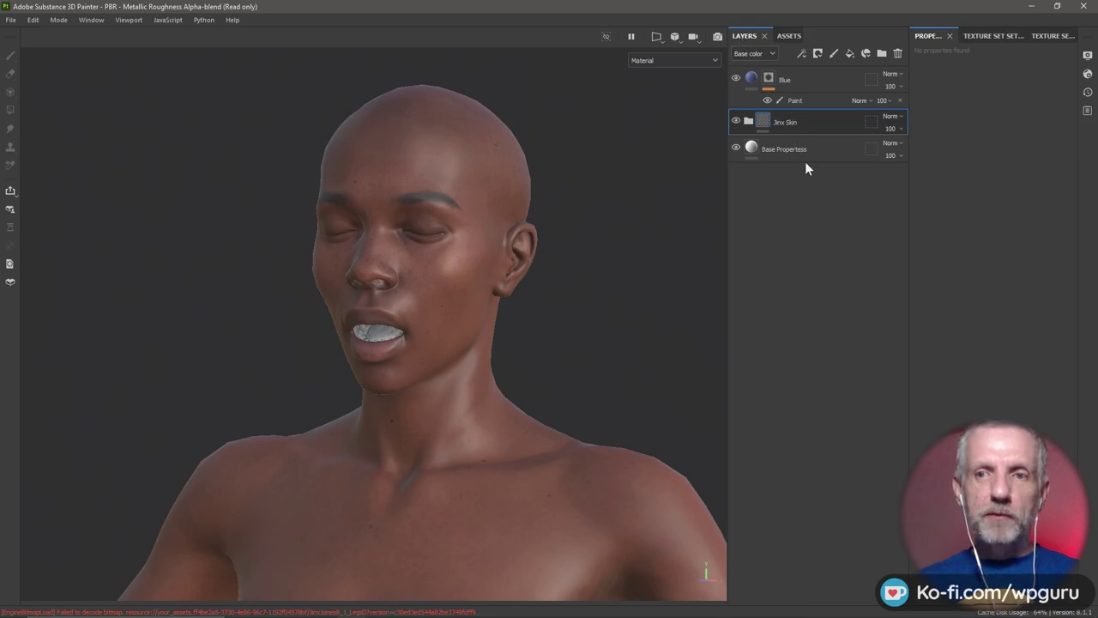
click(817, 100)
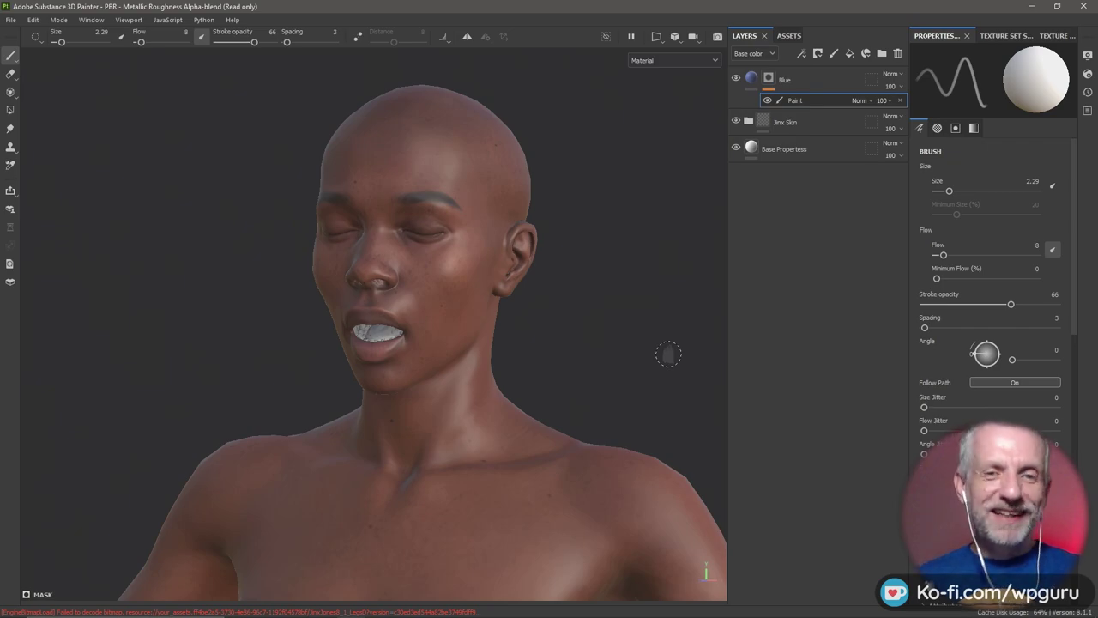
alt+drag(578, 345, 603, 338)
alt+middle_drag(610, 343, 617, 362)
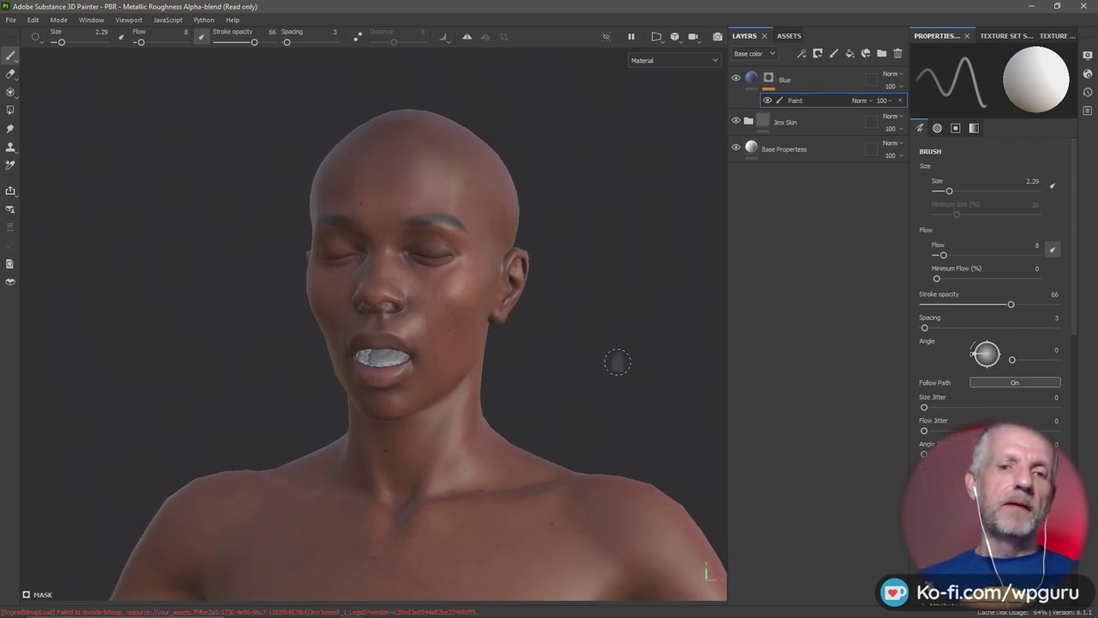
scroll(617, 362, up, 2)
alt+drag(522, 302, 391, 305)
scroll(283, 288, up, 2)
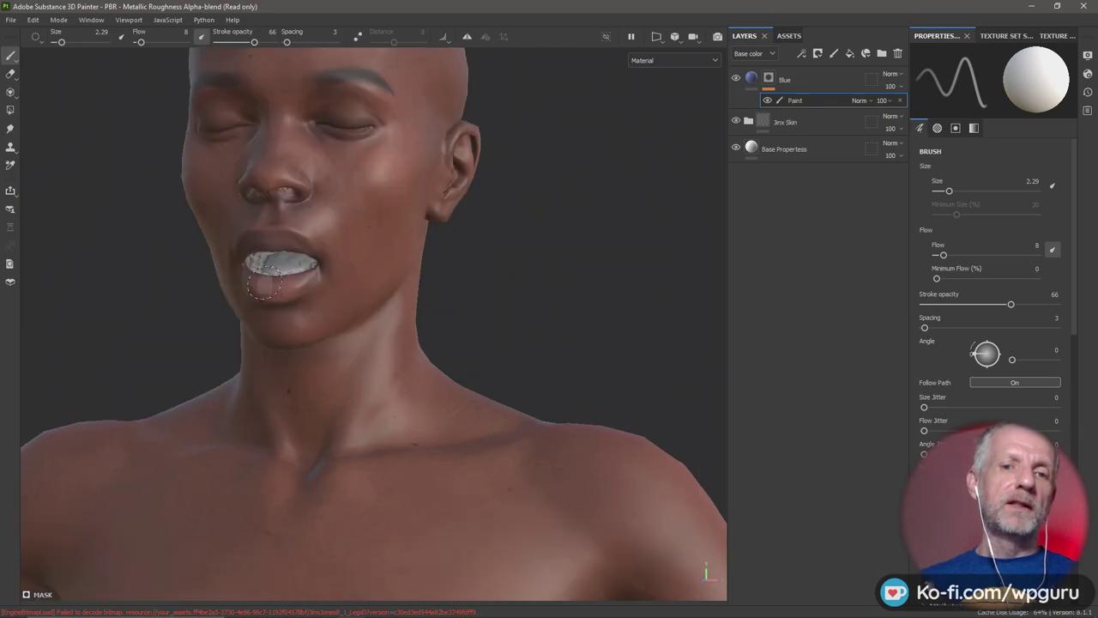
scroll(264, 283, down, 3)
alt+middle_drag(264, 283, 245, 346)
mouse_move(246, 346)
alt+mouse_down()
mouse_move(265, 346)
mouse_move(252, 346)
alt+mouse_up()
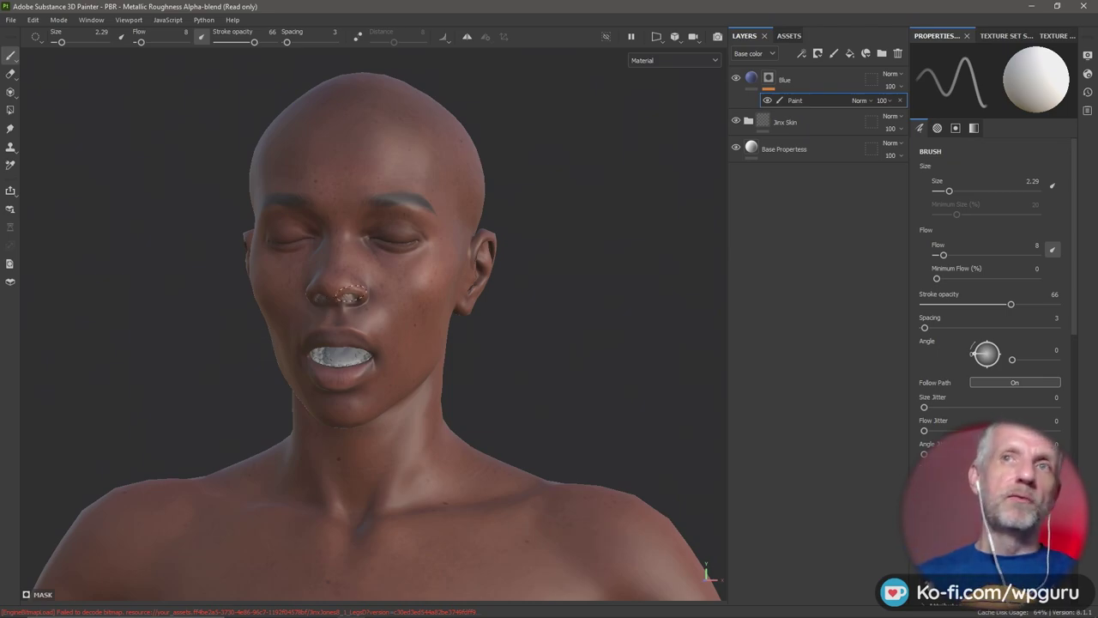
mouse_move(354, 297)
alt+mouse_down()
mouse_move(375, 302)
mouse_move(375, 317)
mouse_move(353, 301)
alt+mouse_up()
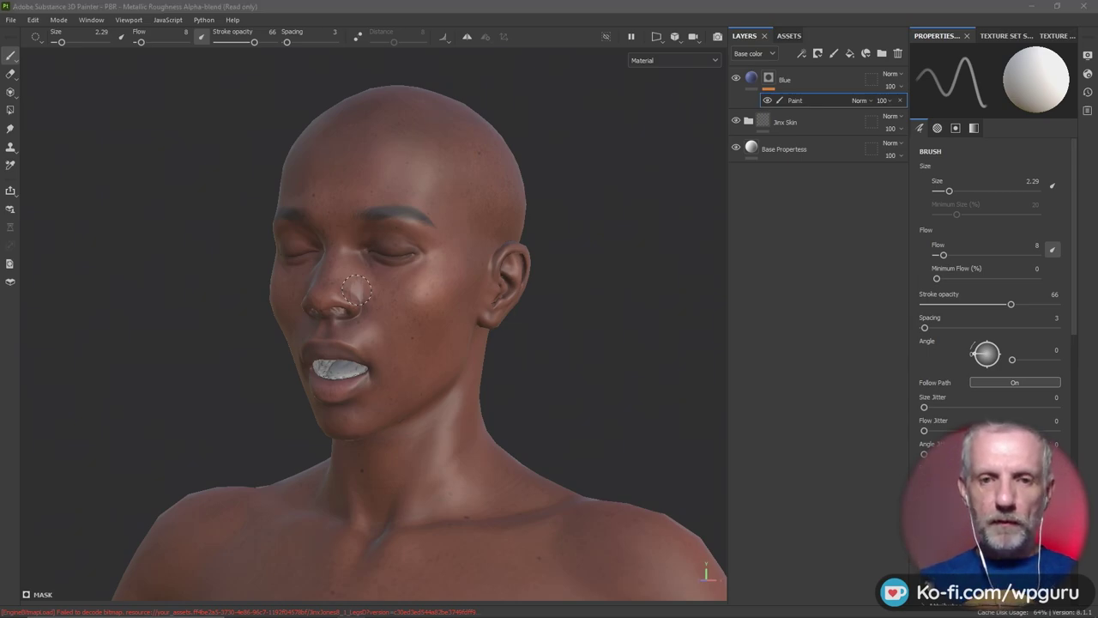
Compare the 3D head with the Photoshop face-paint reference
key(alt+Tab)
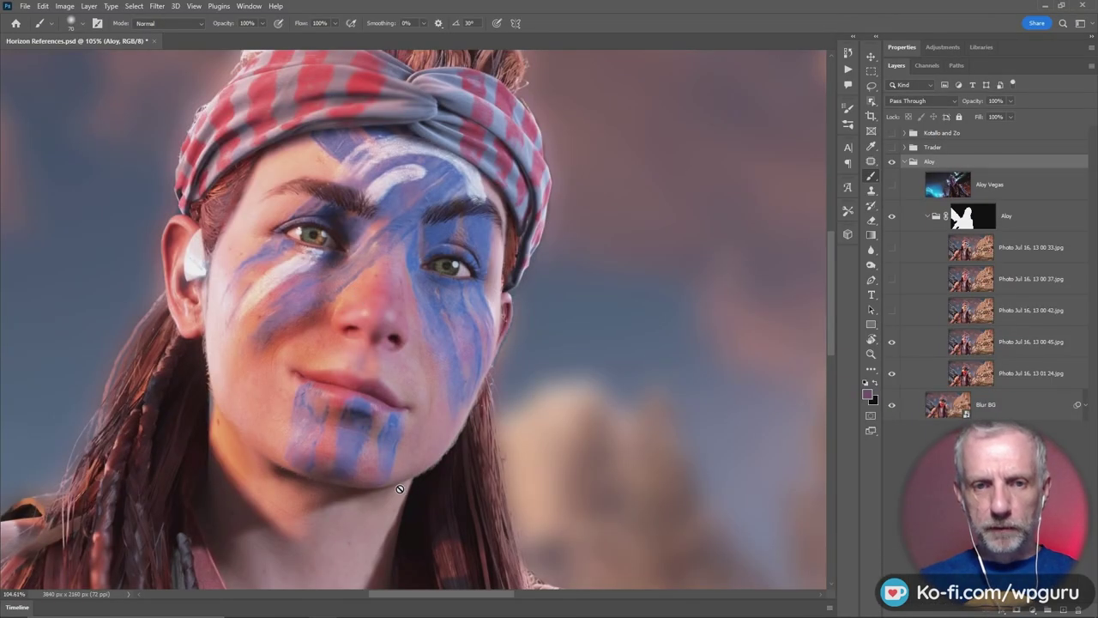
key(alt+Tab)
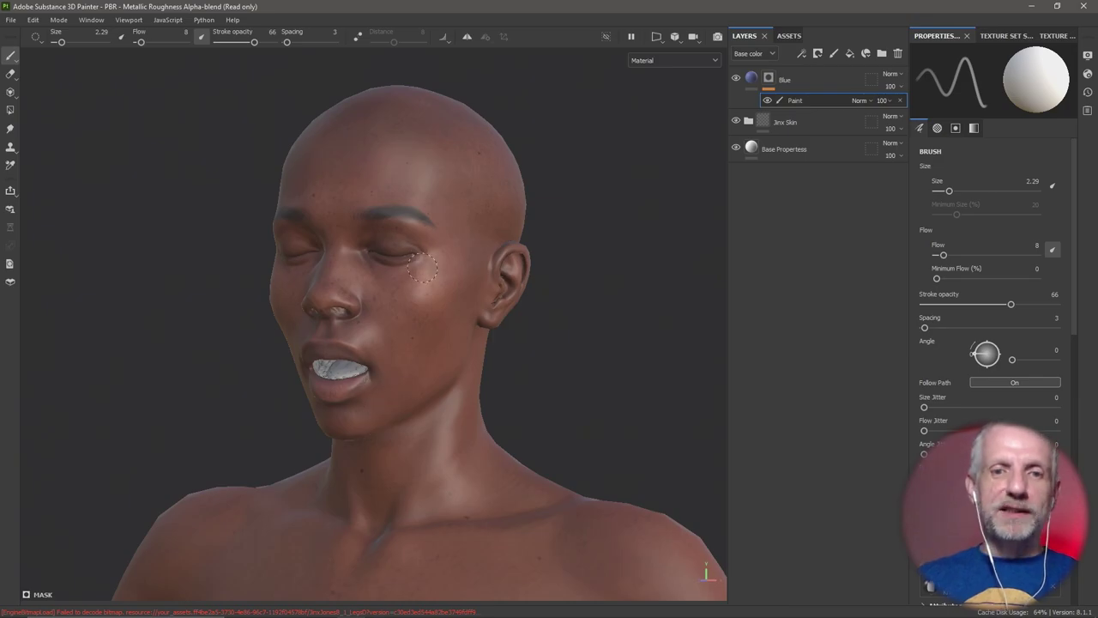
key(alt+Tab)
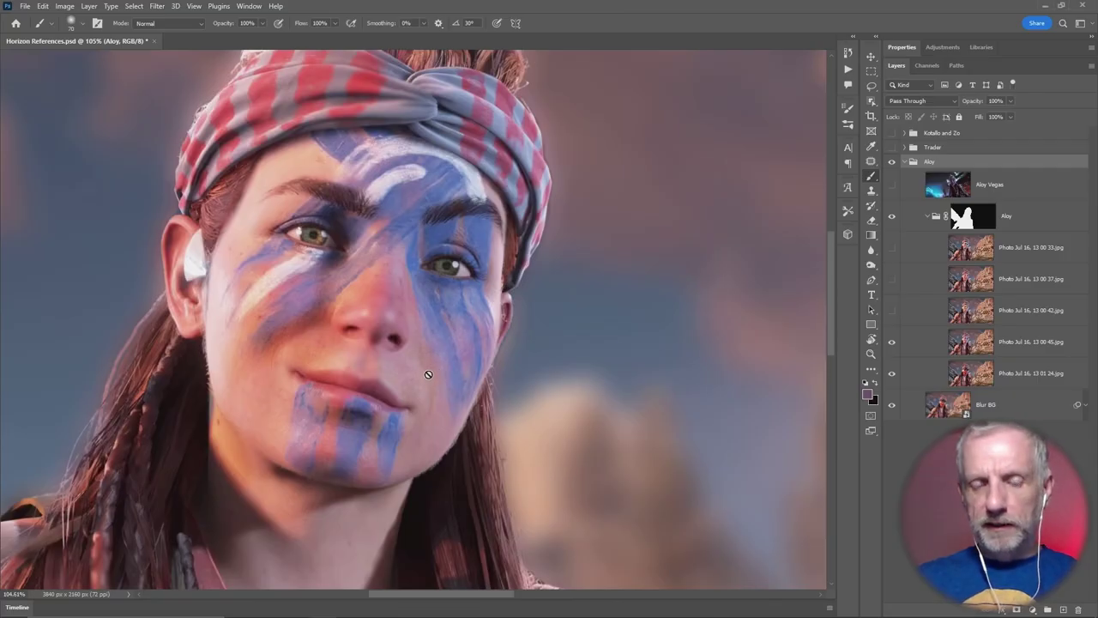
key(alt+Tab)
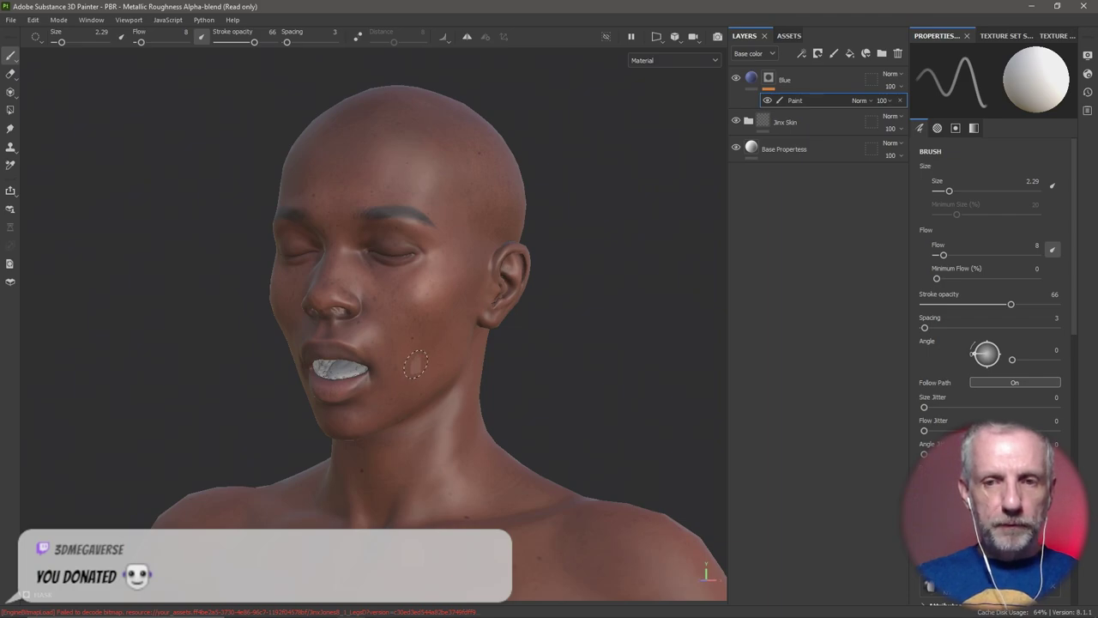
key(alt+Tab)
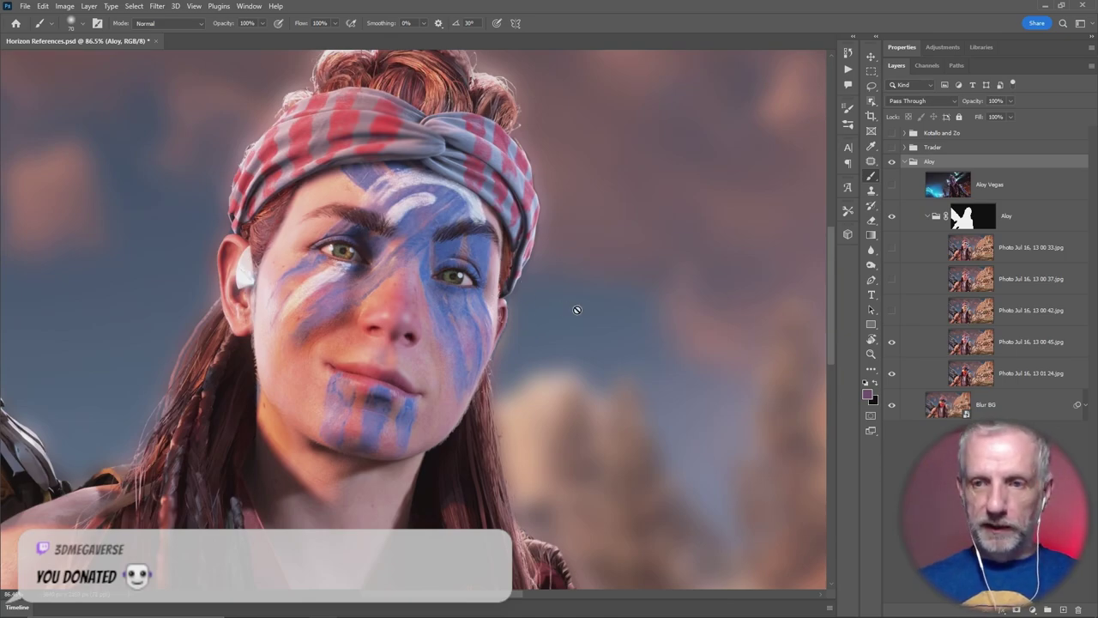
Reposition the reference with the Move tool and snip the face-paint region with Win+Shift+S
click(871, 57)
mouse_move(626, 215)
mouse_down()
mouse_move(644, 228)
mouse_move(623, 217)
mouse_up()
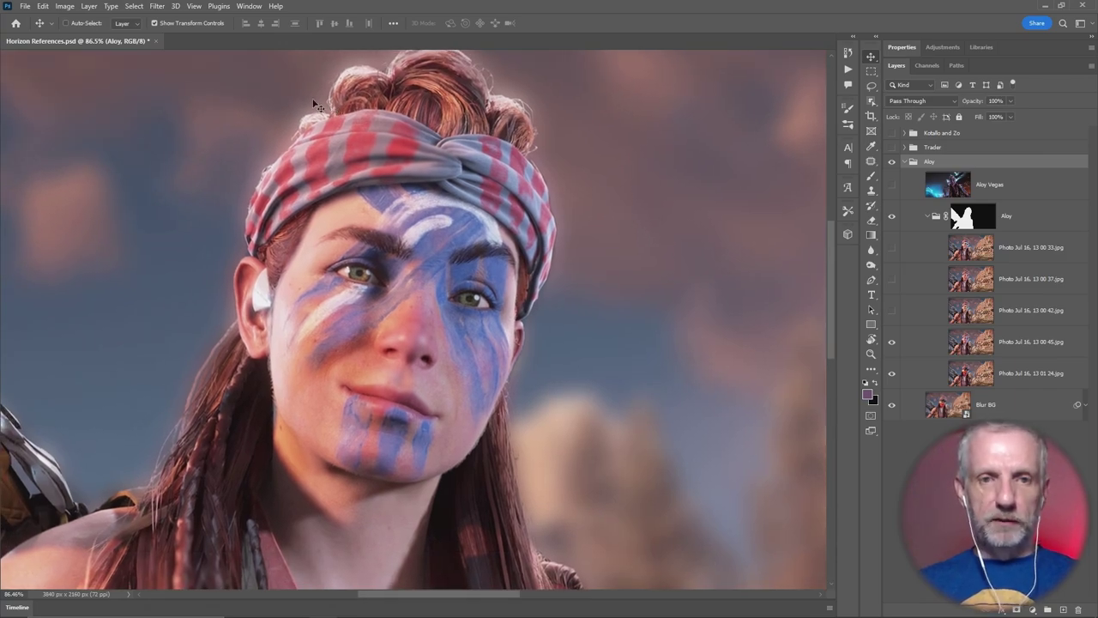
key(super+shift+s)
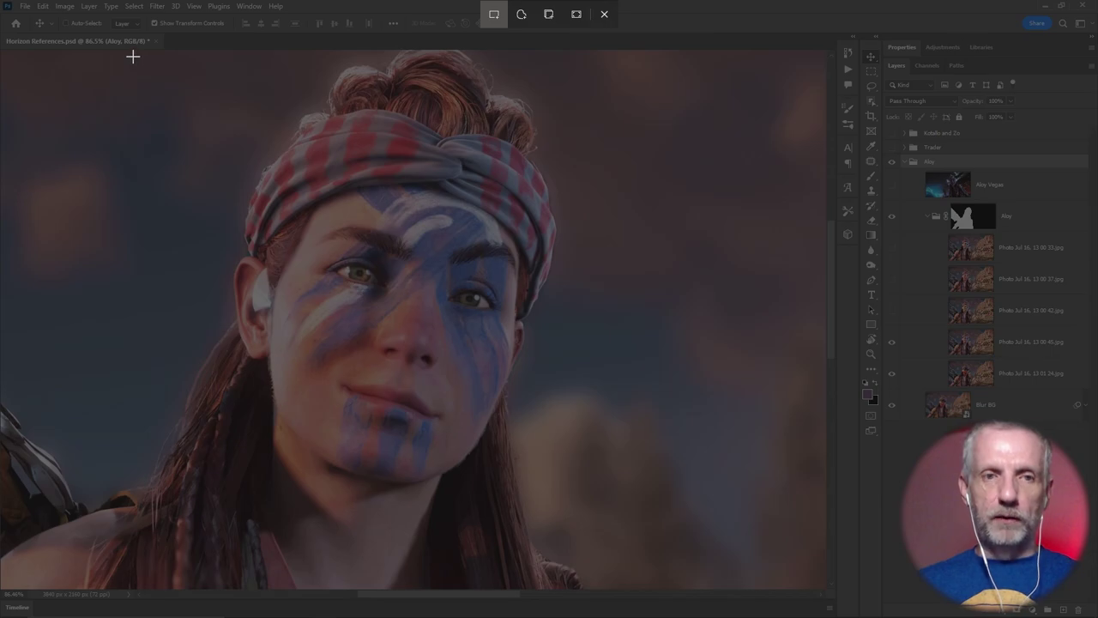
drag(130, 54, 611, 592)
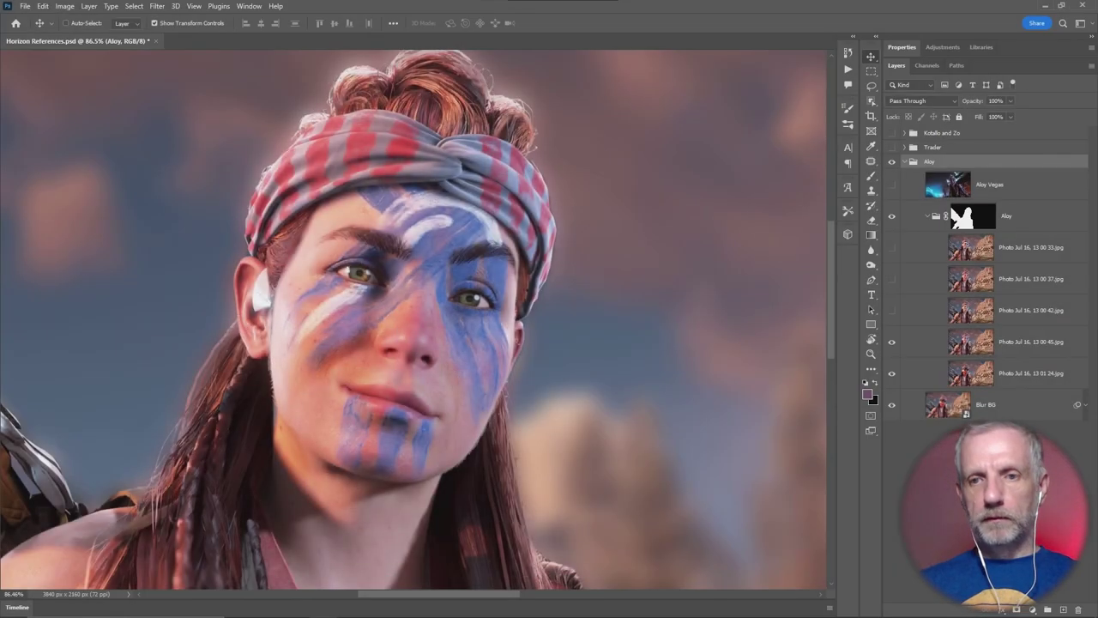
Open the captured snip in Snip & Sketch from the notifications
click(350, 606)
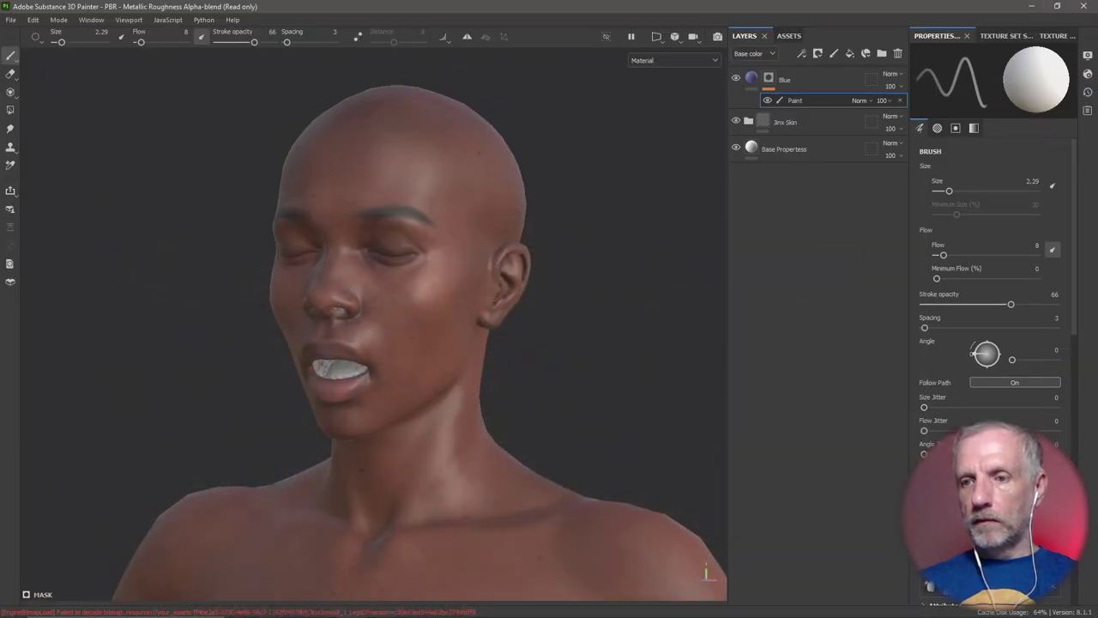
click(1079, 607)
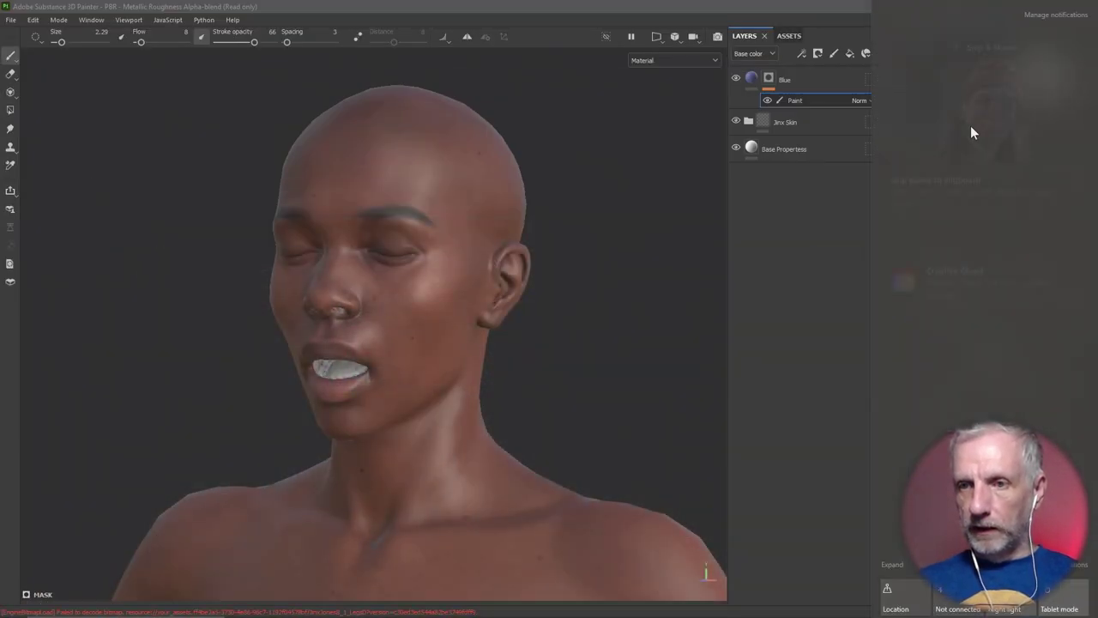
click(982, 112)
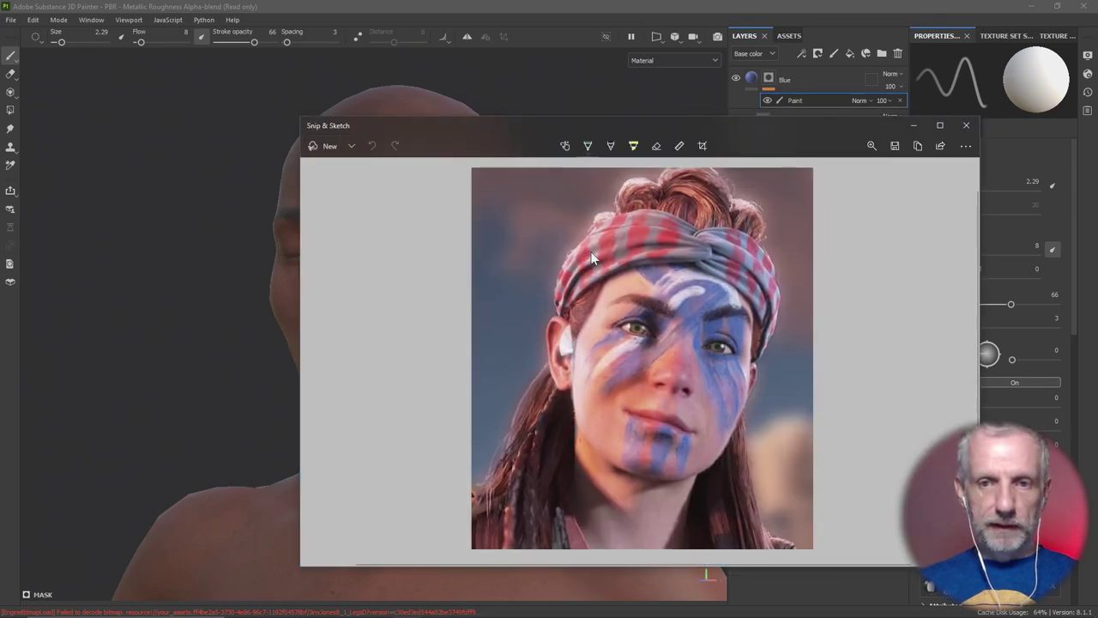
Save the snip to the Desktop as 'Aloy Blue White' and close Snip & Sketch
click(917, 145)
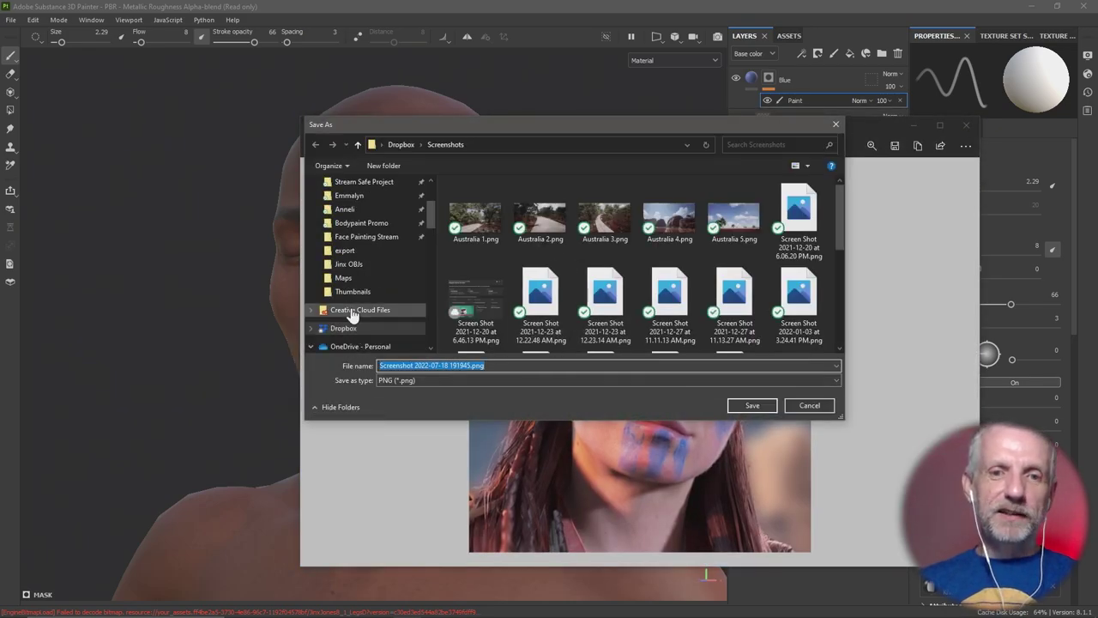
scroll(360, 234, up, 2)
click(351, 205)
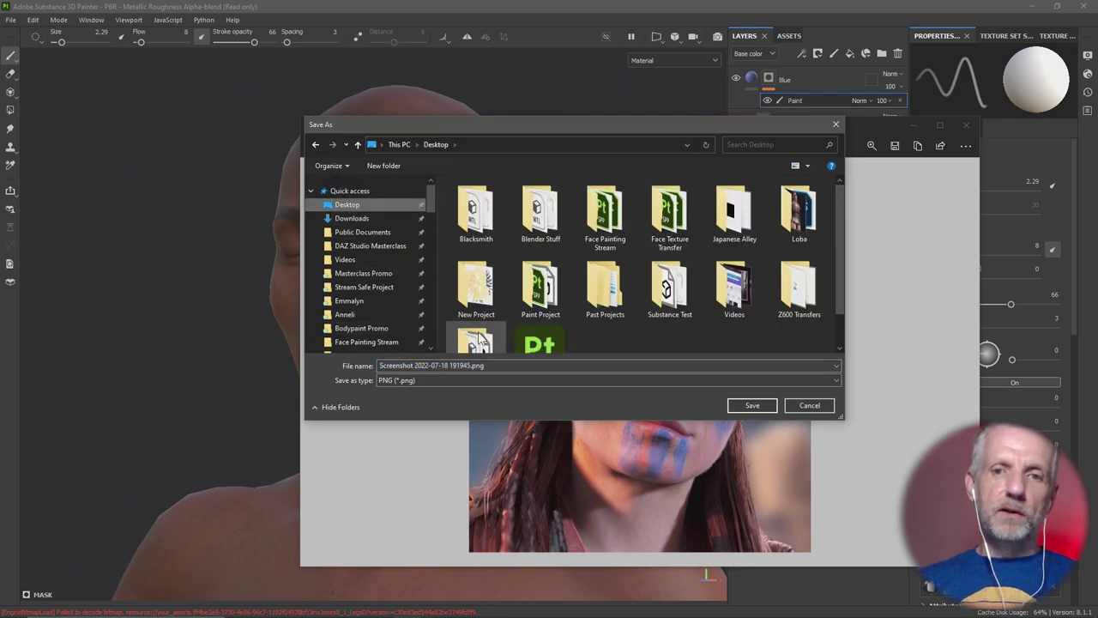
triple_click(550, 366)
text(Al)
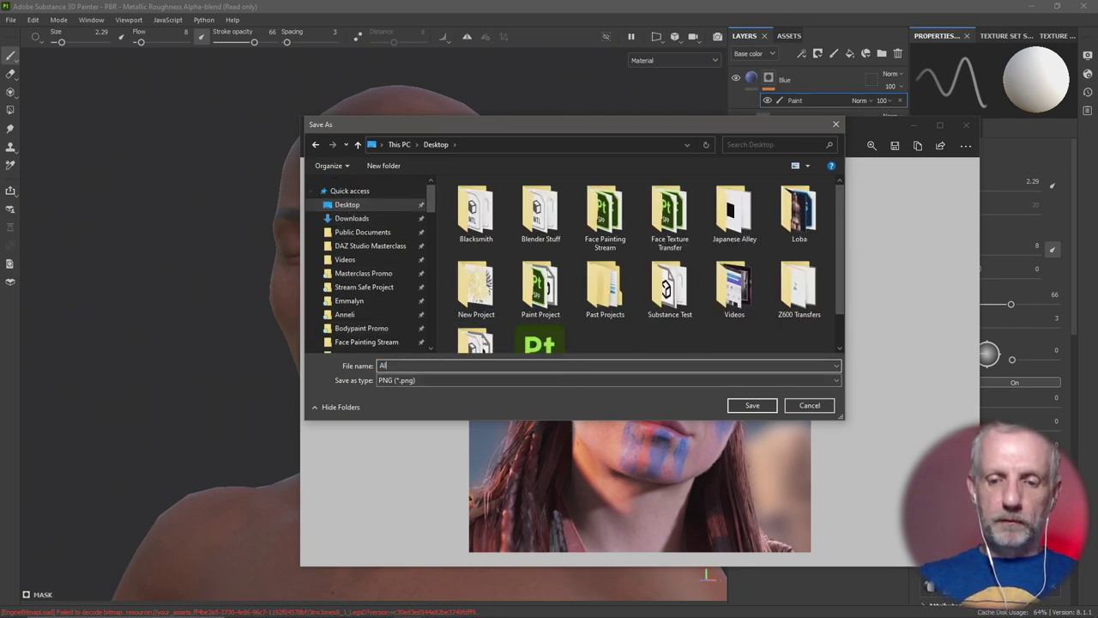
text(oy B)
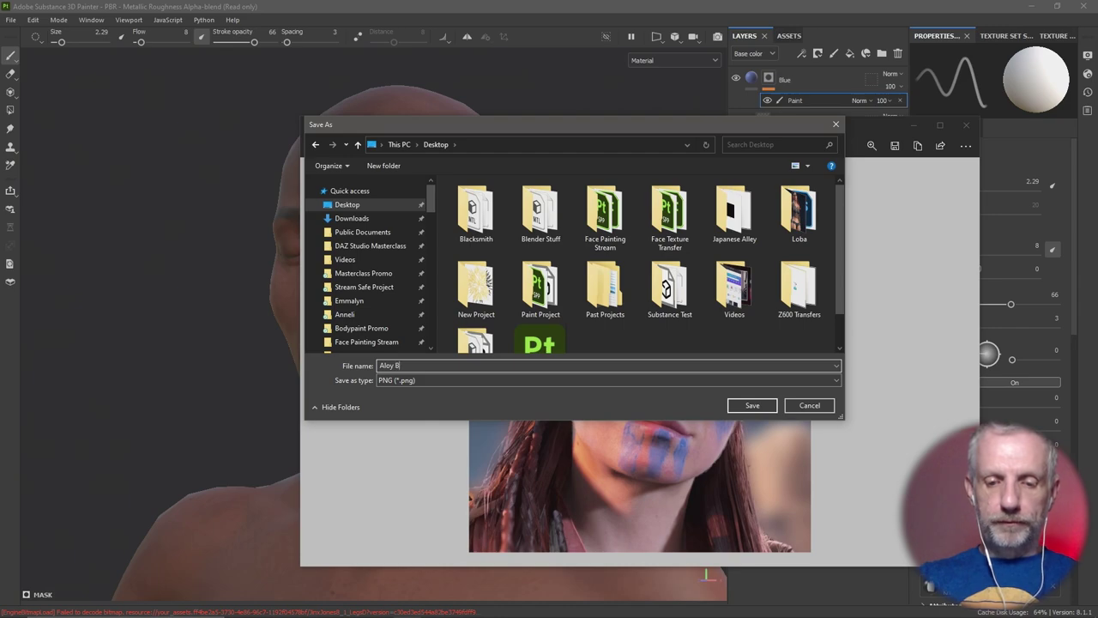
text(lue Wh)
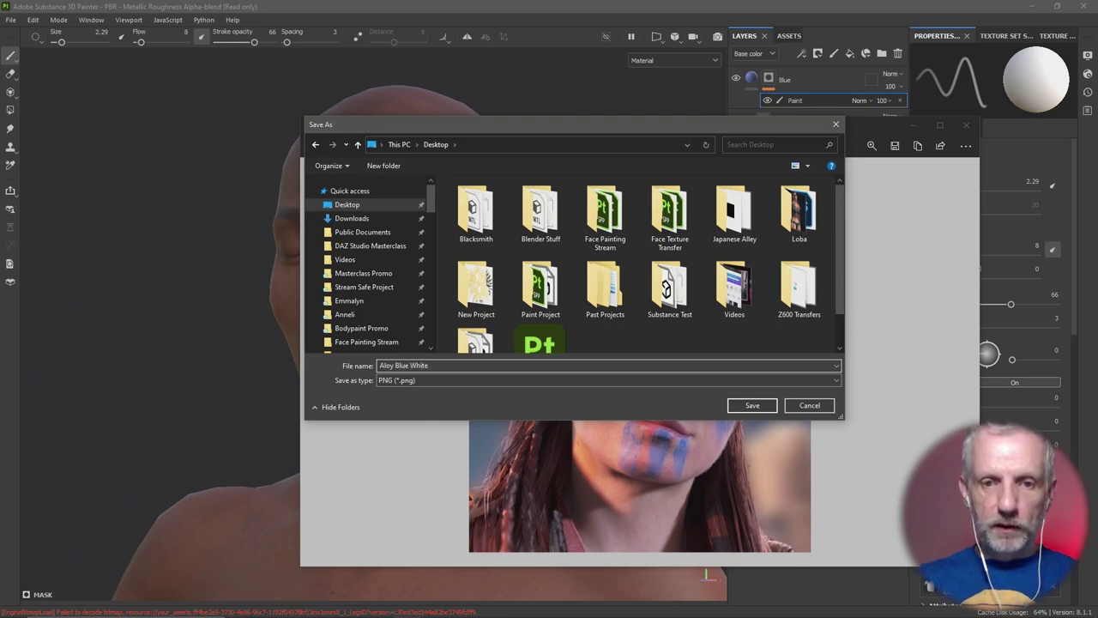
text(ite)
key(Return)
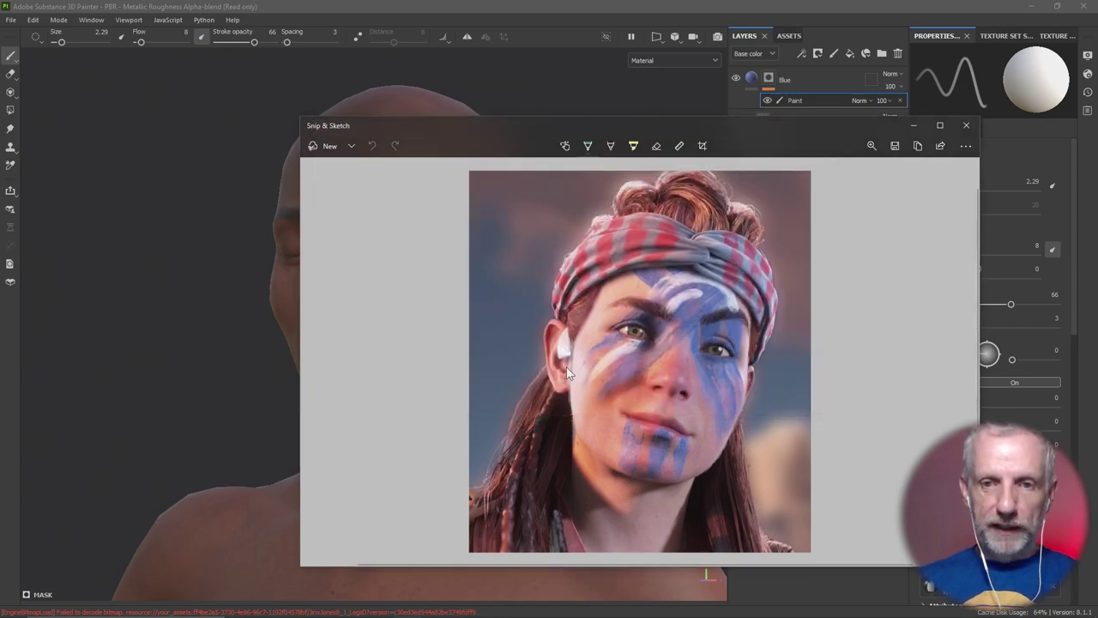
click(966, 128)
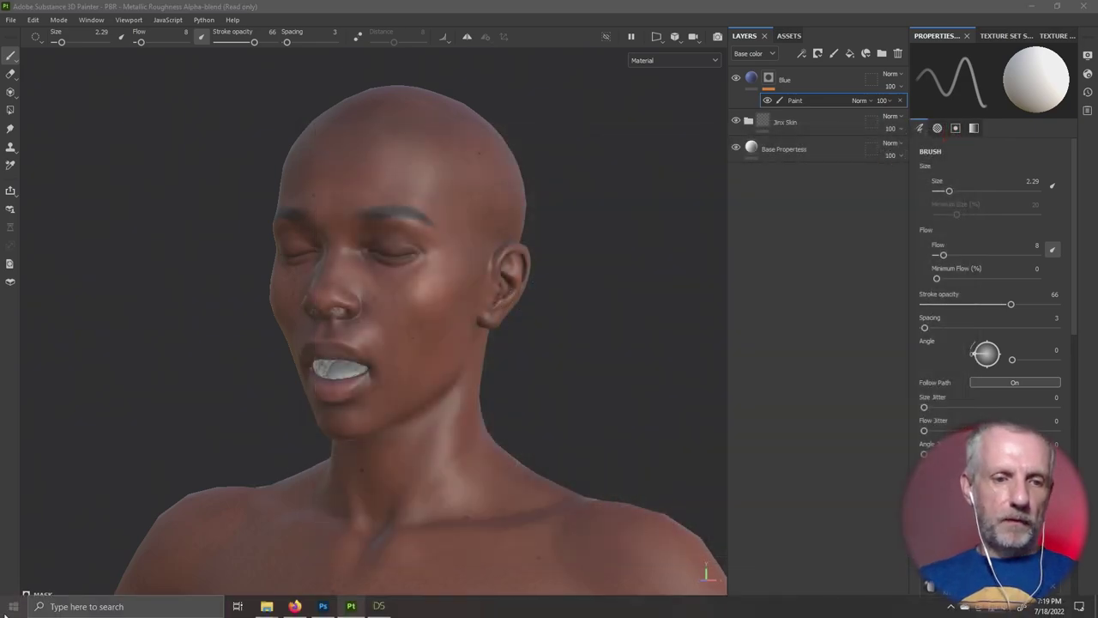
Browse in File Explorer to the C: drive's Blender > PureRef-1.11.1_x64 folder
click(13, 605)
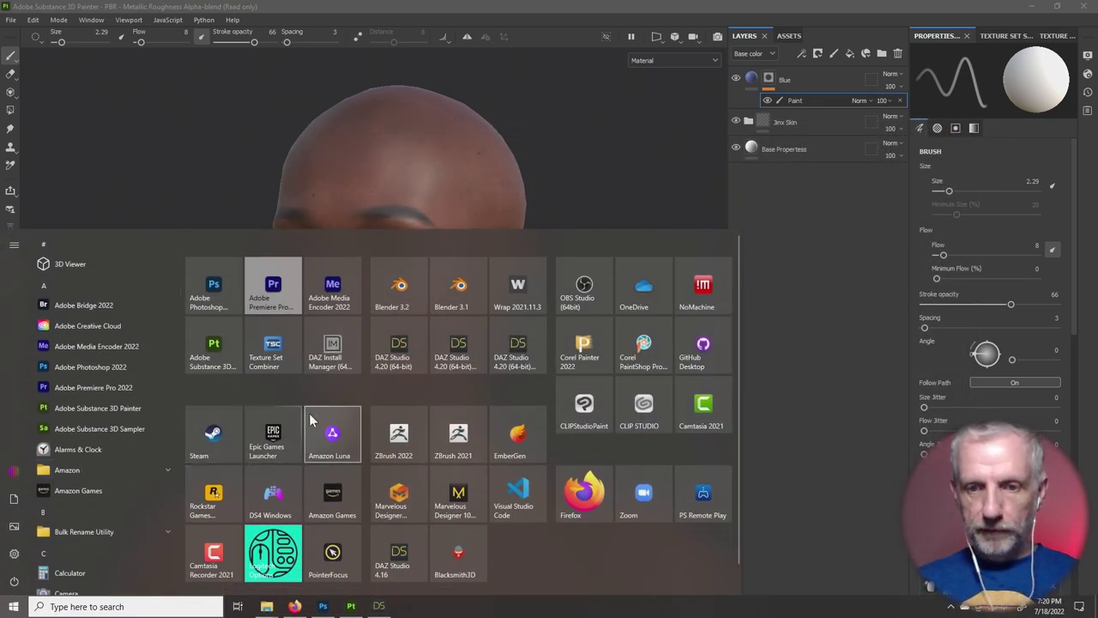
scroll(311, 420, down, 1)
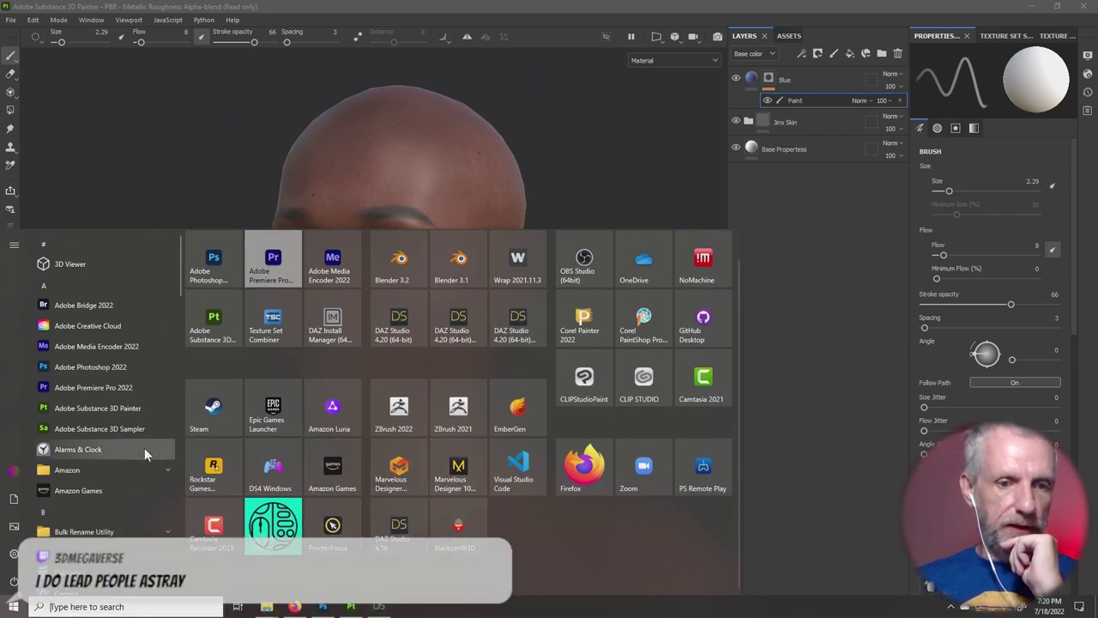
scroll(144, 448, down, 3)
scroll(144, 447, down, 1)
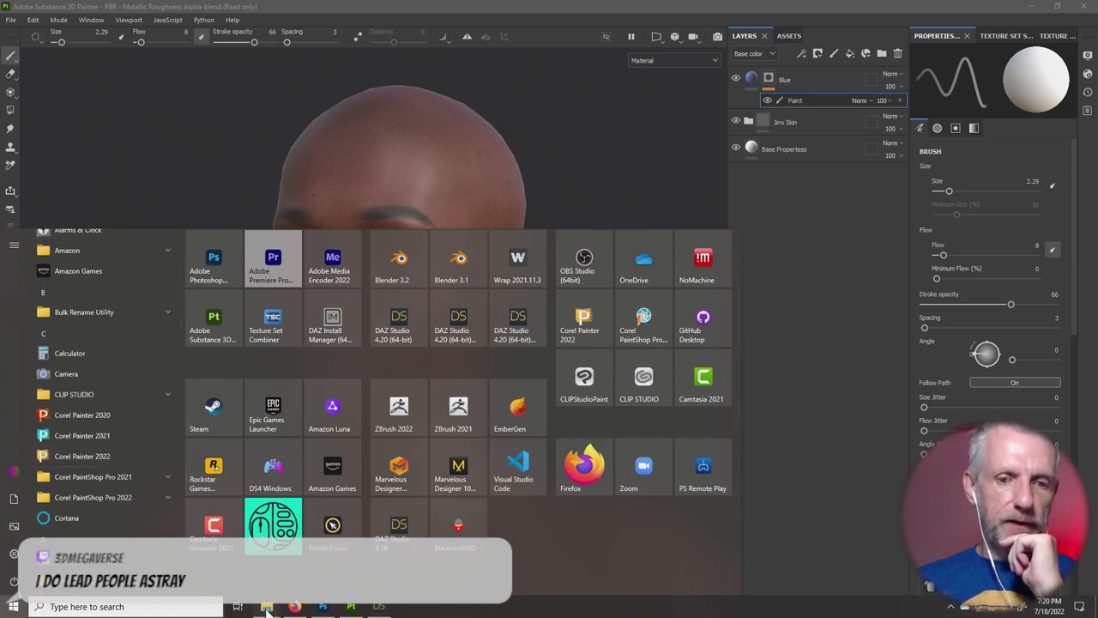
click(218, 516)
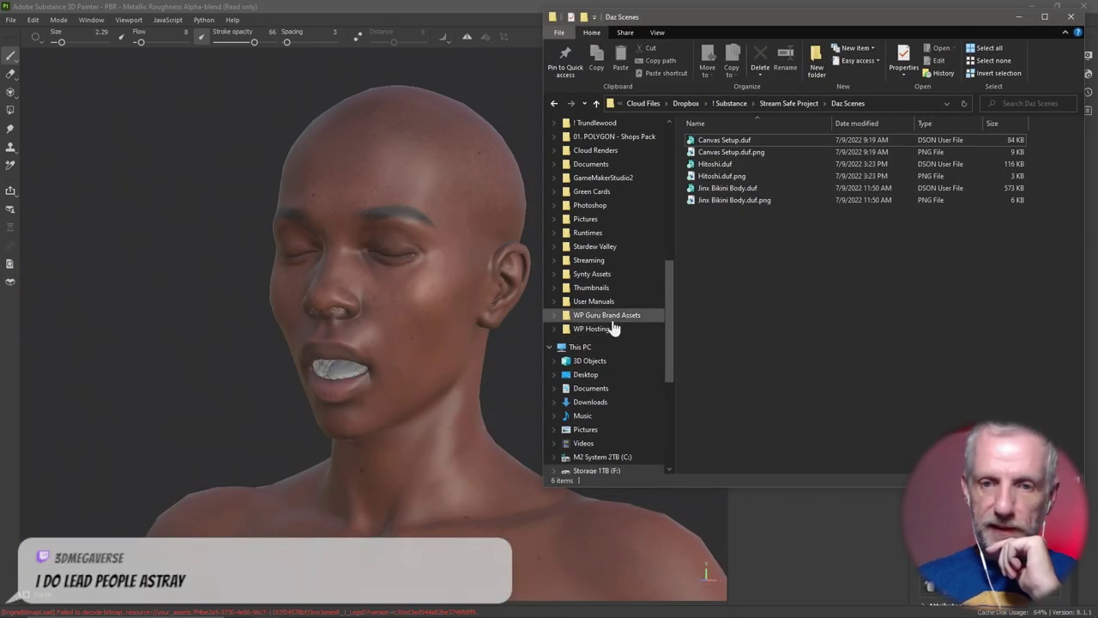
click(622, 457)
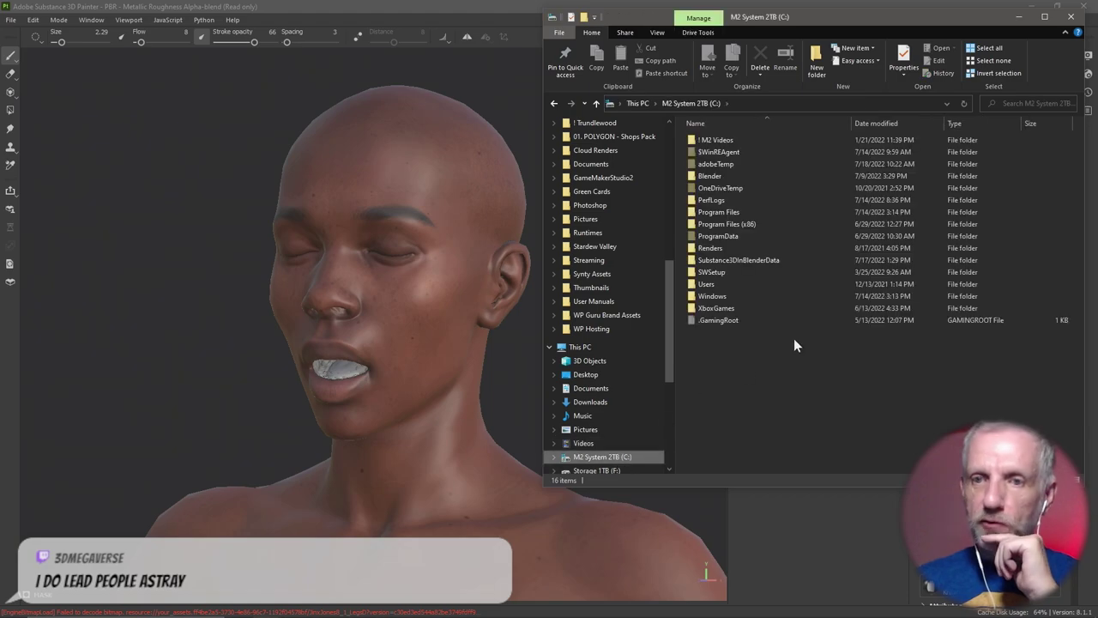
double_click(743, 172)
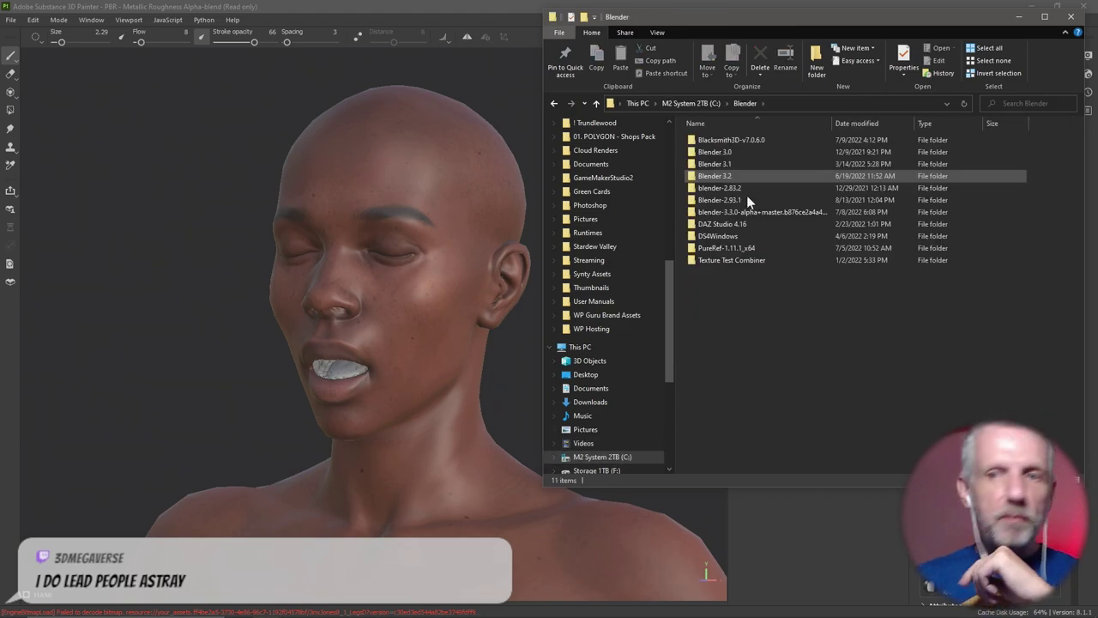
double_click(738, 248)
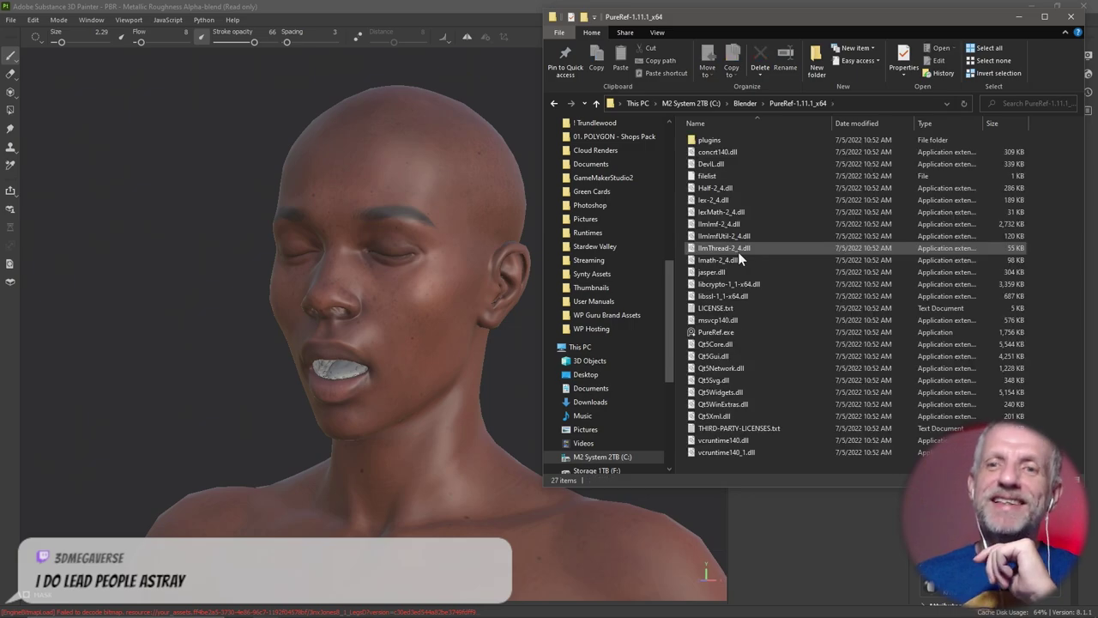
Create a shortcut to PureRef.exe and rename it PureRef
click(733, 330)
right_click(733, 329)
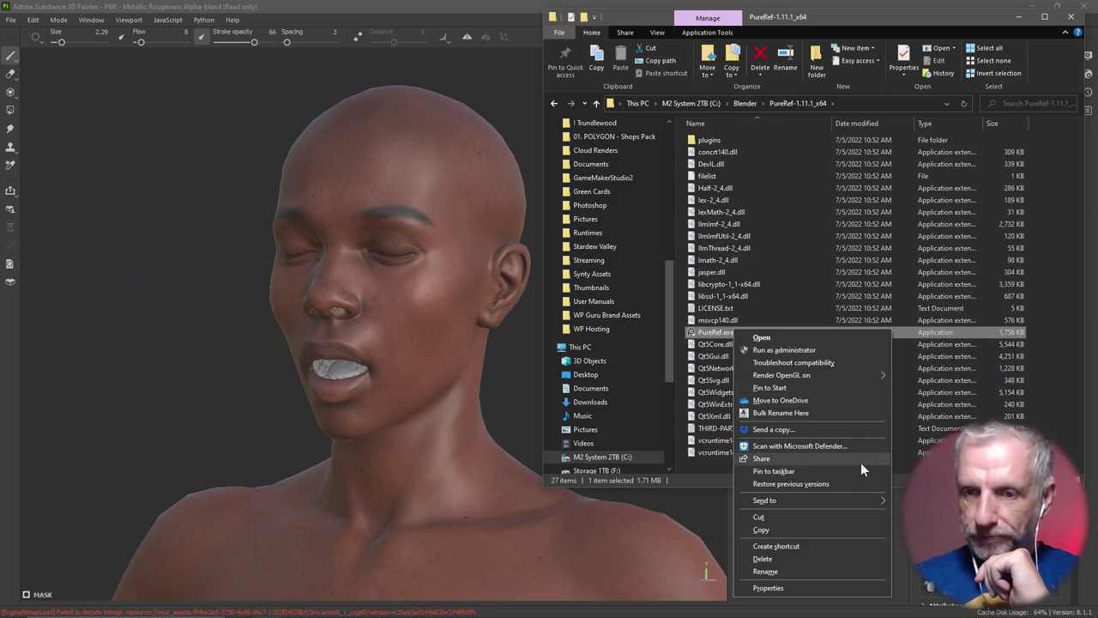
click(834, 544)
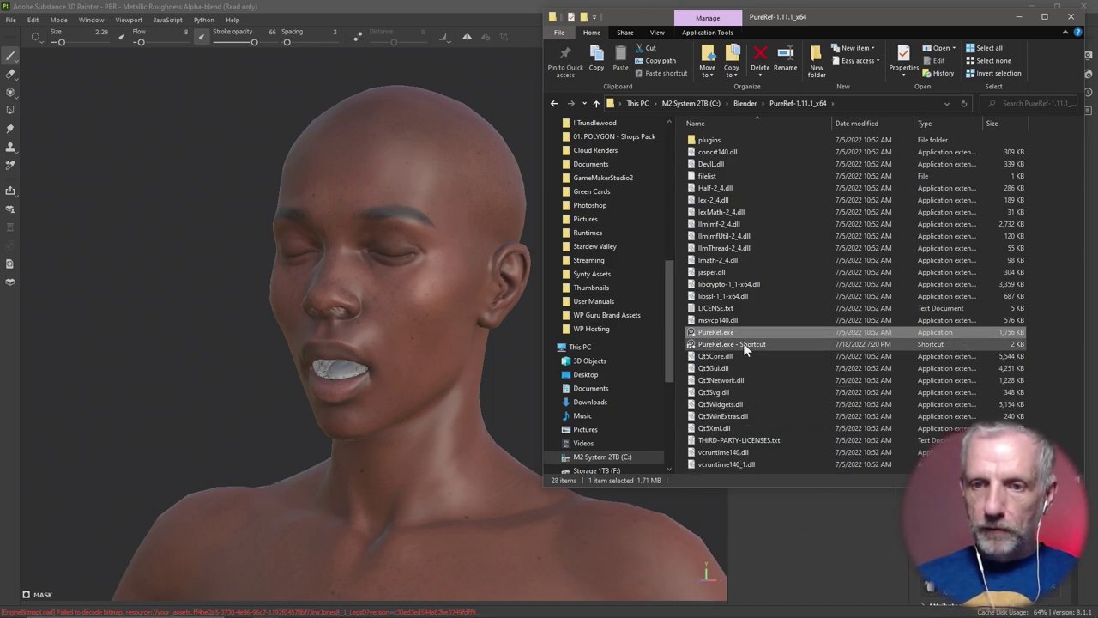
click(743, 343)
key(F2)
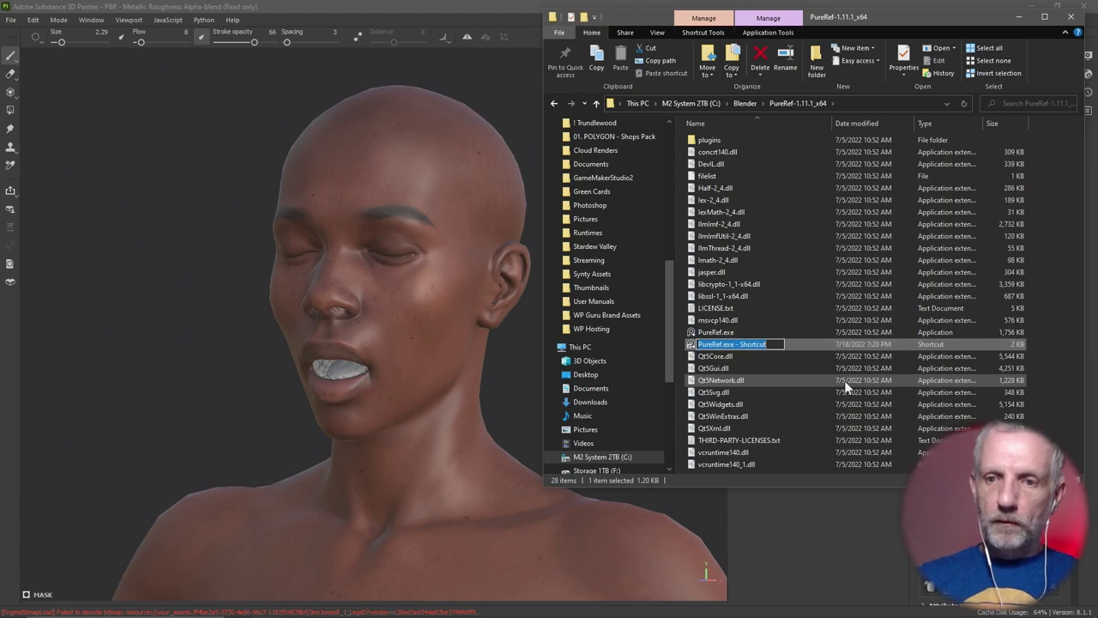
key(End)
key(BackSpace)
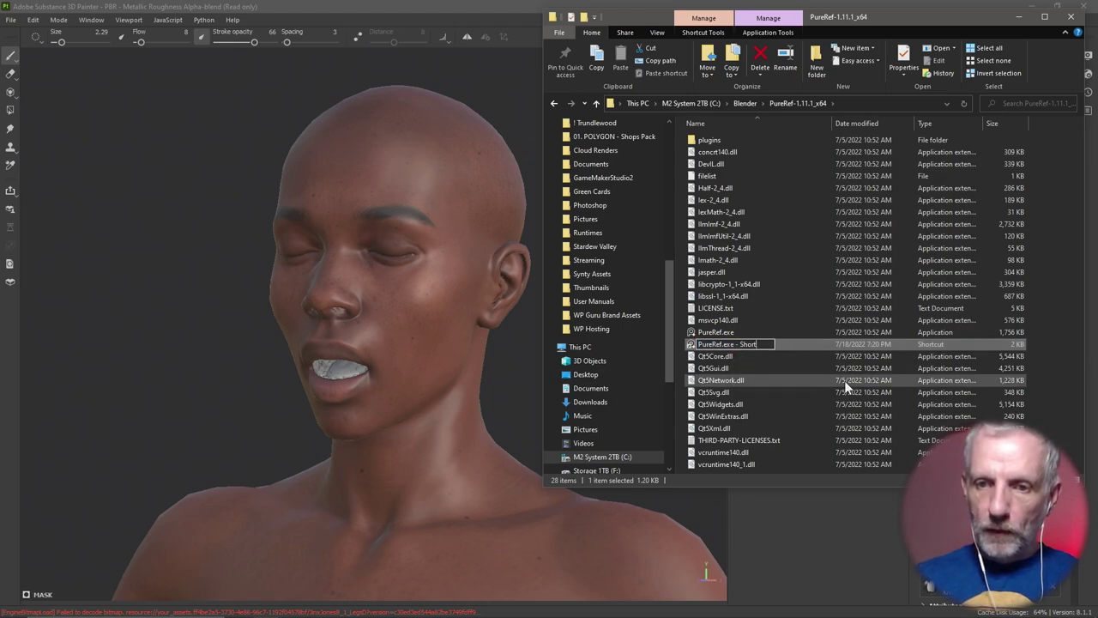
key(BackSpace)
key(BackSpace)
key(BackSpace)
key(BackSpace)
key(BackSpace)
key(BackSpace)
key(BackSpace)
key(BackSpace)
key(BackSpace)
key(BackSpace)
key(BackSpace)
key(BackSpace)
key(BackSpace)
key(BackSpace)
key(Return)
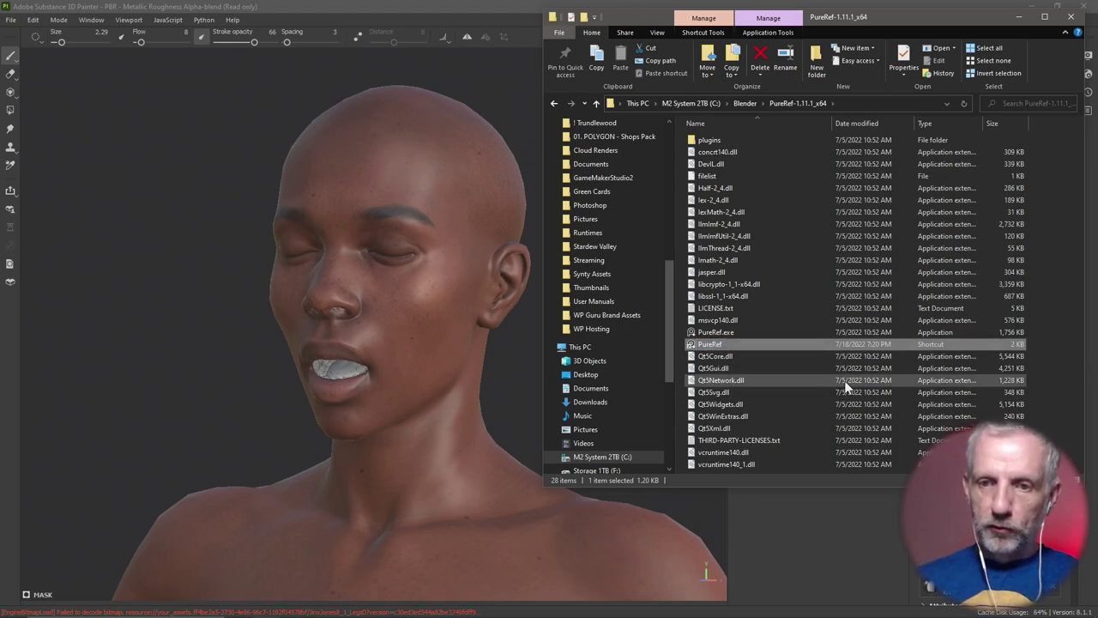
Pin the PureRef shortcut to Start and check the Start menu
right_click(774, 342)
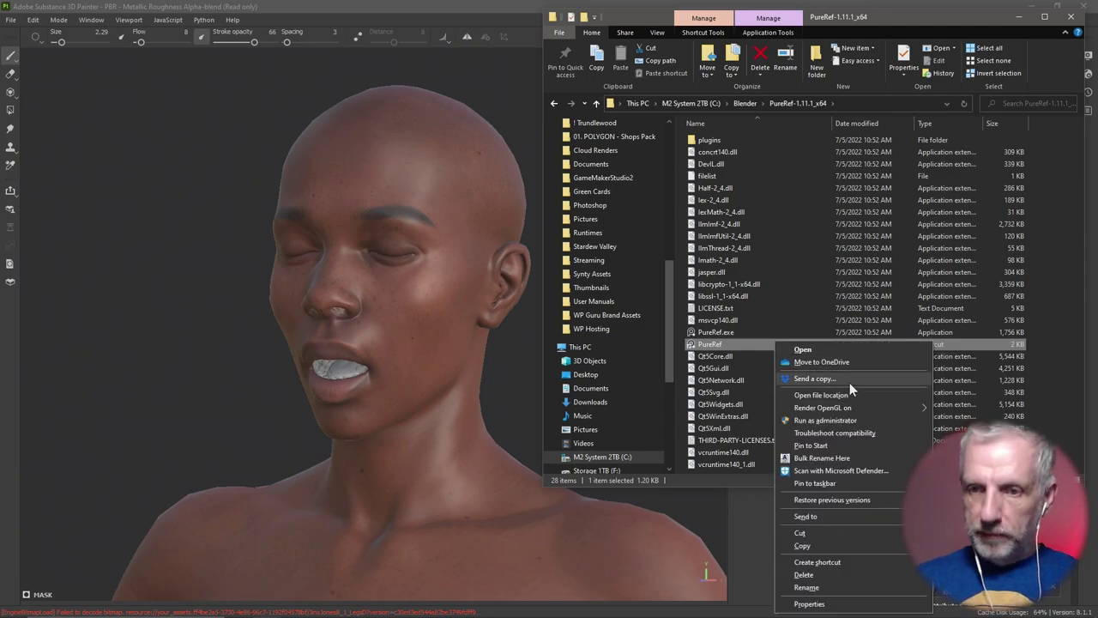
click(862, 446)
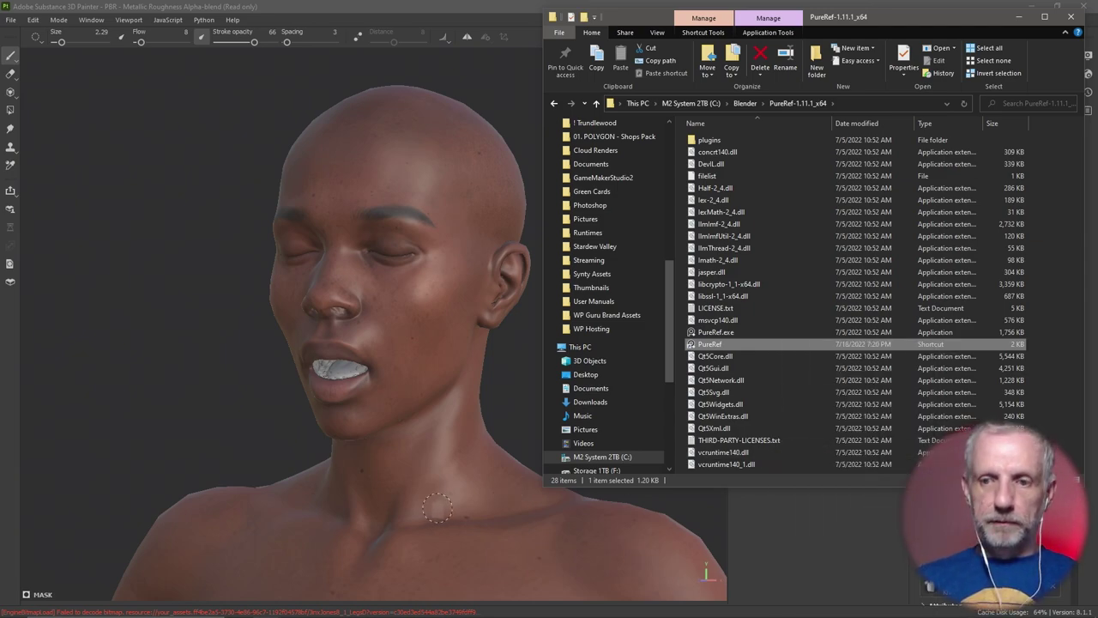
click(14, 606)
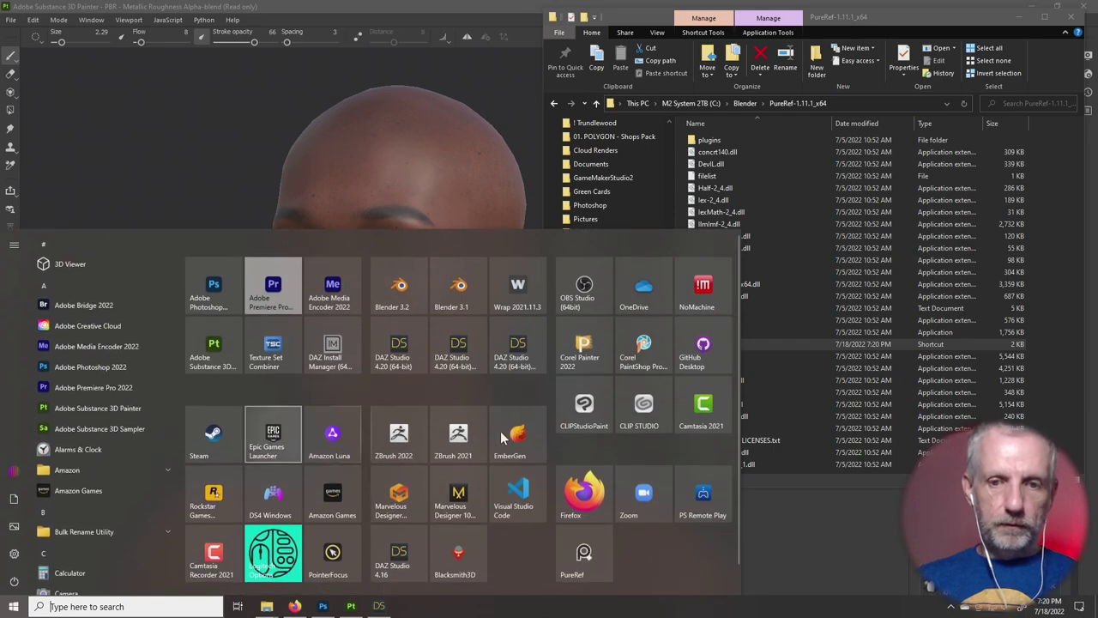
Launch PureRef from its Start tile, close File Explorer and minimize Substance Painter
click(571, 556)
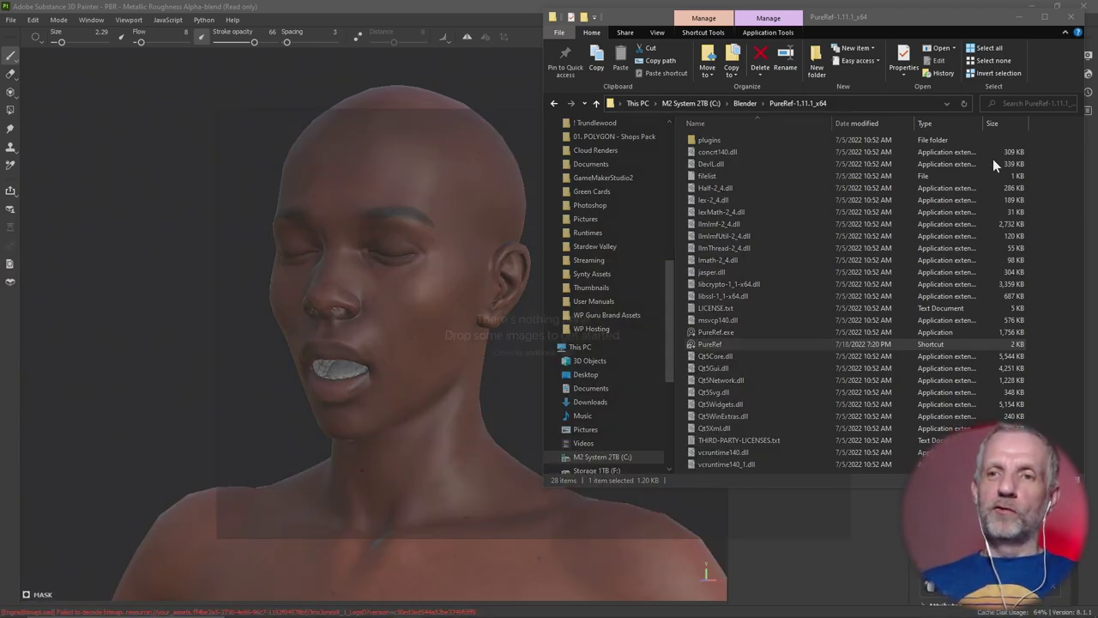
click(1019, 16)
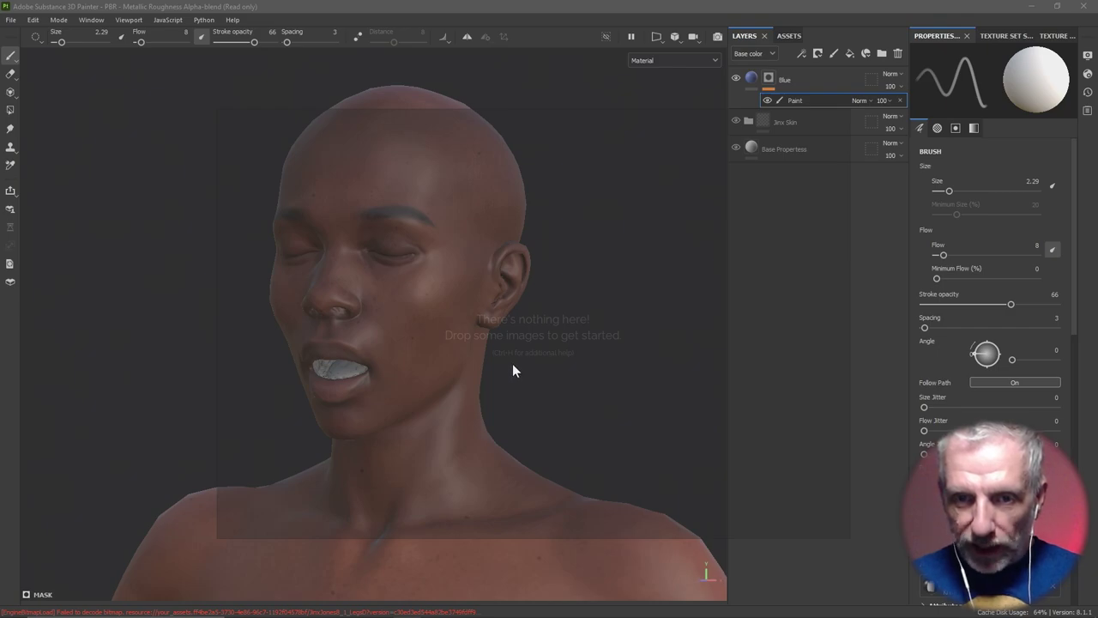
right_click(579, 297)
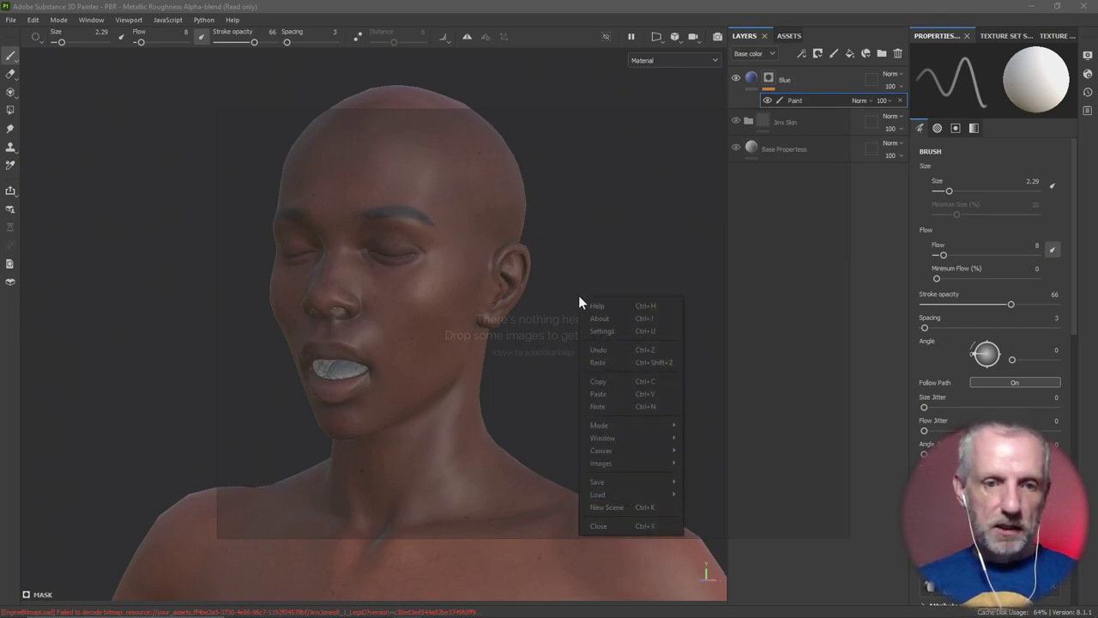
click(645, 124)
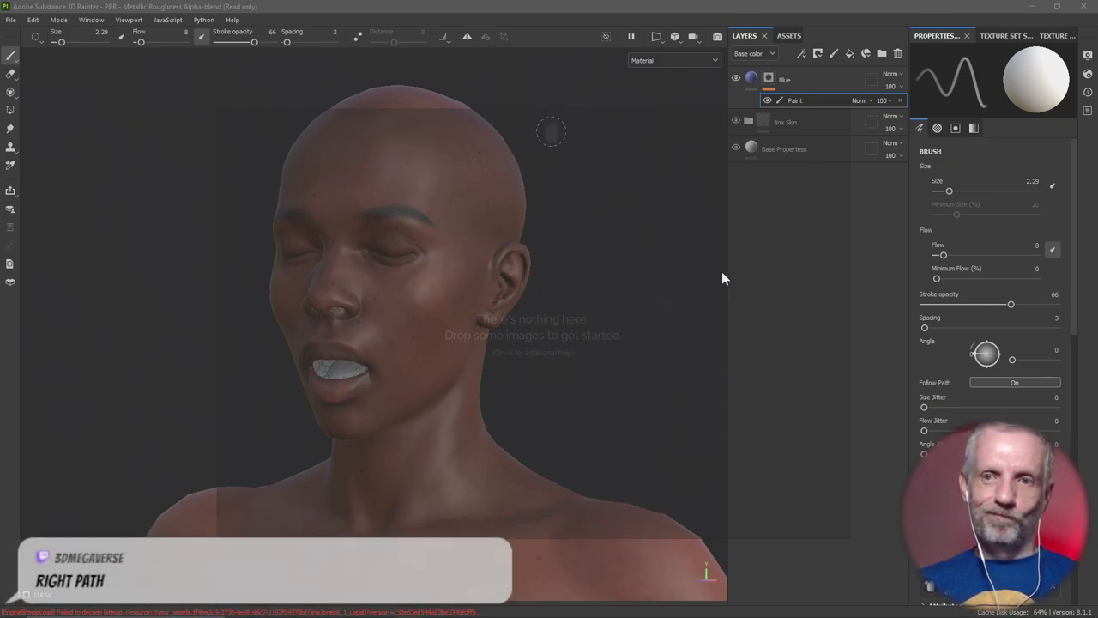
click(1031, 6)
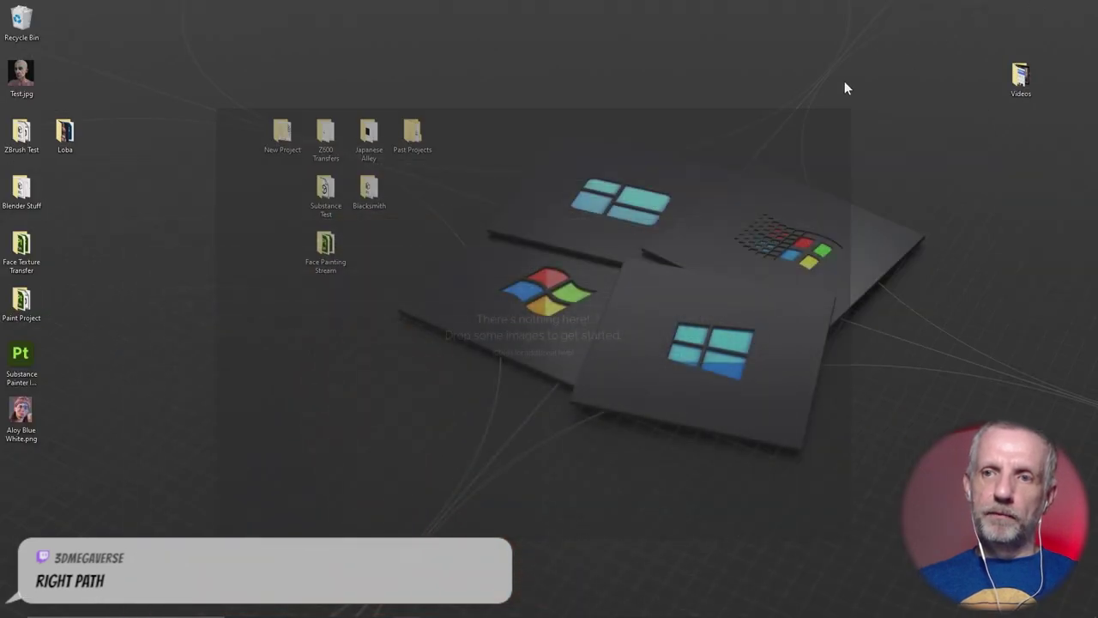
Drop Aloy Blue White.png into PureRef and move its window up and to the right
drag(21, 413, 546, 326)
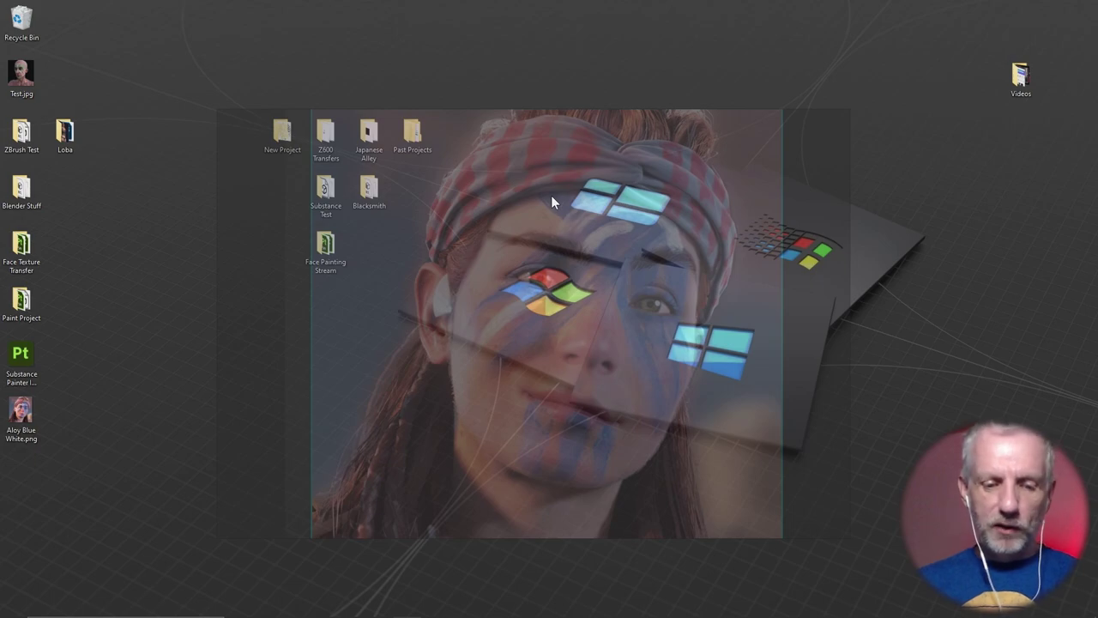
key(F1)
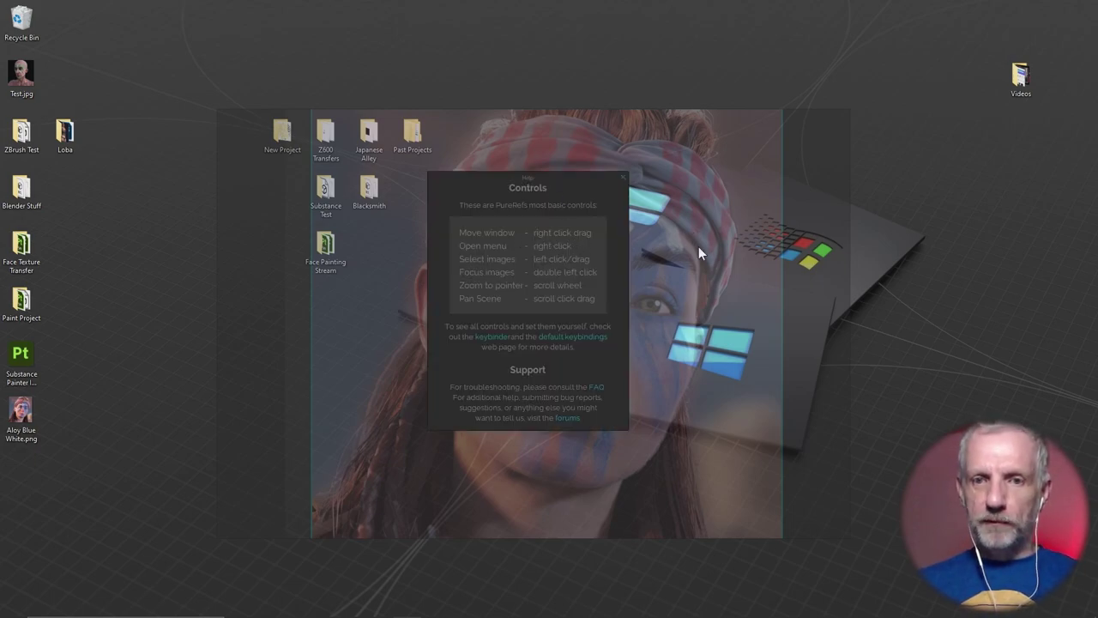
mouse_move(699, 246)
right_down()
mouse_move(732, 187)
mouse_move(769, 224)
mouse_move(864, 235)
right_up()
key(alt+Tab)
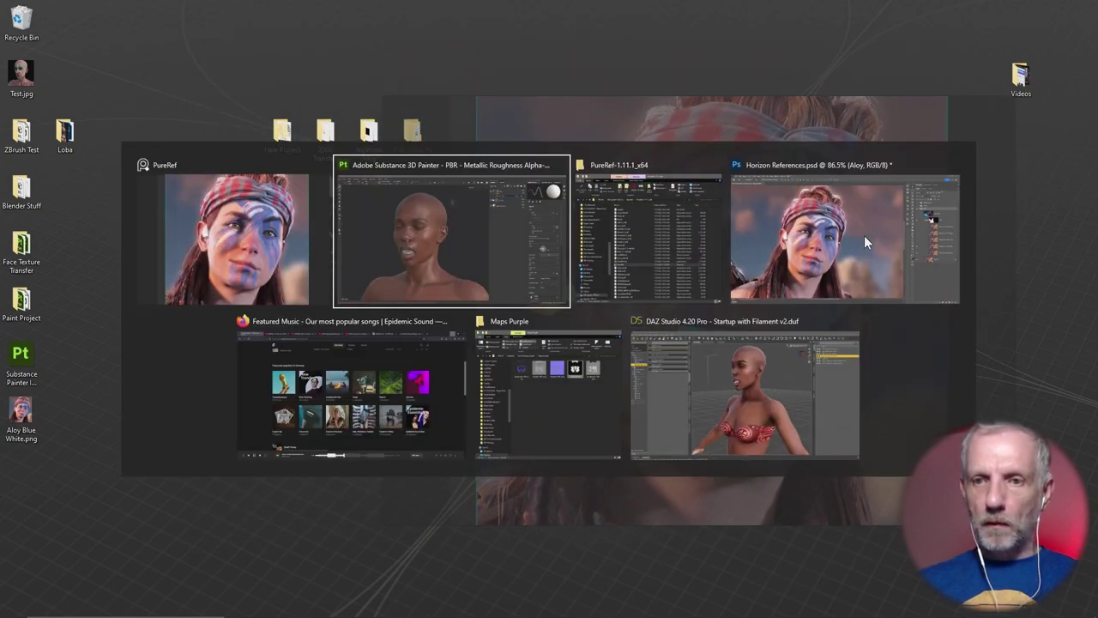
Set PureRef's mode to Transparent To Mouse and confirm
key(alt+Tab)
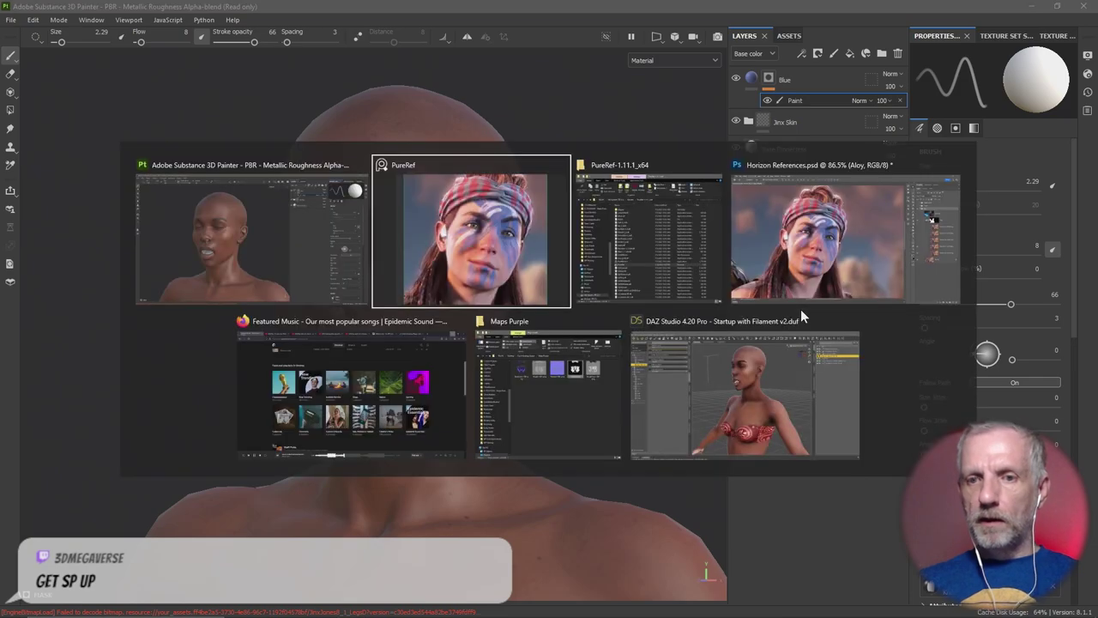
right_click(771, 206)
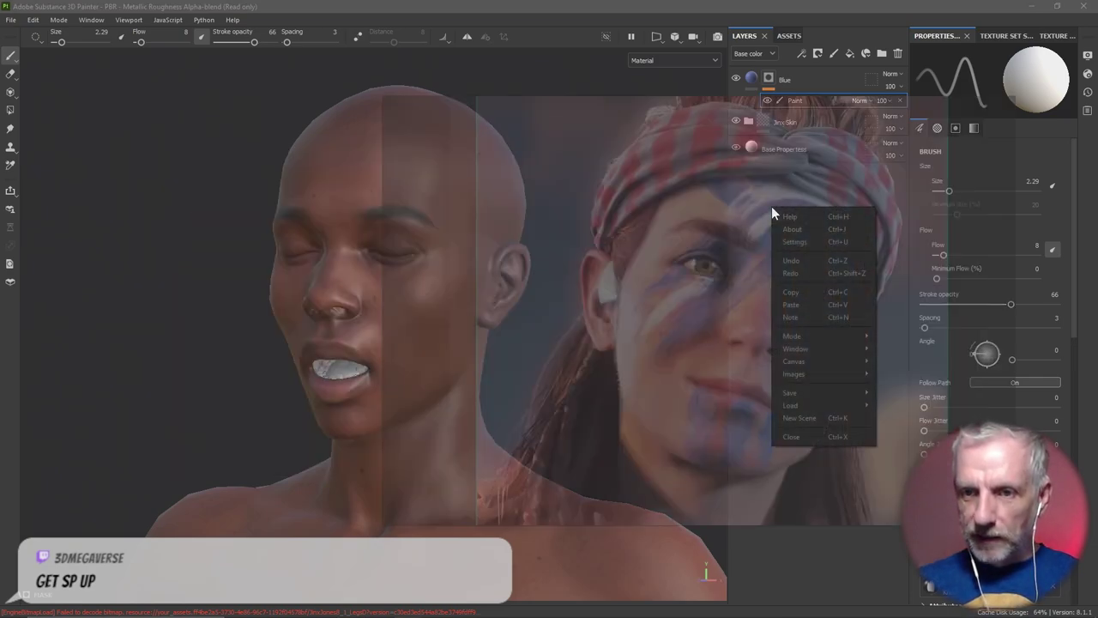
mouse_move(824, 348)
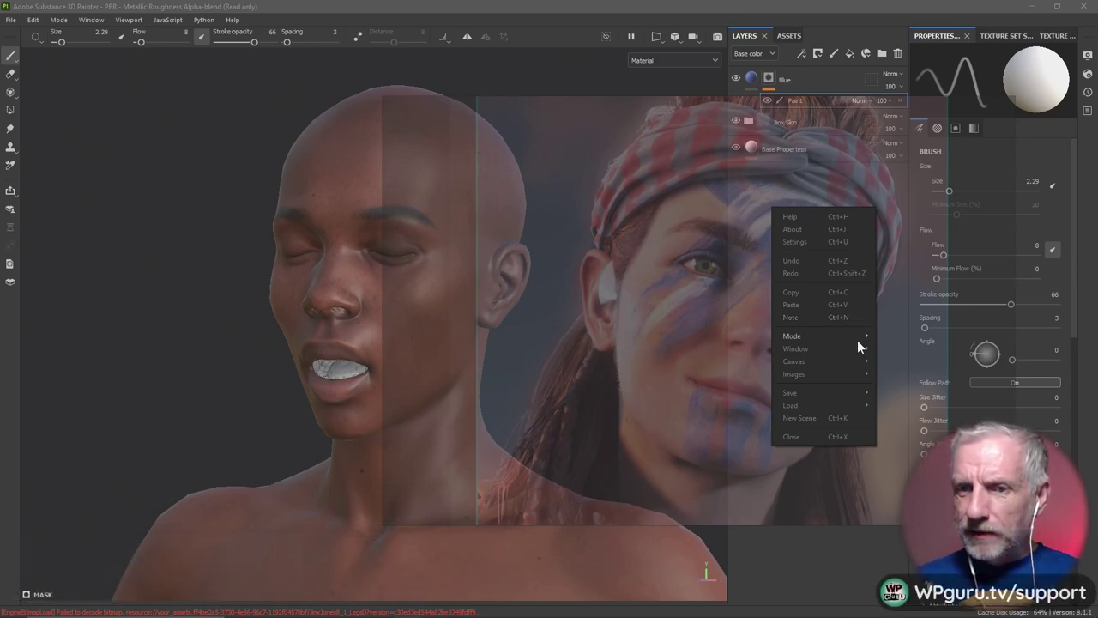
mouse_move(857, 340)
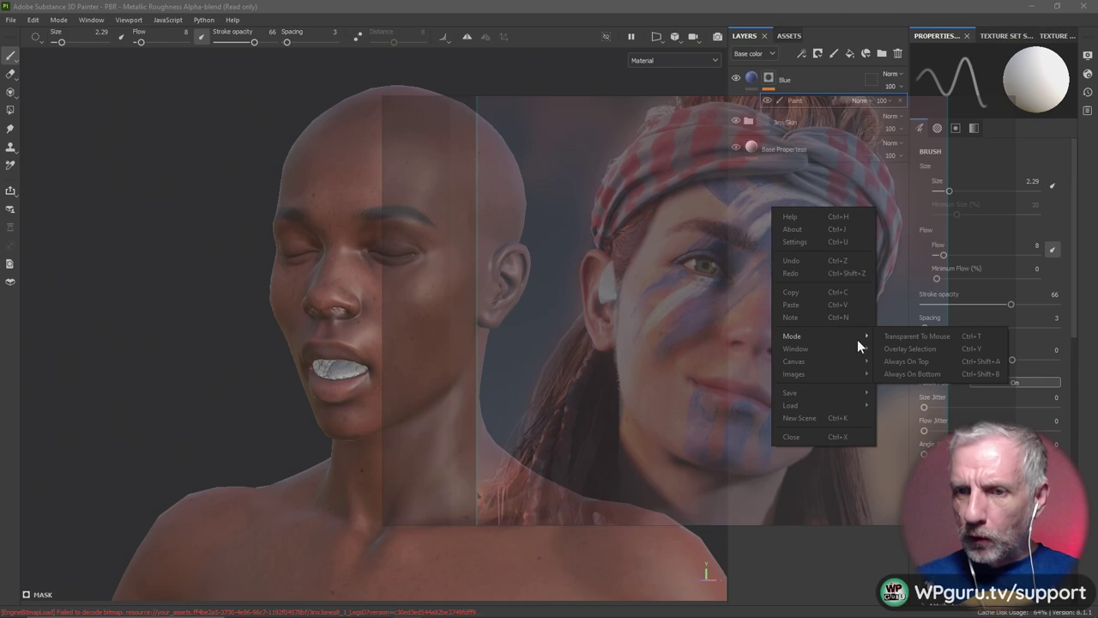
click(941, 336)
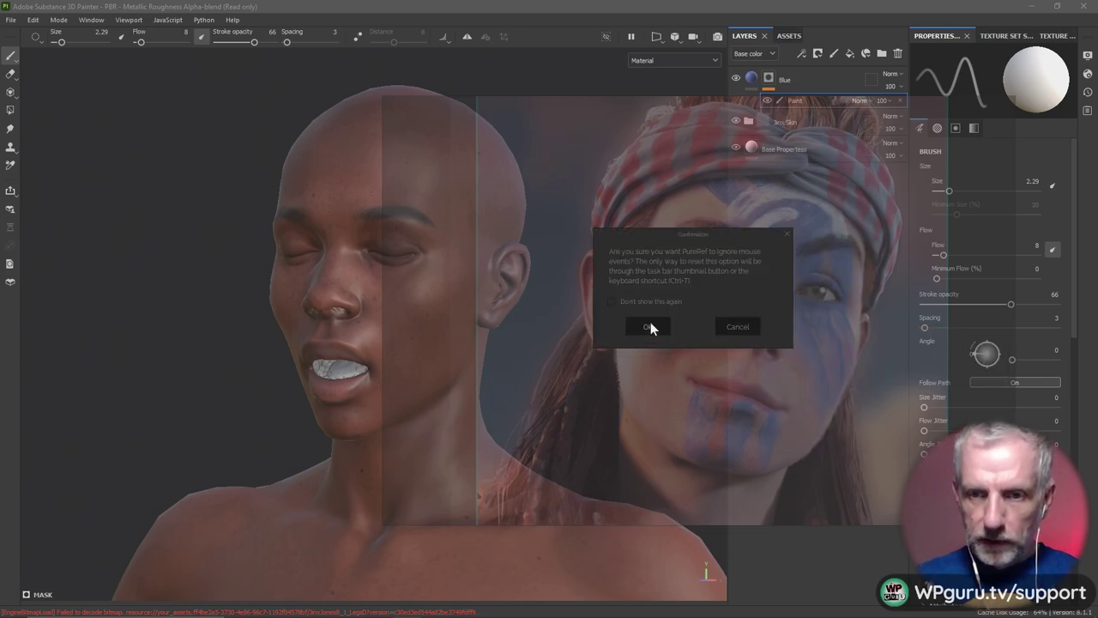
click(648, 325)
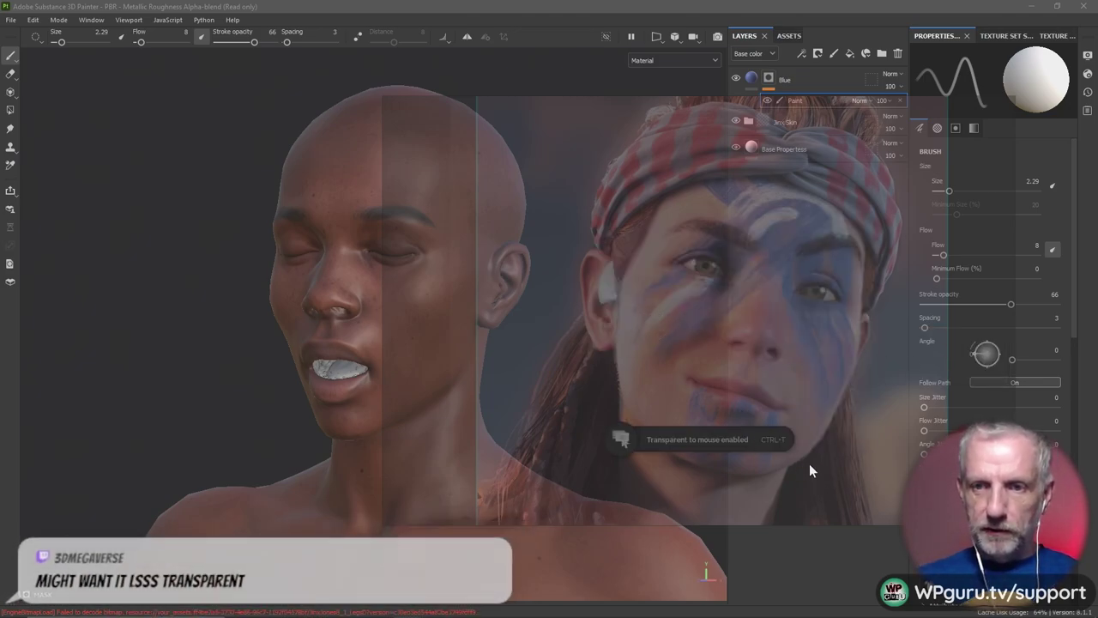
Check that right-clicks pass through to Painter's layers and brush settings
right_click(873, 479)
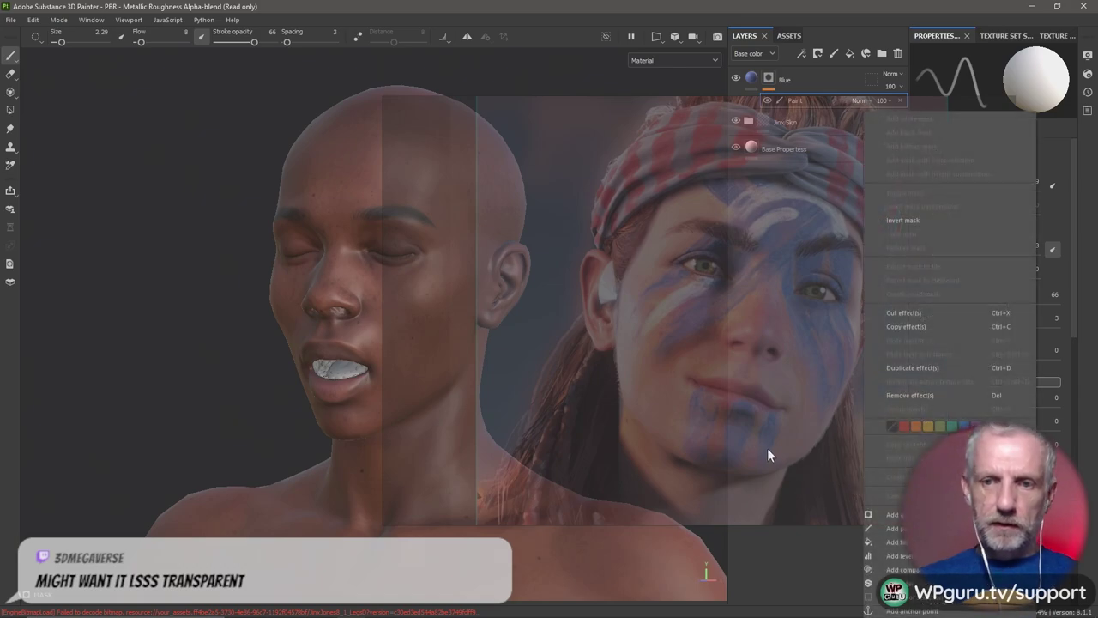
click(686, 321)
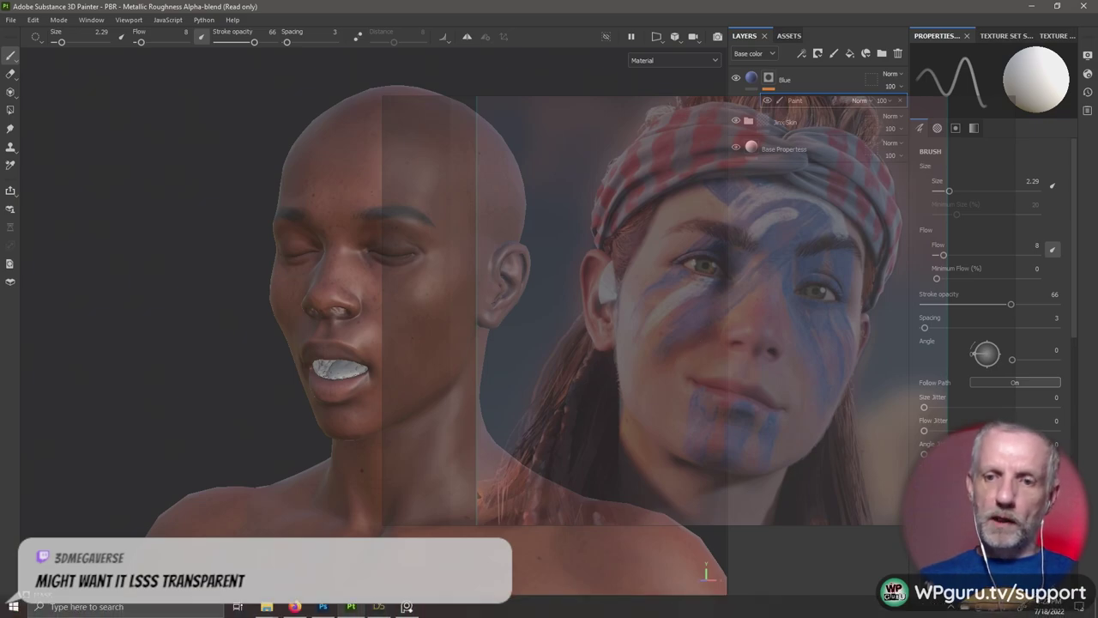
right_click(674, 436)
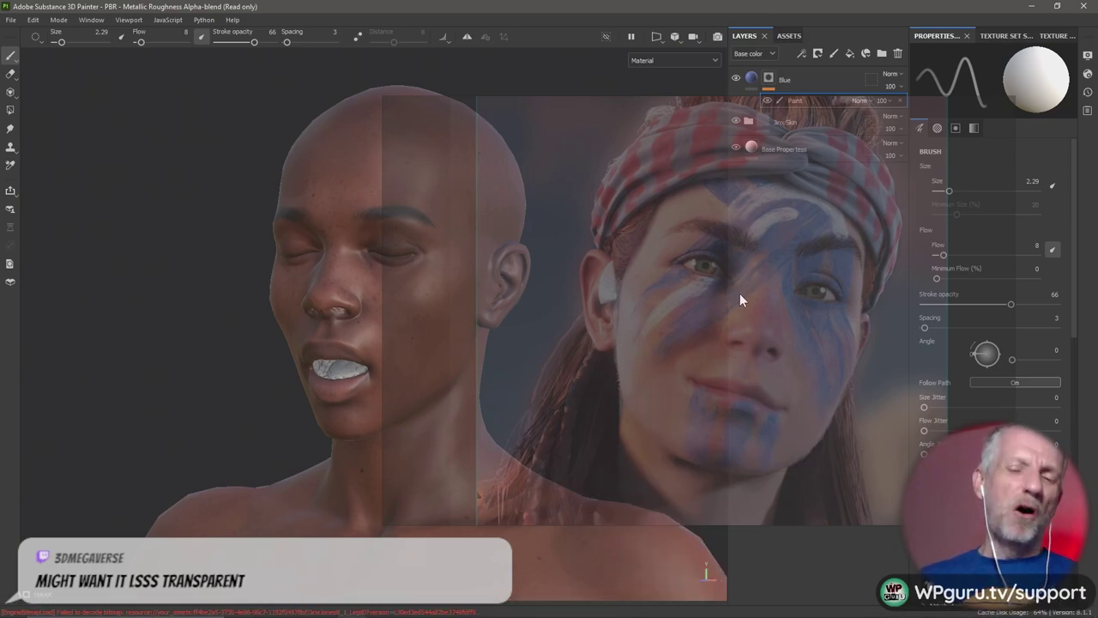
Close PureRef from the taskbar, choosing Don't Save
key(super)
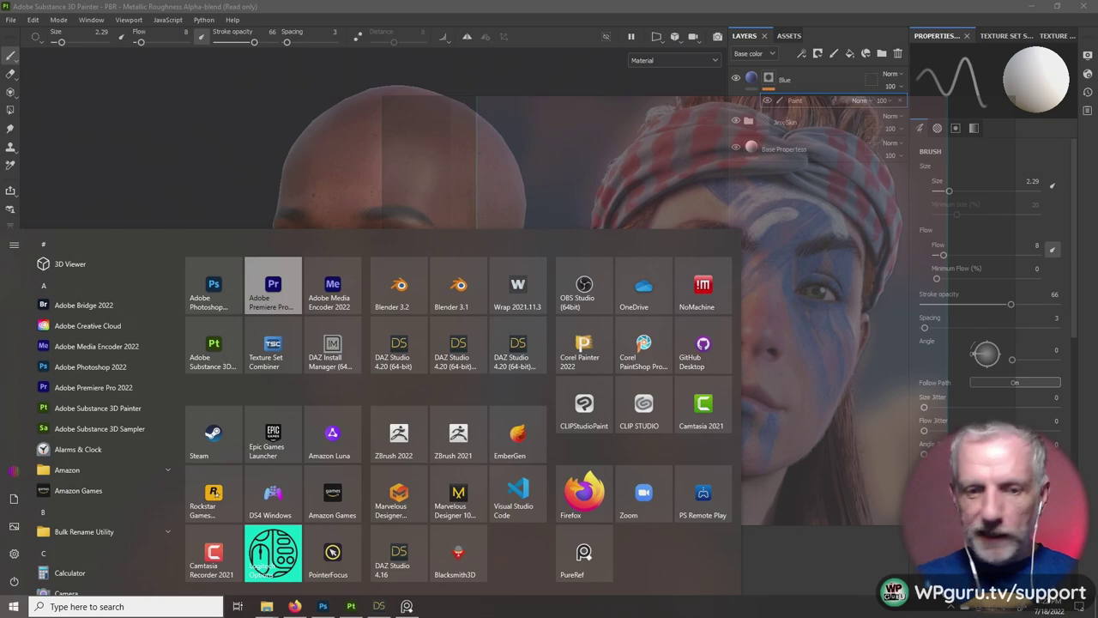
right_click(408, 604)
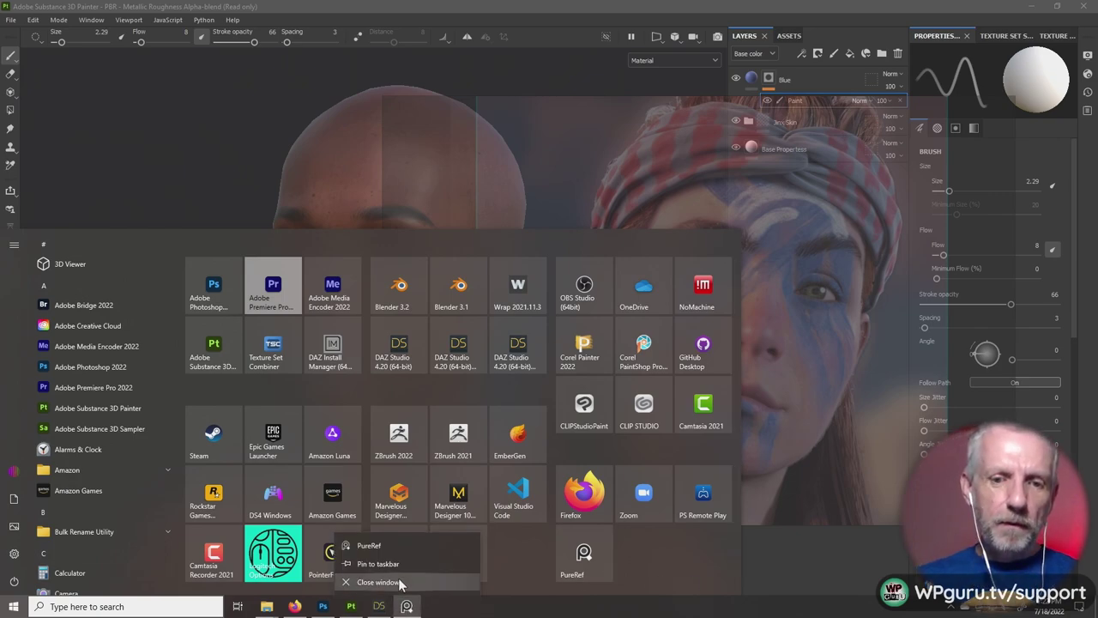
click(400, 583)
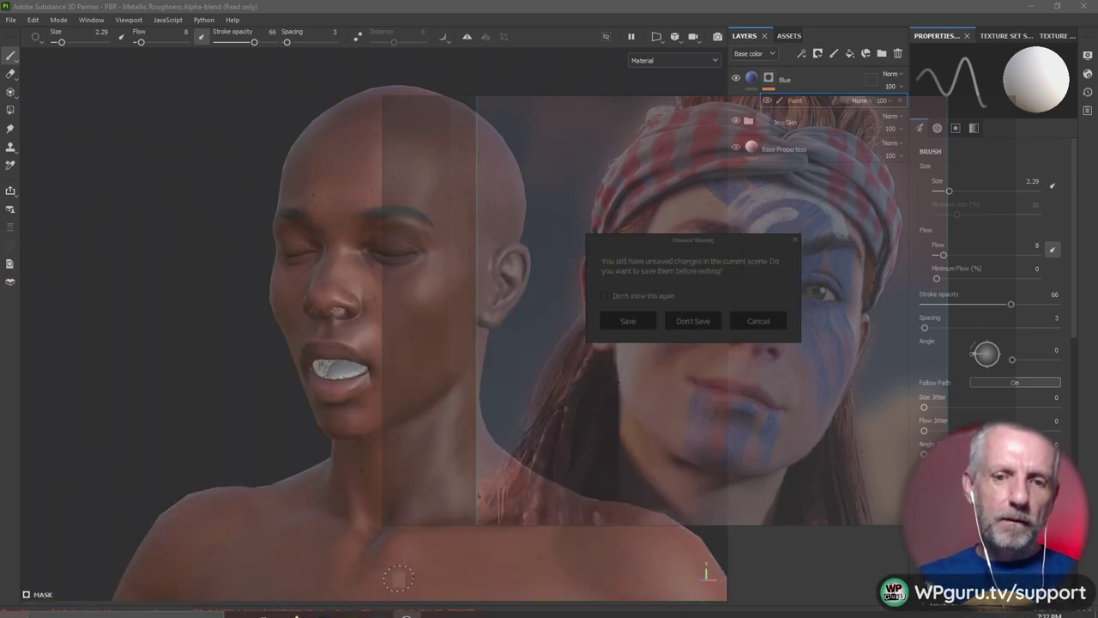
click(687, 320)
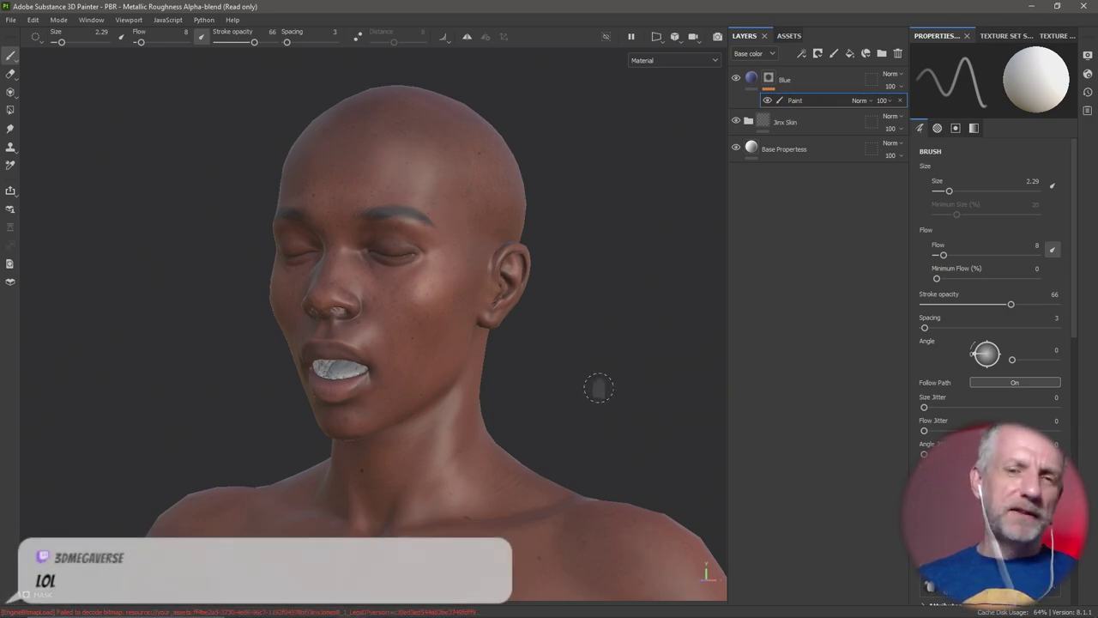
scroll(483, 356, up, 3)
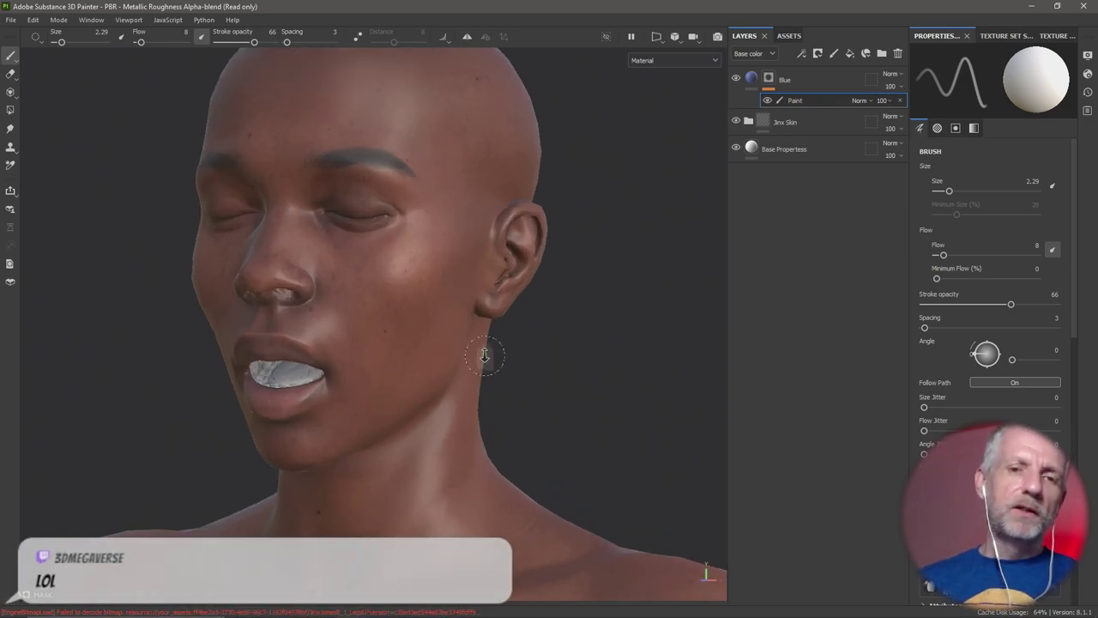
mouse_move(485, 354)
alt+mouse_down()
mouse_move(493, 436)
mouse_move(498, 406)
mouse_move(486, 417)
alt+mouse_up()
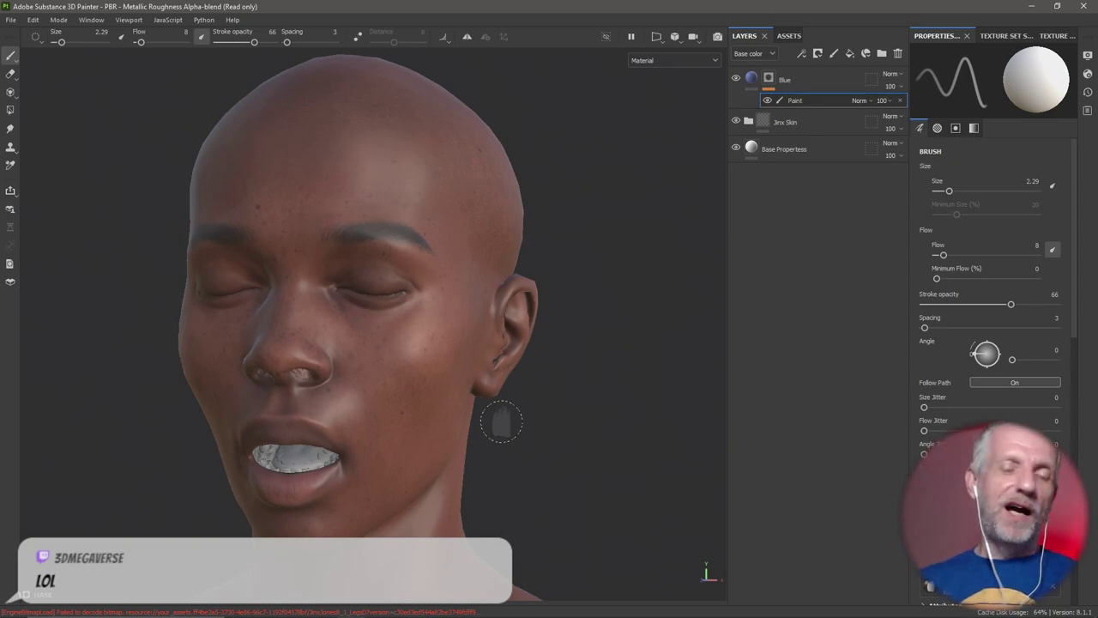
key(alt+Tab)
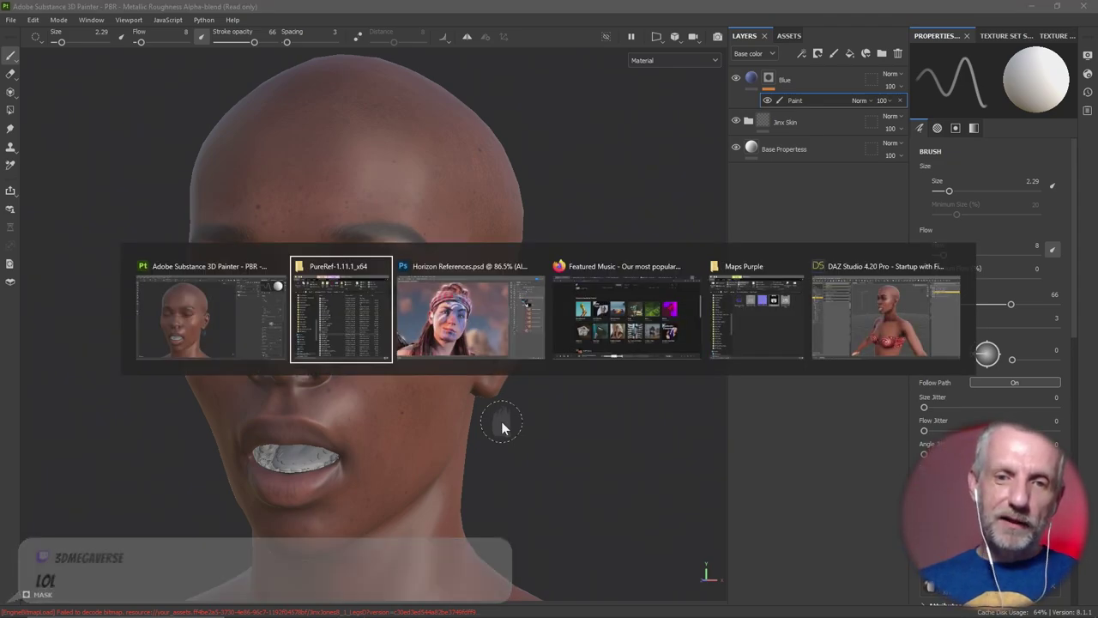
key(alt+Tab)
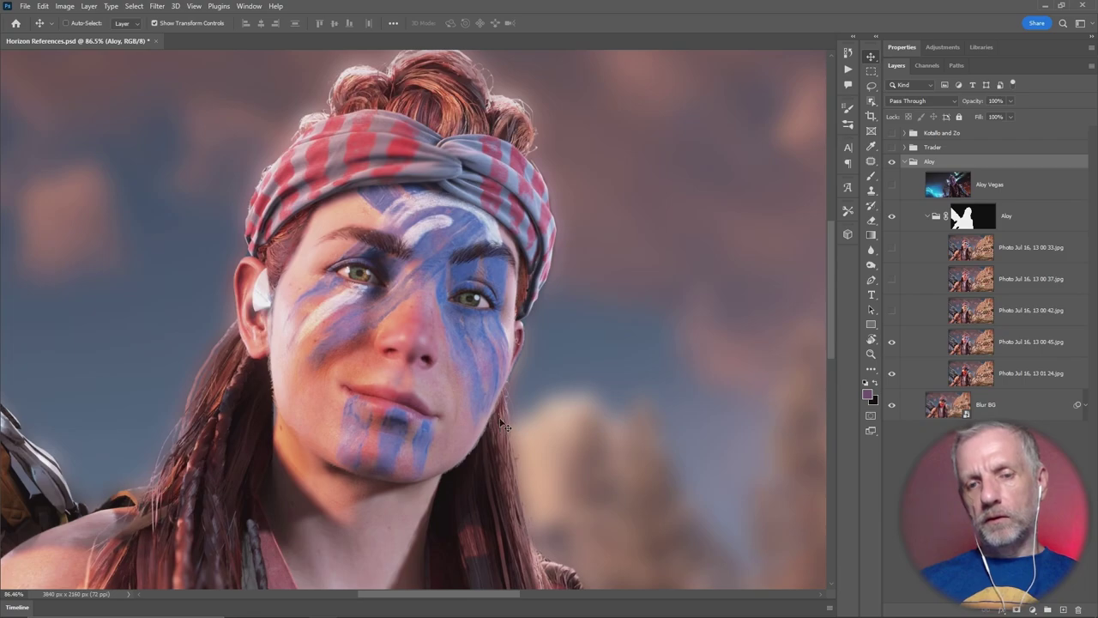
drag(504, 426, 730, 420)
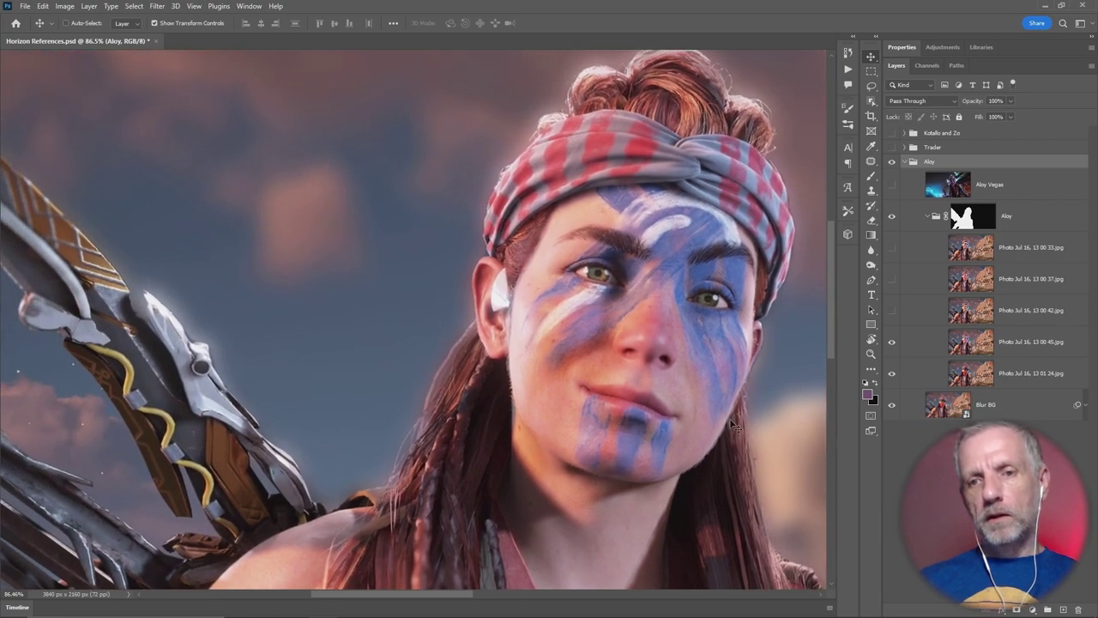
key(alt+Tab)
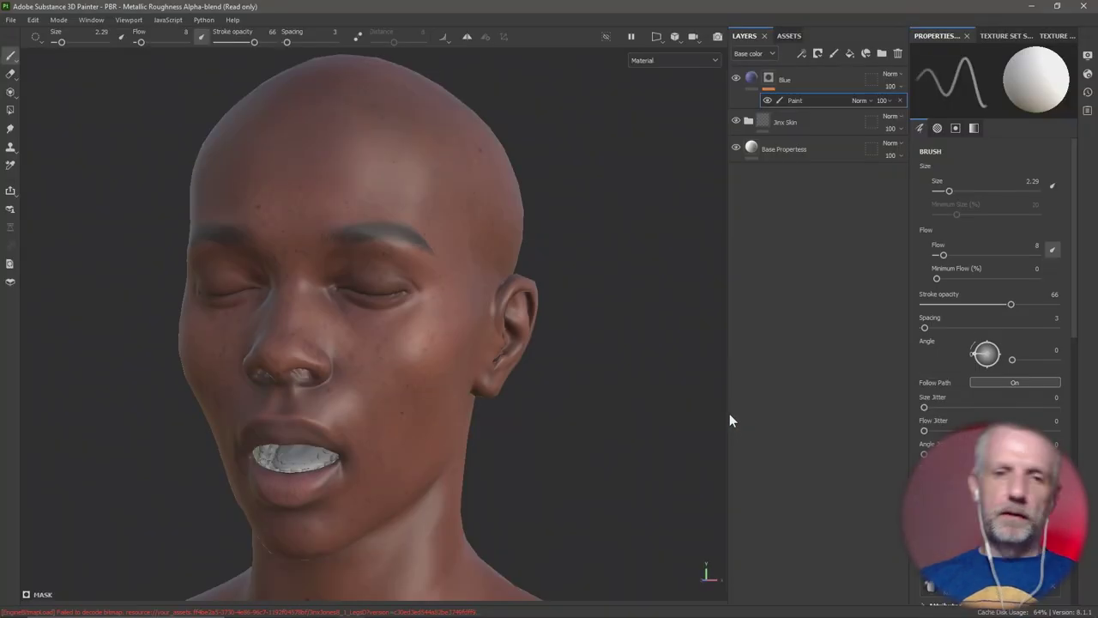
mouse_move(647, 429)
alt+mouse_down()
mouse_move(678, 434)
mouse_move(623, 397)
alt+mouse_up()
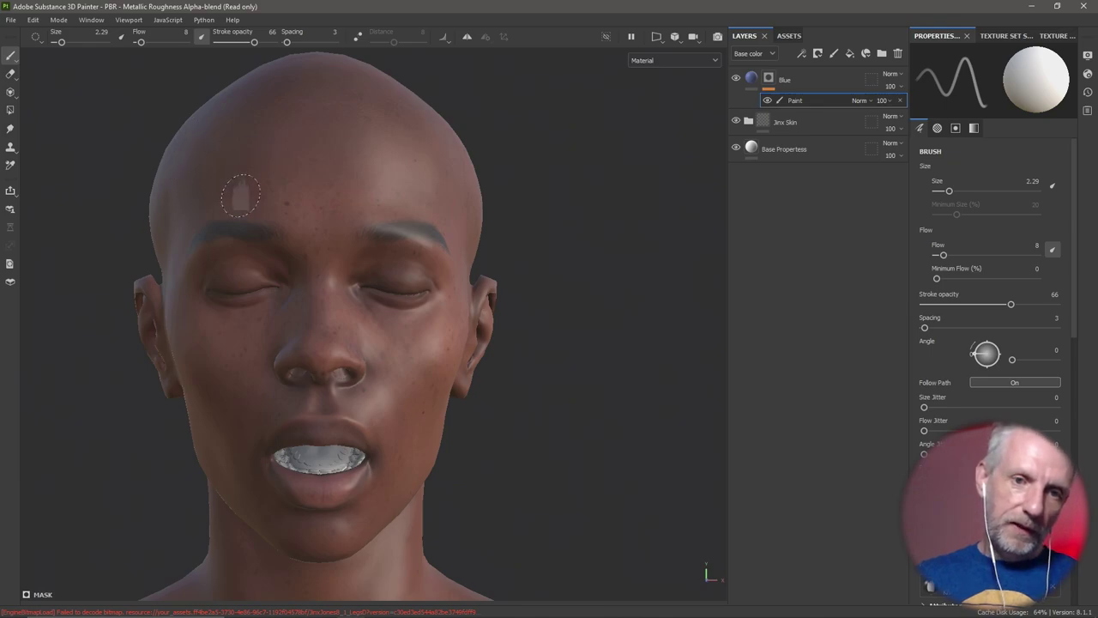
Paint a wide blue stroke across the forehead and eye, undoing a stray second stroke
drag(184, 161, 309, 331)
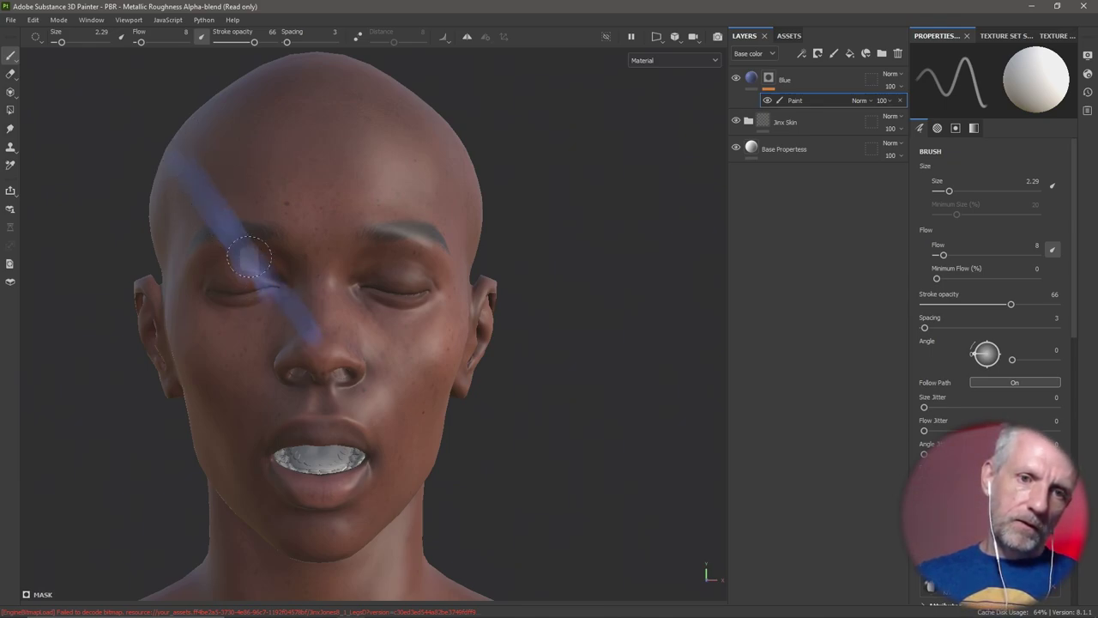
mouse_move(248, 256)
mouse_down()
mouse_move(331, 348)
mouse_move(283, 245)
mouse_move(244, 210)
mouse_move(310, 277)
mouse_up()
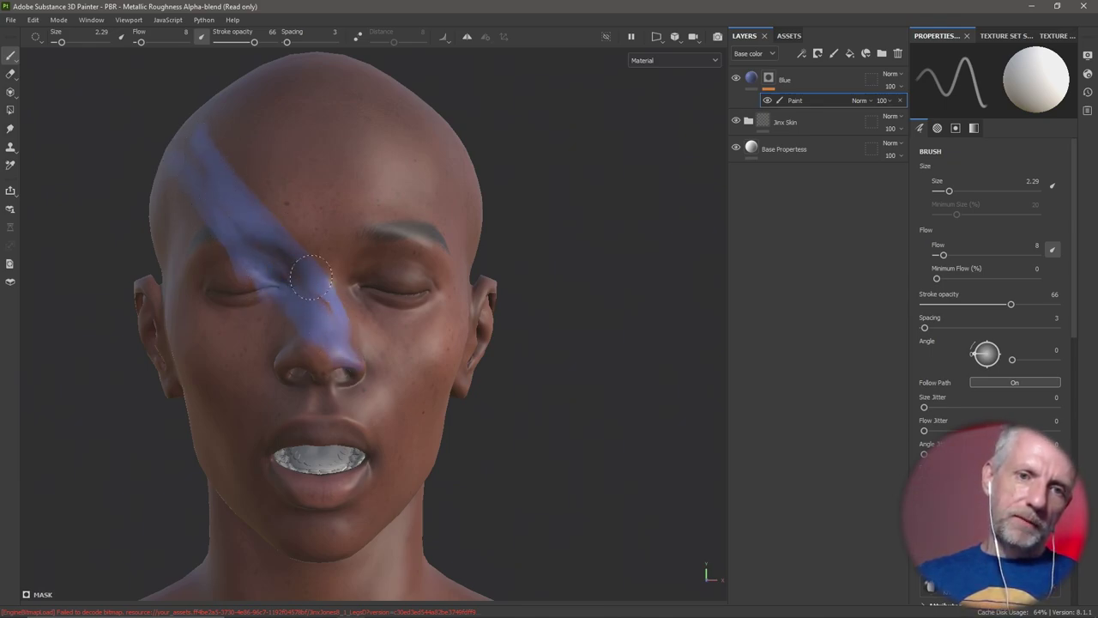
key(alt+Tab)
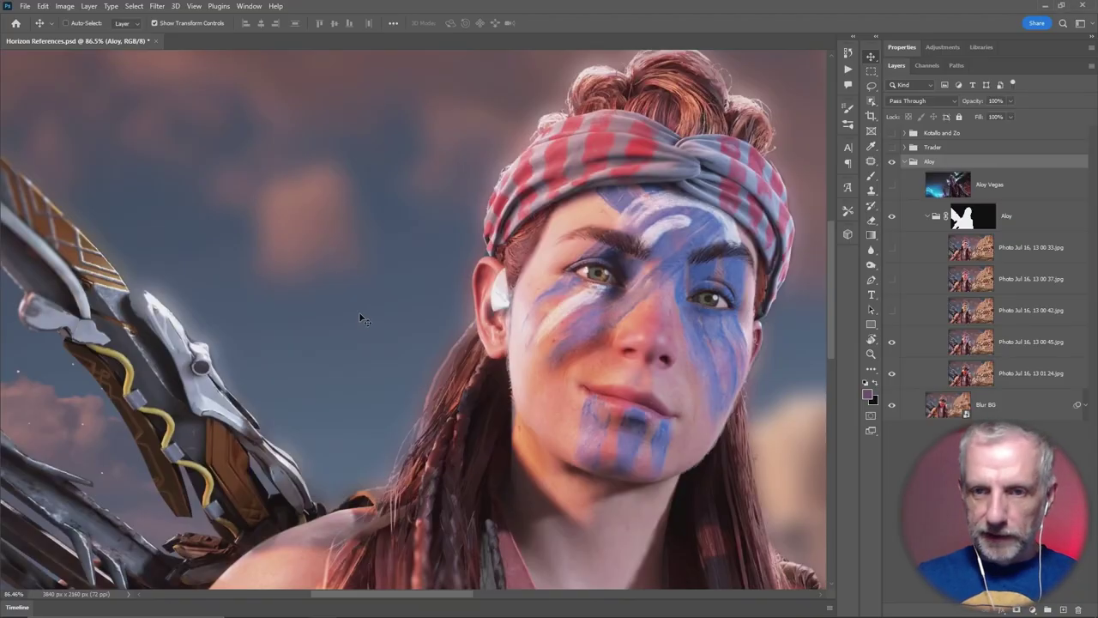
key(alt+Tab)
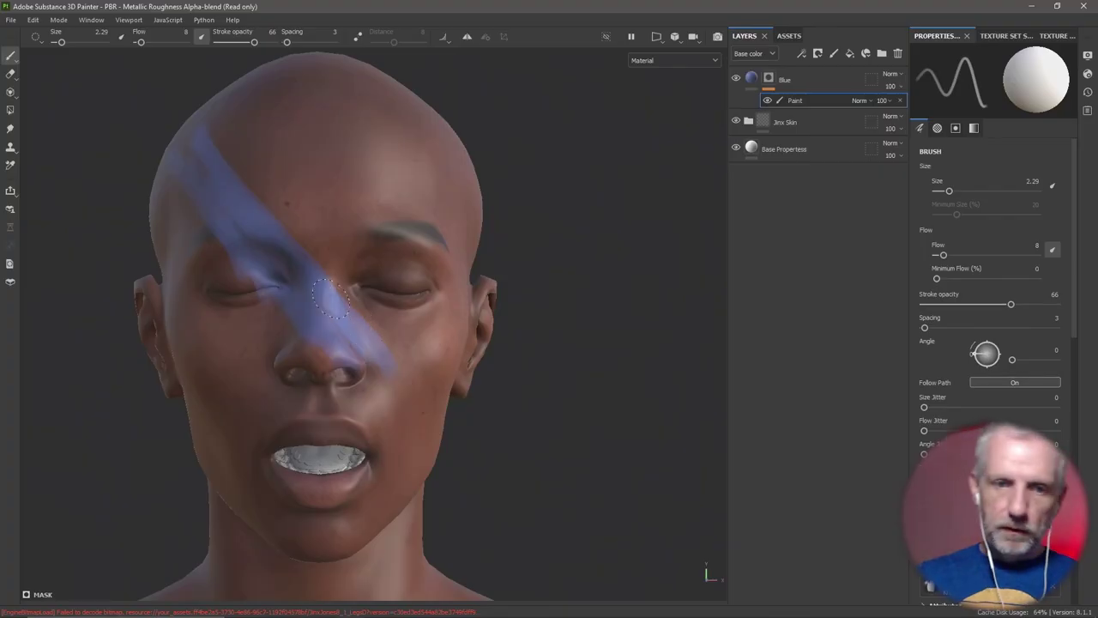
mouse_move(262, 181)
mouse_down()
mouse_move(408, 338)
mouse_move(238, 155)
mouse_move(382, 347)
mouse_move(332, 316)
mouse_move(297, 316)
mouse_move(347, 310)
mouse_move(416, 273)
mouse_up()
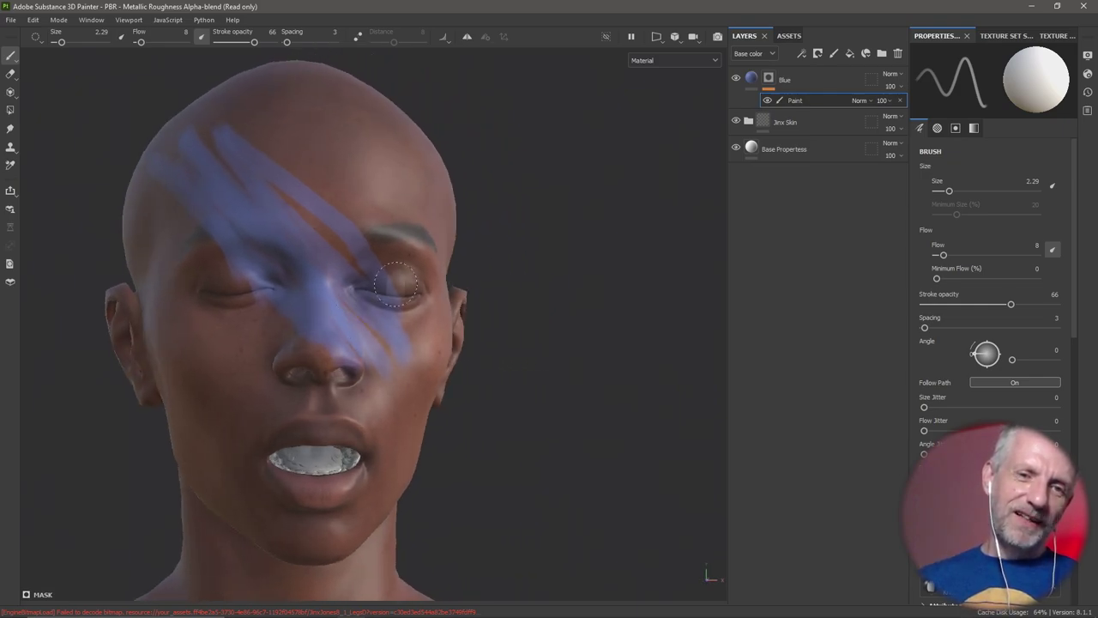
key(ctrl+z)
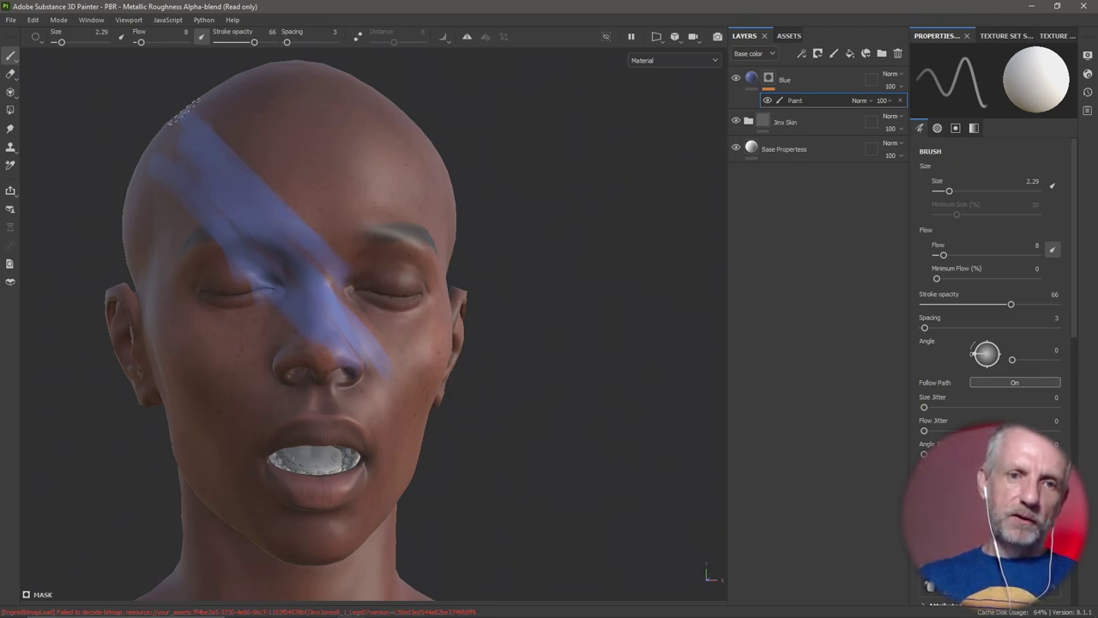
mouse_move(197, 117)
mouse_down()
mouse_move(317, 227)
mouse_move(429, 352)
mouse_move(427, 364)
mouse_move(367, 271)
mouse_move(233, 138)
mouse_move(230, 116)
mouse_move(408, 324)
mouse_move(227, 96)
mouse_move(261, 176)
mouse_move(433, 390)
mouse_move(218, 129)
mouse_up()
Lay a straight blue band from forehead to cheek, checking it against the reference
shift+click(237, 87)
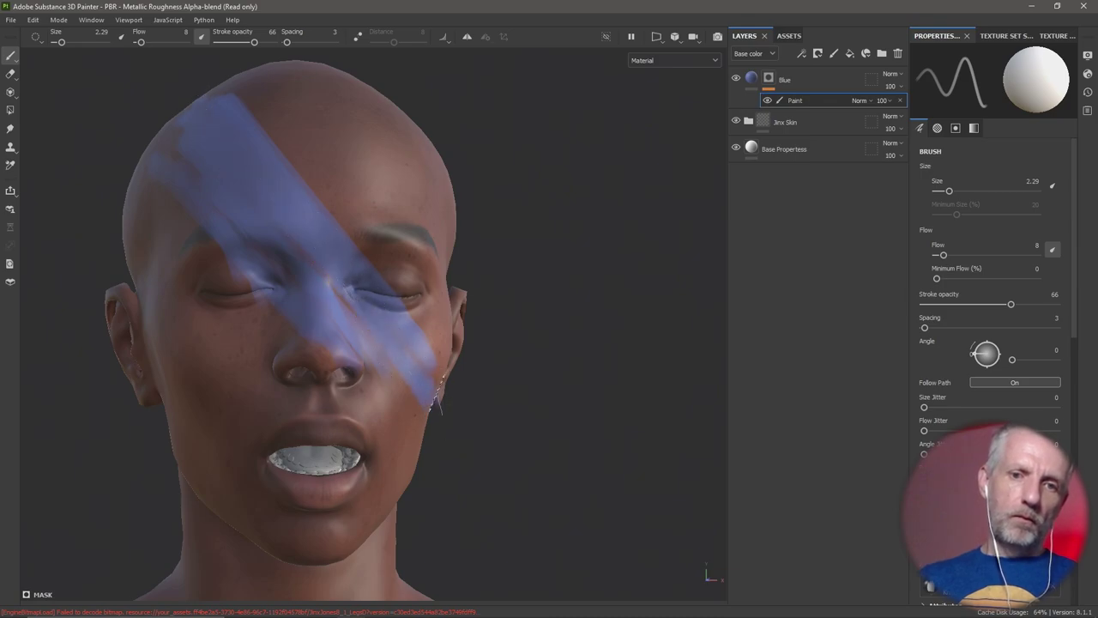
shift+click(452, 386)
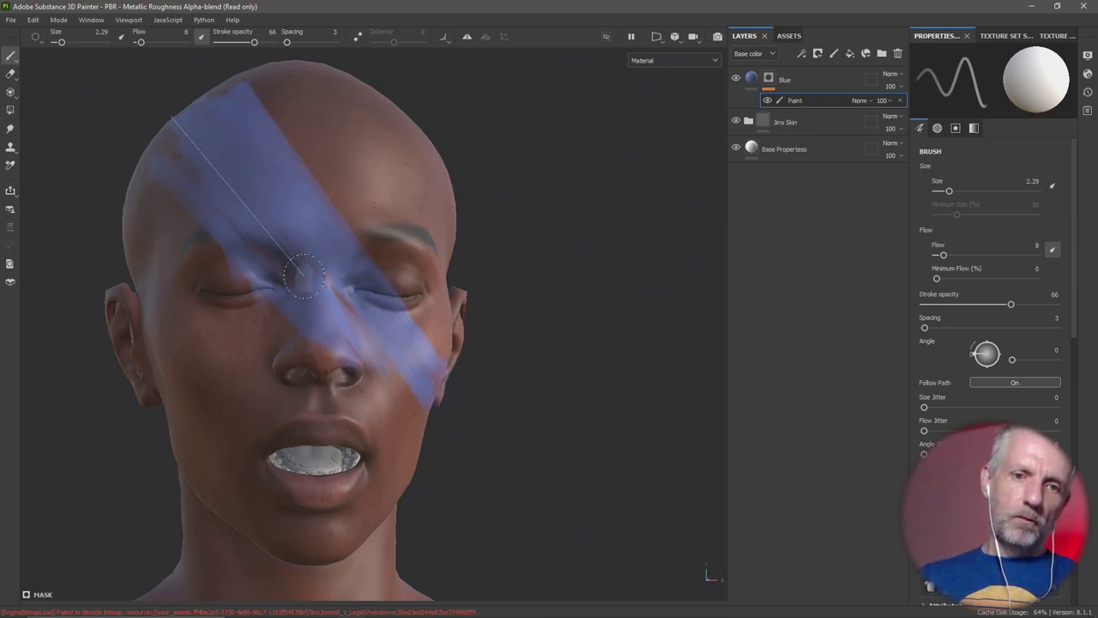
key(alt+Tab)
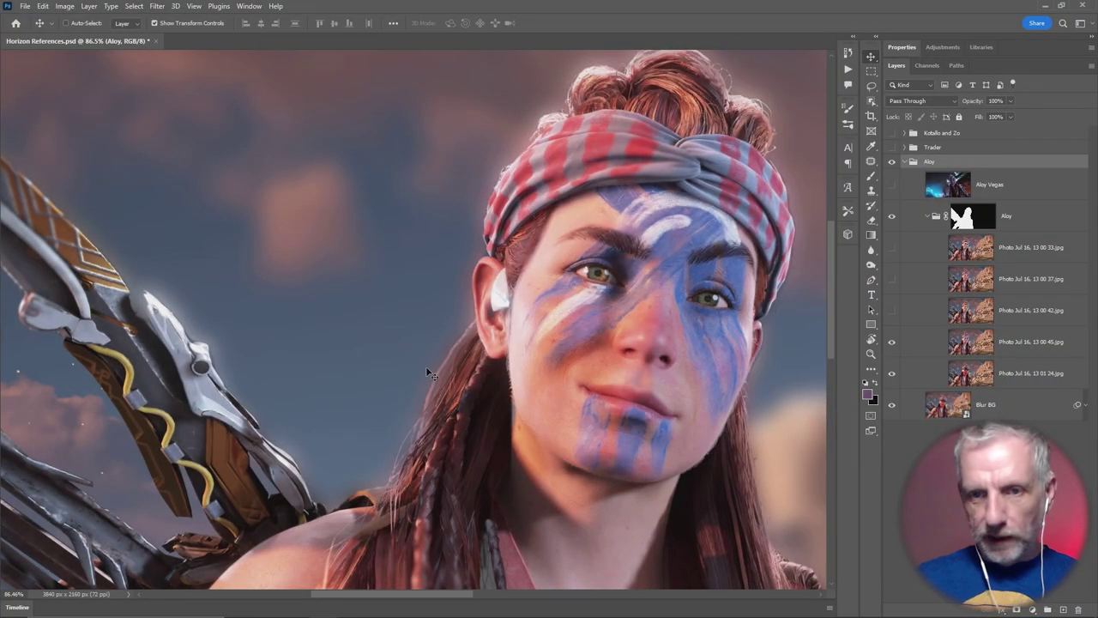
key(alt+Tab)
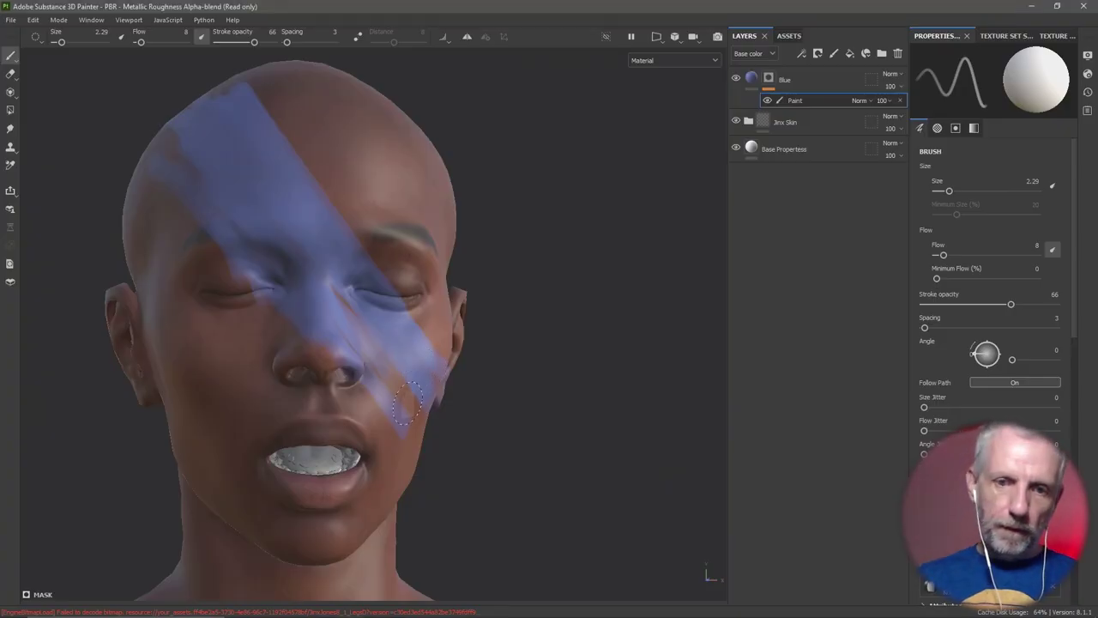
mouse_move(419, 354)
alt+mouse_down()
mouse_move(375, 366)
mouse_move(354, 356)
mouse_move(522, 405)
mouse_move(377, 371)
mouse_move(391, 369)
alt+mouse_up()
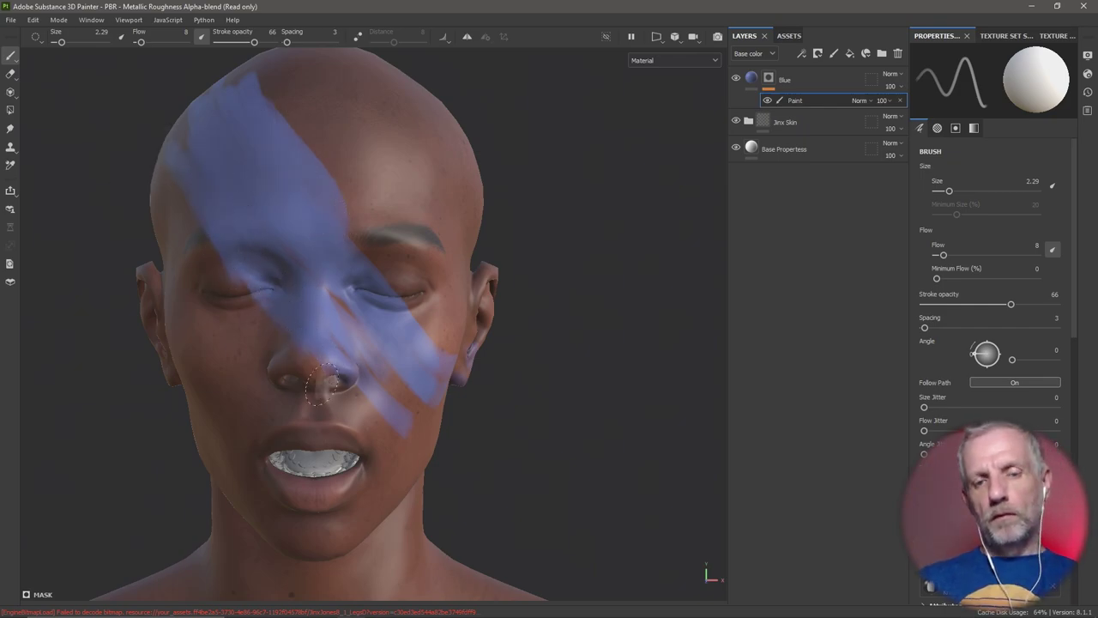
key(alt+Tab)
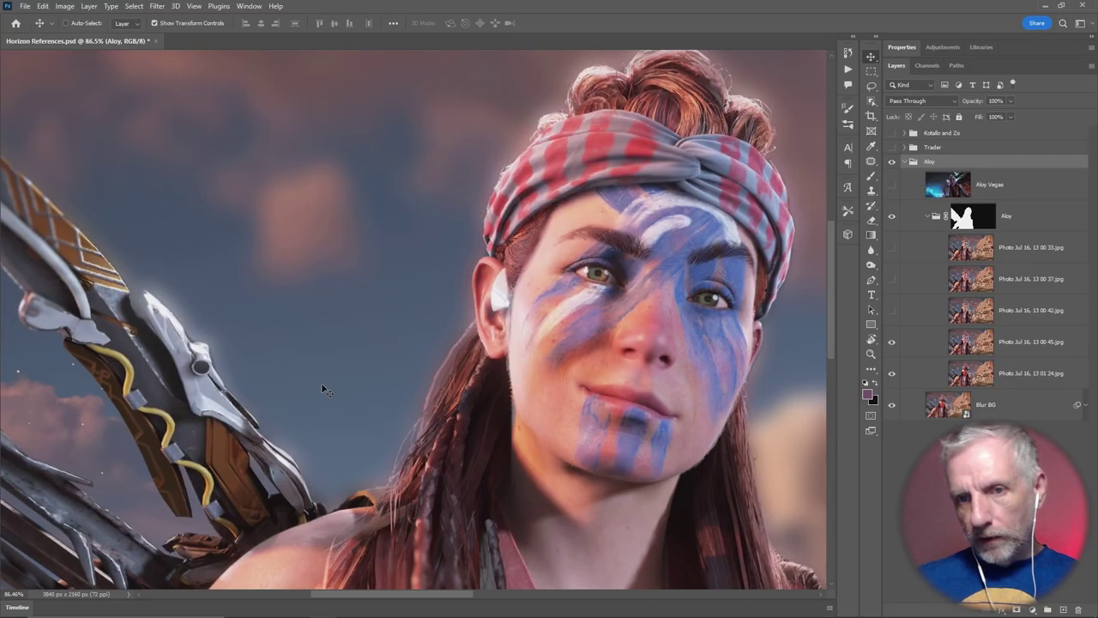
key(alt+Tab)
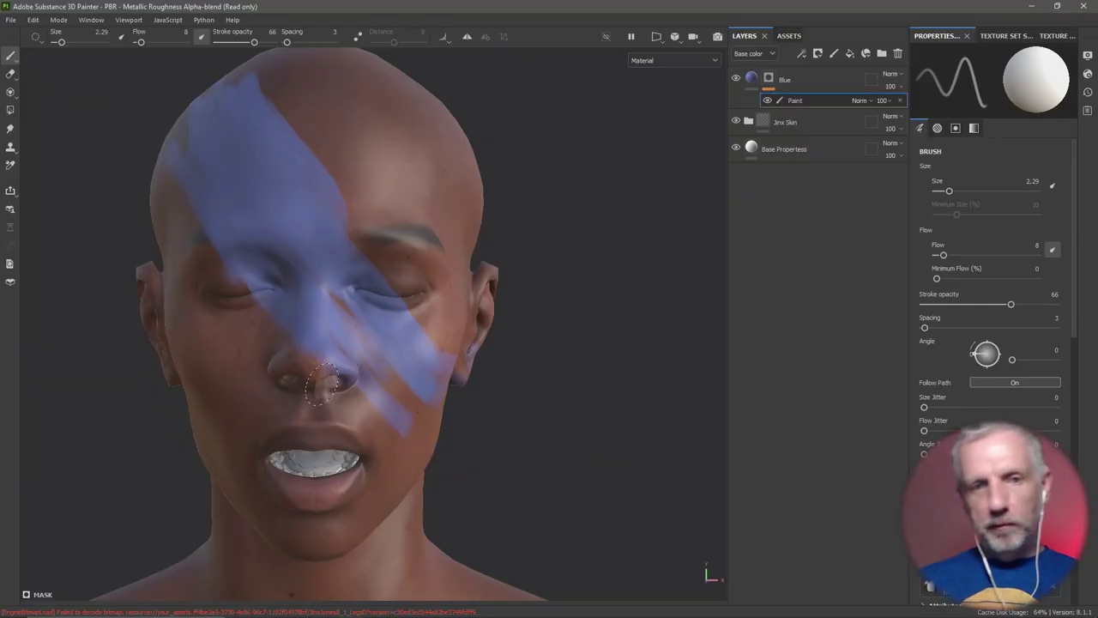
key(alt+Tab)
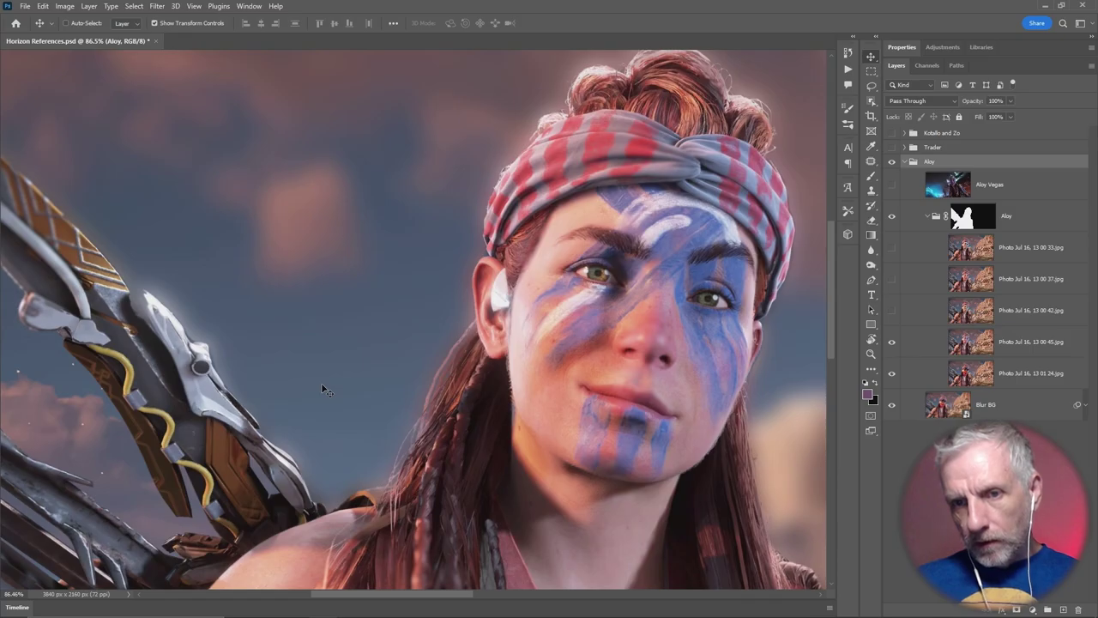
key(alt+Tab)
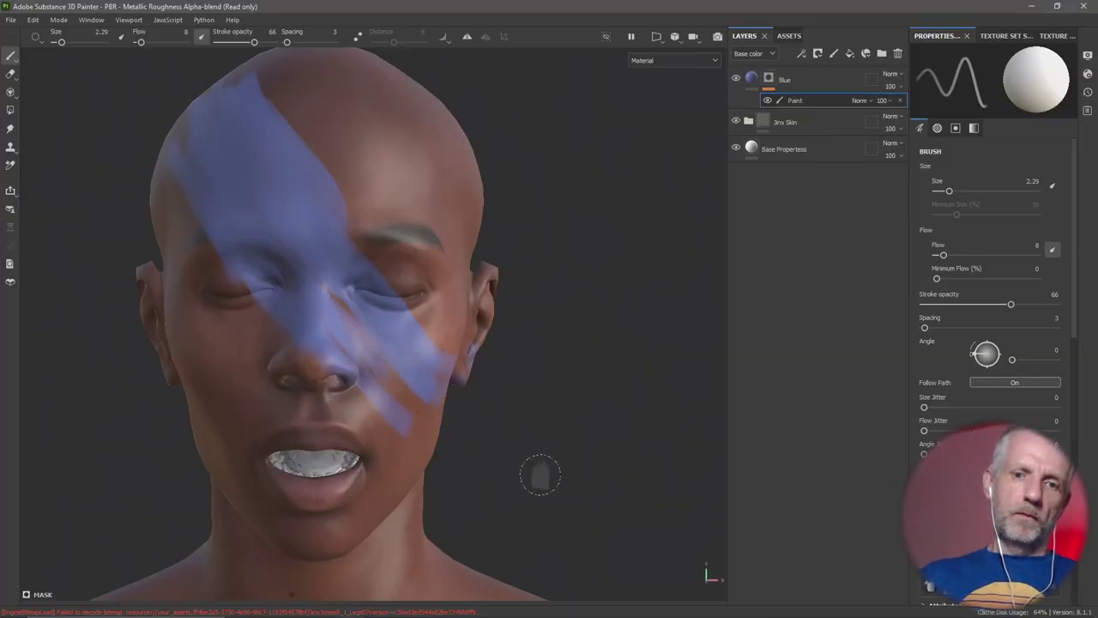
mouse_move(541, 474)
alt+mouse_down()
mouse_move(588, 441)
mouse_move(520, 432)
alt+mouse_up()
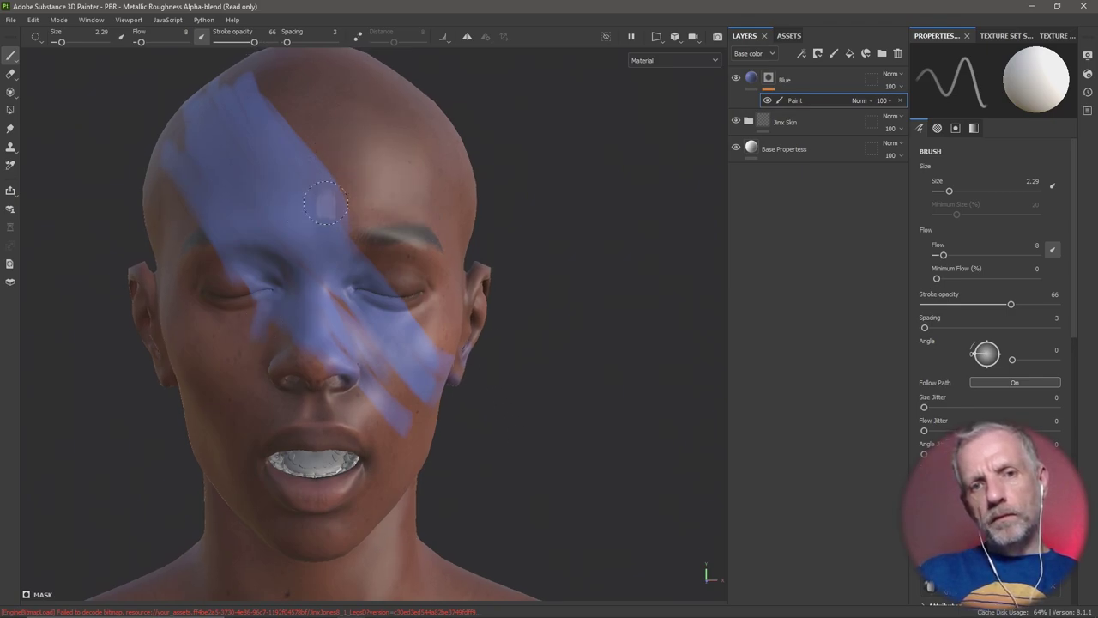
Paint the crossing blue band to complete the X and inspect it from several angles
mouse_move(327, 204)
mouse_down()
mouse_move(384, 135)
mouse_move(292, 277)
mouse_move(348, 139)
mouse_move(307, 213)
mouse_move(328, 148)
mouse_move(254, 255)
mouse_move(350, 100)
mouse_move(257, 199)
mouse_move(345, 84)
mouse_move(182, 310)
mouse_move(331, 84)
mouse_move(184, 363)
mouse_move(309, 136)
mouse_move(246, 281)
mouse_move(343, 157)
mouse_move(257, 345)
mouse_move(372, 129)
mouse_move(224, 401)
mouse_move(356, 118)
mouse_move(242, 259)
mouse_move(330, 79)
mouse_up()
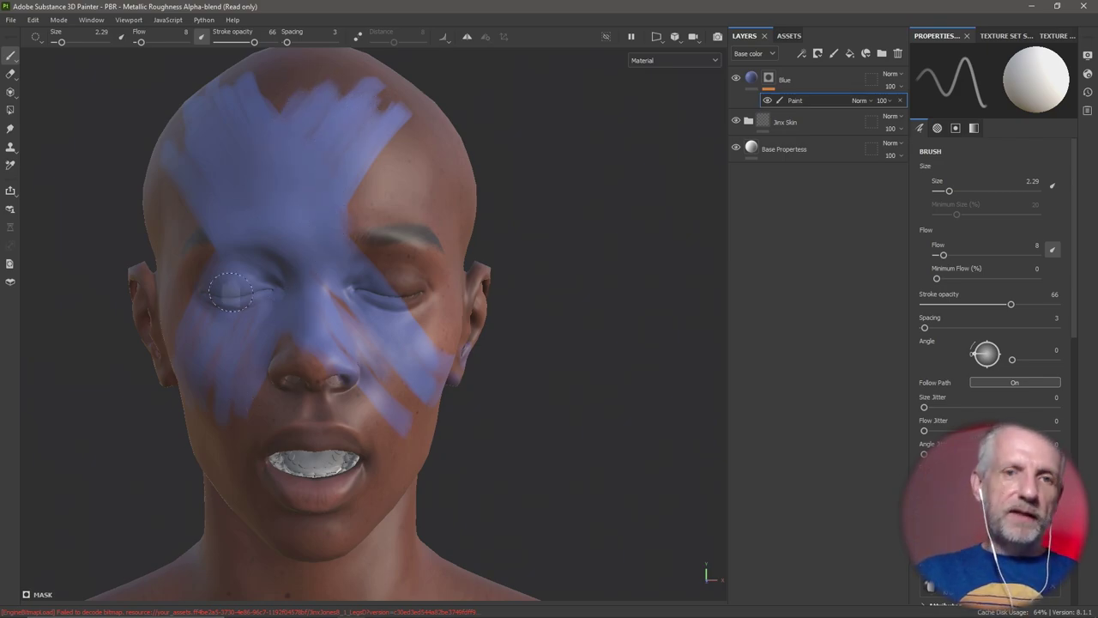
alt+drag(229, 292, 343, 333)
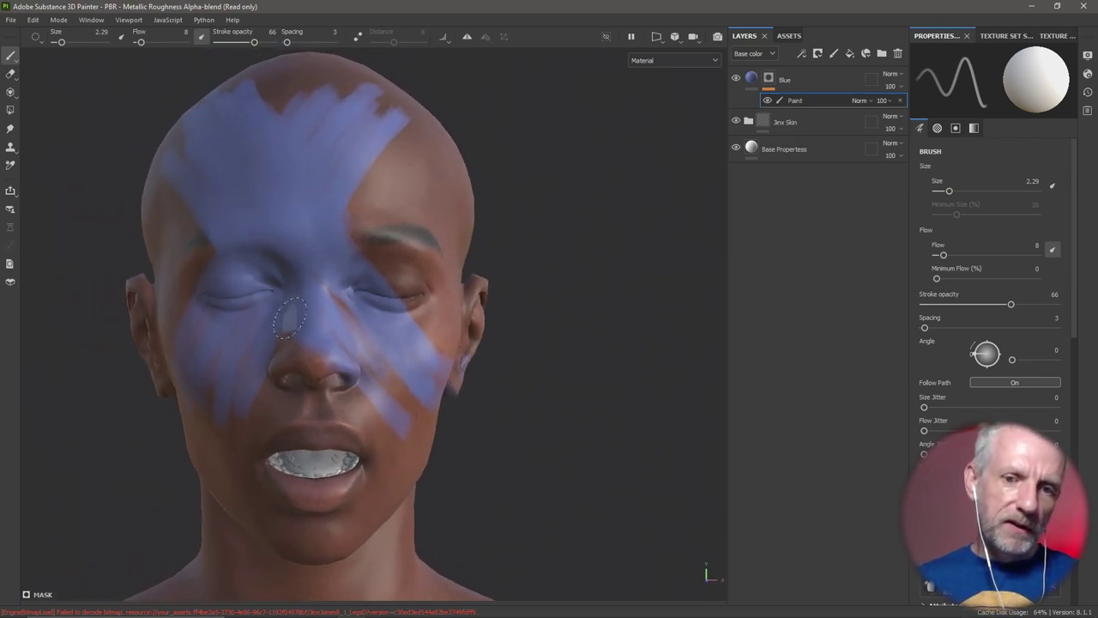
alt+middle_drag(343, 333, 437, 338)
alt+drag(437, 338, 515, 309)
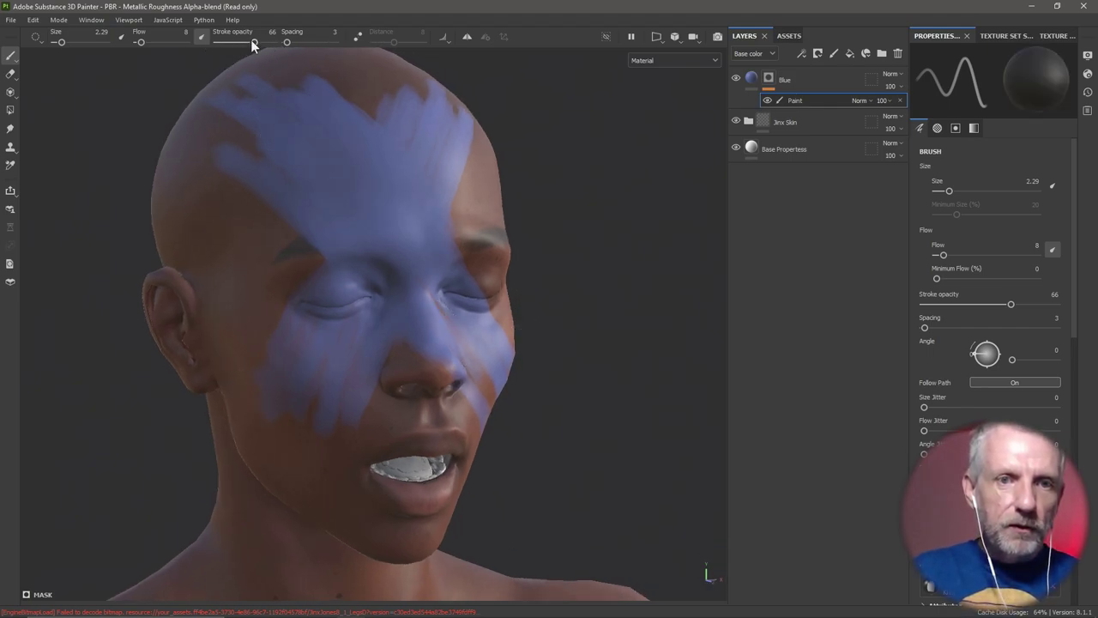
Set brush opacity to about 34, orbit to a frontal view, and select the Blue layer itself
drag(244, 39, 228, 40)
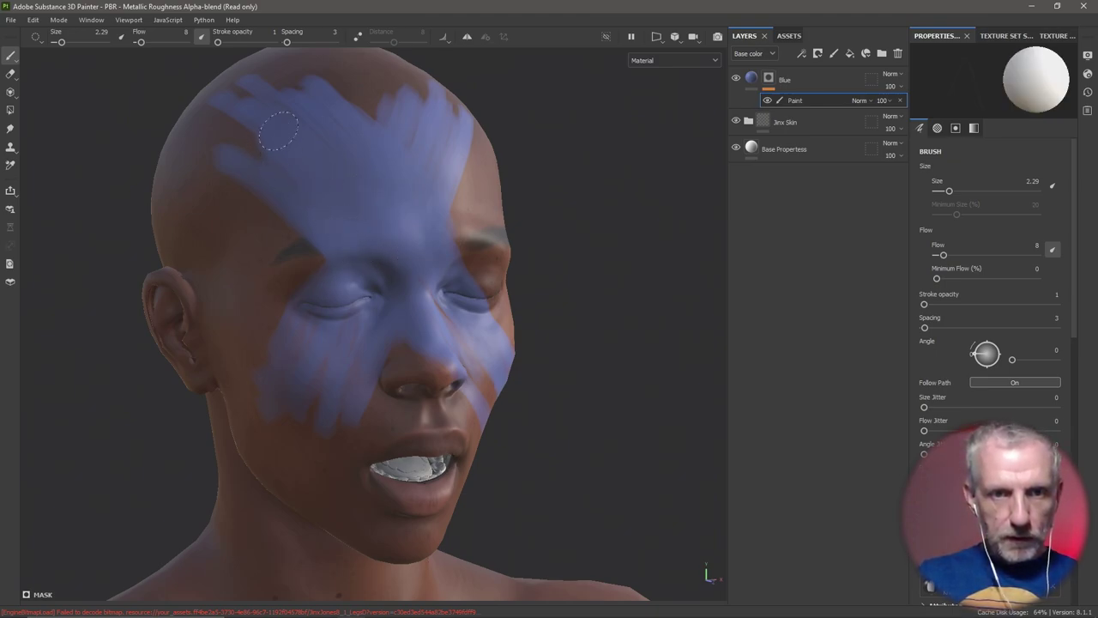
drag(220, 42, 235, 41)
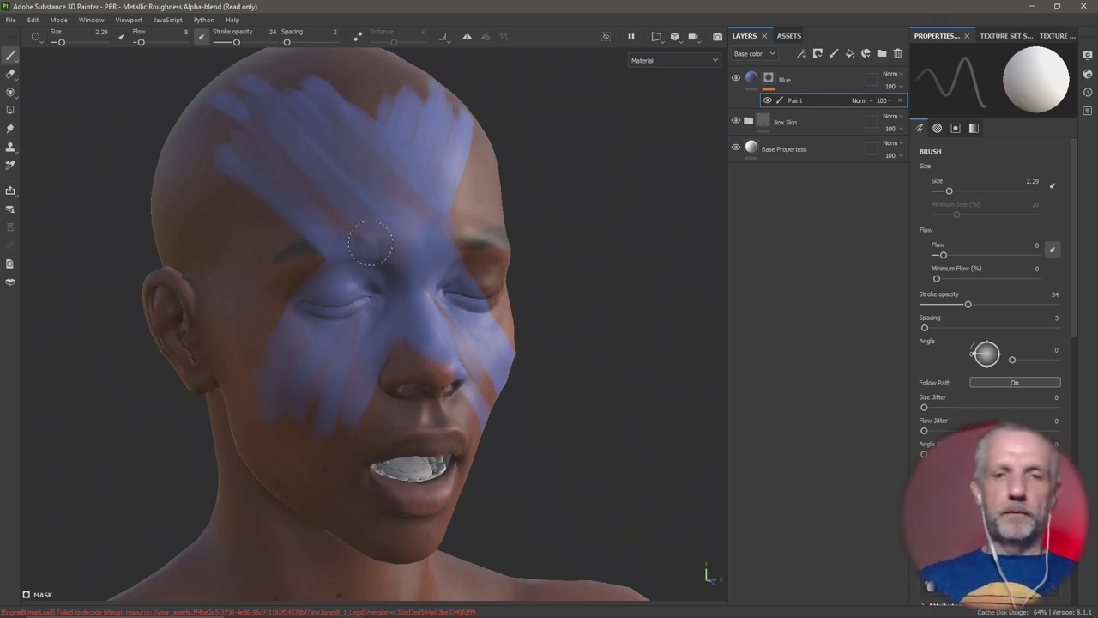
mouse_move(363, 246)
alt+mouse_down()
mouse_move(253, 253)
mouse_move(305, 273)
alt+mouse_up()
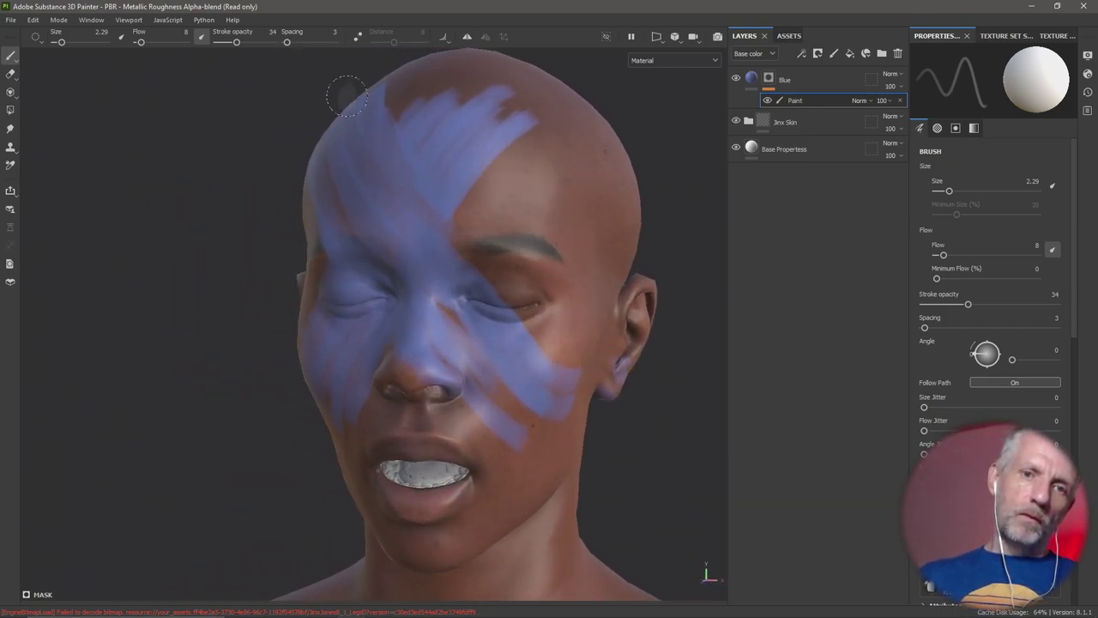
mouse_move(335, 278)
alt+mouse_down()
mouse_move(386, 344)
mouse_move(416, 360)
alt+mouse_up()
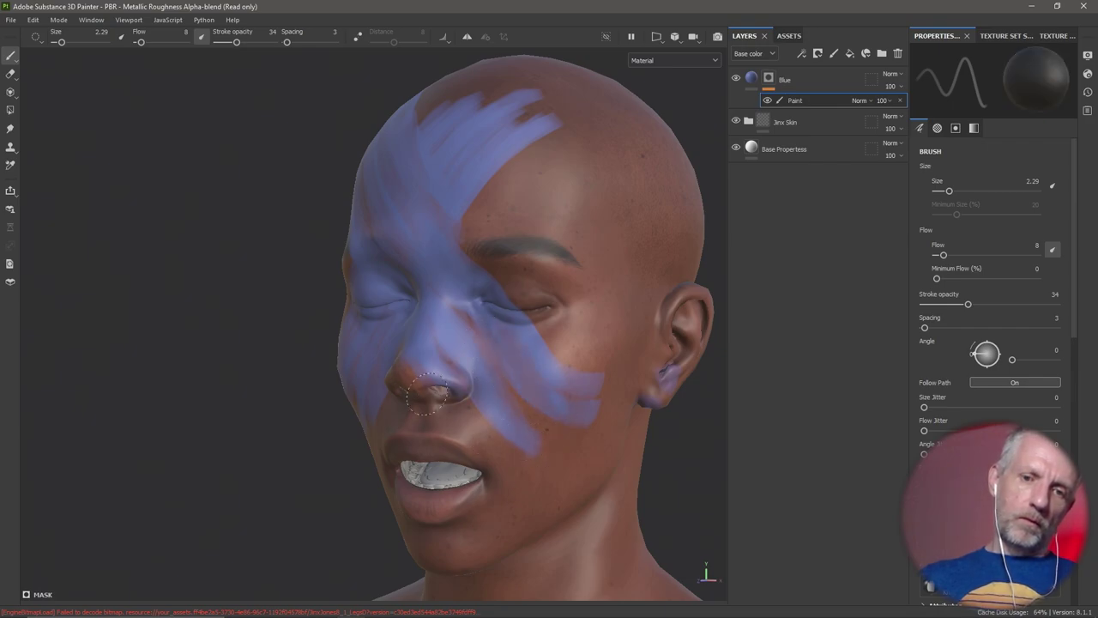
alt+drag(427, 395, 359, 401)
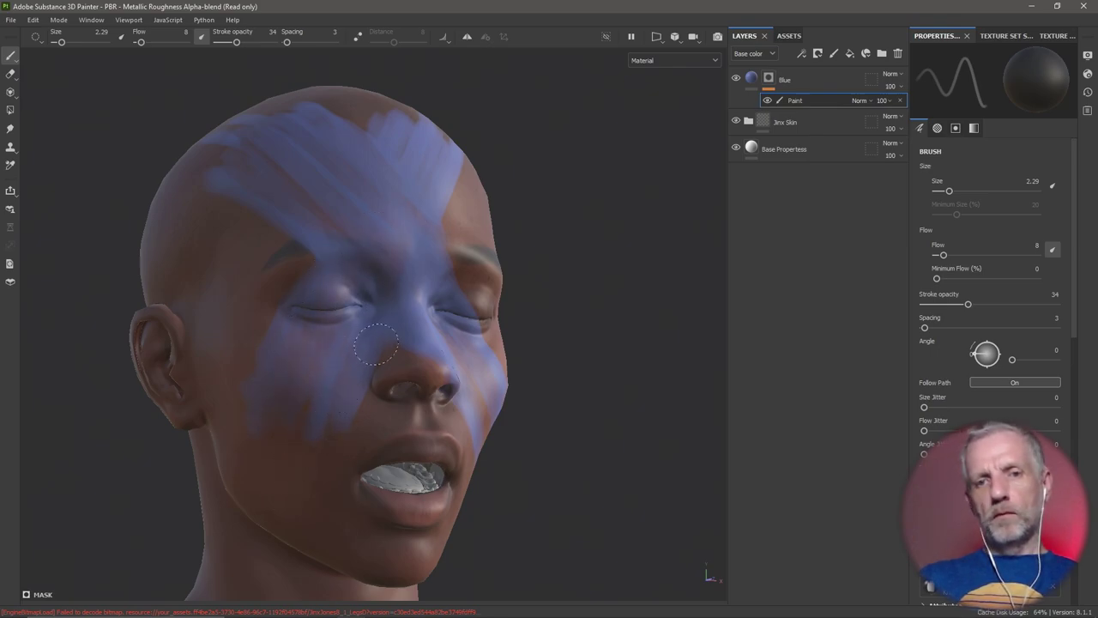
alt+drag(351, 507, 248, 534)
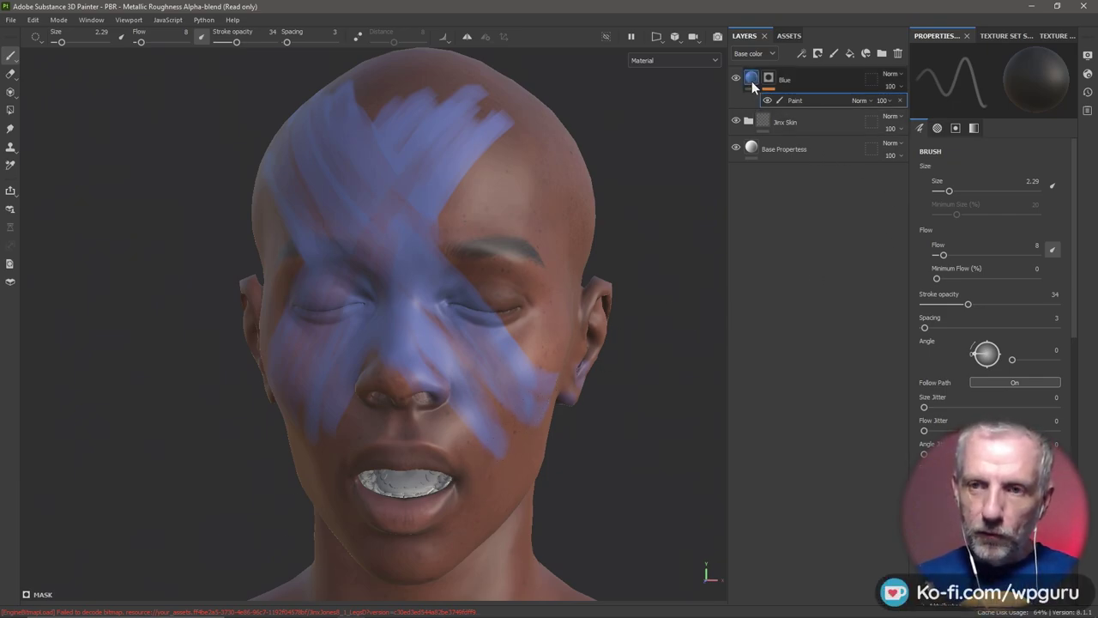
click(752, 81)
Add a color-only fill layer above Blue with a pale grey-pink base color around B4AAAA
click(849, 53)
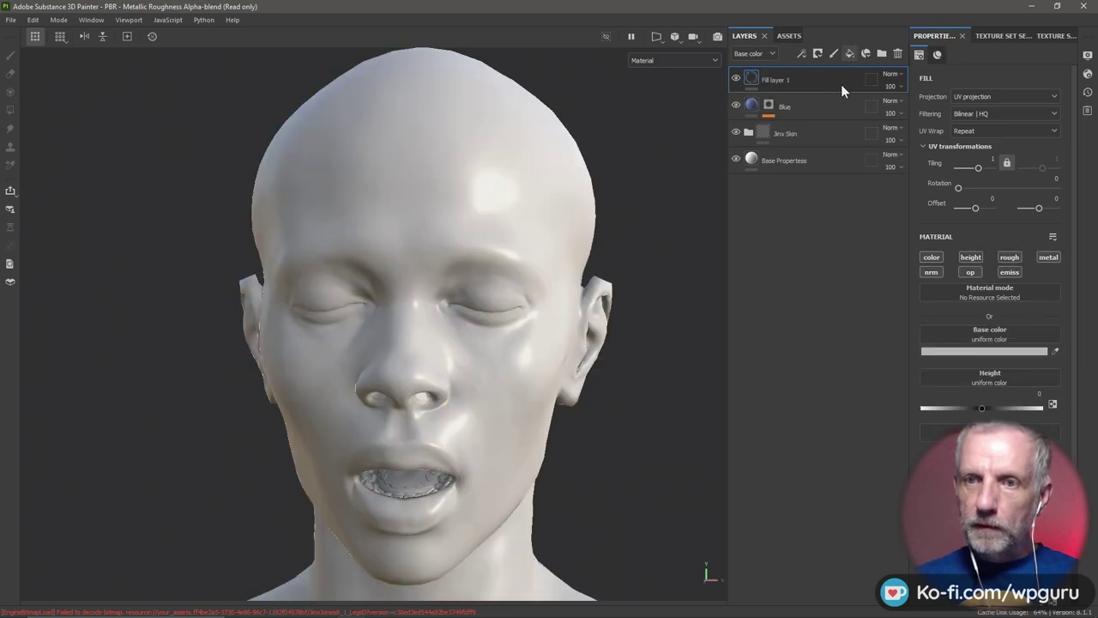
alt+drag(623, 241, 565, 239)
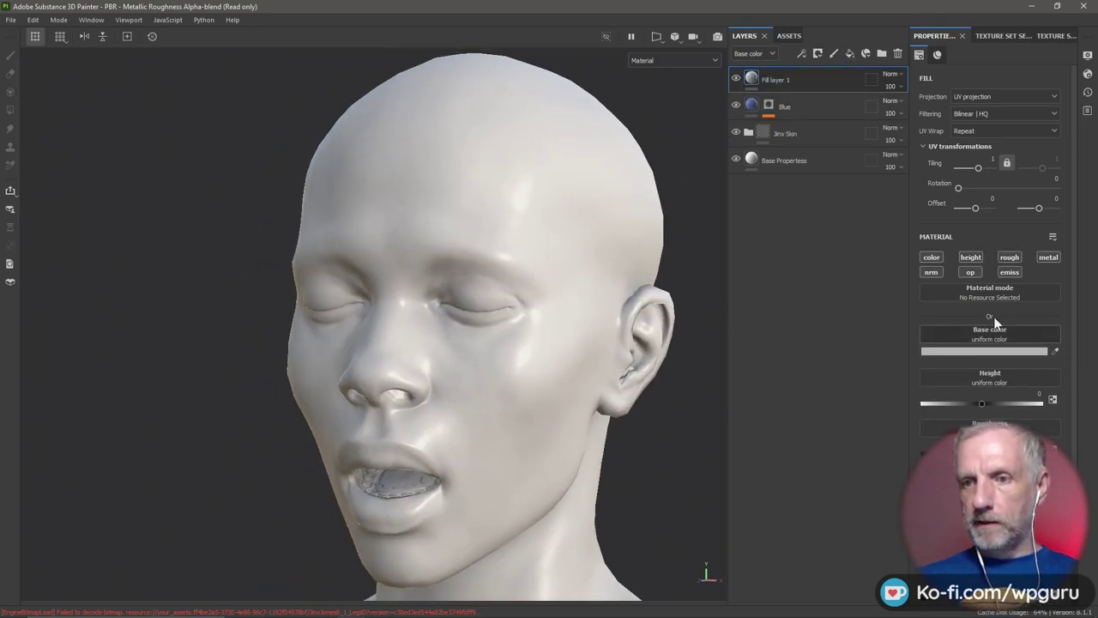
click(923, 256)
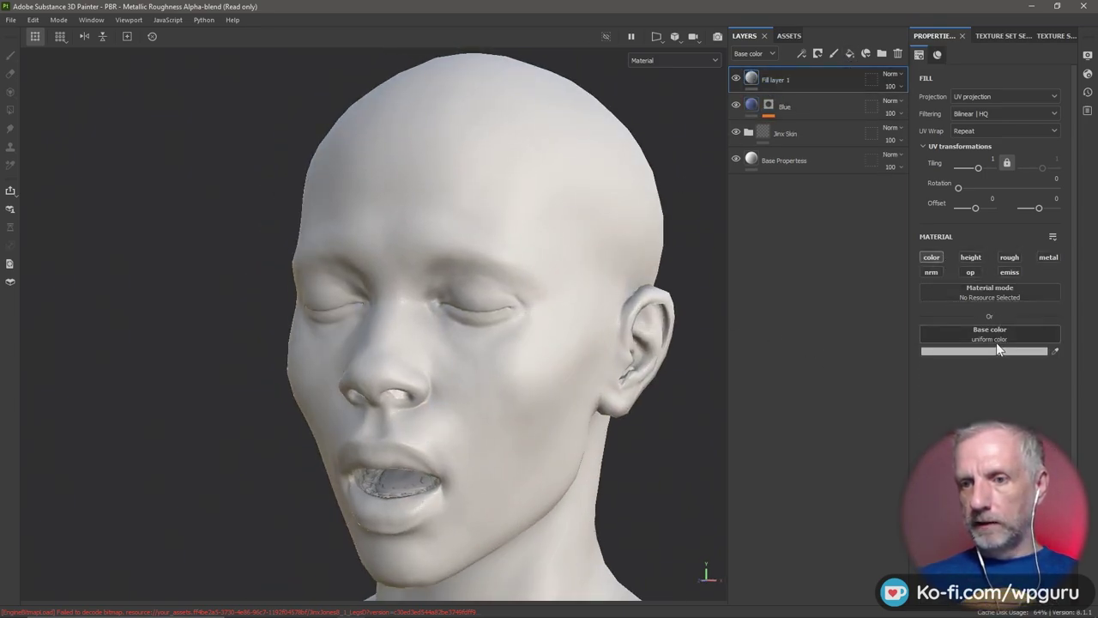
click(991, 351)
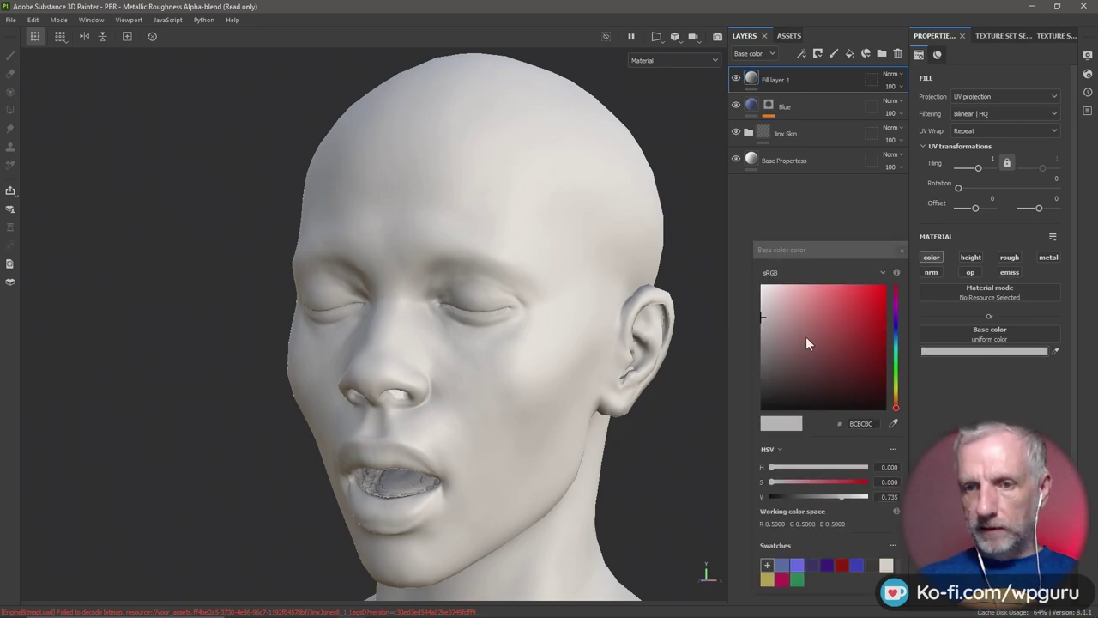
click(760, 322)
drag(763, 319, 768, 320)
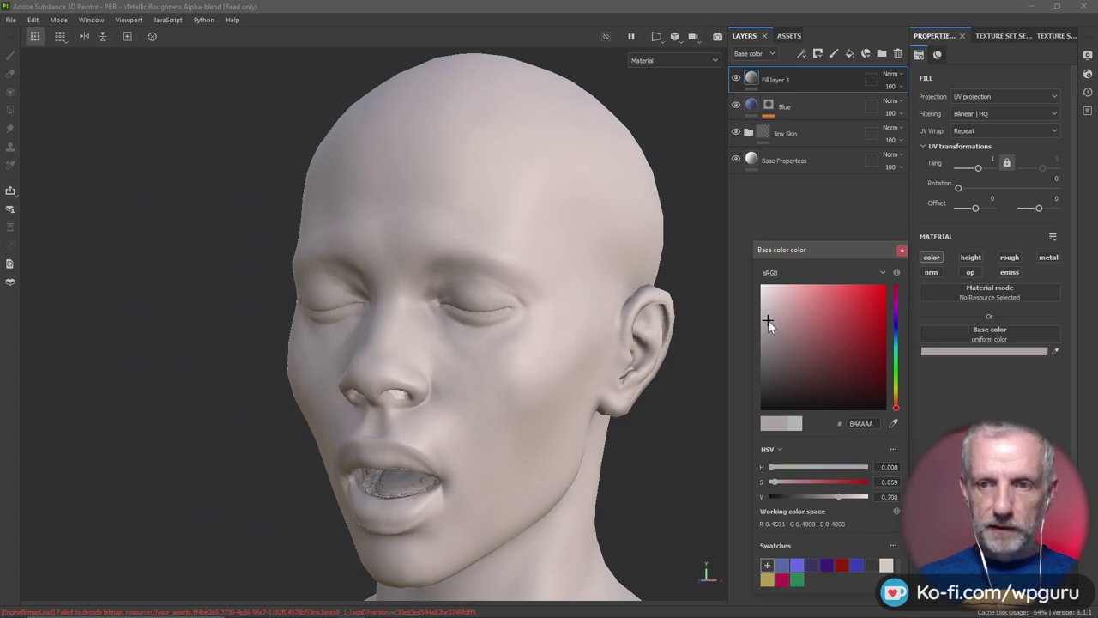
click(902, 251)
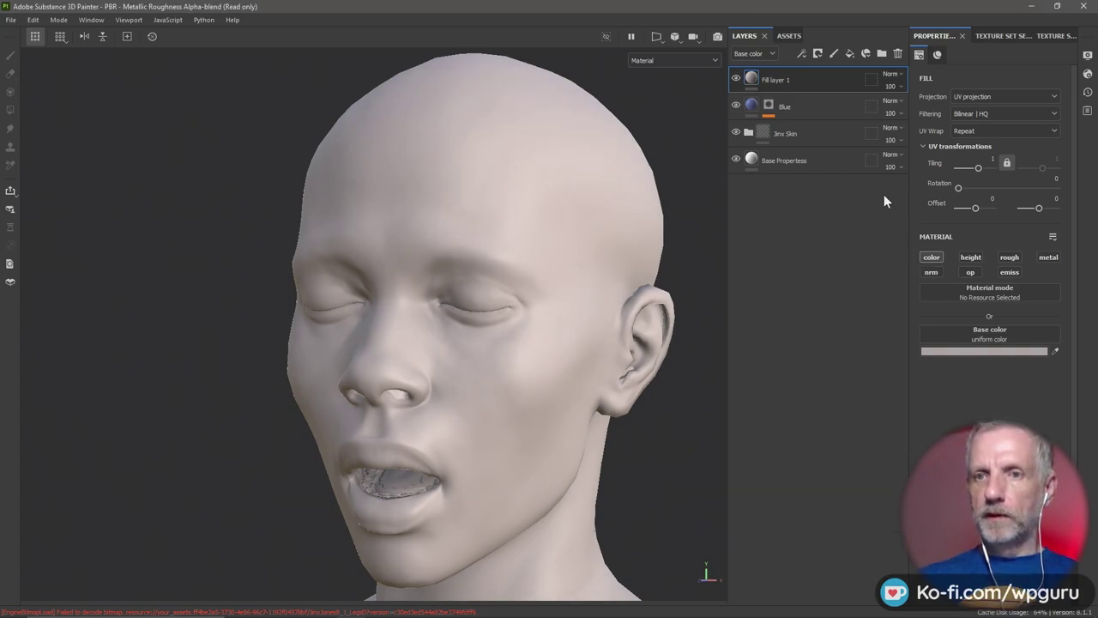
Give Fill layer 1 a black mask, then compare with the face-paint reference
click(816, 53)
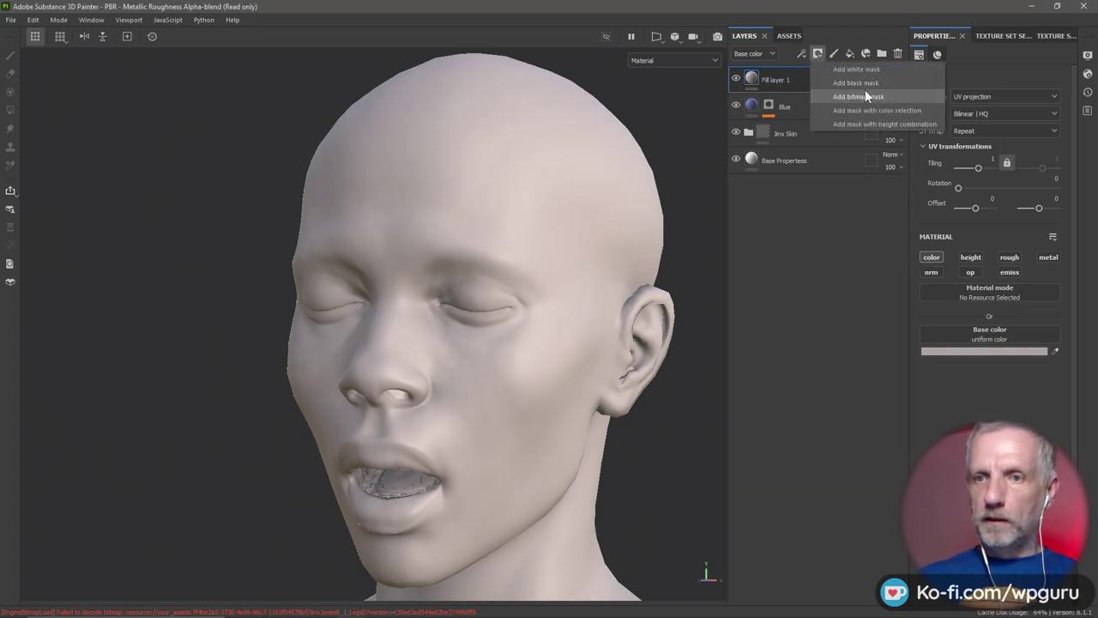
click(866, 84)
key(alt+Tab)
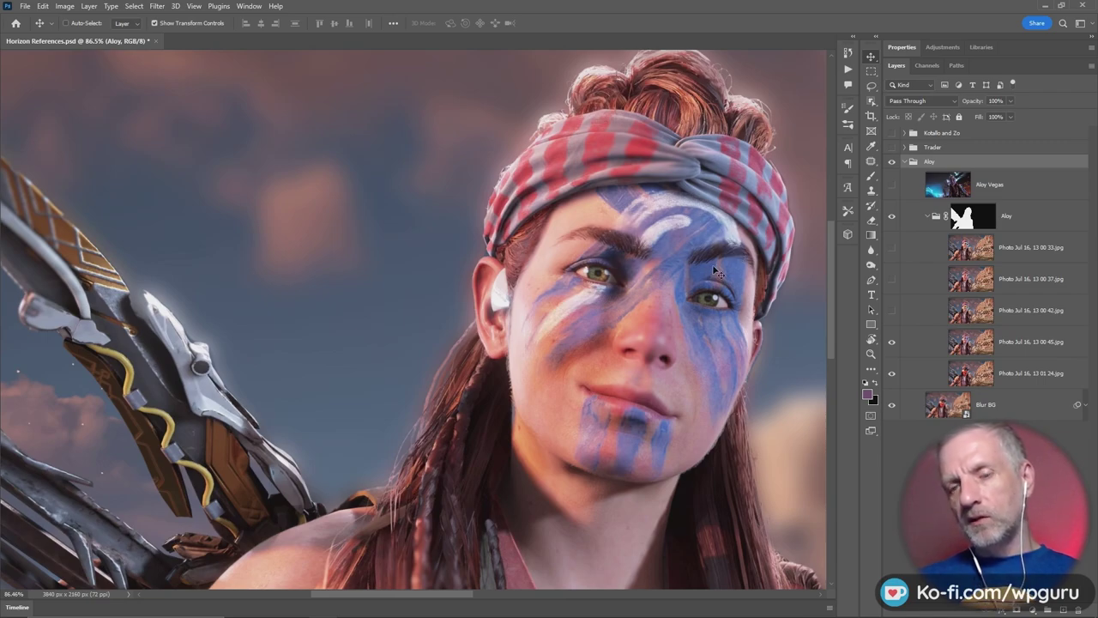
key(alt+Tab)
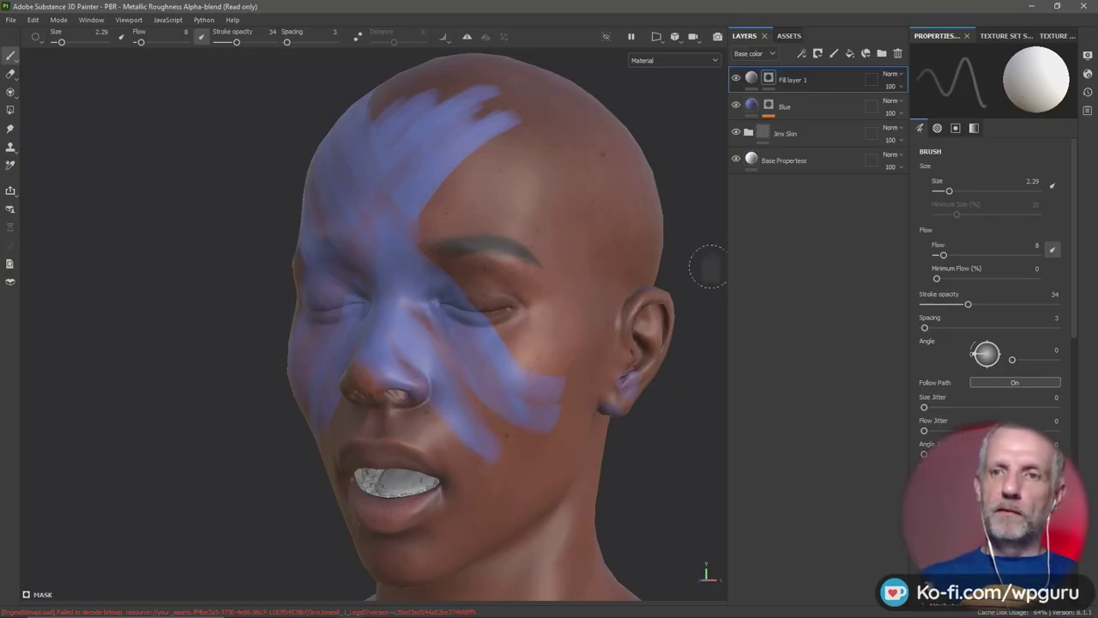
Rename Fill layer 1 to White
double_click(796, 79)
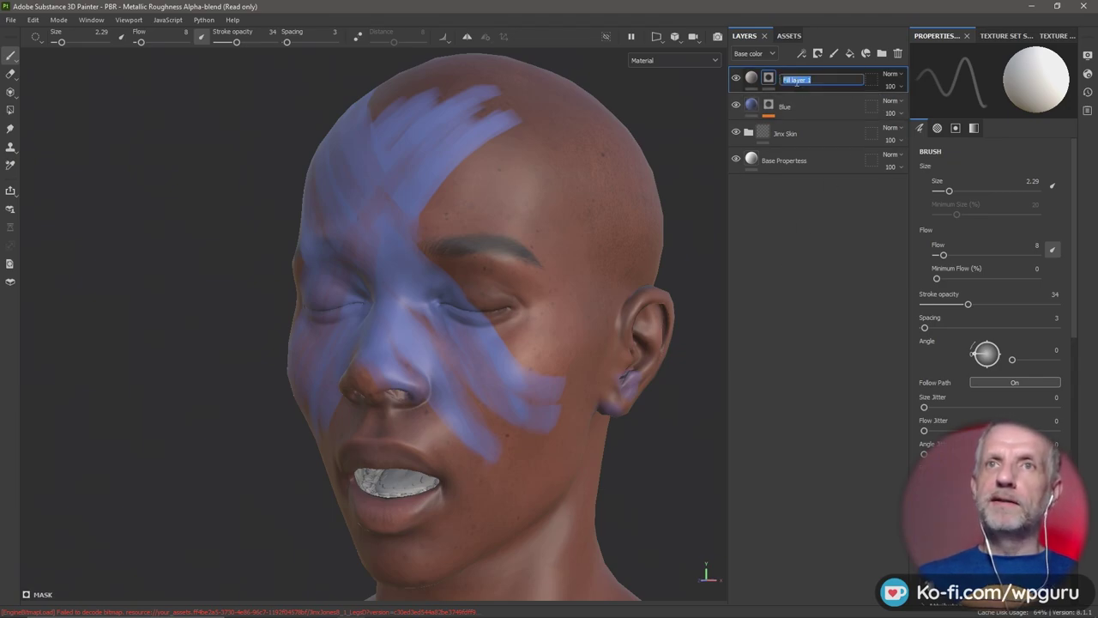
text(White)
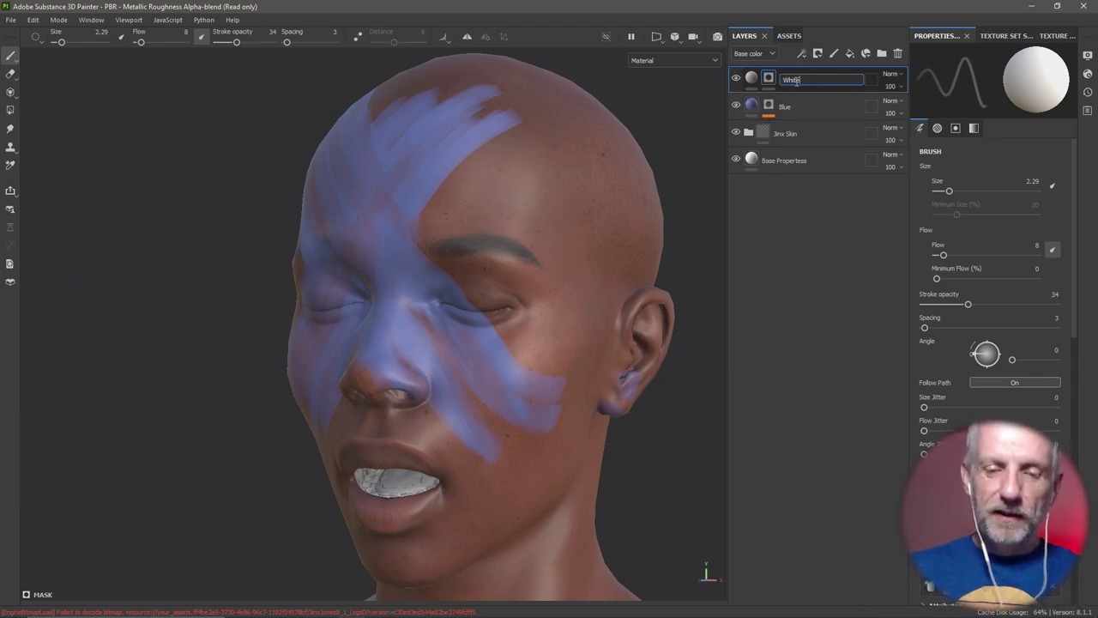
key(Return)
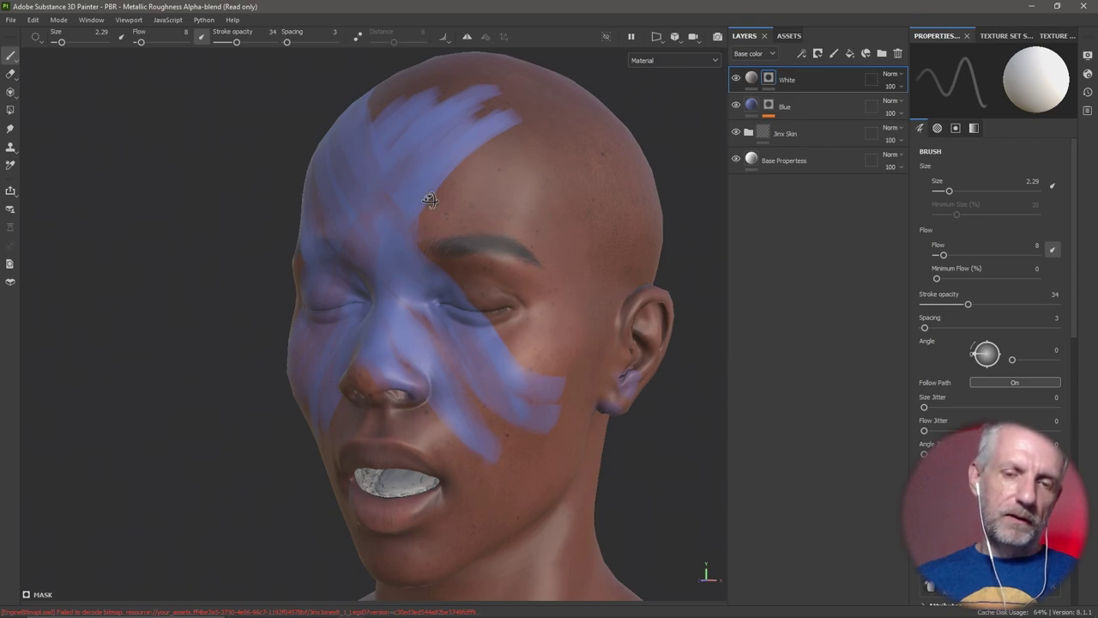
Paint a white arc across the forehead, checking it against the Photoshop reference
alt+drag(549, 206, 470, 206)
key(alt+Tab)
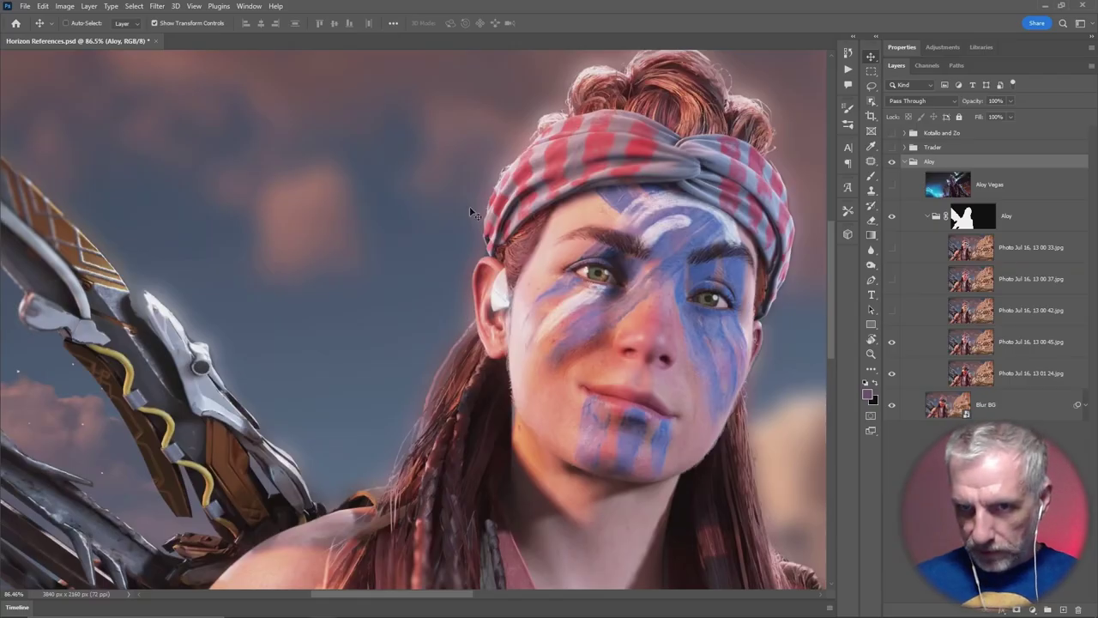
key(alt+Tab)
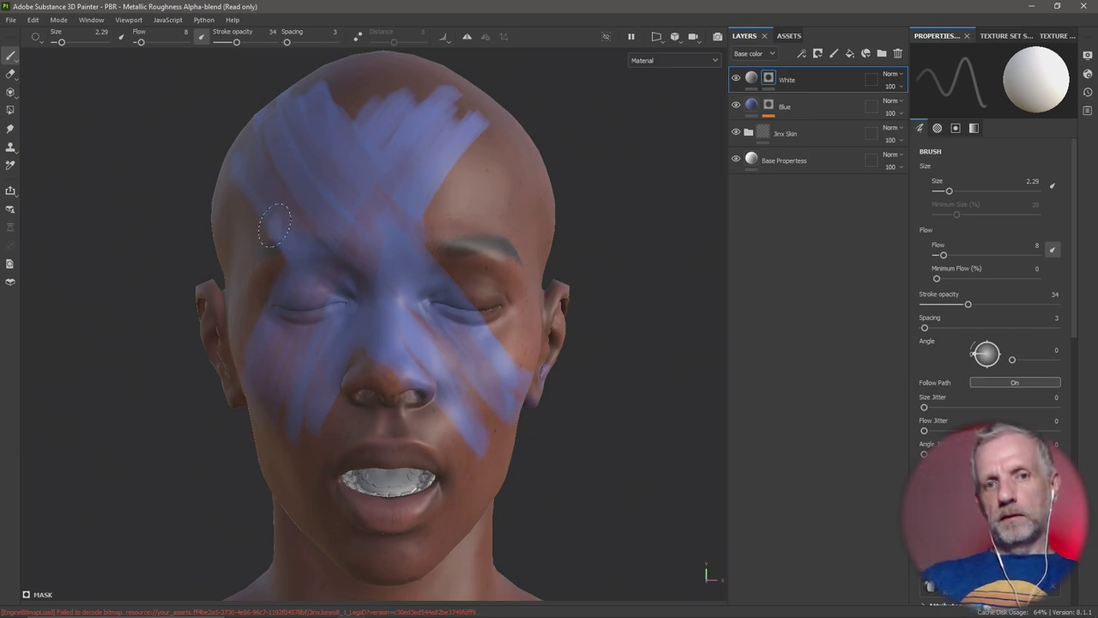
mouse_move(296, 215)
mouse_down()
mouse_move(324, 172)
mouse_move(362, 153)
mouse_move(442, 199)
mouse_move(465, 228)
mouse_move(360, 147)
mouse_move(442, 176)
mouse_move(476, 201)
mouse_up()
alt+drag(582, 416, 712, 403)
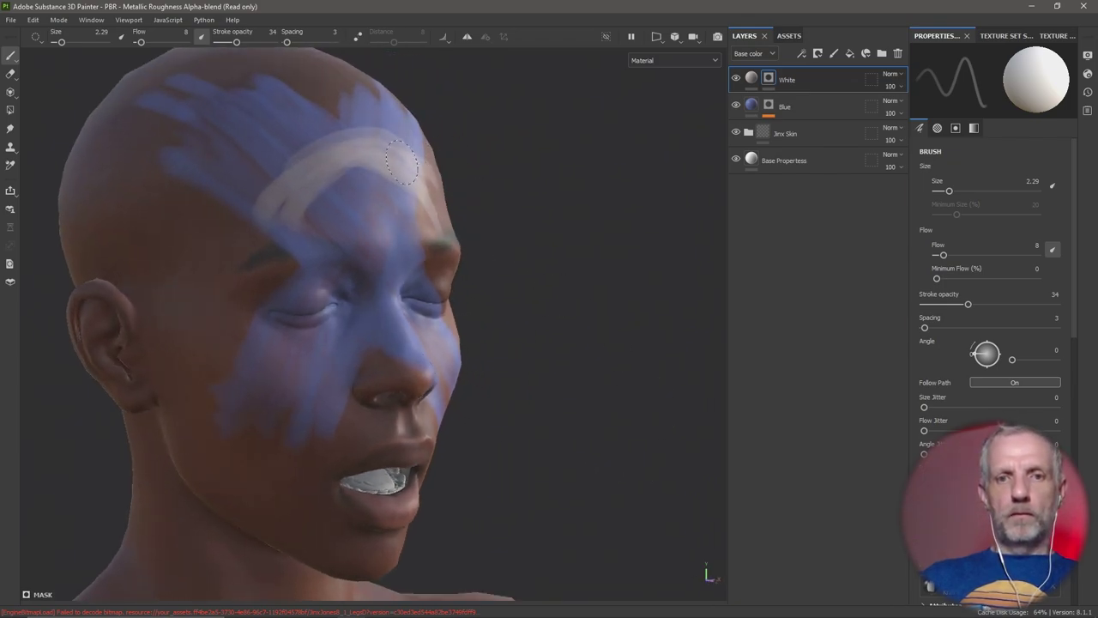
mouse_move(429, 193)
mouse_down()
mouse_move(377, 163)
mouse_move(270, 194)
mouse_move(411, 171)
mouse_move(378, 182)
mouse_move(322, 159)
mouse_move(296, 210)
mouse_move(355, 196)
mouse_up()
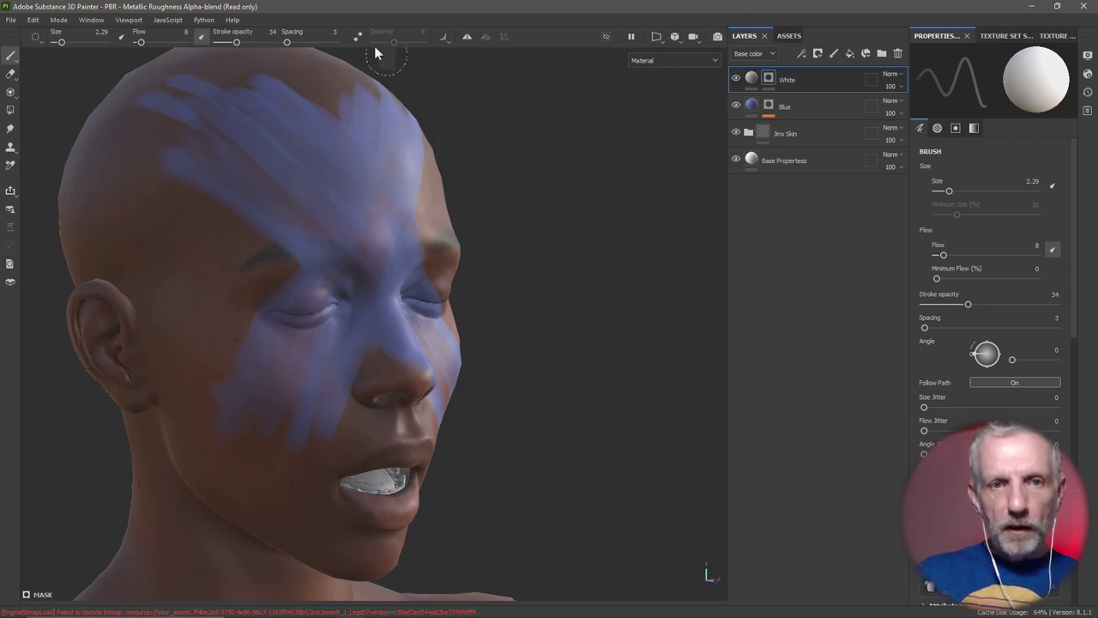
mouse_move(290, 197)
mouse_down()
mouse_move(275, 233)
mouse_move(306, 152)
mouse_move(368, 142)
mouse_move(444, 187)
mouse_move(581, 319)
mouse_move(496, 335)
mouse_move(466, 183)
mouse_up()
key(ctrl+z)
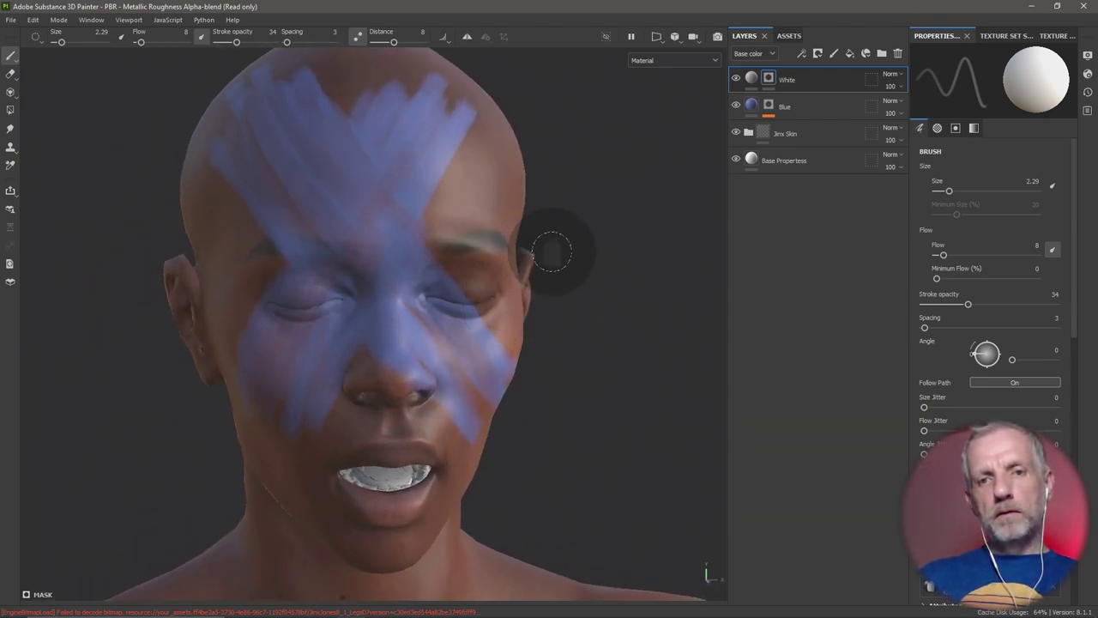
Repaint the white arc over the upper forehead and strengthen it
mouse_move(552, 252)
alt+mouse_down()
mouse_move(581, 335)
mouse_move(488, 213)
alt+mouse_up()
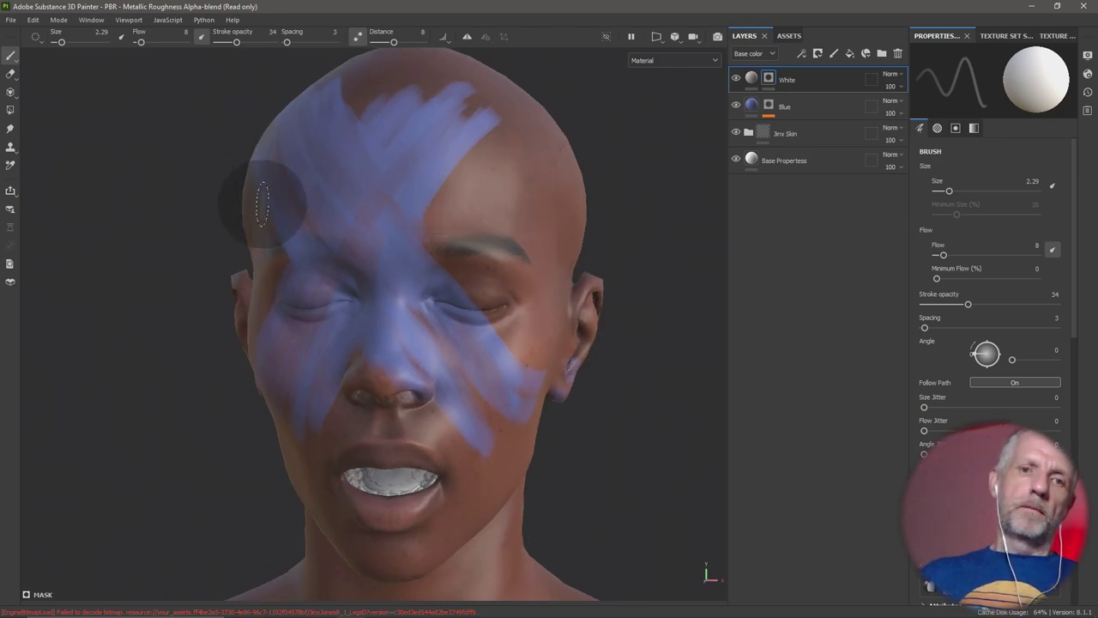
mouse_move(265, 197)
mouse_down()
mouse_move(319, 137)
mouse_move(374, 141)
mouse_move(430, 165)
mouse_up()
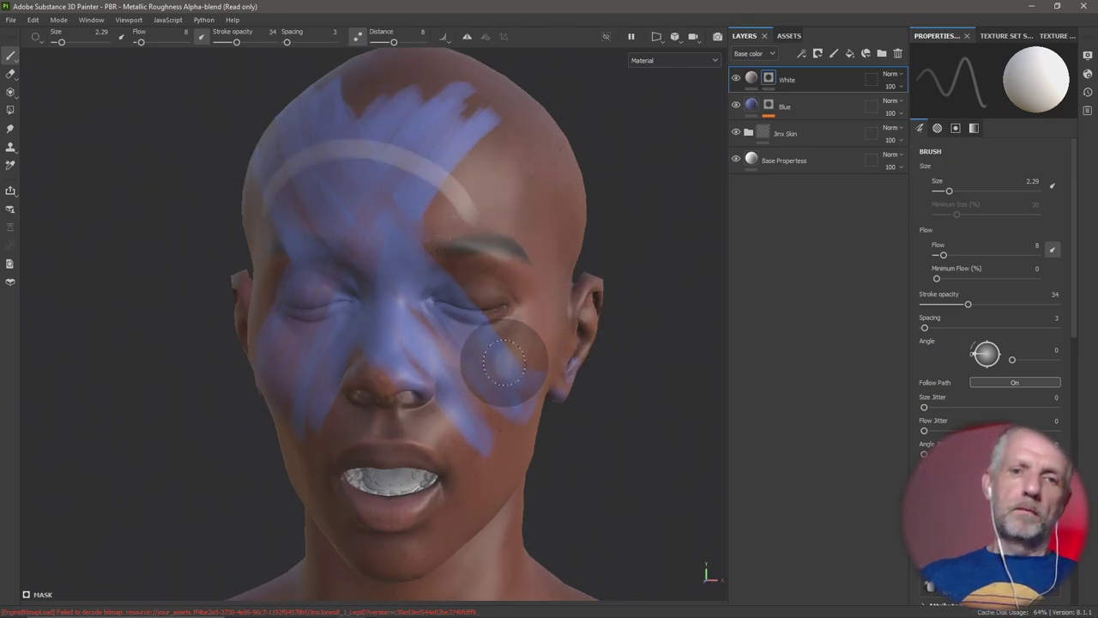
key(alt+Tab)
key(alt+Tab)
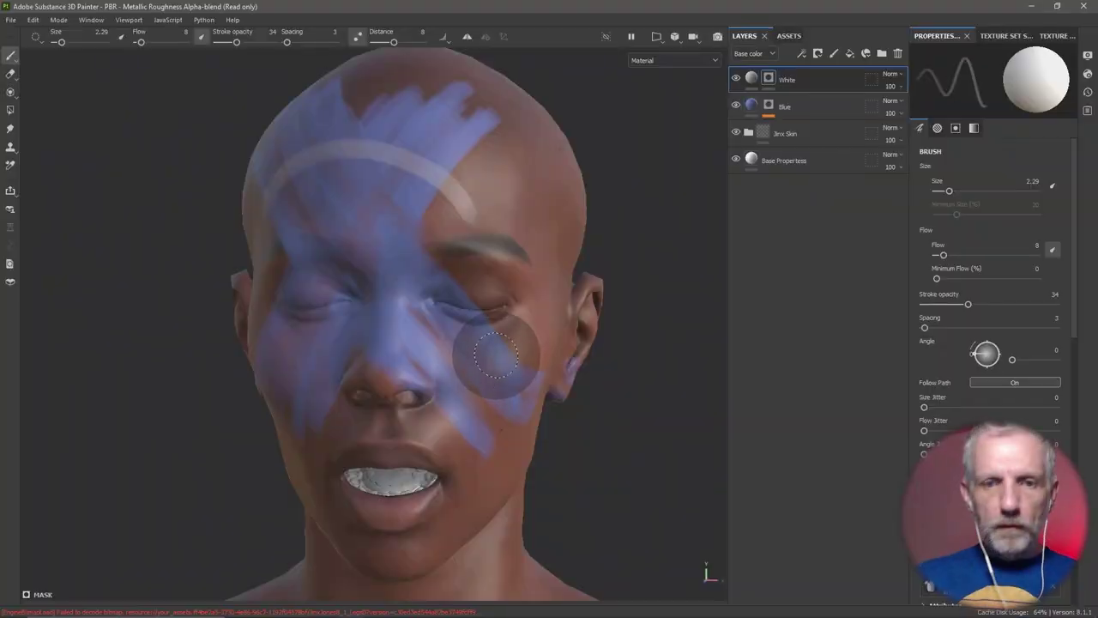
key(ctrl+z)
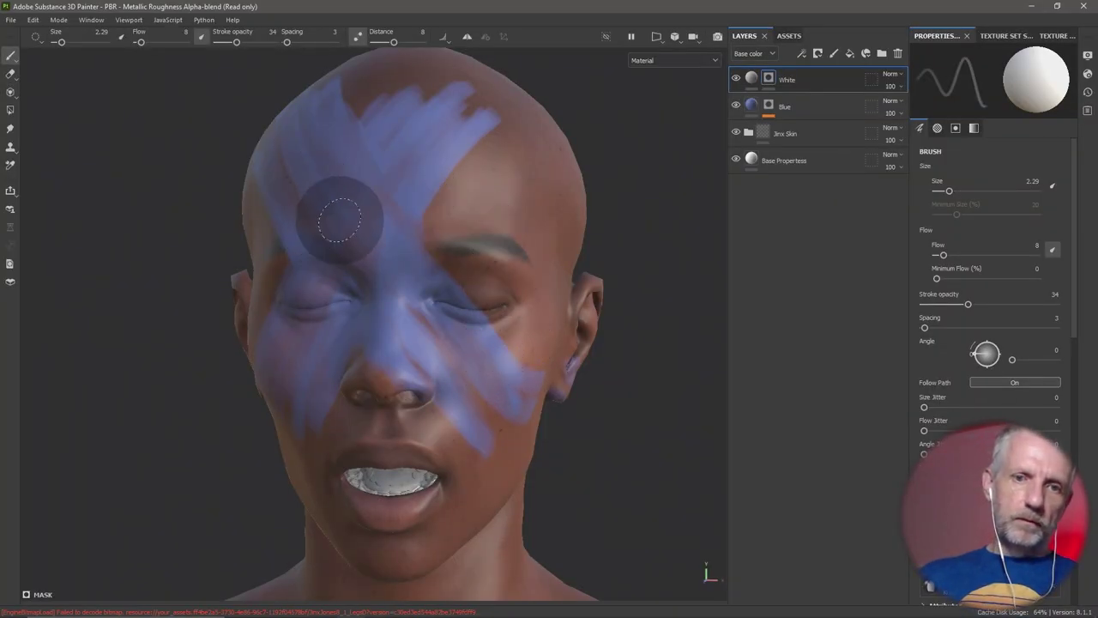
mouse_move(326, 225)
mouse_down()
mouse_move(379, 185)
mouse_move(472, 182)
mouse_up()
mouse_move(341, 230)
mouse_down()
mouse_move(367, 201)
mouse_move(479, 178)
mouse_move(547, 230)
mouse_move(421, 191)
mouse_move(338, 215)
mouse_move(354, 189)
mouse_move(500, 185)
mouse_move(349, 205)
mouse_move(377, 175)
mouse_move(545, 251)
mouse_move(462, 190)
mouse_move(448, 162)
mouse_move(339, 221)
mouse_move(369, 186)
mouse_move(409, 177)
mouse_up()
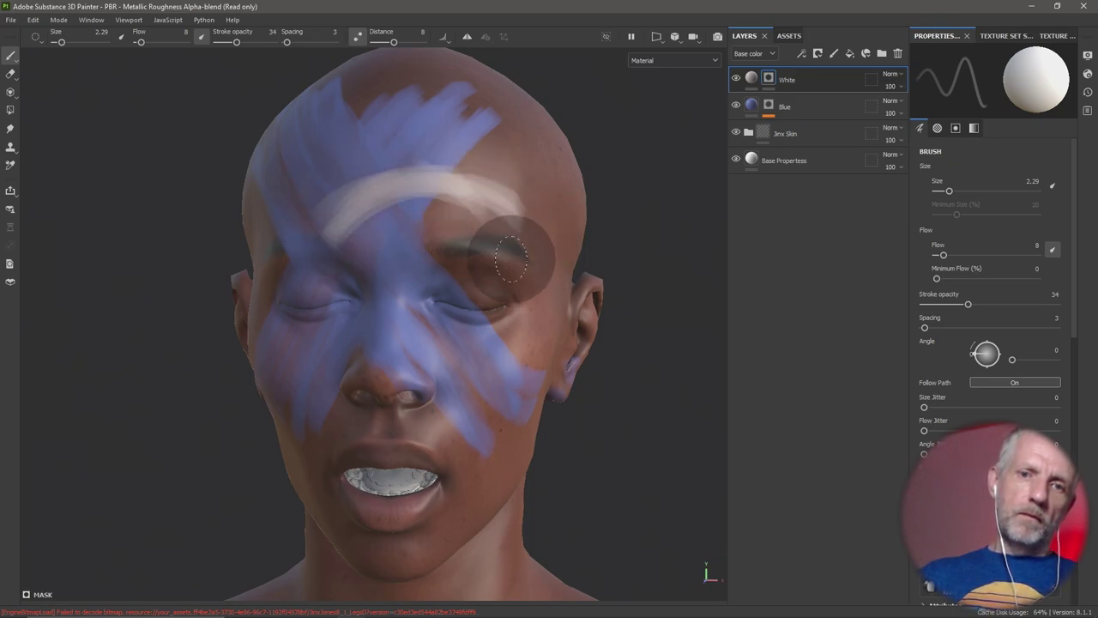
Add white streaks under the eye, redraw the forehead arc bolder, and disable lazy mouse
mouse_move(298, 322)
mouse_down()
mouse_move(278, 369)
mouse_move(314, 318)
mouse_move(280, 374)
mouse_move(335, 292)
mouse_up()
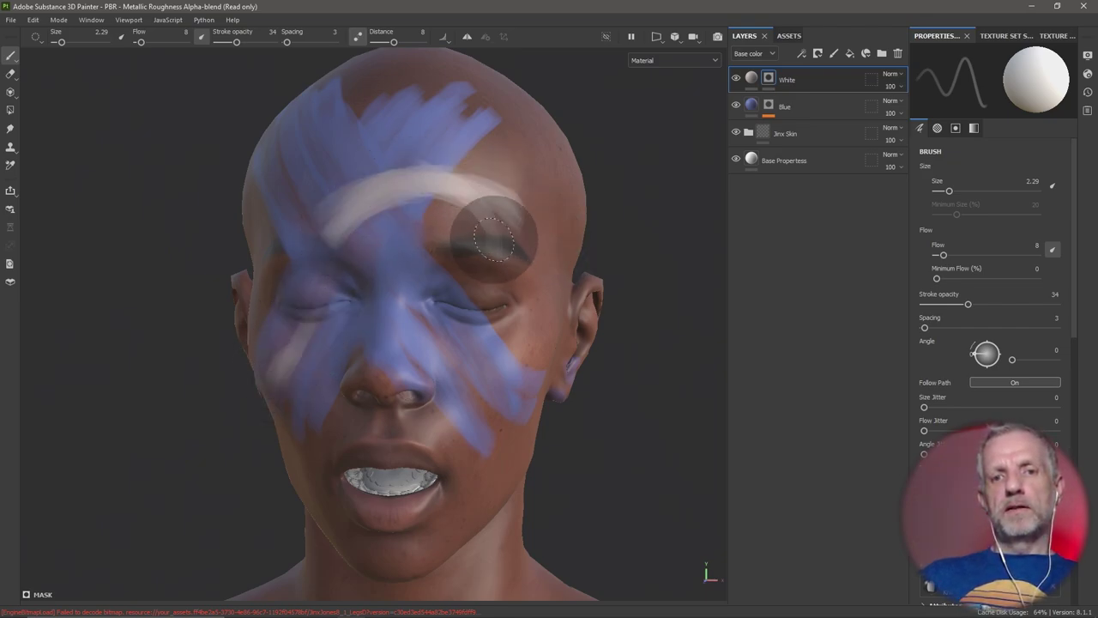
alt+drag(523, 368, 453, 316)
mouse_move(341, 352)
mouse_down()
mouse_move(303, 423)
mouse_move(338, 444)
mouse_move(380, 347)
mouse_move(344, 355)
mouse_up()
key(alt+Tab)
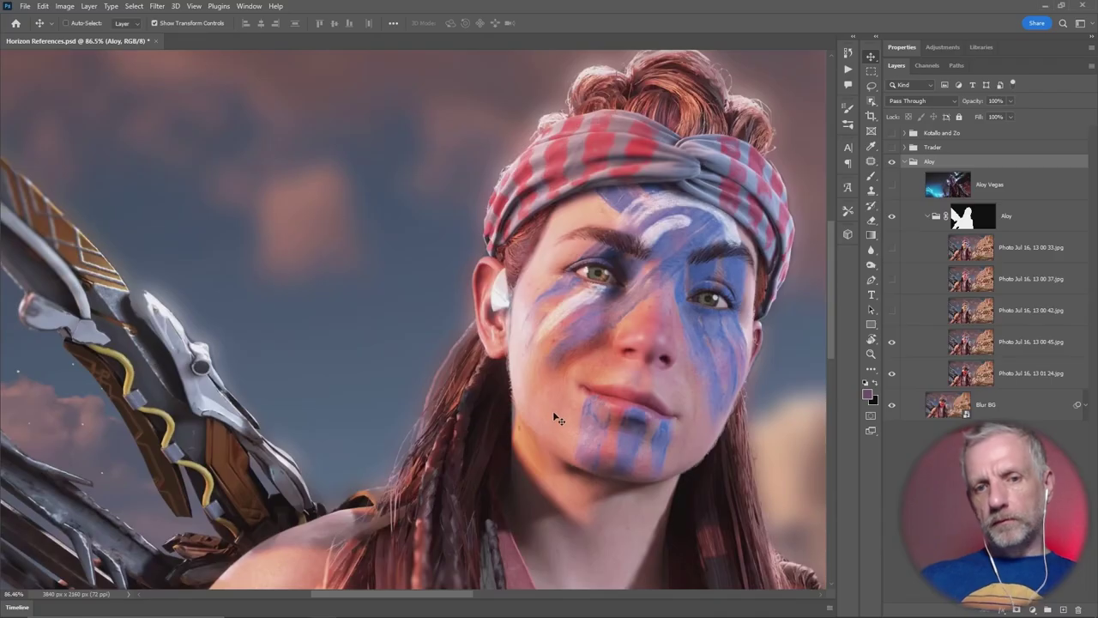
key(alt+Tab)
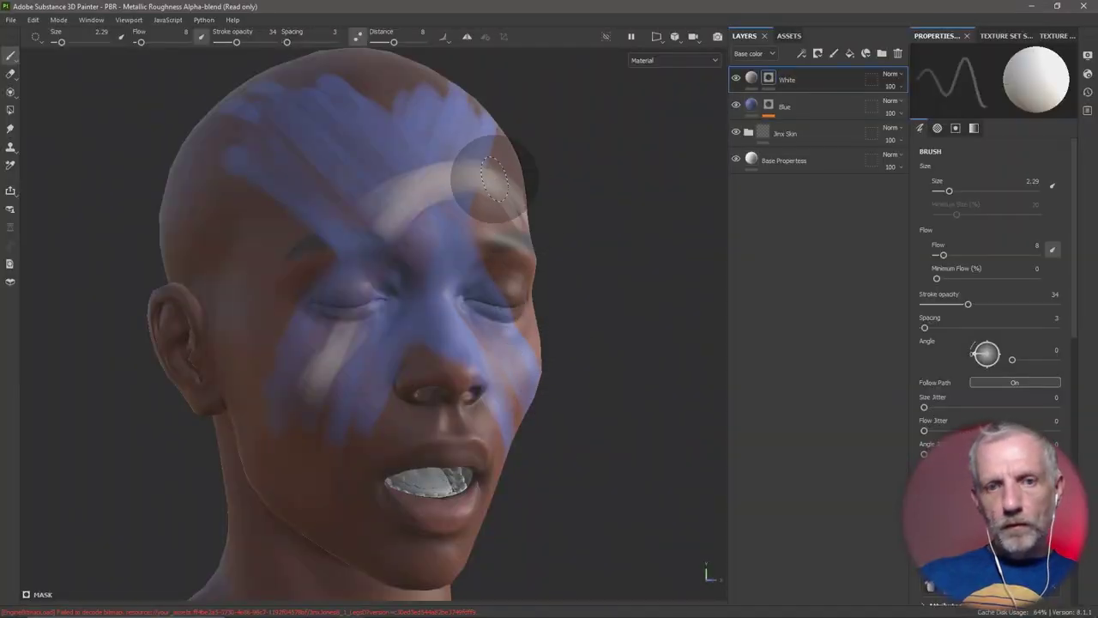
mouse_move(377, 218)
mouse_down()
mouse_move(438, 181)
mouse_move(515, 187)
mouse_move(472, 163)
mouse_up()
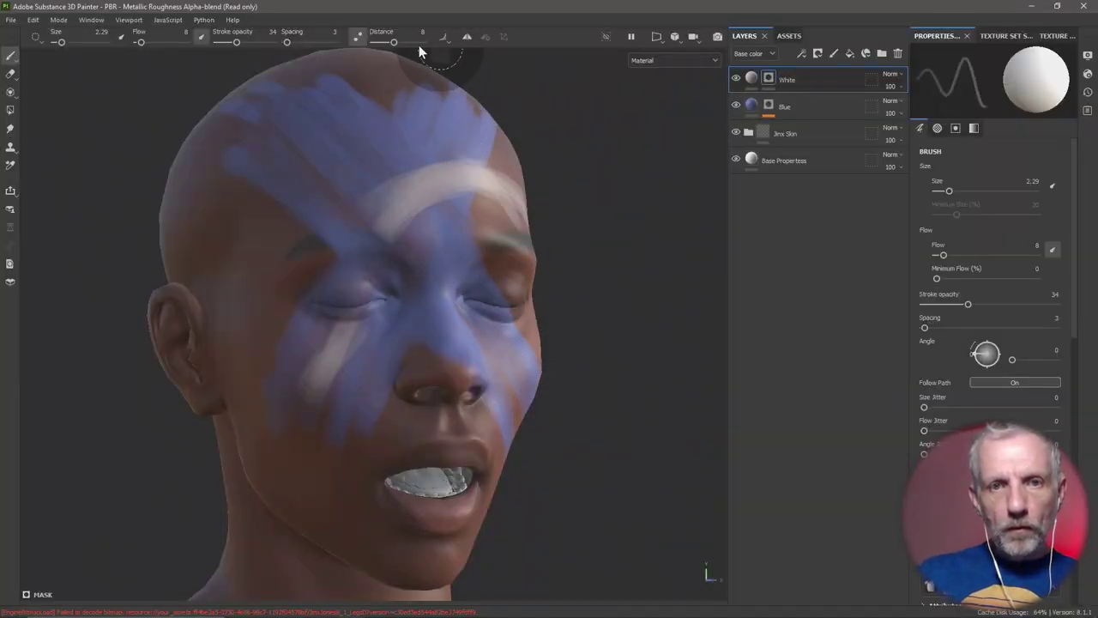
click(357, 36)
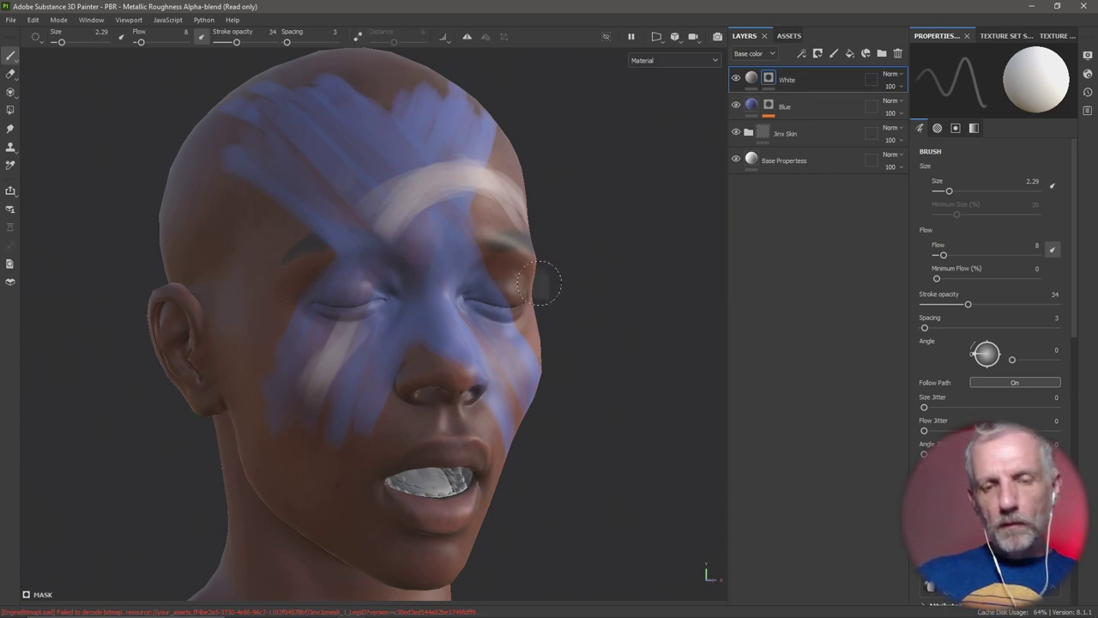
alt+drag(591, 314, 556, 322)
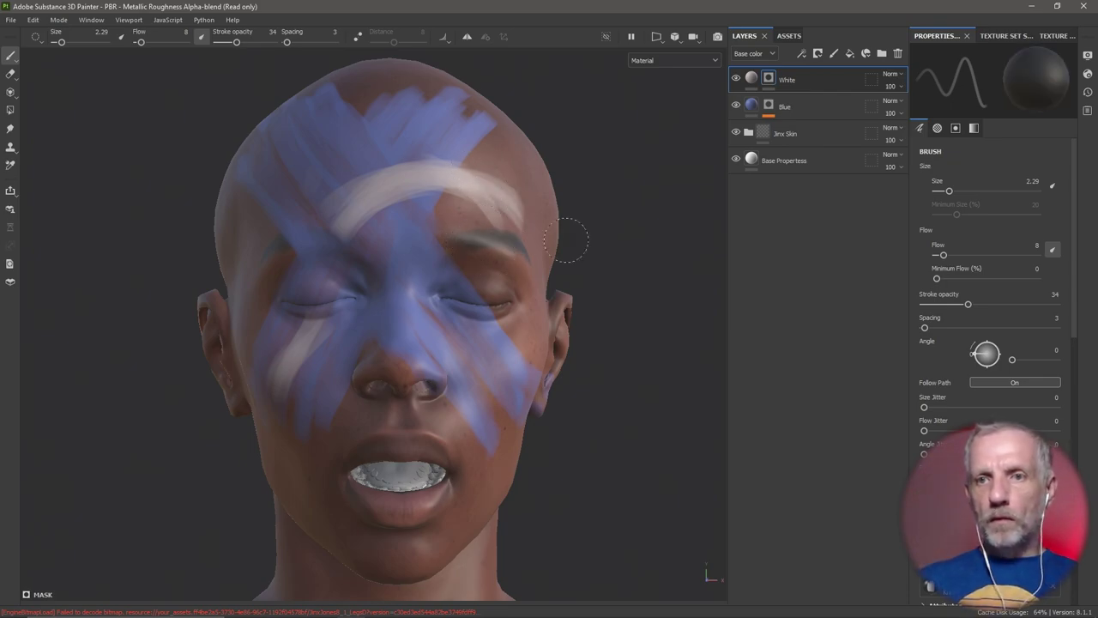
Give the White layer a black mask with a Paint effect
alt+drag(503, 243, 481, 242)
click(755, 77)
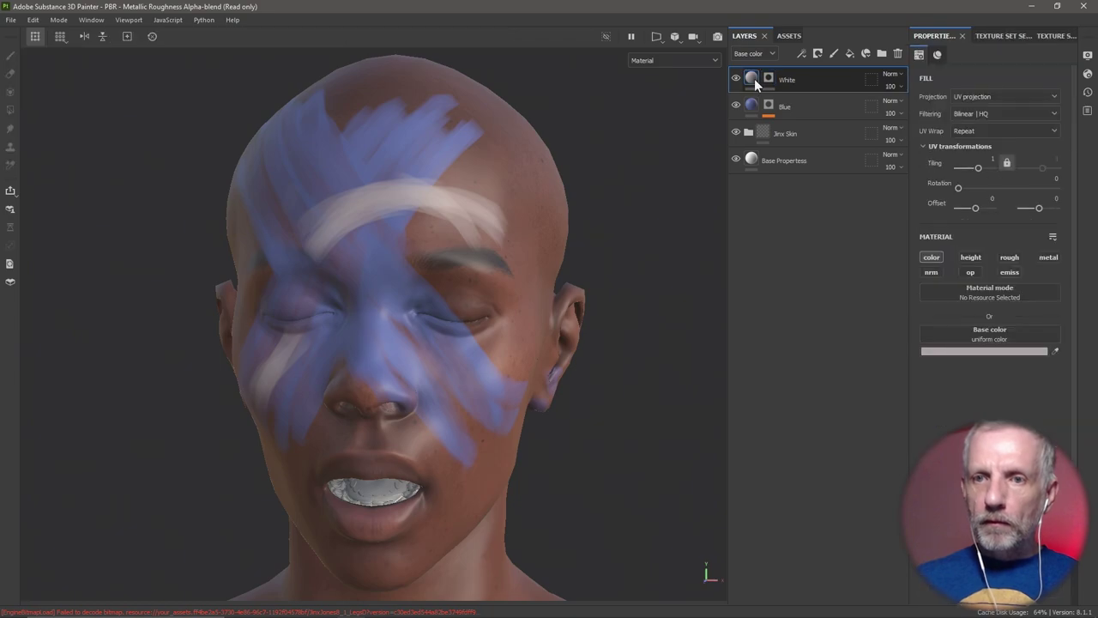
click(769, 77)
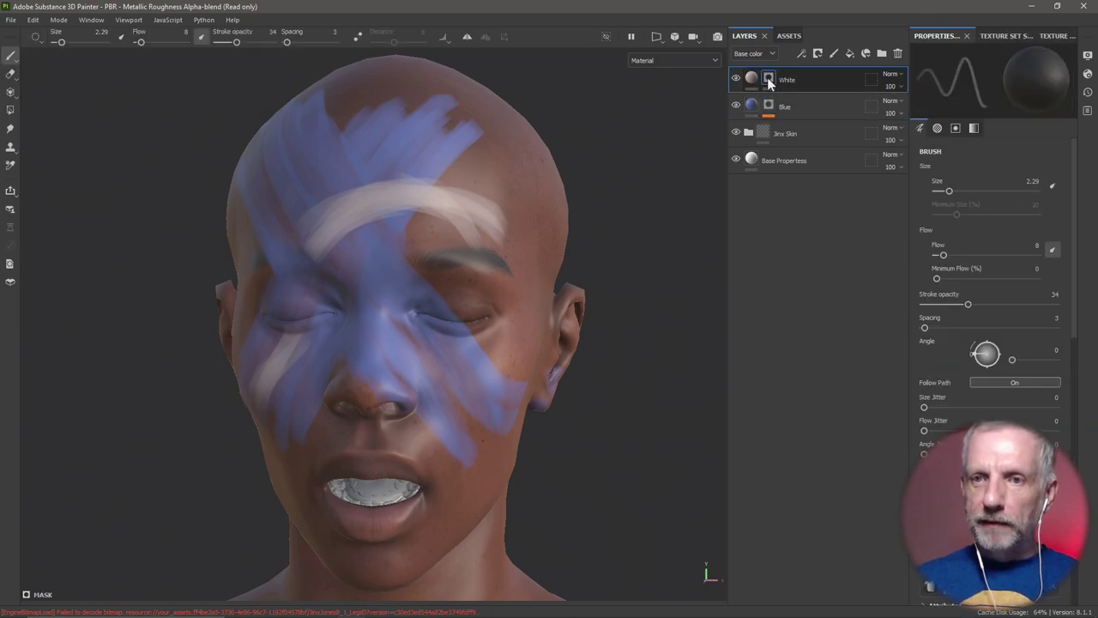
click(816, 54)
click(873, 82)
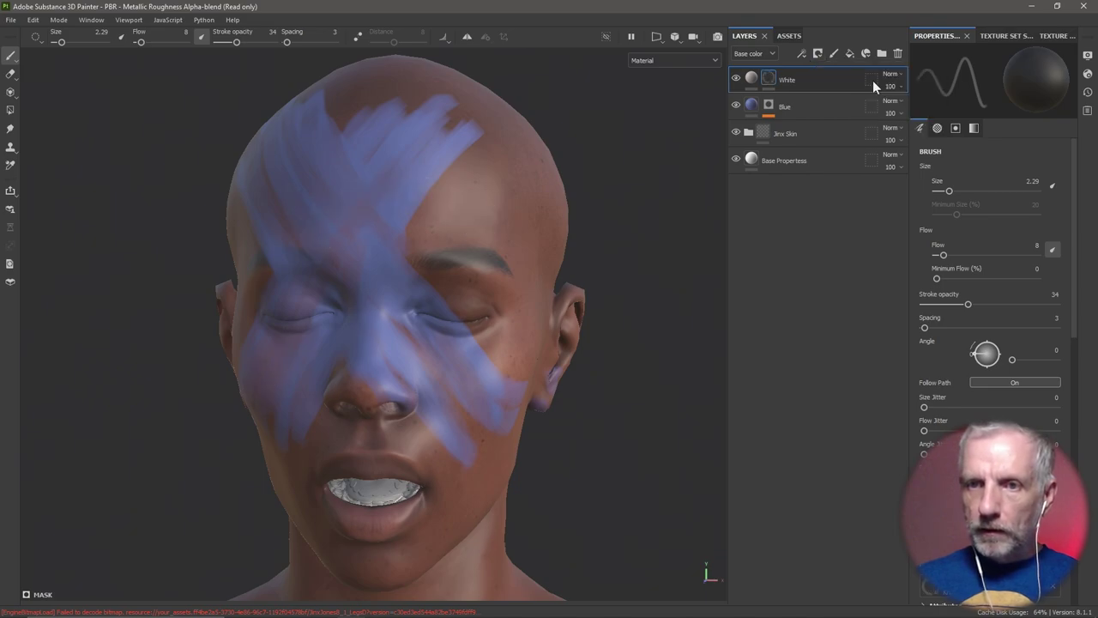
click(820, 54)
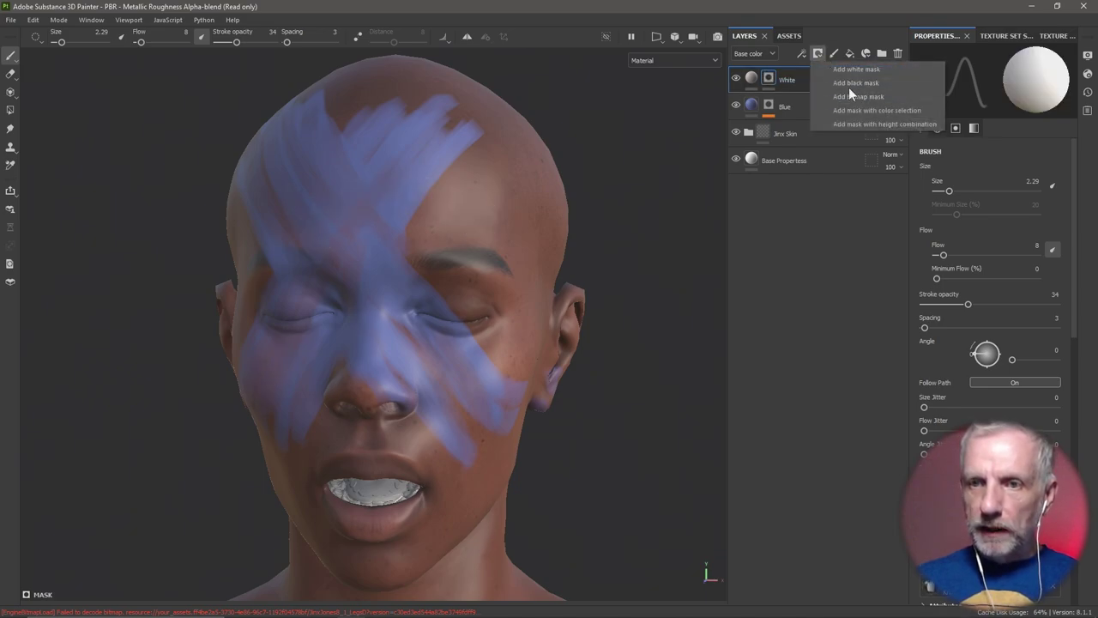
click(806, 53)
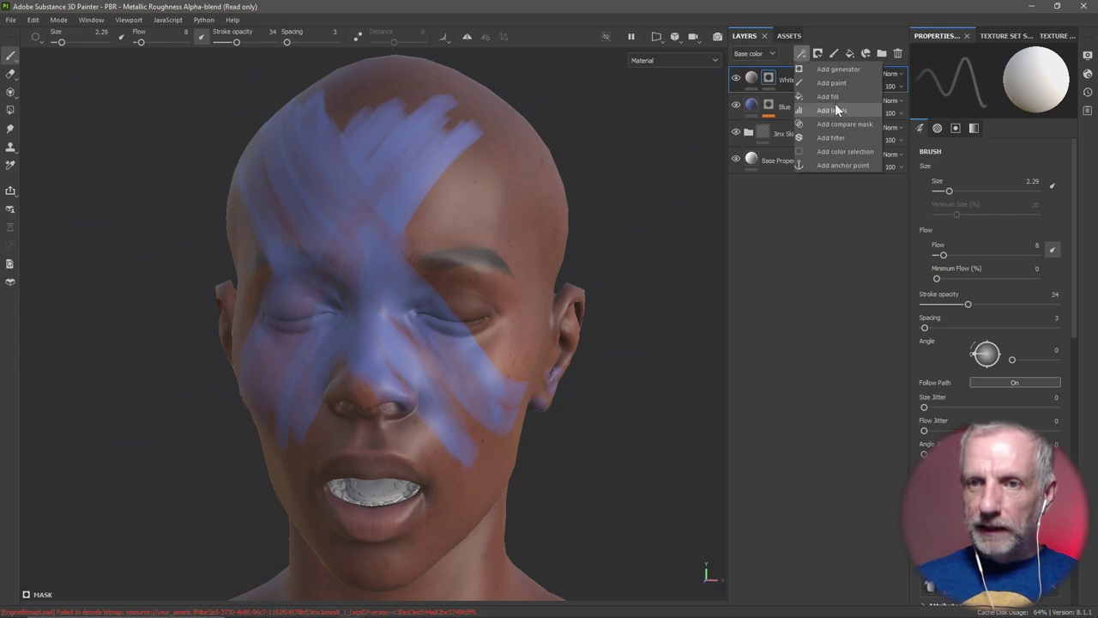
click(843, 83)
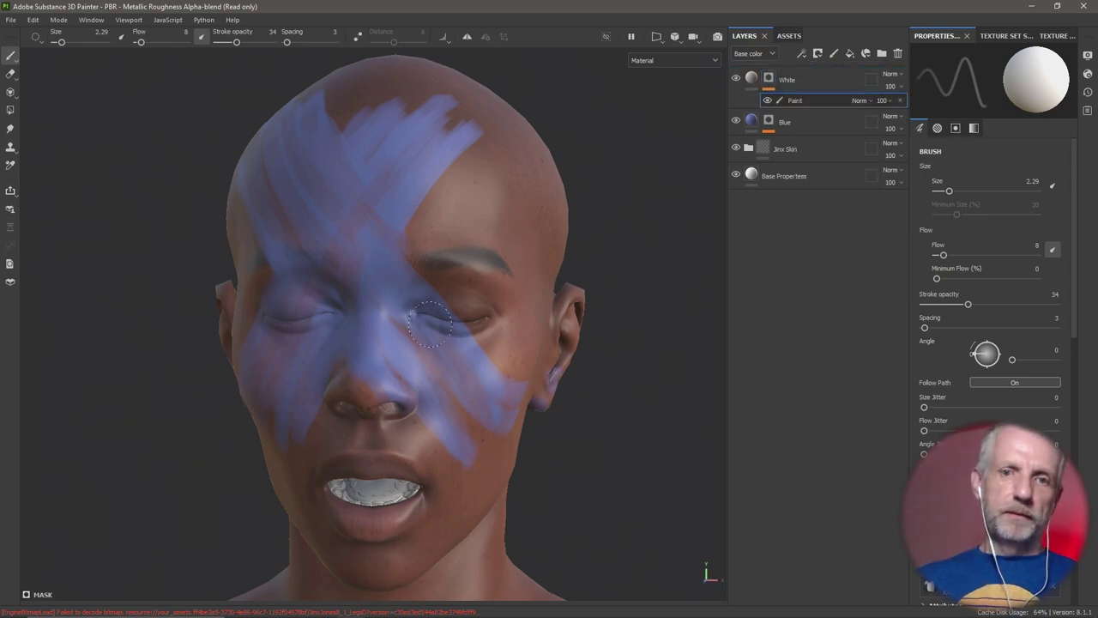
Paint white streaks on the left cheek and across the forehead
alt+drag(463, 327, 524, 326)
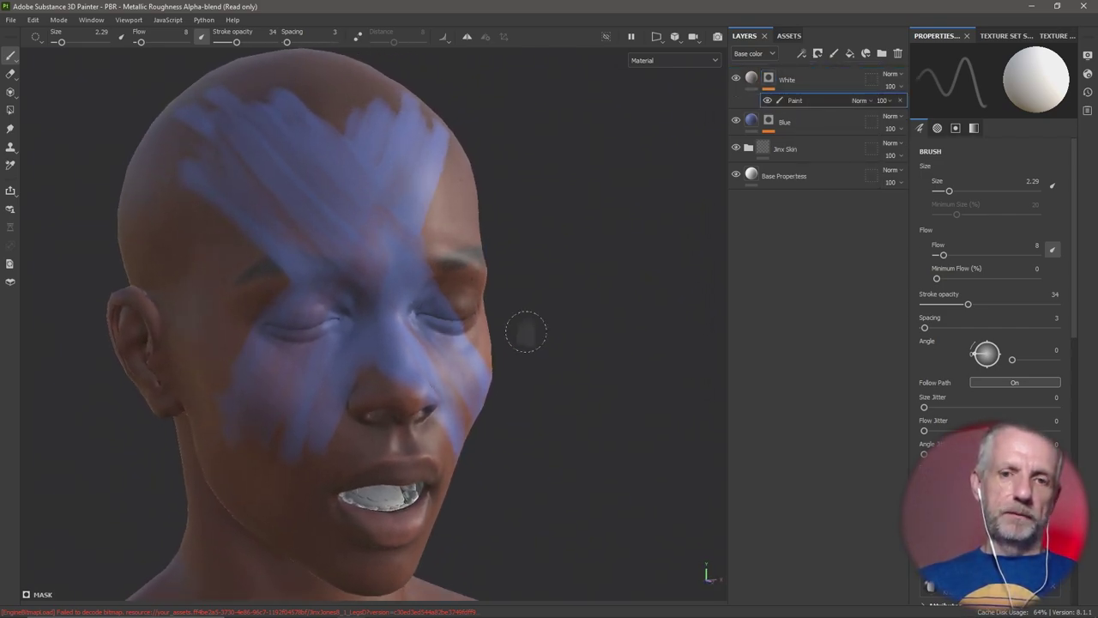
alt+middle_drag(522, 334, 522, 414)
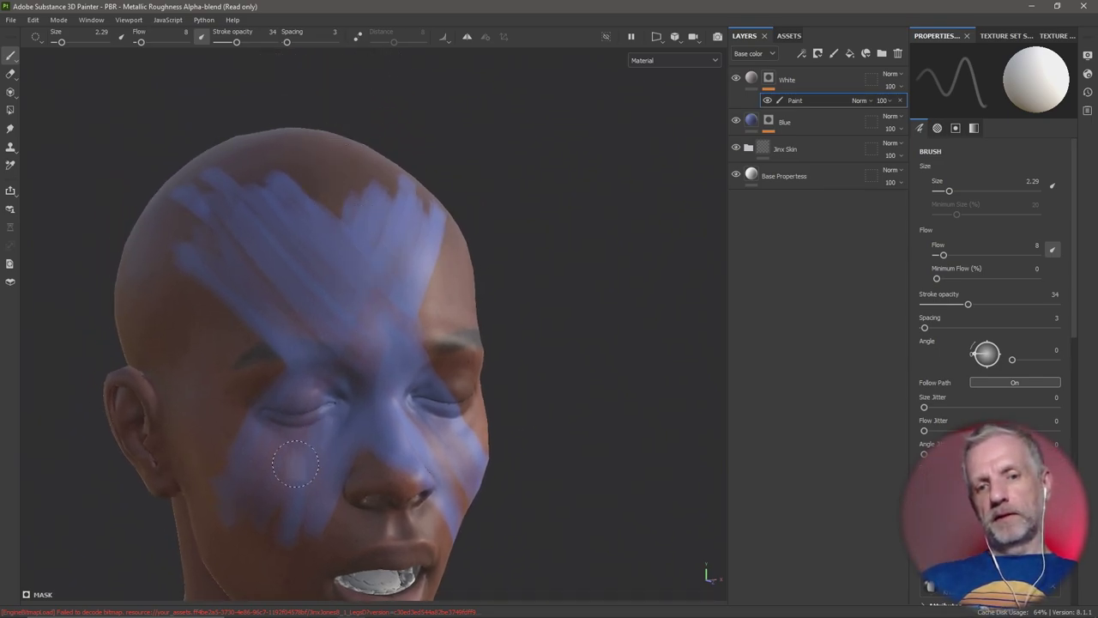
mouse_move(276, 491)
mouse_down()
mouse_move(287, 440)
mouse_move(258, 534)
mouse_move(277, 449)
mouse_up()
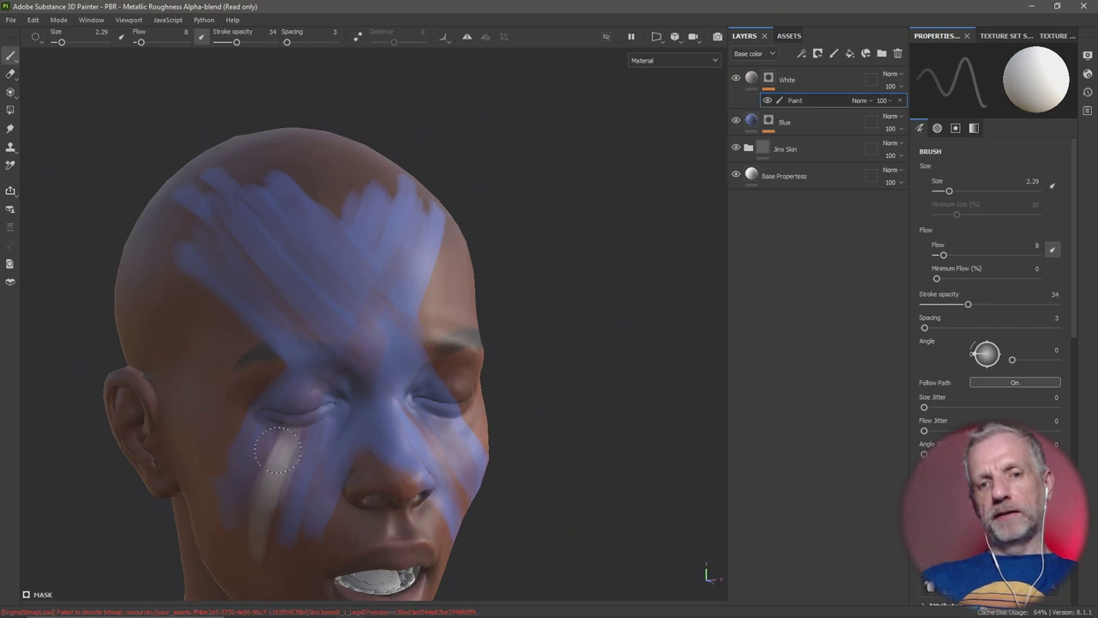
mouse_move(347, 314)
mouse_down()
mouse_move(412, 244)
mouse_move(463, 248)
mouse_move(477, 283)
mouse_up()
alt+drag(549, 357, 480, 375)
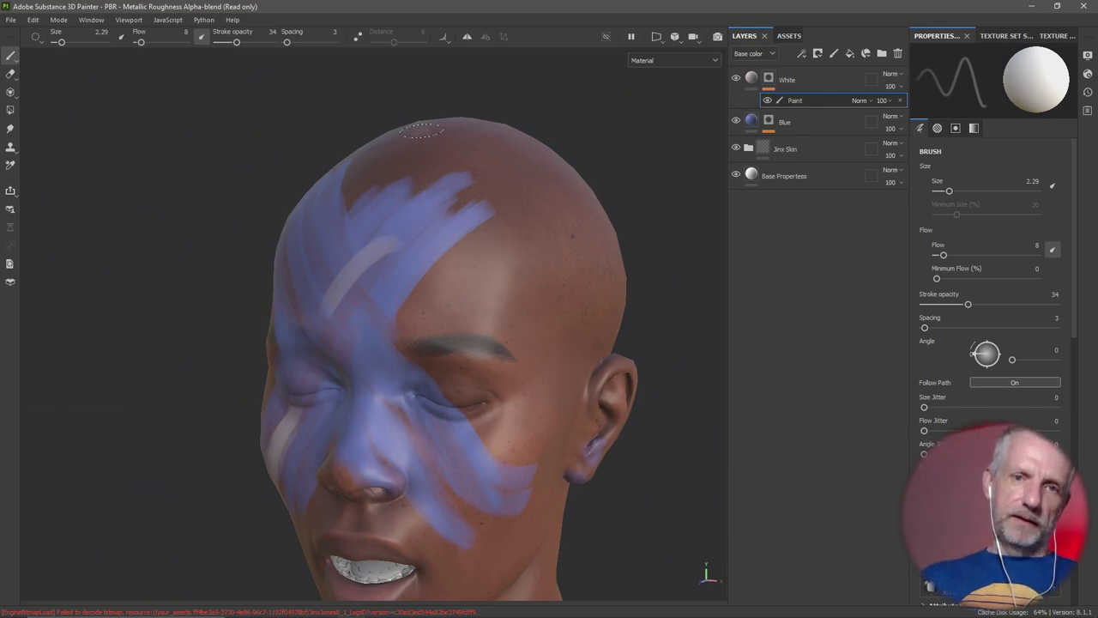
With lazy mouse on, repaint a smooth, bright white forehead arc, undoing the excess
click(357, 36)
mouse_move(408, 197)
mouse_down()
mouse_move(437, 246)
mouse_move(351, 306)
mouse_move(360, 289)
mouse_move(483, 262)
mouse_move(364, 311)
mouse_up()
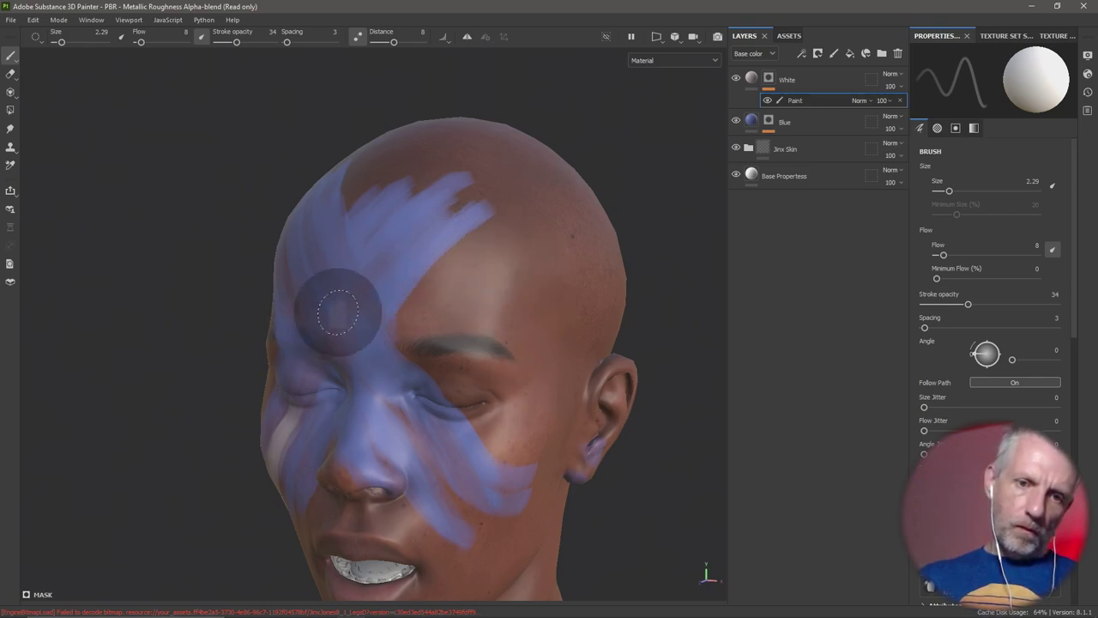
mouse_move(381, 272)
mouse_down()
mouse_move(443, 246)
mouse_move(505, 245)
mouse_move(544, 314)
mouse_move(513, 269)
mouse_up()
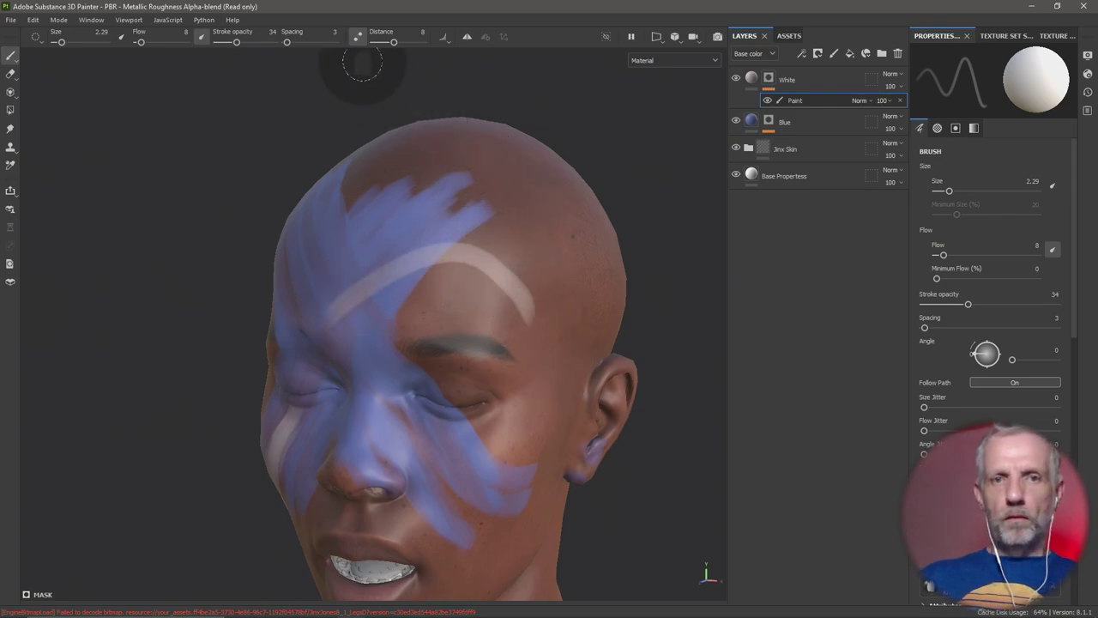
mouse_move(314, 293)
alt+mouse_down()
mouse_move(189, 329)
mouse_move(424, 273)
mouse_move(497, 305)
alt+mouse_up()
alt+drag(608, 329, 483, 284)
key(ctrl+z)
key(ctrl+z)
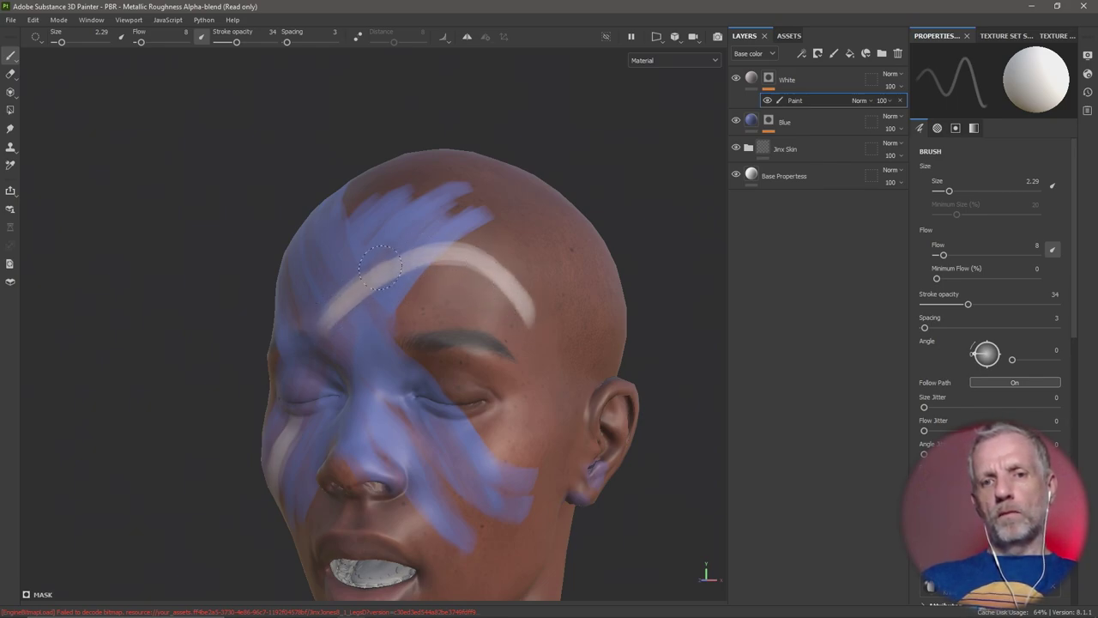
mouse_move(360, 287)
mouse_down()
mouse_move(467, 268)
mouse_move(518, 312)
mouse_move(470, 274)
mouse_move(400, 282)
mouse_move(359, 297)
mouse_move(340, 312)
mouse_move(378, 295)
mouse_move(332, 326)
mouse_move(367, 280)
mouse_move(332, 327)
mouse_move(371, 286)
mouse_move(422, 258)
mouse_up()
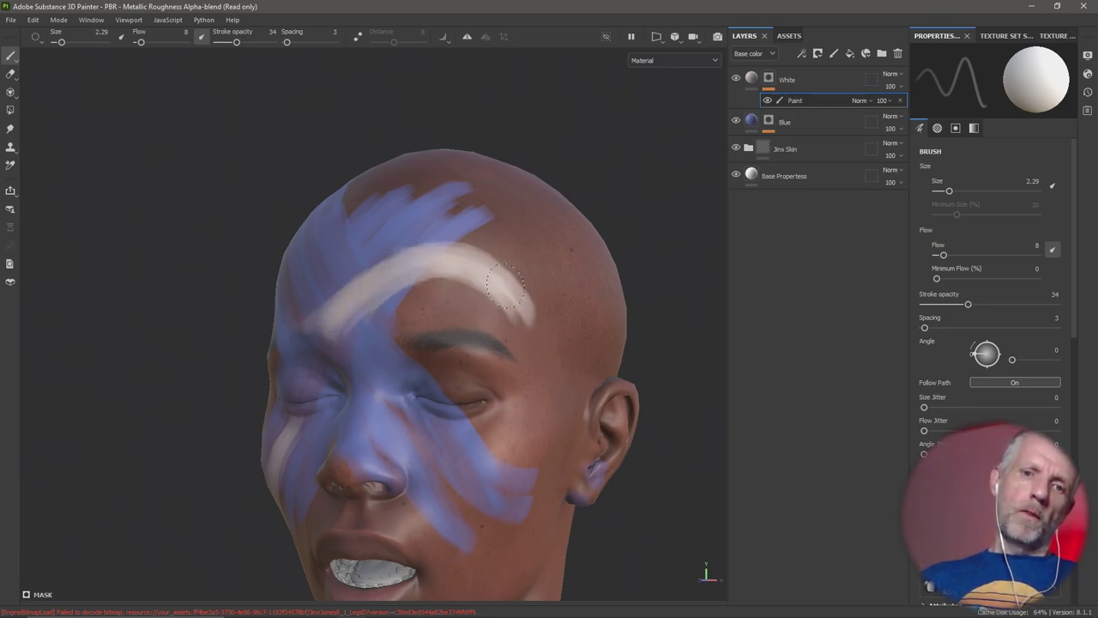
drag(506, 284, 476, 280)
Extend the white cheek streak toward the jaw and inspect the paint from several angles
alt+drag(237, 317, 291, 317)
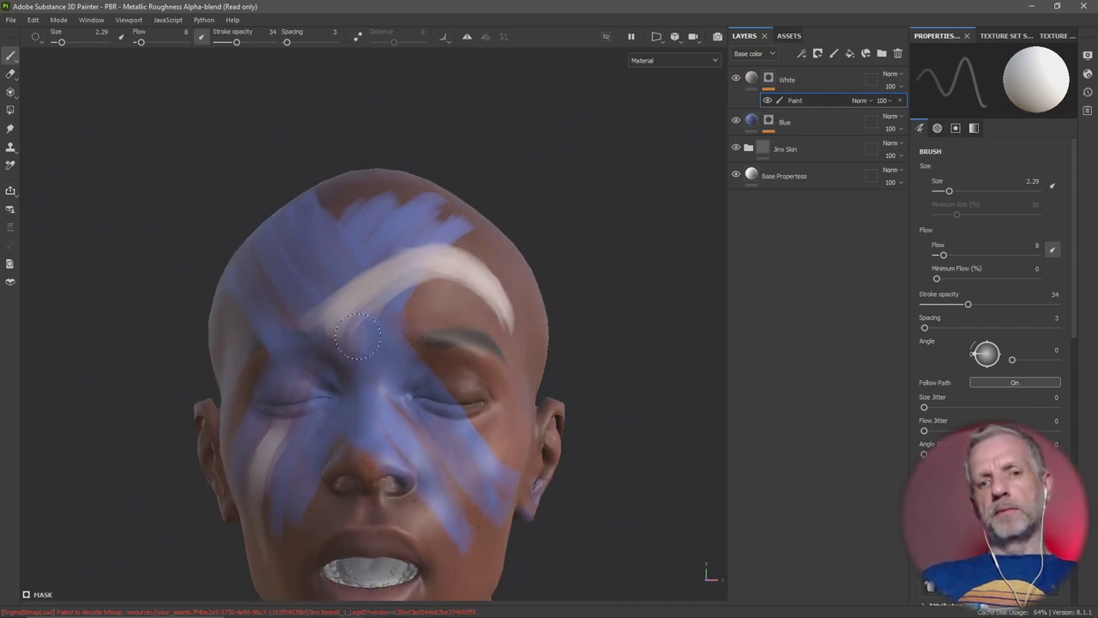
alt+drag(201, 252, 320, 292)
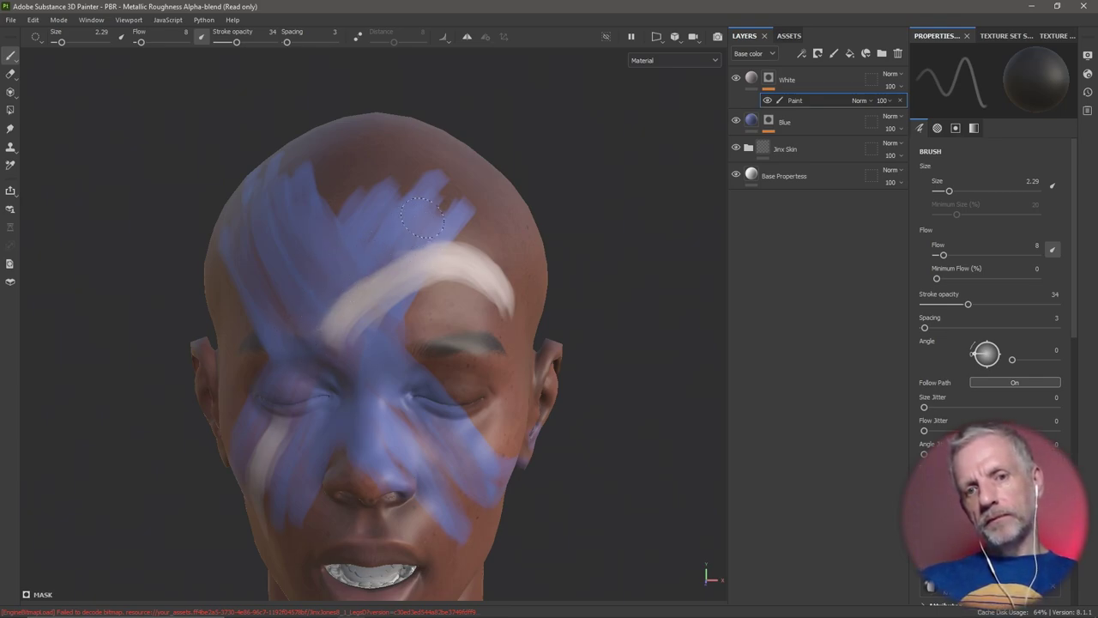
mouse_move(472, 269)
alt+mouse_down()
mouse_move(561, 252)
mouse_move(551, 264)
alt+mouse_up()
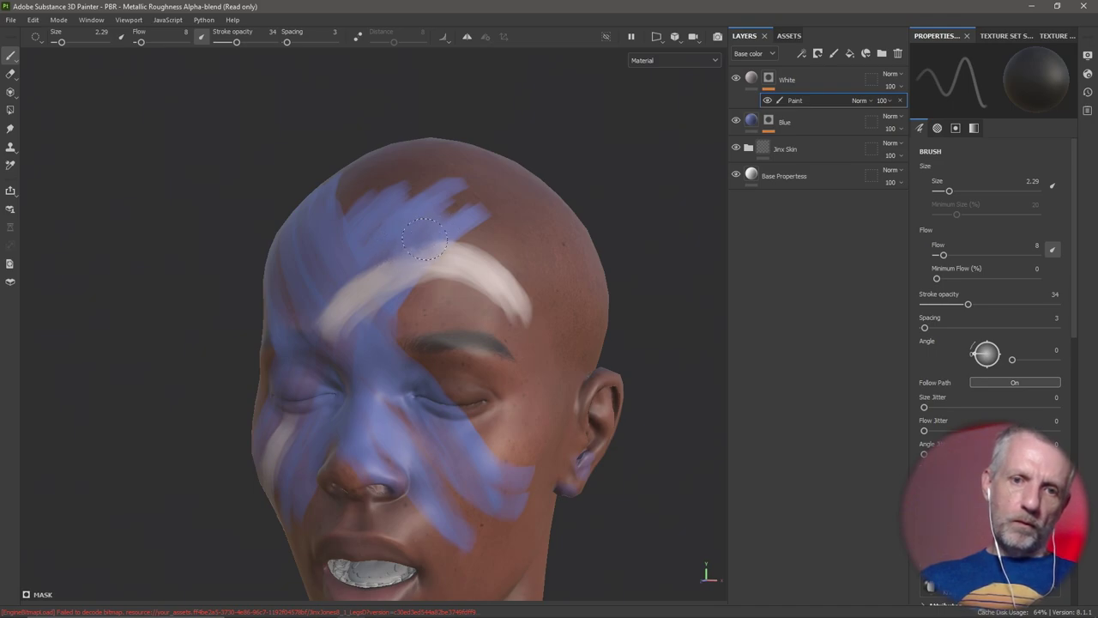
alt+drag(199, 336, 314, 357)
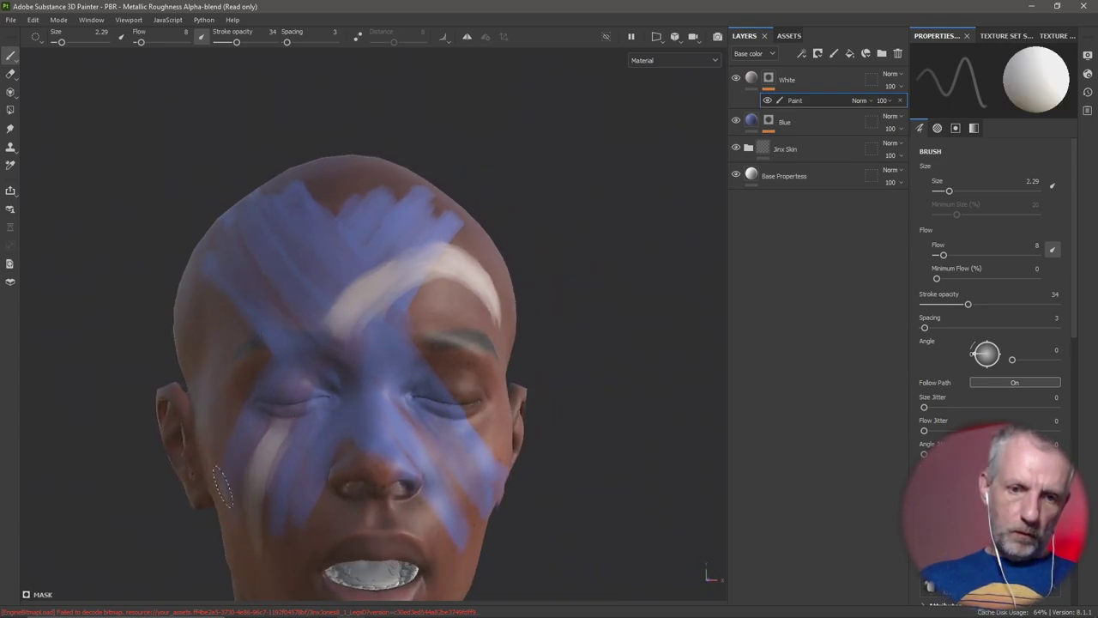
mouse_move(260, 508)
mouse_down()
mouse_move(291, 447)
mouse_move(264, 551)
mouse_up()
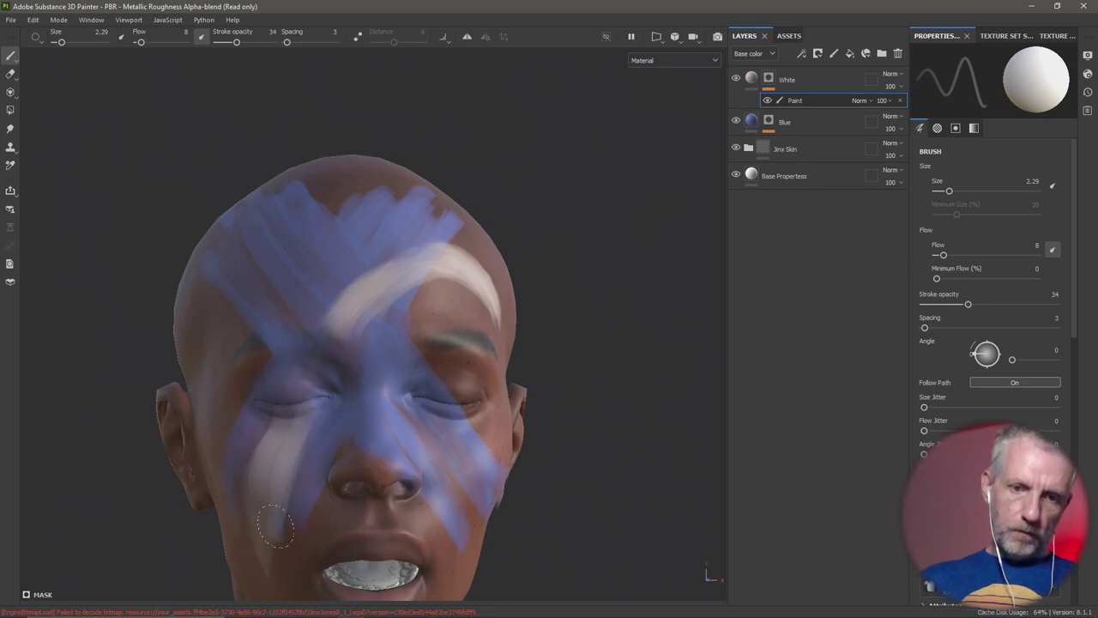
alt+drag(276, 187, 411, 257)
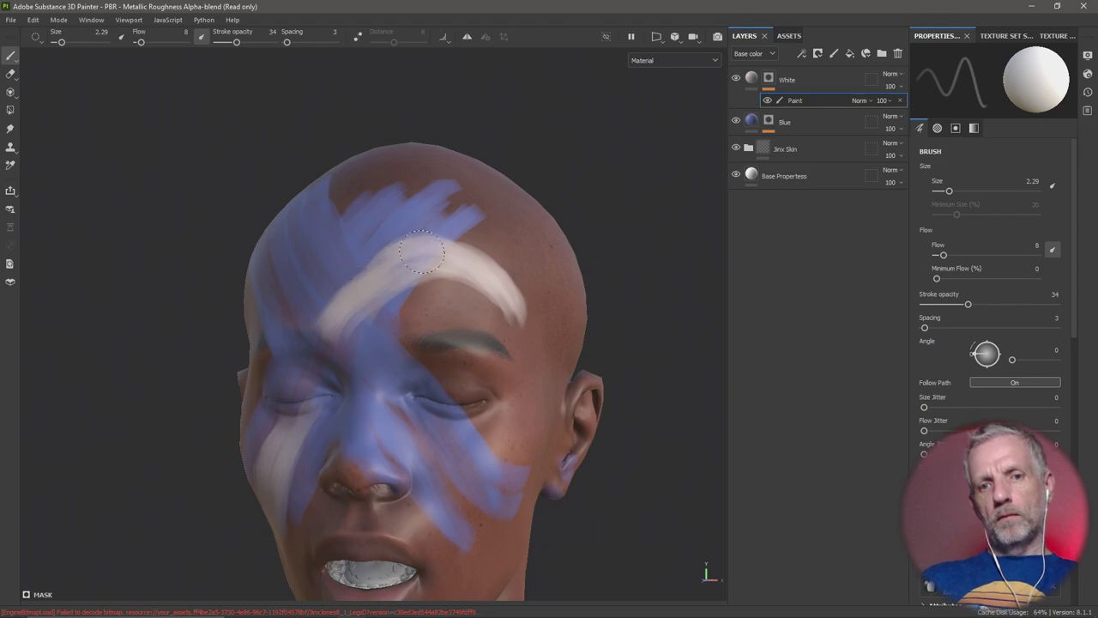
mouse_move(648, 361)
alt+mouse_down()
mouse_move(592, 362)
mouse_move(544, 394)
mouse_move(558, 336)
mouse_move(583, 355)
mouse_move(522, 349)
mouse_move(557, 354)
mouse_move(493, 367)
alt+mouse_up()
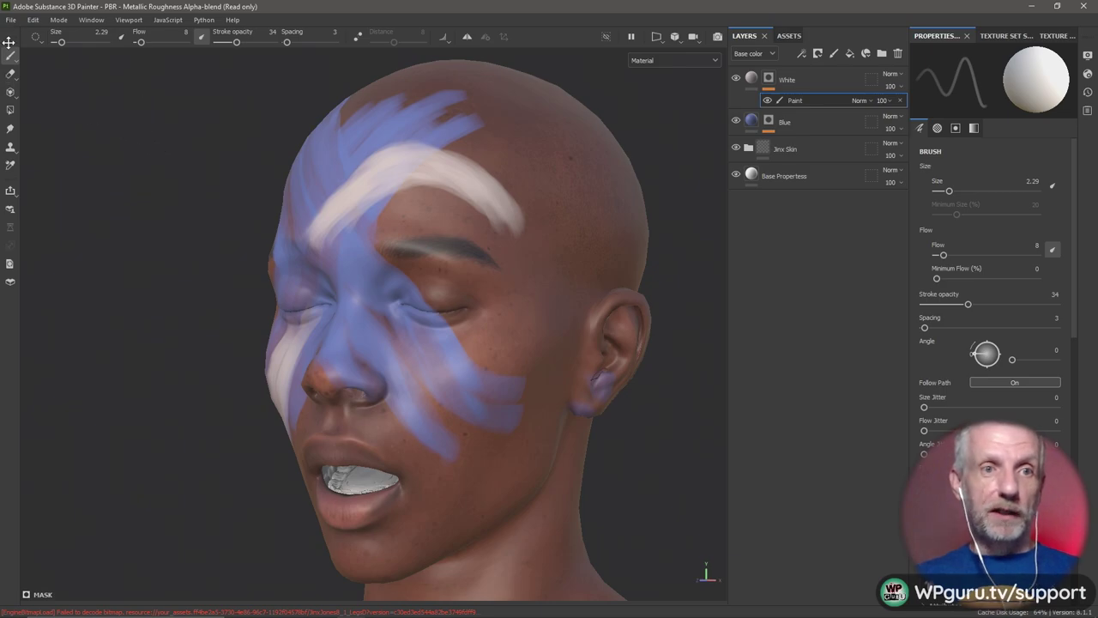
Save the project as 'Jinx 2' in the Face Painting Stream folder
click(12, 20)
click(61, 131)
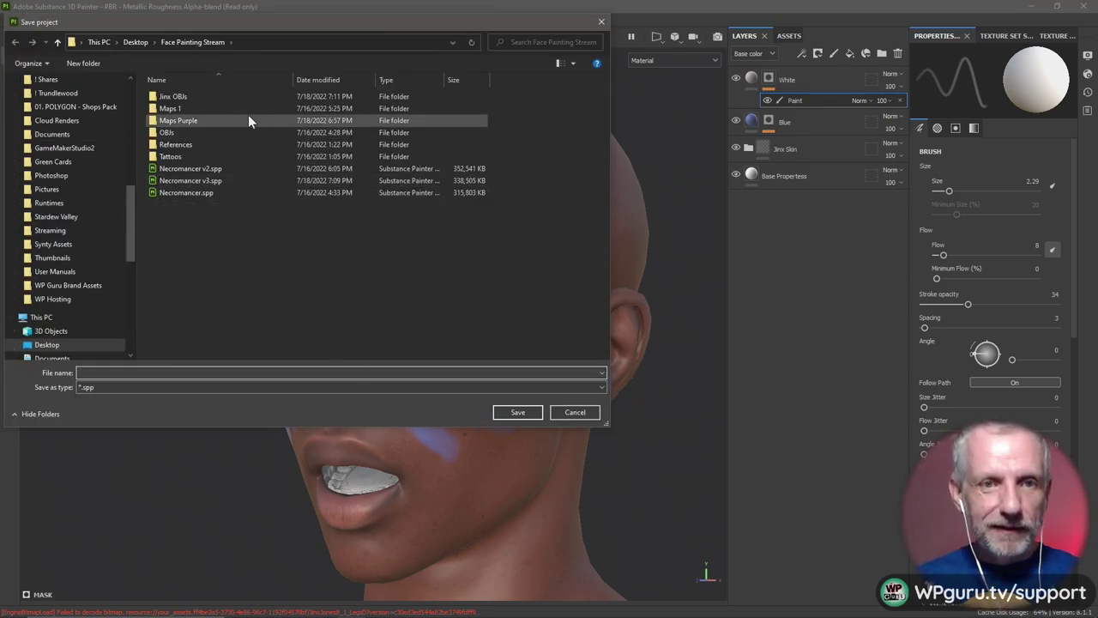
text(Jinx)
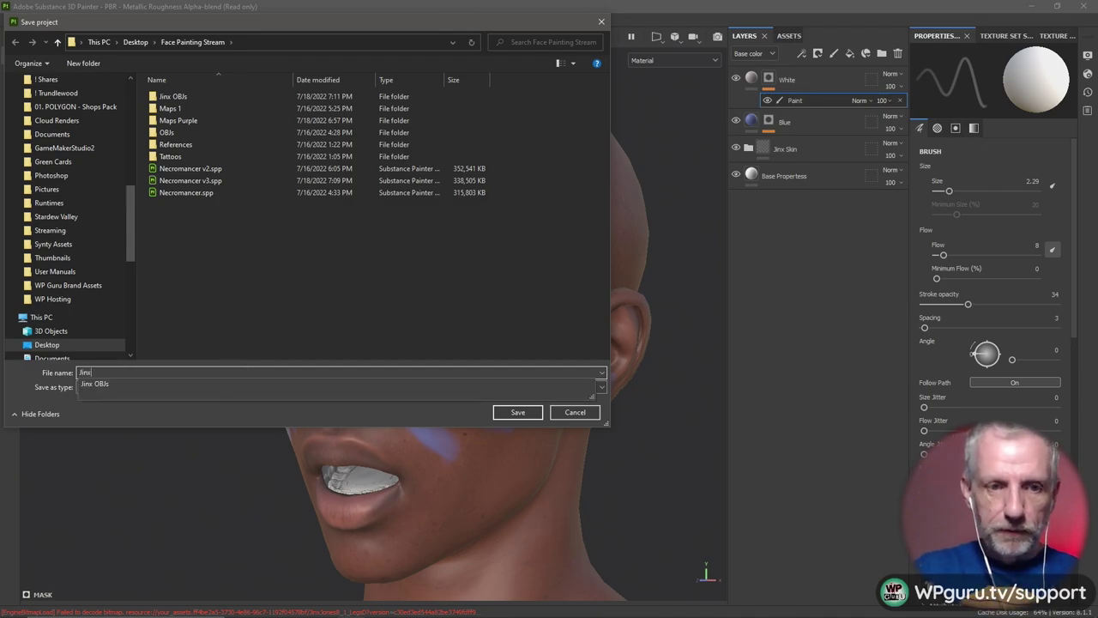
text( 2)
key(Return)
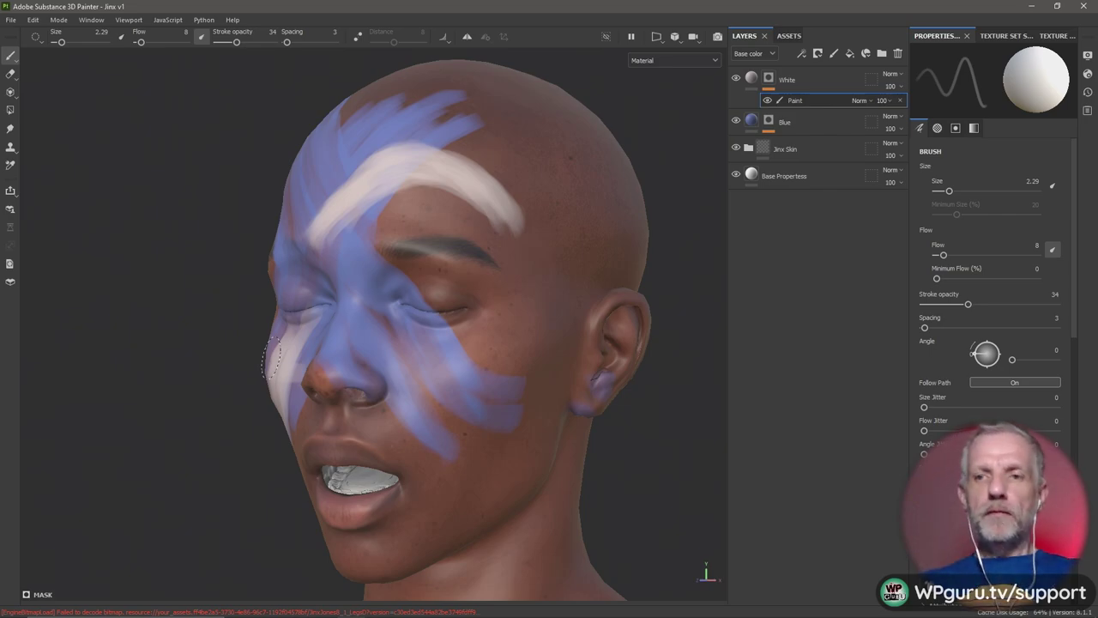
Add a Paint effect and a Mask Editor generator to the Blue layer's mask
right_click(771, 122)
click(812, 142)
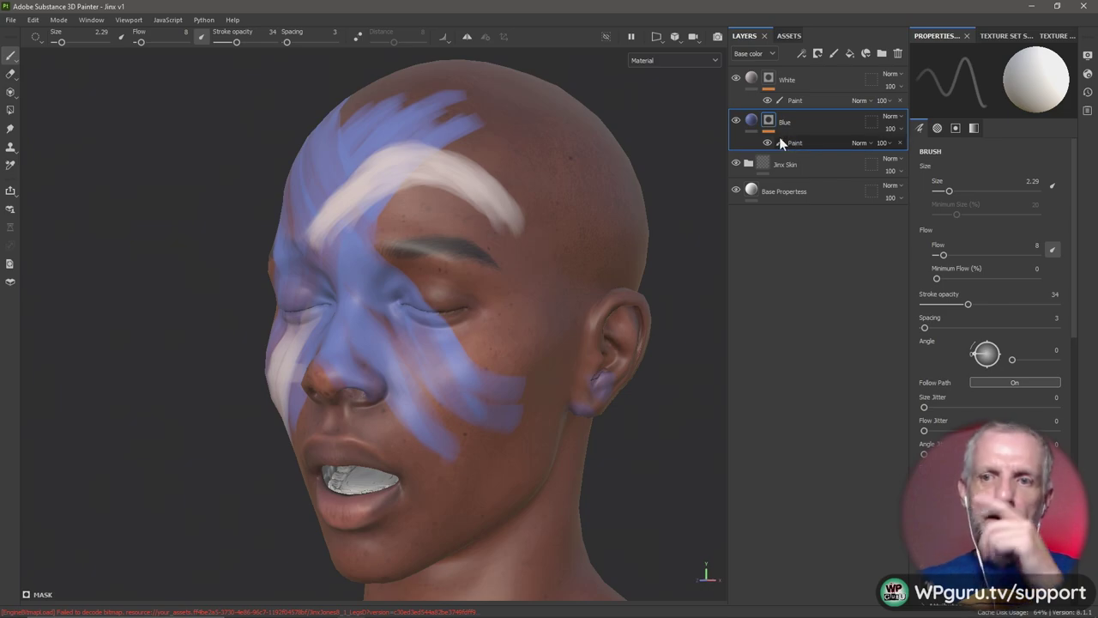
click(811, 54)
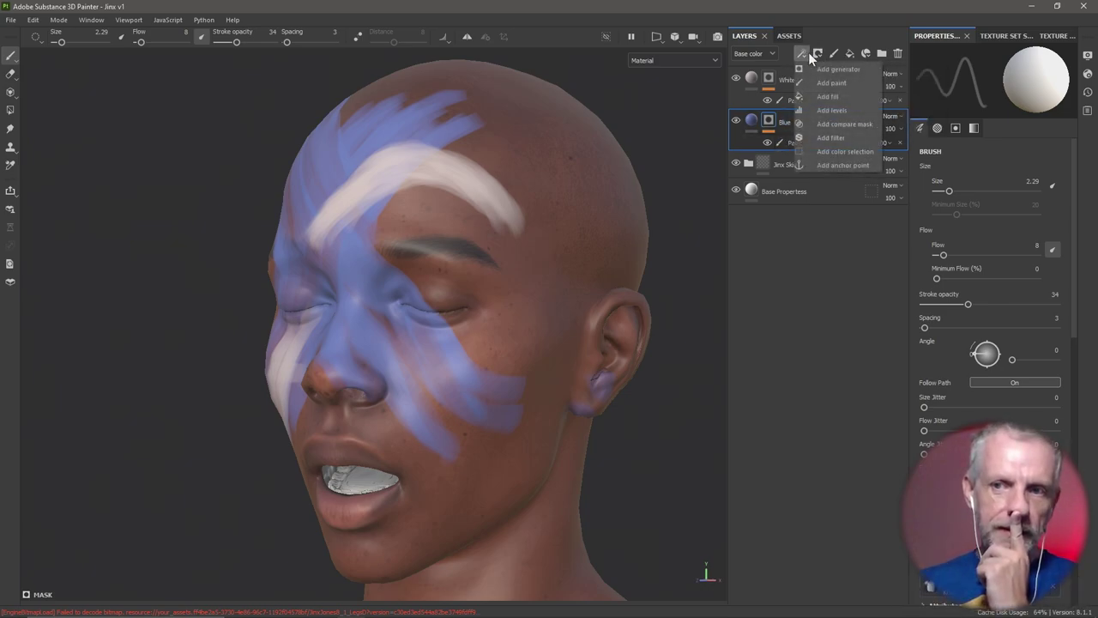
click(849, 70)
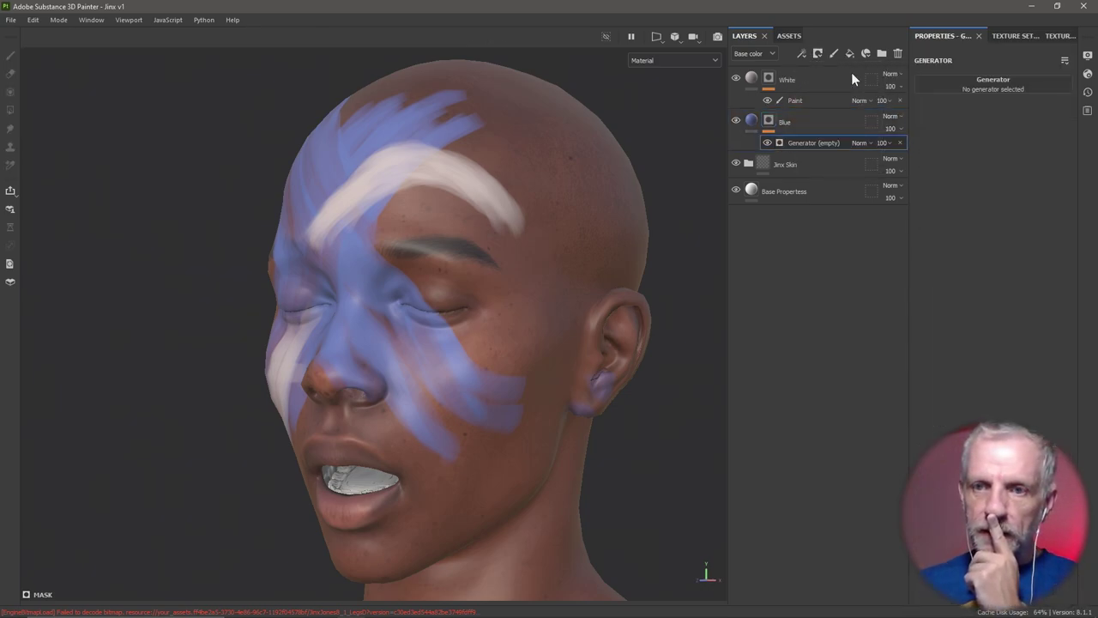
click(979, 87)
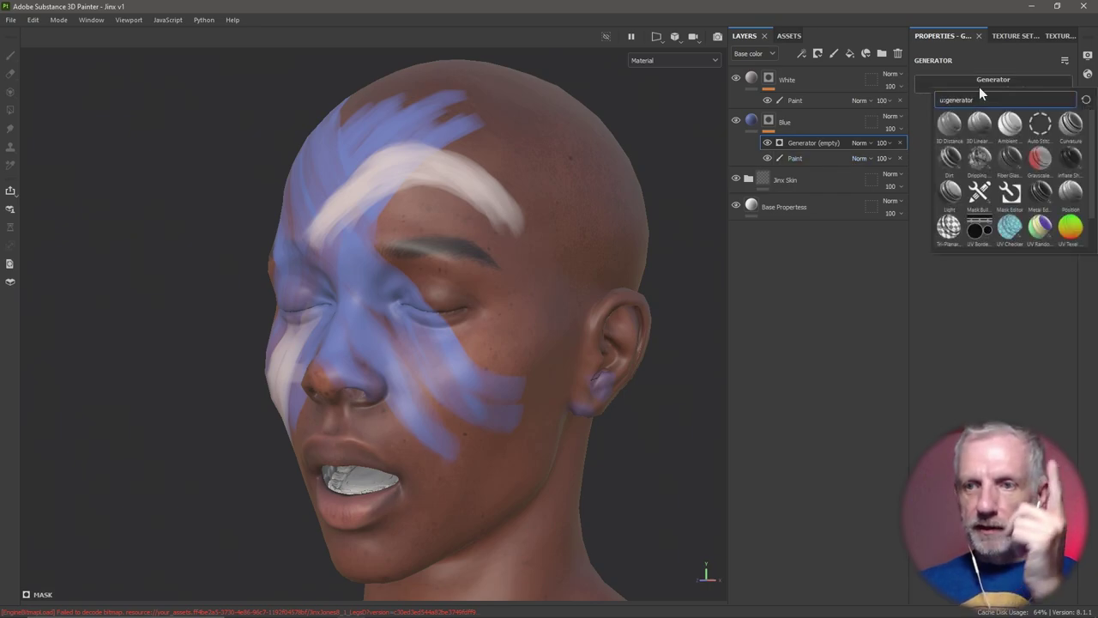
click(1015, 194)
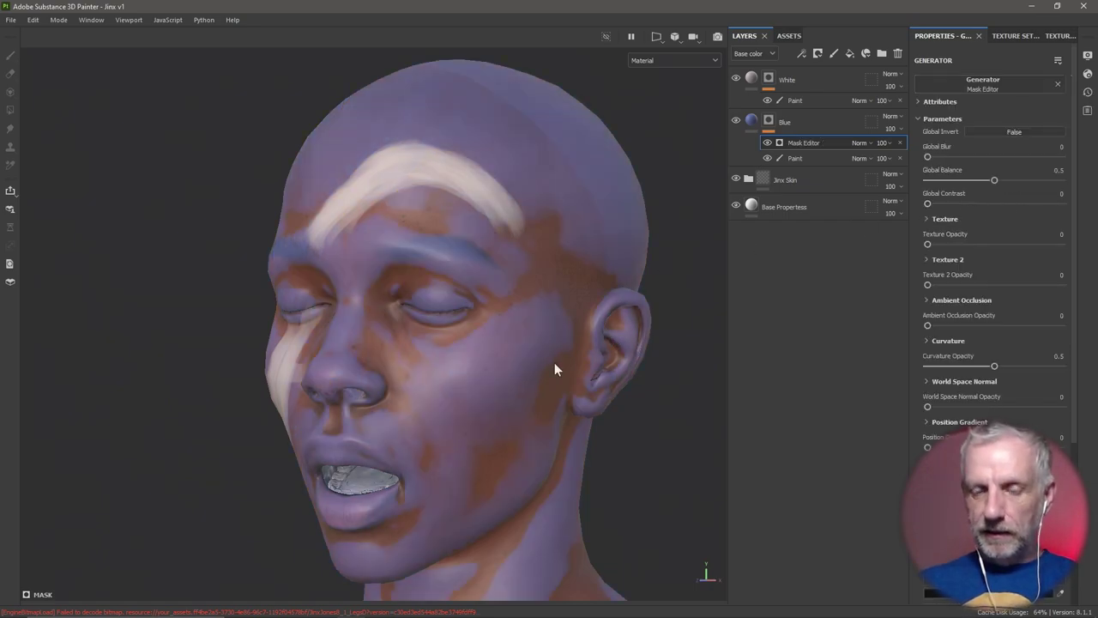
Switch the viewport display to Mask to preview it in greyscale
alt+drag(554, 362, 481, 346)
click(676, 60)
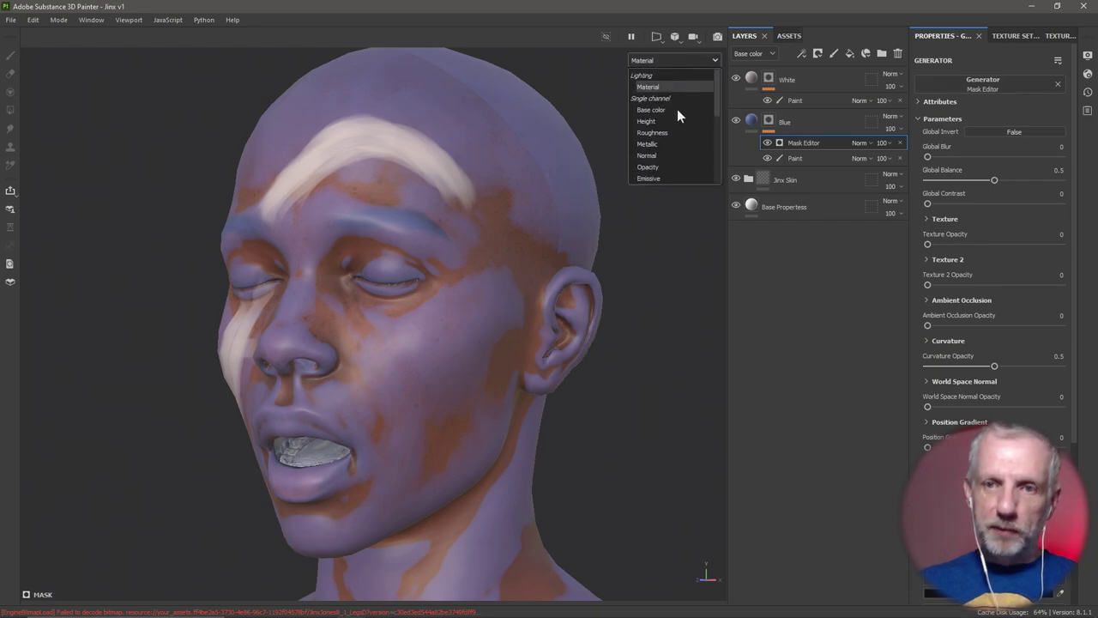
scroll(678, 116, down, 3)
scroll(681, 127, up, 1)
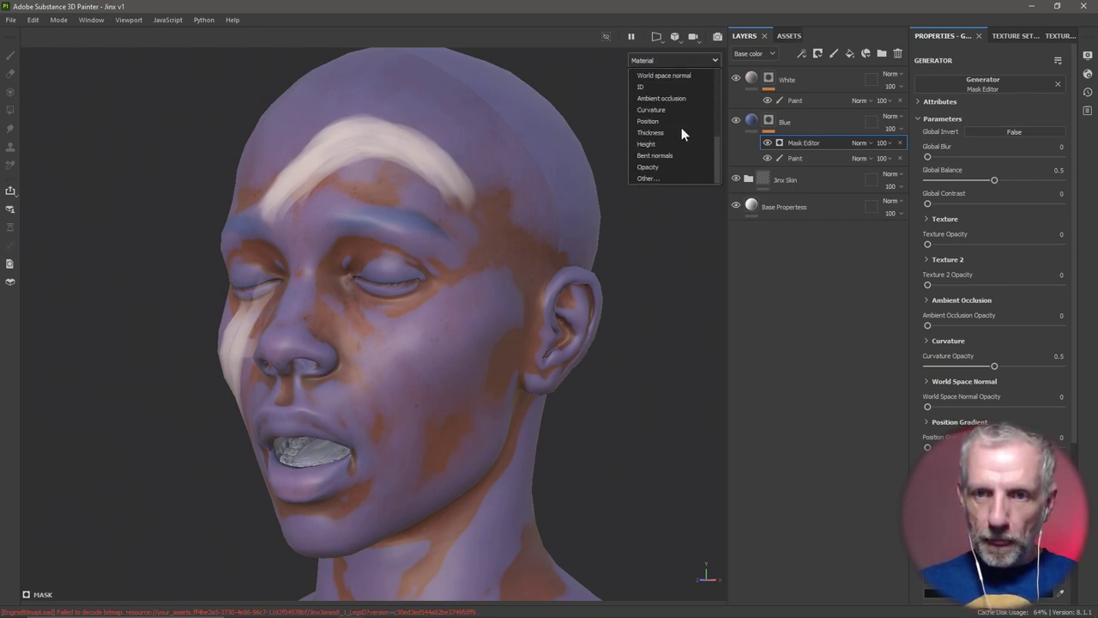
click(670, 112)
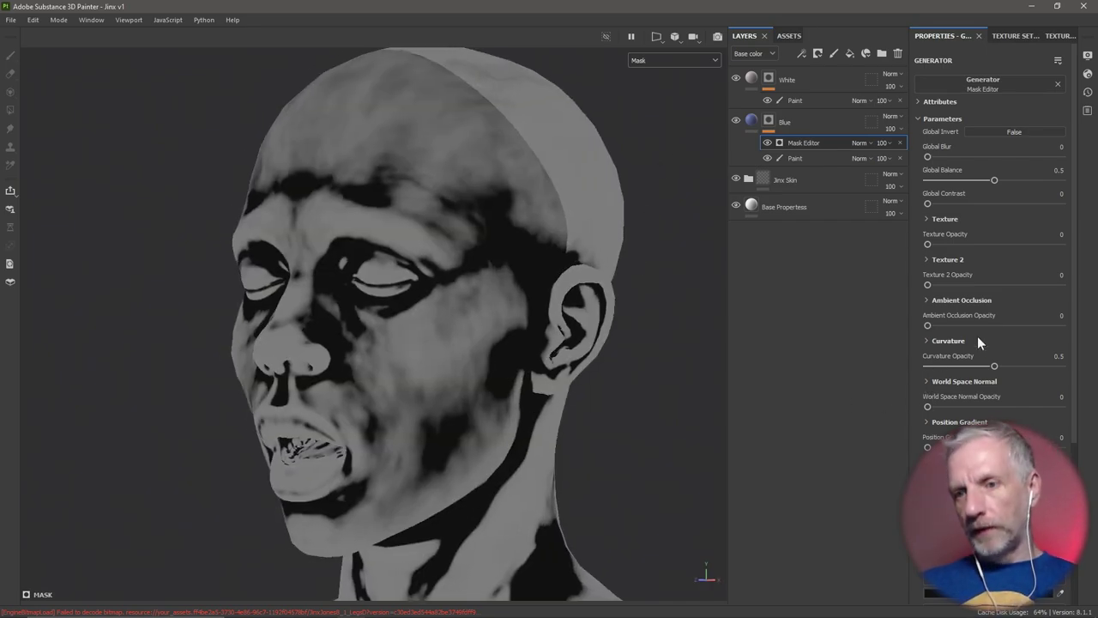
Set the Mask Editor's Curvature Opacity to 0
drag(994, 366, 887, 383)
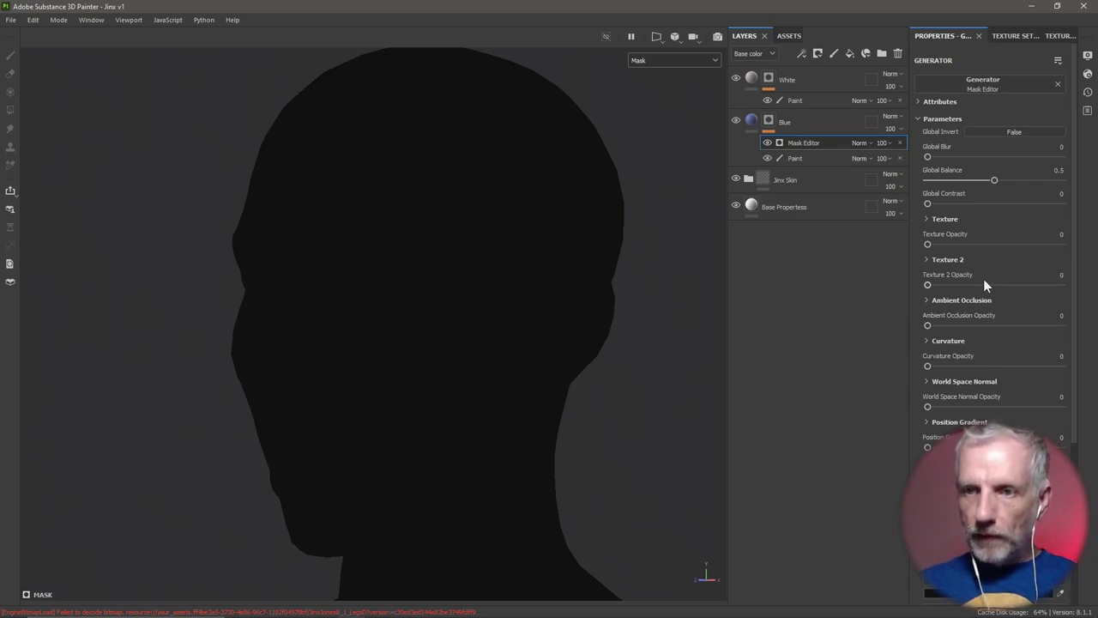
click(919, 119)
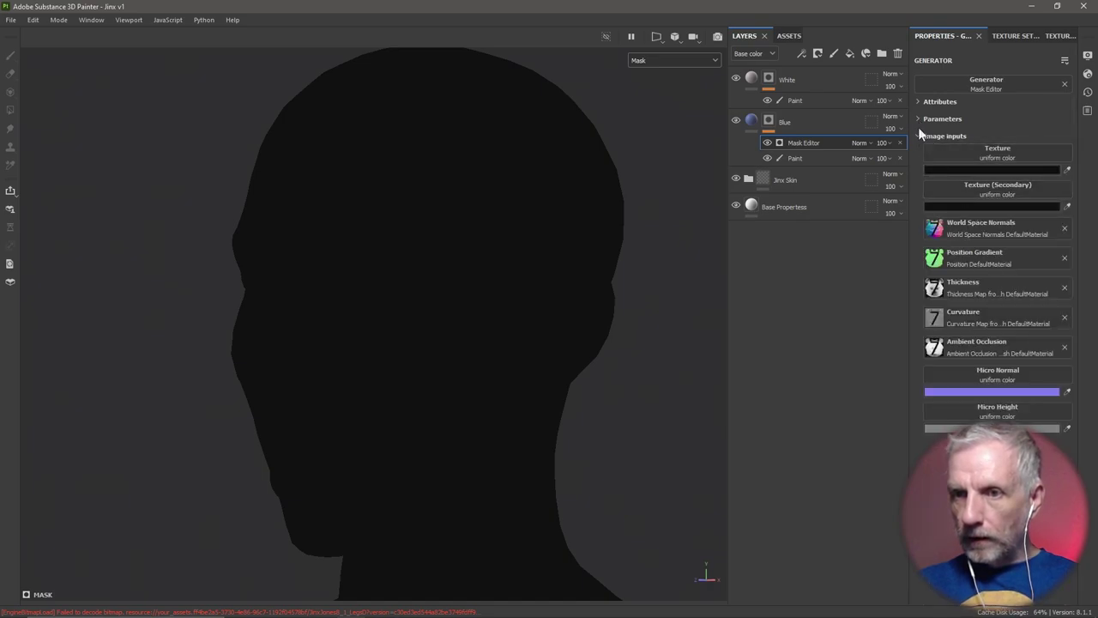
click(918, 119)
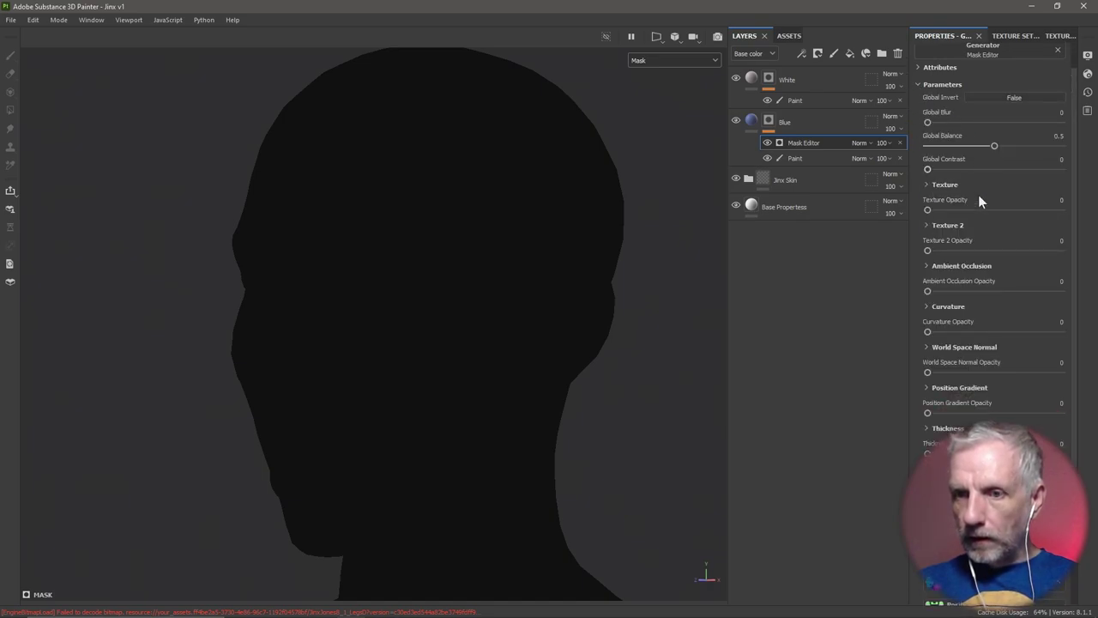
scroll(978, 195, down, 3)
scroll(978, 215, up, 4)
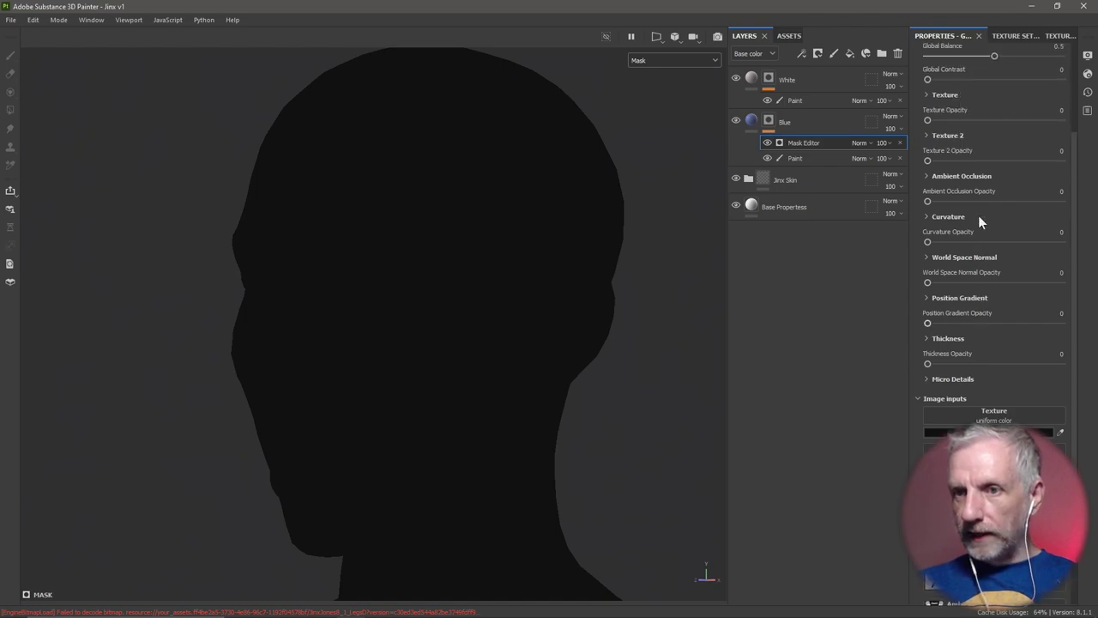
click(926, 199)
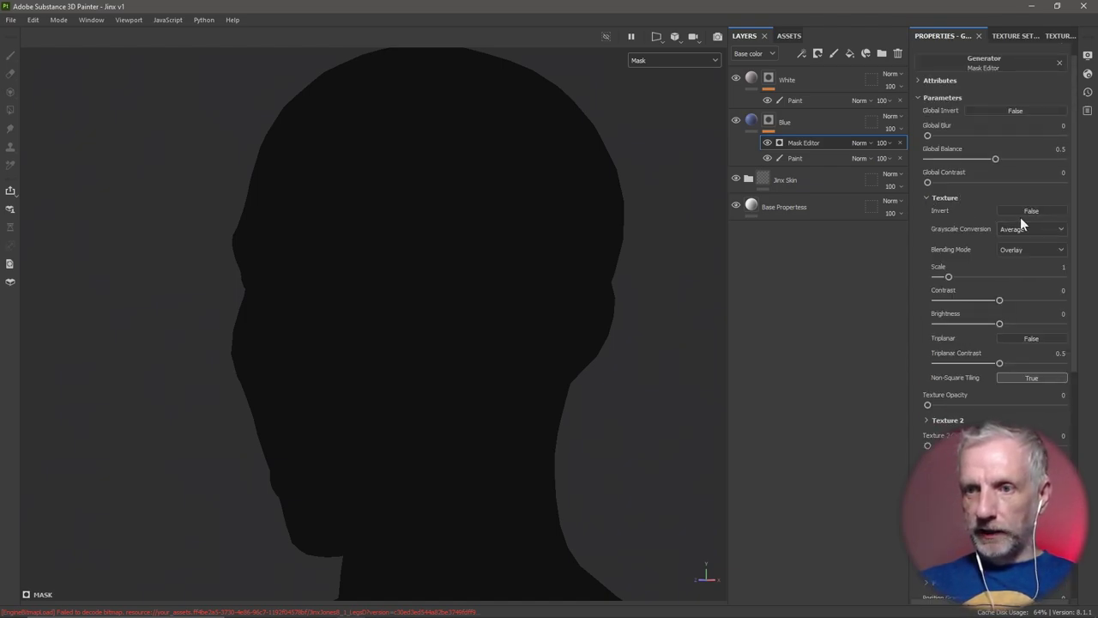
click(926, 198)
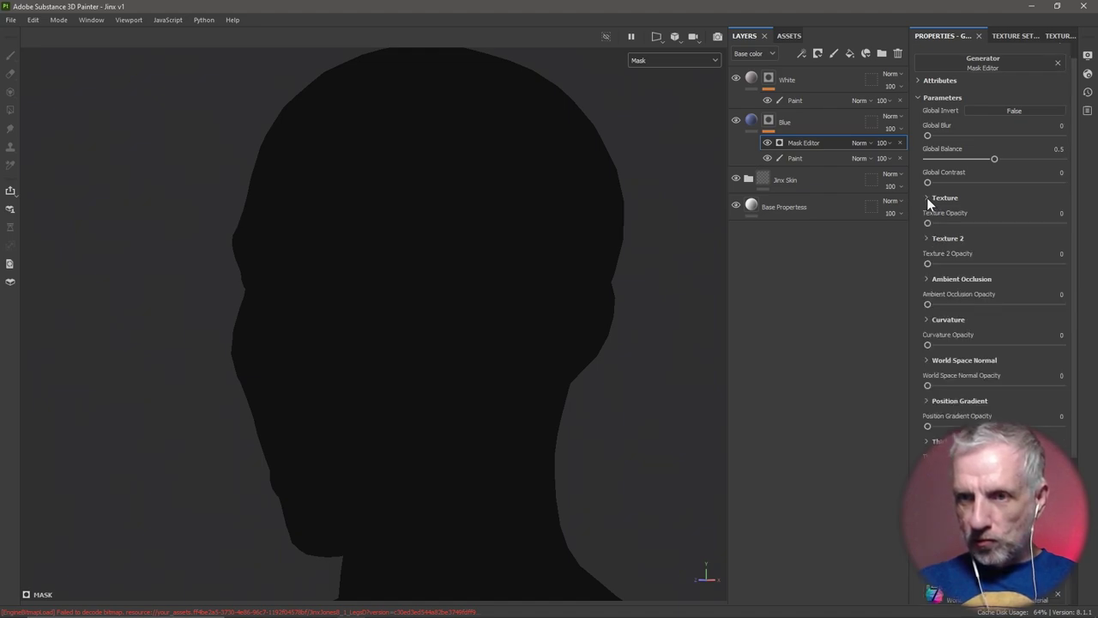
scroll(1007, 275, down, 3)
scroll(1005, 296, down, 2)
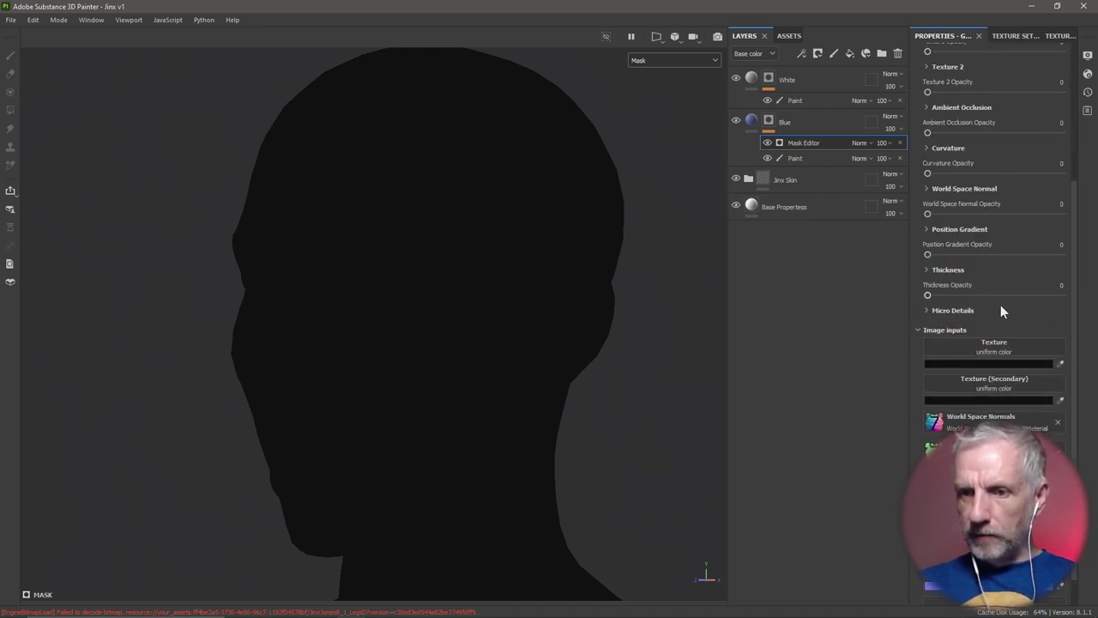
Pick Cloth Fold Large for the Mask Editor's Texture input
click(996, 344)
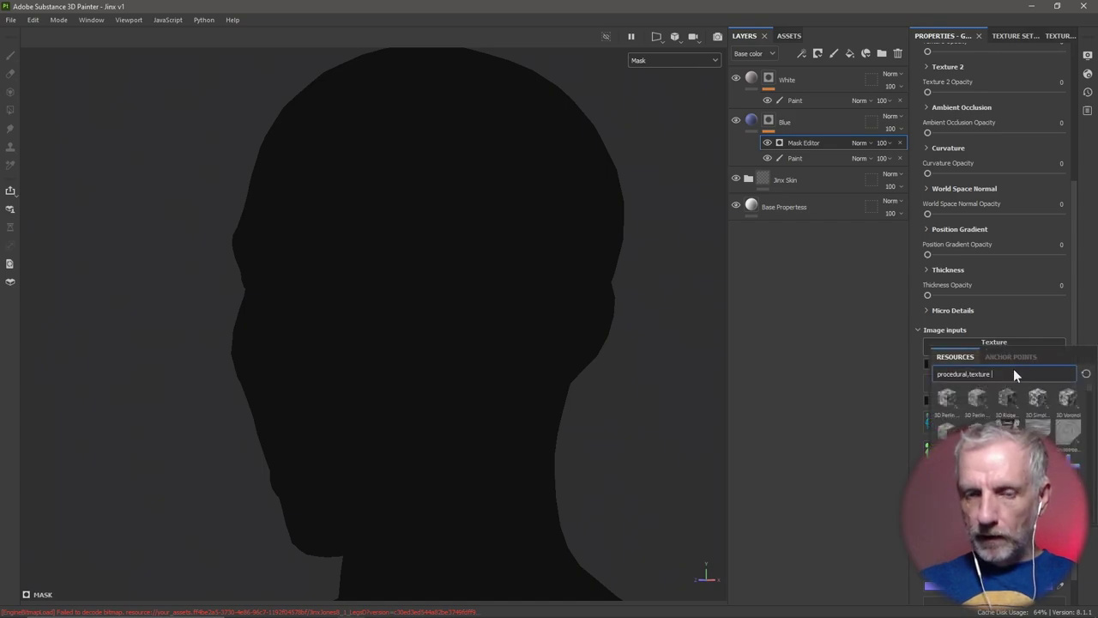
mouse_move(1014, 375)
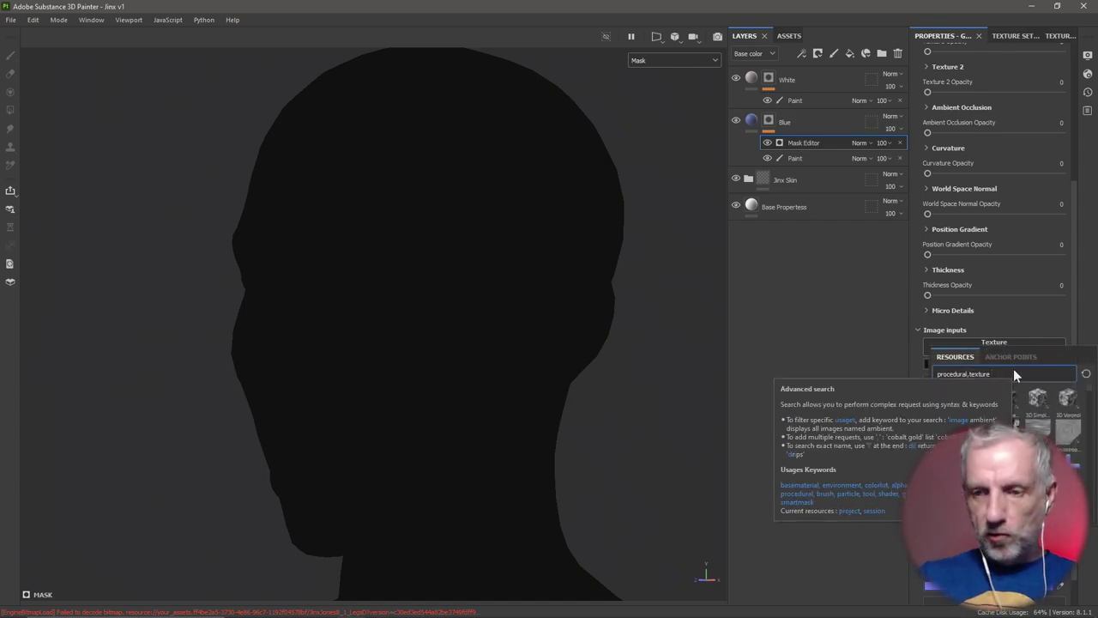
scroll(1006, 407, down, 2)
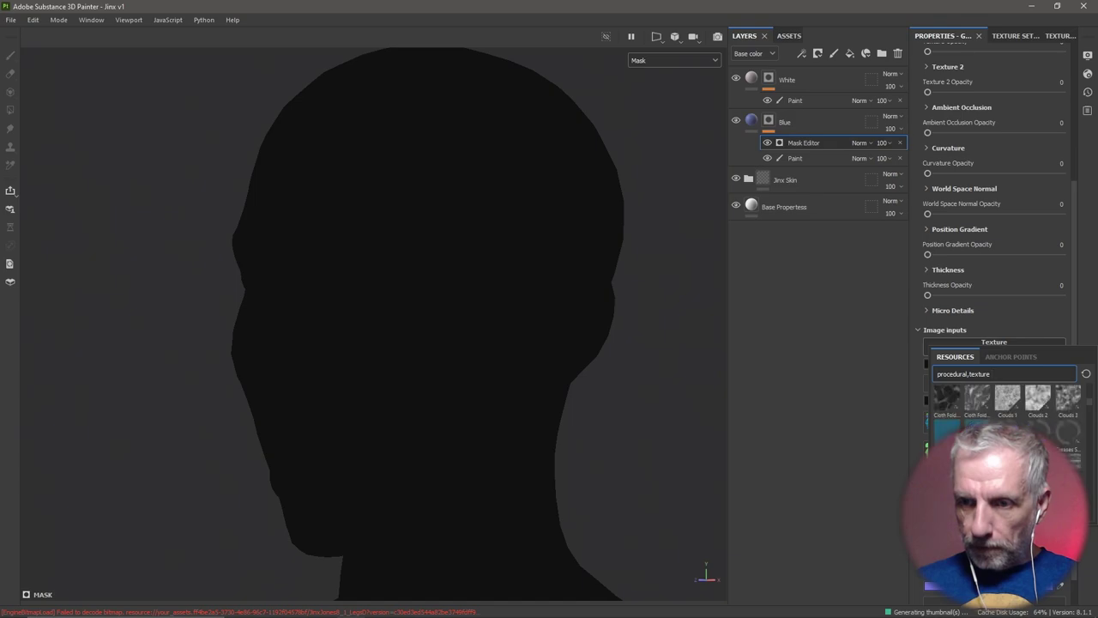
mouse_move(1075, 401)
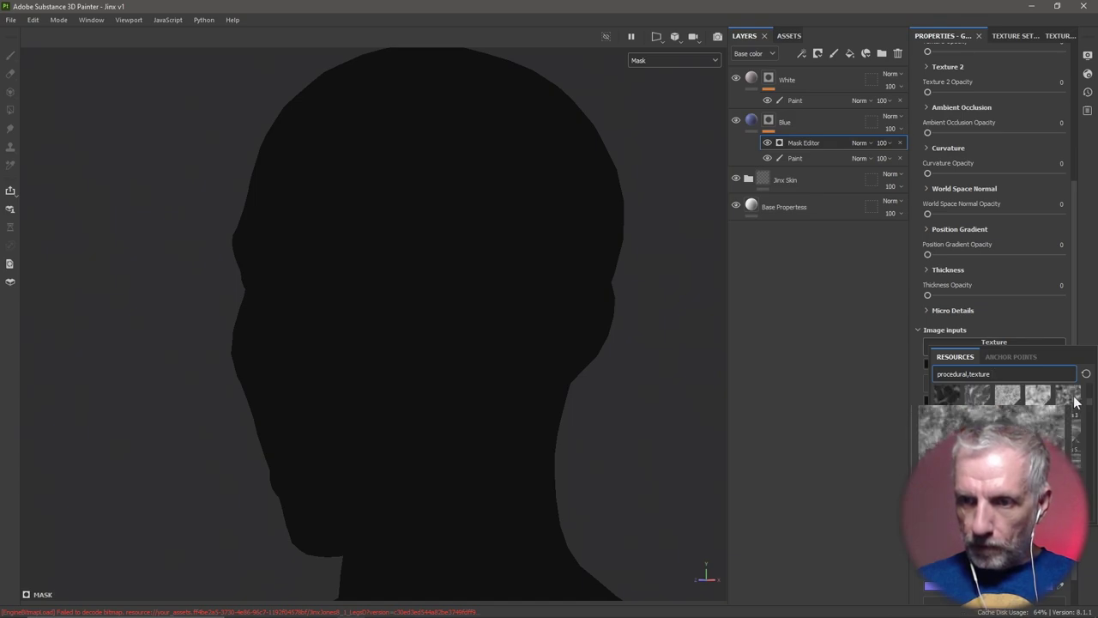
mouse_move(955, 395)
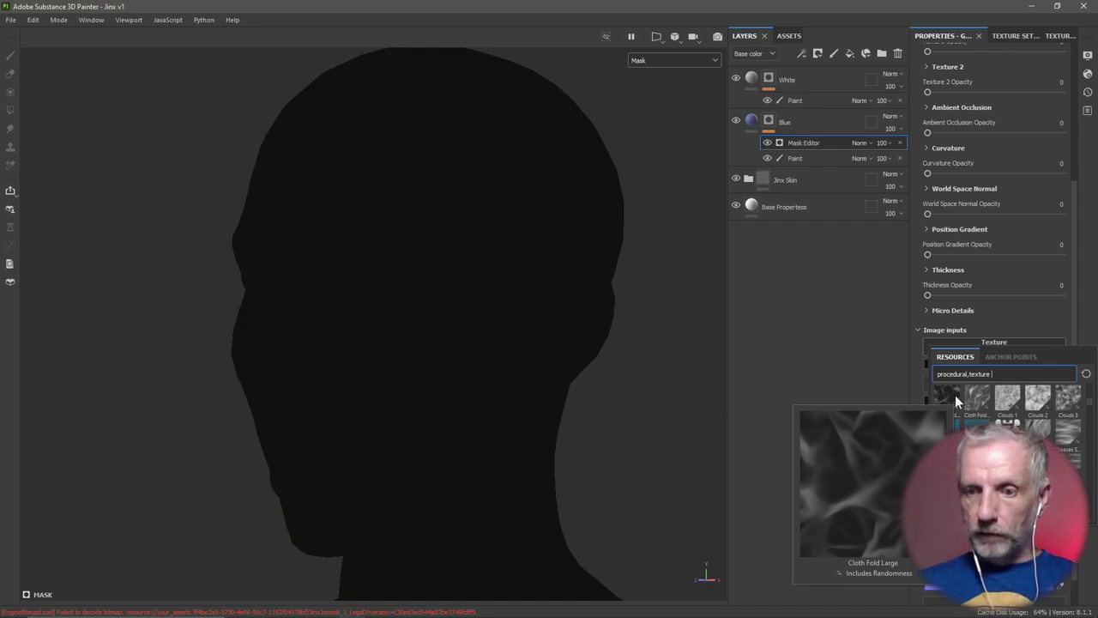
click(955, 395)
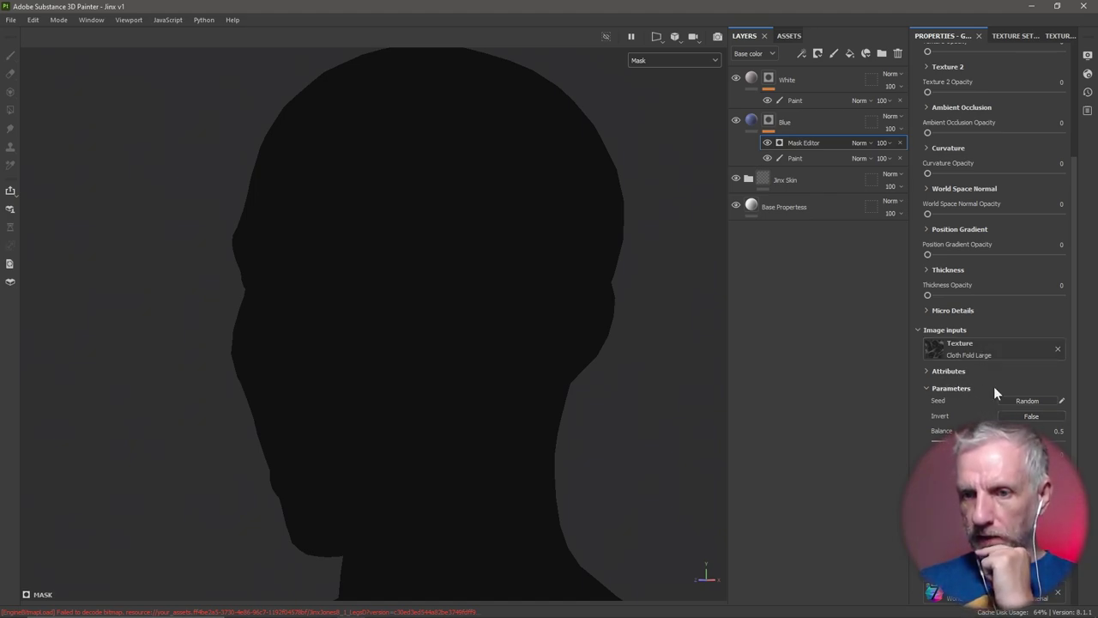
Set the Mask Editor's Texture Opacity to about 0.51
scroll(994, 387, down, 4)
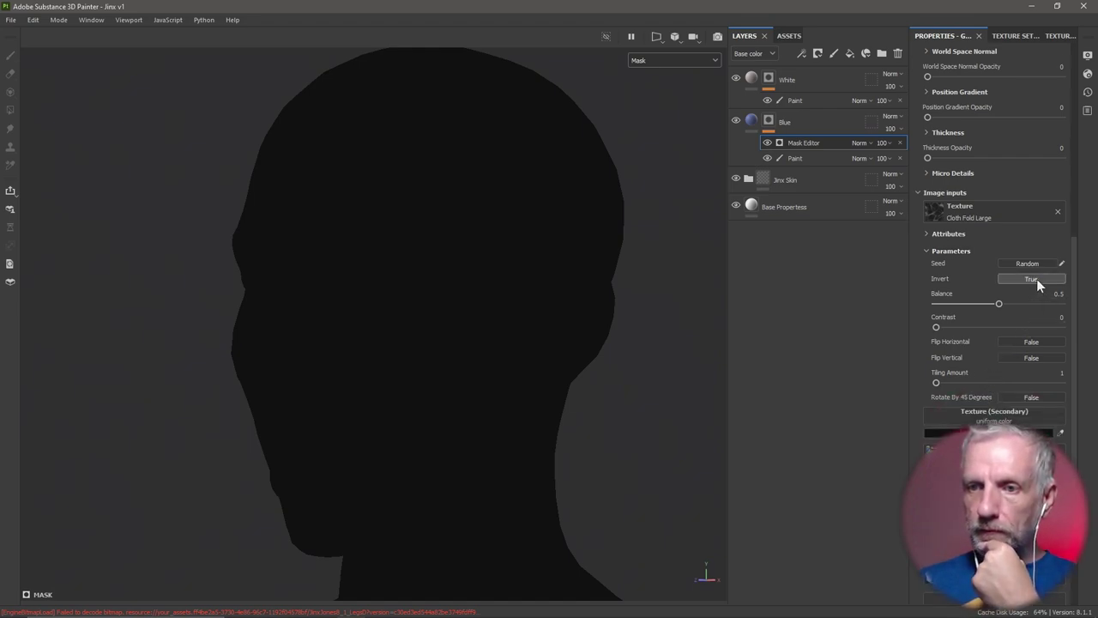
scroll(994, 319, up, 4)
scroll(994, 318, up, 5)
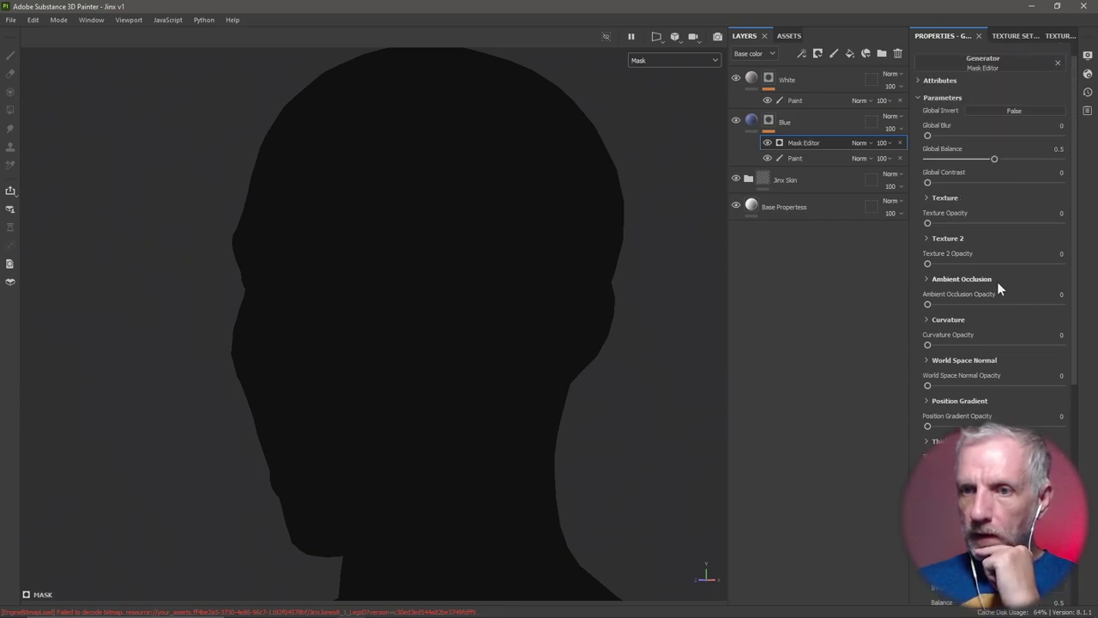
drag(927, 222, 991, 226)
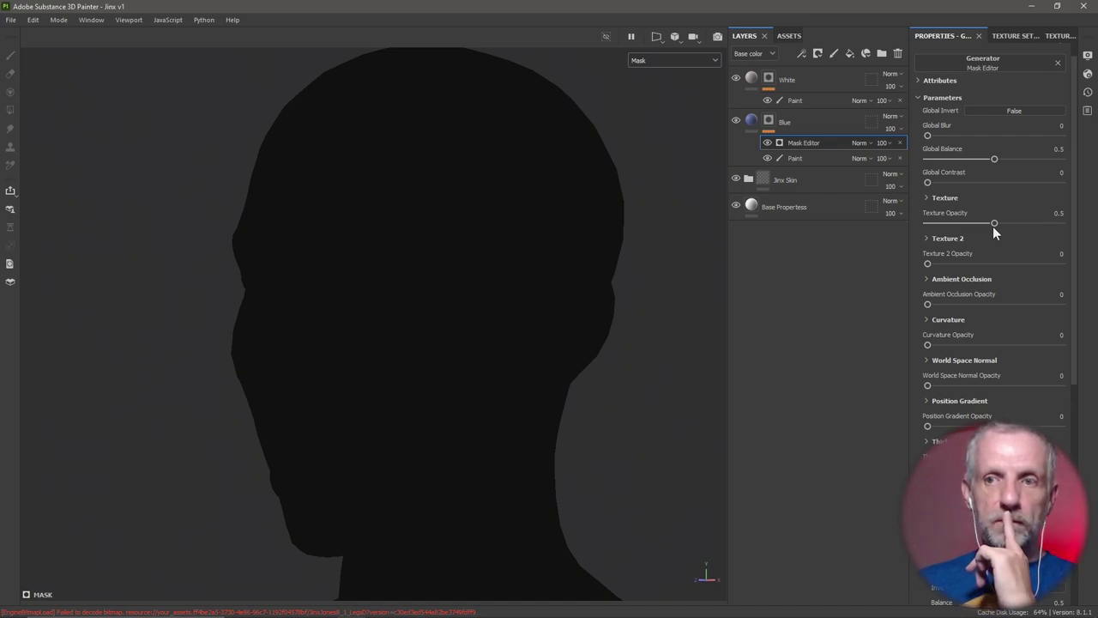
mouse_move(995, 225)
mouse_down()
mouse_move(1066, 224)
mouse_move(1003, 224)
mouse_up()
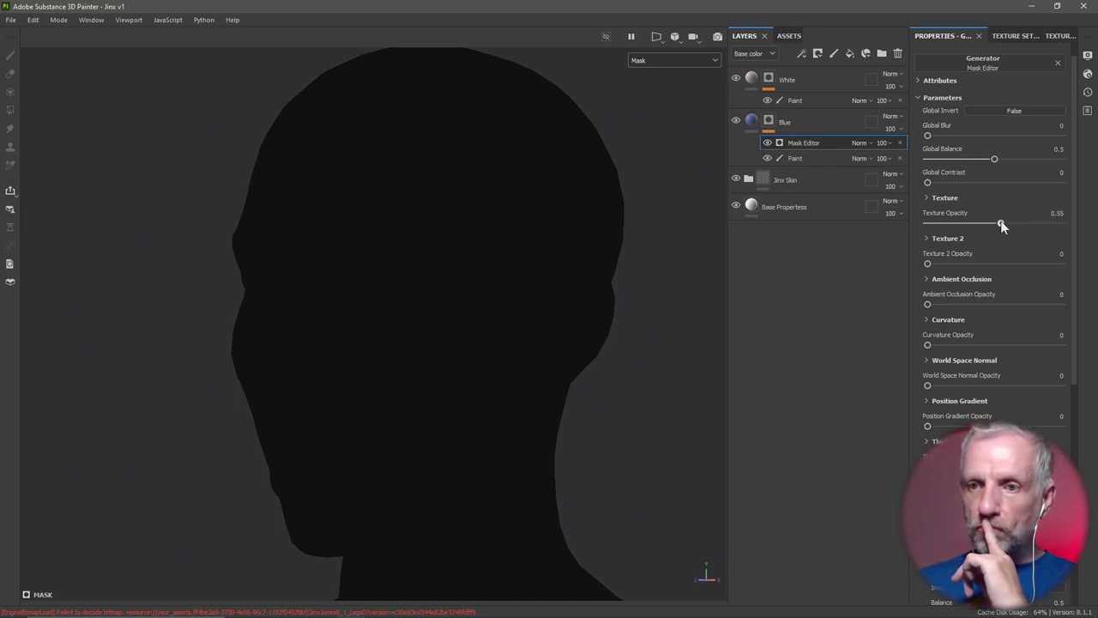
scroll(993, 223, down, 3)
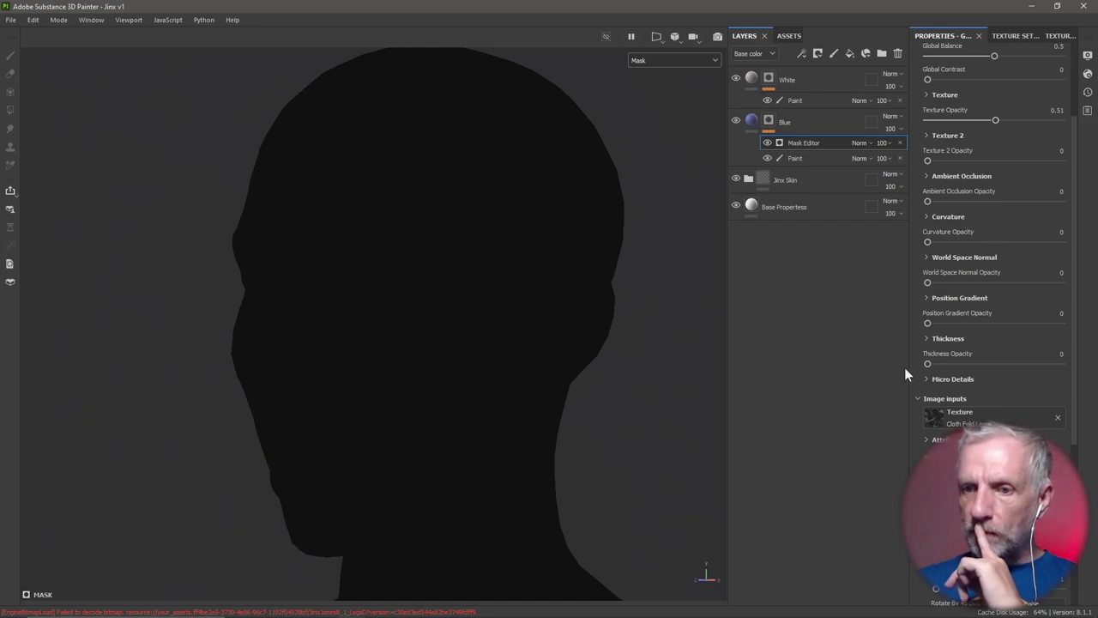
scroll(979, 365, down, 3)
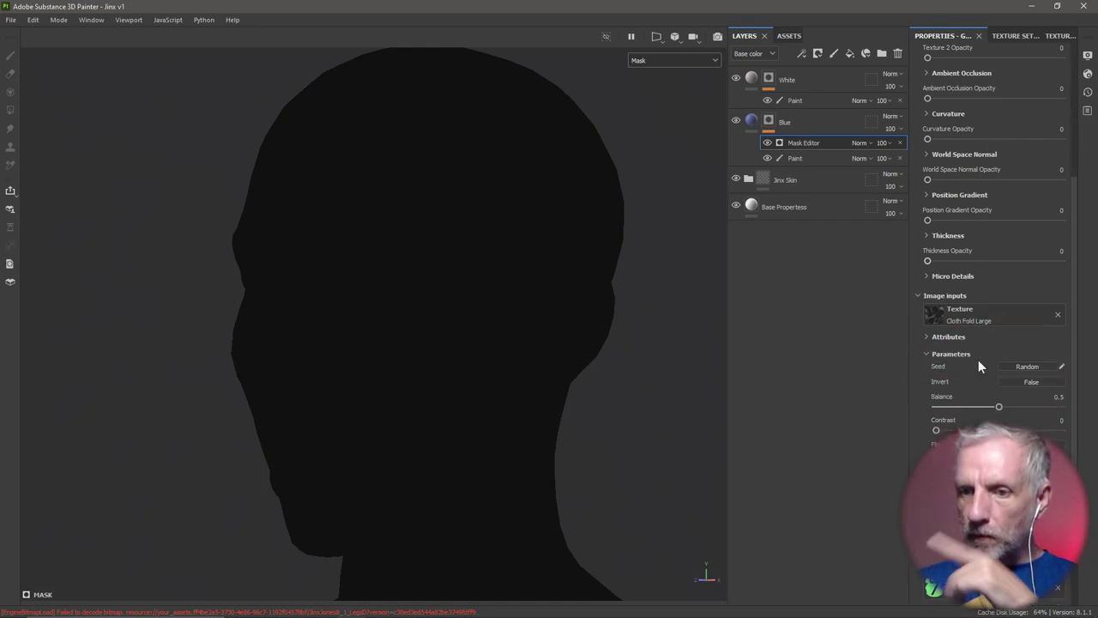
scroll(978, 360, down, 1)
drag(936, 397, 1011, 397)
scroll(981, 375, up, 4)
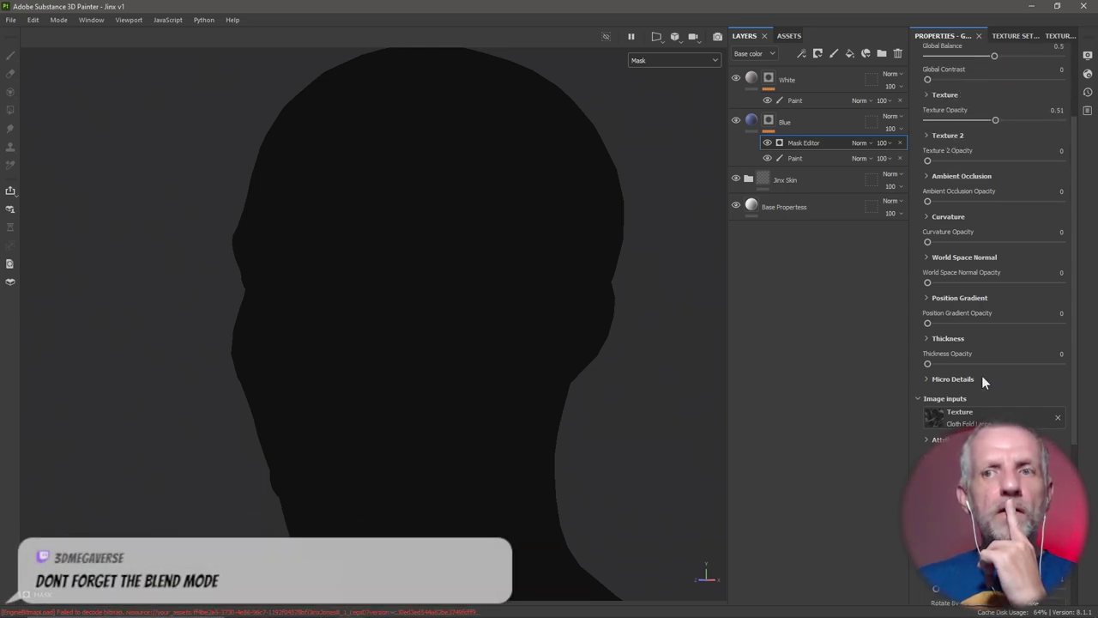
Try Multiply then Normal as the Mask Editor blend, toggling the effect's visibility to compare
click(872, 145)
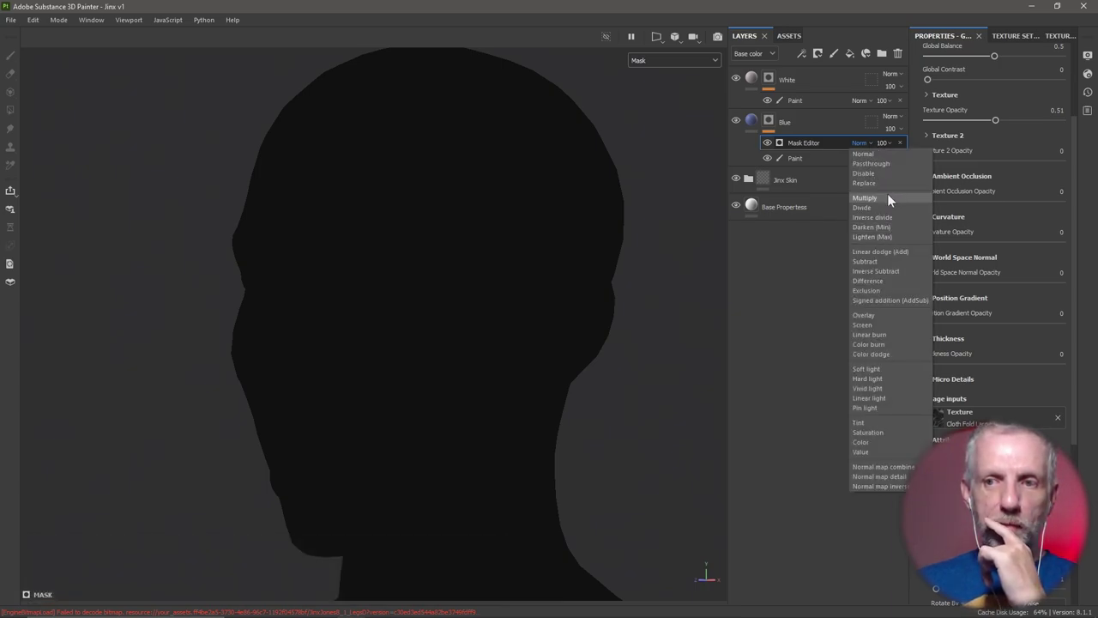
click(887, 193)
click(867, 143)
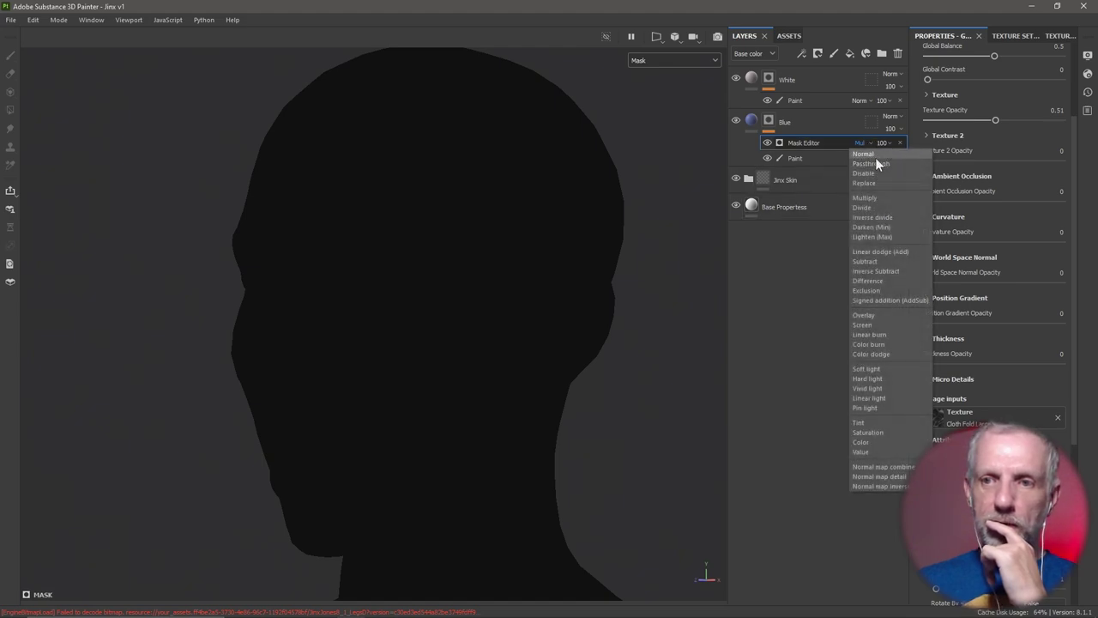
click(873, 155)
click(771, 52)
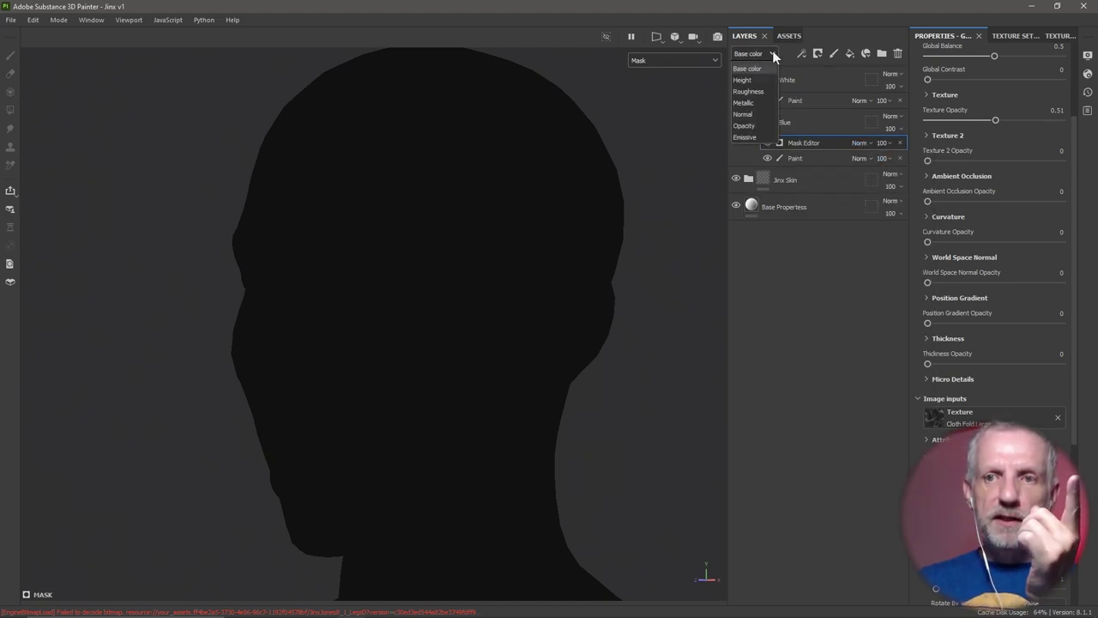
click(848, 279)
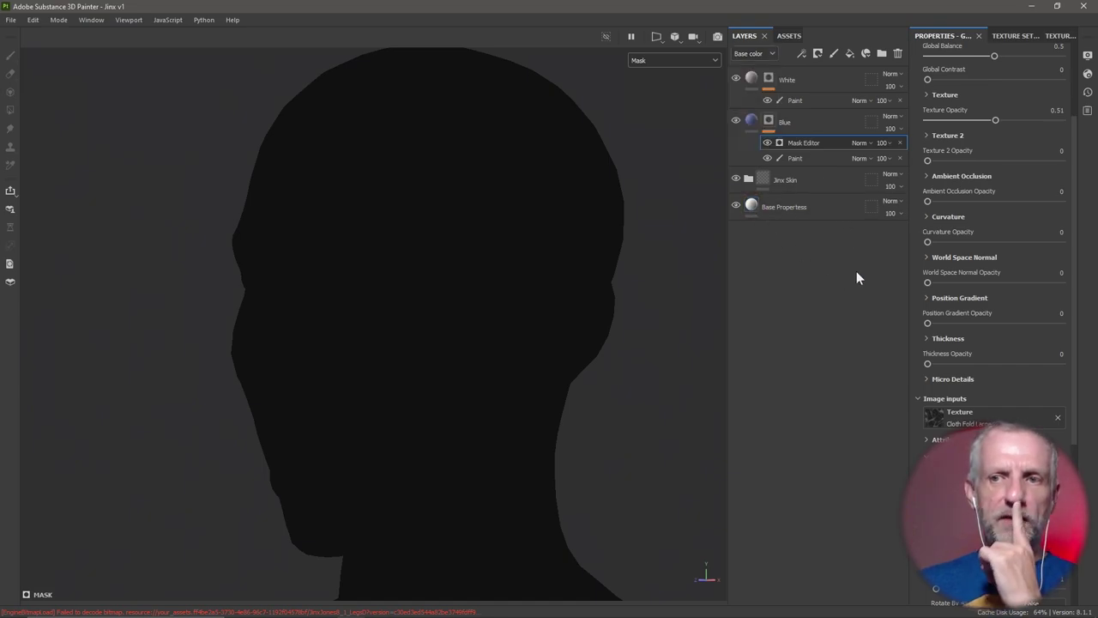
click(769, 144)
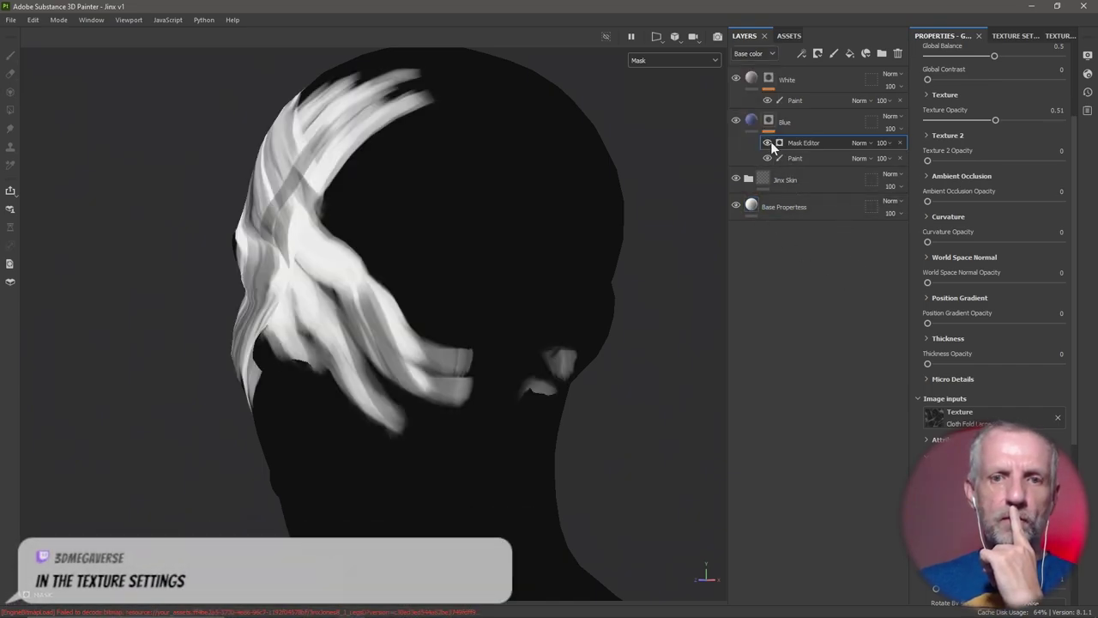
click(769, 142)
click(768, 142)
click(768, 142)
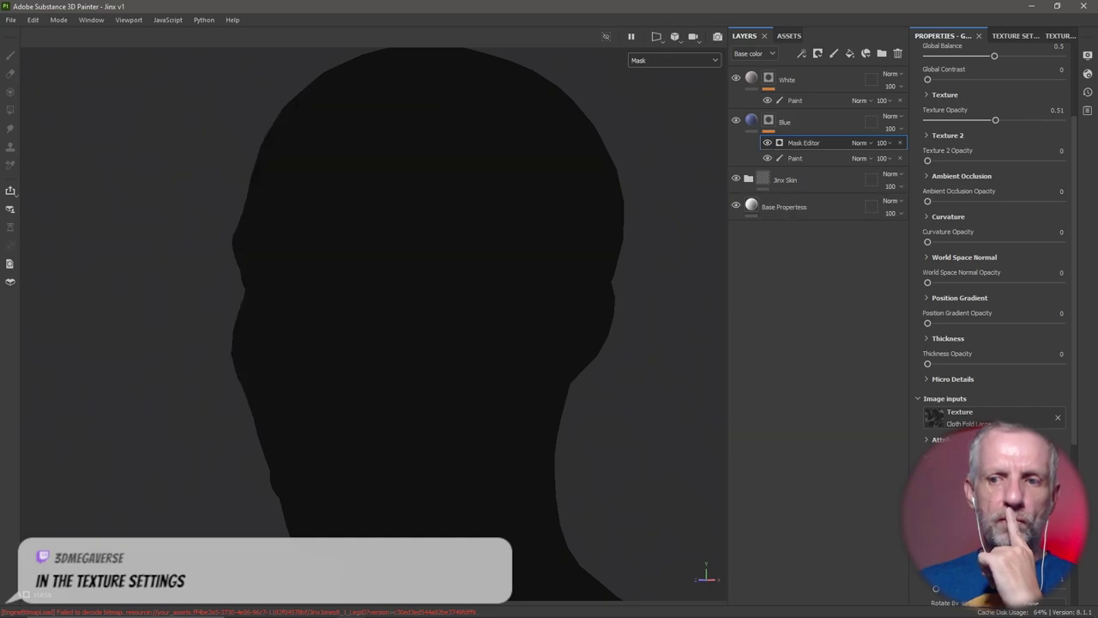
scroll(995, 257, up, 3)
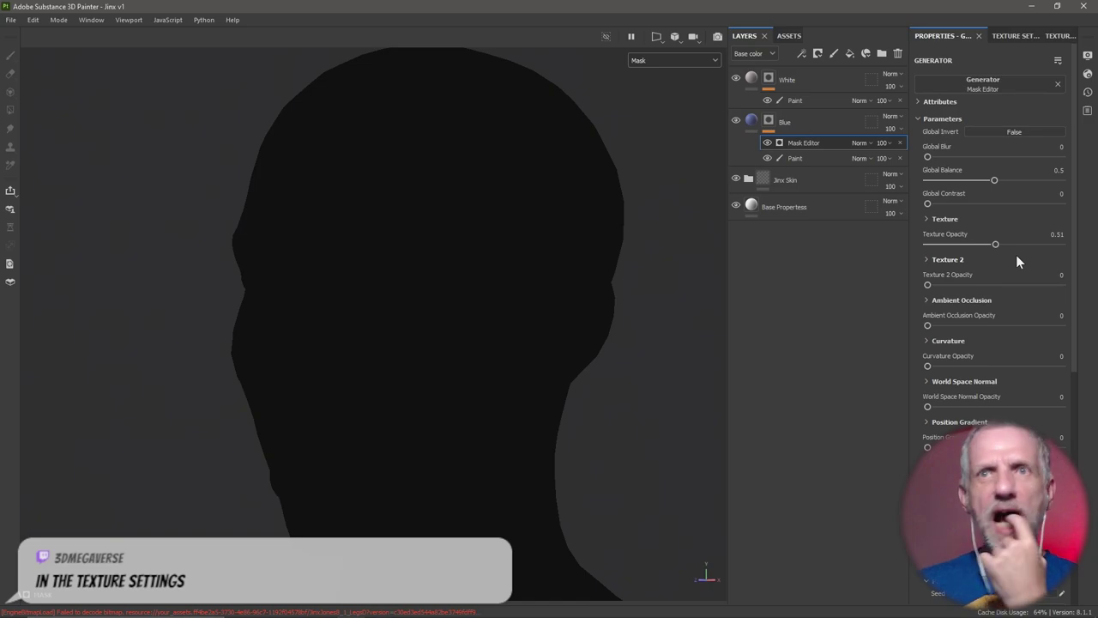
Set the texture blending to Normal and Texture Opacity to 0.57
click(928, 218)
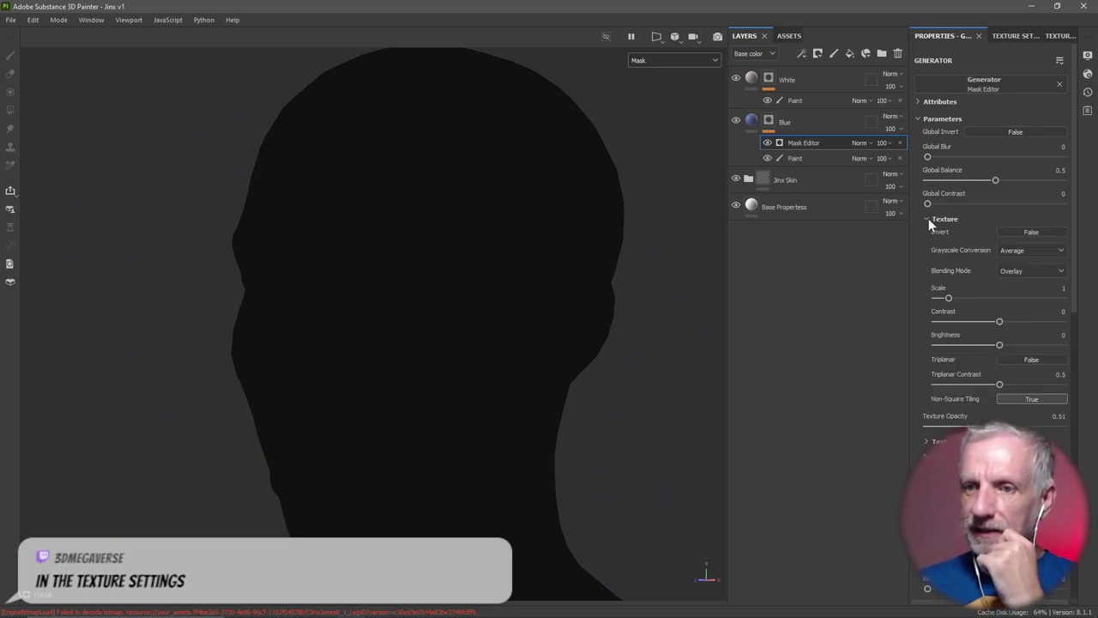
click(1048, 268)
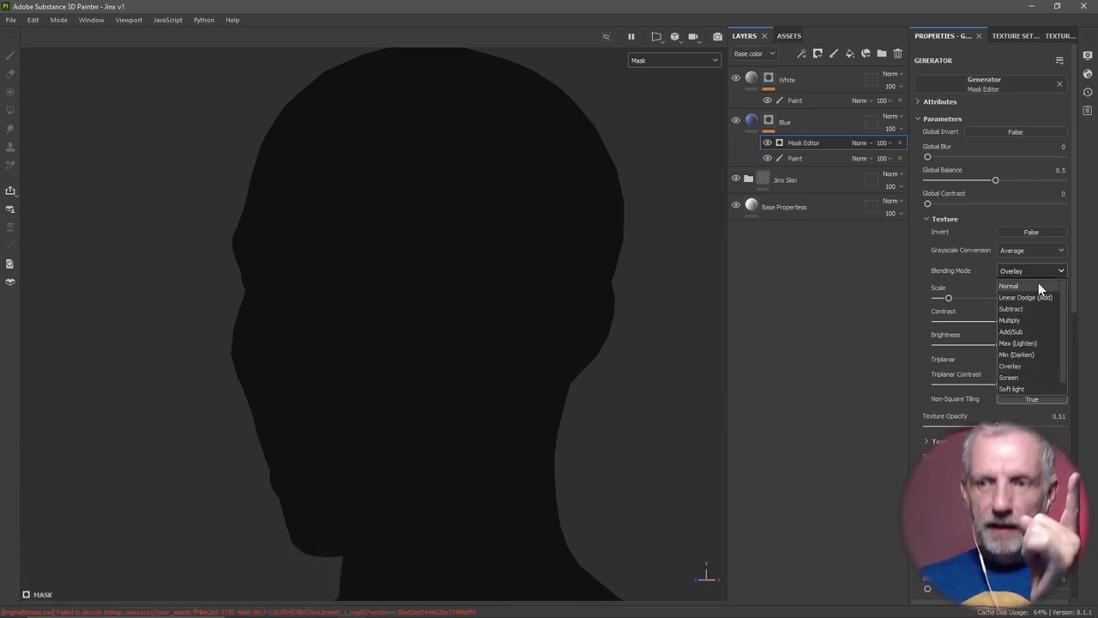
click(1038, 284)
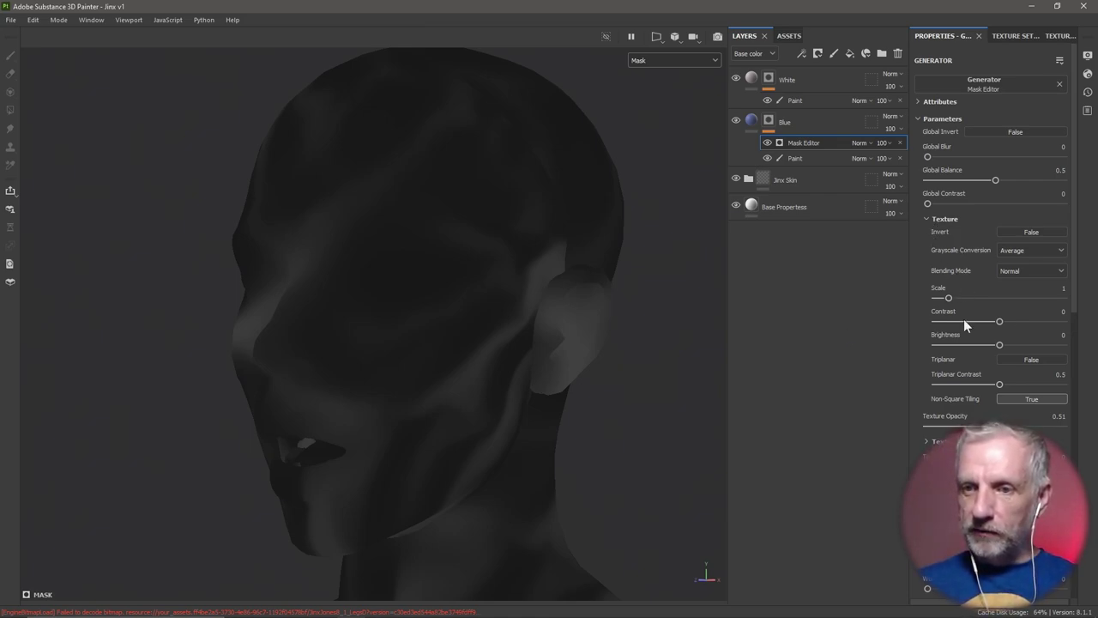
scroll(973, 321, down, 2)
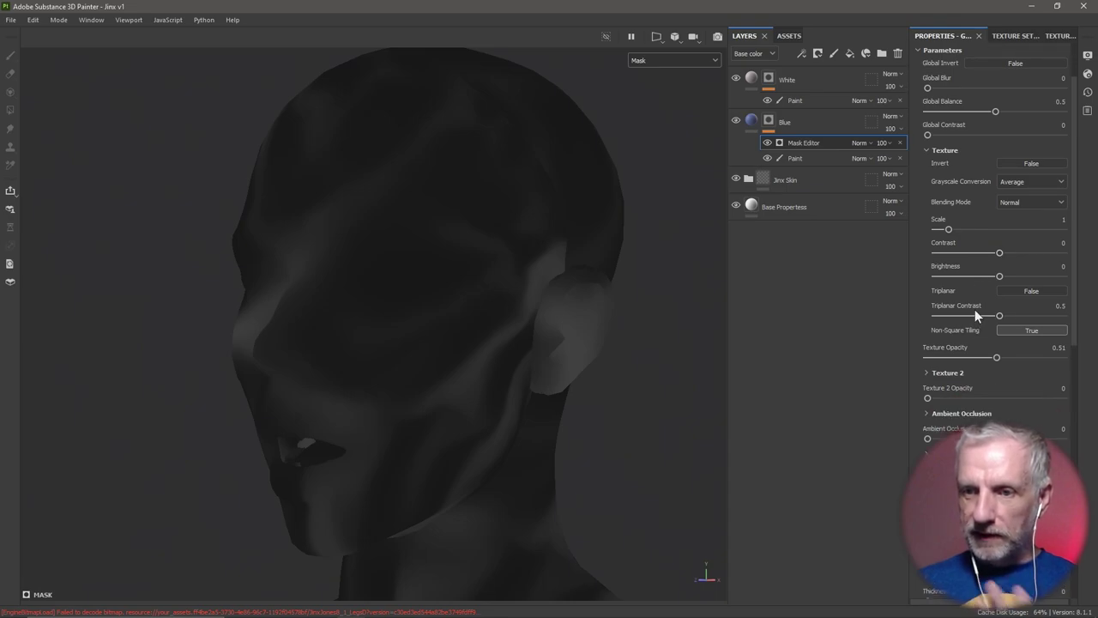
mouse_move(995, 356)
mouse_down()
mouse_move(921, 361)
mouse_move(1049, 365)
mouse_move(923, 360)
mouse_move(1014, 365)
mouse_move(1005, 363)
mouse_up()
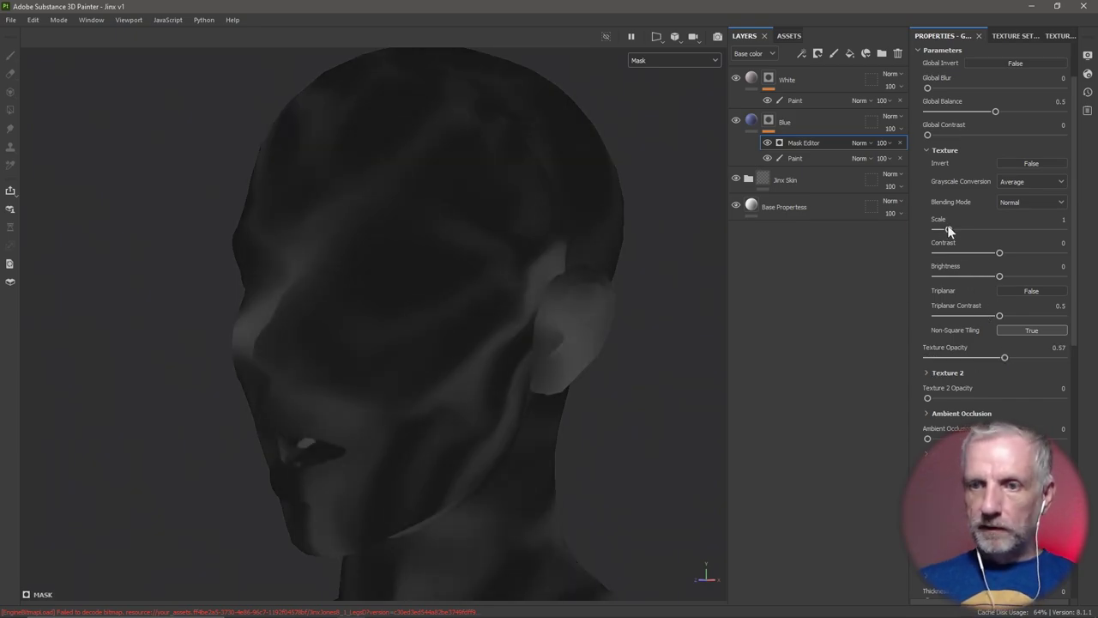
Adjust the texture scale, then reset it to 1
drag(948, 228, 971, 237)
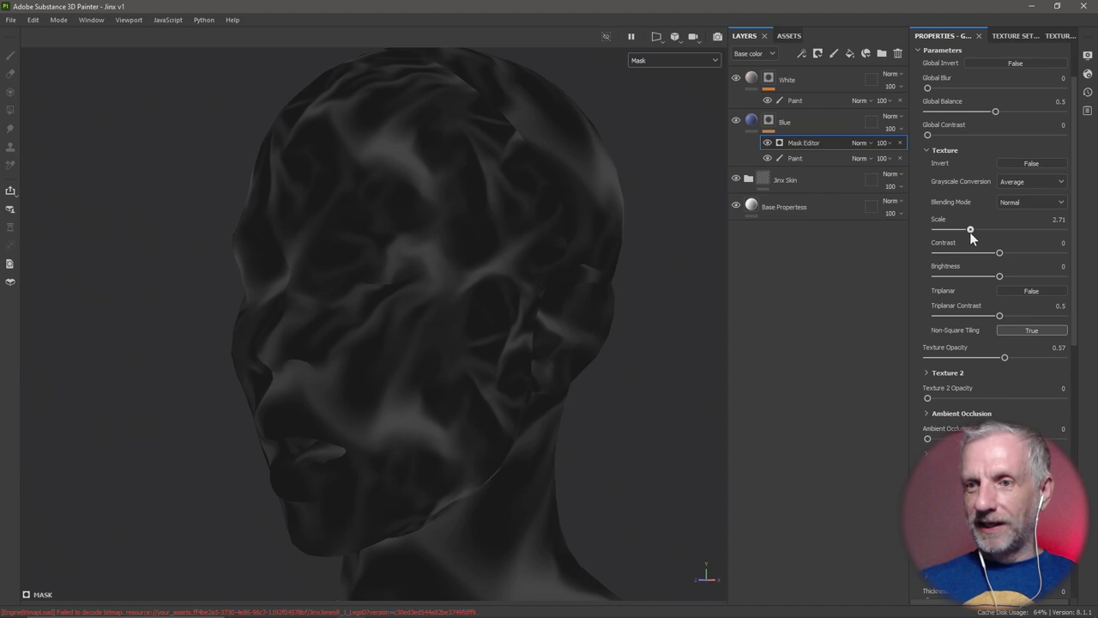
click(1059, 219)
text(1)
key(Return)
scroll(969, 374, down, 3)
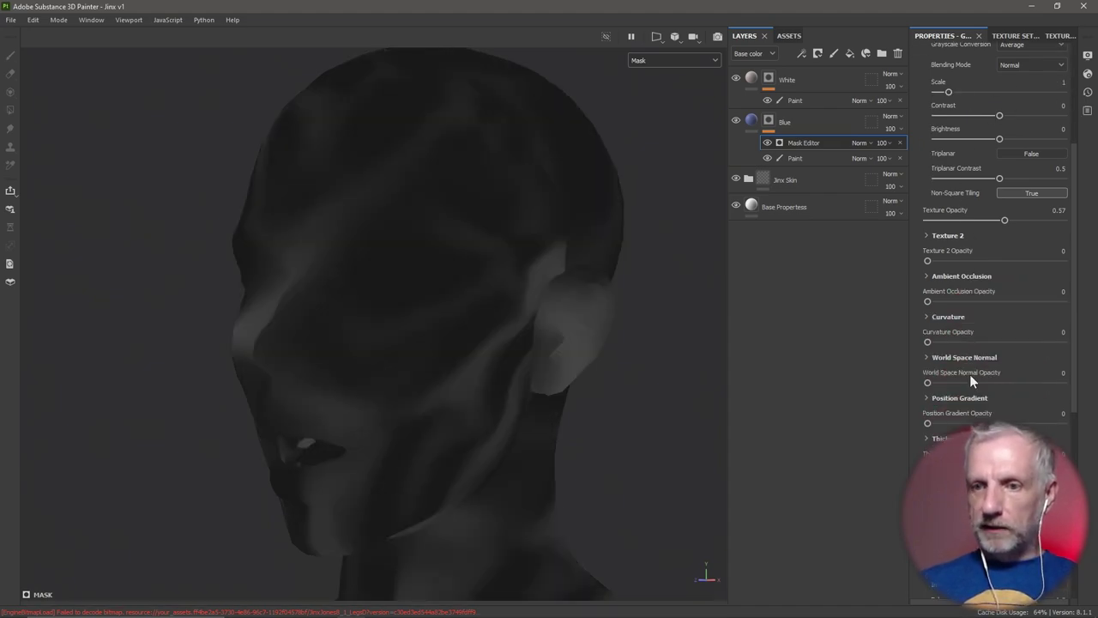
scroll(970, 374, down, 3)
Bring up the resource picker for the generator's Texture input
click(1060, 382)
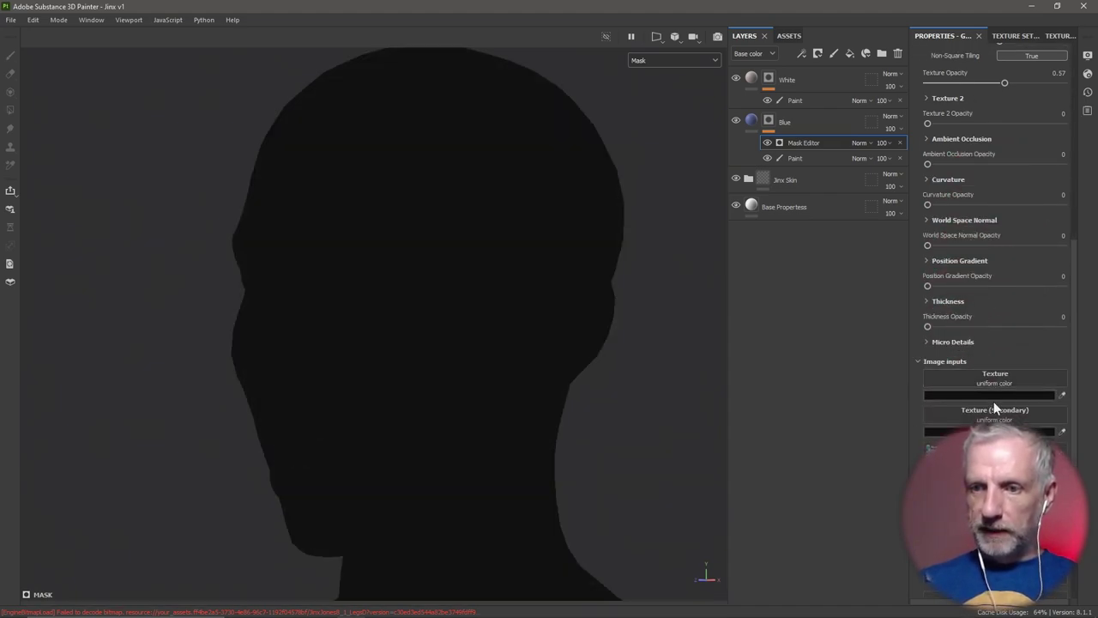
click(997, 387)
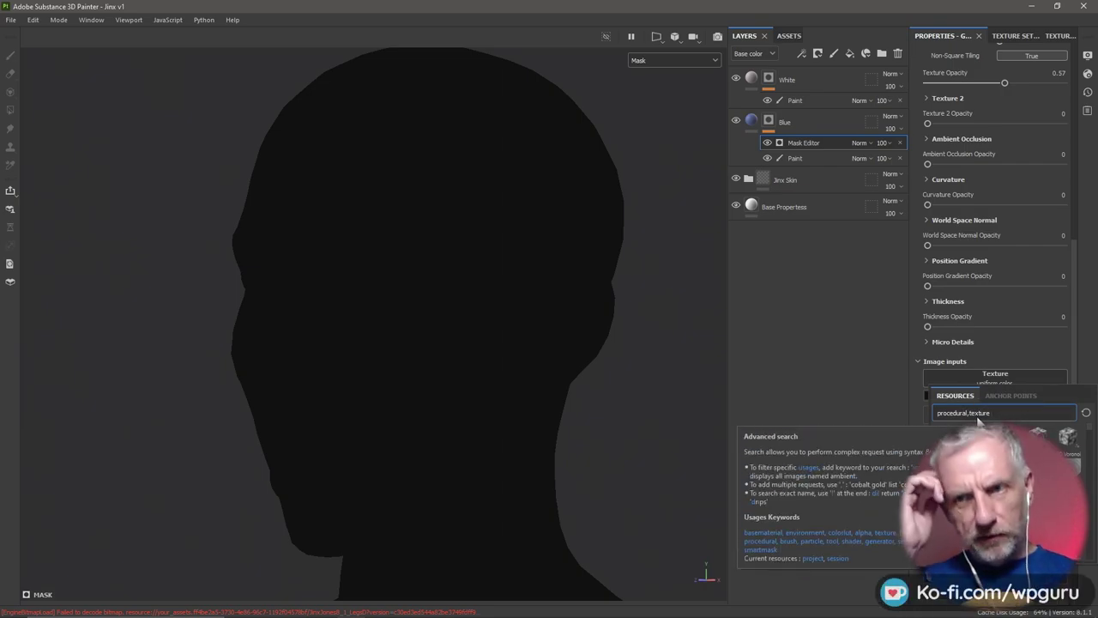
click(869, 333)
scroll(953, 298, up, 8)
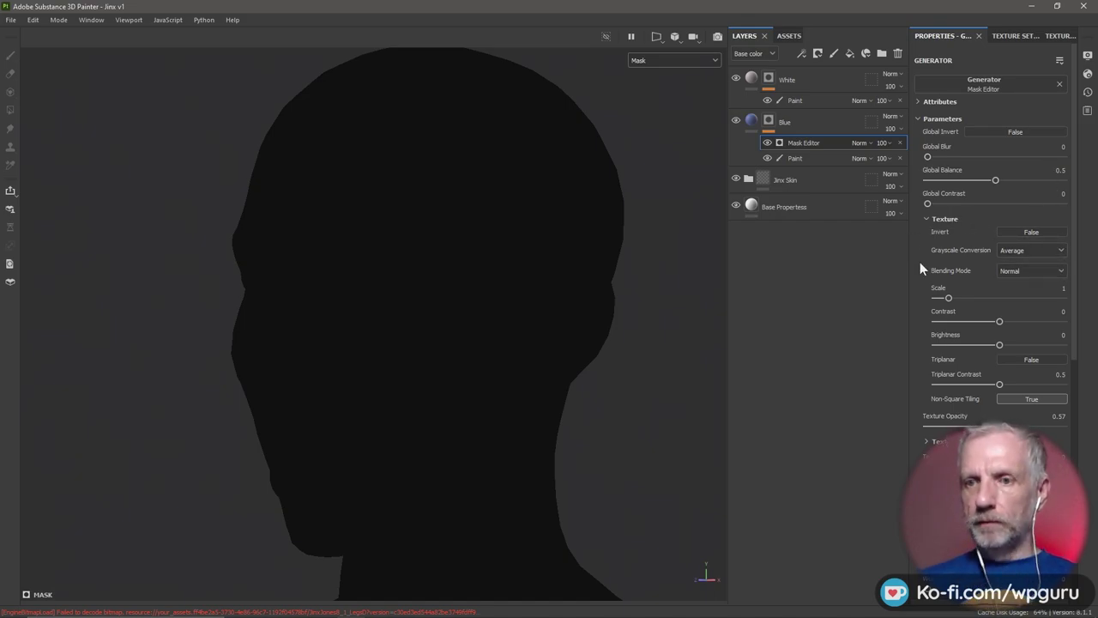
click(926, 218)
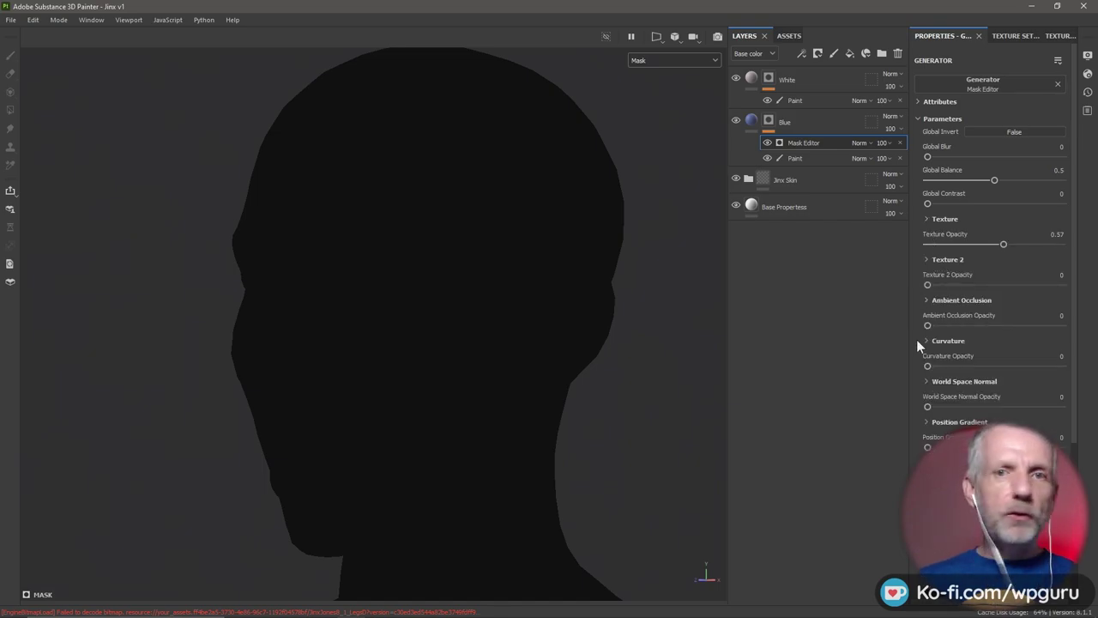
scroll(967, 401, down, 5)
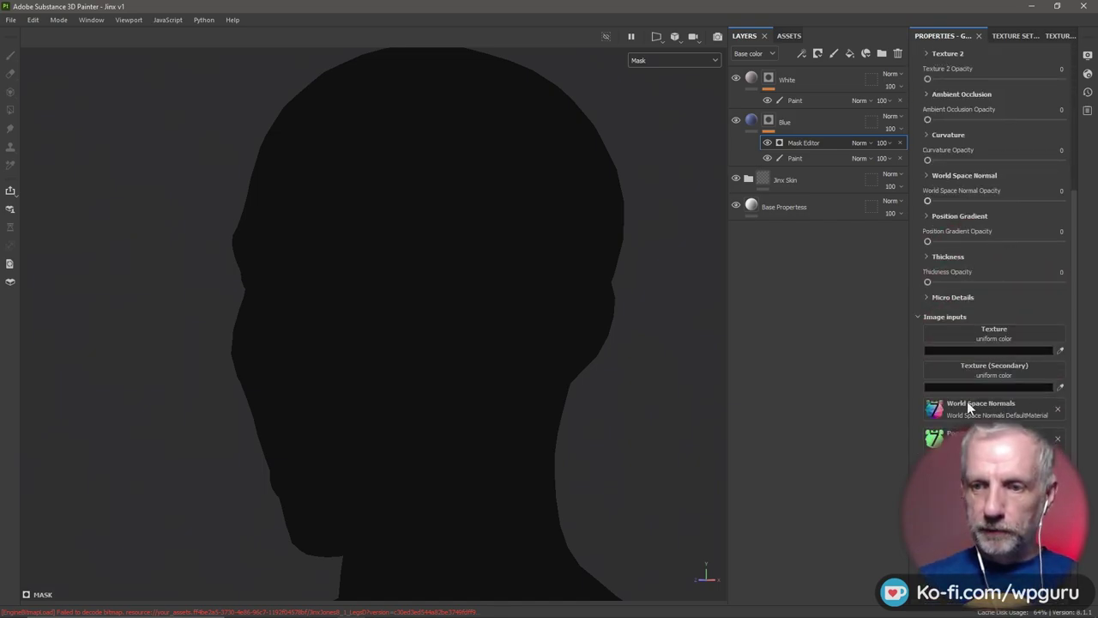
click(1019, 332)
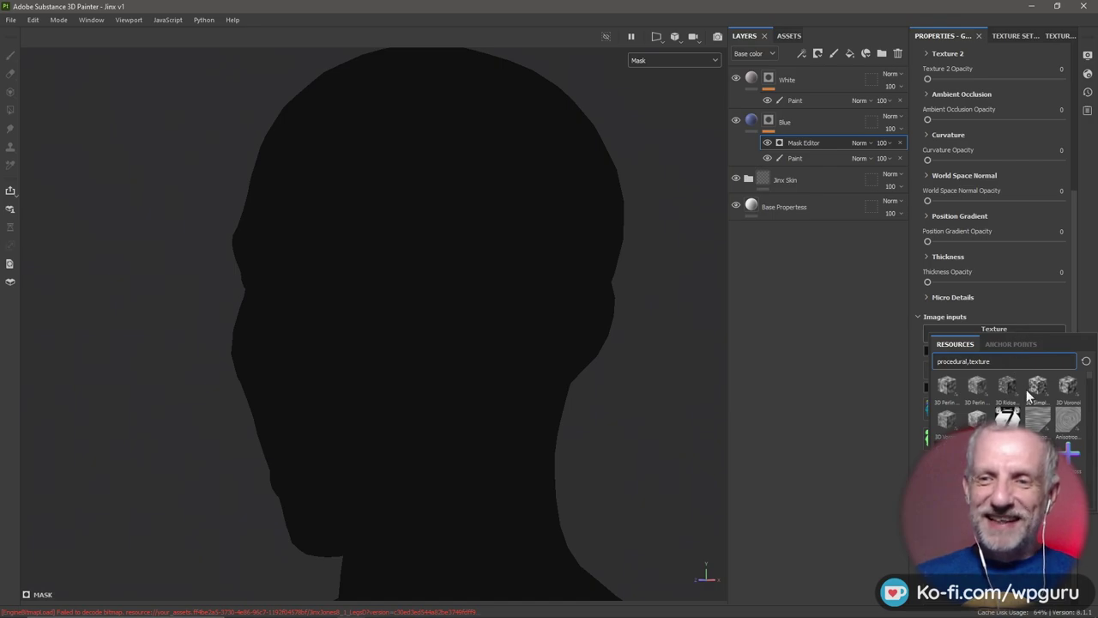
Search 'dirt' and apply Grunge Dirt Splats as the Blue mask's texture input
scroll(1026, 390, down, 3)
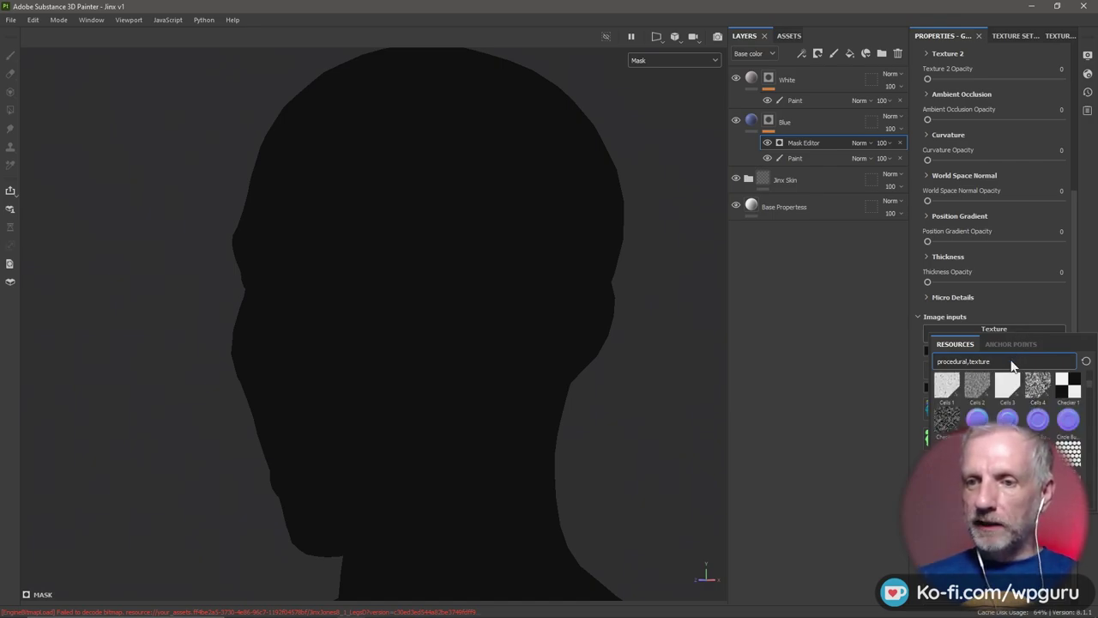
text(dirt)
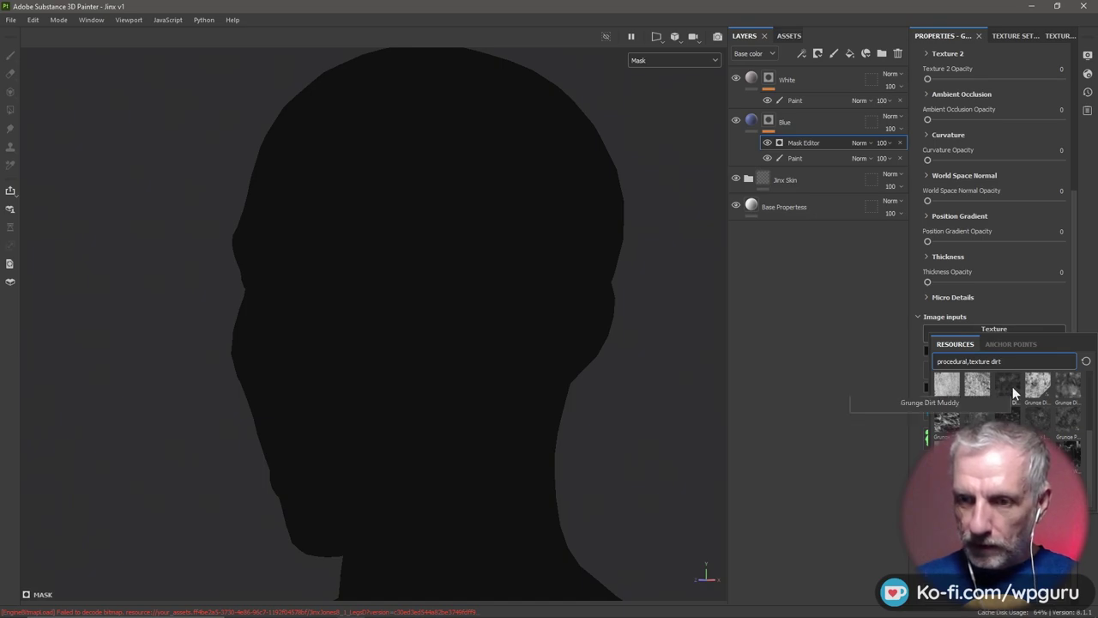
mouse_move(1013, 391)
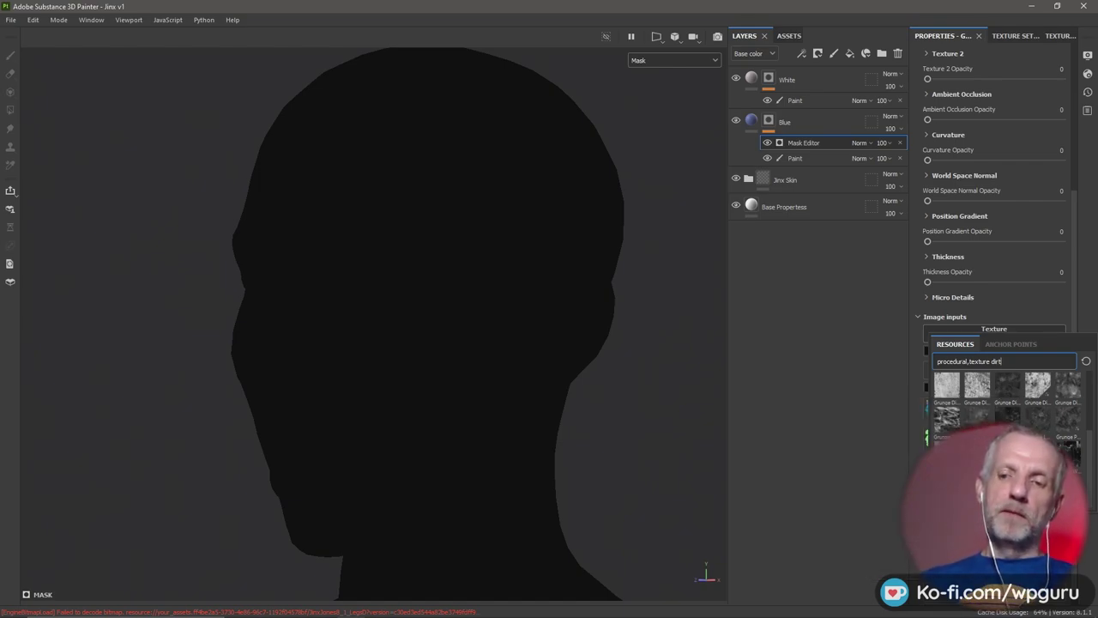
mouse_move(942, 423)
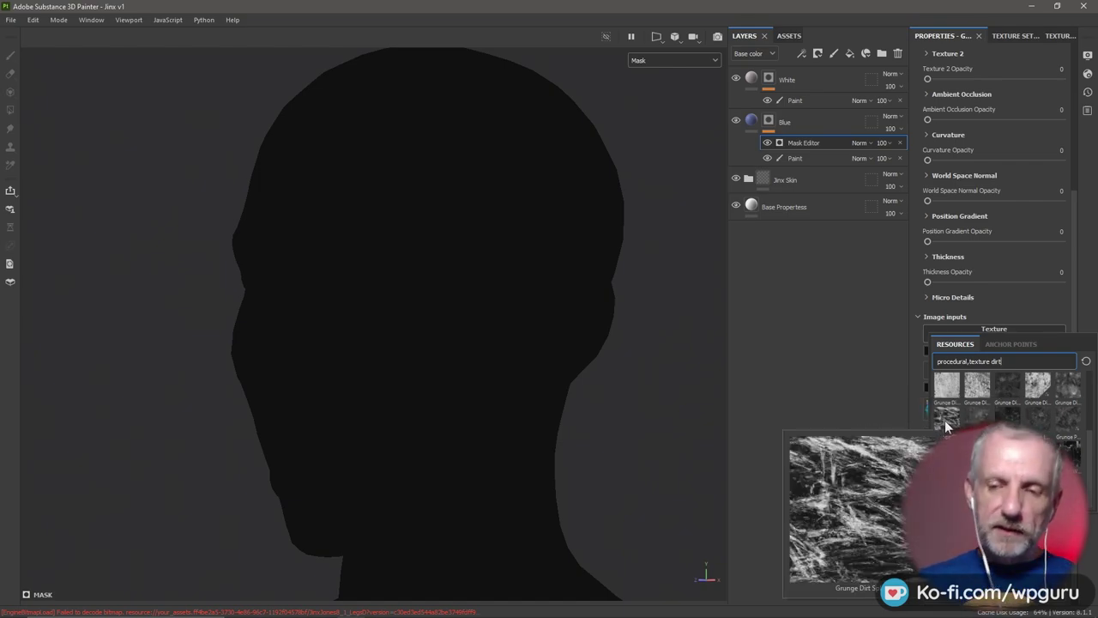
mouse_move(992, 384)
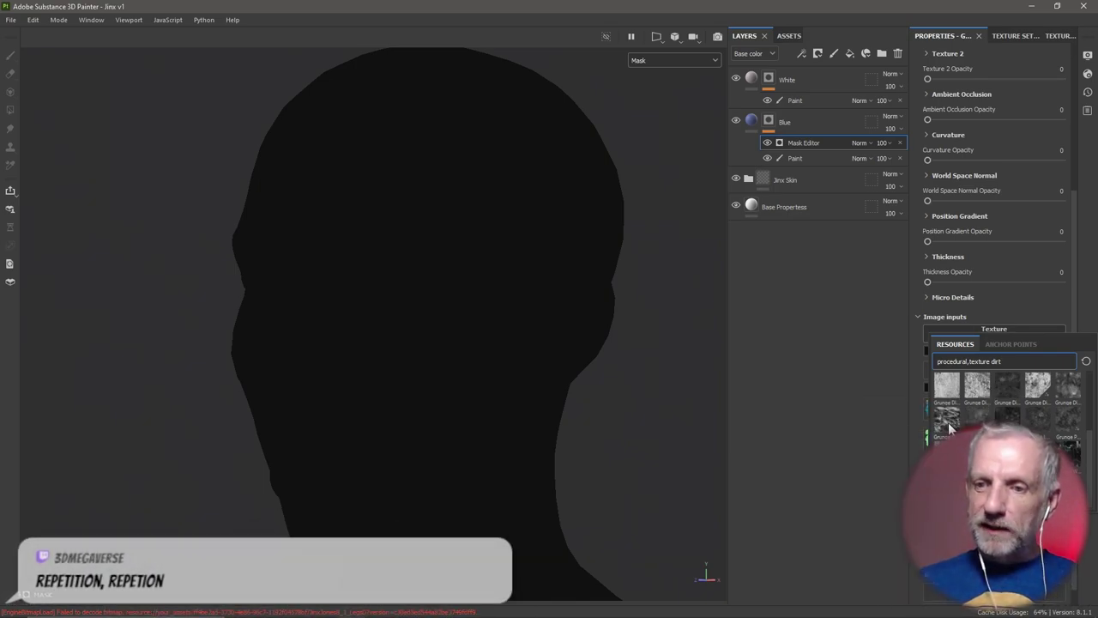
click(948, 424)
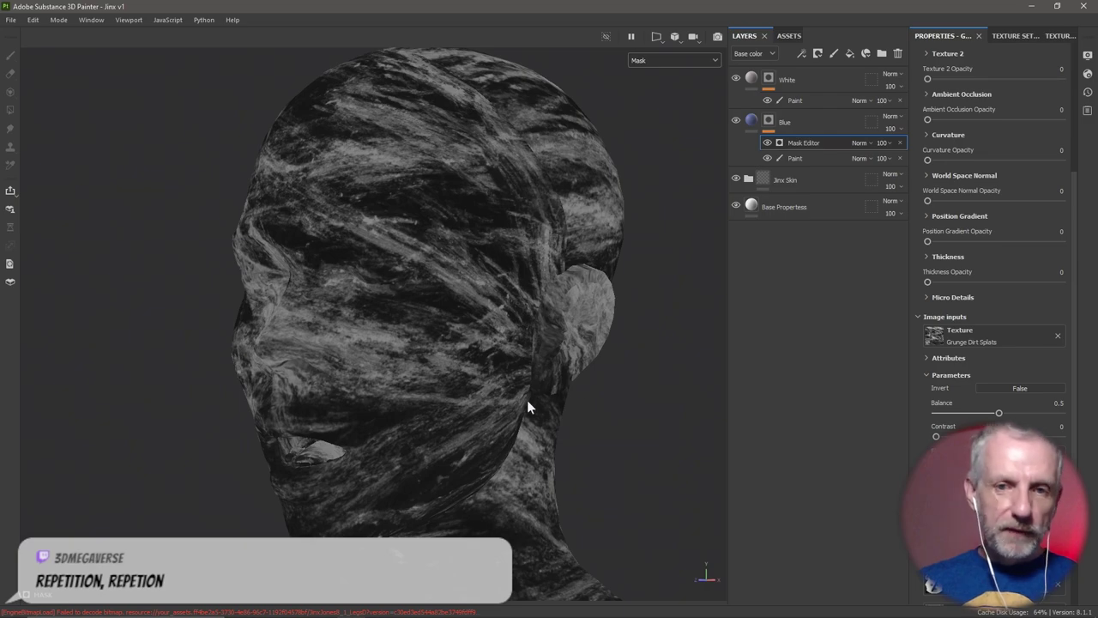
Raise the Grunge Dirt Splats texture scale to 5.73
alt+drag(527, 400, 493, 402)
scroll(956, 361, down, 1)
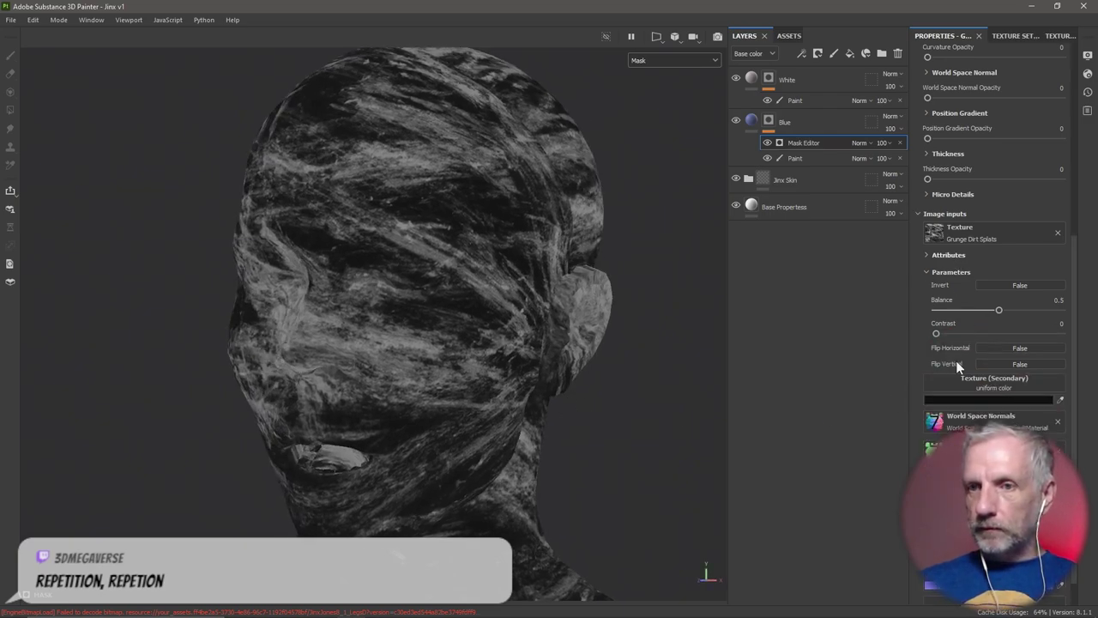
scroll(956, 361, up, 4)
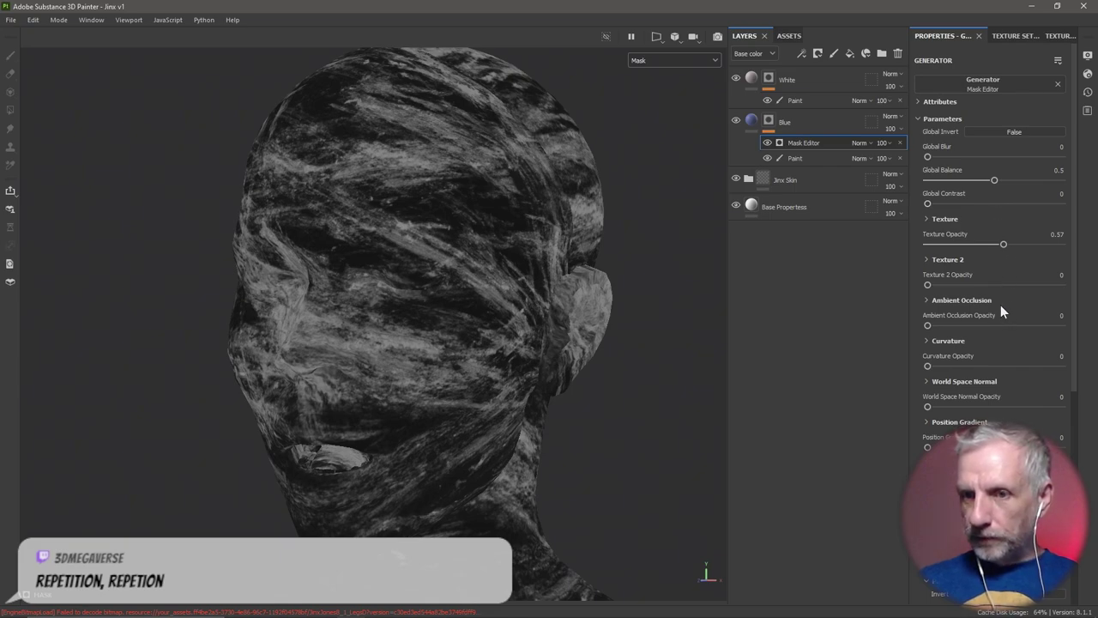
click(926, 219)
drag(954, 299, 1011, 305)
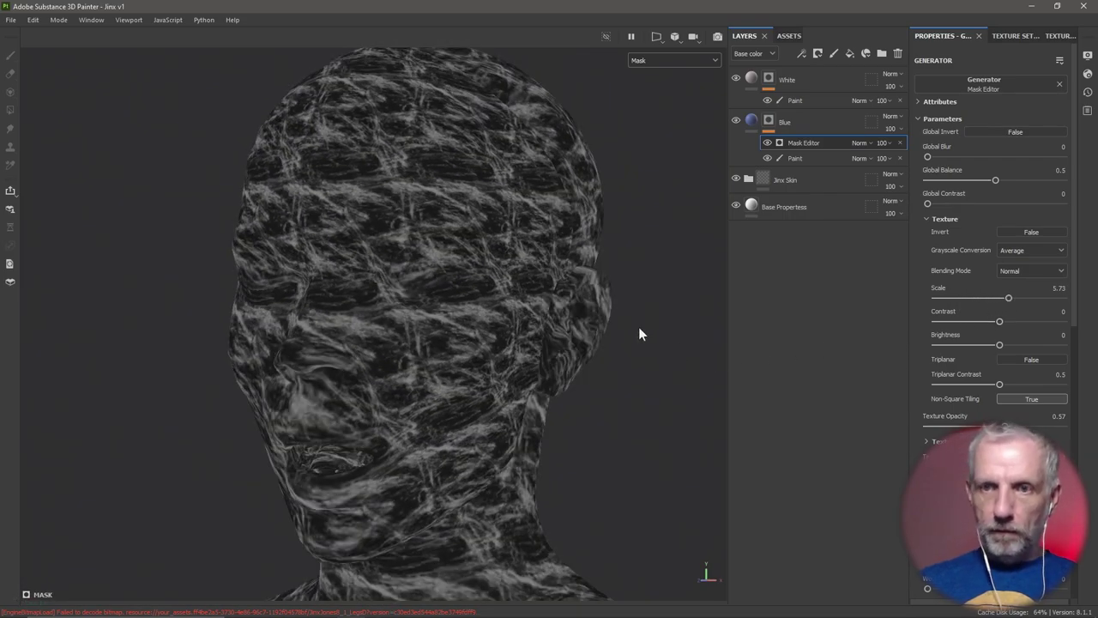
Compare the result in Material view, then return the viewport to Mask
alt+drag(638, 334, 744, 282)
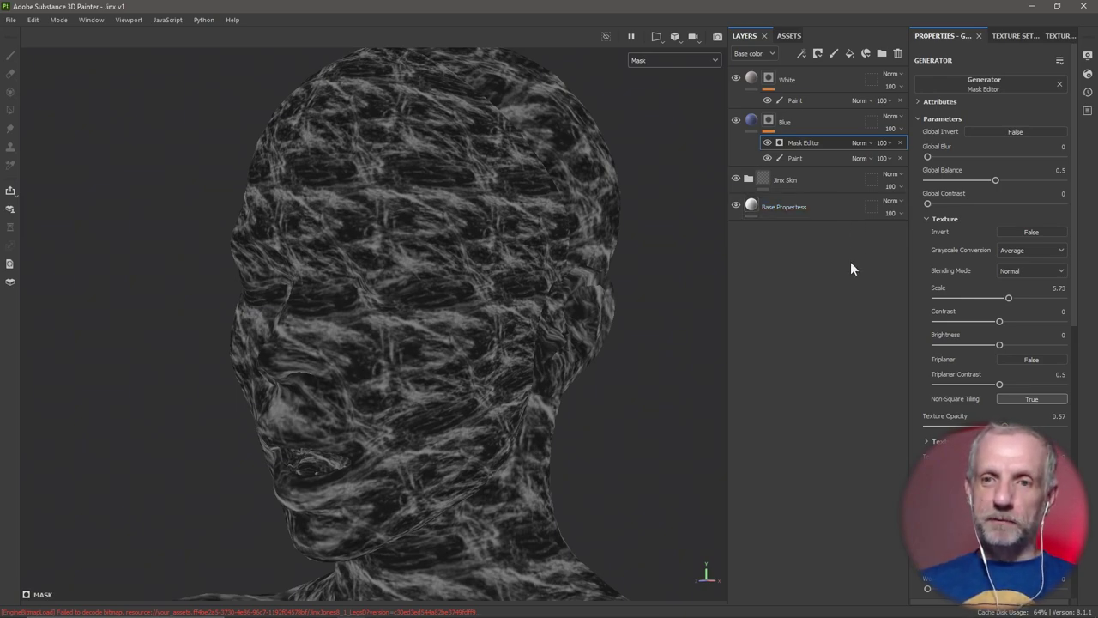
click(684, 58)
click(675, 86)
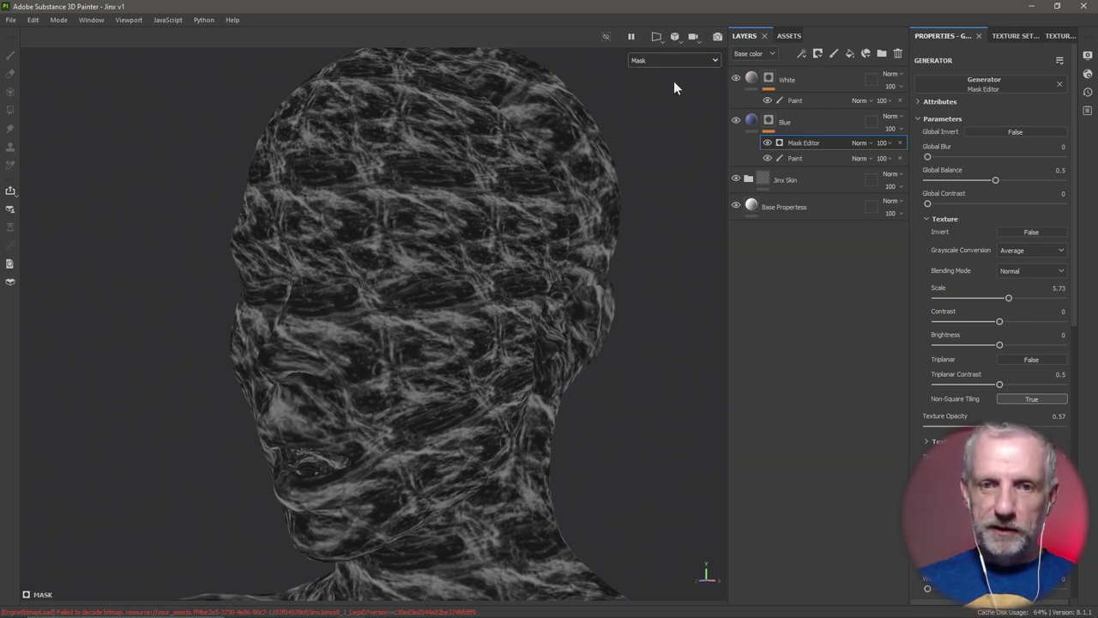
alt+drag(623, 256, 633, 240)
click(708, 60)
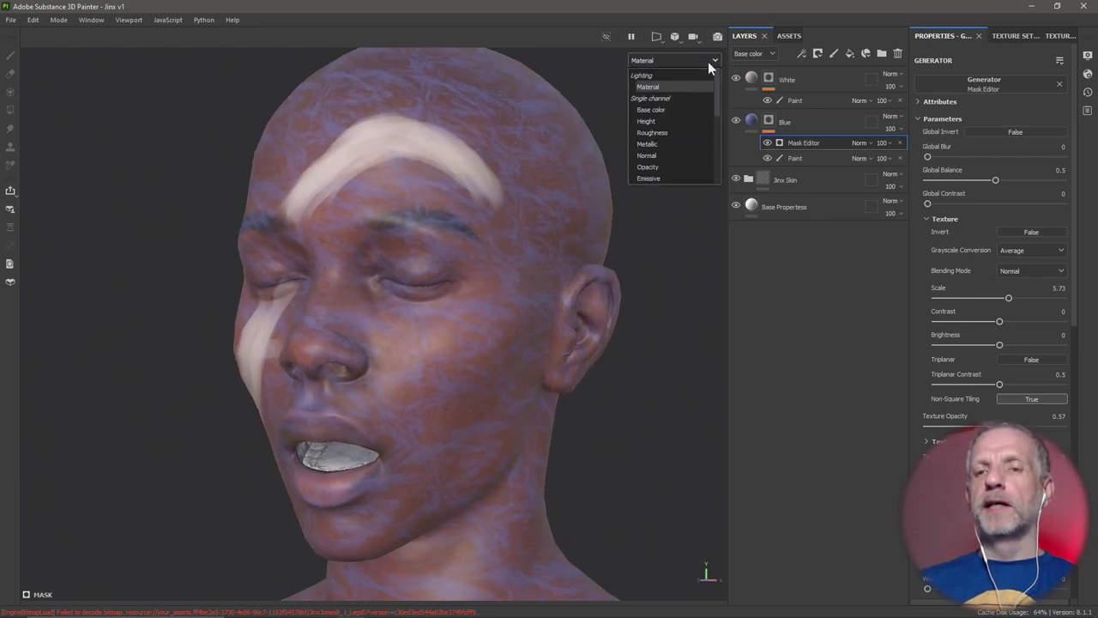
scroll(700, 127, down, 3)
click(694, 130)
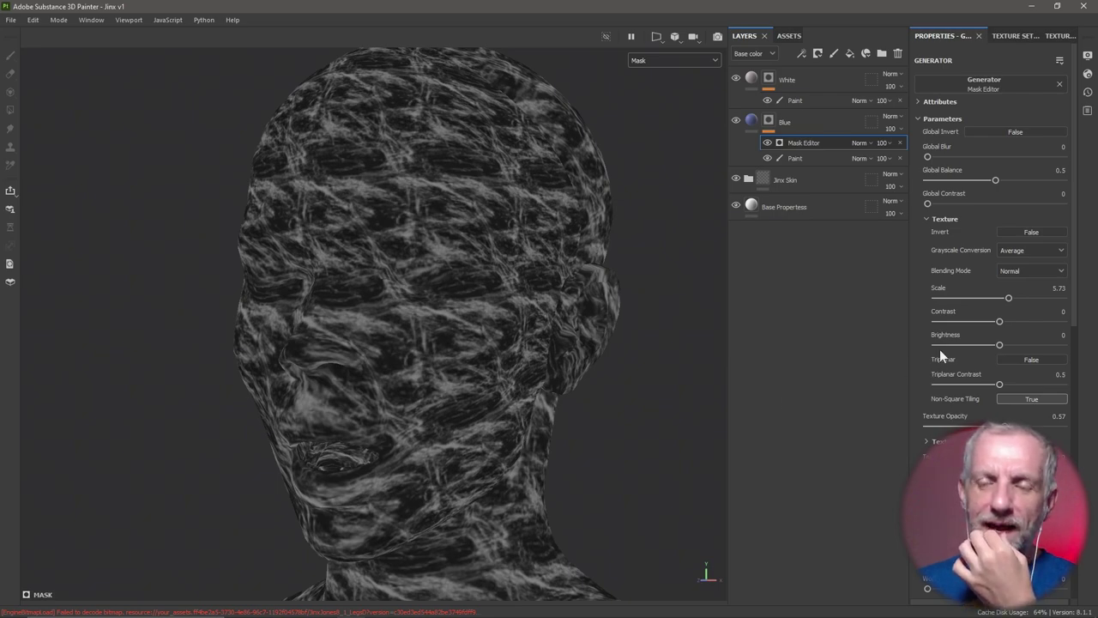
Set the Mask Editor's blend mode to Multiply
click(870, 144)
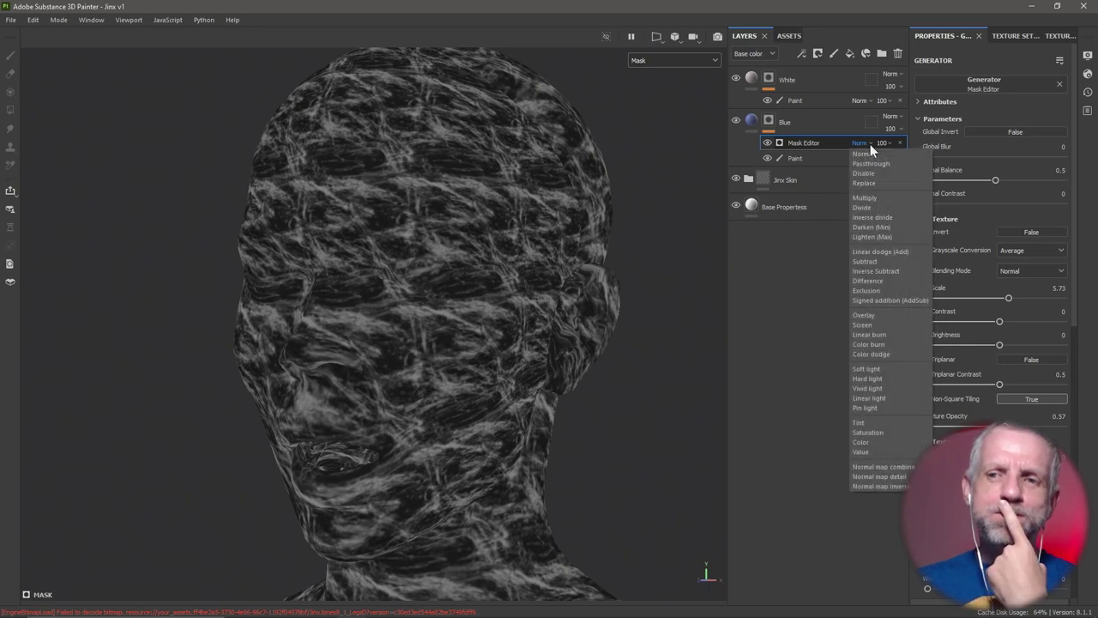
click(877, 195)
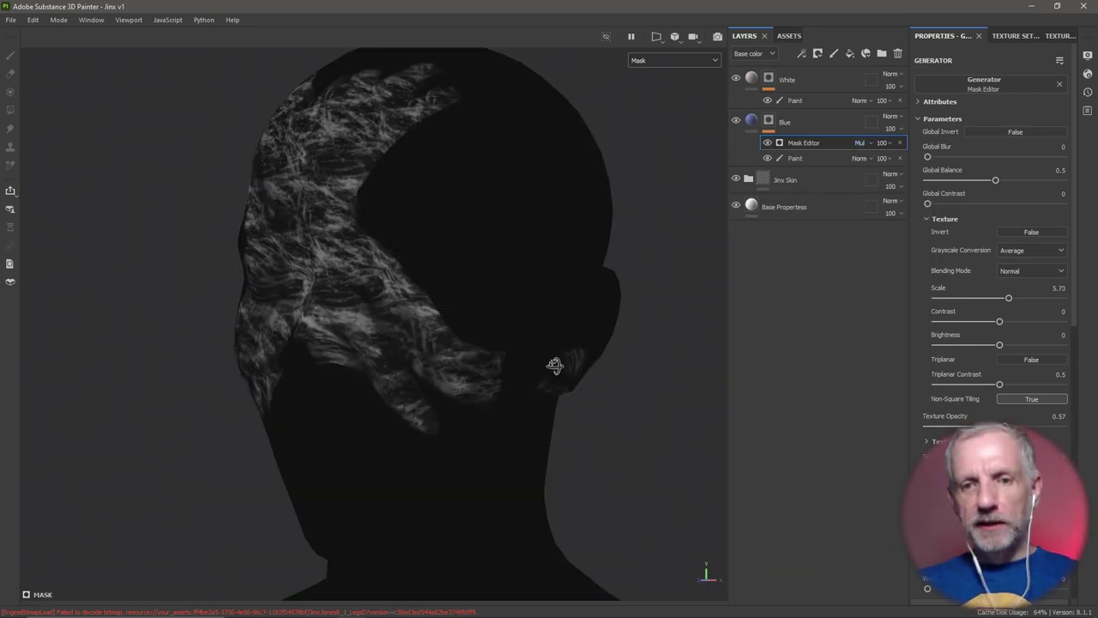
alt+drag(559, 368, 541, 395)
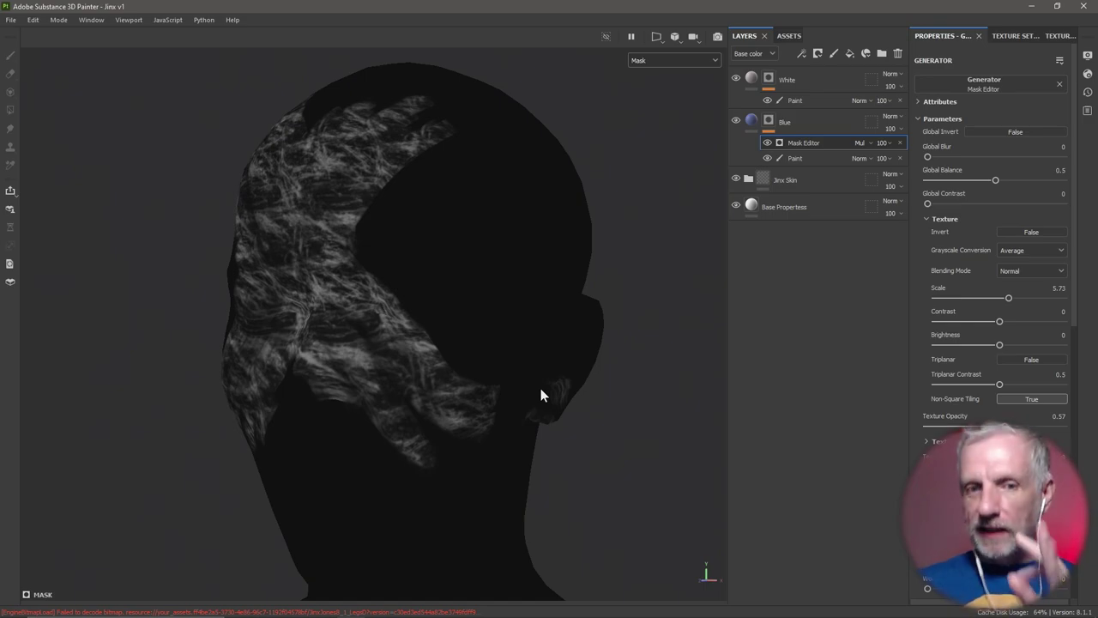
alt+drag(574, 414, 542, 415)
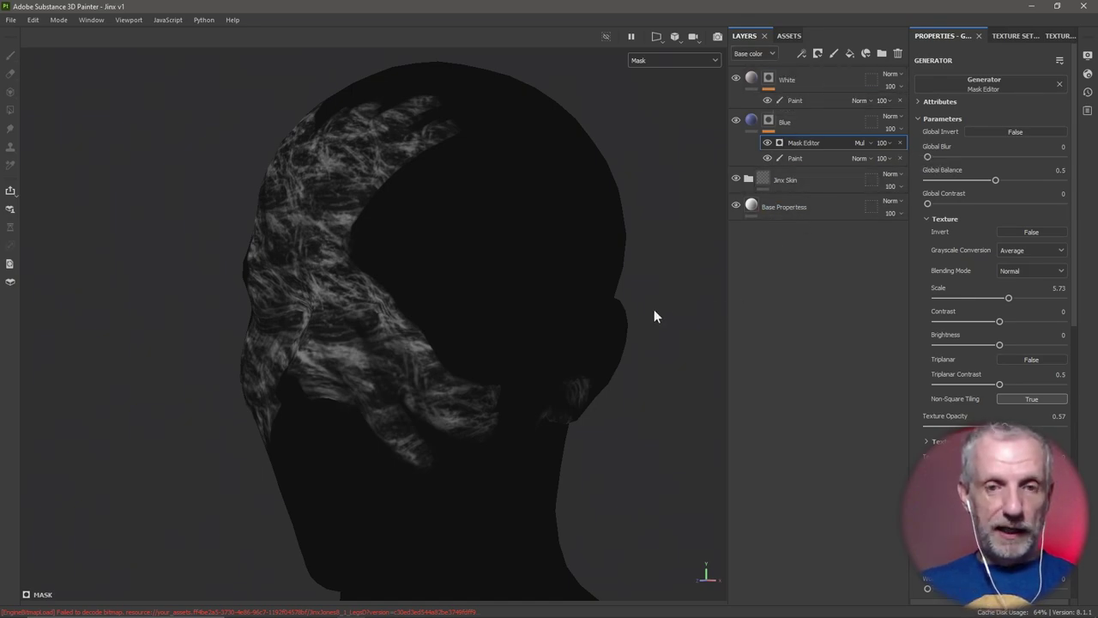
Switch the viewport display from the Mask channel back to Material
click(926, 219)
scroll(983, 293, down, 4)
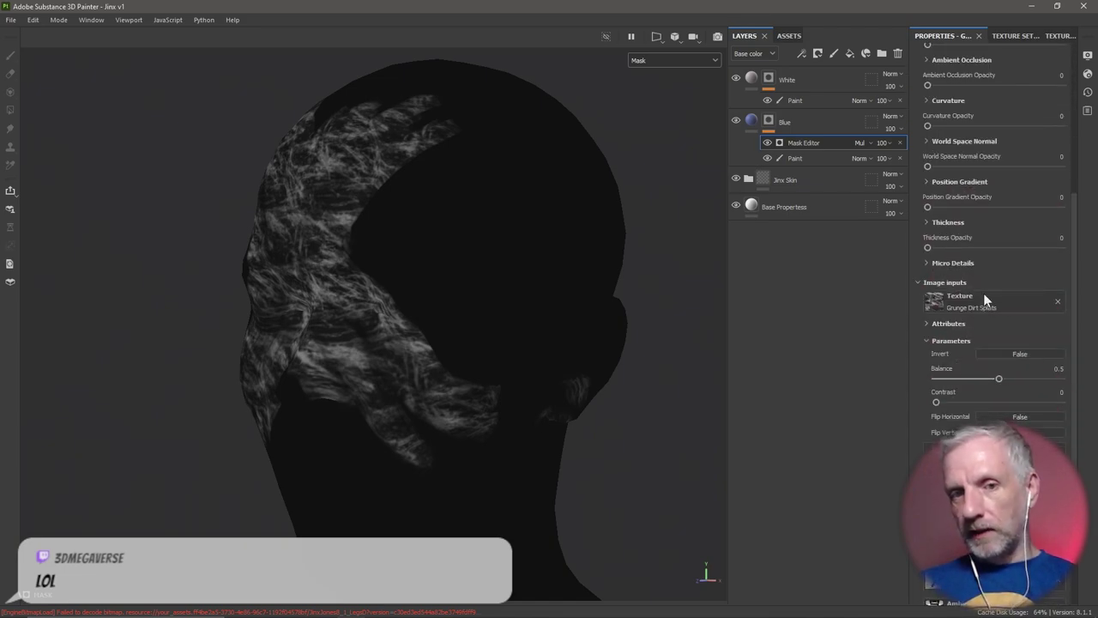
click(673, 59)
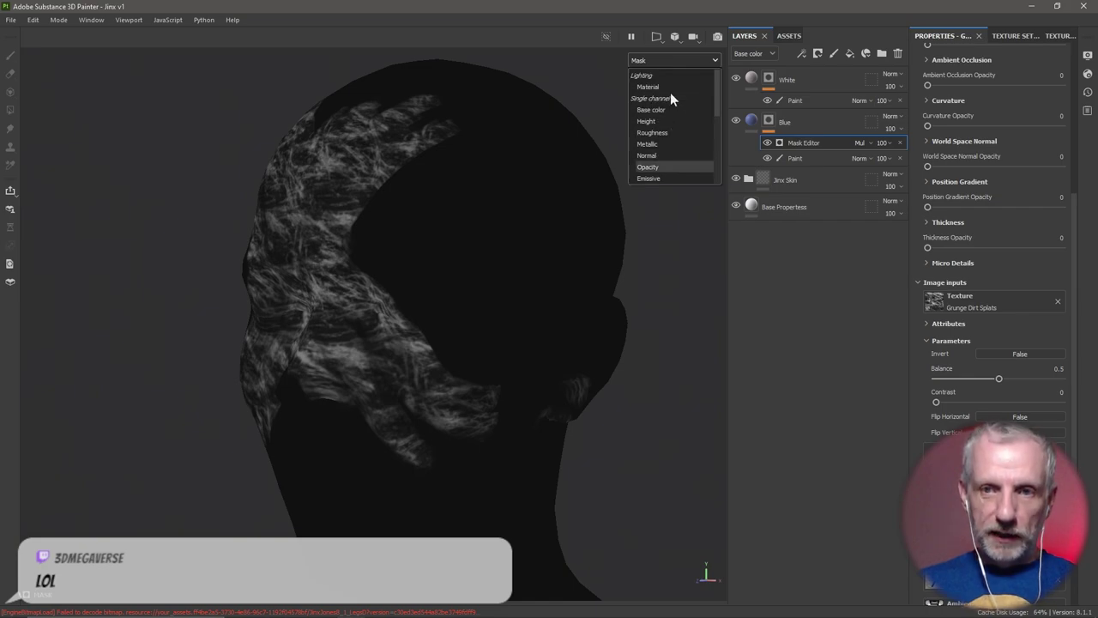
click(668, 86)
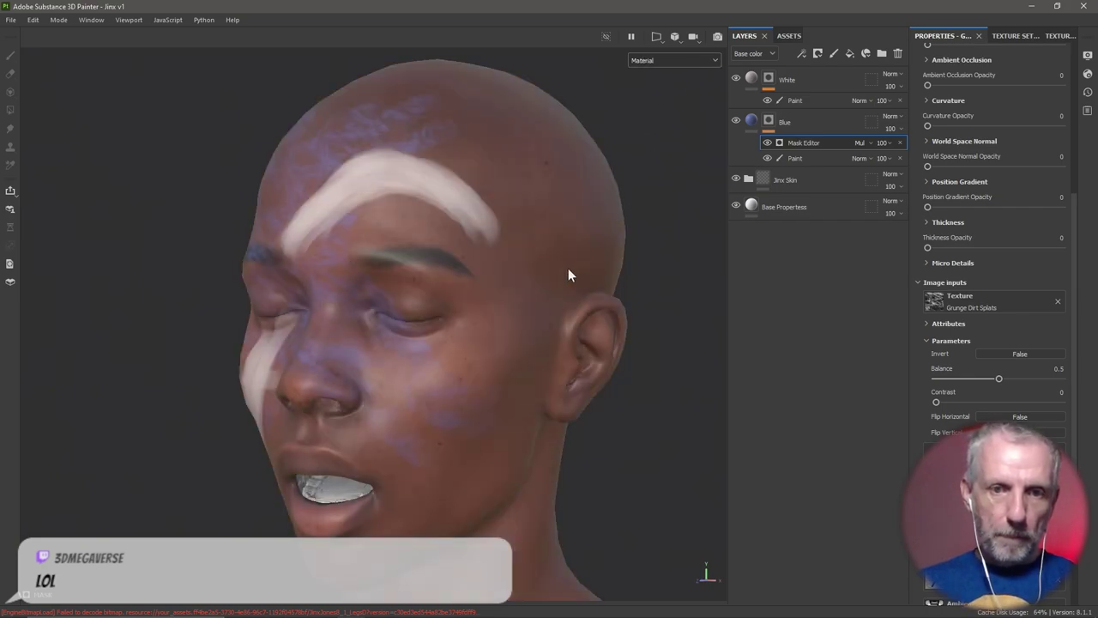
Raise the Blue mask grunge texture's opacity to 1
alt+drag(568, 267, 549, 285)
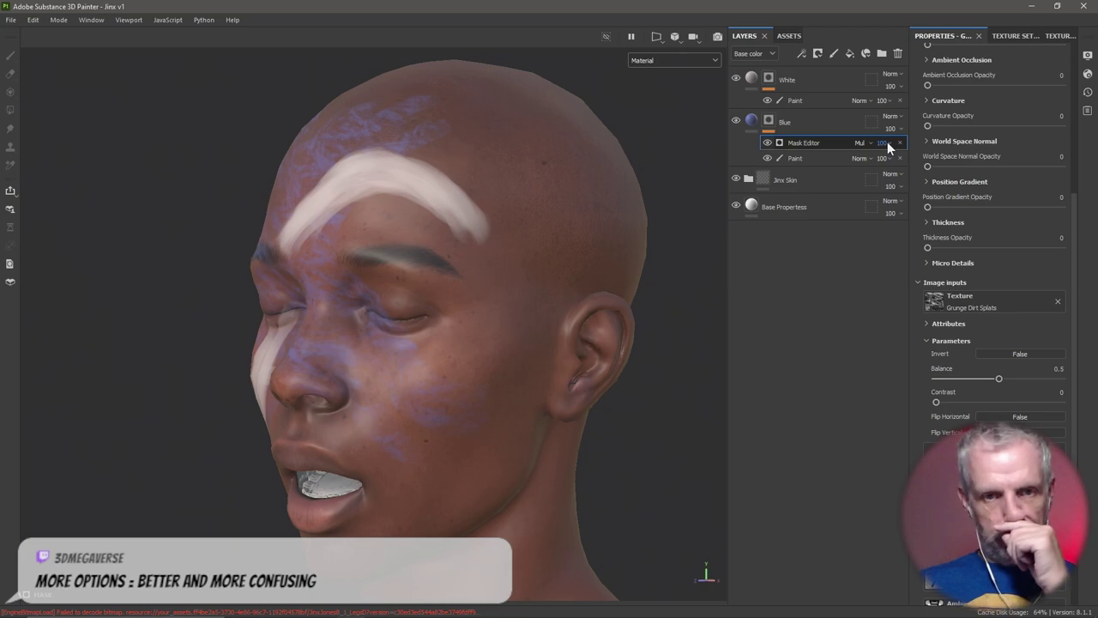
scroll(1015, 306, up, 2)
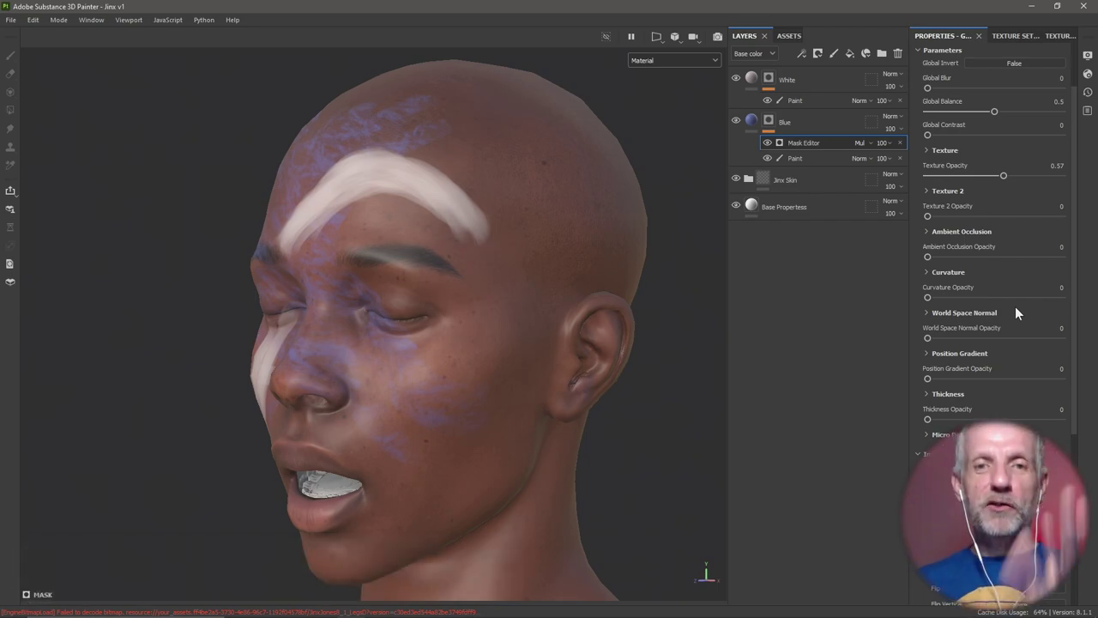
scroll(1023, 304, up, 2)
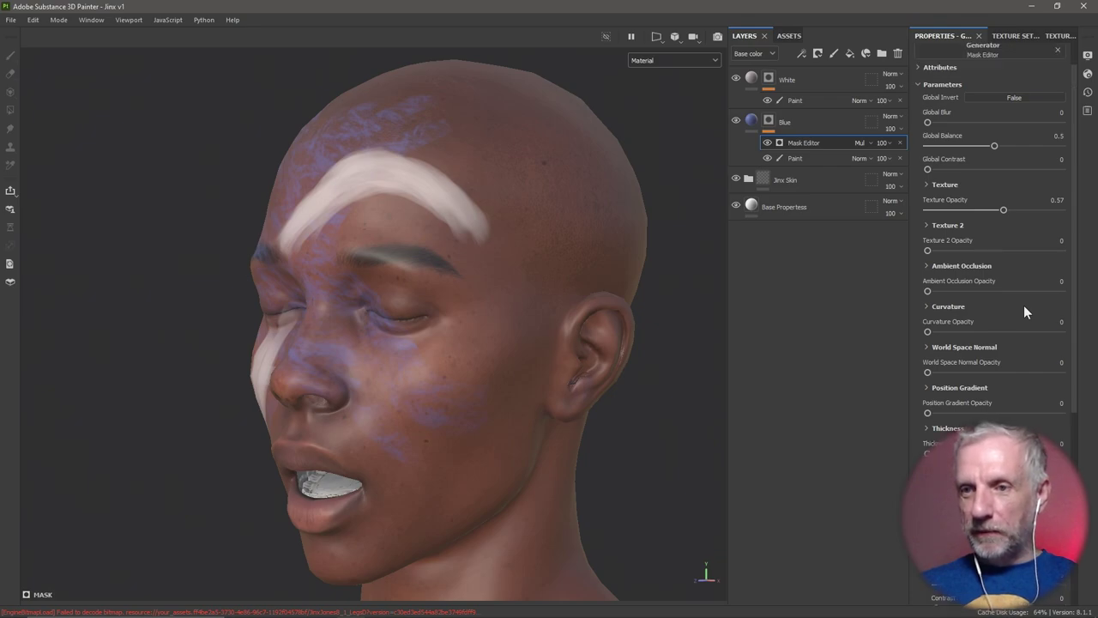
drag(1048, 215, 1072, 223)
alt+drag(539, 311, 618, 306)
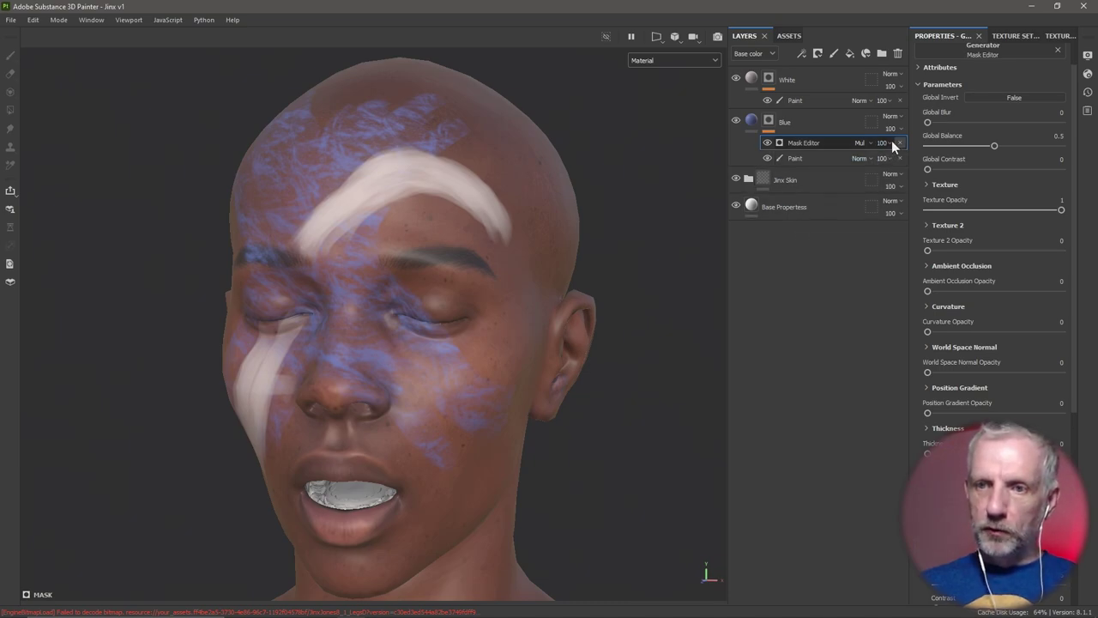
Lower the Mask Editor effect's opacity to 75 so more blue shows
drag(922, 165, 899, 165)
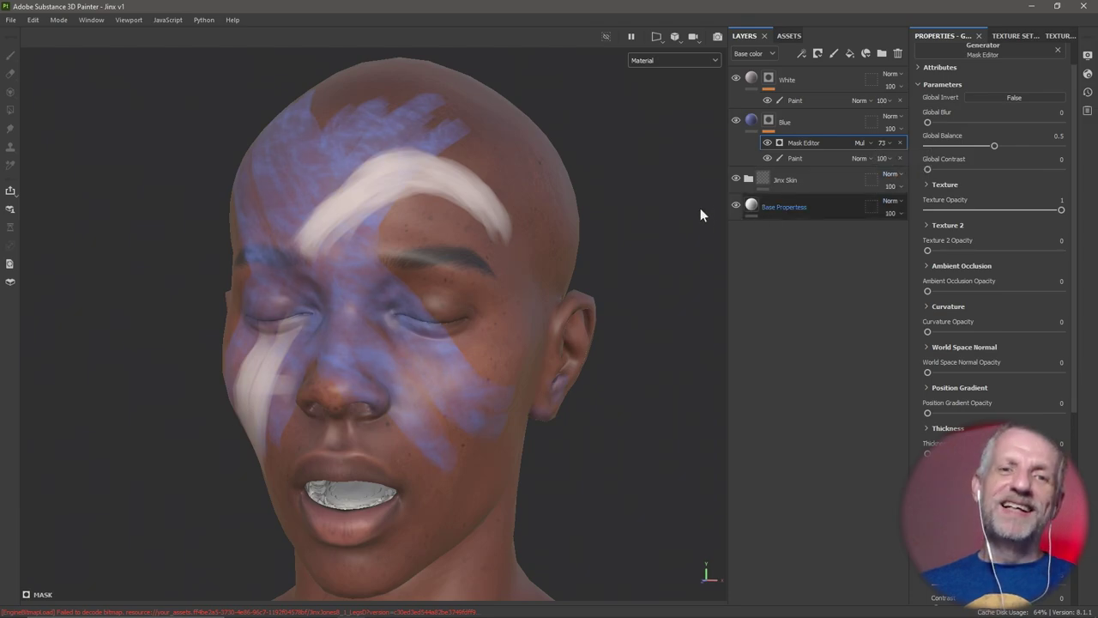
alt+drag(704, 214, 649, 221)
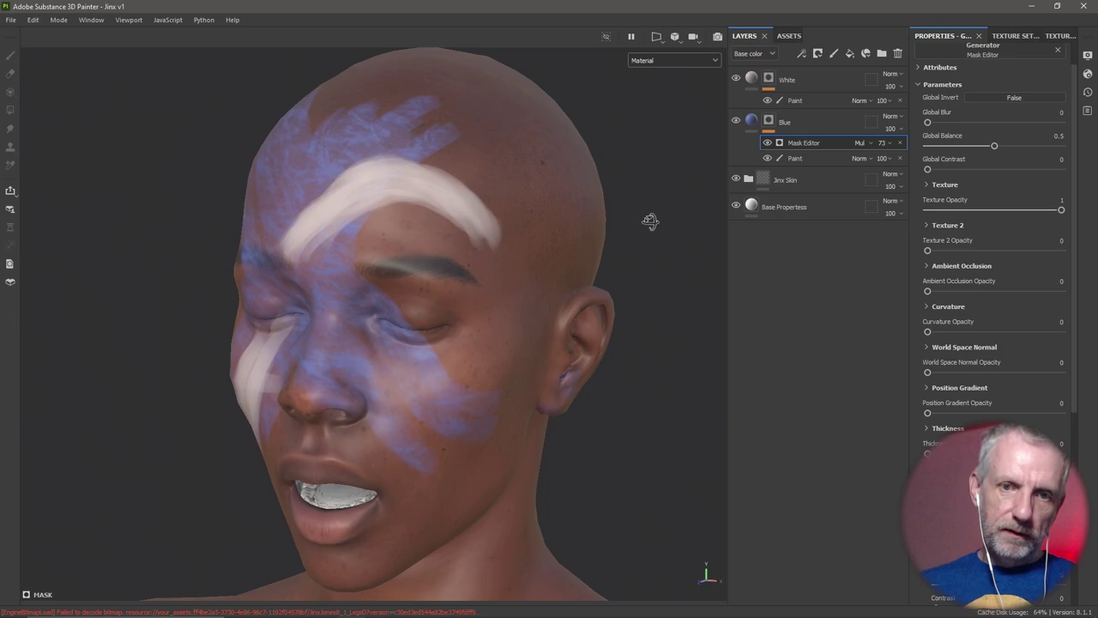
click(892, 143)
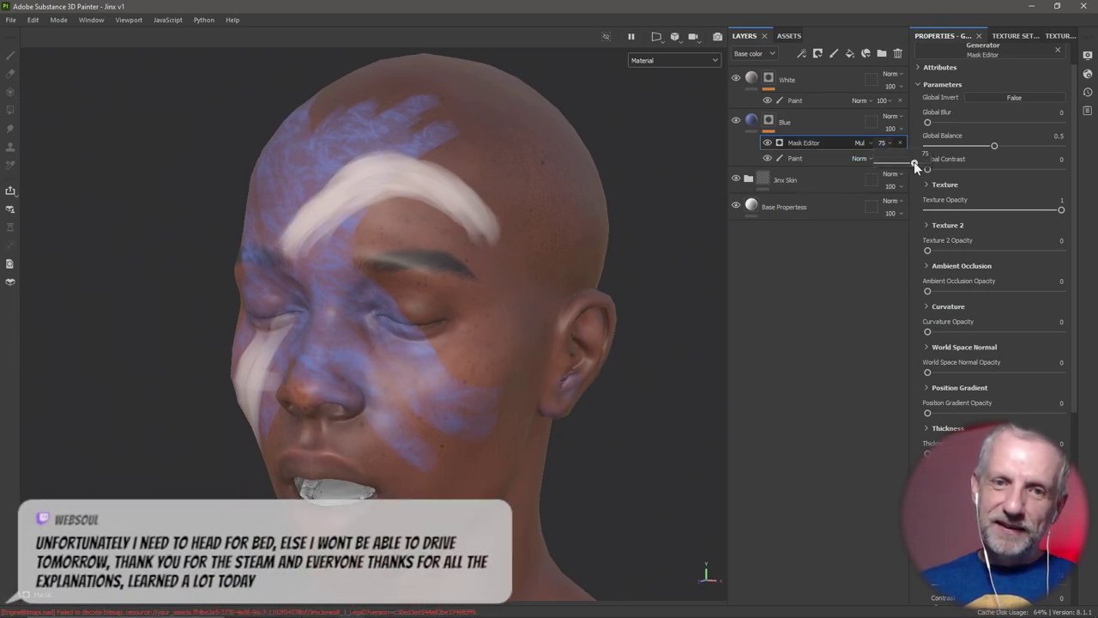
alt+drag(490, 226, 584, 243)
scroll(496, 224, up, 3)
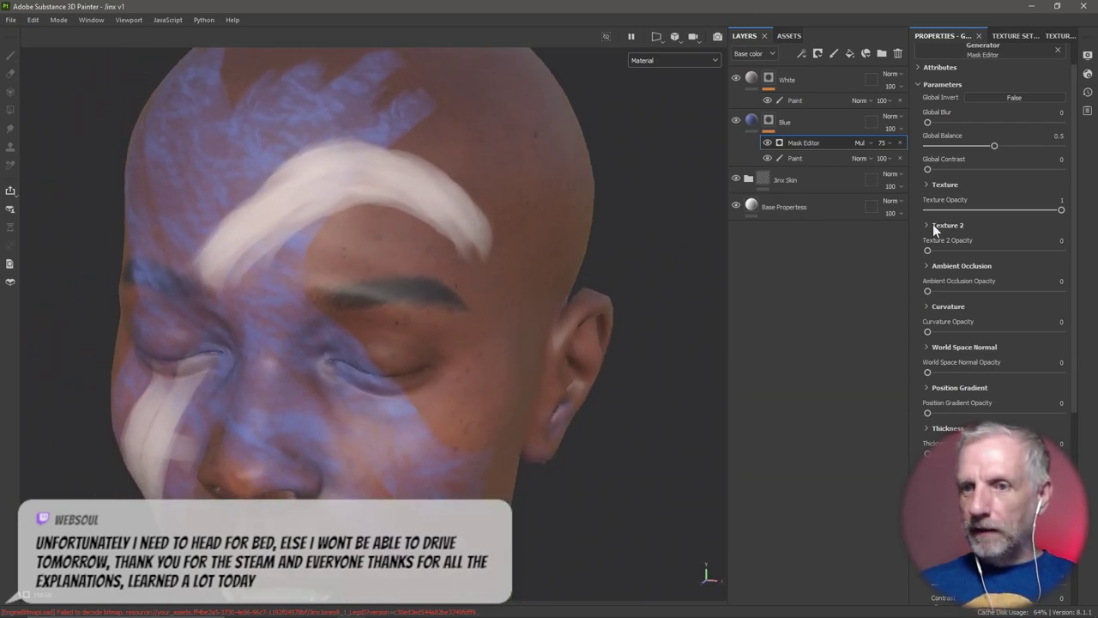
Increase the grunge texture's Scale to about 9.06 for finer mottling
click(925, 184)
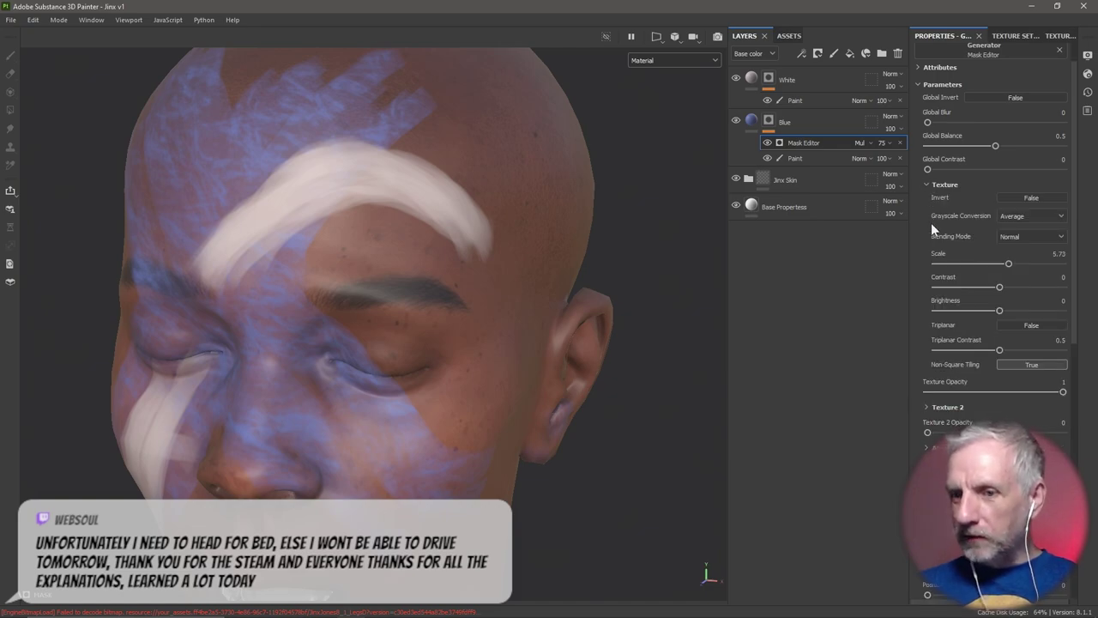
drag(1007, 265, 1044, 272)
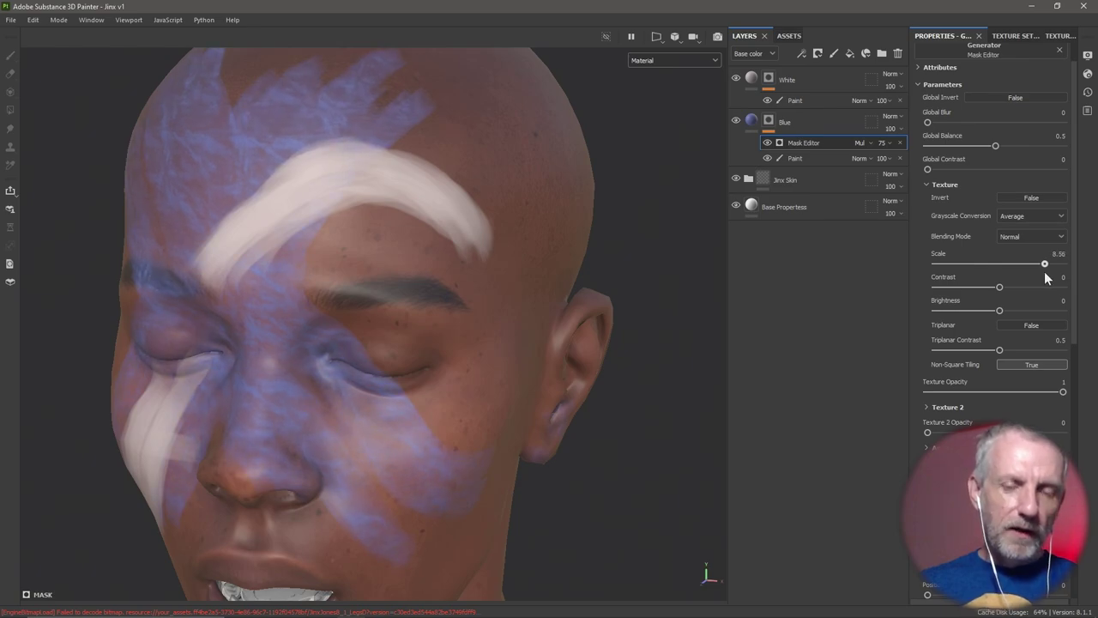
alt+drag(678, 289, 540, 271)
alt+middle_drag(540, 271, 507, 242)
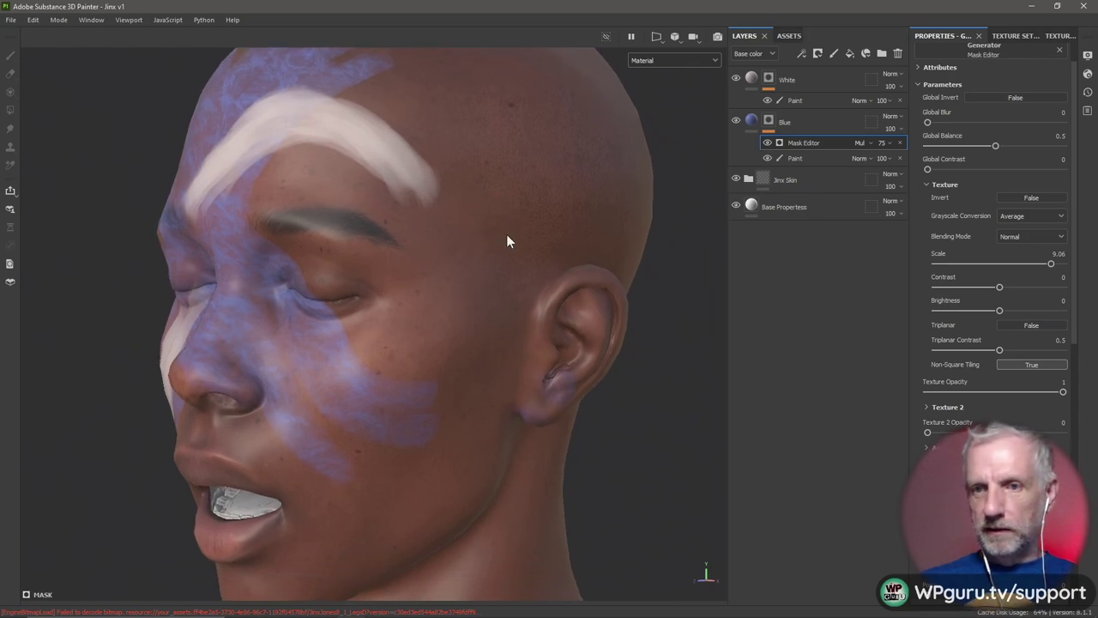
click(752, 124)
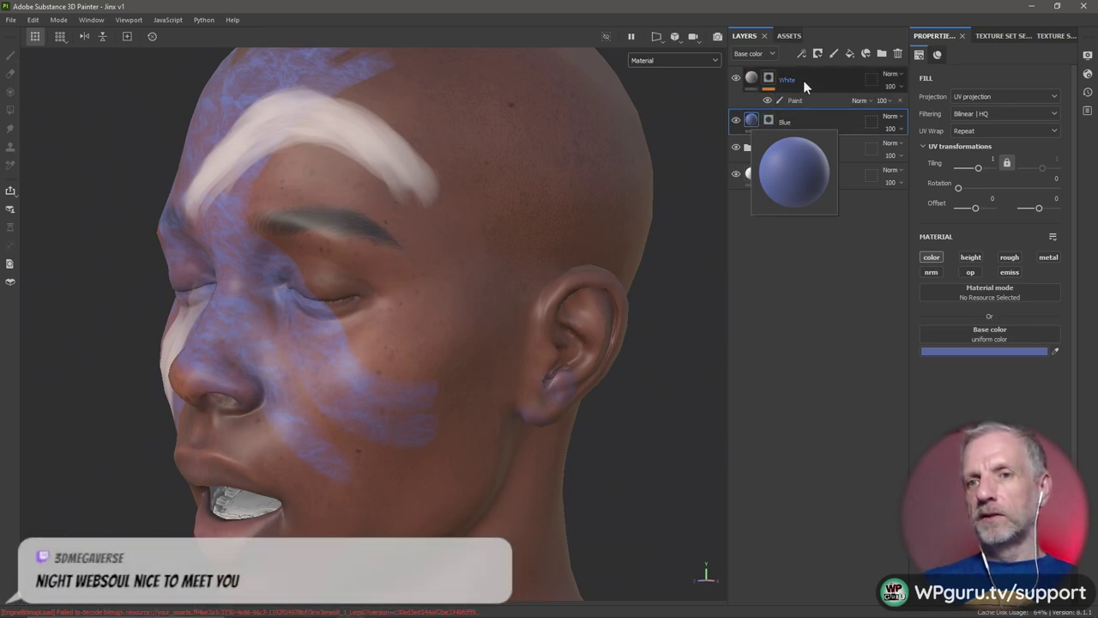
Add a Fill effect to the Blue layer affecting only the height channel
click(802, 54)
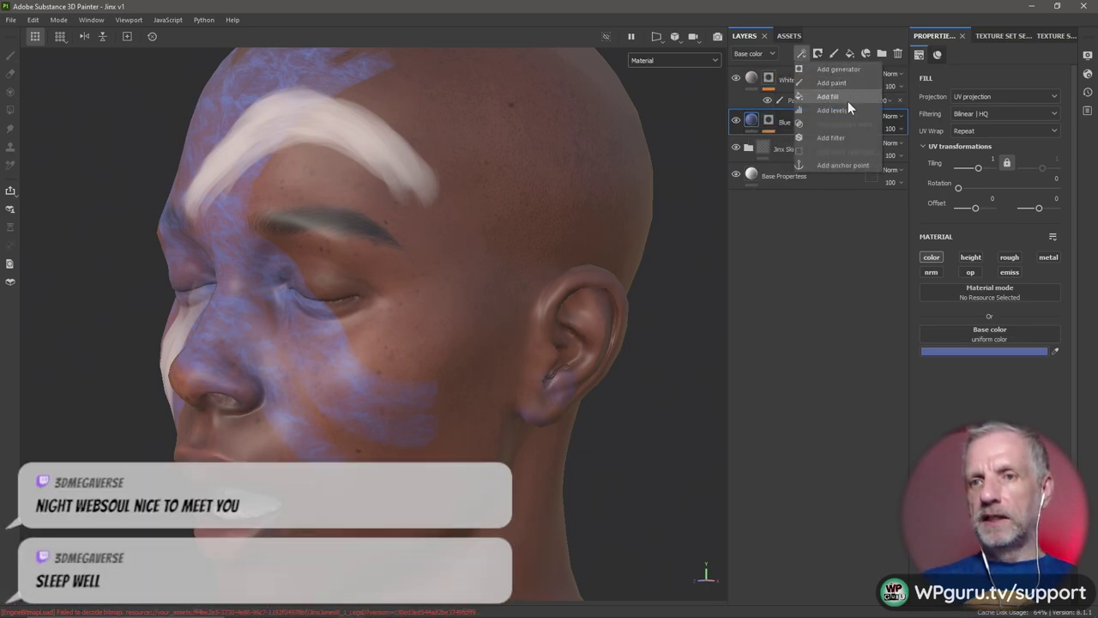
key(Escape)
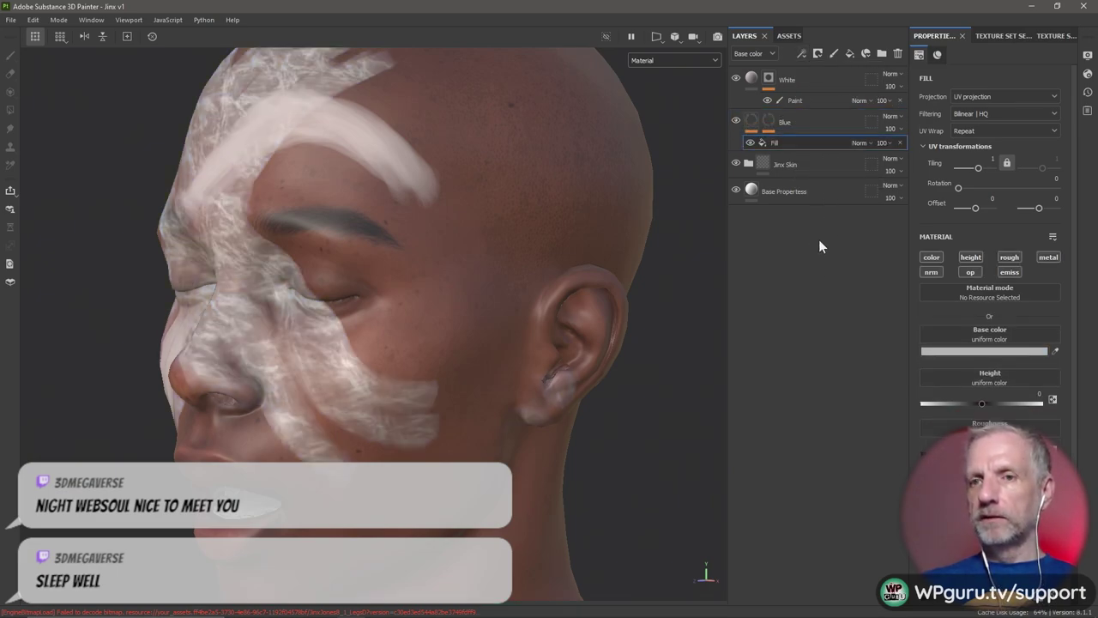
alt+drag(678, 292, 629, 311)
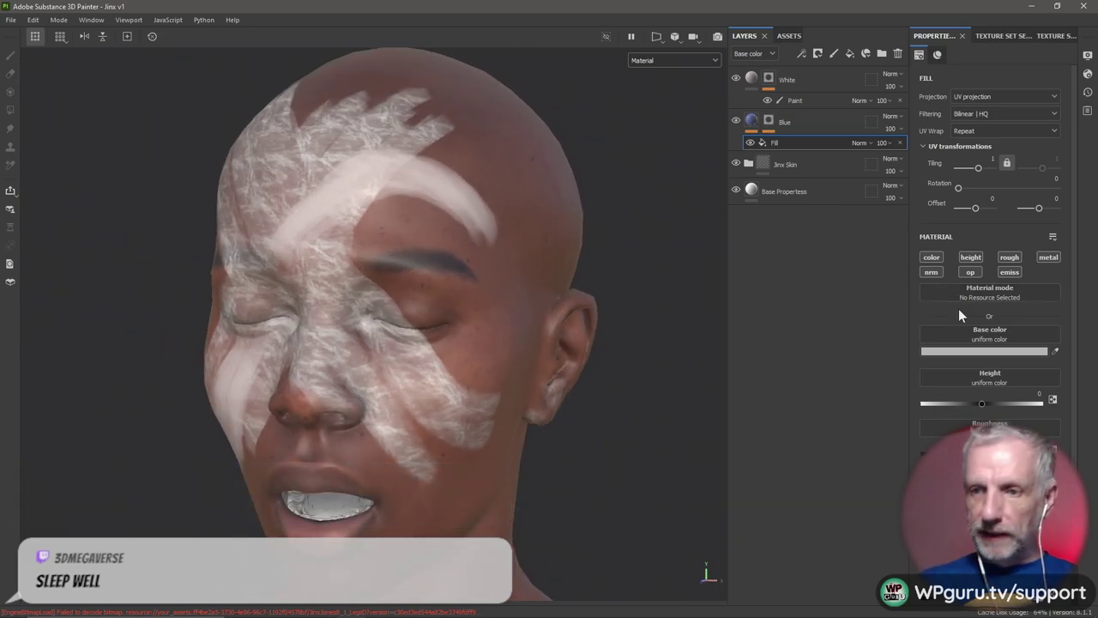
click(972, 257)
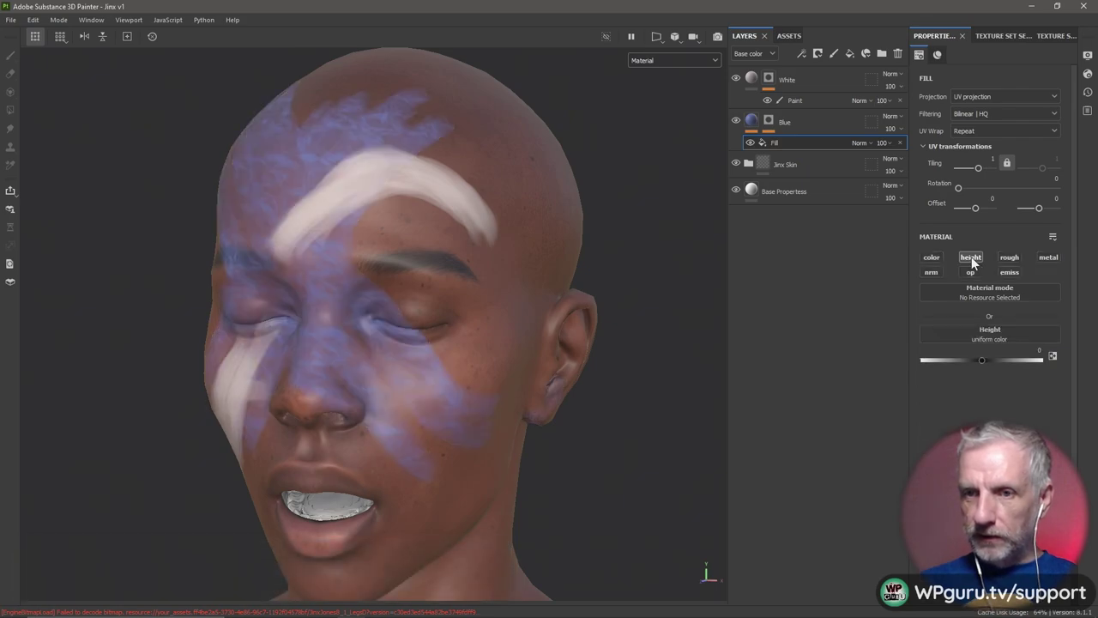
Assign Directional Noise 1 to the fill's Height slot for streaky relief
click(997, 338)
text(di)
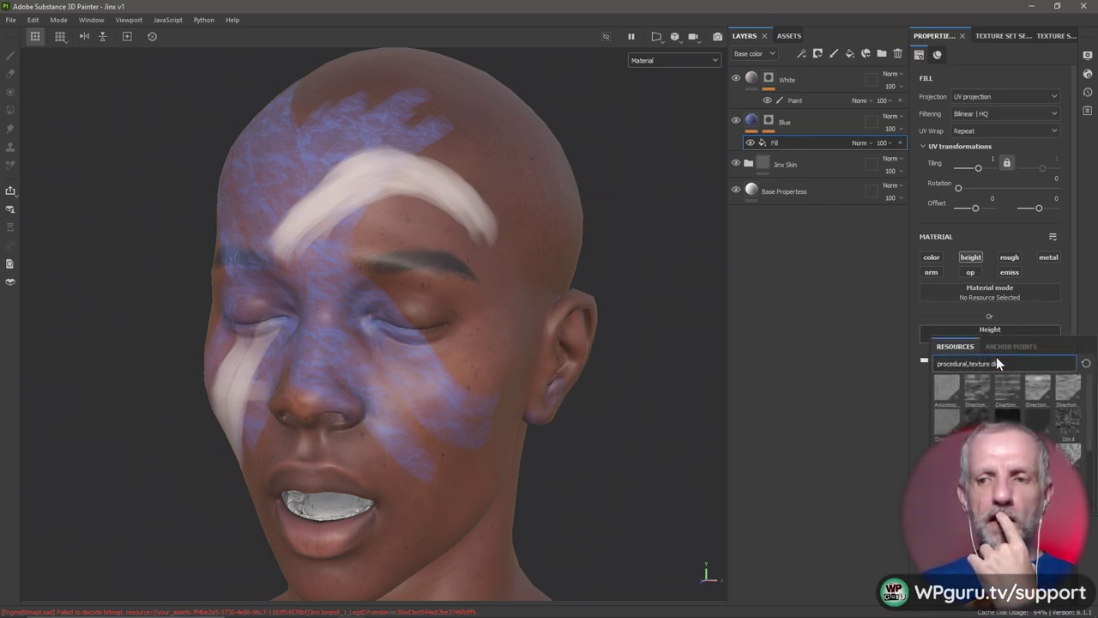
text(rt)
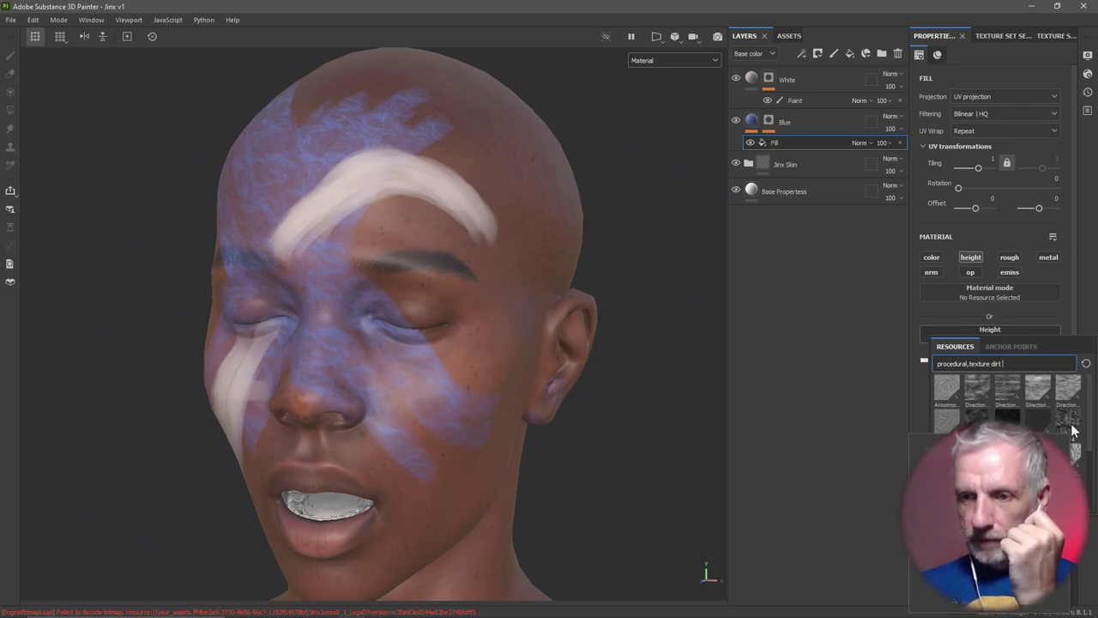
scroll(1072, 431, down, 5)
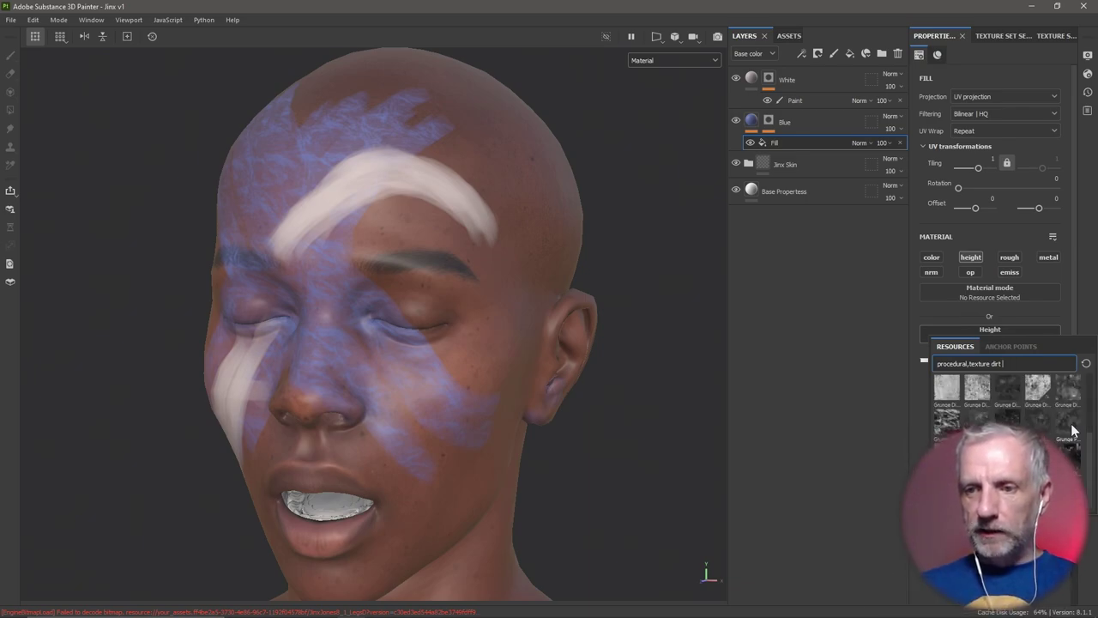
scroll(977, 409, up, 5)
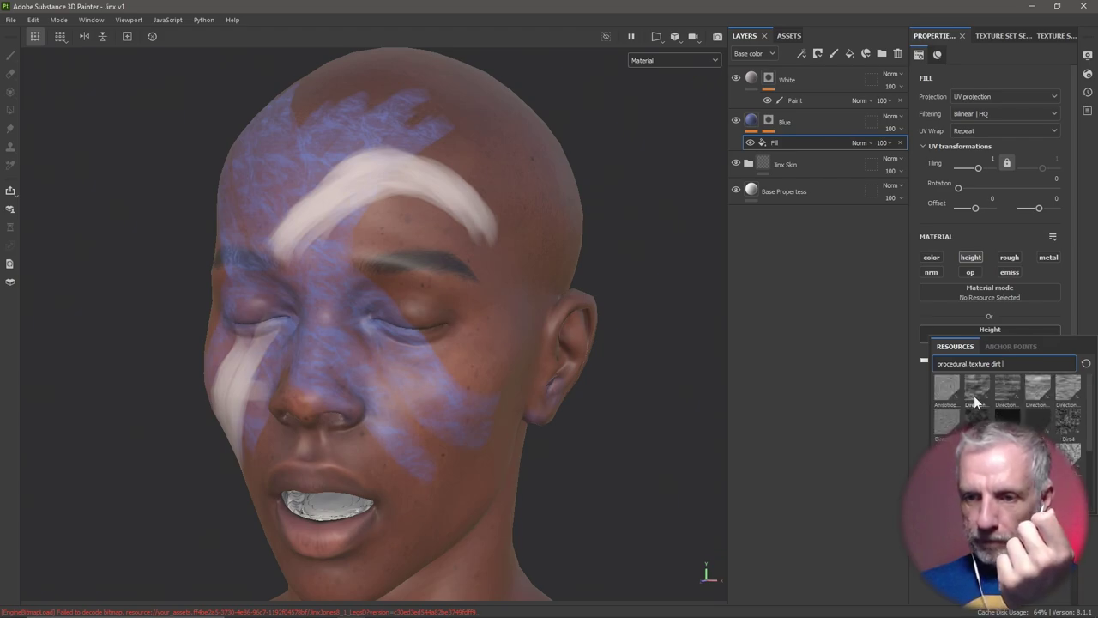
mouse_move(973, 396)
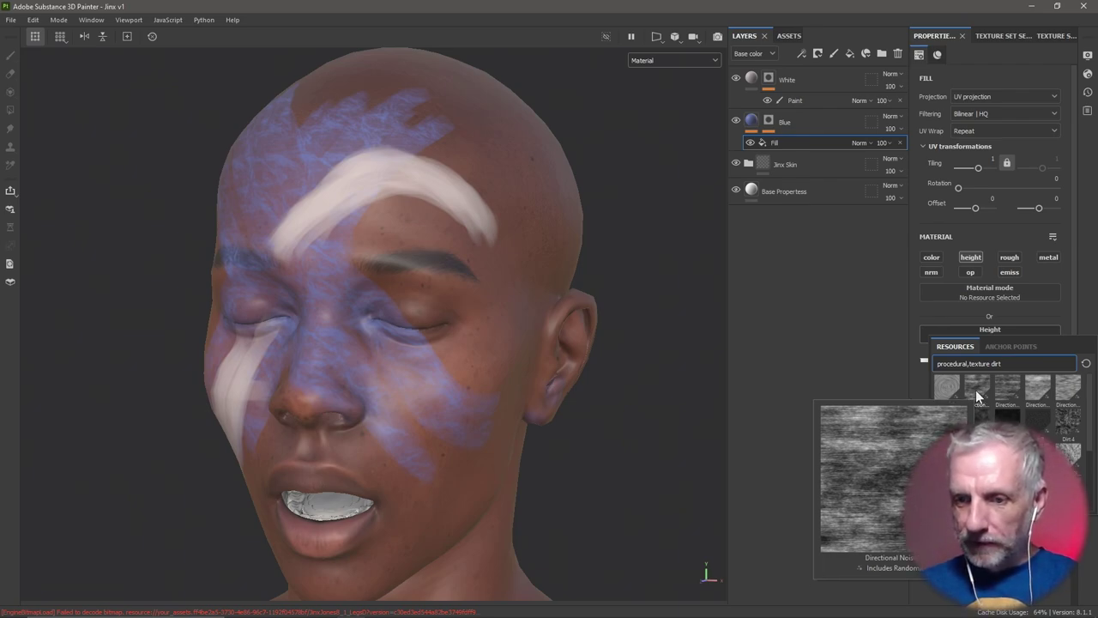
click(976, 389)
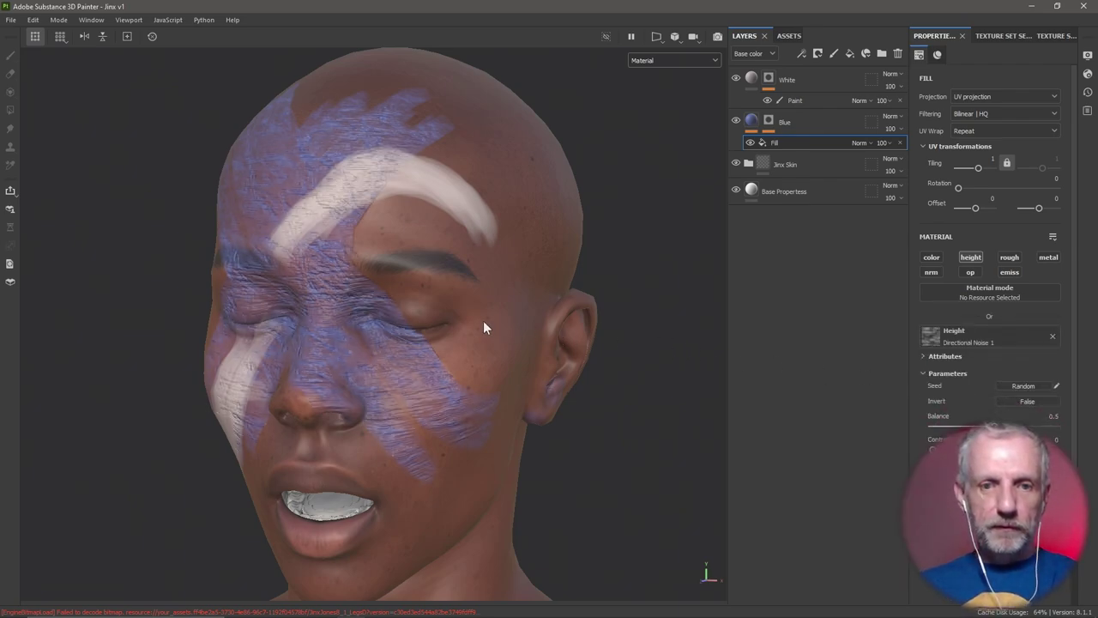
scroll(488, 323, up, 4)
alt+drag(444, 309, 531, 345)
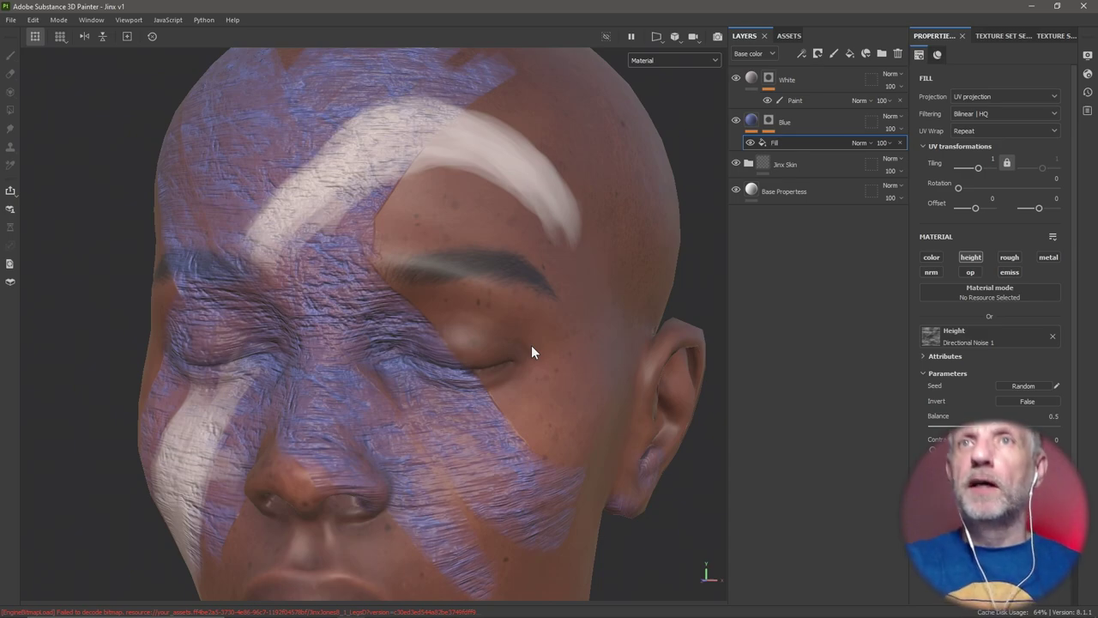
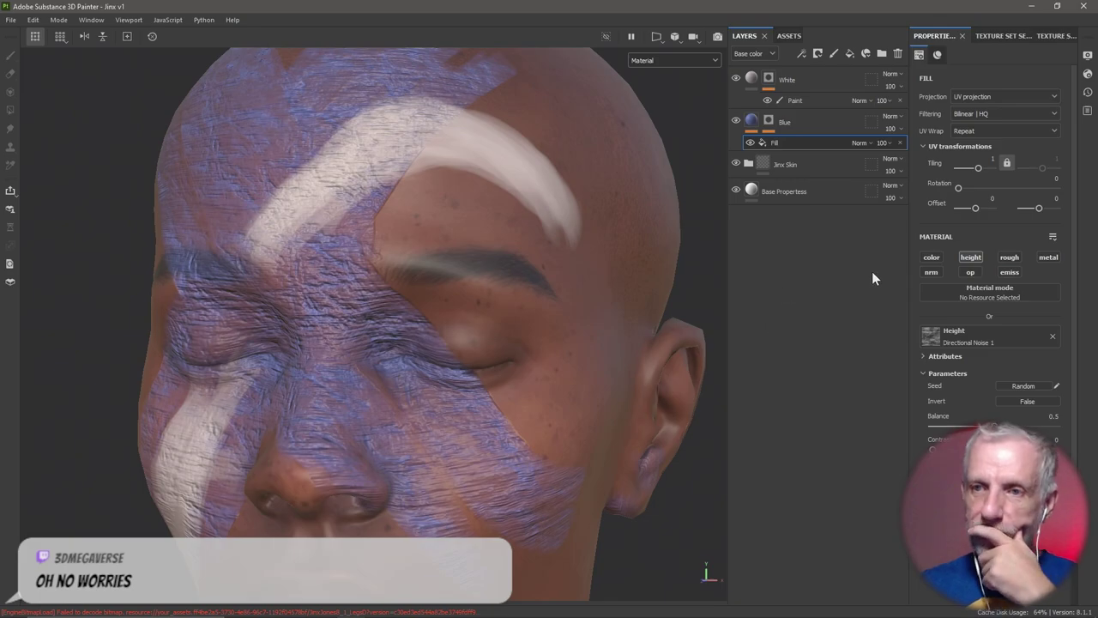
Invert the blue fill's Directional Noise height and set its UV tiling to about 2.65
drag(977, 169, 987, 193)
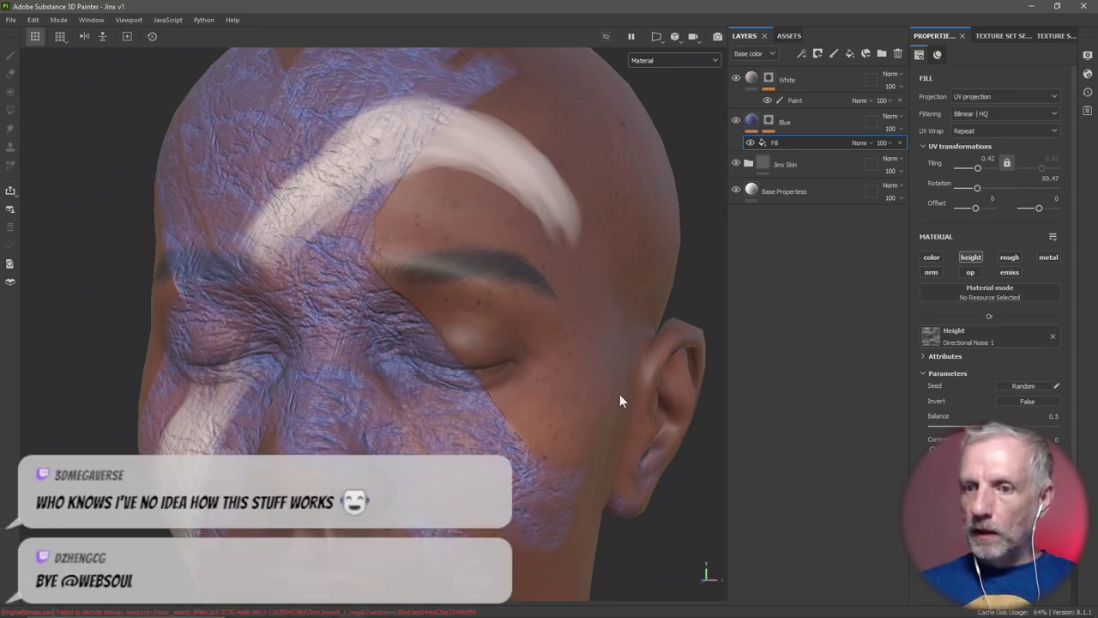
alt+drag(615, 396, 695, 393)
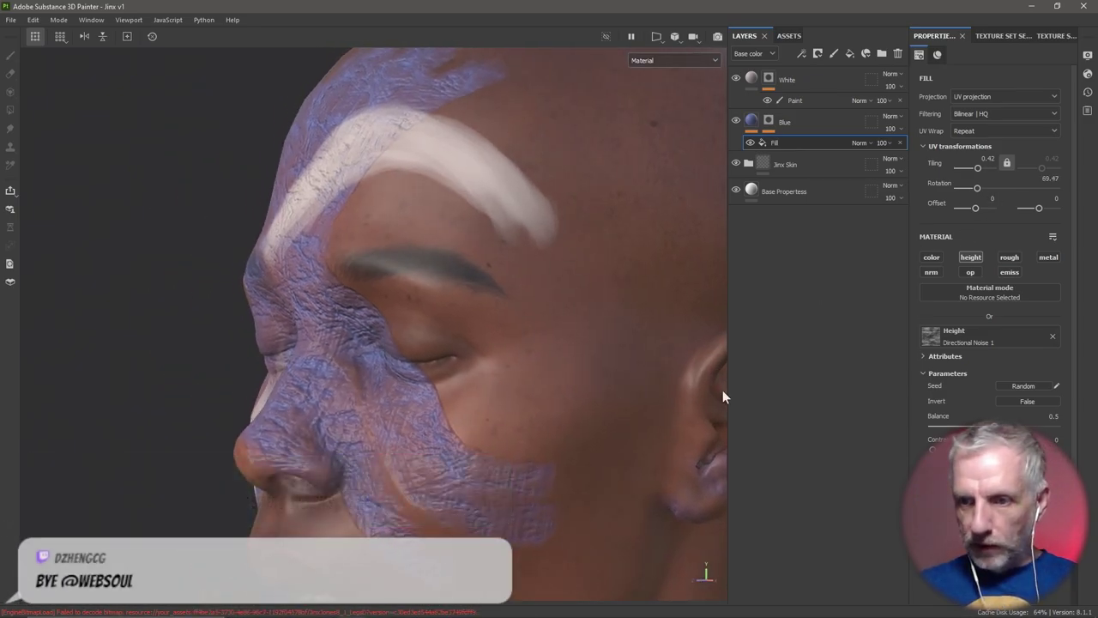
click(1029, 404)
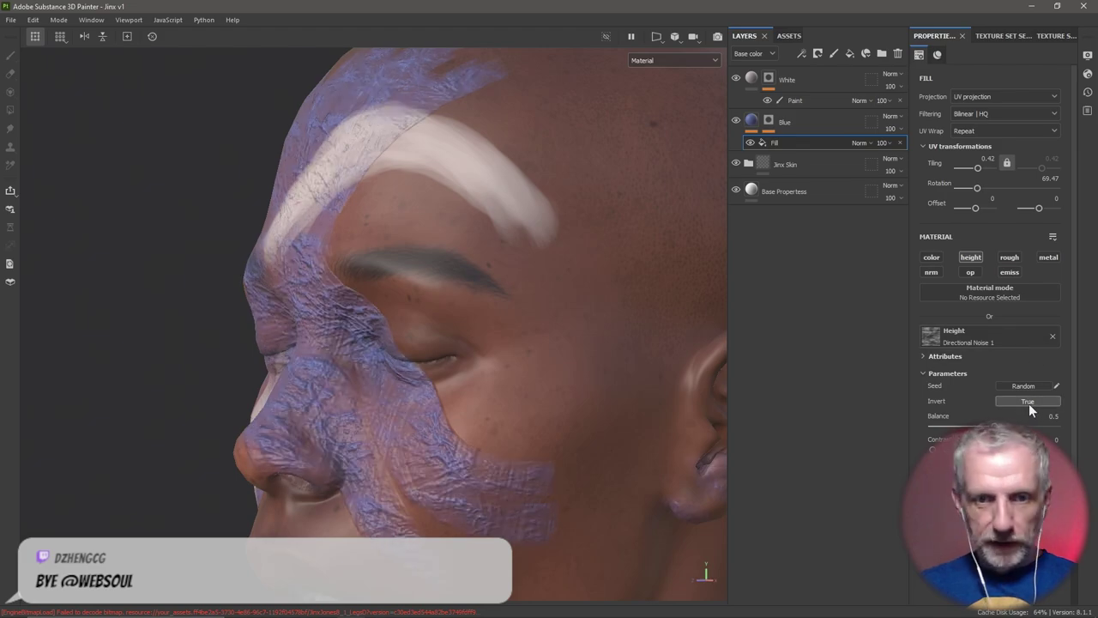
alt+drag(726, 372, 785, 372)
drag(977, 167, 984, 173)
alt+drag(628, 265, 722, 205)
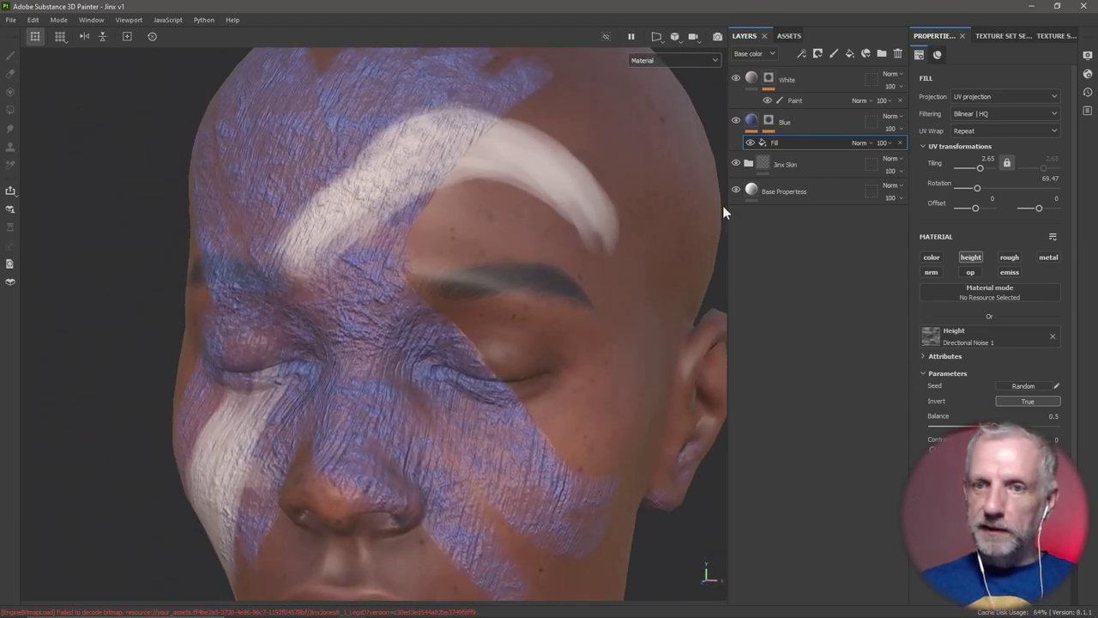
click(769, 54)
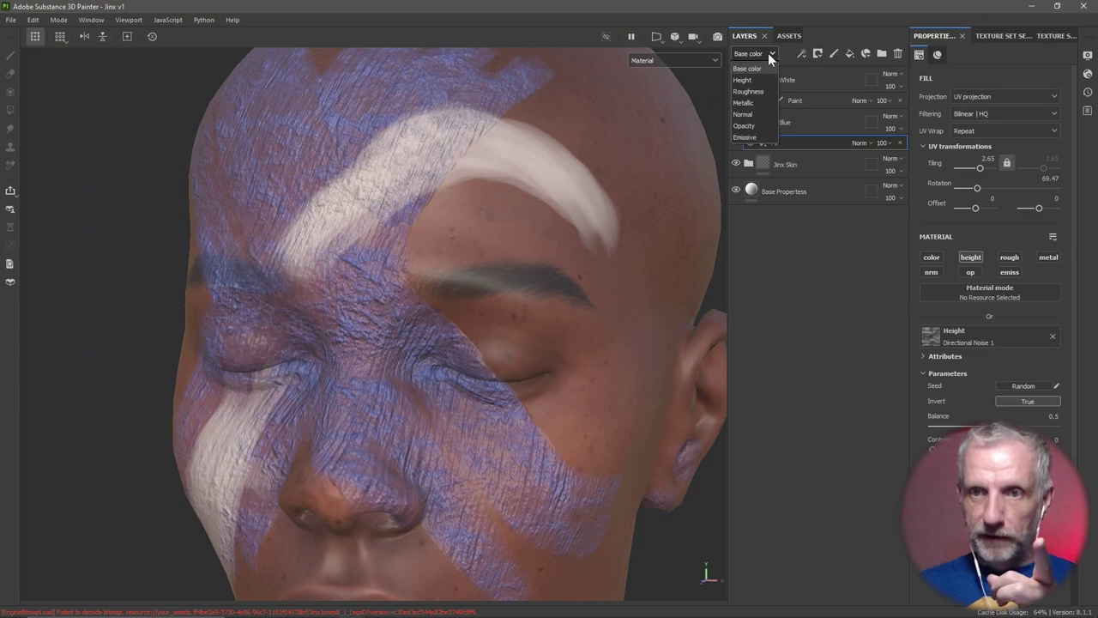
Display the Height channel and lower the blue height fill's opacity to 38
key(Escape)
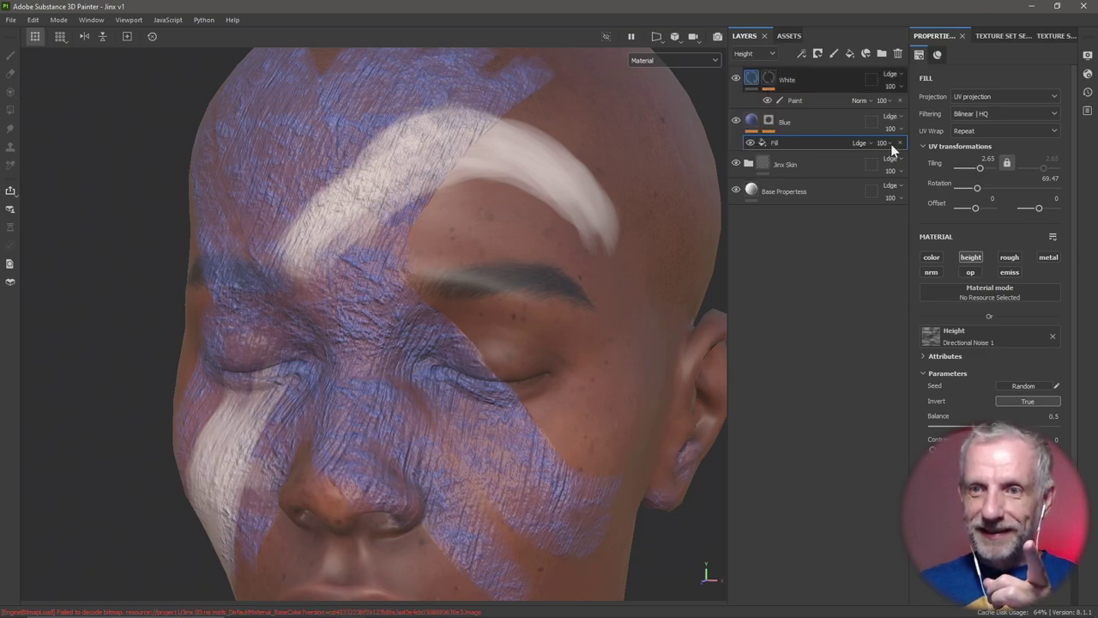
click(891, 143)
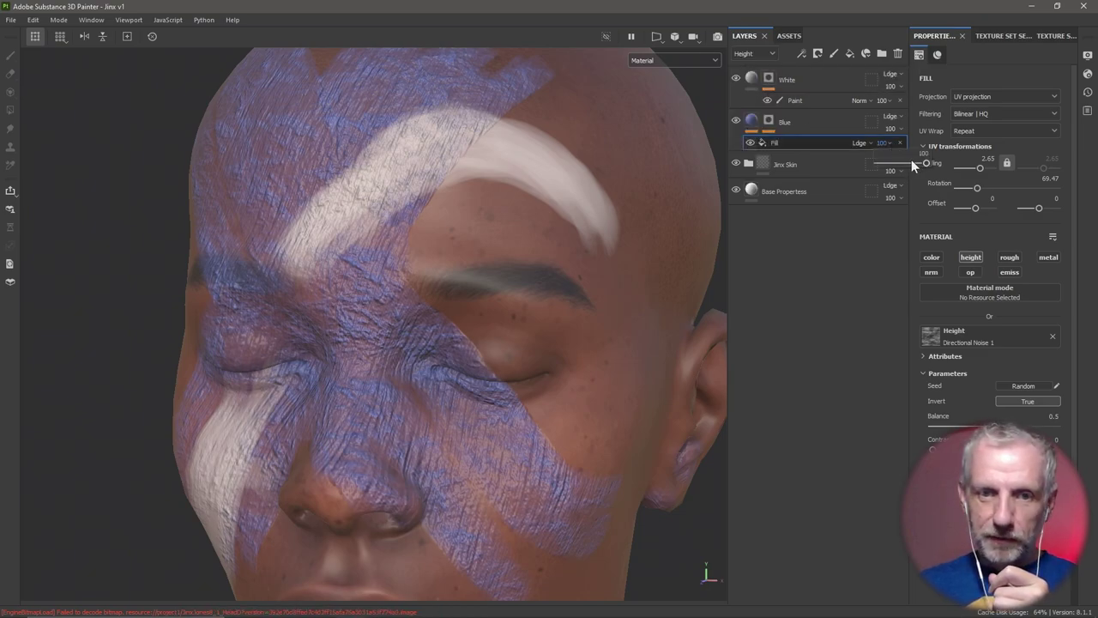
mouse_move(897, 161)
mouse_down()
mouse_move(875, 158)
mouse_move(895, 166)
mouse_up()
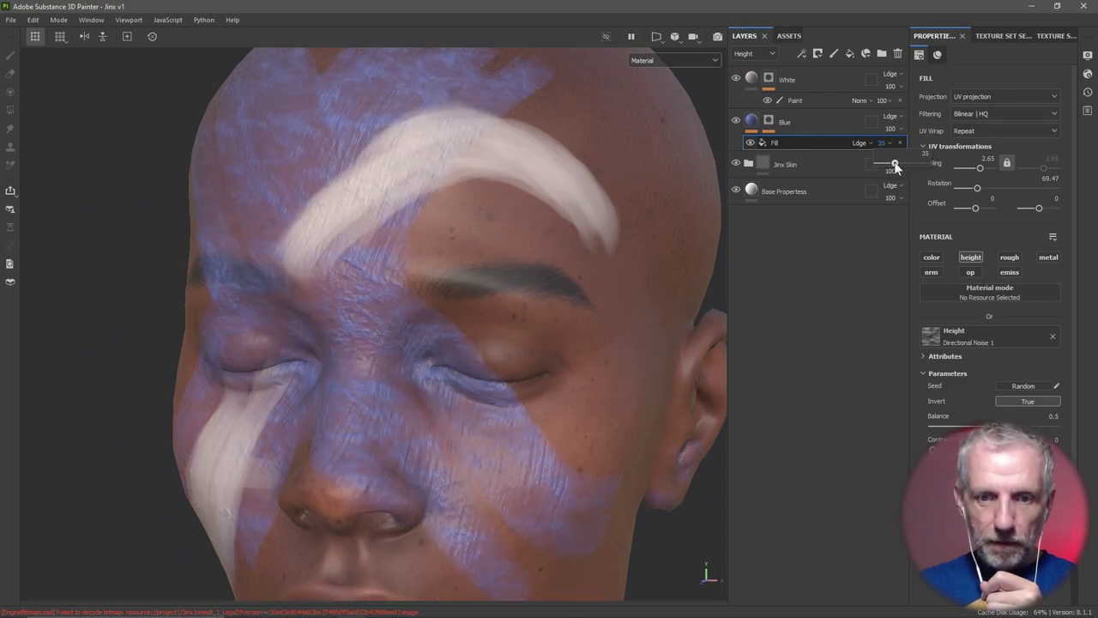
drag(897, 166, 897, 166)
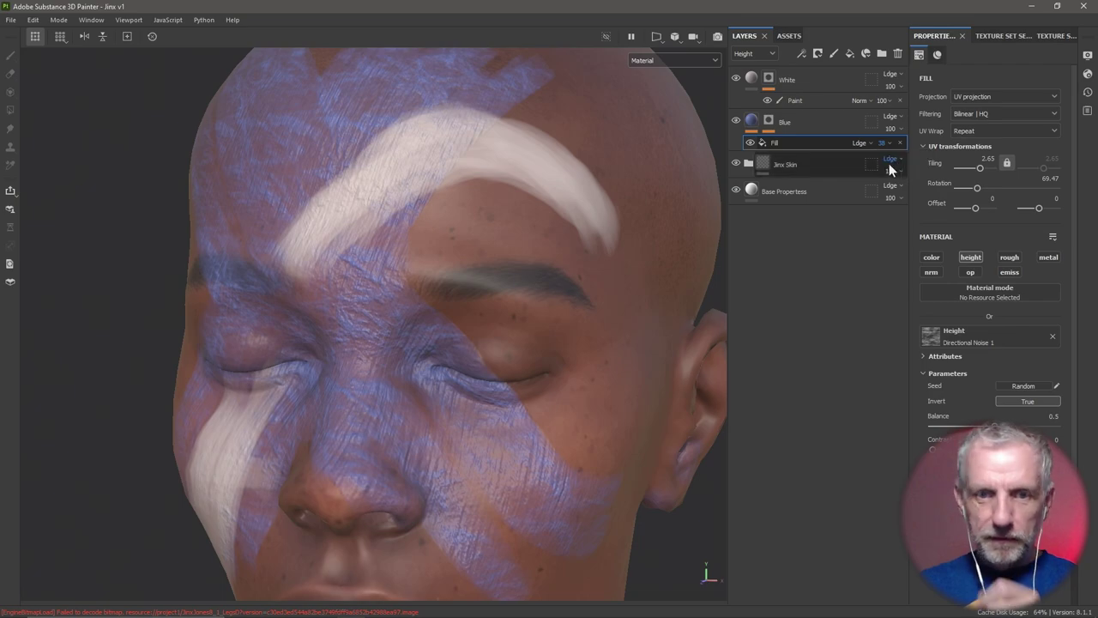
alt+drag(605, 314, 404, 272)
alt+middle_drag(404, 272, 367, 282)
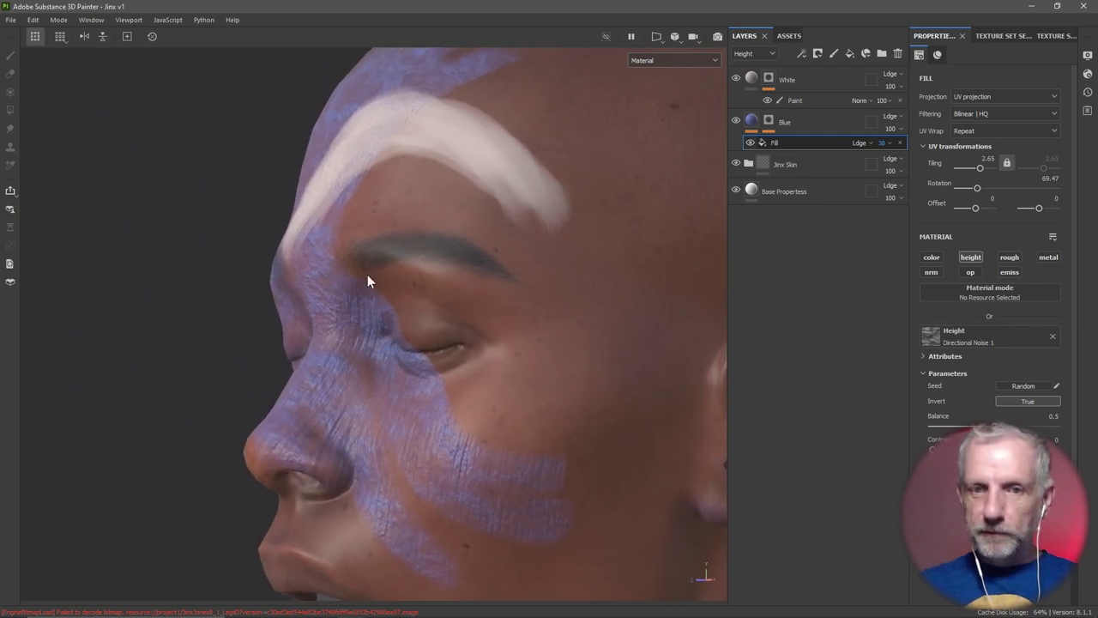
alt+drag(479, 290, 585, 355)
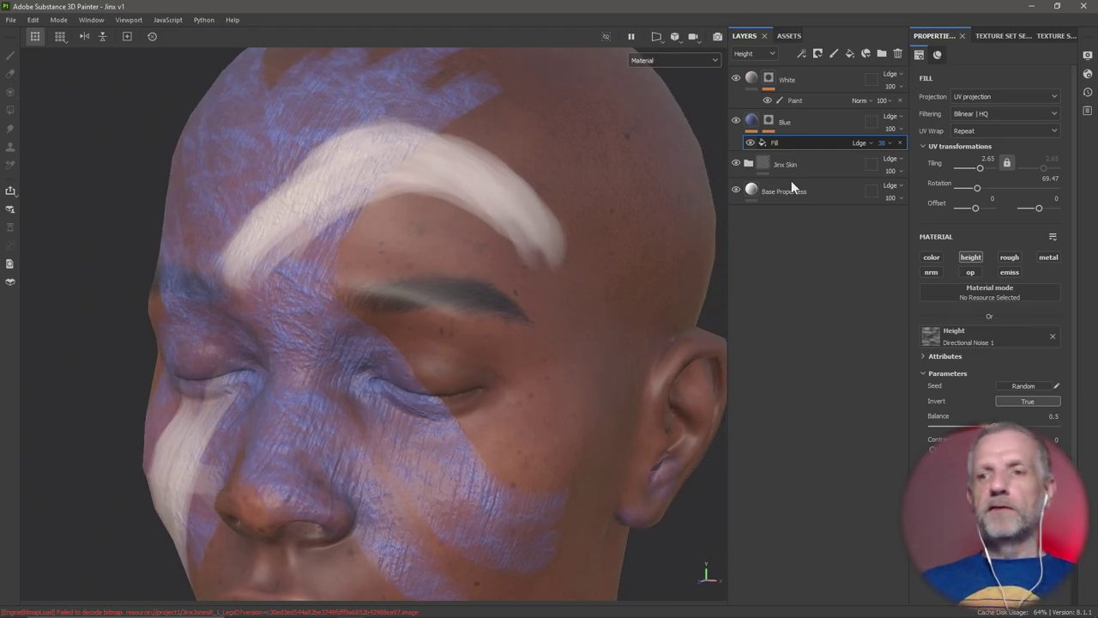
click(751, 121)
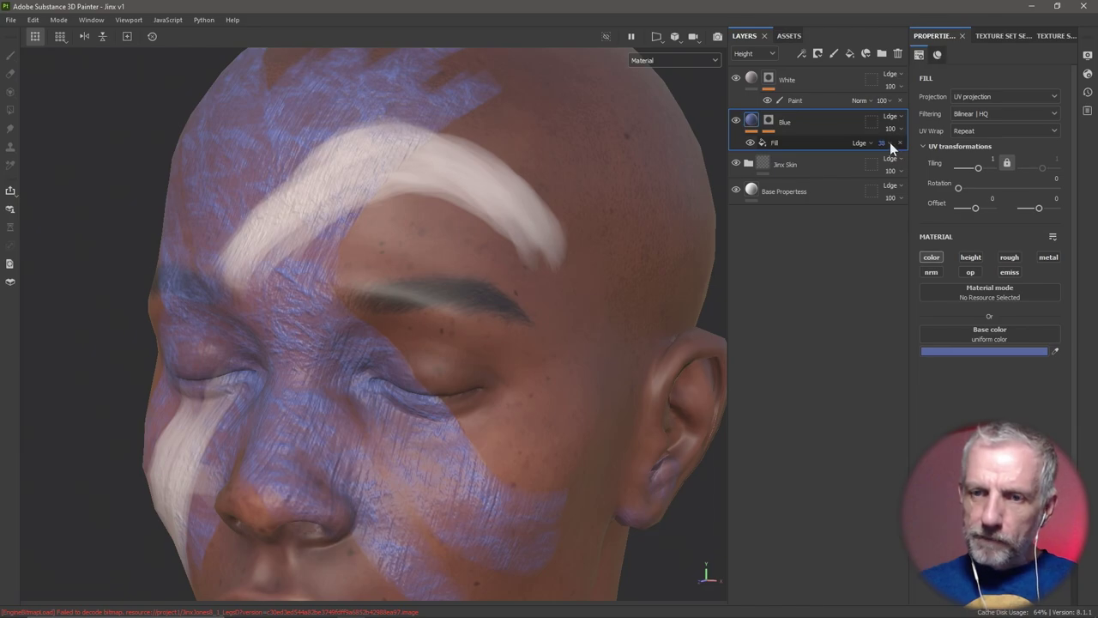
Set the Blue mask's Mask Editor opacity to 32 and switch the mask brush to black
click(767, 122)
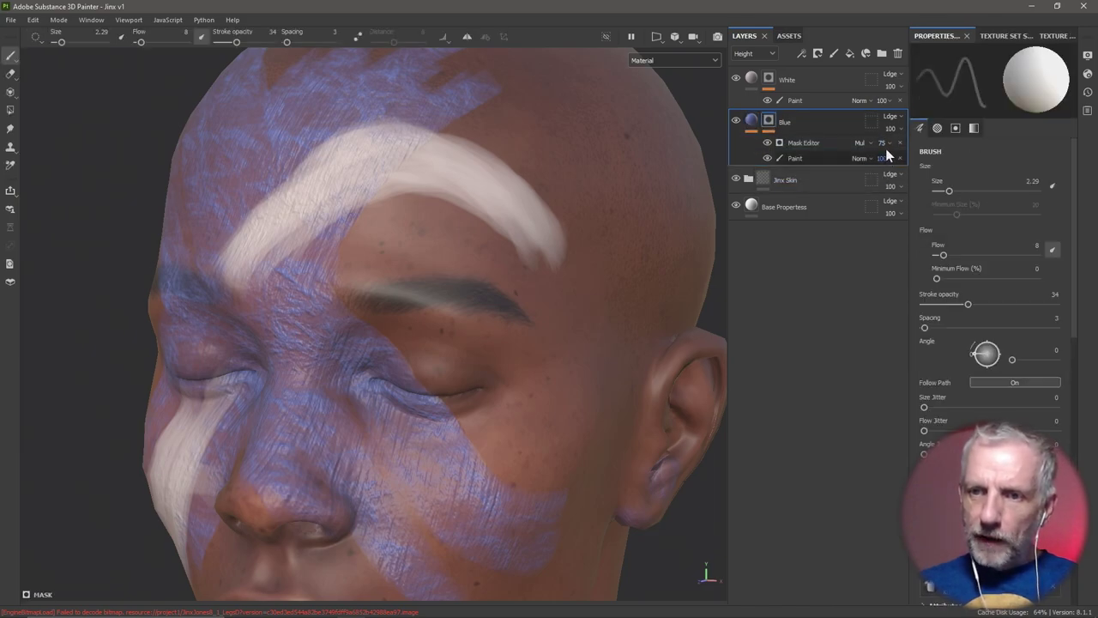
click(872, 142)
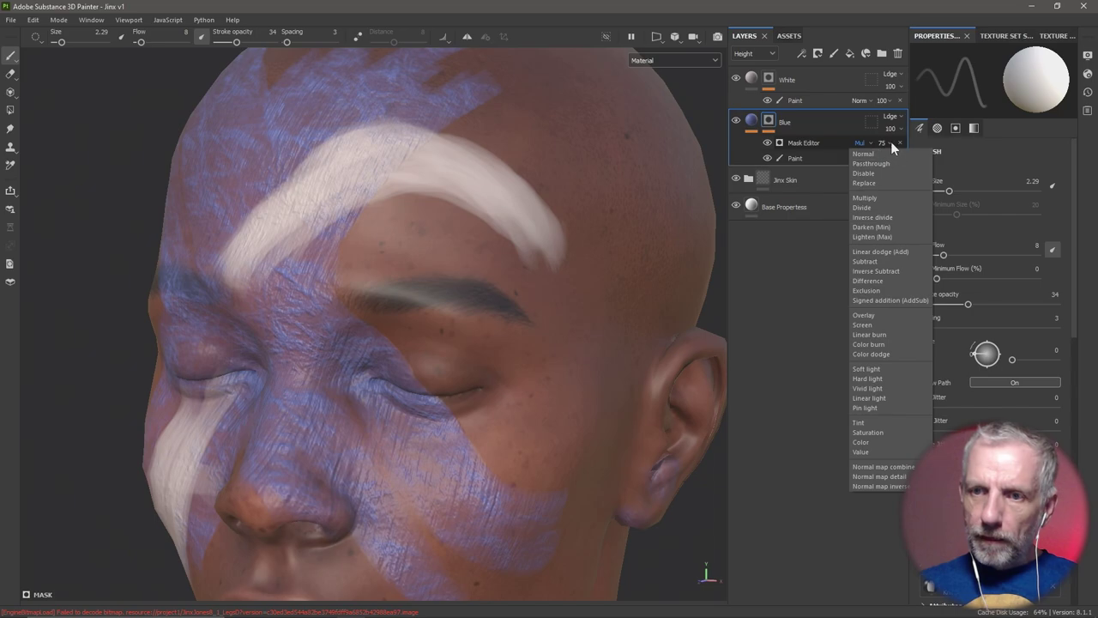
click(889, 143)
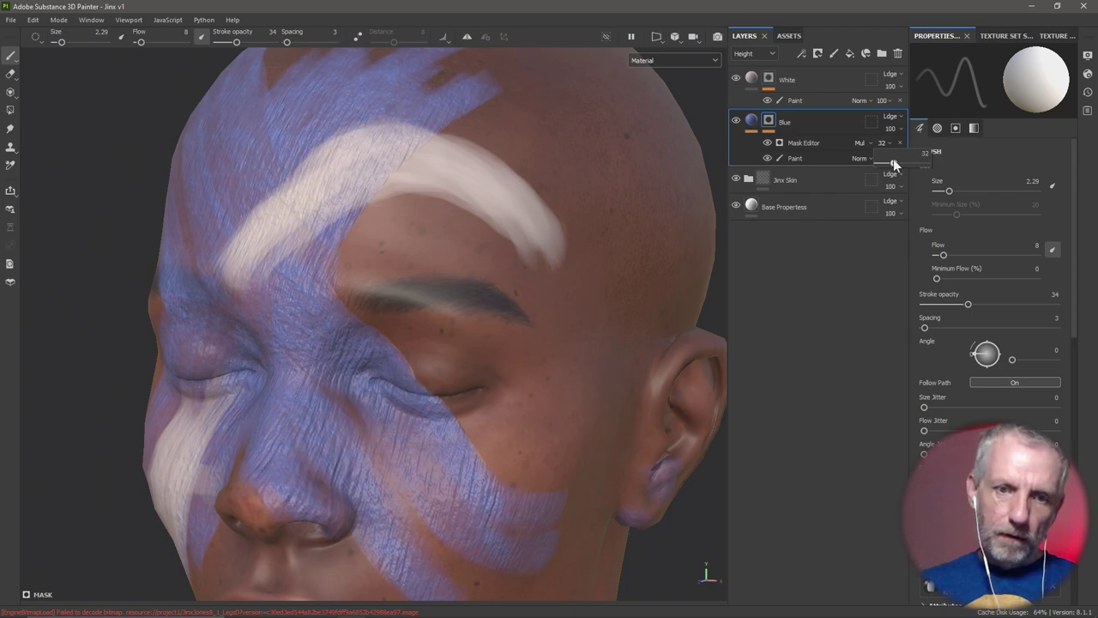
mouse_move(548, 270)
alt+mouse_down()
mouse_move(639, 259)
mouse_move(603, 267)
mouse_move(583, 246)
mouse_move(566, 252)
mouse_move(508, 232)
mouse_move(399, 240)
mouse_move(515, 251)
mouse_move(468, 245)
mouse_move(493, 245)
alt+mouse_up()
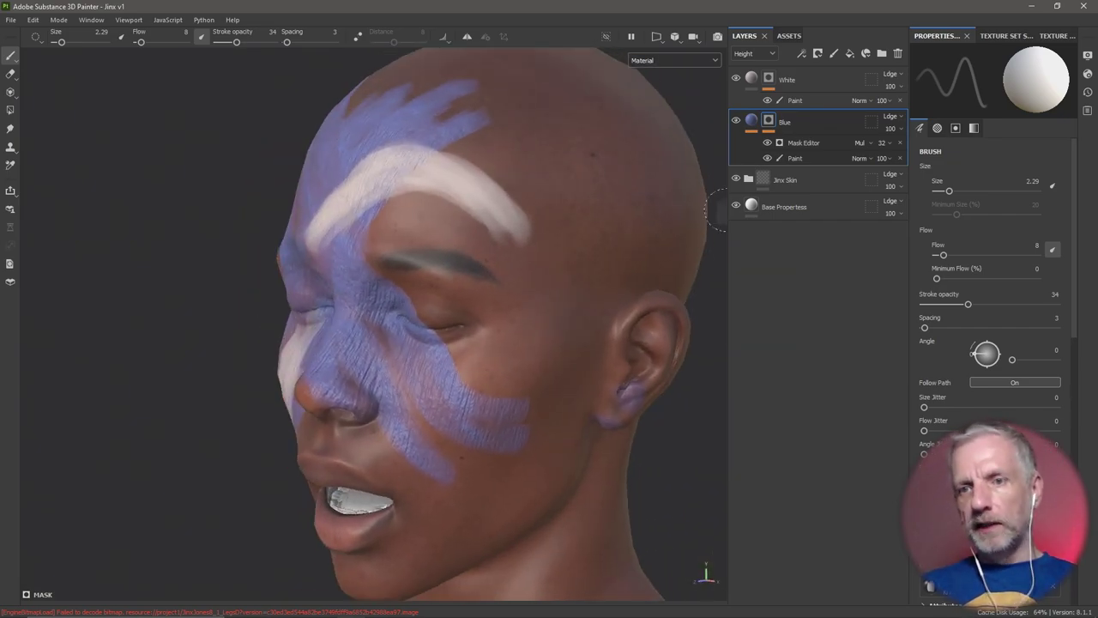
click(808, 156)
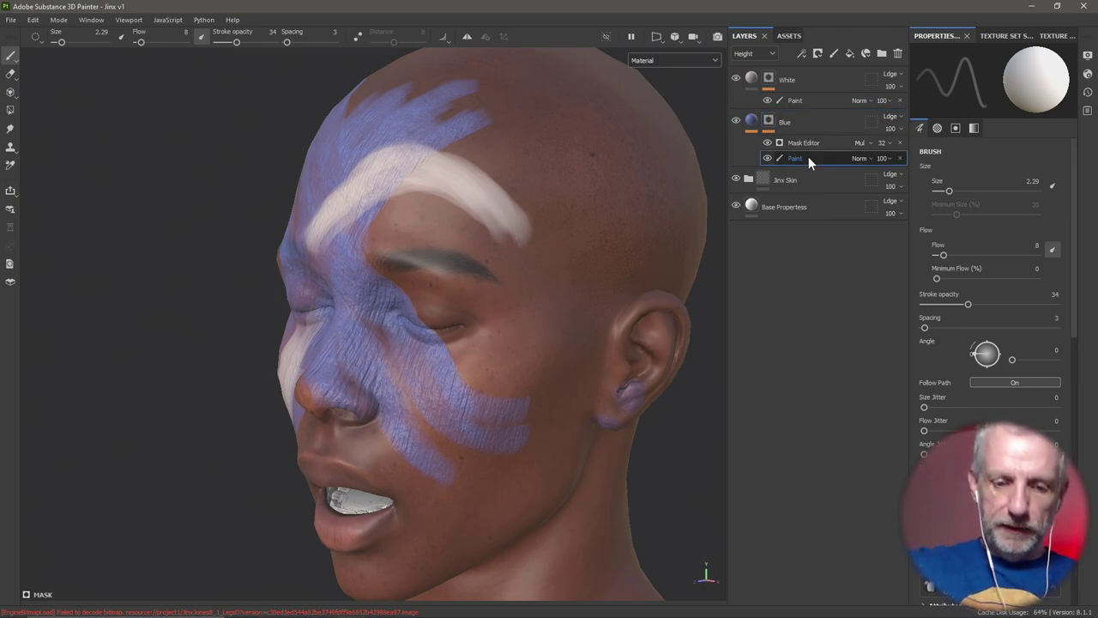
mouse_move(464, 282)
alt+mouse_down()
mouse_move(309, 266)
mouse_move(331, 249)
mouse_move(346, 254)
alt+mouse_up()
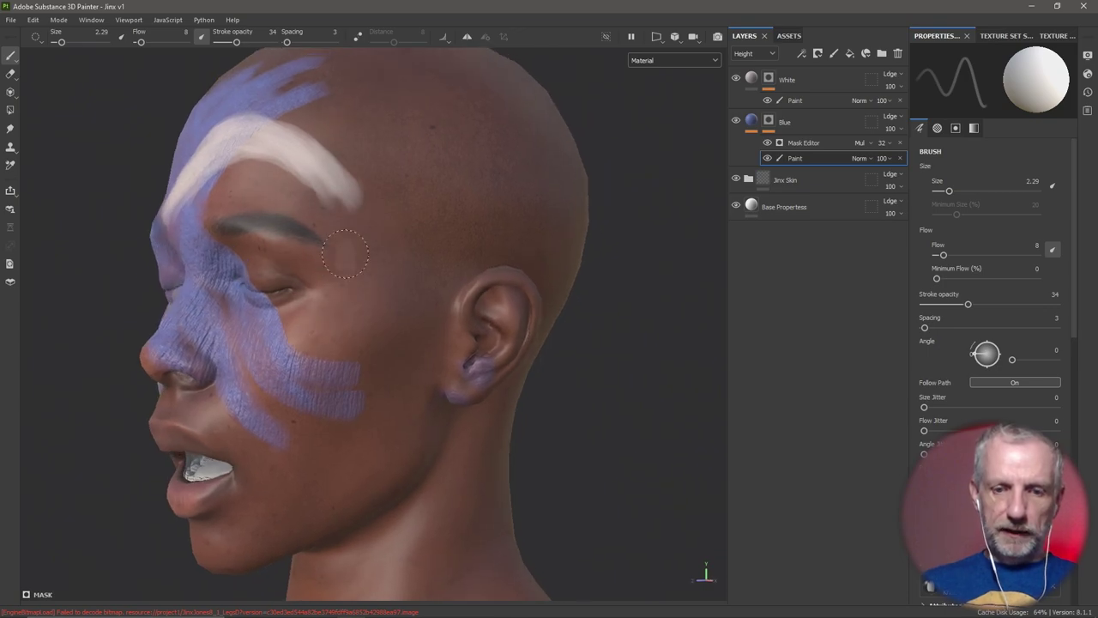
key(x)
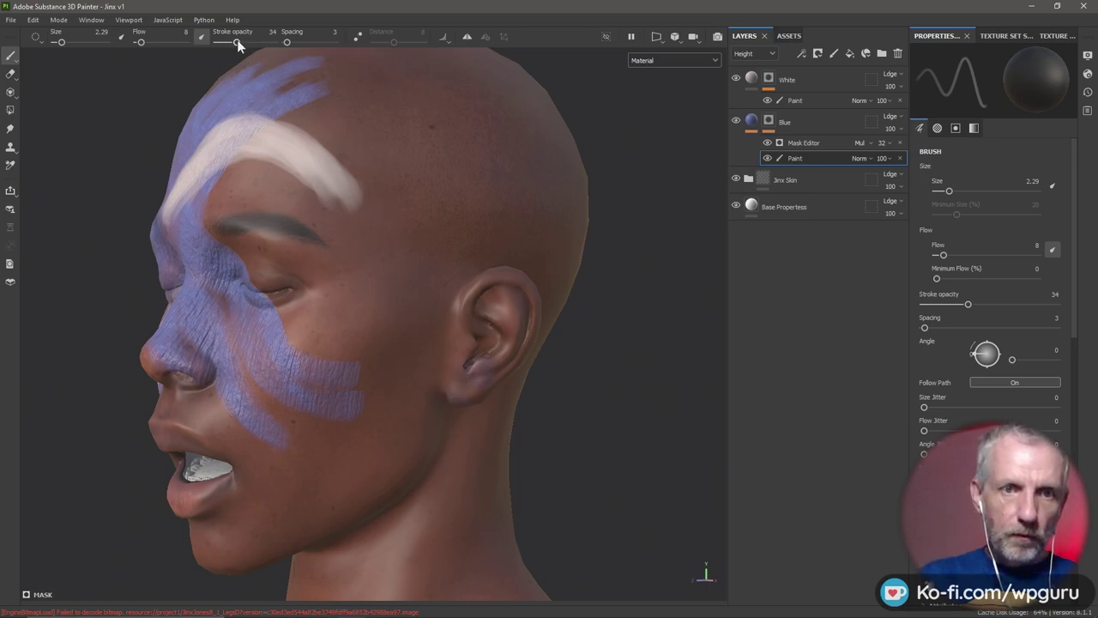
Mask out blue paint along the lower cheek, varying brush opacity between 100, 75 and about 50
drag(237, 42, 277, 42)
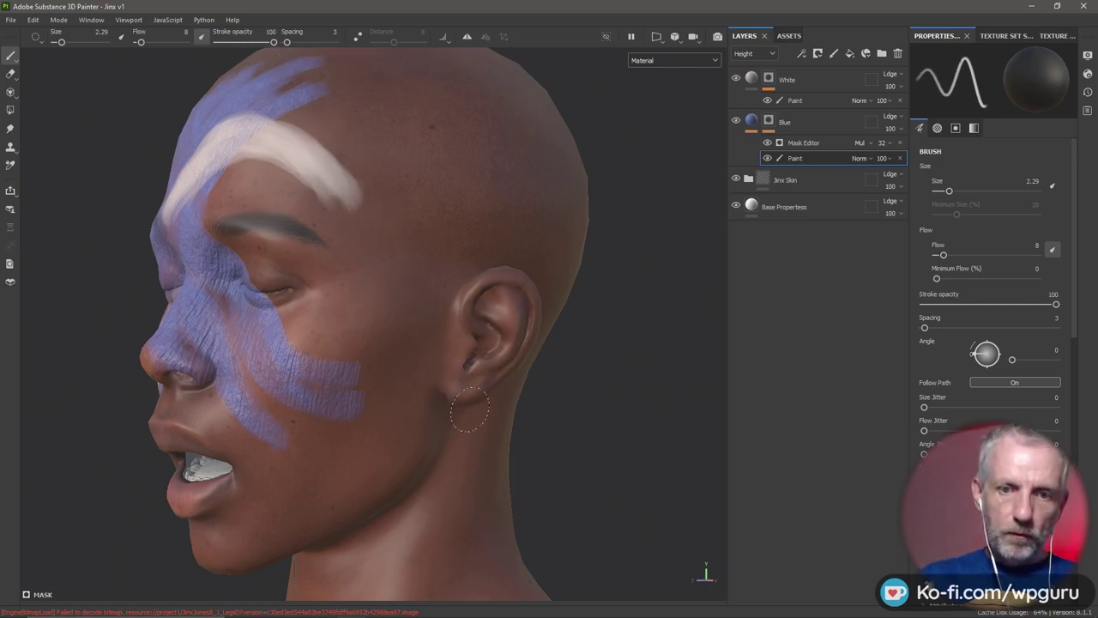
mouse_move(358, 431)
mouse_down()
mouse_move(339, 372)
mouse_move(329, 427)
mouse_up()
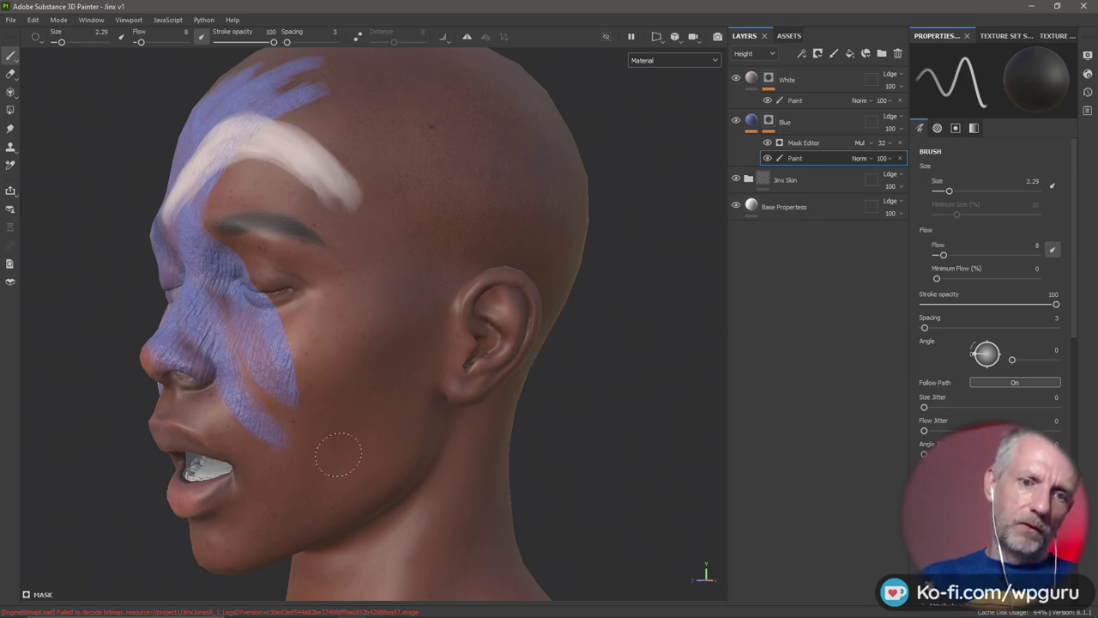
mouse_move(392, 399)
alt+mouse_down()
mouse_move(466, 404)
mouse_move(403, 350)
alt+mouse_up()
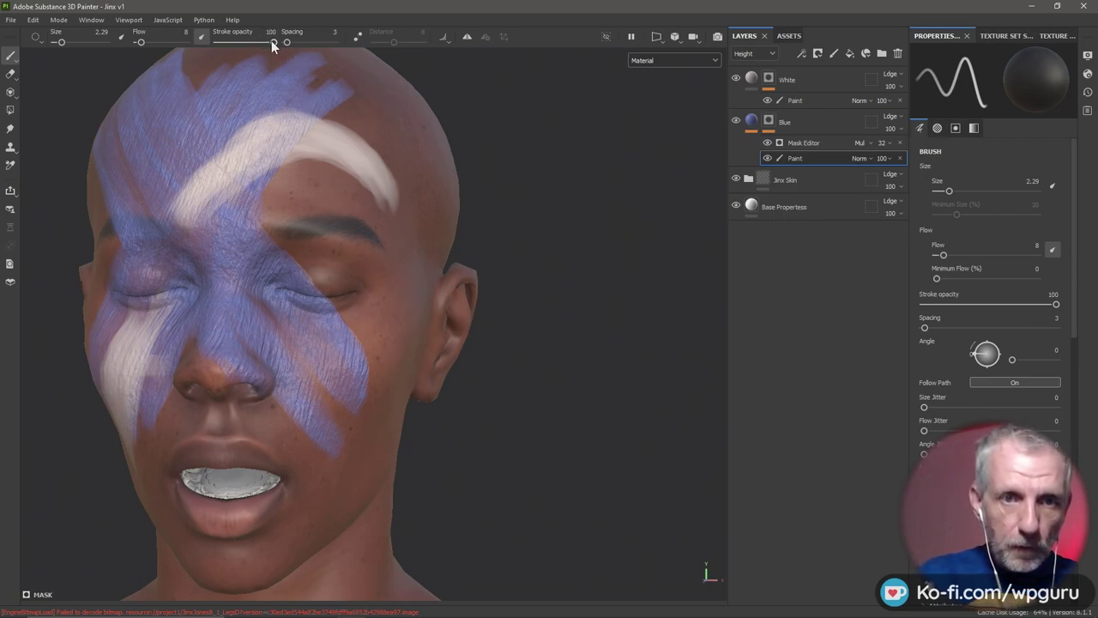
drag(273, 42, 259, 43)
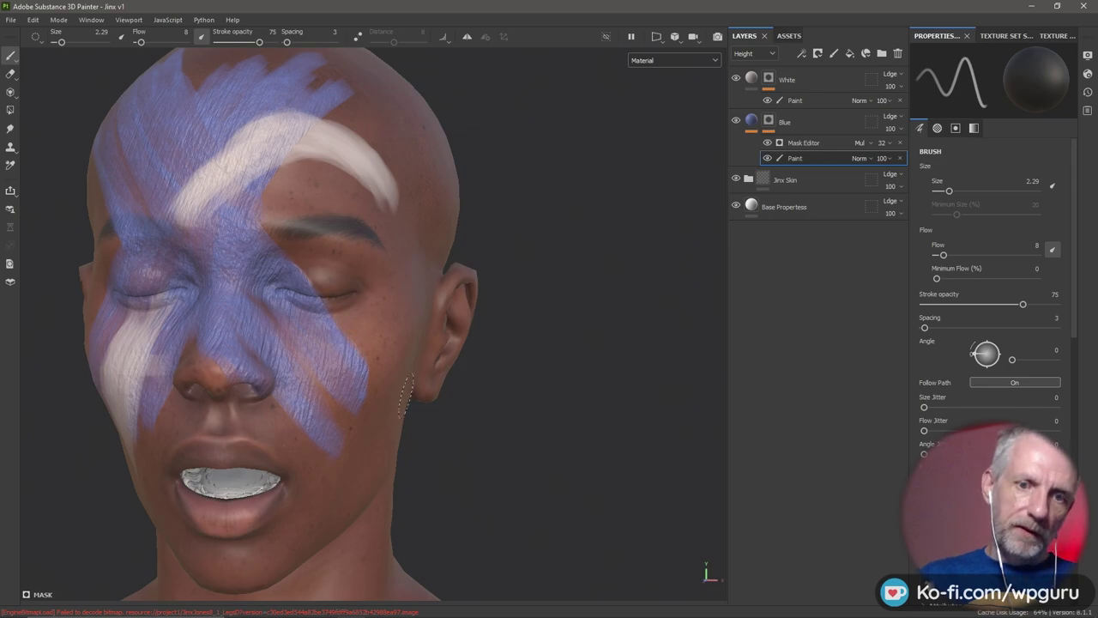
mouse_move(497, 421)
alt+mouse_down()
mouse_move(509, 443)
mouse_move(498, 469)
mouse_move(571, 469)
mouse_move(579, 493)
mouse_move(612, 497)
mouse_move(542, 498)
alt+mouse_up()
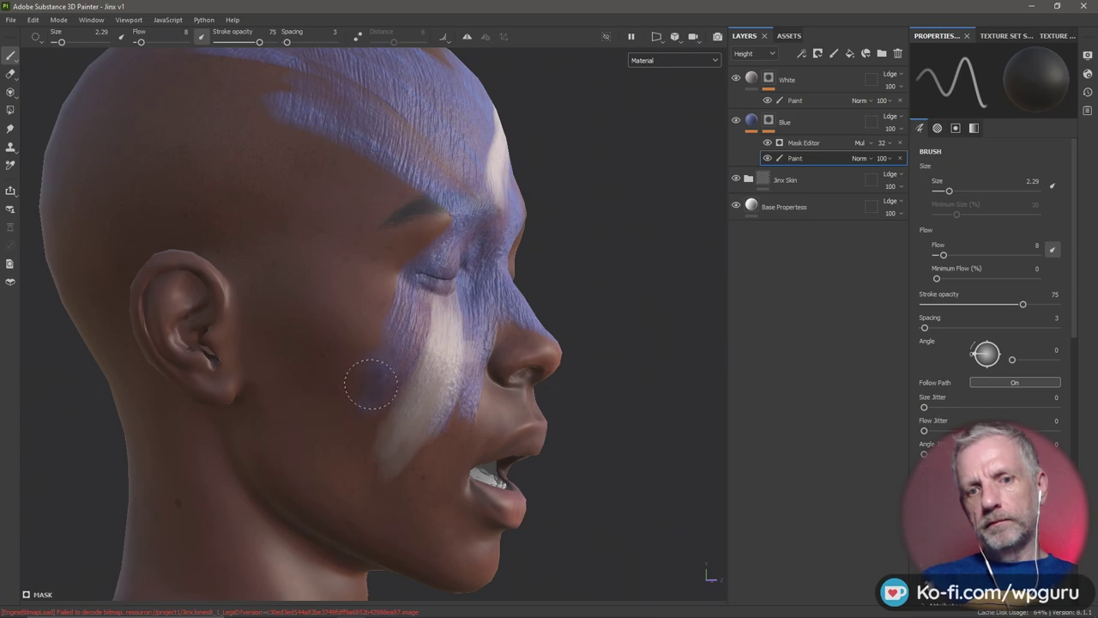
alt+drag(550, 451, 447, 445)
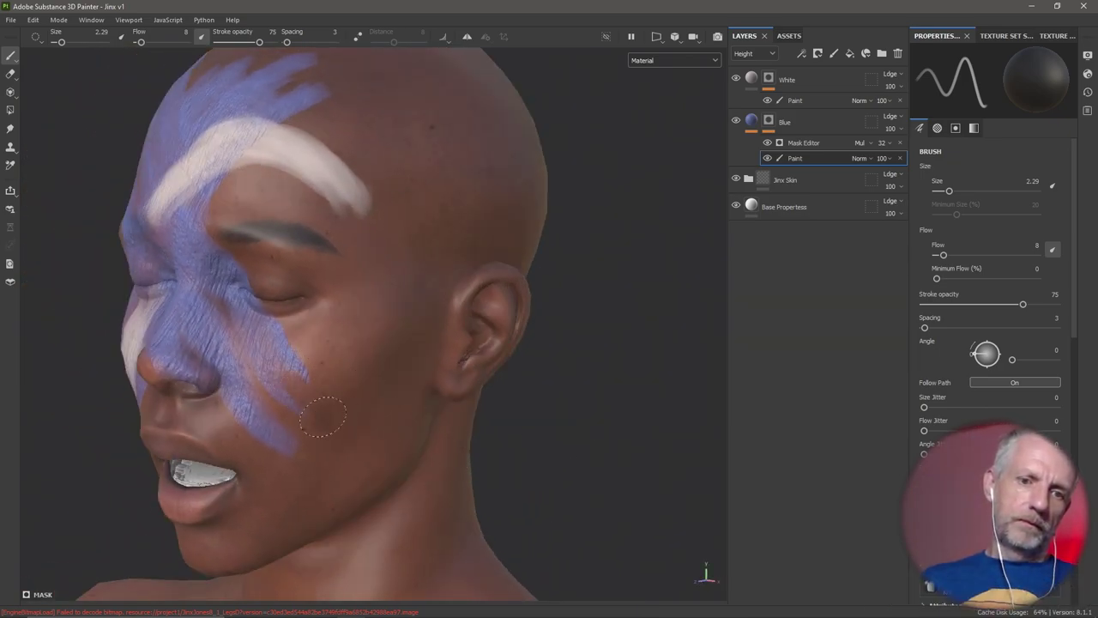
key(ctrl)
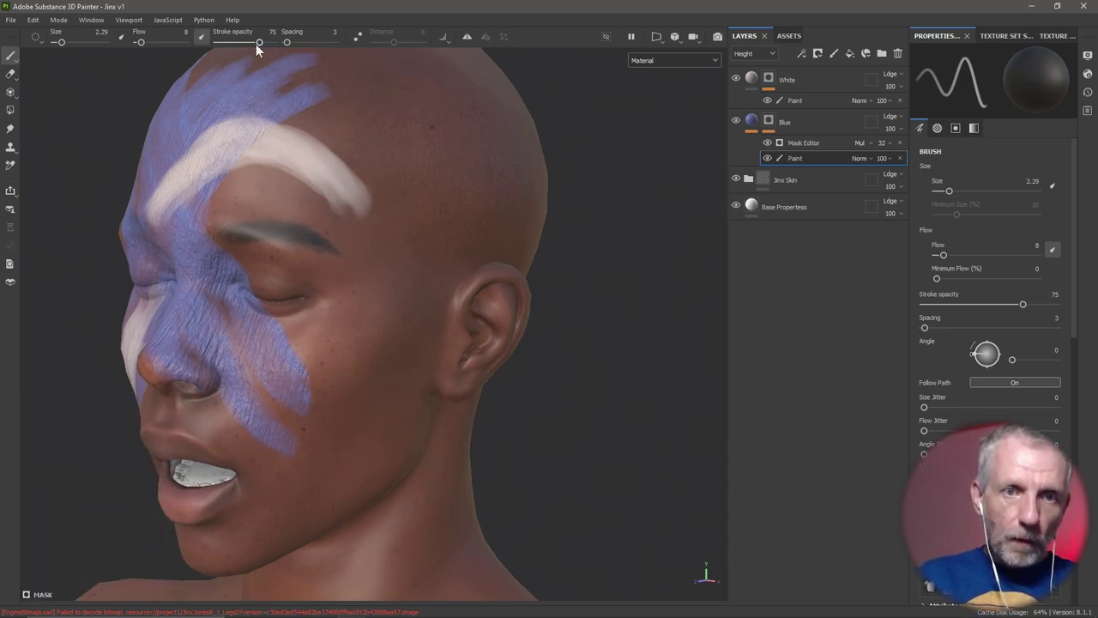
drag(255, 43, 244, 42)
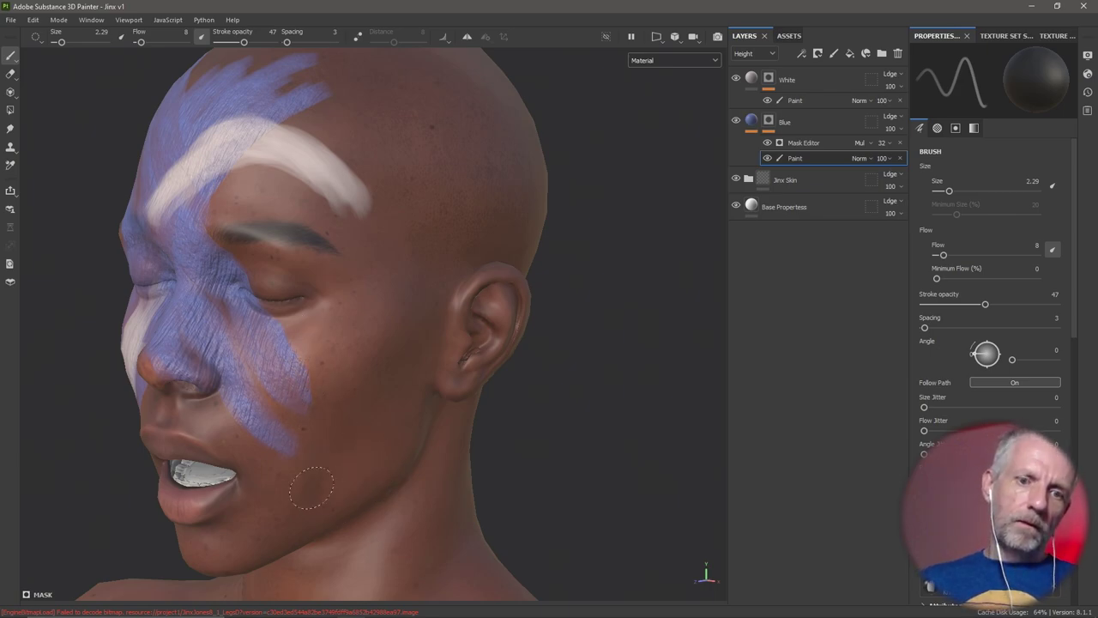
Inspect the head from front, side and top, then bring up the Blue layer's Mask Editor settings
mouse_move(487, 484)
alt+mouse_down()
mouse_move(446, 456)
mouse_move(466, 452)
alt+mouse_up()
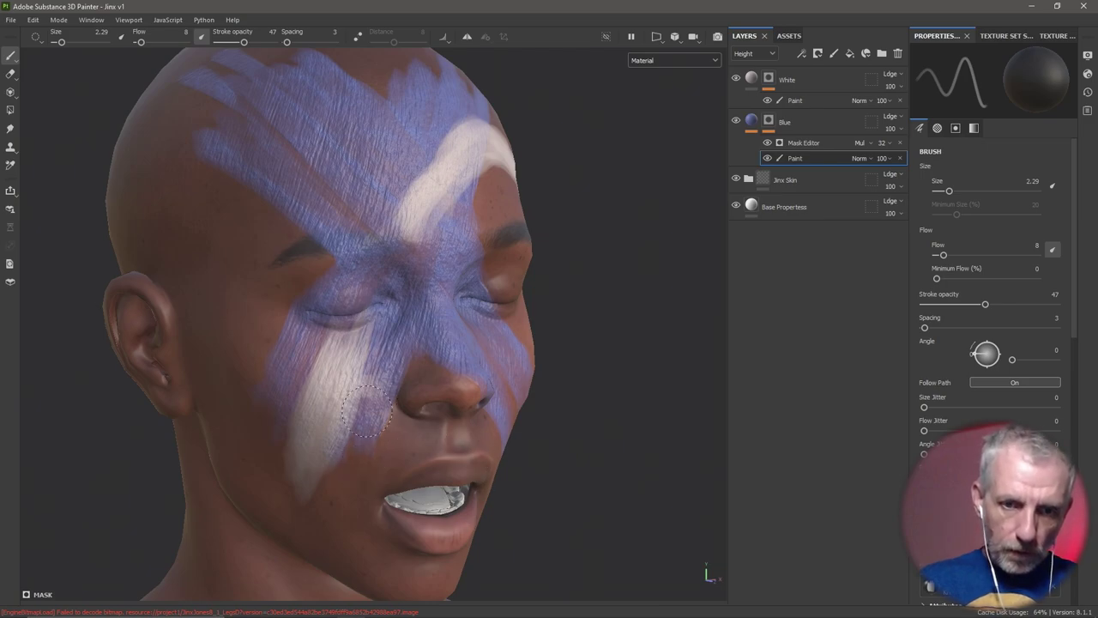
alt+drag(448, 433, 549, 438)
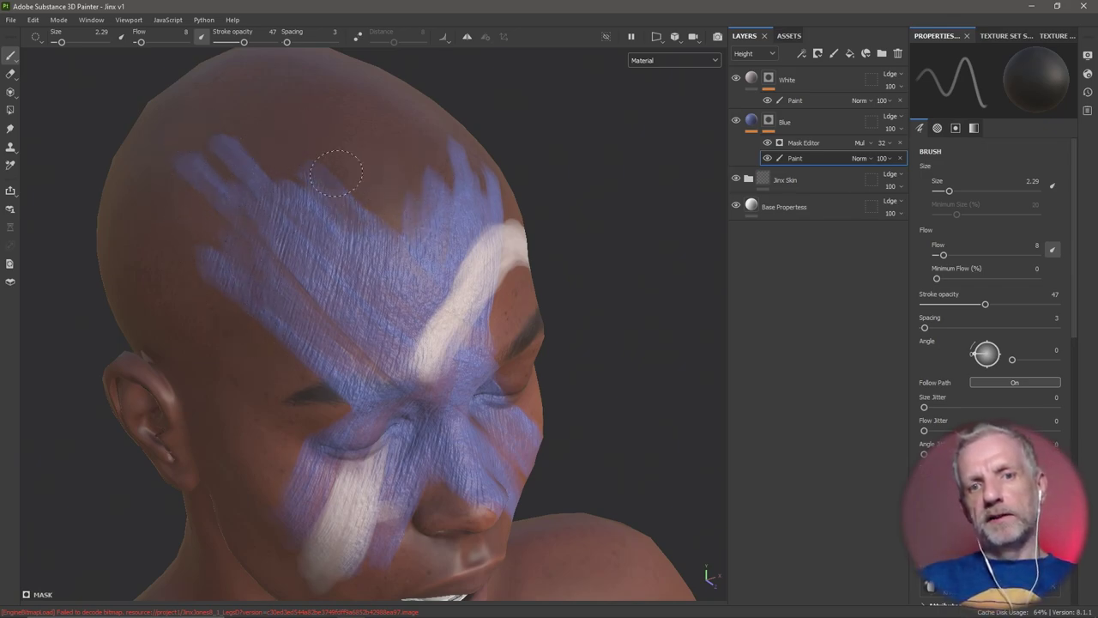
alt+drag(455, 266, 441, 259)
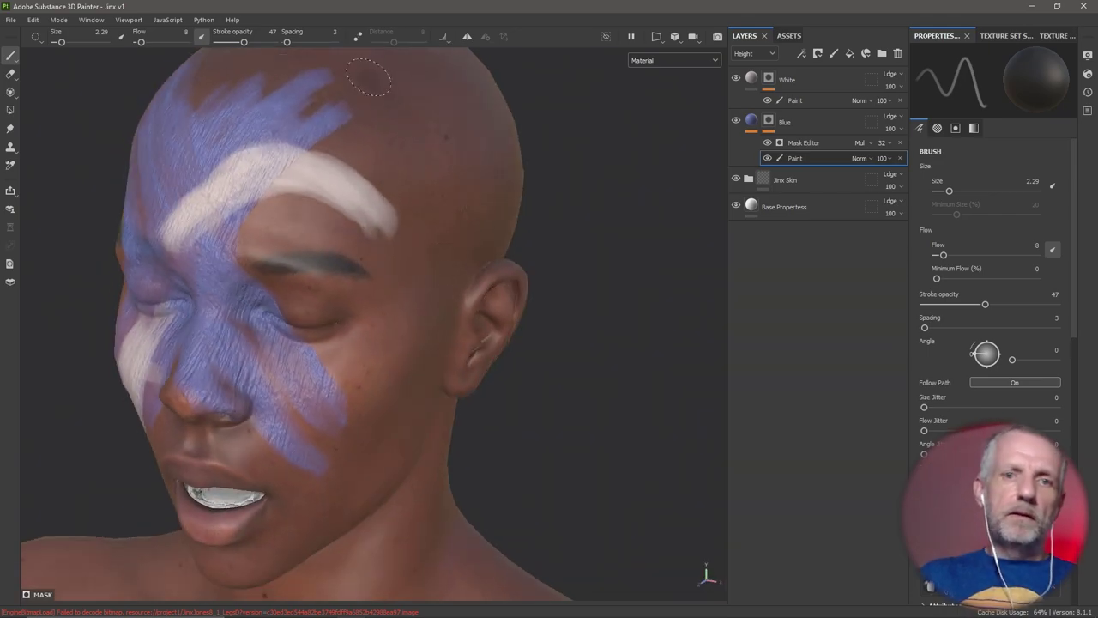
alt+drag(433, 146, 355, 121)
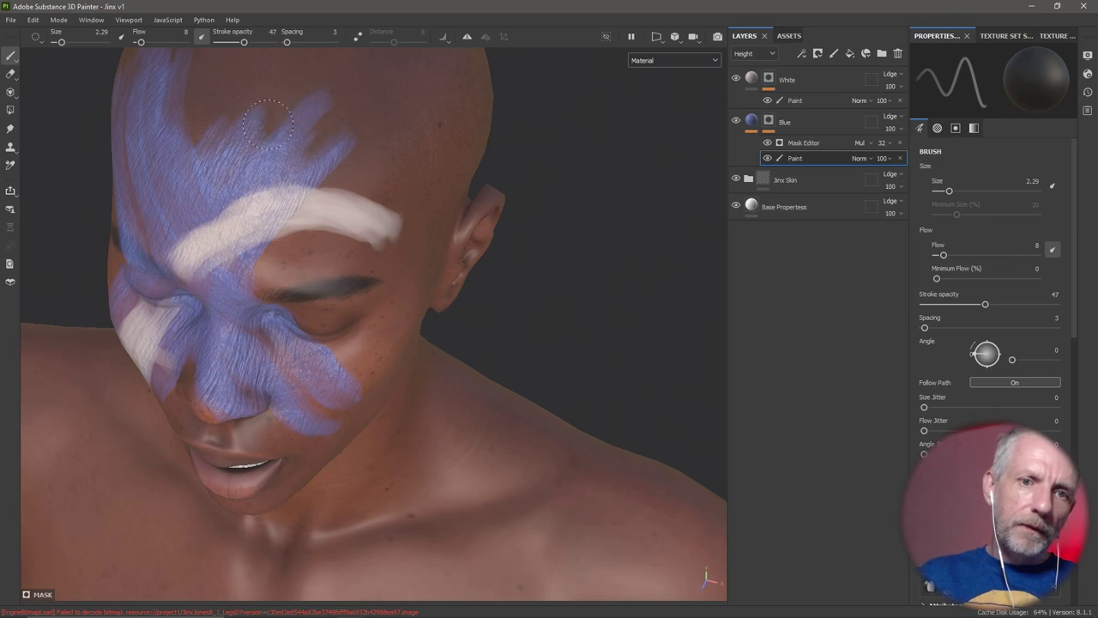
alt+drag(532, 339, 528, 365)
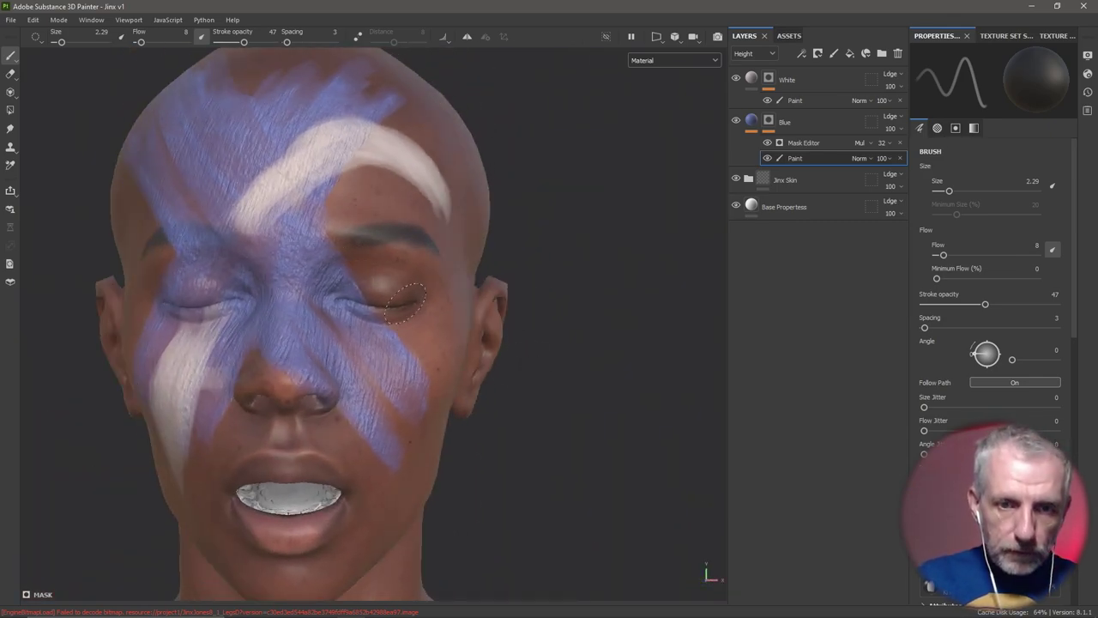
mouse_move(538, 454)
alt+mouse_down()
mouse_move(589, 464)
mouse_move(573, 463)
alt+mouse_up()
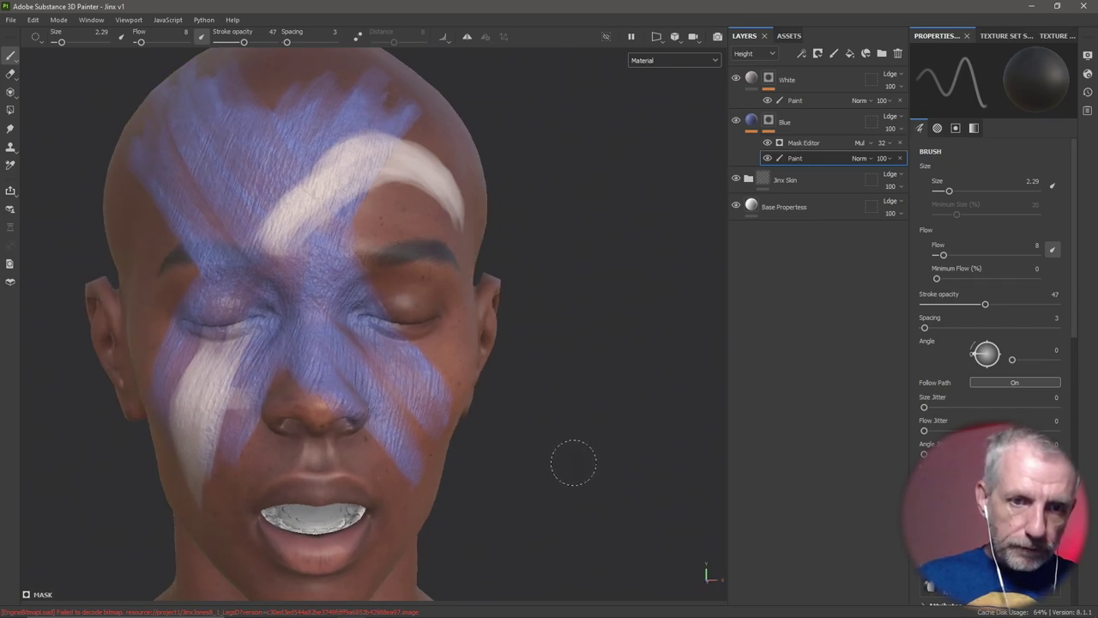
alt+drag(530, 431, 460, 439)
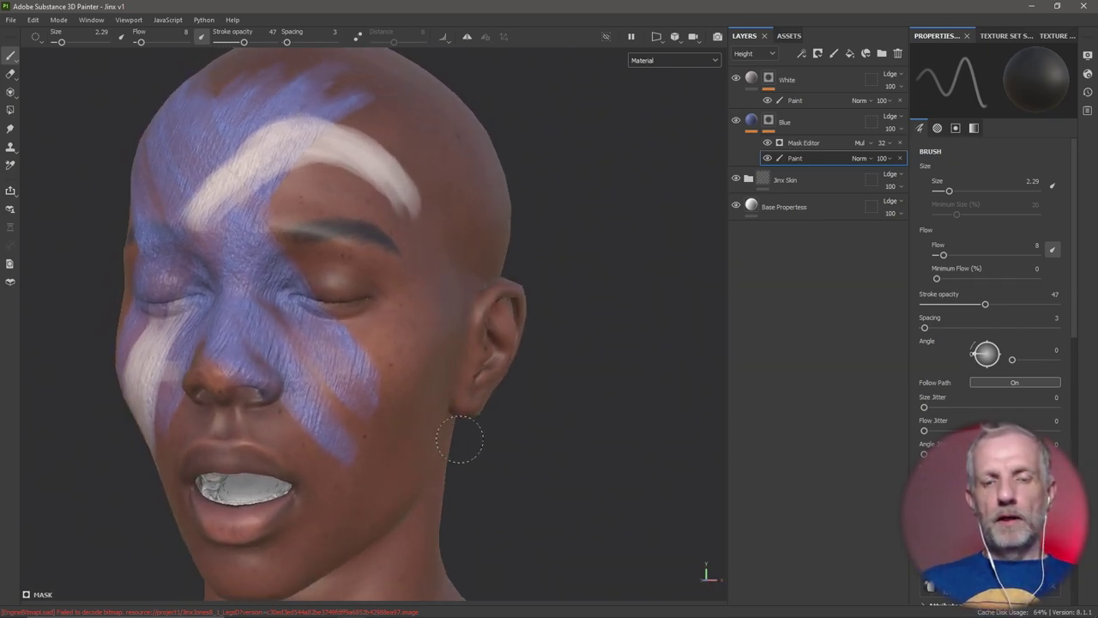
mouse_move(596, 431)
alt+mouse_down()
mouse_move(564, 432)
mouse_move(592, 452)
mouse_move(574, 441)
alt+mouse_up()
alt+middle_drag(574, 441, 590, 463)
alt+drag(592, 464, 651, 481)
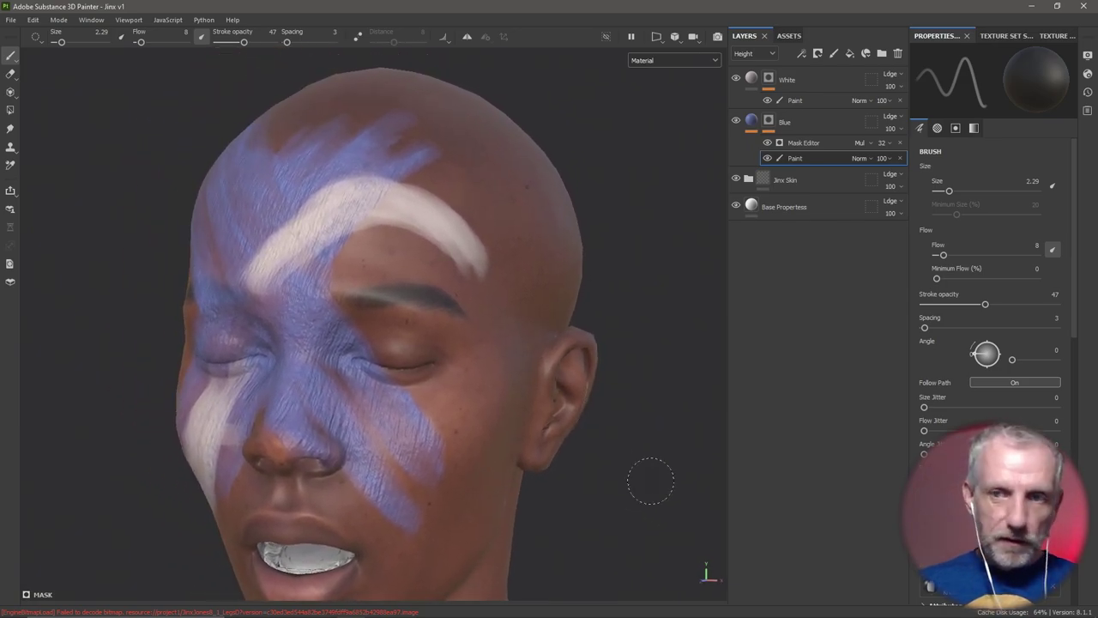
click(825, 146)
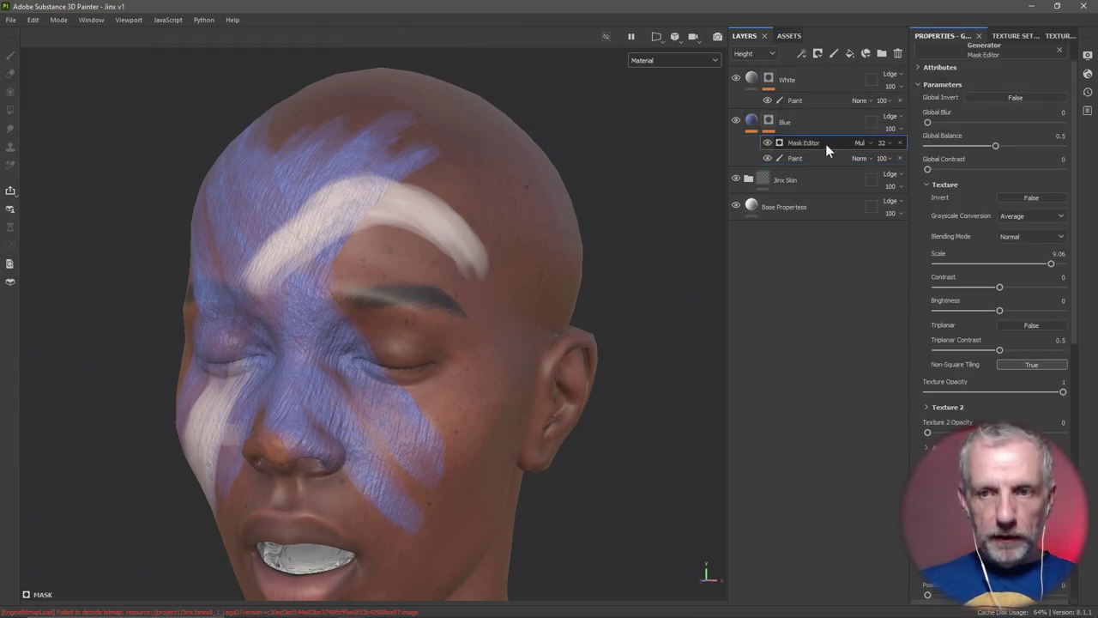
Copy the Blue layer's Mask Editor effect into the White layer's mask
right_click(825, 143)
click(859, 162)
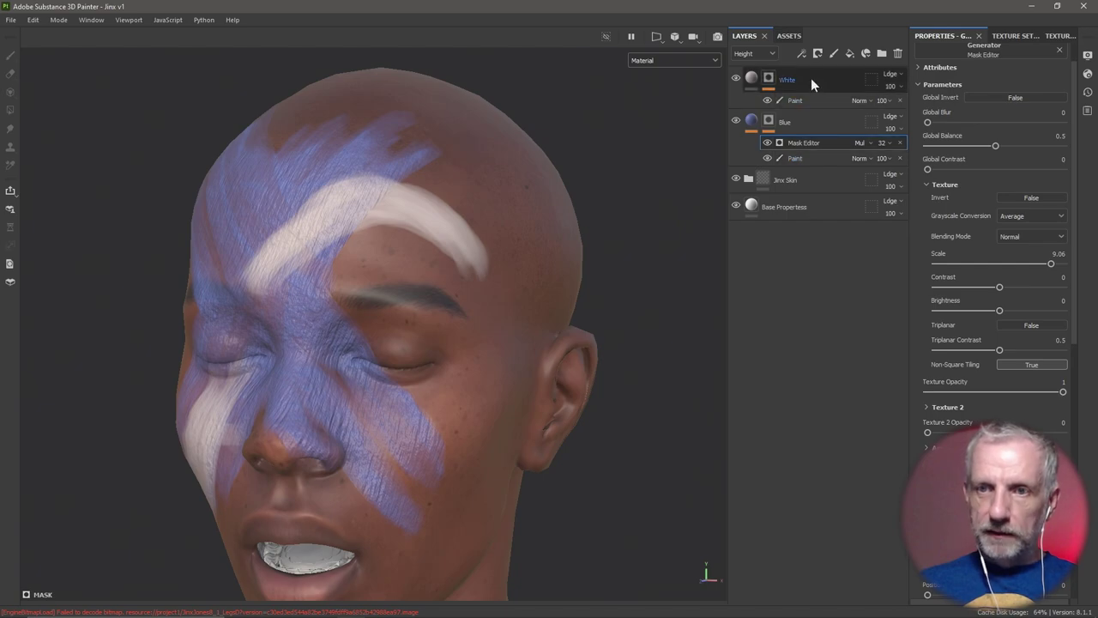
click(810, 78)
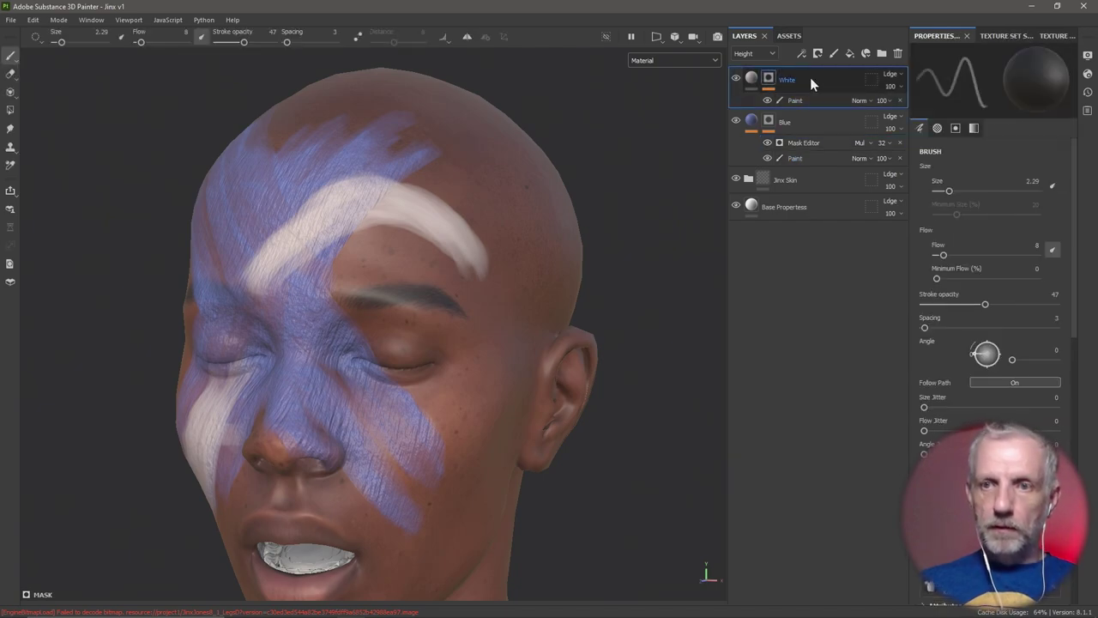
right_click(810, 79)
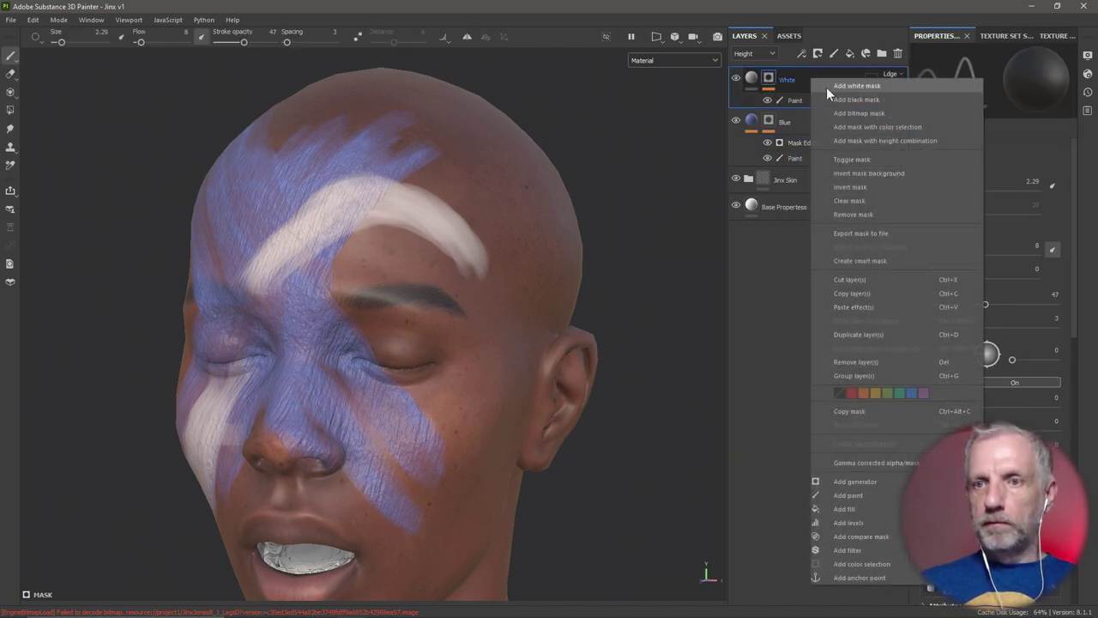
click(899, 309)
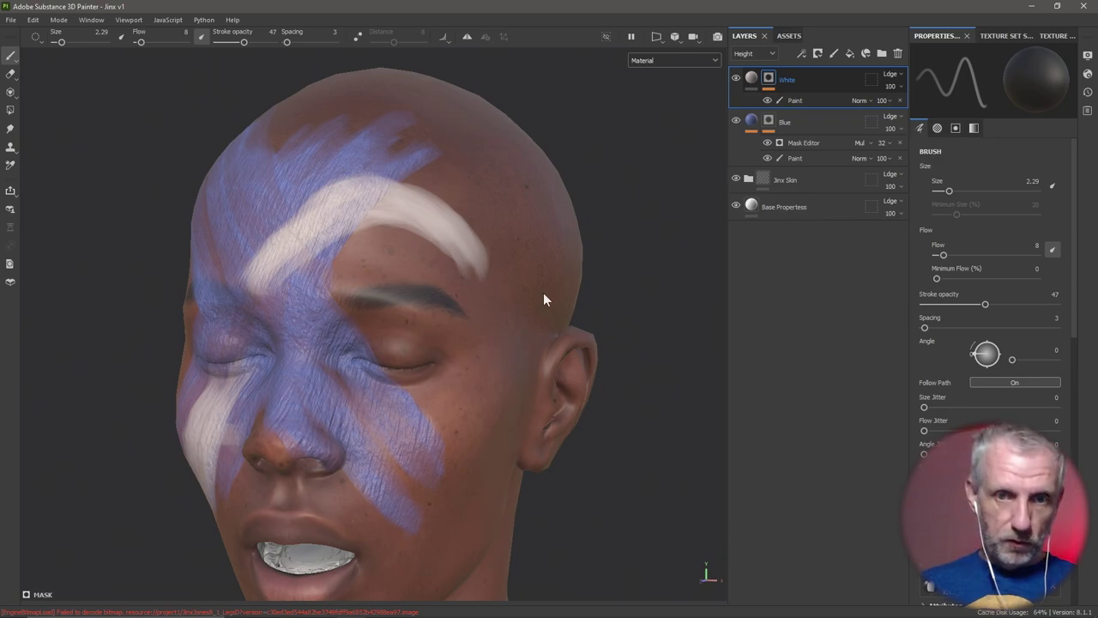
scroll(491, 254, up, 5)
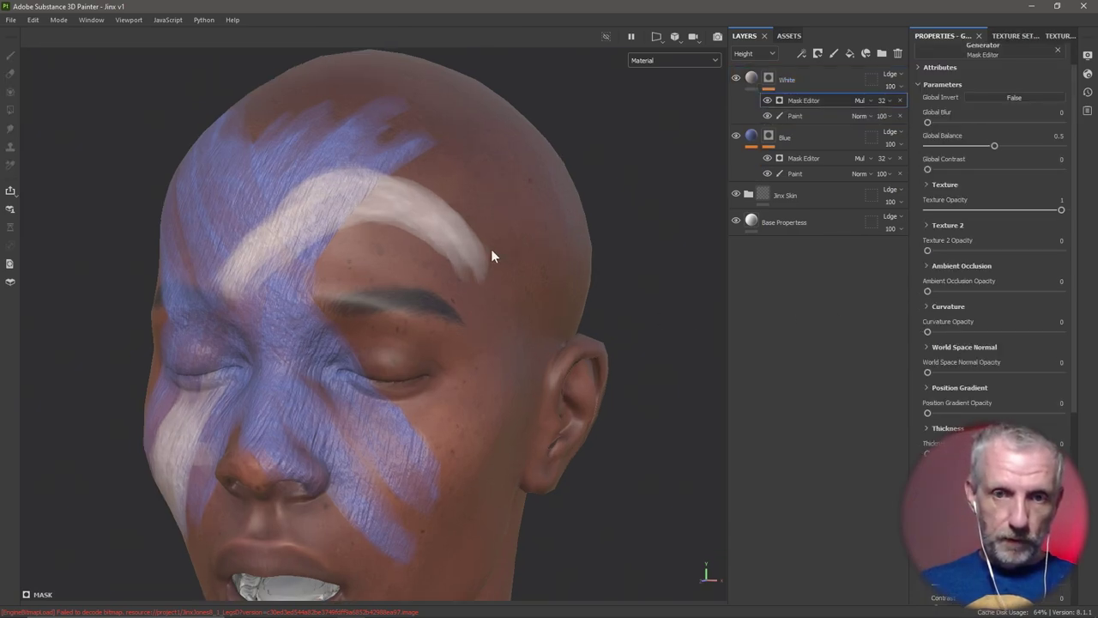
alt+middle_drag(520, 274, 613, 296)
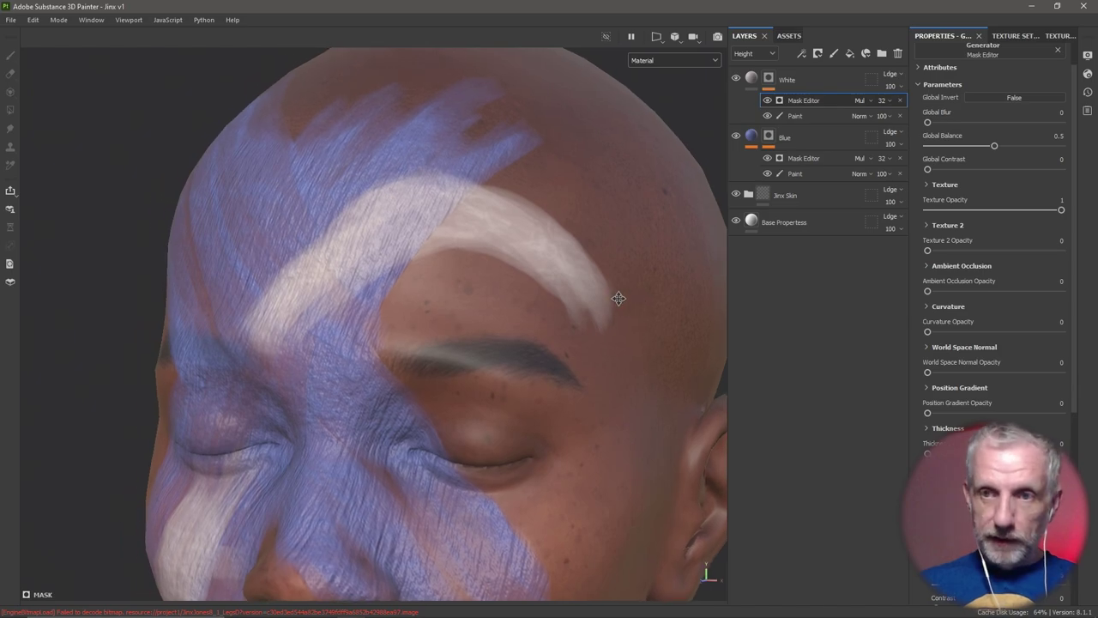
Copy the Blue layer's Directional Noise height fill onto the White layer
click(752, 135)
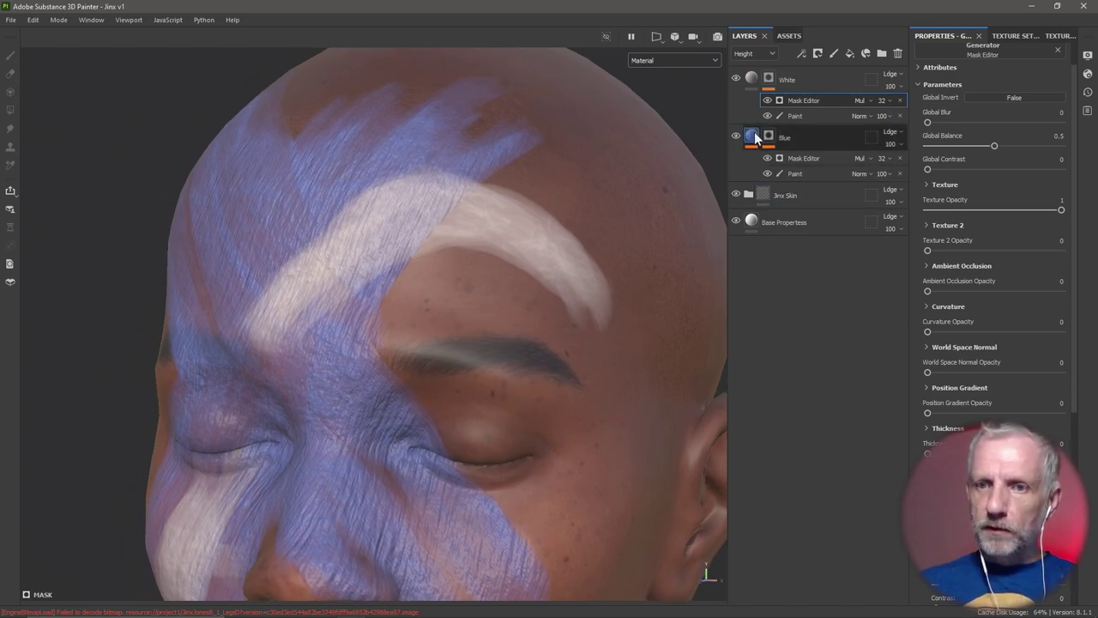
click(798, 159)
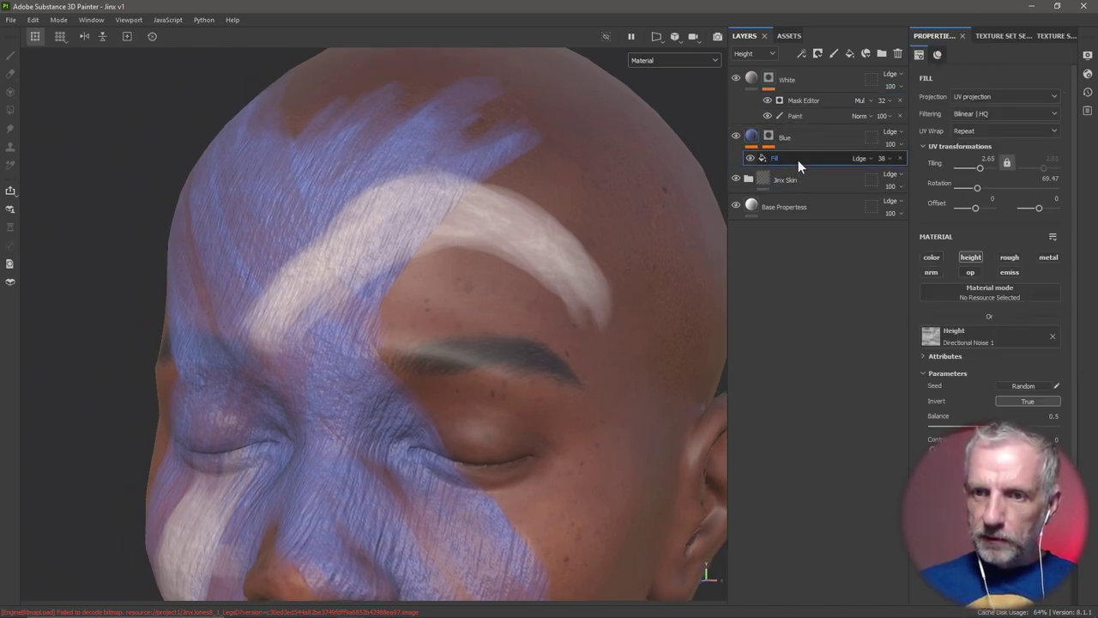
right_click(798, 159)
click(866, 184)
click(753, 78)
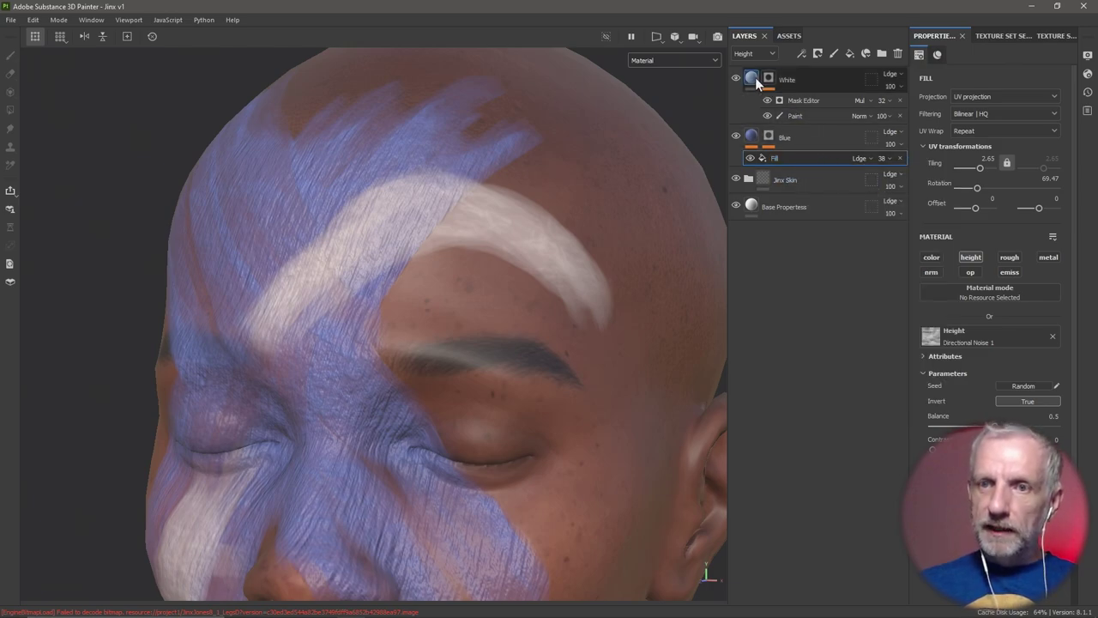
right_click(755, 78)
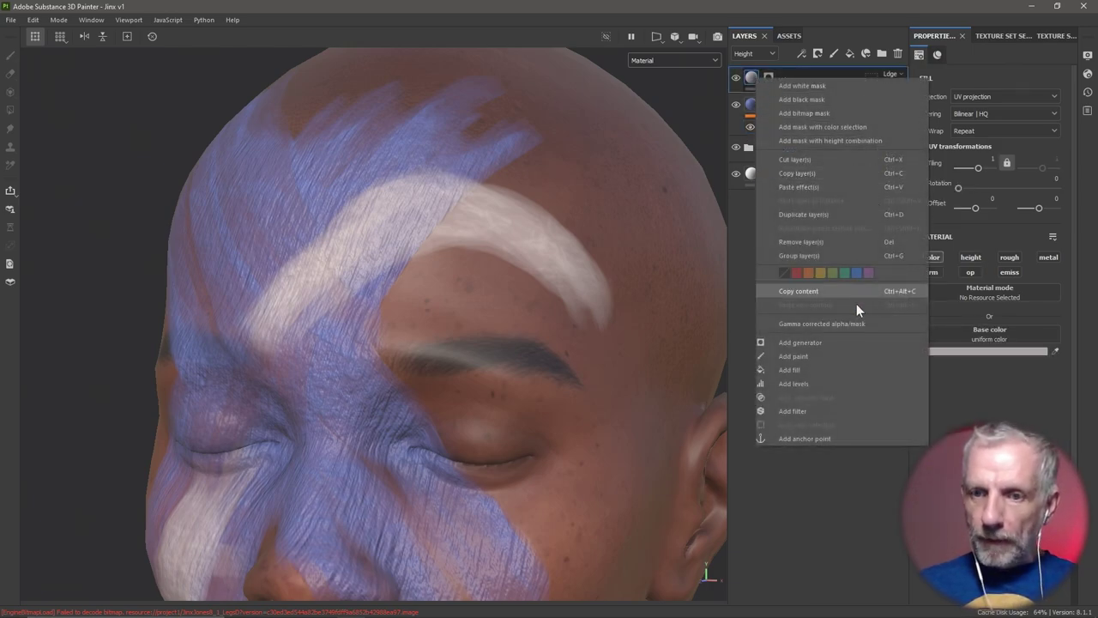
click(845, 190)
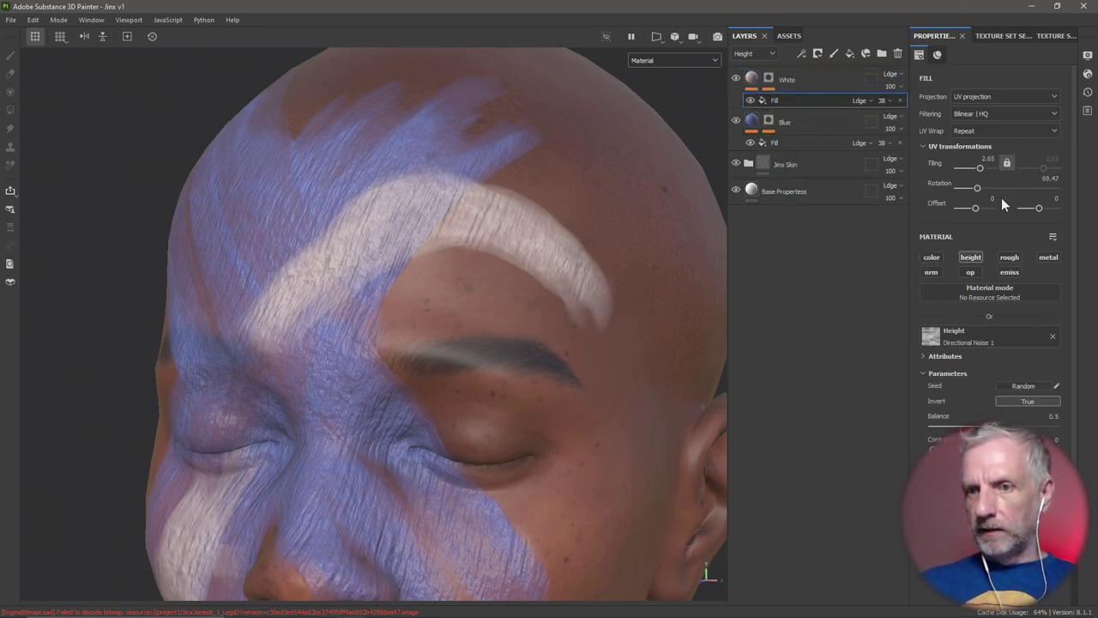
Rotate the White height fill, swap it to Grunge Dirt, tile at 0.83, opacity 42
drag(978, 189, 993, 194)
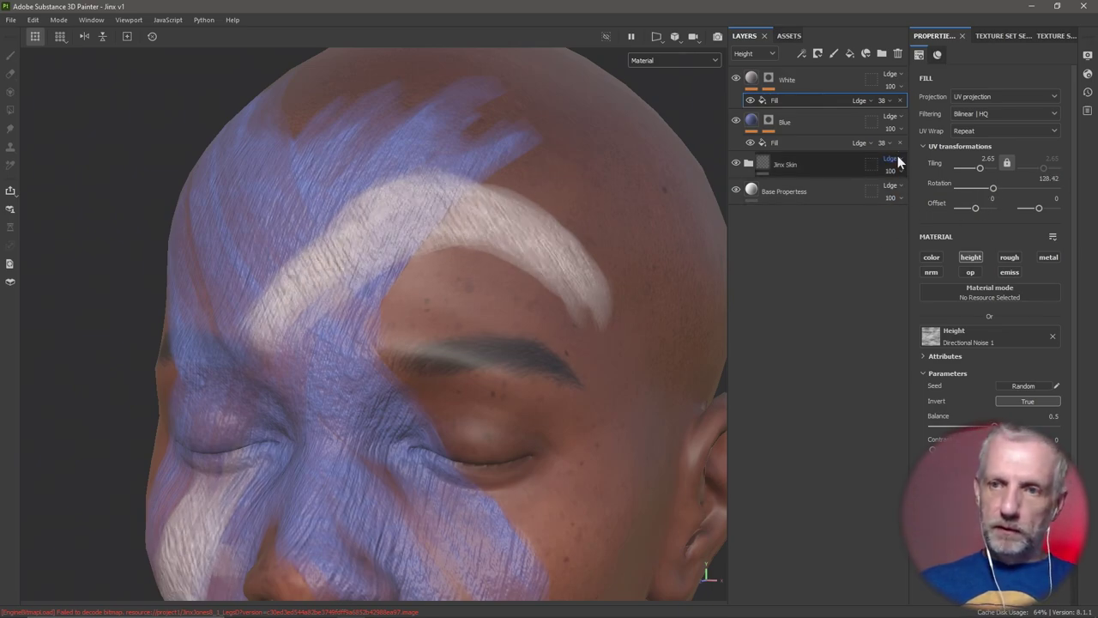
click(889, 103)
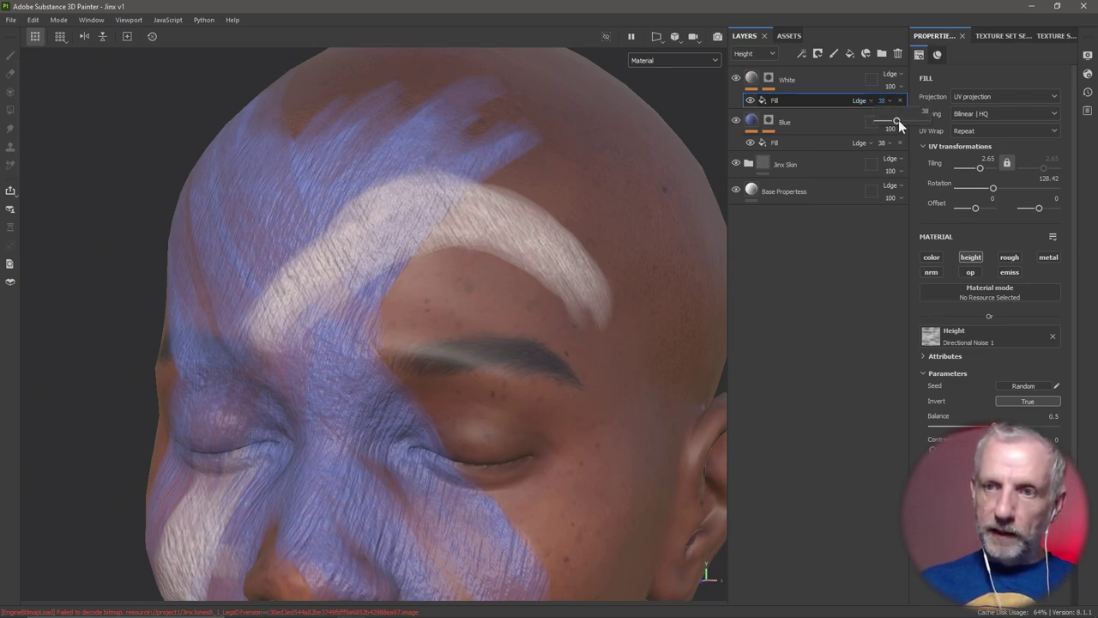
drag(897, 119, 890, 118)
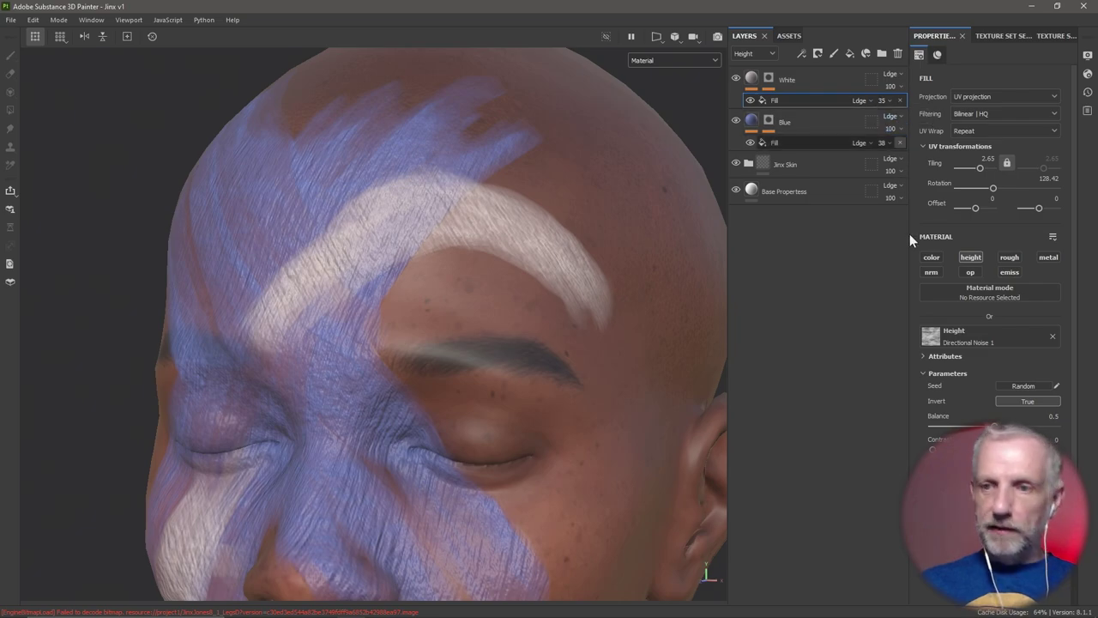
click(997, 336)
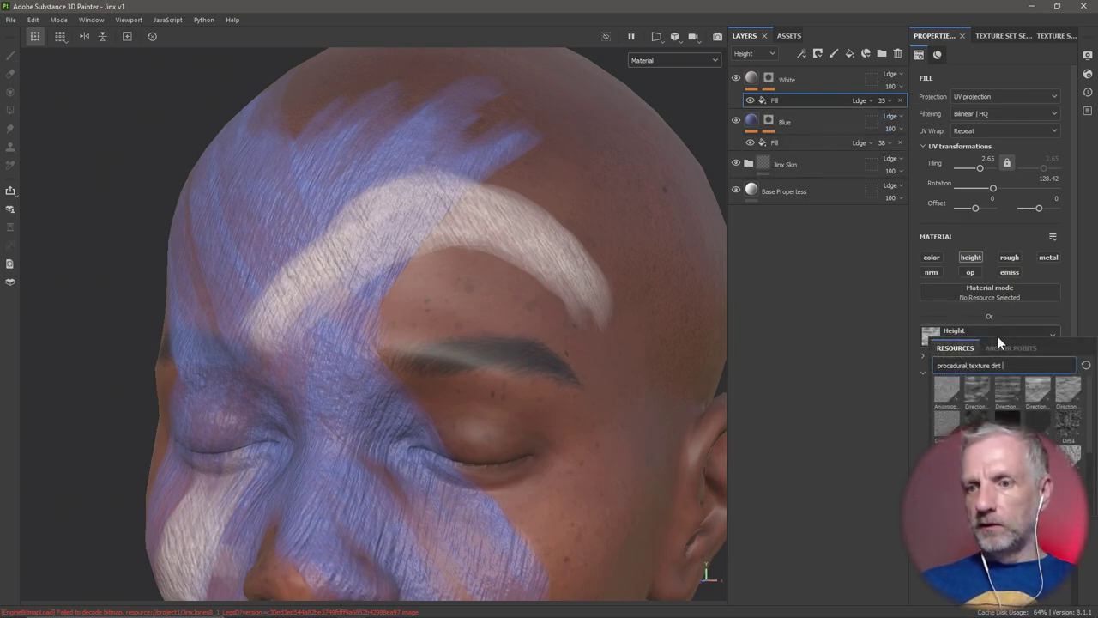
click(1047, 419)
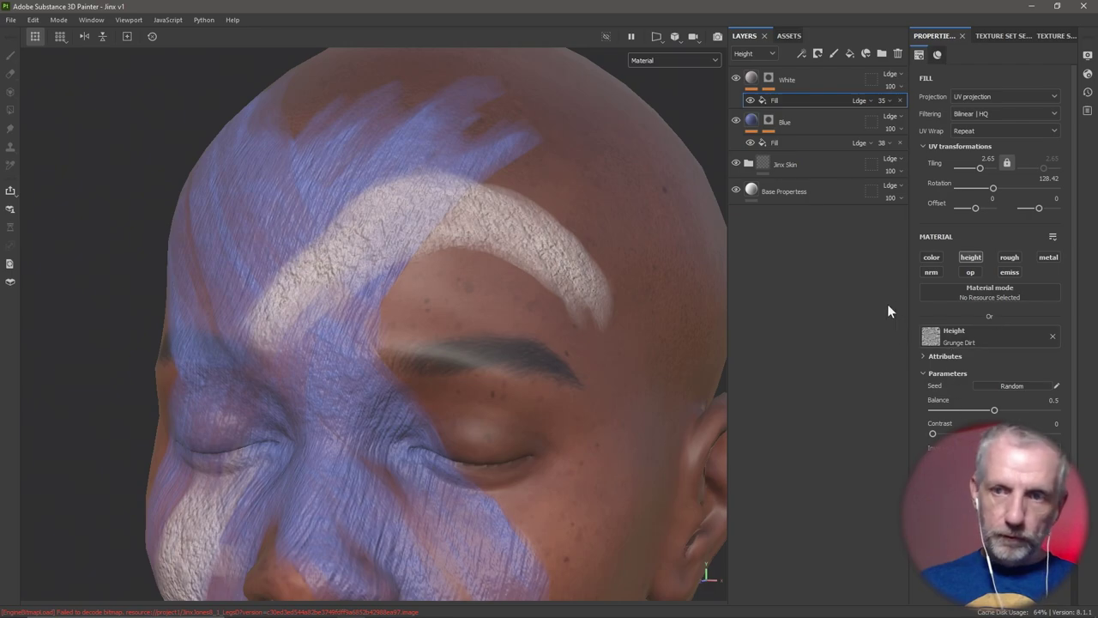
click(867, 100)
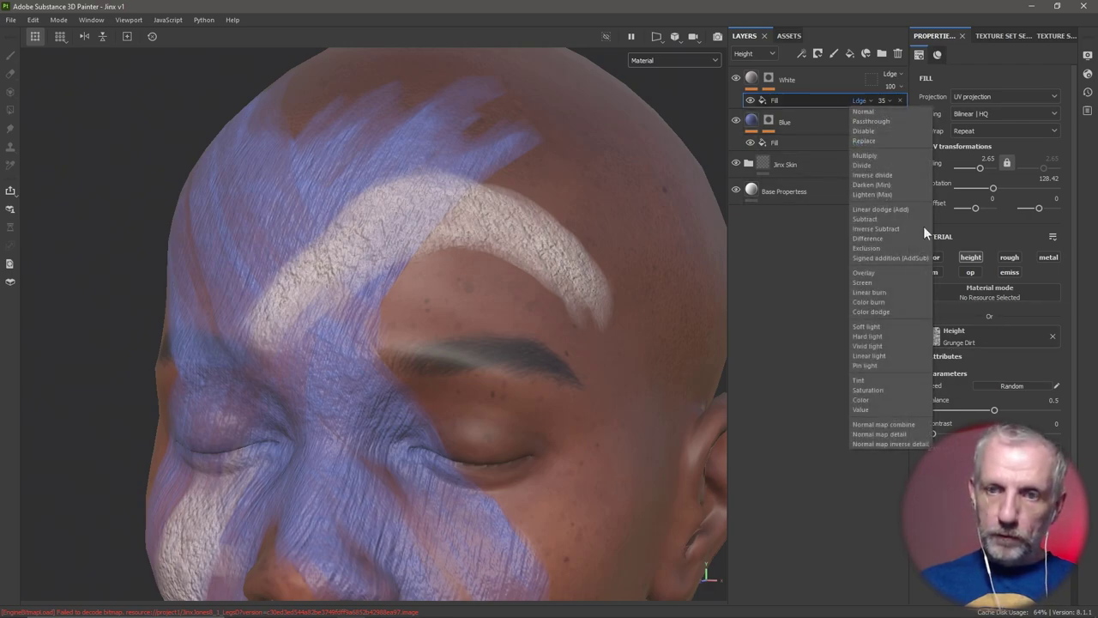
mouse_move(980, 167)
mouse_down()
mouse_move(965, 169)
mouse_move(990, 168)
mouse_move(978, 167)
mouse_up()
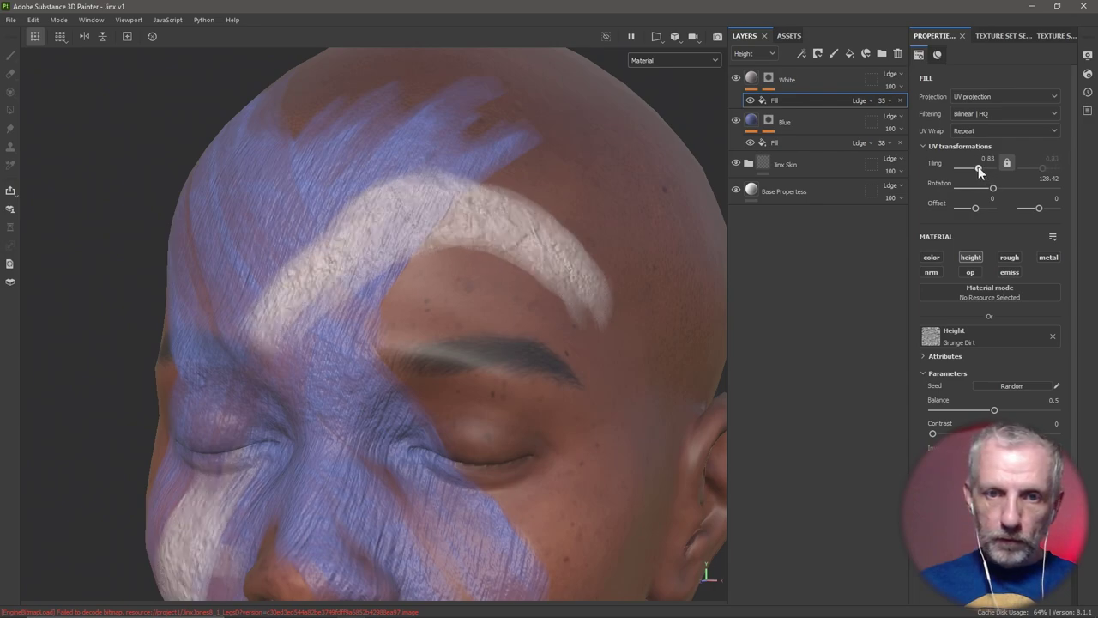
click(871, 100)
click(888, 102)
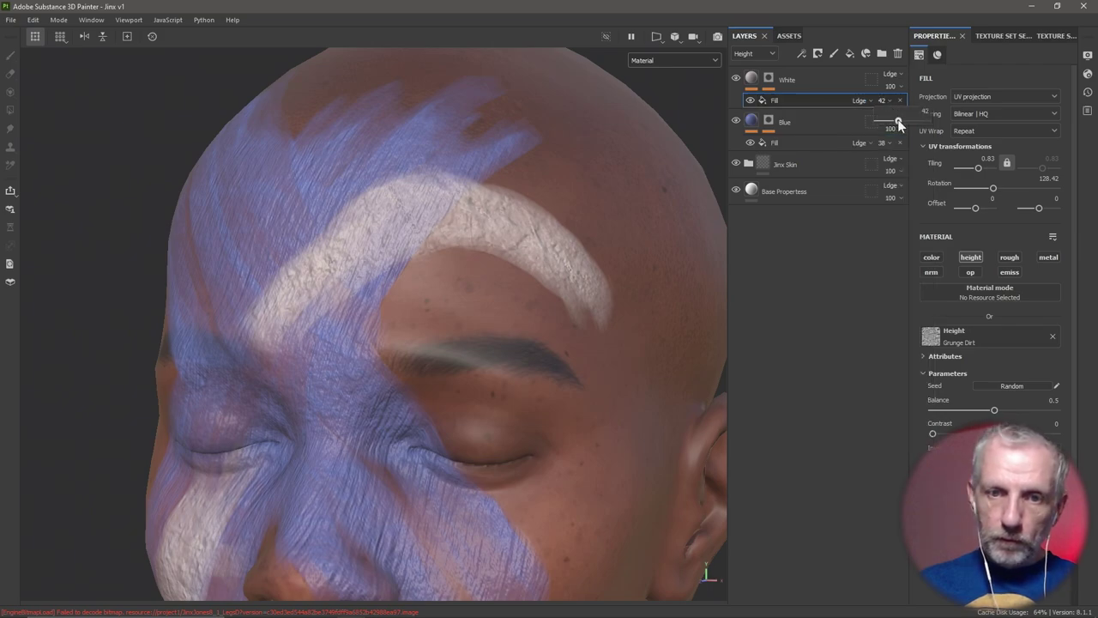
alt+drag(630, 235, 713, 232)
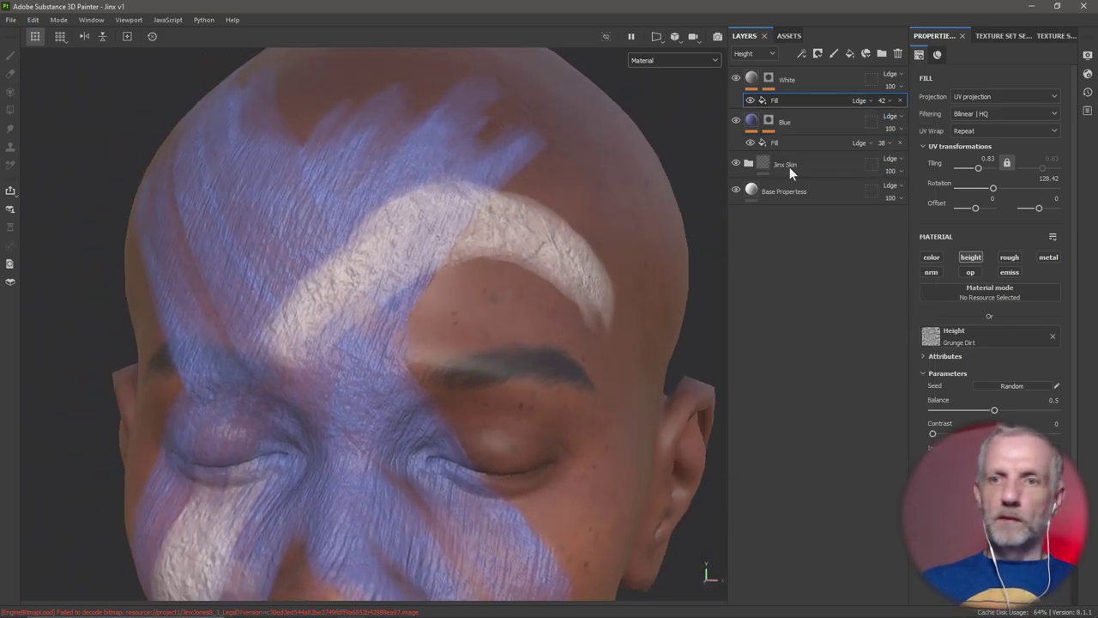
Mask out the white paint along the stripe's lower edge
click(769, 77)
click(823, 114)
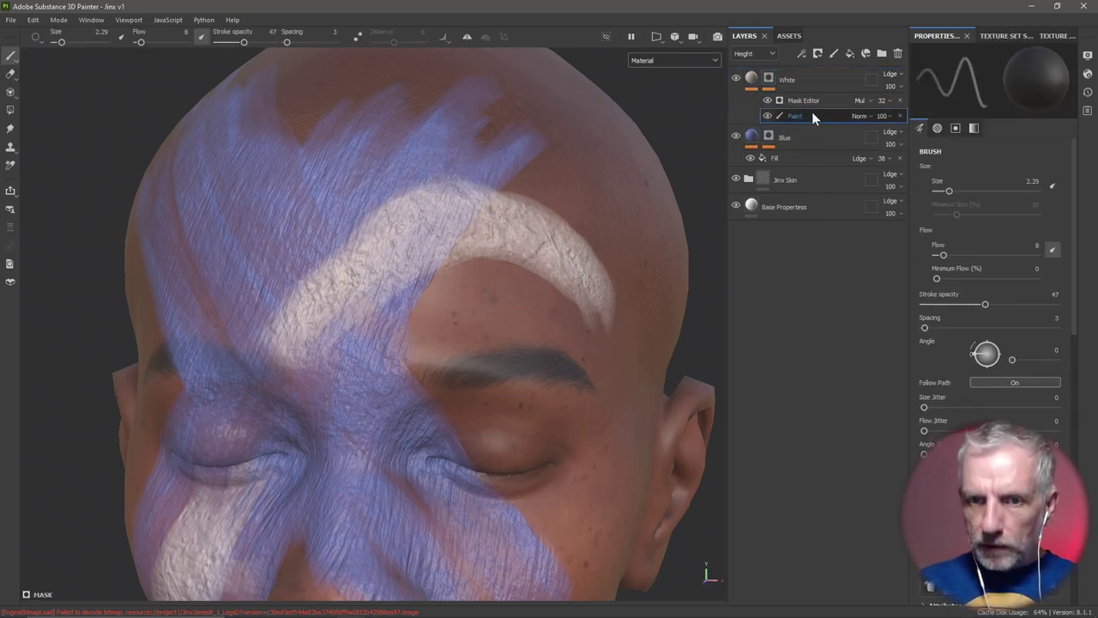
mouse_move(568, 339)
alt+mouse_down()
mouse_move(503, 360)
mouse_move(318, 363)
mouse_move(549, 362)
alt+mouse_up()
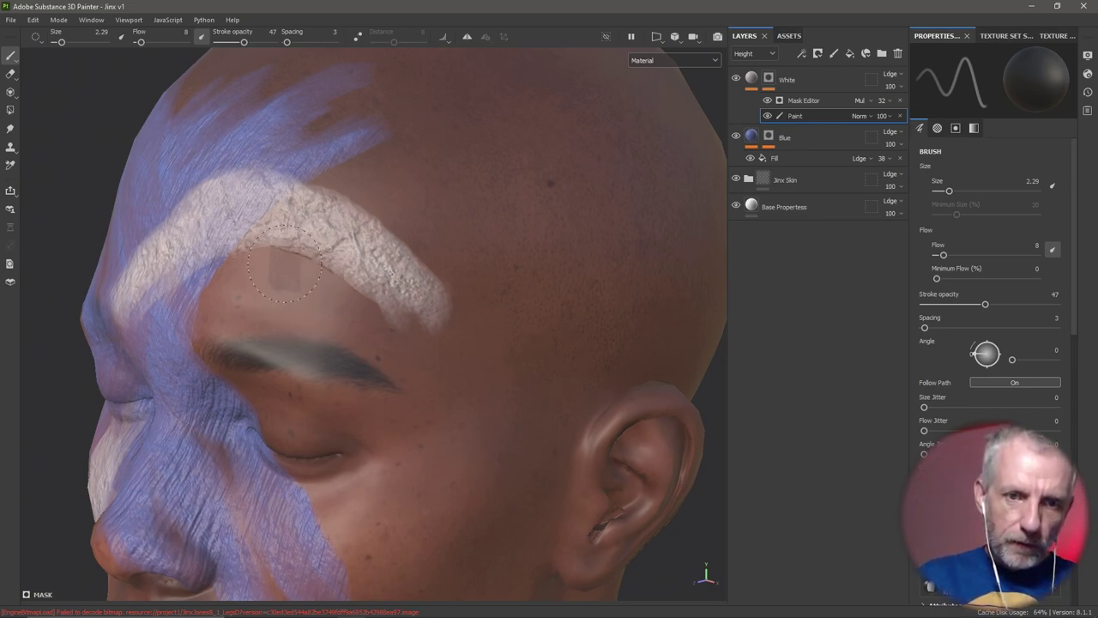
mouse_move(294, 267)
mouse_down()
mouse_move(352, 291)
mouse_move(377, 323)
mouse_move(373, 245)
mouse_move(414, 335)
mouse_up()
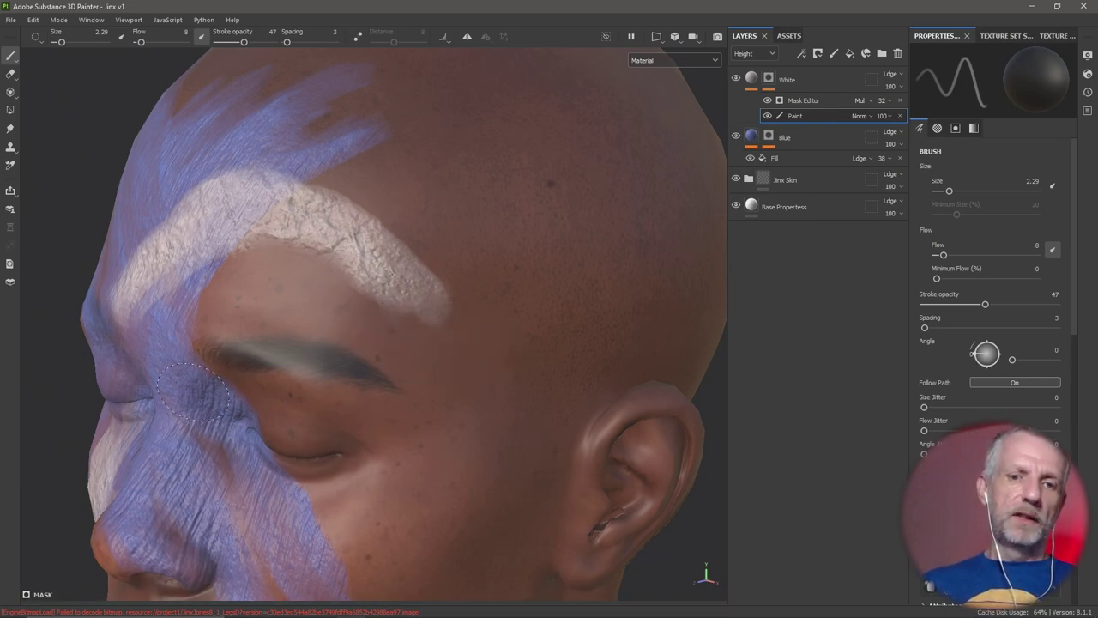
Review the whole face from frontal and side views, then switch to the music browser
alt+drag(211, 350, 533, 333)
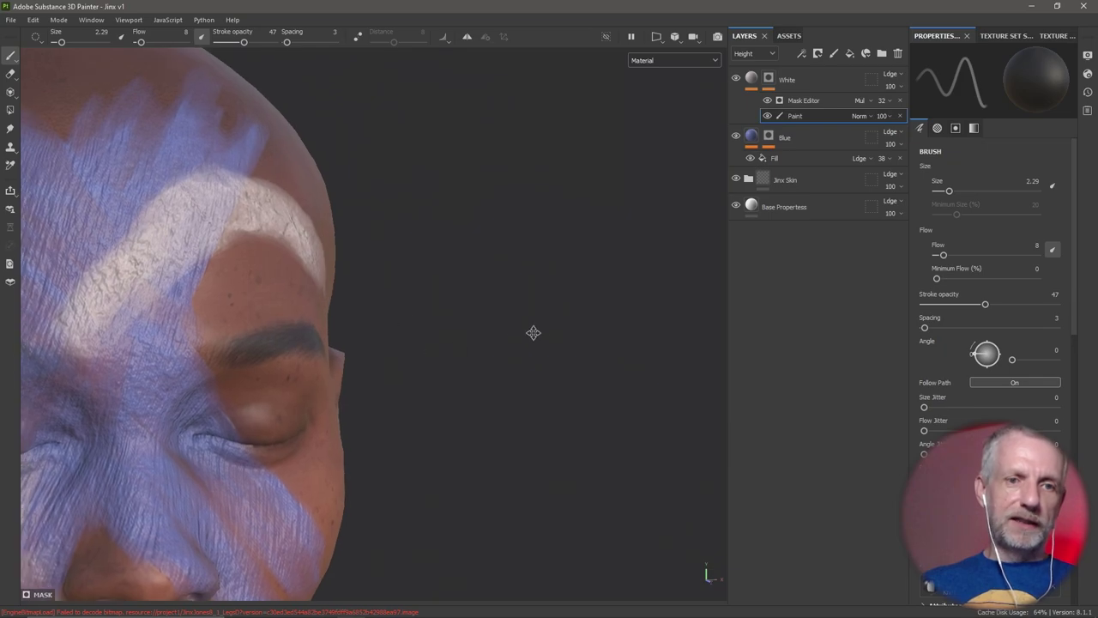
scroll(422, 360, down, 3)
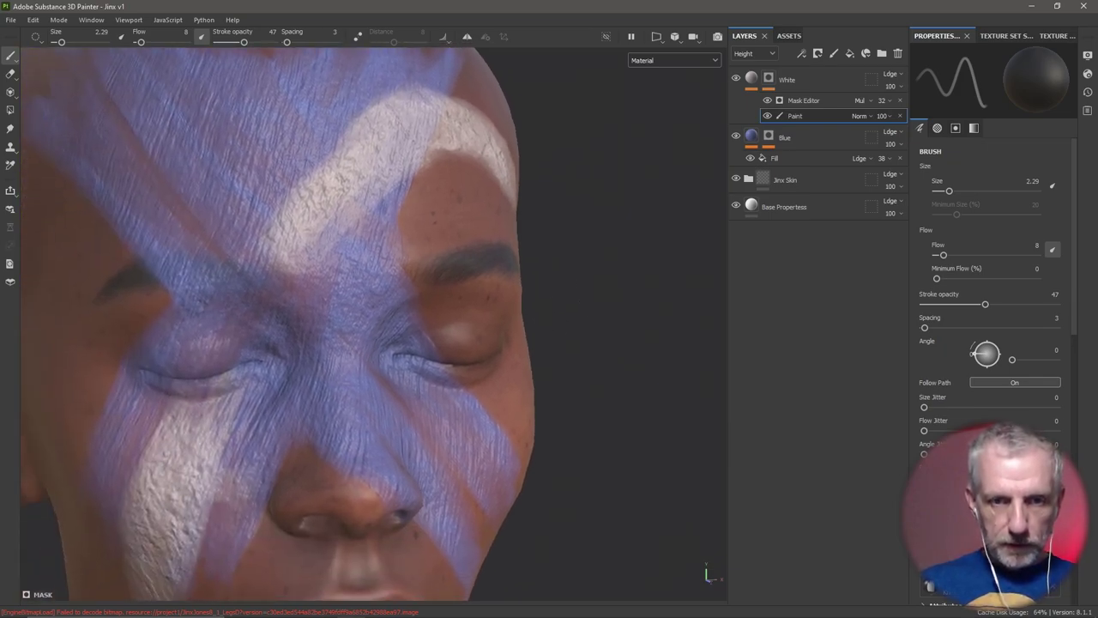
mouse_move(664, 287)
alt+mouse_down()
mouse_move(592, 313)
mouse_move(569, 299)
mouse_move(646, 277)
alt+mouse_up()
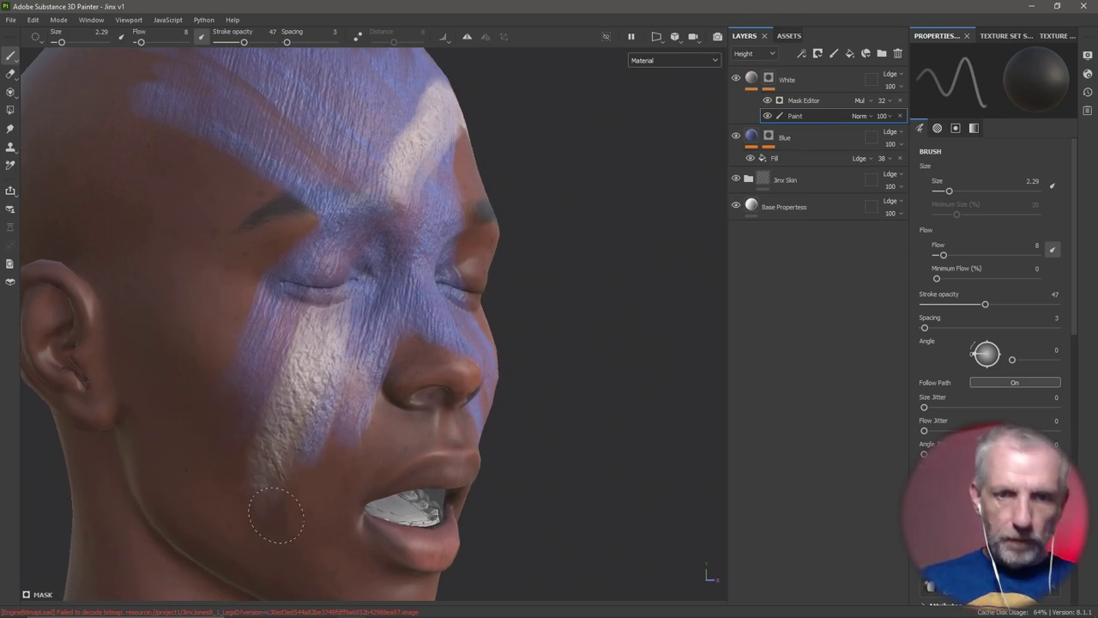
alt+drag(373, 438, 206, 455)
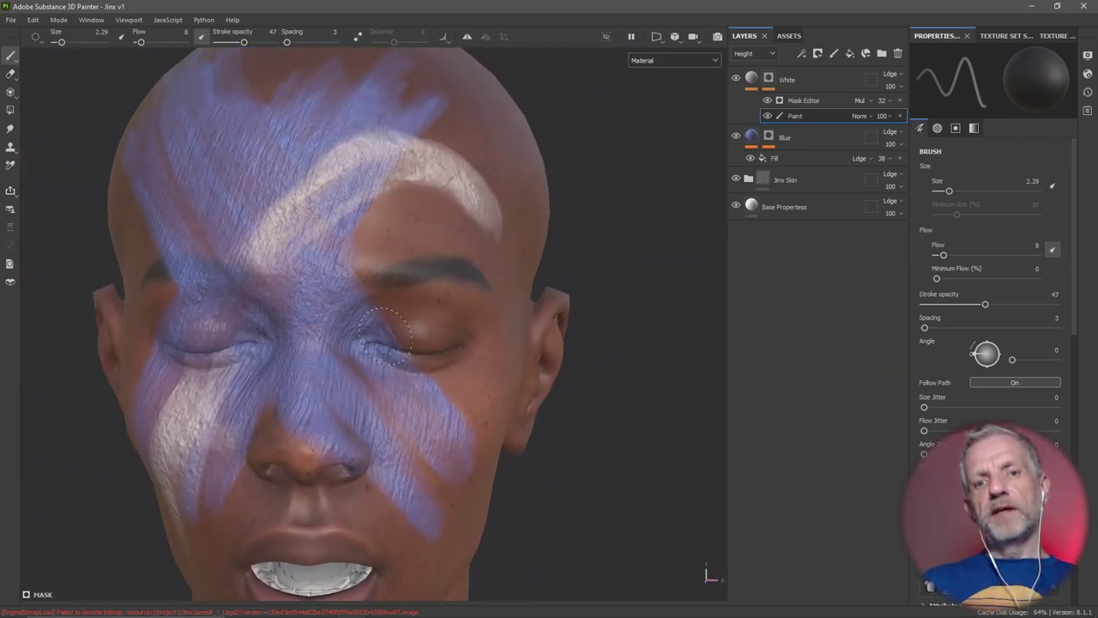
alt+drag(384, 335, 306, 352)
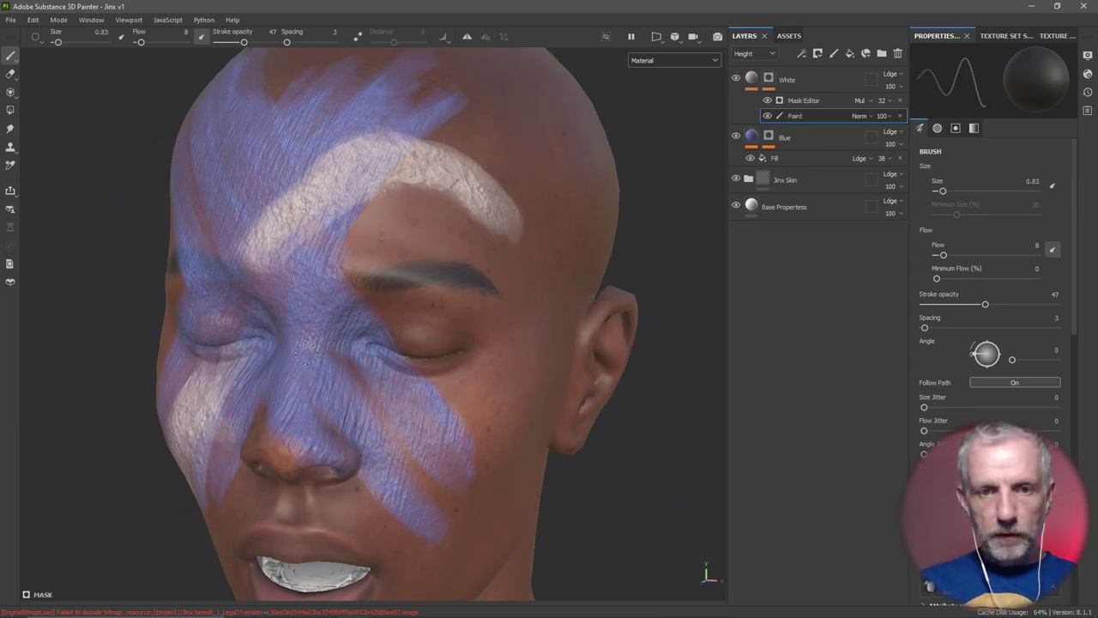
alt+drag(278, 213, 487, 258)
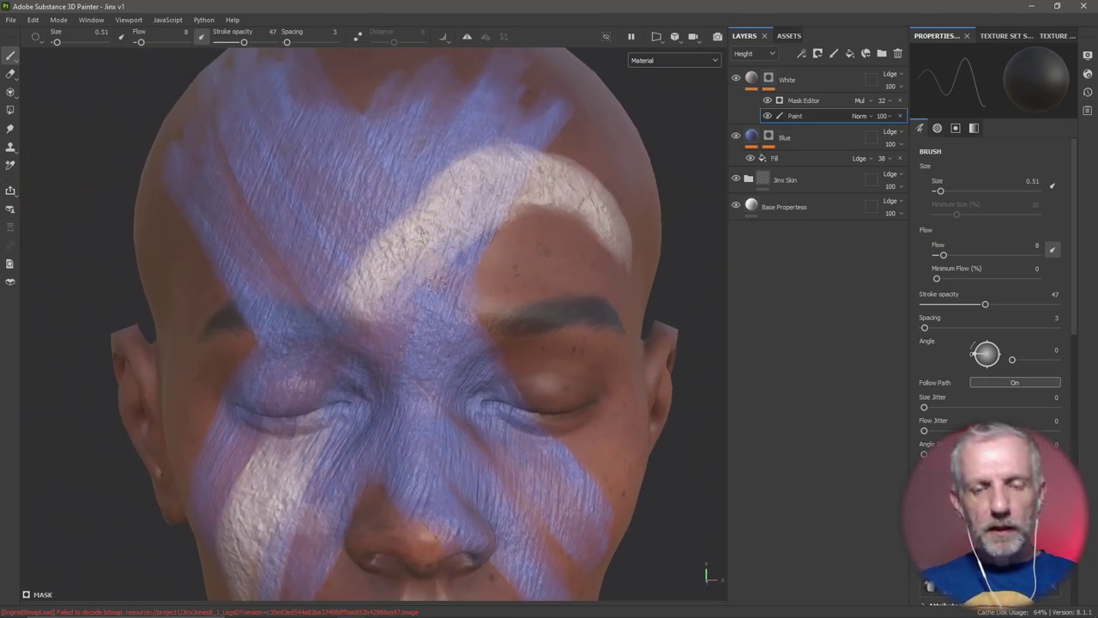
key(alt+Tab)
key(alt+Tab)
key(alt+Tab)
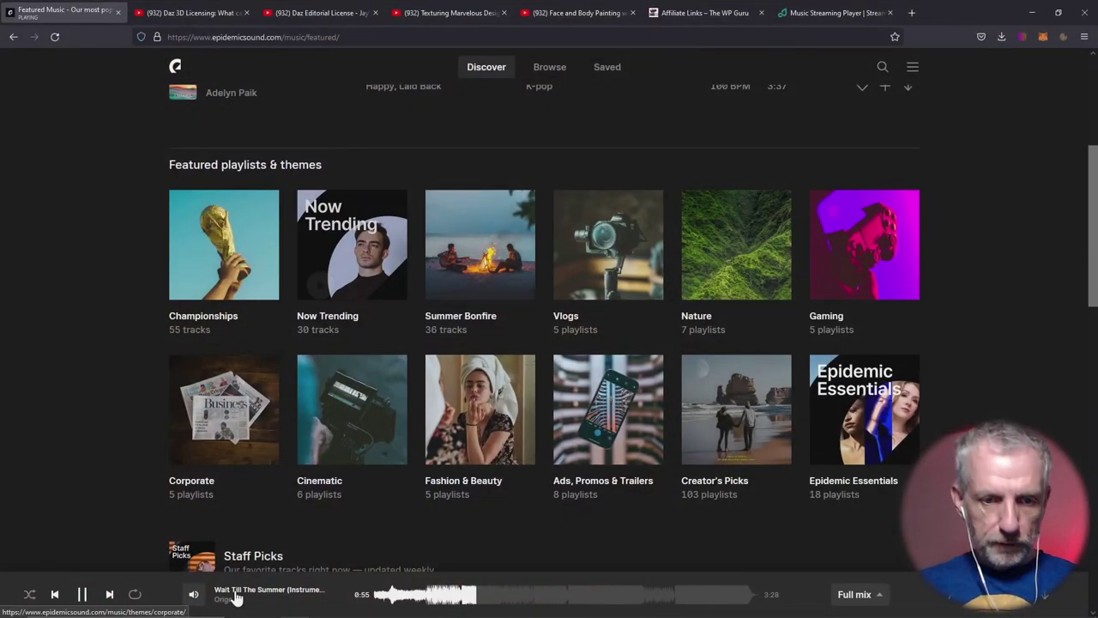
Skip the current track and play Coffee And Unicorns from the saved Dreamy Beats playlist
click(109, 594)
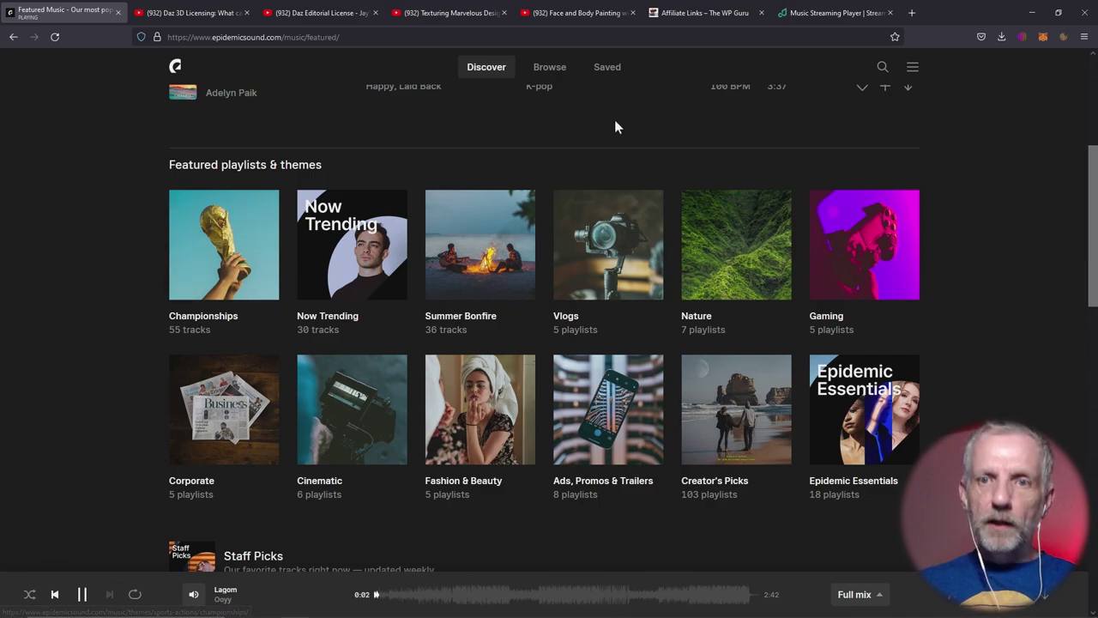
click(611, 69)
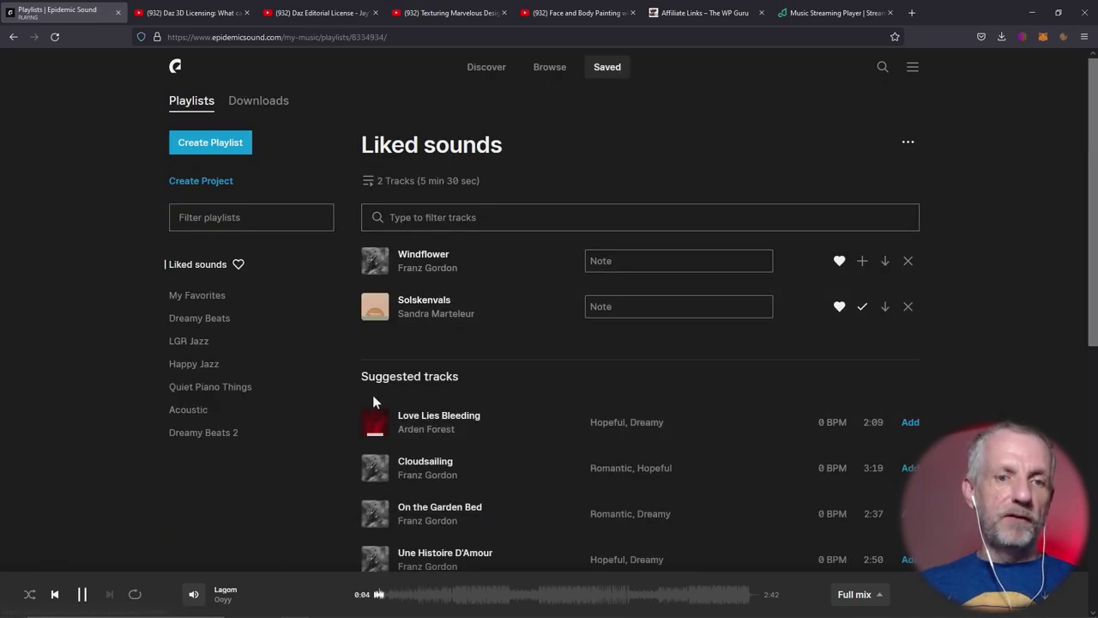
click(212, 326)
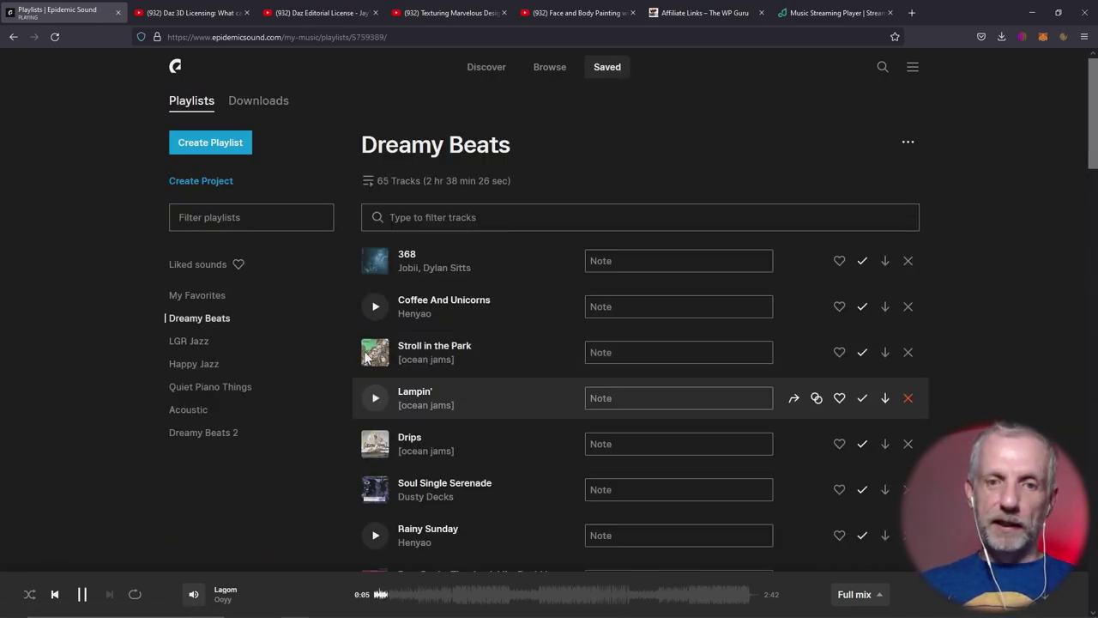
click(375, 309)
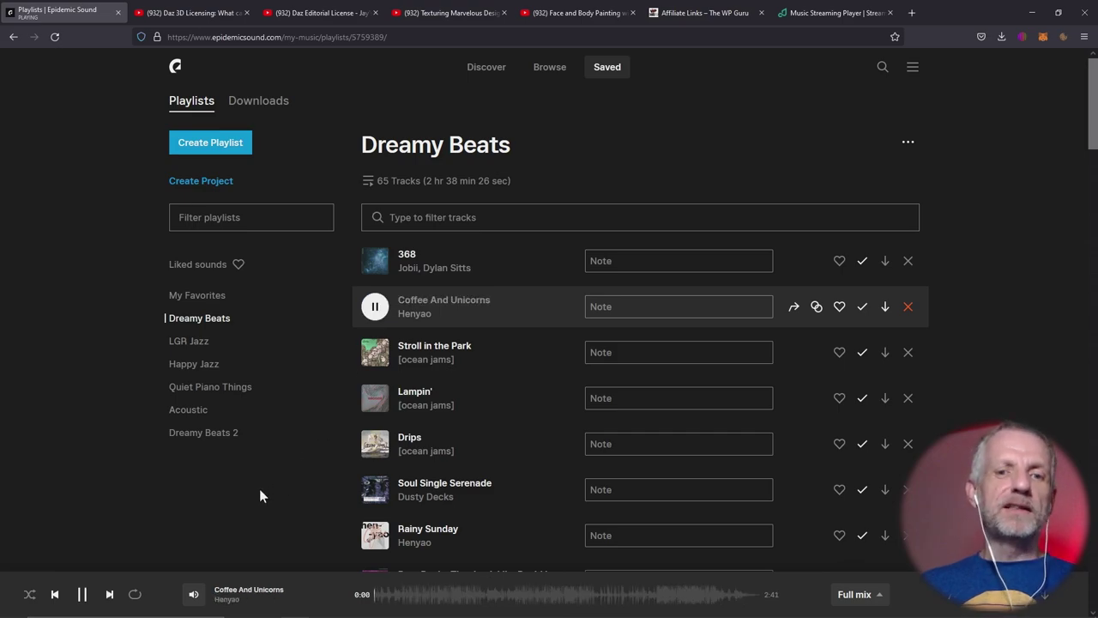
Minimize the browser, view the head from right and left, then select Base Properties
click(1032, 12)
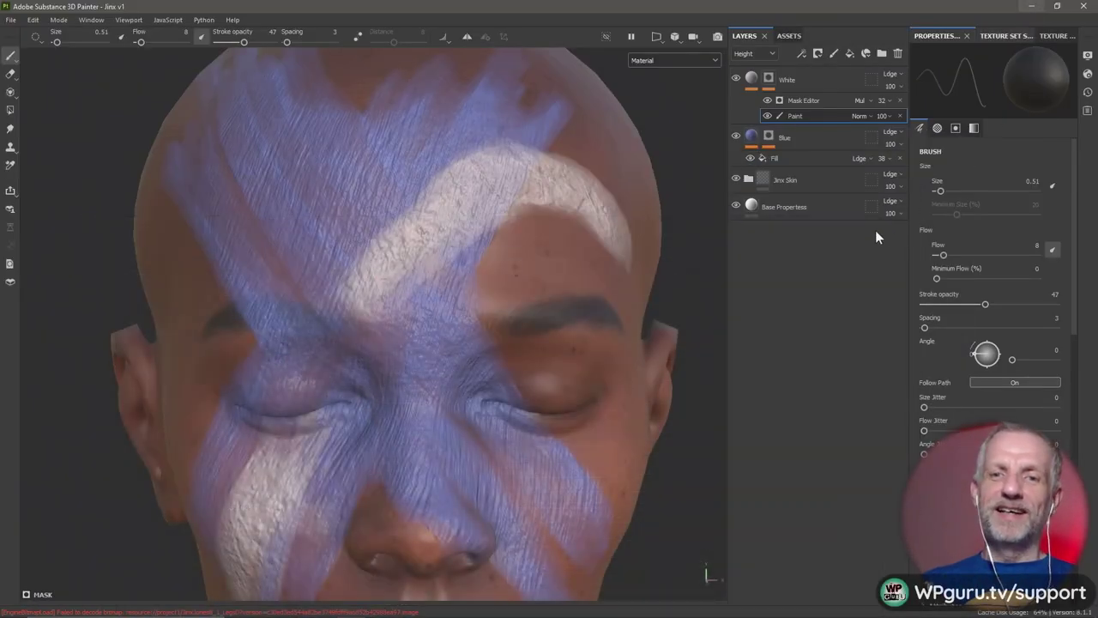
alt+drag(553, 342, 486, 342)
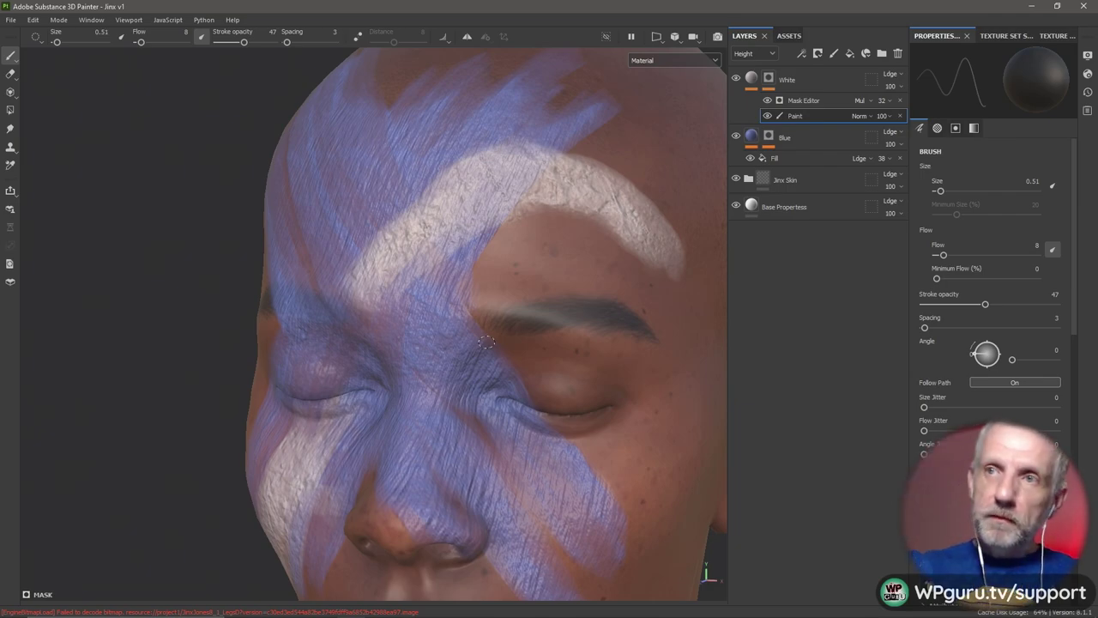
alt+drag(487, 341, 258, 200)
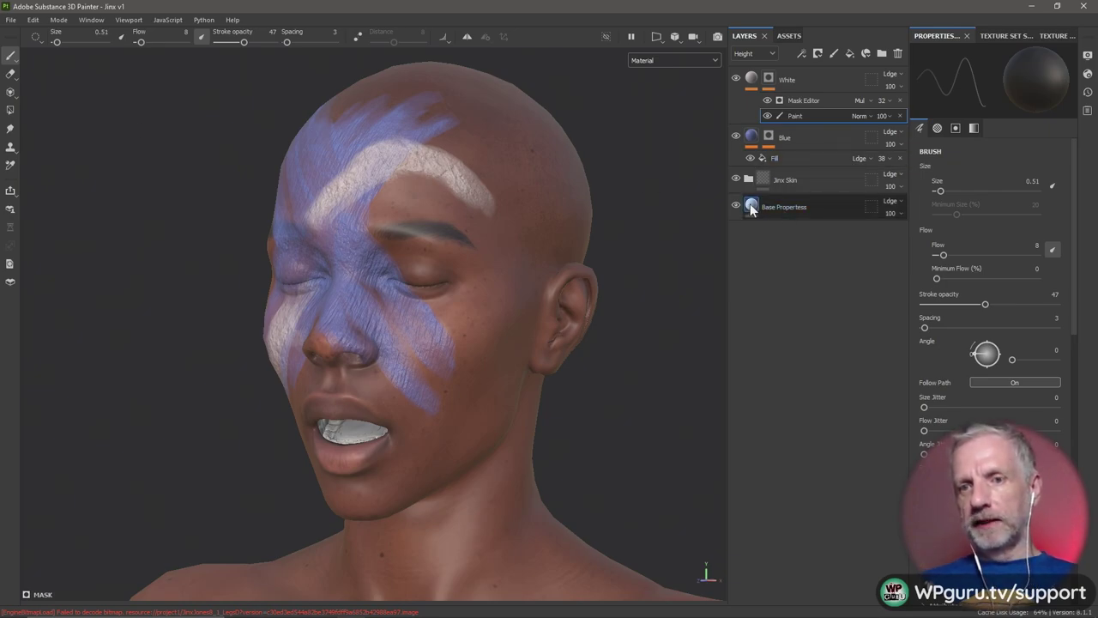
click(752, 208)
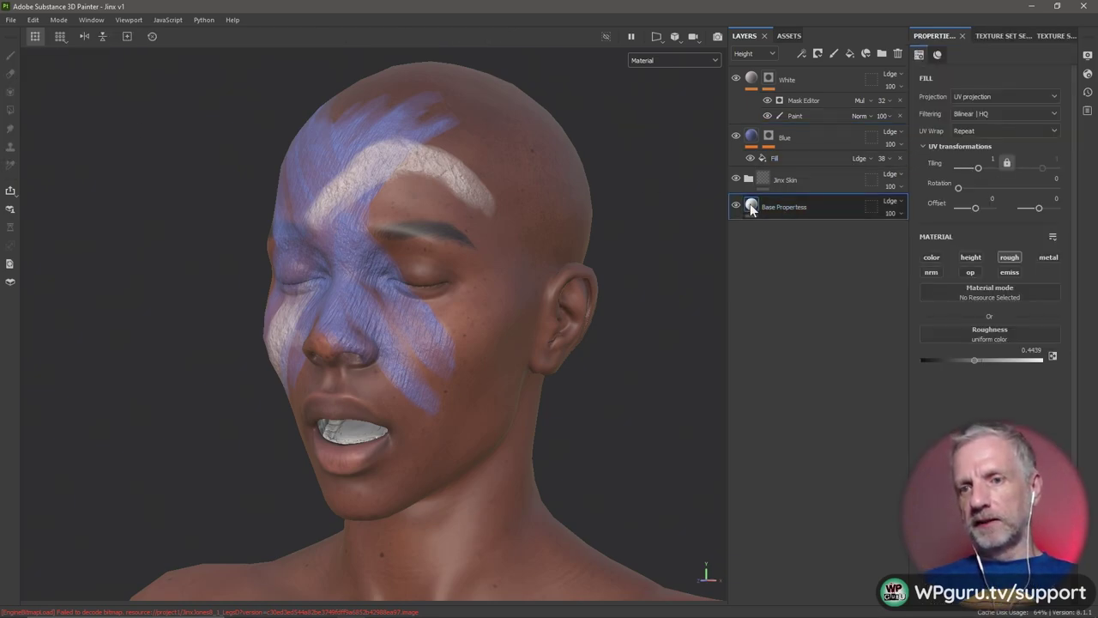
Add opacity channels to Base Properties, Blue and White, with Base Properties opacity at 0
click(969, 271)
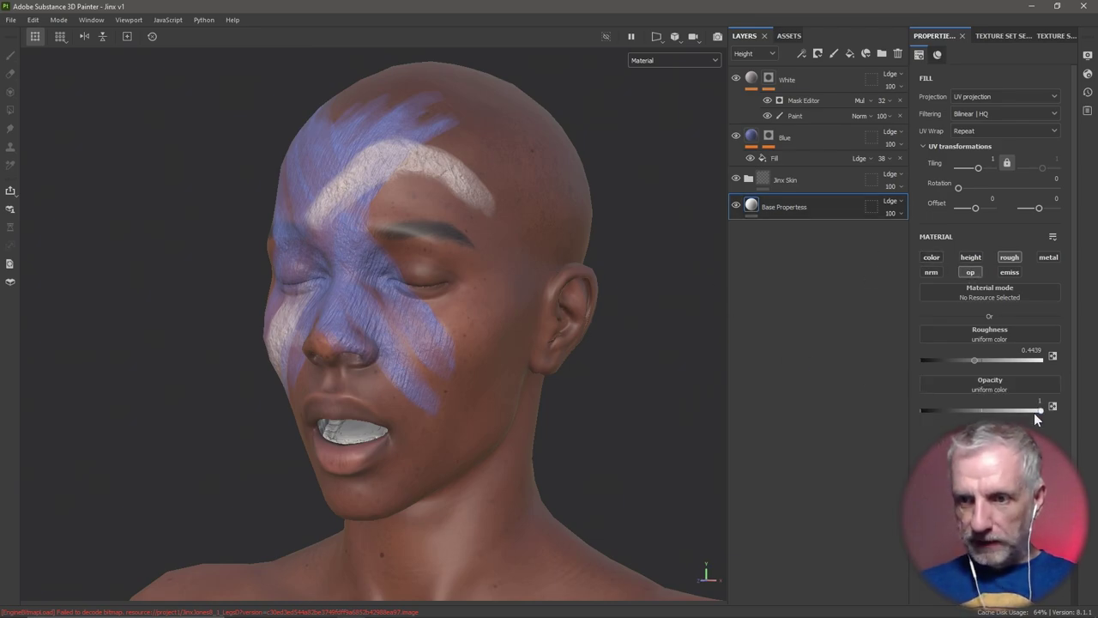
drag(1040, 411, 866, 410)
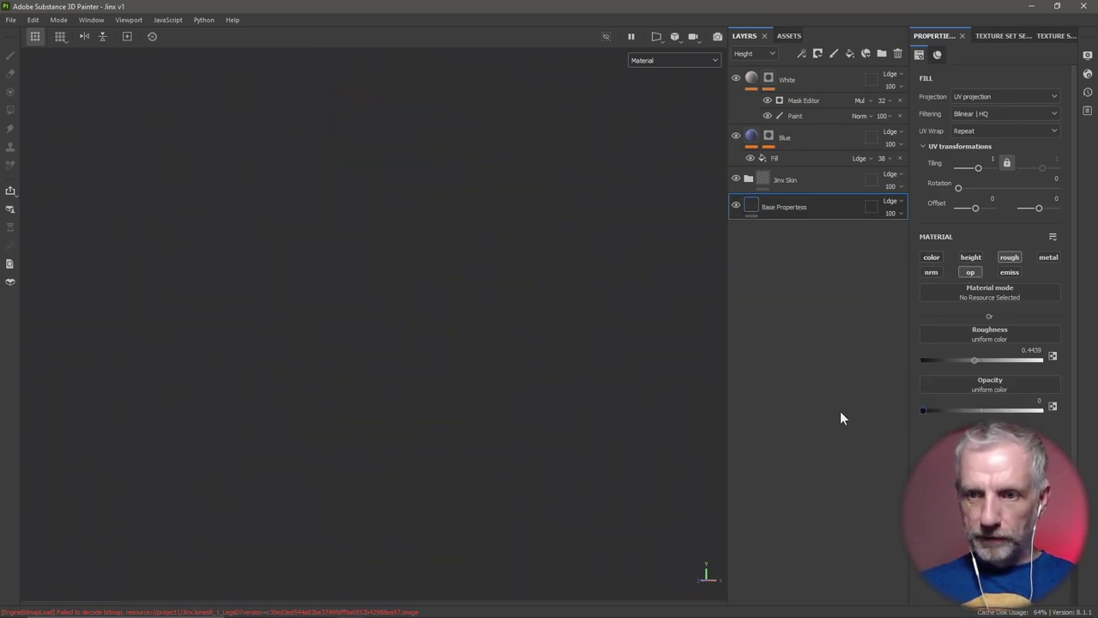
click(785, 139)
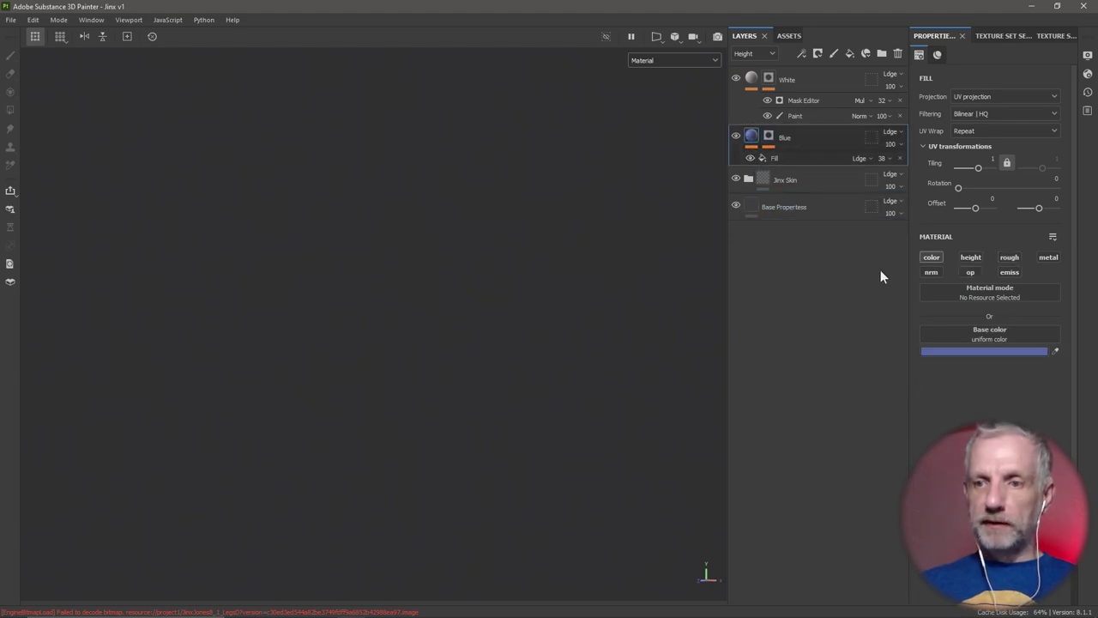
click(973, 272)
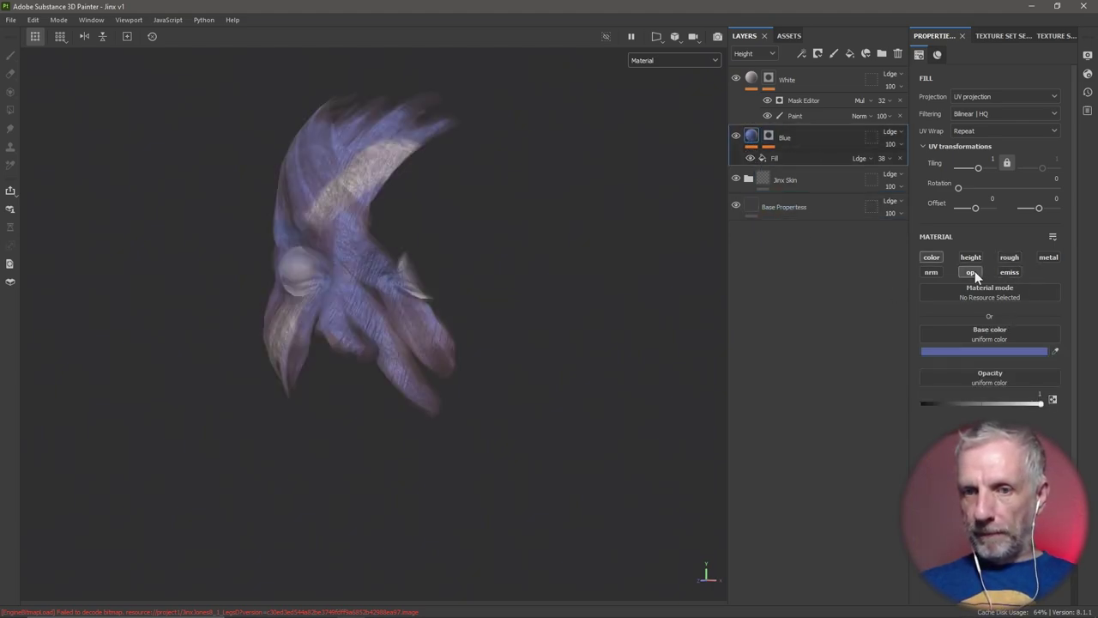
click(753, 81)
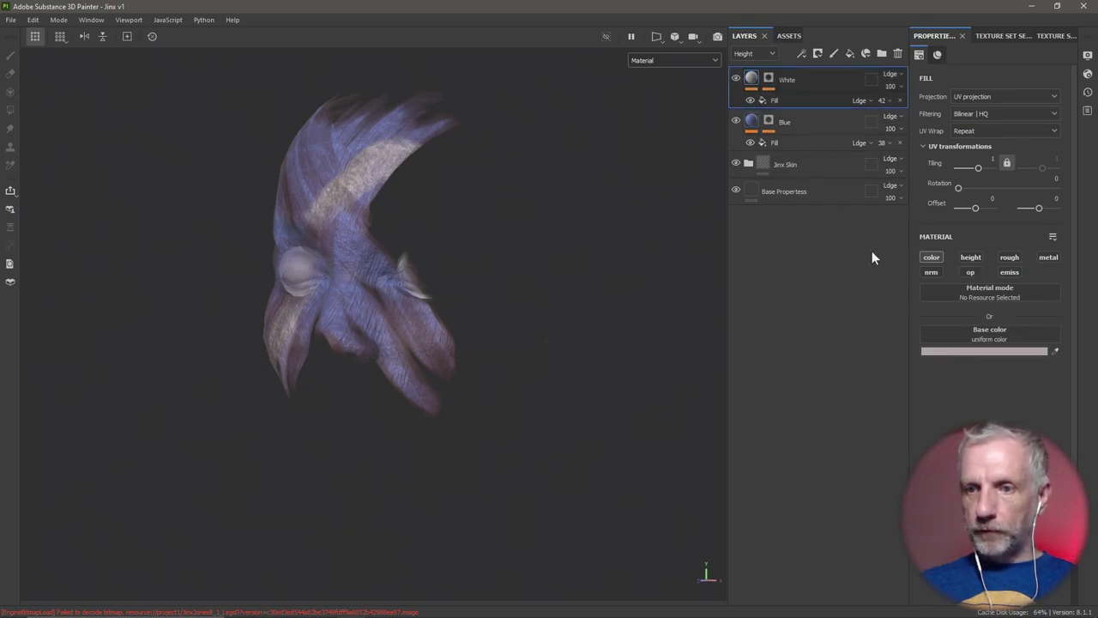
click(966, 272)
Briefly compare against the opaque head, then orbit the transparent paint shell from several angles
alt+drag(576, 331, 566, 397)
scroll(473, 355, up, 5)
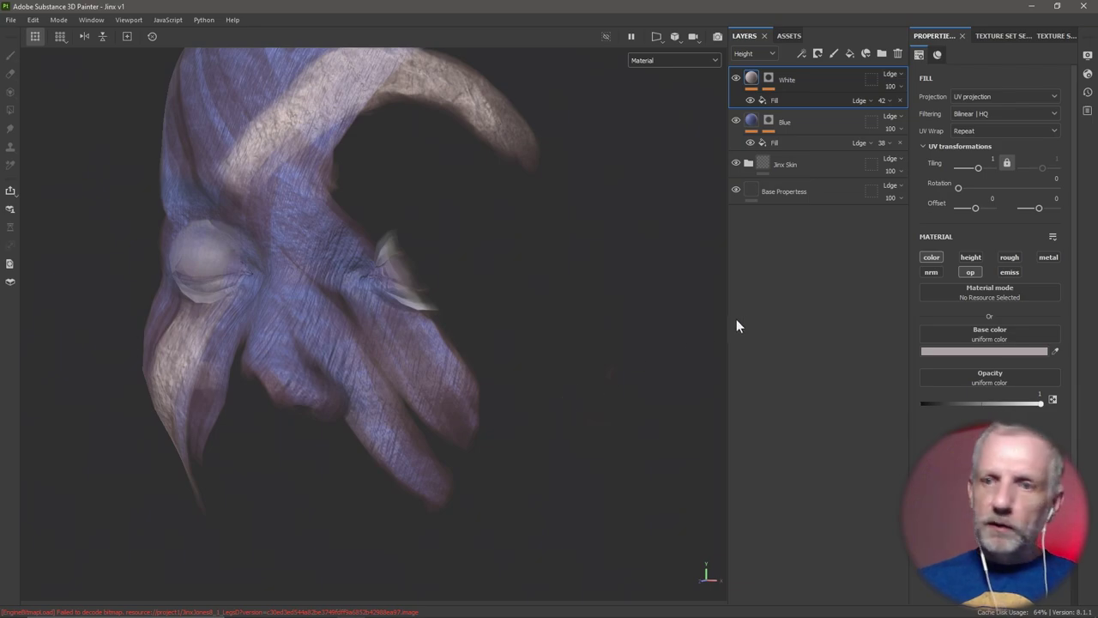
click(748, 191)
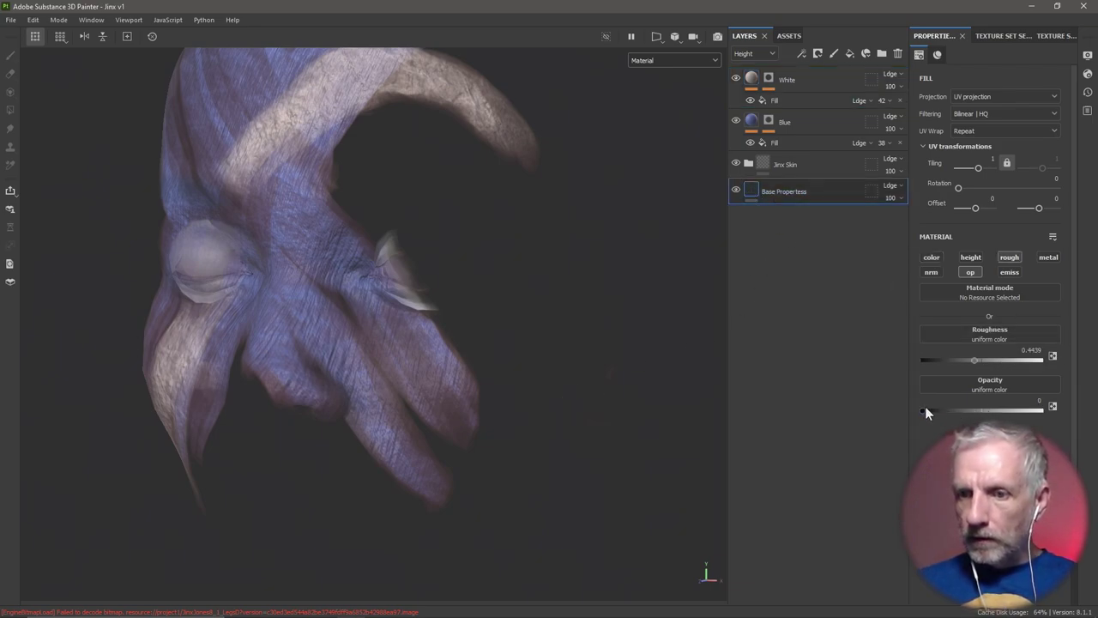
drag(922, 411, 895, 411)
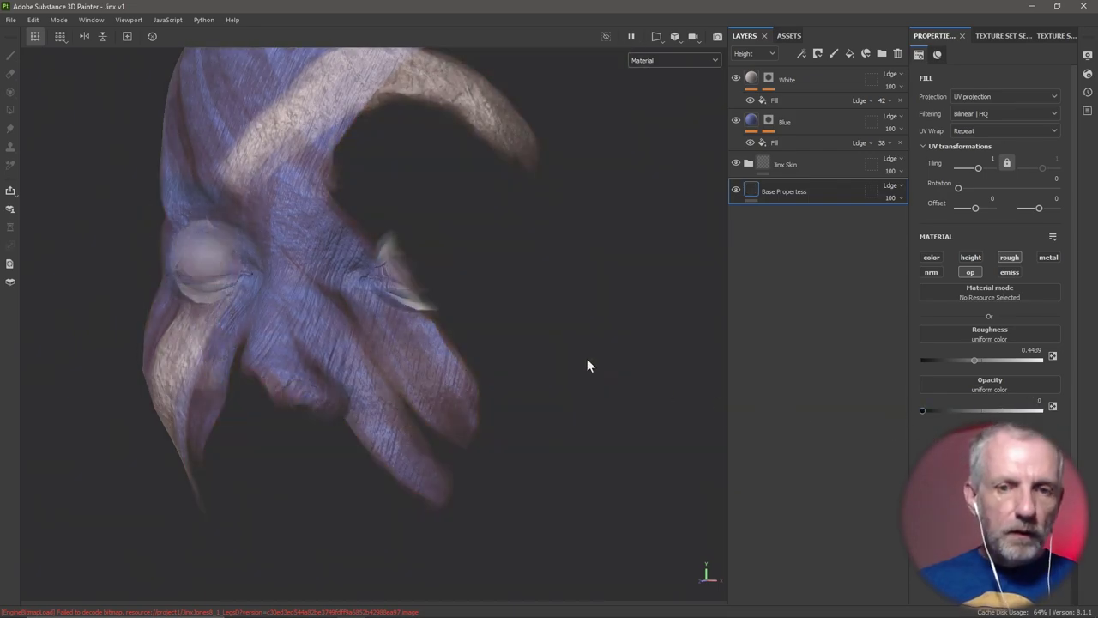
alt+drag(586, 363, 749, 369)
alt+drag(748, 370, 624, 376)
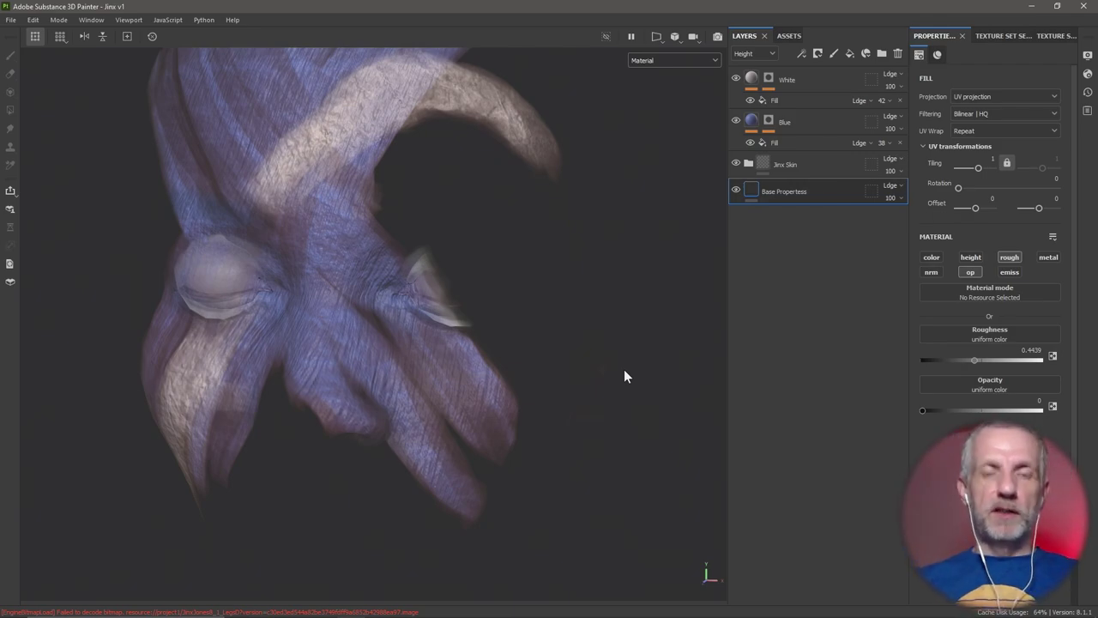
middle_drag(608, 372, 589, 394)
alt+drag(588, 400, 499, 397)
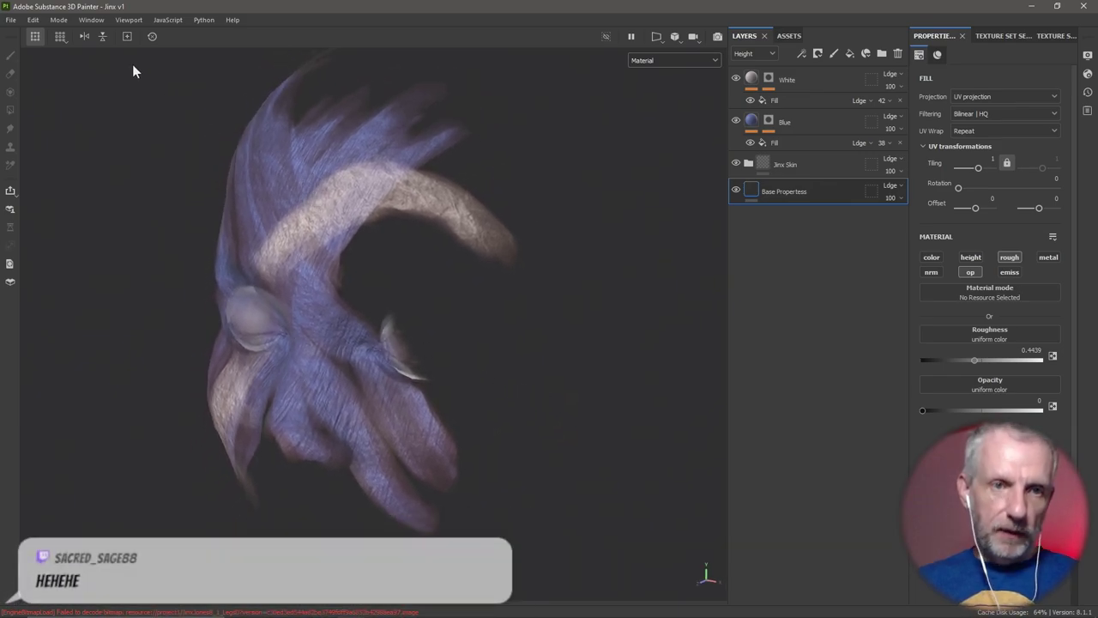
Save the project as Jinx v2.spp in the Face Painting Stream folder
click(10, 21)
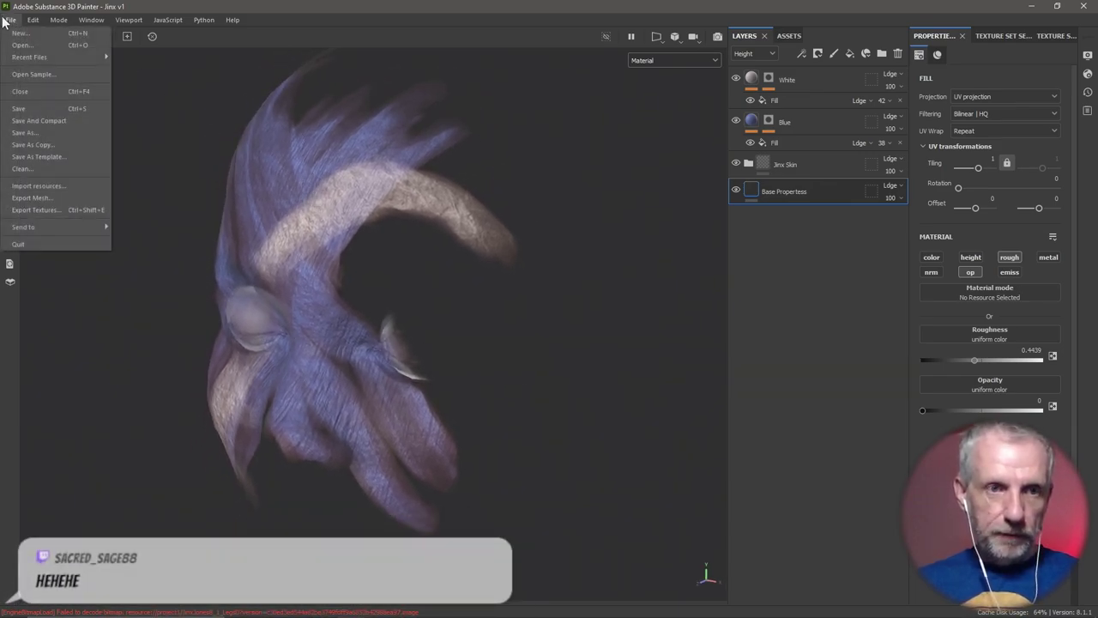
click(70, 133)
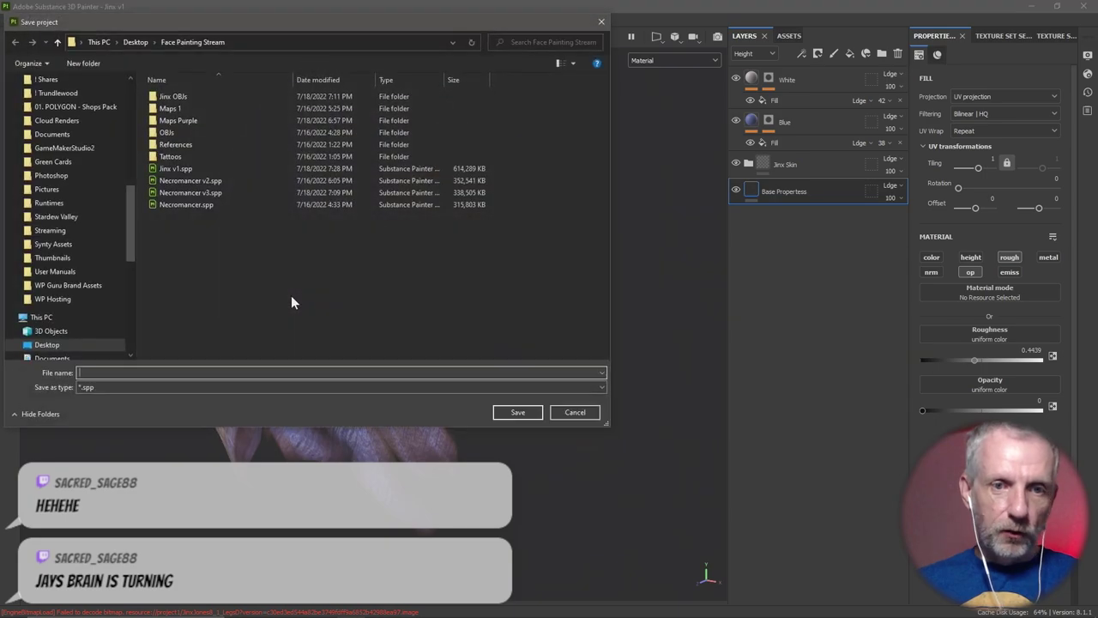
click(200, 169)
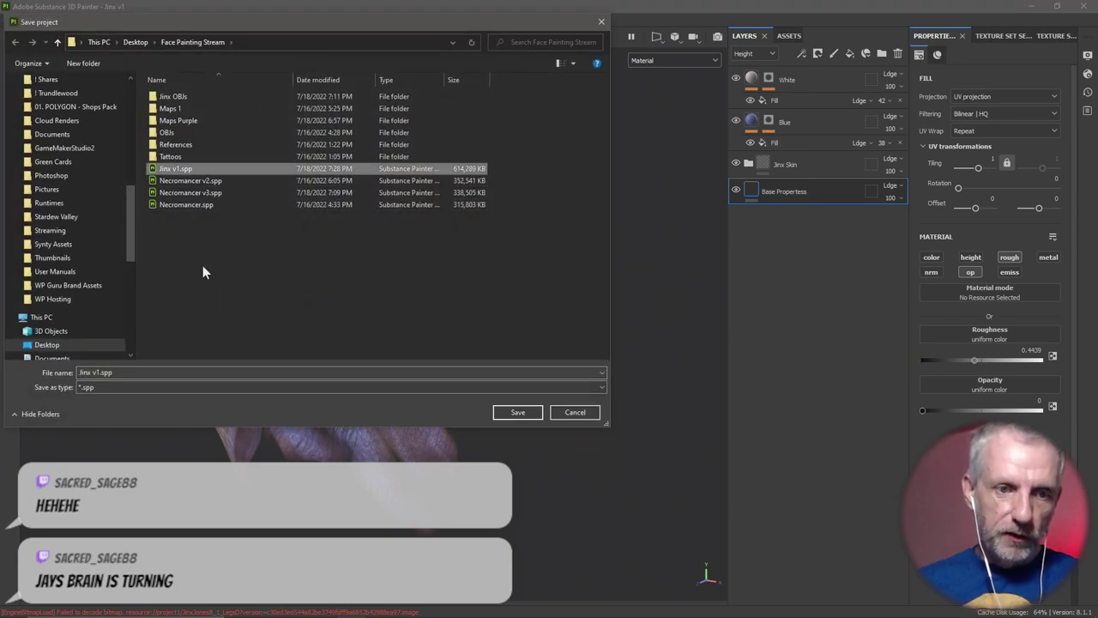
click(273, 374)
key(Right)
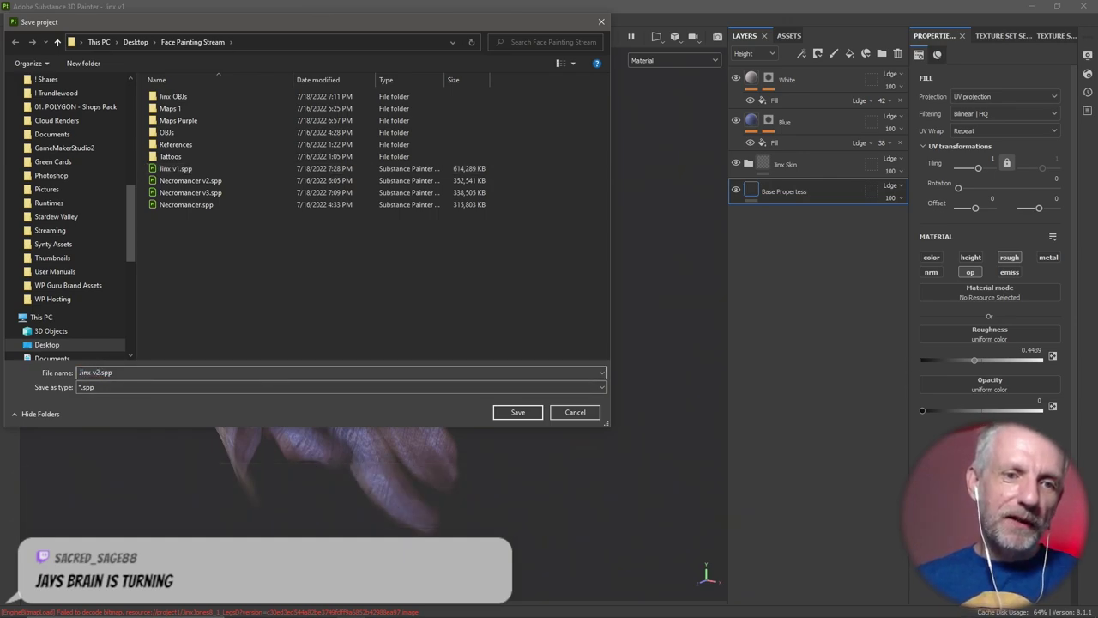
key(Return)
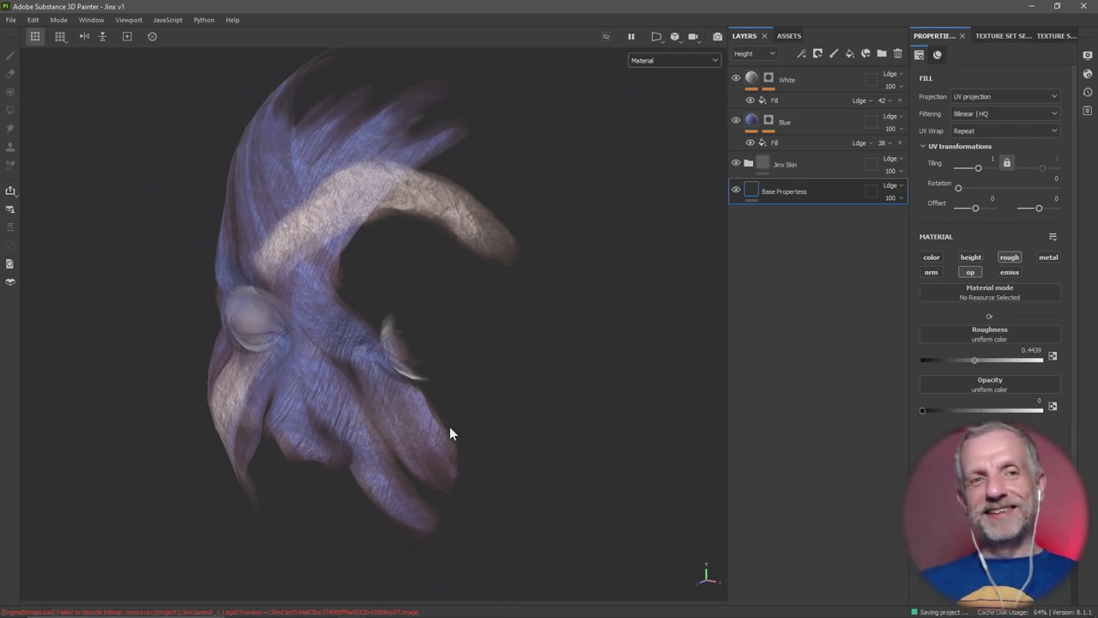
click(10, 20)
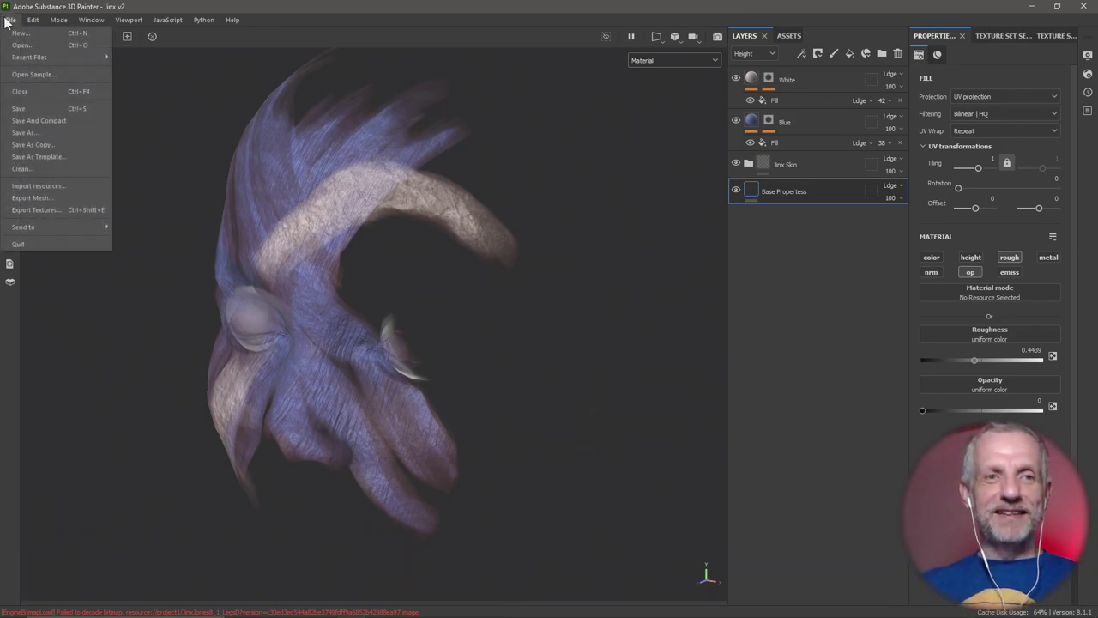
Start choosing a new texture export output directory inside Desktop\Face Painting Stream
click(65, 205)
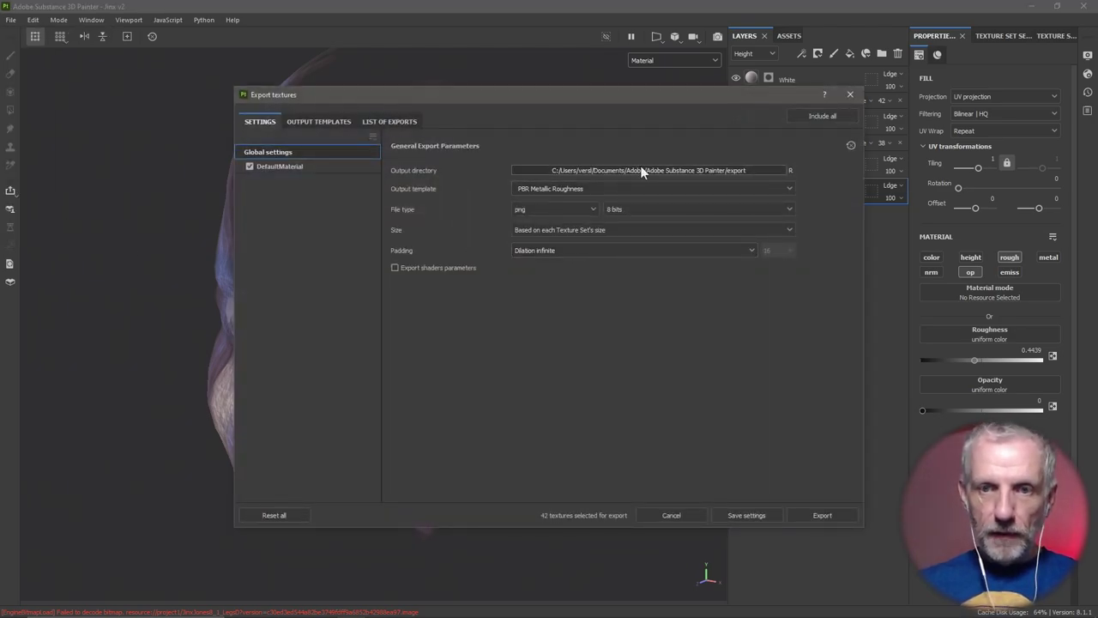
click(726, 170)
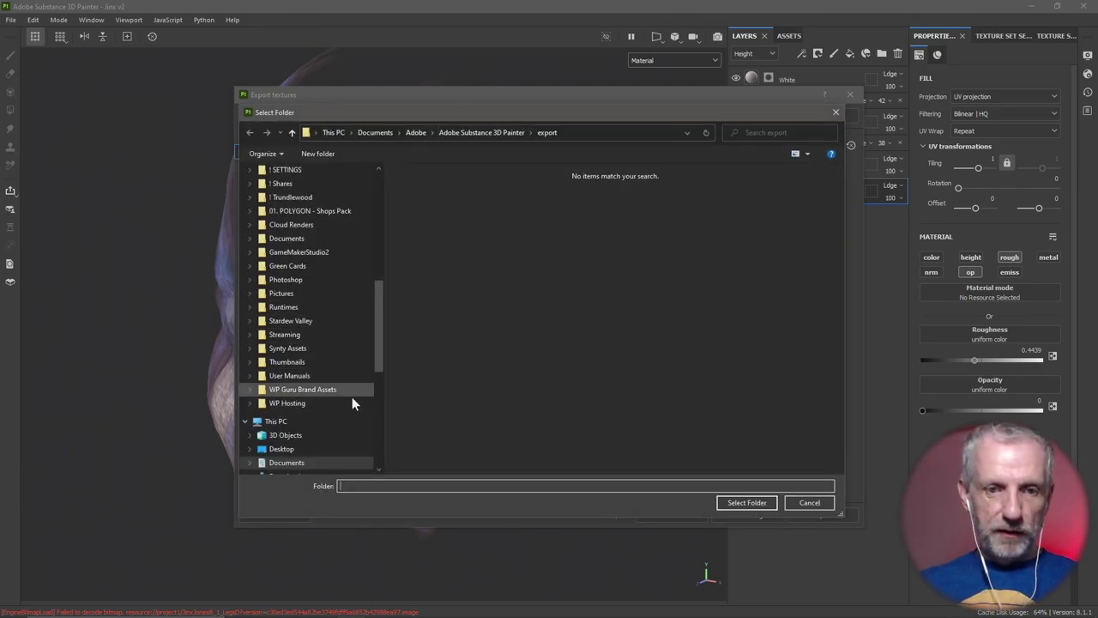
click(329, 446)
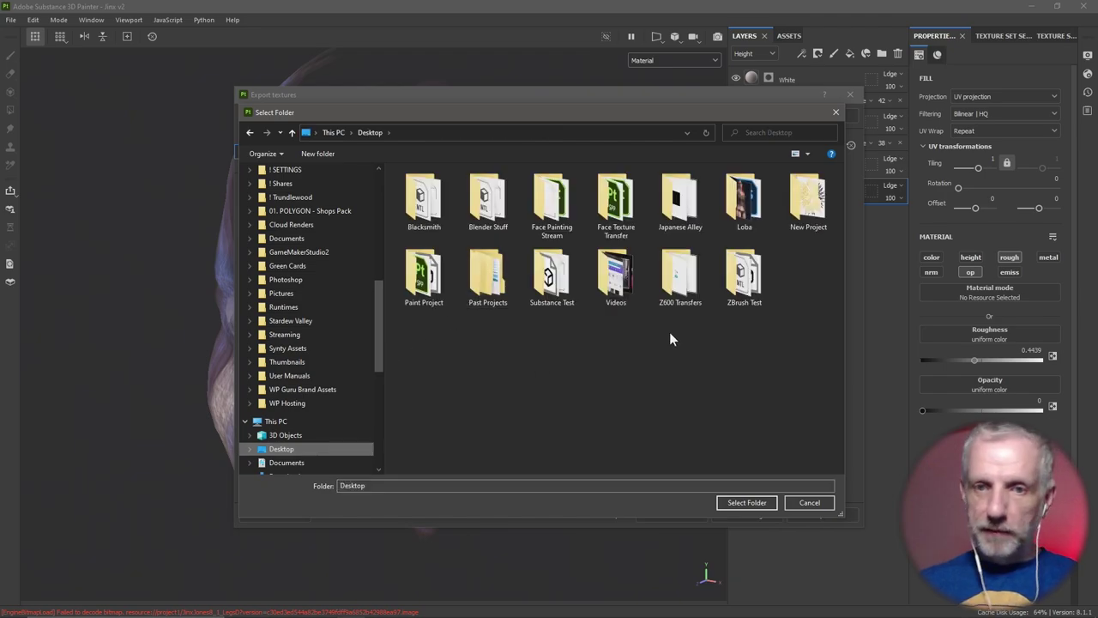
double_click(552, 202)
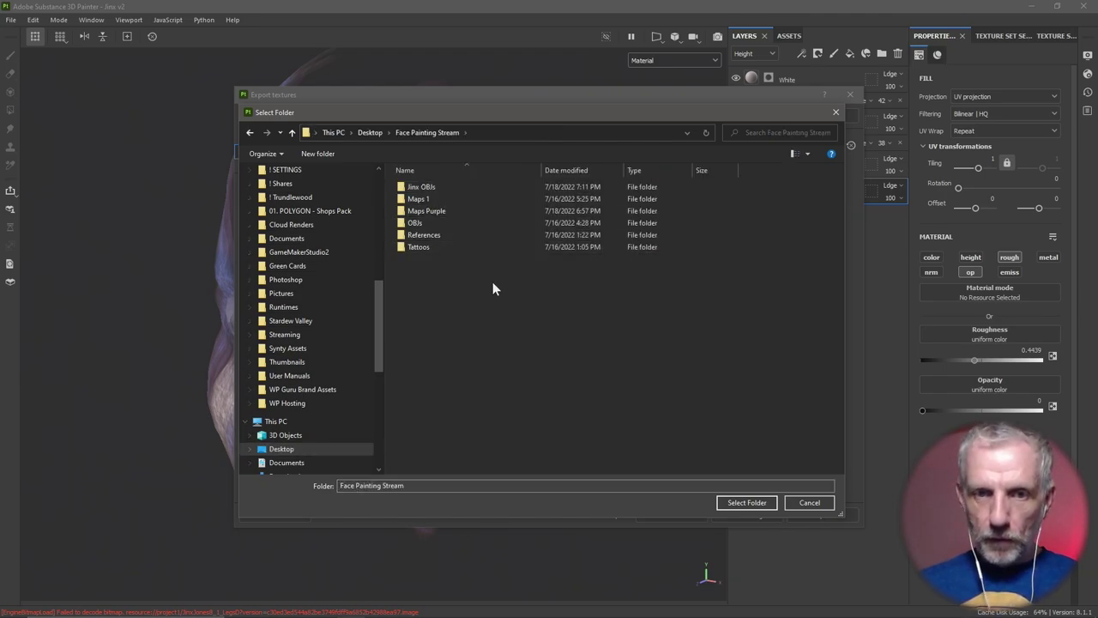
Create a new Maps Blue folder there and set it as the export output directory
right_click(493, 286)
mouse_move(552, 471)
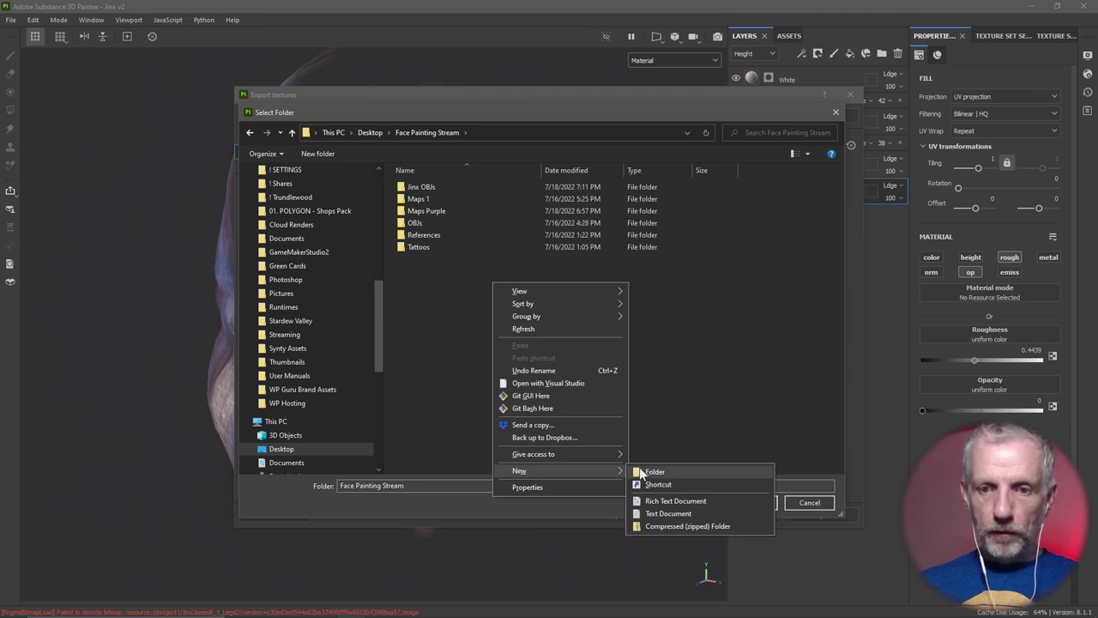
click(654, 472)
text(Ma)
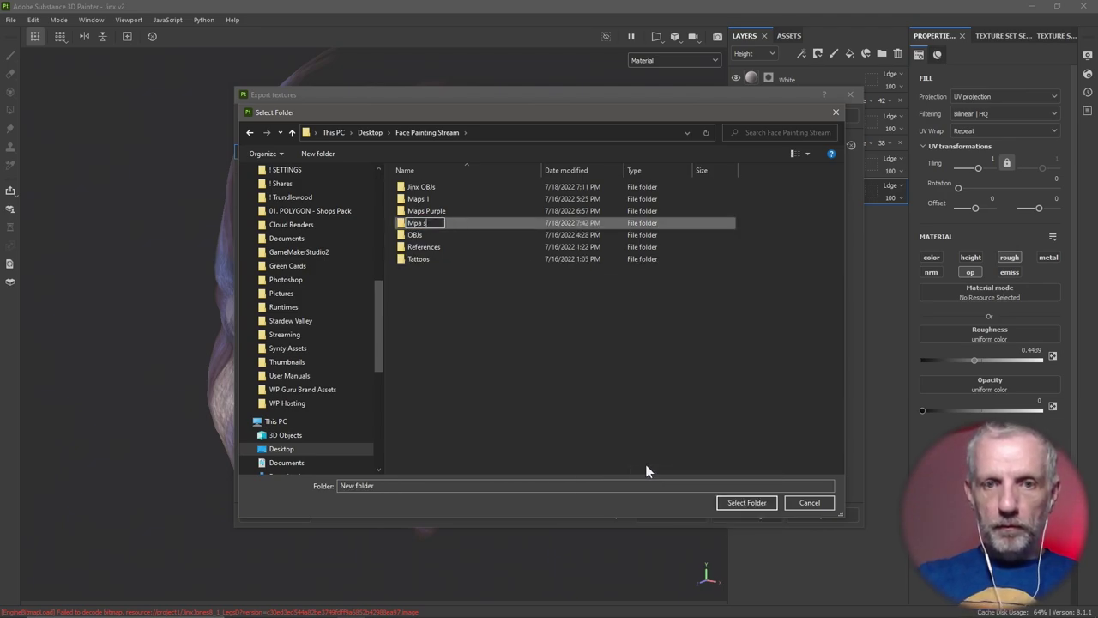
text(ps White)
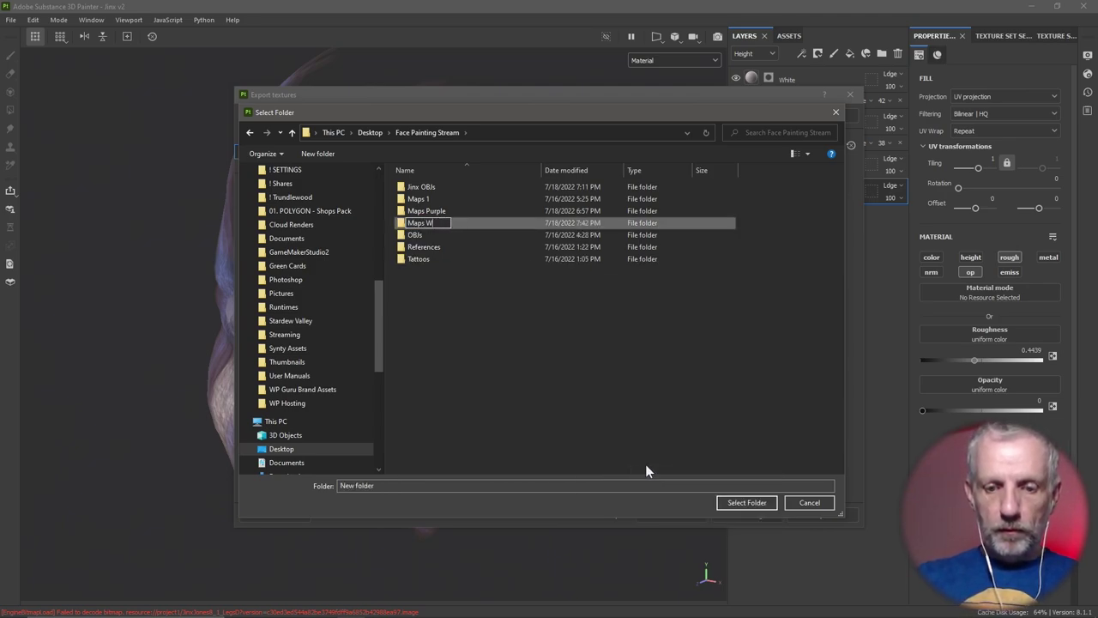
key(BackSpace)
key(BackSpace)
key(BackSpace)
key(BackSpace)
key(BackSpace)
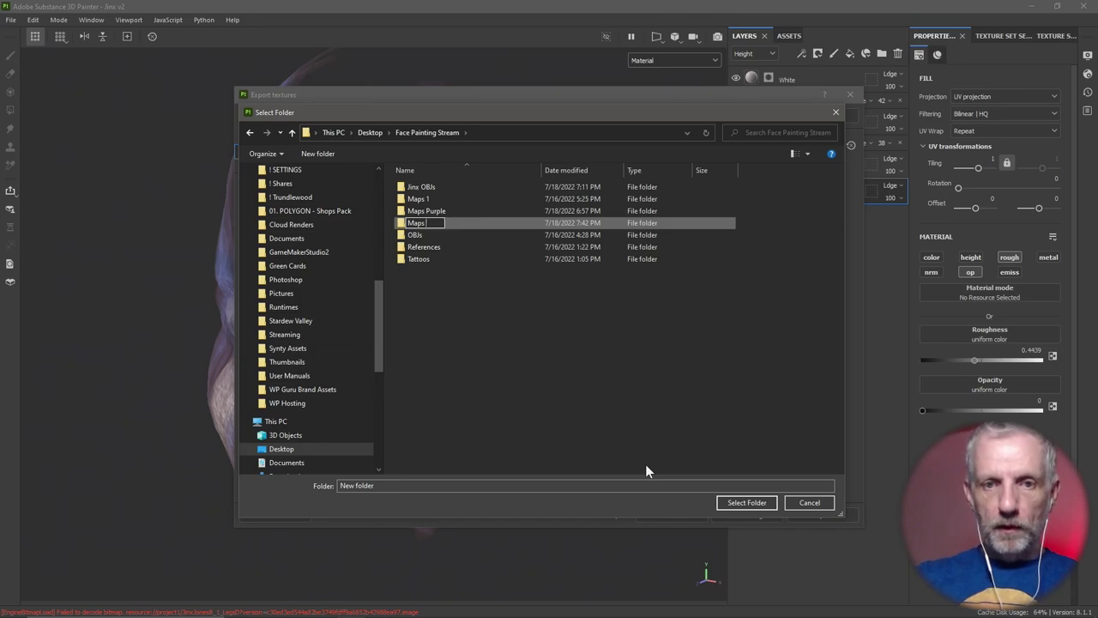
text(Blue)
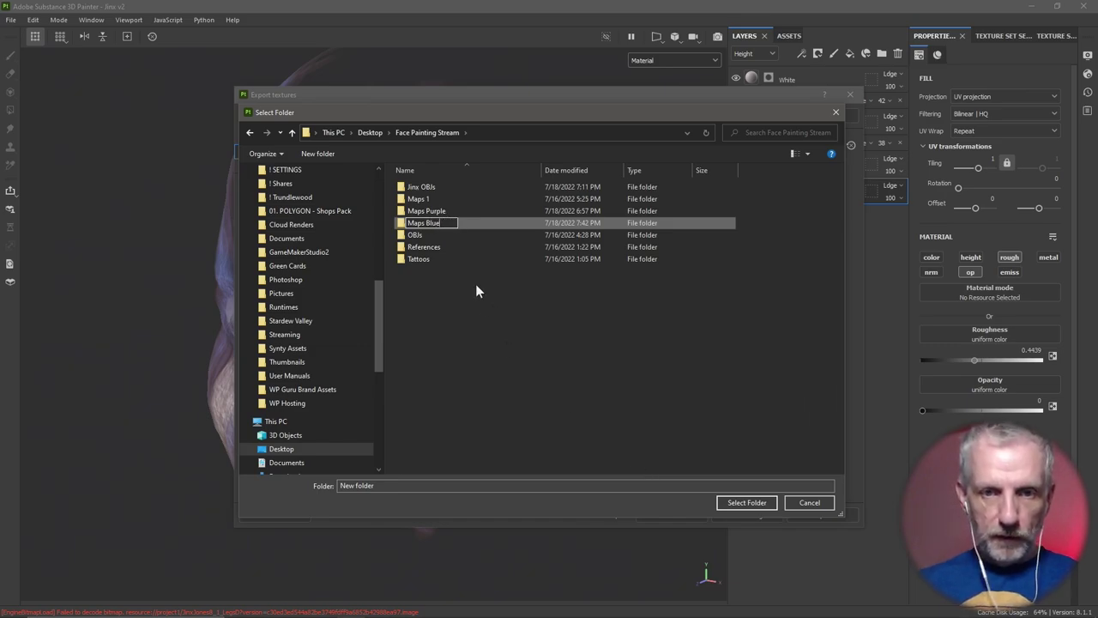
key(Return)
double_click(431, 222)
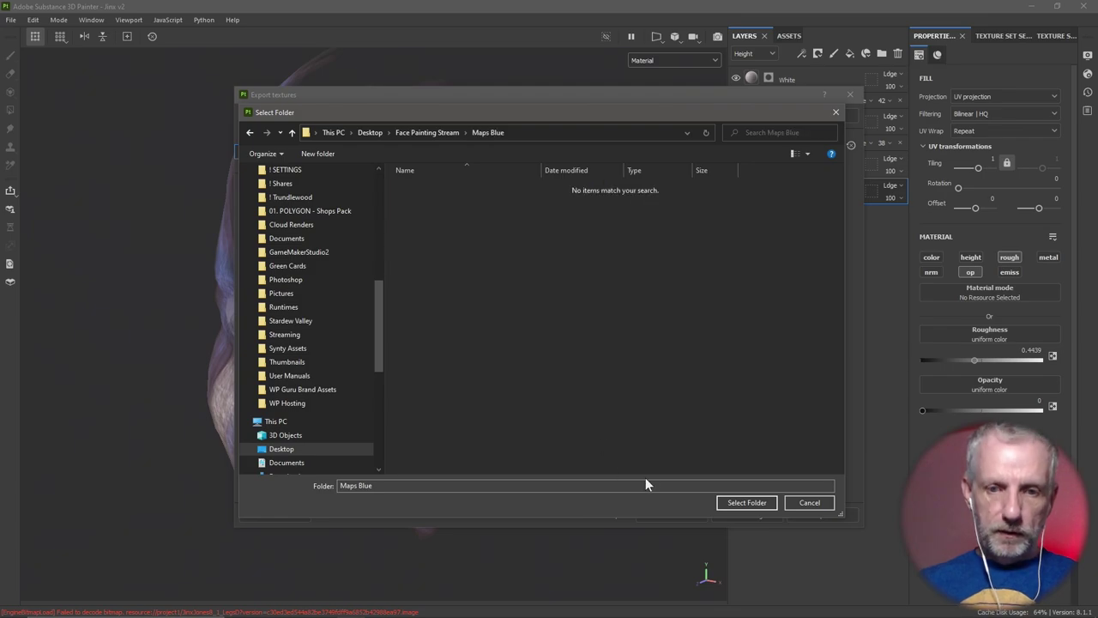
click(746, 503)
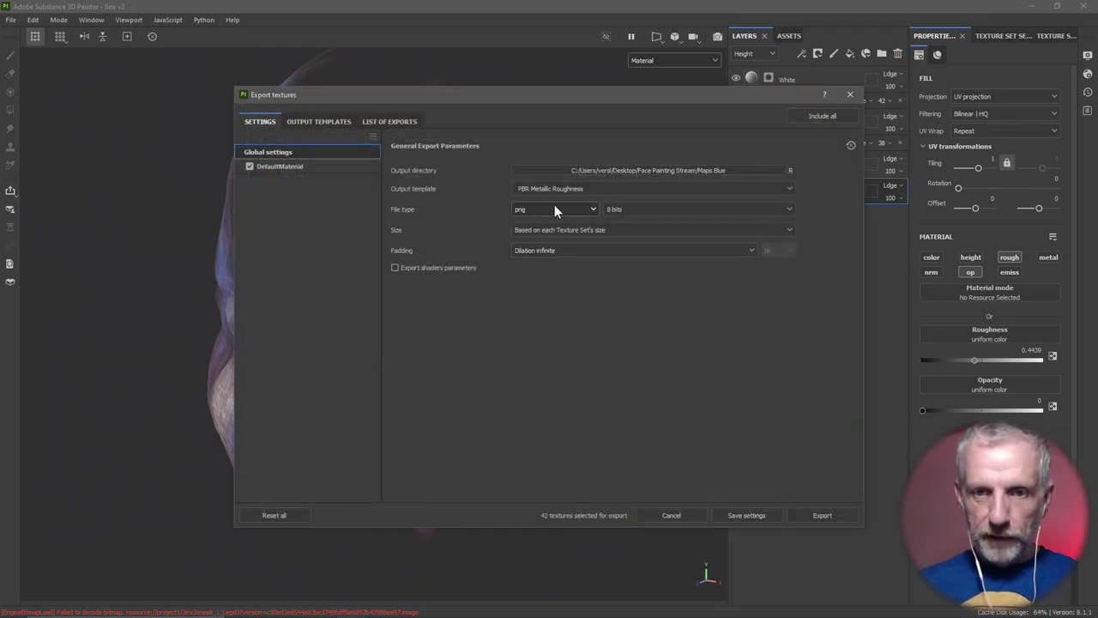
Remove the Opacity from Base map from the PBR Metallic Roughness Face Paint output template
click(318, 120)
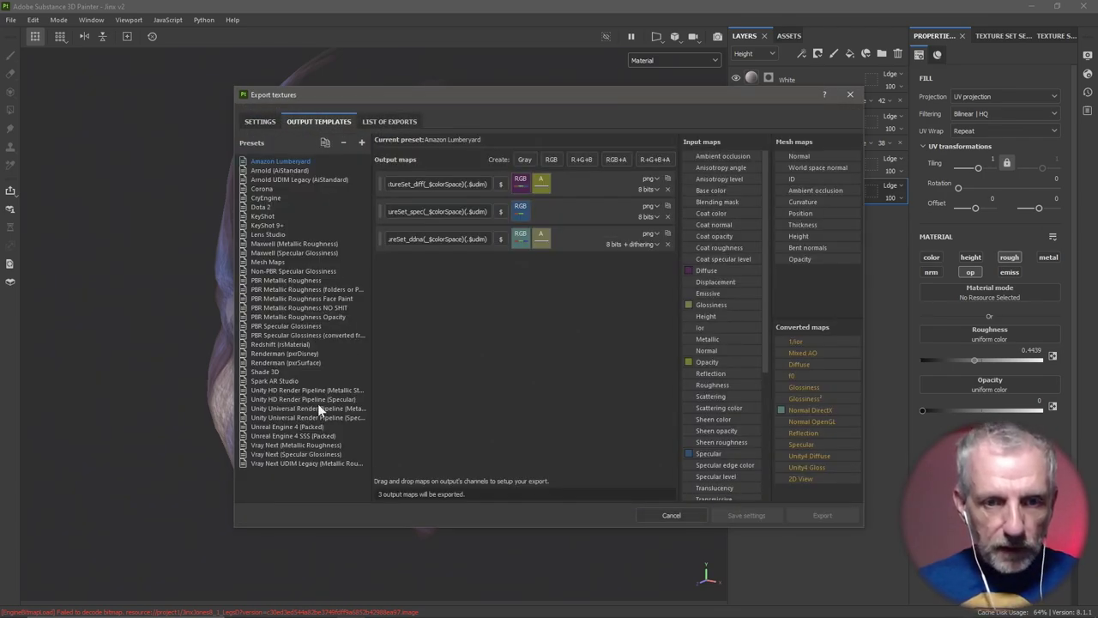
click(343, 297)
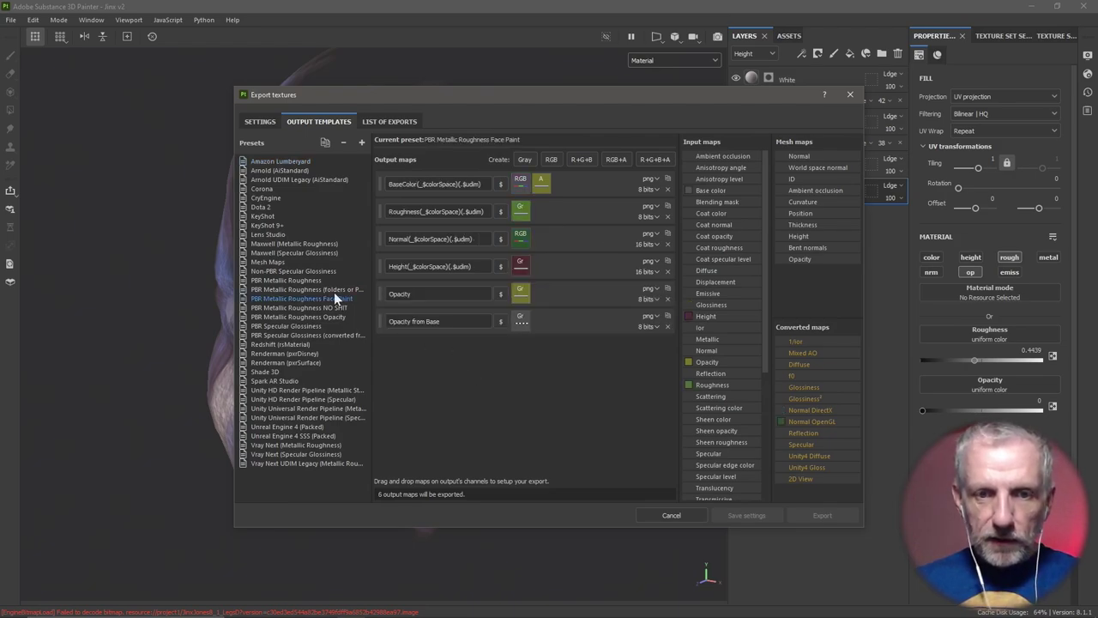
click(668, 327)
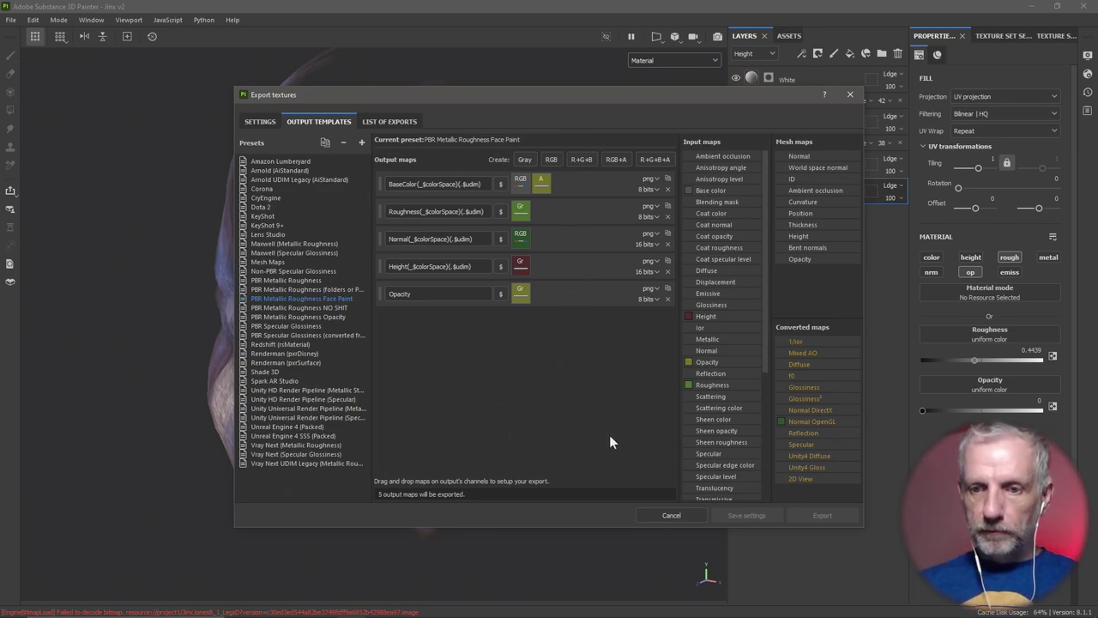
Select the PBR Metallic Roughness Face Paint template for export and review the 35-texture list
click(249, 121)
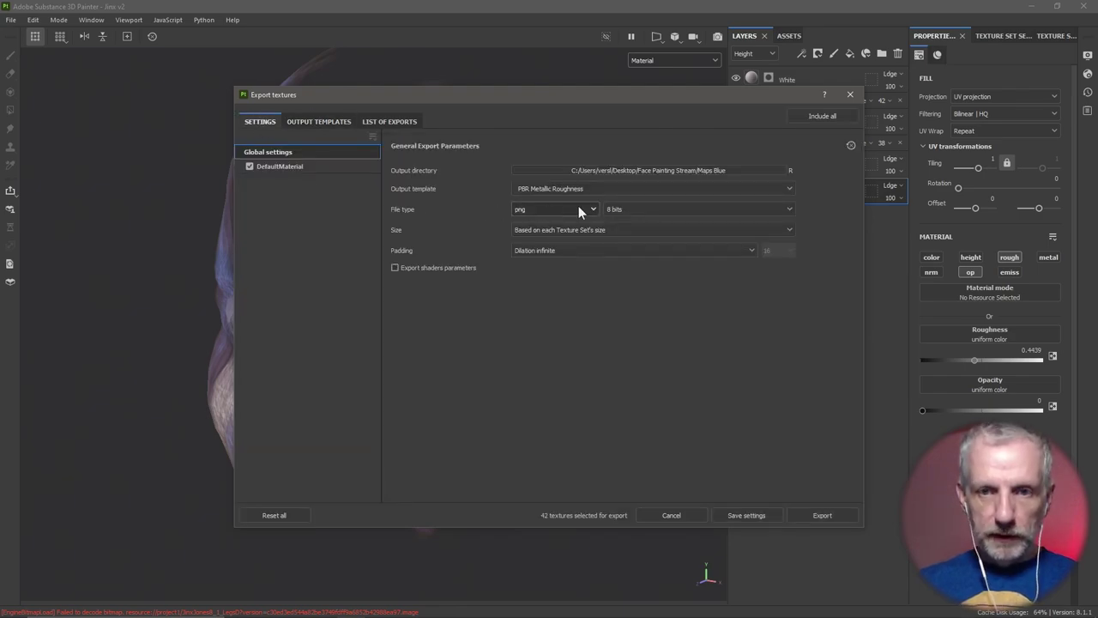
click(679, 188)
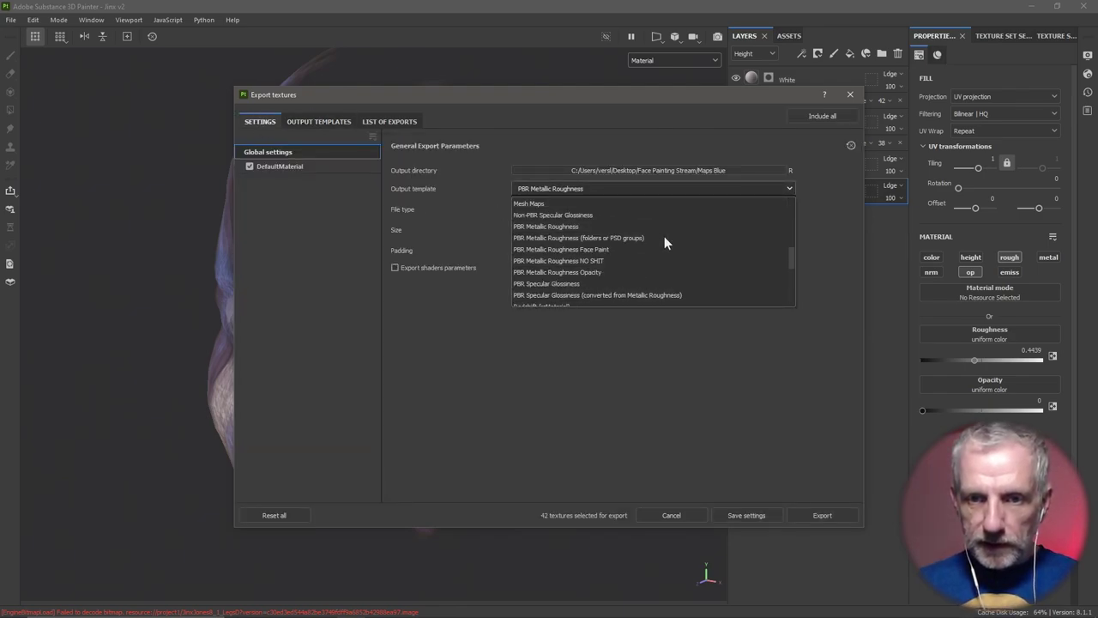
scroll(664, 236, down, 1)
click(630, 223)
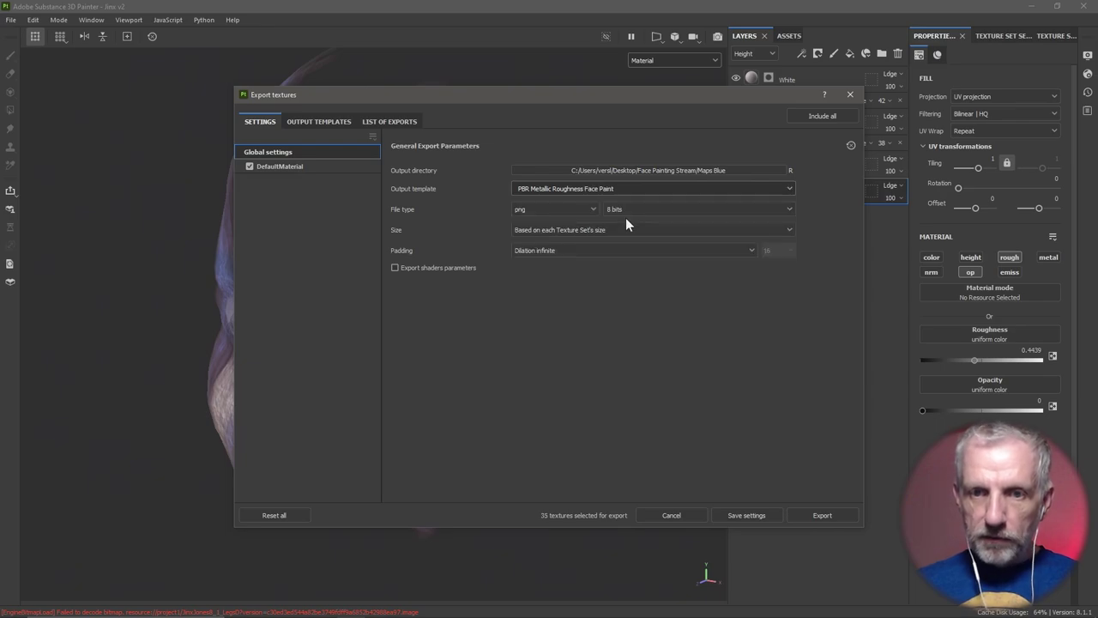
click(388, 117)
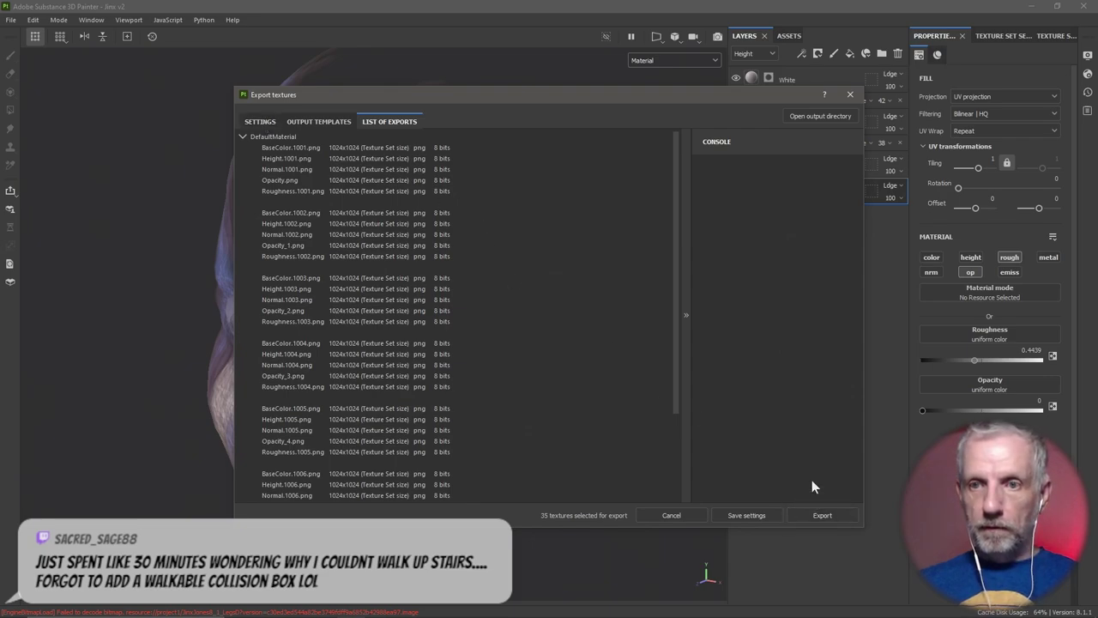
Export the 35 face-paint textures into Maps Blue, opening the output folder afterwards
click(802, 115)
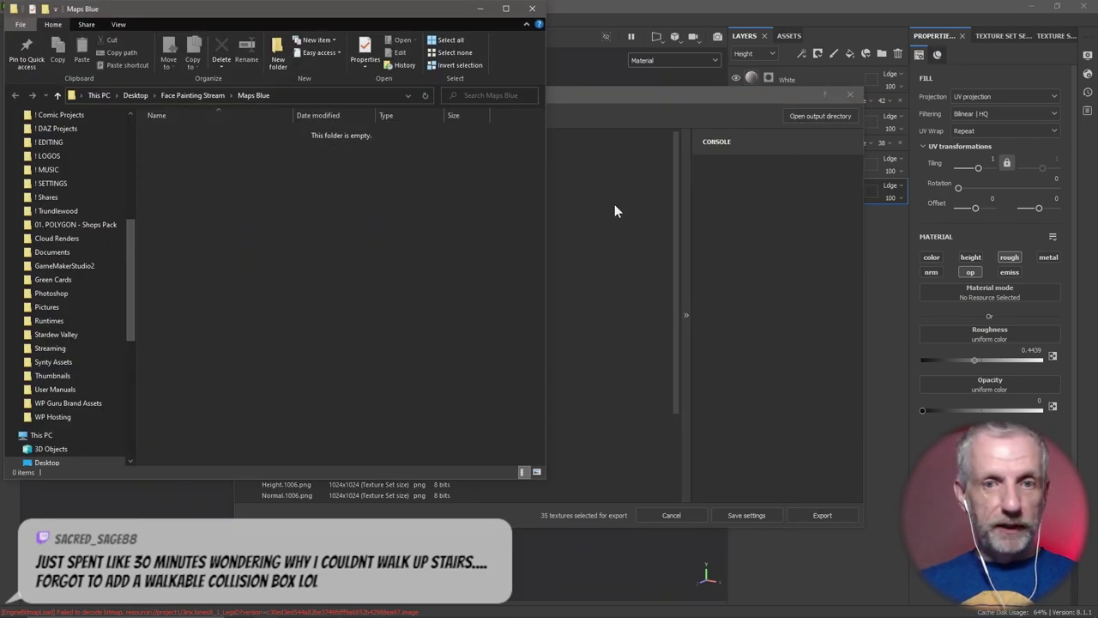
click(822, 513)
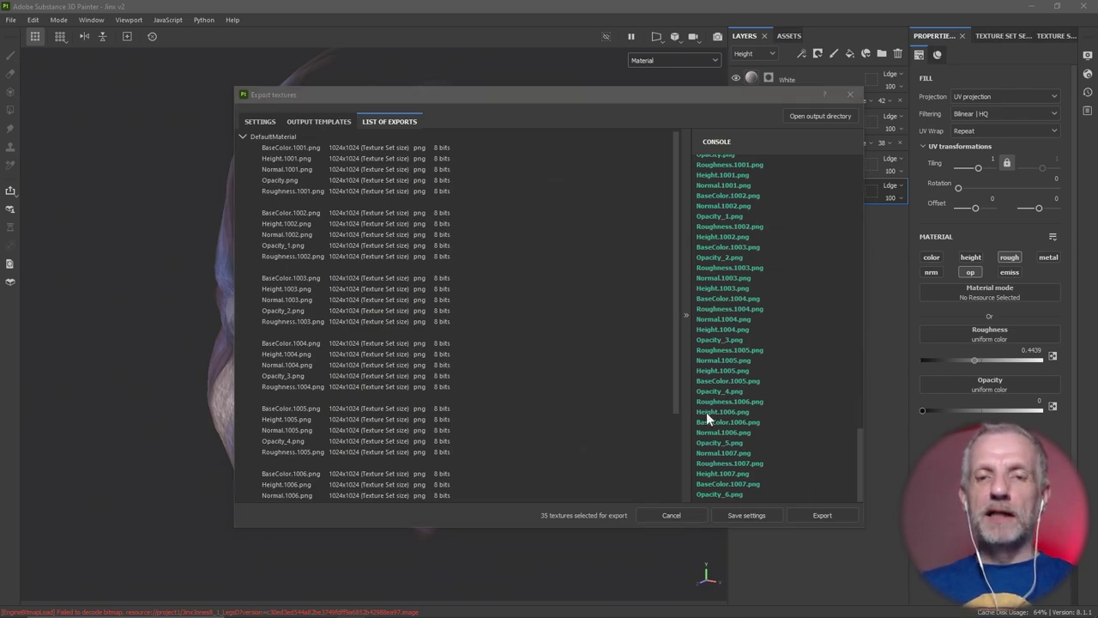
key(alt+Tab)
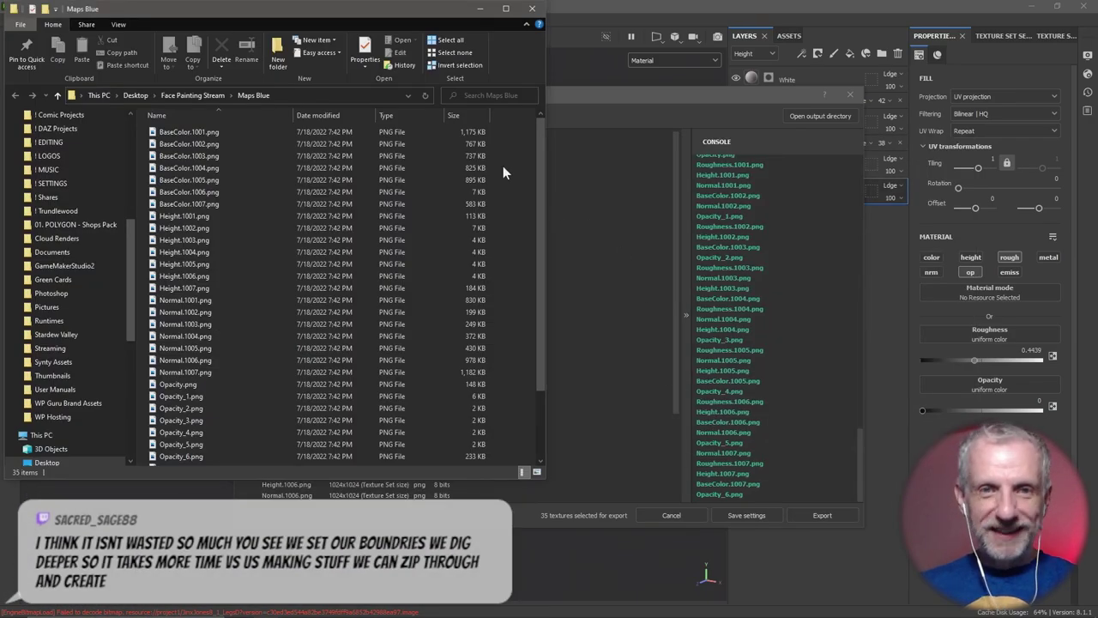
Show the Maps Blue textures as Large icons in File Explorer, then return to DAZ Studio
drag(330, 10, 897, 52)
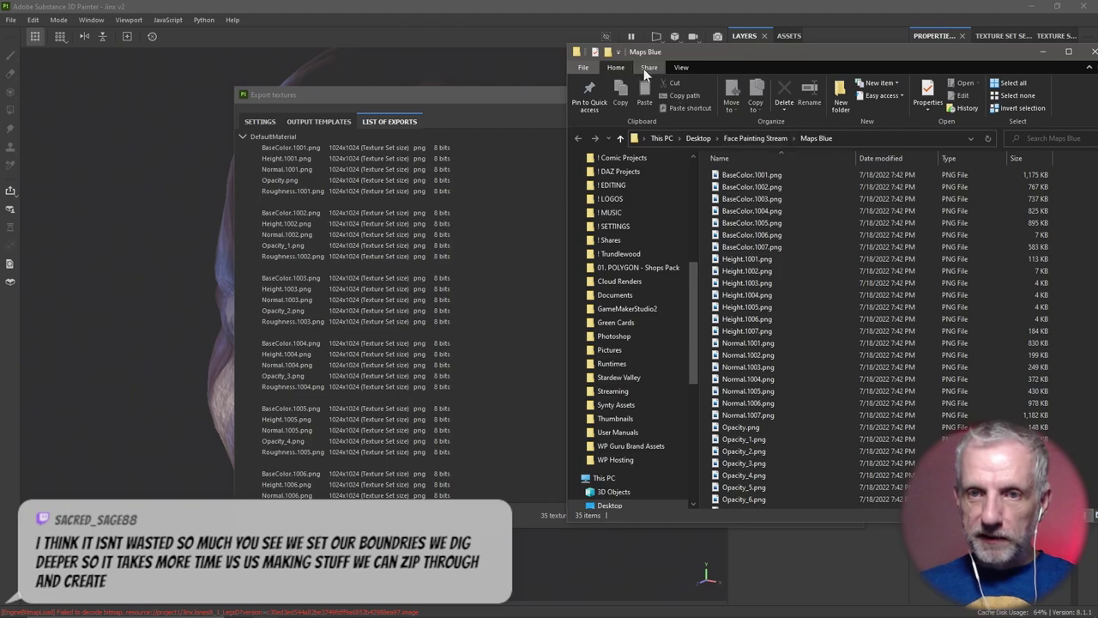
click(678, 69)
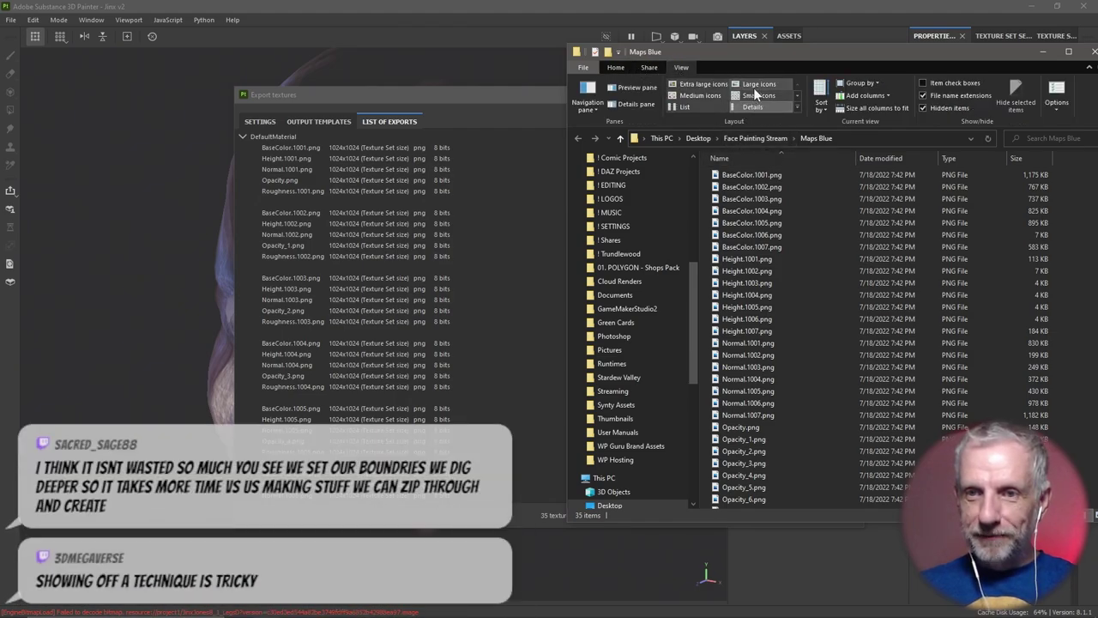
click(757, 84)
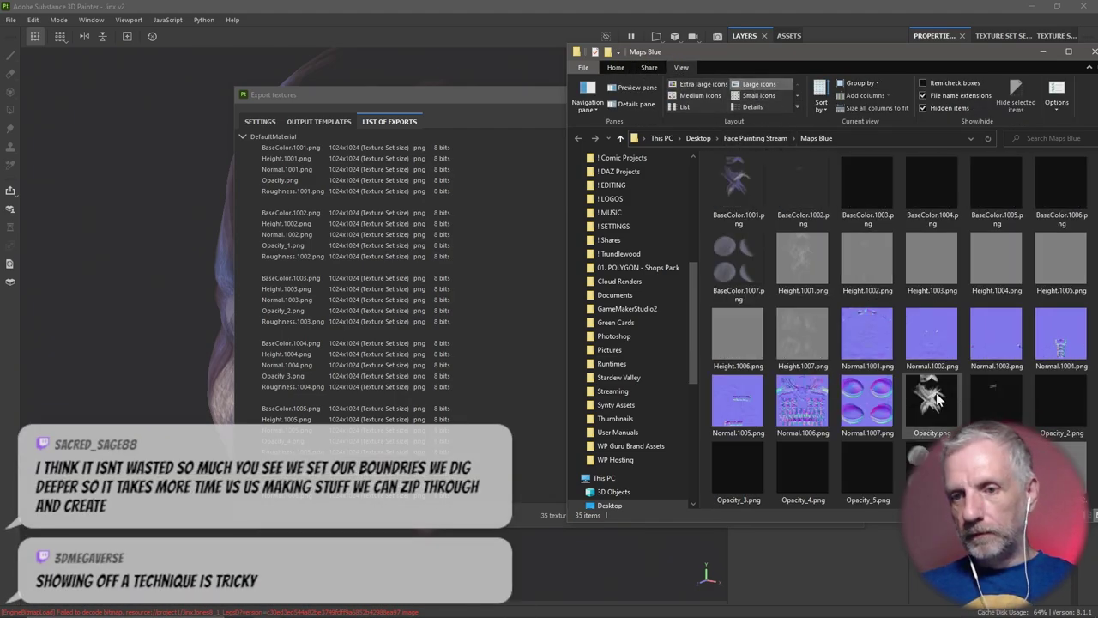
key(alt+Tab)
click(863, 408)
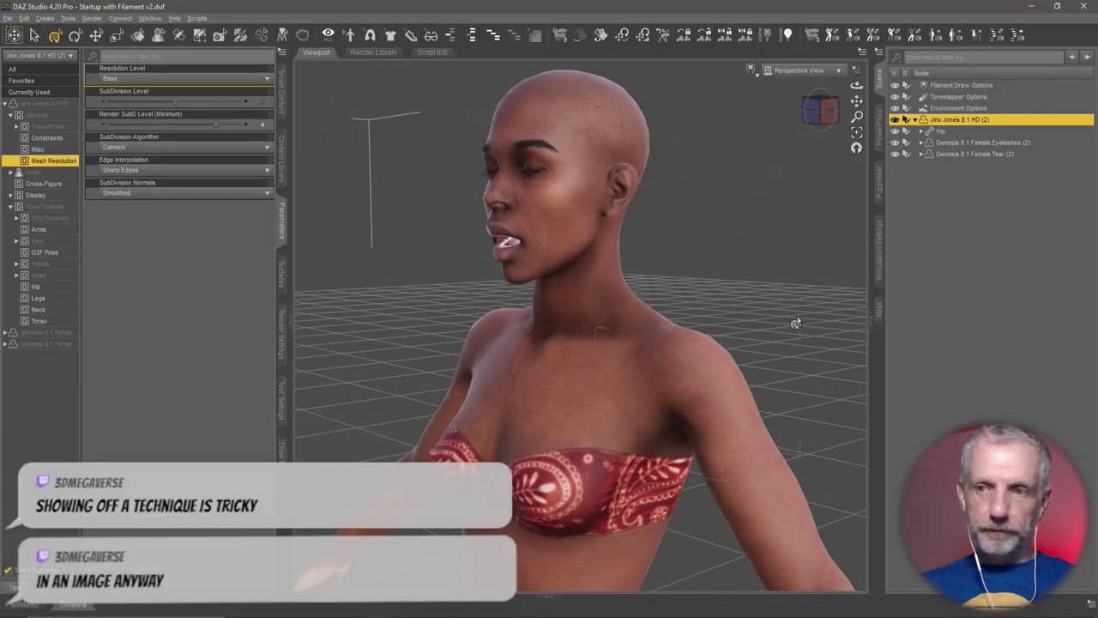
Zero Jinx's pose for a neutral face and frame her head and shoulders in the viewport
mouse_move(560, 259)
alt+mouse_down()
mouse_move(545, 262)
mouse_move(567, 266)
alt+mouse_up()
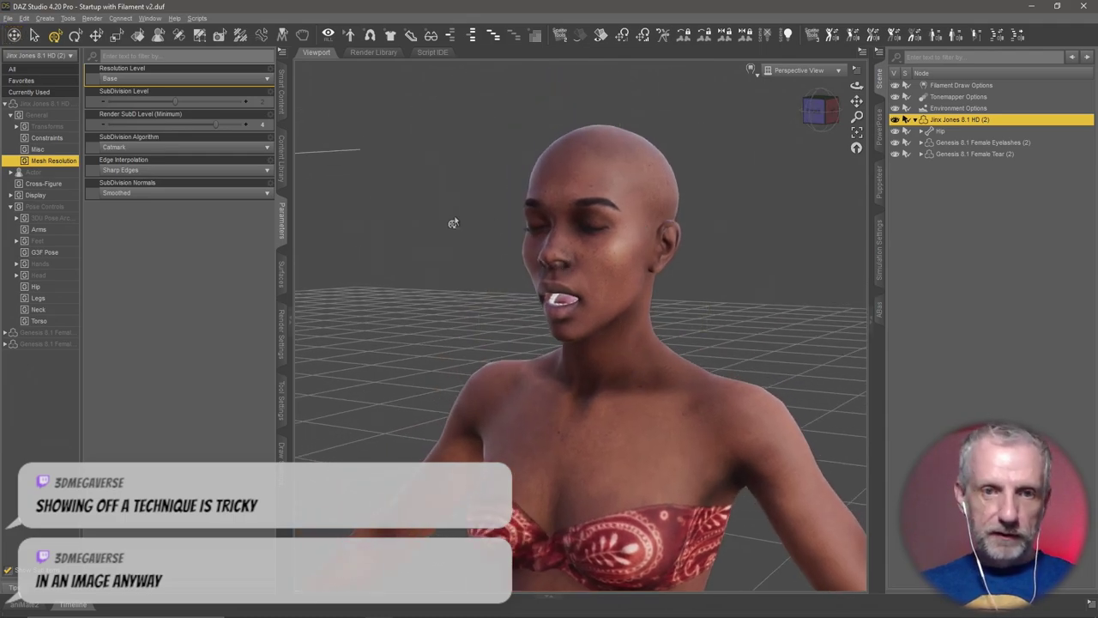
click(24, 18)
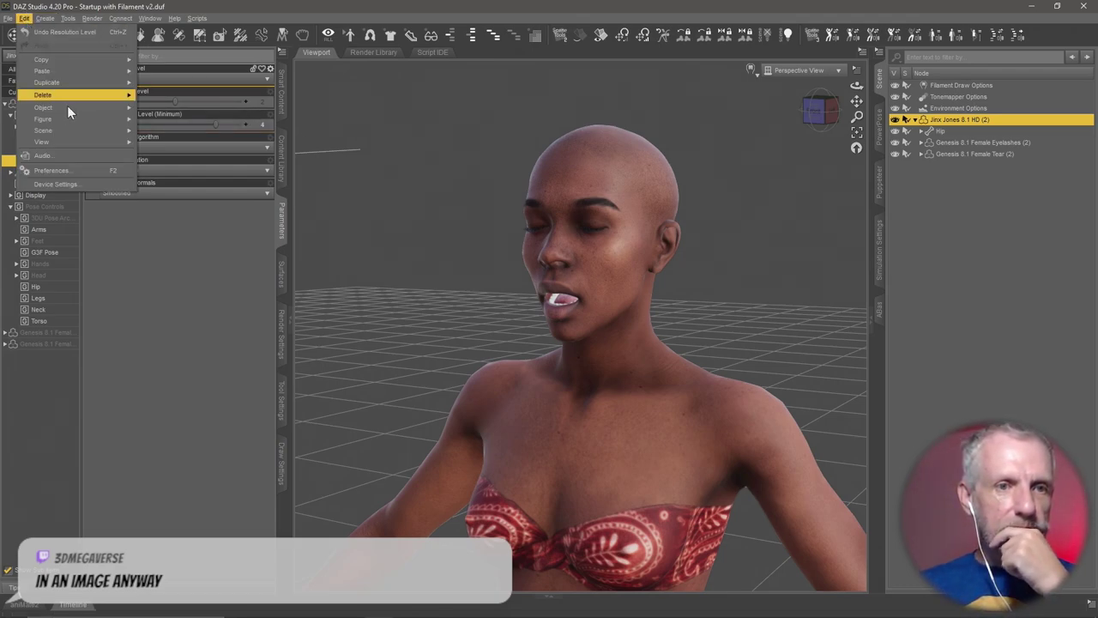
mouse_move(81, 120)
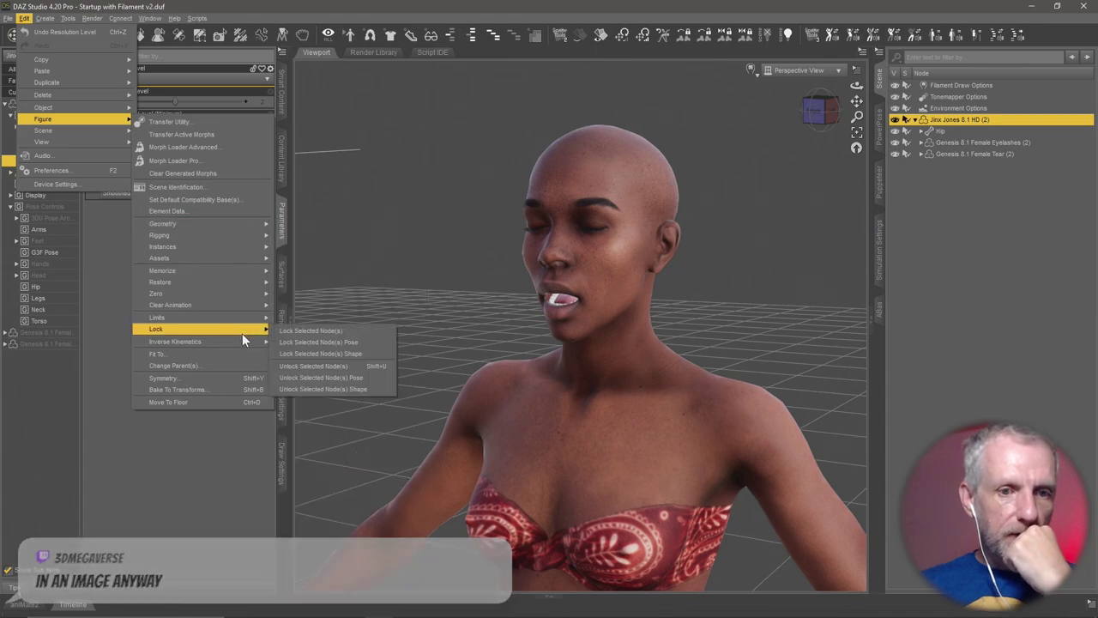
mouse_move(247, 282)
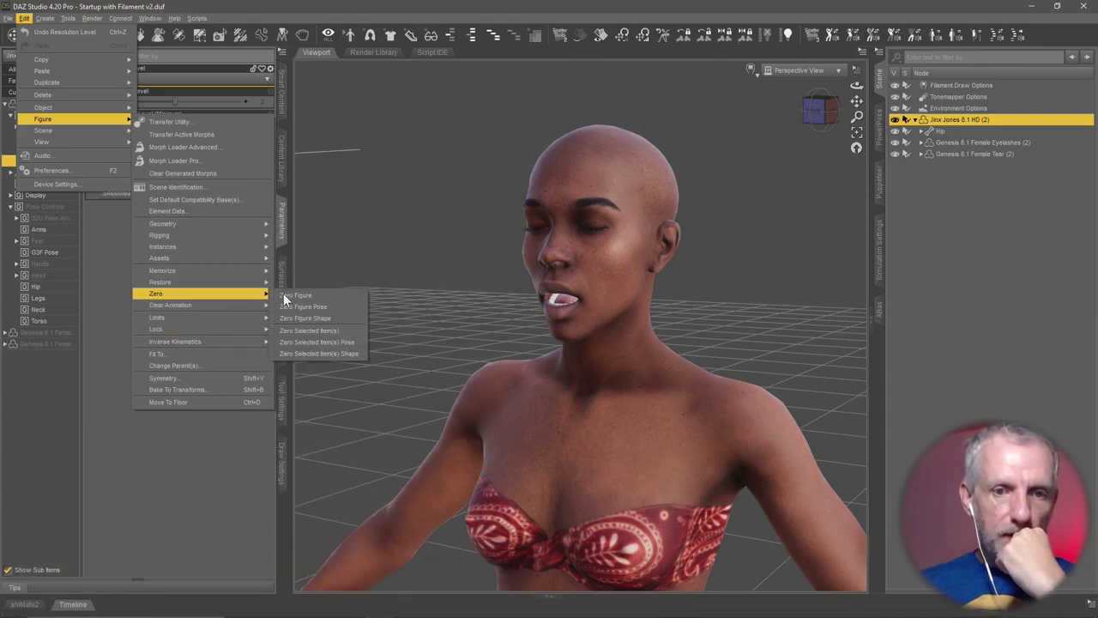
click(347, 305)
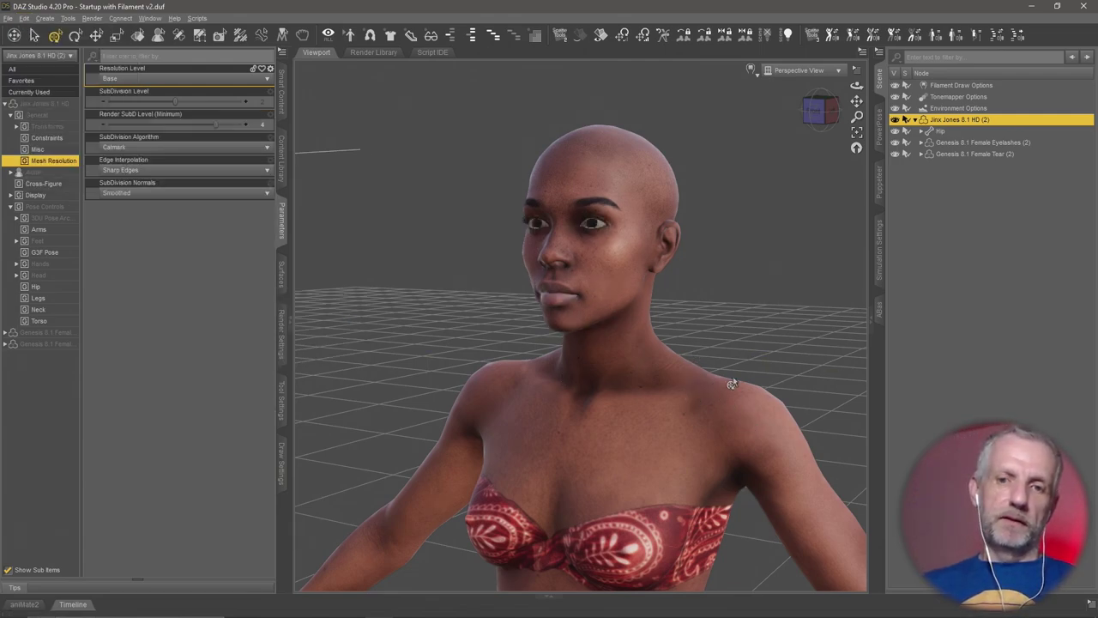
alt+drag(733, 376, 721, 361)
scroll(741, 375, up, 5)
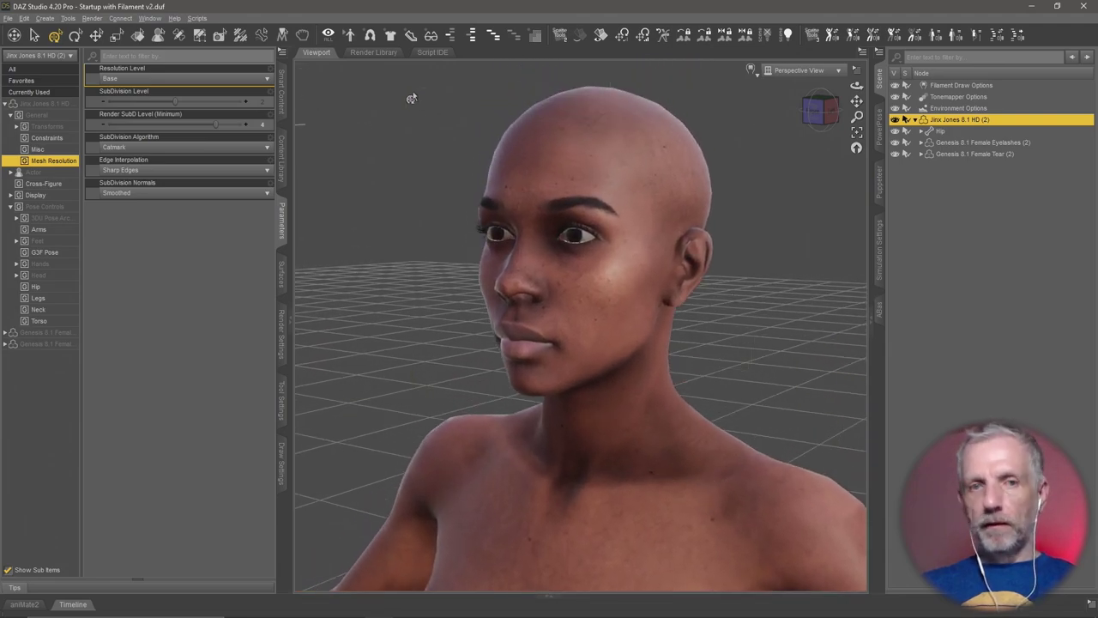
Add a new geometry shell to the Jinx Jones 8.1 HD figure
click(44, 18)
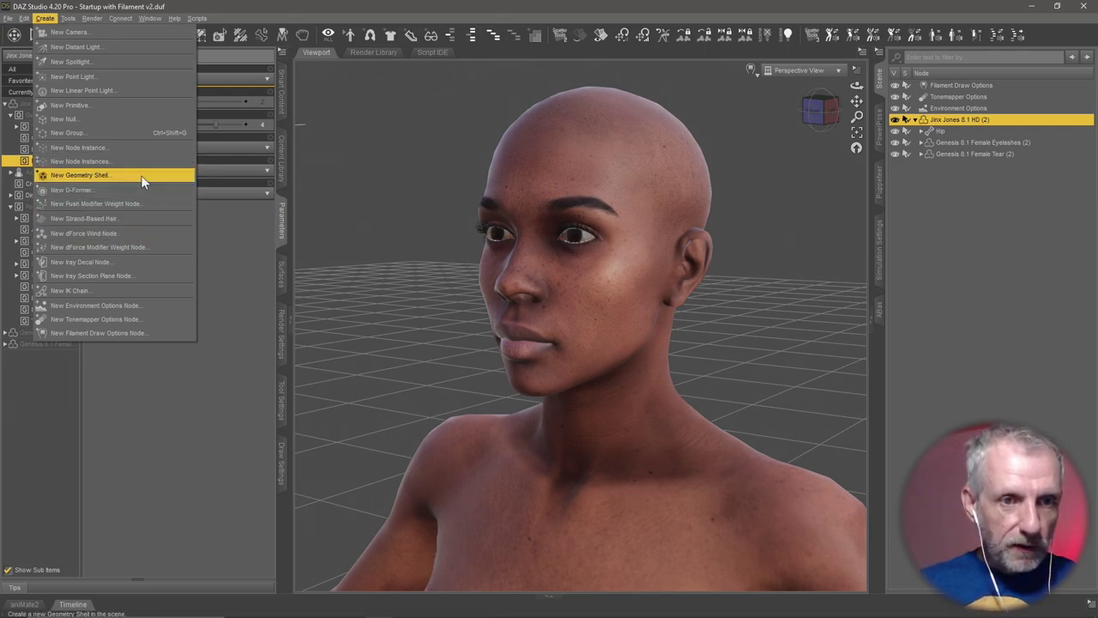
click(141, 175)
click(410, 226)
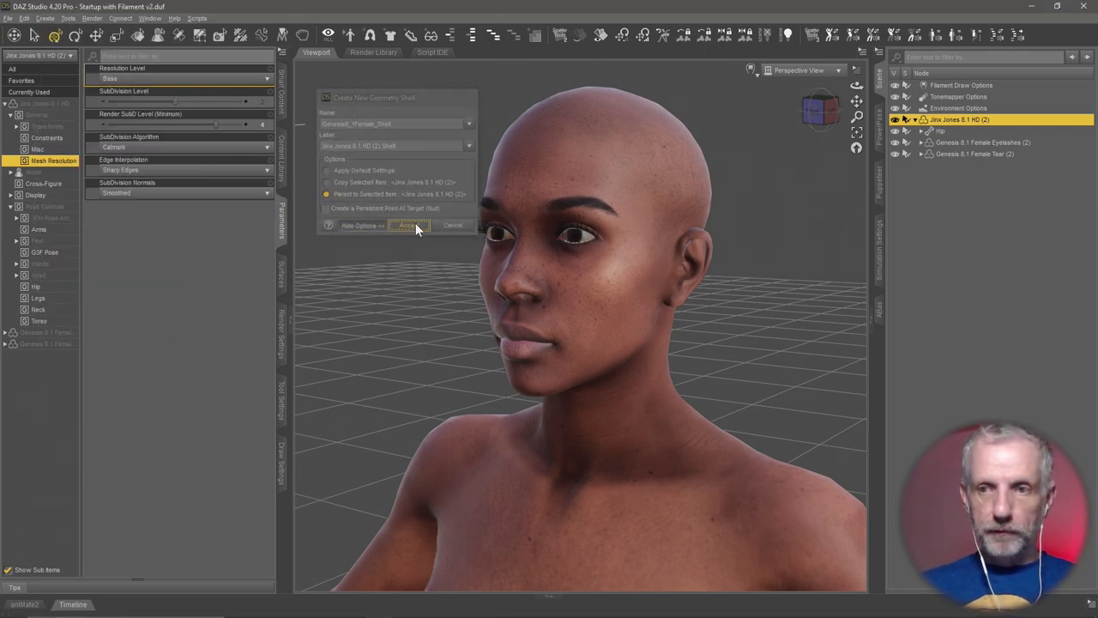
Rename the shell node to 'Face Paint' in the Scene pane
click(988, 164)
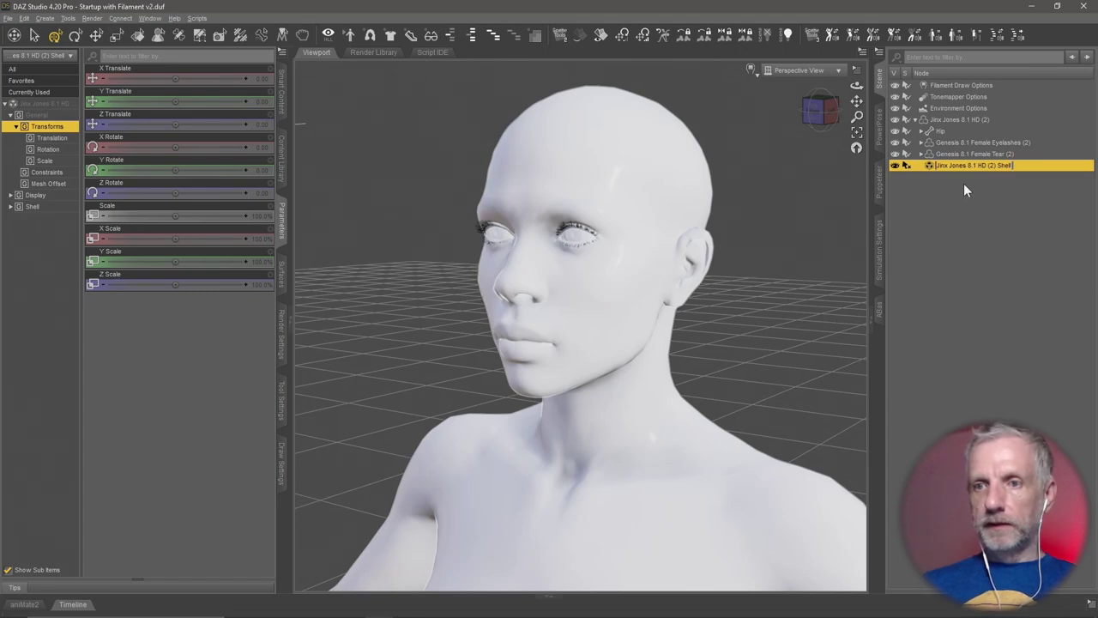
key(ctrl+a)
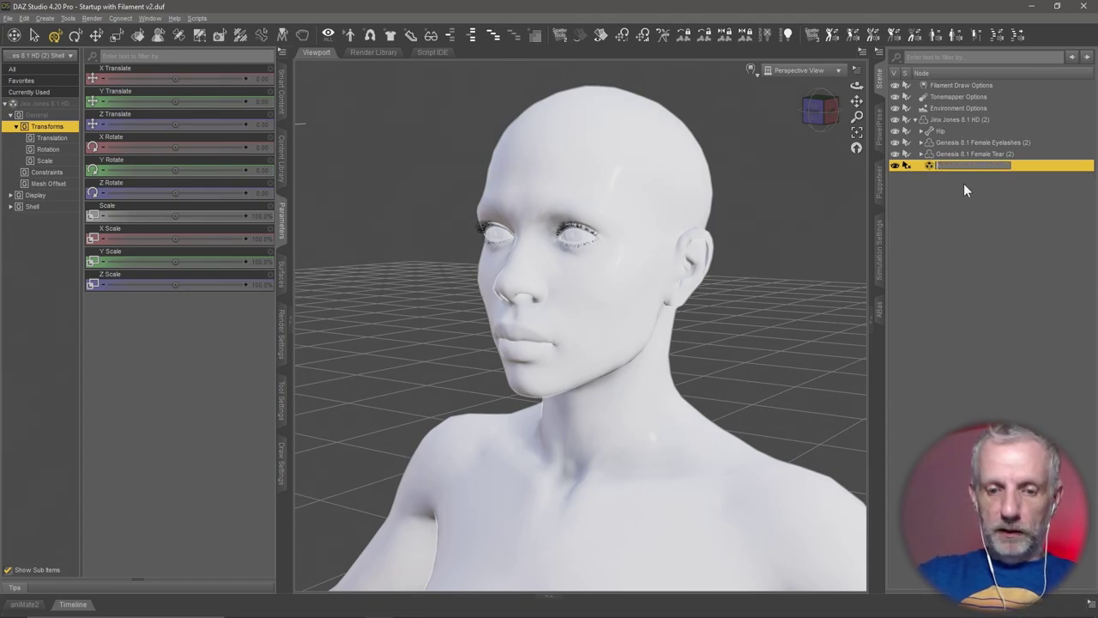
text(Face Paint)
key(Return)
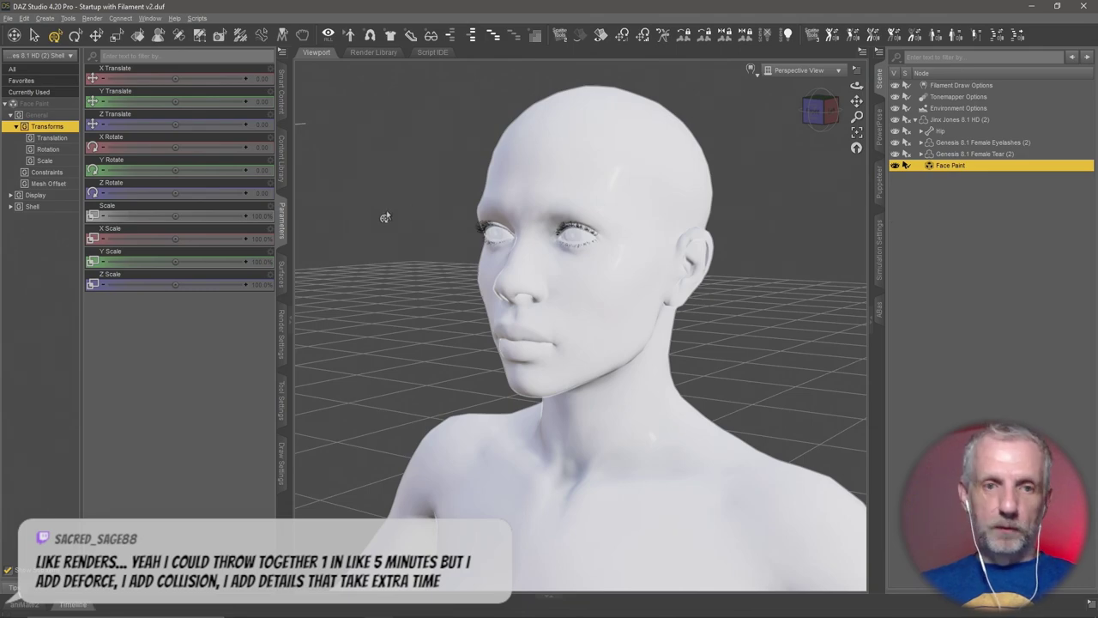
Turn off shell visibility on Arms, Body, Cornea, EyeMoisture, EyeSocket and Fingernails, keeping Ears visible
click(49, 210)
click(36, 220)
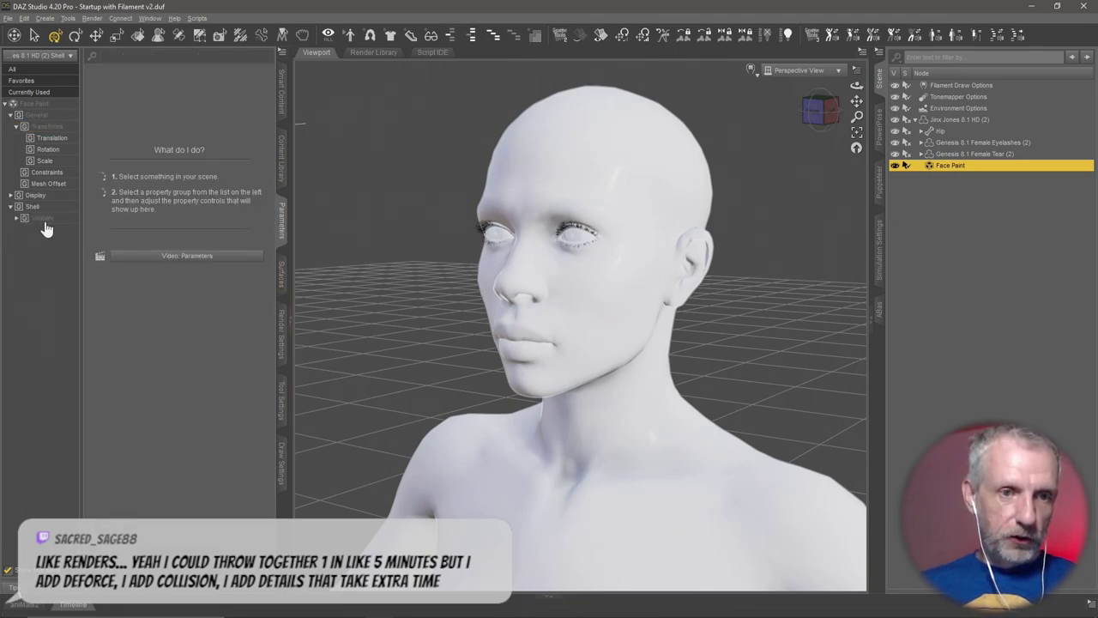
click(52, 230)
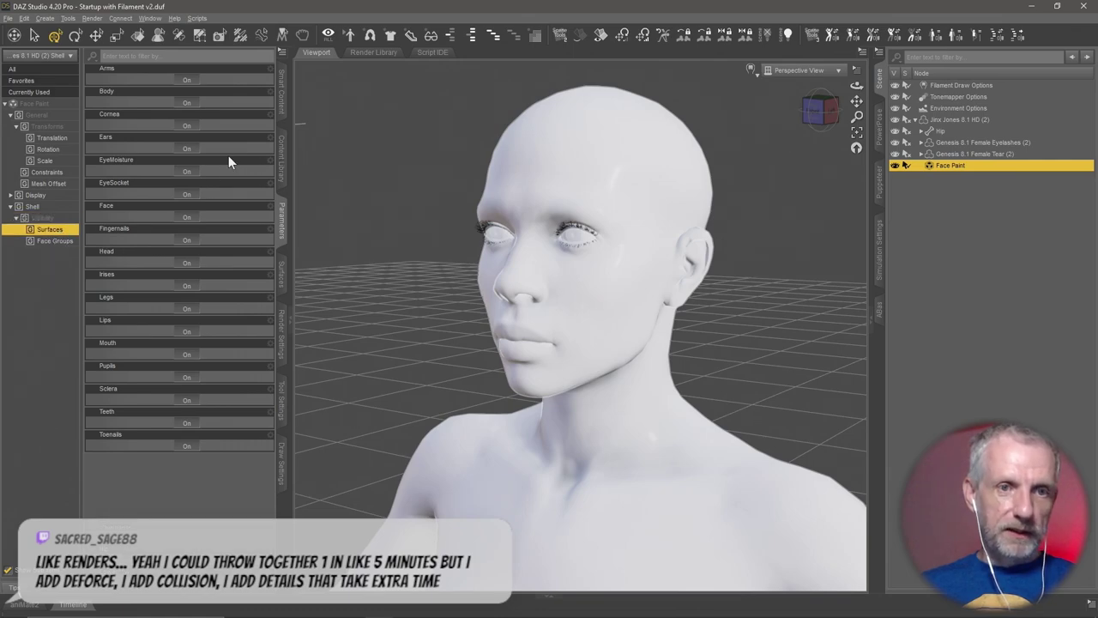
click(186, 79)
click(190, 103)
click(188, 125)
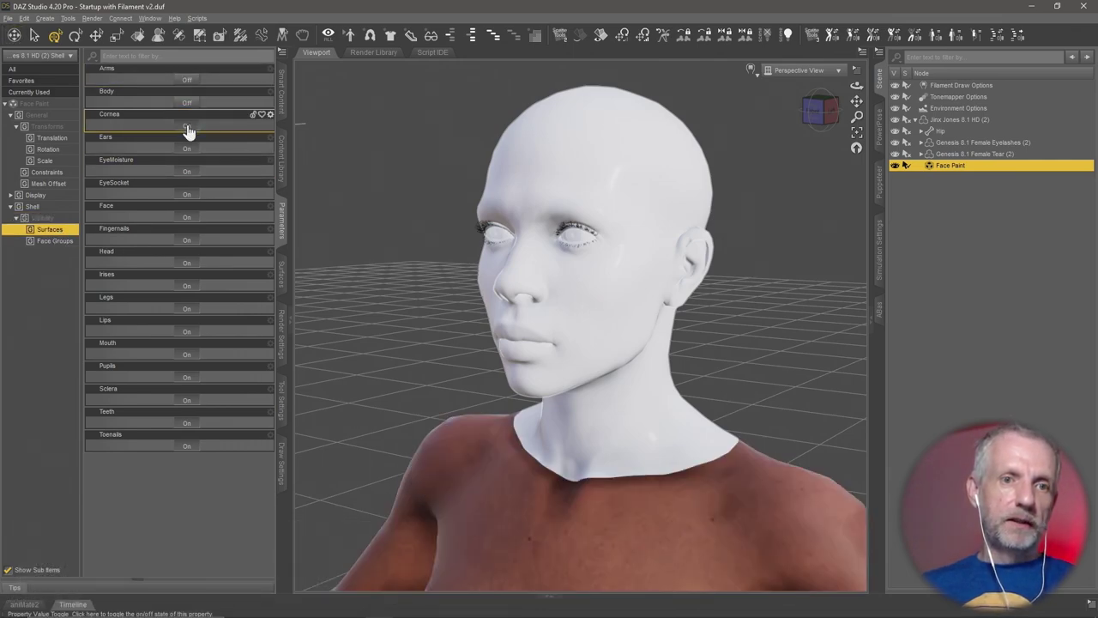
click(187, 148)
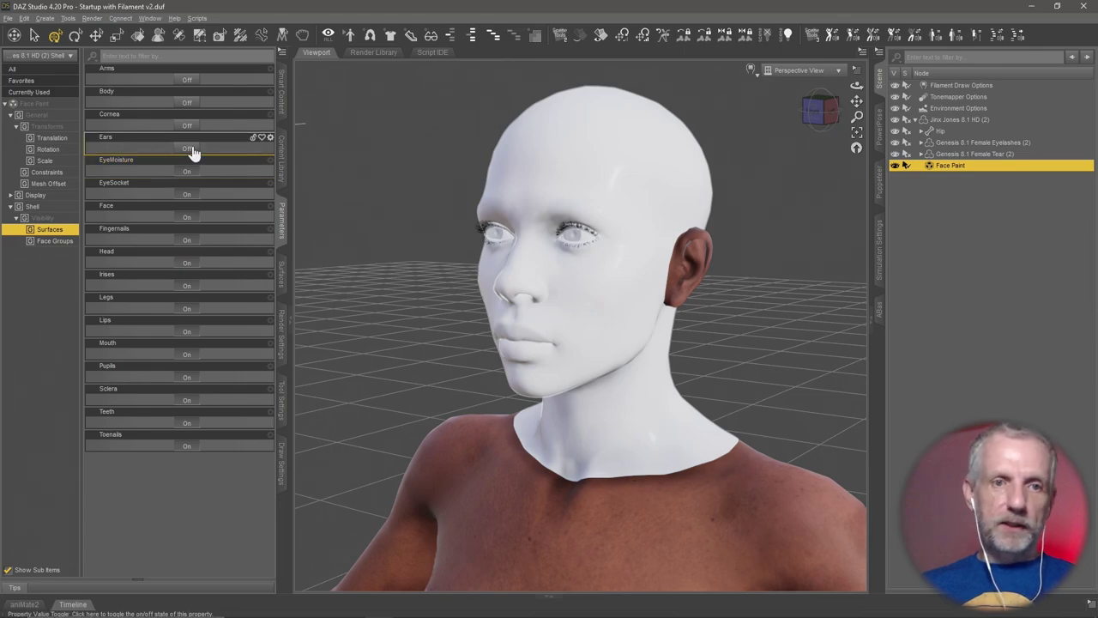
click(187, 148)
click(201, 172)
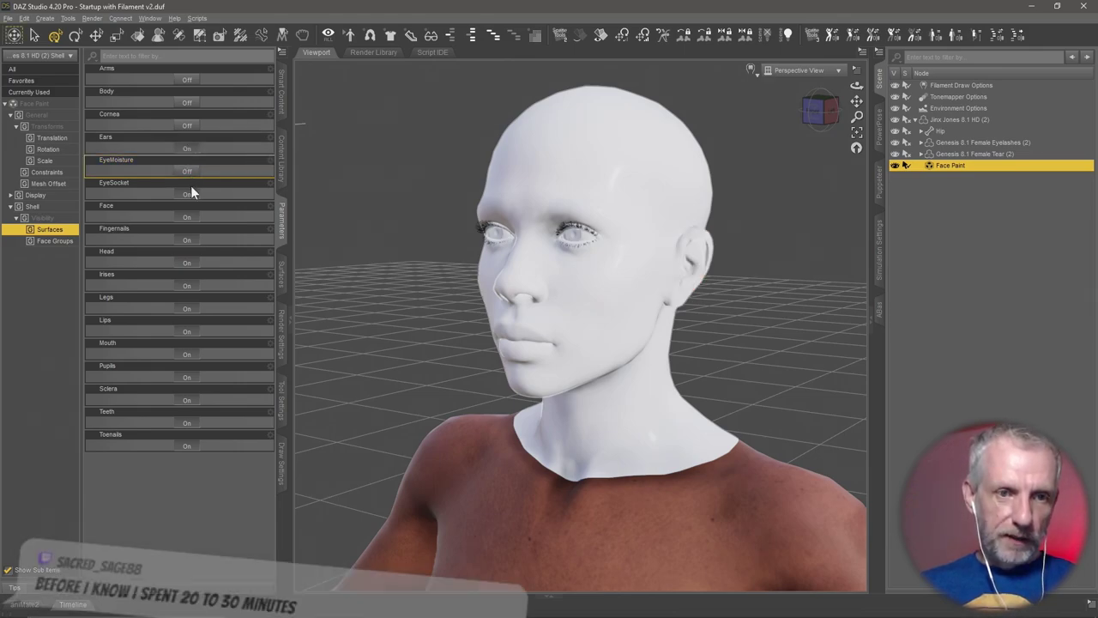
click(189, 194)
click(188, 239)
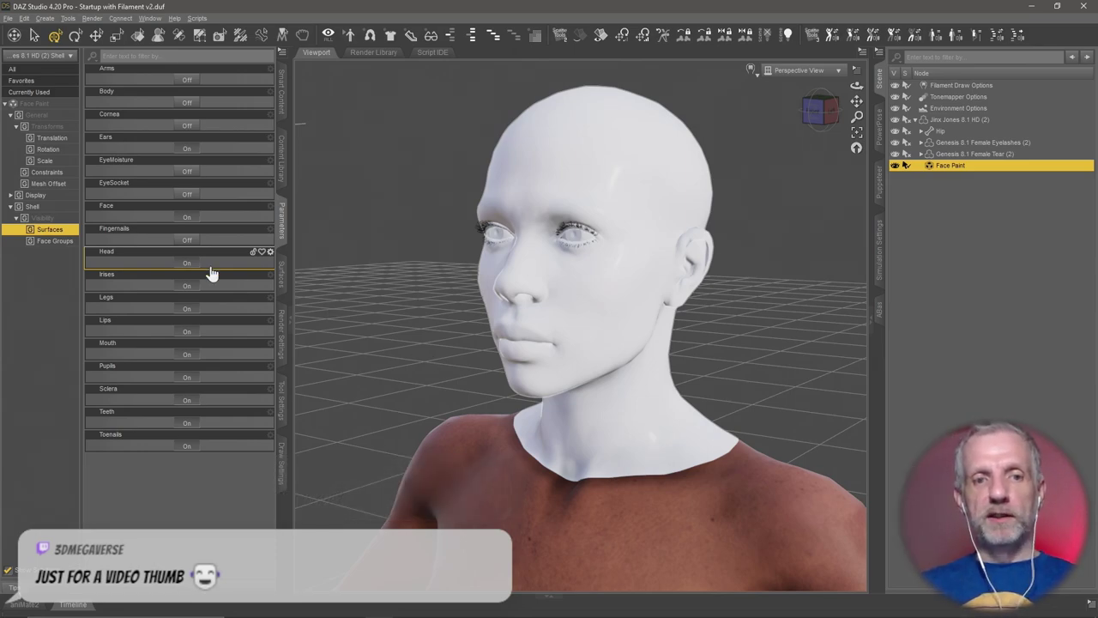
Hide the shell on Head, Legs, Mouth, Pupils, Teeth and Irises, leaving Face, Ears and Lips
click(181, 266)
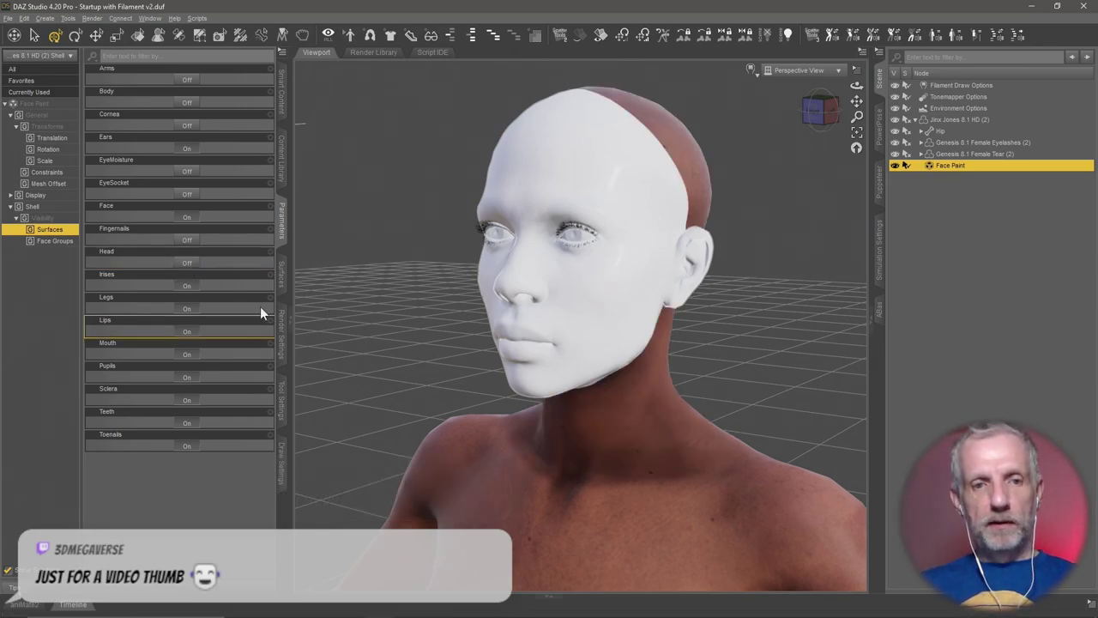
click(188, 309)
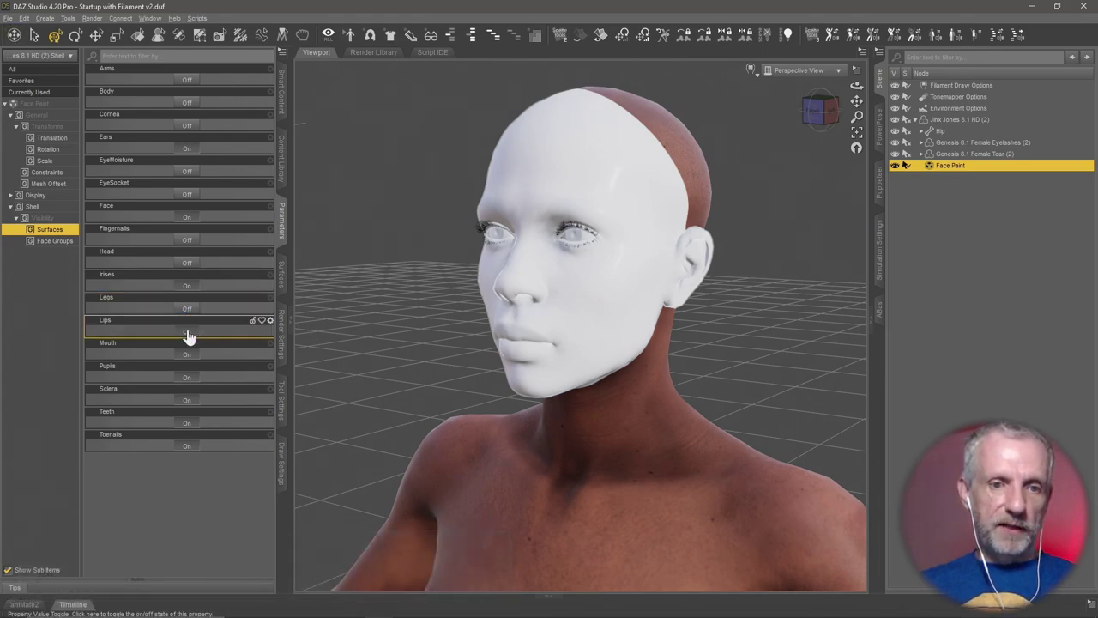
click(190, 361)
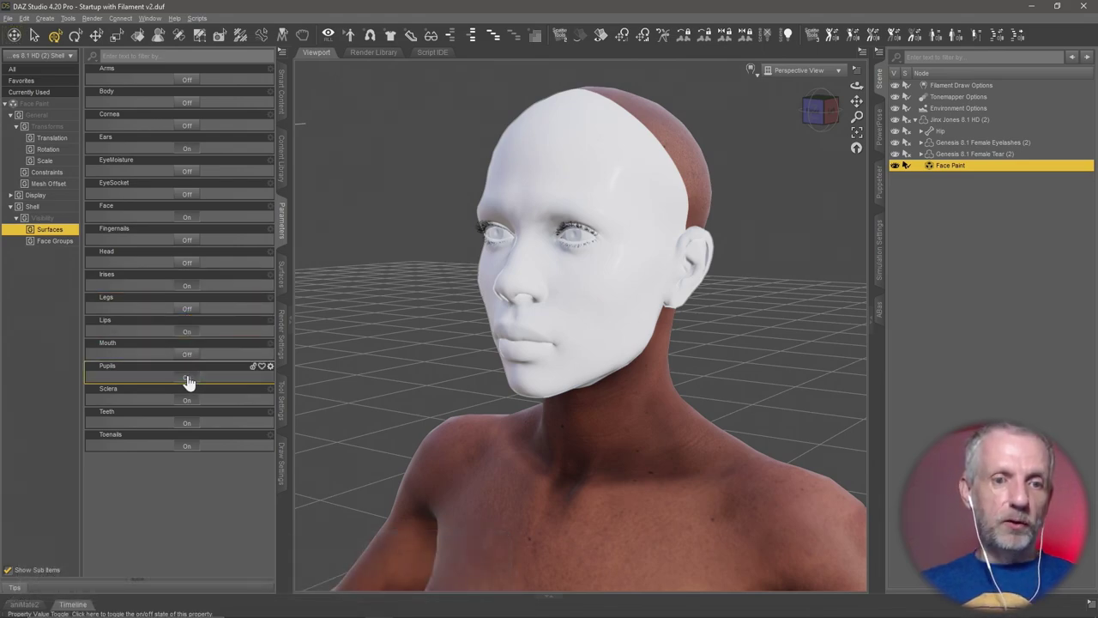
click(189, 379)
click(189, 421)
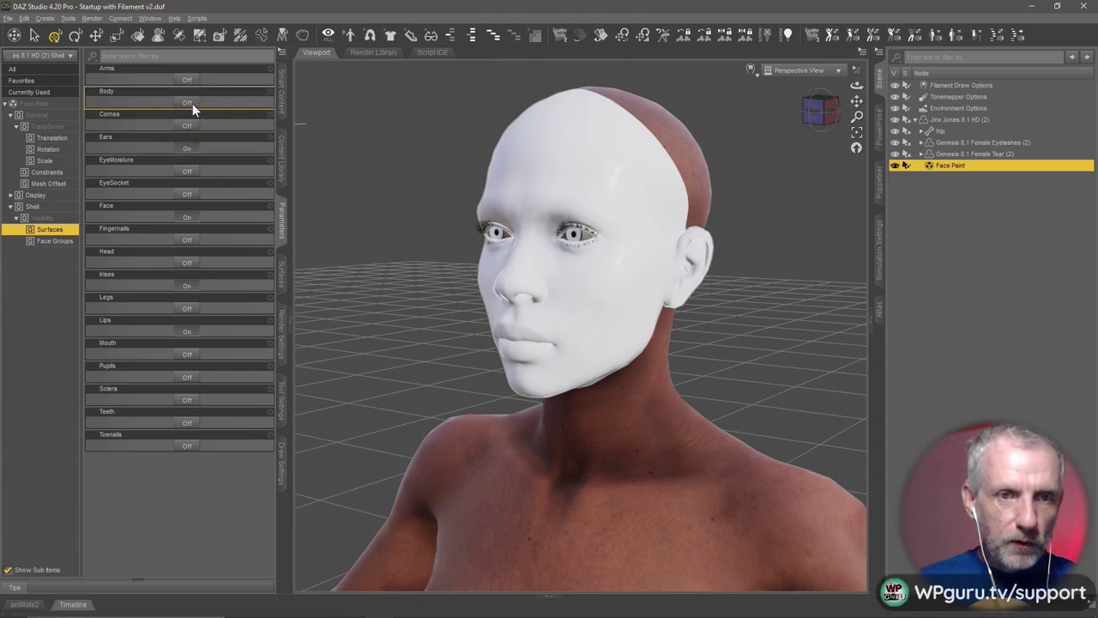
click(187, 286)
mouse_move(451, 389)
alt+mouse_down()
mouse_move(429, 388)
mouse_move(481, 386)
mouse_move(456, 379)
alt+mouse_up()
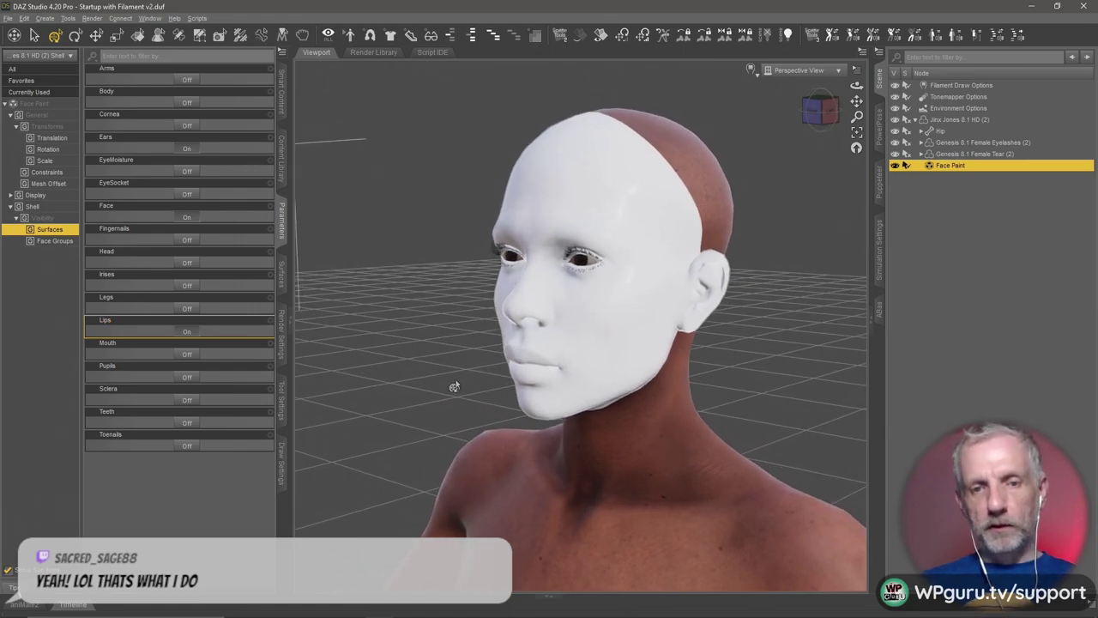
Lower the Face Paint shell's Mesh Offset distance from 0.10 to 0.010 cm
click(281, 279)
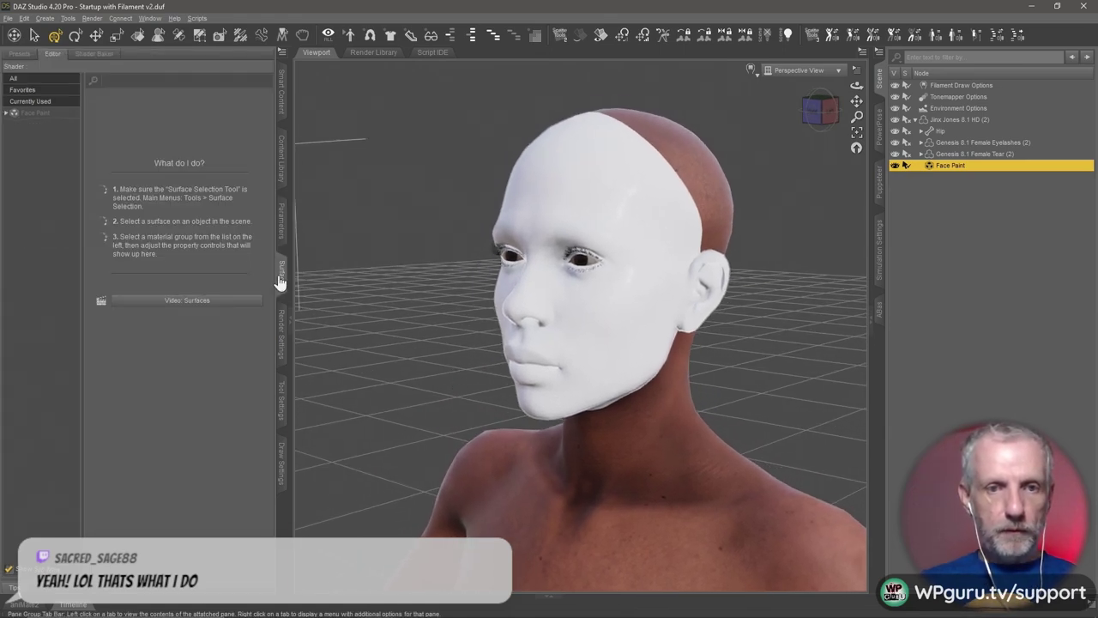
click(283, 236)
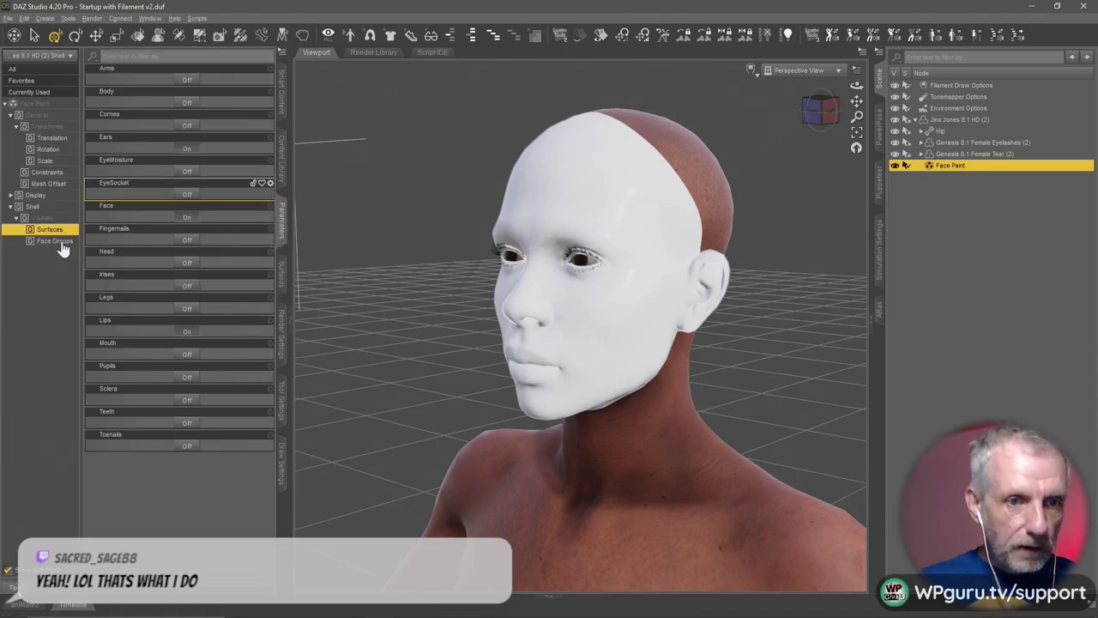
click(50, 183)
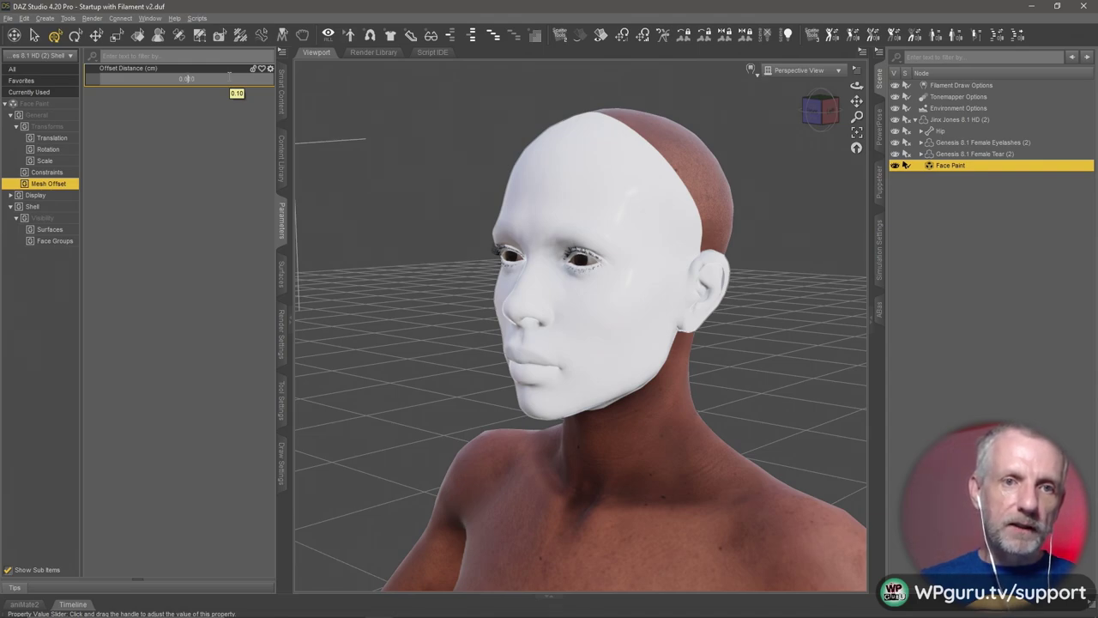
key(Return)
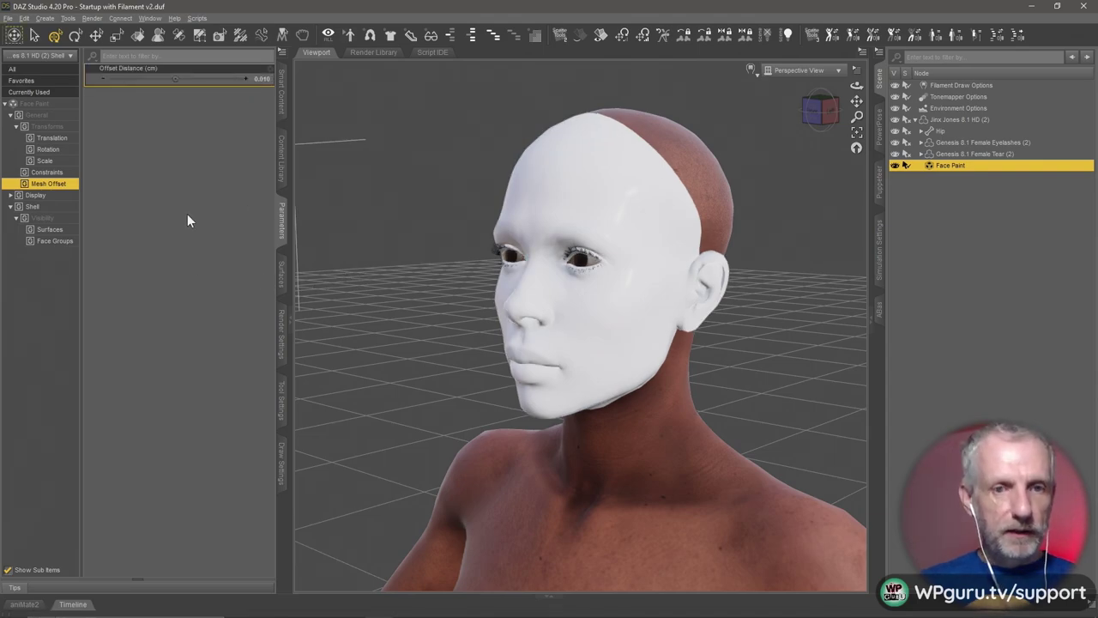
Select all Face Paint surfaces and apply the Iray Uber Base shader preset
click(283, 273)
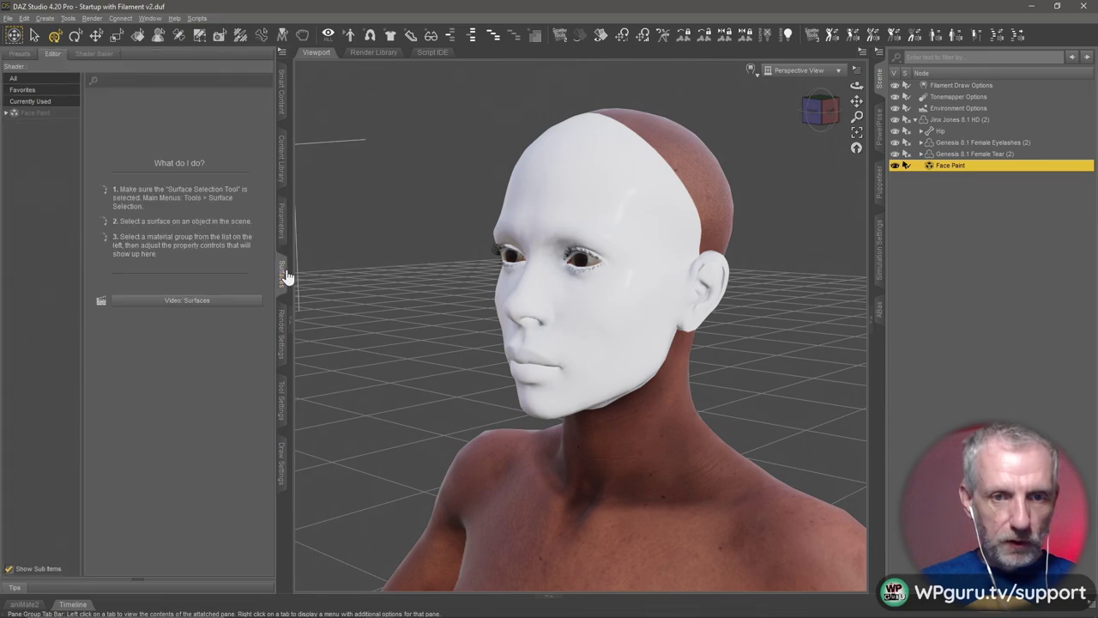
click(45, 112)
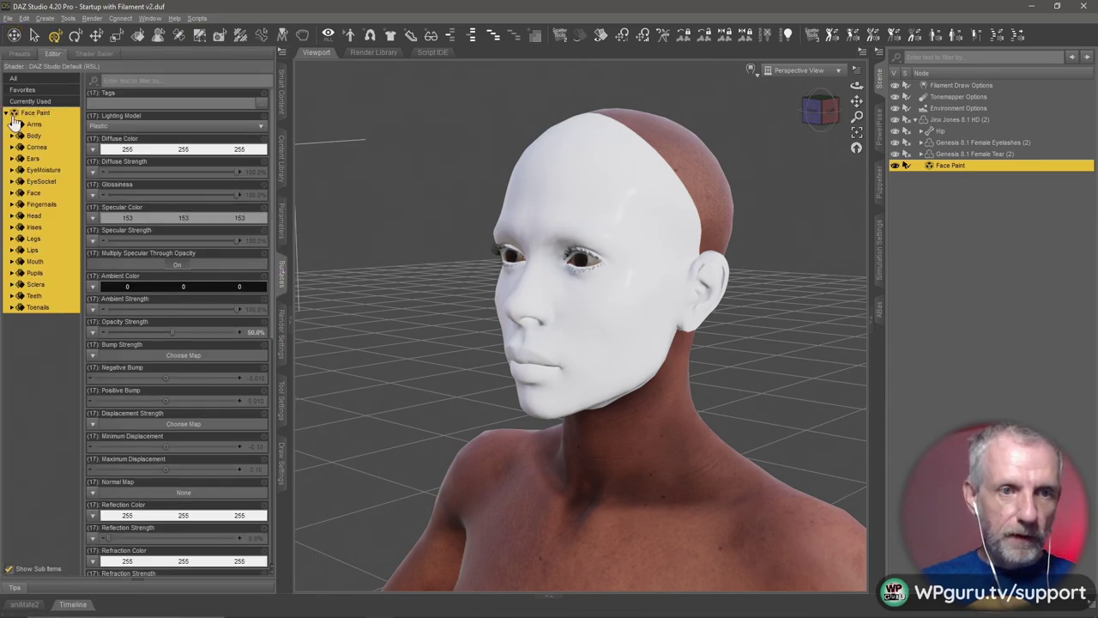
click(140, 41)
click(539, 213)
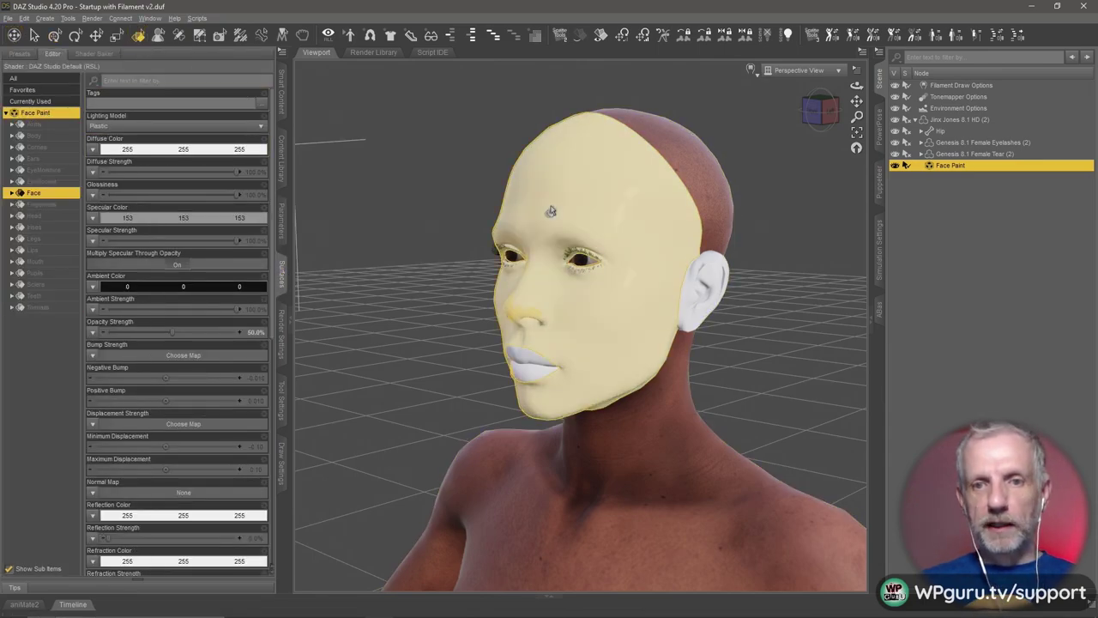
click(12, 193)
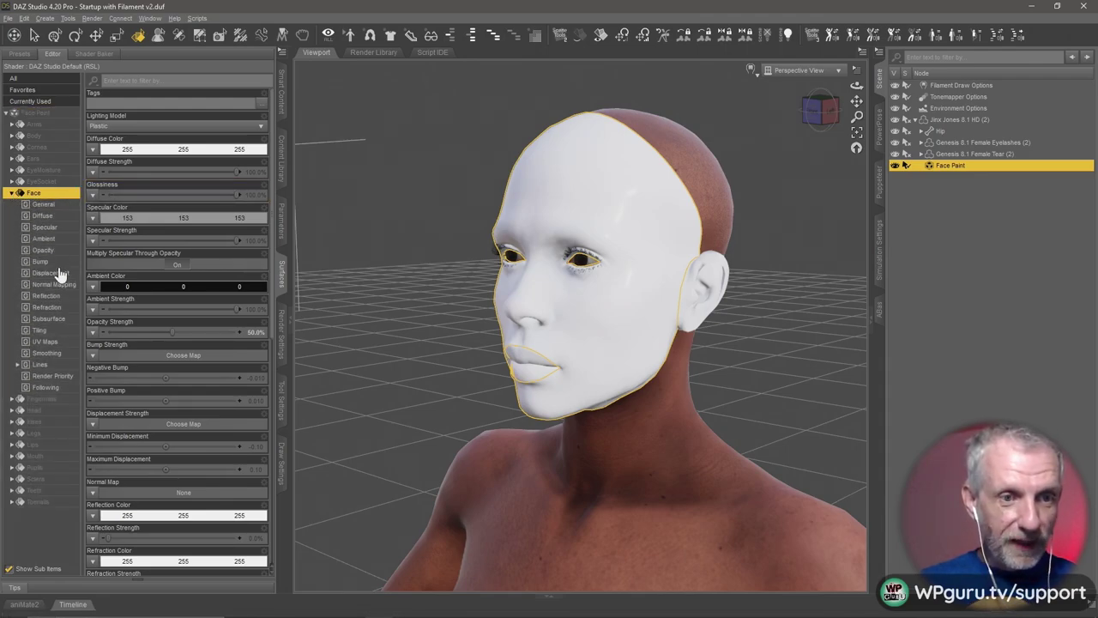
click(12, 193)
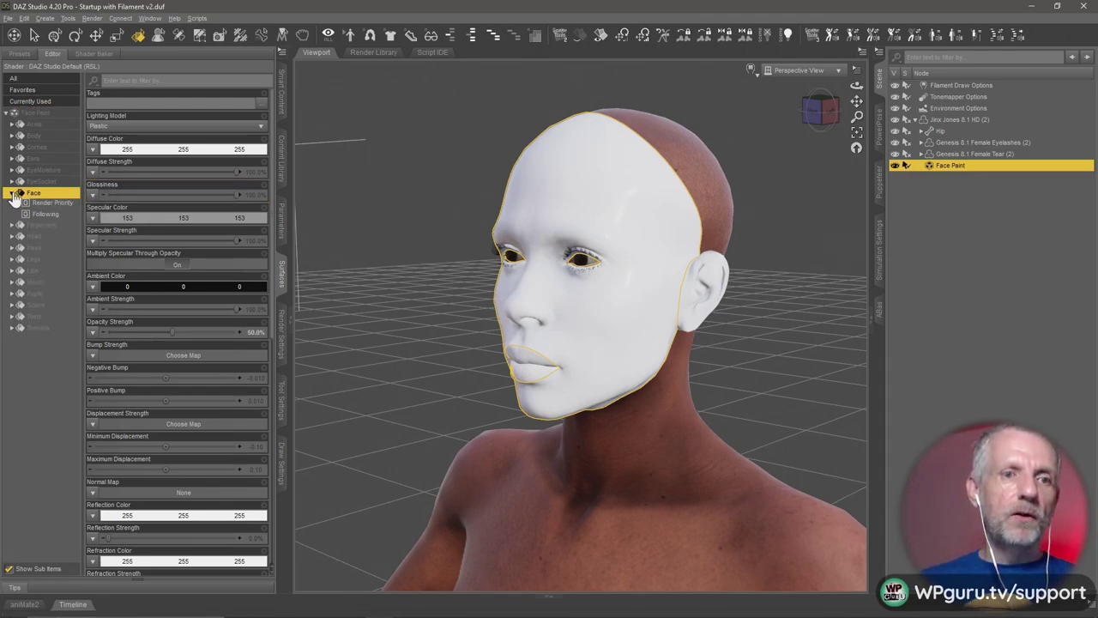
click(53, 114)
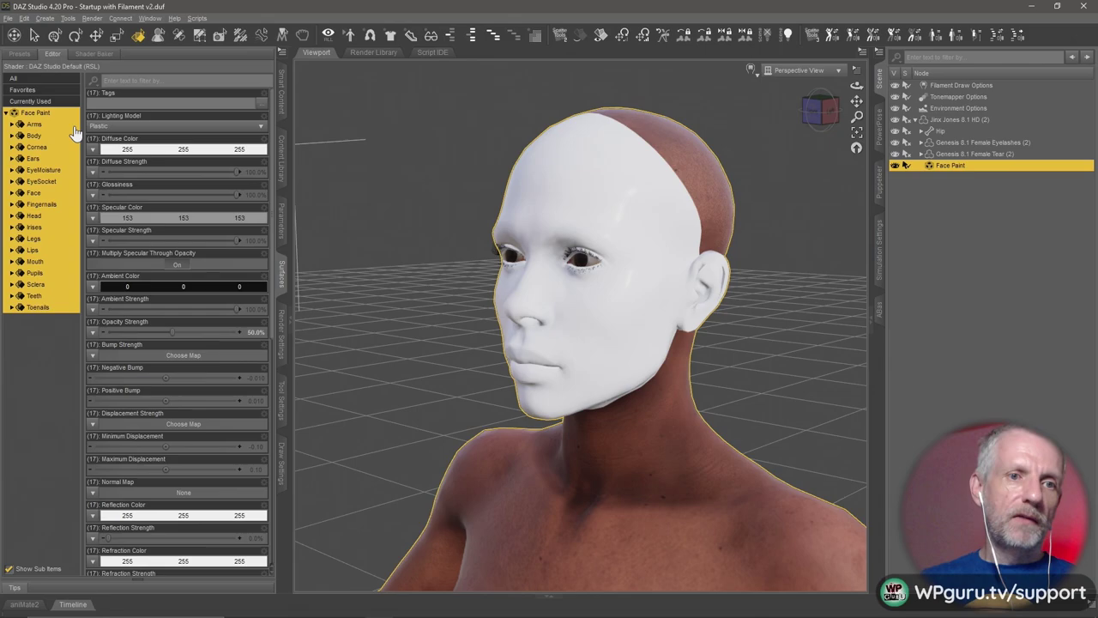
click(19, 53)
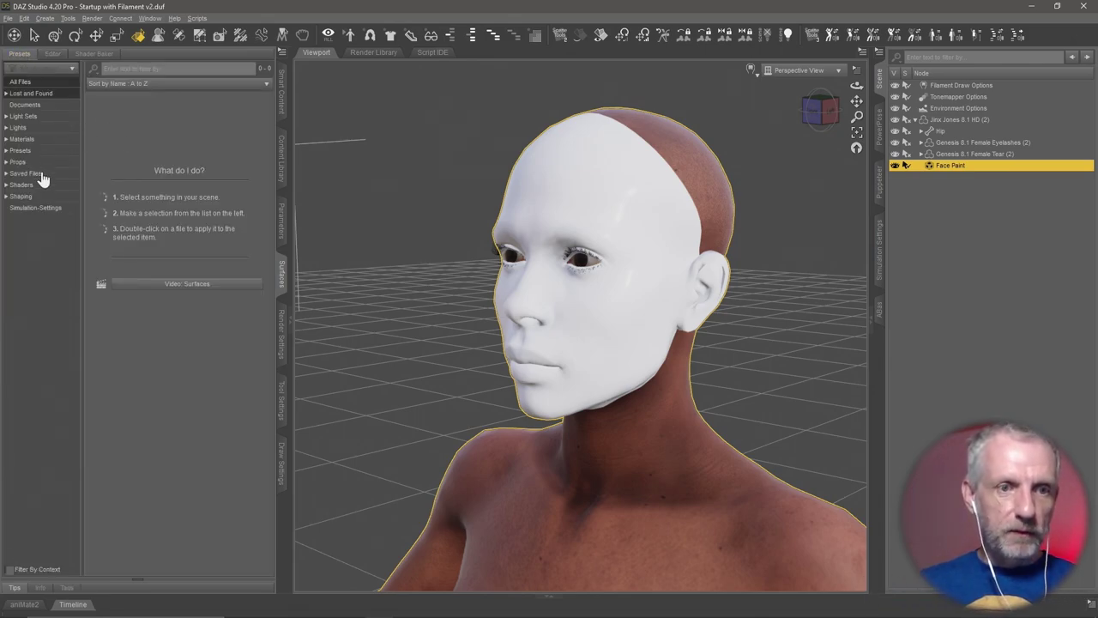
click(42, 185)
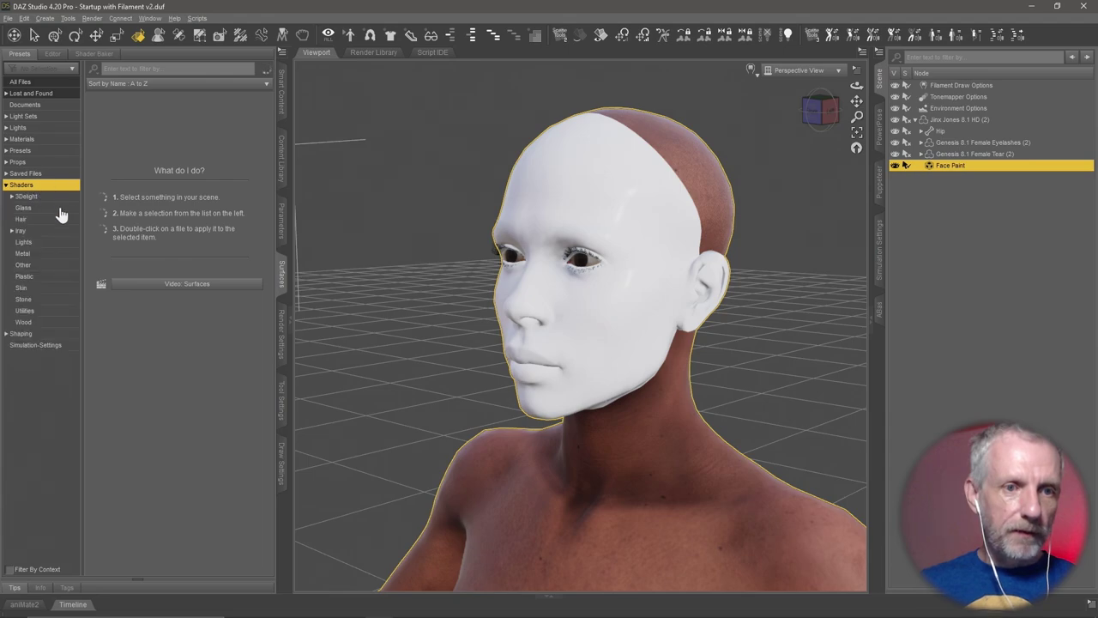
click(39, 232)
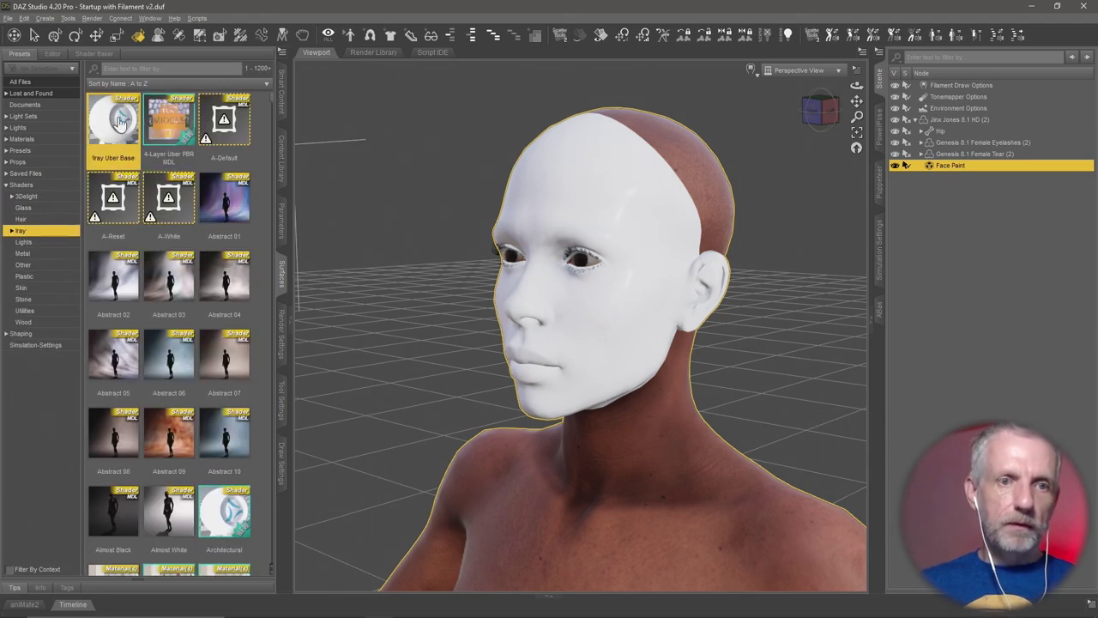
double_click(120, 120)
In the Surfaces Editor, expand the Face surface's Base and Diffuse property groups
click(50, 53)
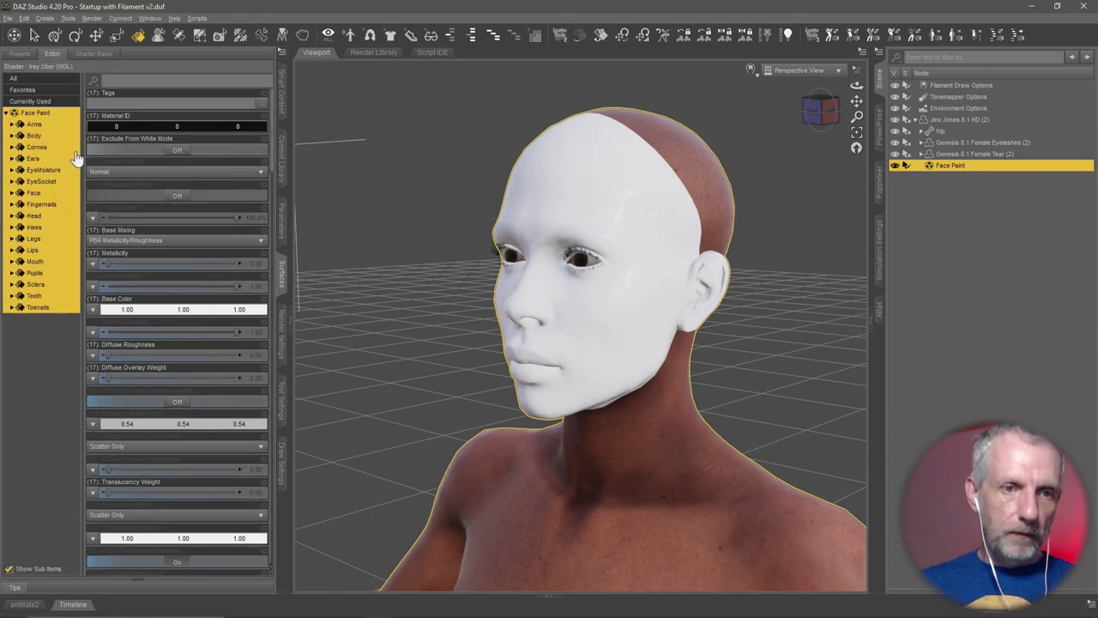
click(12, 194)
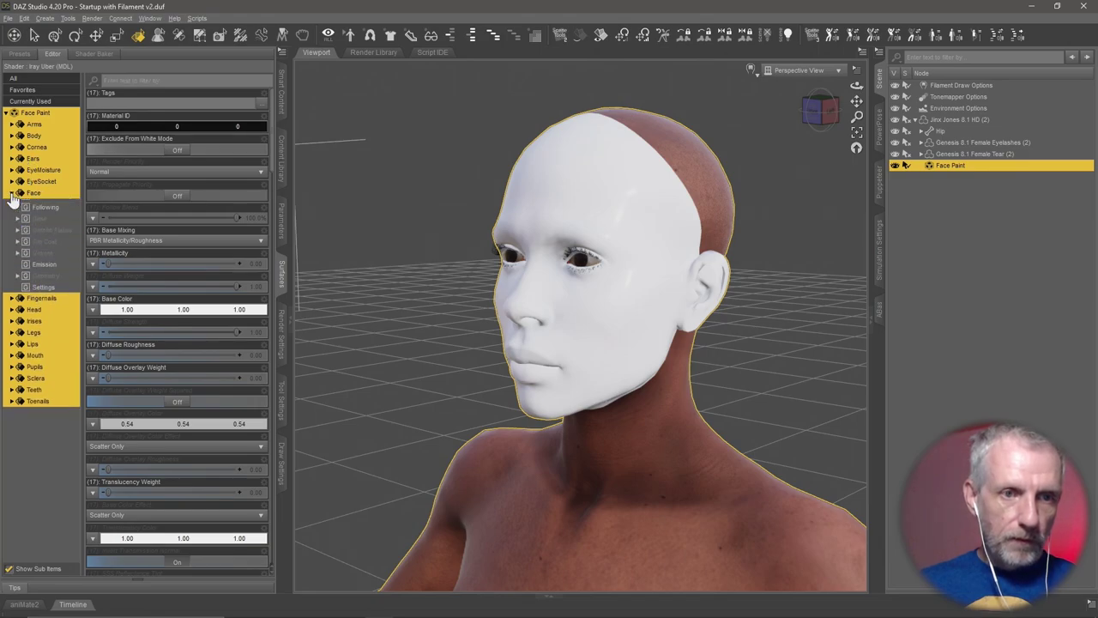
click(18, 238)
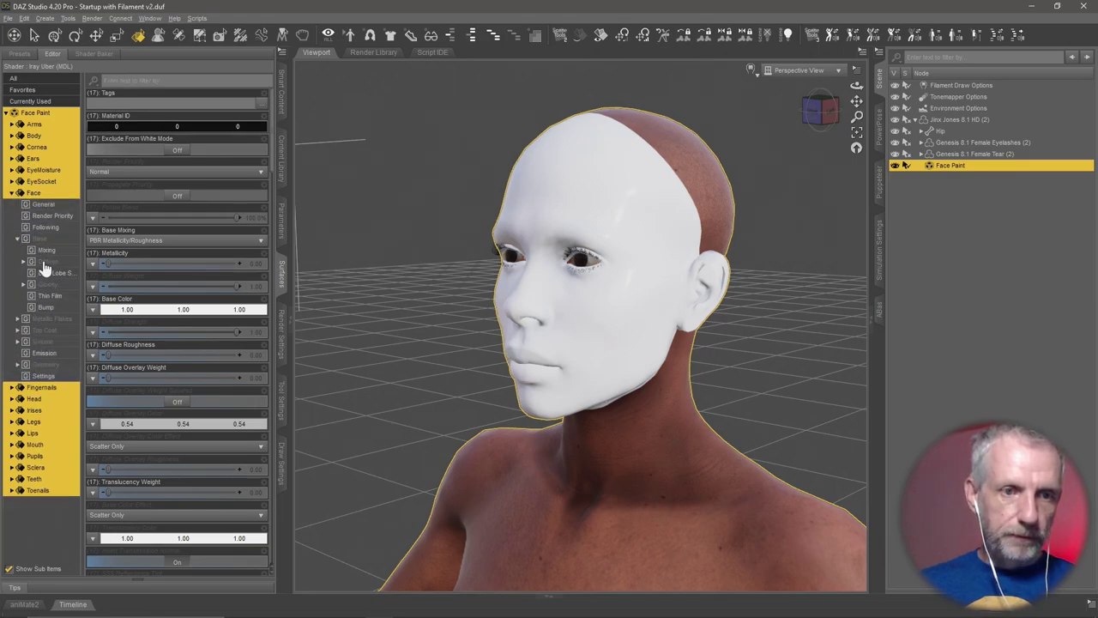
click(43, 262)
Load BaseColor.1001.png from the texture folder into the Face surface's Base Color slot
key(alt+Tab)
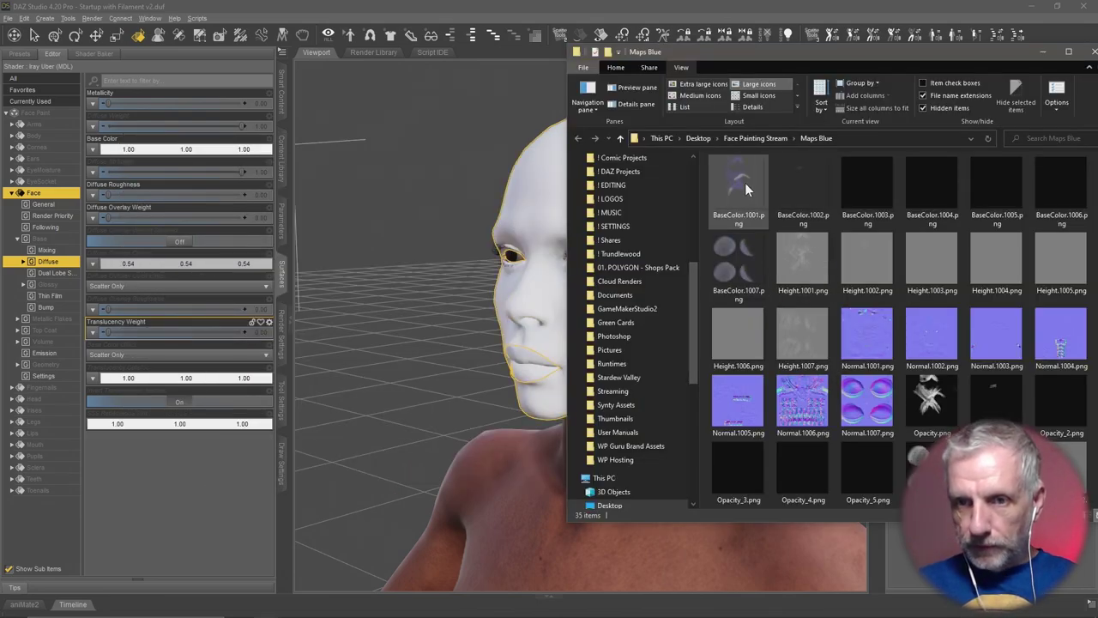
mouse_move(739, 181)
mouse_down()
mouse_move(253, 168)
mouse_move(93, 150)
mouse_up()
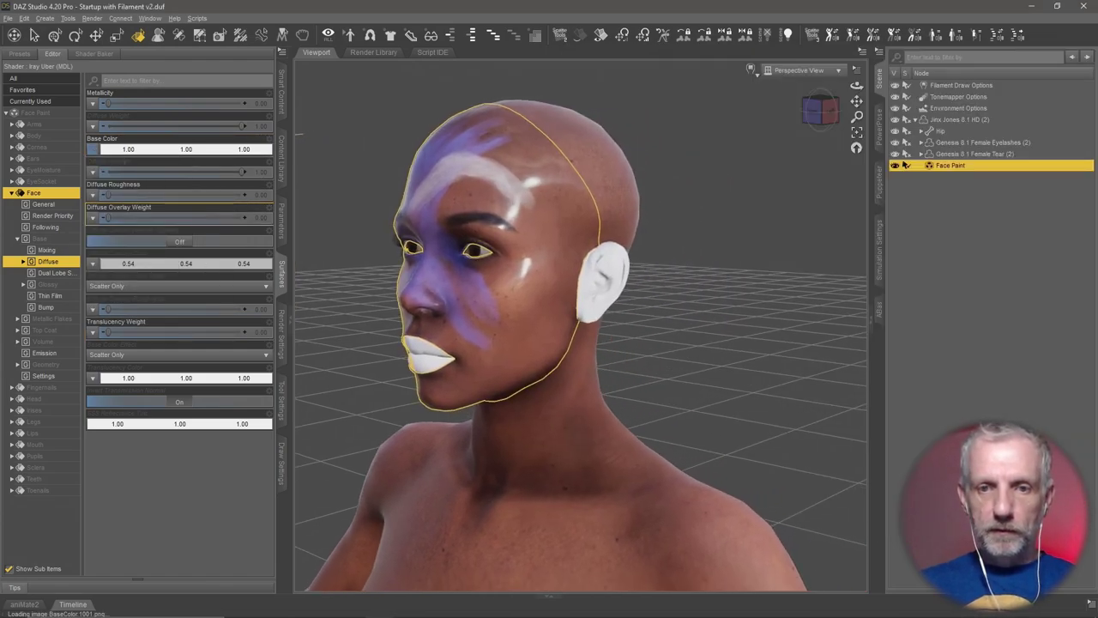
key(alt+Tab)
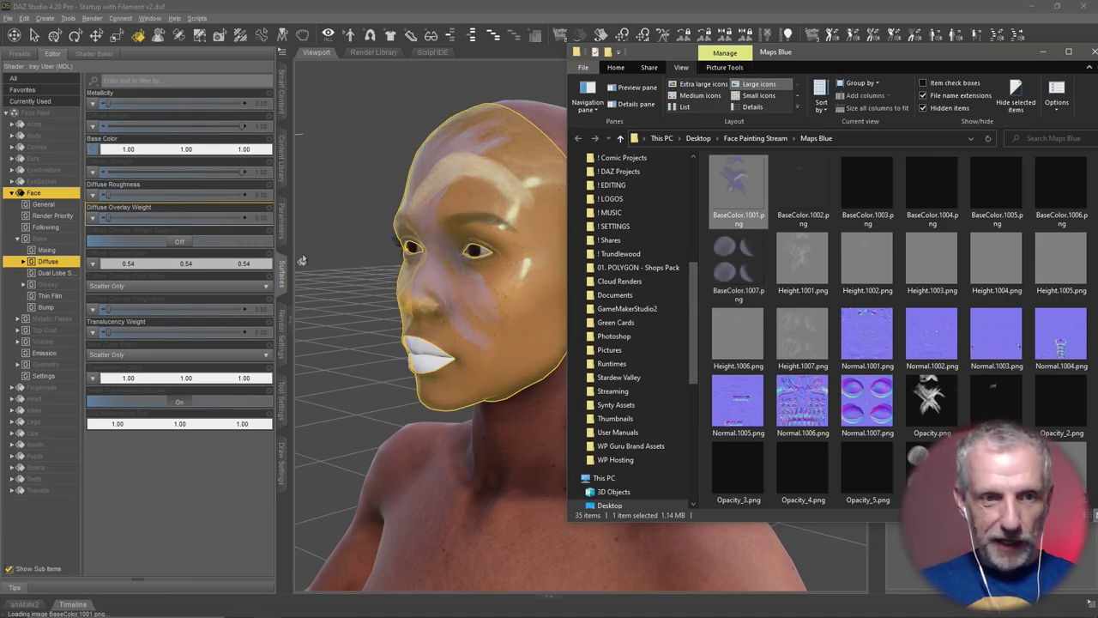
click(64, 284)
key(alt+Tab)
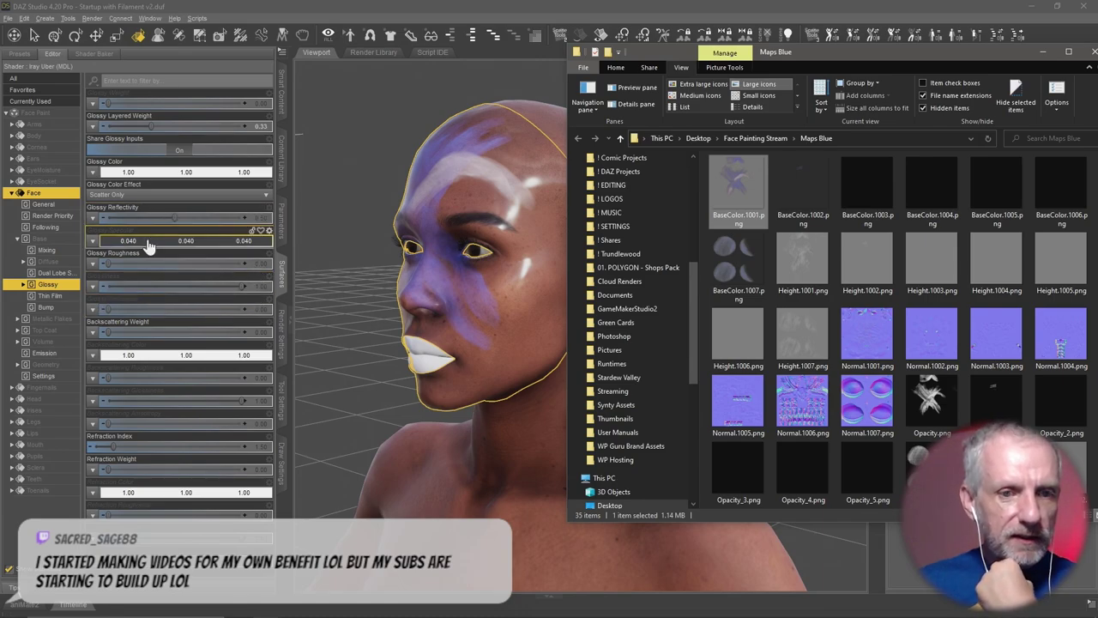
Raise the Face surface's Glossy Roughness under Glossy > Reflection to soften highlights
click(58, 296)
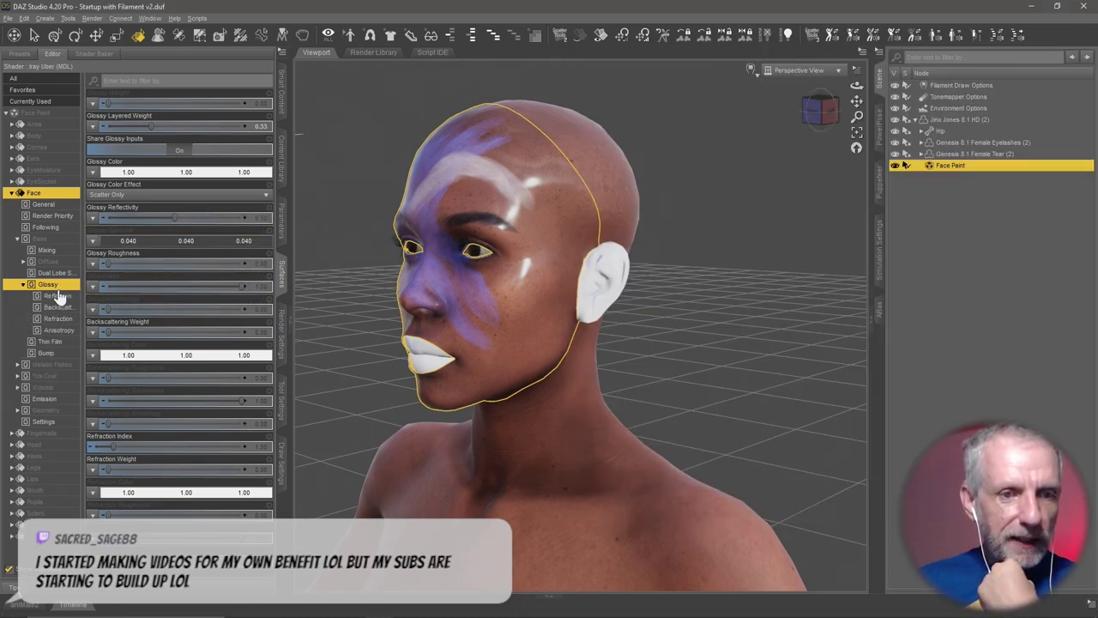
click(66, 318)
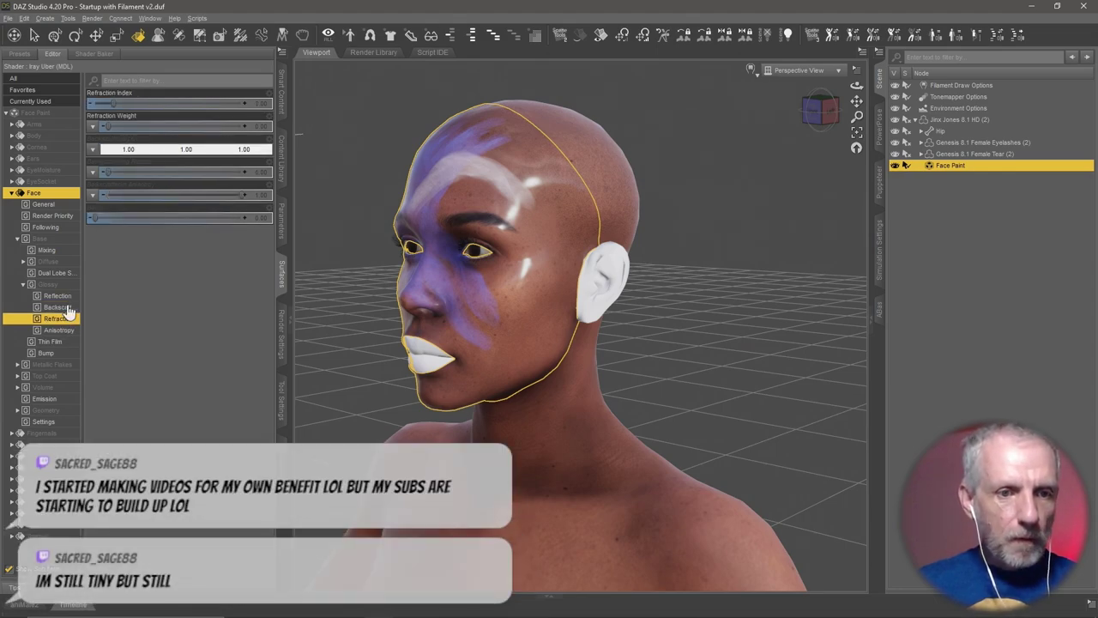
click(67, 297)
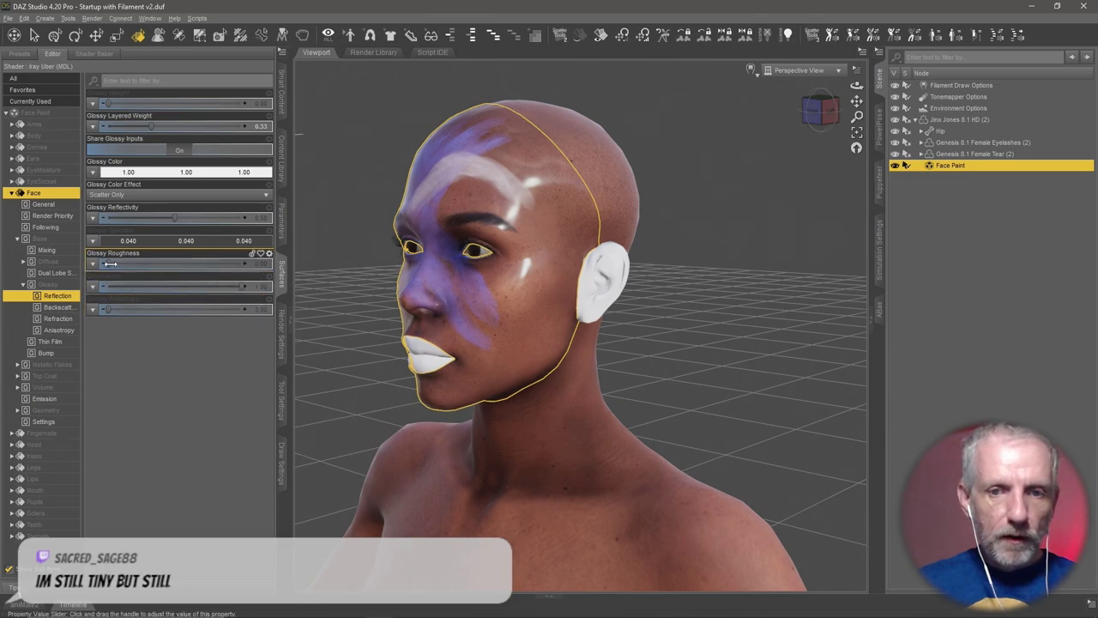
drag(111, 264, 151, 268)
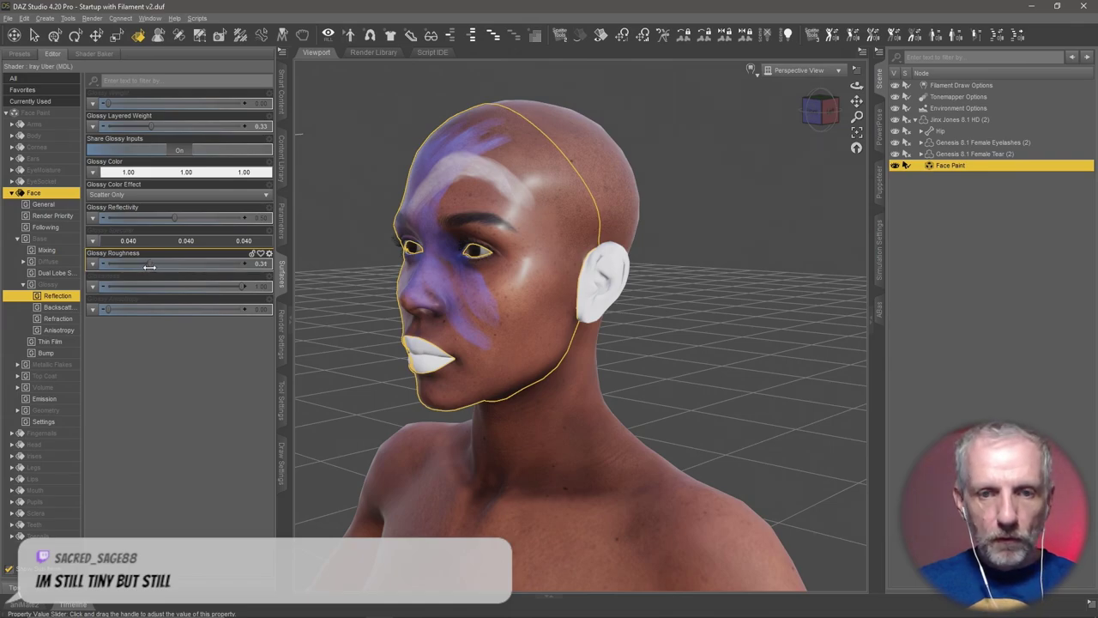
Assign Opacity.png as the Cutout Opacity map and set it to about 0.8
key(alt+Tab)
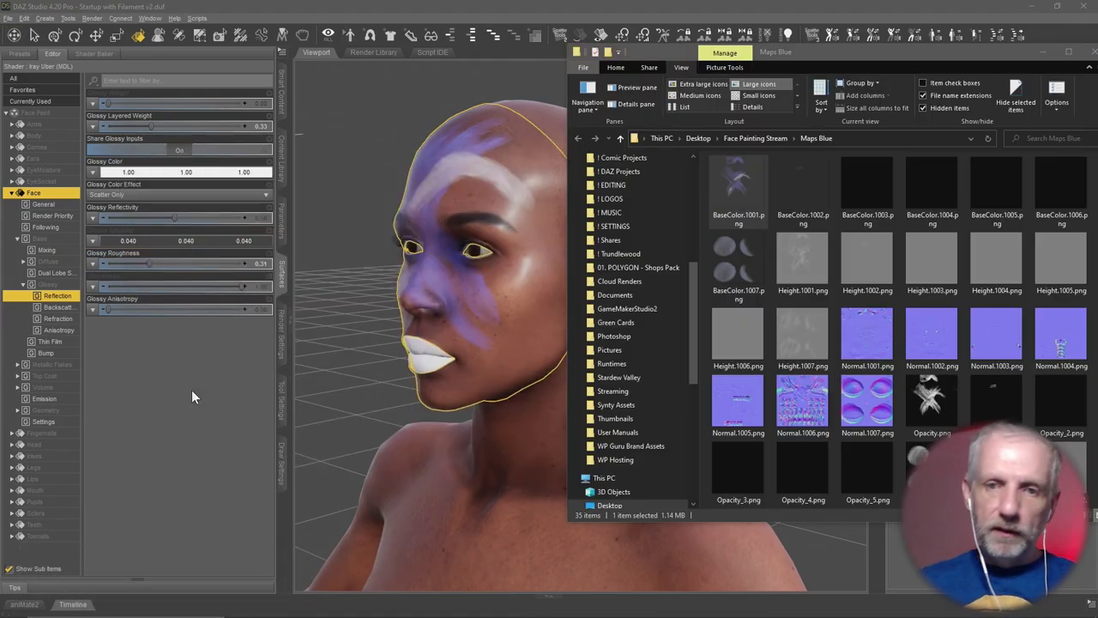
drag(738, 184, 426, 328)
click(57, 414)
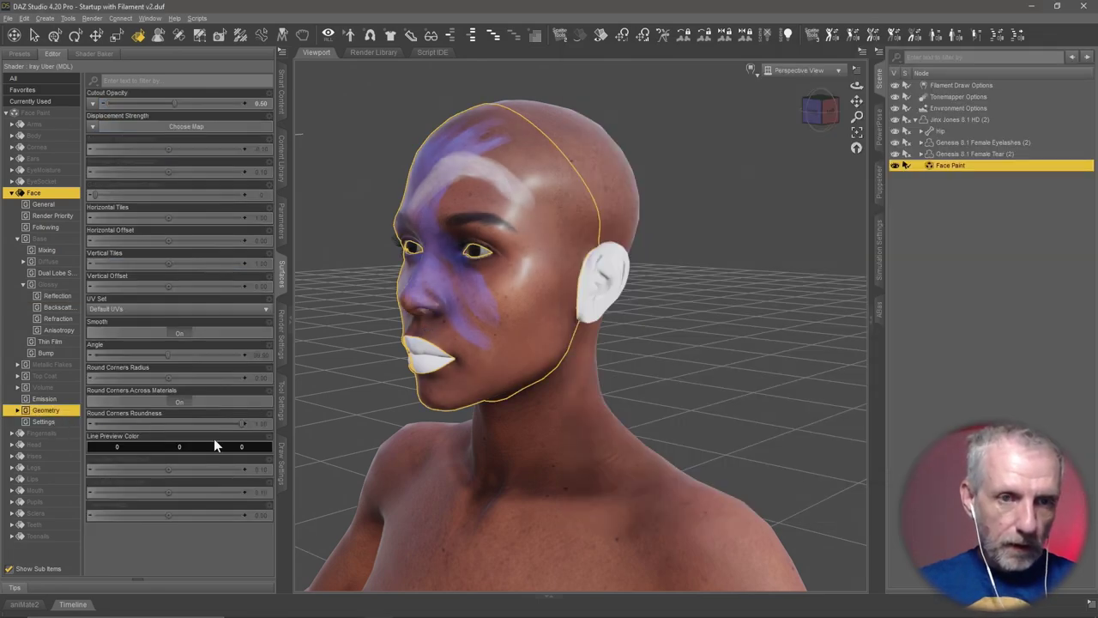
key(alt+Tab)
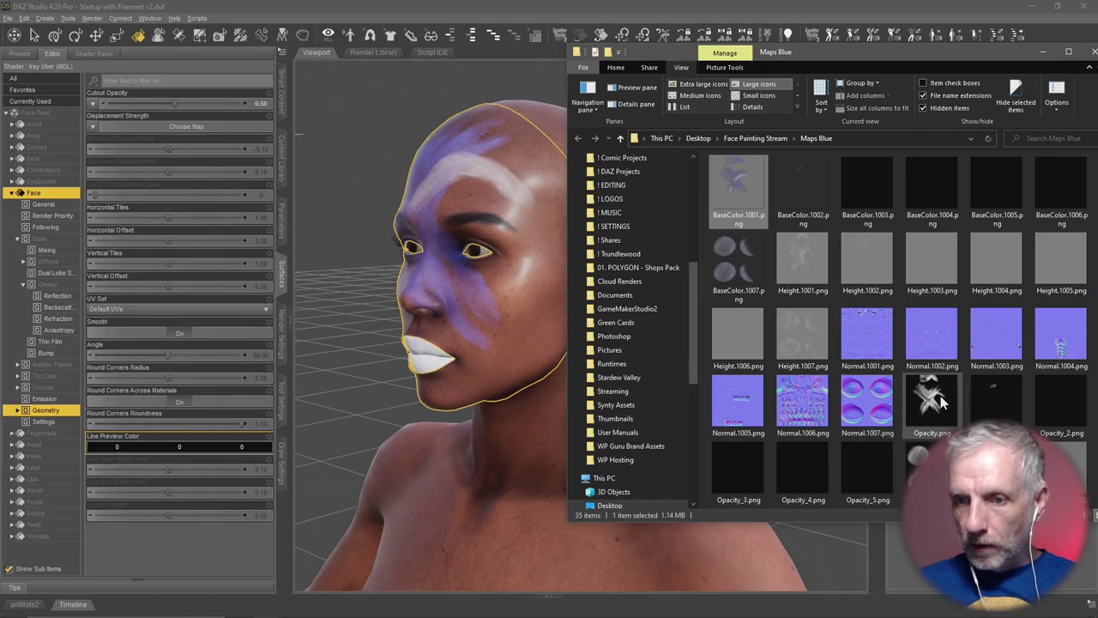
drag(941, 399, 185, 66)
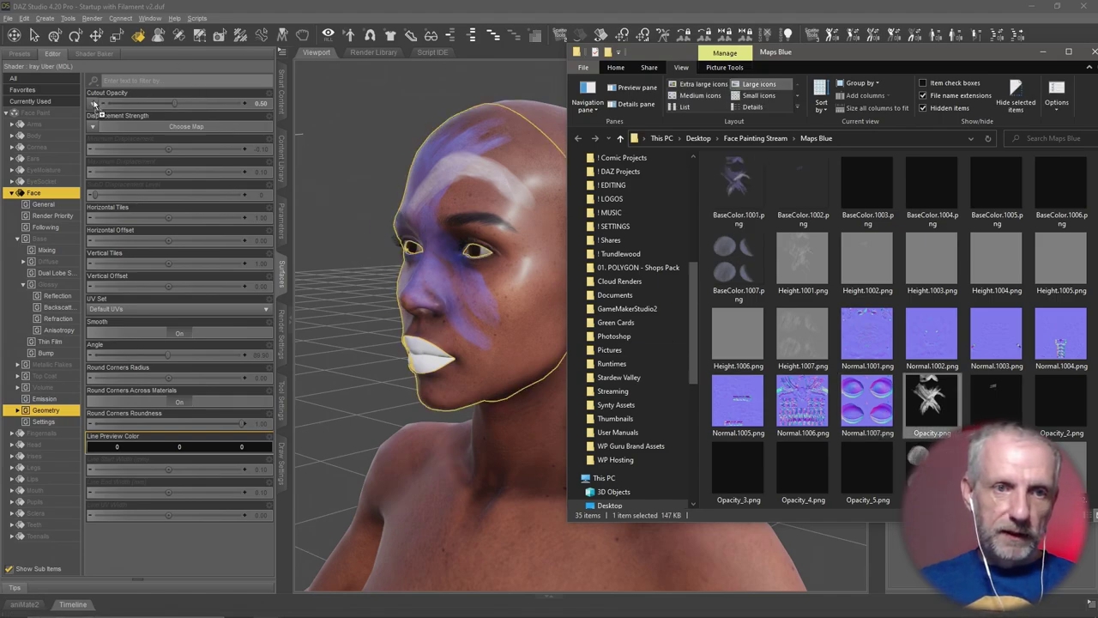
drag(95, 103, 92, 103)
click(257, 107)
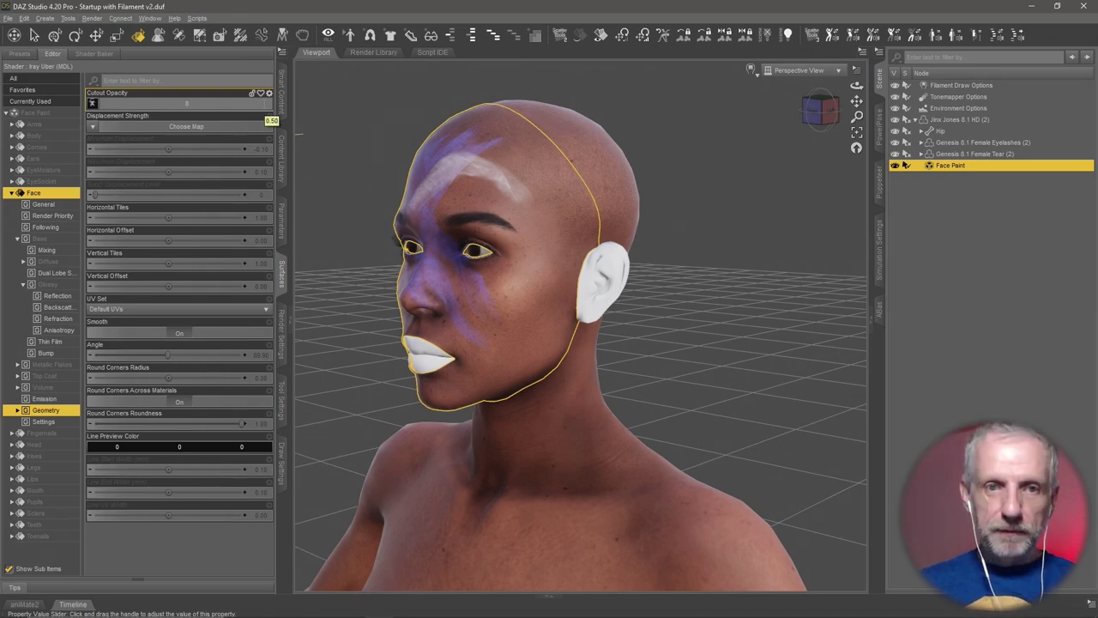
drag(257, 104, 264, 108)
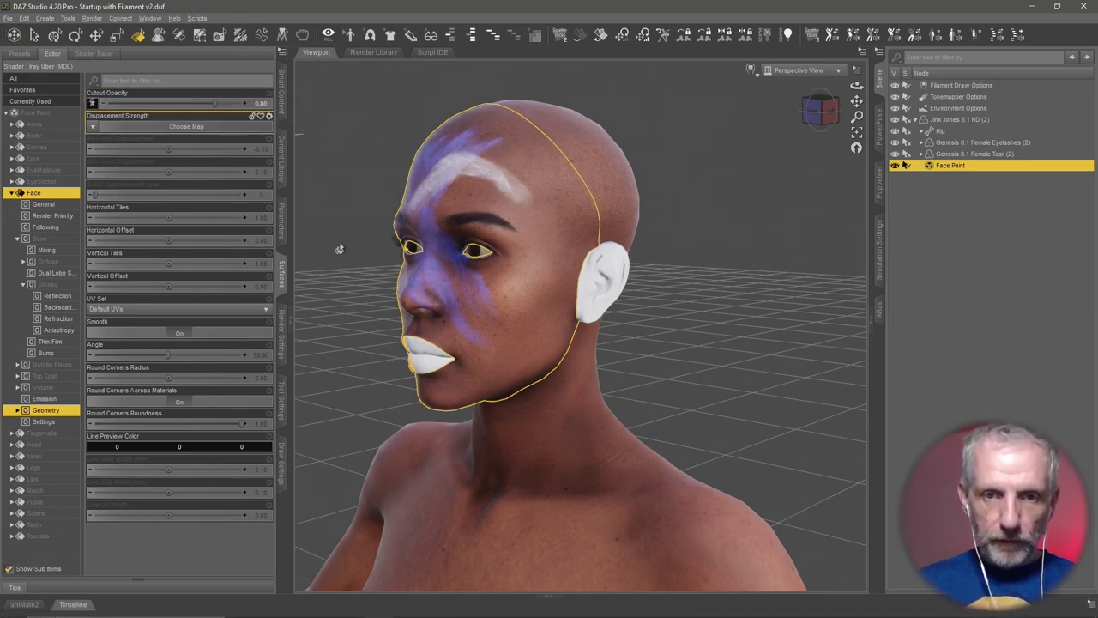
Load Normal.1001.png into the Face surface's Bump > Normal Map slot
click(64, 354)
key(alt+Tab)
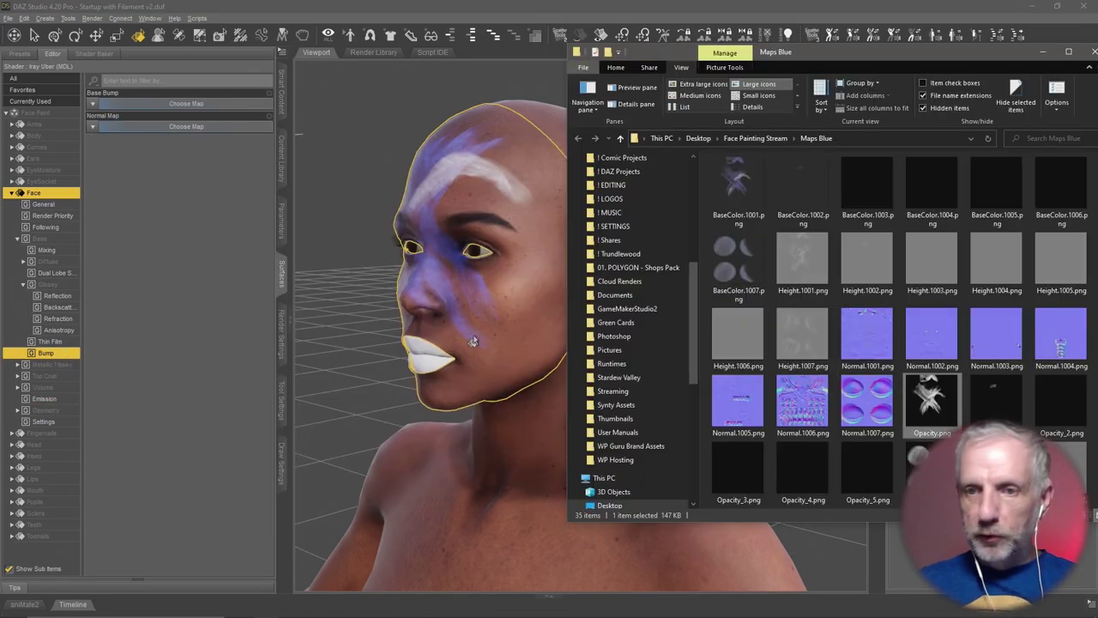
drag(871, 320, 93, 127)
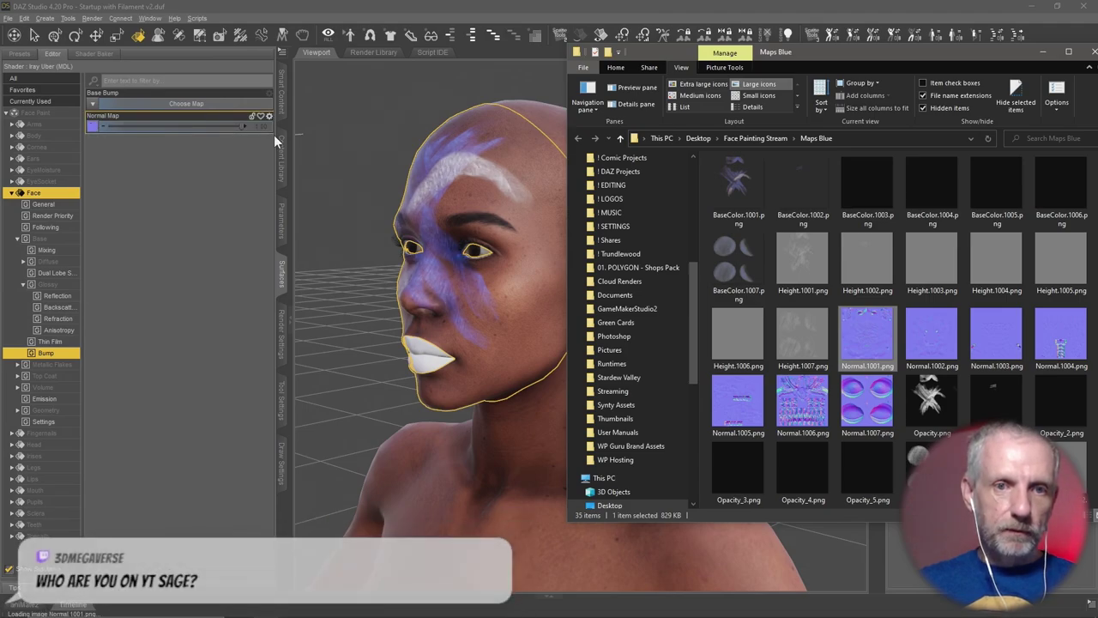
scroll(390, 251, down, 3)
scroll(390, 252, up, 5)
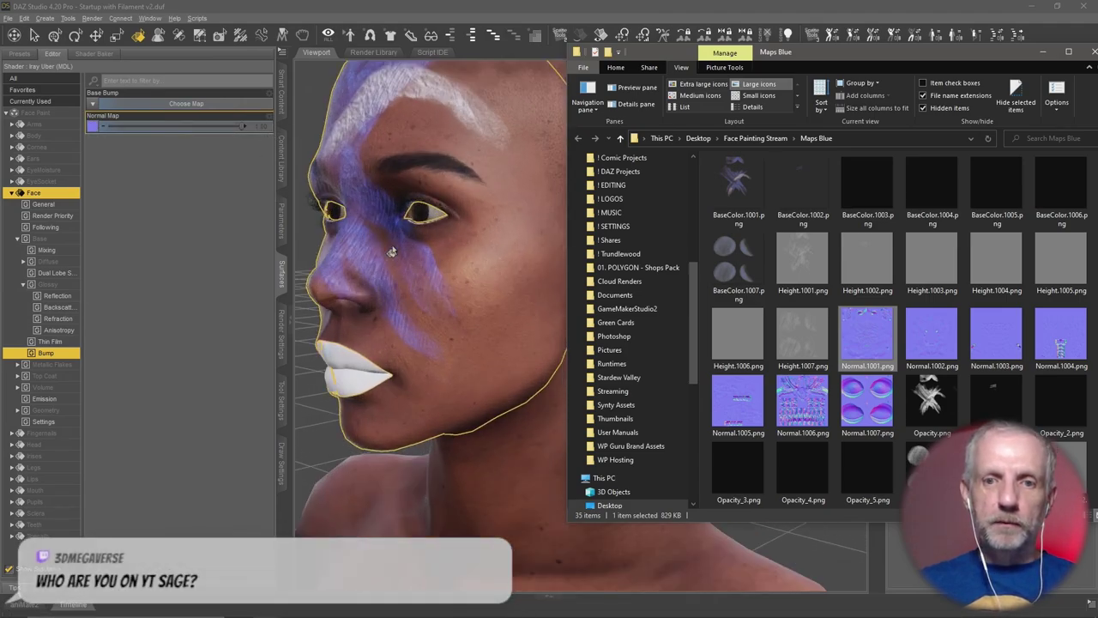
Orbit to a side view of the head and switch the viewport DrawStyle to NVIDIA Iray
click(390, 251)
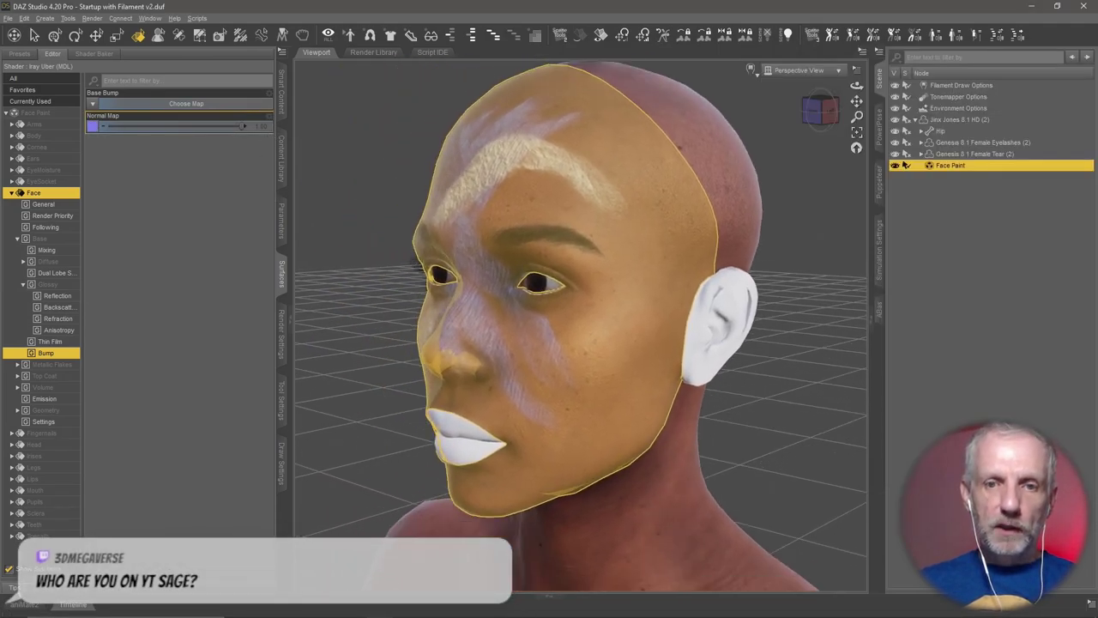
click(54, 36)
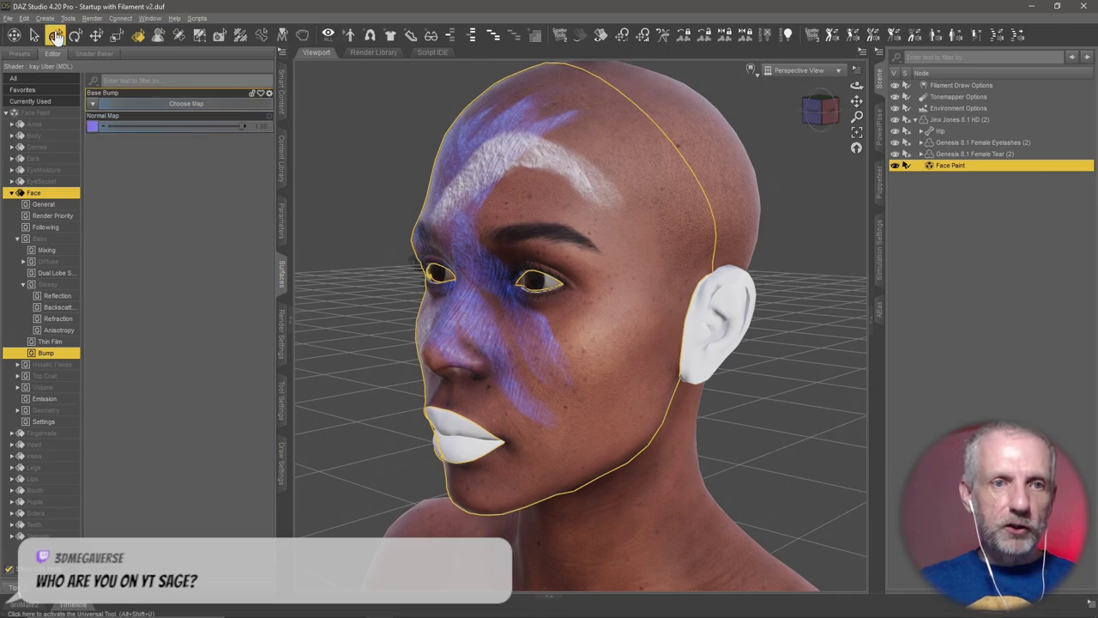
drag(387, 216, 683, 127)
click(755, 70)
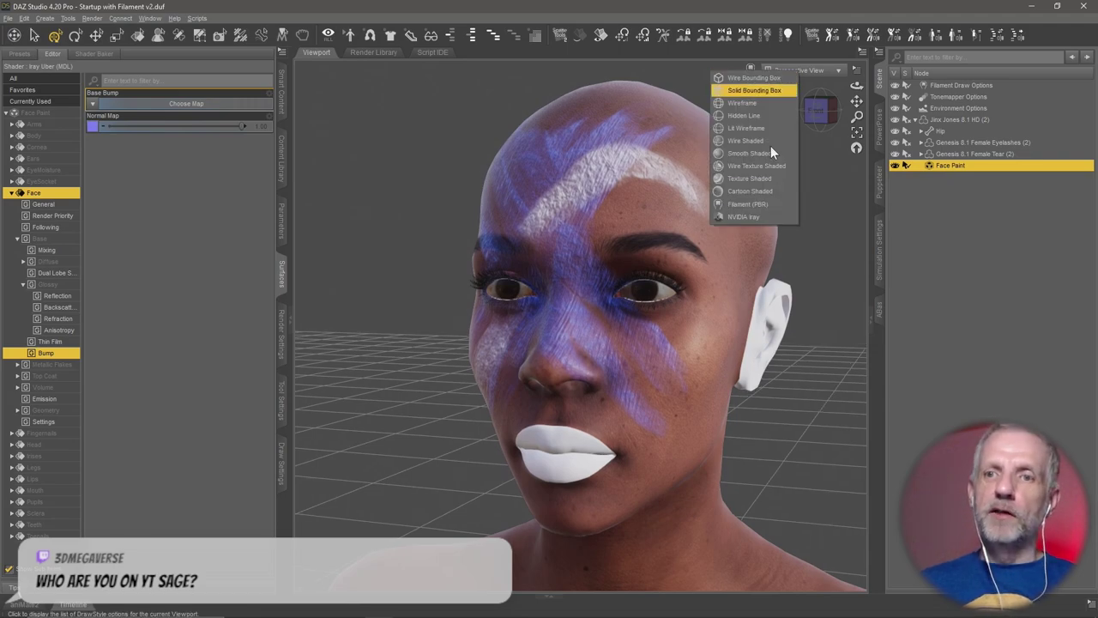
click(750, 215)
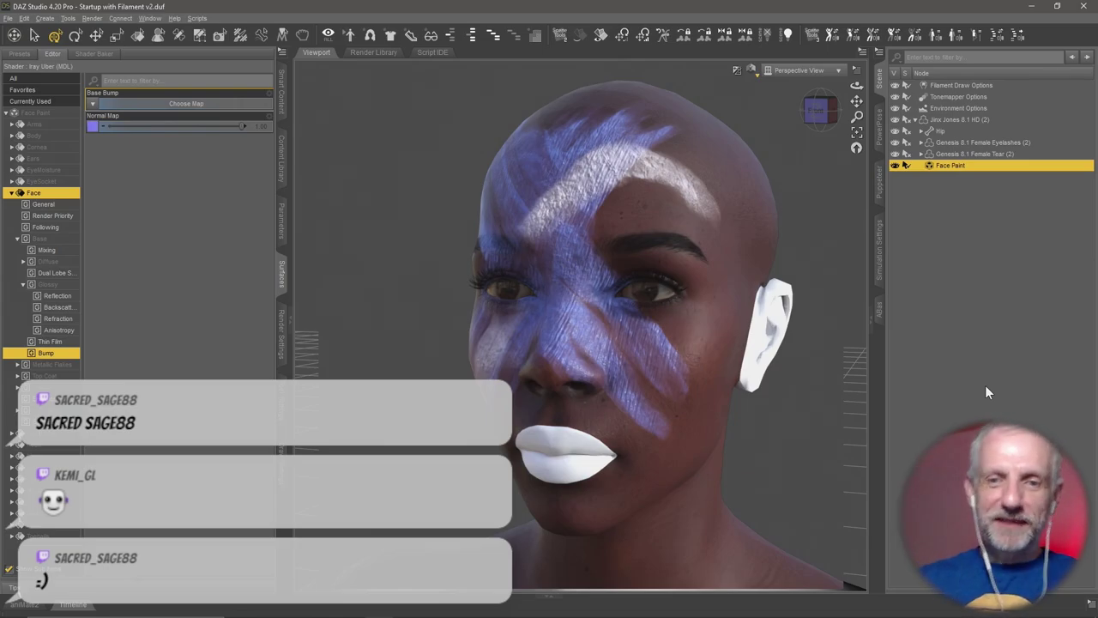
drag(783, 397, 798, 443)
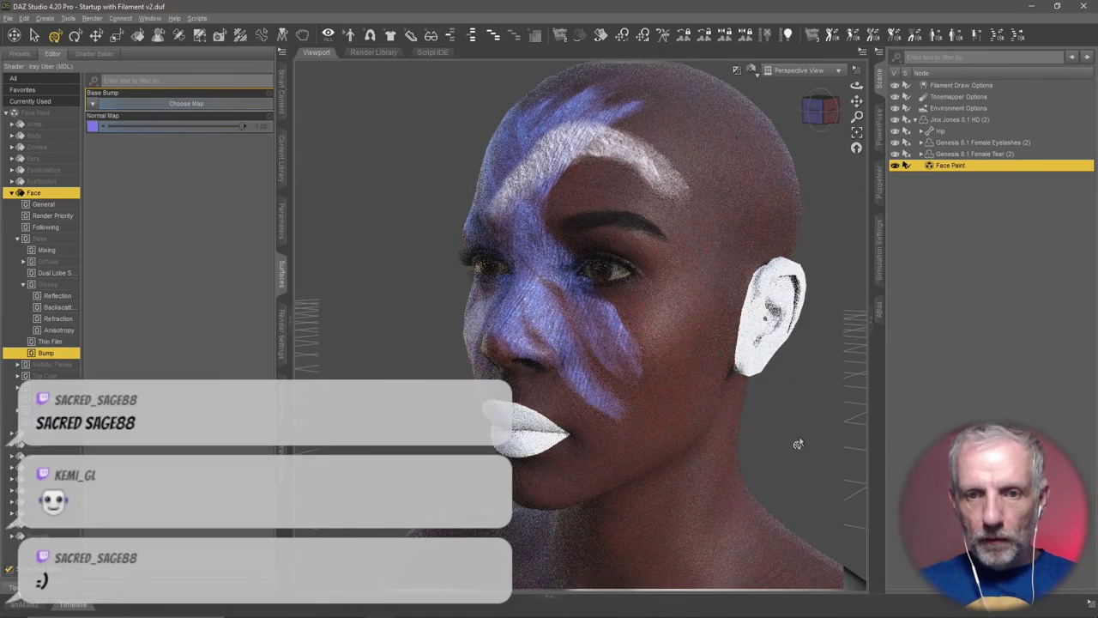
Copy the Face surface's shader settings and paste them onto the Ears surface
right_click(44, 195)
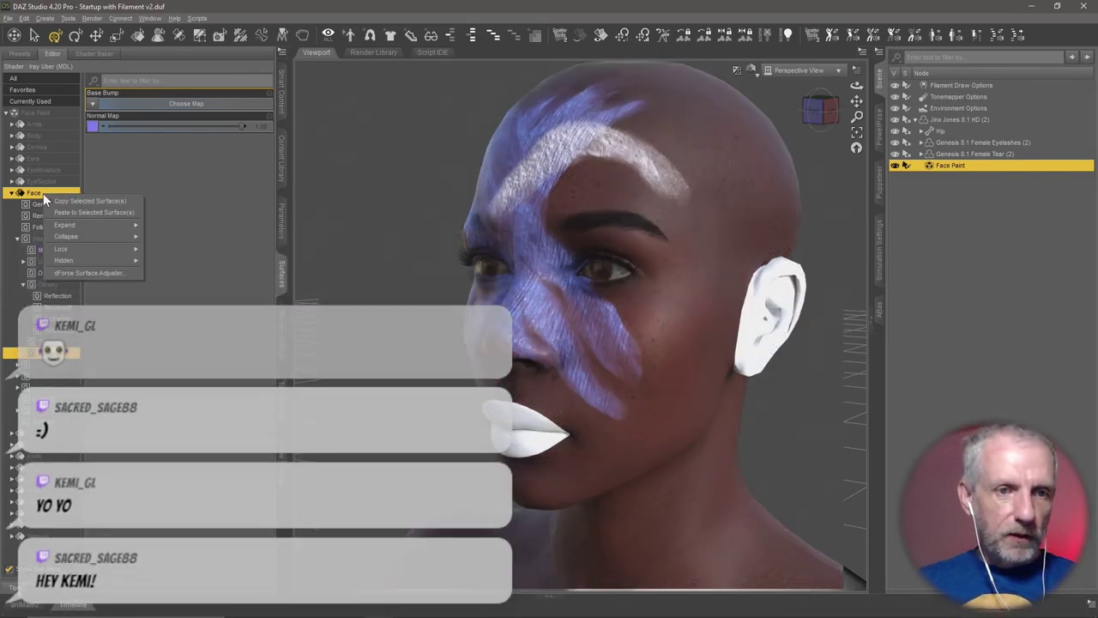
click(92, 202)
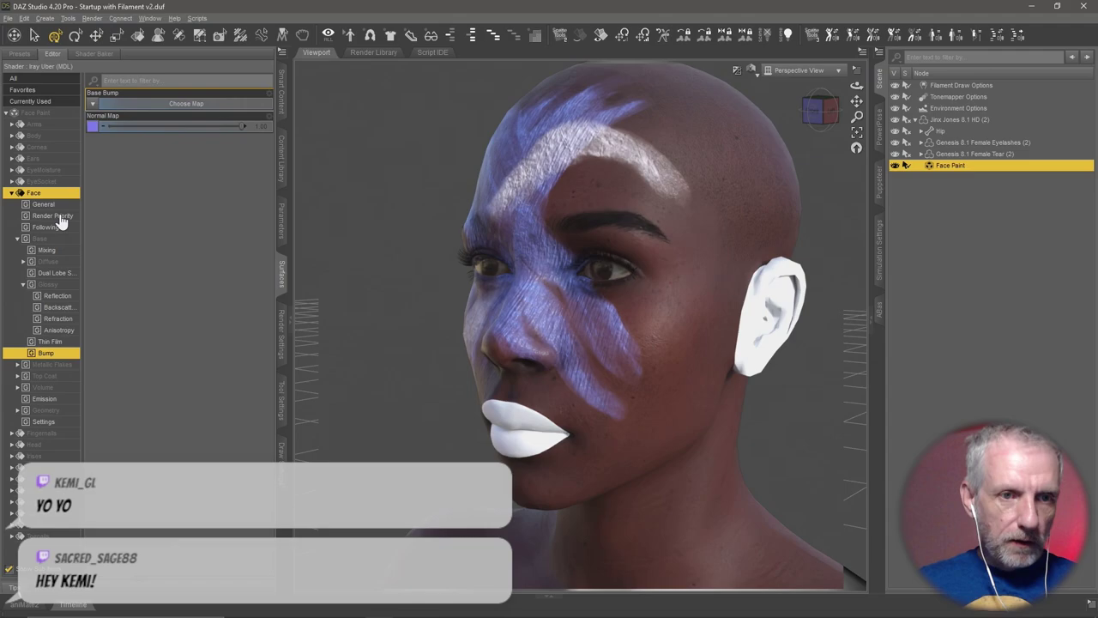
click(12, 193)
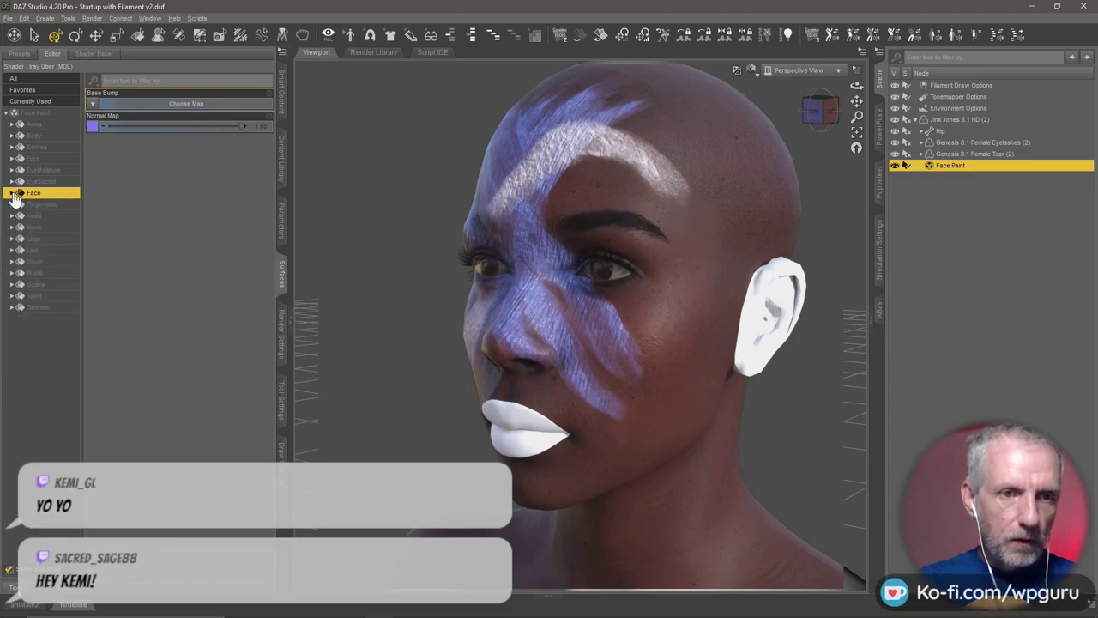
right_click(59, 162)
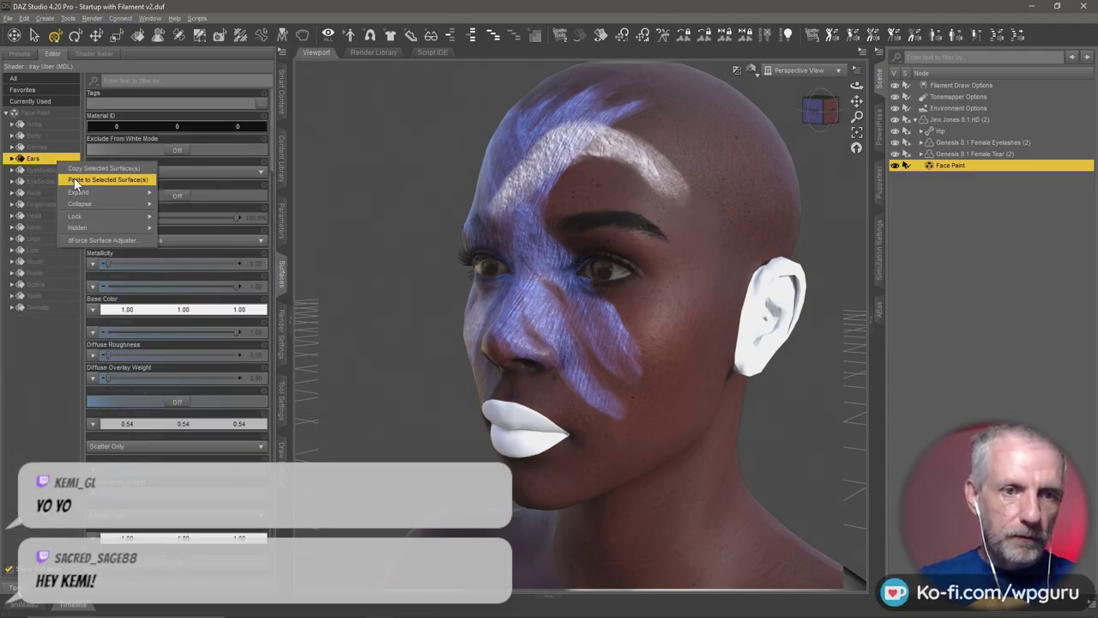
click(74, 178)
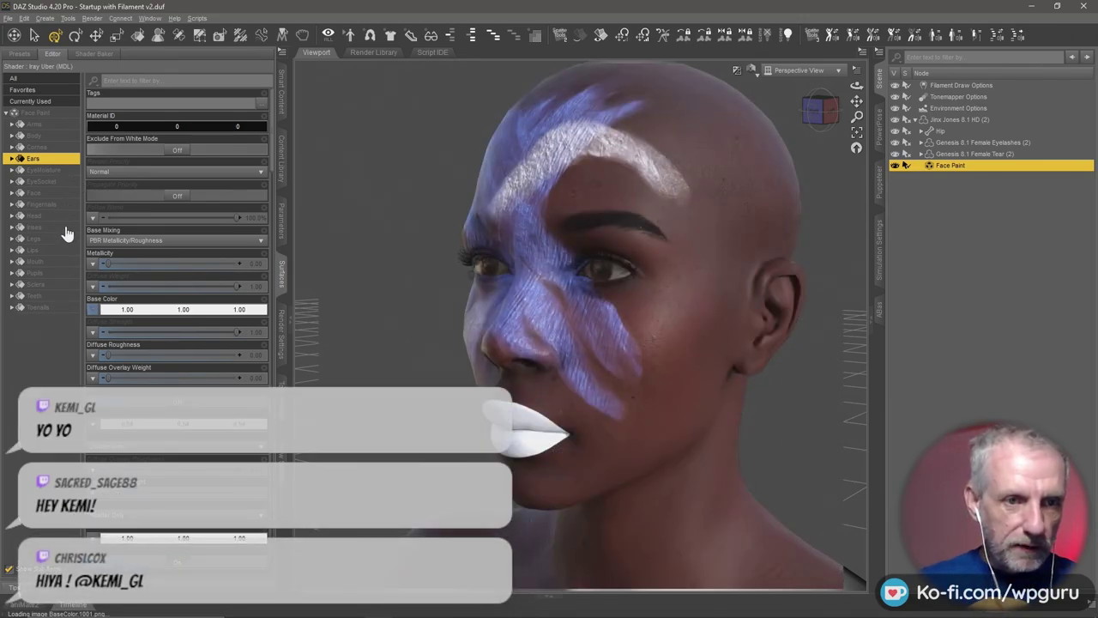
Paste the copied Face settings onto the Lips surface, then orbit and zoom to check
right_click(51, 250)
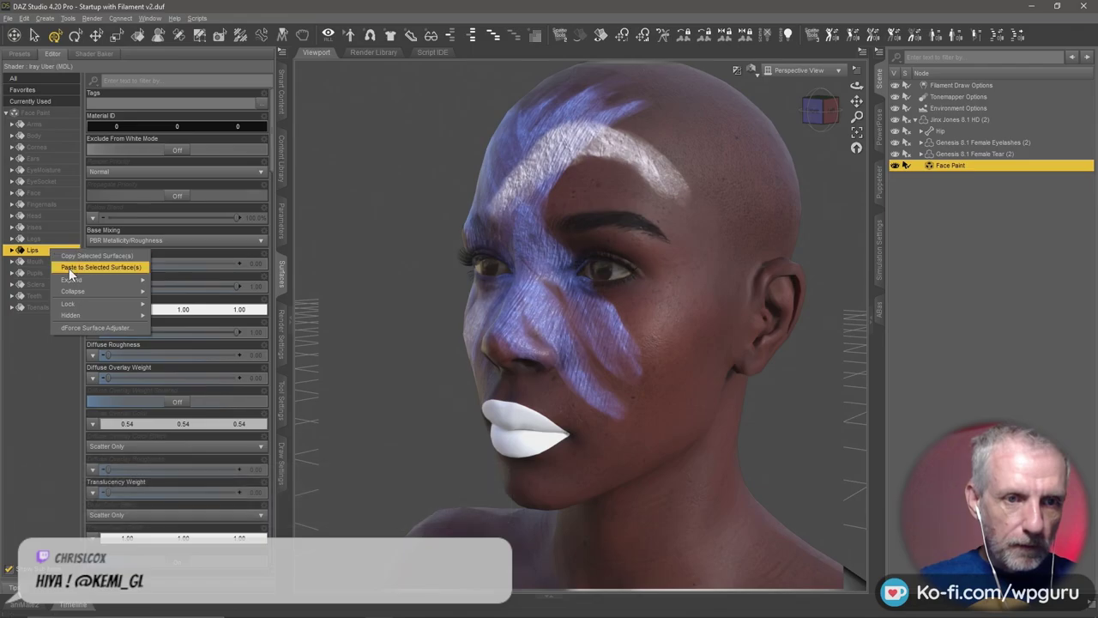
click(69, 268)
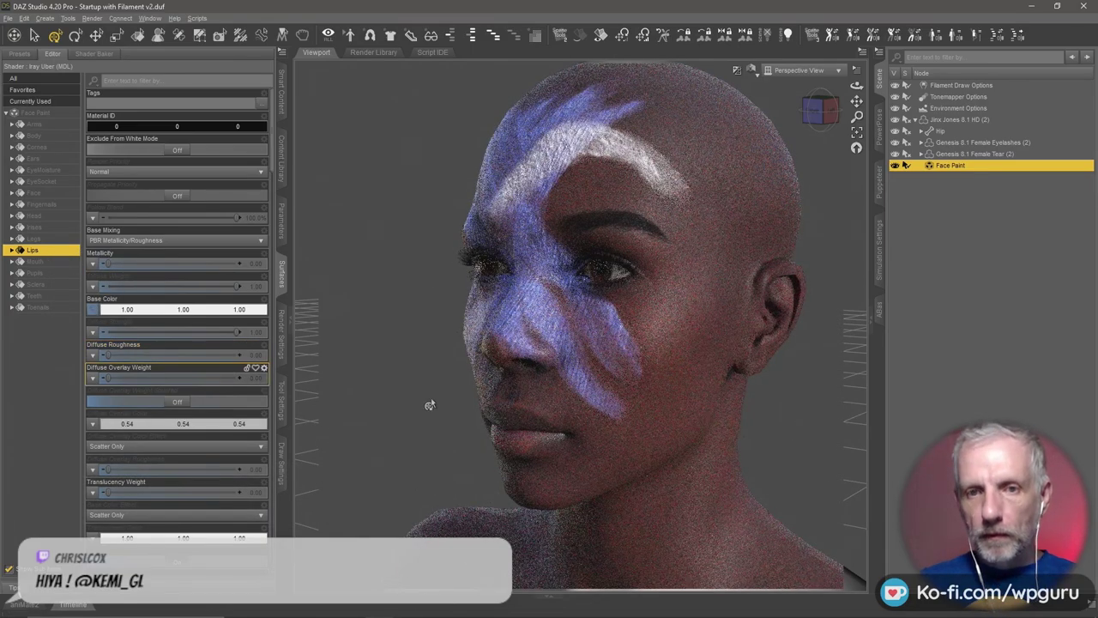
drag(463, 359, 526, 386)
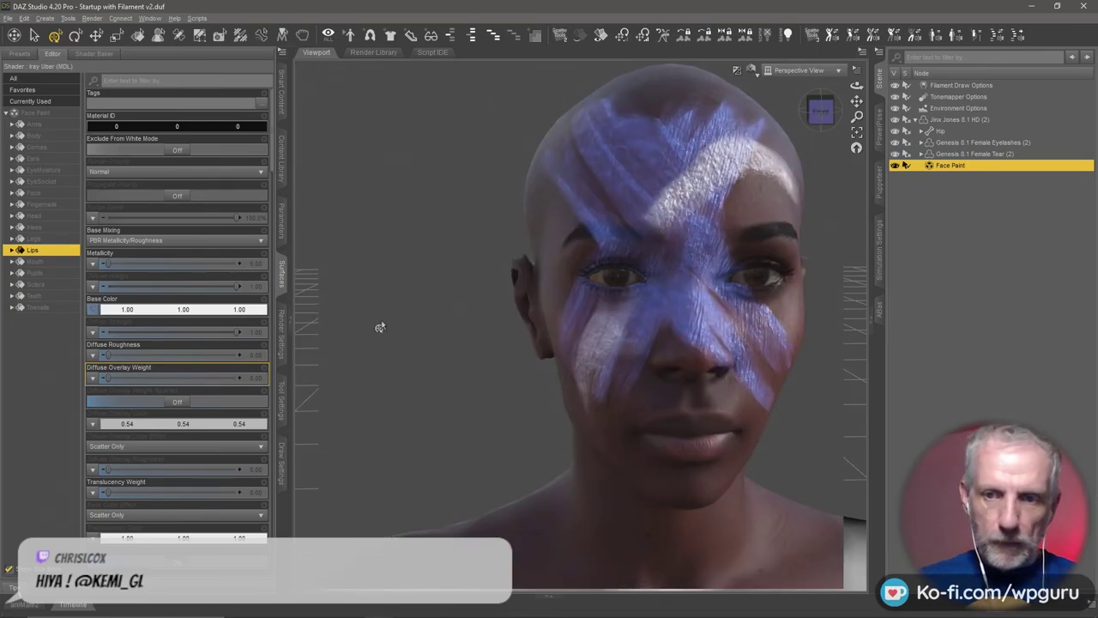
drag(566, 343, 565, 374)
scroll(567, 326, up, 5)
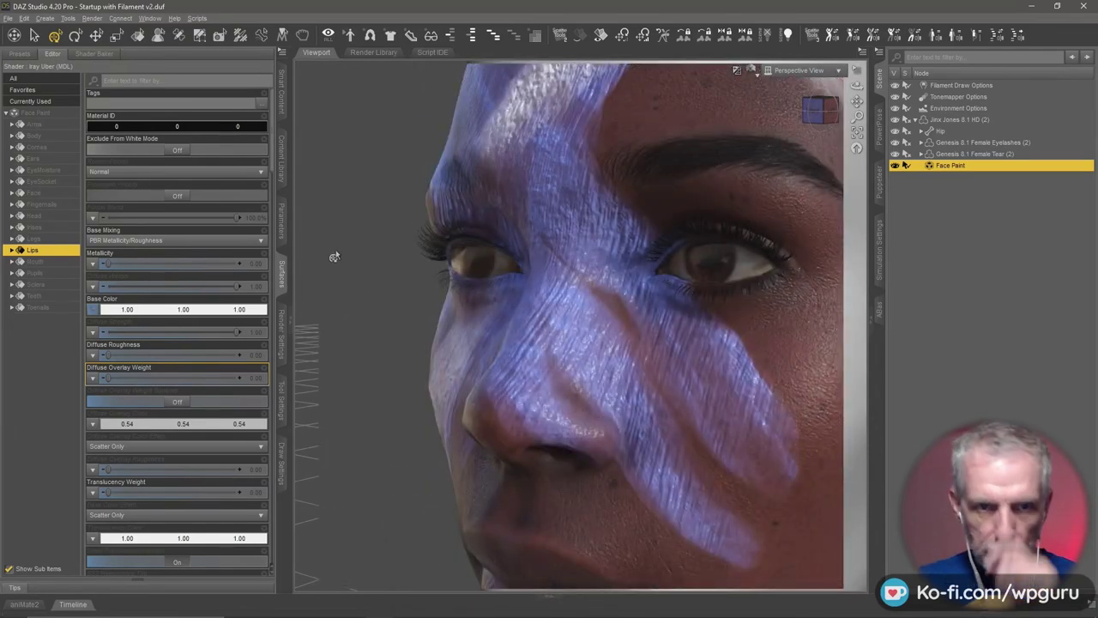
Set the Face surface's Normal Map strength to 0.7 in its Bump properties
double_click(55, 196)
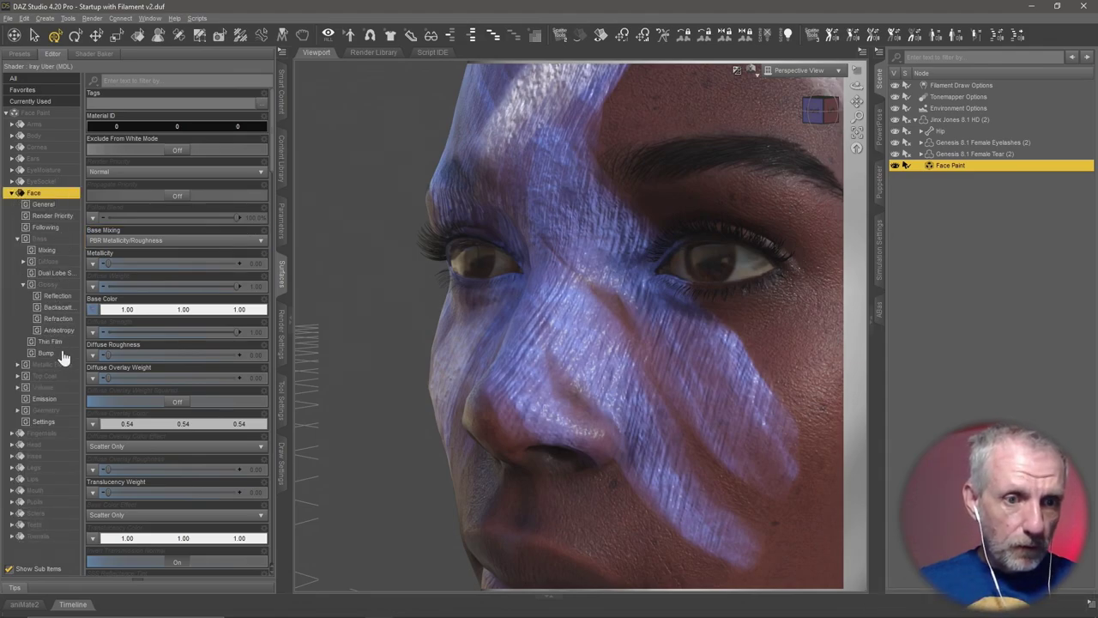
click(45, 353)
click(263, 126)
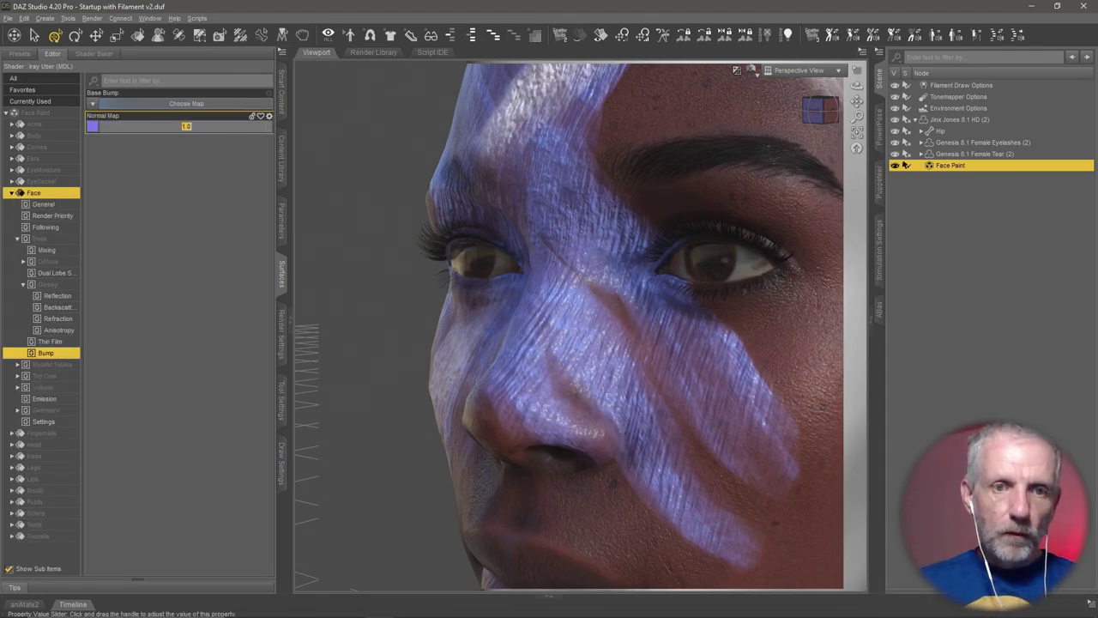
text(0.7)
key(Return)
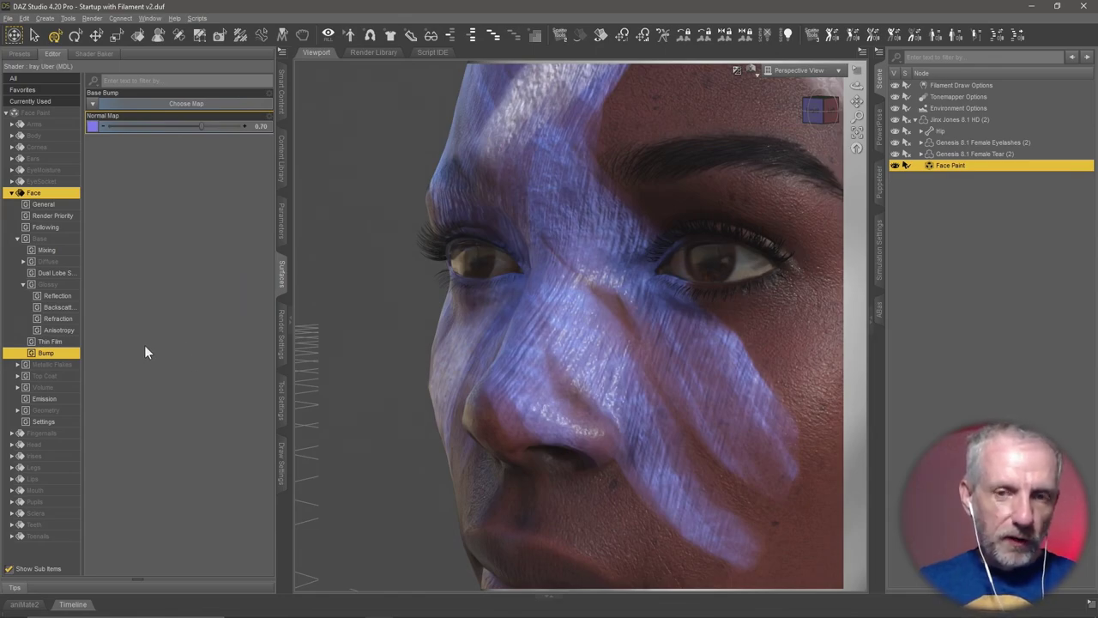
Try a Normal Map strength of 0 and look through the Base Bump image-map list
click(257, 126)
text(0)
key(Return)
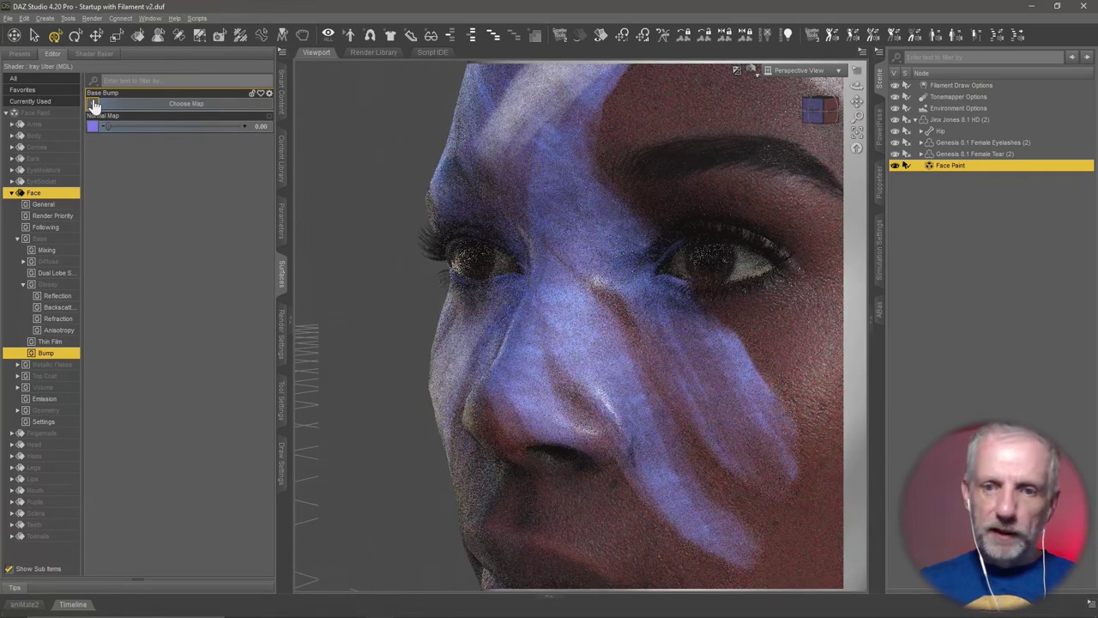
click(92, 103)
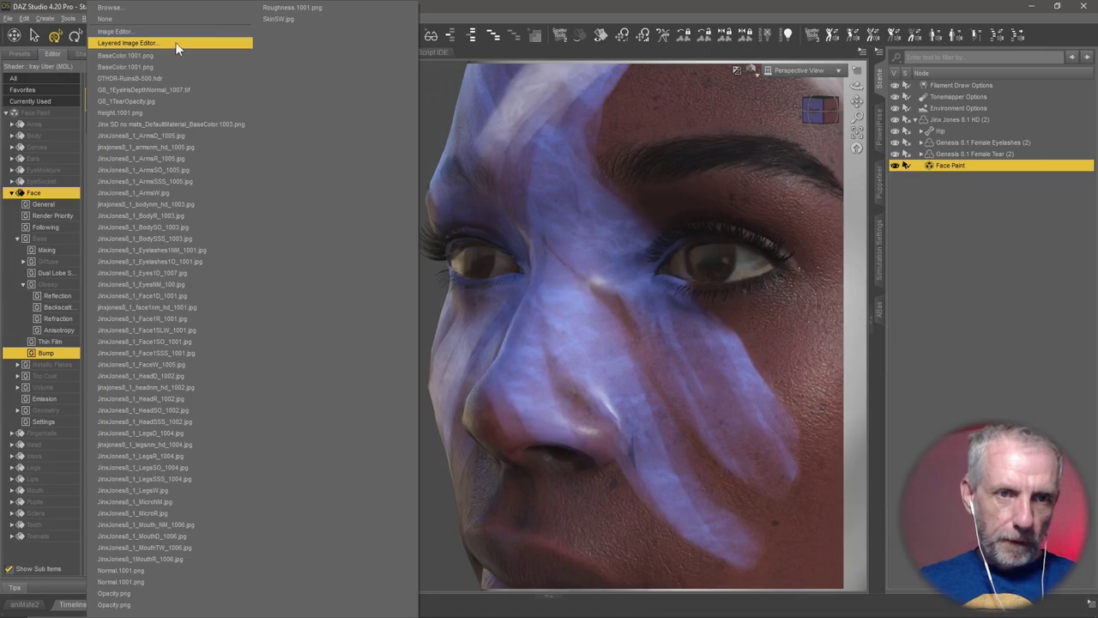
key(Escape)
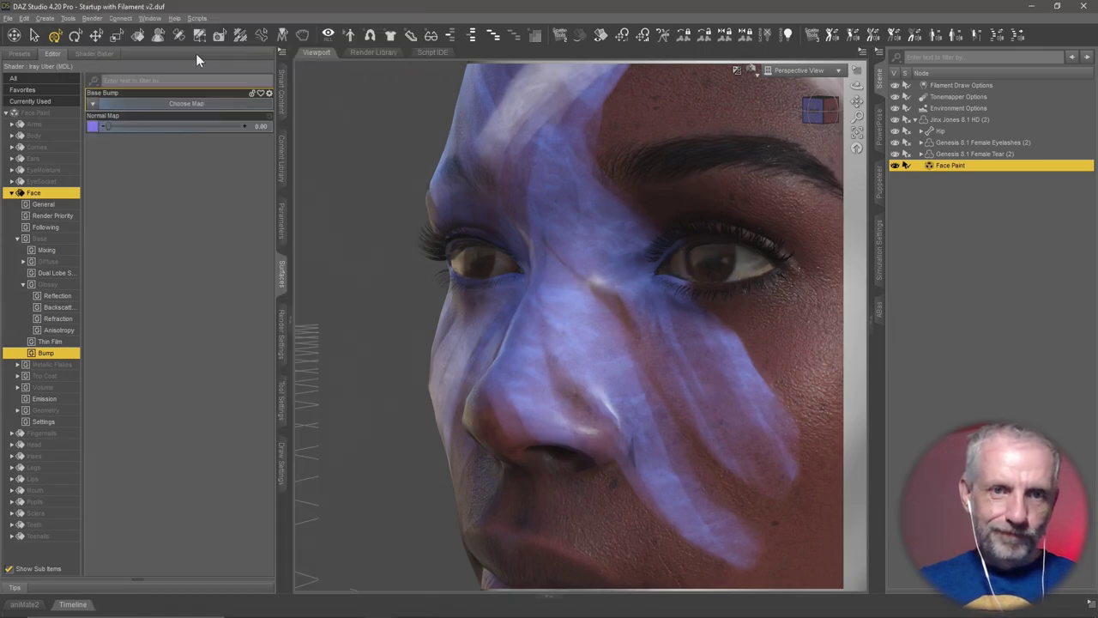
Check the Opacity.png file in the texture folder and review the Normal Map image list
key(alt+Tab)
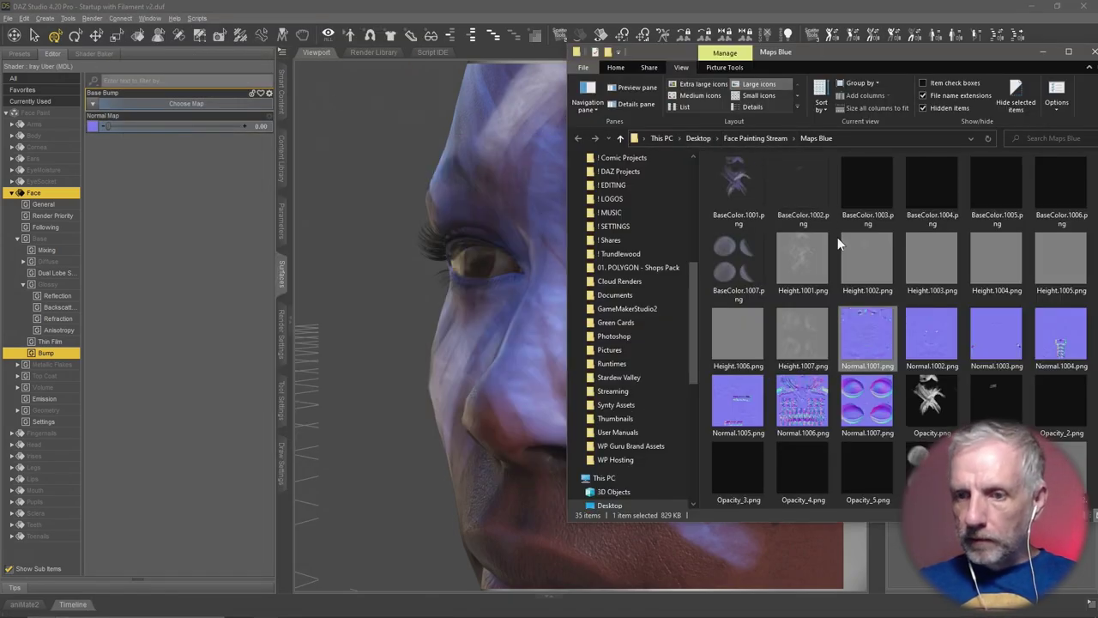
click(931, 400)
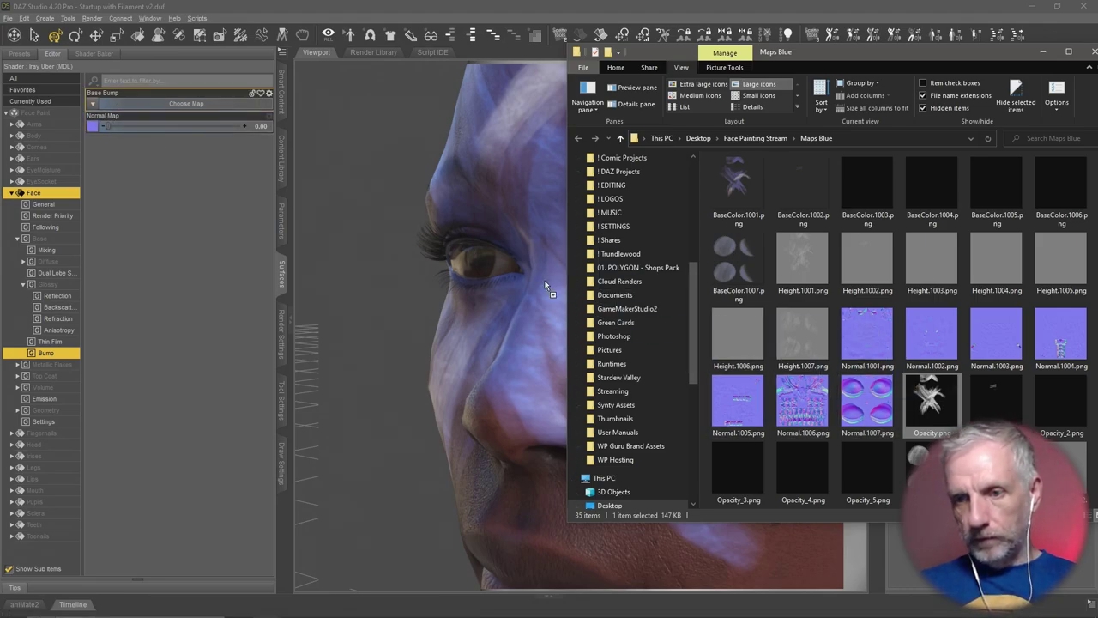
mouse_move(92, 104)
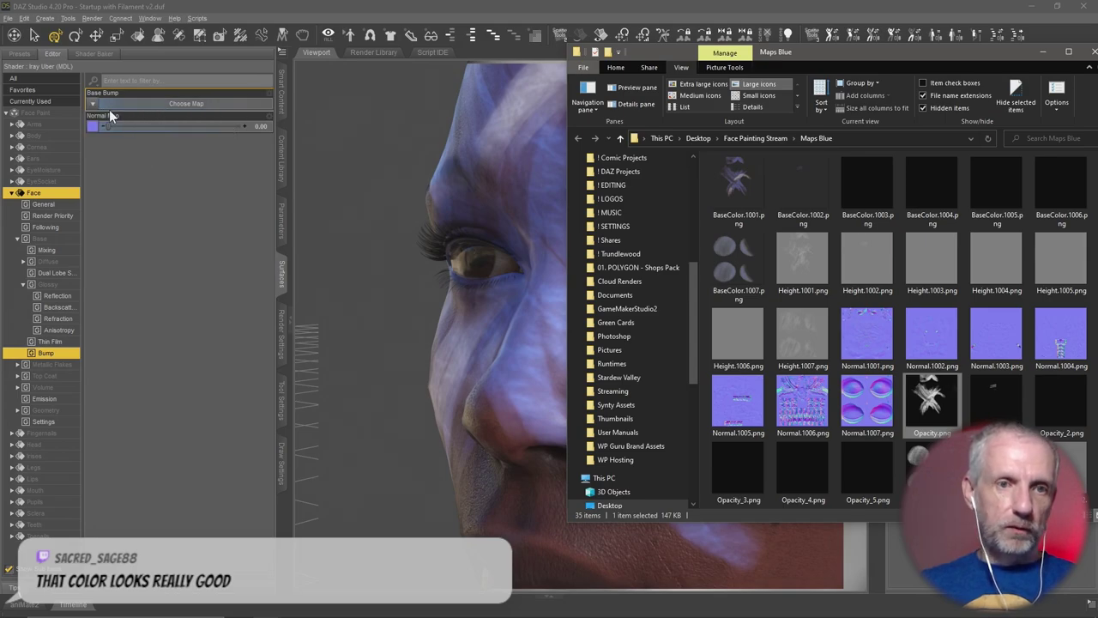
click(109, 109)
click(92, 126)
click(547, 6)
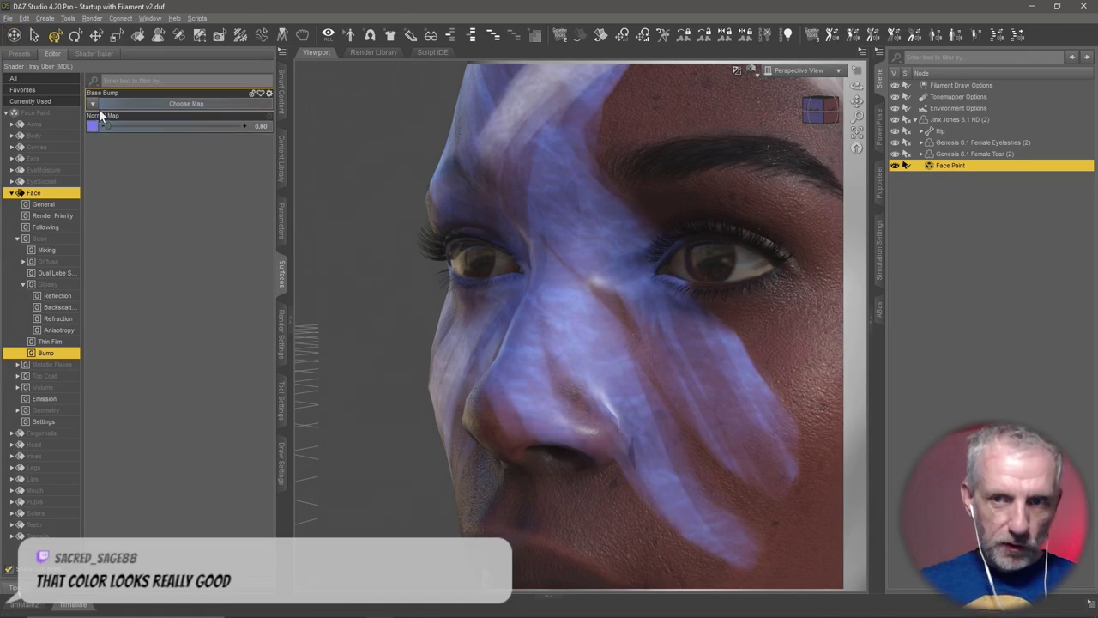
Restore Normal Map strength to 0.70 and orbit to view the face and right ear
click(261, 125)
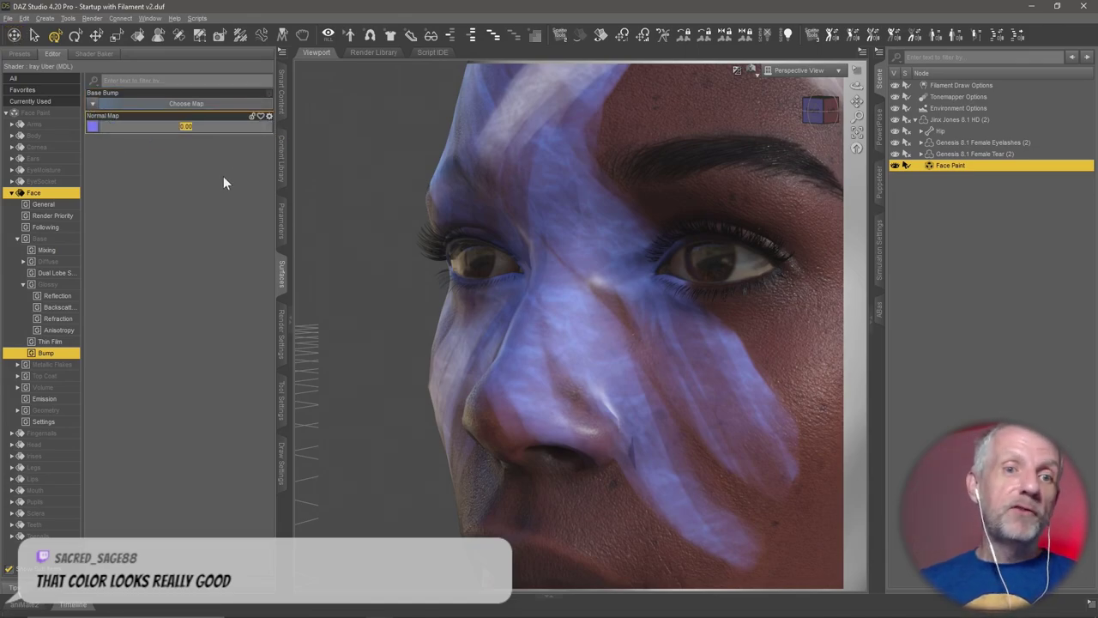
text(0.7)
key(Return)
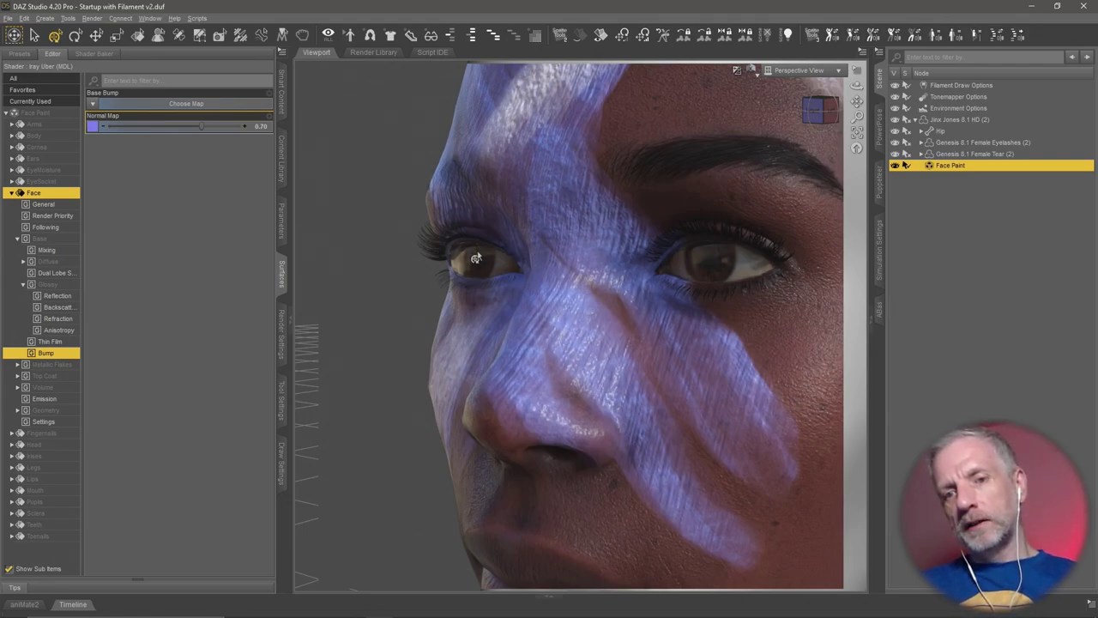
ctrl+alt+drag(534, 358, 451, 360)
scroll(529, 355, down, 5)
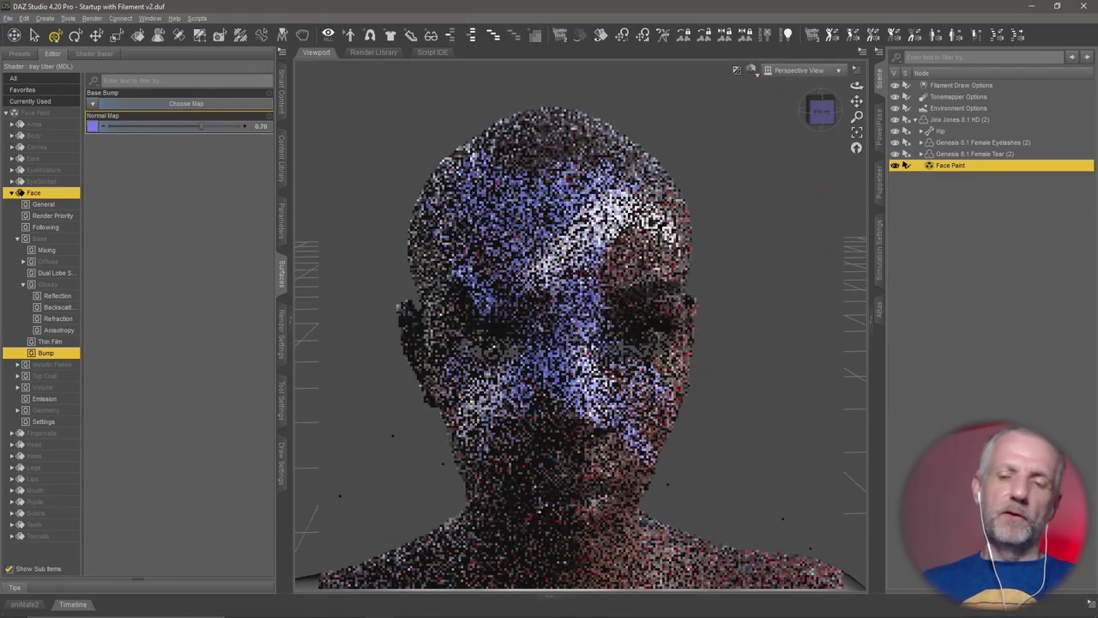
ctrl+alt+drag(600, 377, 692, 395)
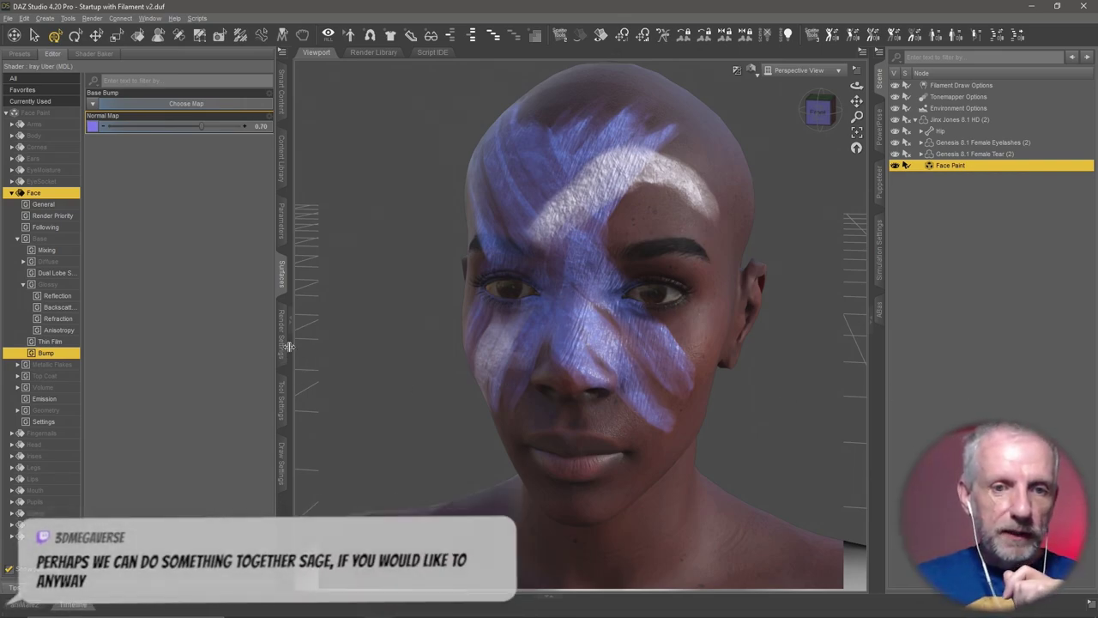
Filter the content library's products to Lights to reveal the Click N Render sets
click(280, 101)
click(13, 70)
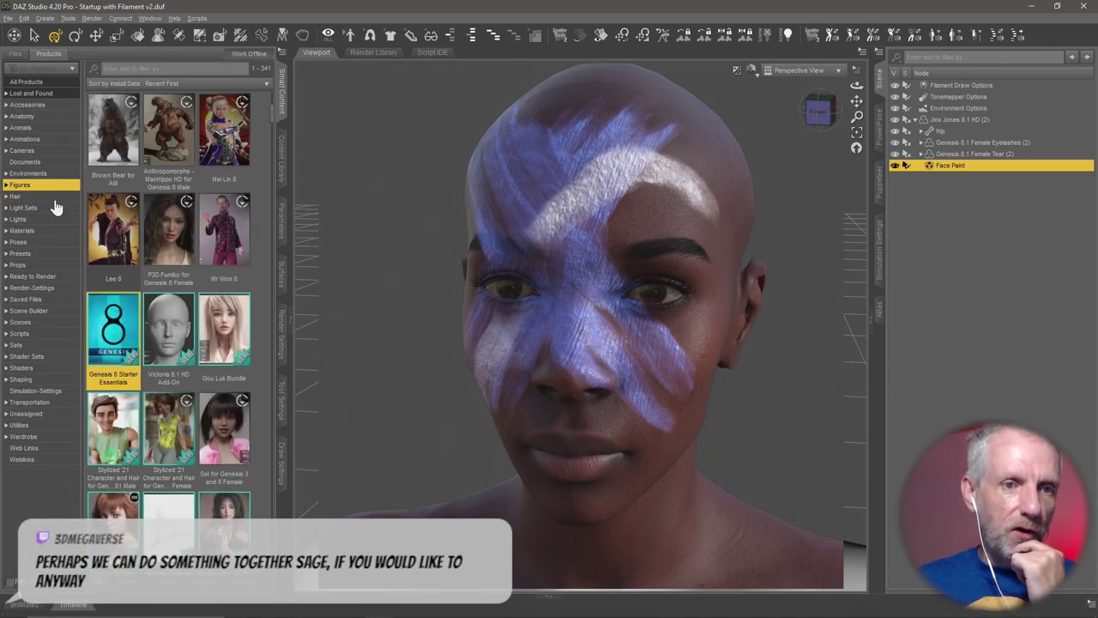
click(42, 276)
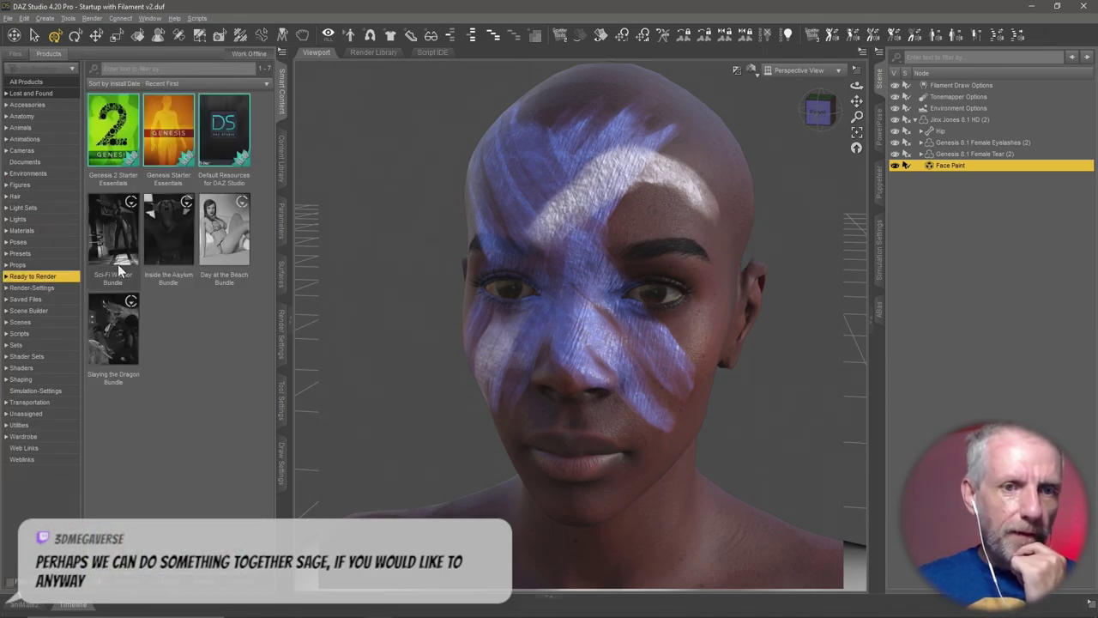
click(58, 220)
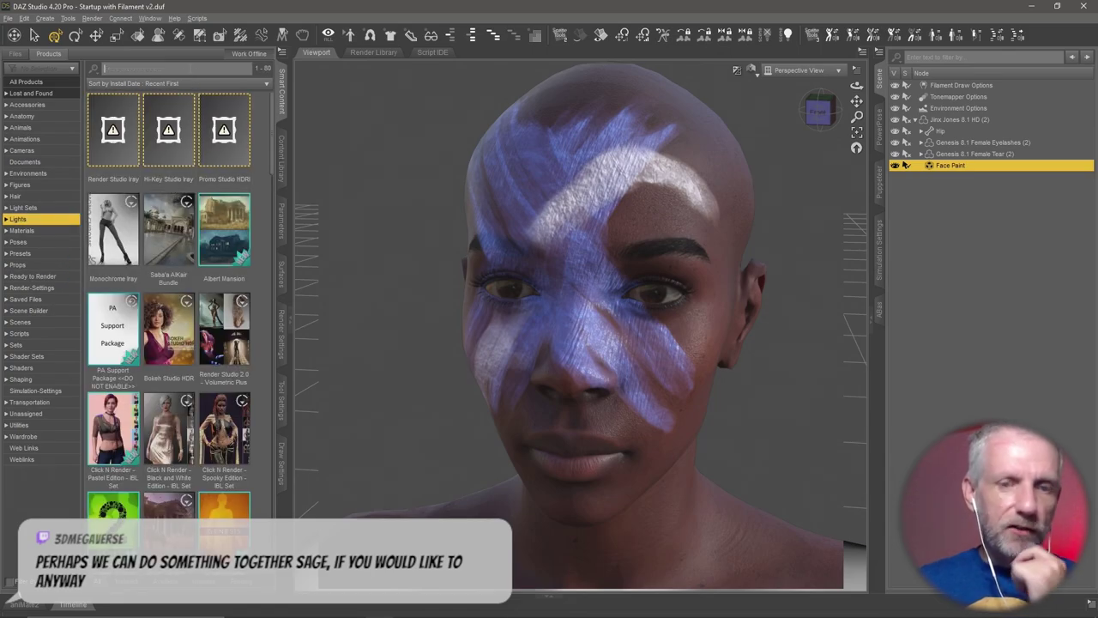
text(s)
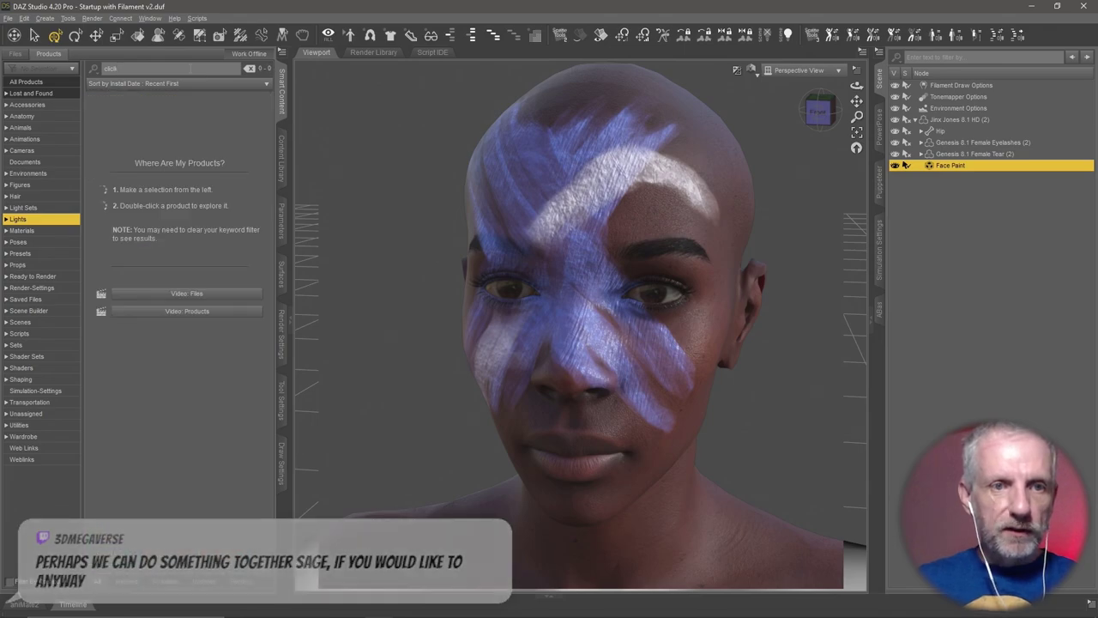
key(BackSpace)
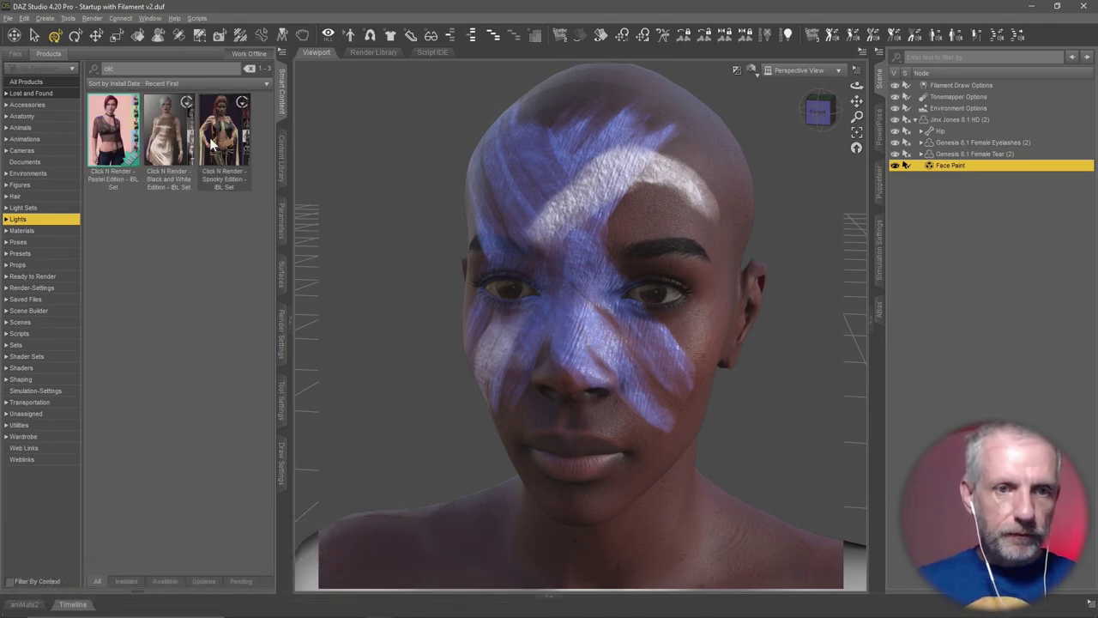
Apply C1-IBL3-14 from Click N Render - Pastel Edition - IBL Set, then orbit the face
double_click(112, 160)
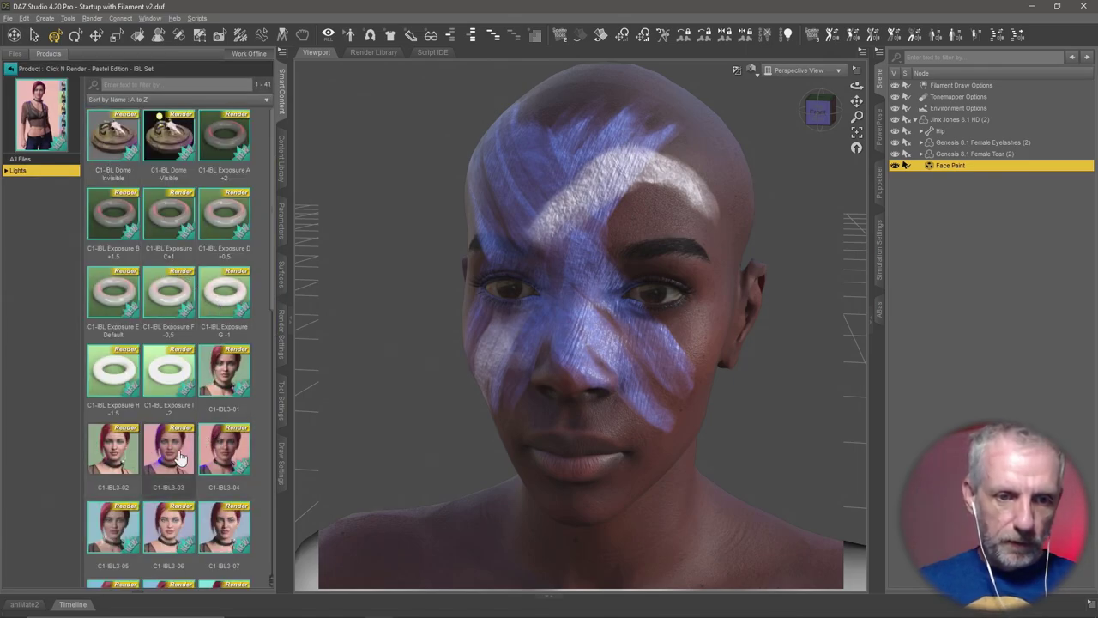
scroll(207, 404, down, 3)
scroll(217, 392, down, 1)
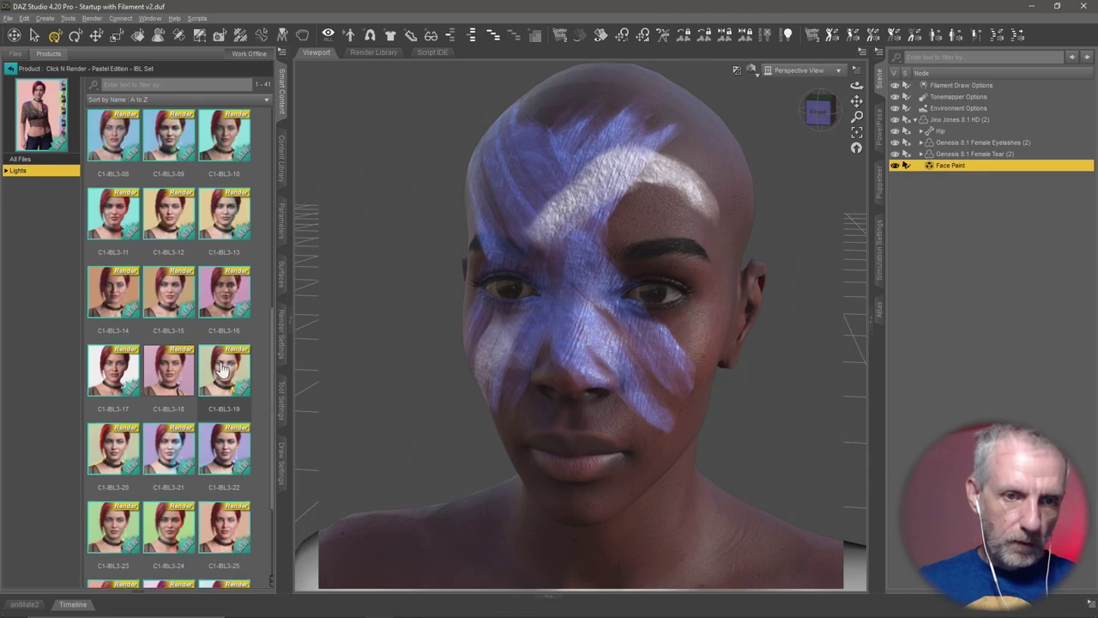
double_click(113, 292)
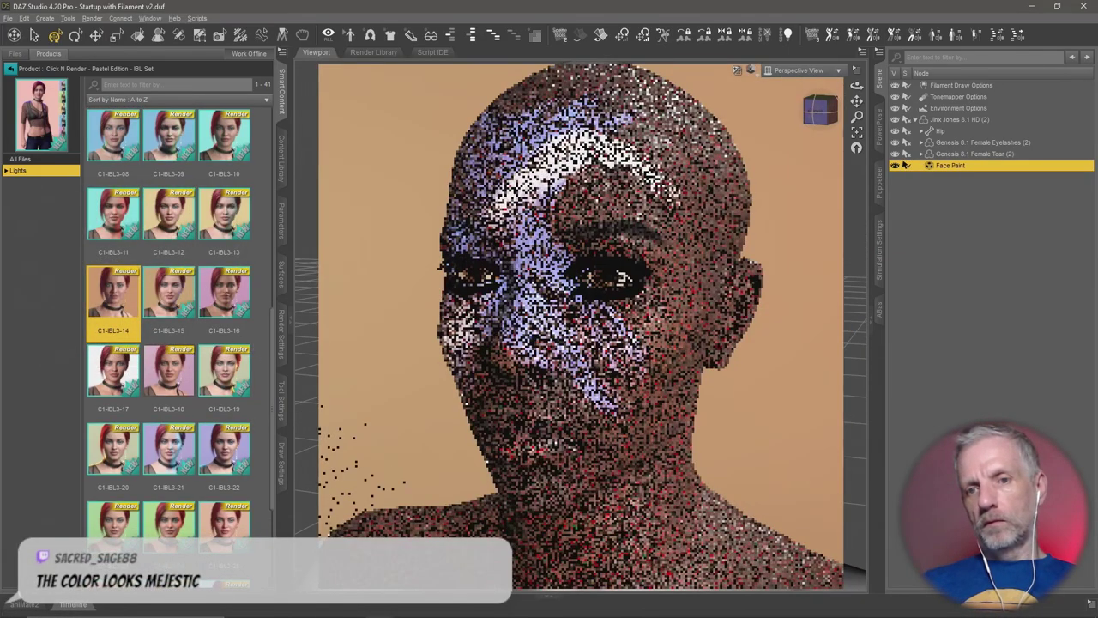
drag(625, 276, 743, 406)
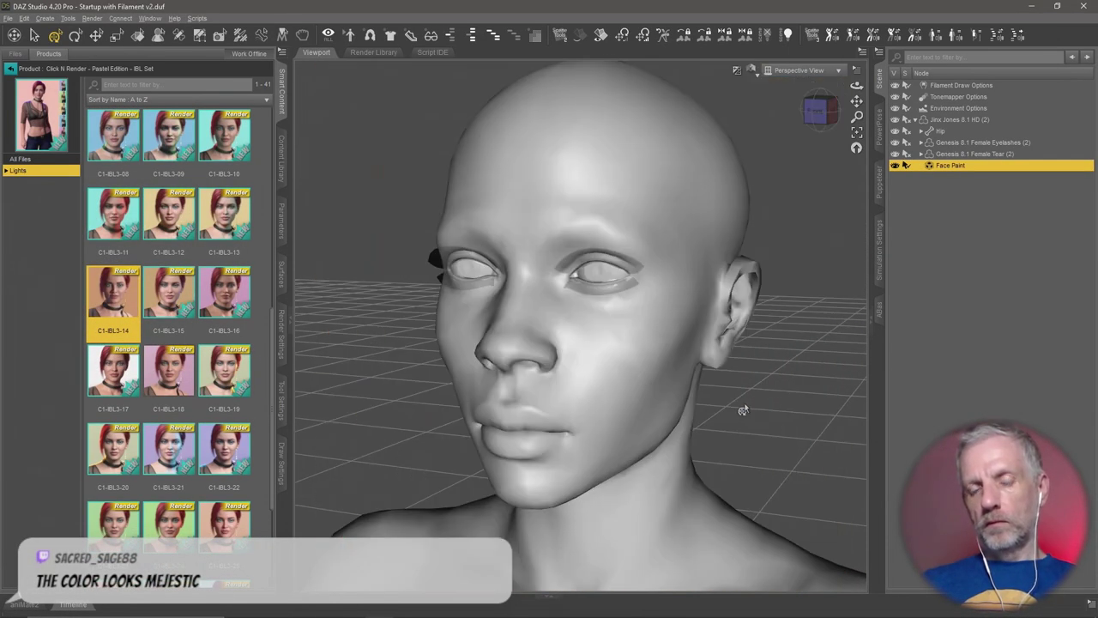
scroll(744, 409, up, 3)
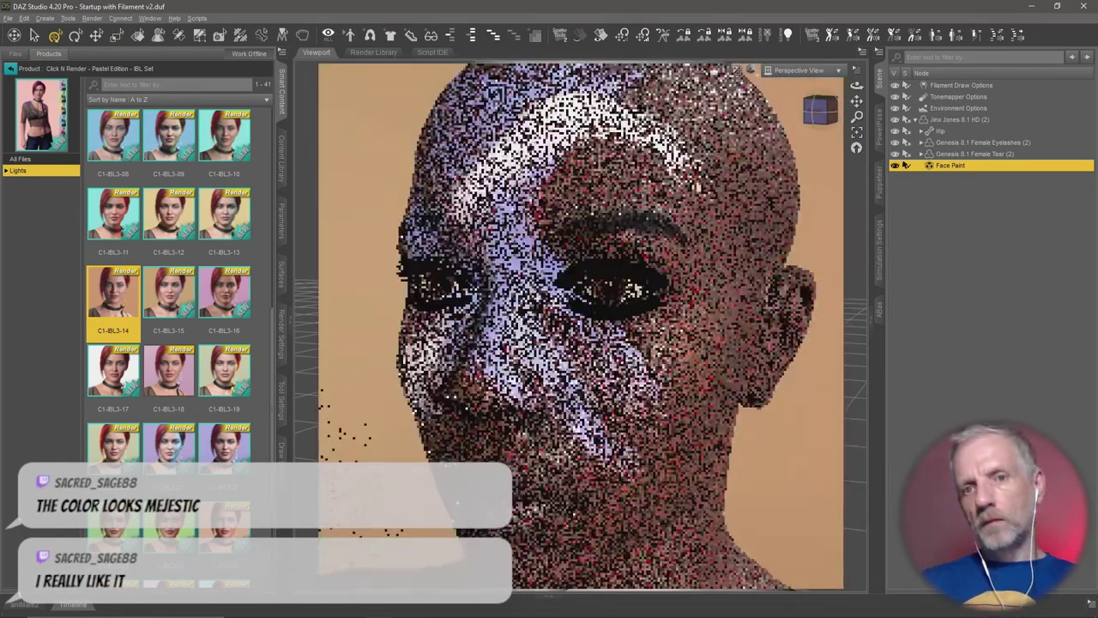
drag(744, 409, 746, 446)
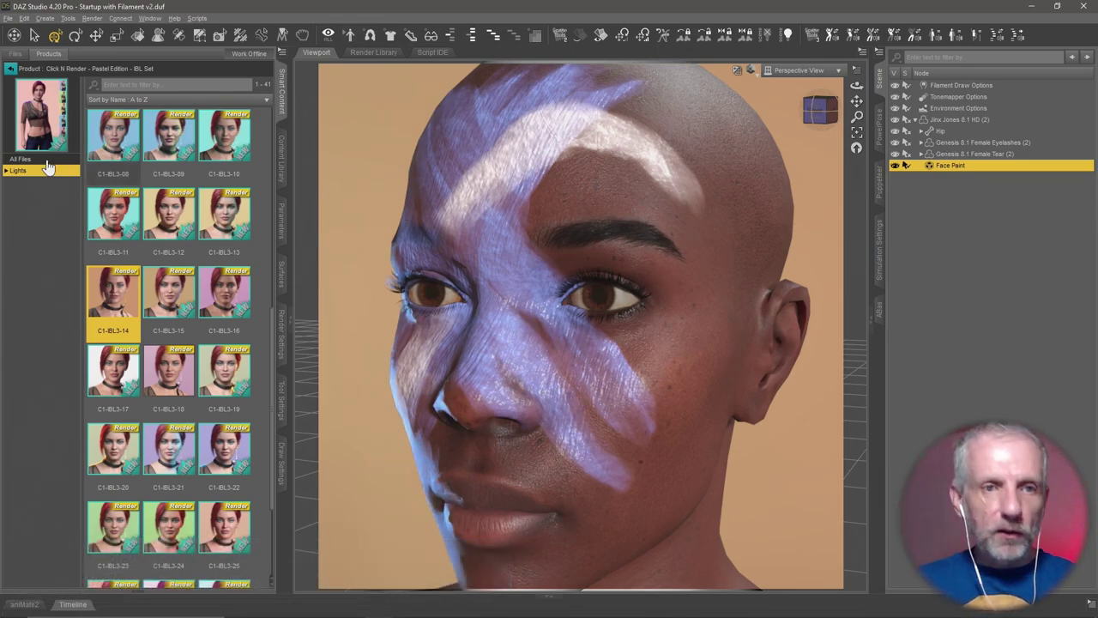
Check Jinx Jones 8.1 HD's Mesh Resolution level, then show Face Paint's surface settings
click(283, 225)
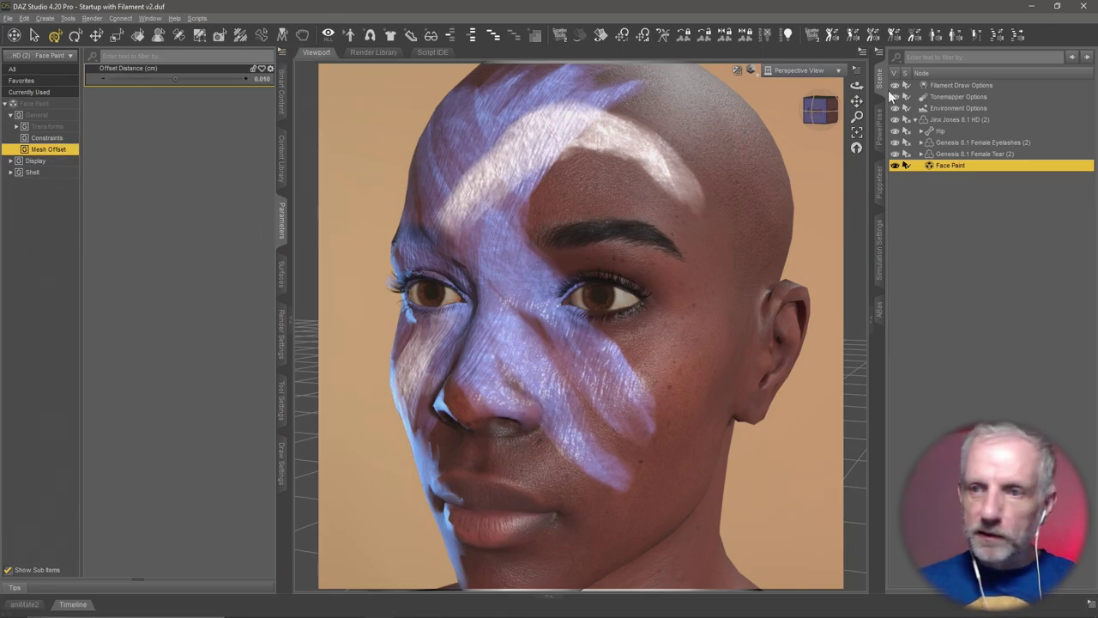
click(954, 120)
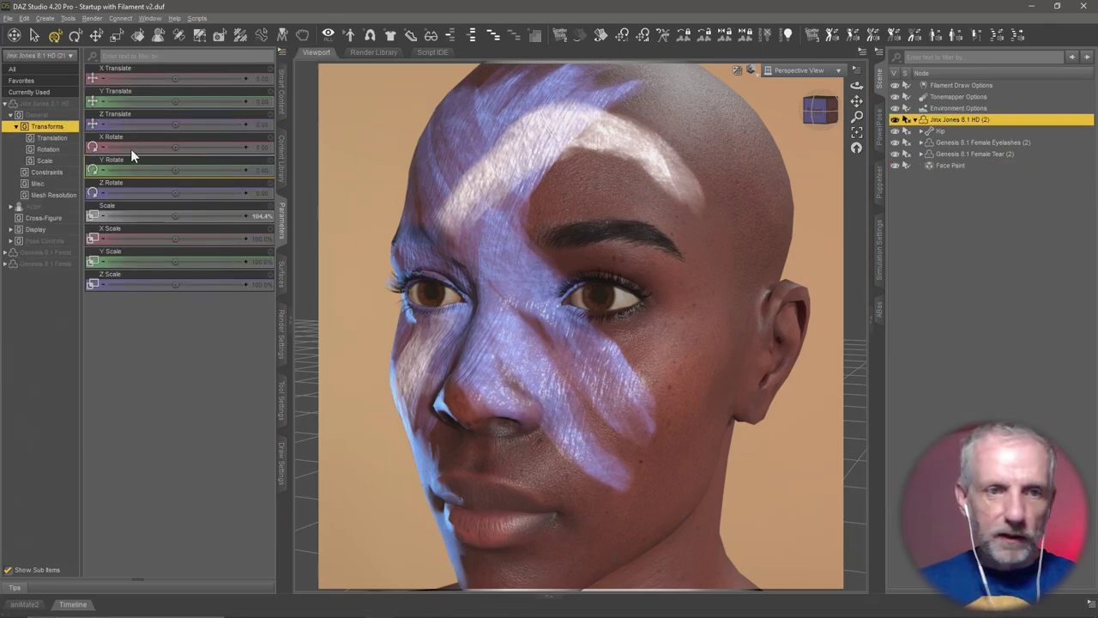
click(53, 195)
click(203, 79)
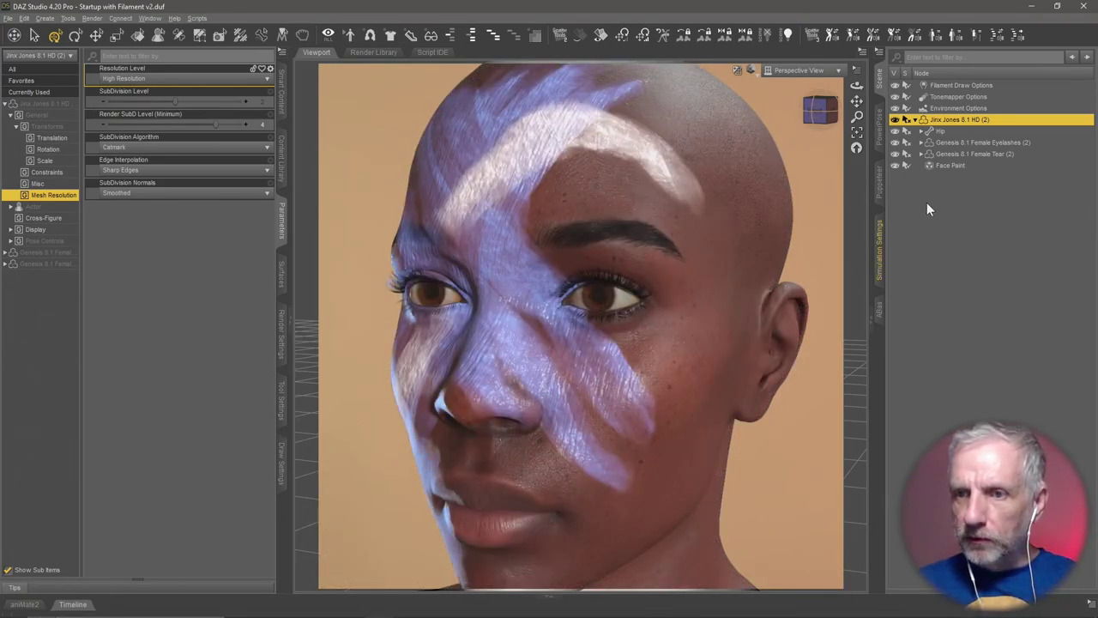
click(952, 166)
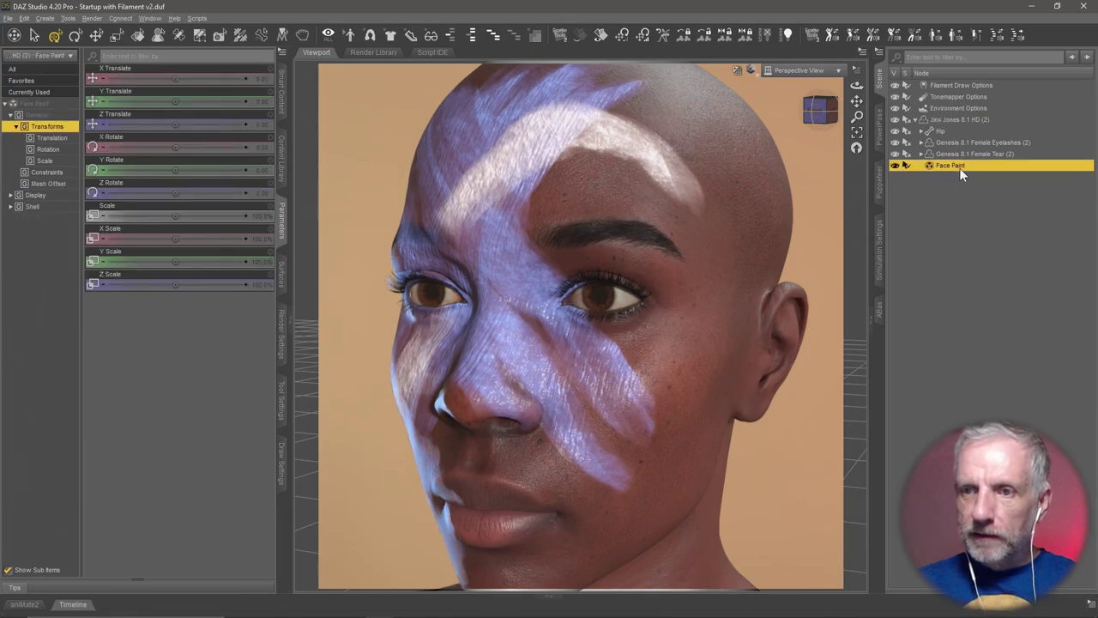
click(282, 273)
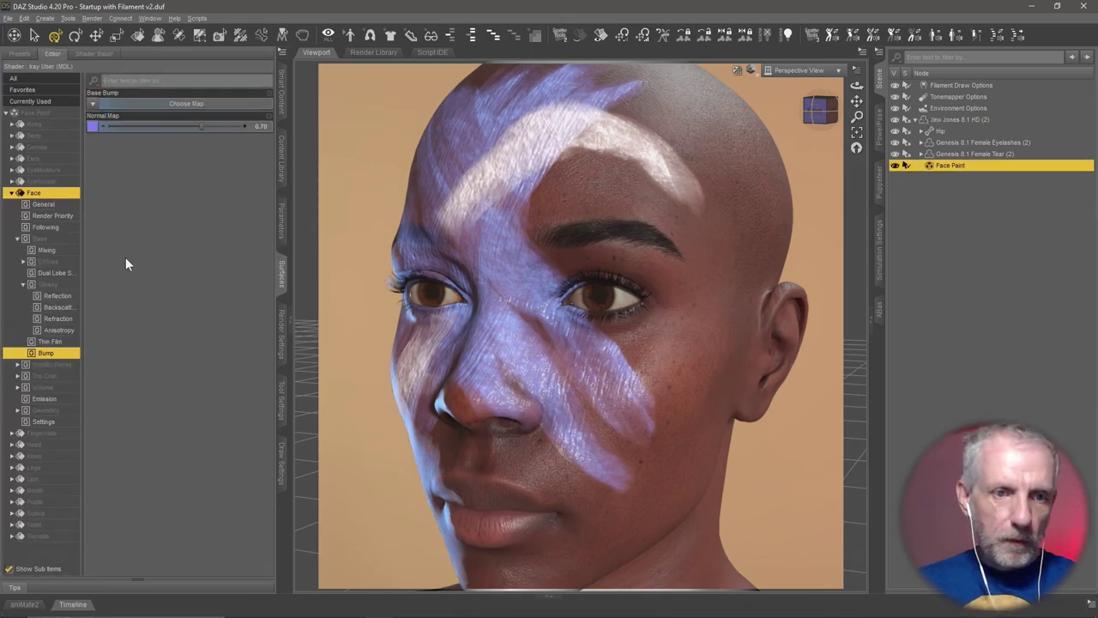
Set the Face surface's Glossy Roughness to 0.7 under Glossy > Reflection
click(62, 288)
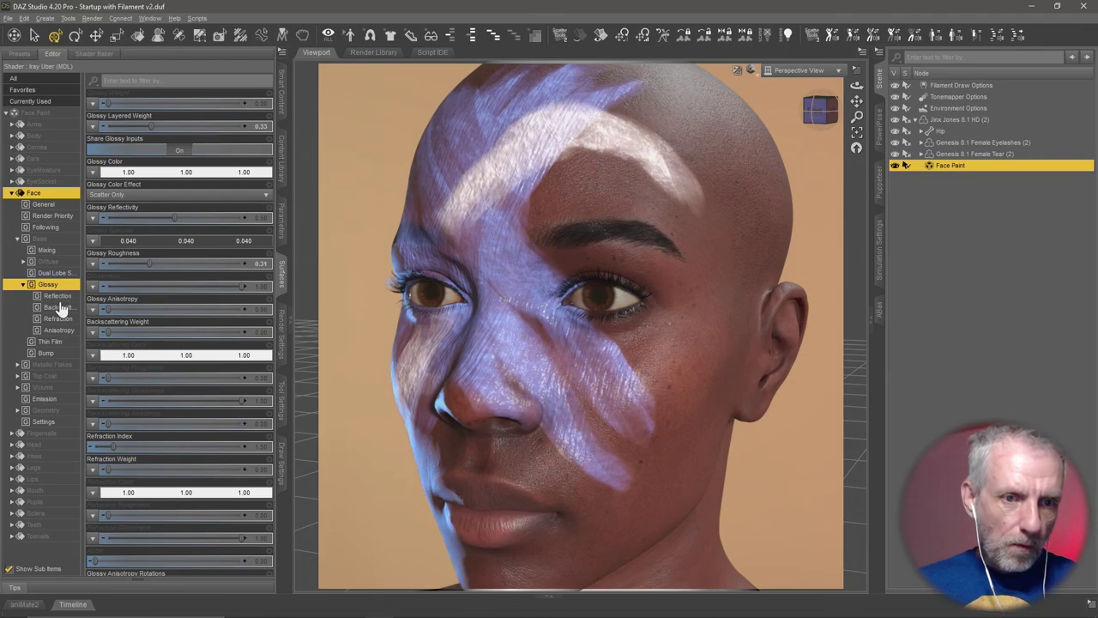
click(67, 297)
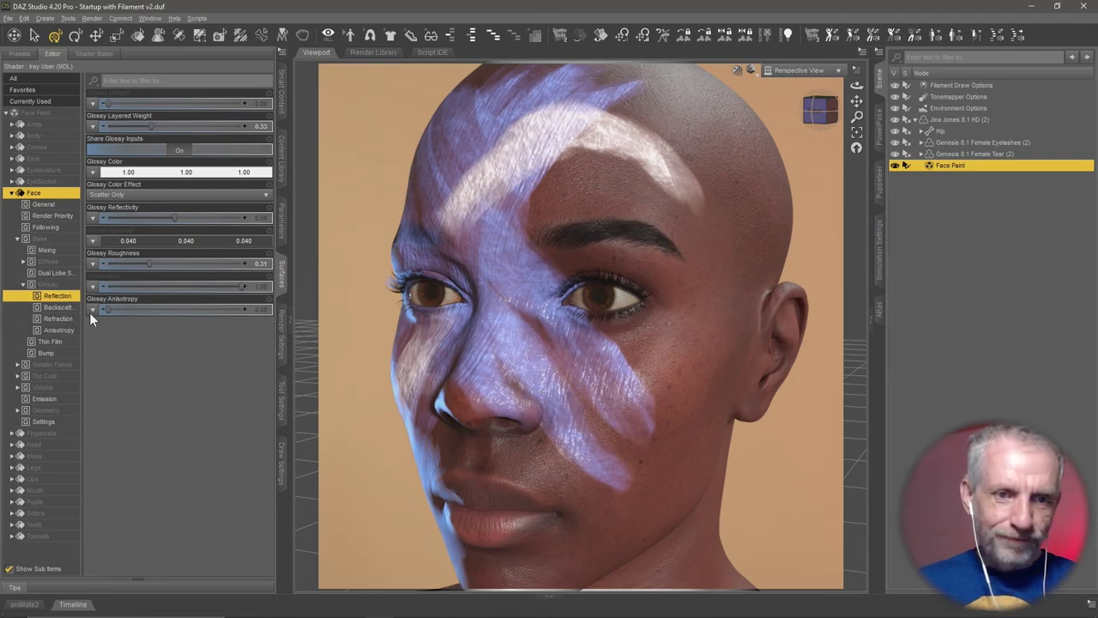
click(261, 263)
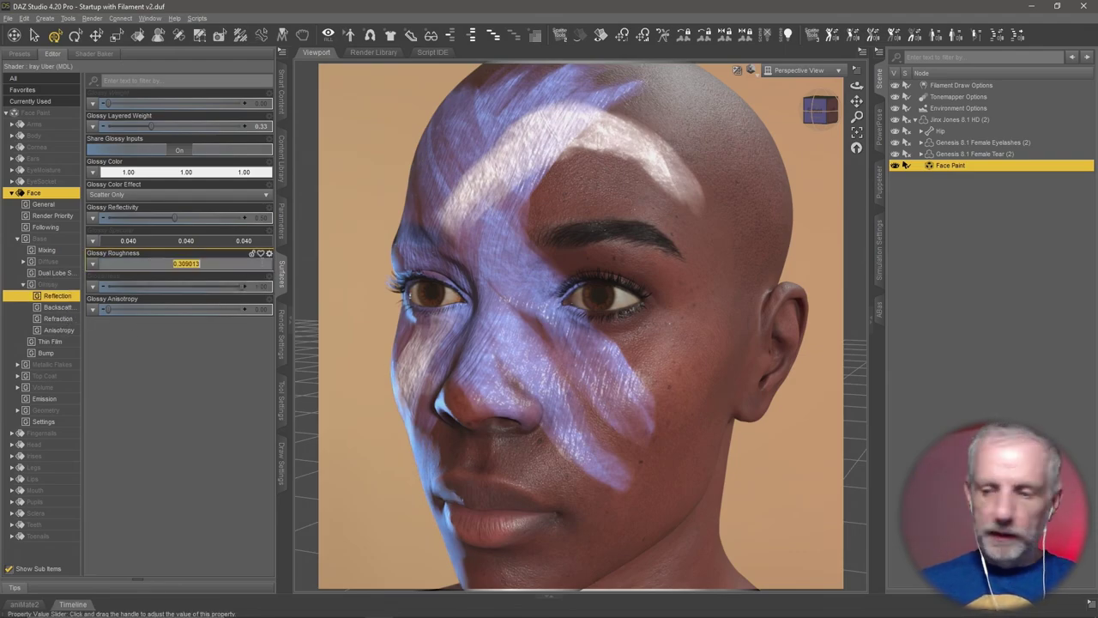
text(0.7)
key(Return)
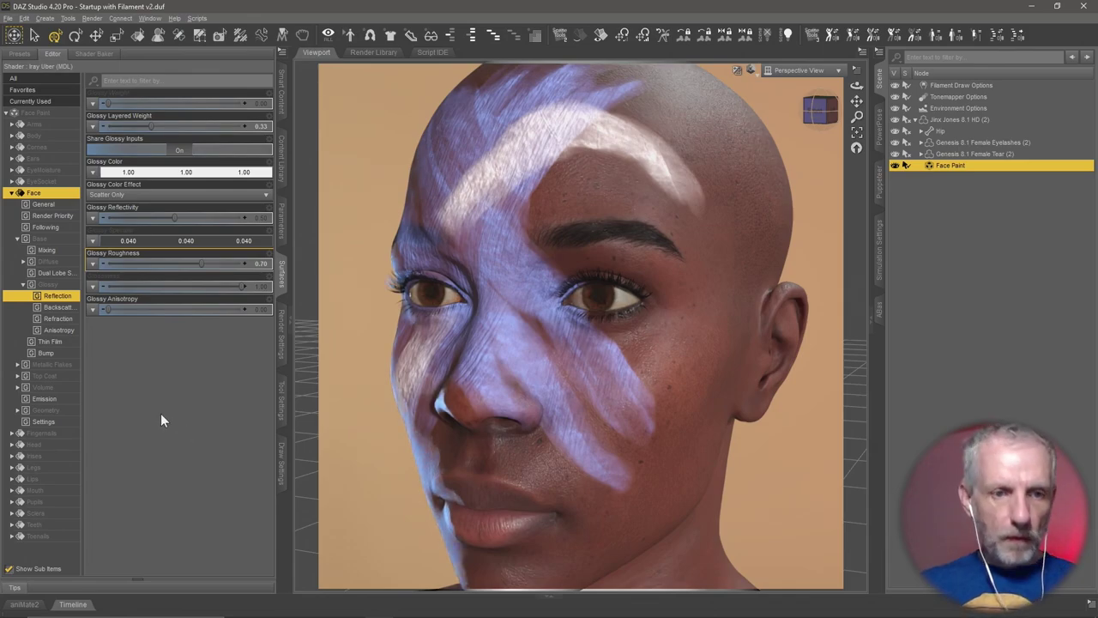
Set Cutout Opacity under Geometry to 1, then to 0.8
click(67, 411)
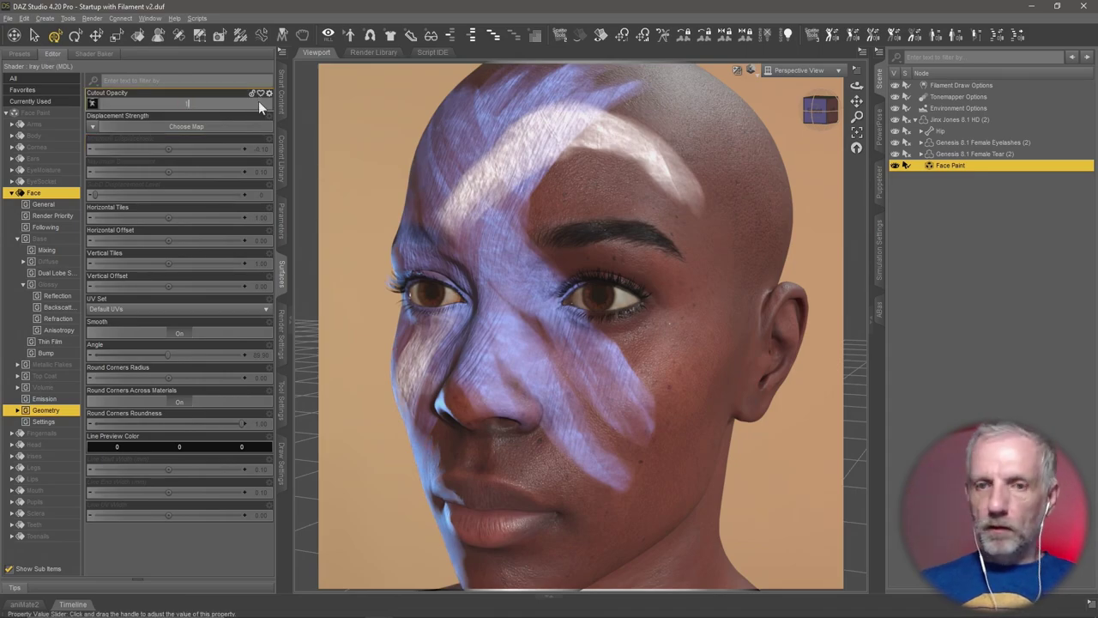
text(1)
key(Return)
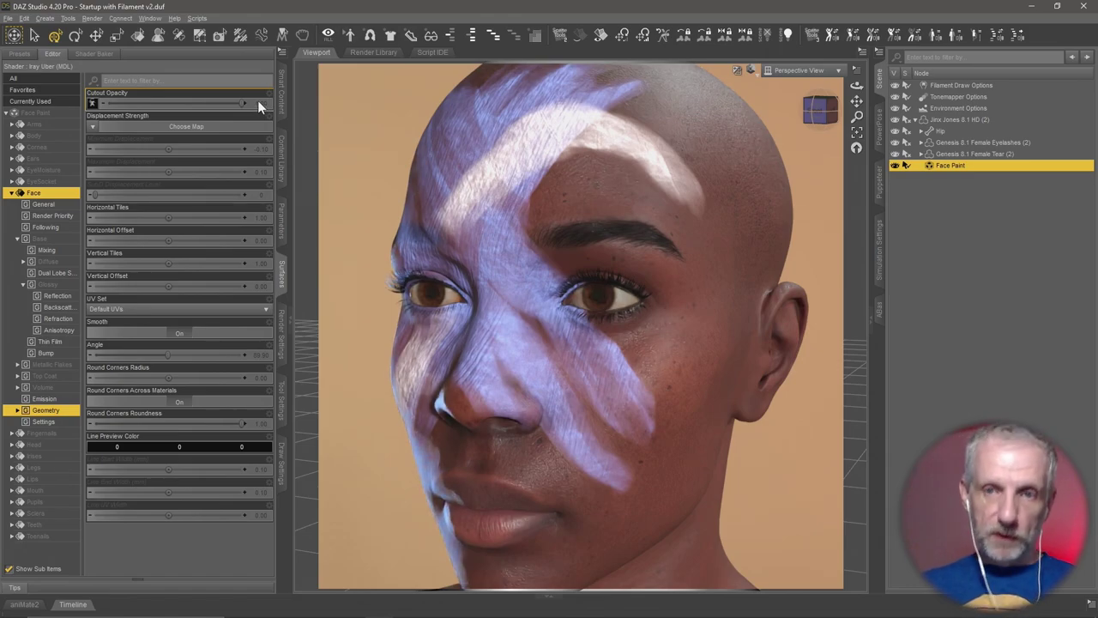
click(259, 105)
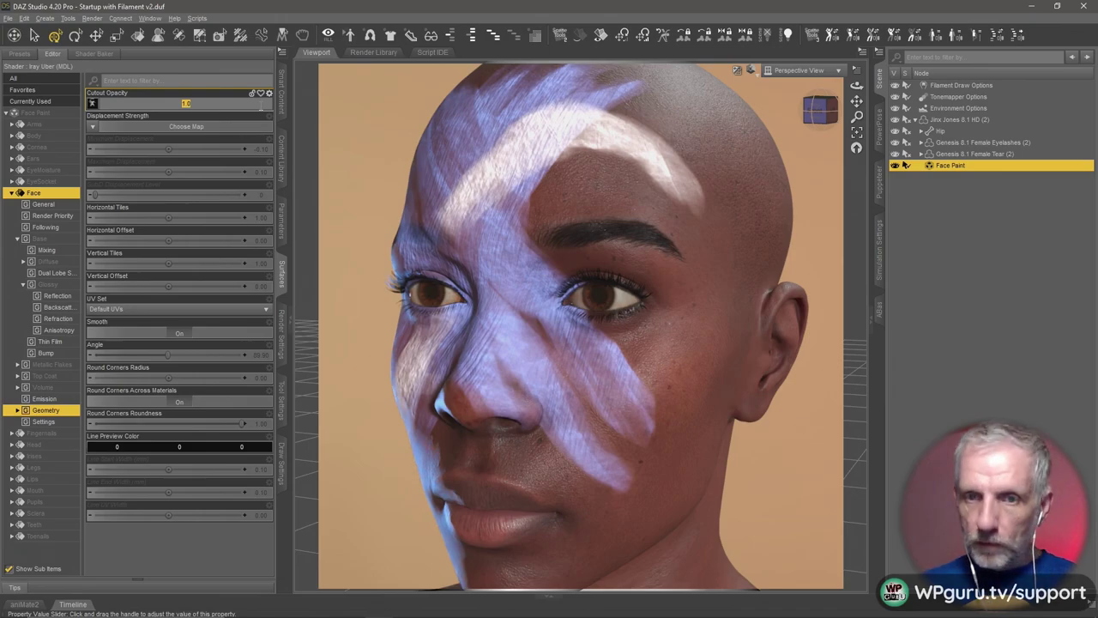
text(0.8)
key(Return)
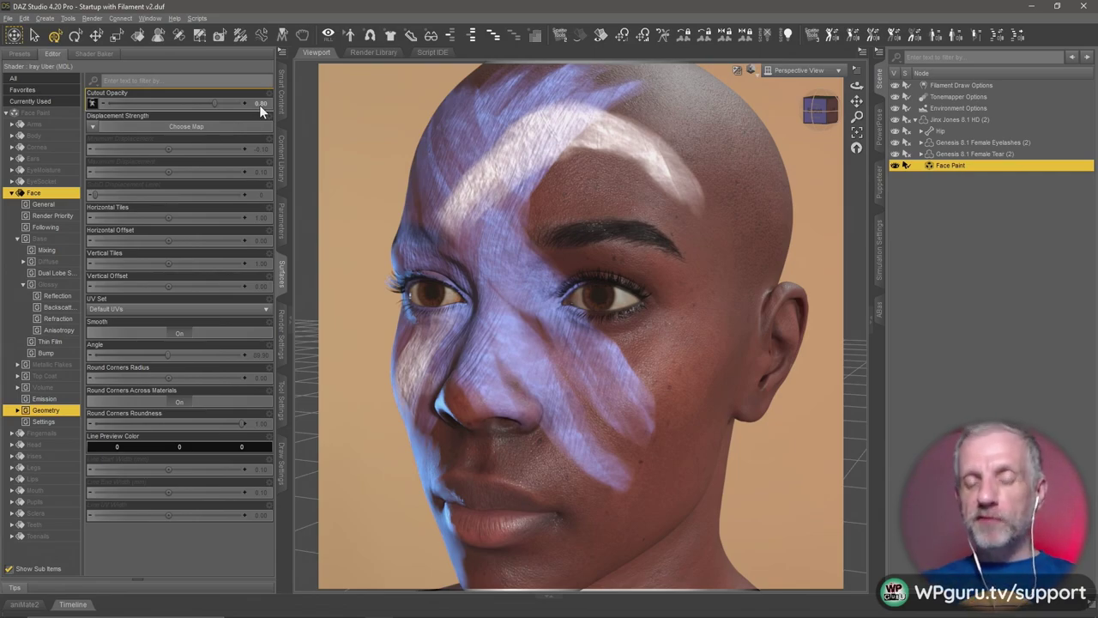
Open the Bodypaint Promo folder and attempt a wearable preset save, dismissing the selection error
click(284, 167)
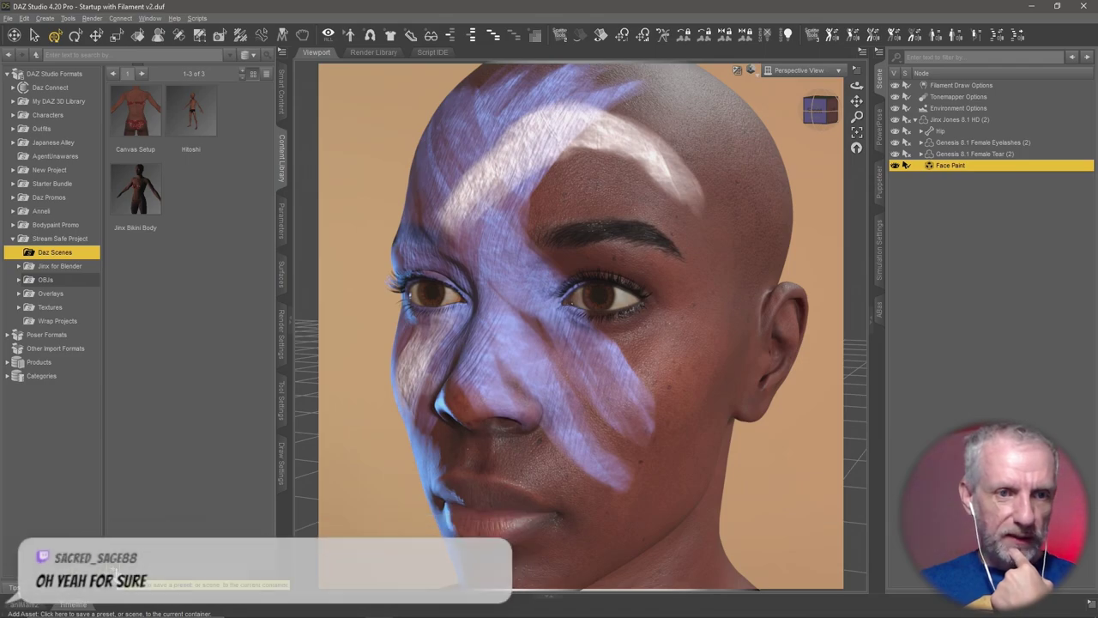
click(55, 224)
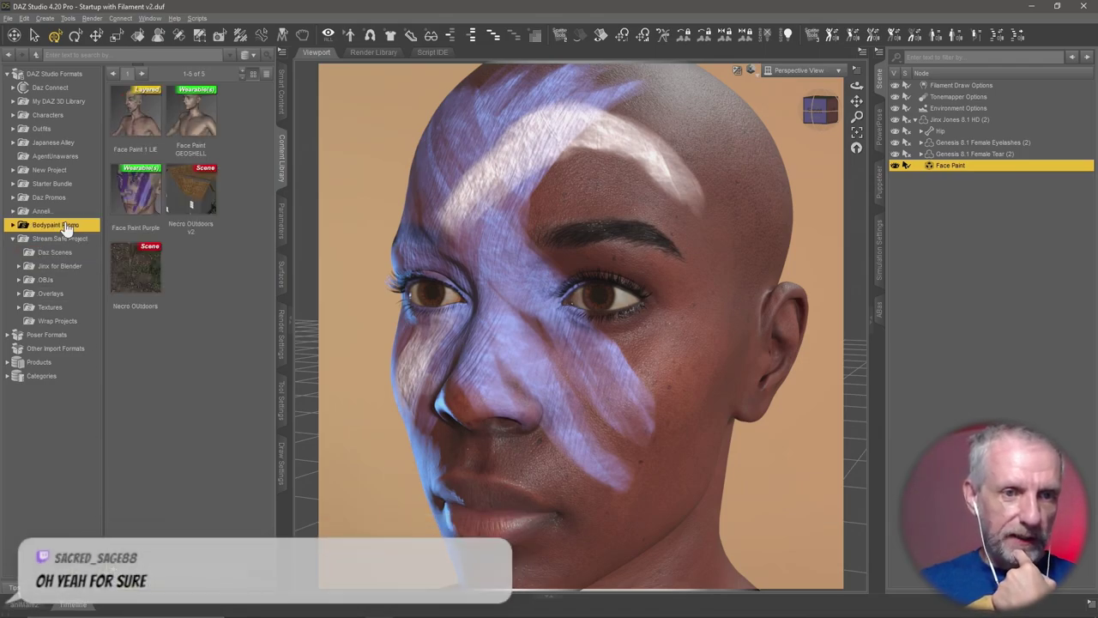
click(109, 585)
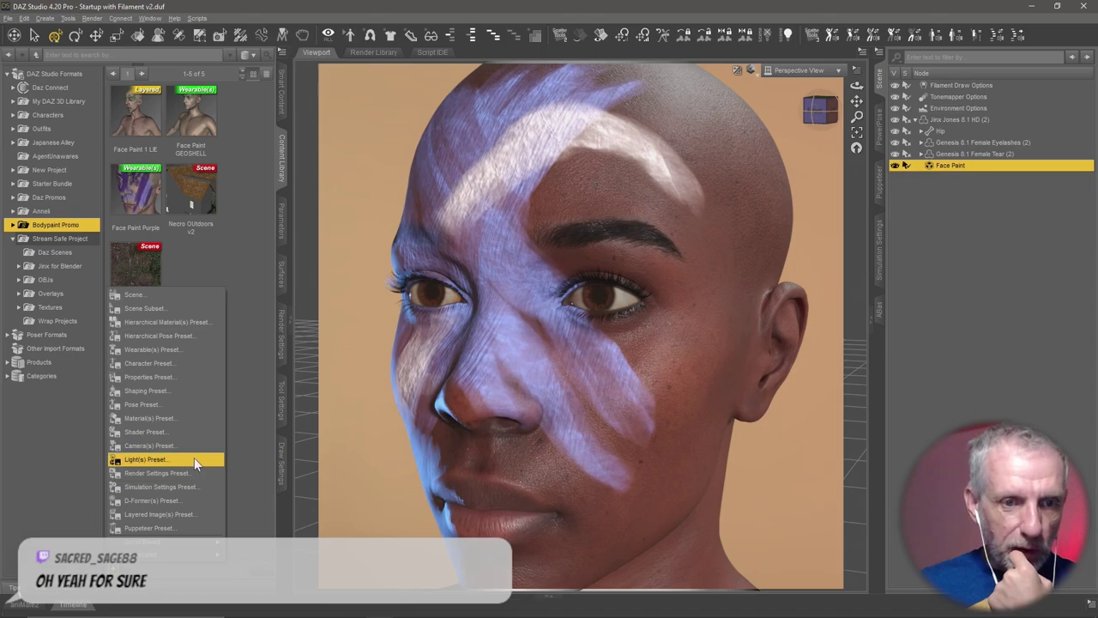
click(190, 350)
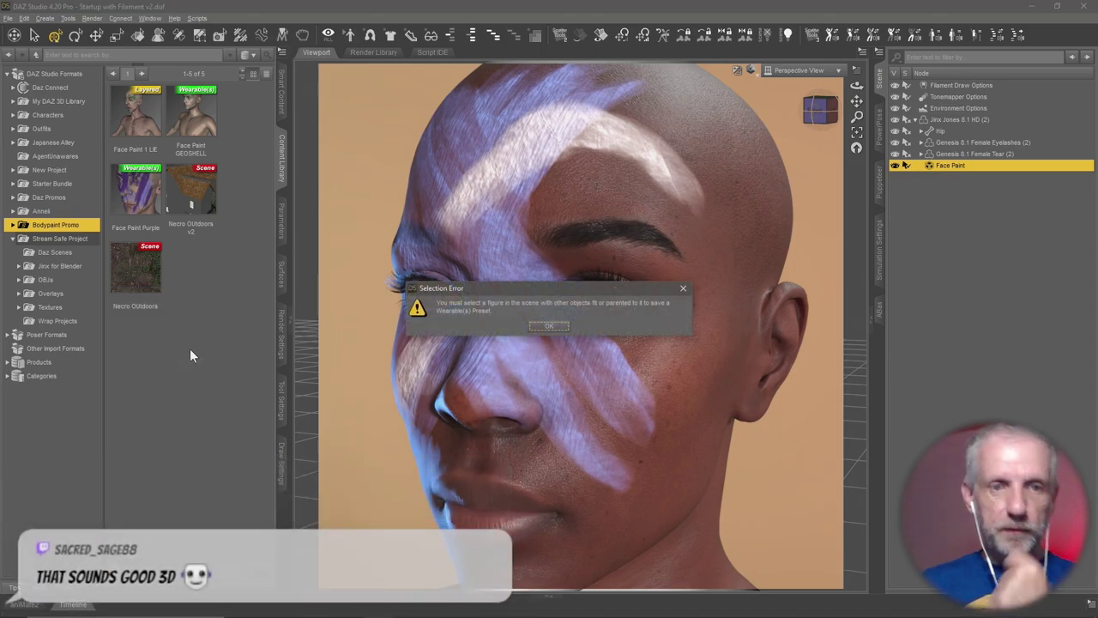
click(549, 328)
With Jinx selected, save a wearable preset named 'Face Paint Blue White' and accept the options
click(967, 119)
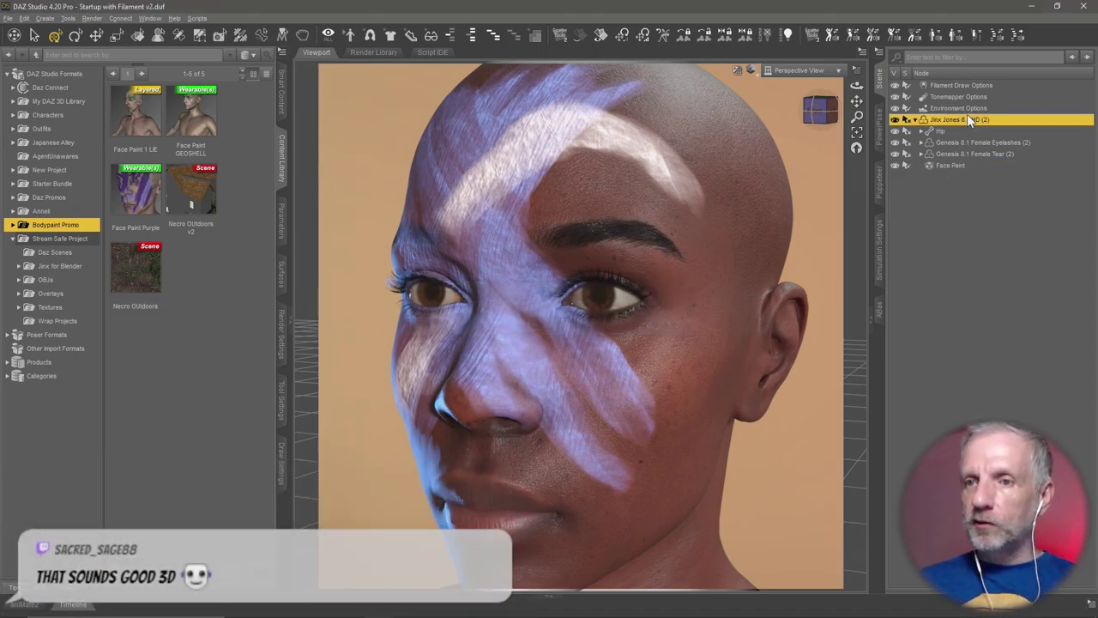
right_click(109, 287)
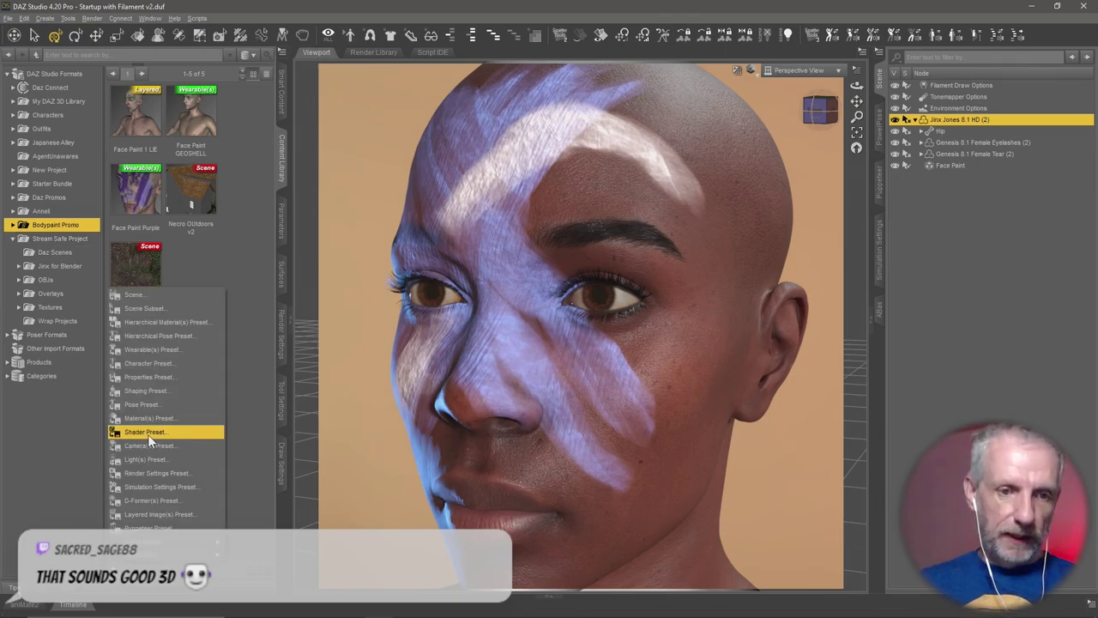
click(185, 350)
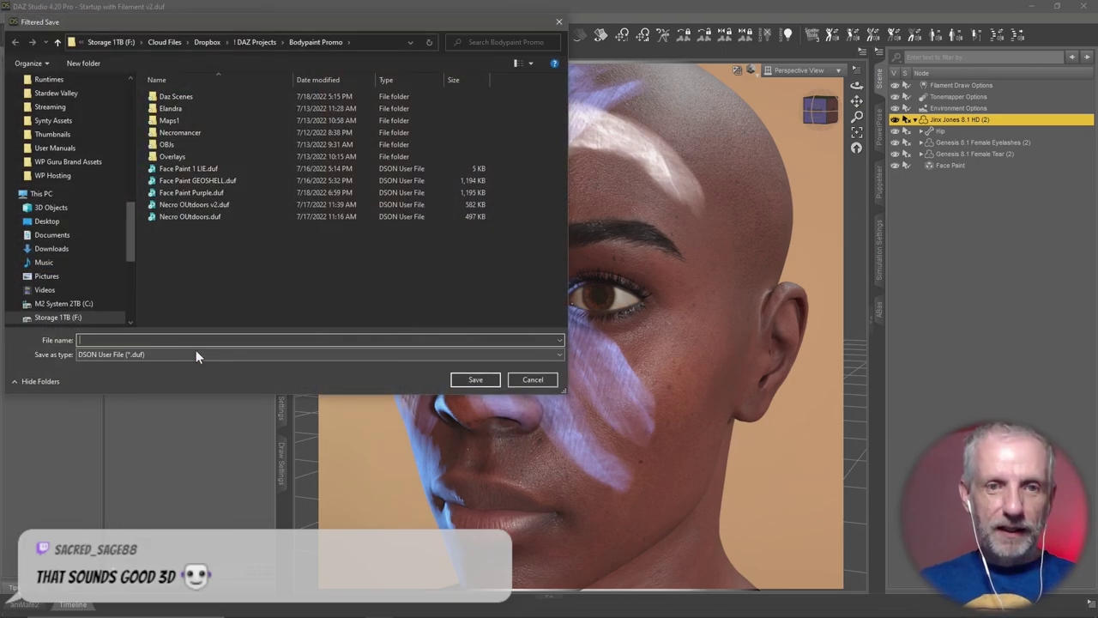
text(Blue )
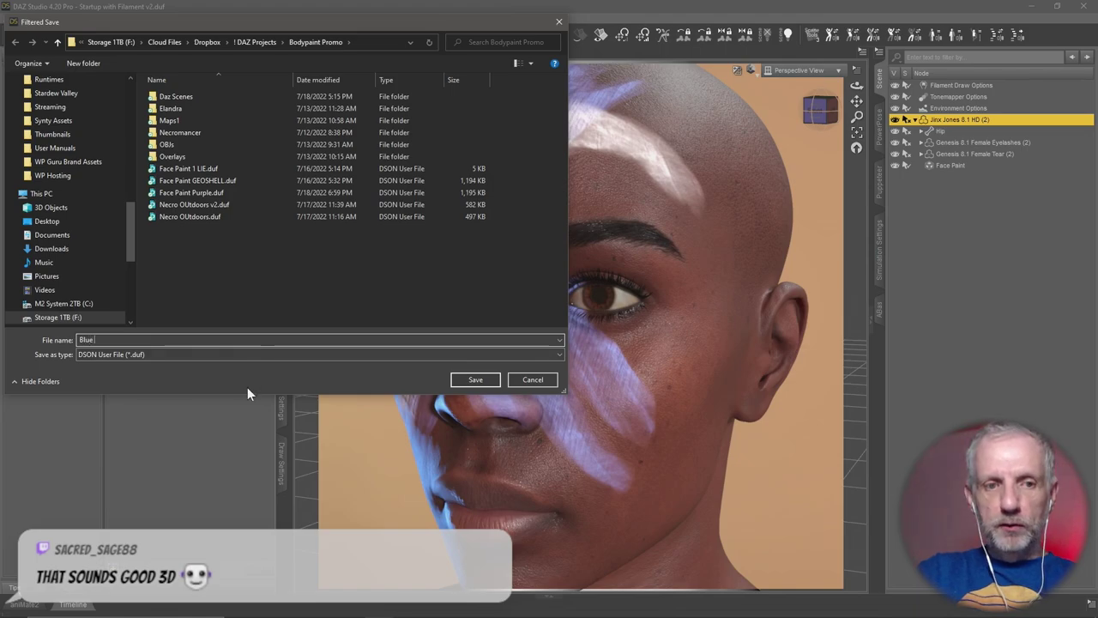
text(Whute)
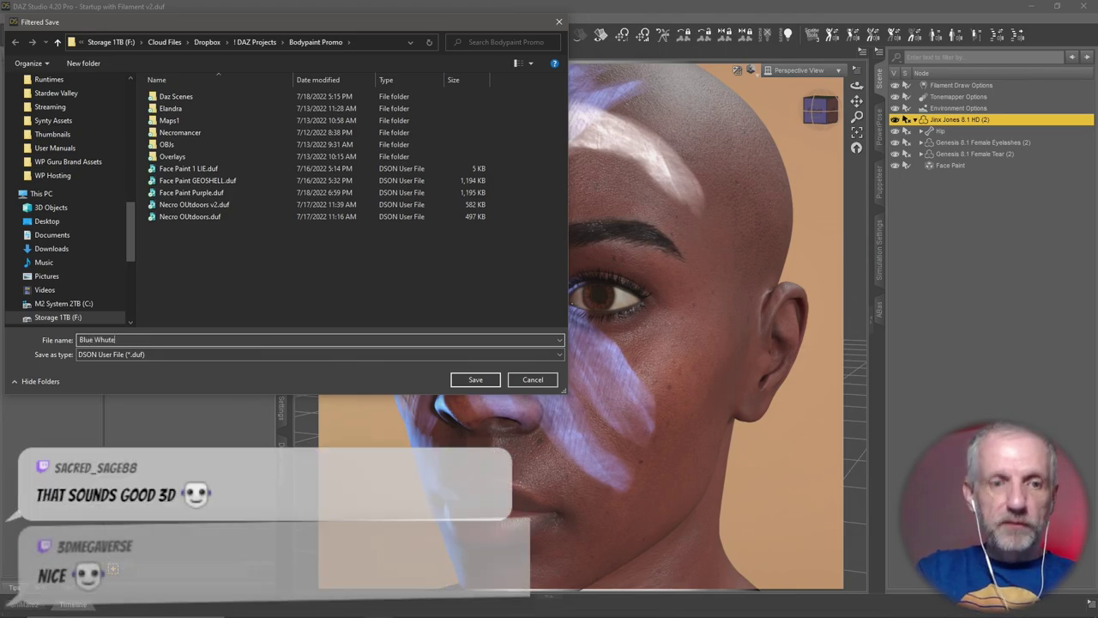
key(BackSpace)
key(BackSpace)
key(BackSpace)
key(BackSpace)
key(BackSpace)
key(BackSpace)
key(BackSpace)
key(BackSpace)
key(BackSpace)
key(BackSpace)
text(Face Paint)
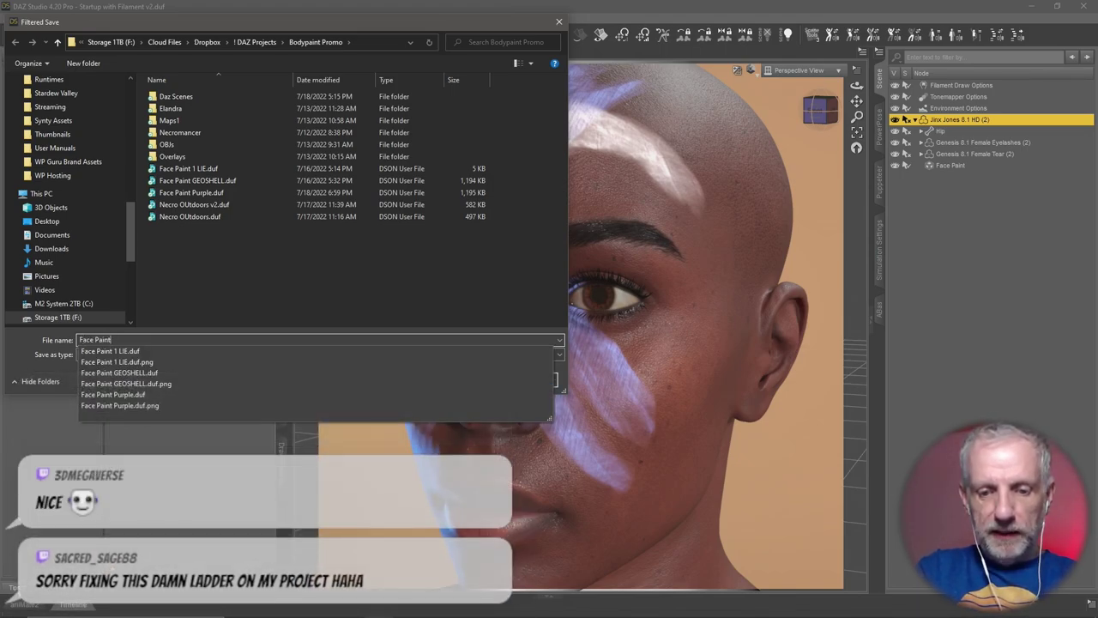
text( Blue White)
key(Return)
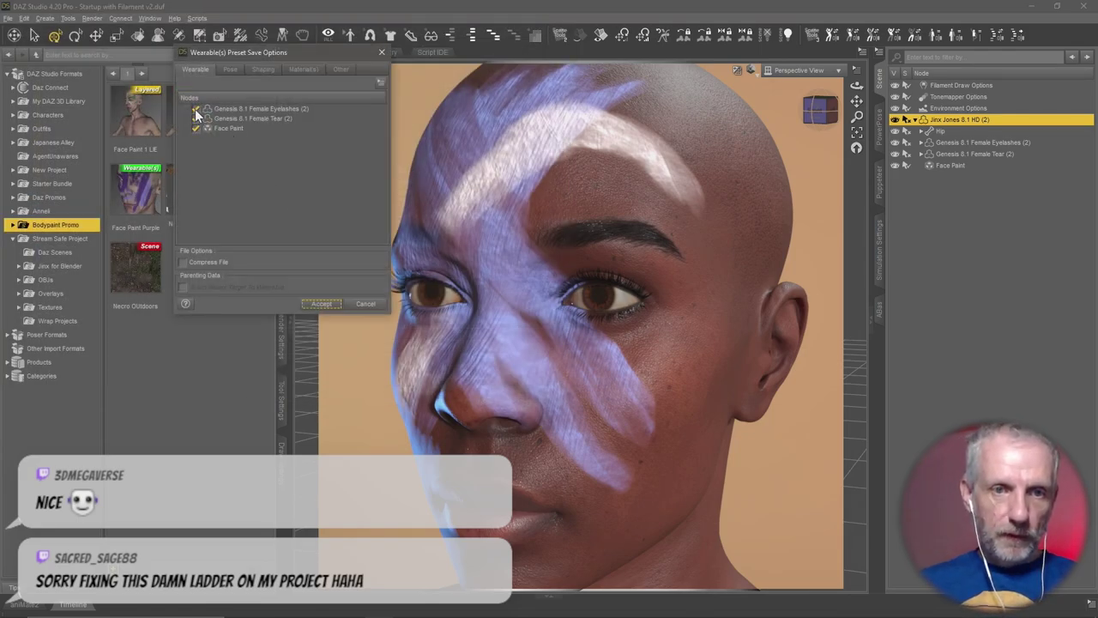
click(324, 304)
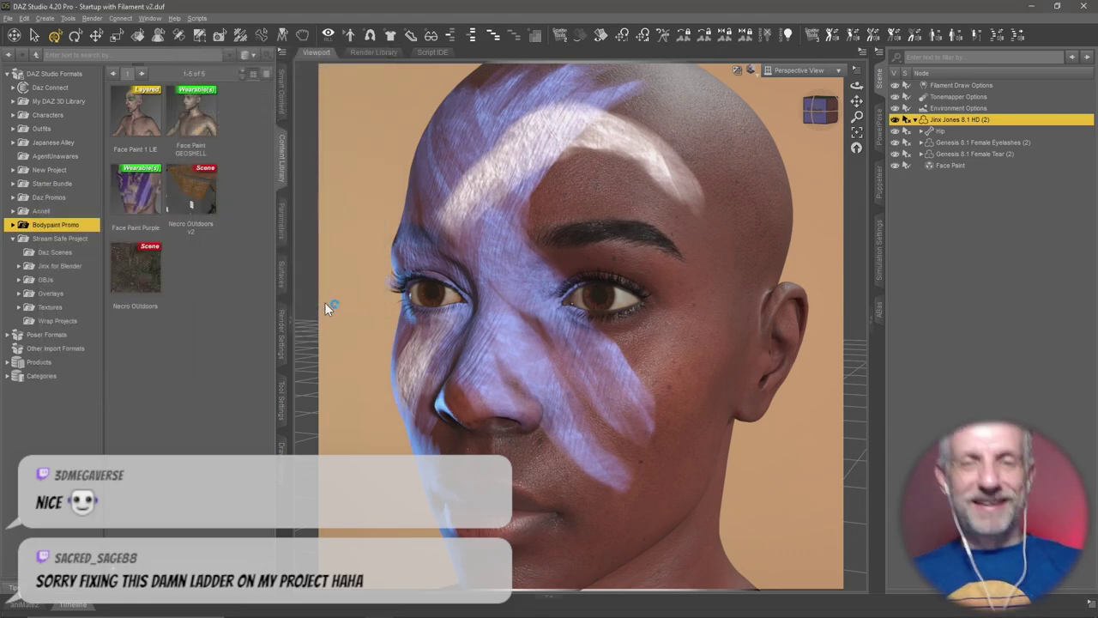